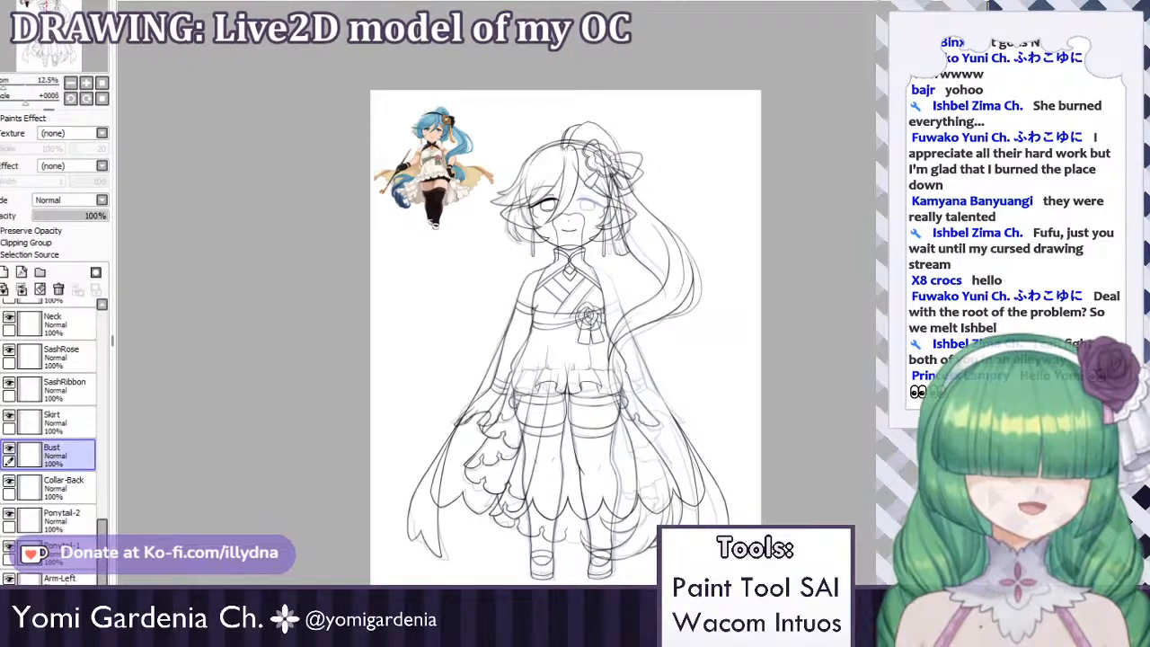
Review the layer list of the line art, from the Head folder's headpiece and bow layers to the skirt and cape layers.
scroll(54, 409, down, 6)
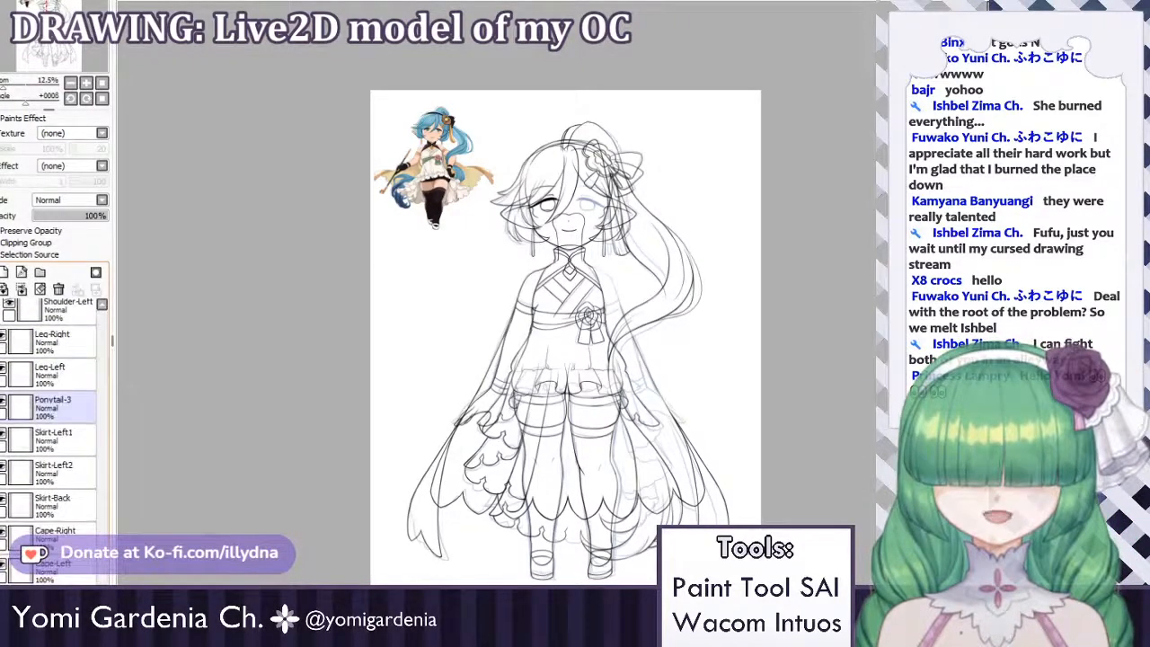
scroll(54, 440, up, 12)
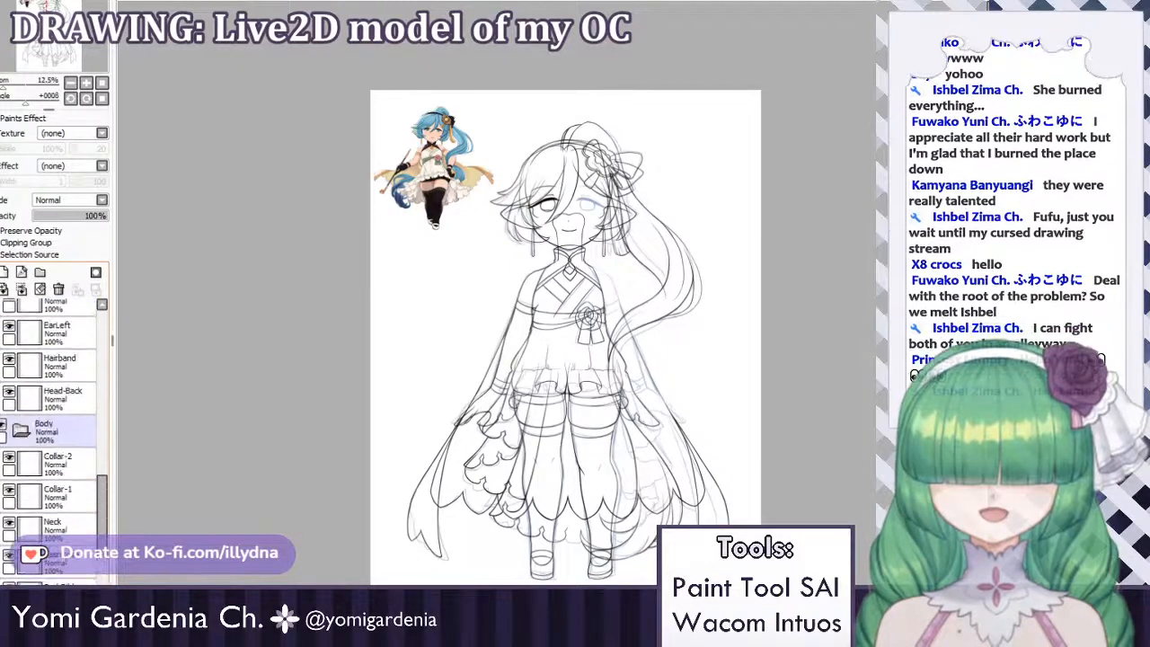
scroll(54, 440, up, 10)
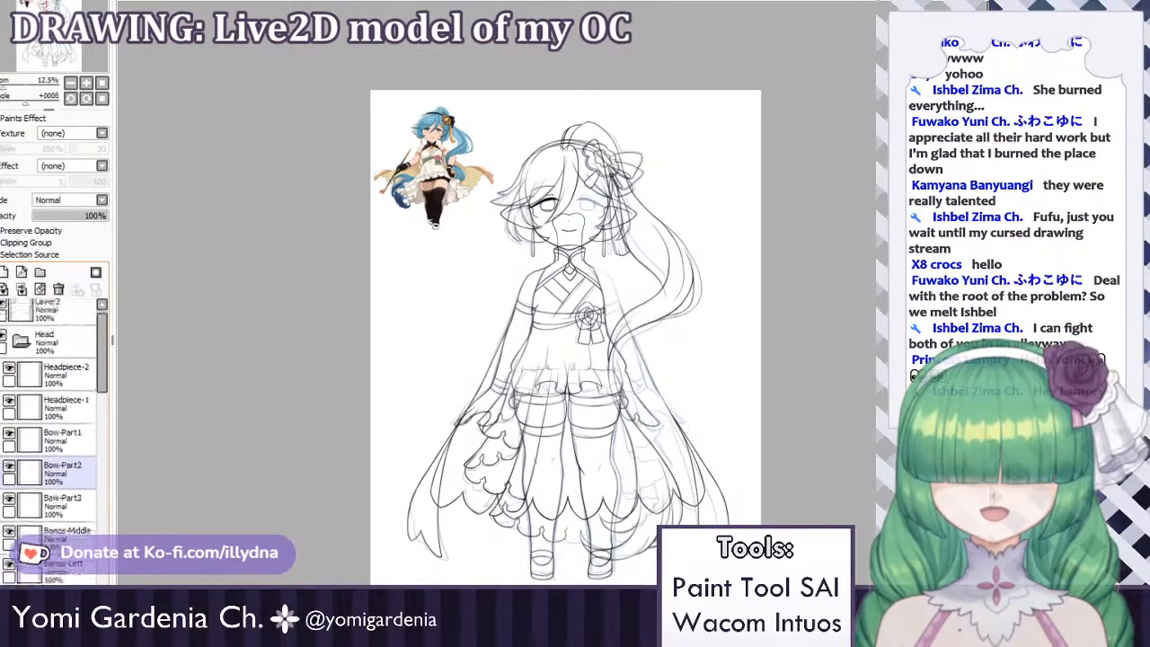
scroll(54, 440, down, 10)
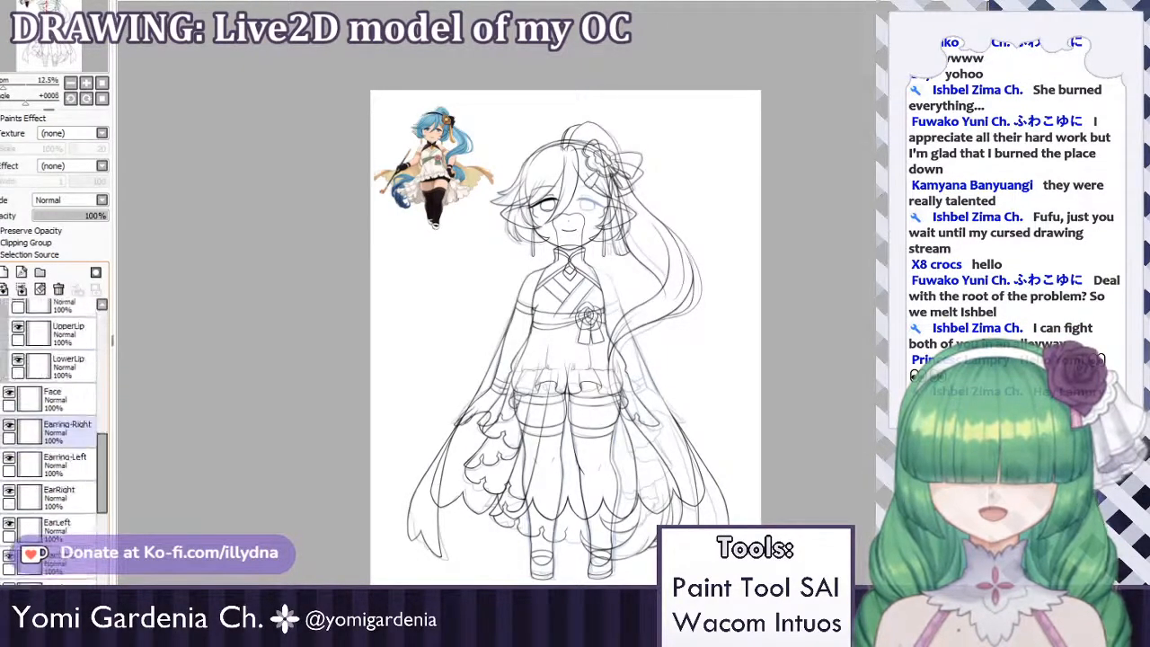
scroll(54, 440, down, 10)
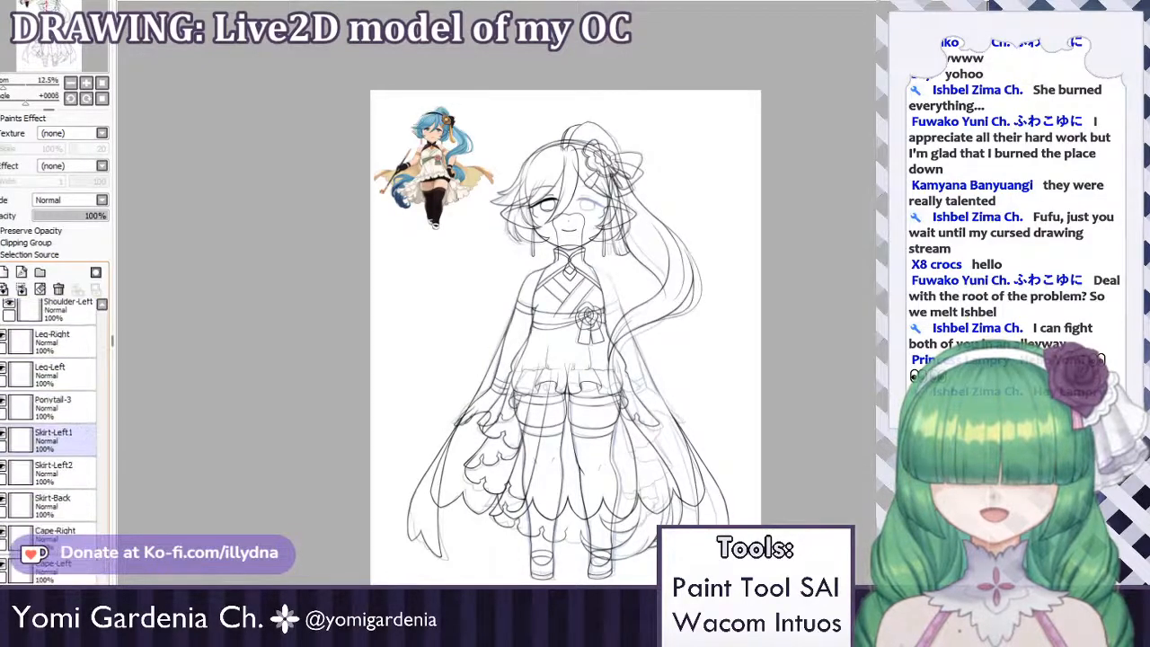
scroll(53, 441, up, 10)
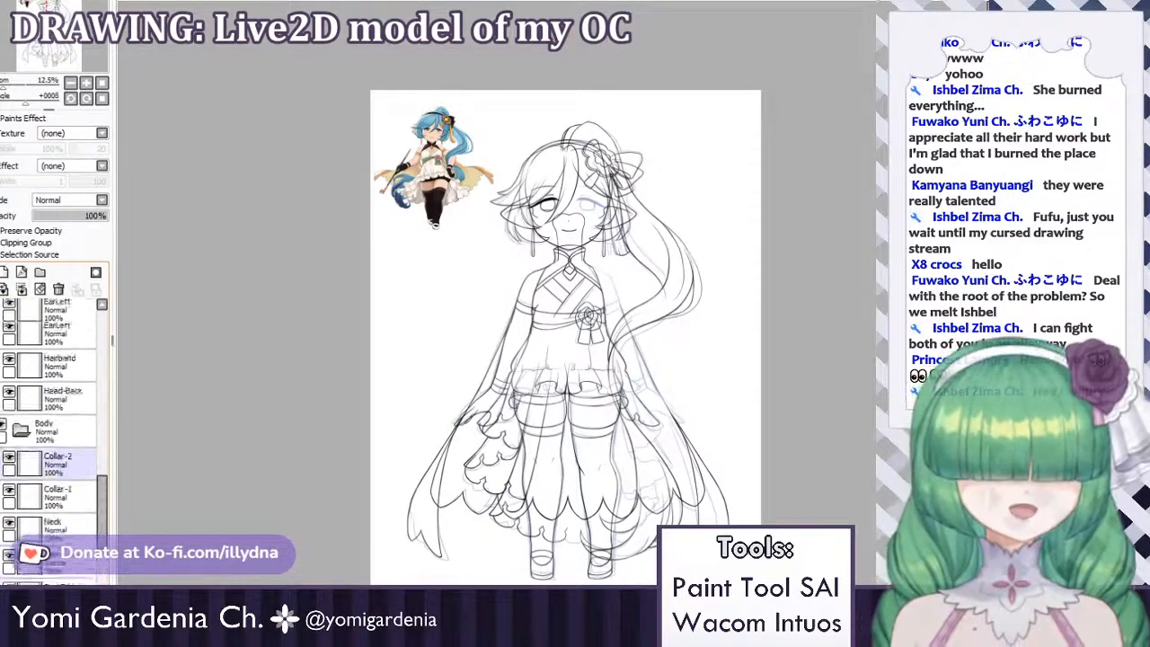
scroll(54, 440, up, 2)
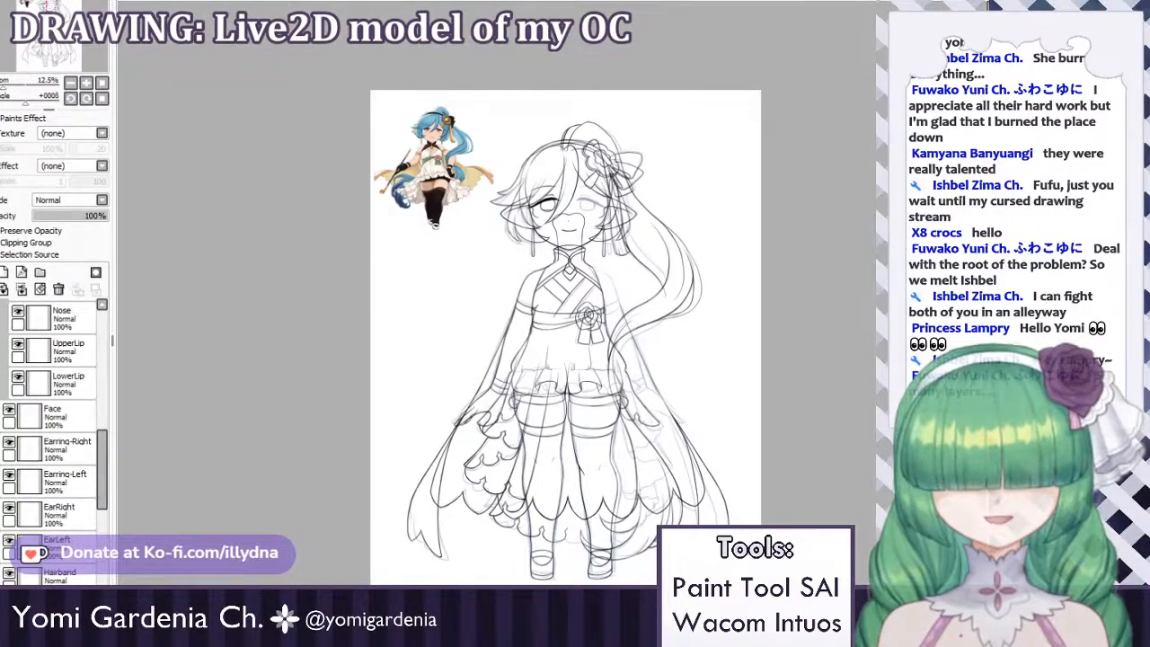
Examine the line art of the face, eyes, mouth, ears and collar up close and against the whole figure.
scroll(543, 245, up, 4)
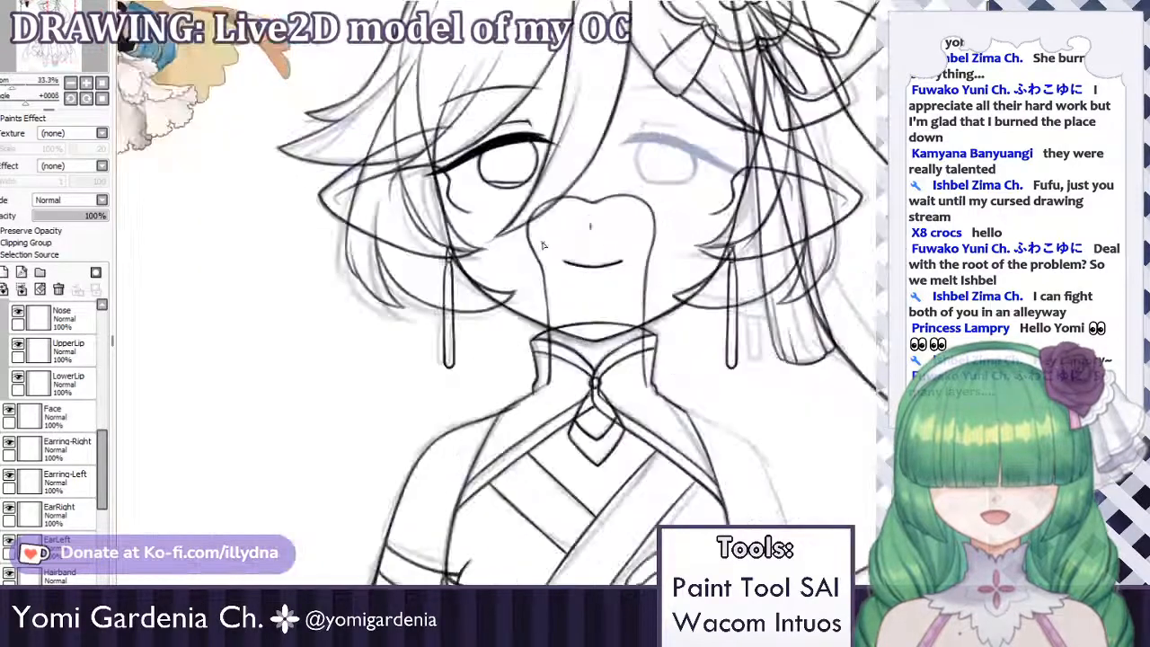
scroll(542, 244, up, 2)
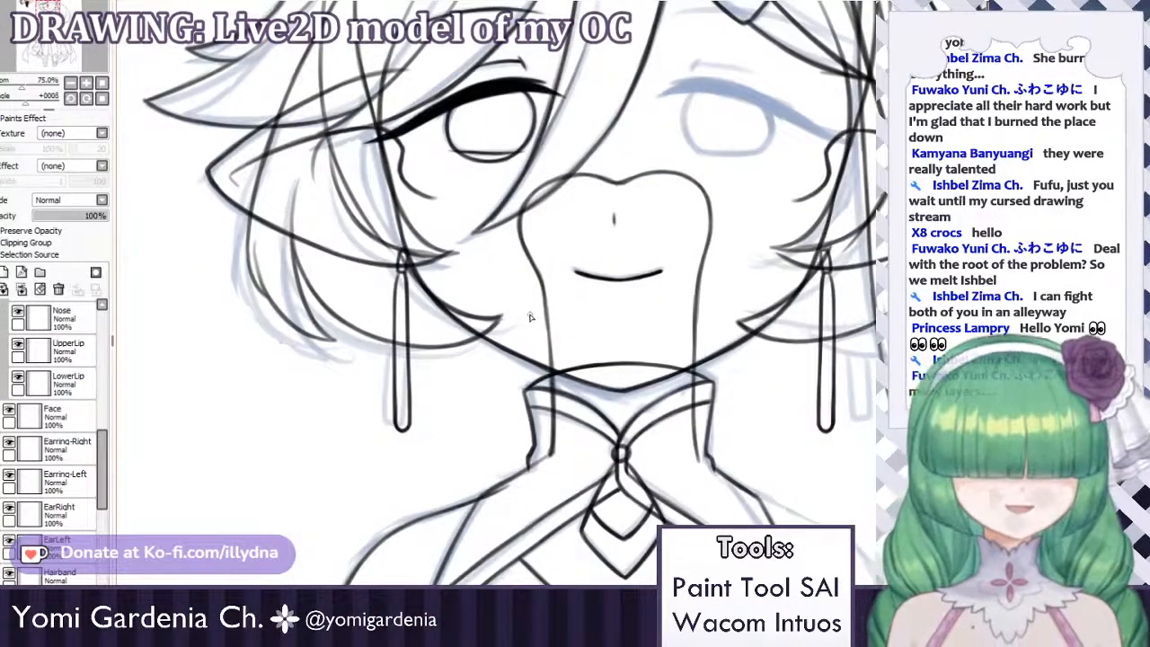
scroll(530, 317, down, 3)
scroll(515, 304, up, 3)
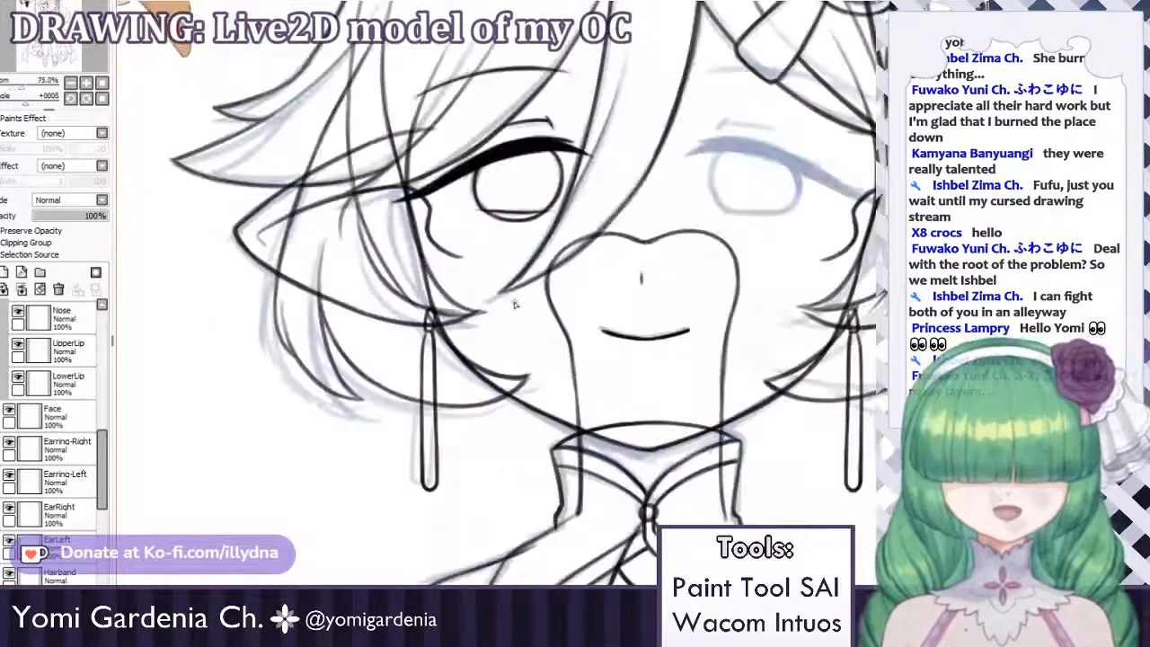
scroll(515, 305, down, 3)
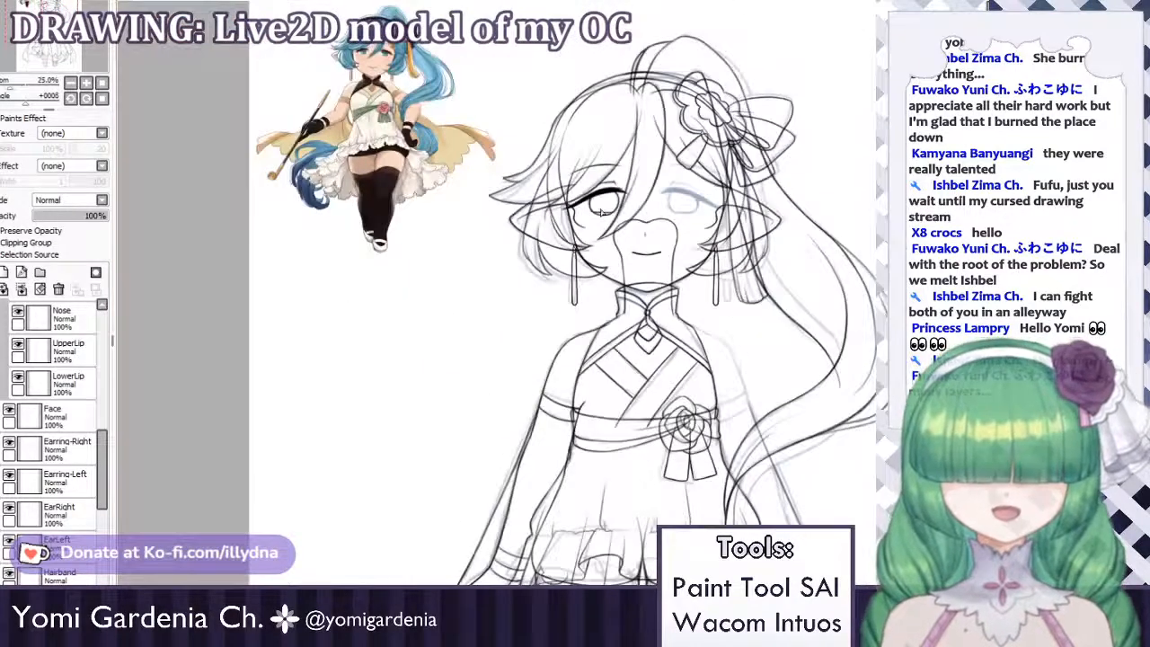
scroll(600, 211, down, 2)
scroll(600, 213, down, 2)
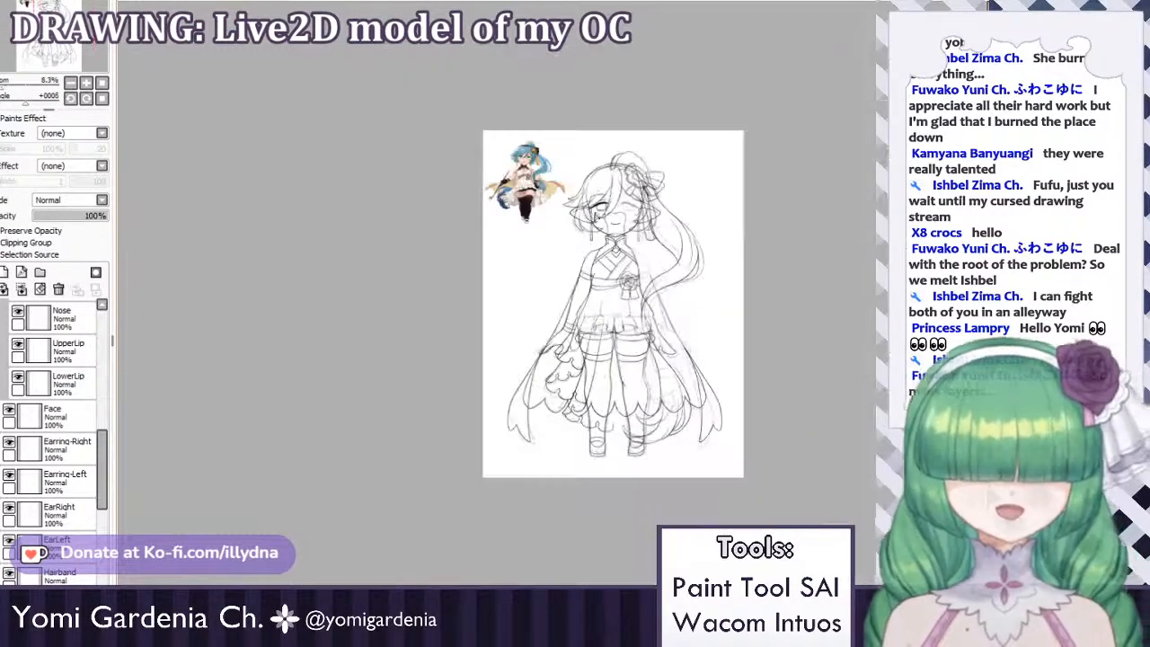
scroll(600, 213, up, 7)
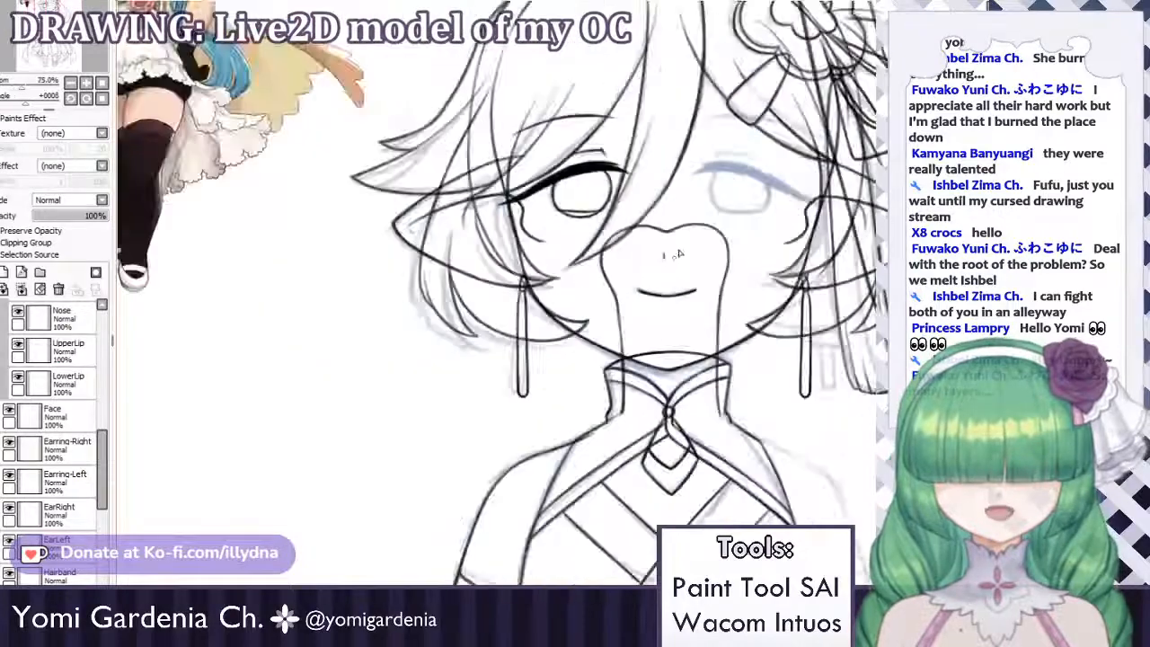
scroll(680, 254, down, 4)
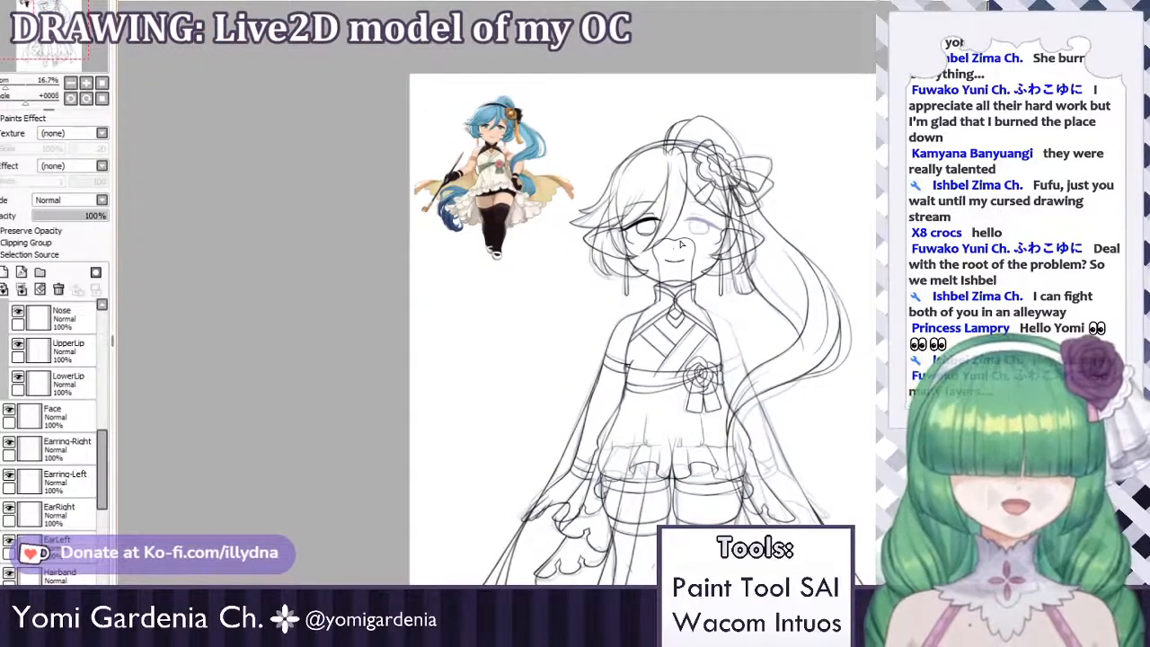
scroll(671, 251, up, 2)
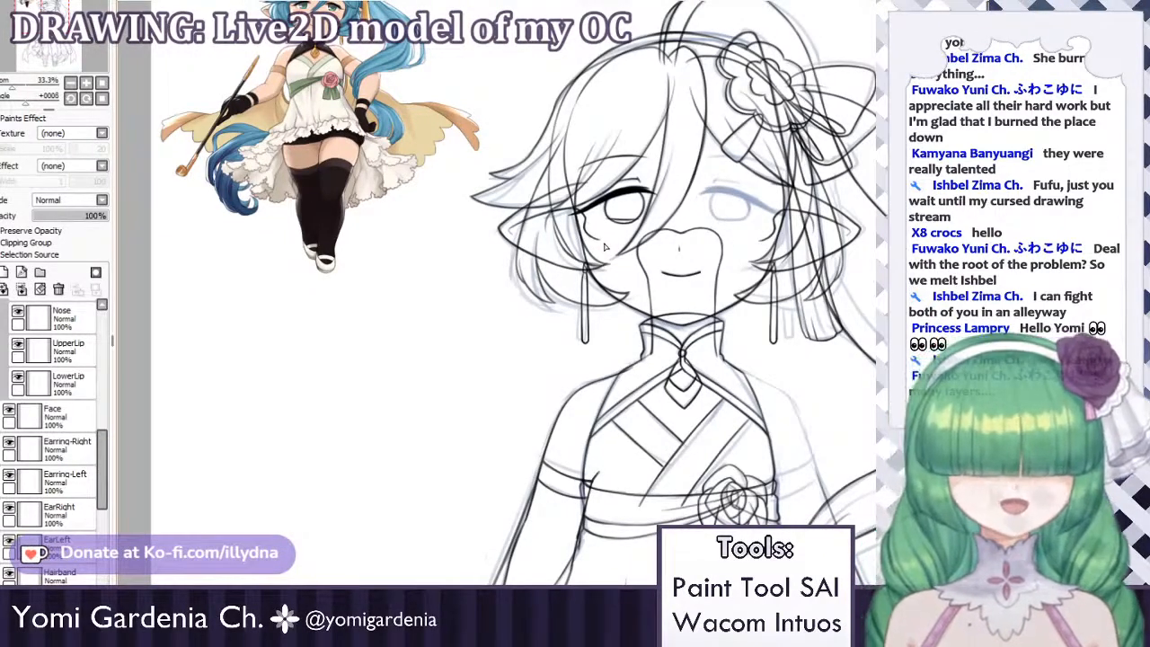
Check the full-body line art from the head down to the dress, legs and shoes beside the colored reference.
scroll(604, 247, down, 5)
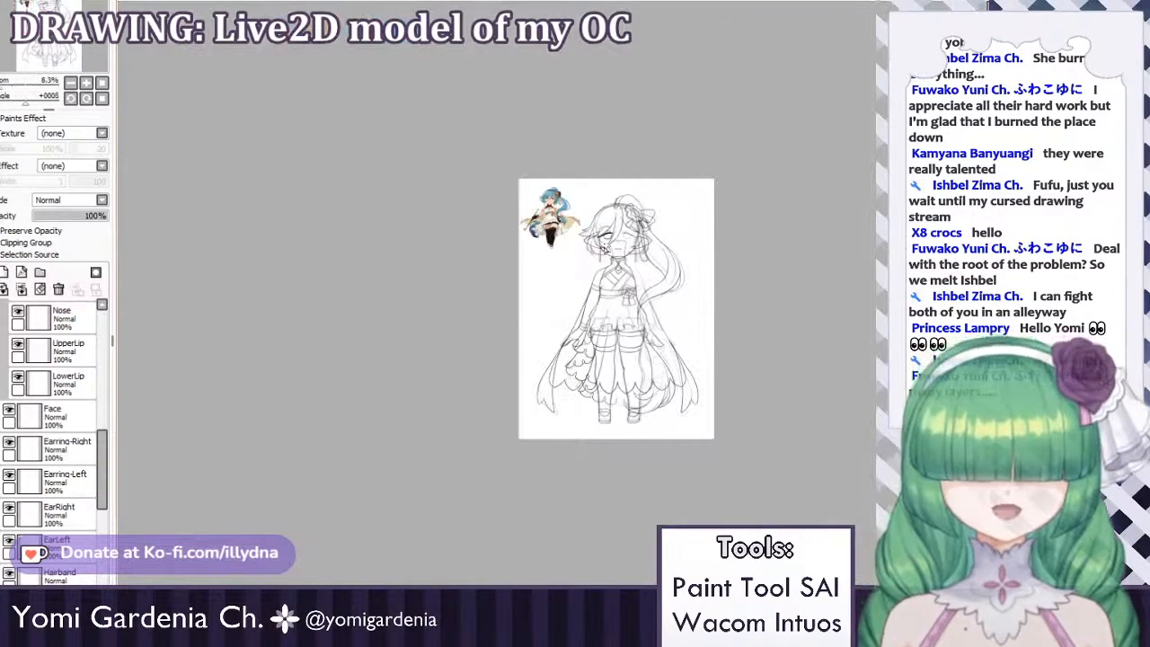
scroll(603, 286, up, 3)
scroll(603, 290, down, 2)
scroll(598, 387, up, 2)
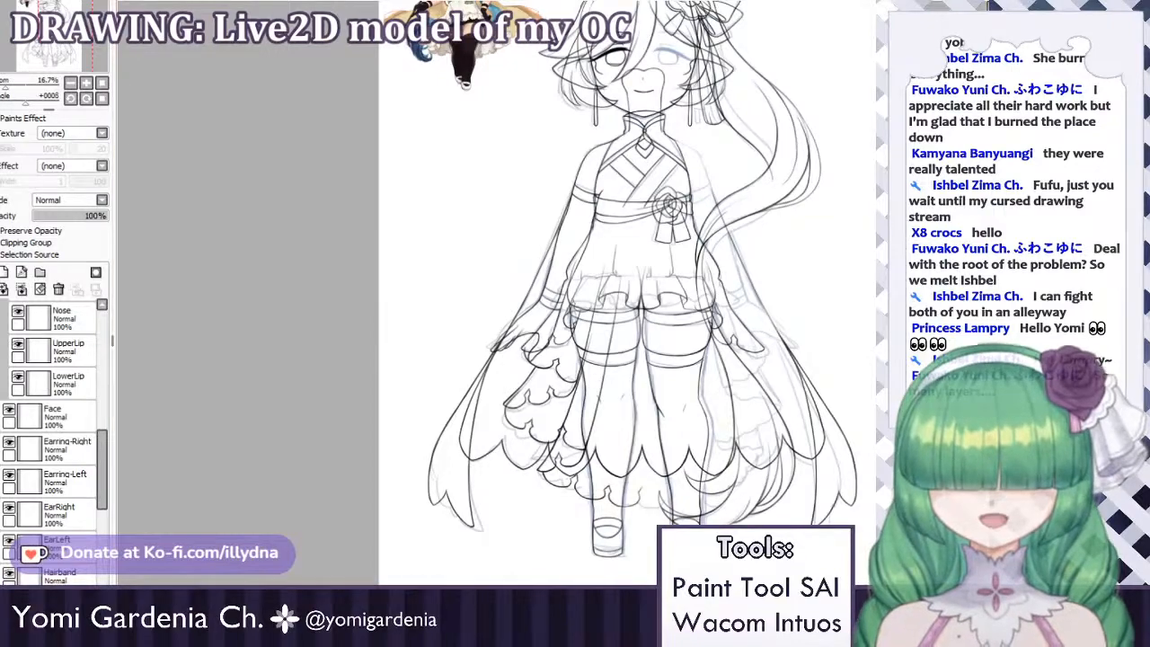
scroll(579, 287, down, 2)
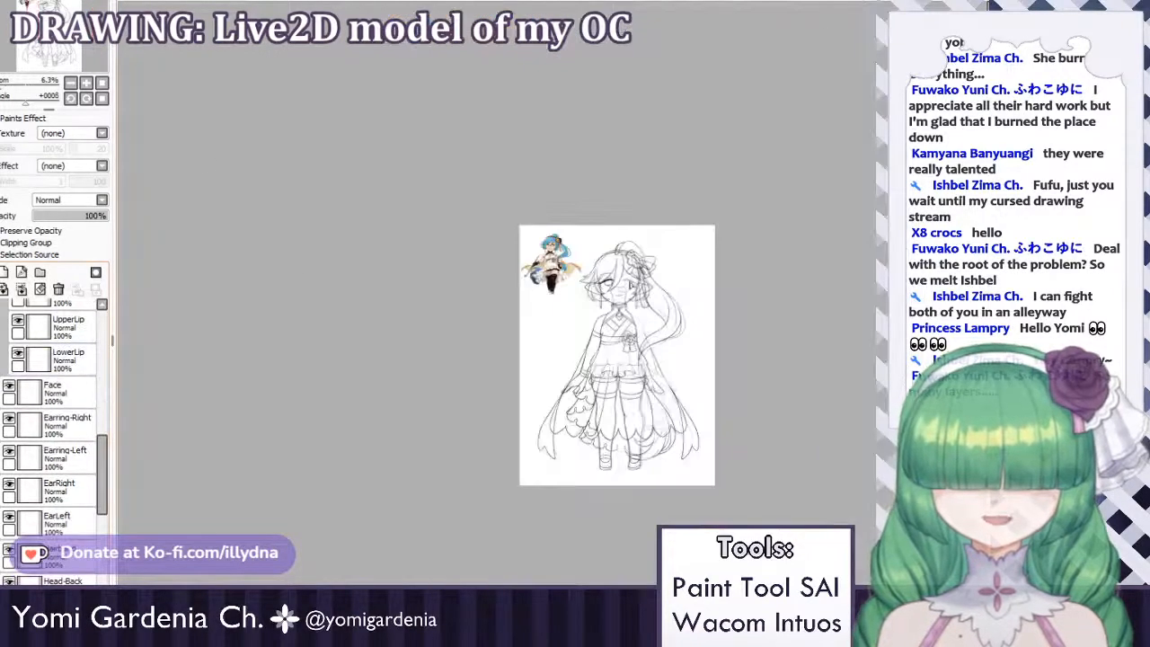
scroll(580, 288, up, 5)
scroll(579, 287, down, 4)
scroll(600, 228, up, 1)
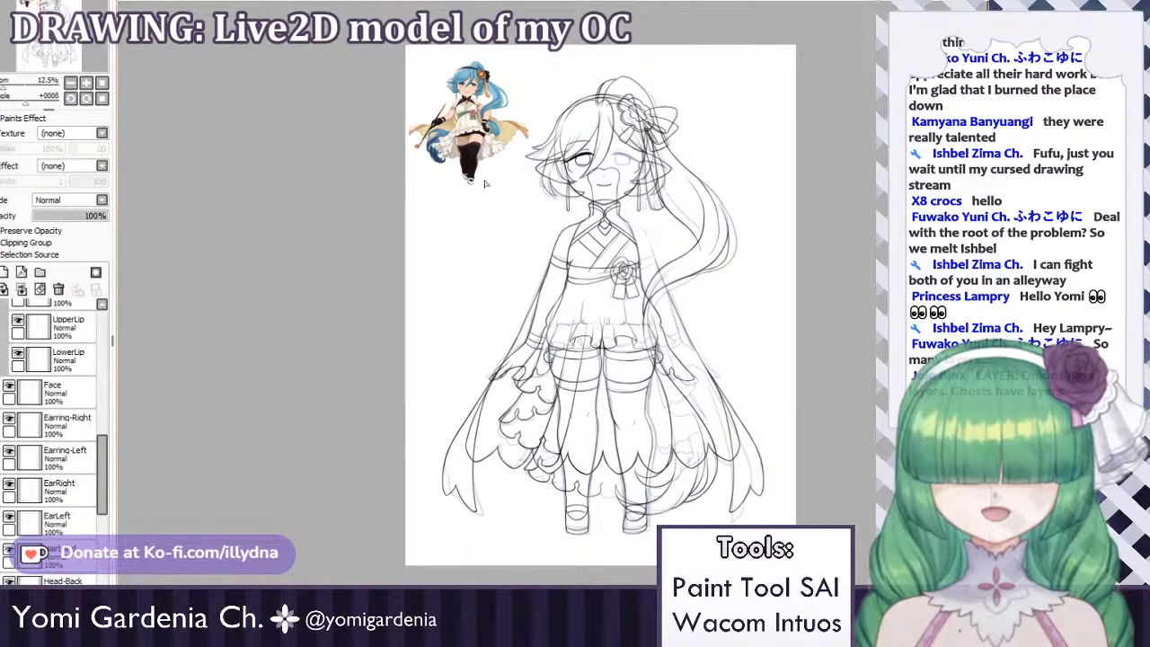
Look through the Head, Face and Body folders again to check how the character parts are split into layers.
scroll(53, 440, down, 8)
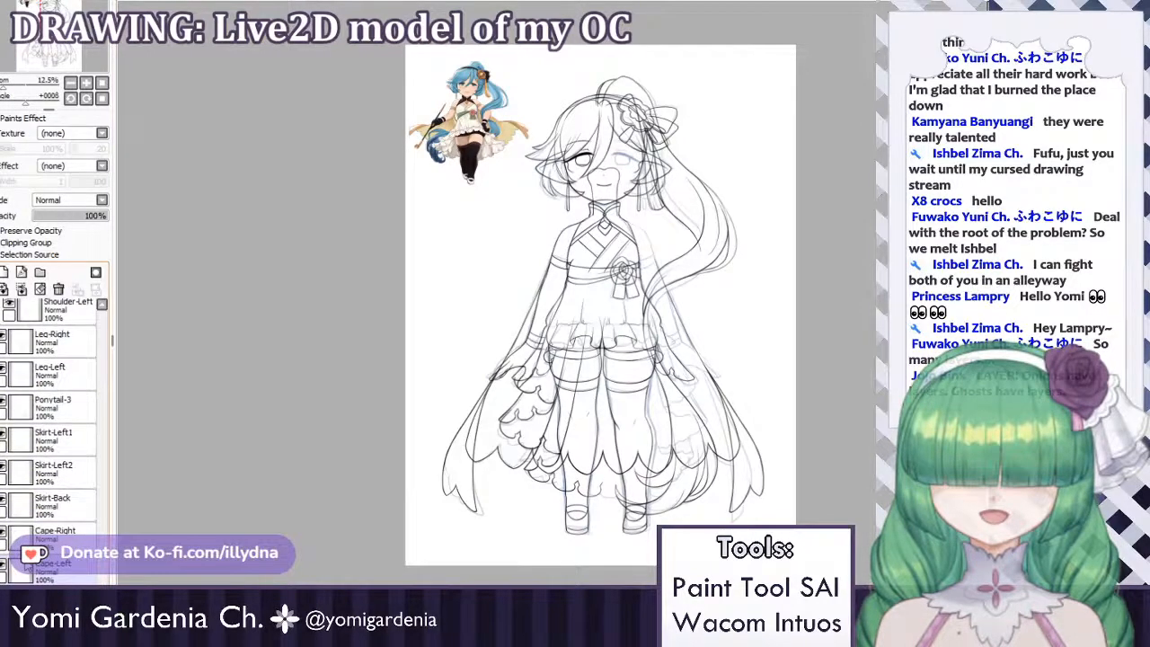
scroll(34, 575, up, 8)
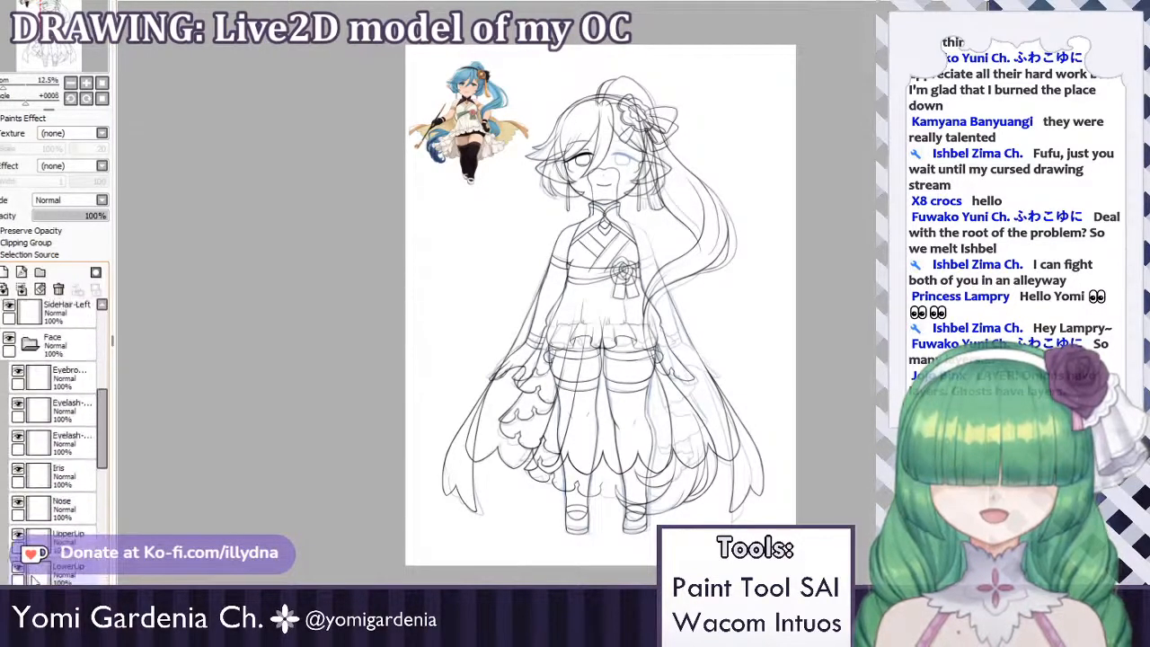
scroll(34, 579, up, 5)
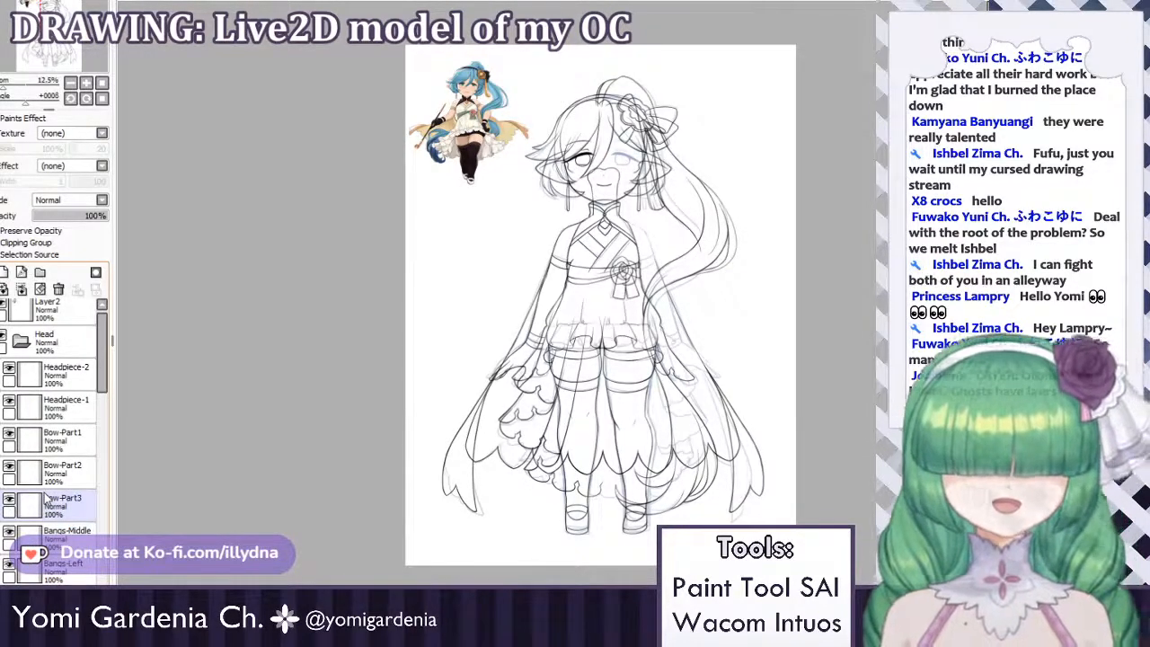
scroll(45, 499, down, 8)
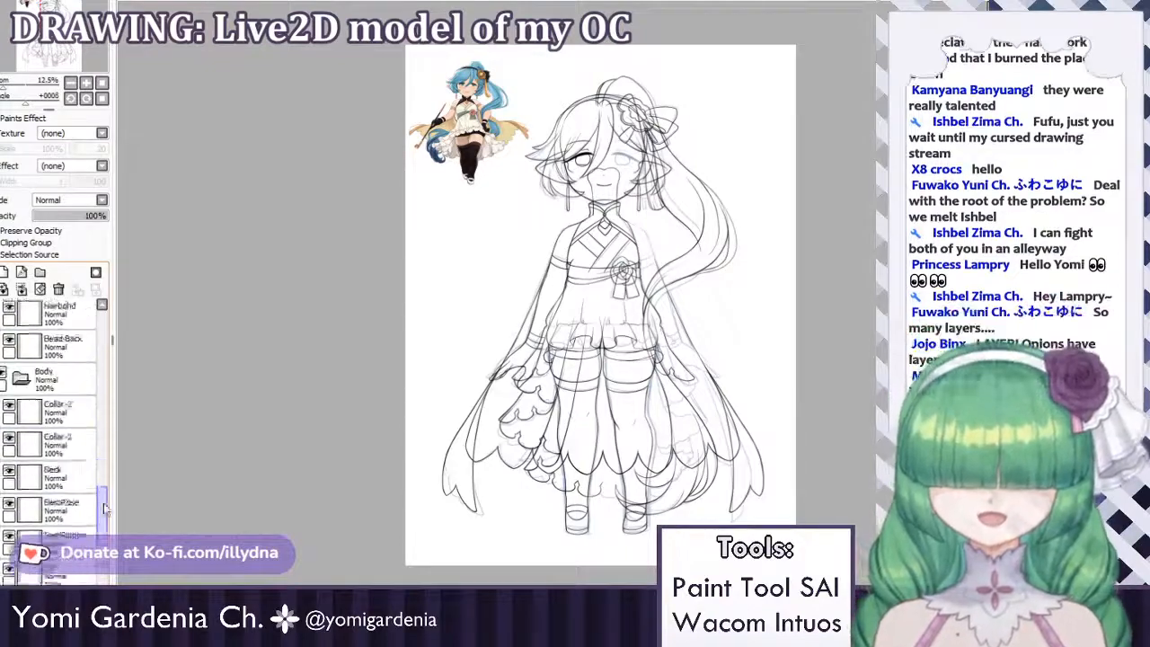
scroll(104, 508, down, 10)
Inspect the ruffled side skirt, hand and cape line art up close and within the whole figure.
scroll(540, 422, up, 6)
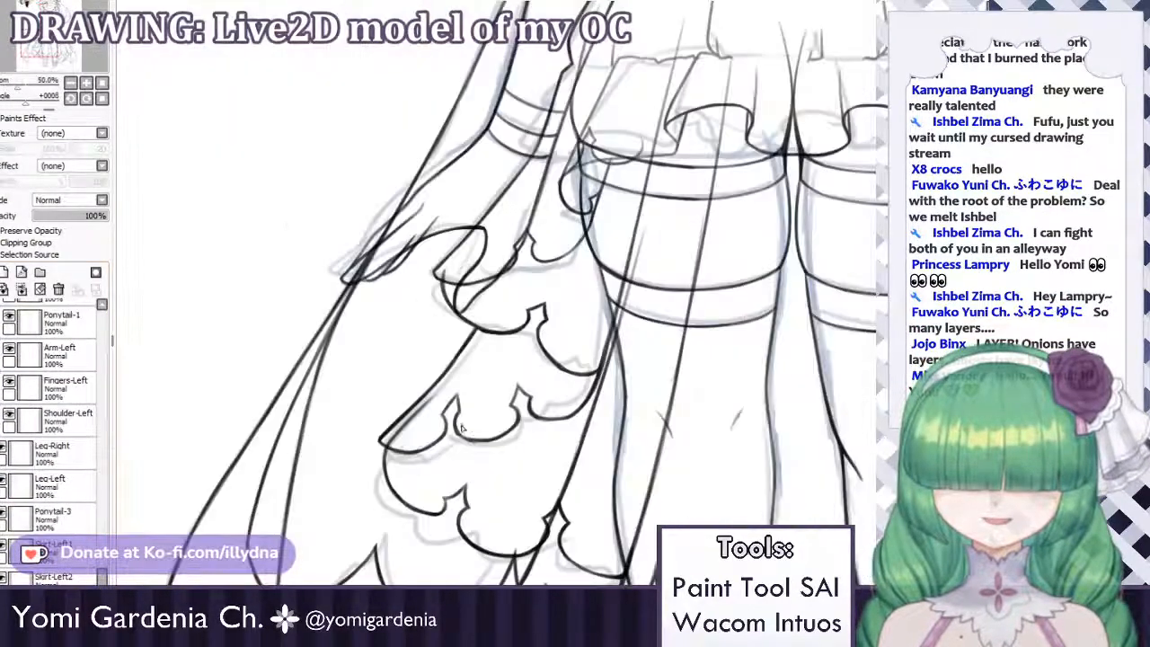
scroll(477, 471, down, 3)
scroll(440, 283, up, 3)
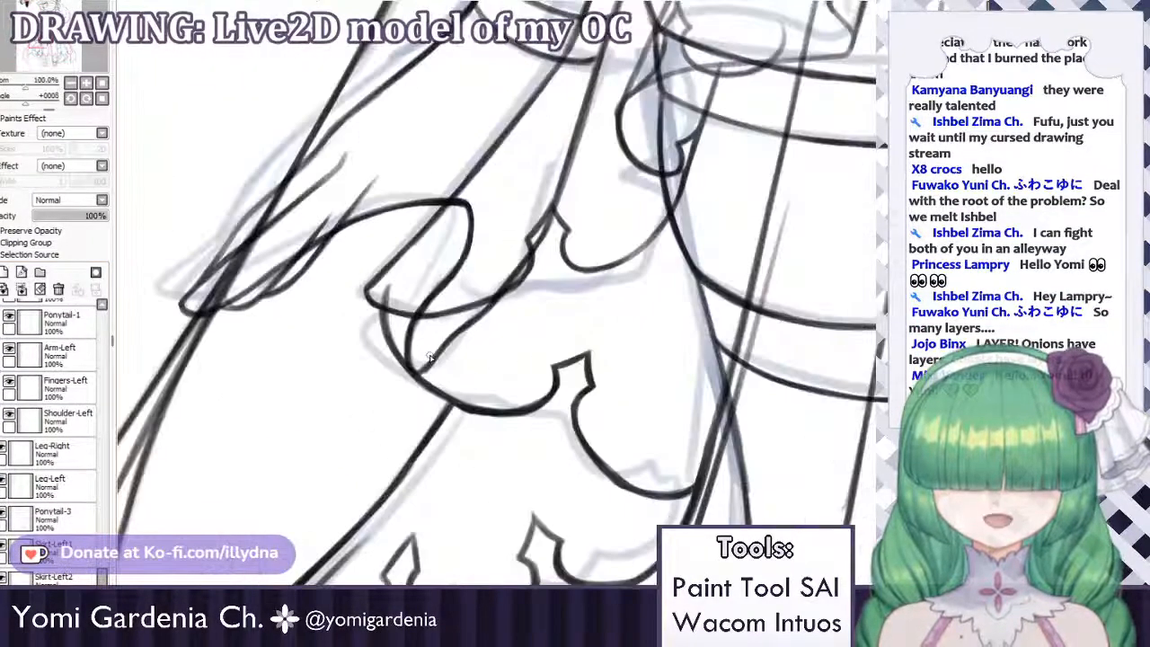
scroll(486, 265, down, 4)
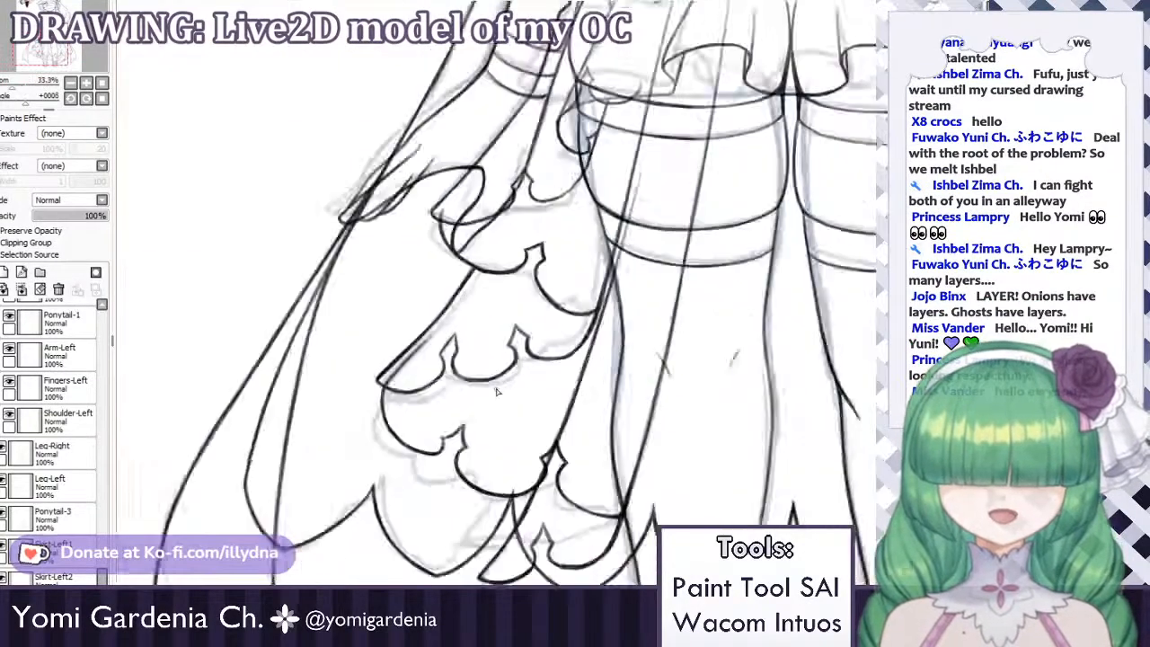
scroll(353, 397, up, 1)
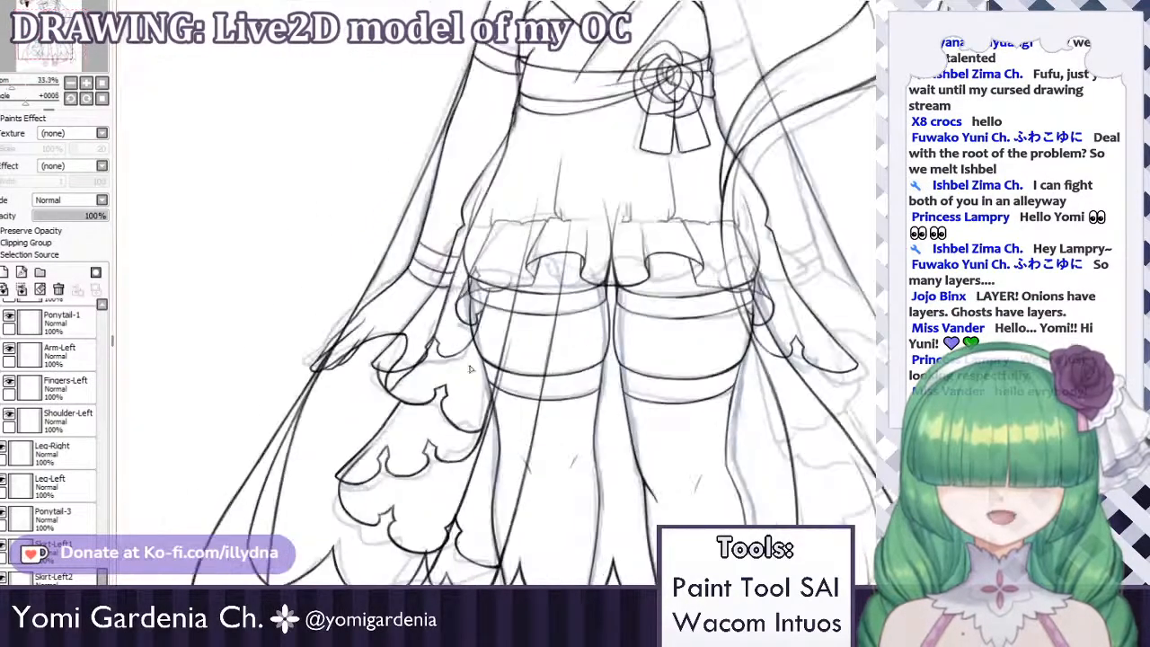
scroll(376, 176, down, 4)
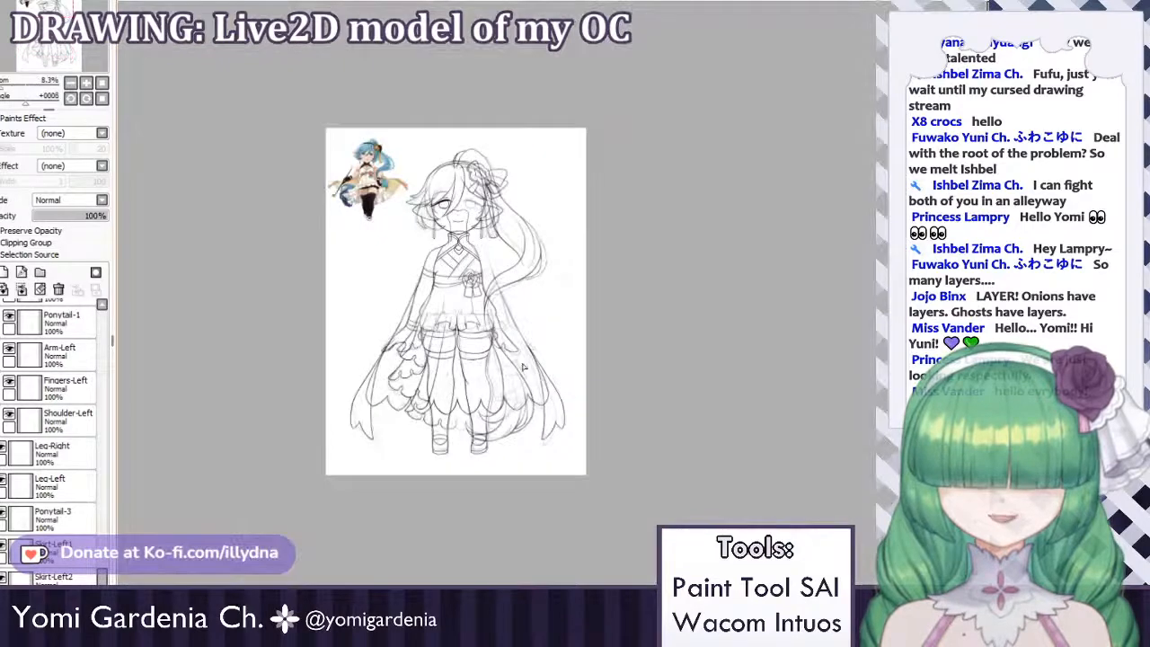
scroll(404, 324, up, 2)
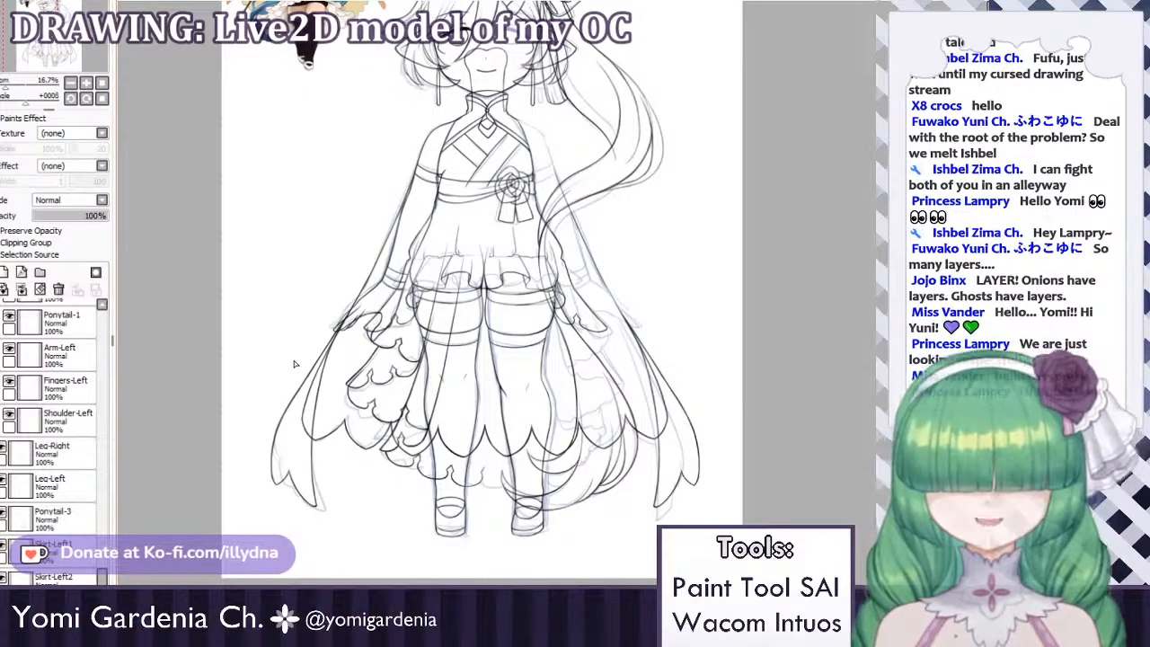
scroll(404, 387, up, 2)
scroll(384, 405, down, 2)
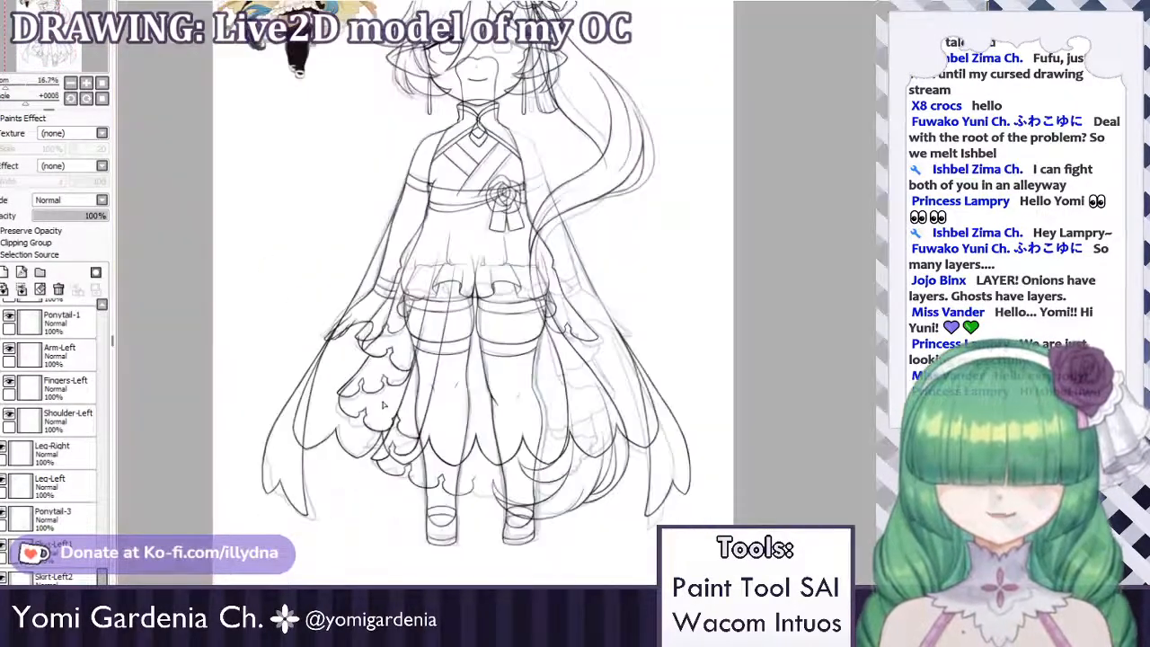
scroll(384, 405, down, 3)
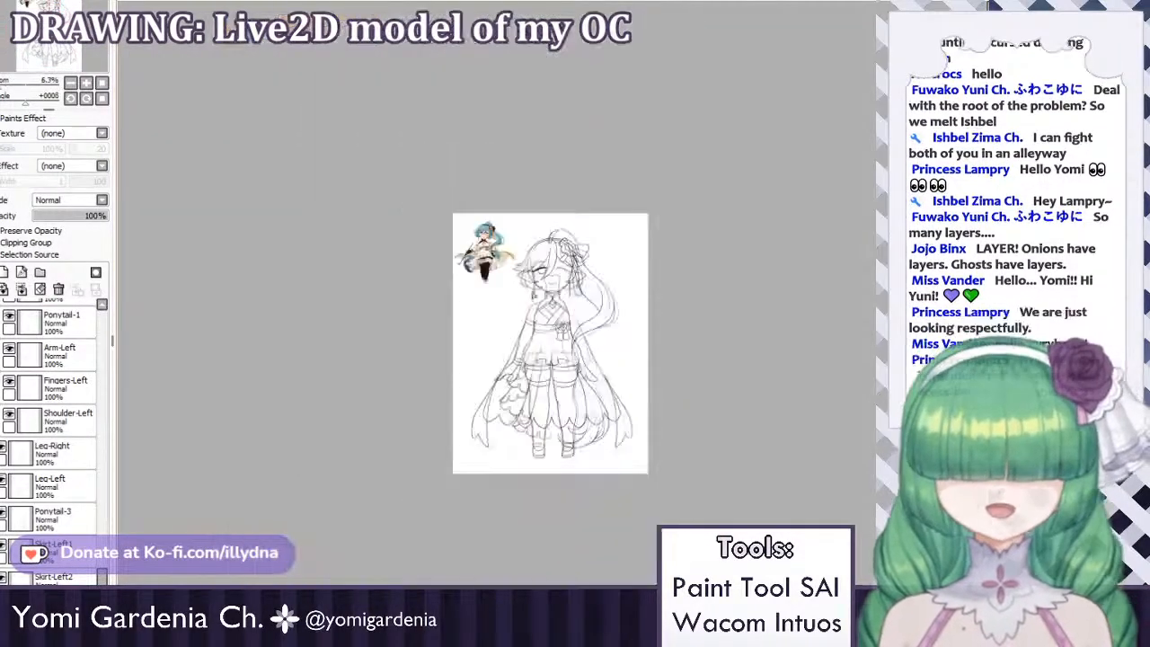
Look over the whole line art and examine the skirt ruffles on the colored reference illustration up close.
scroll(555, 307, up, 4)
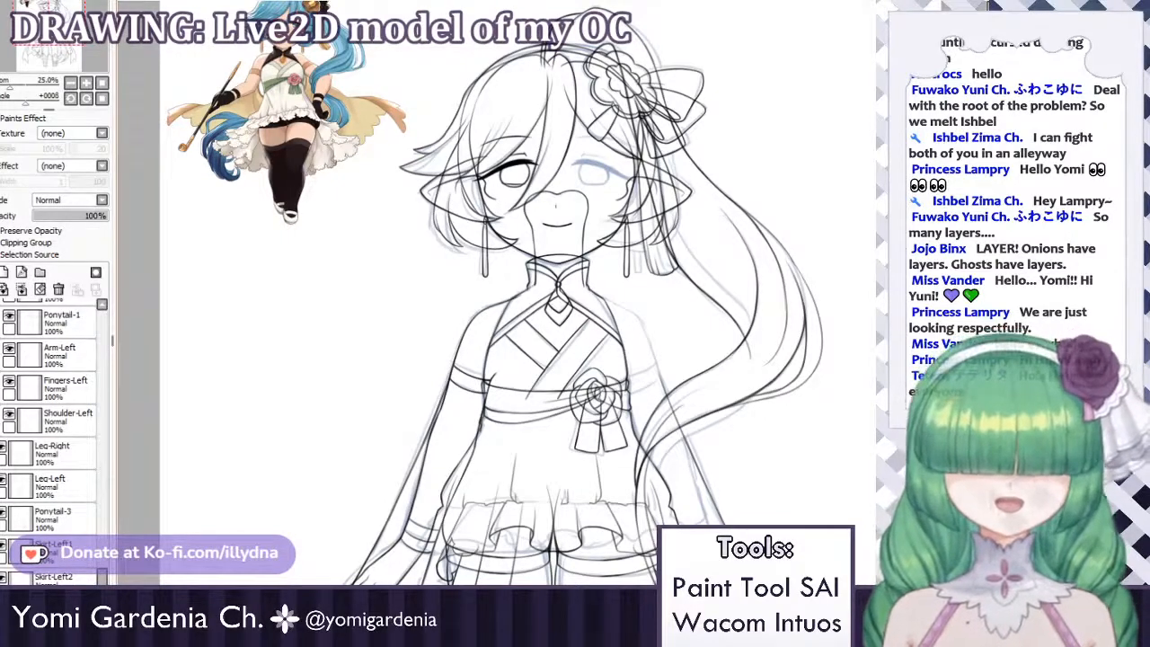
scroll(575, 272, down, 5)
scroll(566, 308, up, 4)
scroll(536, 300, down, 1)
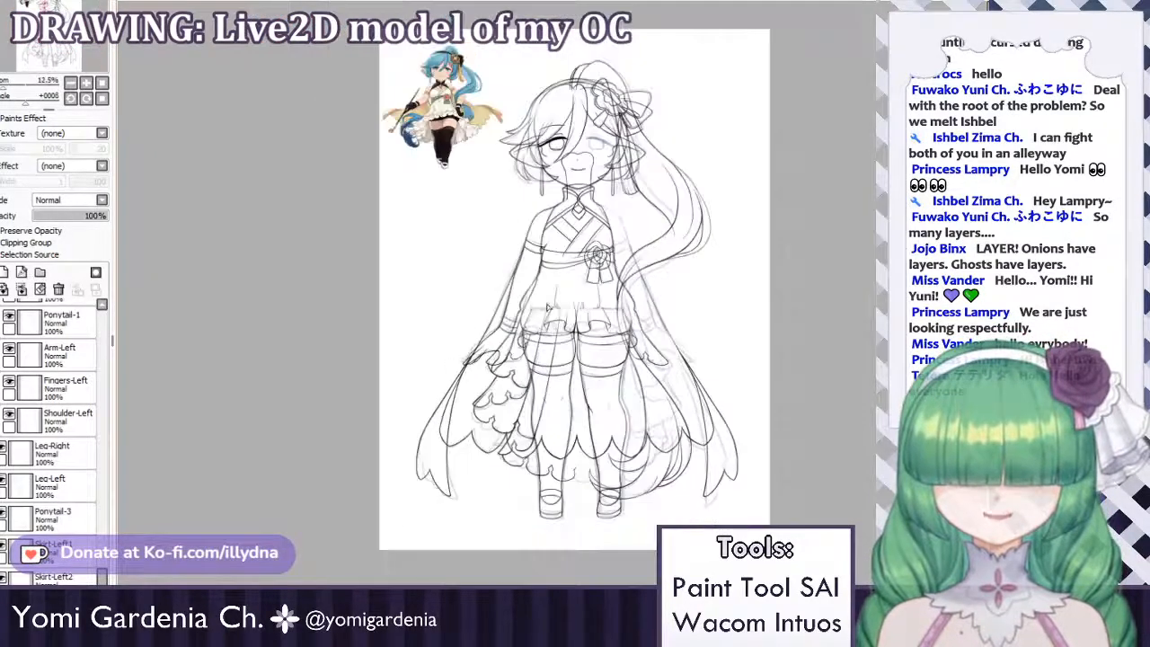
scroll(549, 308, up, 1)
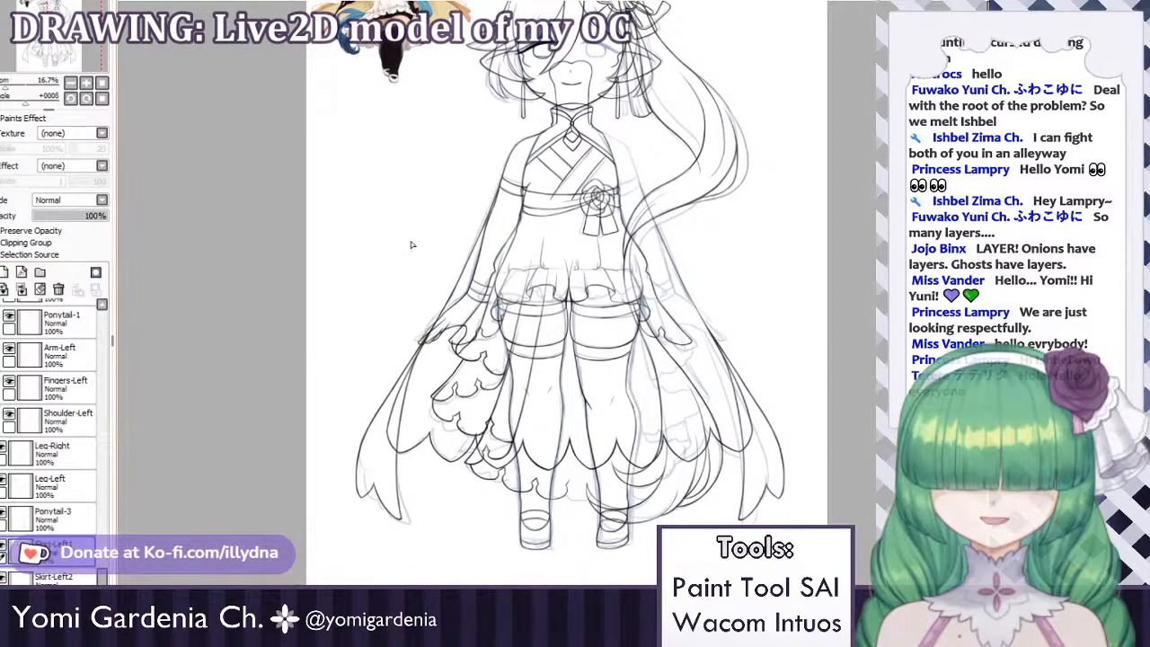
scroll(455, 312, down, 2)
scroll(422, 162, up, 7)
scroll(462, 382, up, 4)
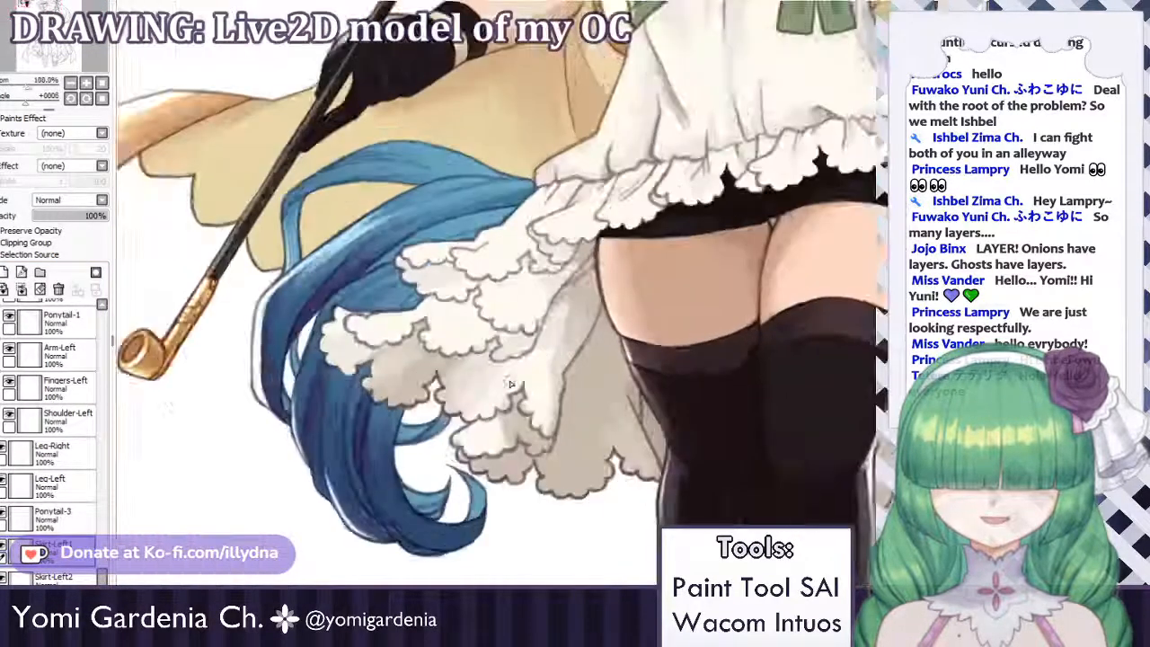
Compare the skirt ruffles on the colored reference with the skirt and ruffle line art of the model.
scroll(432, 379, down, 3)
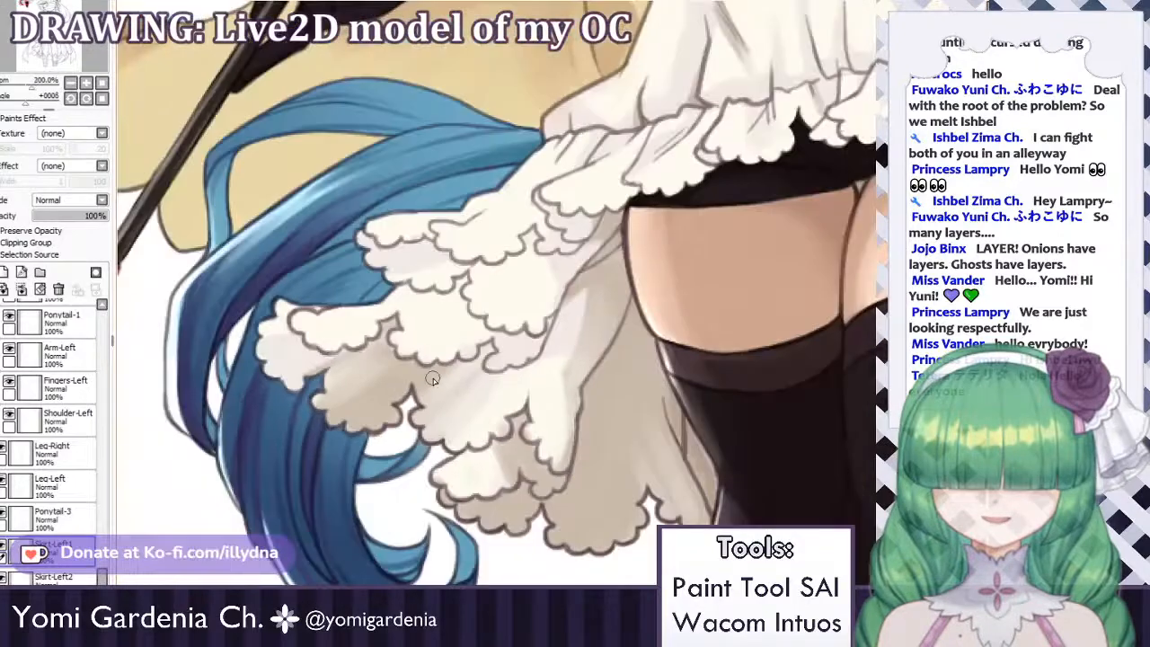
scroll(432, 379, up, 3)
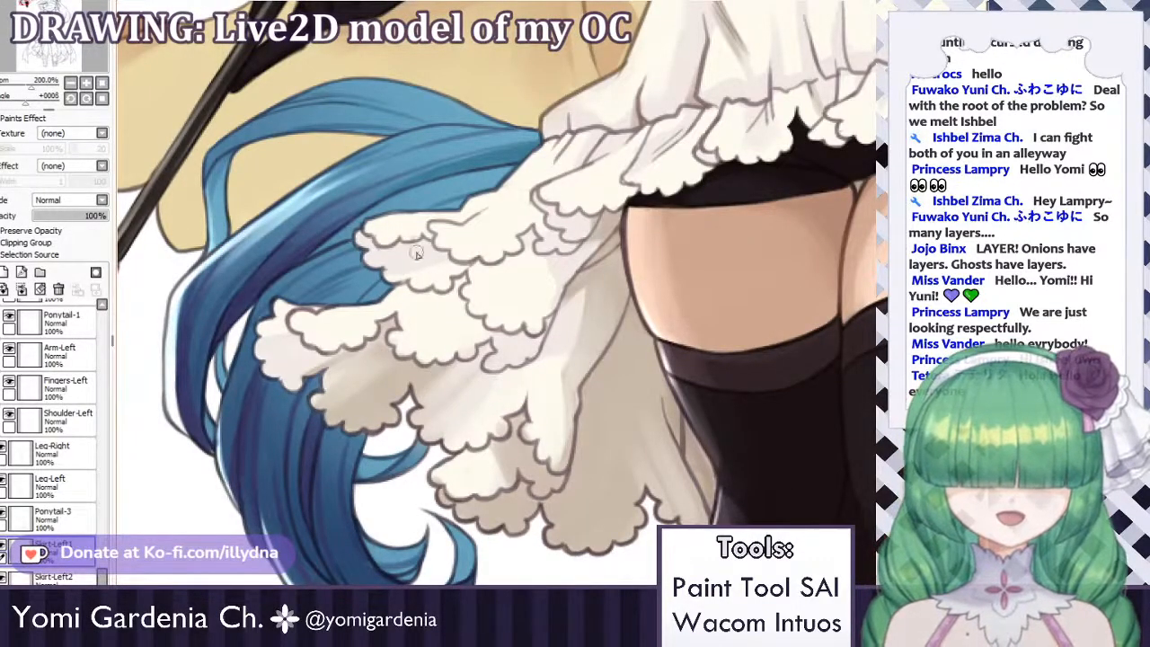
scroll(380, 328, up, 1)
scroll(385, 331, down, 5)
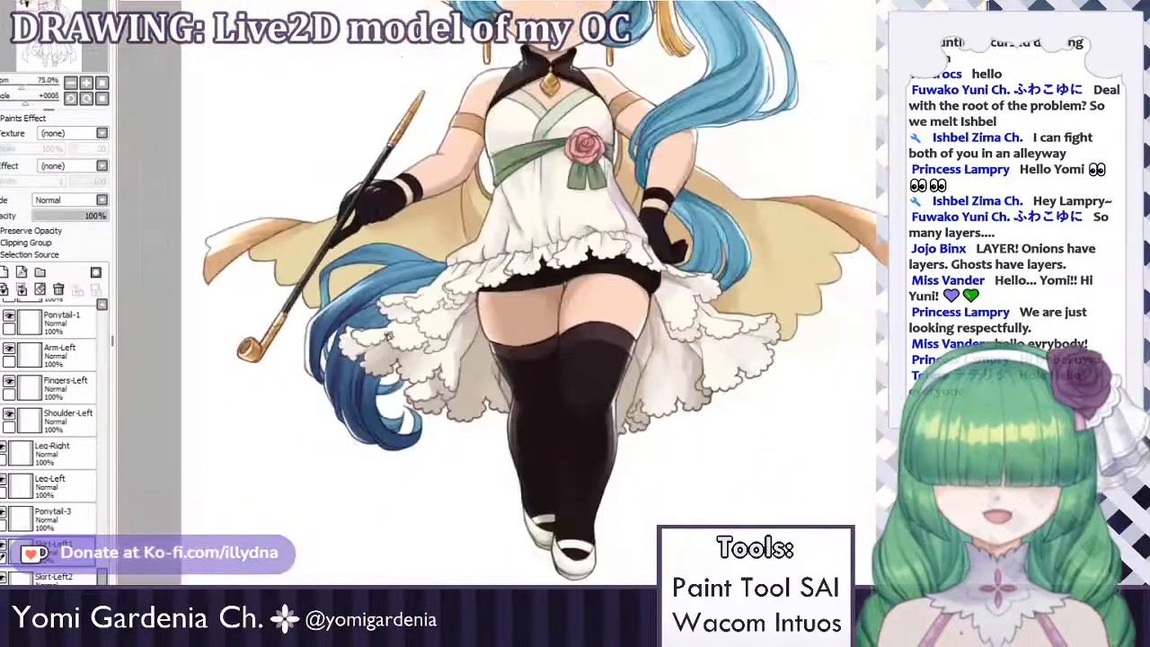
scroll(388, 336, down, 7)
scroll(398, 372, up, 6)
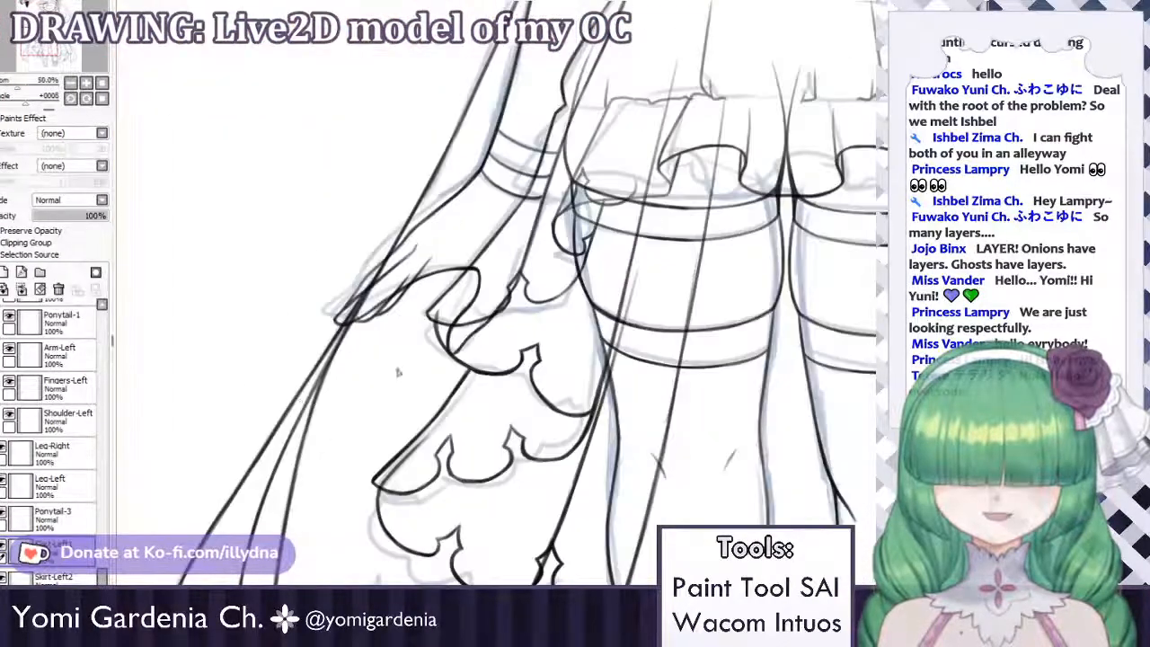
scroll(494, 262, down, 3)
scroll(491, 267, up, 3)
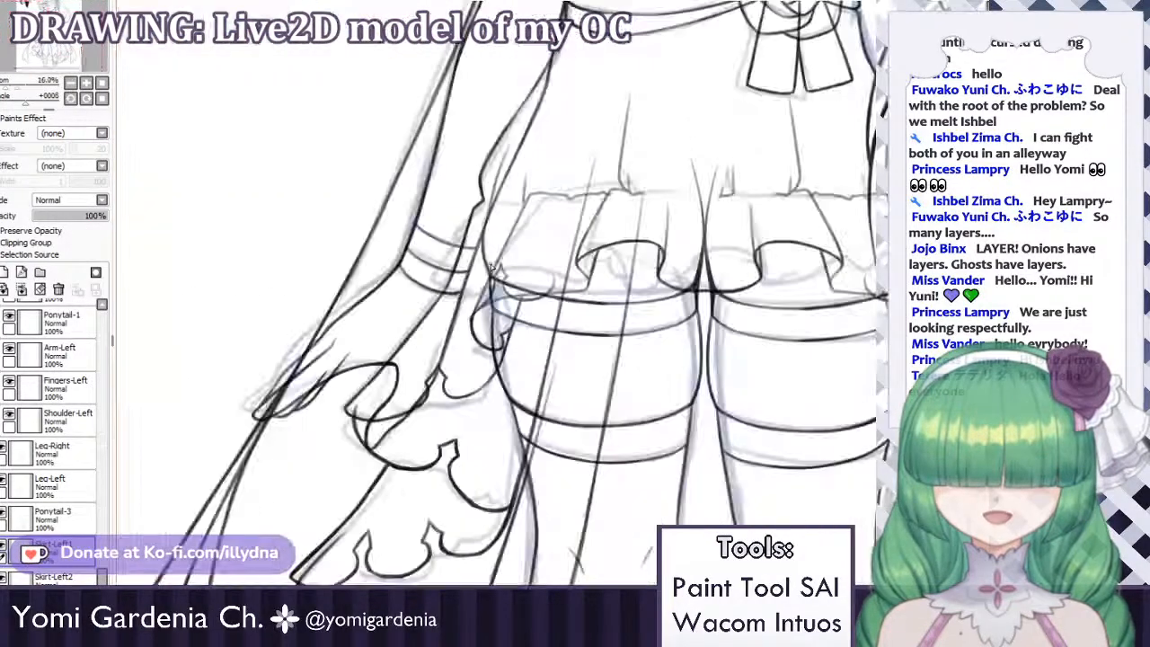
Select the Skirt layer, switching its visibility off and on to identify its line art.
scroll(54, 440, down, 10)
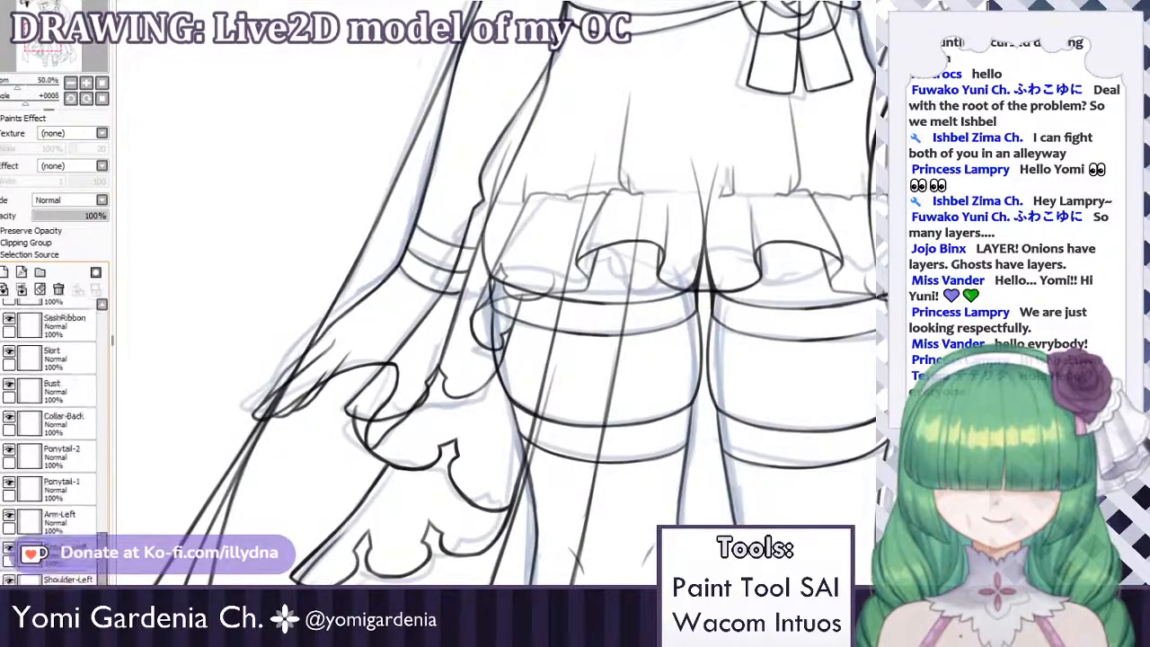
click(63, 543)
click(9, 542)
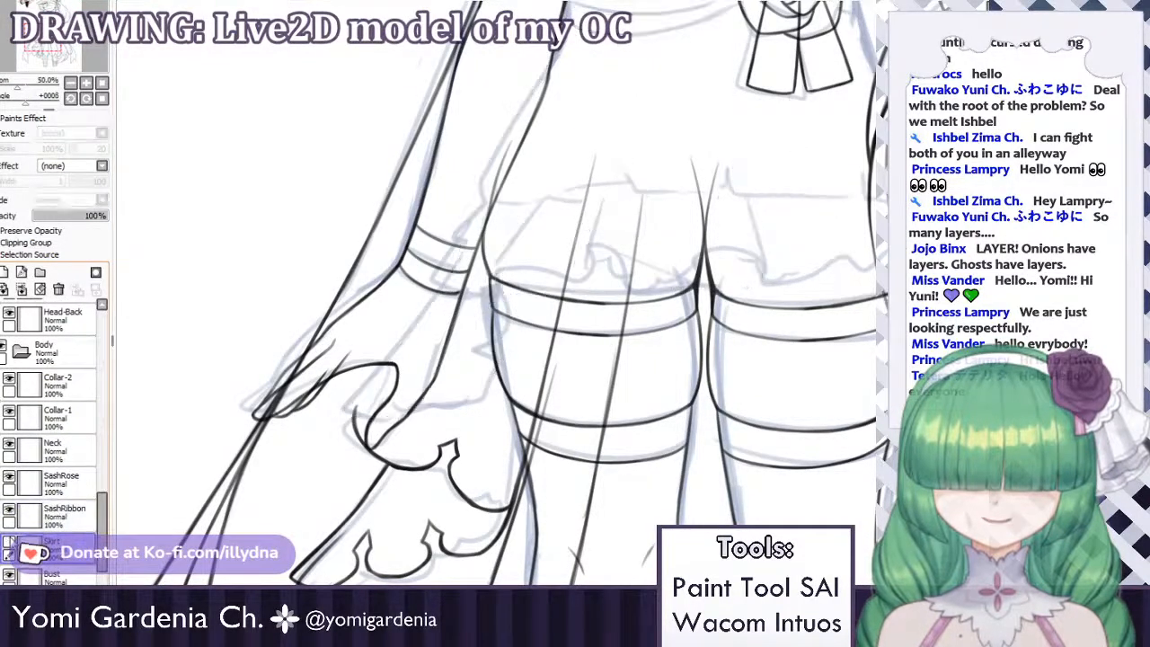
click(9, 542)
click(9, 542)
click(9, 542)
scroll(593, 265, down, 2)
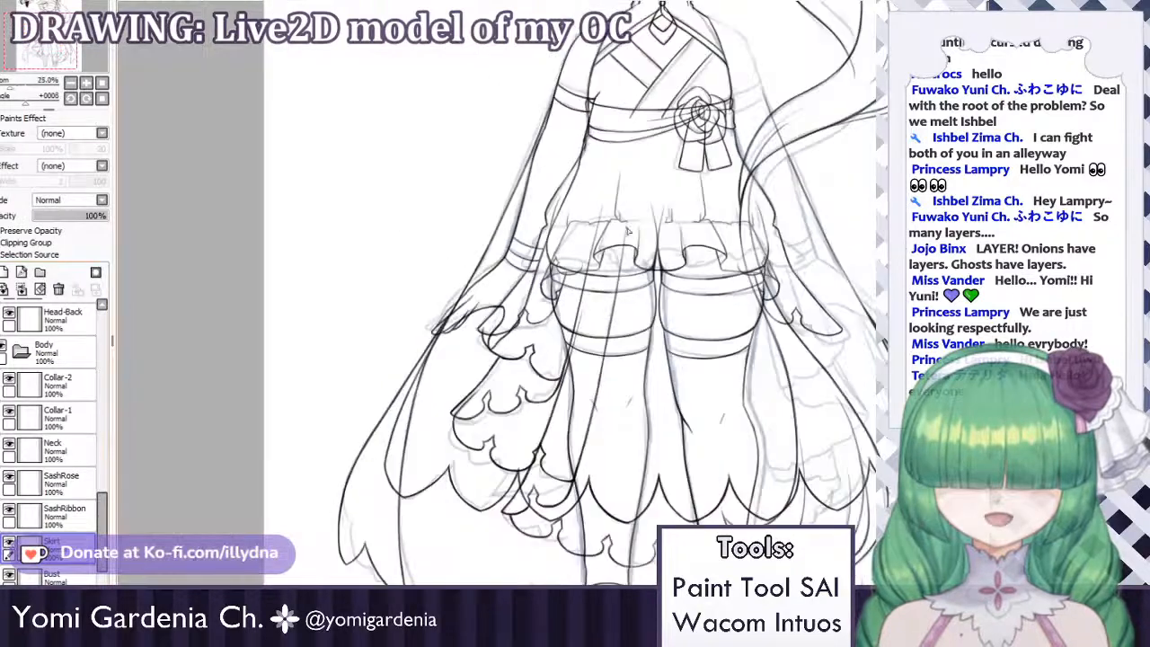
scroll(740, 248, up, 2)
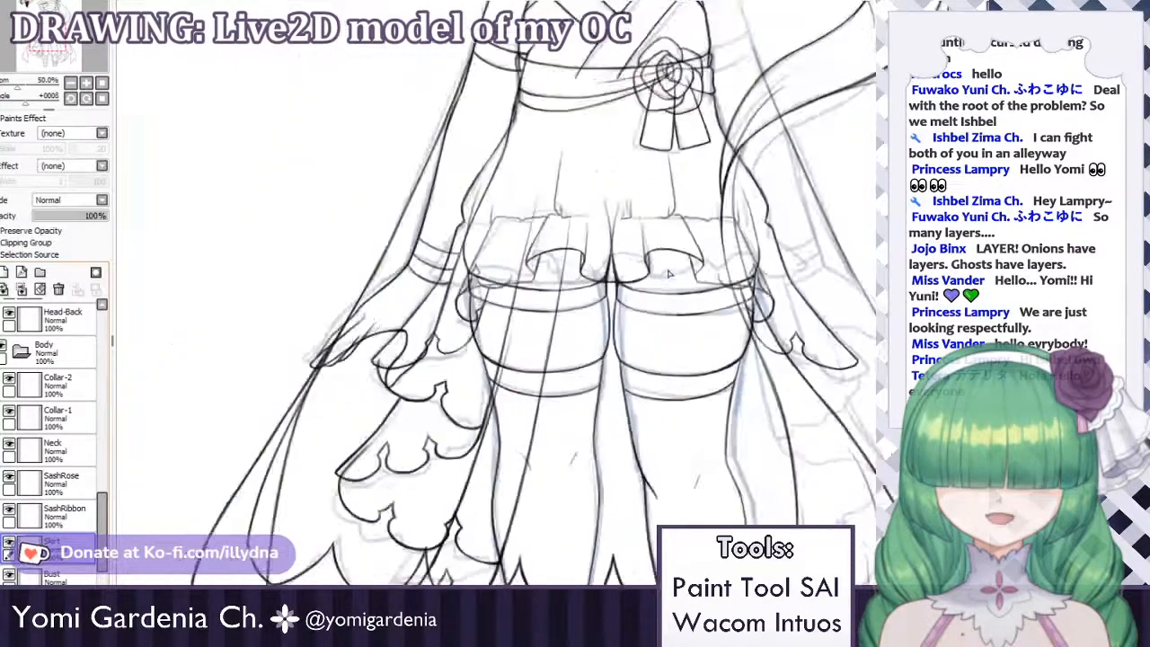
Draw a second, lower curve beneath the arched ruffle fold over the thigh on the pipe-free line art's left side.
scroll(532, 283, up, 2)
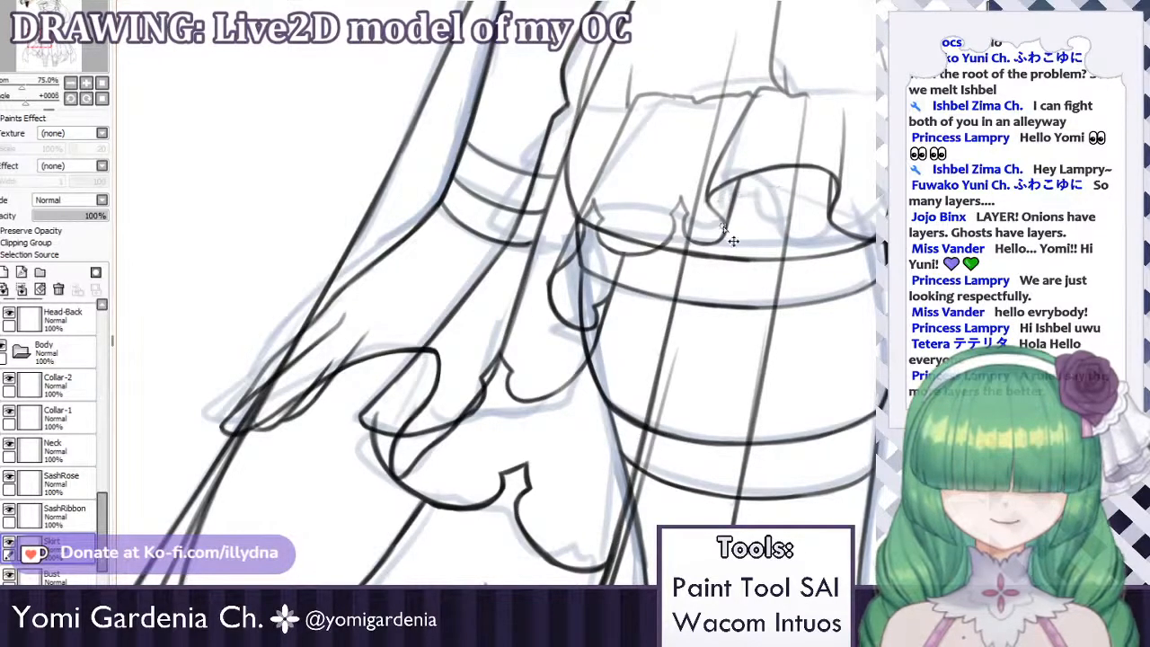
drag(712, 210, 780, 187)
key(ctrl+z)
drag(716, 216, 787, 188)
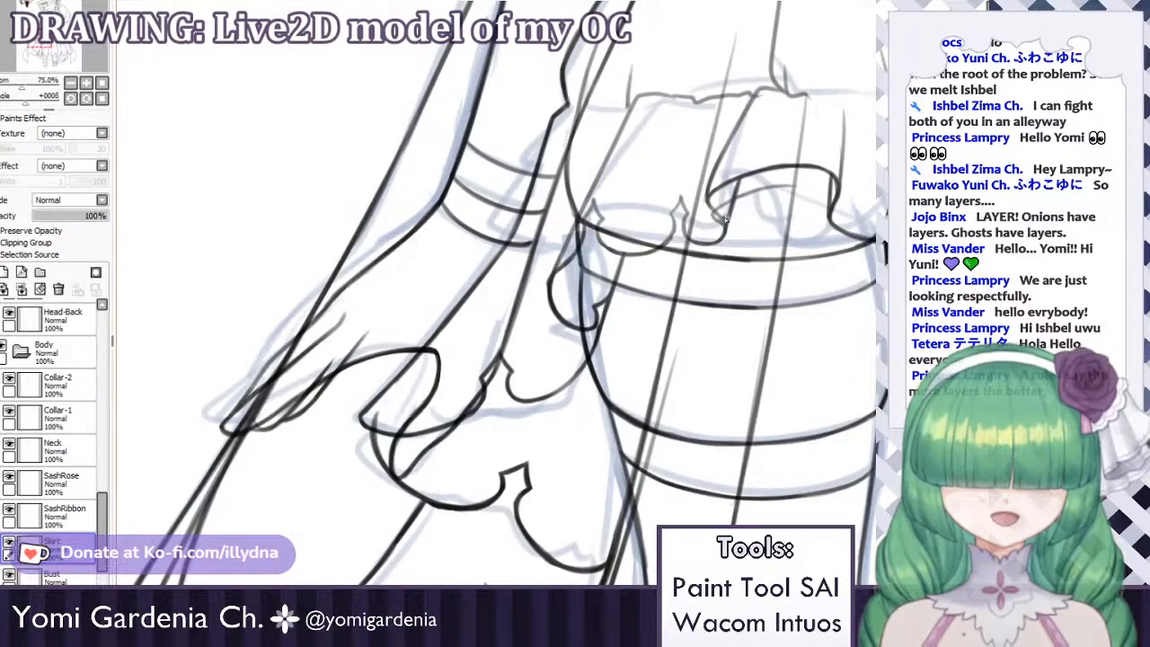
Retrace the lower curve of the ruffle fold on a rotated canvas, erase the old arch above it and restore the upright view.
drag(25, 103, 10, 103)
scroll(452, 190, up, 4)
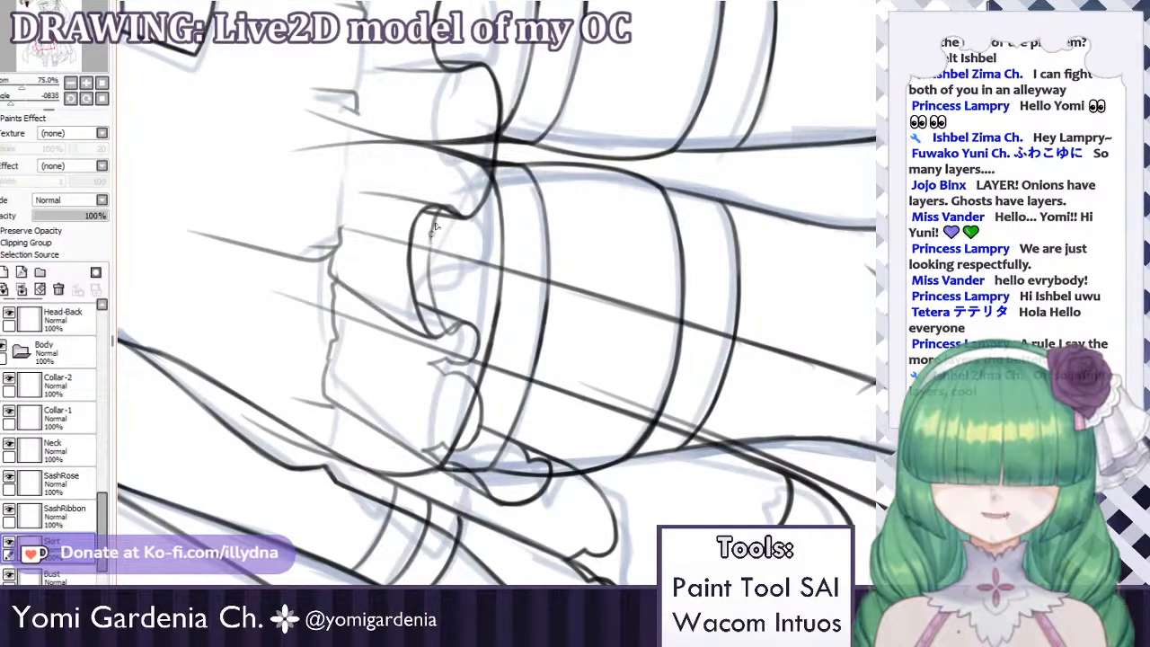
drag(438, 212, 429, 288)
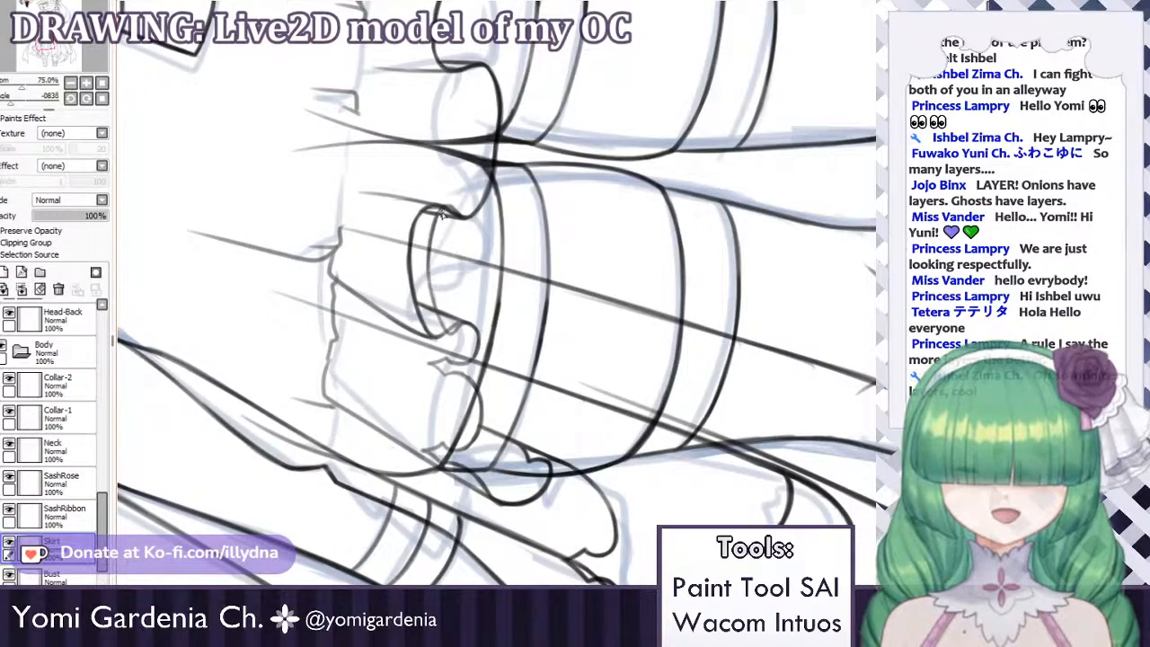
mouse_move(439, 216)
mouse_down()
mouse_move(429, 272)
mouse_move(439, 320)
mouse_up()
key(ctrl+z)
key(ctrl+z)
key(ctrl+z)
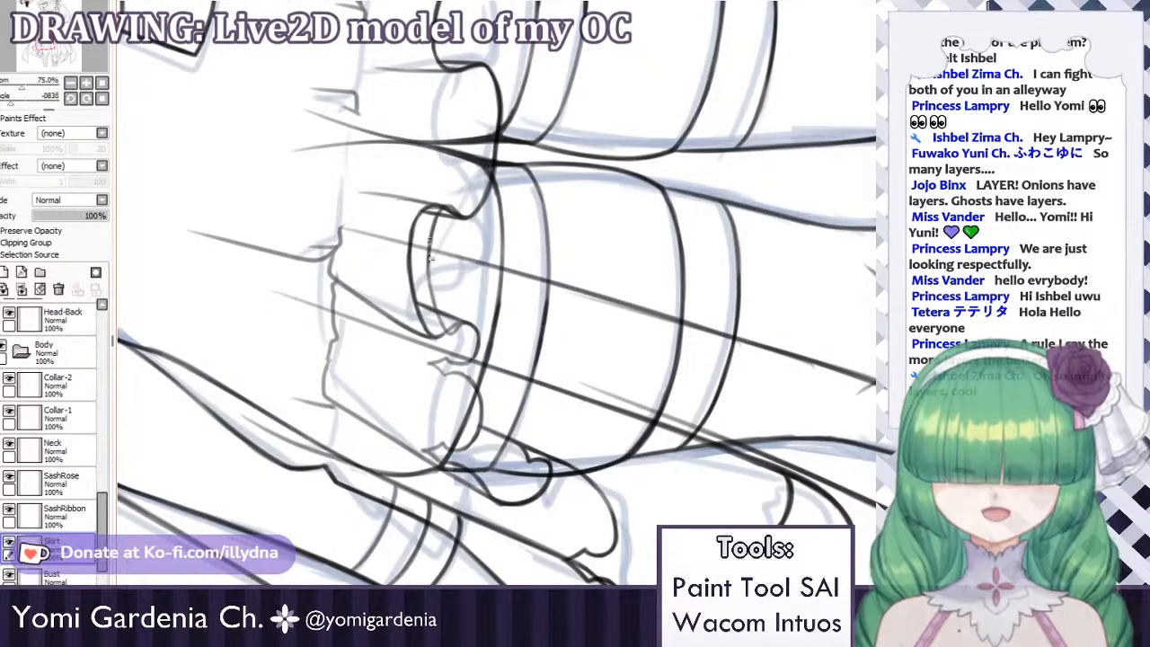
key(ctrl+z)
drag(430, 242, 437, 318)
key(ctrl+z)
key(ctrl+z)
drag(430, 244, 441, 330)
key(ctrl+z)
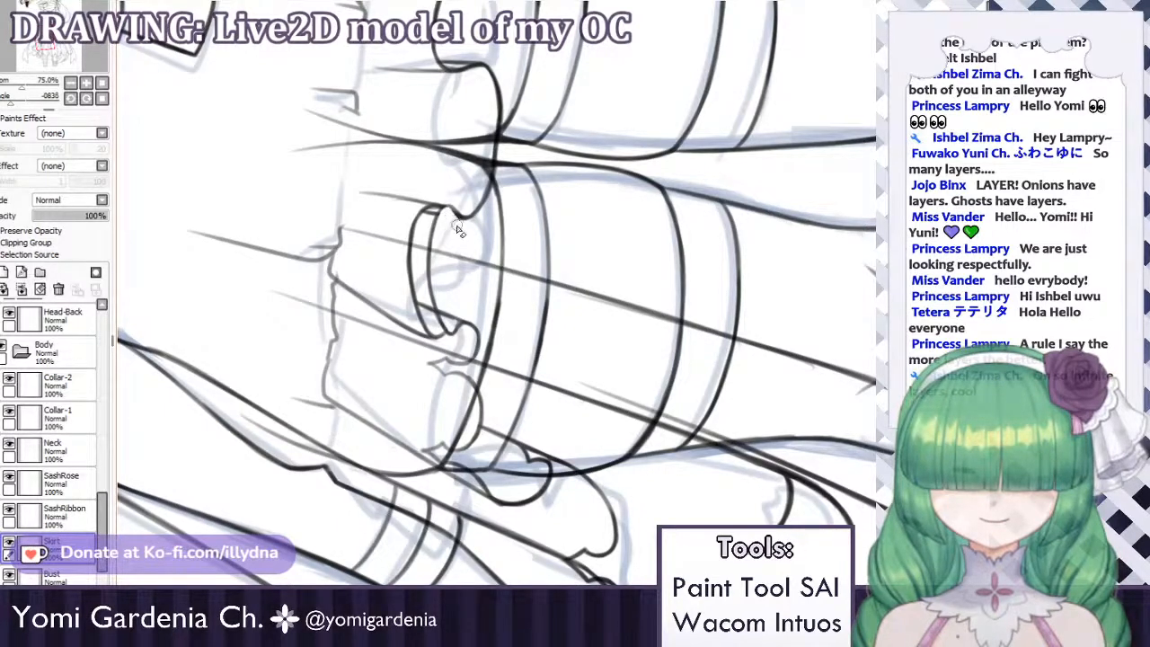
mouse_move(440, 207)
mouse_down()
mouse_move(412, 236)
mouse_move(424, 323)
mouse_move(444, 340)
mouse_move(433, 332)
mouse_up()
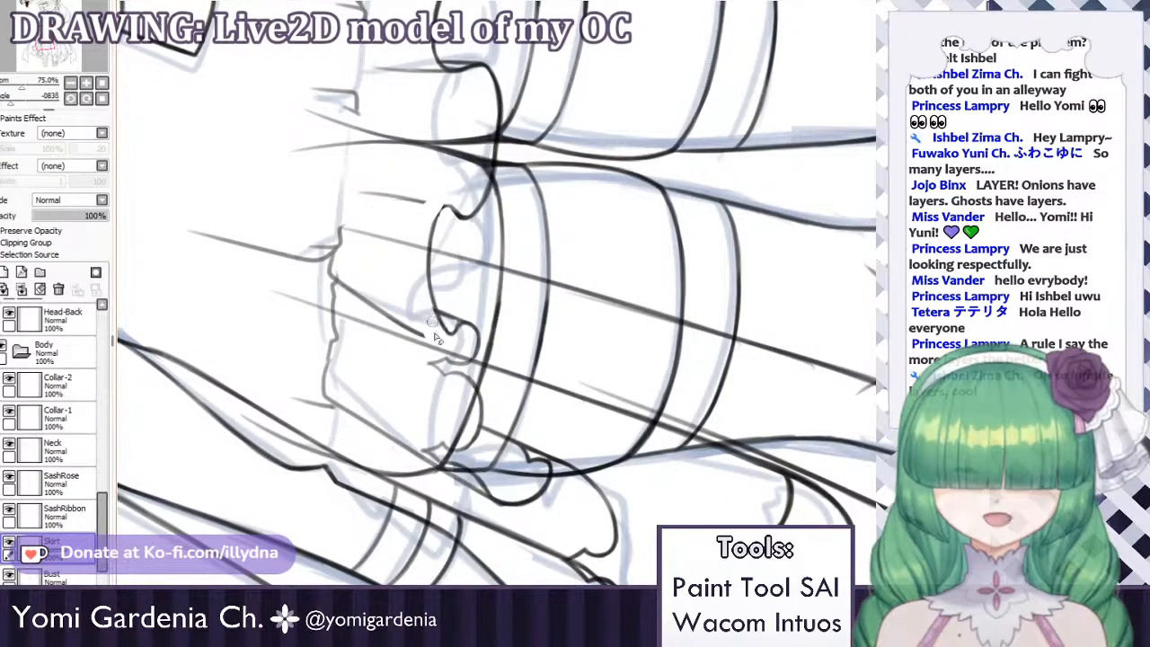
click(361, 2)
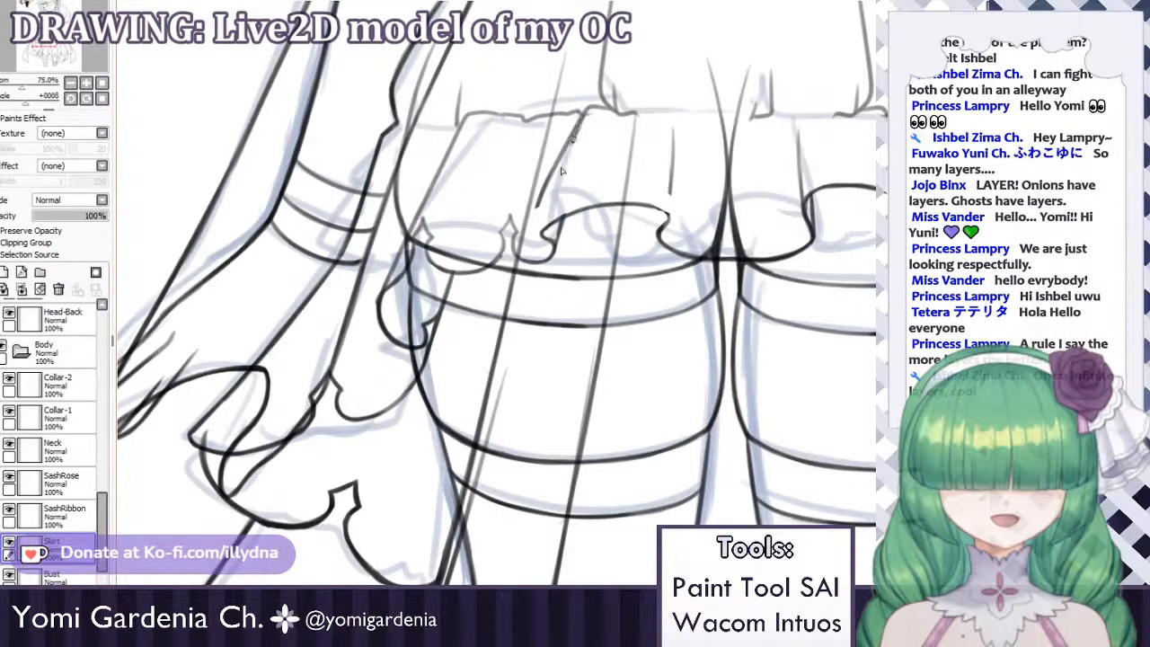
Redraw the ruffle's fold line from the gathered seam down to the new arch, retrying until it joins smoothly.
drag(561, 171, 543, 216)
key(ctrl+z)
drag(580, 119, 544, 214)
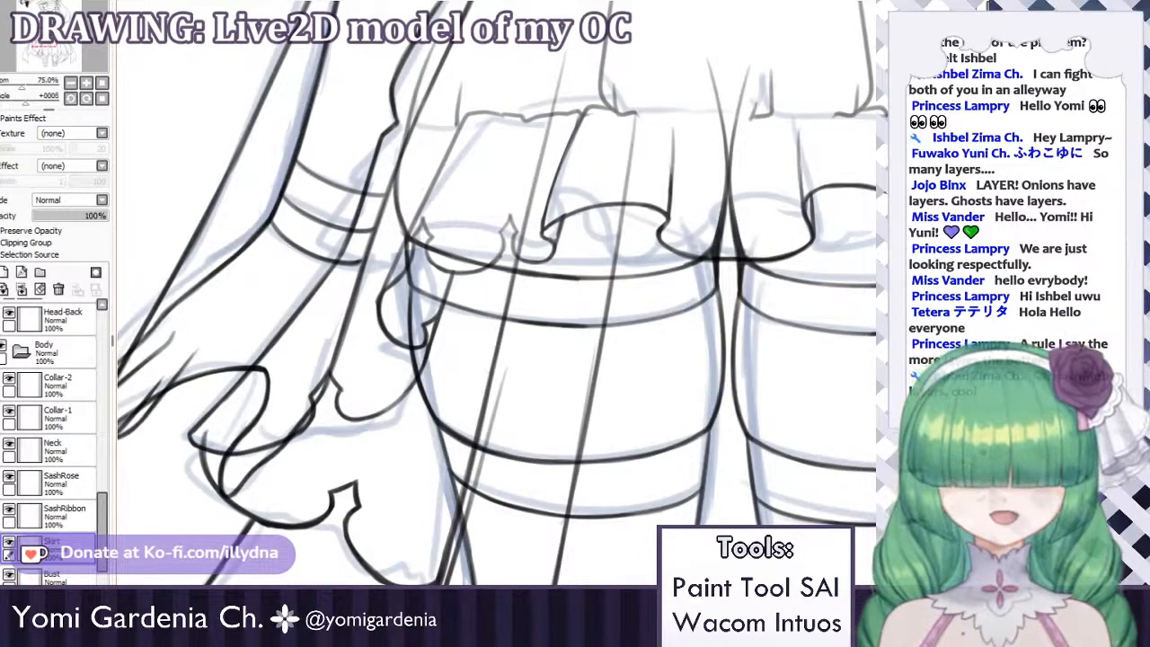
key(ctrl+z)
drag(587, 112, 544, 224)
key(ctrl+z)
drag(586, 110, 544, 228)
key(ctrl+z)
key(ctrl+z)
key(ctrl+z)
key(ctrl+z)
key(ctrl+z)
key(ctrl+z)
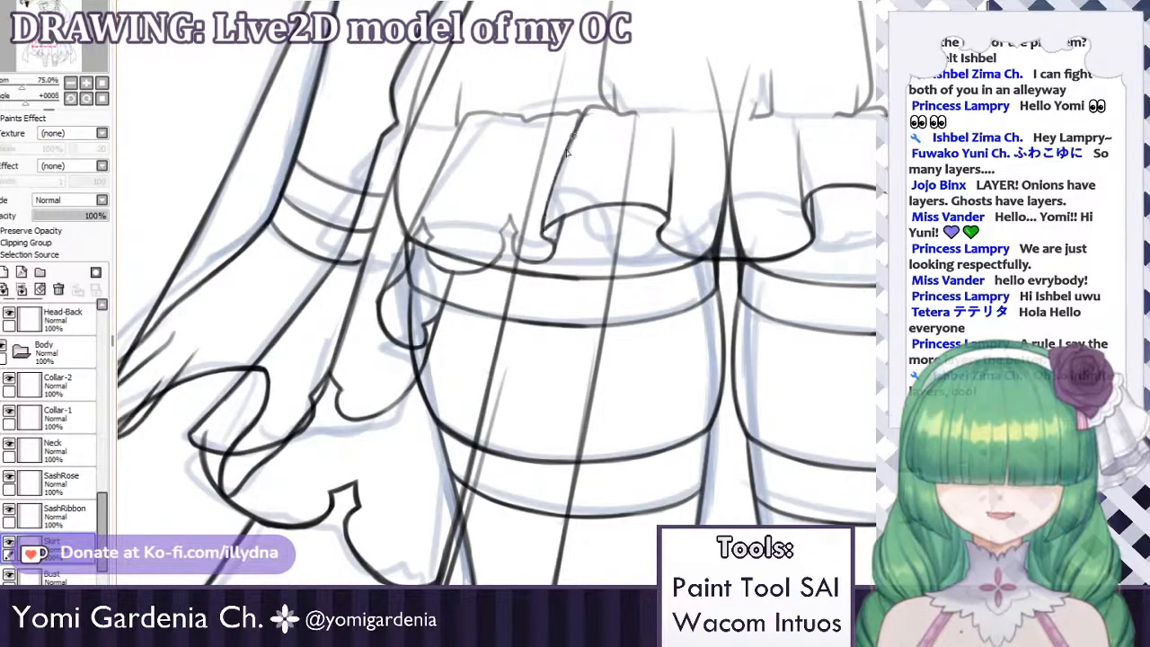
key(ctrl+z)
drag(578, 124, 543, 221)
key(ctrl+z)
key(ctrl+z)
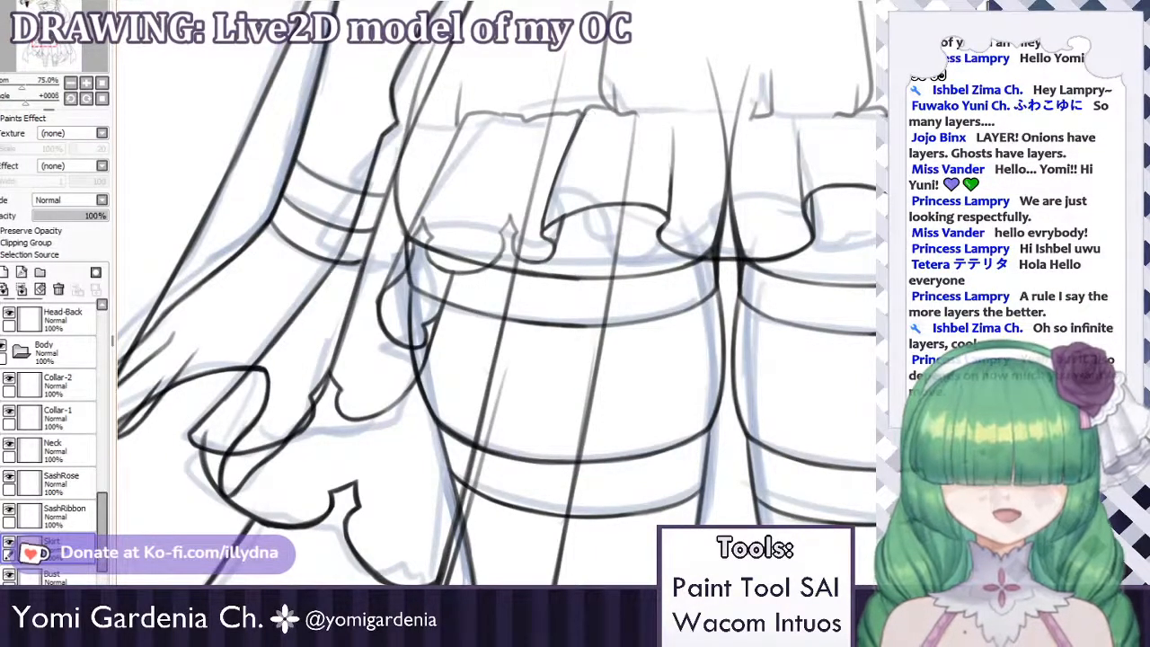
Draw a pointed notch at the outer end of the arched ruffle fold, following the other lace hem notches.
scroll(451, 308, down, 6)
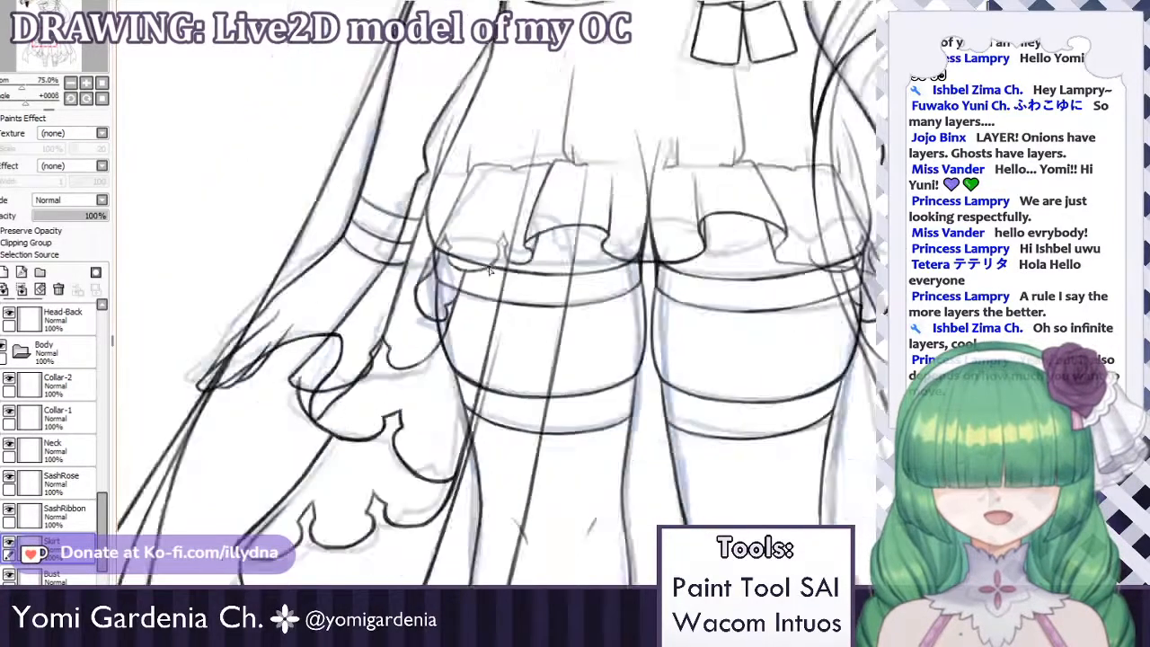
scroll(450, 308, up, 4)
scroll(451, 308, down, 2)
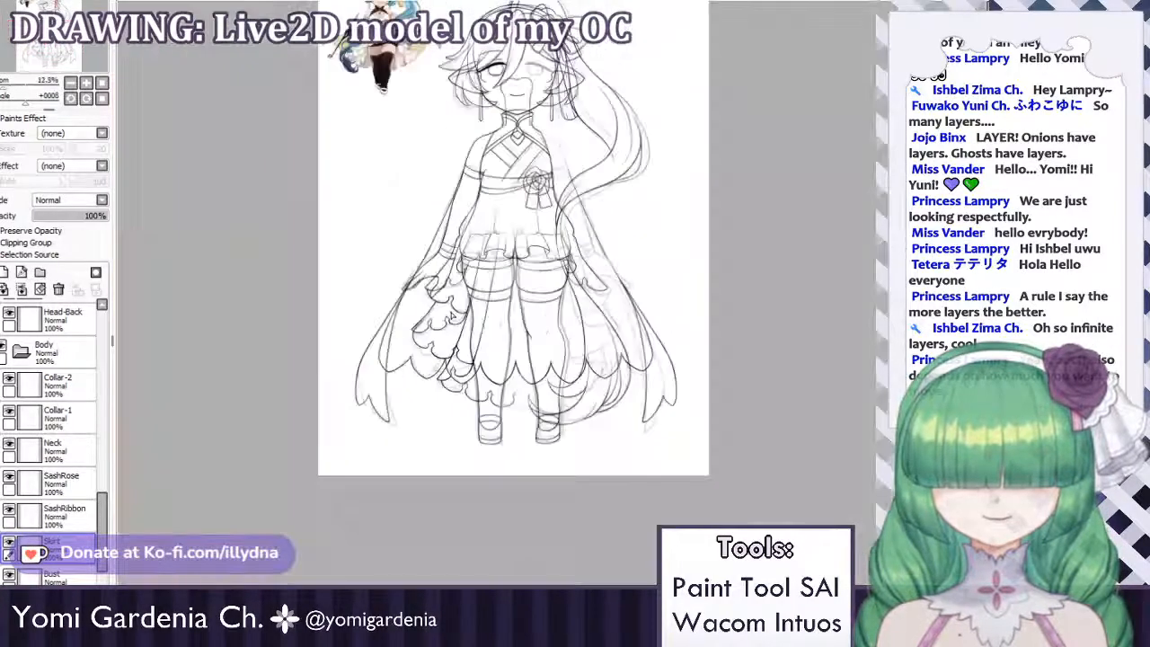
scroll(451, 310, up, 2)
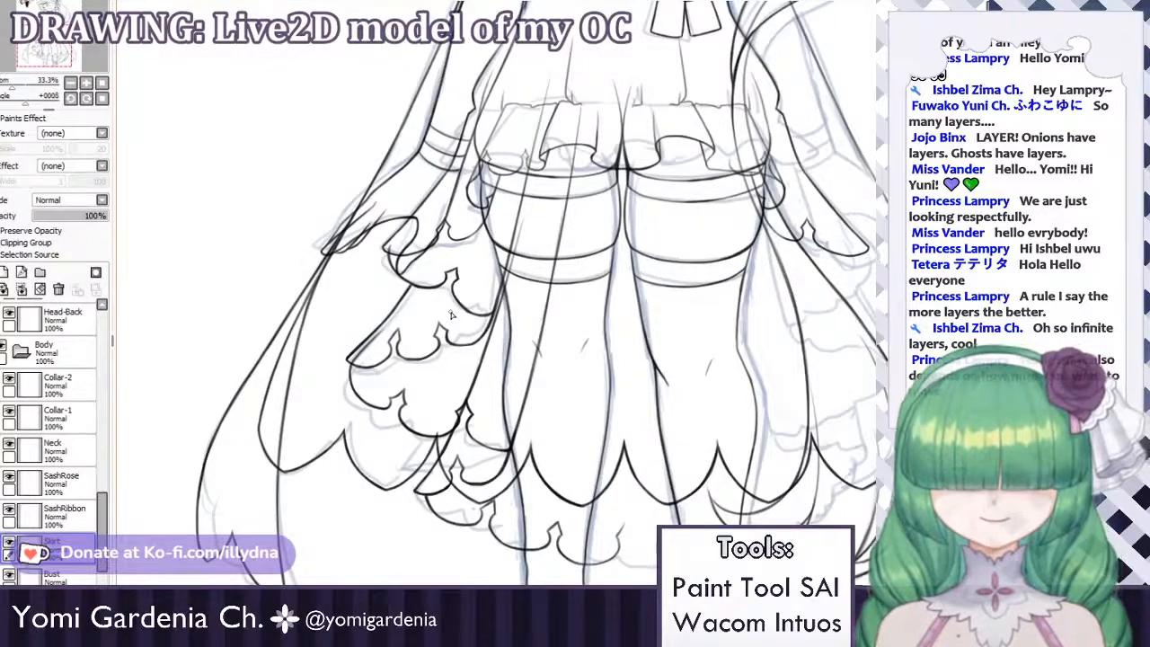
scroll(479, 347, down, 2)
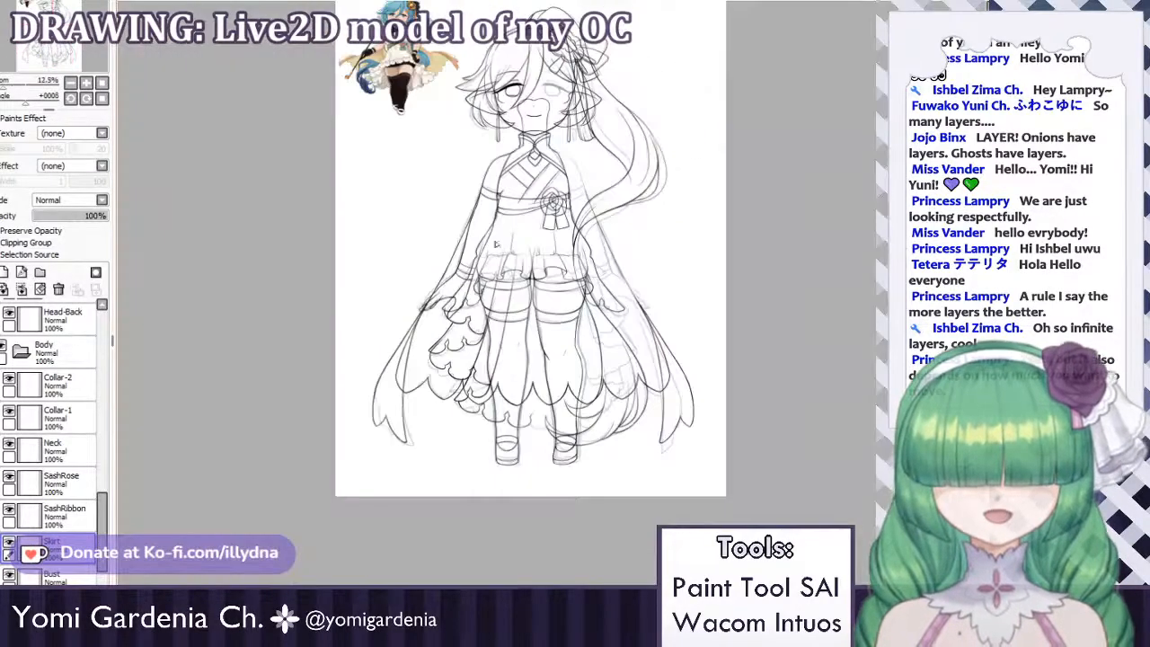
scroll(507, 271, up, 4)
scroll(507, 272, up, 1)
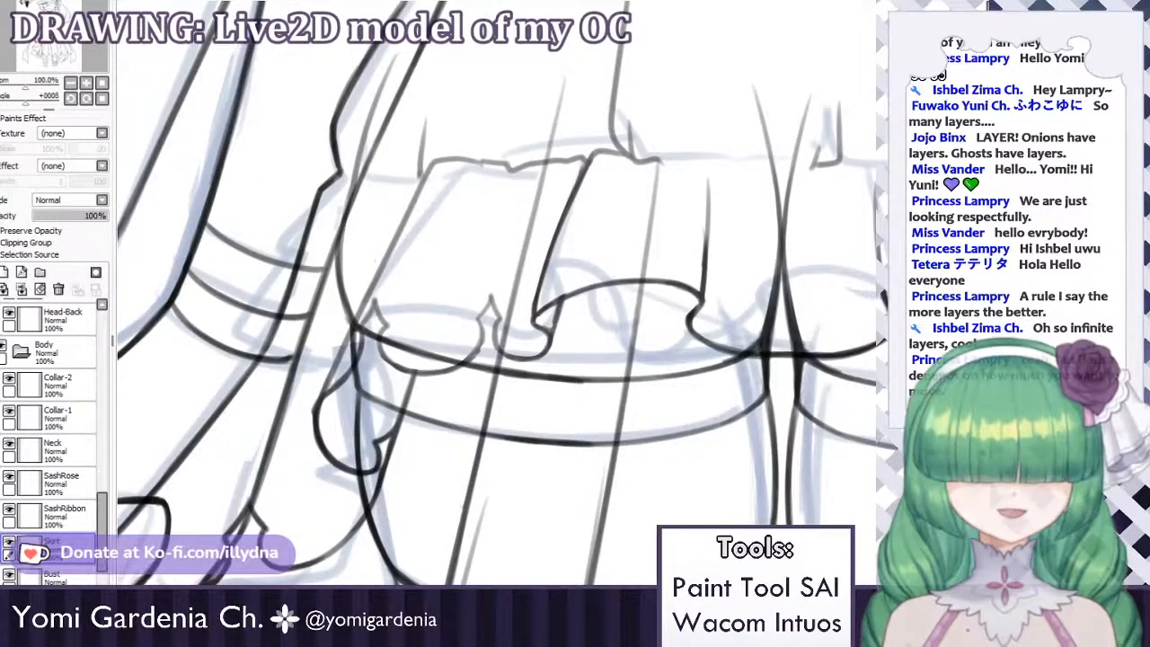
drag(558, 305, 549, 342)
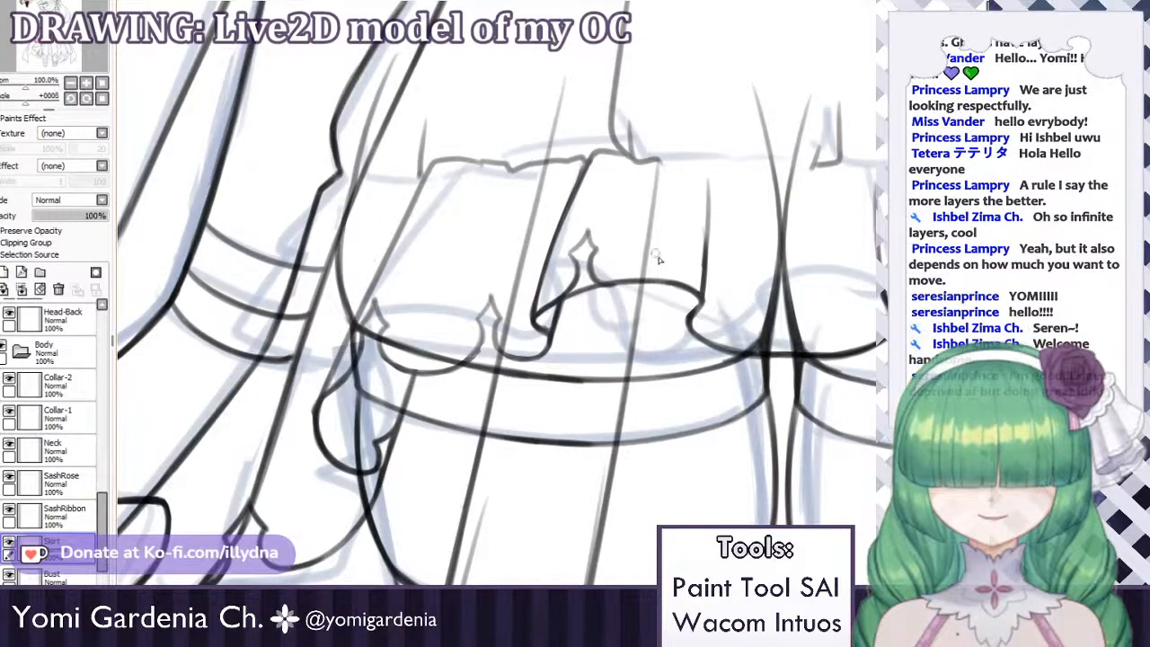
Draw a matching pointed notch at the fold's inner end, join both notches with a scallop and erase the arched line.
mouse_move(659, 243)
mouse_down()
mouse_move(654, 284)
mouse_move(669, 261)
mouse_move(670, 275)
mouse_move(663, 263)
mouse_move(689, 224)
mouse_move(697, 254)
mouse_move(687, 260)
mouse_move(672, 243)
mouse_move(686, 225)
mouse_move(693, 255)
mouse_up()
key(ctrl+z)
key(ctrl+z)
key(ctrl+z)
key(ctrl+z)
key(ctrl+z)
key(ctrl+z)
key(ctrl+z)
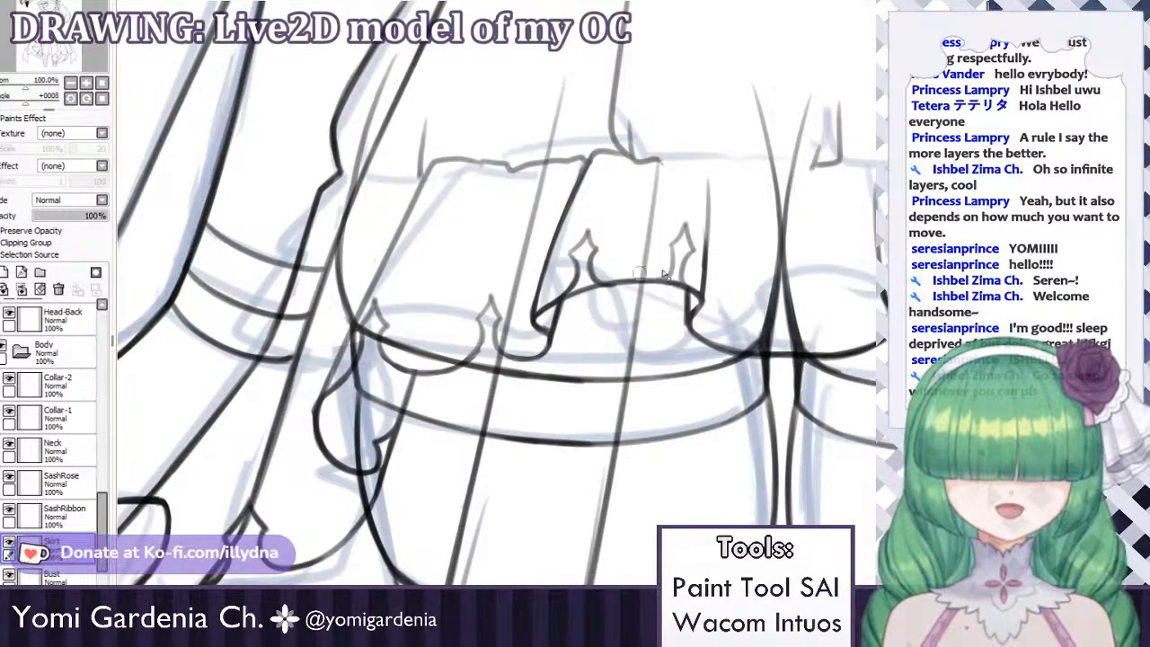
drag(691, 236, 681, 268)
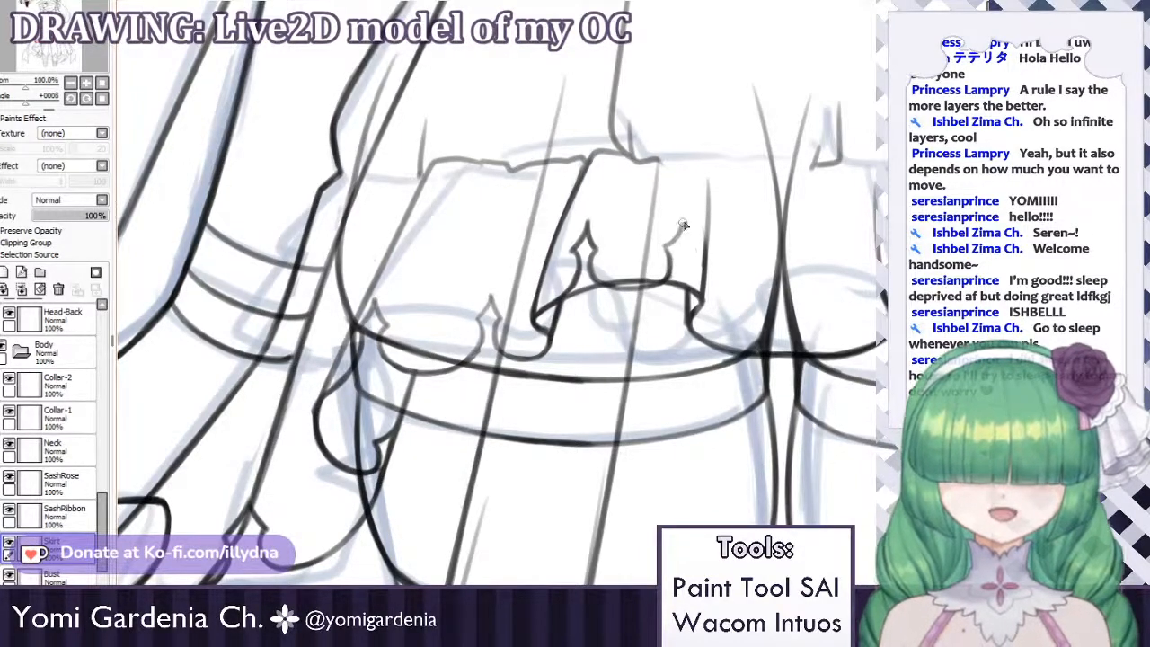
mouse_move(666, 256)
mouse_down()
mouse_move(681, 219)
mouse_move(693, 259)
mouse_up()
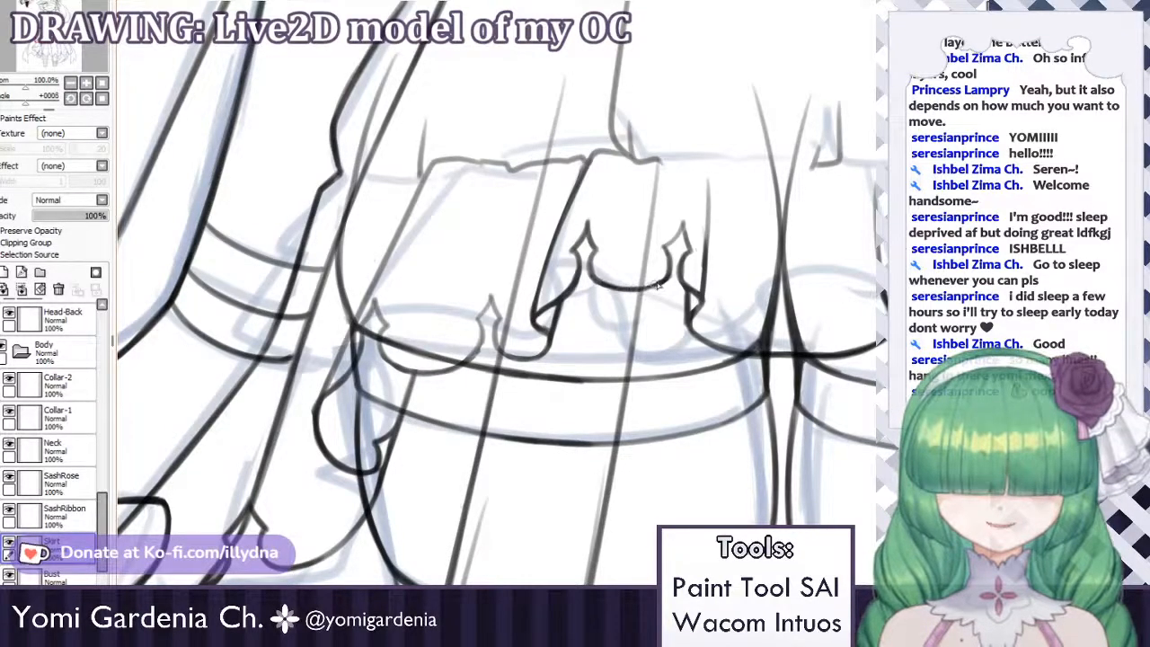
Check the notched ruffle fold against the side skirt ruffles and within the whole figure.
scroll(669, 221, down, 6)
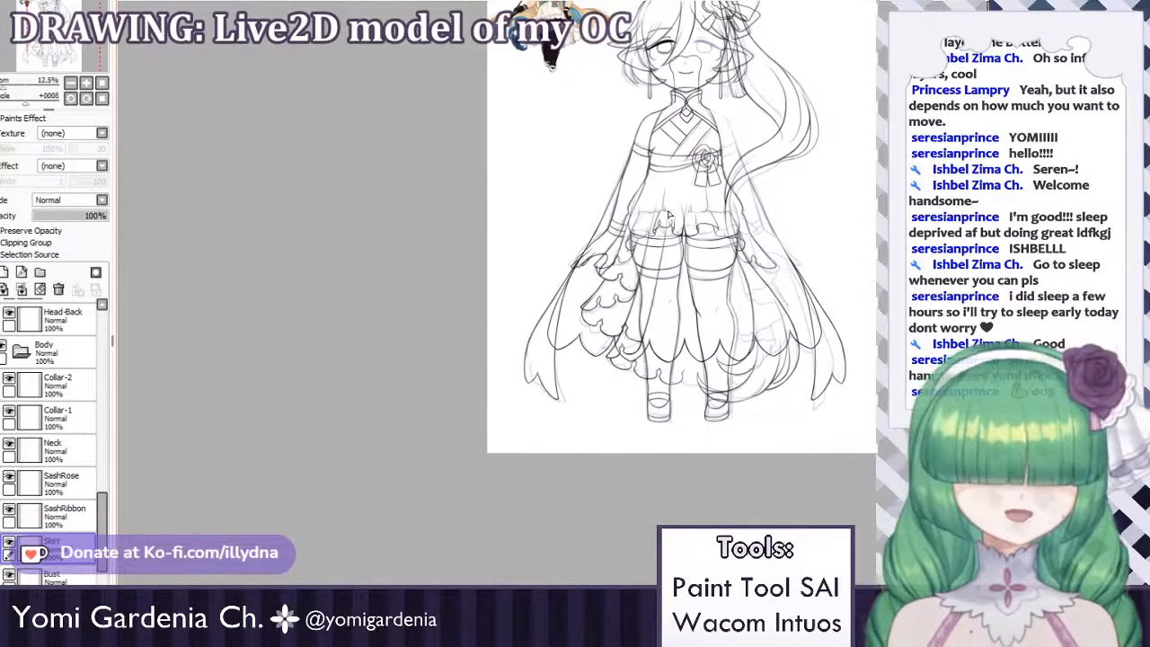
scroll(667, 216, up, 5)
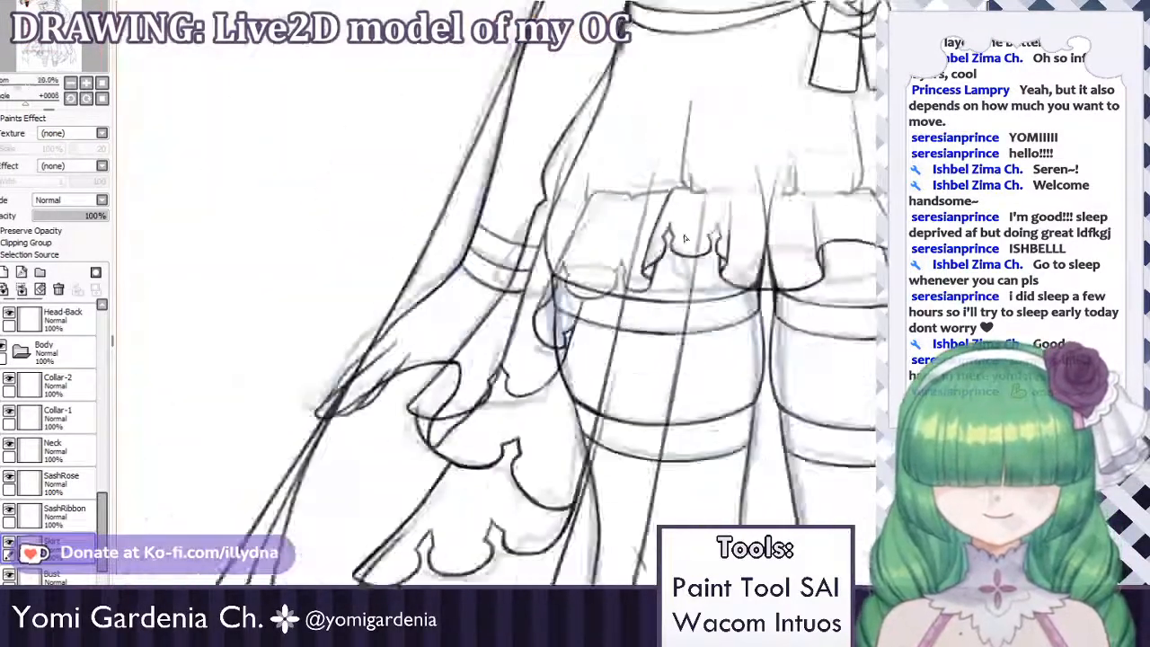
scroll(613, 335, up, 1)
scroll(559, 385, down, 4)
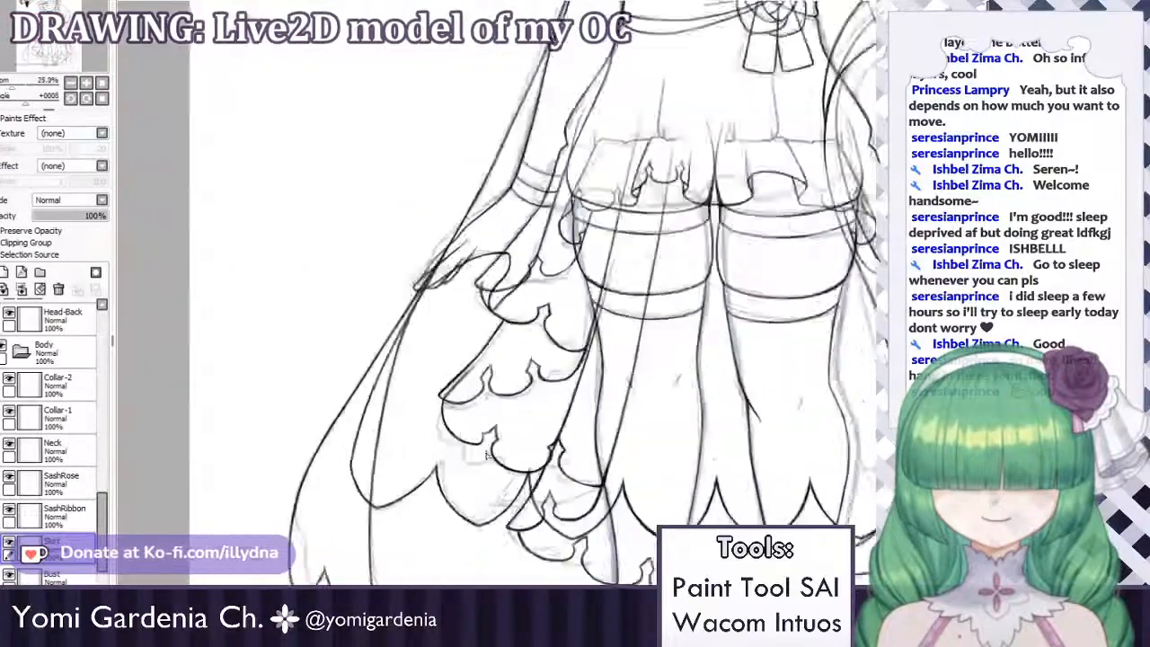
scroll(481, 352, down, 1)
scroll(571, 222, up, 5)
scroll(557, 275, down, 4)
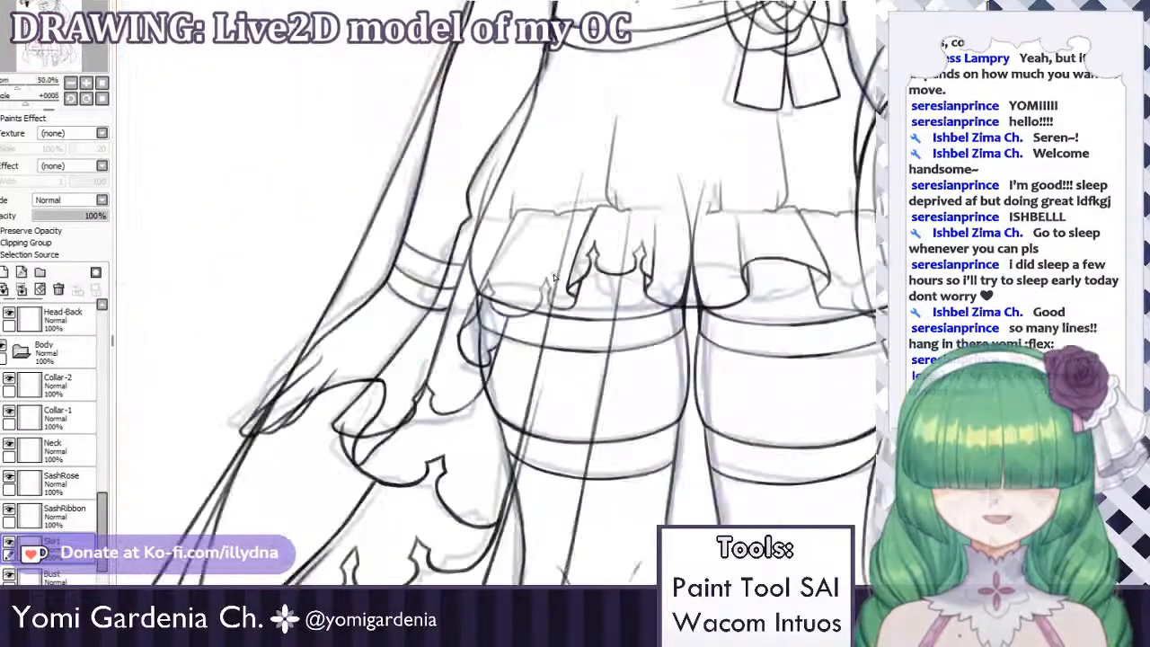
Redraw the scallop between the two notches at the ruffle's outer hem, undoing strokes until the curve is smooth.
scroll(516, 281, up, 3)
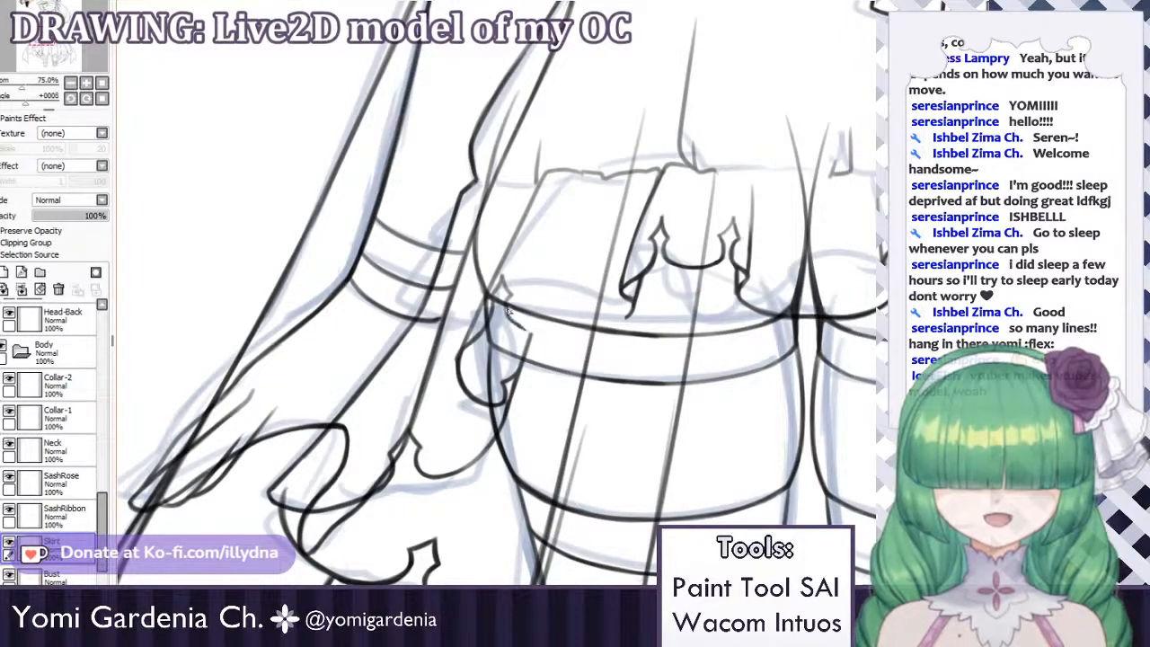
key(ctrl+z)
mouse_move(505, 315)
mouse_down()
mouse_move(536, 329)
mouse_move(506, 320)
mouse_move(573, 334)
mouse_move(503, 313)
mouse_up()
key(ctrl+z)
key(ctrl+z)
key(ctrl+z)
mouse_move(580, 336)
mouse_down()
mouse_move(504, 314)
mouse_move(580, 337)
mouse_up()
key(ctrl+z)
key(ctrl+z)
key(ctrl+z)
mouse_move(506, 316)
mouse_down()
mouse_move(549, 331)
mouse_move(533, 339)
mouse_move(578, 327)
mouse_move(562, 343)
mouse_move(597, 311)
mouse_move(589, 326)
mouse_move(594, 307)
mouse_move(582, 337)
mouse_move(590, 299)
mouse_move(579, 338)
mouse_up()
key(ctrl+z)
key(ctrl+z)
key(ctrl+z)
key(ctrl+z)
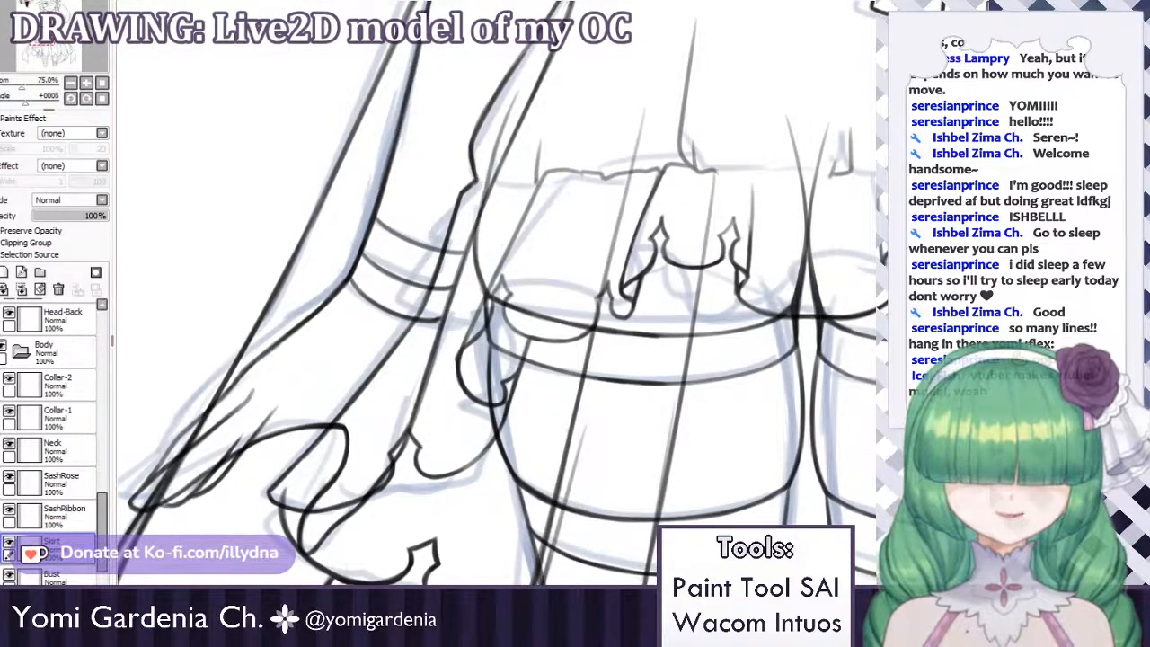
Erase the pointed notch at the fold's outer end together with the narrow folded lines beneath it.
mouse_move(640, 275)
mouse_down()
mouse_move(624, 295)
mouse_move(637, 292)
mouse_move(652, 225)
mouse_move(674, 235)
mouse_move(664, 267)
mouse_move(666, 256)
mouse_up()
key(ctrl+z)
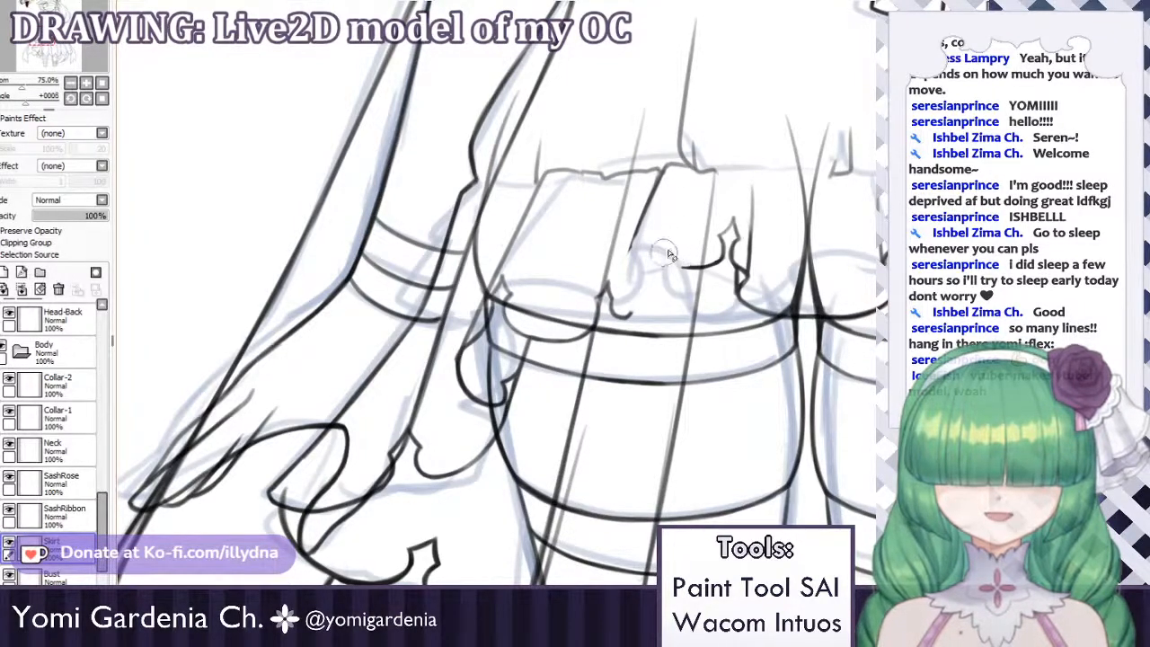
drag(640, 303, 629, 303)
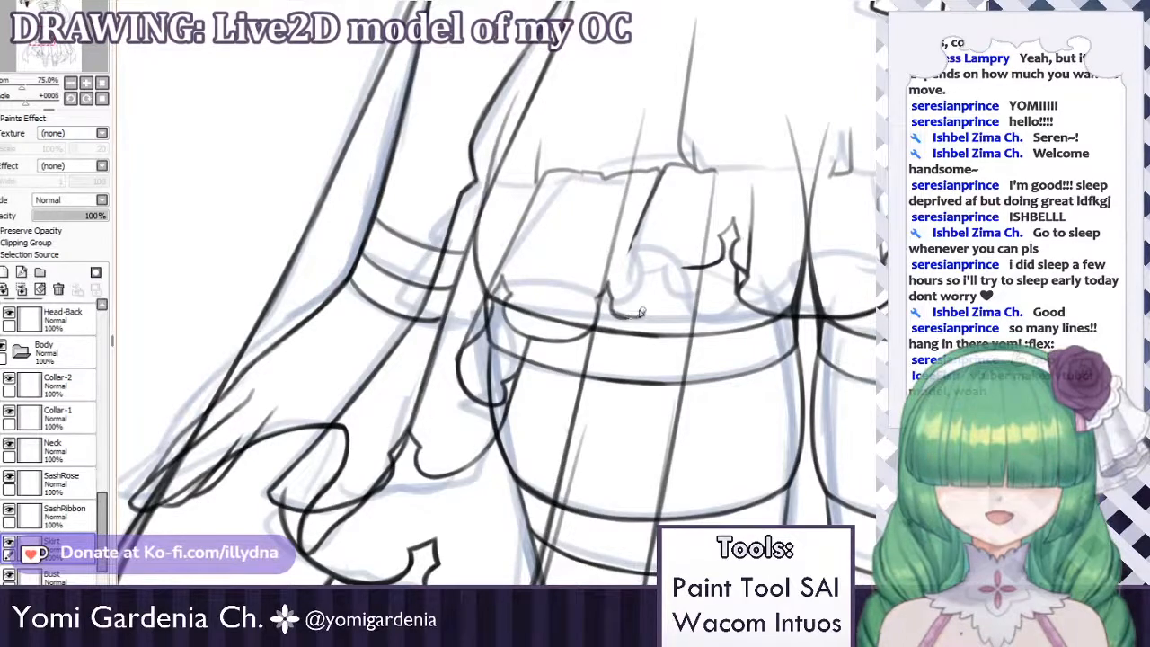
Redraw the small rounded scallop at the lower end of the ruffle fold, undoing strokes until it curves smoothly.
mouse_move(616, 316)
mouse_down()
mouse_move(649, 307)
mouse_move(639, 330)
mouse_move(615, 318)
mouse_move(646, 313)
mouse_move(616, 315)
mouse_move(645, 310)
mouse_move(619, 318)
mouse_move(642, 321)
mouse_move(616, 317)
mouse_move(647, 320)
mouse_move(633, 328)
mouse_move(664, 287)
mouse_up()
key(ctrl+z)
key(ctrl+z)
key(ctrl+z)
key(ctrl+z)
key(ctrl+z)
key(ctrl+z)
key(ctrl+z)
key(ctrl+z)
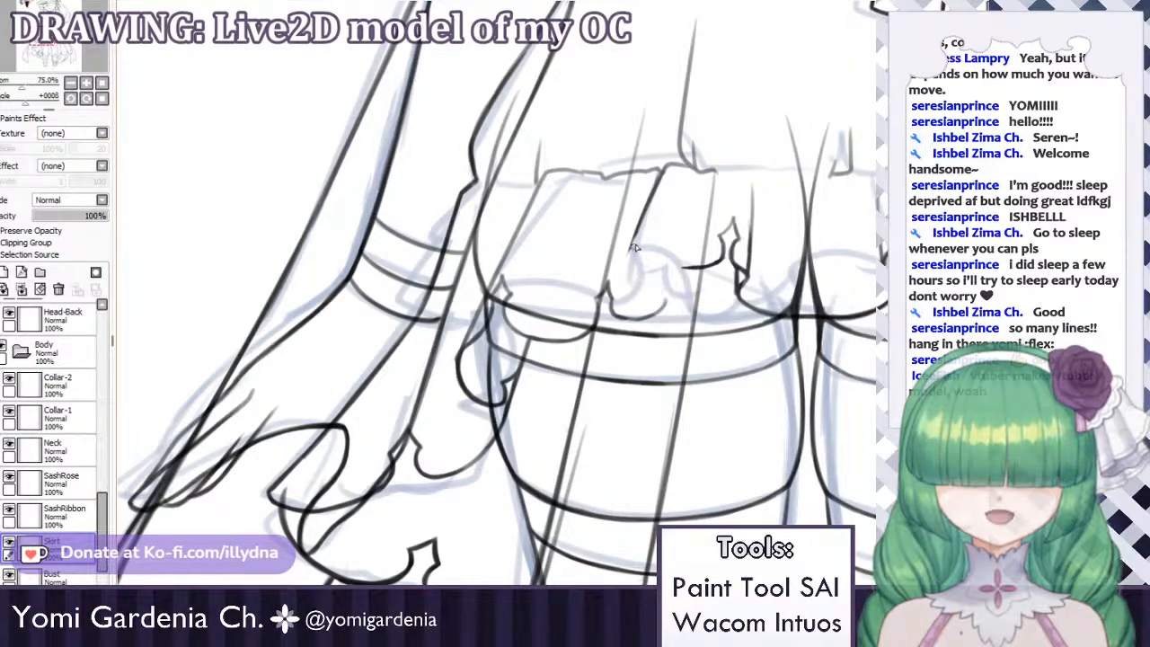
Curve the slanted pleat line into the fold's inner edge and redraw the pointed notch above the small scallop.
mouse_move(634, 241)
mouse_down()
mouse_move(657, 283)
mouse_move(626, 278)
mouse_move(652, 286)
mouse_up()
key(ctrl+z)
key(ctrl+z)
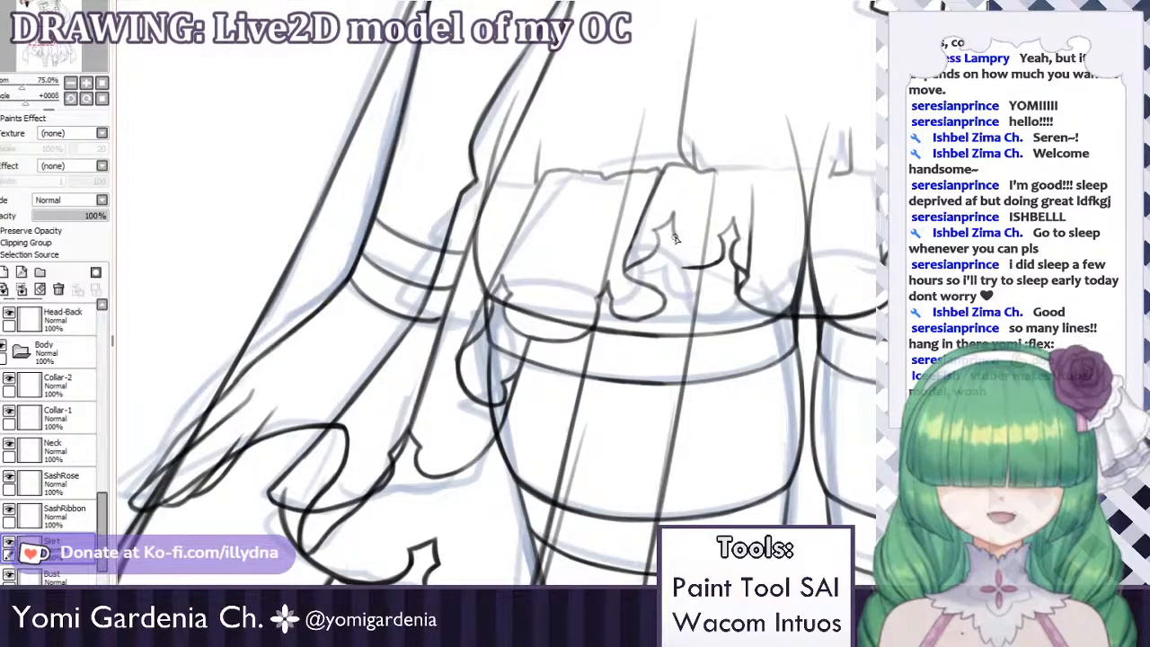
key(ctrl+z)
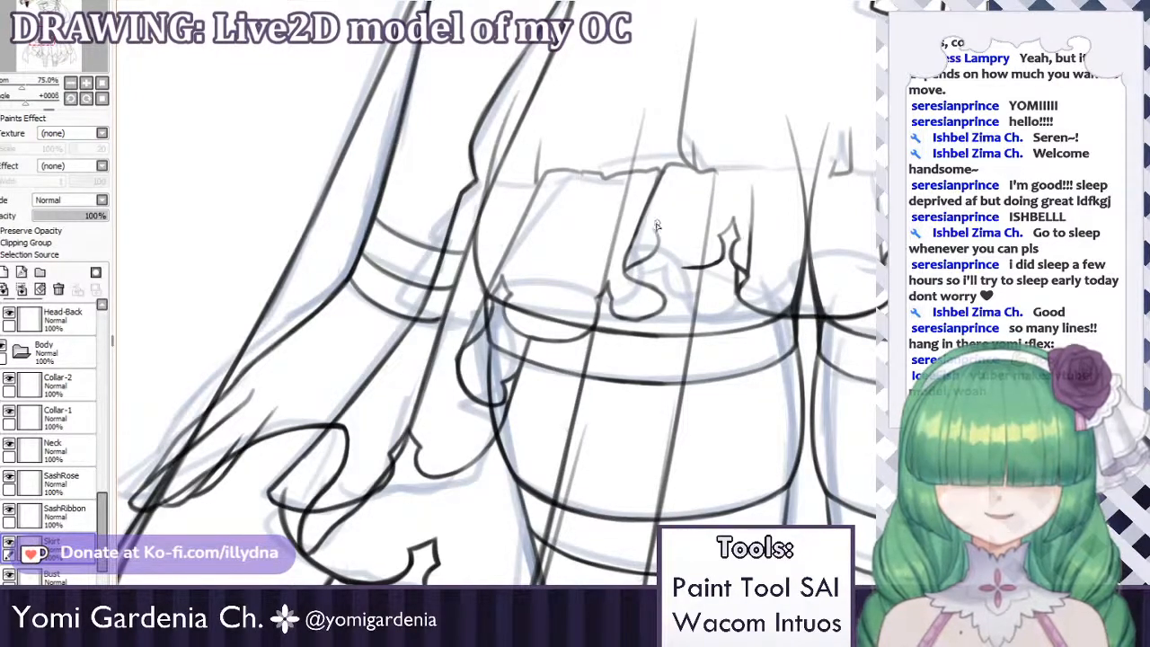
drag(656, 231, 668, 213)
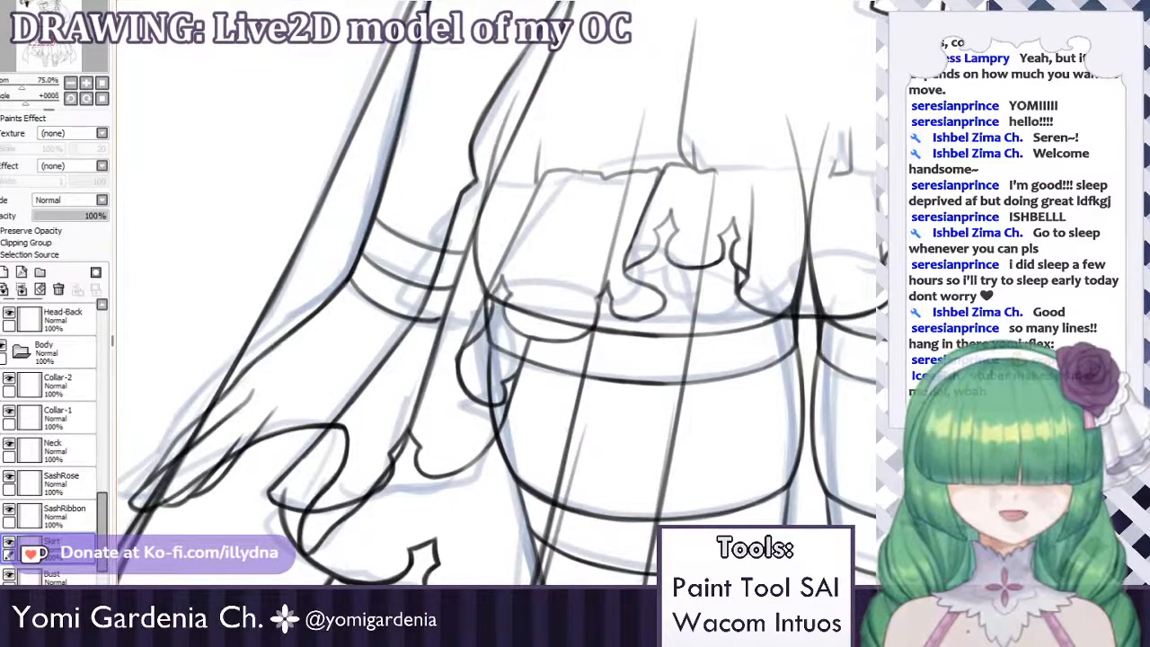
Erase the second notch with its scallop, and draw a wider scallop ending at a plain vertical pleat line.
mouse_move(723, 219)
mouse_down()
mouse_move(726, 250)
mouse_move(685, 253)
mouse_up()
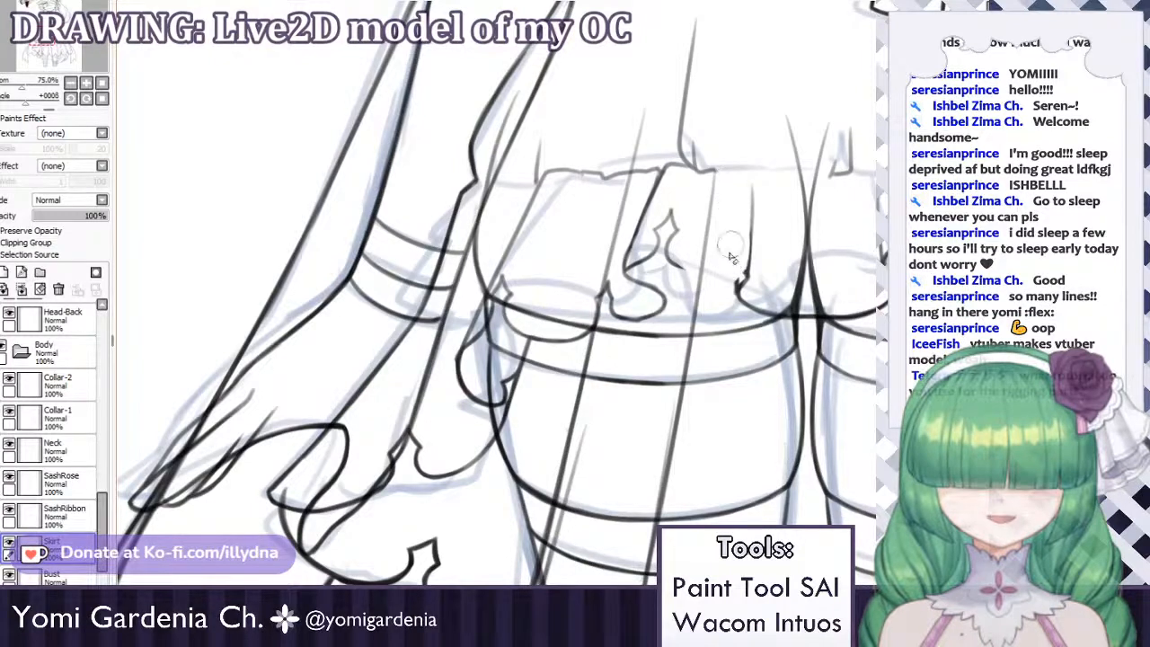
mouse_move(724, 255)
mouse_down()
mouse_move(800, 237)
mouse_move(733, 211)
mouse_move(746, 238)
mouse_move(751, 210)
mouse_move(750, 276)
mouse_up()
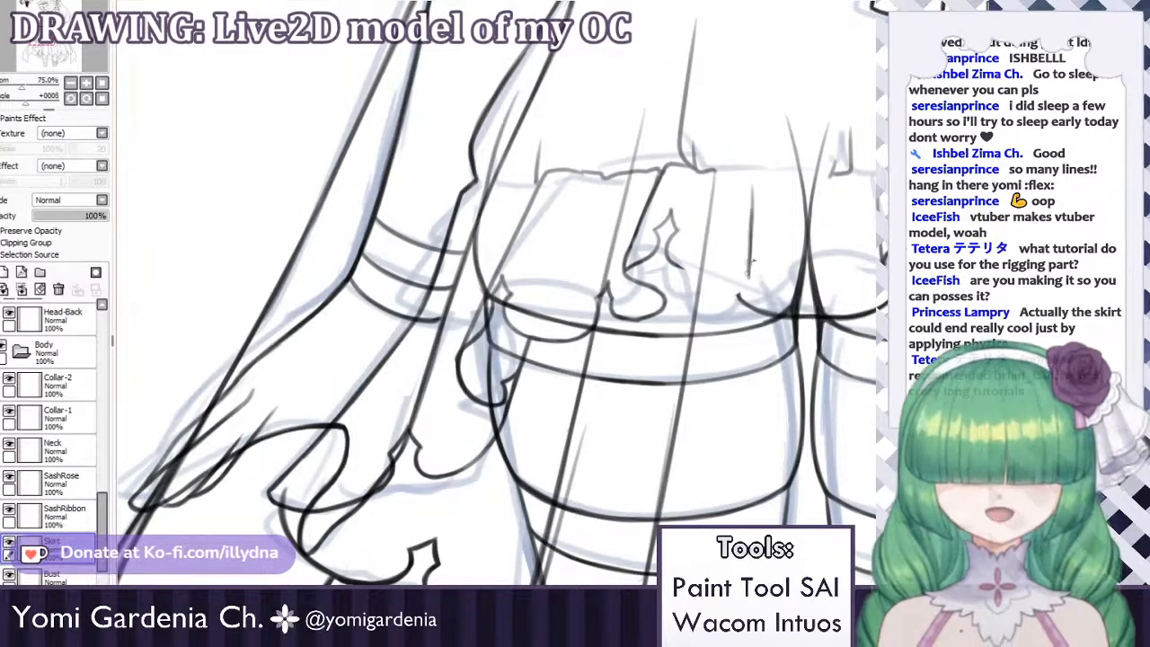
key(ctrl+z)
drag(752, 205, 750, 279)
key(ctrl+z)
key(ctrl+z)
key(ctrl+z)
drag(751, 201, 750, 286)
key(ctrl+z)
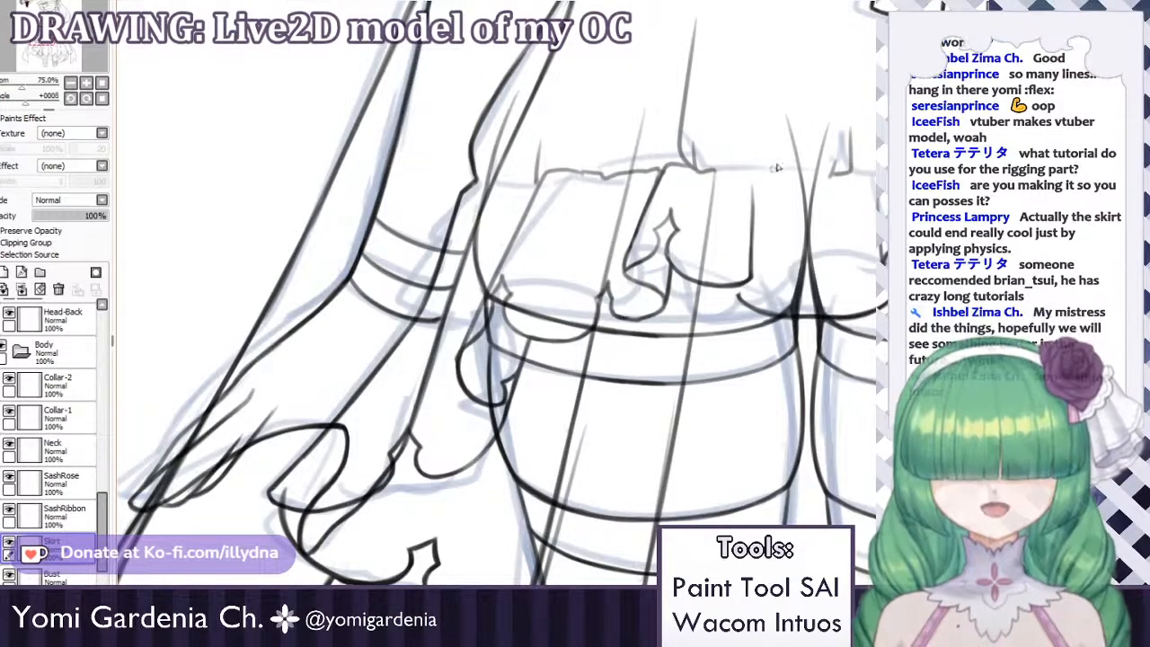
Redraw the vertical pleat line slightly closer to the gap between the legs and erase the old line.
scroll(701, 278, down, 5)
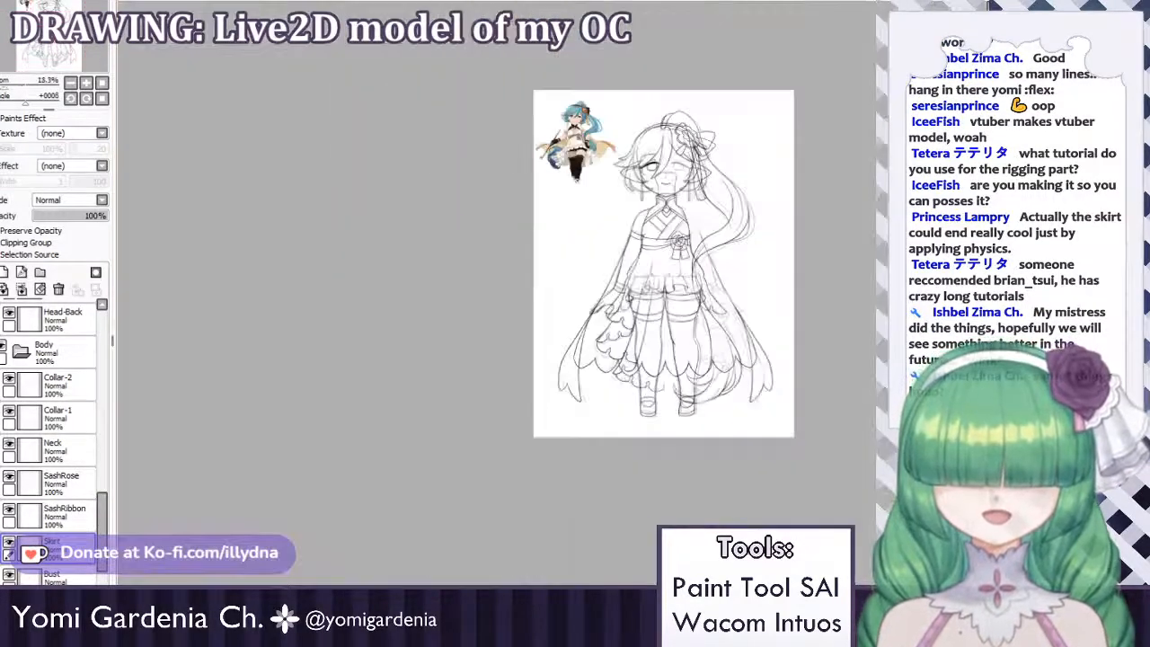
scroll(632, 298, up, 3)
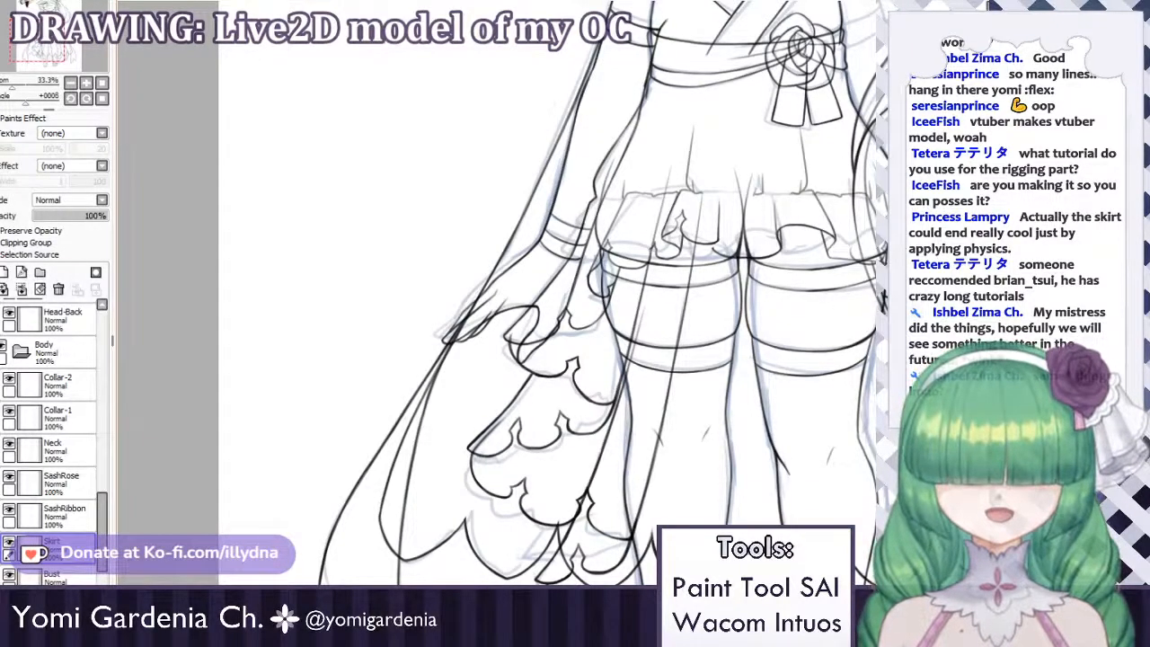
scroll(751, 191, up, 3)
scroll(611, 271, down, 2)
scroll(588, 267, up, 2)
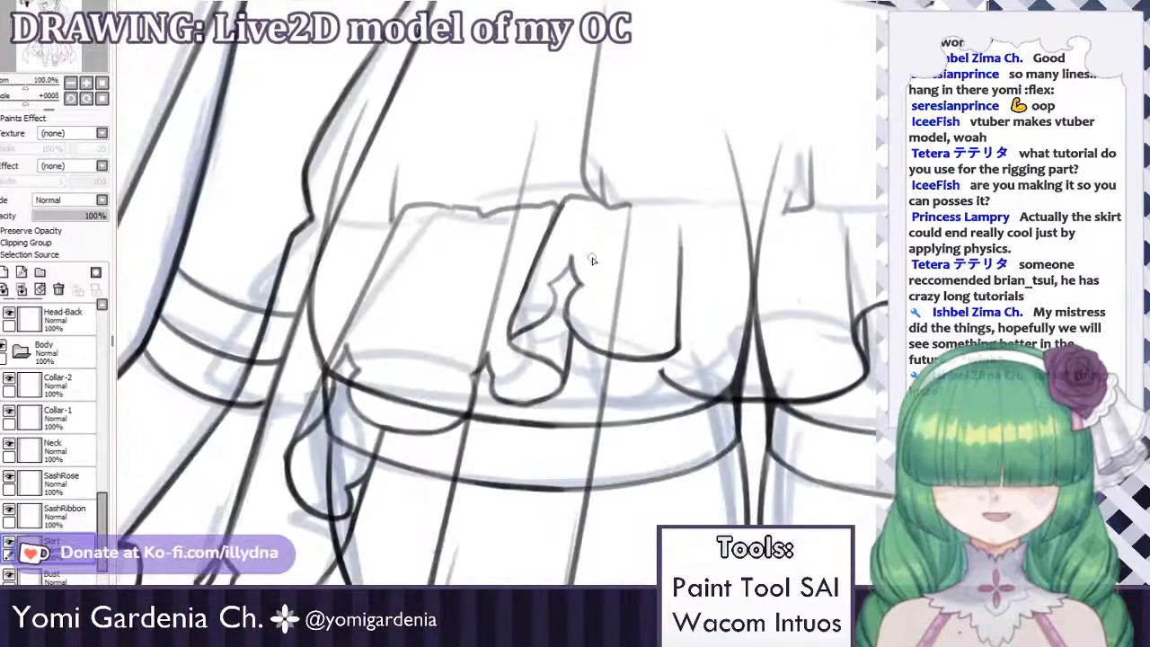
drag(690, 219, 700, 348)
key(ctrl+z)
key(ctrl+z)
key(ctrl+z)
key(ctrl+z)
key(ctrl+z)
key(ctrl+z)
key(ctrl+z)
key(ctrl+z)
drag(698, 251, 702, 354)
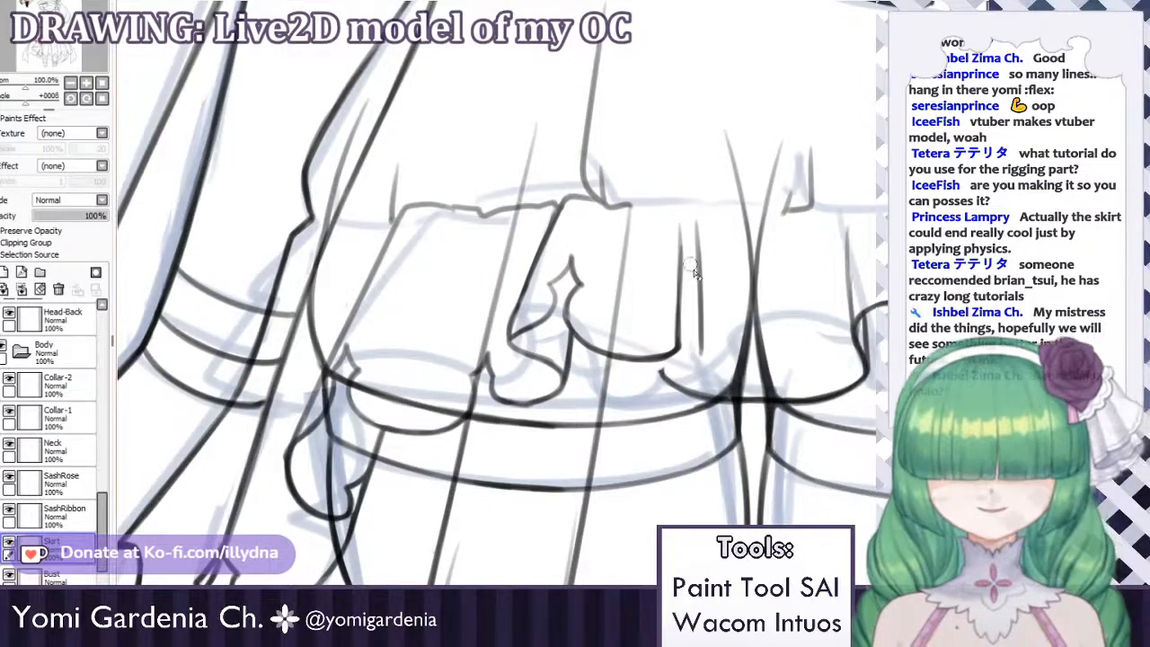
drag(673, 229, 677, 346)
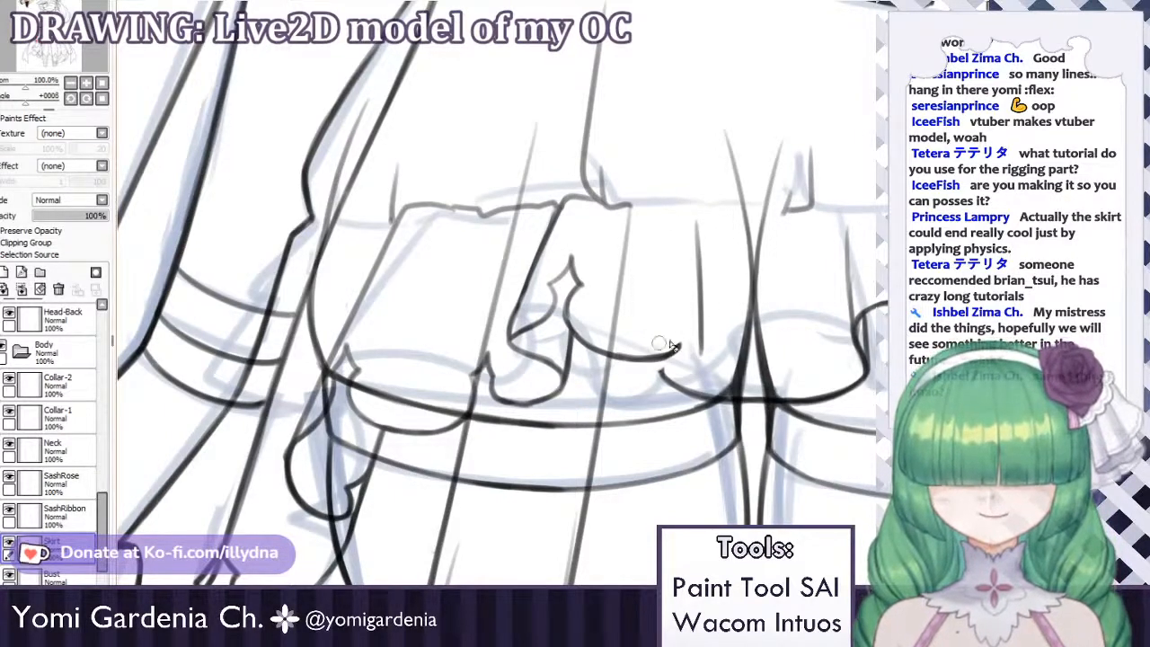
Erase the end of the wide scallop and redraw the curve so that it reaches the shifted pleat line.
key(ctrl+z)
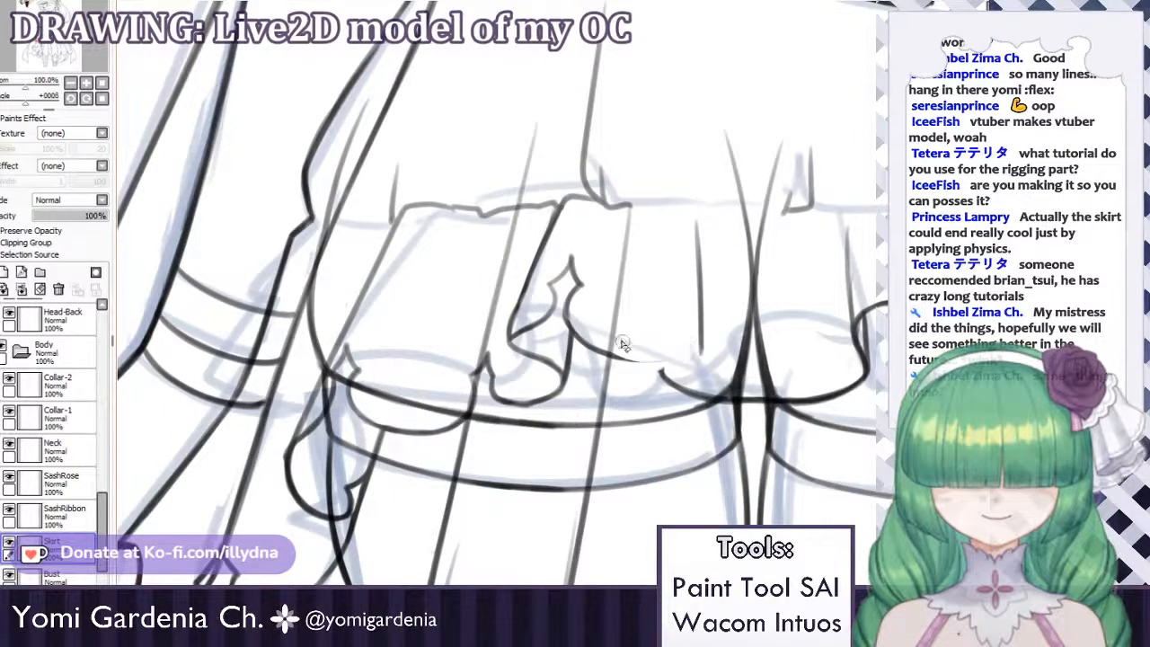
mouse_move(606, 340)
mouse_down()
mouse_move(589, 331)
mouse_move(604, 345)
mouse_up()
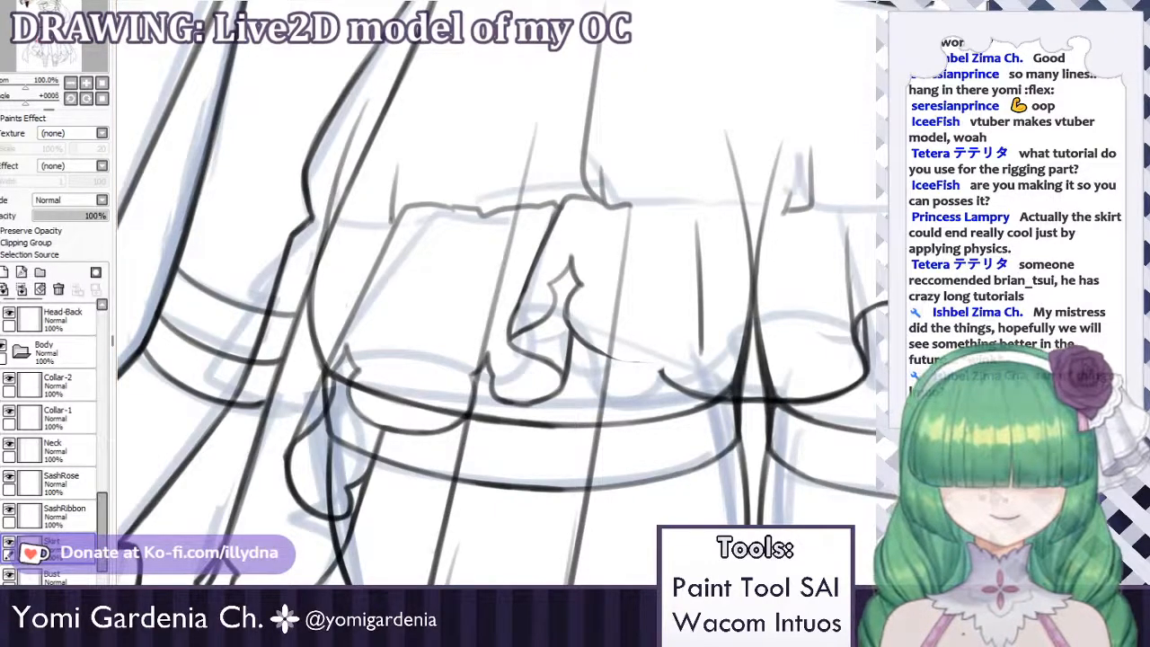
drag(575, 346, 661, 353)
key(ctrl+z)
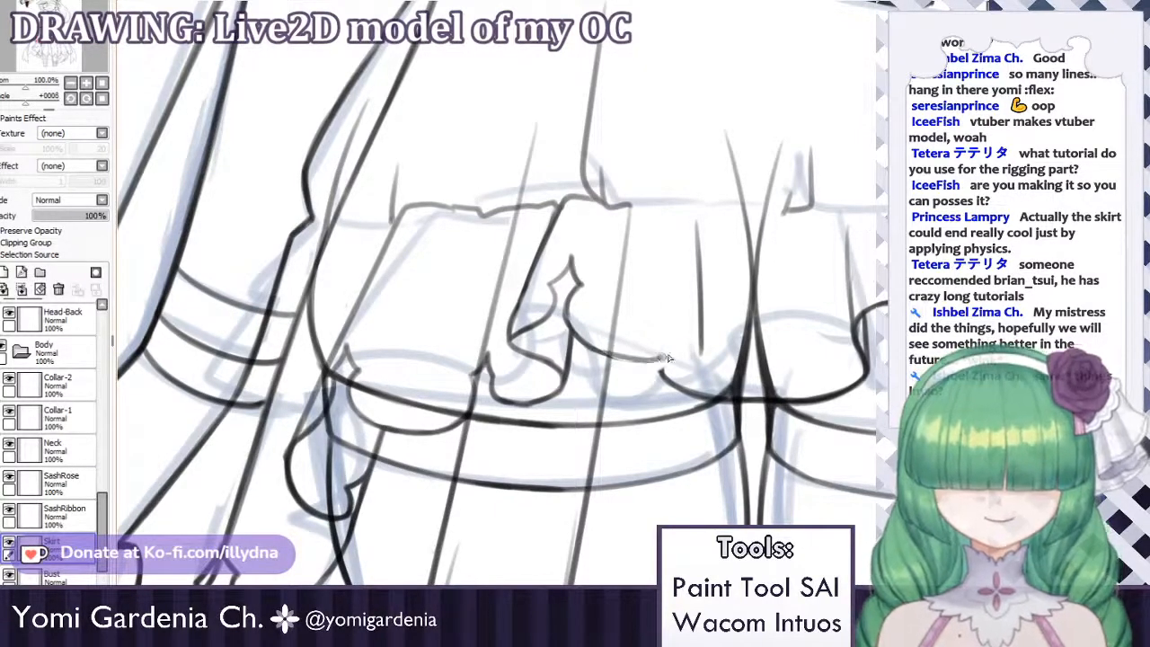
key(ctrl+z)
key(ctrl+y)
key(ctrl+z)
key(ctrl+y)
key(ctrl+z)
drag(588, 348, 667, 363)
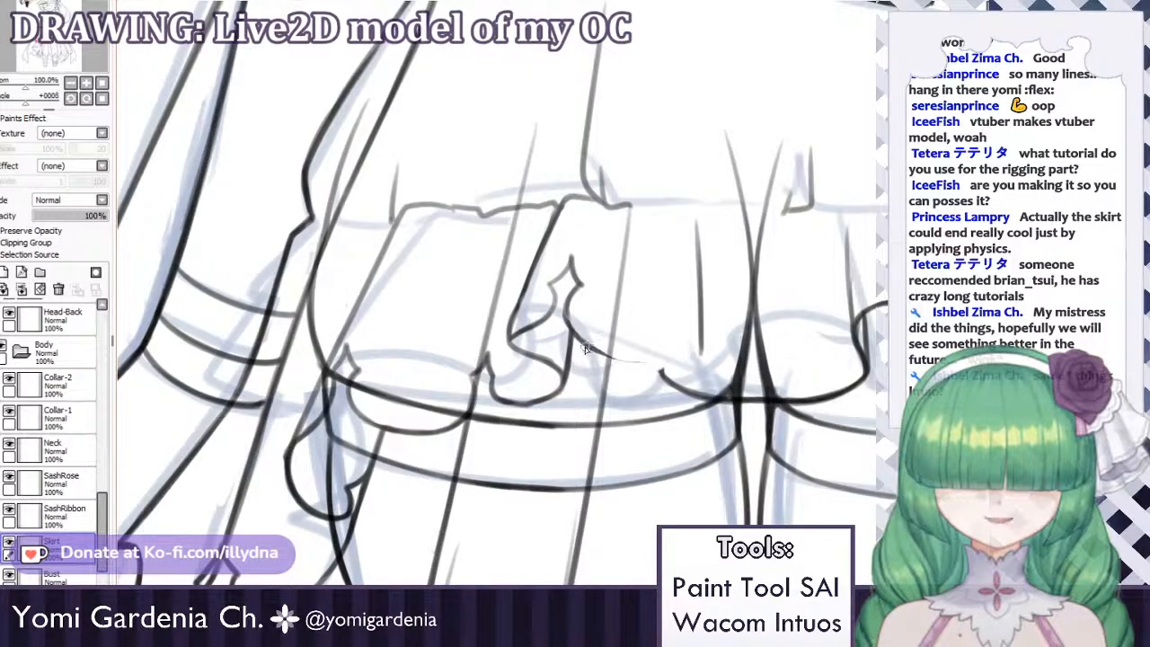
drag(596, 352, 672, 363)
key(ctrl+z)
key(ctrl+y)
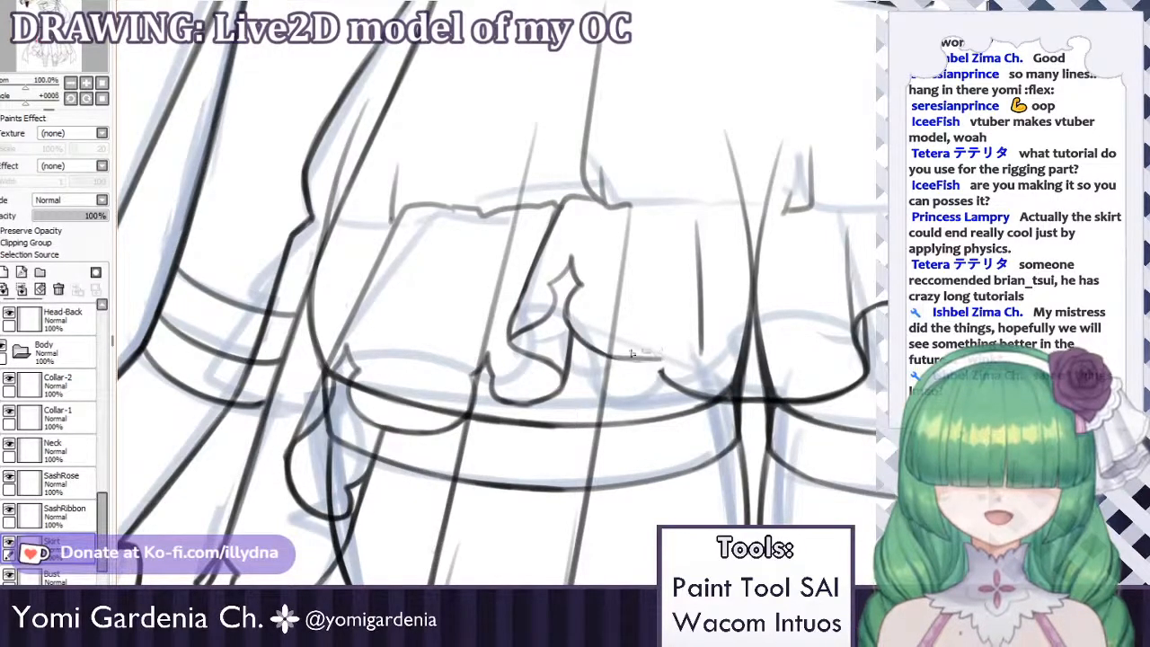
key(ctrl+z)
key(ctrl+y)
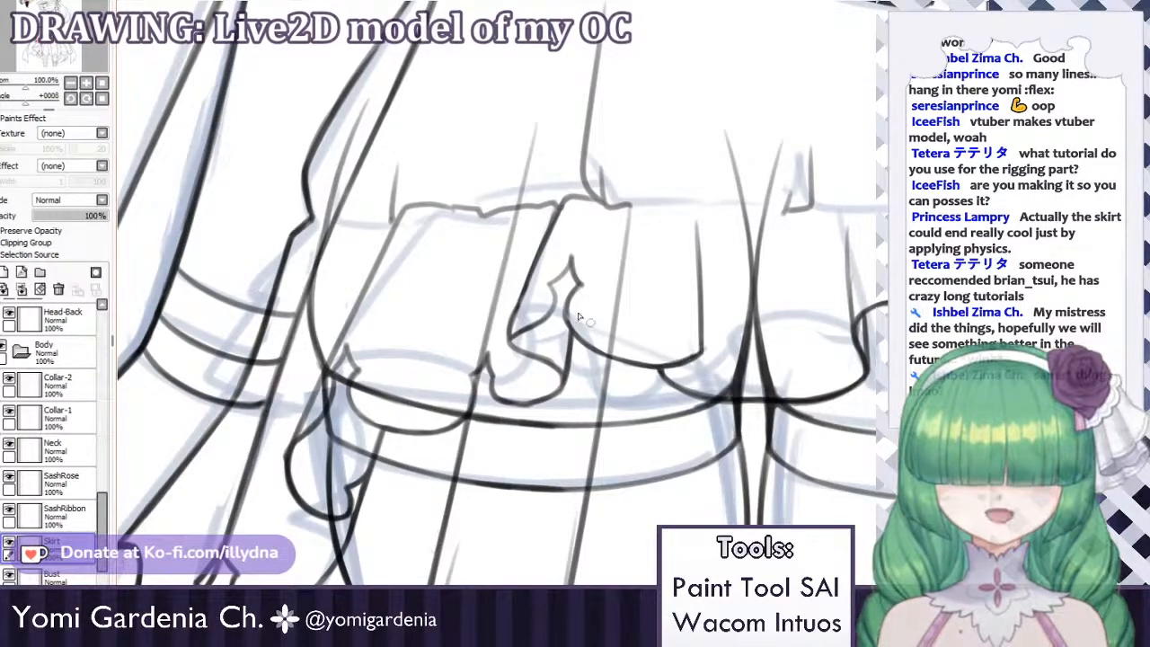
Clean up the sides and tip of the remaining pointed notch, undoing strokes that distort its shape.
key(ctrl+z)
drag(581, 285, 568, 327)
drag(553, 286, 526, 332)
key(ctrl+z)
key(ctrl+z)
key(ctrl+z)
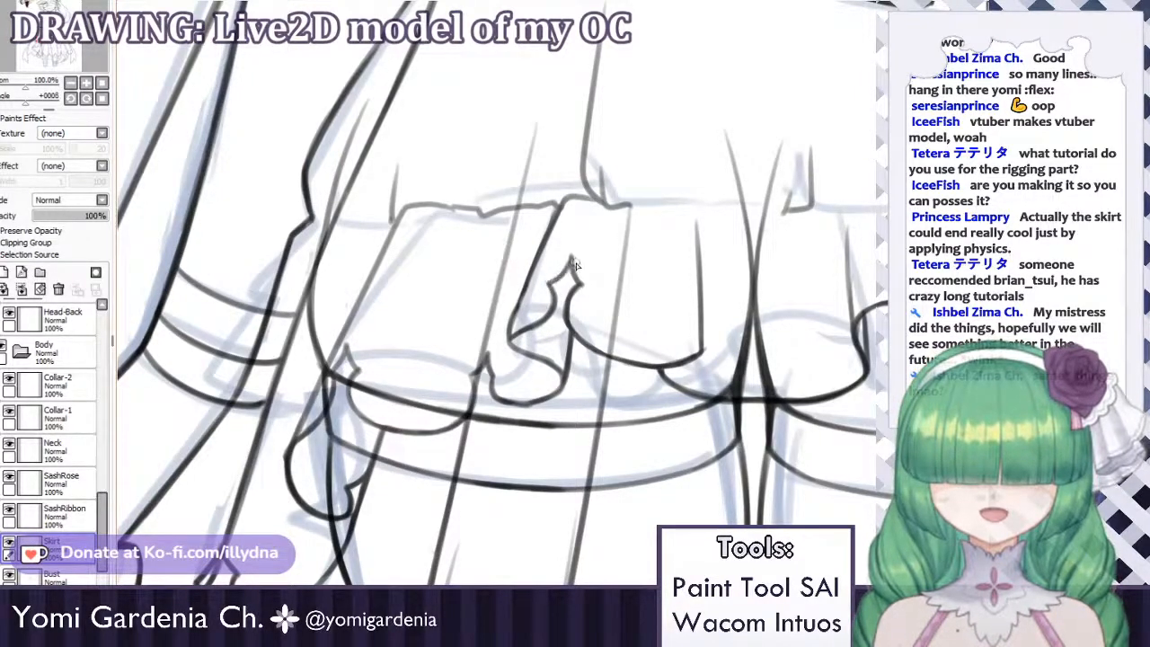
key(ctrl+z)
drag(572, 257, 582, 283)
key(ctrl+z)
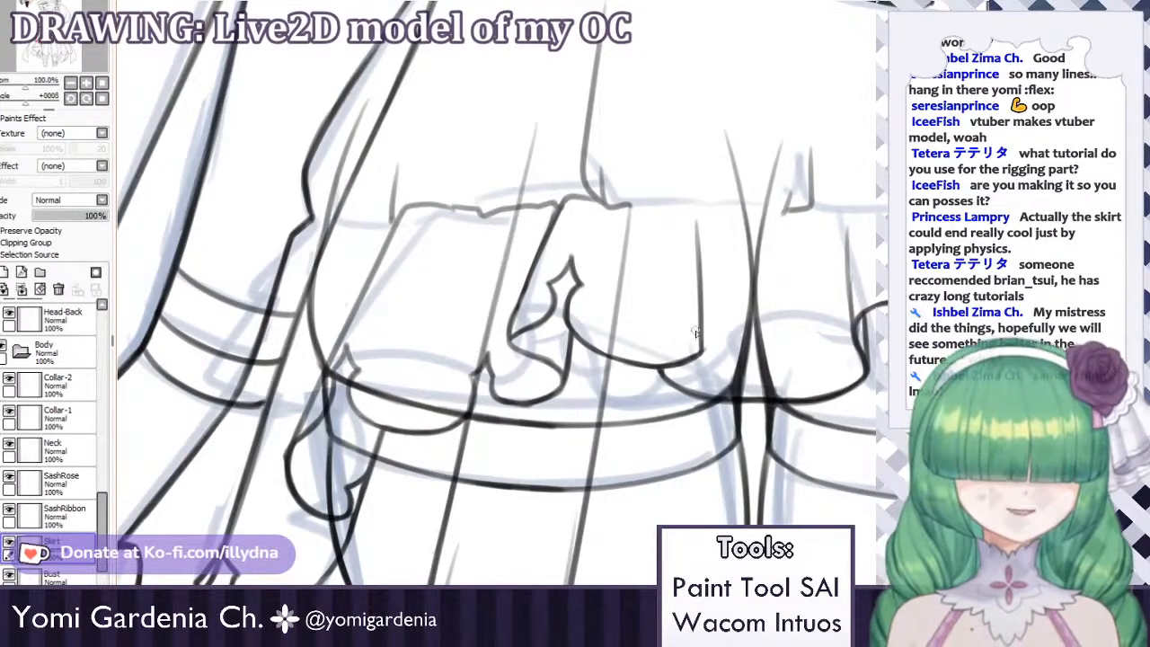
Examine the reshaped front ruffle up close and within the whole figure.
scroll(725, 321, down, 6)
scroll(766, 303, up, 4)
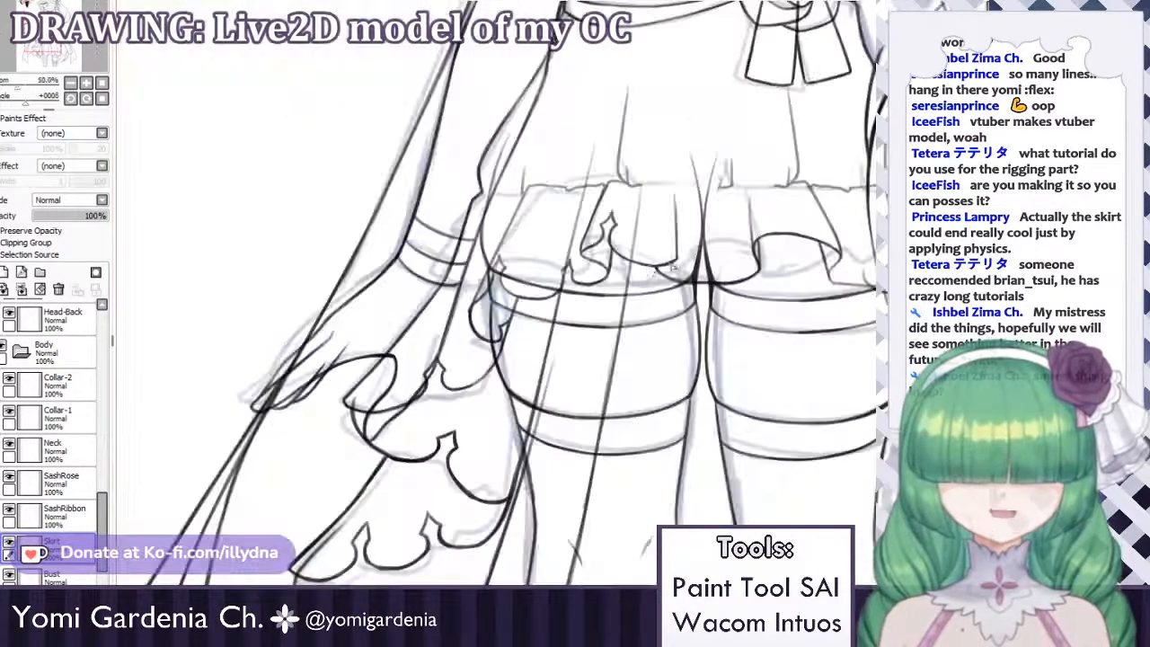
scroll(603, 282, down, 1)
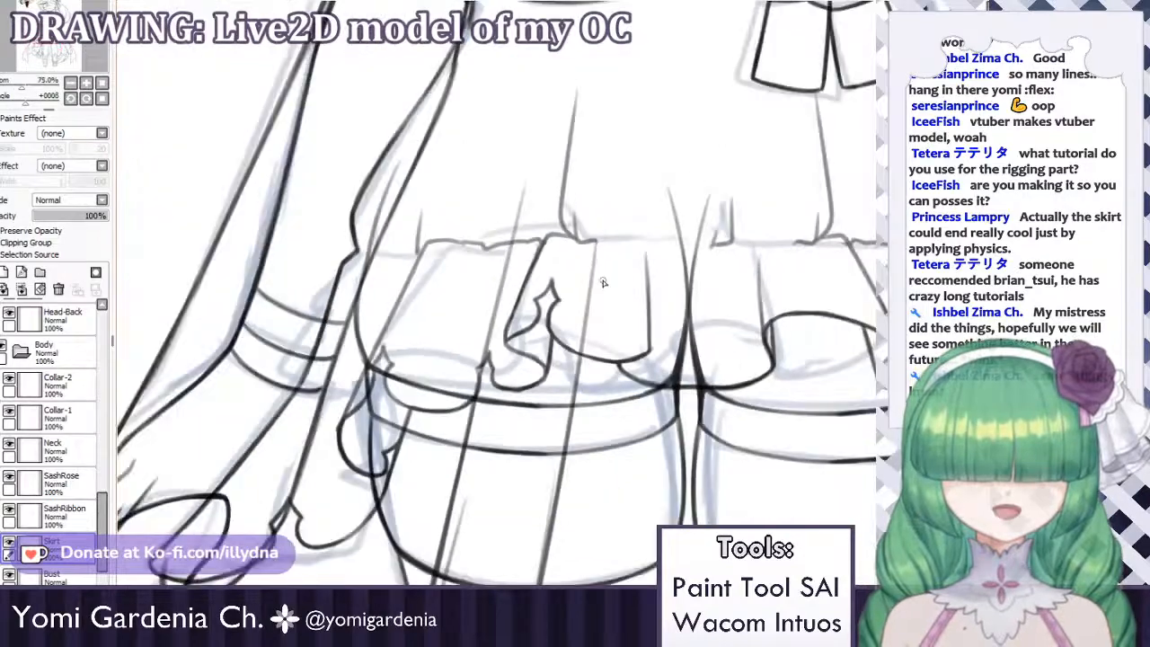
scroll(603, 282, down, 4)
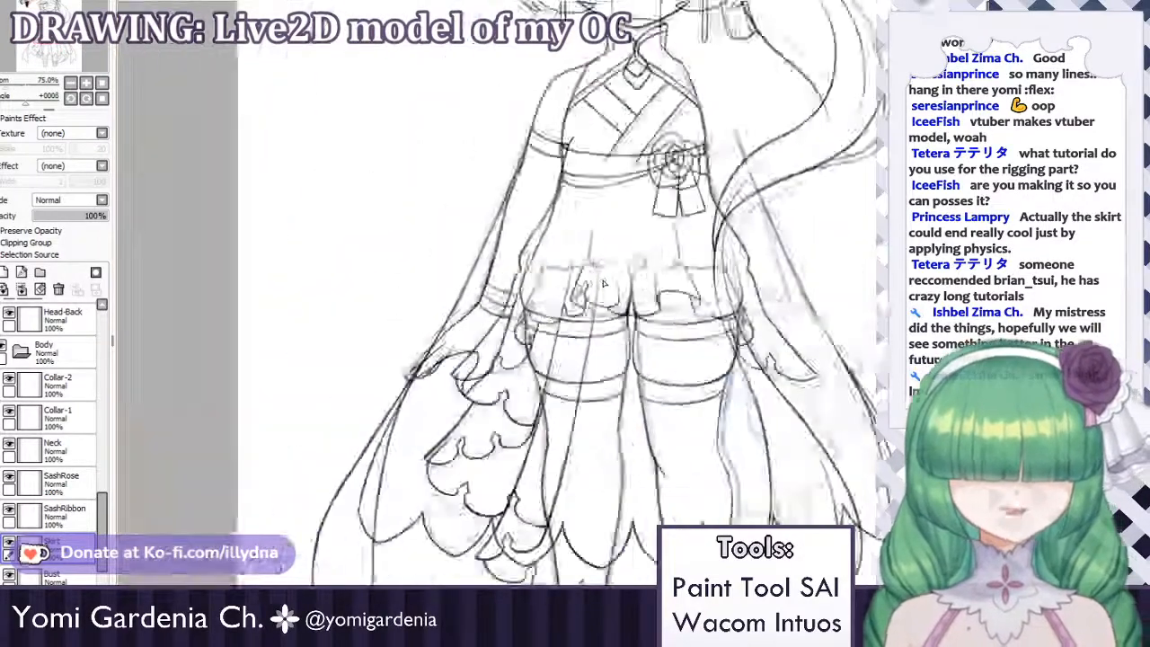
scroll(593, 292, up, 5)
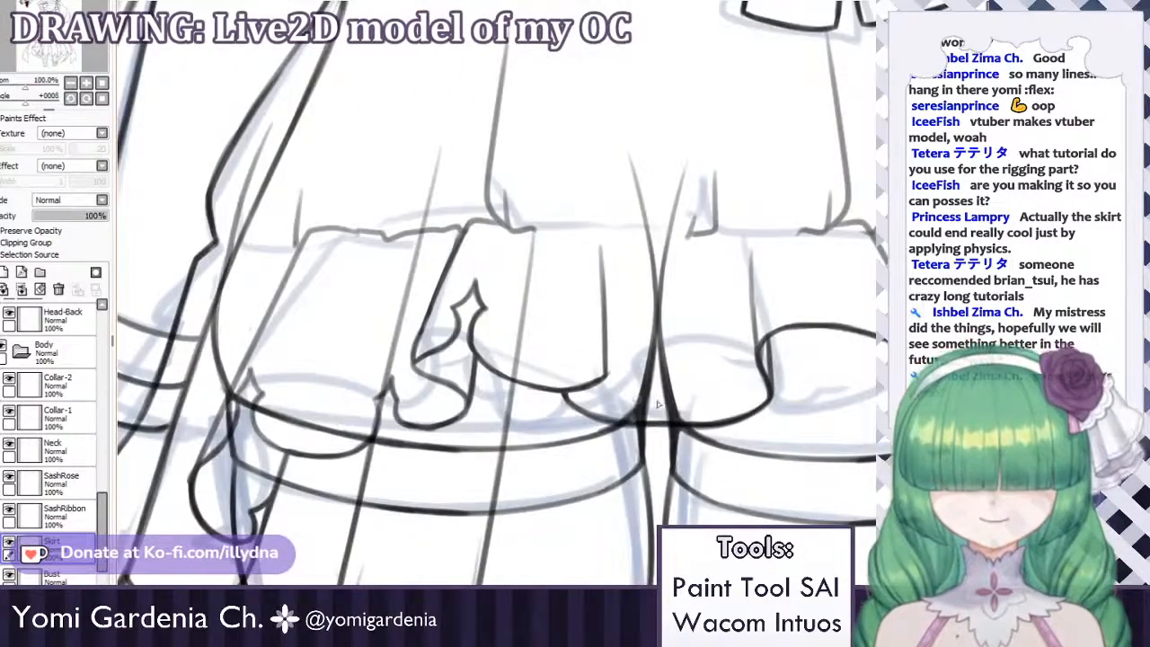
key(ctrl+z)
drag(578, 392, 614, 424)
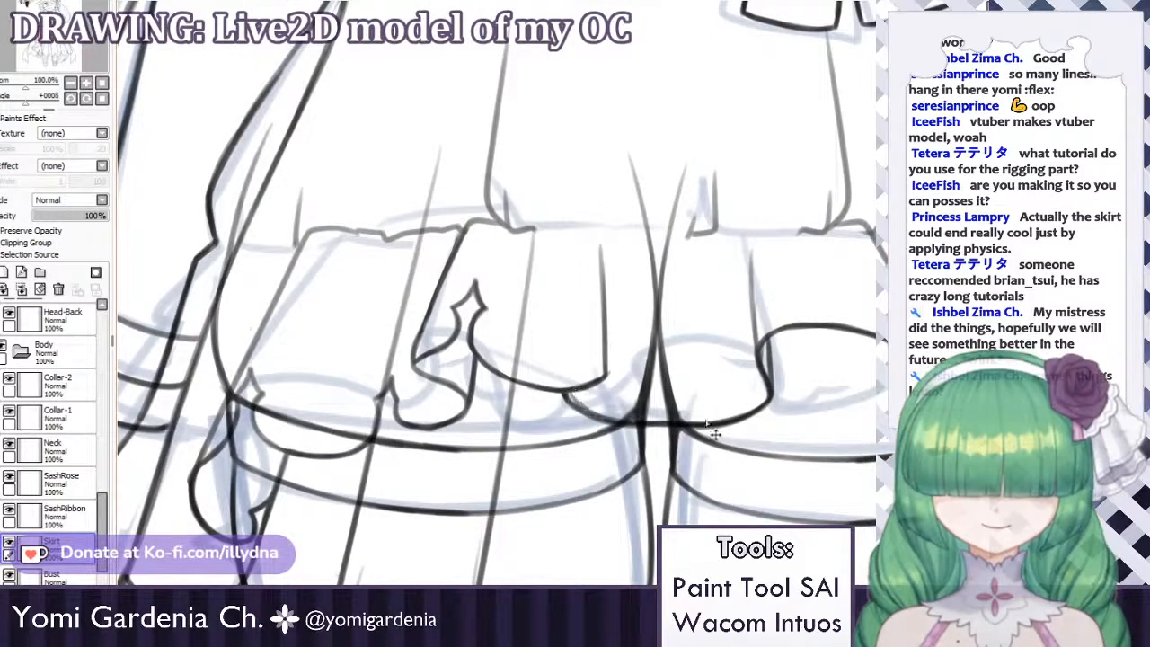
key(ctrl+z)
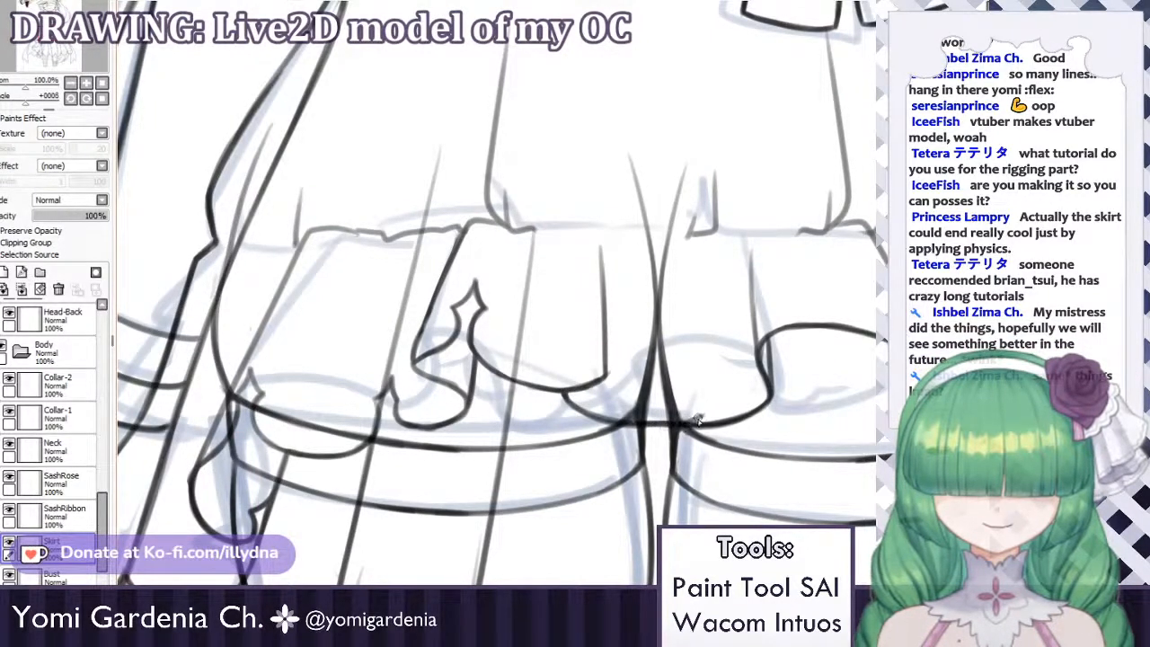
scroll(619, 412, down, 6)
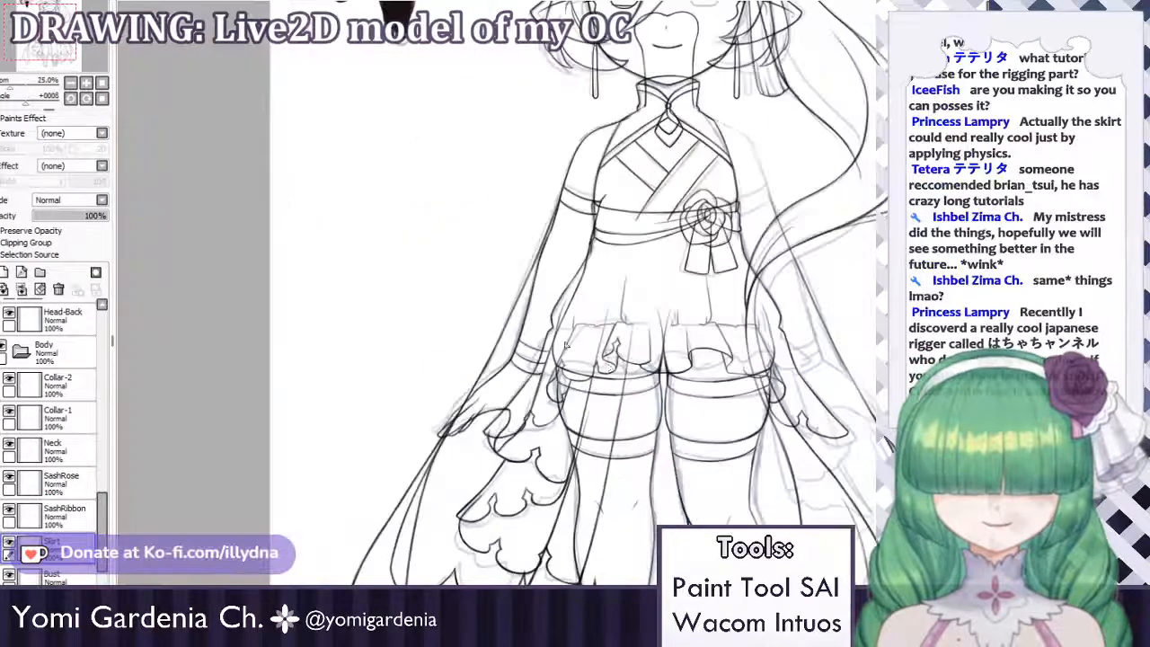
scroll(583, 402, up, 6)
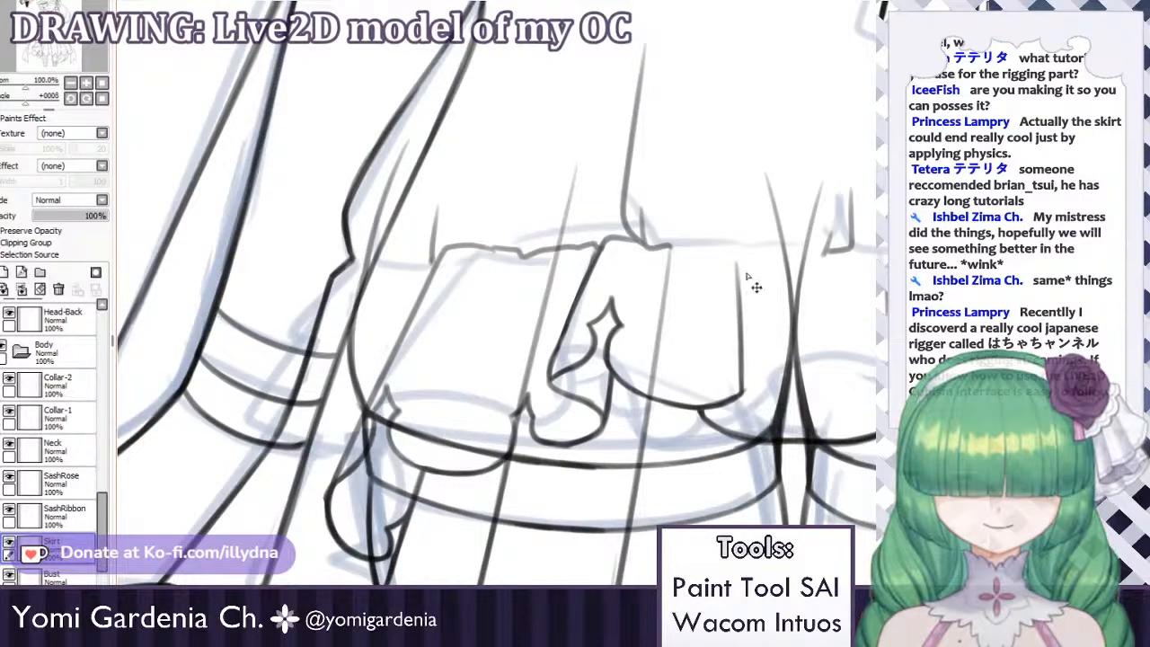
Shift the vertical pleat line slightly outward again, erase the previous line and join it to the wide scallop.
drag(747, 262, 753, 392)
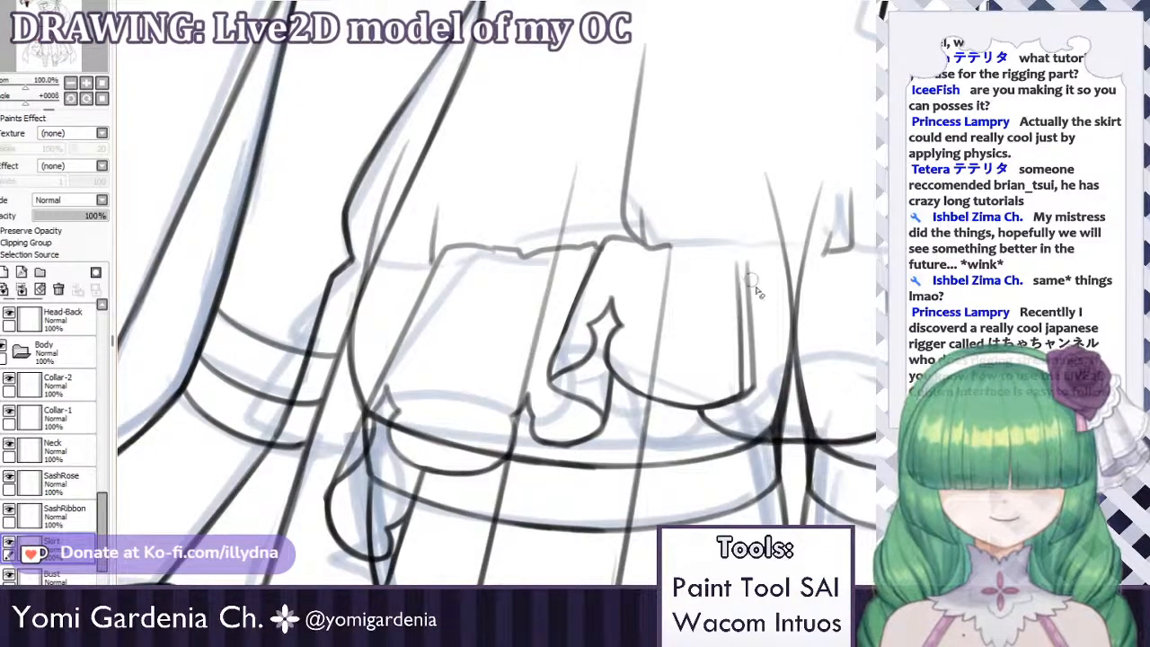
mouse_move(736, 266)
mouse_down()
mouse_move(726, 379)
mouse_move(719, 361)
mouse_move(739, 369)
mouse_move(735, 349)
mouse_move(729, 390)
mouse_up()
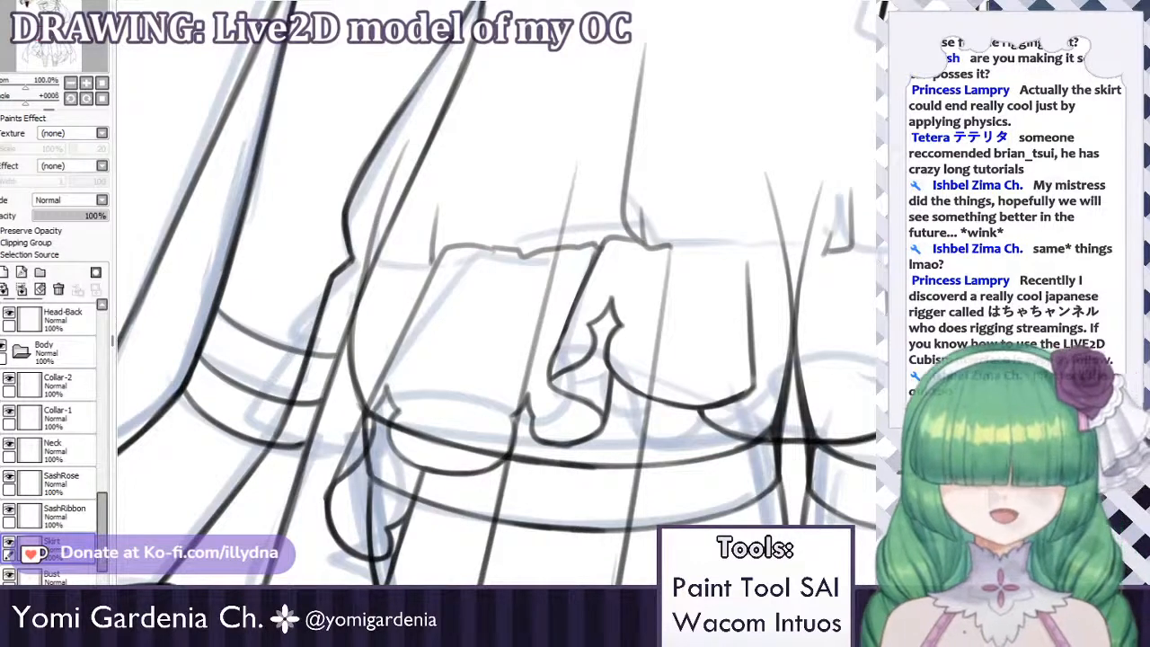
key(ctrl+z)
drag(747, 262, 752, 388)
key(ctrl+z)
key(ctrl+z)
drag(746, 310, 753, 388)
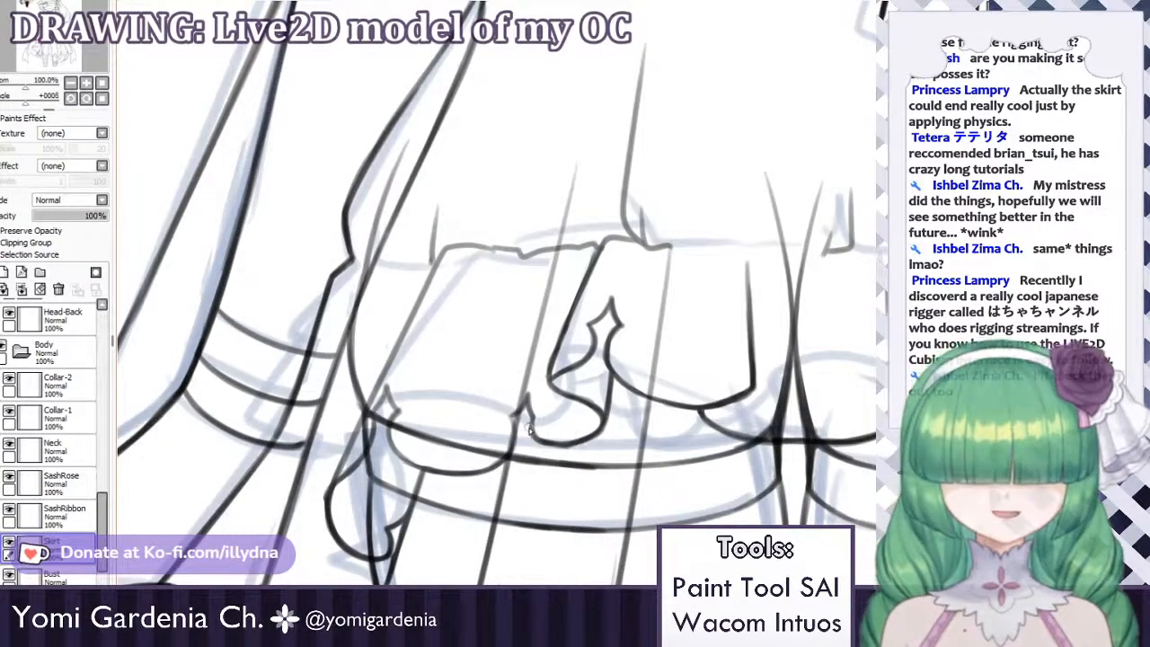
Touch up the small scallop at the fold's lower end and the pointed notch beside it.
drag(530, 416, 579, 440)
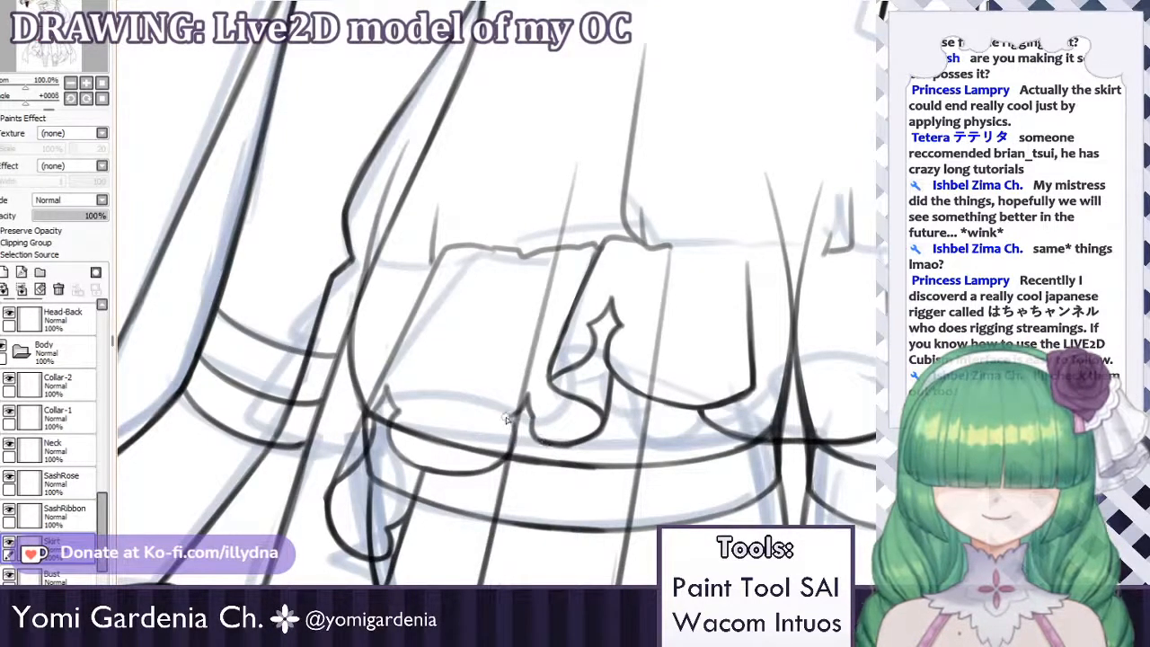
mouse_move(511, 417)
mouse_down()
mouse_move(527, 389)
mouse_move(534, 416)
mouse_up()
key(ctrl+z)
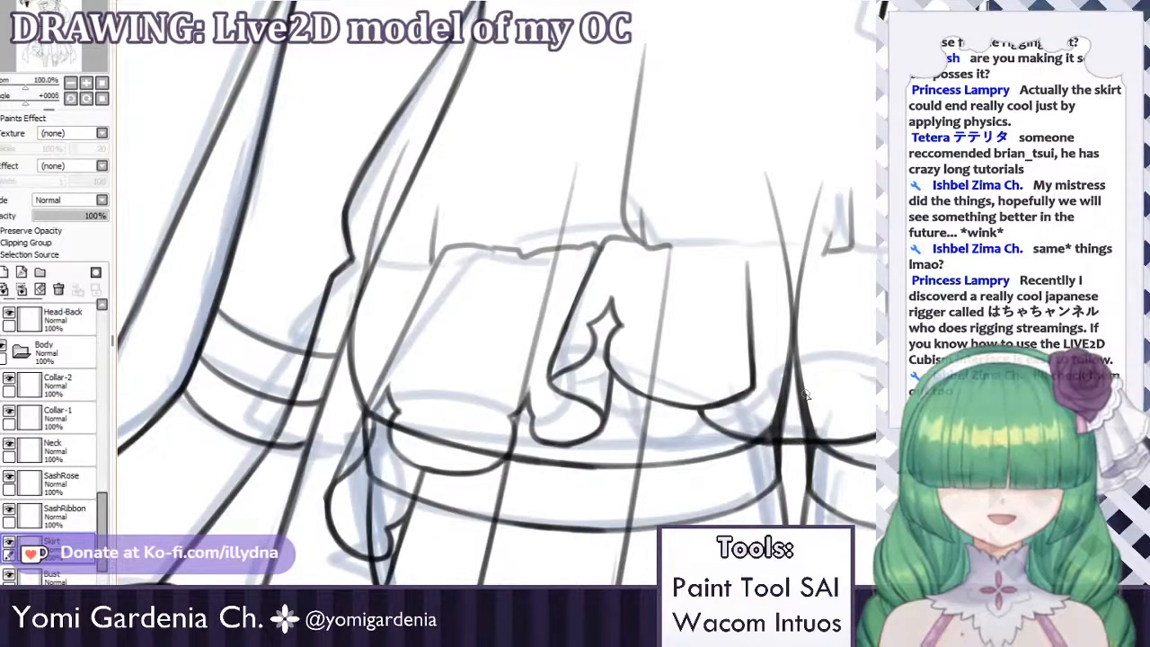
Break the narrow lobe beside the pointed notch into small lace scallops and erase its old smooth lower outline.
scroll(694, 397, down, 6)
scroll(677, 210, up, 6)
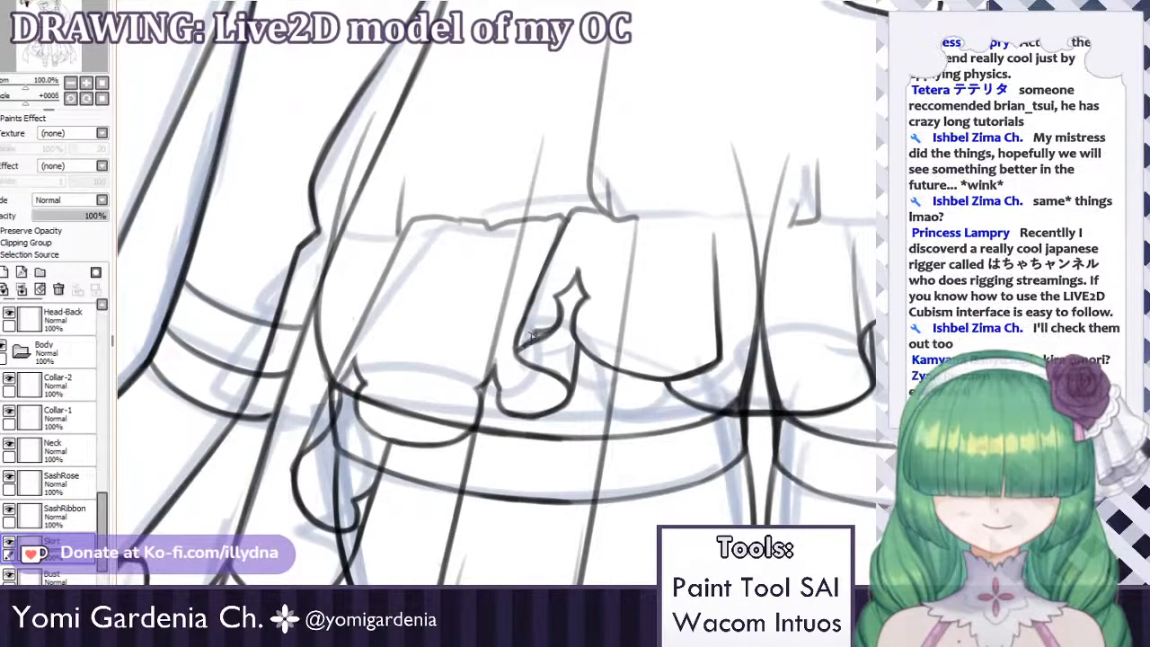
mouse_move(532, 338)
mouse_down()
mouse_move(575, 316)
mouse_move(531, 353)
mouse_move(535, 343)
mouse_up()
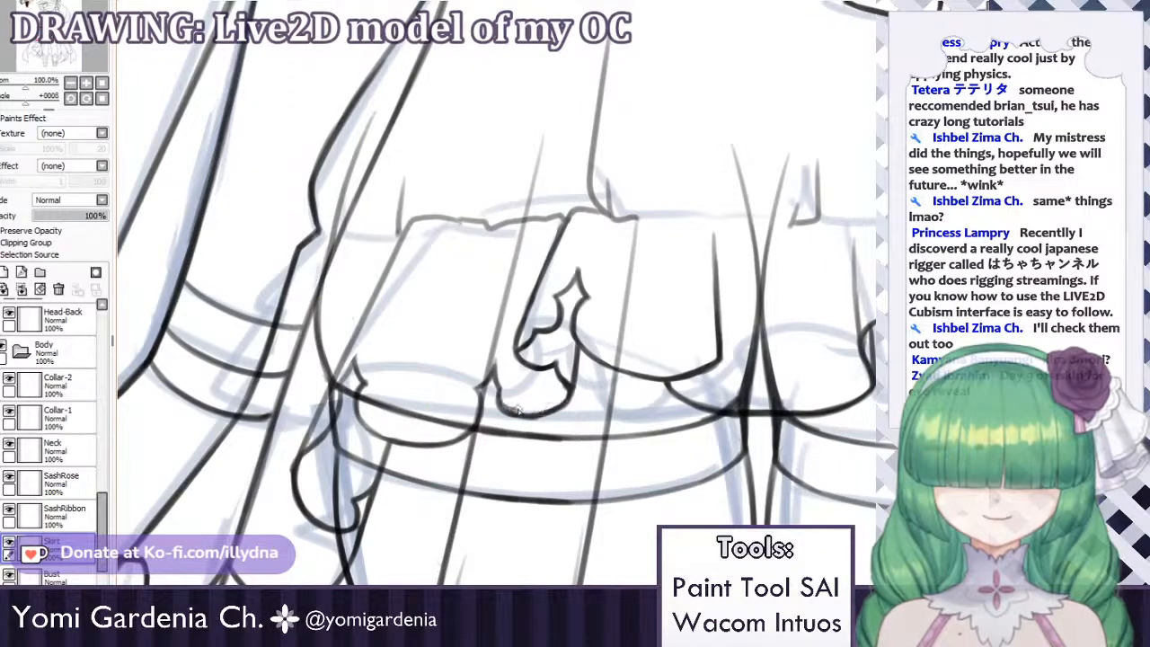
mouse_move(526, 404)
mouse_down()
mouse_move(548, 411)
mouse_move(570, 388)
mouse_up()
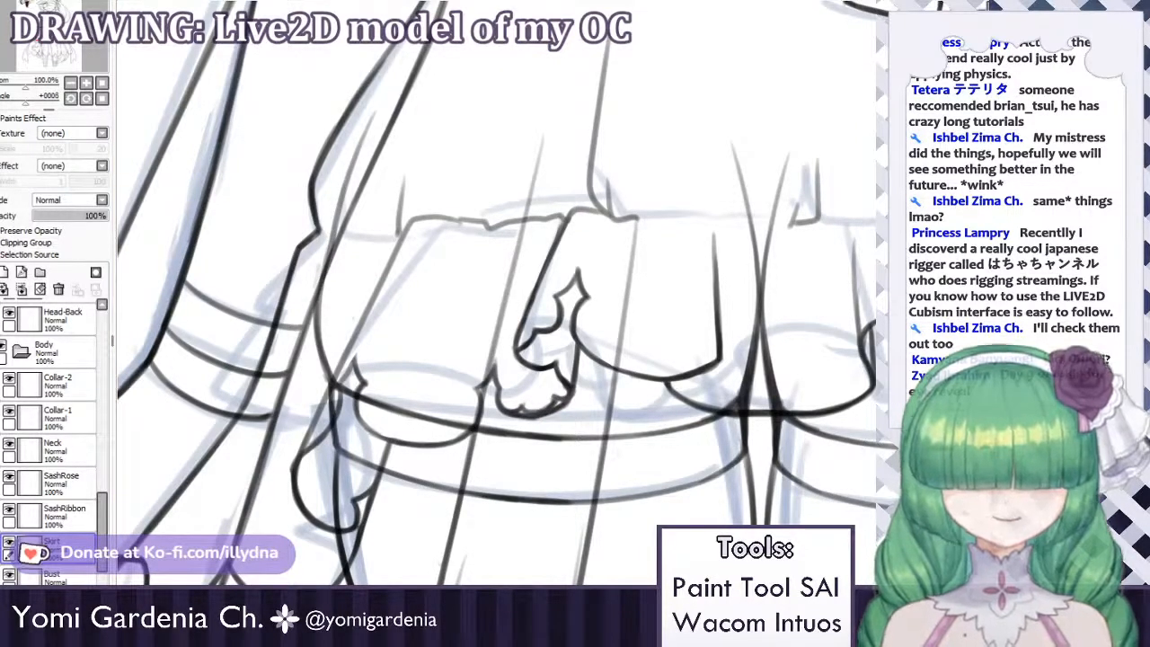
scroll(684, 232, down, 3)
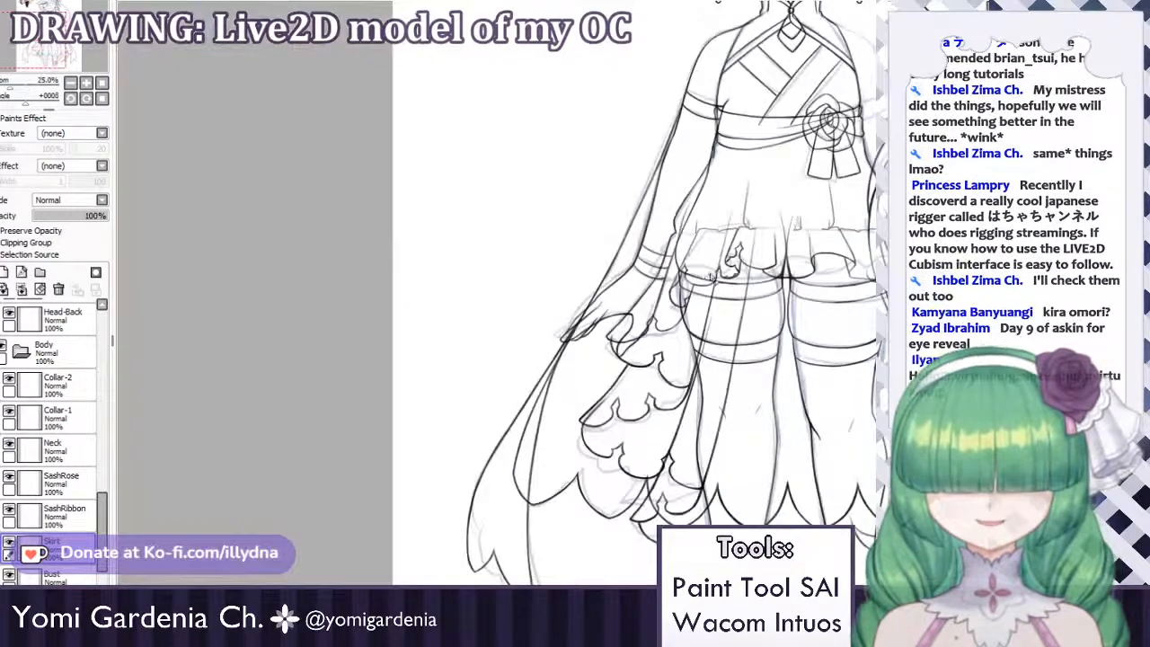
scroll(684, 233, up, 5)
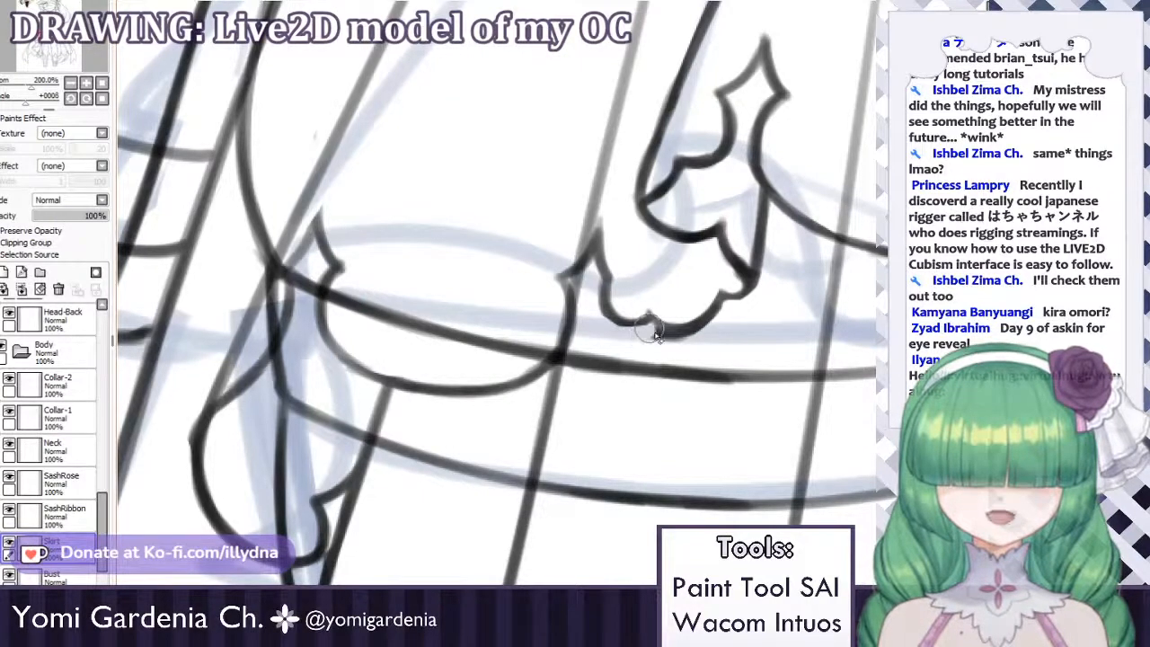
drag(651, 334, 681, 343)
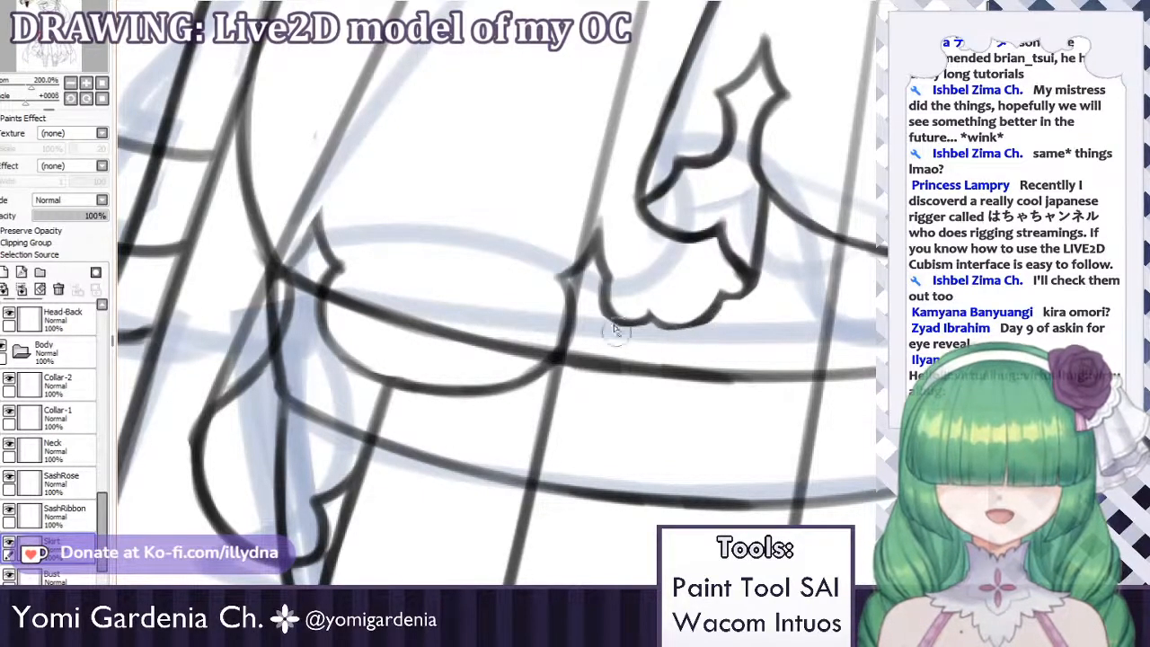
Draw the first small scallop down the left side of the neighbouring wide hem lobe, undoing strokes that miss the shape.
scroll(635, 289, down, 3)
scroll(575, 312, up, 3)
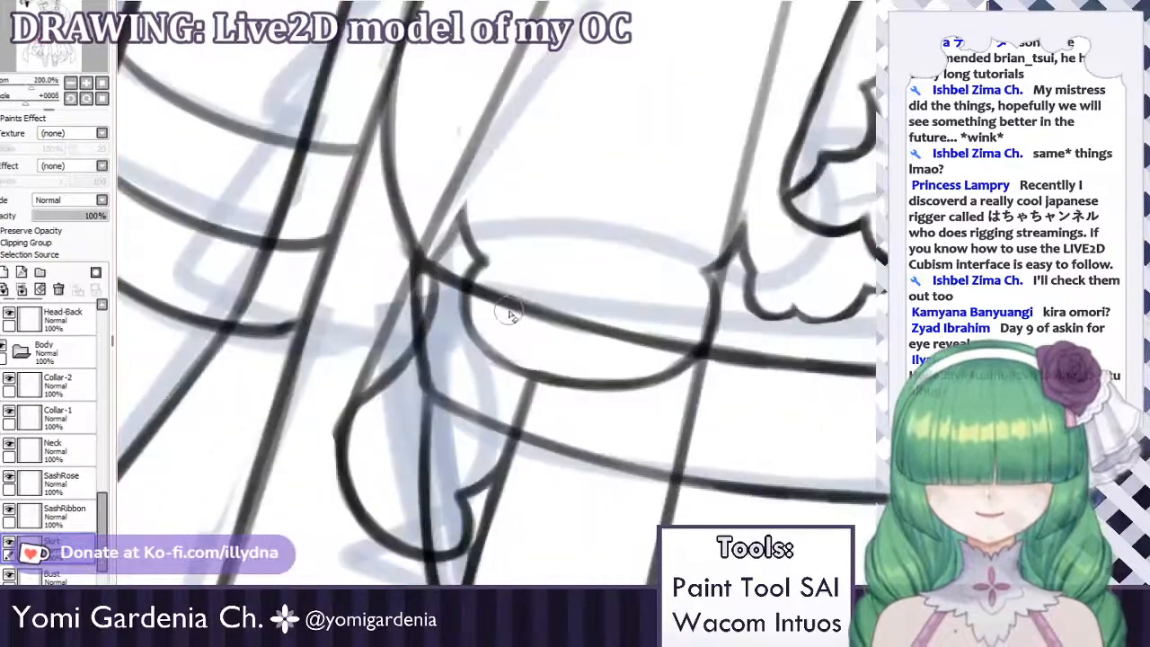
scroll(508, 313, up, 1)
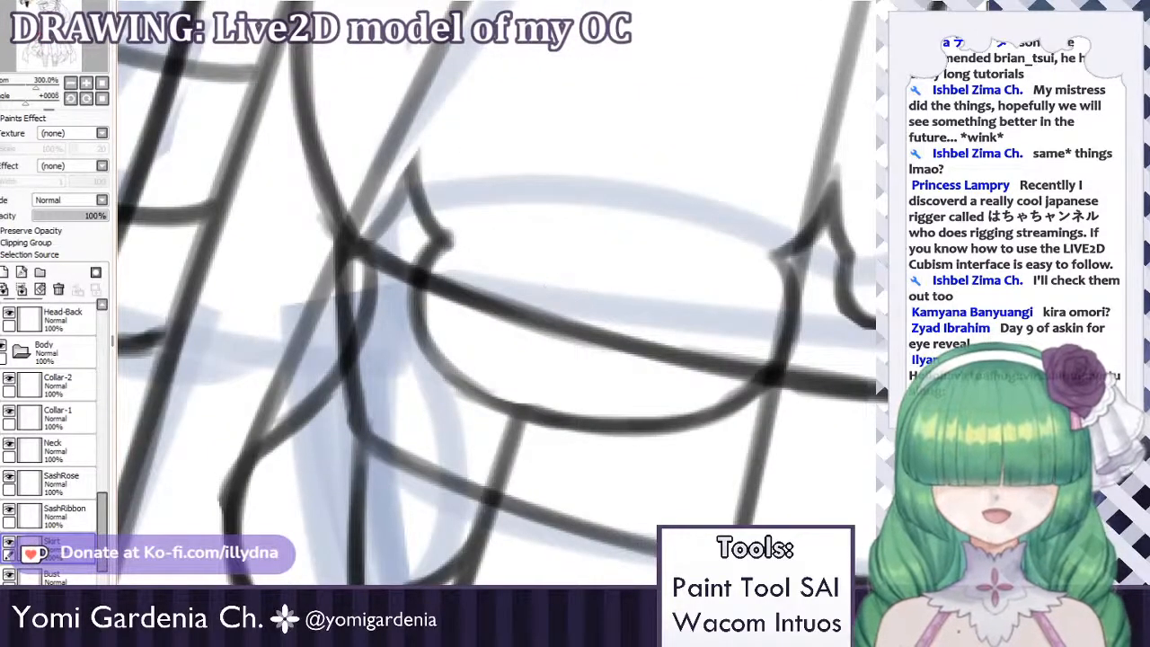
drag(438, 230, 422, 334)
key(ctrl+z)
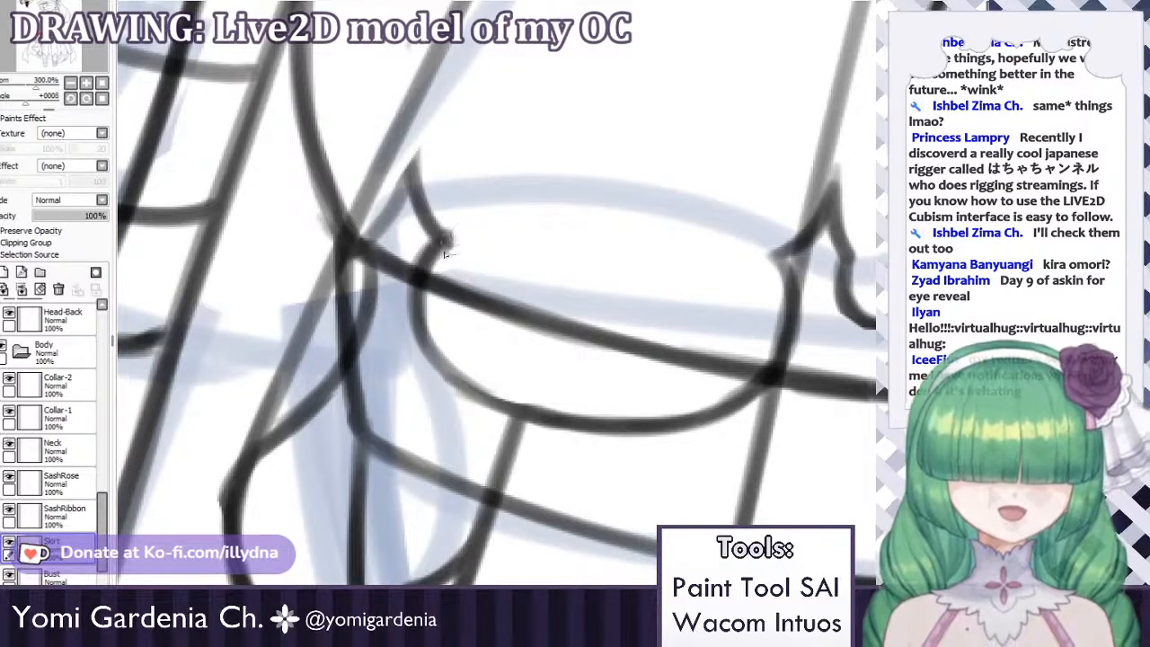
key(ctrl+z)
drag(440, 232, 420, 336)
key(ctrl+z)
key(ctrl+z)
mouse_move(452, 257)
mouse_down()
mouse_move(423, 341)
mouse_move(461, 328)
mouse_up()
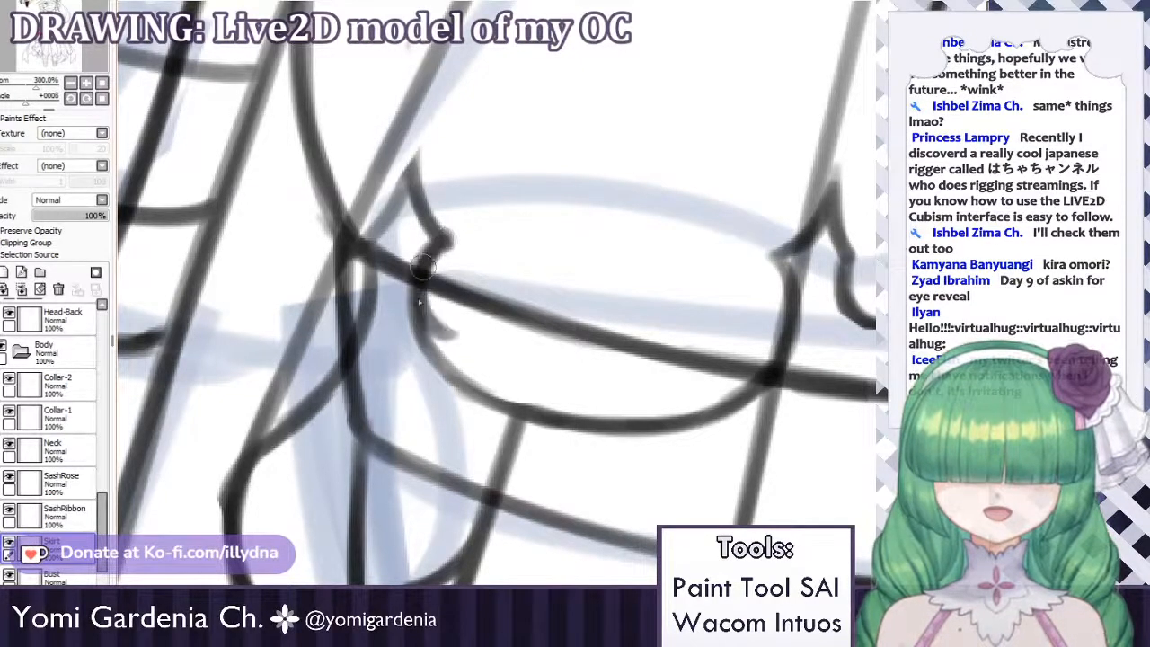
Continue the wide lobe's edge with a second scallop curving down to a small point above the fold line.
mouse_move(423, 268)
mouse_down()
mouse_move(446, 337)
mouse_move(496, 395)
mouse_up()
key(ctrl+z)
drag(453, 328, 501, 403)
key(ctrl+z)
mouse_move(454, 325)
mouse_down()
mouse_move(543, 380)
mouse_move(524, 396)
mouse_move(565, 399)
mouse_move(514, 406)
mouse_up()
key(ctrl+z)
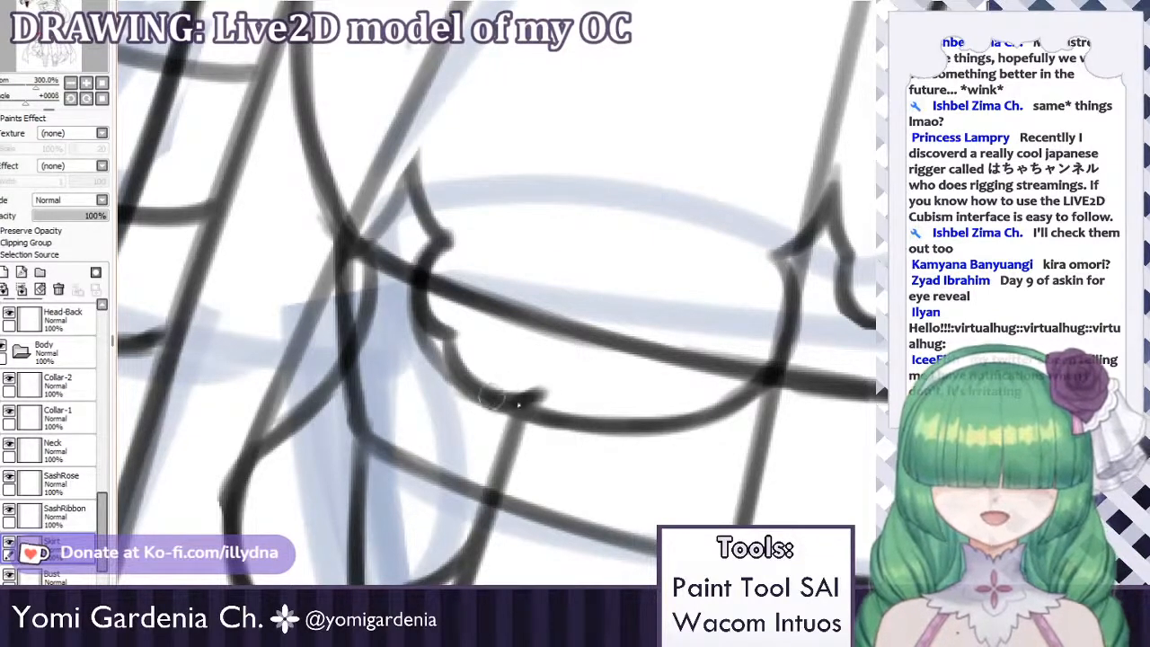
key(ctrl+z)
Draw the middle scallop along the bottom of the wide lobe, retrying its curve and pointed ends.
mouse_move(495, 397)
mouse_down()
mouse_move(552, 382)
mouse_move(583, 414)
mouse_move(547, 382)
mouse_move(592, 402)
mouse_move(549, 384)
mouse_move(664, 371)
mouse_up()
key(ctrl+z)
key(ctrl+z)
key(ctrl+z)
key(ctrl+z)
key(ctrl+z)
key(ctrl+z)
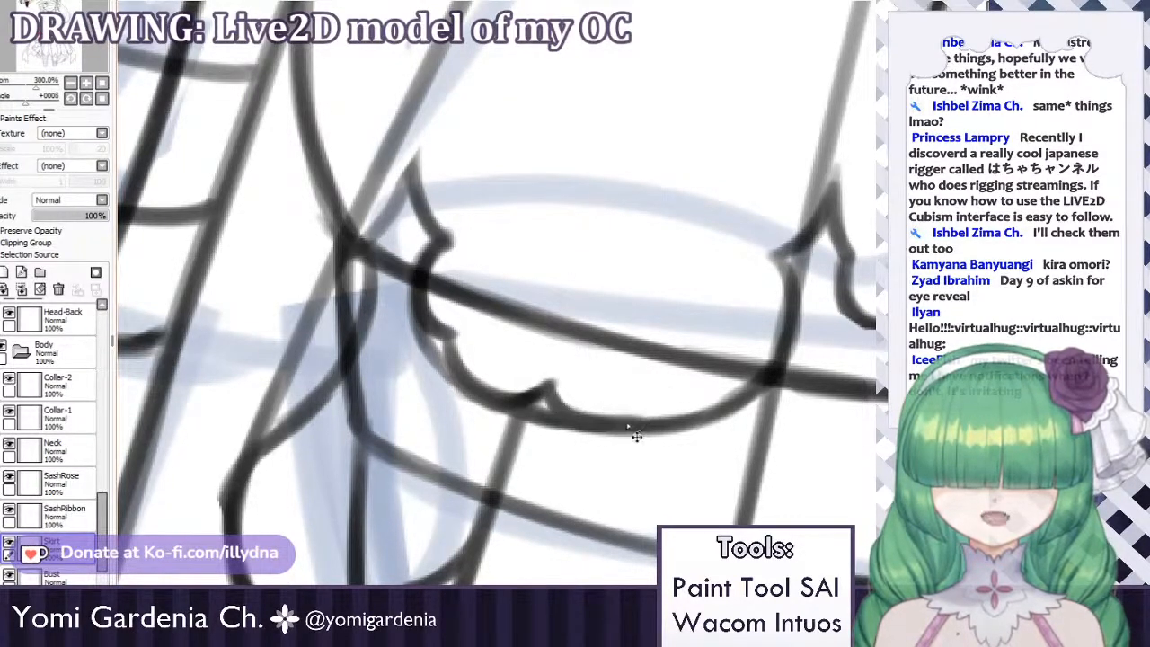
key(ctrl+z)
mouse_move(570, 410)
mouse_down()
mouse_move(643, 415)
mouse_move(660, 383)
mouse_up()
key(ctrl+z)
key(ctrl+z)
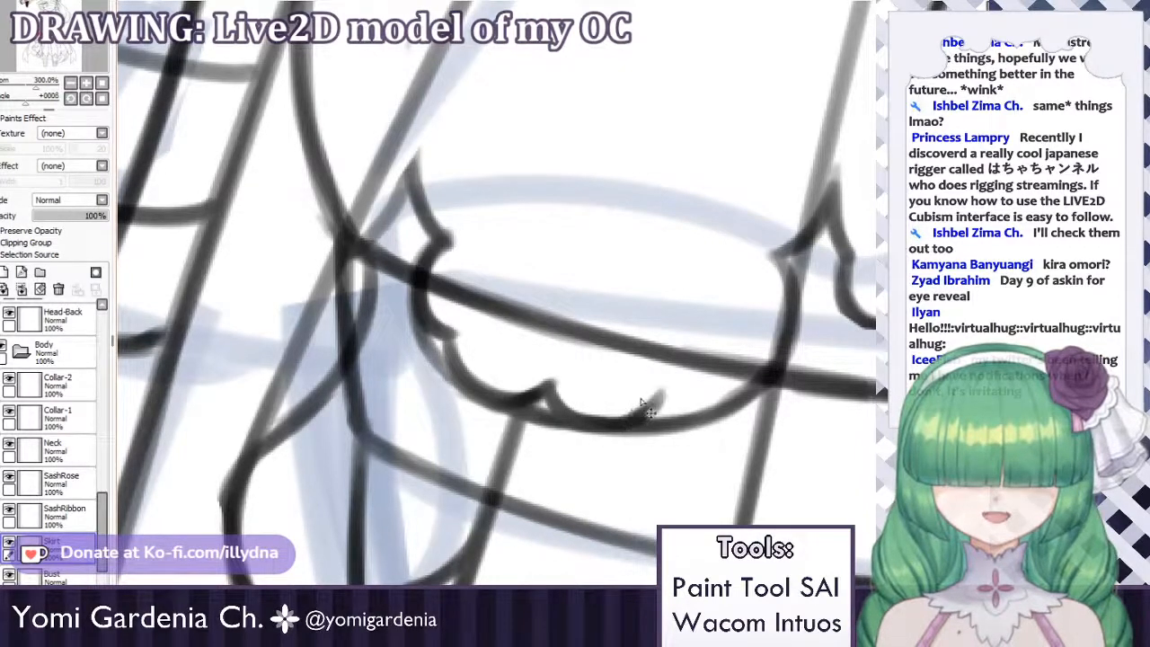
Add another scallop between the middle one and the wide lobe's right corner, redoing misplaced strokes.
key(ctrl+z)
mouse_move(620, 421)
mouse_down()
mouse_move(648, 383)
mouse_move(705, 408)
mouse_move(658, 391)
mouse_move(701, 400)
mouse_move(697, 415)
mouse_move(687, 408)
mouse_move(745, 377)
mouse_up()
key(ctrl+z)
key(ctrl+z)
key(ctrl+z)
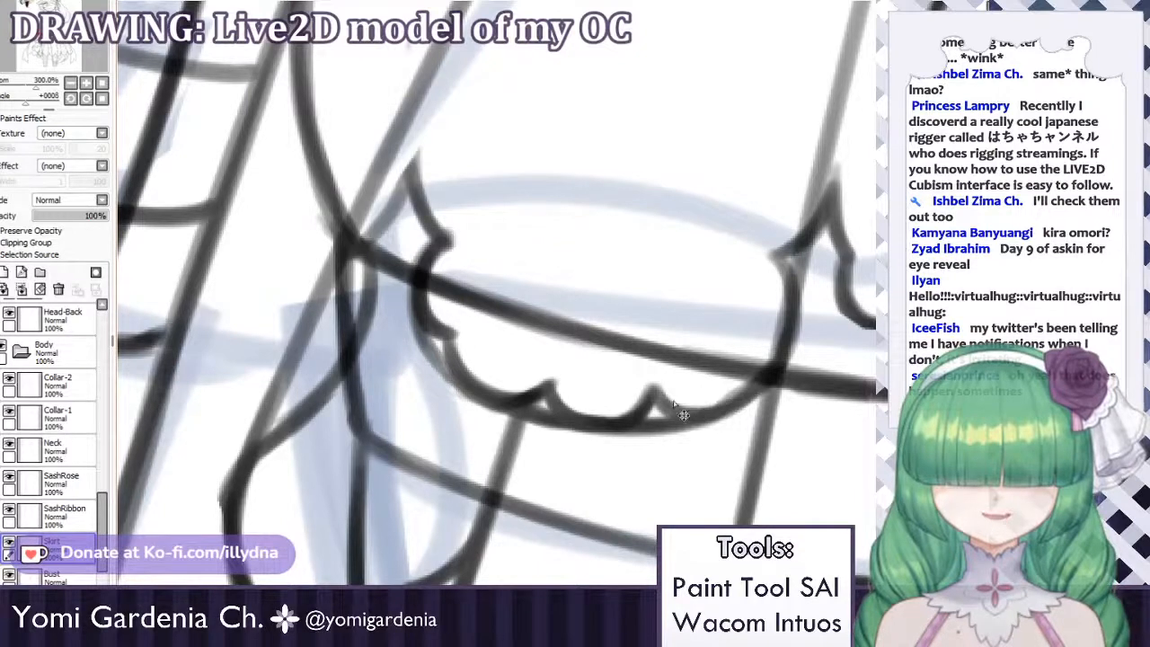
mouse_move(655, 388)
mouse_down()
mouse_move(674, 400)
mouse_move(742, 385)
mouse_up()
mouse_move(705, 415)
mouse_down()
mouse_move(772, 346)
mouse_move(787, 308)
mouse_up()
key(ctrl+z)
key(ctrl+z)
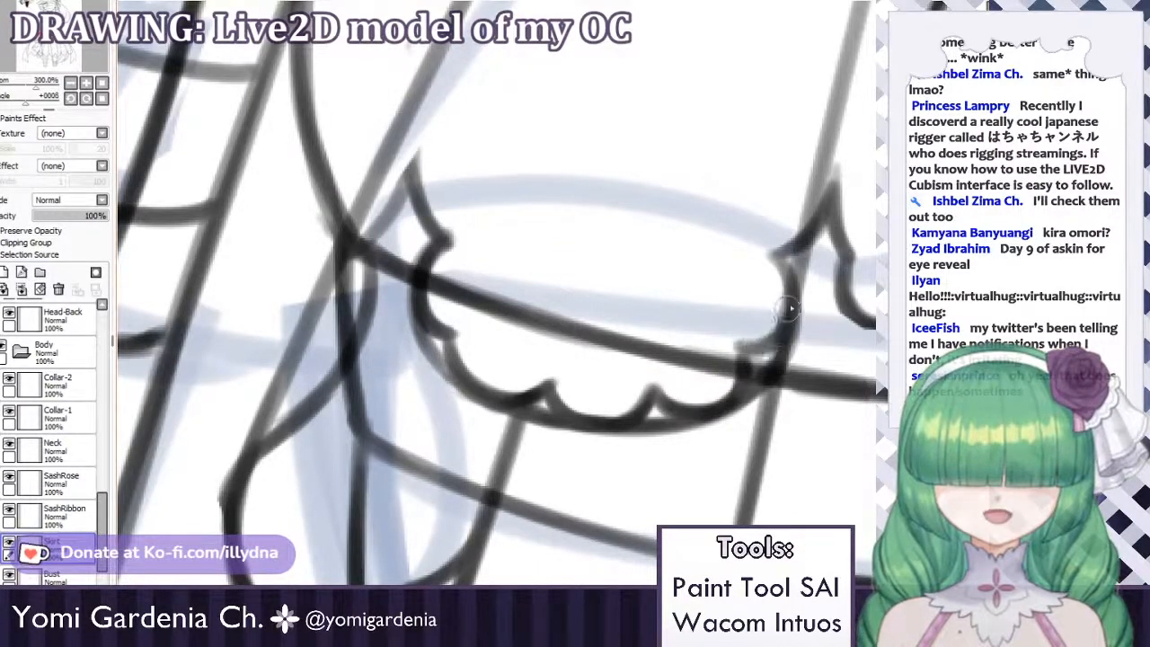
Refine the last scallop on the wide lobe's right side so it ends in a small pointed corner.
drag(744, 350, 787, 312)
key(ctrl+z)
key(ctrl+z)
key(ctrl+z)
mouse_move(742, 351)
mouse_down()
mouse_move(778, 331)
mouse_move(736, 364)
mouse_up()
key(ctrl+z)
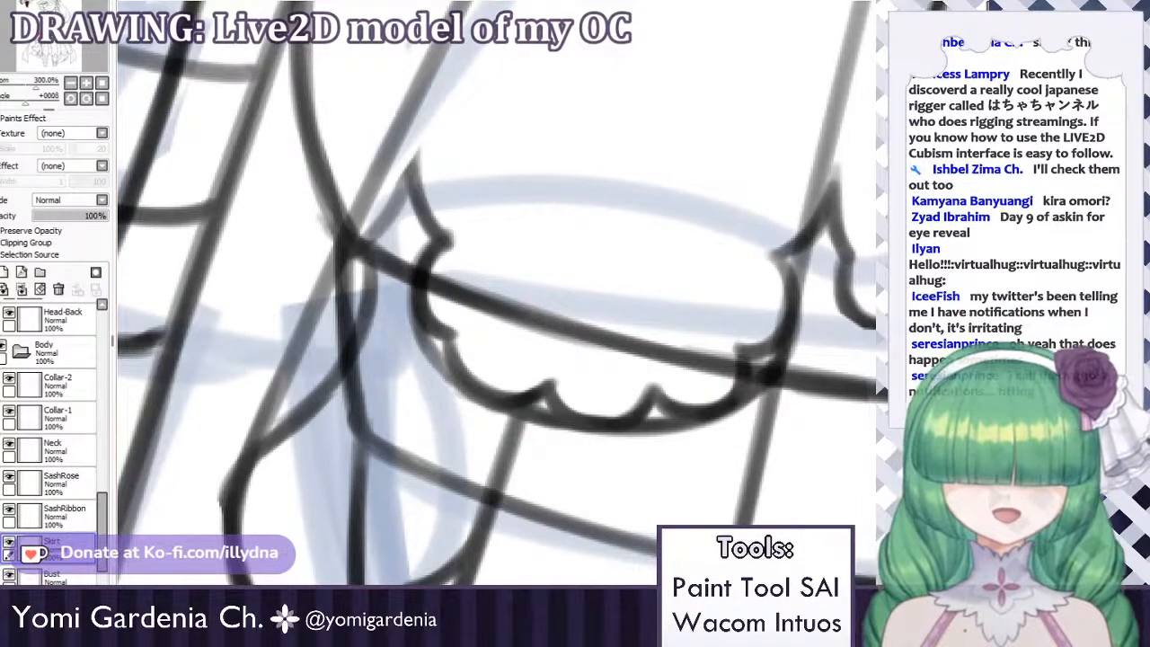
Erase the leftover smooth outline outside the wide lobe's new scallops.
drag(799, 335, 767, 381)
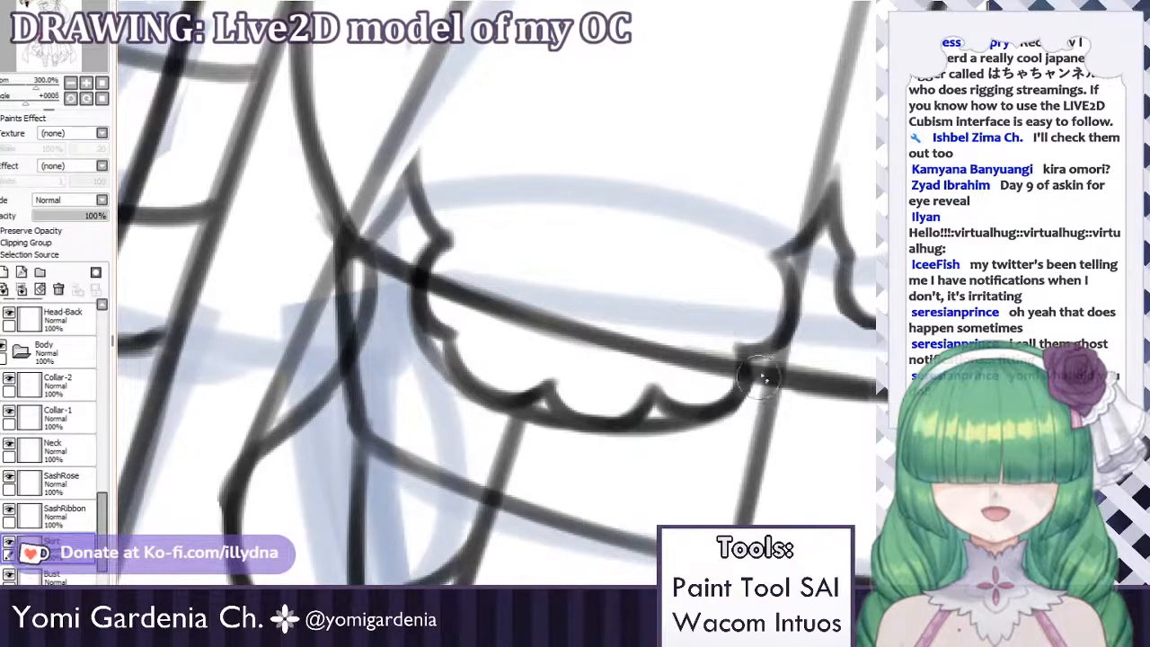
drag(760, 372, 752, 388)
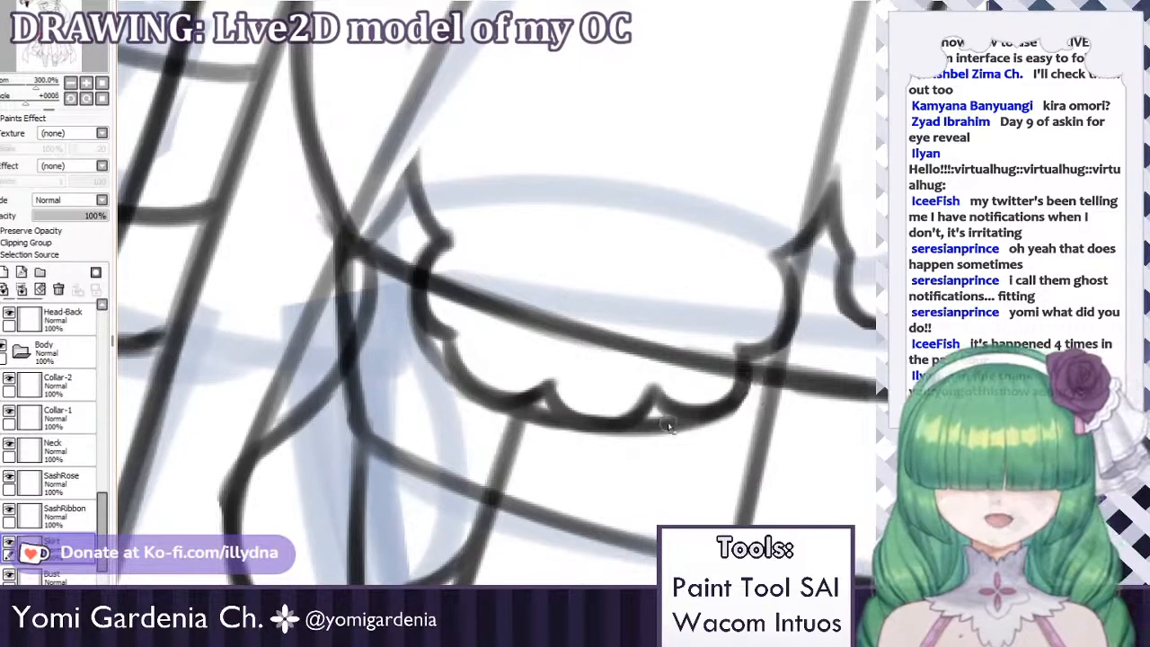
mouse_move(661, 415)
mouse_down()
mouse_move(609, 436)
mouse_move(644, 422)
mouse_move(601, 449)
mouse_move(648, 415)
mouse_move(627, 439)
mouse_move(653, 420)
mouse_move(674, 443)
mouse_move(666, 429)
mouse_move(688, 437)
mouse_move(658, 417)
mouse_move(712, 431)
mouse_up()
key(ctrl+z)
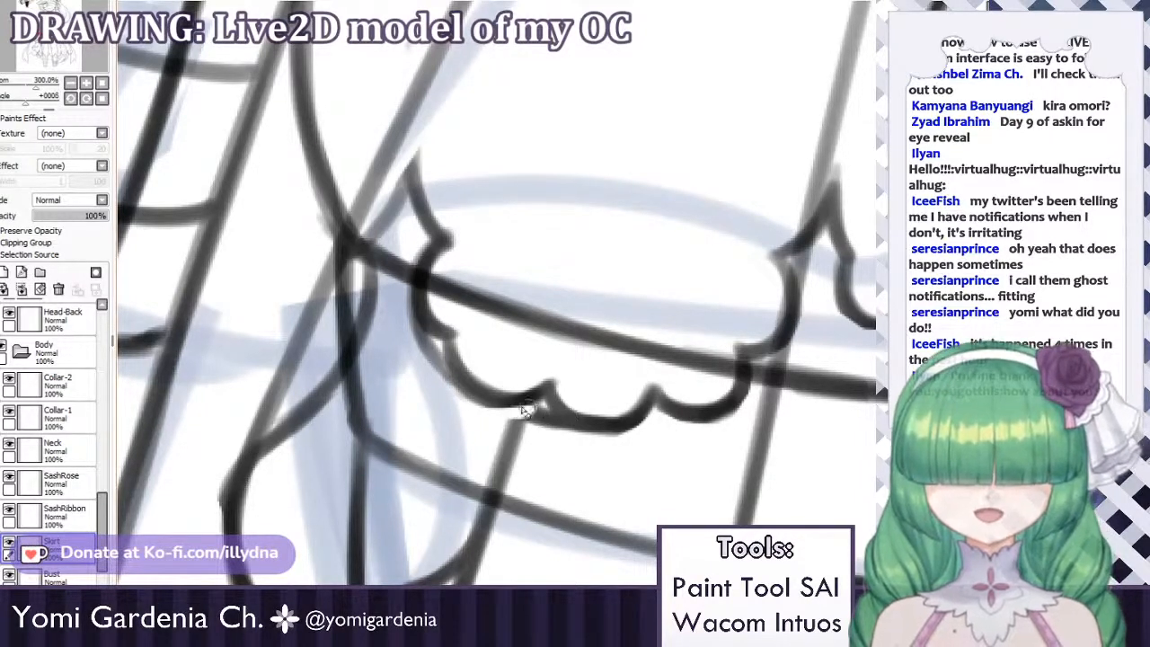
mouse_move(514, 415)
mouse_down()
mouse_move(554, 416)
mouse_move(567, 441)
mouse_move(508, 416)
mouse_up()
Redraw the fold line below the wide lobe so it joins the new scalloped edge.
scroll(506, 325, down, 5)
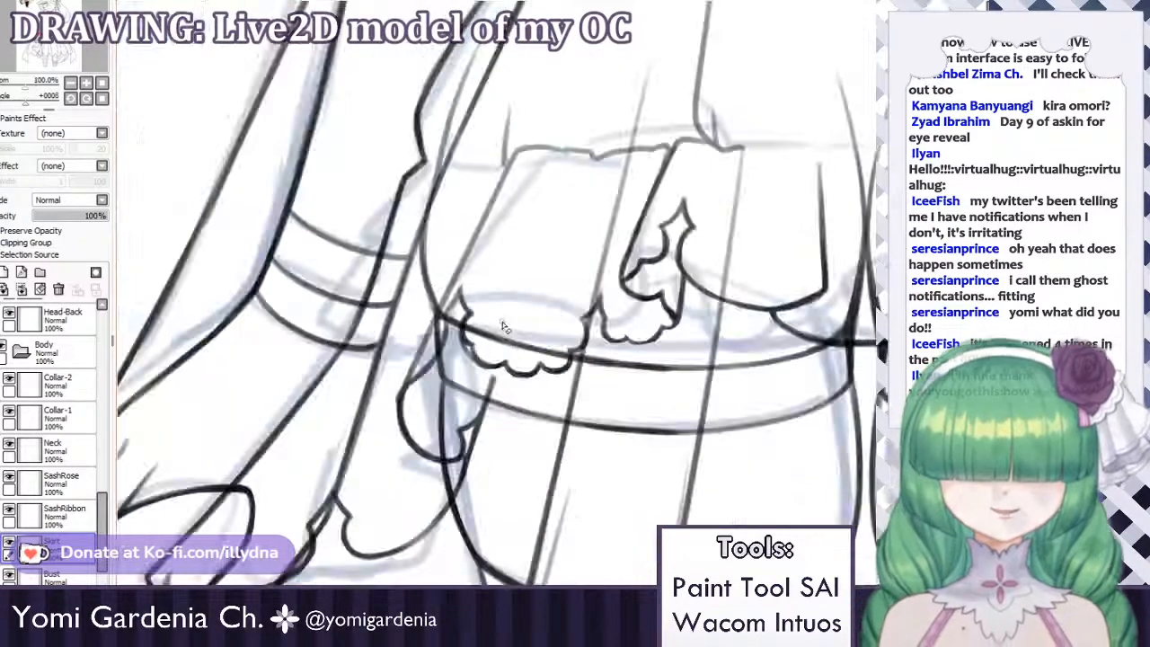
scroll(419, 342, up, 3)
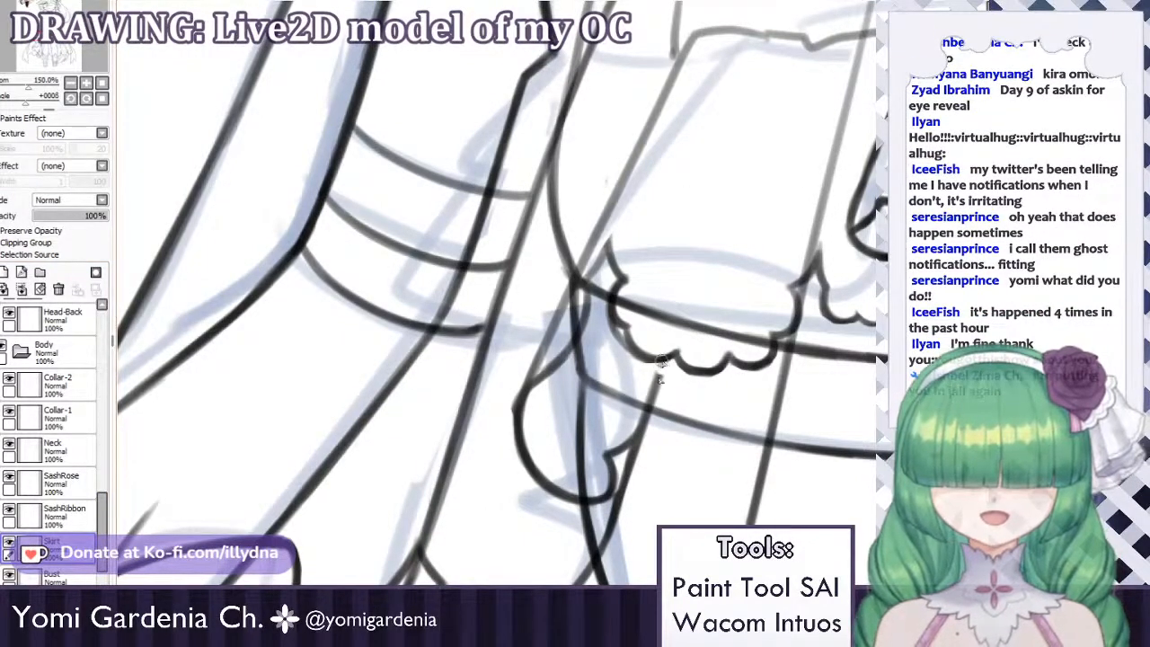
mouse_move(663, 361)
mouse_down()
mouse_move(630, 449)
mouse_move(603, 481)
mouse_up()
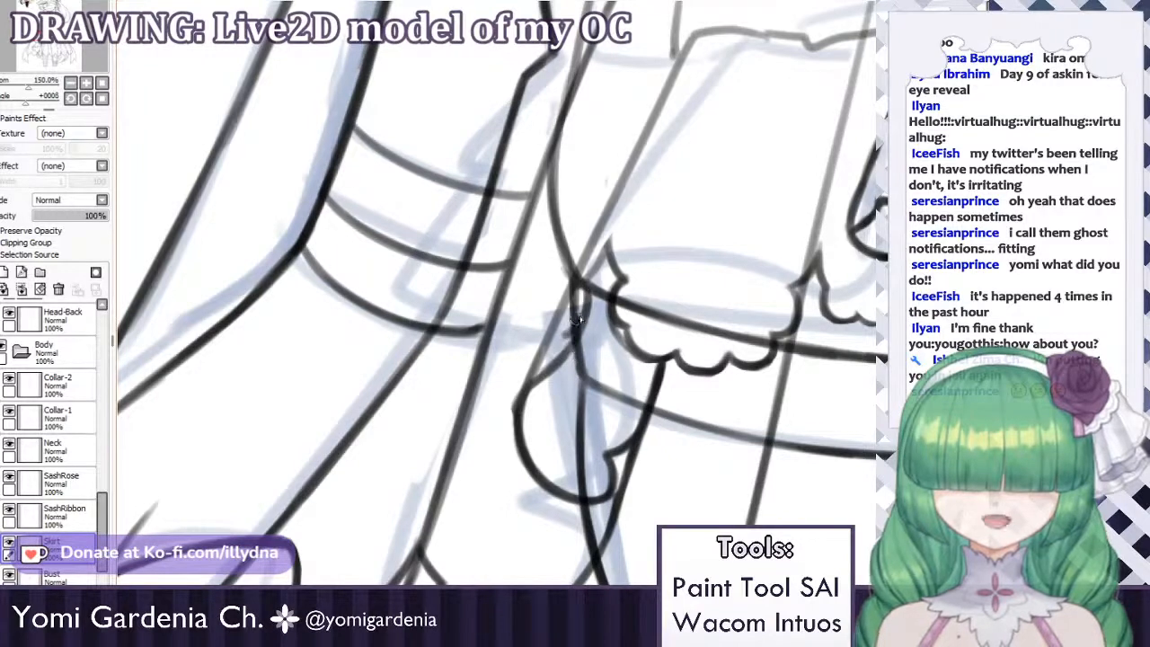
Reshape the upper outer side of the small folded lobe with a notched bump, undoing strokes that miss the shape.
drag(549, 369, 528, 388)
drag(566, 307, 523, 391)
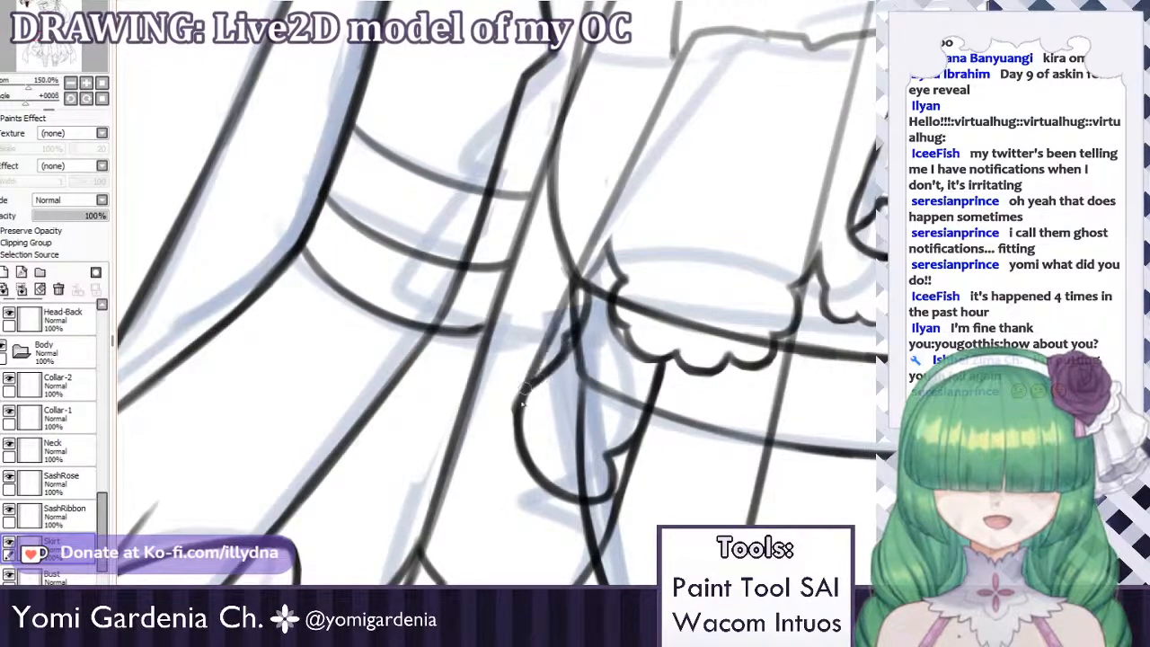
key(ctrl+z)
drag(571, 287, 519, 406)
key(ctrl+z)
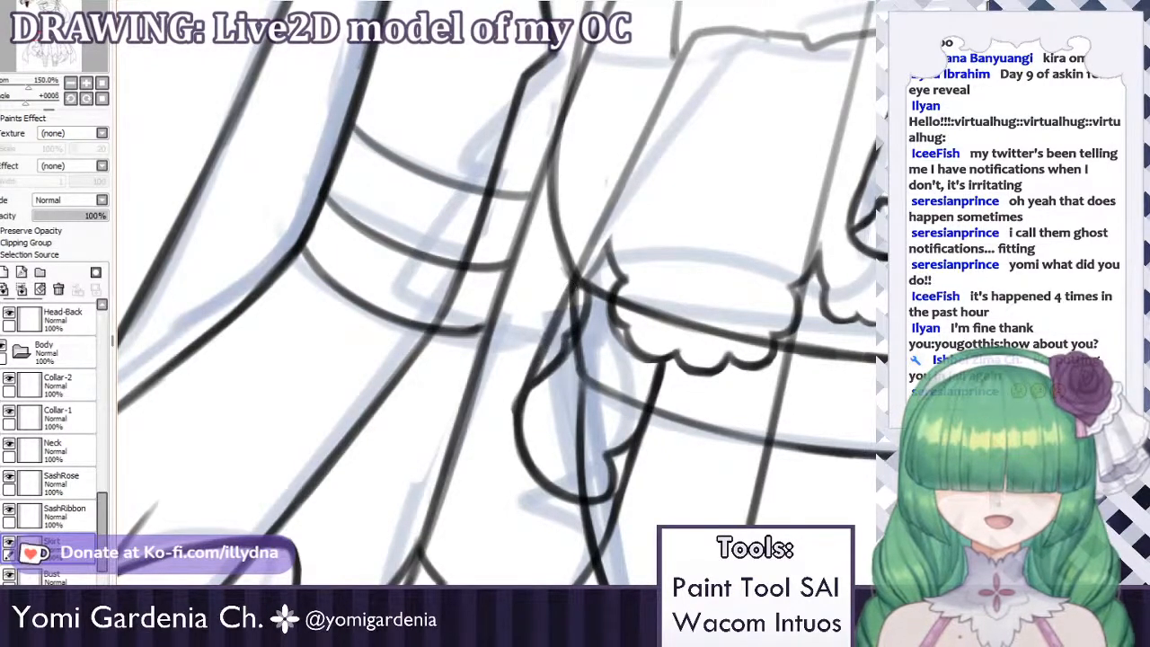
key(ctrl+z)
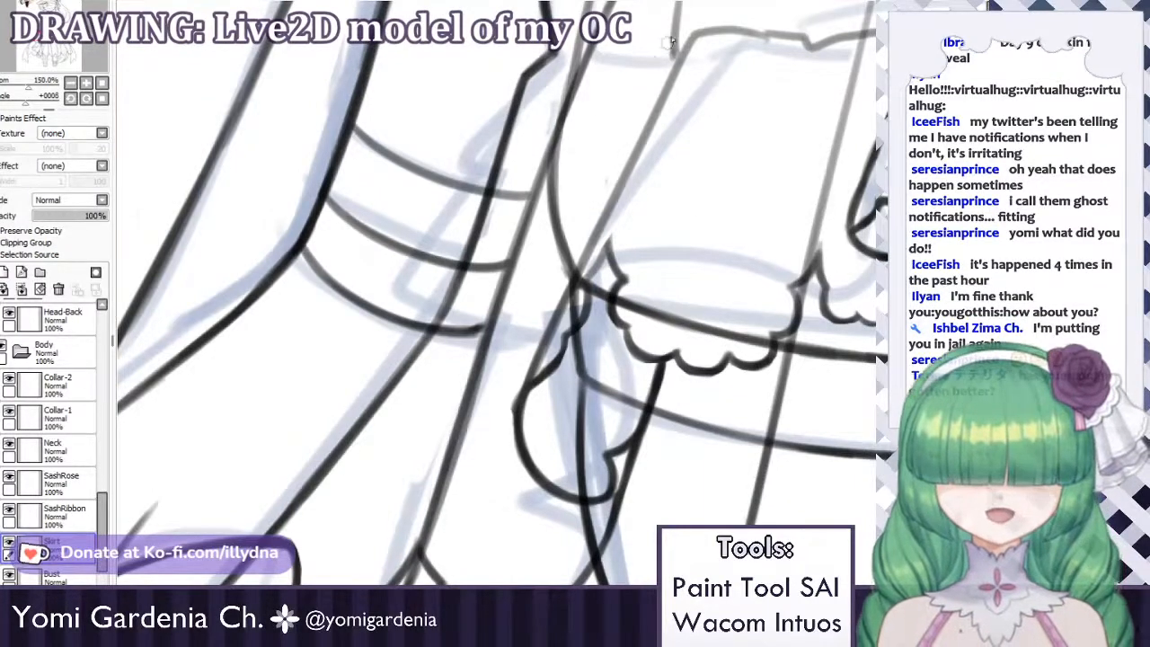
Extend the slanted pleat line from the ruffle's top edge down to the small folded lobe, retrying the stroke.
drag(679, 57, 586, 263)
key(ctrl+z)
key(ctrl+z)
drag(611, 189, 543, 342)
key(ctrl+z)
drag(577, 278, 536, 374)
scroll(532, 352, down, 3)
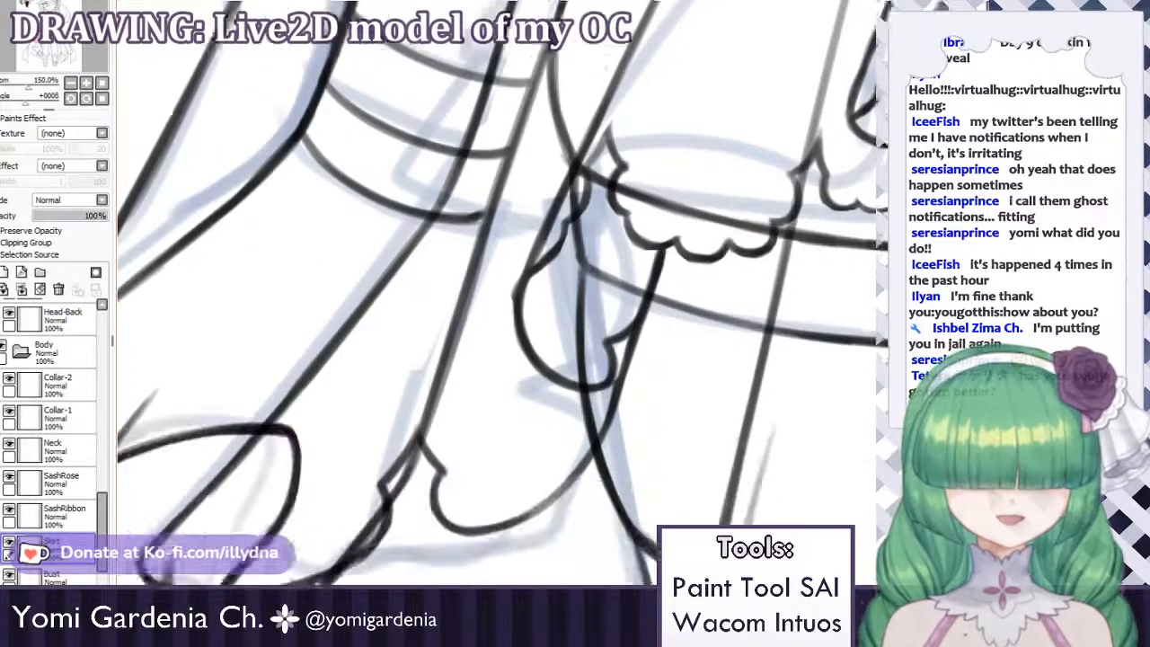
key(ctrl+z)
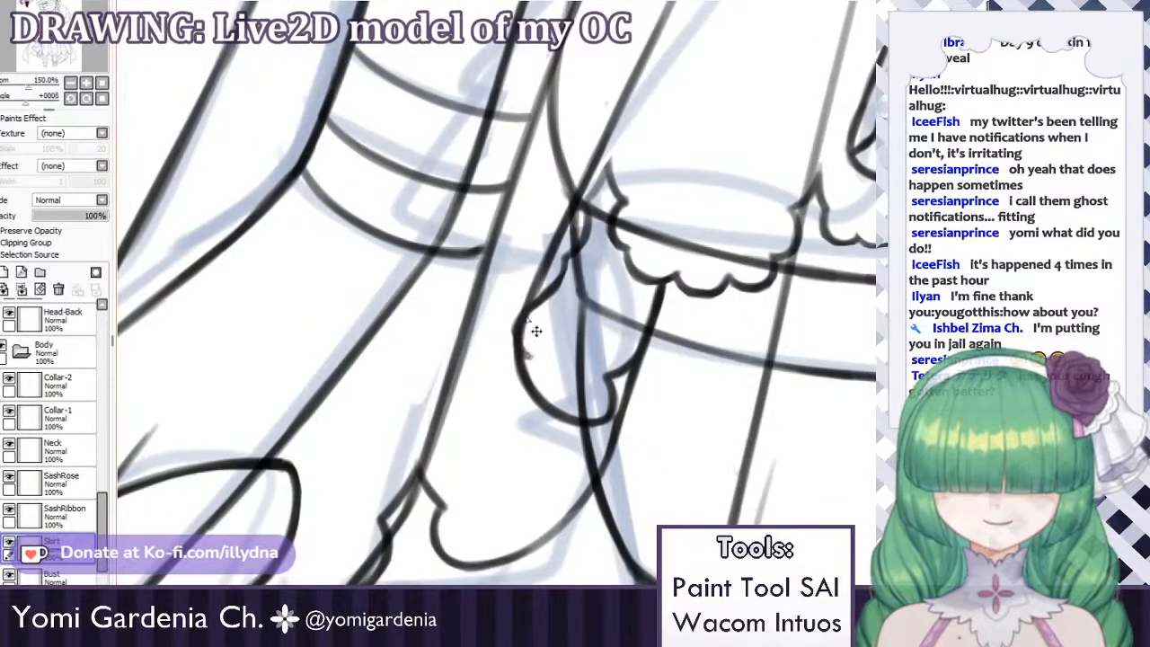
Draw small lace scallops around the outer and lower edge of the small folded lobe, replacing its smooth outline.
mouse_move(525, 338)
mouse_down()
mouse_move(538, 352)
mouse_move(527, 342)
mouse_move(533, 381)
mouse_up()
key(ctrl+z)
key(ctrl+z)
key(ctrl+z)
key(ctrl+z)
key(ctrl+z)
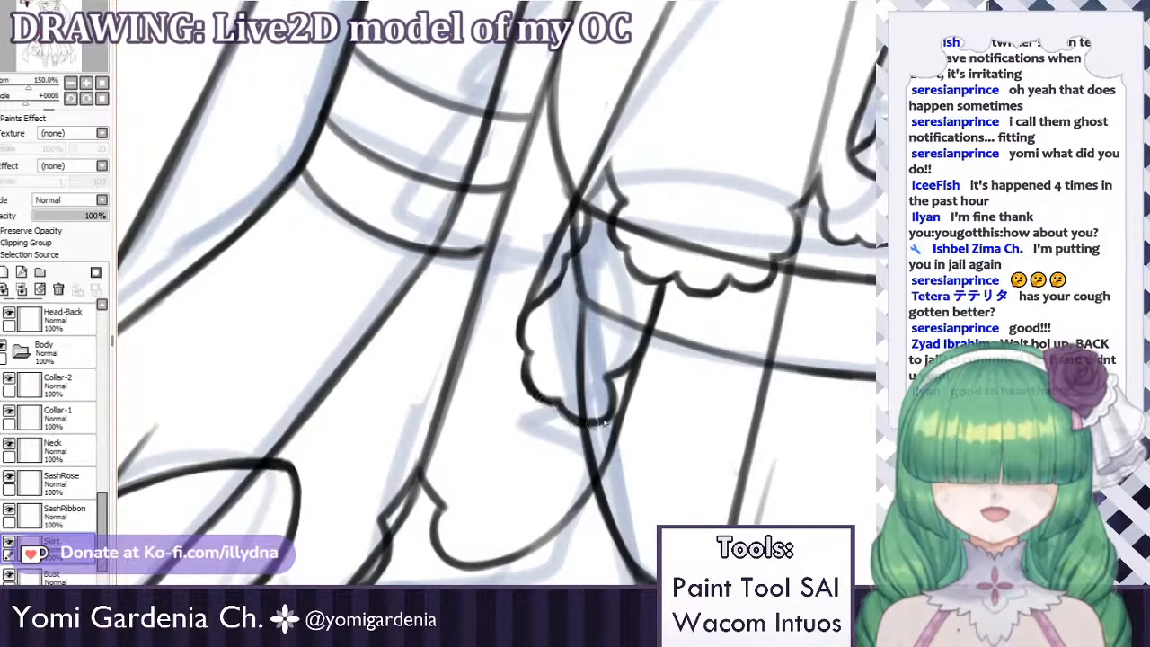
Draw the first small scallop at the left corner of the large lobe below, redoing the stroke as needed.
scroll(464, 409, down, 3)
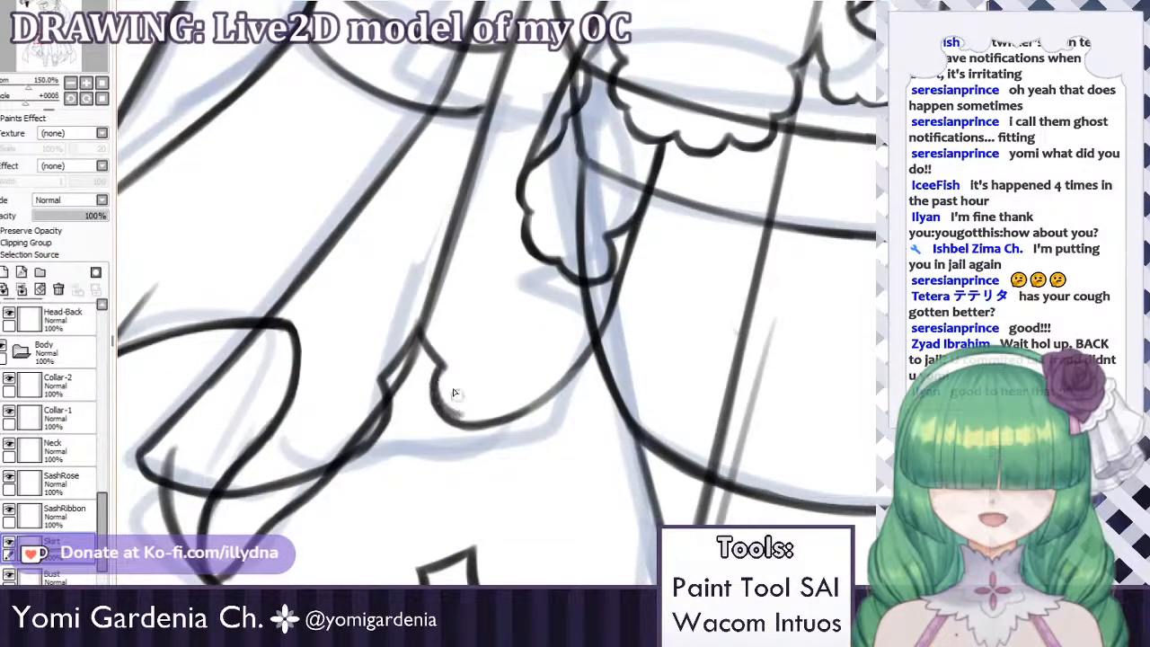
key(ctrl+z)
mouse_move(444, 407)
mouse_down()
mouse_move(437, 371)
mouse_move(462, 414)
mouse_move(478, 403)
mouse_move(454, 412)
mouse_move(440, 401)
mouse_move(508, 417)
mouse_move(467, 406)
mouse_move(532, 397)
mouse_move(530, 410)
mouse_move(534, 382)
mouse_up()
key(ctrl+z)
key(ctrl+z)
key(ctrl+z)
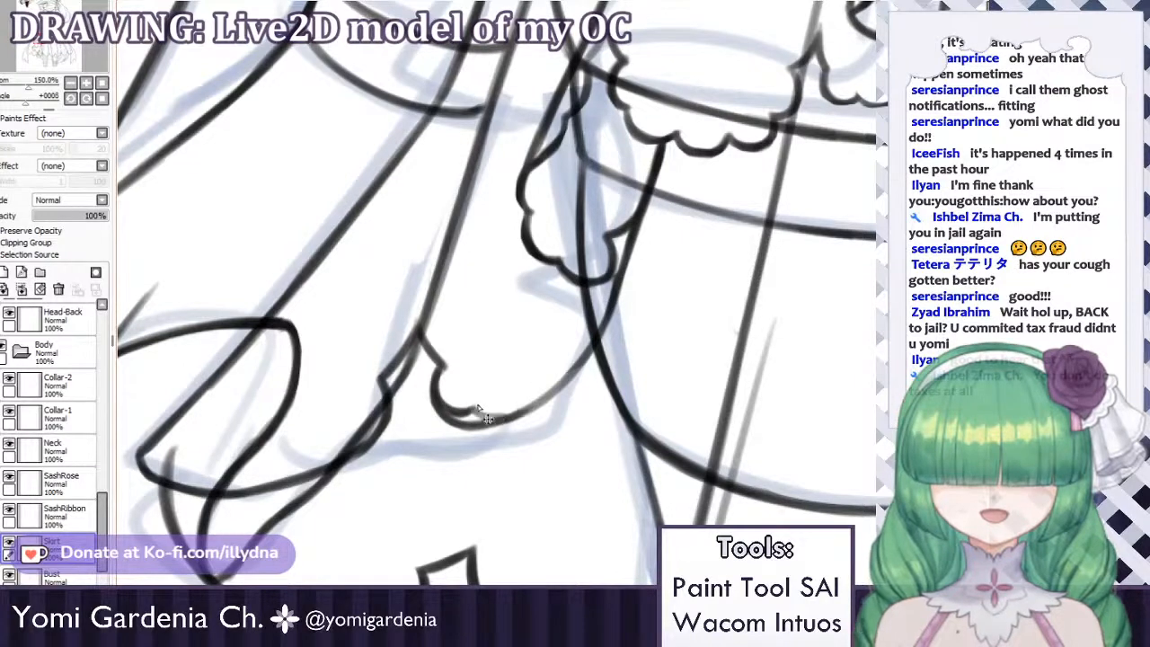
Draw the remaining small lace scallops along the large lobe's lower edge up to the ruffle's inner side, redoing strokes as needed.
mouse_move(469, 412)
mouse_down()
mouse_move(492, 419)
mouse_move(525, 403)
mouse_move(534, 380)
mouse_up()
key(ctrl+z)
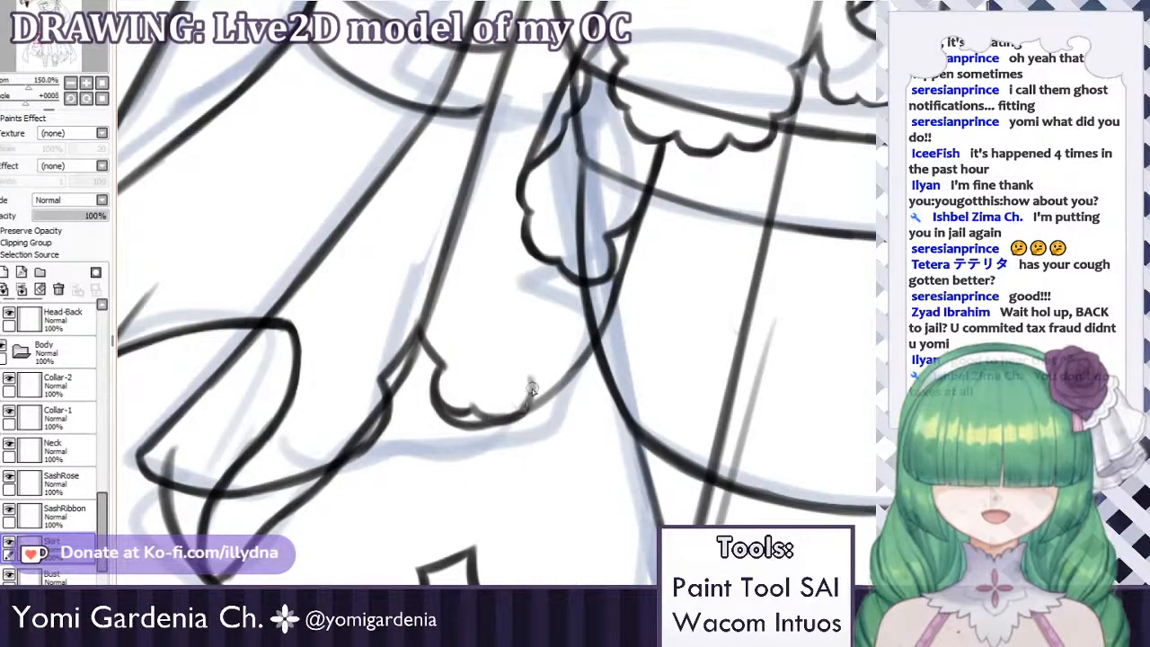
key(ctrl+z)
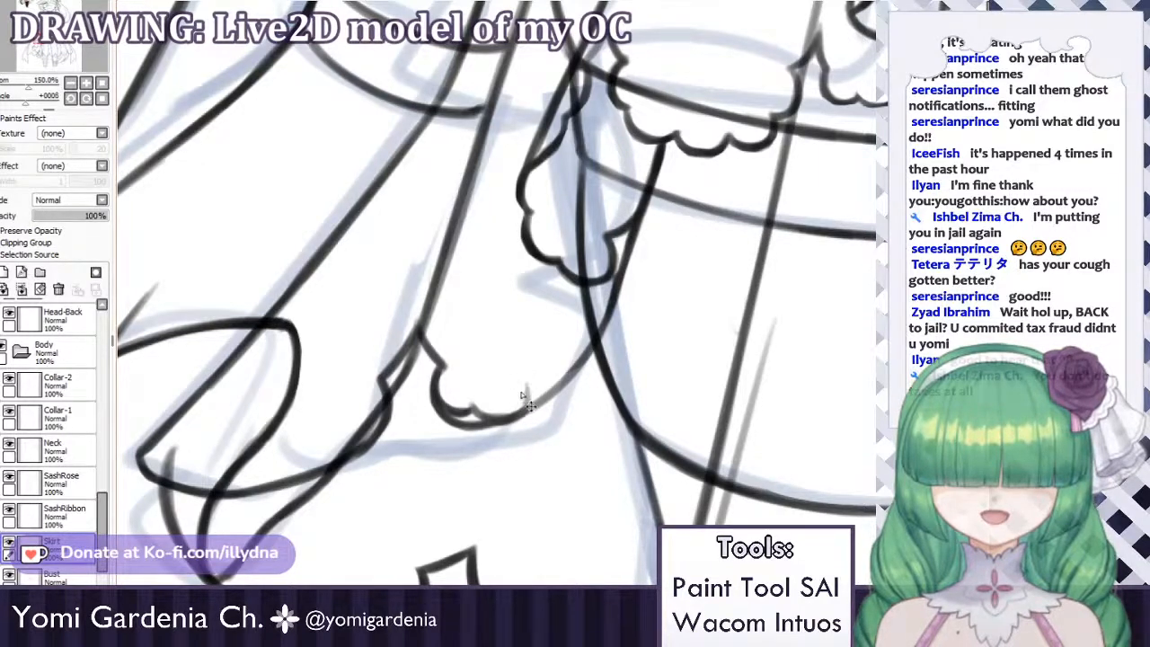
mouse_move(521, 413)
mouse_down()
mouse_move(527, 383)
mouse_move(527, 395)
mouse_move(553, 387)
mouse_up()
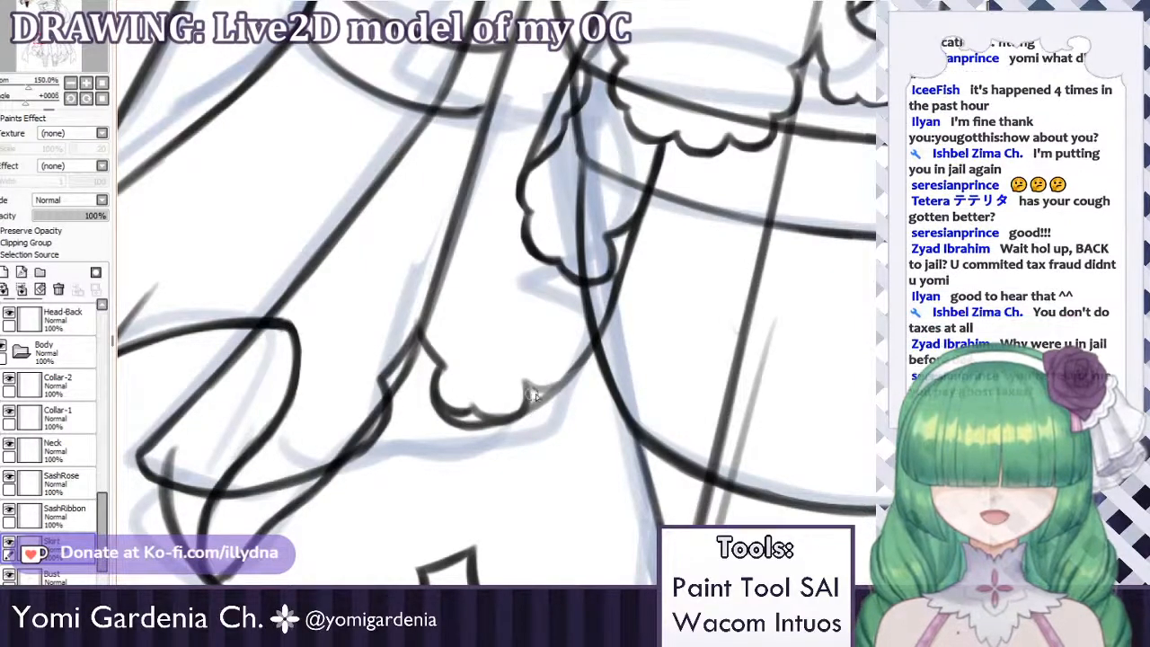
key(ctrl+z)
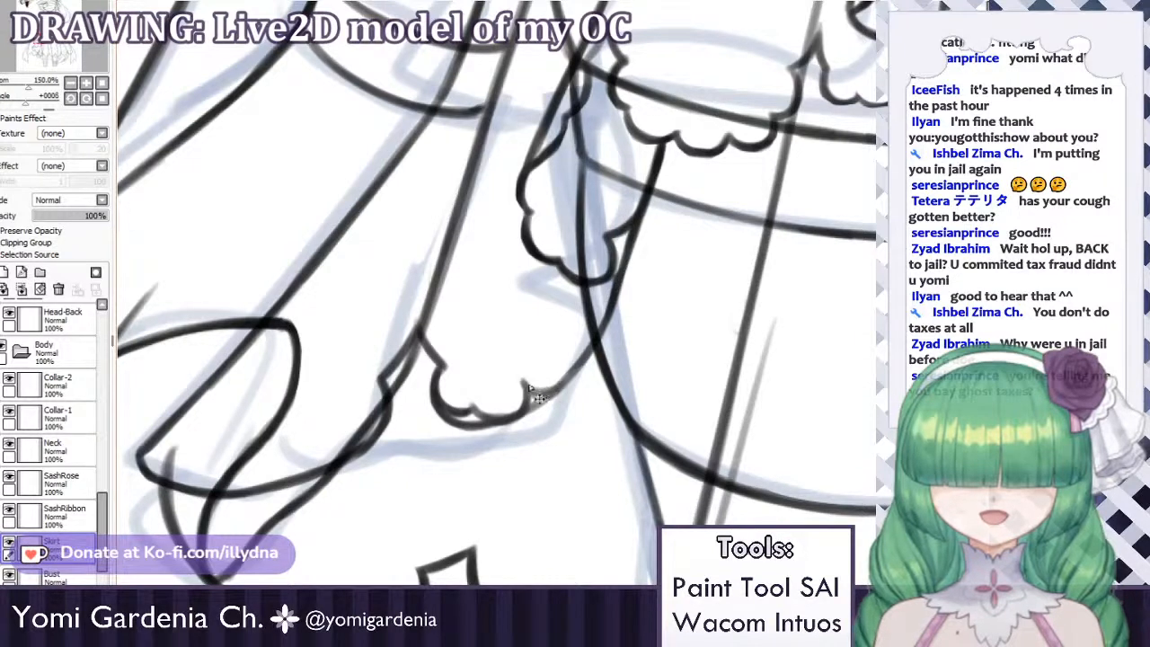
mouse_move(526, 397)
mouse_down()
mouse_move(564, 377)
mouse_move(567, 356)
mouse_up()
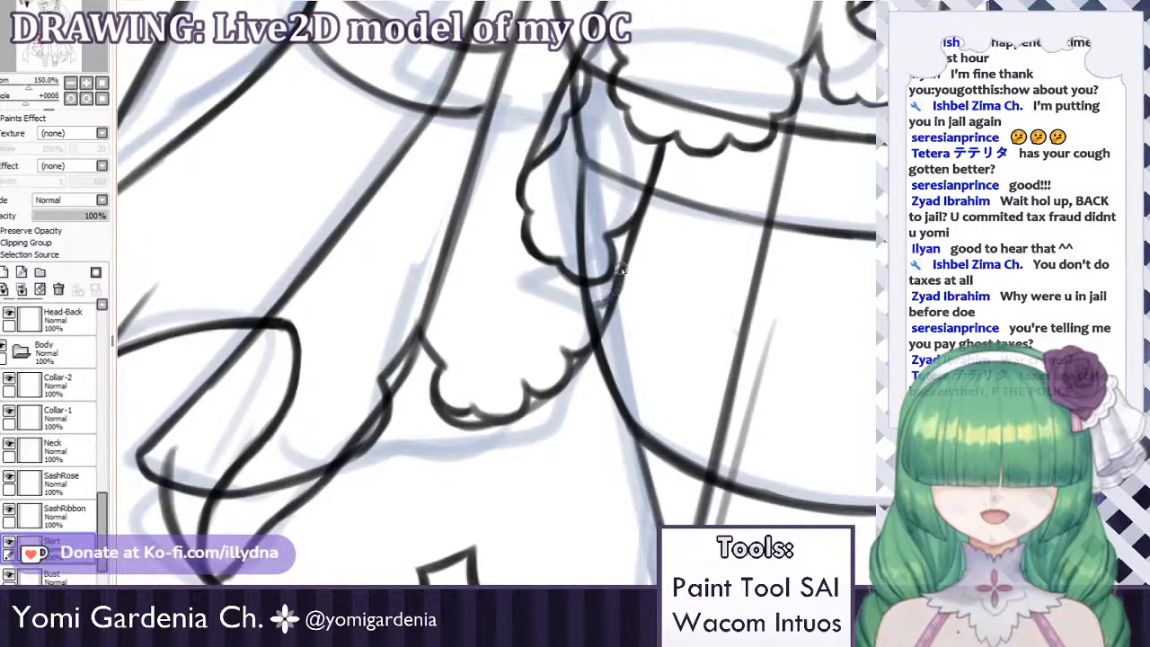
drag(619, 268, 588, 315)
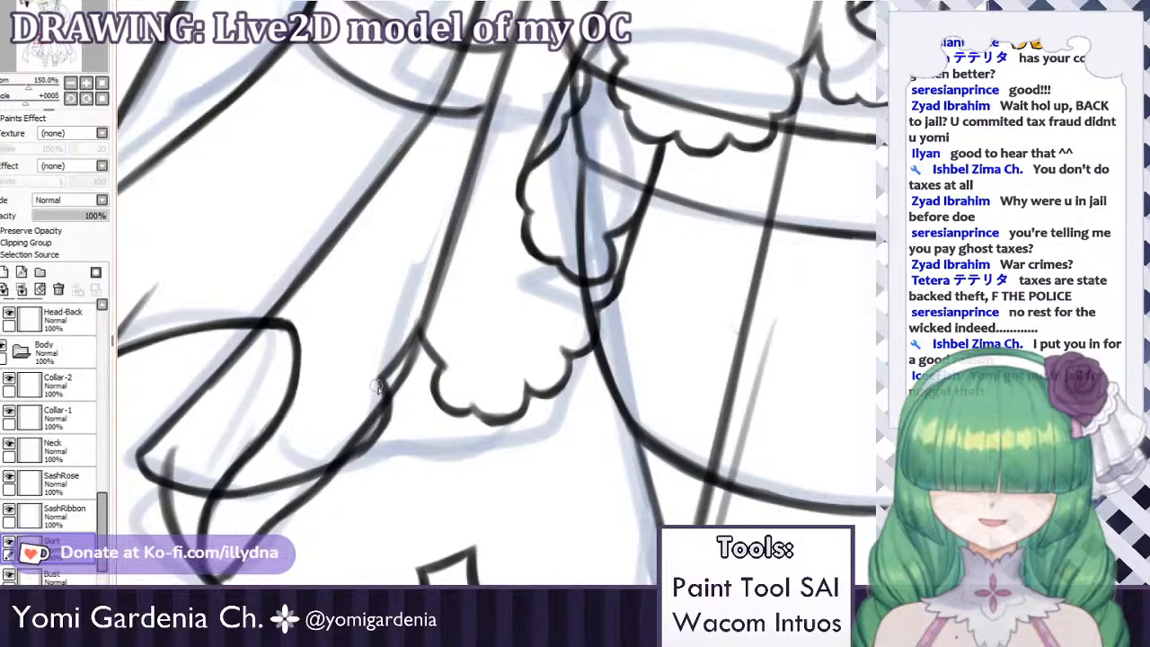
Draw small lace scallops along the lower edge of the long slanted outer lobe and clear away its smooth outline.
mouse_move(377, 387)
mouse_down()
mouse_move(374, 417)
mouse_move(348, 426)
mouse_move(371, 436)
mouse_move(346, 438)
mouse_move(337, 458)
mouse_move(340, 435)
mouse_move(330, 467)
mouse_move(345, 431)
mouse_move(284, 467)
mouse_up()
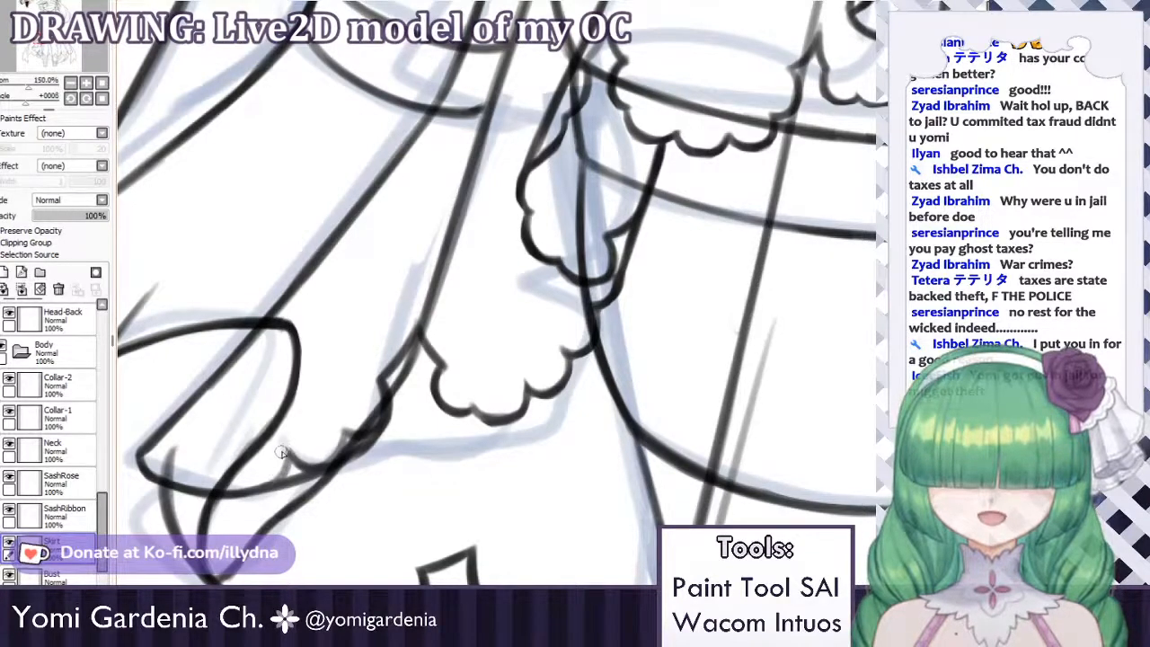
mouse_move(285, 461)
mouse_down()
mouse_move(268, 477)
mouse_move(235, 476)
mouse_move(267, 484)
mouse_move(178, 467)
mouse_move(209, 481)
mouse_move(190, 476)
mouse_move(235, 474)
mouse_up()
key(ctrl+z)
key(ctrl+z)
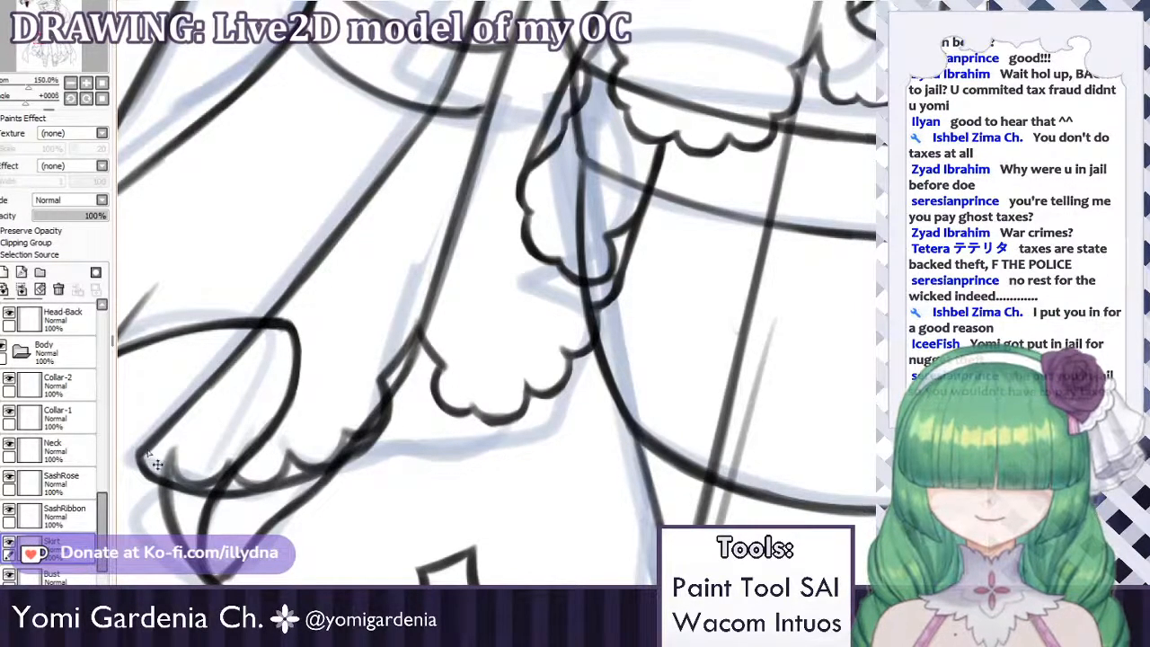
mouse_move(136, 449)
mouse_down()
mouse_move(186, 464)
mouse_move(206, 482)
mouse_up()
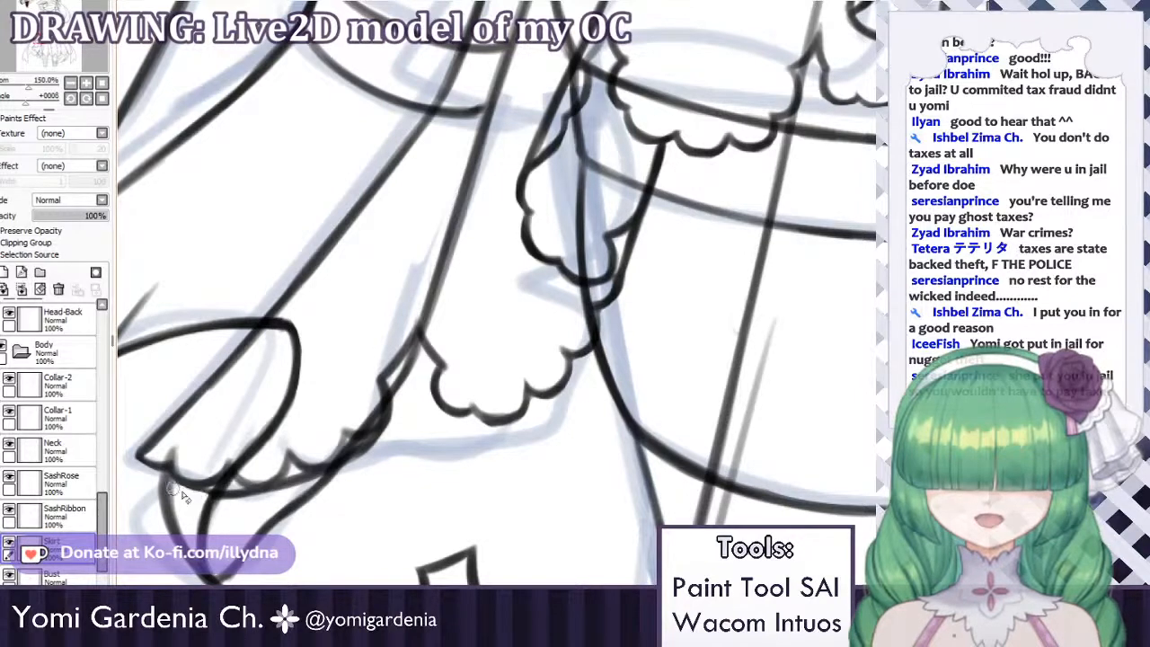
mouse_move(218, 499)
mouse_down()
mouse_move(275, 495)
mouse_move(293, 476)
mouse_move(273, 494)
mouse_up()
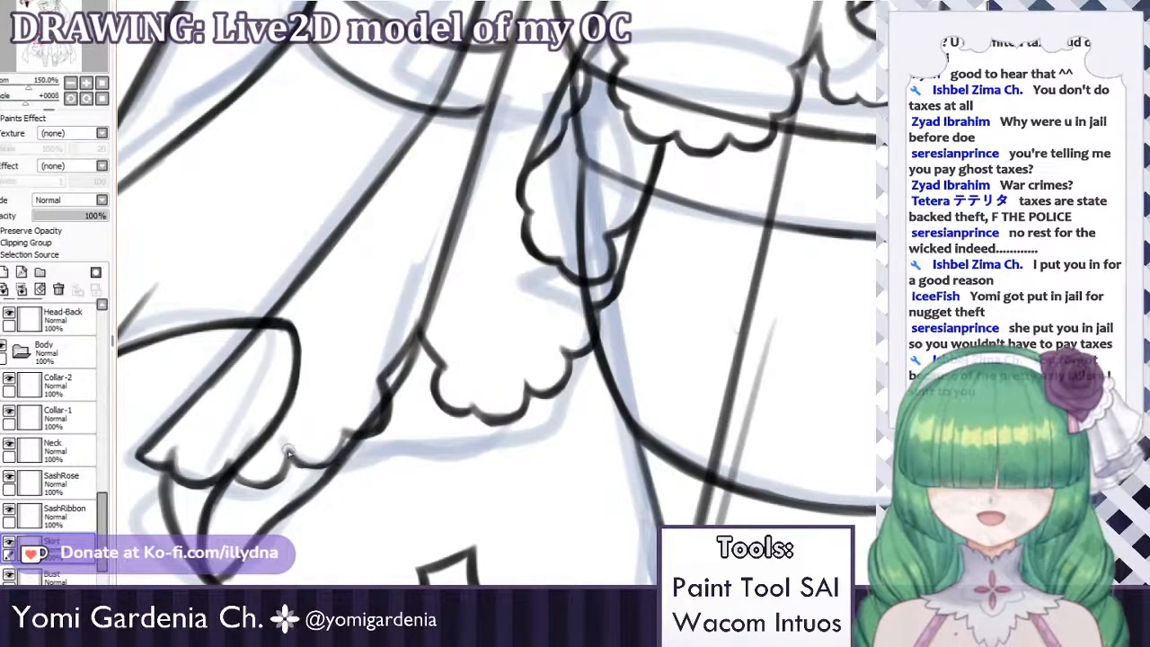
Refine the joins between the outer lobe's scallops, undoing strokes that miss the shape.
key(ctrl+z)
mouse_move(291, 452)
mouse_down()
mouse_move(345, 436)
mouse_move(334, 459)
mouse_move(360, 433)
mouse_move(340, 436)
mouse_move(380, 422)
mouse_move(380, 448)
mouse_move(347, 432)
mouse_move(384, 429)
mouse_up()
key(ctrl+z)
key(ctrl+z)
key(ctrl+z)
mouse_move(282, 454)
mouse_down()
mouse_move(262, 485)
mouse_move(289, 454)
mouse_move(256, 484)
mouse_move(227, 468)
mouse_move(270, 485)
mouse_up()
key(ctrl+z)
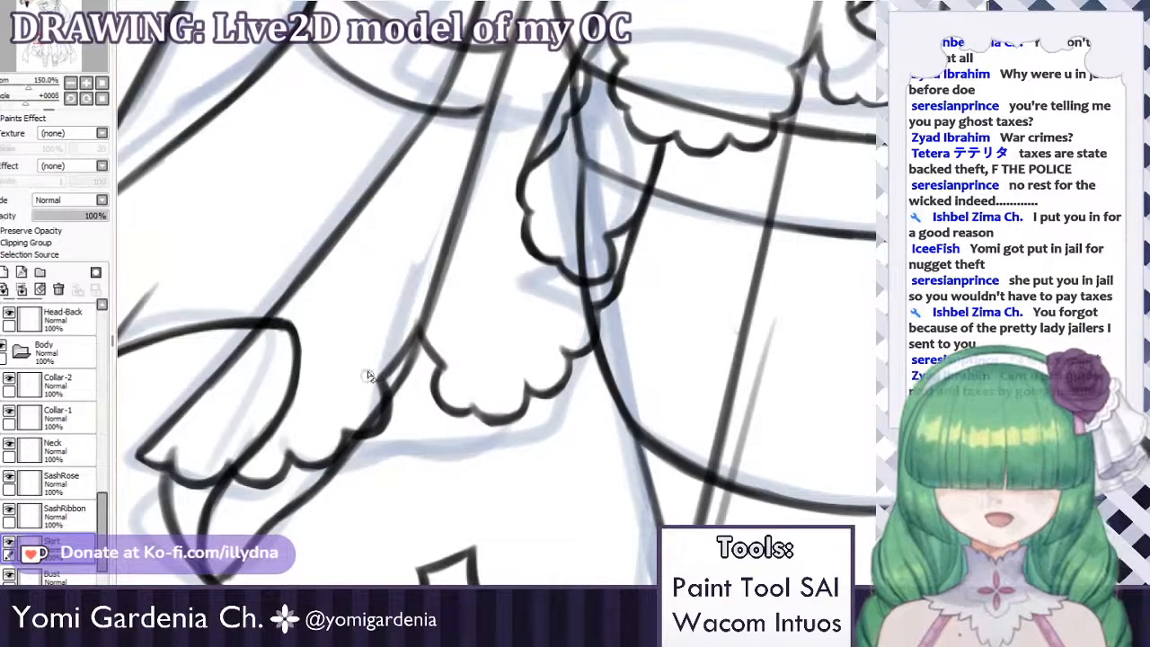
Erase the overlapping lines at the outer lobe's upper end and redraw that end as one rounded scallop.
mouse_move(382, 379)
mouse_down()
mouse_move(384, 416)
mouse_move(358, 420)
mouse_up()
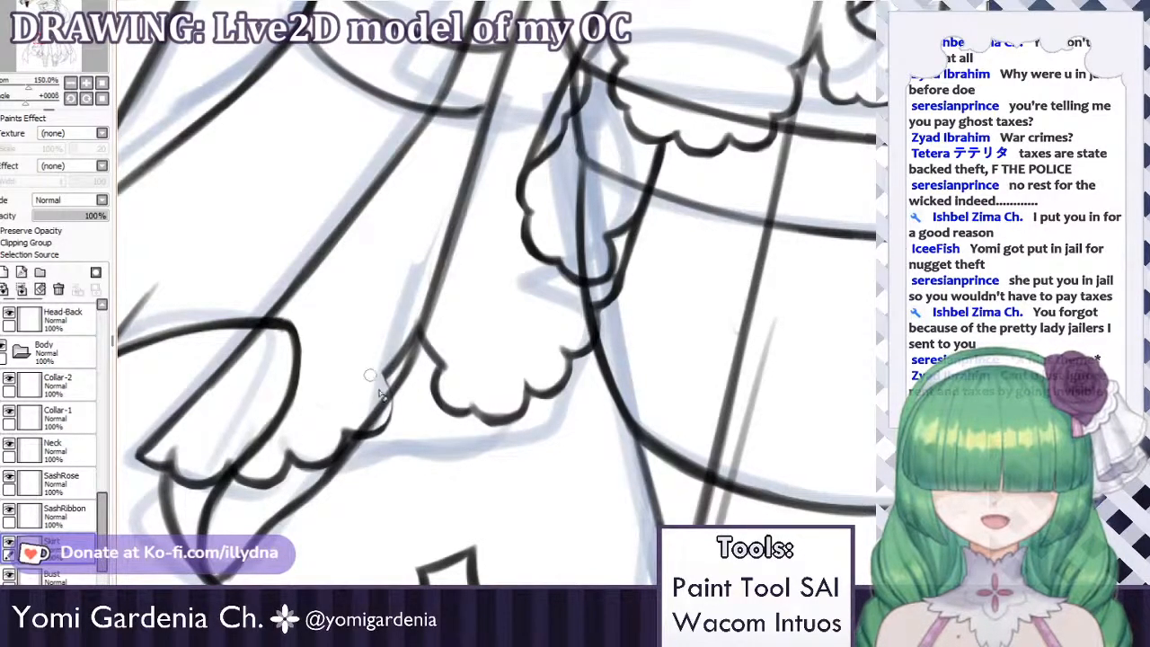
drag(376, 377, 378, 409)
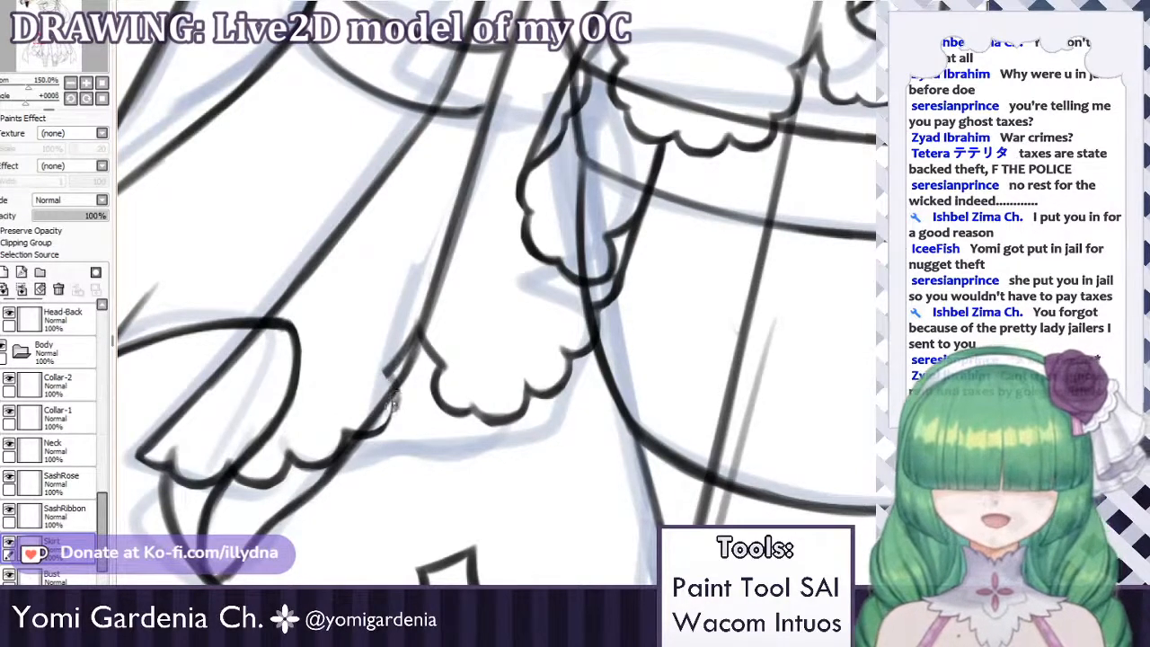
drag(395, 392, 387, 427)
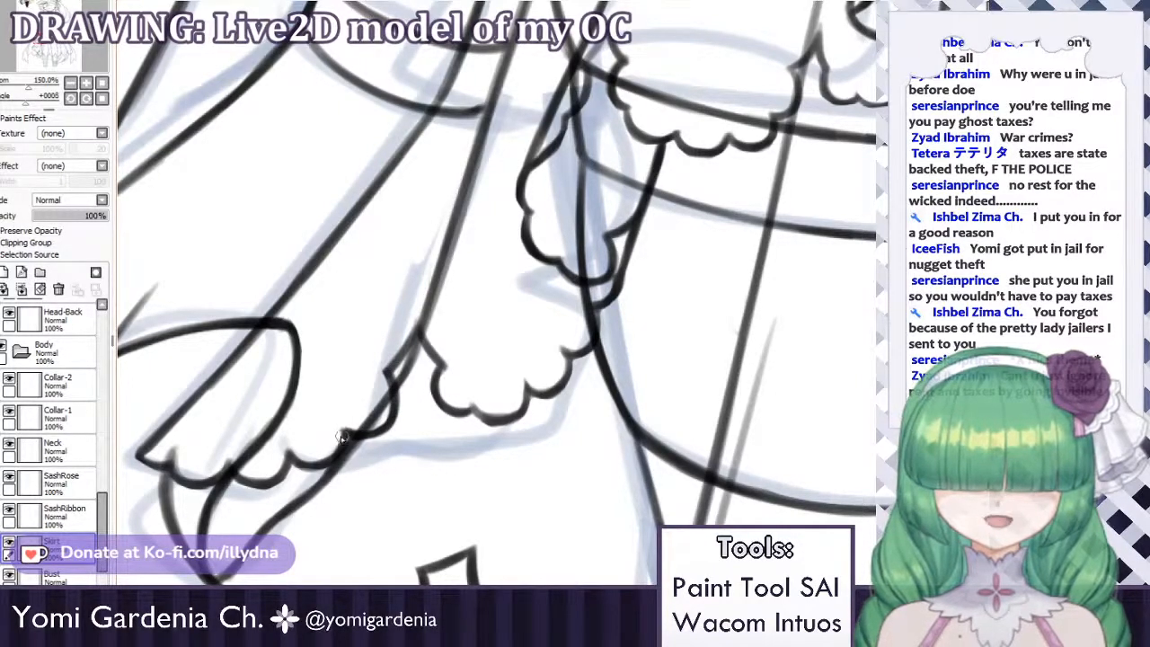
Draw small lace scallops along the lower edge of the skirt ruffle's front lobe beside the fold opening, replacing its smooth hem.
scroll(322, 375, down, 6)
scroll(359, 280, up, 6)
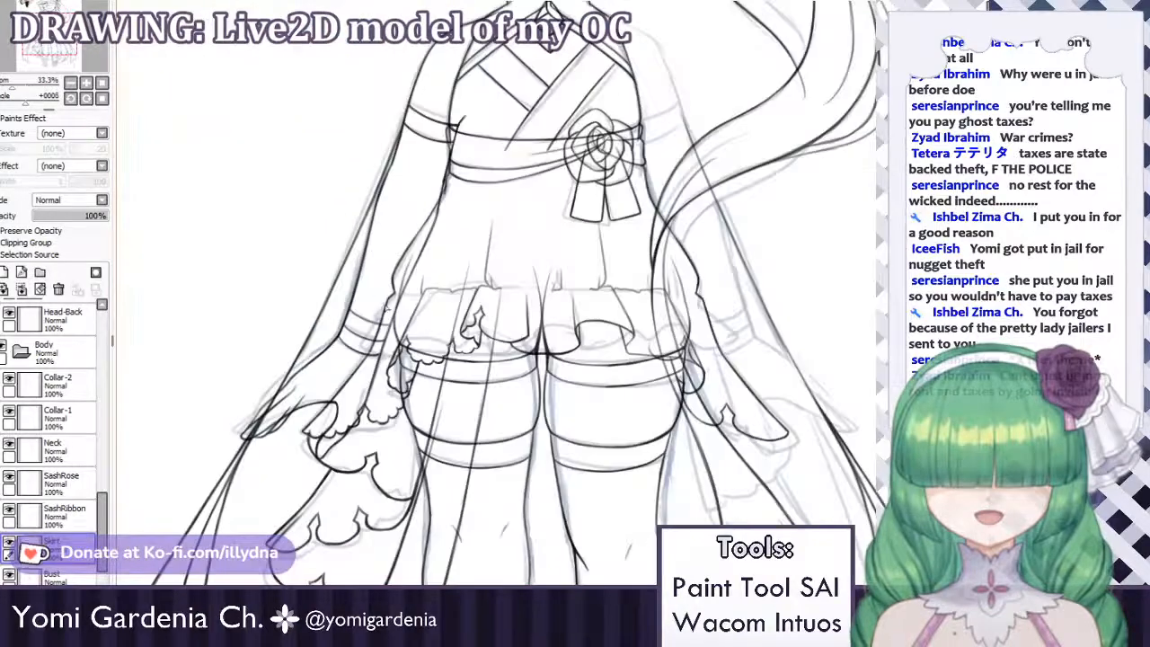
scroll(629, 374, up, 1)
scroll(631, 381, down, 2)
scroll(763, 404, up, 1)
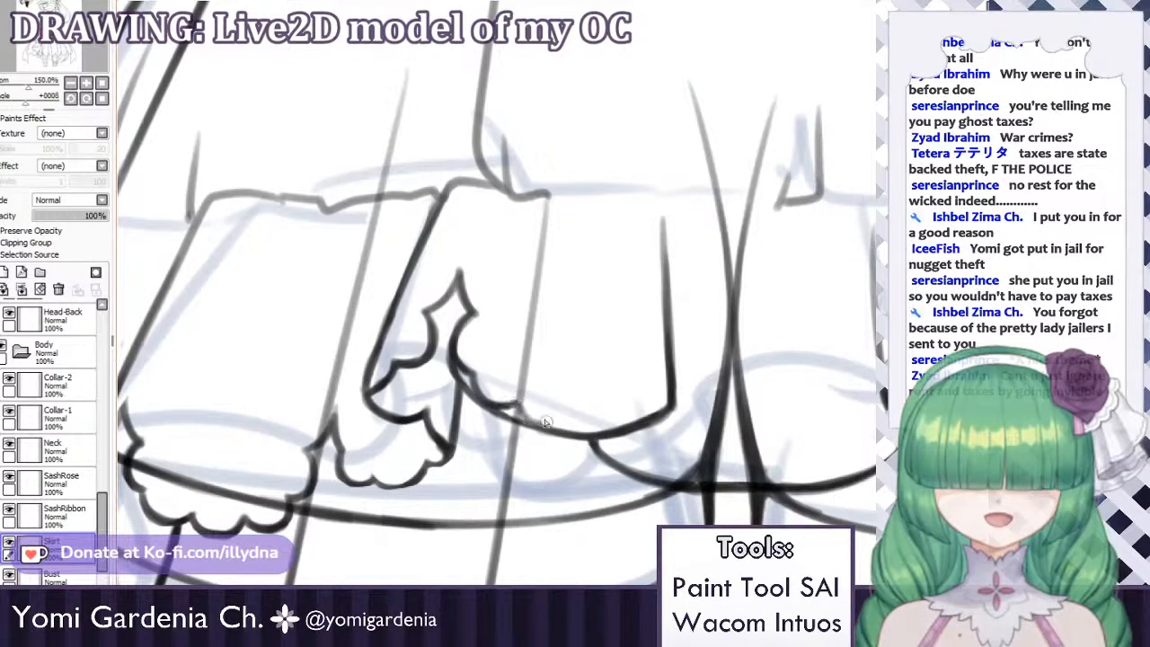
drag(518, 403, 541, 430)
mouse_move(564, 427)
mouse_down()
mouse_move(516, 402)
mouse_move(562, 420)
mouse_move(521, 406)
mouse_move(554, 433)
mouse_move(524, 405)
mouse_move(516, 414)
mouse_move(561, 427)
mouse_move(550, 431)
mouse_move(609, 425)
mouse_move(570, 416)
mouse_move(609, 424)
mouse_move(571, 423)
mouse_move(593, 427)
mouse_move(646, 401)
mouse_up()
key(ctrl+z)
key(ctrl+z)
key(ctrl+z)
key(ctrl+z)
key(ctrl+z)
key(ctrl+z)
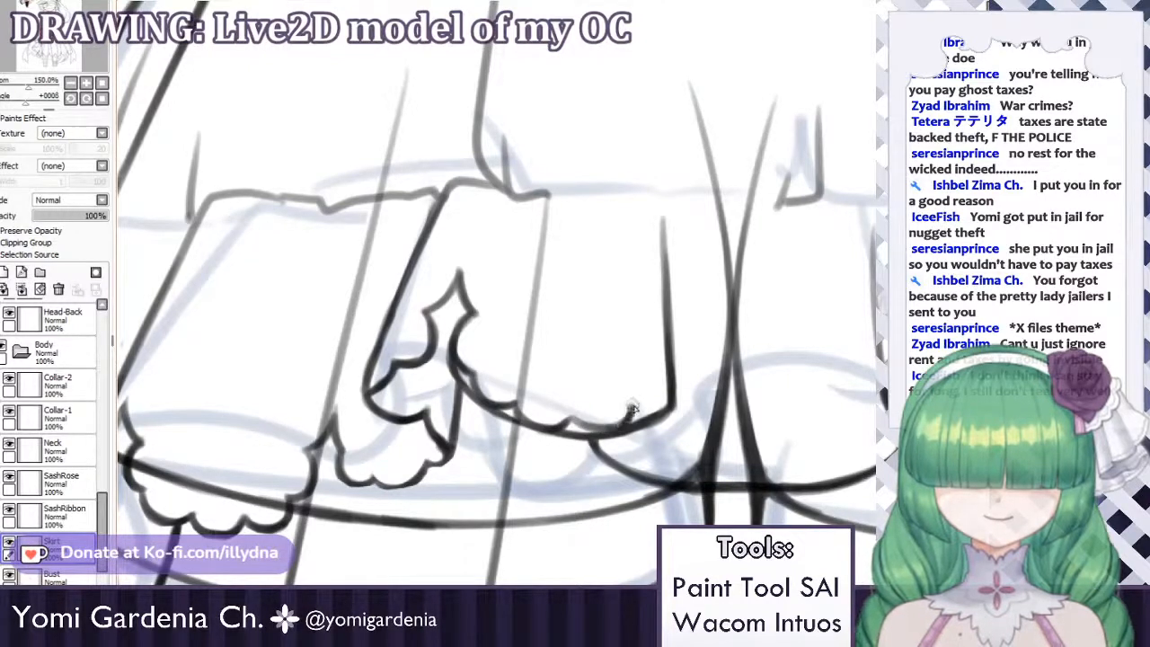
drag(631, 409, 669, 403)
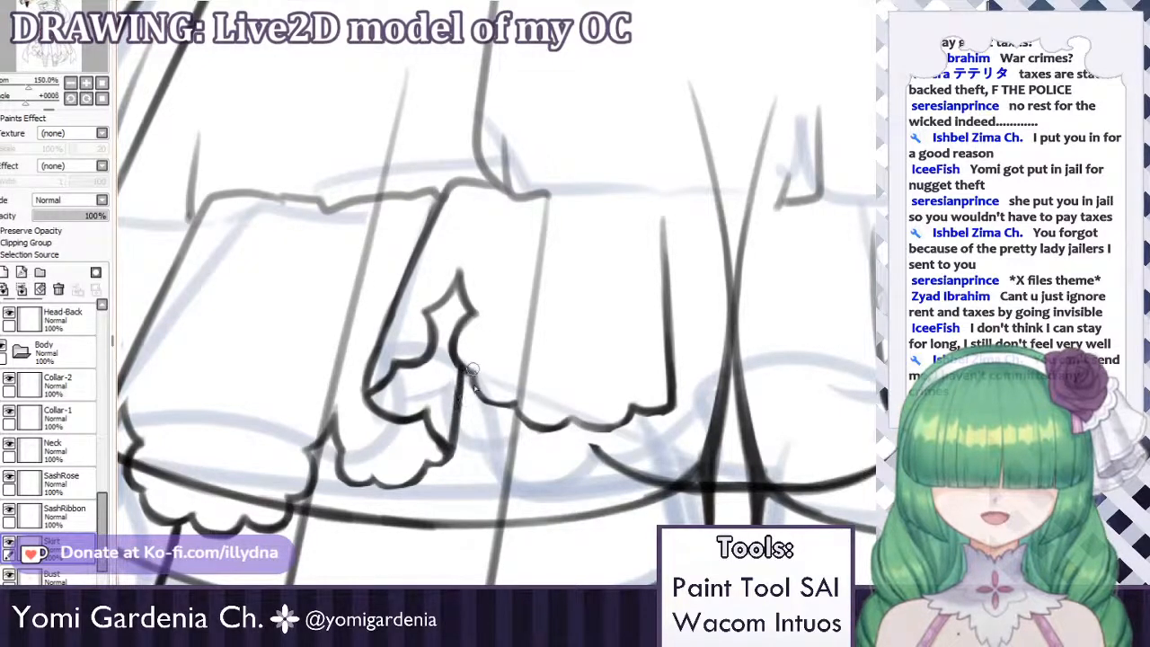
Clean up the front lobe's first scallop where it meets the fold opening, undoing unwanted strokes.
key(ctrl+z)
mouse_move(469, 372)
mouse_down()
mouse_move(495, 401)
mouse_move(531, 400)
mouse_move(516, 401)
mouse_move(547, 417)
mouse_move(517, 401)
mouse_move(534, 410)
mouse_move(518, 415)
mouse_move(546, 425)
mouse_move(577, 416)
mouse_move(569, 421)
mouse_move(593, 432)
mouse_move(584, 424)
mouse_move(611, 420)
mouse_move(587, 432)
mouse_move(582, 422)
mouse_move(657, 404)
mouse_move(657, 419)
mouse_move(632, 405)
mouse_move(668, 407)
mouse_up()
key(ctrl+z)
key(ctrl+z)
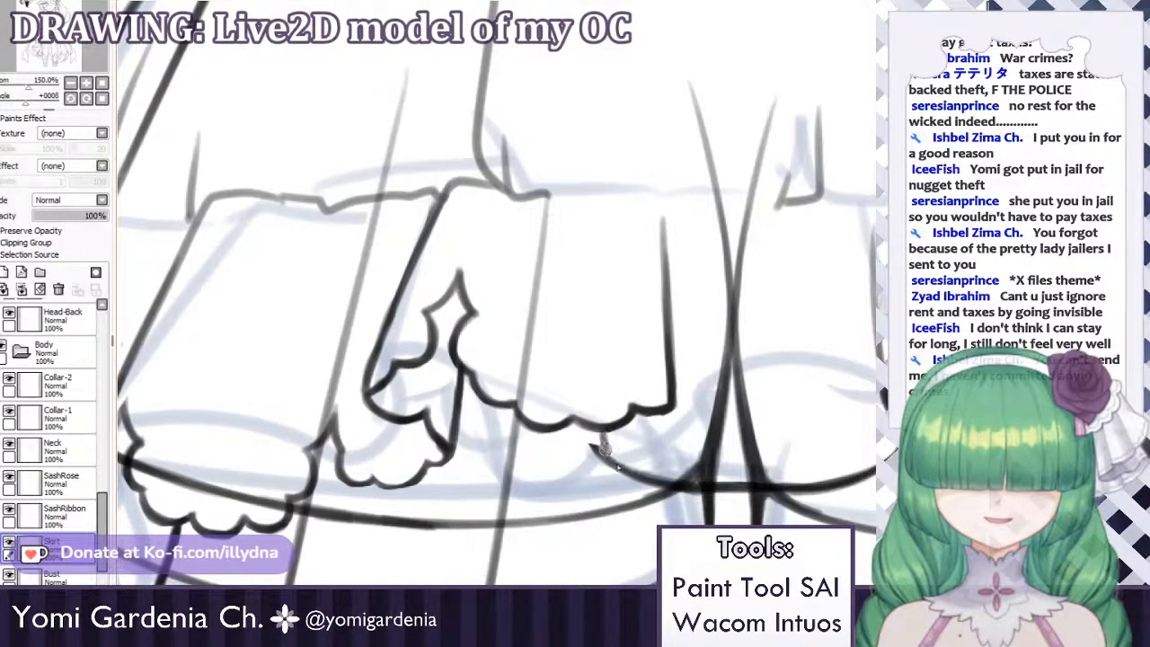
Draw small lace scallops along the skirt's centre hem across both thighs and remove the smooth hem line.
mouse_move(600, 447)
mouse_down()
mouse_move(645, 461)
mouse_move(624, 466)
mouse_move(679, 463)
mouse_move(651, 466)
mouse_move(686, 483)
mouse_move(647, 460)
mouse_move(703, 469)
mouse_move(679, 496)
mouse_move(717, 470)
mouse_move(752, 480)
mouse_move(733, 483)
mouse_move(774, 468)
mouse_up()
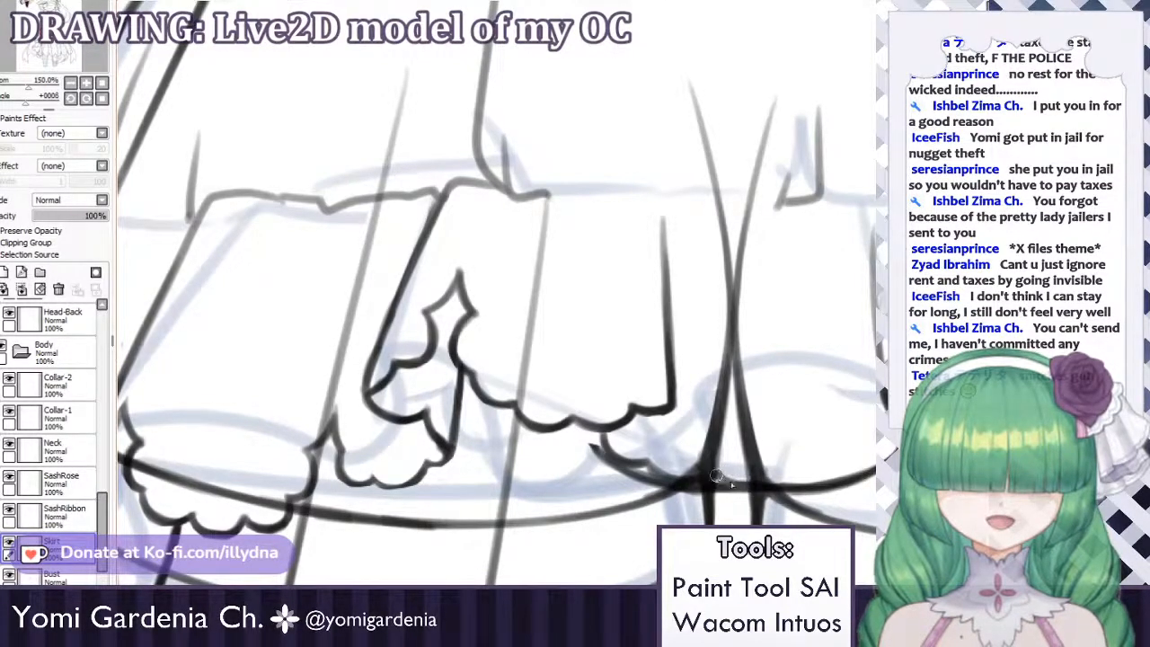
drag(717, 476, 824, 471)
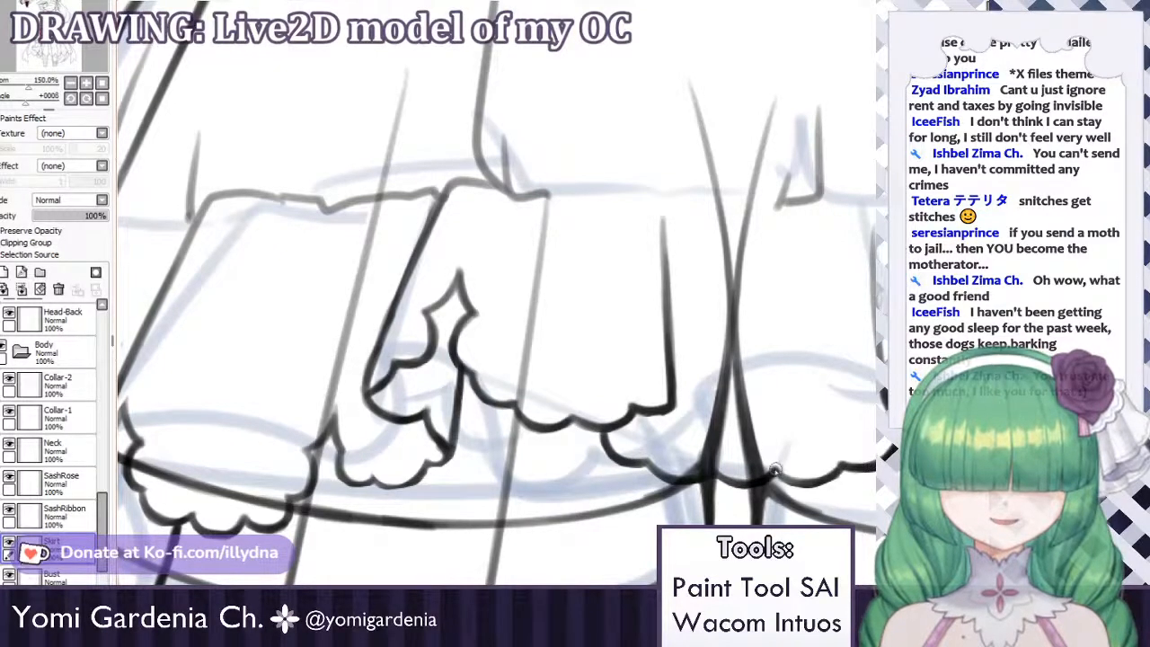
drag(778, 470, 831, 479)
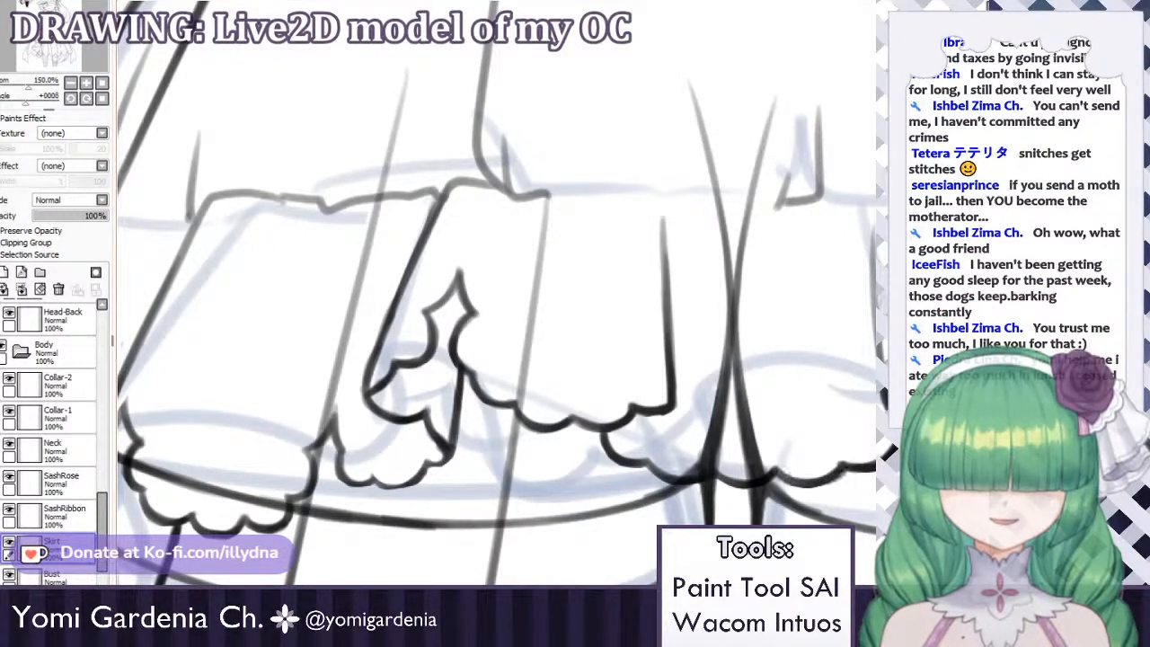
Copy the finished half of the skirt with its ruffle, paste it, flip it horizontally and place it over the opposite half.
scroll(682, 270, down, 7)
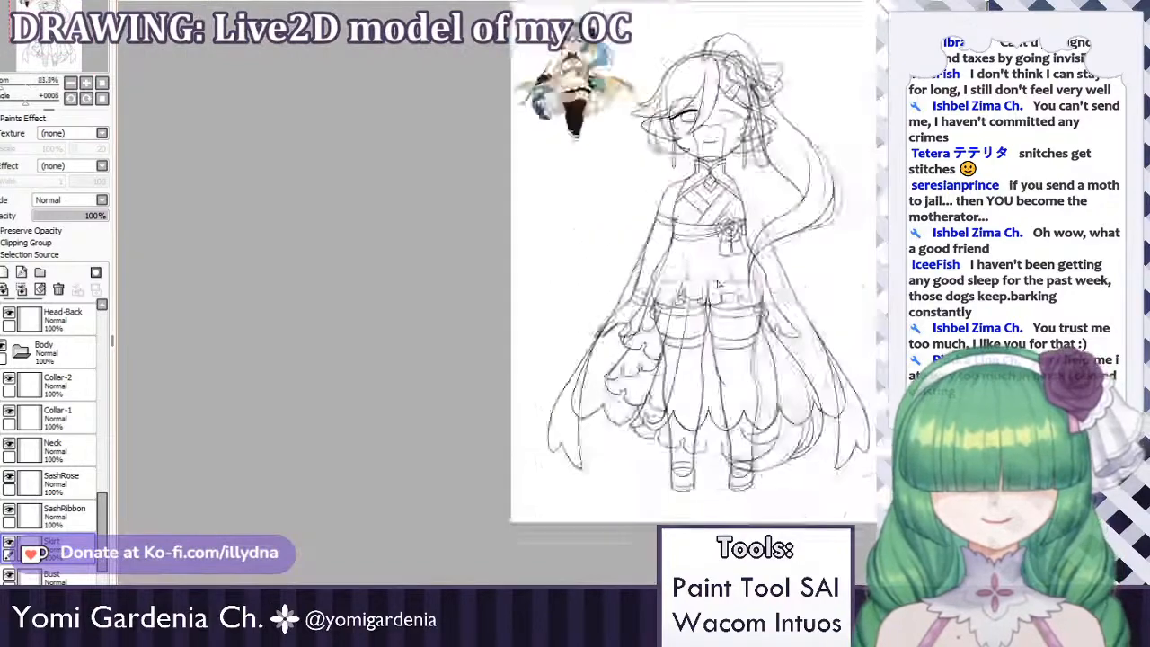
scroll(681, 270, up, 3)
scroll(681, 269, down, 3)
scroll(643, 290, up, 3)
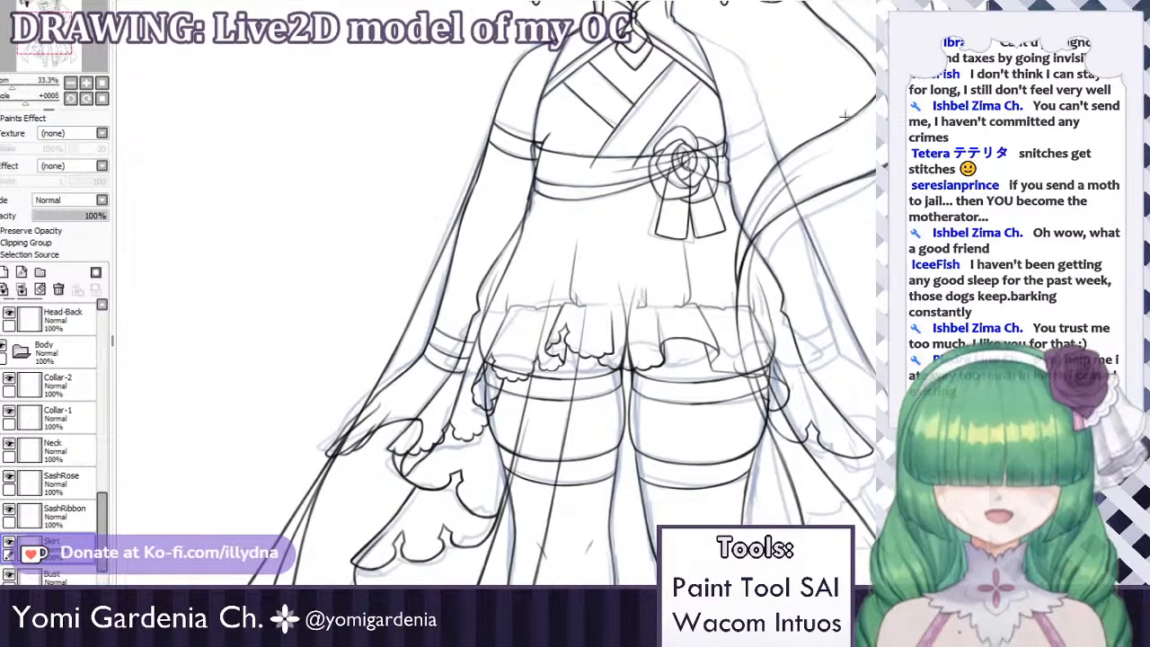
drag(287, 136, 689, 466)
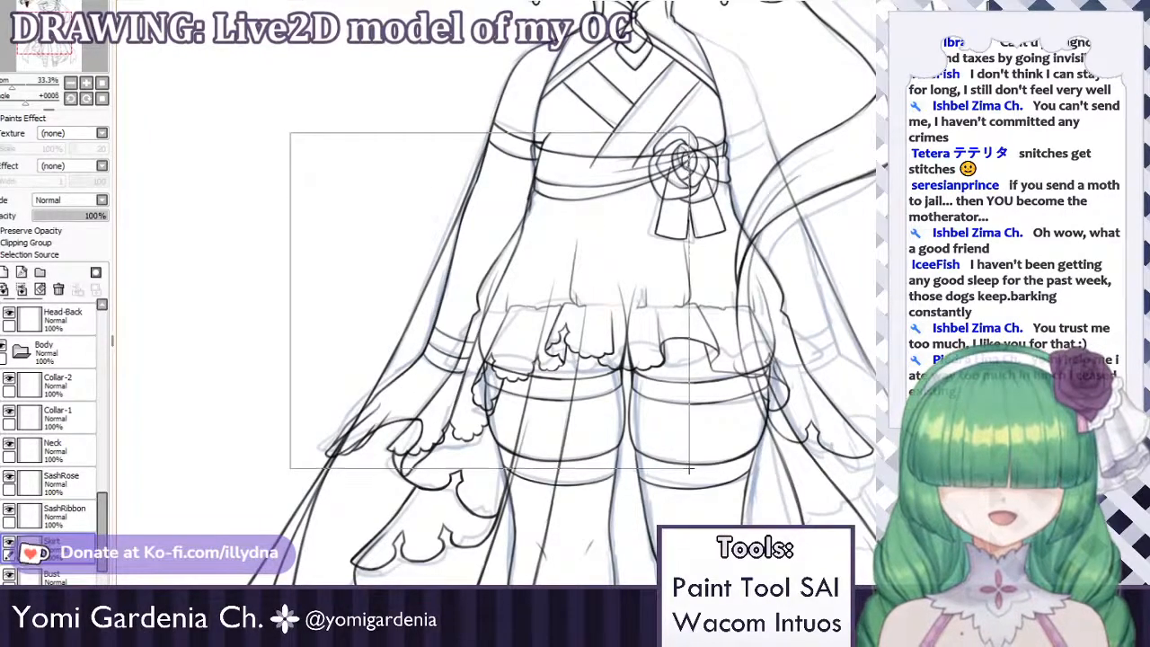
key(ctrl+c)
key(ctrl+v)
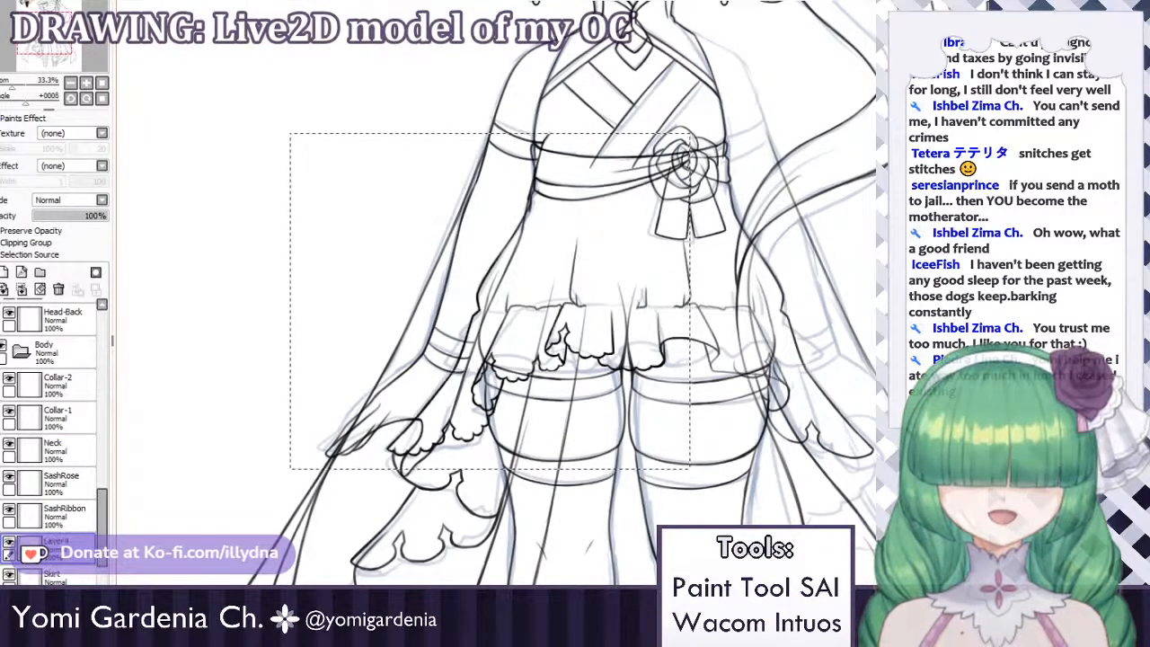
key(h)
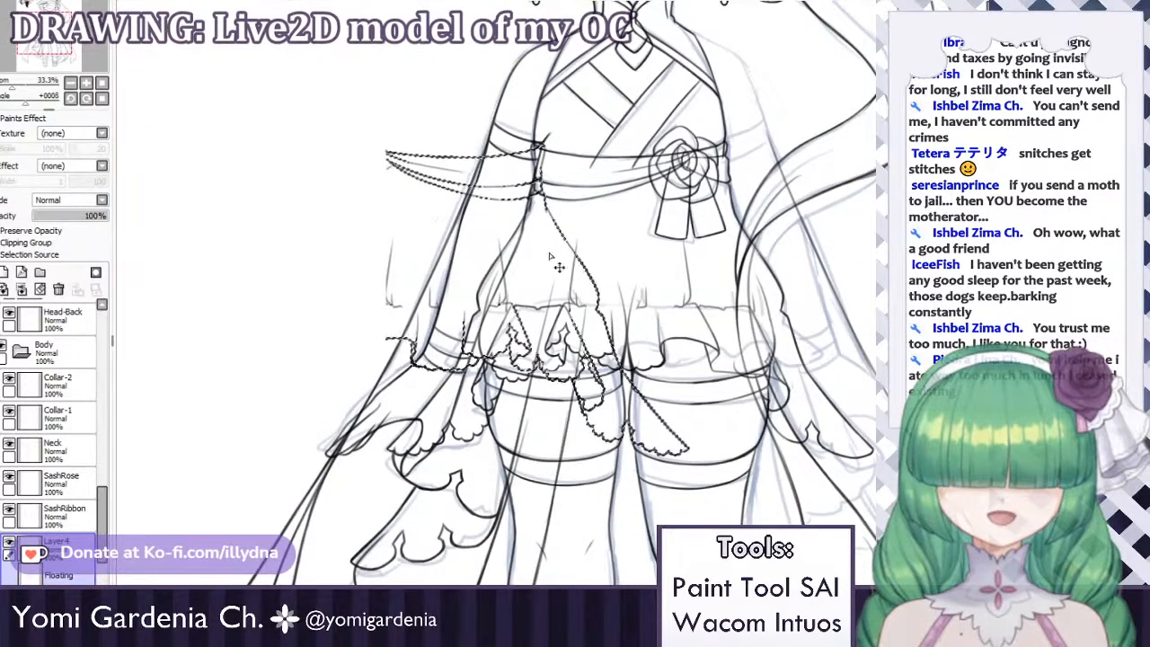
drag(552, 262, 732, 261)
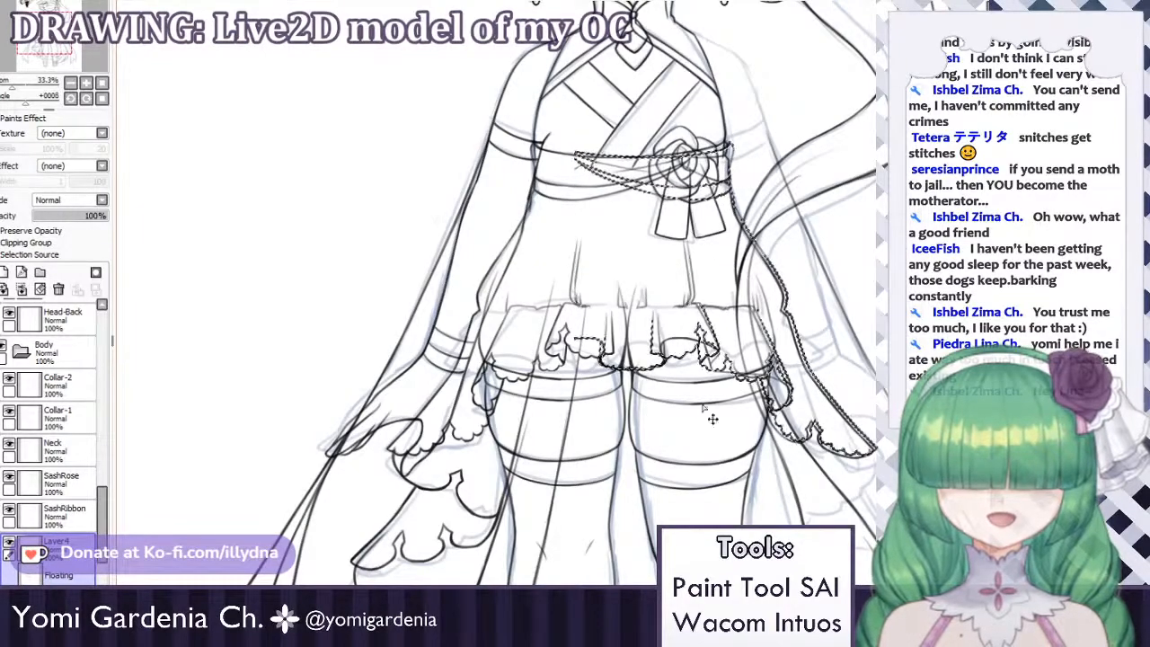
Align the mirrored skirt half closely with the existing outline on that side and deselect it.
scroll(586, 265, down, 3)
scroll(596, 274, up, 4)
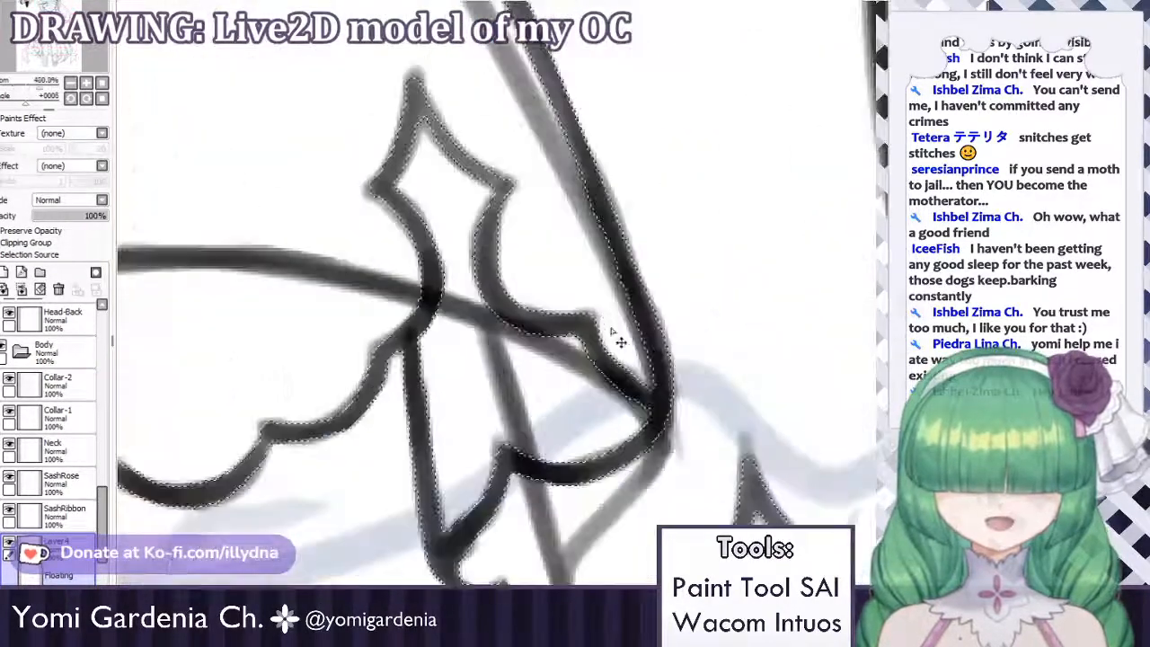
scroll(629, 81, up, 5)
scroll(696, 261, down, 3)
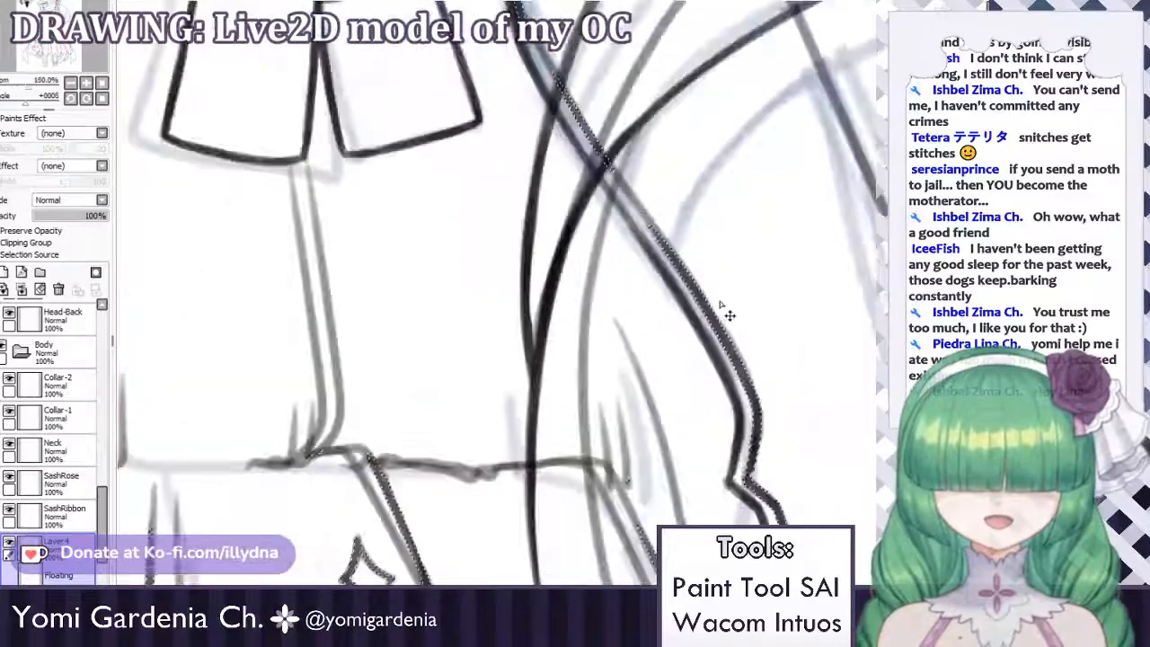
scroll(749, 384, up, 5)
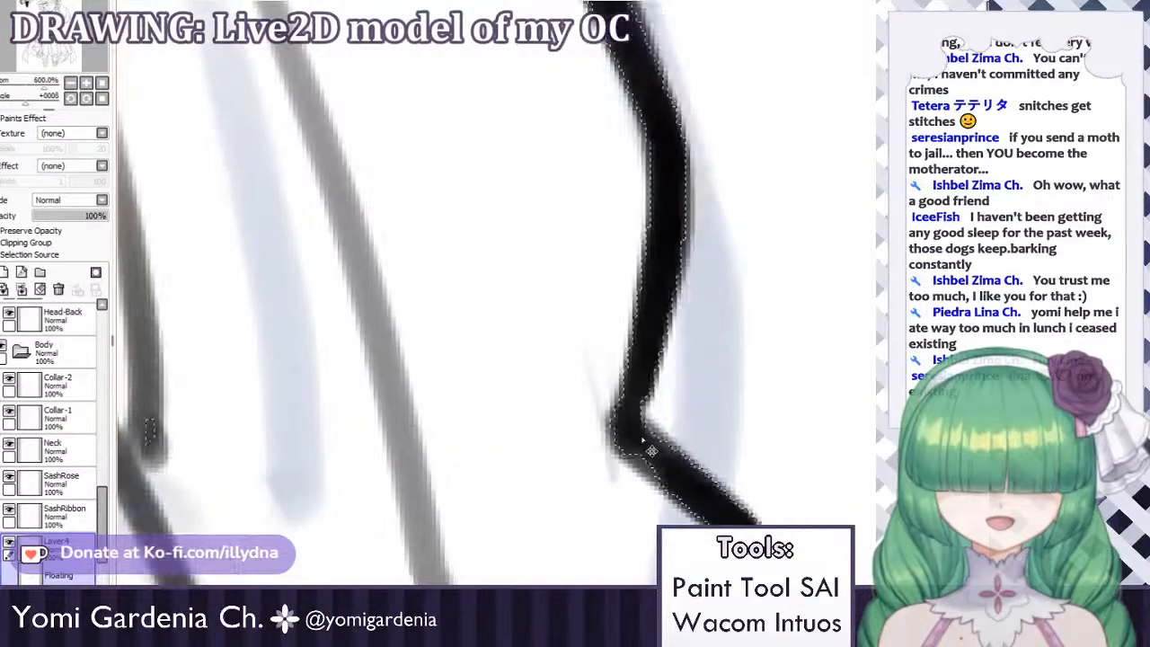
drag(643, 446, 655, 452)
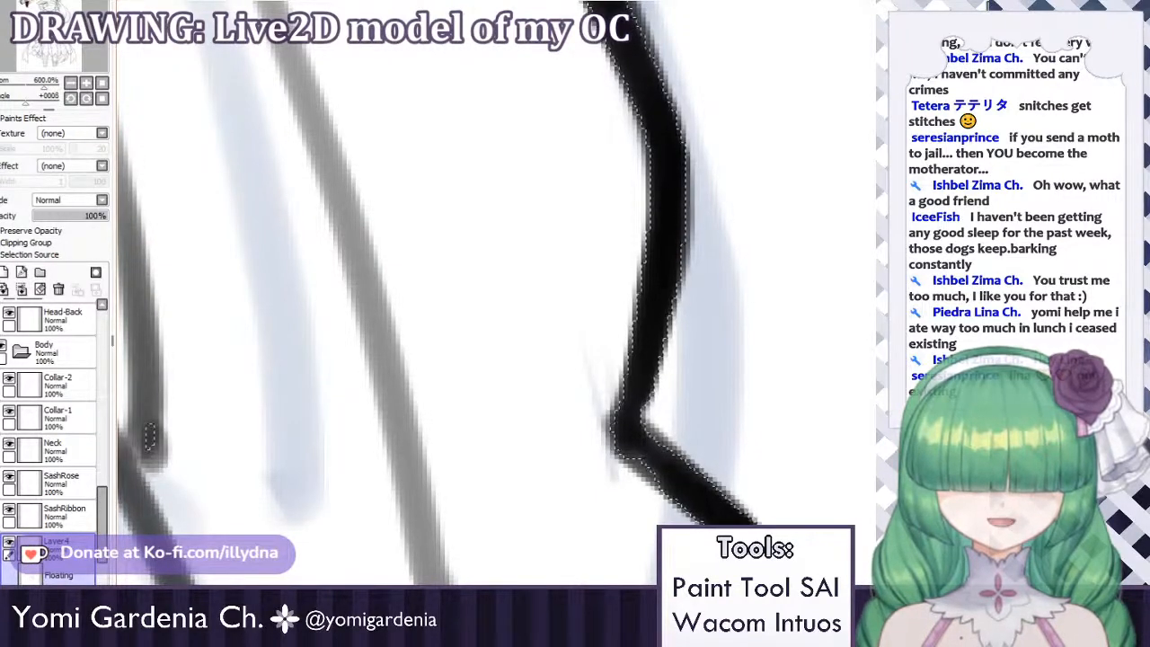
key(ctrl+d)
Erase the duplicate sash lines from the mirrored copy around the sash rose, undoing the extra erasure on the ruffle.
scroll(710, 282, down, 10)
scroll(555, 180, up, 3)
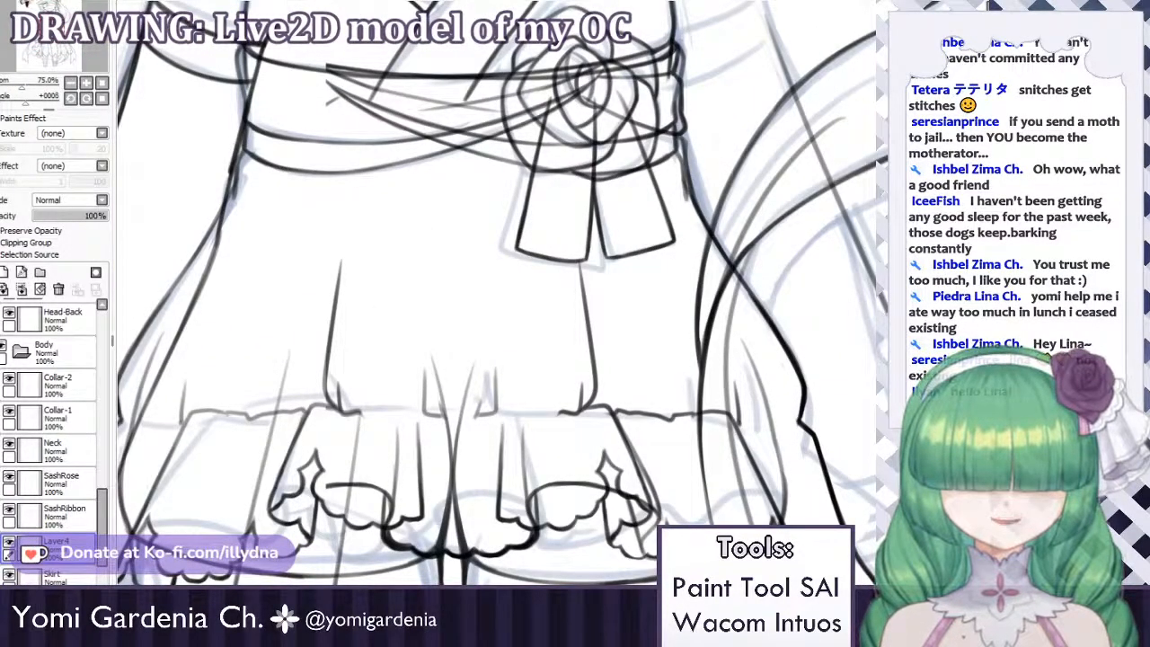
mouse_move(660, 72)
mouse_down()
mouse_move(422, 126)
mouse_move(350, 89)
mouse_up()
drag(553, 131, 665, 123)
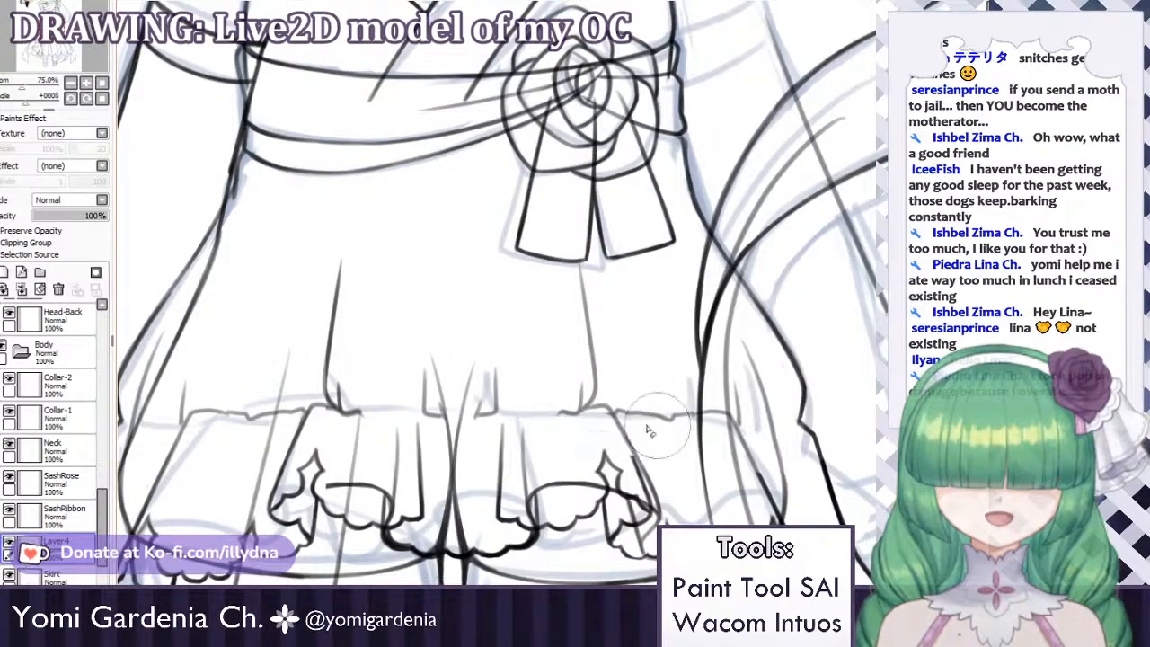
mouse_move(629, 422)
mouse_down()
mouse_move(616, 508)
mouse_move(564, 470)
mouse_up()
key(ctrl+z)
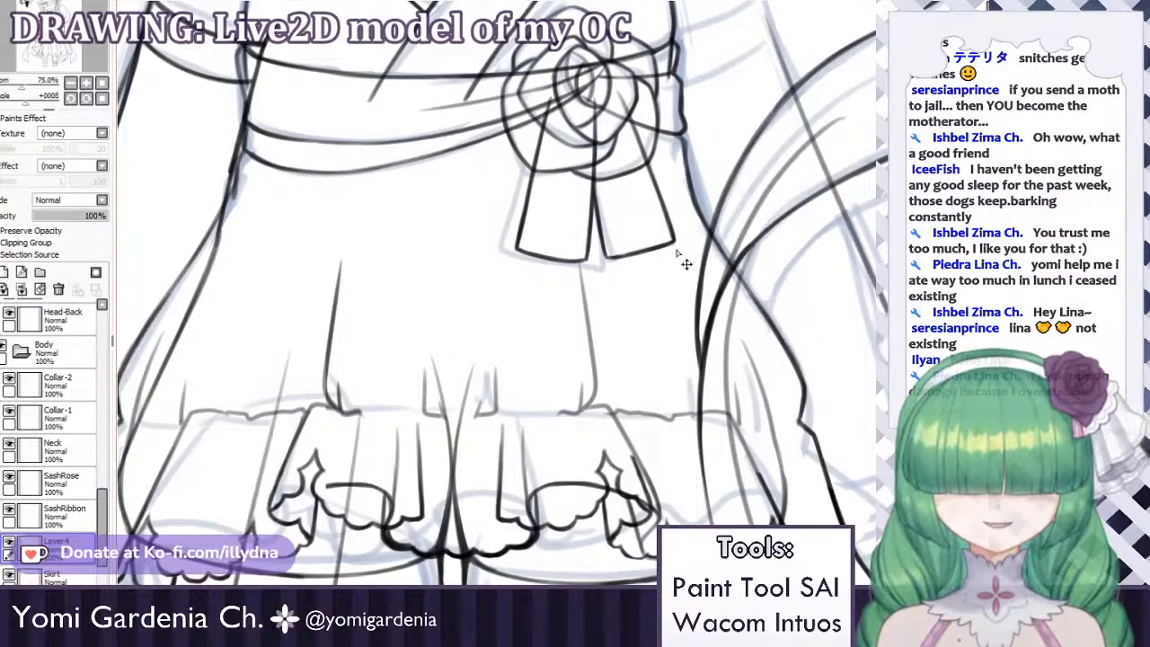
Try to erase the doubled side outline and lace beside the thigh from the mirrored skirt copy.
key(ctrl+z)
scroll(624, 205, down, 4)
scroll(571, 131, up, 2)
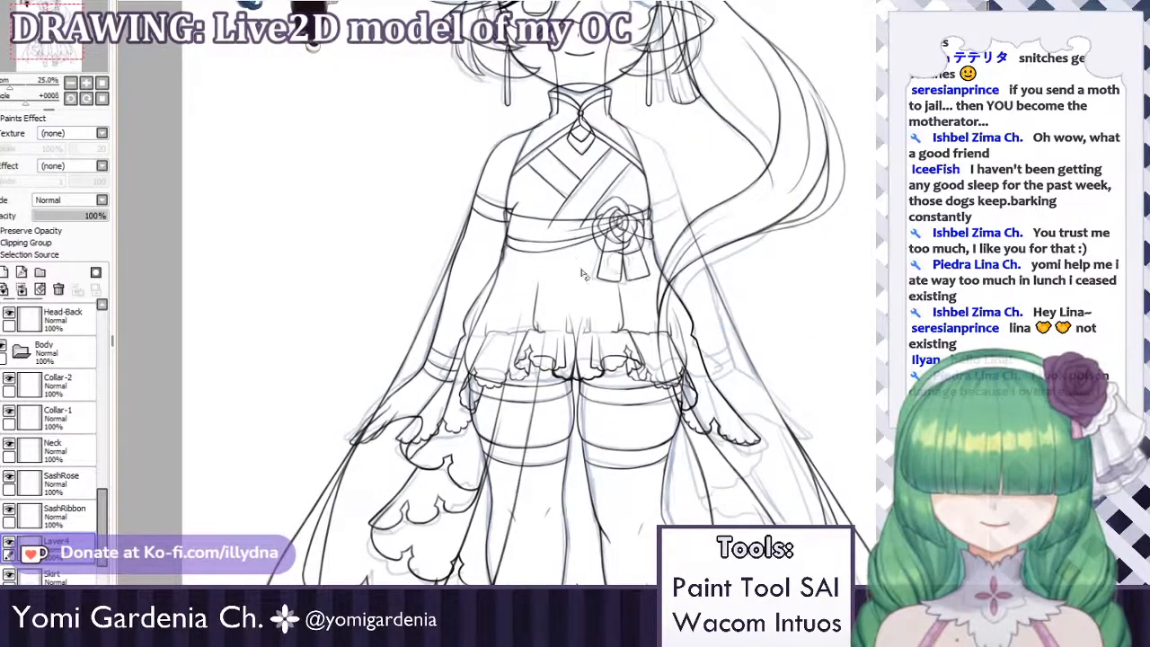
mouse_move(666, 289)
mouse_down()
mouse_move(727, 377)
mouse_move(761, 444)
mouse_up()
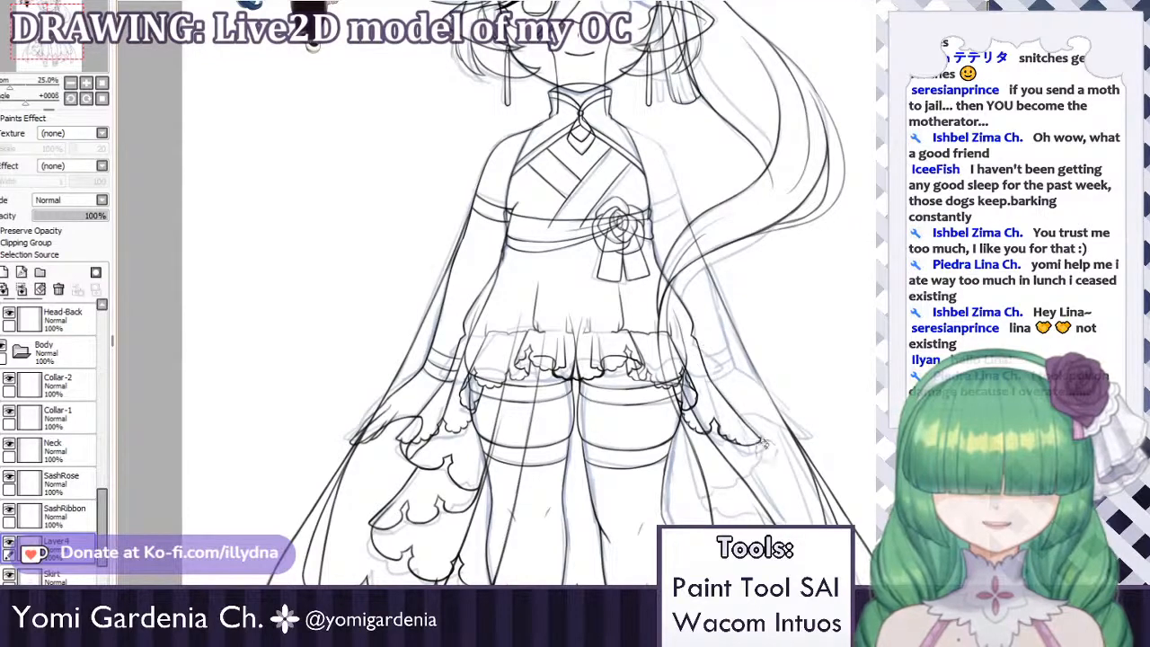
key(ctrl+z)
drag(669, 274, 741, 412)
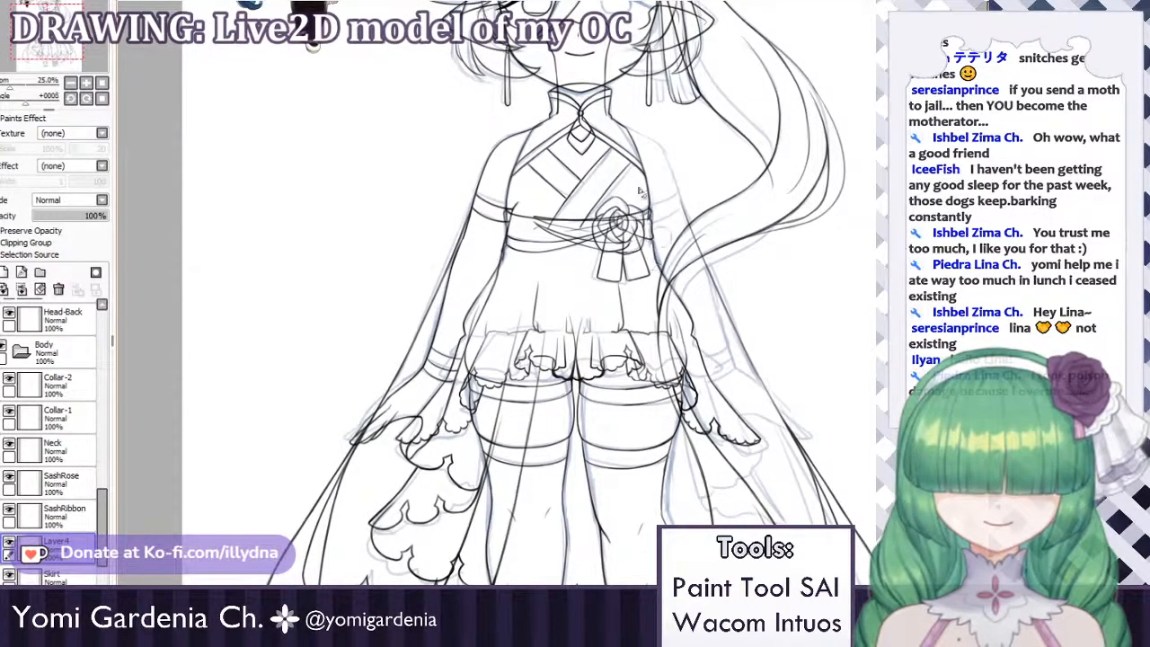
Erase the stray duplicate sash lines and, on the Skirt layer, the doubled side lace outline beside the thigh.
mouse_move(589, 200)
mouse_down()
mouse_move(577, 245)
mouse_move(539, 230)
mouse_move(589, 222)
mouse_up()
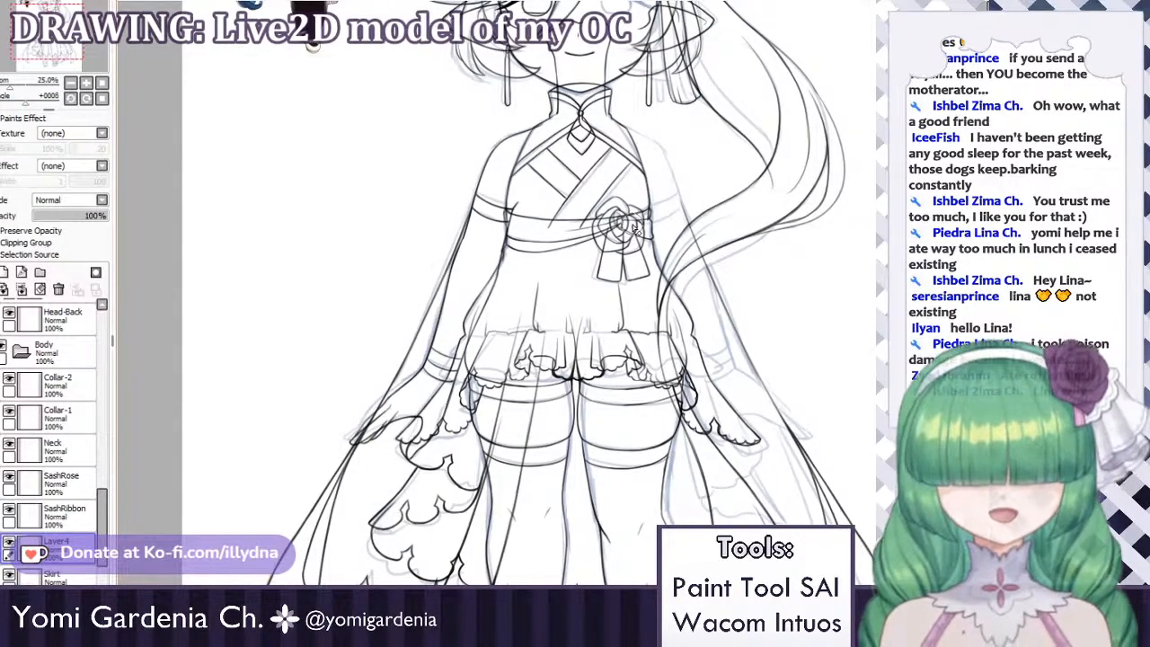
scroll(635, 230, down, 2)
scroll(685, 330, up, 3)
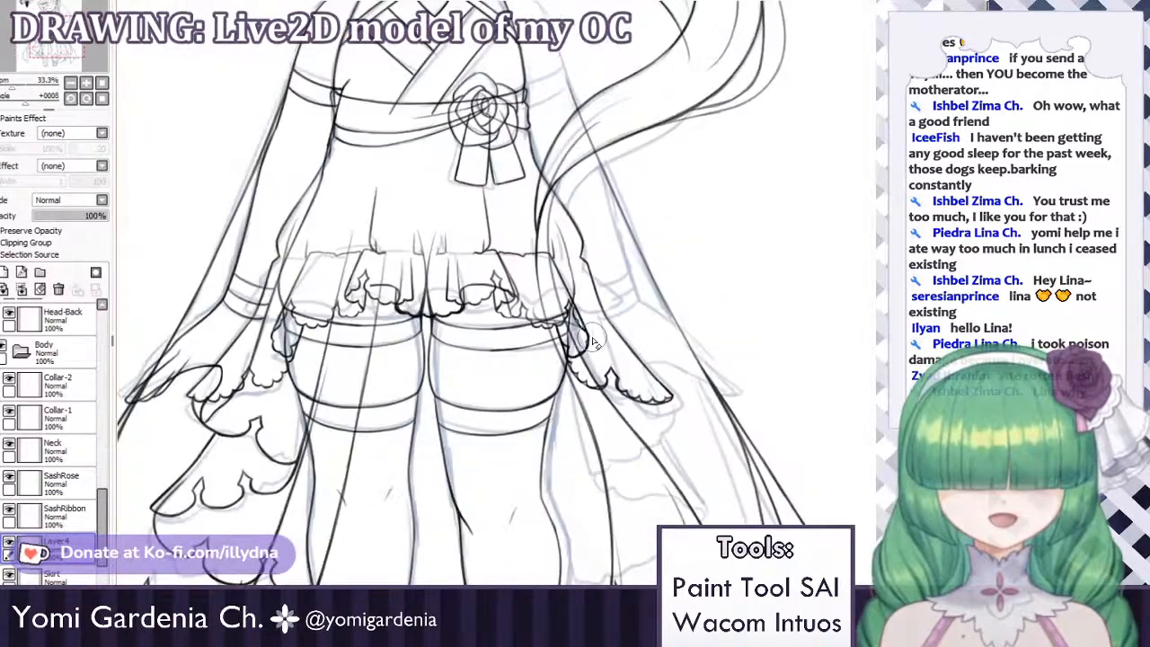
scroll(628, 230, down, 2)
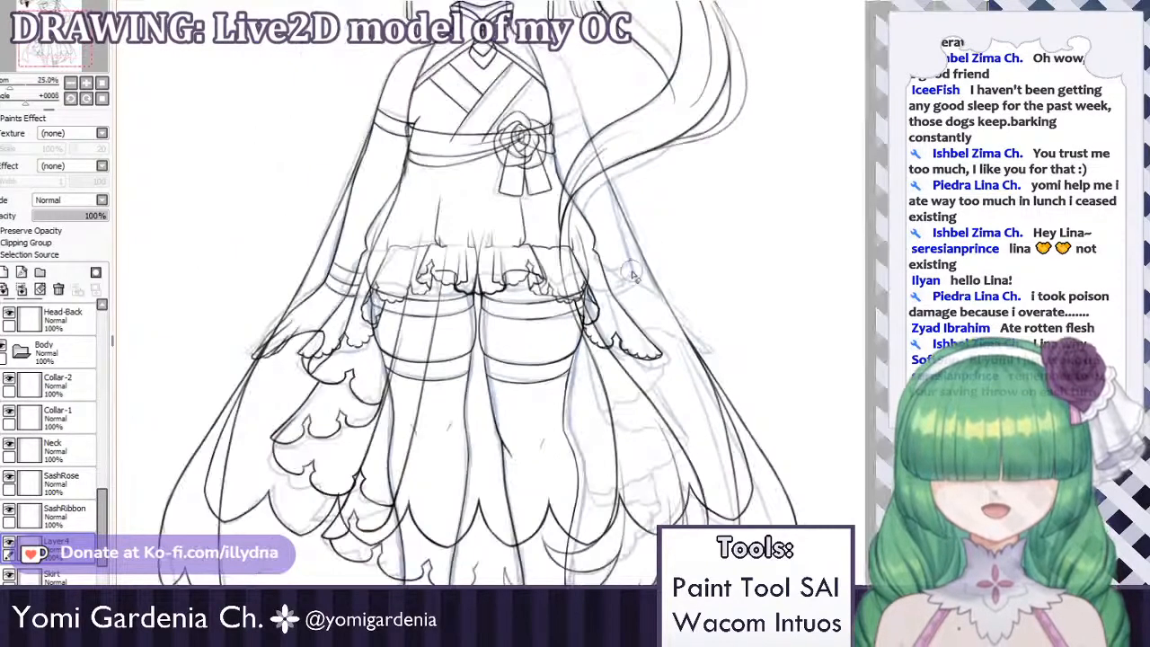
scroll(642, 270, up, 6)
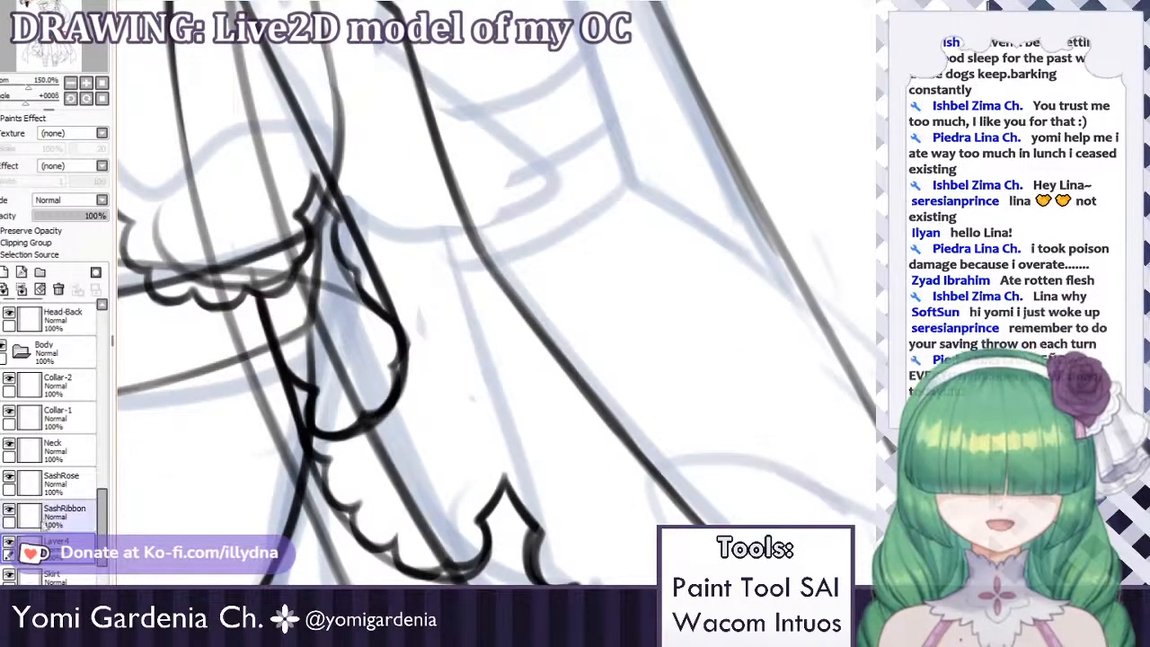
click(63, 577)
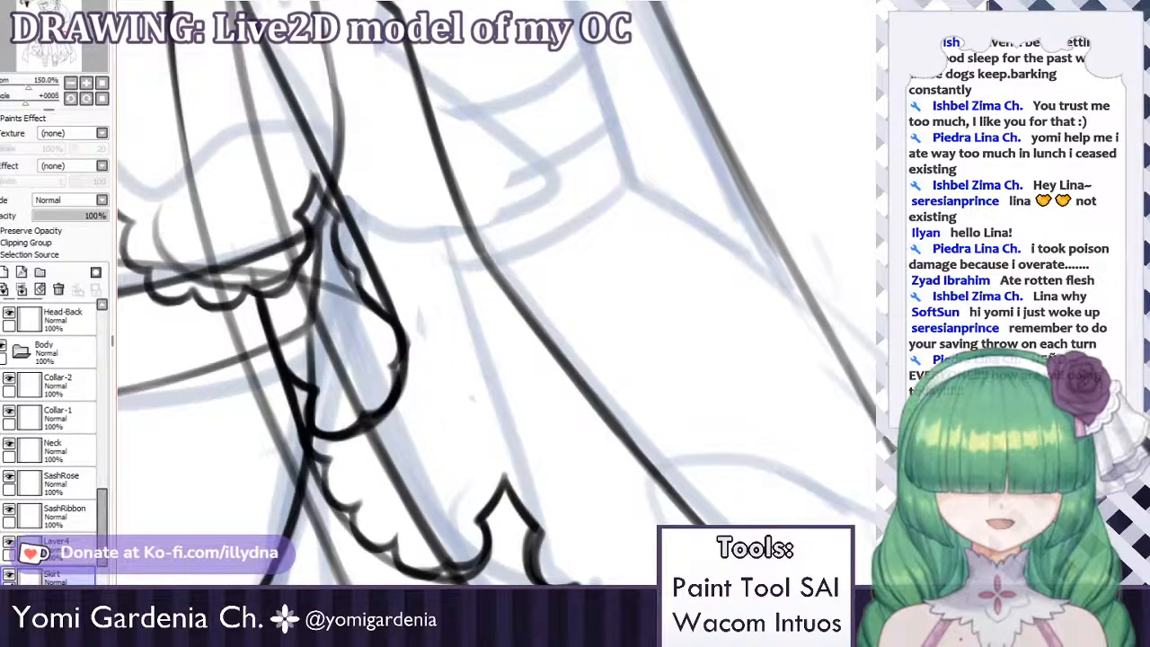
mouse_move(535, 564)
mouse_down()
mouse_move(491, 463)
mouse_move(467, 566)
mouse_move(386, 538)
mouse_move(269, 330)
mouse_move(256, 274)
mouse_move(315, 180)
mouse_move(372, 287)
mouse_move(359, 371)
mouse_up()
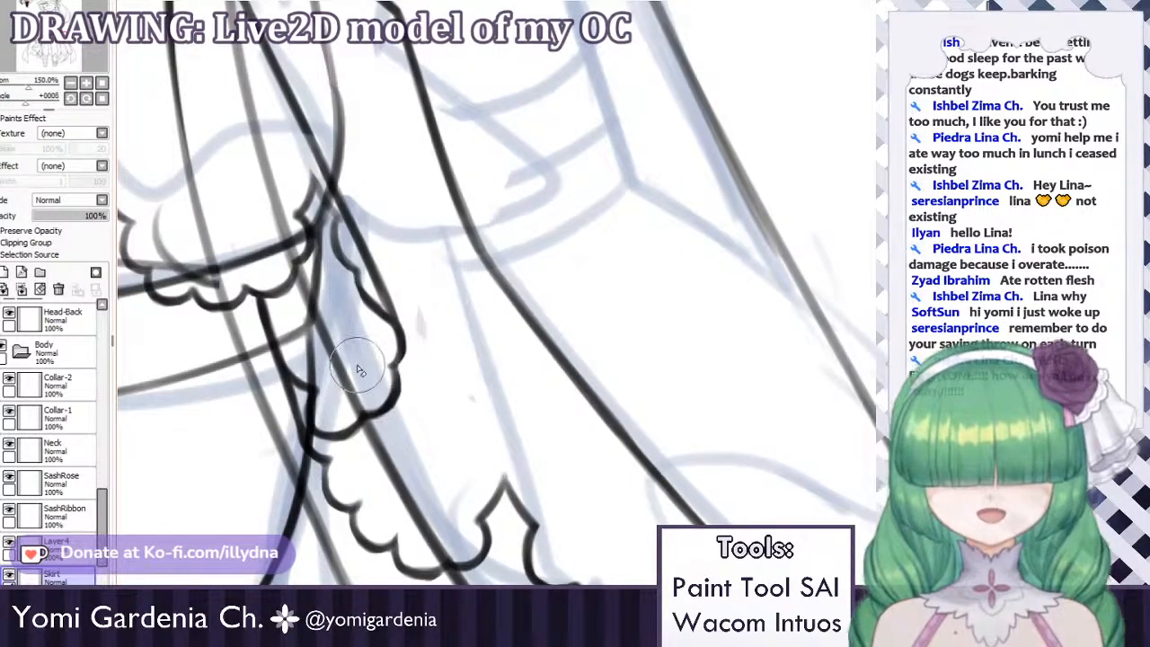
Try to erase the overlapping lace lines near the centre hem on the Skirt layer.
scroll(377, 364, down, 5)
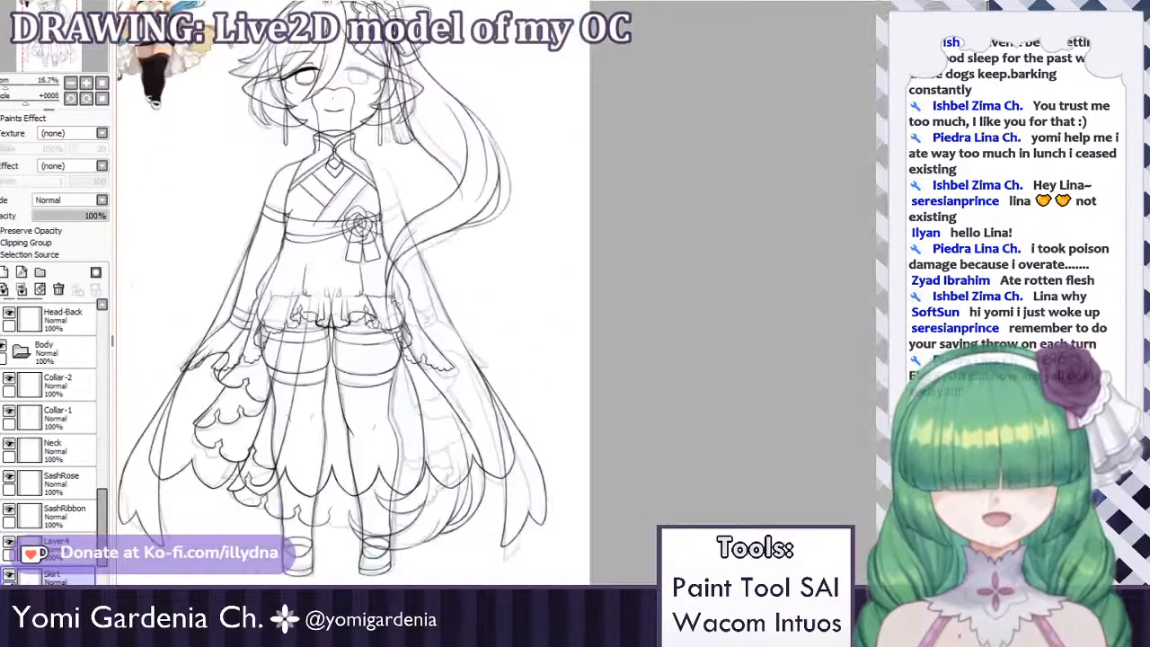
scroll(386, 300, up, 4)
mouse_move(413, 416)
mouse_down()
mouse_move(445, 400)
mouse_move(544, 412)
mouse_move(482, 432)
mouse_move(364, 416)
mouse_up()
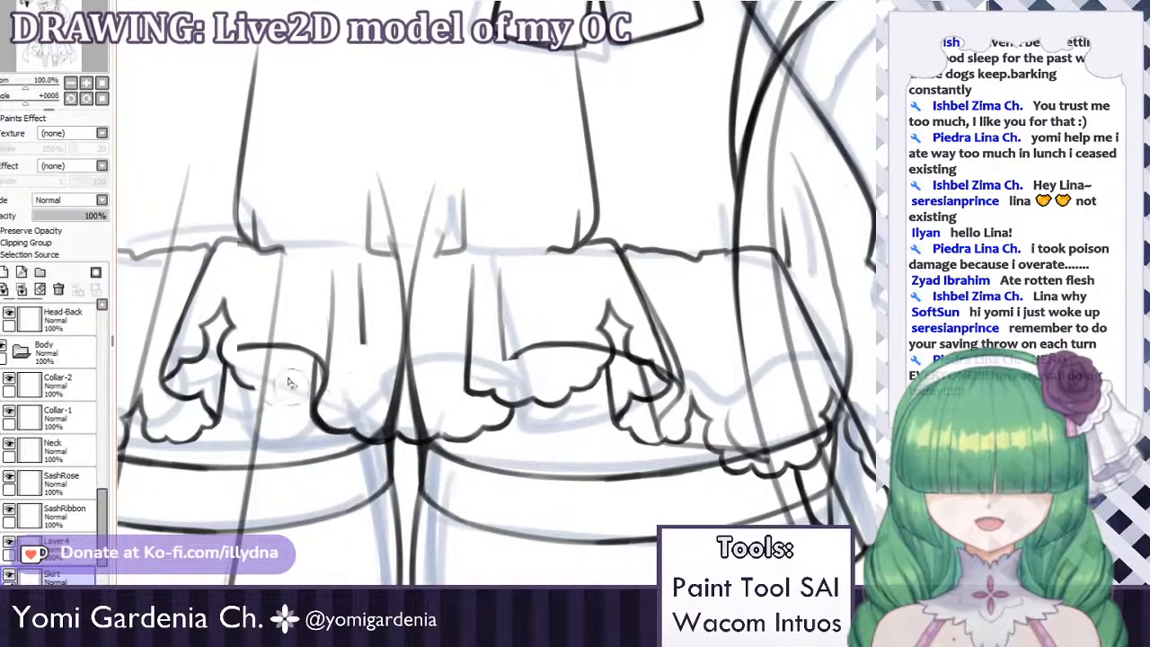
key(ctrl+z)
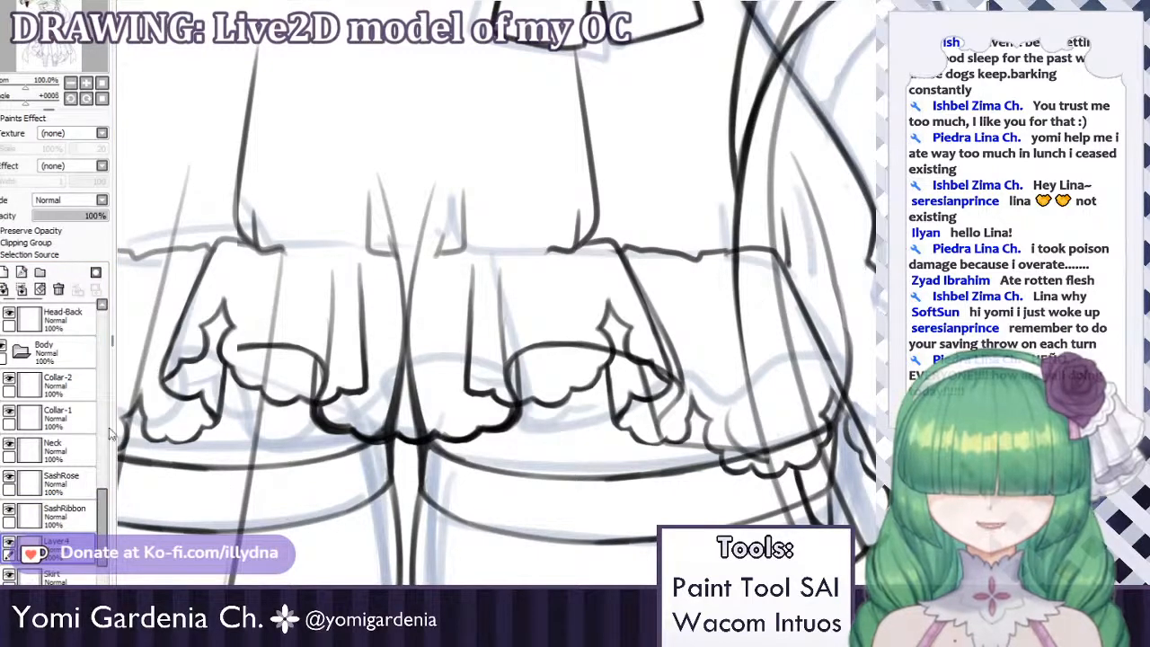
On Layer4, erase the mirrored copy's duplicate fold and lace lines over the original skirt half.
drag(254, 235, 270, 50)
drag(247, 209, 275, 259)
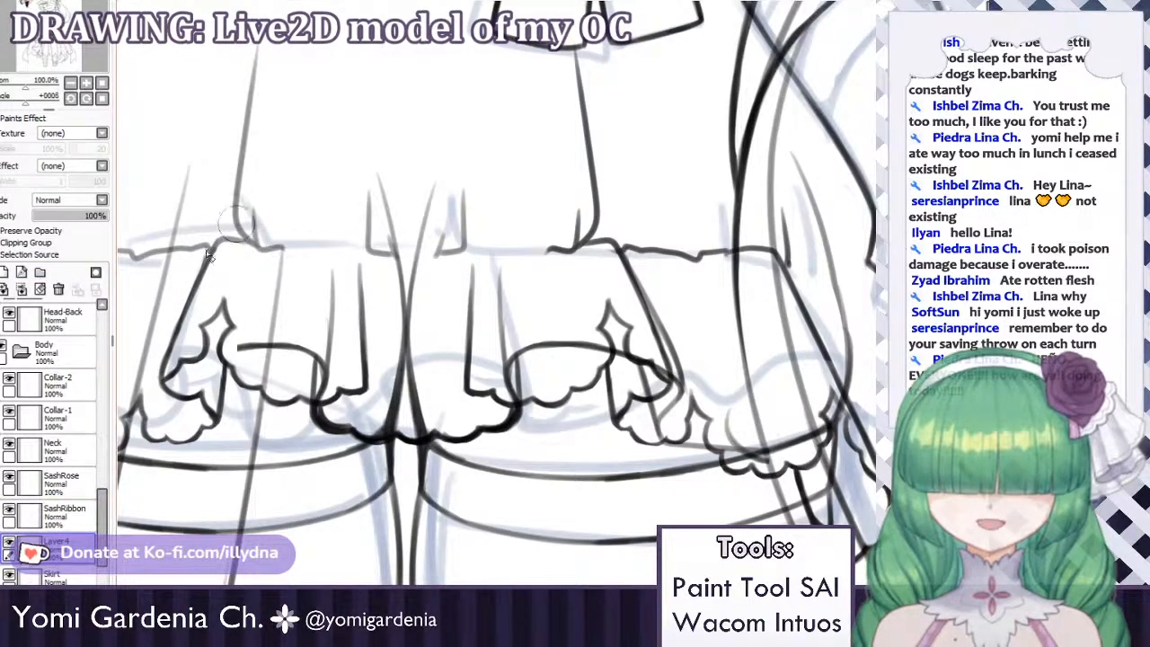
mouse_move(237, 347)
mouse_down()
mouse_move(354, 387)
mouse_move(311, 382)
mouse_move(309, 364)
mouse_move(326, 359)
mouse_move(330, 396)
mouse_move(347, 314)
mouse_move(340, 425)
mouse_move(374, 411)
mouse_move(385, 370)
mouse_move(395, 443)
mouse_move(448, 456)
mouse_move(498, 442)
mouse_up()
mouse_move(395, 249)
mouse_down()
mouse_move(363, 248)
mouse_move(370, 203)
mouse_up()
key(ctrl+z)
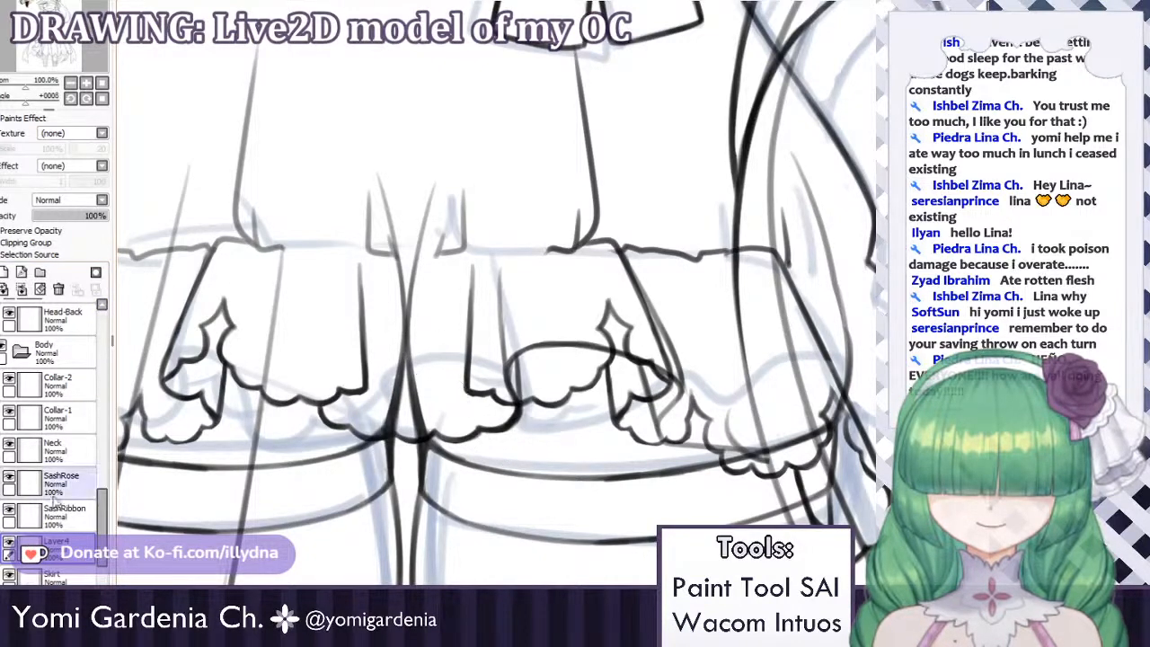
Switch to the Skirt layer and try to erase its overlapping ruffle lines under the mirrored half.
click(11, 578)
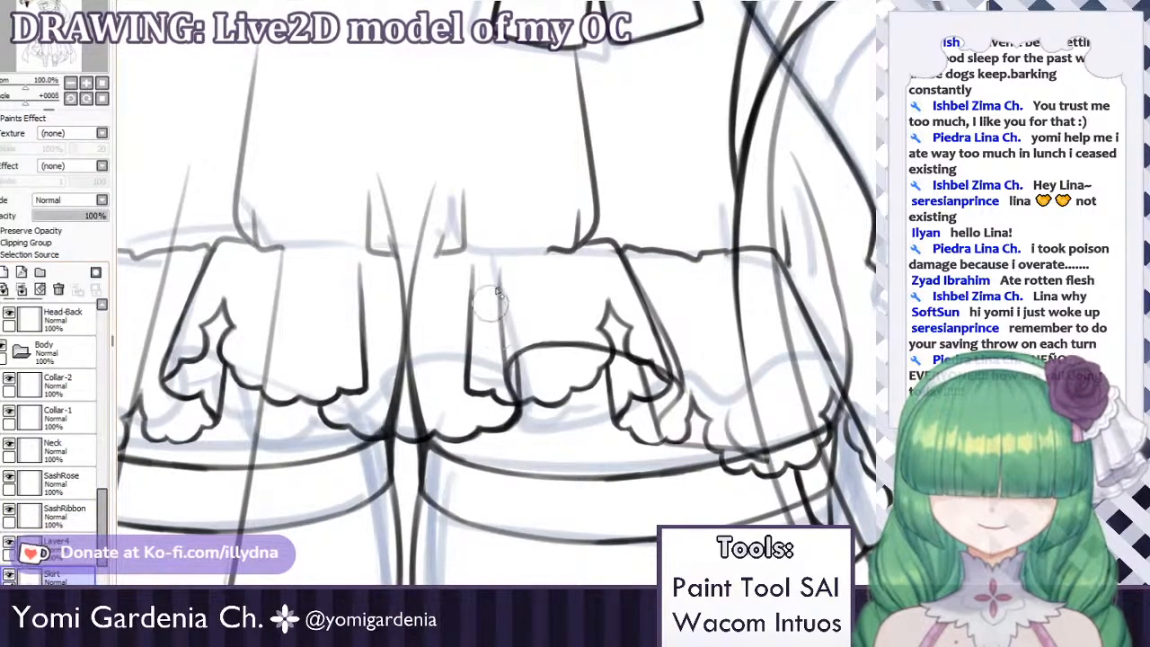
mouse_move(490, 300)
mouse_down()
mouse_move(526, 372)
mouse_move(519, 316)
mouse_move(569, 309)
mouse_move(587, 344)
mouse_up()
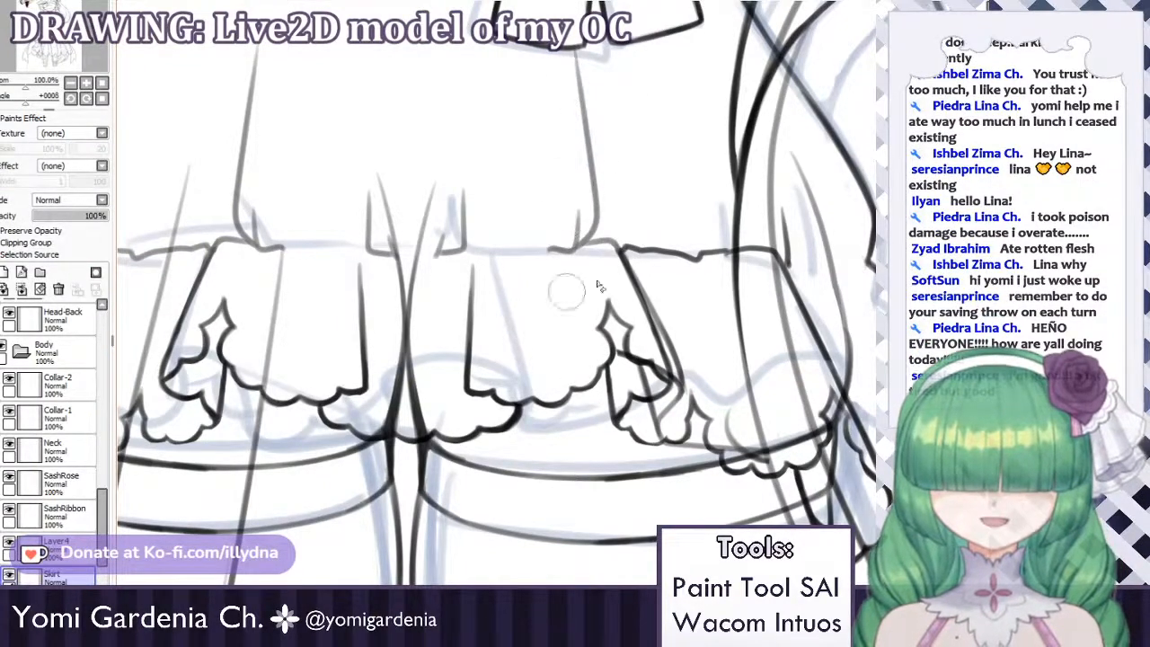
mouse_move(627, 256)
mouse_down()
mouse_move(688, 254)
mouse_move(697, 275)
mouse_move(728, 268)
mouse_move(647, 388)
mouse_move(757, 460)
mouse_up()
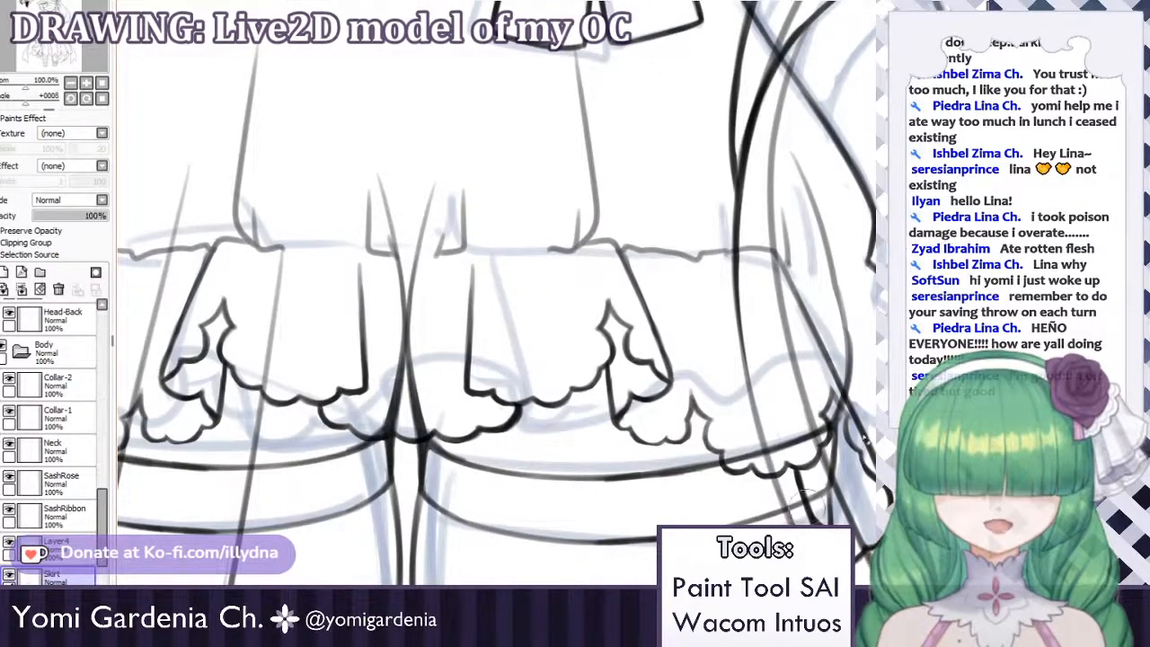
drag(841, 173, 826, 136)
key(ctrl+z)
key(ctrl+z)
key(ctrl+z)
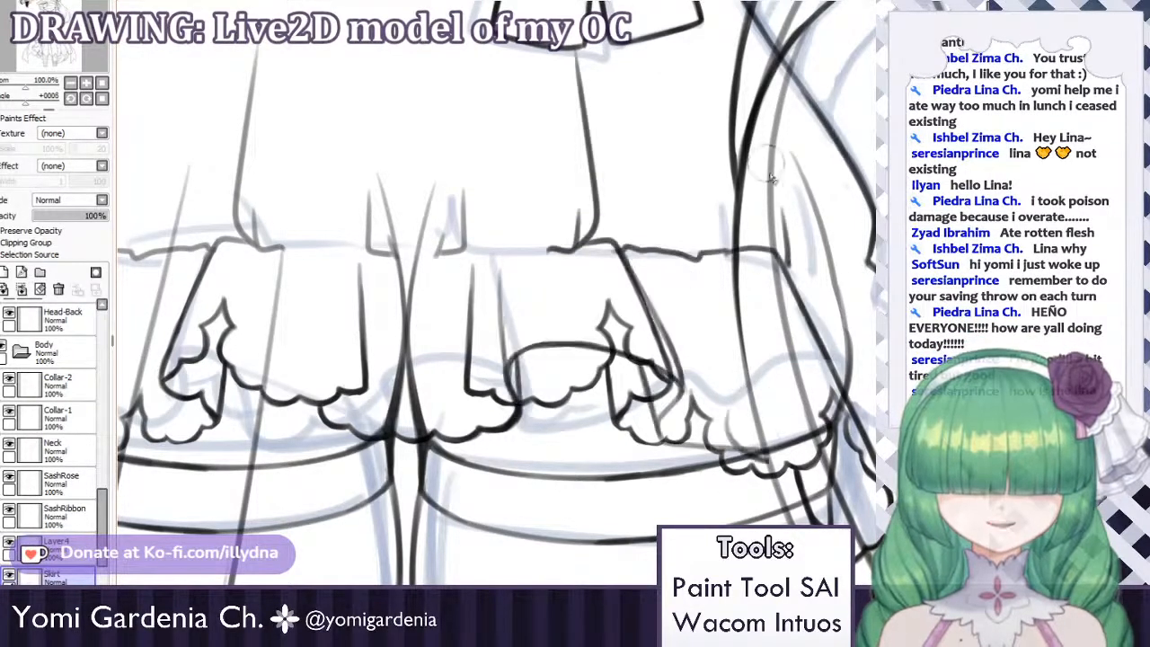
Erase the Skirt layer's duplicate folds, hem curves and lace under the mirrored half, leaving single ruffle lines.
drag(754, 199, 813, 341)
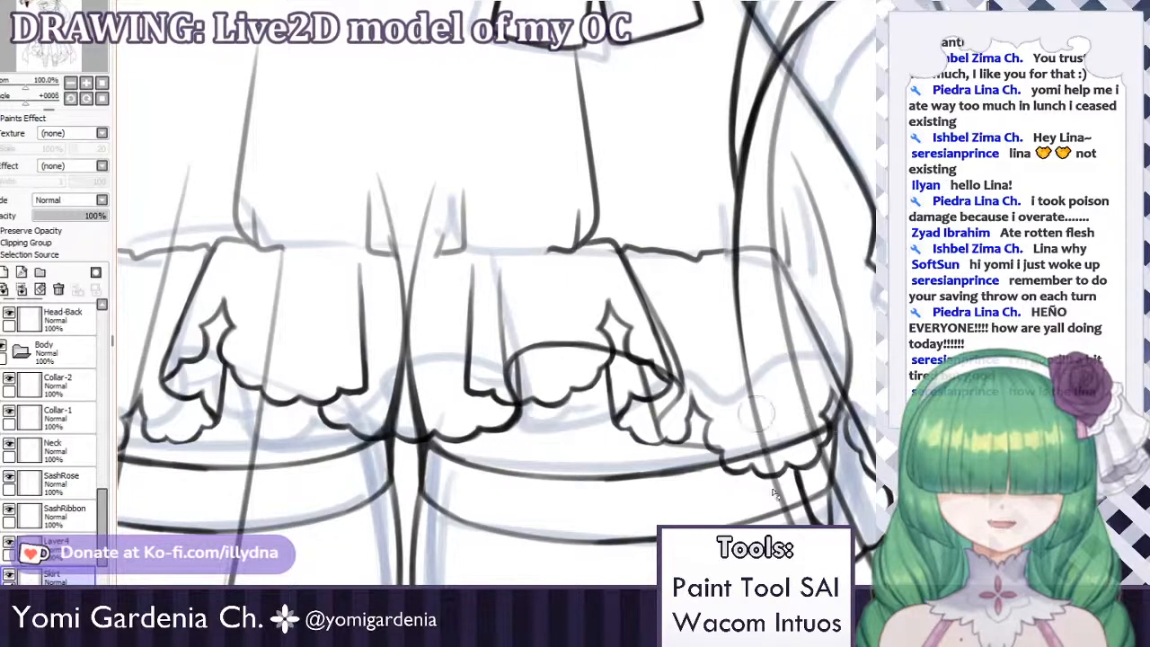
mouse_move(688, 406)
mouse_down()
mouse_move(655, 329)
mouse_move(649, 422)
mouse_up()
mouse_move(607, 331)
mouse_down()
mouse_move(550, 352)
mouse_move(509, 420)
mouse_move(476, 430)
mouse_up()
key(ctrl+z)
mouse_move(481, 321)
mouse_down()
mouse_move(500, 386)
mouse_move(519, 323)
mouse_move(549, 346)
mouse_up()
key(ctrl+z)
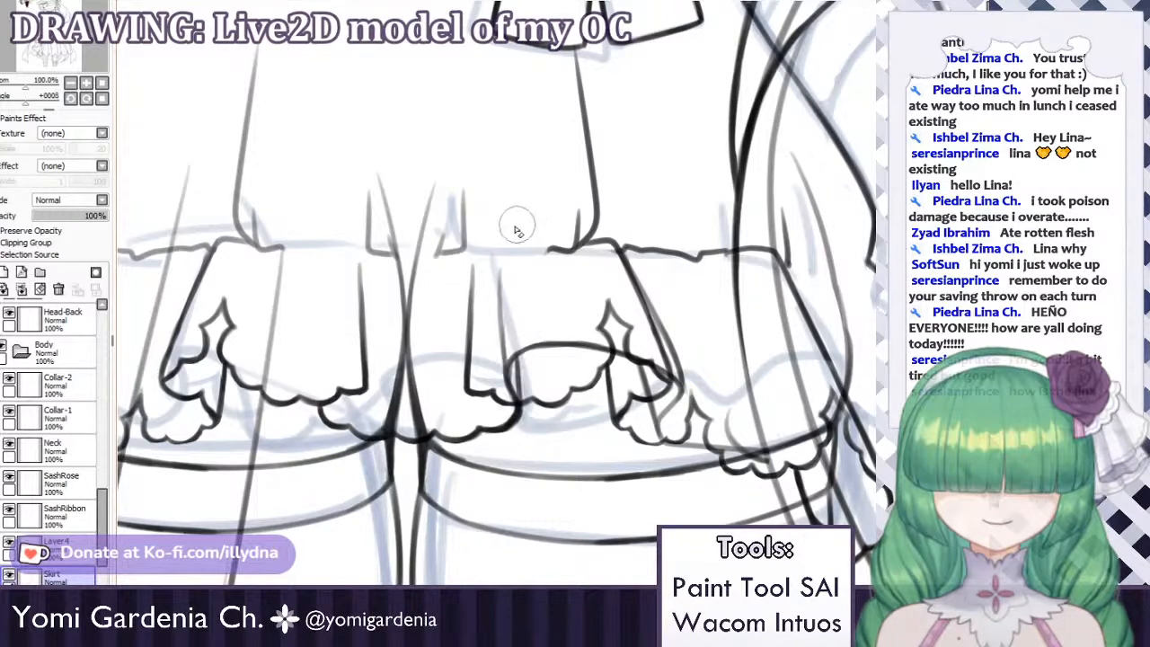
mouse_move(516, 224)
mouse_down()
mouse_move(482, 367)
mouse_move(522, 381)
mouse_move(533, 248)
mouse_move(575, 211)
mouse_move(585, 159)
mouse_move(648, 445)
mouse_move(555, 338)
mouse_up()
drag(730, 442, 684, 451)
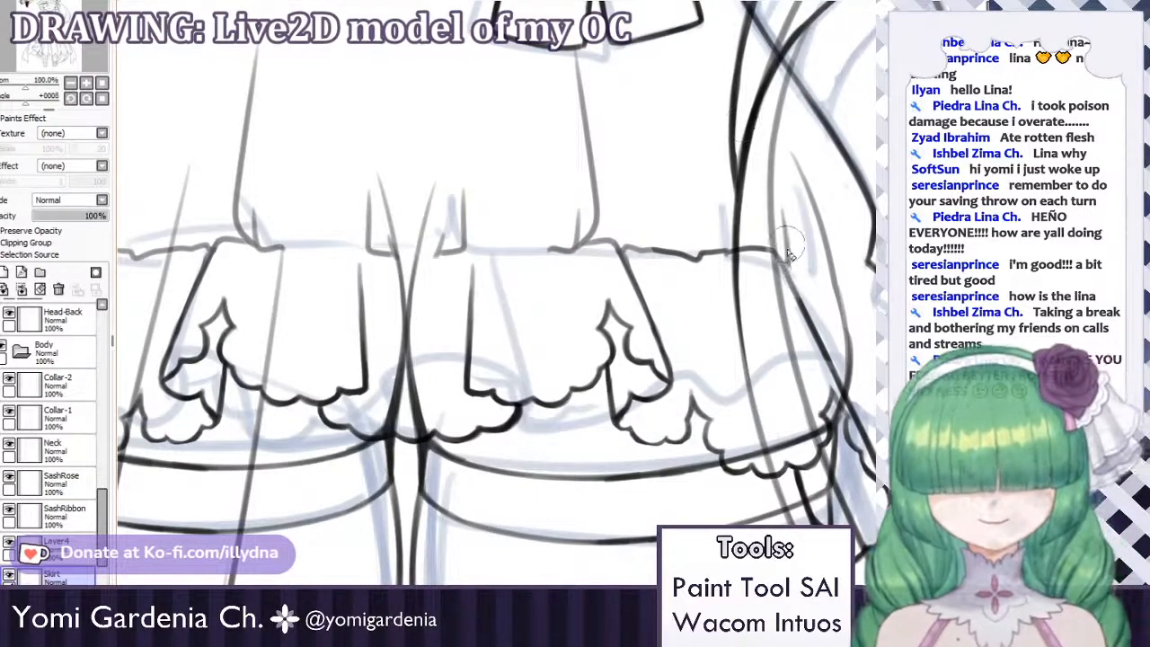
key(ctrl+z)
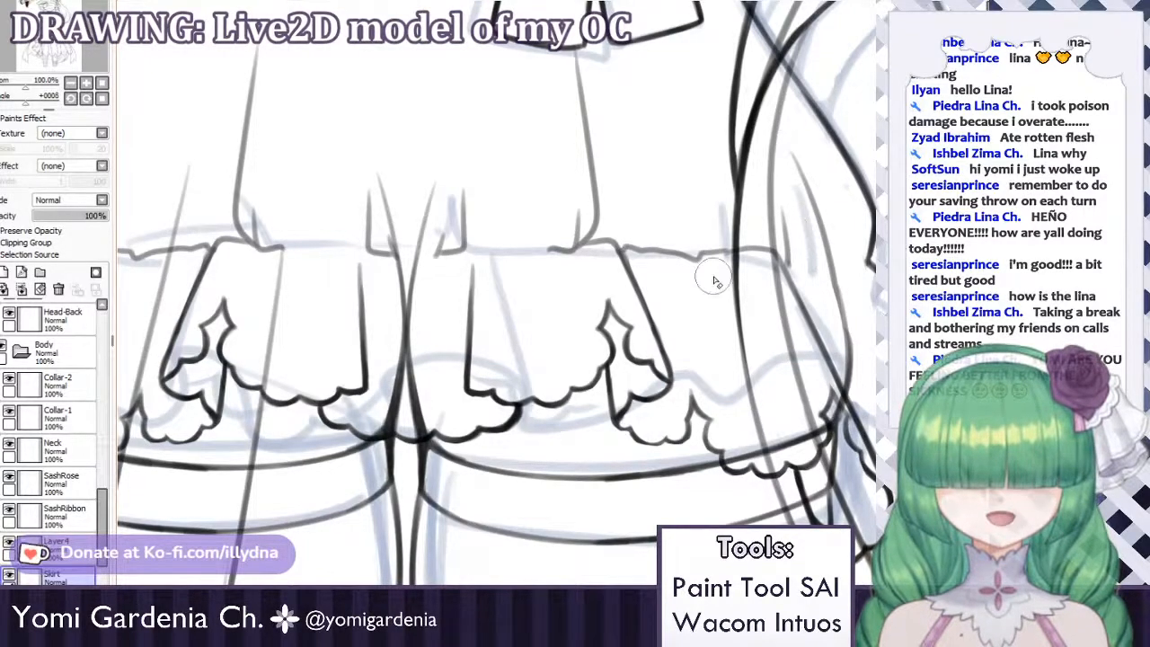
Examine the whole figure and toggle the Skirt layer's visibility to compare the line art with and without it.
scroll(714, 281, down, 3)
scroll(714, 281, down, 2)
scroll(719, 269, up, 3)
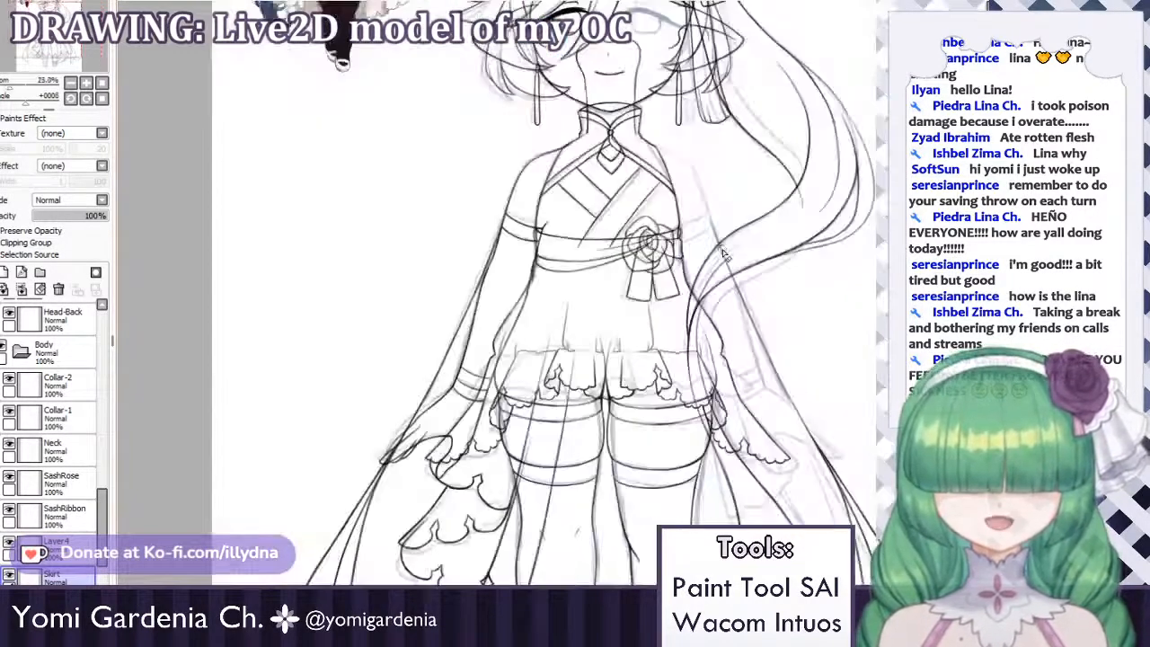
scroll(718, 254, down, 4)
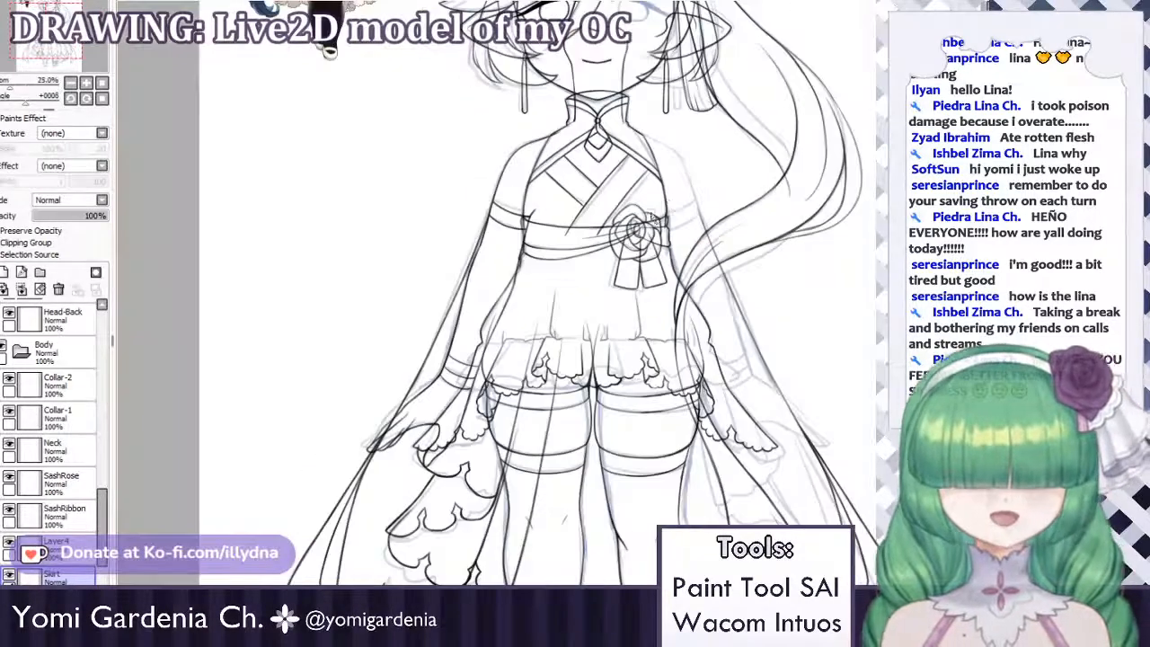
scroll(634, 243, up, 3)
scroll(508, 302, down, 1)
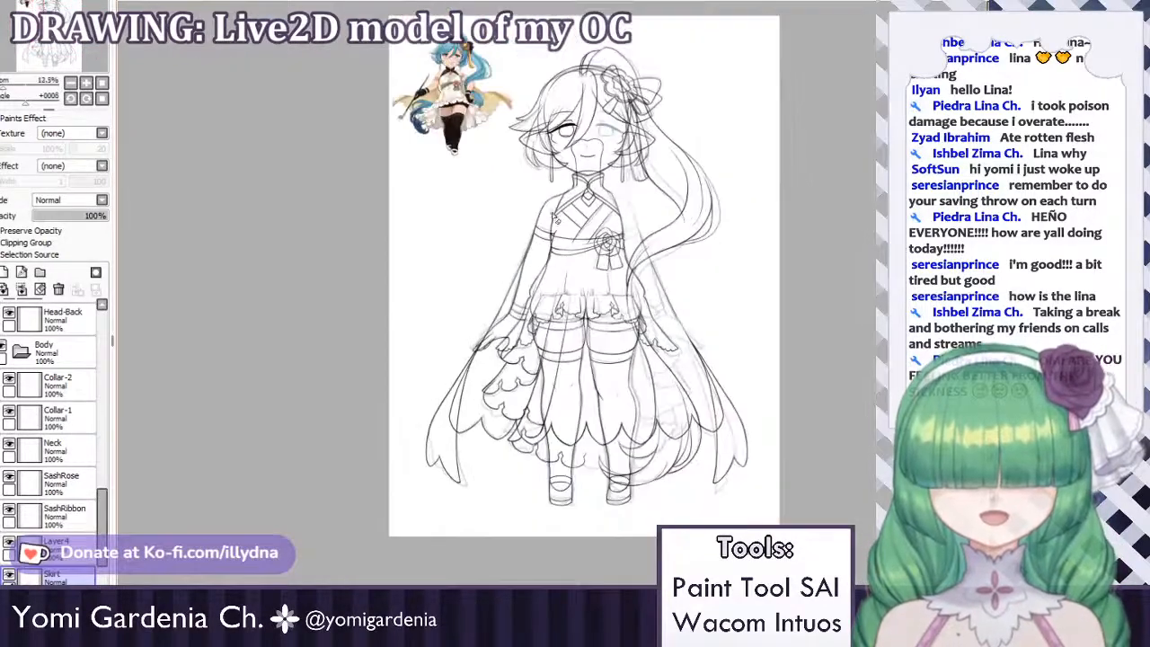
scroll(570, 170, up, 1)
click(10, 576)
click(10, 576)
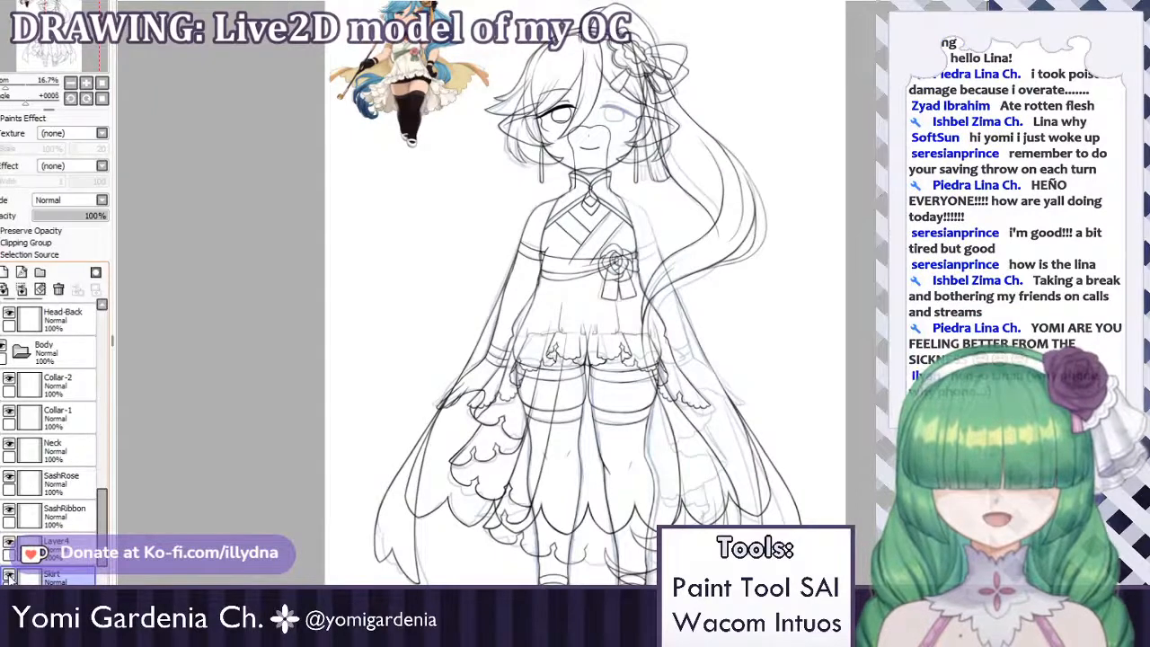
click(10, 577)
click(10, 576)
click(9, 577)
click(10, 577)
click(10, 576)
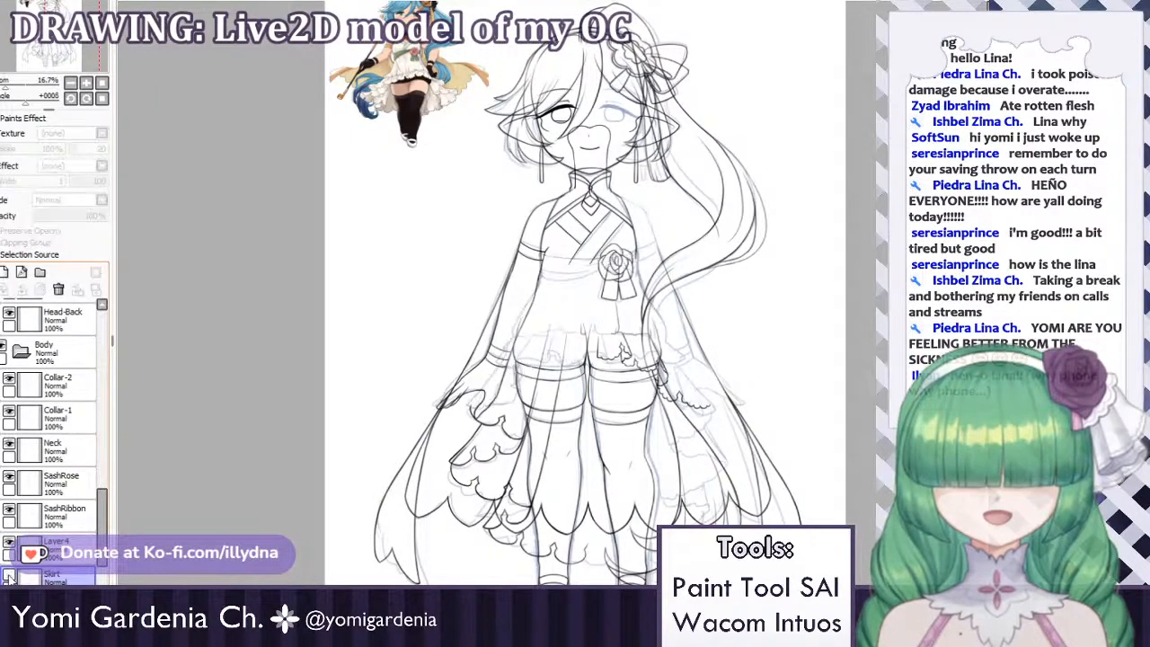
click(9, 577)
Merge Layer4, holding the mirrored half, into the Skirt layer and toggle the merged layer to check it.
click(36, 550)
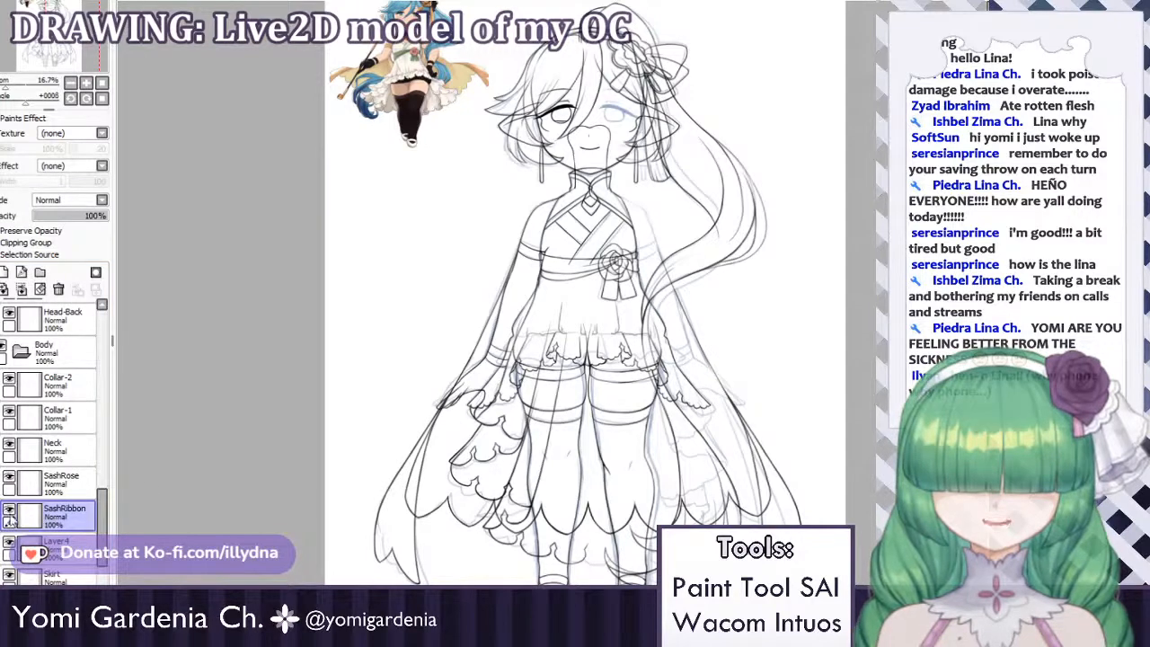
click(54, 541)
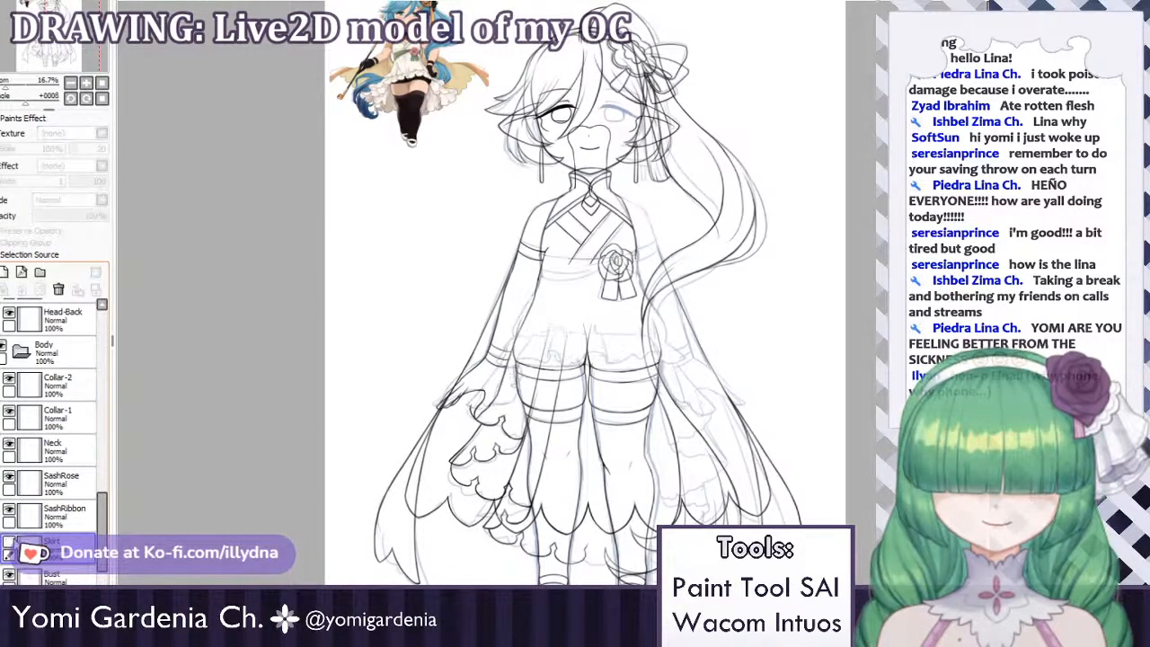
scroll(548, 328, up, 5)
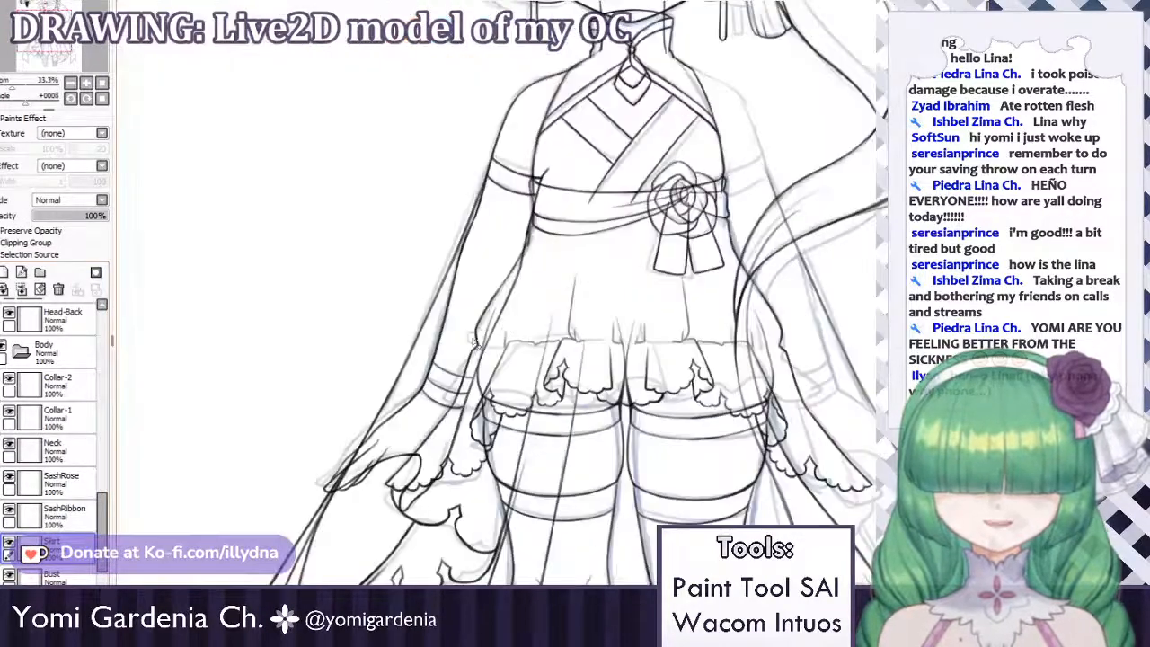
Examine the merged skirt's centre hem, folds and lace ruffle across both thighs.
scroll(323, 296, down, 5)
scroll(517, 292, up, 3)
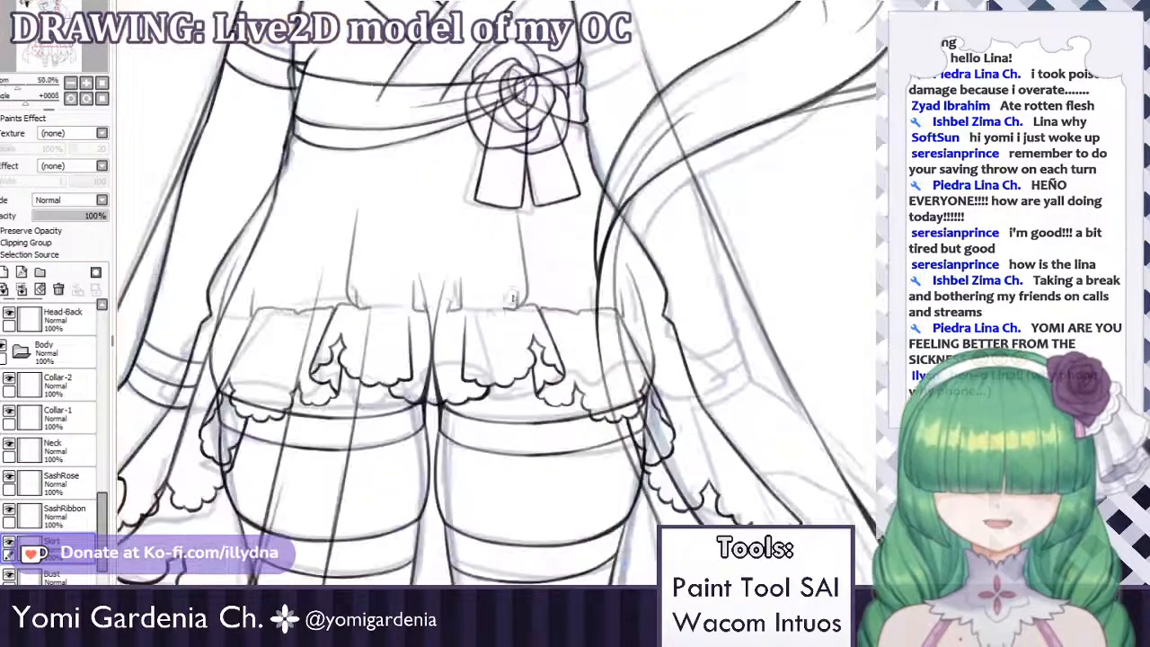
scroll(512, 298, down, 1)
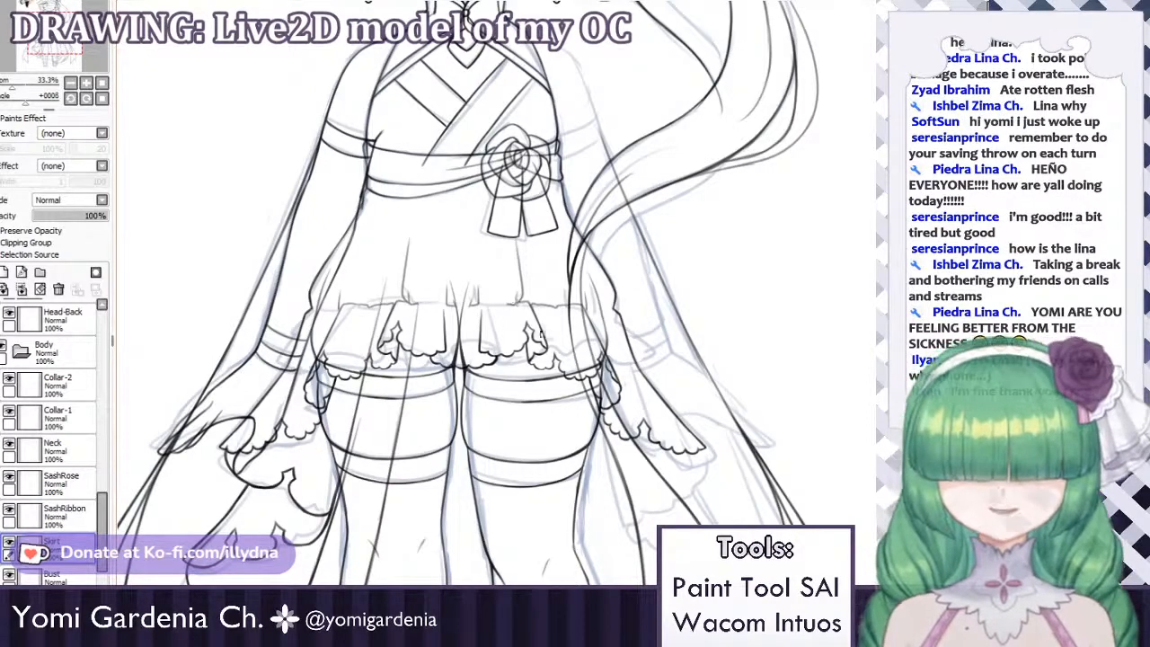
scroll(423, 337, up, 2)
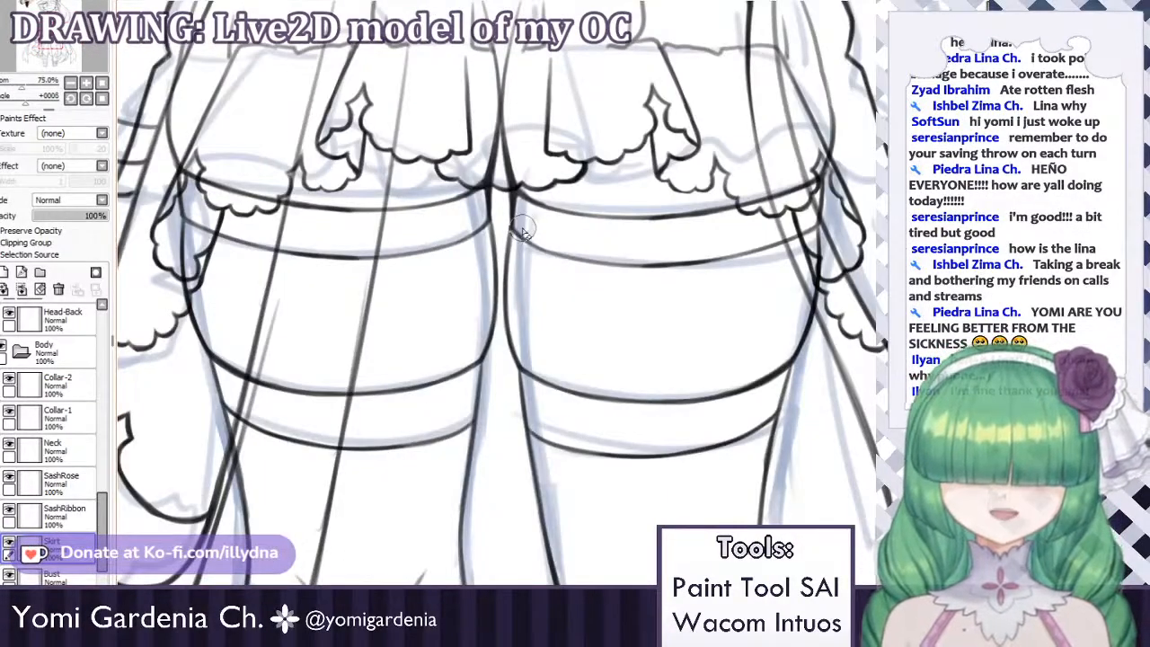
scroll(524, 230, down, 3)
scroll(528, 274, down, 2)
scroll(516, 222, up, 5)
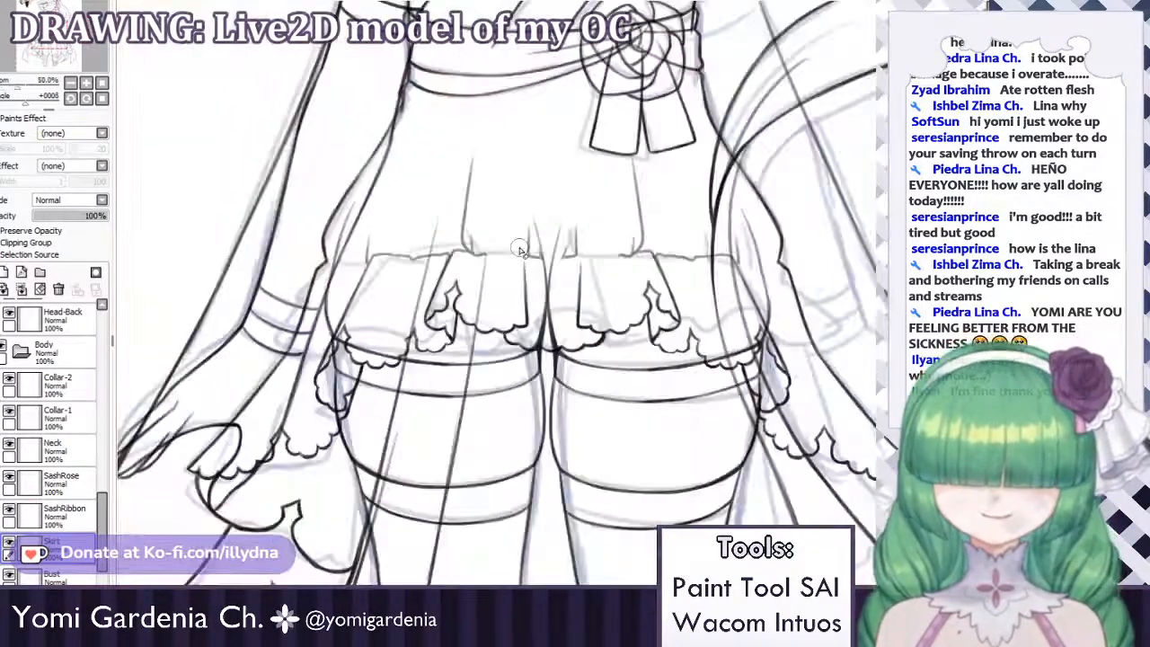
scroll(525, 279, down, 2)
scroll(539, 296, up, 4)
scroll(538, 301, down, 3)
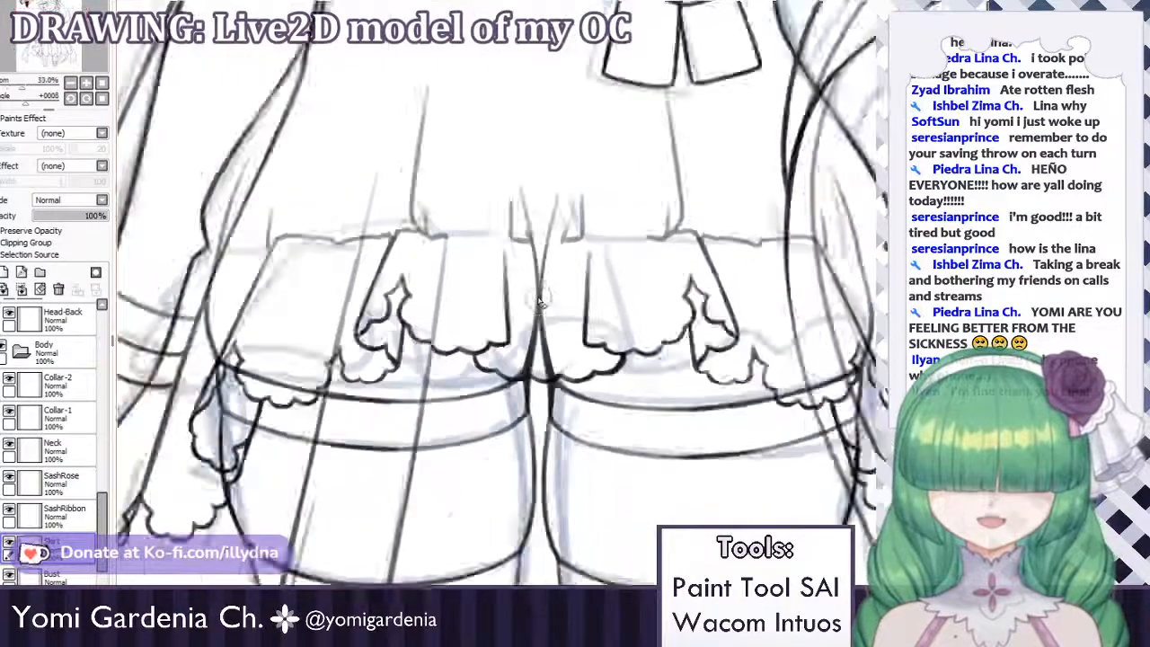
Examine the skirt, stockings and scalloped overskirt hem, comparing the layered lace beside the leg with the whole figure.
scroll(333, 346, up, 2)
scroll(384, 351, down, 1)
scroll(384, 351, down, 4)
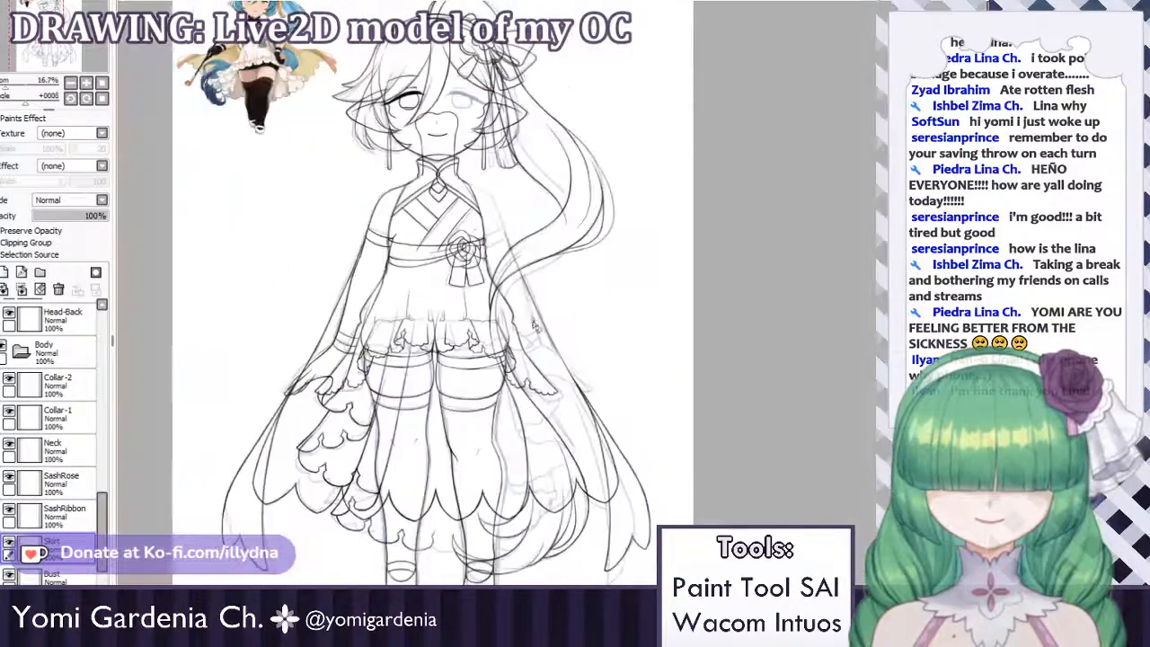
scroll(595, 444, up, 2)
scroll(595, 444, up, 2)
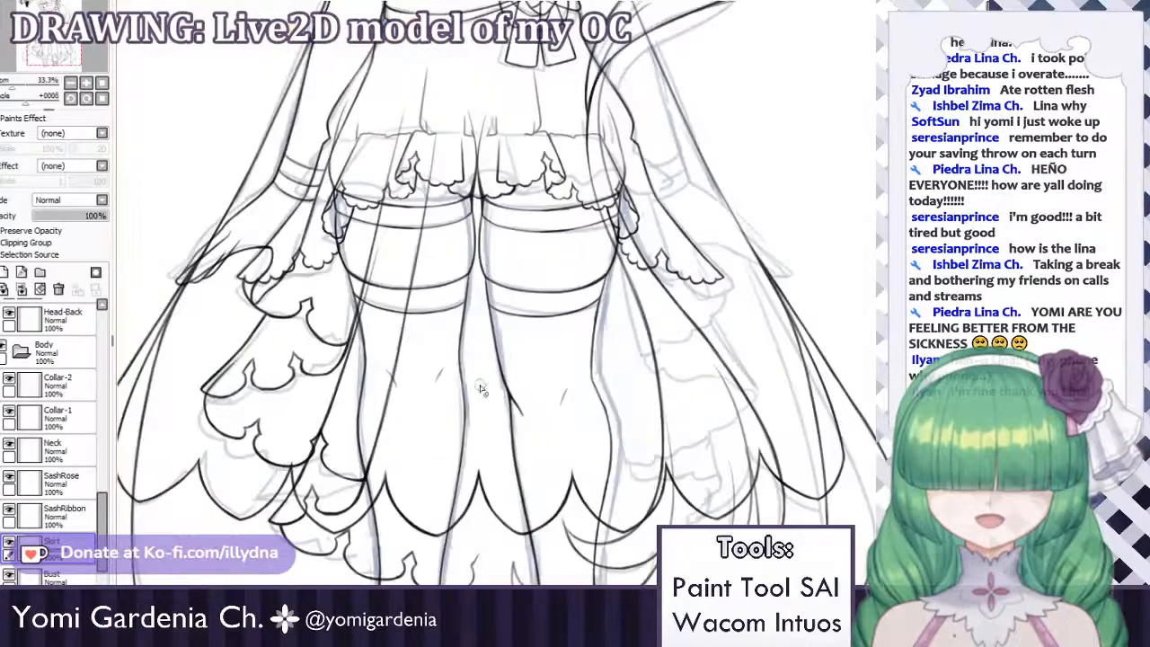
scroll(594, 445, down, 1)
scroll(727, 390, up, 3)
scroll(744, 295, down, 3)
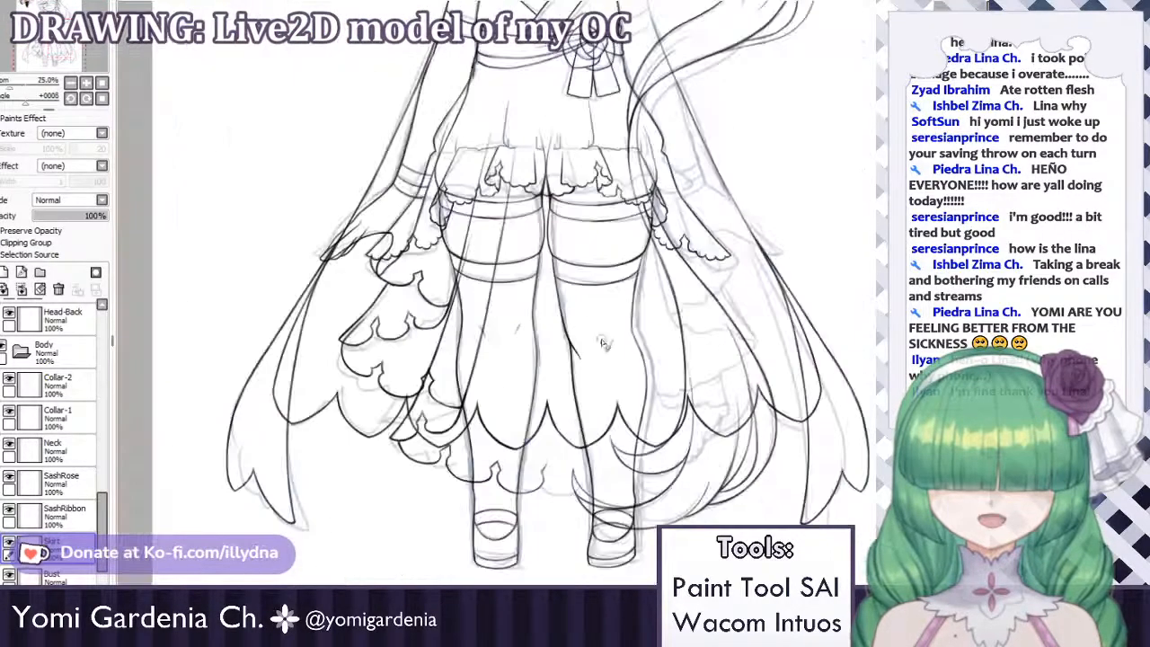
scroll(318, 301, up, 3)
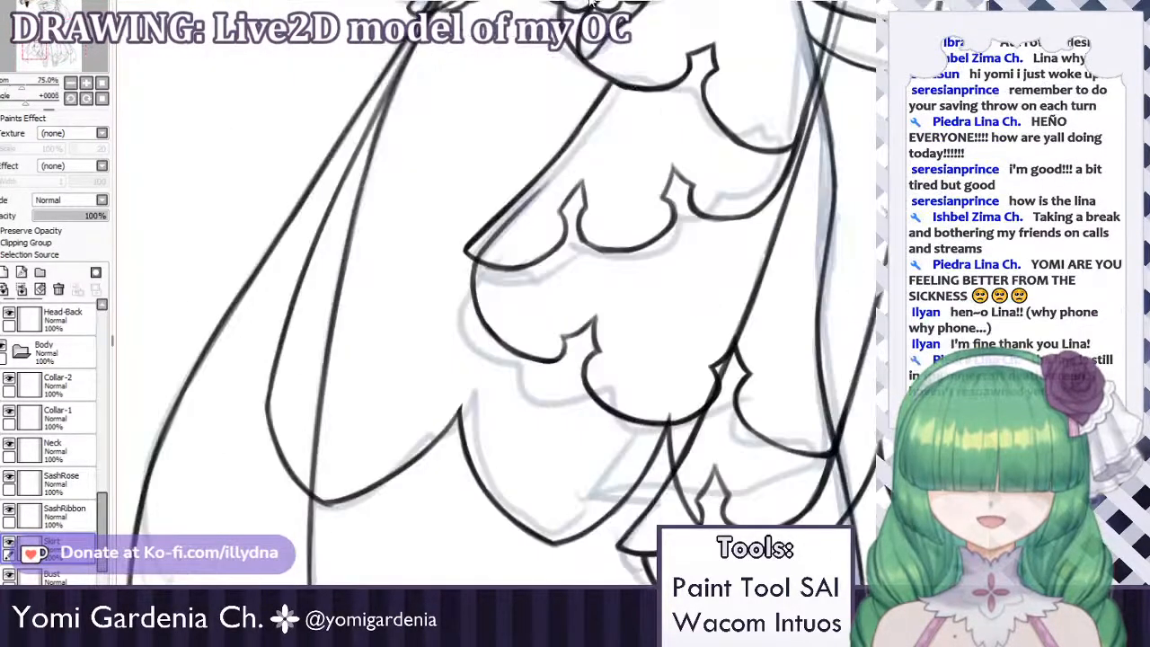
scroll(300, 469, down, 2)
scroll(415, 354, up, 1)
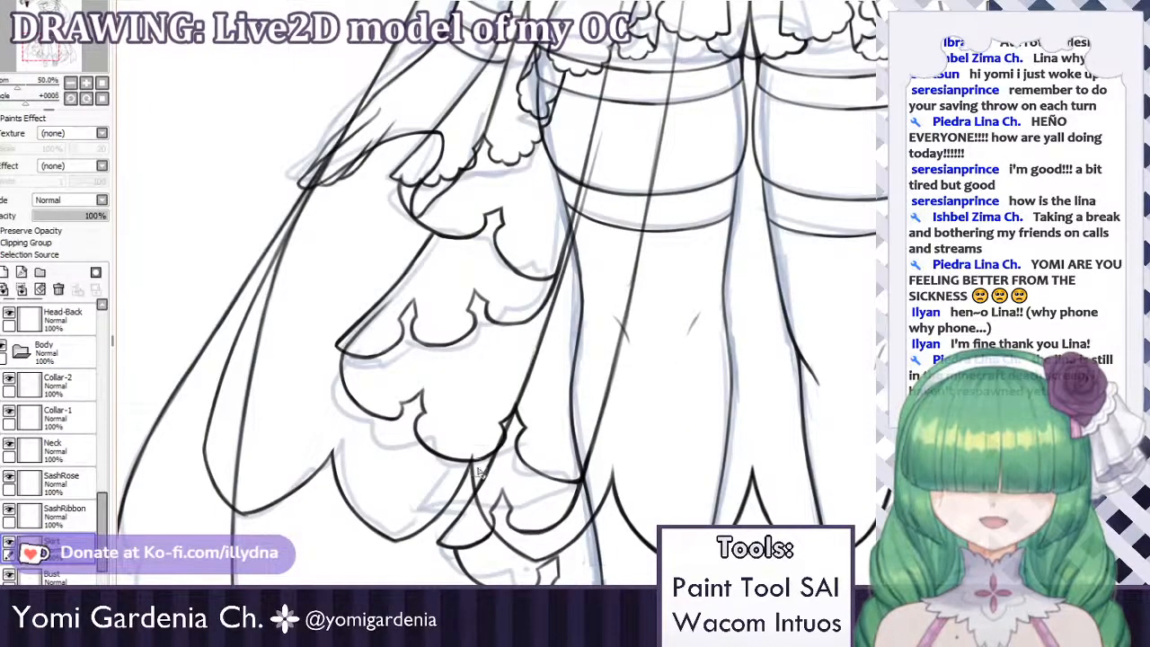
scroll(441, 407, down, 1)
scroll(472, 458, up, 1)
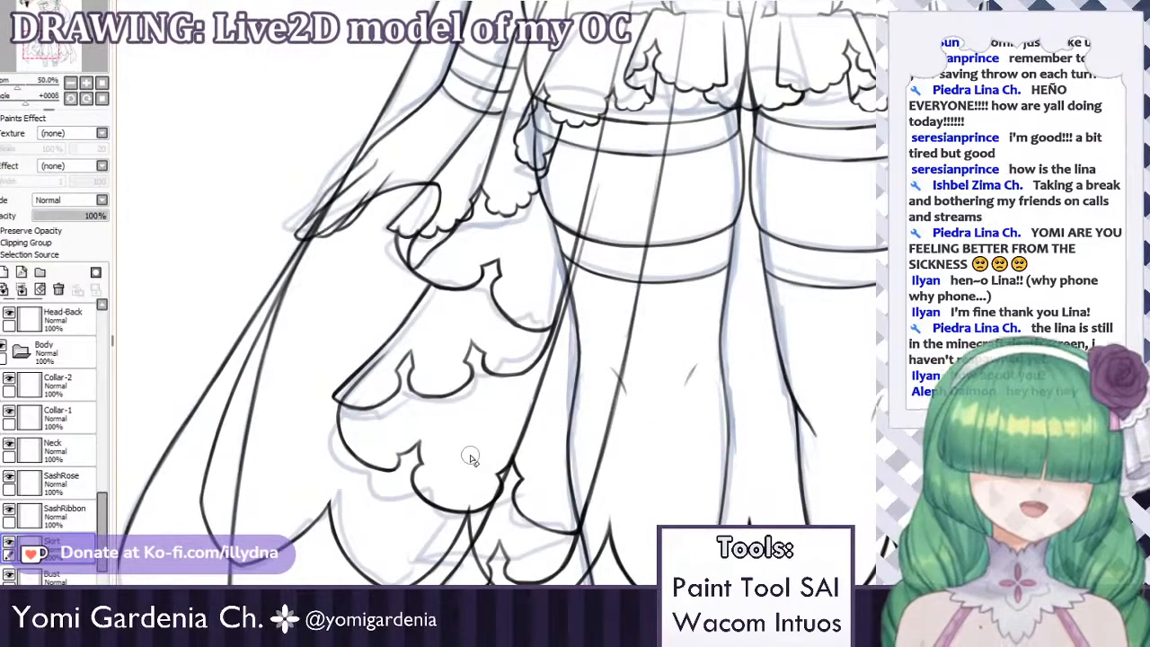
scroll(471, 458, down, 1)
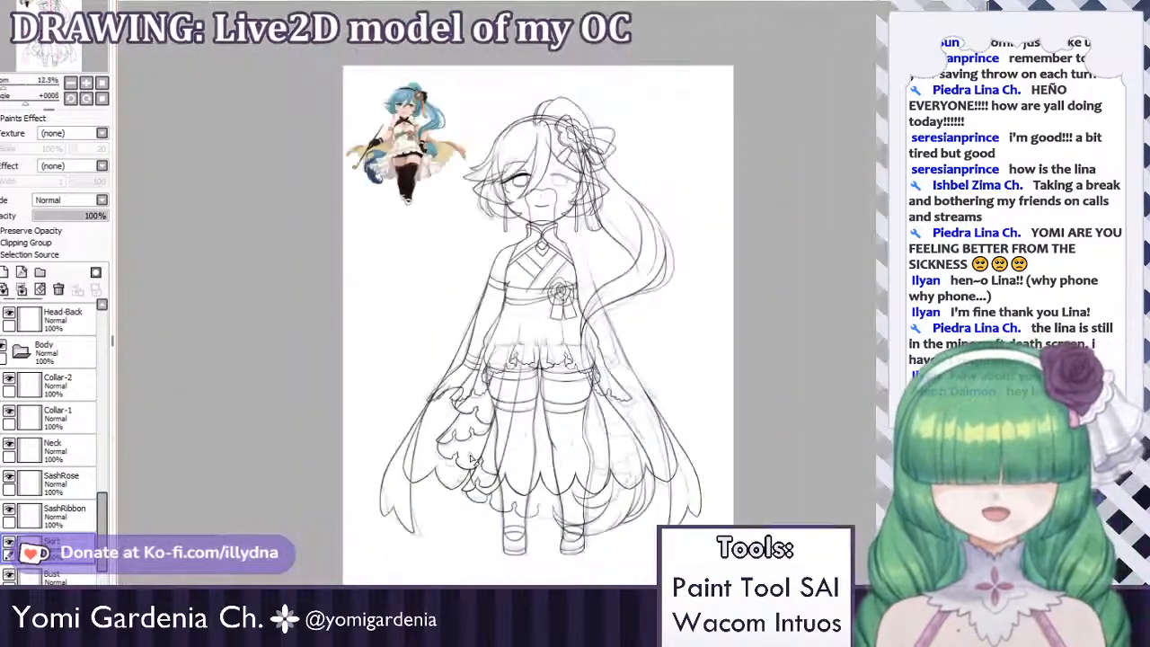
Examine the sash, skirt folds and lace ruffle in proportion to the character's whole body.
scroll(508, 330, up, 1)
scroll(508, 371, down, 1)
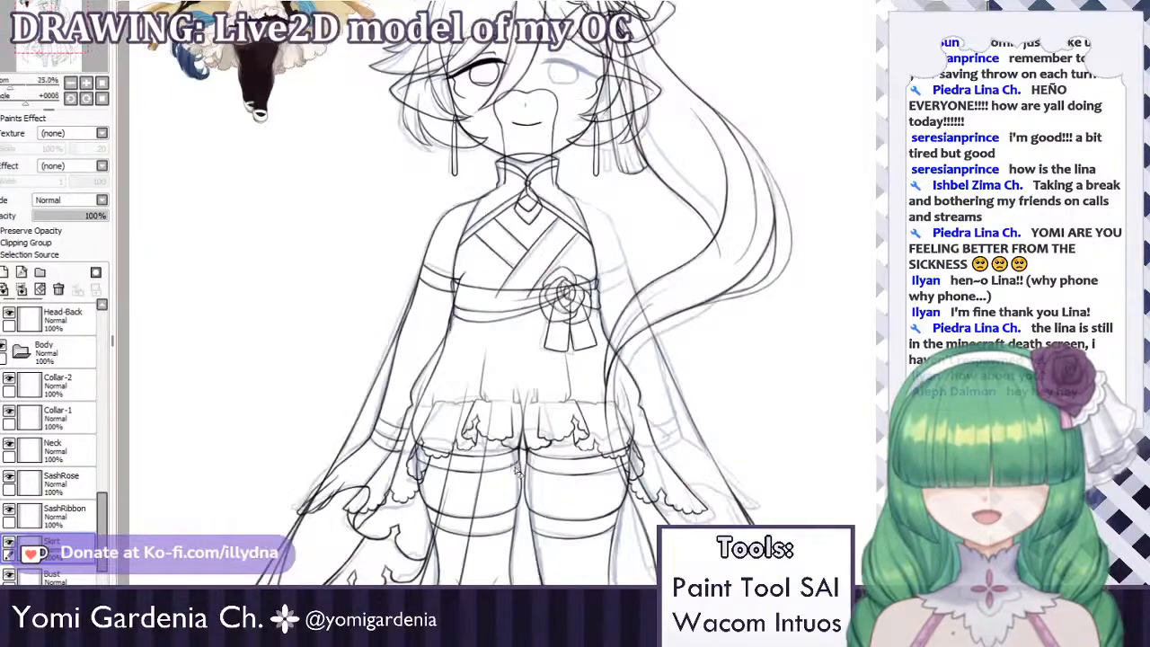
scroll(516, 471, up, 1)
scroll(526, 454, down, 1)
scroll(530, 445, up, 1)
scroll(535, 431, up, 1)
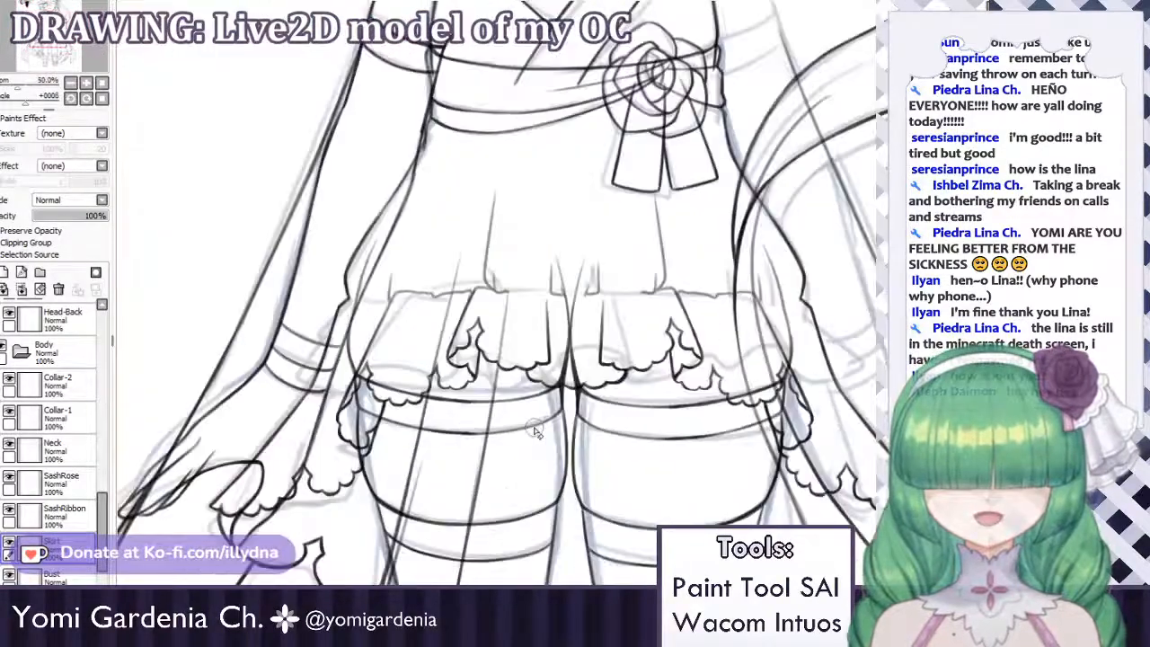
scroll(535, 431, down, 1)
scroll(530, 440, up, 1)
scroll(503, 423, up, 1)
scroll(319, 340, down, 2)
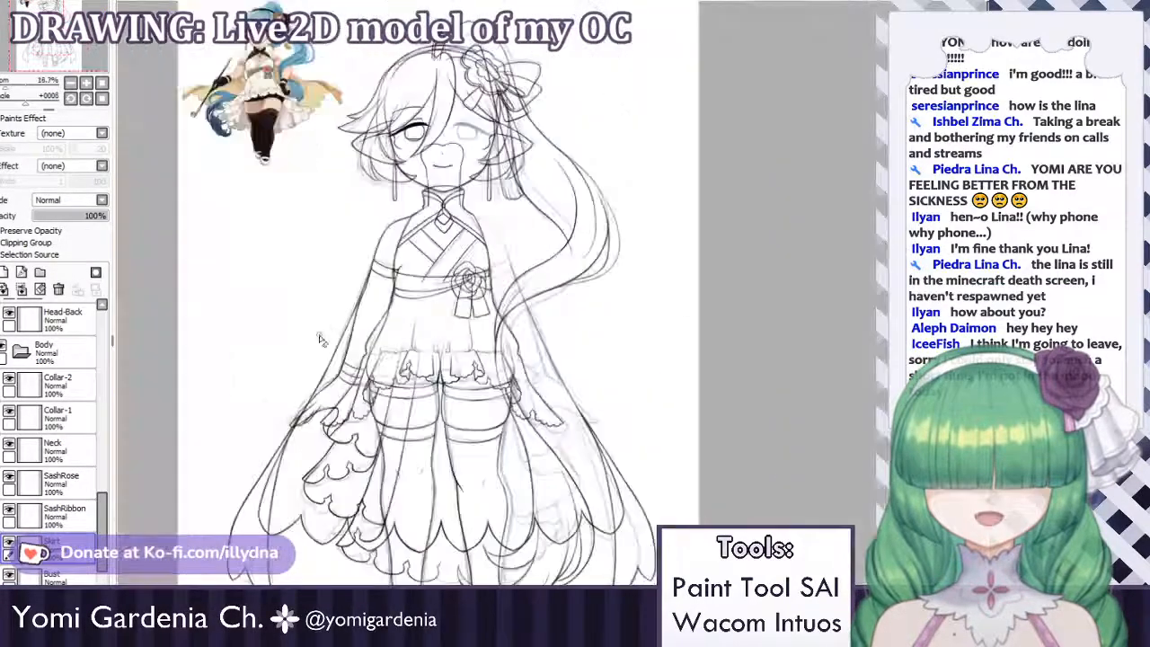
scroll(319, 340, up, 2)
scroll(752, 360, down, 2)
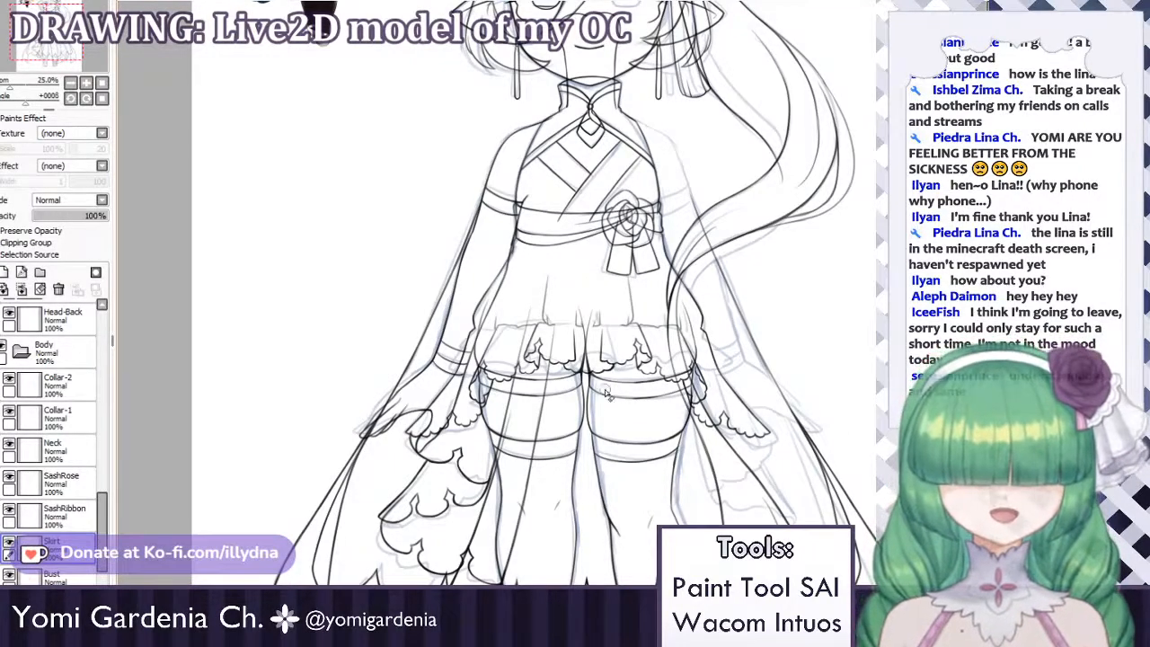
scroll(582, 385, up, 3)
scroll(770, 291, up, 1)
scroll(618, 357, down, 2)
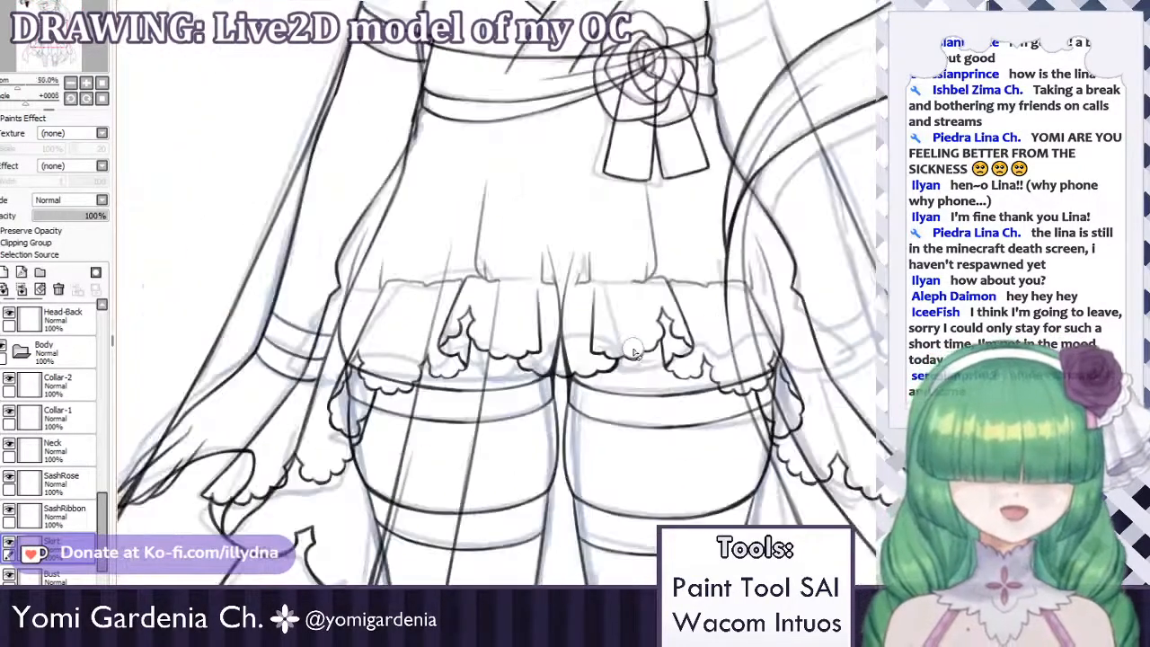
Examine the lace scallops and overlapping fold lines at the centre of the skirt hem.
scroll(633, 353, up, 2)
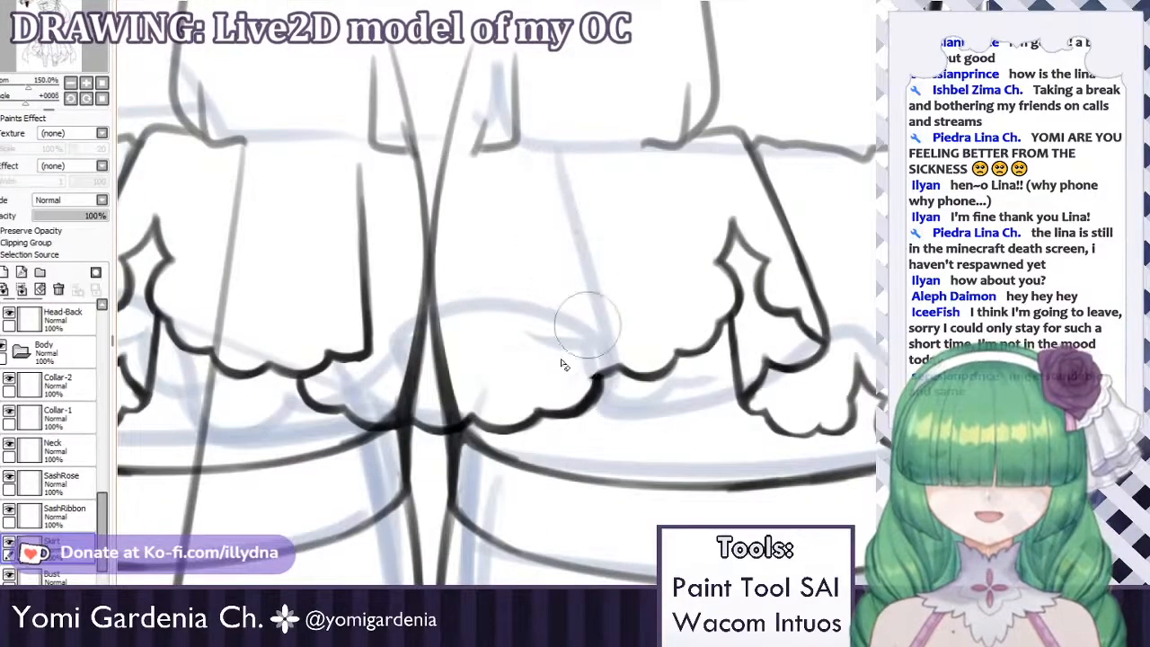
scroll(603, 352, down, 1)
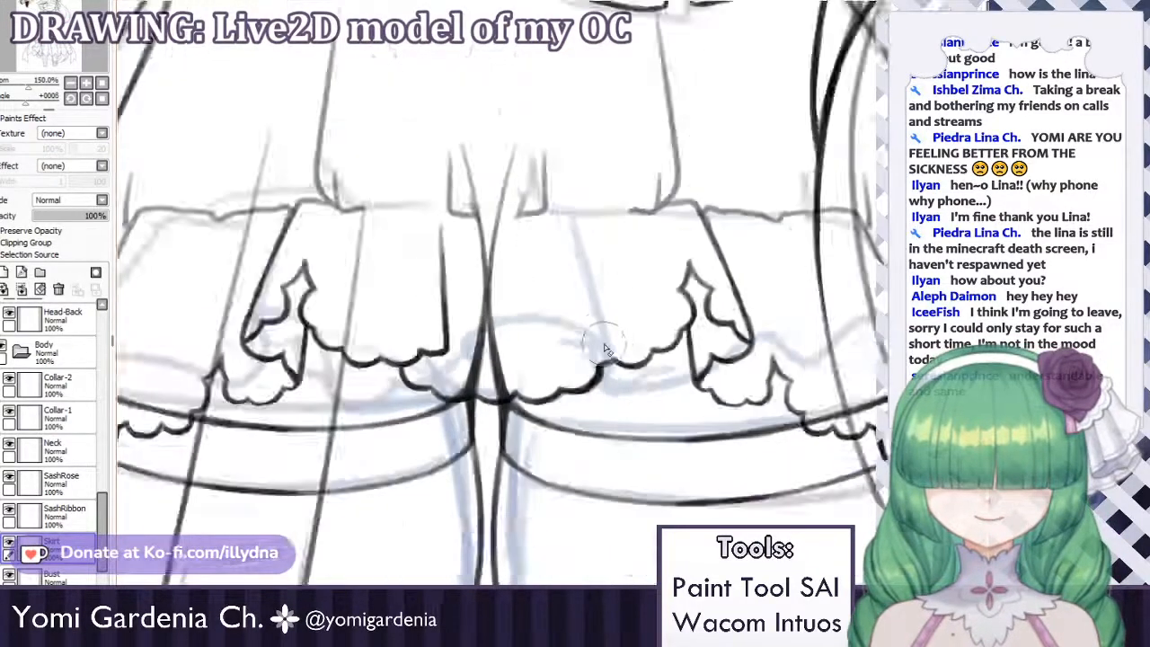
scroll(606, 349, down, 5)
scroll(550, 356, up, 2)
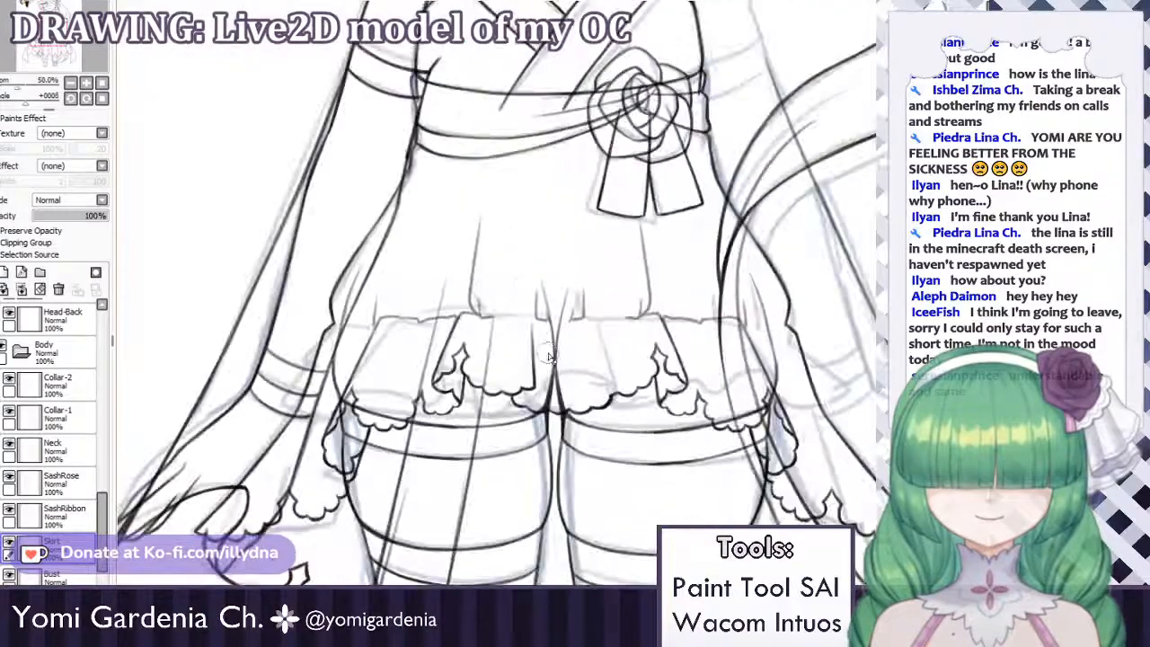
scroll(549, 357, down, 3)
scroll(539, 357, up, 3)
scroll(521, 356, down, 2)
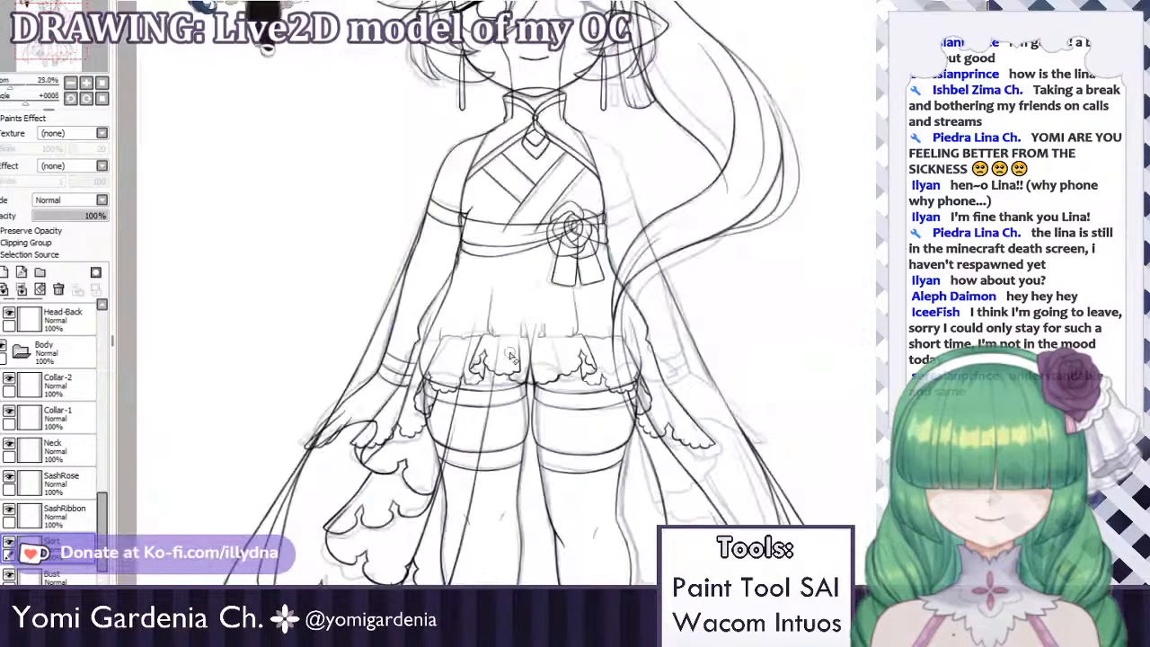
scroll(509, 357, down, 1)
Erase the ruffle's inner fold left of centre, the short centre pleats and the long fold on the skirt's right half.
scroll(499, 373, up, 5)
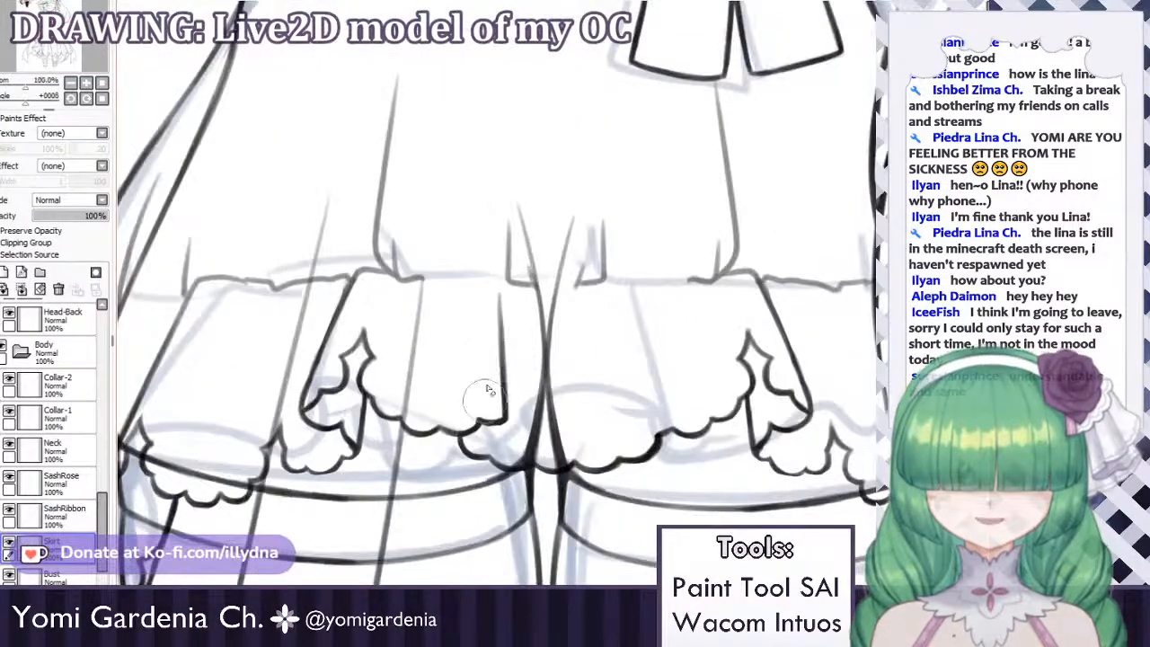
mouse_move(492, 291)
mouse_down()
mouse_move(495, 347)
mouse_move(490, 431)
mouse_up()
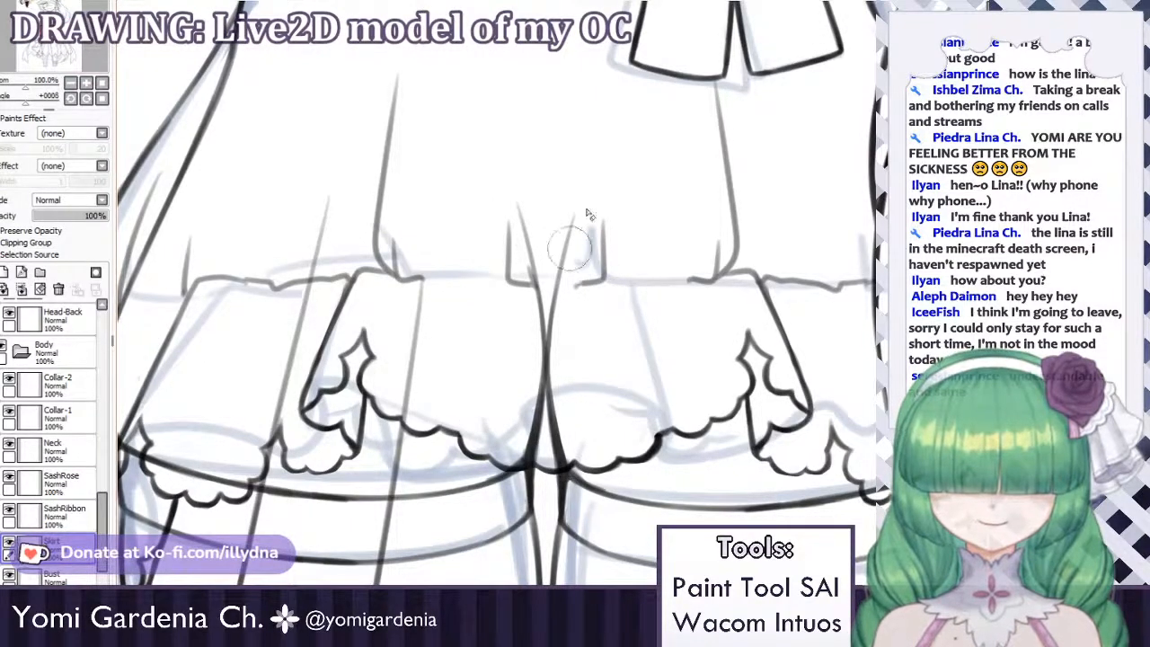
mouse_move(568, 247)
mouse_down()
mouse_move(488, 236)
mouse_move(521, 207)
mouse_up()
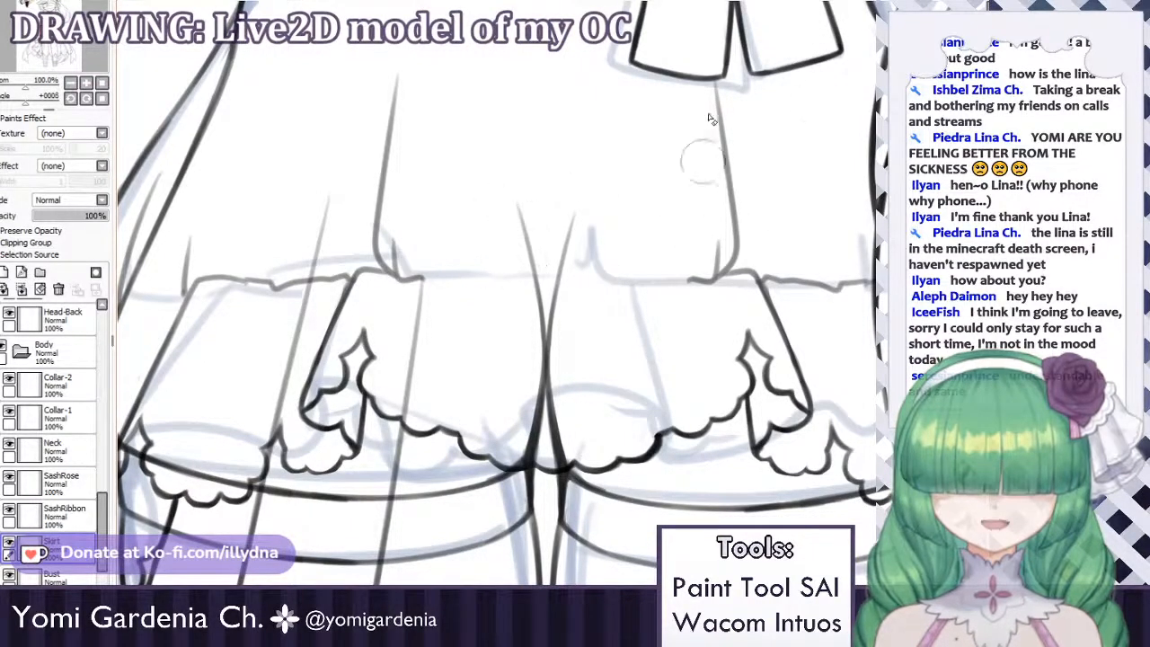
mouse_move(706, 108)
mouse_down()
mouse_move(734, 245)
mouse_move(696, 265)
mouse_move(714, 242)
mouse_up()
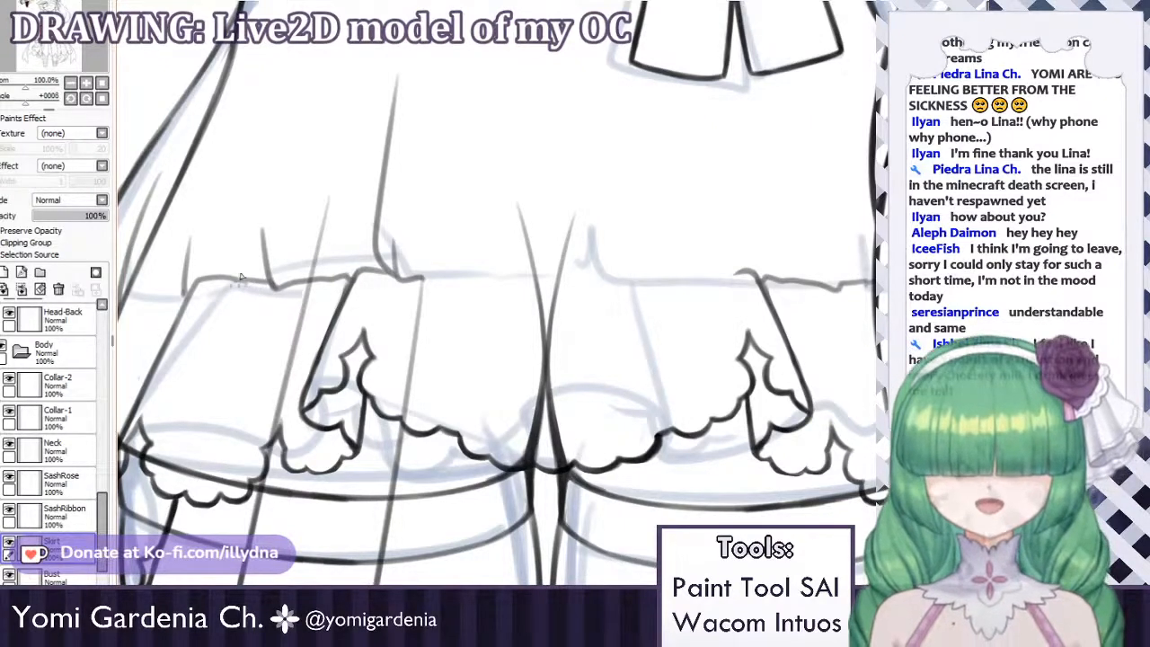
Touch up the seam above the lace ruffle on the skirt's left half and extend it toward the centre.
drag(280, 288, 296, 283)
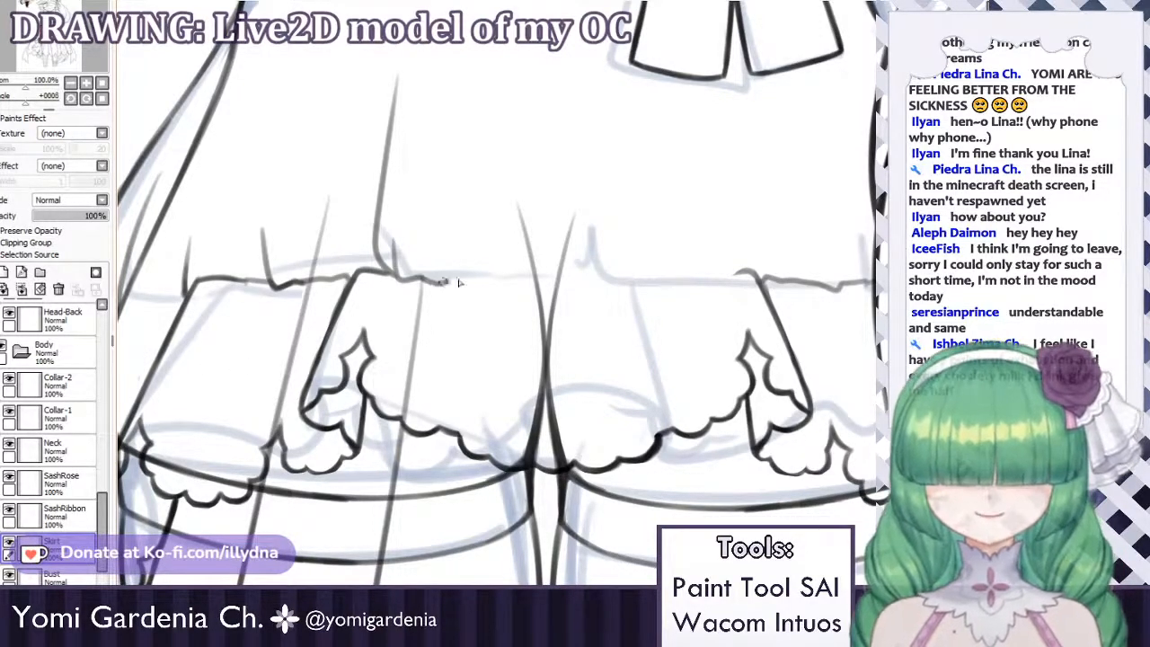
key(ctrl+z)
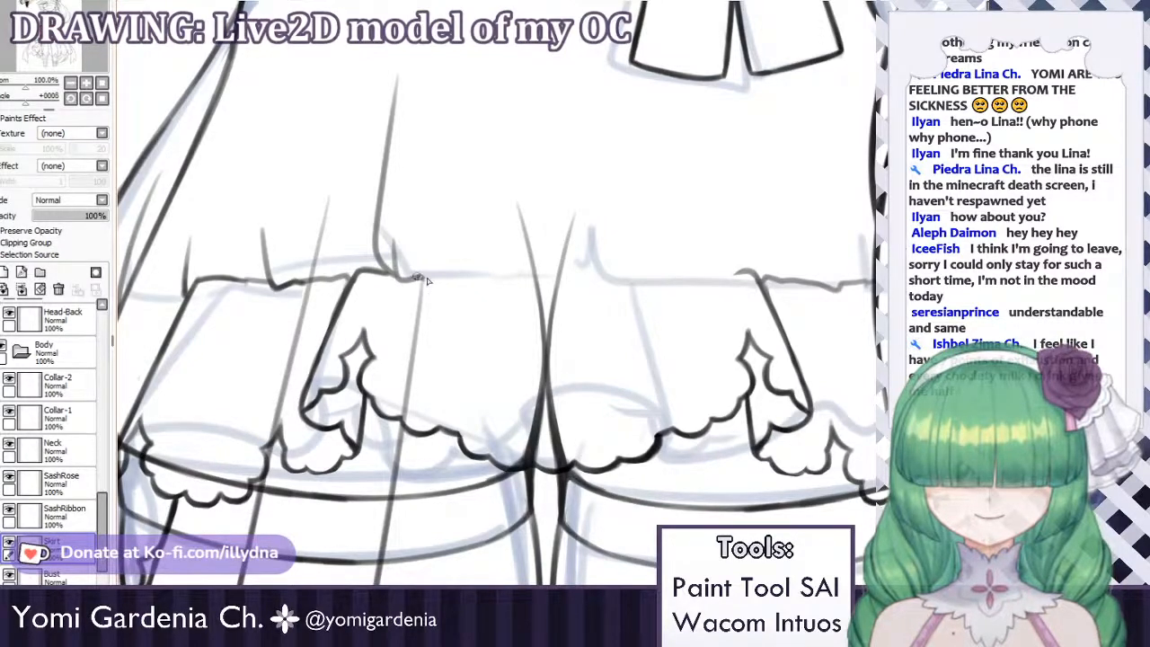
drag(408, 277, 466, 271)
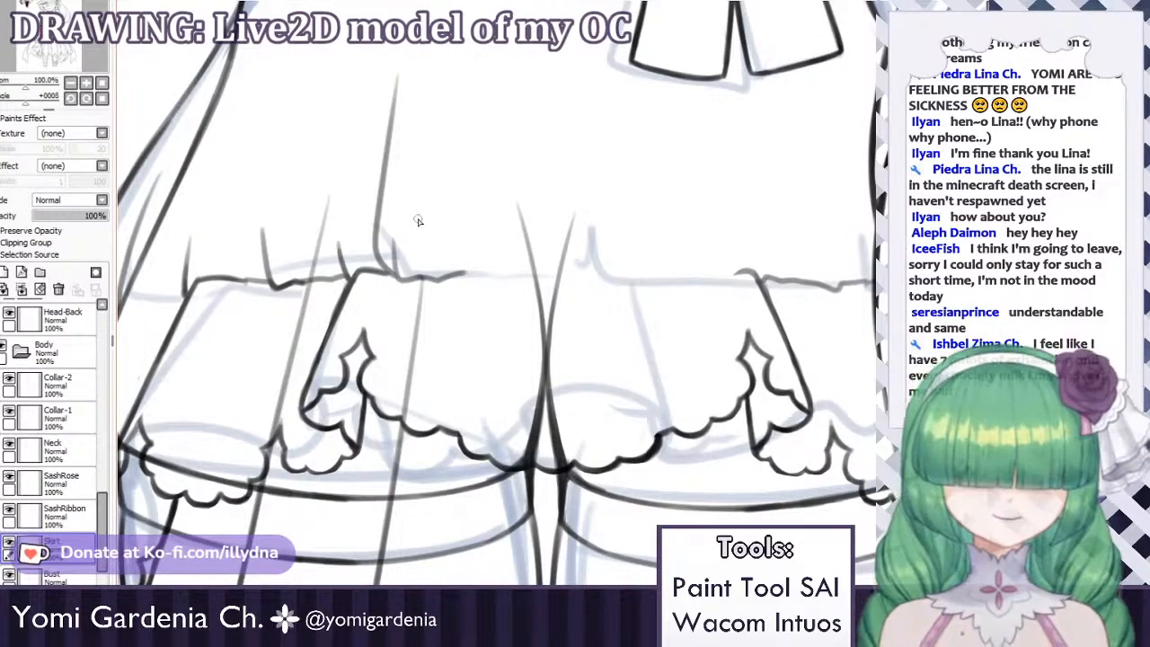
Draw a new vertical pleat just right of the skirt's centre, with a short crease and a seam segment beside it.
drag(593, 198, 578, 280)
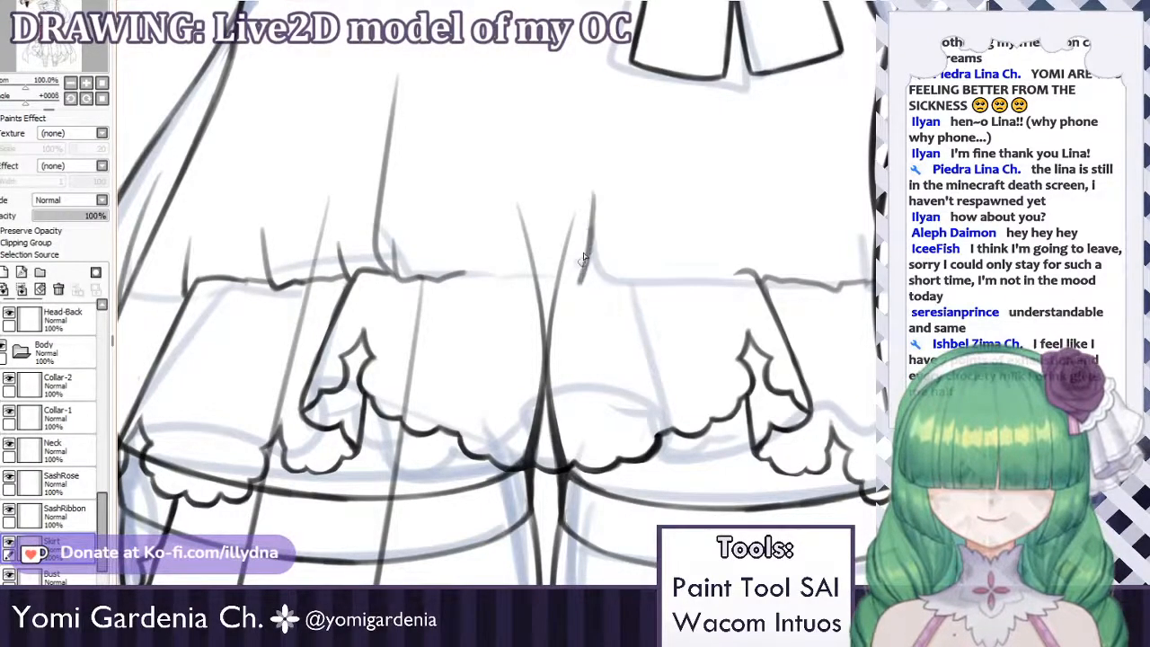
key(ctrl+z)
drag(596, 187, 566, 279)
key(ctrl+z)
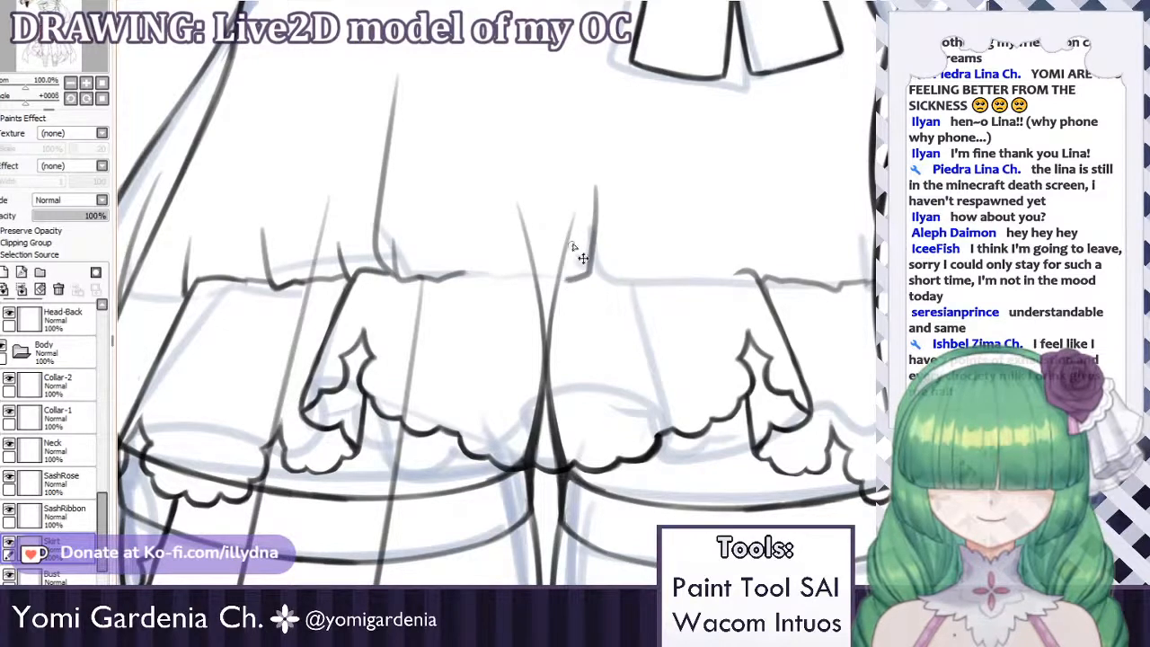
mouse_move(575, 238)
mouse_down()
mouse_move(532, 280)
mouse_move(459, 435)
mouse_up()
key(ctrl+z)
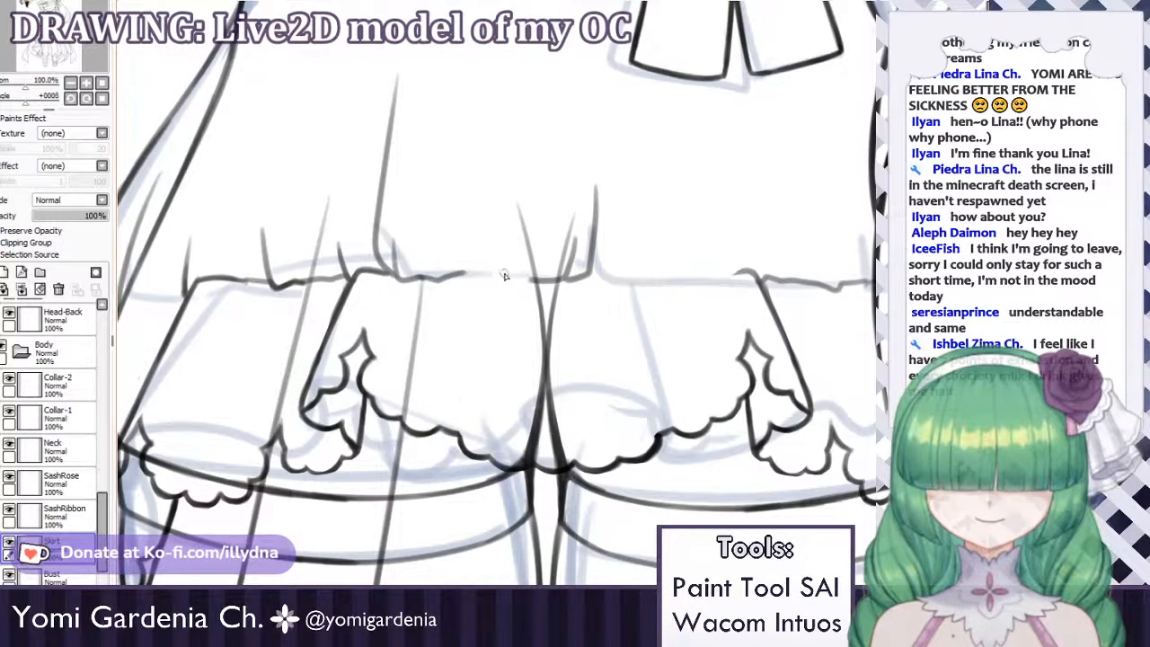
Try a ruffle fold line from the seam down to the lace edge just left of the skirt's centre.
drag(494, 276, 462, 436)
key(ctrl+z)
drag(477, 327, 460, 429)
key(ctrl+z)
drag(469, 363, 459, 437)
key(ctrl+z)
key(ctrl+z)
drag(479, 314, 460, 420)
drag(468, 370, 462, 452)
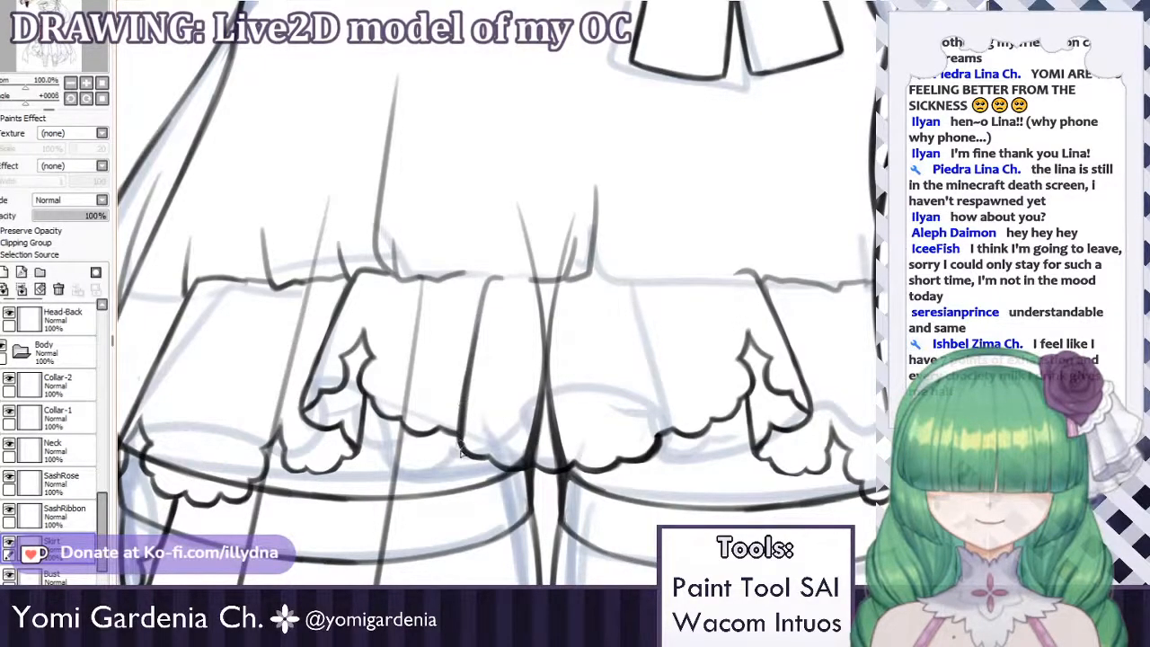
Check the ruffle fold against the whole figure and undo it.
scroll(566, 227, down, 5)
scroll(542, 277, up, 4)
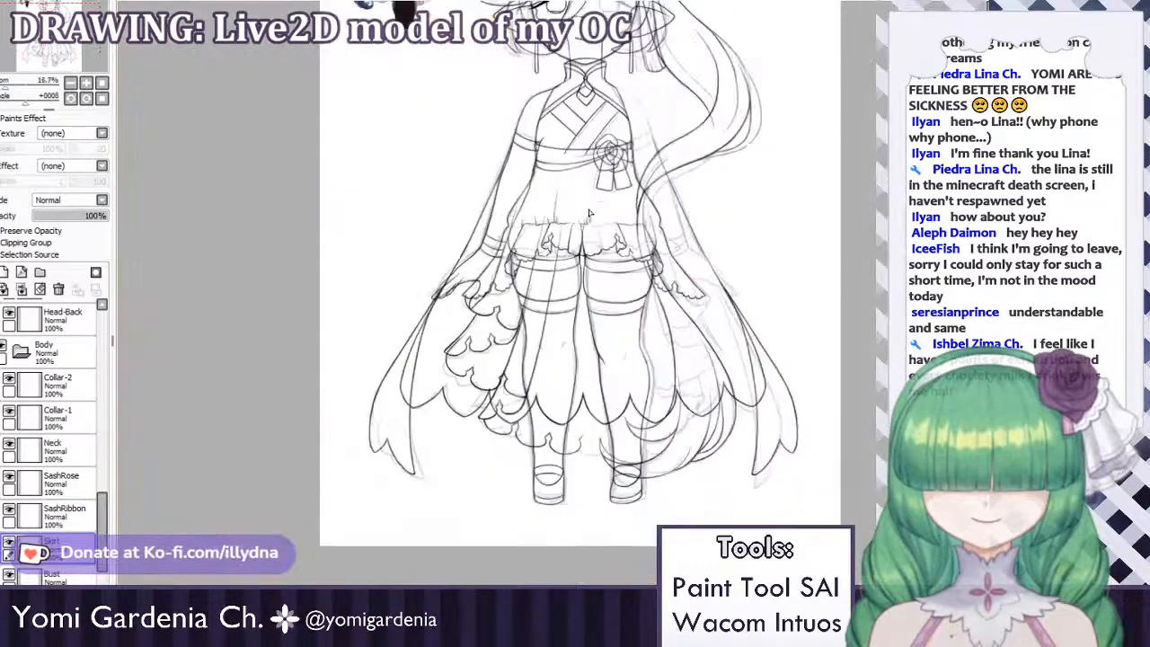
scroll(542, 277, up, 1)
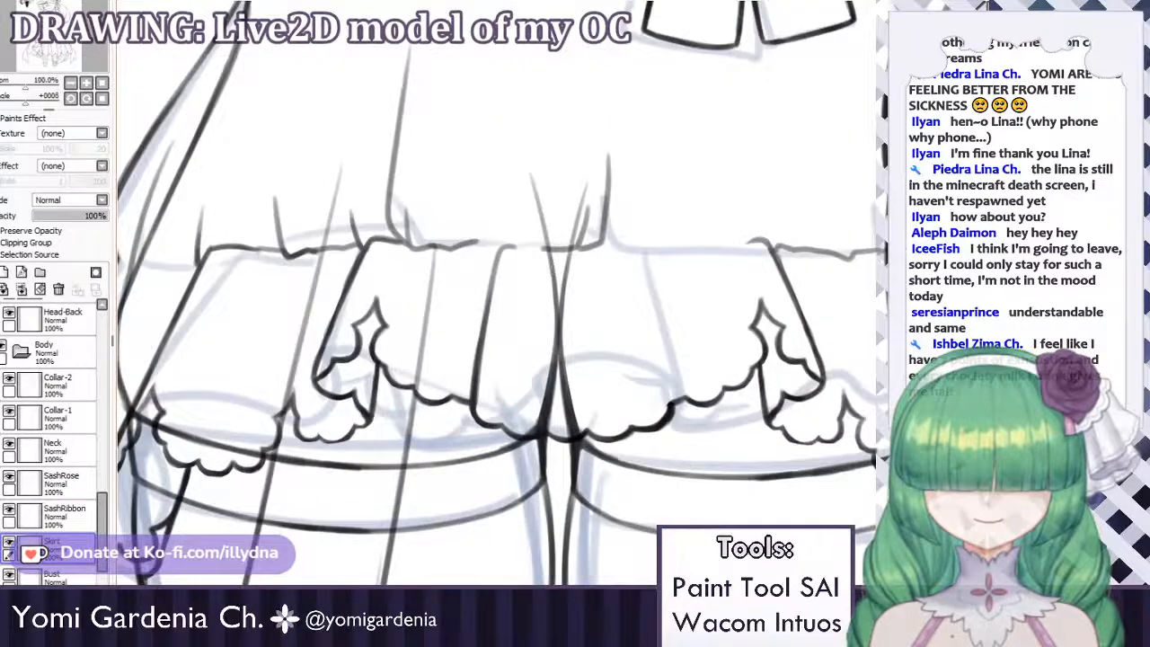
key(ctrl+z)
key(ctrl+z)
key(ctrl+z)
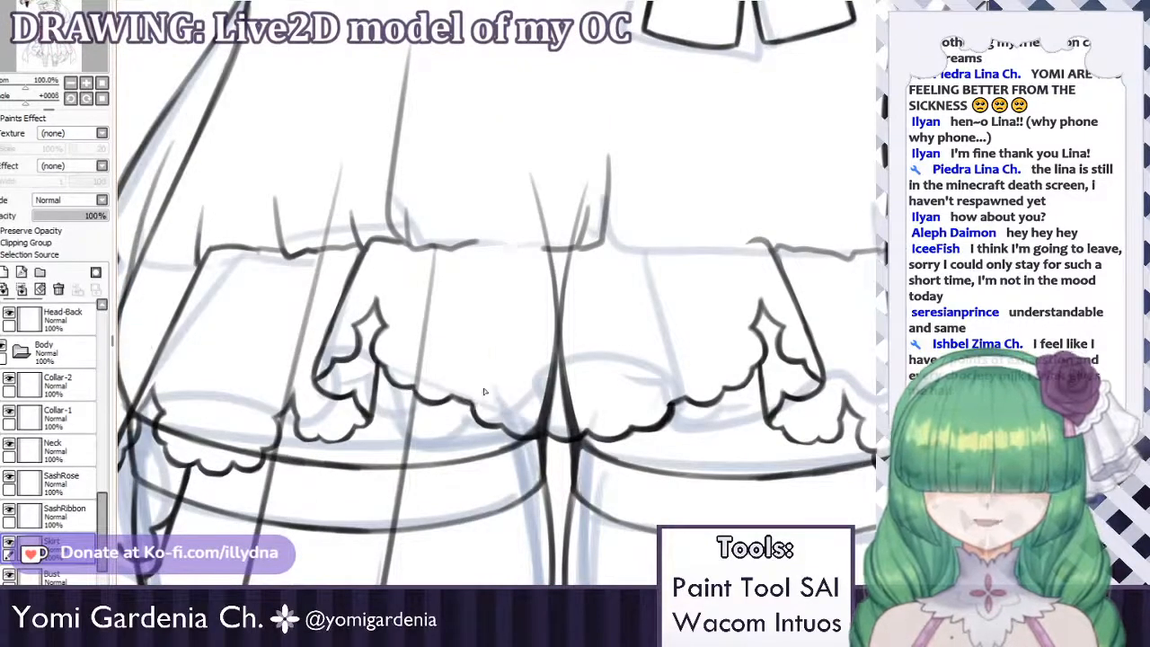
Select the centre lace scallops, move them slightly upward and deselect.
mouse_move(487, 388)
mouse_down()
mouse_move(465, 437)
mouse_move(639, 477)
mouse_move(673, 437)
mouse_up()
drag(667, 396, 658, 387)
drag(612, 427, 611, 398)
key(ctrl+d)
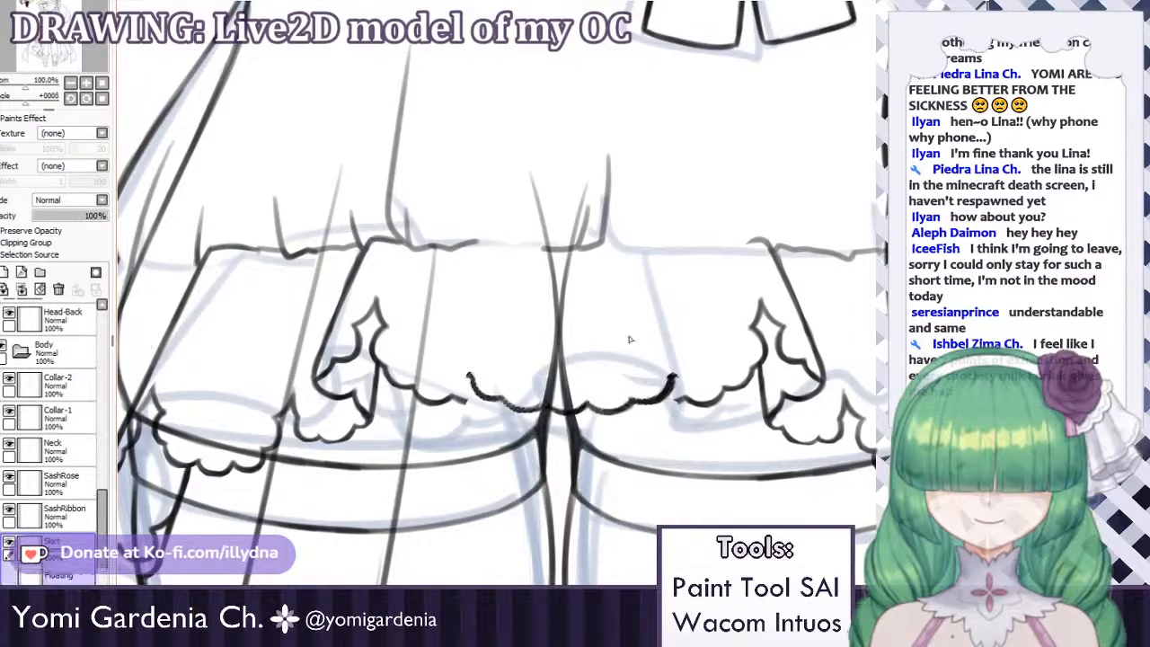
Try a fold line from the seam to the raised centre lace and undo it.
mouse_move(491, 249)
mouse_down()
mouse_move(468, 370)
mouse_move(486, 267)
mouse_move(468, 370)
mouse_move(474, 319)
mouse_move(468, 364)
mouse_move(472, 349)
mouse_up()
key(ctrl+z)
key(ctrl+z)
key(ctrl+z)
key(ctrl+z)
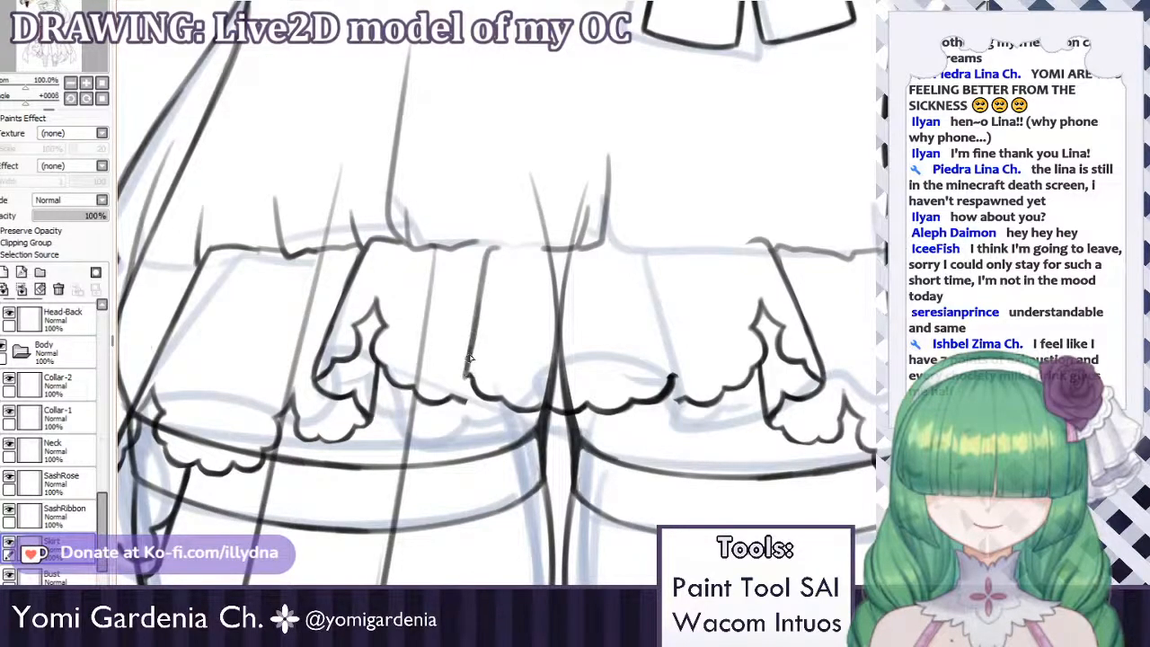
key(ctrl+z)
key(ctrl+z)
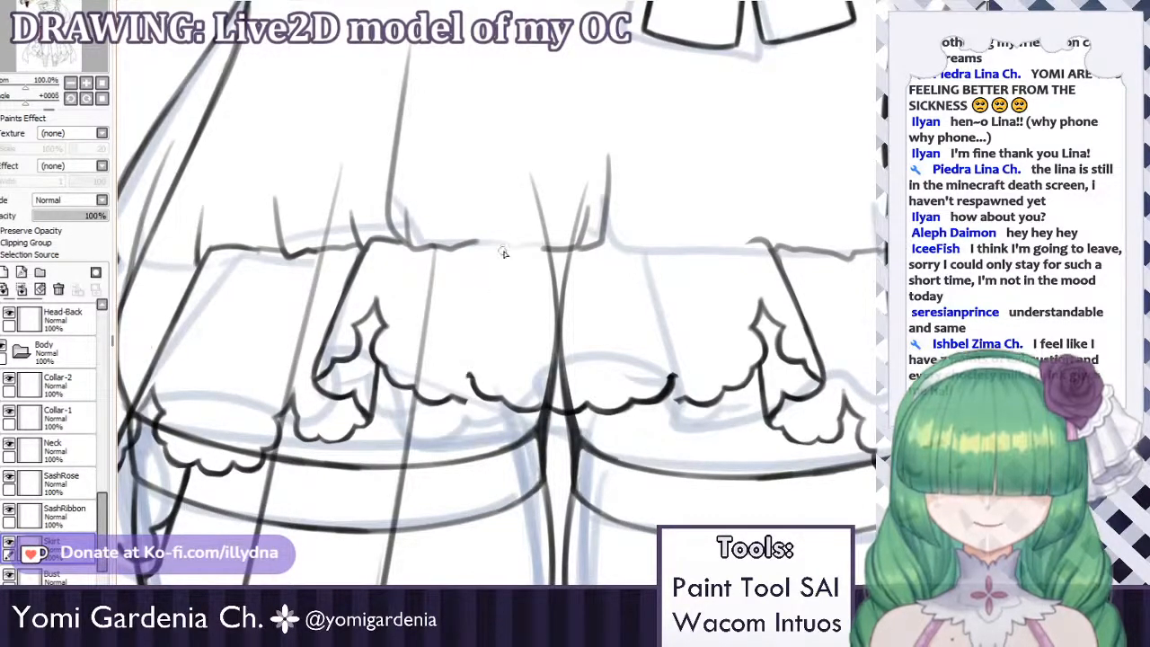
Draw the centre ruffle's left fold from the seam to the raised lace and join the neighbouring scallops to it.
drag(496, 248, 469, 367)
key(ctrl+z)
drag(499, 249, 471, 343)
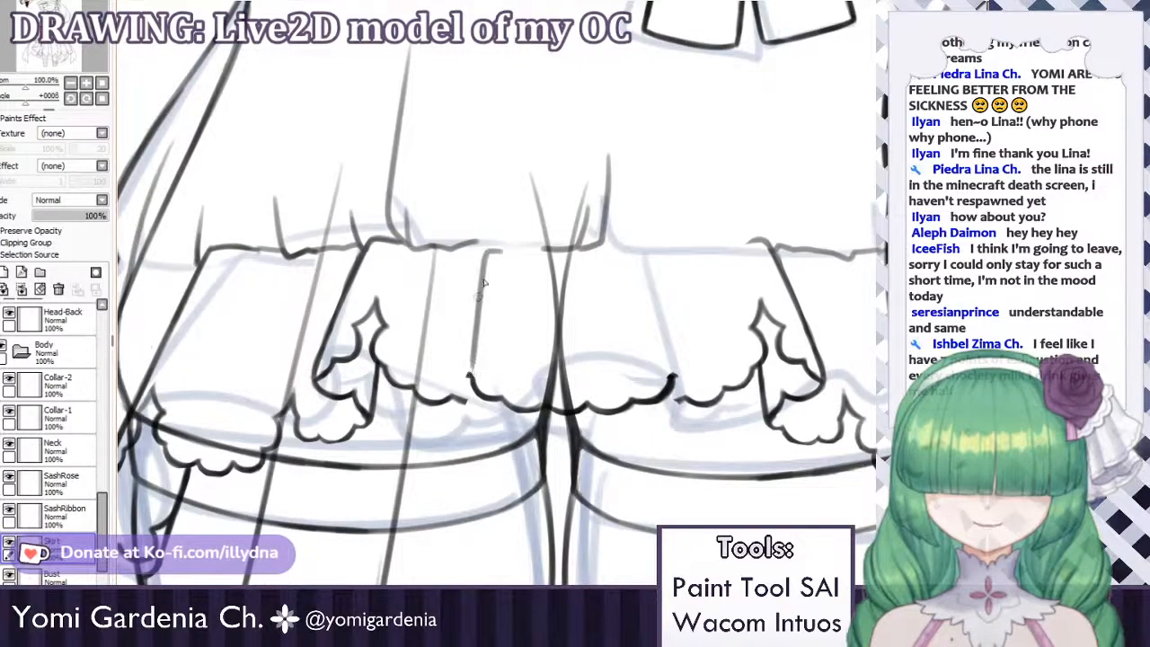
key(ctrl+z)
drag(489, 248, 469, 368)
key(ctrl+z)
drag(479, 275, 470, 345)
key(ctrl+z)
mouse_move(494, 249)
mouse_down()
mouse_move(479, 309)
mouse_move(495, 251)
mouse_move(482, 256)
mouse_move(471, 393)
mouse_move(450, 397)
mouse_move(480, 398)
mouse_move(452, 397)
mouse_move(474, 414)
mouse_move(453, 395)
mouse_move(481, 401)
mouse_up()
key(ctrl+z)
key(ctrl+z)
key(ctrl+z)
key(ctrl+z)
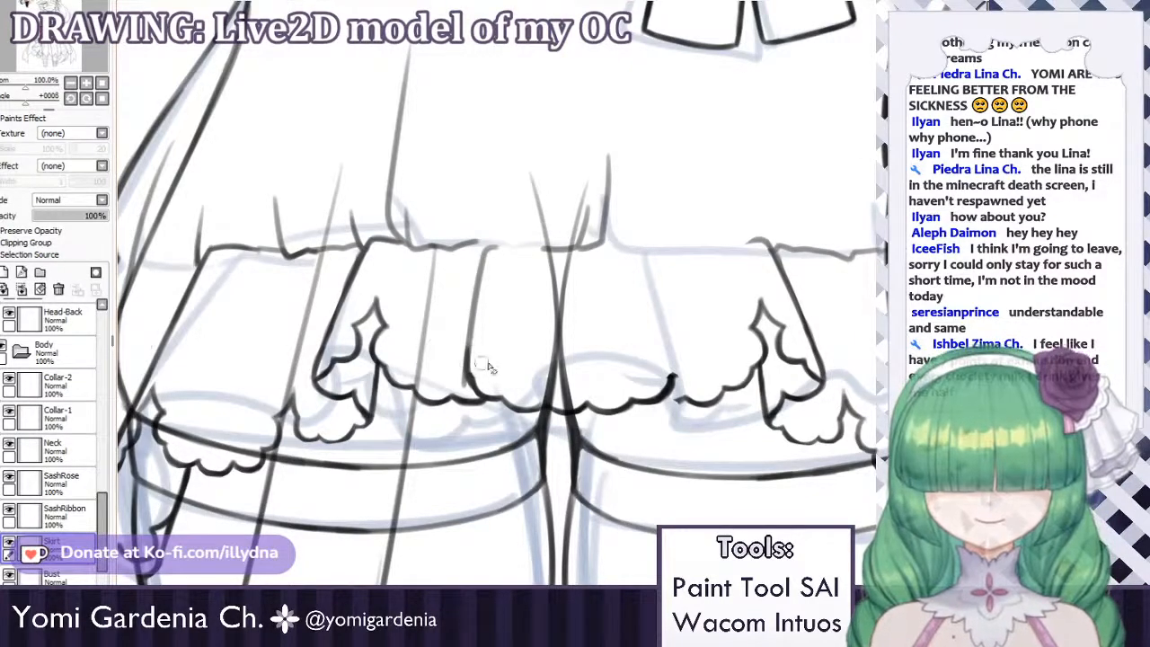
Draw the centre ruffle's right fold from the seam down to the end of the centre lace scallops.
scroll(471, 375, down, 5)
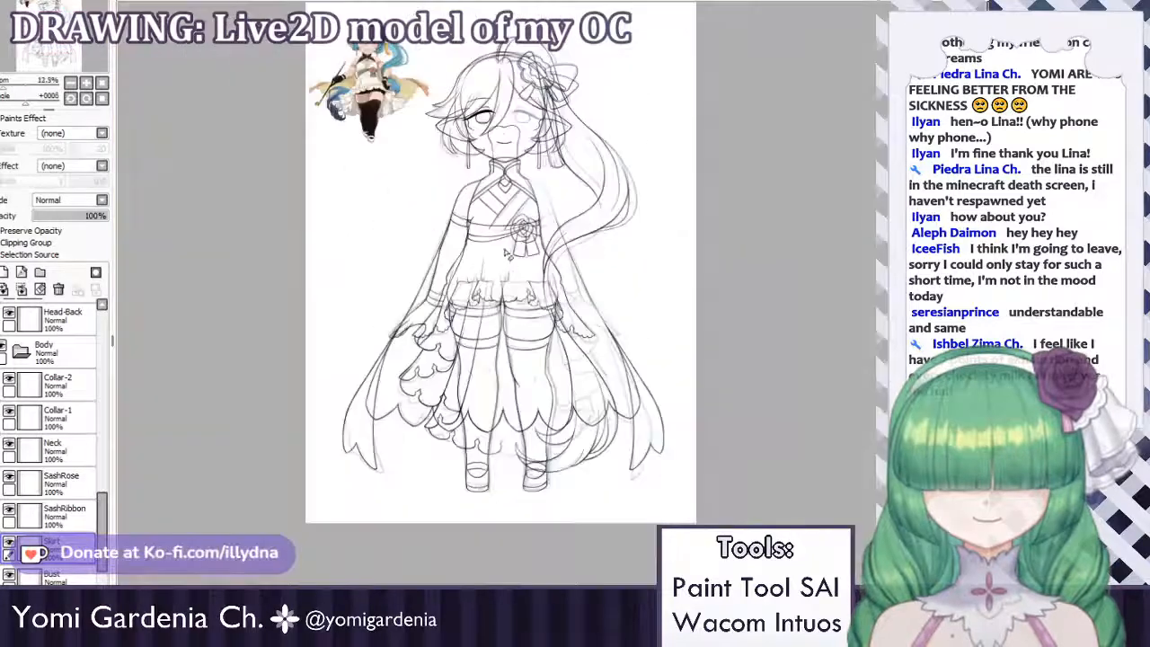
scroll(505, 256, up, 4)
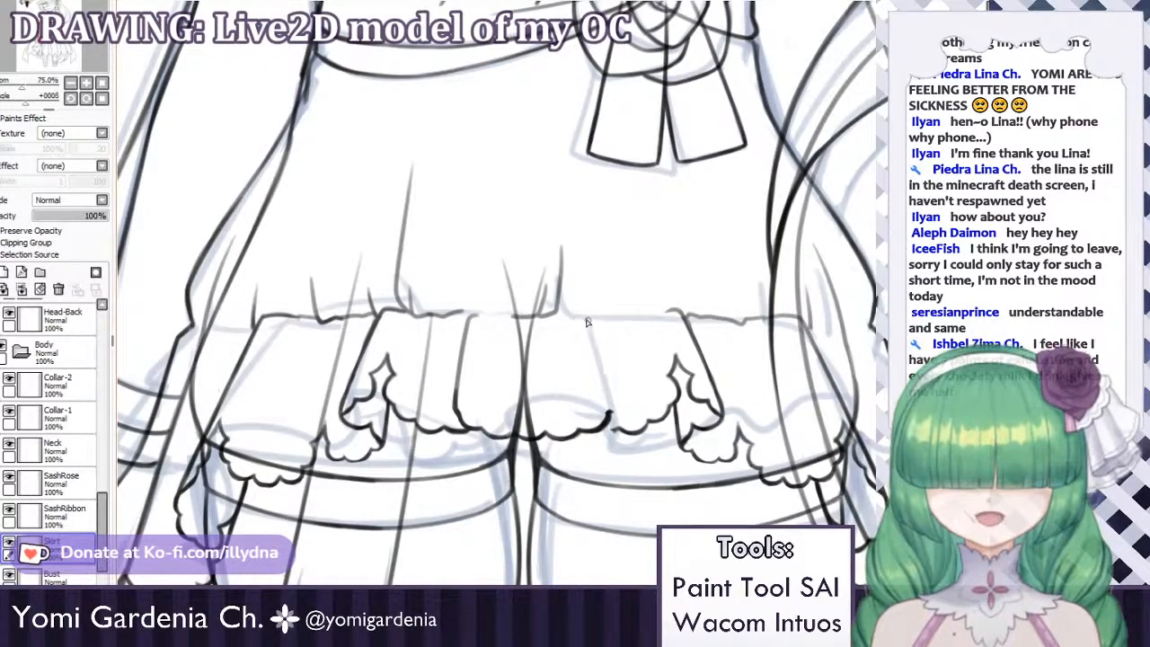
drag(589, 318, 610, 410)
key(ctrl+z)
drag(588, 317, 607, 410)
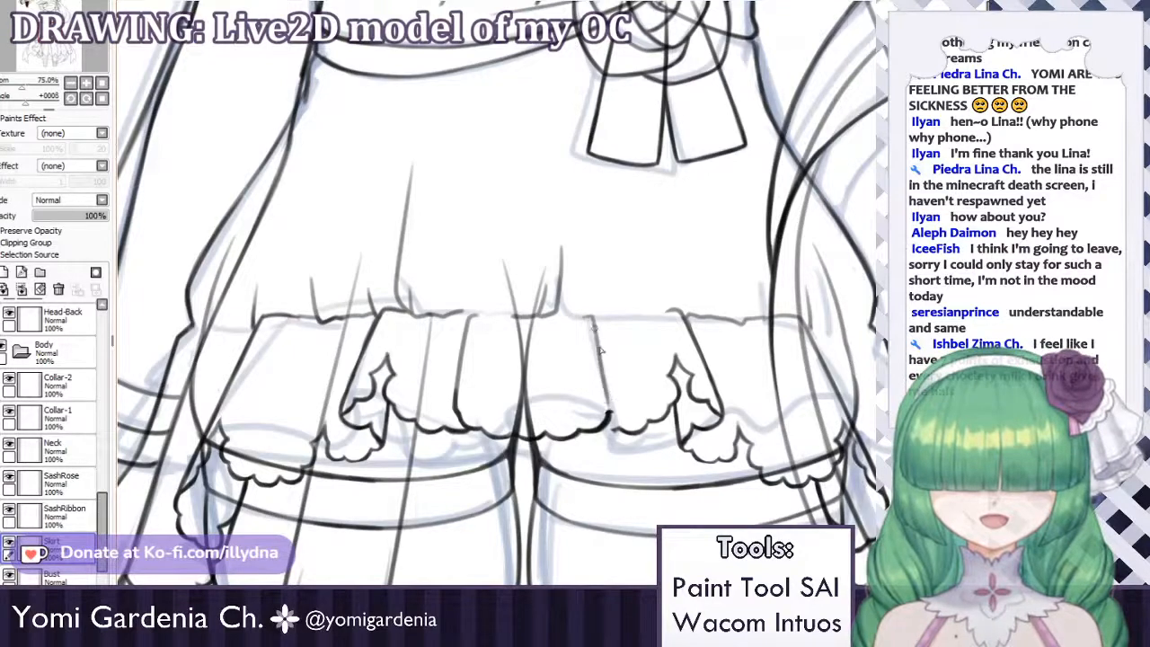
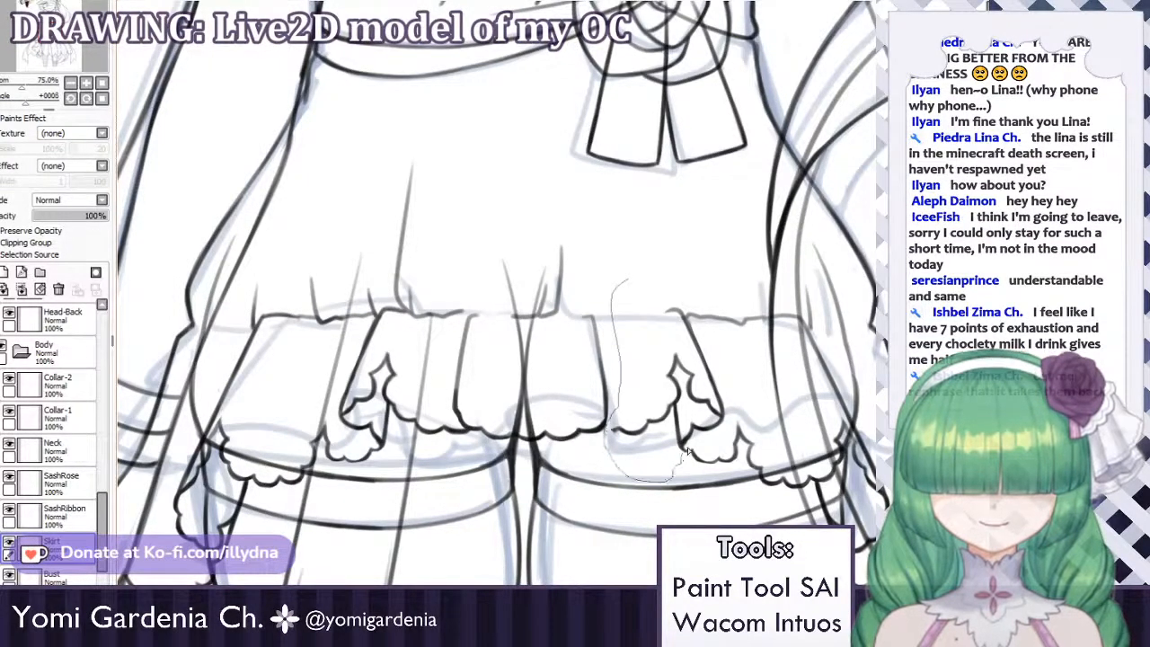
Select the lace scallops around the ruffle's right notch, move them slightly to the right and deselect.
mouse_move(720, 434)
mouse_down()
mouse_move(743, 383)
mouse_move(717, 338)
mouse_up()
drag(675, 296, 631, 280)
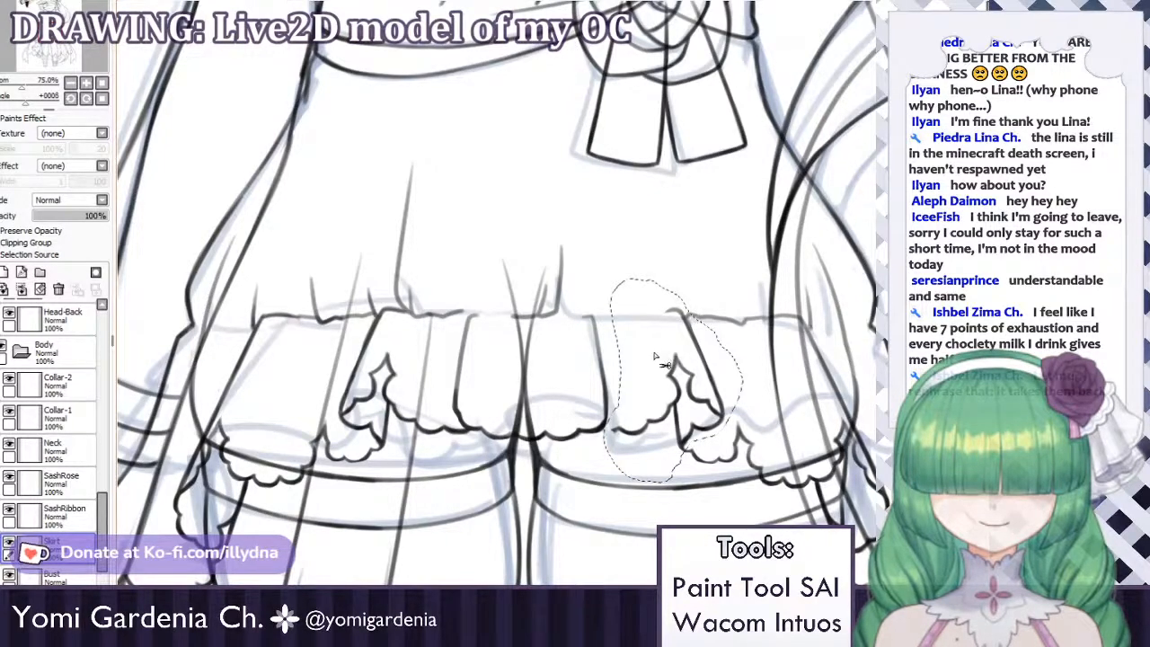
mouse_move(656, 357)
mouse_down()
mouse_move(695, 362)
mouse_move(675, 363)
mouse_up()
key(ctrl+d)
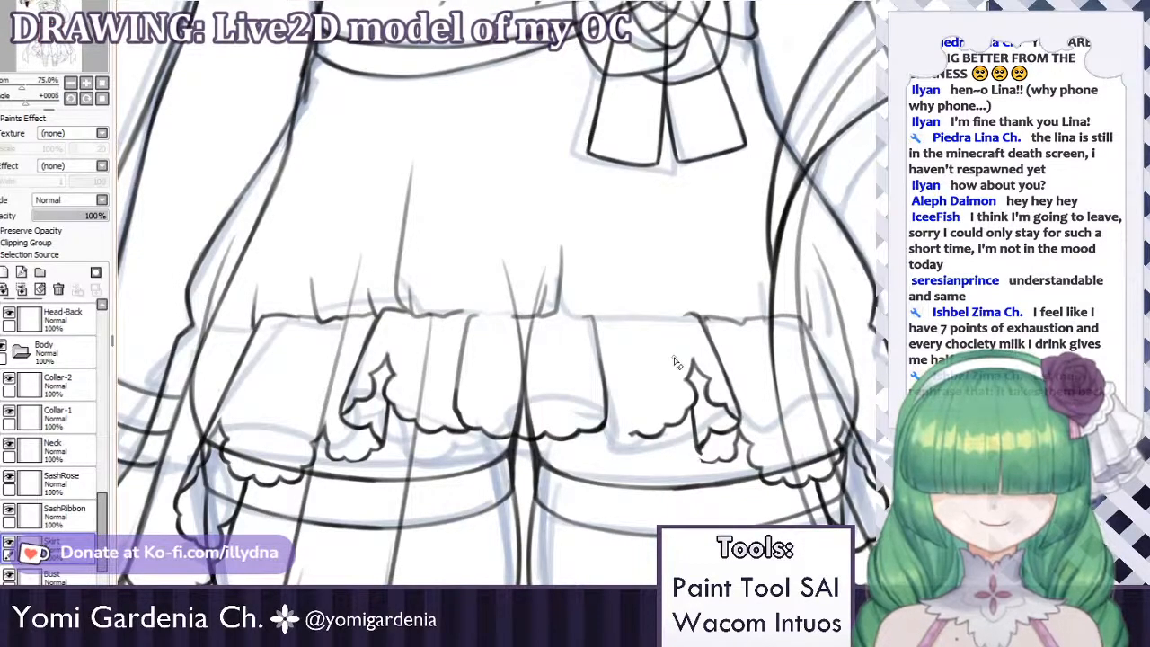
Examine the ruffle and lace folds on the coloured reference artwork and compare them with the whole figure.
scroll(674, 358, down, 5)
scroll(498, 117, up, 8)
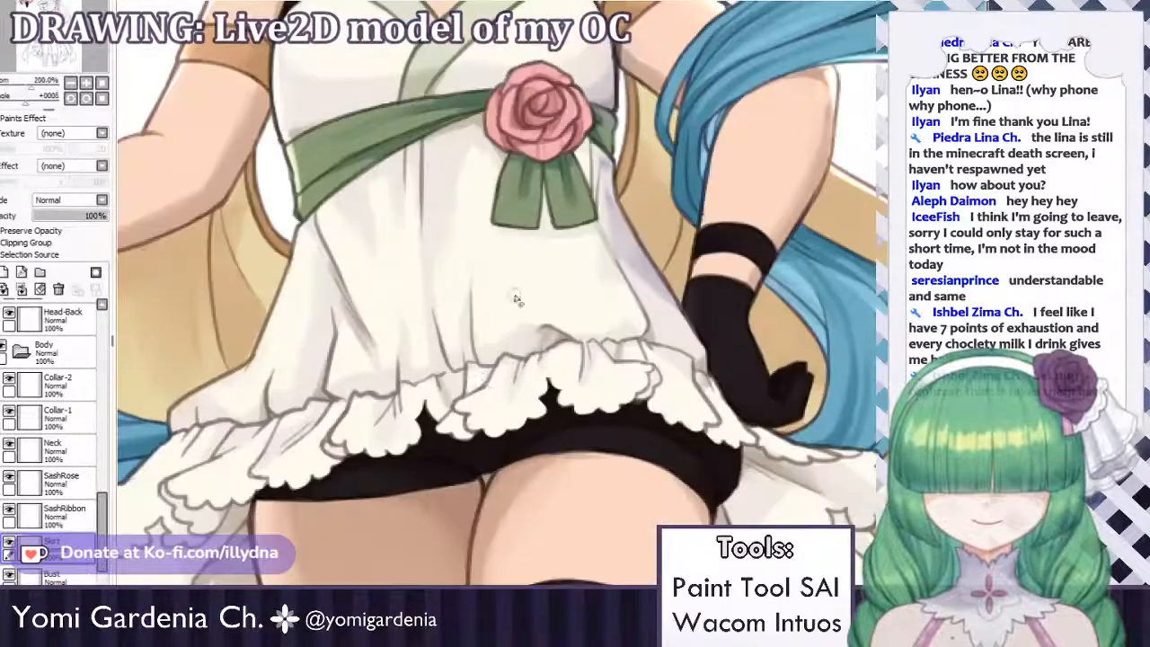
scroll(517, 282, down, 2)
scroll(435, 370, up, 2)
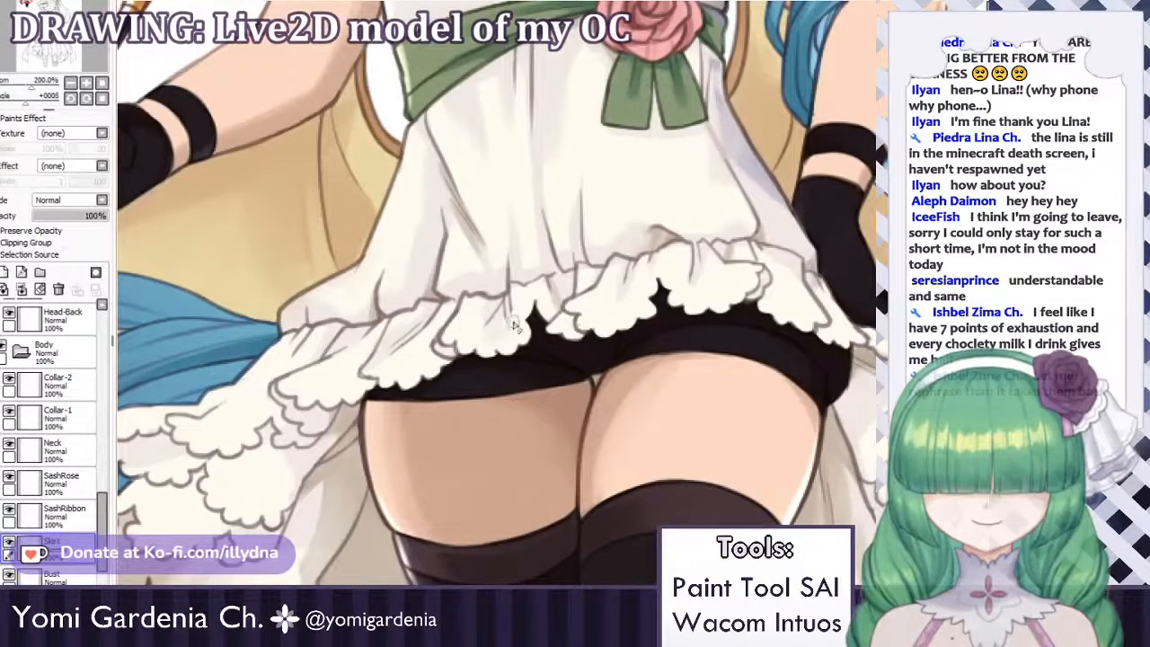
scroll(514, 325, down, 3)
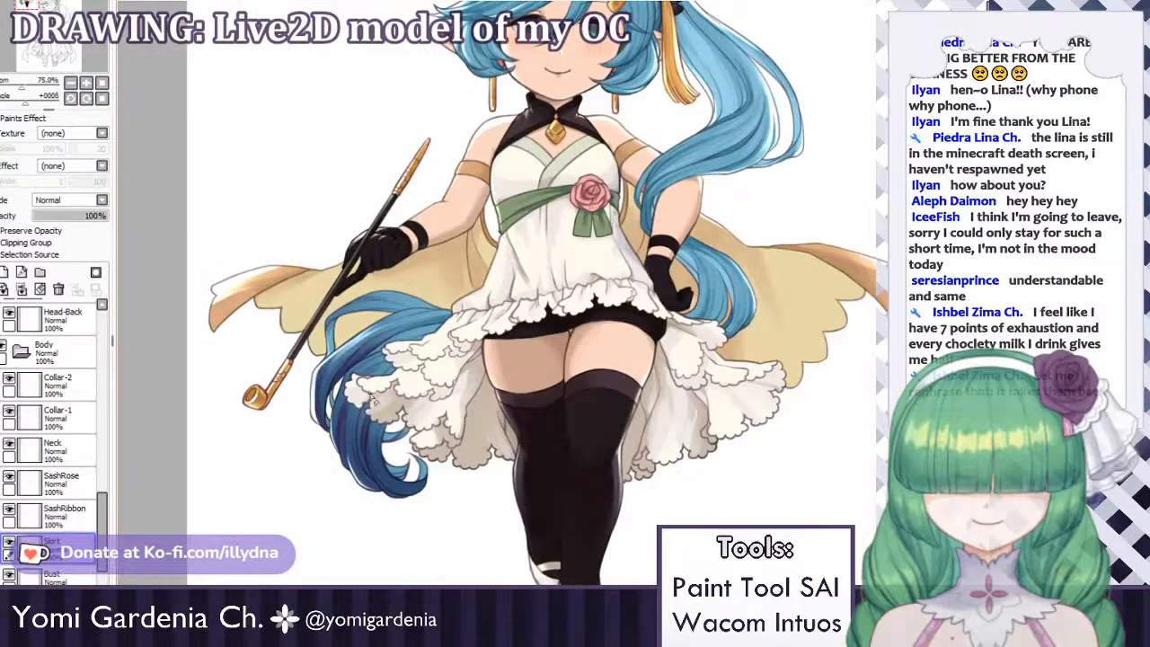
scroll(376, 332, down, 4)
scroll(392, 310, down, 1)
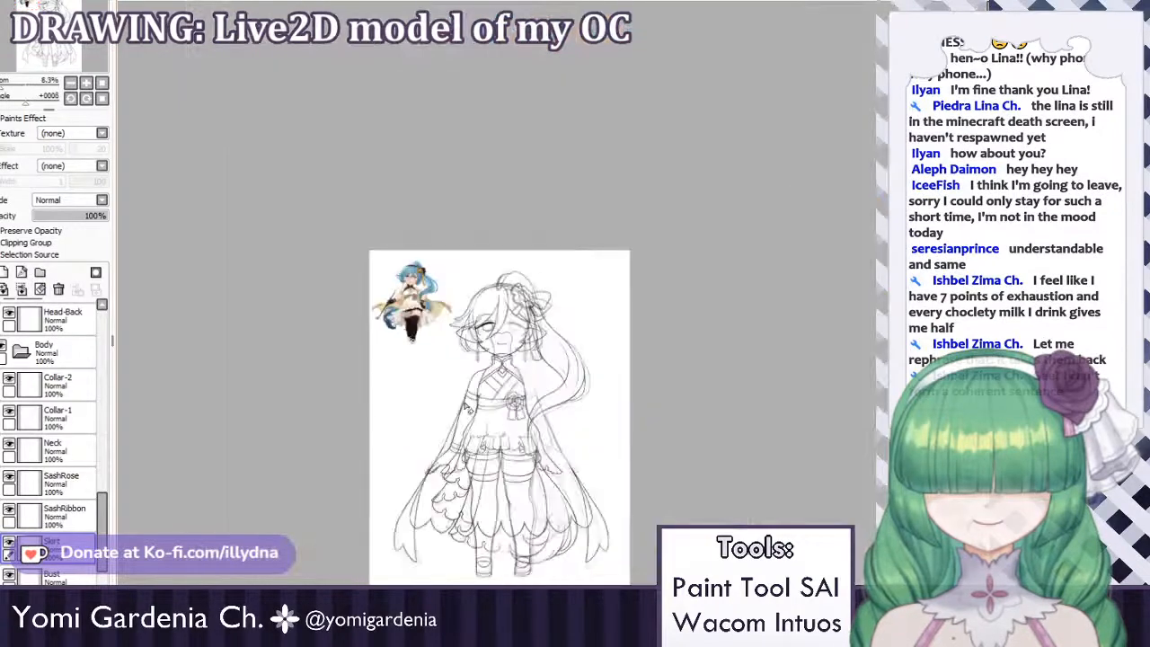
scroll(453, 526, up, 2)
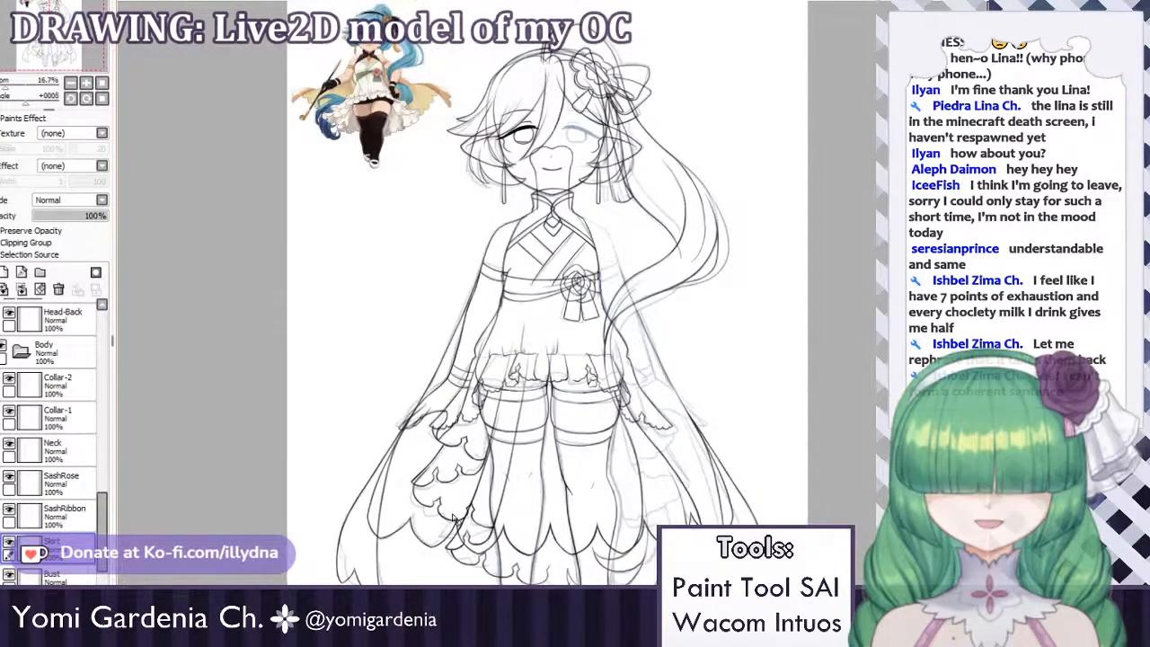
Join the centre lace to the moved scallops and extend the lace below the right notch.
scroll(458, 501, up, 4)
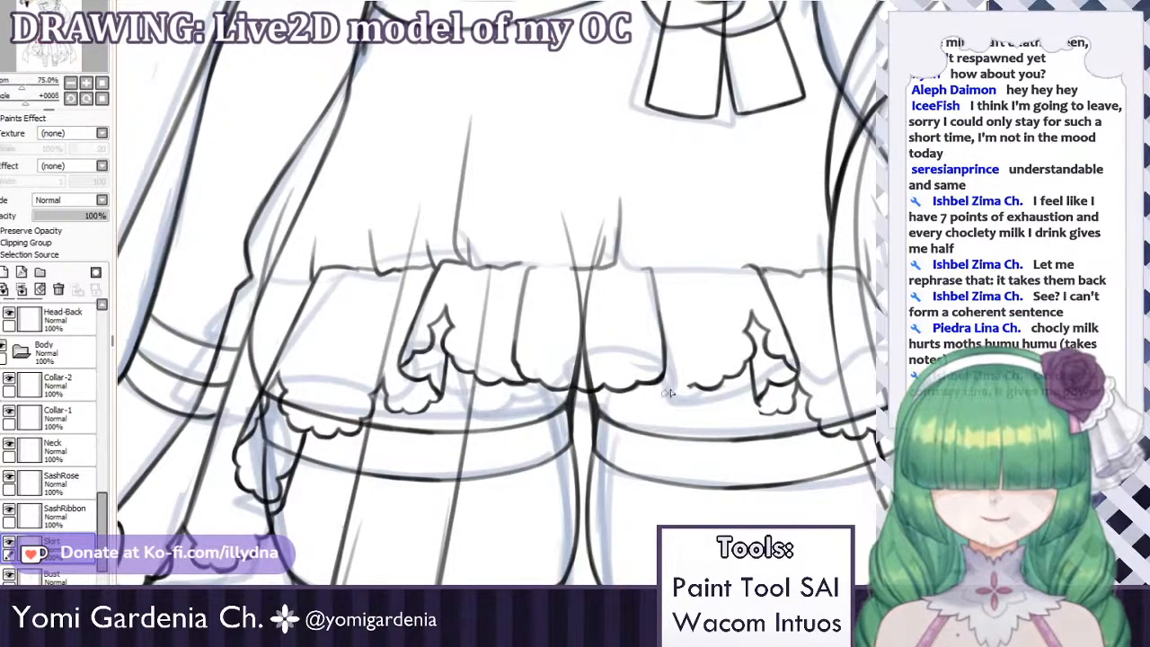
drag(667, 384, 690, 385)
key(ctrl+z)
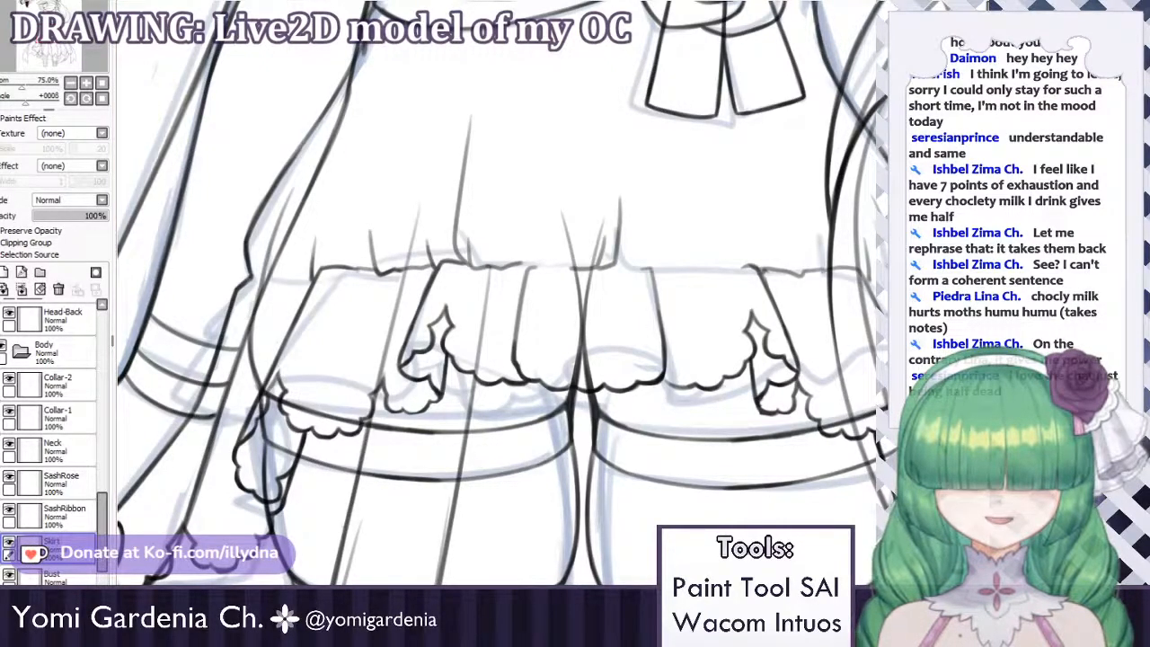
mouse_move(774, 398)
mouse_down()
mouse_move(801, 404)
mouse_move(810, 388)
mouse_move(804, 416)
mouse_move(810, 401)
mouse_move(759, 406)
mouse_up()
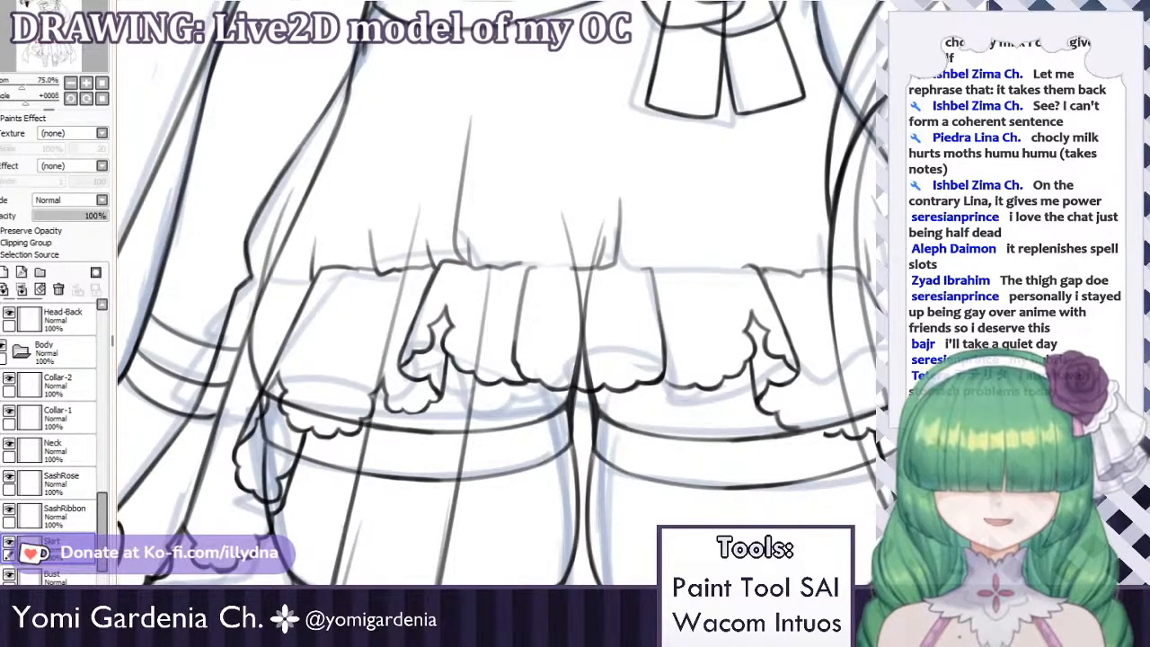
Check the skirt ruffle's shape and proportions against the legs, back skirt and whole figure.
scroll(667, 243, down, 5)
scroll(653, 254, up, 1)
scroll(633, 331, up, 8)
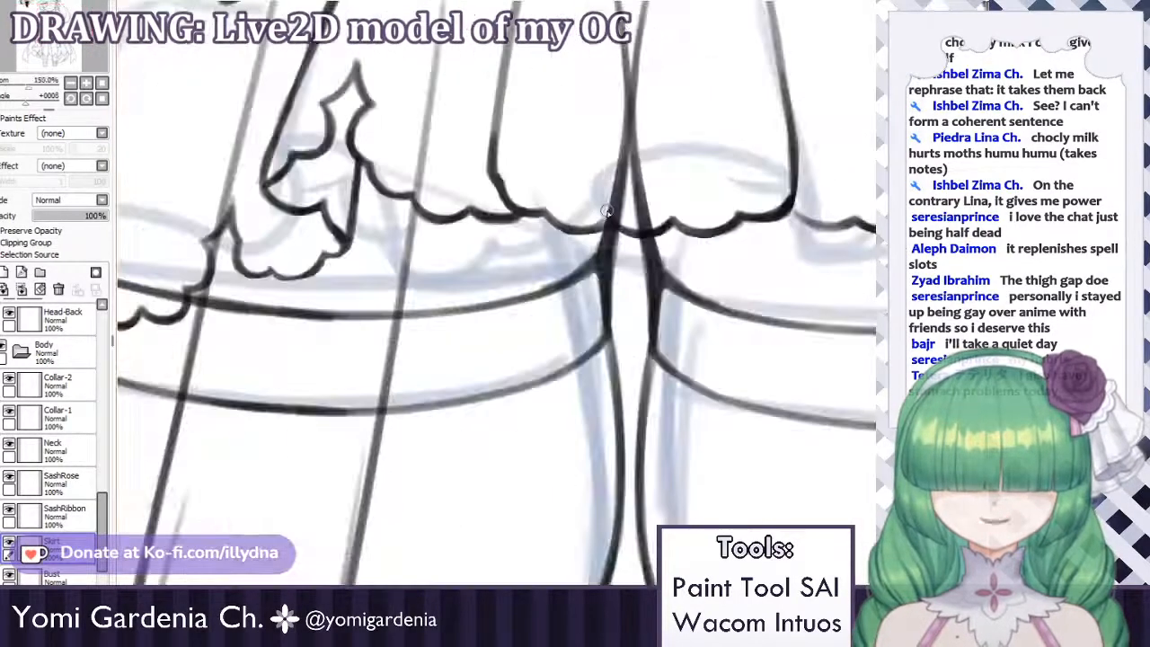
scroll(632, 331, down, 8)
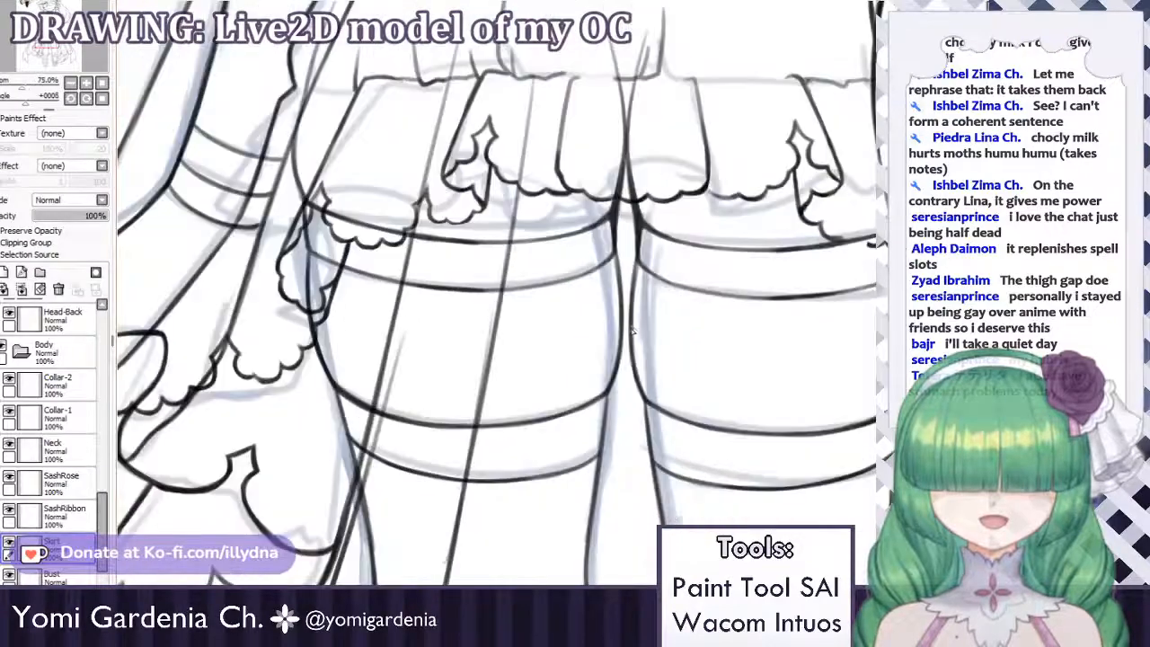
scroll(665, 314, up, 2)
scroll(648, 467, up, 3)
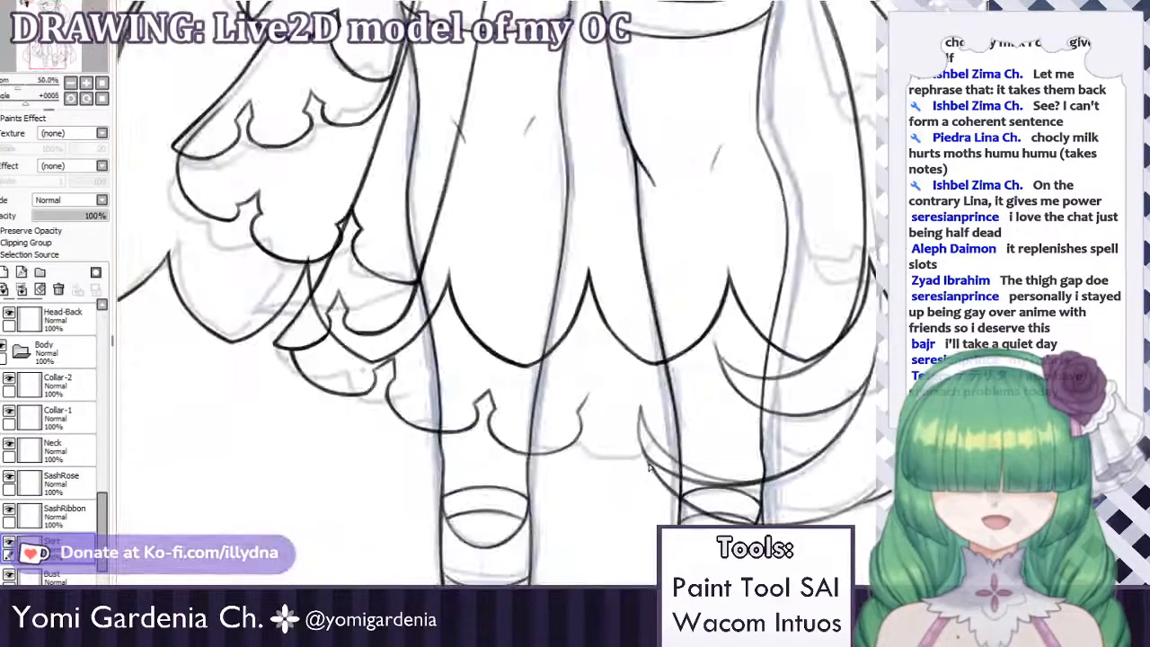
scroll(648, 467, down, 3)
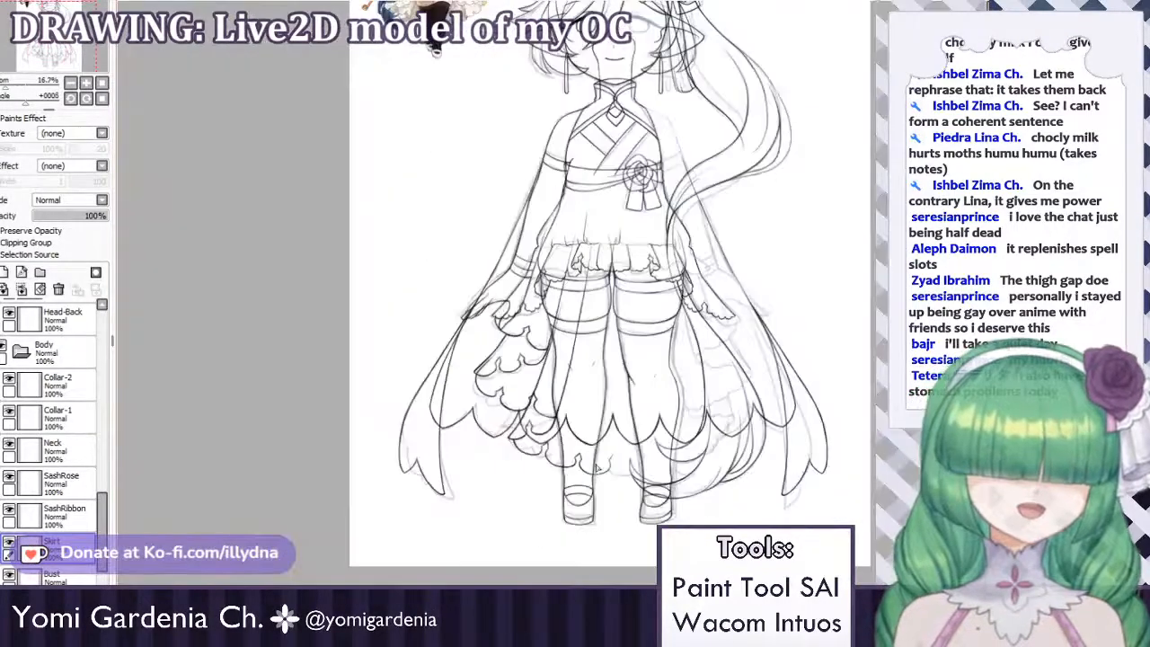
scroll(615, 269, up, 3)
scroll(620, 324, up, 3)
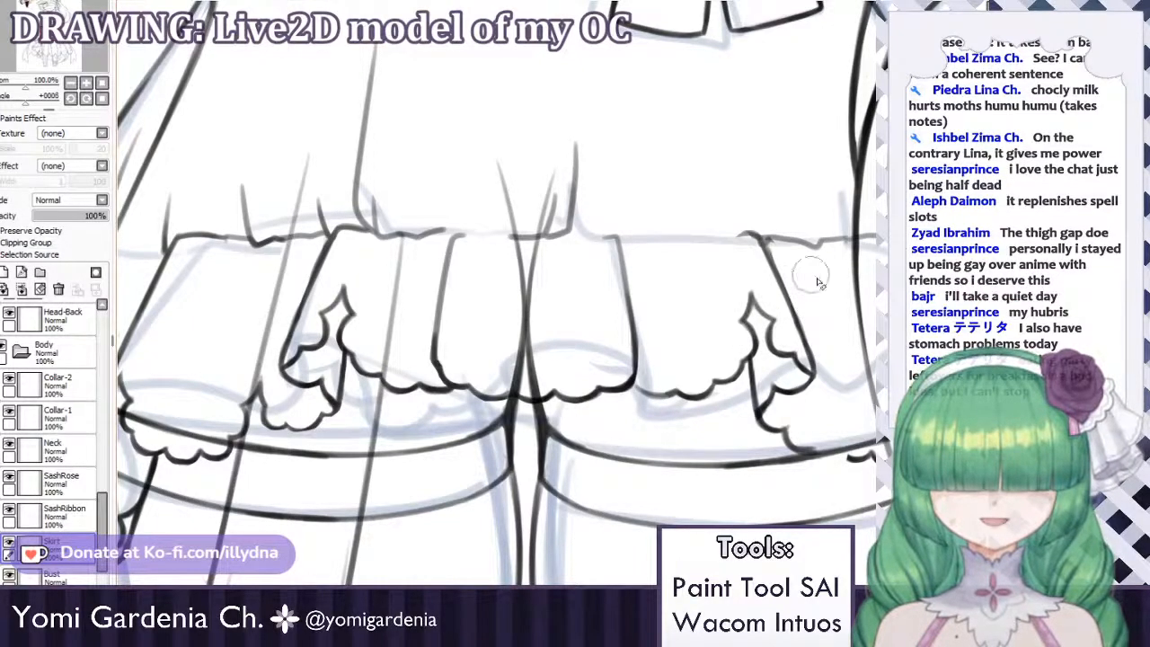
scroll(692, 290, down, 5)
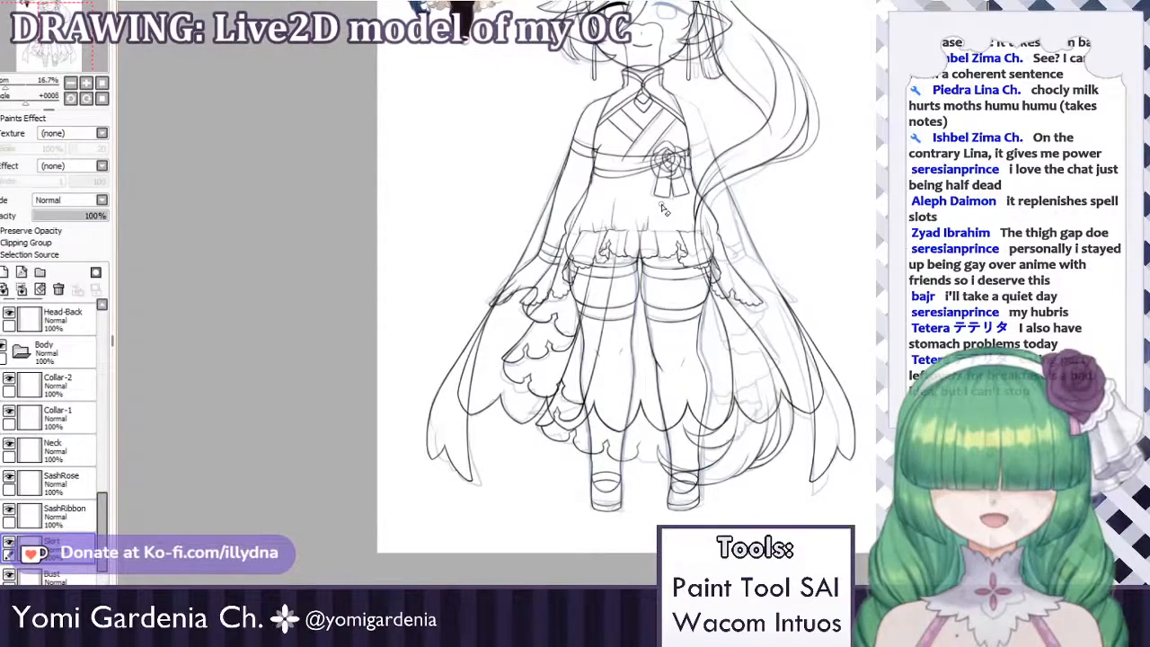
scroll(662, 209, up, 2)
scroll(652, 233, down, 4)
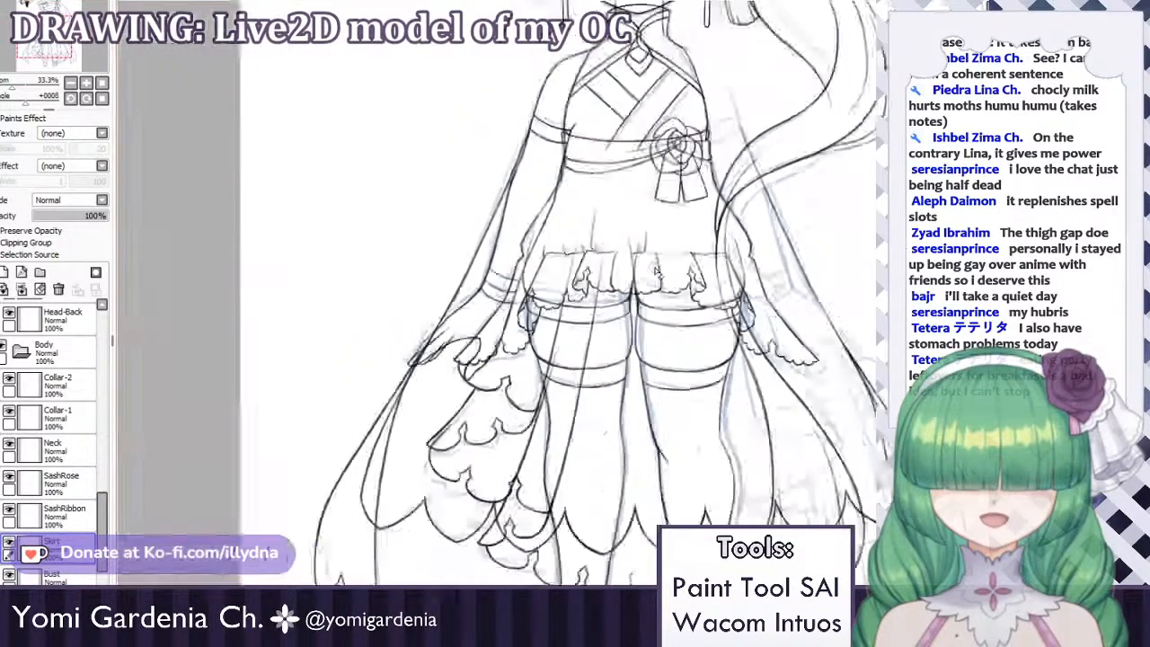
scroll(656, 265, up, 3)
scroll(654, 275, down, 1)
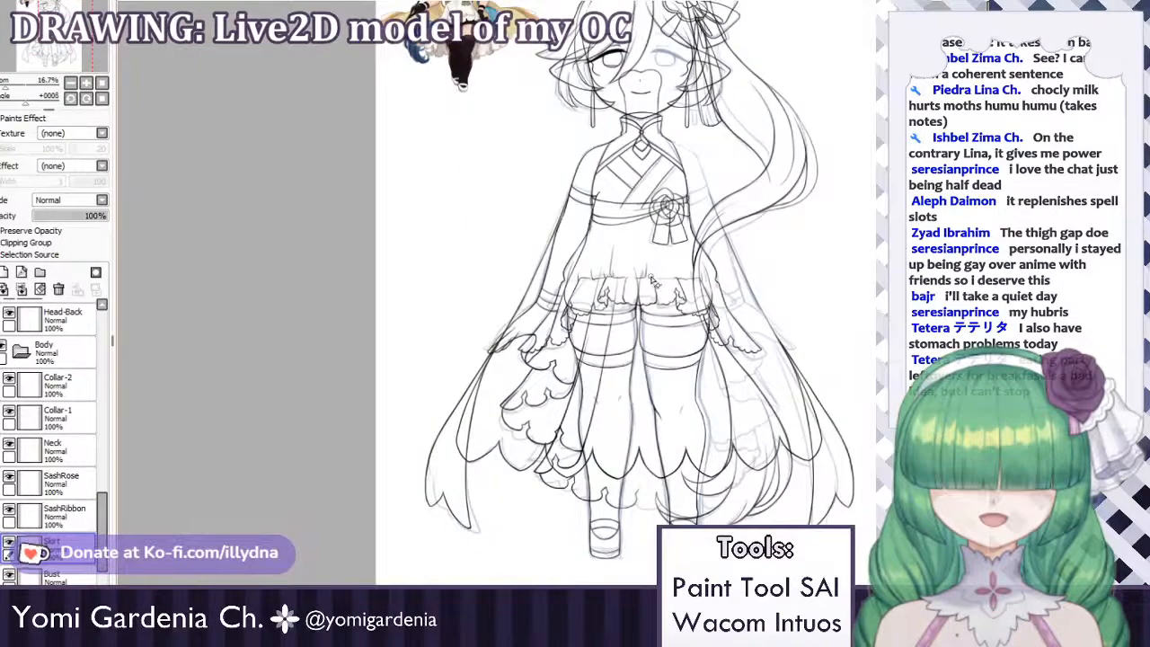
scroll(652, 276, up, 1)
scroll(642, 283, down, 1)
scroll(620, 302, up, 5)
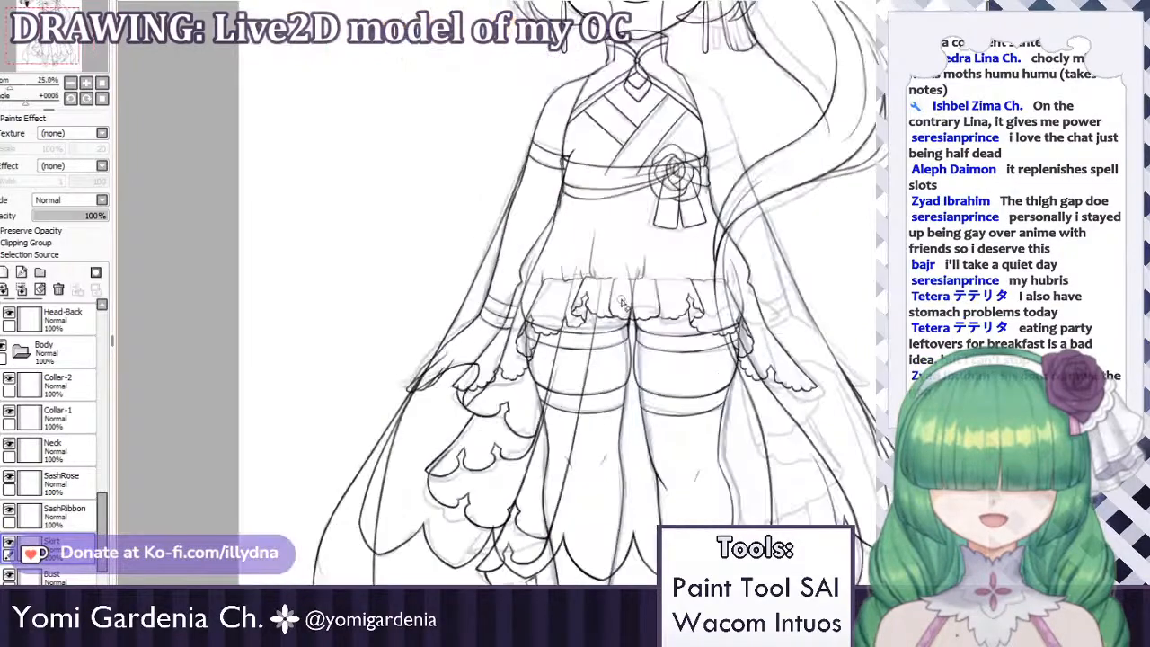
scroll(564, 310, down, 4)
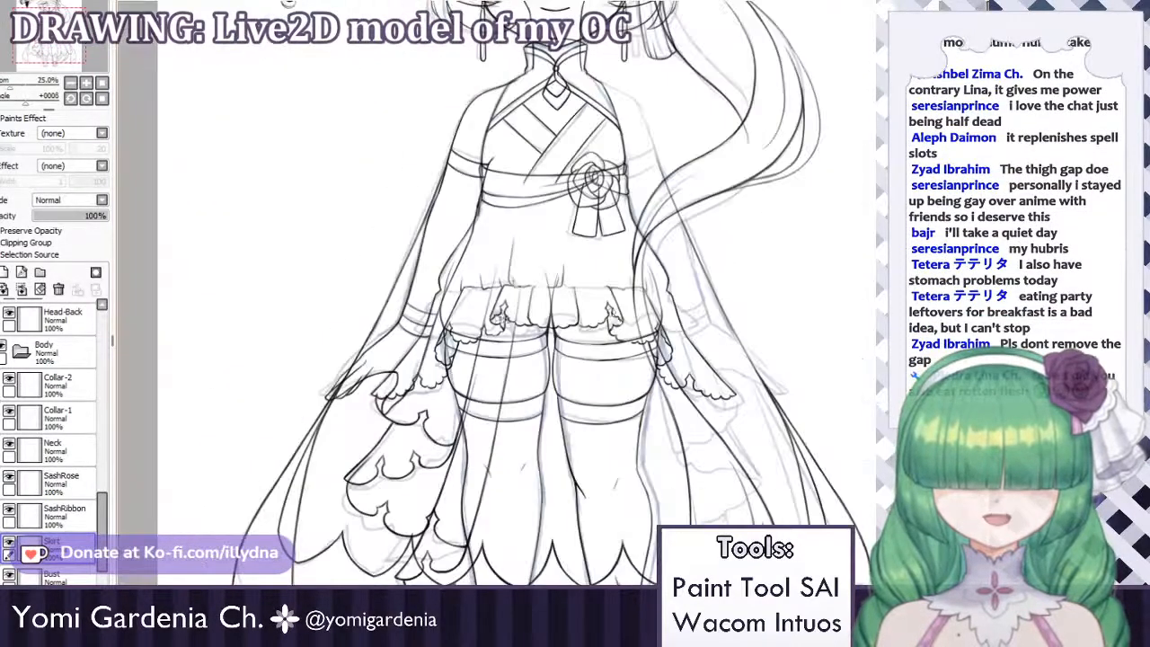
scroll(644, 415, up, 1)
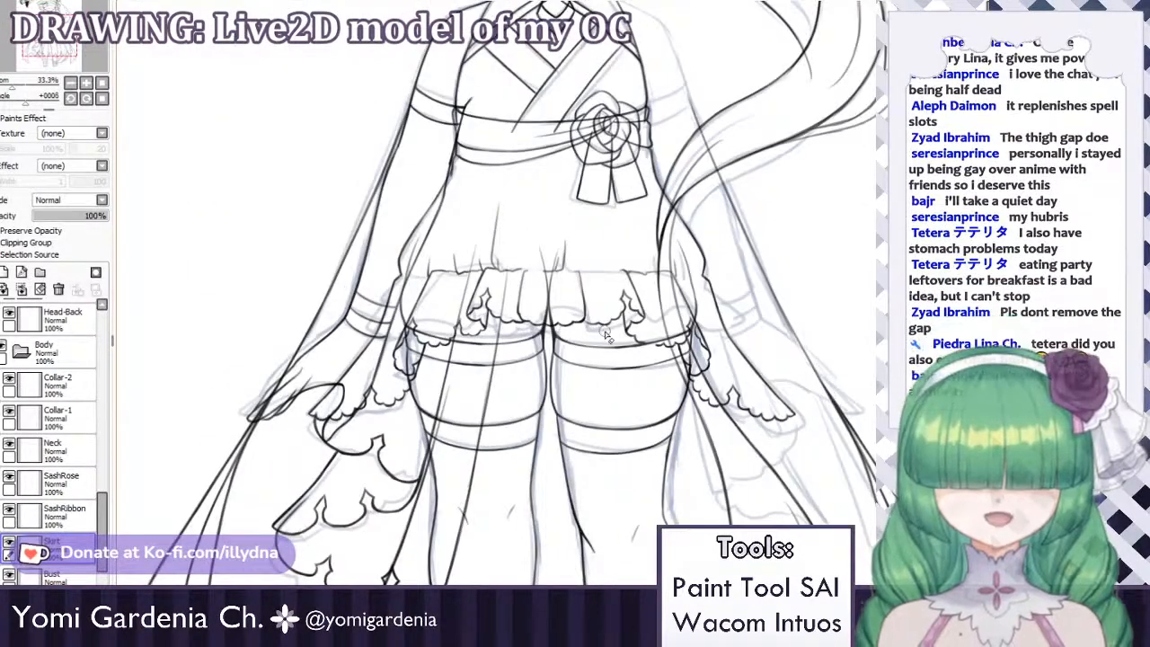
scroll(593, 320, up, 2)
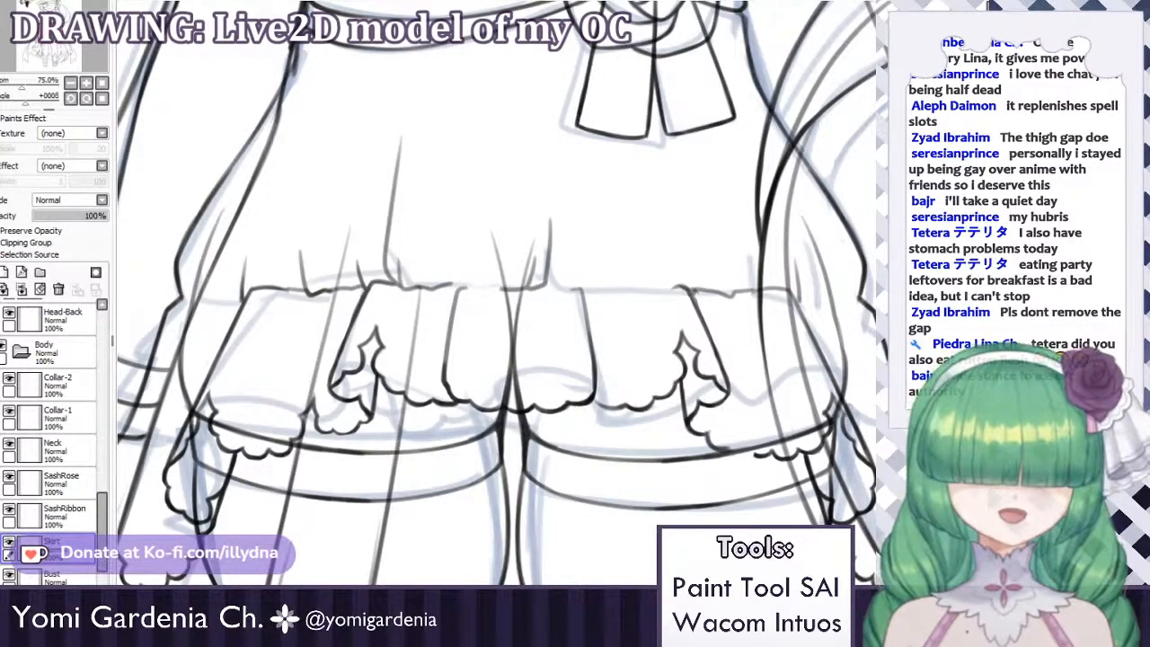
Erase the inner lace fold below the right notch and redraw its scallops from the outer fold to the side hem.
scroll(503, 297, down, 3)
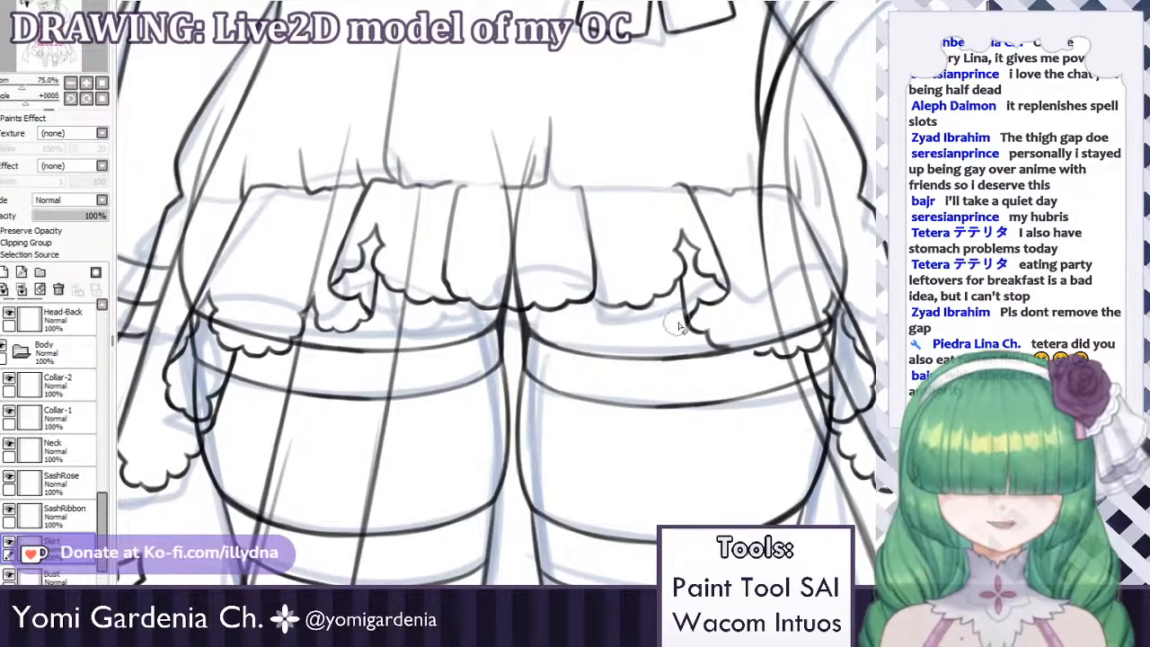
mouse_move(679, 323)
mouse_down()
mouse_move(689, 293)
mouse_move(711, 317)
mouse_move(724, 313)
mouse_move(723, 359)
mouse_up()
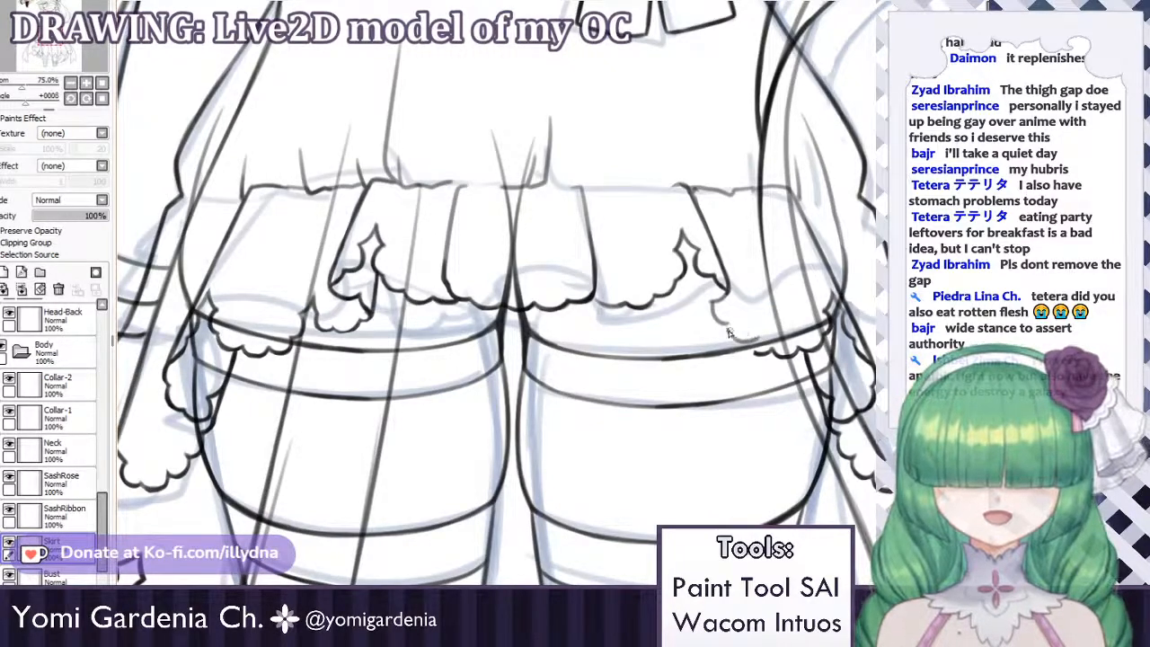
key(ctrl+z)
drag(731, 329, 761, 338)
key(ctrl+z)
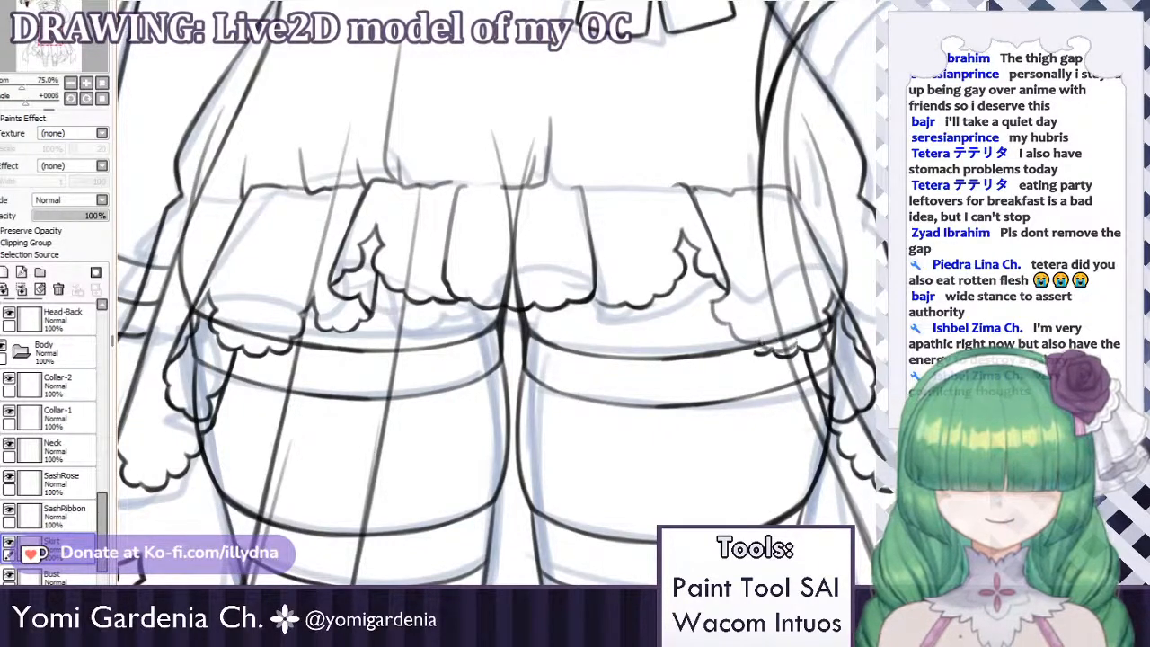
key(e)
mouse_move(766, 346)
mouse_down()
mouse_move(773, 362)
mouse_move(812, 328)
mouse_up()
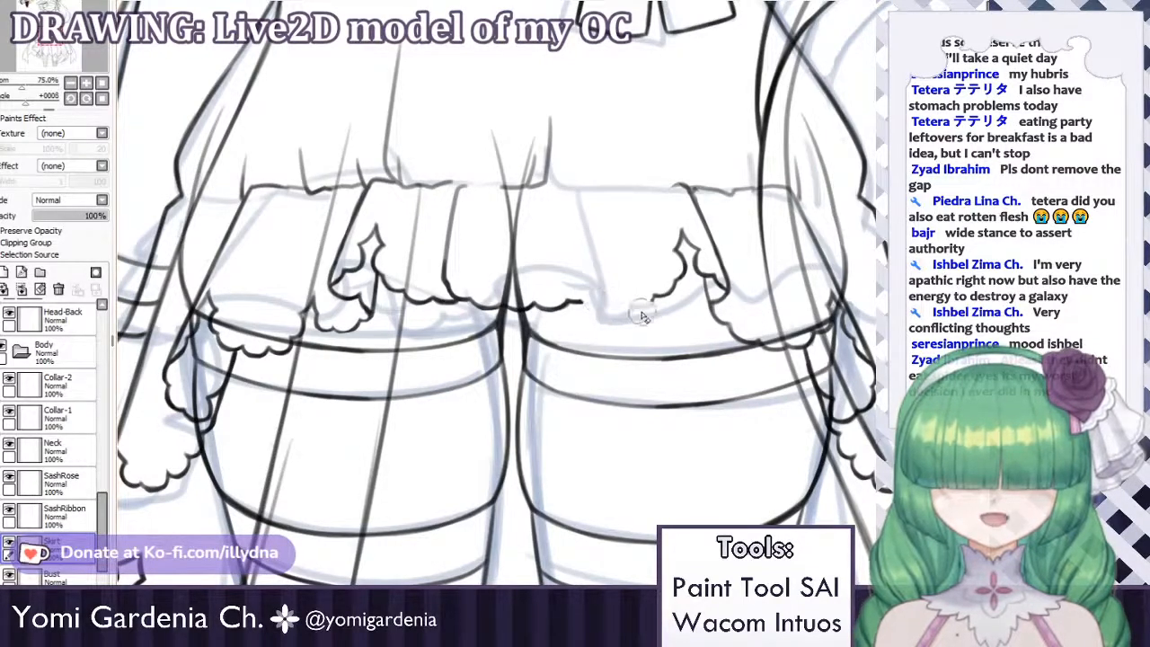
Erase the centre ruffle's folds and scallops, and draw a wavy hem curve between the two lace notches.
mouse_move(566, 286)
mouse_down()
mouse_move(513, 305)
mouse_move(466, 296)
mouse_move(446, 284)
mouse_move(456, 189)
mouse_move(463, 227)
mouse_up()
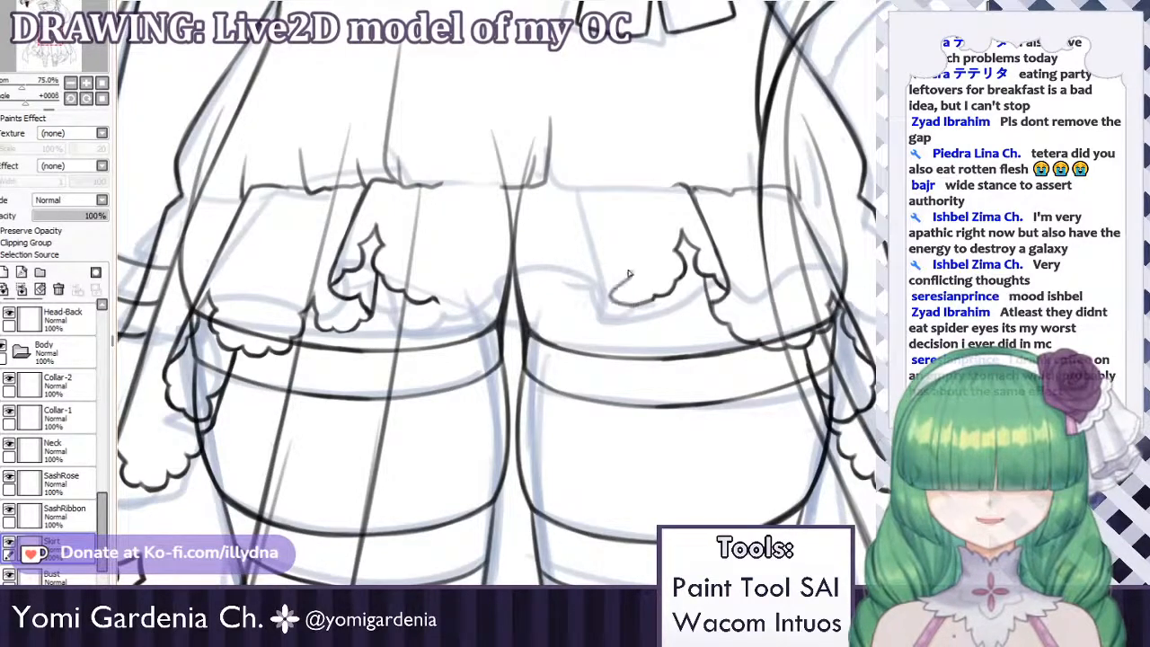
mouse_move(629, 274)
mouse_down()
mouse_move(585, 258)
mouse_move(516, 285)
mouse_move(445, 292)
mouse_up()
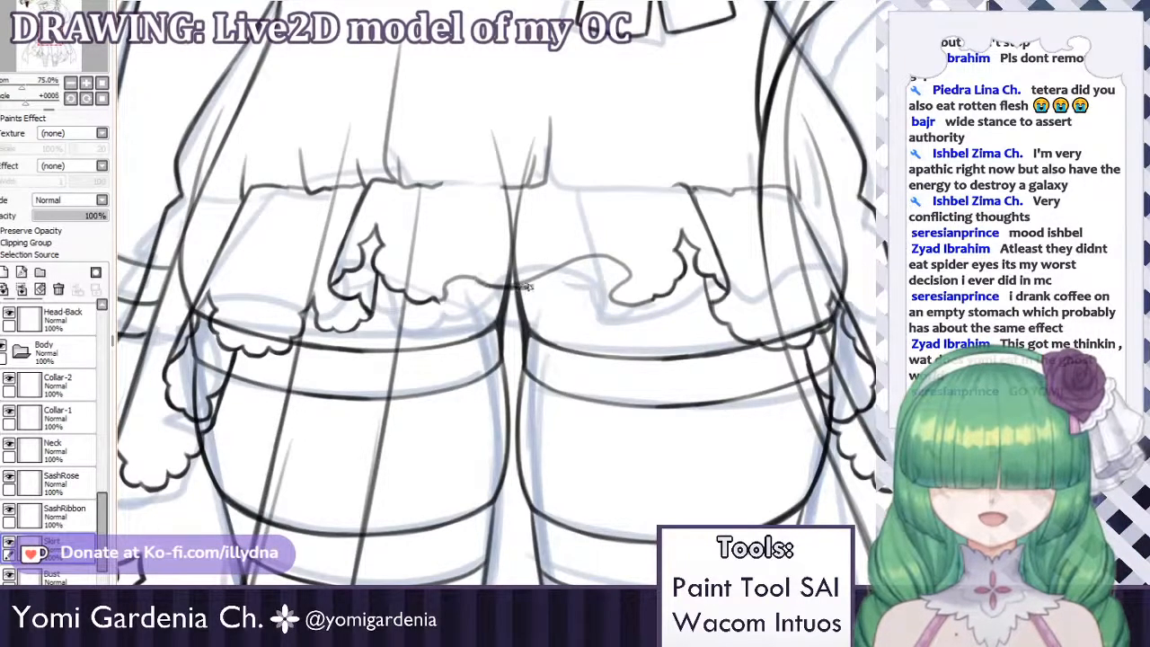
mouse_move(528, 287)
mouse_down()
mouse_move(593, 267)
mouse_move(540, 286)
mouse_move(593, 265)
mouse_up()
key(ctrl+z)
key(ctrl+z)
key(ctrl+z)
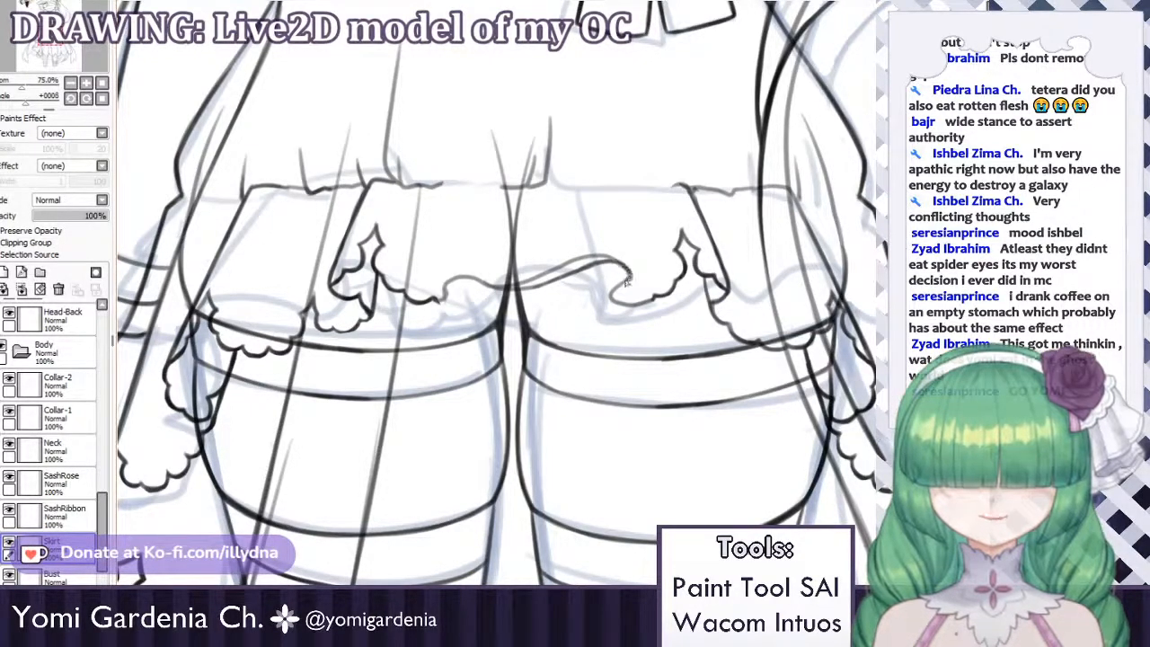
drag(632, 275, 614, 293)
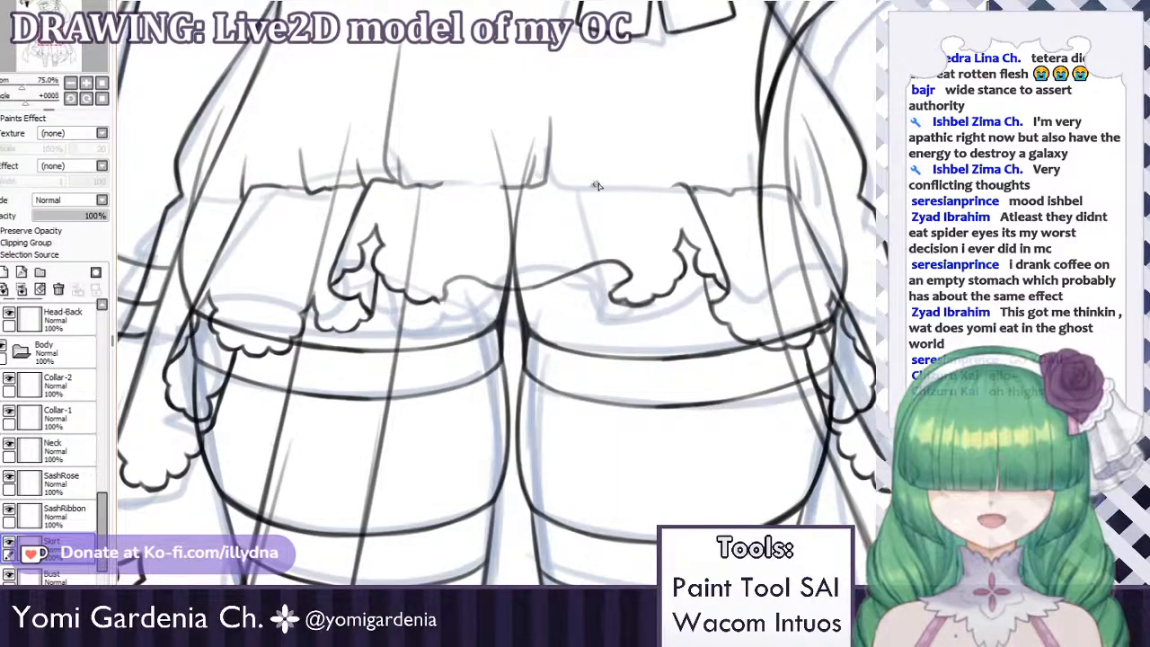
Draw the fold line from the ruffle seam down to the right notch's curl, plus the short inner edge beneath the curl.
key(ctrl+z)
drag(597, 185, 631, 269)
key(ctrl+z)
drag(600, 187, 631, 277)
key(ctrl+z)
key(ctrl+z)
key(ctrl+z)
key(ctrl+z)
mouse_move(606, 192)
mouse_down()
mouse_move(634, 274)
mouse_move(630, 262)
mouse_up()
key(ctrl+z)
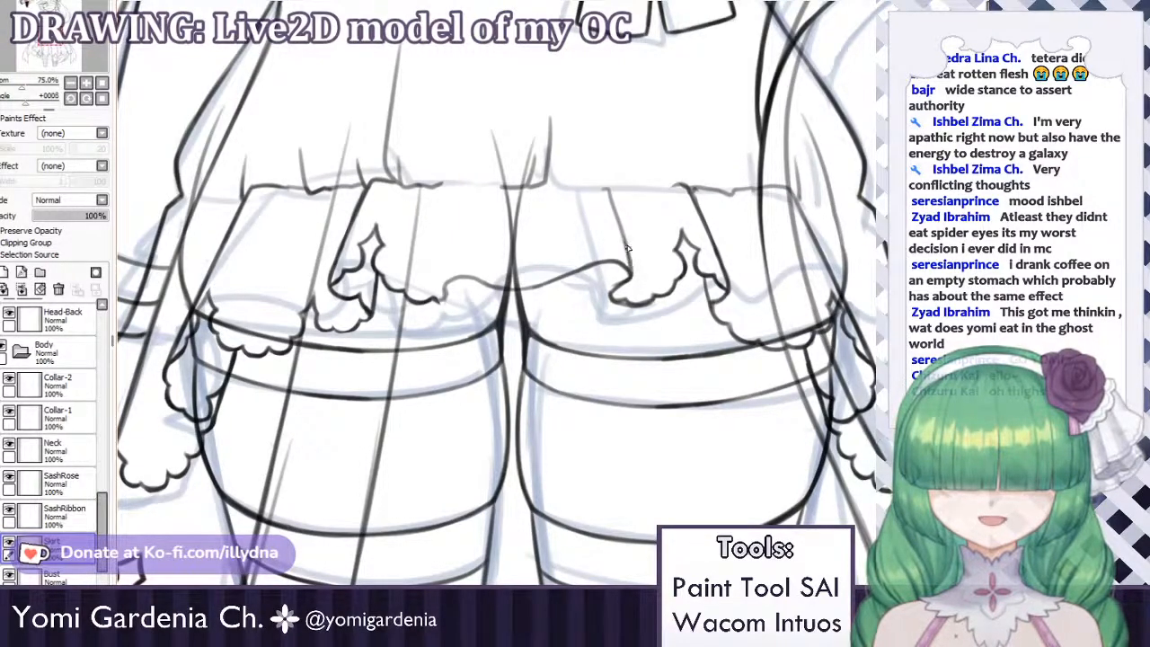
drag(604, 262, 610, 301)
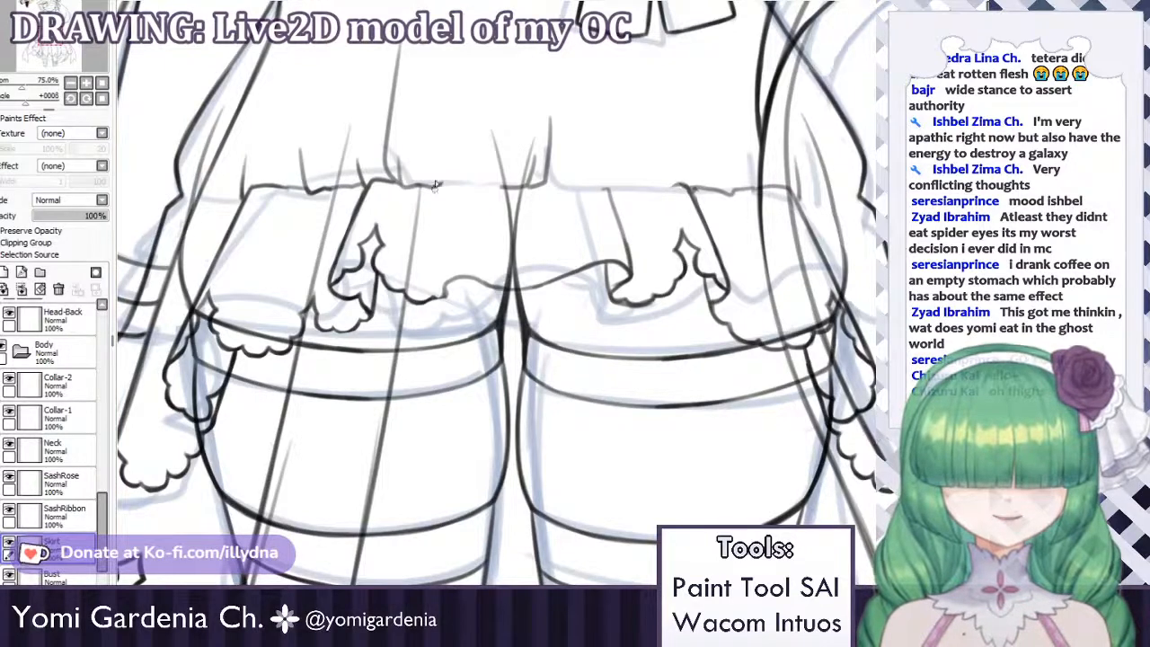
Try to draw a fold line from the ruffle seam down to the left end of the wavy centre hem.
drag(457, 189, 444, 285)
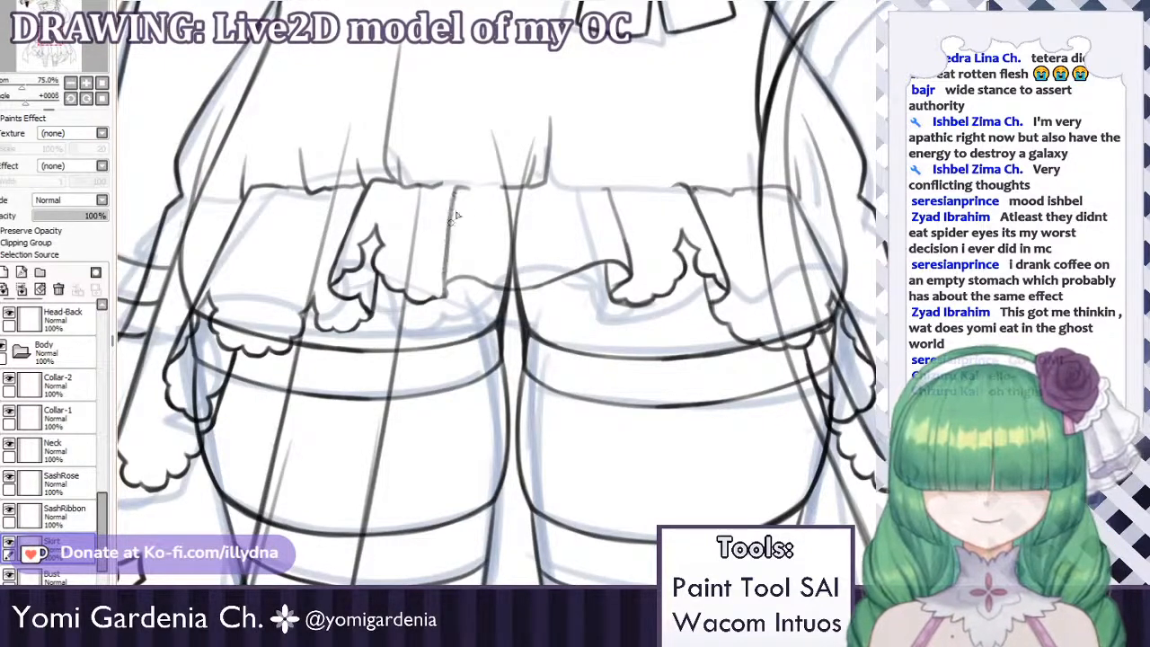
key(ctrl+z)
key(ctrl+z)
drag(456, 189, 442, 295)
key(ctrl+z)
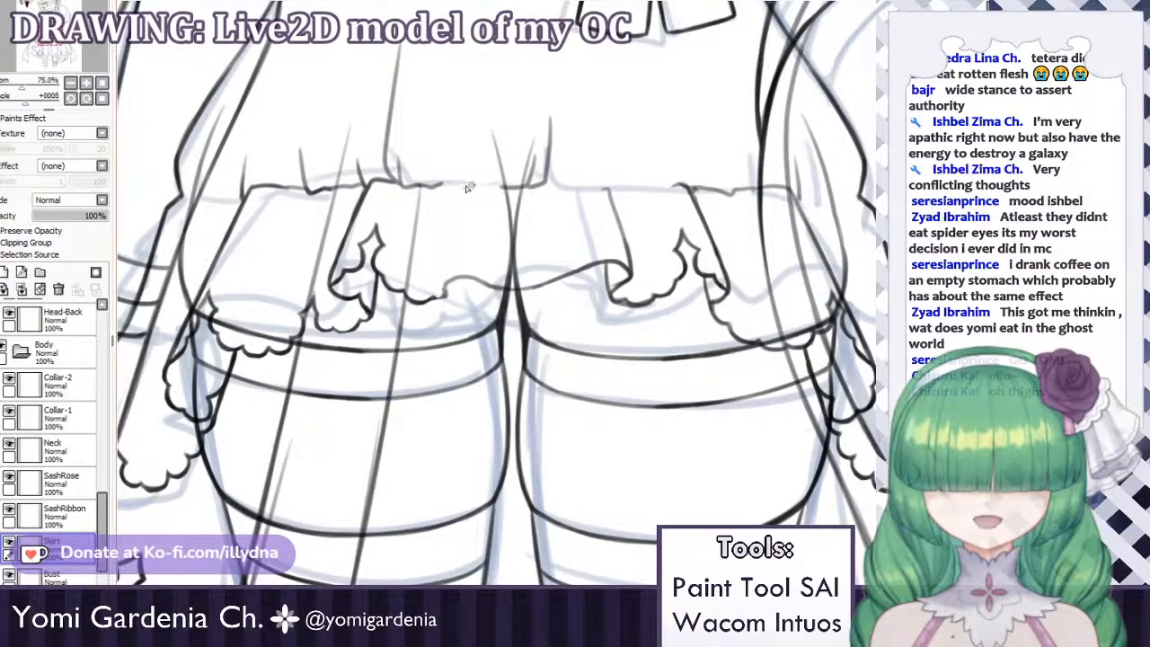
drag(460, 187, 442, 293)
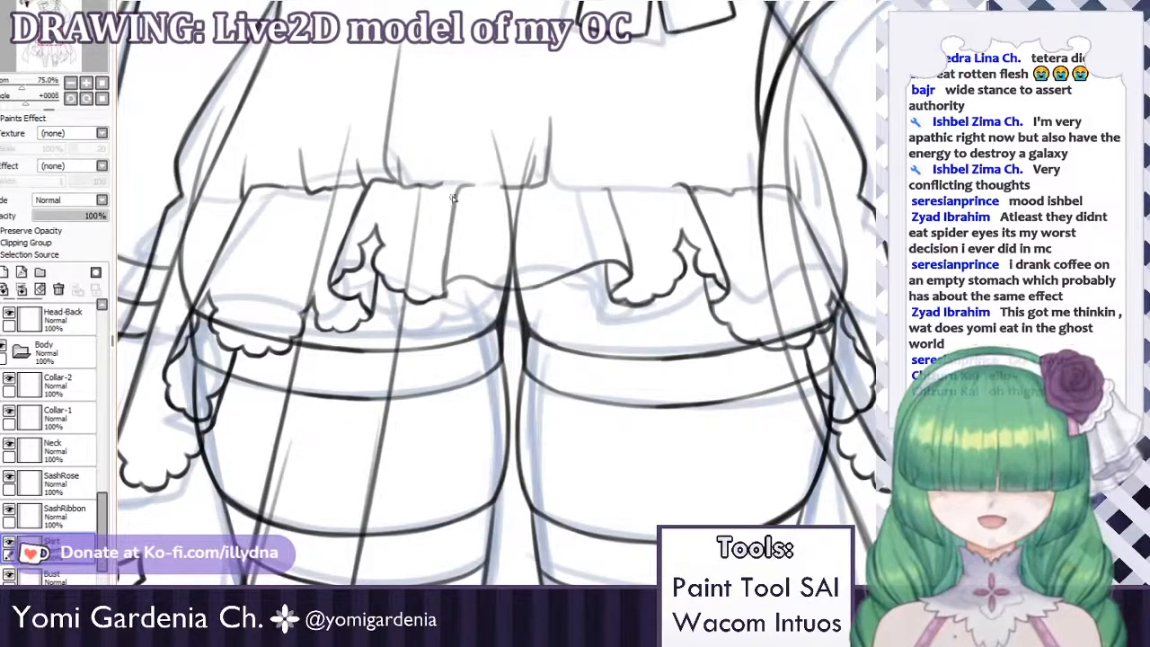
key(ctrl+z)
drag(458, 194, 444, 292)
key(ctrl+z)
key(ctrl+z)
key(ctrl+z)
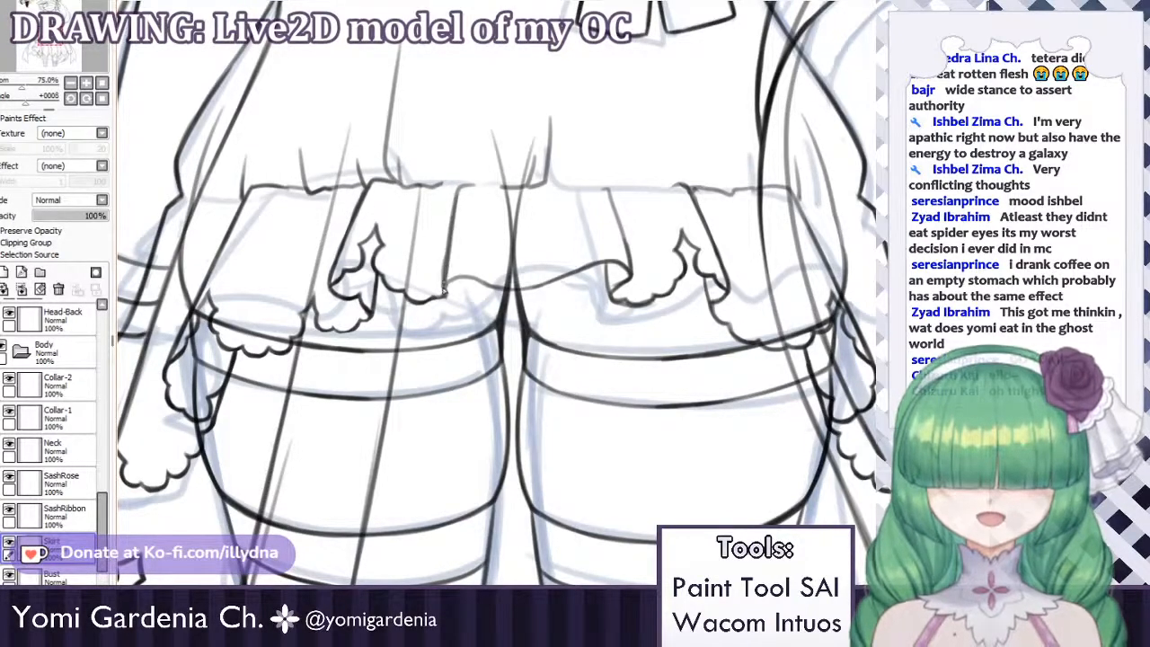
key(ctrl+z)
key(ctrl+z)
drag(457, 192, 444, 288)
key(ctrl+z)
key(ctrl+z)
key(ctrl+z)
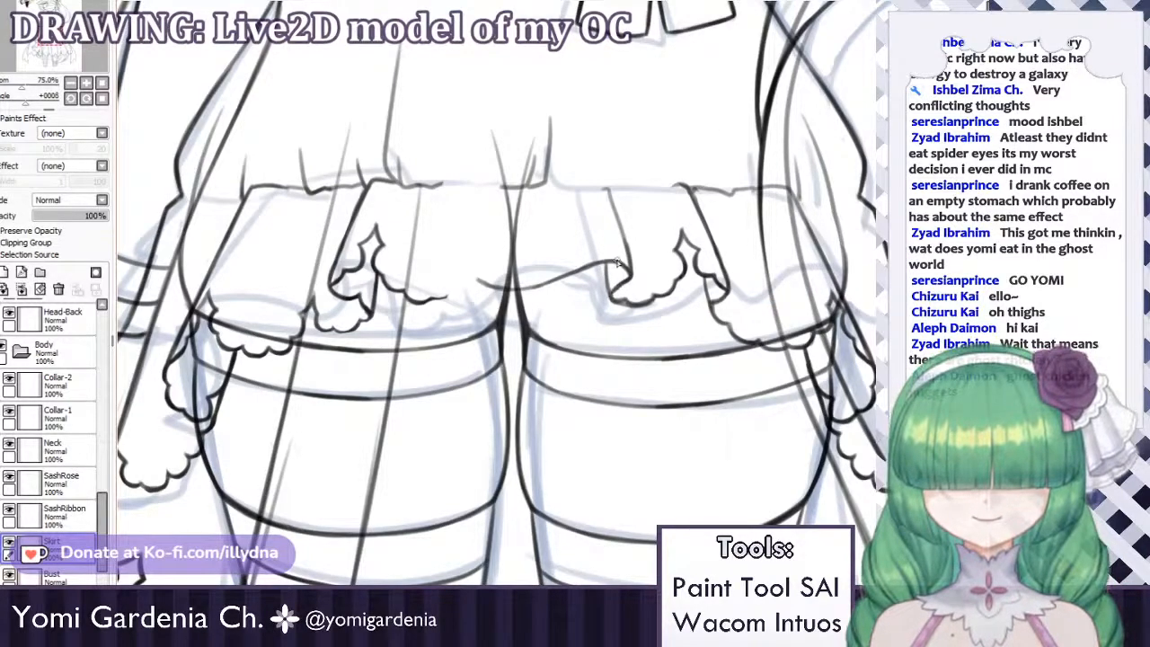
mouse_move(590, 212)
mouse_down()
mouse_move(580, 269)
mouse_move(581, 237)
mouse_move(590, 259)
mouse_up()
key(ctrl+z)
key(ctrl+z)
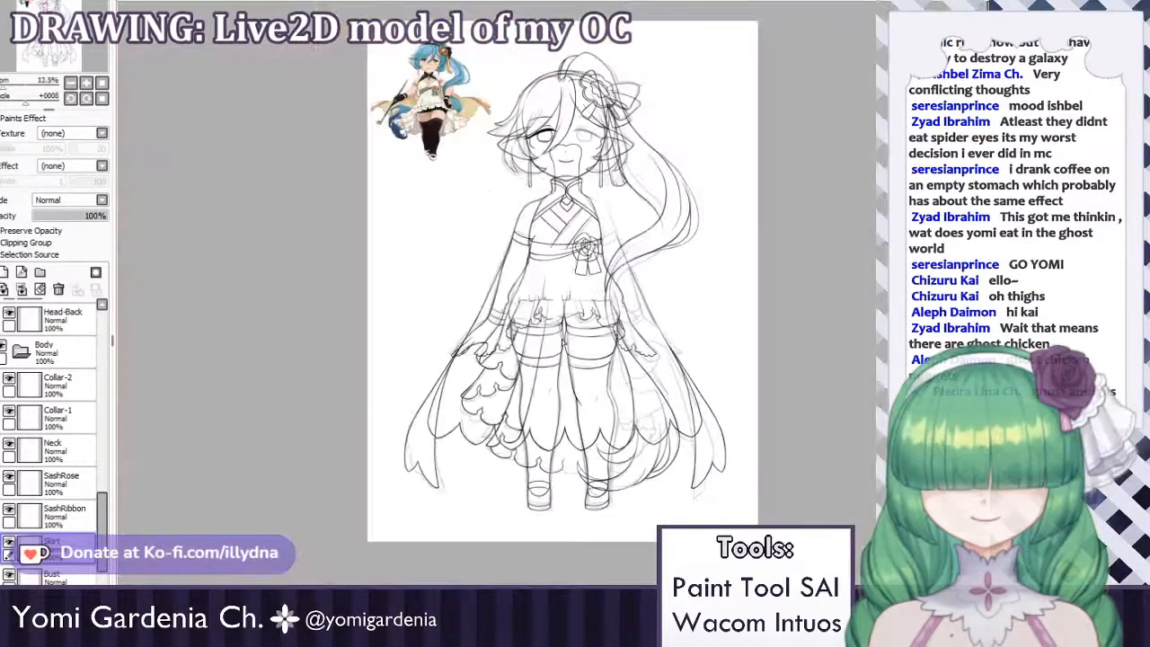
Draw pointed lace scallops along the wavy hem curve from the right notch's curl to the centre between the legs.
scroll(561, 310, up, 5)
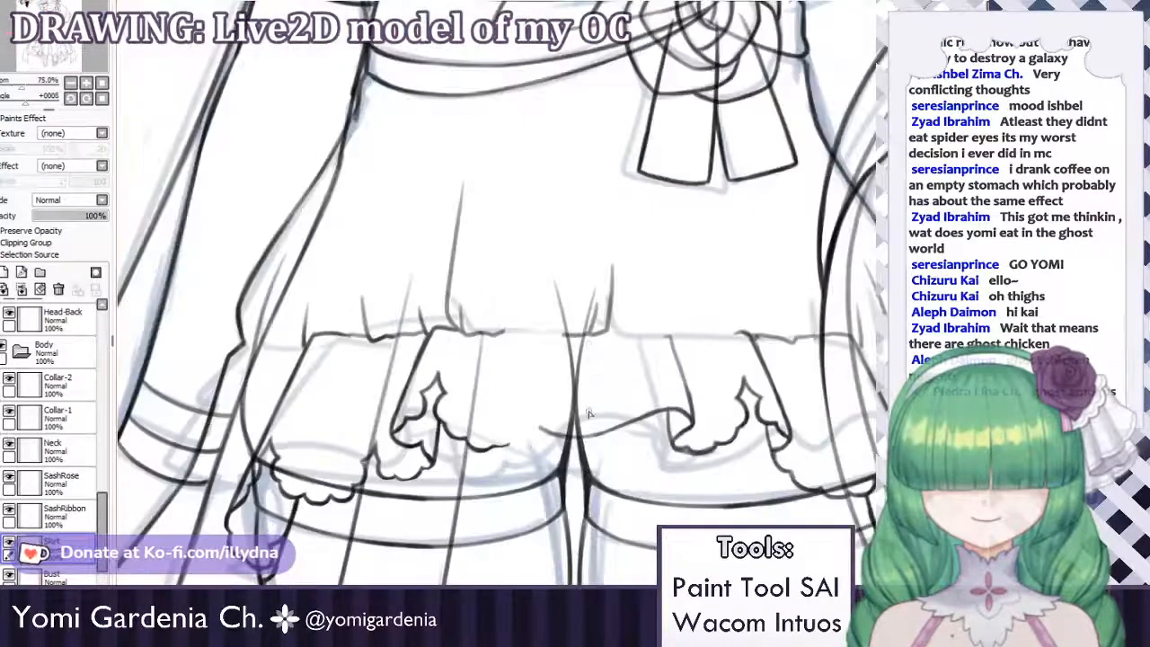
scroll(579, 368, down, 2)
scroll(586, 386, up, 4)
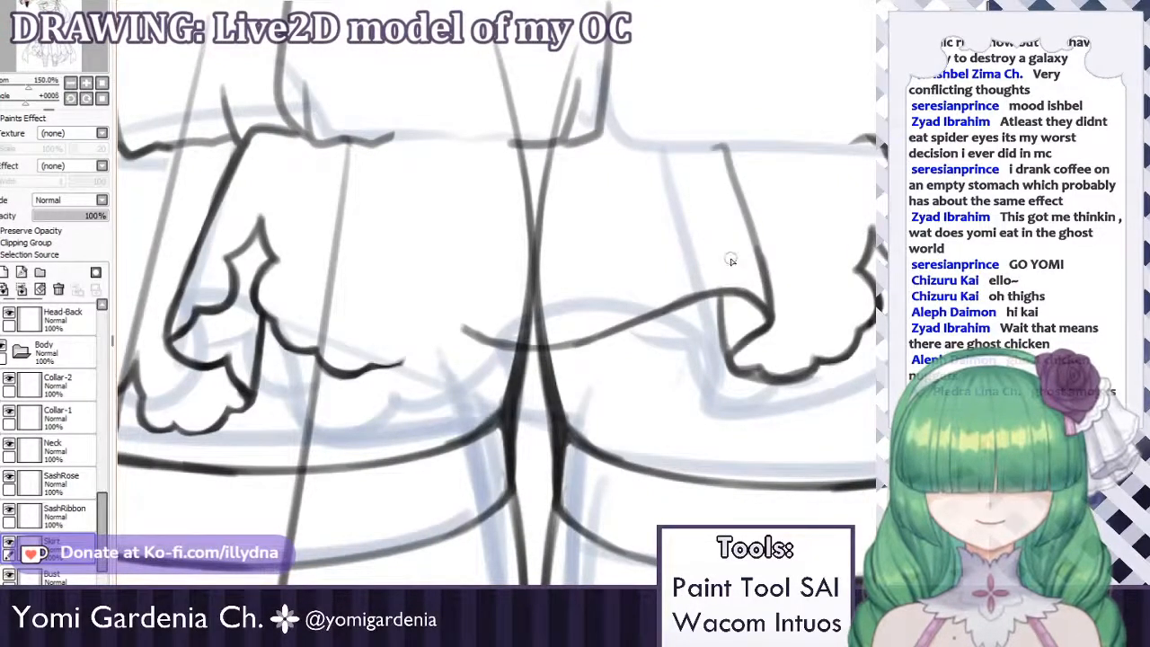
mouse_move(728, 262)
mouse_down()
mouse_move(656, 314)
mouse_move(726, 263)
mouse_move(697, 294)
mouse_move(668, 283)
mouse_move(666, 302)
mouse_move(614, 321)
mouse_up()
key(ctrl+z)
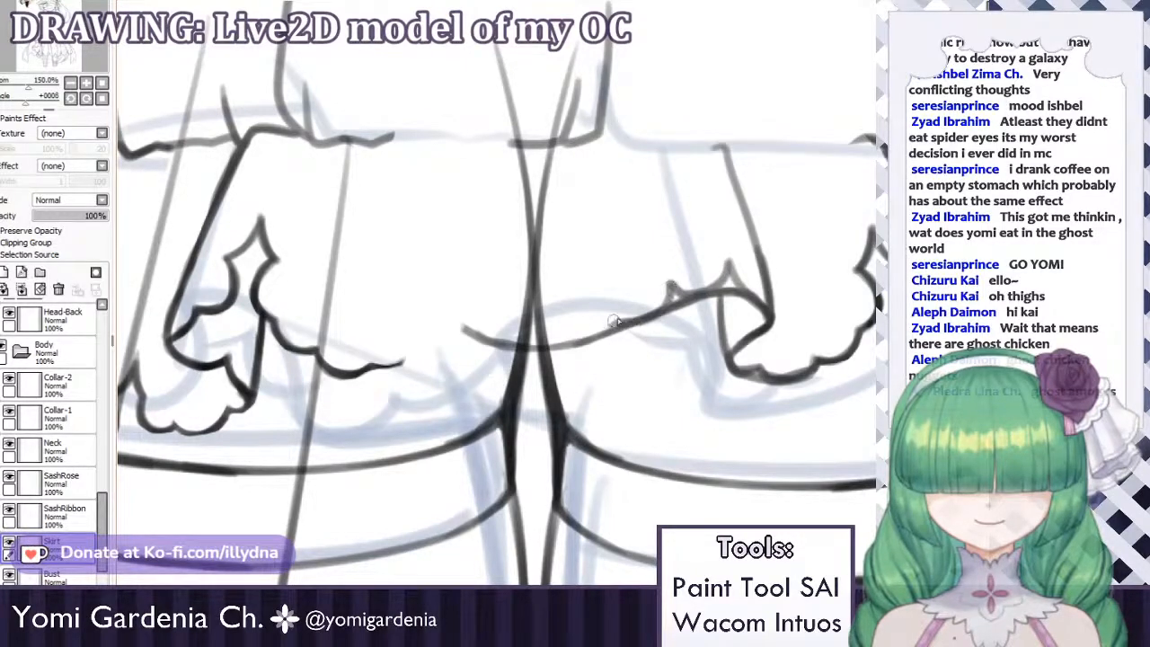
key(ctrl+z)
drag(727, 261, 666, 304)
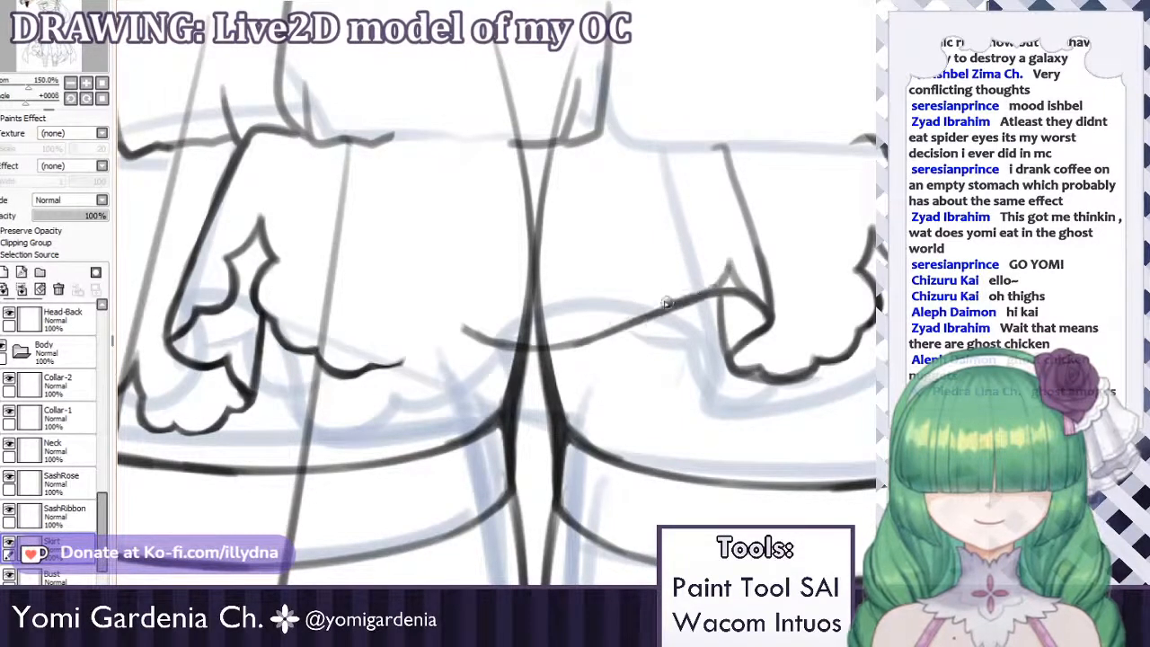
key(ctrl+z)
mouse_move(729, 264)
mouse_down()
mouse_move(676, 297)
mouse_move(668, 287)
mouse_move(642, 317)
mouse_move(632, 303)
mouse_move(666, 283)
mouse_move(617, 325)
mouse_move(667, 302)
mouse_move(598, 315)
mouse_move(605, 306)
mouse_move(625, 323)
mouse_move(594, 298)
mouse_move(639, 312)
mouse_move(623, 320)
mouse_move(619, 308)
mouse_move(621, 323)
mouse_move(643, 319)
mouse_move(621, 326)
mouse_move(598, 313)
mouse_move(583, 335)
mouse_move(559, 348)
mouse_up()
key(ctrl+z)
key(ctrl+z)
key(ctrl+z)
key(ctrl+z)
key(ctrl+z)
key(ctrl+z)
mouse_move(596, 309)
mouse_down()
mouse_move(550, 346)
mouse_move(565, 345)
mouse_move(546, 346)
mouse_move(573, 345)
mouse_up()
key(ctrl+z)
key(ctrl+z)
key(ctrl+z)
key(ctrl+z)
key(ctrl+z)
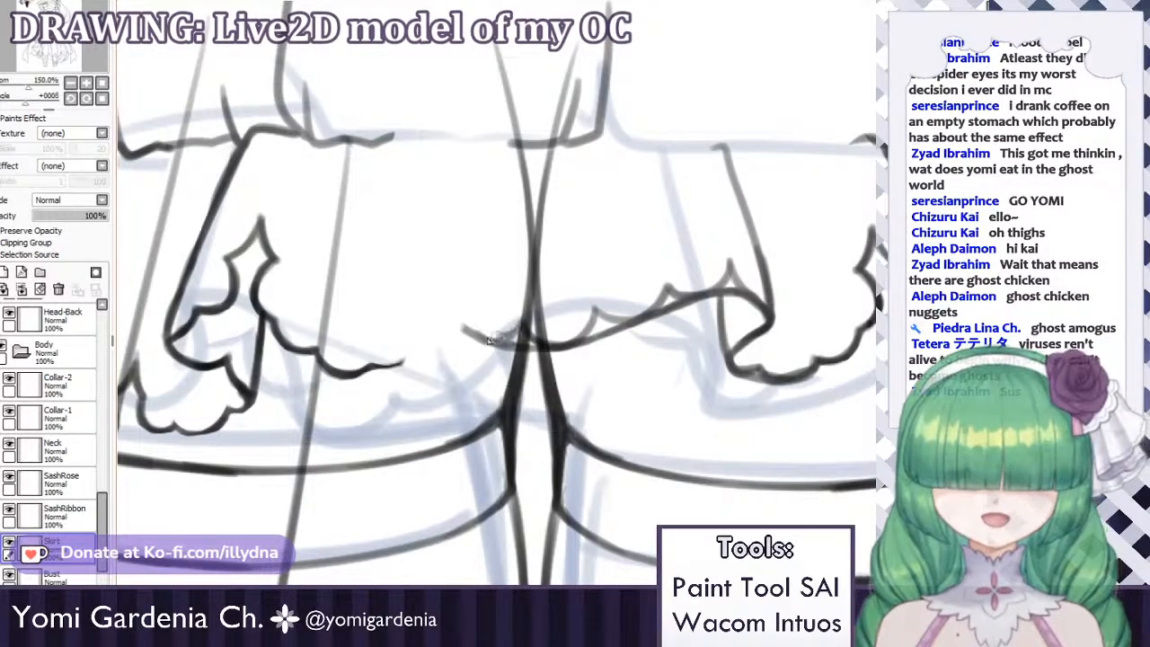
Turn up the left end of the centre hem and draw a curved fold line joining it to the ruffle seam.
drag(460, 301, 476, 334)
key(ctrl+z)
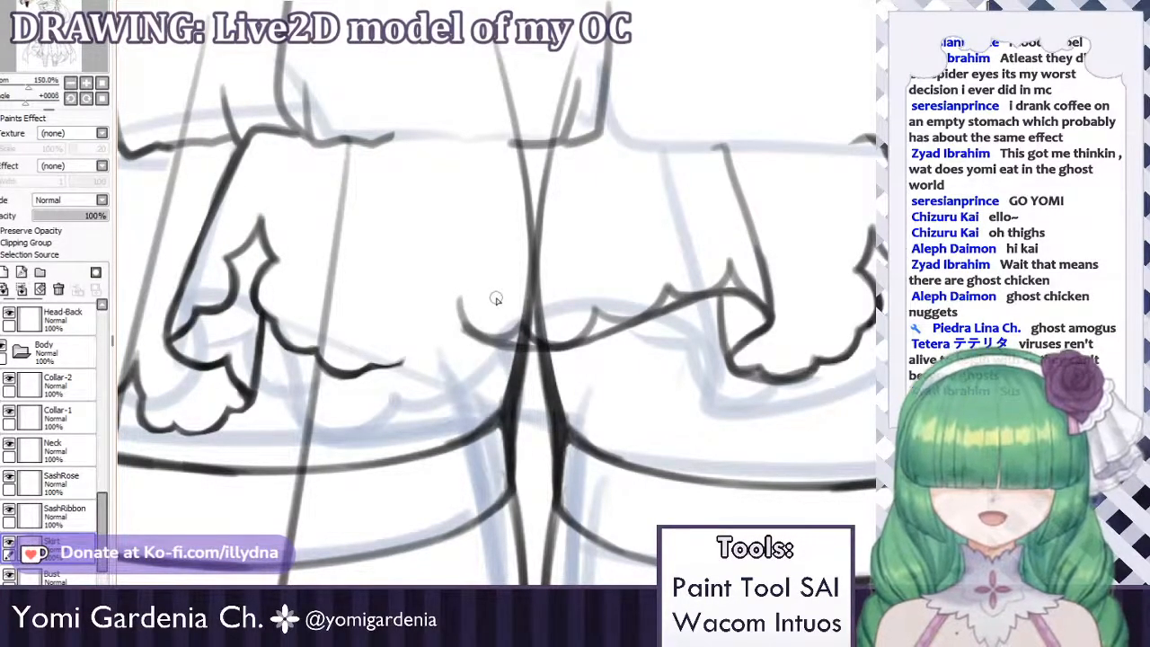
drag(459, 298, 462, 316)
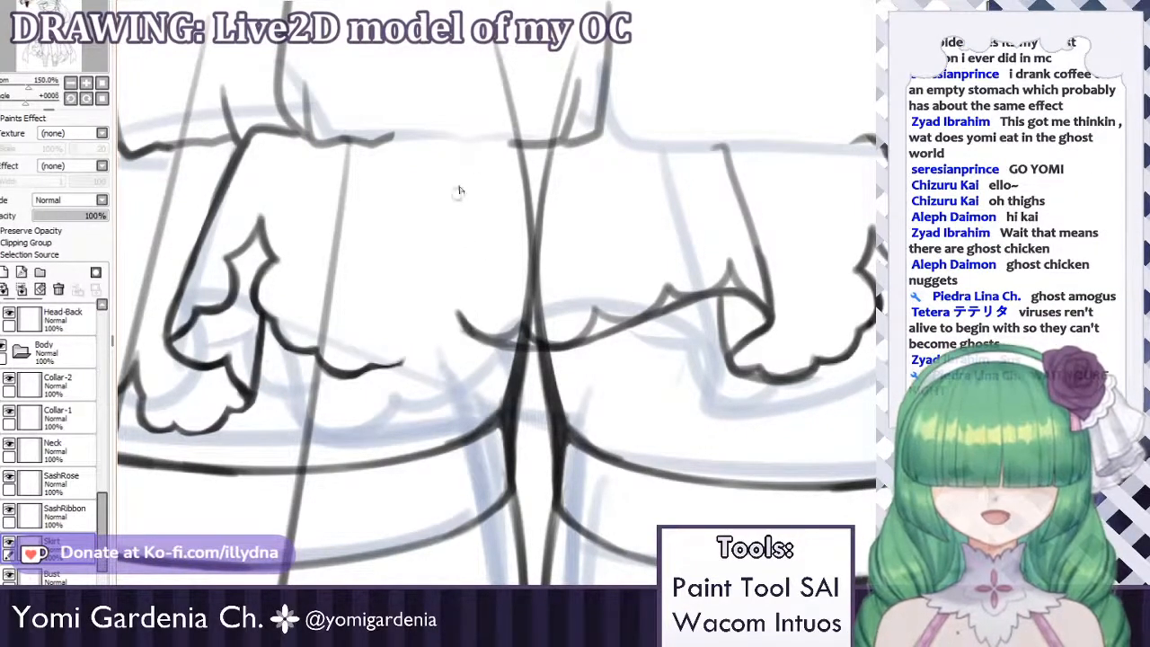
drag(500, 139, 458, 314)
key(ctrl+z)
mouse_move(498, 135)
mouse_down()
mouse_move(462, 317)
mouse_move(459, 258)
mouse_move(458, 298)
mouse_up()
key(ctrl+z)
key(ctrl+z)
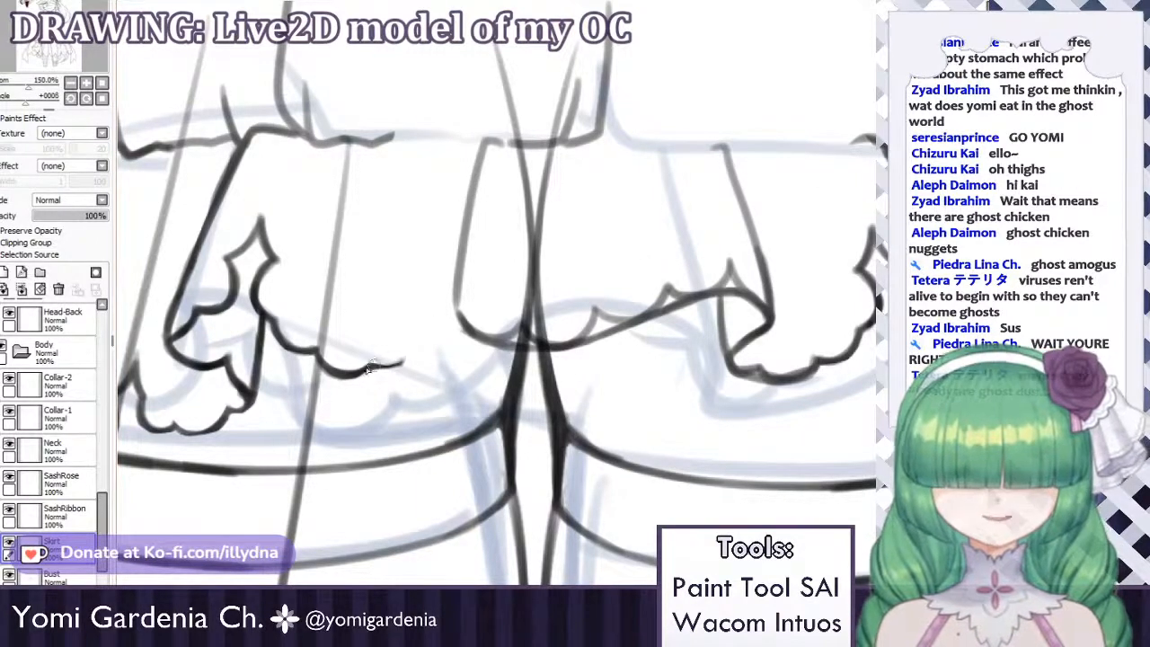
Continue the lace scallops from below the left notch to the foot of the new fold line.
mouse_move(371, 366)
mouse_down()
mouse_move(400, 371)
mouse_move(411, 364)
mouse_move(373, 364)
mouse_move(414, 363)
mouse_move(369, 367)
mouse_move(414, 354)
mouse_move(380, 367)
mouse_move(411, 370)
mouse_move(369, 365)
mouse_move(409, 363)
mouse_move(394, 374)
mouse_move(422, 348)
mouse_move(402, 369)
mouse_move(374, 365)
mouse_move(398, 372)
mouse_move(430, 341)
mouse_move(456, 347)
mouse_move(428, 347)
mouse_move(465, 323)
mouse_up()
key(ctrl+z)
key(ctrl+z)
key(ctrl+z)
key(ctrl+z)
key(ctrl+z)
key(ctrl+z)
key(ctrl+z)
mouse_move(410, 357)
mouse_down()
mouse_move(420, 364)
mouse_move(406, 370)
mouse_move(416, 365)
mouse_up()
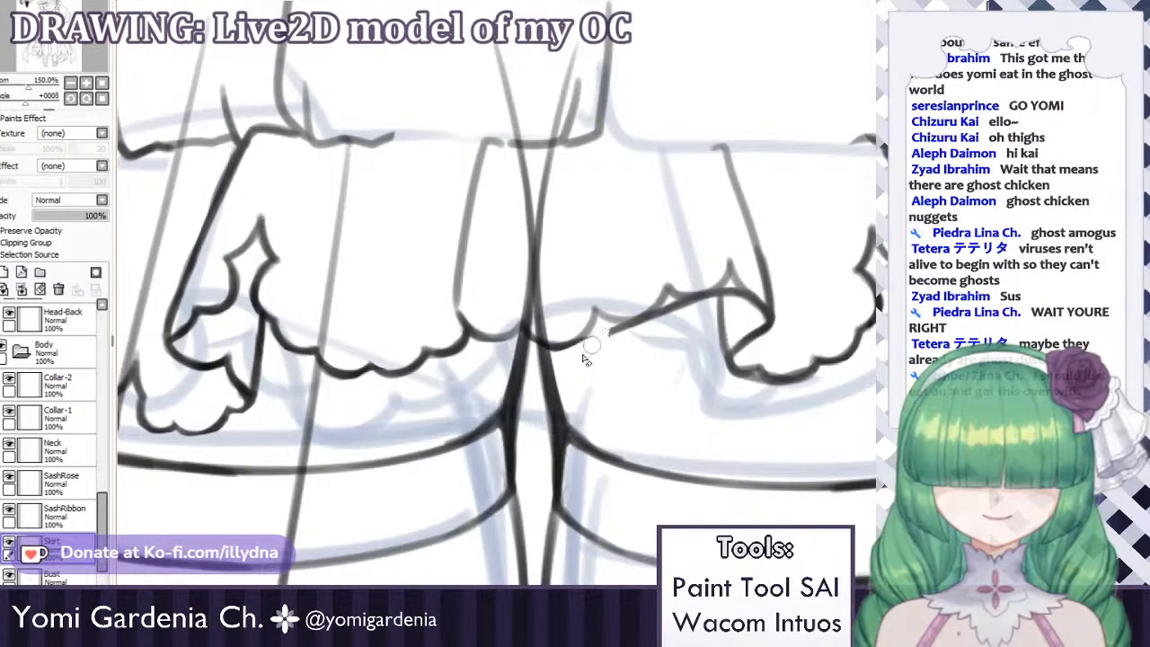
Erase the guide curve beneath the scallops right of centre and redraw those scallops with darker, cleaner lines.
mouse_move(604, 331)
mouse_down()
mouse_move(670, 316)
mouse_move(670, 302)
mouse_move(652, 325)
mouse_move(674, 325)
mouse_move(663, 307)
mouse_move(644, 329)
mouse_move(669, 307)
mouse_move(699, 311)
mouse_move(658, 322)
mouse_up()
drag(730, 292, 727, 294)
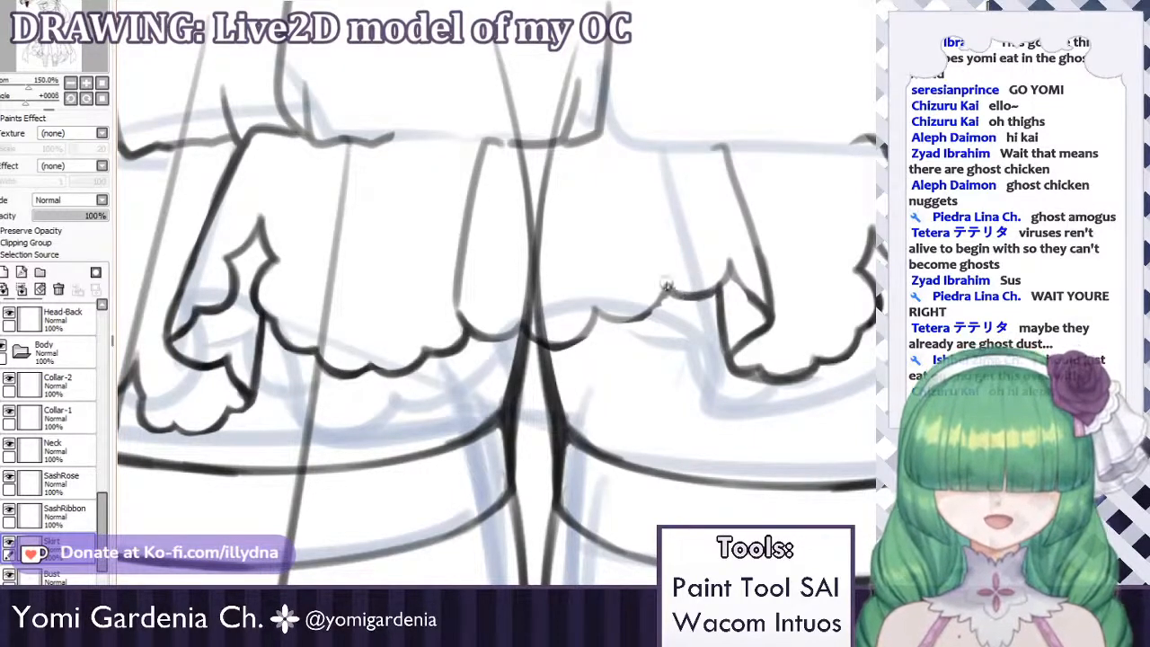
drag(669, 286, 719, 286)
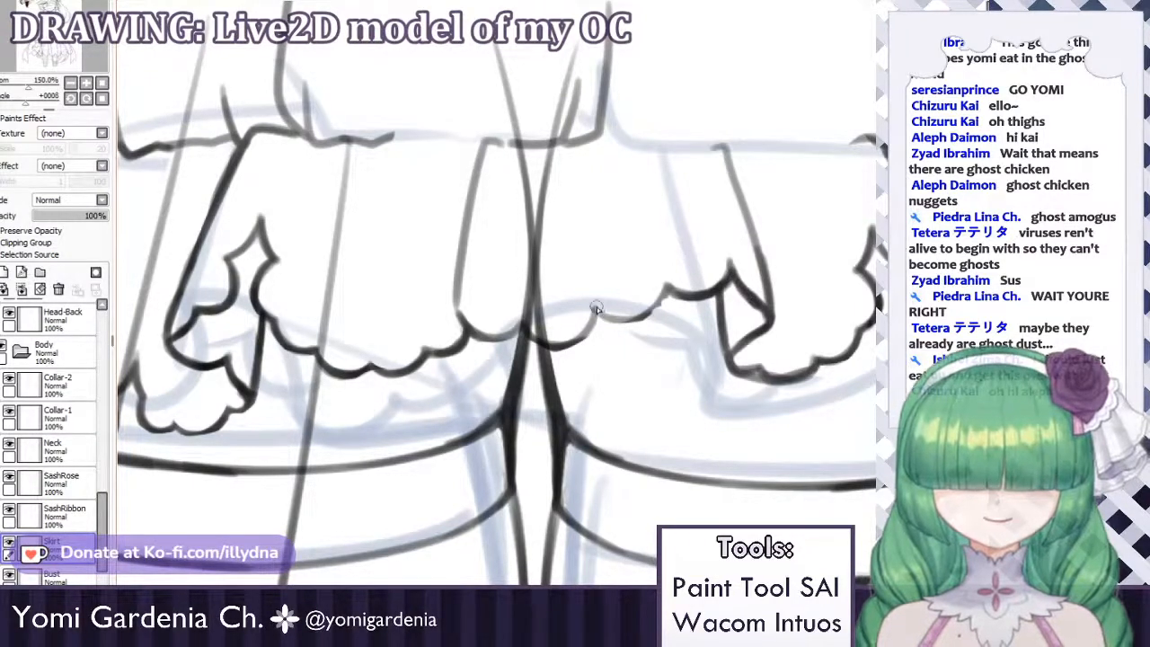
mouse_move(597, 311)
mouse_down()
mouse_move(657, 307)
mouse_move(637, 318)
mouse_move(666, 291)
mouse_up()
key(ctrl+z)
mouse_move(597, 312)
mouse_down()
mouse_move(642, 309)
mouse_move(609, 315)
mouse_move(630, 315)
mouse_move(665, 287)
mouse_up()
key(ctrl+z)
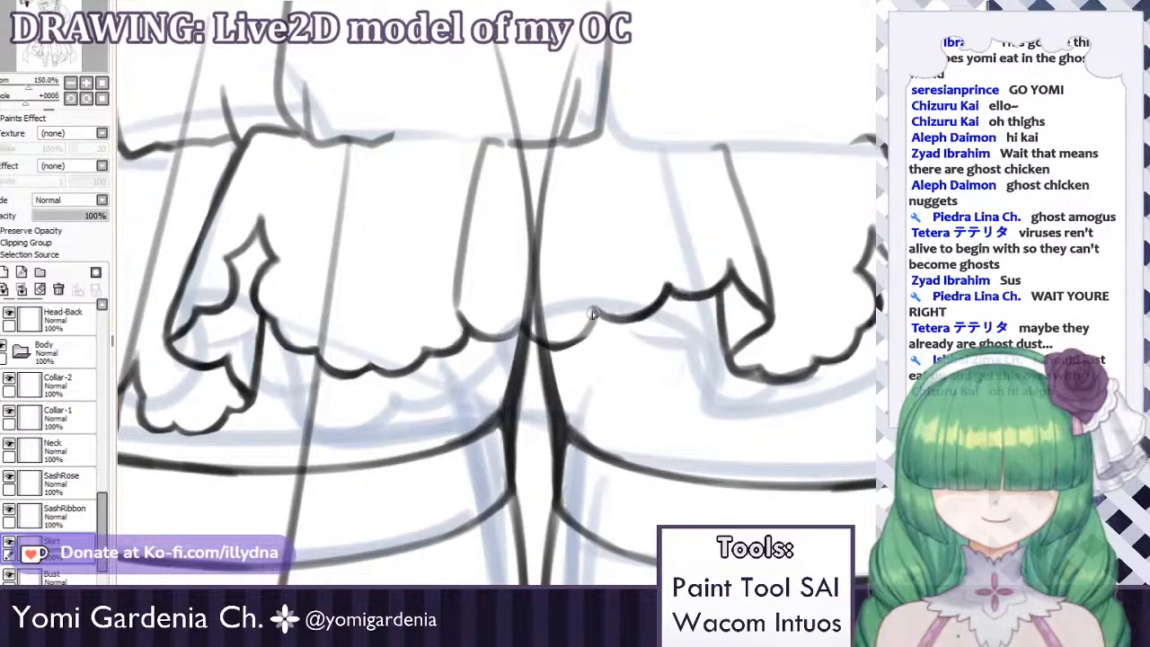
drag(593, 312, 643, 317)
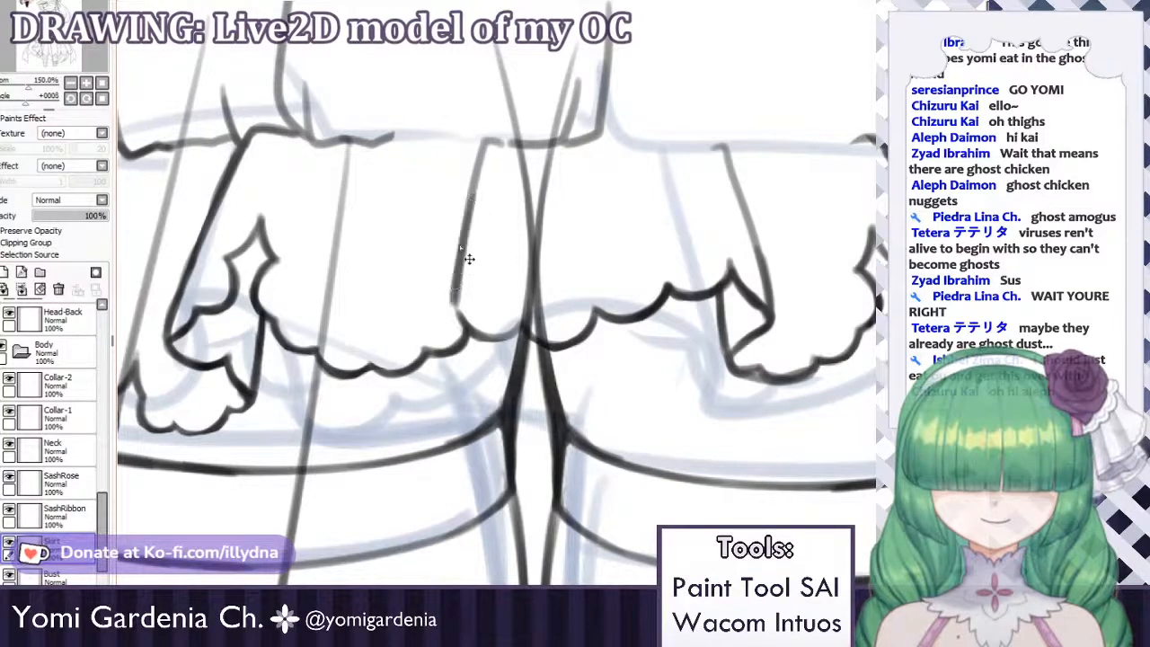
Strengthen the fold line left of centre and smooth its curve into the adjoining lace scallop.
drag(456, 301, 504, 332)
key(ctrl+z)
key(ctrl+z)
mouse_move(457, 284)
mouse_down()
mouse_move(455, 311)
mouse_move(489, 337)
mouse_move(523, 323)
mouse_up()
key(ctrl+z)
key(ctrl+z)
Draw a tall crease above the right notch's fold and a short crease right of centre, both ending at the ruffle seam.
scroll(564, 260, down, 8)
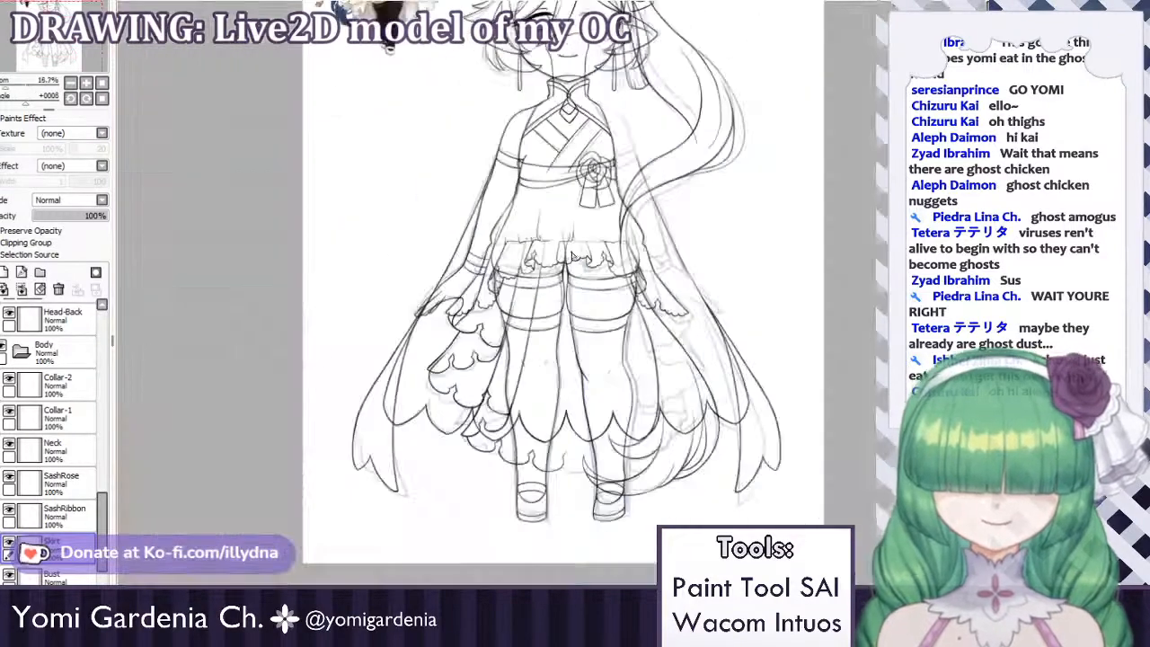
scroll(487, 342, down, 1)
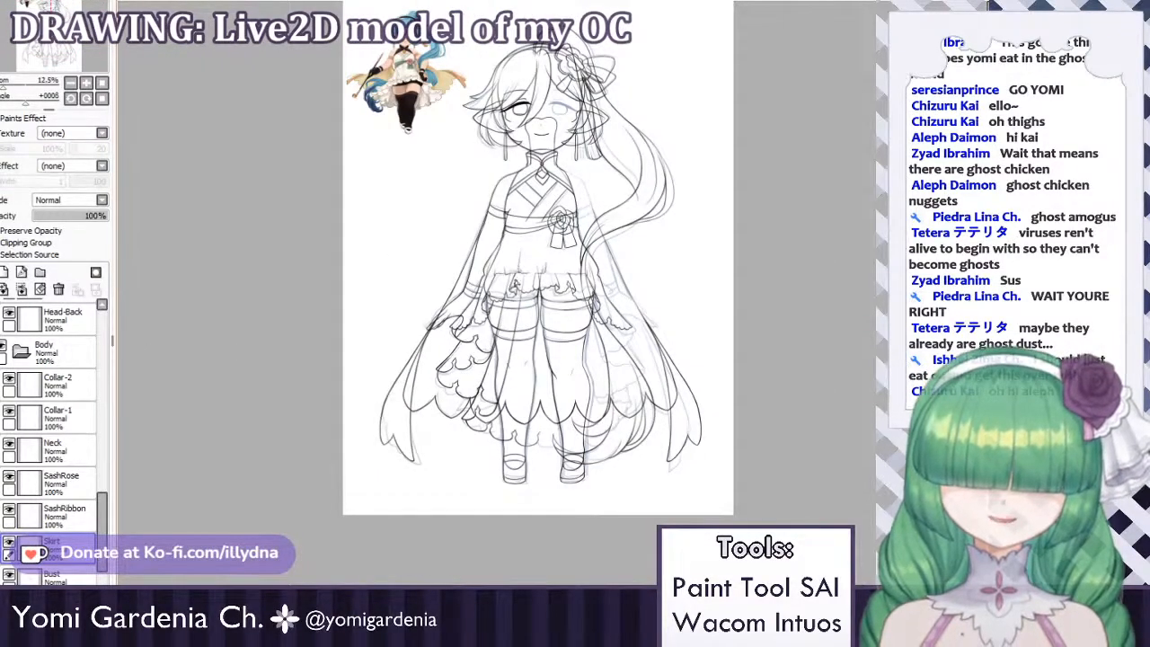
scroll(515, 284, up, 6)
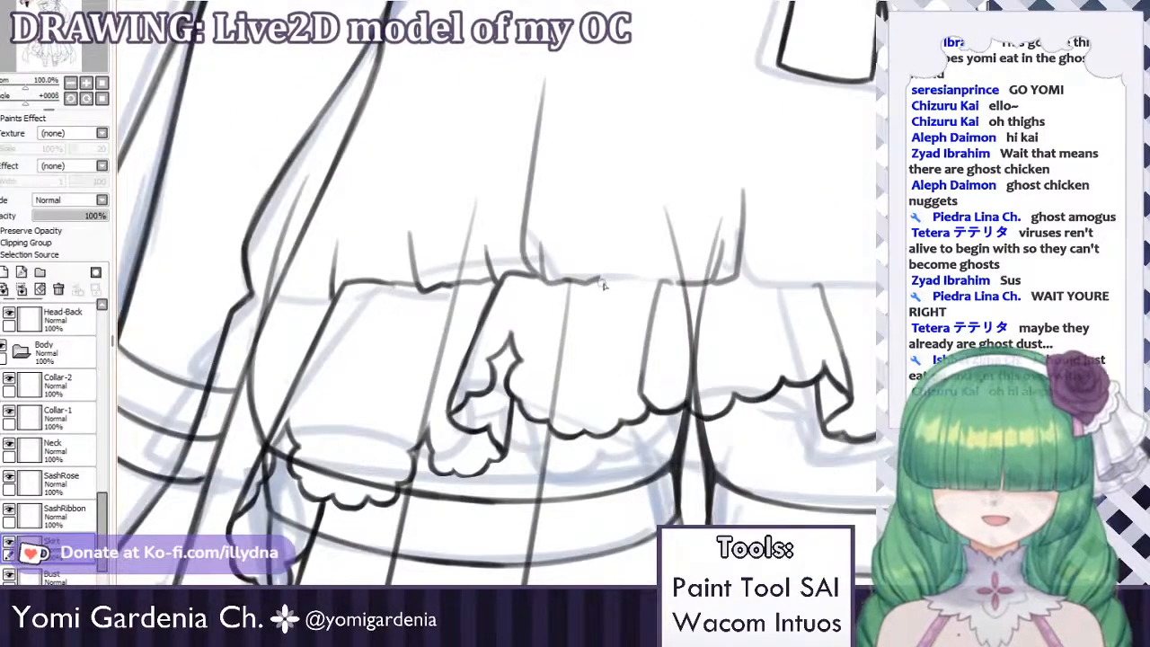
scroll(626, 262, down, 5)
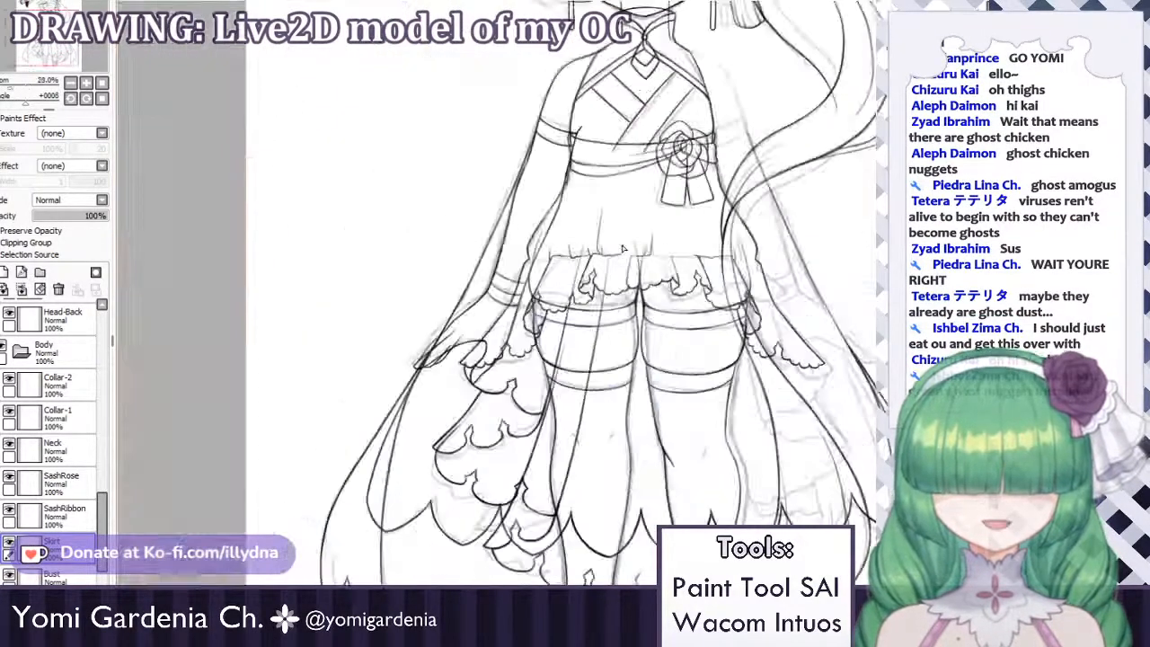
scroll(663, 249, up, 1)
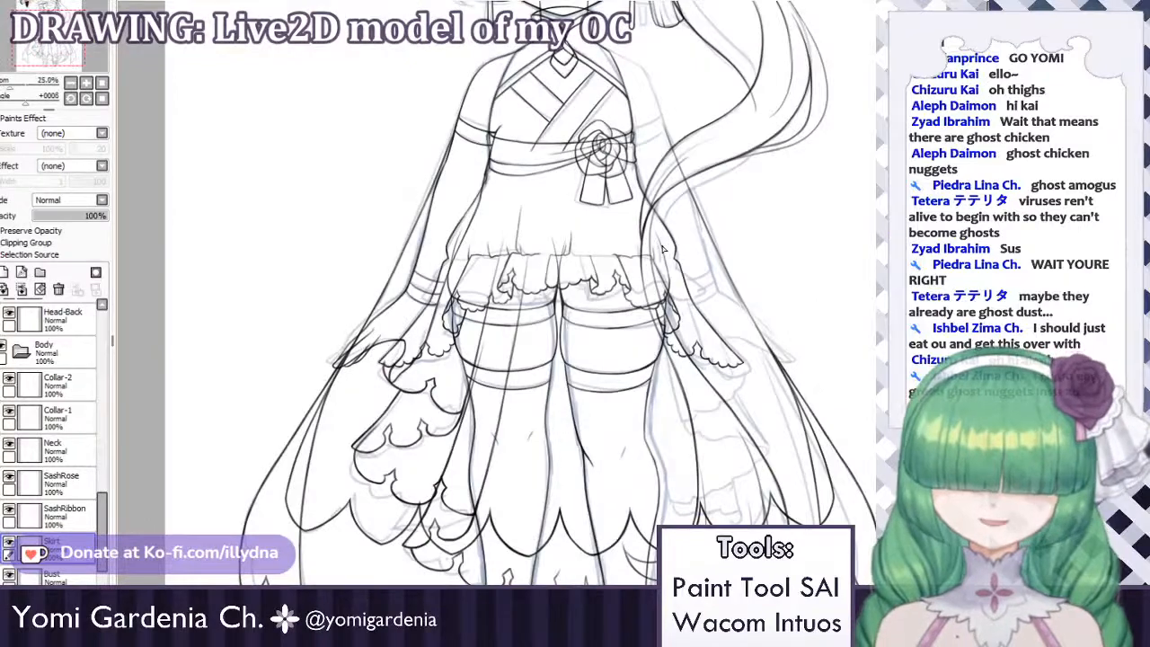
scroll(663, 250, up, 4)
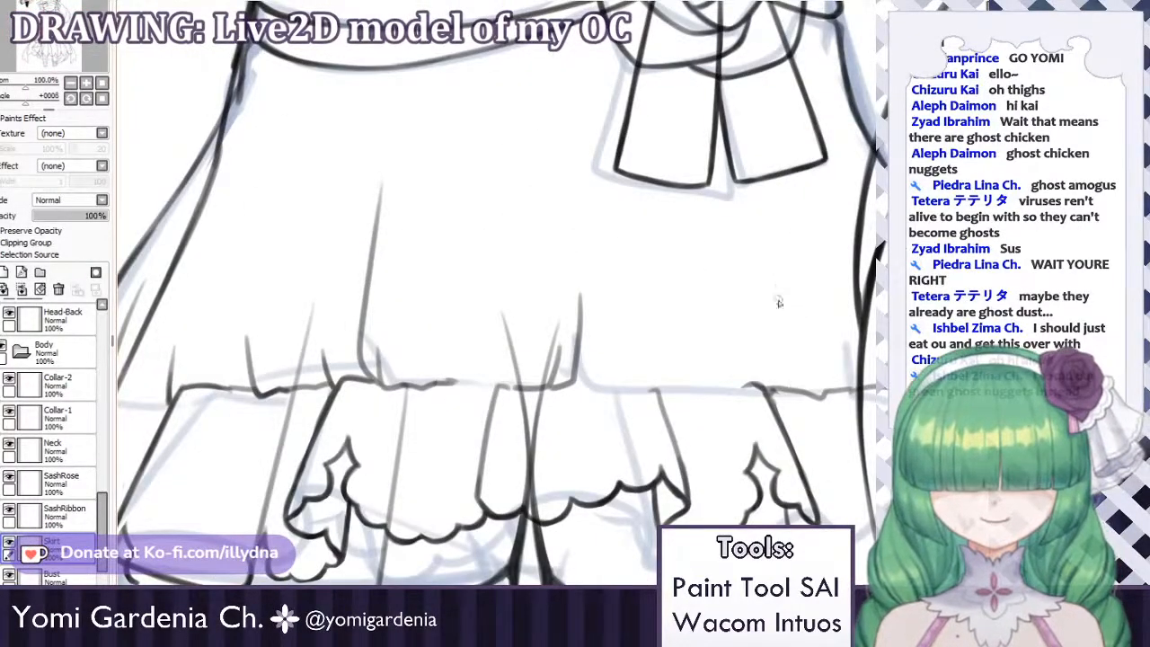
drag(771, 287, 764, 389)
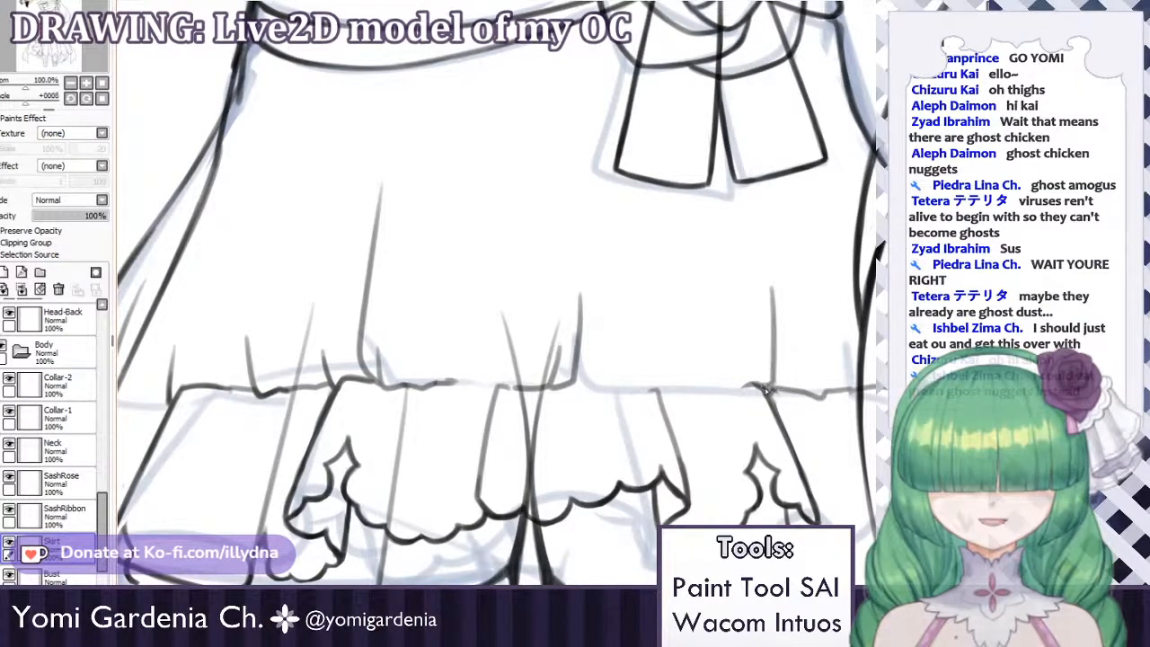
drag(600, 345, 598, 388)
key(ctrl+z)
drag(615, 346, 611, 385)
key(ctrl+z)
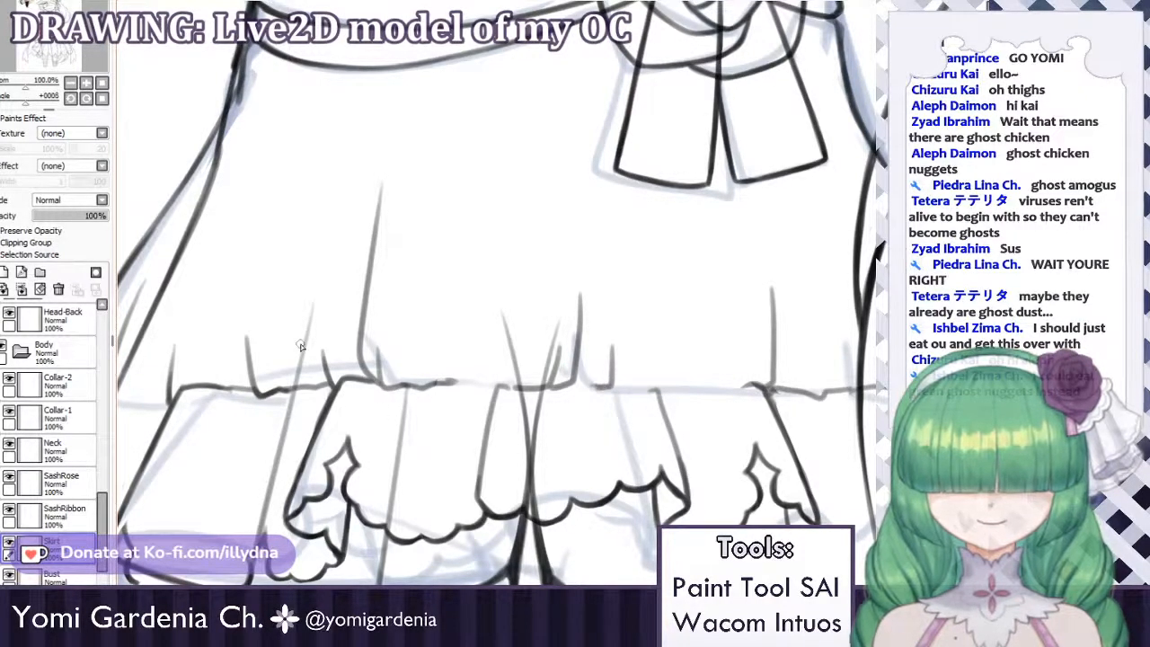
Check the skirt's creases and ruffle against the whole figure and the tiered side skirt.
scroll(442, 233, down, 7)
scroll(445, 234, up, 4)
scroll(443, 219, down, 1)
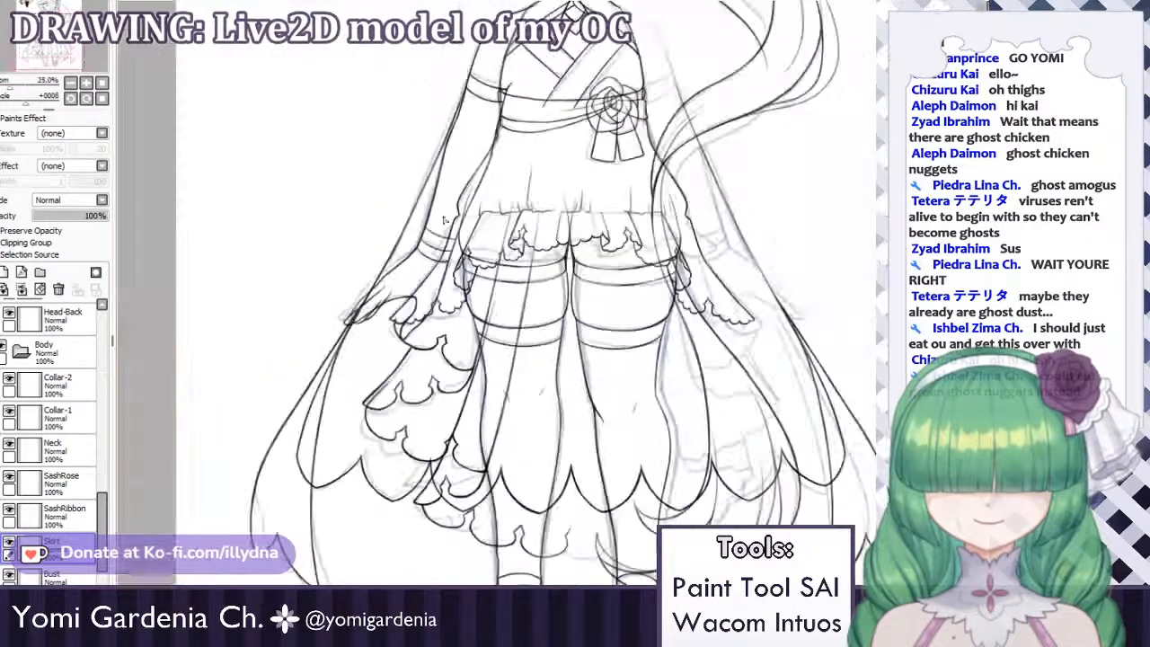
scroll(437, 323, up, 2)
scroll(449, 221, down, 2)
scroll(436, 324, up, 2)
scroll(451, 221, down, 1)
scroll(436, 324, up, 1)
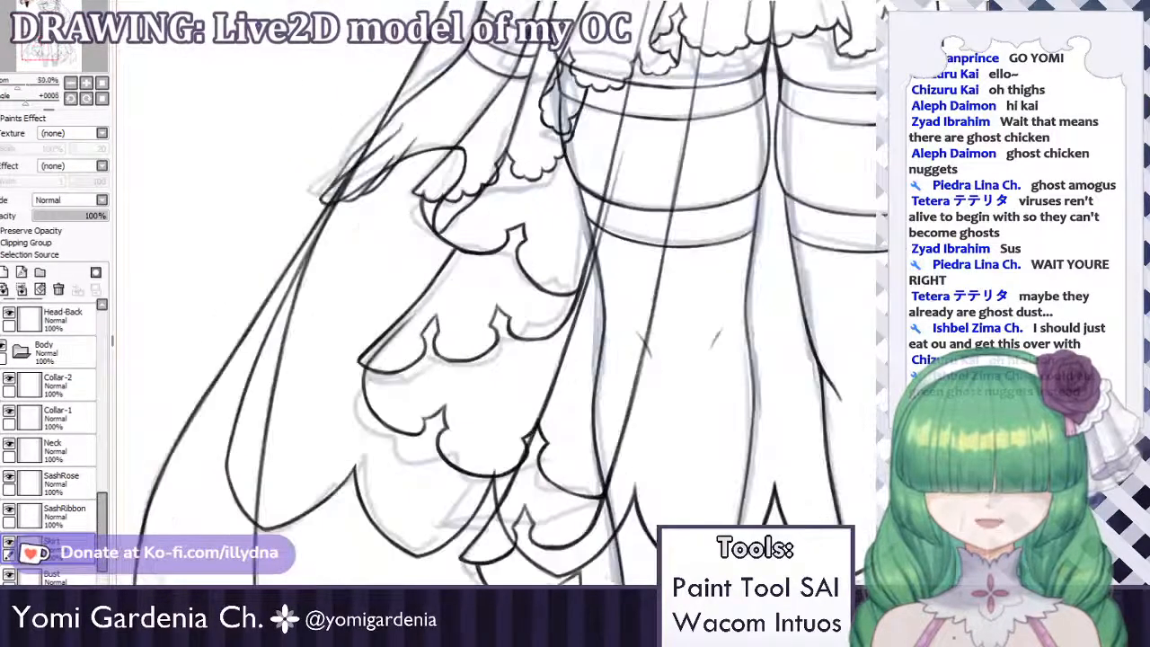
Make Skirt-Left1 the active layer and view the side skirt together with the upper figure.
scroll(32, 478, down, 5)
click(32, 479)
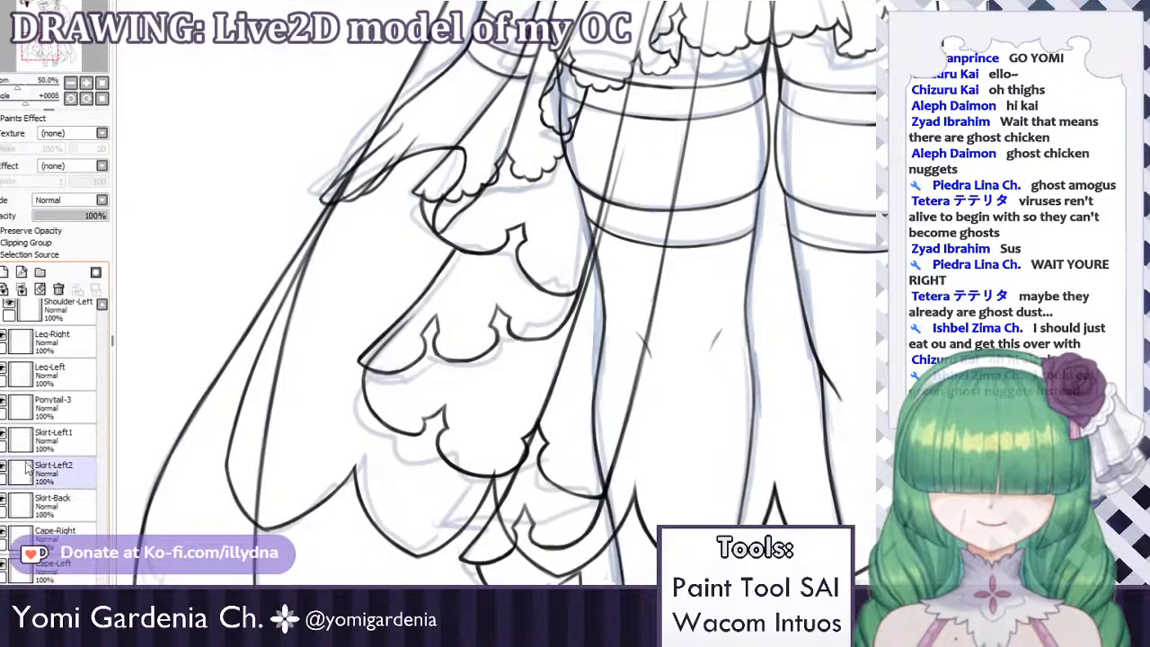
click(4, 441)
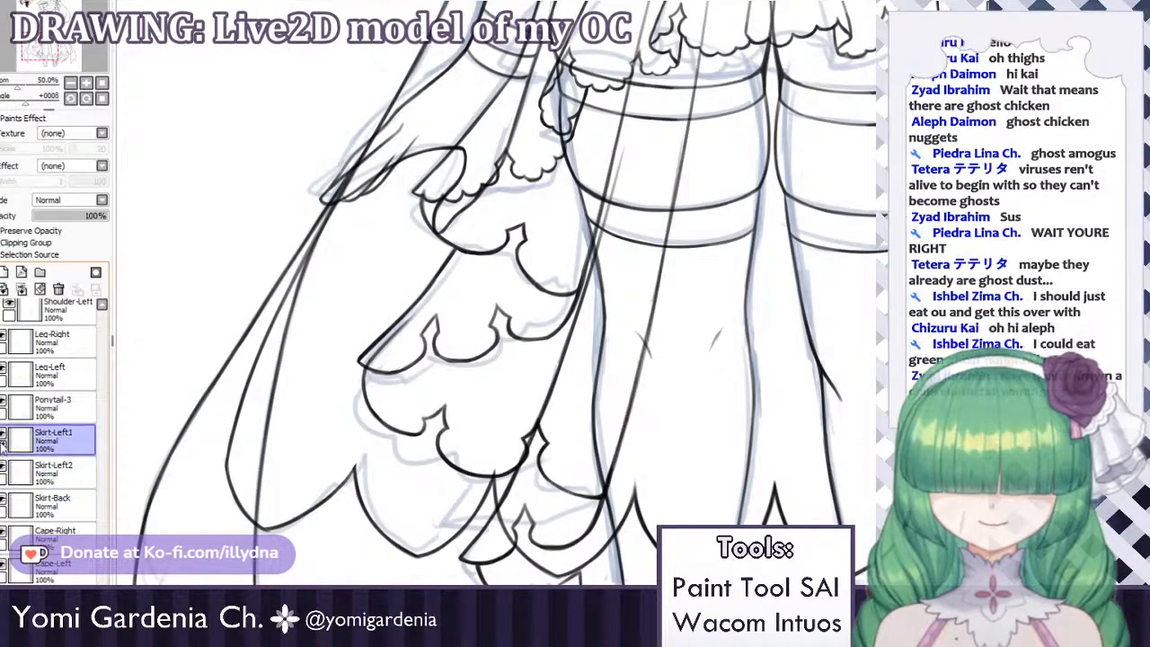
scroll(794, 301, down, 2)
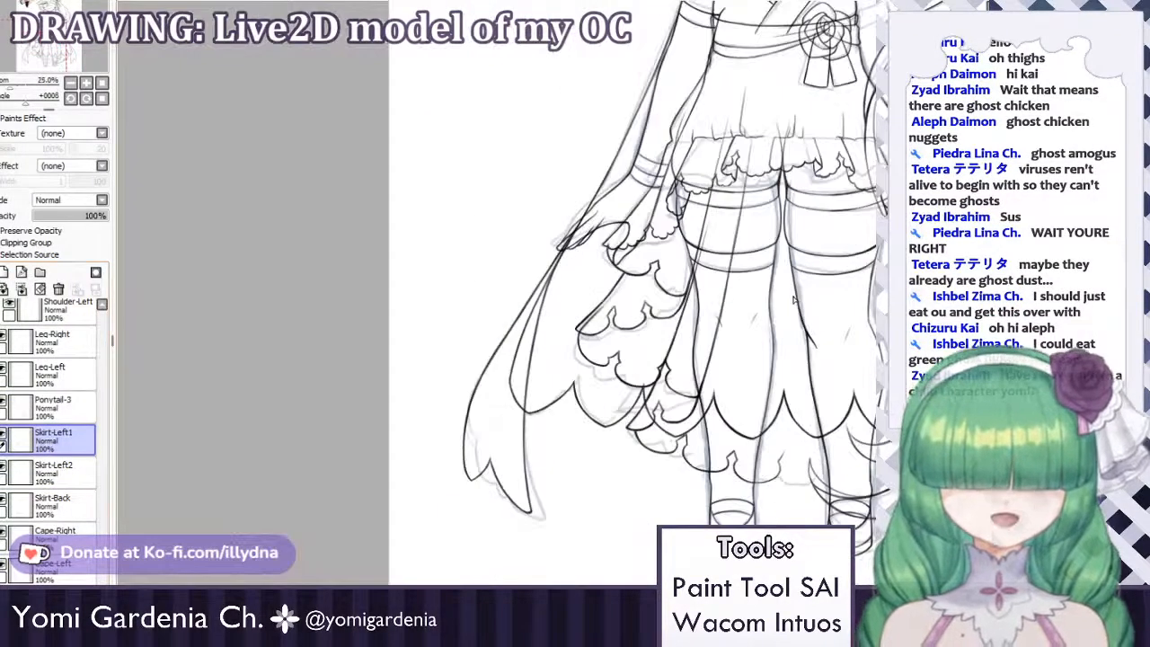
scroll(795, 300, down, 4)
scroll(817, 185, up, 4)
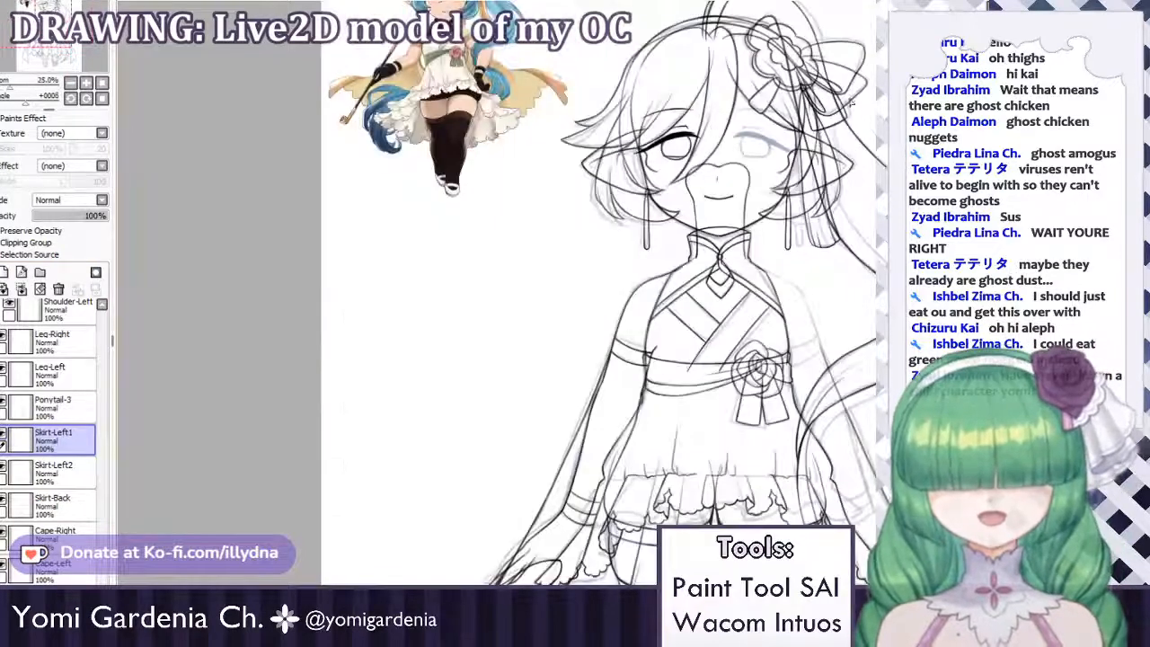
Check the whole figure, head and hair ornament line art alongside the coloured reference drawing.
scroll(693, 142, down, 3)
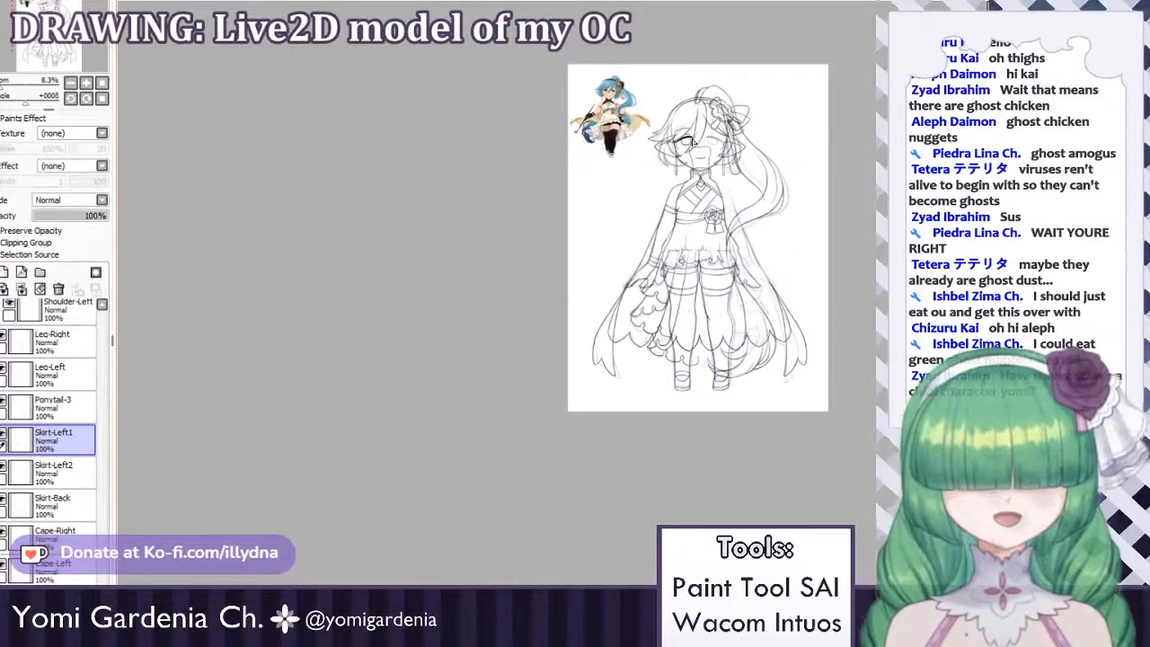
scroll(654, 256, up, 6)
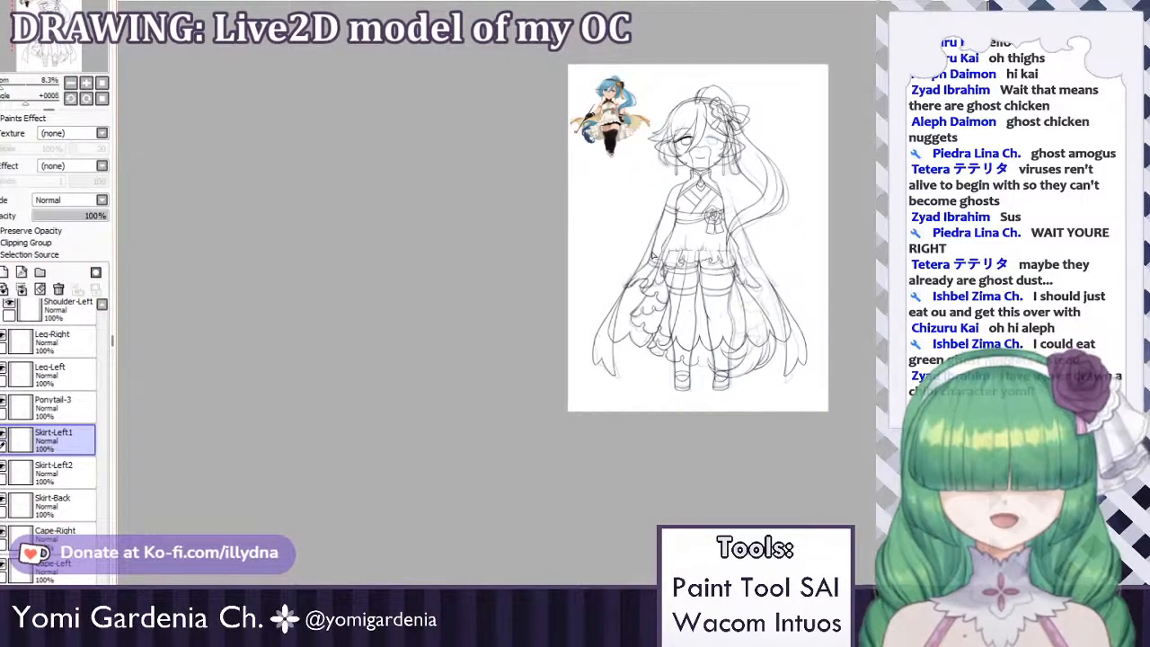
scroll(635, 137, down, 3)
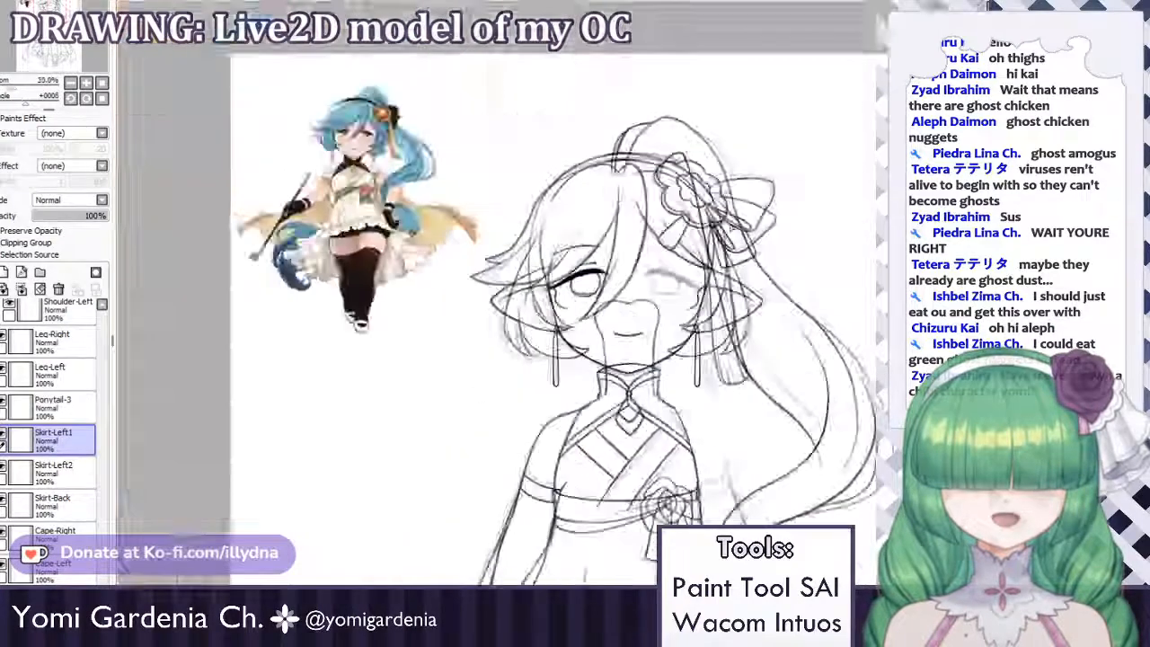
scroll(665, 233, up, 5)
scroll(700, 274, down, 2)
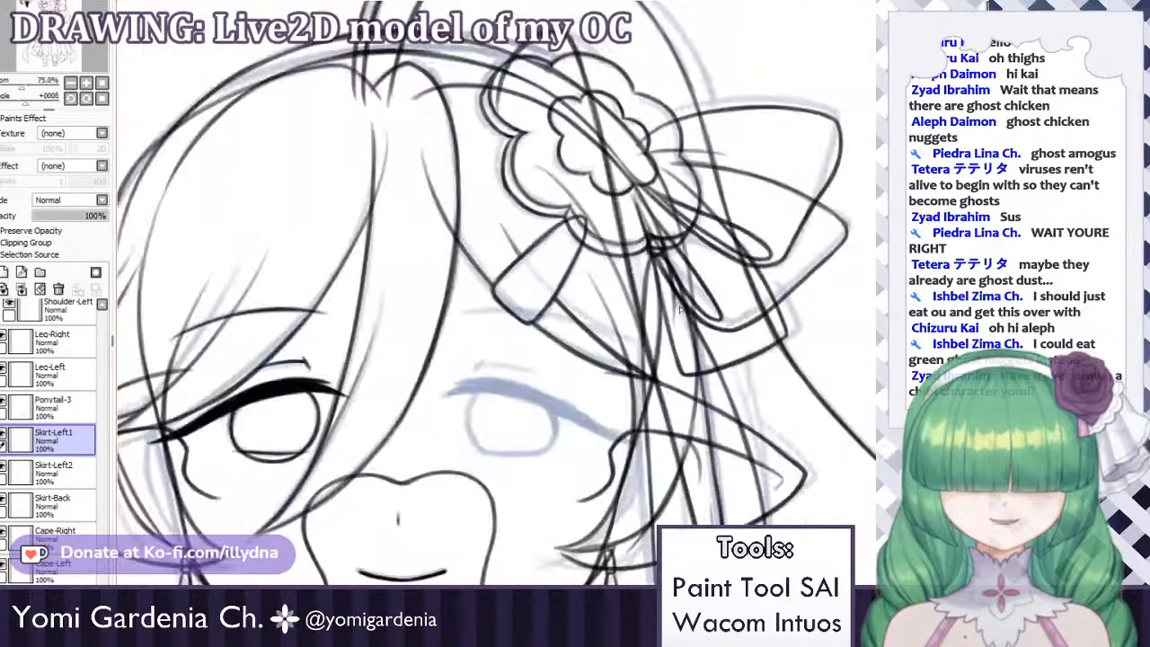
scroll(679, 308, up, 1)
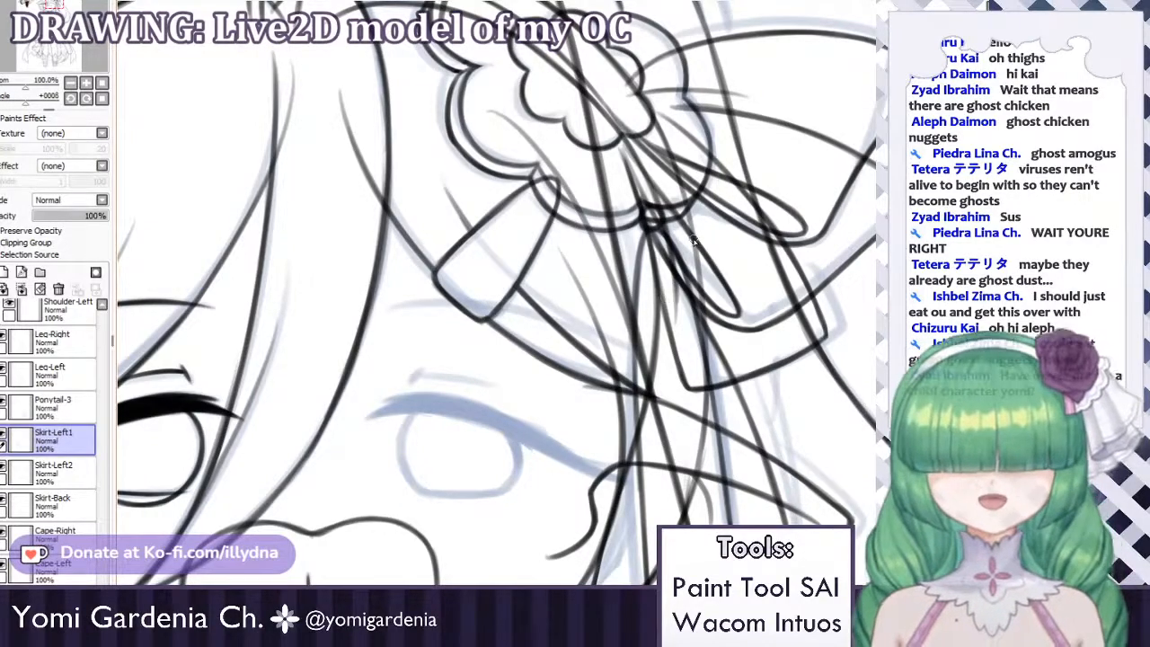
scroll(692, 240, down, 8)
scroll(665, 319, up, 4)
scroll(618, 453, down, 1)
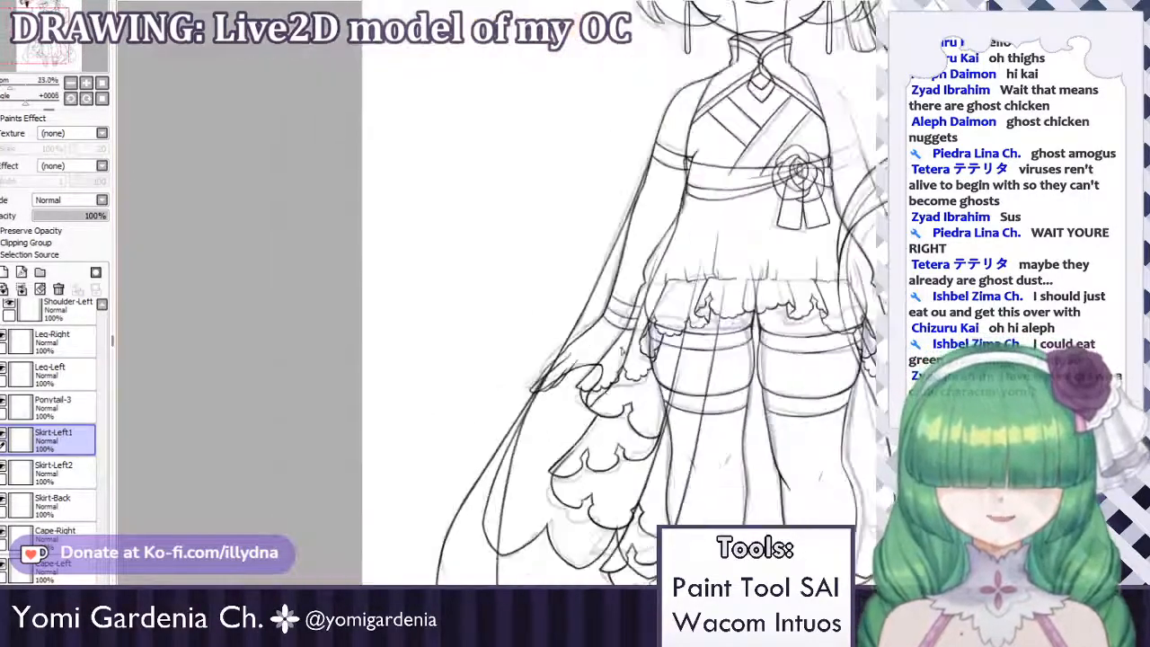
Toggle the visibility of Skirt-Left1 to identify its lines, and add a short curved line extending the top tier's folded edge upward.
scroll(583, 394, up, 6)
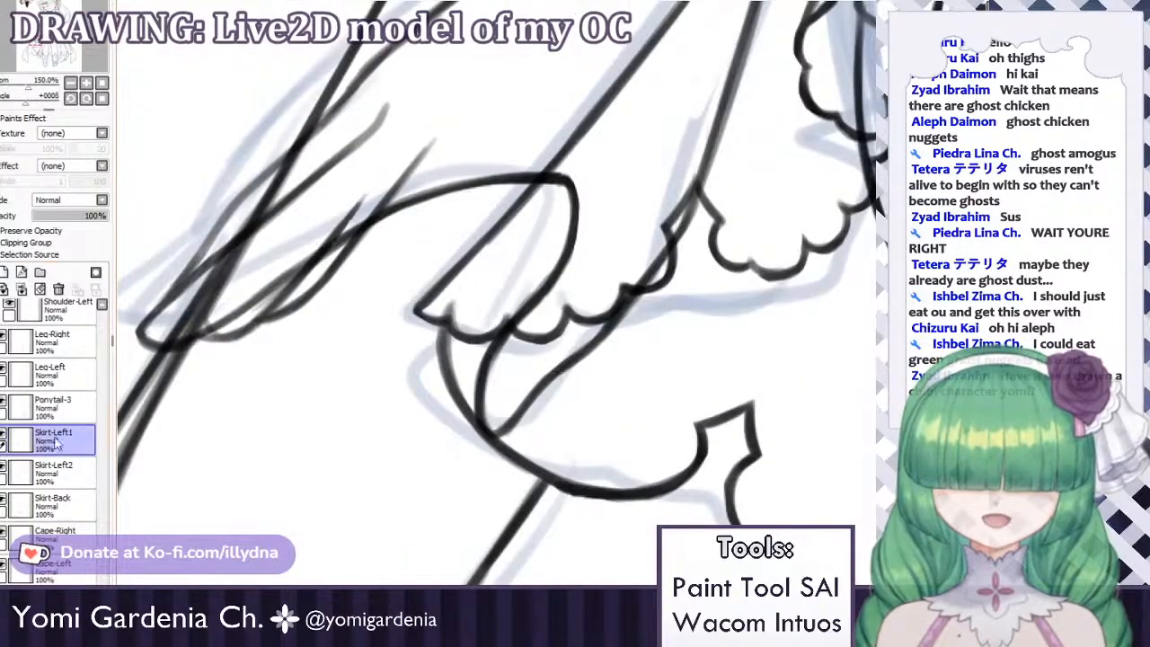
click(4, 435)
click(3, 435)
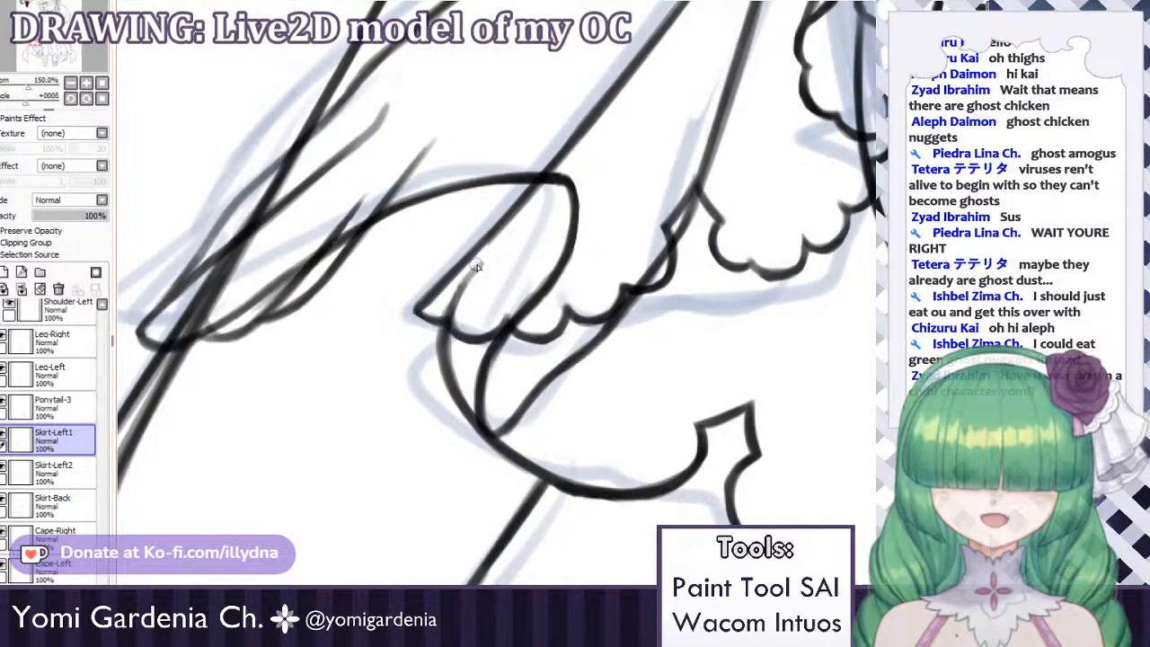
drag(465, 276, 445, 317)
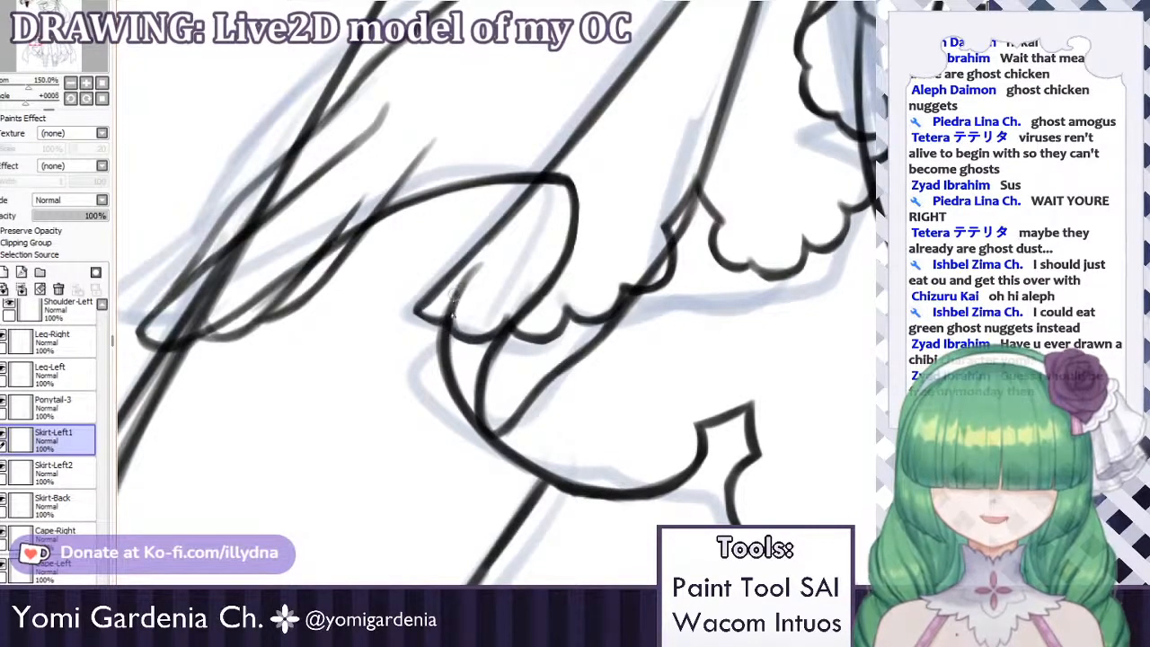
Redraw the top tier's folded left edge as small scallops running down to the tip of the fold.
mouse_move(451, 311)
mouse_down()
mouse_move(467, 380)
mouse_move(452, 364)
mouse_move(467, 417)
mouse_up()
key(ctrl+z)
mouse_move(462, 363)
mouse_down()
mouse_move(465, 418)
mouse_move(479, 419)
mouse_up()
key(ctrl+z)
key(ctrl+z)
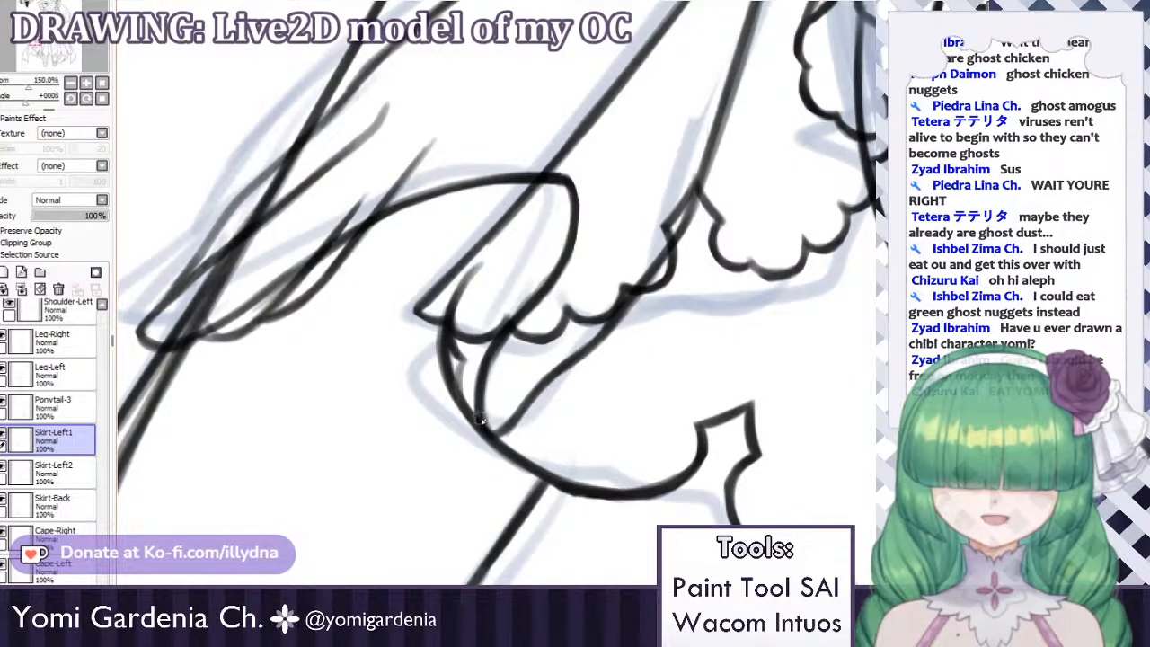
key(ctrl+z)
mouse_move(460, 363)
mouse_down()
mouse_move(467, 415)
mouse_move(472, 391)
mouse_move(468, 413)
mouse_move(502, 427)
mouse_up()
key(ctrl+z)
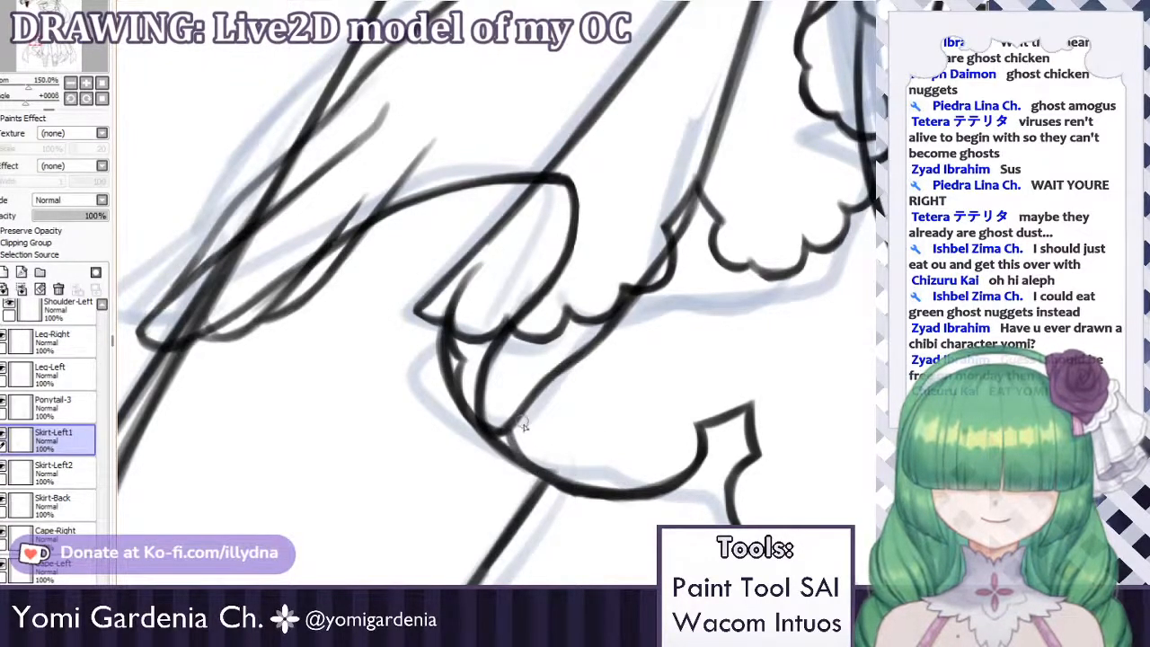
Replace the smooth hem between the top tier's fold and its notch with a row of small scallops.
mouse_move(506, 431)
mouse_down()
mouse_move(534, 474)
mouse_move(509, 433)
mouse_move(555, 471)
mouse_move(516, 458)
mouse_move(539, 473)
mouse_move(560, 466)
mouse_move(615, 489)
mouse_up()
key(ctrl+z)
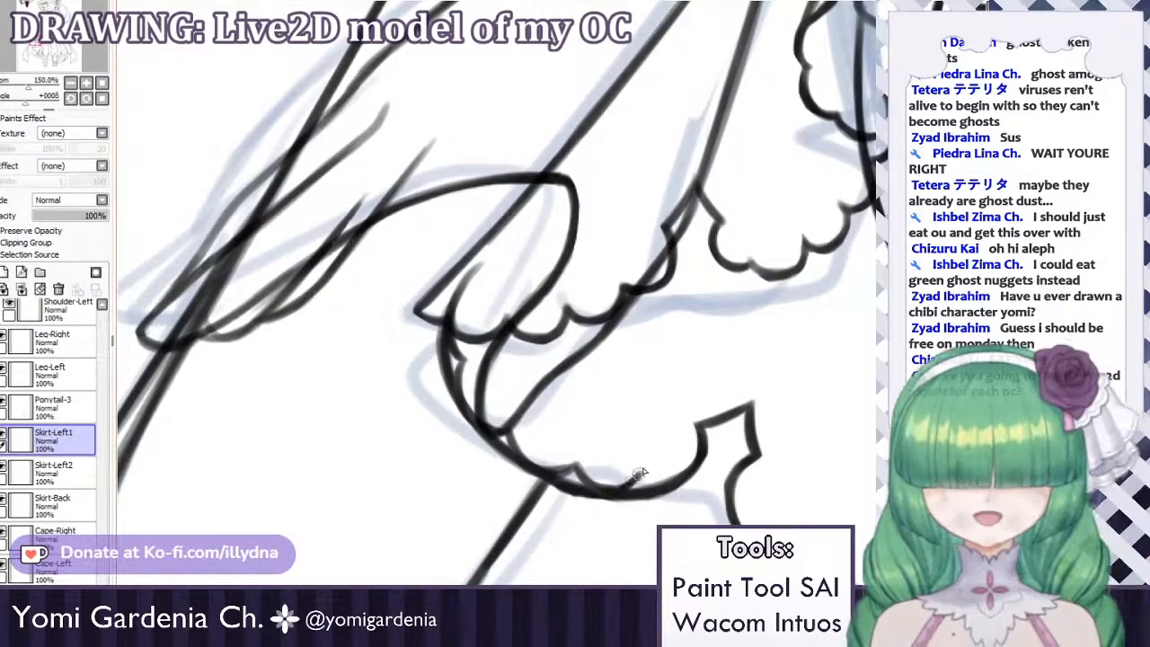
mouse_move(634, 475)
mouse_down()
mouse_move(683, 474)
mouse_move(666, 485)
mouse_up()
key(ctrl+z)
key(ctrl+z)
key(ctrl+z)
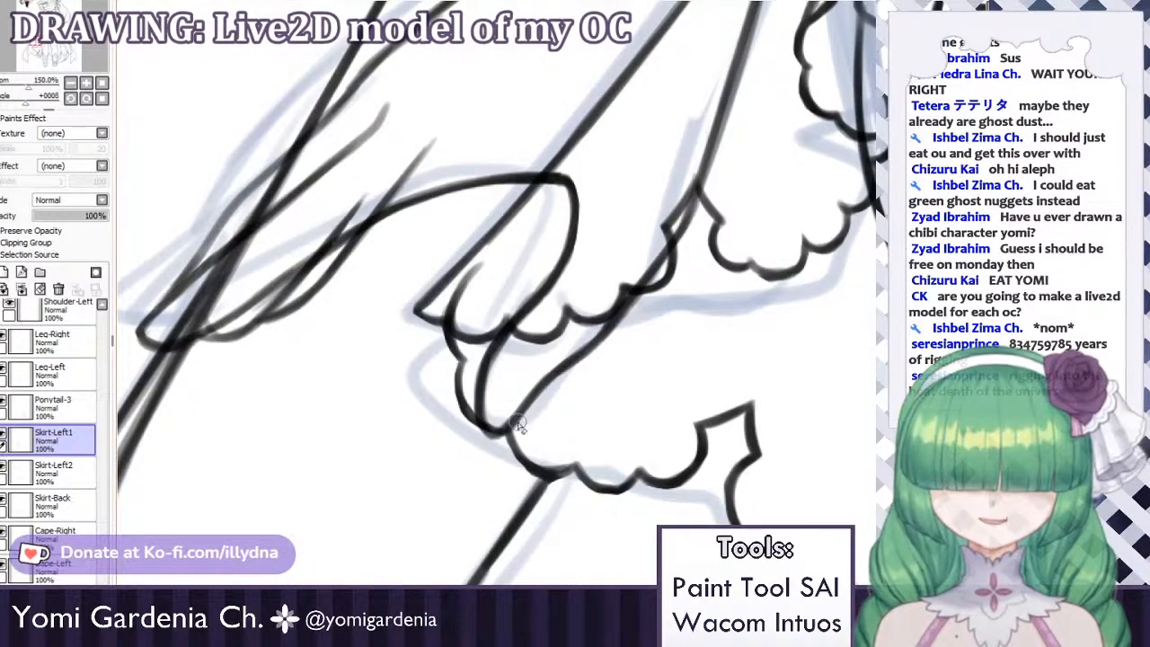
Compare the scalloped tier with the whole figure and refine the small scallops on its folded left edge.
scroll(518, 424, down, 7)
scroll(690, 197, up, 1)
scroll(689, 200, down, 1)
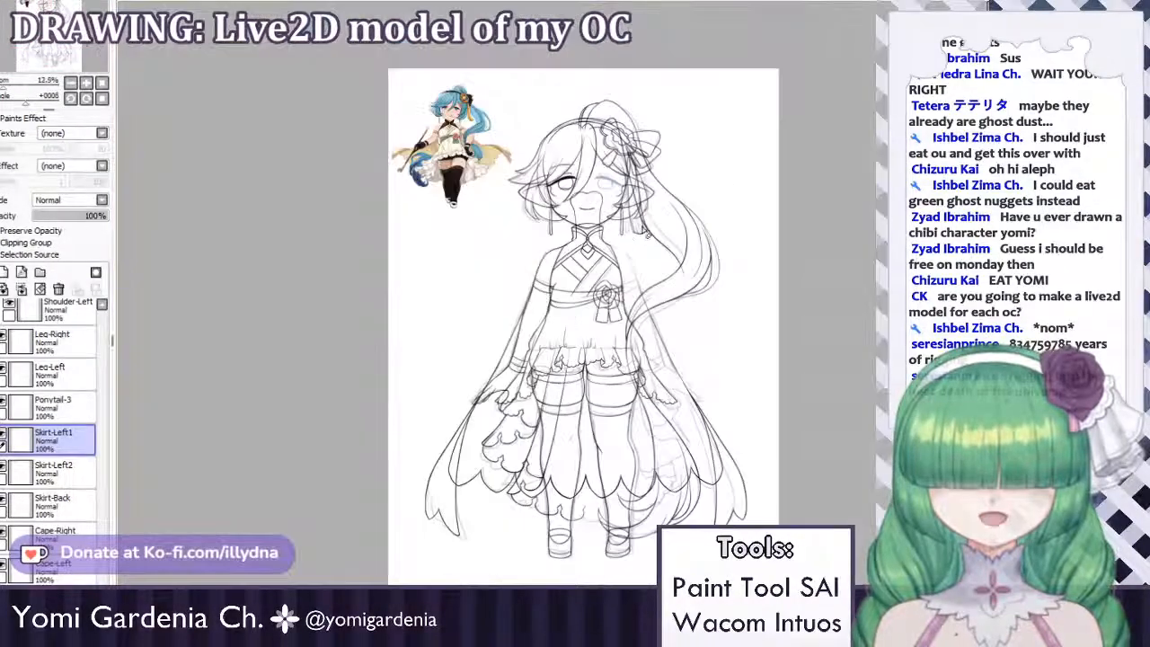
scroll(549, 332, up, 6)
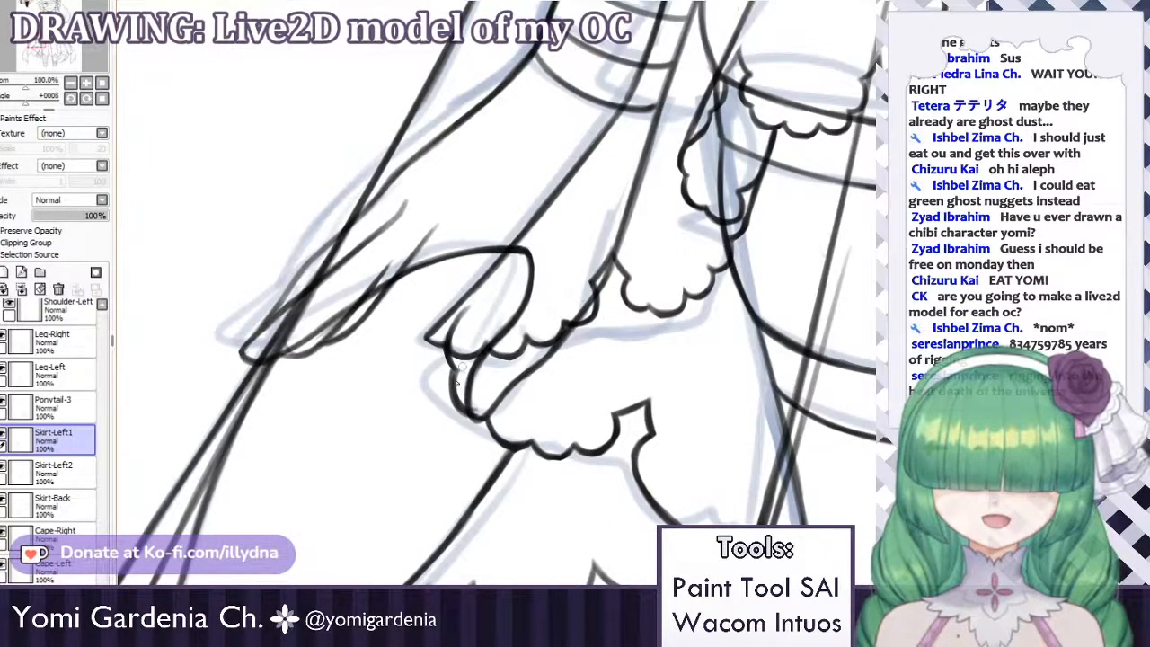
key(ctrl+z)
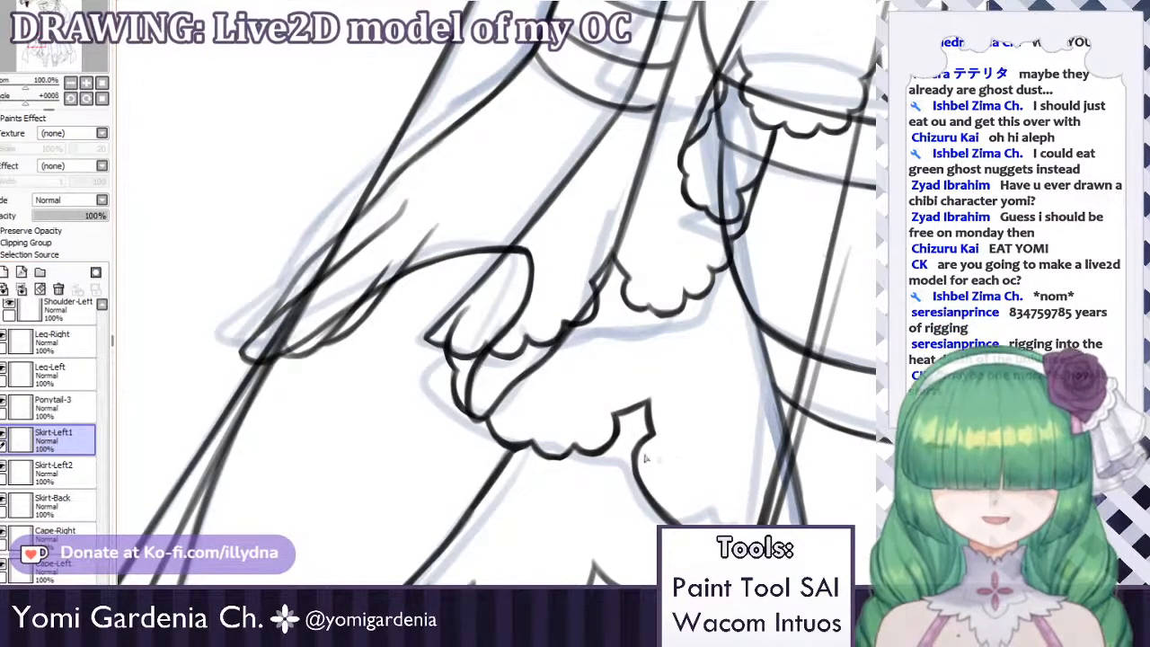
Turn the top tier's hem right of the notch into small scallops running down to the tier's right edge.
drag(656, 434, 649, 479)
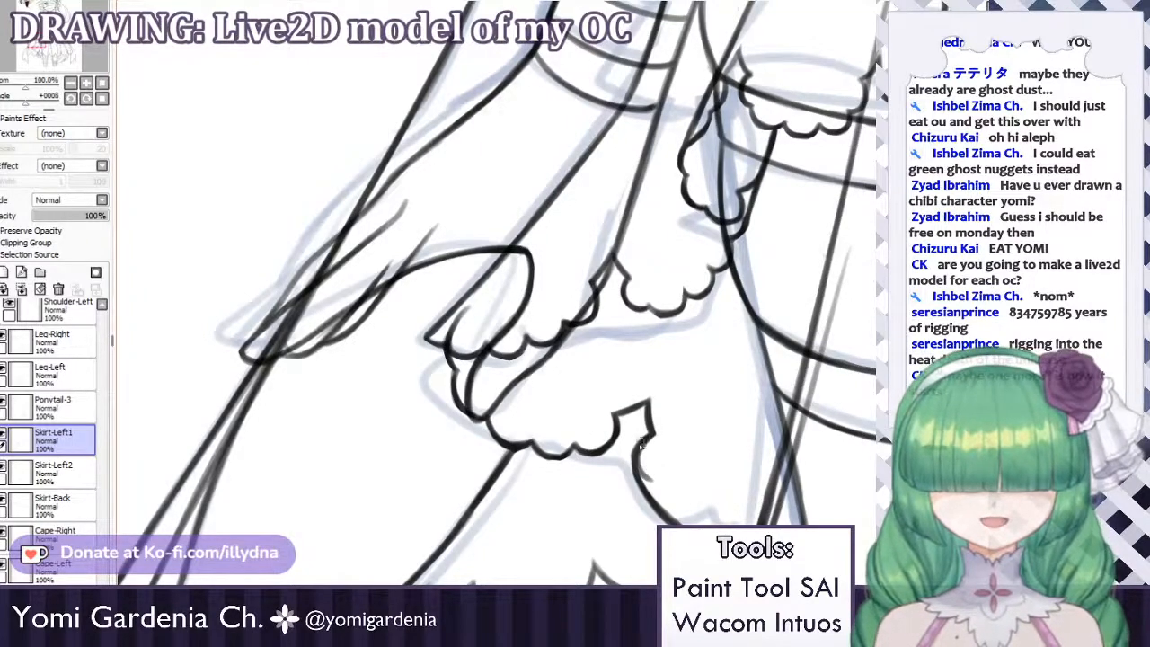
key(ctrl+z)
mouse_move(653, 435)
mouse_down()
mouse_move(652, 475)
mouse_move(652, 438)
mouse_move(643, 499)
mouse_up()
key(ctrl+z)
key(ctrl+z)
key(ctrl+z)
key(ctrl+z)
key(ctrl+z)
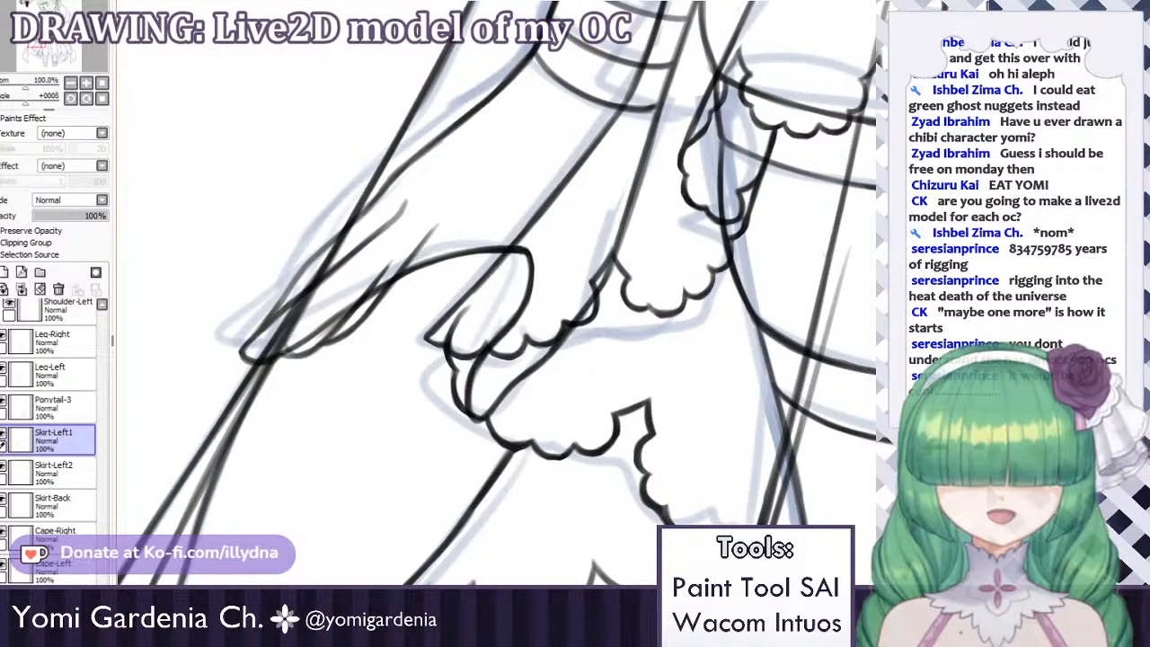
scroll(495, 293, down, 3)
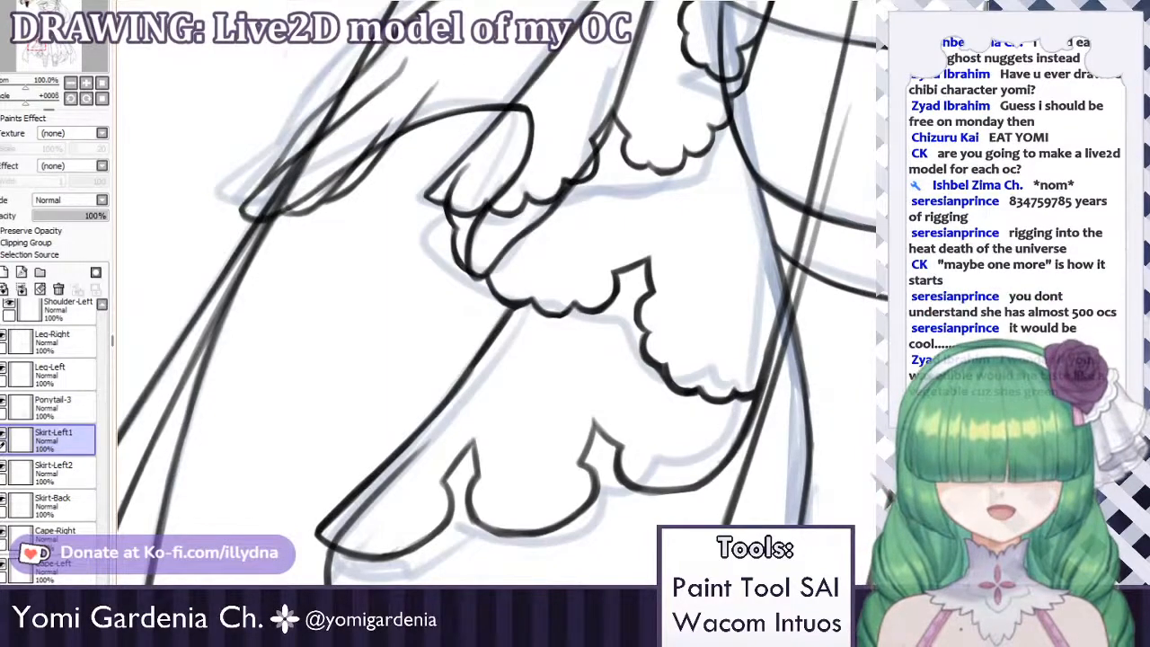
Compare Skirt-Left1 with the sketch by hiding and showing it, and redraw the middle tier's rightmost lobe with small scallops.
scroll(494, 296, down, 3)
click(4, 438)
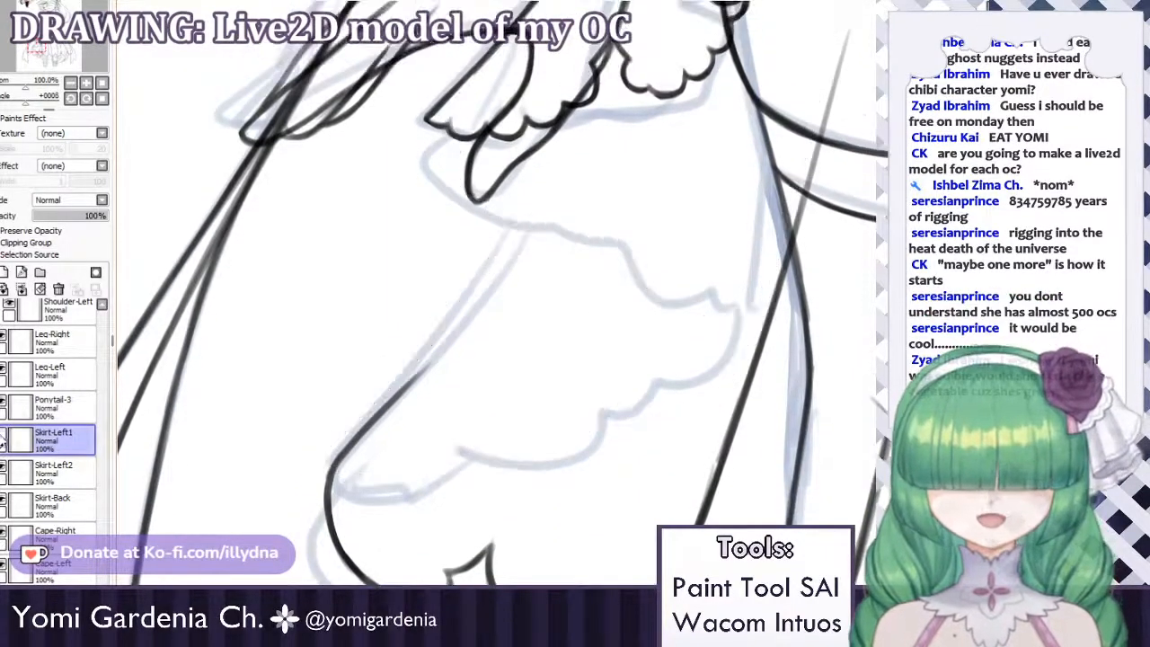
click(4, 437)
click(4, 438)
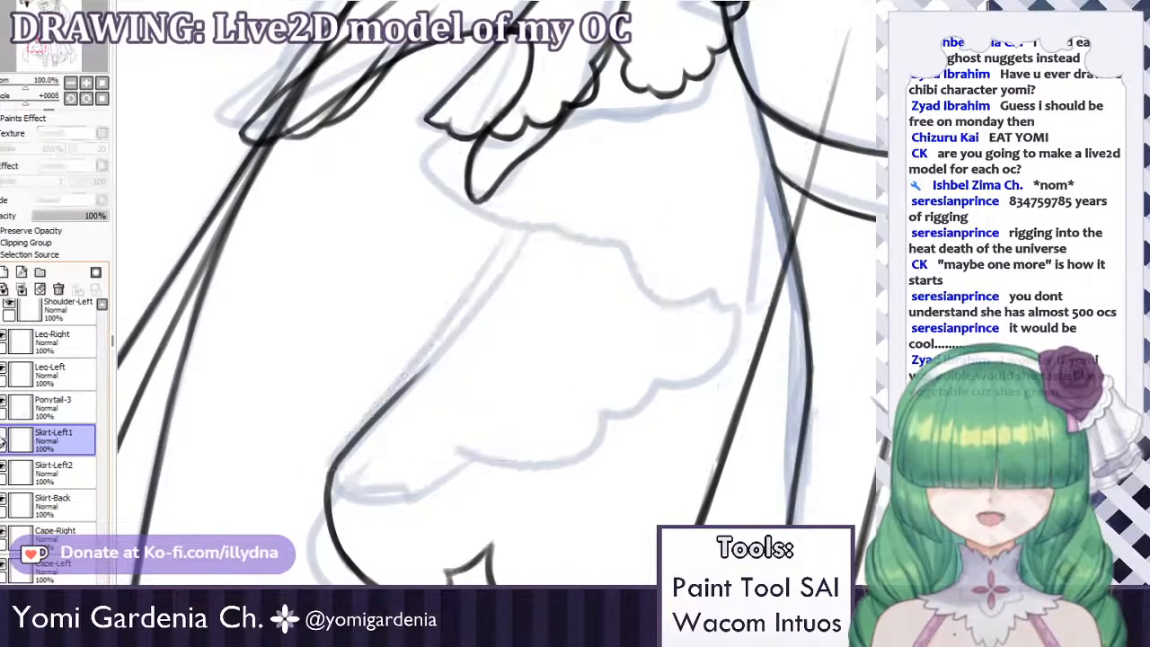
click(4, 437)
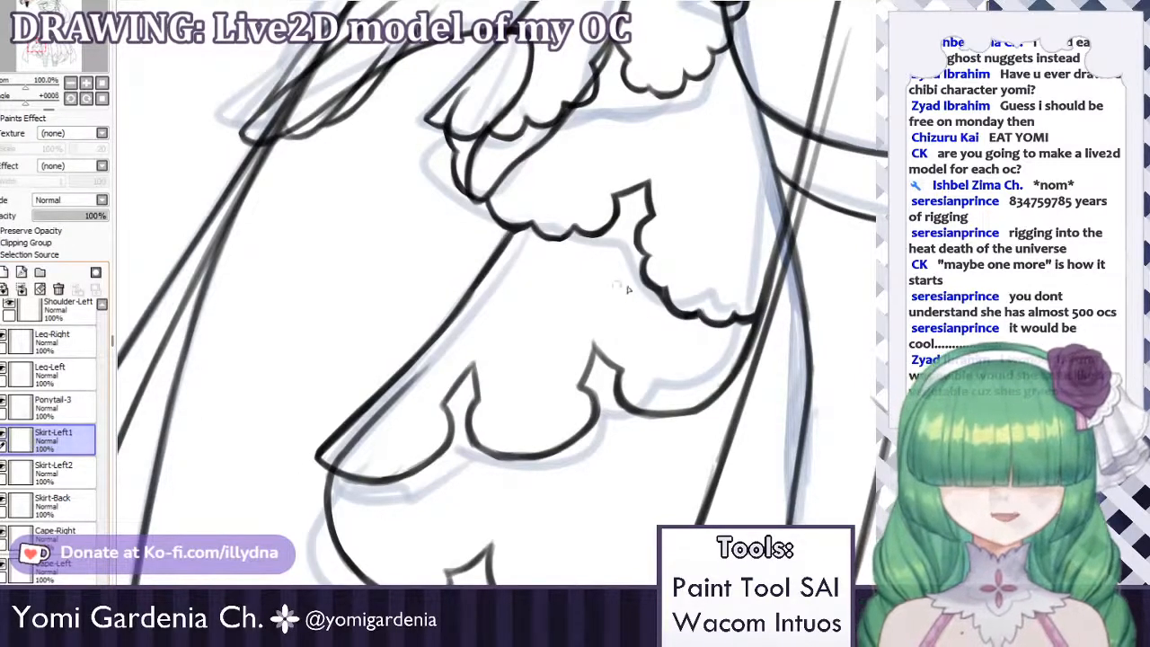
drag(755, 318, 740, 358)
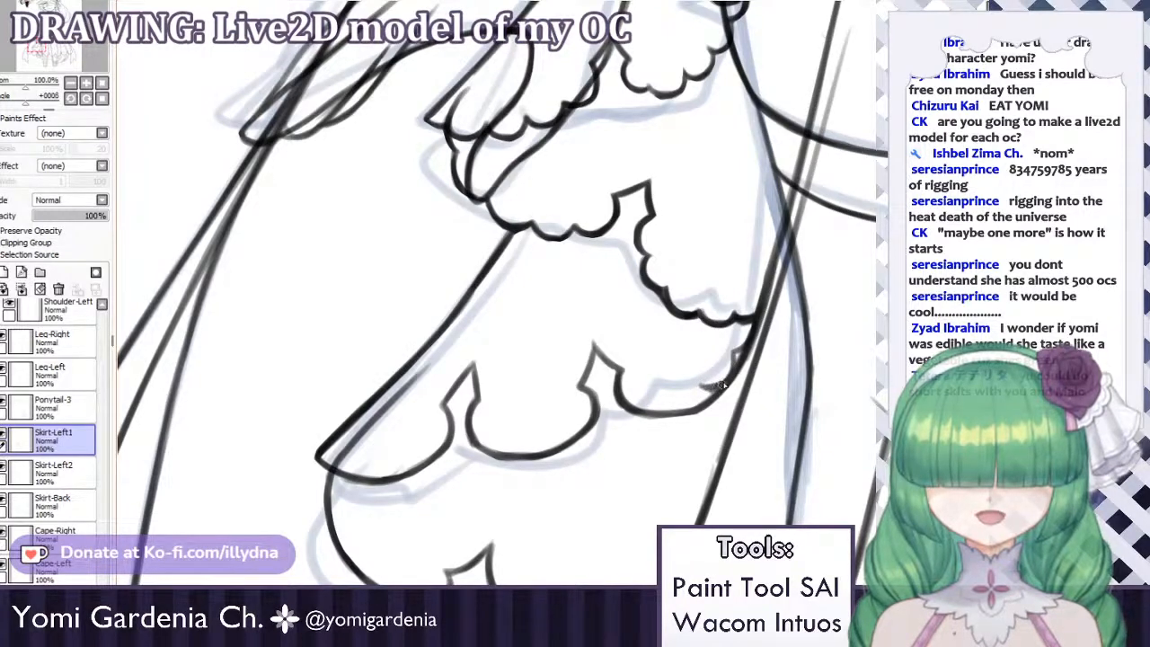
drag(618, 372, 639, 401)
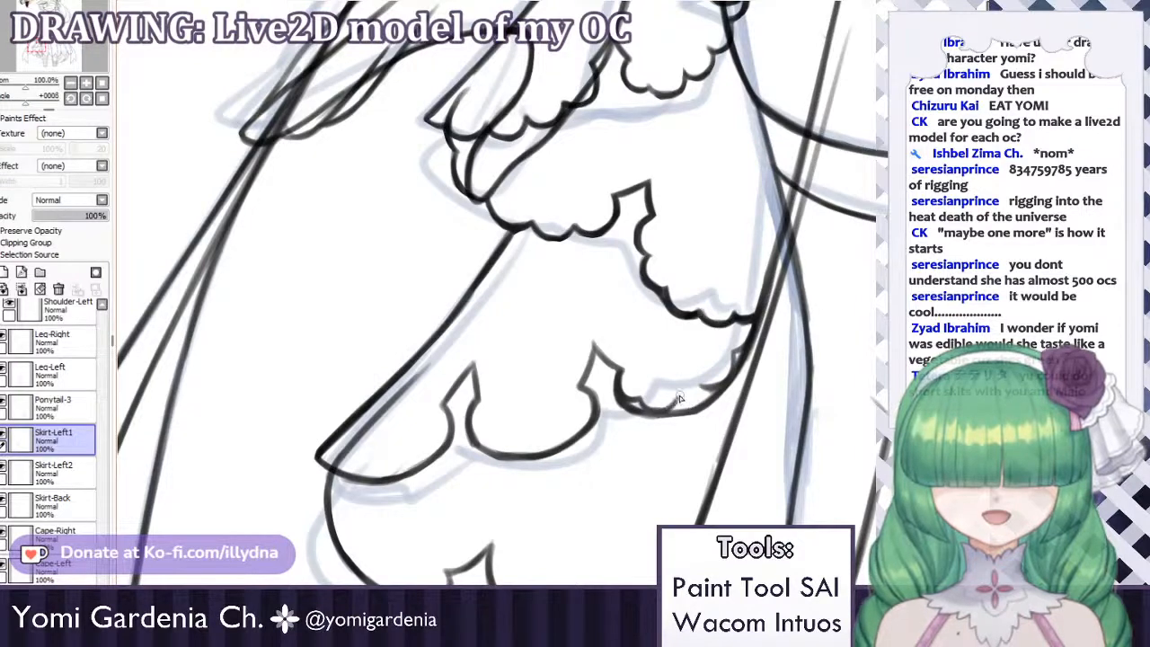
mouse_move(678, 399)
mouse_down()
mouse_move(691, 411)
mouse_move(731, 376)
mouse_up()
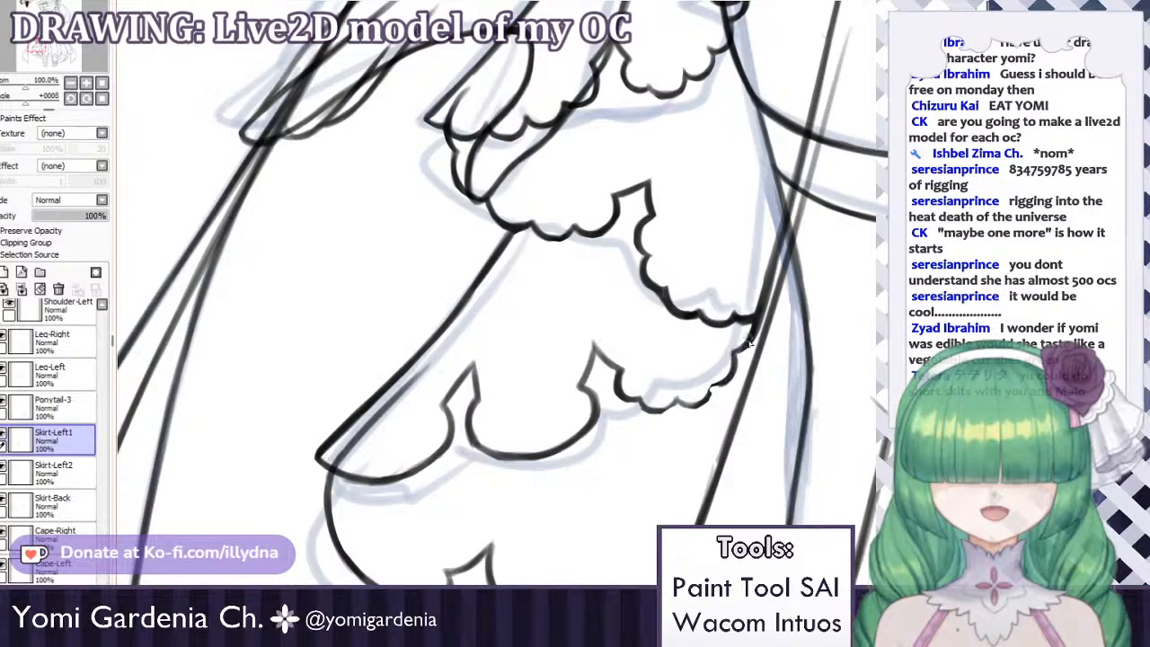
mouse_move(747, 343)
mouse_down()
mouse_move(715, 393)
mouse_move(643, 409)
mouse_up()
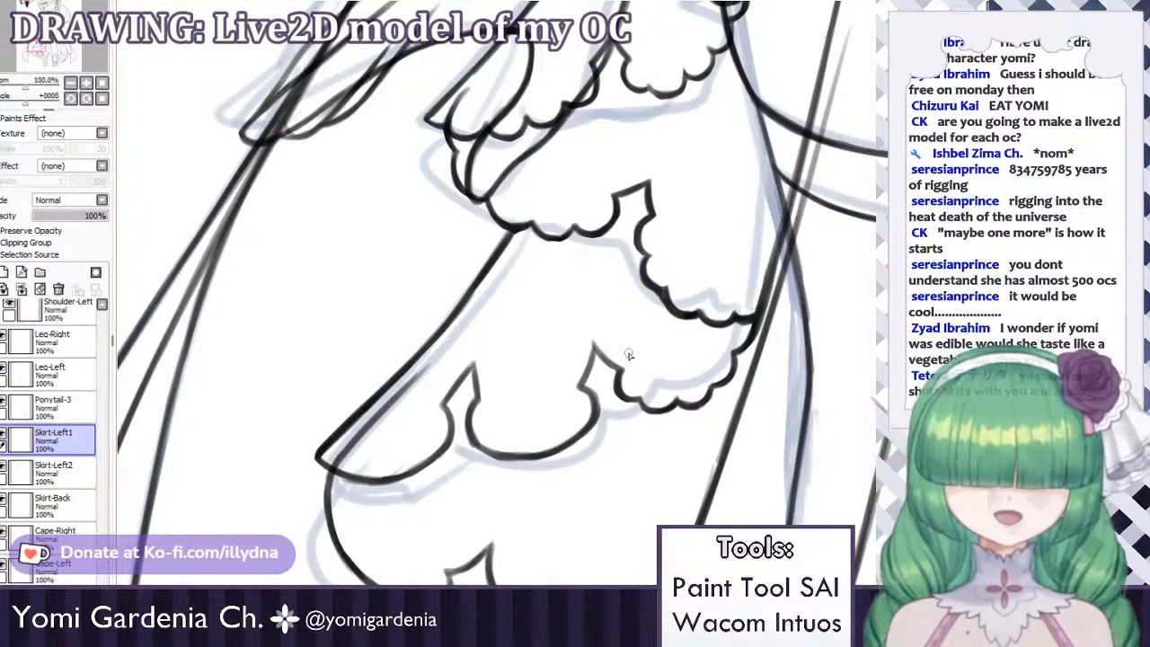
Examine the scalloped side skirt in relation to the full figure.
scroll(628, 354, down, 8)
scroll(561, 228, up, 1)
scroll(544, 295, up, 4)
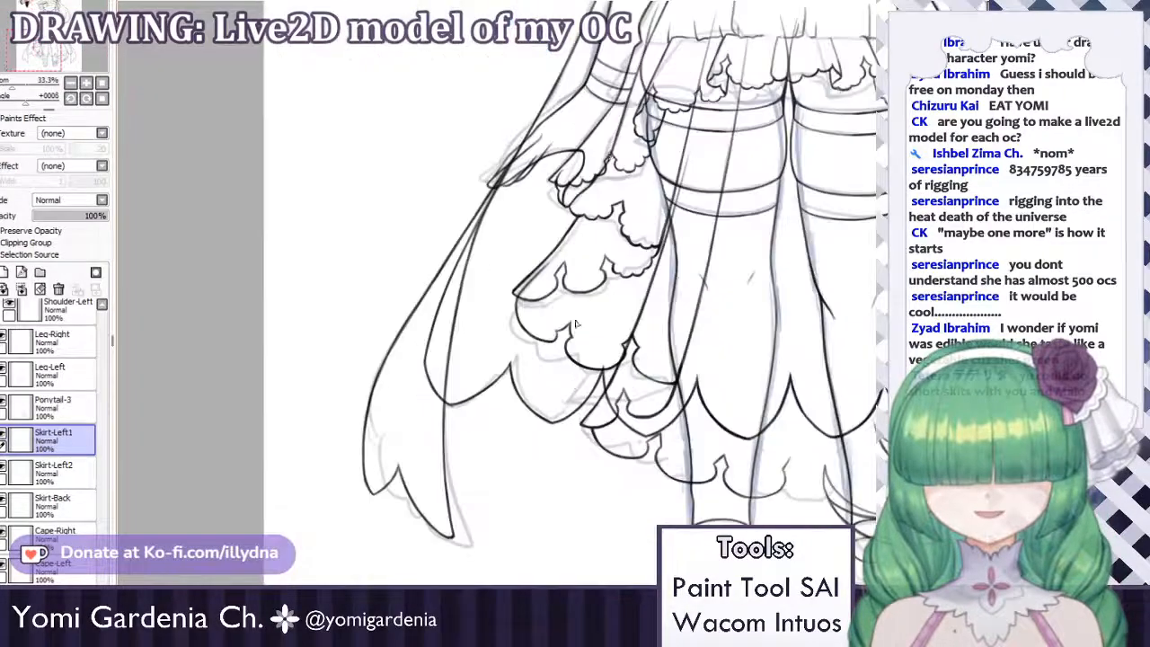
scroll(486, 420, down, 2)
scroll(486, 421, down, 2)
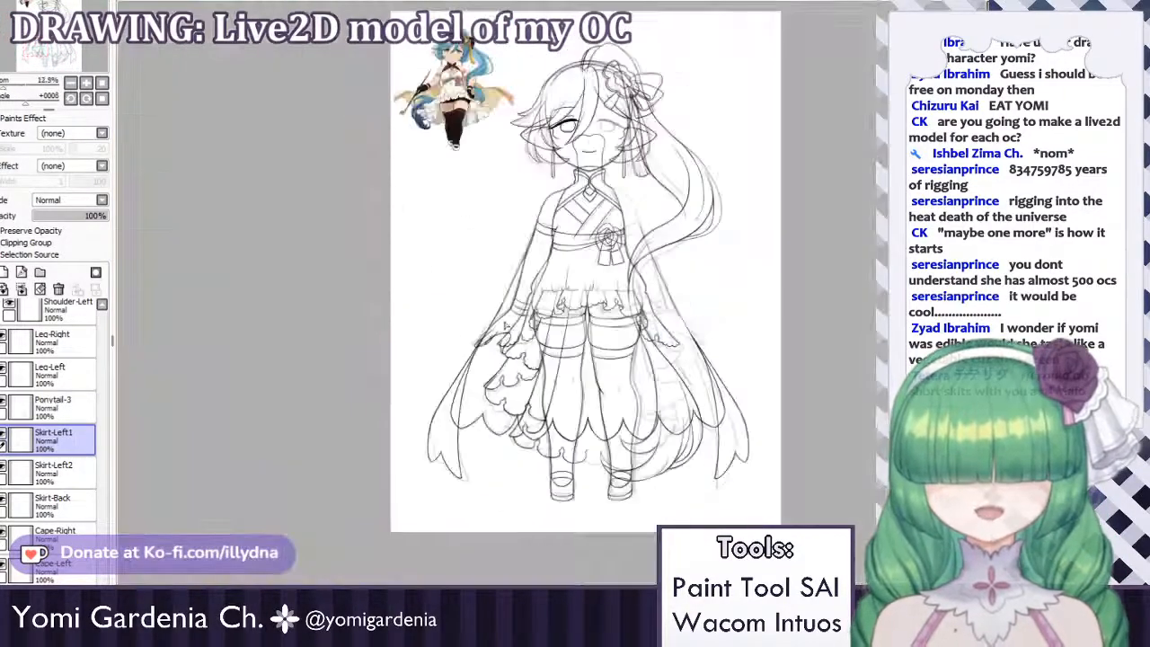
scroll(543, 104, up, 2)
scroll(569, 129, down, 1)
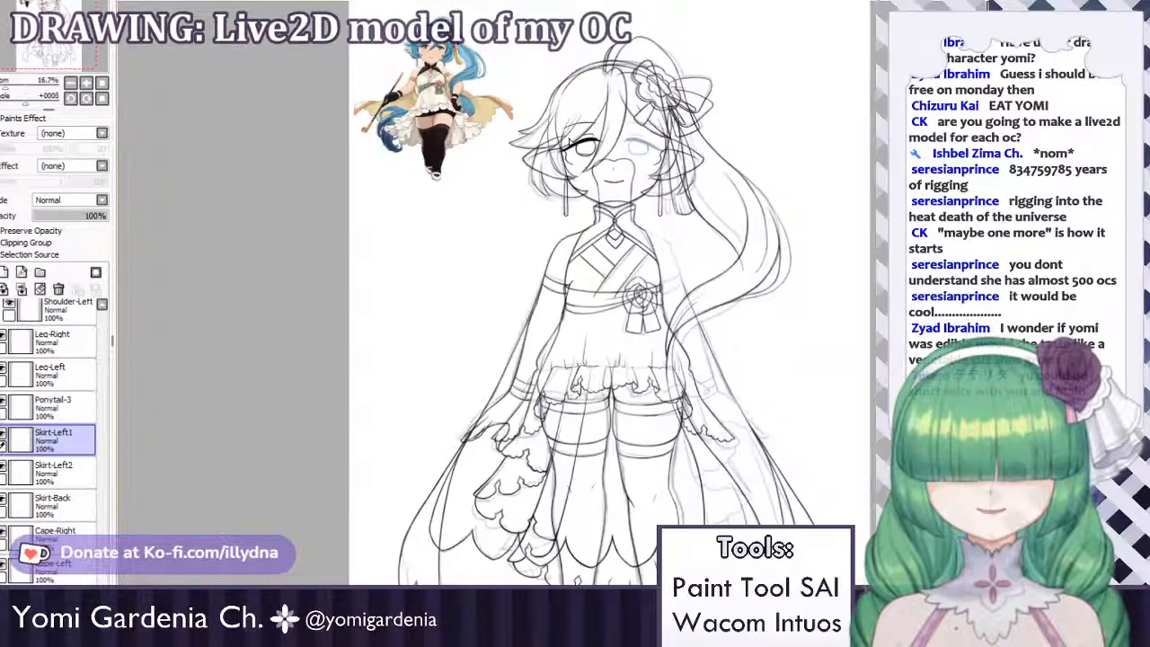
Rework the upper left side of the middle tier's centre lobe into a rounded scallop starting at the notch.
scroll(525, 415, up, 3)
scroll(525, 415, up, 5)
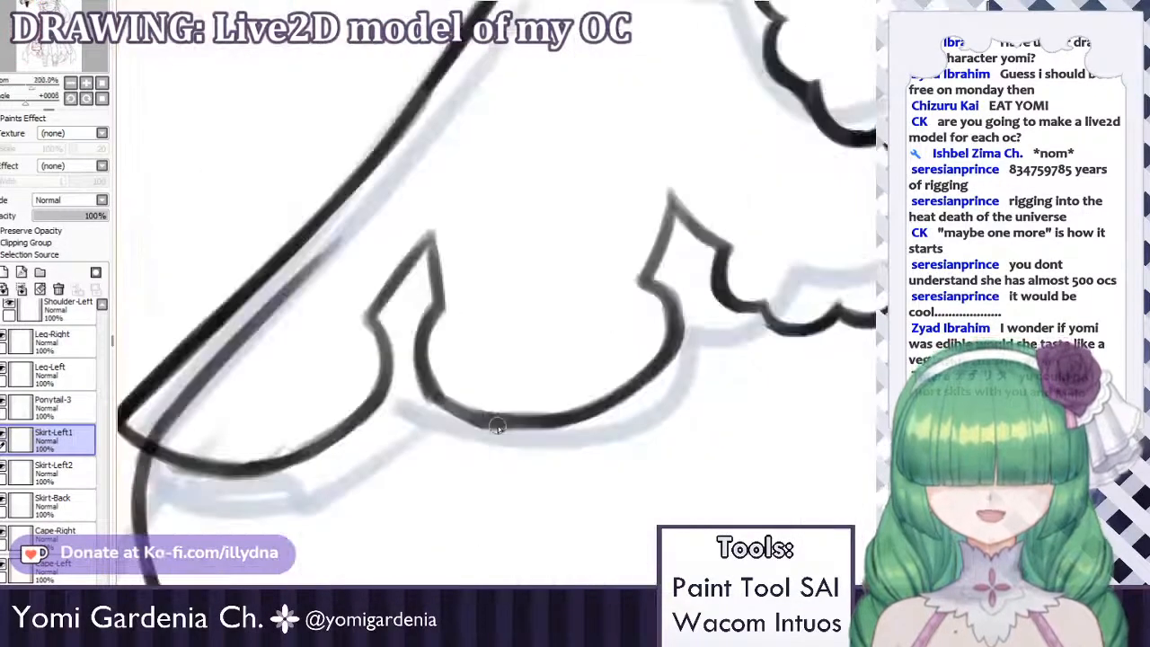
key(ctrl+z)
drag(439, 310, 431, 375)
key(ctrl+z)
key(ctrl+z)
drag(424, 328, 451, 368)
key(ctrl+z)
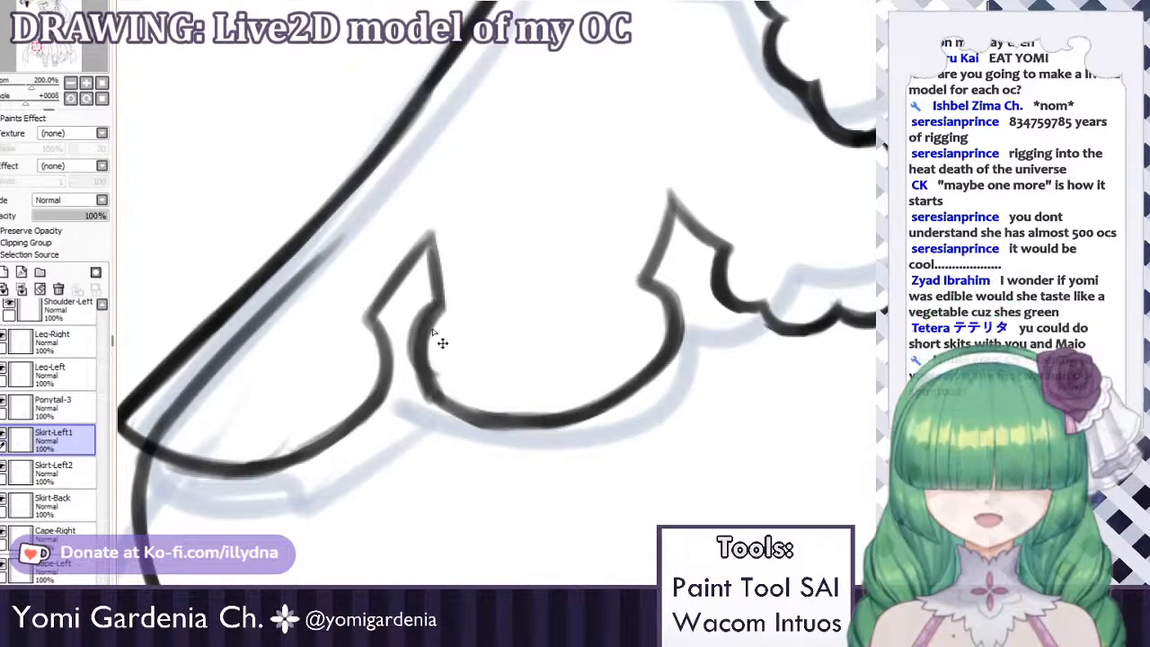
key(ctrl+z)
mouse_move(436, 307)
mouse_down()
mouse_move(410, 340)
mouse_move(434, 319)
mouse_move(424, 374)
mouse_move(439, 312)
mouse_move(436, 377)
mouse_move(431, 315)
mouse_move(433, 380)
mouse_up()
key(ctrl+z)
key(ctrl+z)
key(ctrl+z)
key(ctrl+z)
Reshape the centre lobe's left scallop and add a second scallop around its lower left corner.
mouse_move(440, 309)
mouse_down()
mouse_move(426, 381)
mouse_move(476, 430)
mouse_up()
key(ctrl+z)
key(ctrl+z)
key(ctrl+z)
key(ctrl+z)
mouse_move(435, 388)
mouse_down()
mouse_move(475, 425)
mouse_move(458, 423)
mouse_move(448, 394)
mouse_move(511, 413)
mouse_move(465, 428)
mouse_up()
key(ctrl+z)
Draw small scallops along the bottom and lower right side of the middle tier's centre lobe.
mouse_move(502, 413)
mouse_down()
mouse_move(548, 436)
mouse_move(523, 424)
mouse_move(570, 427)
mouse_move(512, 422)
mouse_up()
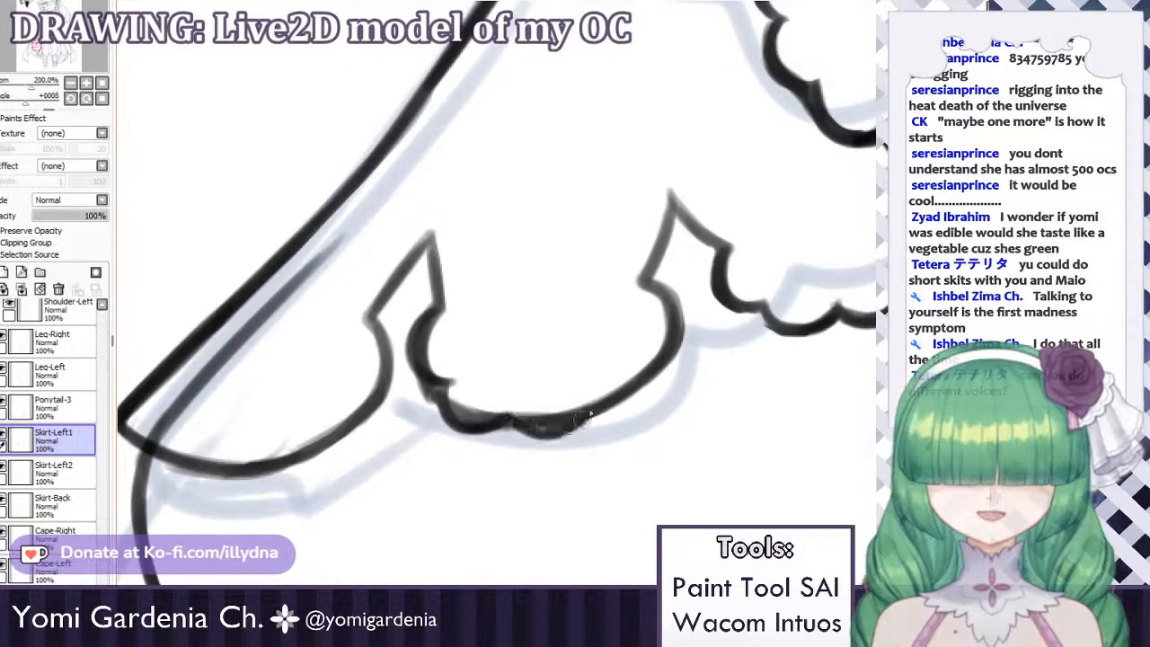
key(ctrl+z)
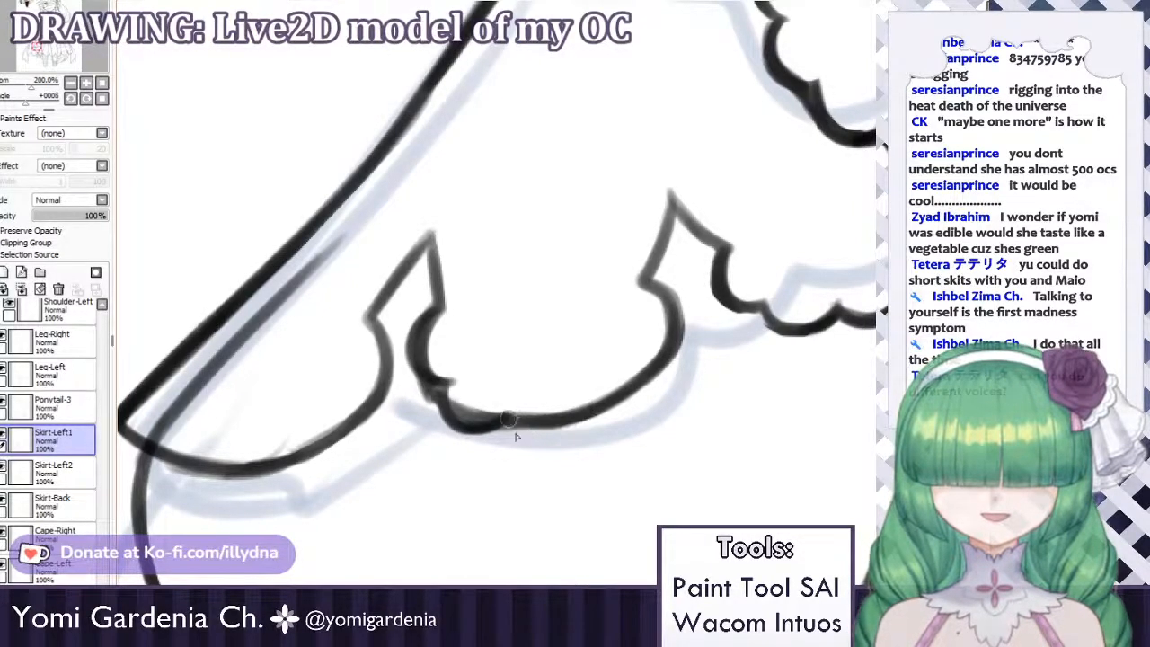
mouse_move(507, 419)
mouse_down()
mouse_move(547, 436)
mouse_move(511, 414)
mouse_move(542, 417)
mouse_move(519, 432)
mouse_move(519, 416)
mouse_move(566, 427)
mouse_move(523, 435)
mouse_move(504, 417)
mouse_move(568, 430)
mouse_move(505, 420)
mouse_move(566, 417)
mouse_up()
key(ctrl+z)
key(ctrl+z)
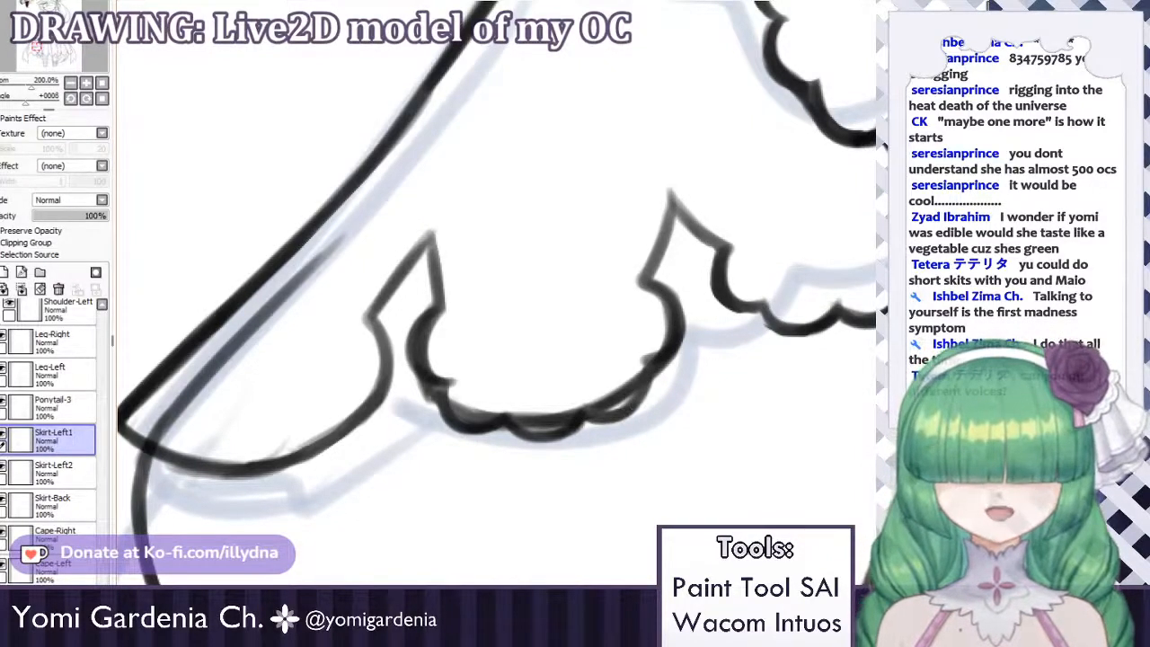
Erase the old smooth curve behind the centre lobe's scallops and clean up the outline of its left scallops.
mouse_move(604, 392)
mouse_down()
mouse_move(629, 351)
mouse_move(604, 397)
mouse_move(624, 390)
mouse_move(633, 359)
mouse_move(663, 369)
mouse_up()
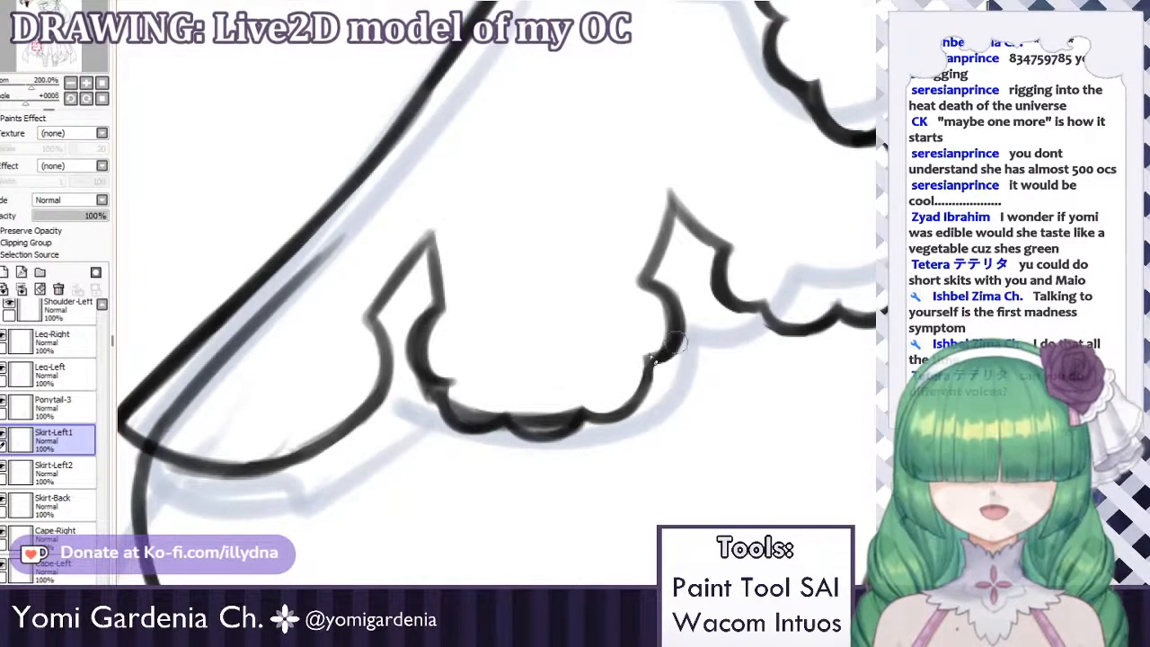
mouse_move(513, 397)
mouse_down()
mouse_move(570, 400)
mouse_move(547, 413)
mouse_up()
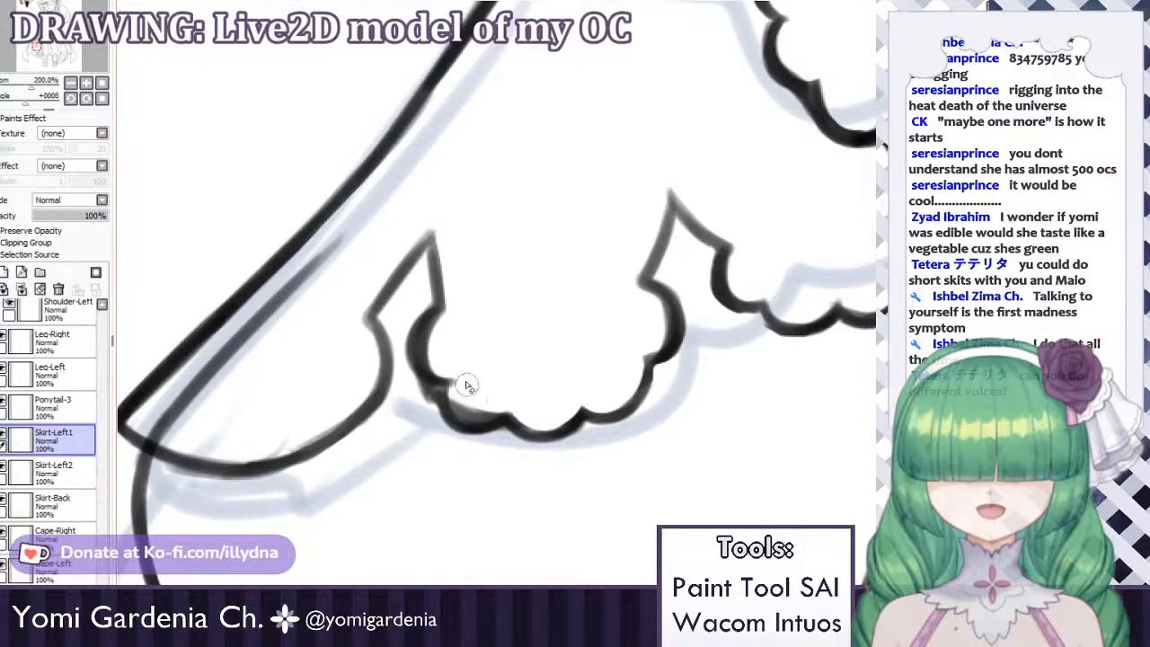
key(ctrl+z)
drag(467, 385, 494, 407)
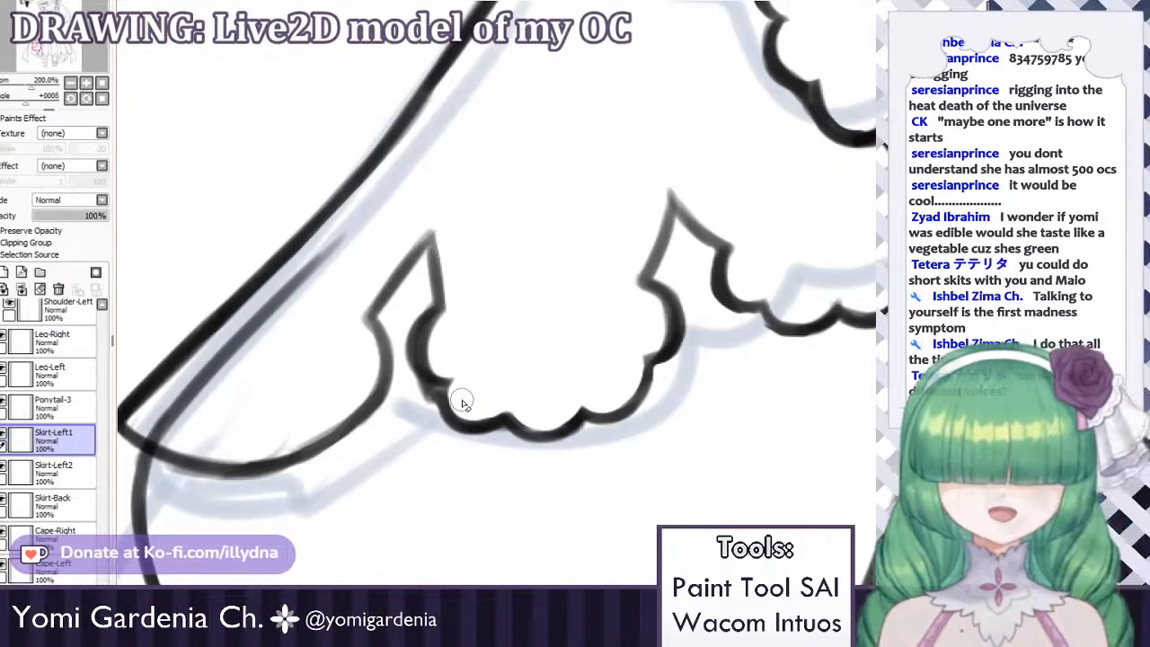
mouse_move(425, 390)
mouse_down()
mouse_move(419, 383)
mouse_move(431, 398)
mouse_move(425, 387)
mouse_up()
key(ctrl+z)
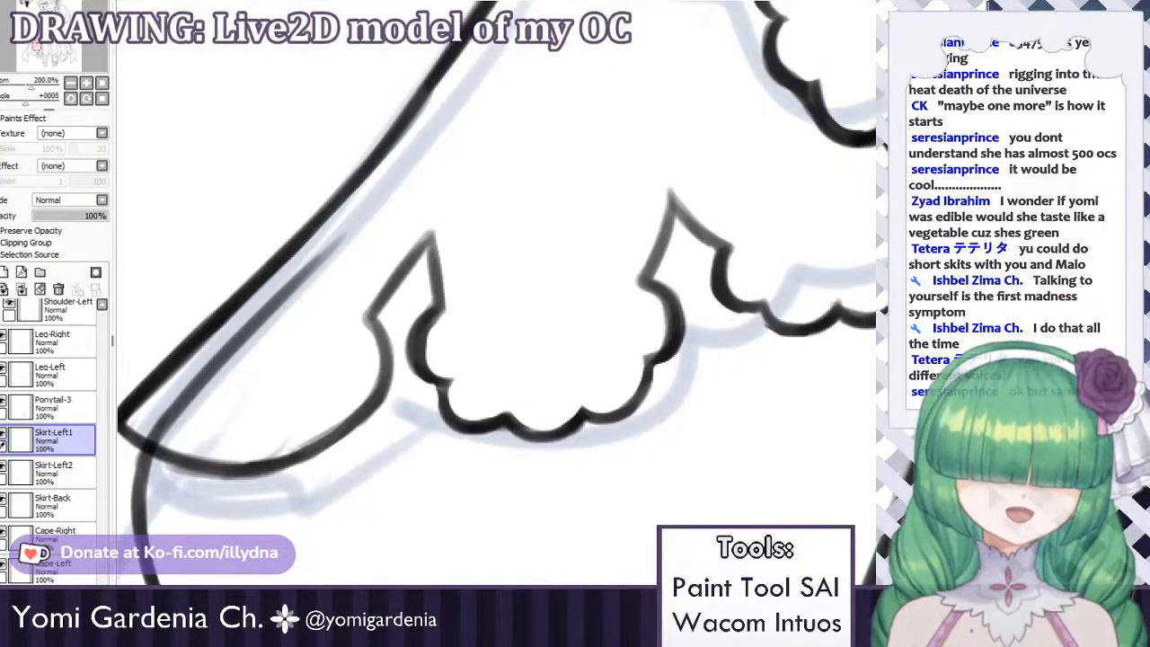
key(ctrl+z)
mouse_move(432, 316)
mouse_down()
mouse_move(447, 359)
mouse_move(420, 338)
mouse_move(439, 354)
mouse_move(447, 380)
mouse_move(432, 380)
mouse_move(443, 379)
mouse_move(454, 426)
mouse_up()
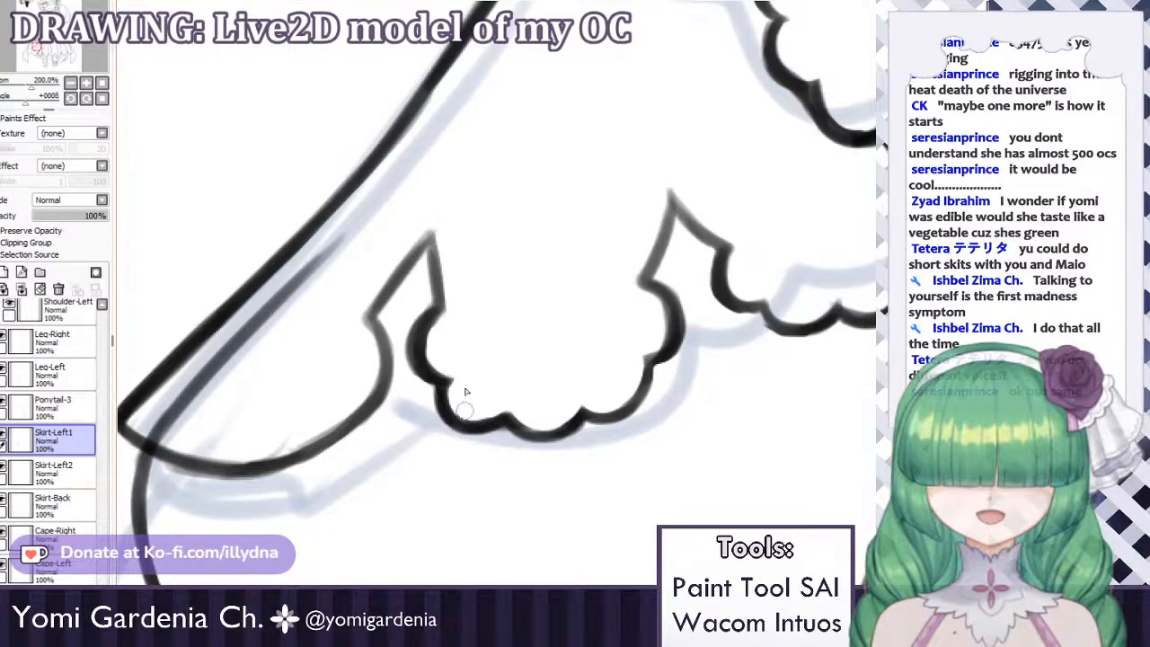
Redraw both edges of the pointed notch between the middle tier's left and centre lobes with thicker lines.
mouse_move(427, 237)
mouse_down()
mouse_move(440, 312)
mouse_move(427, 235)
mouse_move(436, 306)
mouse_move(422, 243)
mouse_move(432, 297)
mouse_move(422, 247)
mouse_move(447, 310)
mouse_up()
key(ctrl+z)
key(ctrl+z)
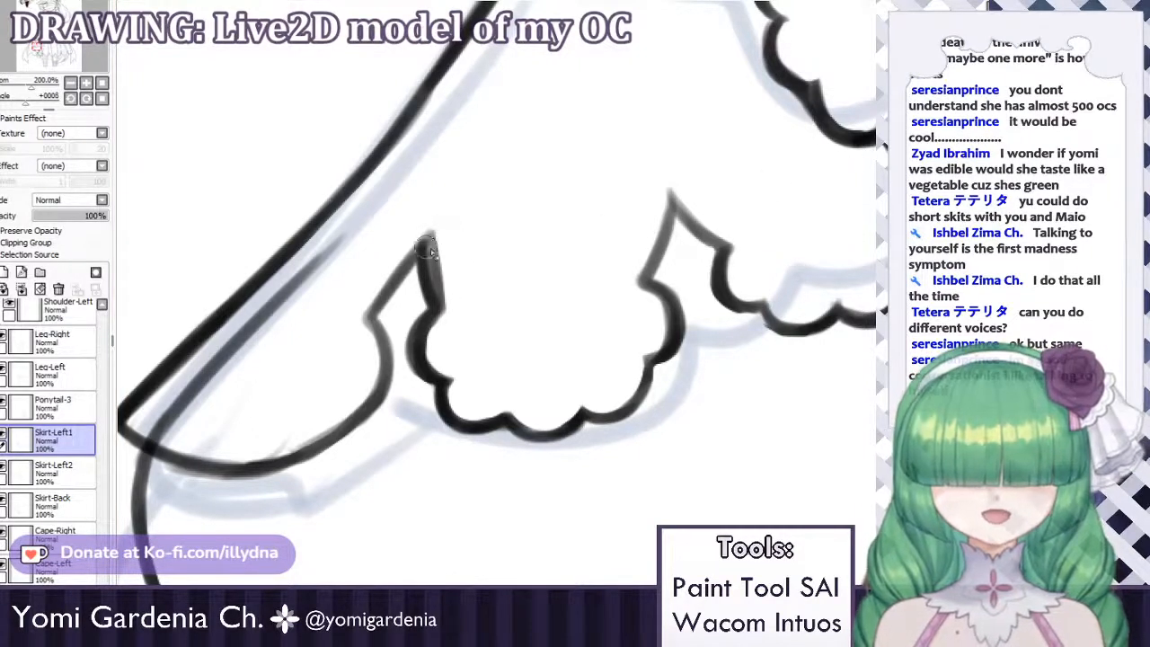
key(ctrl+z)
key(ctrl+z)
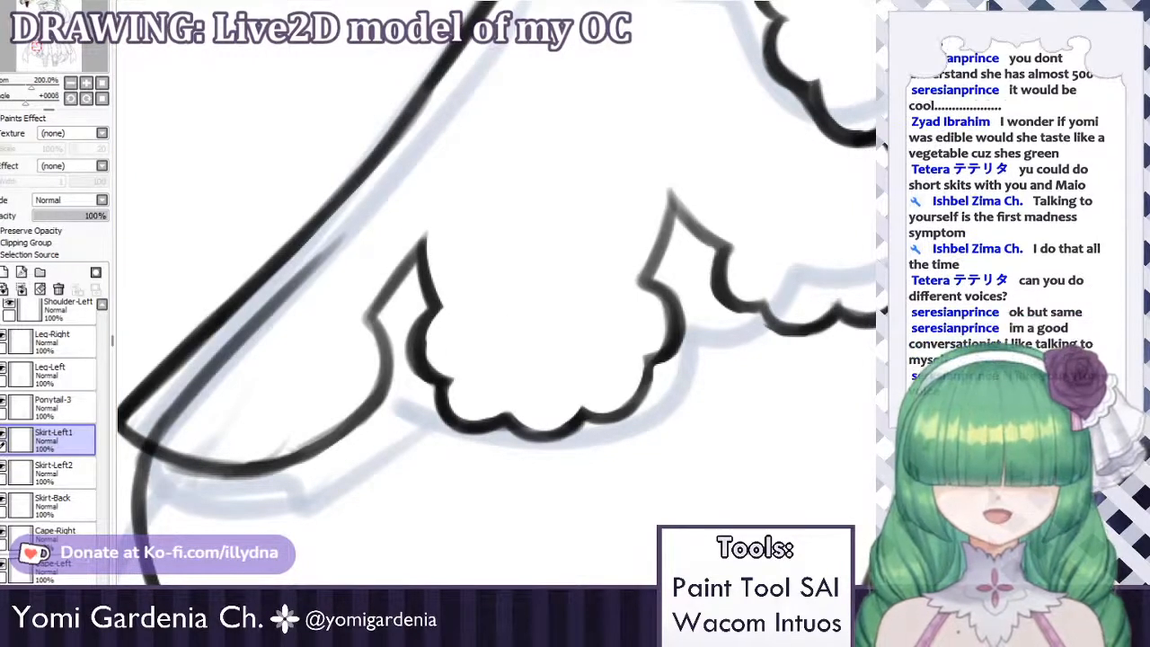
mouse_move(415, 254)
mouse_down()
mouse_move(656, 252)
mouse_move(614, 317)
mouse_up()
key(ctrl+z)
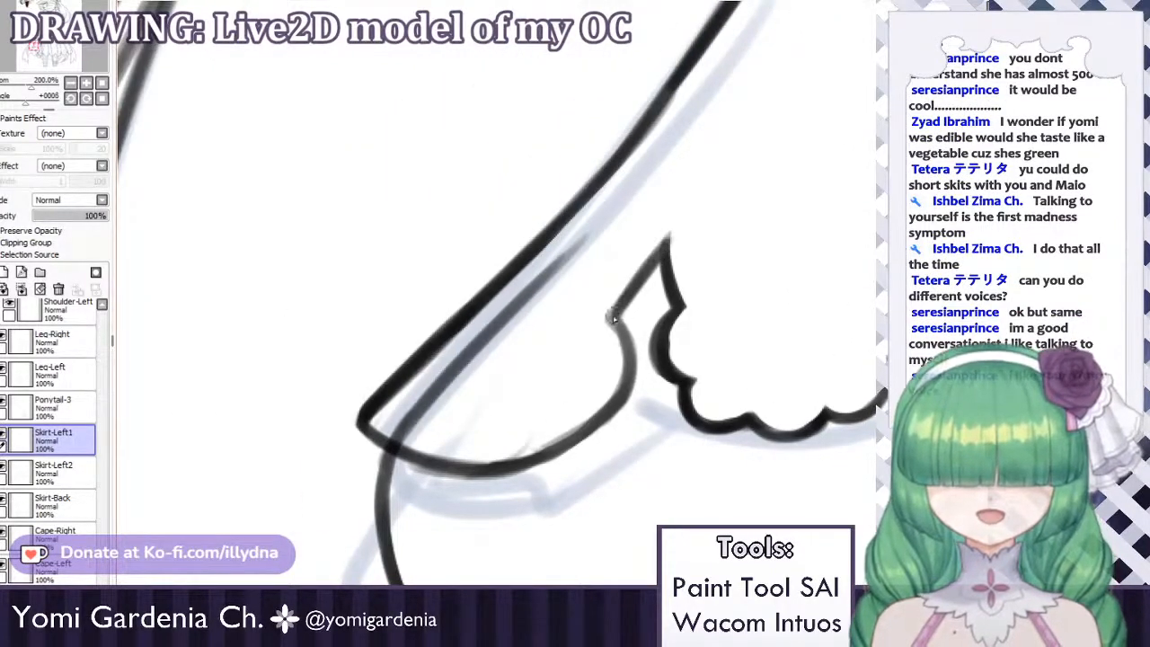
mouse_move(665, 245)
mouse_down()
mouse_move(612, 316)
mouse_move(655, 262)
mouse_move(610, 323)
mouse_move(626, 332)
mouse_move(616, 316)
mouse_move(623, 388)
mouse_up()
key(ctrl+z)
Draw small scallops down the right side of the middle tier's left lobe, starting below the notch.
mouse_move(618, 328)
mouse_down()
mouse_move(621, 381)
mouse_move(593, 398)
mouse_up()
key(ctrl+z)
key(ctrl+z)
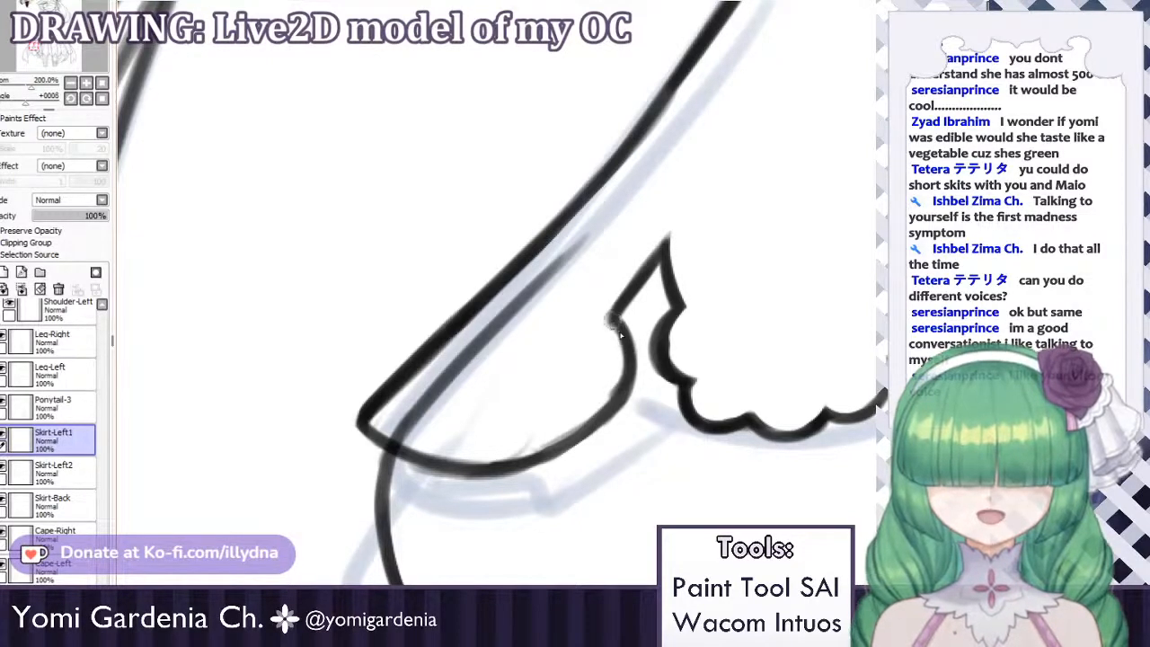
drag(616, 320, 596, 397)
key(ctrl+z)
mouse_move(629, 358)
mouse_down()
mouse_move(622, 394)
mouse_move(625, 365)
mouse_move(579, 404)
mouse_move(574, 440)
mouse_move(596, 424)
mouse_move(538, 438)
mouse_move(563, 441)
mouse_move(529, 438)
mouse_move(570, 432)
mouse_move(546, 449)
mouse_move(531, 443)
mouse_move(588, 415)
mouse_move(619, 379)
mouse_move(632, 398)
mouse_move(619, 383)
mouse_move(619, 398)
mouse_move(596, 399)
mouse_move(583, 423)
mouse_move(624, 380)
mouse_up()
key(ctrl+z)
key(ctrl+z)
key(ctrl+z)
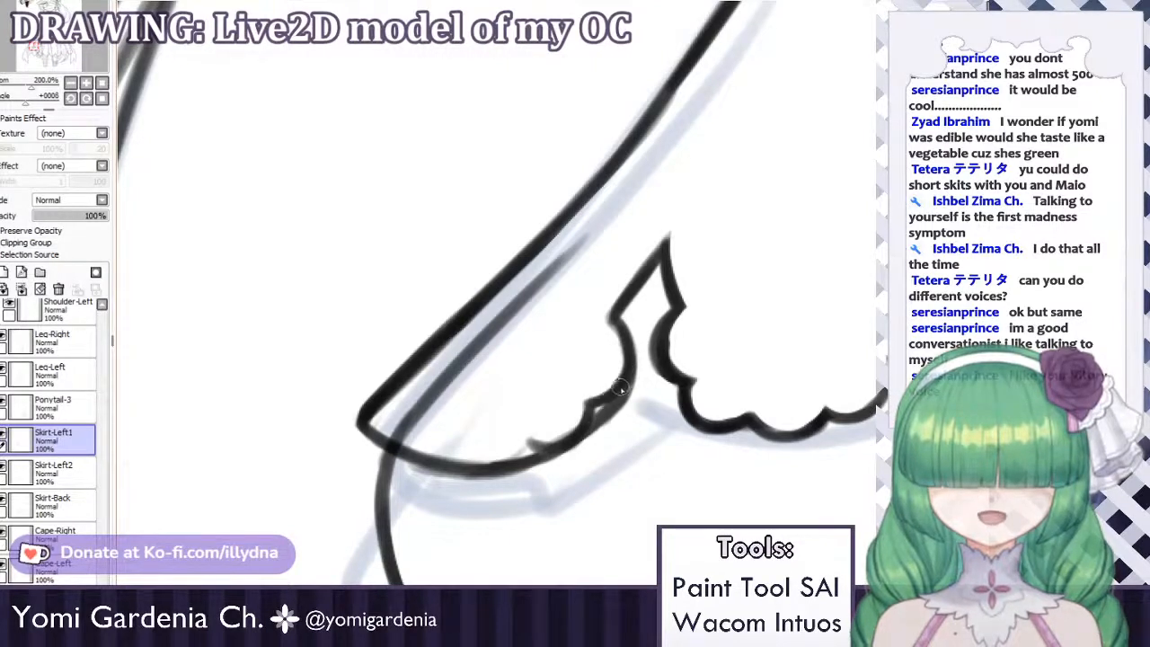
key(ctrl+z)
Continue the small scallops along the bottom edge of the middle tier's left lobe.
mouse_move(562, 451)
mouse_down()
mouse_move(524, 442)
mouse_move(564, 459)
mouse_move(521, 434)
mouse_move(537, 432)
mouse_move(503, 461)
mouse_move(520, 436)
mouse_move(482, 465)
mouse_move(481, 450)
mouse_move(465, 449)
mouse_move(508, 462)
mouse_up()
key(ctrl+z)
key(ctrl+z)
key(ctrl+z)
key(ctrl+z)
mouse_move(457, 438)
mouse_down()
mouse_move(492, 462)
mouse_move(523, 444)
mouse_up()
key(ctrl+z)
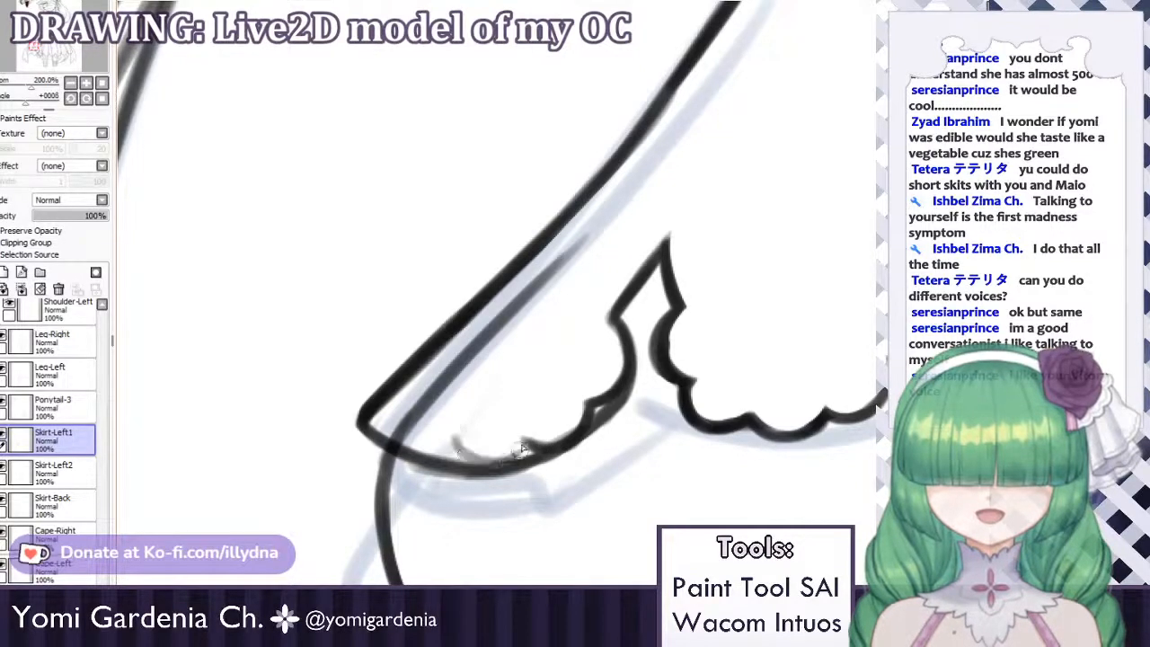
mouse_move(452, 439)
mouse_down()
mouse_move(513, 449)
mouse_move(474, 460)
mouse_move(508, 465)
mouse_up()
key(ctrl+z)
key(ctrl+z)
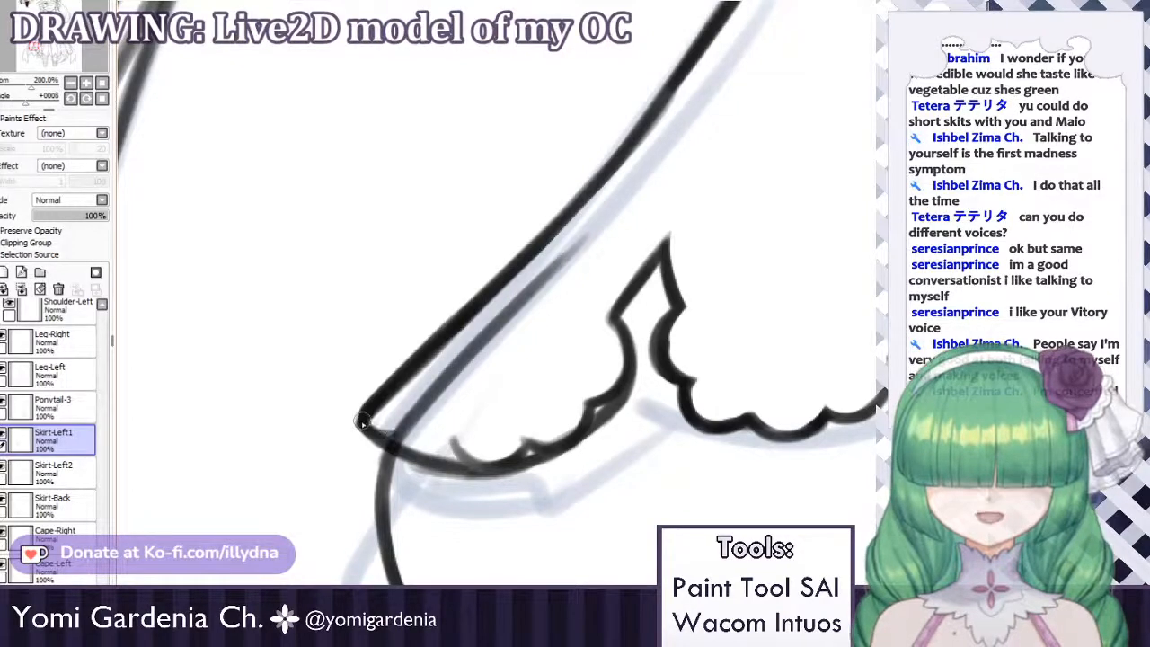
Add the last scallops toward the left lobe's outer corner, removing the old curve and refining the scalloped hem.
mouse_move(362, 420)
mouse_down()
mouse_move(442, 449)
mouse_move(399, 429)
mouse_move(449, 458)
mouse_up()
key(ctrl+z)
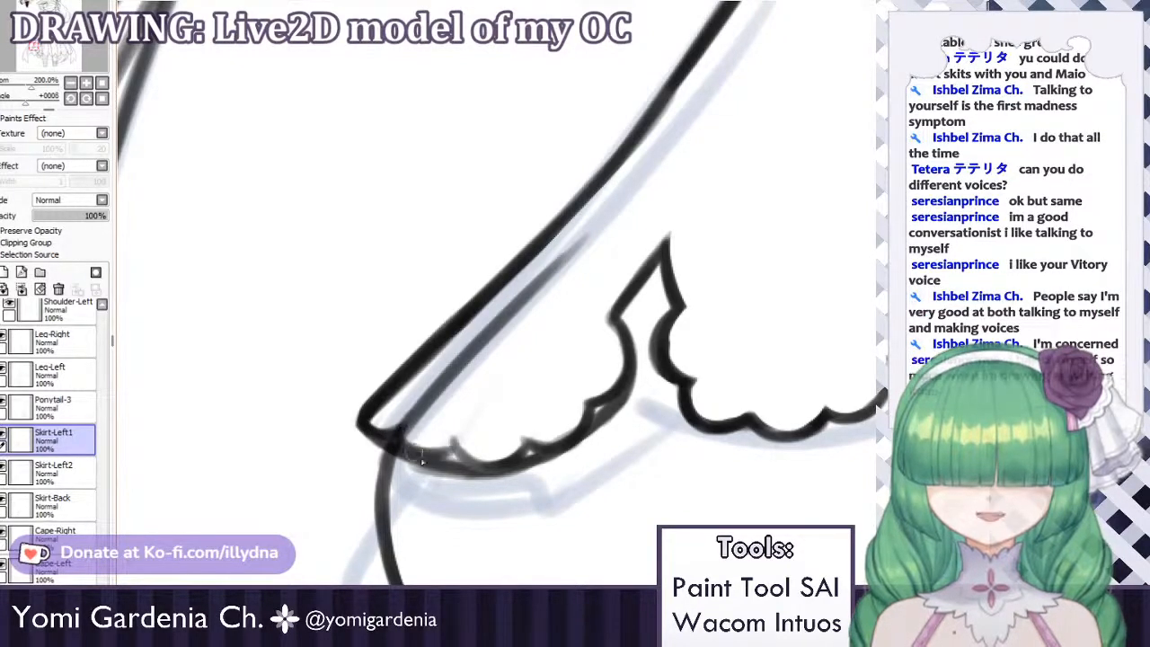
key(ctrl+z)
key(ctrl+z)
drag(397, 429, 460, 450)
key(ctrl+z)
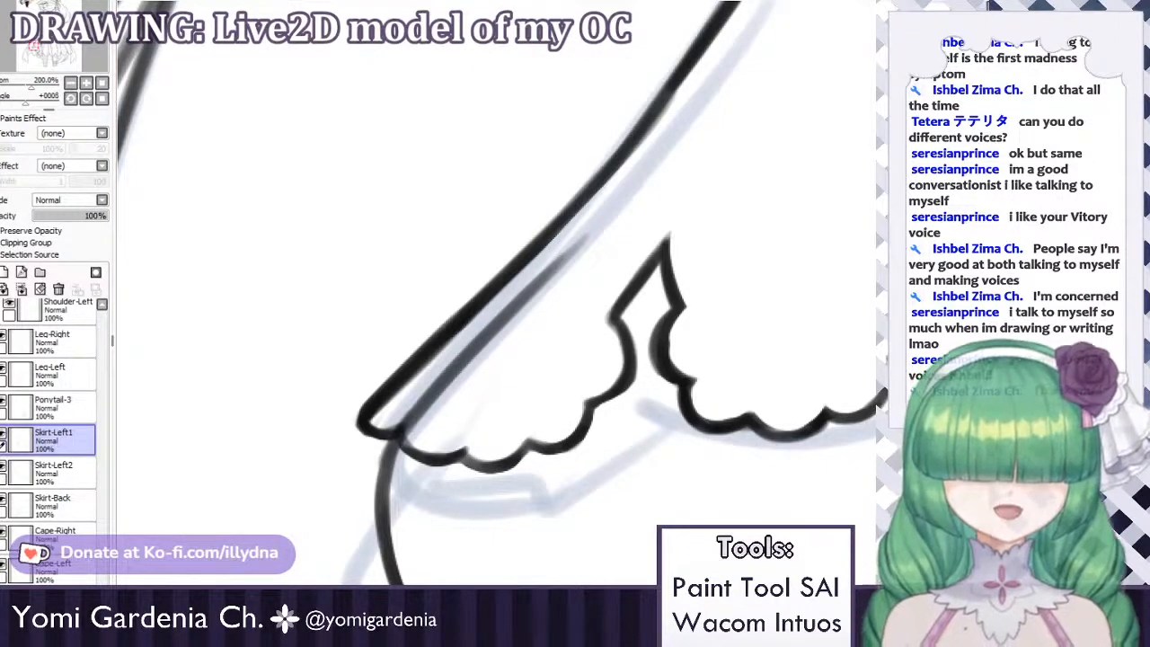
drag(471, 470, 530, 442)
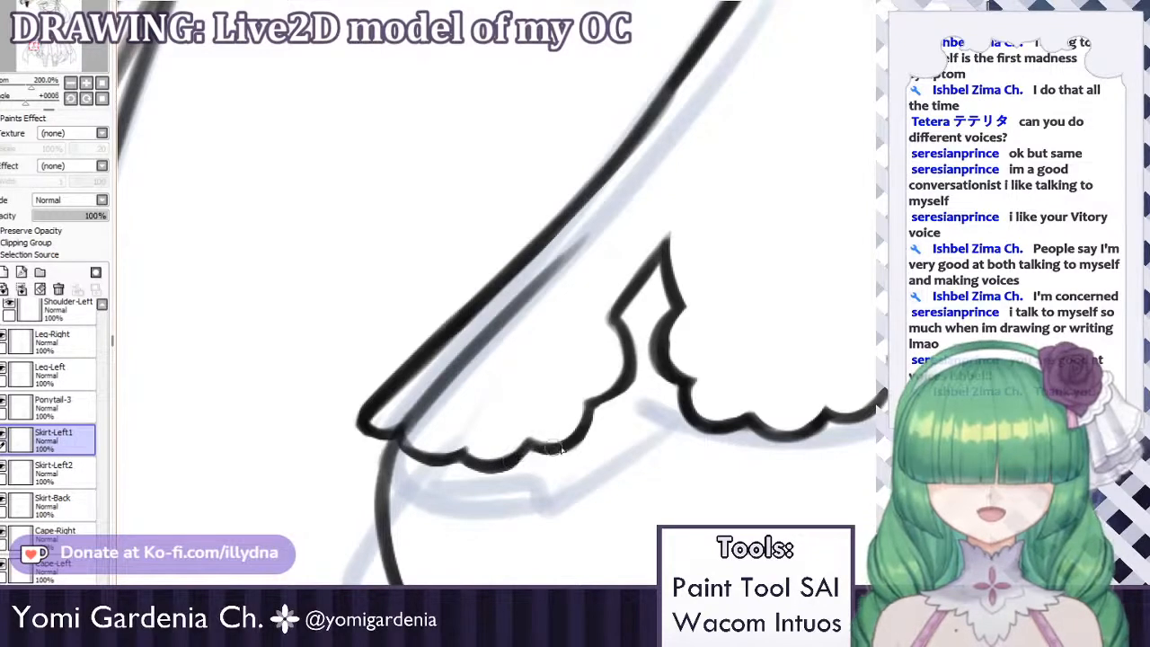
drag(582, 406, 574, 439)
drag(624, 379, 591, 406)
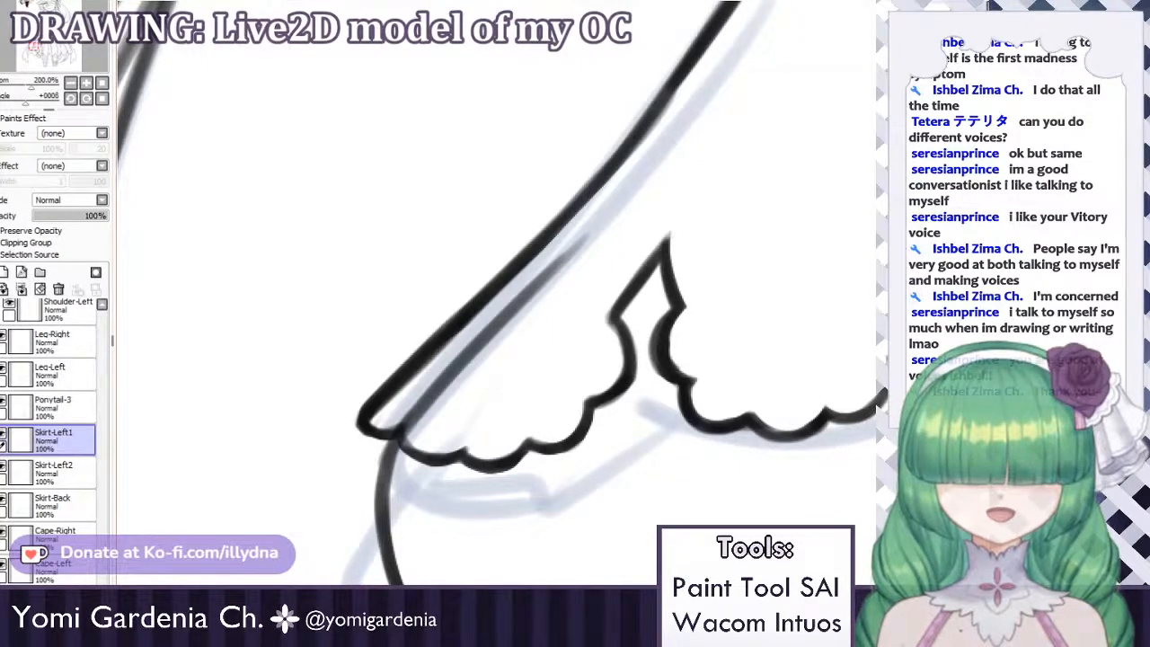
Identify the bottom tier's layer by hiding and showing the skirt layers, and make Skirt-Left2 the active layer.
scroll(503, 297, down, 3)
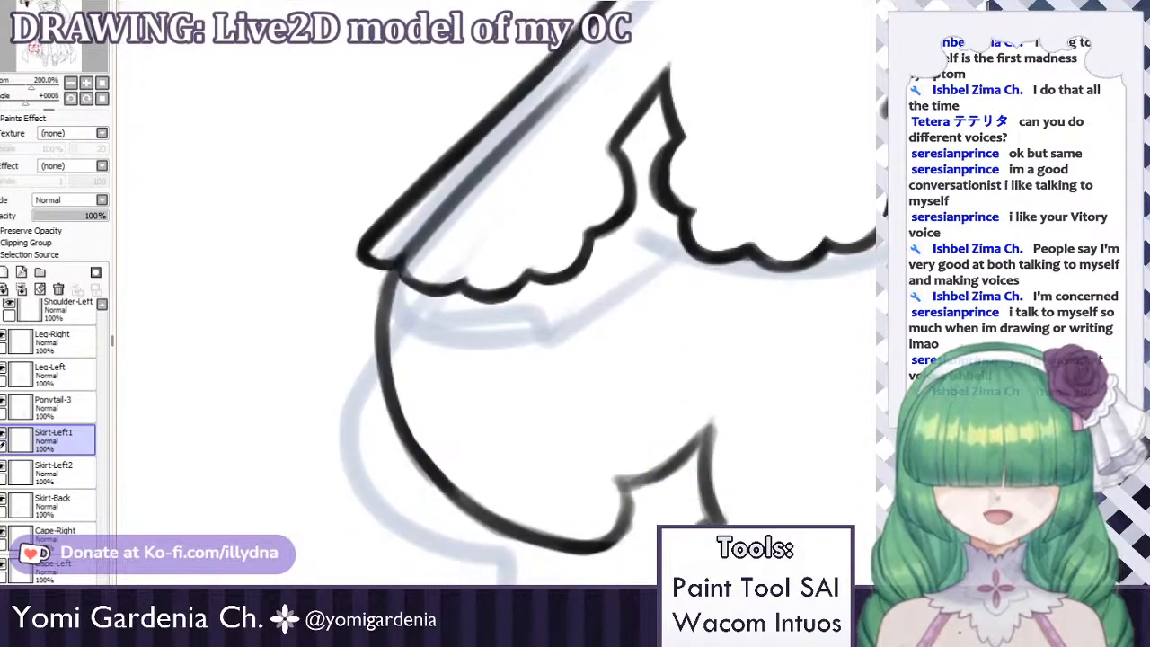
drag(627, 417, 627, 427)
click(4, 435)
click(4, 435)
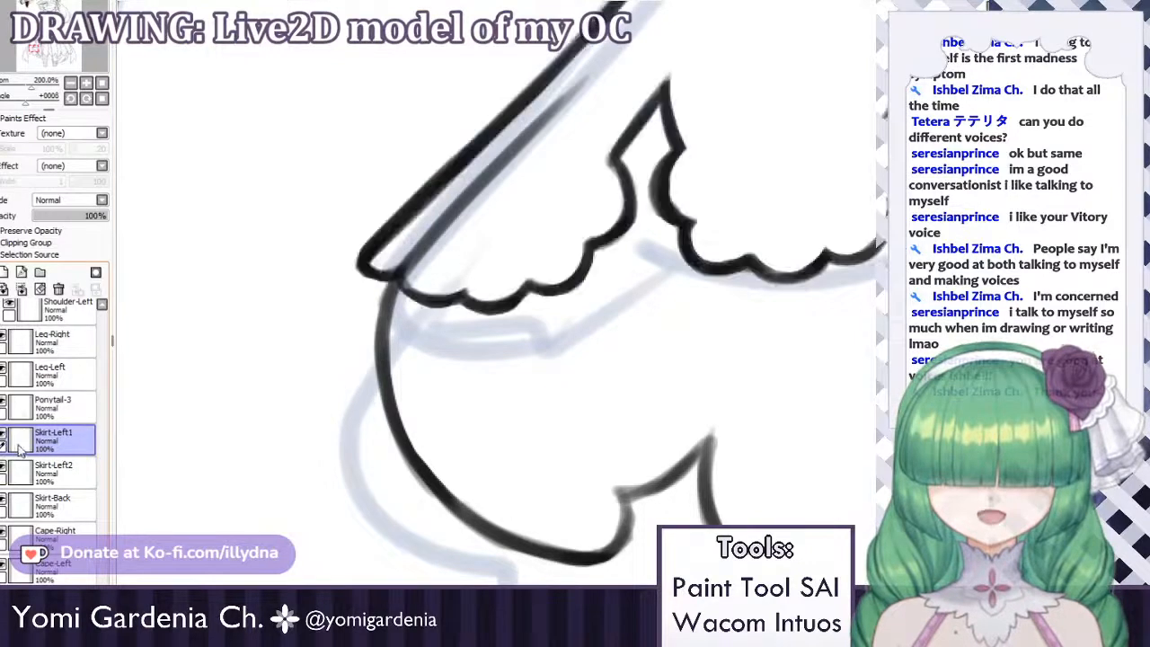
click(6, 471)
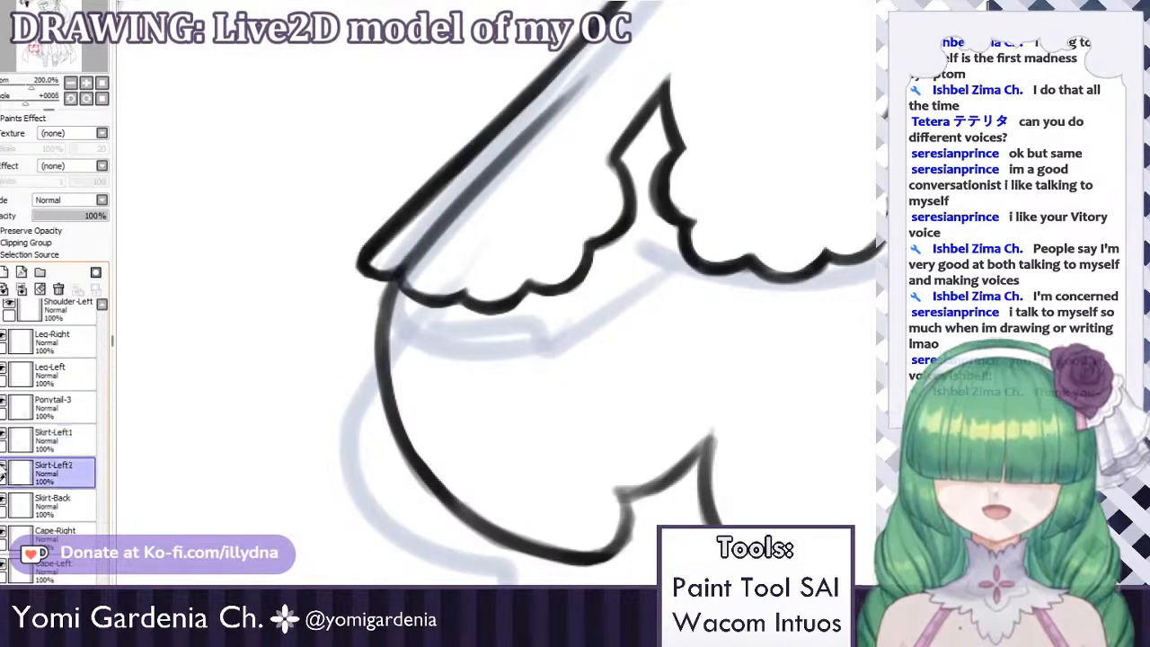
click(4, 468)
click(4, 468)
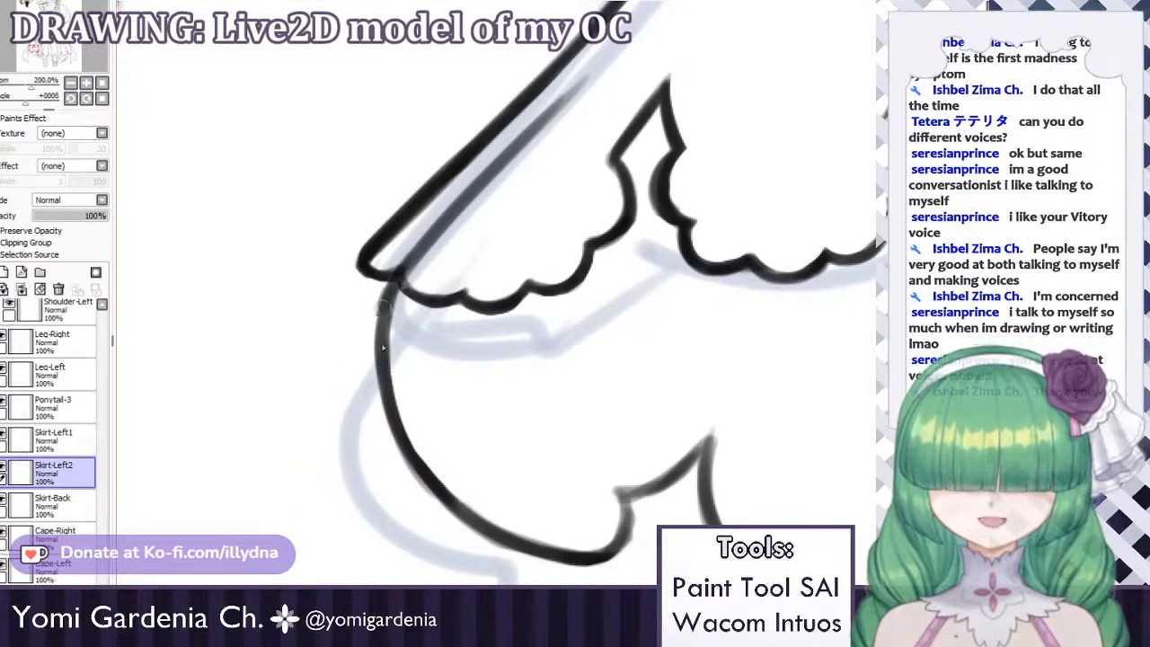
Draw two small scallops down the outer left side of the bottom tier's leftmost lobe on Skirt-Left2.
mouse_move(392, 306)
mouse_down()
mouse_move(405, 368)
mouse_move(392, 398)
mouse_move(406, 385)
mouse_move(389, 390)
mouse_move(396, 381)
mouse_move(405, 439)
mouse_up()
key(ctrl+z)
key(ctrl+z)
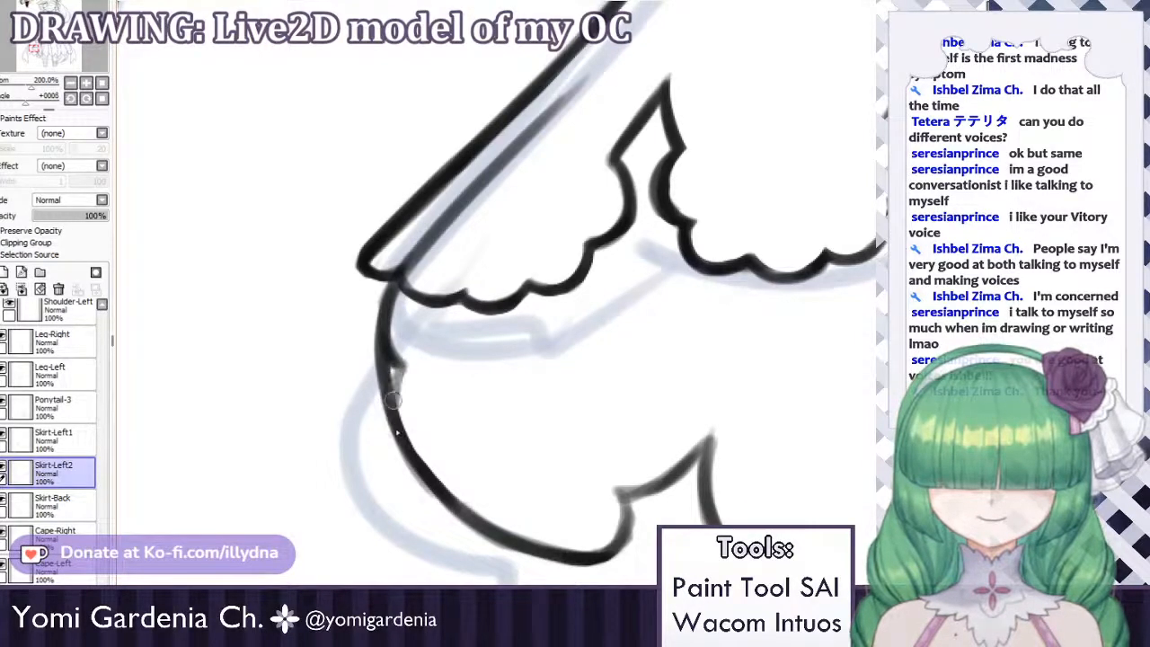
mouse_move(395, 386)
mouse_down()
mouse_move(405, 439)
mouse_move(395, 402)
mouse_move(428, 443)
mouse_up()
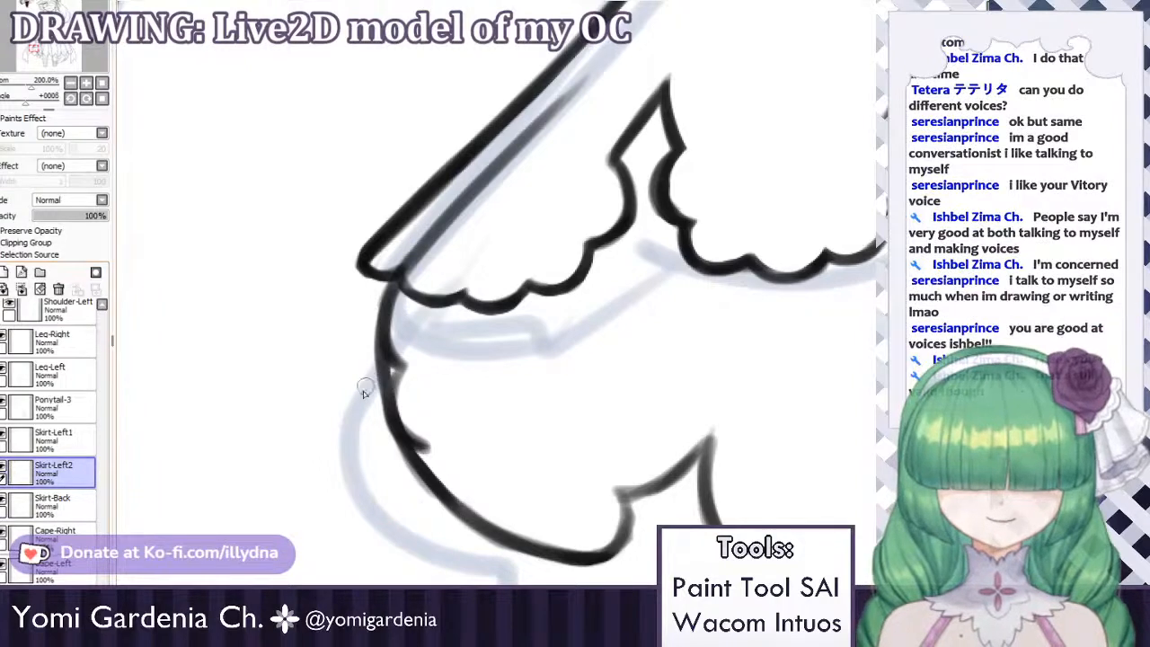
mouse_move(401, 366)
mouse_down()
mouse_move(401, 421)
mouse_move(401, 368)
mouse_up()
key(ctrl+z)
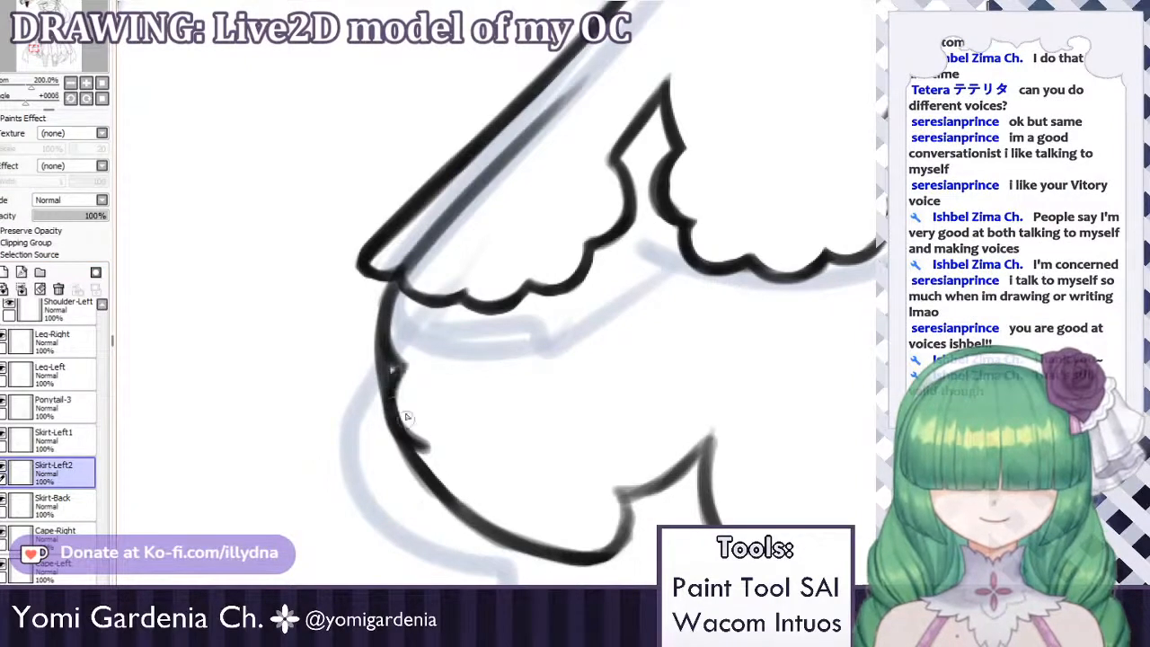
Continue the scallops around the lower edge of the bottom tier's leftmost lobe up to the notch, erasing the old curve.
mouse_move(422, 444)
mouse_down()
mouse_move(450, 495)
mouse_move(423, 459)
mouse_move(477, 495)
mouse_up()
key(ctrl+z)
key(ctrl+z)
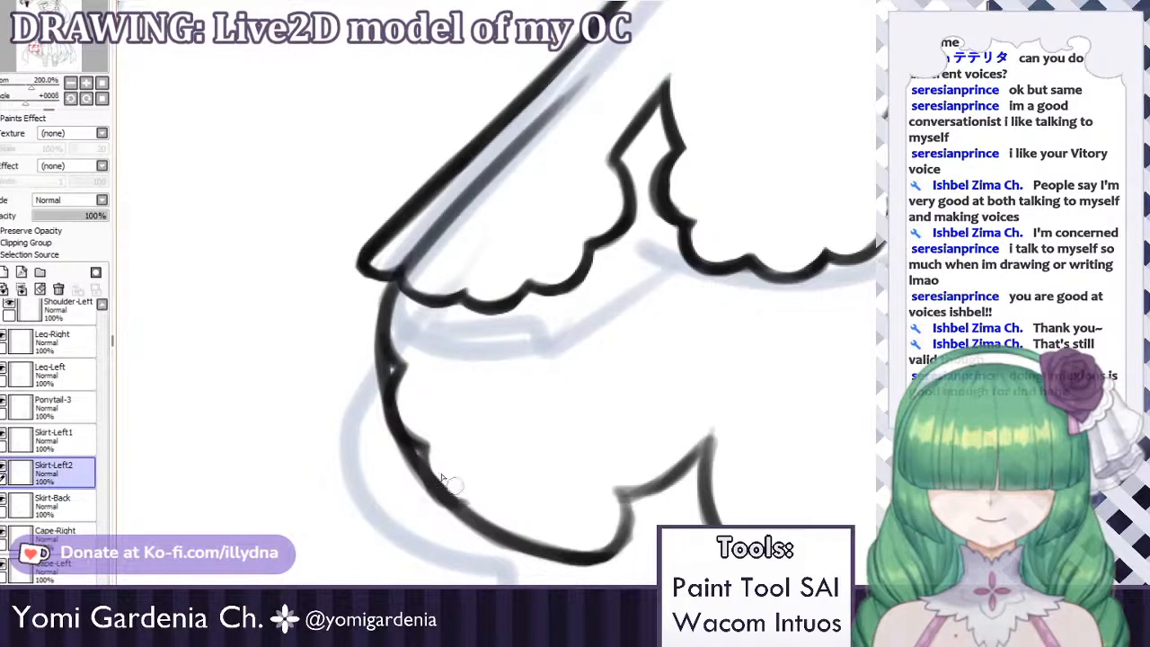
mouse_move(422, 449)
mouse_down()
mouse_move(474, 495)
mouse_move(425, 445)
mouse_move(452, 486)
mouse_move(484, 502)
mouse_move(466, 505)
mouse_move(522, 527)
mouse_move(478, 508)
mouse_move(512, 545)
mouse_move(481, 521)
mouse_move(549, 521)
mouse_move(562, 545)
mouse_move(530, 532)
mouse_move(569, 546)
mouse_up()
key(ctrl+z)
key(ctrl+z)
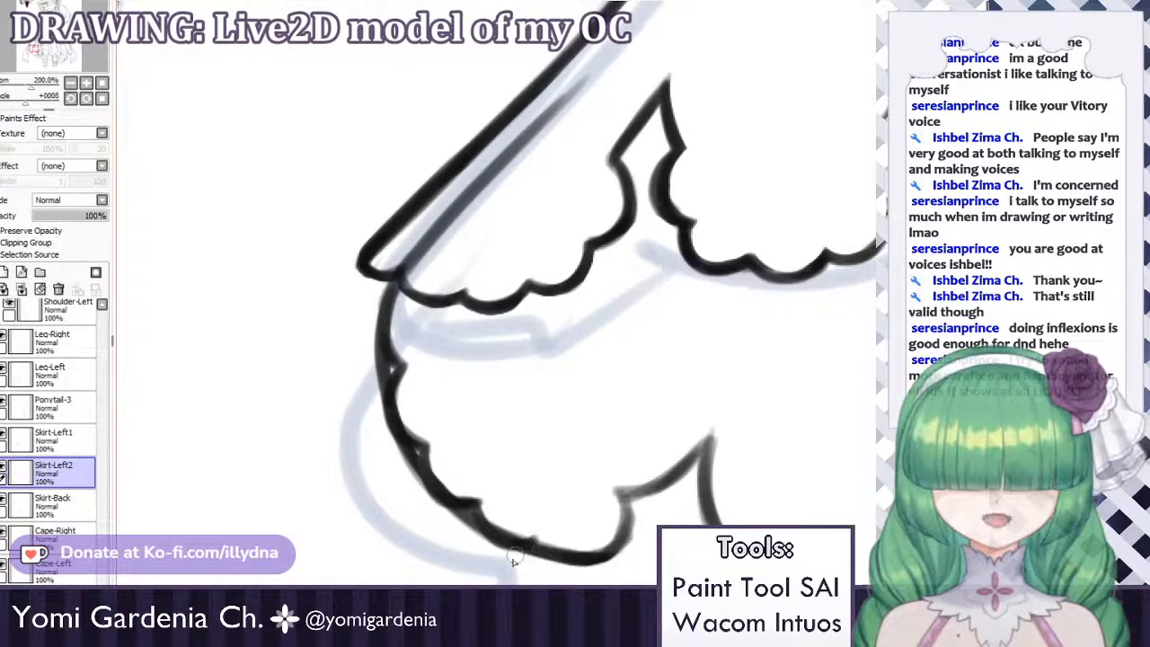
drag(504, 543, 546, 537)
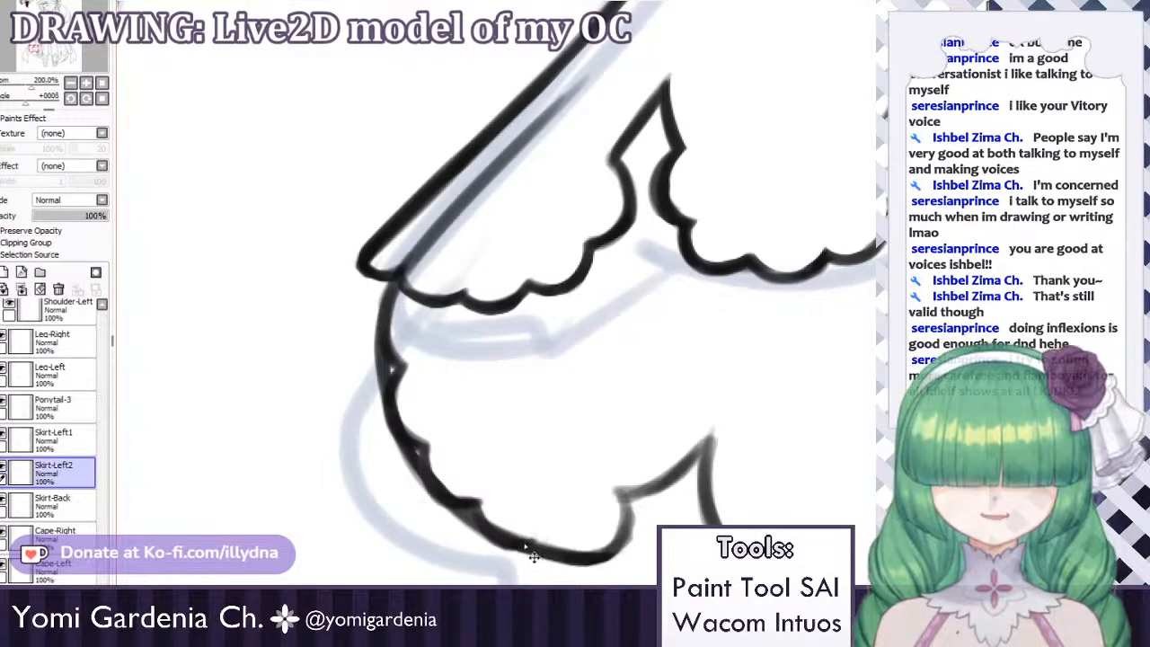
mouse_move(535, 539)
mouse_down()
mouse_move(558, 553)
mouse_move(545, 533)
mouse_move(585, 559)
mouse_move(564, 549)
mouse_move(588, 553)
mouse_move(613, 532)
mouse_move(630, 508)
mouse_up()
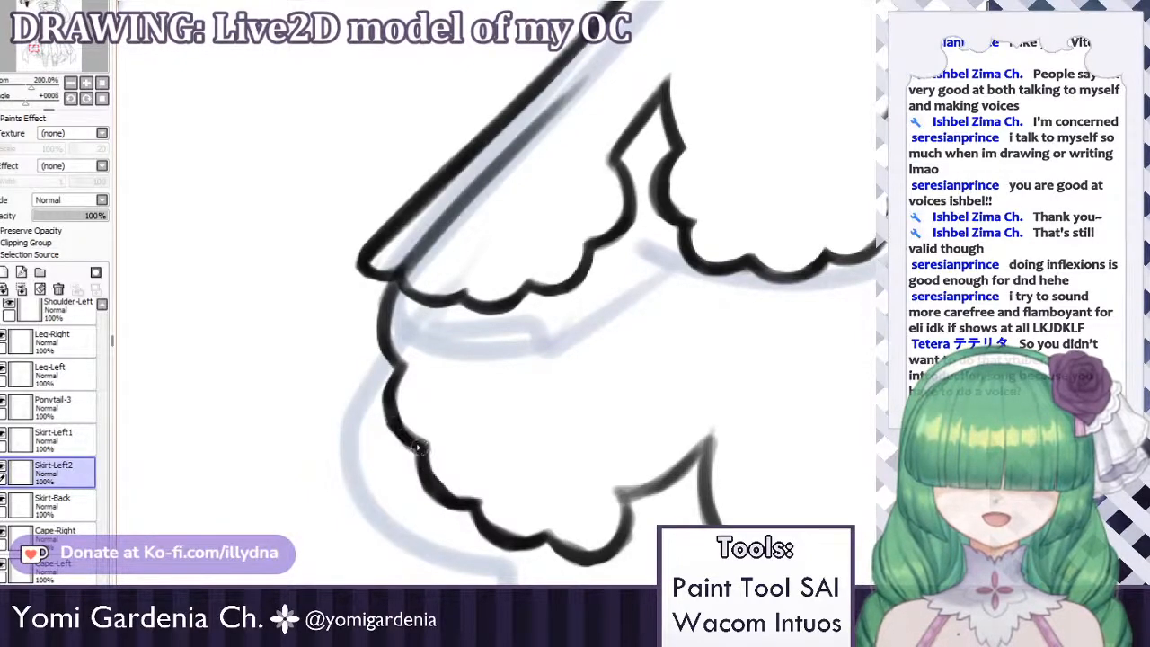
Examine the scalloped side skirt within the full figure and compare Skirt-Left2 hidden and shown.
scroll(424, 393, down, 8)
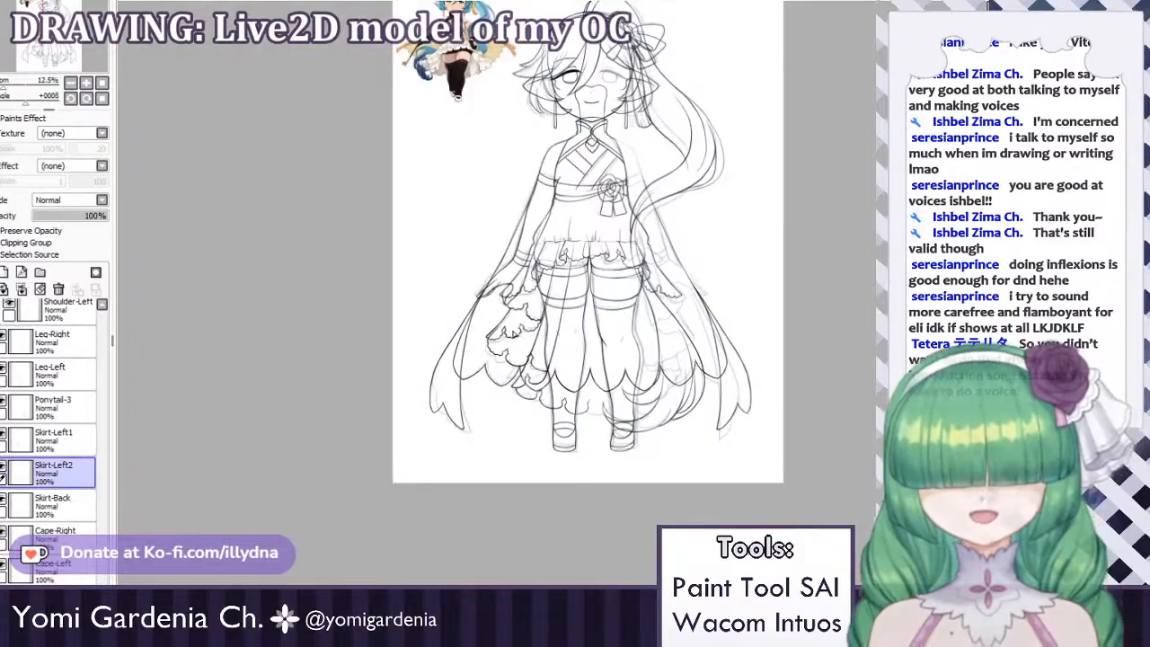
scroll(524, 352, up, 6)
scroll(542, 246, down, 2)
scroll(542, 246, up, 2)
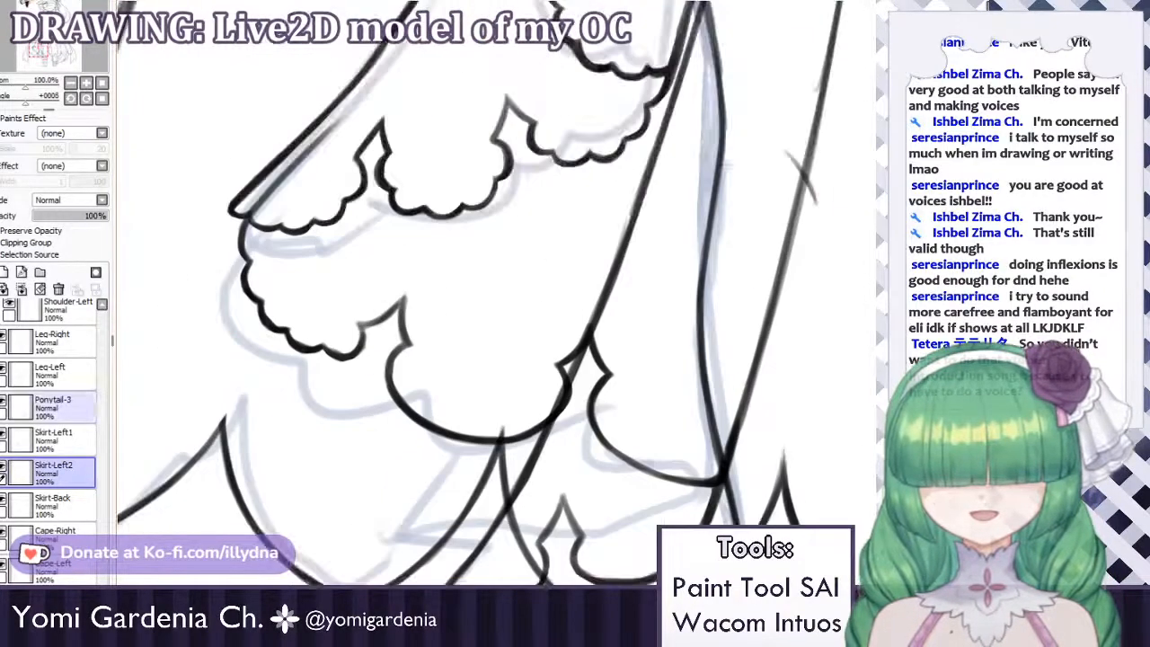
click(3, 466)
click(3, 466)
click(2, 466)
click(3, 466)
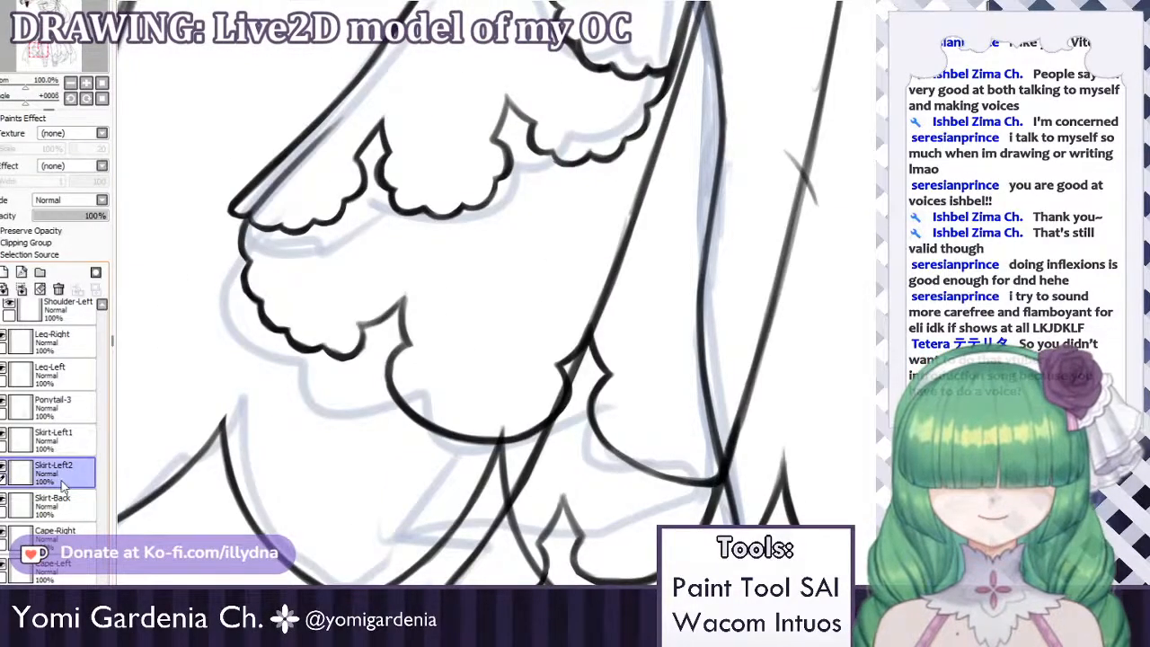
Rework the left side of the bottom tier's next lobe into a rounded scallop beginning at the notch.
scroll(458, 372, up, 2)
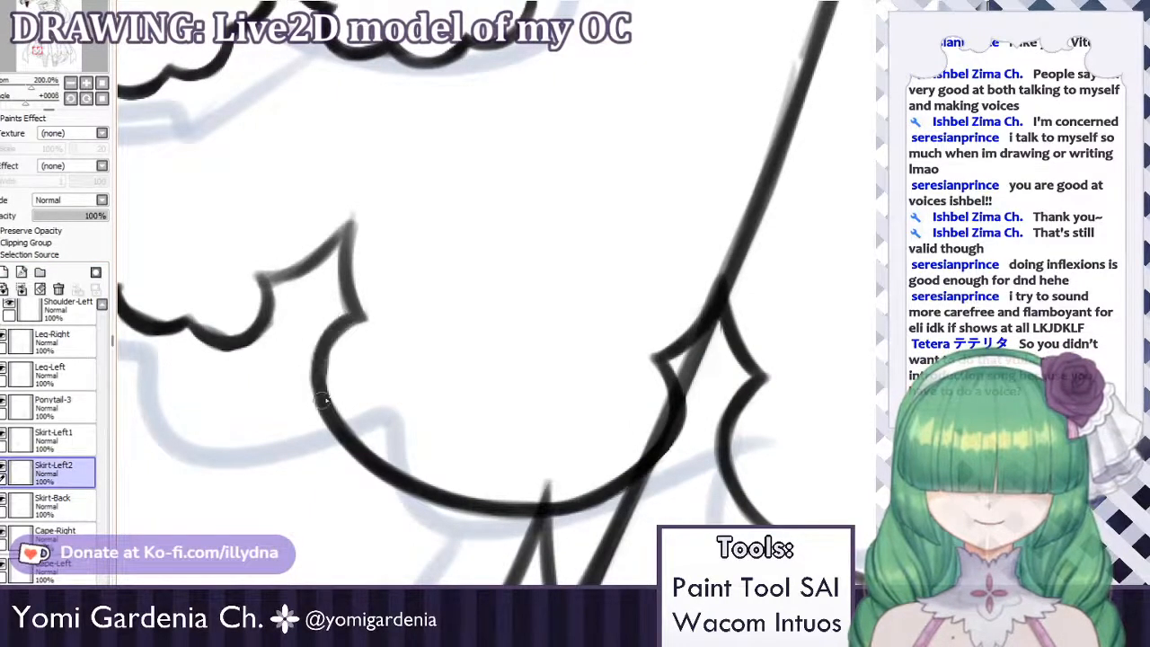
mouse_move(338, 330)
mouse_down()
mouse_move(336, 392)
mouse_move(350, 409)
mouse_up()
key(ctrl+z)
key(ctrl+z)
key(ctrl+z)
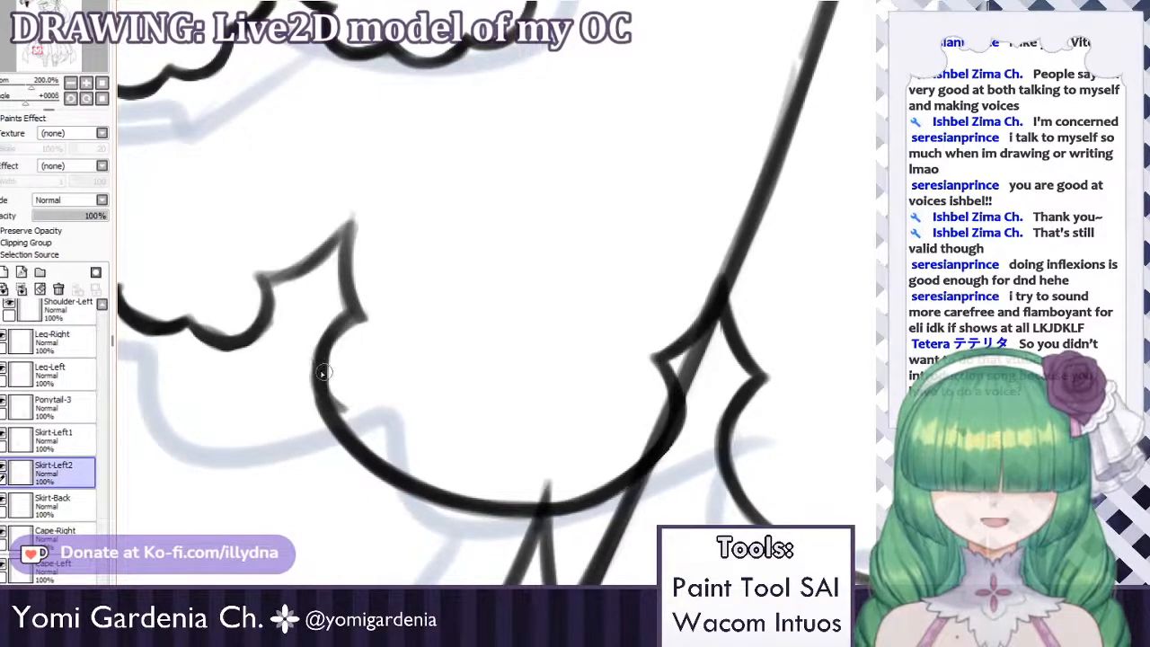
key(ctrl+z)
mouse_move(320, 373)
mouse_down()
mouse_move(352, 408)
mouse_move(369, 456)
mouse_up()
key(ctrl+z)
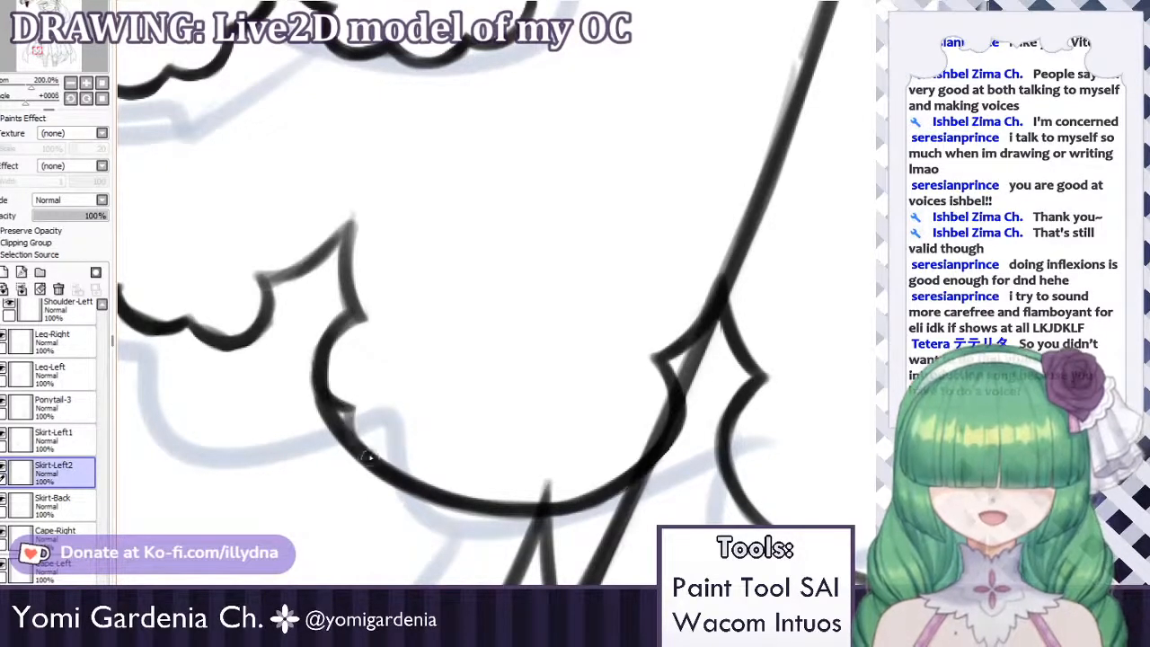
Draw small scallops along the bottom of the same lobe toward its right side.
key(ctrl+z)
mouse_move(343, 408)
mouse_down()
mouse_move(365, 453)
mouse_move(396, 470)
mouse_up()
key(ctrl+z)
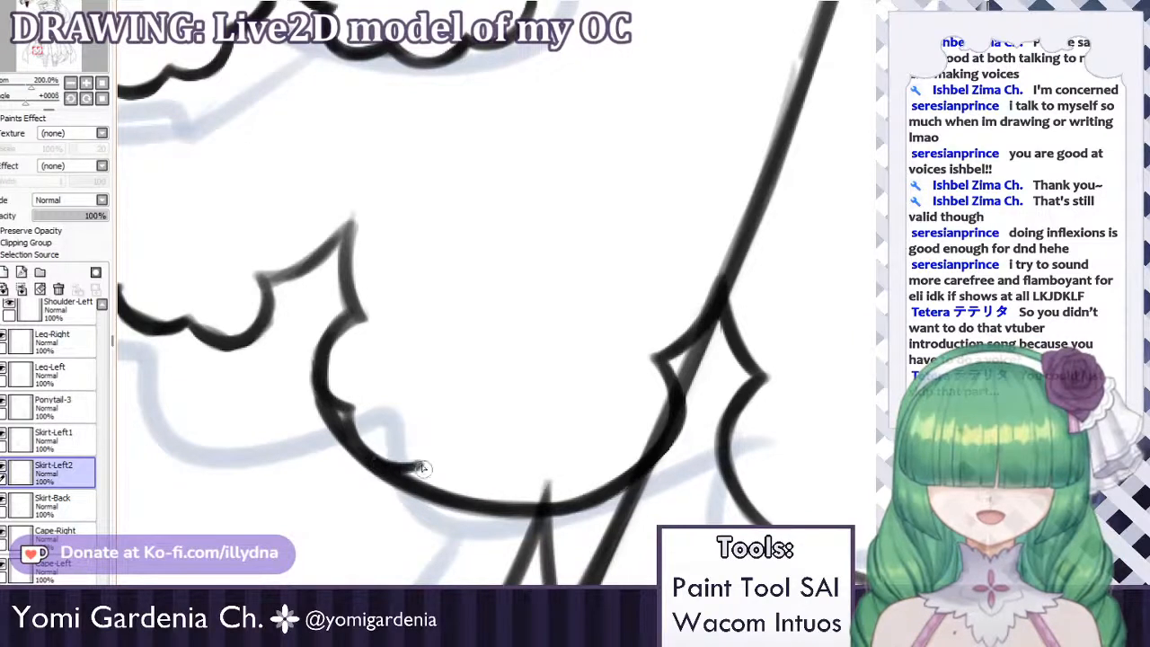
key(ctrl+z)
mouse_move(421, 467)
mouse_down()
mouse_move(450, 498)
mouse_move(417, 463)
mouse_move(458, 499)
mouse_move(424, 479)
mouse_move(425, 467)
mouse_move(467, 494)
mouse_move(446, 494)
mouse_move(510, 496)
mouse_move(467, 488)
mouse_move(465, 501)
mouse_move(509, 481)
mouse_move(584, 494)
mouse_move(574, 507)
mouse_move(608, 467)
mouse_move(592, 489)
mouse_move(596, 466)
mouse_move(646, 461)
mouse_move(614, 476)
mouse_move(604, 468)
mouse_move(613, 460)
mouse_move(642, 453)
mouse_move(635, 467)
mouse_move(610, 467)
mouse_move(663, 441)
mouse_move(636, 468)
mouse_up()
key(ctrl+z)
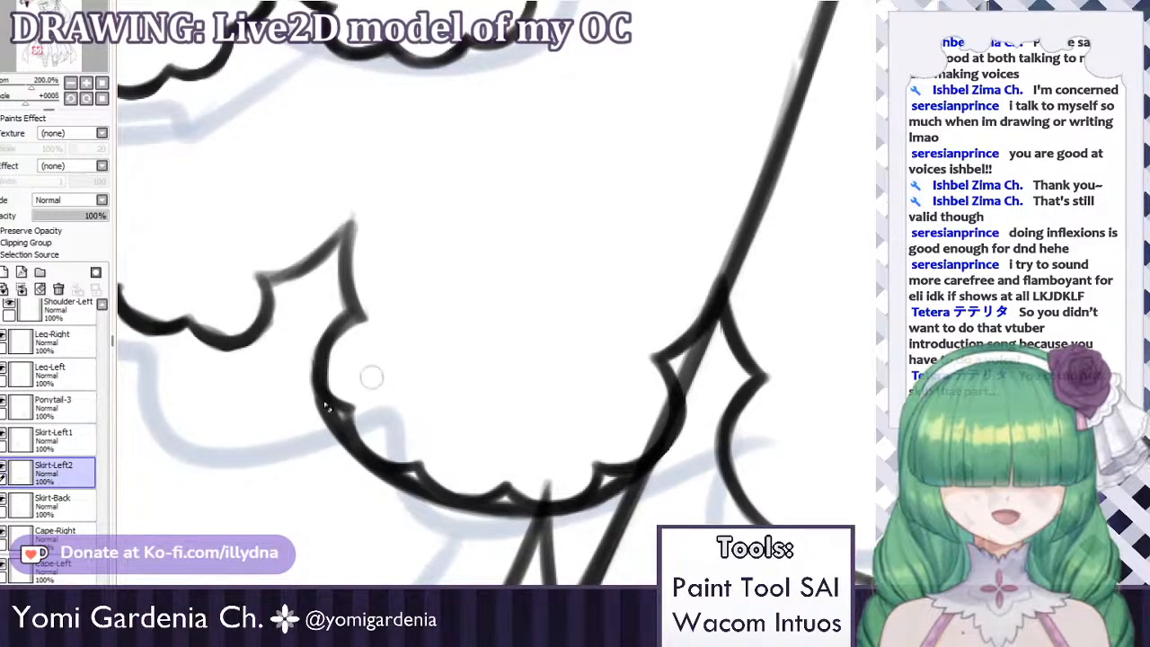
Erase the leftover smooth hem line under the scallops of the large ruffle on the Skirt-Left2 layer.
drag(302, 383, 349, 457)
key(ctrl+z)
mouse_move(328, 413)
mouse_down()
mouse_move(338, 461)
mouse_move(338, 422)
mouse_move(355, 470)
mouse_move(378, 479)
mouse_move(349, 459)
mouse_move(401, 483)
mouse_up()
mouse_move(346, 458)
mouse_down()
mouse_move(410, 480)
mouse_move(433, 510)
mouse_move(419, 482)
mouse_move(445, 519)
mouse_move(415, 500)
mouse_move(459, 531)
mouse_move(395, 494)
mouse_up()
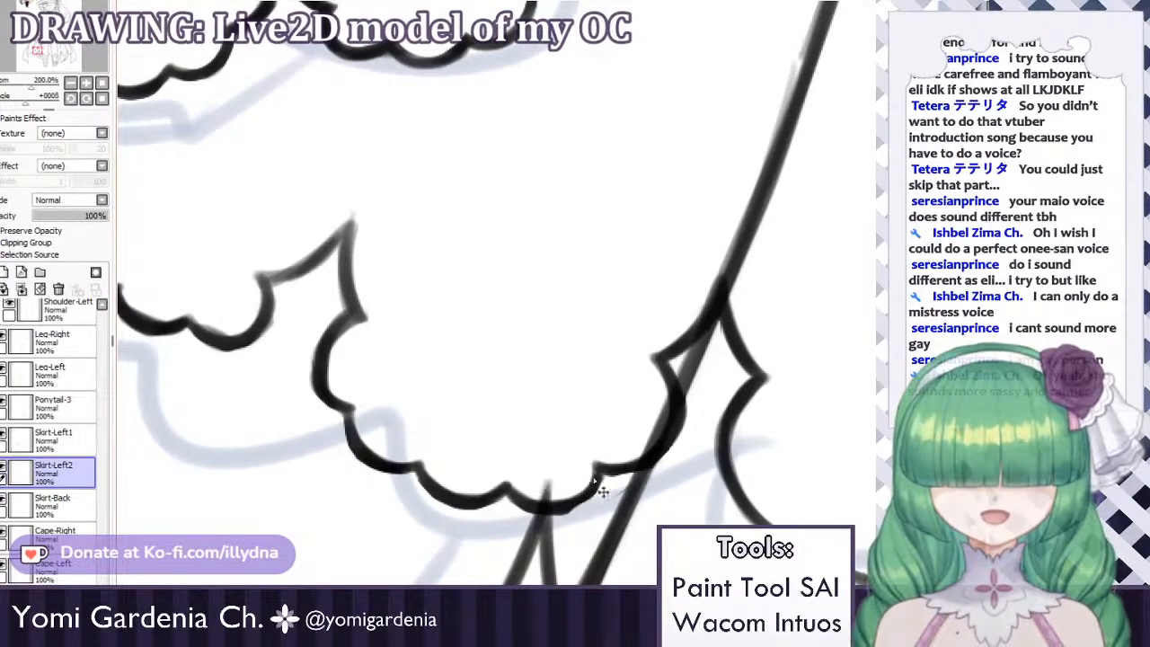
drag(607, 476, 572, 509)
key(ctrl+z)
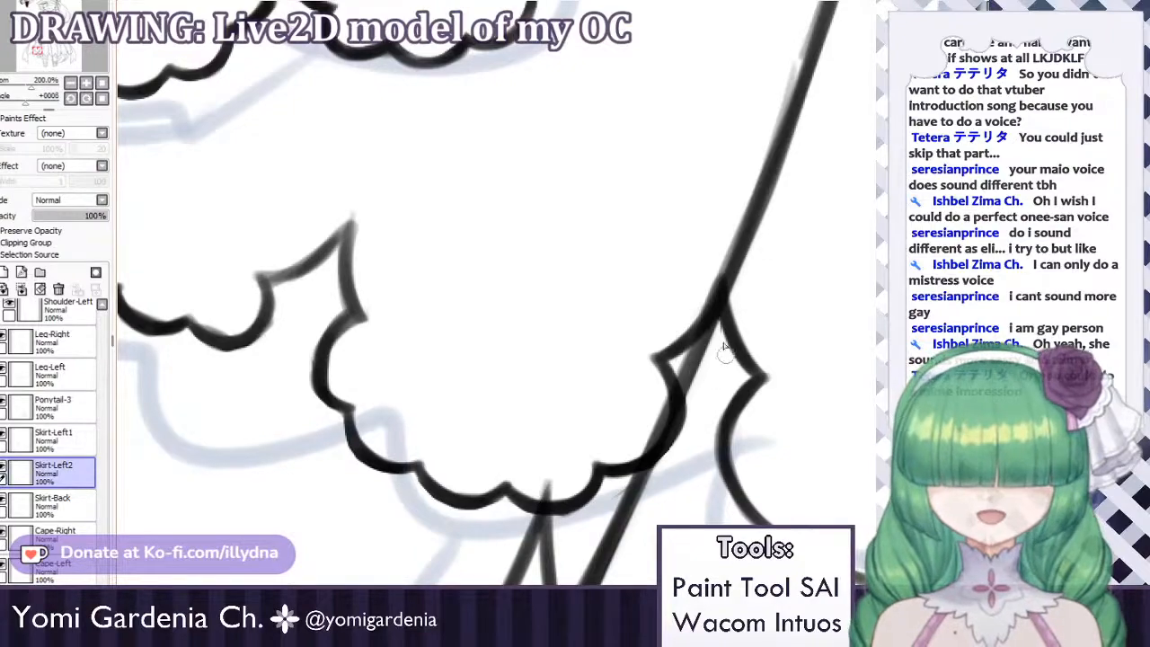
Draw small scallops down the left curve of the neighbouring ruffle's hem, redoing strokes until they fit.
scroll(725, 353, down, 6)
scroll(596, 342, up, 5)
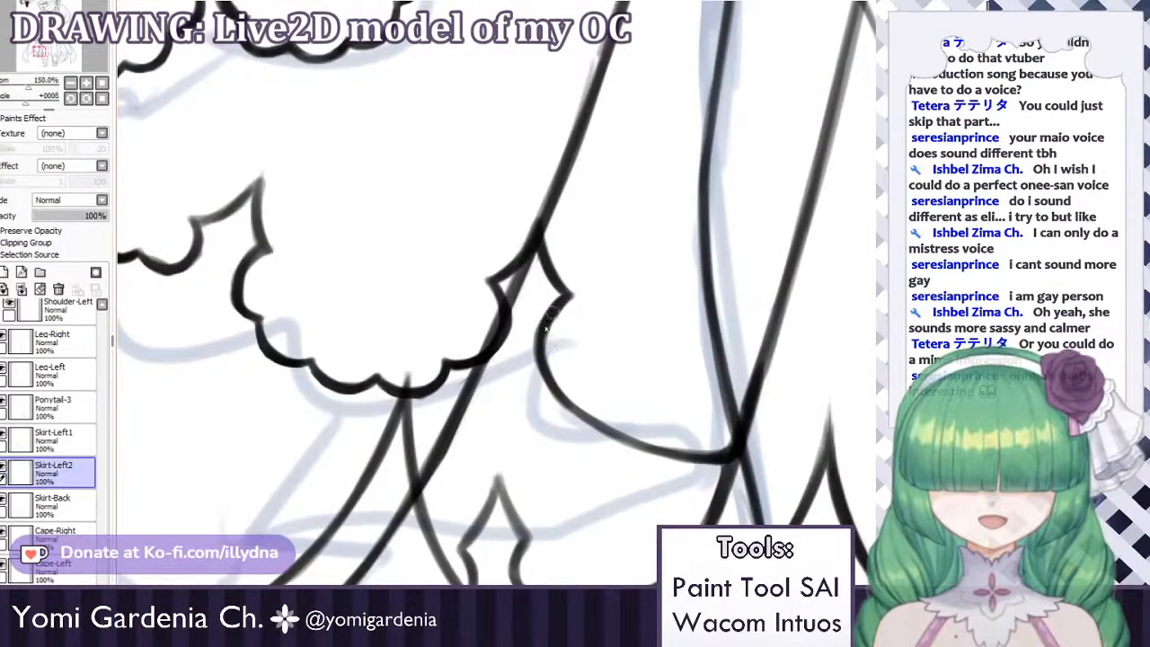
drag(555, 312, 546, 358)
key(ctrl+z)
drag(549, 314, 552, 360)
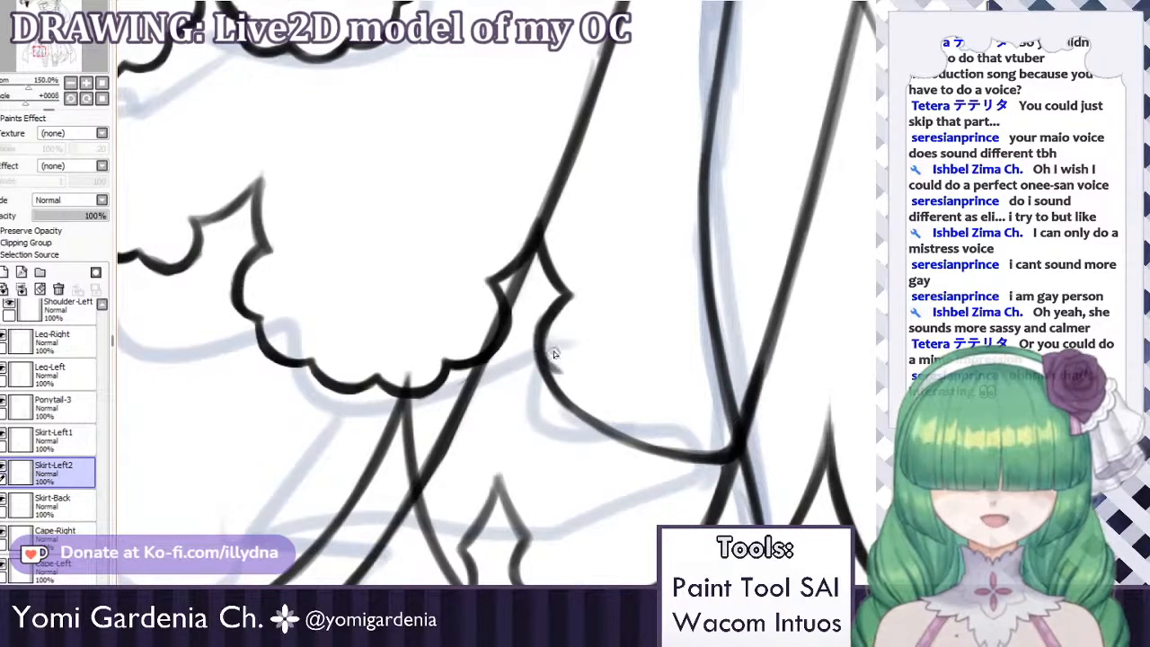
key(ctrl+z)
mouse_move(548, 318)
mouse_down()
mouse_move(552, 370)
mouse_move(554, 317)
mouse_move(568, 362)
mouse_move(558, 310)
mouse_move(563, 365)
mouse_move(557, 310)
mouse_move(568, 354)
mouse_move(550, 355)
mouse_move(573, 371)
mouse_move(569, 409)
mouse_move(644, 428)
mouse_move(618, 439)
mouse_move(609, 427)
mouse_move(645, 456)
mouse_move(620, 438)
mouse_move(633, 457)
mouse_move(606, 423)
mouse_move(659, 461)
mouse_move(618, 439)
mouse_move(656, 460)
mouse_up()
key(ctrl+z)
key(ctrl+z)
key(ctrl+z)
key(ctrl+z)
key(ctrl+z)
key(ctrl+z)
key(ctrl+z)
drag(611, 427, 657, 455)
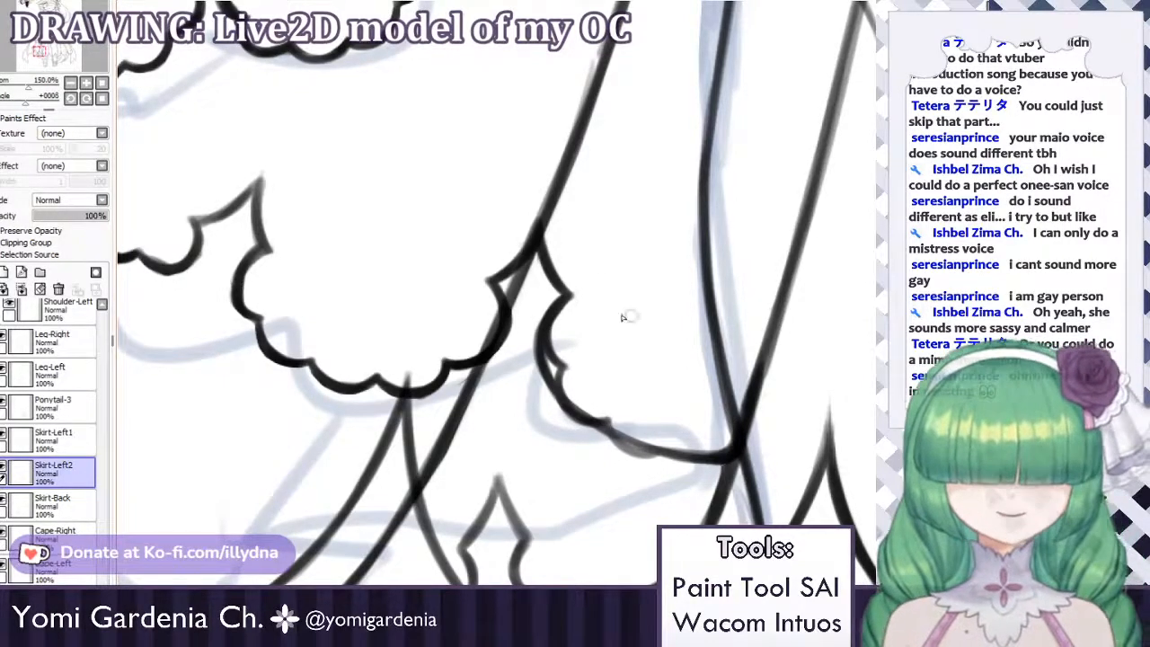
Continue the scallops along the bottom of that ruffle until they meet the dark leg line.
key(ctrl+z)
mouse_move(607, 424)
mouse_down()
mouse_move(653, 459)
mouse_move(617, 432)
mouse_move(646, 455)
mouse_move(624, 442)
mouse_move(666, 454)
mouse_up()
key(ctrl+z)
key(ctrl+z)
key(ctrl+z)
key(ctrl+z)
key(ctrl+z)
key(ctrl+z)
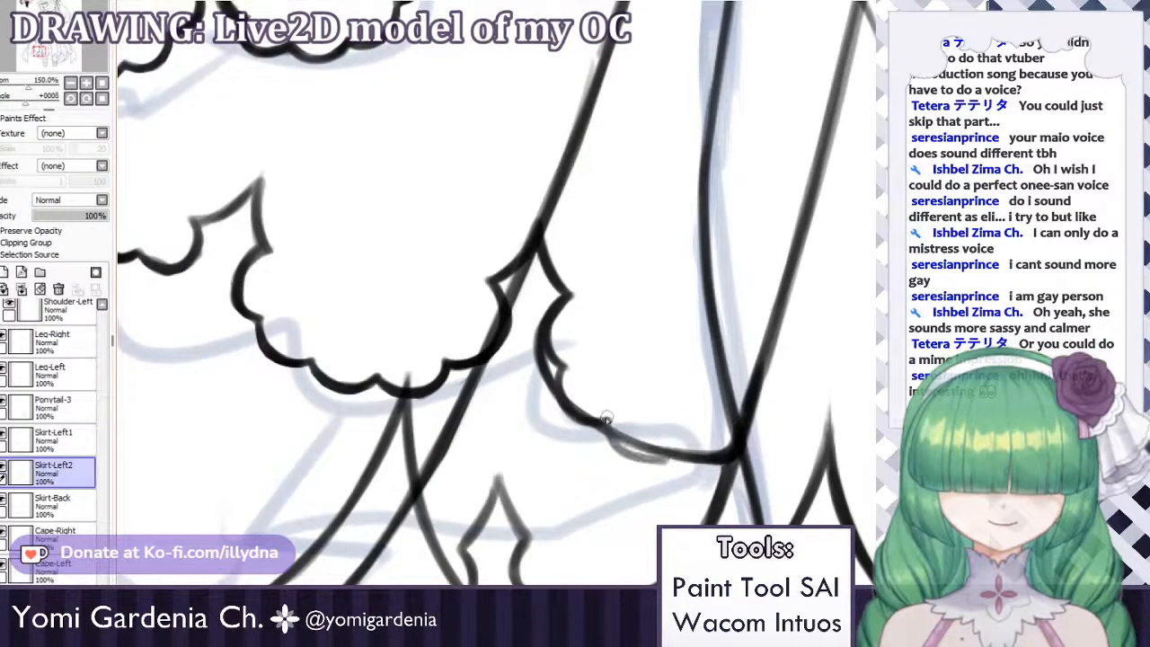
mouse_move(607, 424)
mouse_down()
mouse_move(704, 469)
mouse_move(732, 453)
mouse_up()
key(ctrl+z)
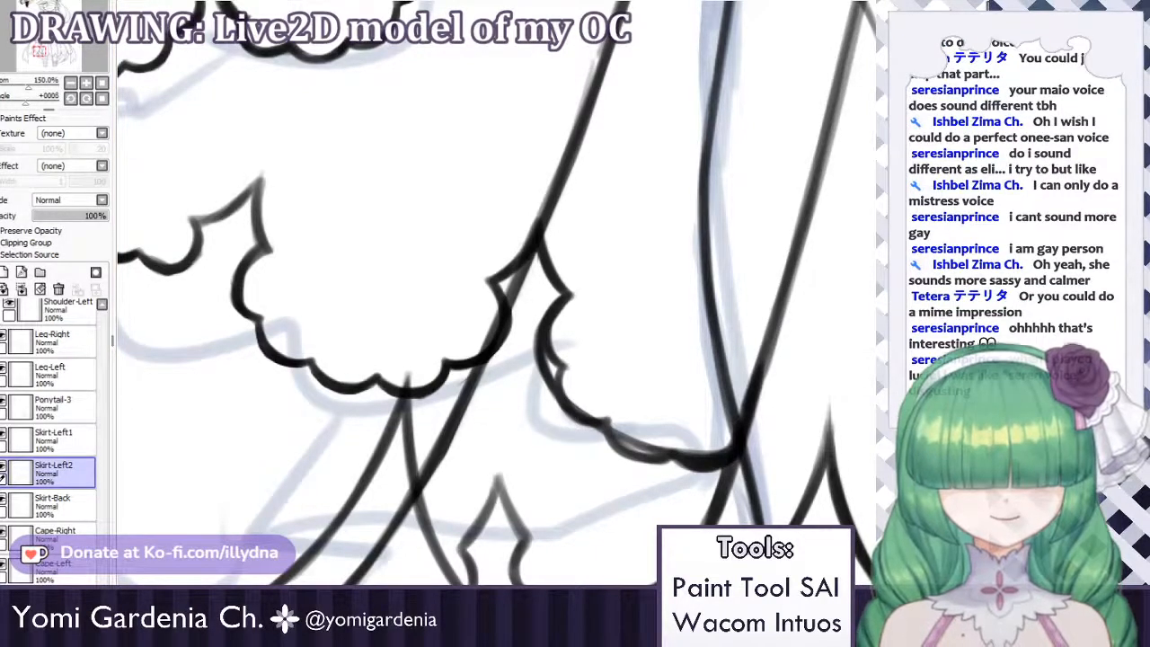
Erase the original smooth hem line around the new scallops and clean up their corners.
mouse_move(688, 445)
mouse_down()
mouse_move(719, 455)
mouse_move(726, 444)
mouse_up()
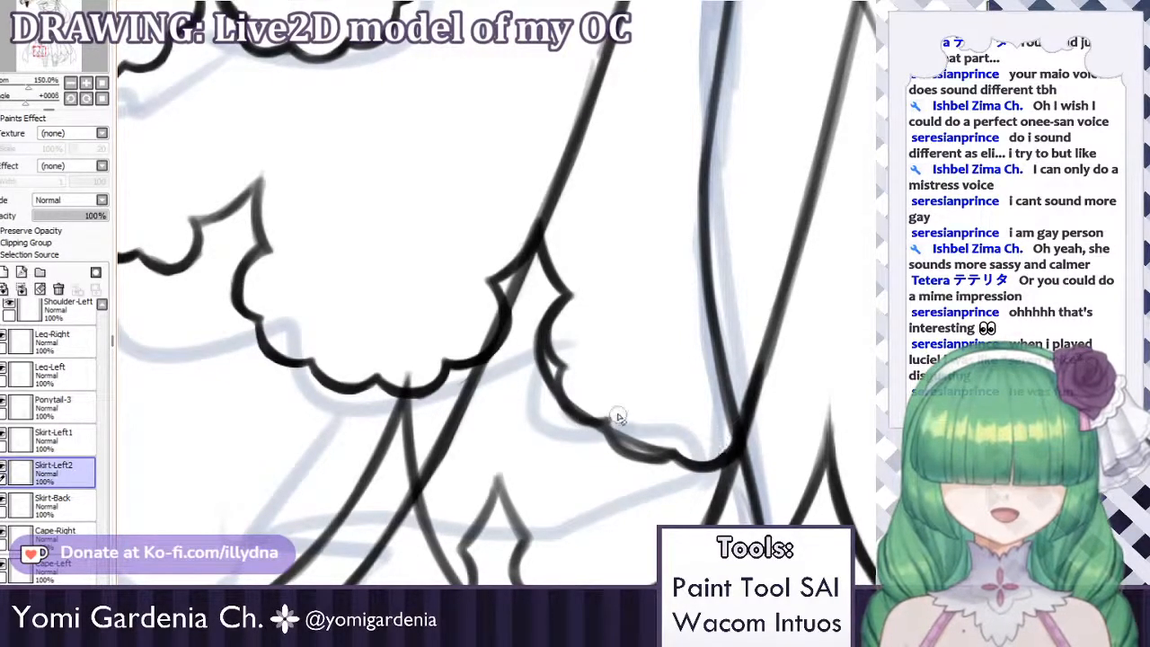
key(ctrl+z)
drag(618, 418, 666, 444)
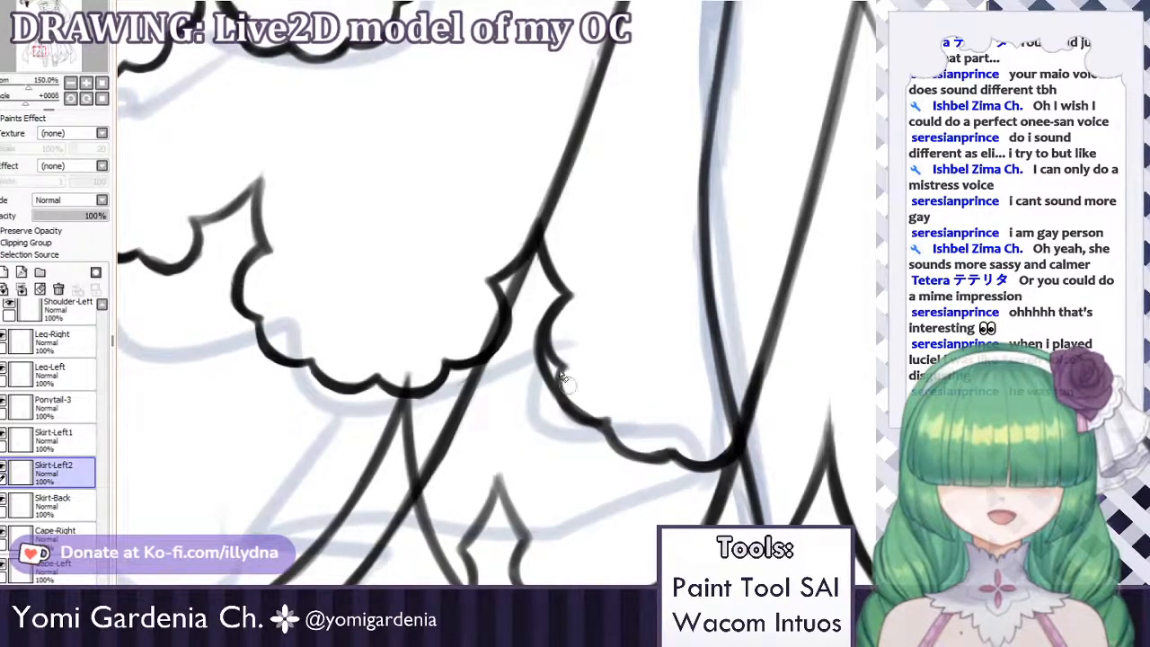
drag(542, 319, 539, 352)
drag(539, 310, 546, 375)
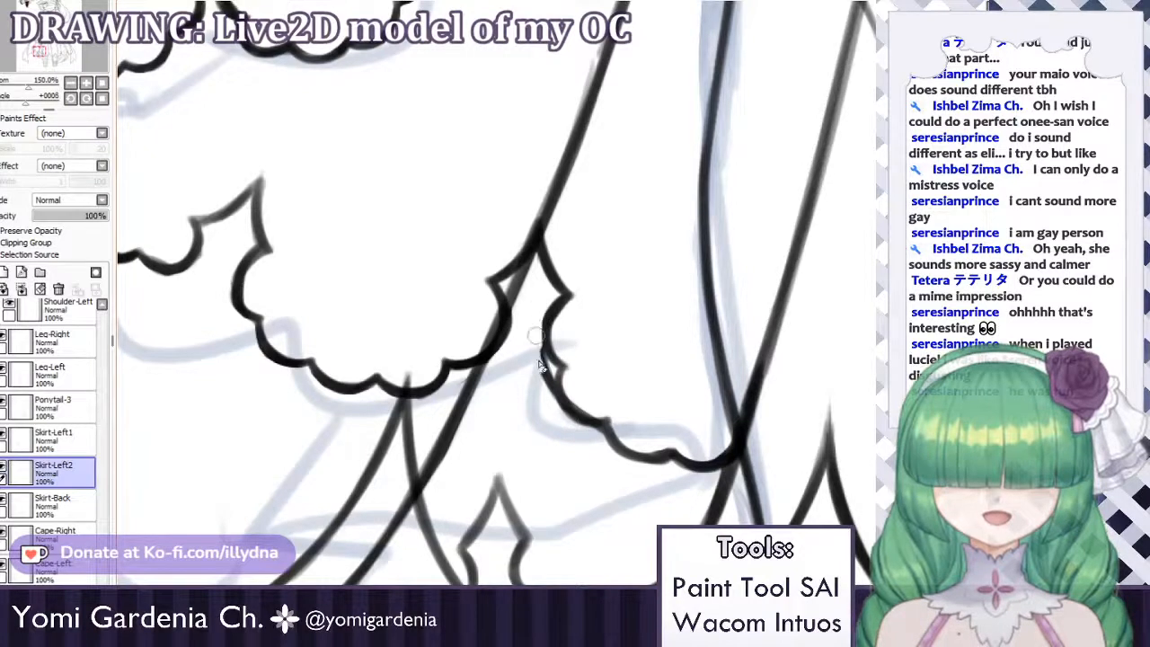
mouse_move(536, 318)
mouse_down()
mouse_move(549, 370)
mouse_move(533, 335)
mouse_move(554, 401)
mouse_up()
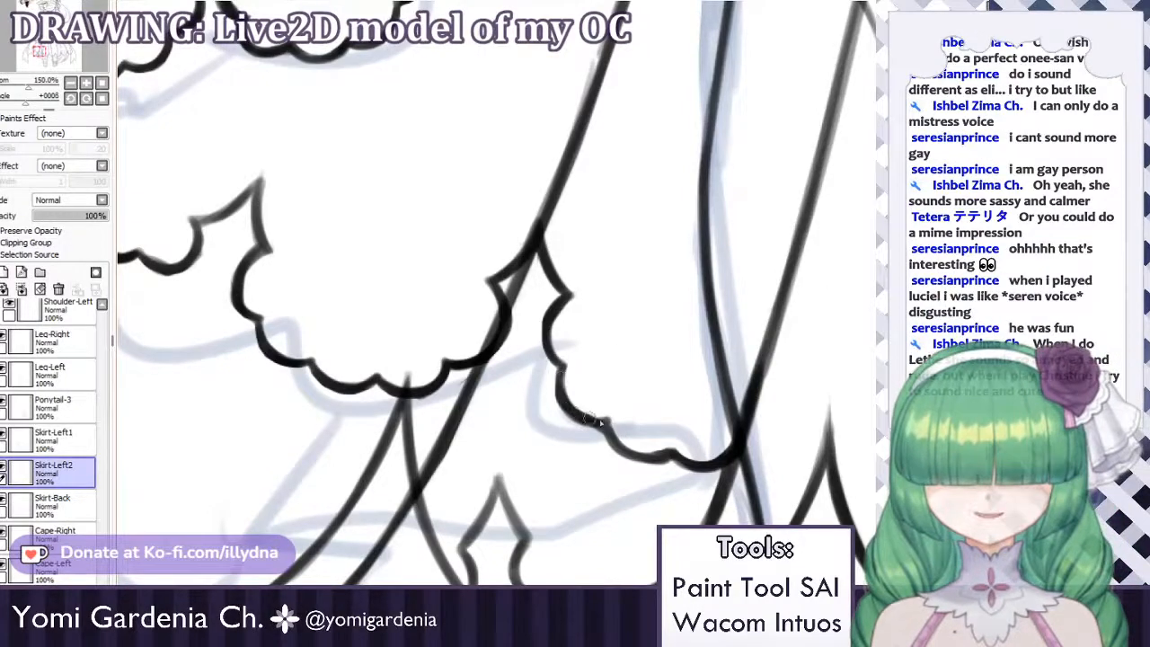
mouse_move(577, 415)
mouse_down()
mouse_move(649, 456)
mouse_move(631, 447)
mouse_move(659, 449)
mouse_up()
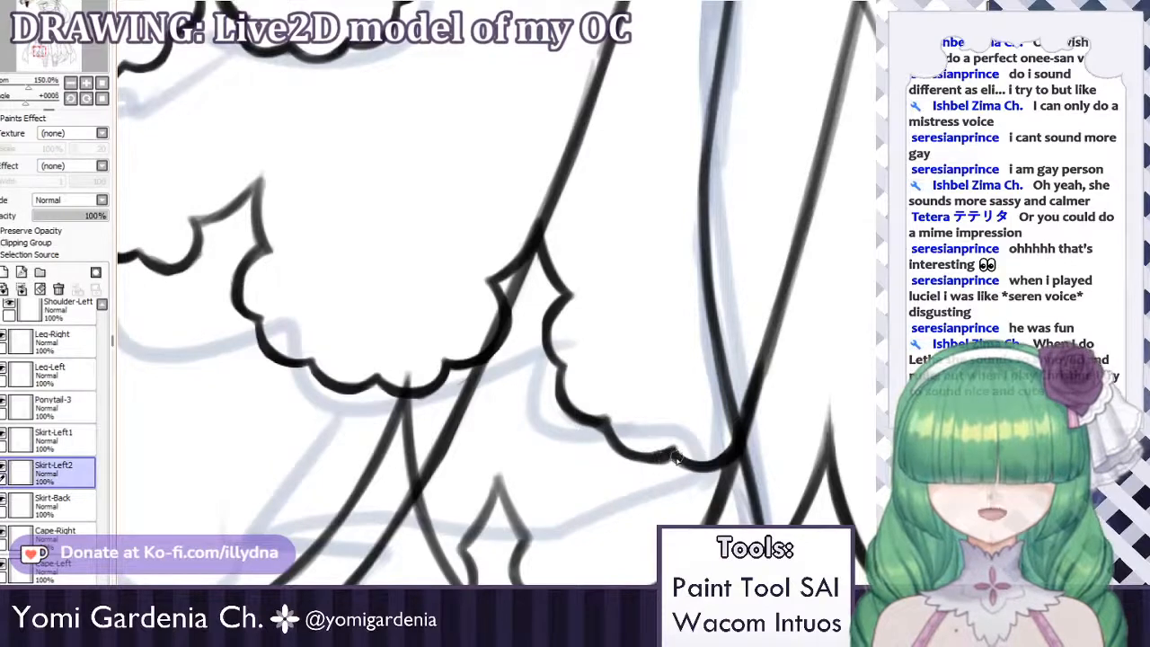
On the Skirt-Back layer, draw scallops along the bottom hem of the back ruffle below the finished ones.
click(36, 505)
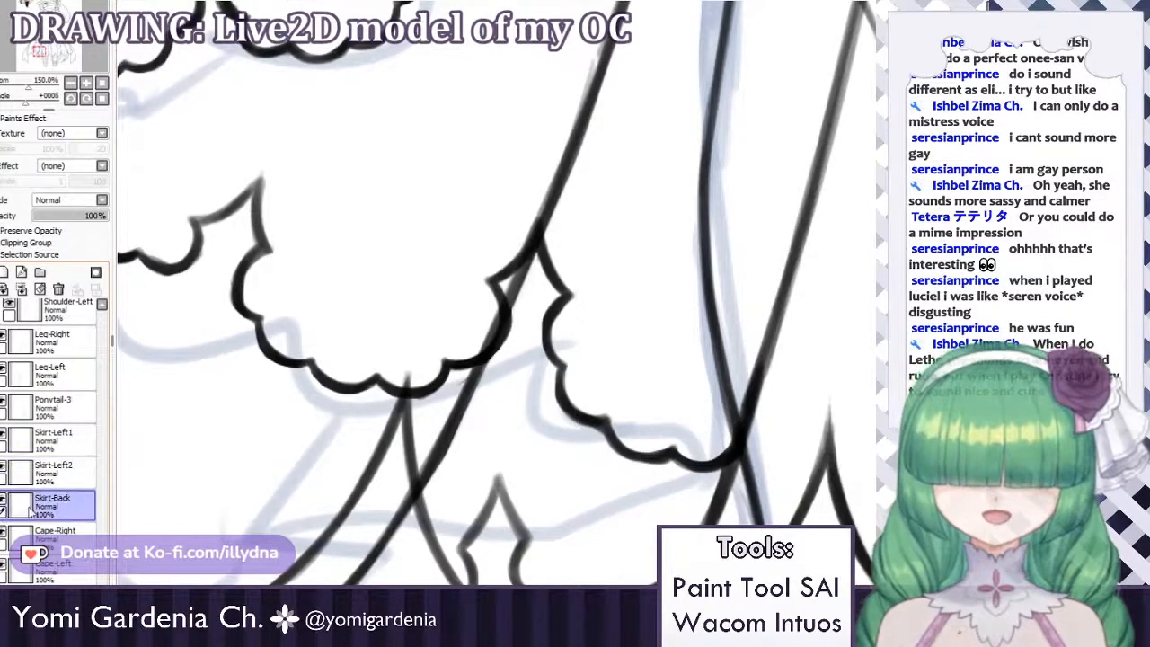
scroll(147, 385, down, 6)
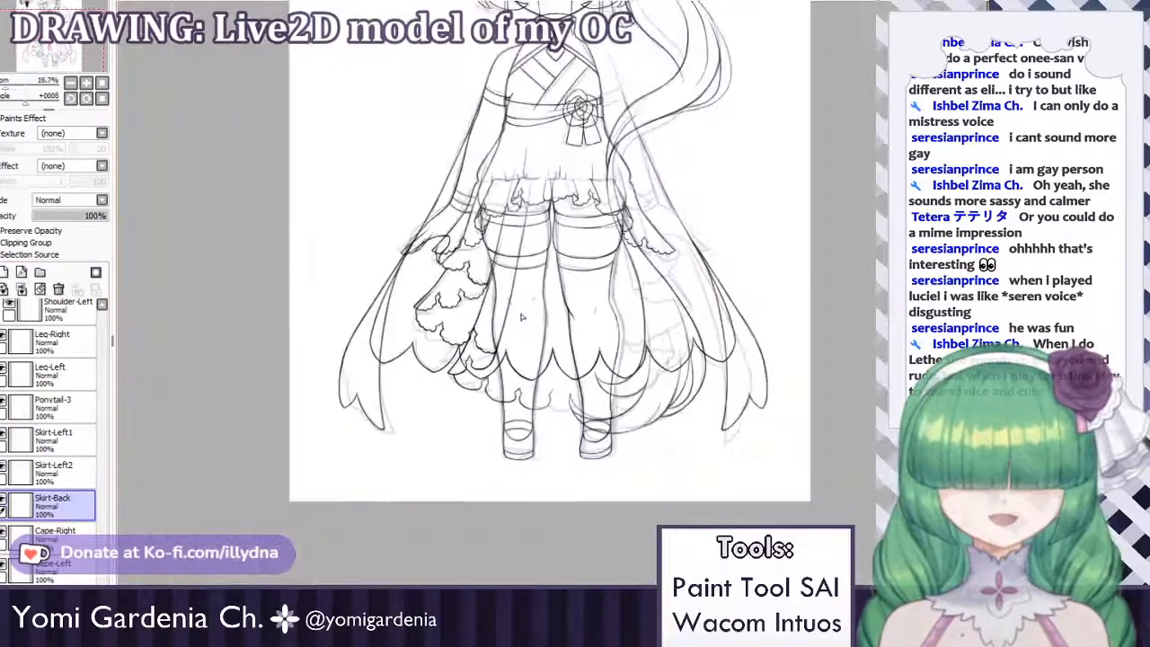
scroll(498, 326, up, 5)
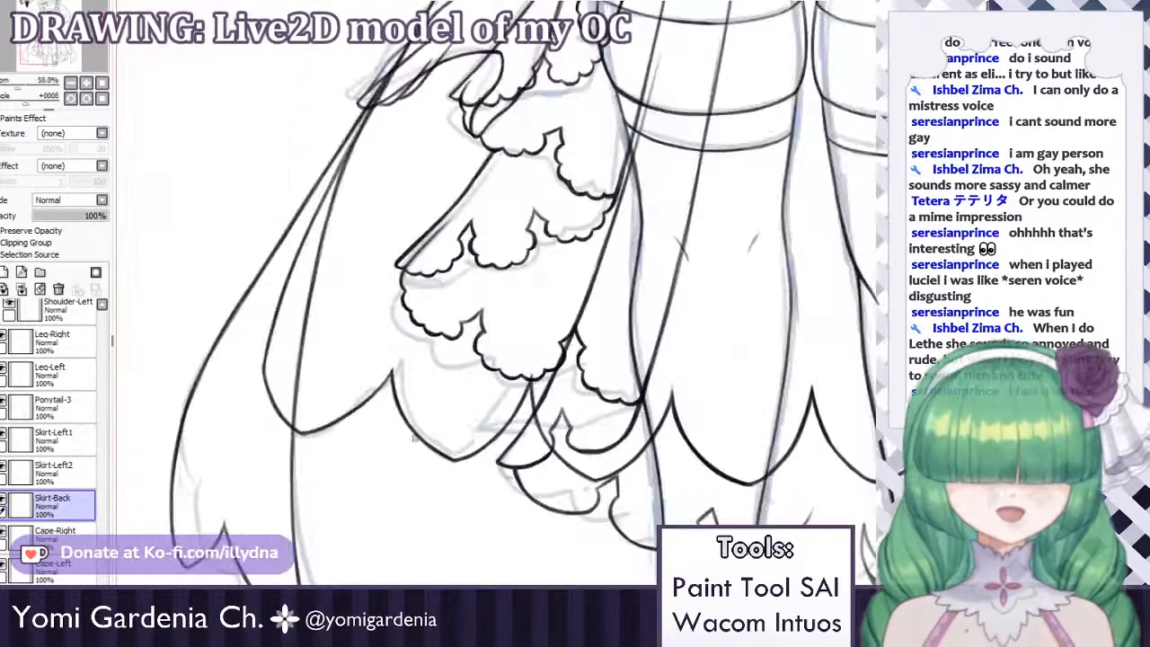
scroll(412, 436, up, 3)
mouse_move(626, 410)
mouse_down()
mouse_move(626, 456)
mouse_move(634, 428)
mouse_move(627, 472)
mouse_move(624, 412)
mouse_move(637, 448)
mouse_move(626, 466)
mouse_move(670, 472)
mouse_move(654, 455)
mouse_move(683, 477)
mouse_move(654, 459)
mouse_move(701, 477)
mouse_up()
key(ctrl+z)
key(ctrl+z)
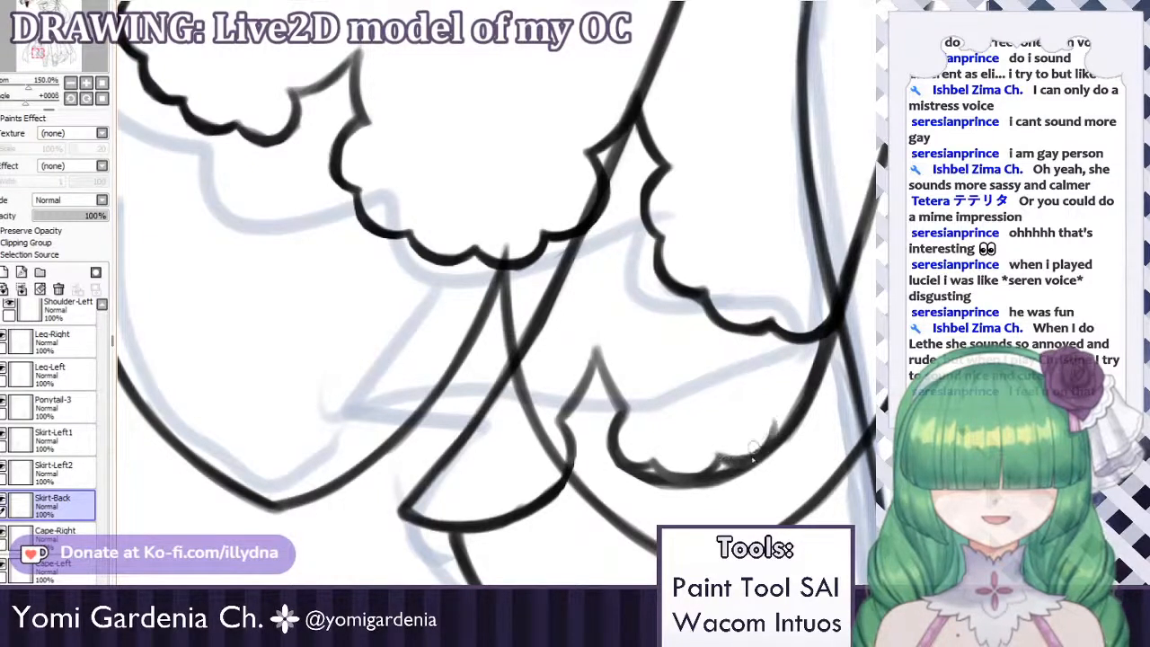
Draw the remaining scallops up the right edge of the back ruffle to the leg line.
mouse_move(761, 452)
mouse_down()
mouse_move(771, 387)
mouse_move(774, 417)
mouse_move(769, 405)
mouse_move(798, 399)
mouse_move(782, 411)
mouse_move(814, 365)
mouse_move(766, 410)
mouse_move(800, 375)
mouse_move(817, 403)
mouse_move(822, 349)
mouse_up()
key(ctrl+z)
key(ctrl+z)
key(ctrl+z)
key(ctrl+z)
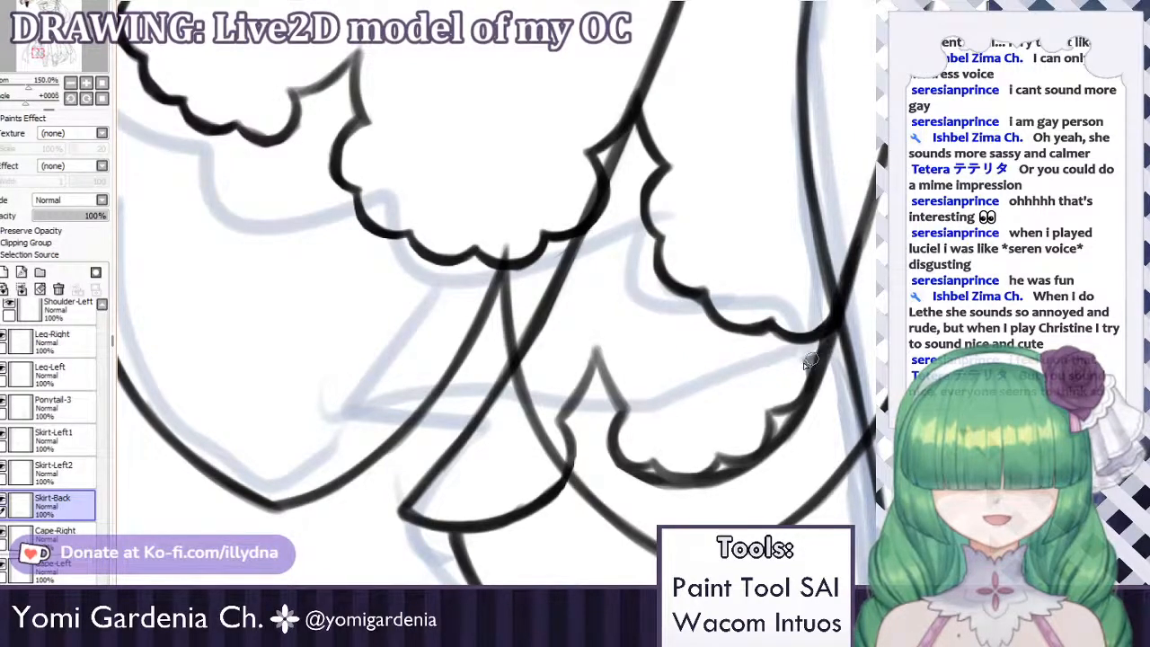
key(ctrl+z)
drag(804, 360, 807, 396)
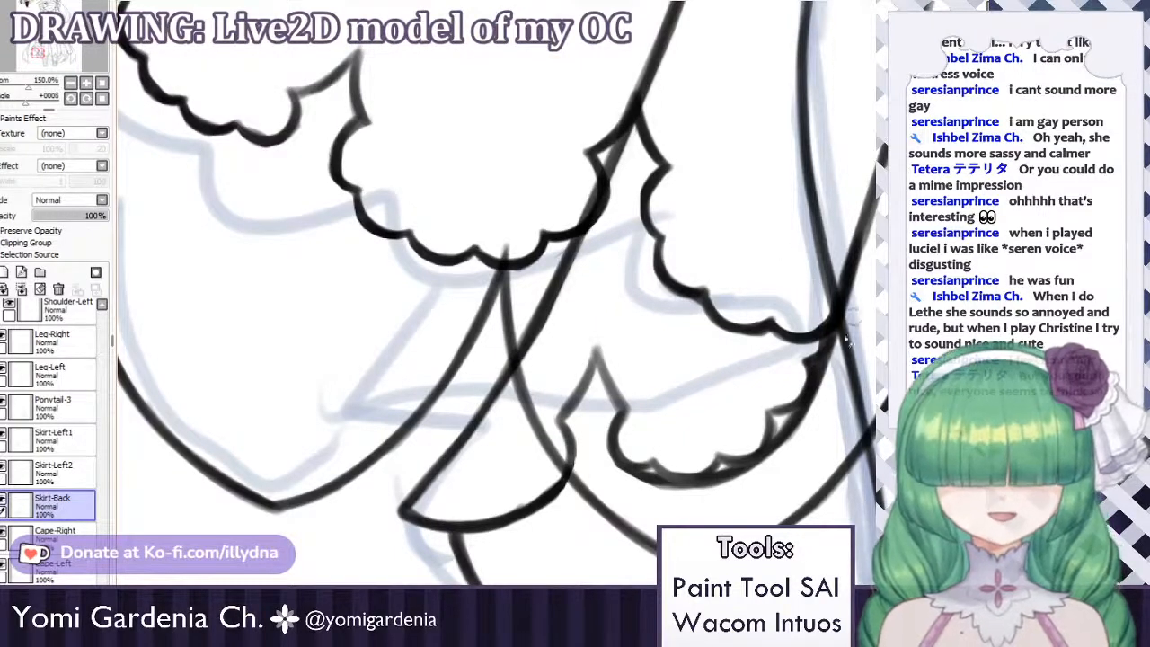
drag(821, 366, 816, 388)
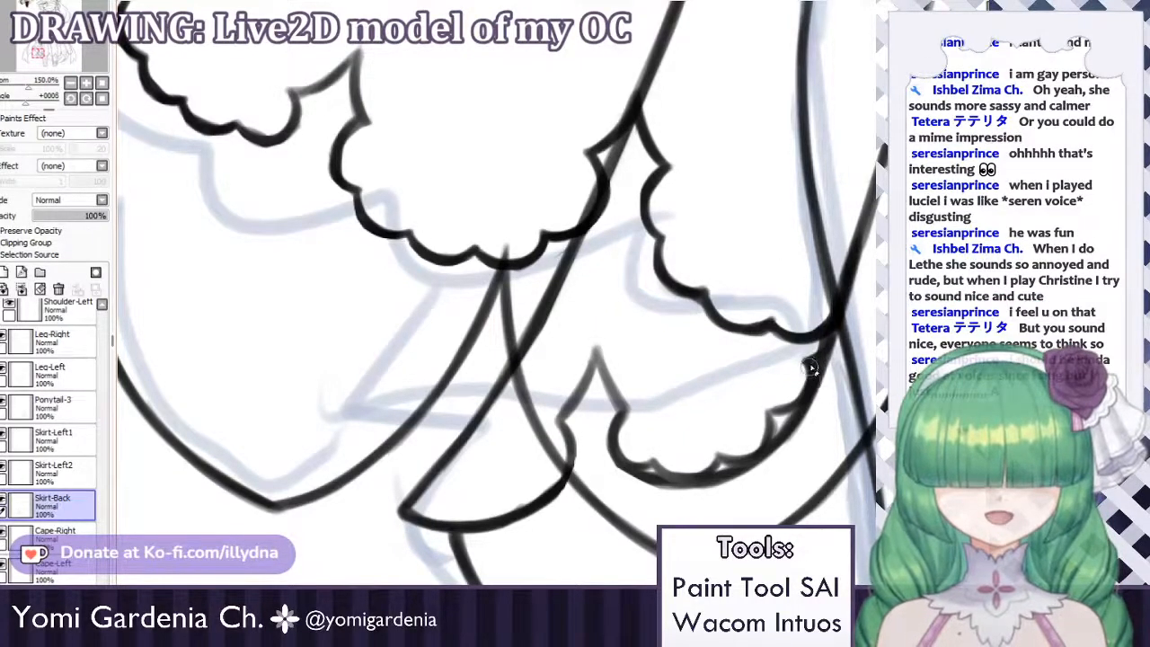
Erase the smooth guide line outside the back ruffle's scallops, leaving only the scalloped hem.
mouse_move(817, 386)
mouse_down()
mouse_move(795, 424)
mouse_move(812, 414)
mouse_move(782, 421)
mouse_up()
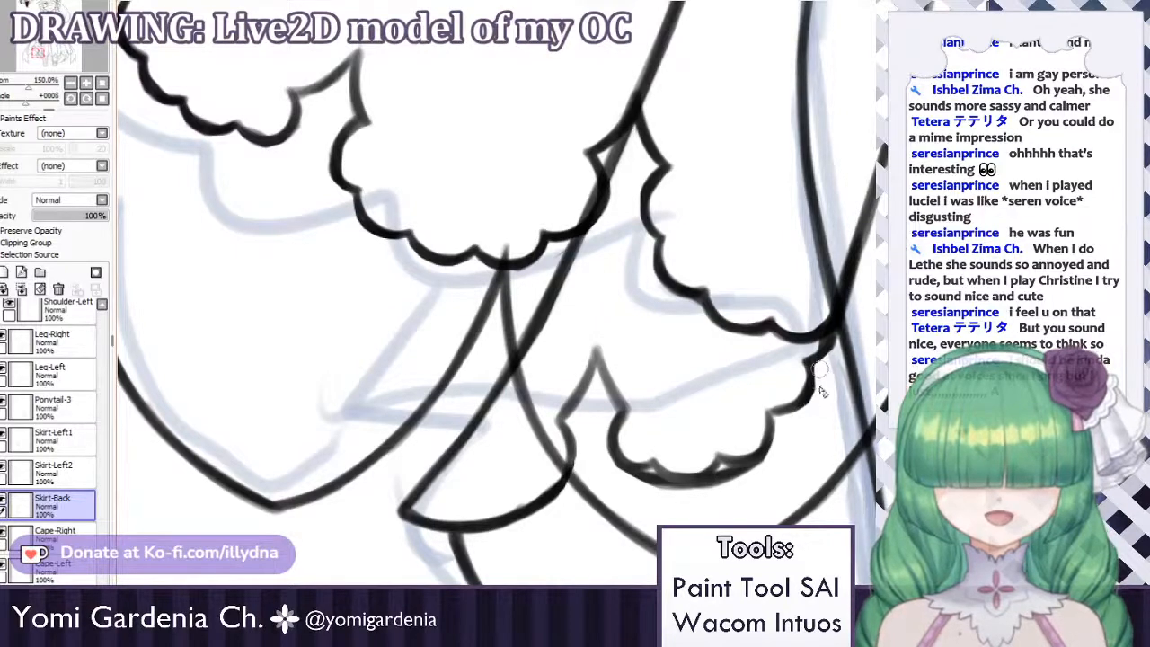
mouse_move(819, 385)
mouse_down()
mouse_move(752, 477)
mouse_move(726, 469)
mouse_up()
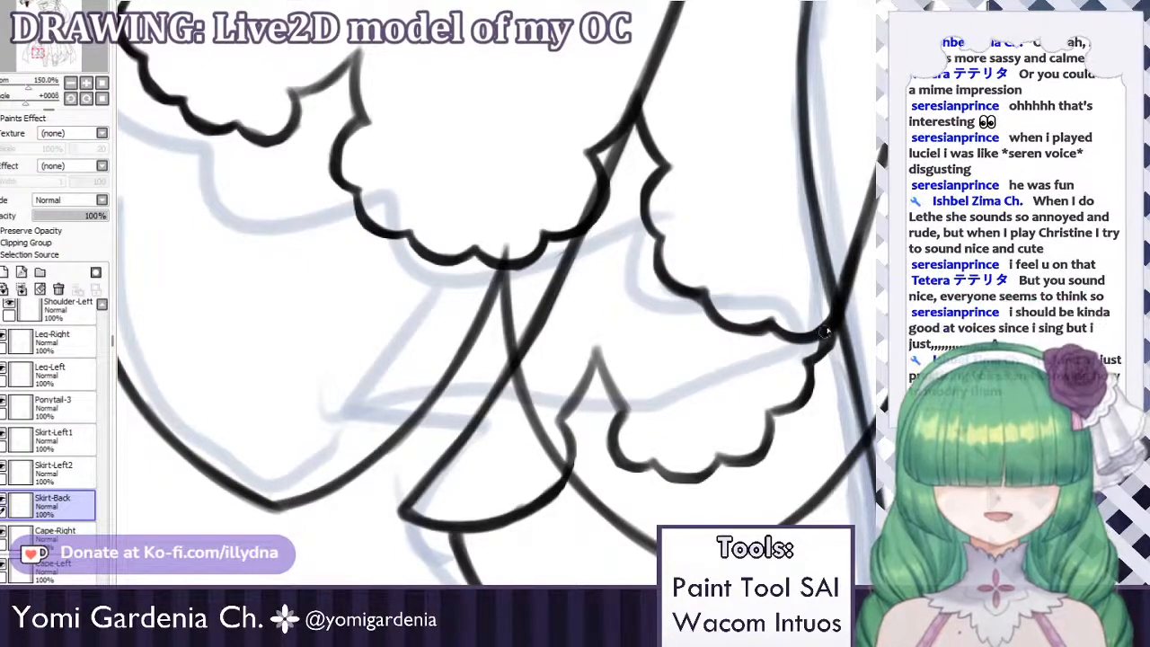
drag(826, 343, 800, 408)
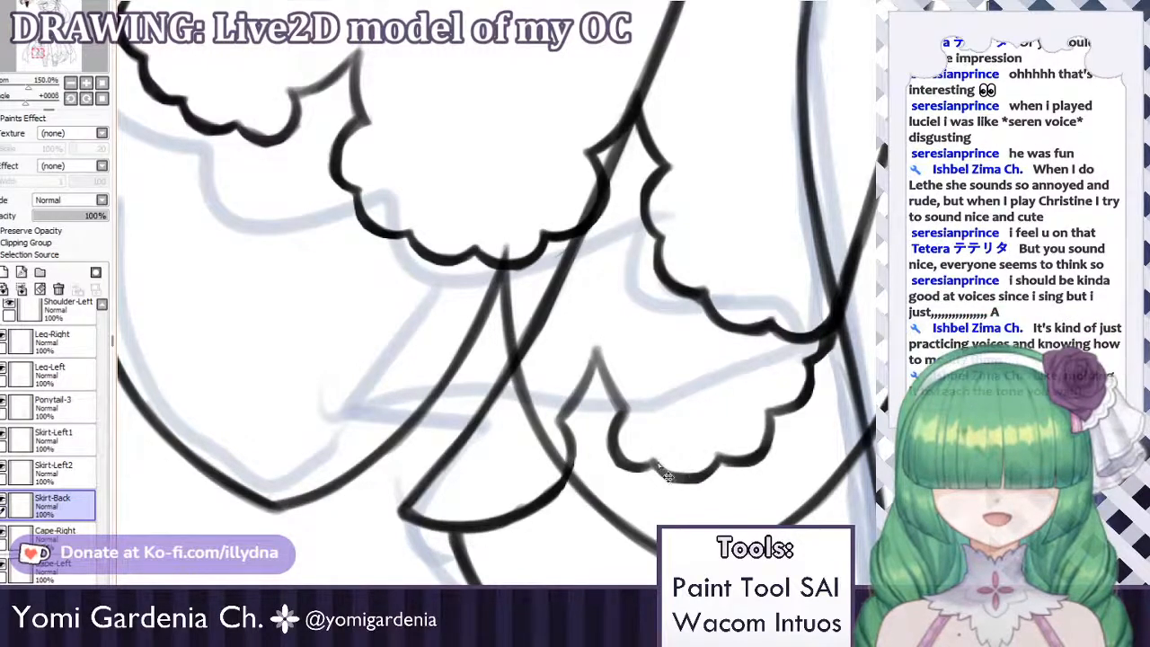
Redraw and clean up the line descending from the back ruffle's pointed fold to its first scallop.
drag(596, 354, 620, 408)
key(ctrl+z)
key(ctrl+z)
key(ctrl+z)
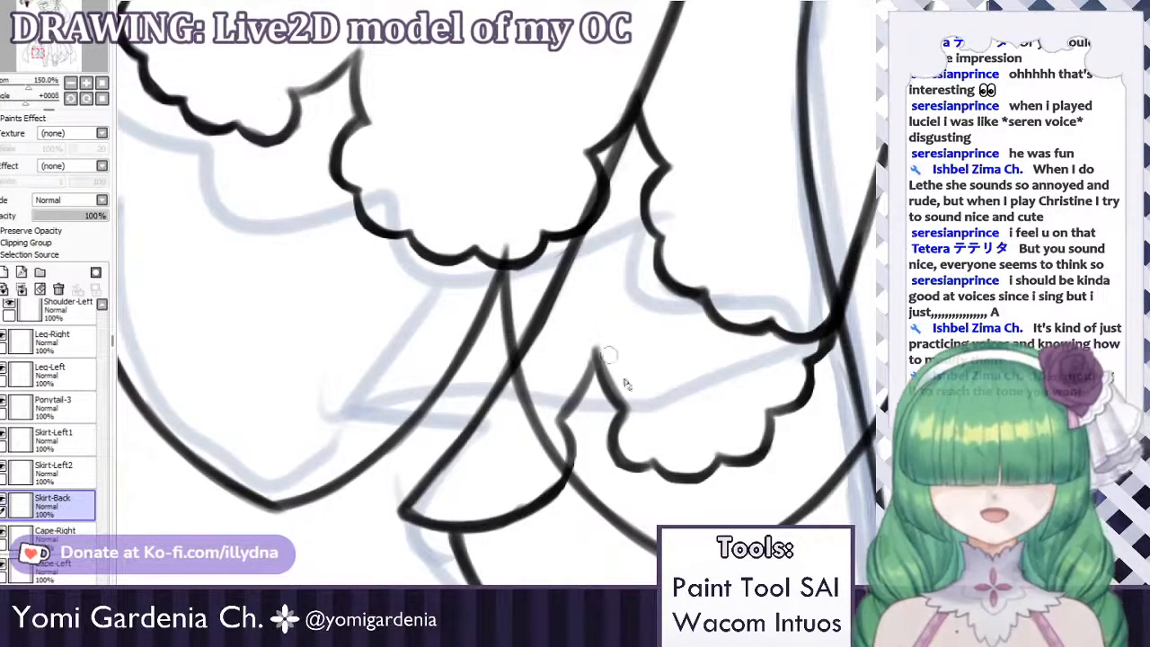
drag(596, 352, 626, 406)
key(ctrl+z)
drag(597, 352, 618, 388)
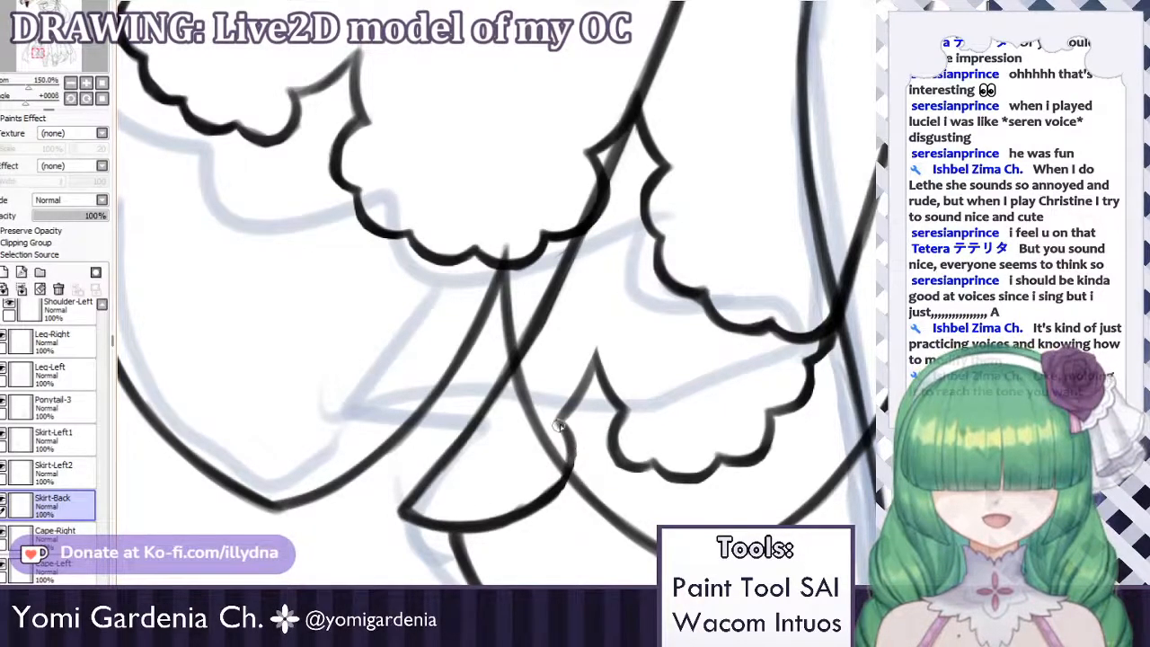
Draw scallops along the hem of the small back fold left of the point, out to its far corner.
mouse_move(558, 425)
mouse_down()
mouse_move(562, 472)
mouse_move(569, 455)
mouse_move(545, 479)
mouse_up()
key(ctrl+z)
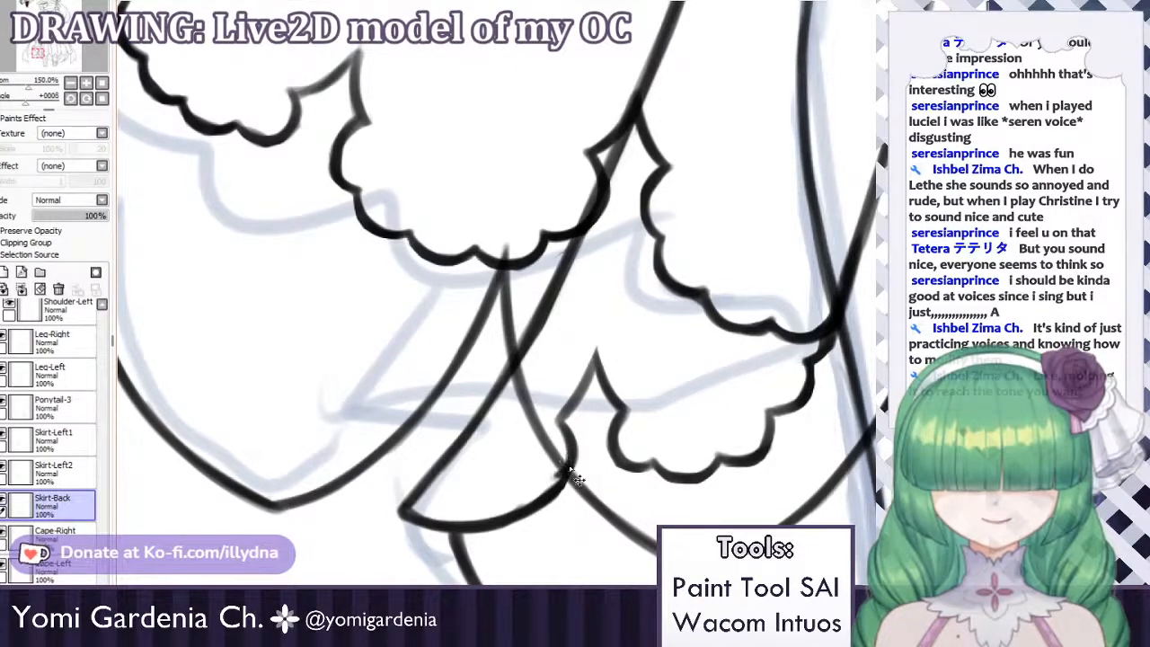
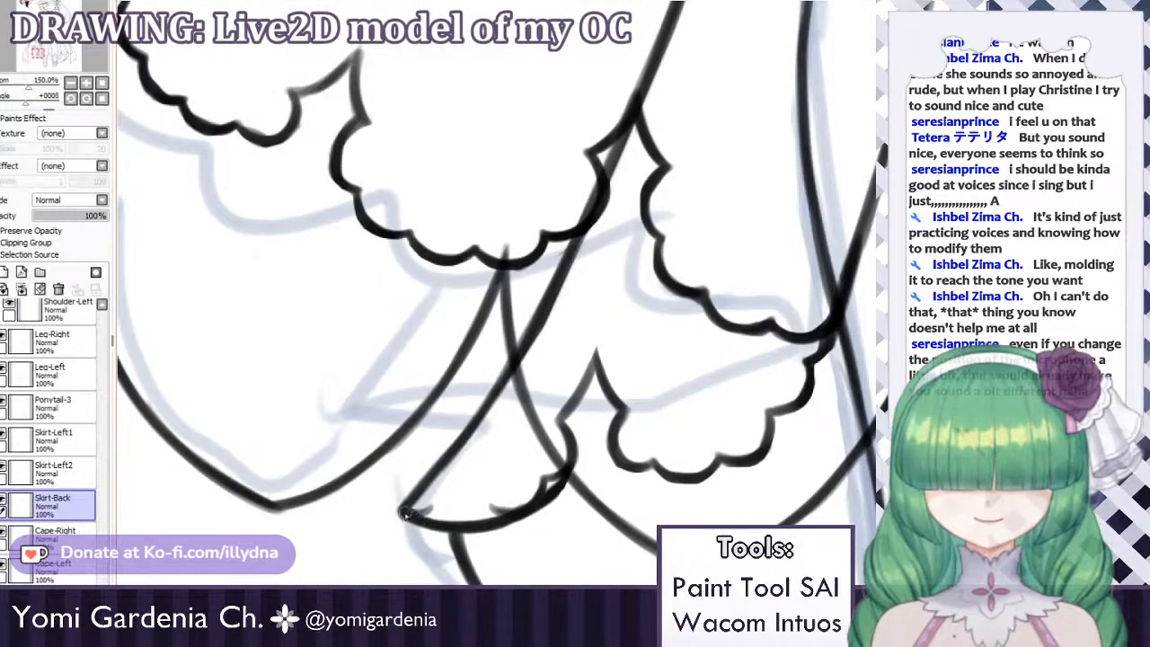
drag(431, 512, 471, 522)
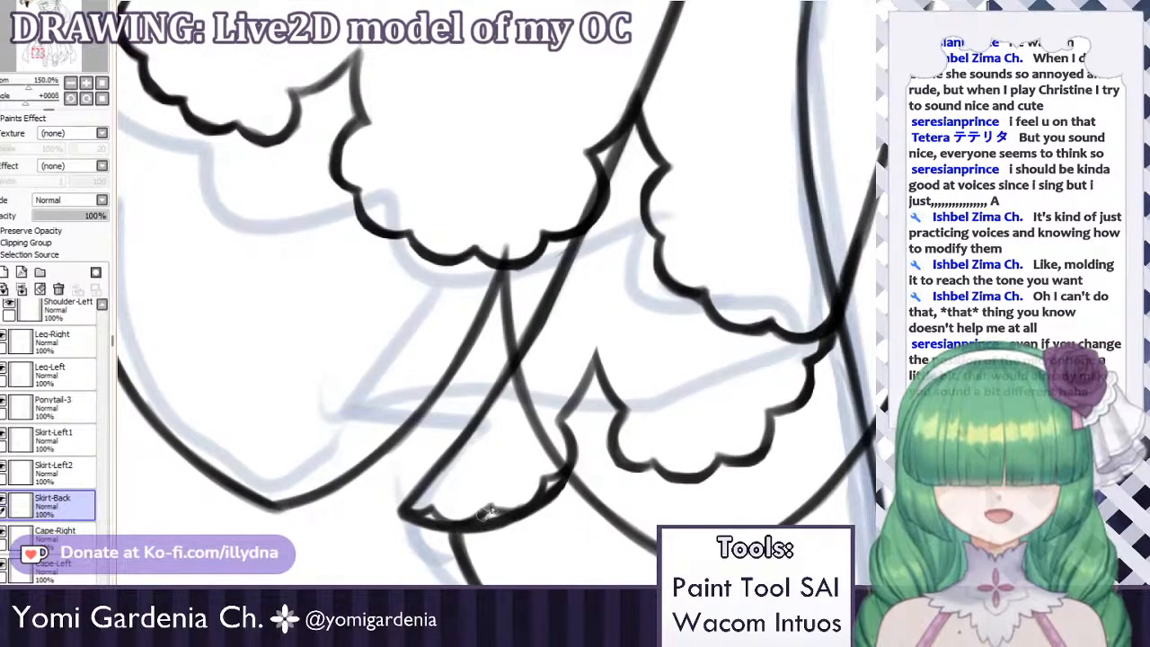
drag(481, 510, 521, 509)
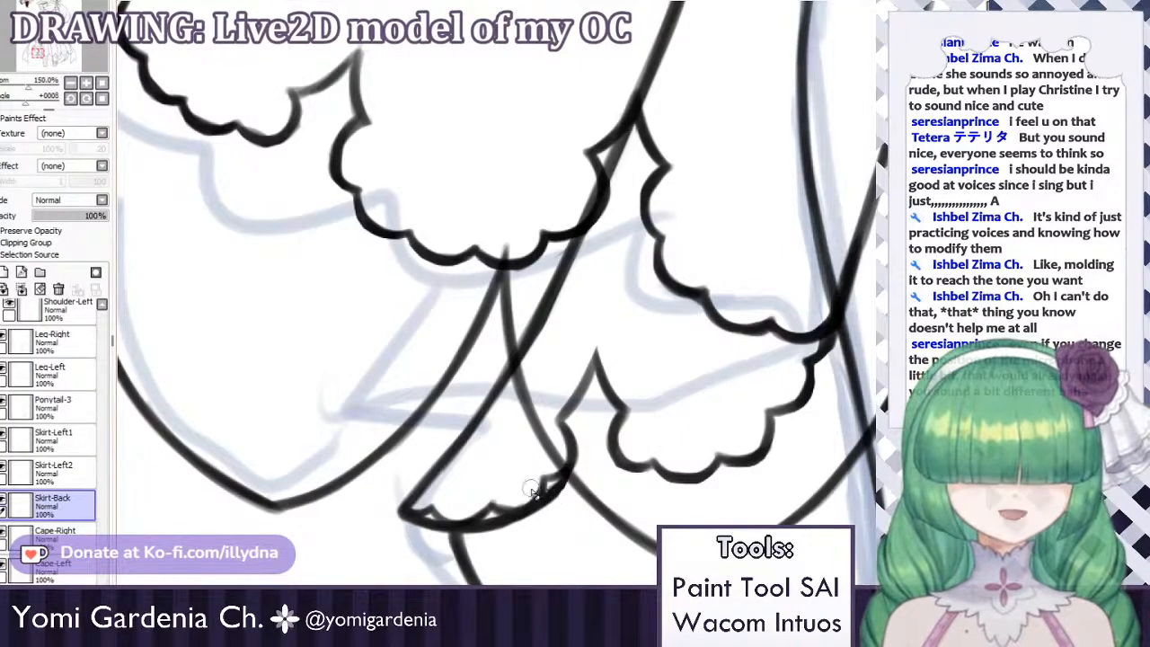
Erase the small fold's old smooth hem line and toggle the Skirt-Back layer's visibility to check the result.
mouse_move(539, 485)
mouse_down()
mouse_move(556, 506)
mouse_move(543, 495)
mouse_move(528, 522)
mouse_up()
key(ctrl+z)
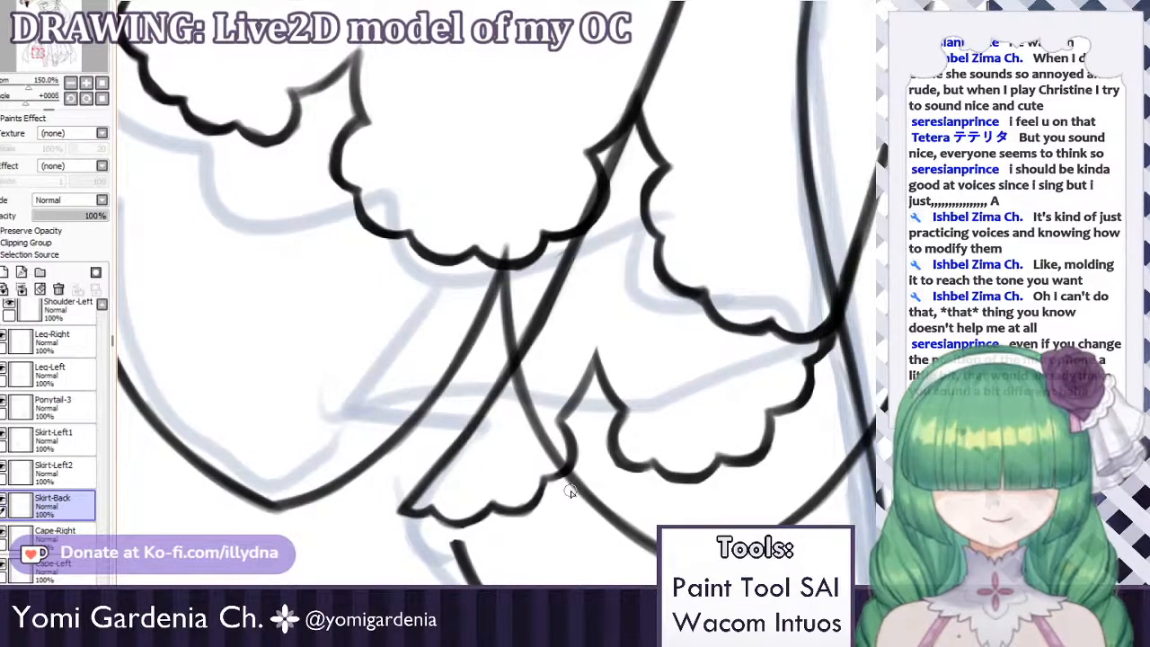
click(4, 498)
click(4, 498)
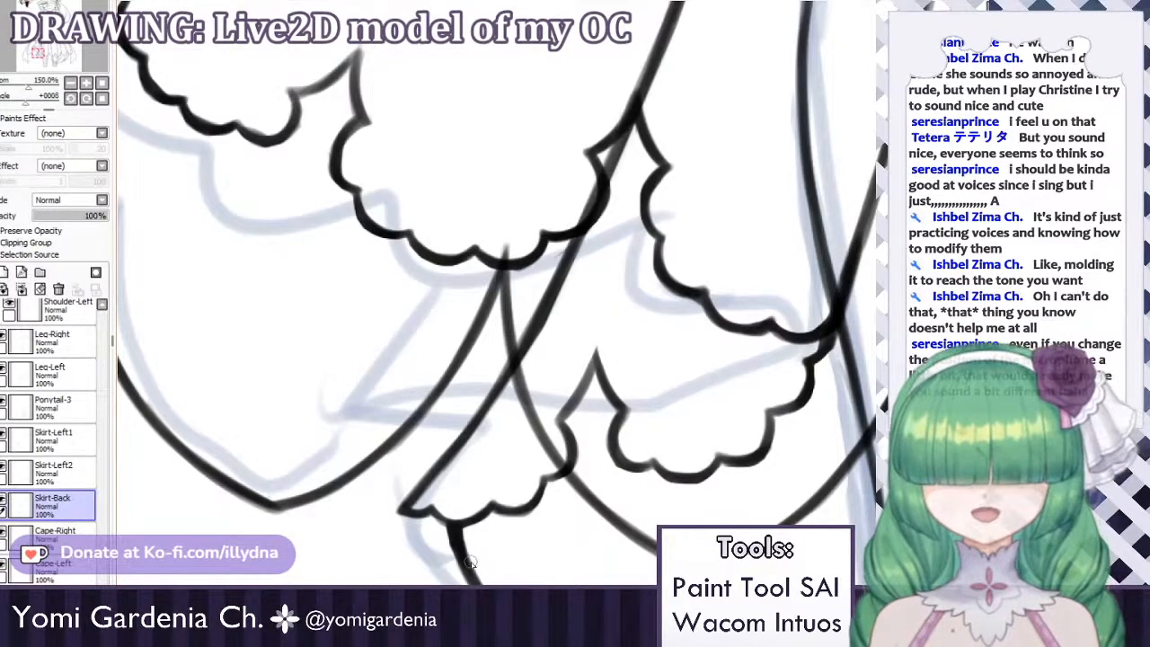
scroll(470, 561, down, 5)
scroll(482, 416, up, 5)
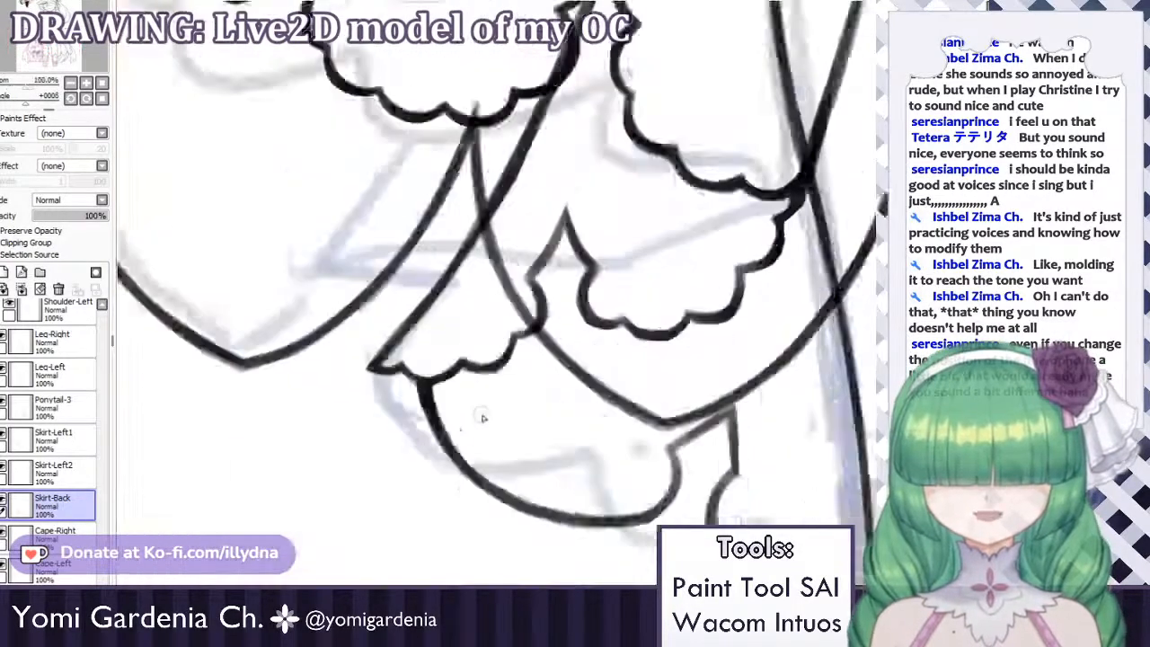
scroll(482, 416, up, 2)
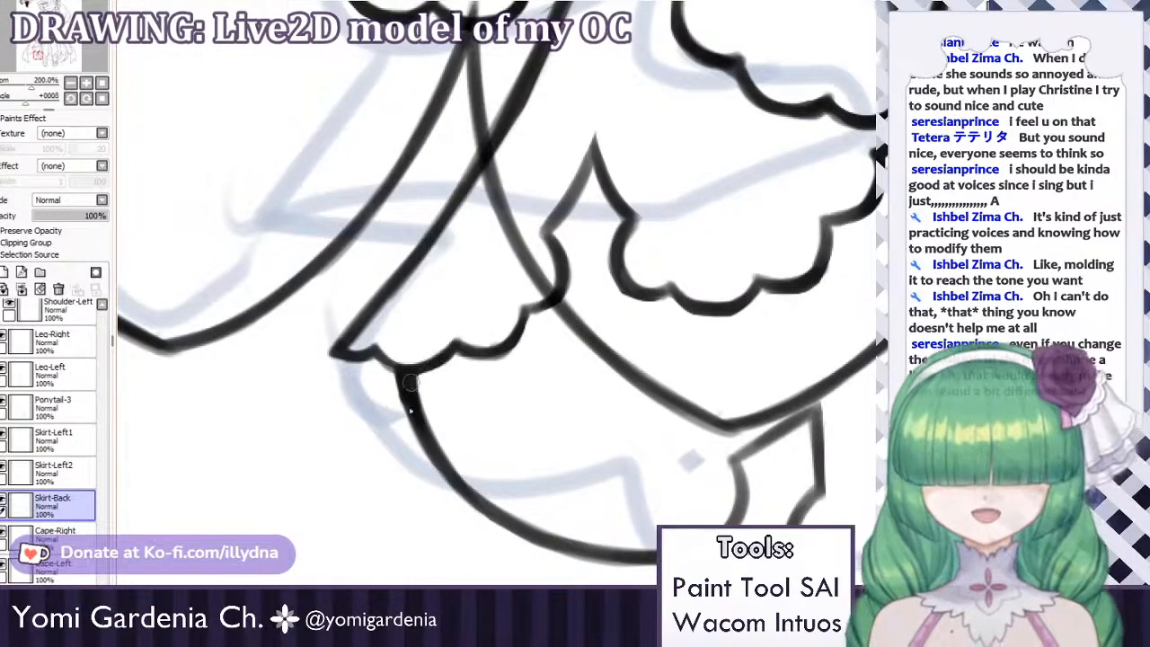
mouse_move(412, 386)
mouse_down()
mouse_move(441, 432)
mouse_move(413, 388)
mouse_up()
key(ctrl+z)
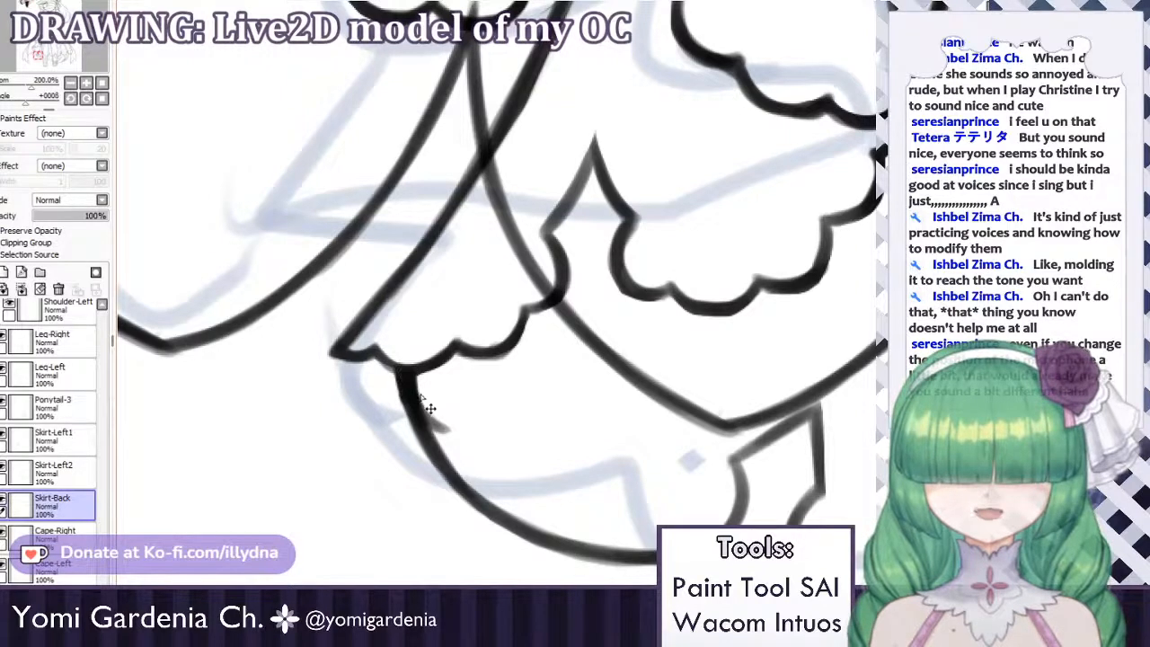
key(ctrl+z)
key(ctrl+z)
mouse_move(440, 428)
mouse_down()
mouse_move(417, 391)
mouse_move(422, 405)
mouse_up()
key(ctrl+z)
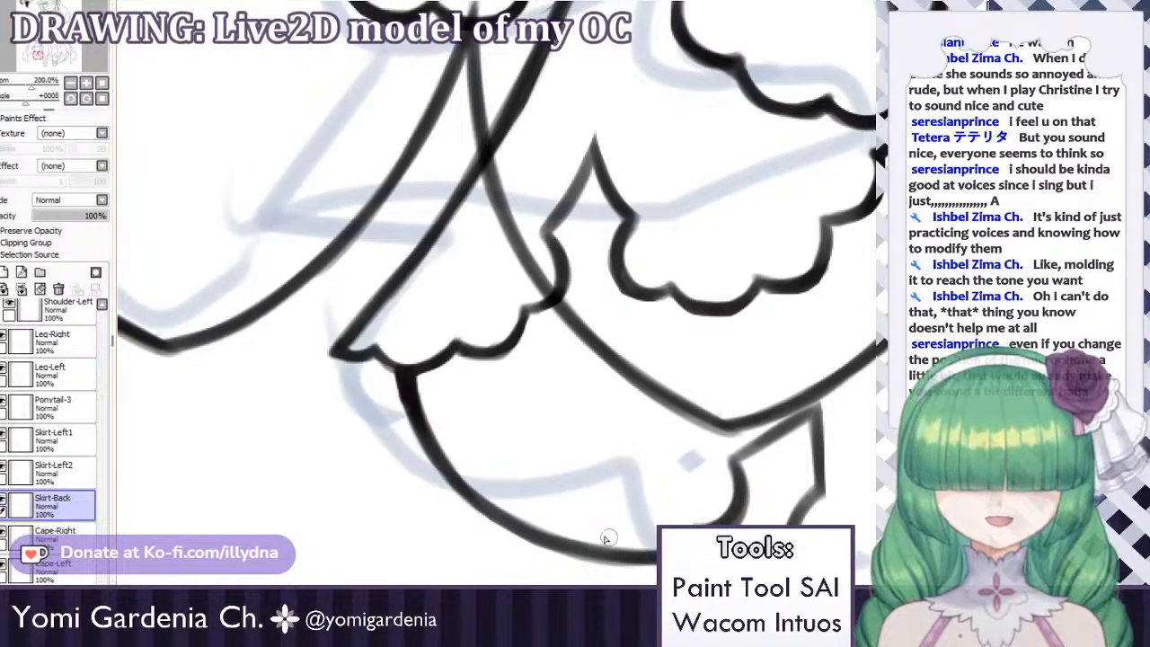
Draw the first scallops along the bottom of the rounded ruffle below the small fold and erase the smooth hem line outside them.
drag(617, 527, 632, 546)
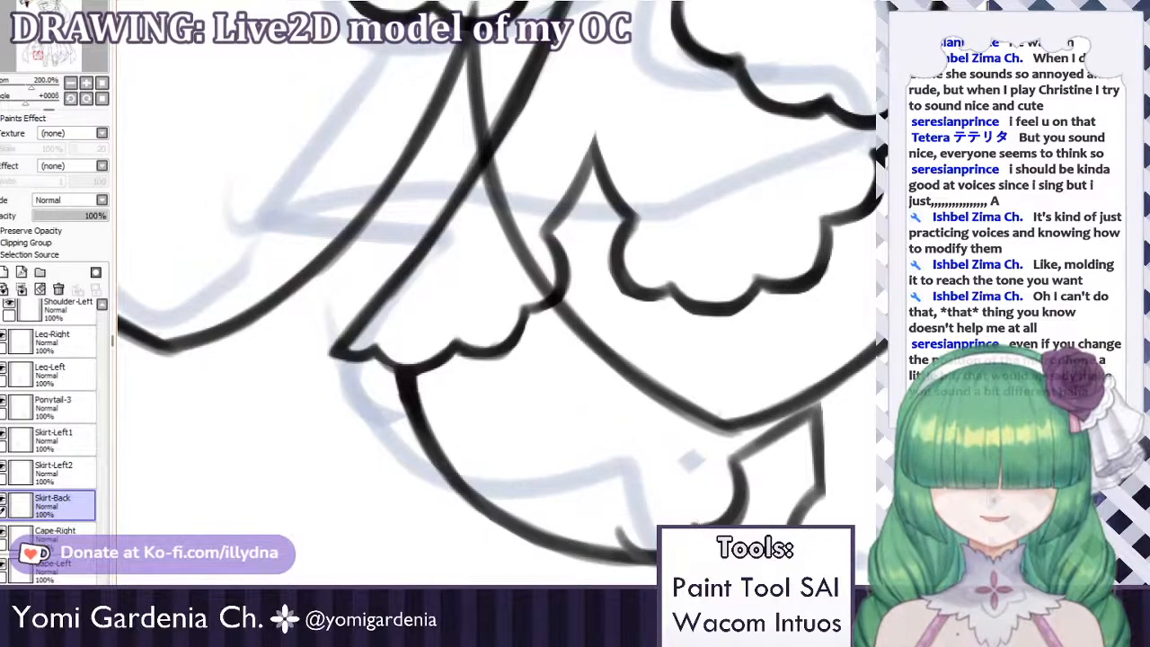
drag(618, 527, 636, 552)
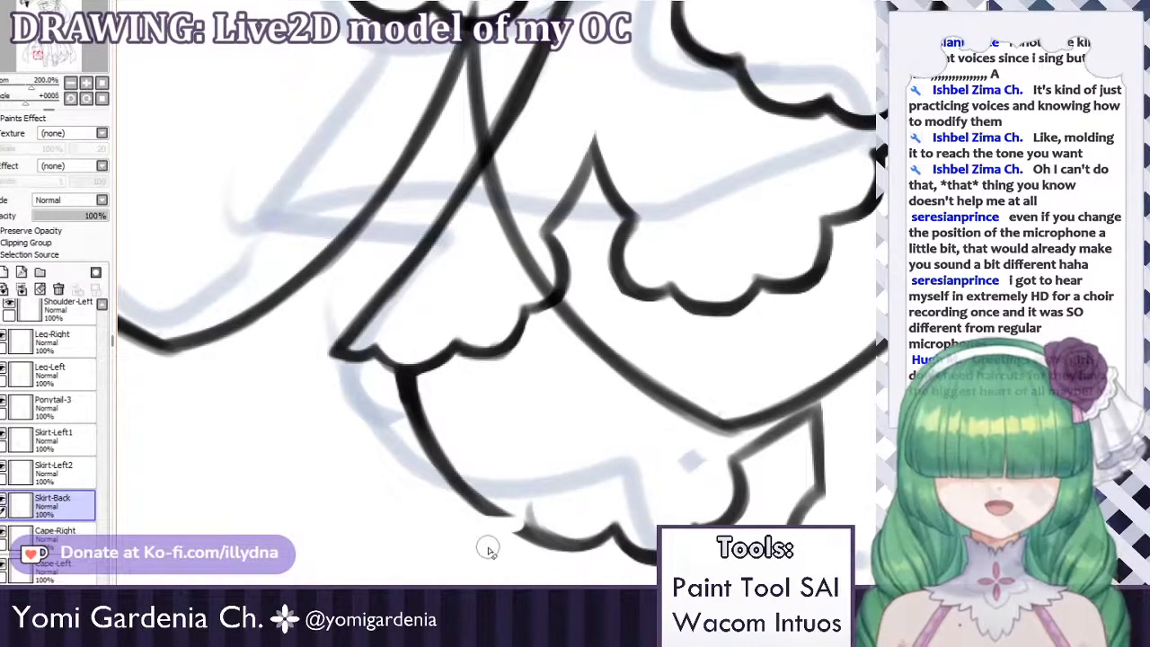
mouse_move(462, 524)
mouse_down()
mouse_move(513, 506)
mouse_move(493, 514)
mouse_move(512, 508)
mouse_move(528, 554)
mouse_up()
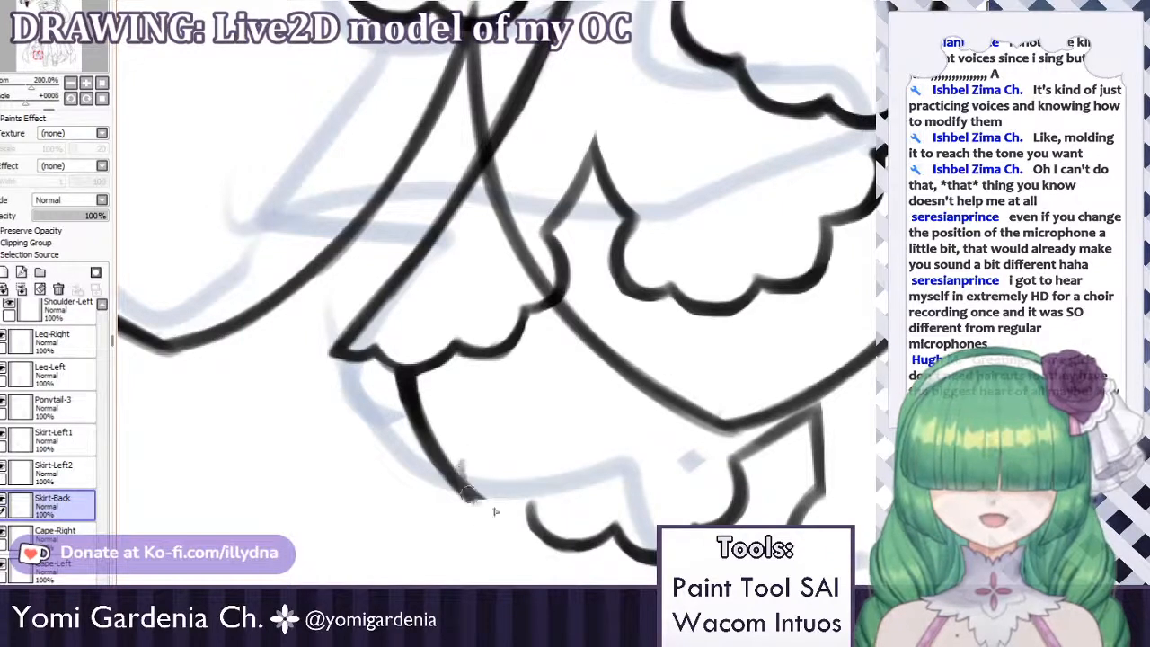
Draw another scallop up the ruffle's lower-left curve, joining it to the end of the bottom scallops.
drag(463, 482, 523, 514)
mouse_move(464, 481)
mouse_down()
mouse_move(516, 513)
mouse_move(500, 515)
mouse_move(526, 506)
mouse_move(525, 517)
mouse_move(466, 494)
mouse_move(530, 510)
mouse_up()
key(ctrl+z)
key(ctrl+z)
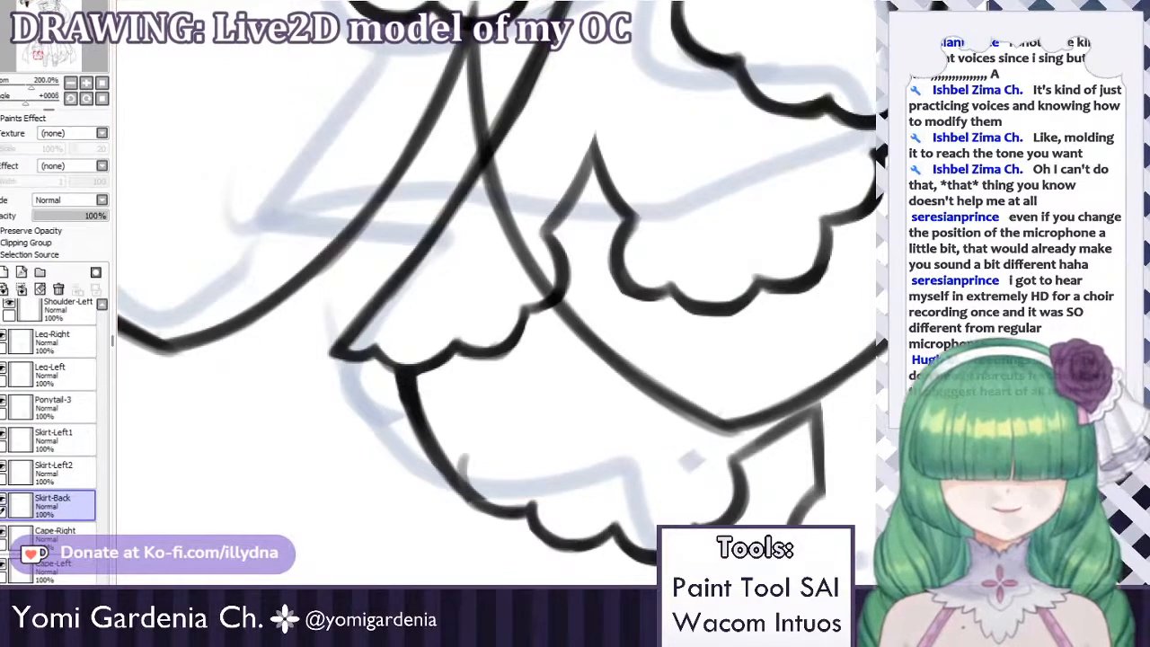
drag(469, 467, 509, 490)
key(ctrl+z)
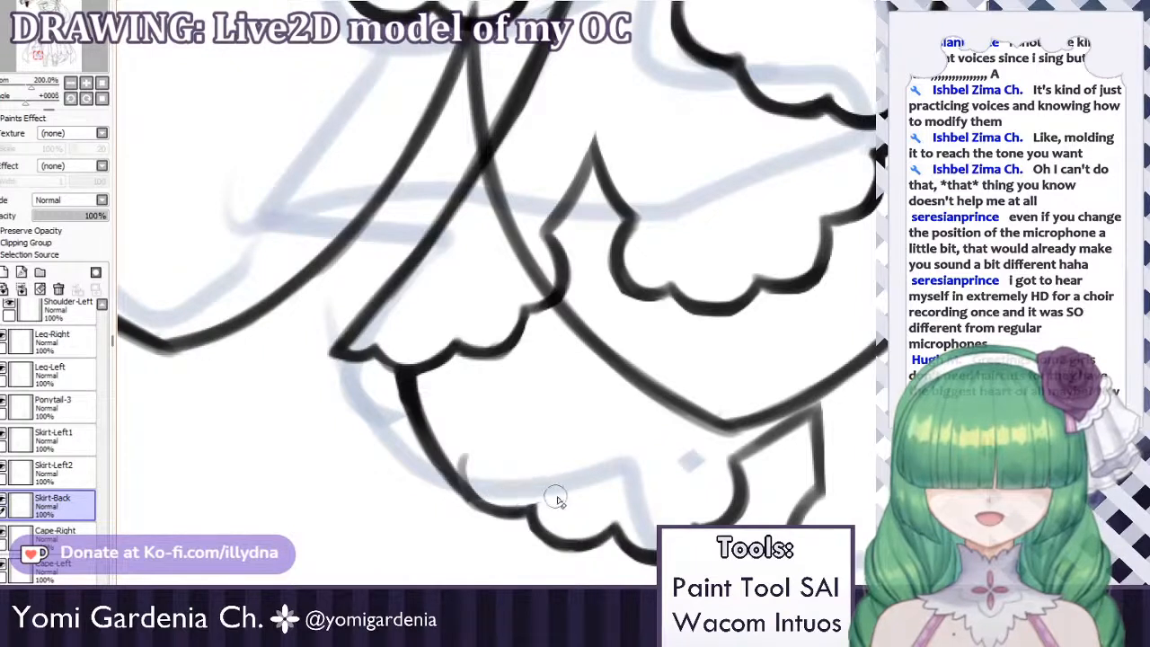
Erase the smooth line on the ruffle's upper-left side and replace it with scallops reaching the small fold's hem.
mouse_move(423, 444)
mouse_down()
mouse_move(447, 498)
mouse_move(454, 456)
mouse_move(461, 514)
mouse_move(426, 469)
mouse_up()
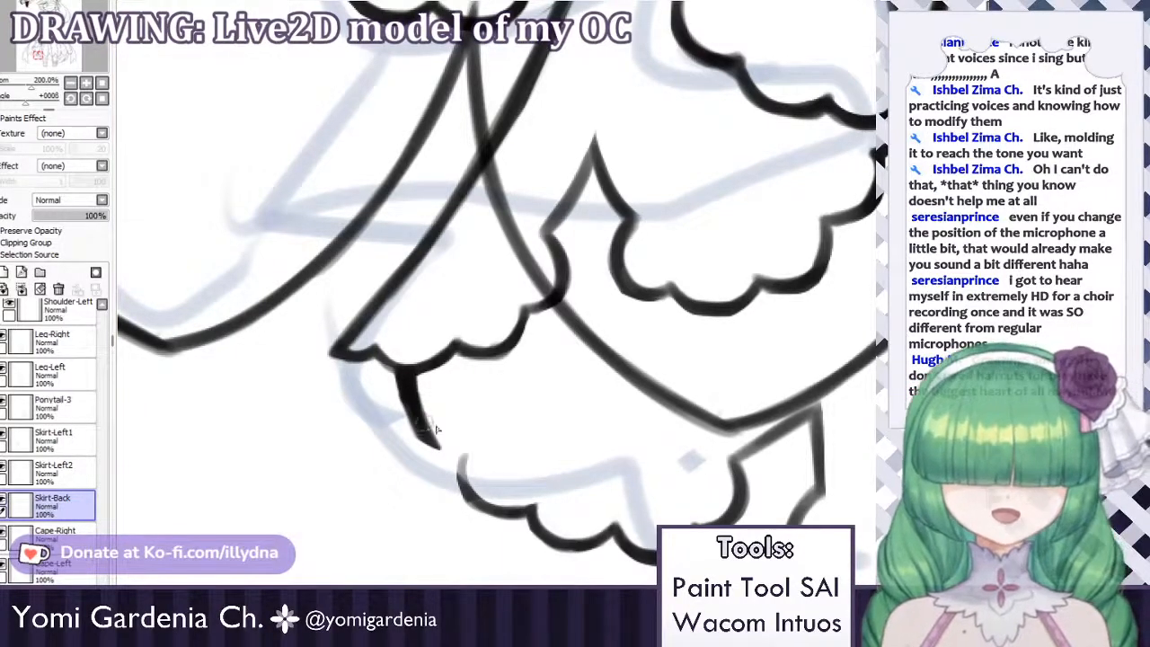
mouse_move(419, 415)
mouse_down()
mouse_move(460, 460)
mouse_move(444, 458)
mouse_up()
key(ctrl+z)
key(ctrl+z)
key(ctrl+z)
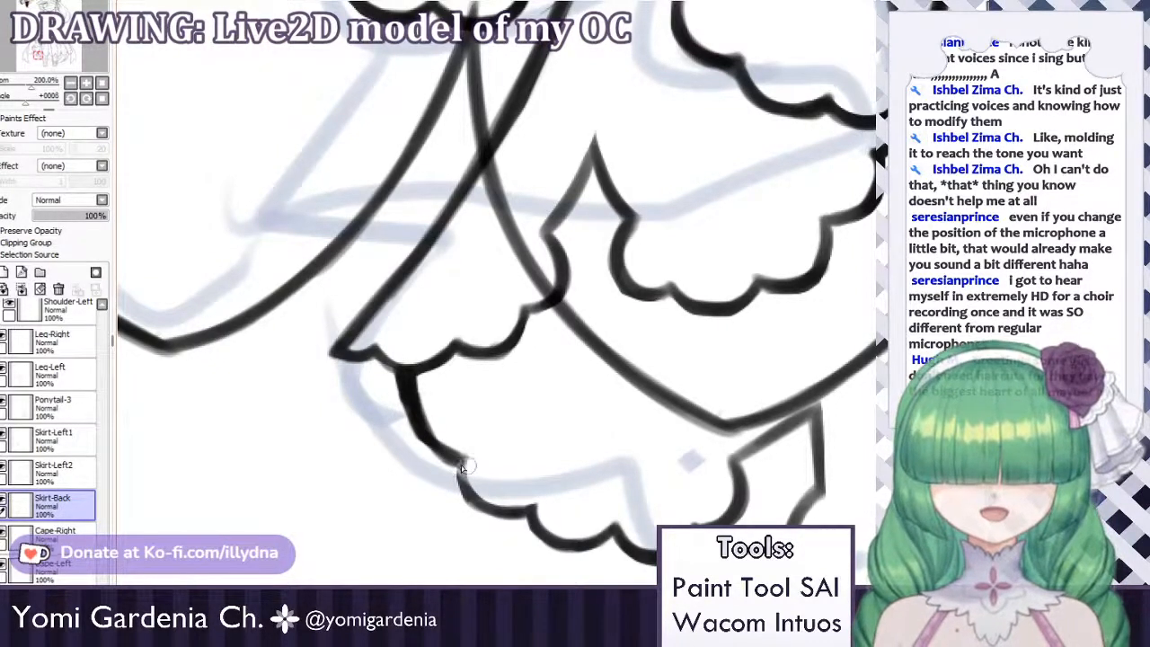
mouse_move(456, 458)
mouse_down()
mouse_move(467, 493)
mouse_move(459, 463)
mouse_move(515, 512)
mouse_up()
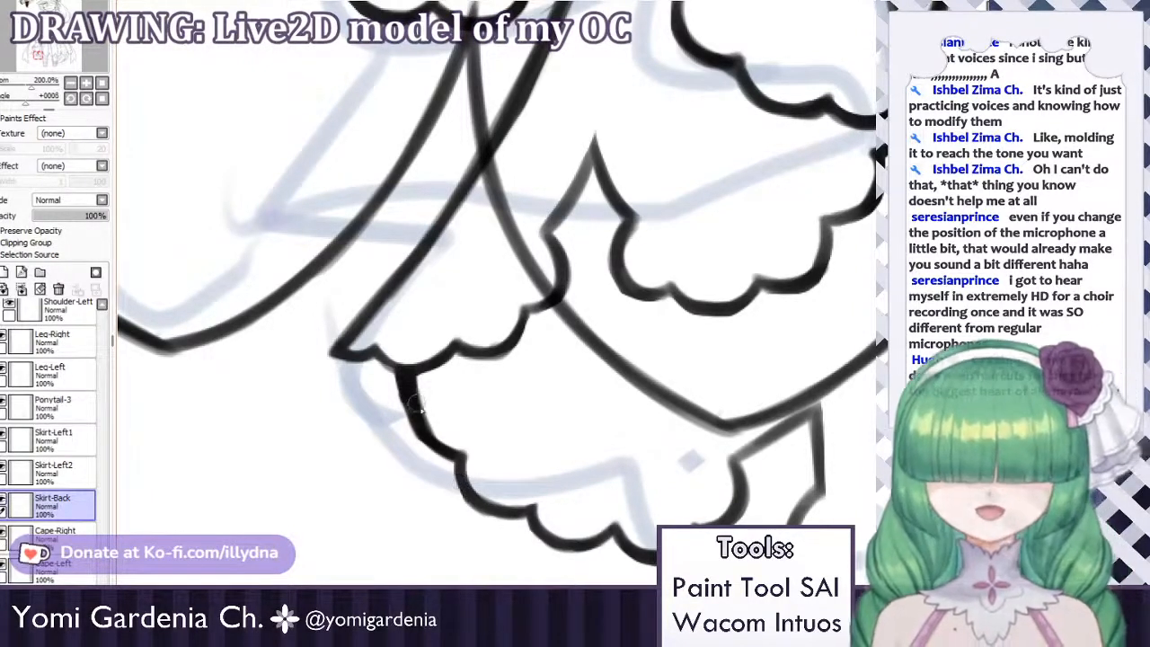
mouse_move(416, 400)
mouse_down()
mouse_move(422, 428)
mouse_move(431, 403)
mouse_up()
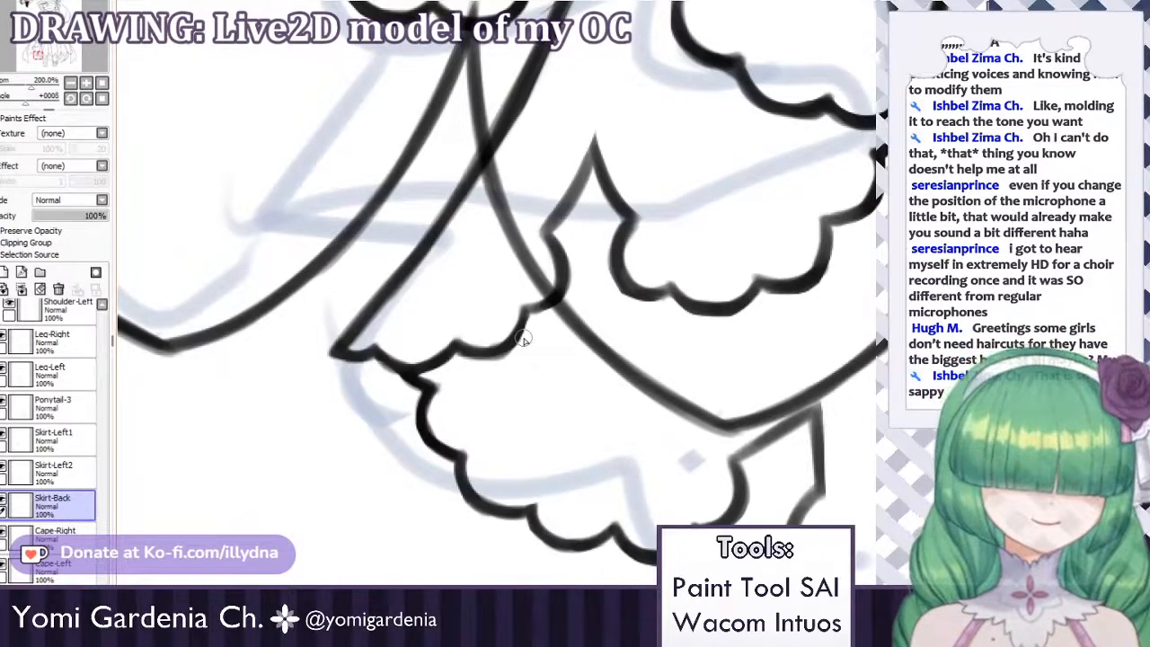
Draw the first scallop on the left side of the neighbouring back ruffle, starting at the notch below its pointed fold.
scroll(524, 338, down, 6)
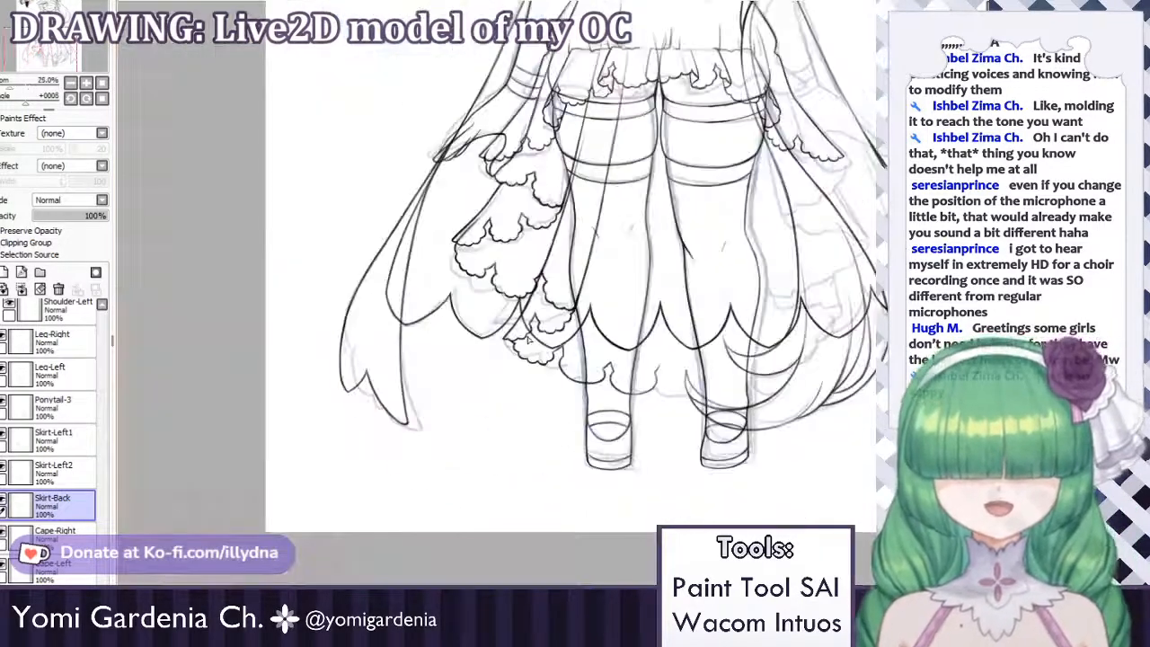
scroll(616, 350, down, 1)
scroll(616, 360, up, 3)
scroll(553, 370, up, 1)
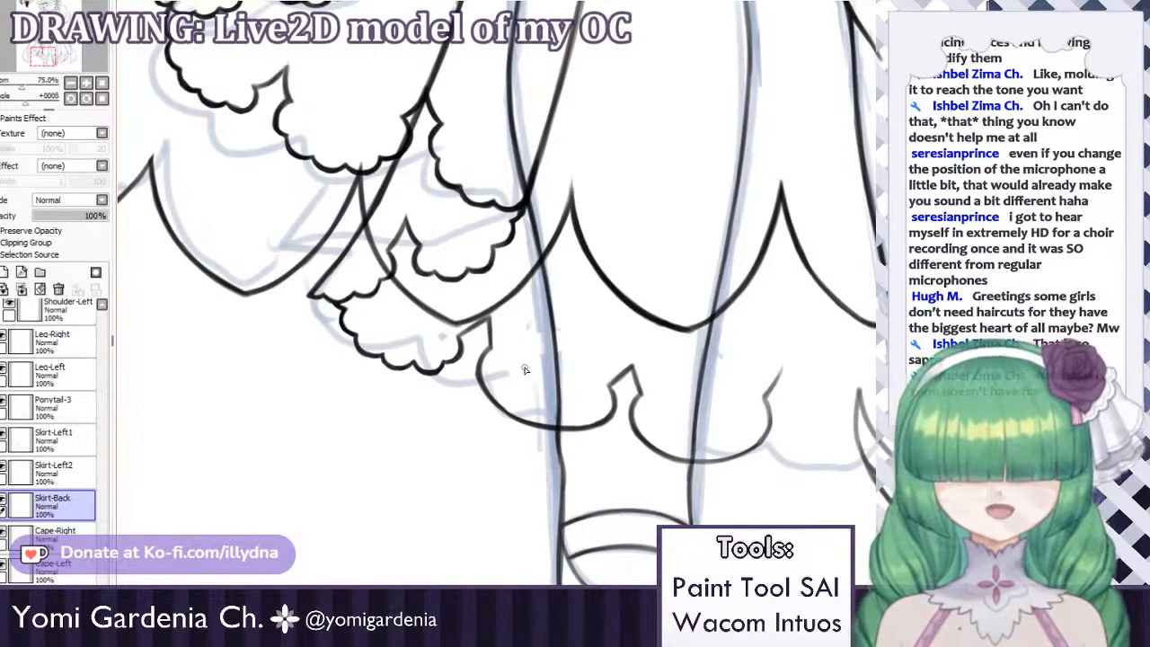
scroll(486, 401, up, 3)
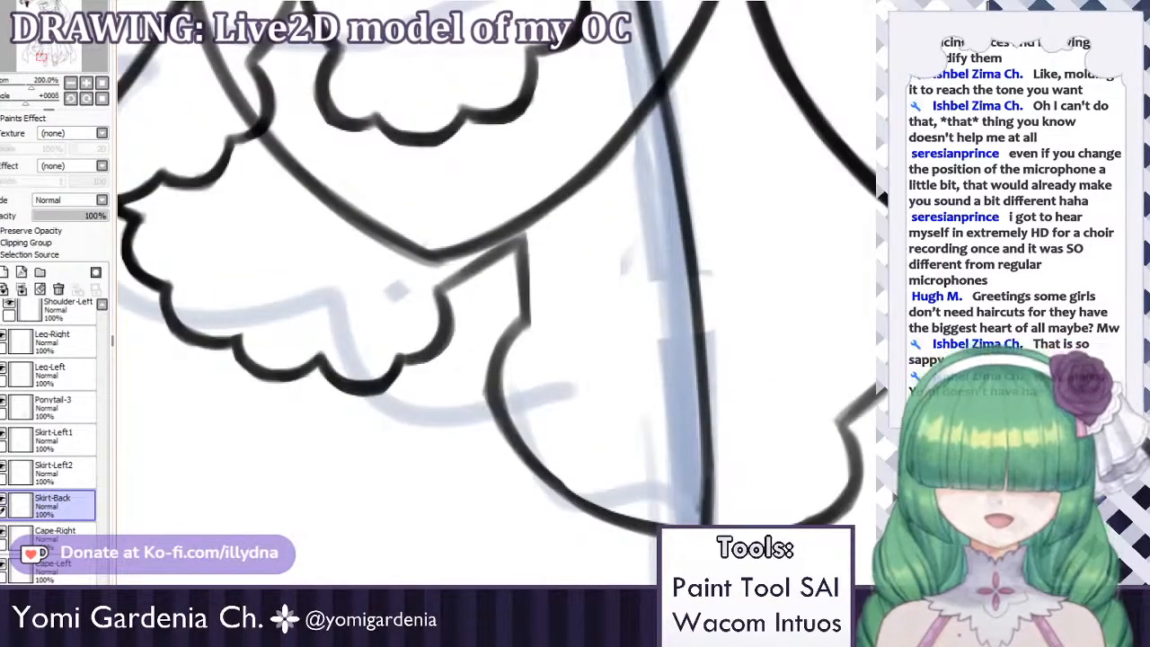
mouse_move(524, 327)
mouse_down()
mouse_move(506, 337)
mouse_move(501, 404)
mouse_up()
key(ctrl+z)
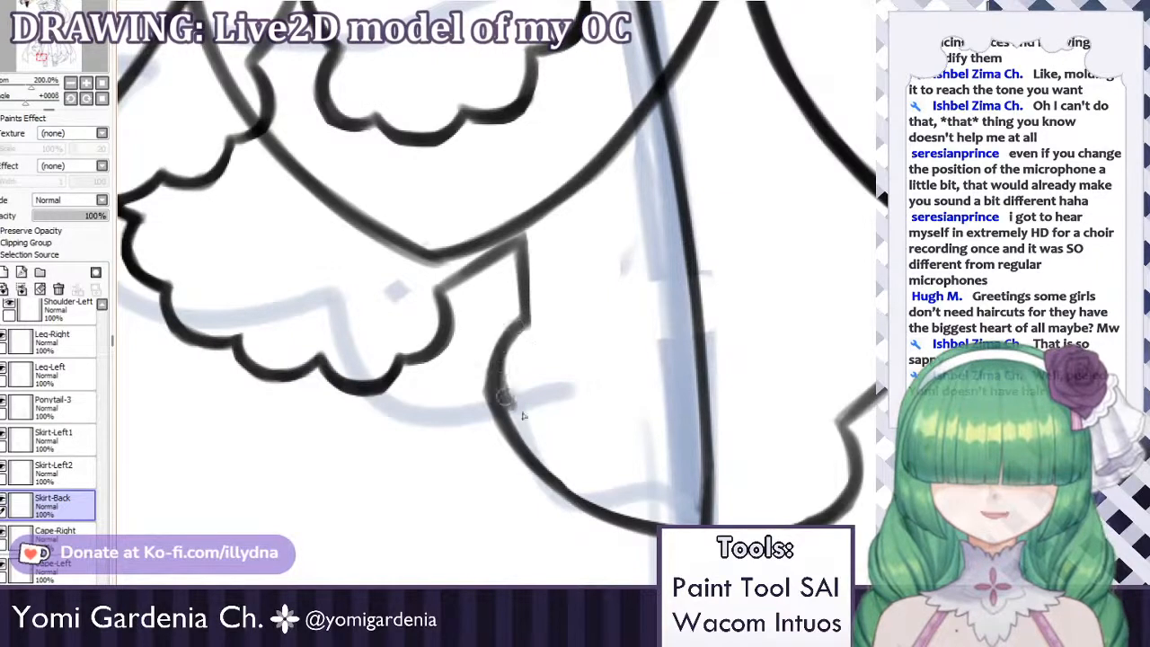
key(ctrl+z)
mouse_move(520, 328)
mouse_down()
mouse_move(520, 410)
mouse_move(501, 395)
mouse_move(538, 420)
mouse_move(521, 433)
mouse_move(531, 465)
mouse_up()
drag(524, 415, 564, 482)
key(ctrl+z)
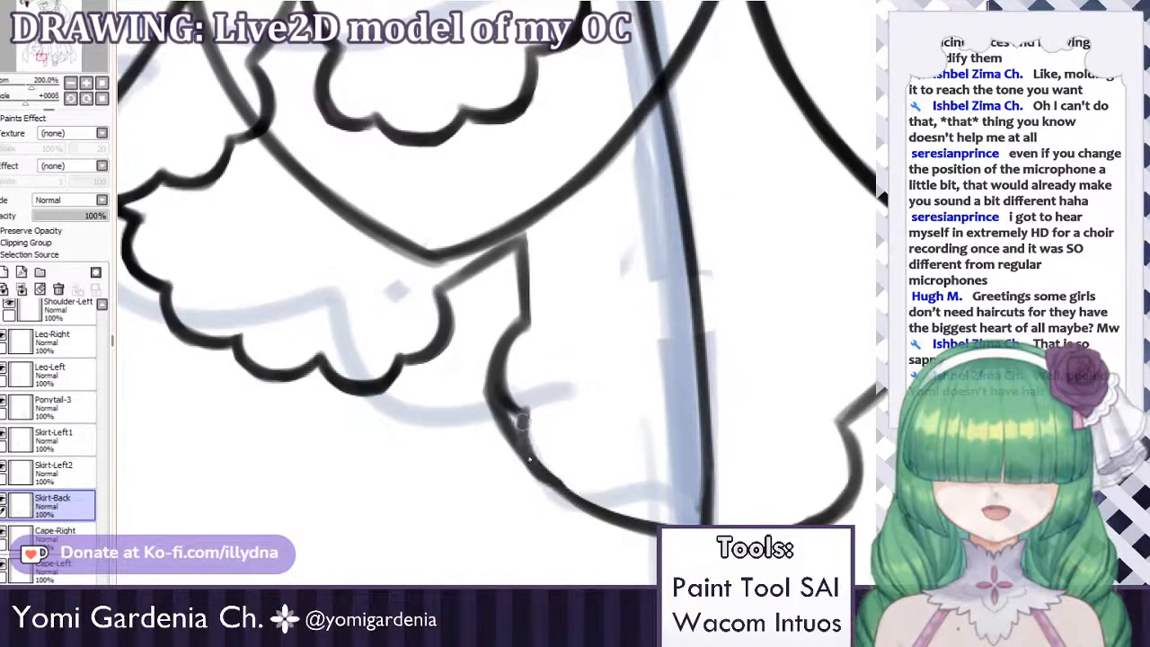
Draw the second scallop down the ruffle's lower-left curve, retrying the stroke until it ends in a small notch.
mouse_move(523, 415)
mouse_down()
mouse_move(549, 451)
mouse_move(534, 449)
mouse_move(538, 432)
mouse_move(547, 474)
mouse_move(524, 438)
mouse_move(587, 476)
mouse_move(606, 464)
mouse_move(573, 488)
mouse_move(538, 474)
mouse_move(585, 478)
mouse_move(591, 531)
mouse_move(556, 498)
mouse_move(565, 490)
mouse_move(548, 470)
mouse_move(579, 482)
mouse_up()
key(ctrl+z)
key(ctrl+z)
key(ctrl+z)
key(ctrl+z)
key(ctrl+z)
key(ctrl+z)
key(ctrl+z)
mouse_move(522, 413)
mouse_down()
mouse_move(552, 475)
mouse_move(527, 457)
mouse_move(624, 519)
mouse_up()
key(ctrl+z)
key(ctrl+z)
key(ctrl+z)
key(ctrl+z)
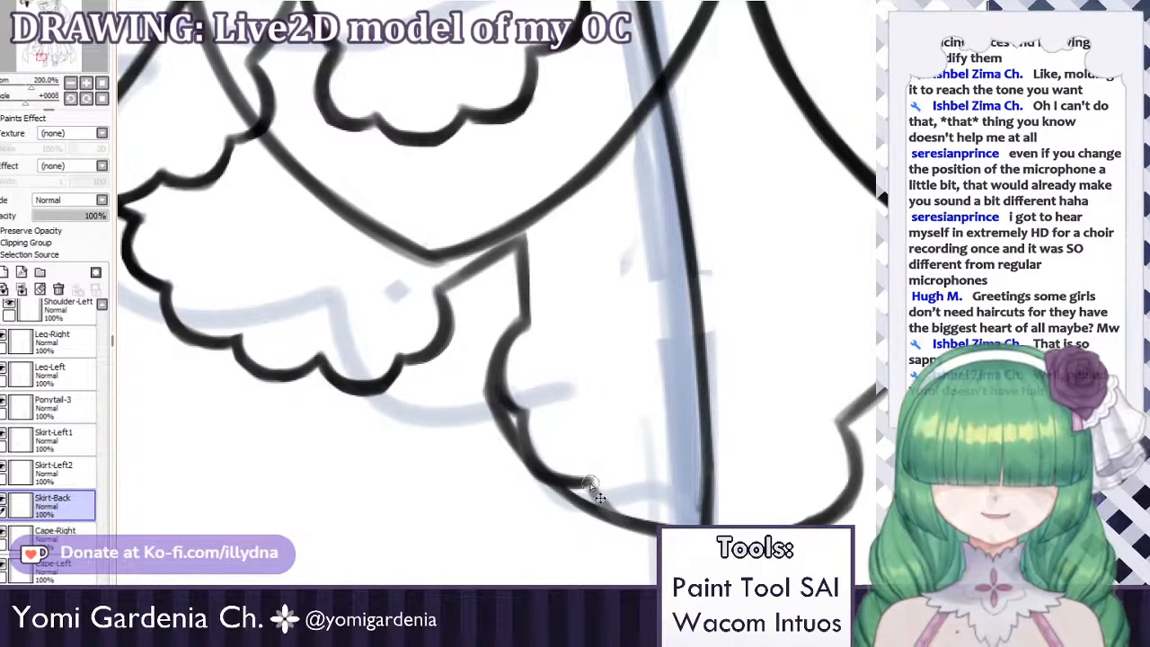
Continue the scallops along the ruffle's bottom hem to the left leg line and on across it.
drag(590, 484, 637, 527)
key(ctrl+z)
key(ctrl+z)
mouse_move(589, 488)
mouse_down()
mouse_move(658, 523)
mouse_move(650, 529)
mouse_move(606, 503)
mouse_move(661, 527)
mouse_up()
key(ctrl+z)
key(ctrl+z)
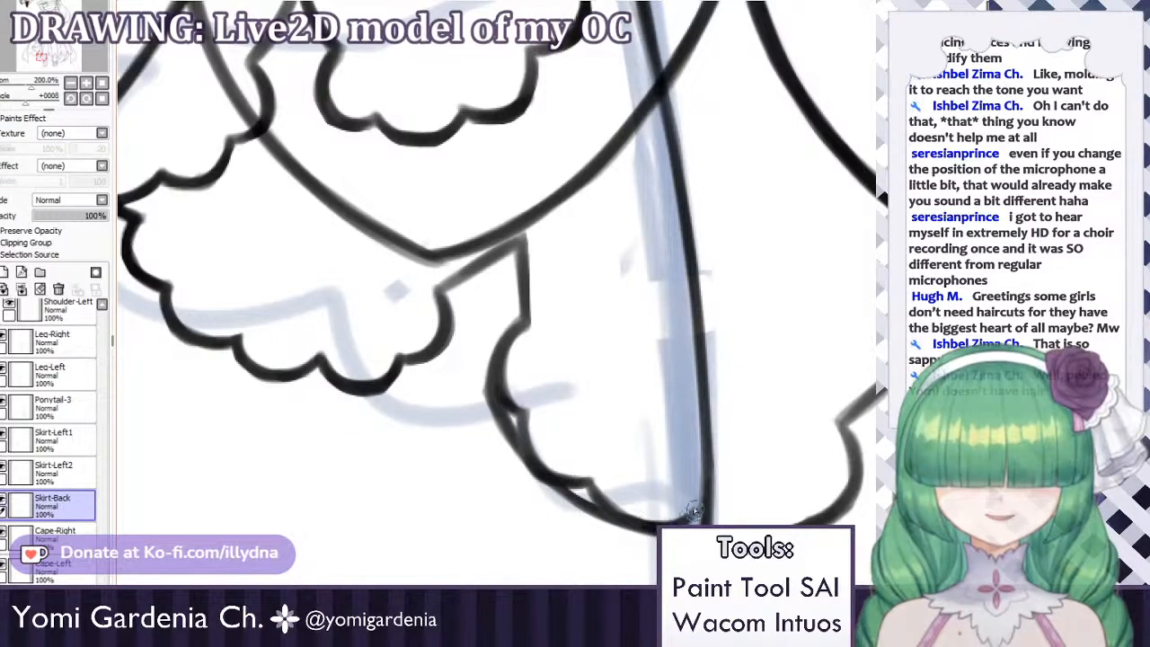
key(ctrl+z)
drag(703, 504, 726, 523)
key(ctrl+z)
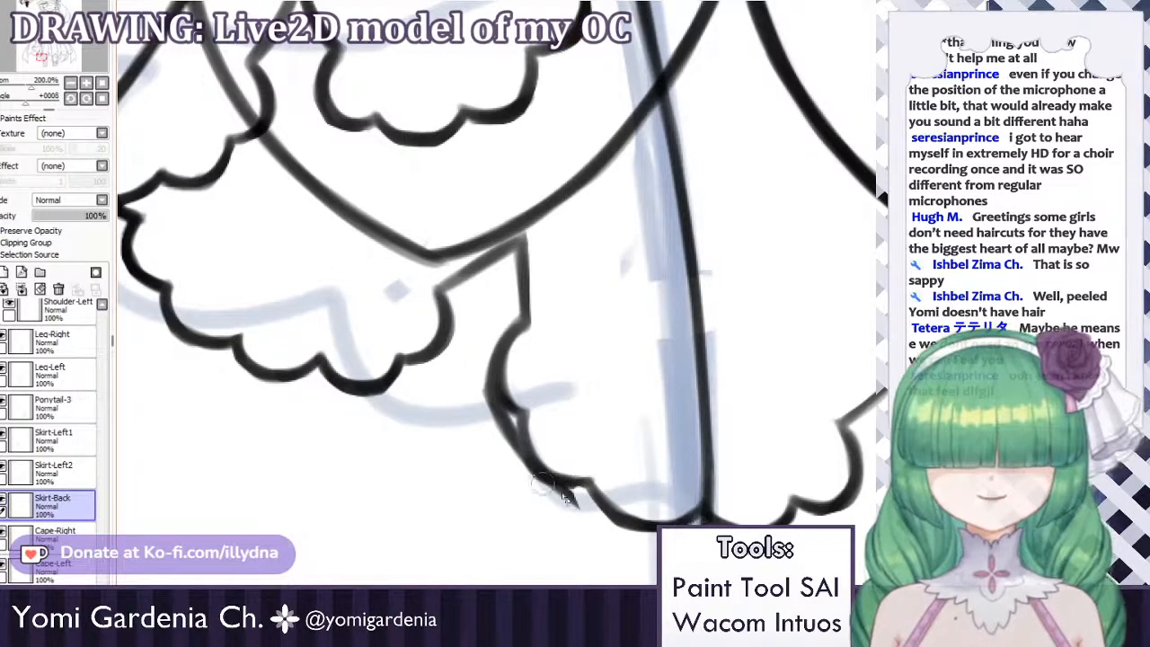
Erase the old smooth hem outside the ruffle's left scallops and clean up the scallop outlines and notches.
drag(521, 477, 571, 496)
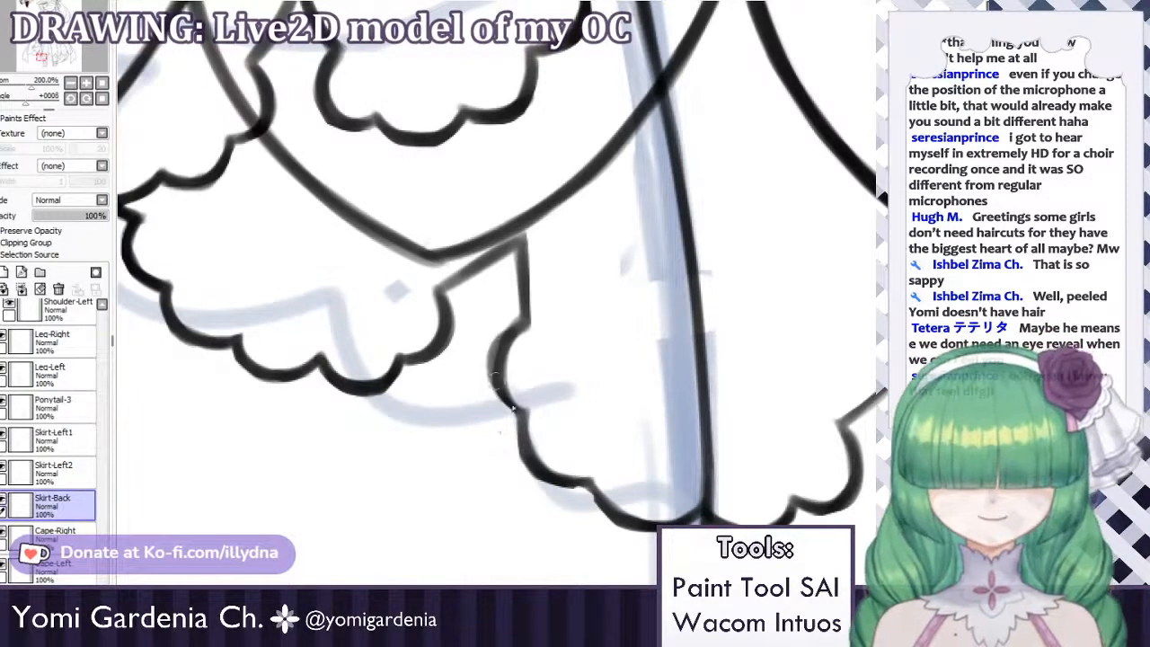
mouse_move(523, 326)
mouse_down()
mouse_move(516, 383)
mouse_move(546, 464)
mouse_up()
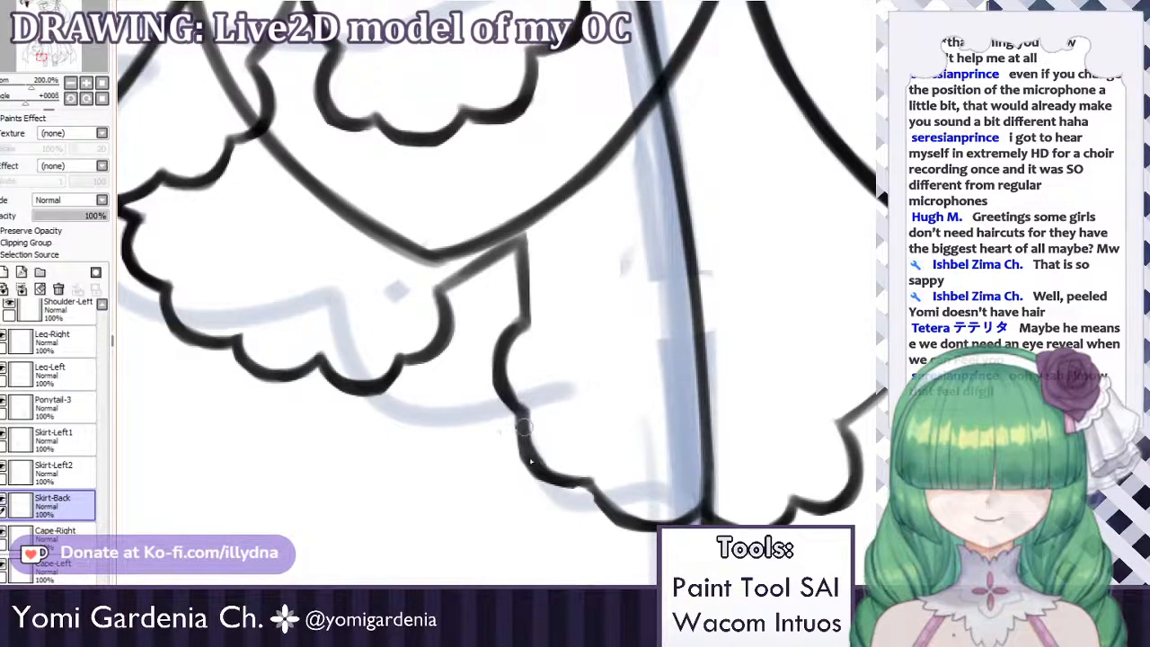
drag(524, 418, 552, 481)
key(ctrl+z)
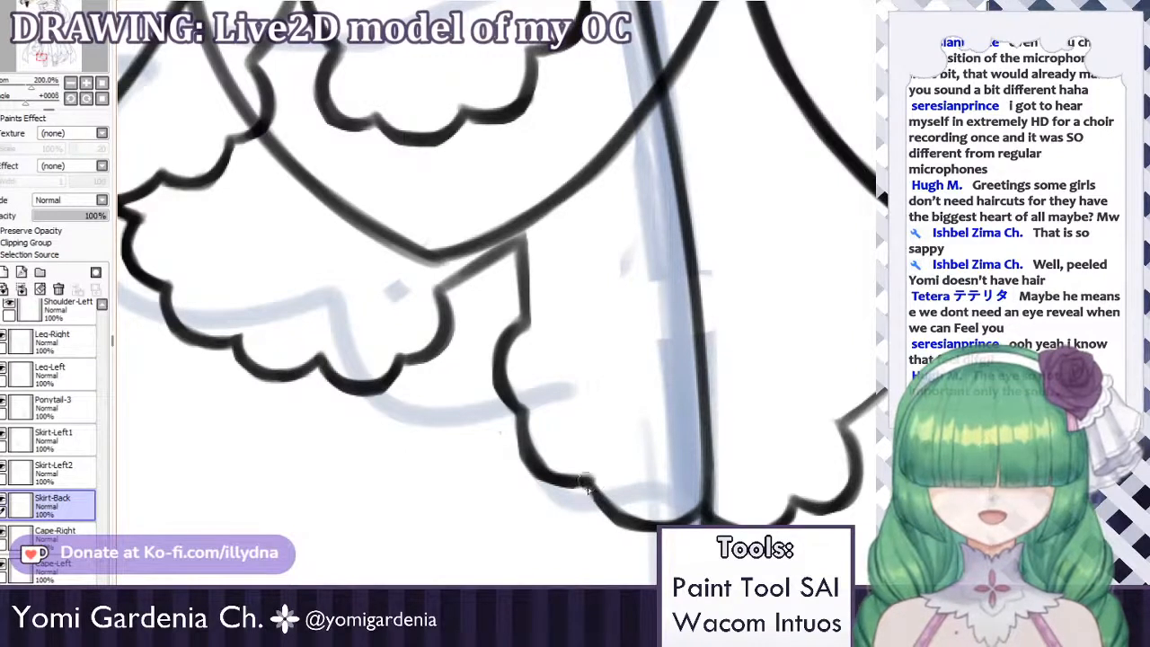
drag(590, 483, 645, 526)
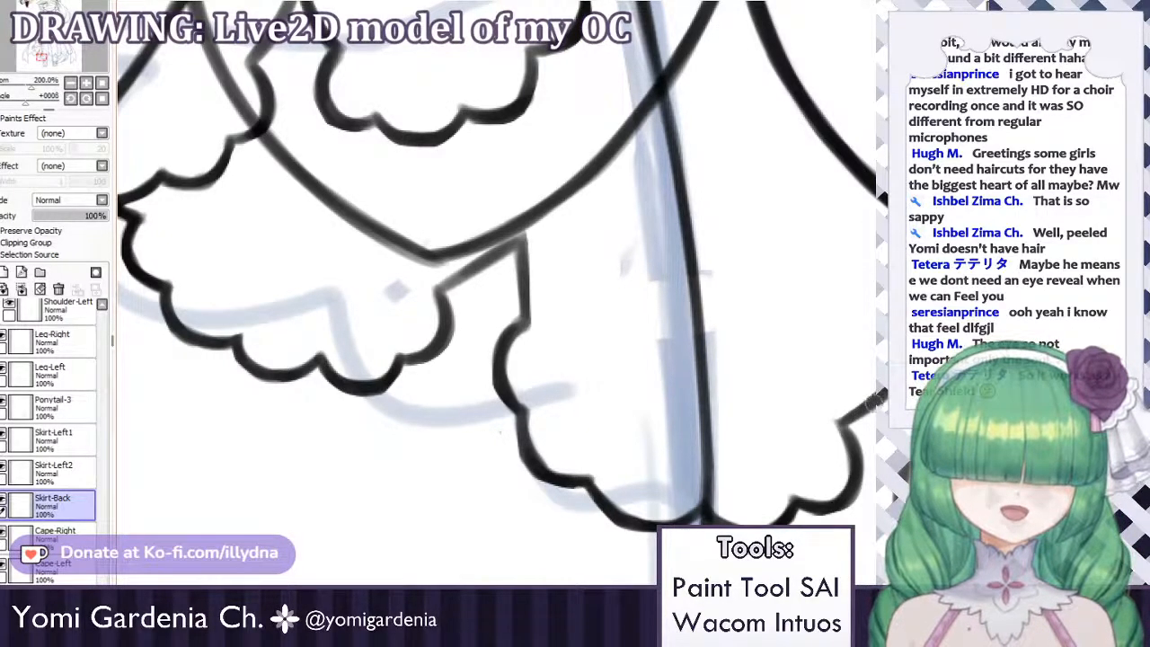
Redraw and thicken the first scallop below the pointed fold between the legs, ending it in an inward notch.
scroll(713, 347, down, 5)
scroll(629, 392, up, 4)
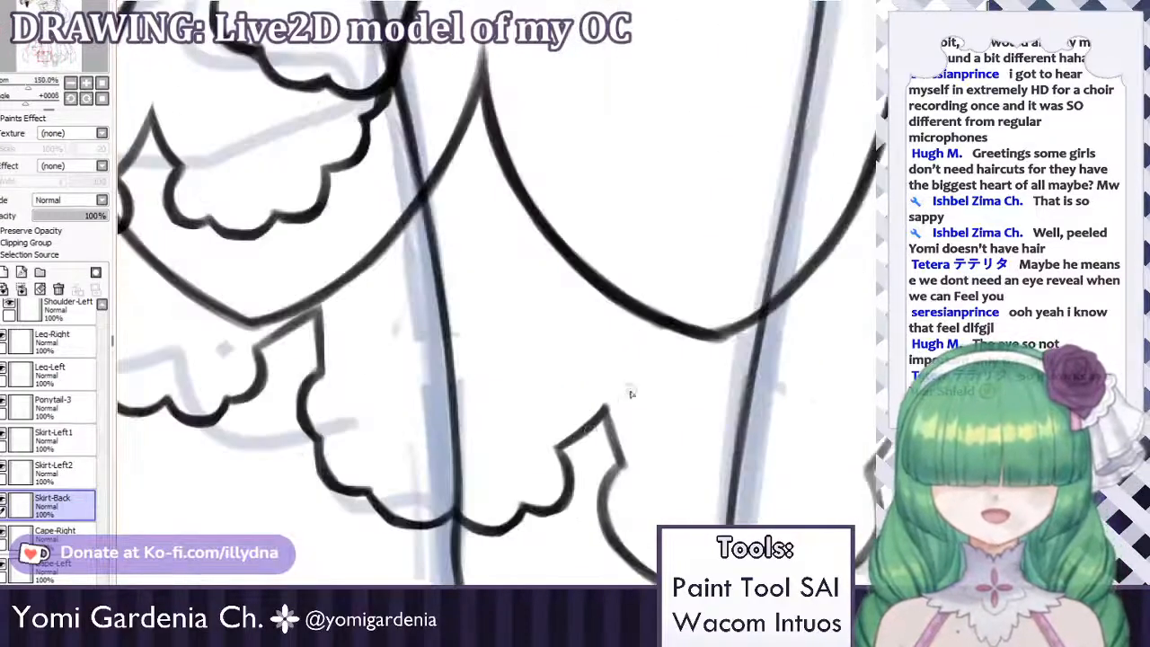
scroll(603, 470, up, 3)
scroll(457, 353, down, 3)
scroll(521, 364, up, 1)
scroll(521, 365, up, 1)
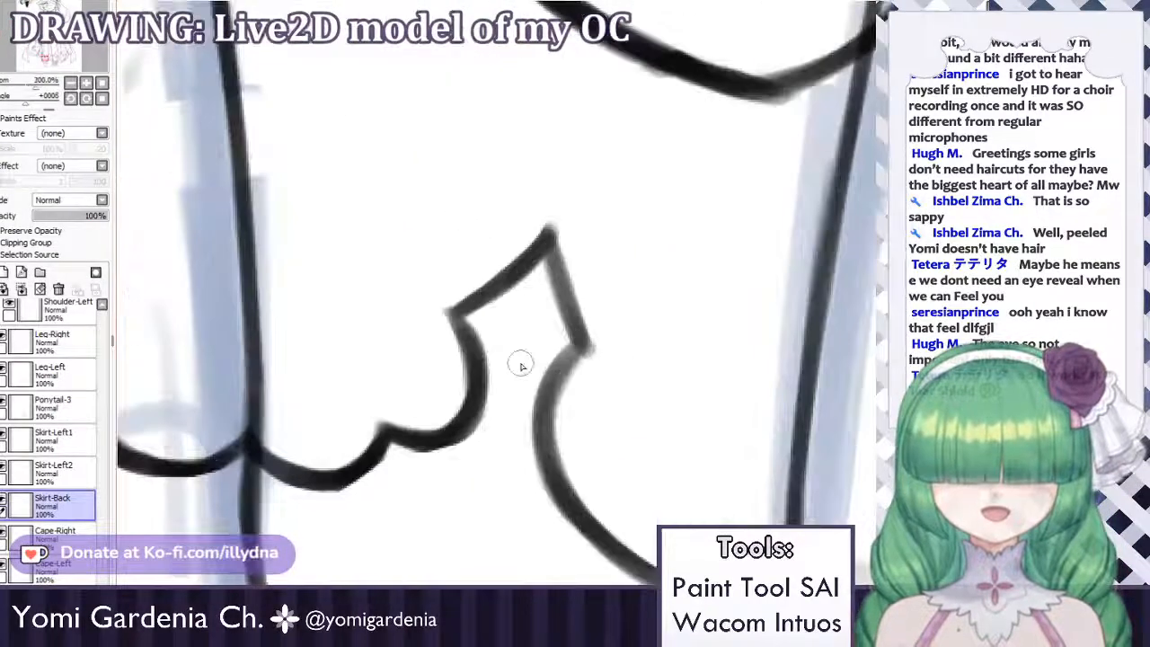
drag(561, 293, 585, 345)
key(ctrl+z)
mouse_move(548, 241)
mouse_down()
mouse_move(584, 344)
mouse_move(547, 428)
mouse_up()
key(ctrl+z)
mouse_move(582, 350)
mouse_down()
mouse_move(552, 449)
mouse_move(569, 355)
mouse_move(568, 463)
mouse_up()
mouse_move(549, 391)
mouse_down()
mouse_move(558, 461)
mouse_move(584, 478)
mouse_up()
key(ctrl+z)
key(ctrl+z)
key(ctrl+z)
Sketch the second scallop down from that notch toward the ruffle's bottom hem, undoing and retrying the curve.
mouse_move(544, 415)
mouse_down()
mouse_move(583, 478)
mouse_move(609, 559)
mouse_up()
mouse_move(582, 505)
mouse_down()
mouse_move(604, 555)
mouse_move(641, 573)
mouse_up()
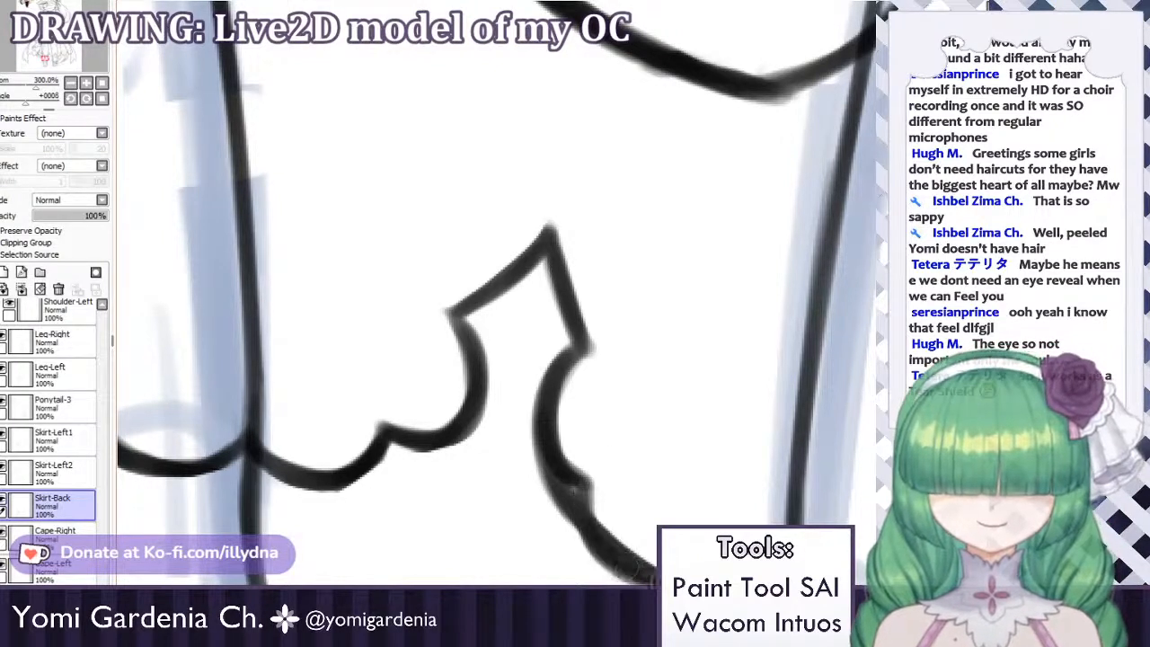
drag(600, 539, 637, 561)
key(ctrl+z)
drag(586, 499, 636, 572)
drag(597, 535, 645, 577)
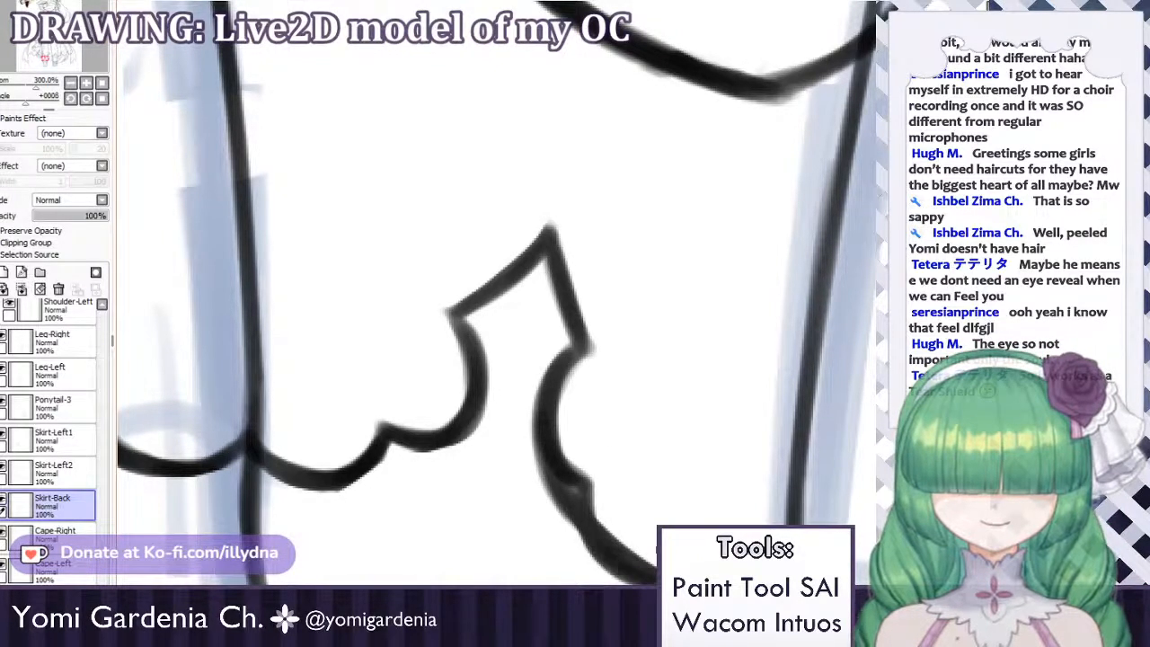
key(ctrl+z)
key(ctrl+z)
drag(585, 485, 650, 573)
key(ctrl+z)
drag(595, 543, 647, 574)
key(ctrl+z)
drag(582, 483, 612, 560)
key(ctrl+z)
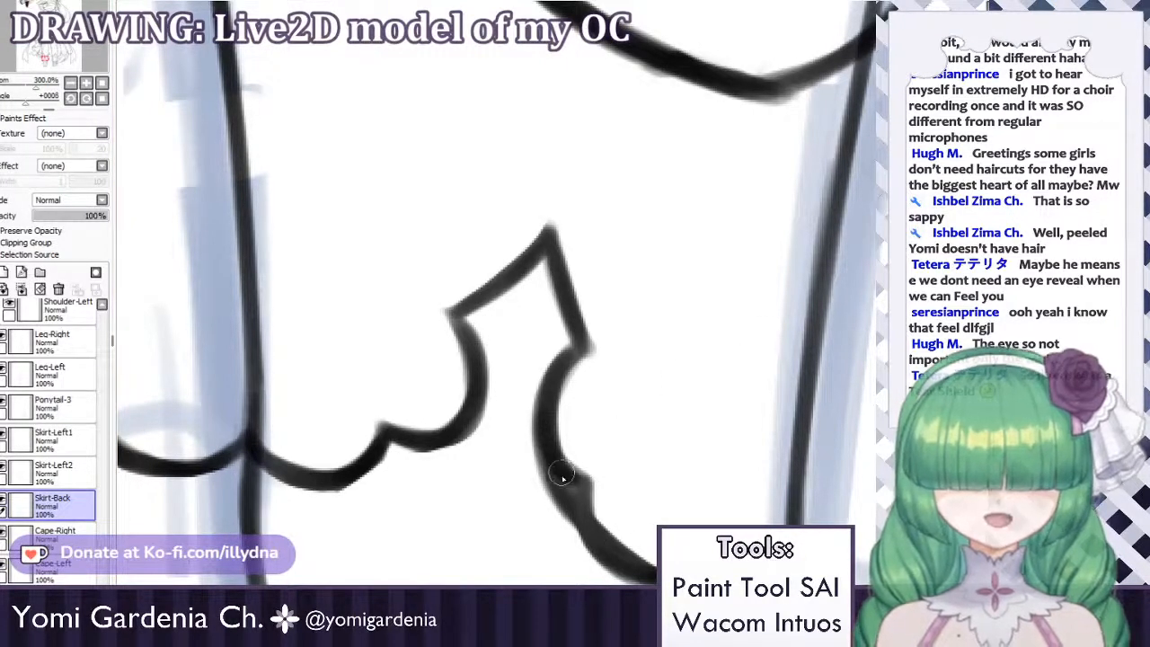
Sharpen the notch between the first two scallops and erase the leftover smooth line on both sides of the second scallop.
drag(576, 480, 608, 556)
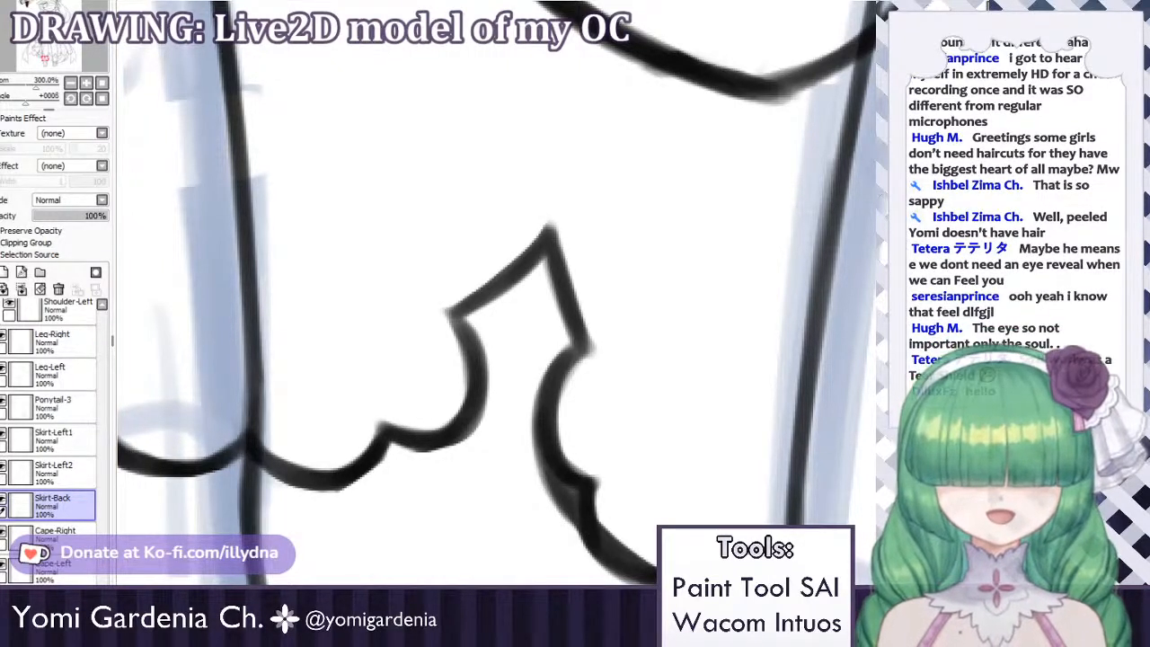
mouse_move(624, 508)
mouse_down()
mouse_move(640, 548)
mouse_move(614, 485)
mouse_move(656, 519)
mouse_move(663, 549)
mouse_up()
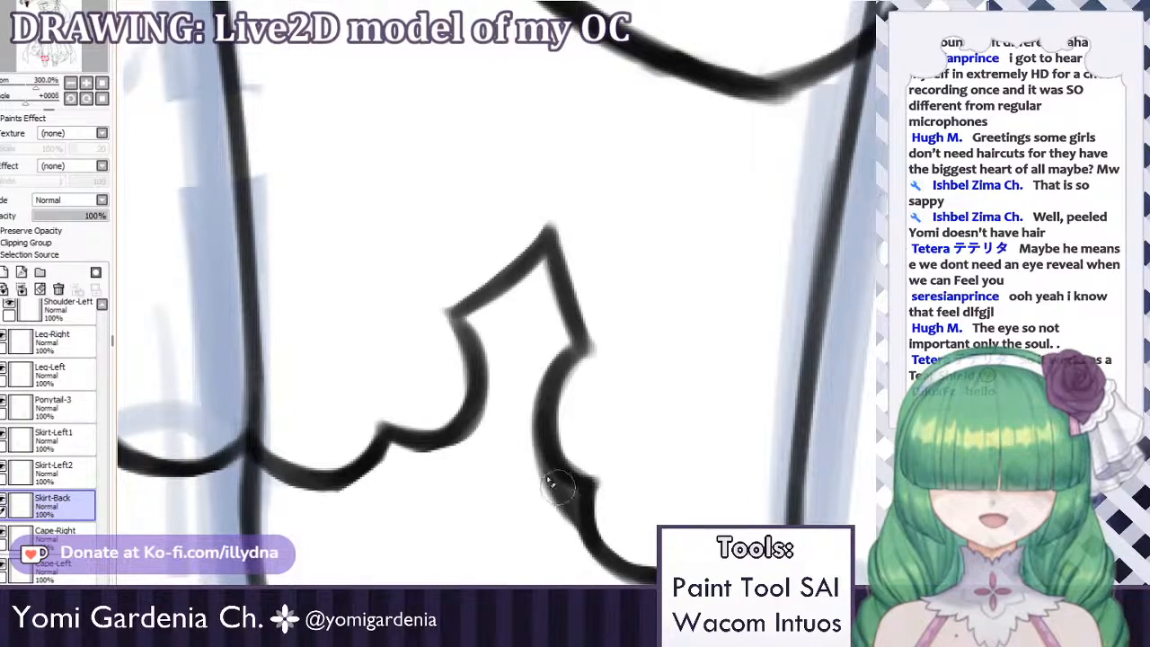
mouse_move(531, 452)
mouse_down()
mouse_move(540, 487)
mouse_move(564, 493)
mouse_move(557, 517)
mouse_up()
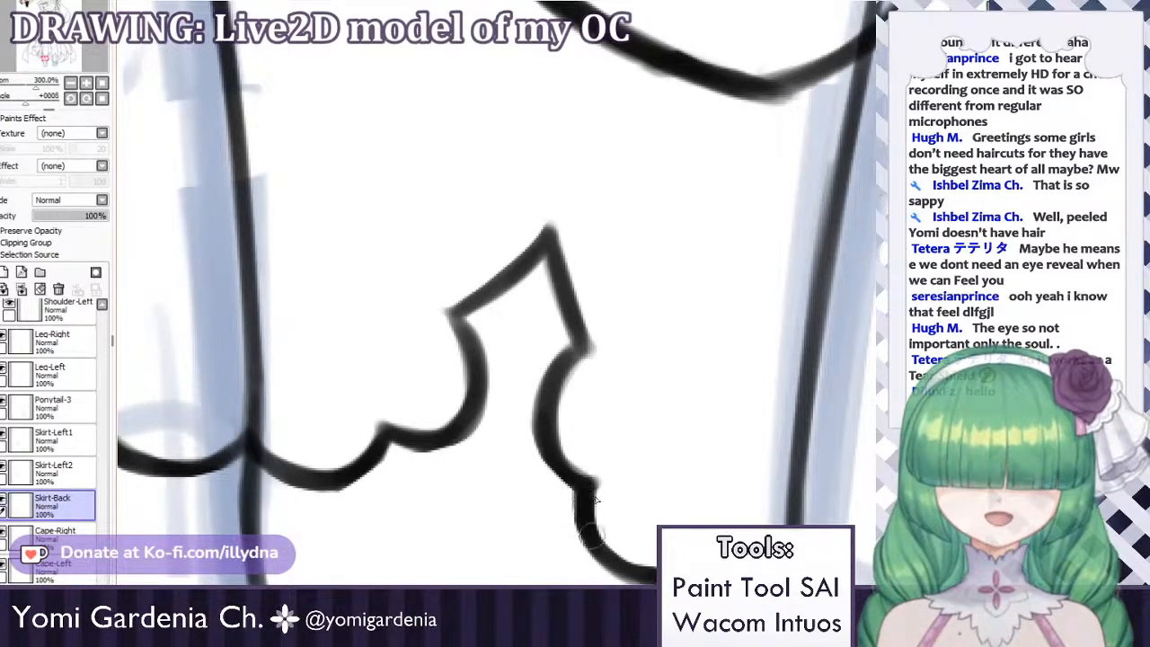
Draw the third scallop of the Skirt-Back ruffle across the leg line and end it in an inward notch, retrying the curve.
scroll(629, 248, down, 2)
scroll(629, 248, down, 3)
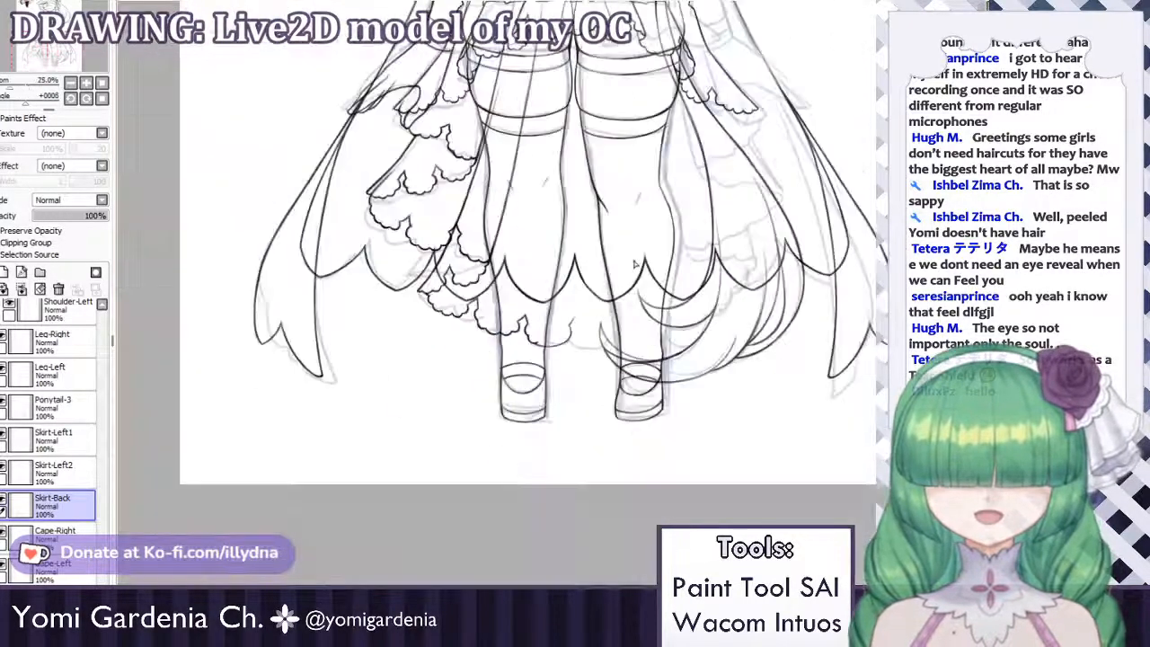
scroll(542, 408, up, 4)
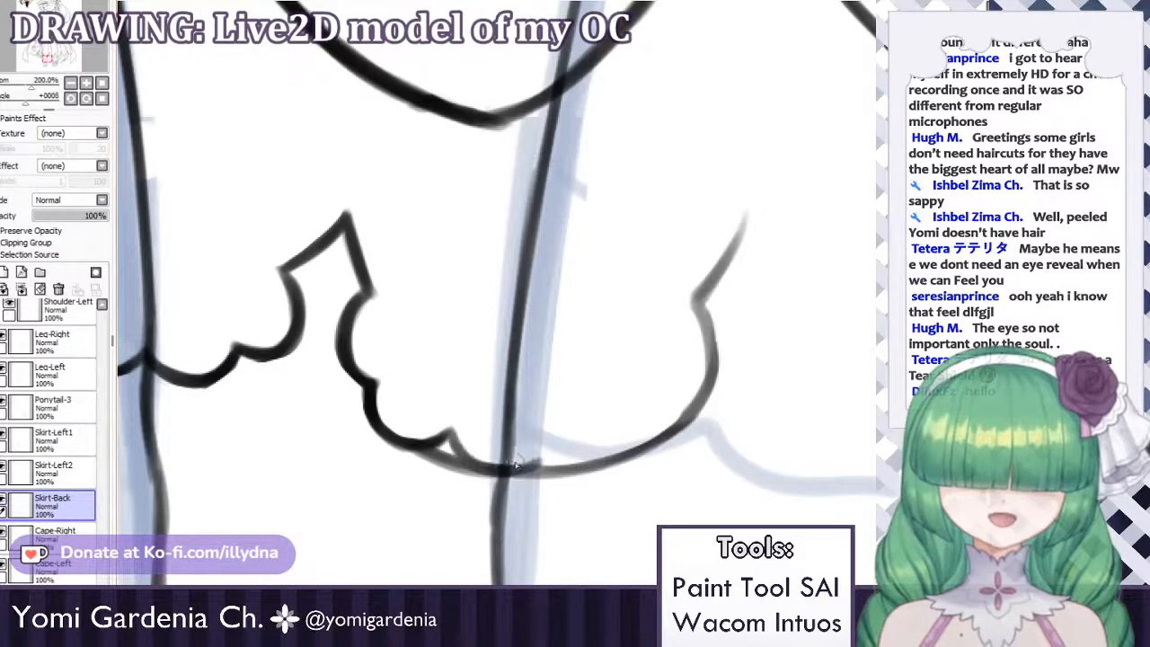
key(ctrl+z)
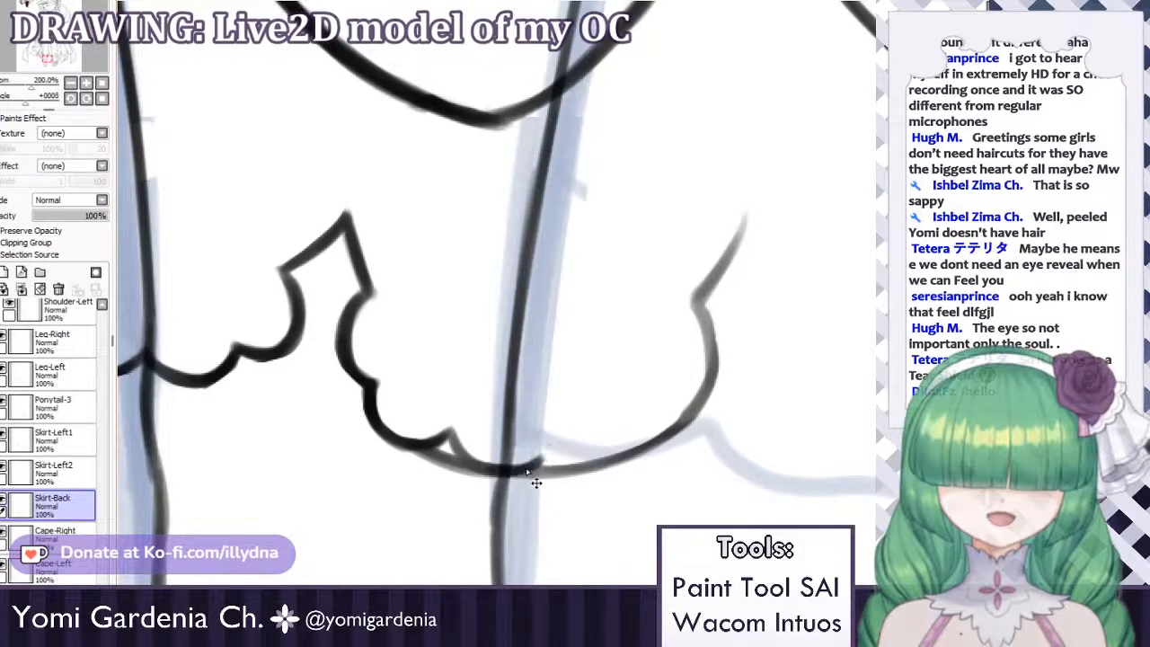
mouse_move(525, 469)
mouse_down()
mouse_move(555, 439)
mouse_move(549, 447)
mouse_move(620, 456)
mouse_up()
key(ctrl+z)
key(ctrl+z)
key(ctrl+z)
key(ctrl+z)
key(ctrl+z)
key(ctrl+z)
key(ctrl+z)
key(ctrl+z)
Draw the fourth scallop along the hem just beyond the leg line, undoing and retrying its upturned end.
mouse_move(552, 442)
mouse_down()
mouse_move(604, 458)
mouse_move(626, 446)
mouse_move(630, 424)
mouse_up()
key(ctrl+z)
key(ctrl+z)
key(ctrl+z)
key(ctrl+z)
mouse_move(588, 455)
mouse_down()
mouse_move(630, 429)
mouse_move(606, 455)
mouse_move(626, 445)
mouse_move(636, 415)
mouse_up()
key(ctrl+z)
key(ctrl+z)
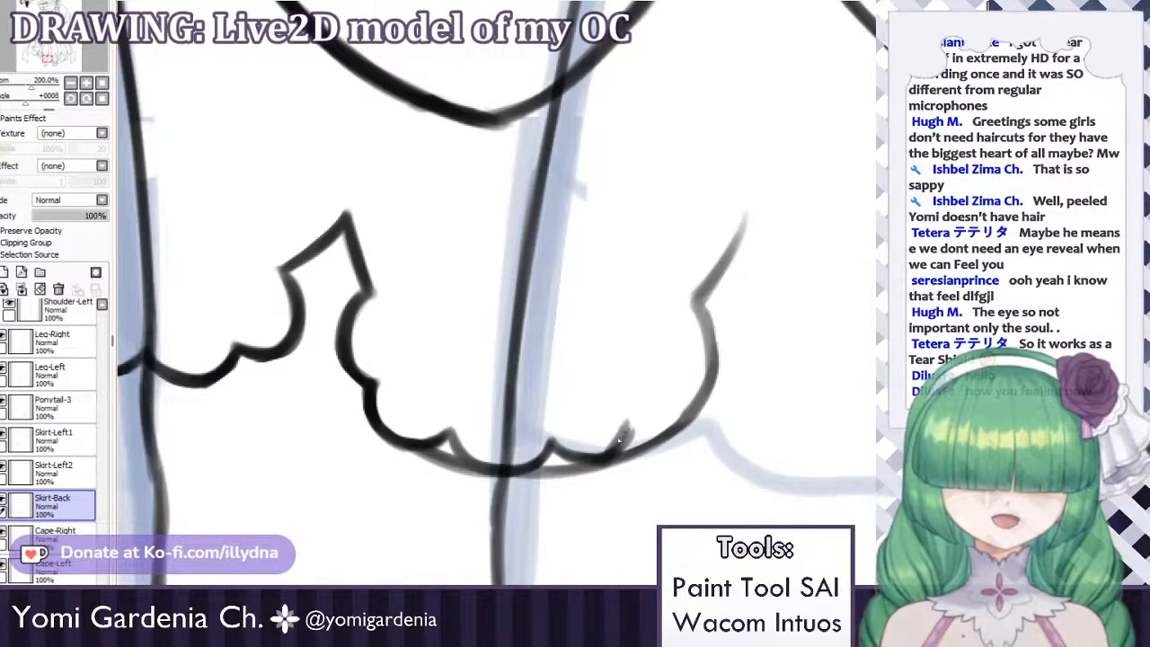
key(ctrl+z)
Draw the last scallop curving up the ruffle's right side, thicken it, and end it in a notch under the fold line.
mouse_move(602, 459)
mouse_down()
mouse_move(652, 408)
mouse_move(632, 417)
mouse_move(685, 408)
mouse_move(674, 420)
mouse_move(654, 415)
mouse_move(714, 379)
mouse_move(713, 348)
mouse_move(686, 411)
mouse_up()
key(ctrl+z)
key(ctrl+z)
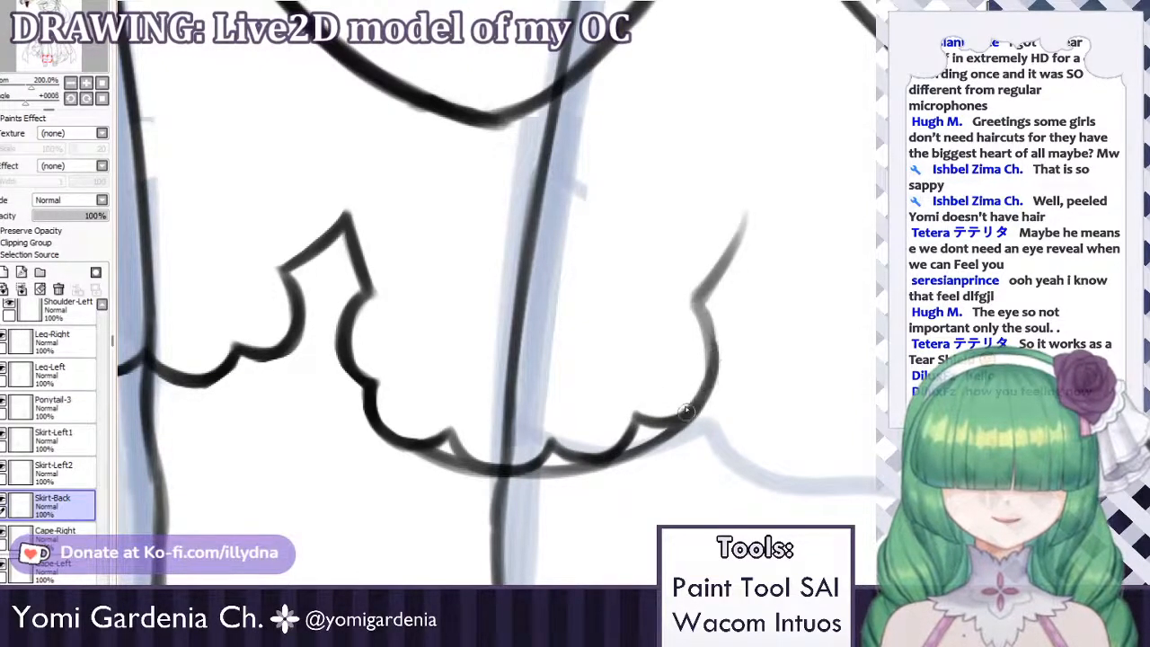
key(ctrl+z)
drag(717, 339, 683, 415)
drag(715, 379, 689, 413)
key(ctrl+z)
drag(681, 309, 714, 355)
key(ctrl+z)
key(ctrl+z)
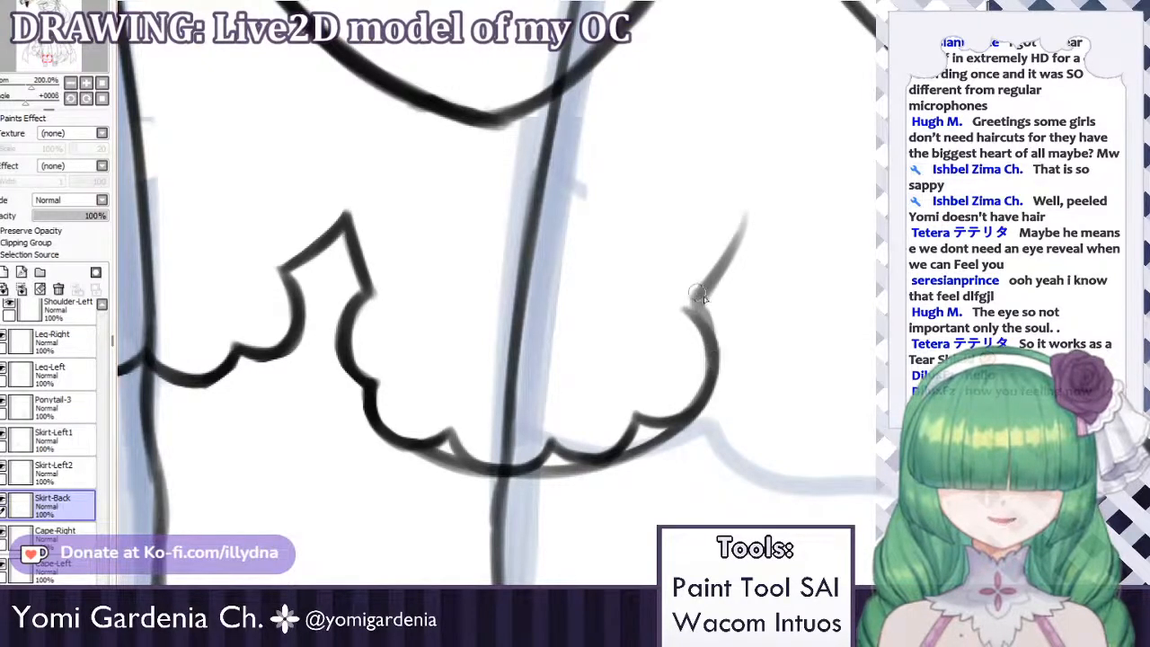
Thicken the fold line rising from the right notch and erase the old smooth hem beneath the new scallops.
mouse_move(683, 312)
mouse_down()
mouse_move(719, 301)
mouse_move(688, 311)
mouse_move(719, 268)
mouse_up()
key(ctrl+z)
key(ctrl+z)
mouse_move(688, 309)
mouse_down()
mouse_move(742, 225)
mouse_move(722, 264)
mouse_up()
key(ctrl+z)
key(ctrl+z)
key(ctrl+z)
drag(692, 302, 745, 215)
key(ctrl+z)
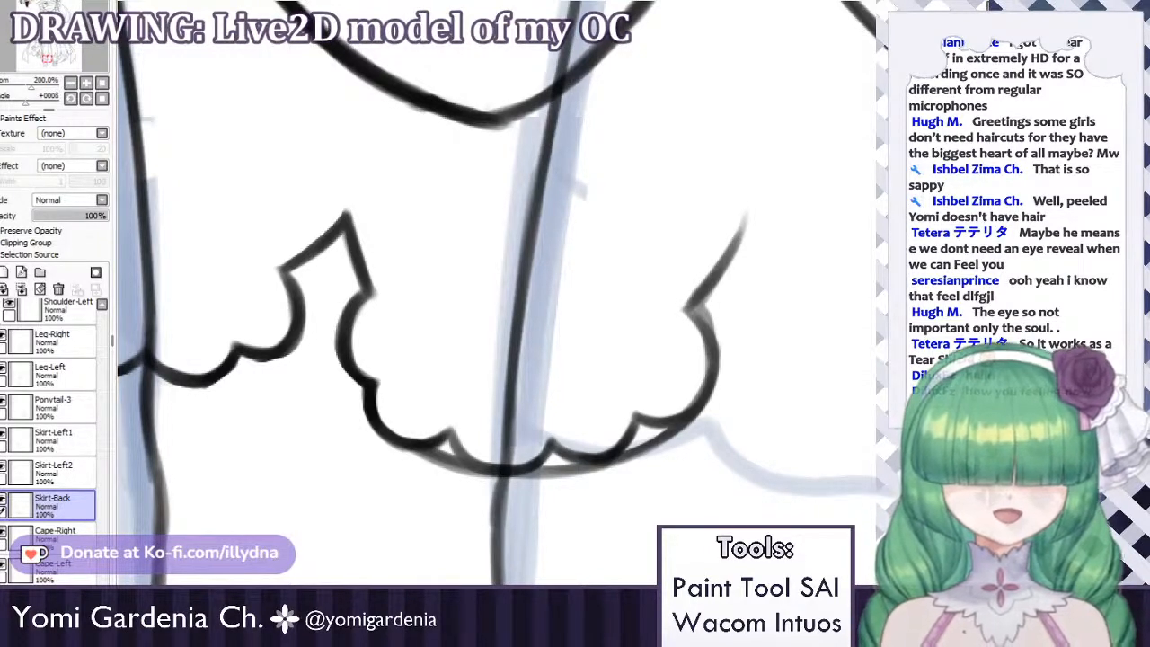
mouse_move(706, 289)
mouse_down()
mouse_move(731, 279)
mouse_move(718, 296)
mouse_up()
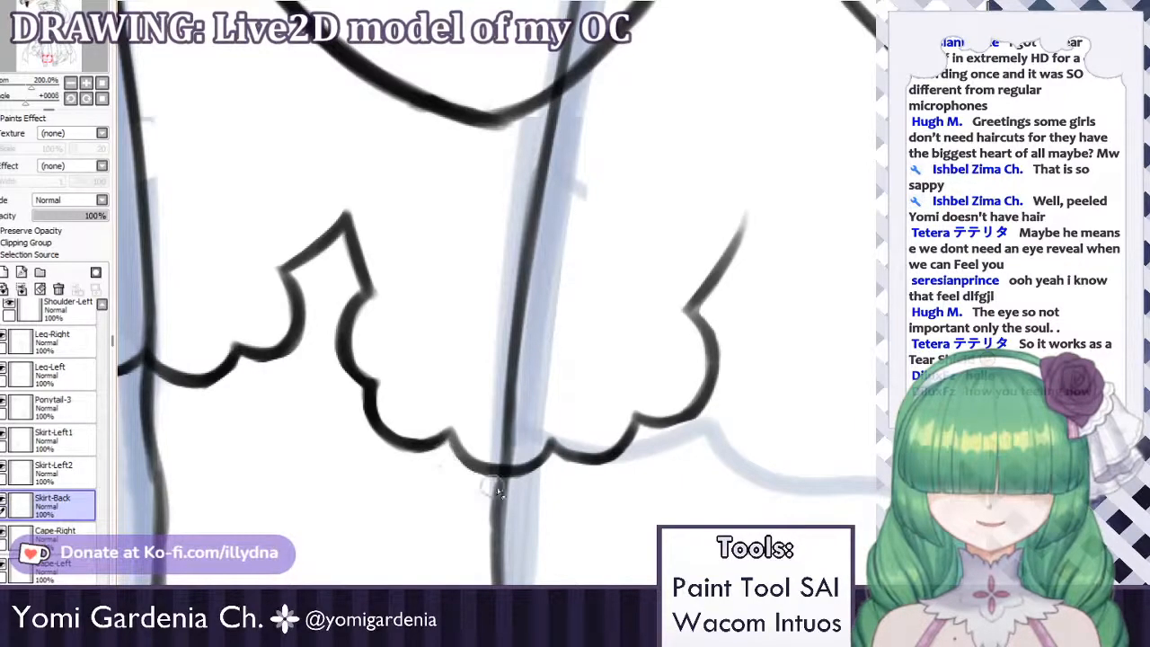
scroll(410, 413, down, 8)
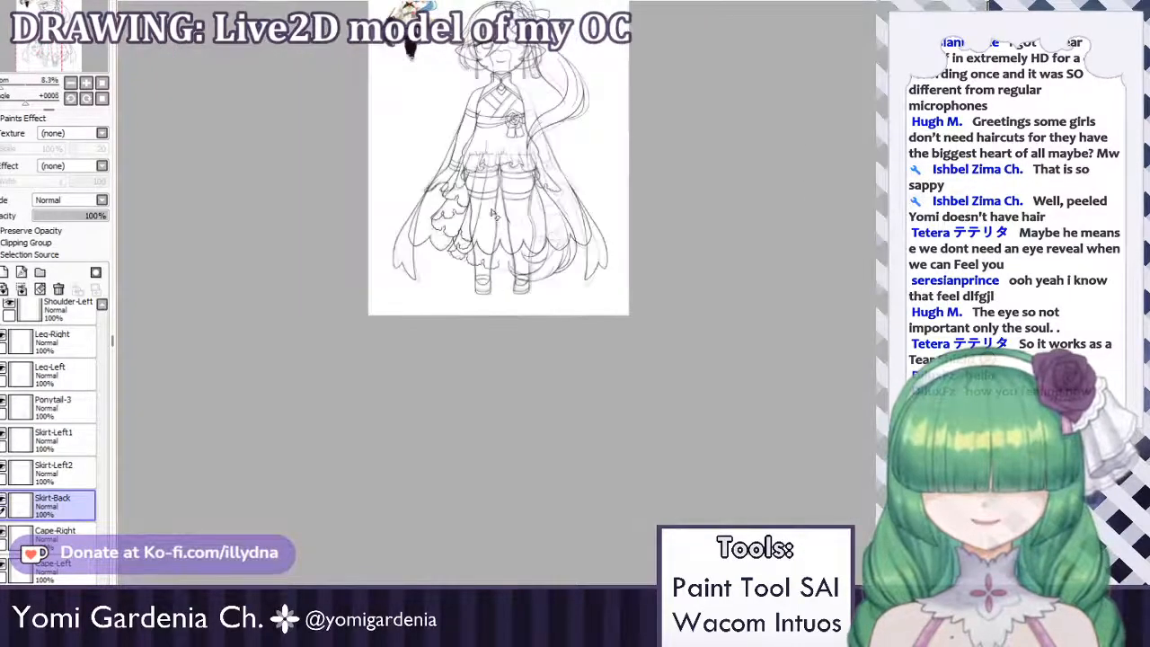
scroll(425, 270, up, 4)
drag(867, 137, 284, 577)
key(ctrl+c)
key(ctrl+v)
drag(581, 382, 634, 392)
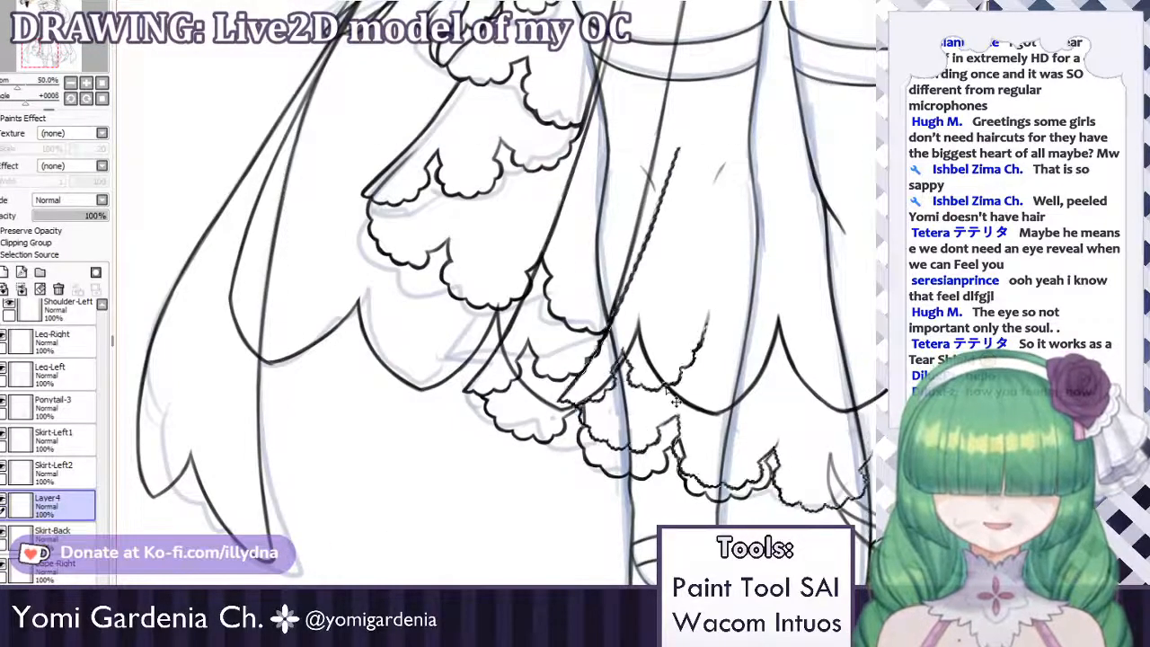
key(ctrl+z)
key(ctrl+z)
key(ctrl+z)
Duplicate the Skirt-Back ruffle onto a new layer, flip it horizontally, and align it as the mirrored right half of the hem.
scroll(580, 229, down, 2)
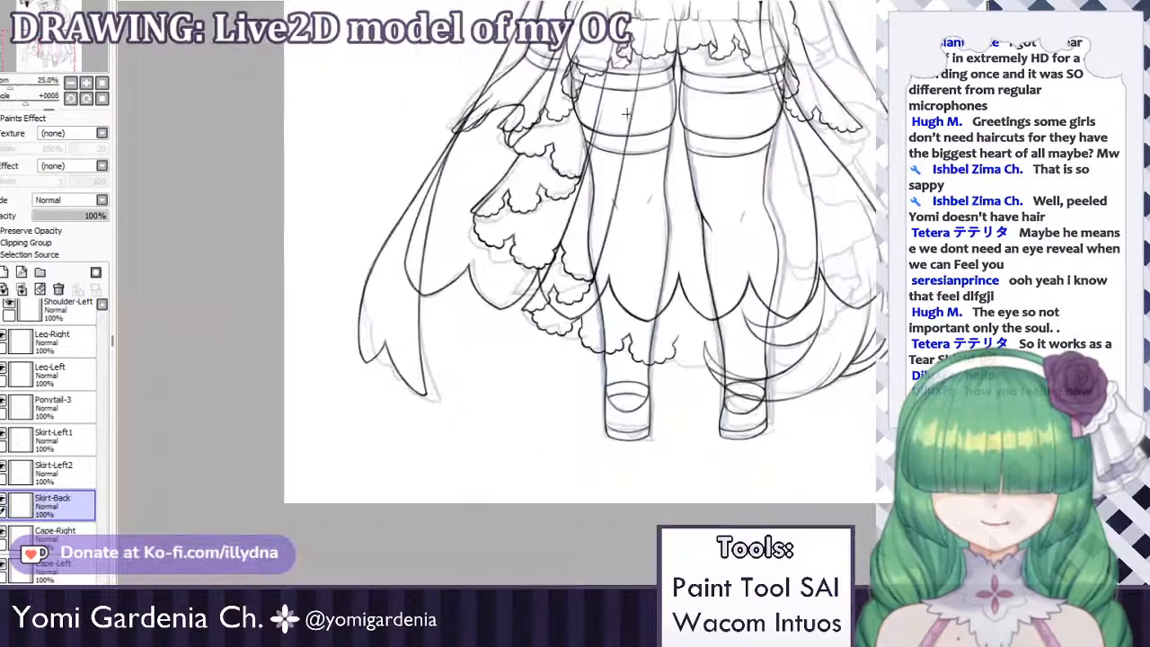
drag(753, 496, 422, 66)
key(ctrl+c)
key(ctrl+v)
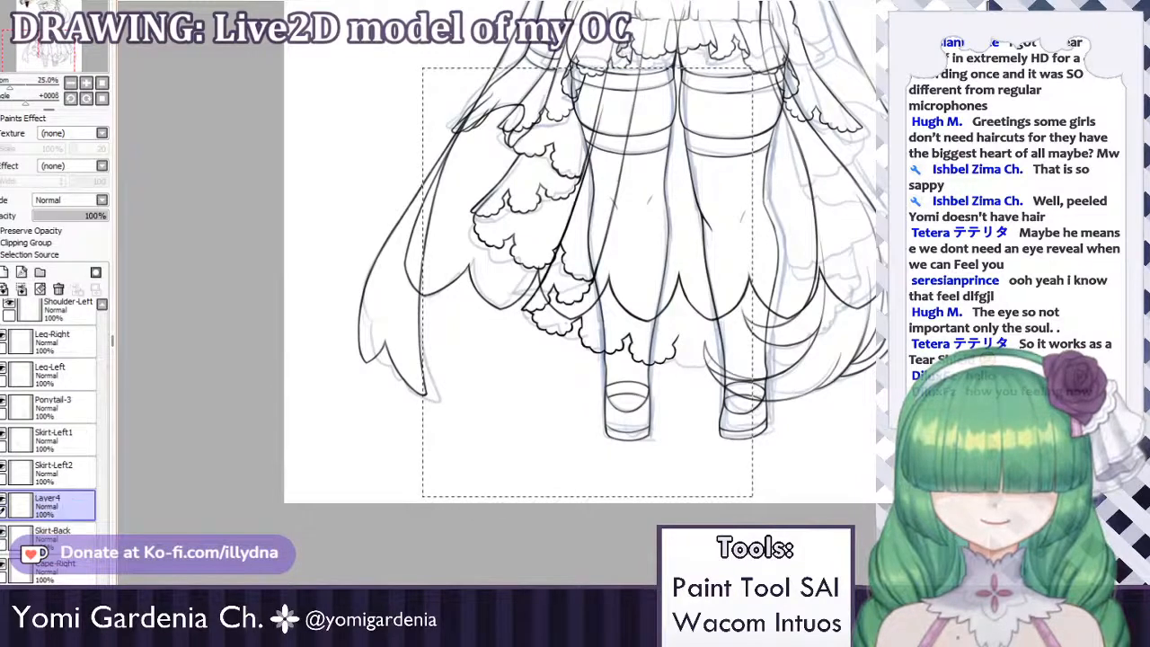
key(h)
drag(434, 303, 609, 303)
drag(594, 296, 584, 287)
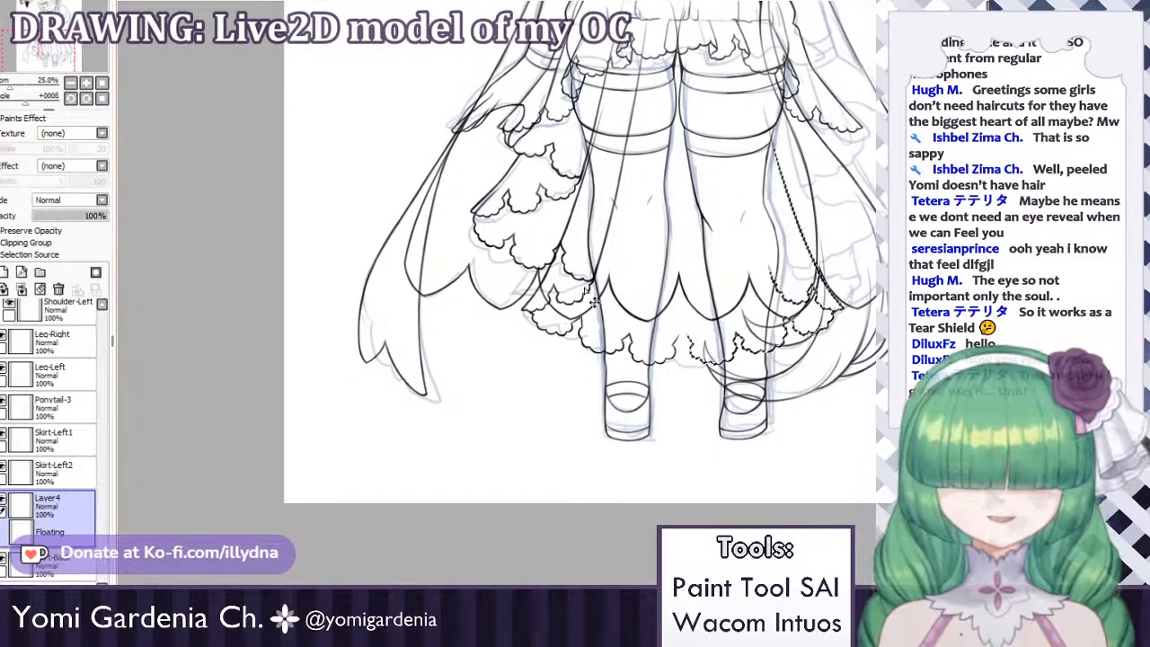
scroll(680, 189, up, 2)
drag(799, 202, 777, 207)
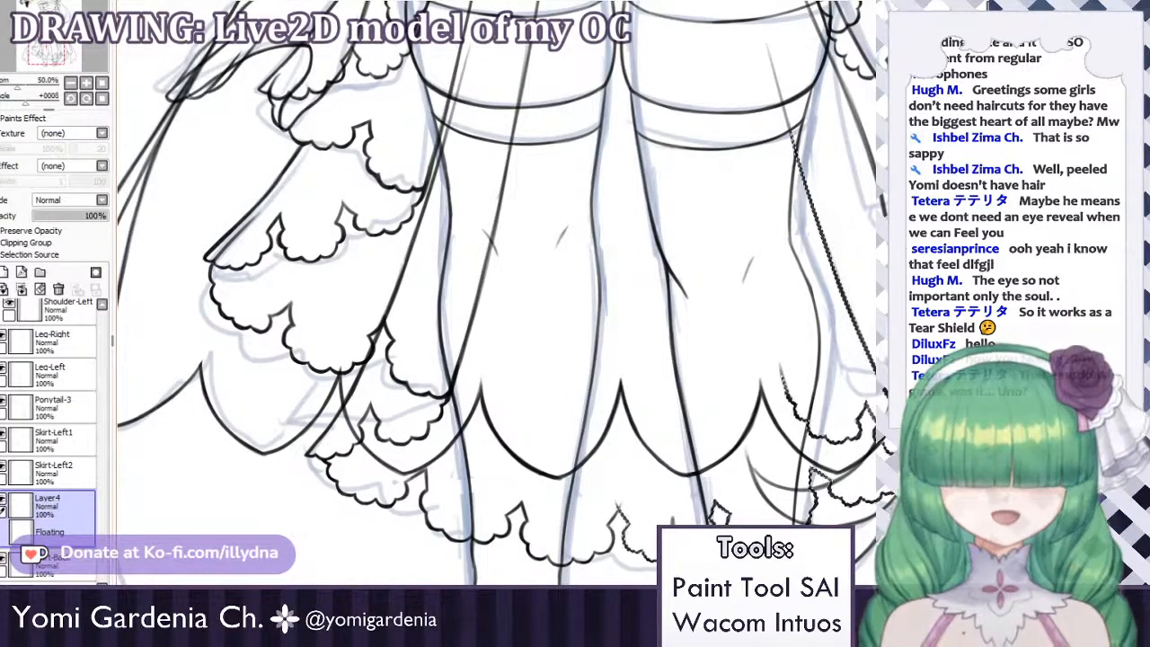
key(ctrl+d)
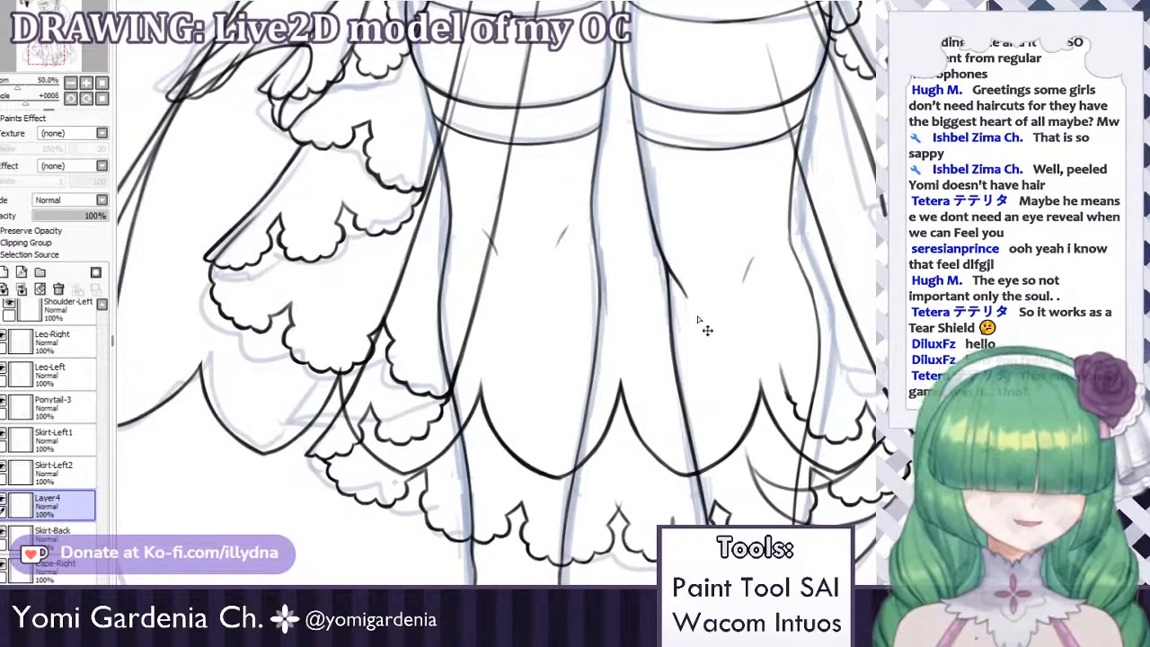
Check the join between the two ruffle halves and merge the mirrored copy down into the Skirt-Back layer.
scroll(704, 326, down, 3)
scroll(628, 427, up, 4)
scroll(837, 45, up, 3)
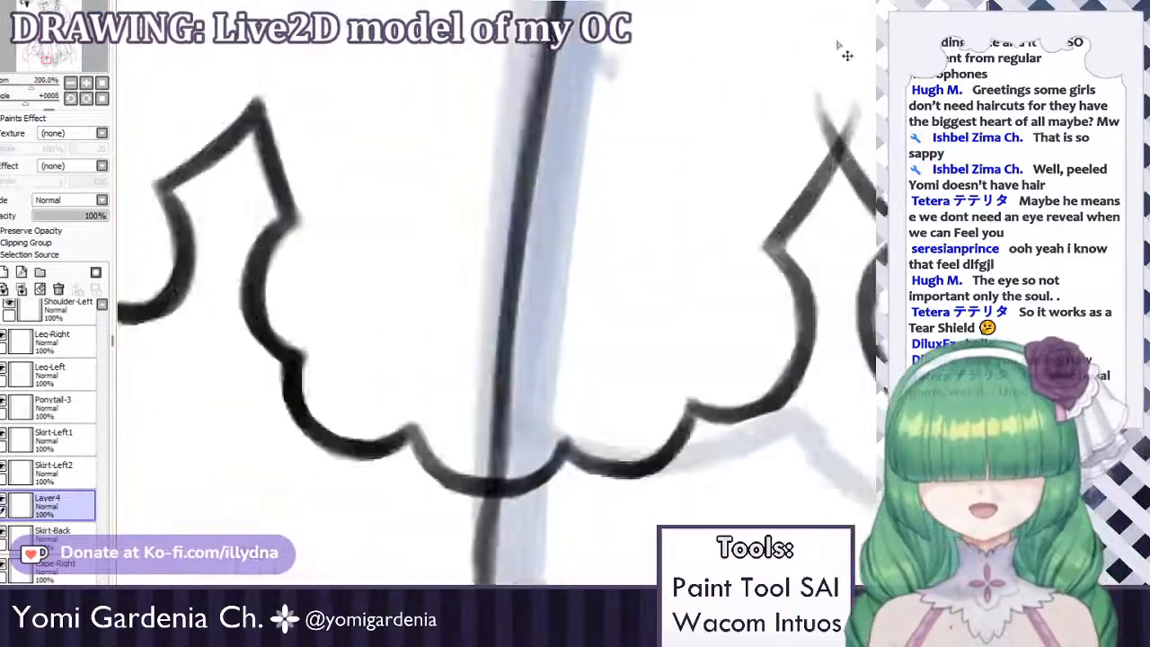
scroll(846, 56, up, 3)
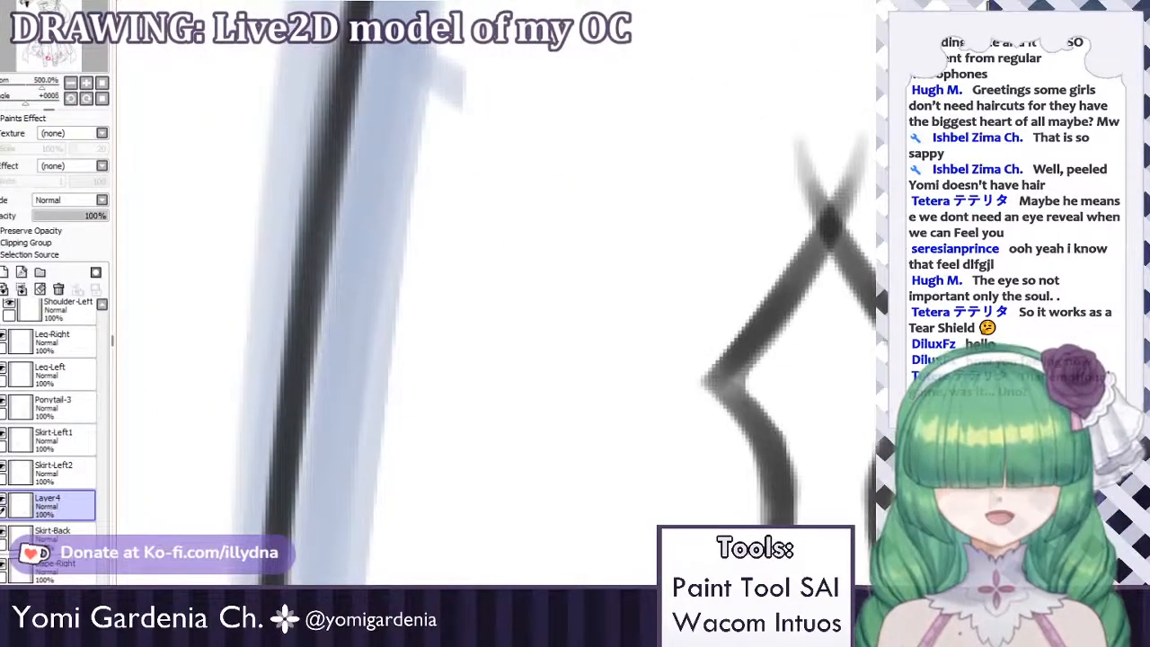
scroll(693, 337, down, 8)
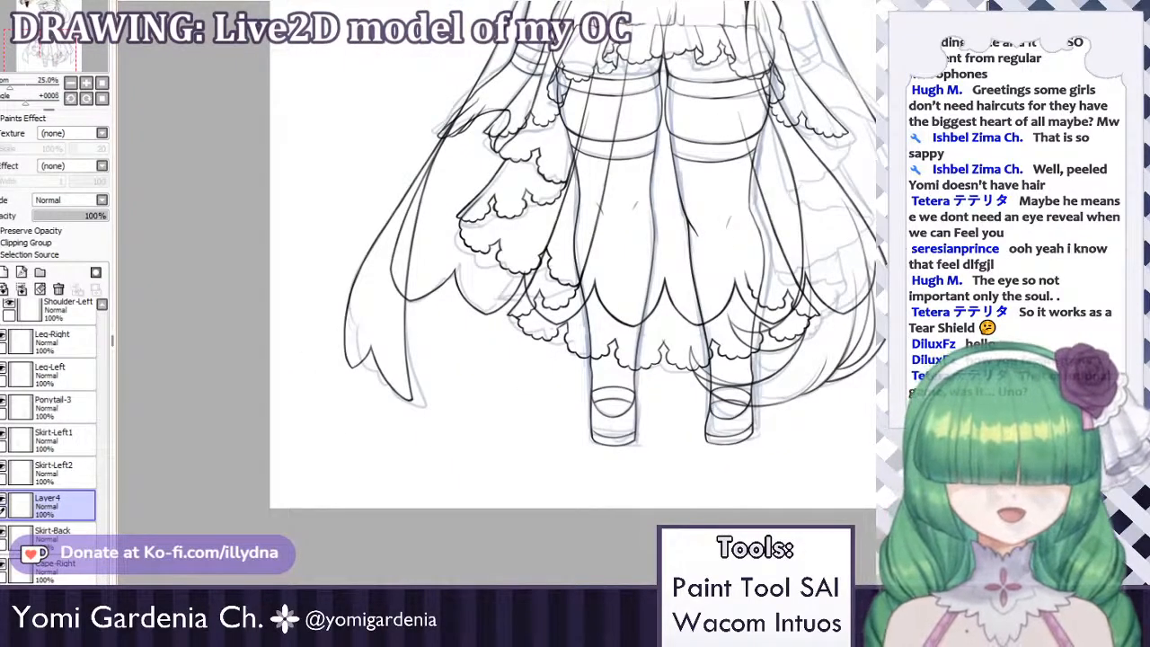
click(22, 289)
click(2, 500)
click(3, 500)
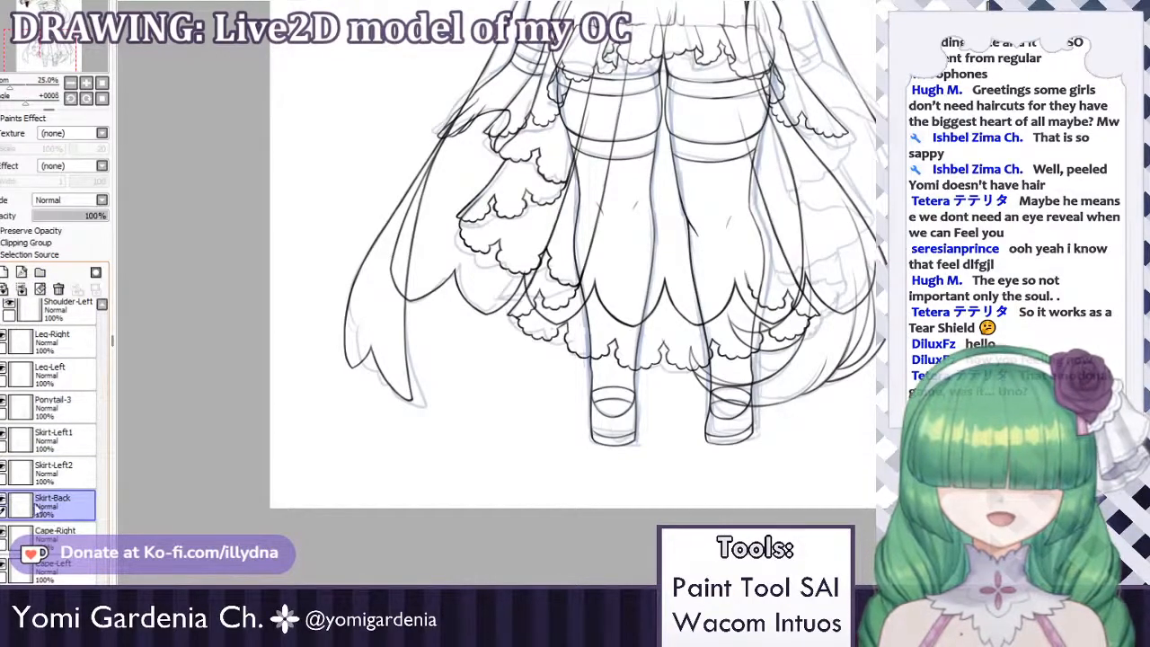
Toggle the Skirt-Back layer's visibility and examine the completed back ruffle against the rest of the skirt and legs.
scroll(730, 288, up, 2)
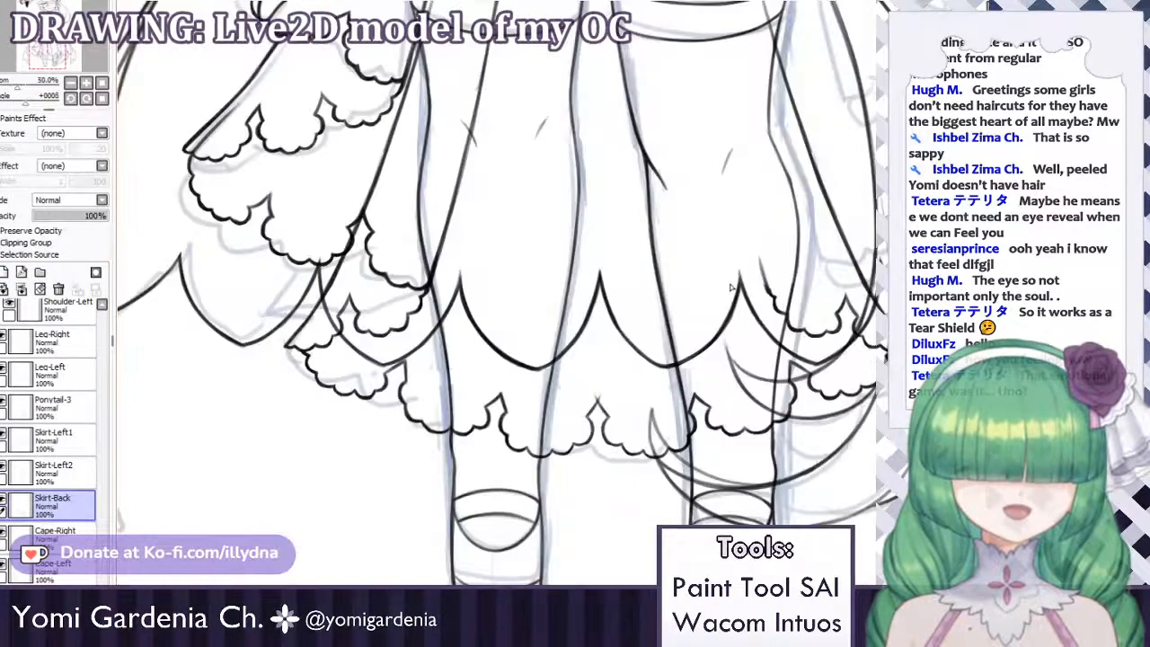
scroll(696, 286, down, 3)
scroll(682, 284, up, 3)
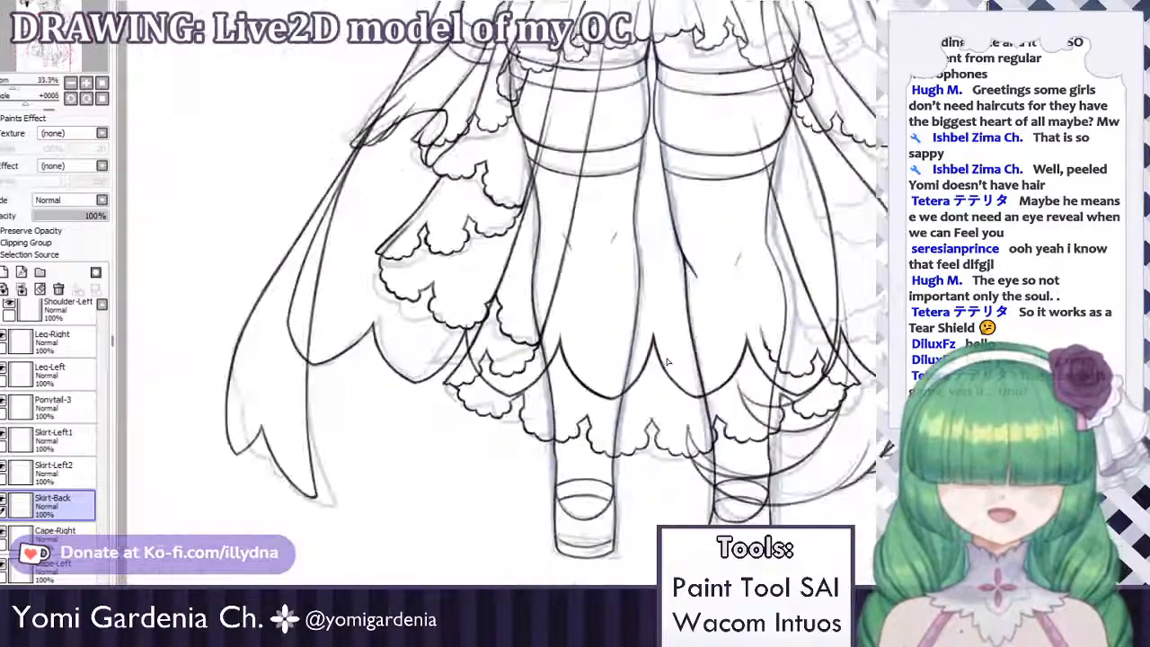
scroll(683, 284, down, 1)
scroll(712, 225, up, 1)
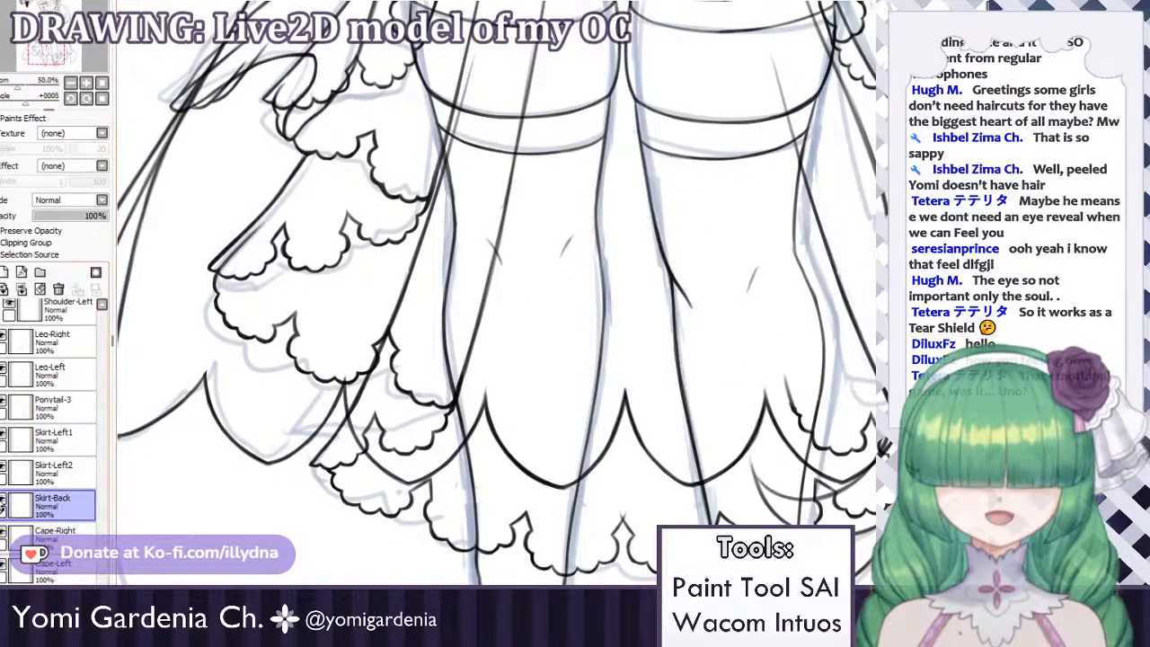
click(3, 500)
click(3, 500)
click(2, 500)
click(2, 501)
click(3, 501)
click(3, 501)
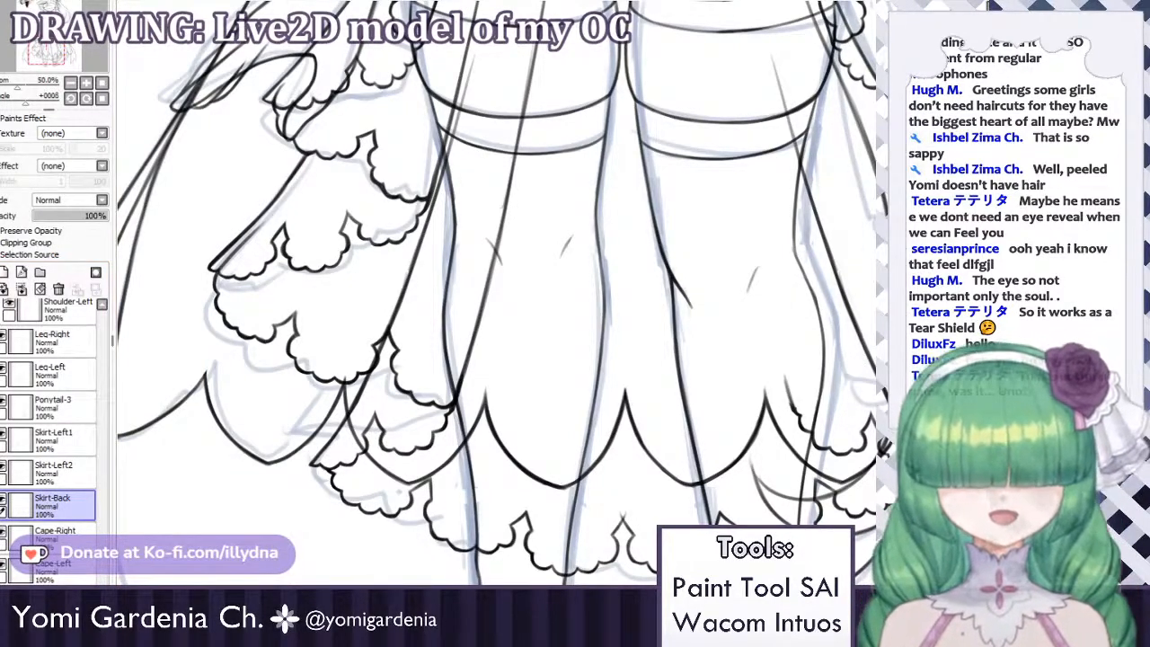
Clean up and thicken the short fold line above the first scallop on the mirrored ruffle's inner right side.
scroll(805, 401, up, 3)
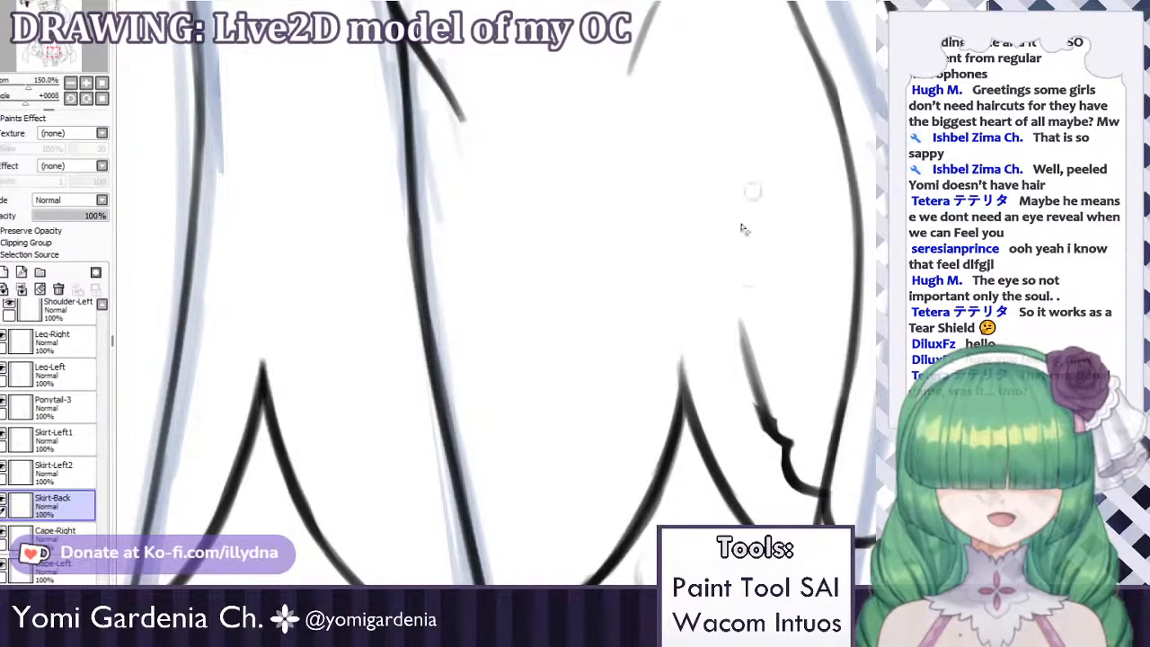
drag(770, 391, 786, 427)
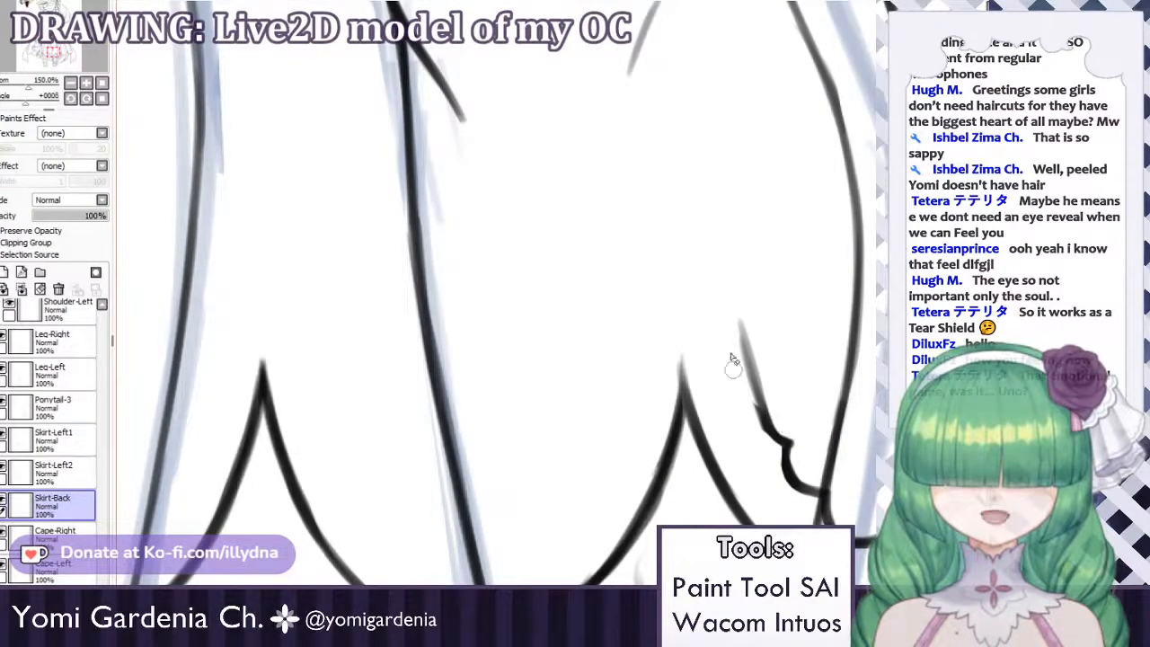
drag(733, 330, 759, 441)
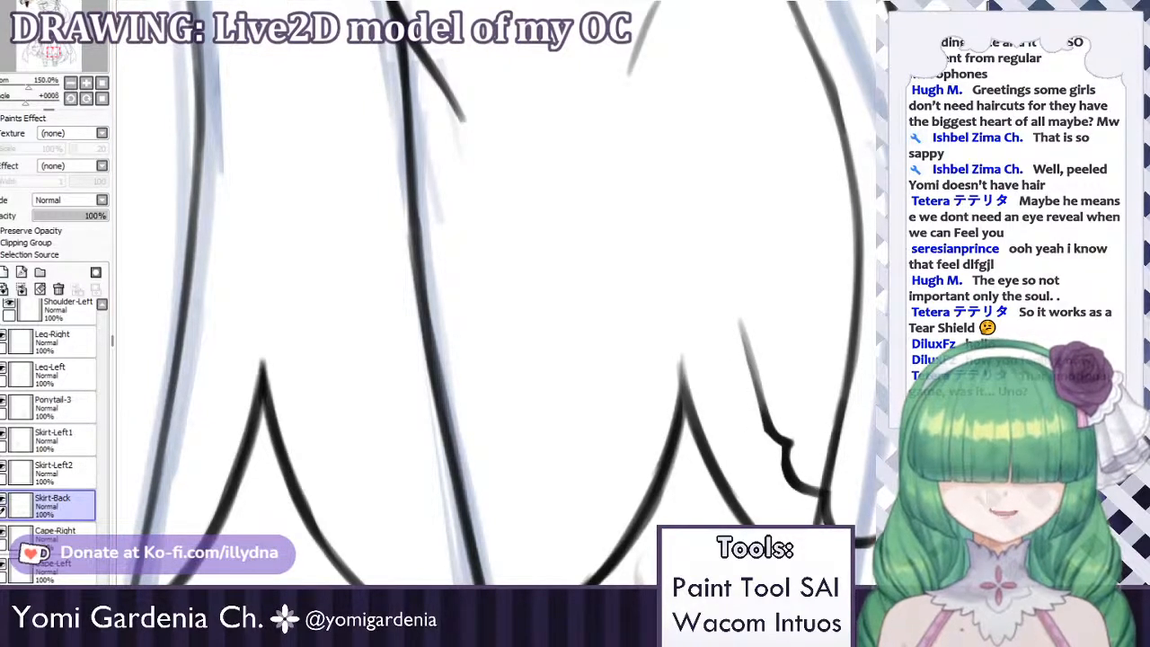
drag(745, 335, 764, 423)
key(ctrl+z)
key(ctrl+z)
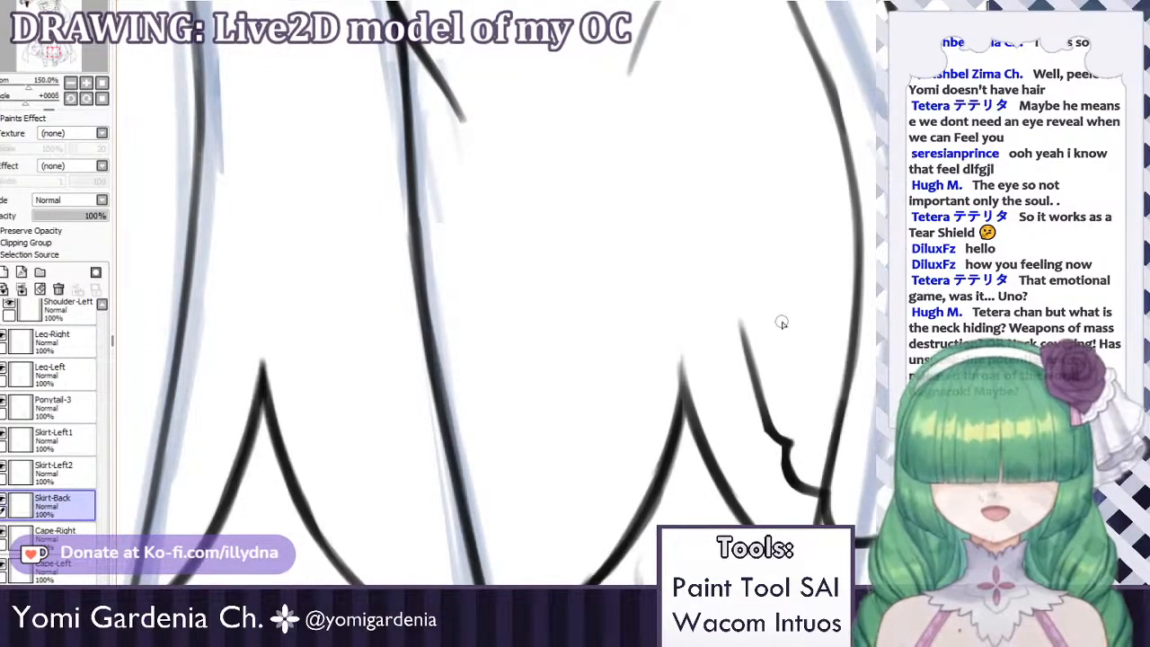
Erase the crossing line ends above the ruffle's centre peak and darken the peak's left edge down past its notch.
scroll(782, 318, down, 6)
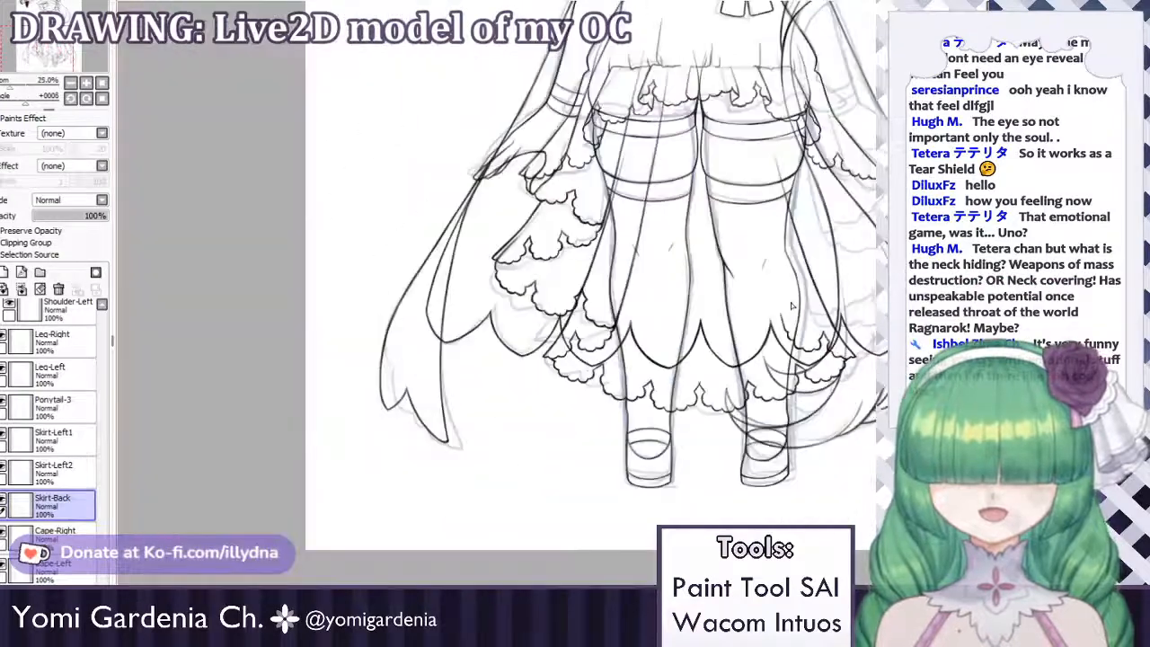
scroll(781, 292, up, 6)
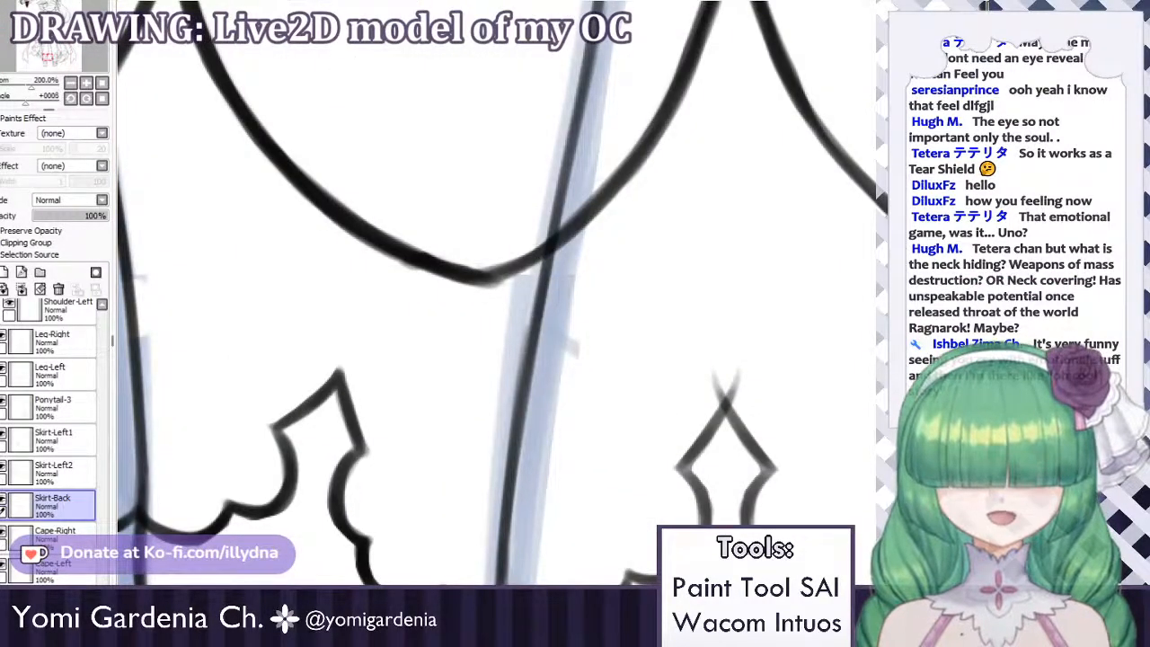
mouse_move(716, 377)
mouse_down()
mouse_move(701, 404)
mouse_move(742, 389)
mouse_move(733, 392)
mouse_up()
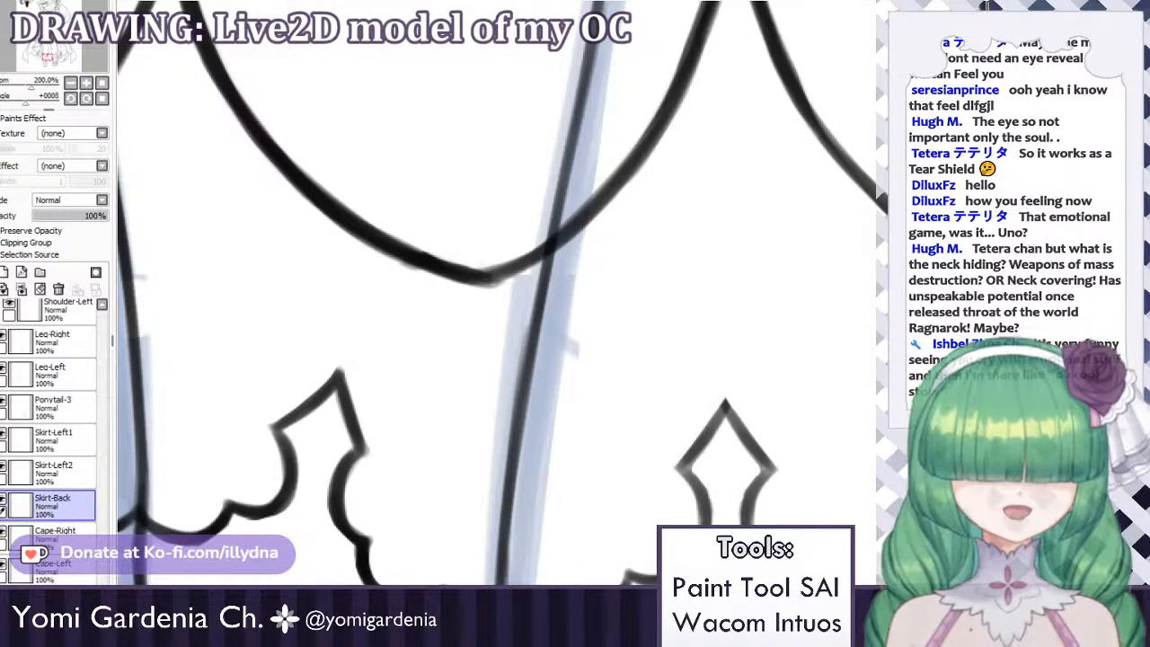
mouse_move(724, 405)
mouse_down()
mouse_move(681, 466)
mouse_move(706, 517)
mouse_up()
key(ctrl+z)
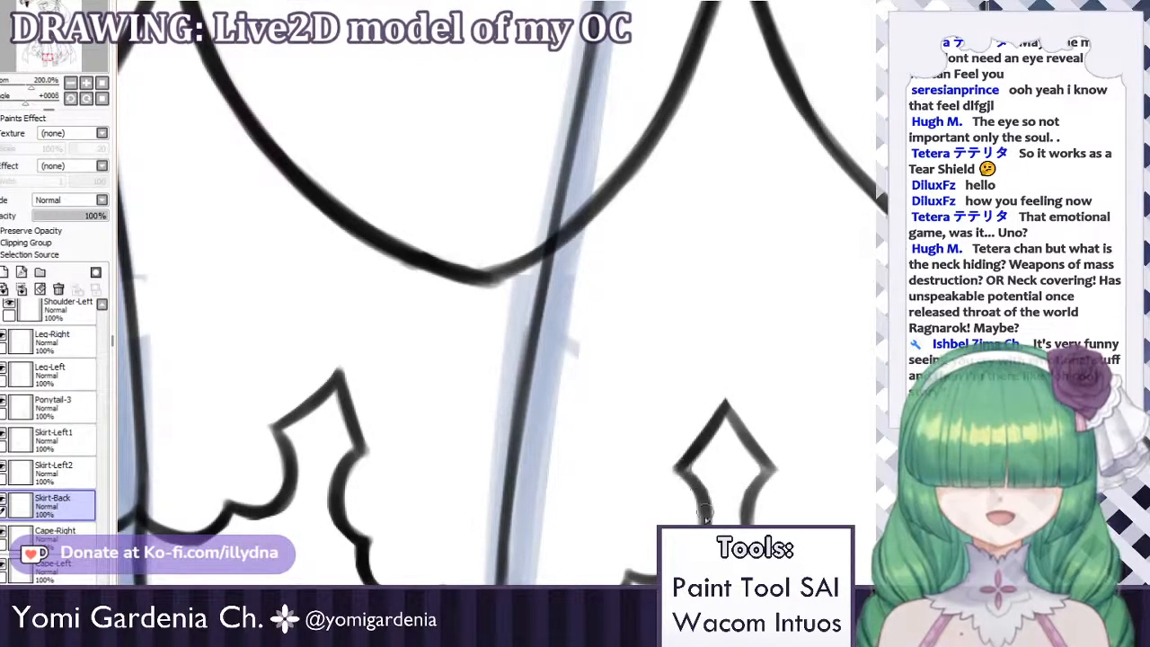
drag(683, 469, 696, 500)
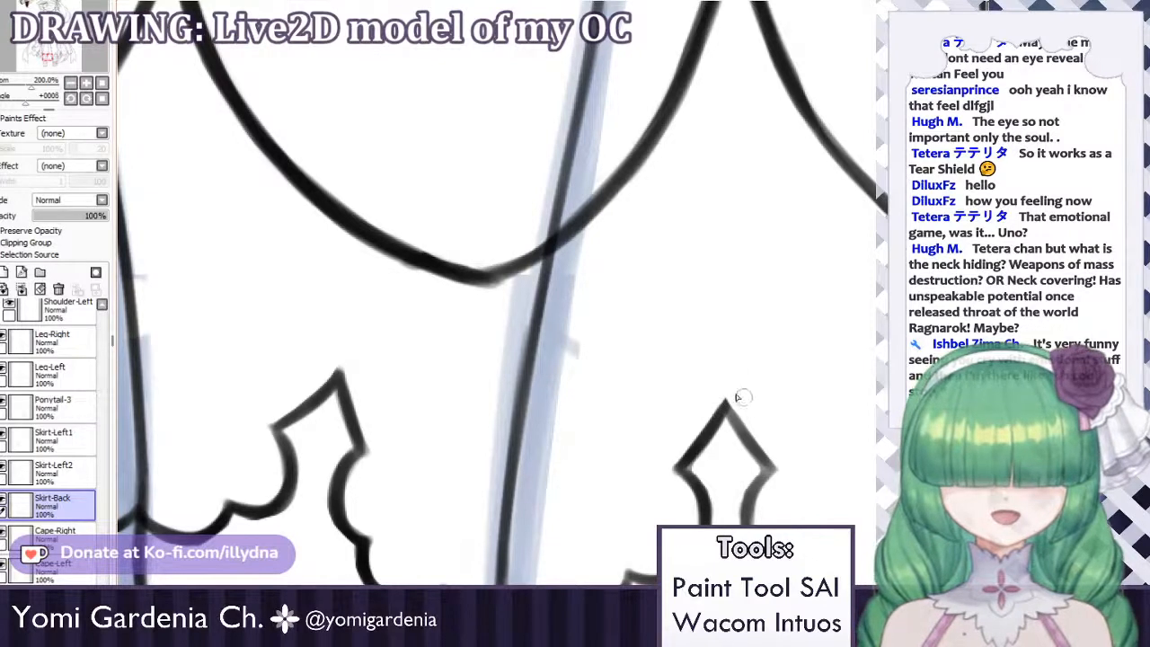
Darken the centre peak's right edge down to its notch and rework the curve below it, undoing and retrying strokes.
mouse_move(726, 404)
mouse_down()
mouse_move(758, 459)
mouse_move(726, 411)
mouse_move(765, 466)
mouse_up()
key(ctrl+z)
key(ctrl+z)
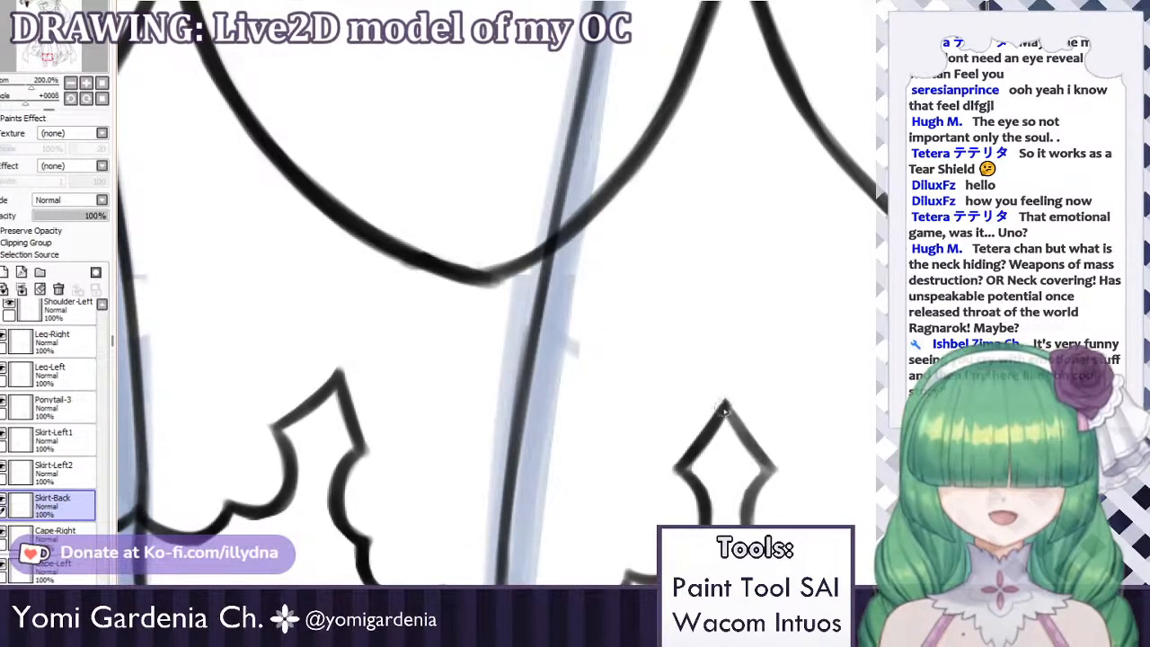
drag(723, 408, 765, 467)
key(ctrl+z)
drag(725, 406, 760, 469)
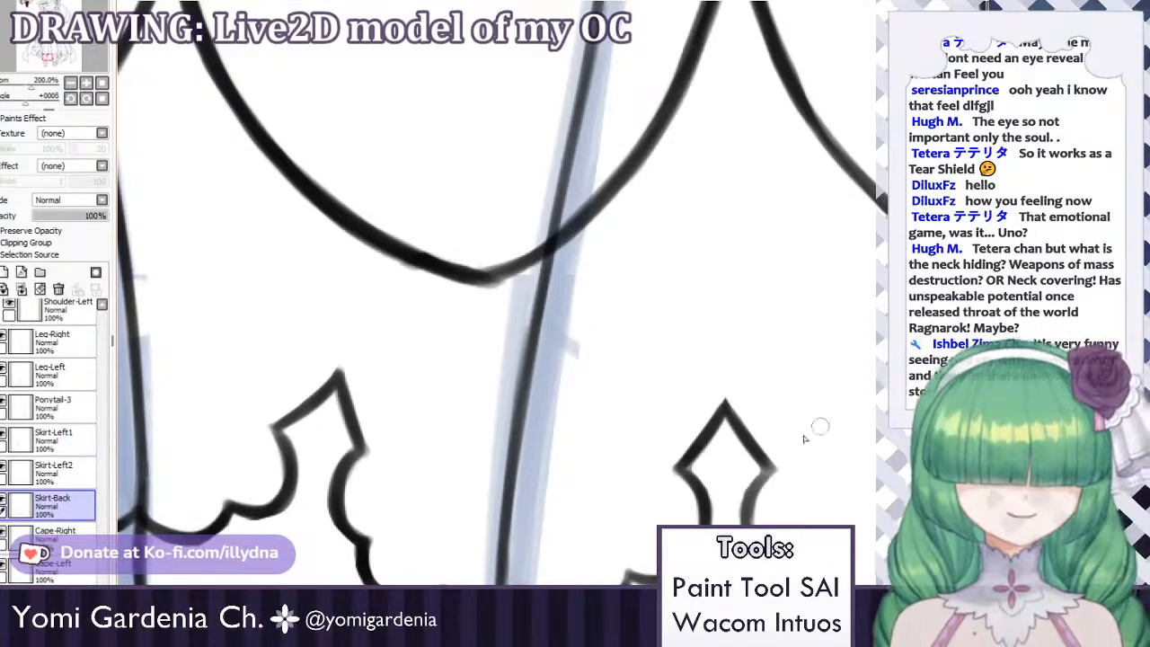
mouse_move(770, 469)
mouse_down()
mouse_move(757, 493)
mouse_move(770, 502)
mouse_move(779, 486)
mouse_move(756, 479)
mouse_move(775, 488)
mouse_move(761, 469)
mouse_move(746, 513)
mouse_move(770, 502)
mouse_move(769, 469)
mouse_move(750, 519)
mouse_up()
key(ctrl+z)
key(ctrl+z)
key(ctrl+z)
scroll(673, 303, down, 10)
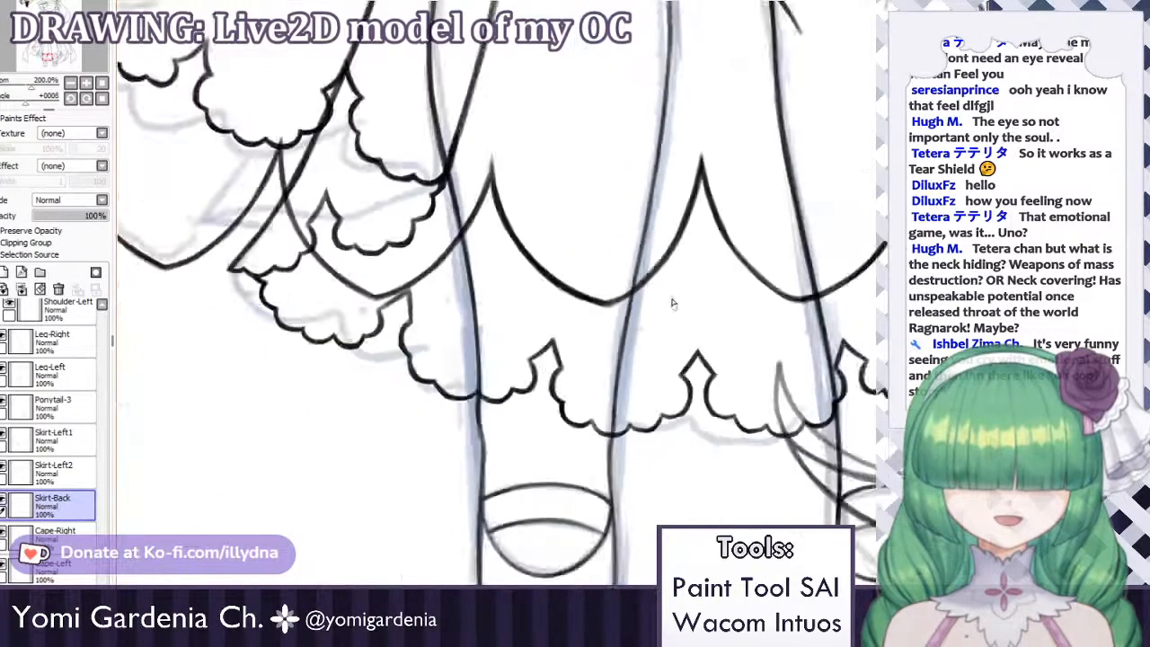
Examine the whole figure's line art from head to skirt alongside the reference illustration.
scroll(610, 299, up, 4)
scroll(584, 271, down, 1)
scroll(582, 271, up, 2)
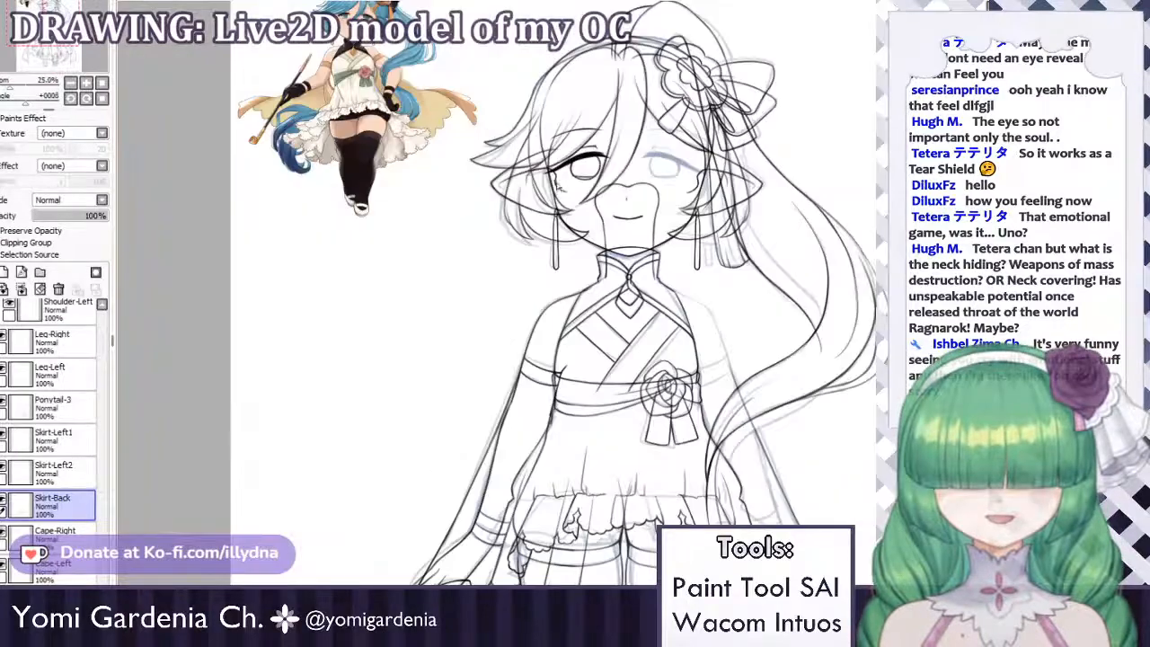
scroll(581, 252, down, 3)
scroll(579, 224, up, 1)
scroll(579, 351, up, 1)
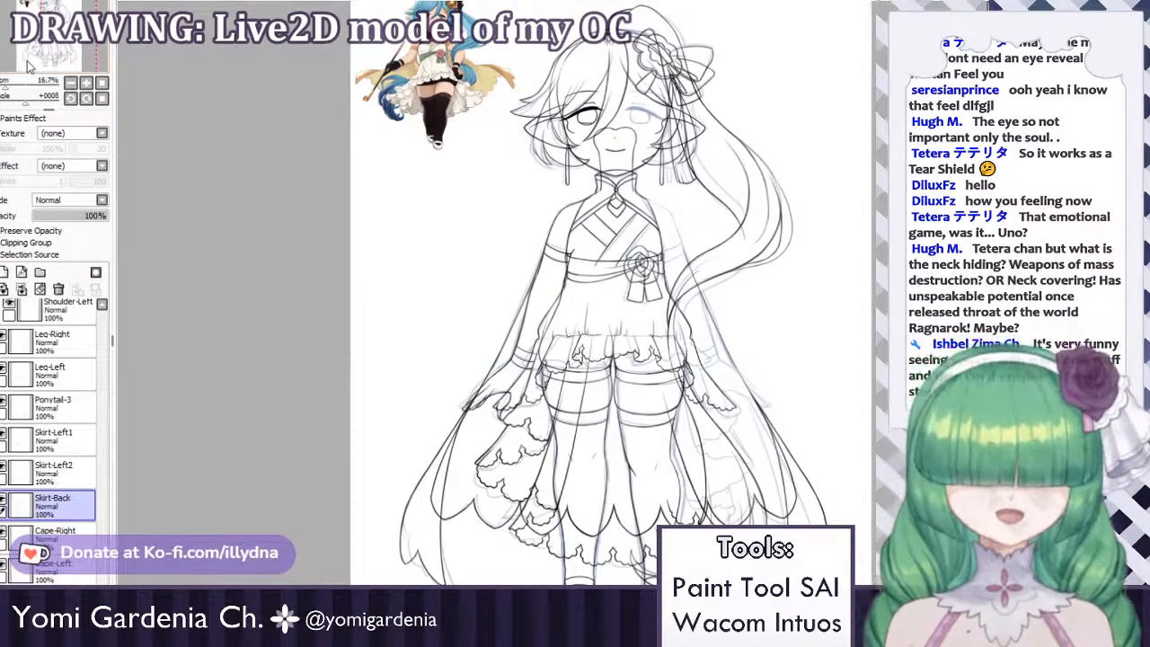
Select the Headpiece-2 layer at the start of the Head folder.
scroll(90, 494, up, 10)
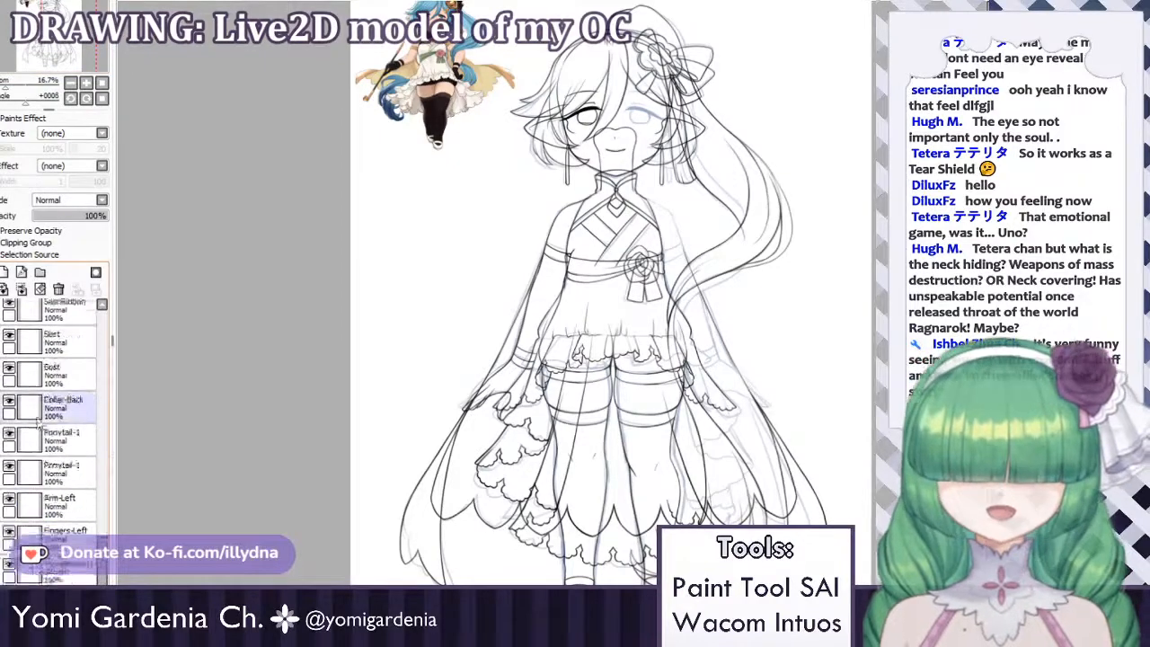
scroll(90, 359, up, 10)
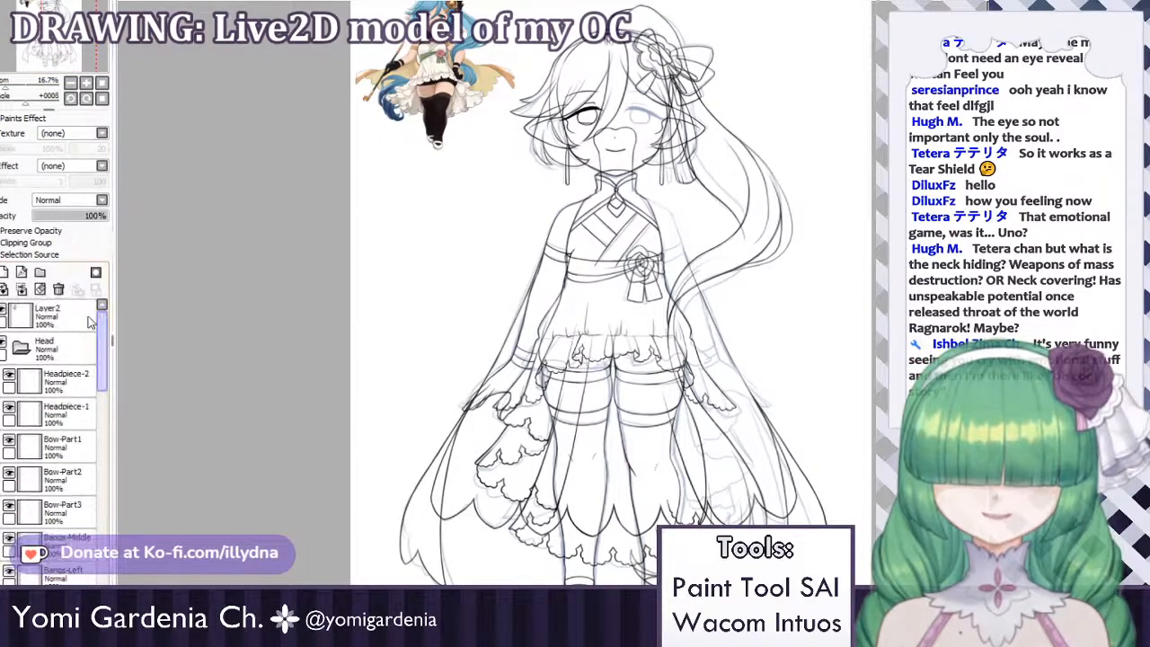
click(45, 382)
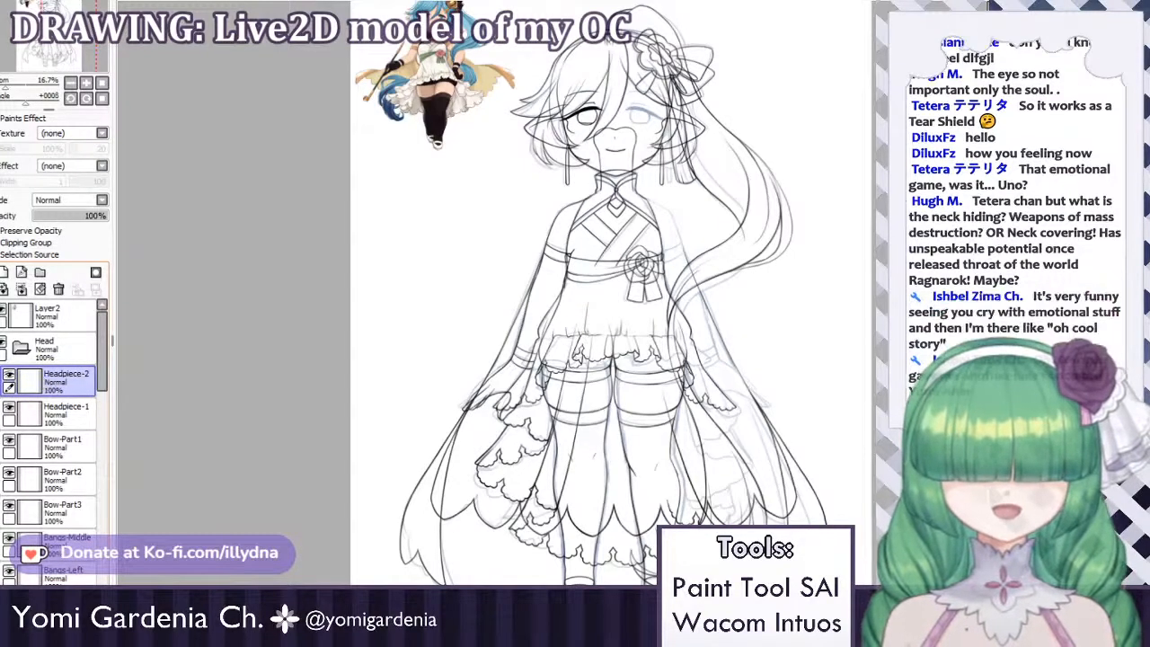
Examine the coloured reference illustration's face, skin and outfit and compare it with the line art of the head.
scroll(559, 221, down, 3)
scroll(567, 155, up, 5)
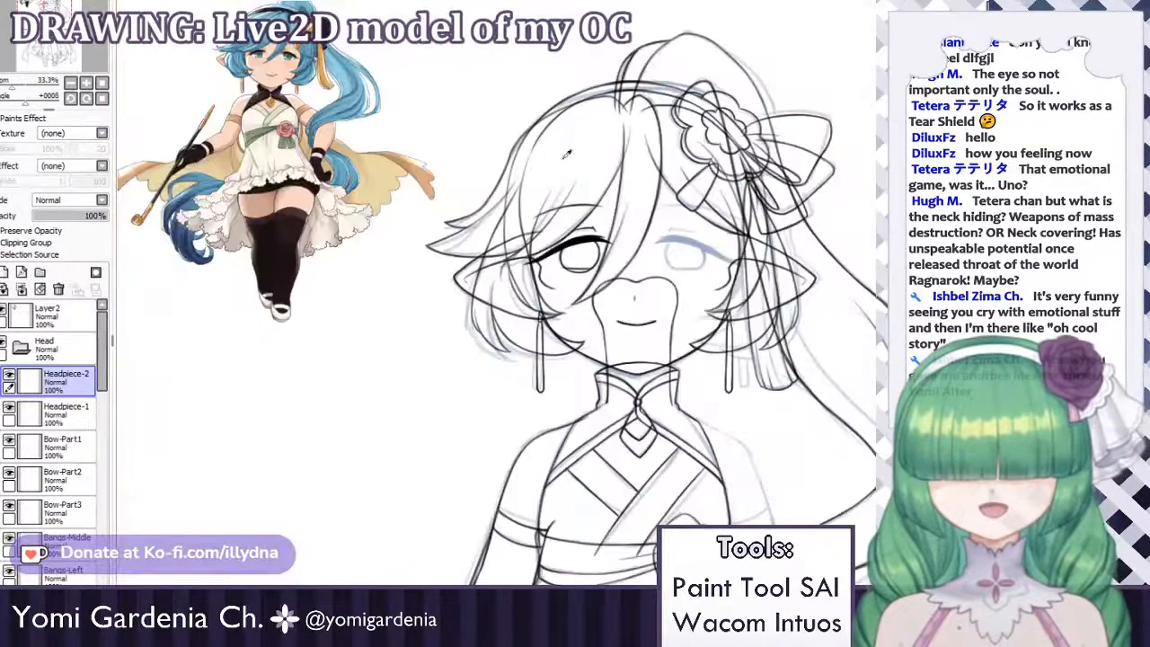
scroll(487, 151, down, 1)
scroll(342, 121, up, 4)
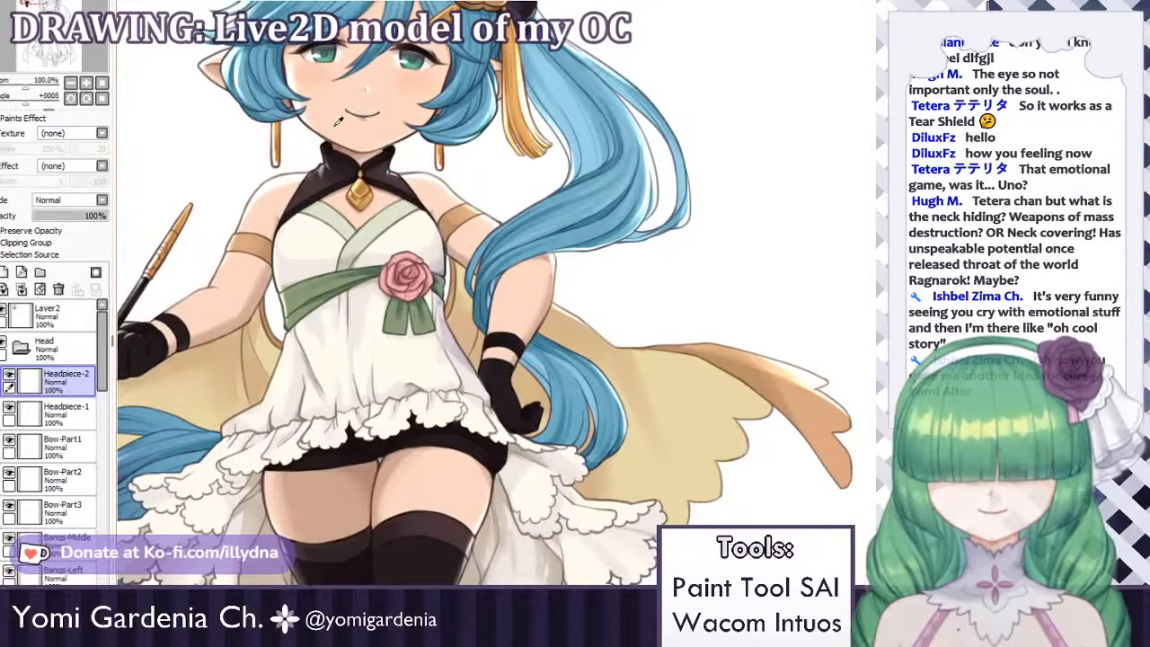
scroll(339, 122, down, 4)
scroll(329, 113, up, 1)
scroll(387, 170, down, 1)
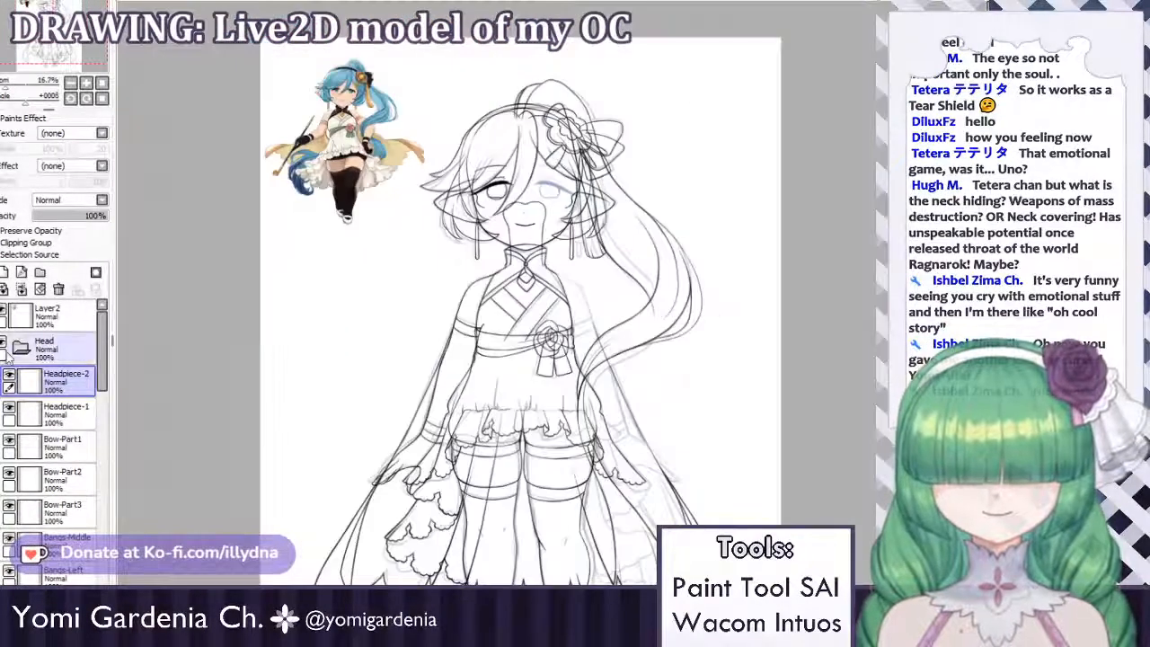
scroll(50, 404, down, 10)
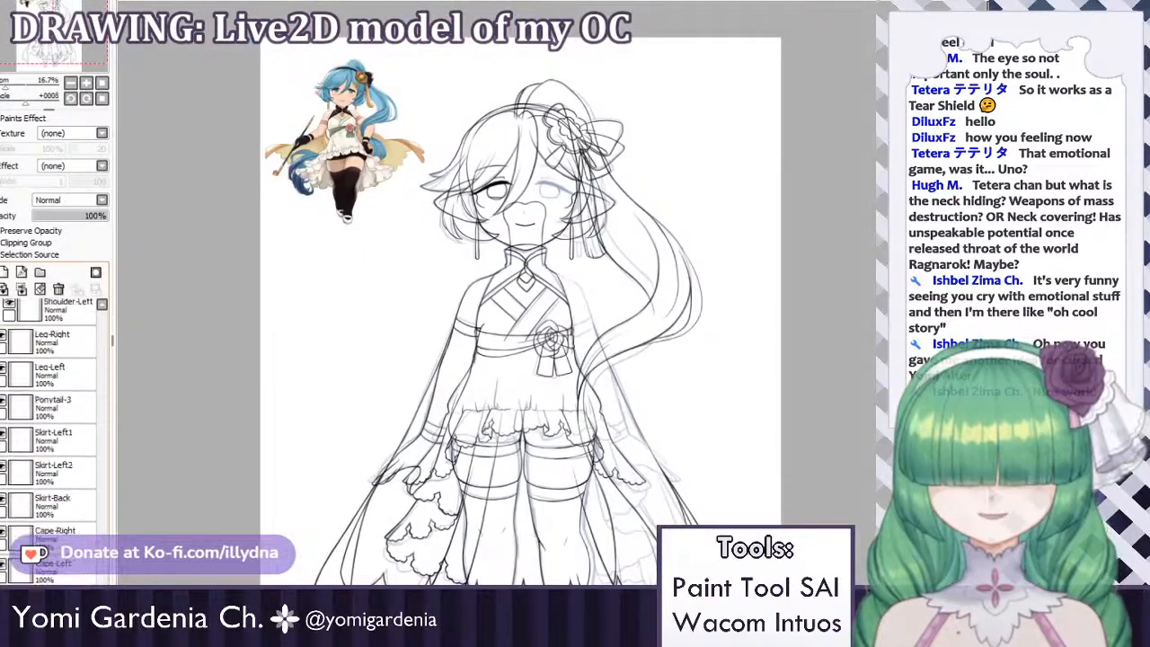
scroll(49, 404, up, 10)
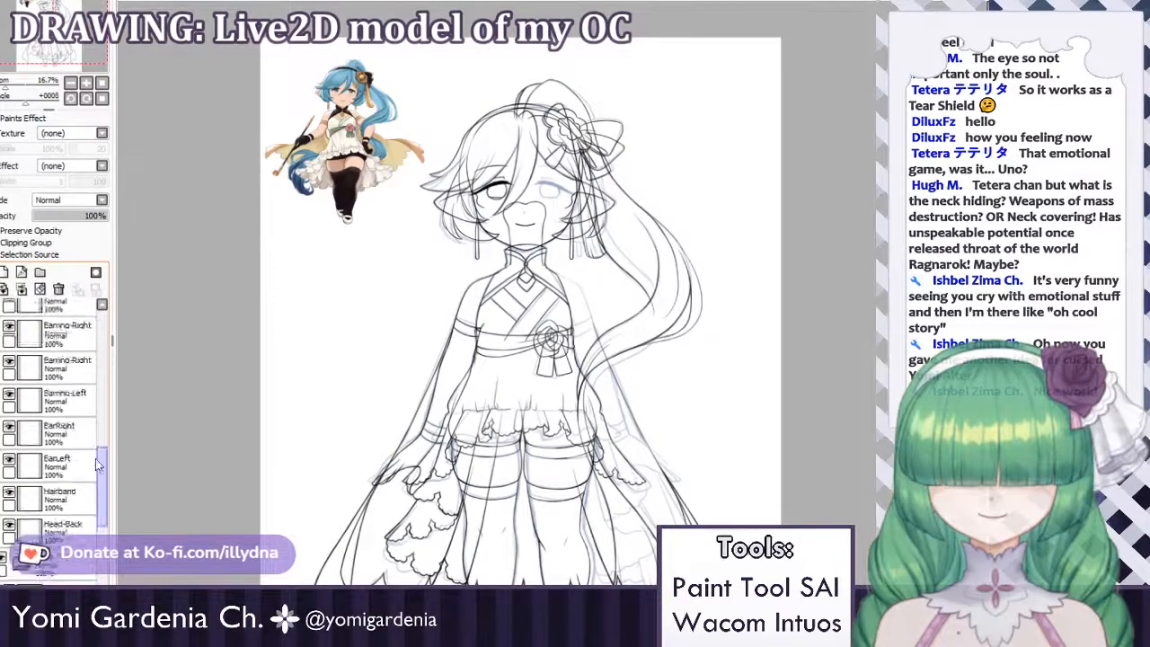
scroll(498, 162, down, 3)
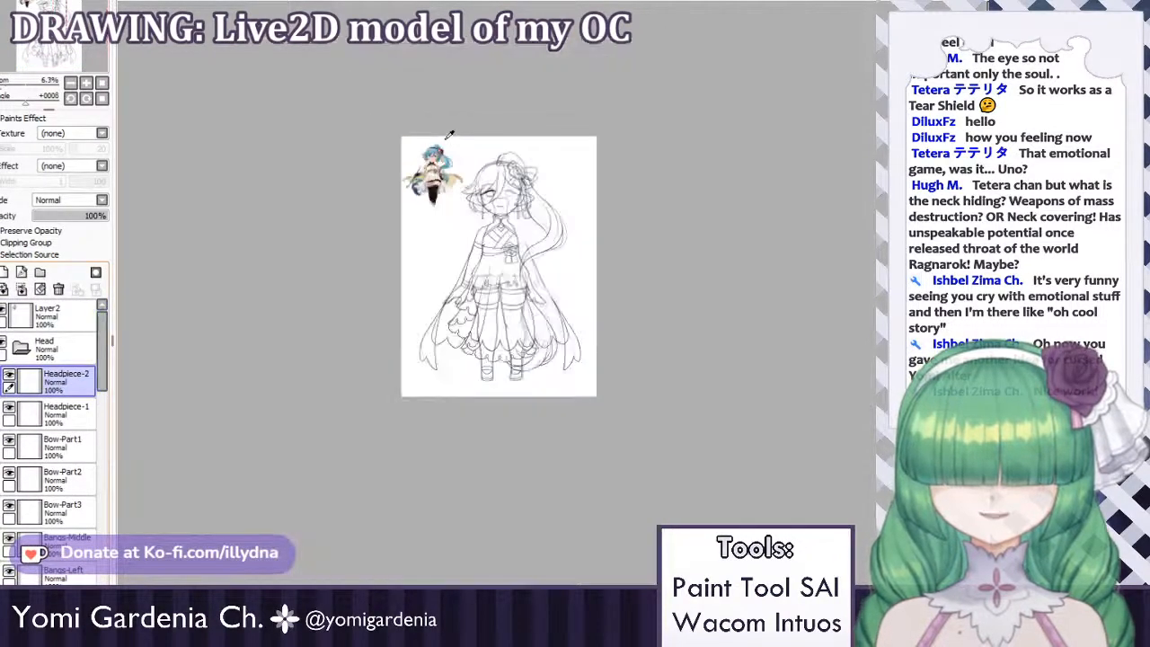
scroll(447, 139, up, 10)
scroll(427, 365, down, 5)
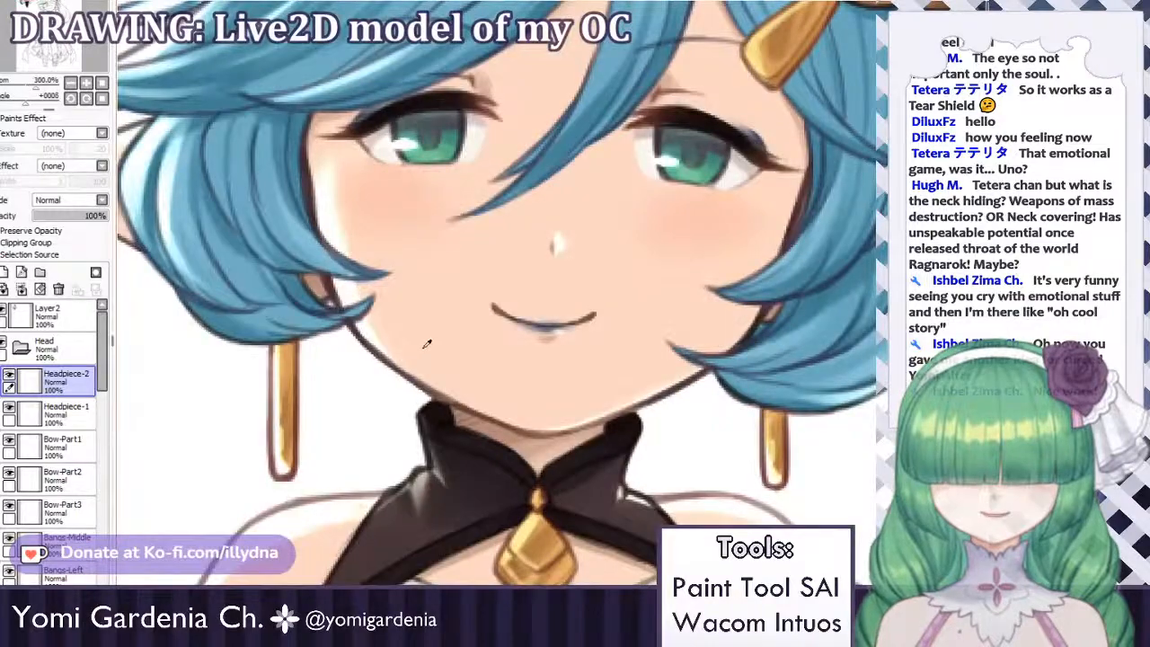
scroll(402, 217, up, 3)
scroll(456, 117, up, 2)
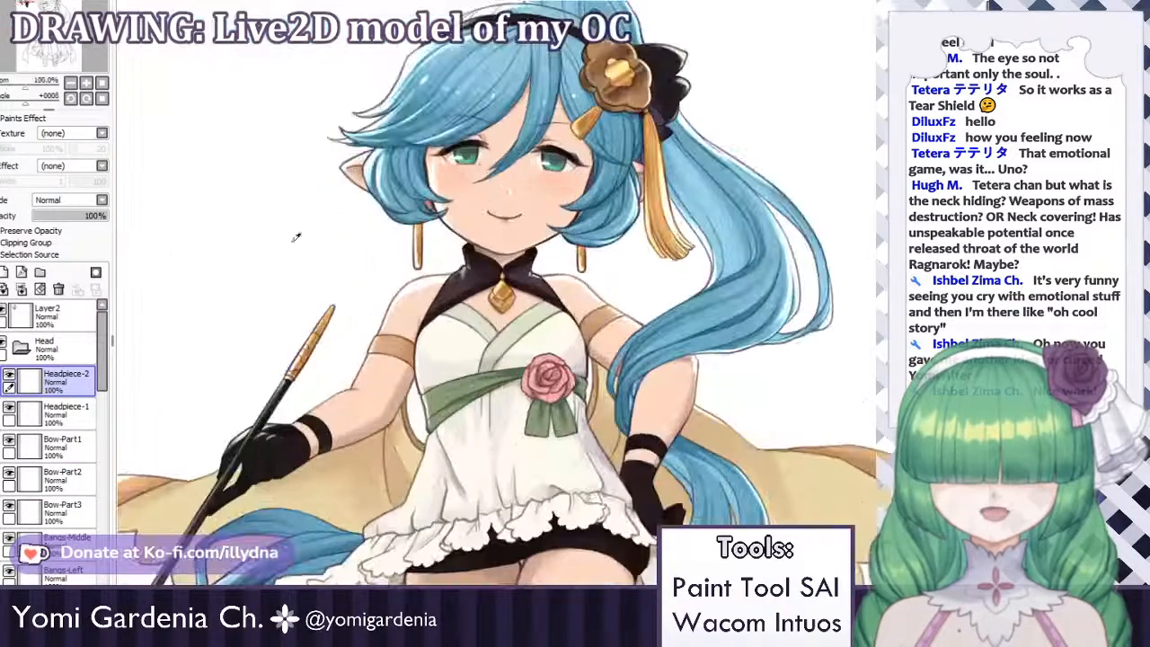
scroll(415, 107, down, 5)
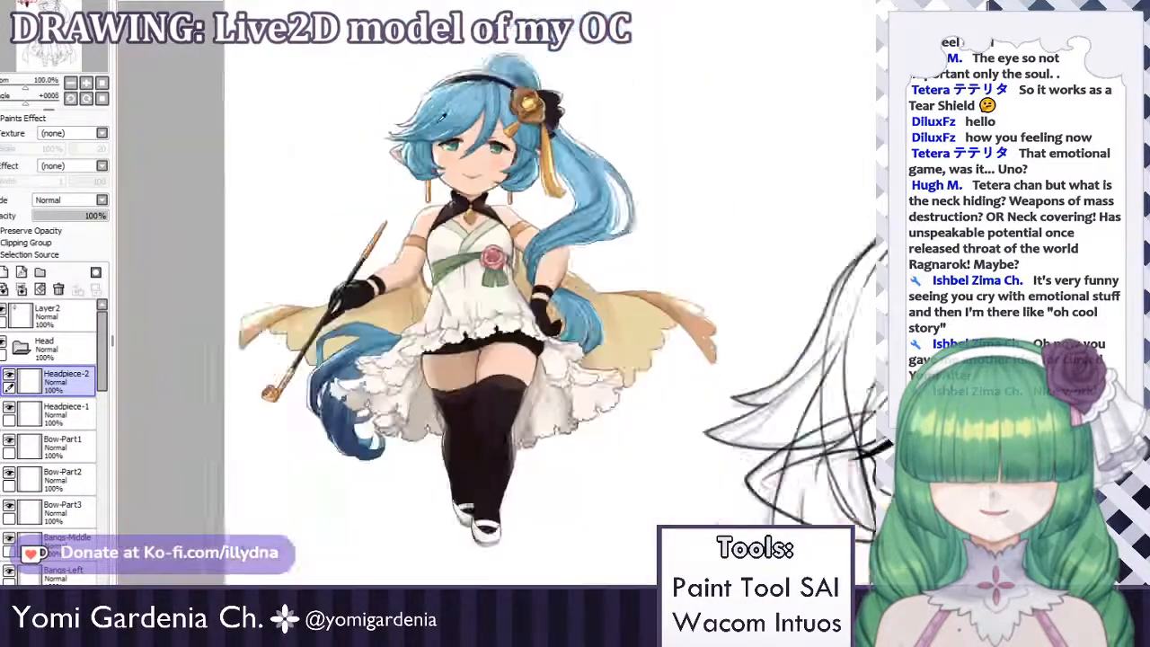
scroll(615, 173, up, 2)
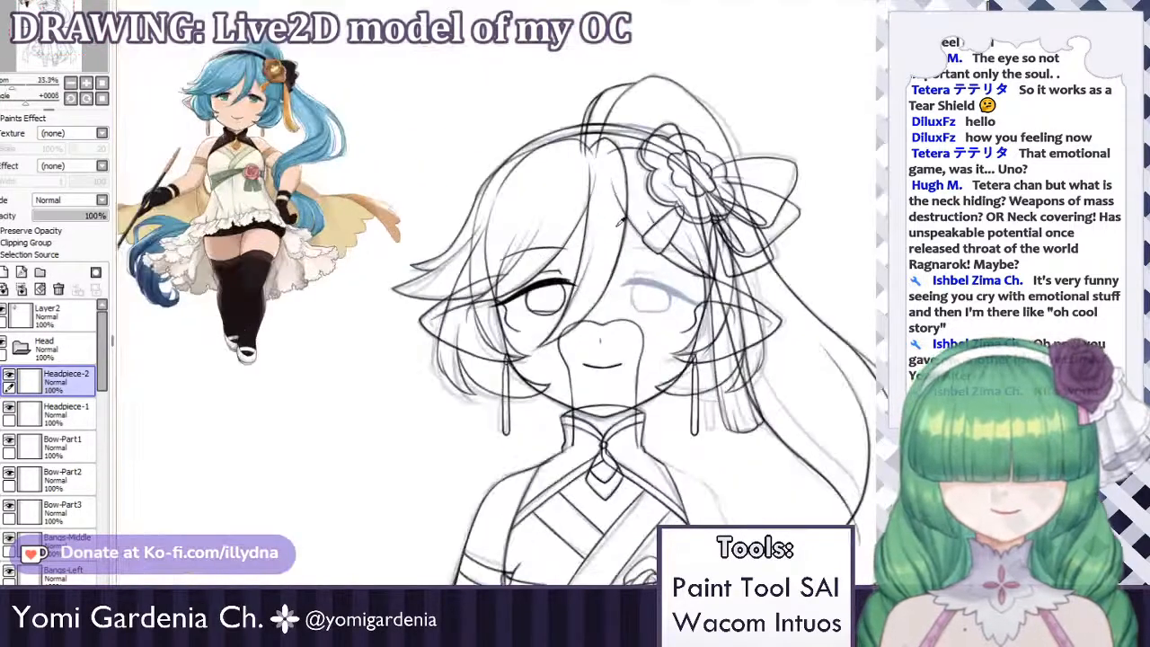
scroll(621, 221, up, 1)
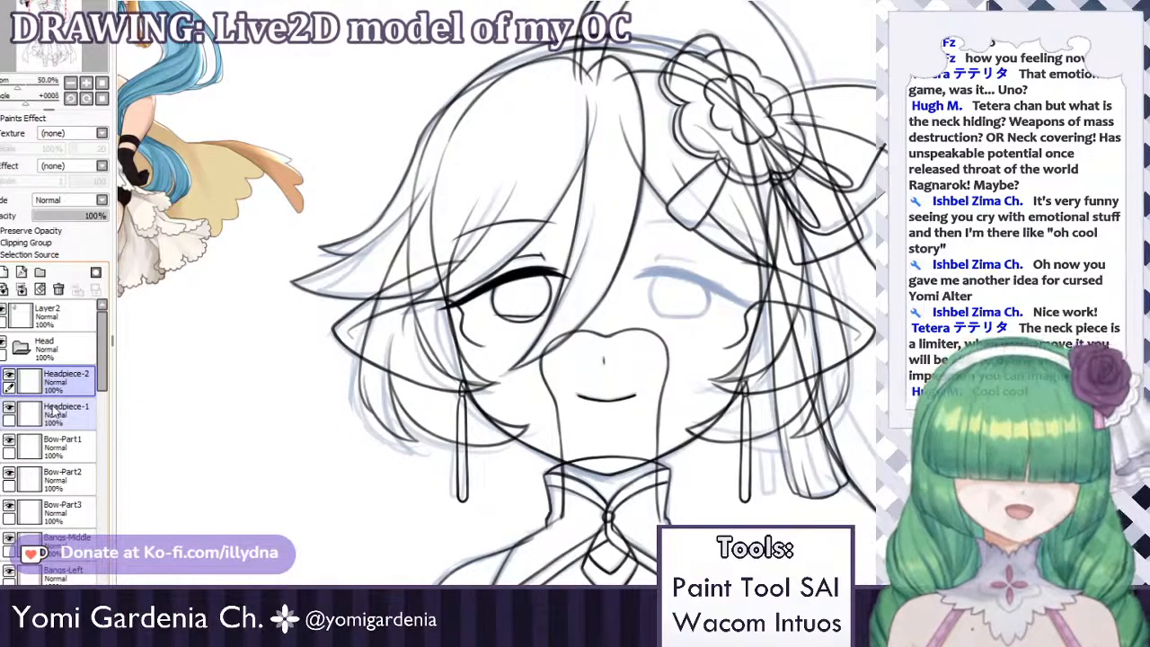
Collapse the Face folder and add a new layer directly beneath the Face outline layer.
scroll(56, 411, down, 6)
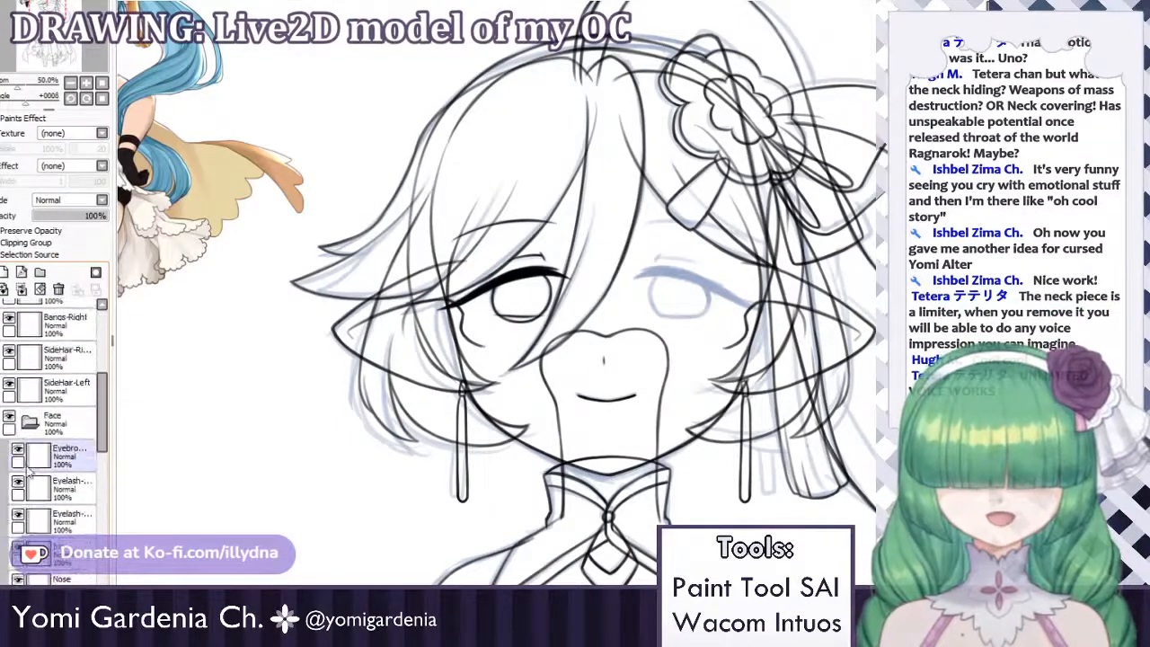
click(35, 422)
click(18, 453)
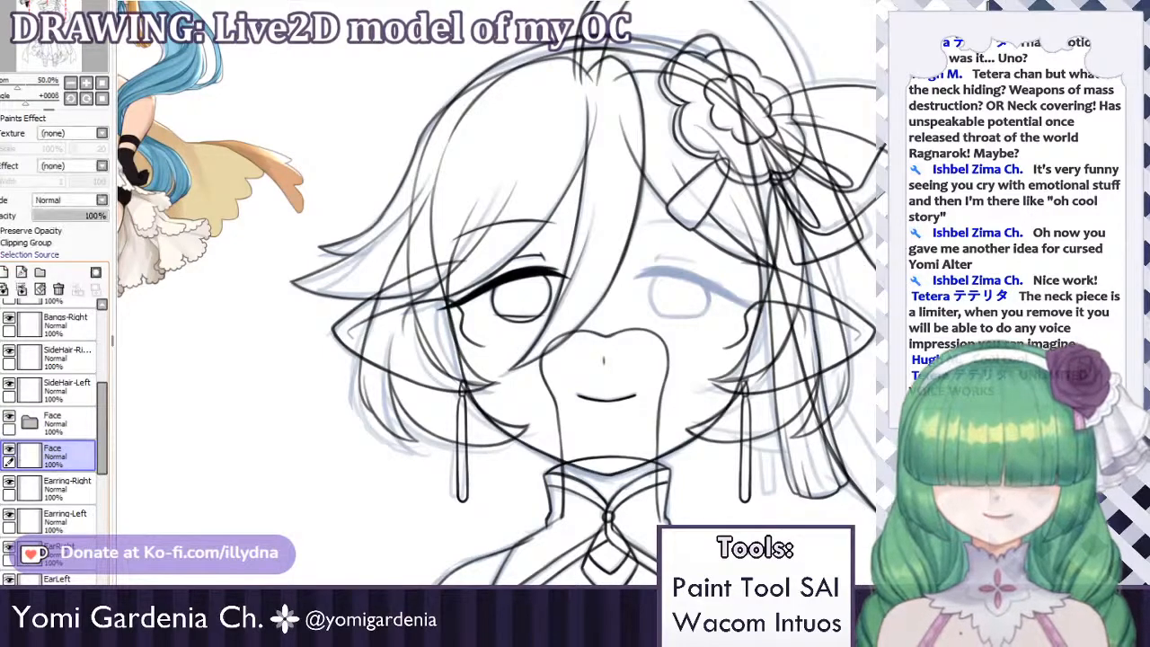
click(5, 272)
drag(56, 457, 64, 509)
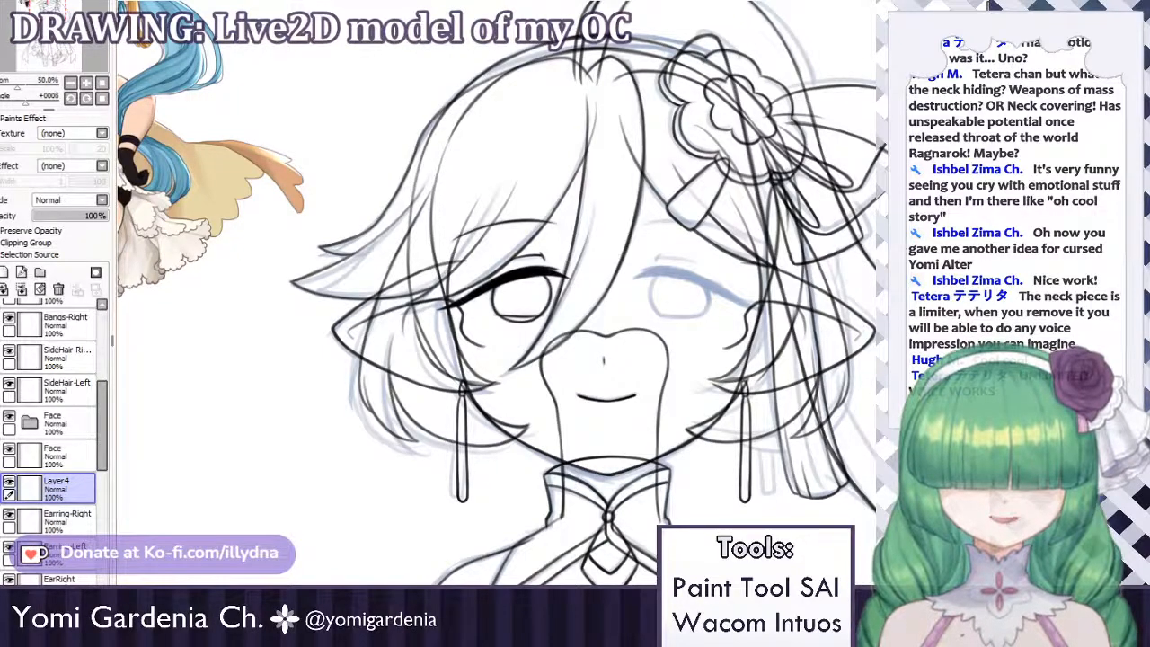
Paint flat peach skin colour on the new layer across the forehead, central face and the cheek beneath the hair flower.
mouse_move(641, 280)
mouse_down()
mouse_move(638, 310)
mouse_move(585, 361)
mouse_move(662, 286)
mouse_move(655, 261)
mouse_move(622, 242)
mouse_move(594, 247)
mouse_move(526, 300)
mouse_move(655, 231)
mouse_move(644, 153)
mouse_move(674, 184)
mouse_move(691, 252)
mouse_move(684, 315)
mouse_move(710, 316)
mouse_move(702, 364)
mouse_move(755, 223)
mouse_move(757, 266)
mouse_move(732, 377)
mouse_up()
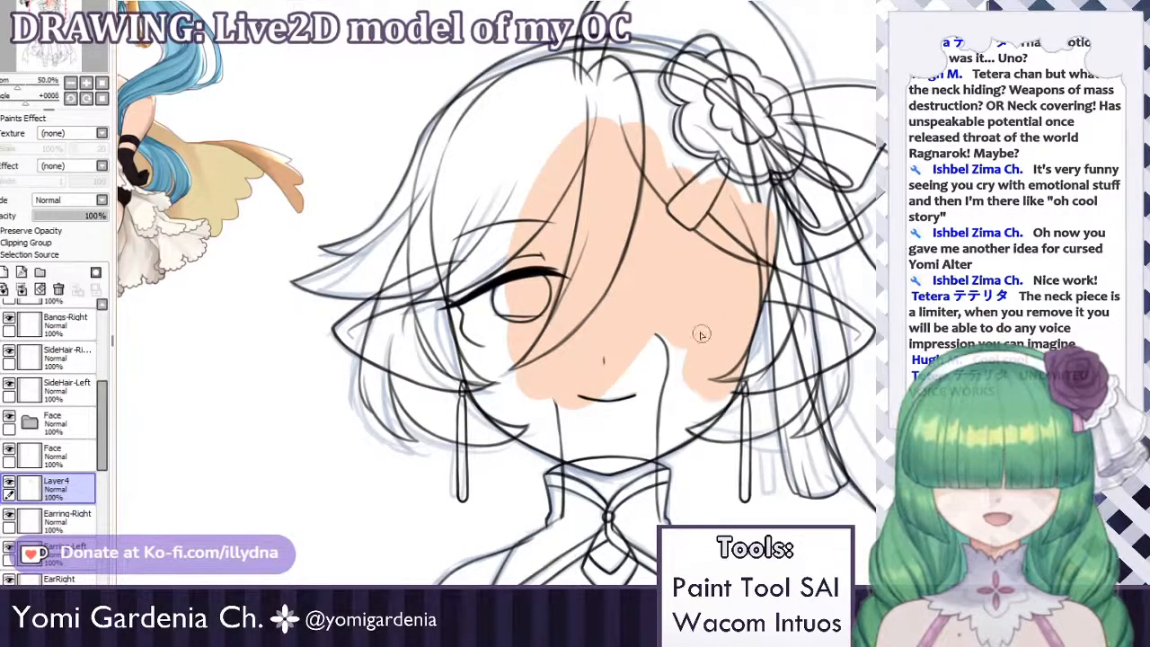
mouse_move(726, 392)
mouse_down()
mouse_move(688, 431)
mouse_move(611, 465)
mouse_move(669, 421)
mouse_move(706, 369)
mouse_move(704, 356)
mouse_move(603, 422)
mouse_move(654, 325)
mouse_up()
Paint a band of peach skin colour along the inside of the jawline from the chin up to the earring-side cheek.
scroll(539, 455, up, 3)
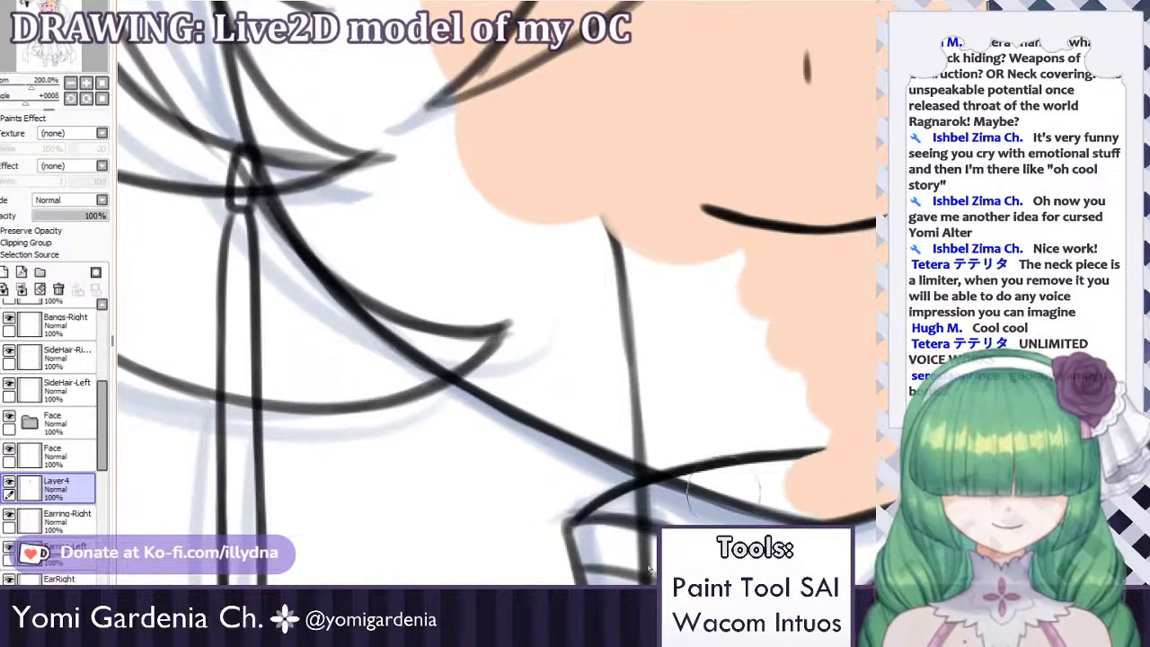
key(Right)
key(Right)
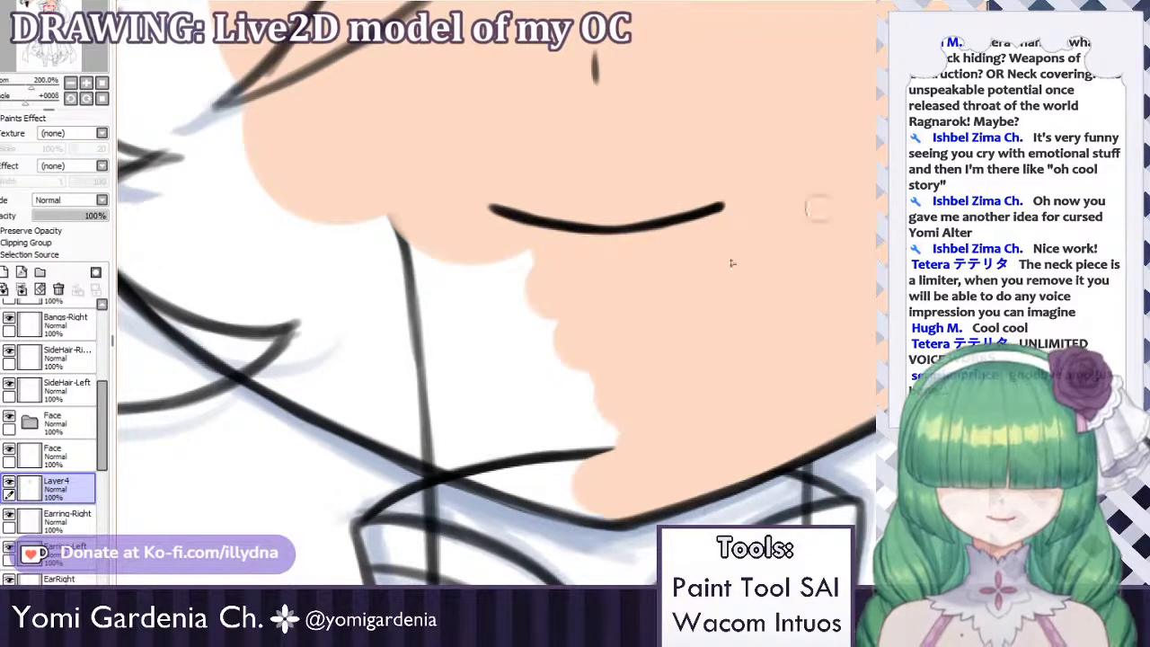
mouse_move(329, 378)
mouse_down()
mouse_move(329, 398)
mouse_move(536, 489)
mouse_up()
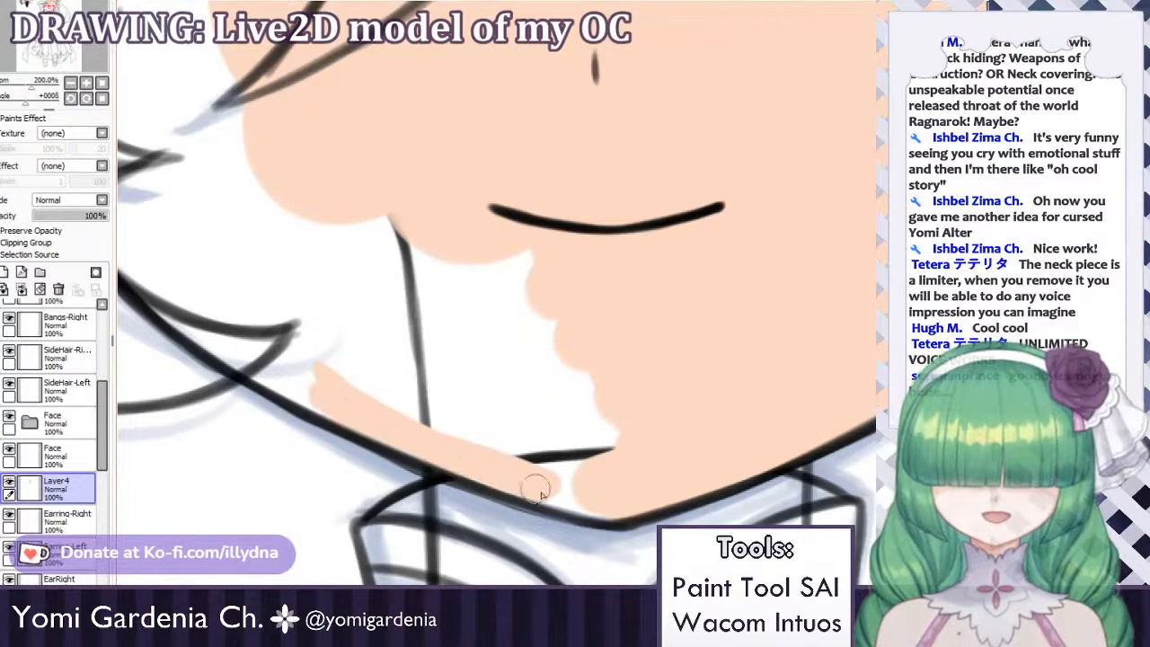
drag(437, 457, 579, 508)
drag(494, 481, 574, 501)
mouse_move(361, 388)
mouse_down()
mouse_move(581, 469)
mouse_move(377, 385)
mouse_up()
drag(212, 324, 305, 399)
drag(162, 301, 215, 346)
mouse_move(134, 268)
mouse_down()
mouse_move(189, 332)
mouse_move(249, 344)
mouse_move(344, 406)
mouse_up()
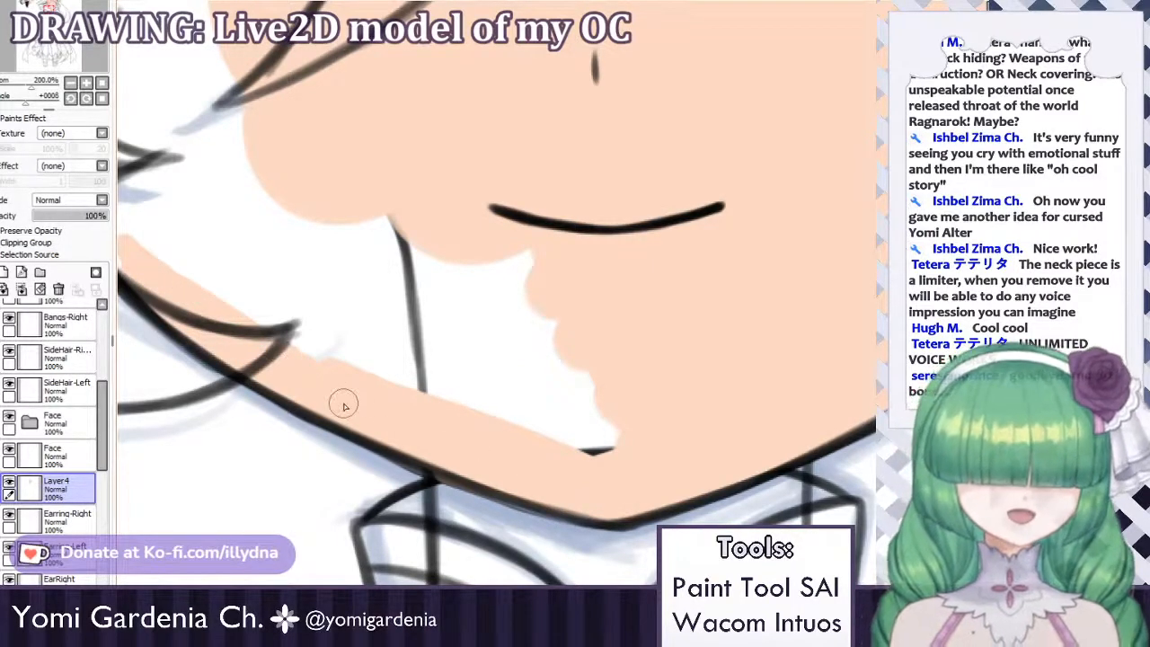
drag(519, 418, 554, 436)
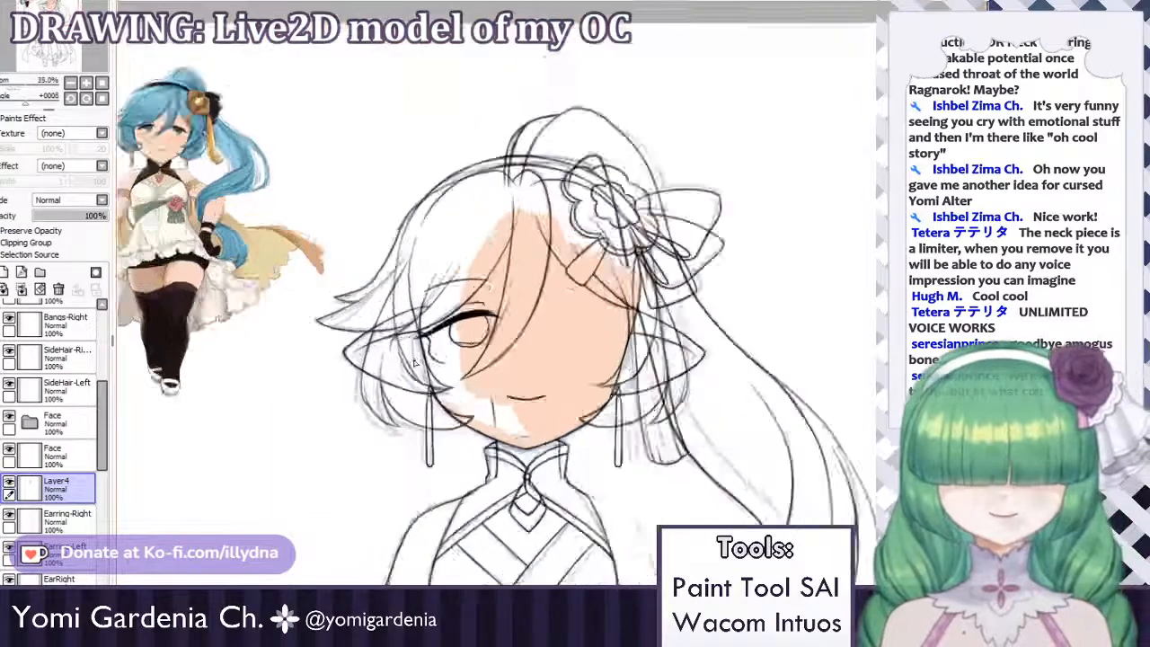
Toggle the skin colour layer's visibility and check the fill around the uncovered eye and cheek.
scroll(417, 363, up, 1)
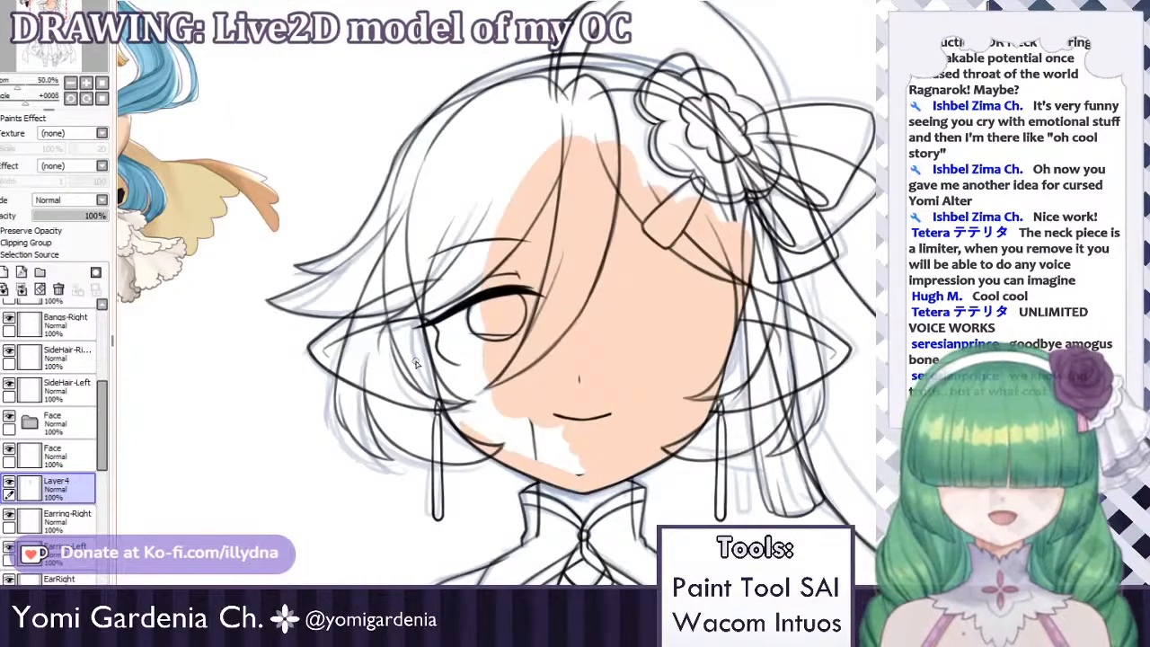
scroll(422, 270, up, 2)
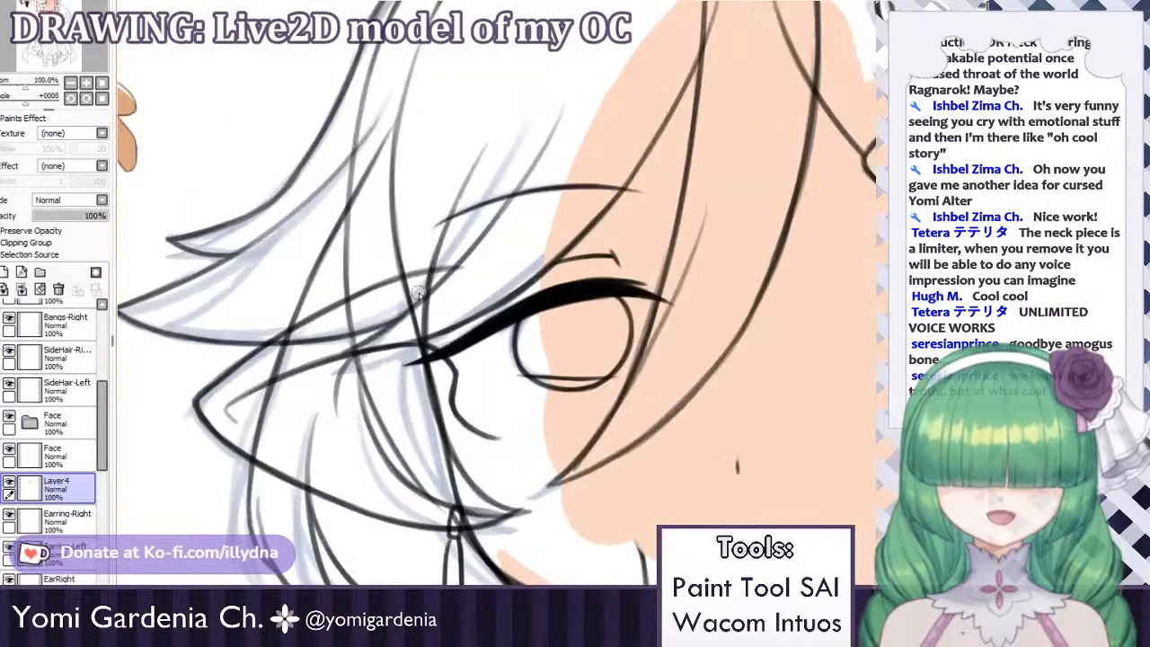
click(9, 482)
click(8, 481)
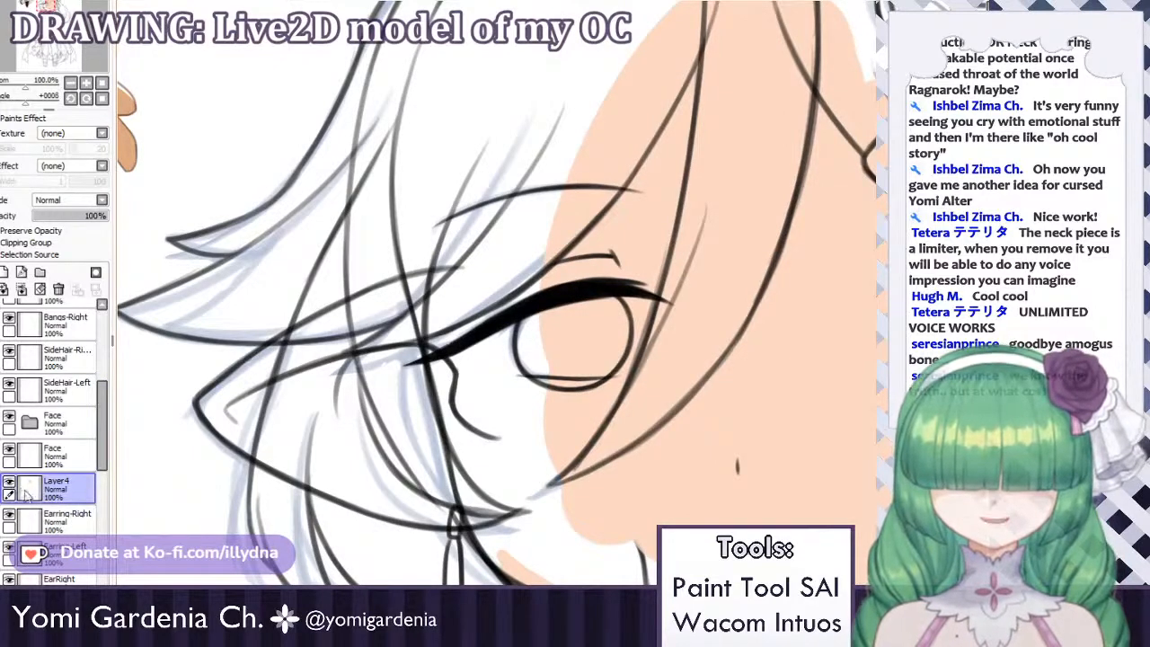
Group the Face outline layer and Layer4 in a new folder named Face.
click(53, 455)
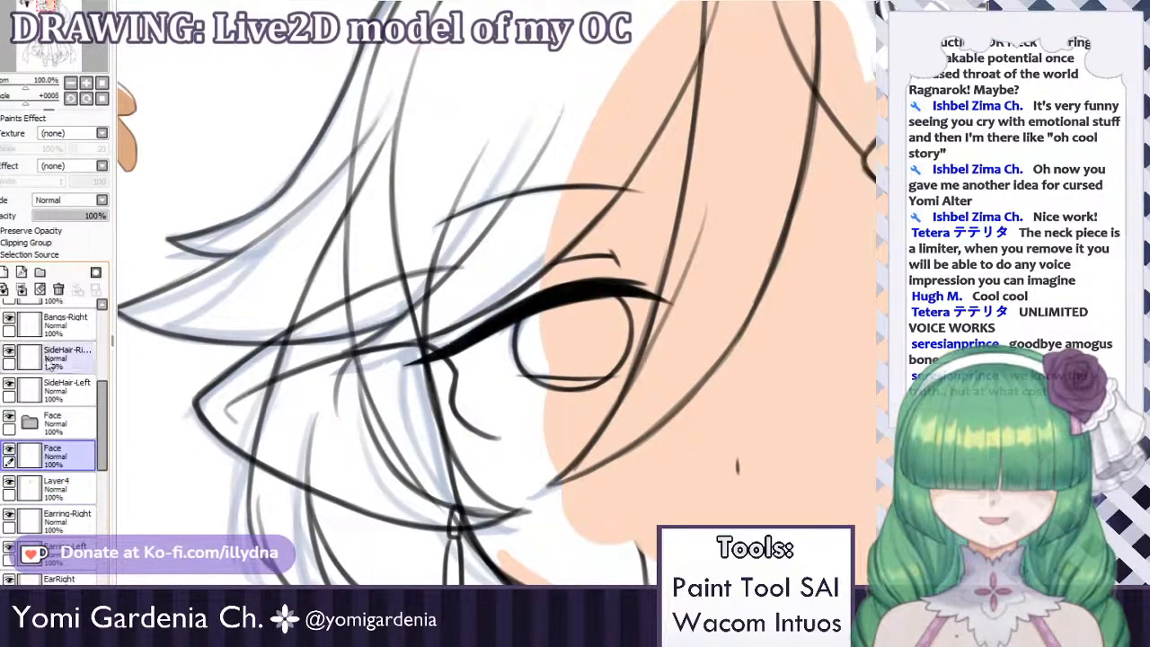
click(39, 272)
drag(49, 488, 46, 459)
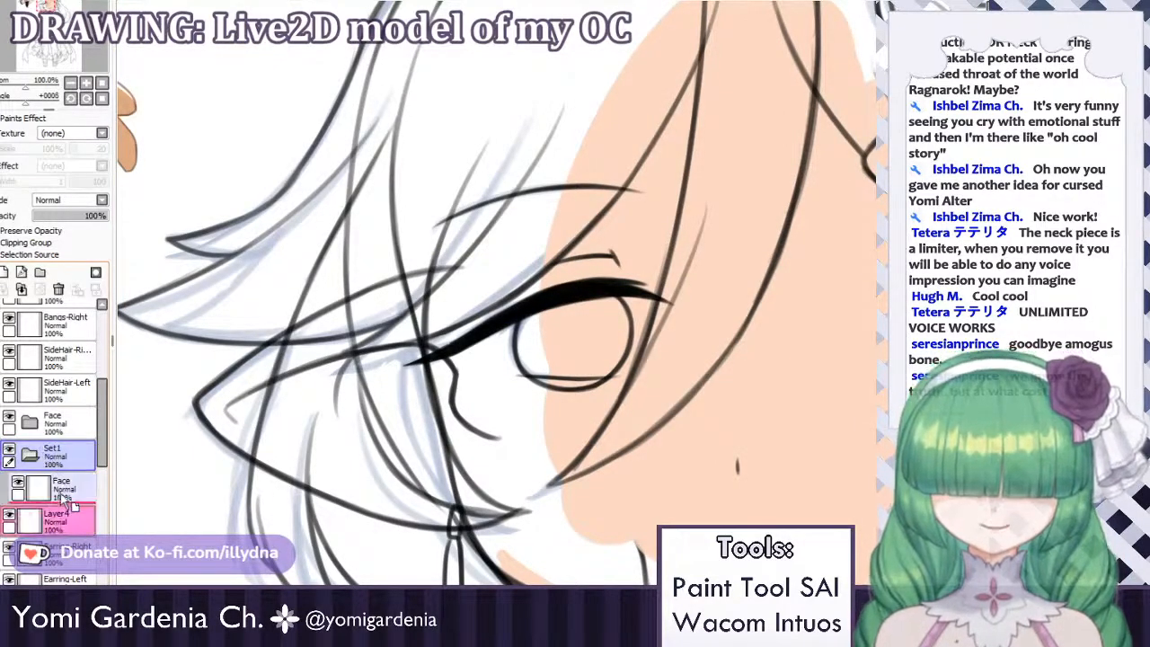
drag(56, 518, 47, 459)
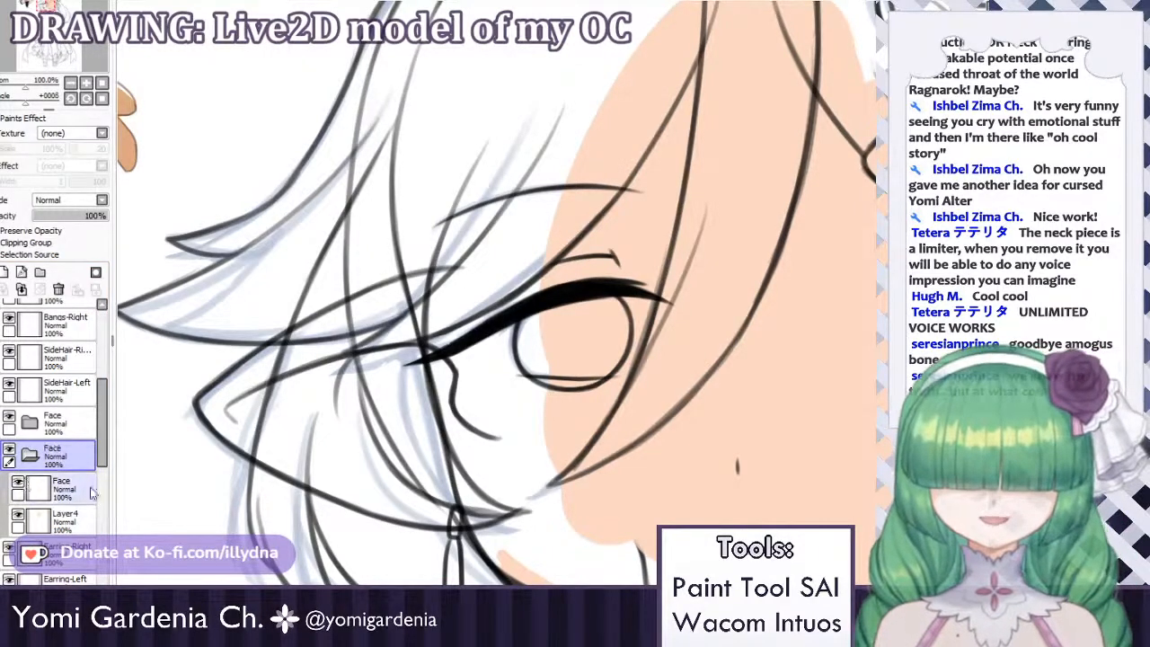
double_click(37, 455)
text(Face)
key(Return)
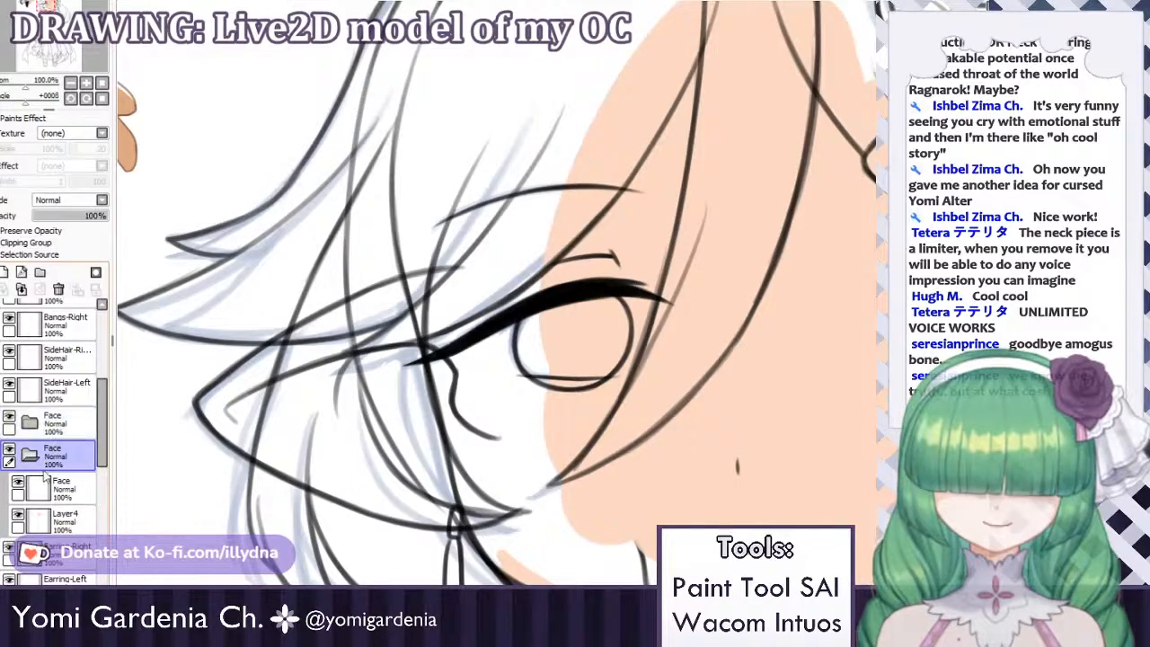
Toggle the visibility of both Face folders to tell their contents apart, and select the collapsed facial-features folder.
click(8, 449)
click(8, 449)
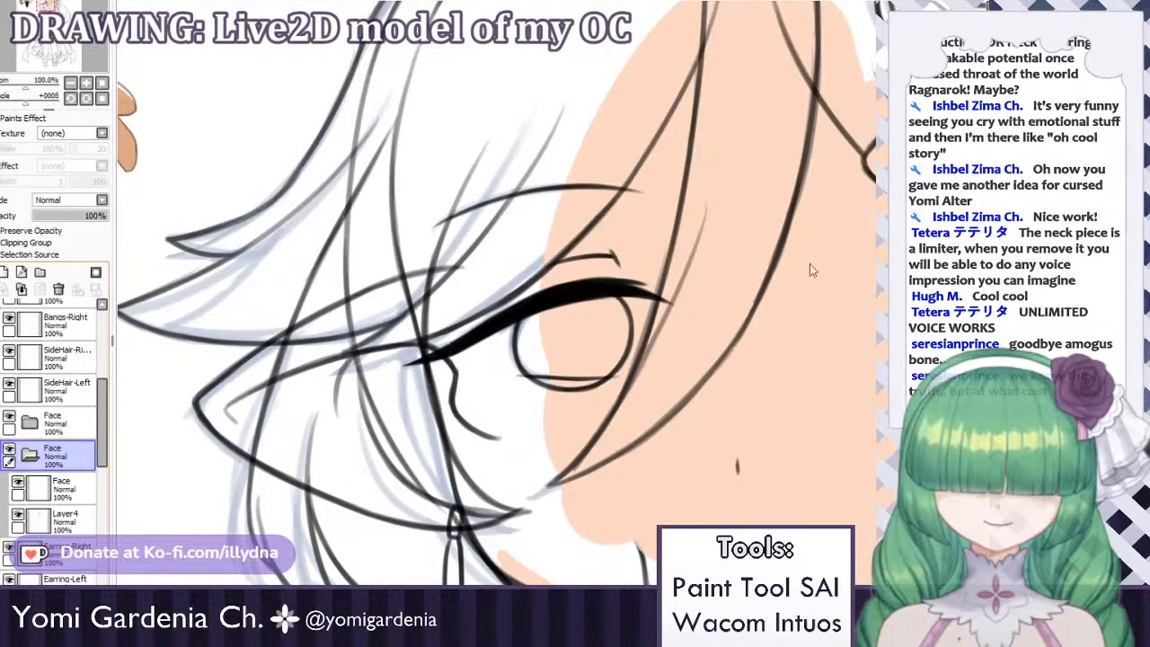
click(9, 418)
click(9, 418)
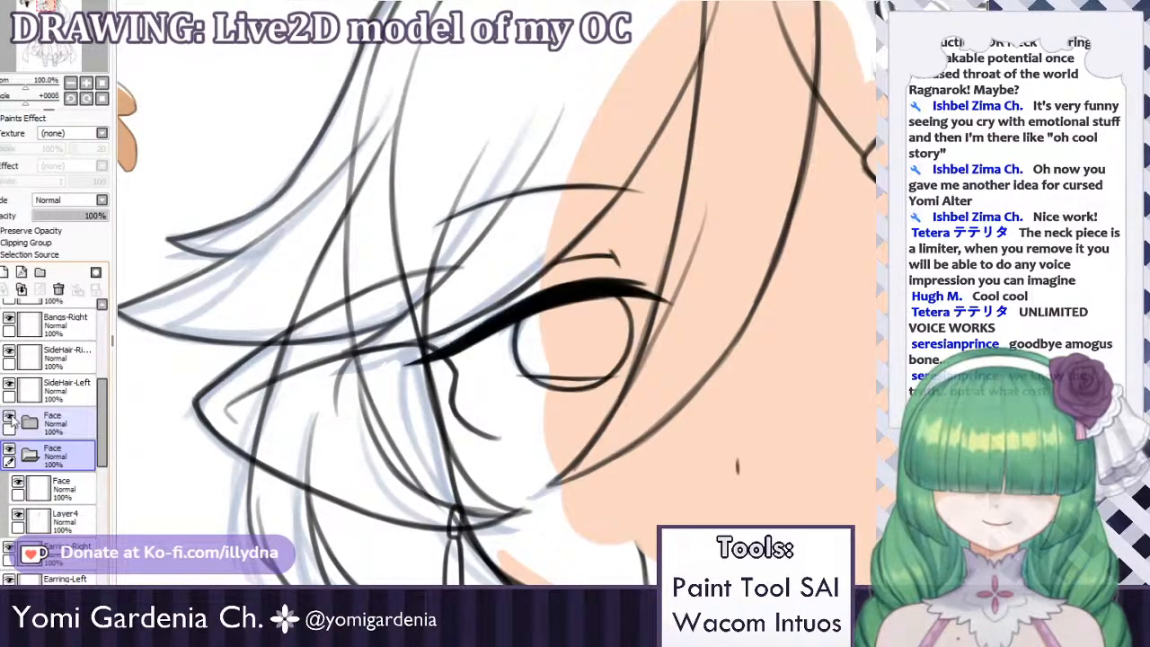
click(65, 424)
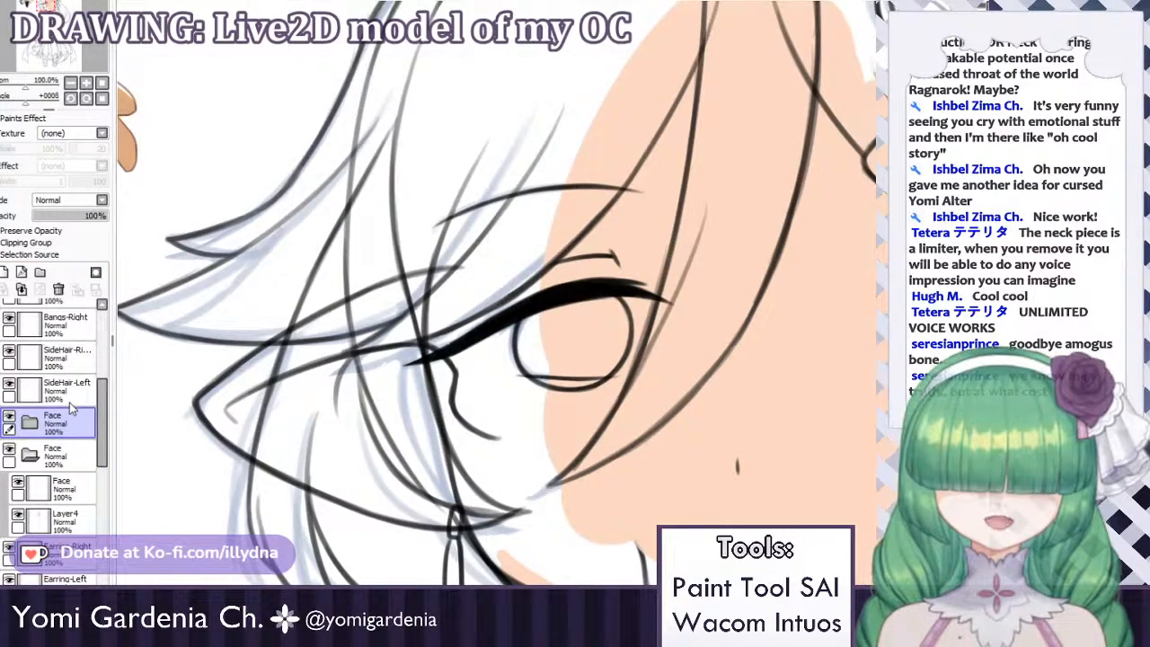
Name the collapsed facial-features folder FaceElements and make the skin colour layer, Layer4, active.
key(Return)
click(68, 494)
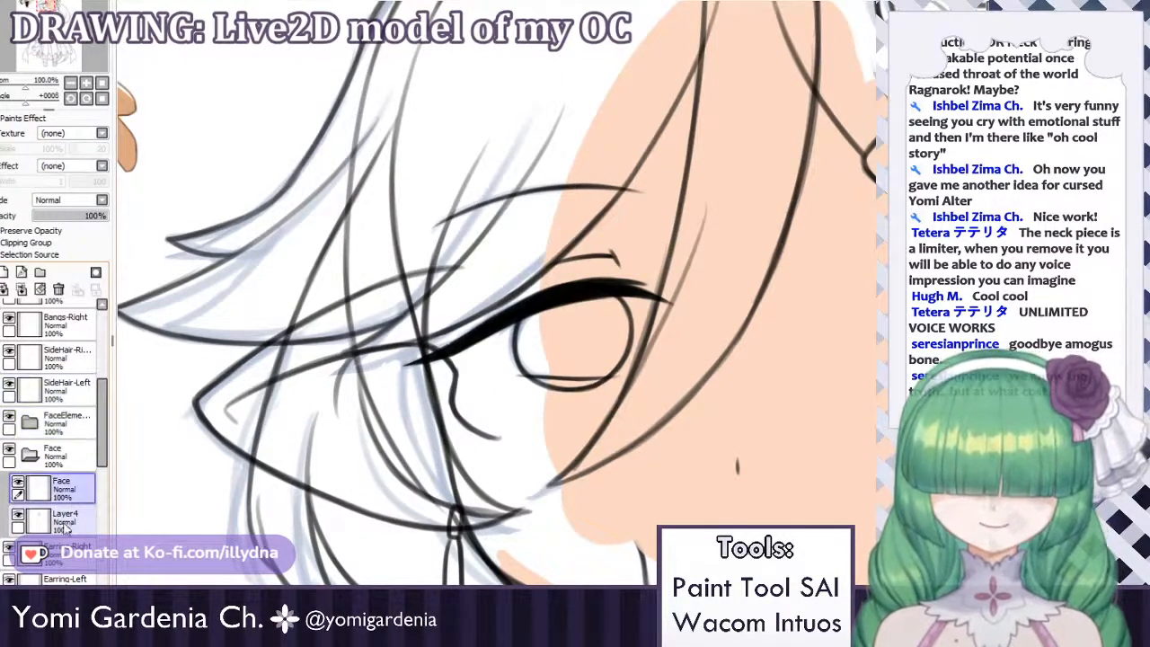
click(68, 517)
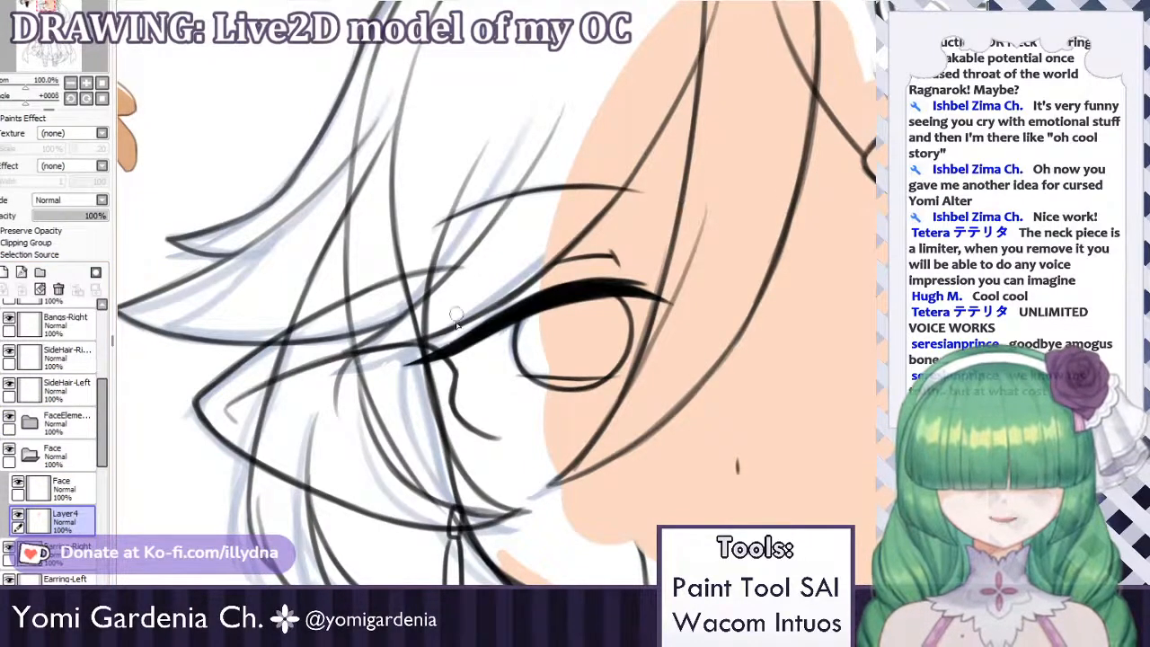
Paint peach skin colour around the uncovered eye, from the temple outline and eyebrow down to the lower cheek.
mouse_move(456, 361)
mouse_down()
mouse_move(468, 439)
mouse_move(449, 391)
mouse_up()
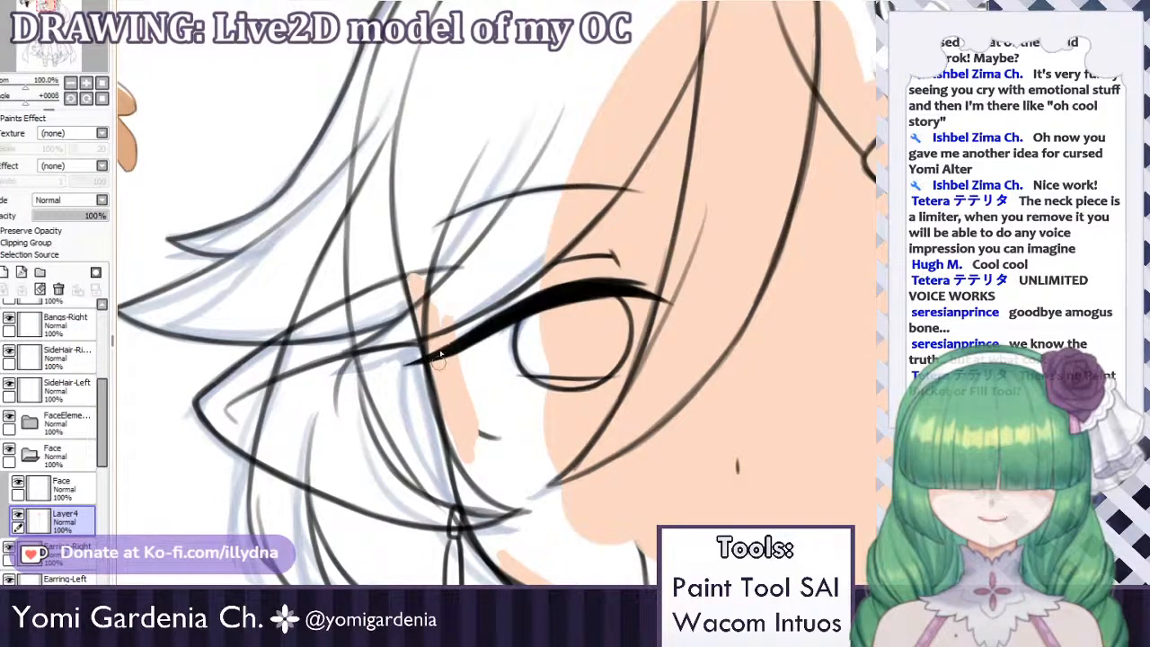
drag(440, 358, 429, 265)
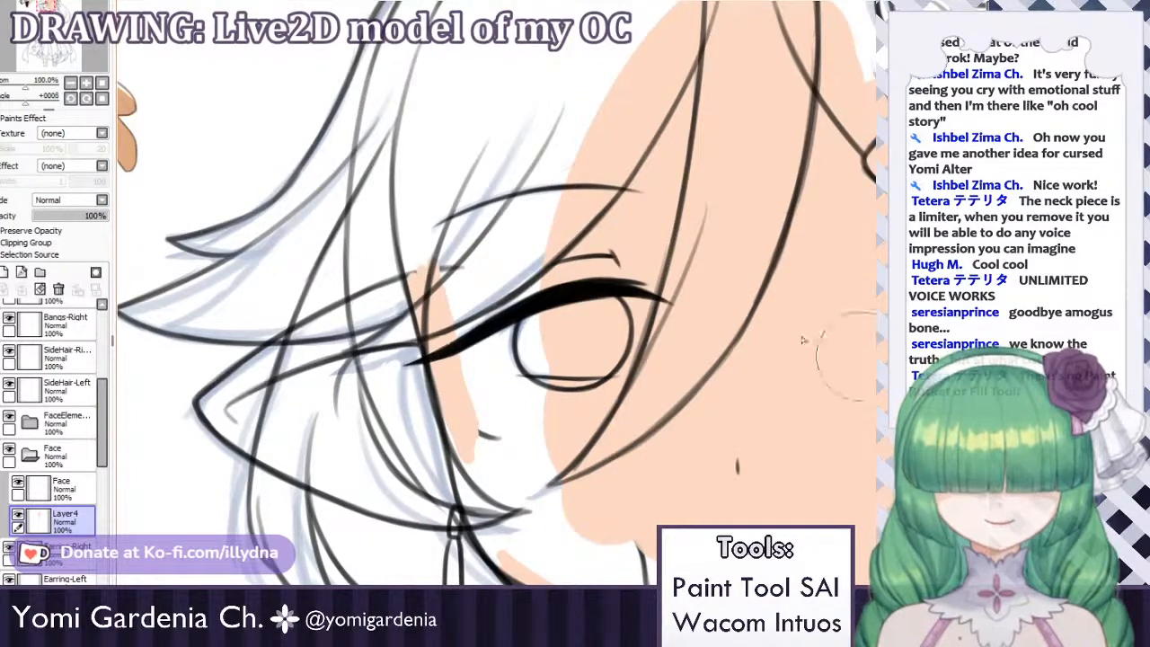
mouse_move(579, 224)
mouse_down()
mouse_move(525, 329)
mouse_move(463, 368)
mouse_move(541, 462)
mouse_move(503, 480)
mouse_up()
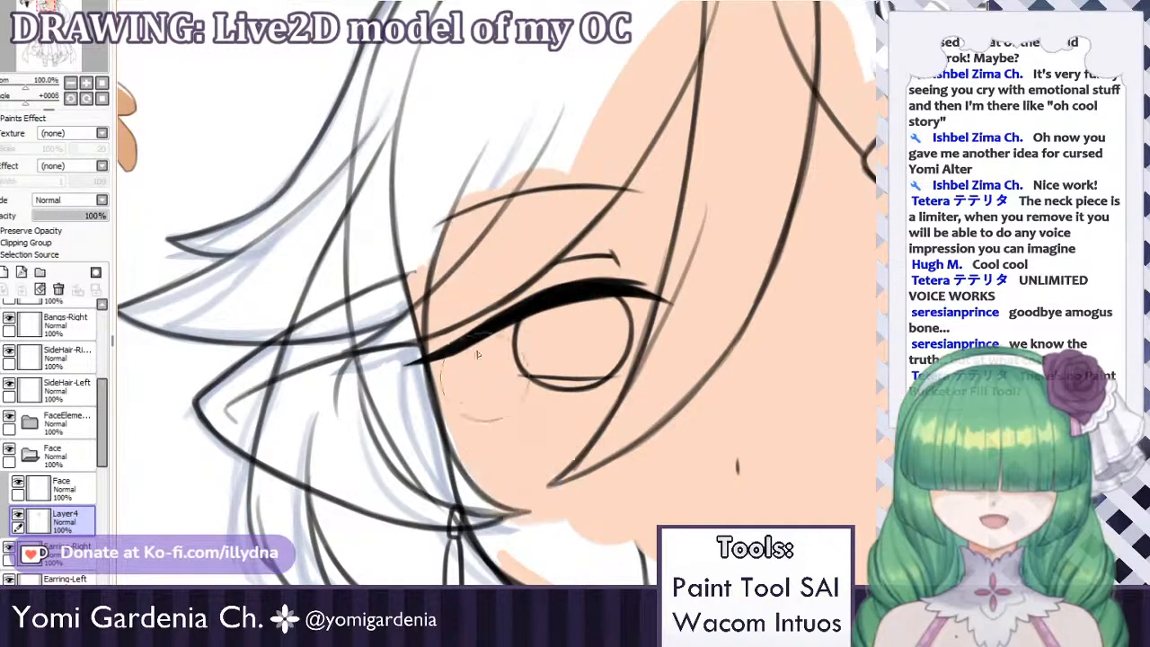
mouse_move(485, 378)
mouse_down()
mouse_move(469, 357)
mouse_move(514, 511)
mouse_move(498, 503)
mouse_move(503, 489)
mouse_move(521, 520)
mouse_move(552, 537)
mouse_up()
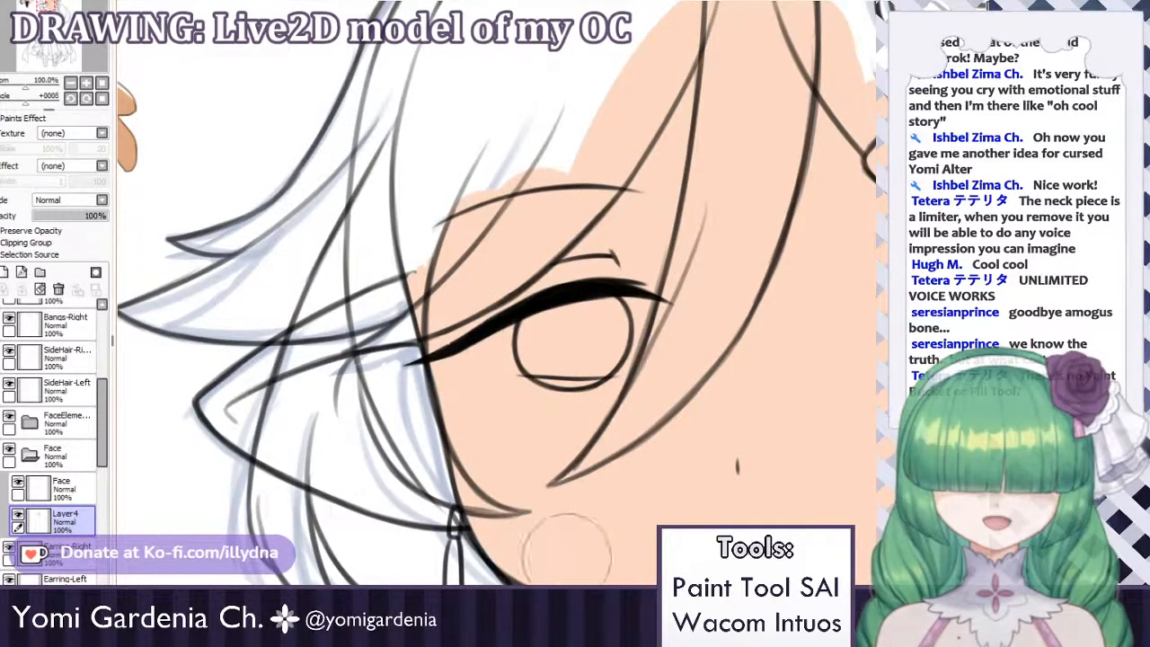
Try selecting the face area with the Magic Wand, first on Layer4 and then on the Face outline layer.
click(687, 273)
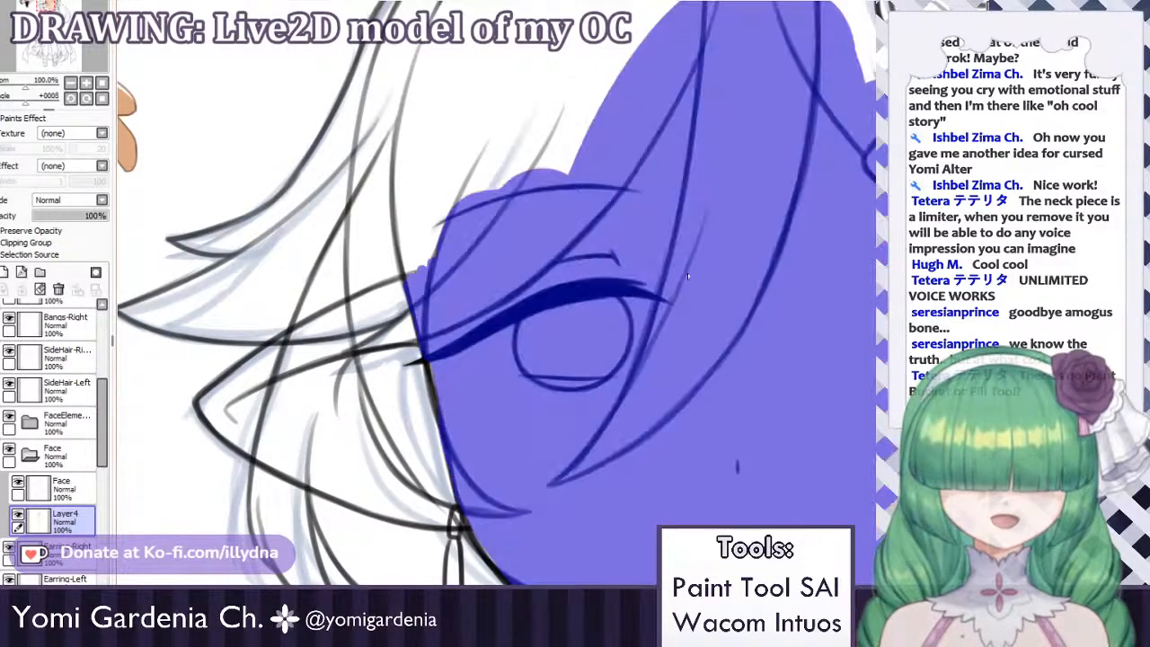
key(ctrl+minus)
key(ctrl+d)
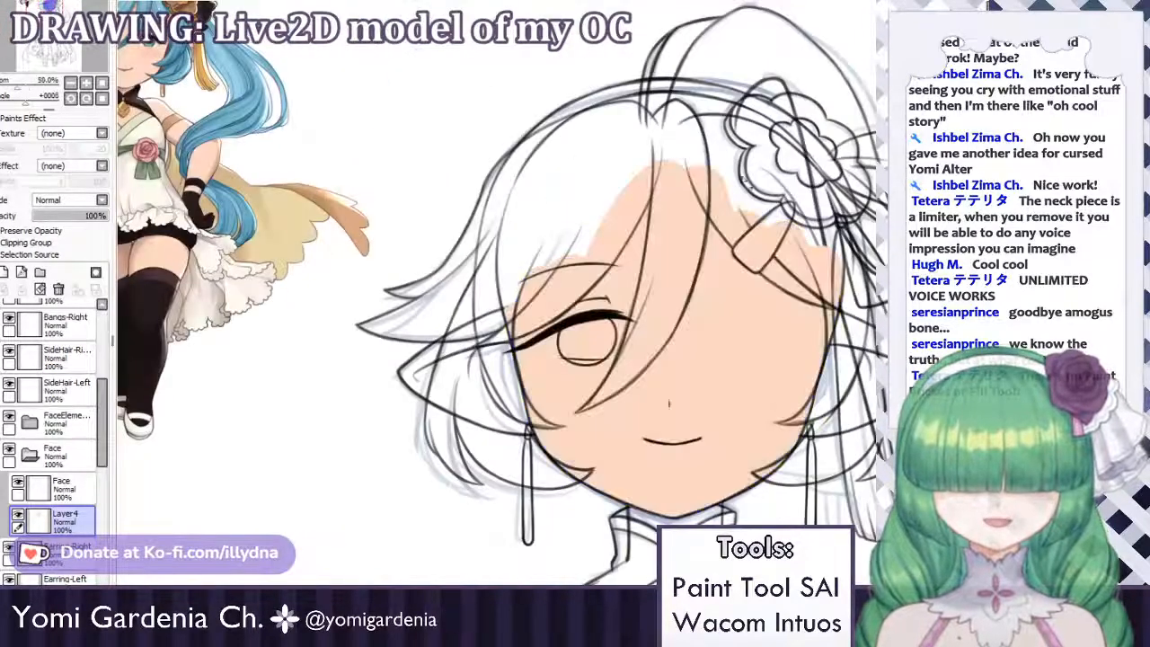
click(63, 488)
click(674, 257)
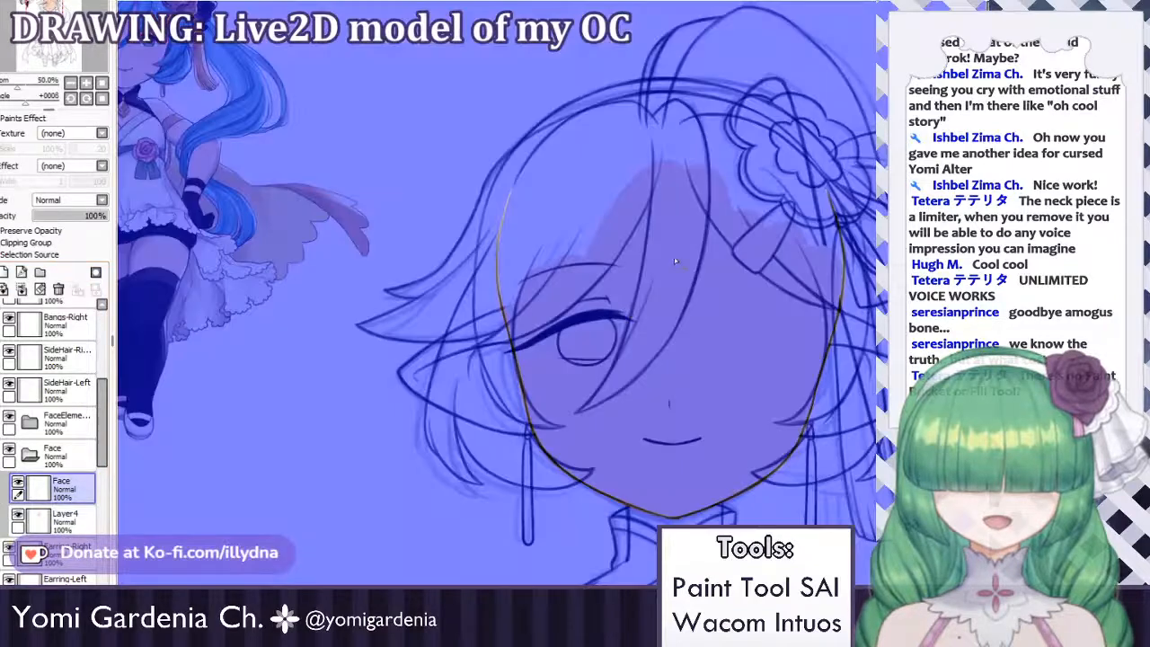
scroll(791, 221, up, 2)
scroll(623, 193, down, 4)
scroll(697, 208, up, 2)
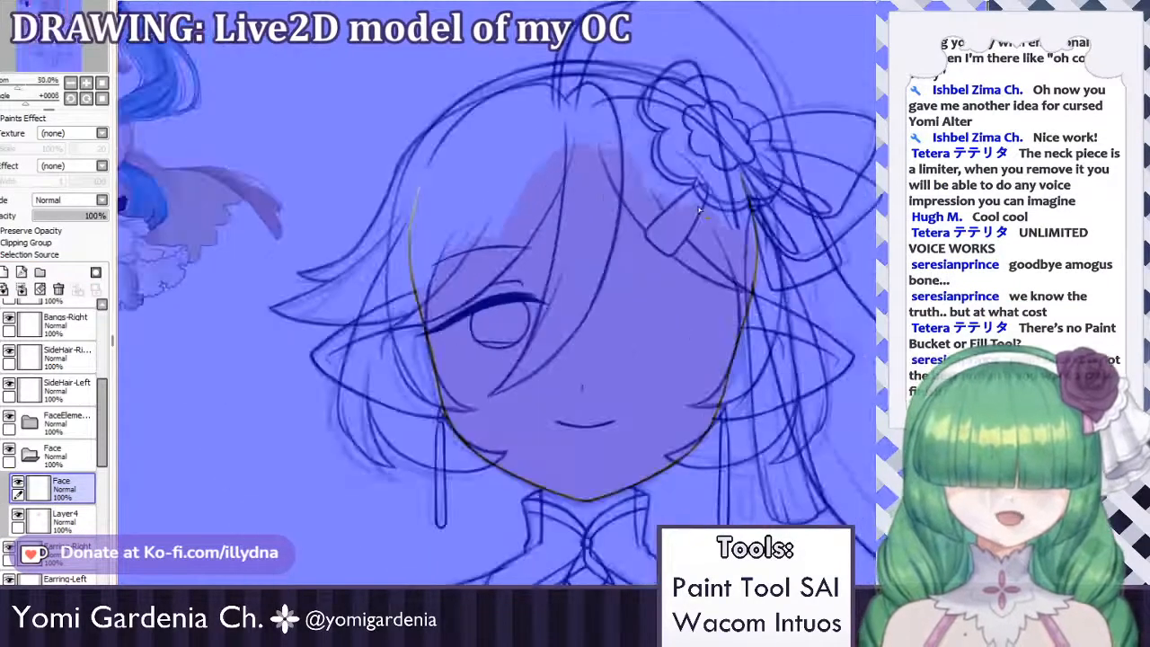
scroll(762, 152, up, 1)
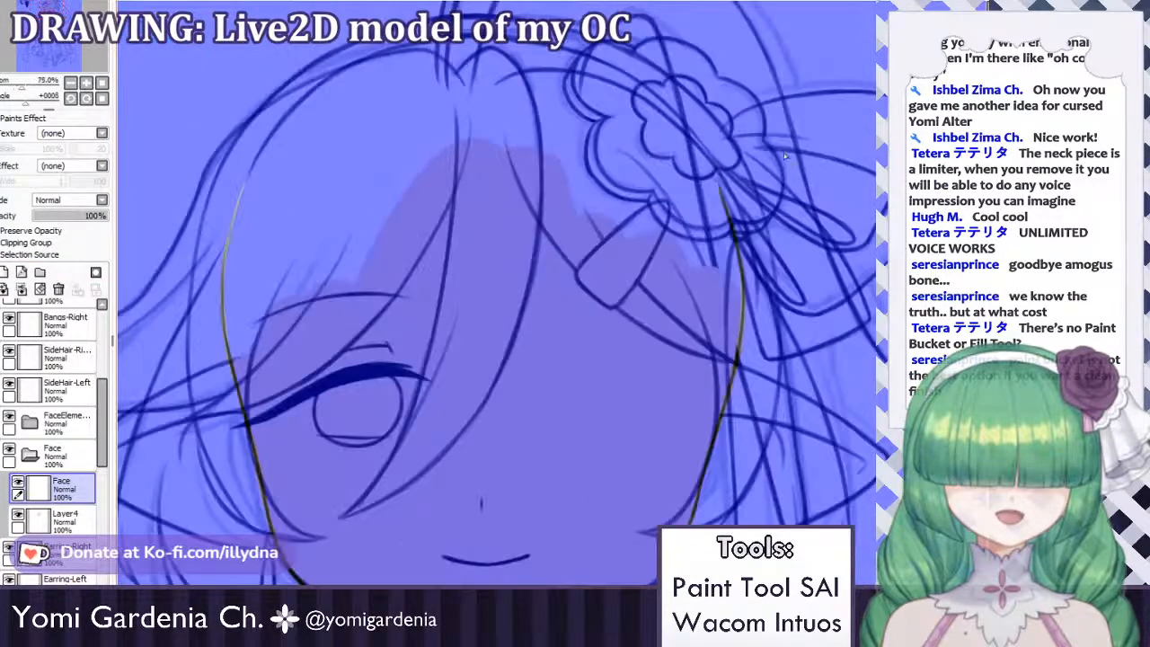
scroll(701, 179, down, 3)
scroll(644, 212, up, 2)
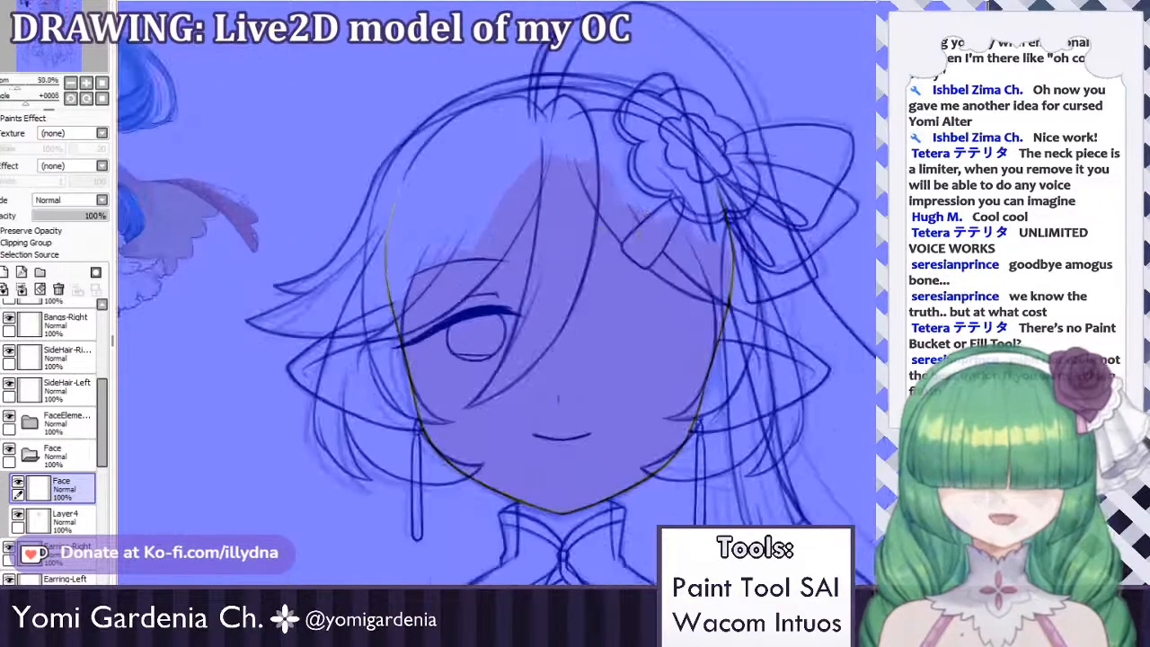
key(ctrl)
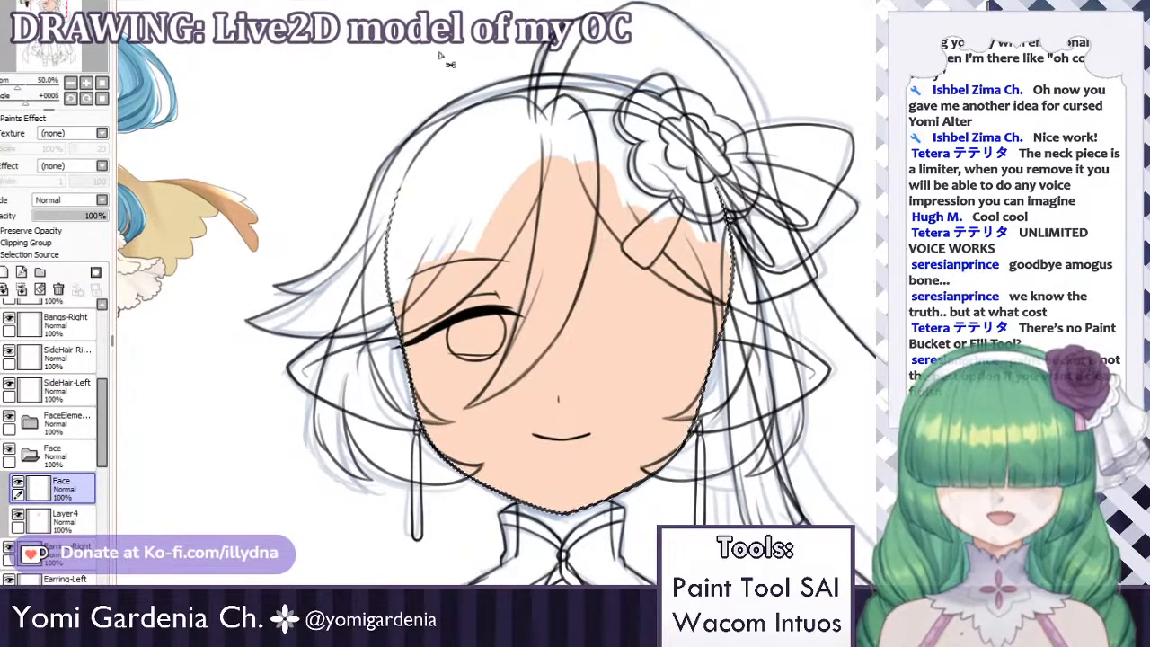
Examine the face outline's upper end by the hair flower and the overall head shape for open gaps.
scroll(717, 194, up, 6)
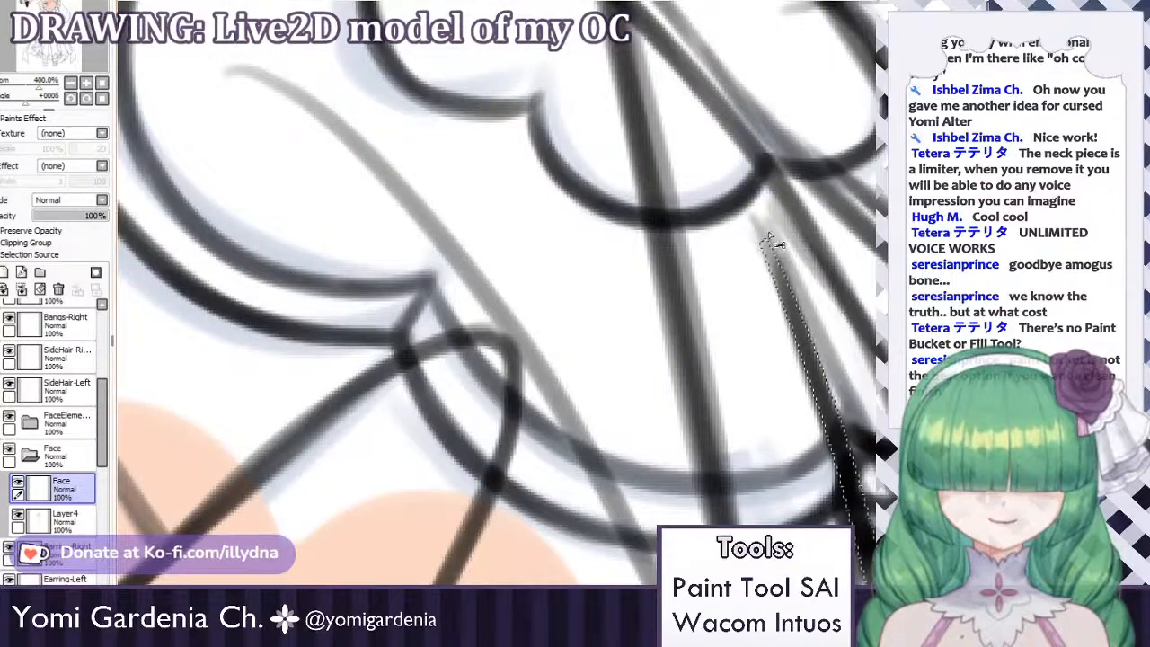
scroll(718, 199, down, 5)
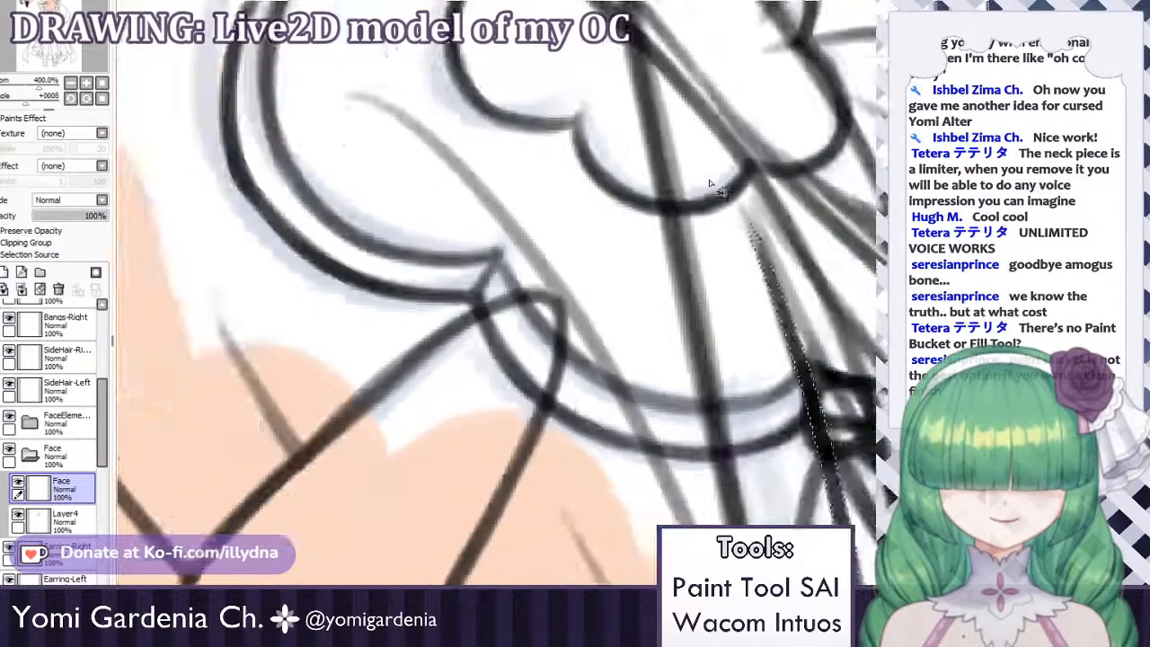
scroll(707, 190, down, 2)
scroll(706, 189, up, 2)
scroll(707, 189, down, 1)
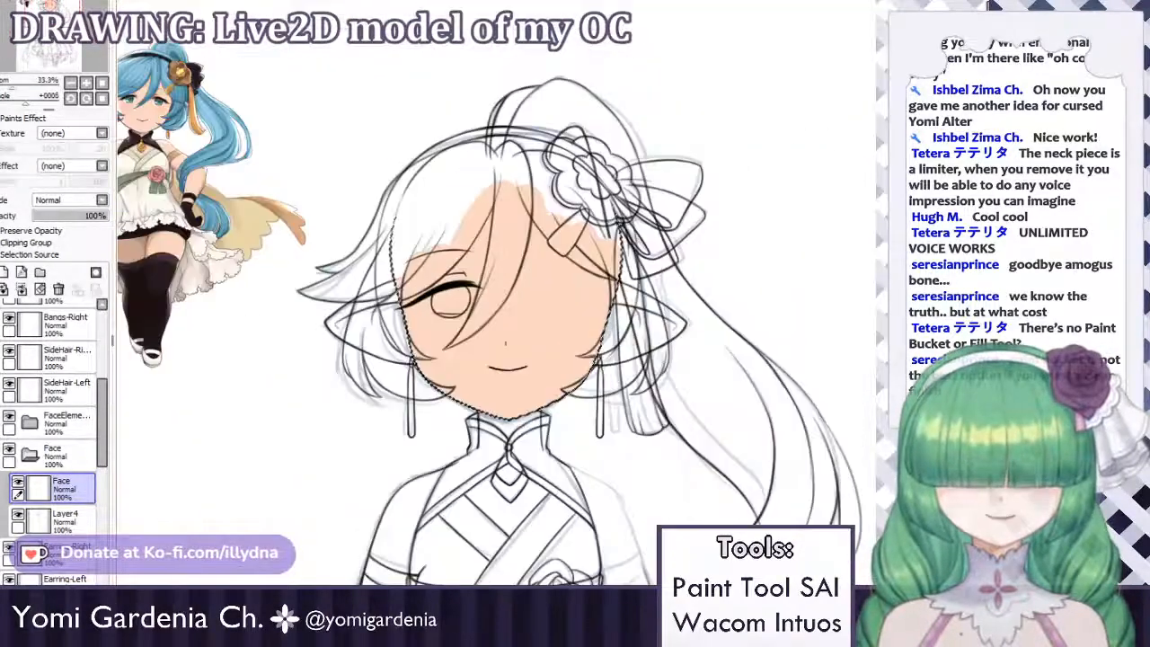
scroll(627, 360, down, 2)
scroll(598, 331, up, 5)
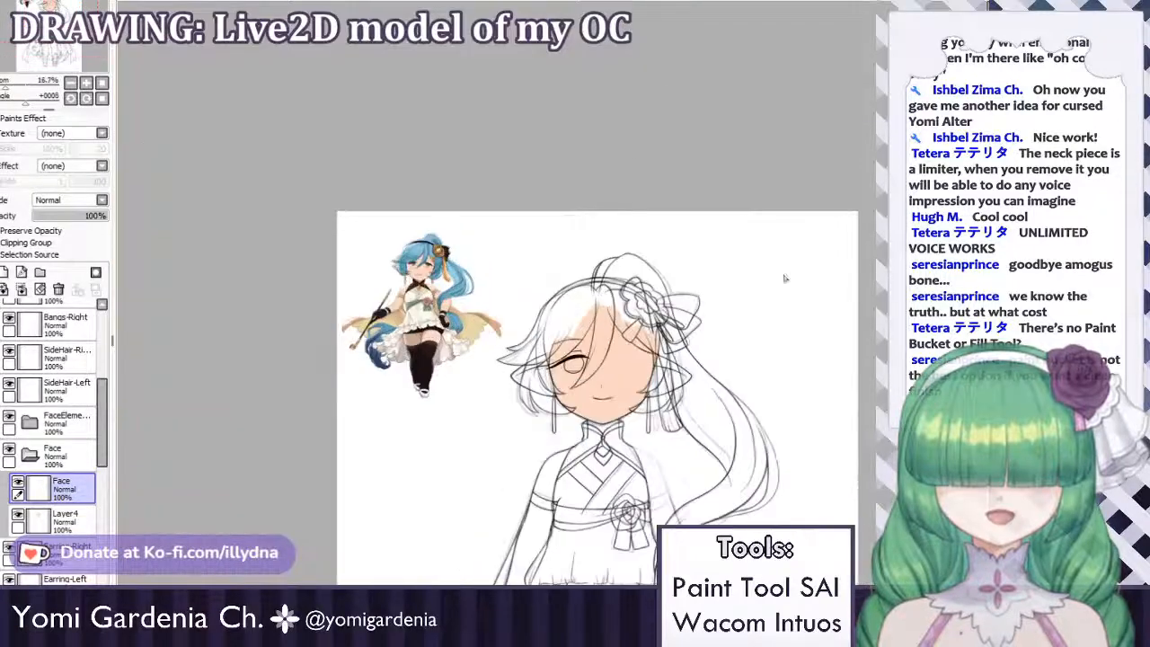
scroll(622, 354, down, 1)
scroll(622, 354, down, 1)
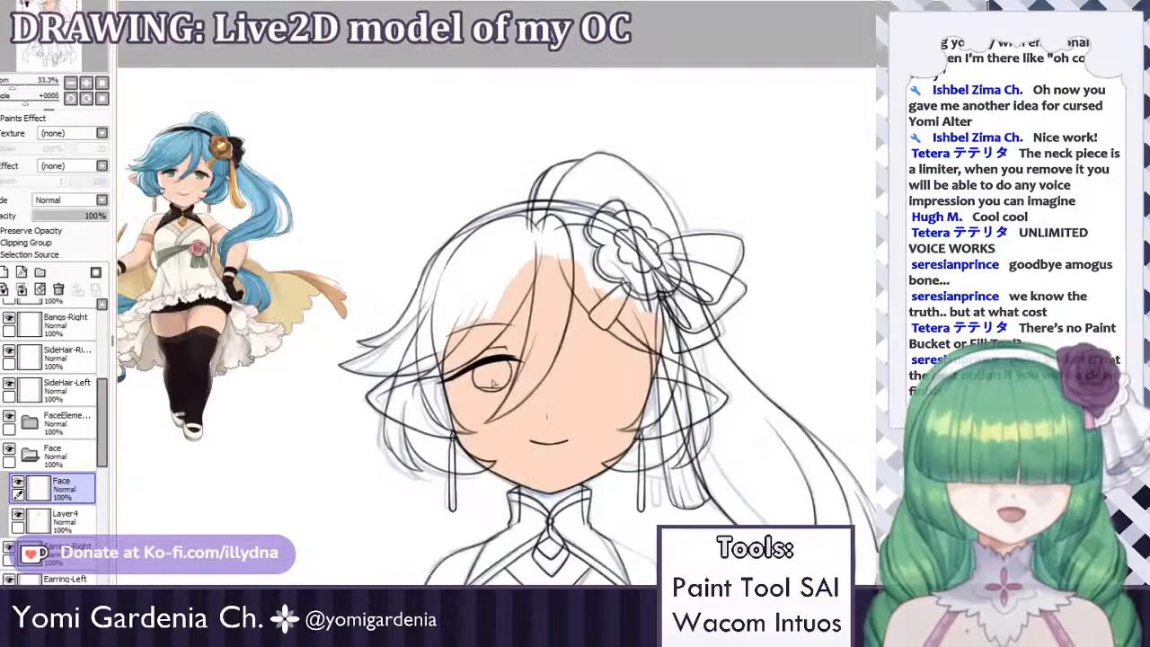
scroll(621, 354, up, 1)
scroll(621, 353, up, 1)
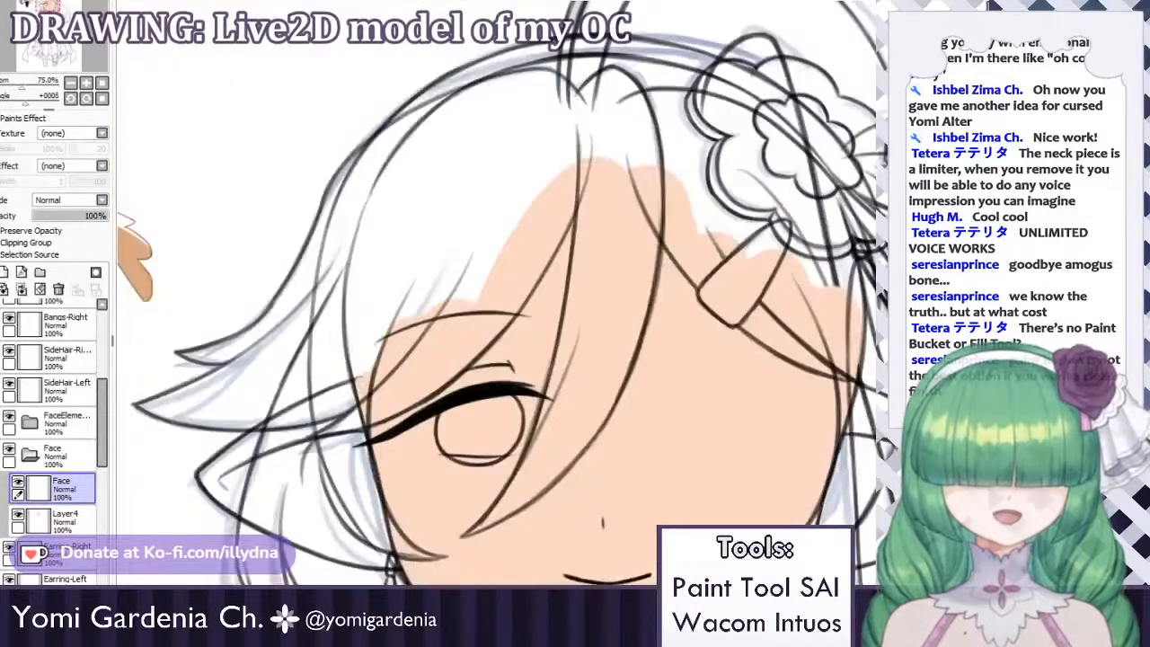
Try the Magic Wand inside the face outline again, inspect both upper line ends for gaps, and clear the selection.
click(567, 380)
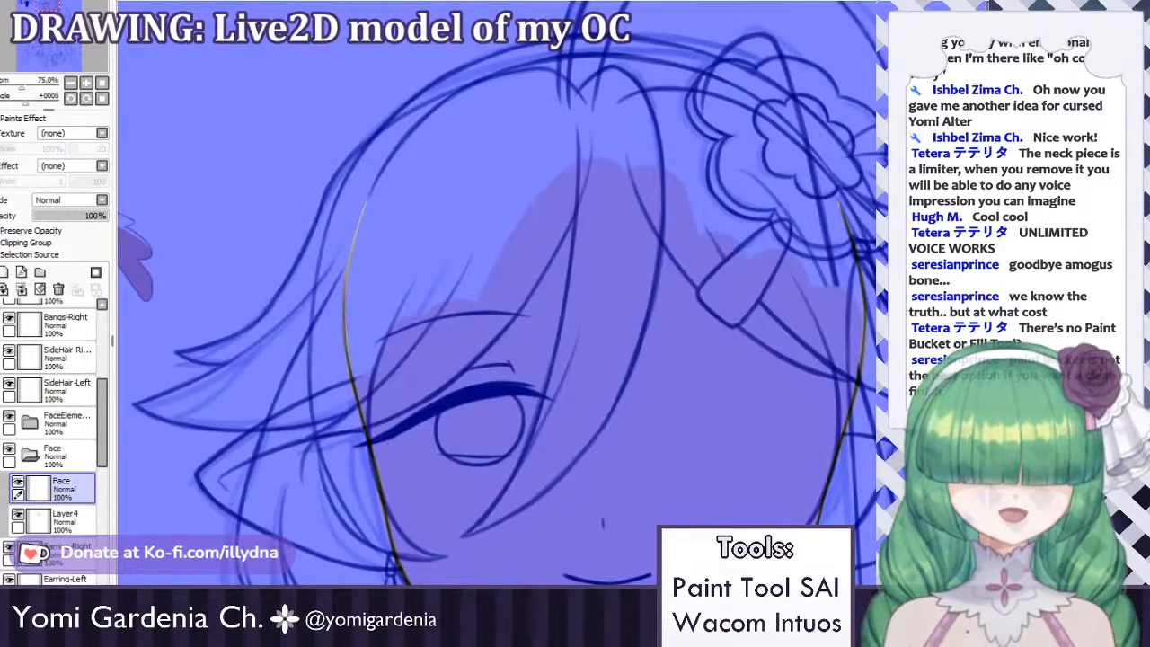
scroll(670, 296, down, 3)
scroll(575, 368, up, 3)
scroll(675, 409, up, 4)
scroll(598, 385, down, 5)
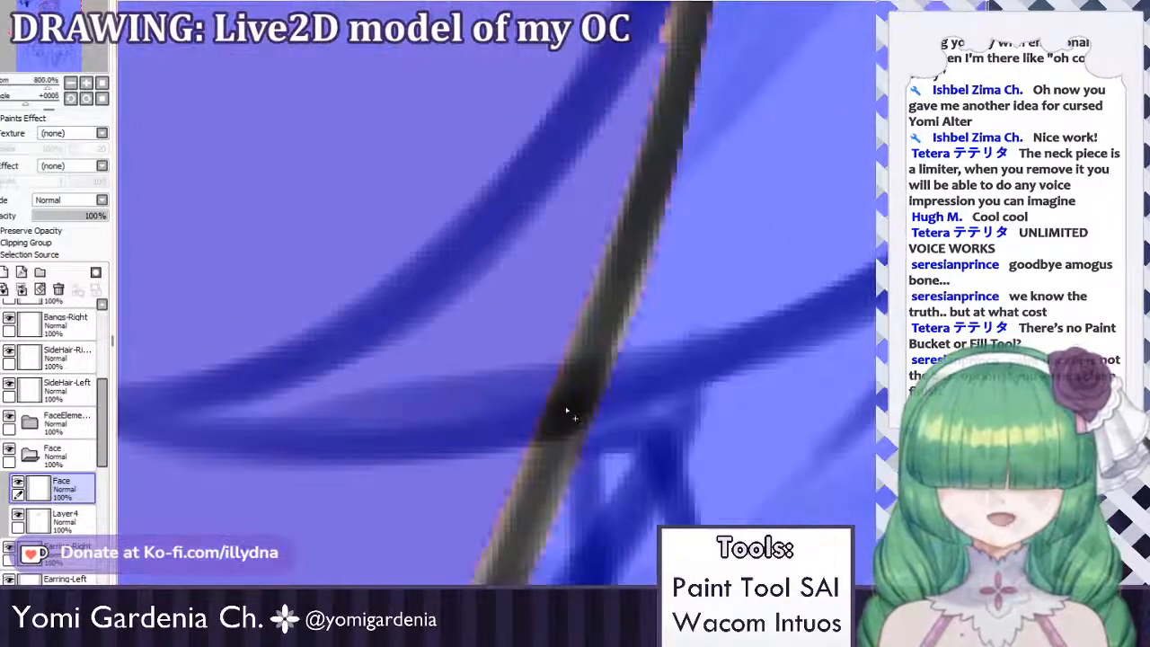
scroll(615, 182, down, 2)
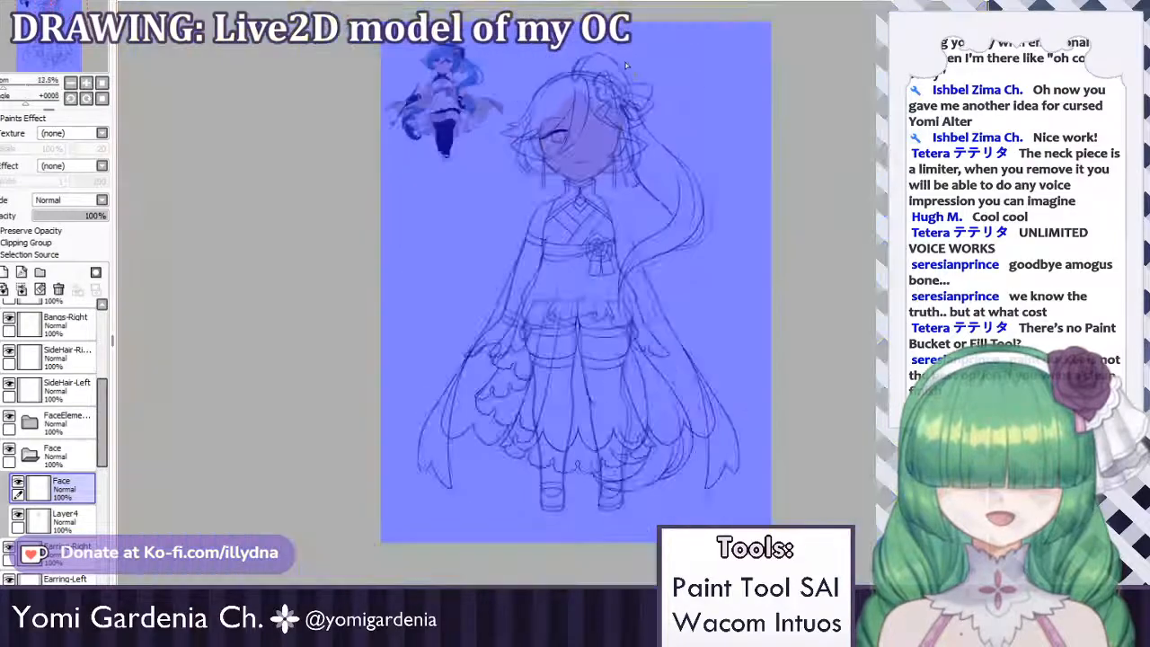
scroll(593, 210, up, 7)
scroll(593, 210, down, 7)
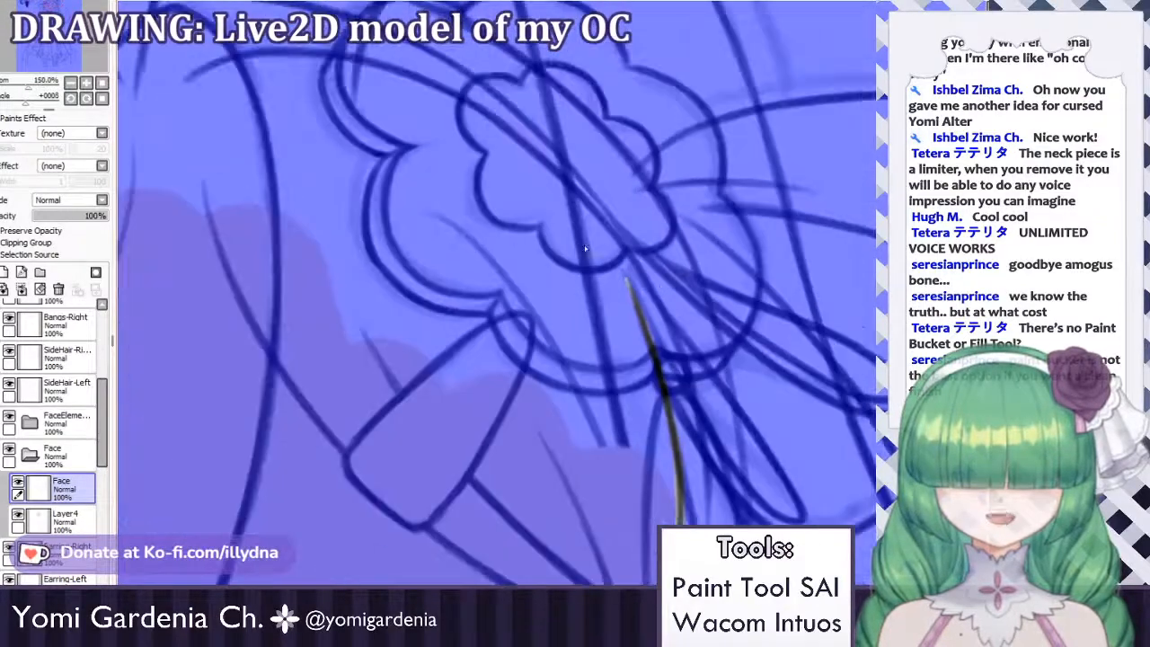
scroll(631, 286, up, 1)
scroll(630, 286, up, 3)
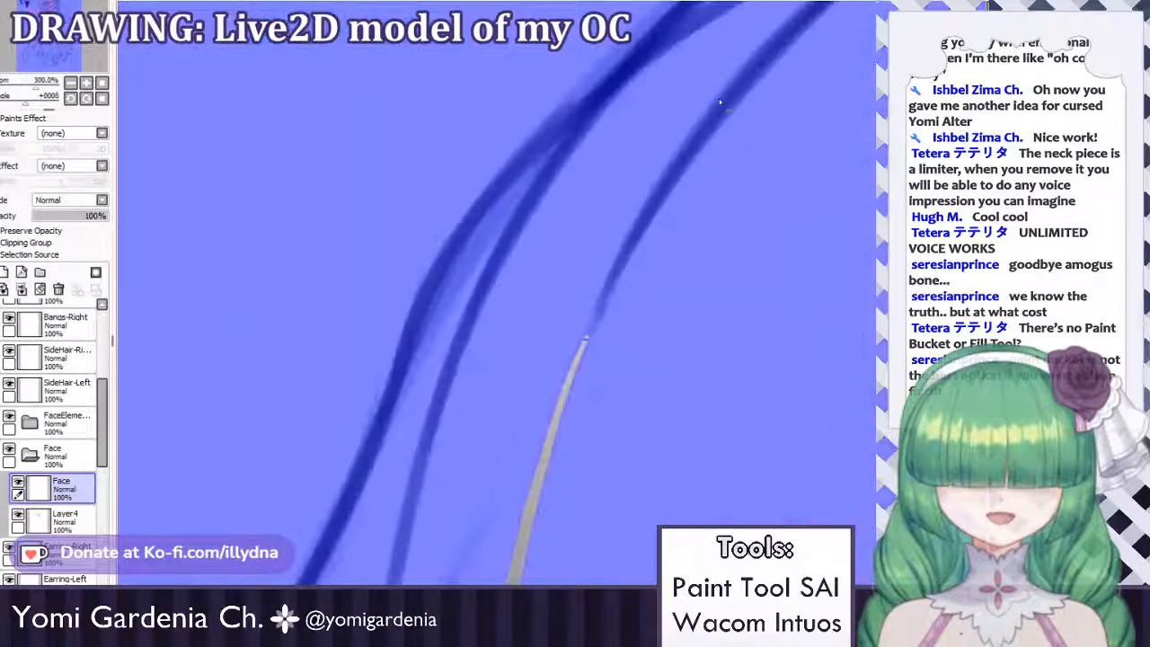
scroll(474, 274, down, 5)
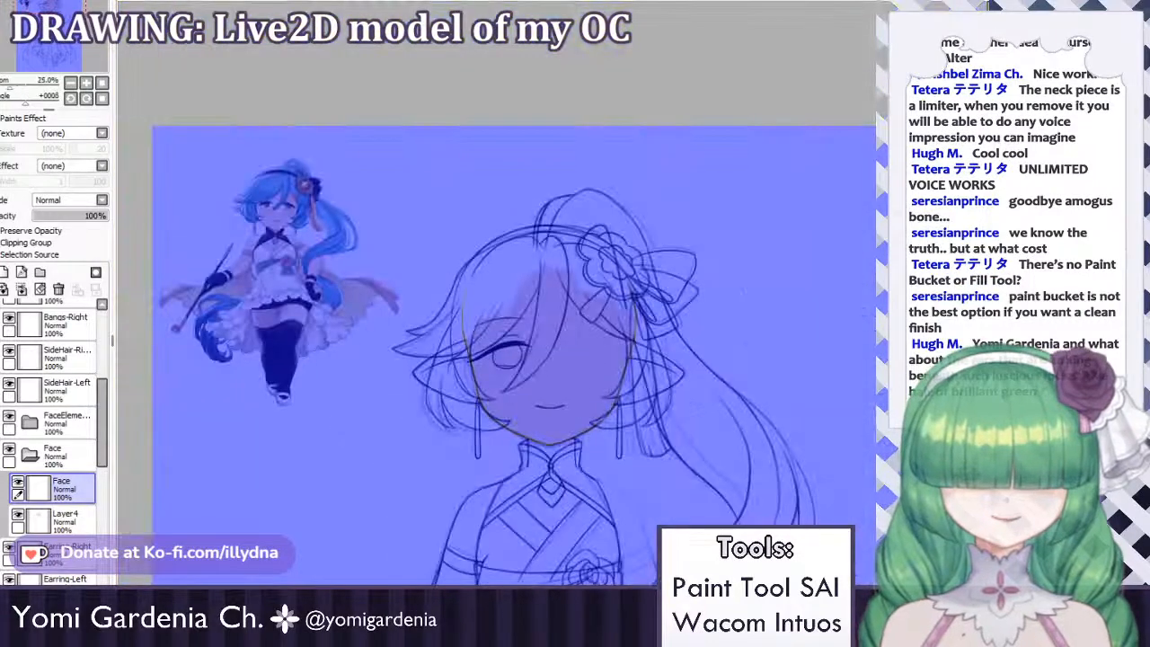
key(ctrl+d)
On Layer4, fill the forehead above the uncovered eye with peach from the temple outline to the central bangs.
click(56, 519)
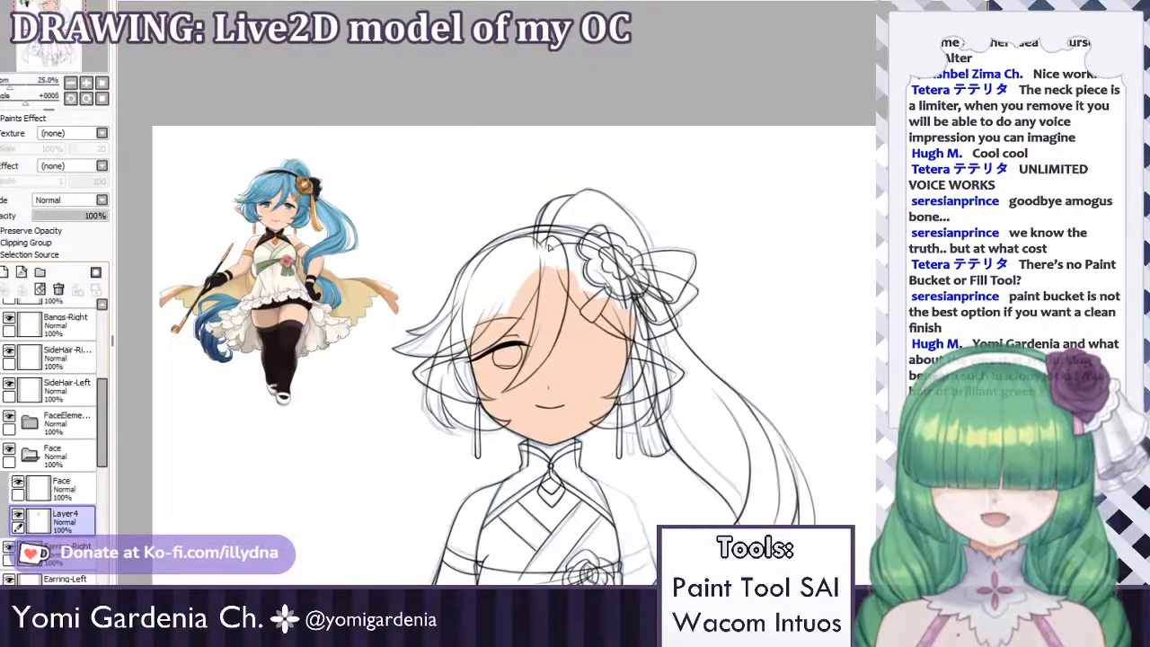
scroll(495, 380, up, 3)
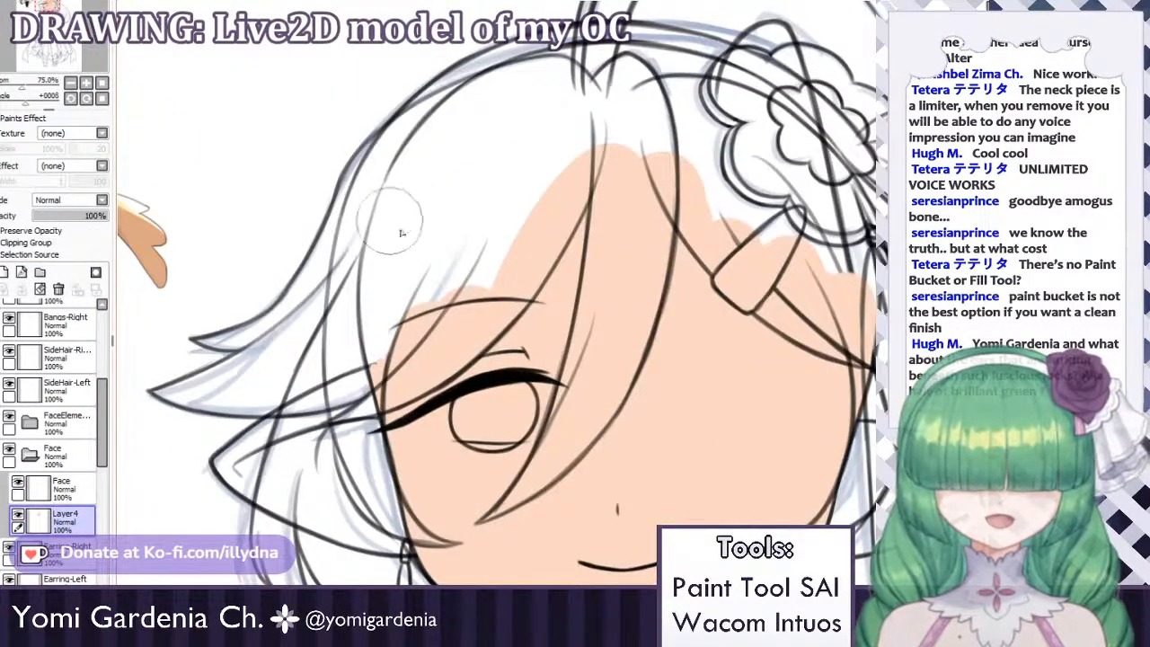
mouse_move(434, 220)
mouse_down()
mouse_move(420, 380)
mouse_move(408, 337)
mouse_move(414, 392)
mouse_up()
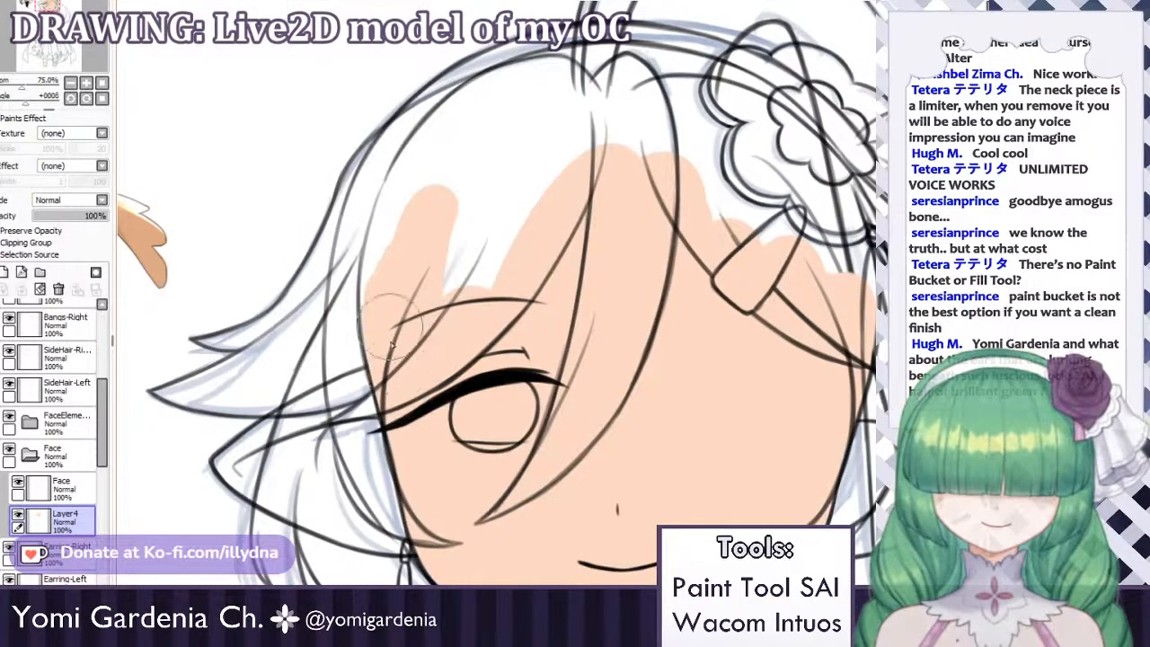
mouse_move(400, 310)
mouse_down()
mouse_move(419, 226)
mouse_move(399, 296)
mouse_move(413, 242)
mouse_move(467, 265)
mouse_move(557, 251)
mouse_move(548, 292)
mouse_move(480, 280)
mouse_move(573, 217)
mouse_move(542, 207)
mouse_move(503, 230)
mouse_move(501, 210)
mouse_move(480, 222)
mouse_move(490, 223)
mouse_move(454, 225)
mouse_move(464, 184)
mouse_move(438, 181)
mouse_move(396, 235)
mouse_move(387, 297)
mouse_up()
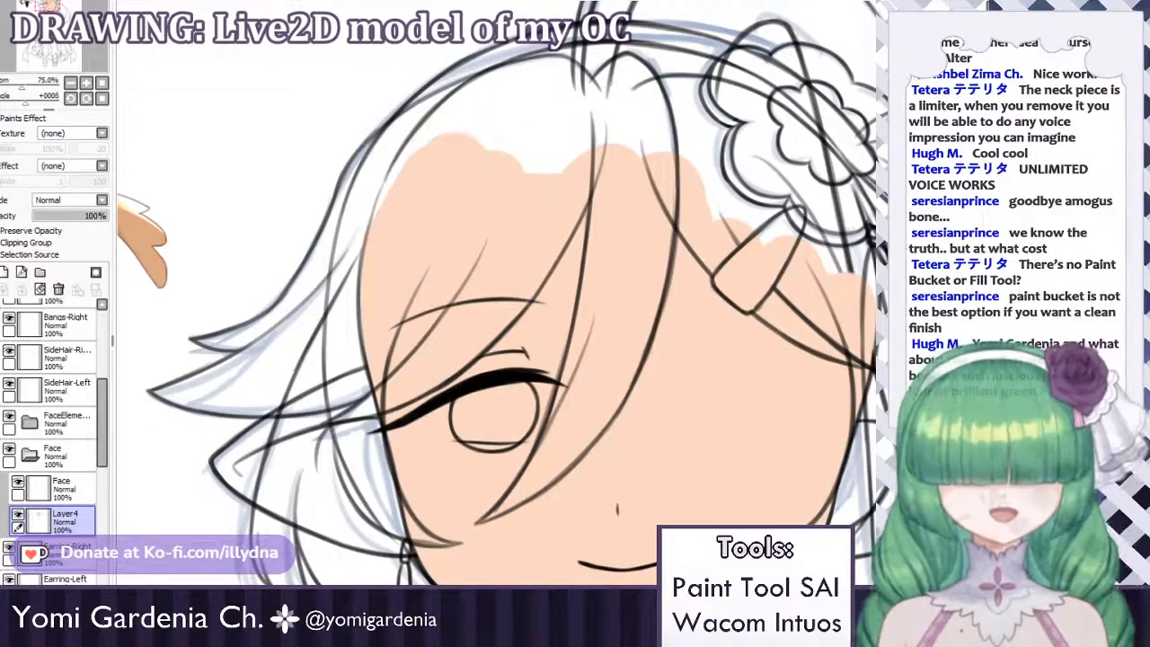
Paint peach skin colour beneath the hair flower, covering the temple edge and a narrow band across the petals.
drag(821, 133, 858, 289)
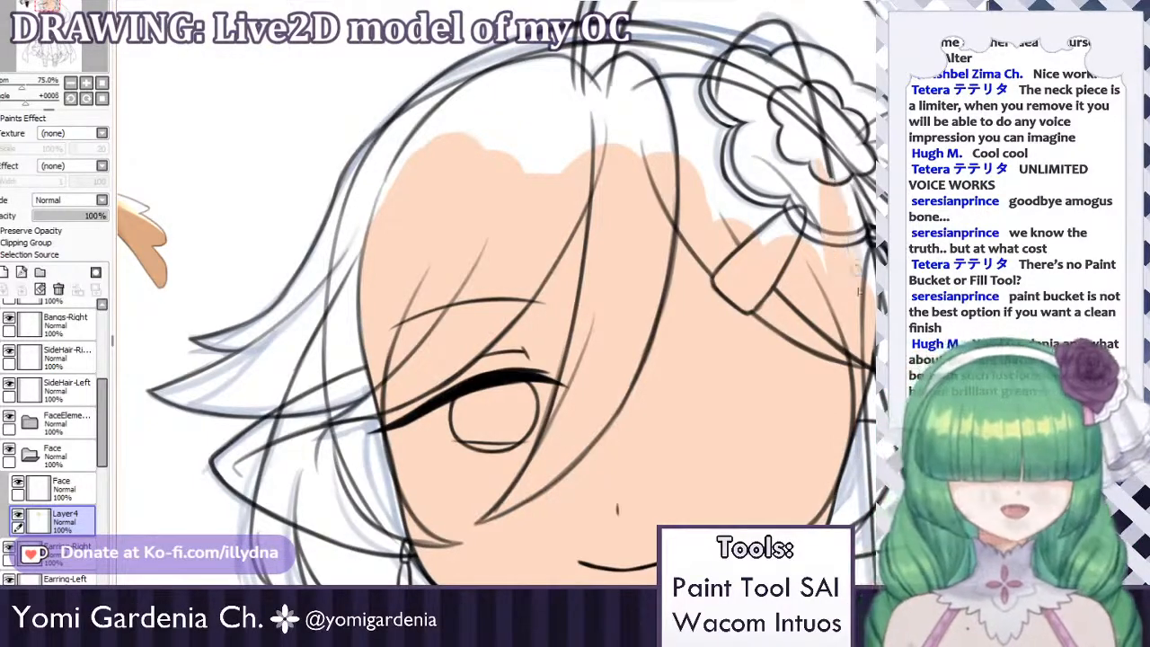
drag(848, 196, 859, 229)
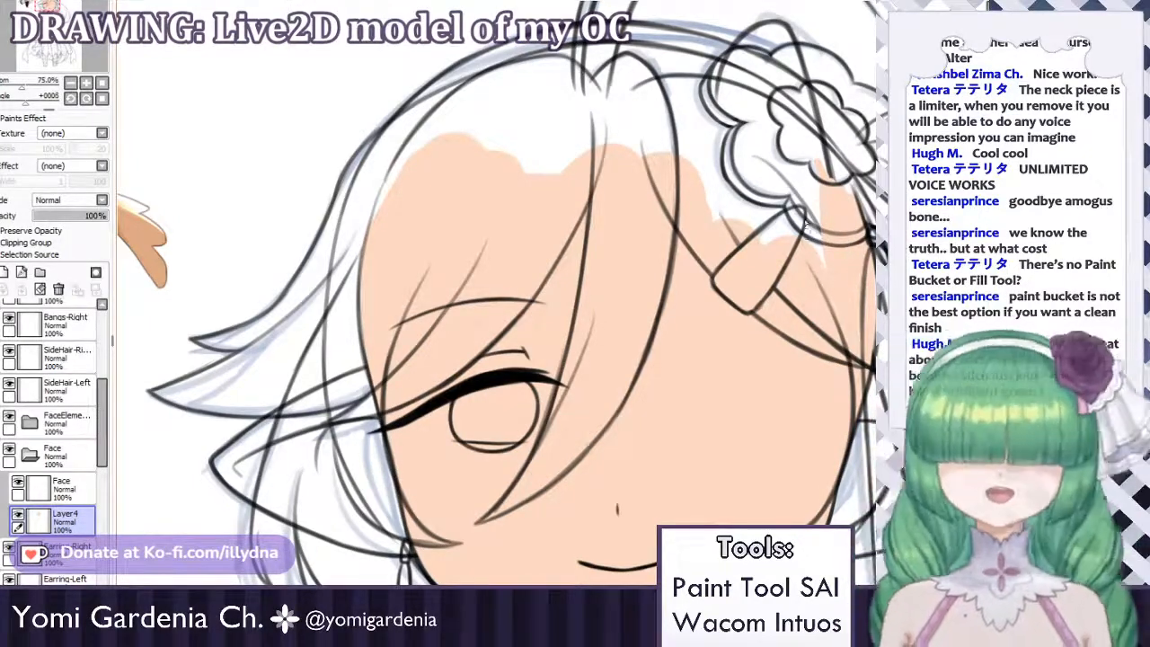
mouse_move(800, 156)
mouse_down()
mouse_move(787, 144)
mouse_move(819, 161)
mouse_move(807, 158)
mouse_up()
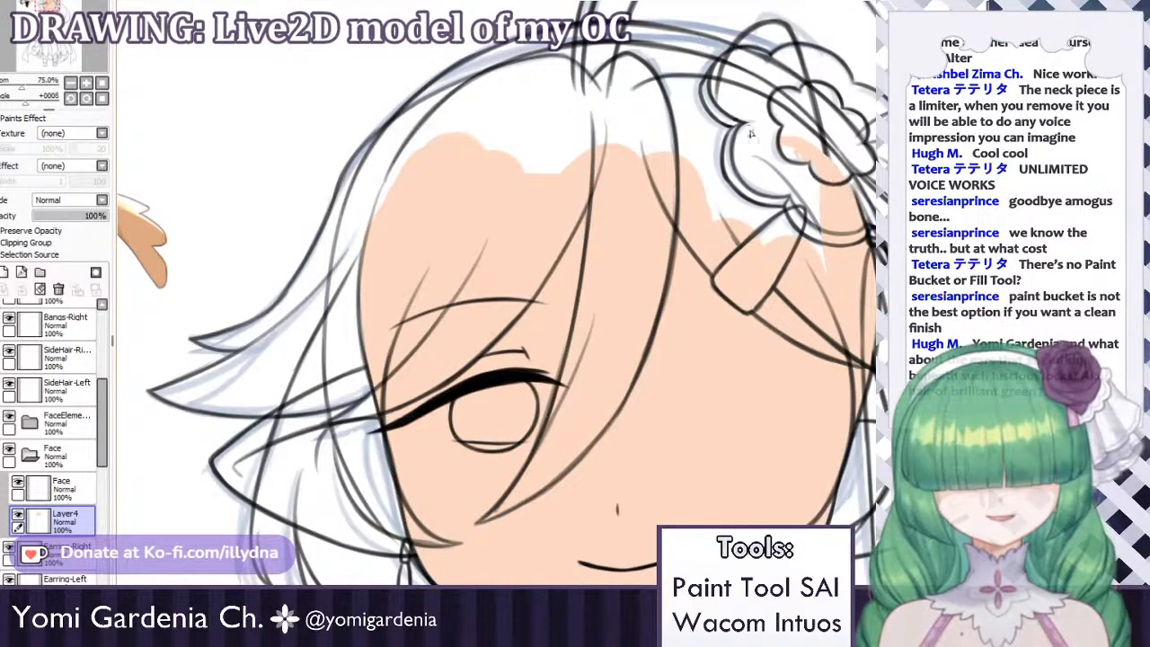
drag(744, 124, 798, 138)
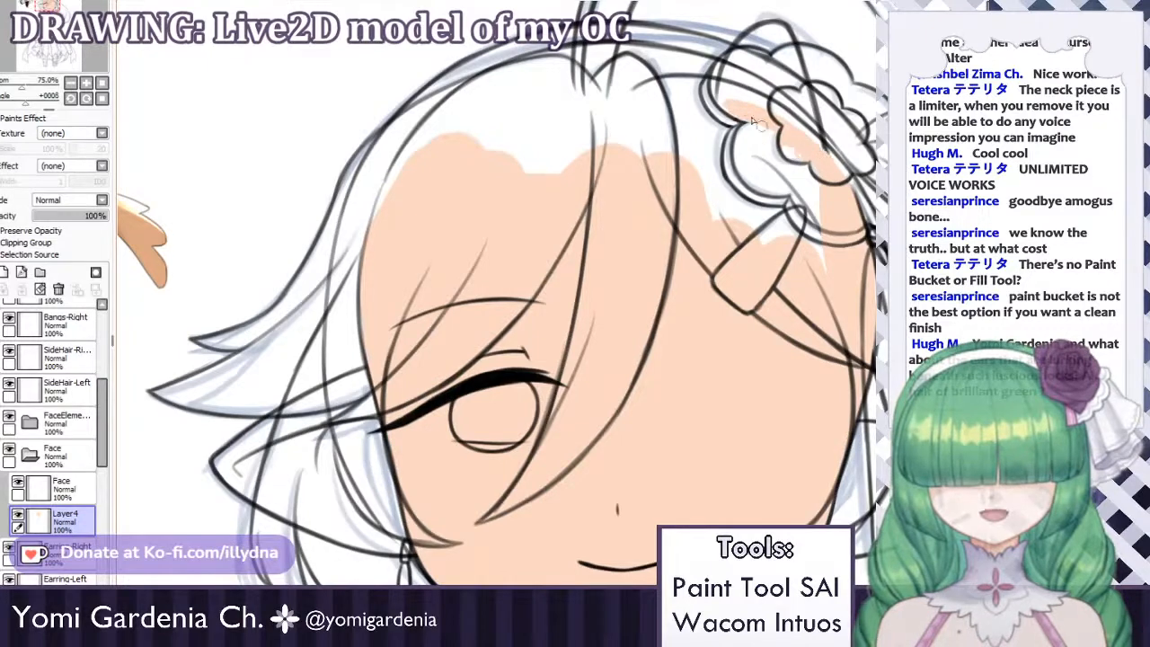
Paint a peach skin band along the head's upper edge from the temple beside the uncovered eye to the hair parting.
mouse_move(422, 148)
mouse_down()
mouse_move(380, 235)
mouse_move(433, 132)
mouse_move(386, 188)
mouse_up()
click(54, 489)
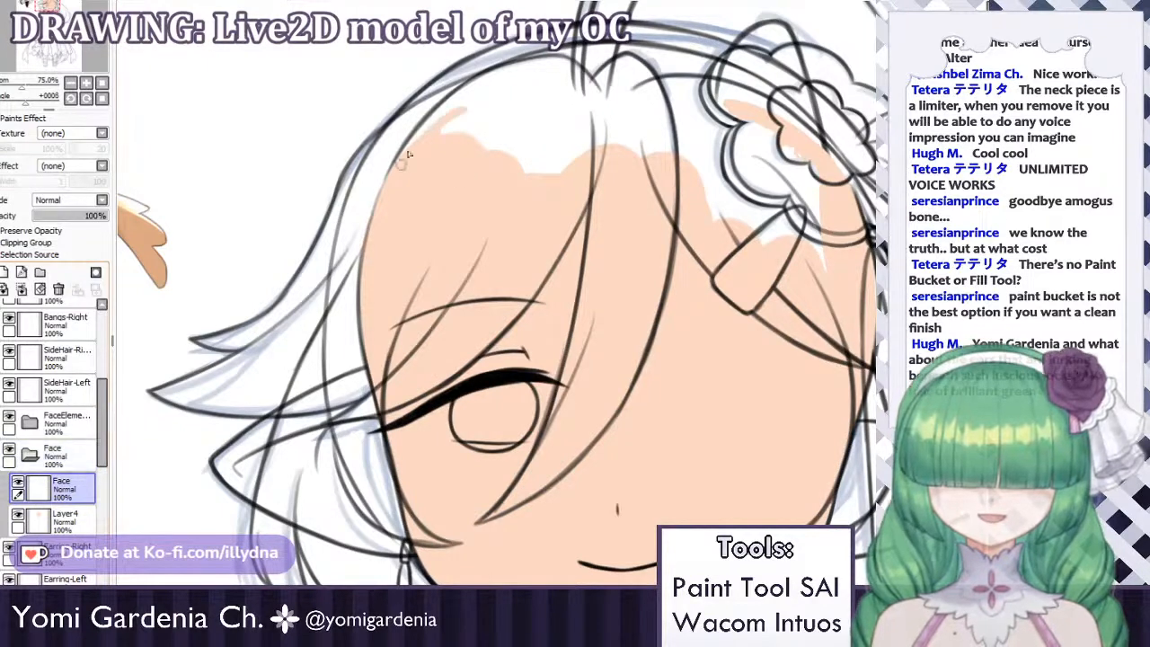
mouse_move(409, 154)
mouse_down()
mouse_move(491, 96)
mouse_move(424, 133)
mouse_move(511, 89)
mouse_move(434, 130)
mouse_move(560, 88)
mouse_move(477, 96)
mouse_move(512, 94)
mouse_move(444, 120)
mouse_up()
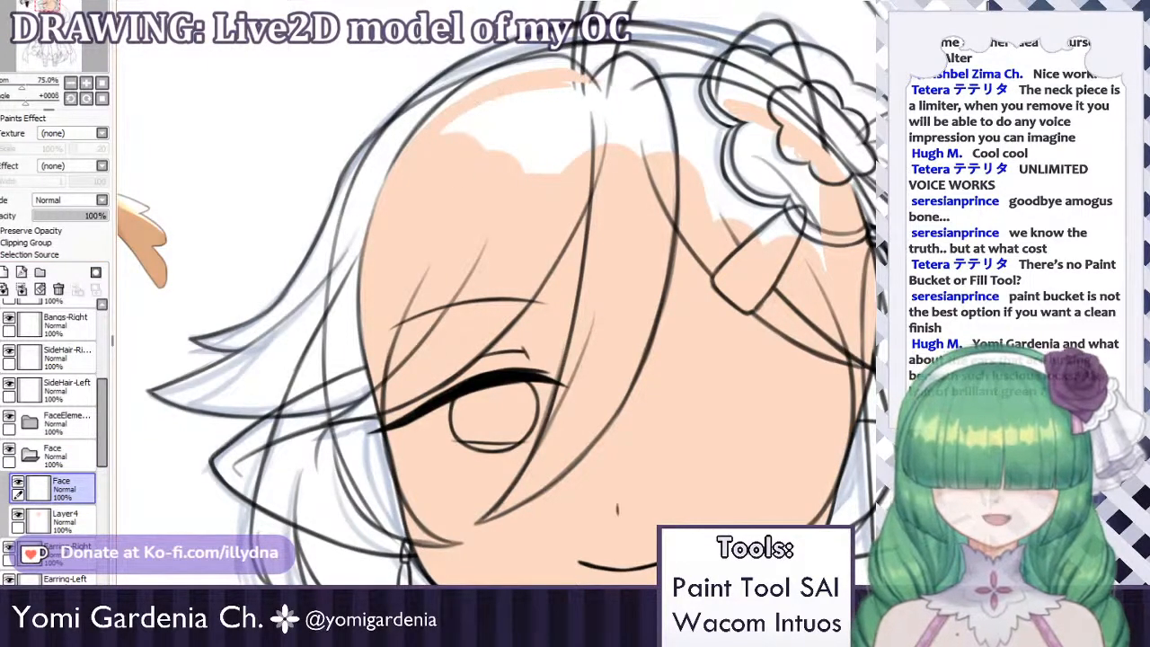
mouse_move(566, 104)
mouse_down()
mouse_move(490, 95)
mouse_move(621, 93)
mouse_up()
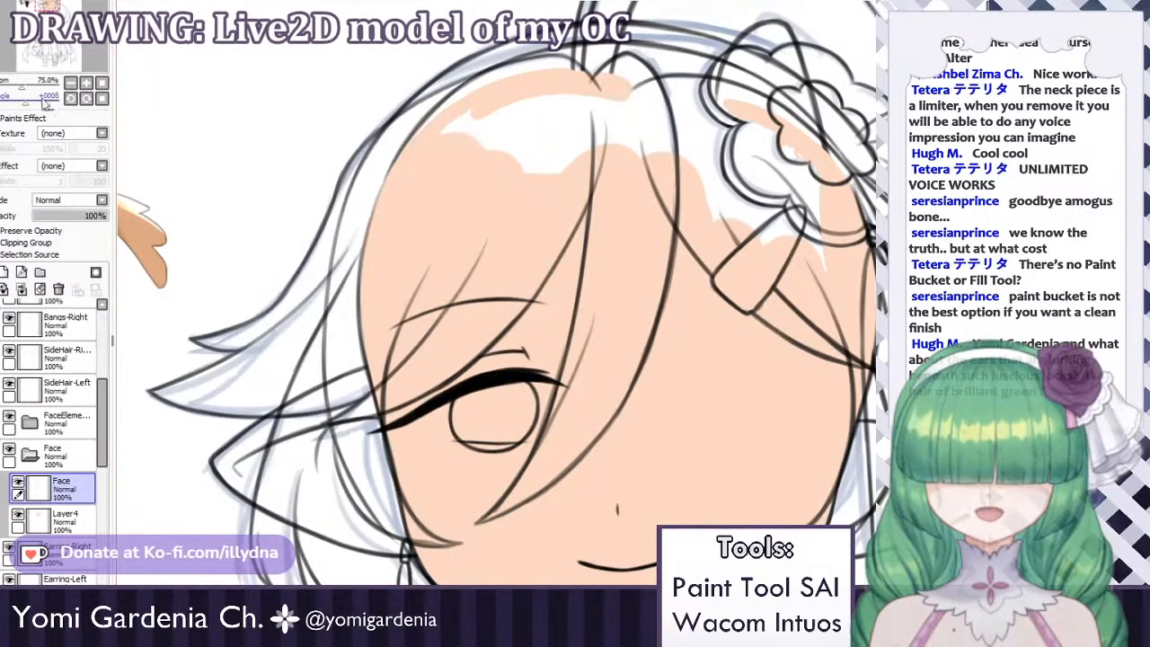
With the canvas rotated, fill the remaining white gap between crown and forehead with peach, including the area beneath the hair flower.
drag(45, 104, 27, 104)
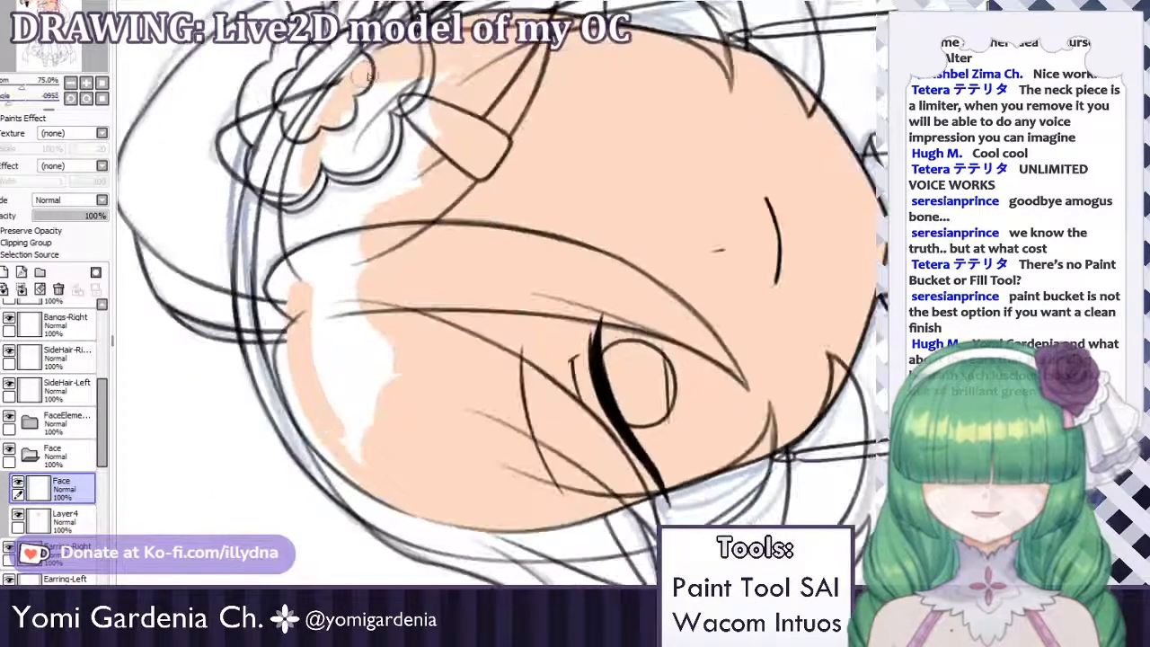
mouse_move(368, 76)
mouse_down()
mouse_move(287, 235)
mouse_move(306, 164)
mouse_move(297, 319)
mouse_up()
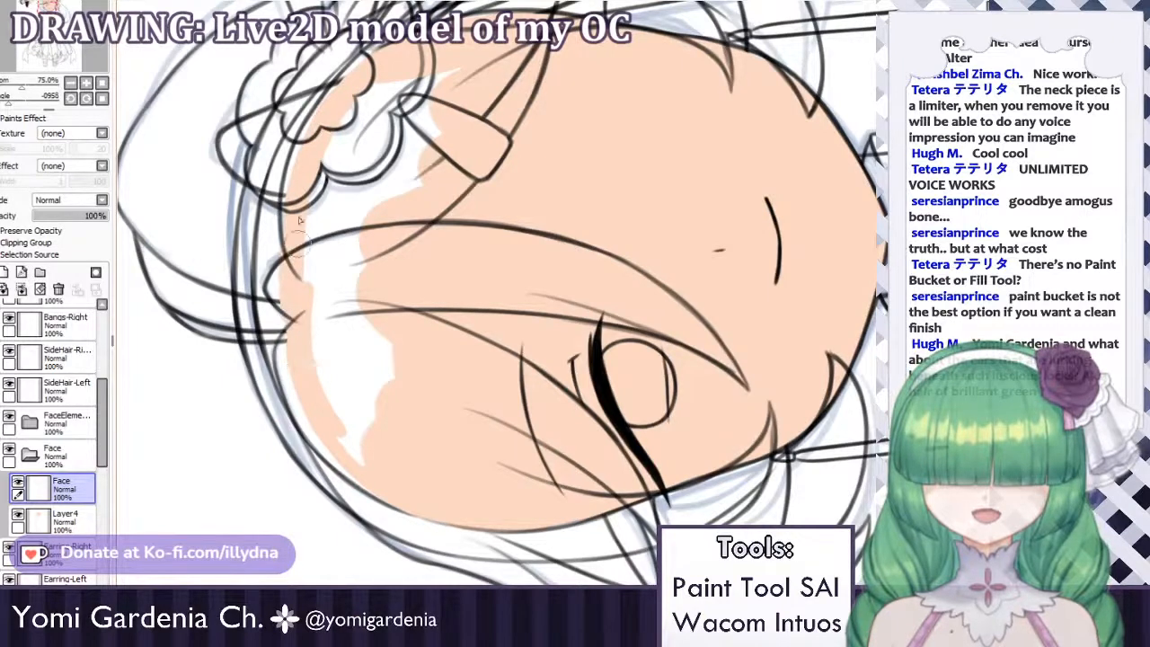
mouse_move(290, 255)
mouse_down()
mouse_move(319, 390)
mouse_move(315, 357)
mouse_move(364, 455)
mouse_move(337, 200)
mouse_move(327, 289)
mouse_move(338, 335)
mouse_move(384, 399)
mouse_move(376, 283)
mouse_move(427, 124)
mouse_move(461, 102)
mouse_move(377, 230)
mouse_move(424, 83)
mouse_move(411, 79)
mouse_move(326, 197)
mouse_up()
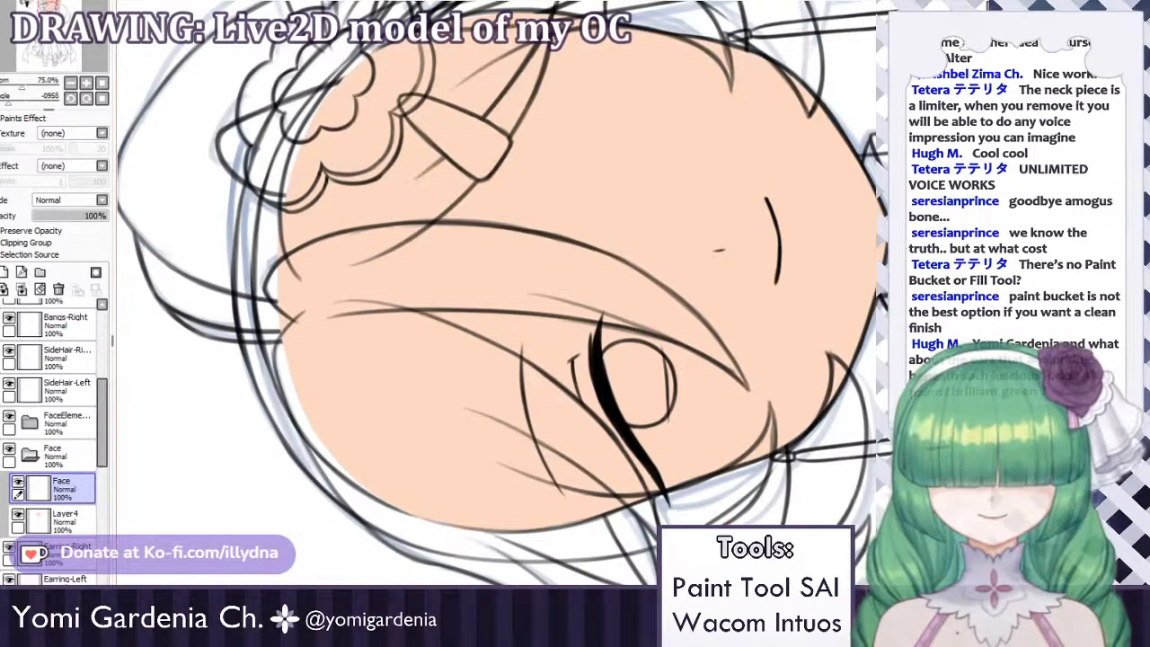
drag(373, 10, 575, 199)
Examine the filled head shape around the crown and compare it with the full-body reference illustration.
scroll(579, 198, down, 5)
scroll(609, 220, up, 3)
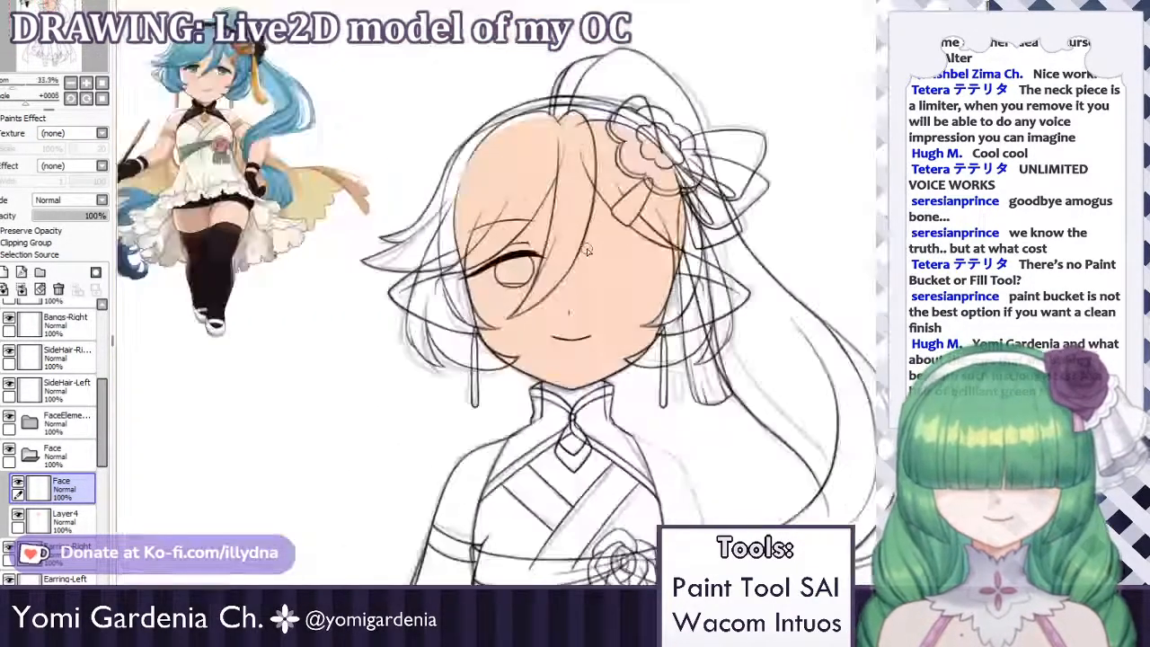
scroll(584, 242, up, 2)
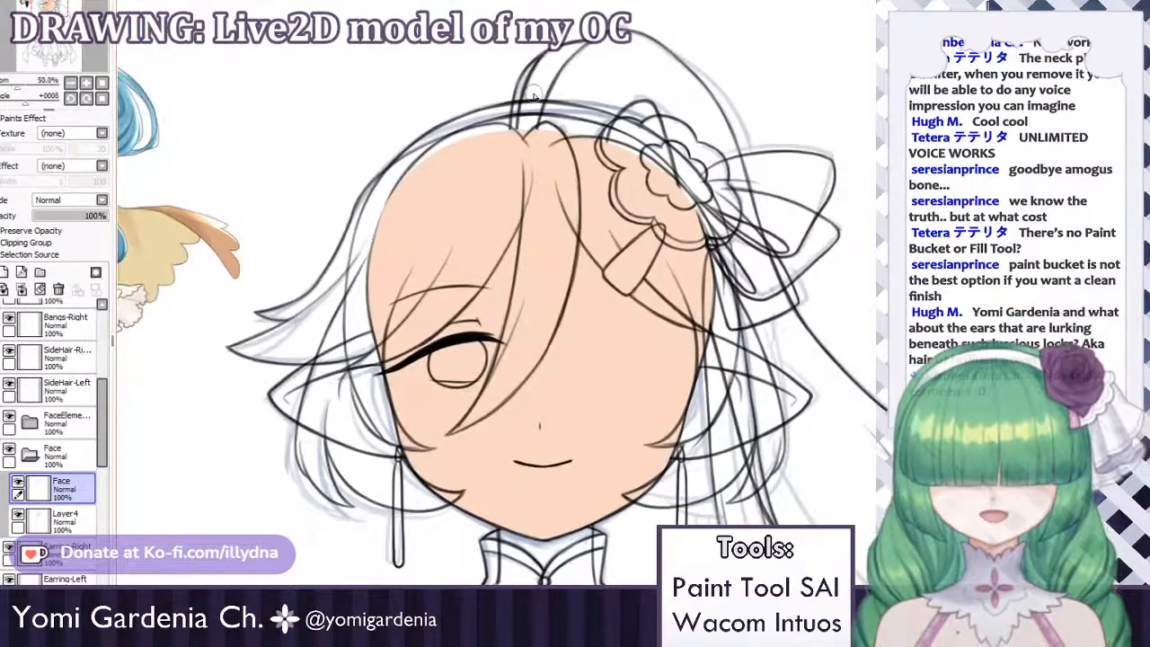
scroll(533, 93, up, 2)
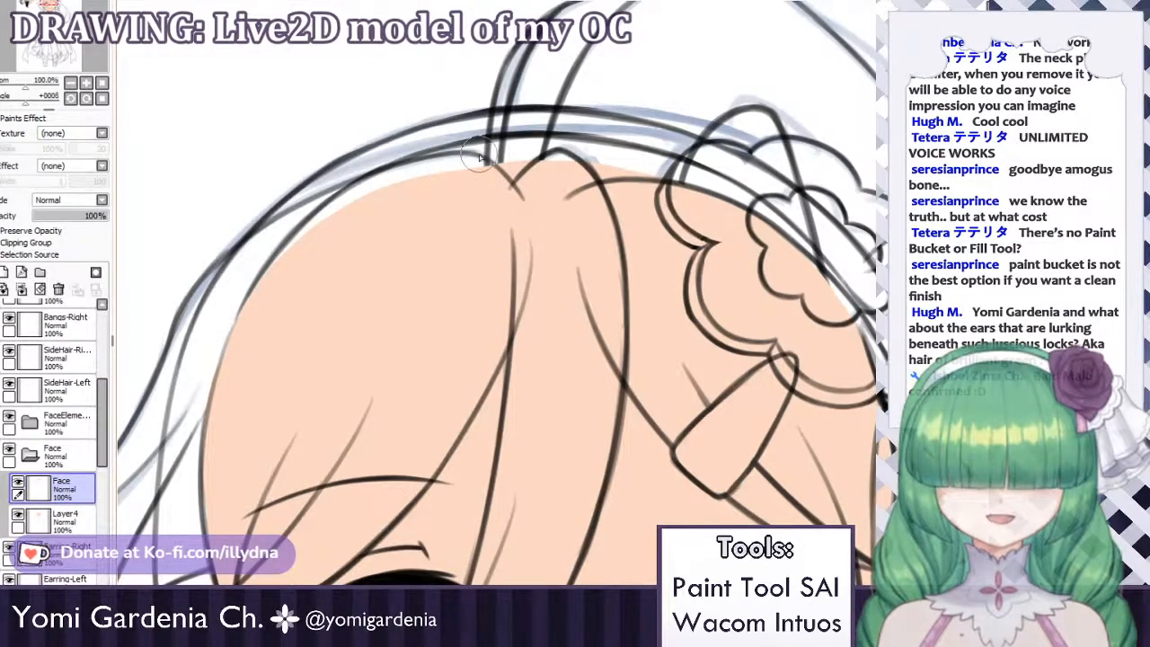
scroll(489, 134, down, 5)
scroll(488, 134, up, 4)
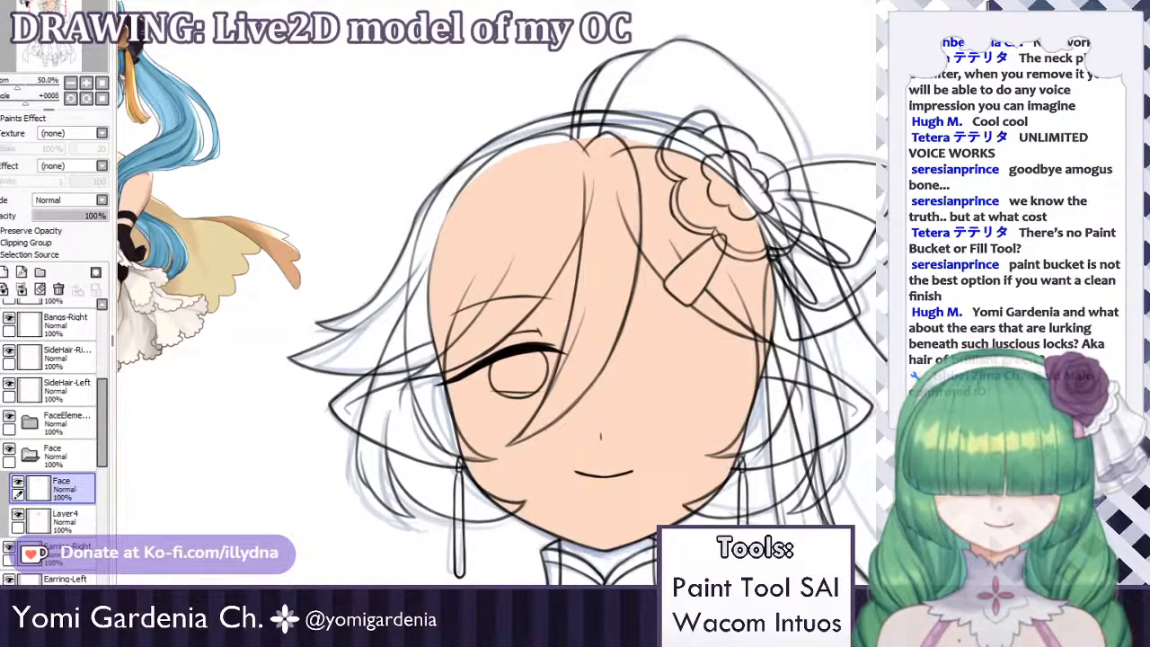
drag(245, 426, 595, 426)
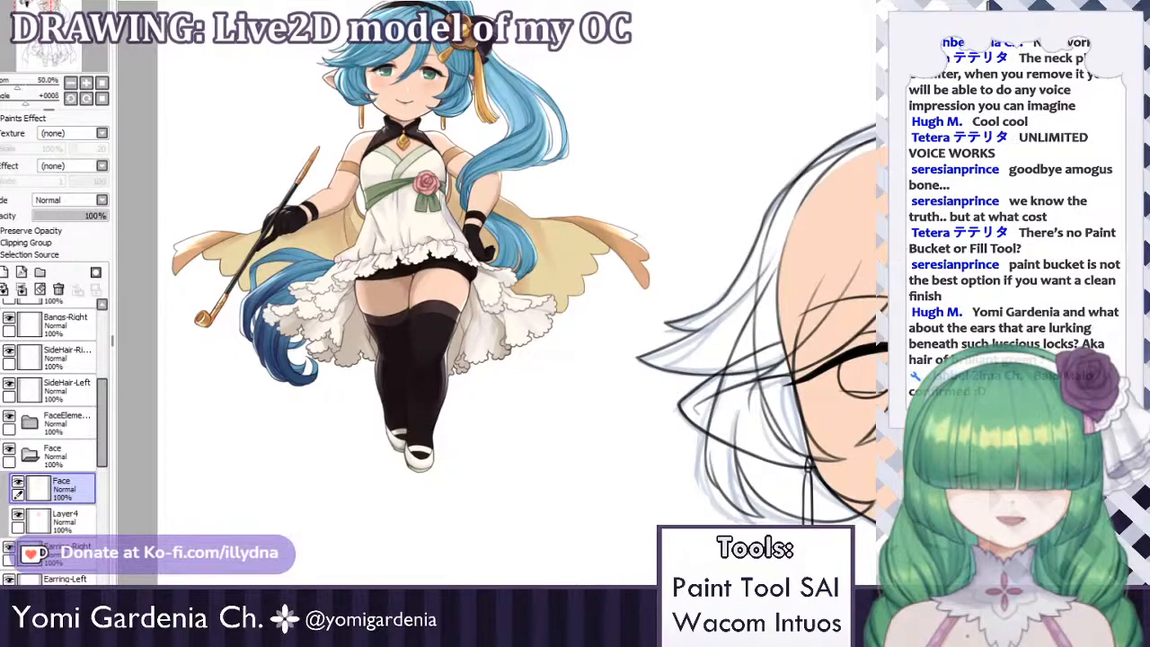
Switch to the chibi reference drawing, sample the blue of its ponytail, and return to the character canvas.
key(ctrl+Tab)
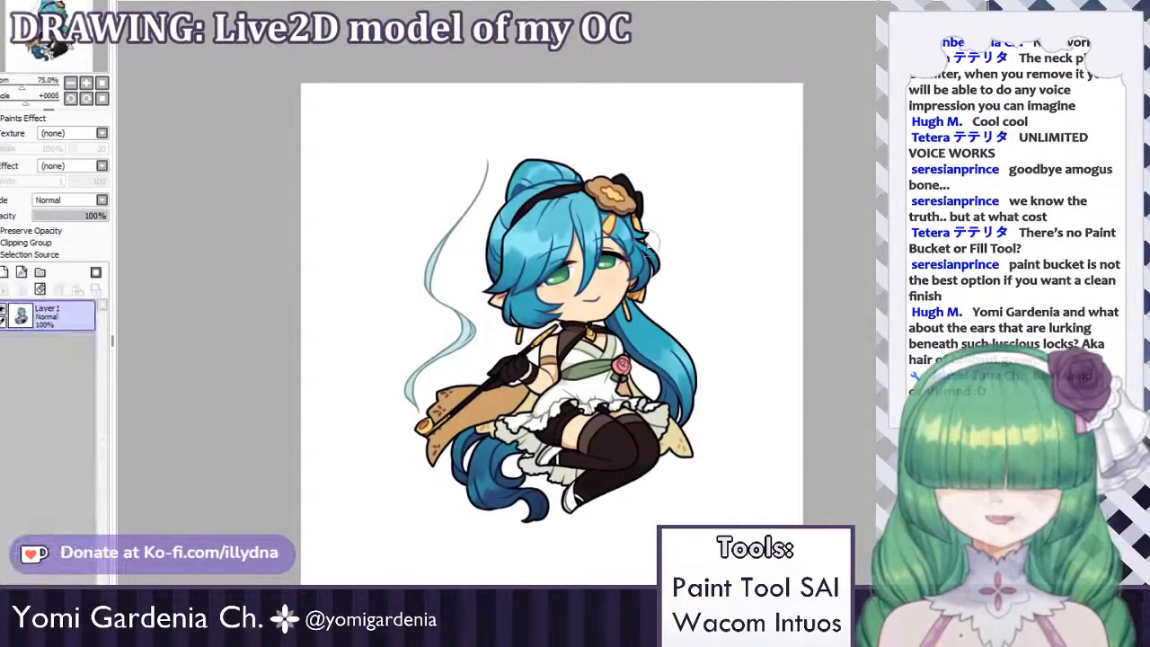
scroll(513, 212, up, 3)
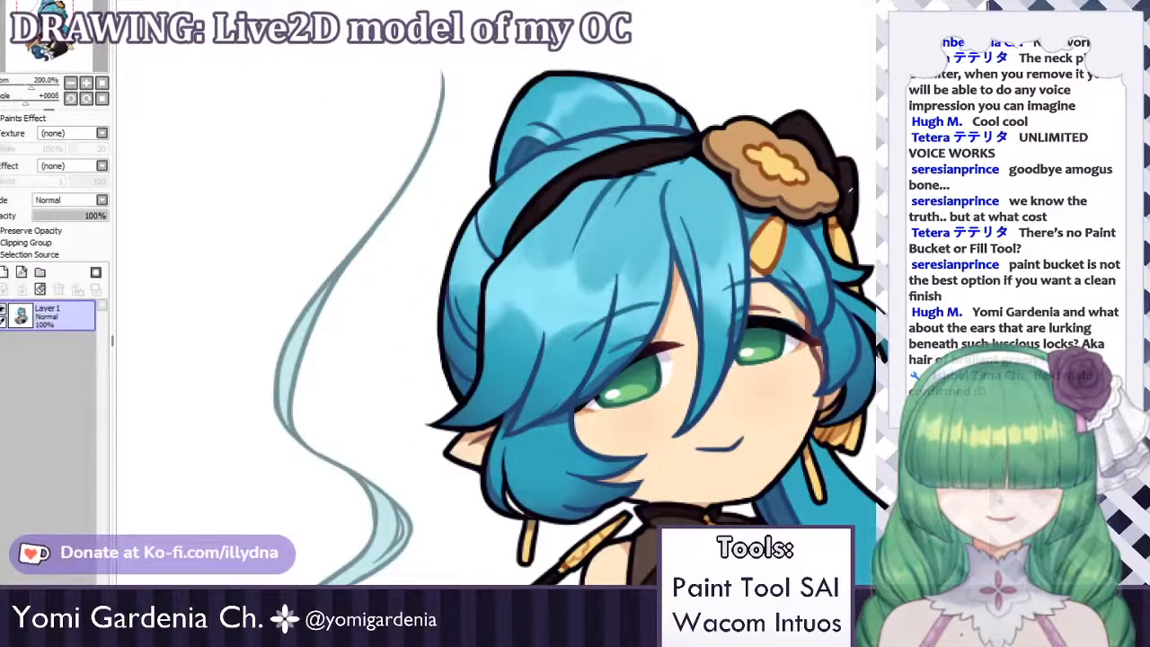
scroll(466, 253, down, 3)
scroll(611, 359, up, 3)
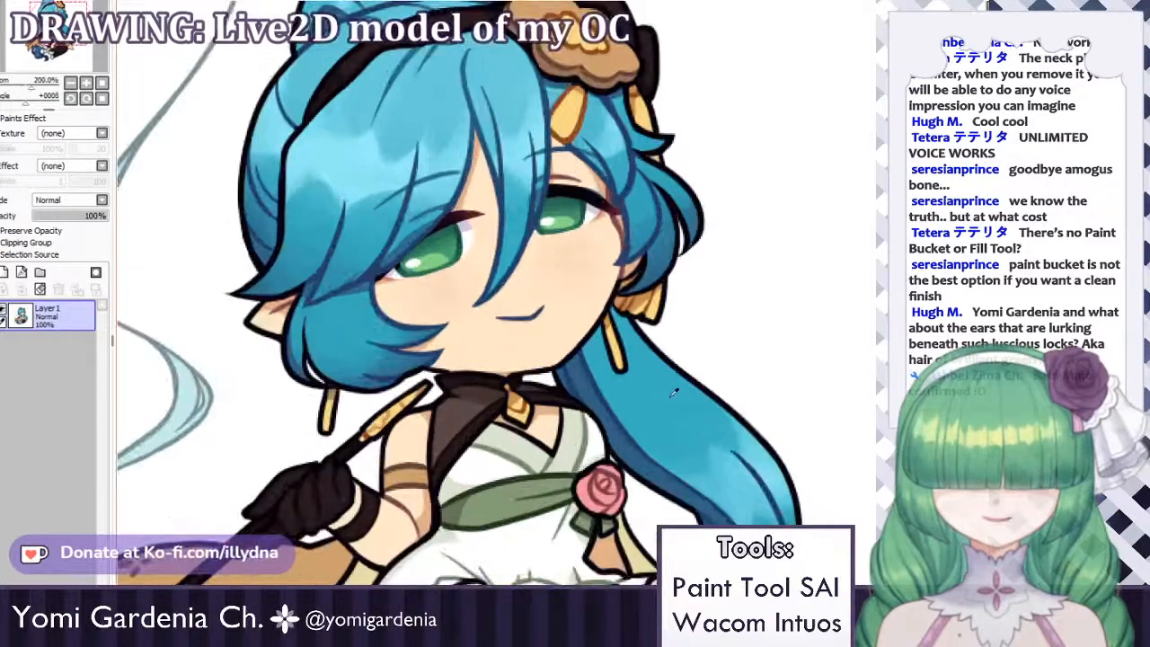
scroll(668, 403, down, 3)
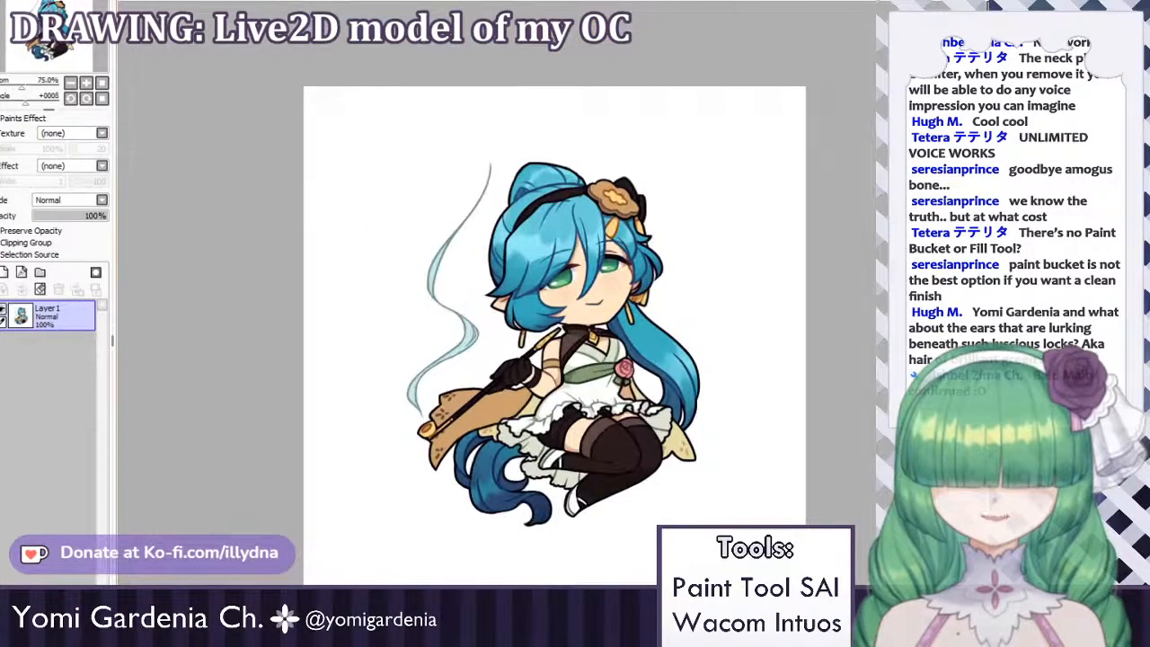
key(ctrl+Tab)
scroll(562, 249, down, 3)
scroll(650, 214, up, 3)
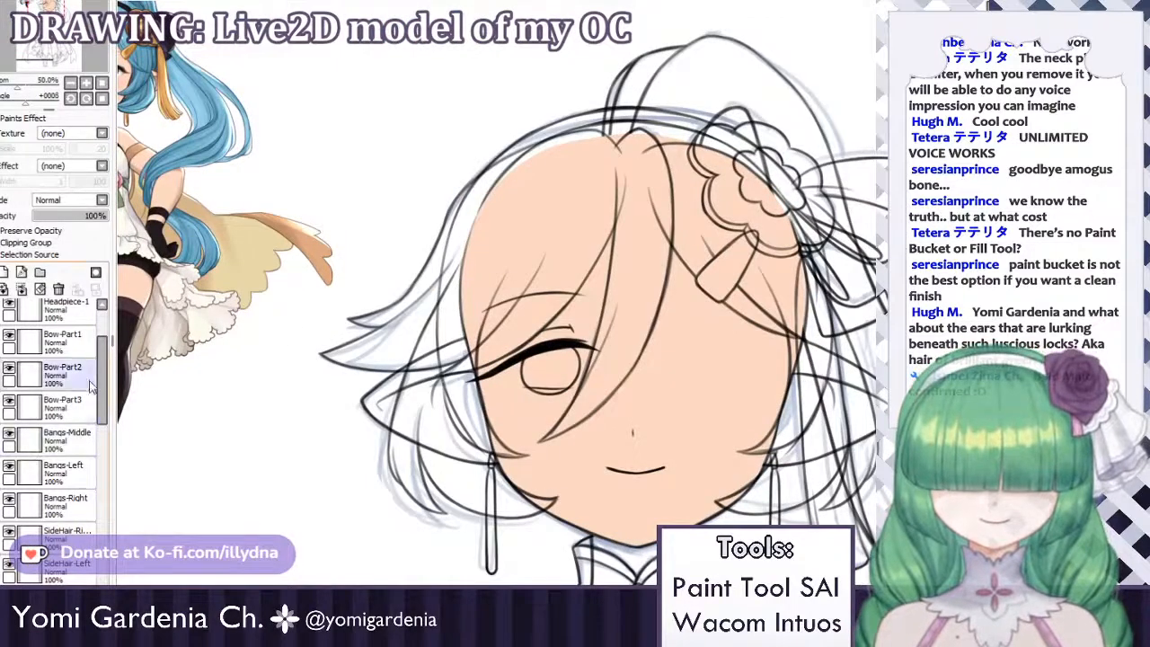
Collapse the Face folder and group the Bangs-Left layer in a new folder named Bangs-Left.
drag(103, 377, 102, 422)
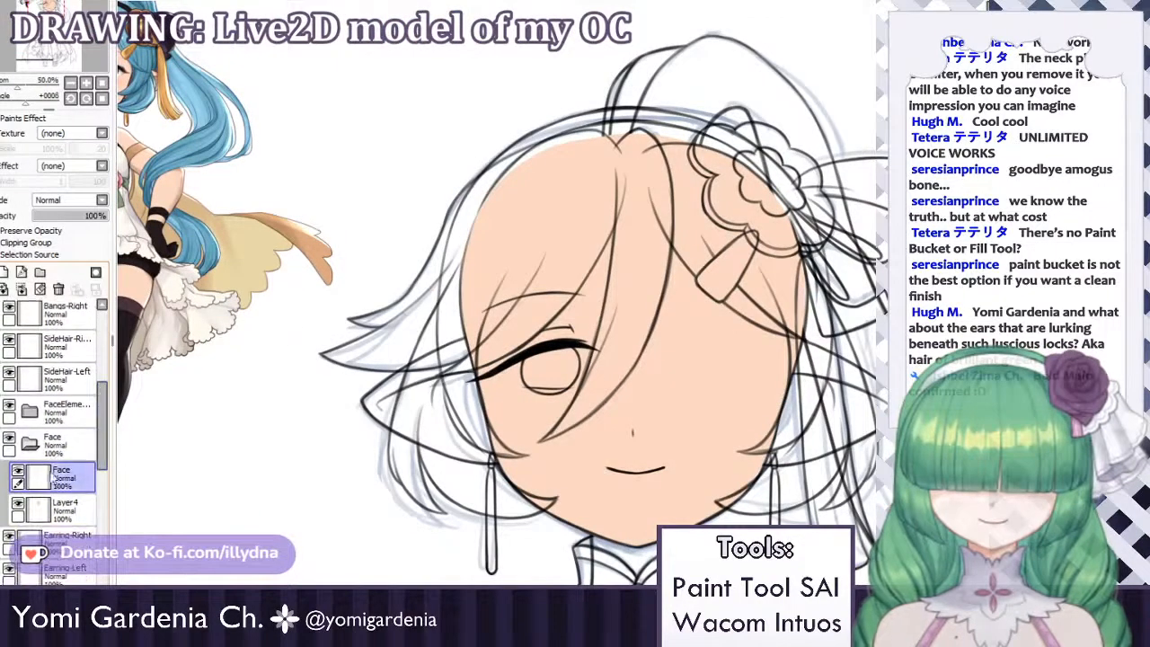
click(9, 406)
click(9, 406)
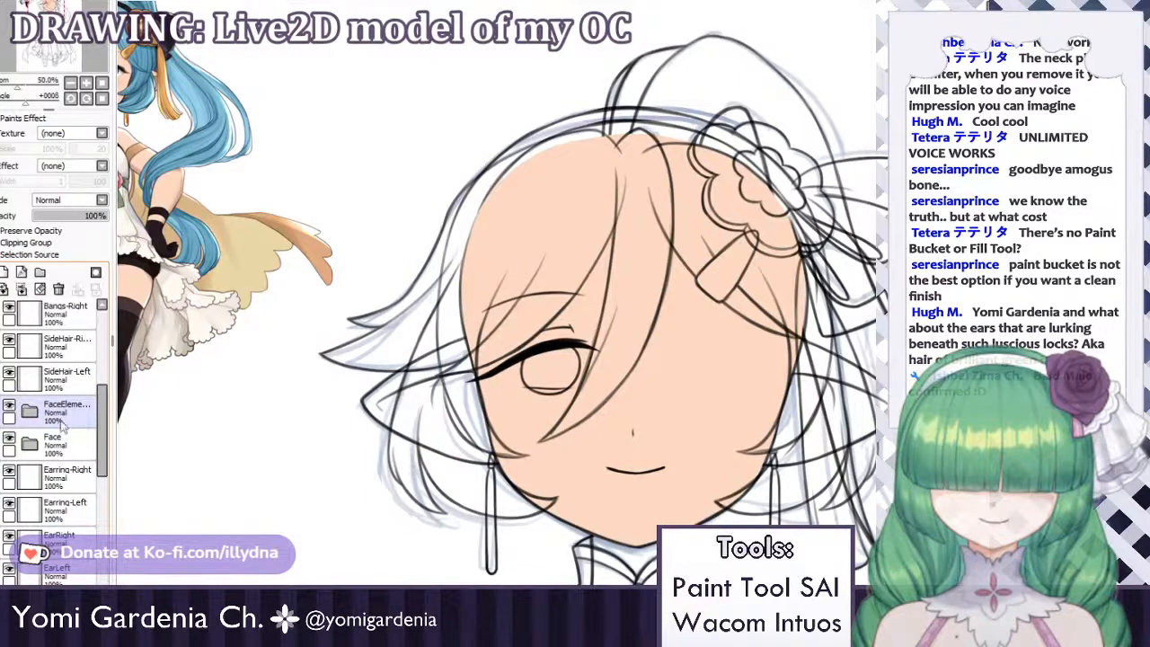
drag(103, 407, 104, 370)
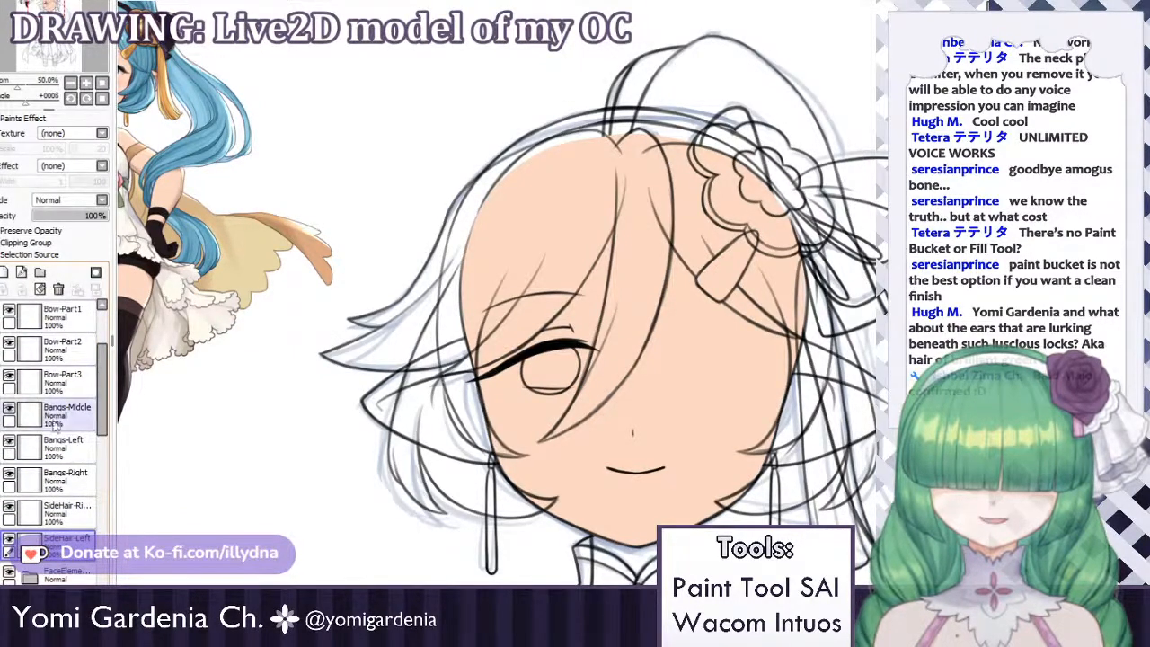
click(36, 449)
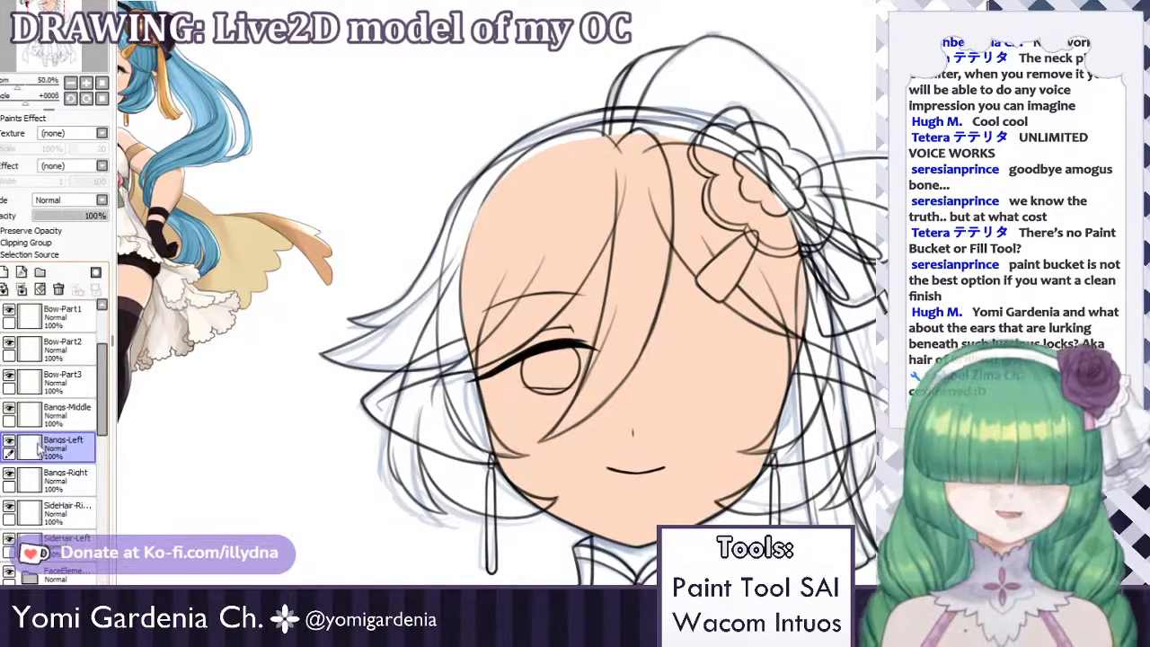
click(39, 271)
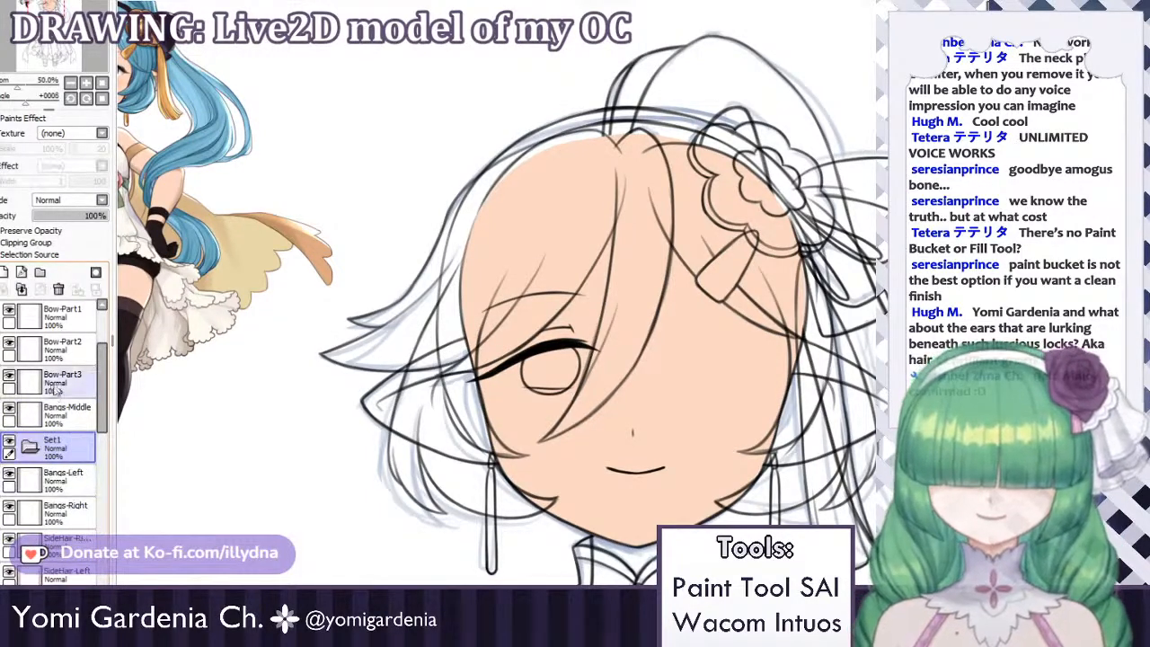
drag(58, 485, 87, 458)
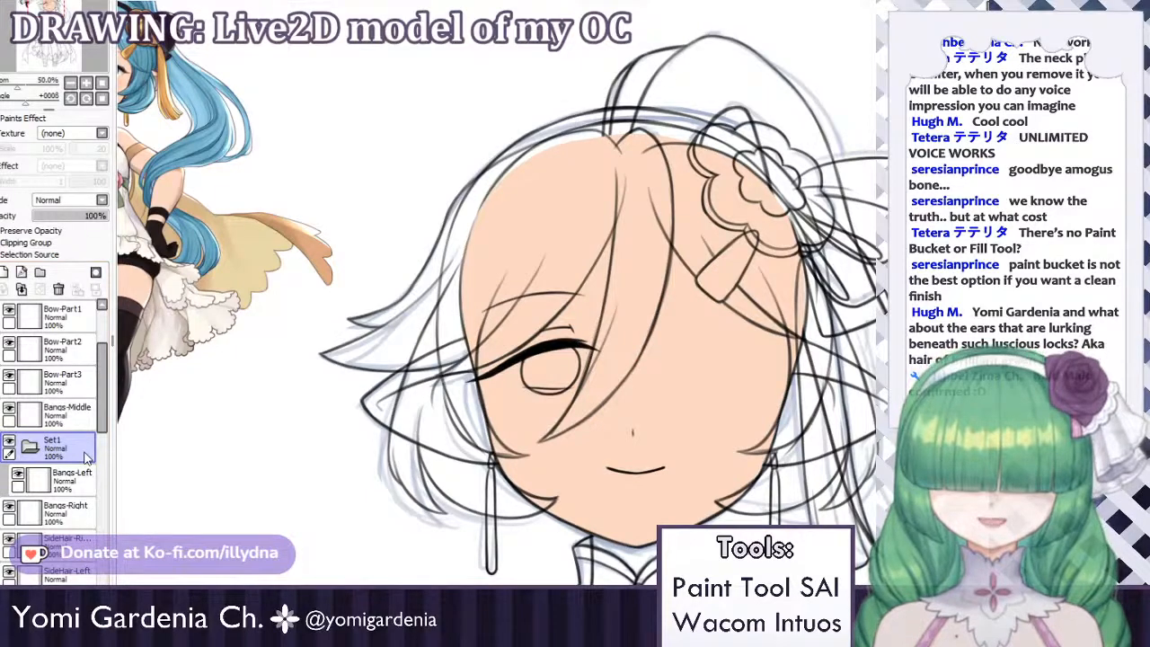
double_click(86, 457)
text(Bangs-Left)
key(Return)
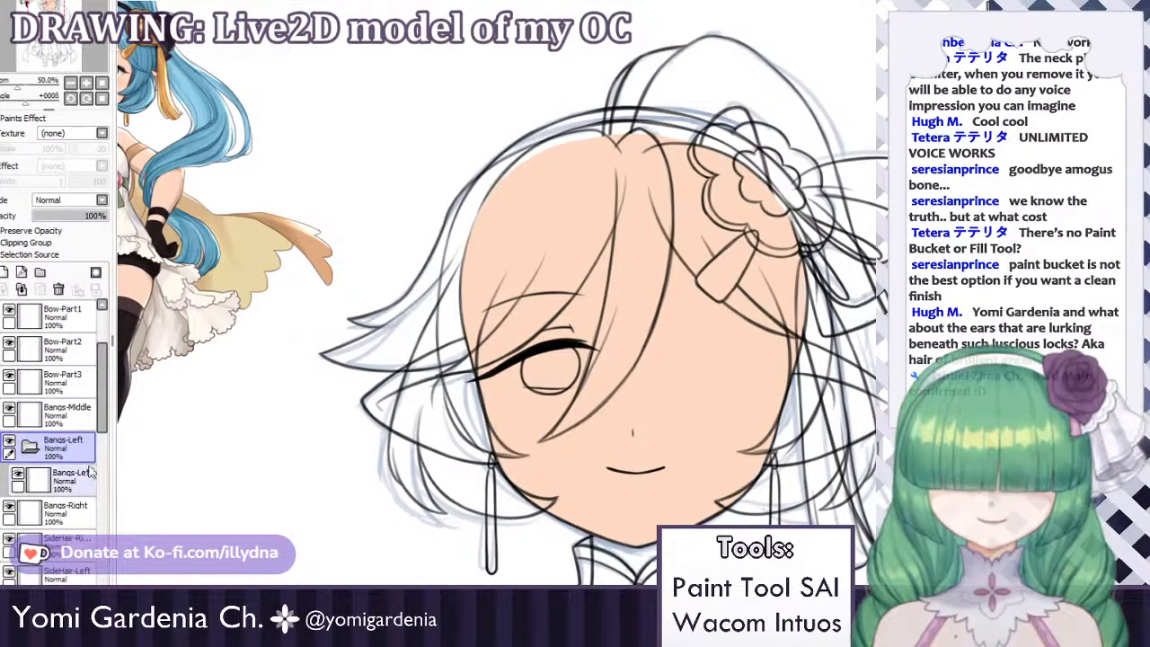
Add a new colour layer inside the Bangs-Left folder, directly beneath the Bangs-Left line art.
click(67, 481)
click(4, 272)
drag(56, 480, 56, 526)
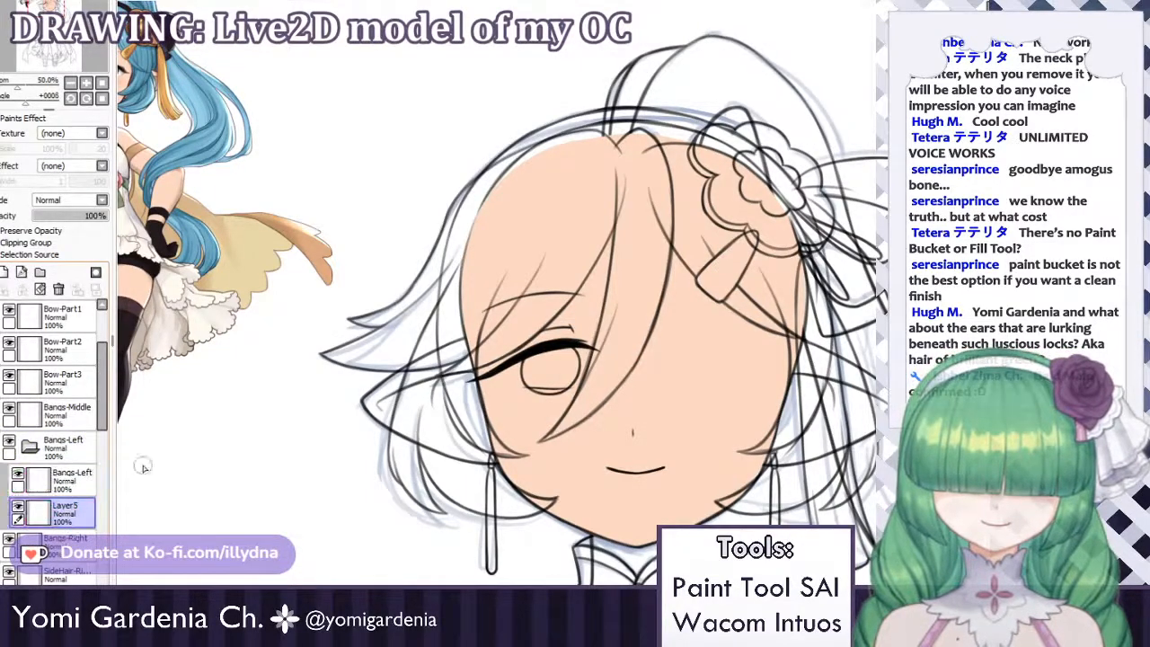
Paint blue along the bangs' upper edge and down their inner edge from the hair parting towards the uncovered eye.
drag(591, 175, 469, 304)
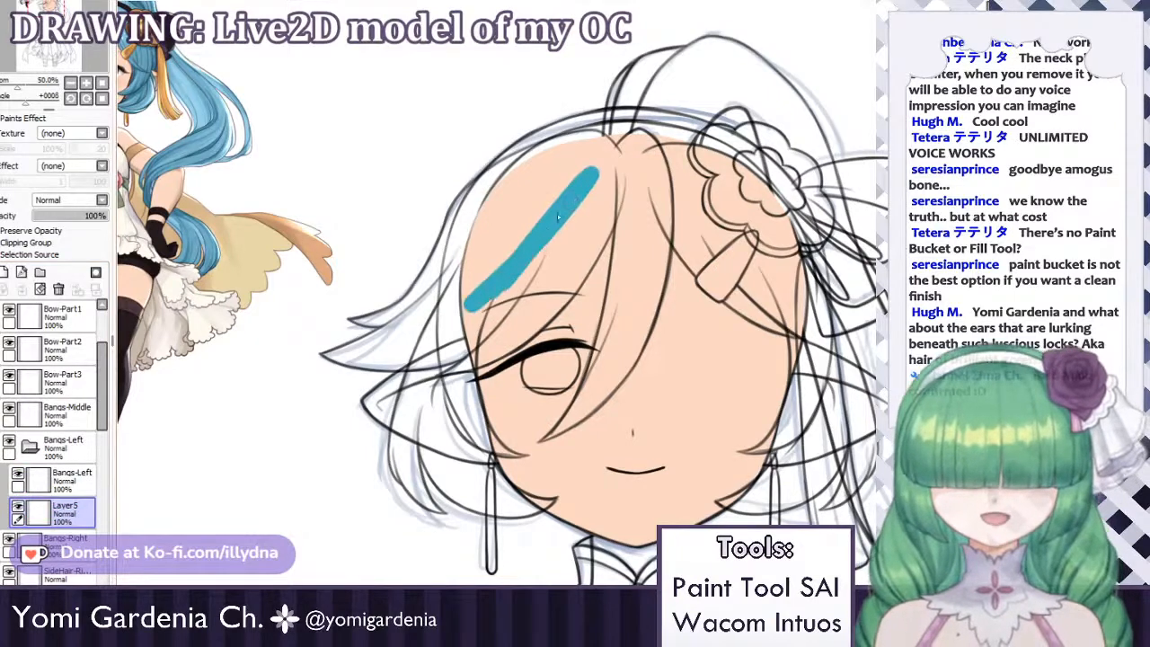
key(ctrl+z)
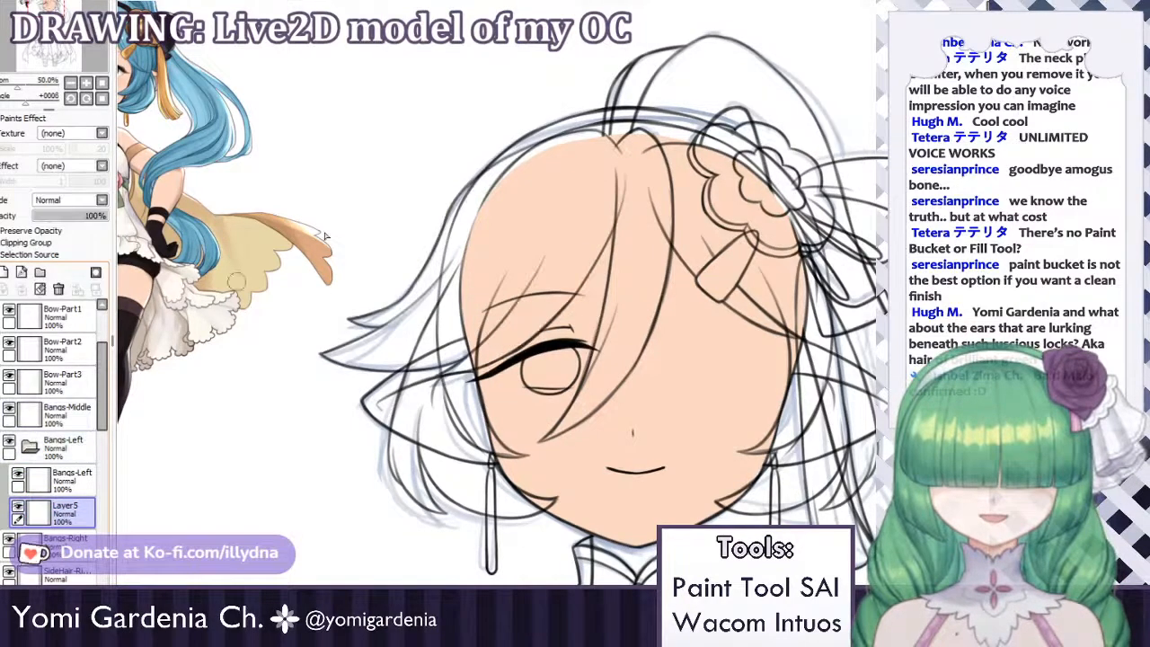
drag(570, 151, 494, 183)
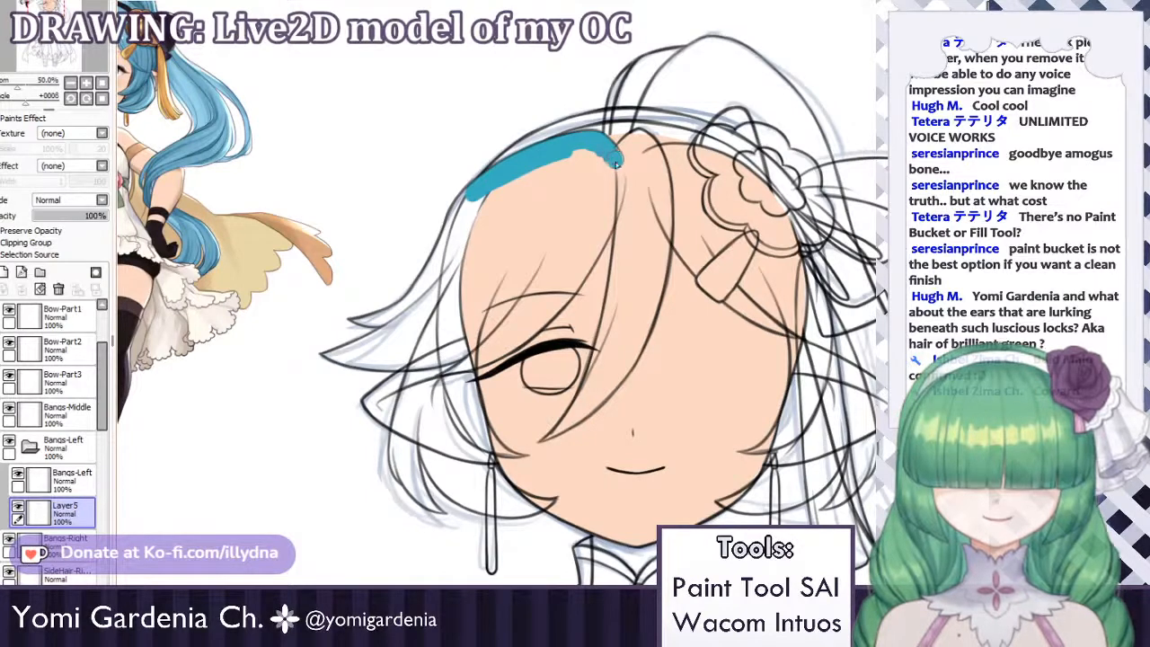
mouse_move(612, 154)
mouse_down()
mouse_move(615, 200)
mouse_move(623, 179)
mouse_move(613, 160)
mouse_move(608, 208)
mouse_move(626, 166)
mouse_move(615, 155)
mouse_move(597, 228)
mouse_move(607, 228)
mouse_move(617, 191)
mouse_move(576, 272)
mouse_up()
key(ctrl+z)
drag(607, 231, 533, 320)
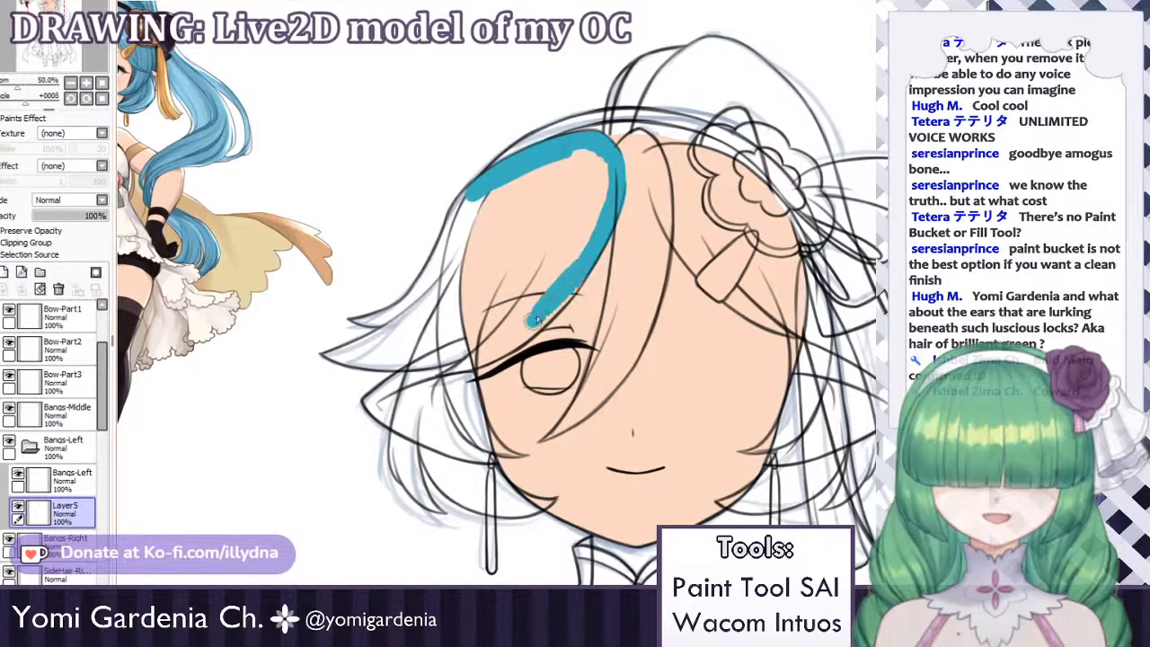
Fill the interior of the bangs with blue down to the inner point above the uncovered eye.
mouse_move(570, 286)
mouse_down()
mouse_move(496, 343)
mouse_move(575, 248)
mouse_move(565, 233)
mouse_move(489, 296)
mouse_move(588, 185)
mouse_move(598, 234)
mouse_move(546, 227)
mouse_move(584, 157)
mouse_move(503, 193)
mouse_move(446, 265)
mouse_move(450, 233)
mouse_up()
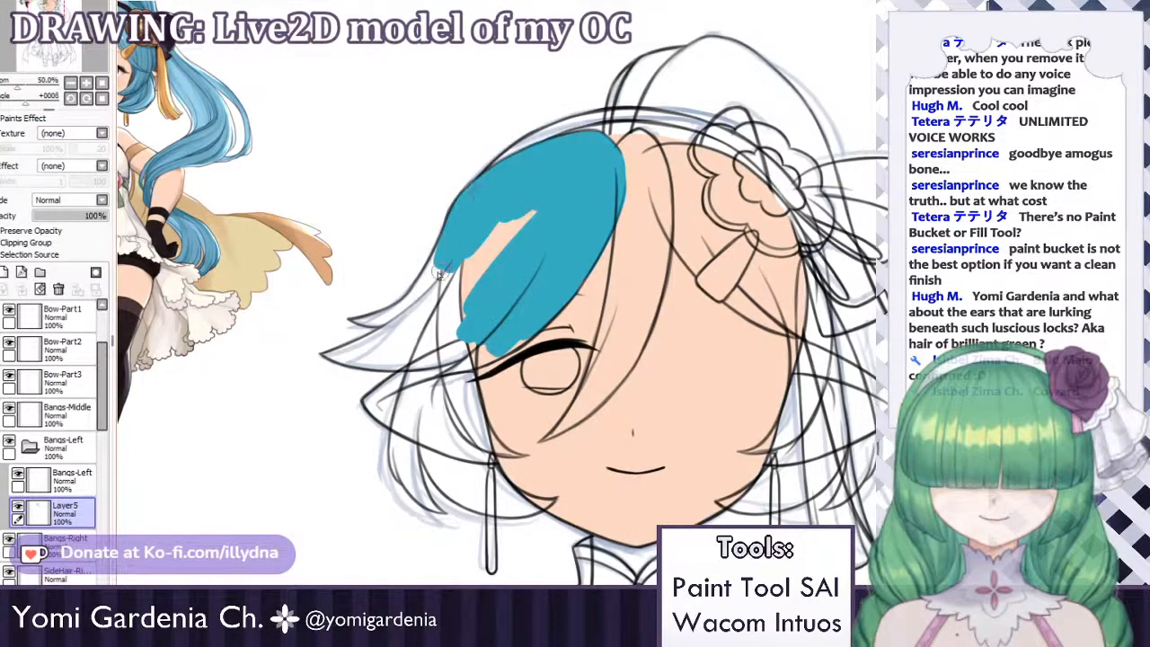
mouse_move(438, 274)
mouse_down()
mouse_move(415, 310)
mouse_move(507, 232)
mouse_move(406, 353)
mouse_up()
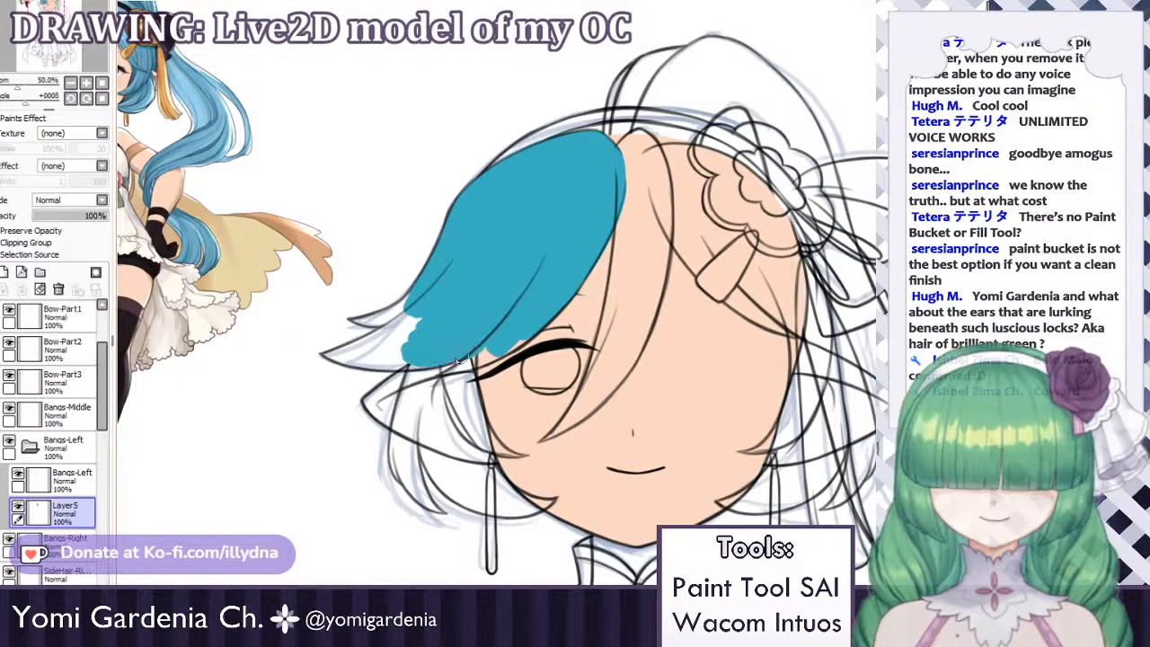
drag(456, 370, 497, 349)
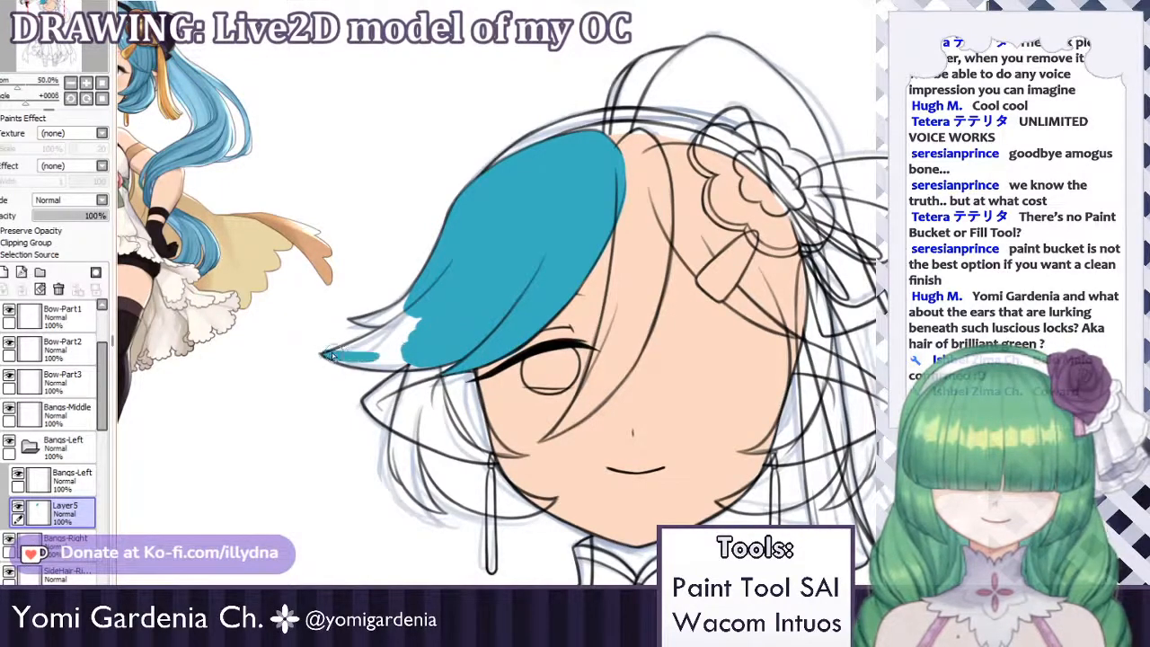
Fill the long outer tip of the bangs with blue, following its lower curve up to the point.
key(ctrl+z)
drag(328, 356, 400, 361)
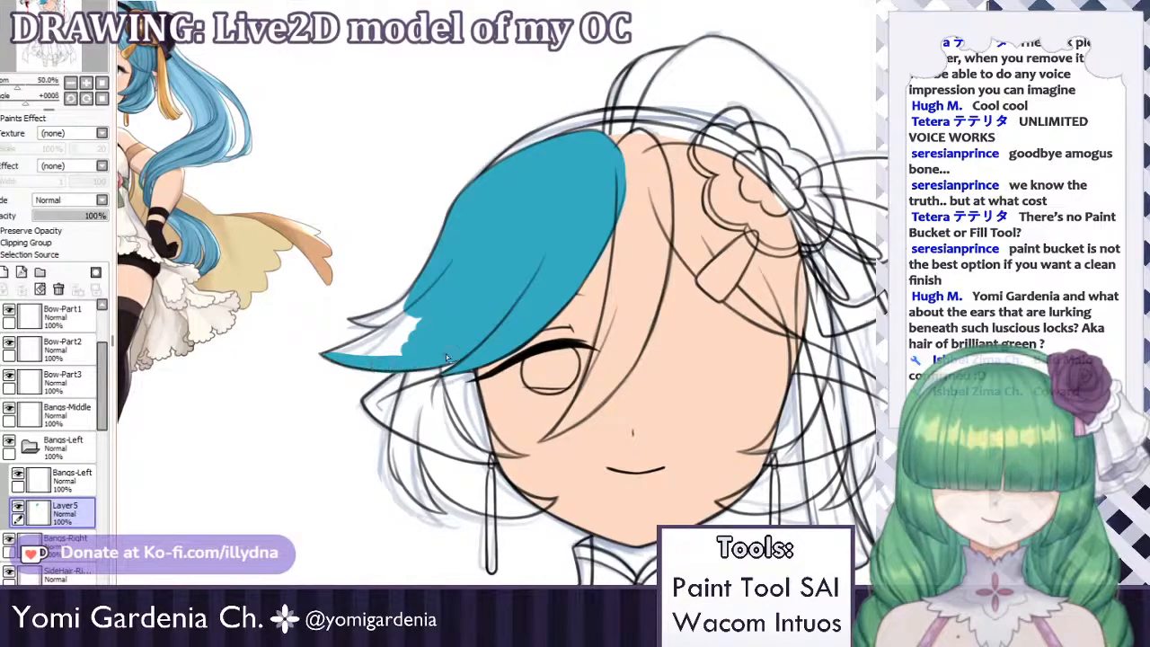
mouse_move(327, 356)
mouse_down()
mouse_move(395, 335)
mouse_move(339, 354)
mouse_move(422, 309)
mouse_move(411, 331)
mouse_move(341, 358)
mouse_up()
key(ctrl+z)
scroll(427, 356, down, 3)
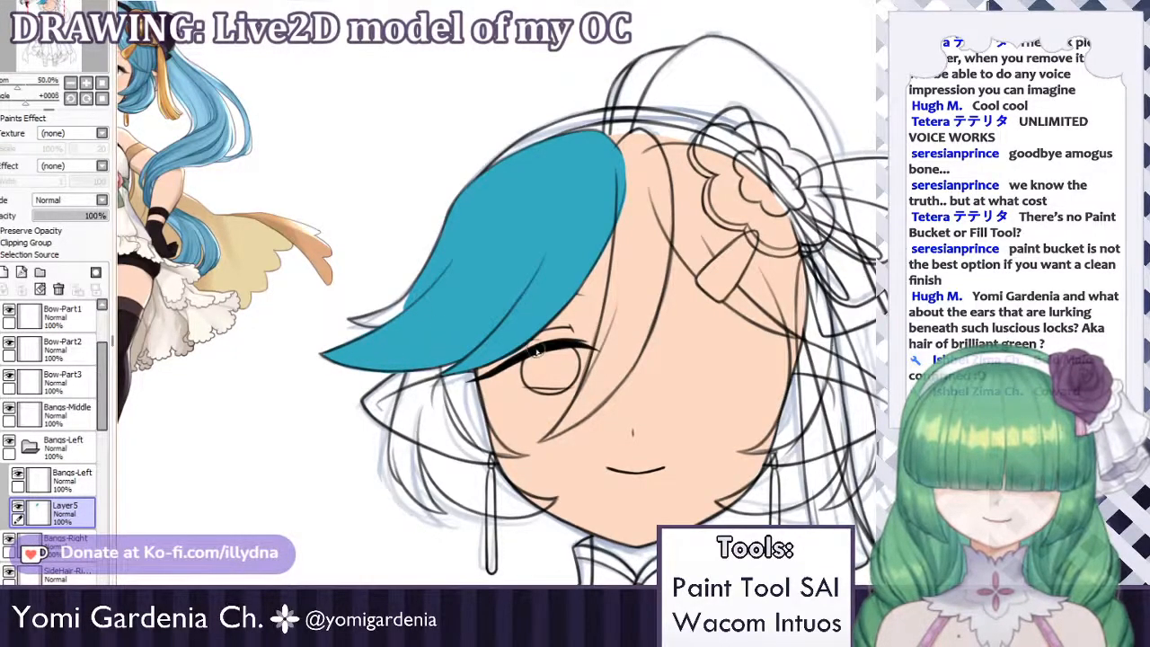
Zoom in and fill the small strand above the long outer tip with blue up to its line art.
scroll(309, 315, up, 6)
scroll(309, 314, down, 2)
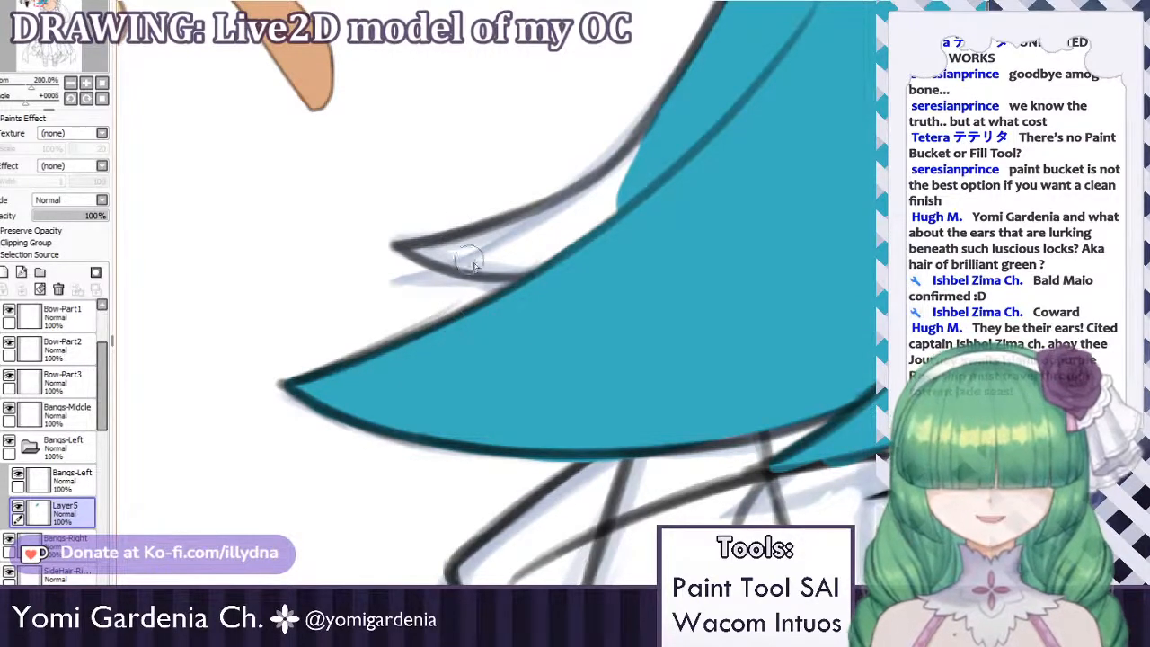
mouse_move(415, 250)
mouse_down()
mouse_move(453, 261)
mouse_move(483, 261)
mouse_move(465, 252)
mouse_move(519, 266)
mouse_move(485, 263)
mouse_move(547, 259)
mouse_move(592, 236)
mouse_move(590, 222)
mouse_move(544, 236)
mouse_move(591, 196)
mouse_move(494, 217)
mouse_move(508, 227)
mouse_move(408, 239)
mouse_move(468, 239)
mouse_move(413, 243)
mouse_move(581, 206)
mouse_move(494, 236)
mouse_move(633, 152)
mouse_move(674, 101)
mouse_move(603, 180)
mouse_move(702, 52)
mouse_up()
key(ctrl+z)
key(ctrl+z)
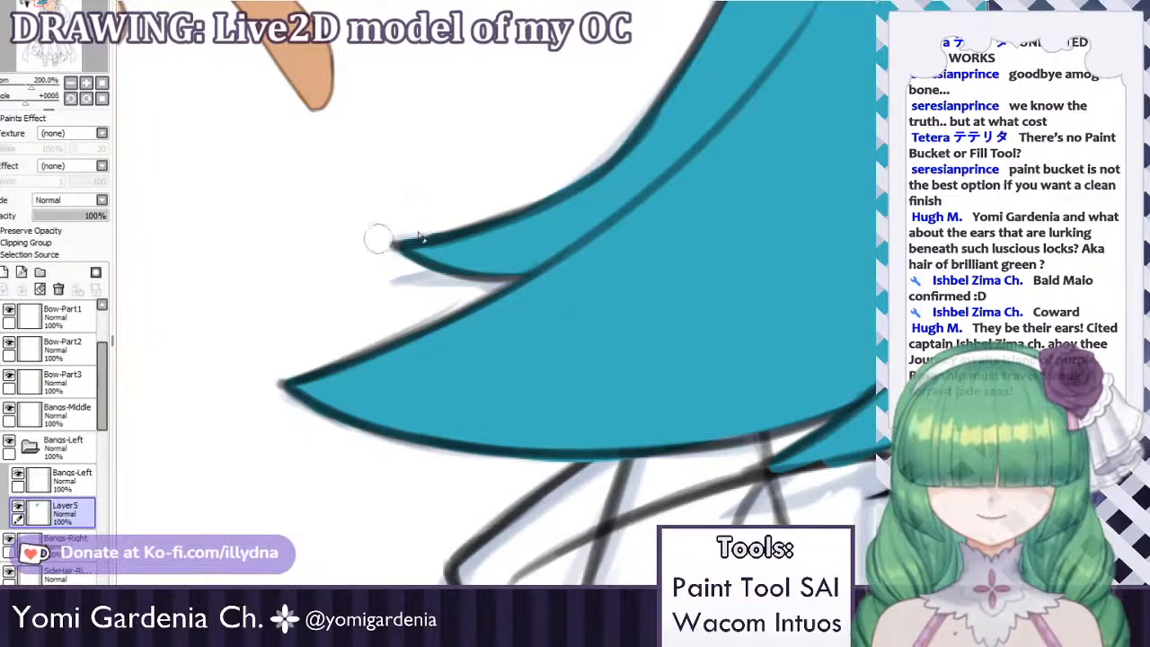
Check the blue fill of the left bangs against the line art and the whole head at several zoom levels.
scroll(522, 159, down, 4)
scroll(603, 98, up, 3)
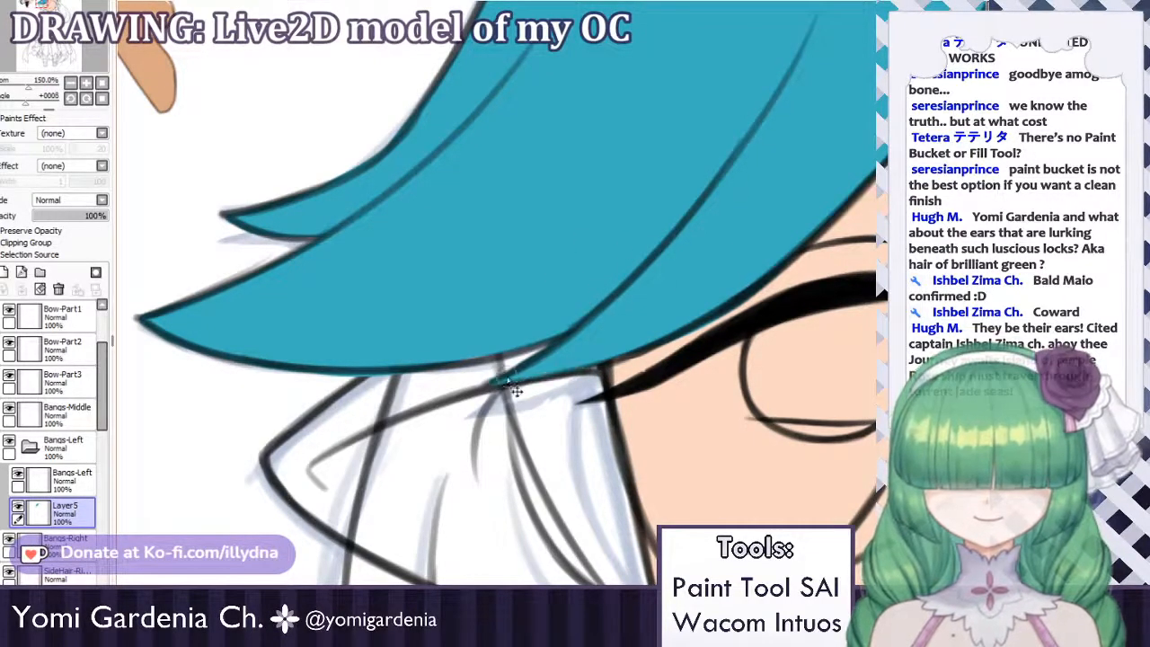
scroll(629, 306, down, 6)
scroll(643, 149, up, 3)
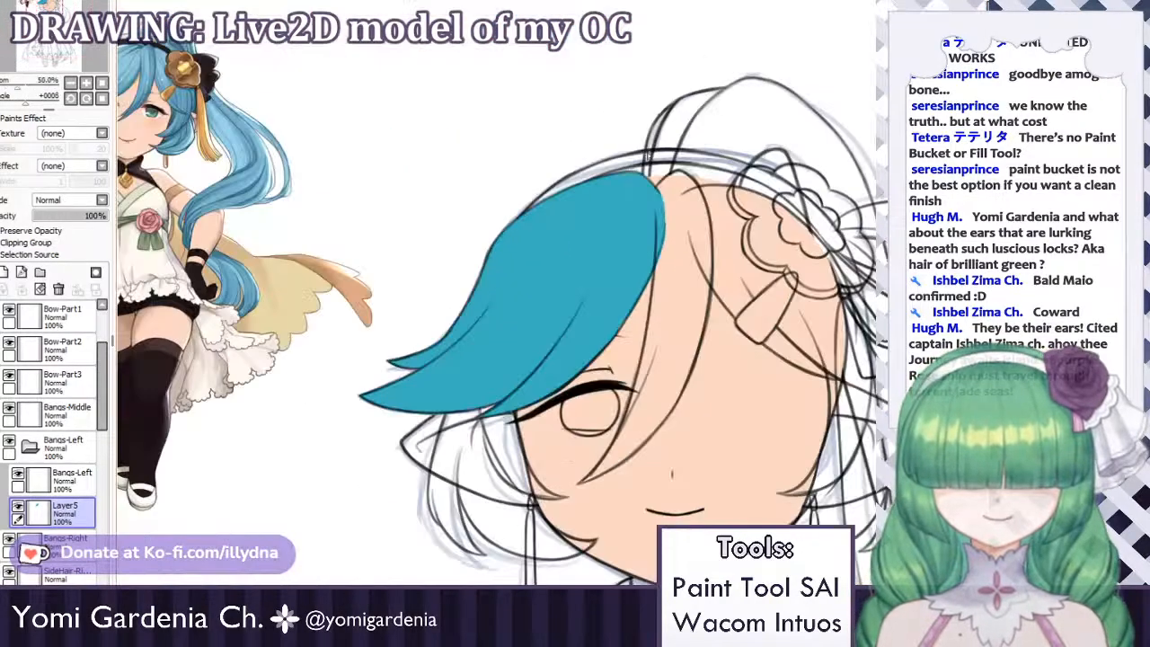
scroll(566, 165, down, 2)
scroll(600, 209, up, 3)
scroll(600, 208, down, 3)
scroll(526, 237, up, 1)
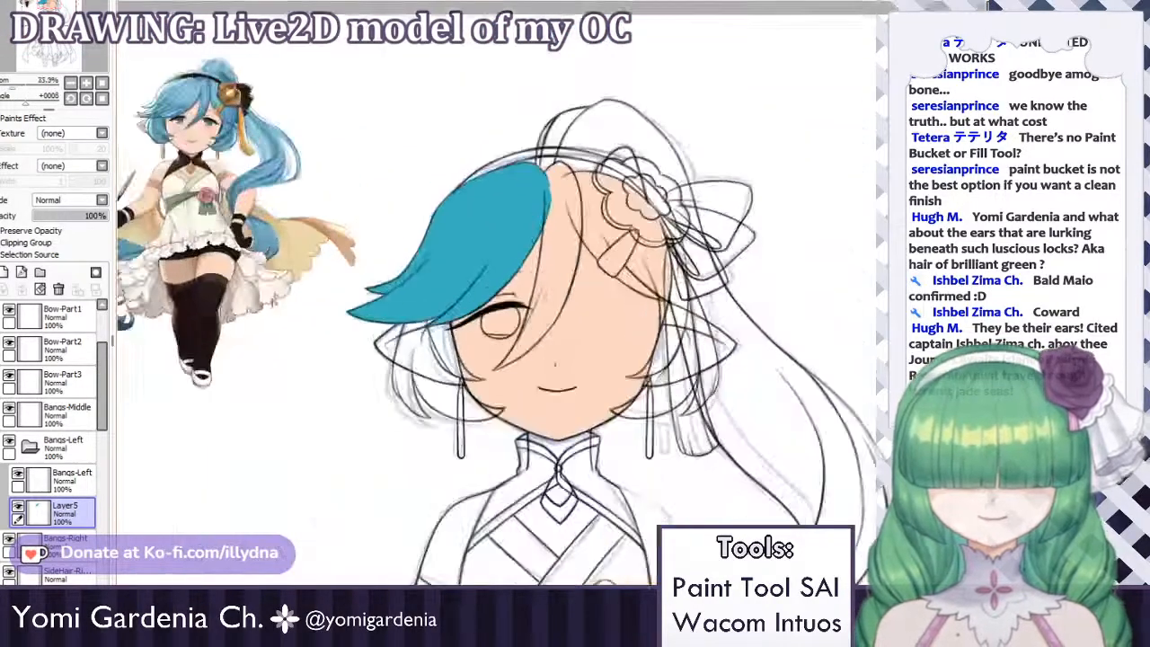
Collapse the Bangs-Left folder and add a new layer beneath the Bangs-Middle line art.
click(30, 447)
click(36, 413)
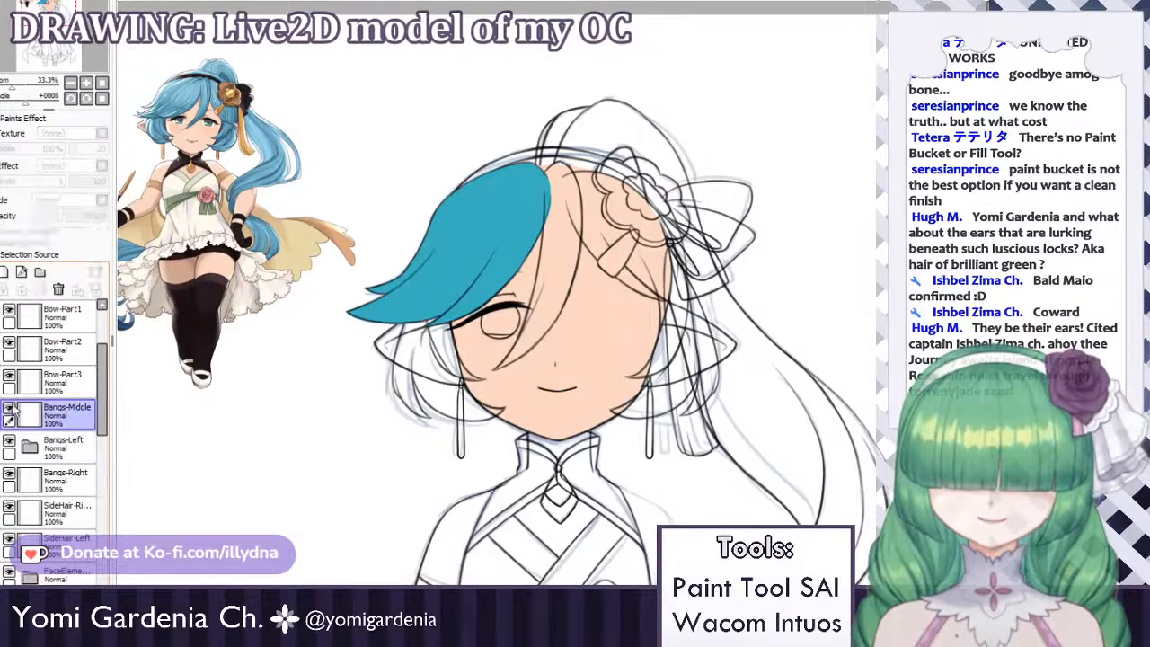
click(18, 272)
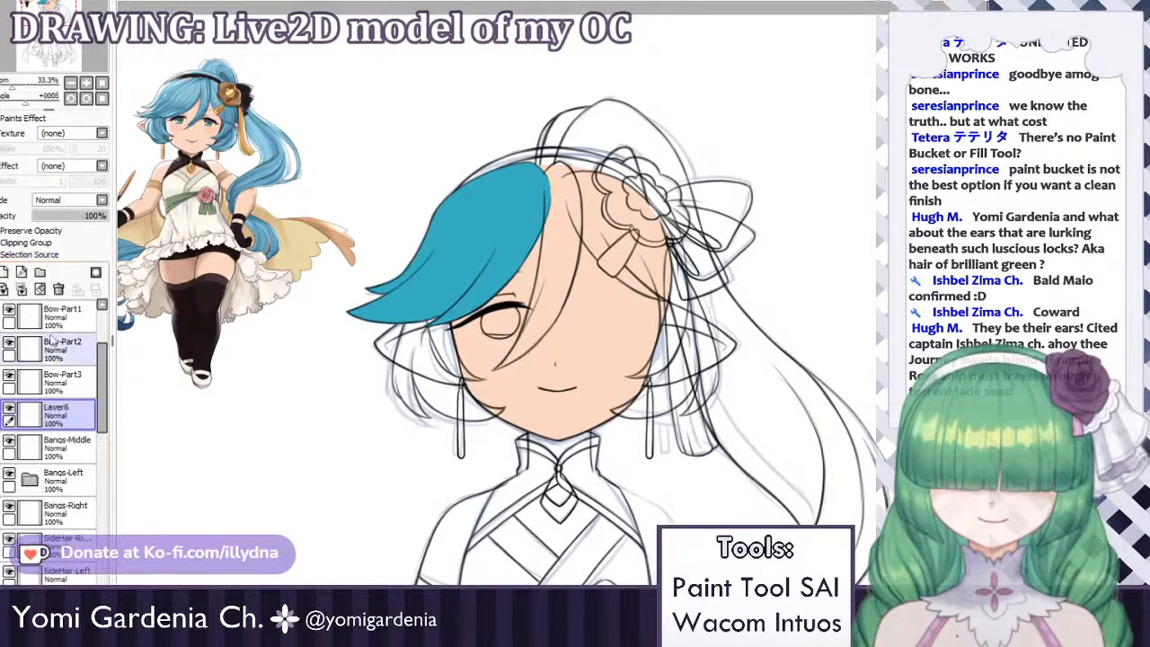
click(67, 413)
Create a folder named Bangs-Middle and move the middle bangs' line art and the new empty layer into it.
click(39, 272)
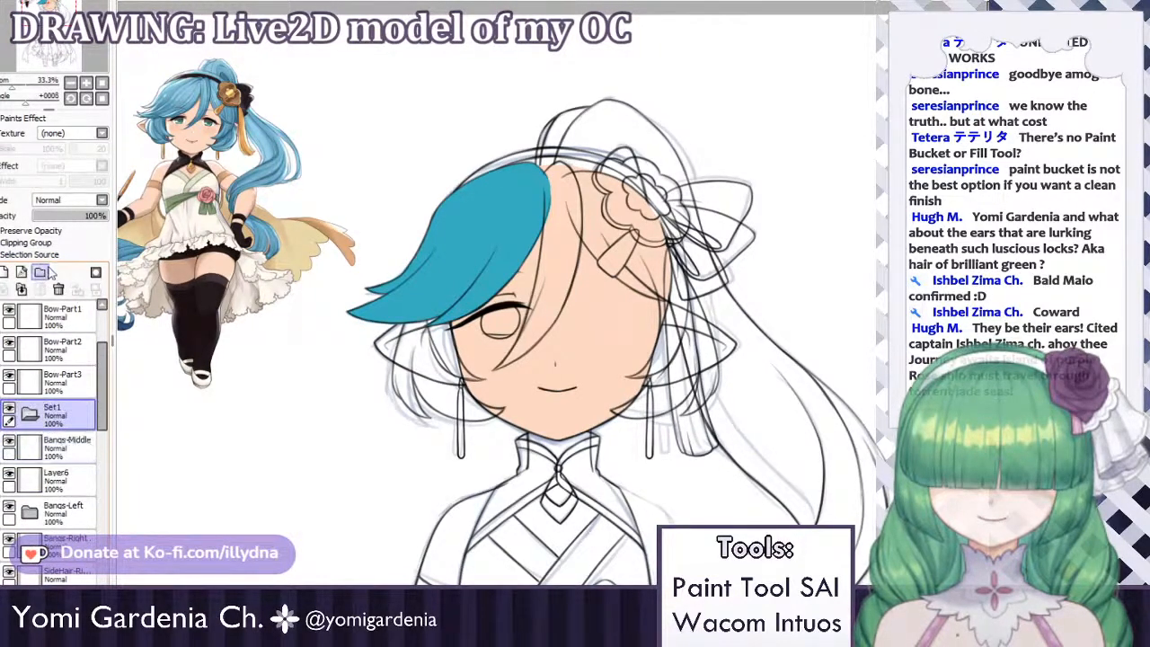
text(Bangs-Middle)
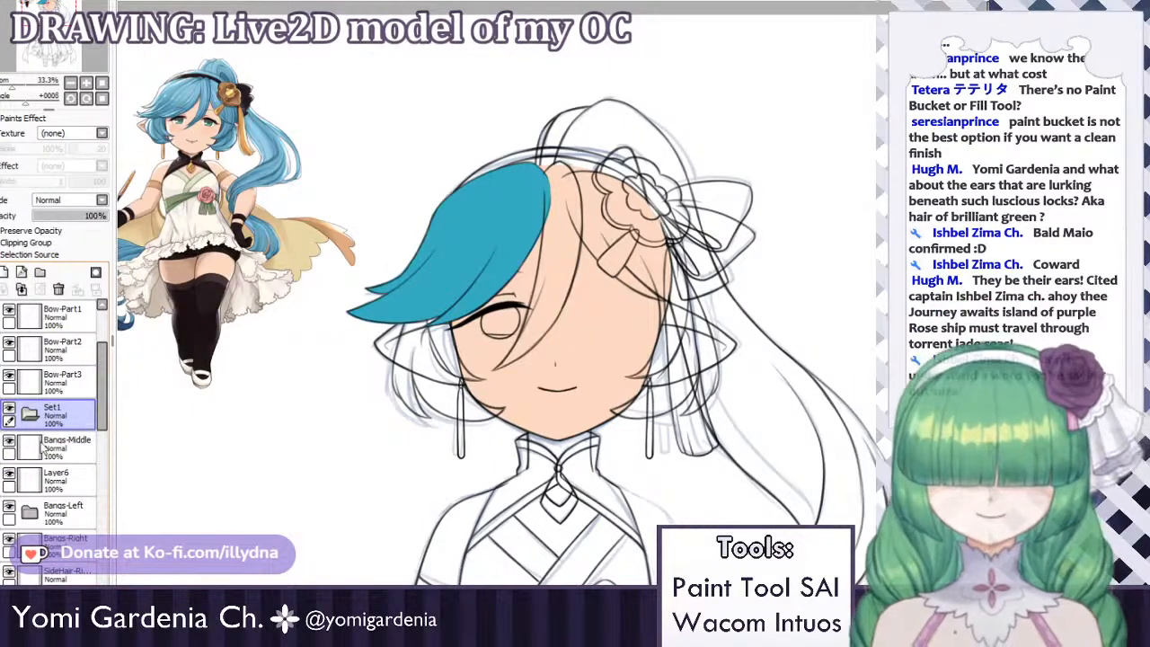
key(Return)
drag(41, 446, 74, 418)
mouse_move(72, 477)
mouse_down()
mouse_move(79, 455)
mouse_move(83, 474)
mouse_up()
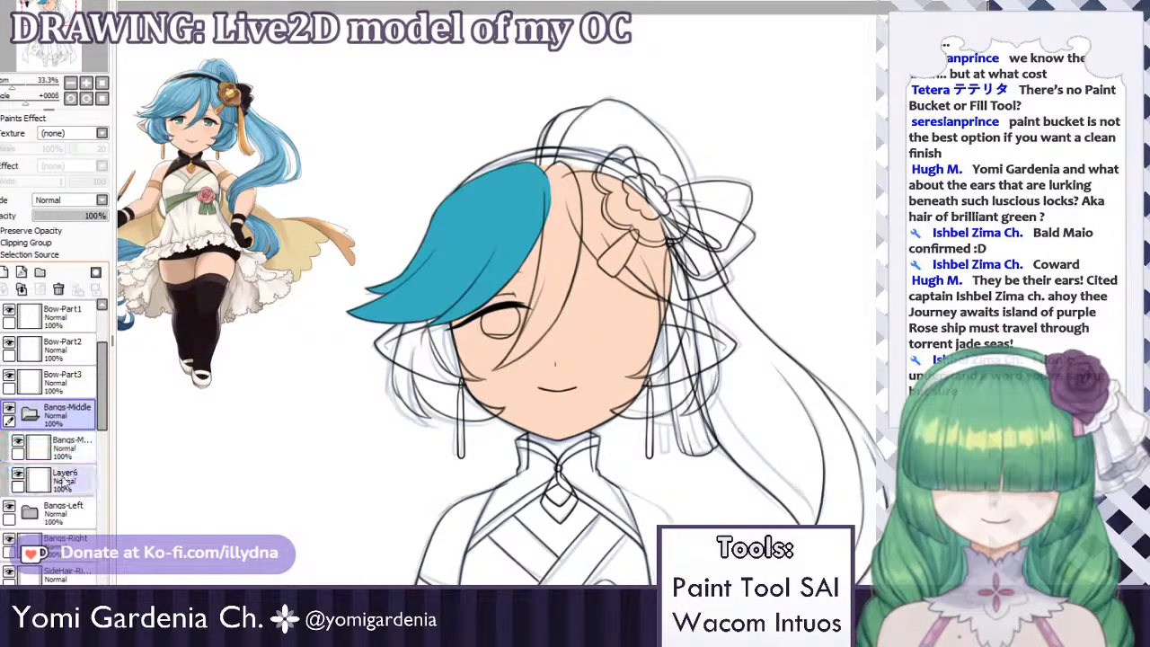
Paint blue along the rounded top of the middle bangs and start down both side edges on the new layer.
scroll(506, 199, up, 3)
mouse_move(650, 95)
mouse_down()
mouse_move(632, 134)
mouse_move(673, 101)
mouse_move(699, 122)
mouse_move(684, 109)
mouse_move(695, 168)
mouse_up()
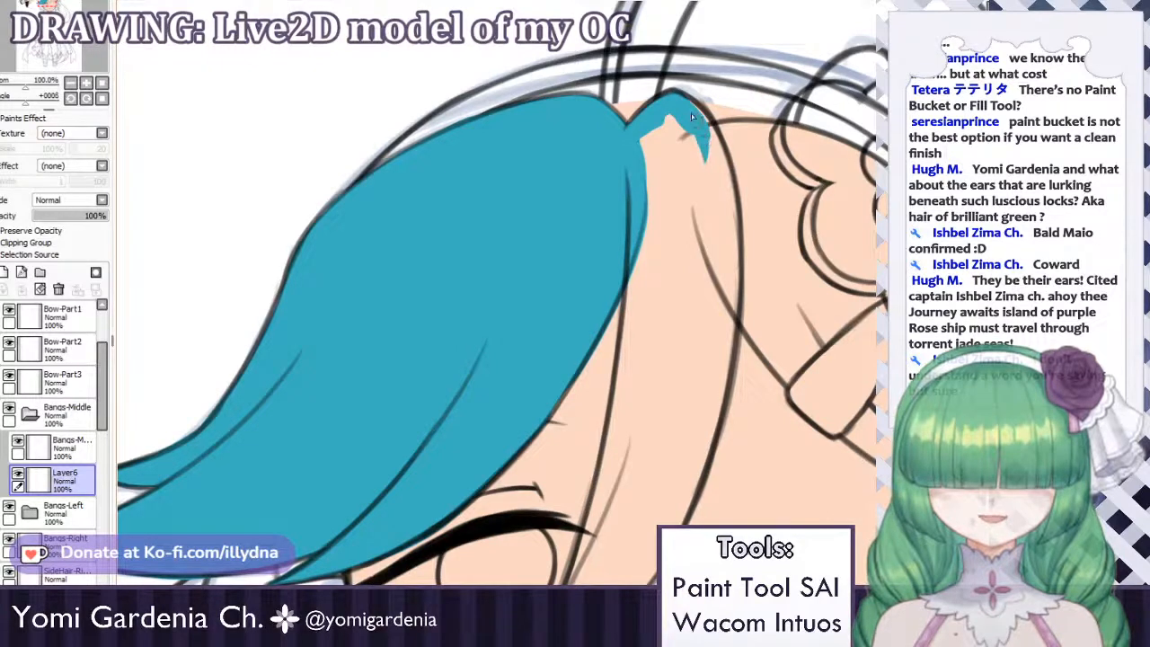
mouse_move(691, 117)
mouse_down()
mouse_move(719, 158)
mouse_move(704, 164)
mouse_move(729, 241)
mouse_up()
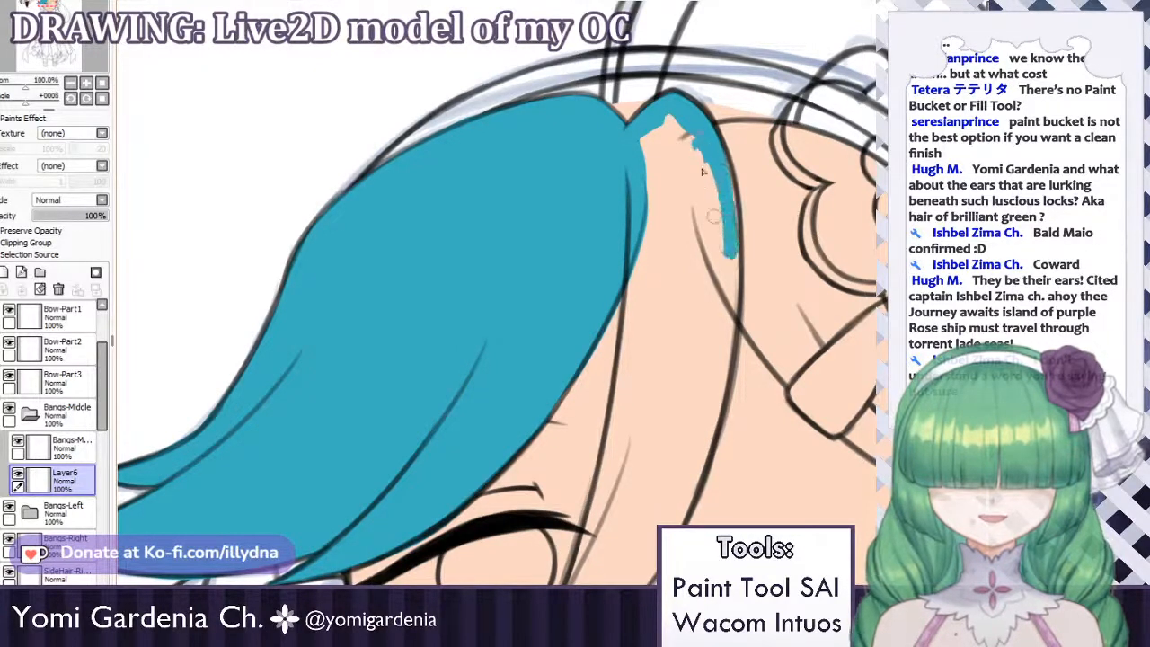
drag(722, 155, 730, 259)
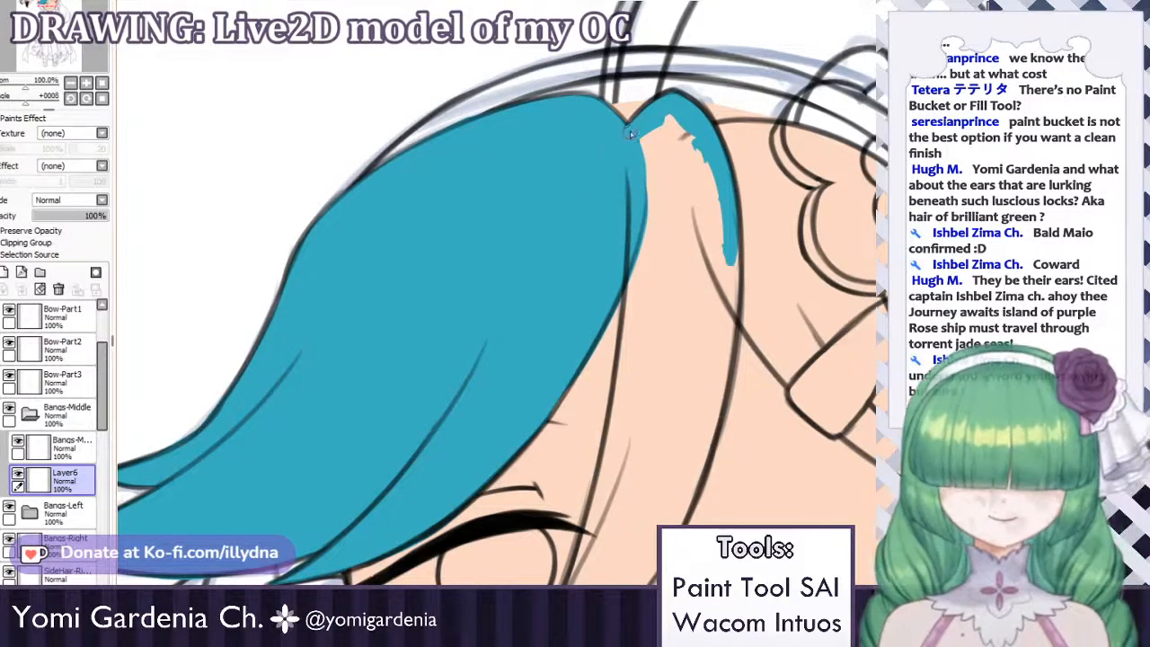
drag(631, 132, 636, 309)
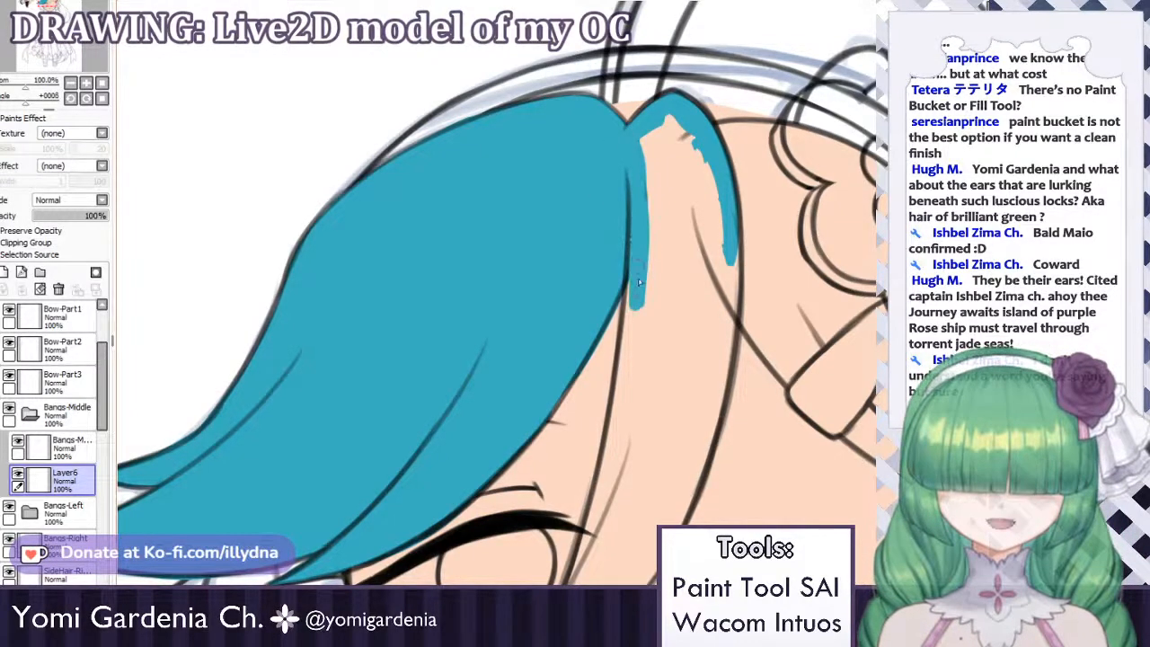
Hide the Bangs-Left folder and paint blue down the middle strand's long edge nearest the drawn eye.
click(8, 511)
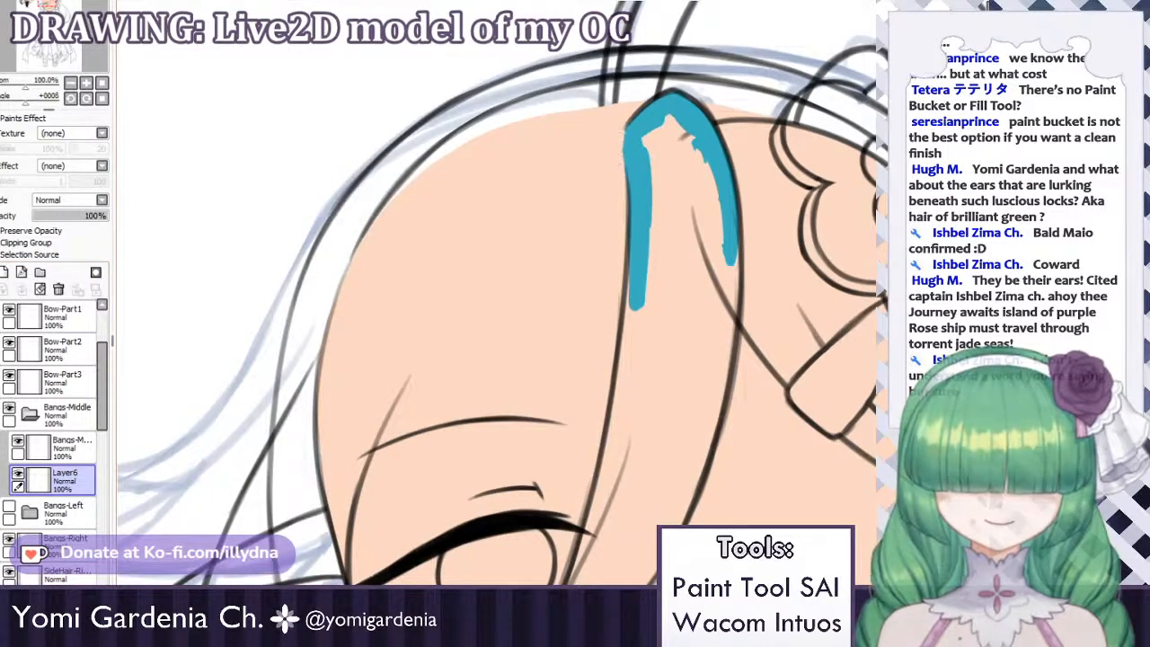
mouse_move(650, 131)
mouse_down()
mouse_move(649, 306)
mouse_move(638, 331)
mouse_up()
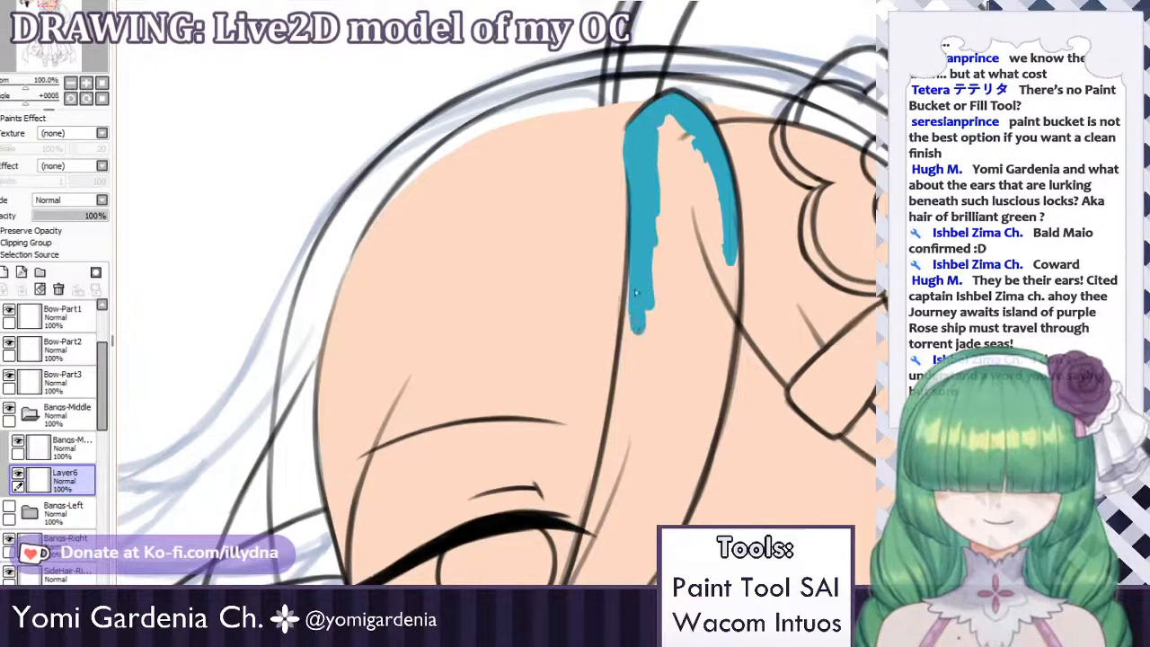
drag(631, 274, 600, 492)
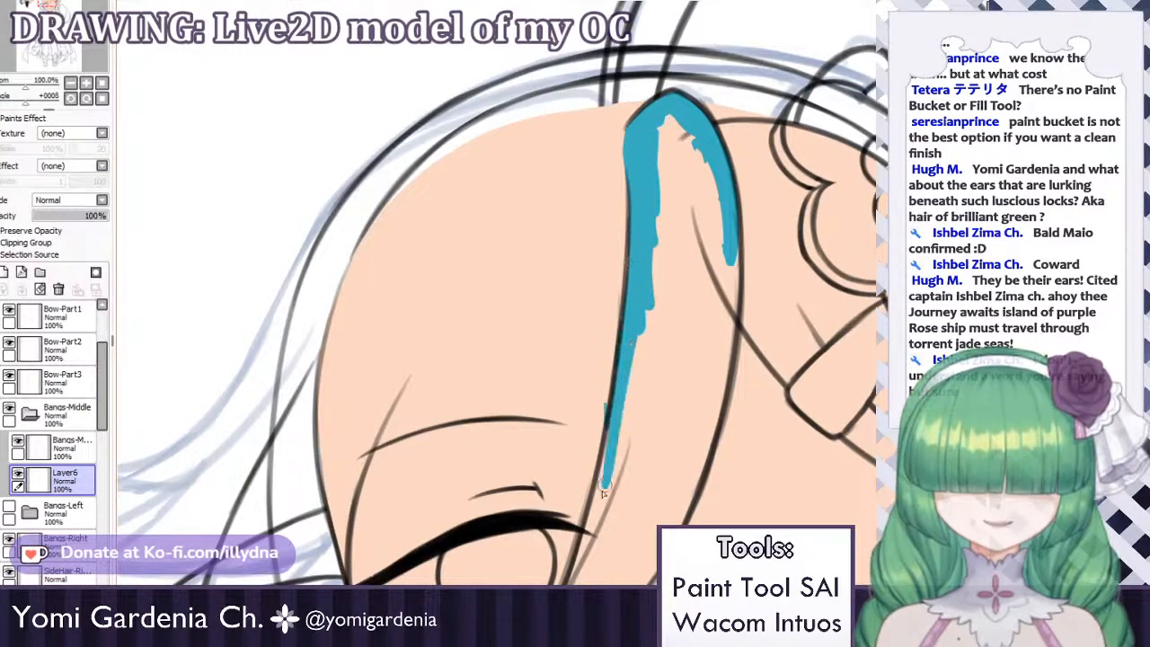
key(ctrl+z)
drag(629, 316, 598, 476)
drag(618, 421, 573, 582)
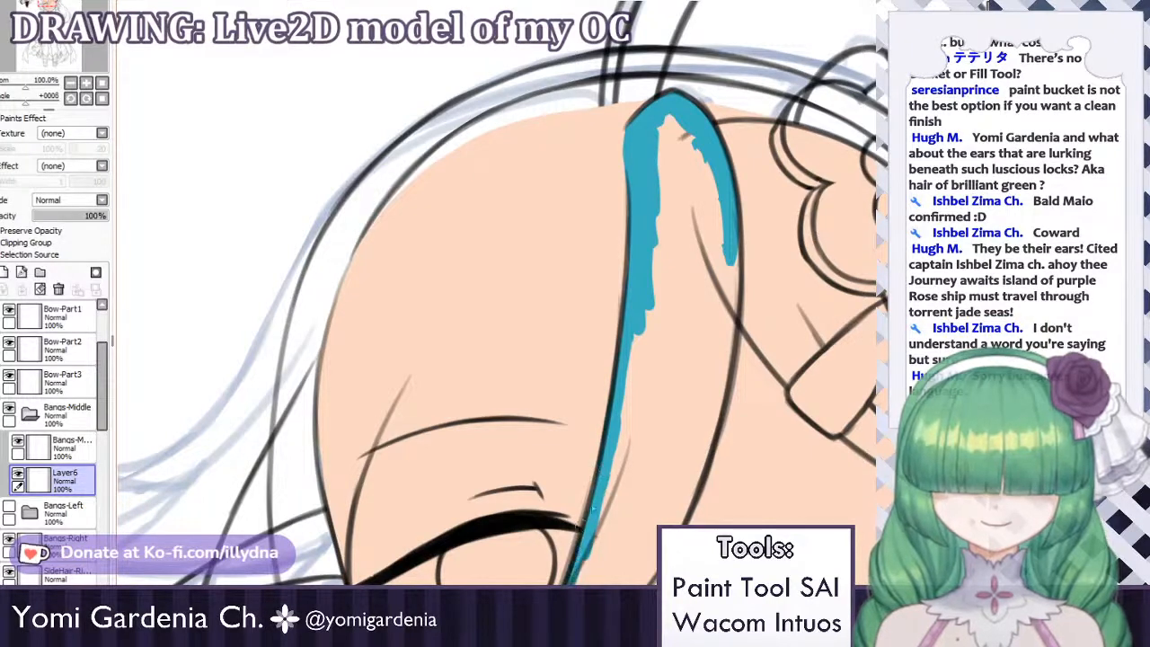
drag(593, 509, 593, 528)
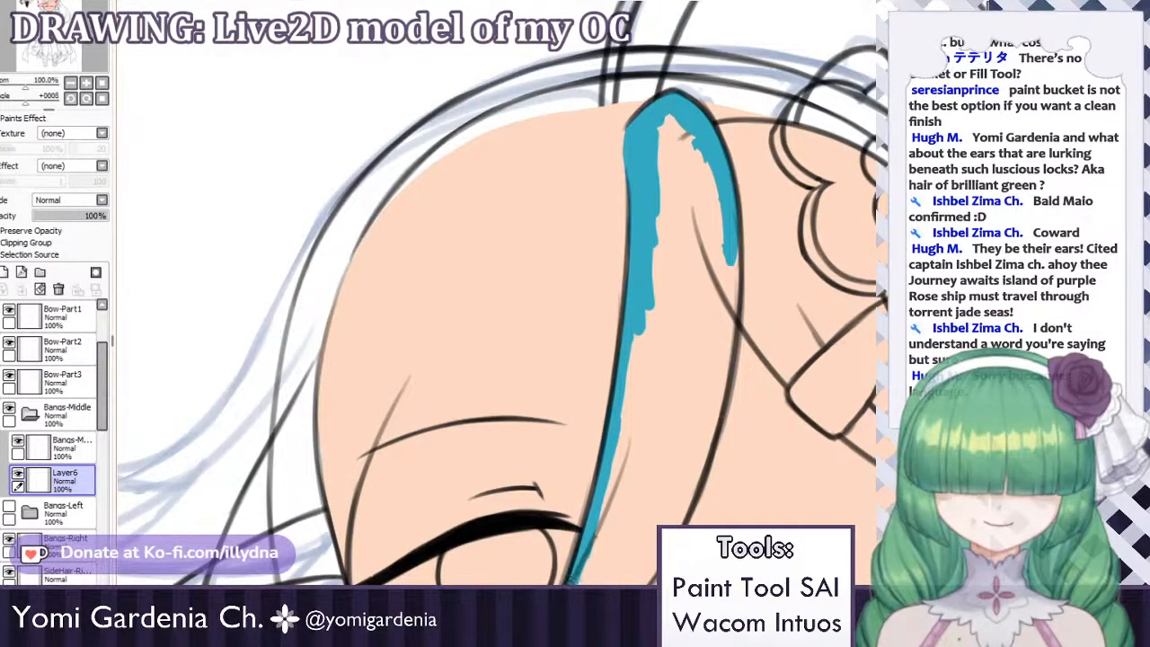
Paint blue around the middle strand's lower tip and along its outer curved edge to join the top.
scroll(530, 525, down, 3)
mouse_move(533, 525)
mouse_down()
mouse_move(555, 496)
mouse_move(528, 530)
mouse_move(535, 543)
mouse_move(474, 582)
mouse_move(560, 536)
mouse_move(547, 551)
mouse_move(516, 563)
mouse_move(608, 487)
mouse_move(606, 502)
mouse_move(553, 534)
mouse_move(636, 449)
mouse_up()
drag(699, 338, 640, 440)
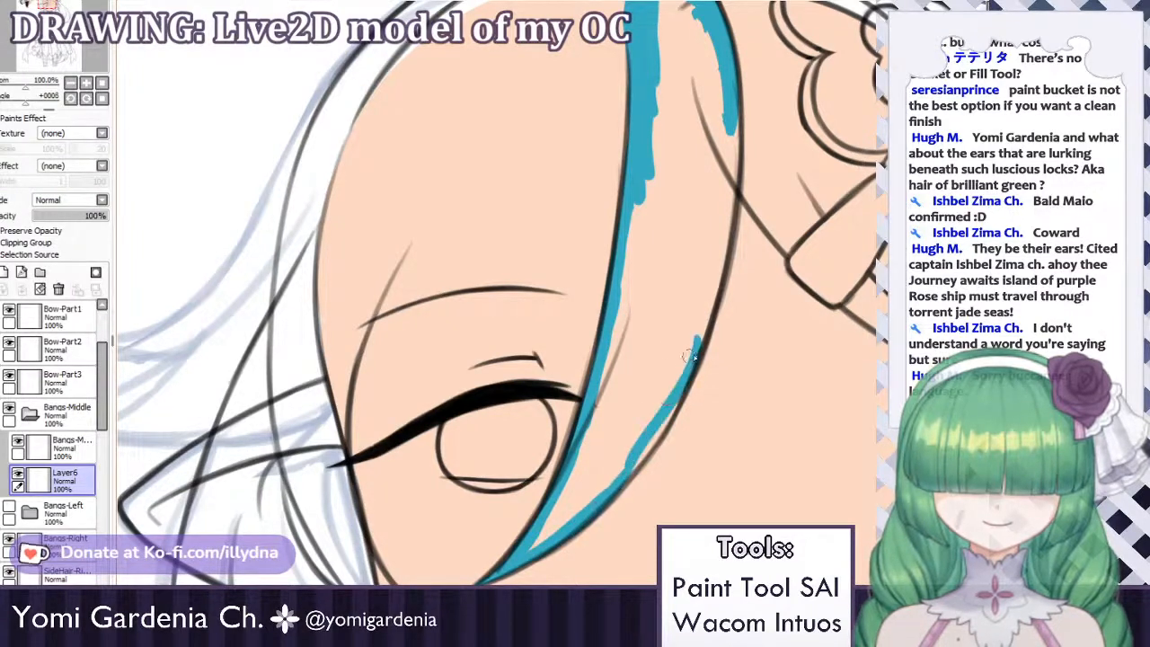
drag(680, 397, 618, 490)
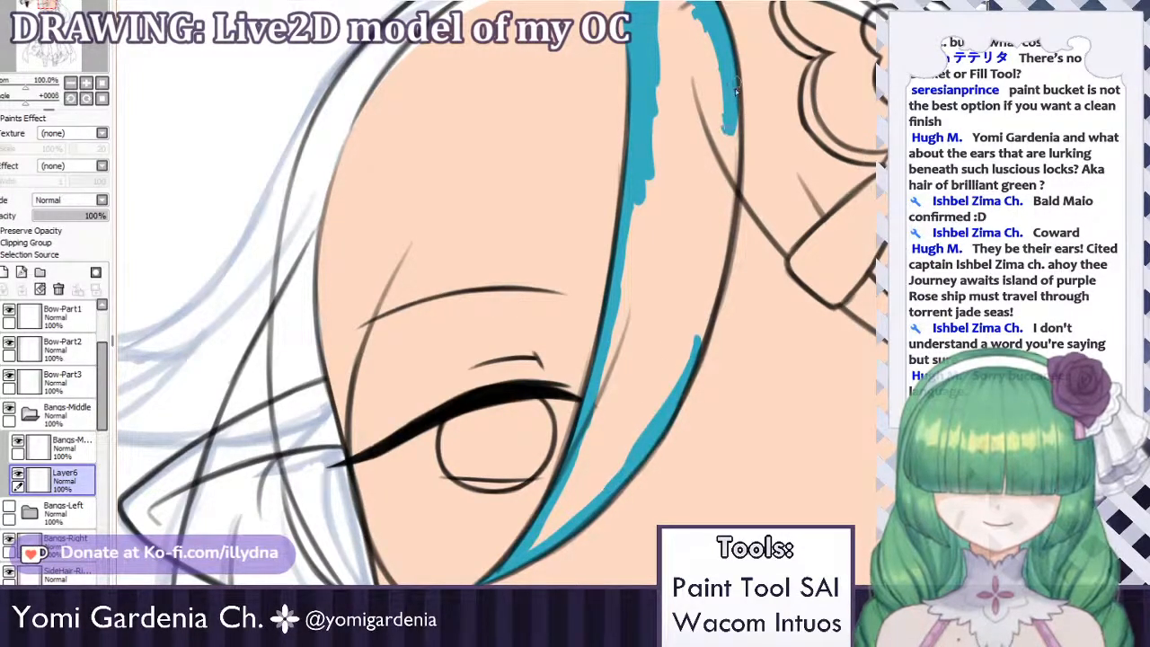
mouse_move(734, 89)
mouse_down()
mouse_move(729, 258)
mouse_move(713, 306)
mouse_up()
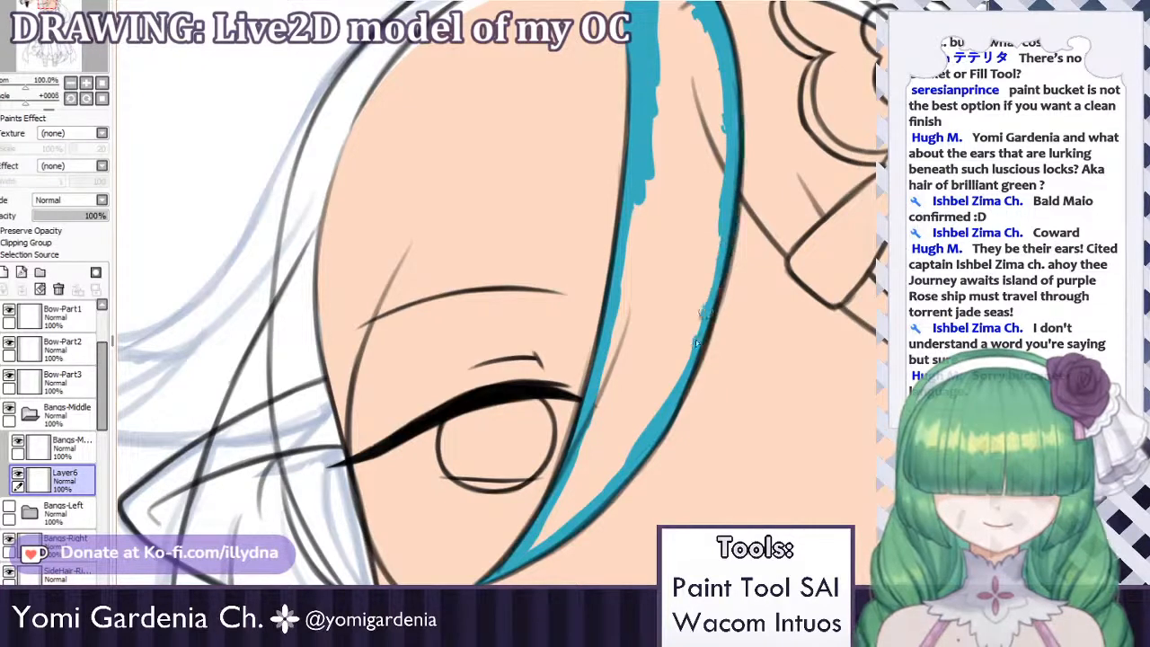
Fill the interior of the middle strand with blue and cover the thin gaps left along the edges.
key(g)
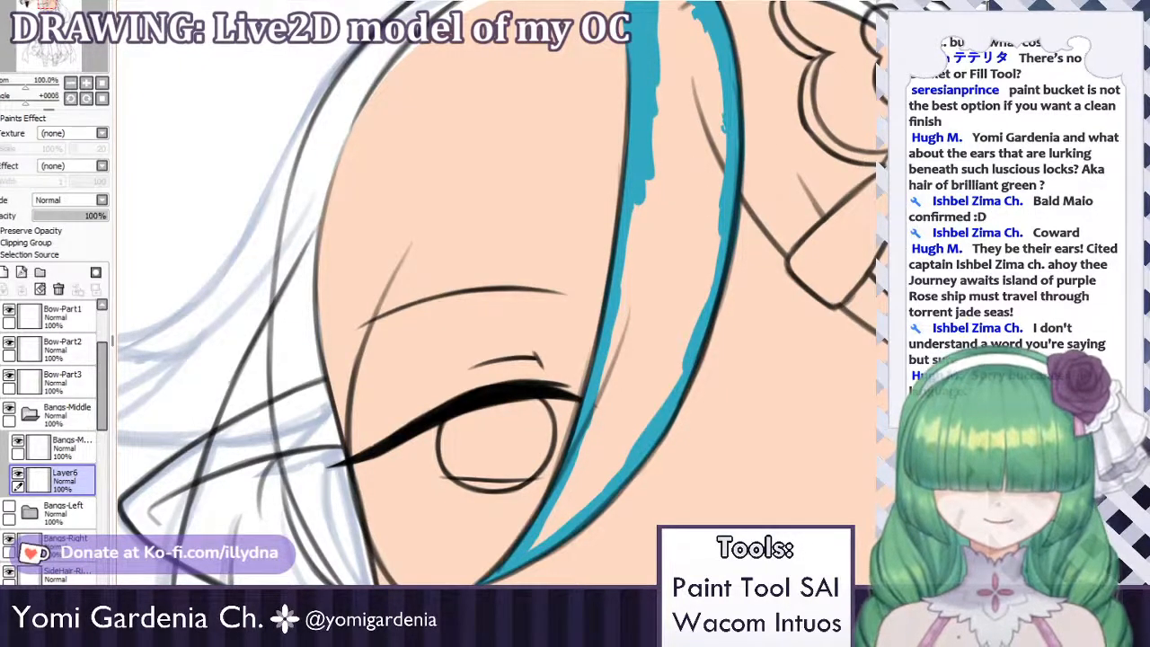
click(694, 161)
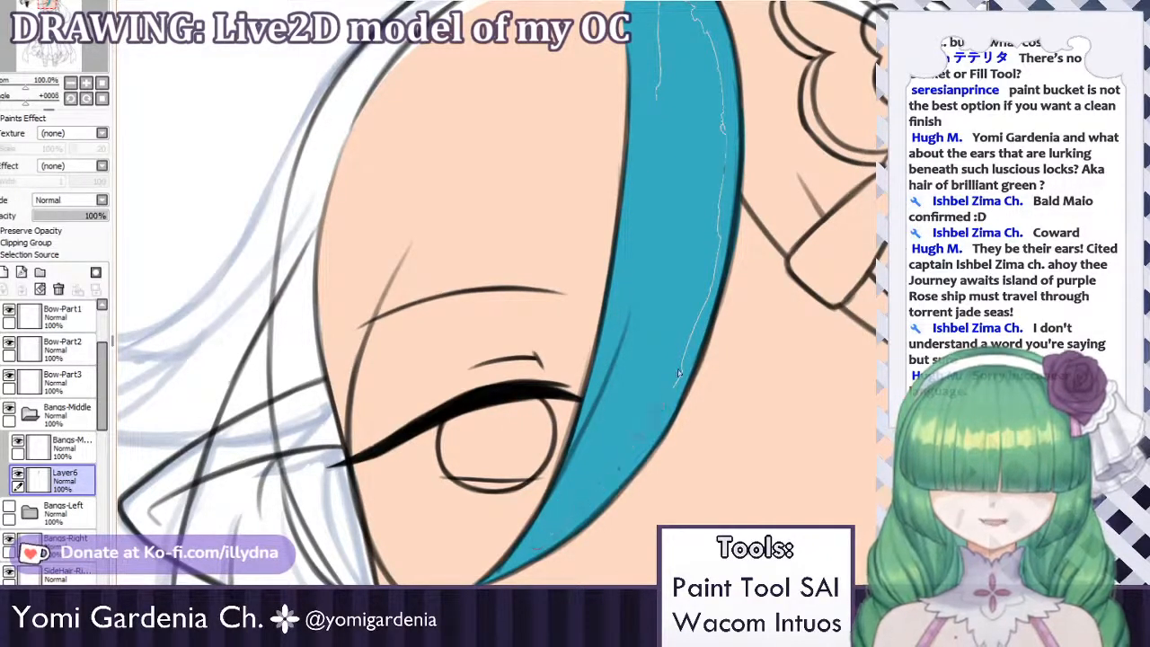
drag(679, 373, 706, 294)
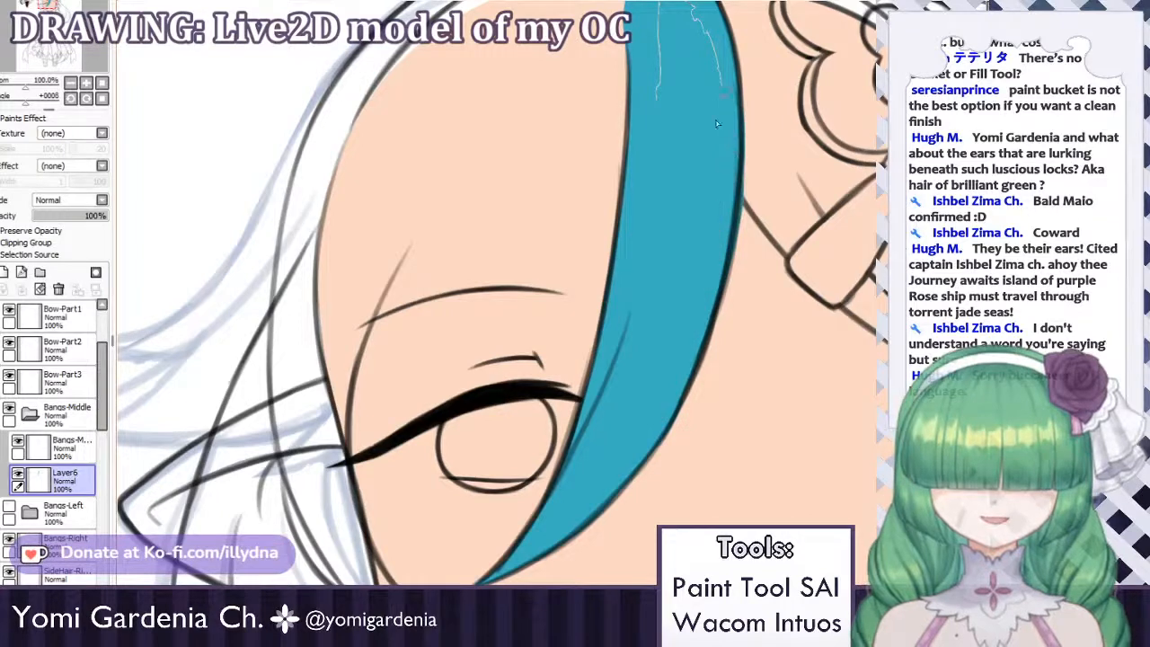
scroll(643, 197, up, 5)
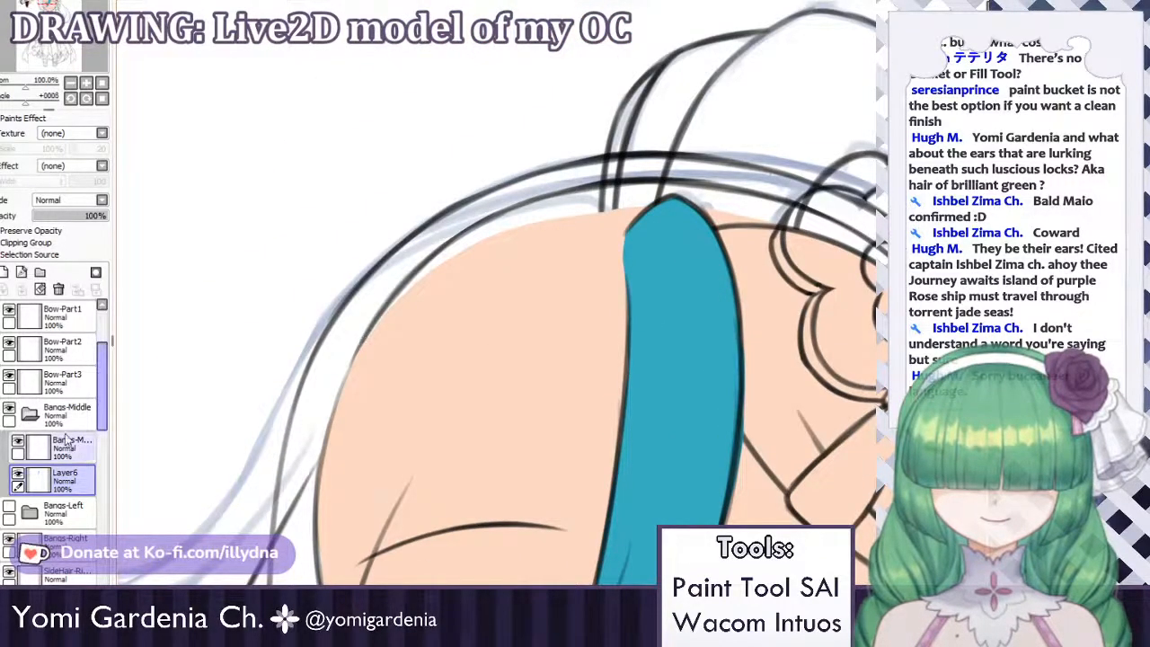
Collapse the Bangs-Middle folder, show Bangs-Left again and compare the two coloured hair sections on the whole figure.
click(30, 414)
click(9, 410)
click(9, 441)
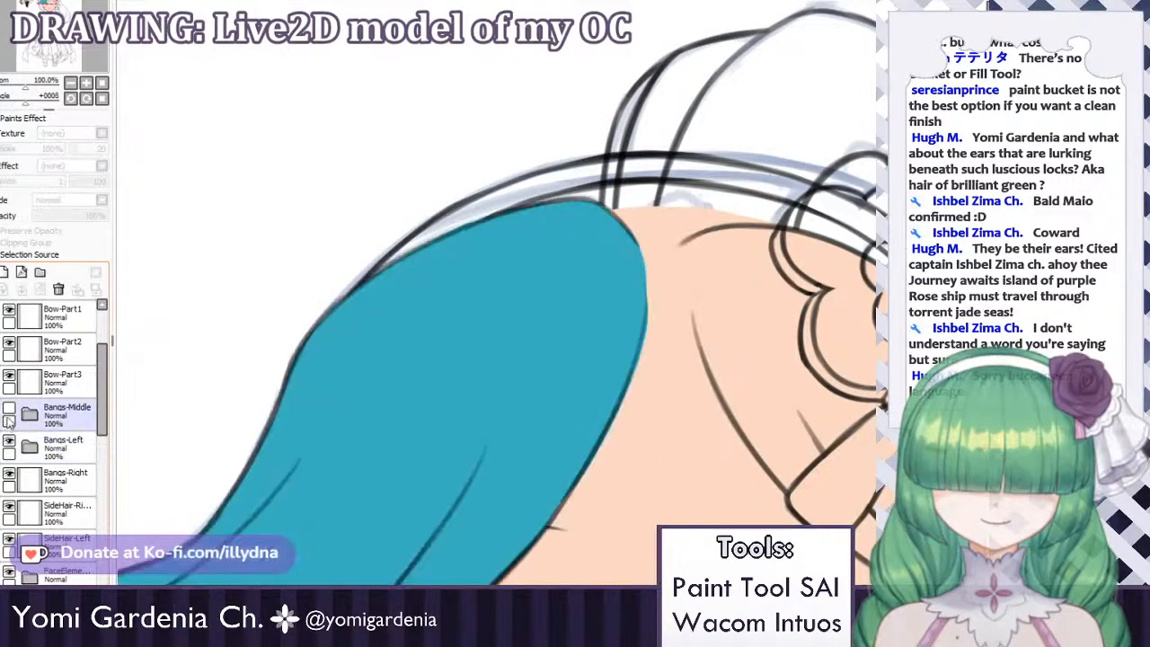
click(9, 409)
scroll(519, 140, down, 6)
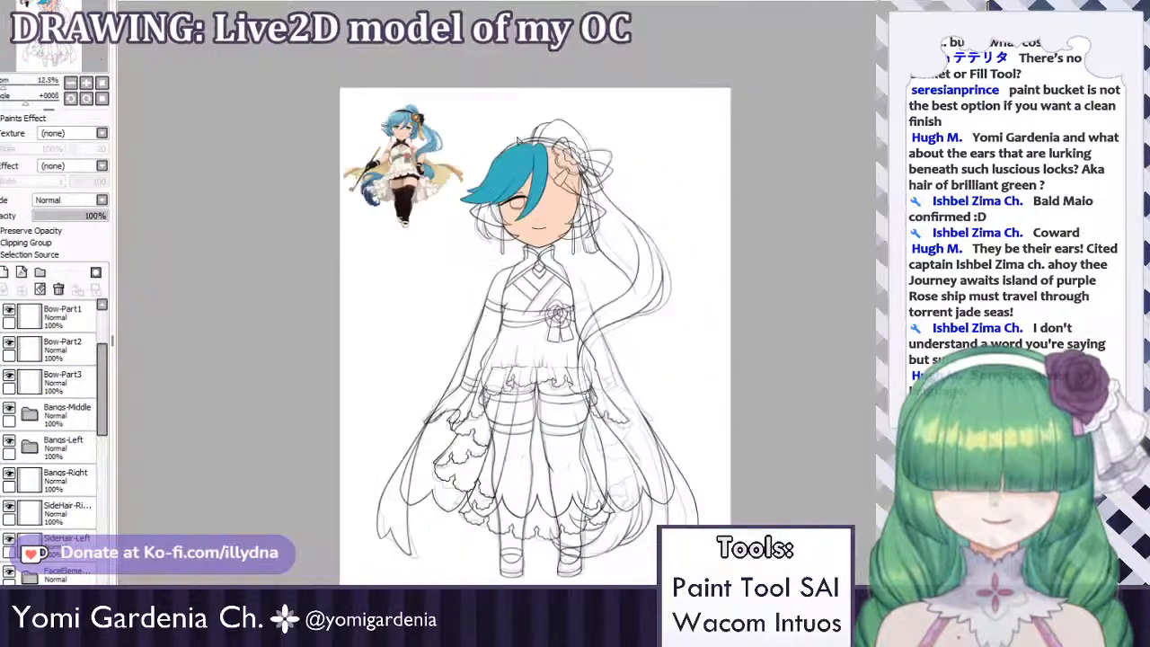
scroll(528, 152, up, 5)
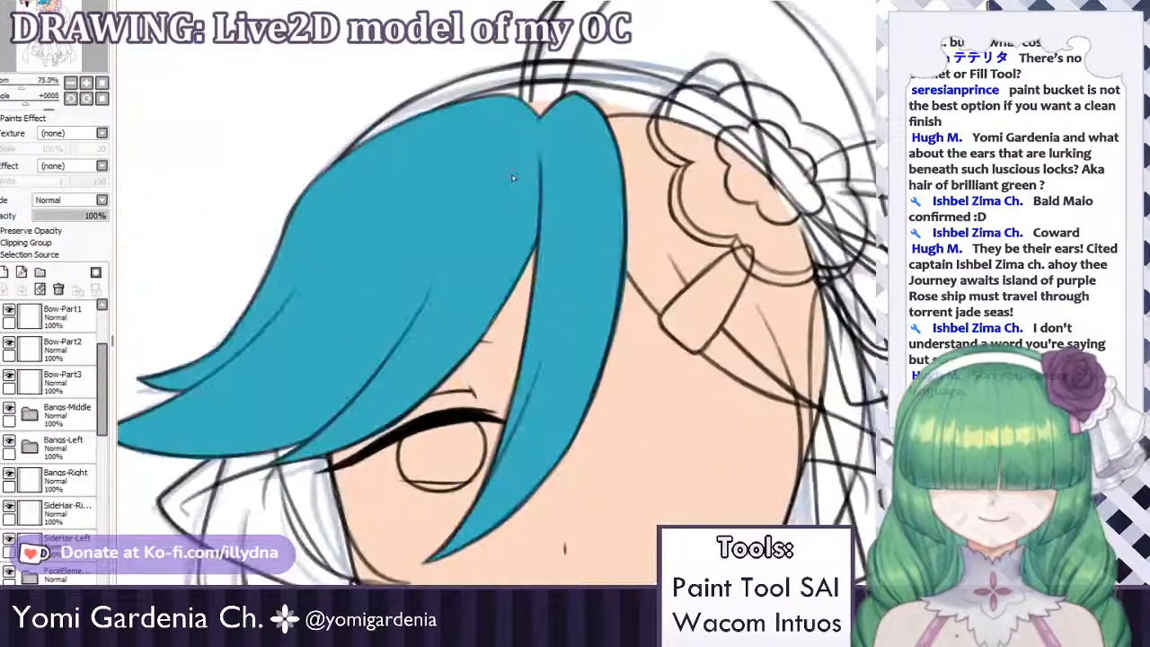
Hide the Bangs-Middle and Bangs-Left folders to uncover the right bangs' line art.
click(9, 410)
click(27, 413)
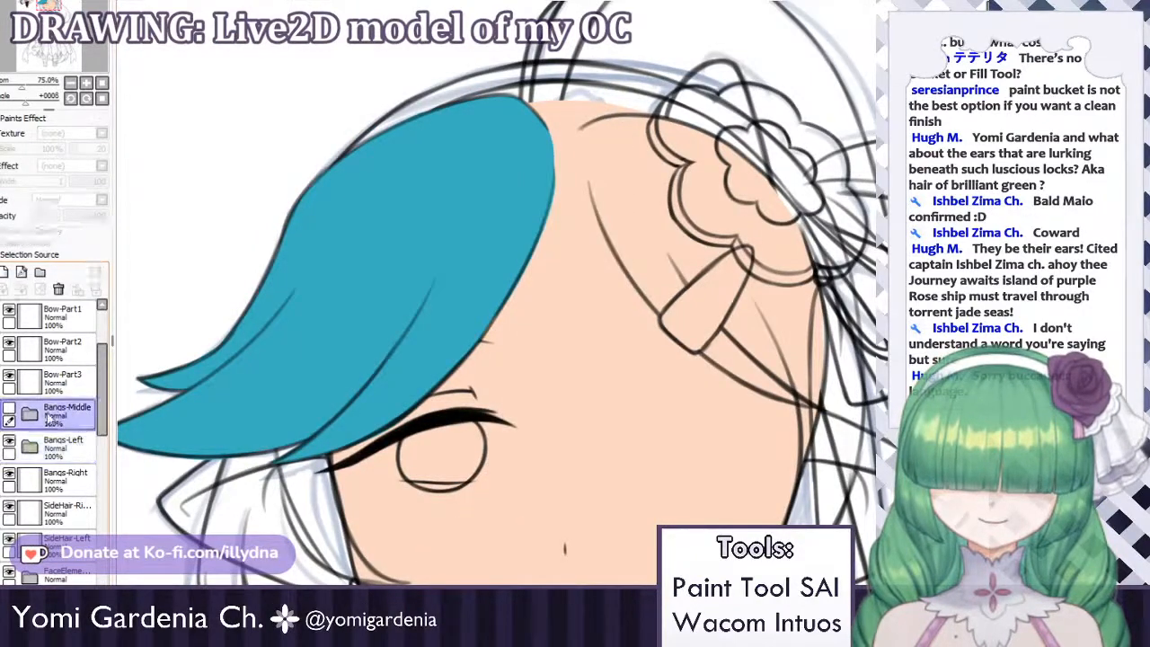
click(9, 441)
Create a folder named Bangs-Right, move the right bangs' line art into it and add a new layer beneath it.
click(30, 477)
click(40, 272)
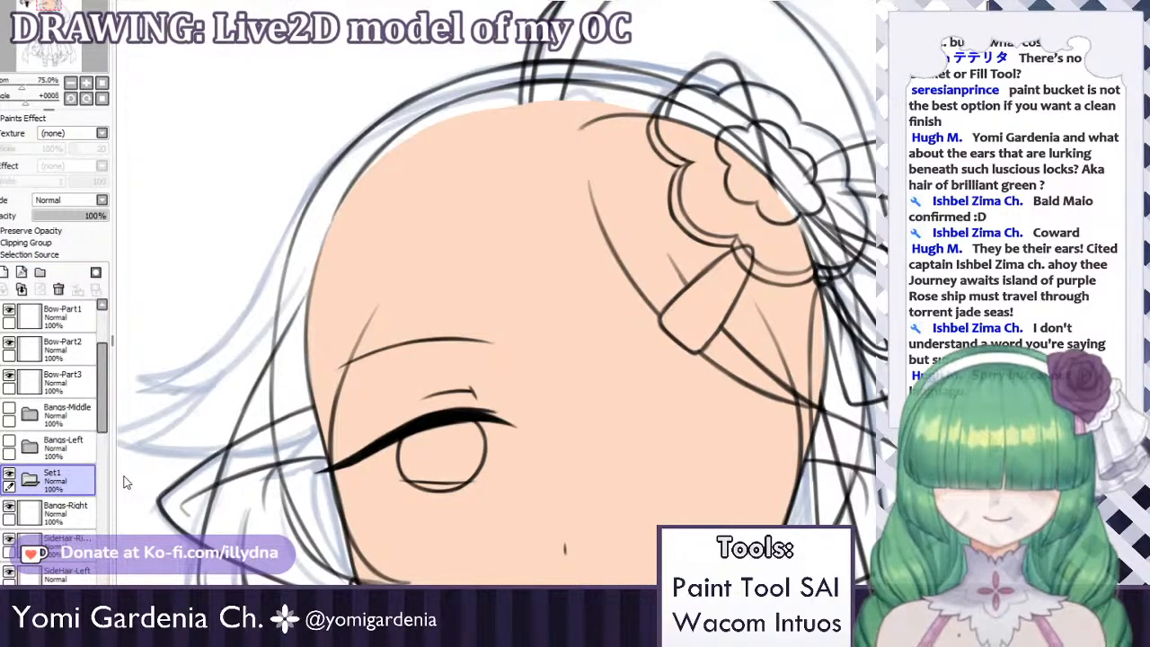
key(Return)
drag(56, 510, 45, 487)
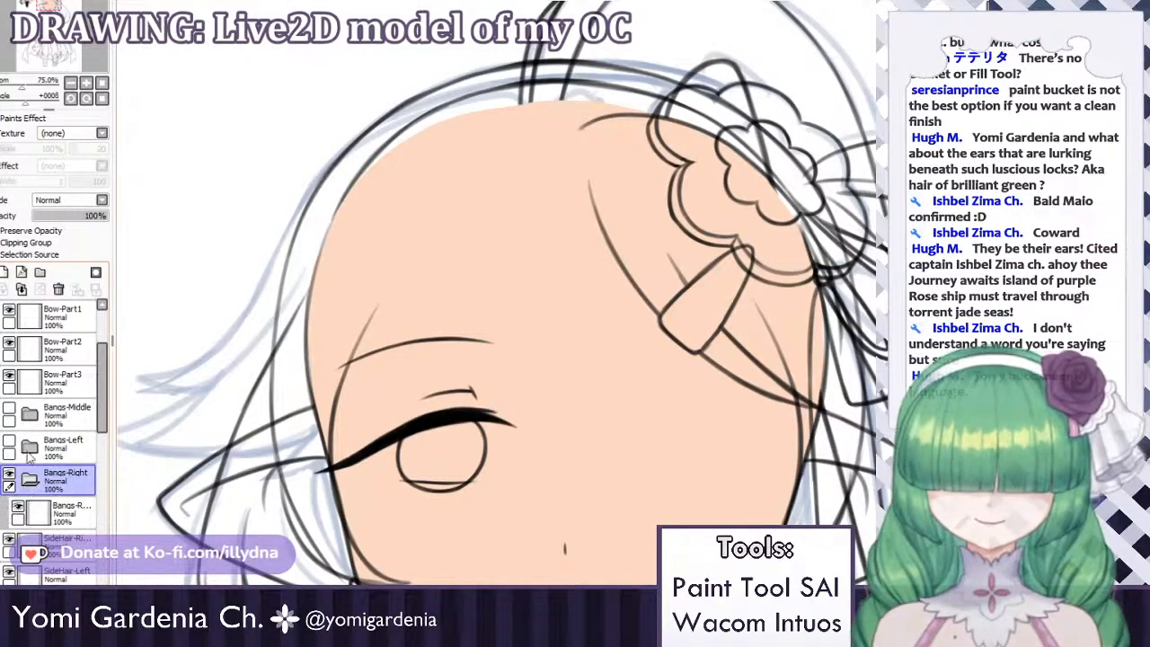
click(6, 272)
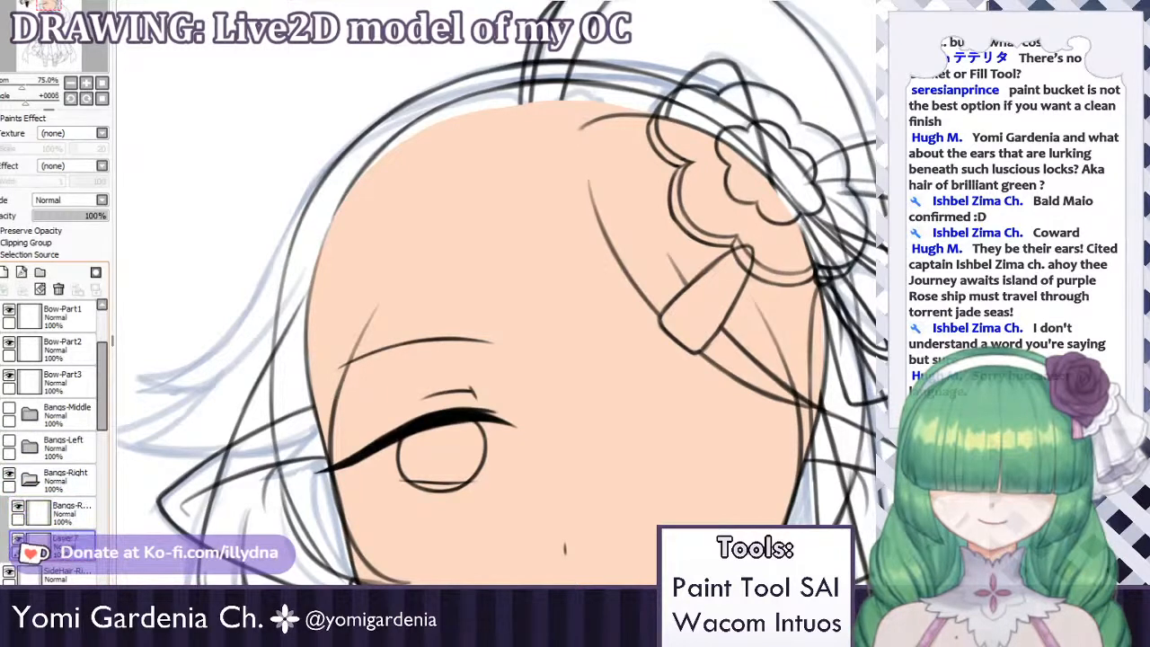
Outline the inside edge of the right bangs section with blue, following its line art all the way around.
drag(591, 167, 658, 286)
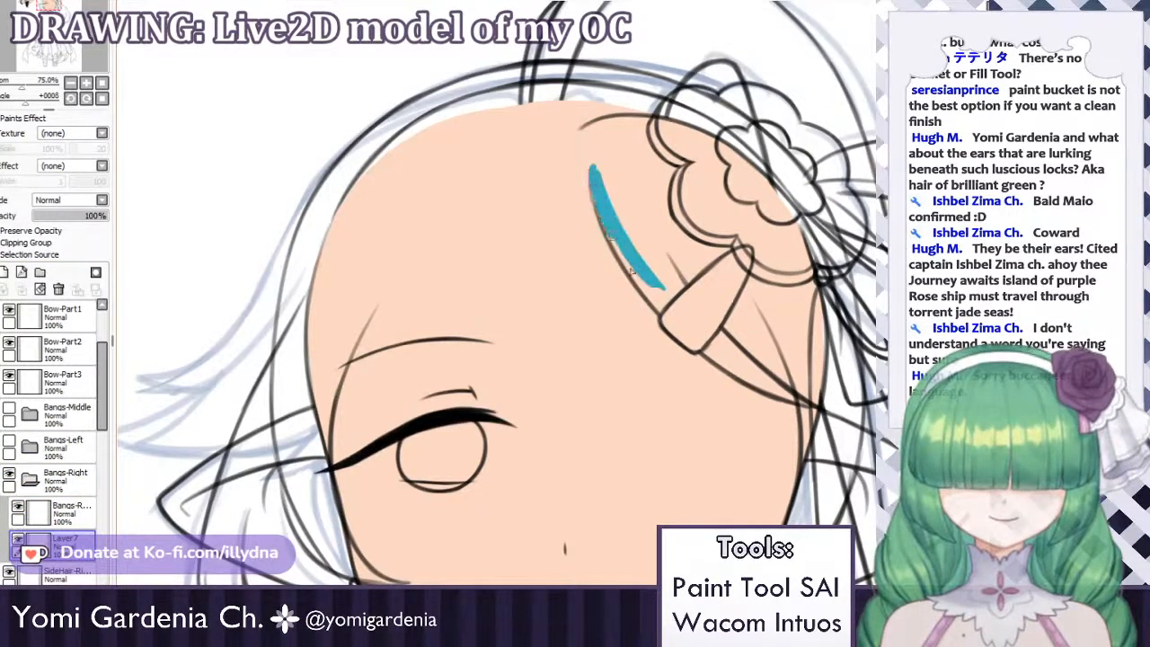
drag(607, 235, 666, 311)
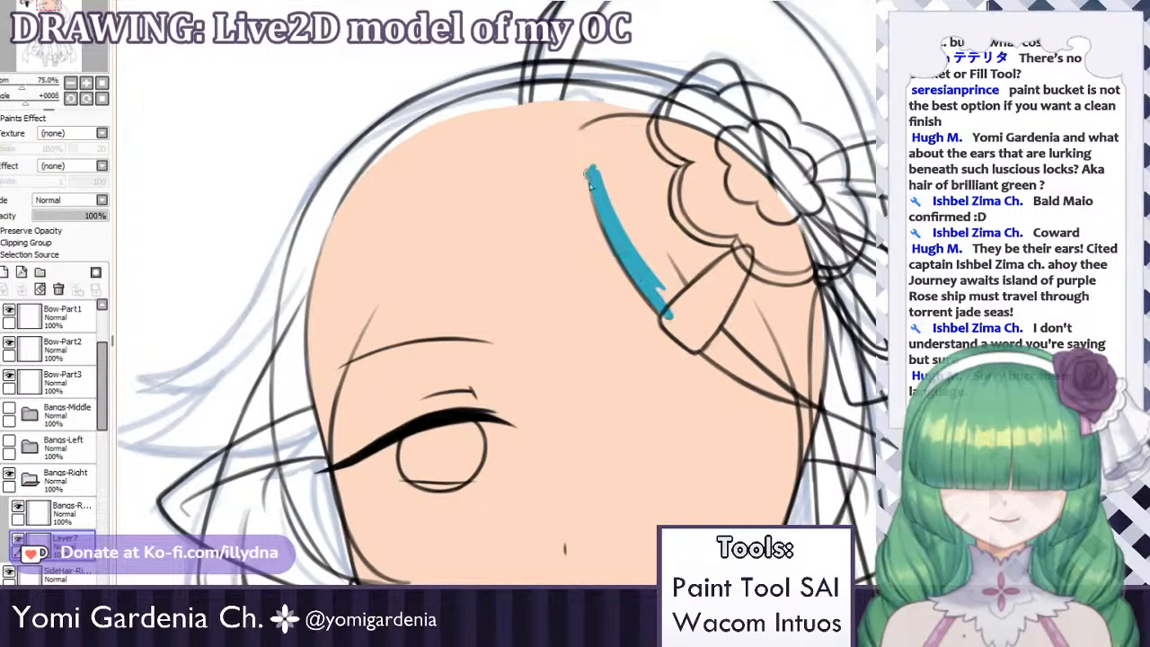
mouse_move(588, 174)
mouse_down()
mouse_move(702, 343)
mouse_move(732, 361)
mouse_up()
mouse_move(666, 319)
mouse_down()
mouse_move(759, 380)
mouse_move(710, 358)
mouse_move(725, 371)
mouse_move(732, 362)
mouse_move(818, 402)
mouse_up()
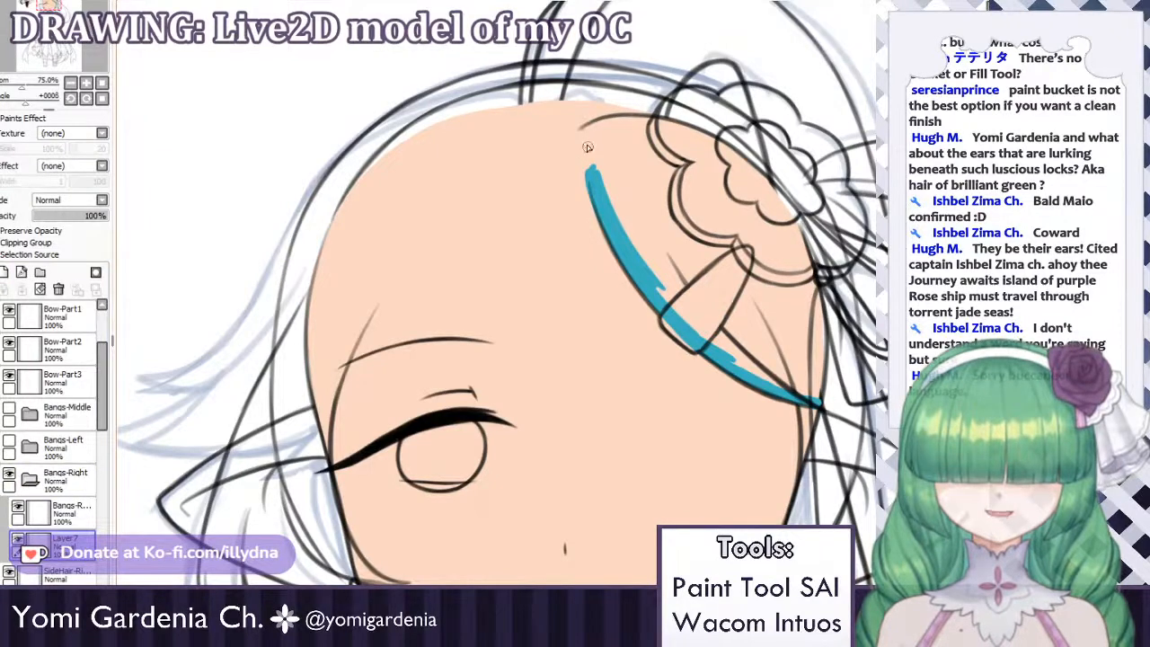
drag(586, 130, 593, 184)
mouse_move(588, 135)
mouse_down()
mouse_move(591, 185)
mouse_move(617, 120)
mouse_move(705, 151)
mouse_up()
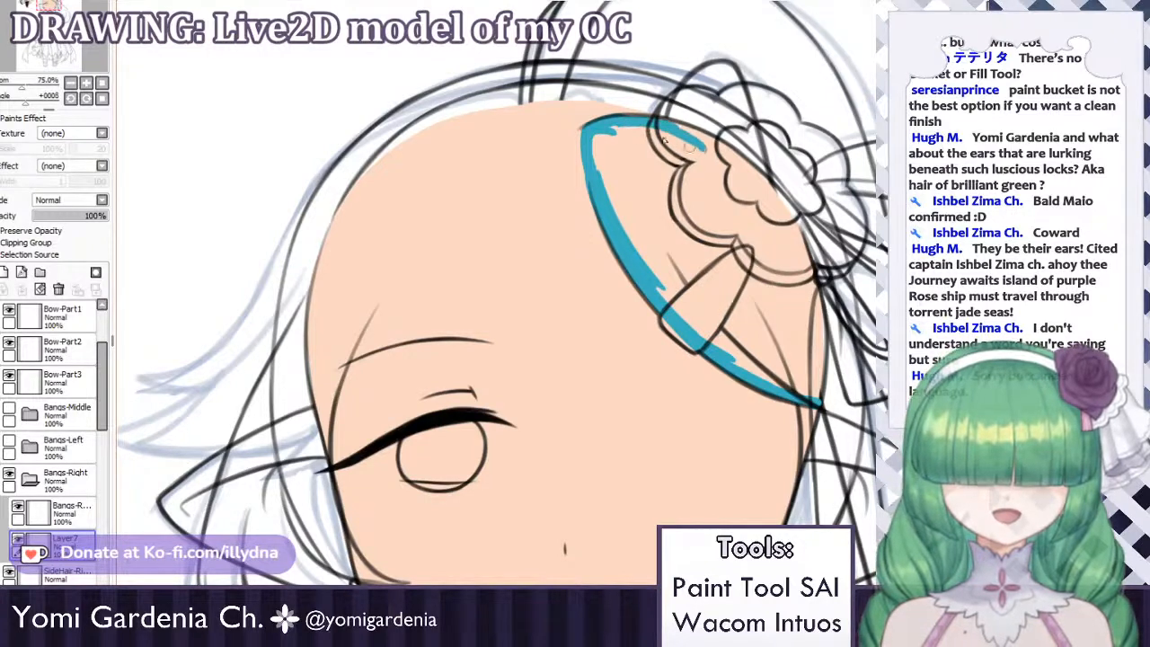
mouse_move(640, 119)
mouse_down()
mouse_move(734, 158)
mouse_move(710, 143)
mouse_move(673, 127)
mouse_move(771, 191)
mouse_move(711, 153)
mouse_move(795, 227)
mouse_move(829, 299)
mouse_move(807, 236)
mouse_move(839, 367)
mouse_move(837, 308)
mouse_move(826, 303)
mouse_move(826, 376)
mouse_up()
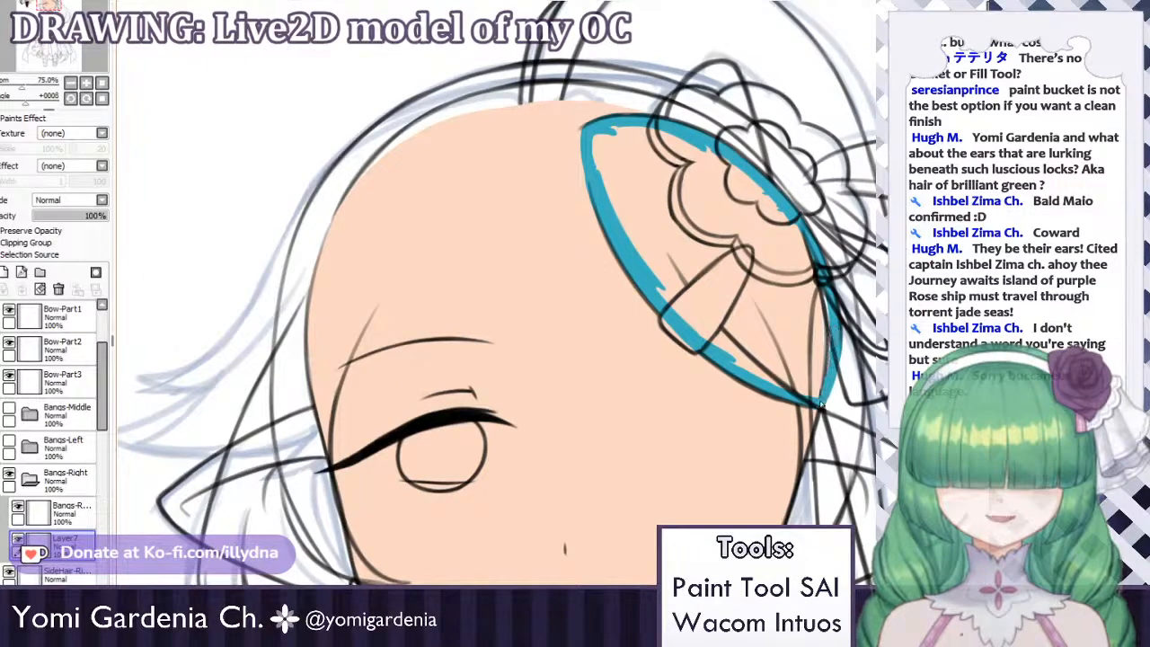
Fill the interior of the right bangs with blue and paint over the thin gaps left along the edges.
click(797, 266)
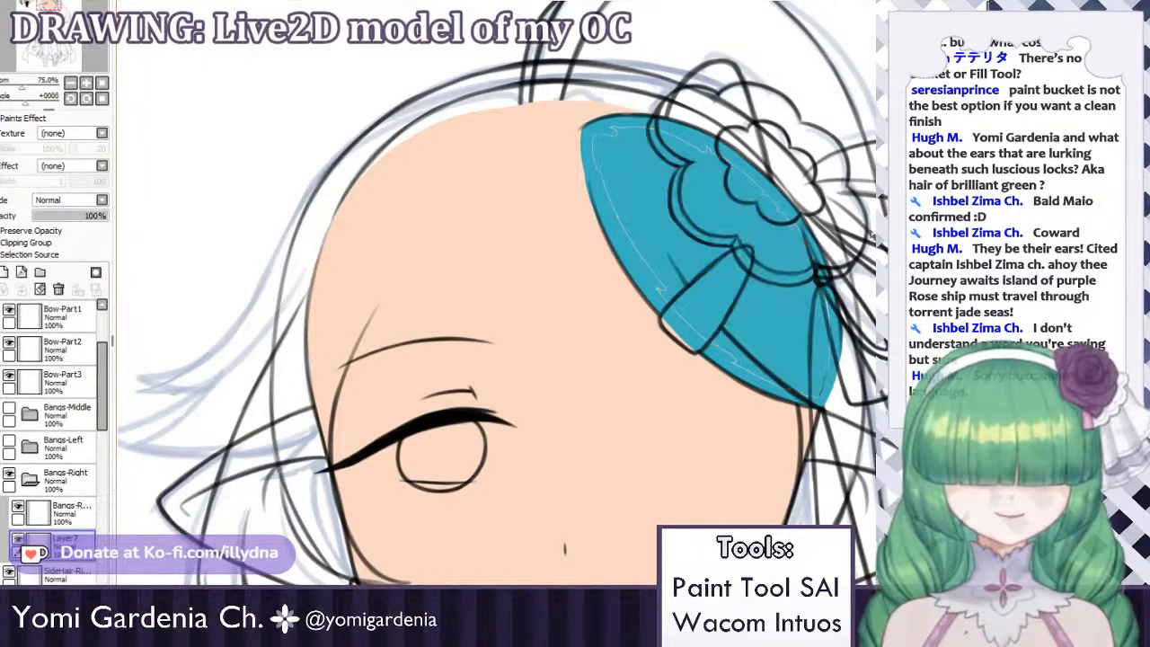
mouse_move(600, 161)
mouse_down()
mouse_move(640, 263)
mouse_move(706, 341)
mouse_move(769, 383)
mouse_up()
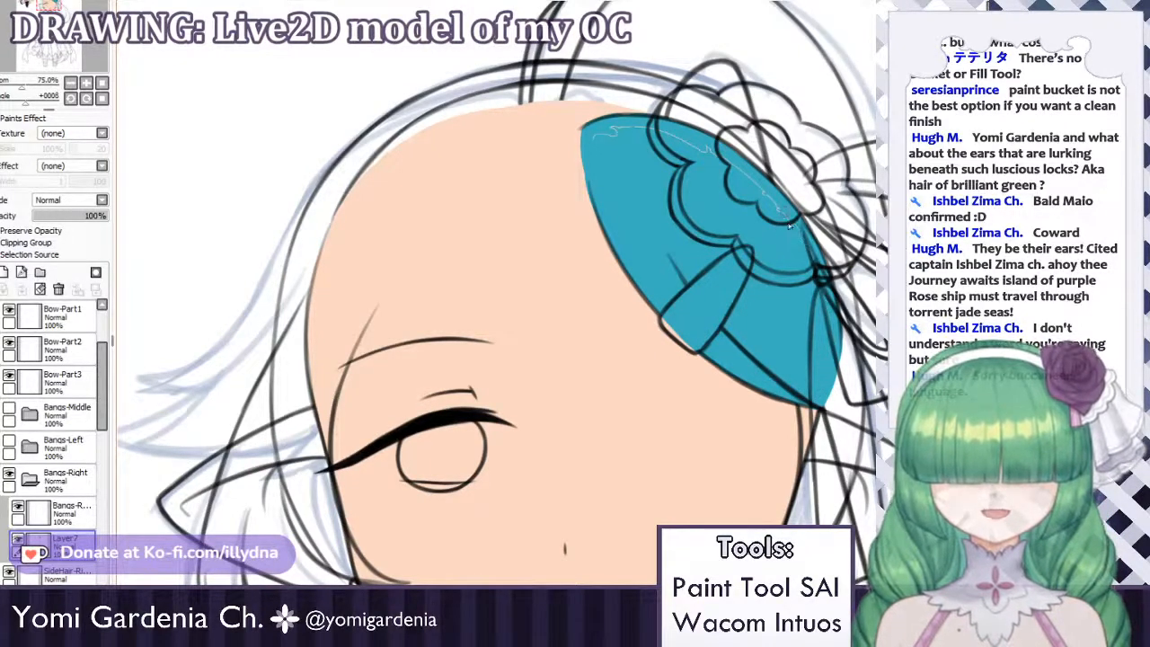
drag(624, 133, 607, 134)
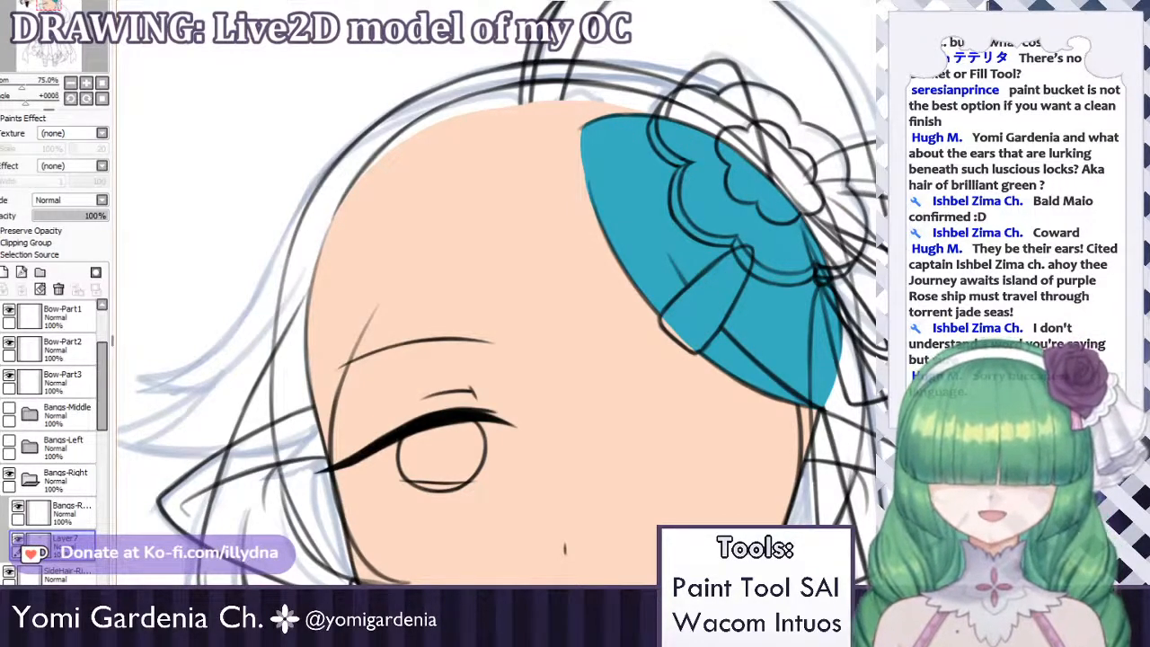
Show the Bangs-Left and Bangs-Middle folders again and check how the three blue sections meet.
click(9, 441)
click(9, 408)
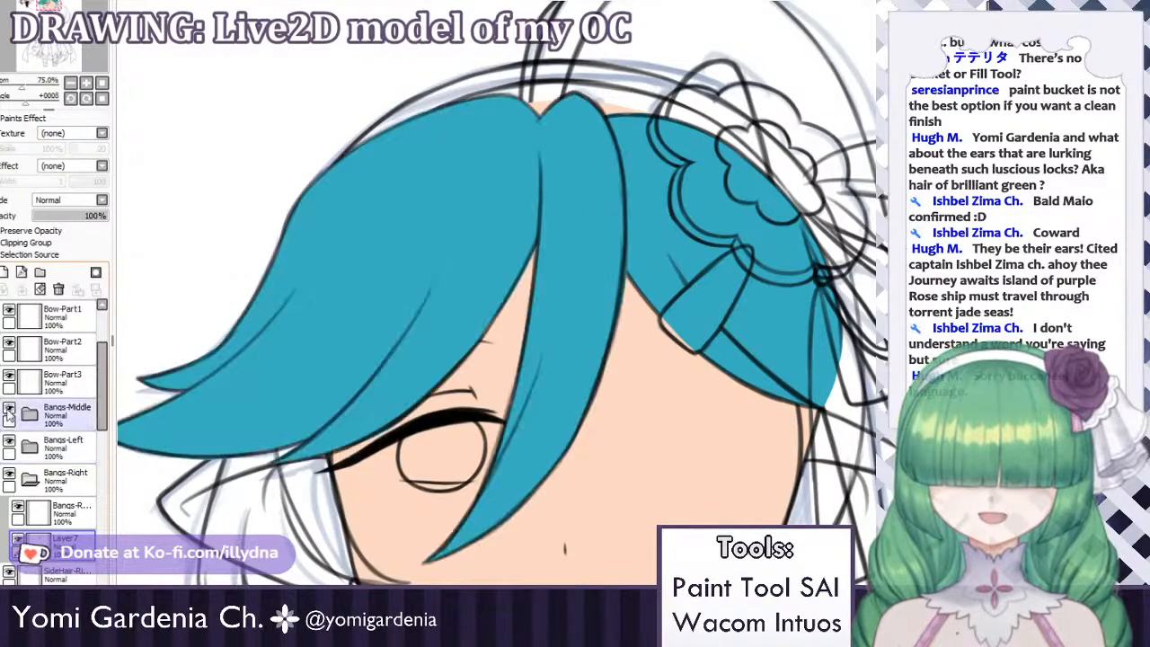
scroll(581, 185, down, 3)
scroll(582, 197, up, 1)
scroll(582, 211, up, 3)
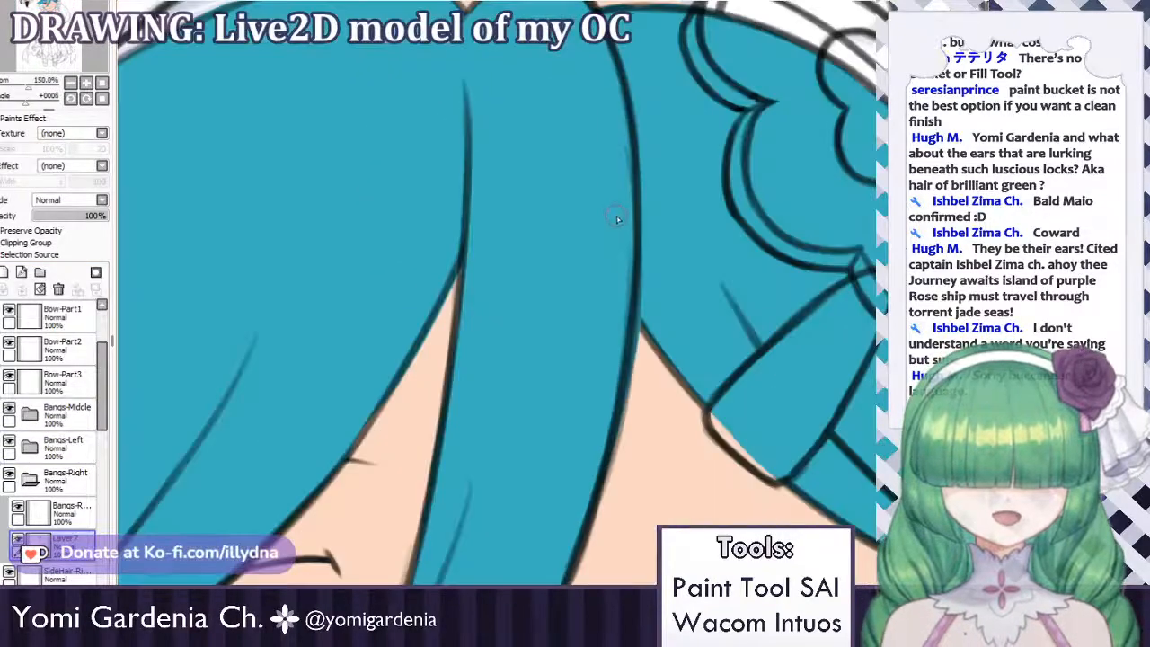
scroll(583, 232, down, 2)
scroll(583, 231, up, 2)
Hide Bangs-Right and check the colour layers inside the Bangs-Left and Bangs-Middle folders against the bare forehead.
click(27, 442)
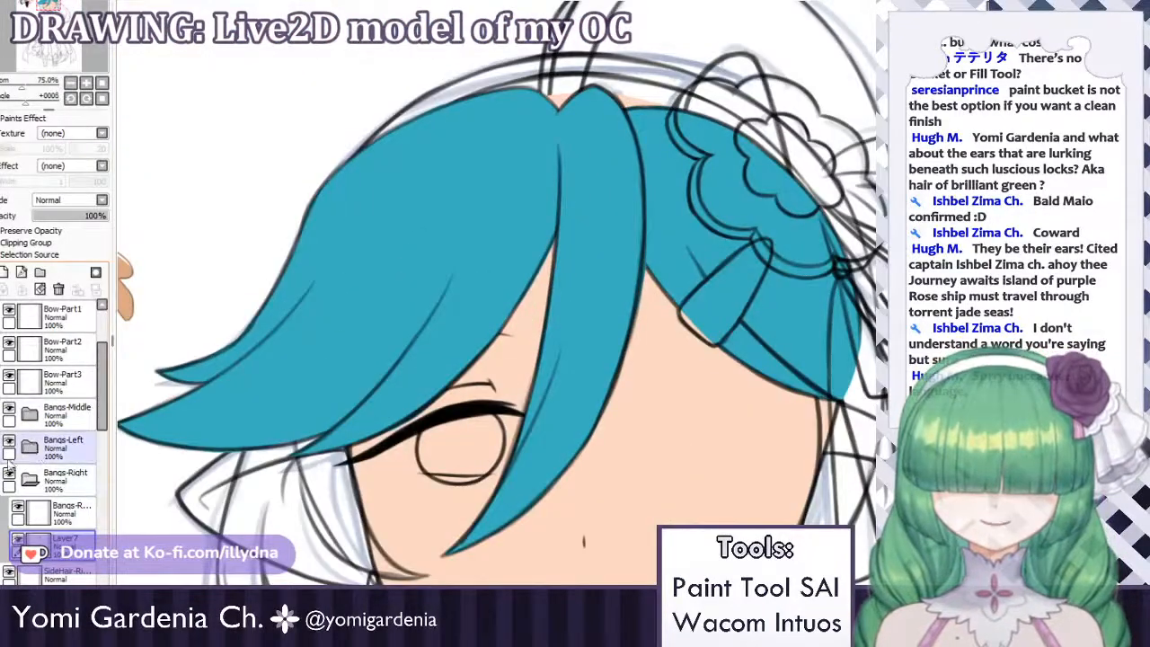
click(9, 473)
click(30, 445)
click(63, 512)
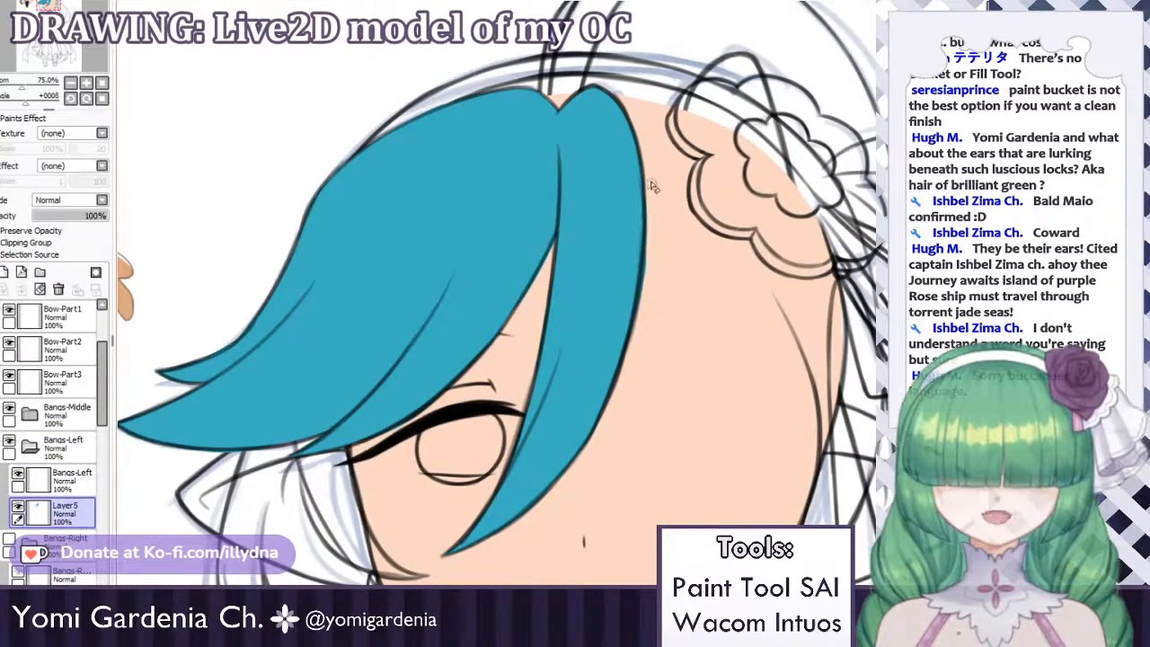
click(30, 446)
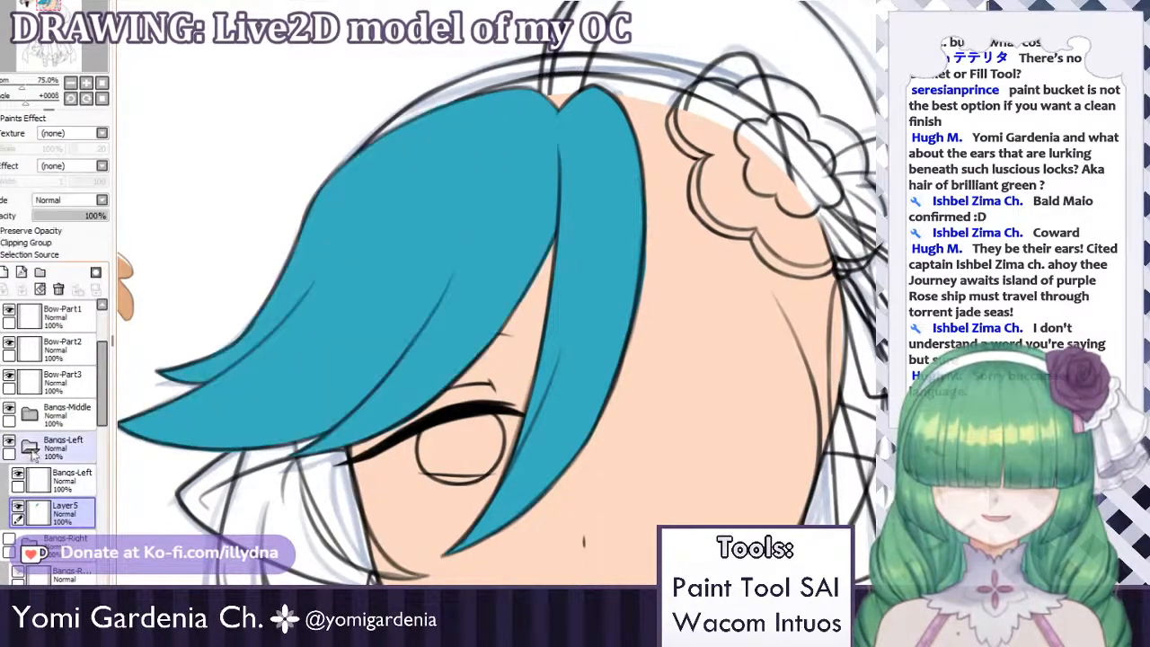
click(16, 428)
click(30, 414)
click(56, 479)
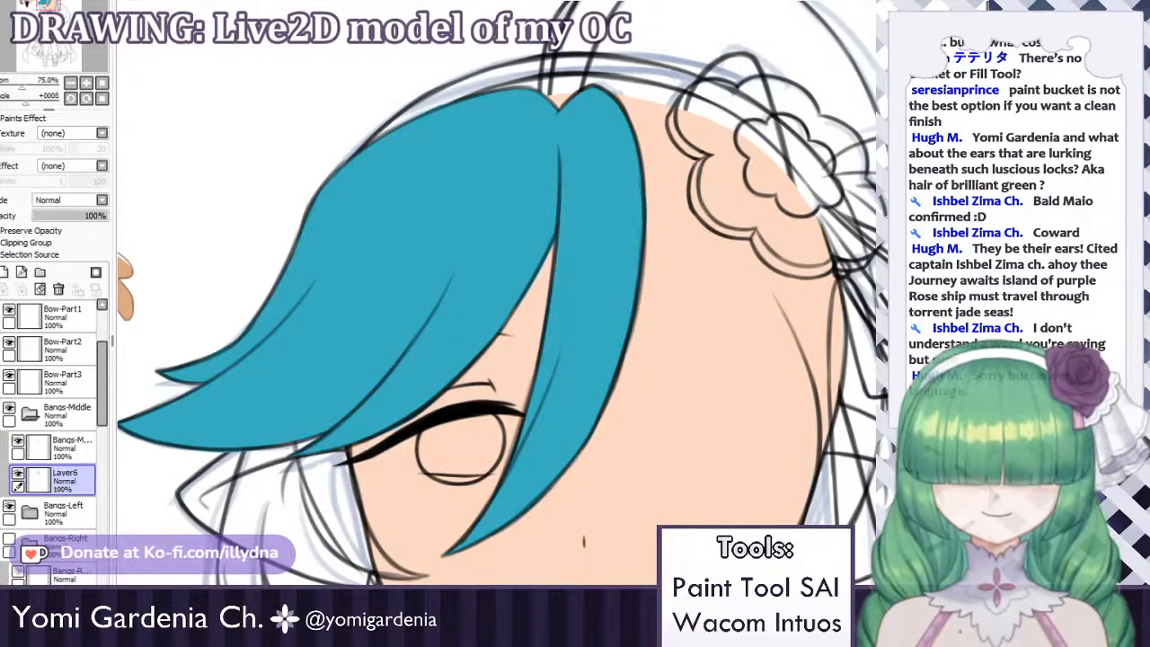
scroll(500, 143, down, 3)
scroll(489, 185, up, 2)
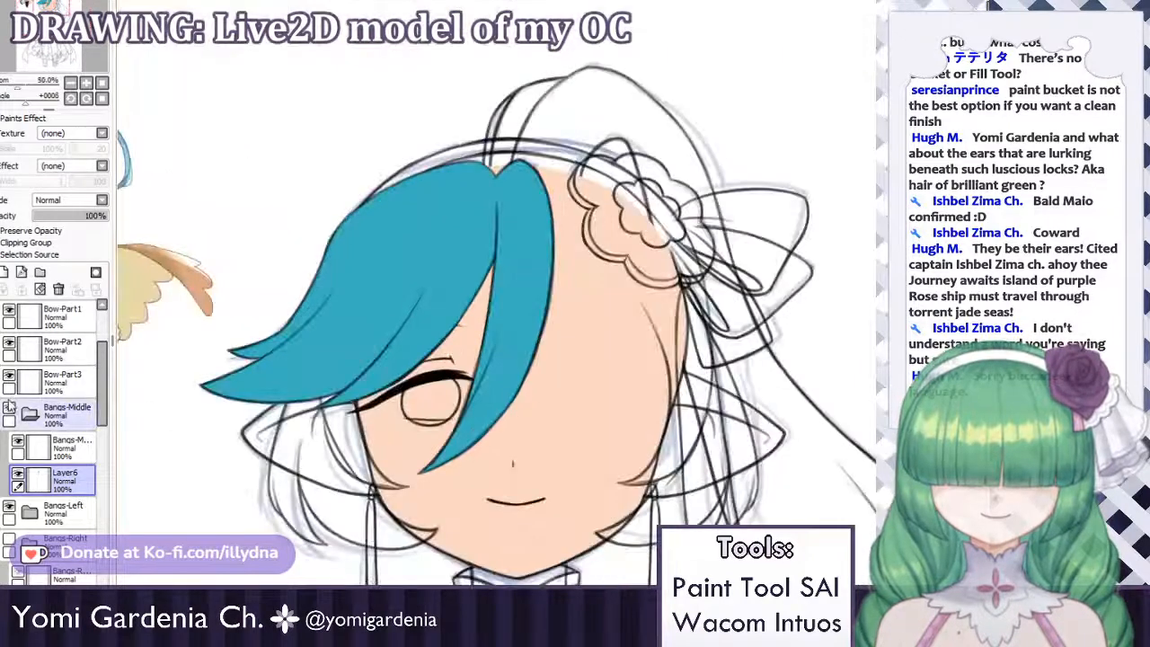
Collapse the Bangs-Middle folder, then show the Bangs-Right folder again and collapse it.
click(31, 414)
click(9, 473)
click(31, 479)
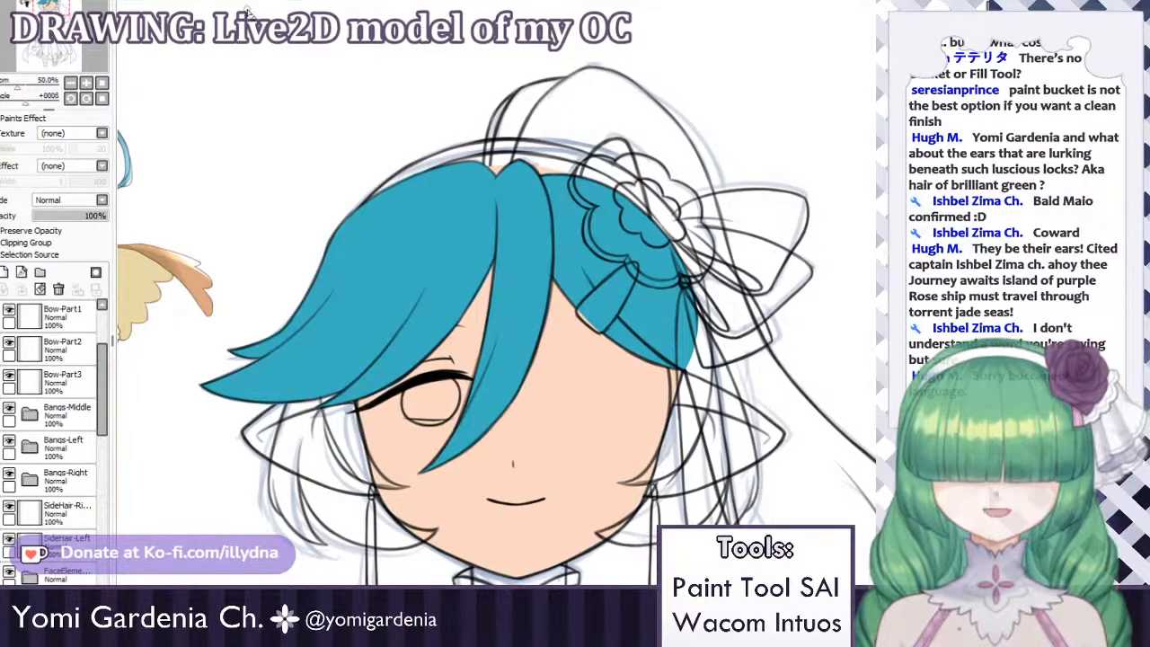
scroll(602, 251, down, 3)
scroll(593, 265, up, 3)
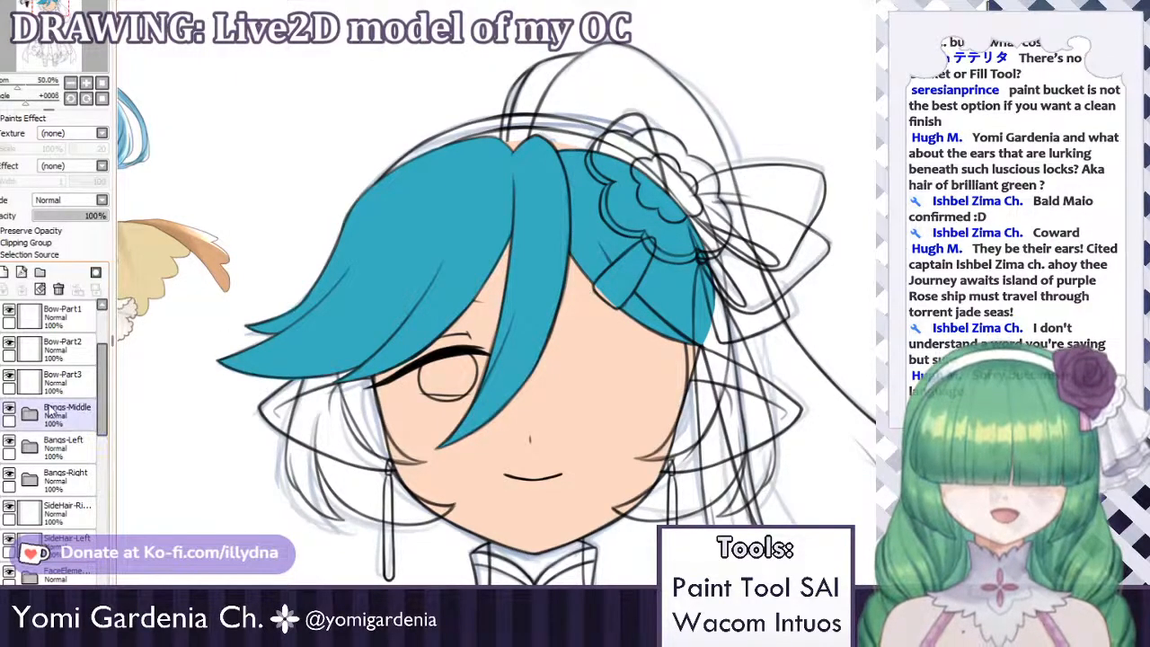
Identify the right side hair layer by toggling its visibility and move it directly above the Bangs-Middle folder.
click(27, 510)
click(11, 506)
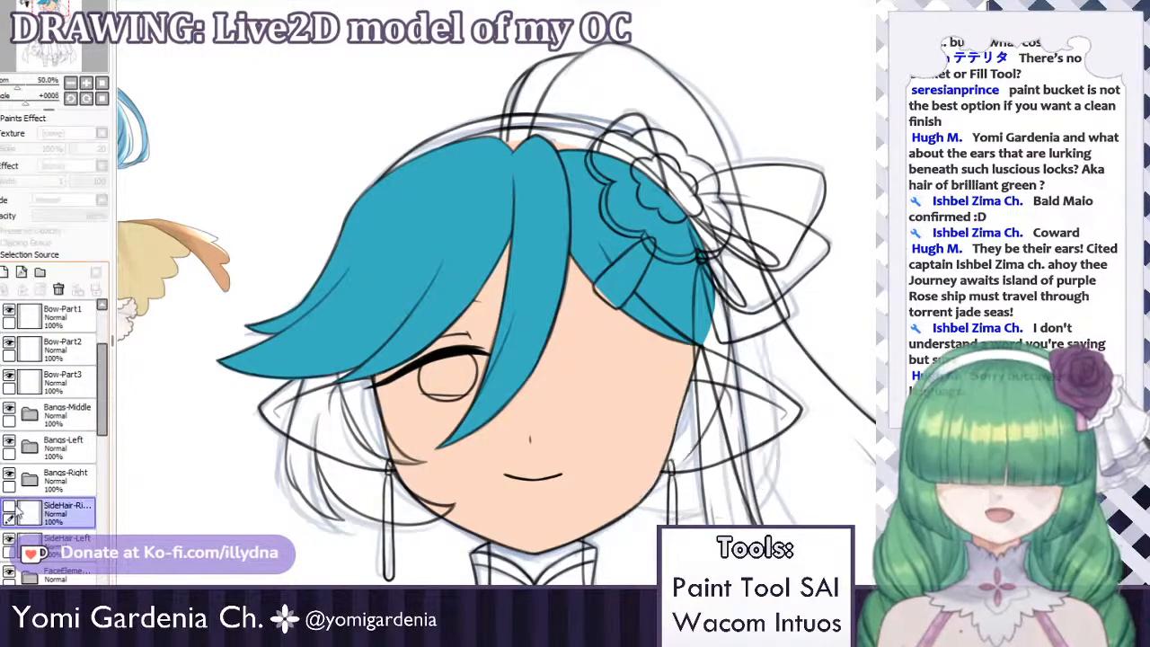
click(10, 506)
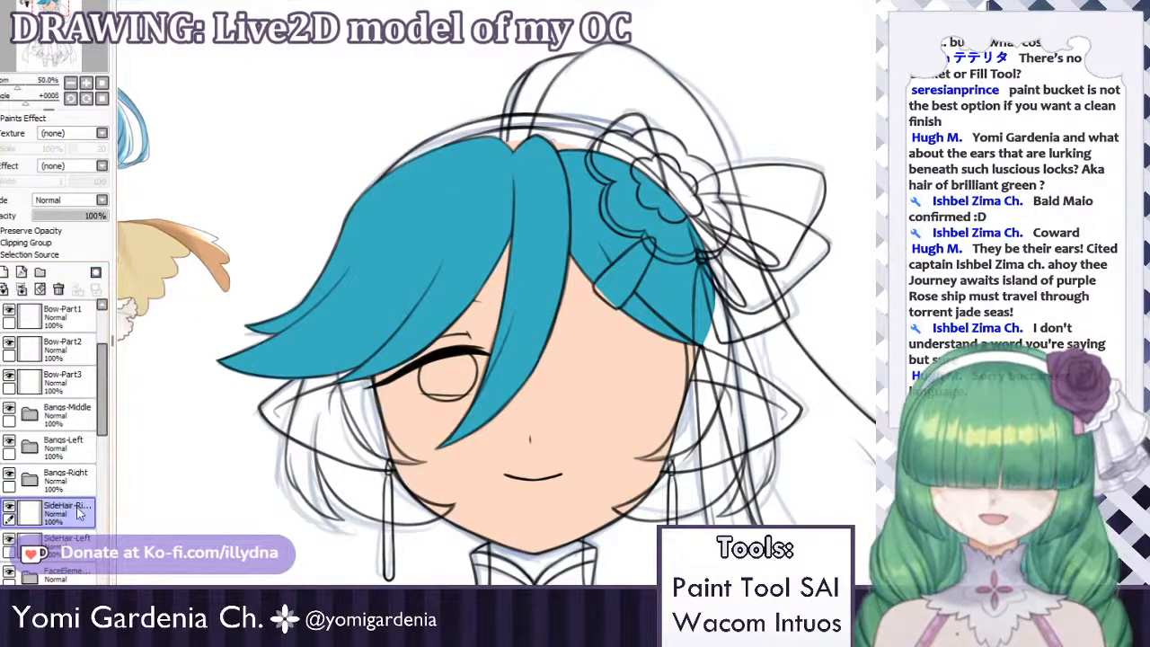
click(9, 509)
click(9, 510)
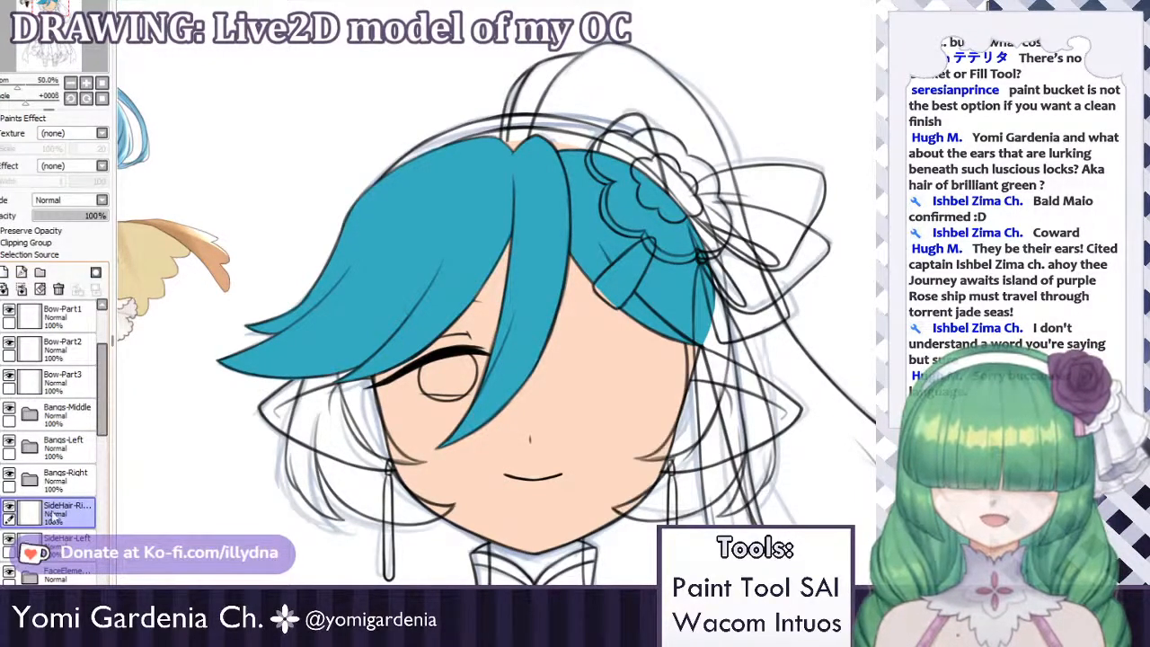
drag(77, 505, 72, 407)
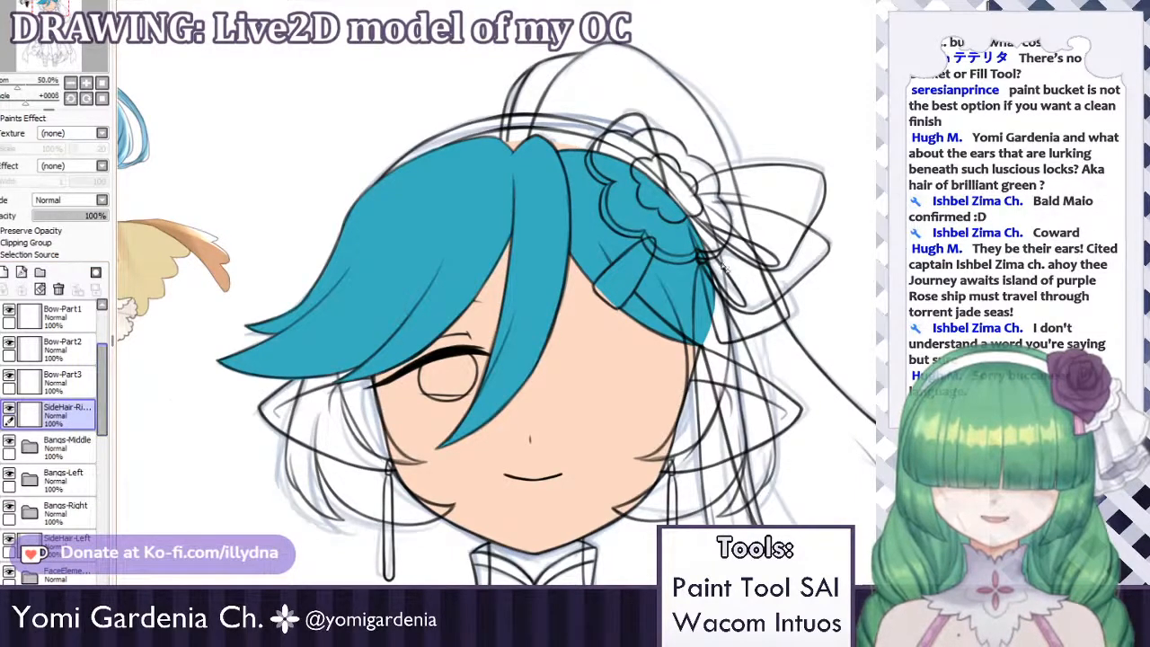
Examine the side hair lines near the right bangs and compare the whole figure with the reference illustration.
scroll(678, 287, up, 3)
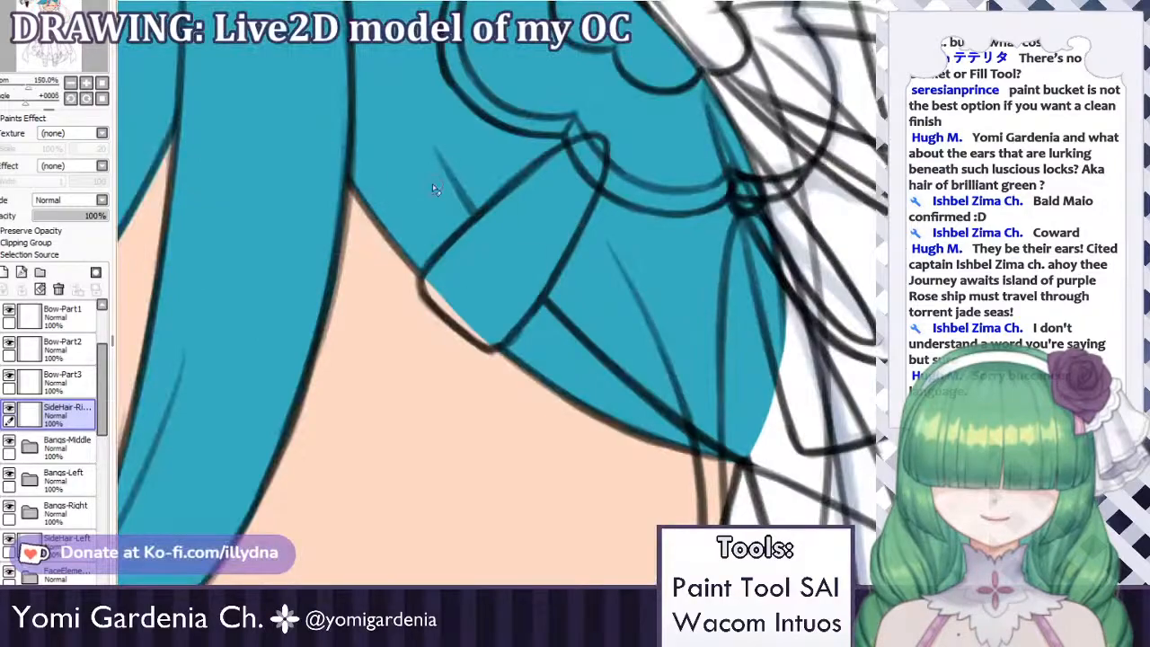
scroll(645, 430, down, 3)
scroll(629, 422, up, 6)
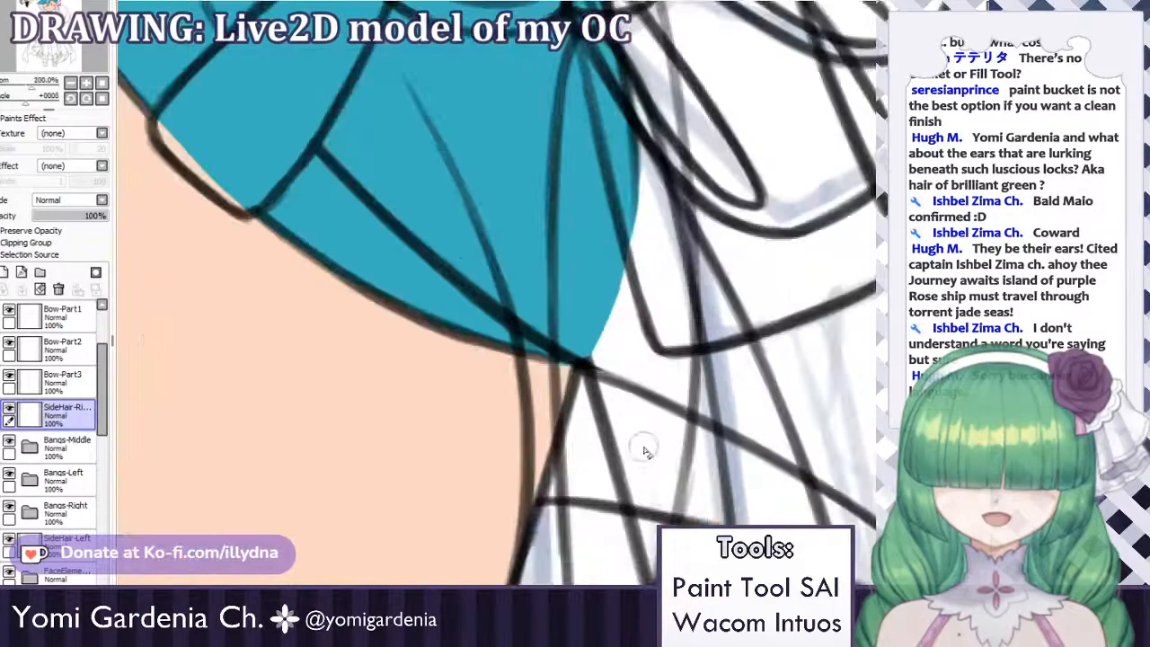
scroll(611, 419, down, 8)
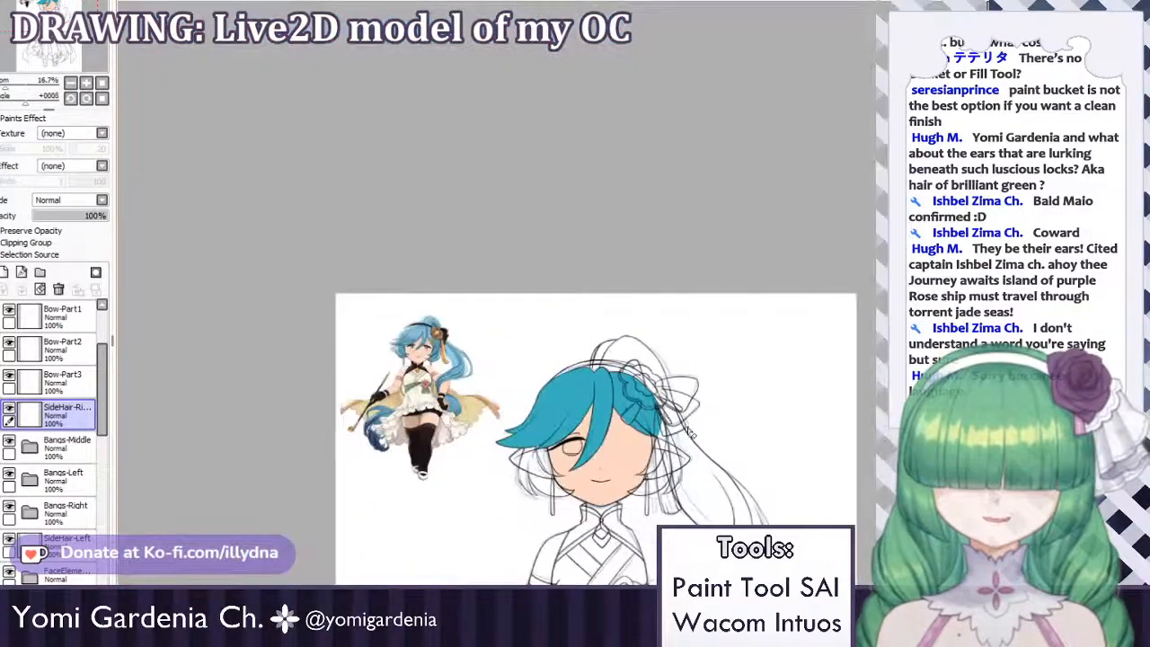
scroll(562, 359, down, 2)
scroll(574, 405, up, 5)
scroll(571, 406, down, 6)
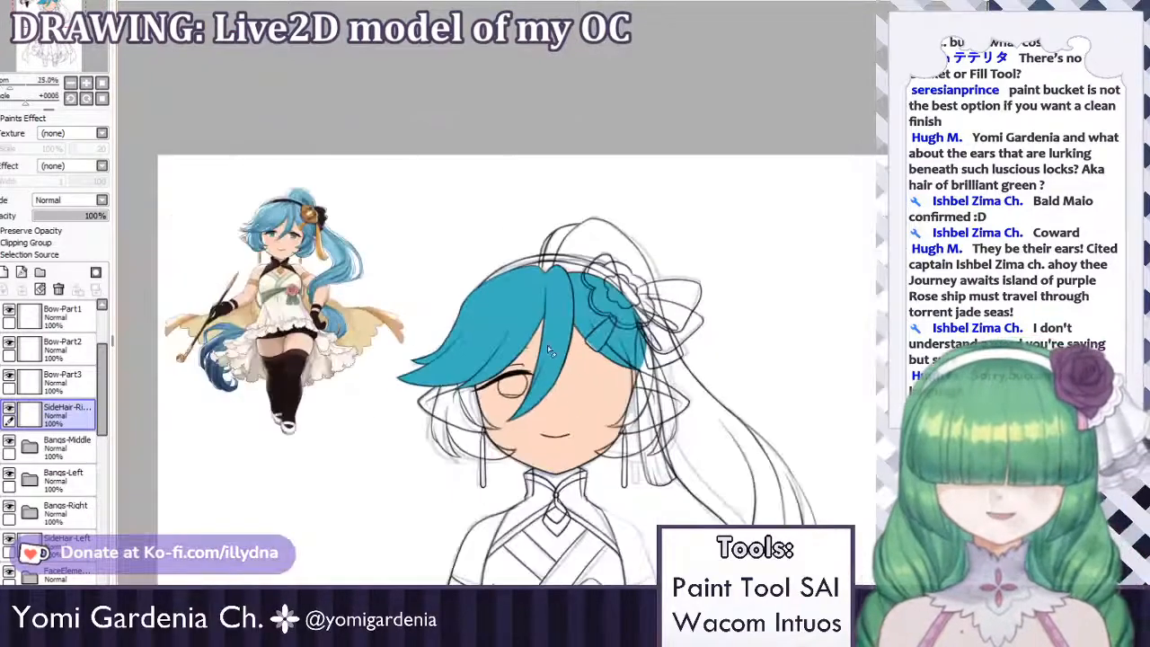
scroll(567, 404, up, 4)
scroll(559, 305, down, 2)
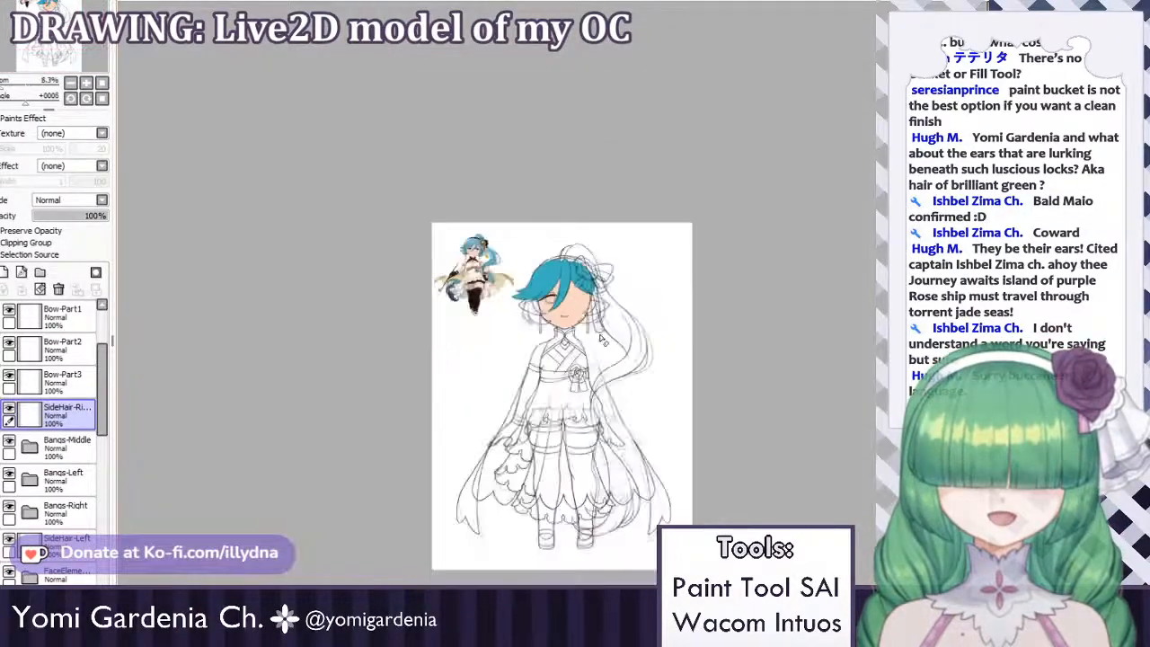
scroll(556, 280, up, 1)
scroll(542, 237, up, 1)
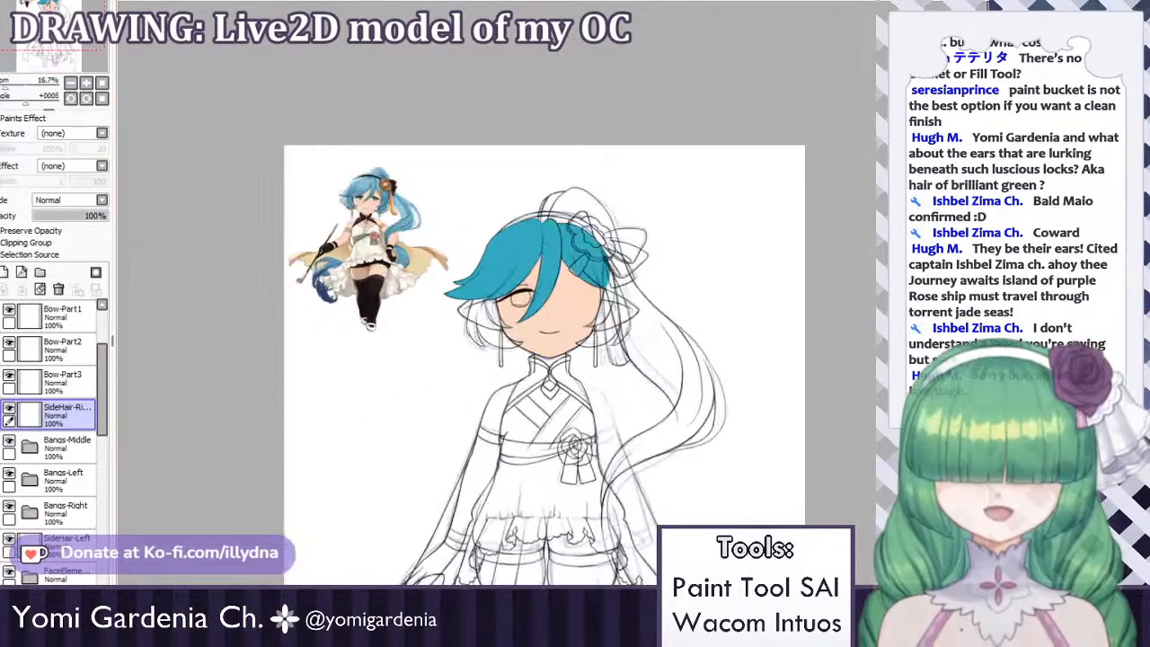
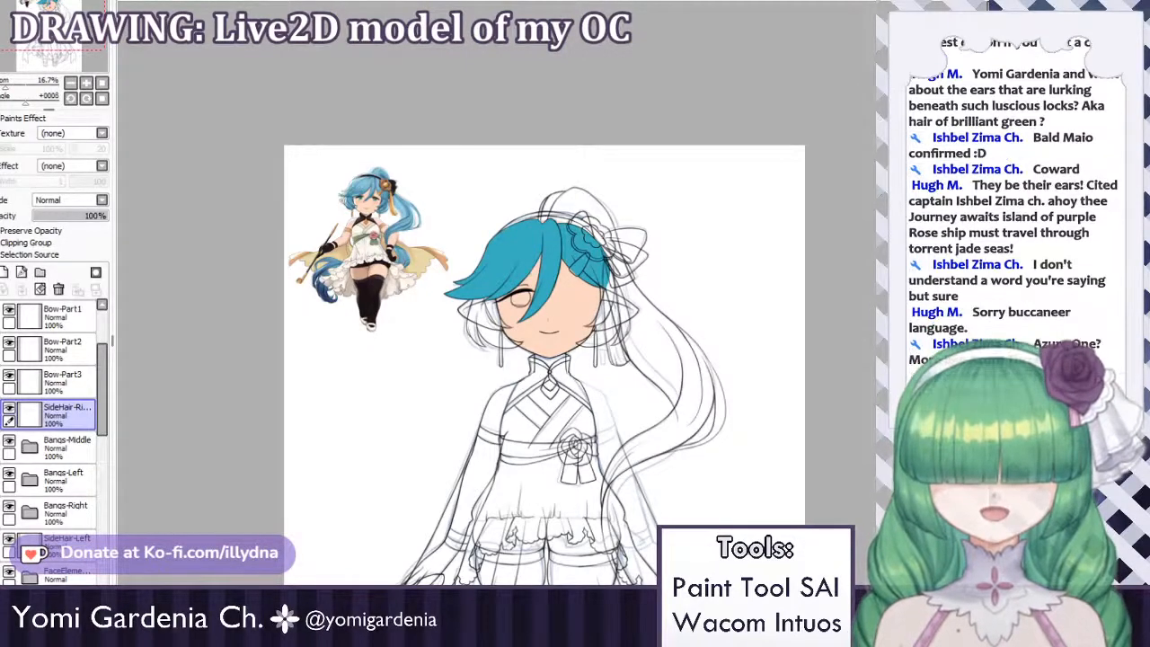
Switch to the tall group illustration with the light blue background and examine the green-haired character reading a book at its top.
key(ctrl+Tab)
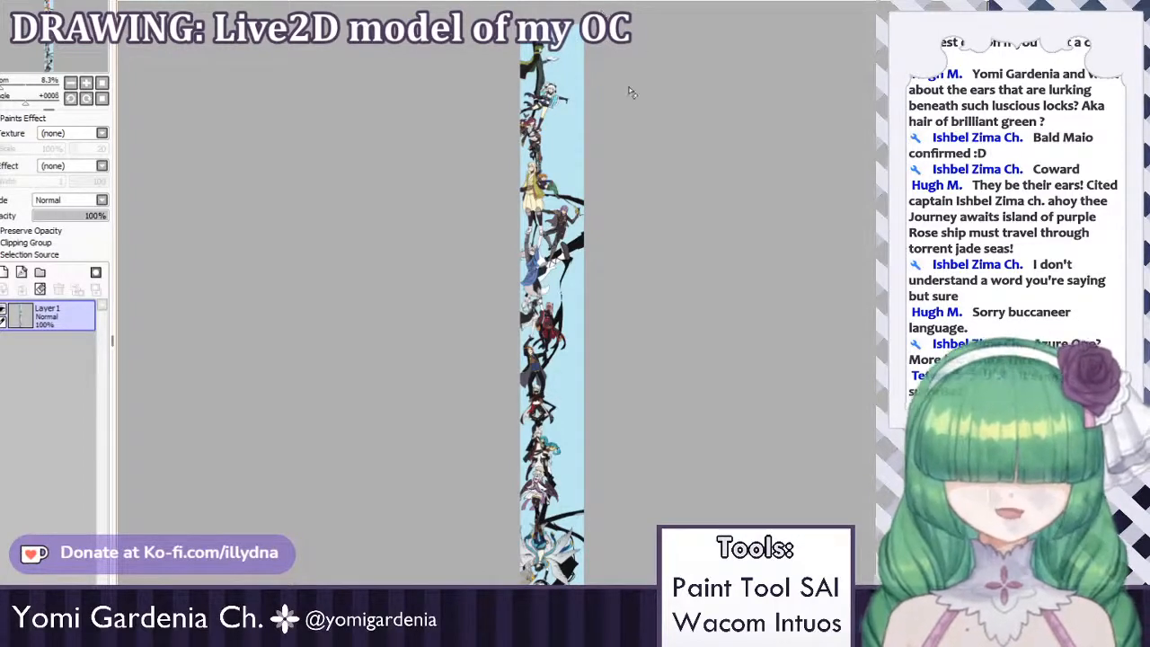
scroll(630, 88, down, 2)
scroll(583, 62, up, 2)
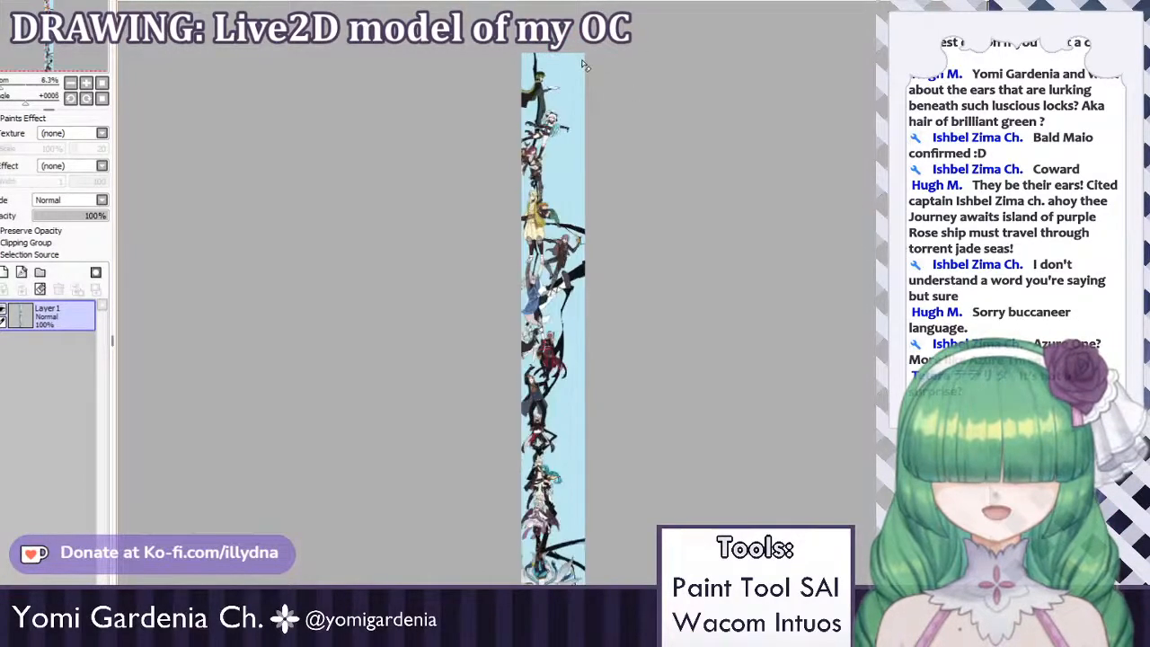
scroll(590, 94, down, 1)
scroll(560, 56, up, 4)
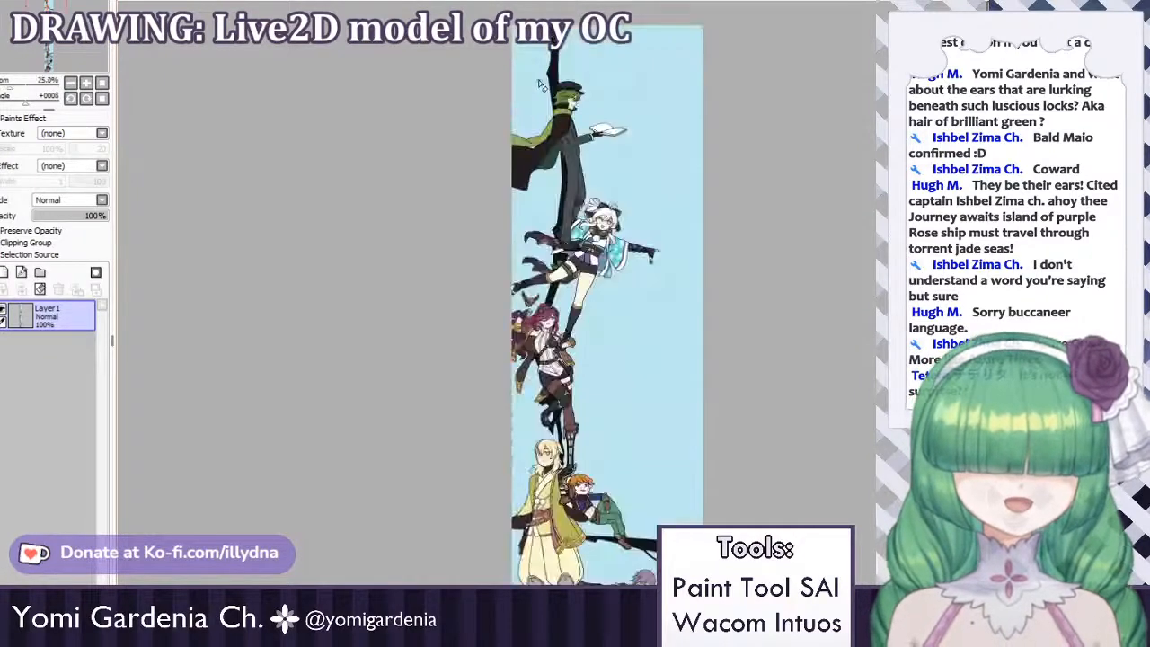
scroll(625, 112, up, 2)
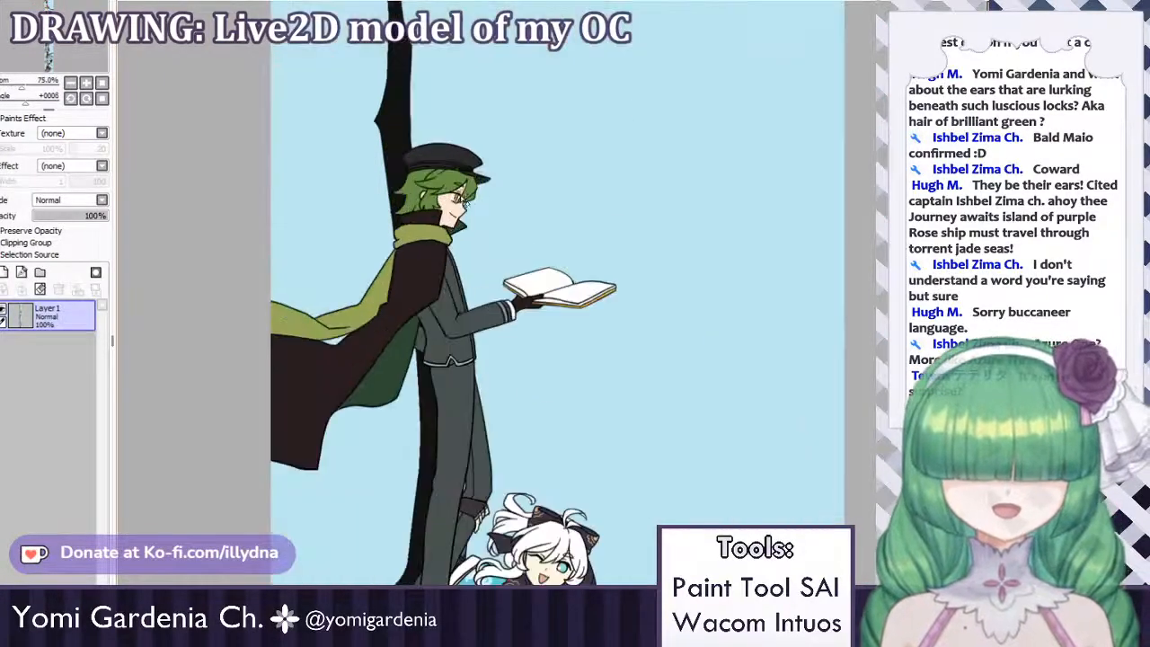
scroll(557, 296, down, 3)
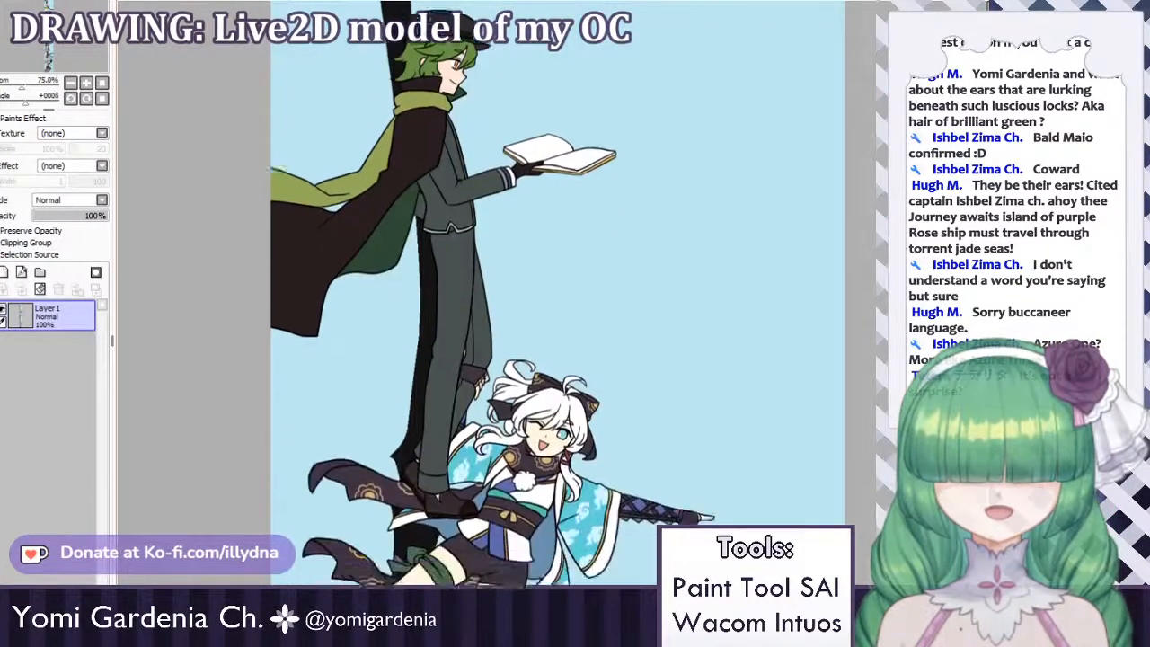
scroll(557, 297, up, 2)
scroll(557, 296, down, 2)
Examine the group illustration's upper figures, from the white-haired girl pointing sideways through the red-haired and blond characters to the purple-haired one.
scroll(557, 296, down, 7)
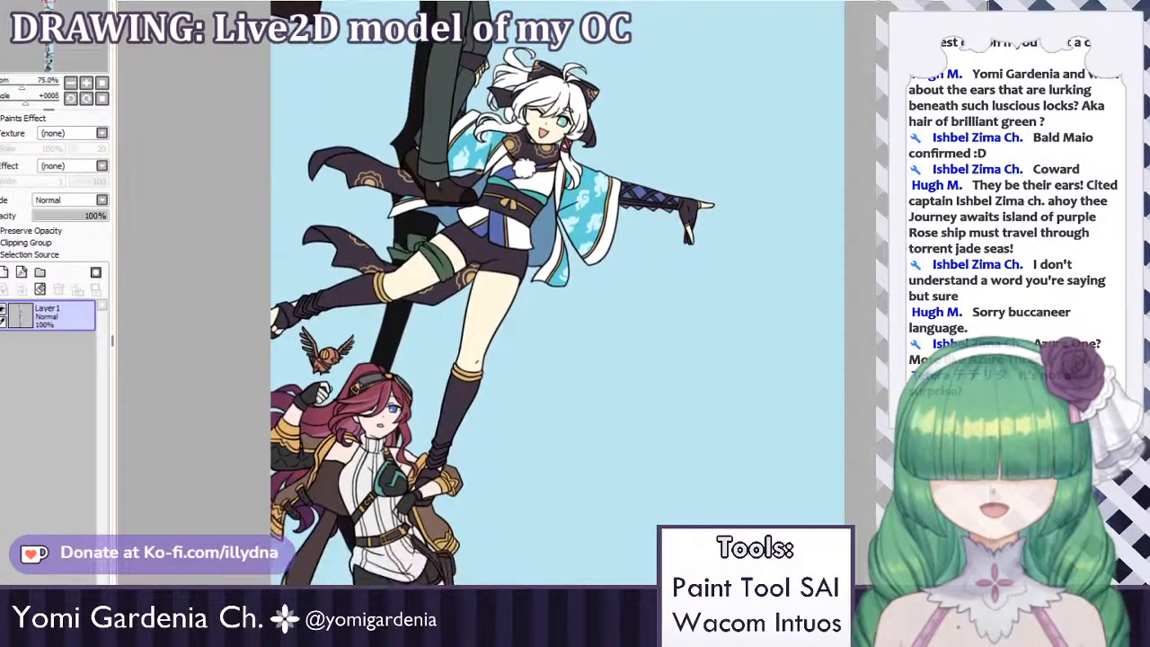
scroll(556, 297, down, 2)
scroll(557, 296, down, 3)
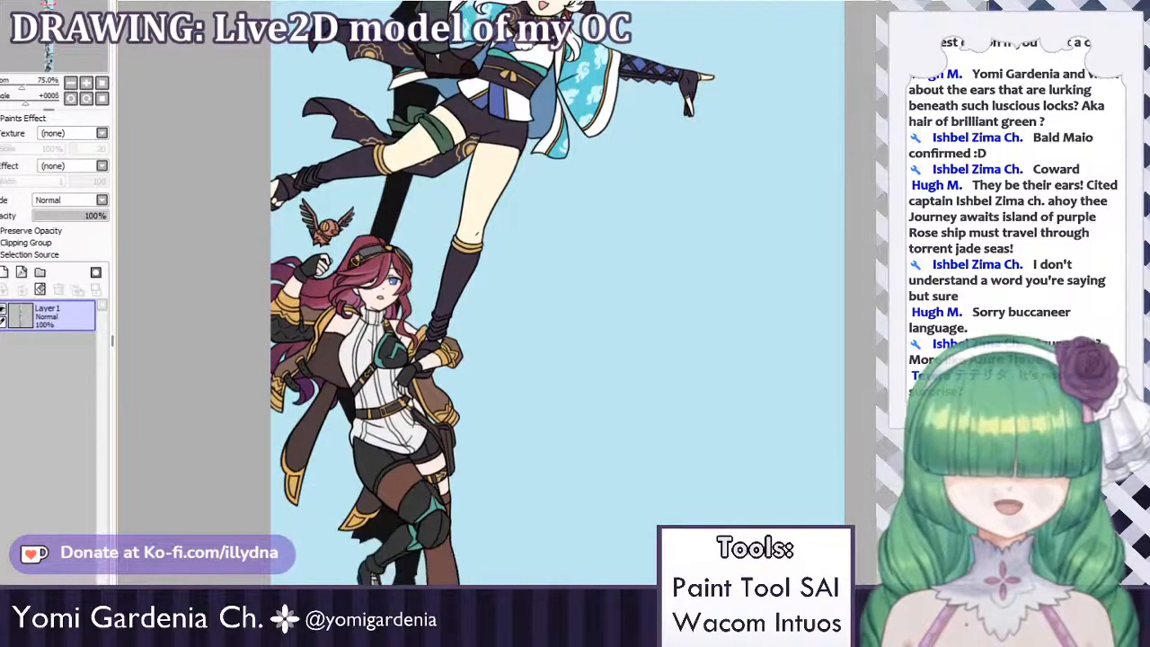
scroll(557, 296, down, 2)
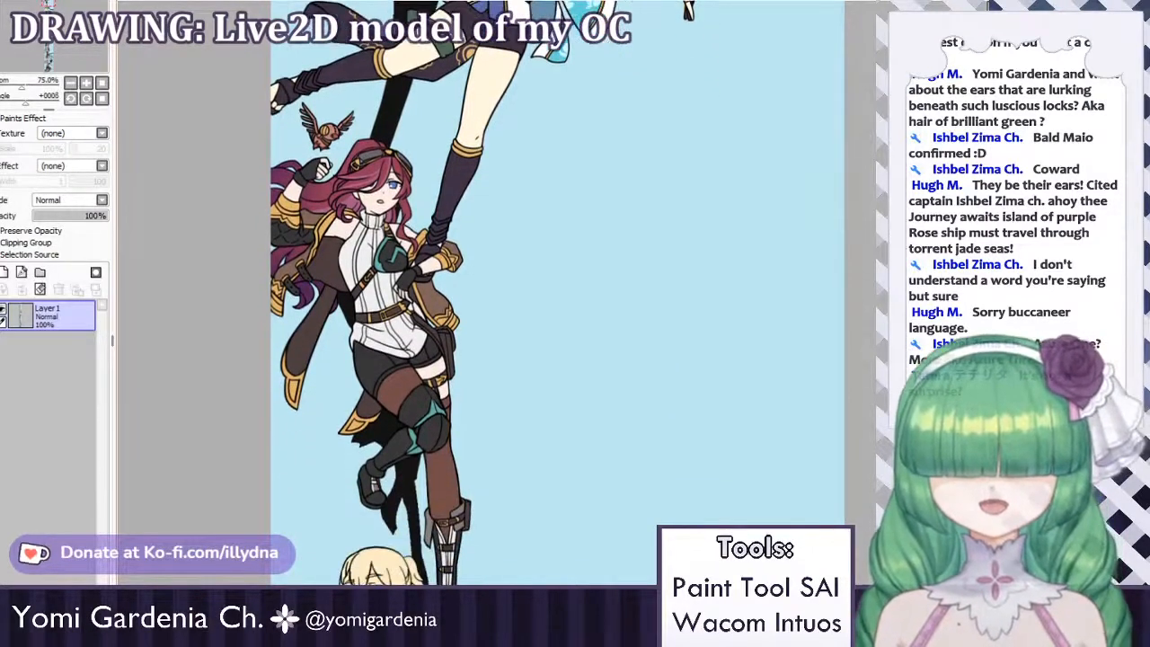
scroll(557, 296, down, 1)
scroll(557, 297, down, 3)
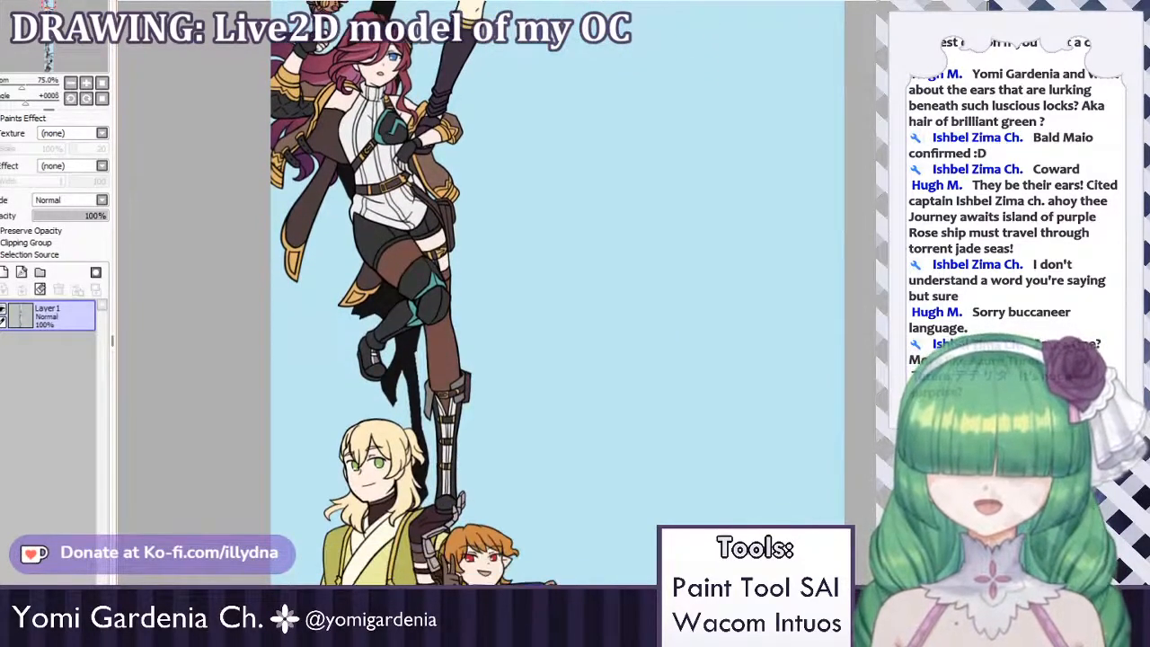
scroll(557, 296, down, 3)
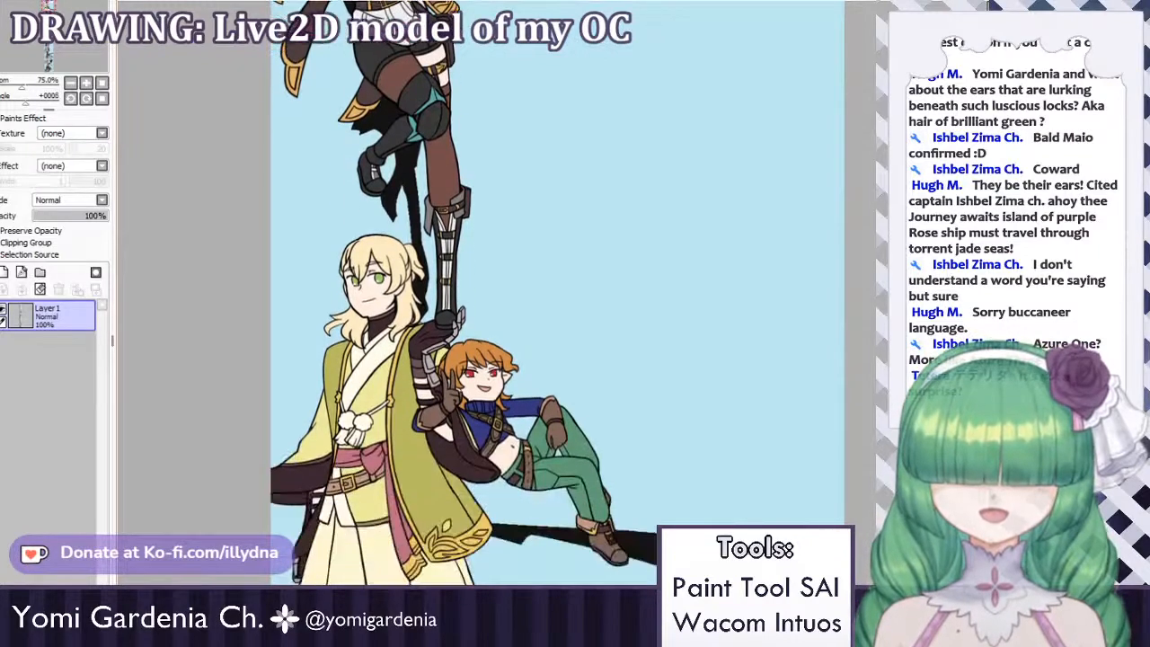
scroll(557, 297, down, 3)
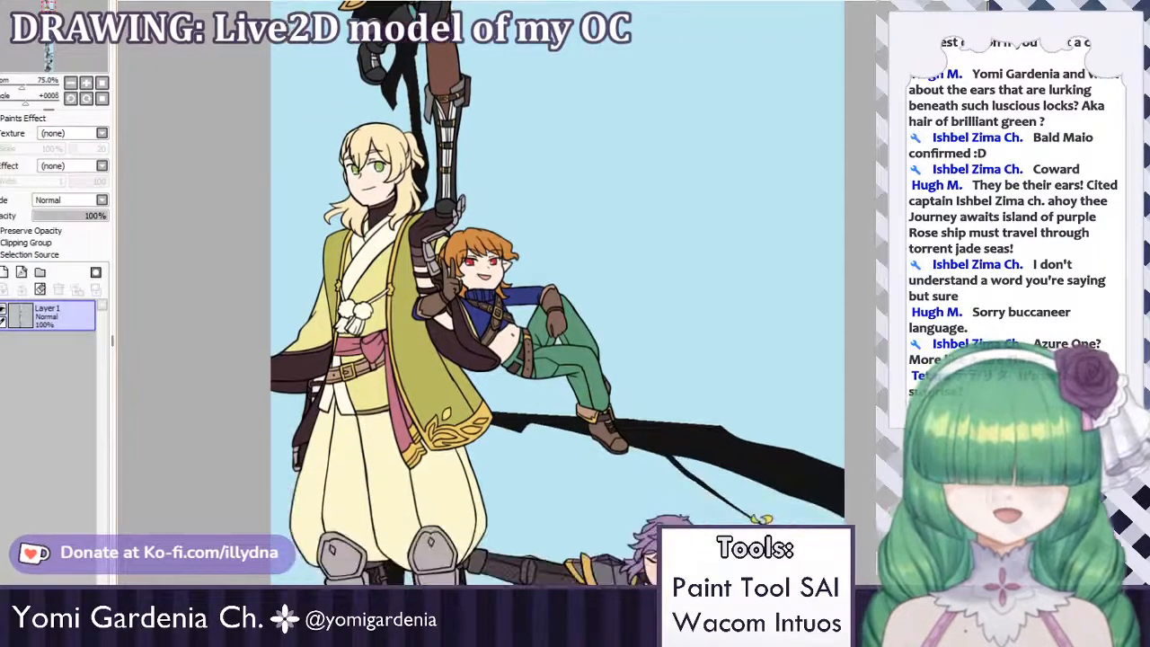
scroll(557, 296, down, 2)
scroll(557, 297, down, 8)
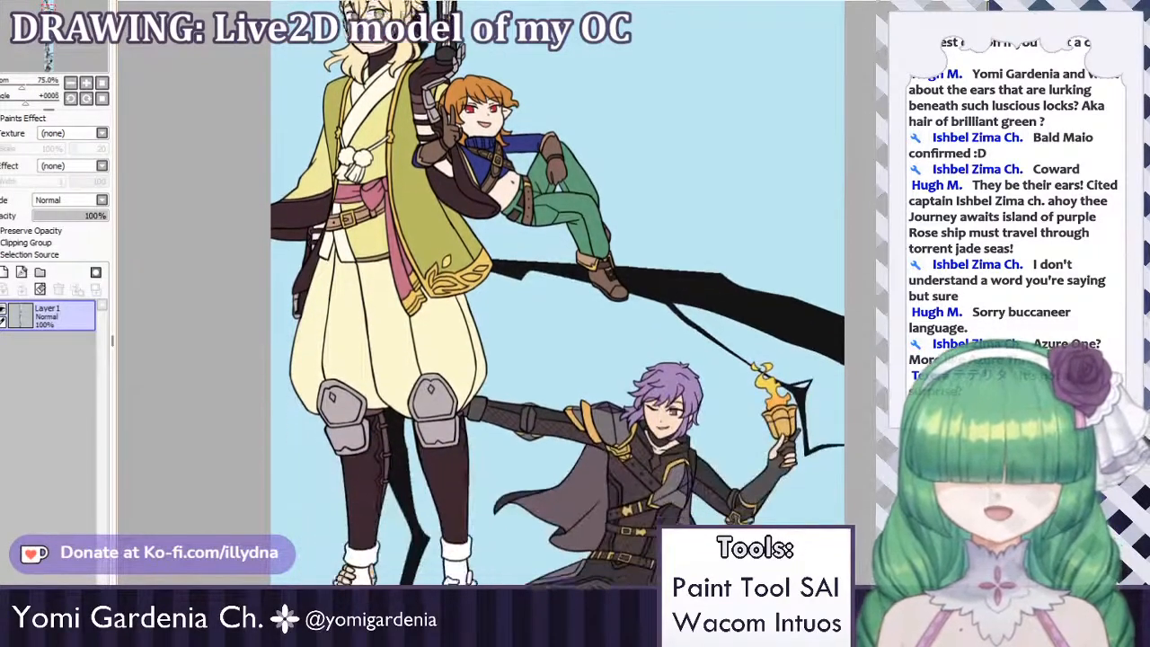
Examine the middle figures of the group illustration, from the grey-haired wolf-eared character to the man in the blue vest.
scroll(557, 296, down, 4)
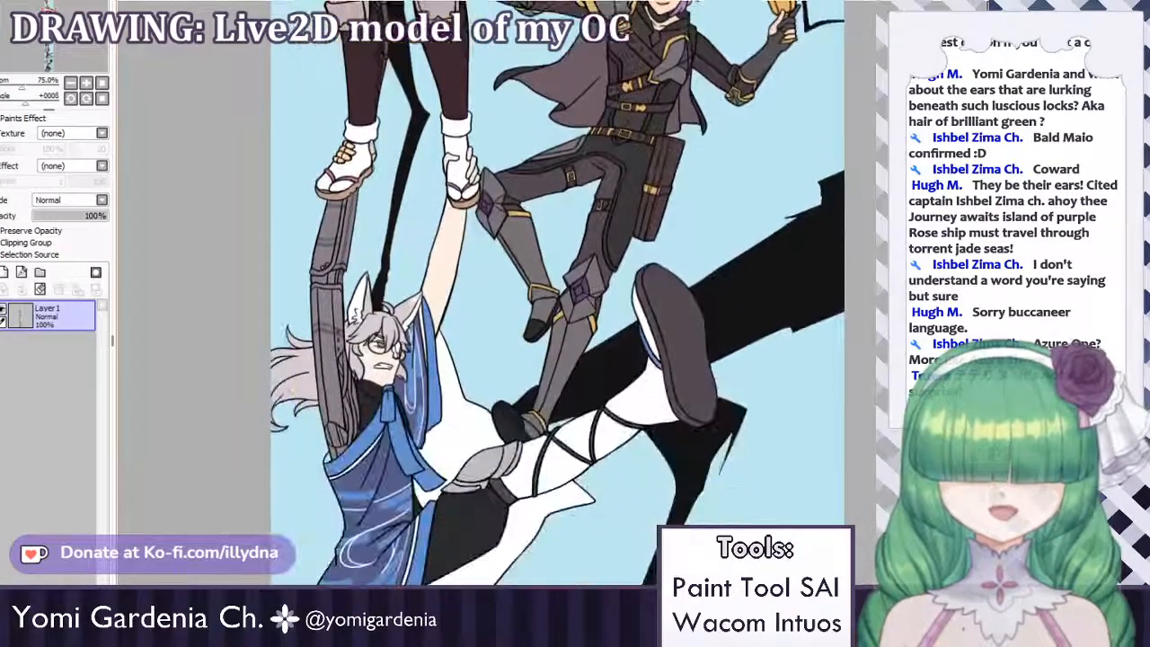
scroll(557, 297, down, 1)
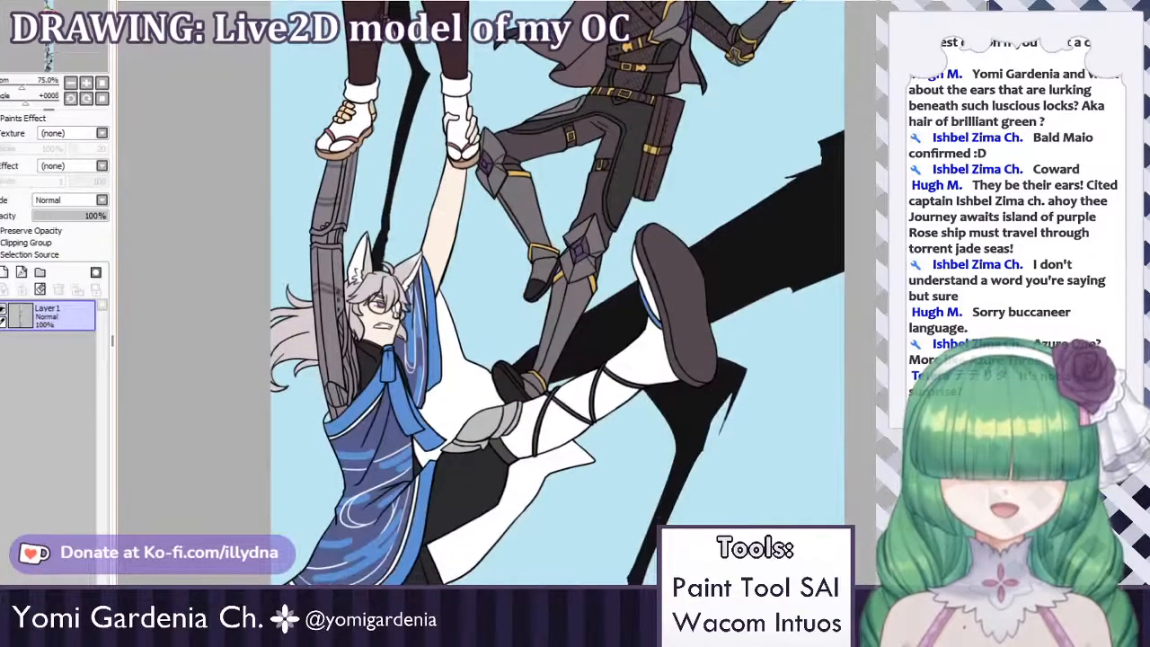
scroll(557, 297, down, 5)
scroll(557, 297, down, 8)
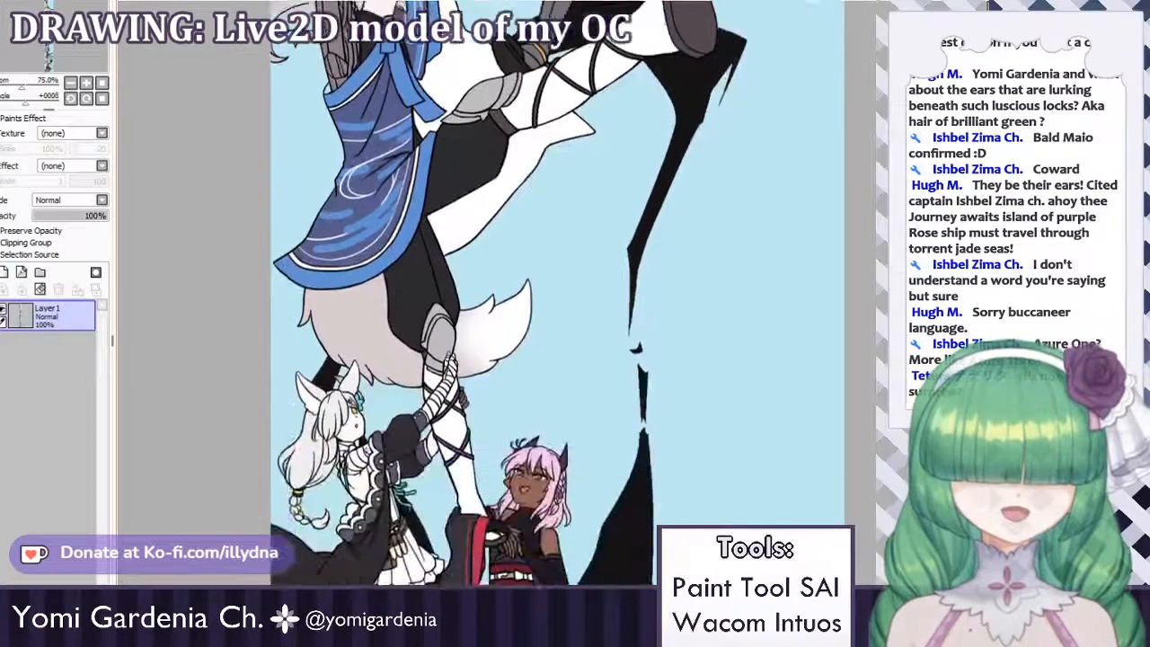
scroll(557, 296, down, 3)
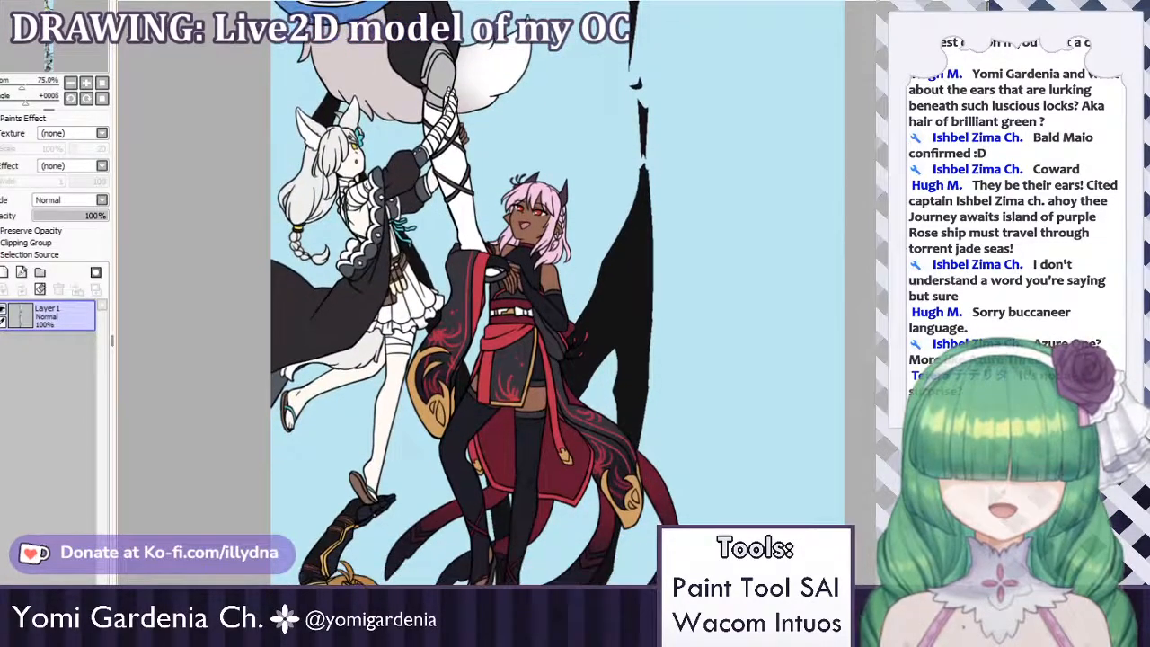
scroll(557, 297, down, 1)
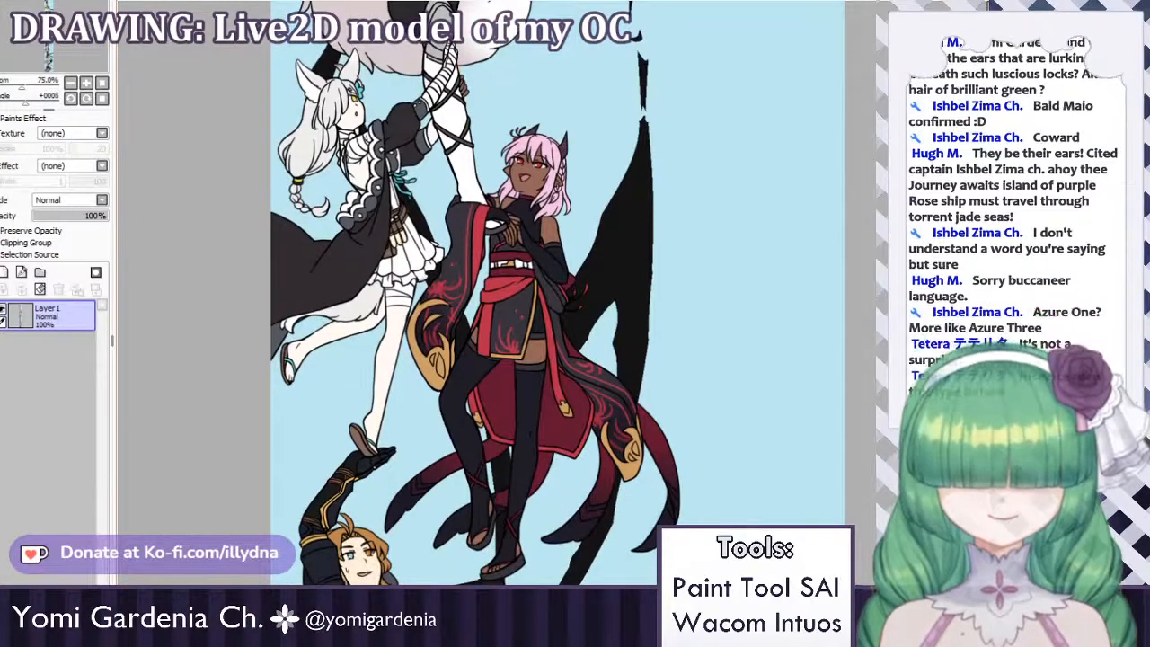
scroll(557, 296, down, 4)
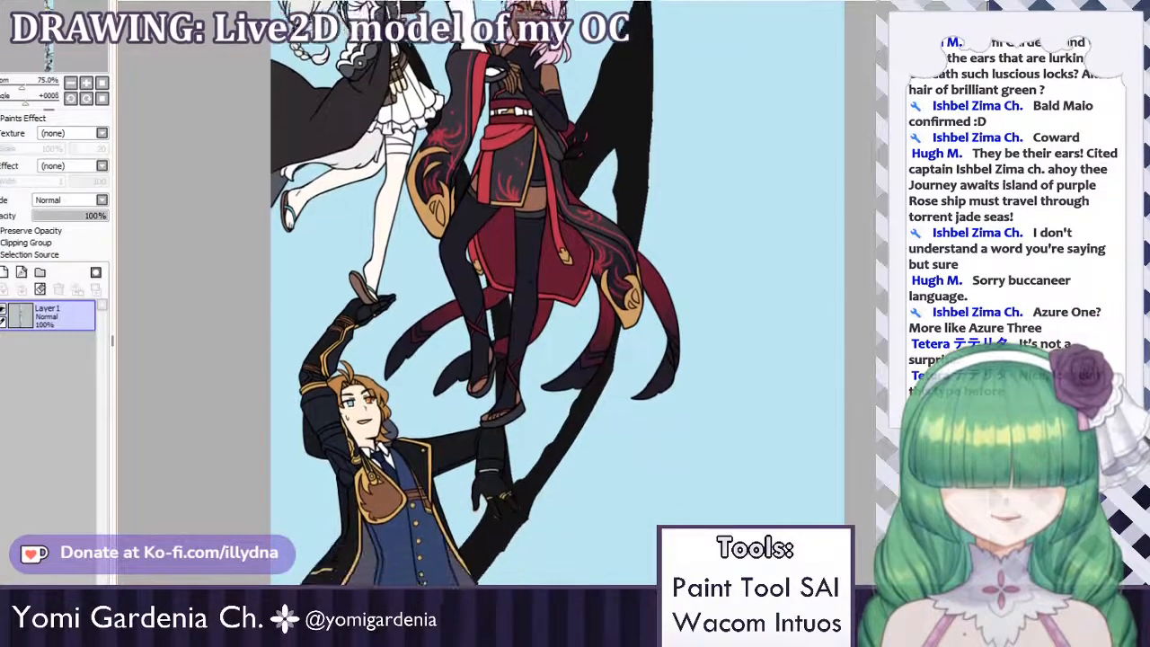
scroll(557, 297, down, 2)
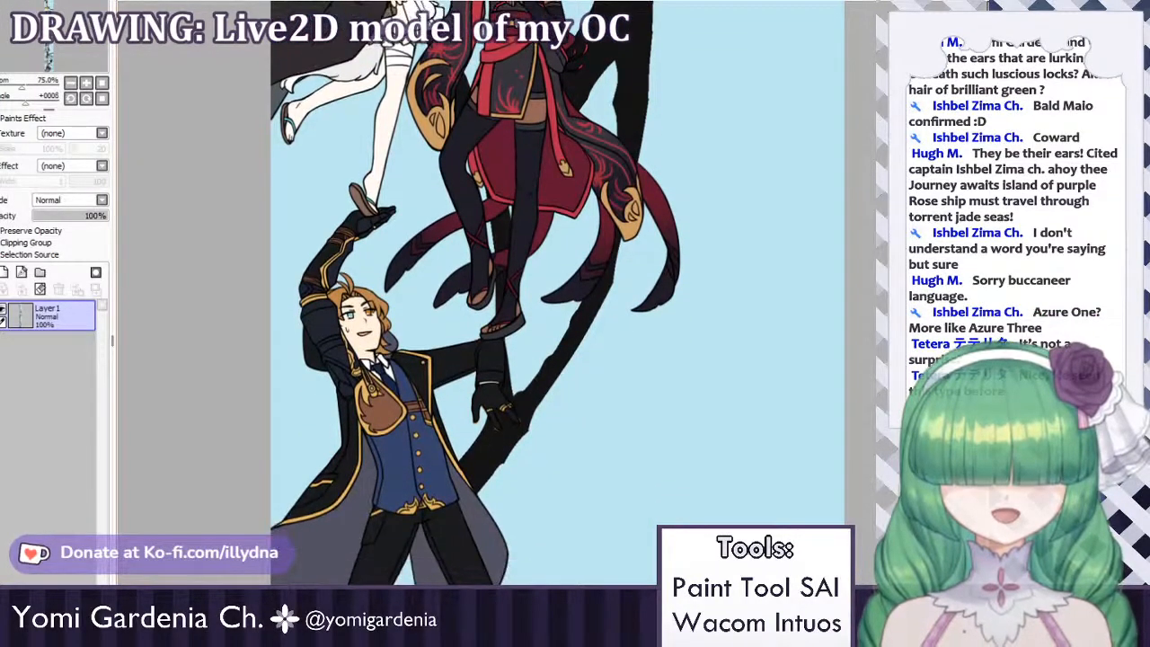
Examine the masked white-haired character and the wolf-eared figure holding the blue-haired girl in the group illustration.
scroll(557, 296, down, 6)
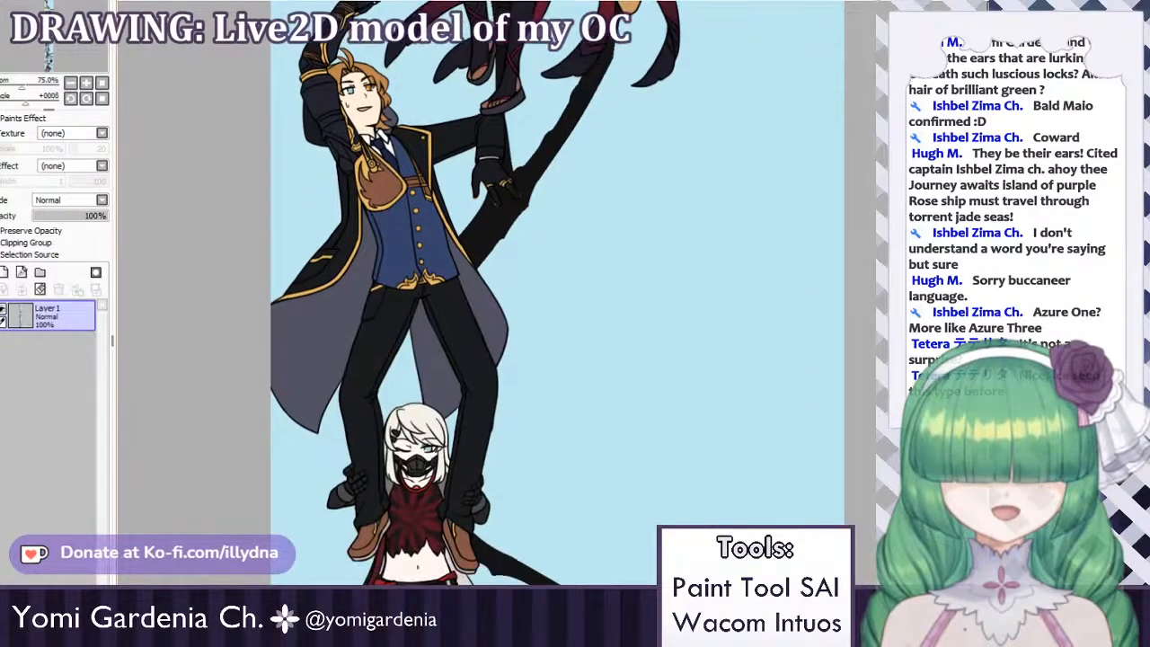
scroll(557, 297, down, 4)
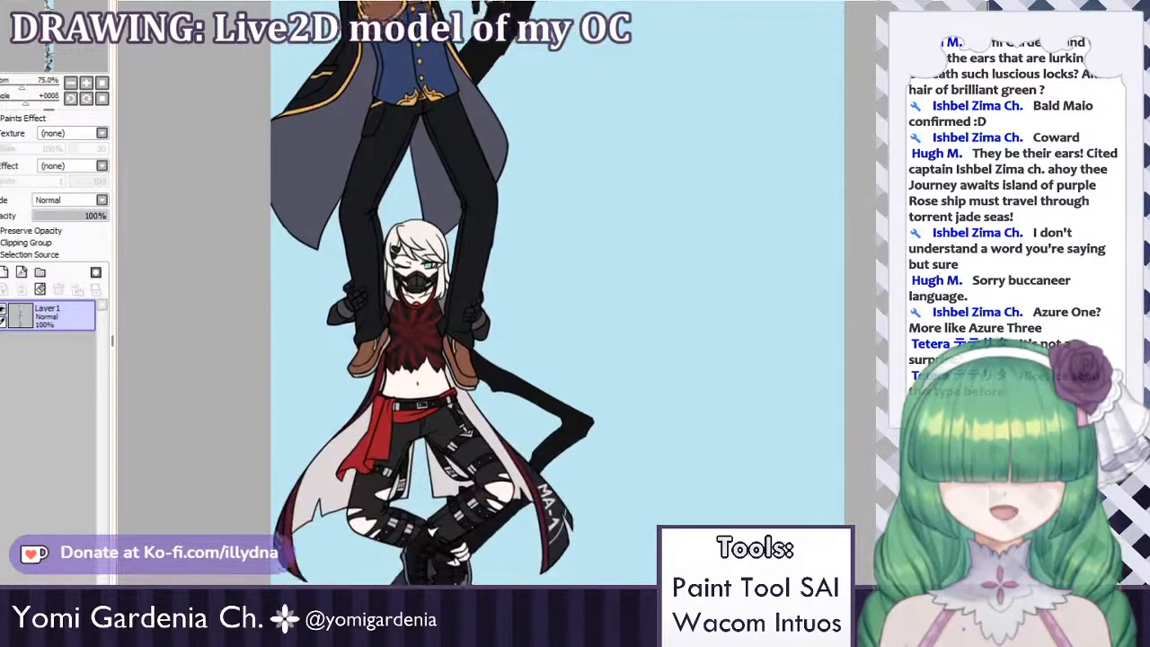
scroll(557, 296, down, 4)
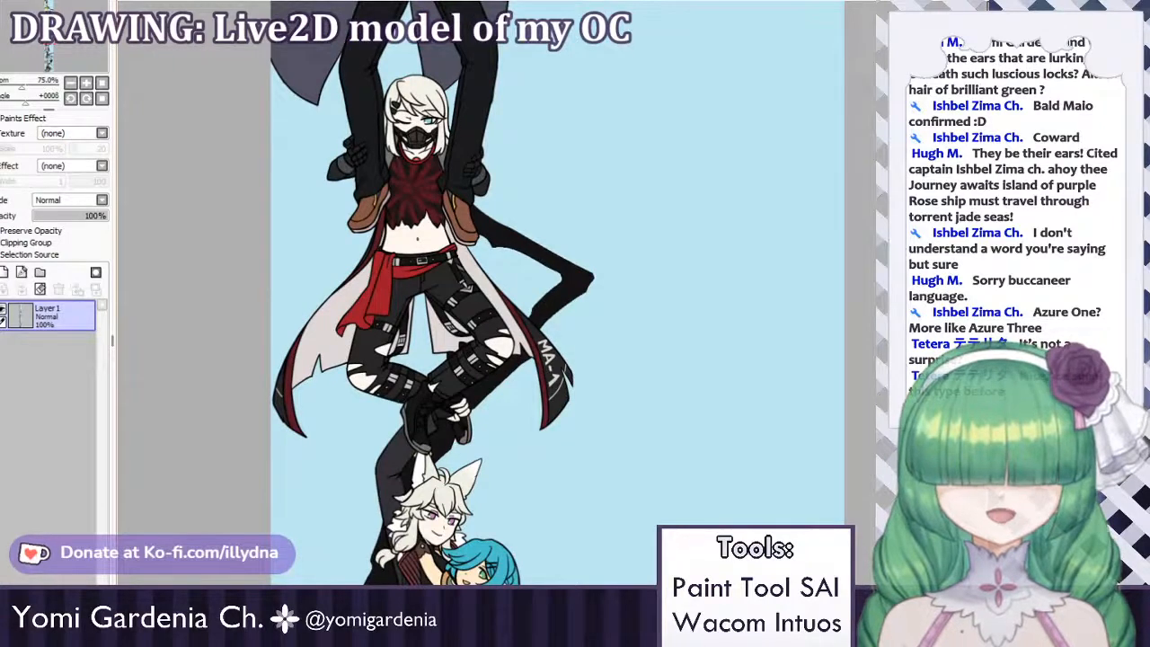
scroll(557, 297, down, 1)
scroll(557, 297, down, 3)
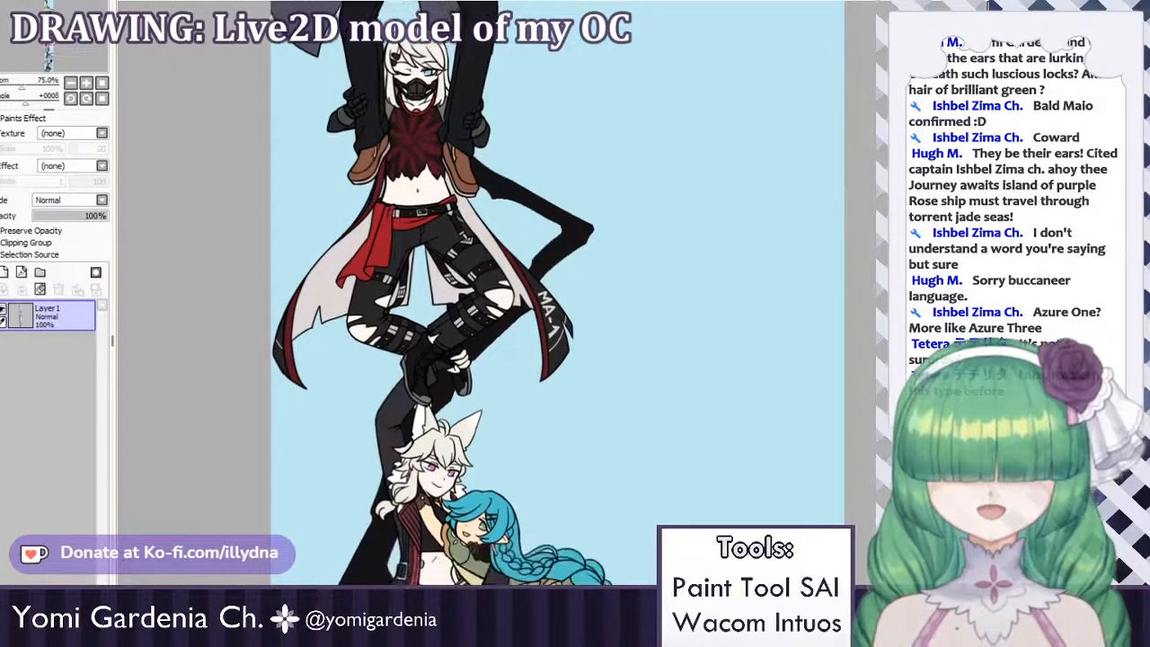
scroll(557, 297, down, 3)
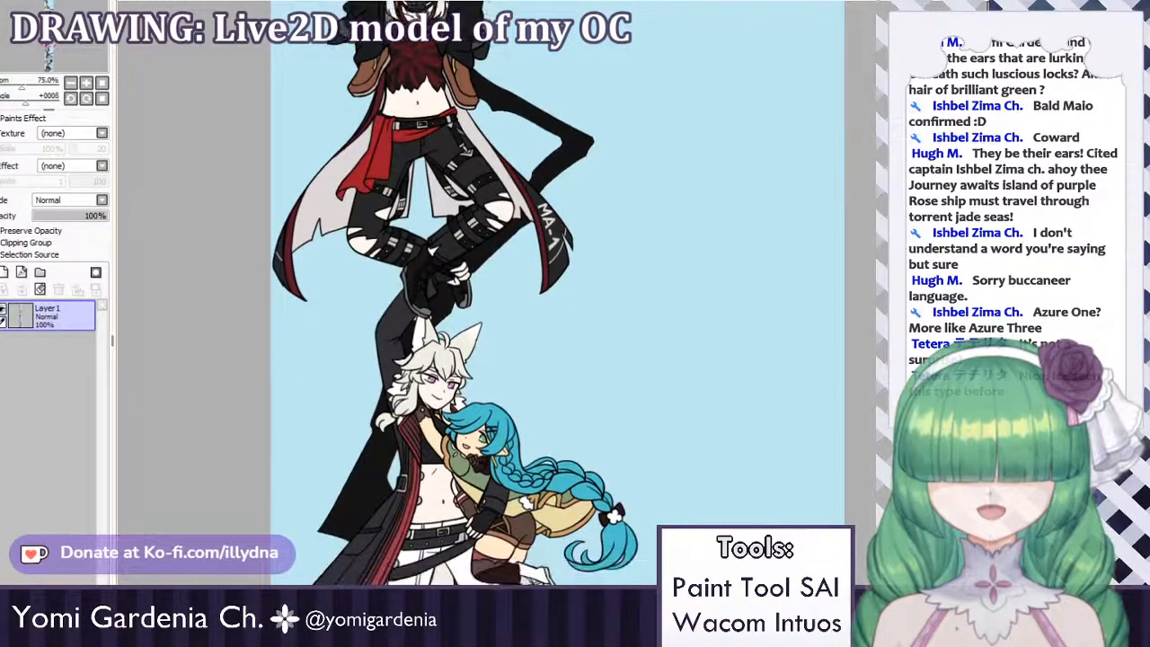
scroll(557, 296, down, 3)
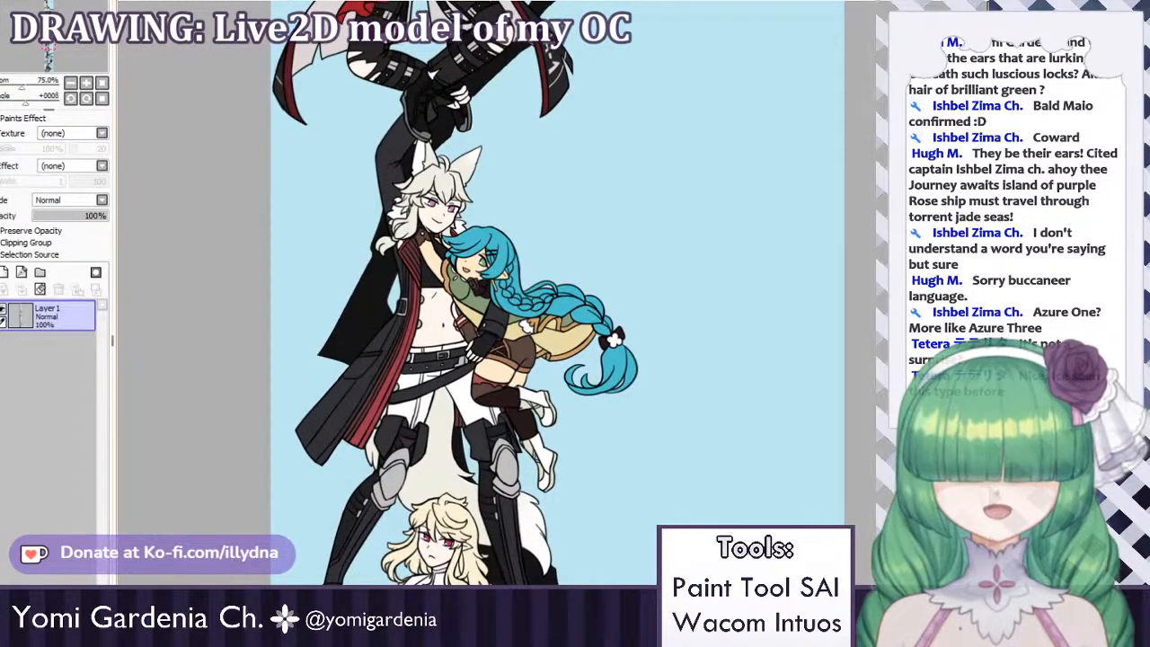
Inspect the blue-haired braided girl and the wolf-eared character she hugs, both close up and in context.
scroll(410, 235, up, 4)
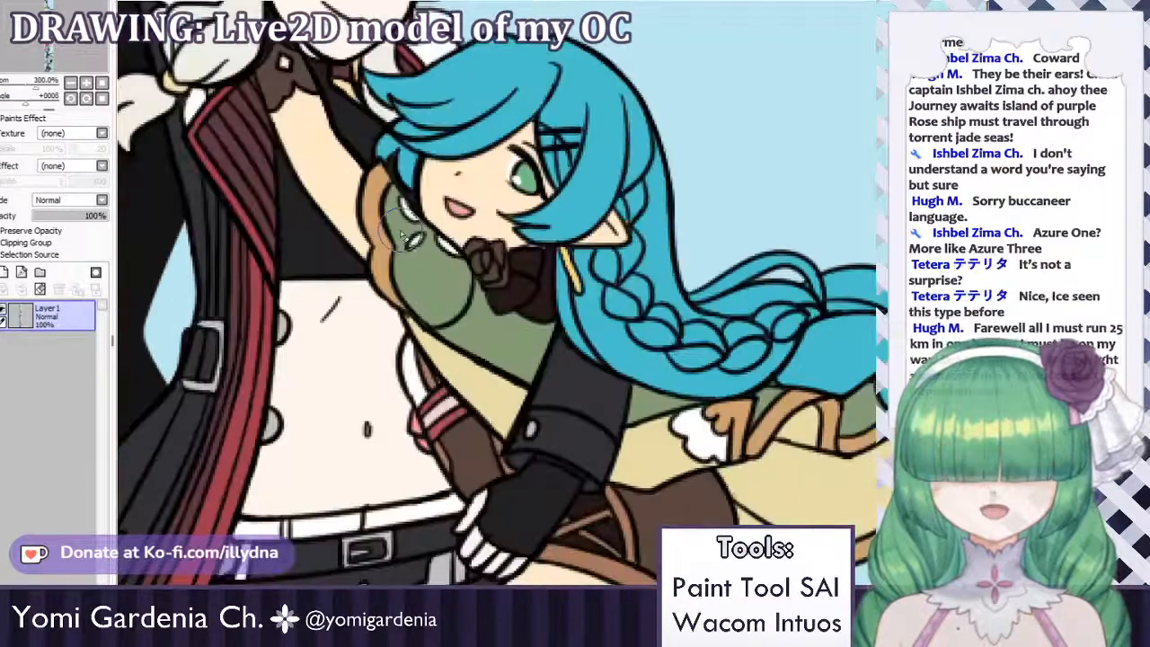
scroll(539, 340, down, 3)
scroll(464, 263, up, 2)
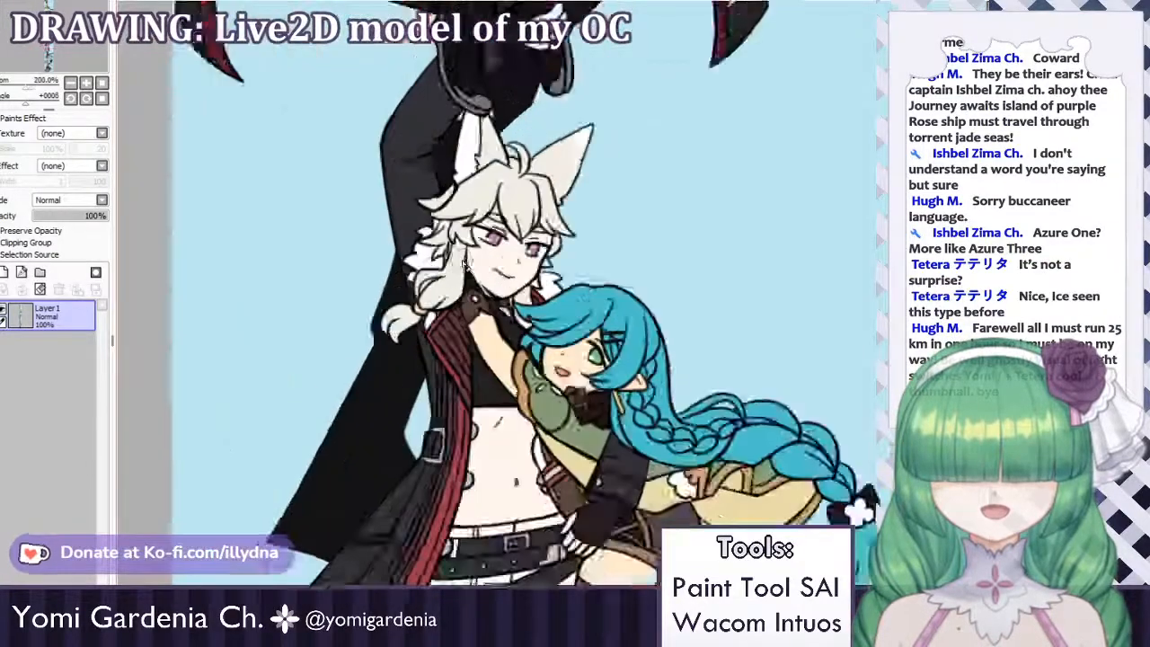
scroll(464, 263, up, 1)
scroll(464, 263, down, 5)
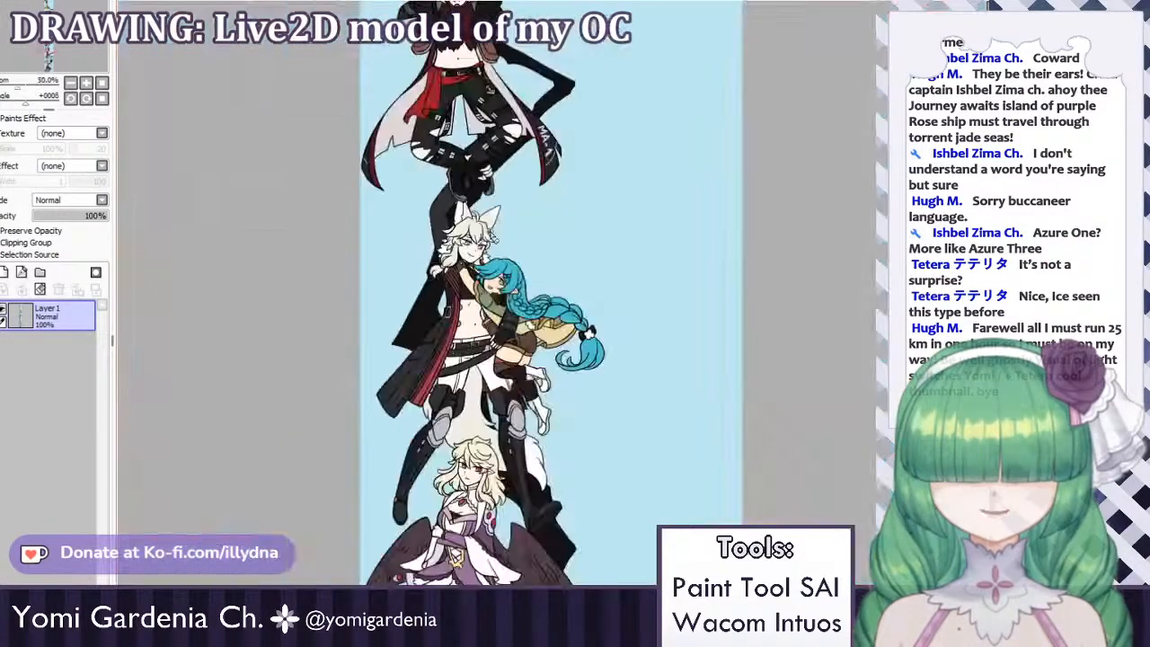
scroll(437, 310, up, 3)
scroll(442, 304, down, 3)
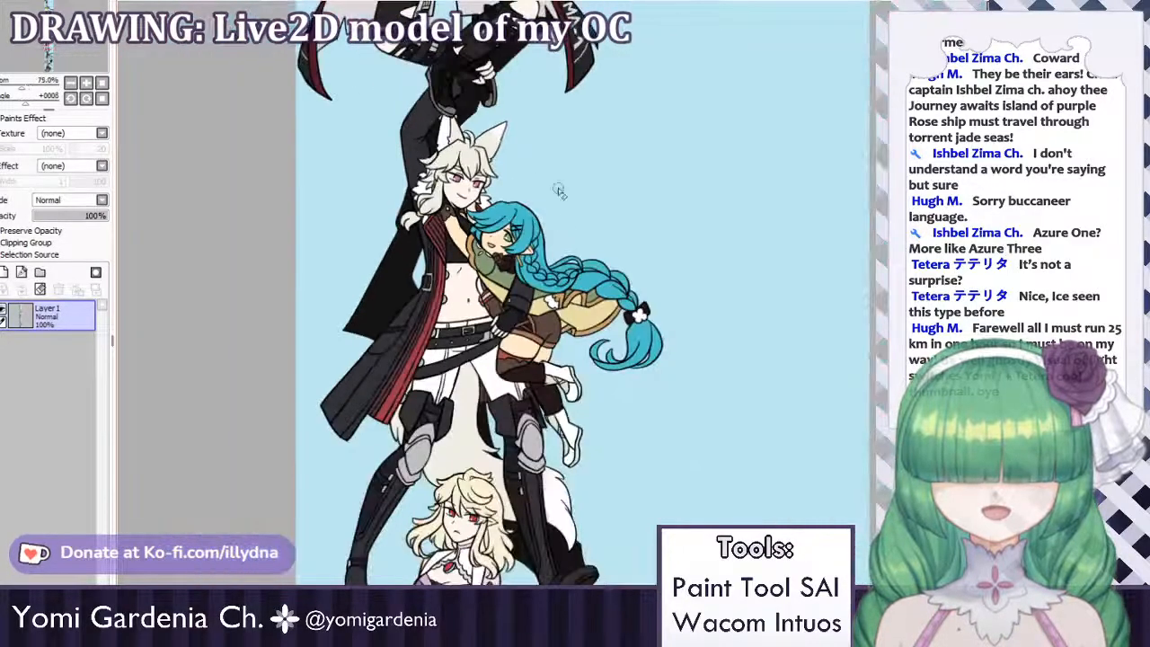
Examine the lower figures of the group illustration, from the blond dark-winged girl in purple to the upside-down character with grey wings.
scroll(478, 295, down, 4)
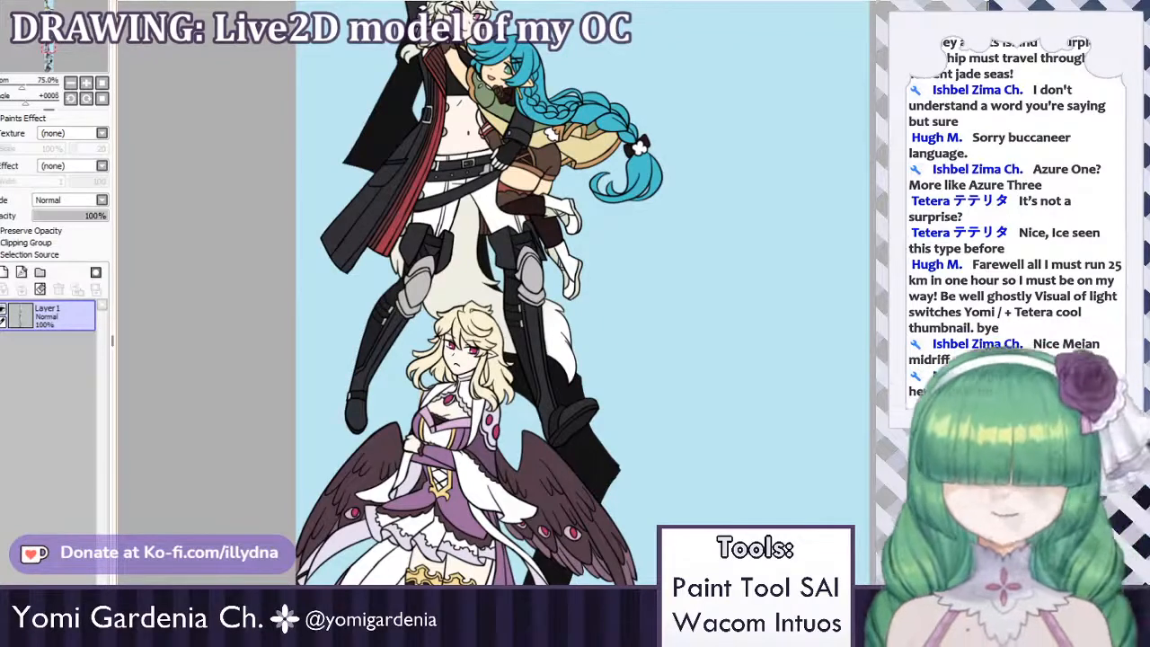
scroll(478, 293, down, 3)
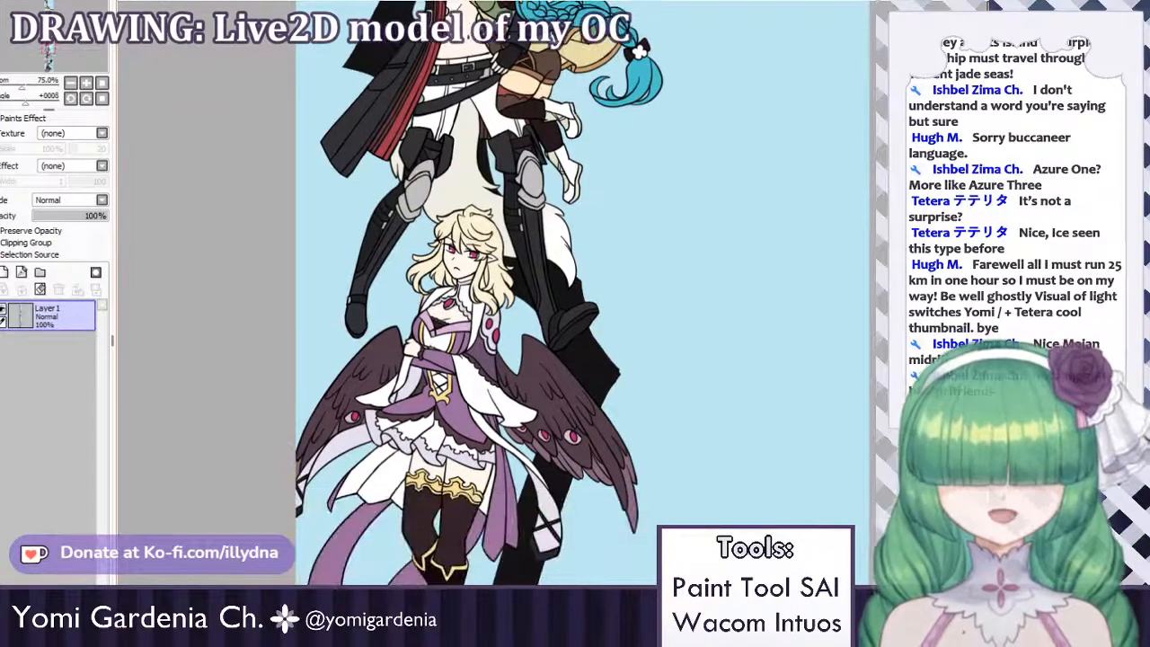
scroll(479, 293, down, 3)
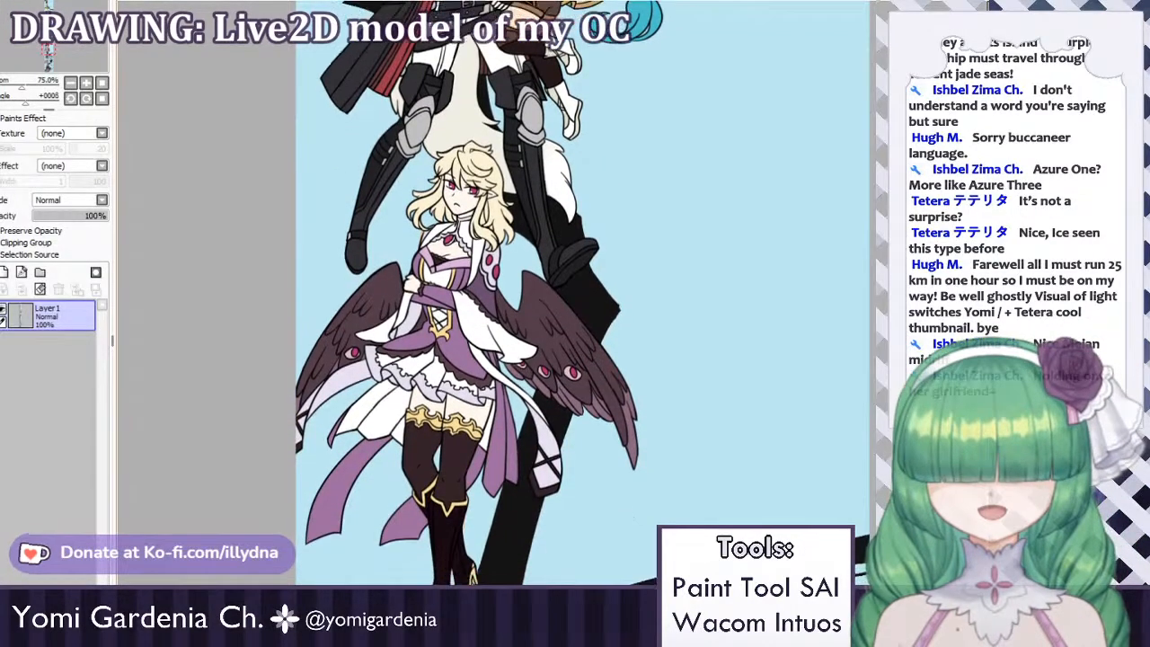
scroll(479, 292, down, 6)
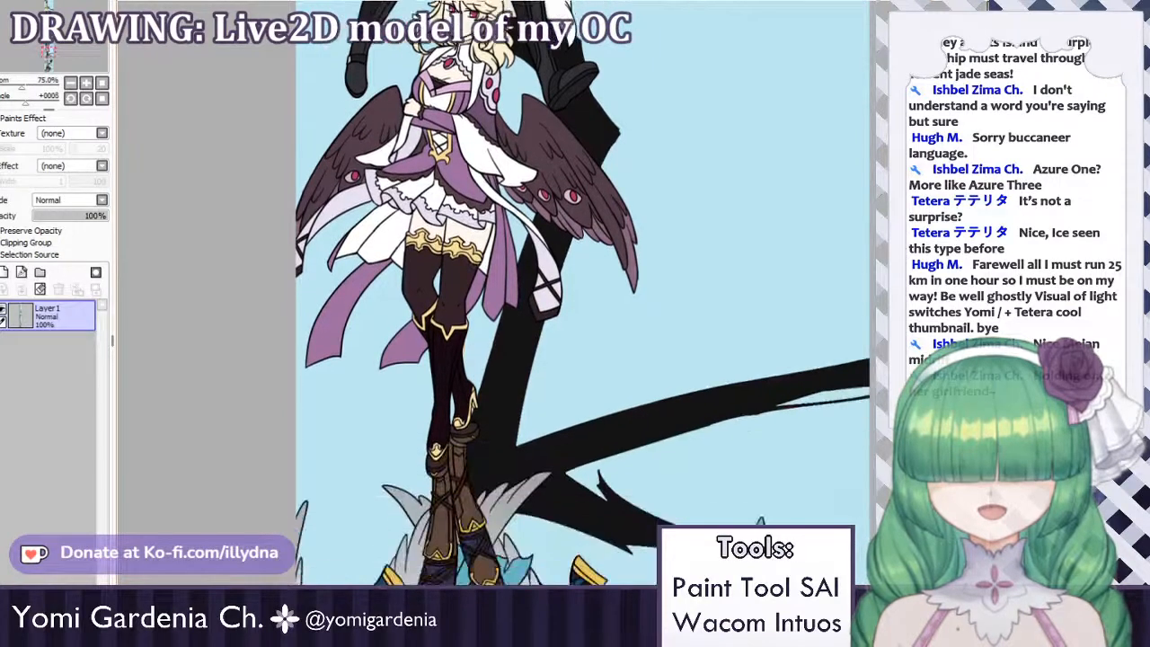
scroll(480, 293, down, 4)
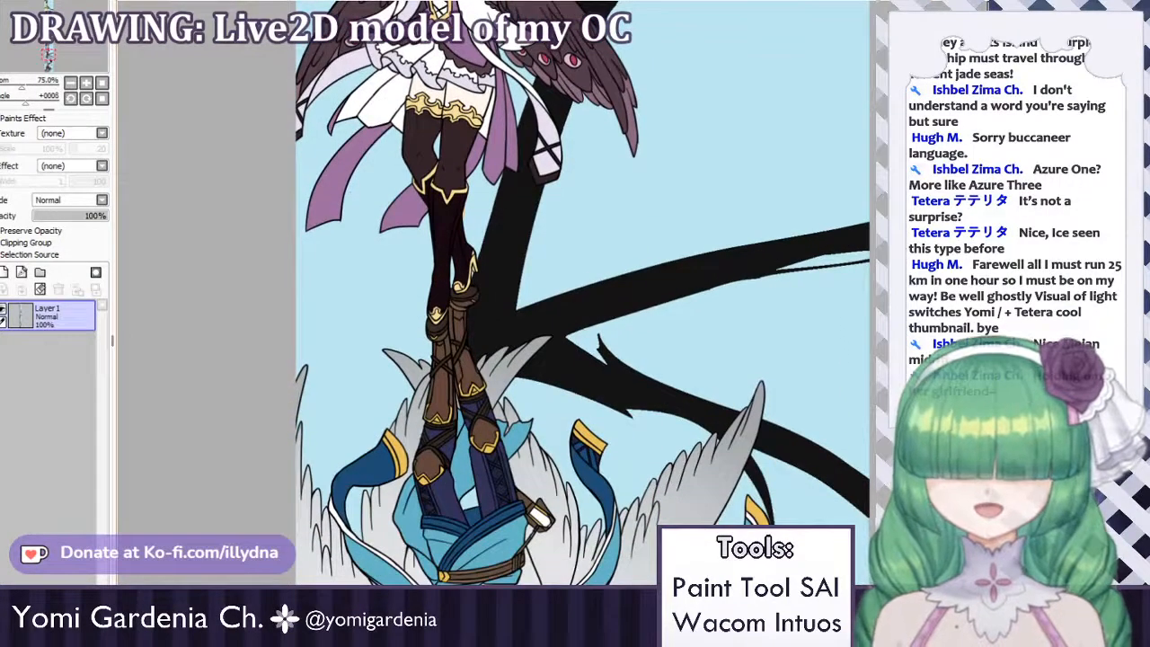
scroll(479, 293, down, 5)
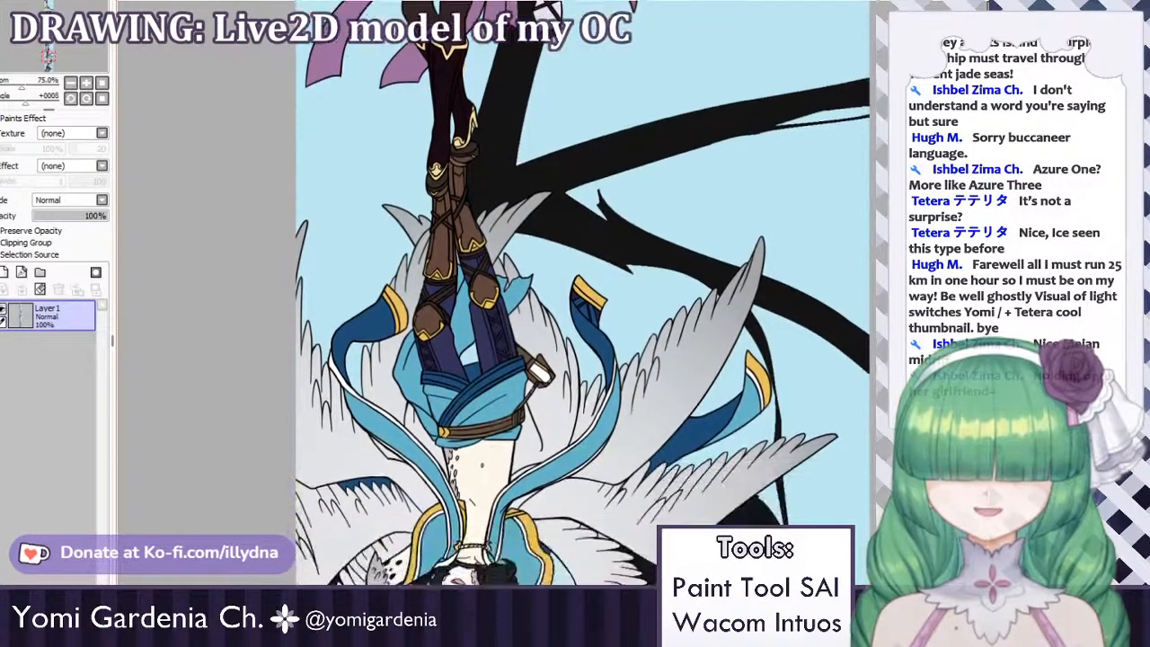
scroll(479, 293, down, 3)
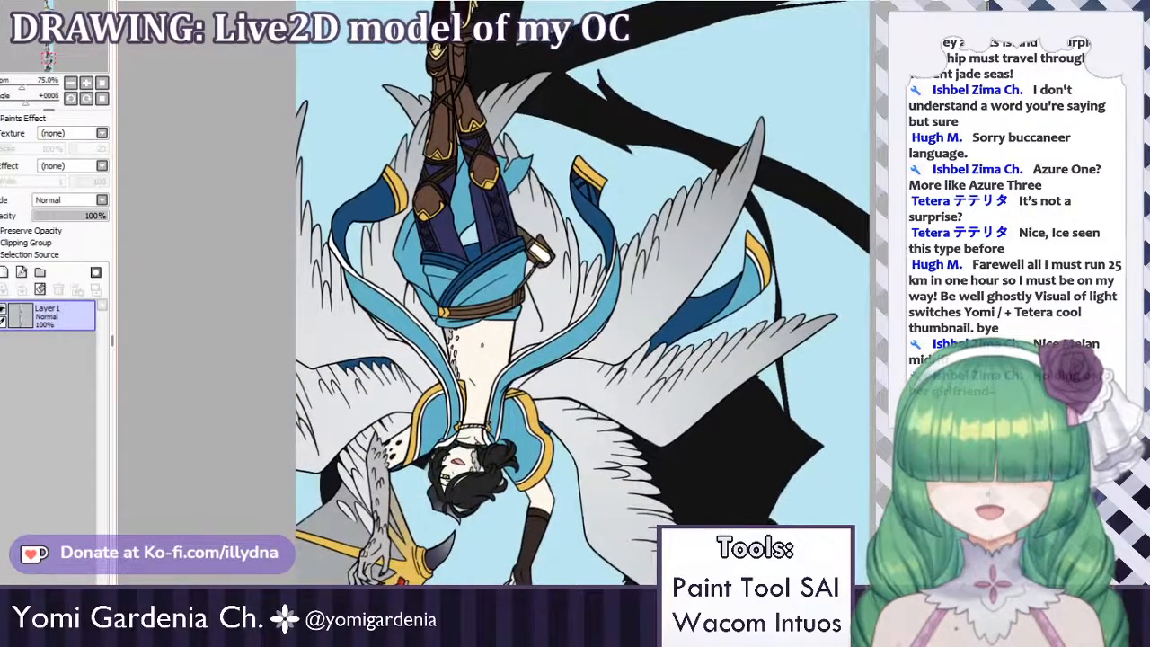
scroll(479, 292, down, 6)
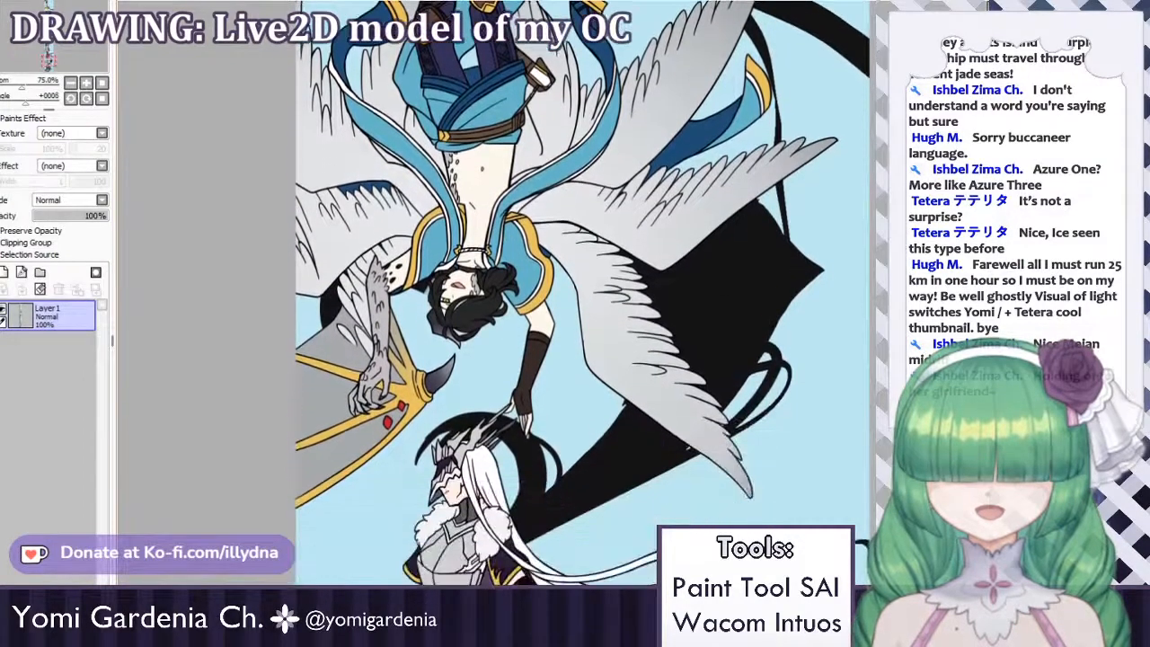
Examine the armoured white-haired figure in the purple cape at the foot of the group illustration.
scroll(583, 294, down, 8)
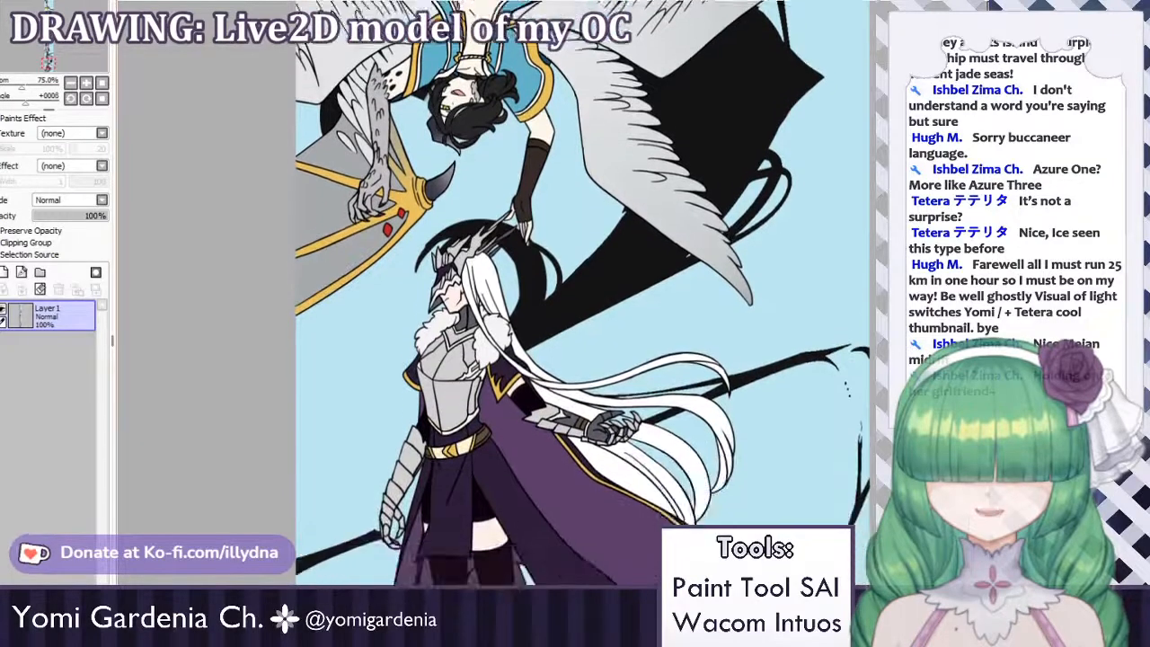
scroll(583, 293, down, 4)
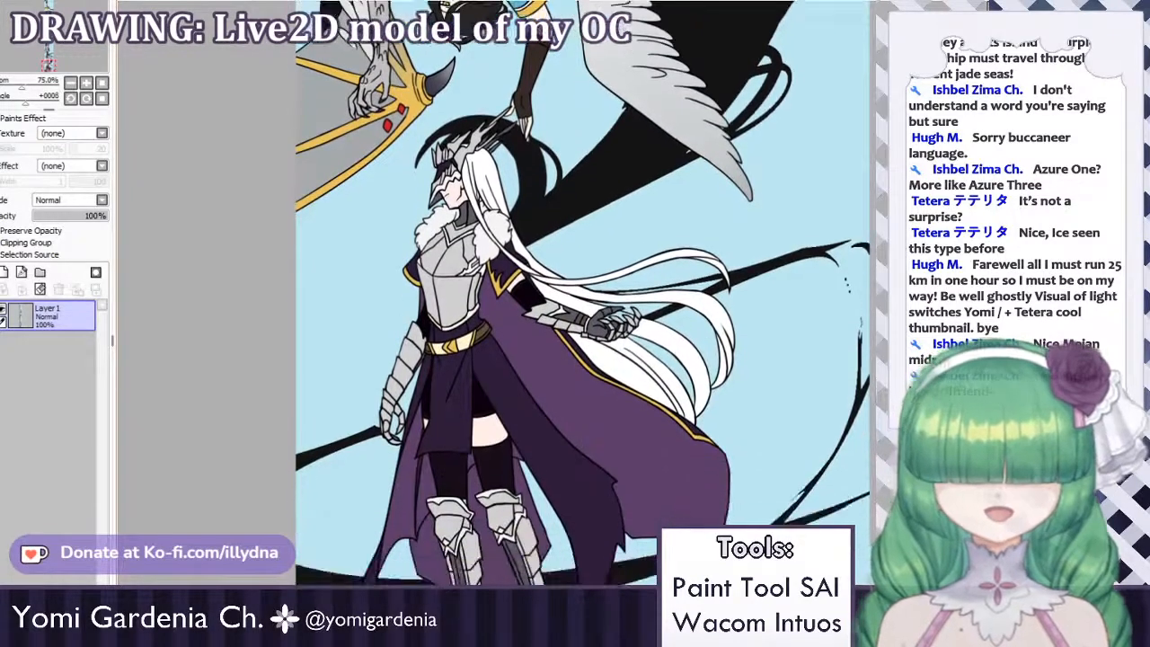
scroll(583, 294, down, 3)
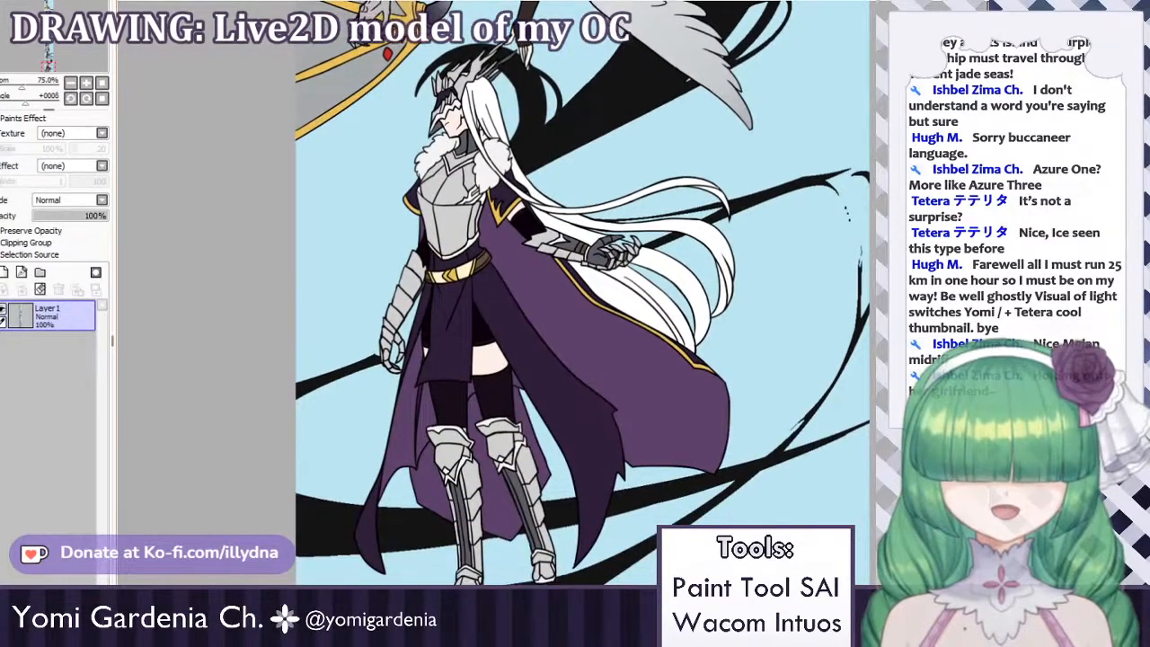
scroll(583, 293, down, 3)
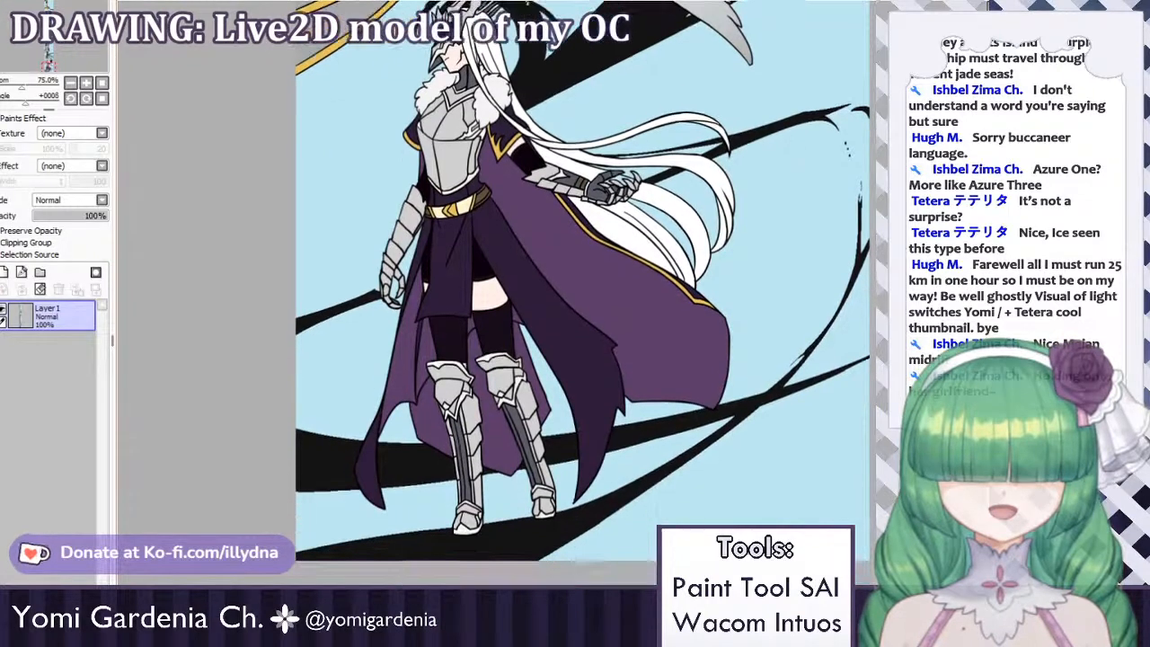
scroll(583, 294, down, 15)
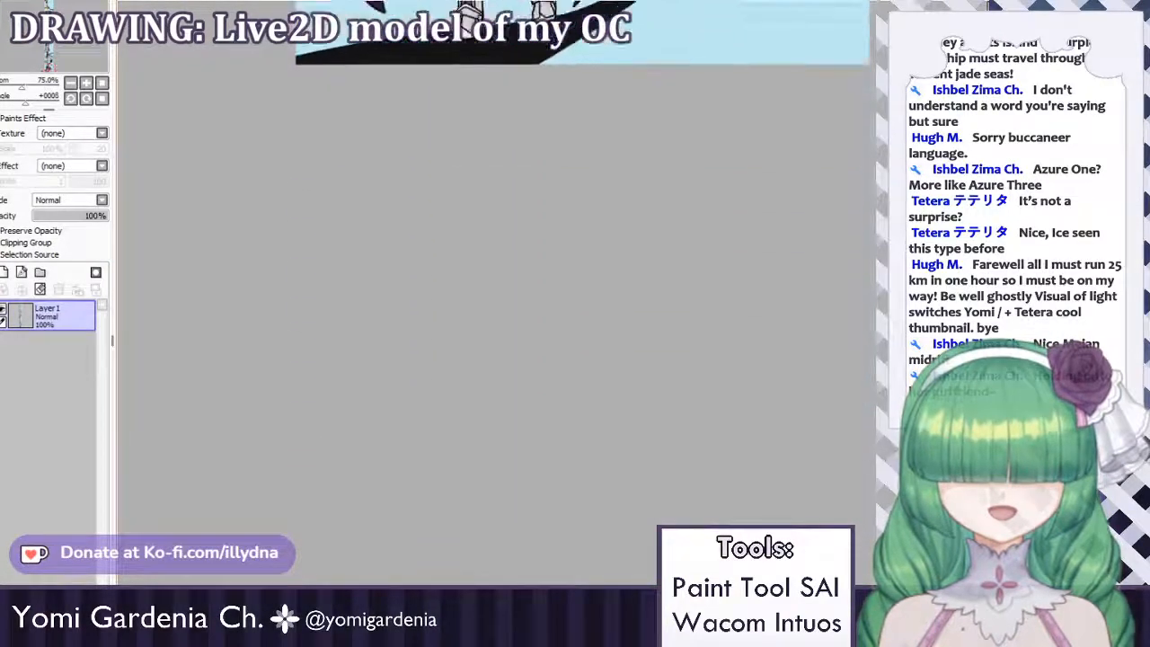
Return to the top of the group illustration and review the figures from the green-haired reader to the purple-haired torch bearer.
scroll(583, 294, down, 3)
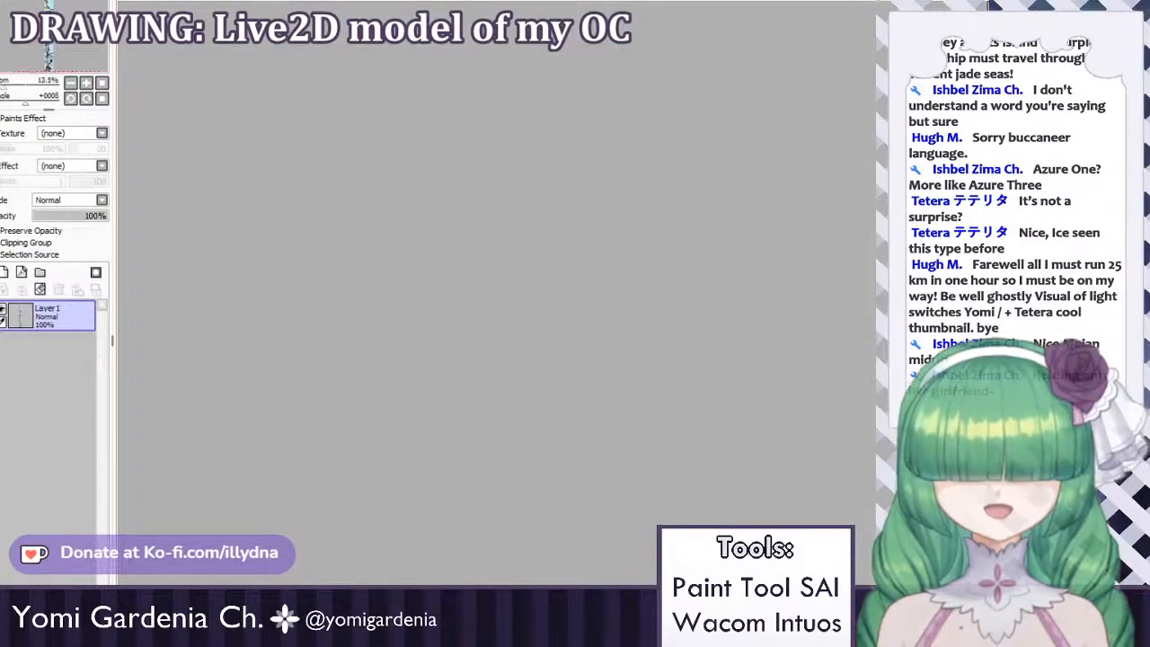
scroll(545, 333, up, 15)
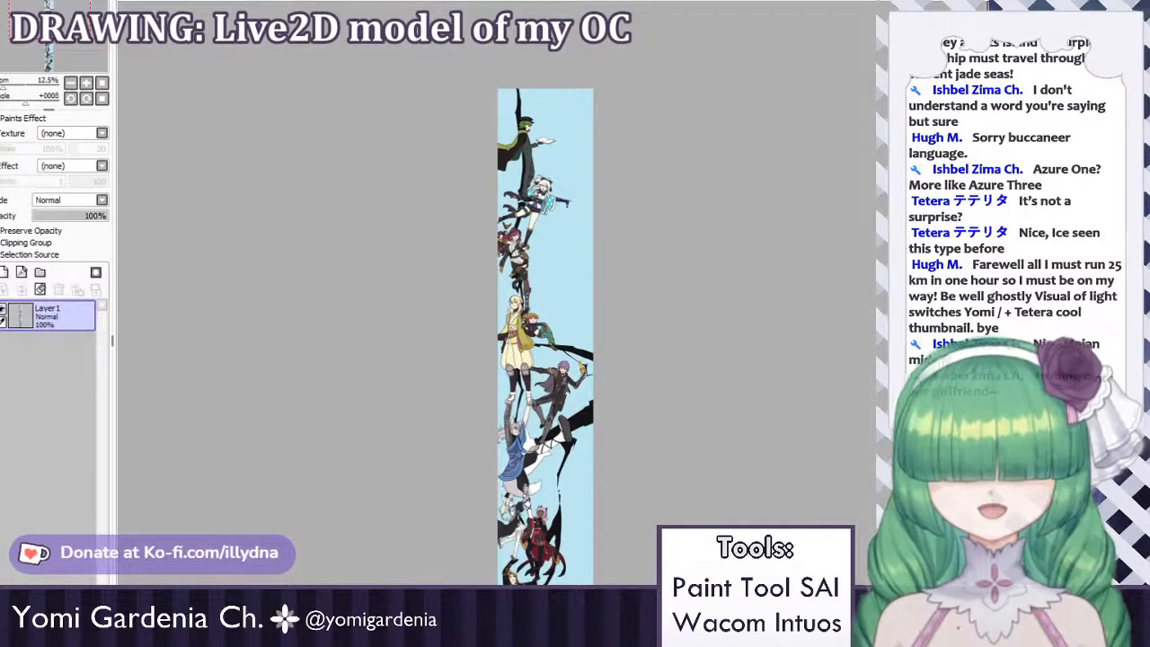
scroll(555, 114, up, 2)
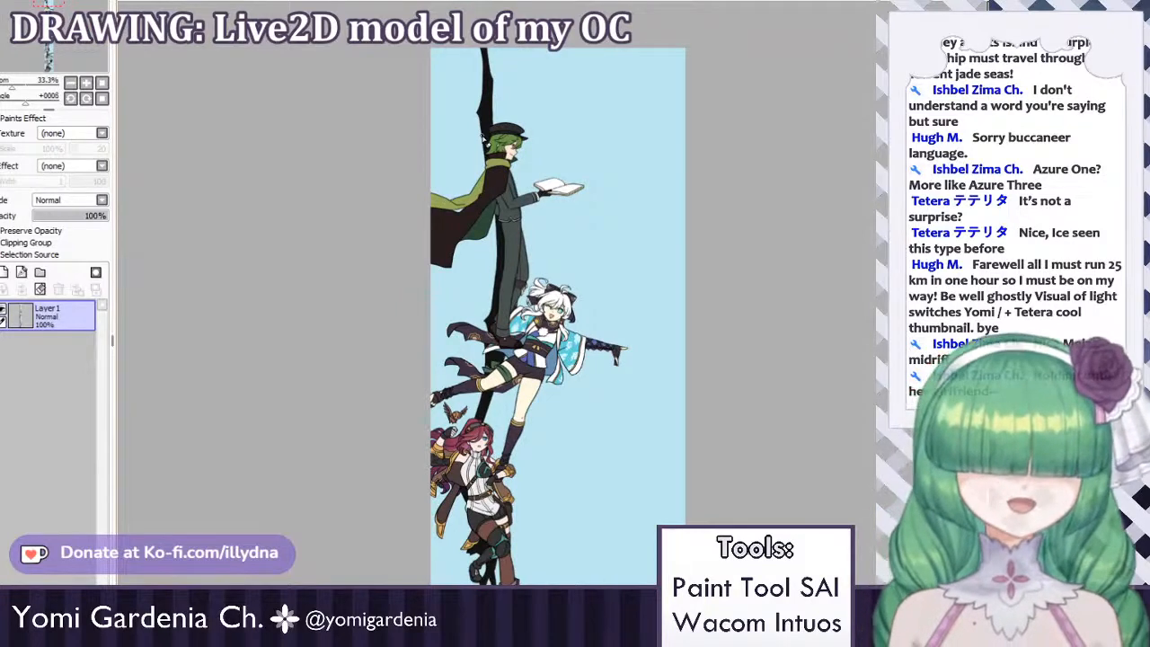
scroll(485, 139, up, 2)
scroll(567, 138, down, 1)
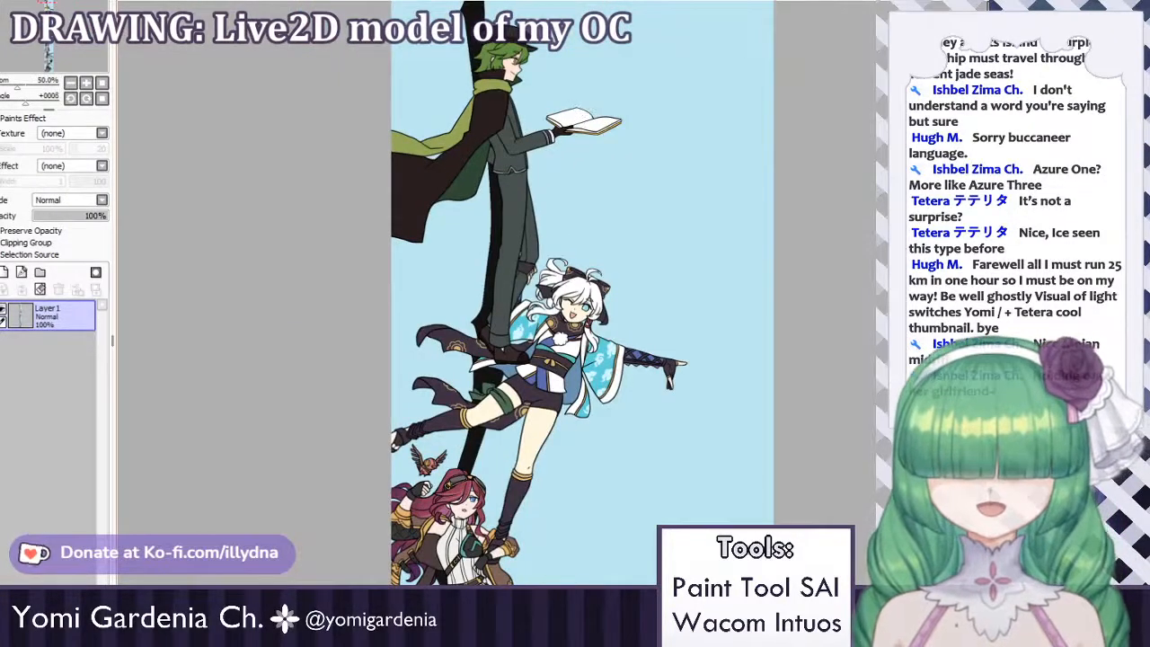
scroll(538, 295, down, 5)
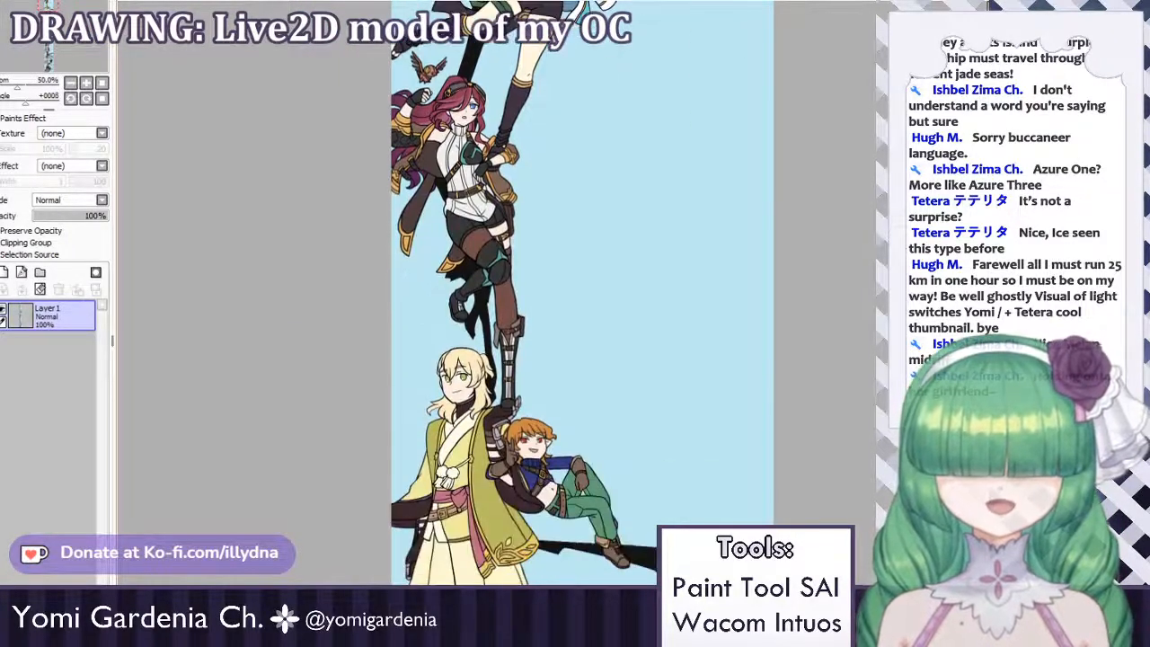
scroll(582, 295, down, 6)
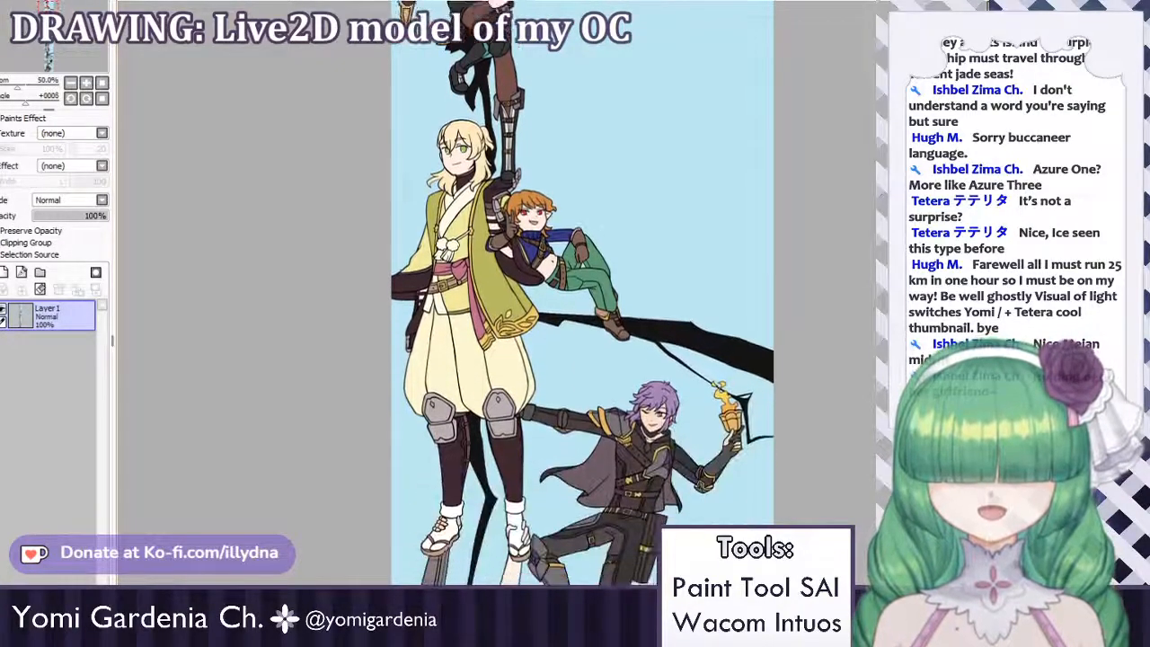
scroll(582, 294, down, 5)
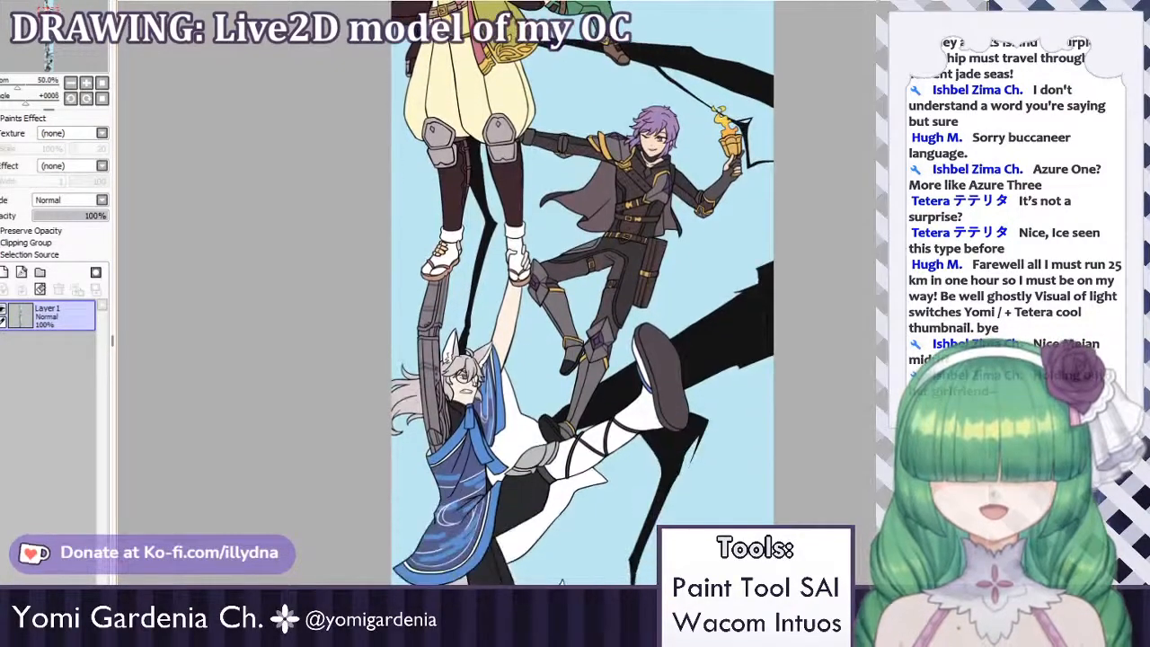
Review the middle figures again, from the grey-haired wolf-eared character in blue past the pink-haired girl to the masked character.
scroll(582, 295, down, 5)
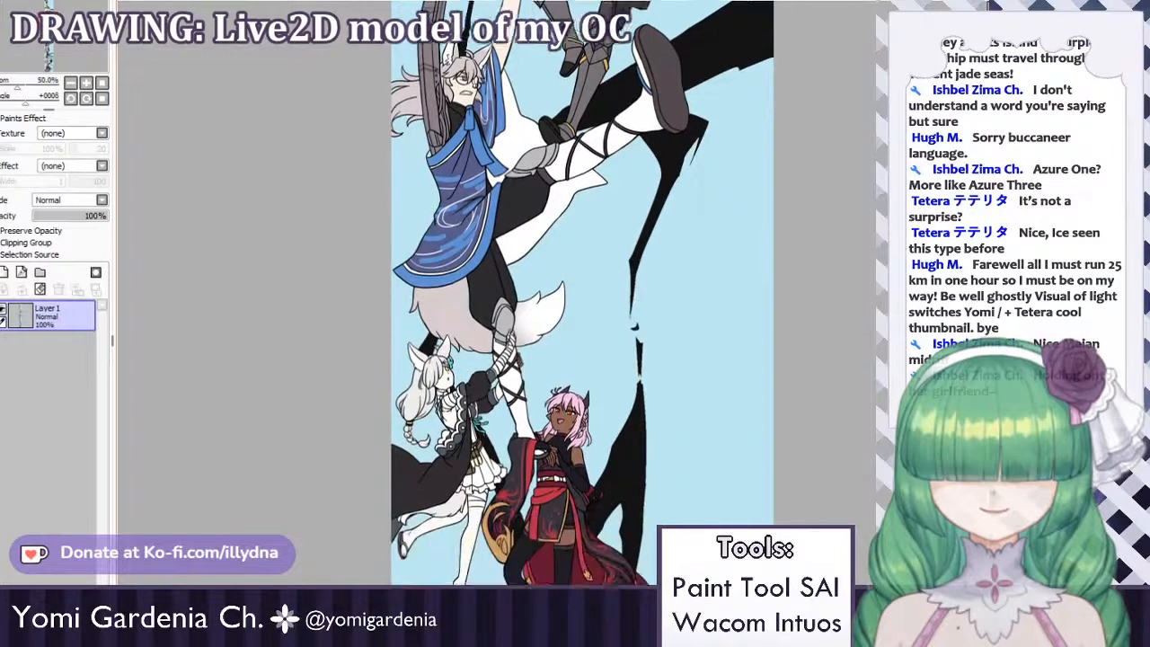
scroll(582, 295, down, 6)
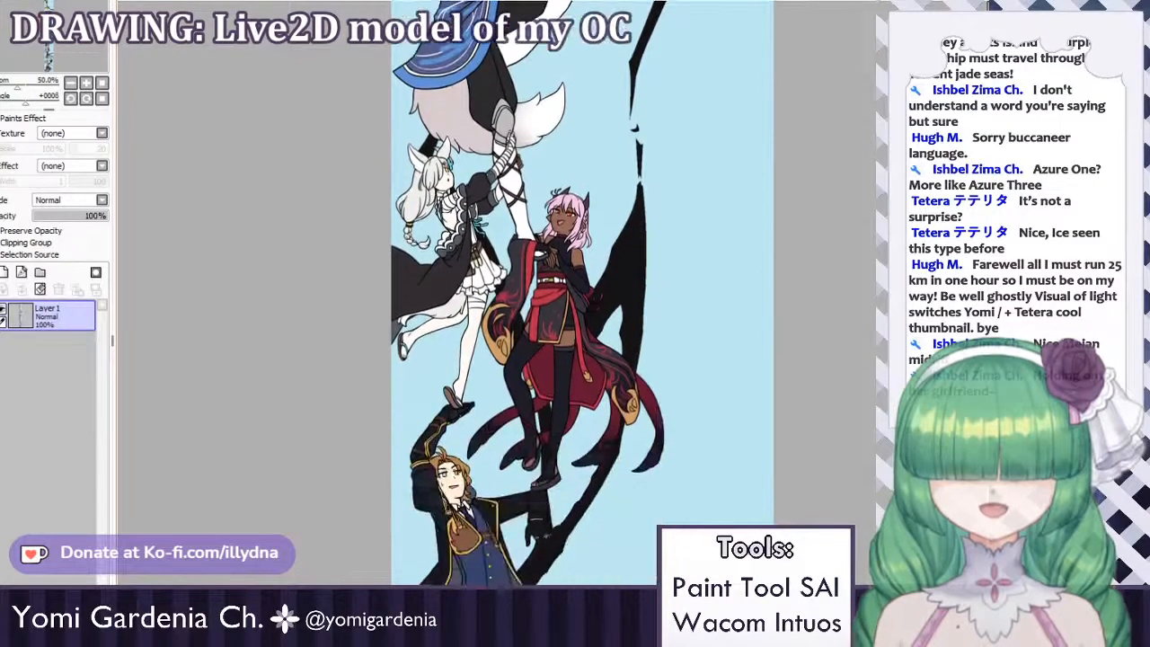
scroll(582, 294, down, 6)
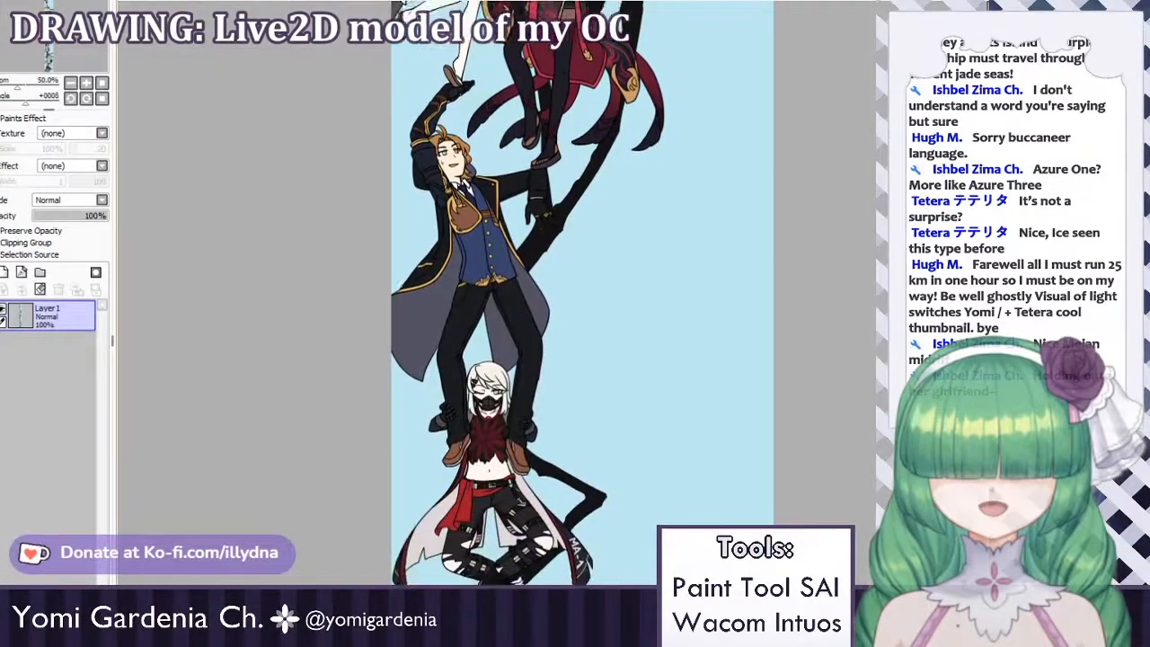
scroll(582, 295, down, 5)
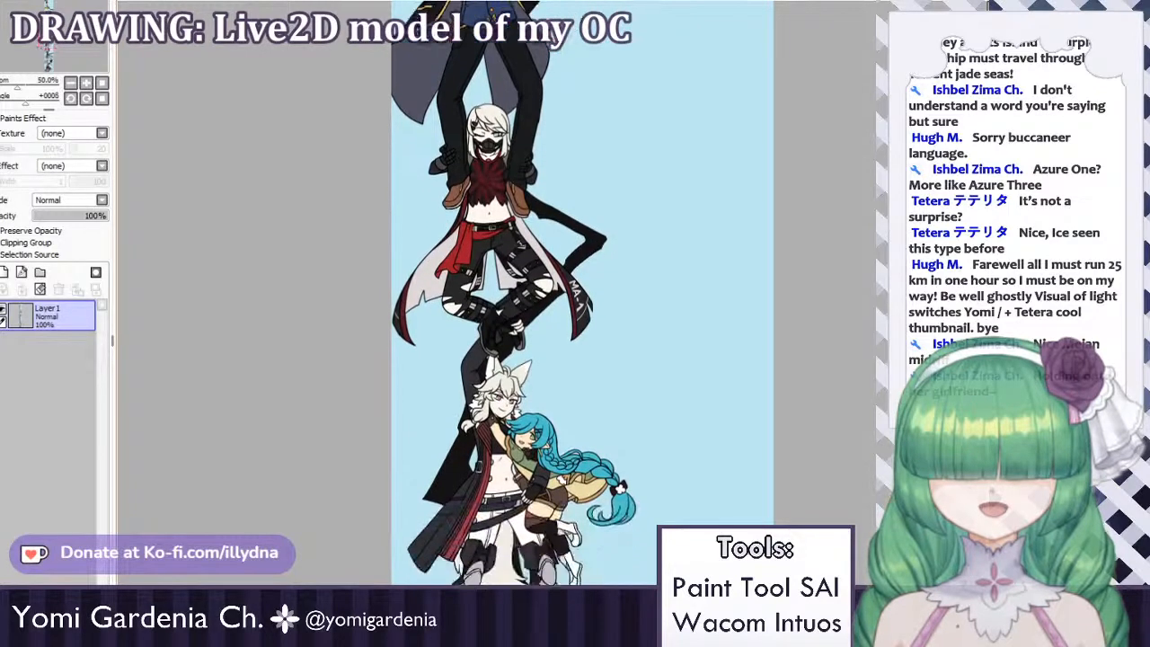
scroll(583, 295, down, 2)
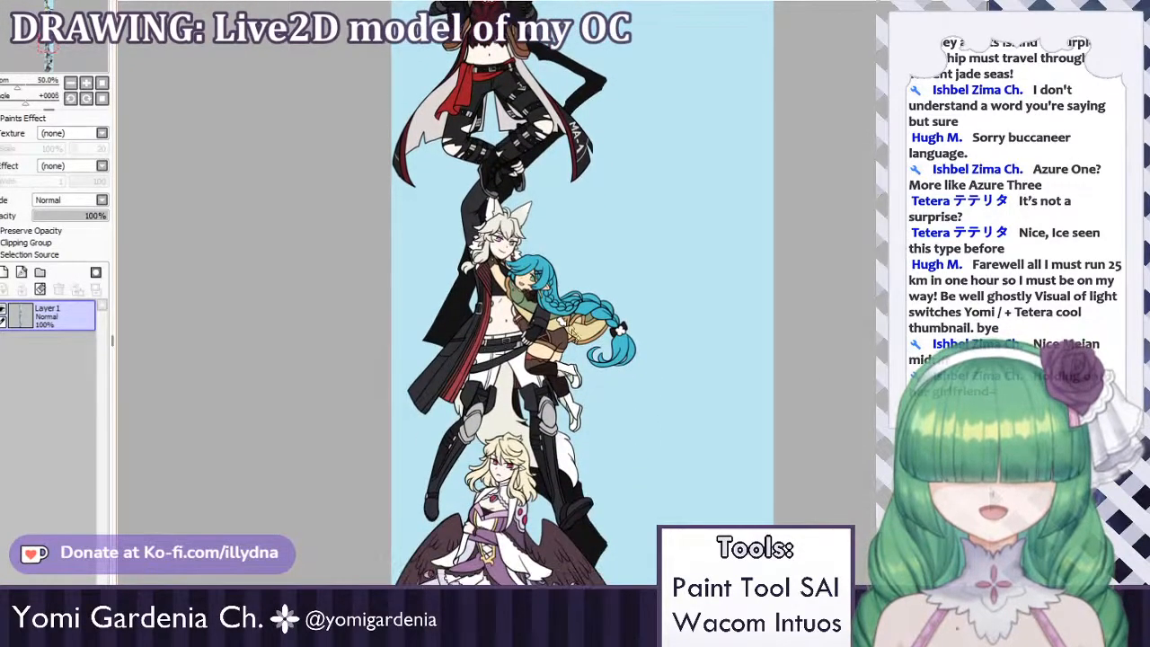
Inspect the blue-haired girl's braid line art up close, including the loose strand beside it, and compare it with the whole pair.
scroll(573, 332, up, 5)
scroll(600, 212, down, 2)
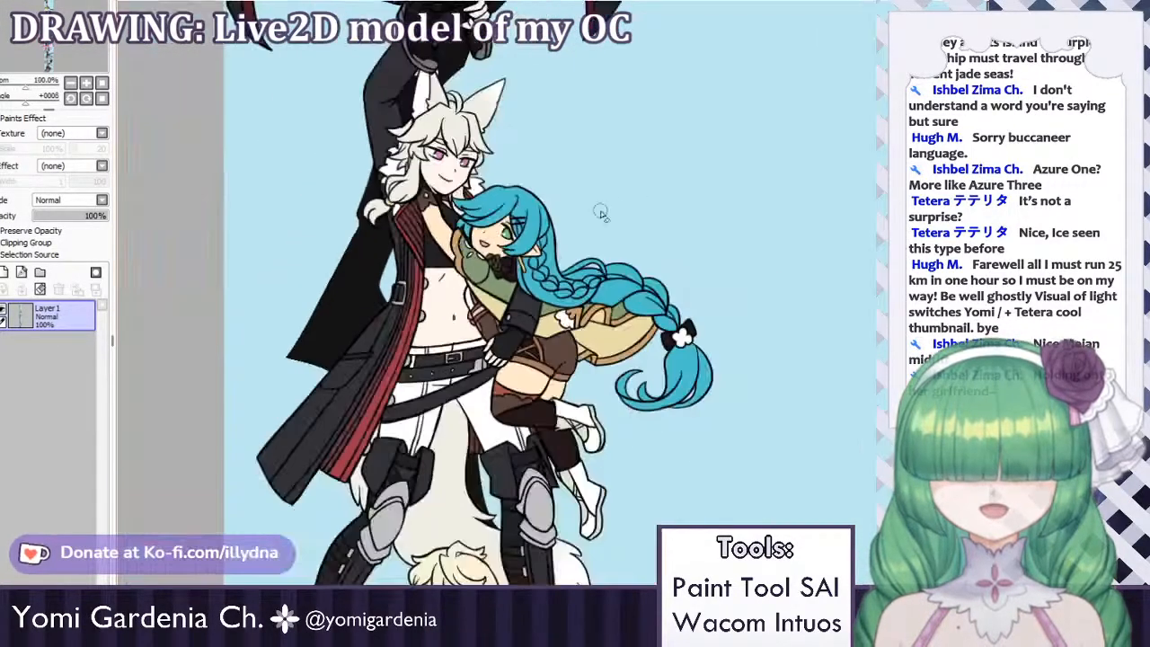
scroll(601, 213, up, 2)
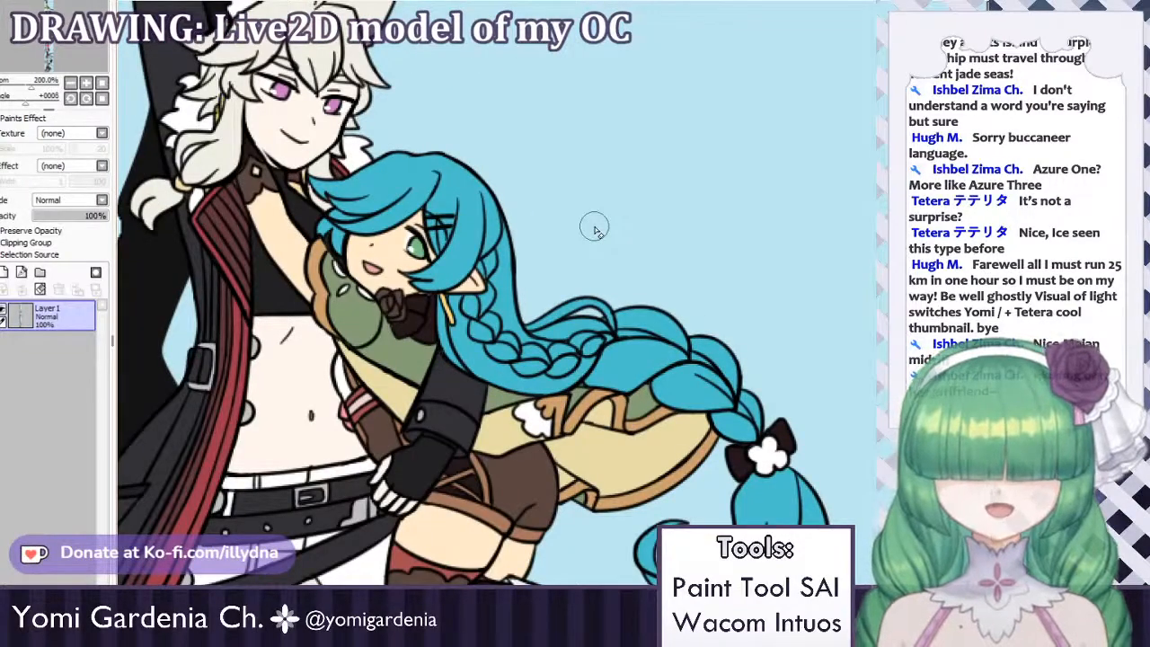
scroll(569, 279, up, 4)
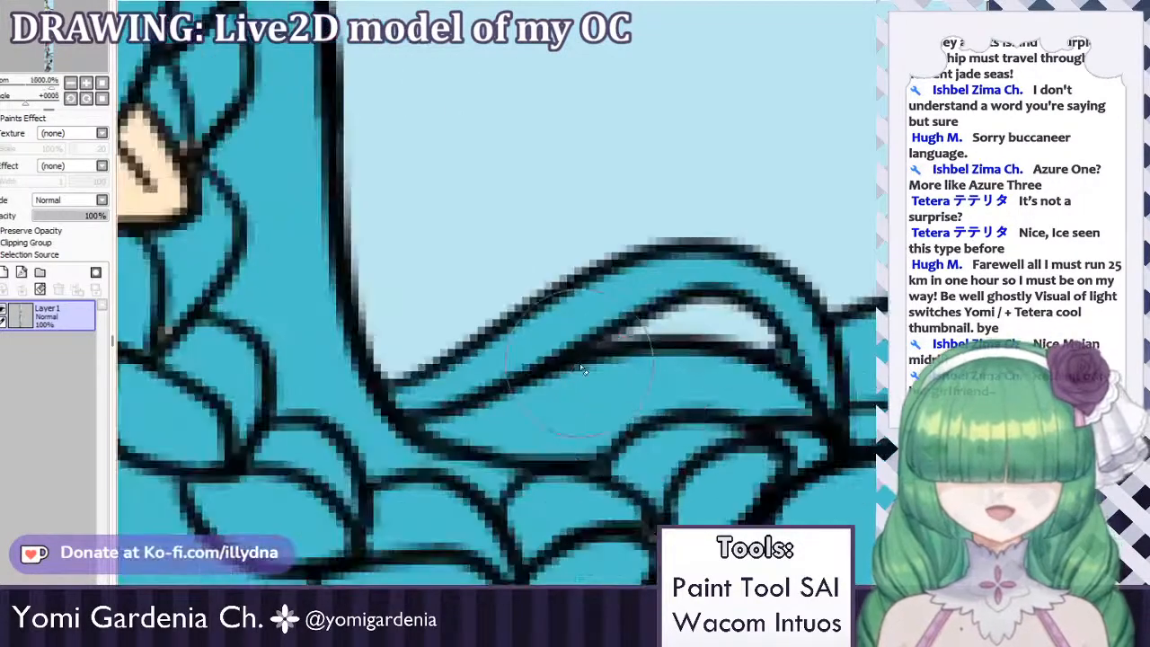
scroll(582, 368, down, 5)
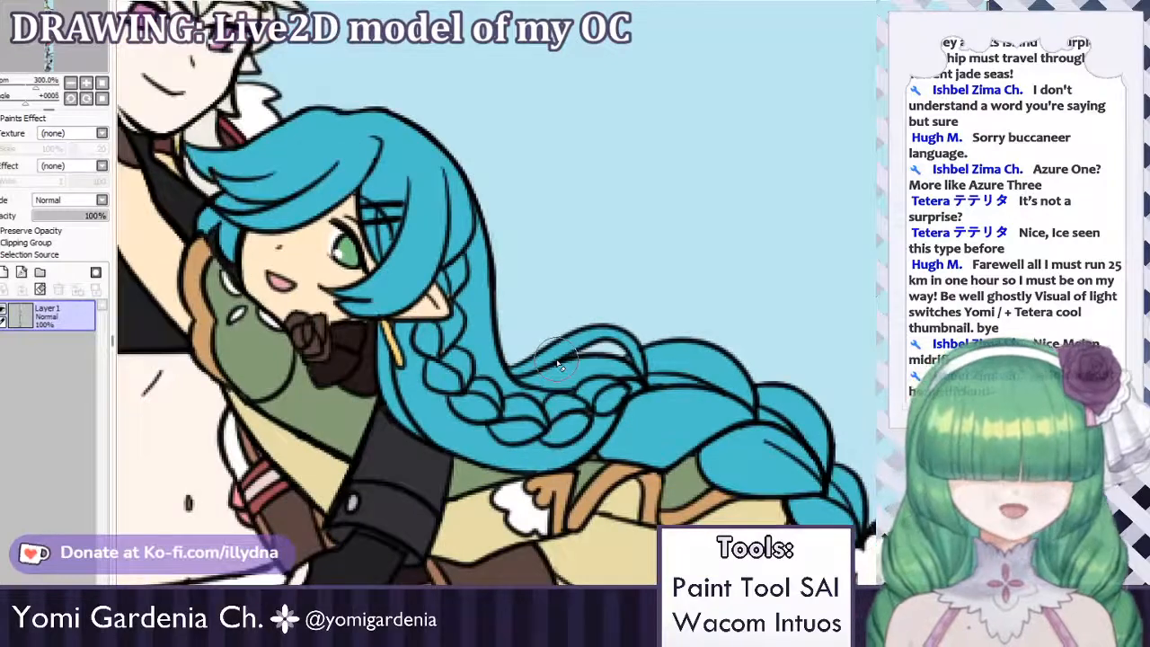
scroll(597, 276, down, 4)
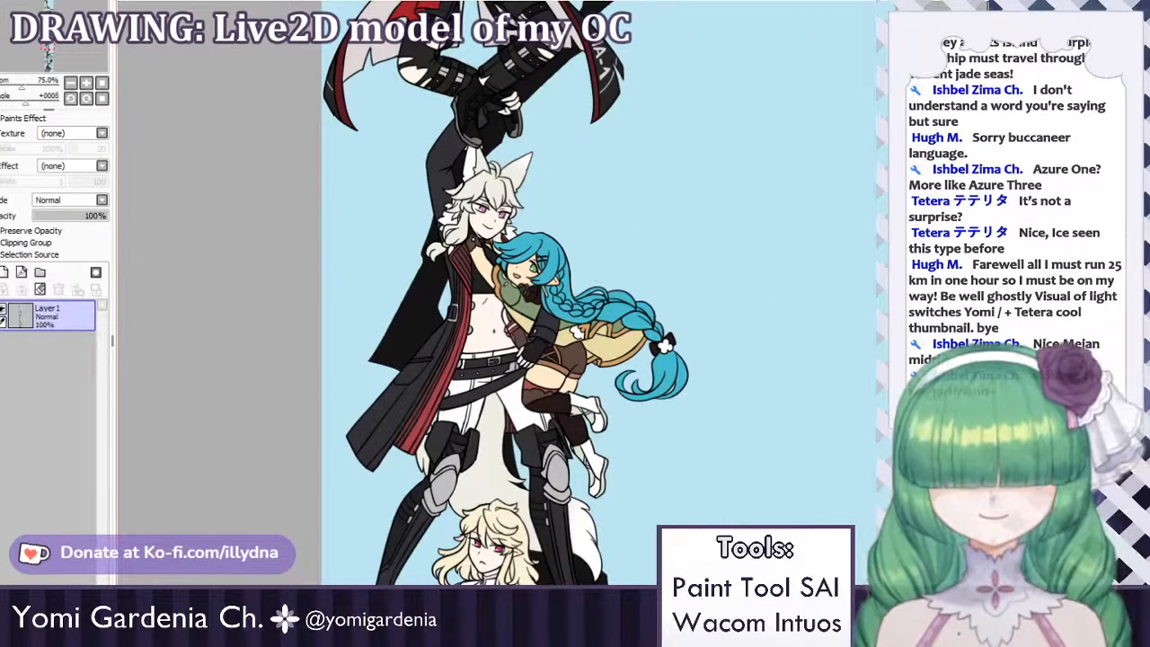
Review the blond winged girl again and study the upside-down black-haired character's wings, ribbons and outstretched arms.
scroll(503, 297, down, 5)
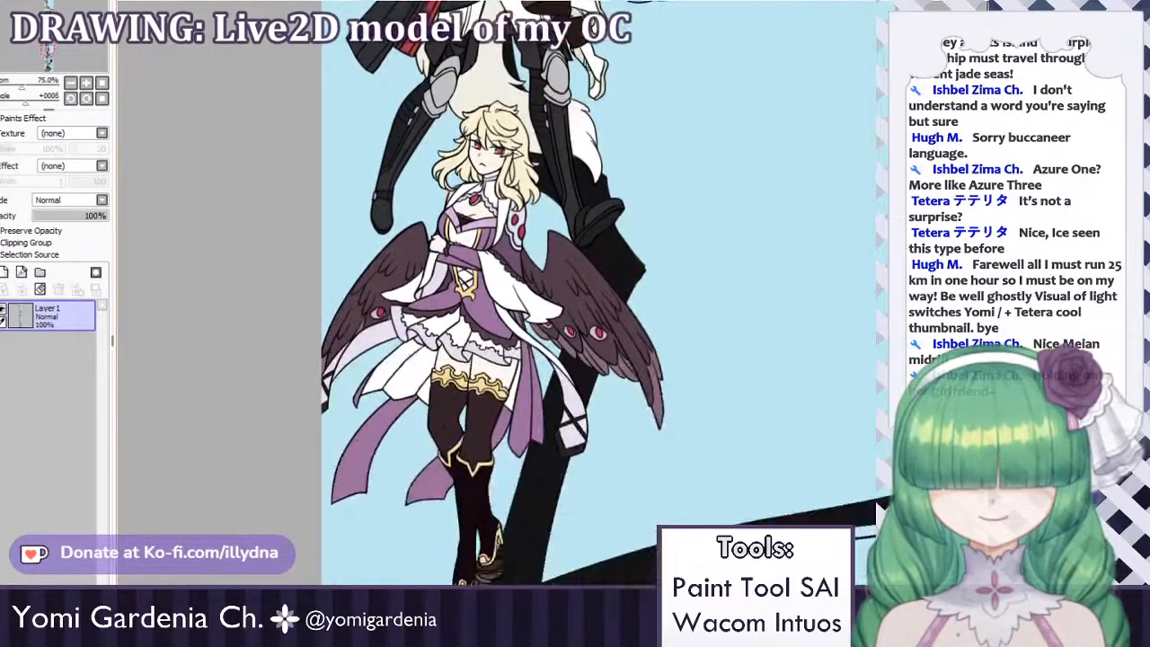
scroll(503, 297, up, 2)
scroll(879, 363, down, 8)
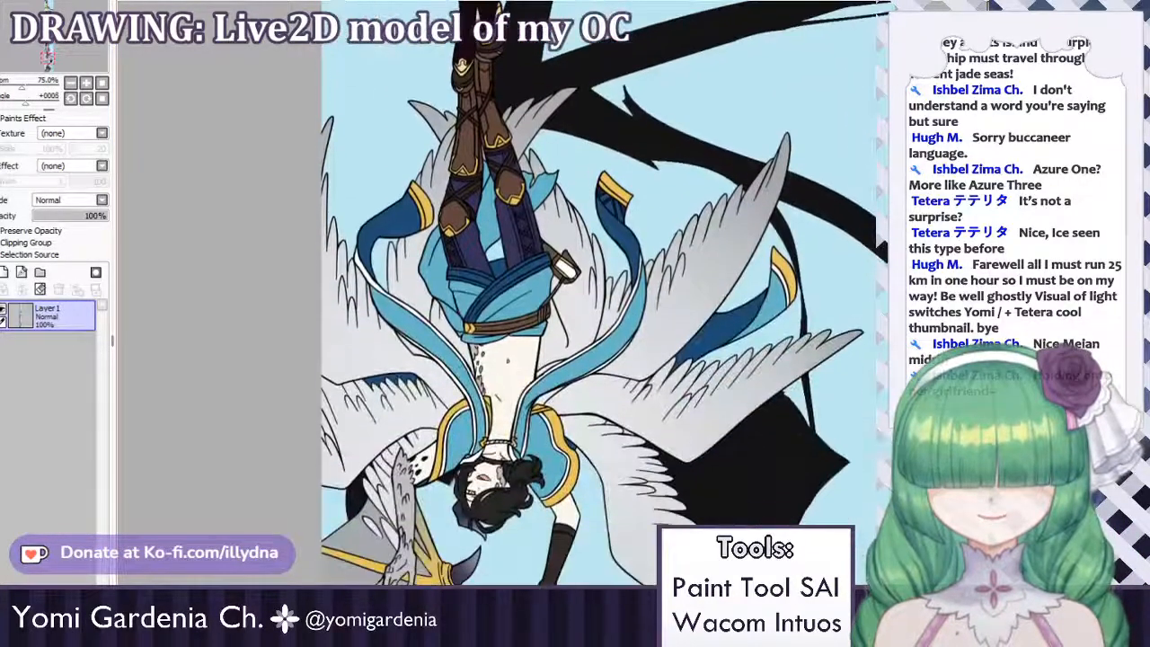
scroll(883, 485, down, 5)
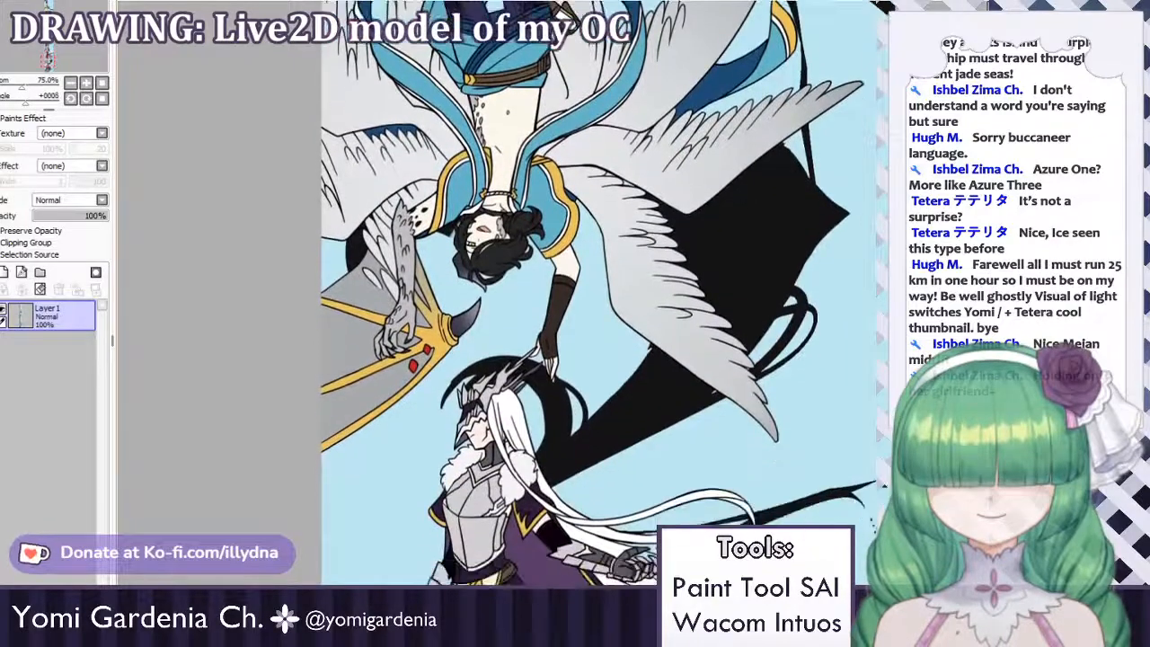
scroll(883, 485, up, 4)
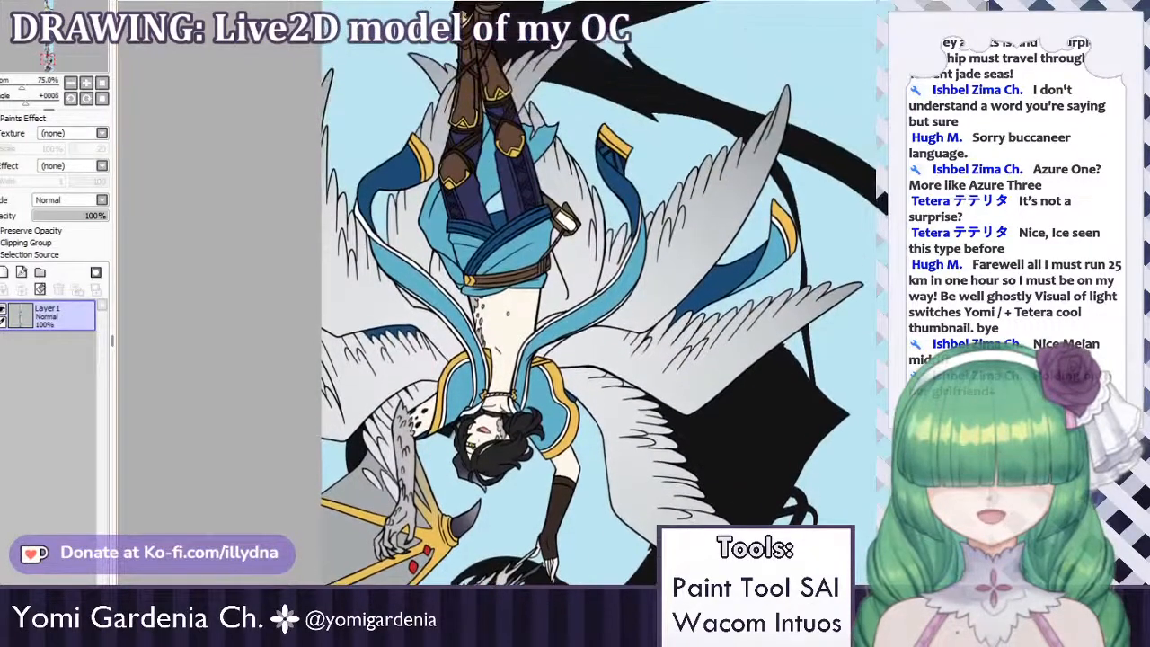
scroll(598, 293, down, 1)
scroll(598, 293, up, 2)
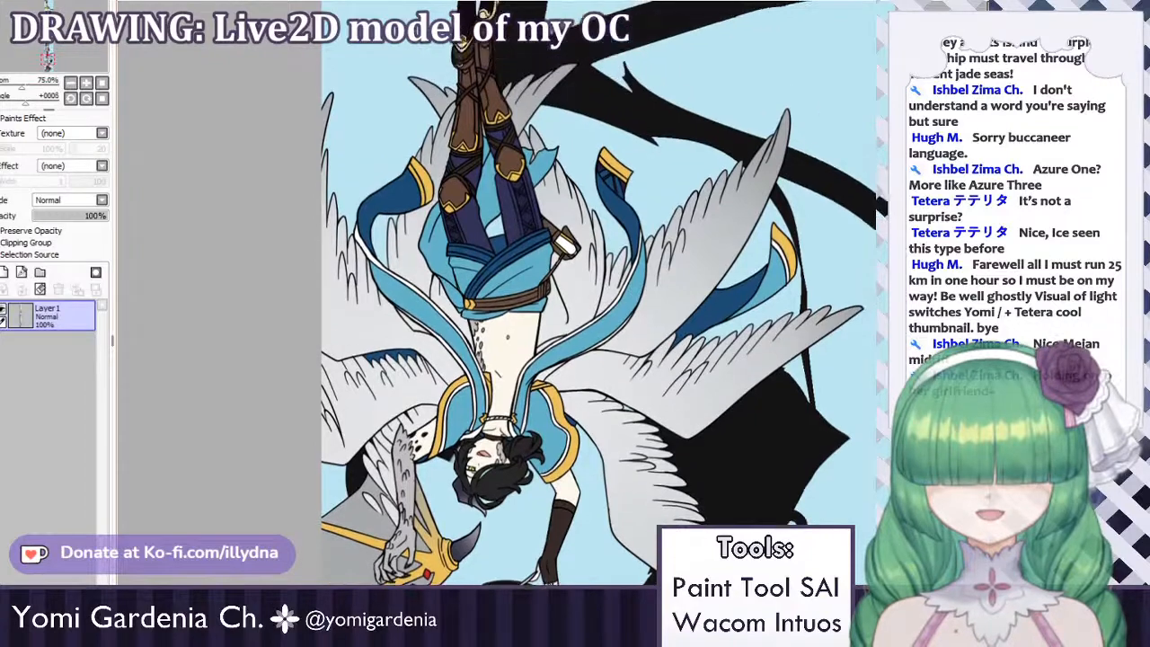
Examine the upside-down black-haired character from the crossed boots down to the reaching arms and wings.
scroll(598, 293, down, 1)
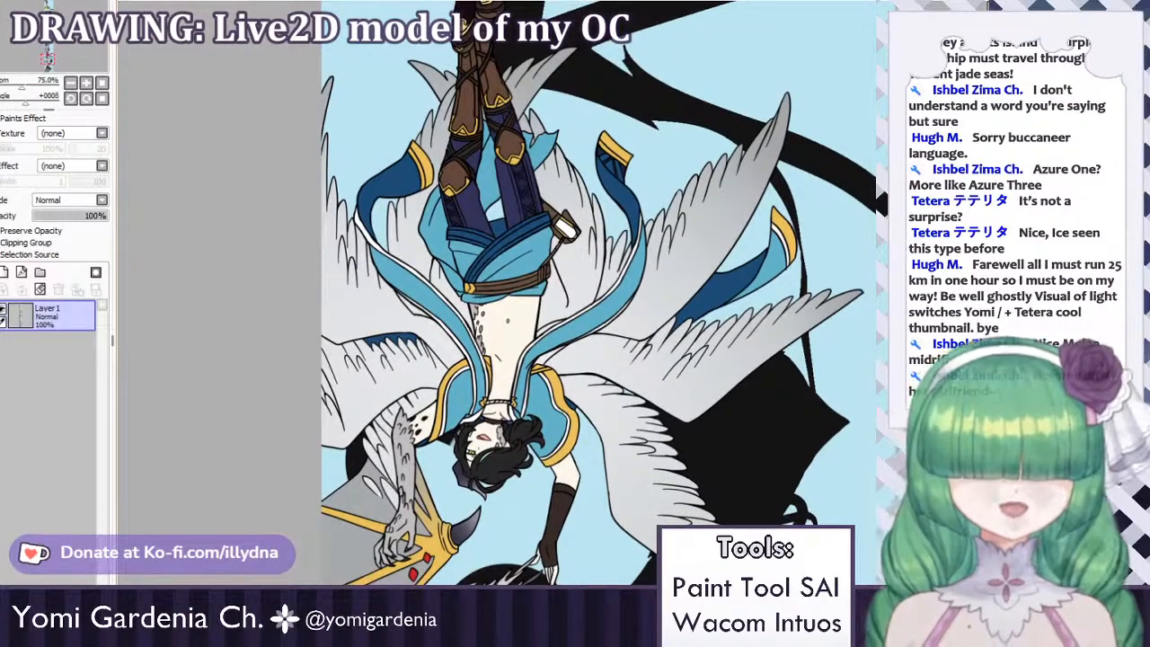
scroll(598, 293, down, 1)
scroll(599, 293, up, 4)
scroll(598, 293, down, 1)
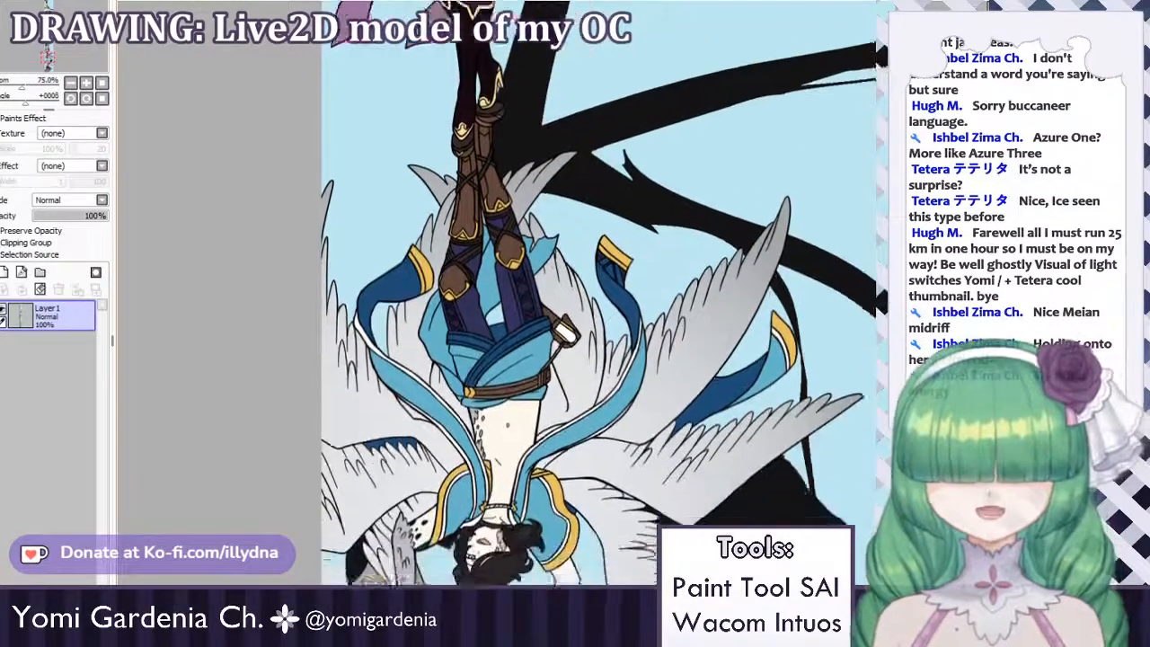
scroll(609, 294, down, 3)
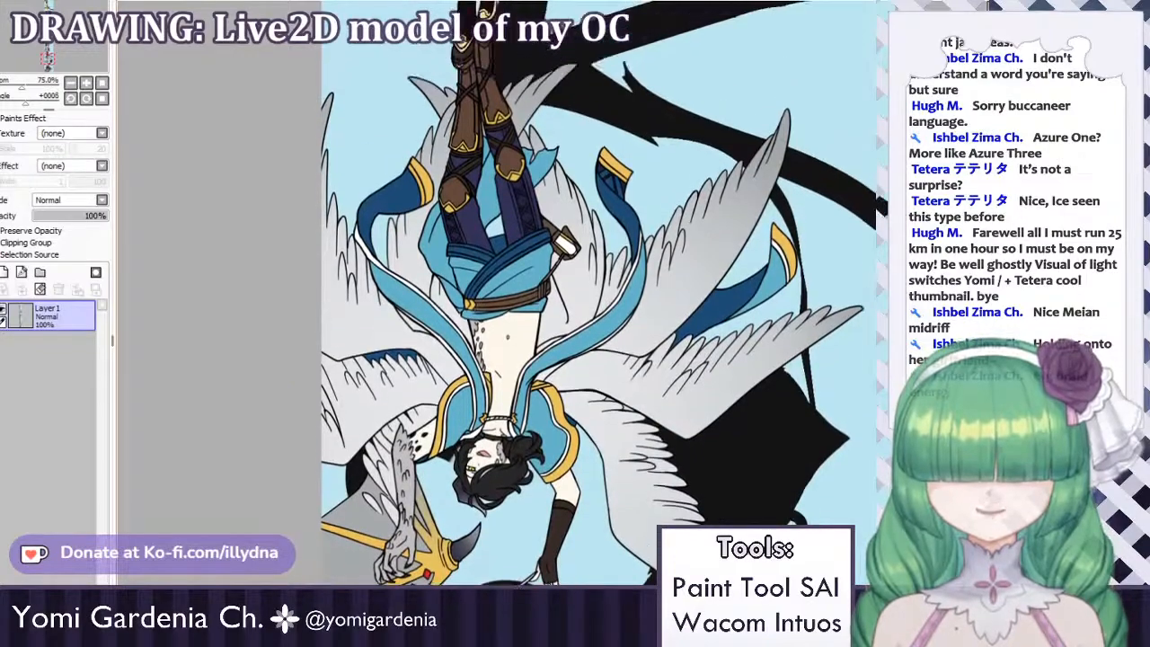
Inspect the upside-down character's gold-trimmed boots and leg wraps up close, then compare them with the whole figure.
scroll(667, 195, up, 8)
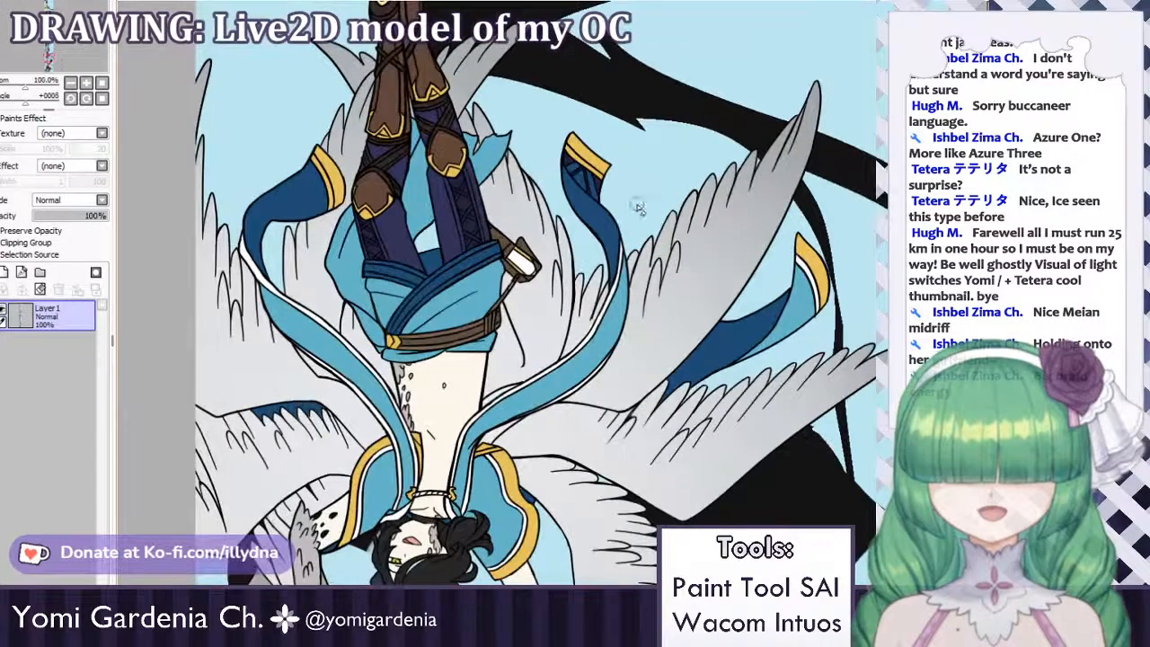
scroll(575, 202, down, 3)
scroll(557, 193, up, 1)
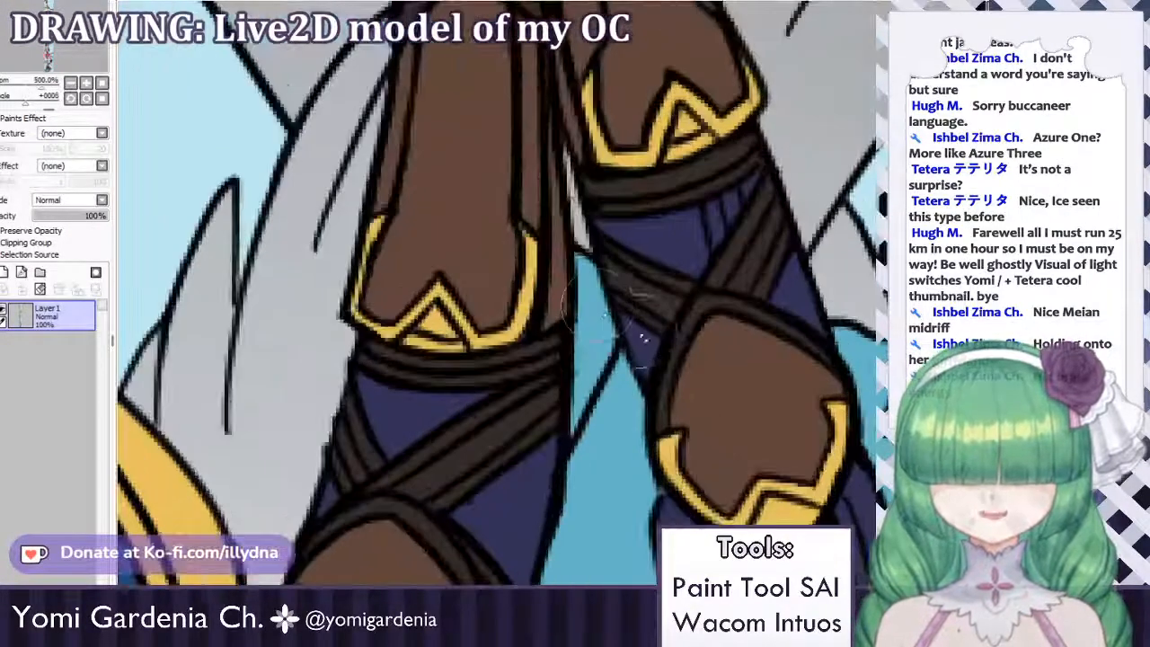
scroll(548, 180, down, 5)
scroll(543, 169, up, 1)
scroll(548, 180, down, 4)
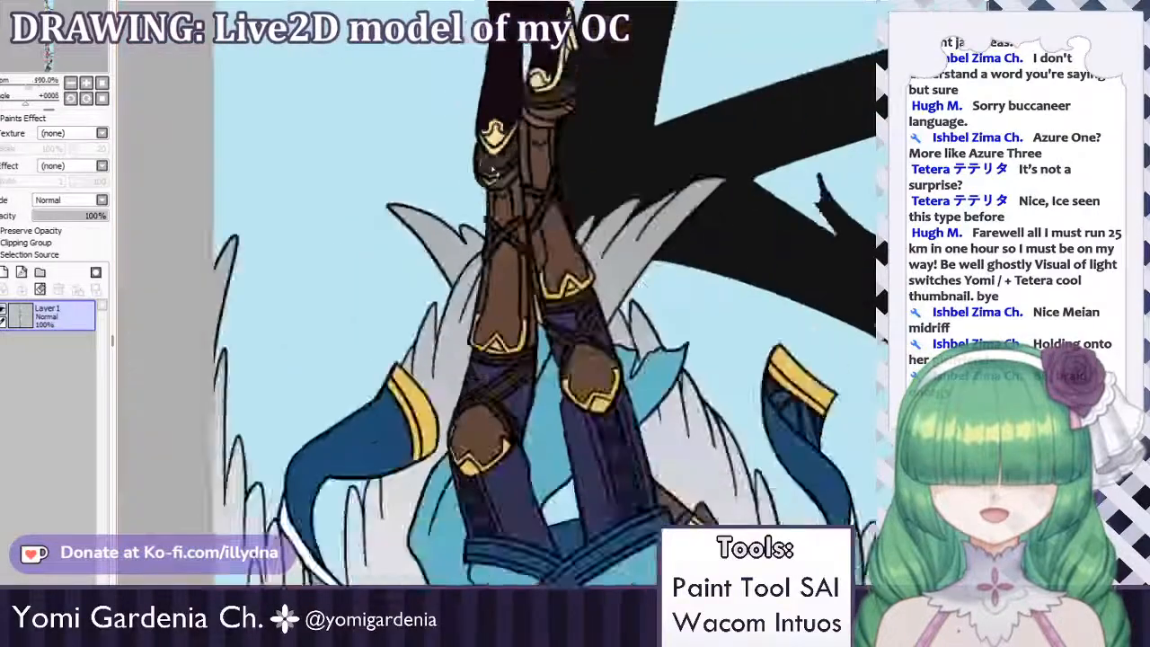
scroll(563, 260, up, 1)
scroll(563, 261, up, 1)
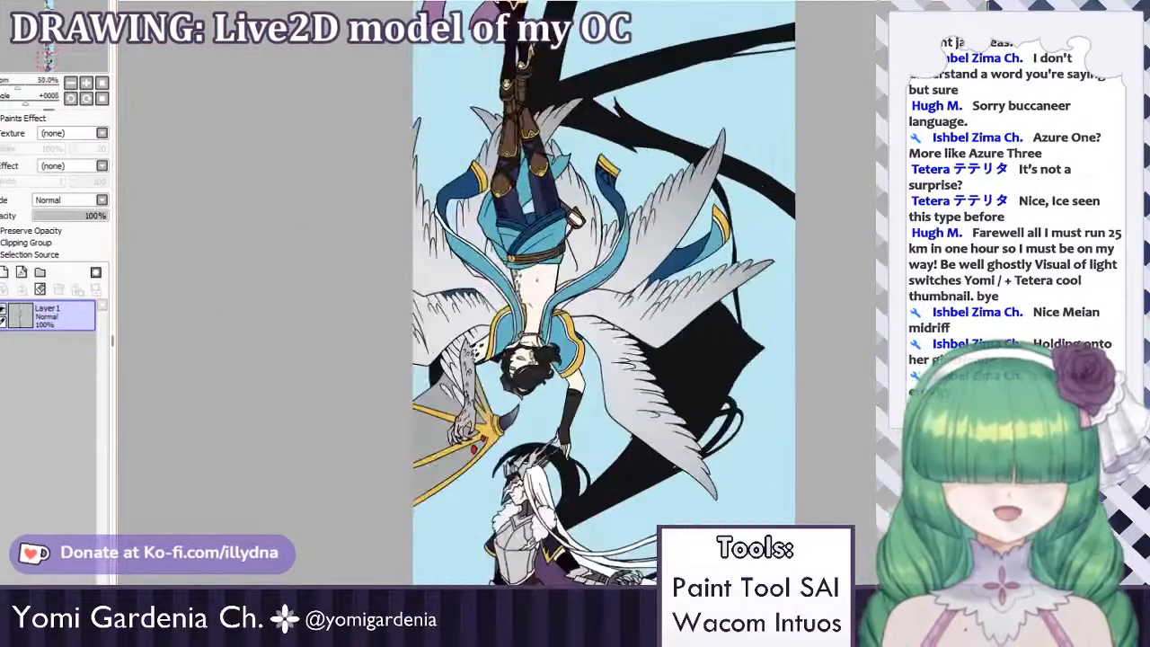
Review the white-haired armoured character in the purple cape together with the upside-down figure, then view the entire group illustration.
scroll(603, 293, down, 4)
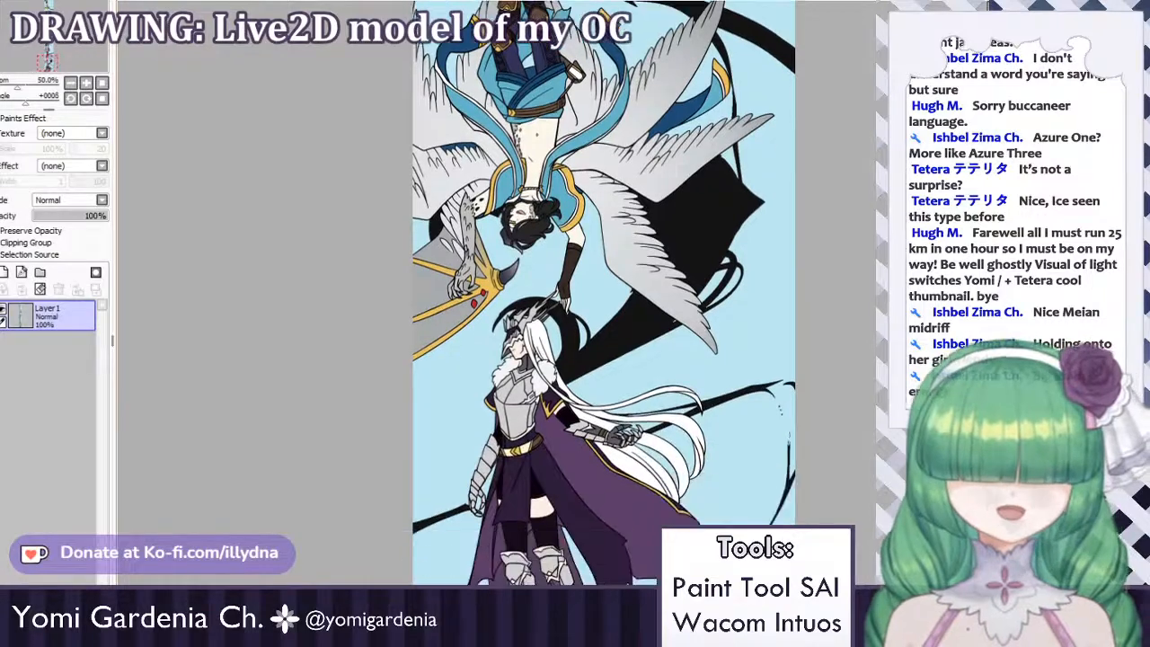
scroll(603, 293, up, 1)
scroll(603, 287, up, 2)
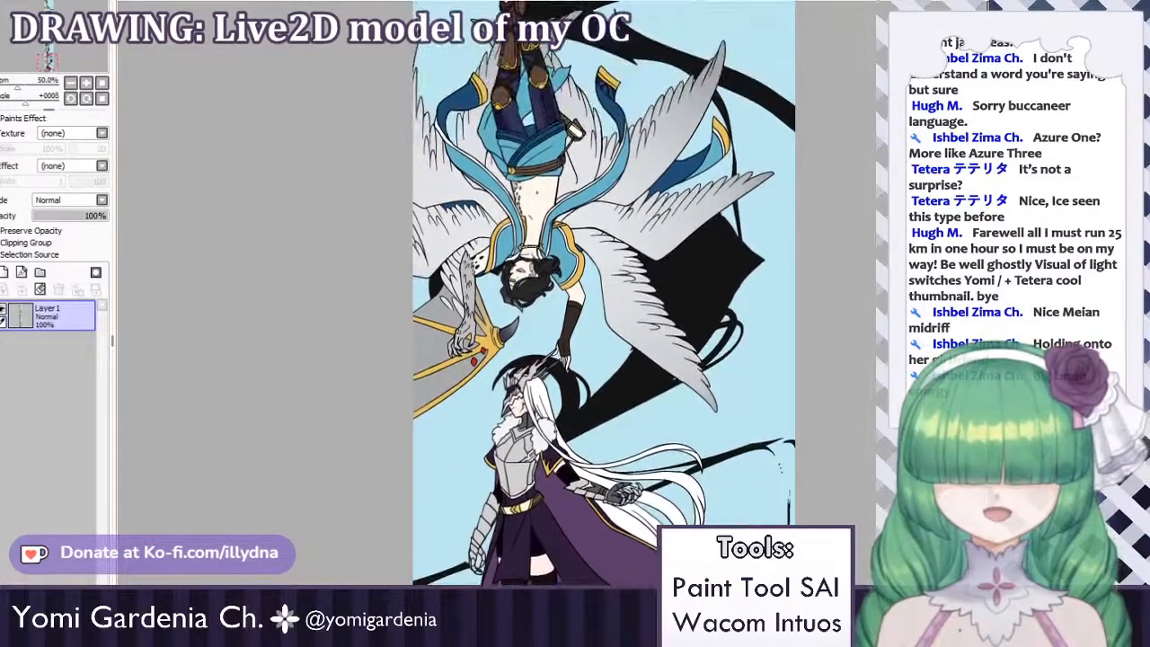
scroll(434, 329, down, 4)
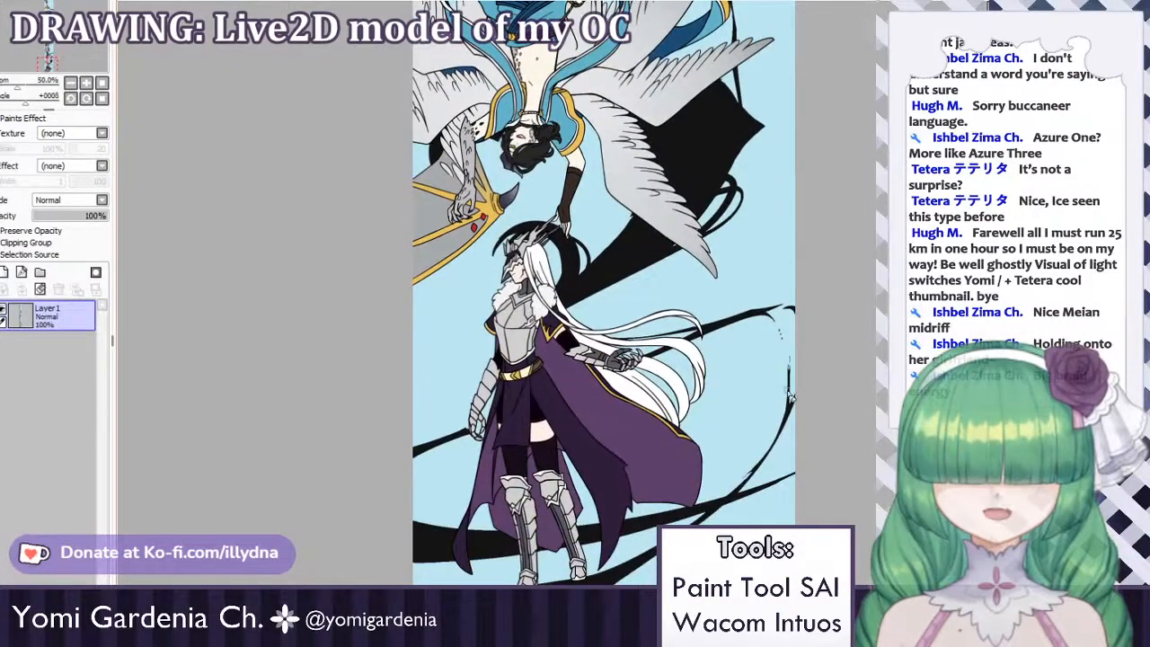
scroll(434, 330, up, 1)
scroll(417, 399, down, 7)
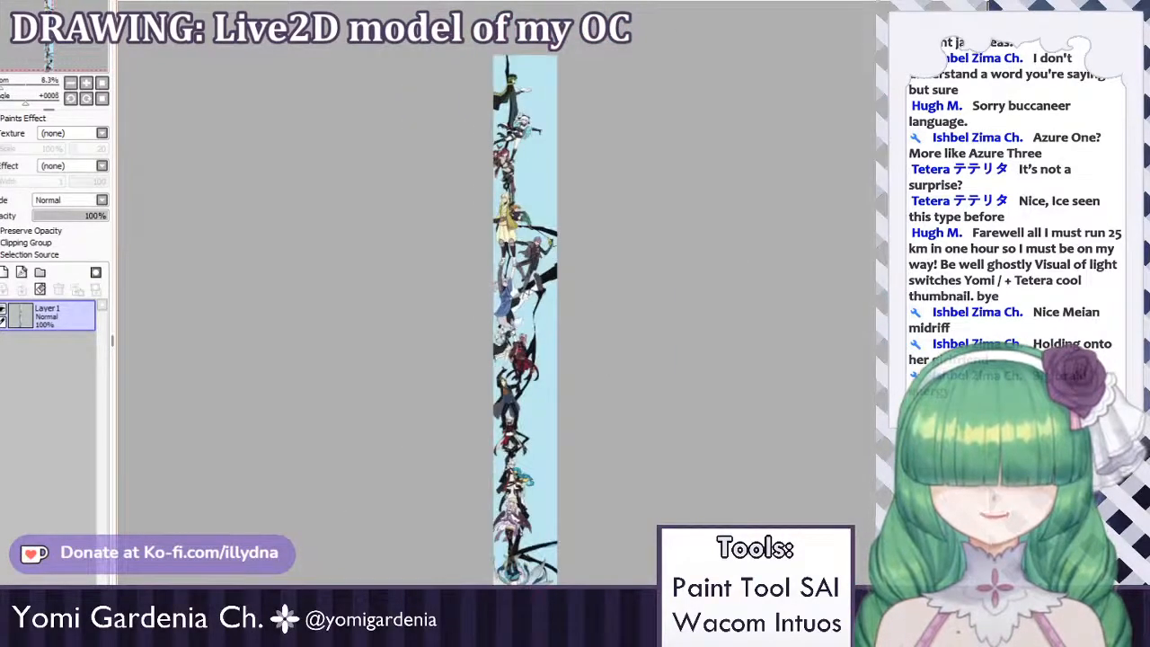
Return to the Live2D character drawing and add a layer folder named SideHair-Right above the matching side hair layer.
click(352, 595)
scroll(566, 251, down, 2)
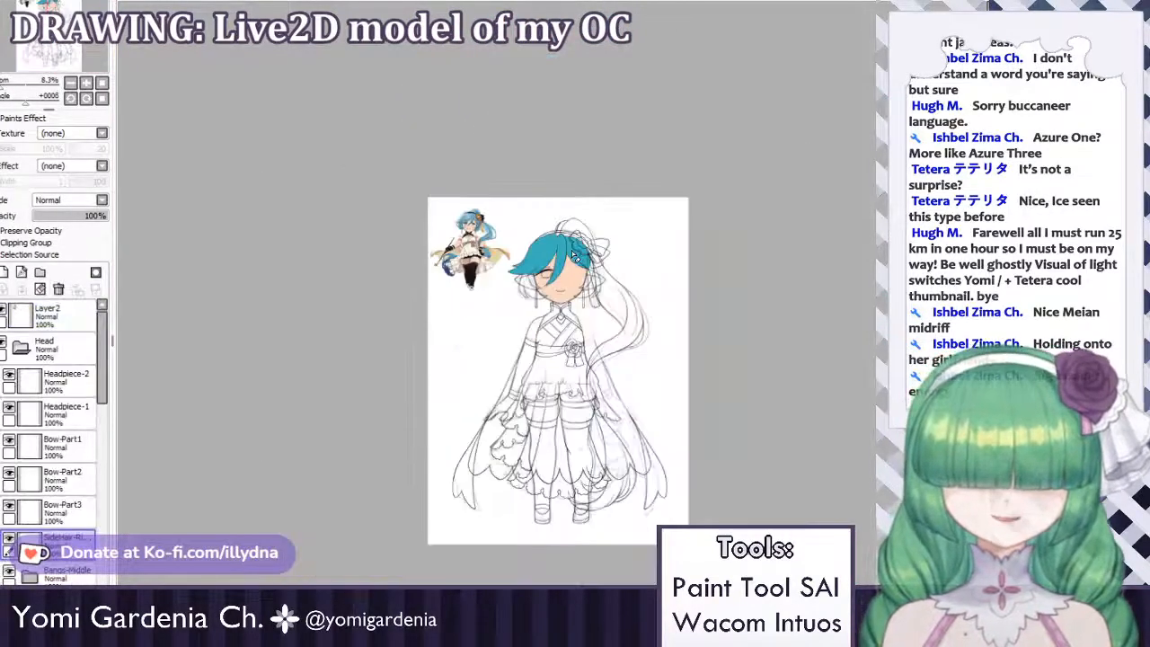
scroll(564, 254, up, 3)
scroll(561, 270, down, 1)
scroll(561, 269, up, 3)
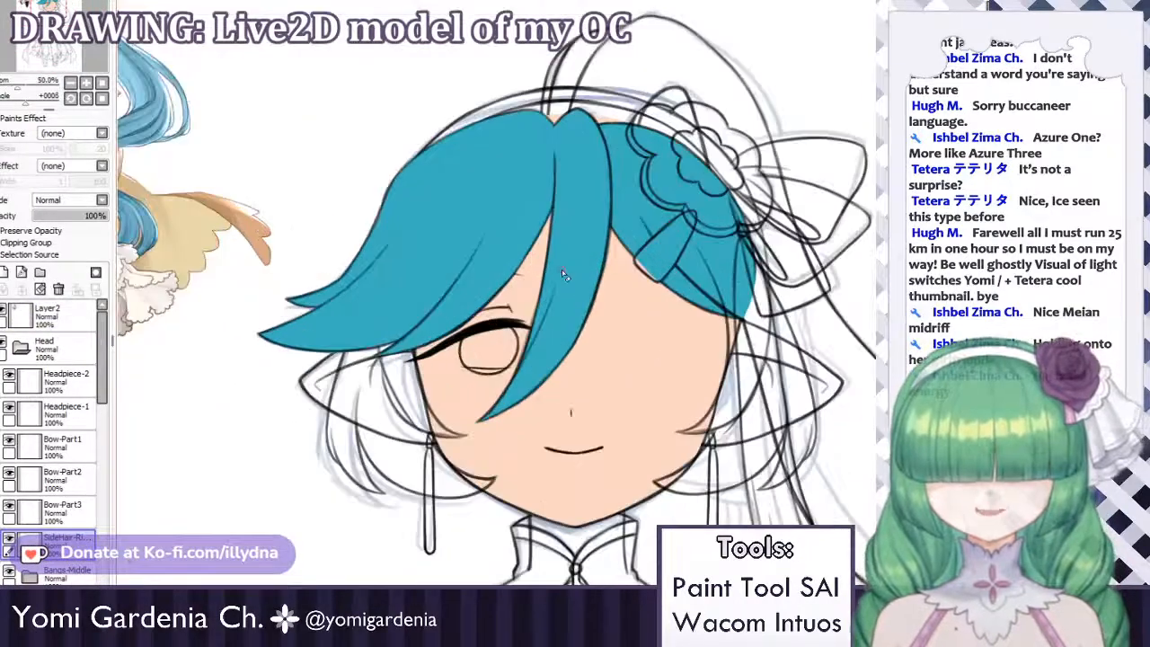
scroll(562, 269, down, 1)
scroll(444, 324, up, 2)
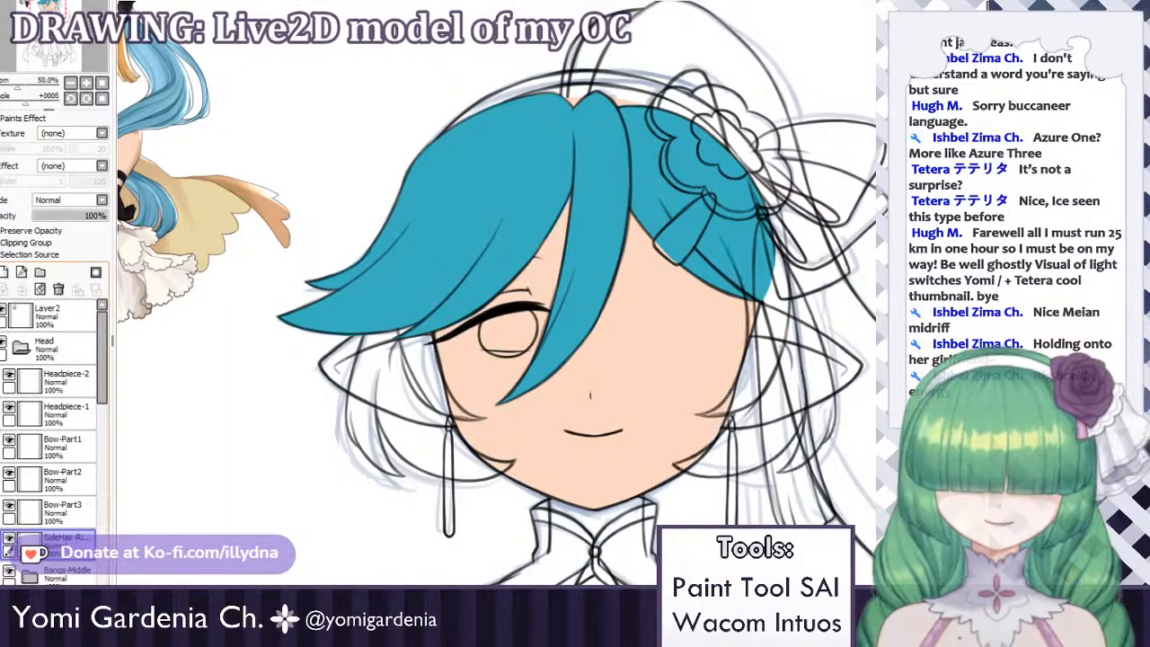
click(40, 272)
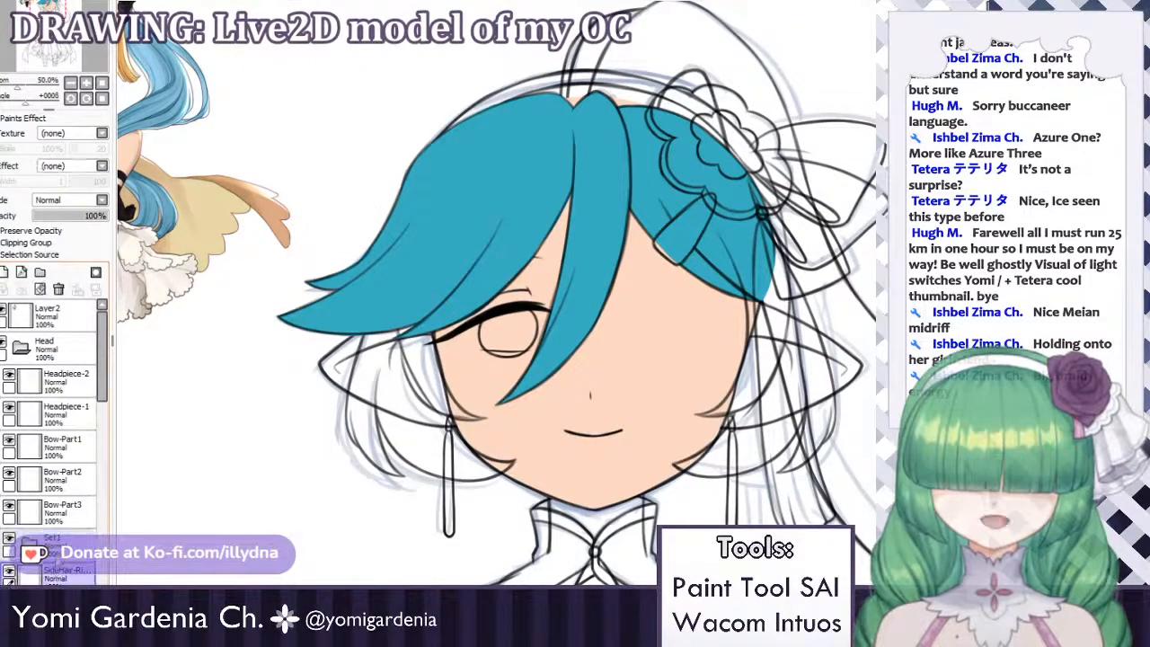
click(54, 535)
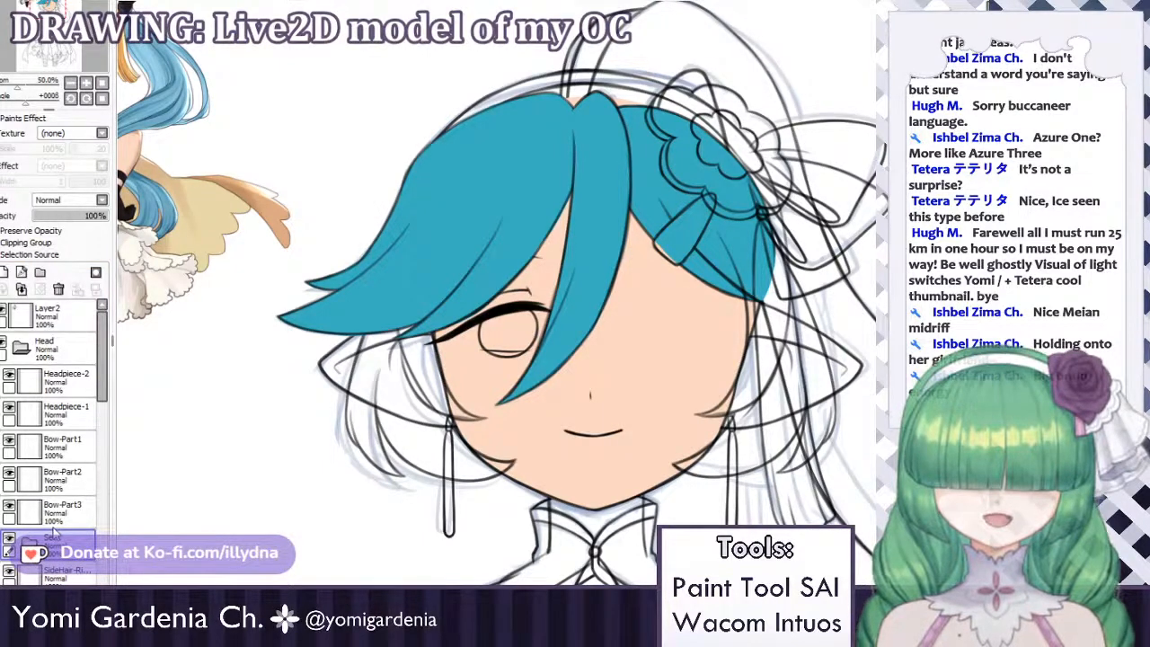
key(Return)
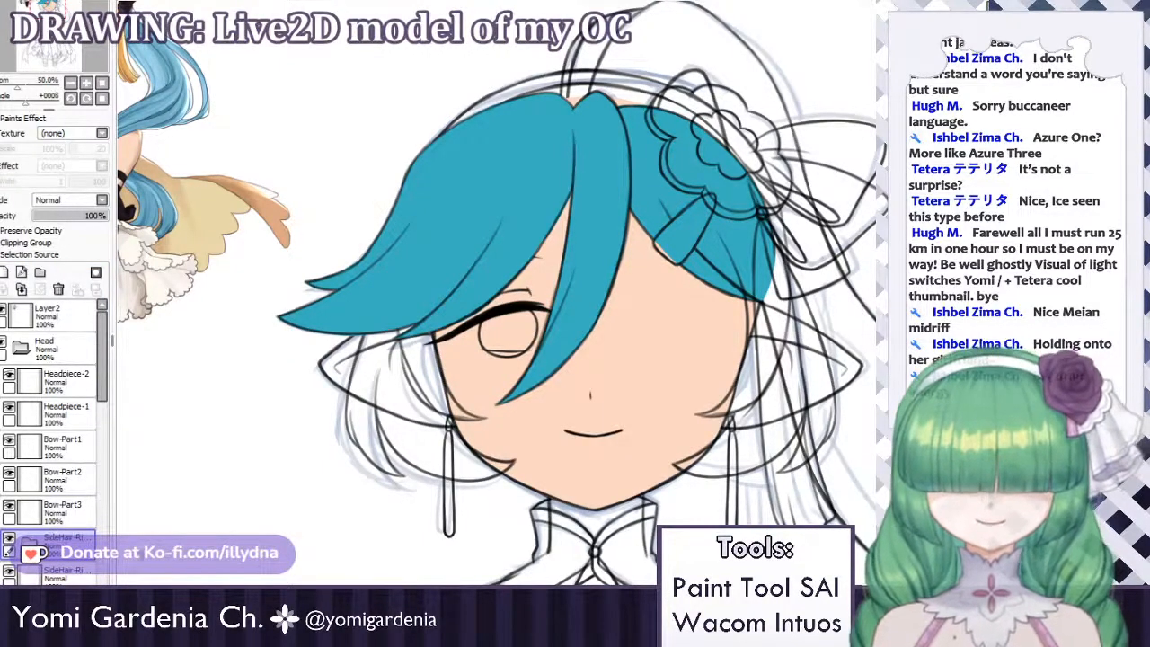
Select the right side hair layer, check which bangs the folders hold, and hide Bangs-Right to expose the strands underneath.
click(59, 571)
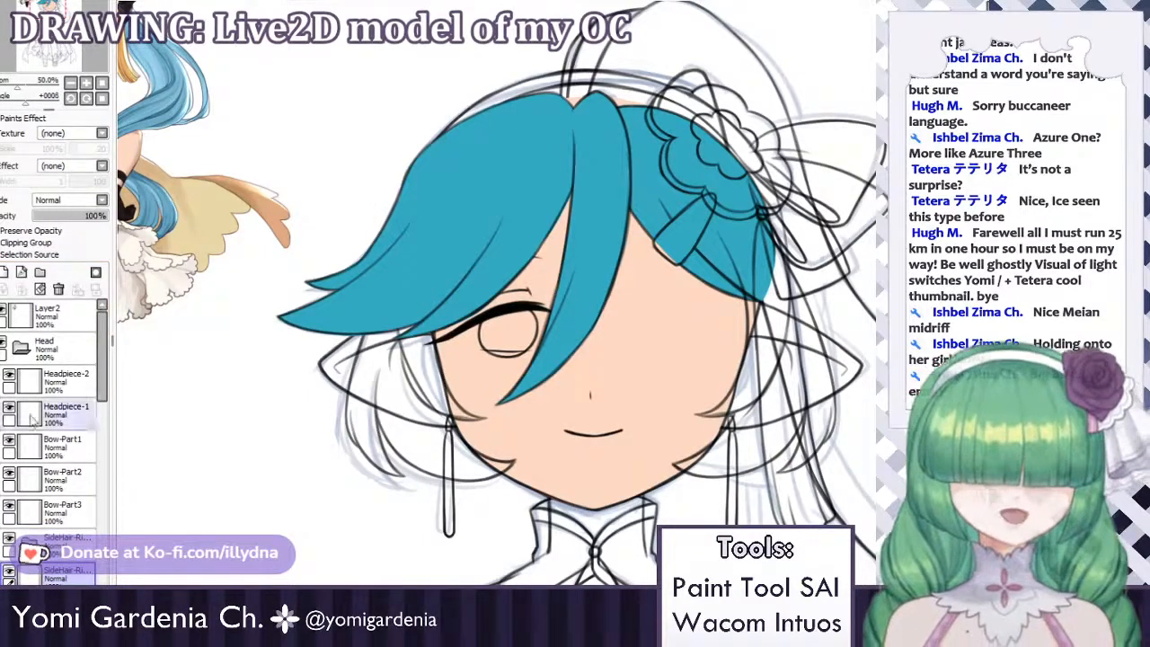
scroll(40, 449, down, 4)
click(10, 473)
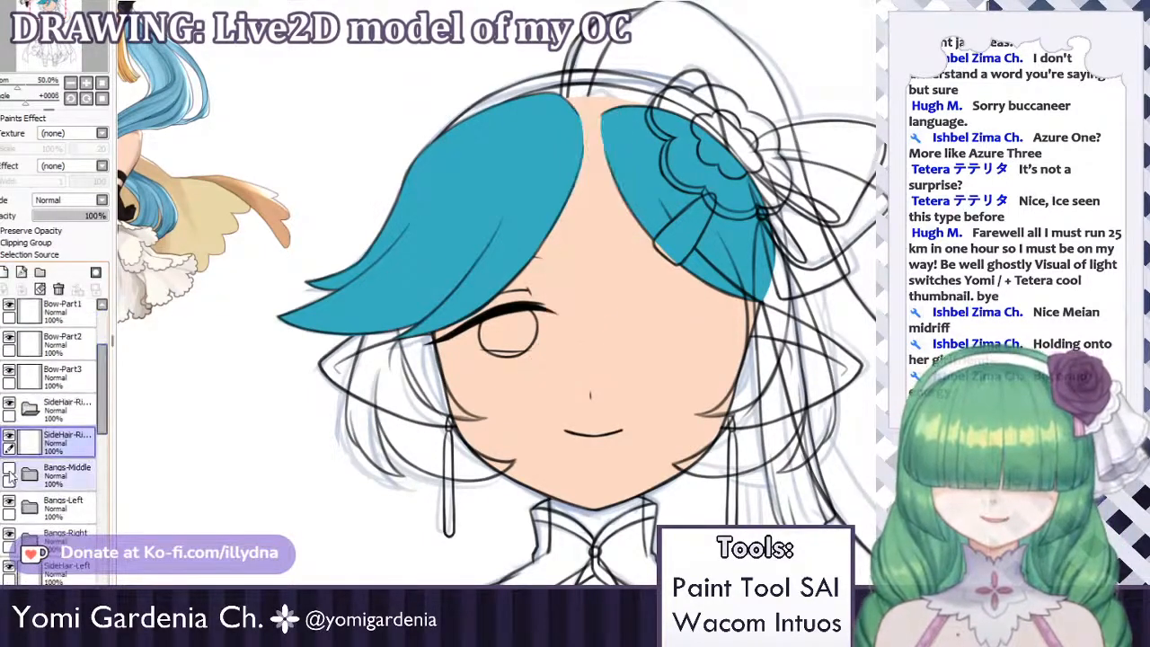
click(11, 473)
click(9, 507)
click(9, 507)
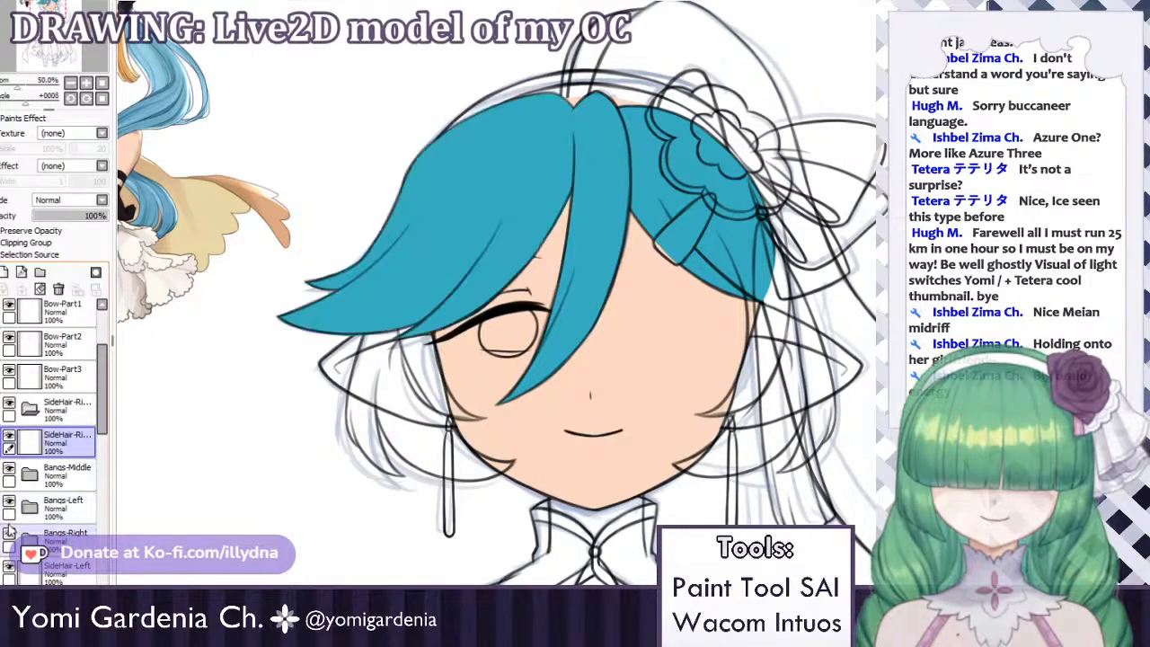
click(9, 537)
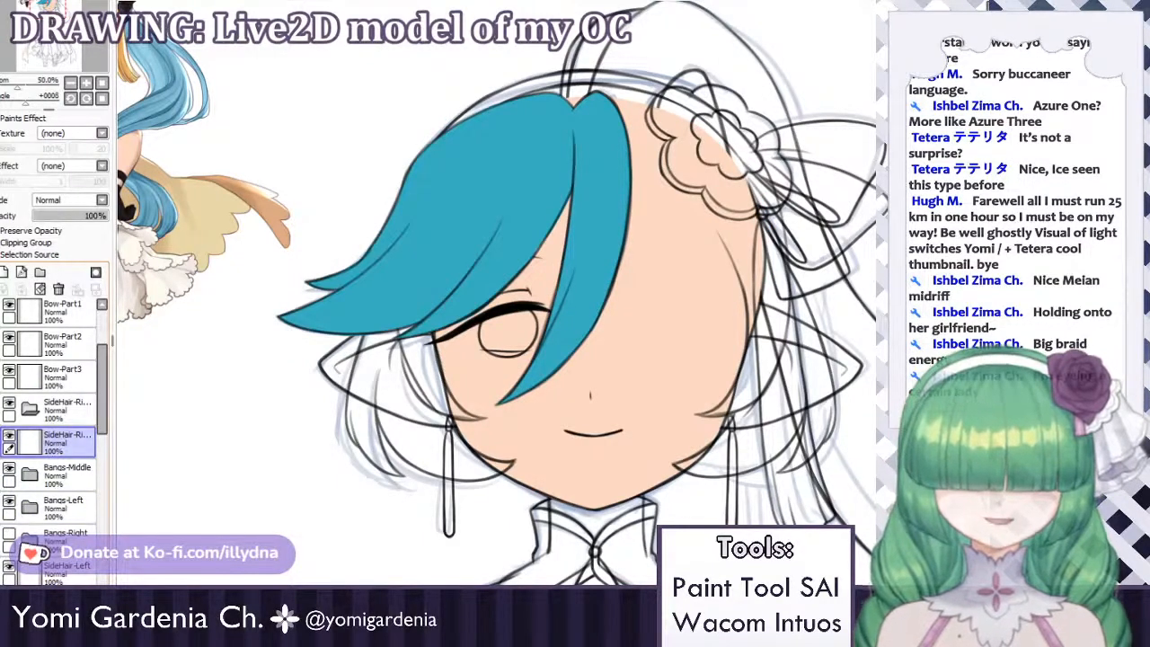
drag(762, 307, 735, 229)
drag(752, 287, 729, 237)
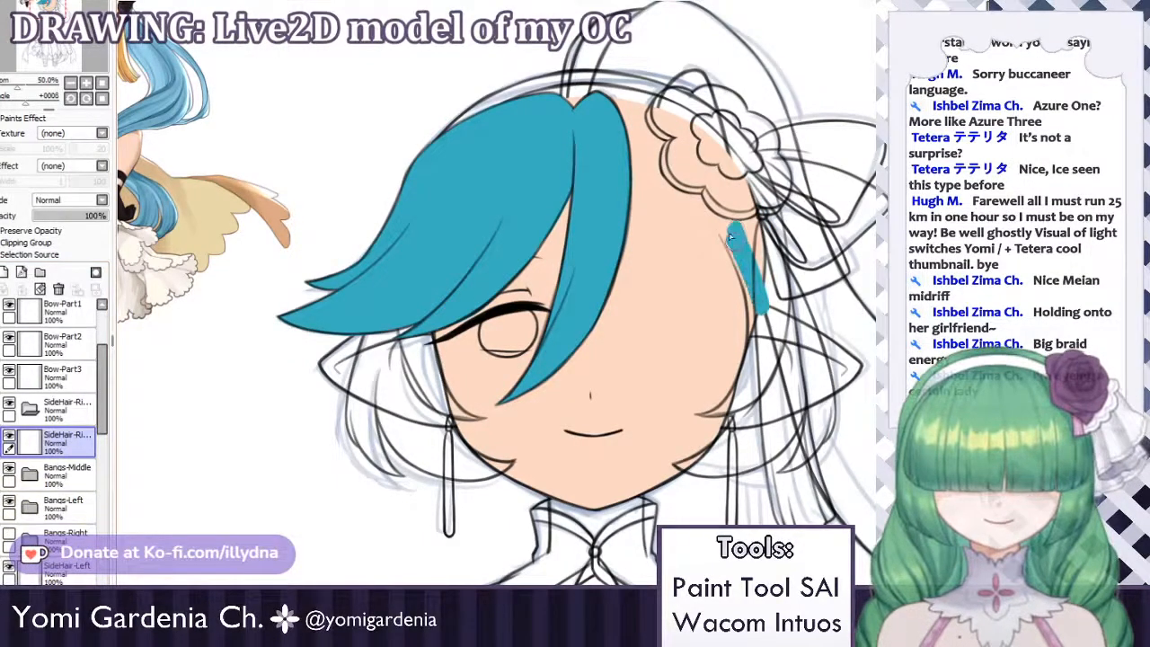
mouse_move(755, 303)
mouse_down()
mouse_move(750, 224)
mouse_move(795, 319)
mouse_move(782, 233)
mouse_move(772, 265)
mouse_up()
key(ctrl+z)
mouse_move(746, 221)
mouse_down()
mouse_move(807, 346)
mouse_move(769, 254)
mouse_move(795, 324)
mouse_up()
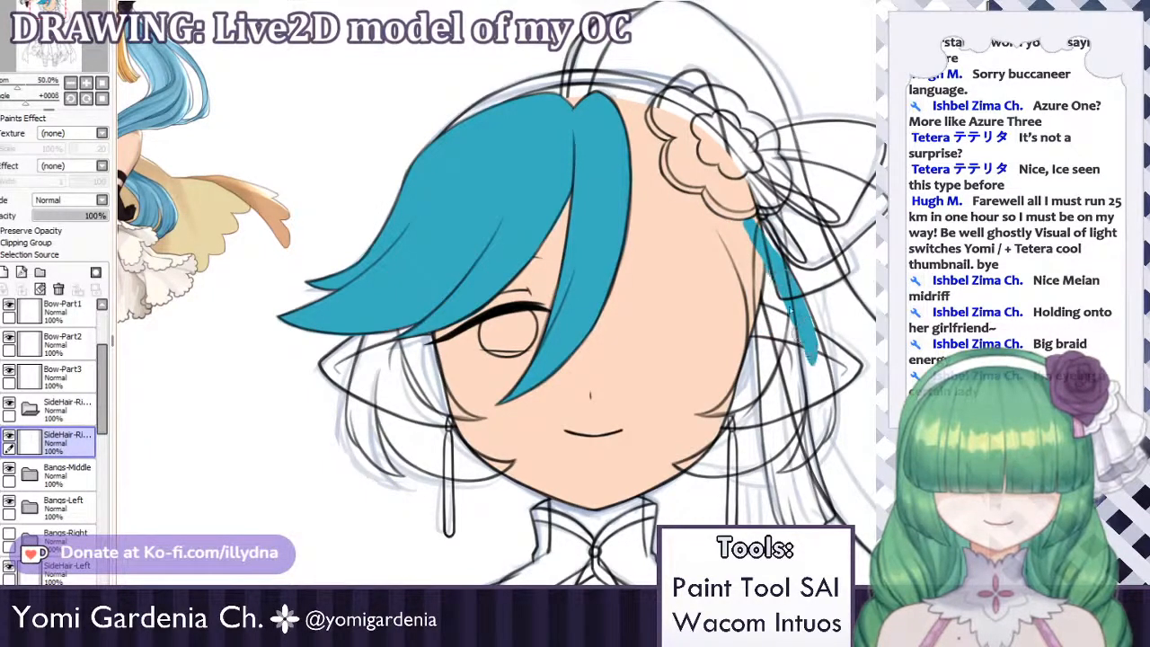
drag(800, 313, 819, 388)
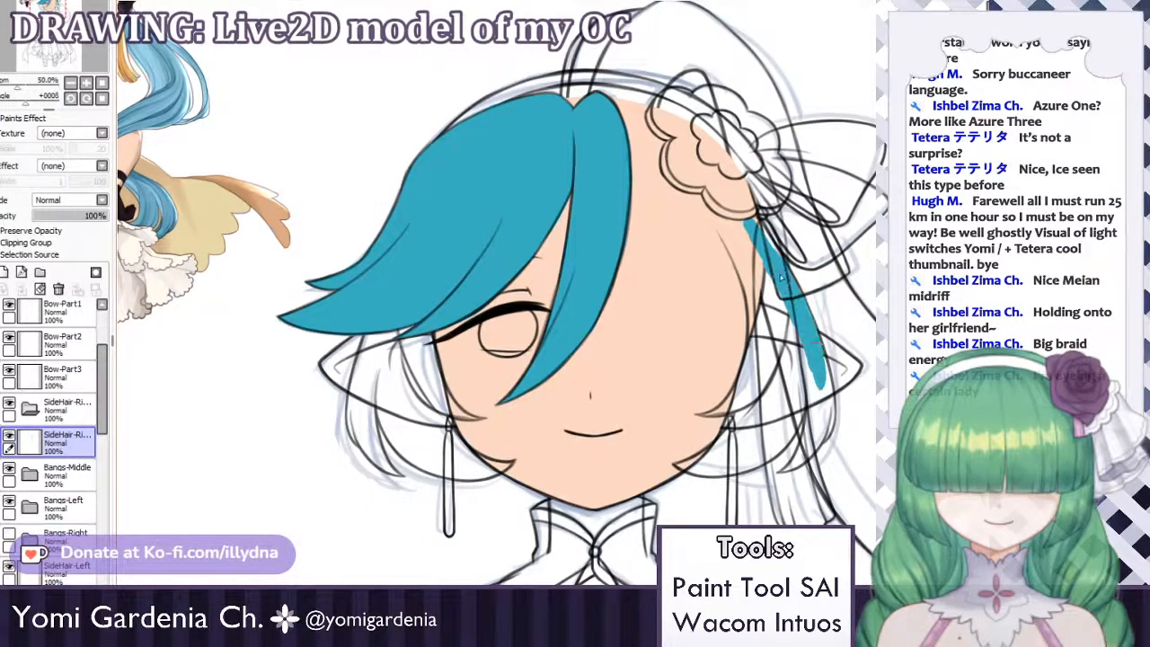
key(ctrl+z)
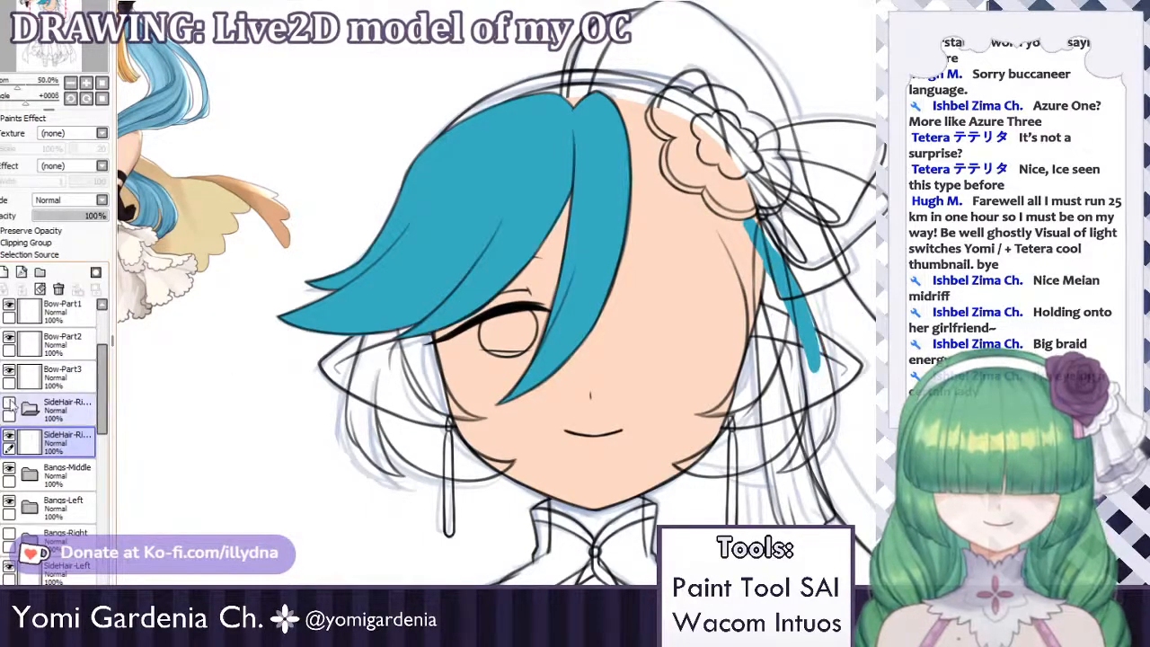
click(9, 406)
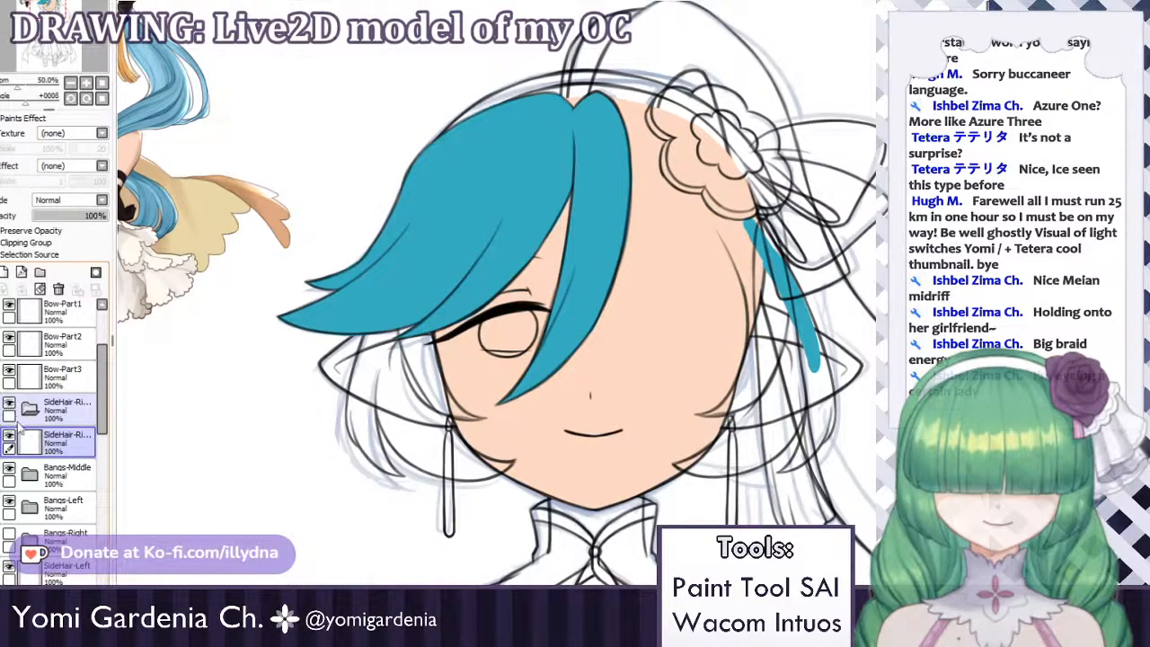
drag(45, 446, 57, 424)
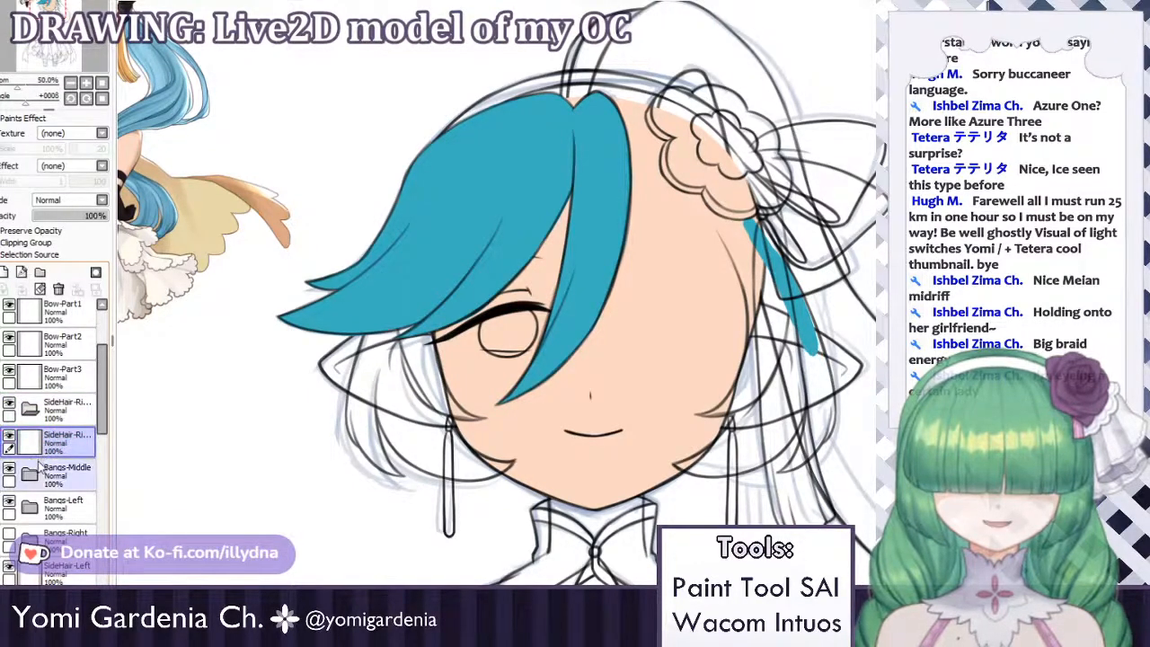
key(ctrl+z)
key(ctrl+z)
key(ctrl+z)
key(ctrl+z)
key(ctrl+z)
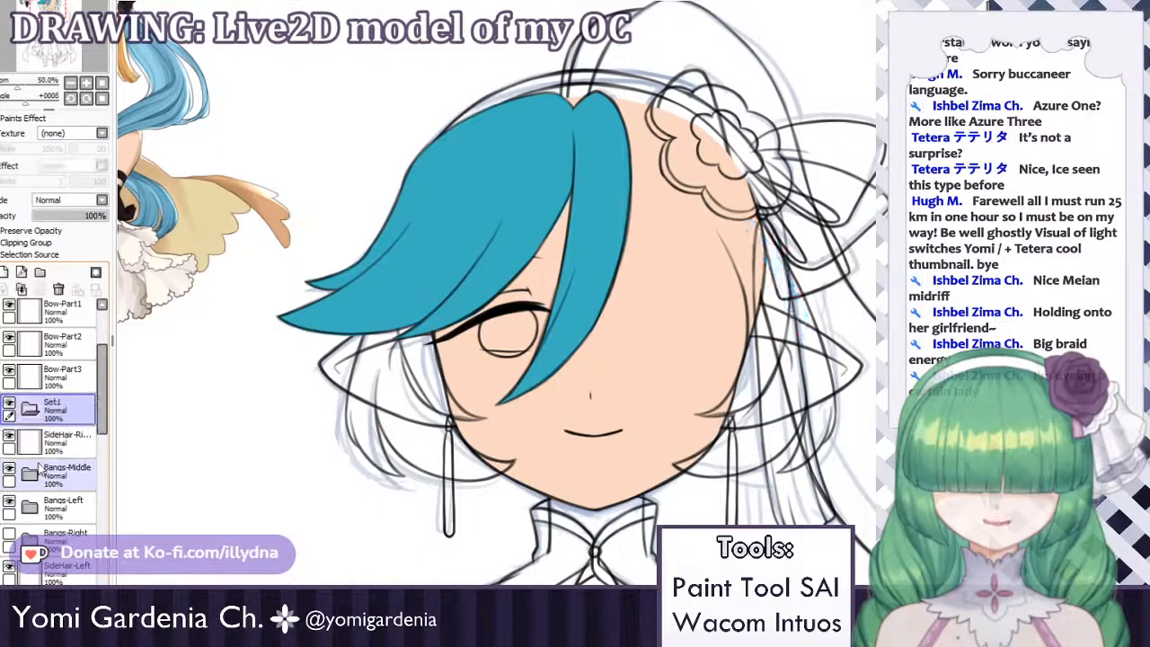
key(ctrl+y)
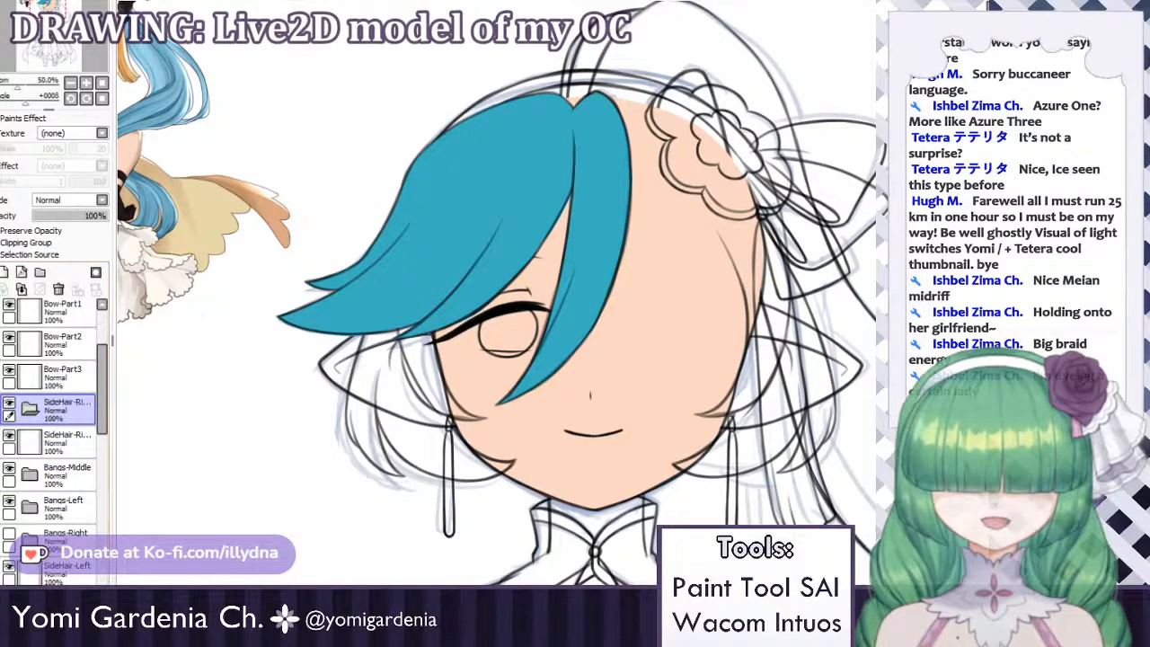
Move the right side hair line layer into its folder and paint the long outer strand teal on a new layer beneath it.
mouse_move(41, 438)
mouse_down()
mouse_move(70, 412)
mouse_move(47, 476)
mouse_up()
click(5, 272)
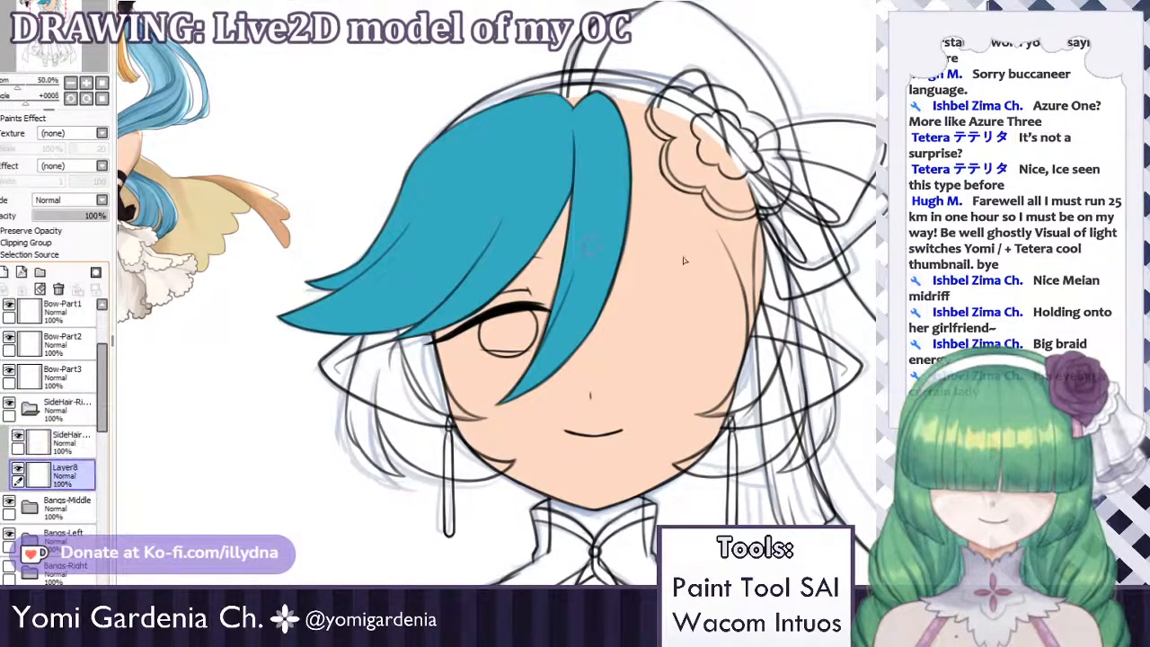
drag(757, 262, 764, 283)
drag(763, 235, 799, 352)
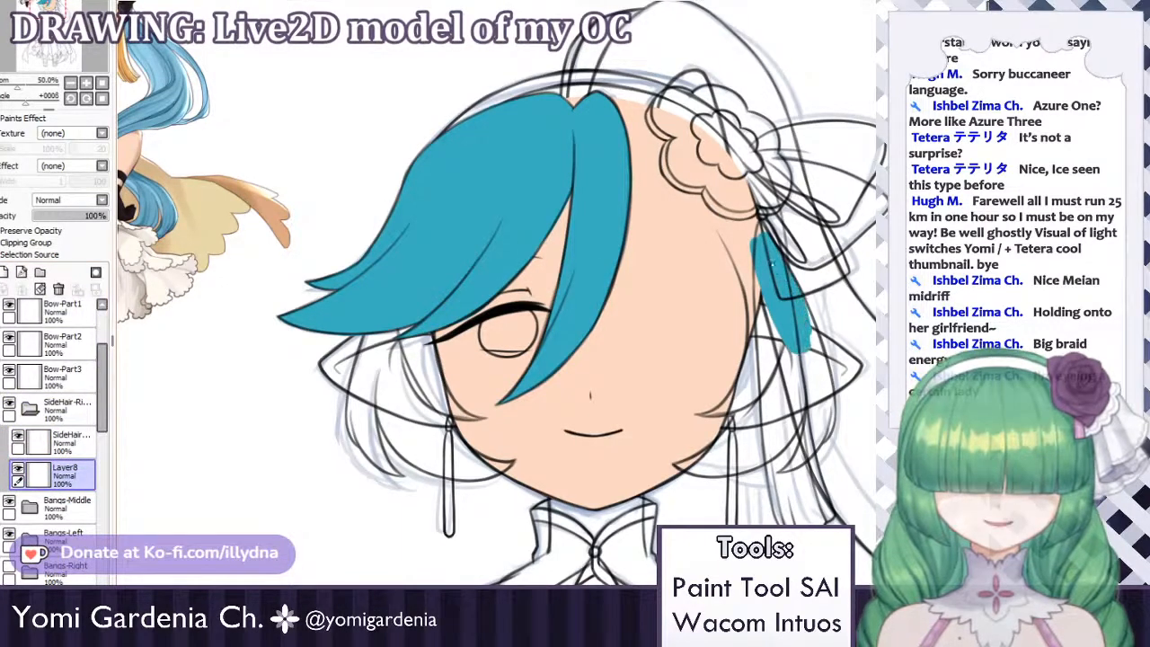
mouse_move(772, 264)
mouse_down()
mouse_move(809, 365)
mouse_move(817, 356)
mouse_move(797, 337)
mouse_move(817, 411)
mouse_move(816, 351)
mouse_move(818, 382)
mouse_move(790, 366)
mouse_move(825, 380)
mouse_move(817, 355)
mouse_move(825, 437)
mouse_move(829, 416)
mouse_move(818, 394)
mouse_move(808, 460)
mouse_up()
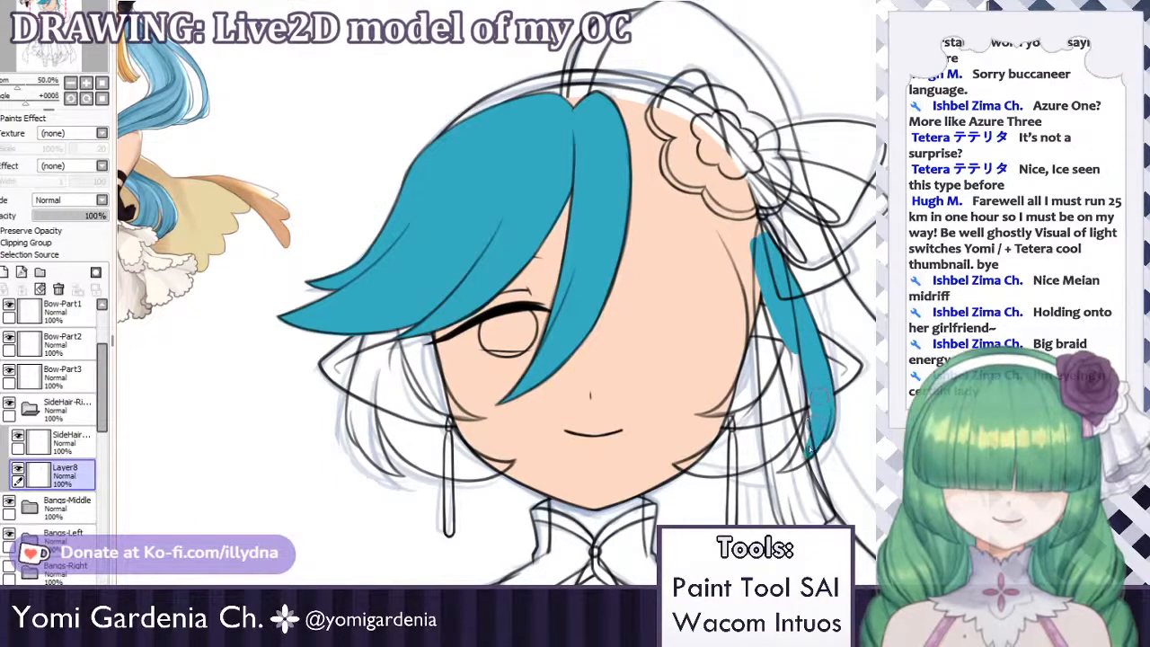
mouse_move(812, 388)
mouse_down()
mouse_move(809, 454)
mouse_move(802, 437)
mouse_move(789, 466)
mouse_up()
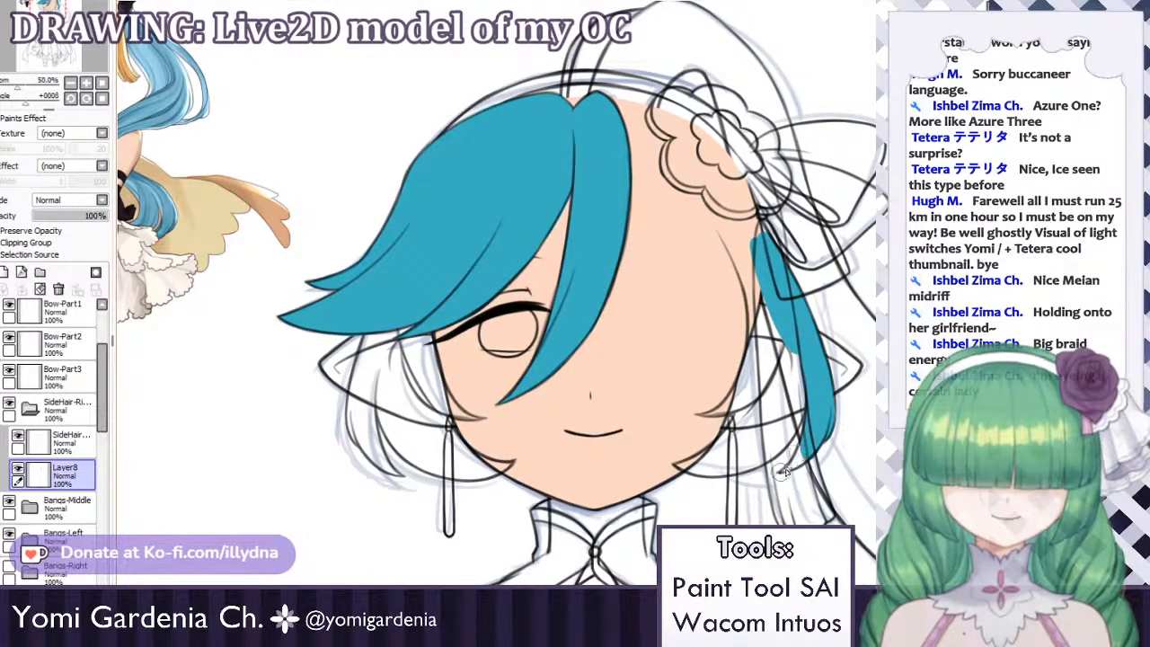
mouse_move(783, 473)
mouse_down()
mouse_move(806, 456)
mouse_move(784, 469)
mouse_up()
key(ctrl+z)
key(ctrl+z)
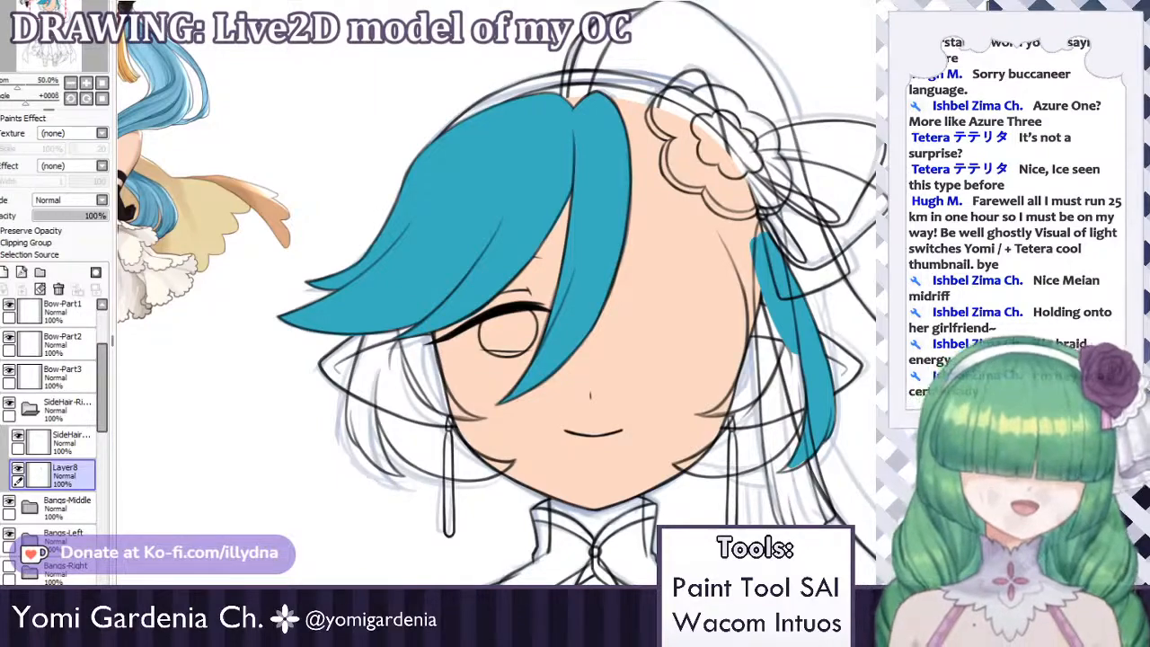
Switch to the tall group illustration and examine the blonde character with dark eyed wings and a purple-and-white dress.
key(ctrl+Tab)
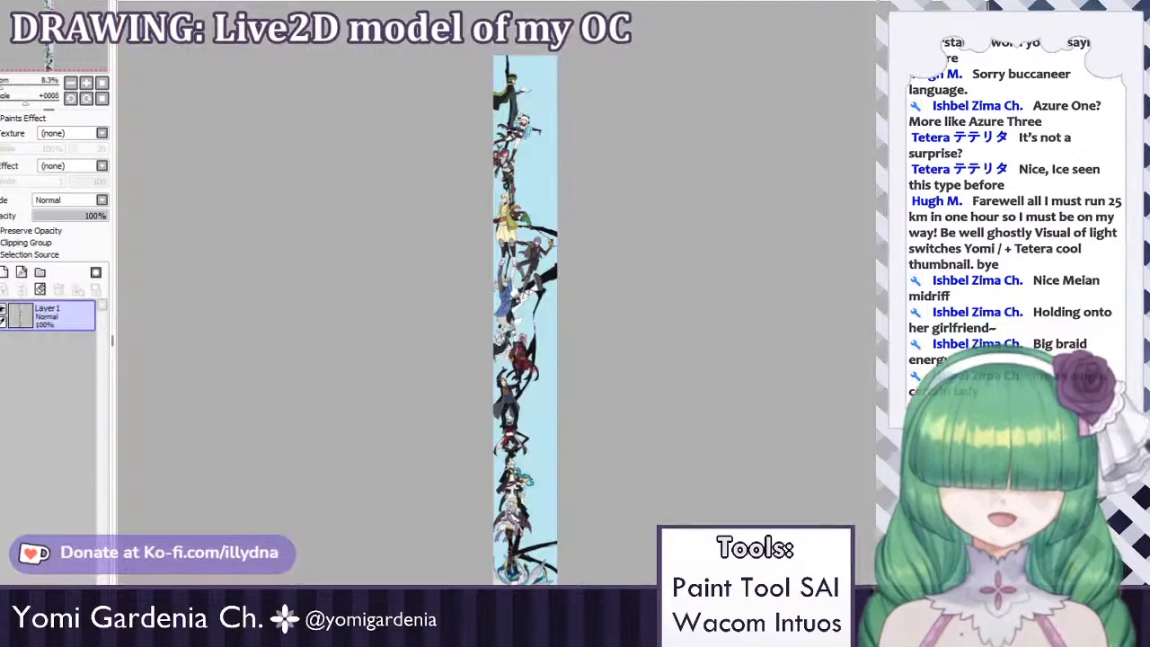
scroll(516, 285, down, 3)
scroll(530, 342, up, 9)
scroll(504, 349, up, 4)
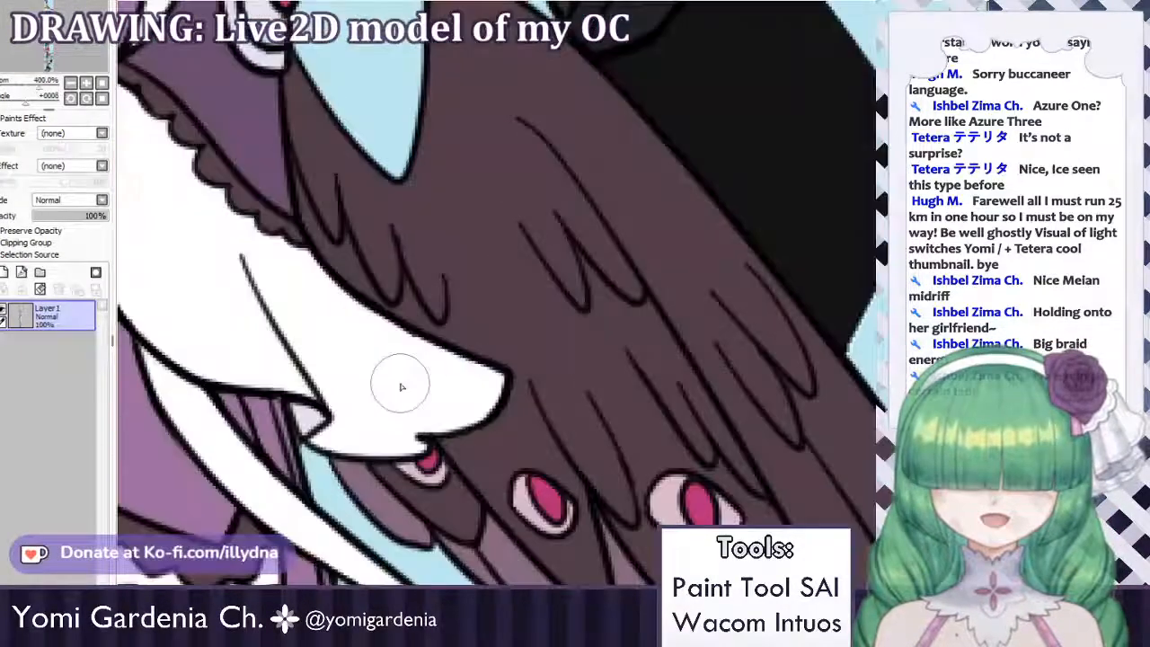
scroll(531, 311, down, 5)
scroll(301, 354, up, 1)
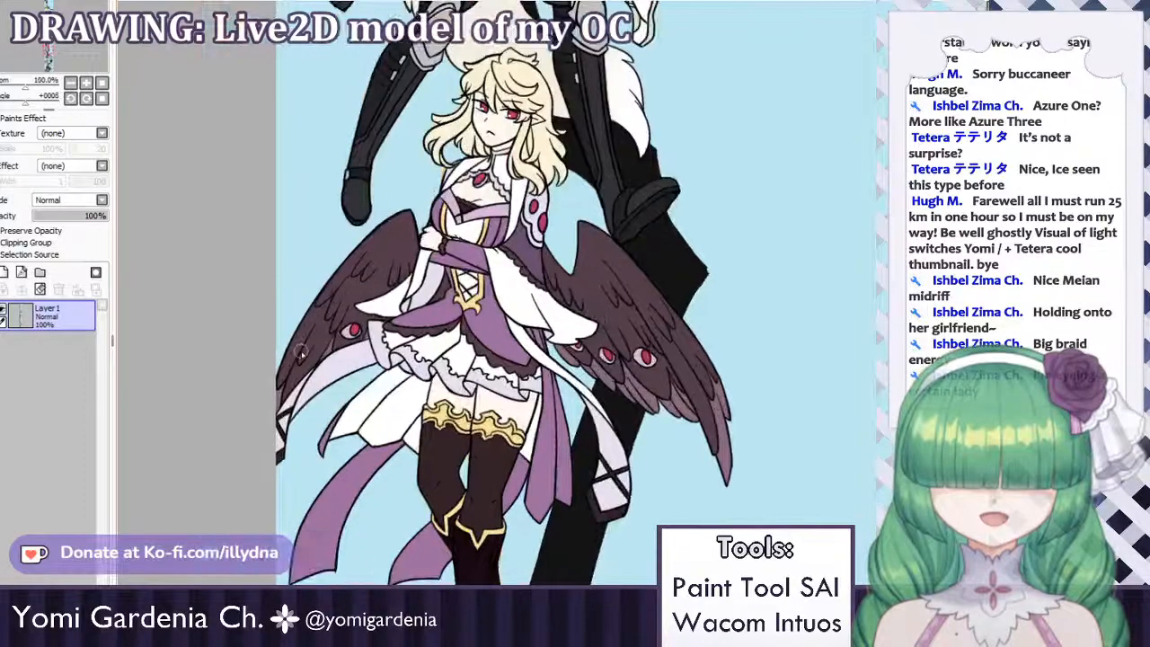
scroll(355, 354, down, 1)
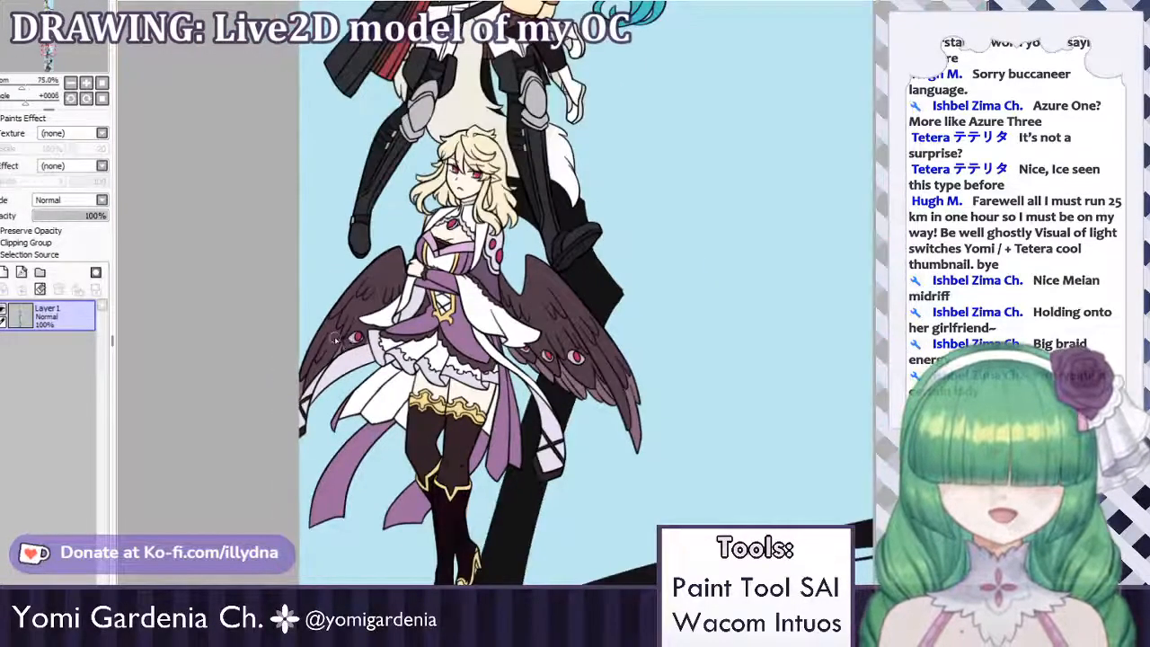
scroll(305, 235, up, 1)
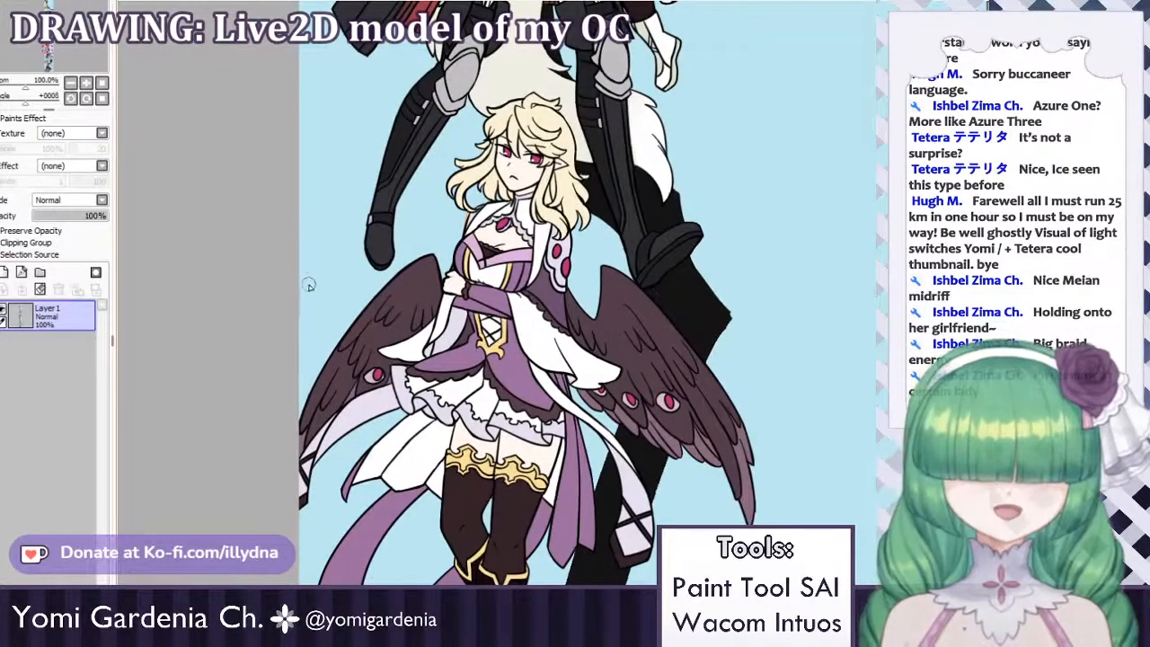
Return to the Live2D character drawing and fill the lower inward-curling lock of the right side hair with teal.
key(ctrl+Tab)
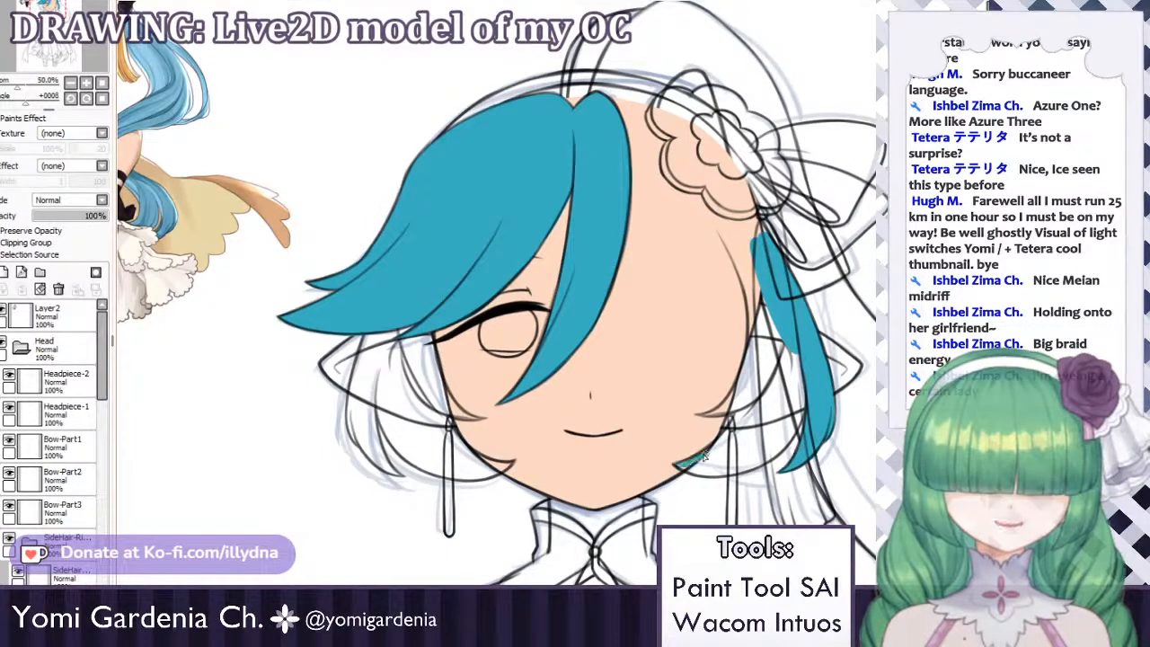
mouse_move(716, 451)
mouse_down()
mouse_move(792, 369)
mouse_move(800, 380)
mouse_move(756, 449)
mouse_move(809, 378)
mouse_move(786, 422)
mouse_move(794, 412)
mouse_move(800, 422)
mouse_move(767, 457)
mouse_up()
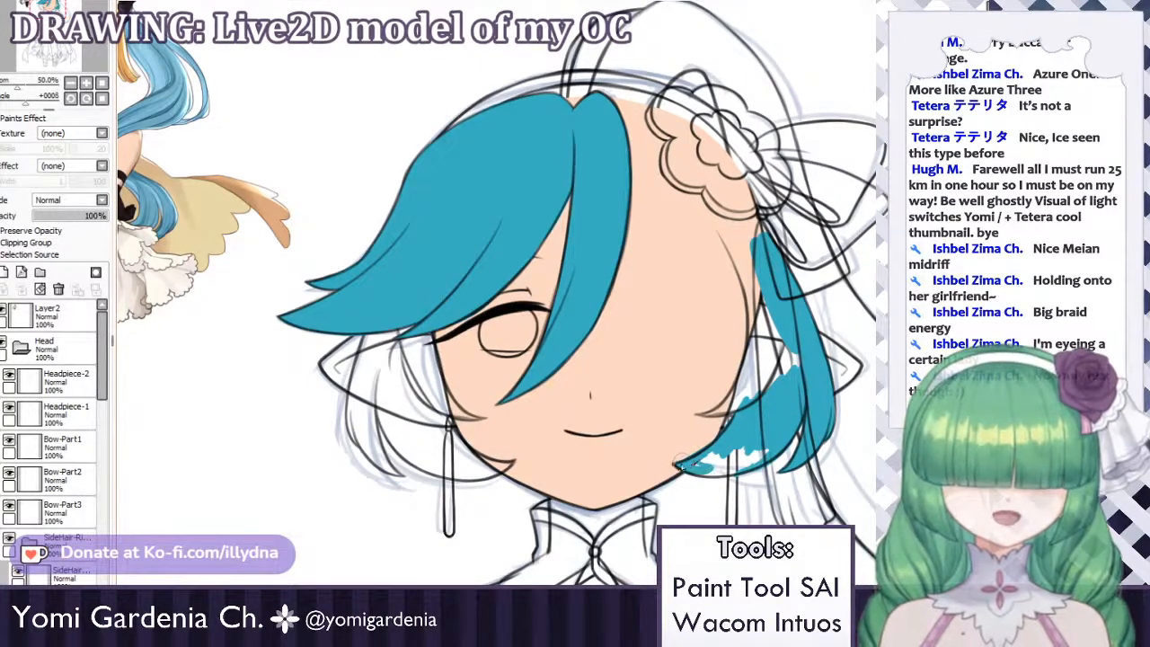
mouse_move(680, 465)
mouse_down()
mouse_move(753, 460)
mouse_move(711, 473)
mouse_move(749, 451)
mouse_move(704, 463)
mouse_up()
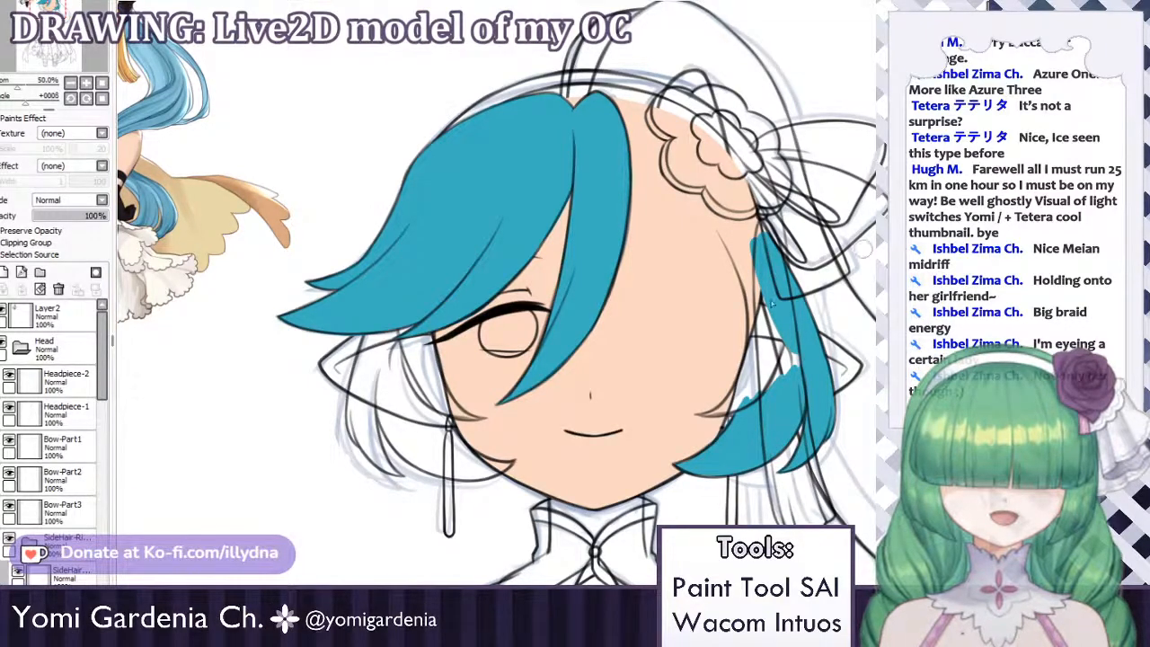
Extend the teal fill through the middle of the right side hair and up to the edge of the hair flower.
mouse_move(793, 345)
mouse_down()
mouse_move(798, 363)
mouse_move(754, 288)
mouse_move(755, 337)
mouse_up()
mouse_move(715, 216)
mouse_down()
mouse_move(749, 287)
mouse_move(711, 221)
mouse_move(756, 311)
mouse_move(726, 241)
mouse_move(764, 293)
mouse_move(761, 258)
mouse_up()
key(ctrl+z)
key(ctrl+z)
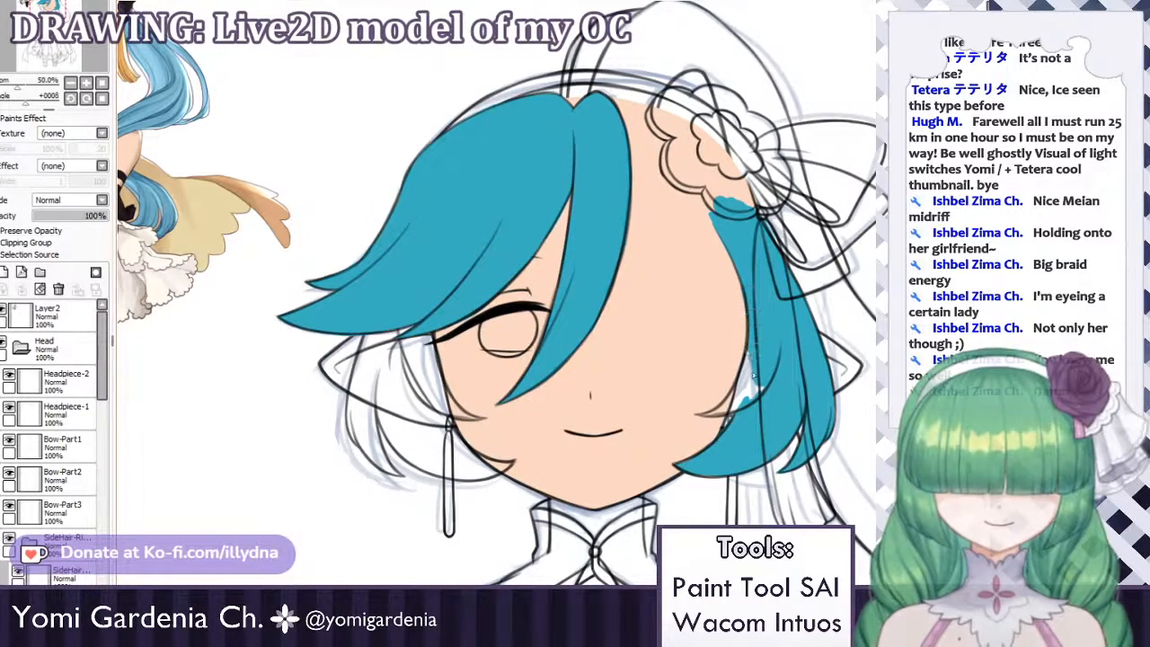
mouse_move(753, 375)
mouse_down()
mouse_move(759, 325)
mouse_move(741, 394)
mouse_move(755, 335)
mouse_move(765, 387)
mouse_up()
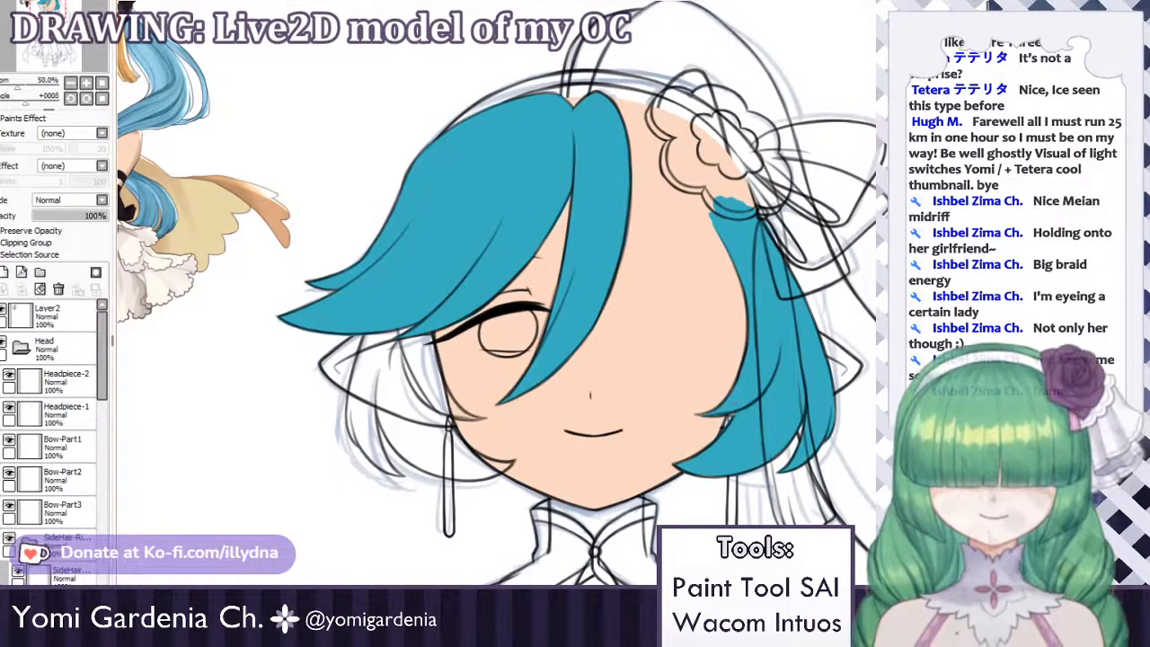
scroll(588, 189, down, 3)
scroll(617, 201, up, 4)
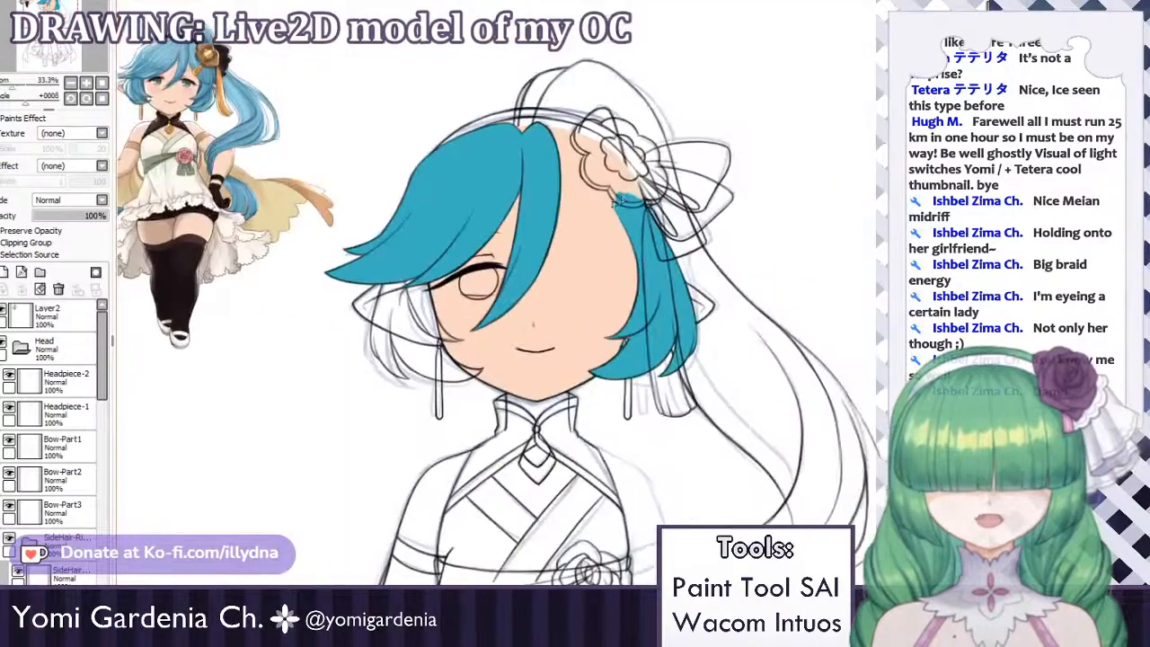
scroll(616, 224, down, 5)
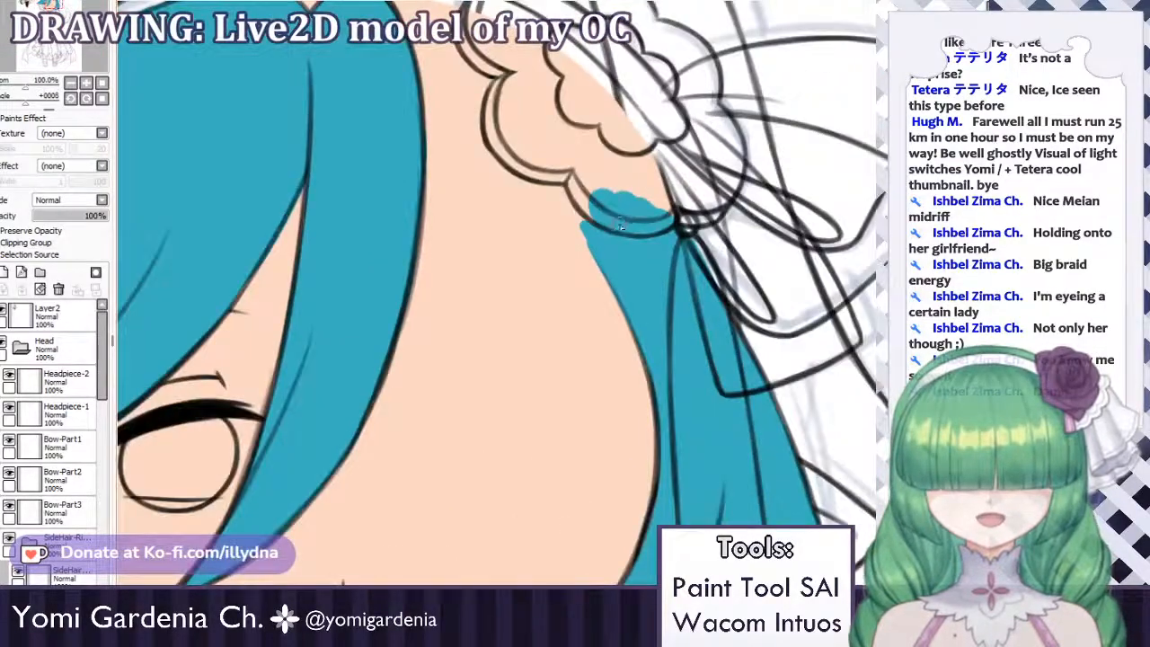
scroll(433, 332, up, 3)
scroll(432, 332, down, 3)
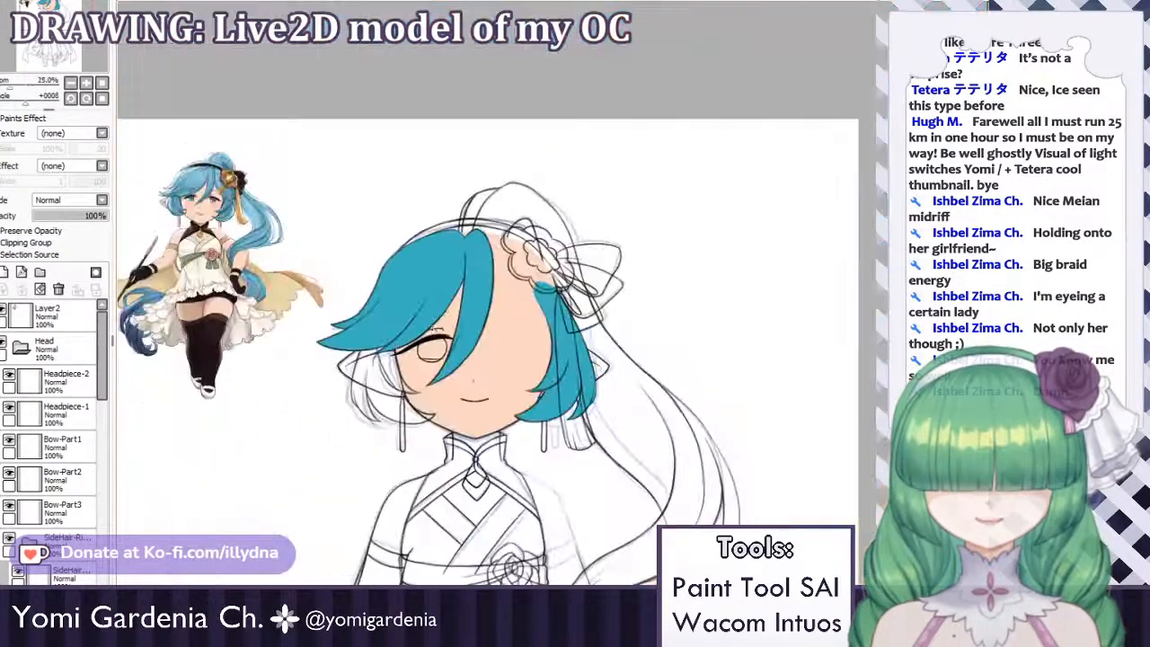
scroll(433, 333, up, 3)
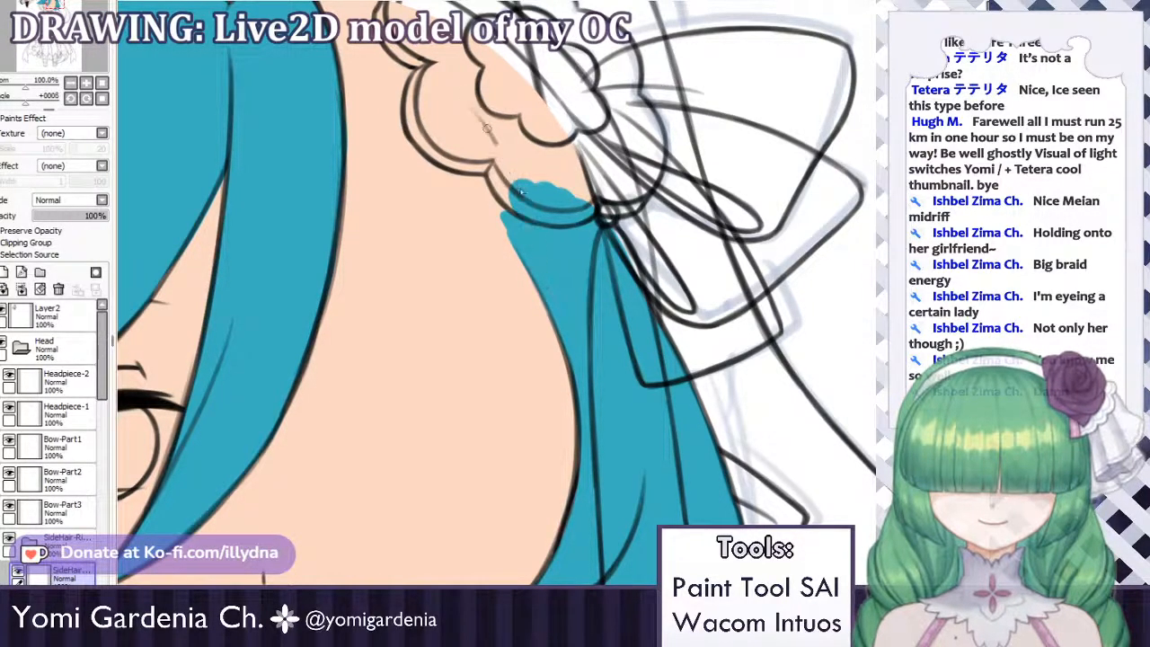
drag(500, 161, 564, 352)
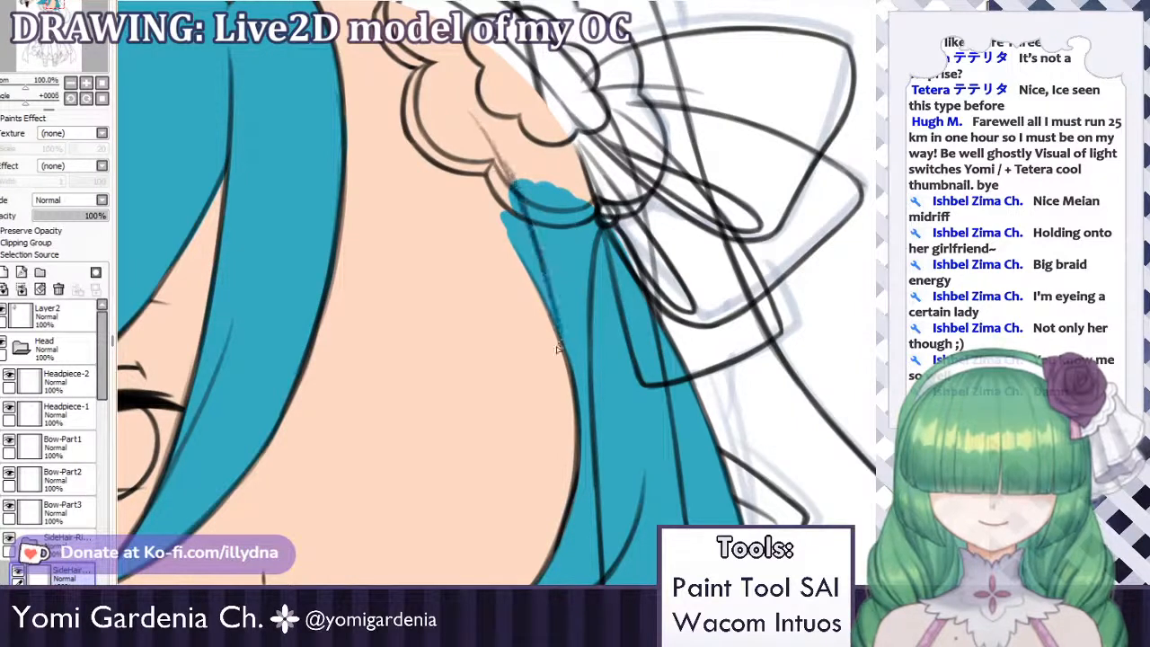
key(ctrl+z)
drag(520, 202, 566, 348)
key(ctrl+z)
key(ctrl+z)
mouse_move(528, 222)
mouse_down()
mouse_move(574, 368)
mouse_move(566, 351)
mouse_up()
key(ctrl+z)
key(ctrl+z)
key(ctrl+z)
key(ctrl+z)
key(ctrl+z)
key(ctrl+z)
Redraw the upper inner outline of the right side hair along the face and erase the teal spilling outside it.
drag(540, 251, 575, 375)
drag(556, 302, 570, 413)
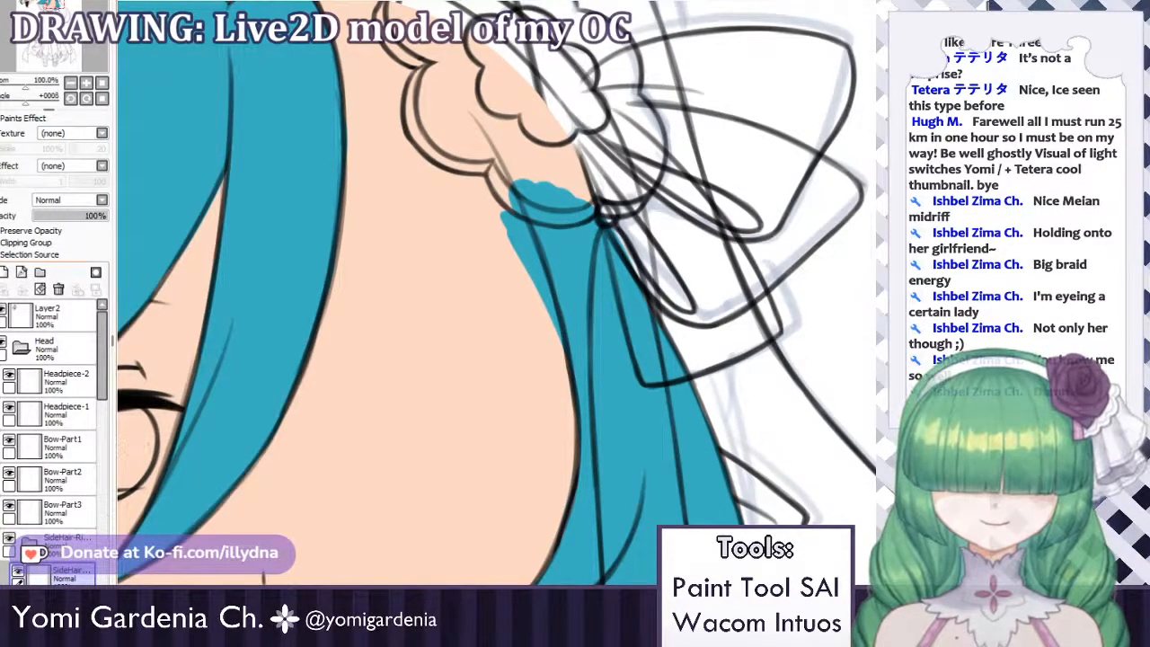
drag(499, 224, 532, 297)
mouse_move(517, 231)
mouse_down()
mouse_move(542, 296)
mouse_move(503, 201)
mouse_move(561, 364)
mouse_up()
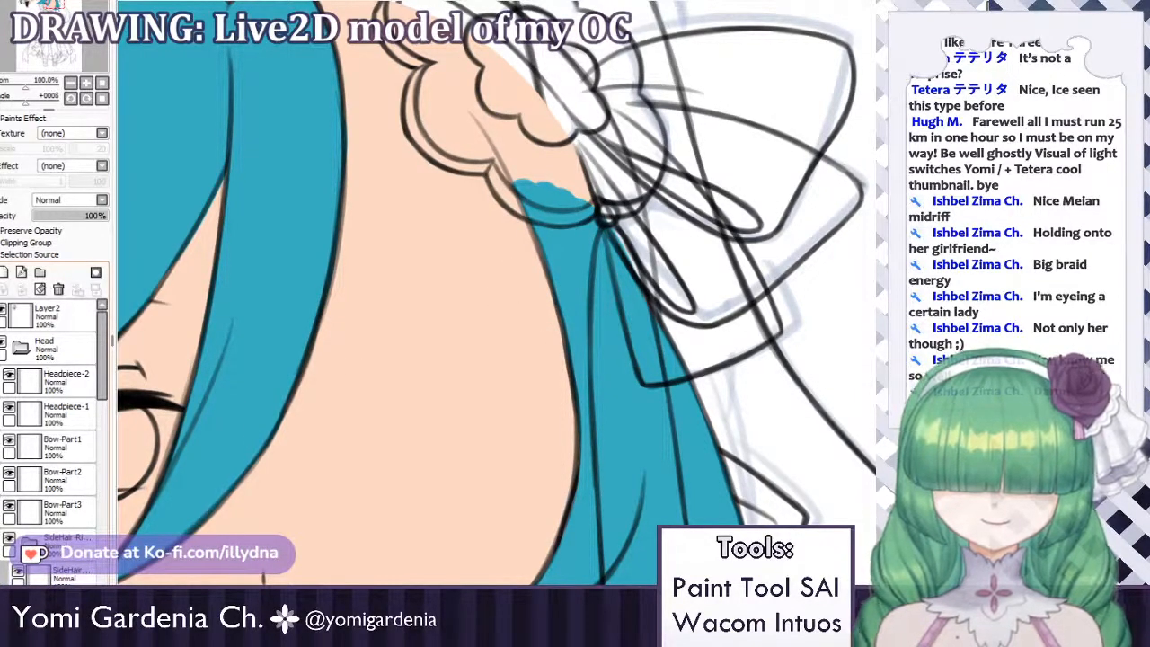
Paint the pointed upper end of the right side hair teal beneath the hair flower, down to the bow's knot.
drag(526, 179, 485, 121)
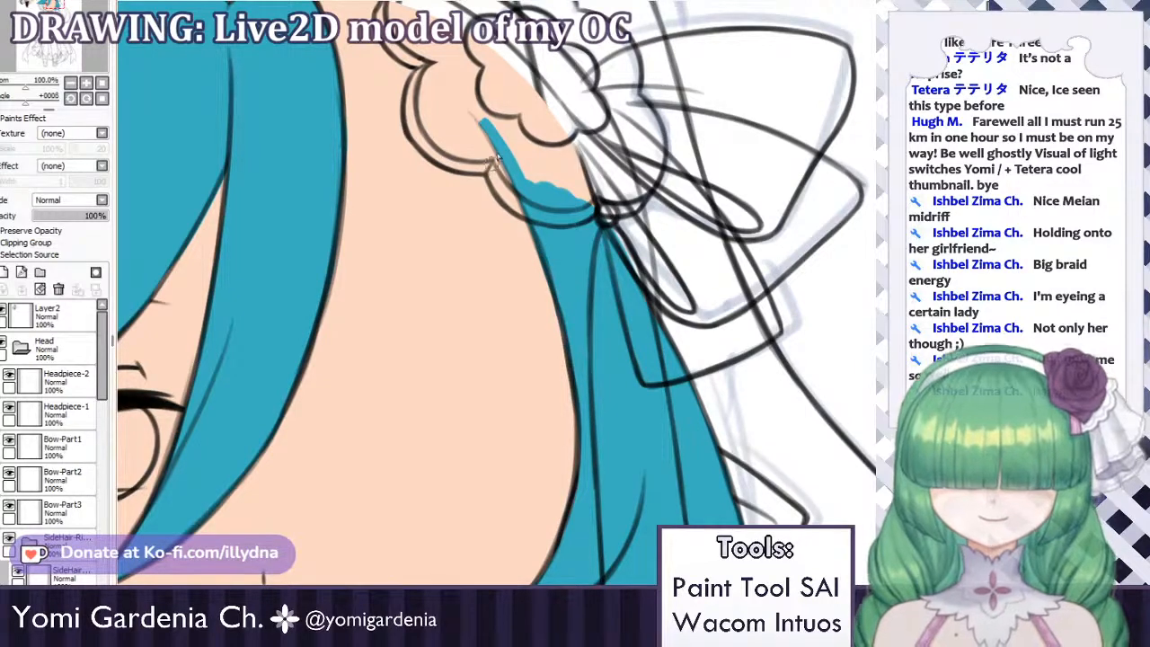
drag(476, 117, 570, 194)
key(ctrl+z)
key(ctrl+z)
key(ctrl+z)
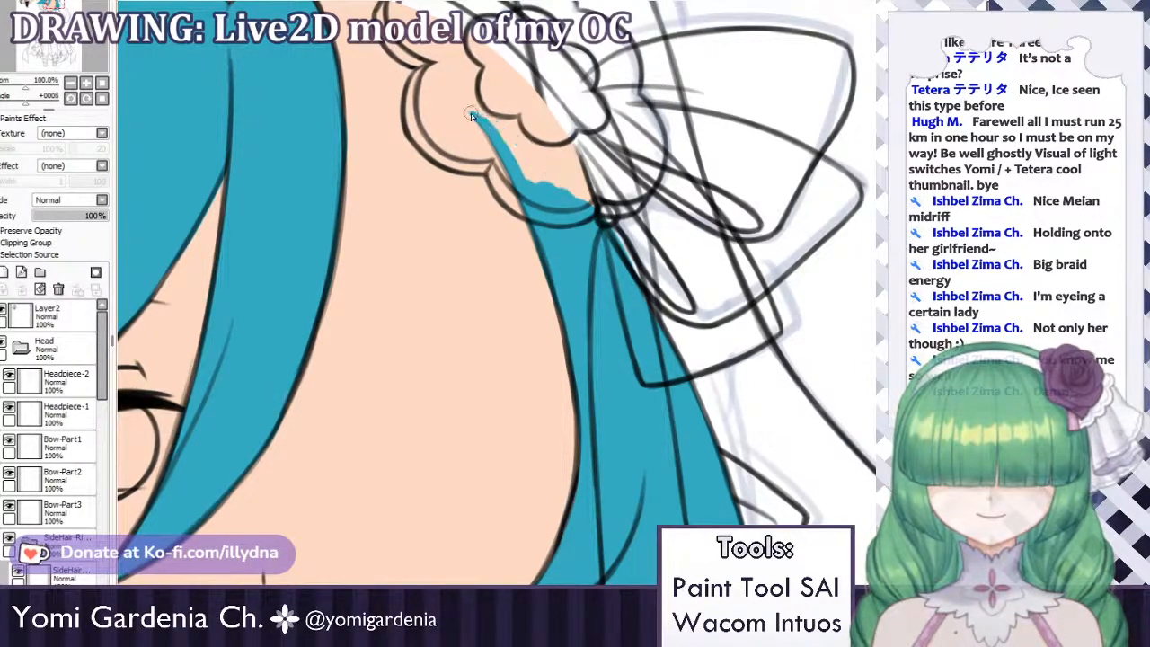
mouse_move(473, 113)
mouse_down()
mouse_move(550, 174)
mouse_move(491, 133)
mouse_move(584, 203)
mouse_up()
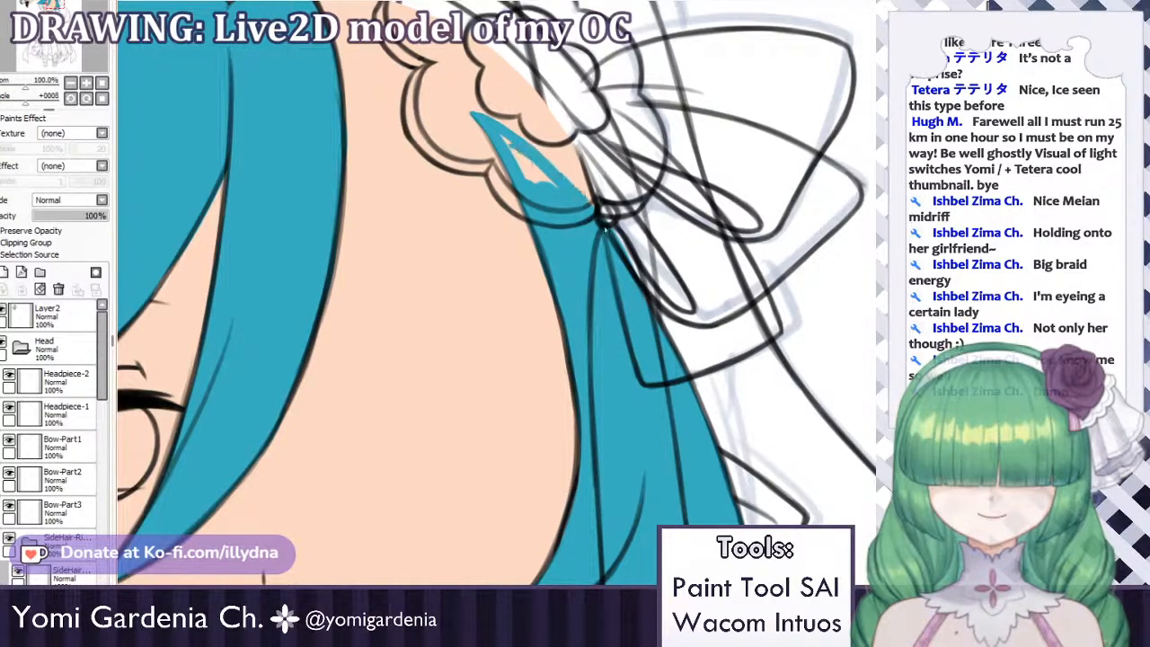
mouse_move(528, 160)
mouse_down()
mouse_move(536, 203)
mouse_move(541, 166)
mouse_move(532, 158)
mouse_move(602, 227)
mouse_up()
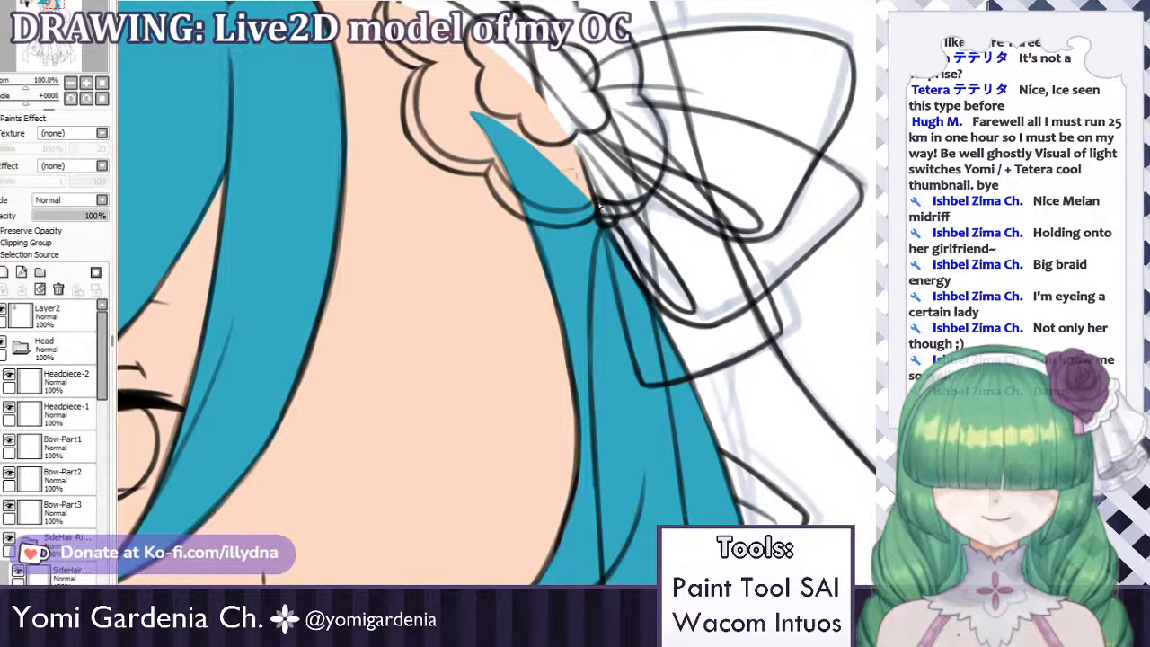
Show the Bangs-Right group again and clear the rectangular selection around the side hair.
scroll(595, 180, down, 7)
scroll(572, 240, up, 5)
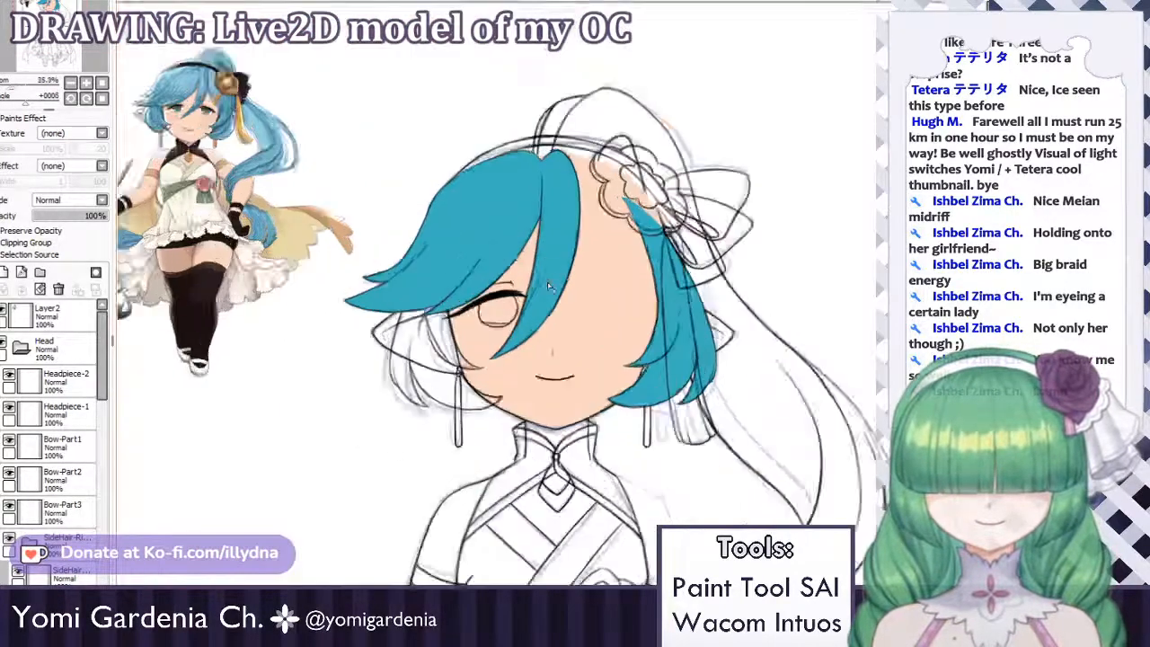
drag(830, 111, 609, 509)
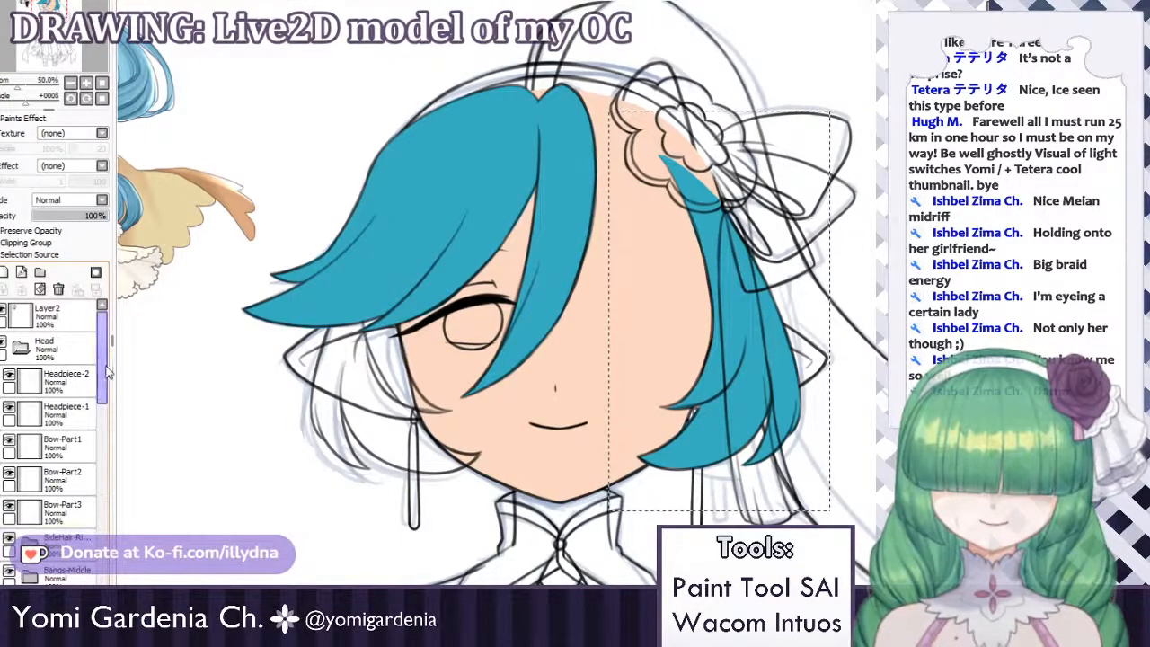
scroll(54, 404, down, 10)
click(9, 357)
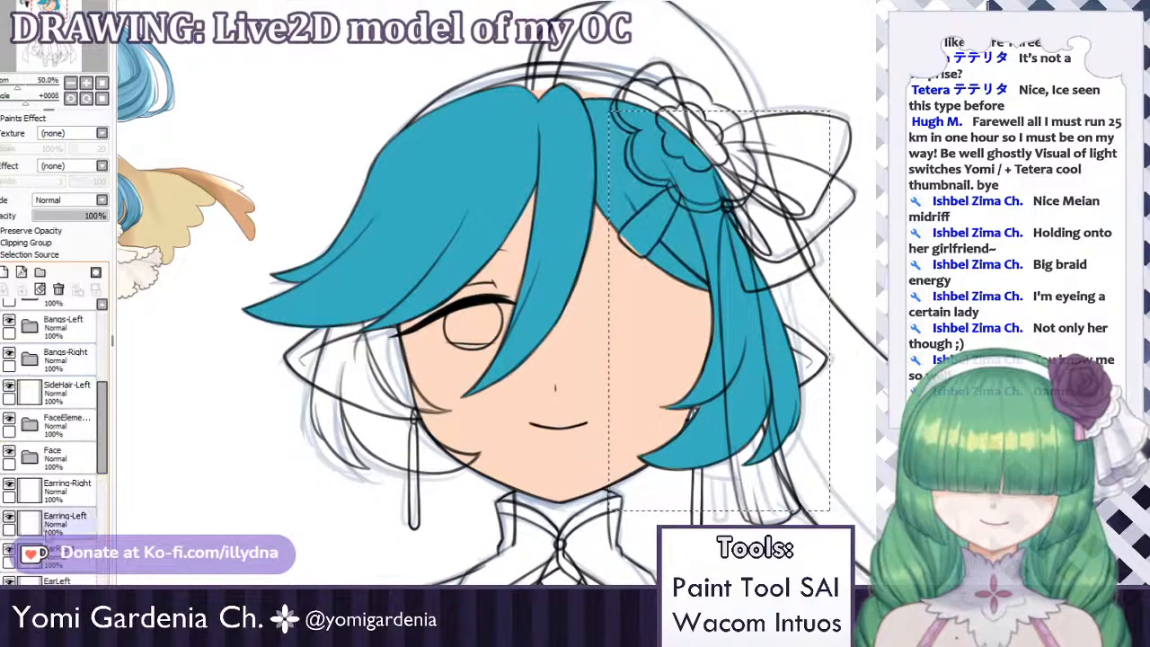
key(ctrl+d)
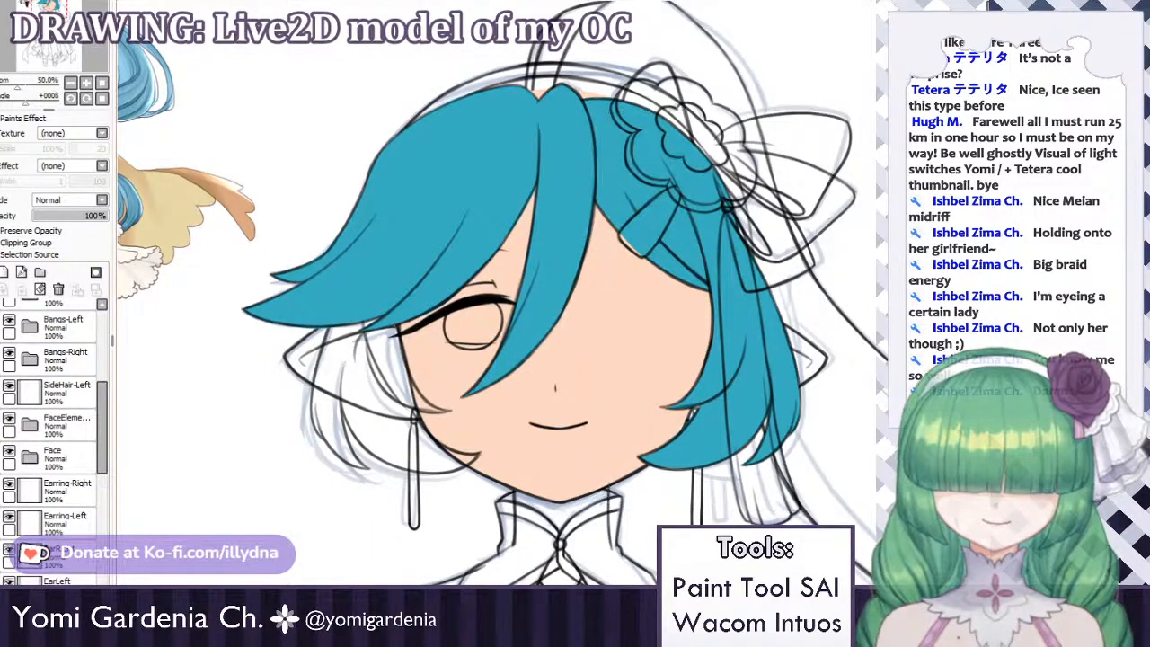
Examine the hair clip on the chibi reference illustration, returning to the same clip on the model canvas.
key(ctrl+Tab)
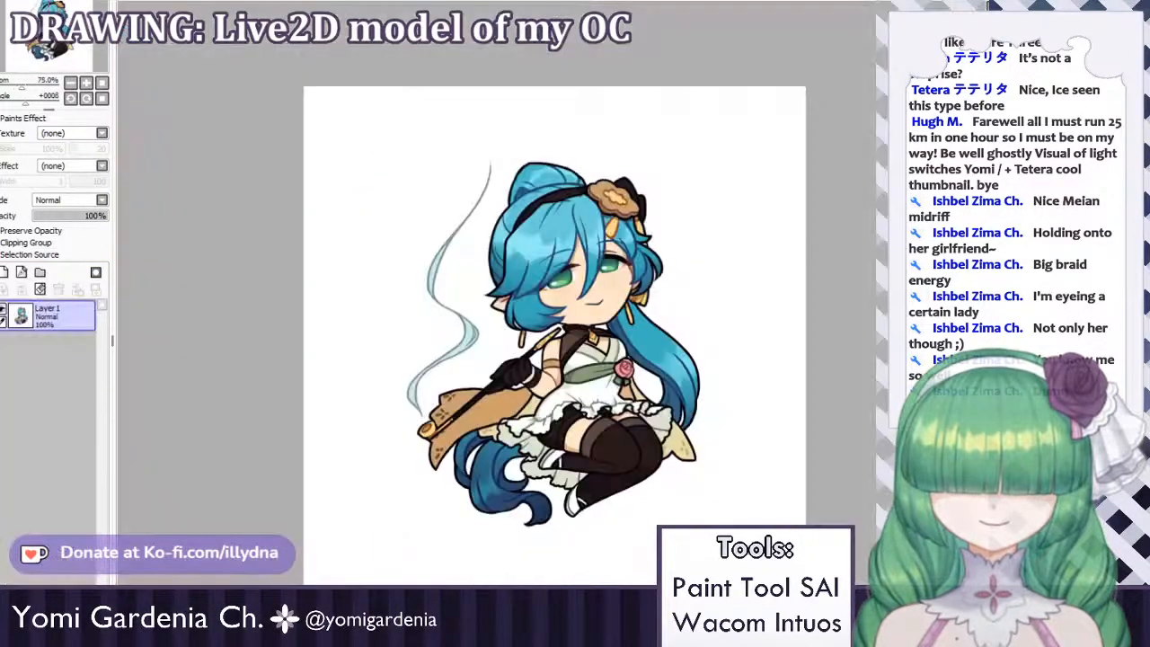
scroll(579, 214, up, 5)
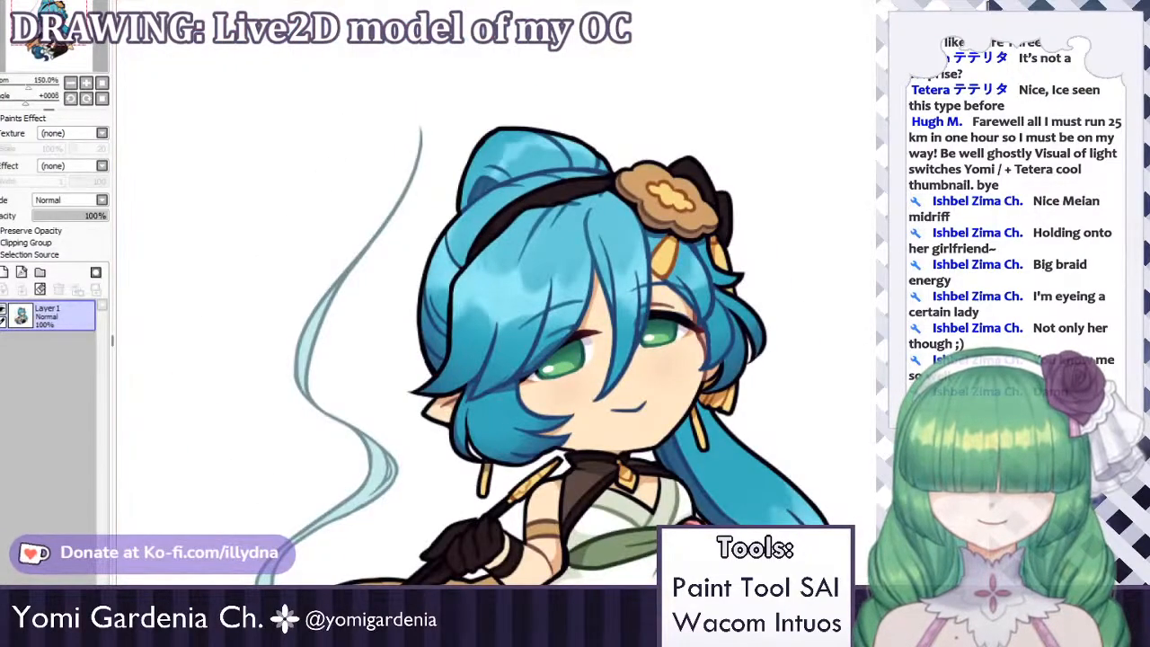
key(ctrl+Tab)
scroll(625, 244, down, 2)
scroll(625, 244, up, 4)
scroll(625, 242, up, 2)
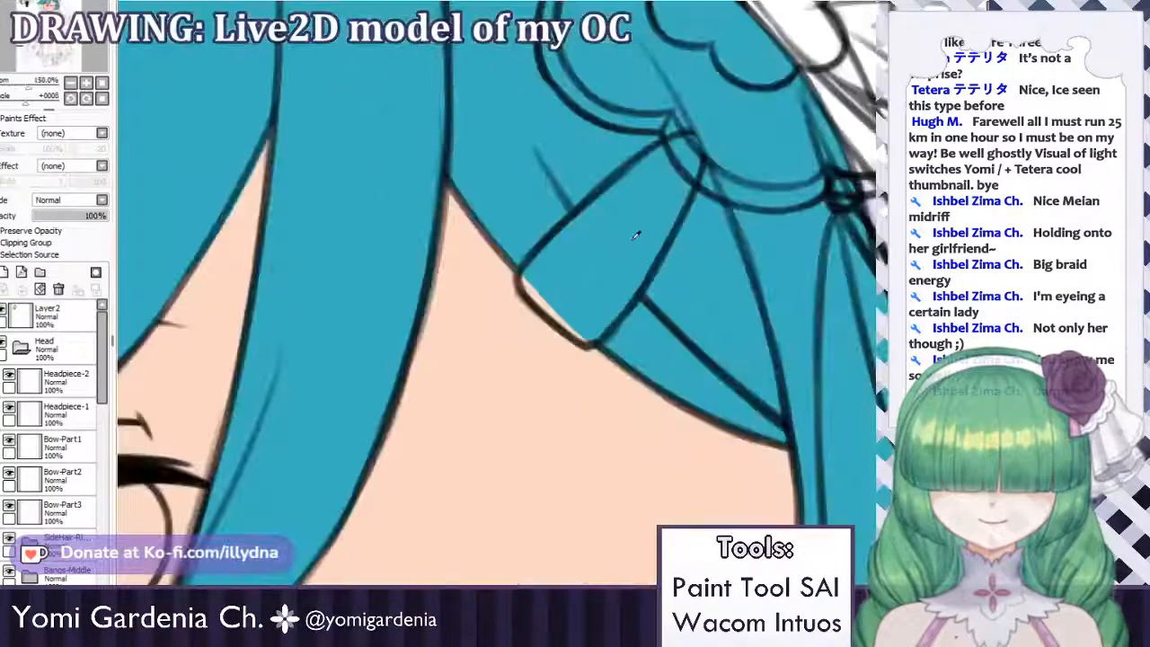
Find the layer group that holds the hair clip by toggling the visibility of the Bangs-Left and Bangs-Right groups.
scroll(105, 391, down, 3)
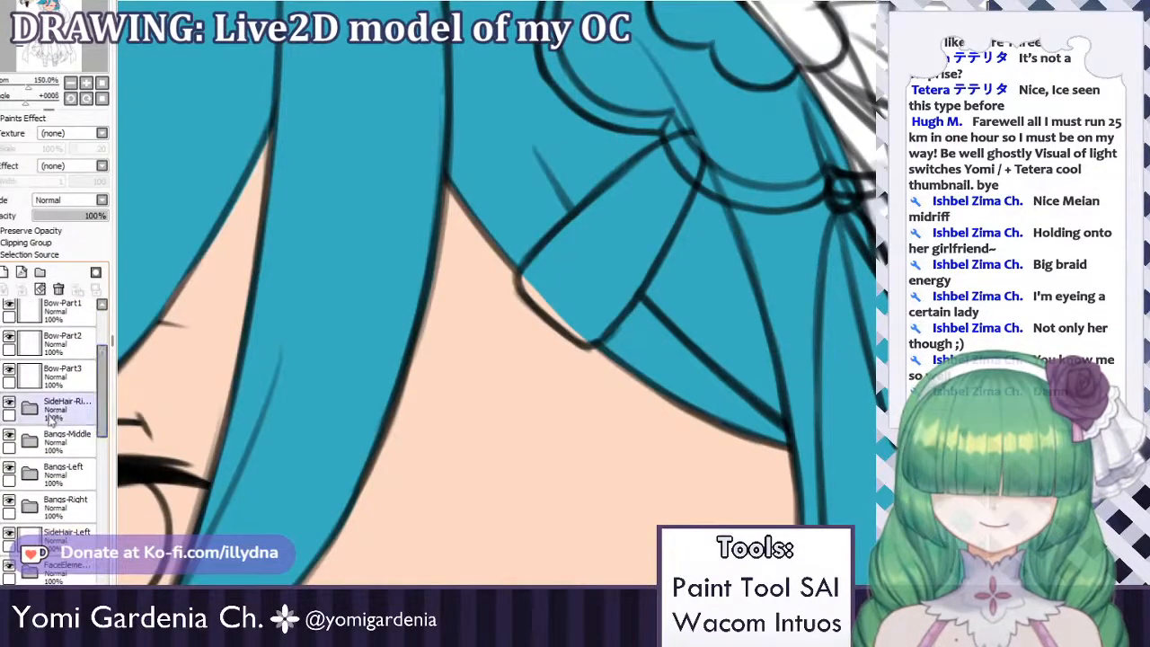
scroll(105, 391, up, 3)
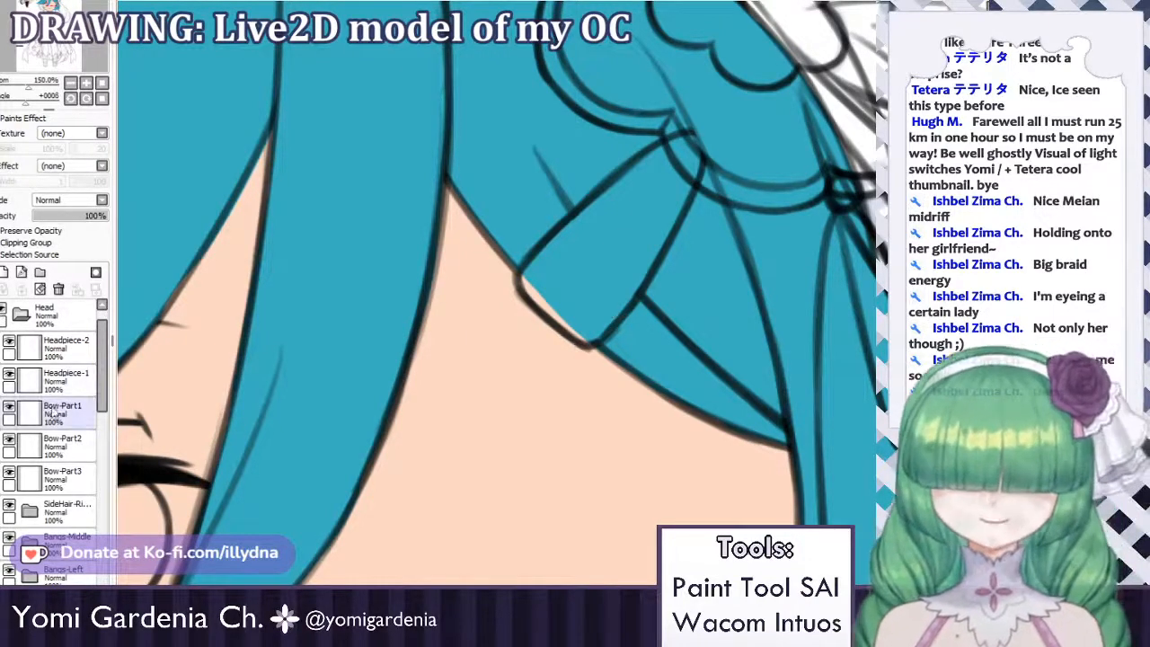
drag(105, 372, 107, 342)
scroll(95, 347, down, 3)
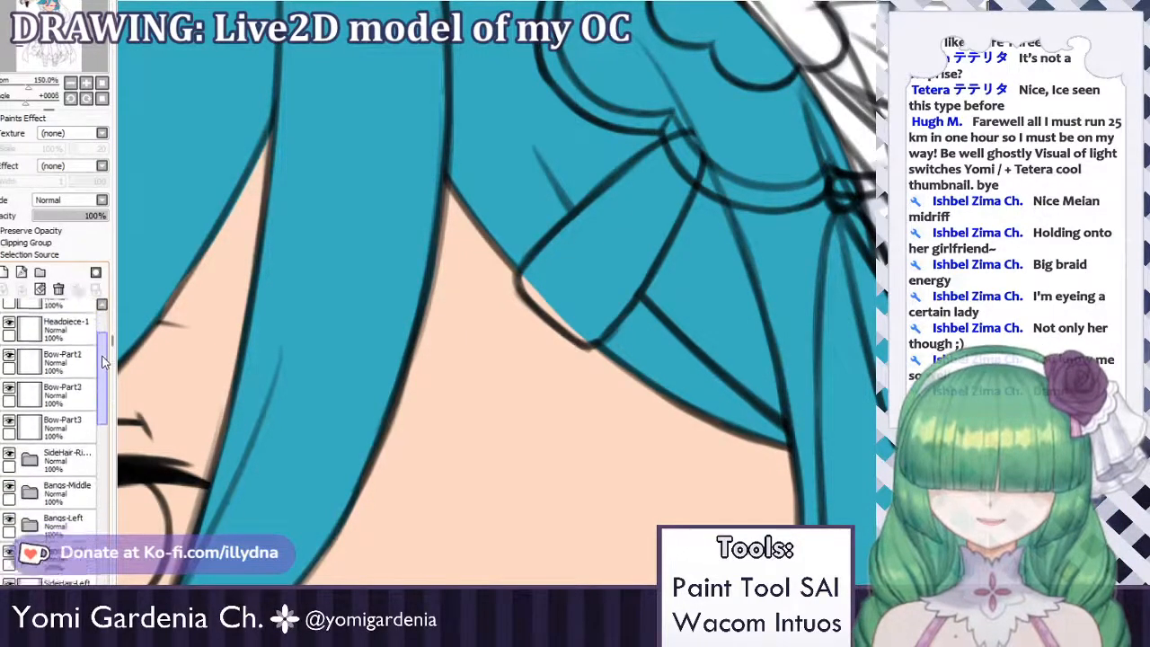
click(28, 458)
click(25, 496)
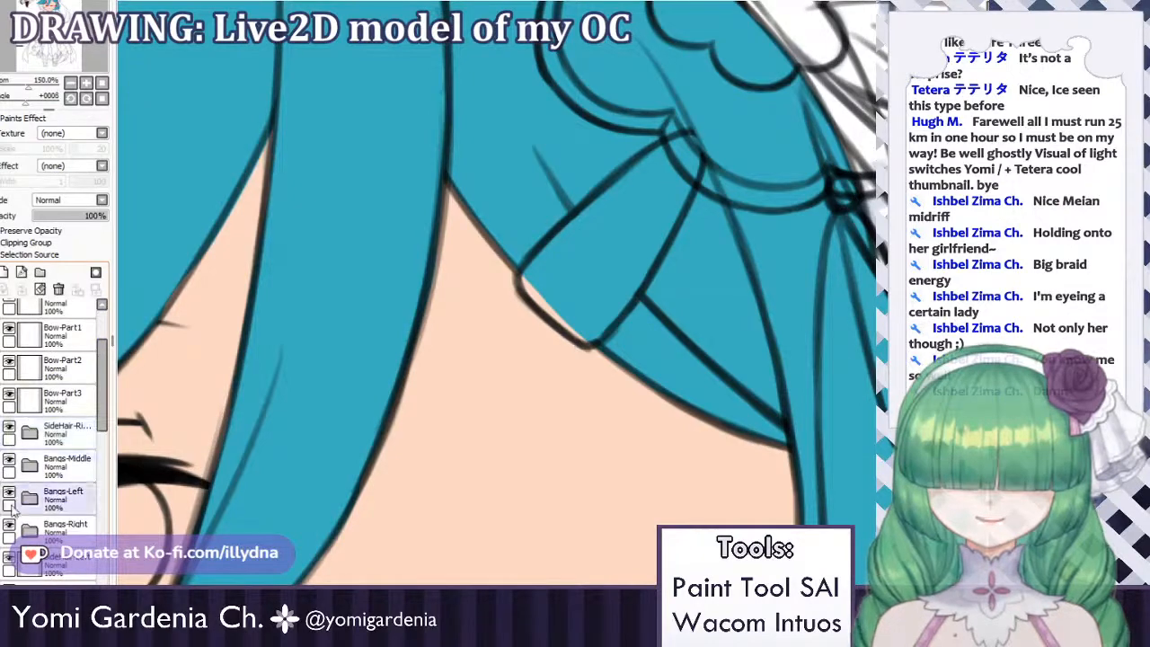
click(8, 492)
click(8, 492)
click(19, 526)
click(11, 528)
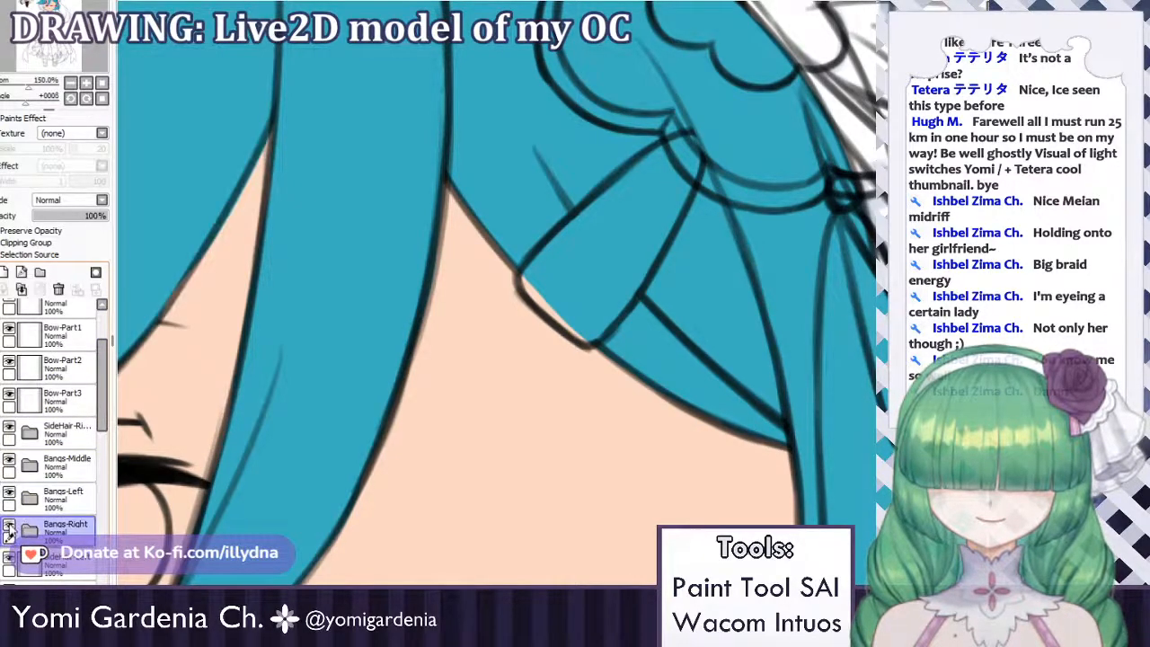
click(8, 526)
click(8, 527)
click(8, 526)
click(8, 526)
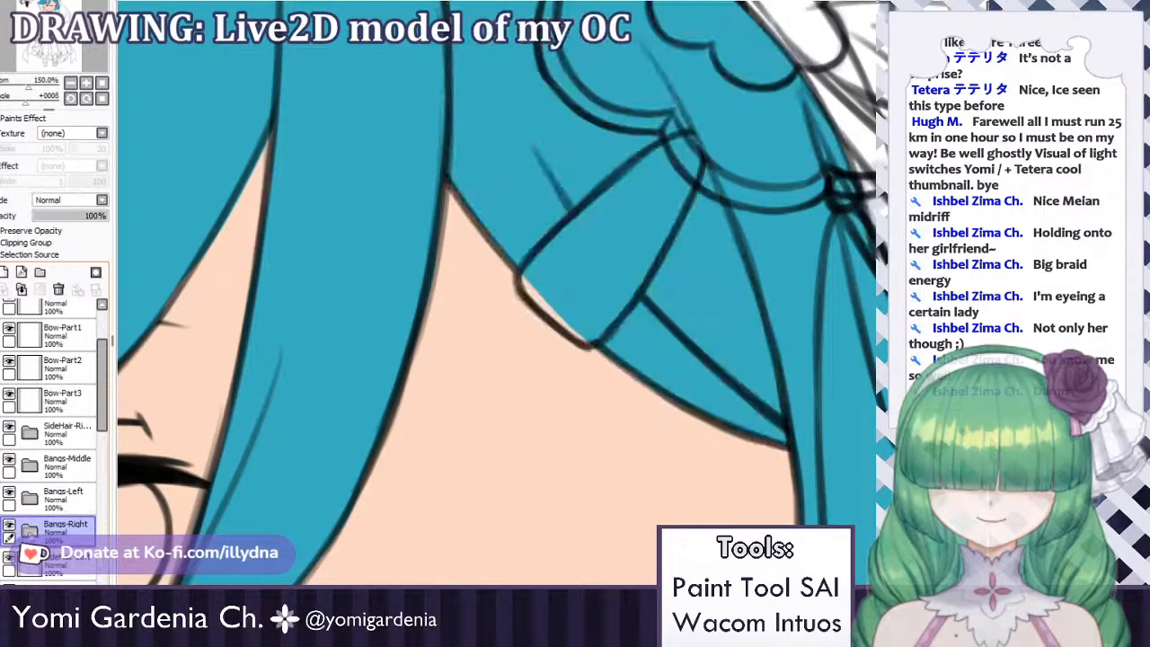
Hide the right side hair group and paint the hair clip flat yellow on a layer inside Bangs-Right.
click(45, 567)
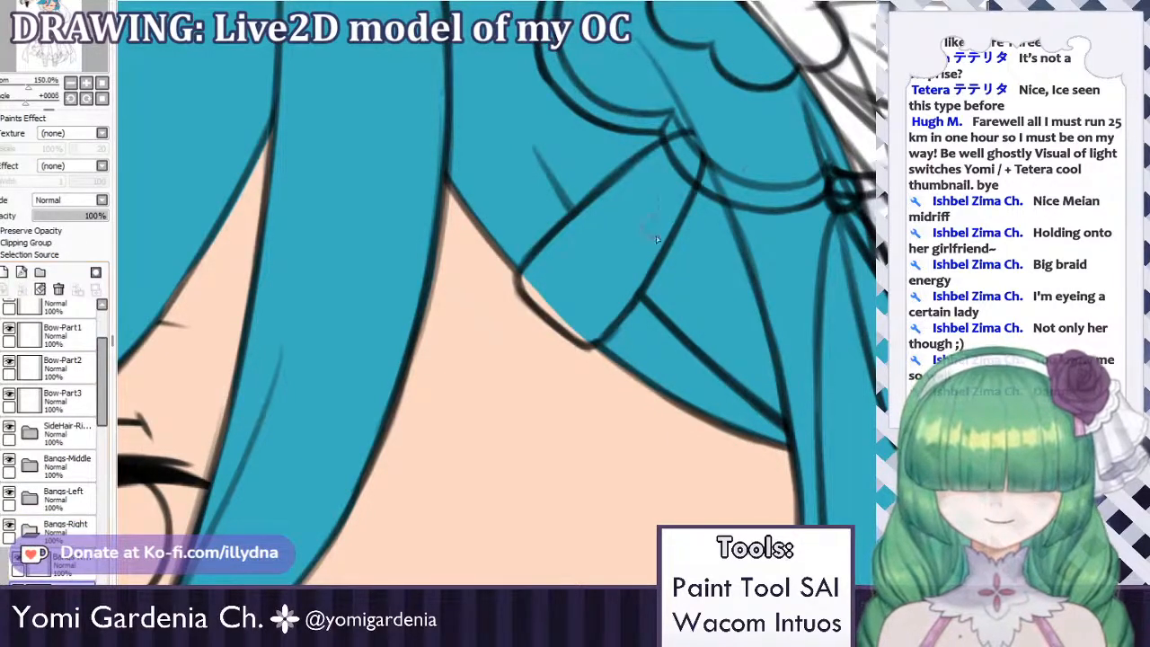
mouse_move(655, 236)
mouse_down()
mouse_move(683, 162)
mouse_move(580, 251)
mouse_move(687, 142)
mouse_up()
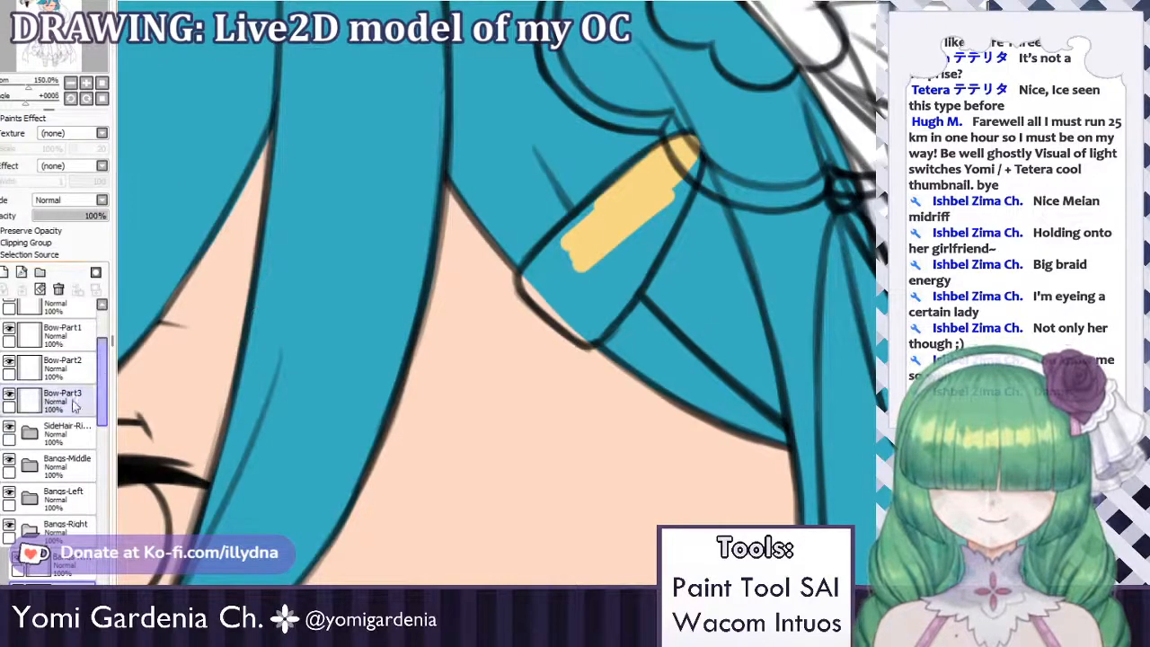
click(9, 428)
mouse_move(685, 150)
mouse_down()
mouse_move(660, 220)
mouse_move(678, 208)
mouse_move(595, 326)
mouse_move(579, 338)
mouse_move(539, 289)
mouse_move(606, 198)
mouse_move(593, 288)
mouse_move(574, 316)
mouse_move(626, 278)
mouse_up()
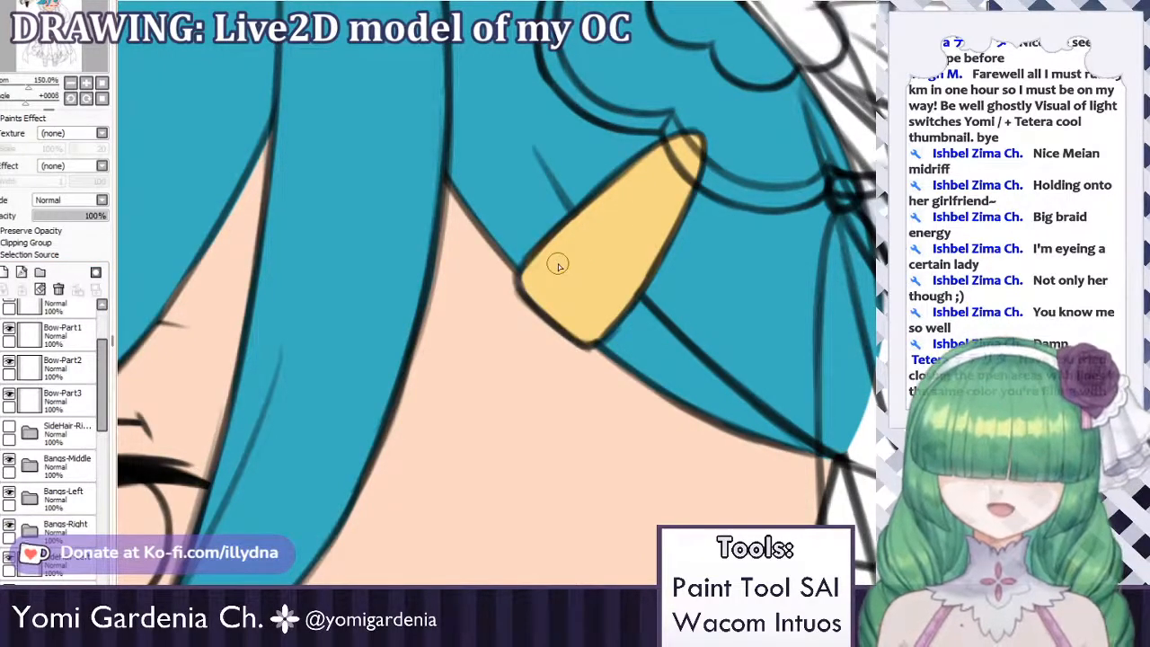
Show the right side hair group again beside the finished hair clip.
scroll(554, 261, down, 4)
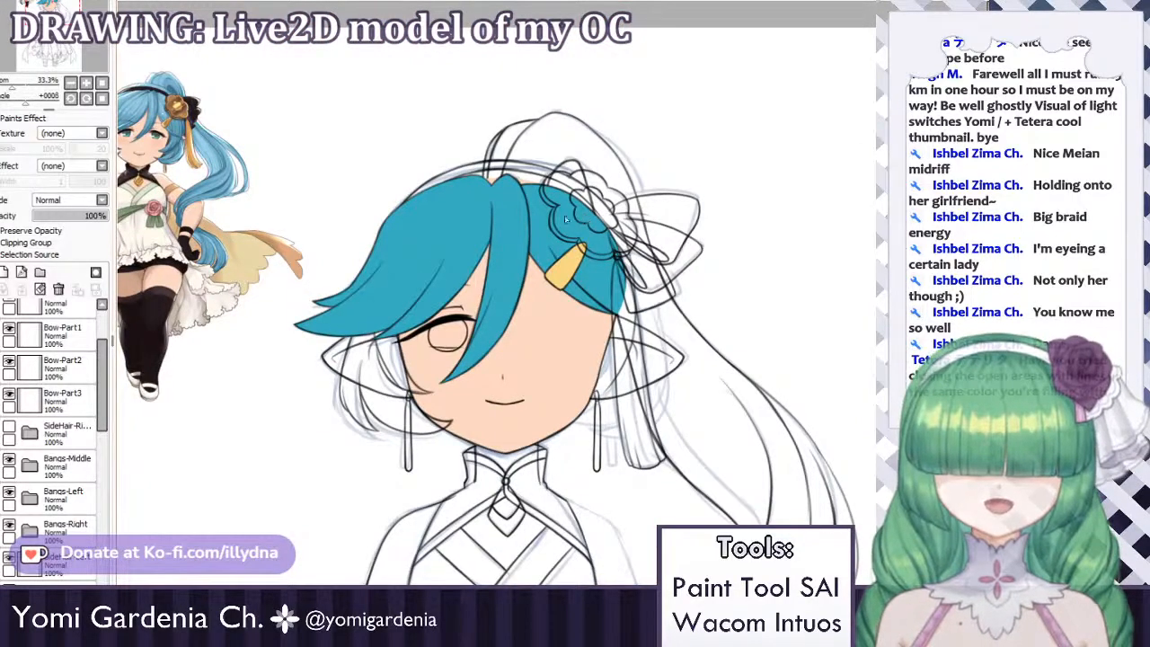
scroll(565, 218, down, 1)
scroll(629, 234, up, 5)
scroll(675, 227, down, 4)
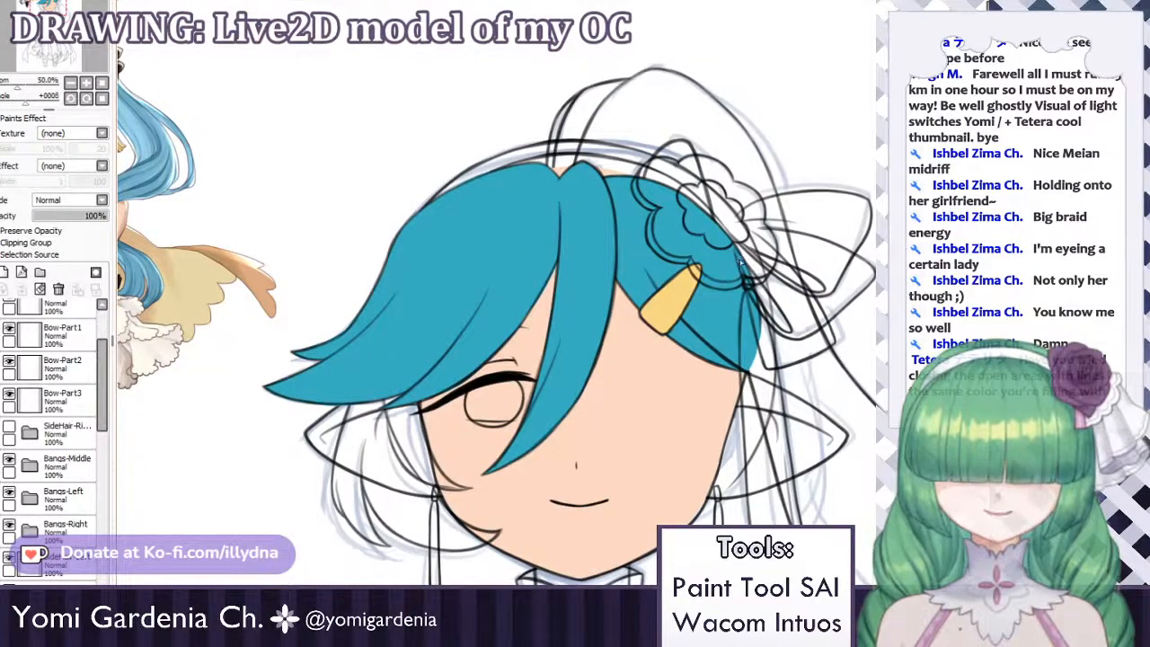
click(9, 432)
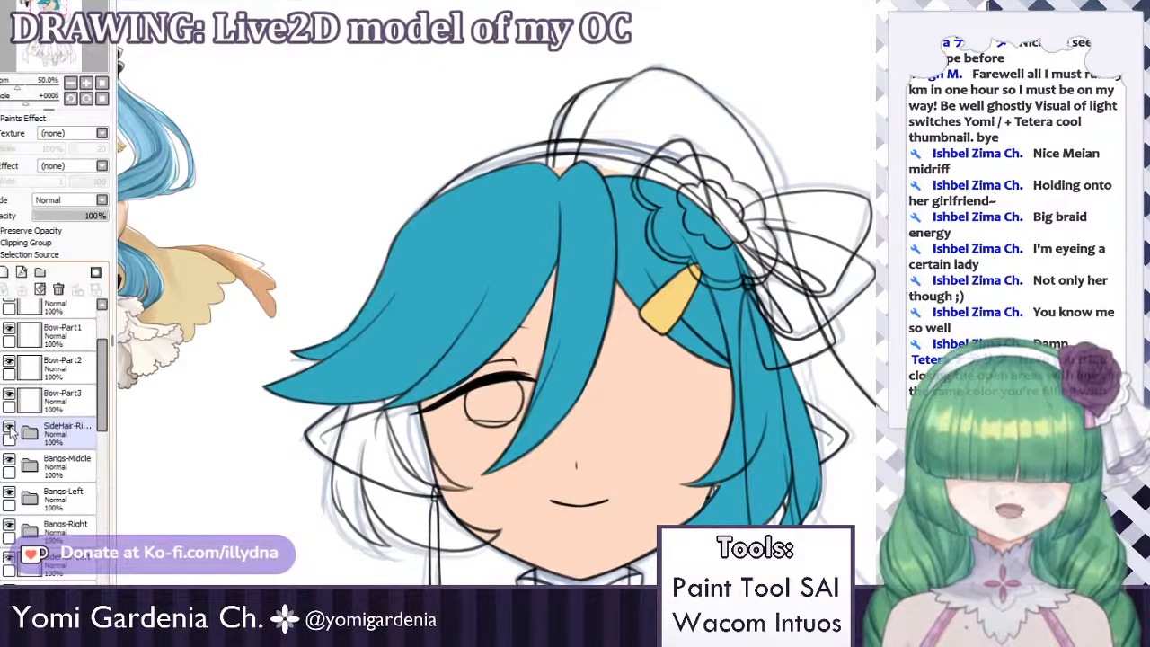
Check the Bangs-Middle and Bangs-Left groups by toggling them, and leave Bangs-Left hidden to expose the side hair.
click(17, 464)
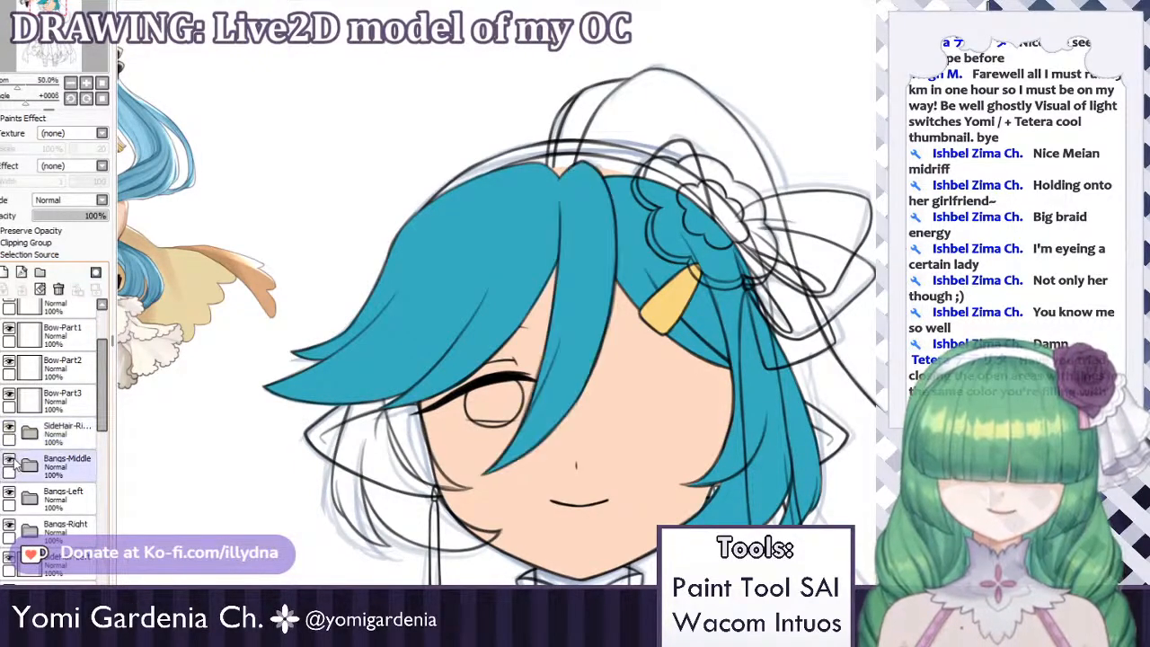
click(9, 460)
click(9, 460)
click(20, 503)
click(9, 494)
click(9, 494)
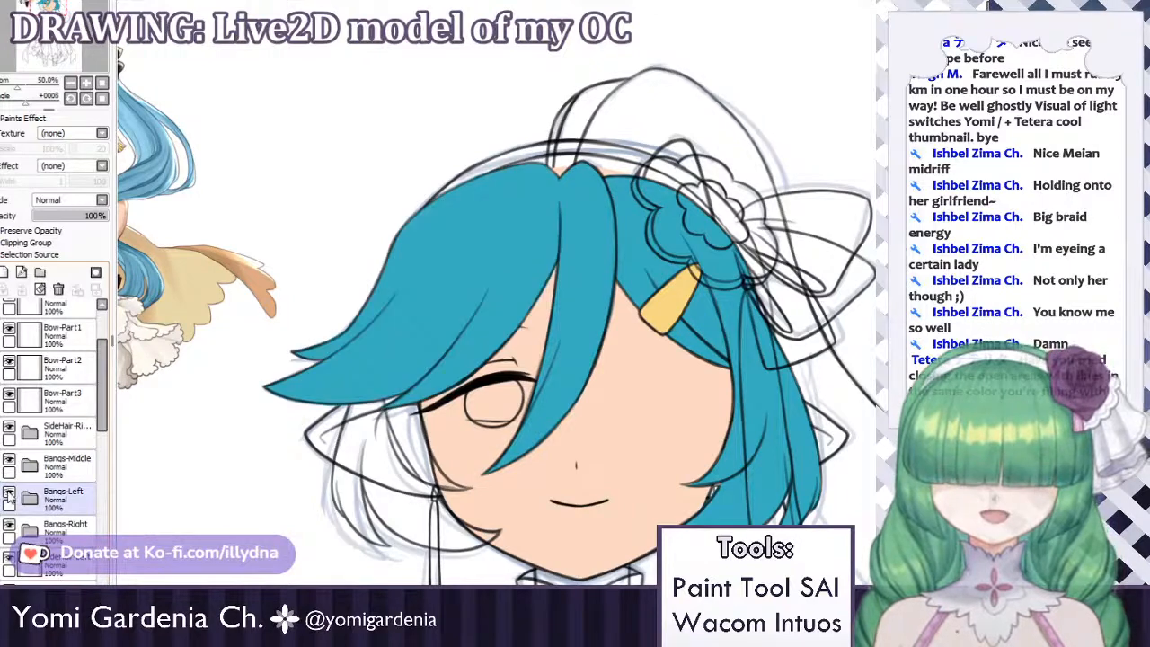
click(9, 494)
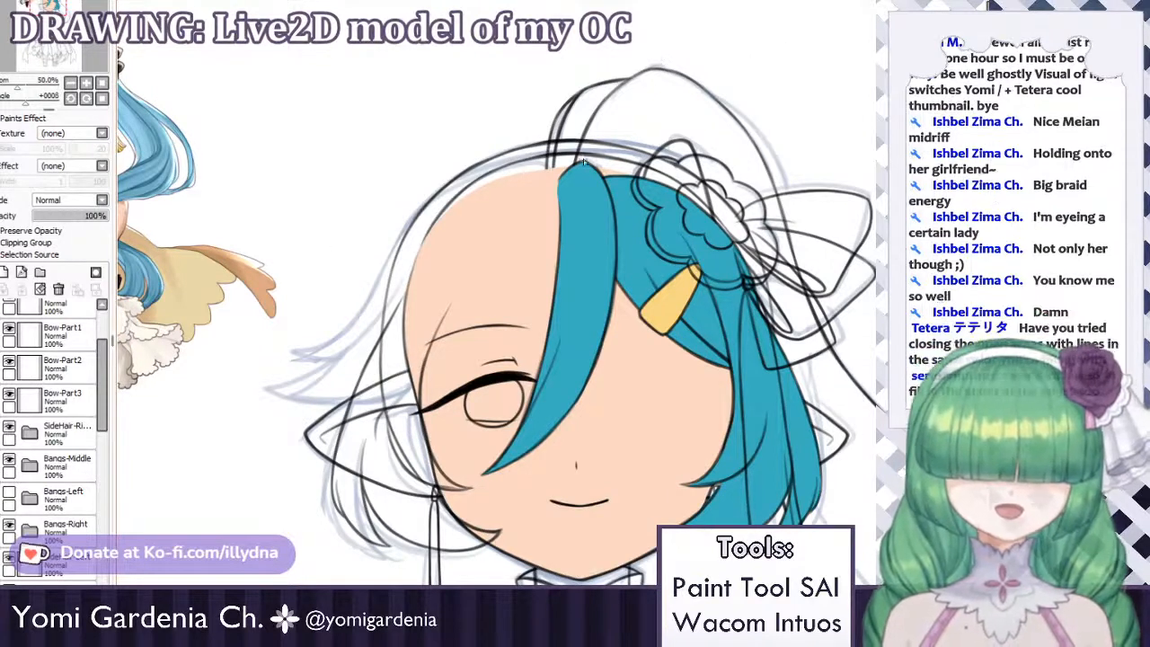
Check the contents of the Bangs-Right group and the SideHair-Left layer by toggling their visibility.
click(9, 524)
click(9, 525)
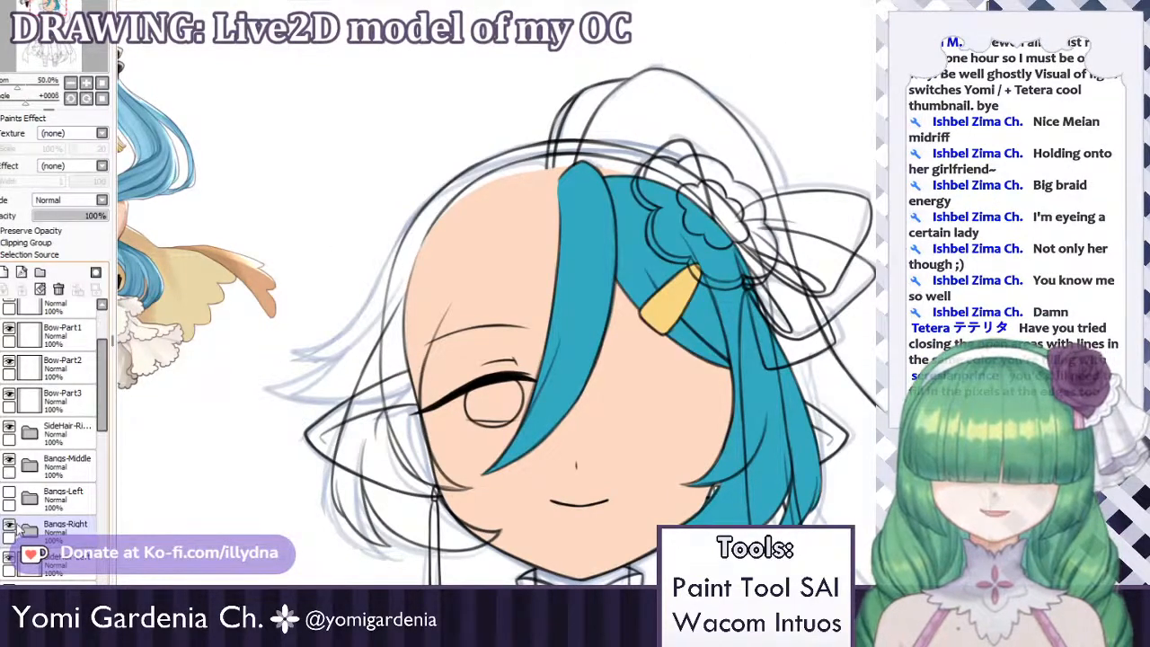
click(9, 525)
click(9, 525)
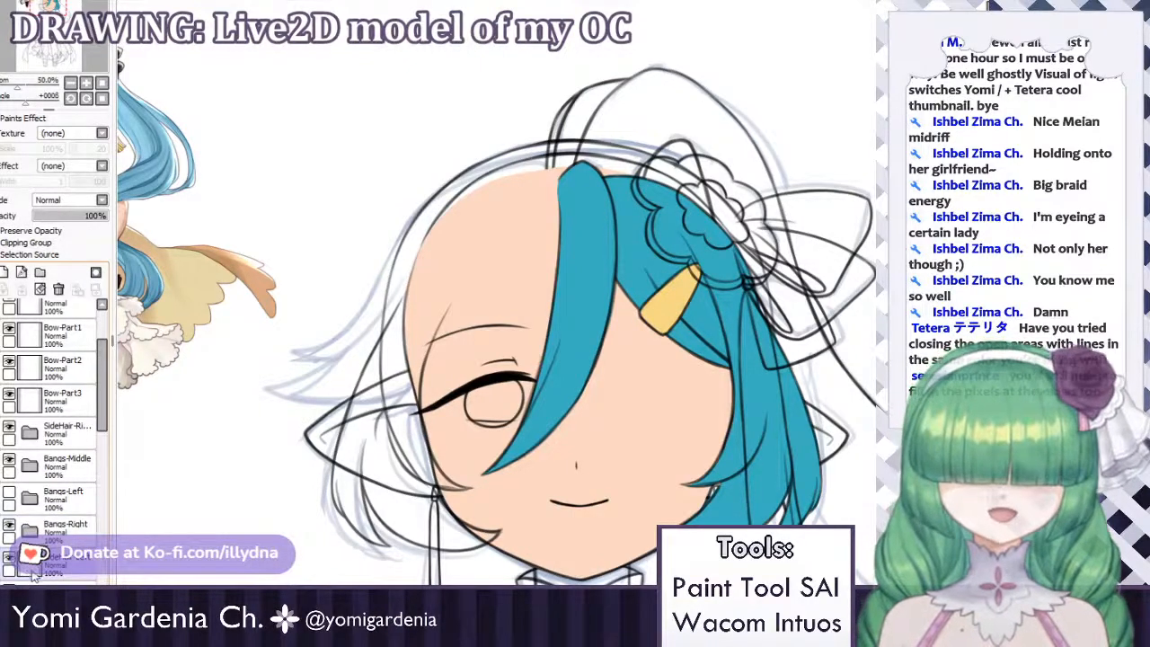
click(9, 558)
click(9, 558)
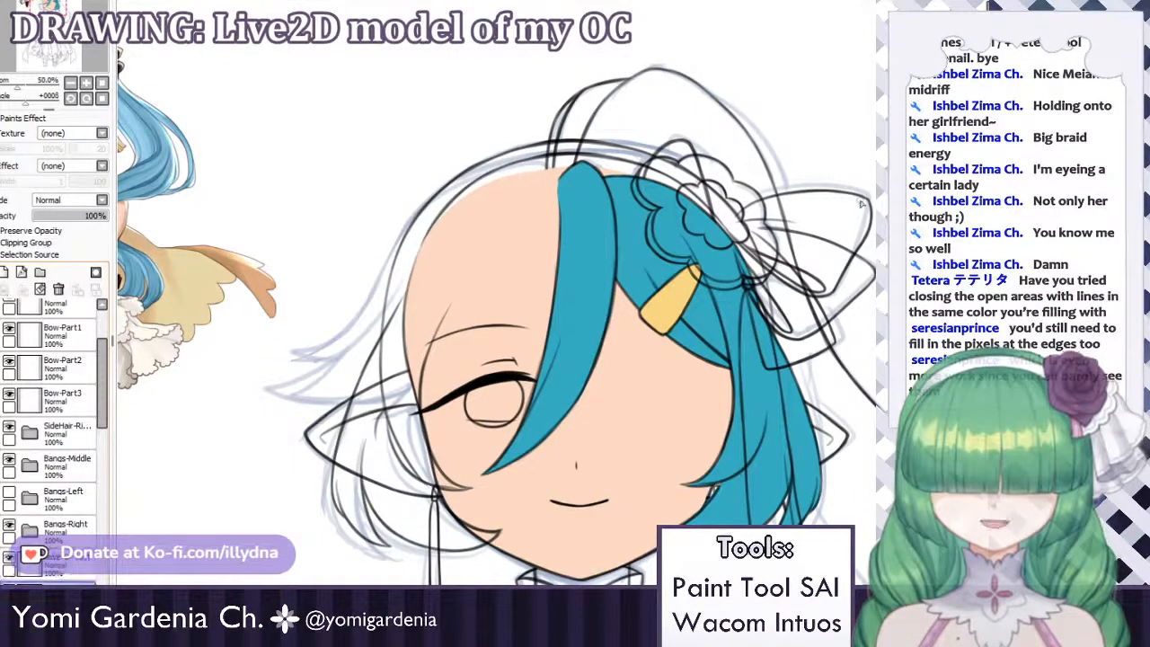
Move the mirrored copy of the teal side hair fill onto the side hair lineart on the opposite side of the face.
key(ctrl+z)
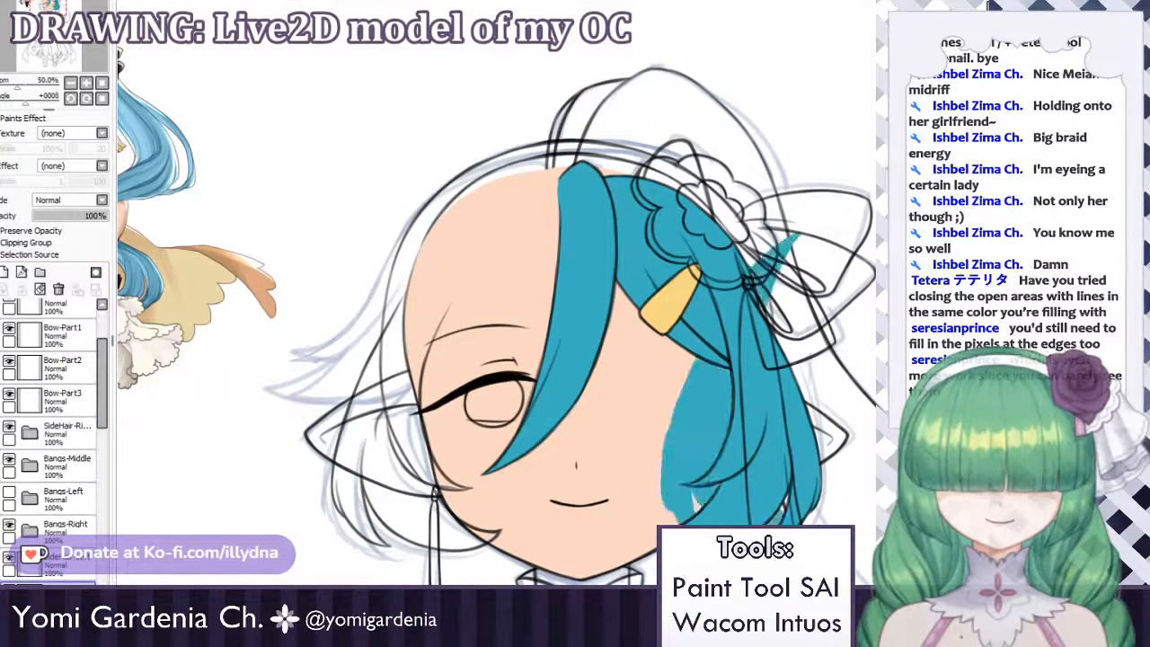
drag(763, 293, 555, 260)
key(ctrl+y)
key(ctrl+y)
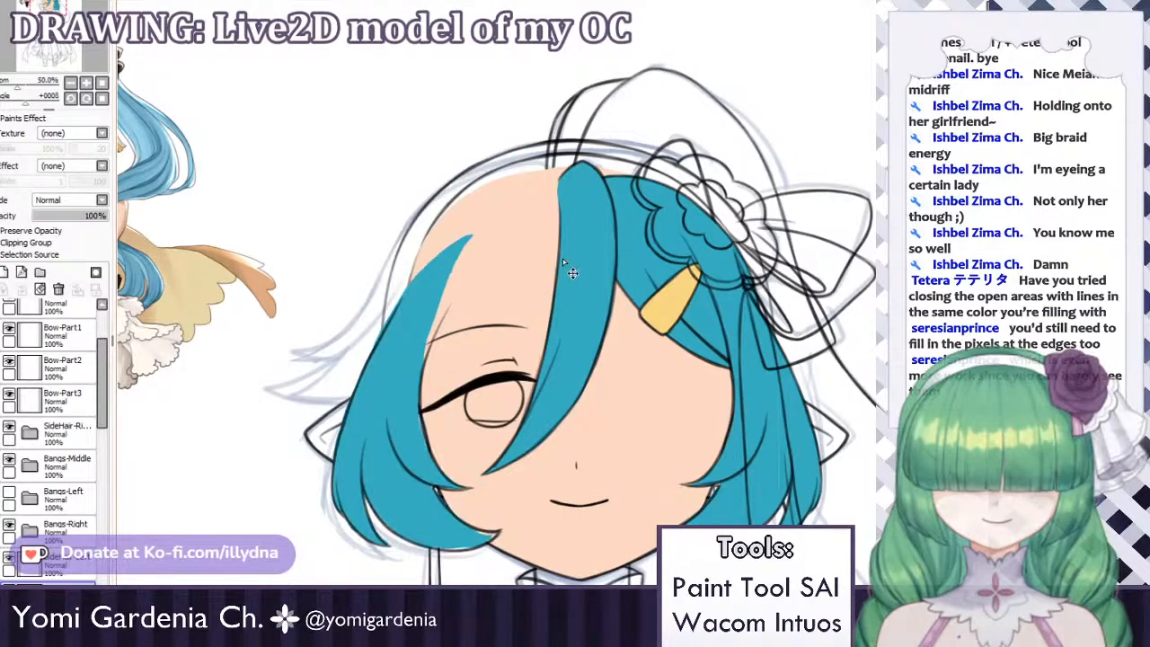
key(ctrl+y)
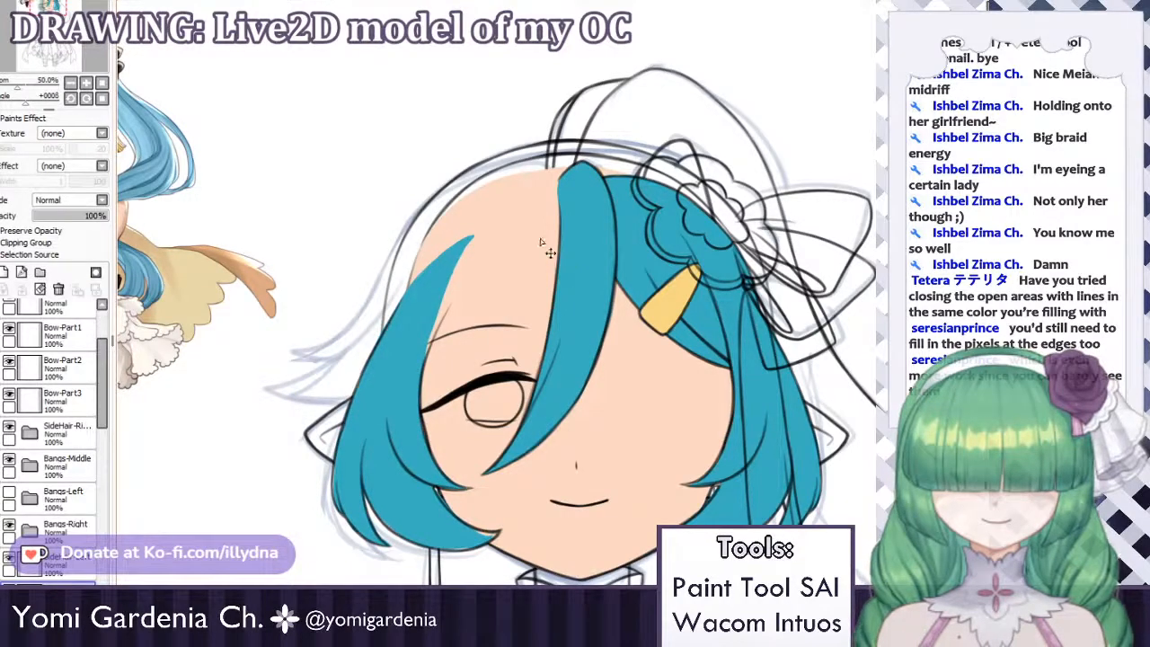
Try to outline the uncoloured gap at the lower tip of the left side hair near the chin.
scroll(541, 243, down, 2)
scroll(503, 279, up, 4)
scroll(485, 234, down, 3)
scroll(500, 316, up, 2)
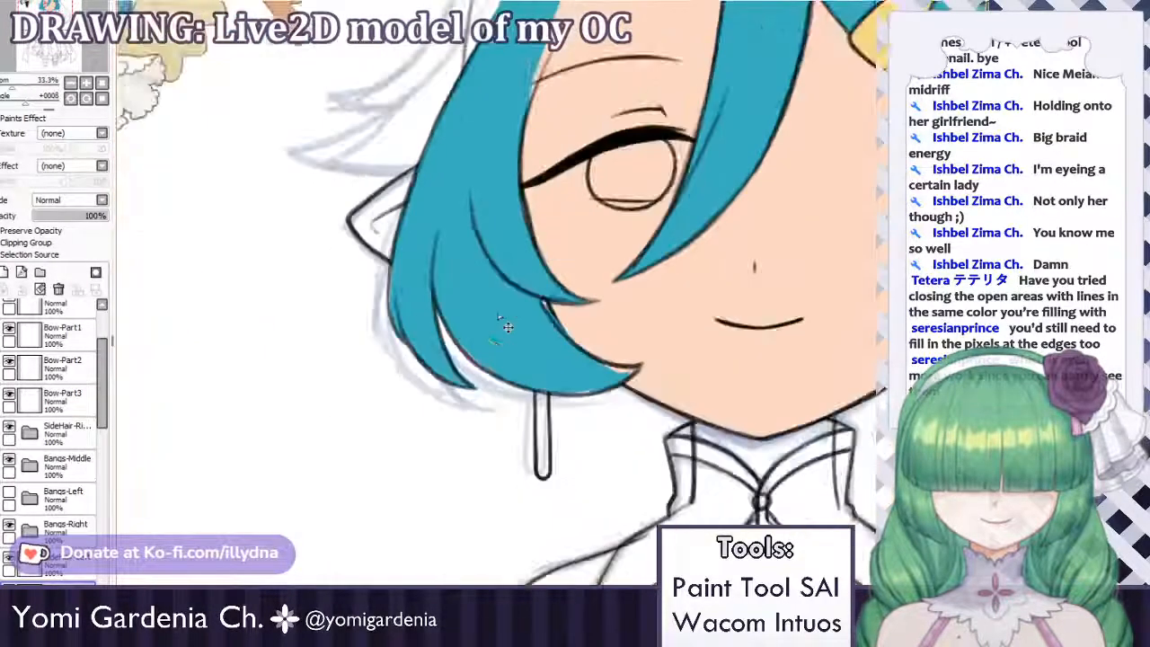
scroll(507, 328, up, 2)
scroll(485, 359, down, 2)
scroll(470, 387, up, 4)
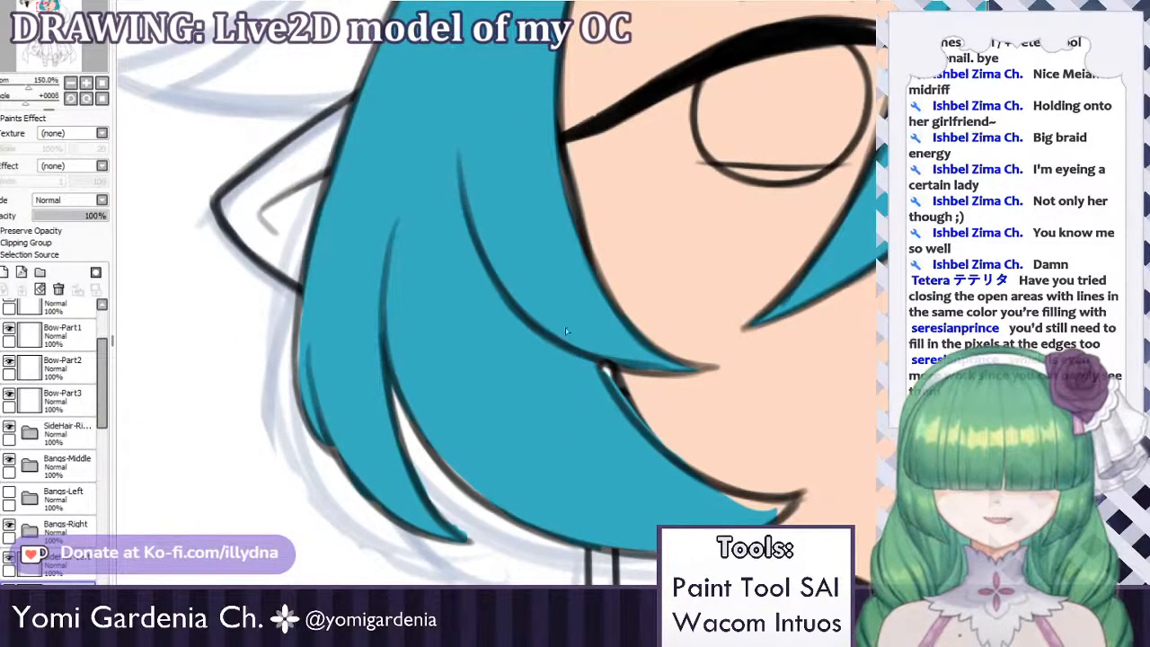
scroll(566, 331, down, 2)
scroll(554, 259, up, 5)
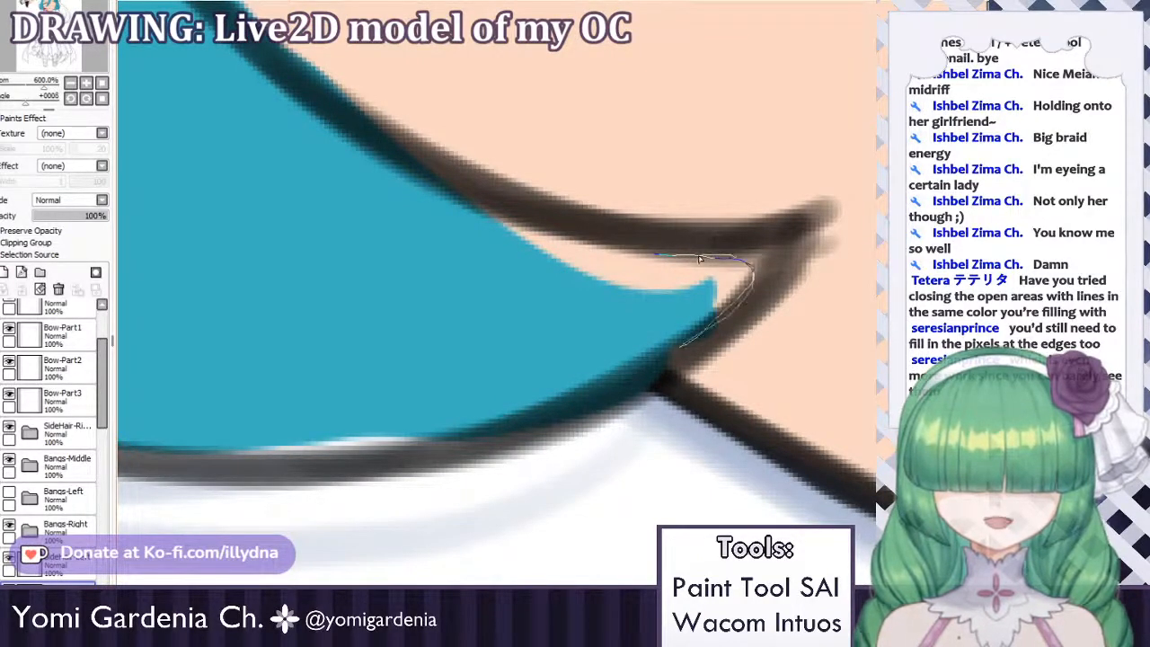
drag(701, 259, 748, 262)
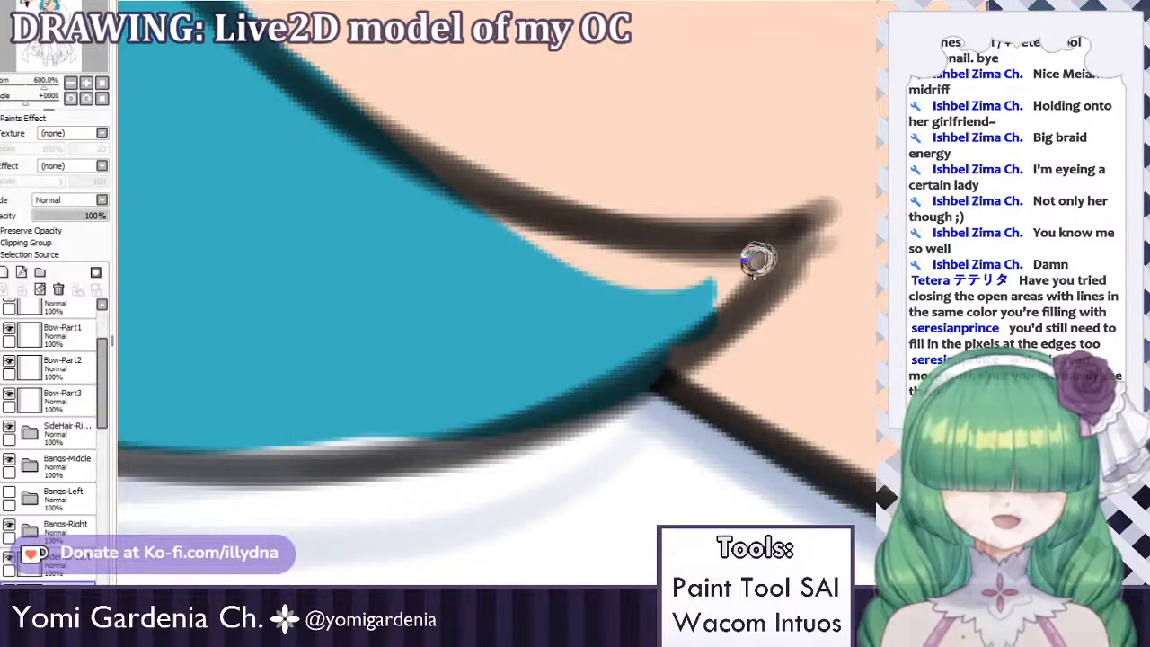
drag(759, 259, 783, 221)
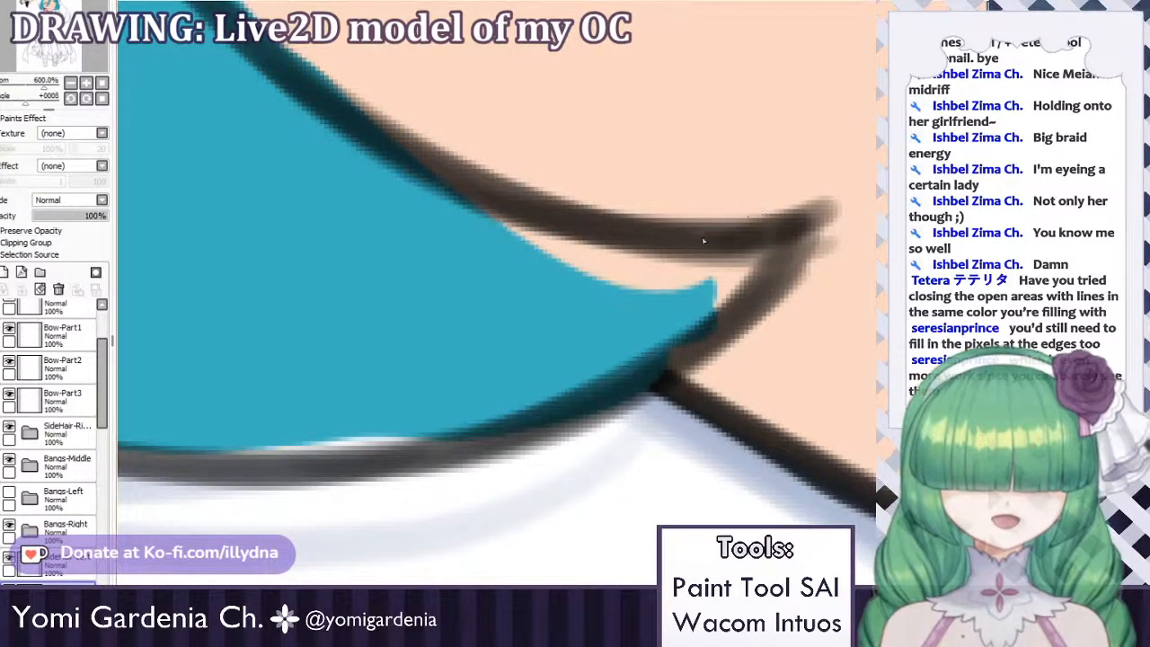
Erase the teal fill spilling over the lineart on the inner edge of the left side hair, where it meets the cheek.
scroll(703, 240, down, 5)
scroll(623, 296, up, 3)
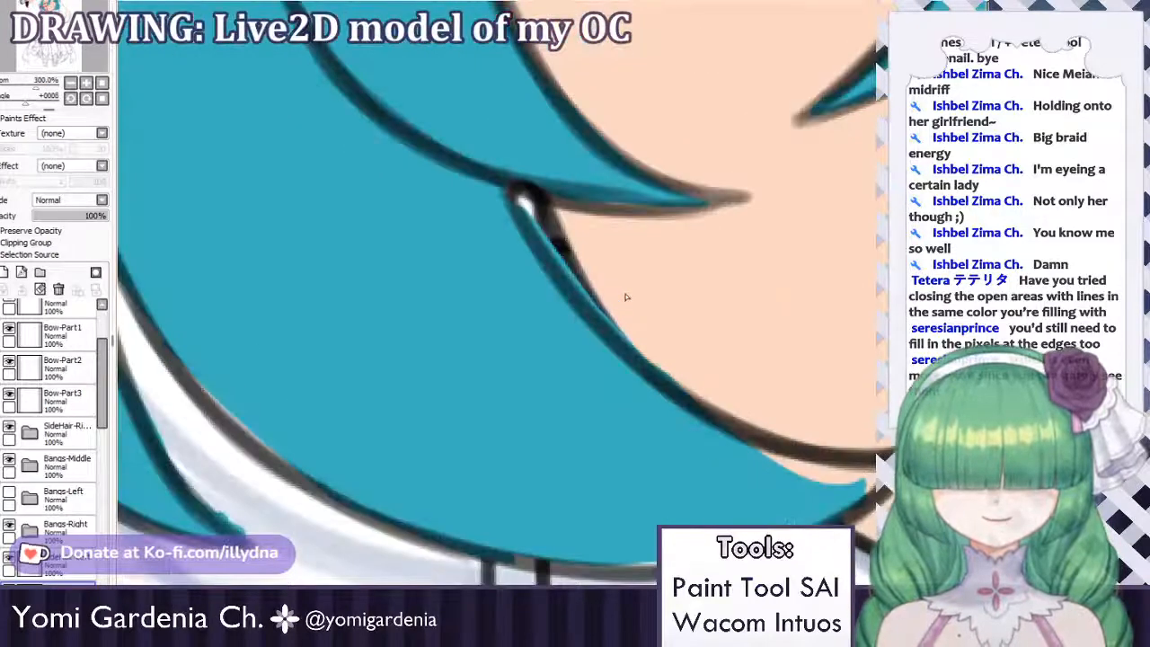
click(59, 566)
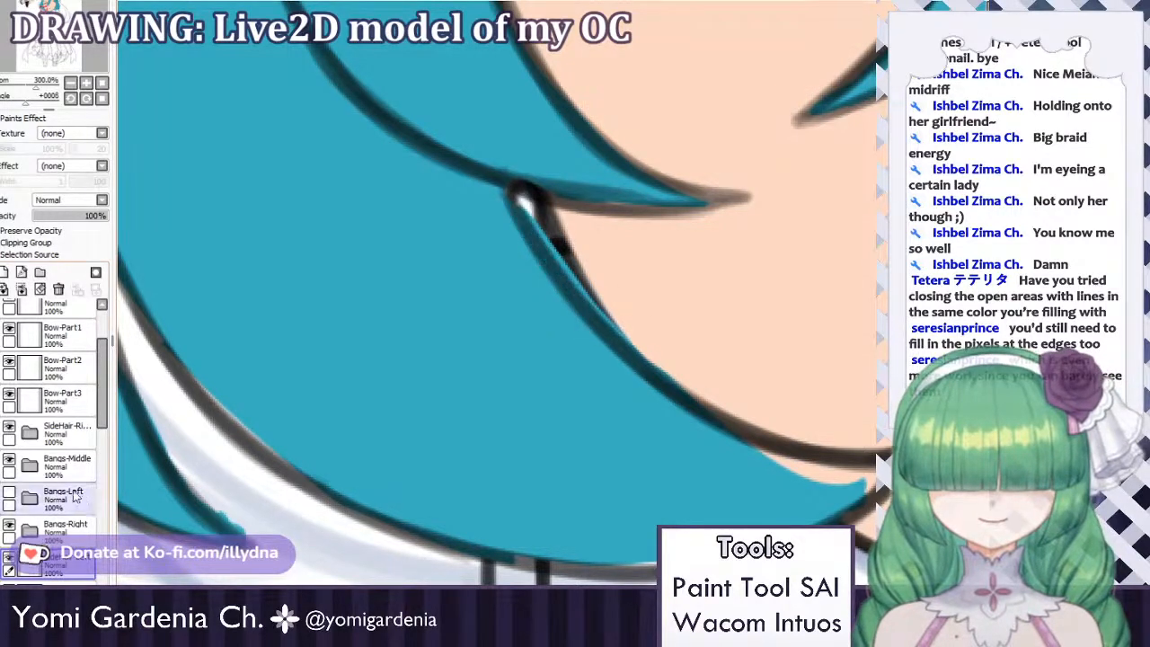
click(40, 272)
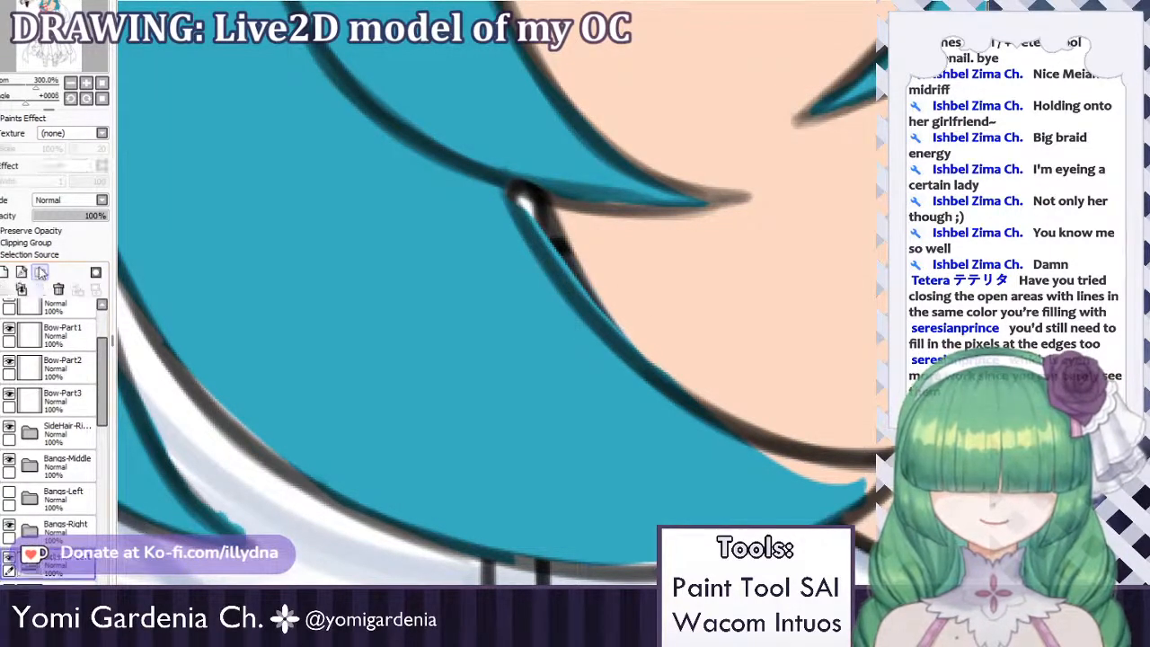
click(77, 566)
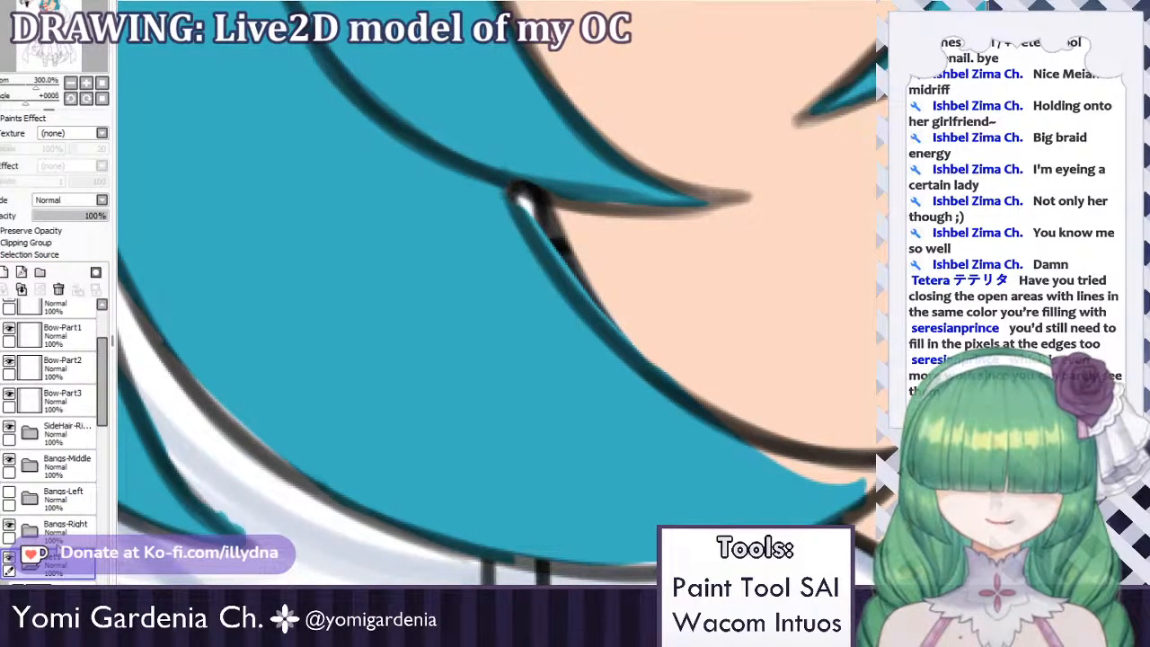
click(54, 592)
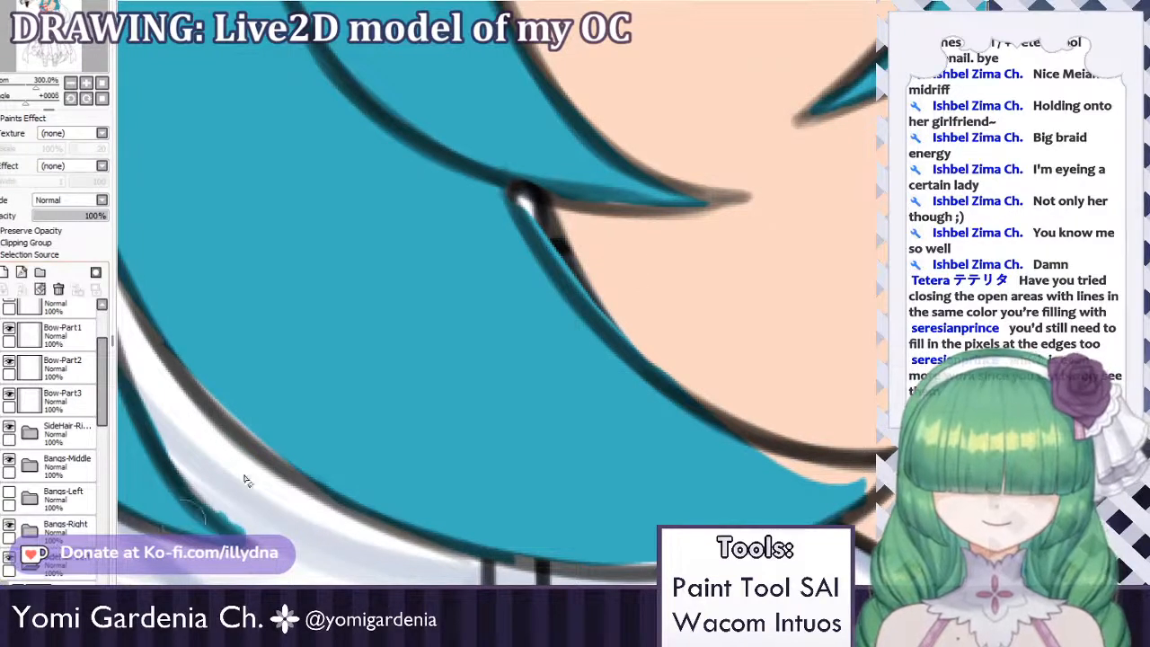
mouse_move(537, 217)
mouse_down()
mouse_move(561, 263)
mouse_move(532, 213)
mouse_move(637, 347)
mouse_up()
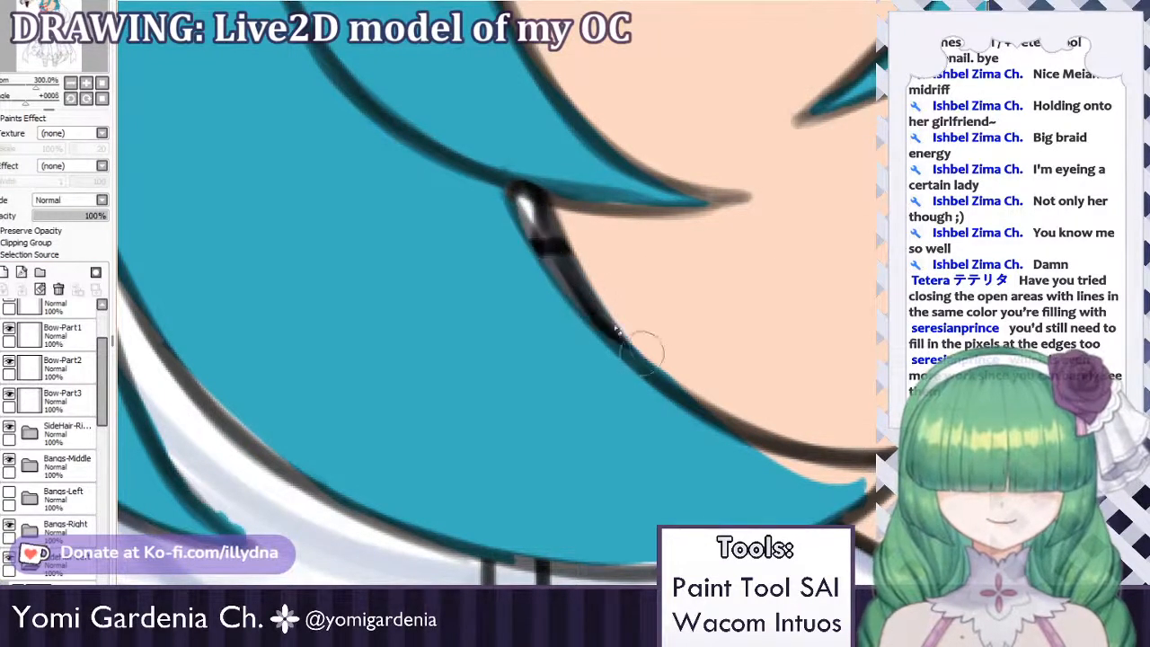
drag(580, 283, 745, 390)
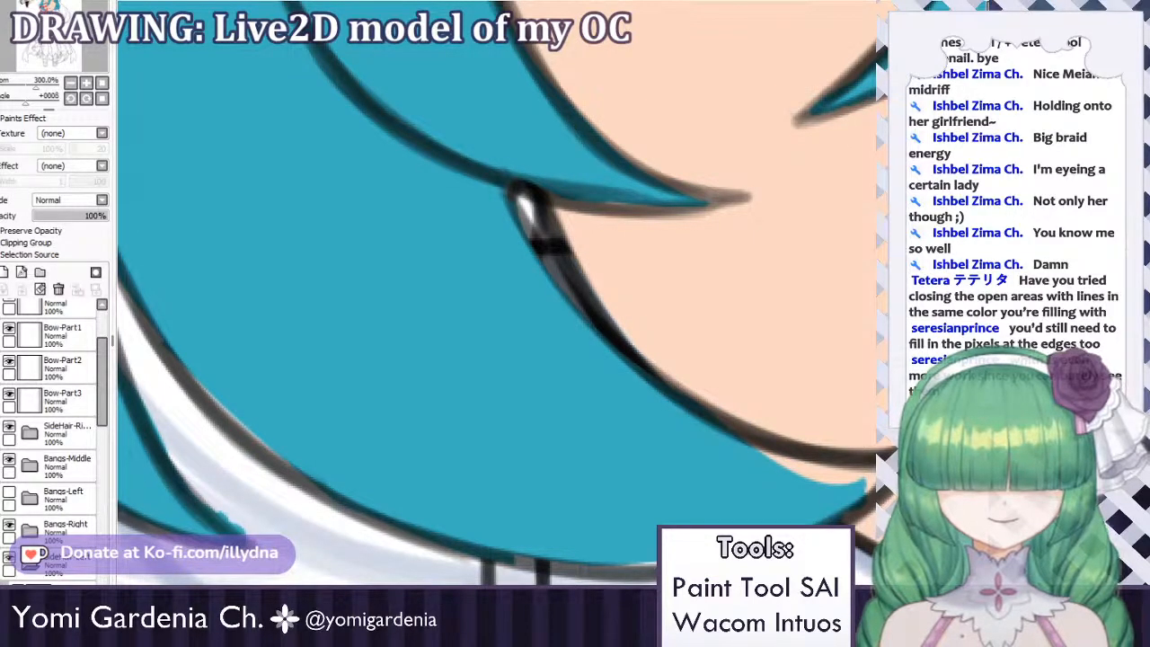
mouse_move(512, 192)
mouse_down()
mouse_move(539, 256)
mouse_move(614, 358)
mouse_up()
Paint teal into the gap along the inner edge of the left side hair down to its tip near the chin.
drag(584, 307, 656, 381)
drag(732, 433, 857, 473)
key(ctrl+z)
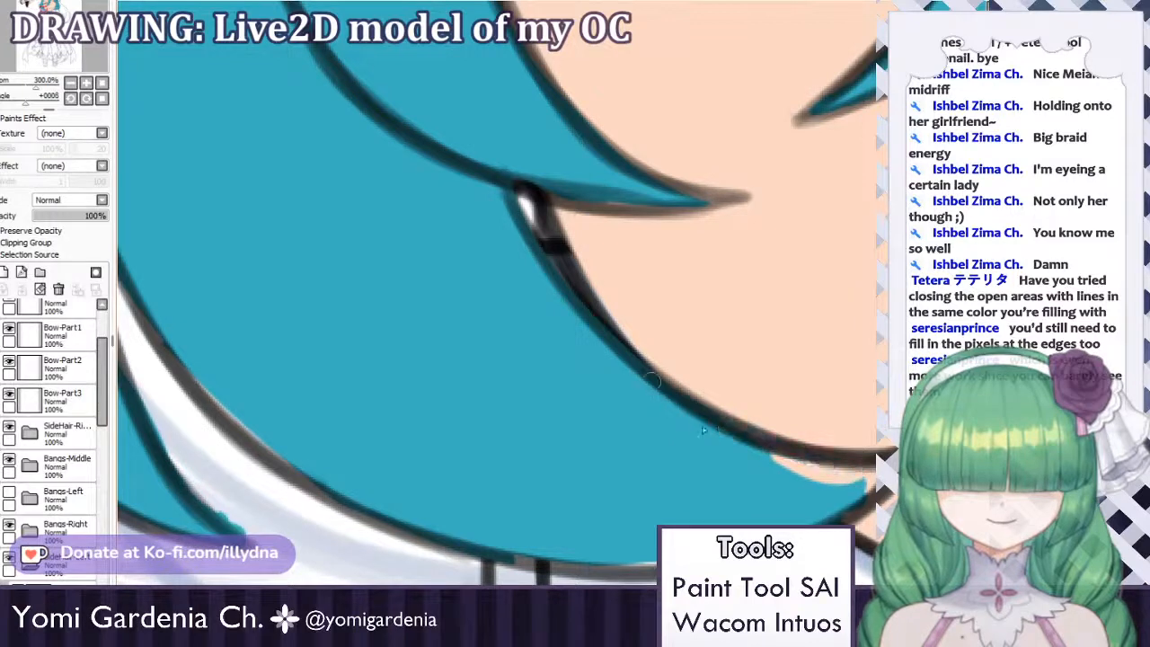
drag(774, 462, 853, 476)
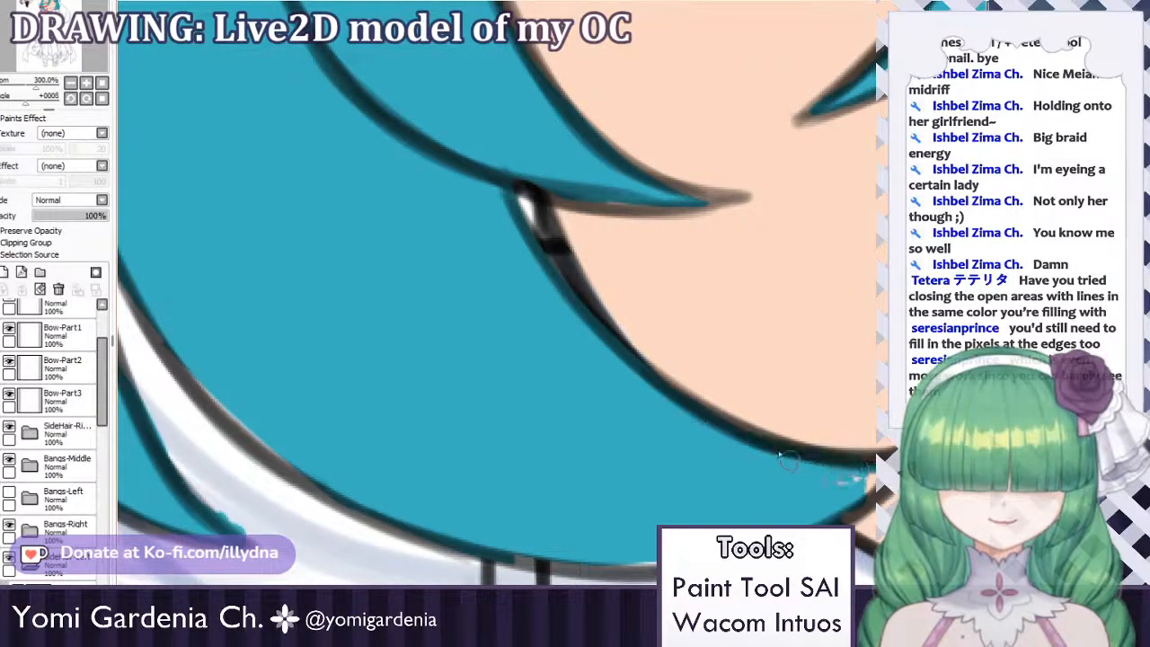
key(ctrl+z)
mouse_move(780, 451)
mouse_down()
mouse_move(864, 469)
mouse_move(853, 469)
mouse_up()
key(ctrl+z)
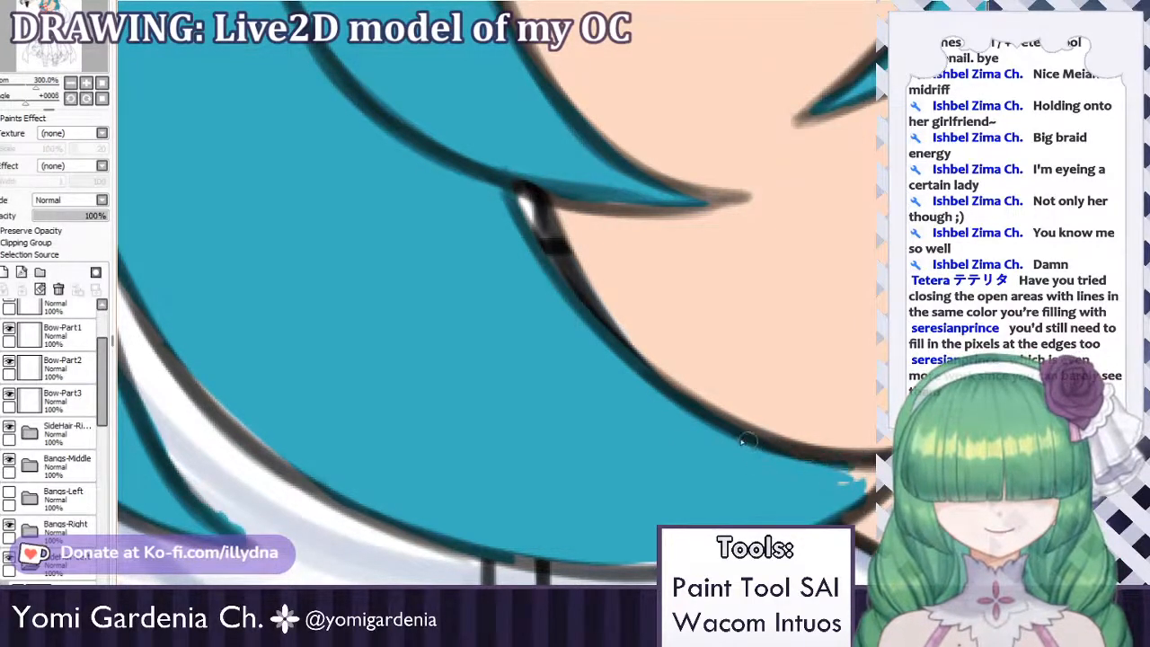
drag(747, 440, 864, 467)
mouse_move(790, 453)
mouse_down()
mouse_move(852, 465)
mouse_move(837, 499)
mouse_move(874, 472)
mouse_up()
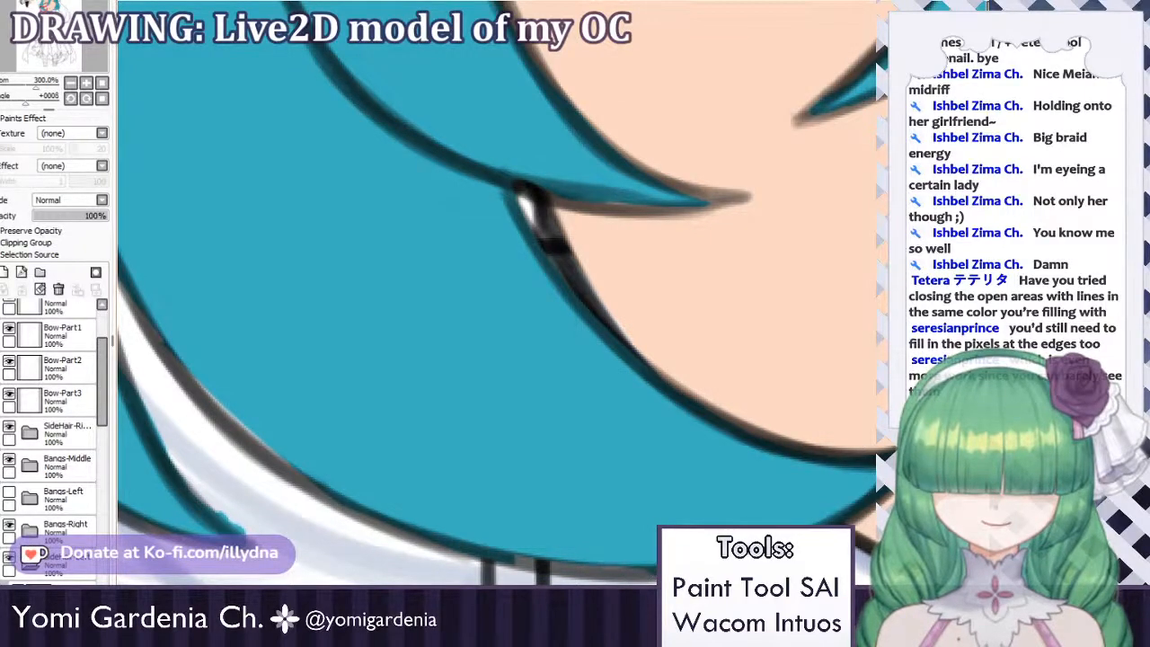
Clean up the teal fill along the outer edge of the left side hair, the small strand's tip and the gap between strands.
scroll(742, 514, down, 5)
scroll(763, 306, up, 4)
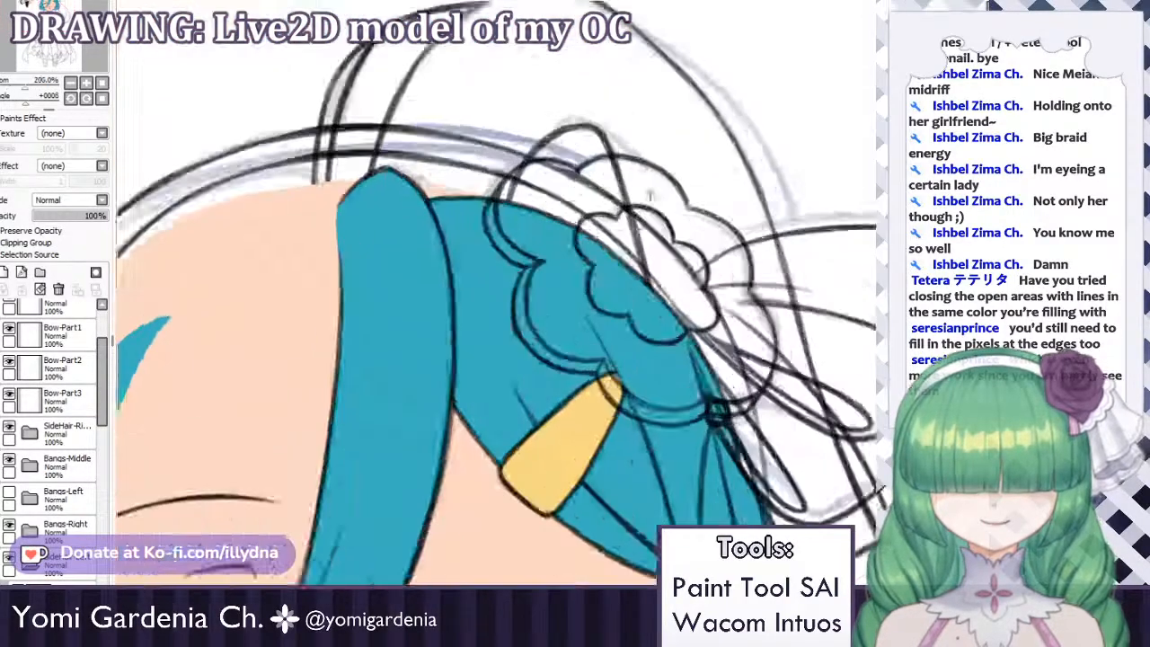
scroll(650, 195, up, 2)
scroll(620, 137, down, 1)
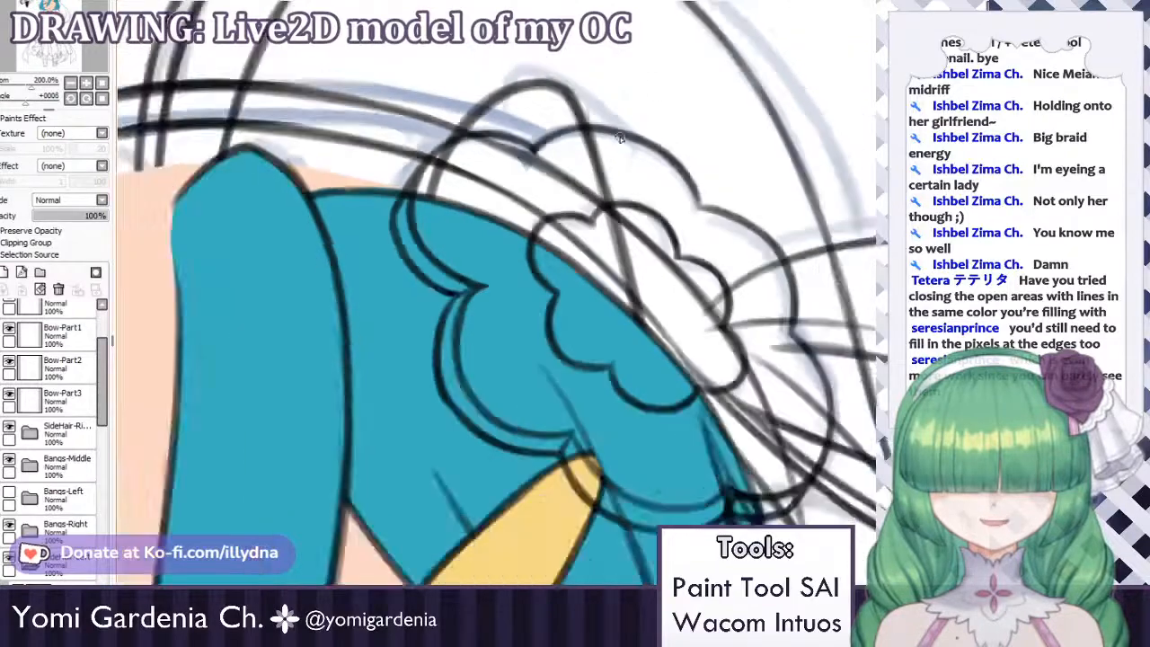
scroll(619, 137, down, 3)
scroll(458, 308, up, 4)
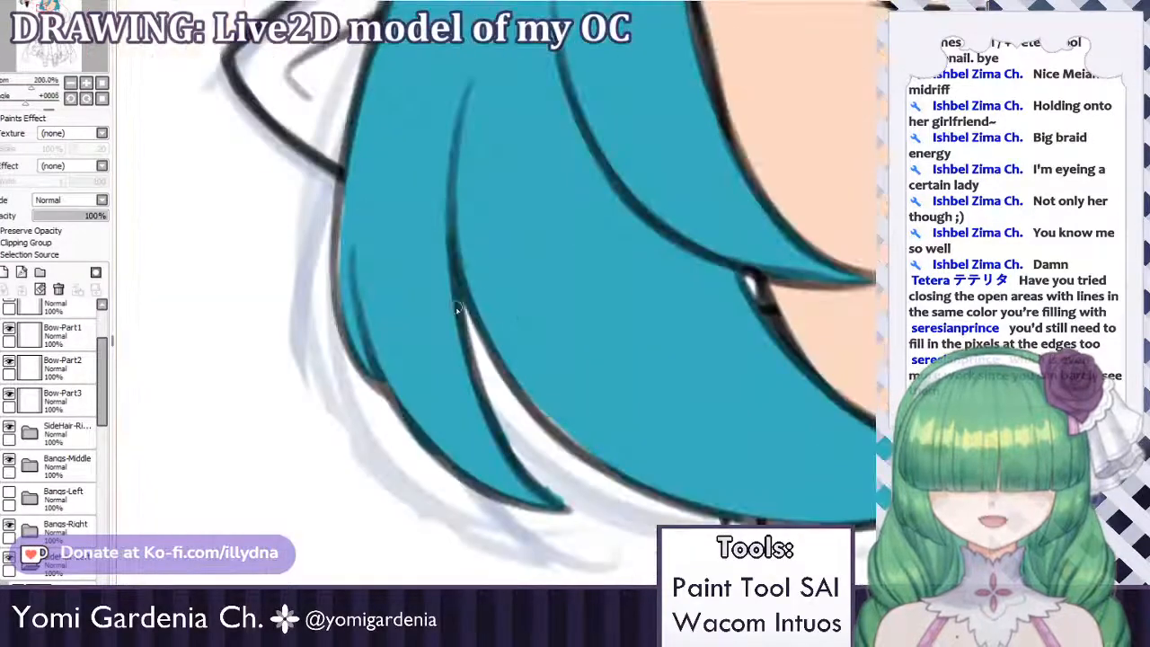
mouse_move(349, 136)
mouse_down()
mouse_move(340, 237)
mouse_move(365, 350)
mouse_move(411, 413)
mouse_up()
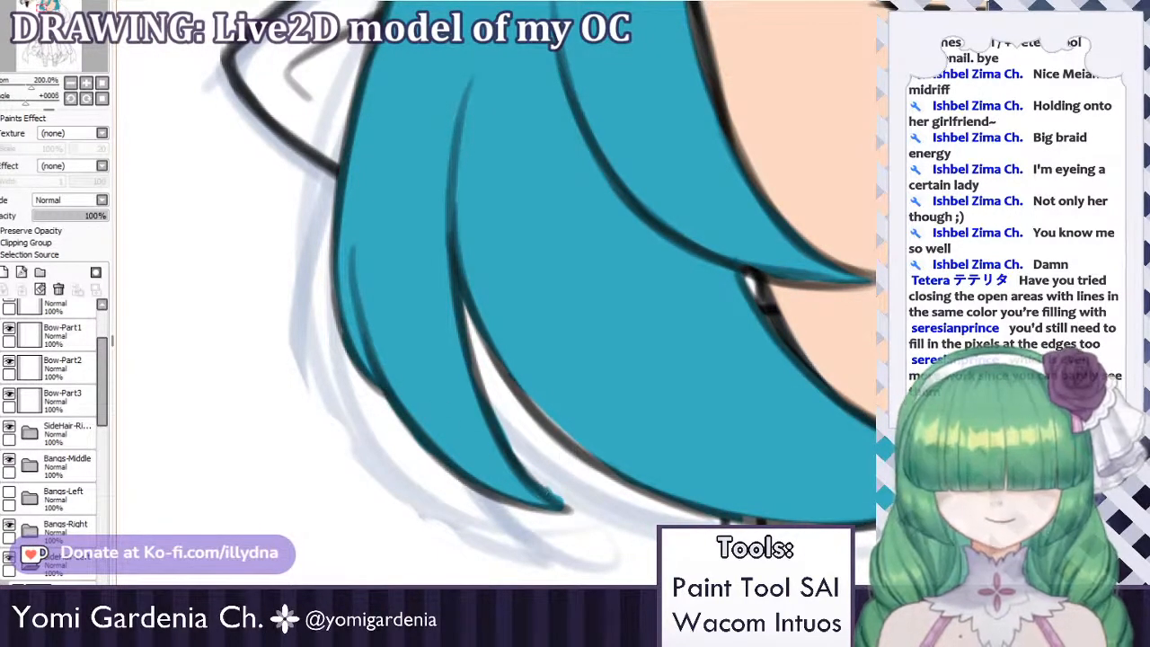
drag(488, 404, 557, 499)
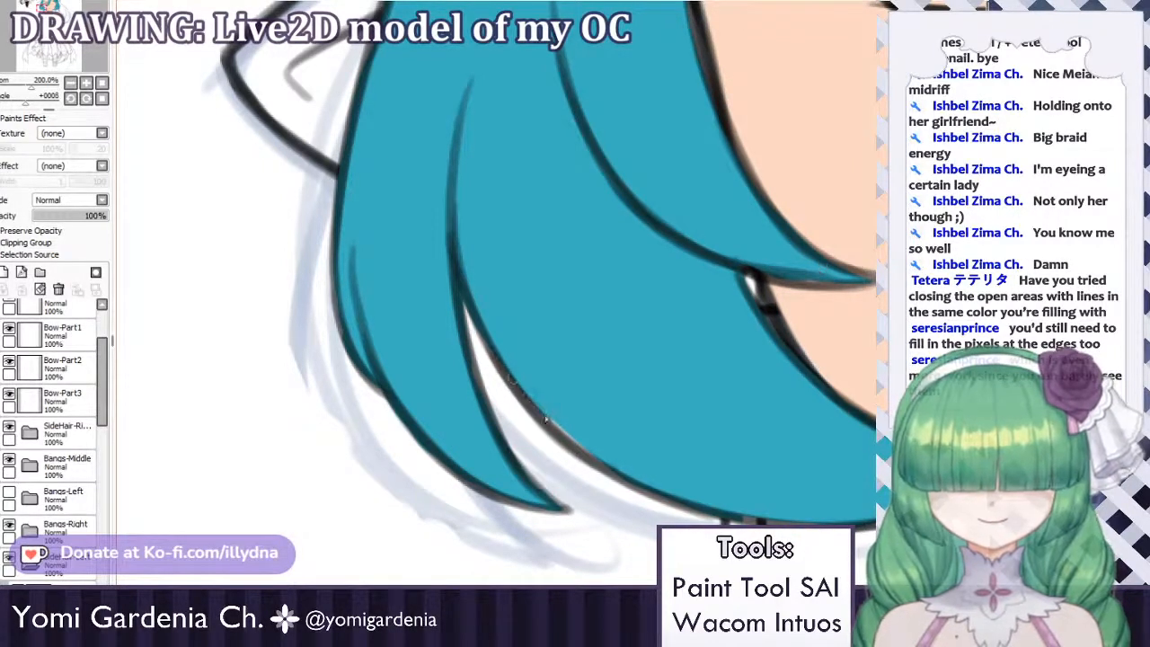
drag(544, 418, 504, 355)
drag(539, 415, 588, 458)
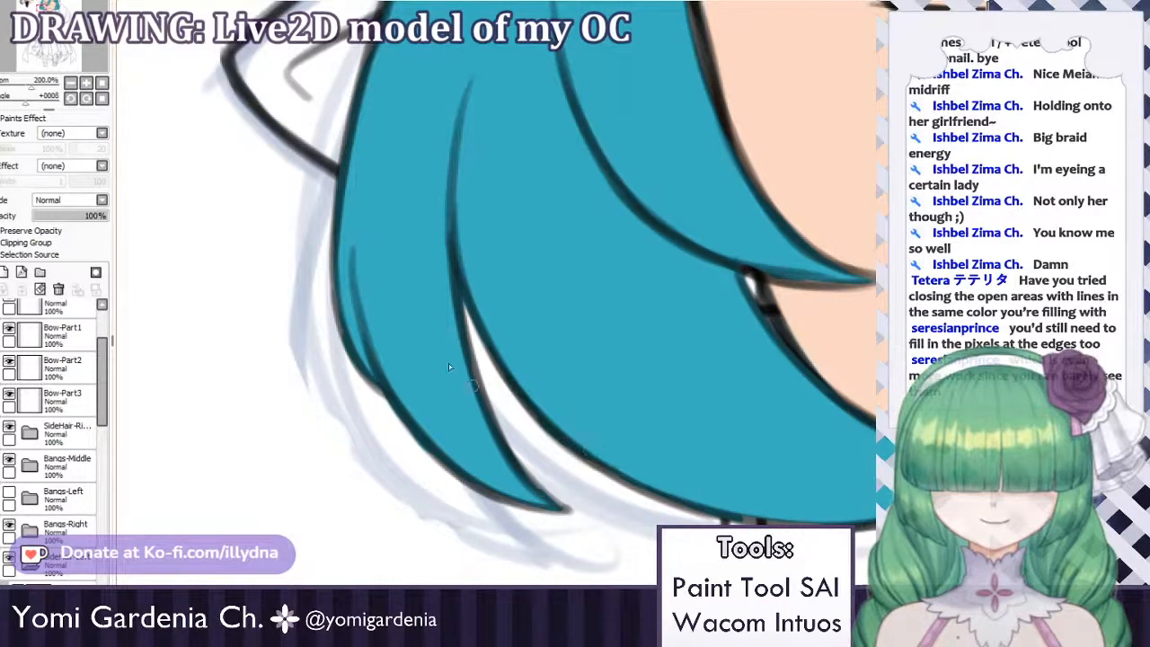
mouse_move(457, 301)
mouse_down()
mouse_move(485, 414)
mouse_move(503, 438)
mouse_up()
key(ctrl+z)
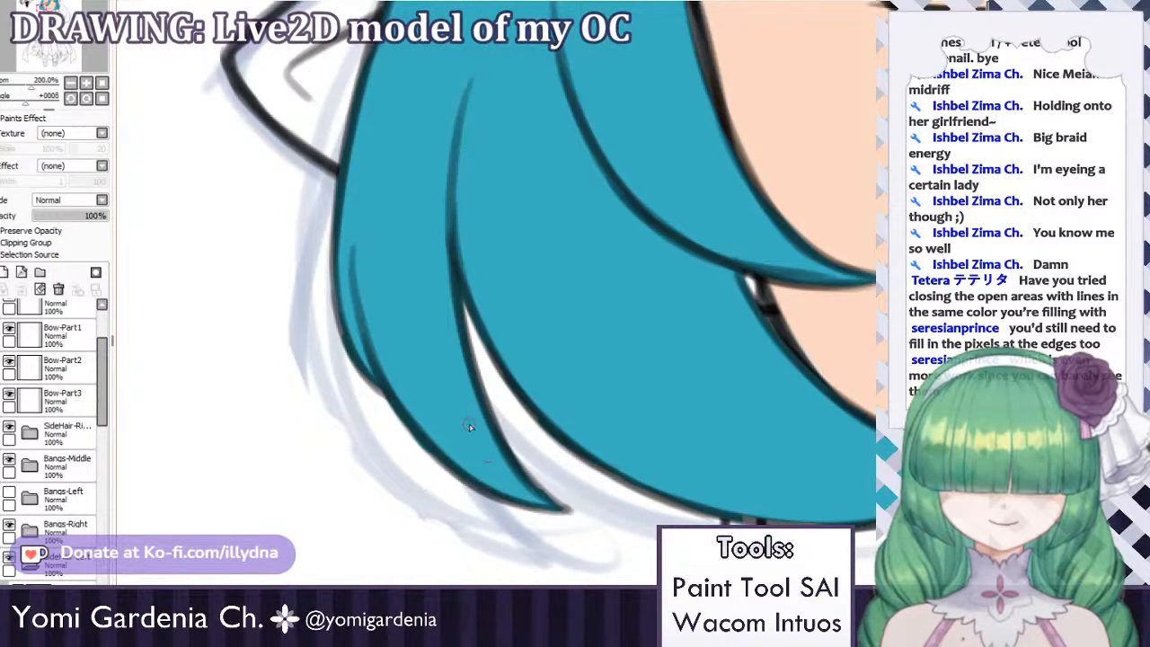
Extend the teal fill at the upper part of the left side hair to the lineart on its face side.
scroll(469, 427, down, 4)
scroll(499, 249, up, 4)
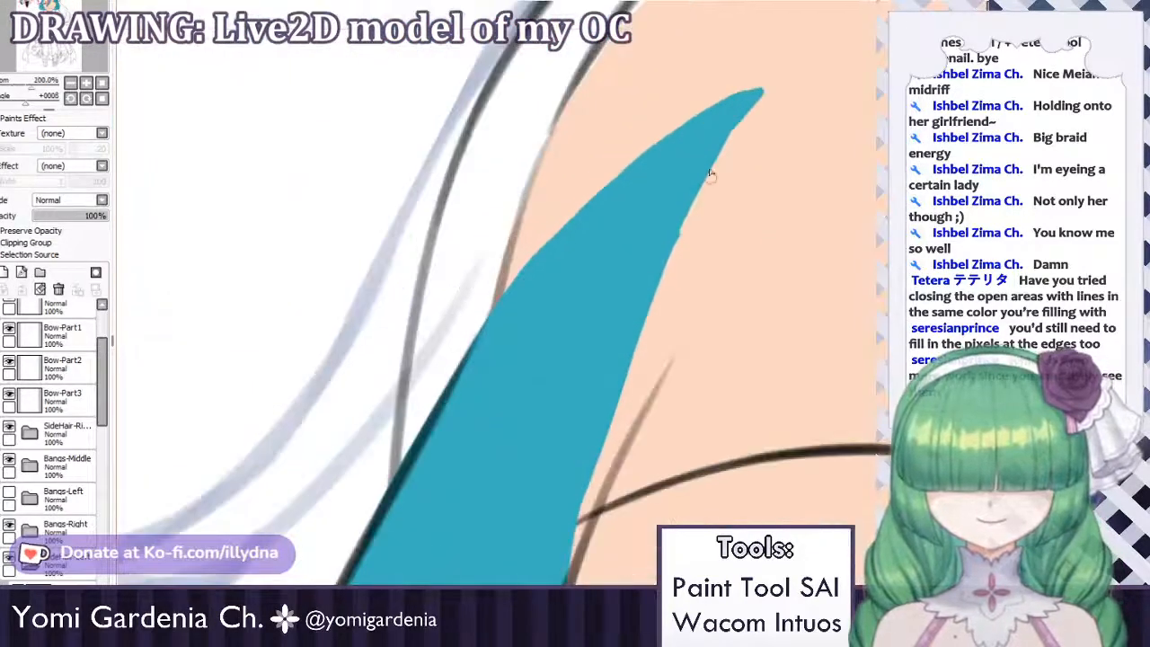
mouse_move(753, 104)
mouse_down()
mouse_move(658, 376)
mouse_move(597, 480)
mouse_move(573, 575)
mouse_up()
mouse_move(593, 499)
mouse_down()
mouse_move(704, 181)
mouse_move(664, 344)
mouse_up()
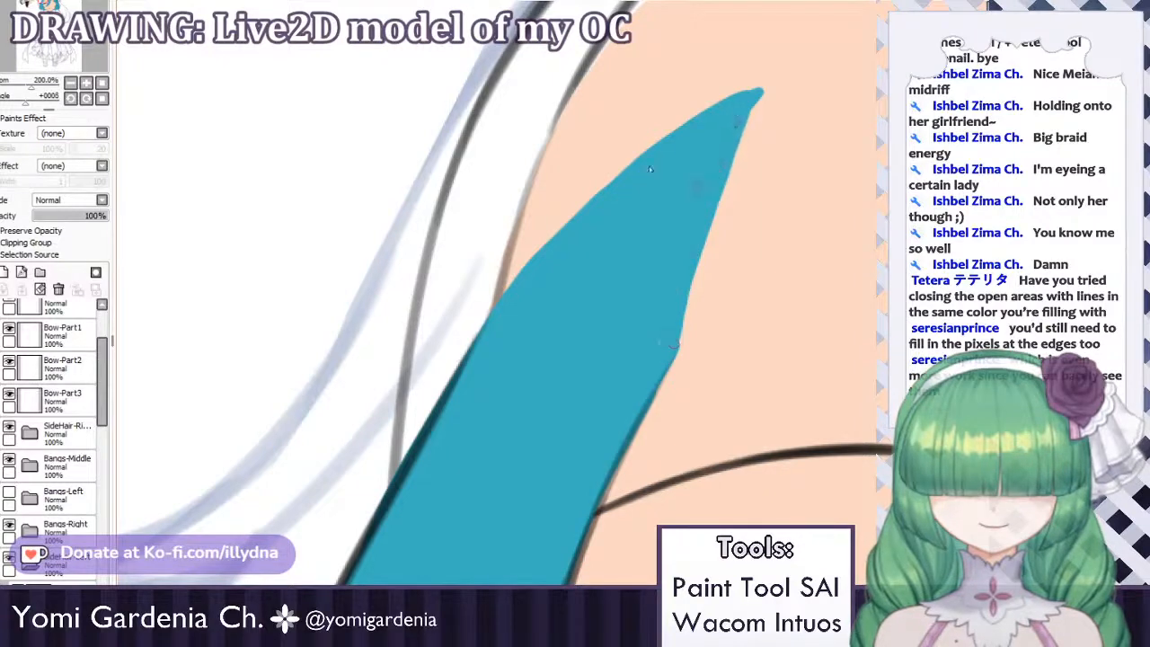
Show the Bangs-Left group and lower its opacity to 32% so the side hair underneath can be seen.
click(9, 493)
click(9, 492)
click(54, 431)
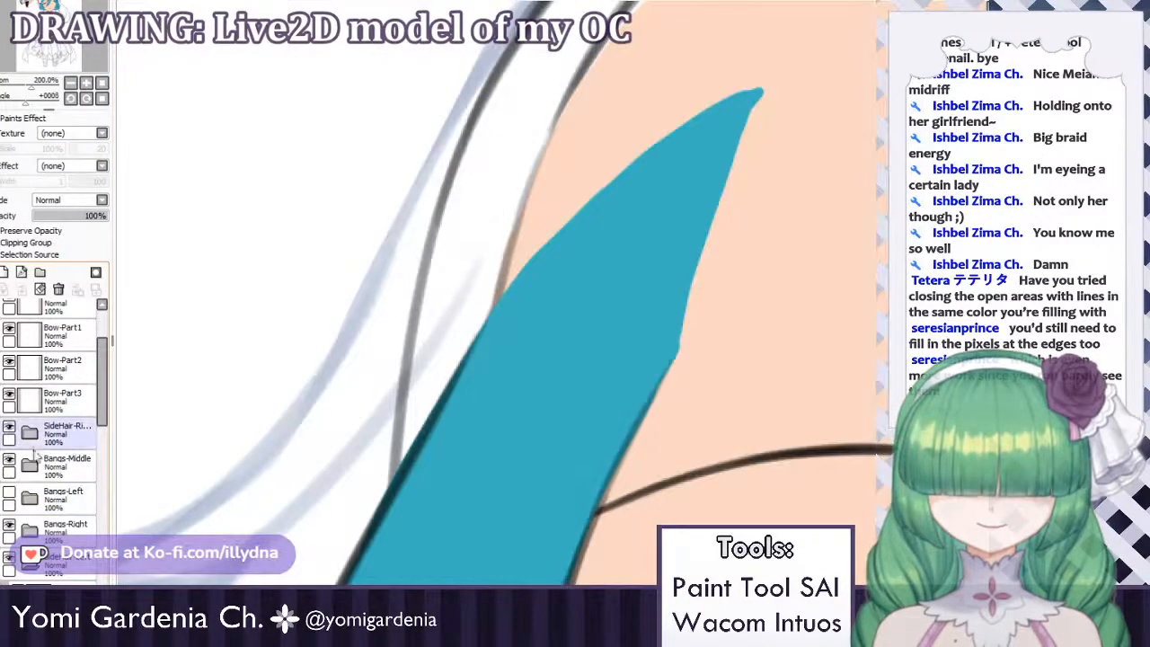
click(34, 457)
click(9, 493)
click(72, 492)
drag(85, 216, 57, 220)
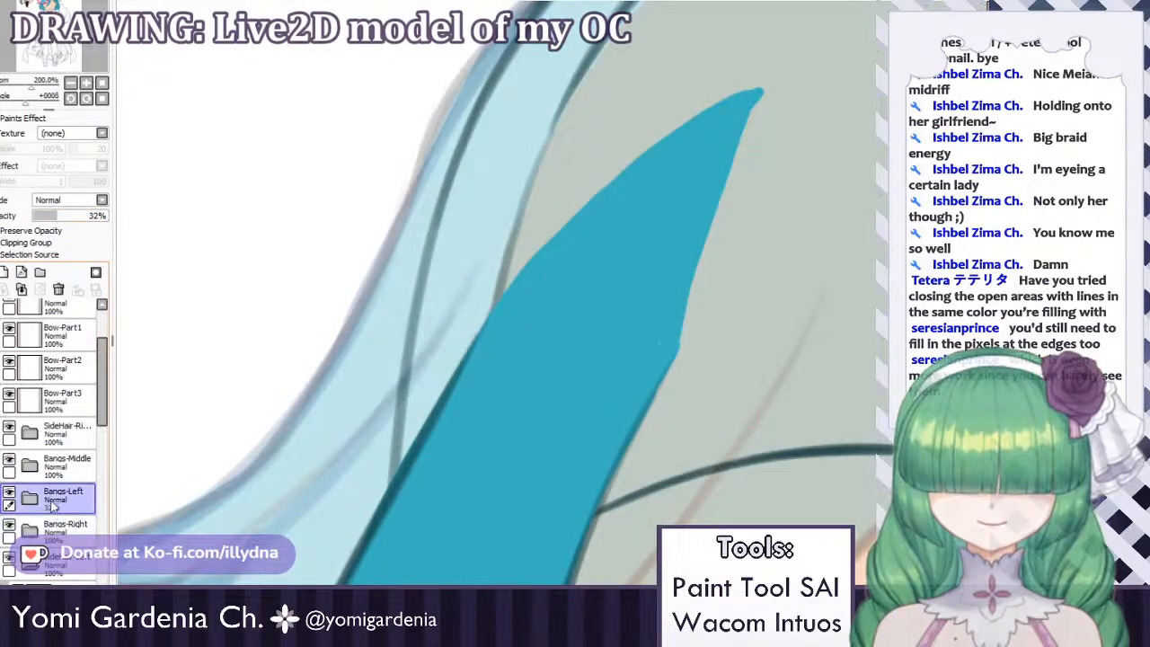
Trim the pointed top of the left side hair's teal fill to a rounded end hidden beneath the bangs.
click(52, 582)
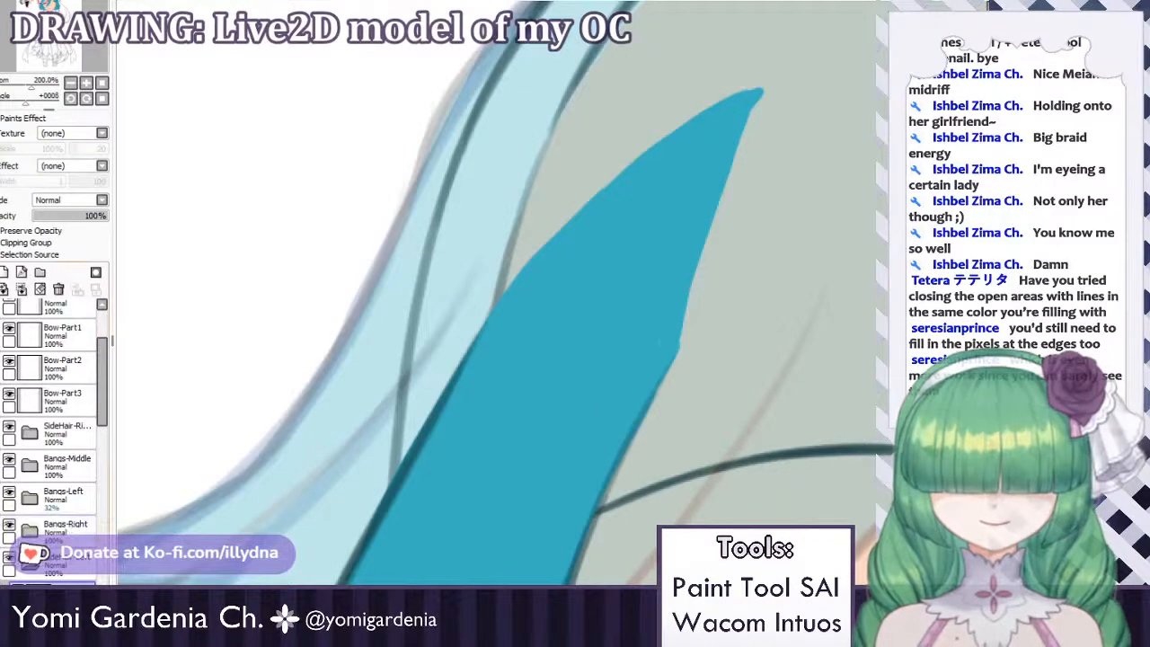
click(9, 588)
click(9, 588)
click(52, 584)
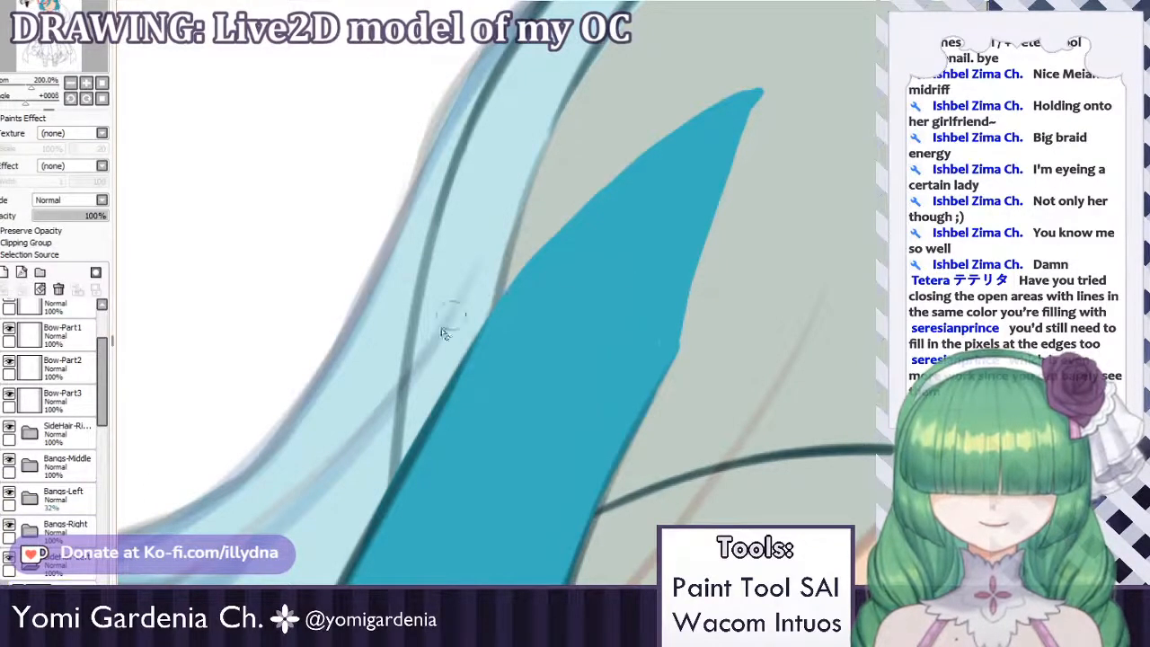
mouse_move(503, 301)
mouse_down()
mouse_move(770, 216)
mouse_move(781, 181)
mouse_move(561, 212)
mouse_move(740, 111)
mouse_move(693, 163)
mouse_move(703, 270)
mouse_move(629, 274)
mouse_move(560, 311)
mouse_move(485, 309)
mouse_move(607, 270)
mouse_up()
mouse_move(675, 296)
mouse_down()
mouse_move(694, 362)
mouse_move(687, 307)
mouse_move(671, 288)
mouse_move(687, 325)
mouse_up()
key(ctrl+z)
drag(648, 292, 685, 306)
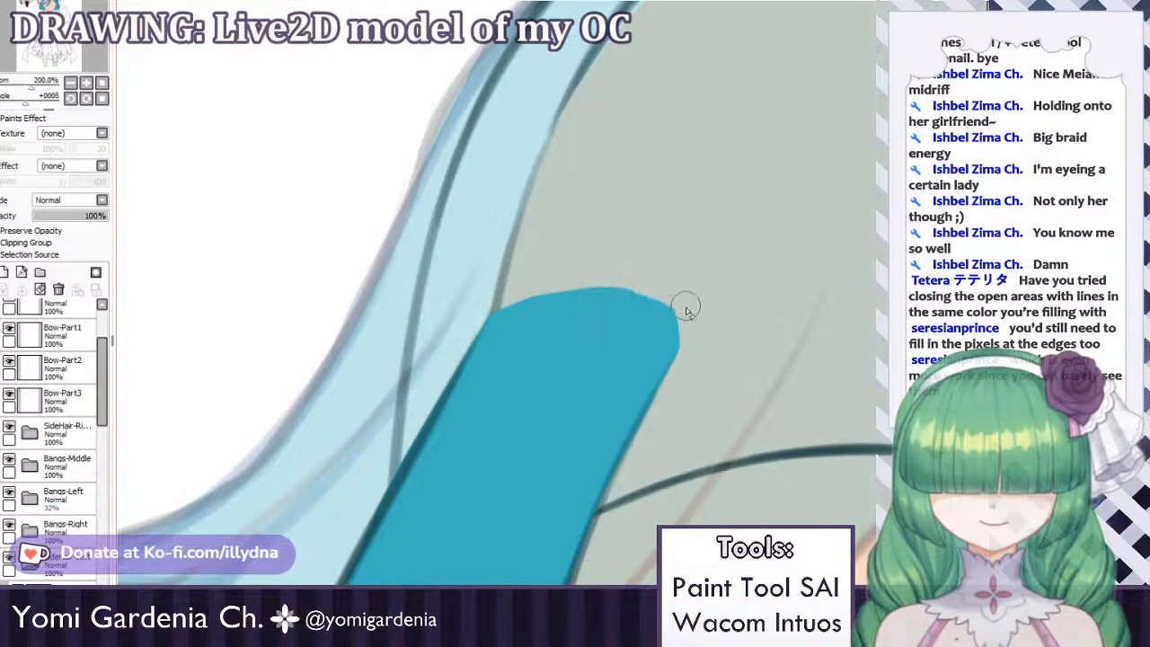
key(ctrl+z)
drag(637, 277, 683, 305)
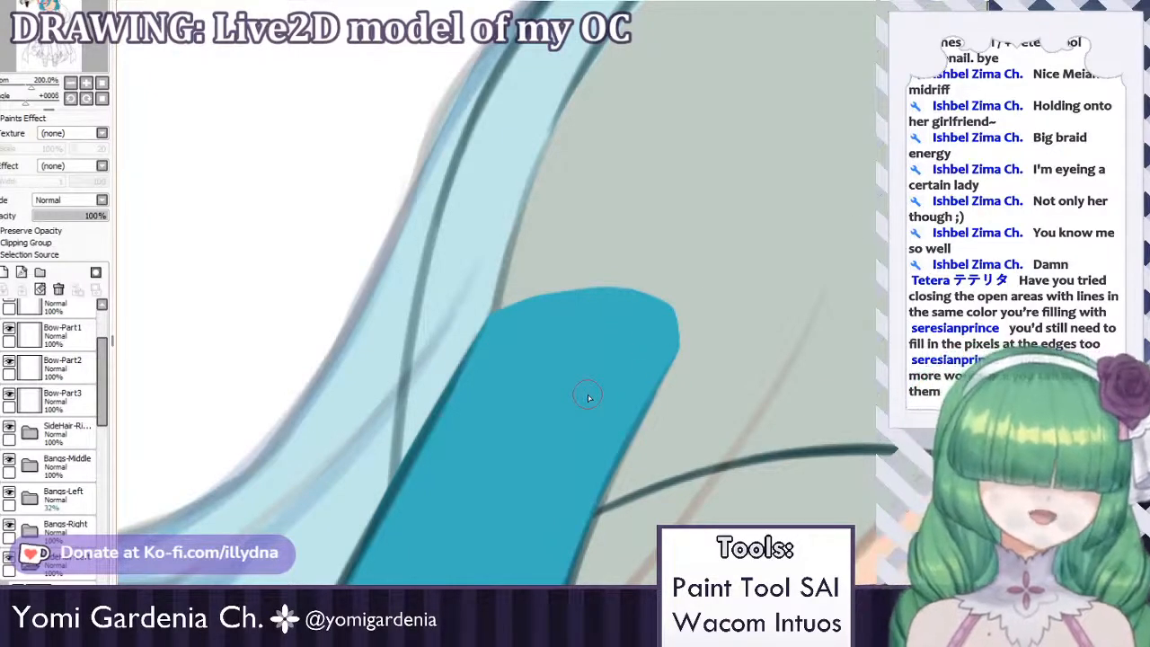
Collapse the SideHair-Left group and restore the Bangs-Left group's opacity to 100%.
scroll(593, 381, down, 7)
scroll(643, 421, up, 6)
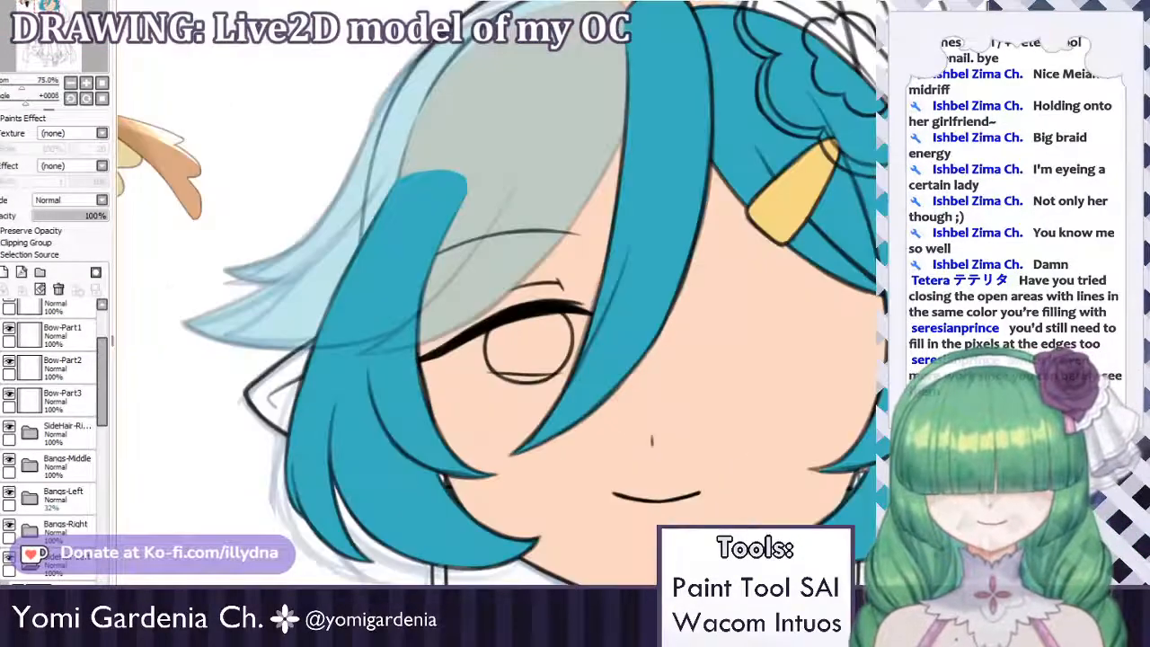
scroll(27, 457, up, 1)
scroll(27, 456, down, 2)
click(29, 461)
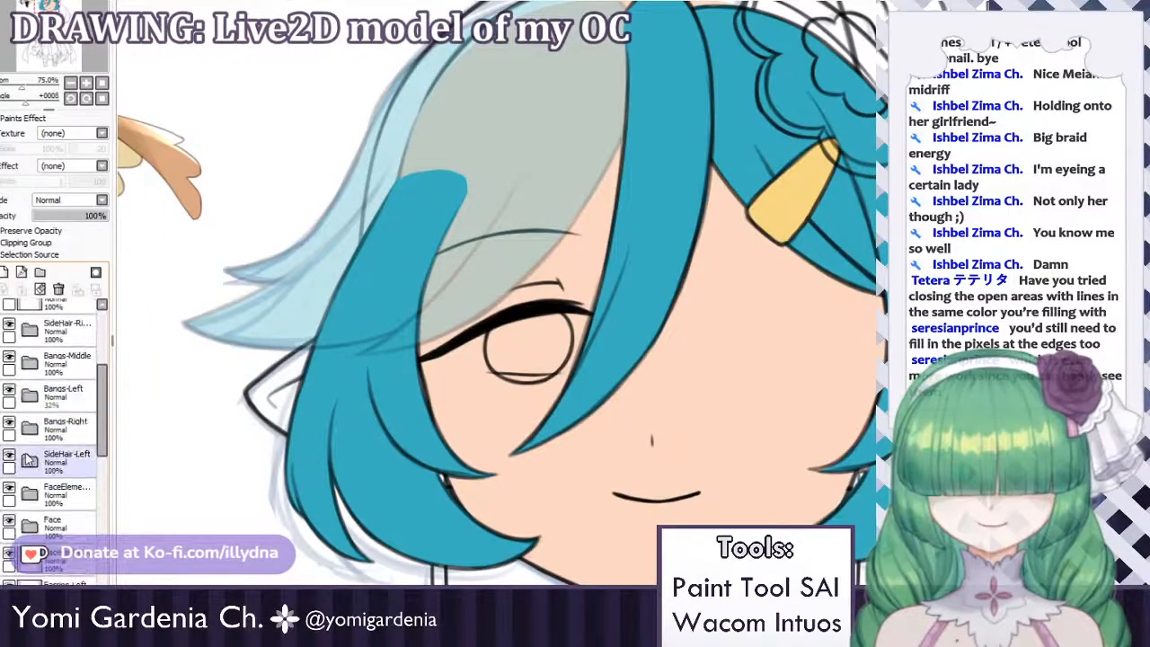
scroll(36, 459, up, 1)
scroll(42, 453, up, 2)
click(23, 348)
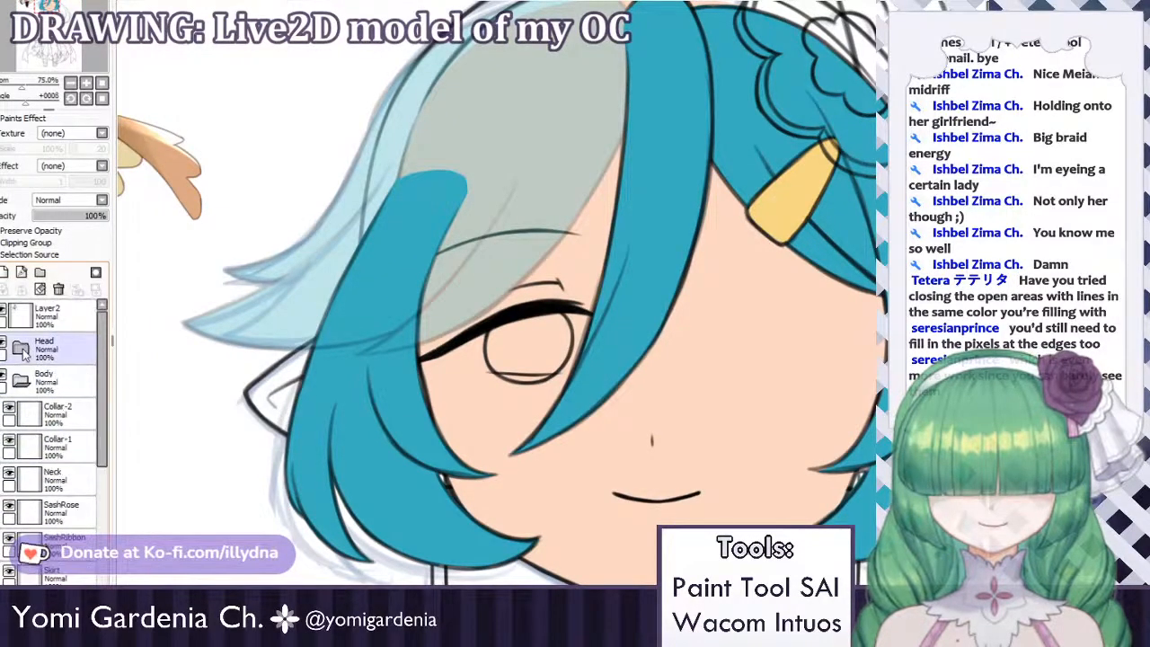
click(22, 355)
scroll(30, 427, down, 8)
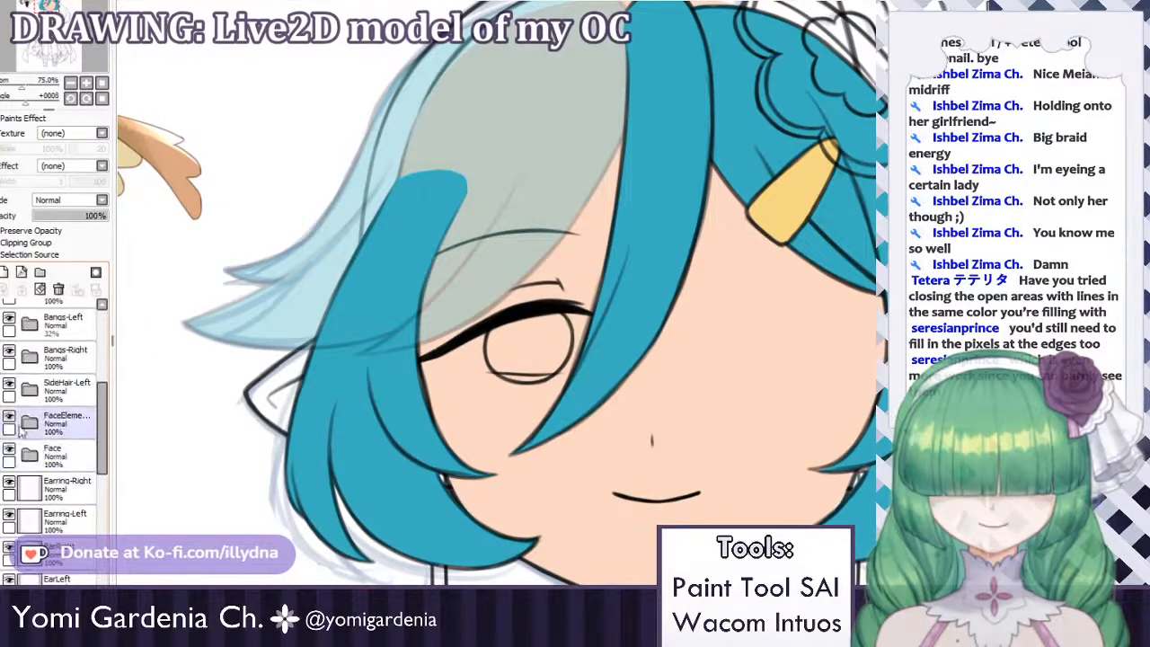
scroll(25, 431, up, 3)
scroll(30, 438, up, 1)
click(41, 440)
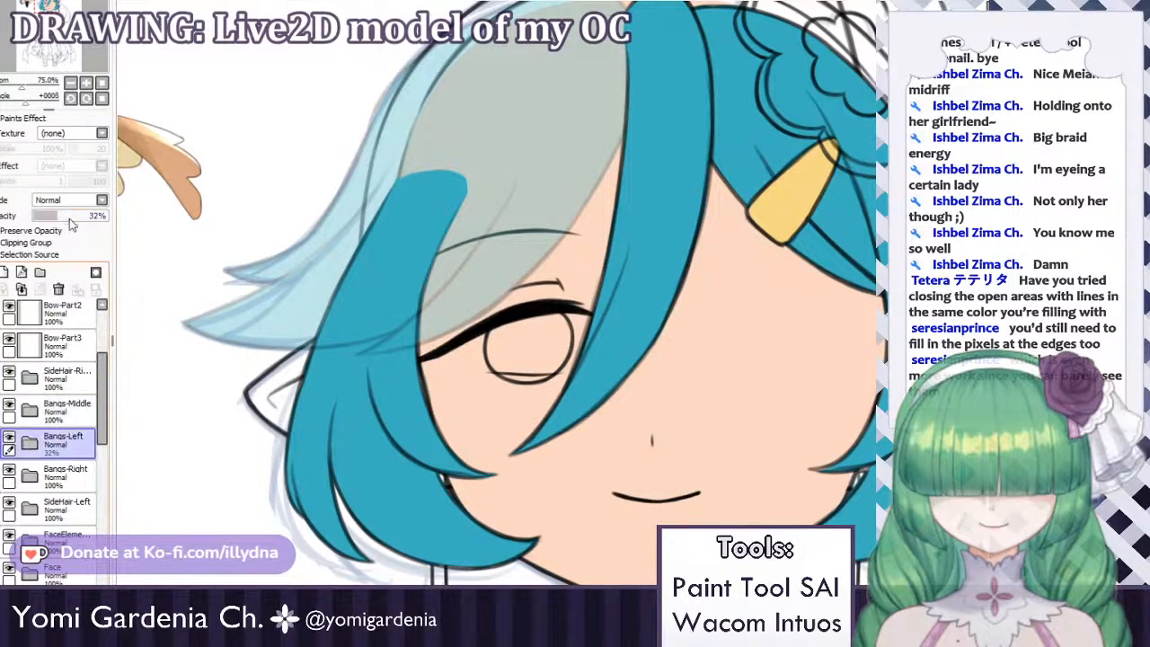
drag(69, 218, 132, 220)
Examine the coloured hair on the whole figure and up close around the face, and check the Bangs-Left group's contents.
scroll(539, 154, down, 6)
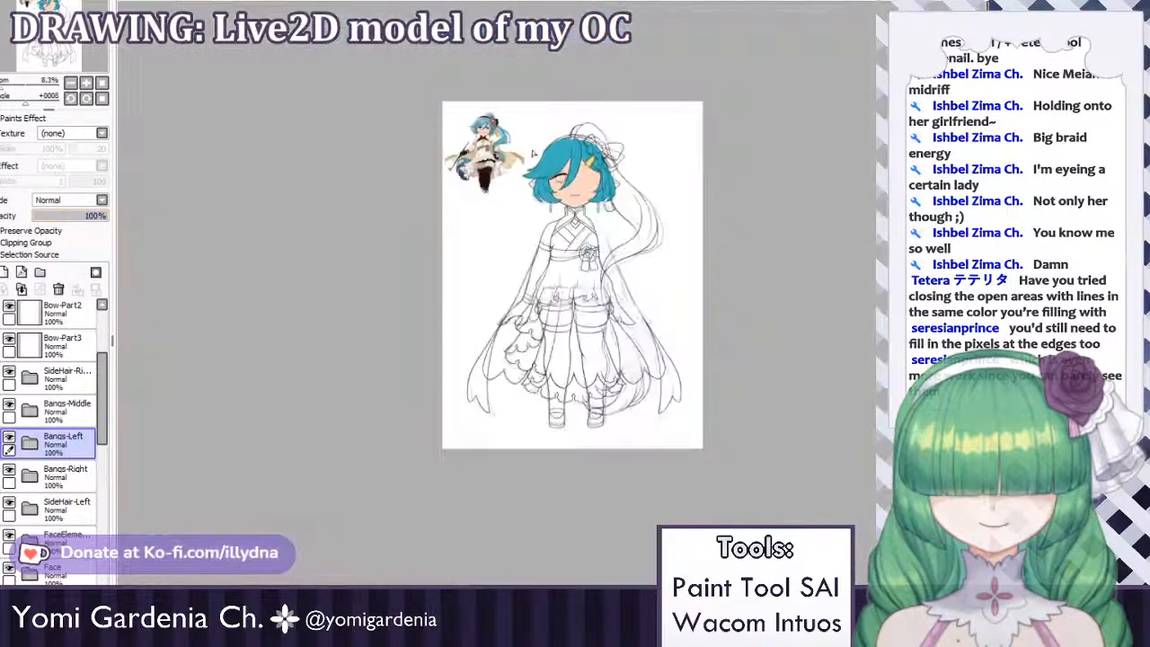
scroll(546, 158, up, 3)
scroll(564, 271, down, 5)
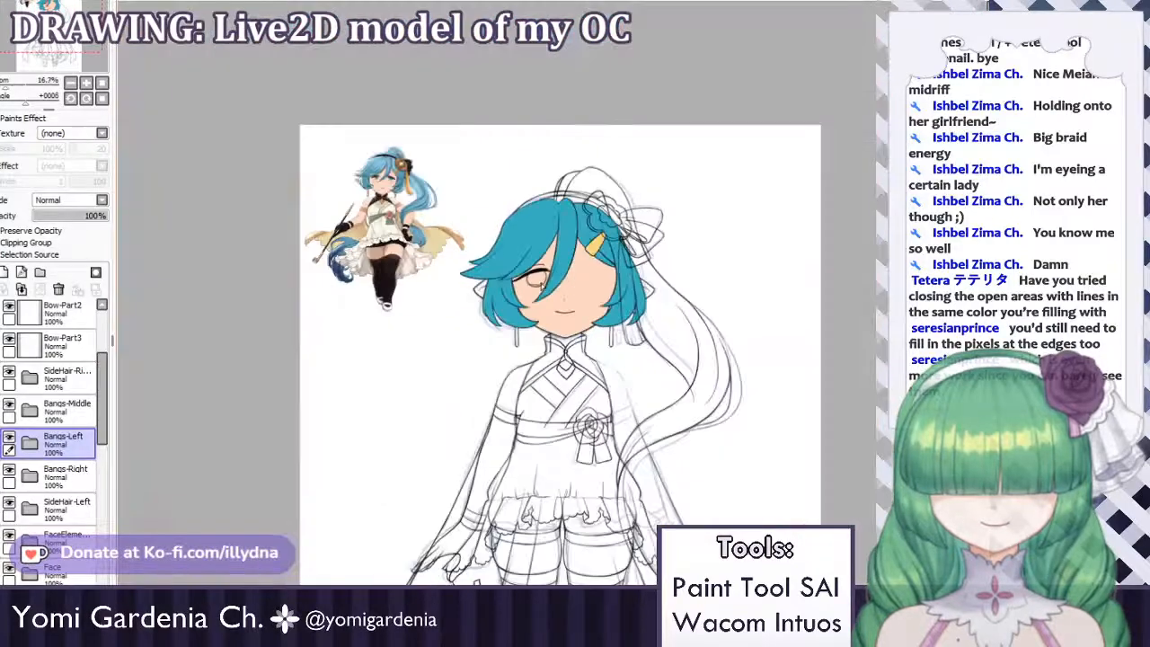
scroll(563, 273, up, 4)
scroll(536, 319, down, 2)
scroll(512, 404, up, 2)
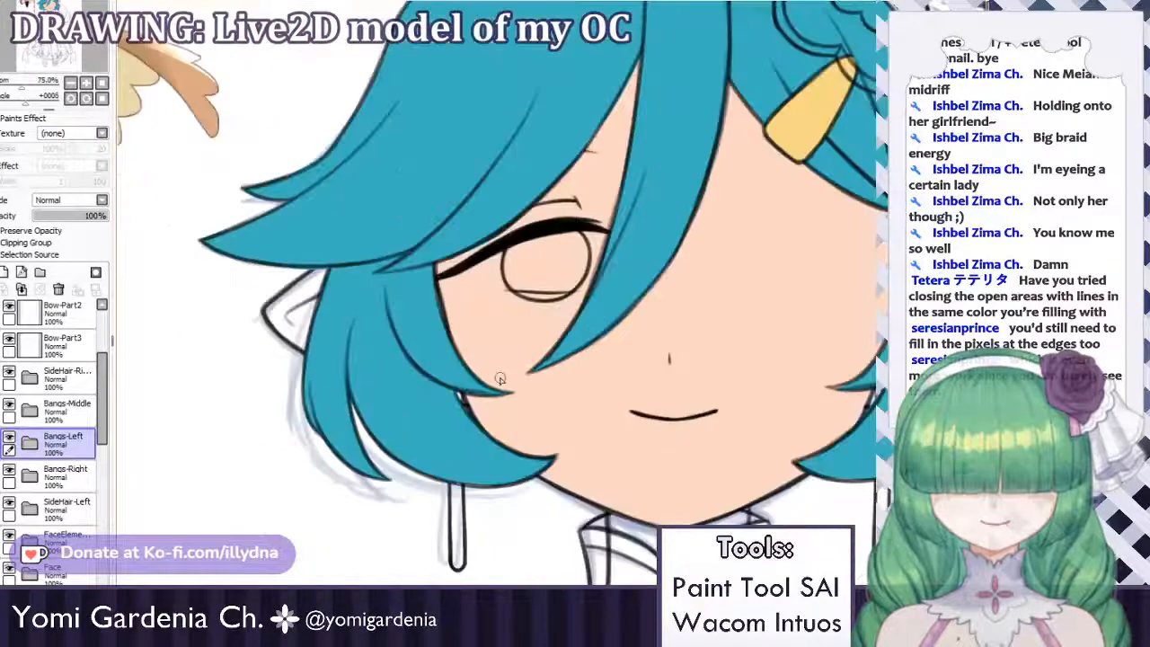
click(32, 444)
click(33, 443)
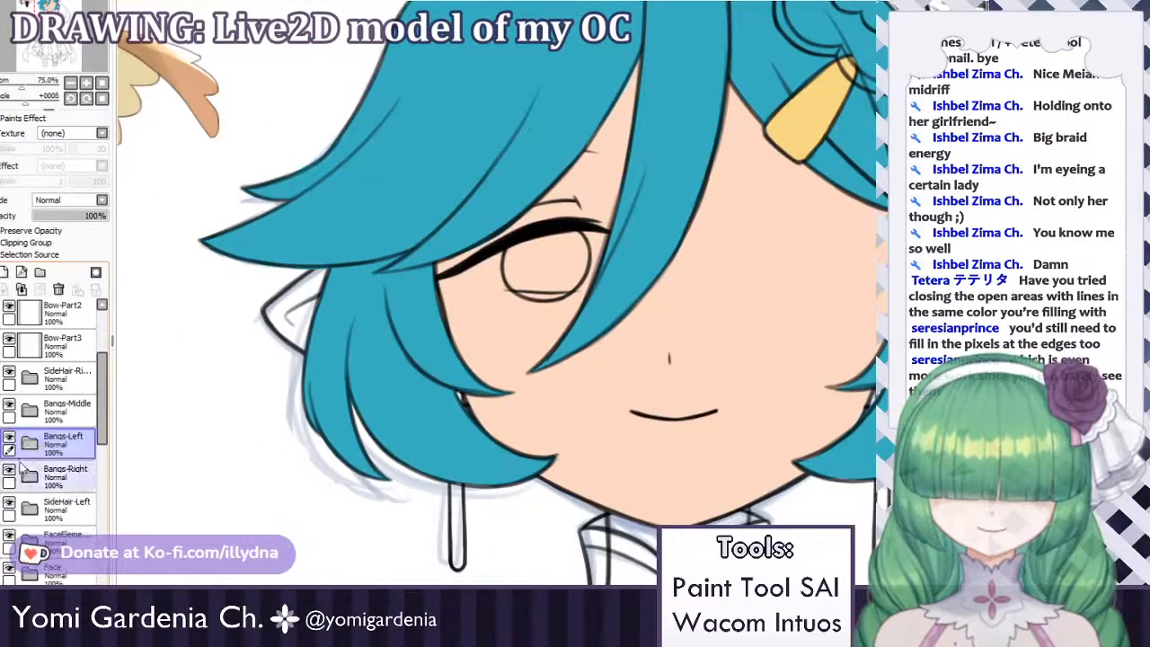
Hide all the bangs and side hair groups plus the FaceElements and Face groups so the ears underneath are exposed.
click(8, 371)
click(8, 404)
click(8, 441)
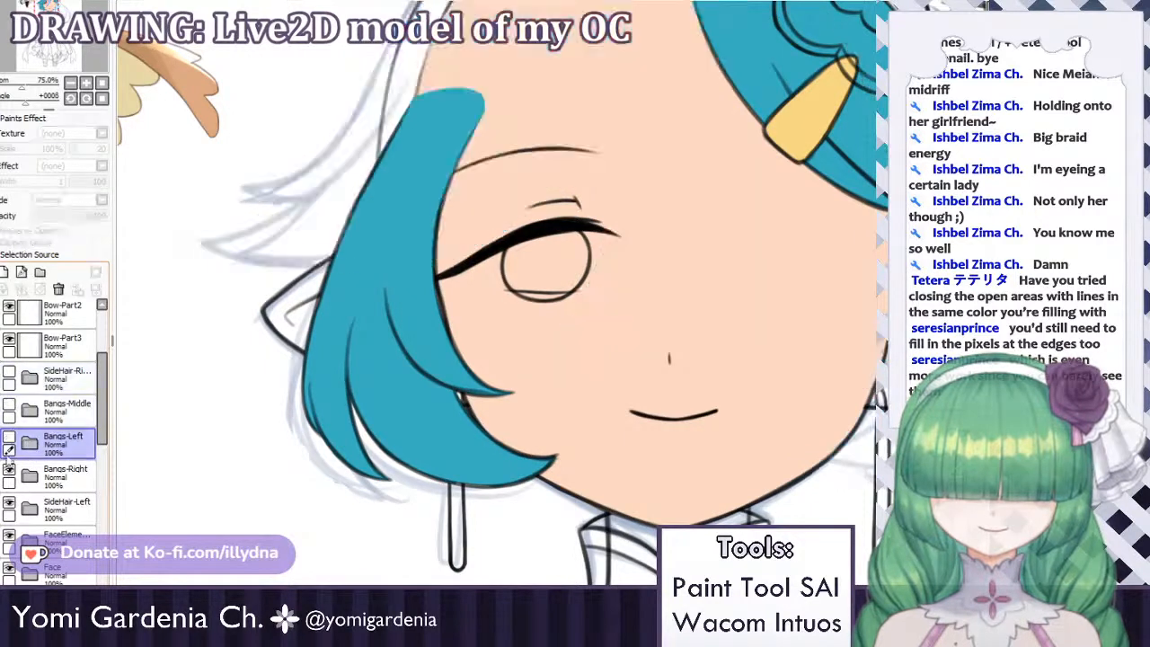
click(9, 473)
click(8, 506)
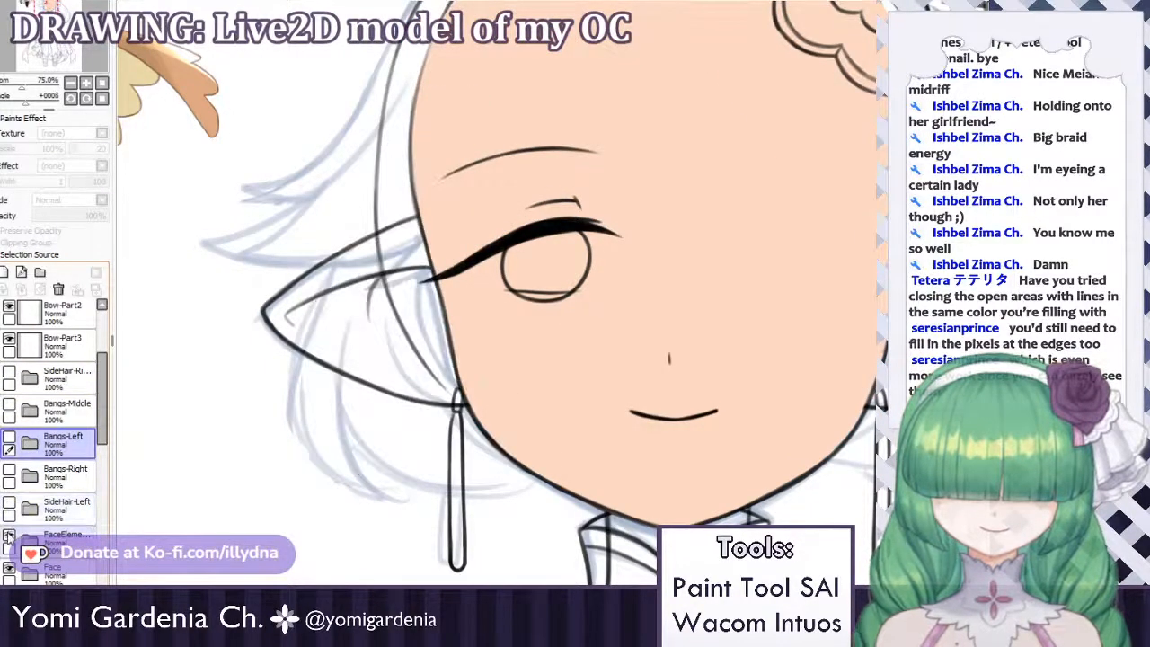
click(8, 539)
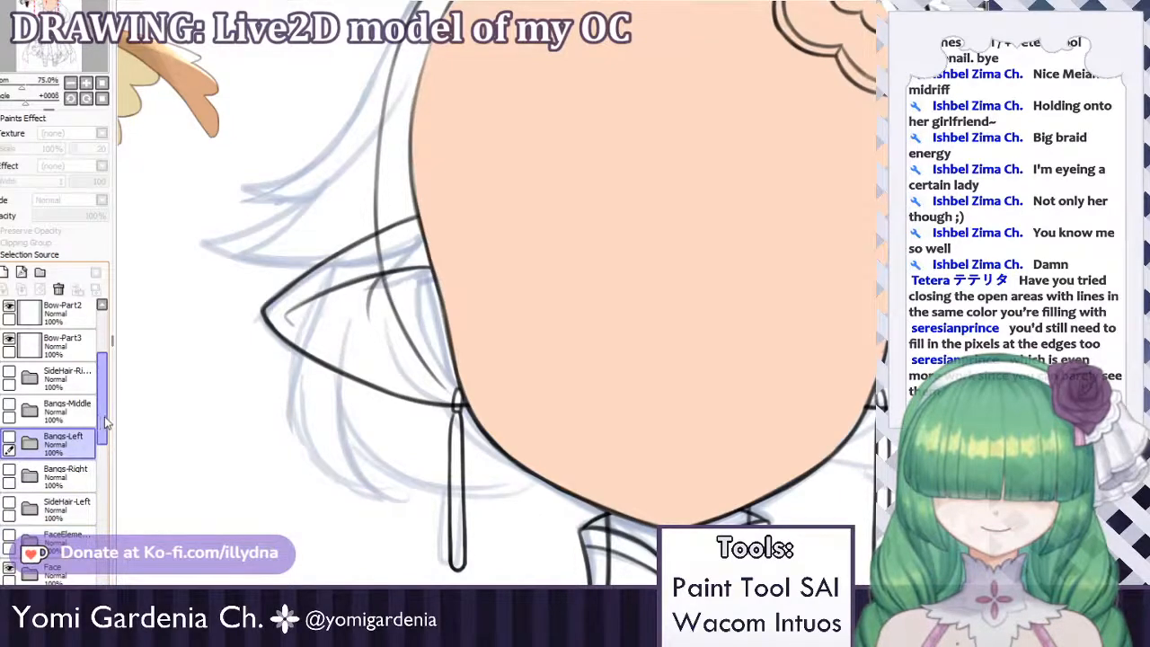
drag(104, 416, 104, 468)
click(9, 472)
Add a new layer beneath the EarLeft line art and sample the skin colour from the temporarily shown Face group.
click(52, 459)
click(25, 494)
click(9, 494)
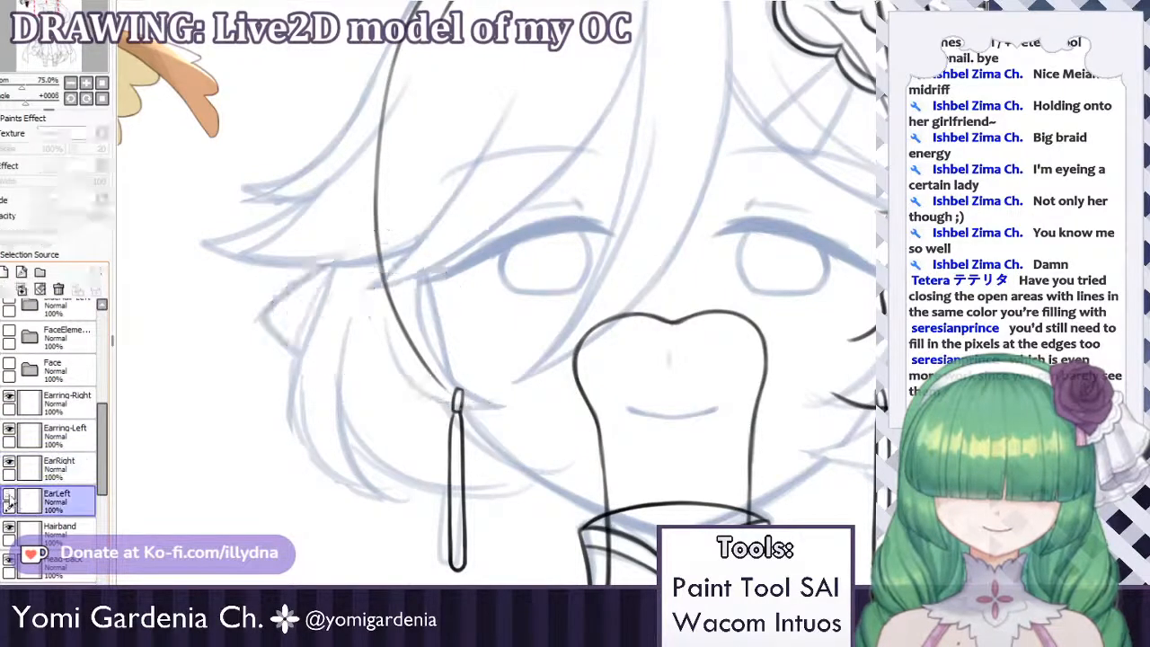
click(9, 494)
click(50, 527)
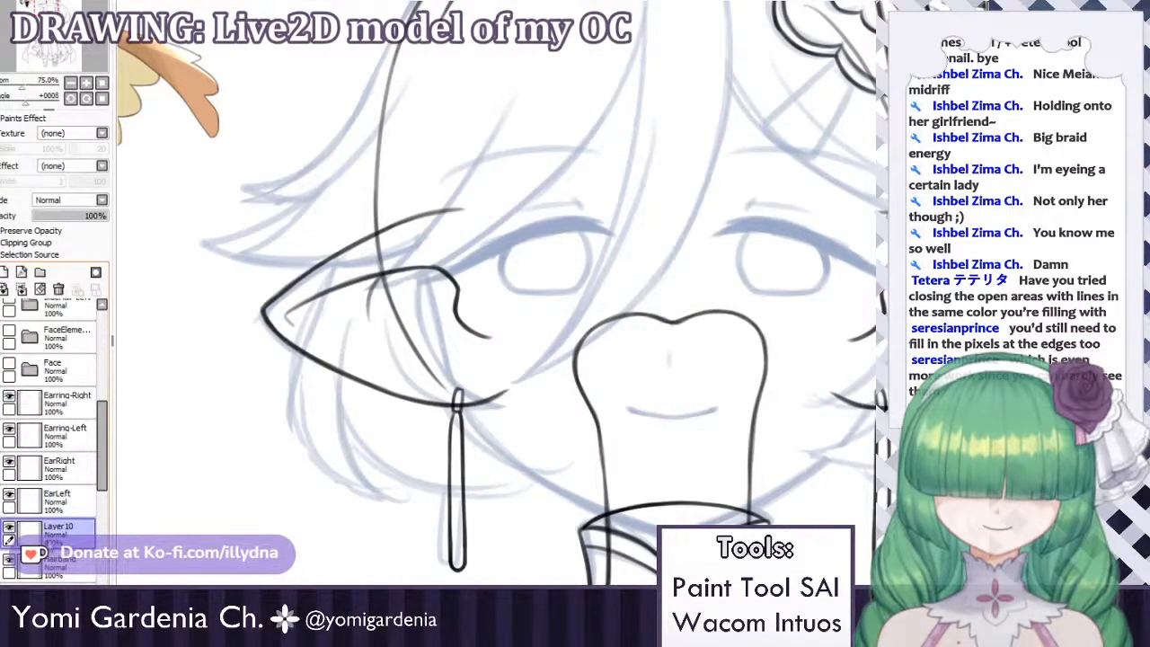
click(8, 363)
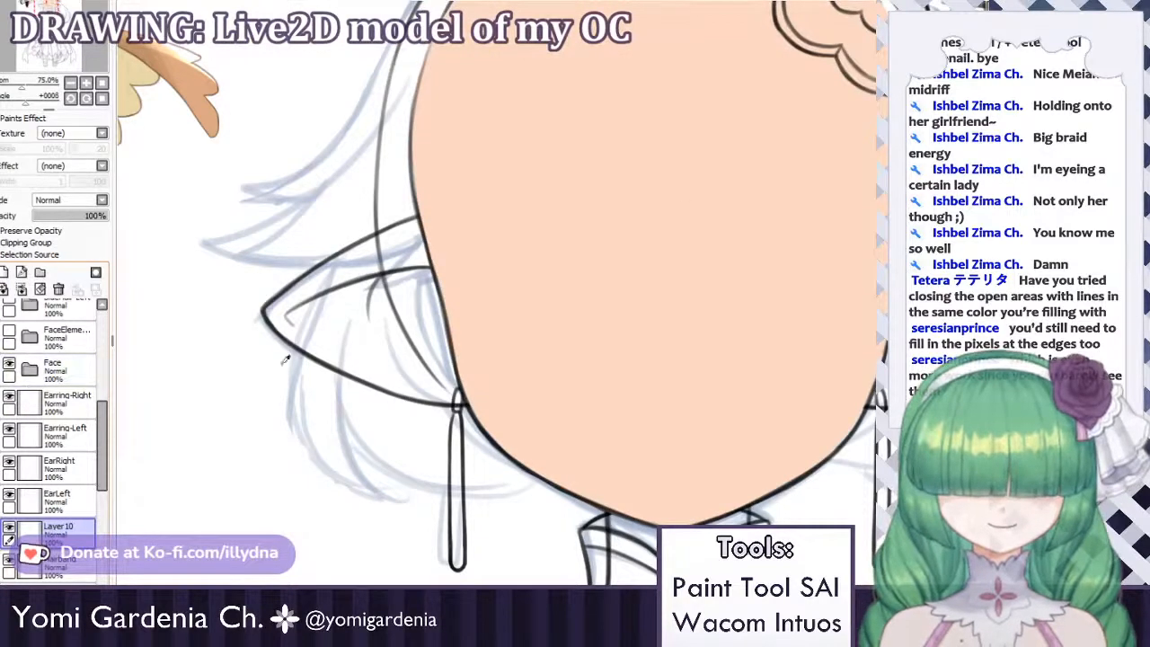
click(8, 363)
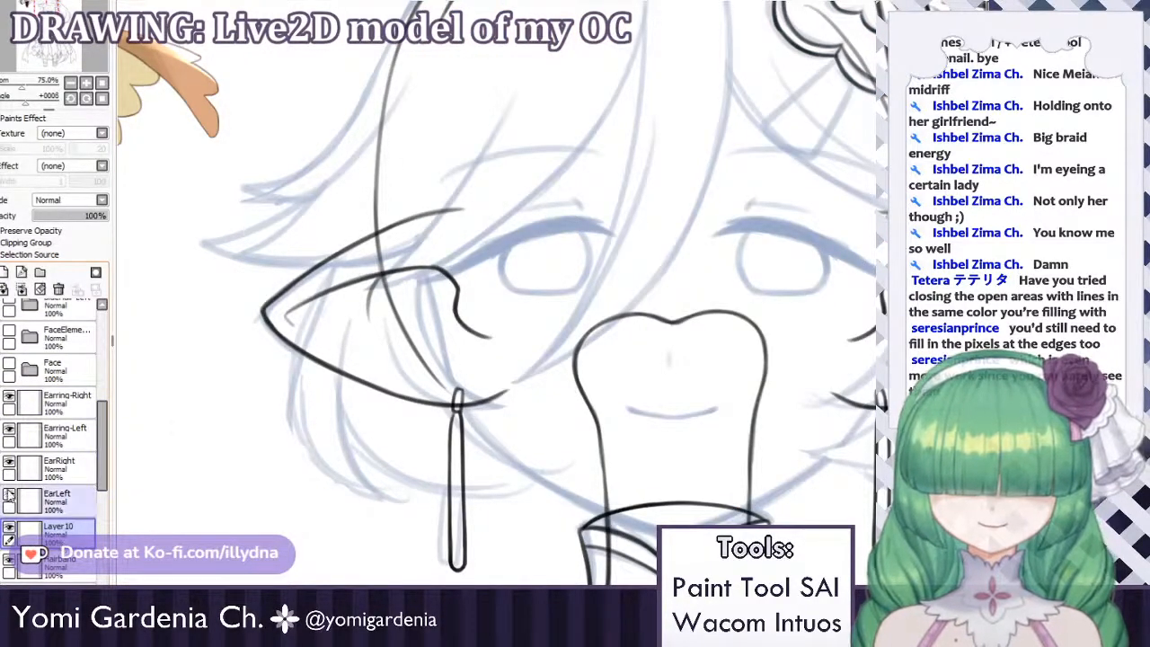
Create a layer group named Ear-Left and put the EarLeft line art and its new colour layer in it.
drag(20, 503, 54, 322)
key(ctrl+z)
click(40, 272)
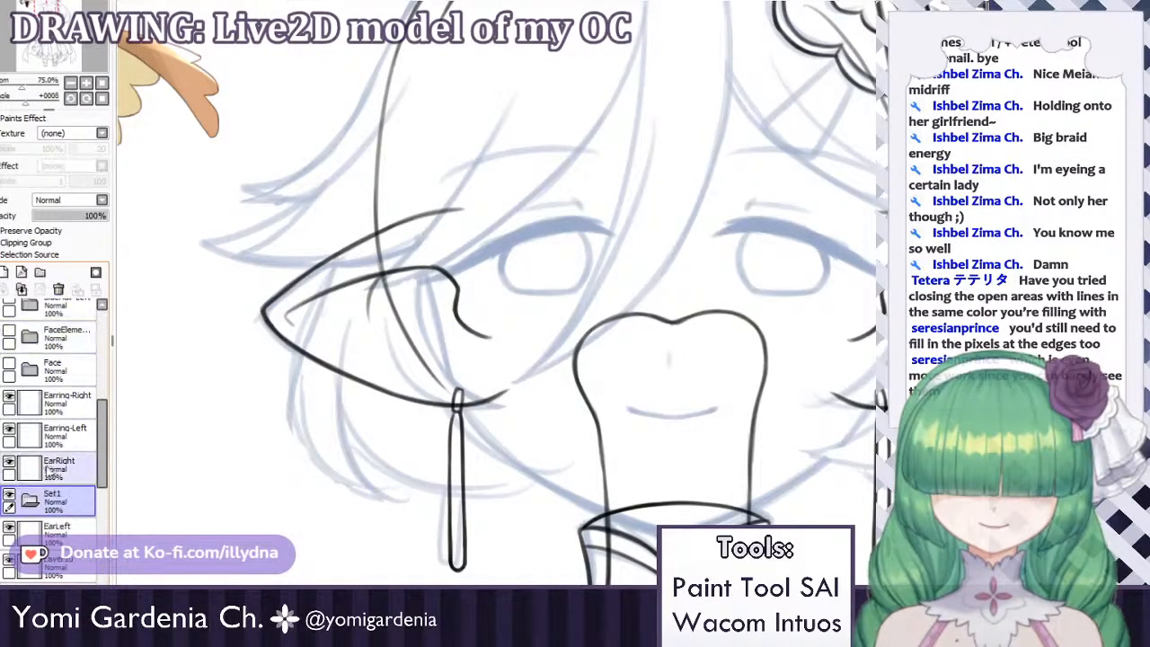
drag(56, 530, 54, 506)
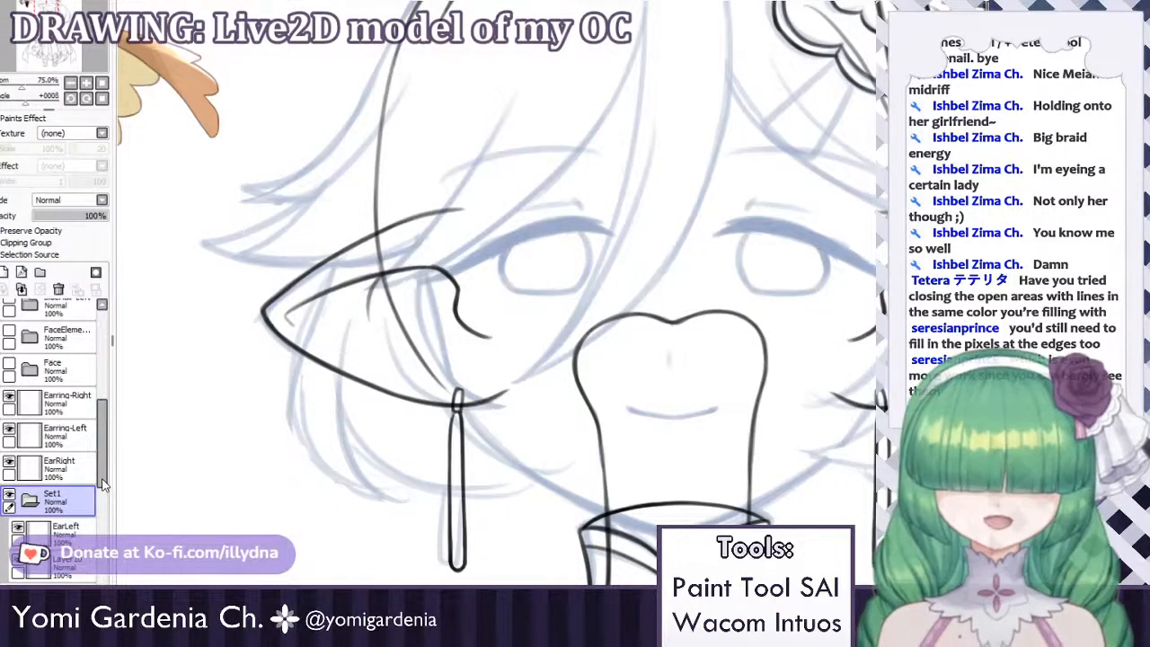
click(68, 565)
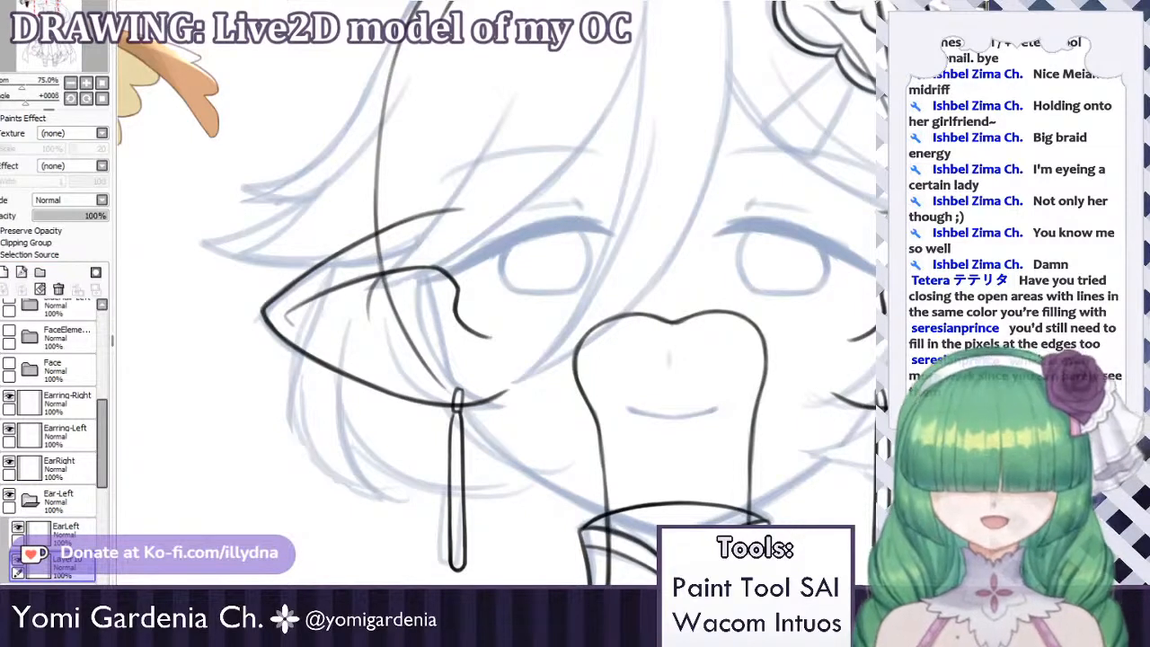
Paint the whole left ear with the flat skin colour, closing its open inner side with a smooth curve.
mouse_move(384, 262)
mouse_down()
mouse_move(418, 247)
mouse_move(328, 281)
mouse_up()
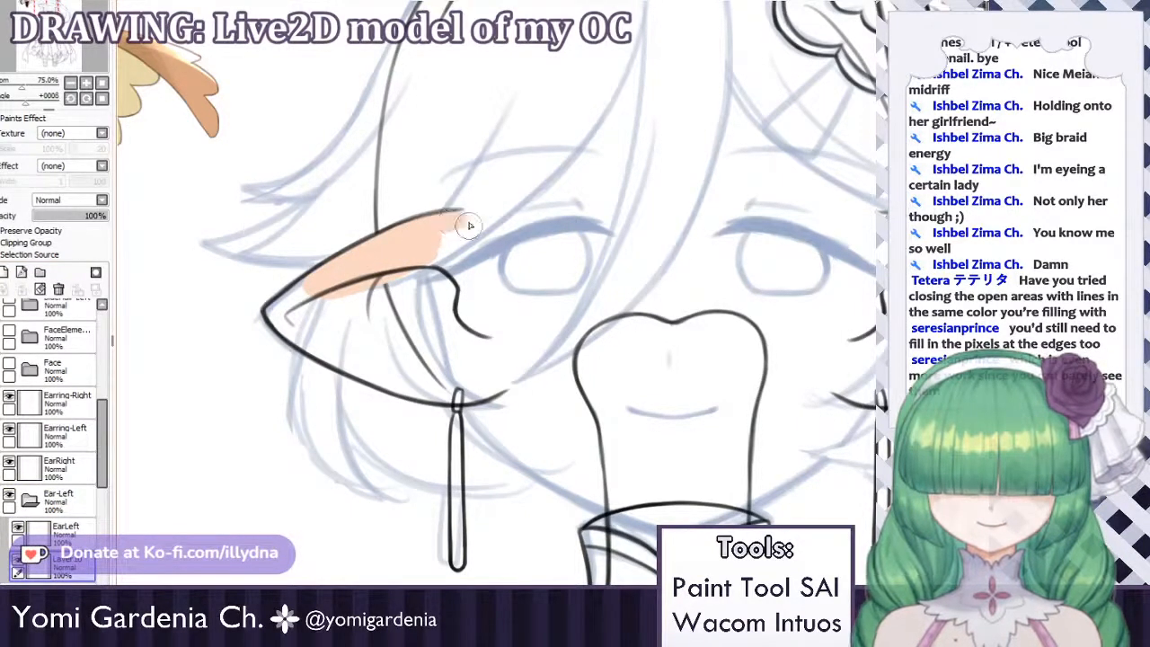
mouse_move(465, 219)
mouse_down()
mouse_move(473, 305)
mouse_move(485, 289)
mouse_move(485, 392)
mouse_up()
key(ctrl+z)
key(ctrl+z)
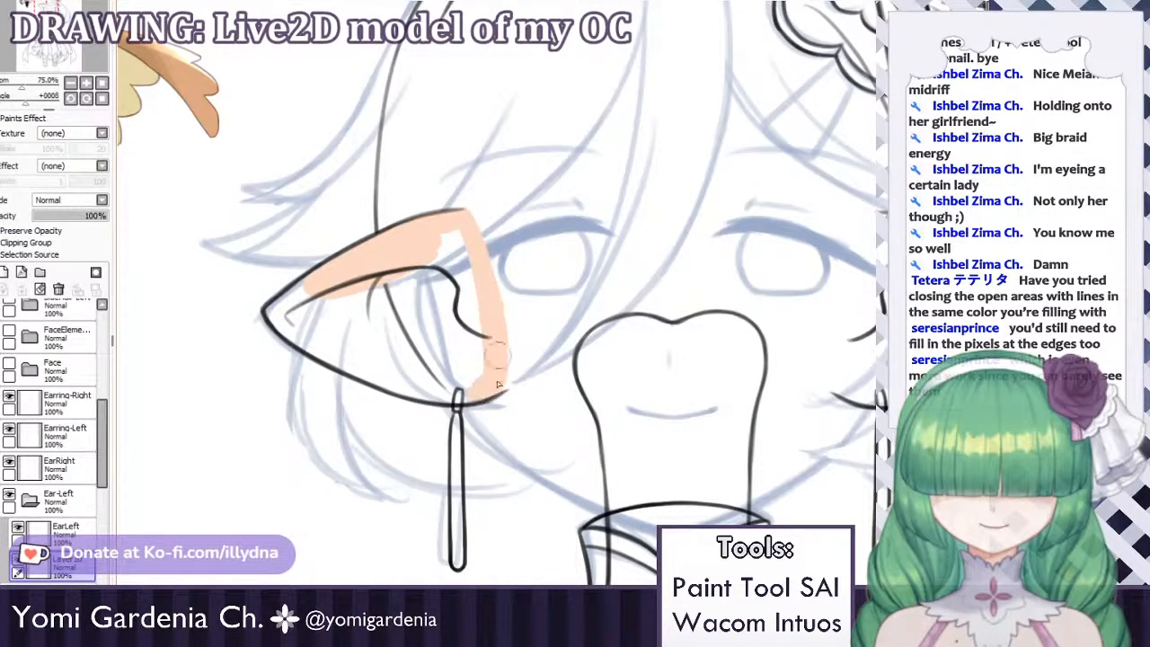
mouse_move(453, 395)
mouse_down()
mouse_move(332, 357)
mouse_move(281, 320)
mouse_move(320, 282)
mouse_move(341, 305)
mouse_move(387, 296)
mouse_move(461, 240)
mouse_move(469, 336)
mouse_move(445, 368)
mouse_move(394, 298)
mouse_up()
mouse_move(449, 349)
mouse_down()
mouse_move(337, 304)
mouse_move(367, 344)
mouse_up()
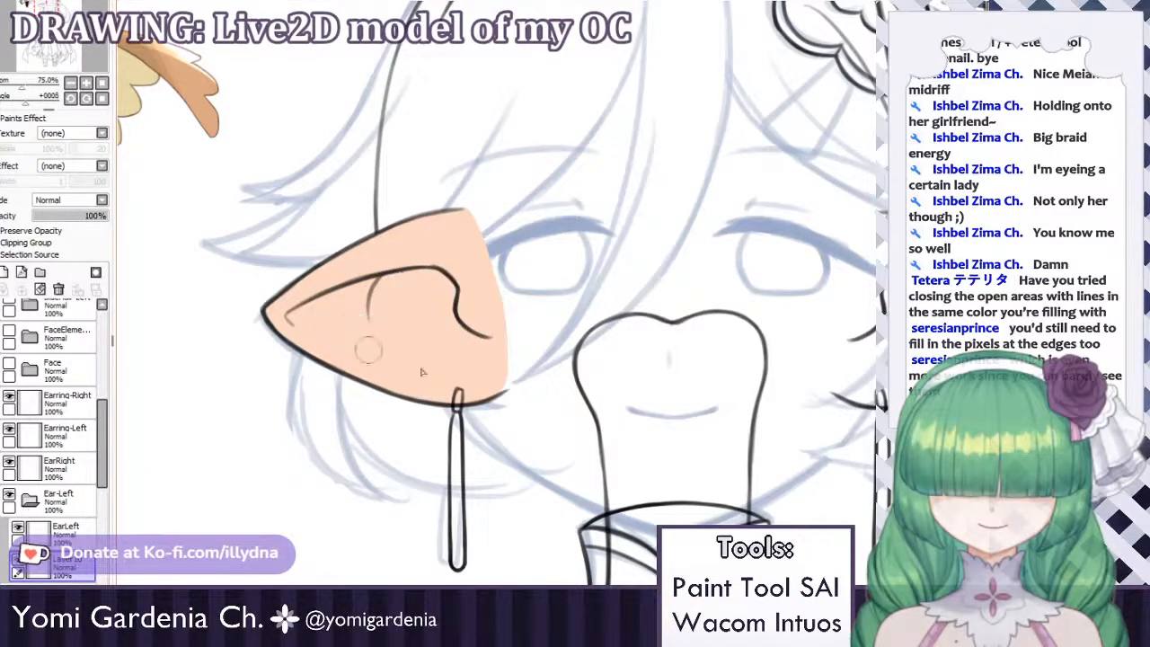
mouse_move(364, 302)
mouse_down()
mouse_move(332, 334)
mouse_move(304, 338)
mouse_move(289, 325)
mouse_up()
scroll(305, 302, down, 4)
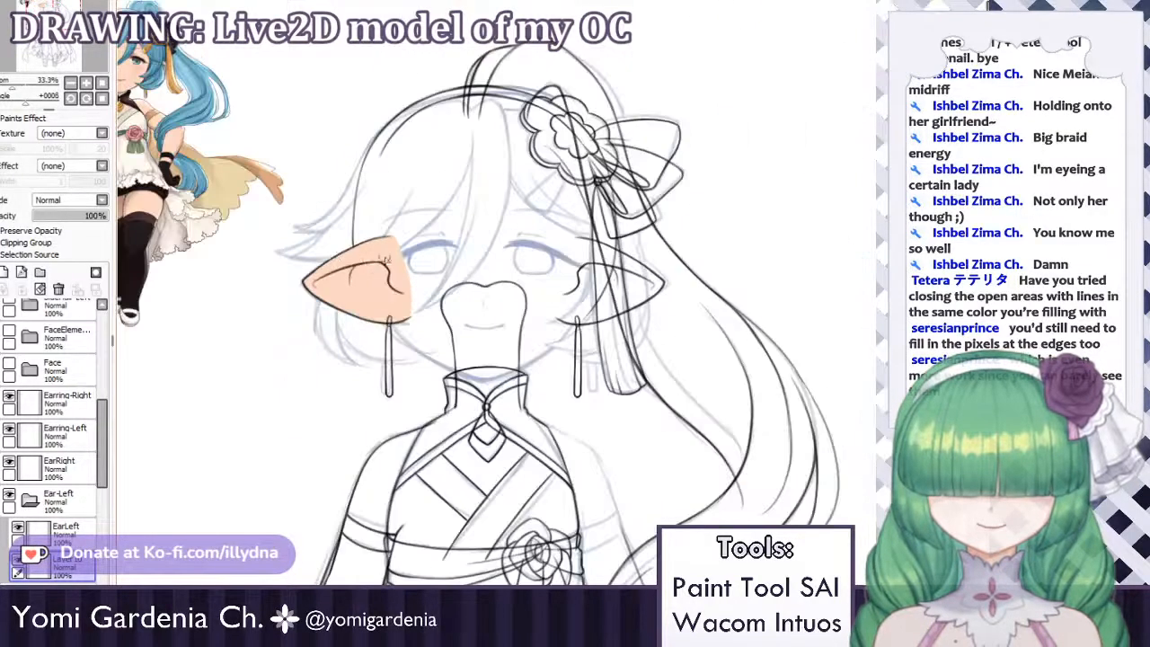
Duplicate the left ear's skin fill onto a layer outside the Ear-Left group, flip it horizontally and move it onto the right ear.
scroll(306, 302, up, 2)
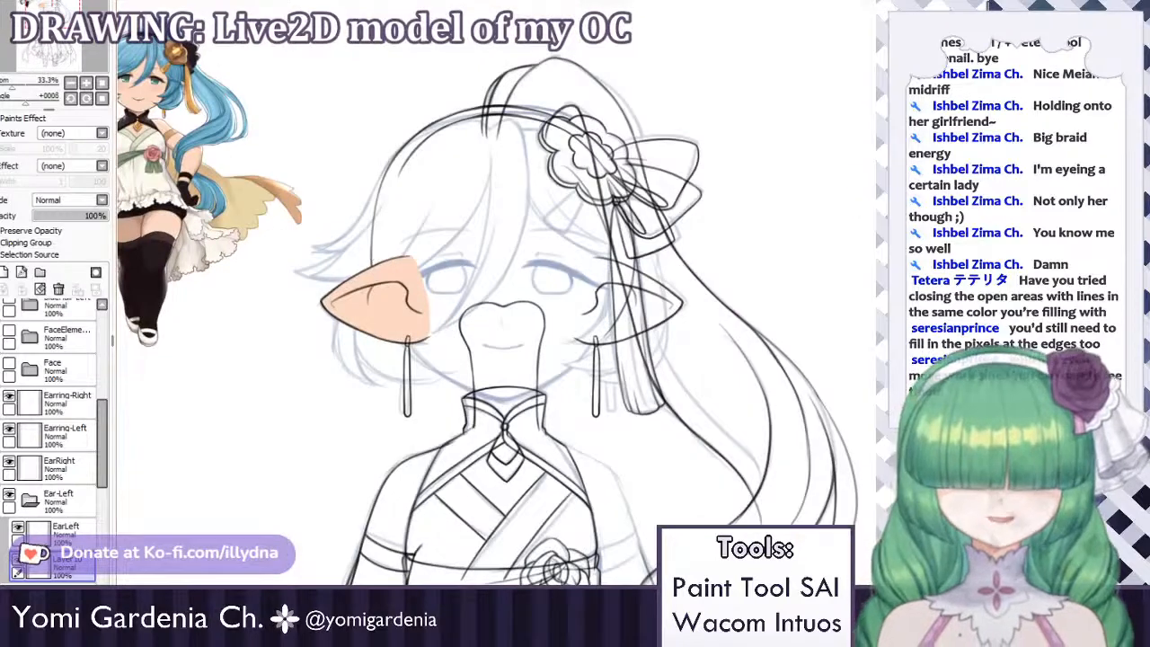
drag(465, 226, 268, 377)
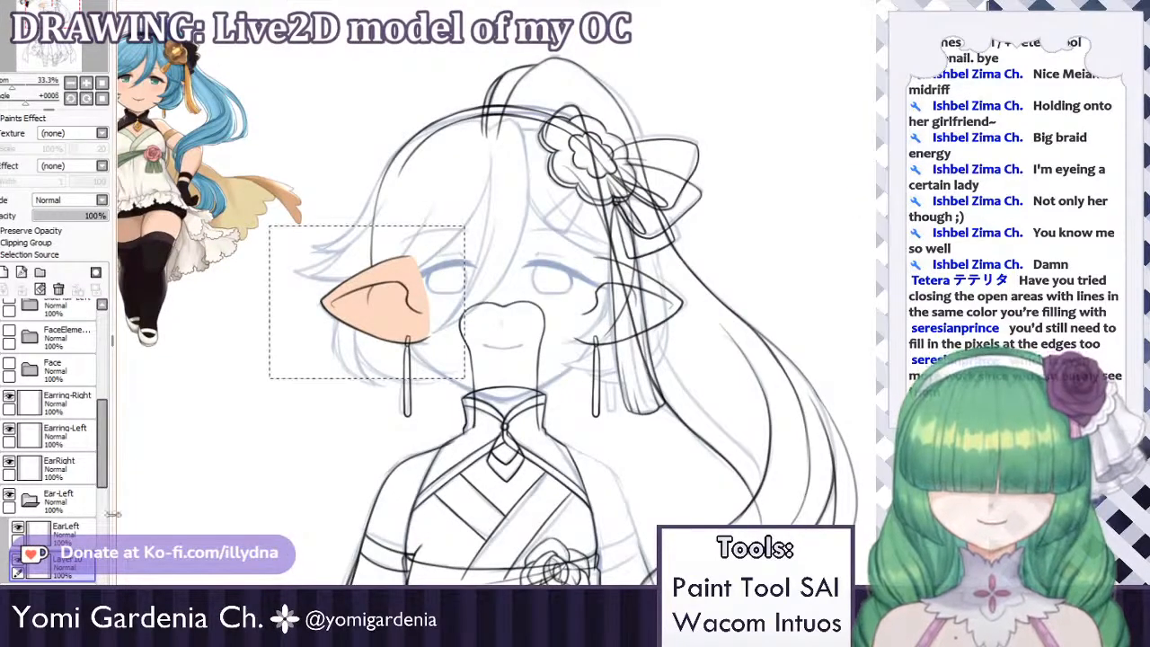
key(ctrl+d)
drag(54, 565, 64, 492)
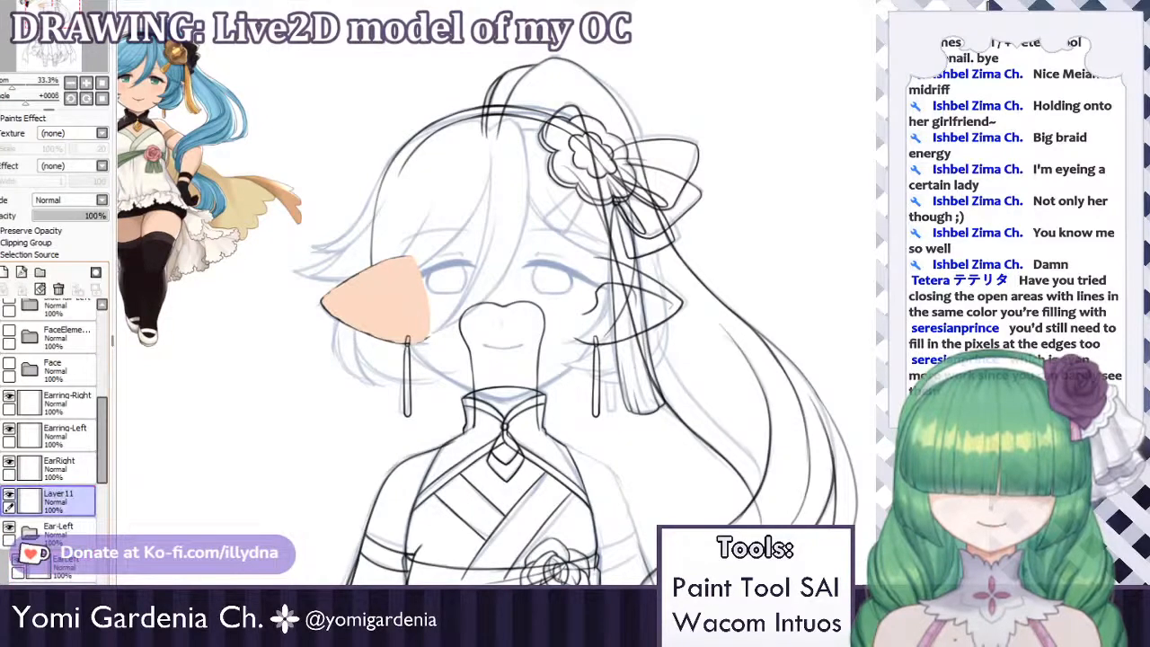
key(ctrl+h)
drag(396, 339, 646, 339)
Fine-tune the mirrored skin fill so it fits the right ear's line art at the tip and inner edge.
scroll(652, 321, up, 8)
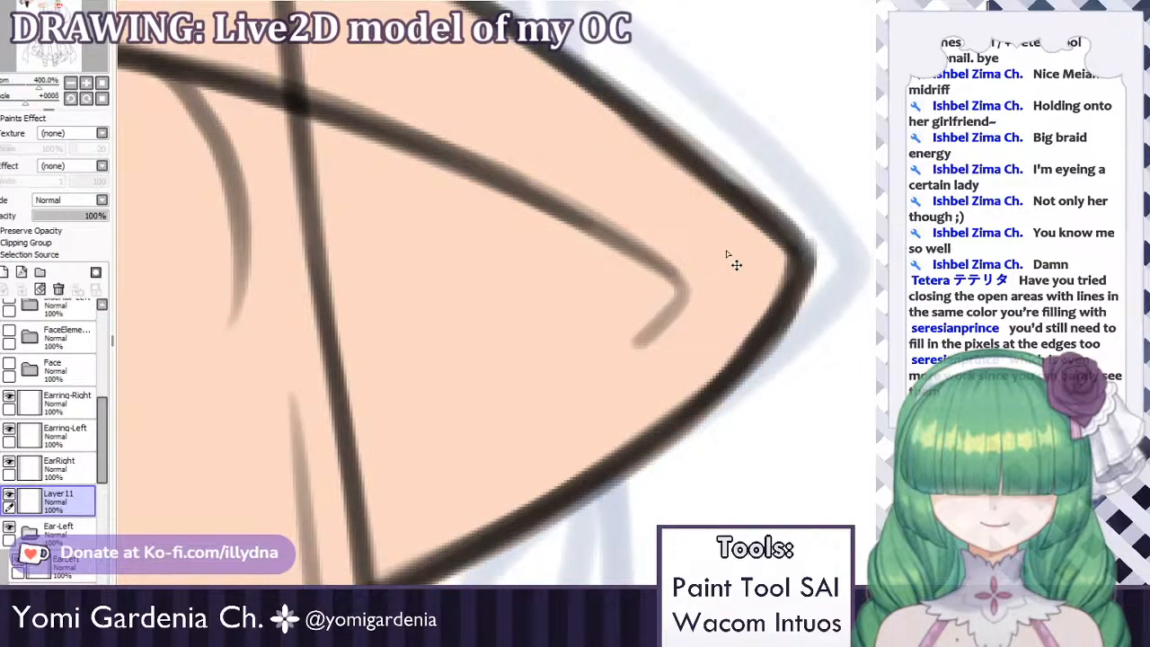
scroll(735, 239, down, 5)
scroll(562, 171, up, 2)
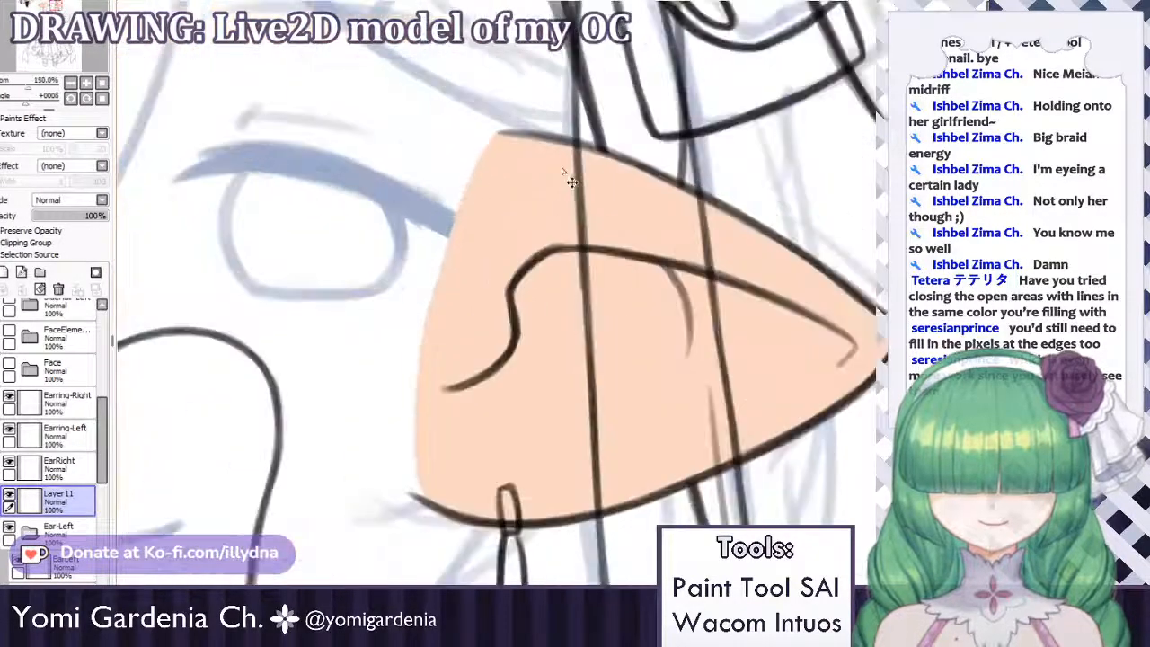
drag(519, 430, 518, 438)
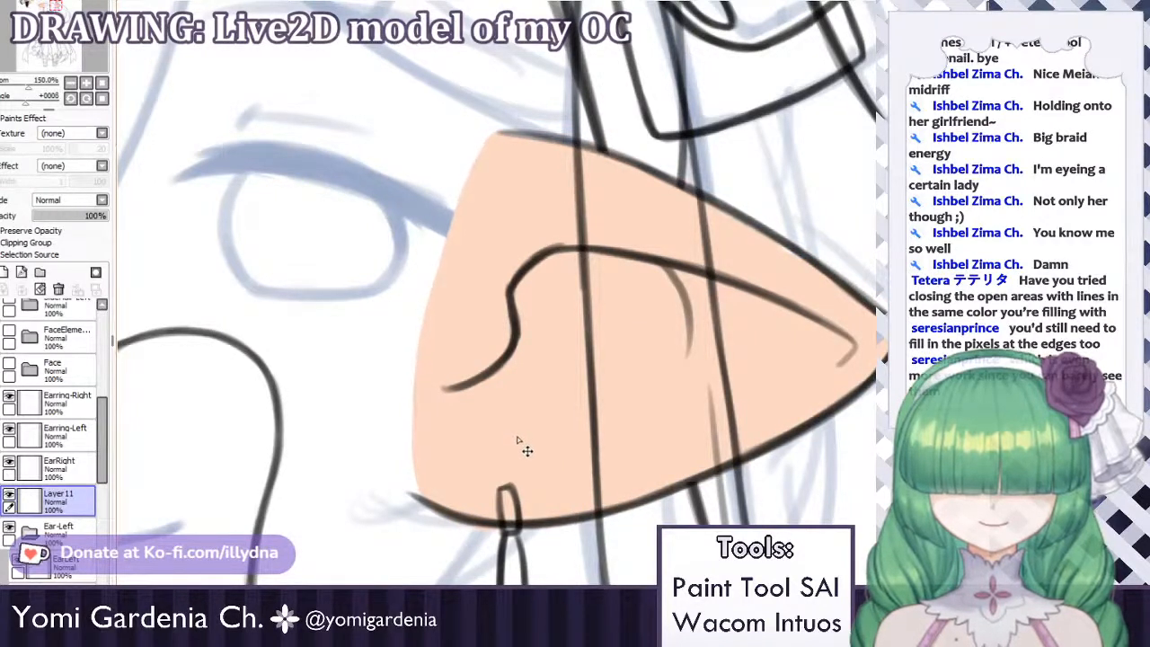
drag(436, 443, 446, 441)
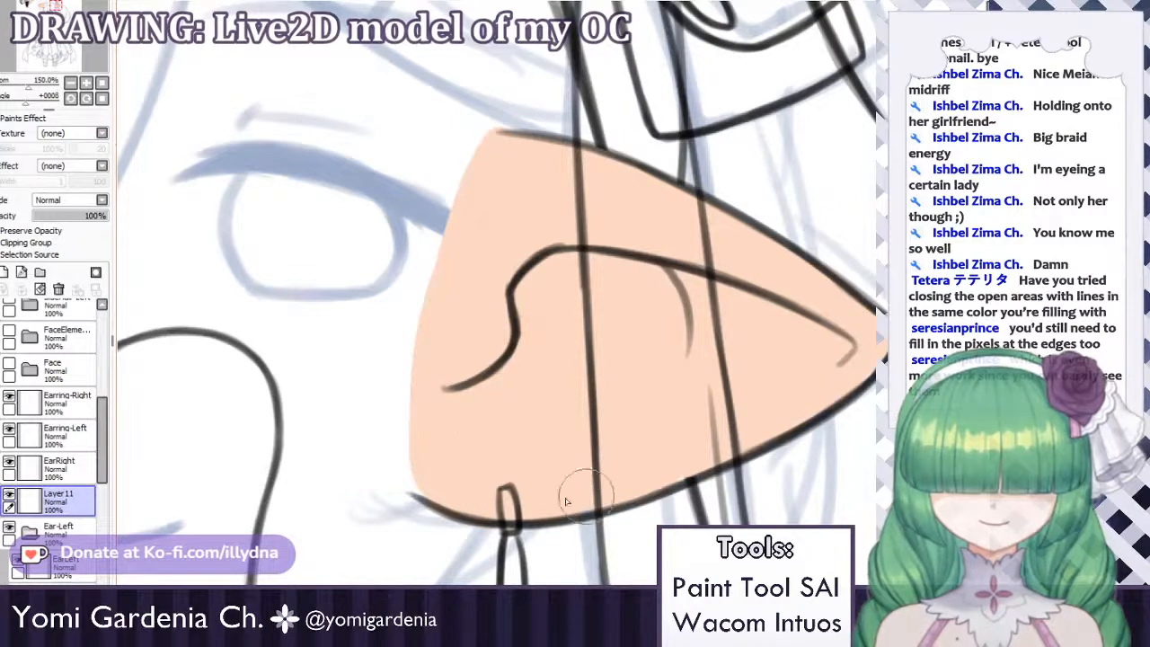
Group the EarRight line art with its skin fill layer in a group named Ear-Right and collapse it.
click(49, 472)
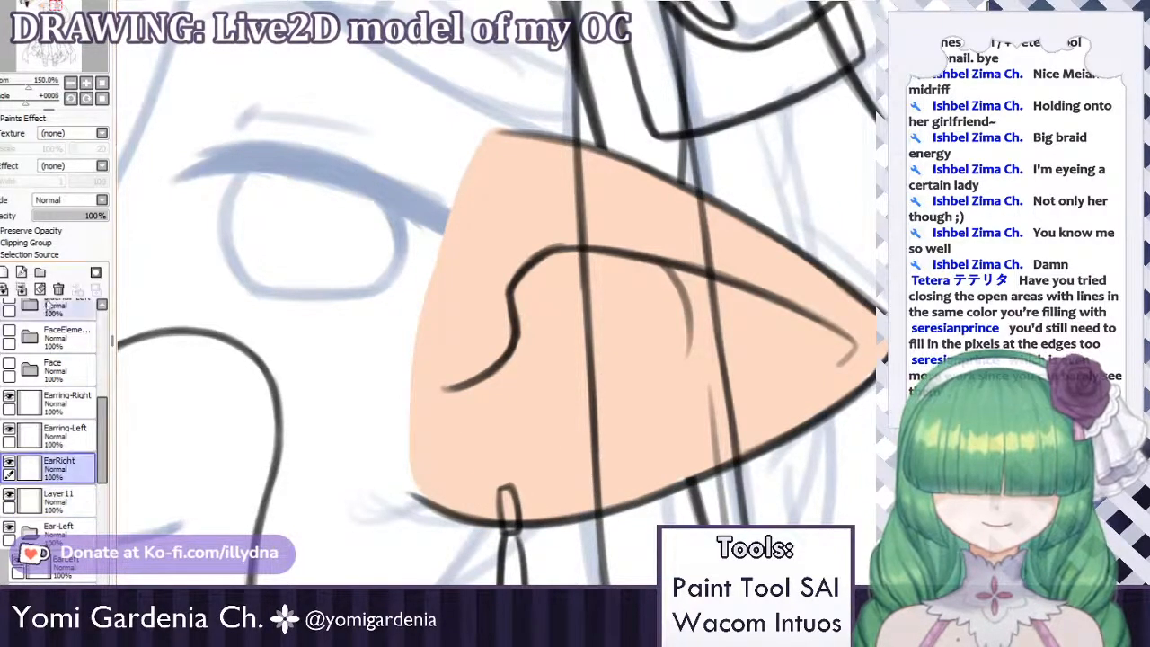
click(40, 272)
drag(51, 501, 51, 469)
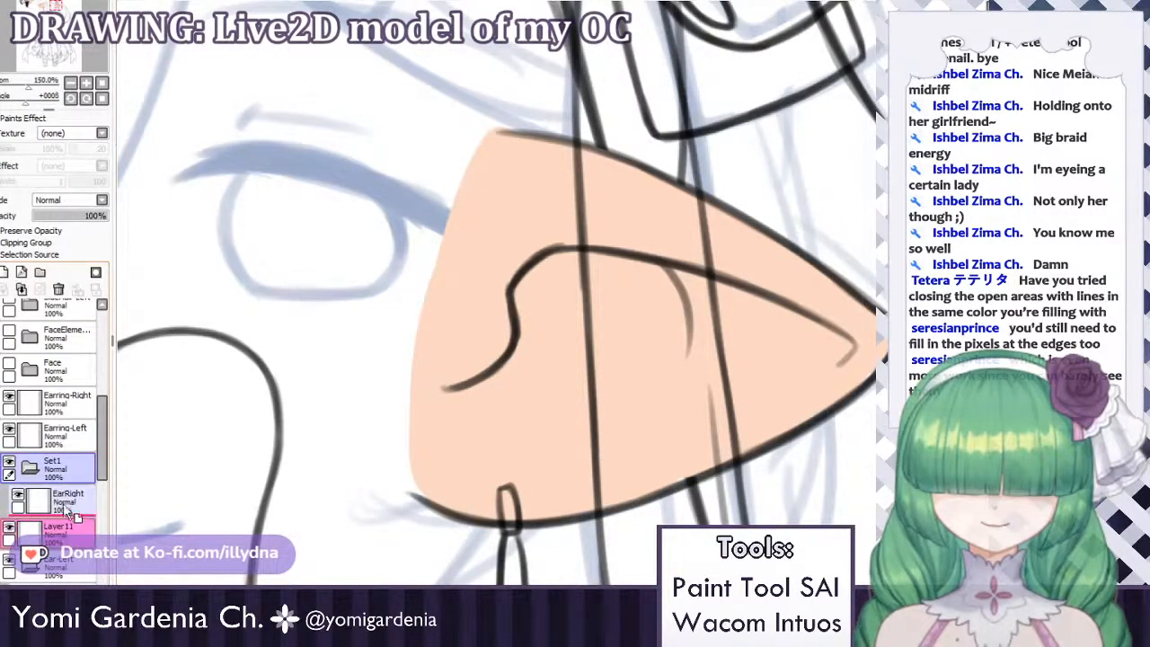
double_click(65, 465)
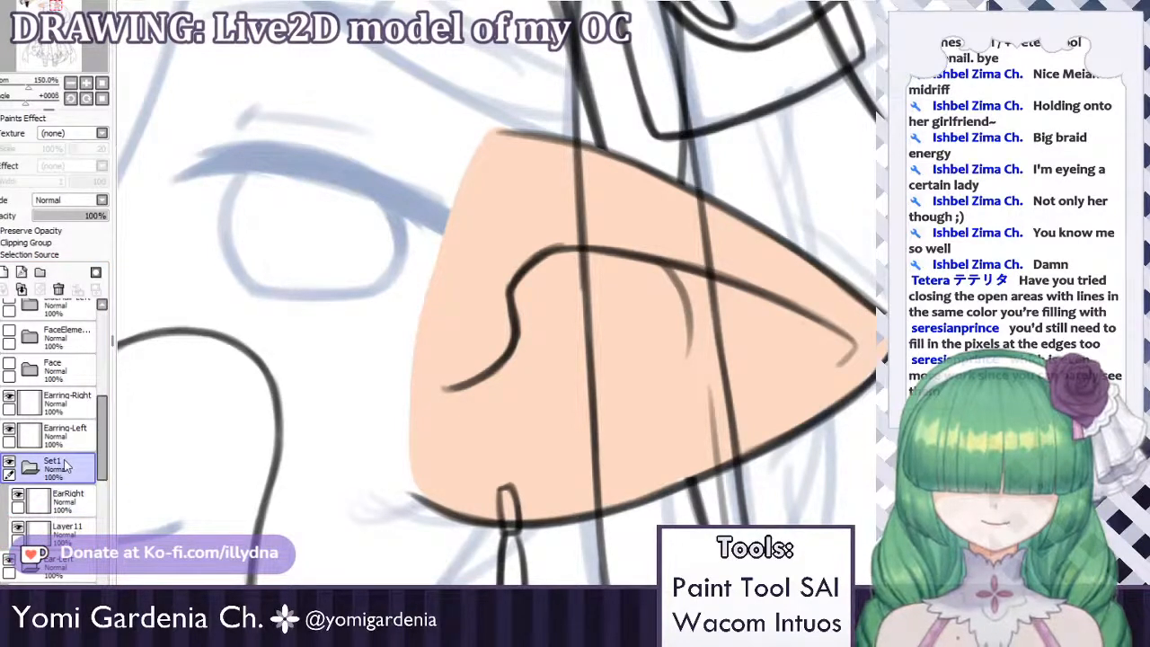
text(Ear-Right)
key(Return)
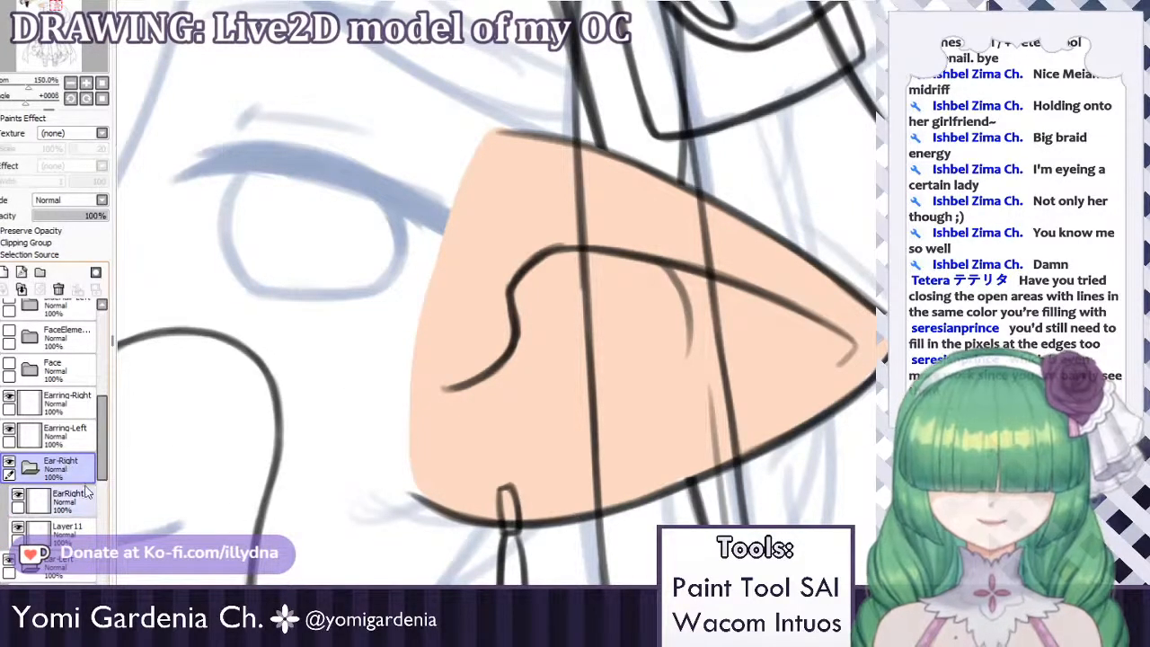
click(30, 466)
Show the Face, FaceElements, side hair and bangs groups again.
scroll(488, 271, down, 7)
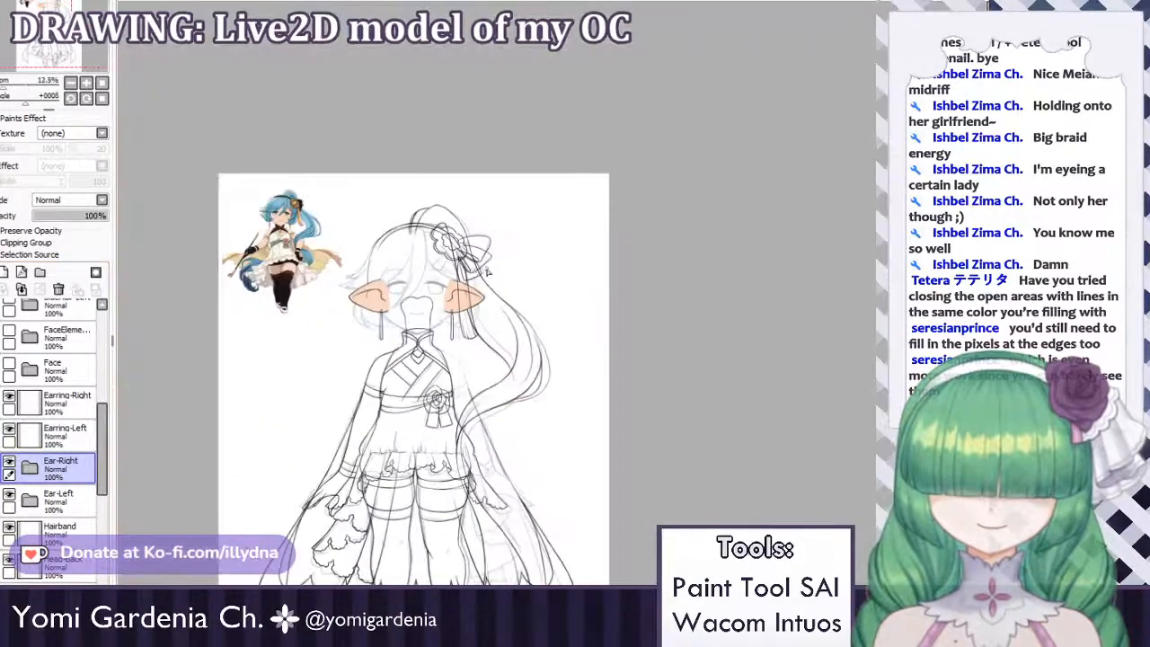
scroll(390, 268, up, 2)
scroll(36, 409, up, 3)
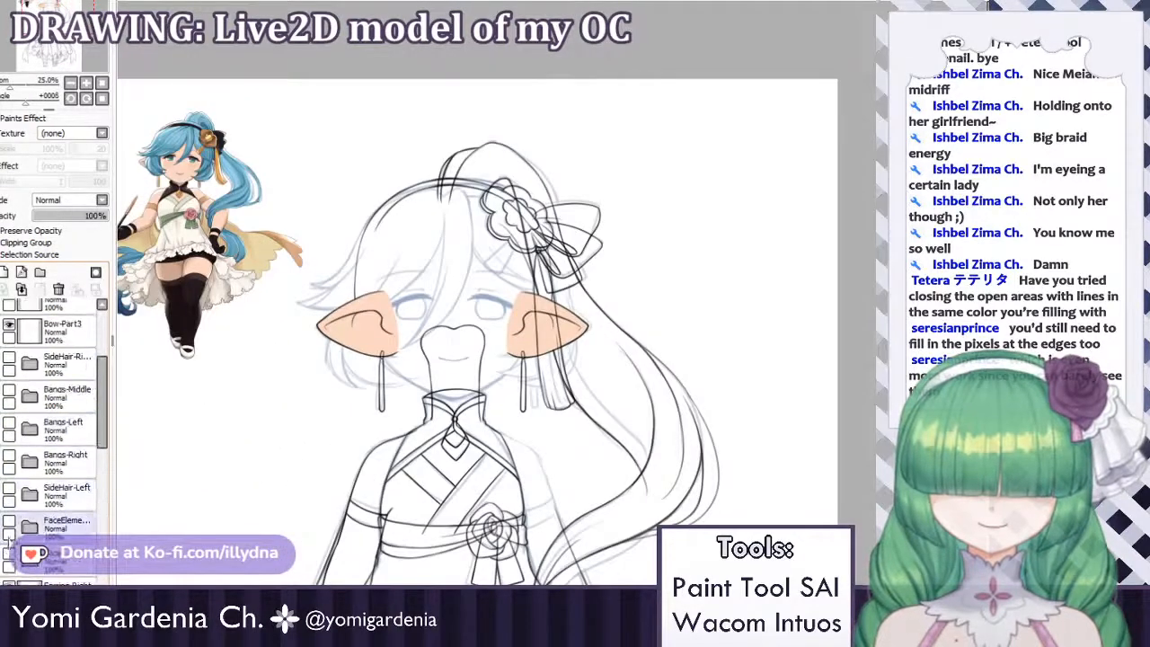
click(10, 554)
click(9, 521)
click(8, 494)
click(9, 487)
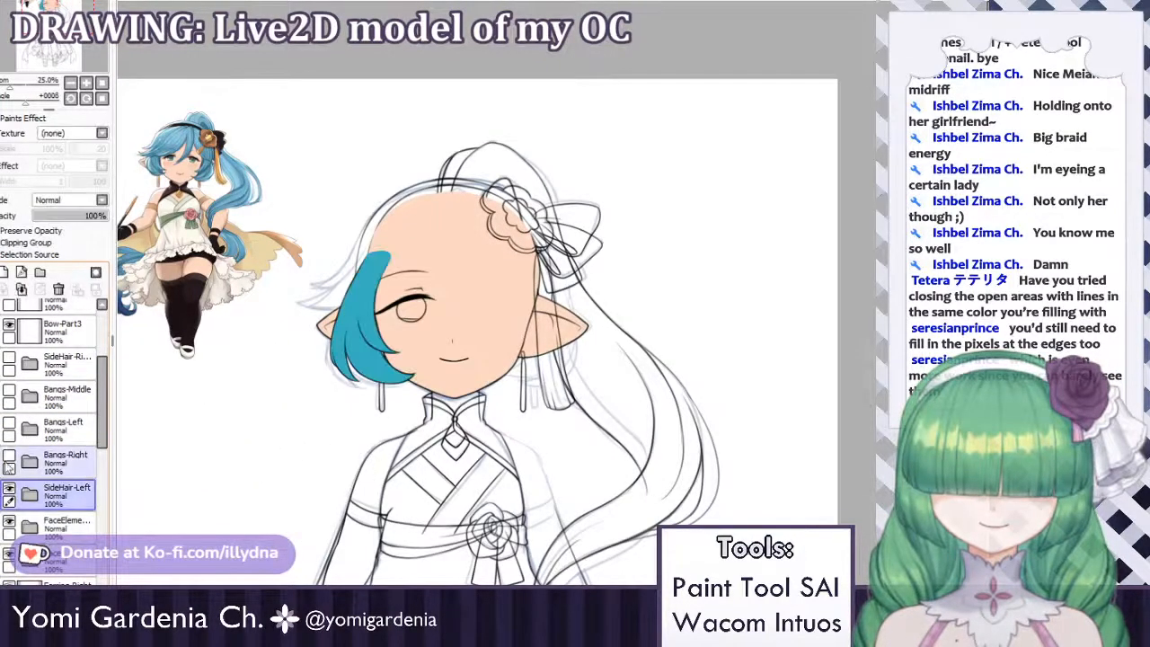
click(8, 455)
click(9, 428)
click(8, 395)
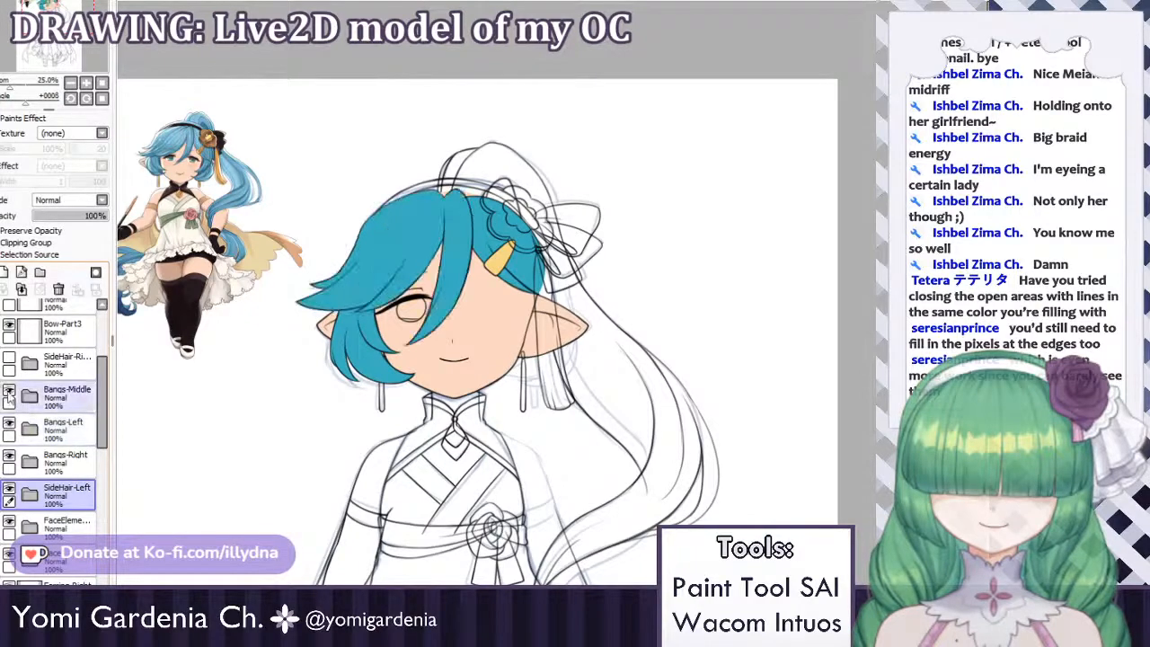
click(8, 361)
Examine the coloured face, ears and hair on the whole figure and up close, and check the uppermost layers.
scroll(526, 218, down, 2)
scroll(526, 219, up, 1)
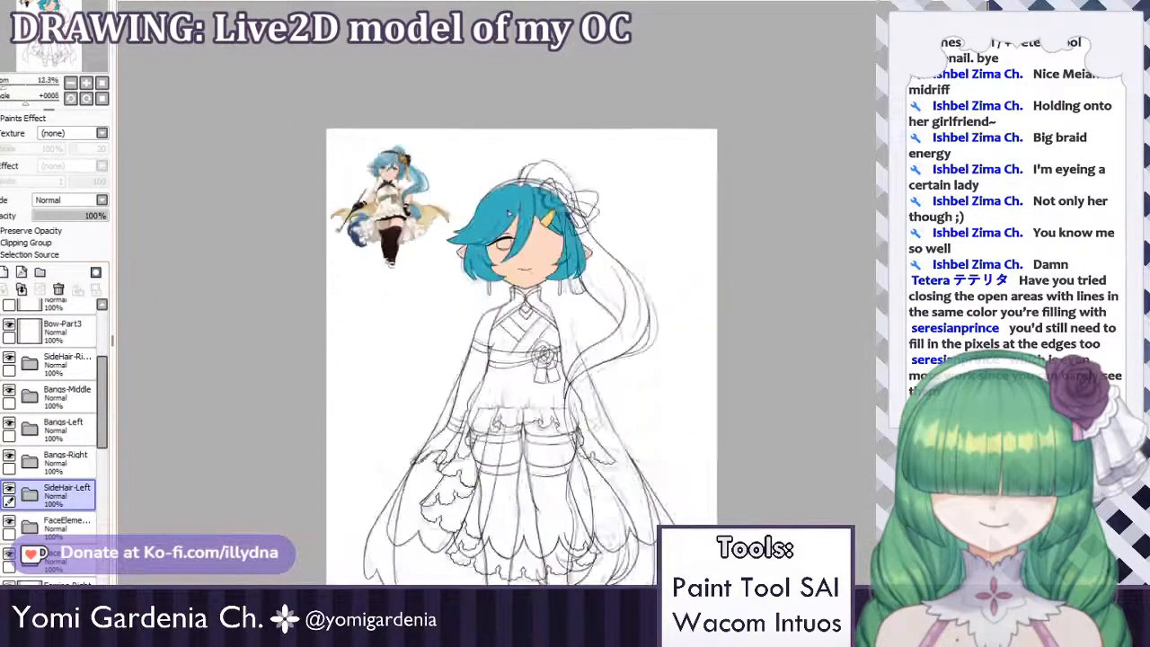
scroll(498, 207, up, 2)
scroll(481, 234, down, 1)
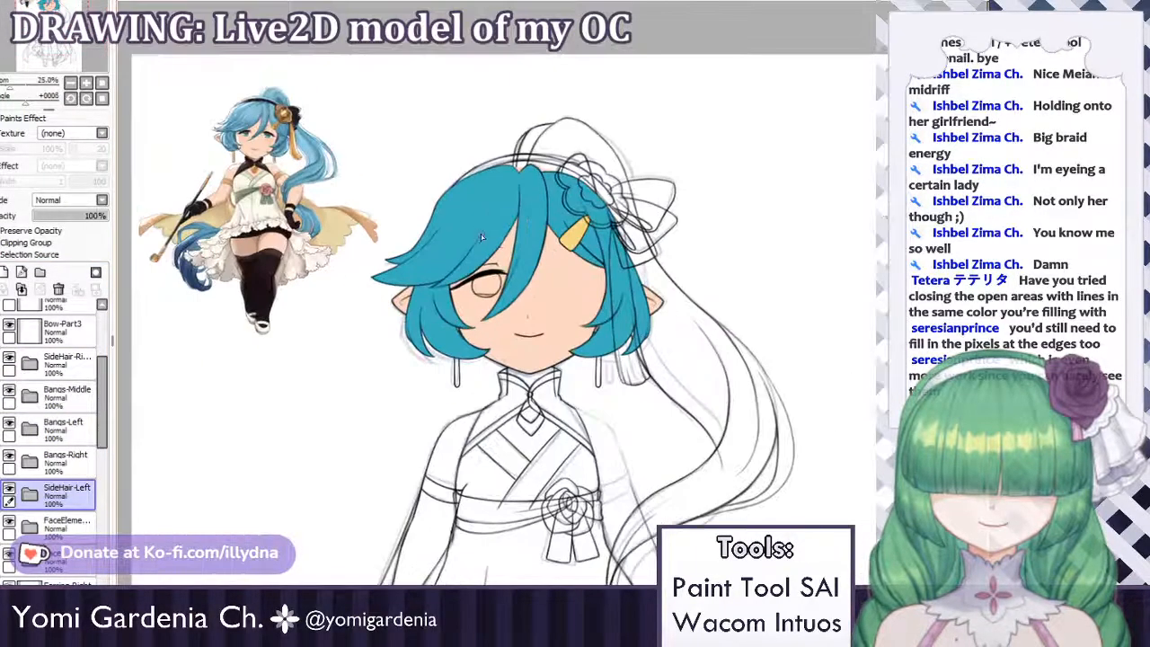
scroll(467, 261, up, 2)
scroll(467, 261, down, 2)
scroll(462, 322, up, 2)
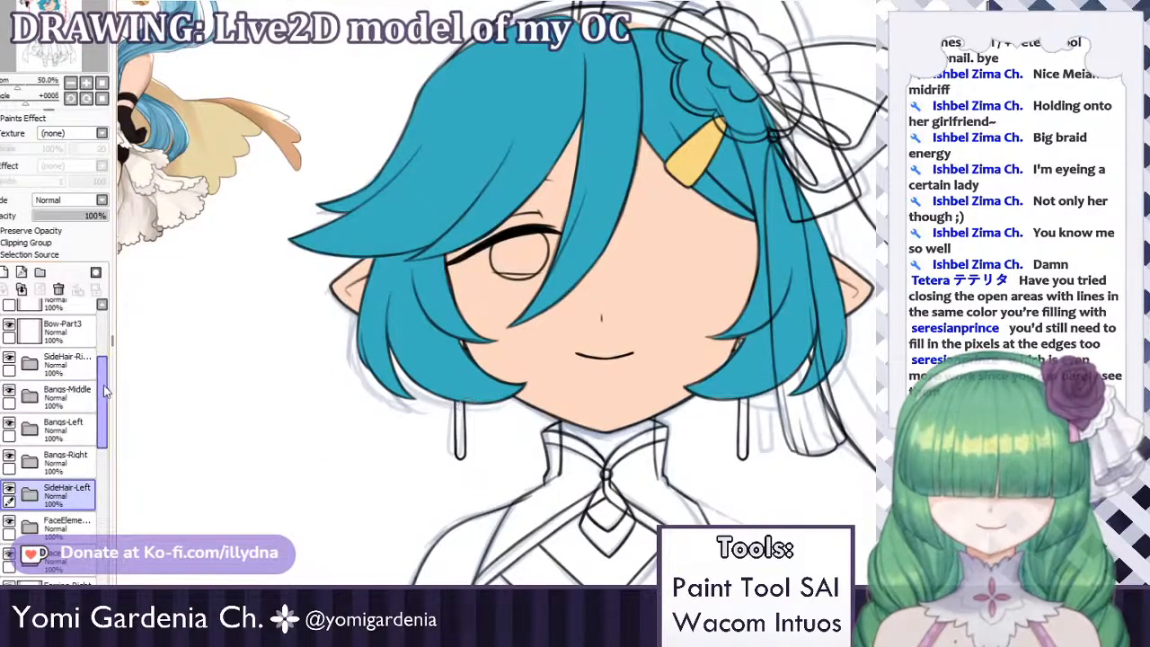
drag(104, 388, 106, 306)
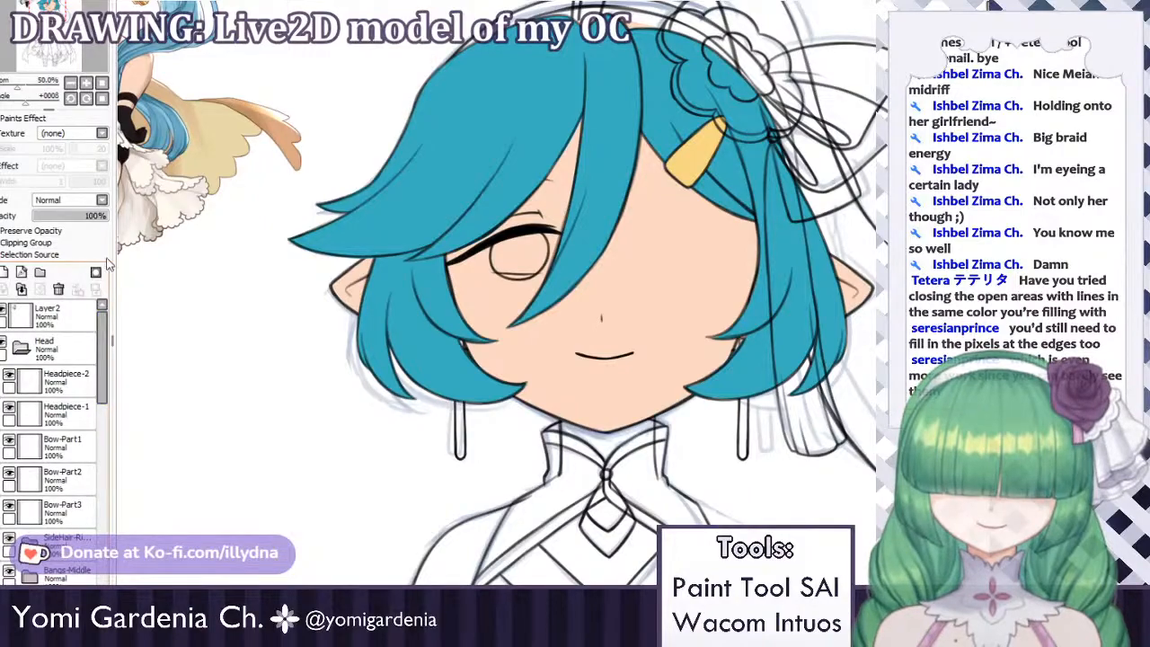
scroll(413, 136, down, 2)
scroll(418, 206, up, 4)
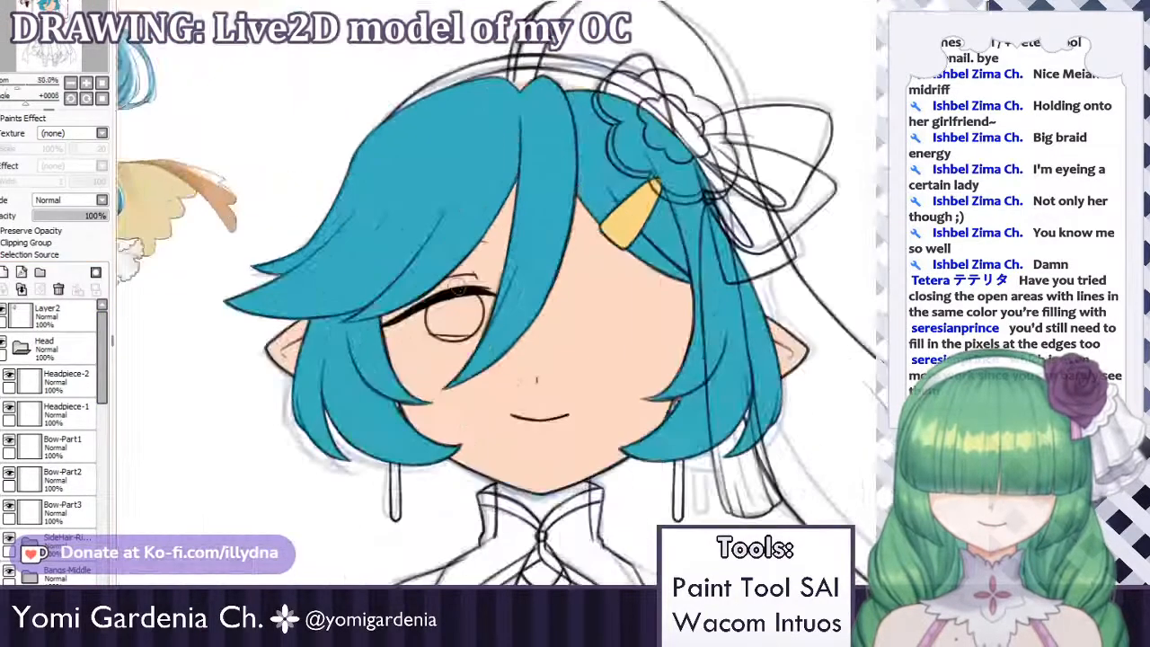
scroll(421, 279, down, 2)
scroll(421, 280, up, 2)
scroll(421, 279, down, 3)
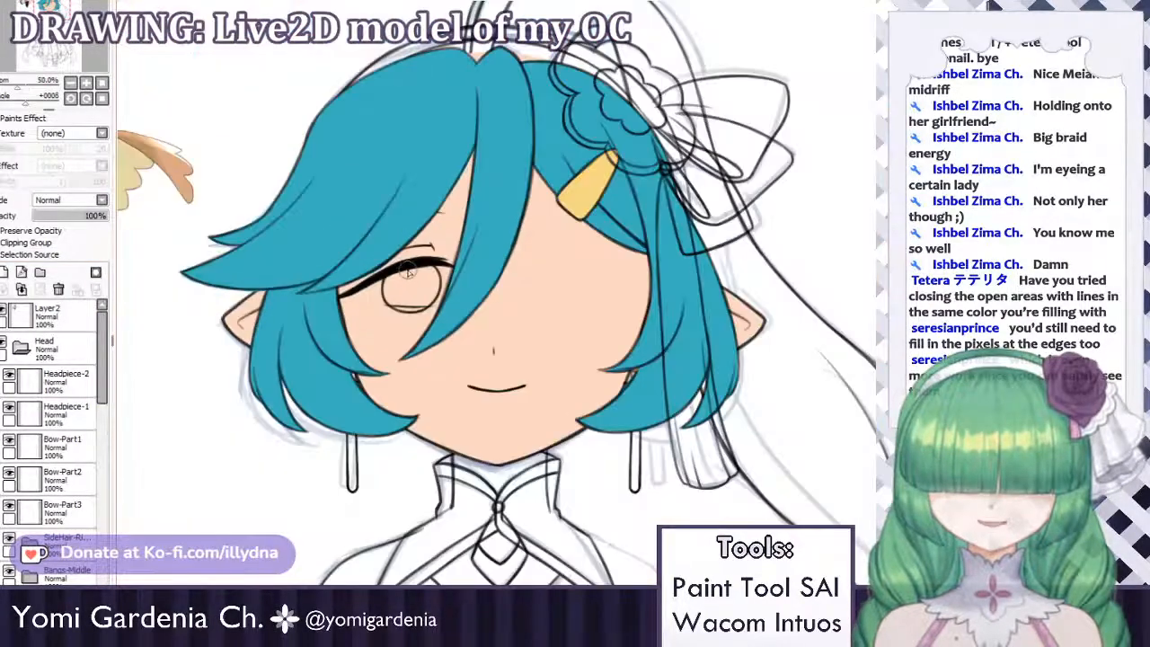
Locate the eye parts in the FaceElements group and make the Iris line art layer active.
scroll(399, 275, up, 2)
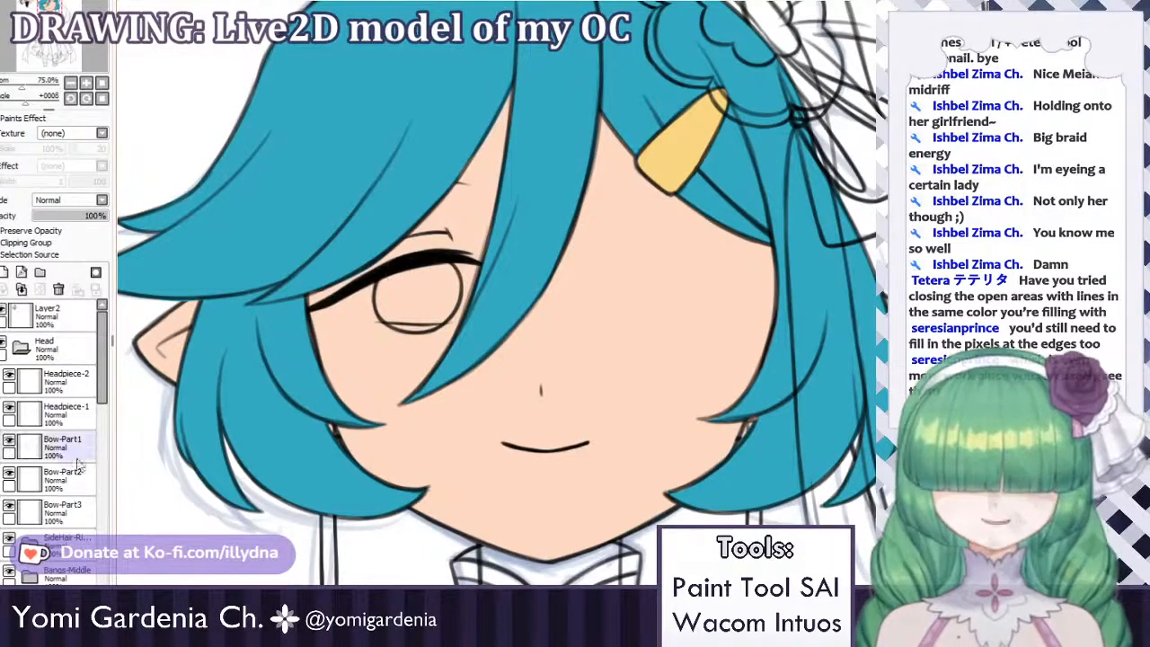
drag(102, 351, 104, 454)
click(32, 439)
click(56, 465)
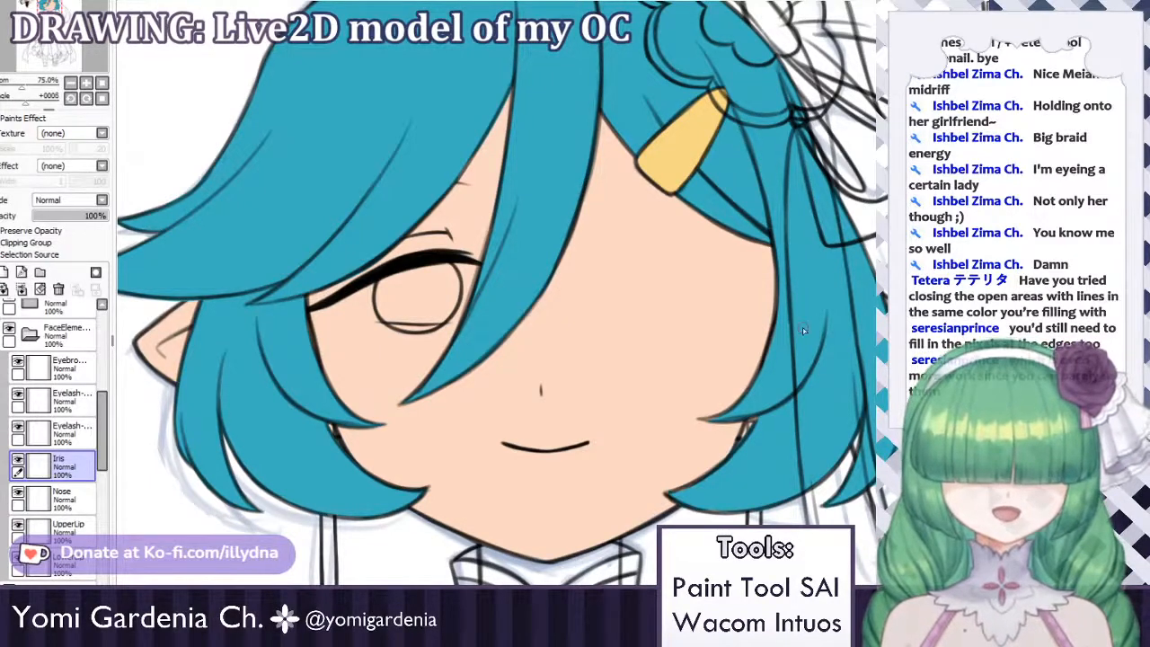
click(19, 460)
click(19, 460)
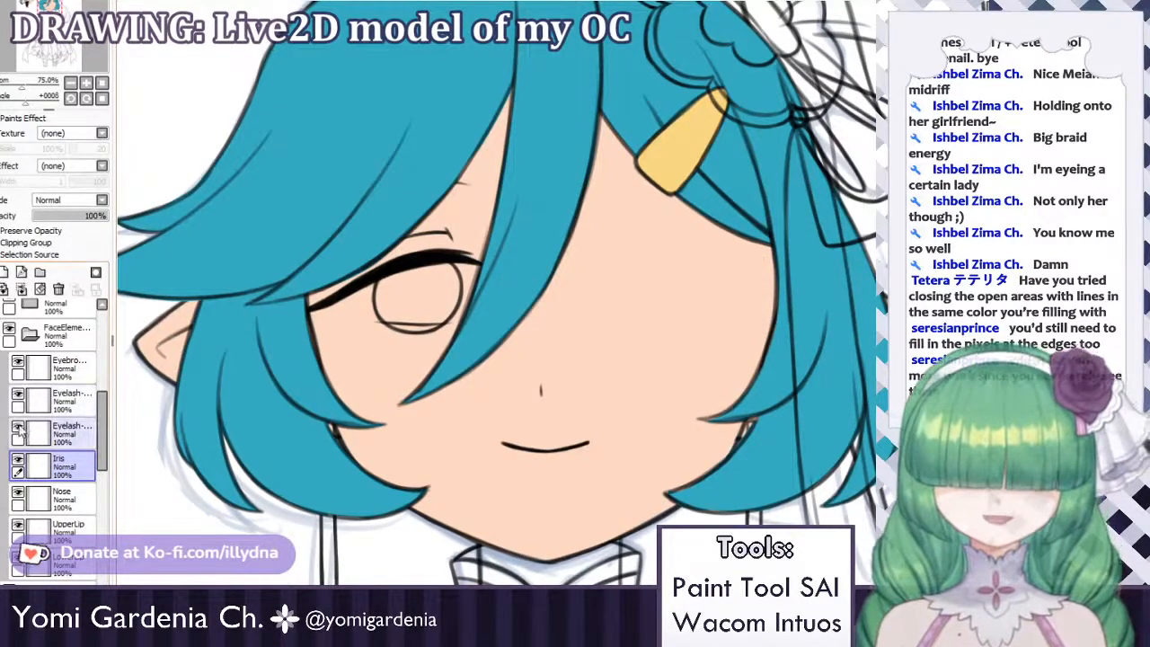
click(49, 503)
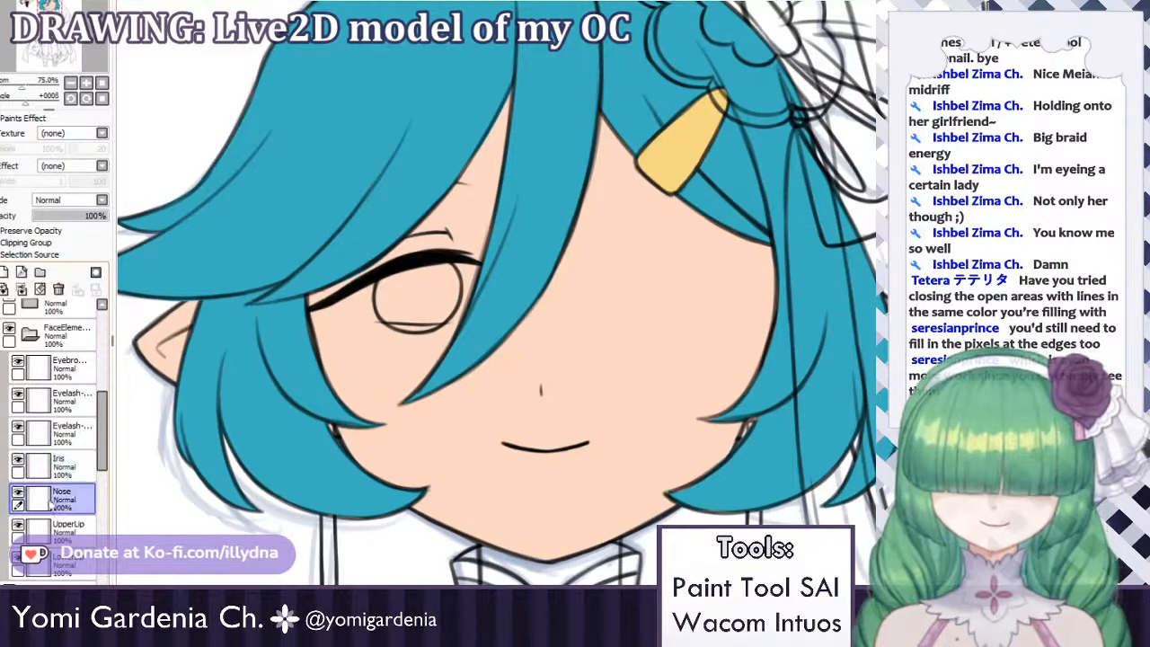
click(40, 466)
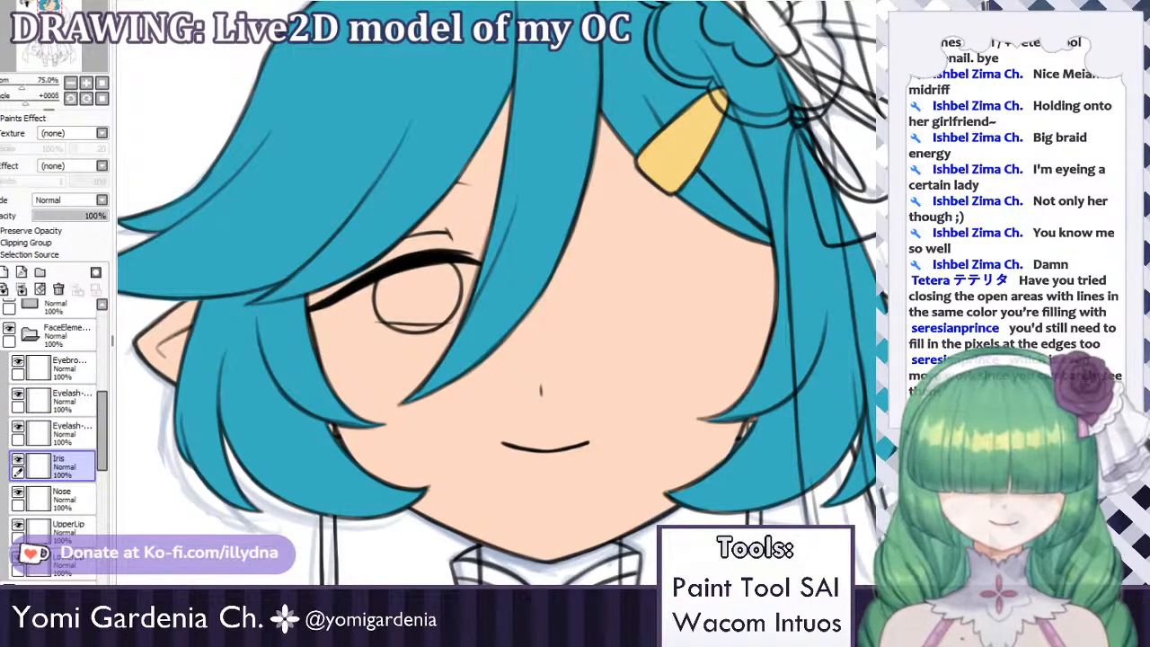
Check the eye colour on the chibi reference drawing and select the area inside the iris outline.
key(ctrl+Tab)
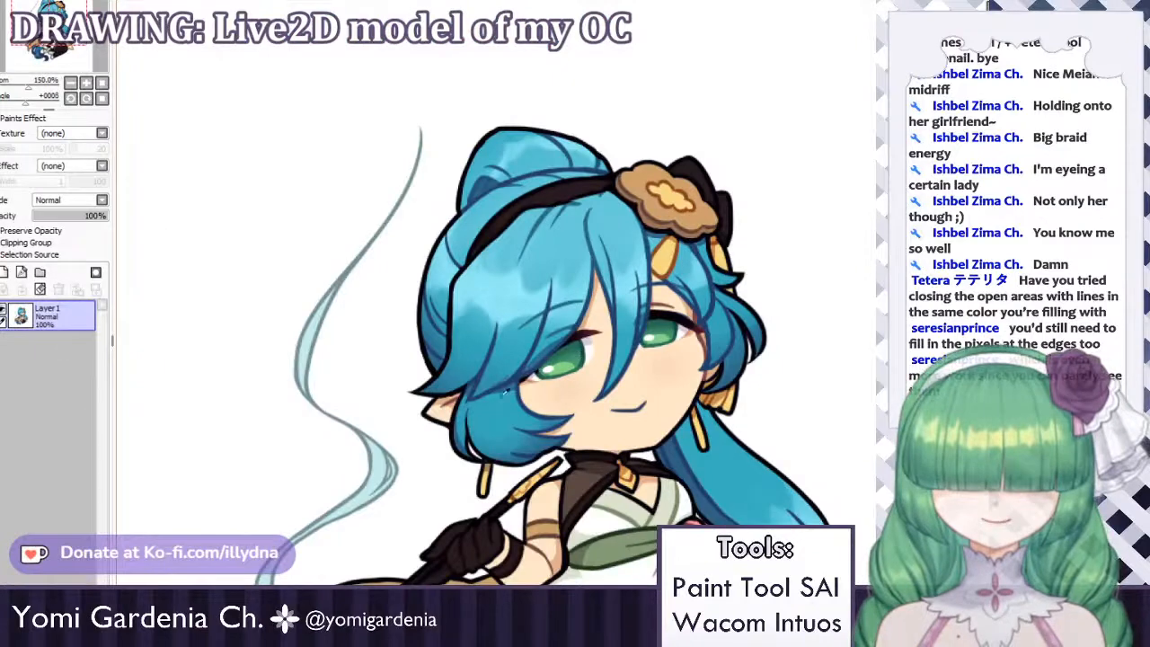
key(ctrl+Tab)
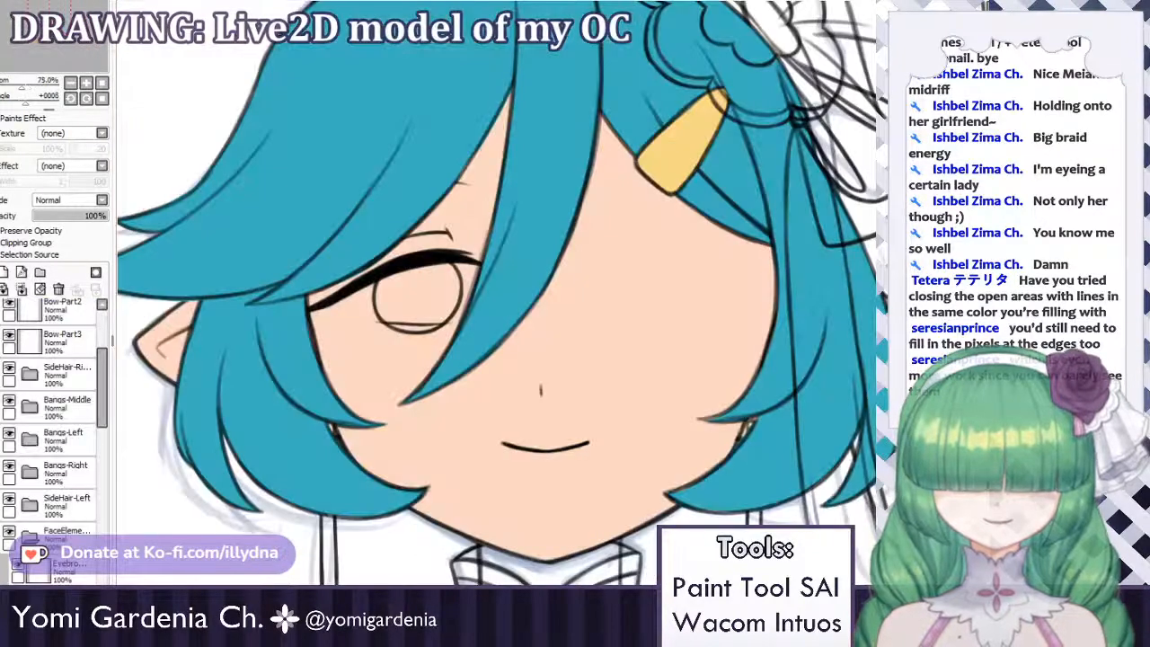
scroll(74, 449, down, 6)
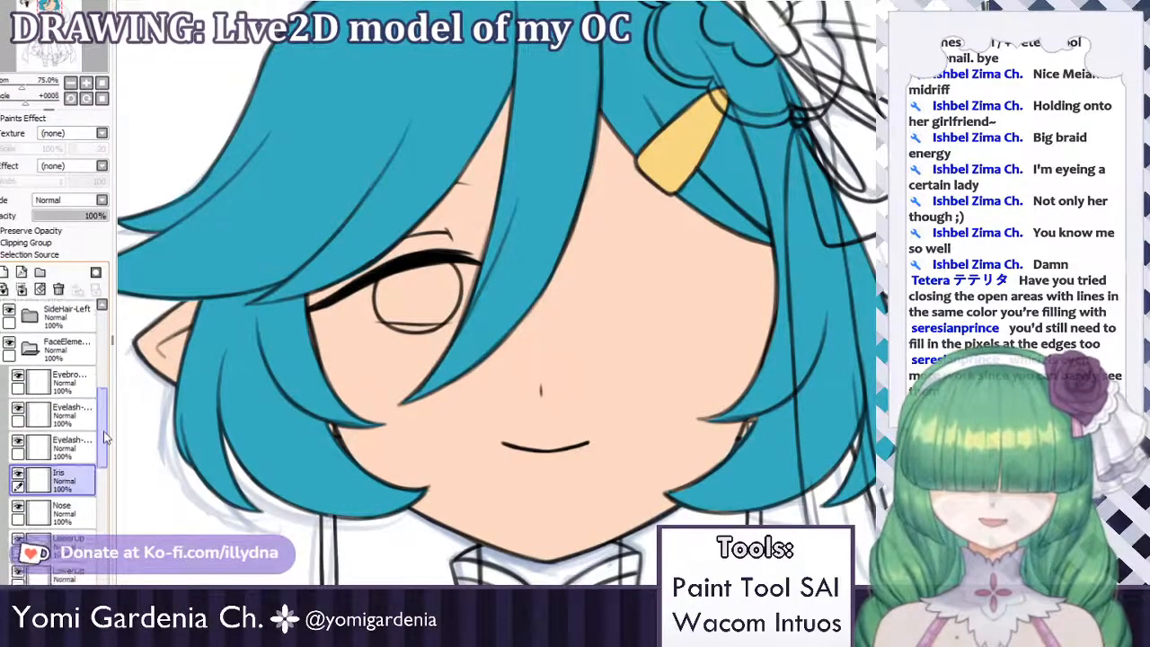
click(422, 319)
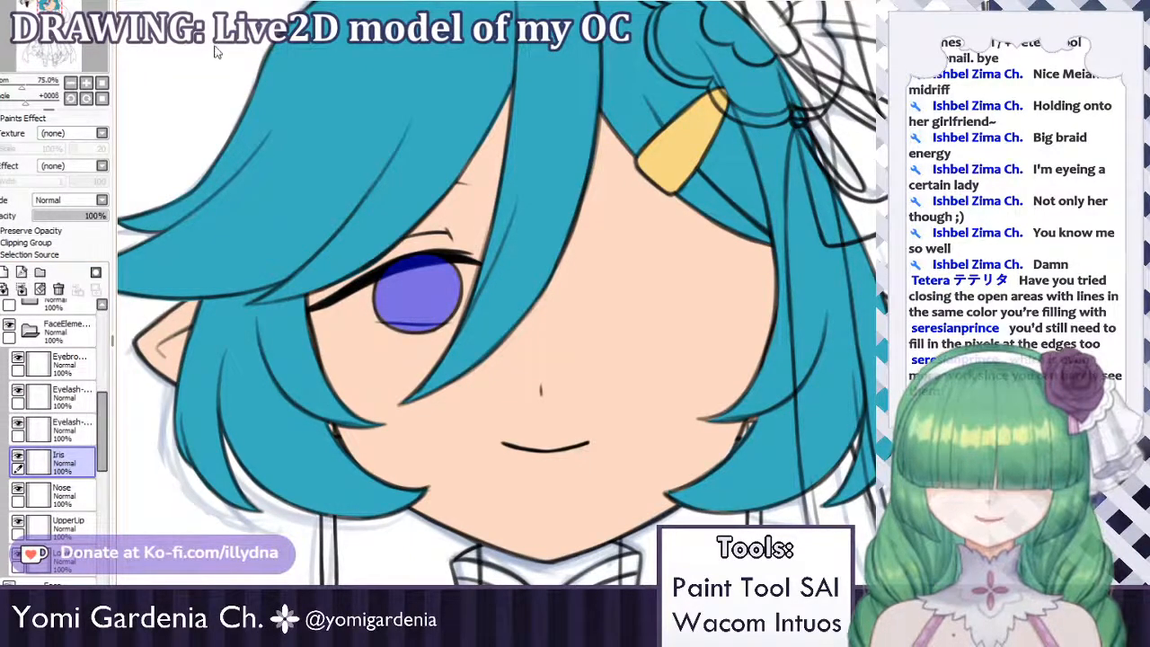
click(61, 500)
click(62, 462)
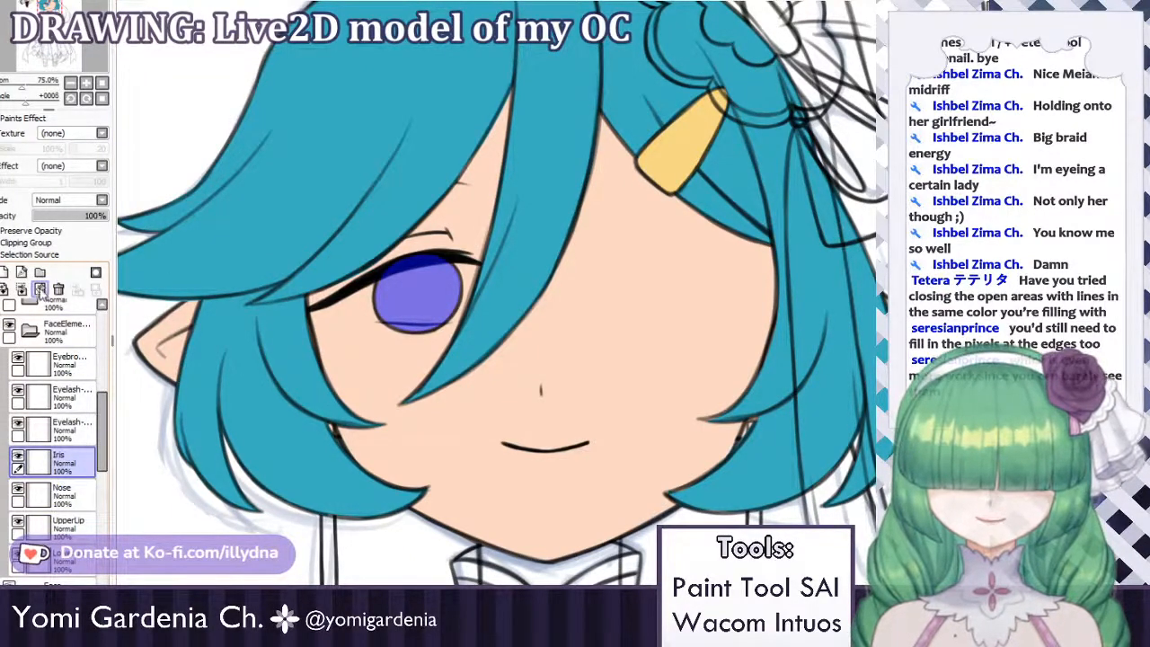
Put the Iris line art layer into a new group named Iris.
click(39, 273)
drag(62, 492, 68, 476)
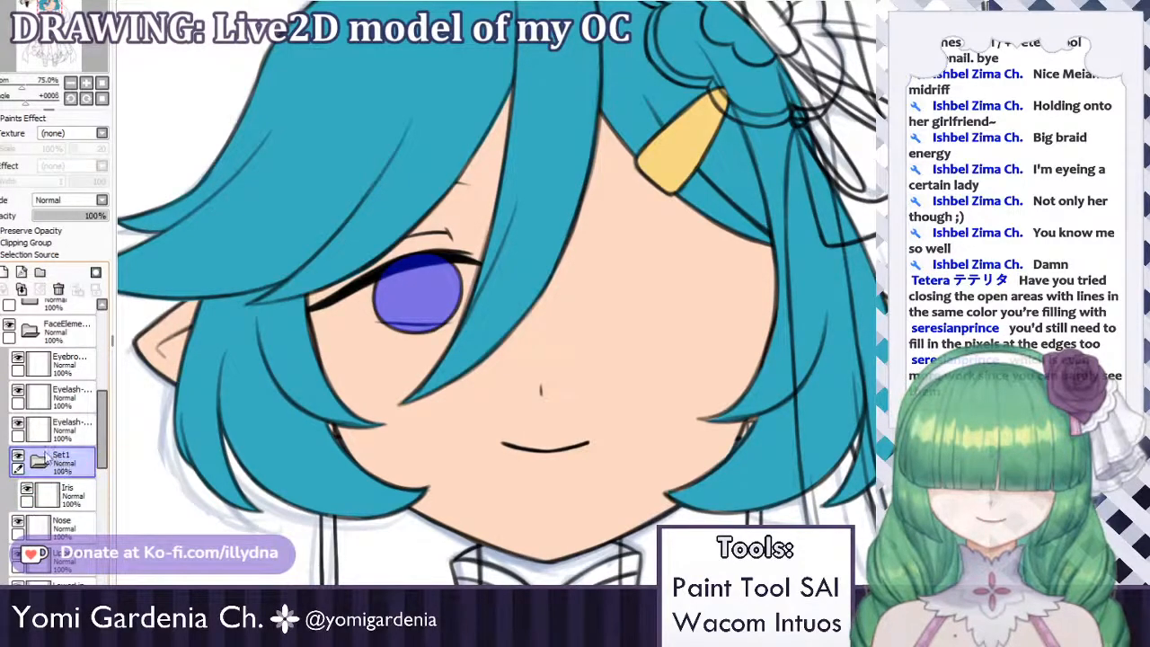
double_click(46, 457)
text(Iris)
key(Return)
Add a layer beneath the iris line art, paint the selected iris area green on it and clear the selection.
click(4, 271)
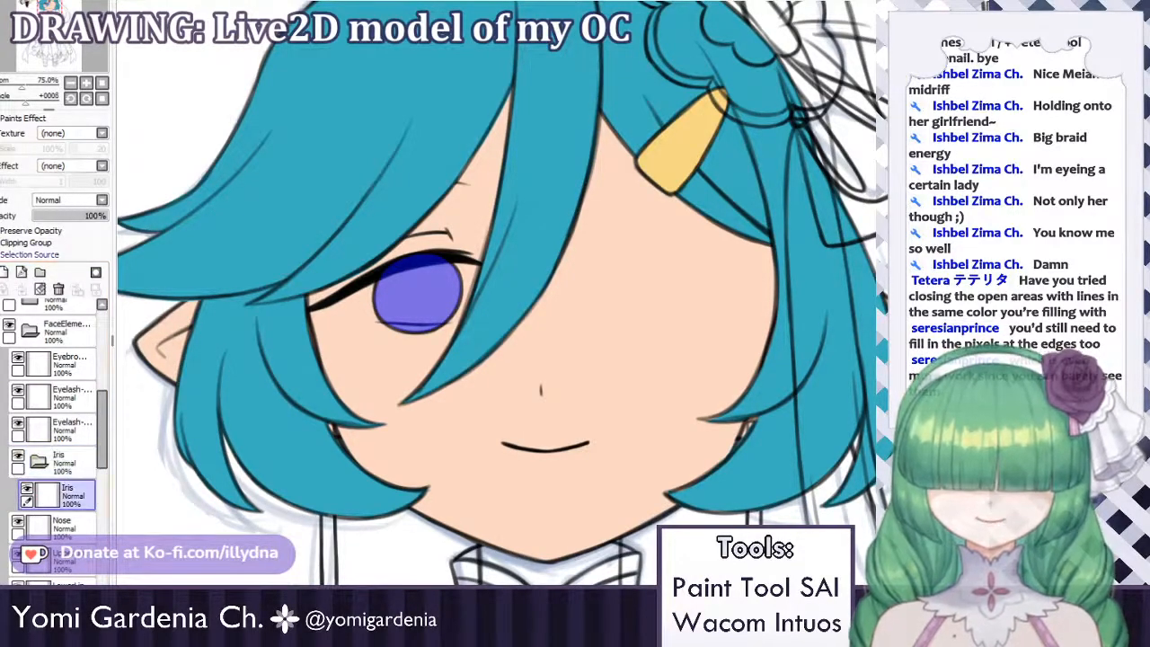
drag(74, 496, 78, 541)
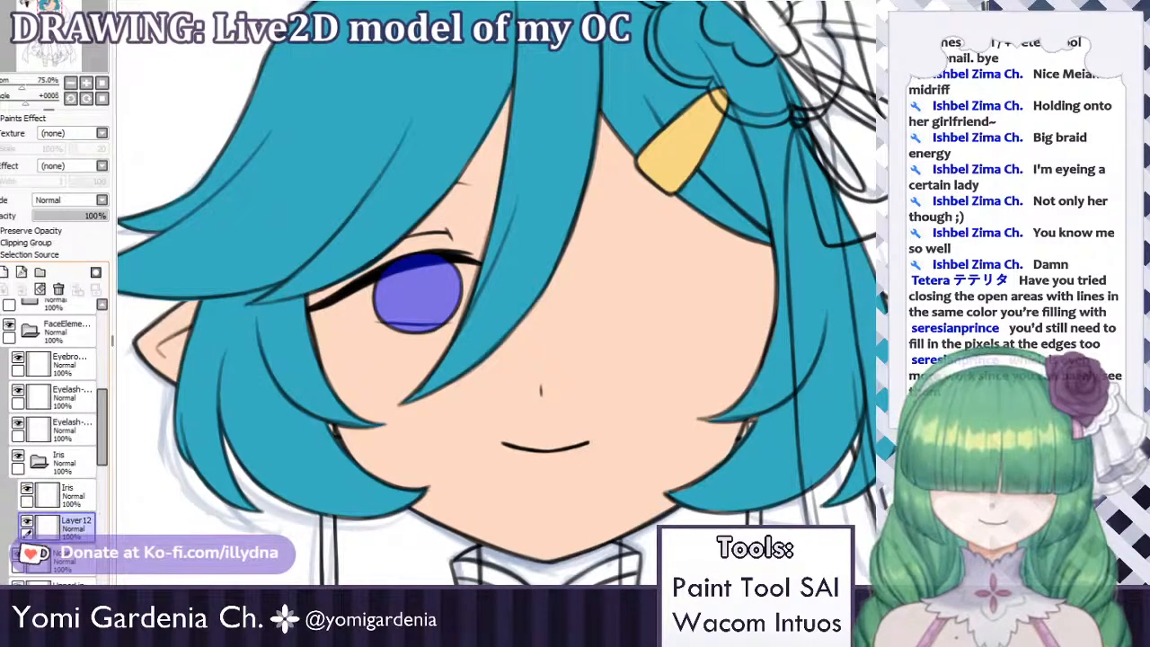
key(n)
mouse_move(377, 297)
mouse_down()
mouse_move(404, 303)
mouse_move(453, 278)
mouse_up()
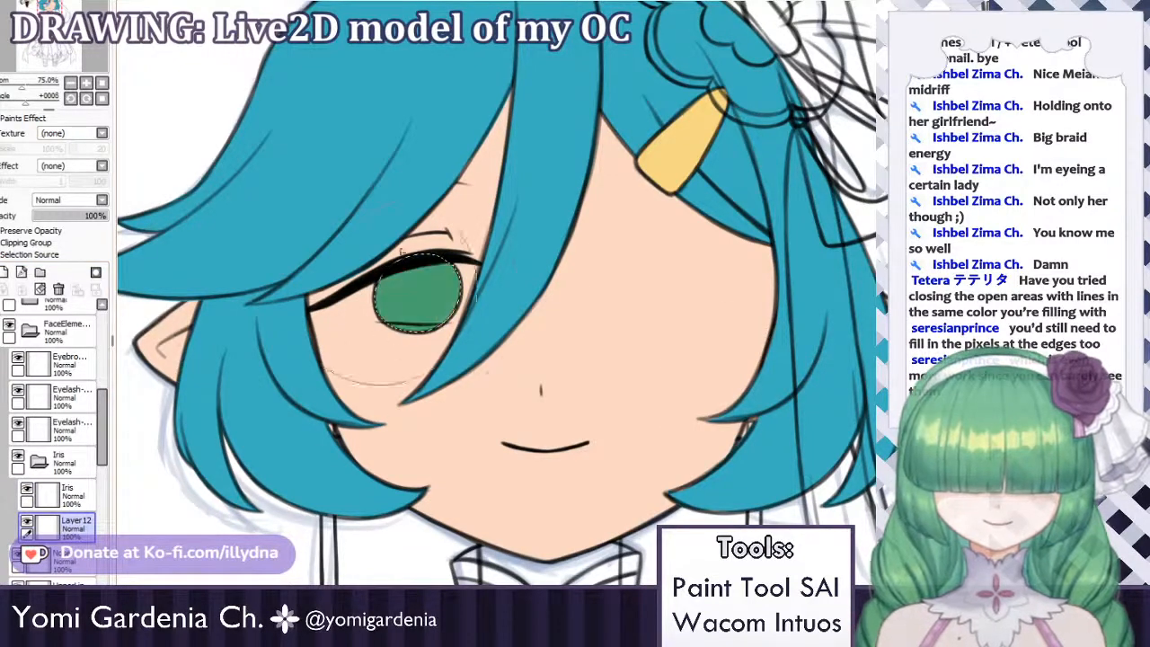
key(Page_Up)
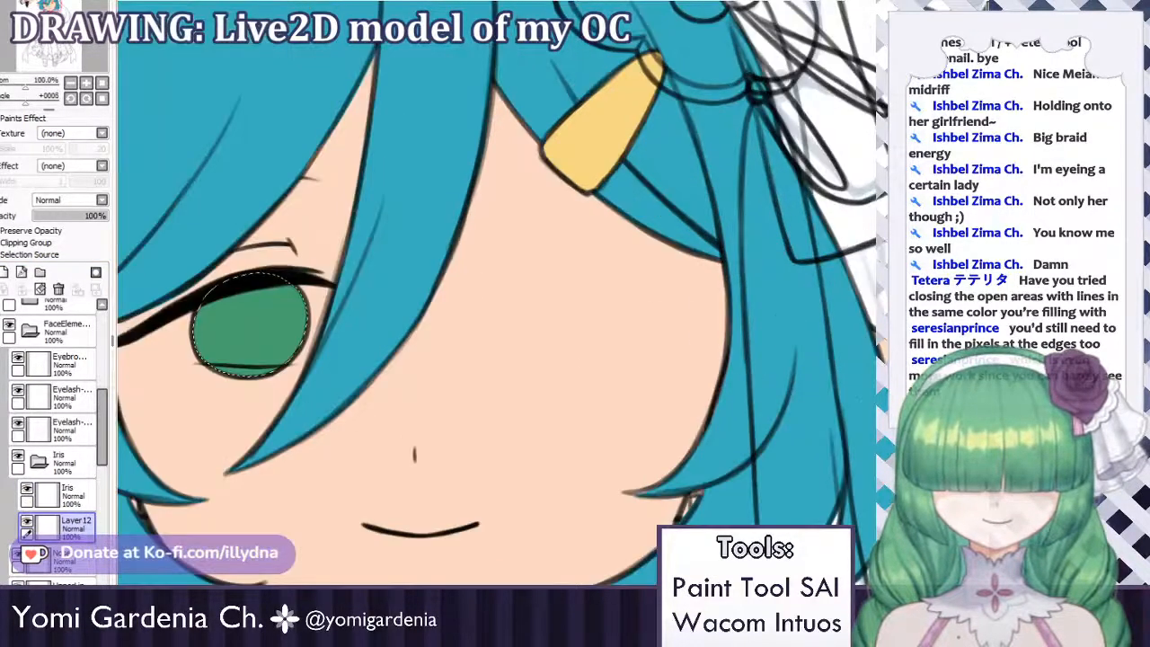
key(ctrl+d)
Examine the green iris fill on the whole figure and along its edge up close, with and without the line art.
scroll(689, 176, down, 5)
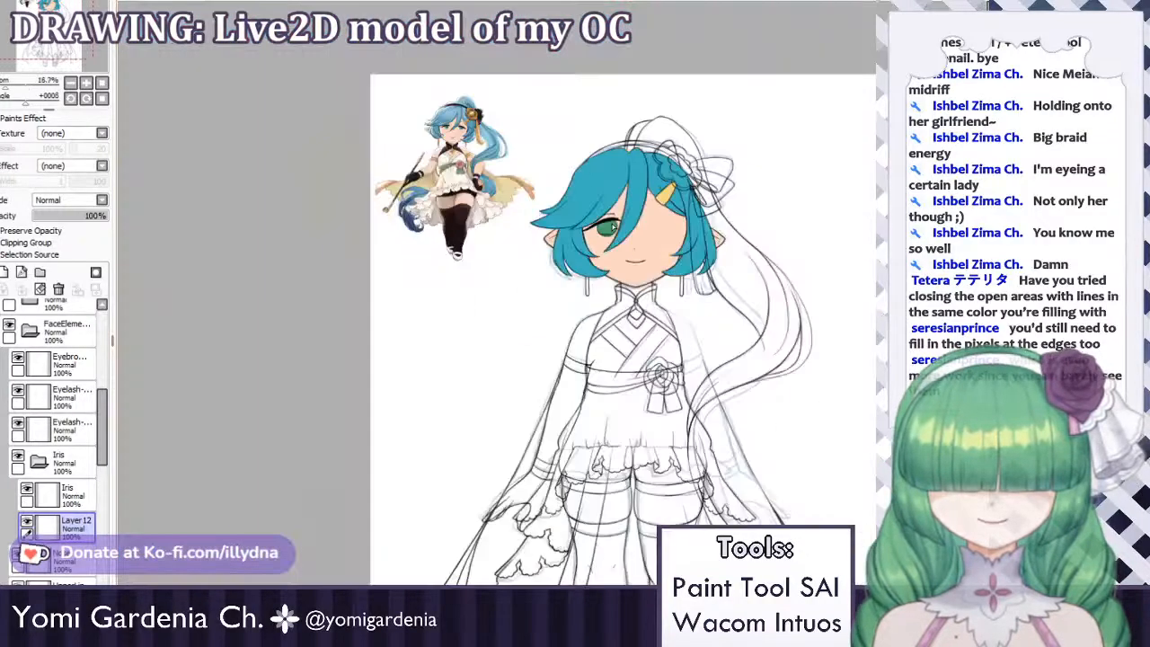
scroll(603, 205, up, 8)
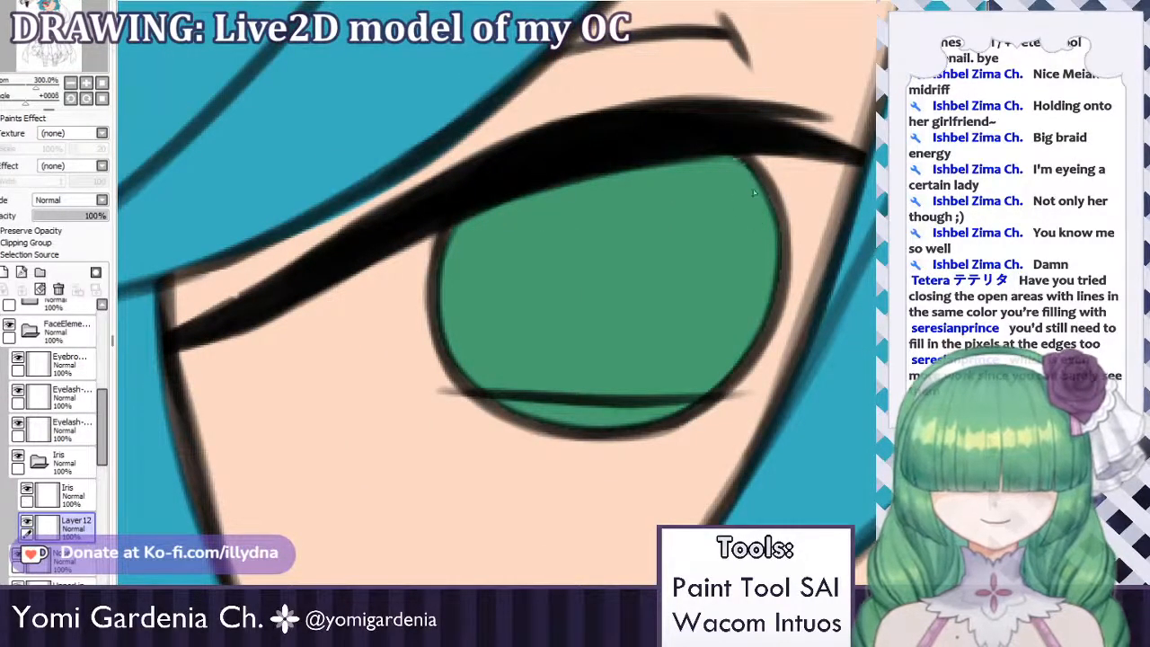
scroll(705, 257, up, 5)
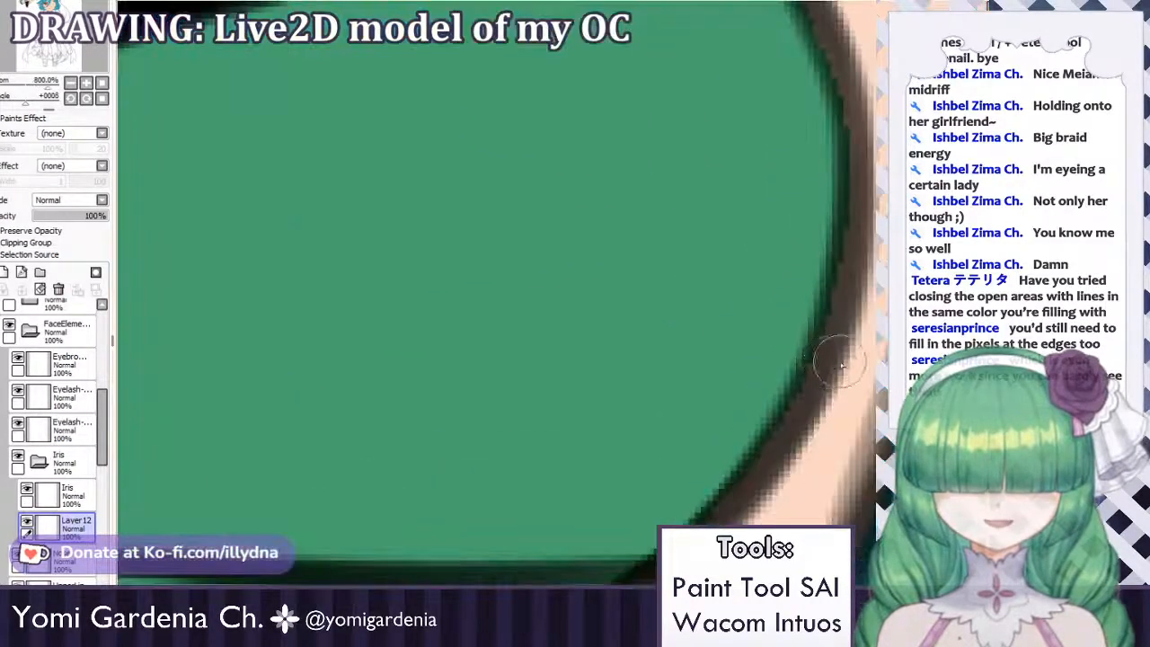
scroll(545, 354, down, 4)
scroll(565, 398, up, 6)
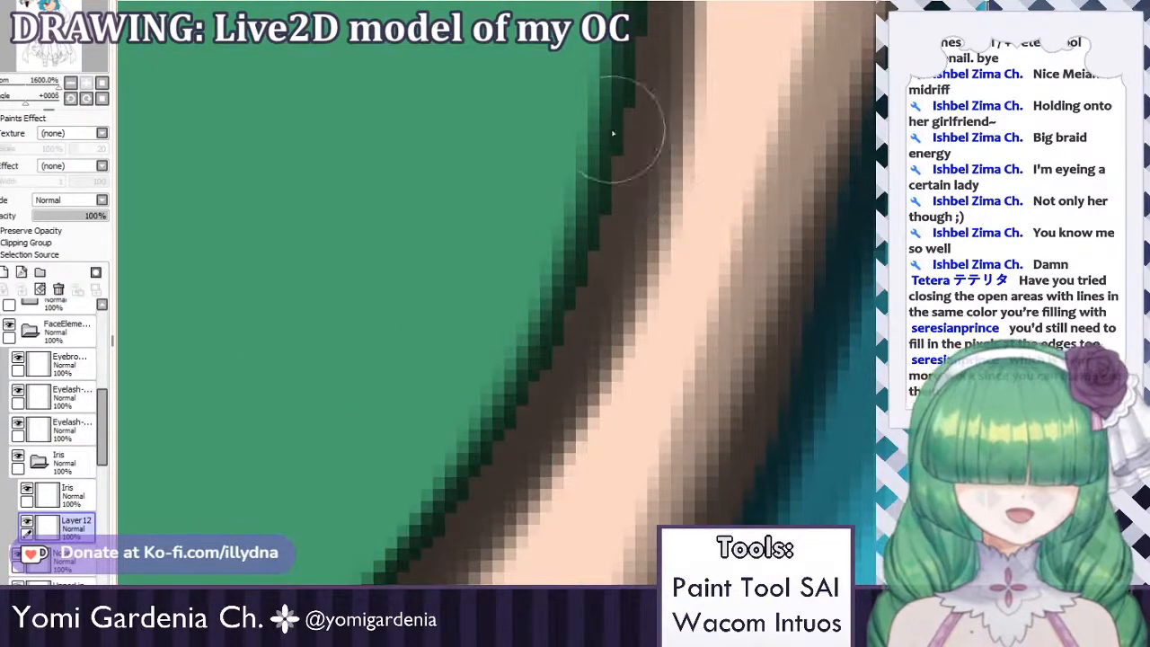
click(27, 491)
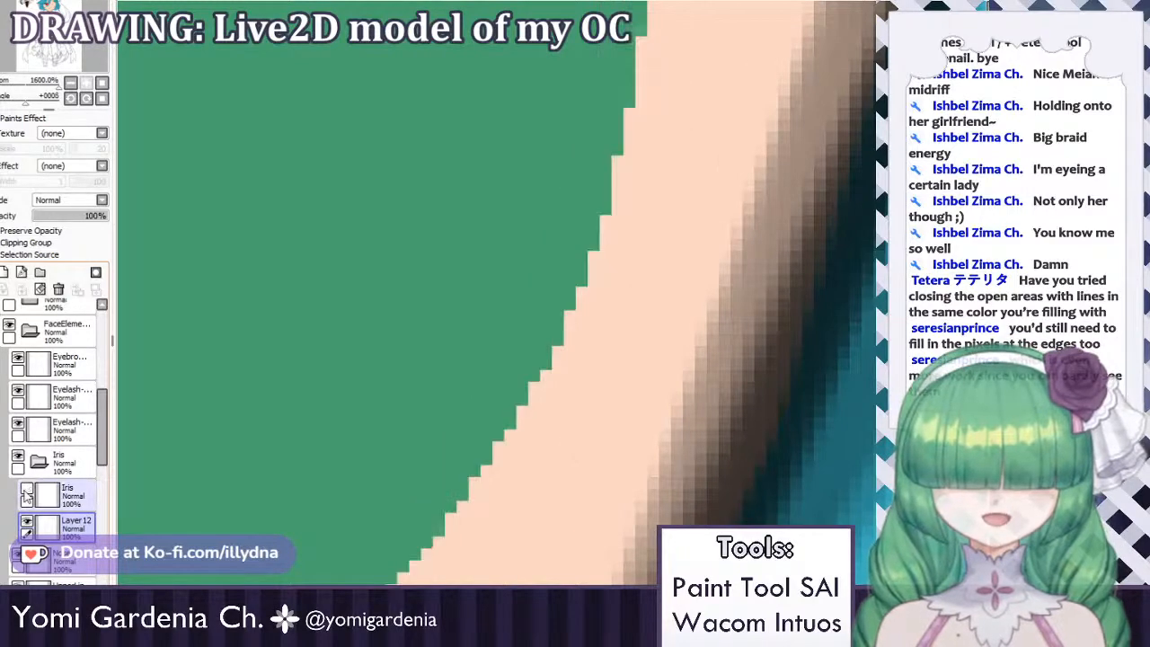
click(27, 491)
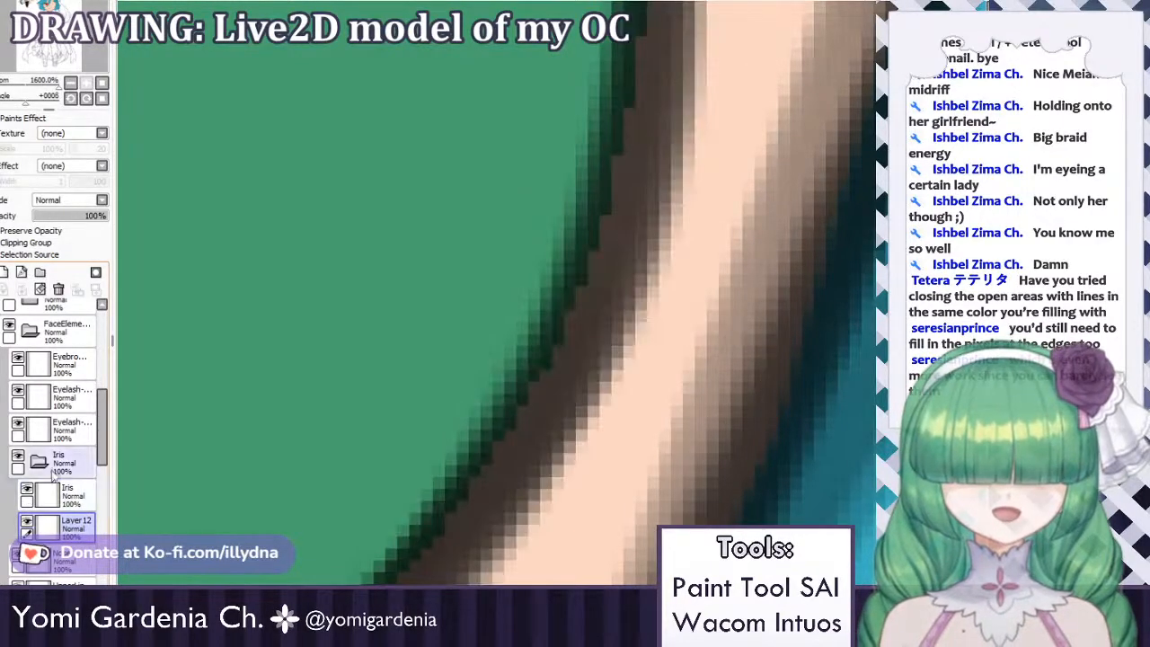
scroll(719, 269, down, 5)
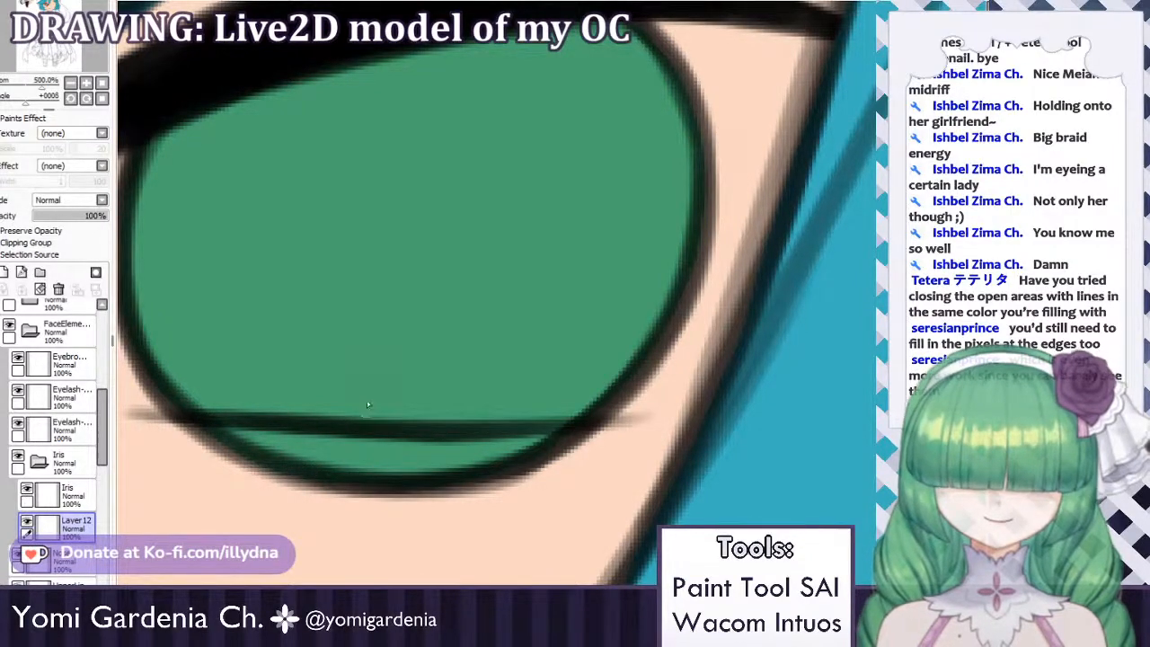
scroll(413, 241, down, 6)
scroll(401, 216, up, 5)
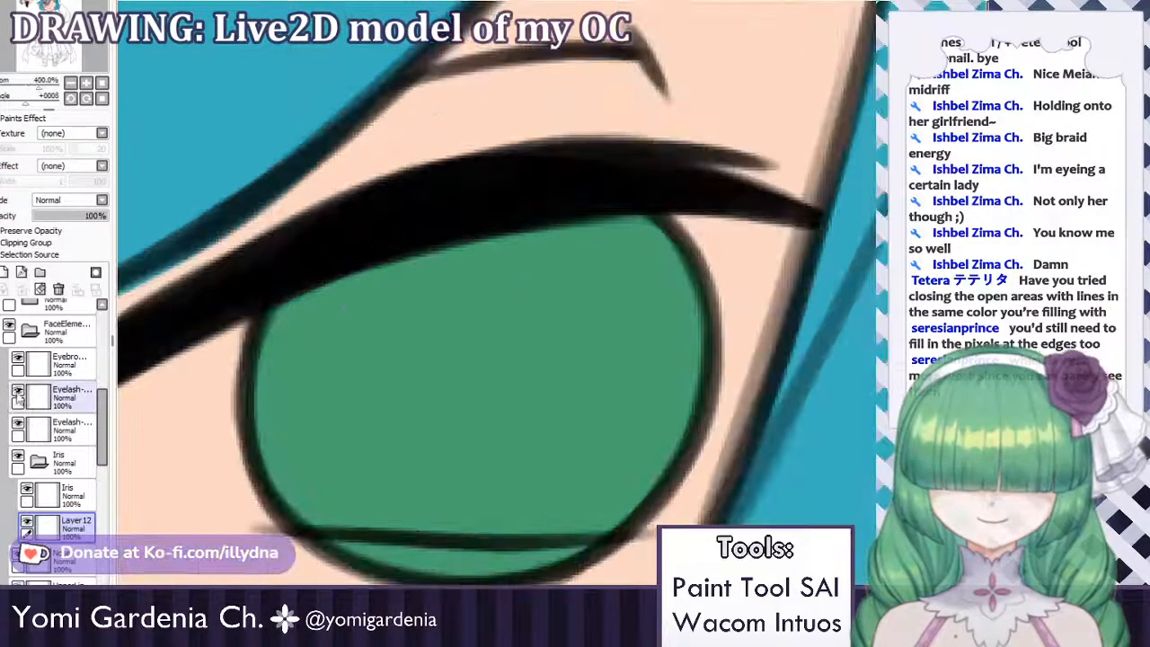
Temporarily hide the upper eyelash, extend the green fill under the iris outline's upper edge, and show the eyelash again.
click(18, 400)
click(17, 389)
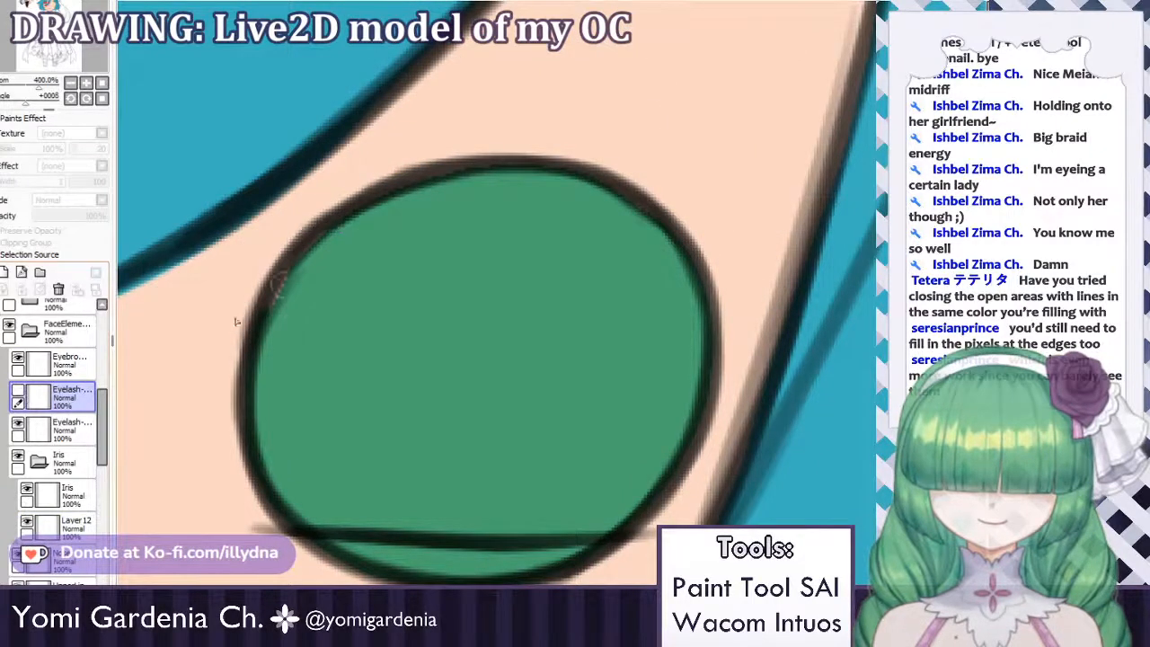
click(51, 524)
mouse_move(350, 233)
mouse_down()
mouse_move(413, 194)
mouse_move(322, 242)
mouse_move(464, 190)
mouse_move(390, 204)
mouse_up()
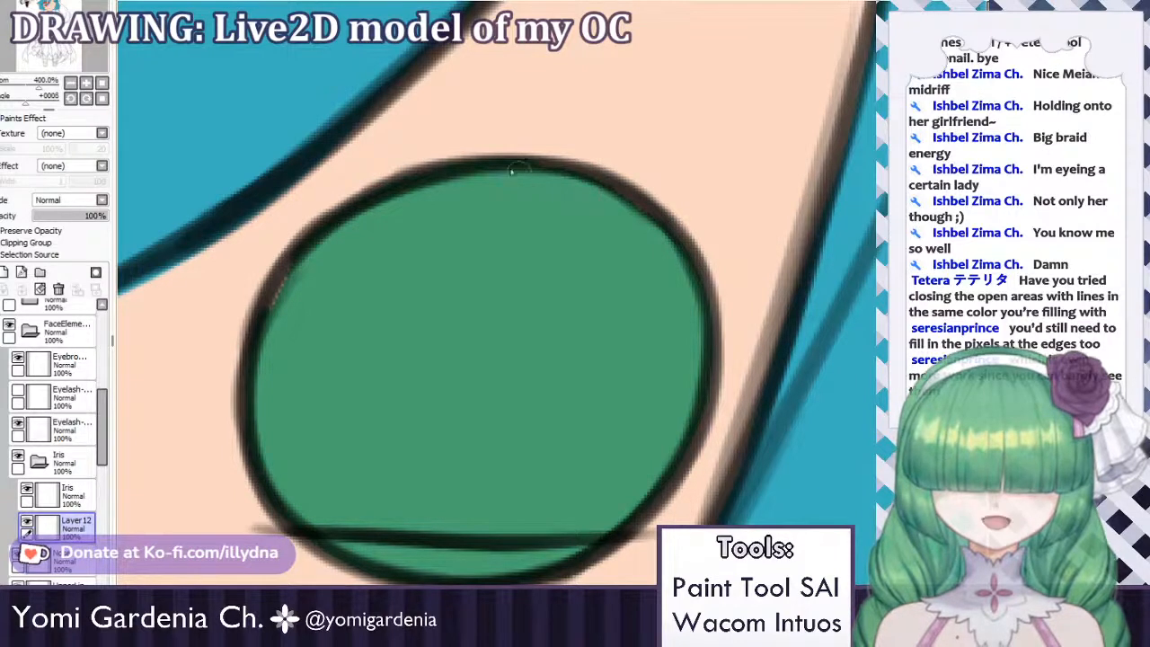
drag(644, 206, 543, 170)
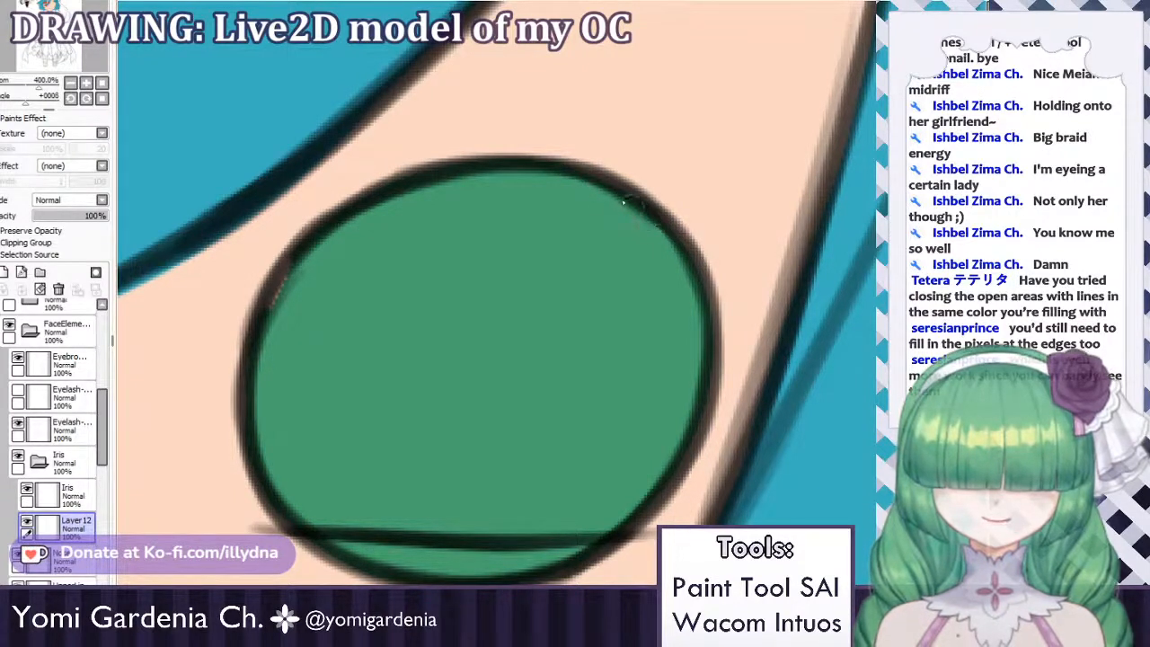
drag(277, 306, 319, 243)
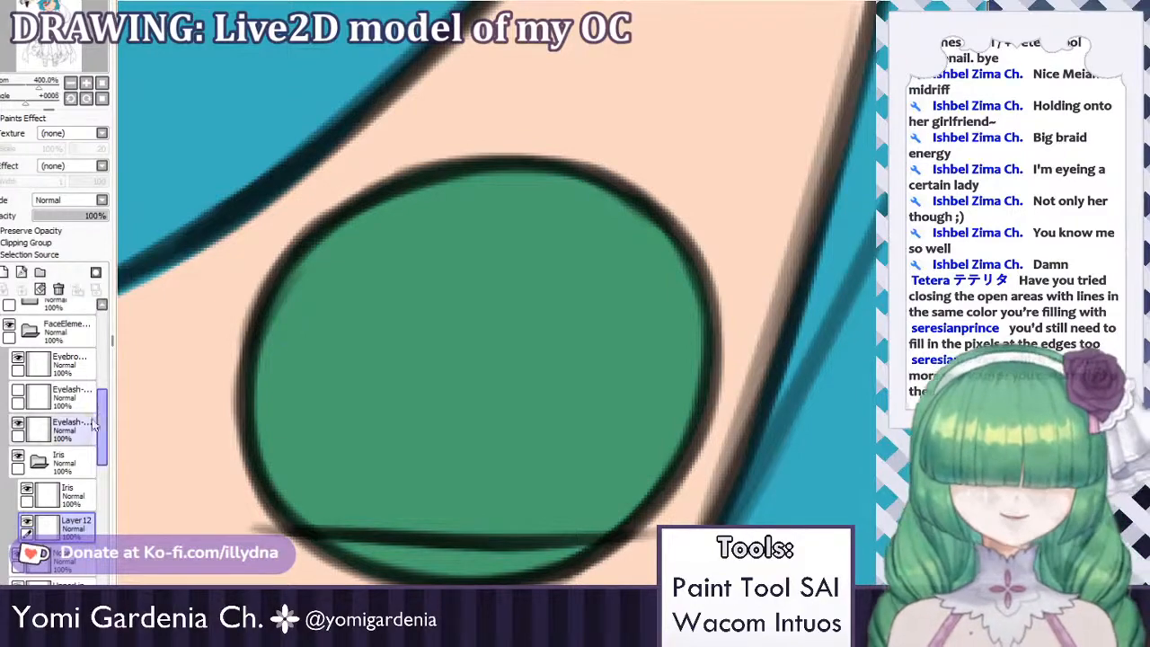
click(17, 391)
Collapse the Iris group and add a new layer between it and the Nose layer.
scroll(515, 276, down, 9)
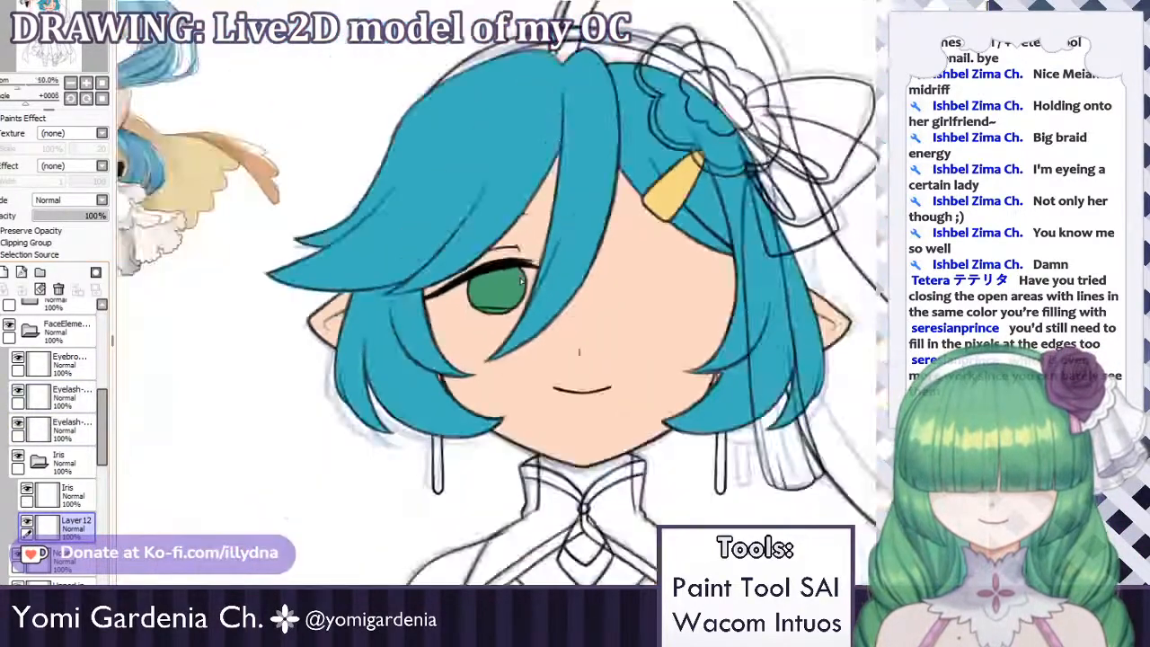
scroll(519, 277, up, 7)
scroll(554, 287, down, 2)
scroll(555, 288, down, 1)
scroll(532, 280, up, 1)
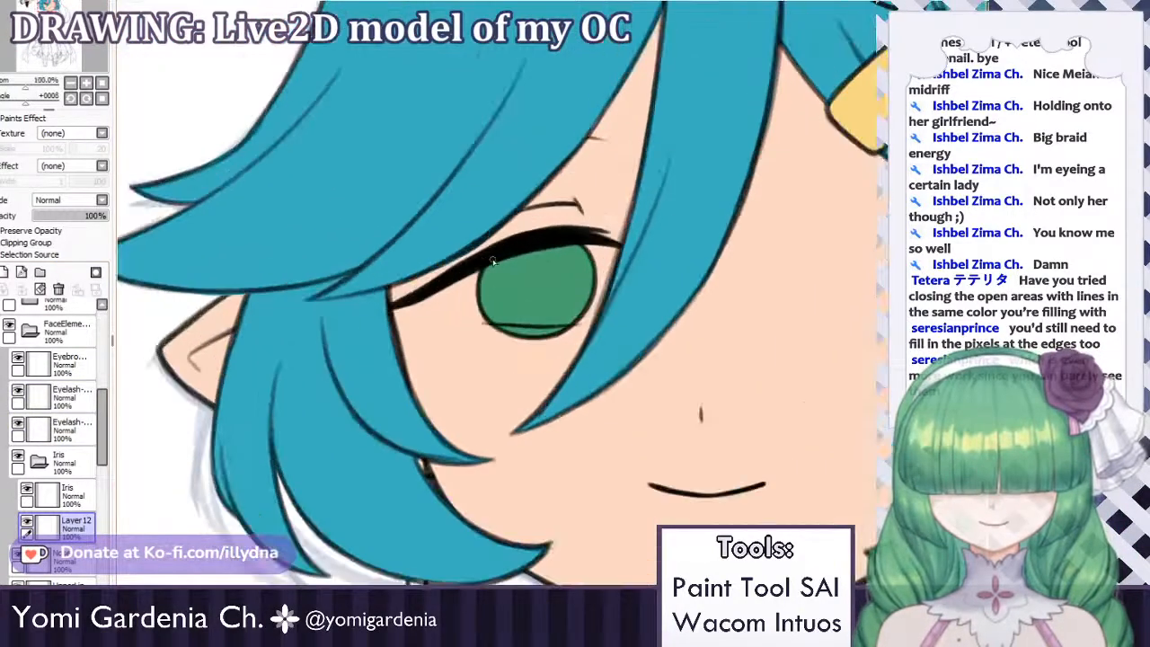
click(38, 462)
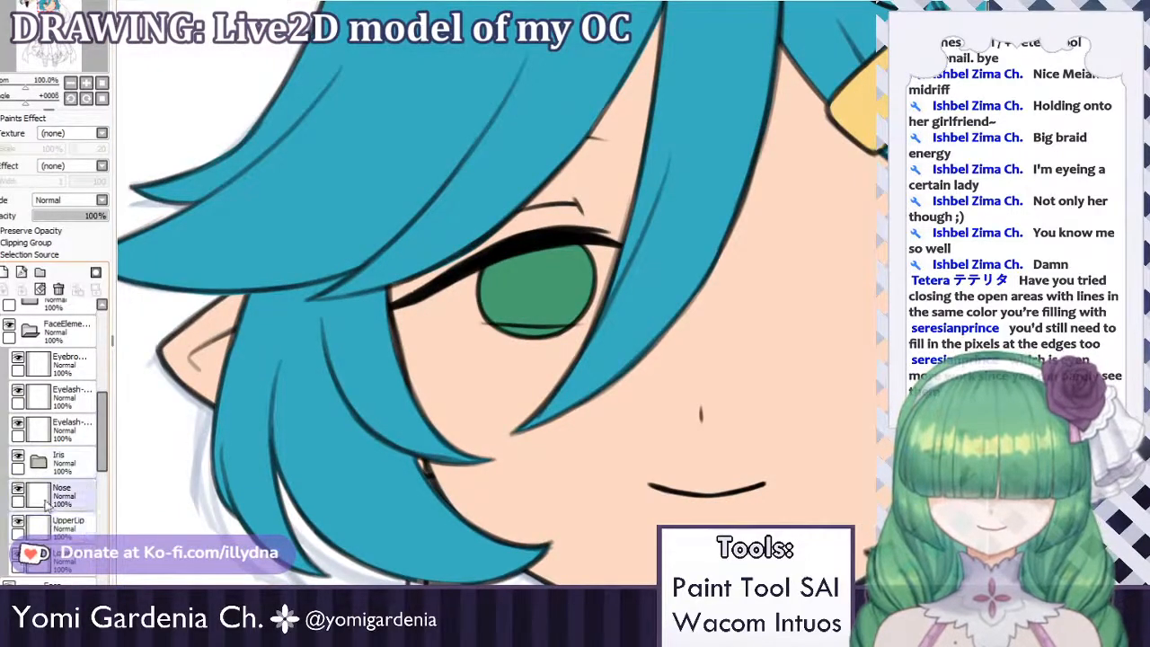
click(41, 495)
click(5, 271)
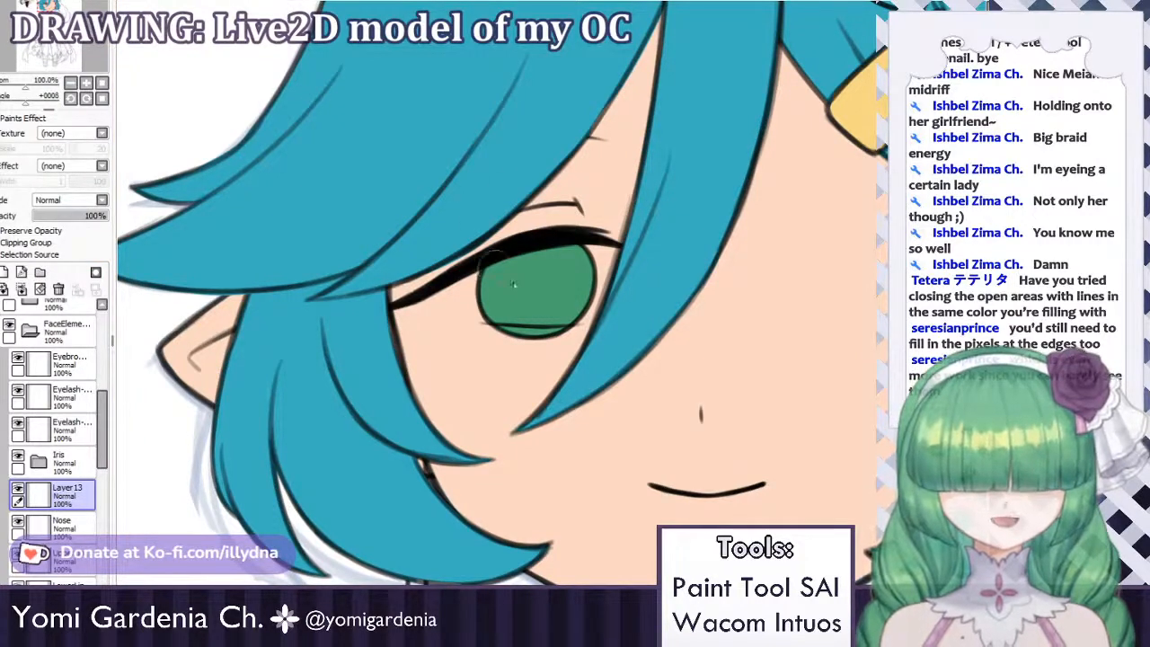
Paint the white of the eye around the iris on the new layer, undoing unwanted strokes.
drag(436, 291, 514, 331)
key(ctrl+z)
key(ctrl+z)
key(ctrl+z)
key(ctrl+z)
key(ctrl+z)
key(ctrl+z)
mouse_move(442, 299)
mouse_down()
mouse_move(462, 322)
mouse_move(443, 300)
mouse_move(499, 334)
mouse_up()
key(ctrl+z)
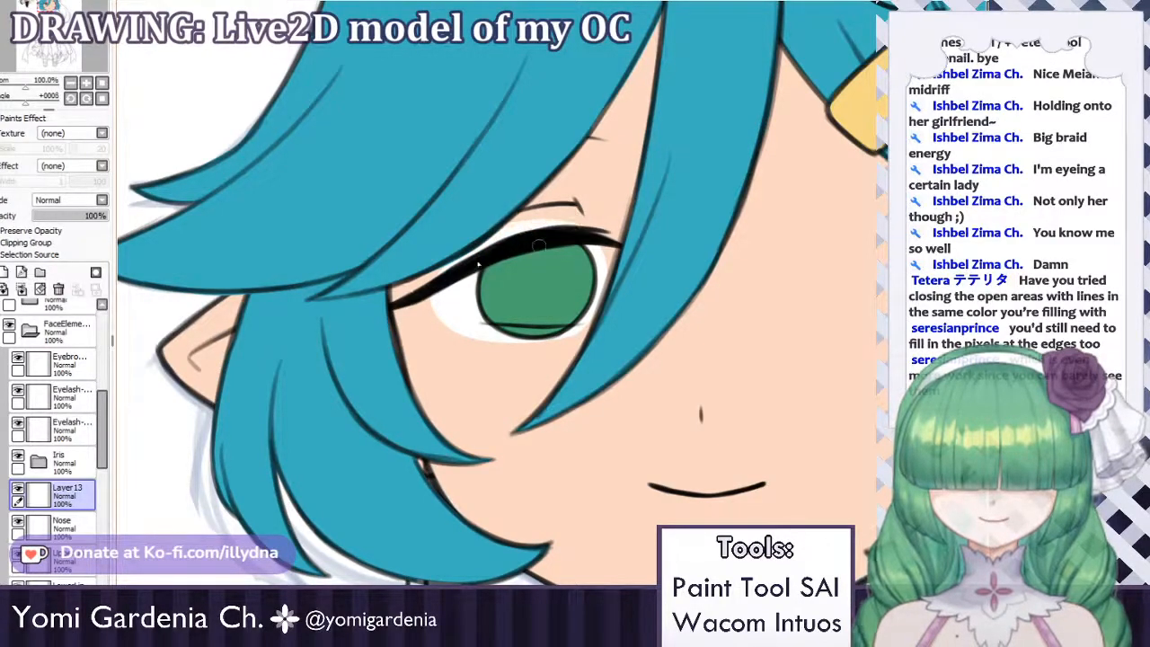
Hide the Bangs-Left group to uncover the eye area and reactivate the eye-white layer.
drag(103, 416, 103, 384)
click(54, 462)
click(8, 457)
click(8, 457)
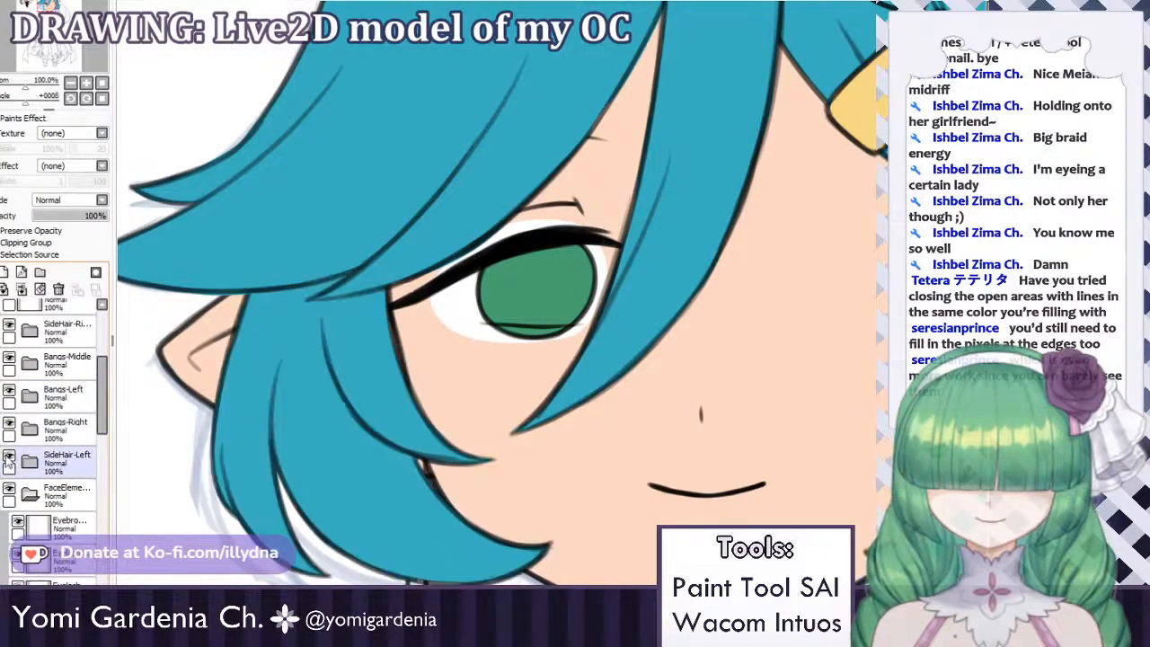
click(8, 422)
click(8, 422)
click(8, 390)
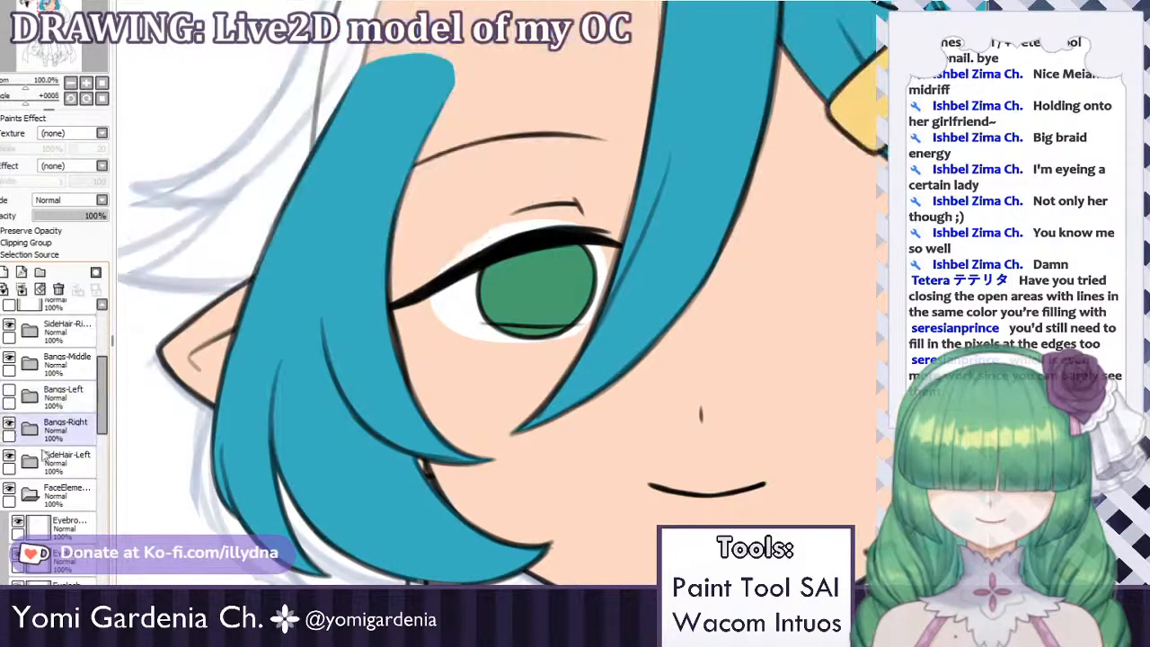
scroll(45, 456, down, 4)
click(65, 518)
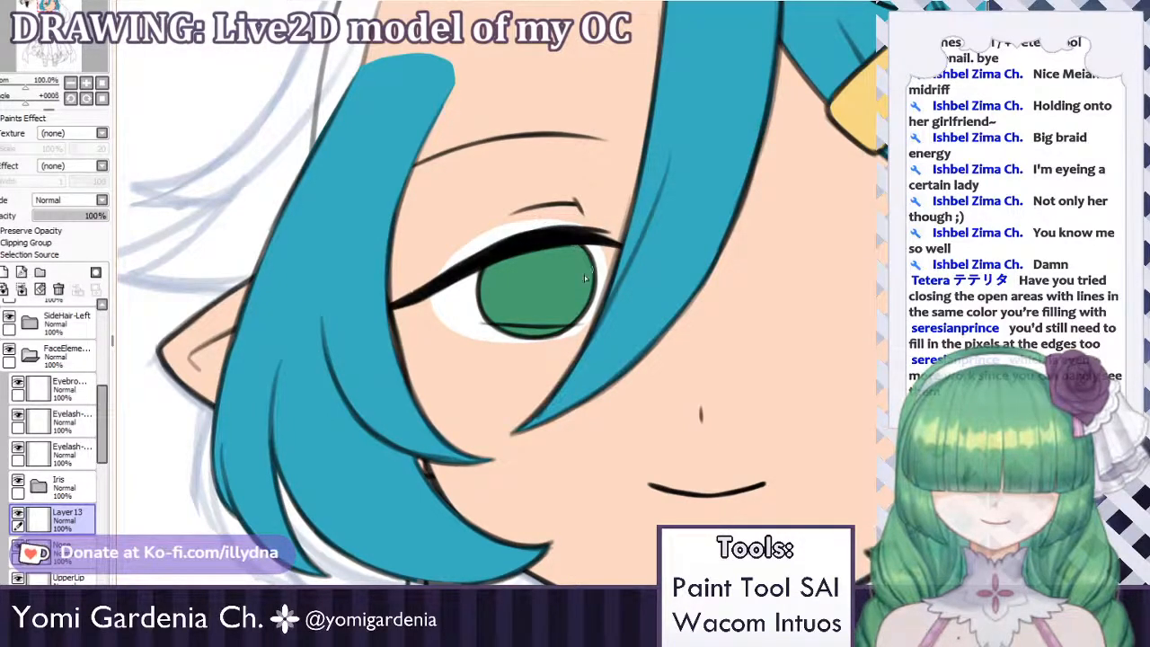
Hide the Bangs-Middle group to uncover the inner side of the eye, keeping the SideHair-Left group shown.
scroll(101, 402, up, 2)
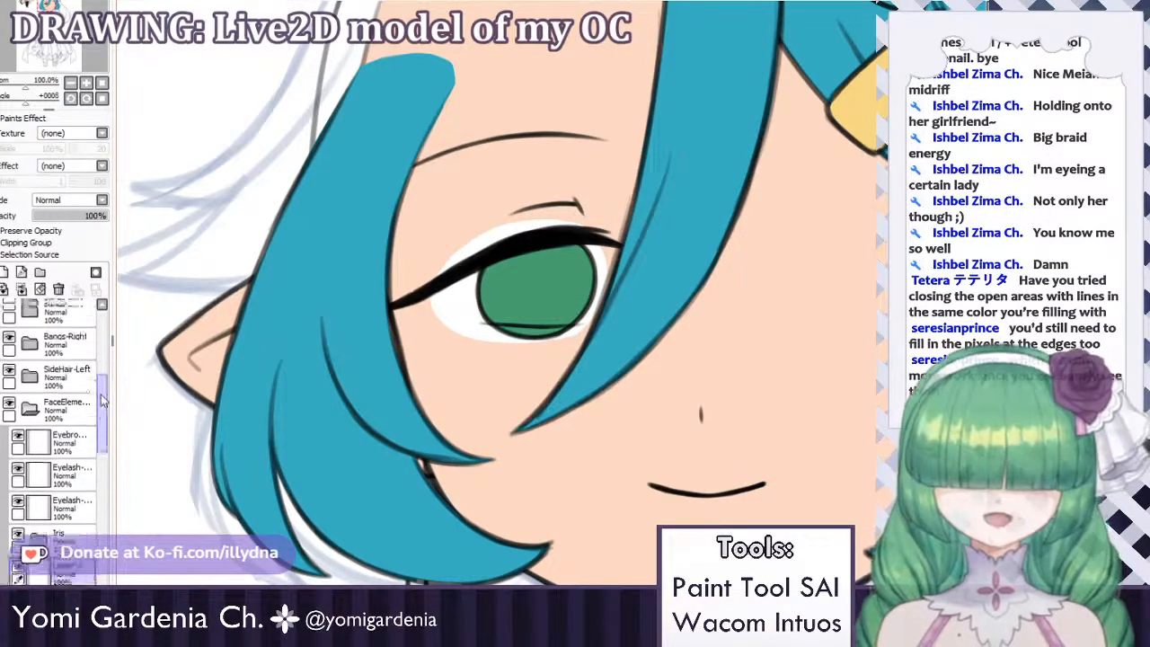
scroll(101, 402, up, 1)
click(8, 410)
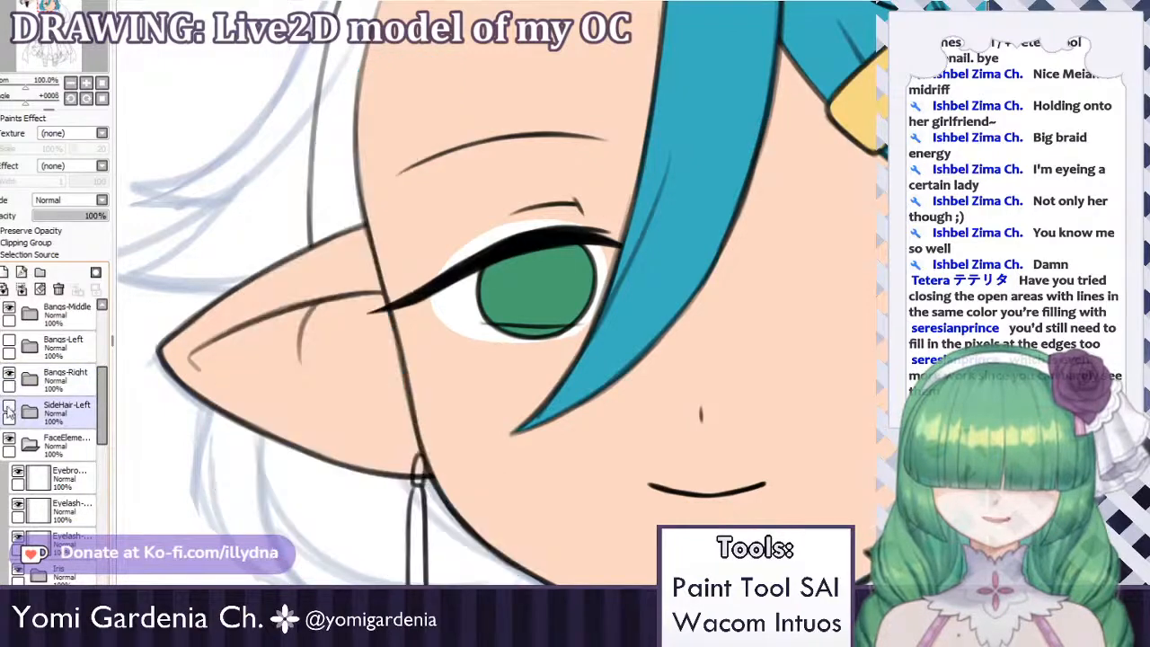
click(8, 410)
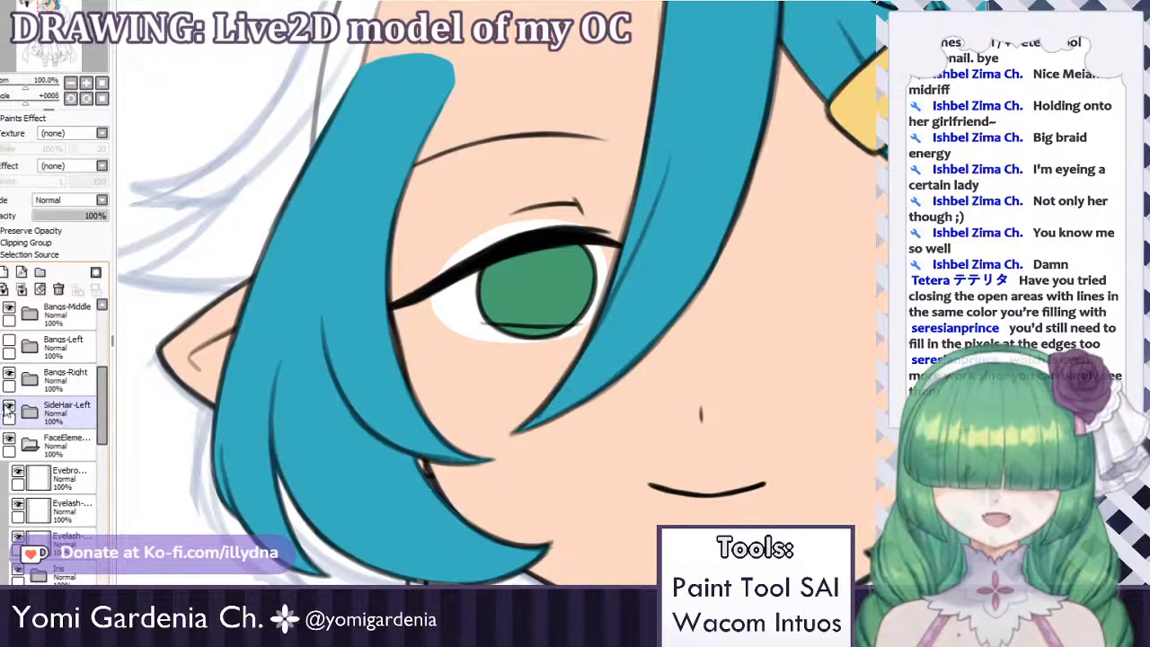
click(8, 309)
scroll(54, 405, down, 3)
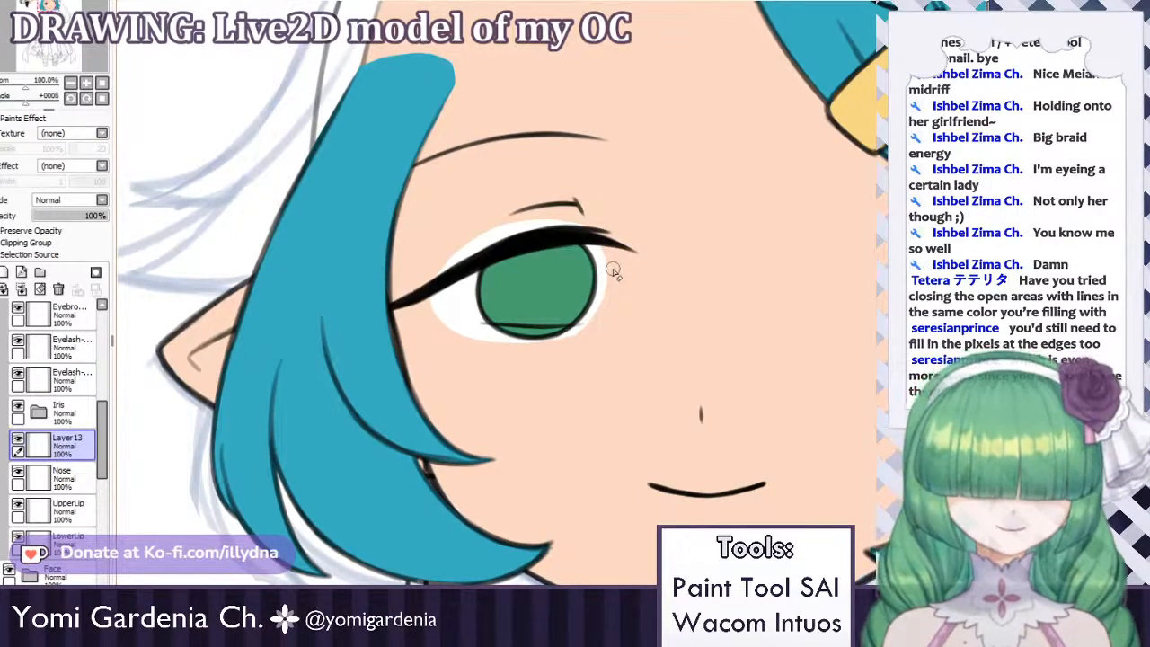
Trim the outer edges of the eye white around the iris, and toggle its layer off and on to check the shape.
scroll(528, 261, up, 3)
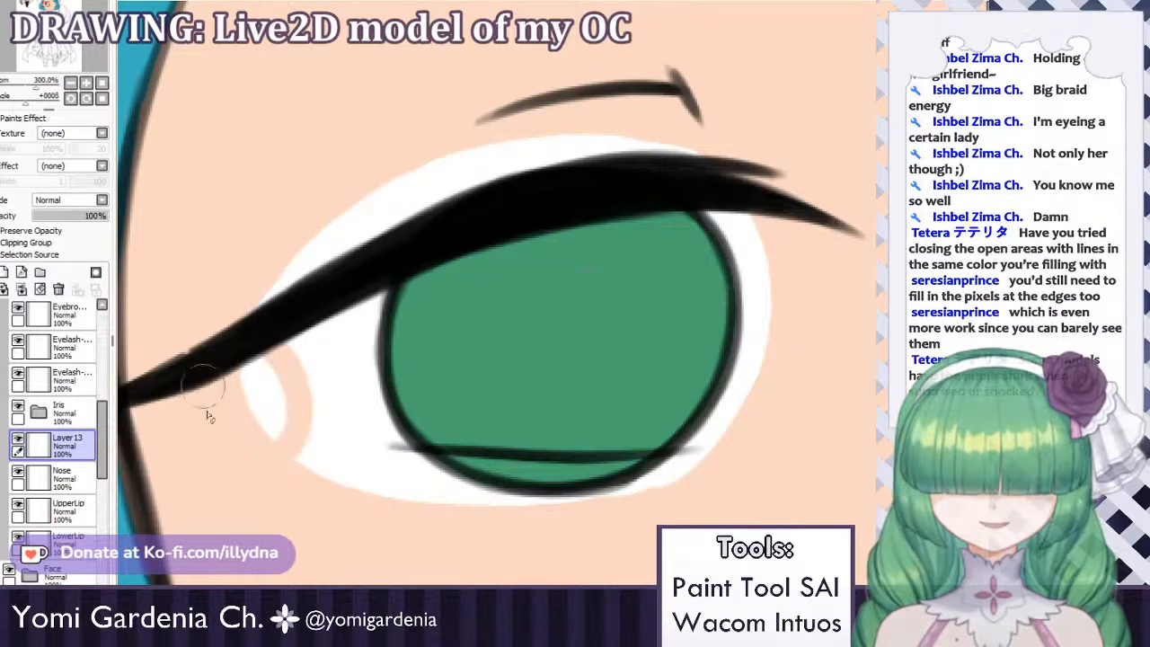
drag(787, 339, 759, 220)
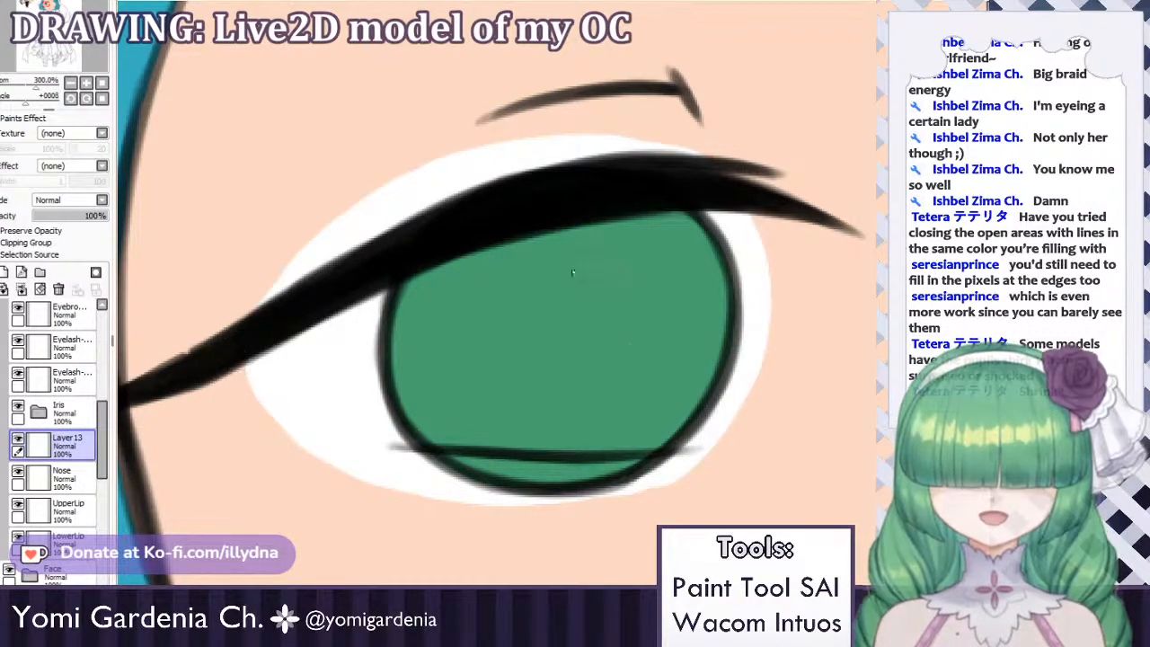
scroll(572, 273, down, 6)
scroll(514, 276, up, 4)
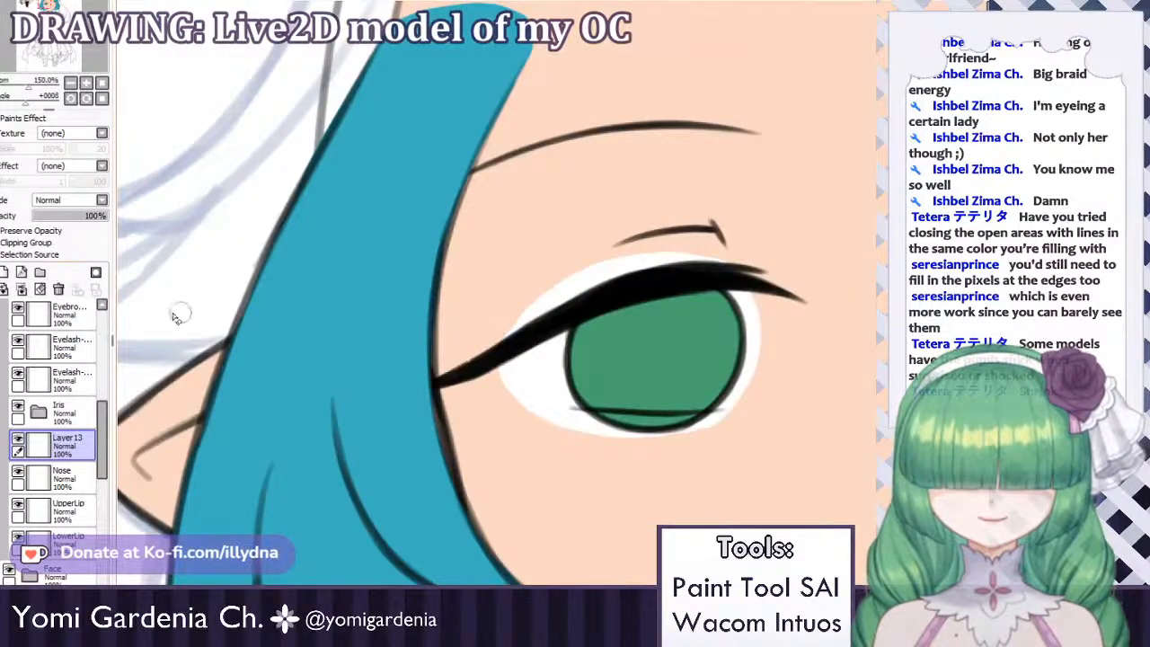
scroll(54, 431, up, 3)
click(18, 510)
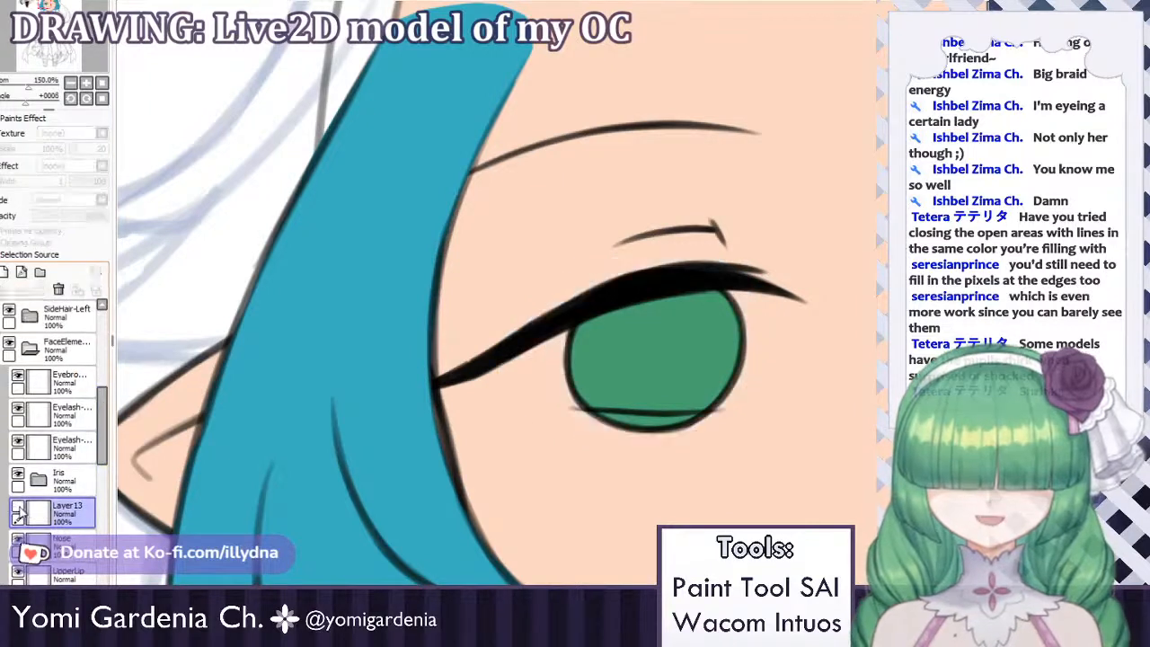
click(18, 510)
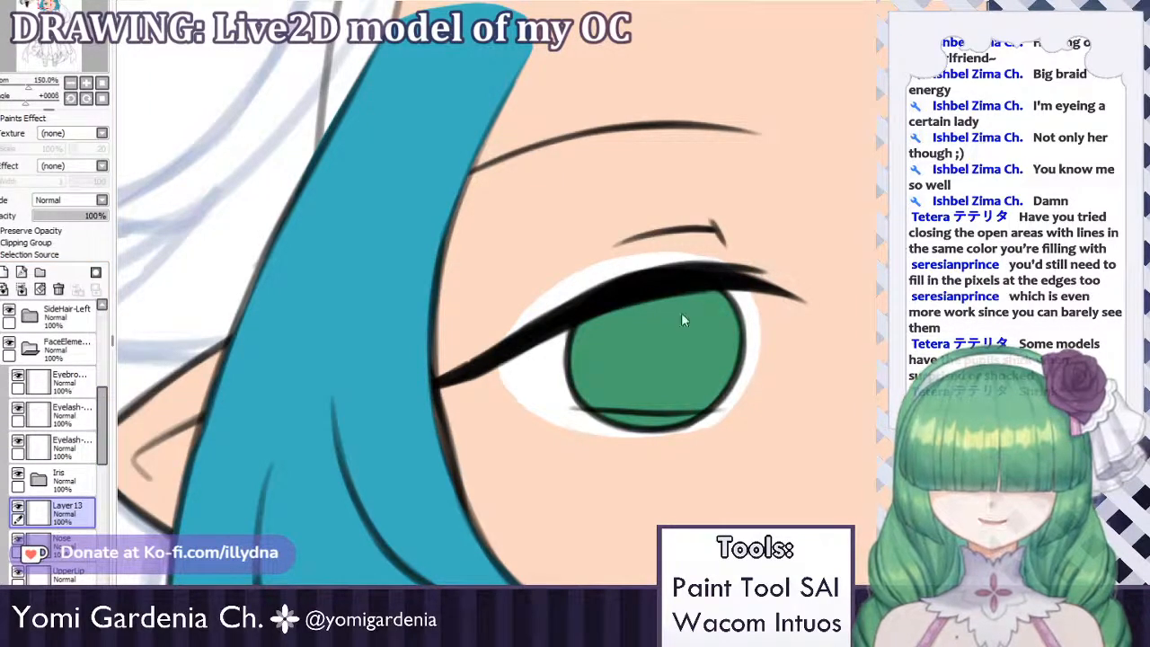
Rename the eye-white layer as Sclera.
double_click(82, 516)
text(Sclera)
key(Return)
click(39, 478)
click(38, 478)
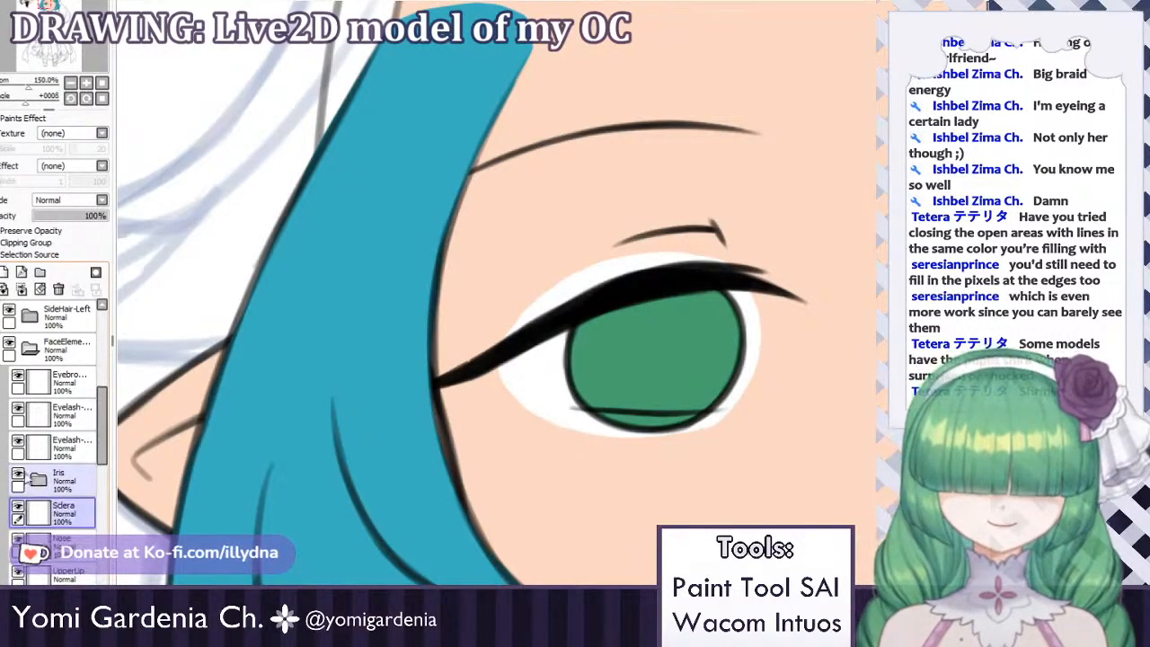
click(38, 479)
click(52, 545)
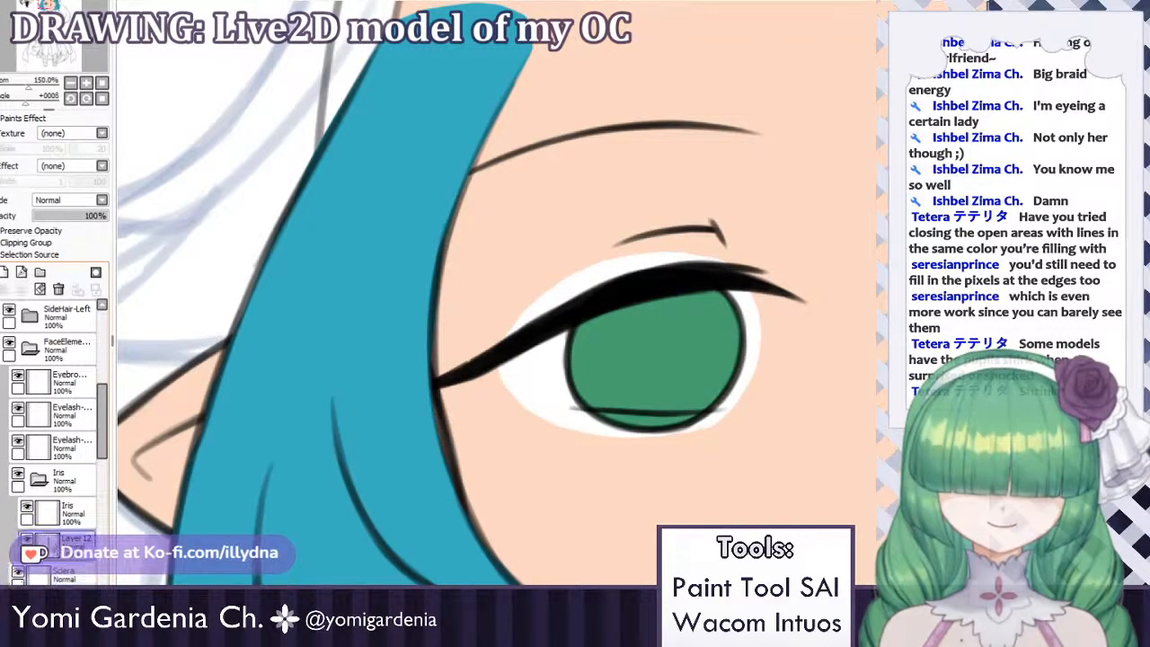
click(56, 482)
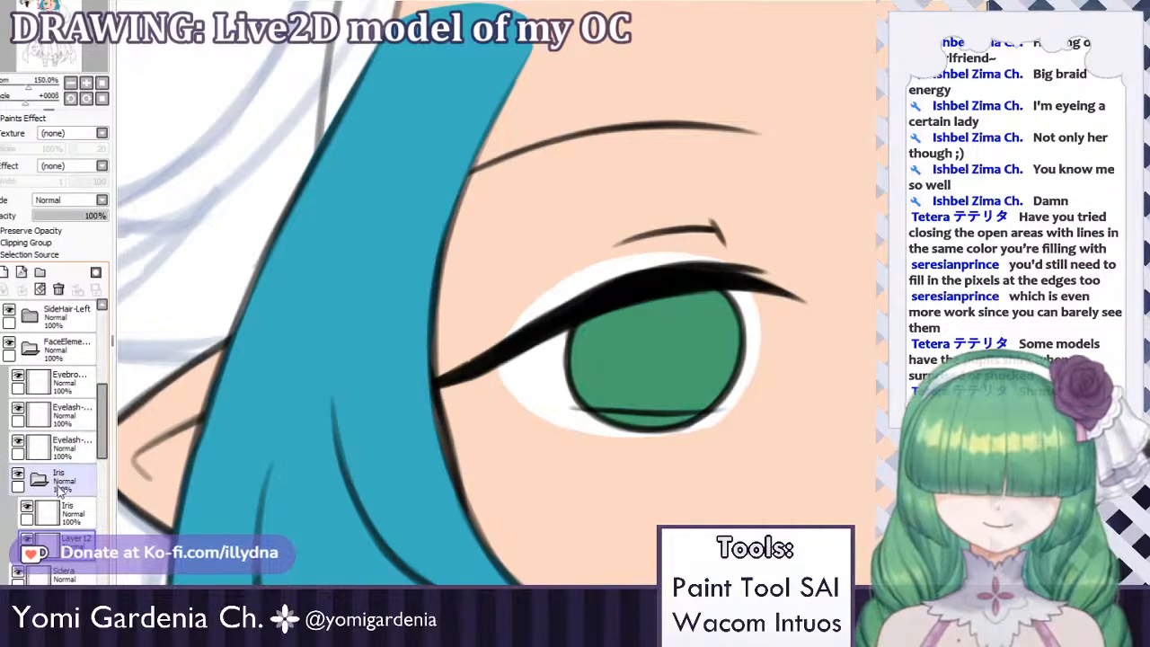
click(38, 479)
click(43, 509)
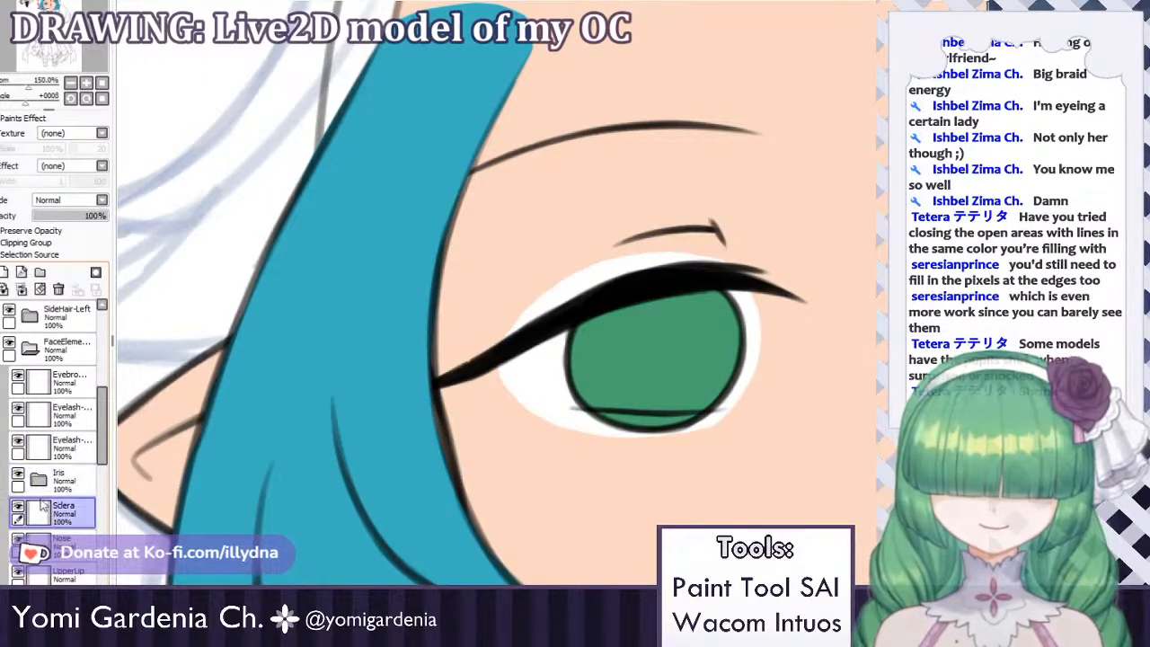
click(70, 481)
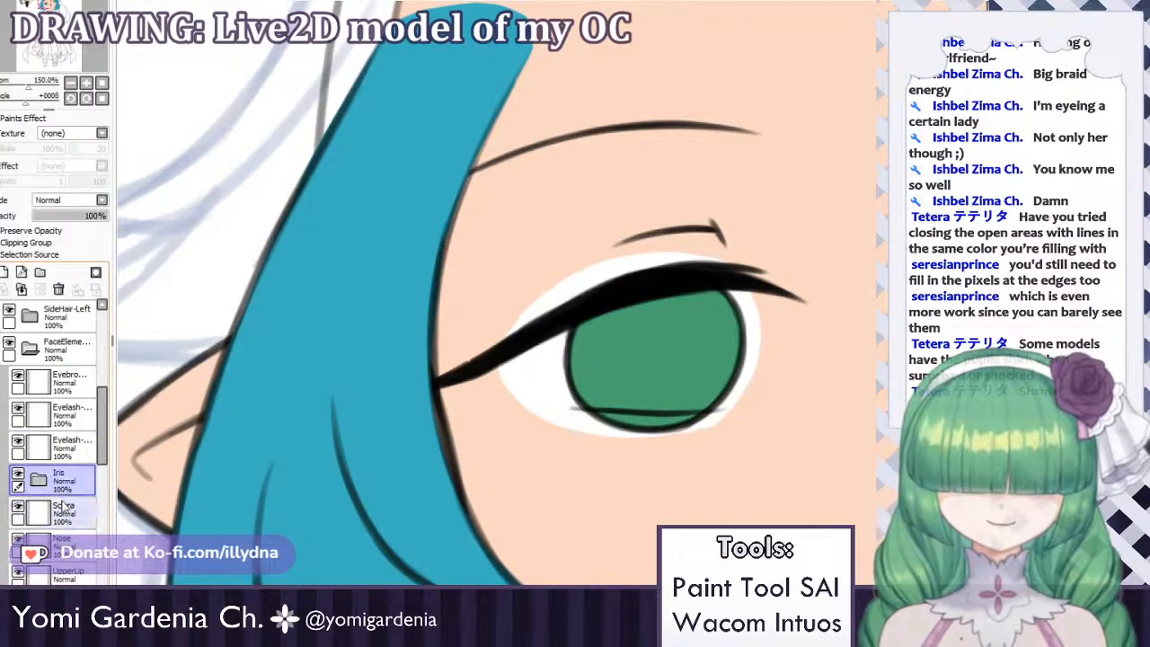
click(63, 508)
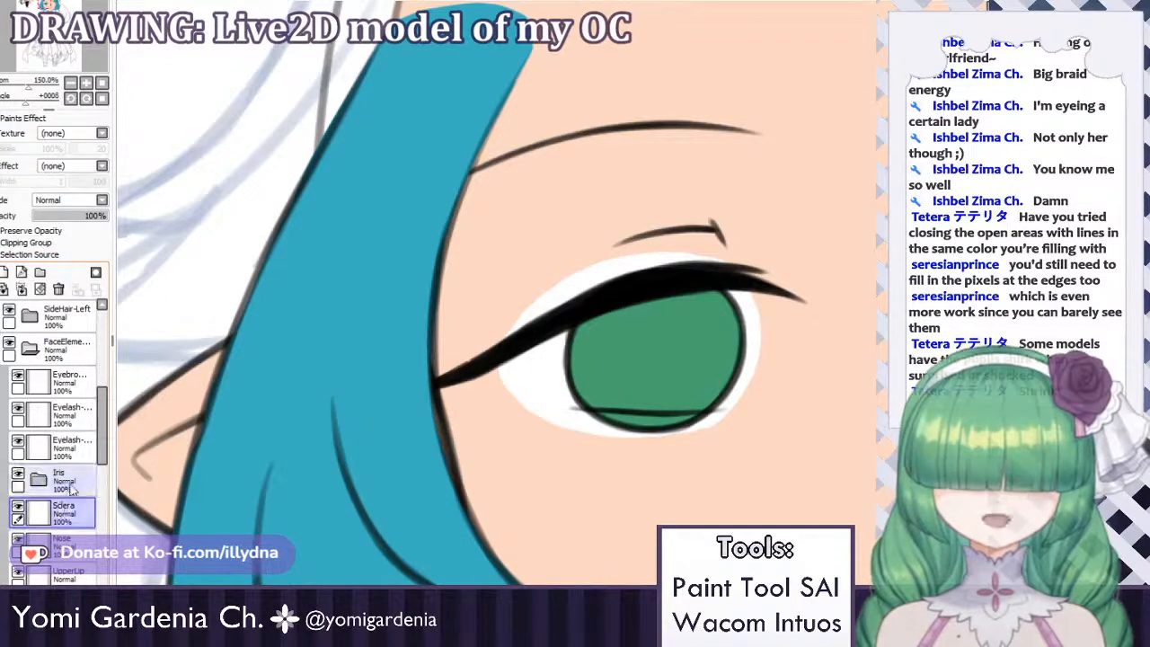
Add a new layer between the lower of the two Eyelash layers and the Iris group, and keep it active.
click(70, 447)
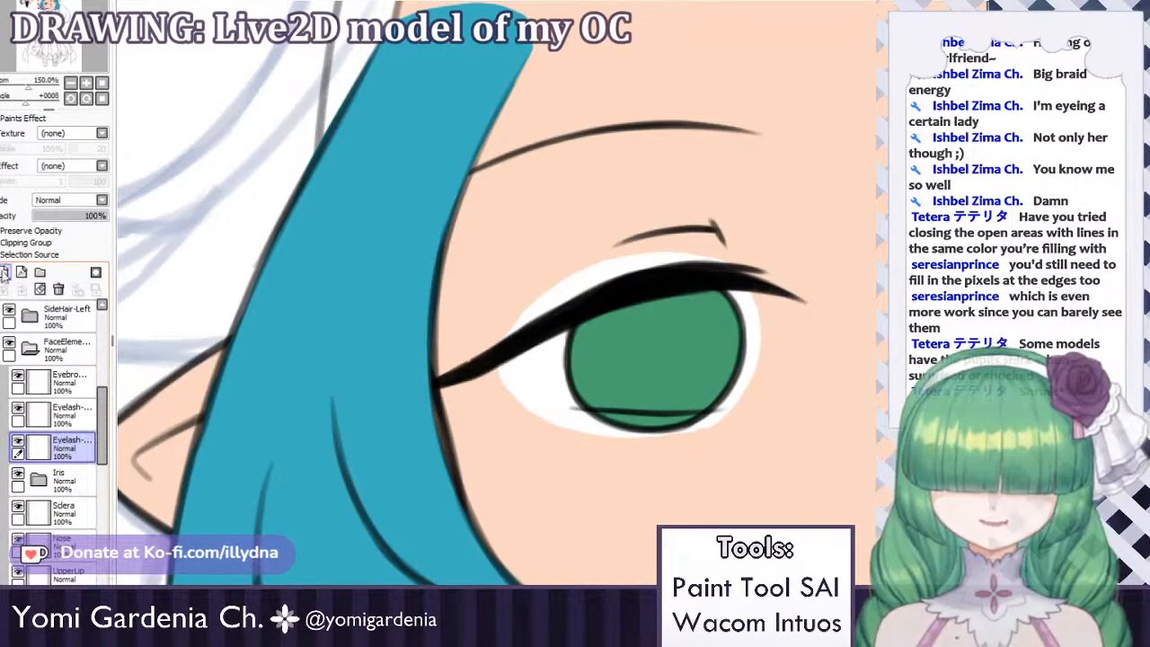
drag(70, 452, 78, 494)
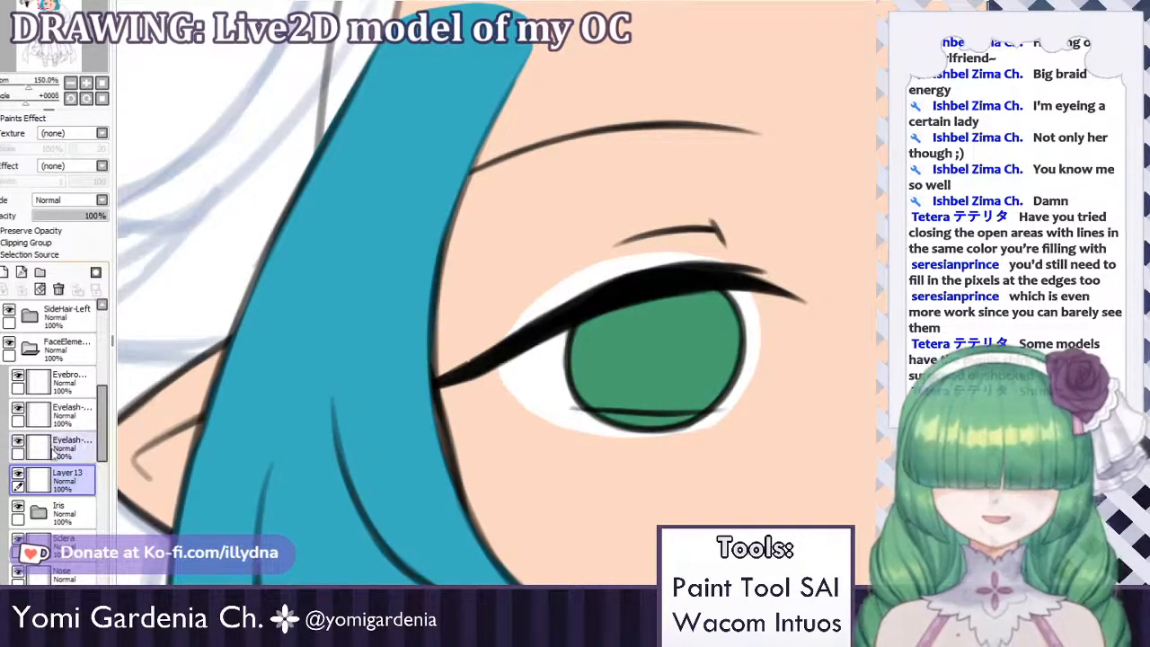
click(60, 412)
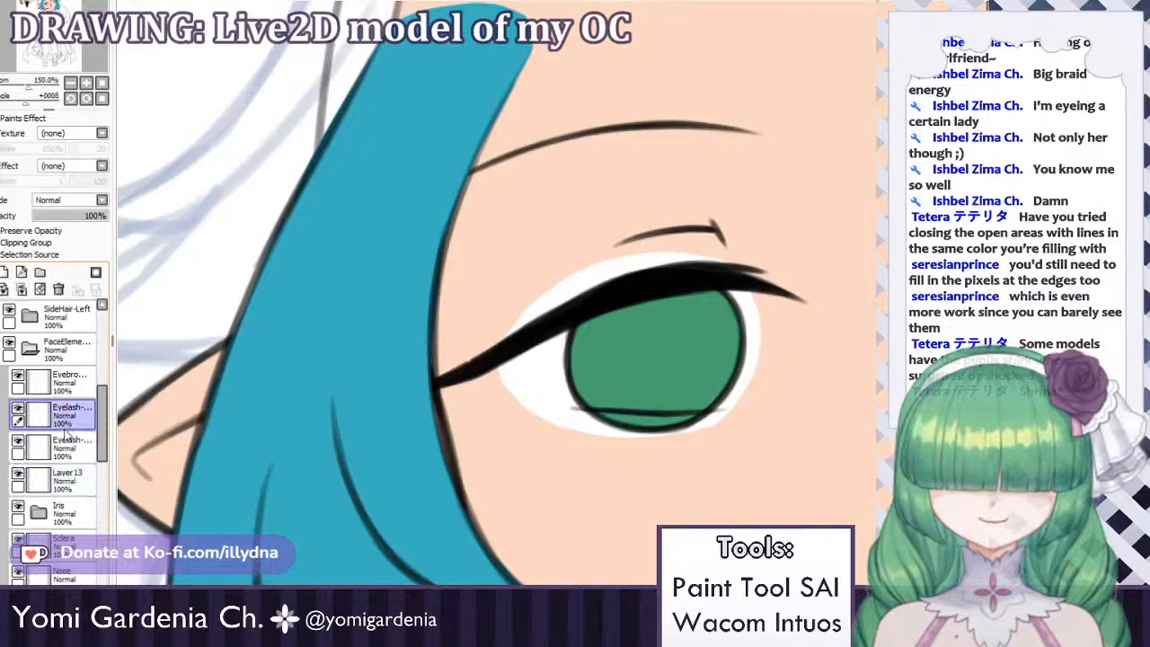
click(59, 487)
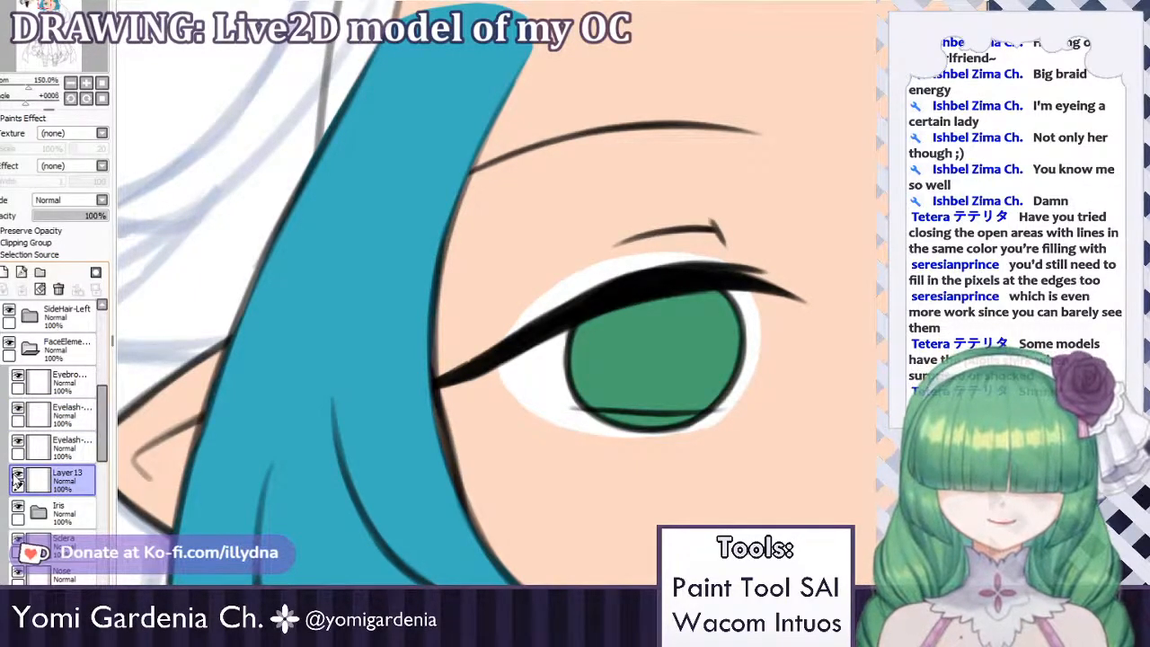
click(67, 417)
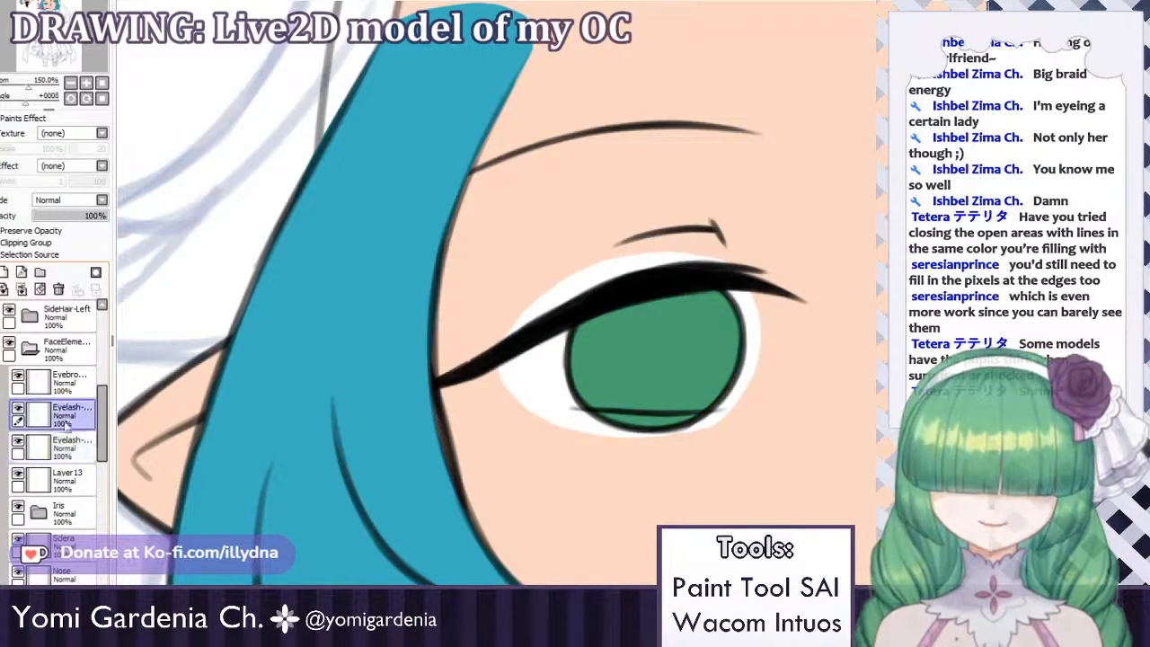
click(17, 482)
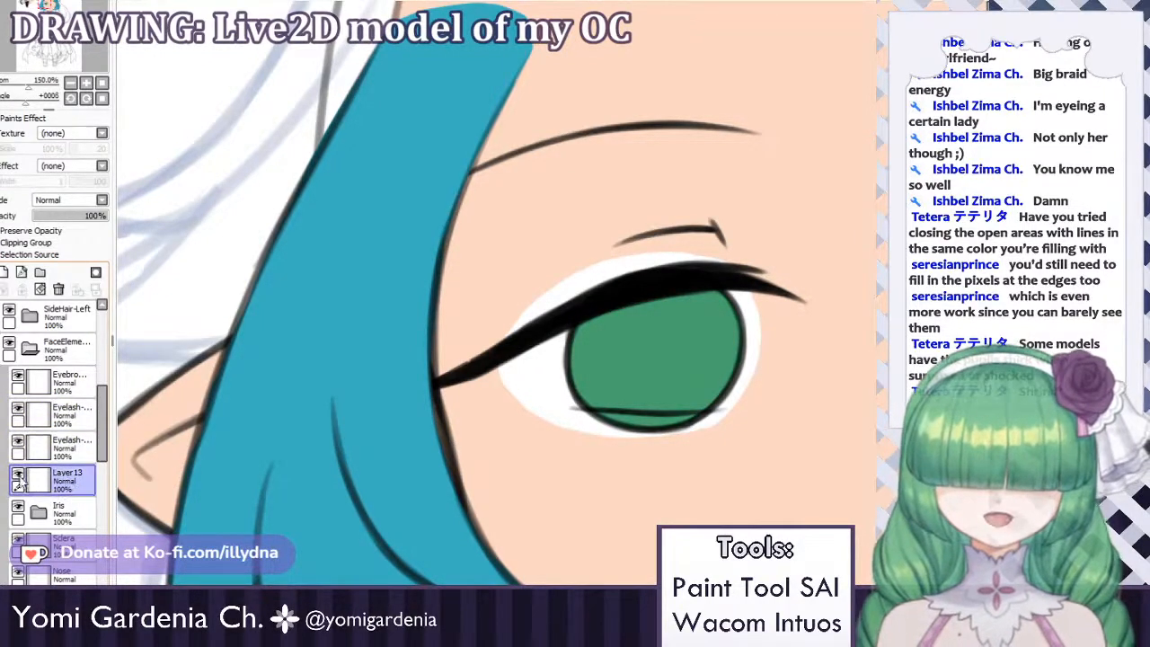
Paint a skin-coloured lower eyelid over the bottom of the iris and eye white on the new layer, undoing unsatisfactory strokes.
mouse_move(560, 427)
mouse_down()
mouse_move(546, 413)
mouse_move(613, 422)
mouse_up()
key(ctrl+z)
drag(512, 404, 680, 427)
key(ctrl+z)
key(ctrl+z)
drag(510, 405, 663, 418)
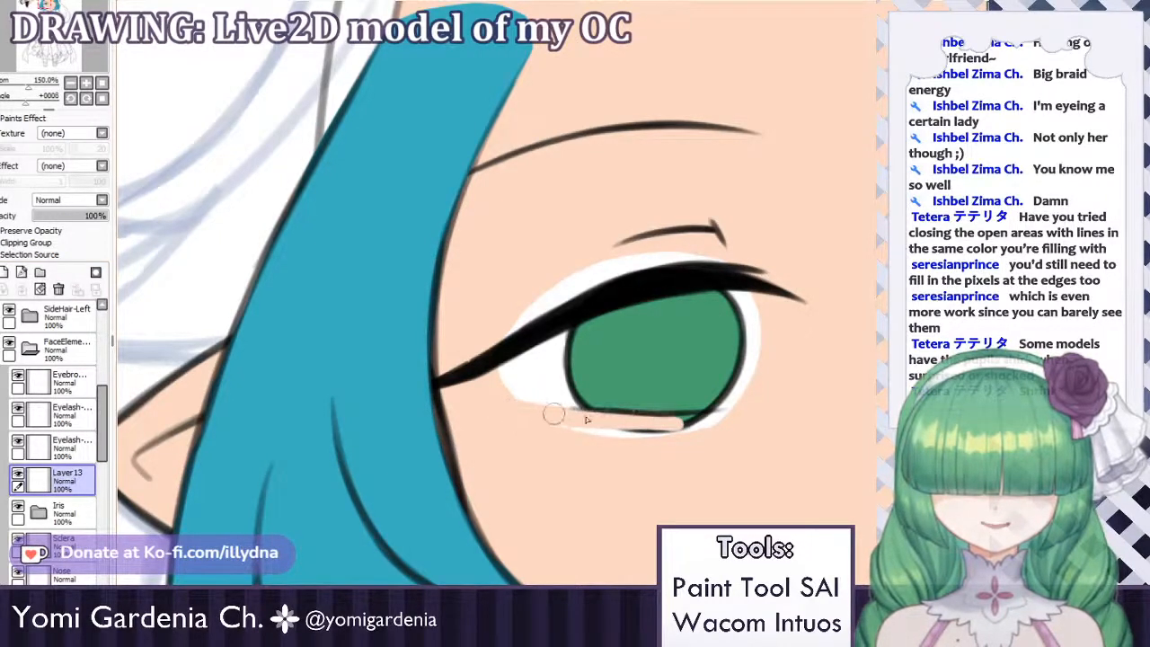
key(ctrl+z)
drag(553, 413, 706, 417)
key(ctrl+z)
key(ctrl+z)
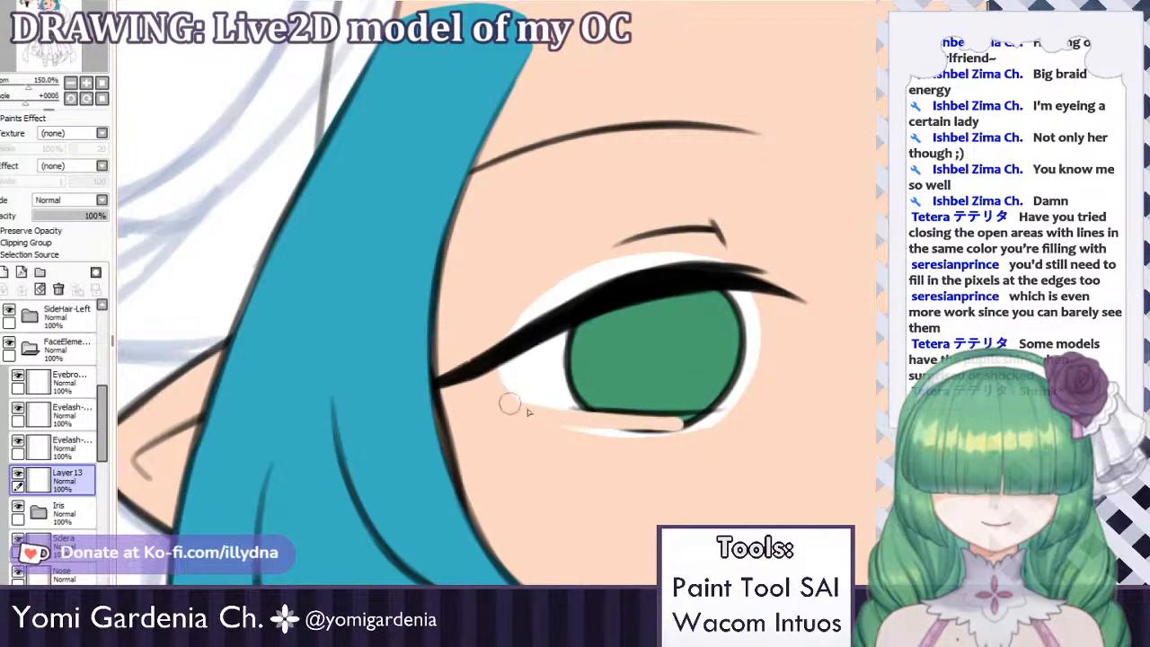
key(ctrl+z)
mouse_move(512, 403)
mouse_down()
mouse_move(656, 424)
mouse_move(643, 426)
mouse_up()
key(ctrl+z)
mouse_move(525, 407)
mouse_down()
mouse_move(626, 423)
mouse_move(529, 410)
mouse_move(729, 420)
mouse_up()
mouse_move(651, 428)
mouse_down()
mouse_move(740, 420)
mouse_move(557, 424)
mouse_up()
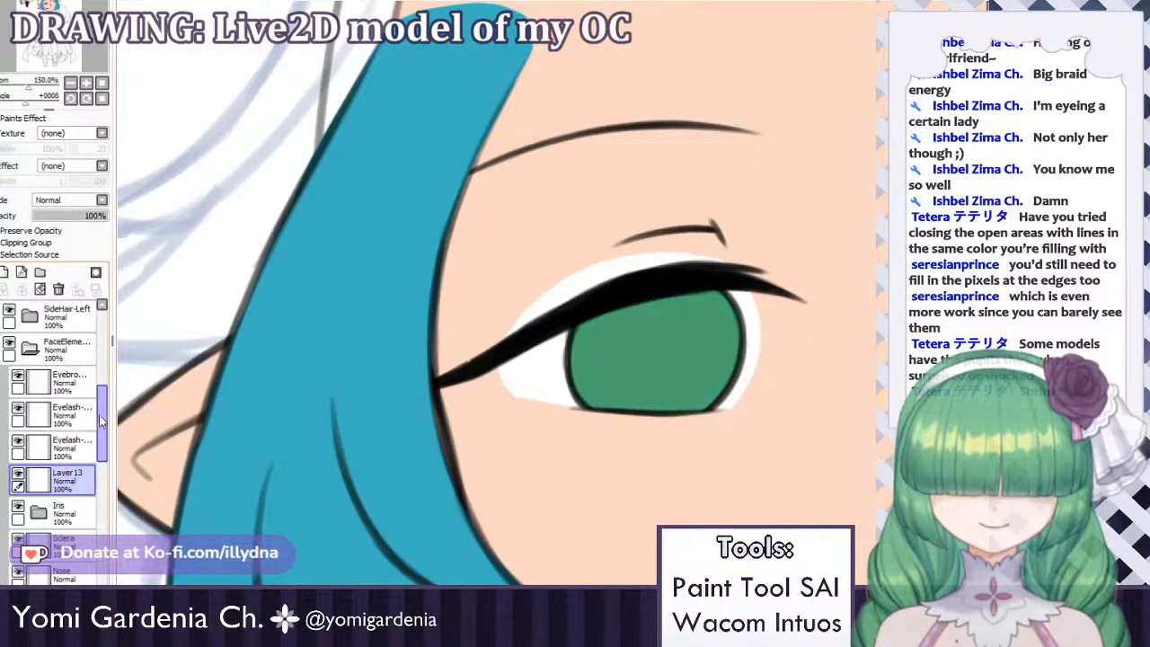
Hide the Face group and the ear to isolate the skin-coloured lower eyelid, and smooth the eyelid's lower edge.
drag(103, 422, 101, 458)
click(9, 505)
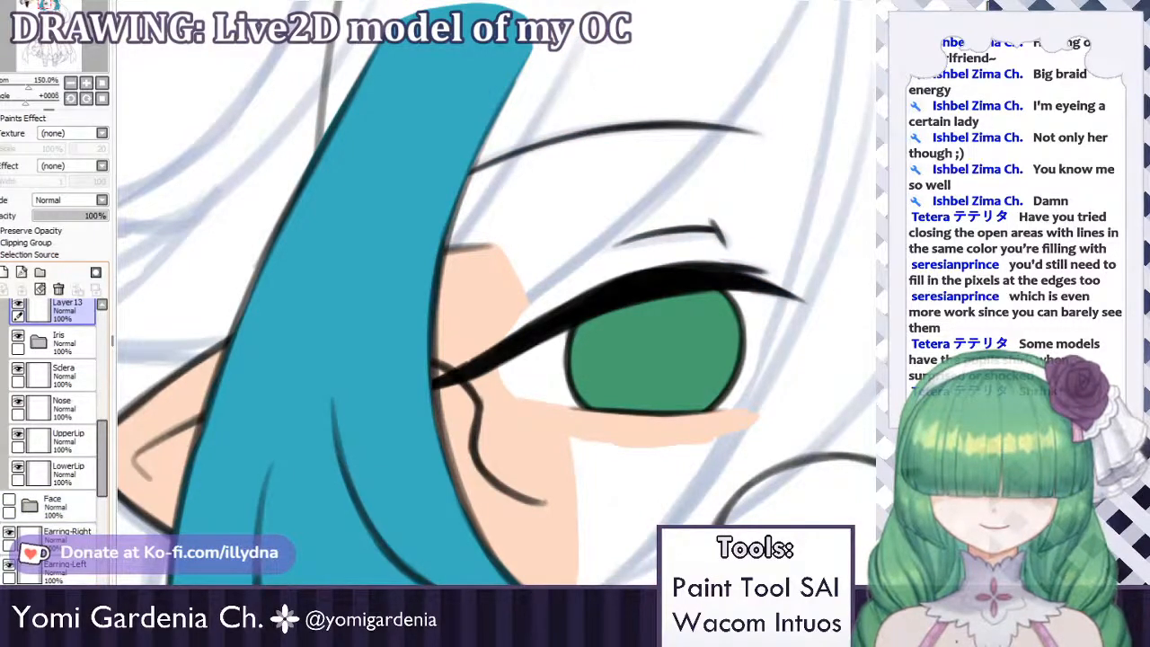
scroll(54, 441, up, 5)
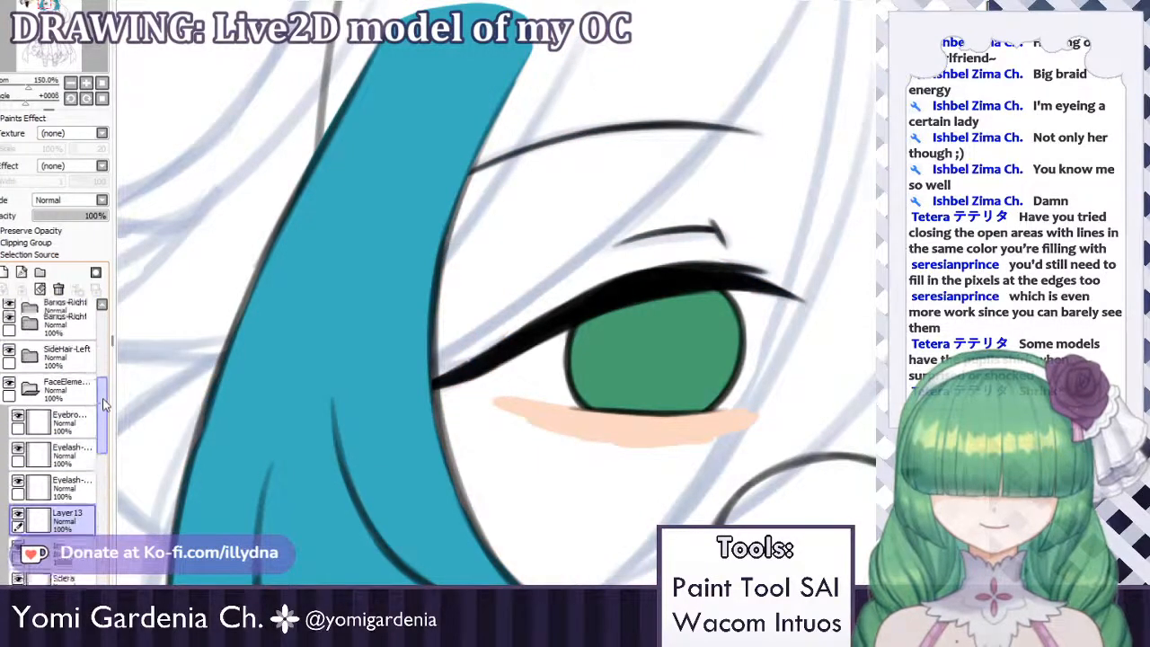
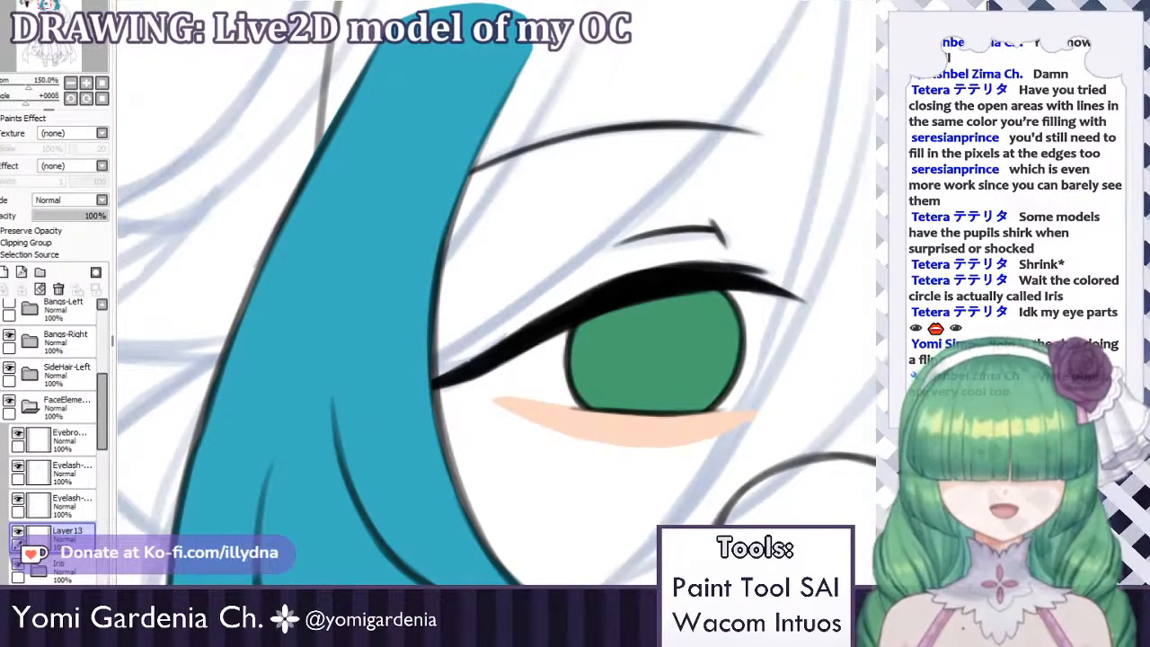
Add a new layer at the top of the face-elements group, above the Eyebrow layer.
scroll(495, 293, up, 2)
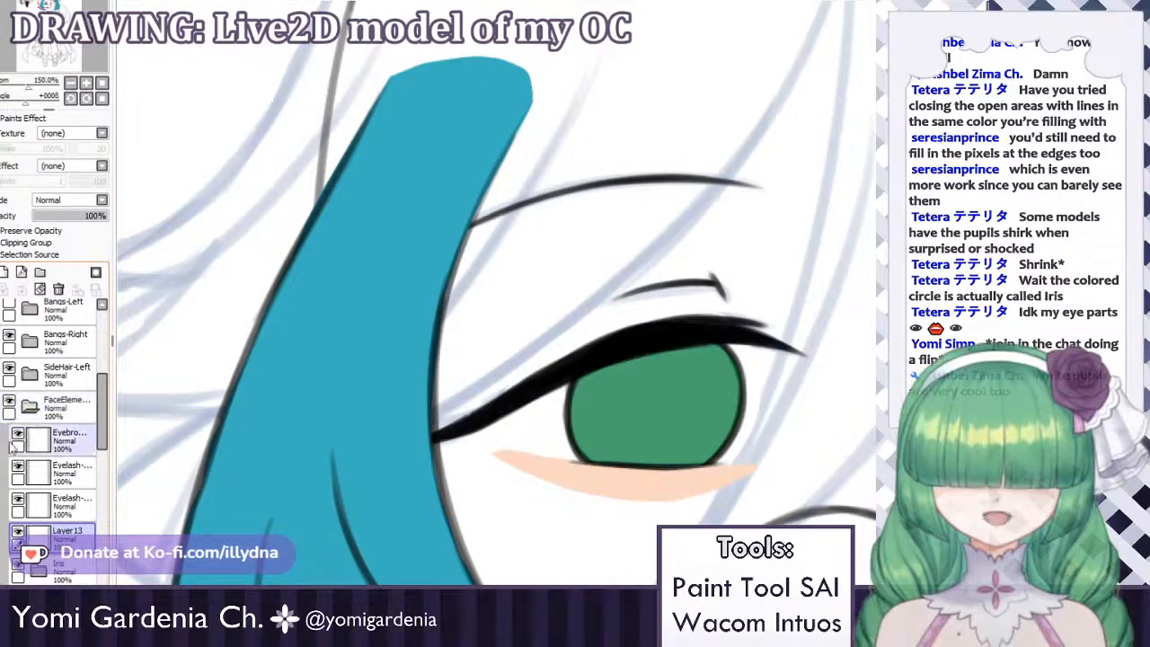
click(29, 343)
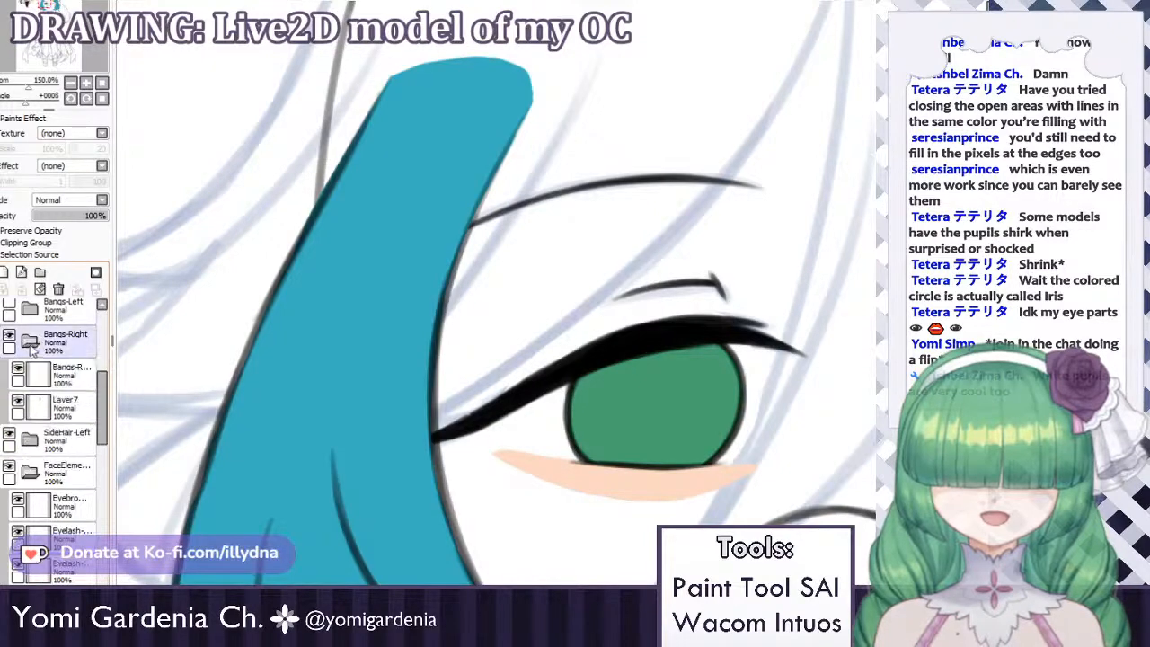
click(29, 343)
click(29, 343)
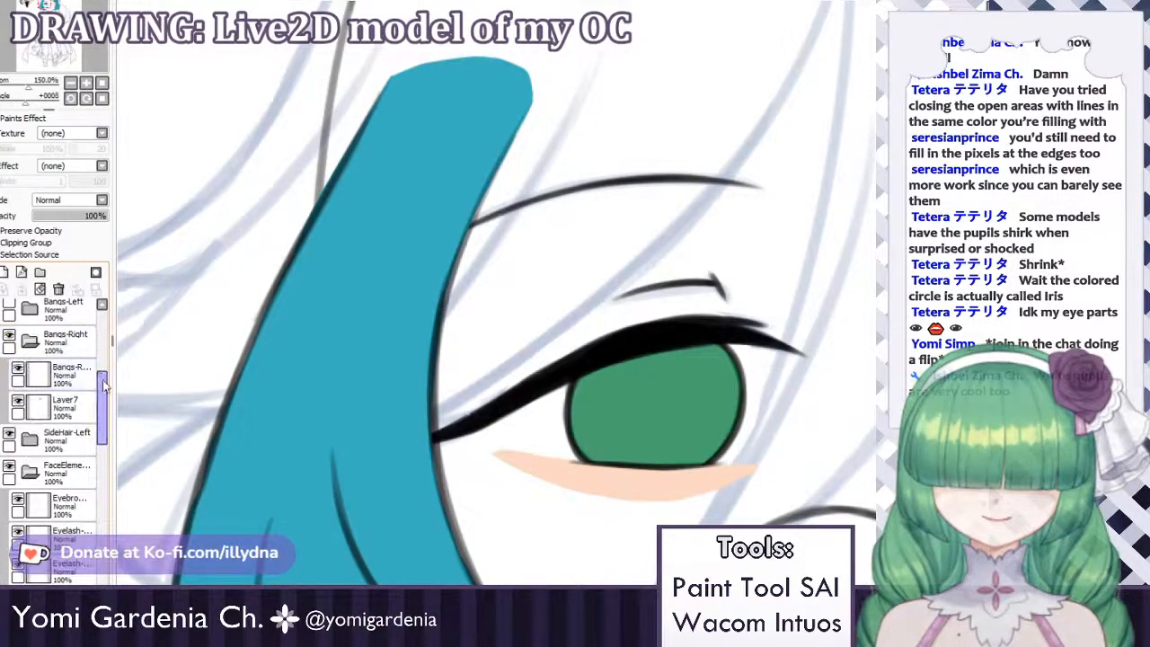
drag(104, 399, 104, 382)
click(29, 416)
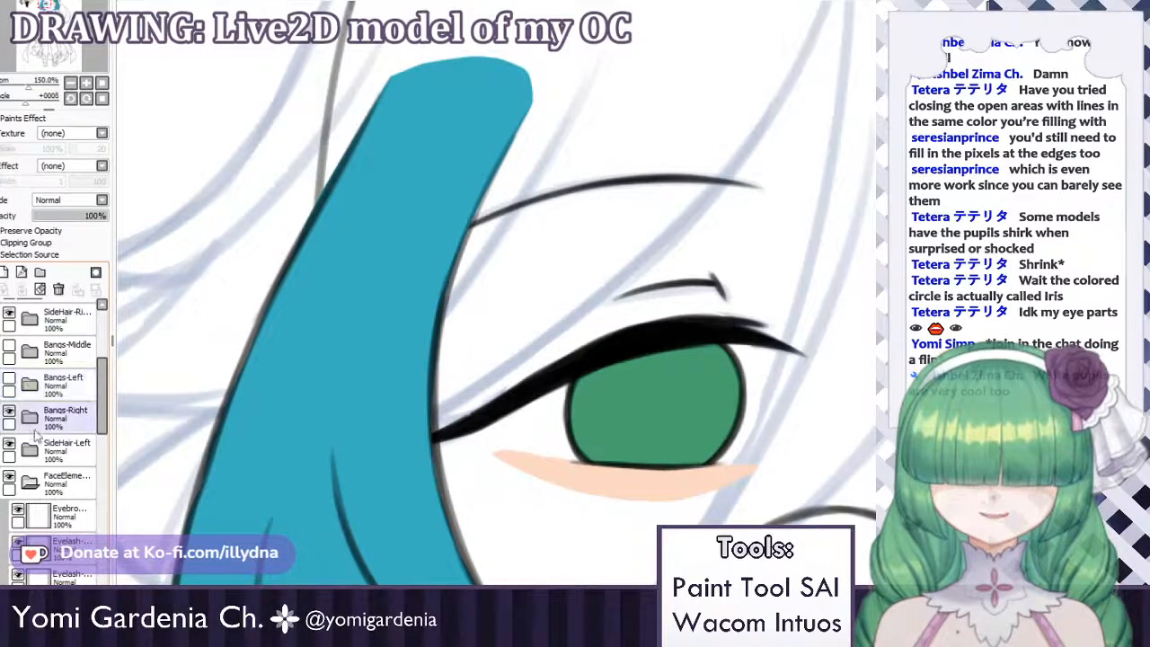
drag(104, 404, 104, 425)
click(70, 424)
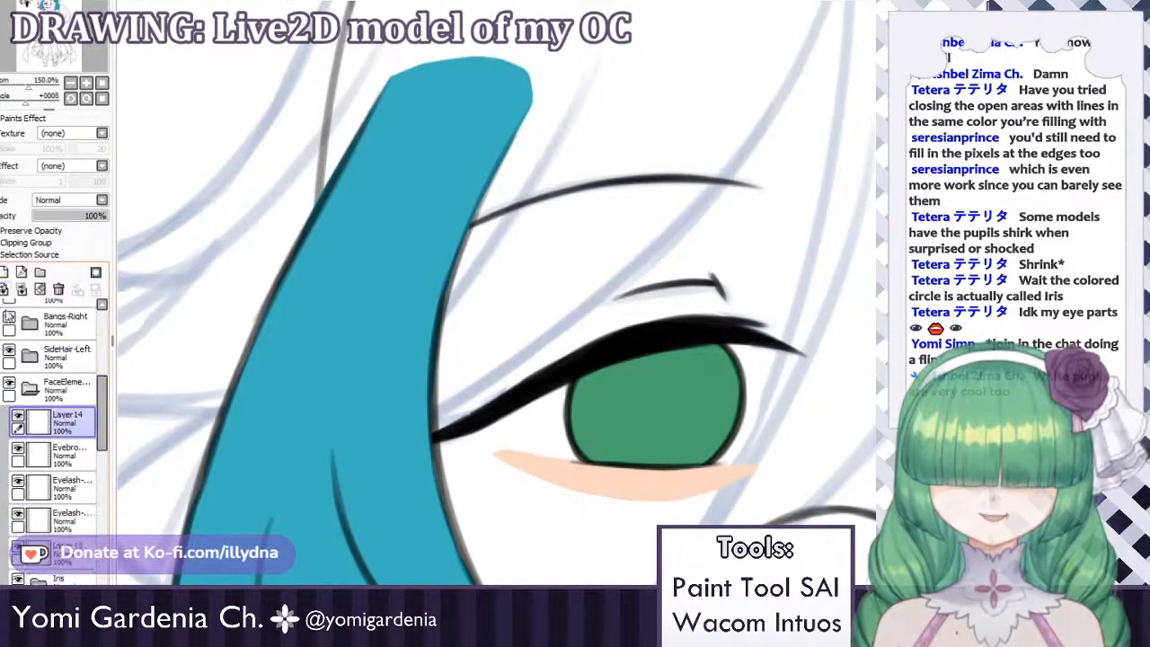
click(5, 289)
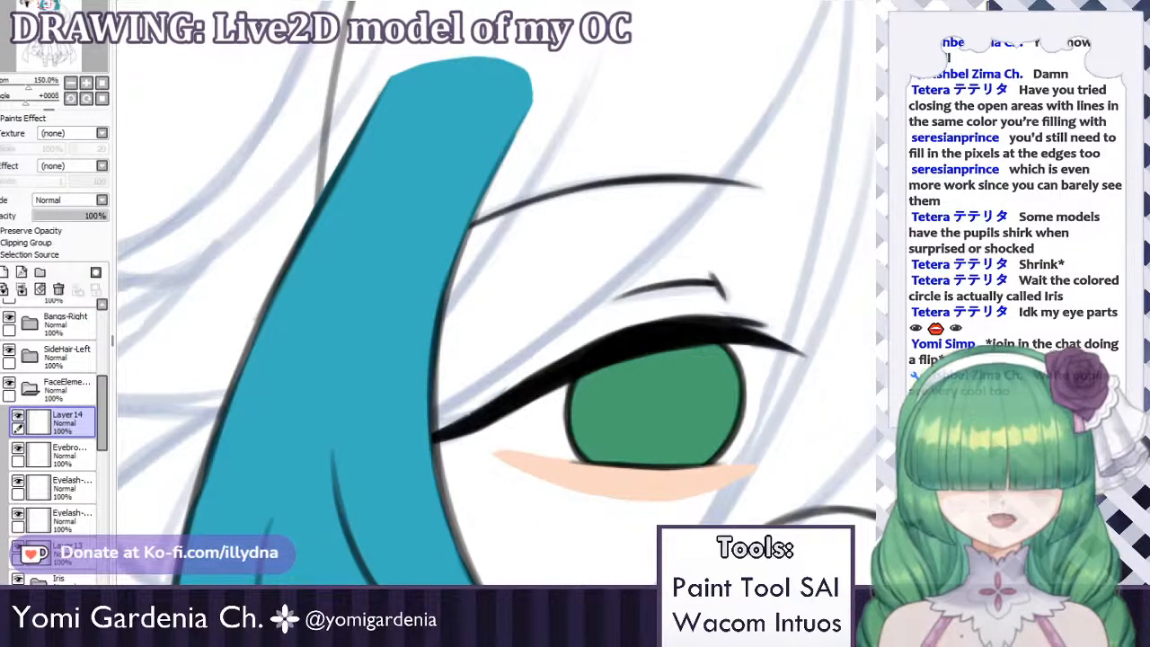
Try a solid black pupil with a white highlight at the iris's lower edge, then undo both.
scroll(499, 292, down, 3)
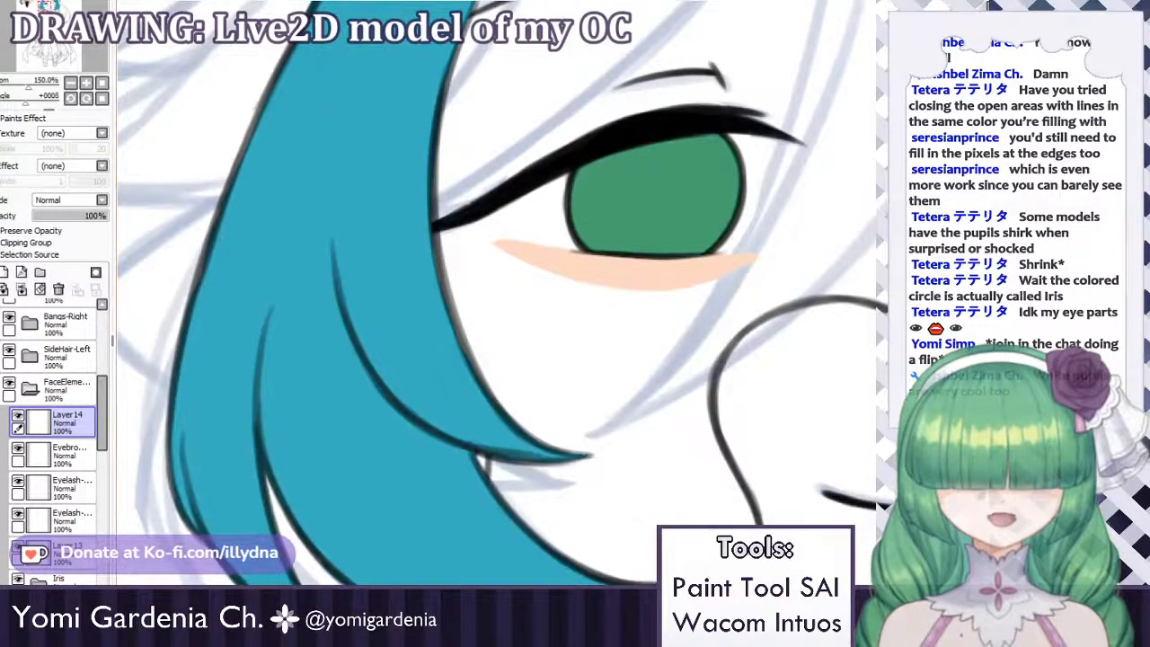
mouse_move(657, 188)
mouse_down()
mouse_move(645, 192)
mouse_move(661, 180)
mouse_move(657, 205)
mouse_up()
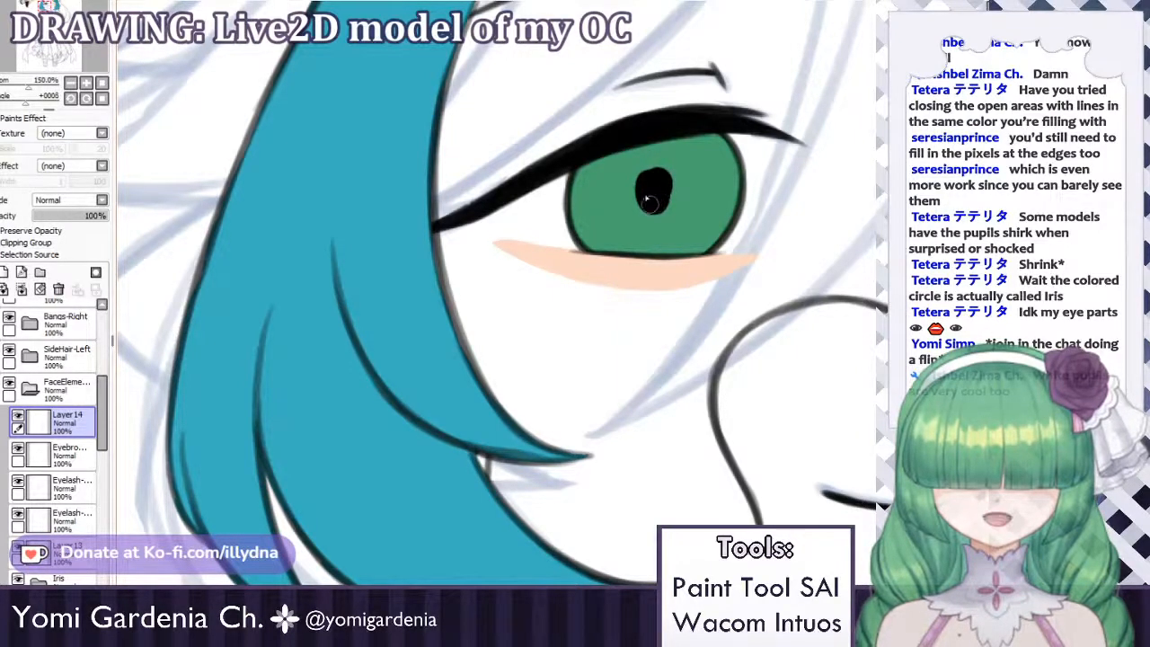
scroll(641, 175, down, 4)
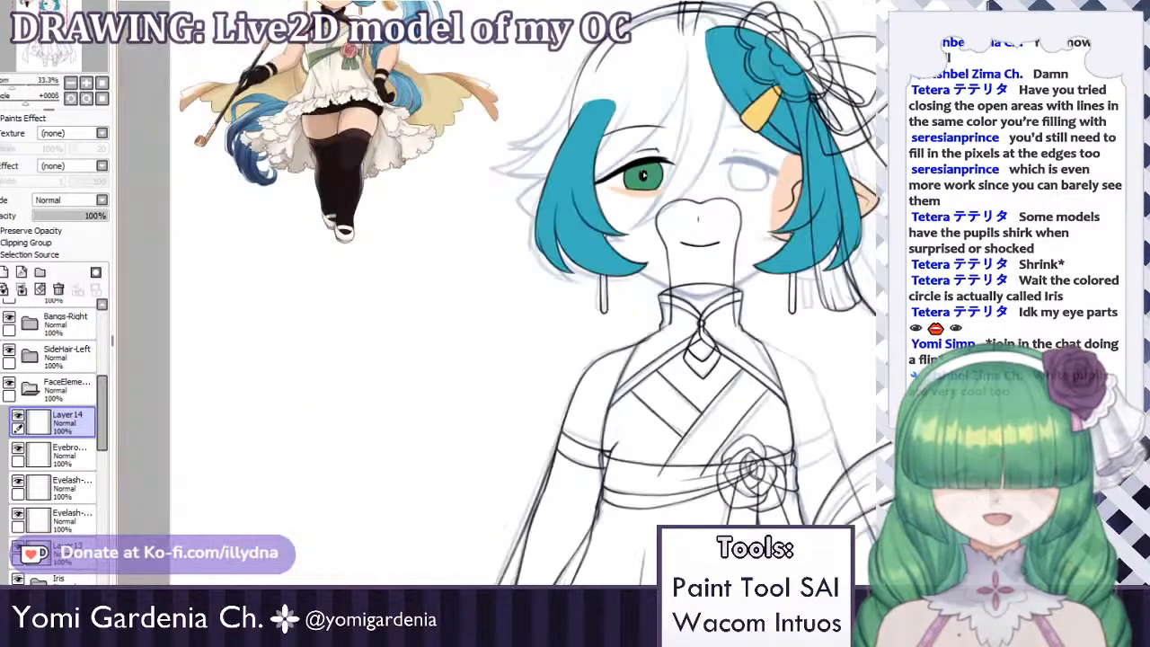
scroll(642, 173, up, 4)
scroll(648, 104, up, 1)
key(ctrl+z)
mouse_move(627, 198)
mouse_down()
mouse_move(648, 225)
mouse_move(638, 198)
mouse_up()
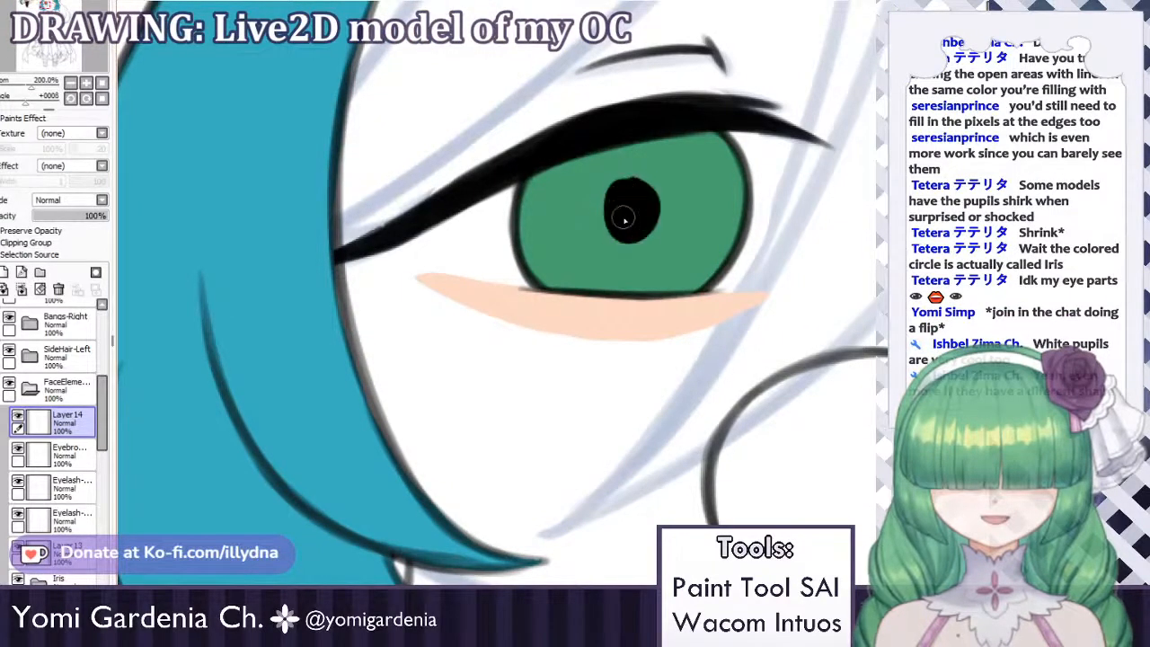
scroll(624, 218, down, 4)
scroll(643, 134, up, 2)
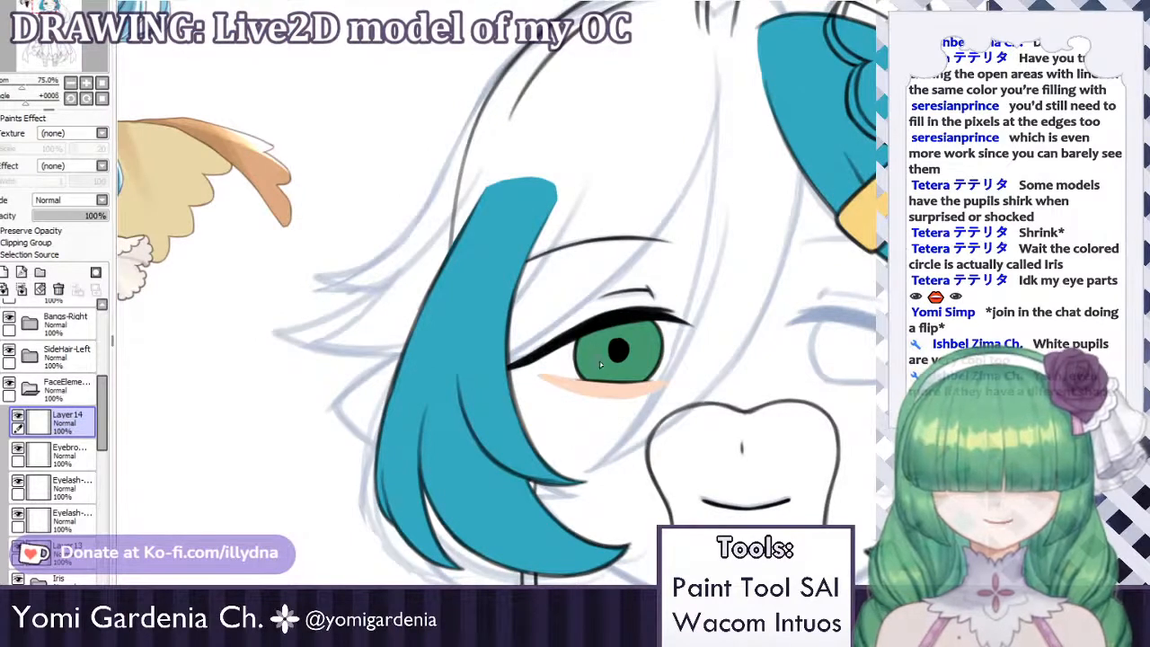
mouse_move(585, 372)
mouse_down()
mouse_move(595, 364)
mouse_move(584, 373)
mouse_up()
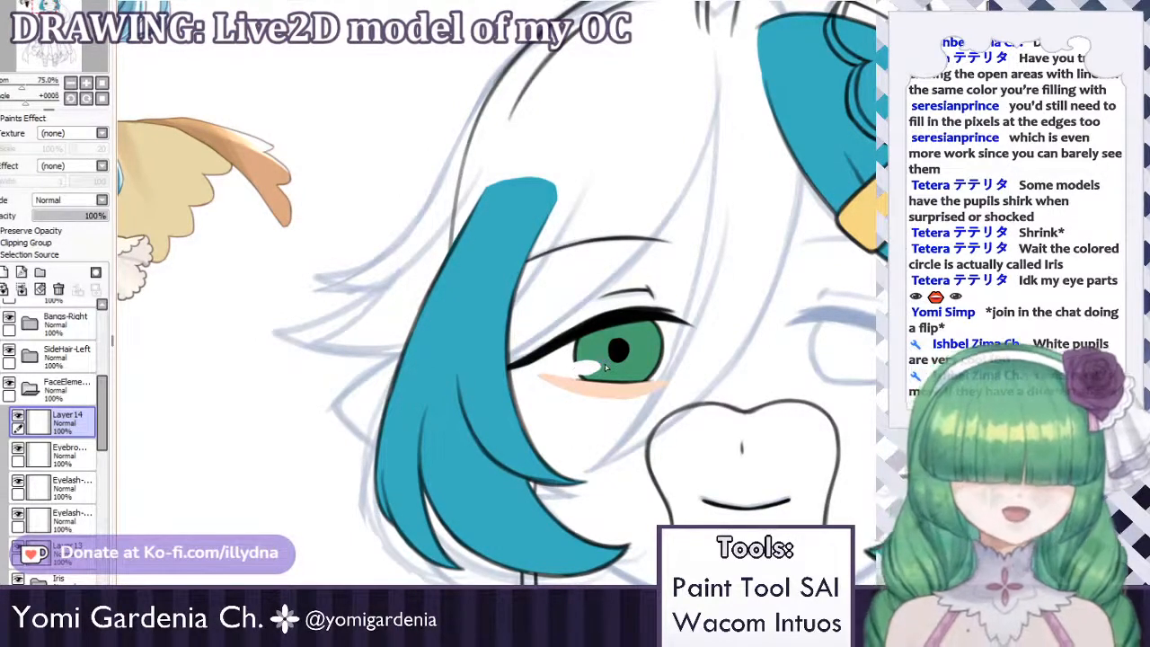
key(ctrl+z)
key(ctrl+z)
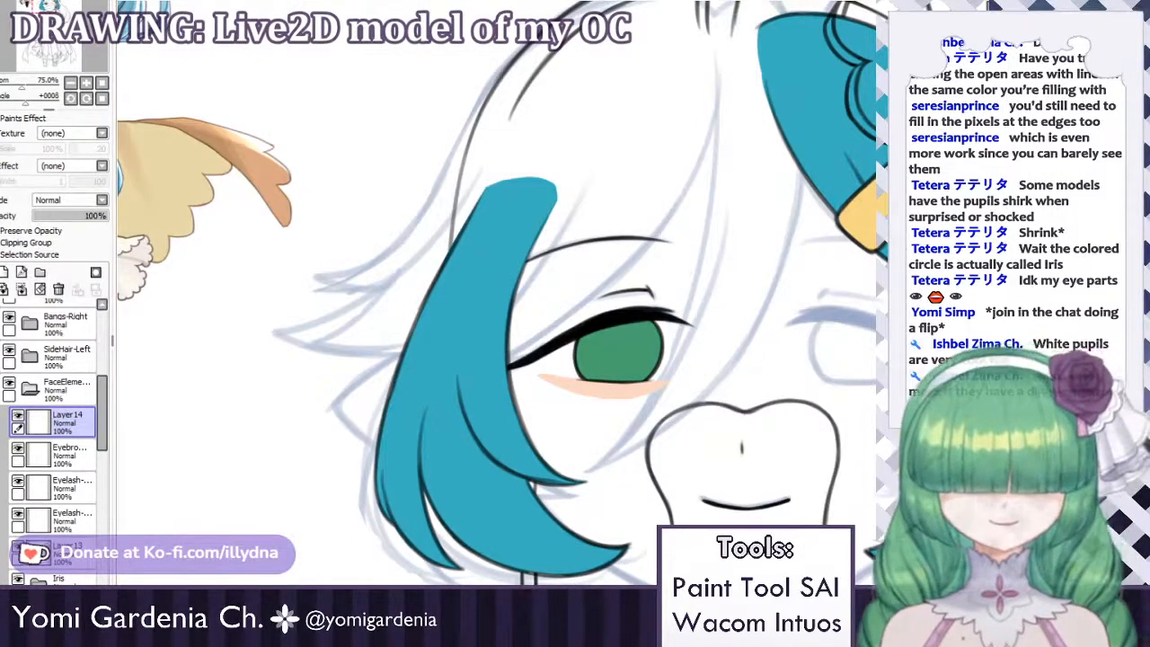
Try a large white pupil in the middle of the green iris and check it on the whole figure.
drag(586, 353, 623, 348)
scroll(614, 333, down, 4)
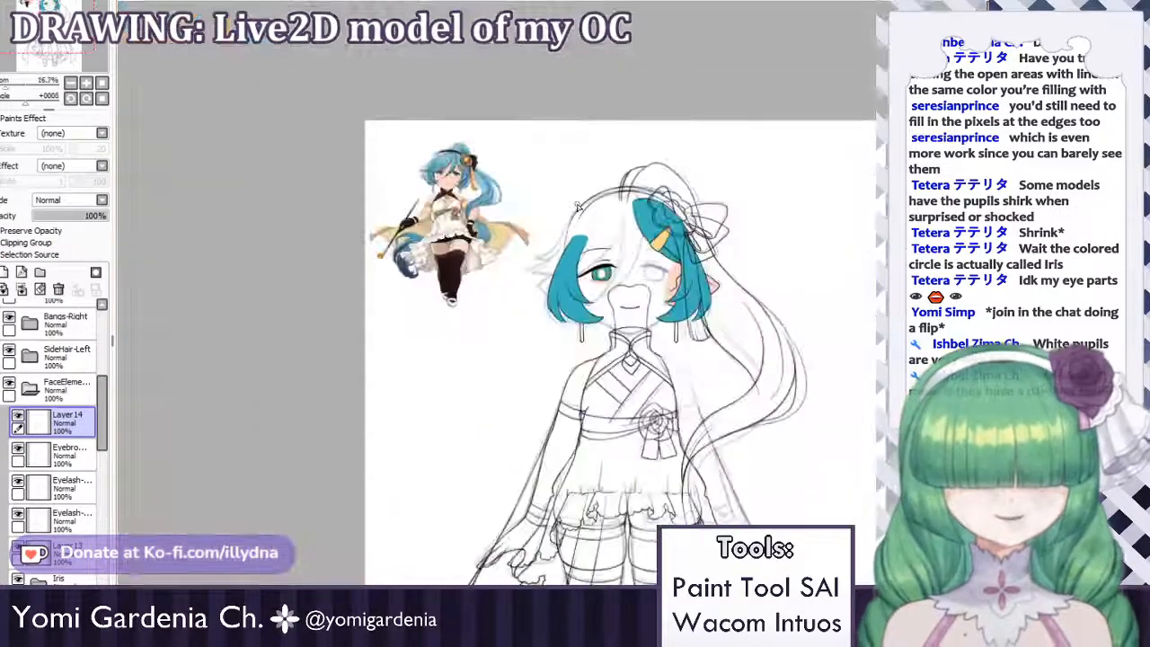
scroll(604, 245, up, 1)
scroll(604, 244, up, 5)
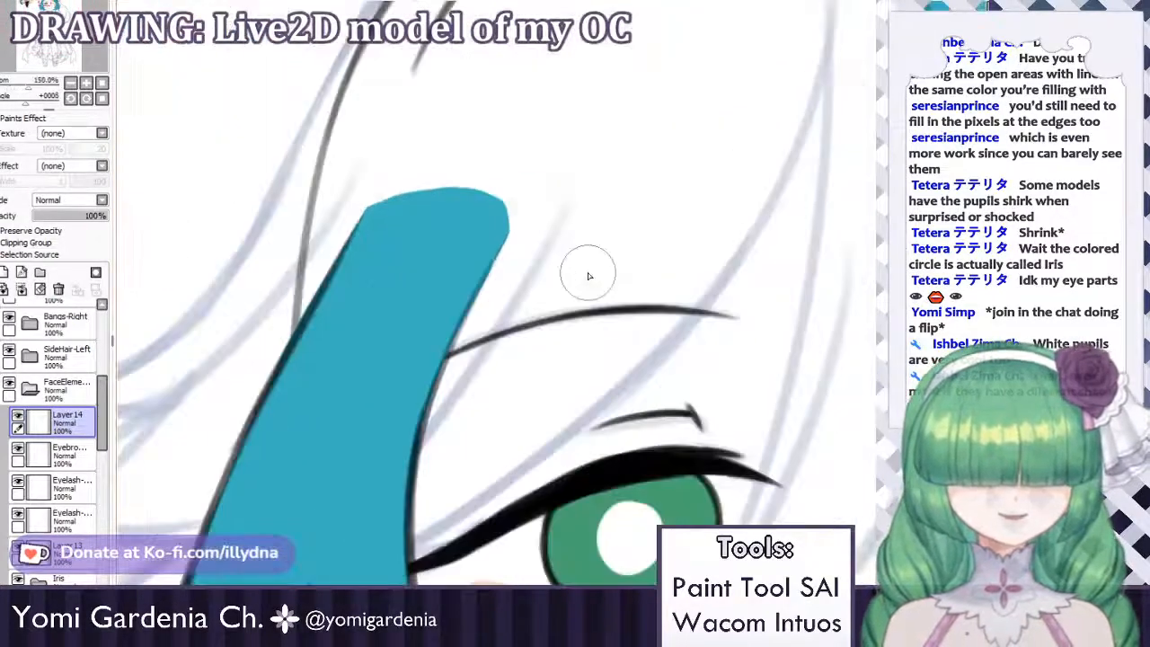
scroll(495, 293, down, 5)
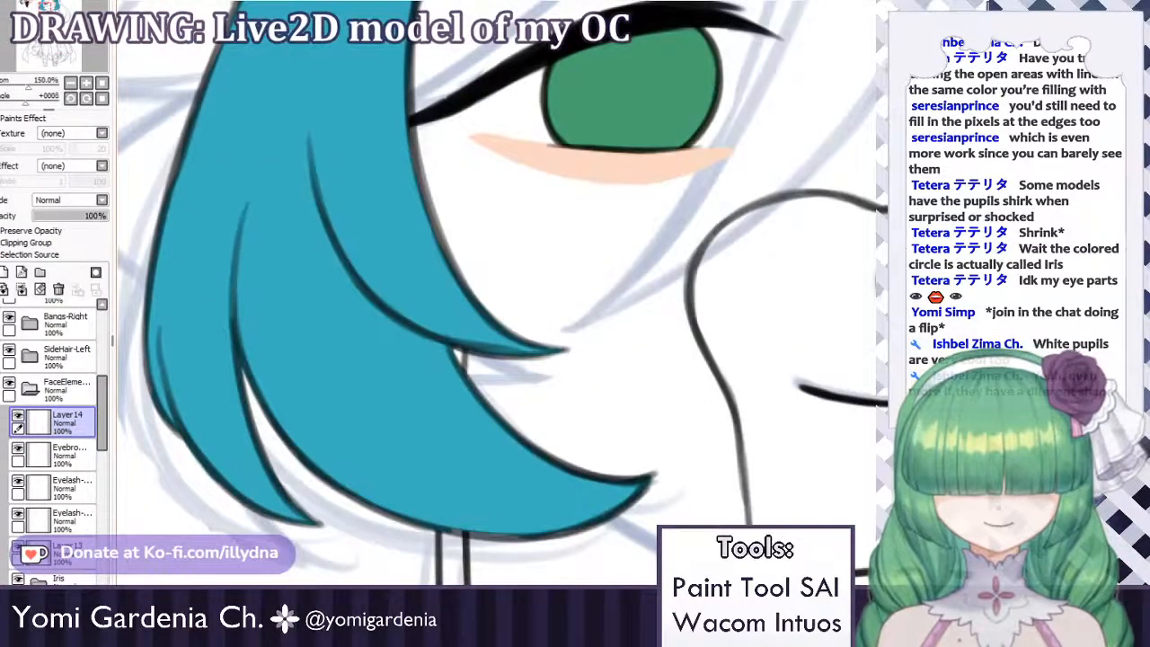
Try a small black pupil surrounded by a ring in the iris, first in black and then in darker green.
mouse_move(627, 89)
mouse_down()
mouse_move(663, 73)
mouse_move(613, 56)
mouse_move(624, 43)
mouse_up()
key(ctrl+z)
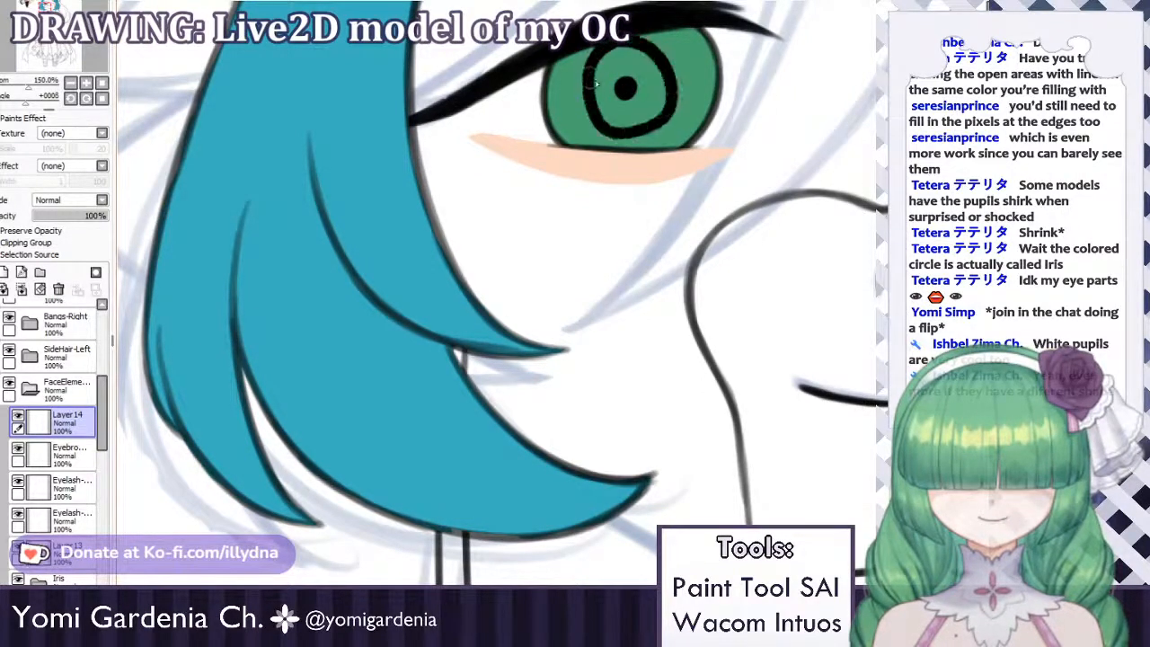
key(ctrl+z)
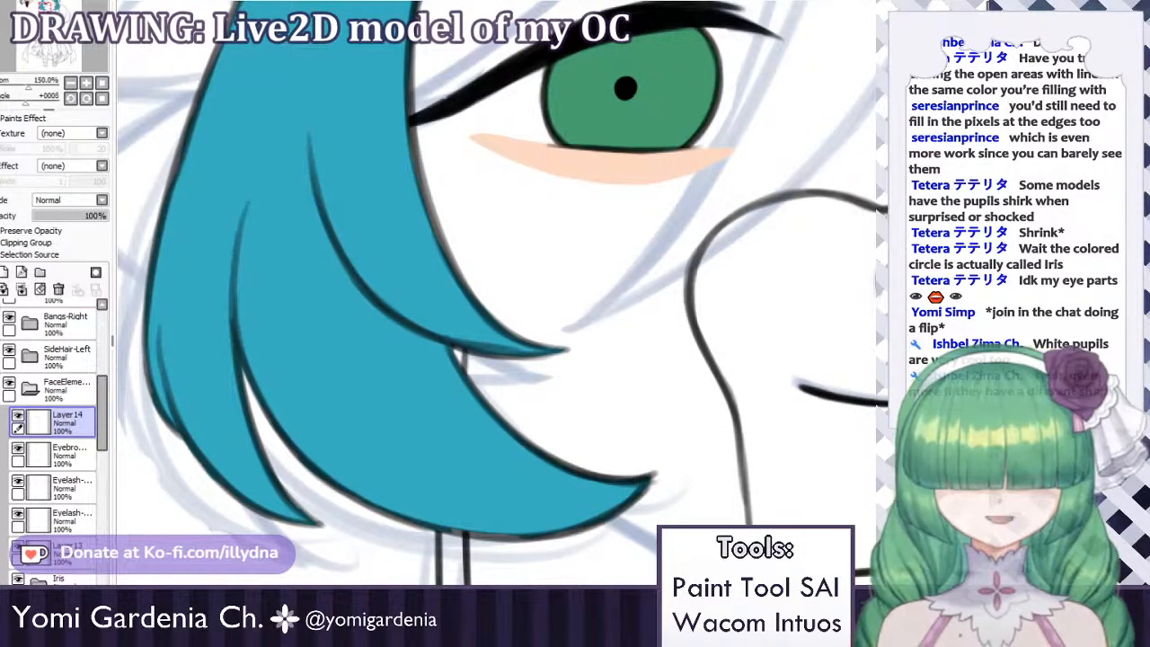
mouse_move(627, 47)
mouse_down()
mouse_move(672, 106)
mouse_move(594, 64)
mouse_move(657, 131)
mouse_move(586, 61)
mouse_move(630, 148)
mouse_move(610, 49)
mouse_up()
key(ctrl+z)
key(ctrl+z)
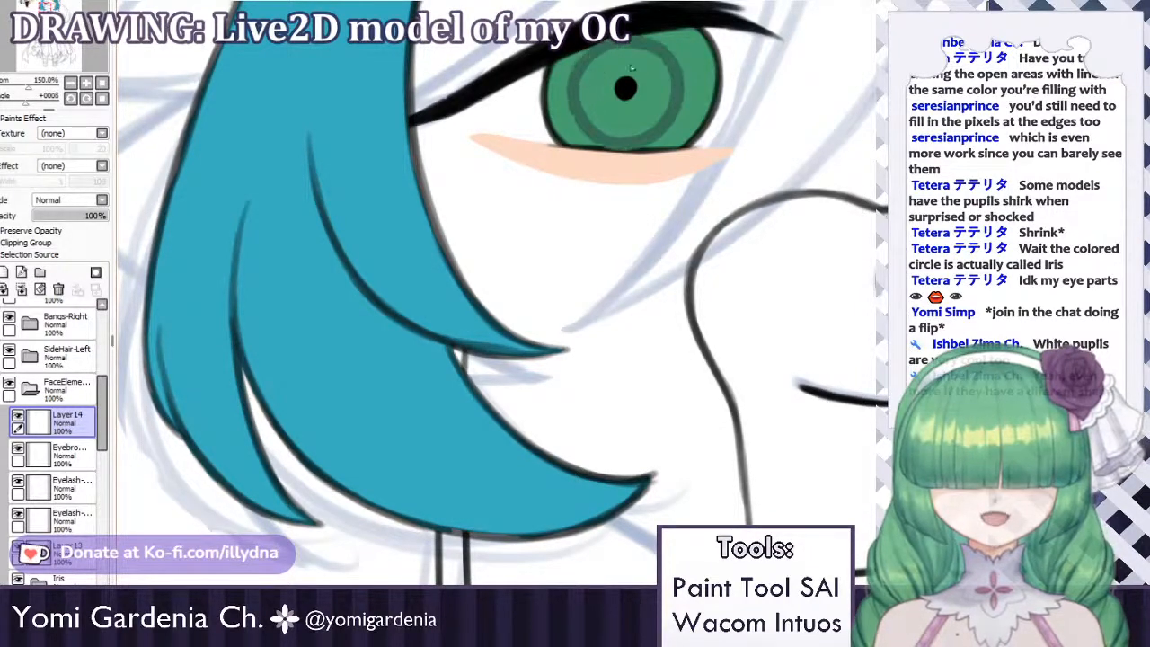
Try a white highlight at the lower edge of the ringed iris and check the eye on the whole figure.
scroll(673, 260, down, 5)
key(ctrl+plus)
key(ctrl+plus)
key(ctrl+plus)
key(ctrl+plus)
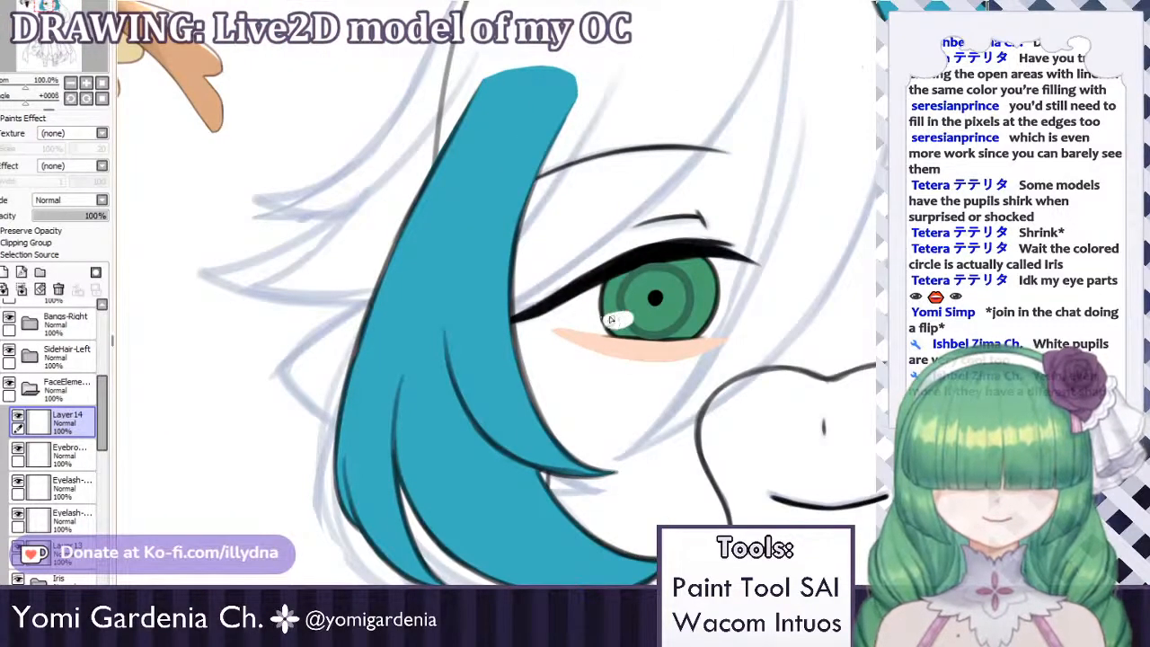
key(ctrl+minus)
key(ctrl+minus)
key(ctrl+minus)
key(ctrl+minus)
key(ctrl+minus)
key(ctrl+minus)
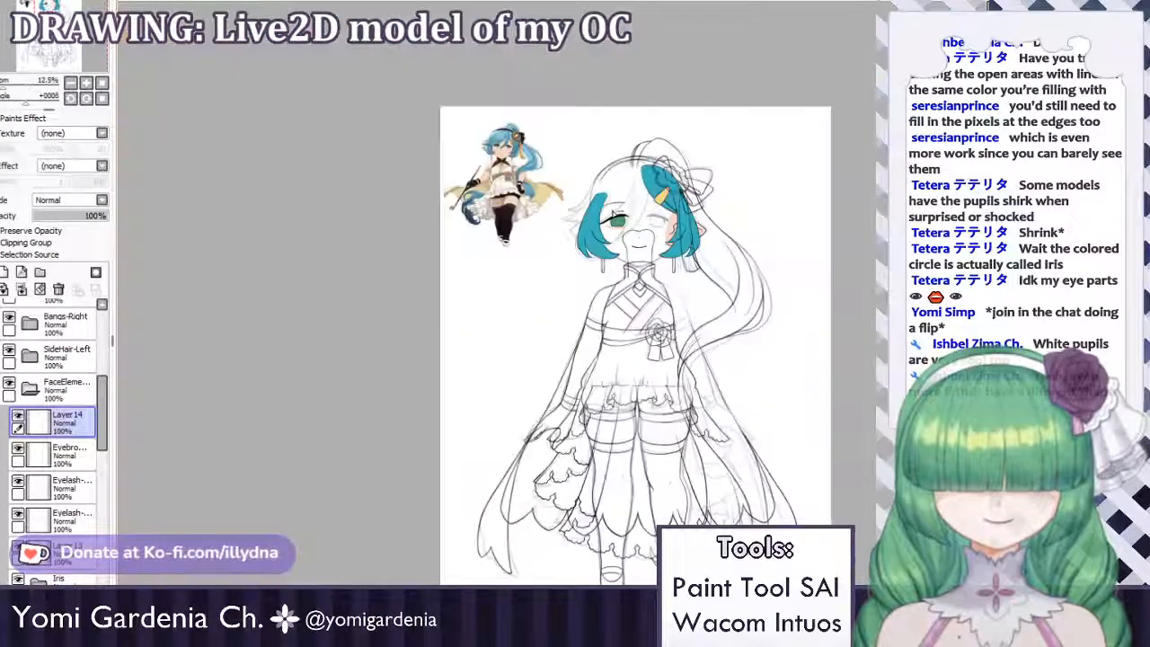
Examine the plain green iris and the eyelid area both close up and within the whole face.
scroll(613, 212, up, 6)
scroll(434, 260, down, 3)
scroll(435, 275, up, 2)
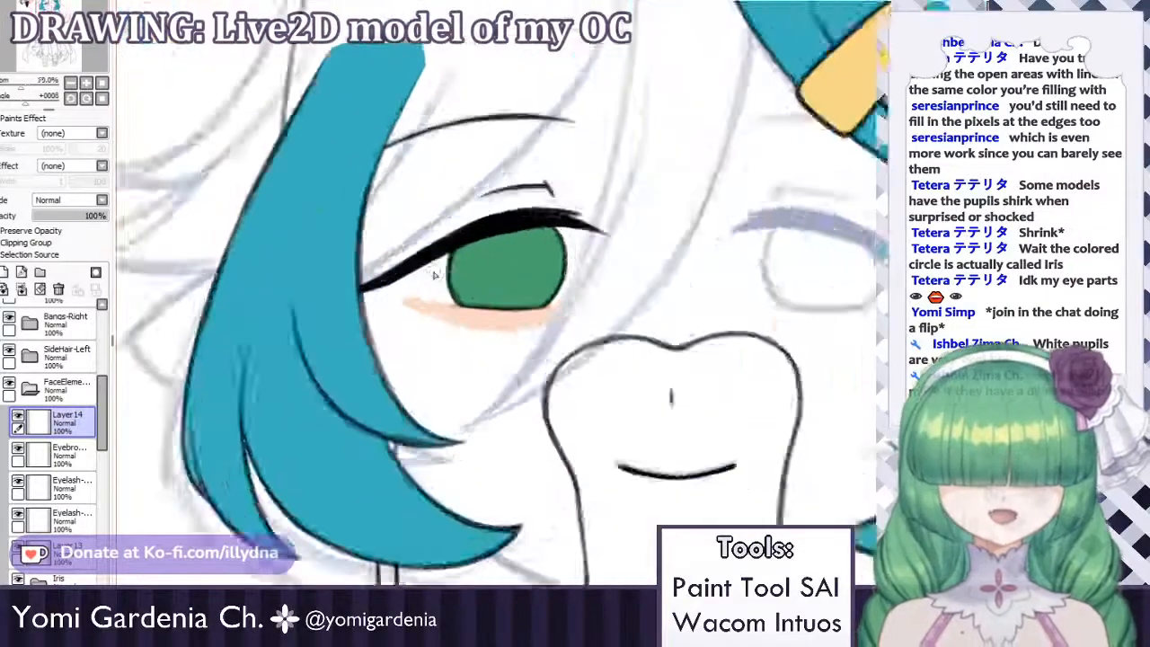
key(ctrl+minus)
key(ctrl+minus)
key(ctrl+minus)
key(ctrl+plus)
key(ctrl+plus)
key(ctrl+plus)
key(ctrl+plus)
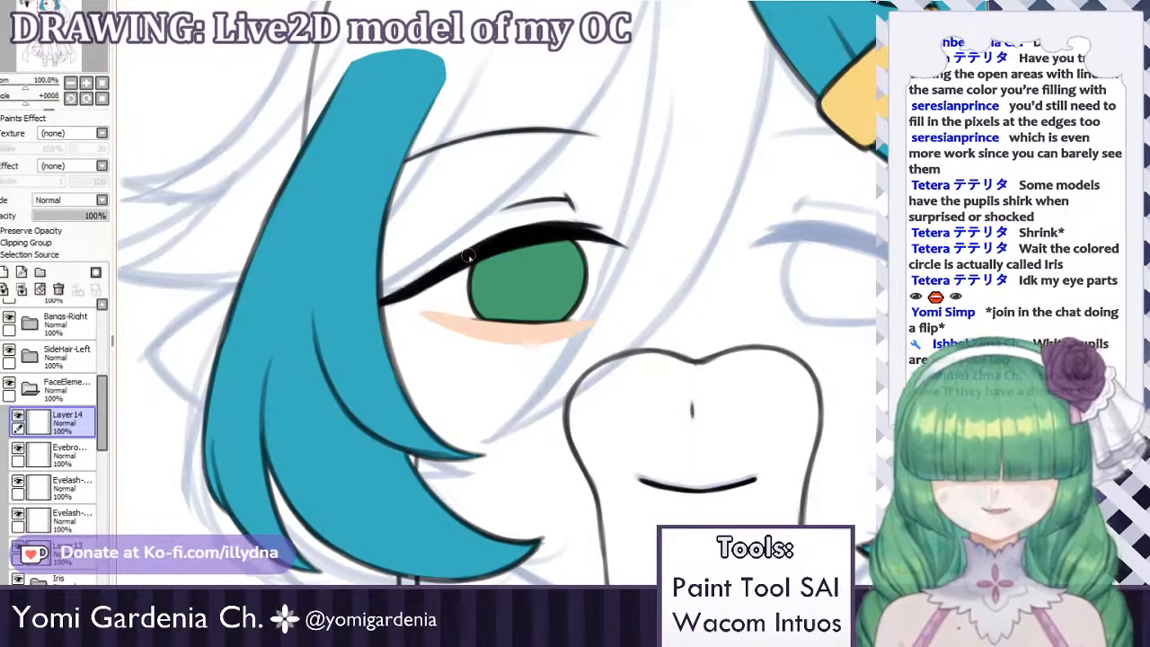
key(ctrl+minus)
key(ctrl+minus)
key(ctrl+plus)
key(ctrl+plus)
key(ctrl+plus)
key(ctrl+plus)
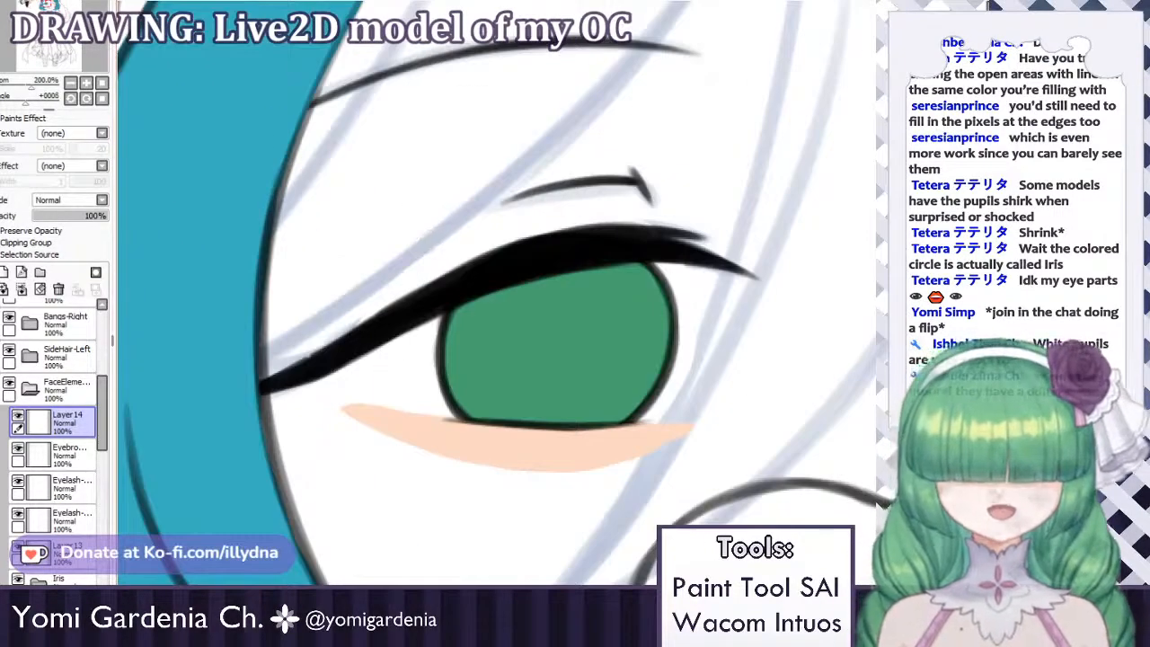
scroll(707, 309, down, 5)
scroll(707, 311, up, 3)
scroll(544, 331, down, 2)
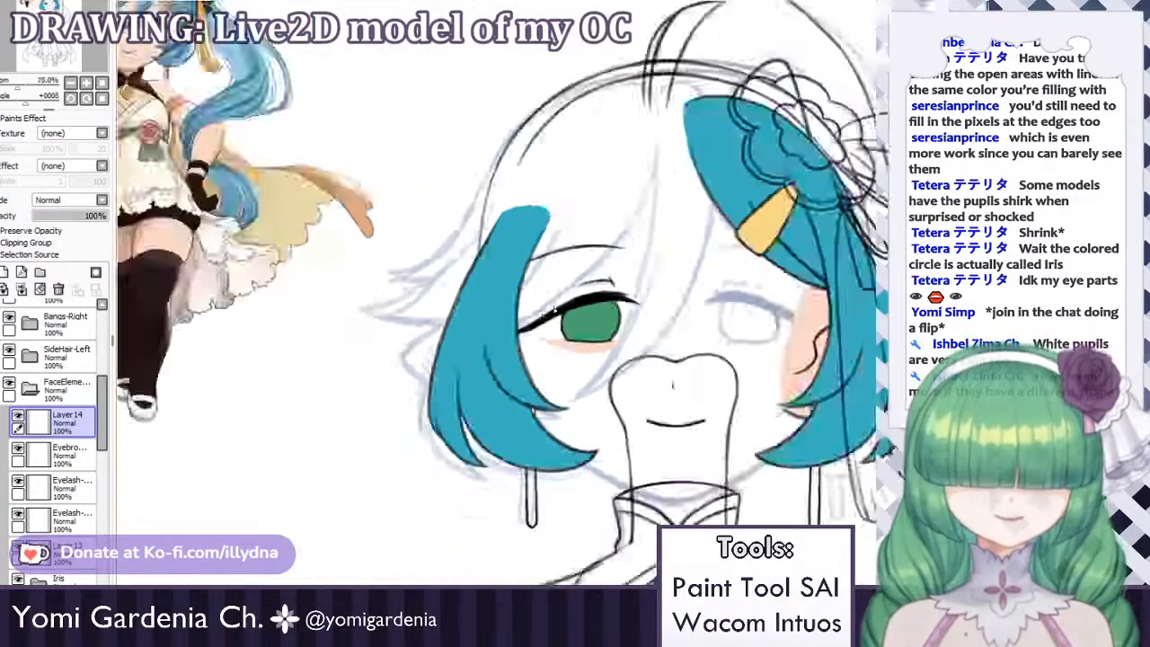
scroll(544, 332, up, 2)
Toggle the visibility of the Eyebrow and upper Eyelash layers to identify which lines each one holds.
click(41, 454)
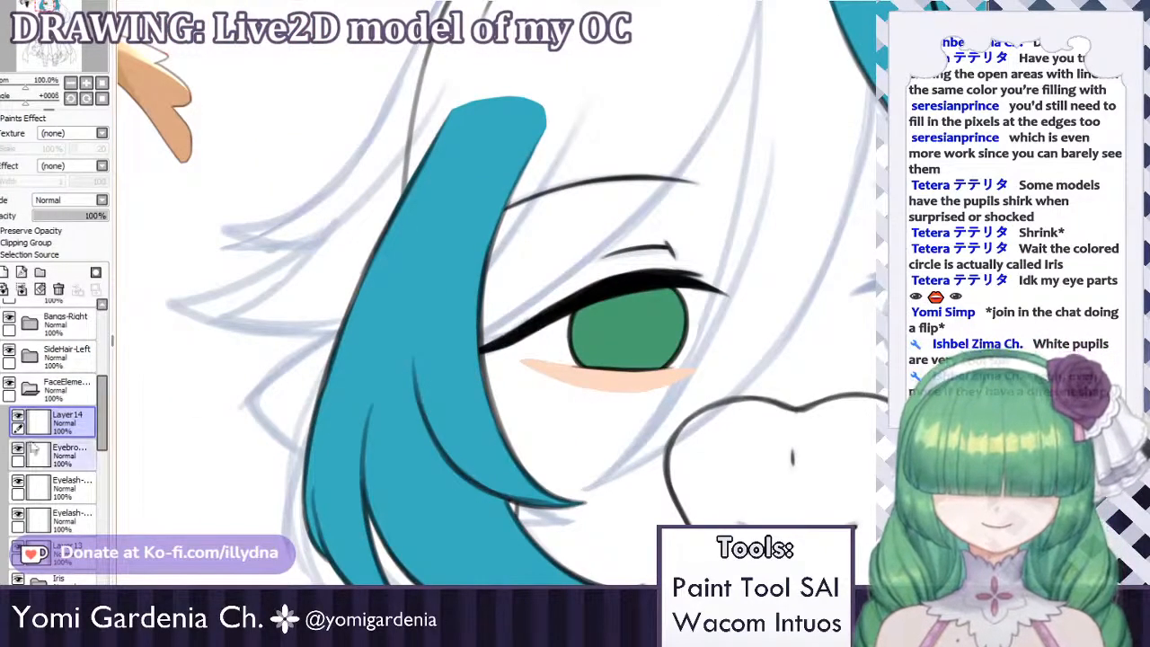
click(17, 451)
click(18, 451)
click(40, 487)
click(18, 483)
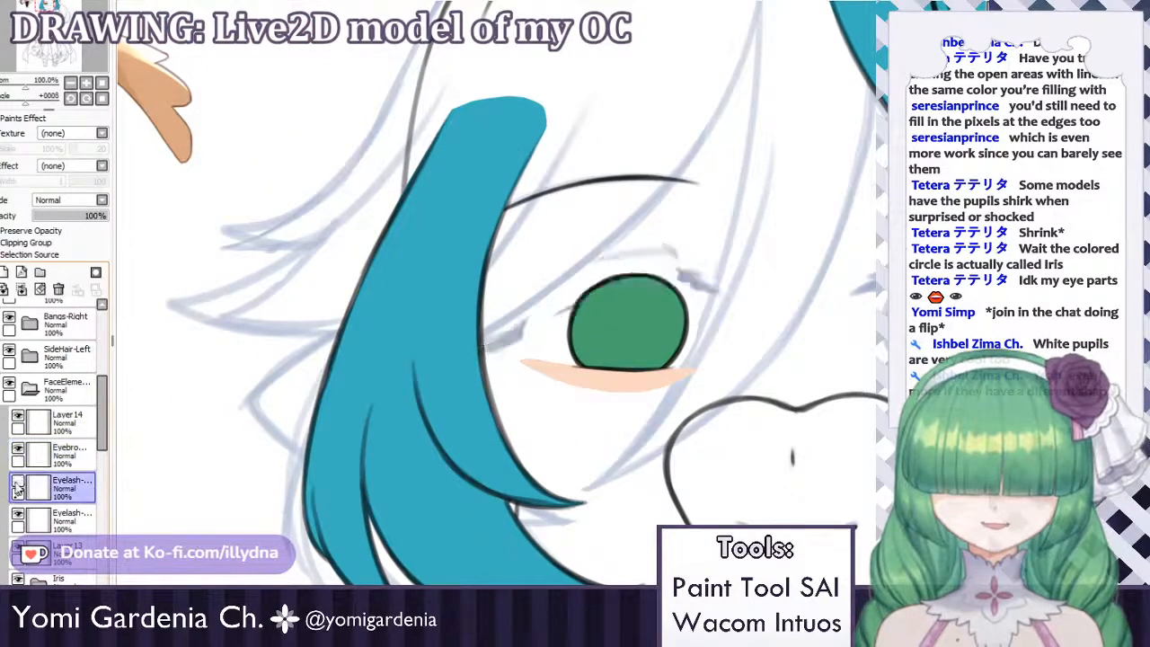
click(18, 483)
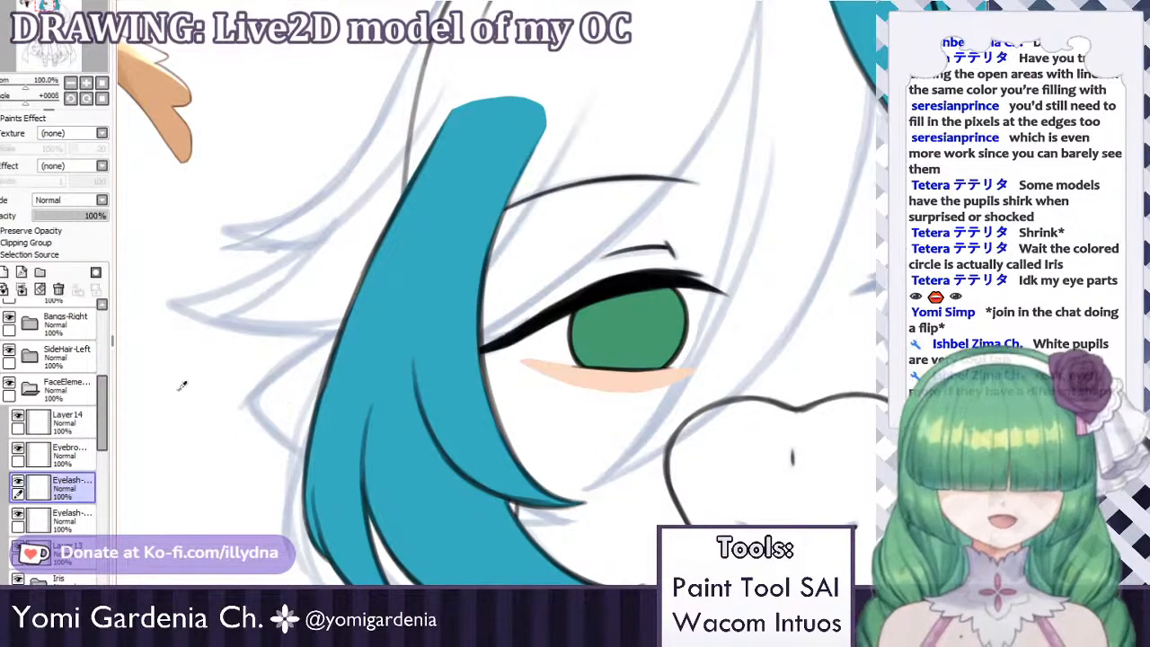
click(40, 454)
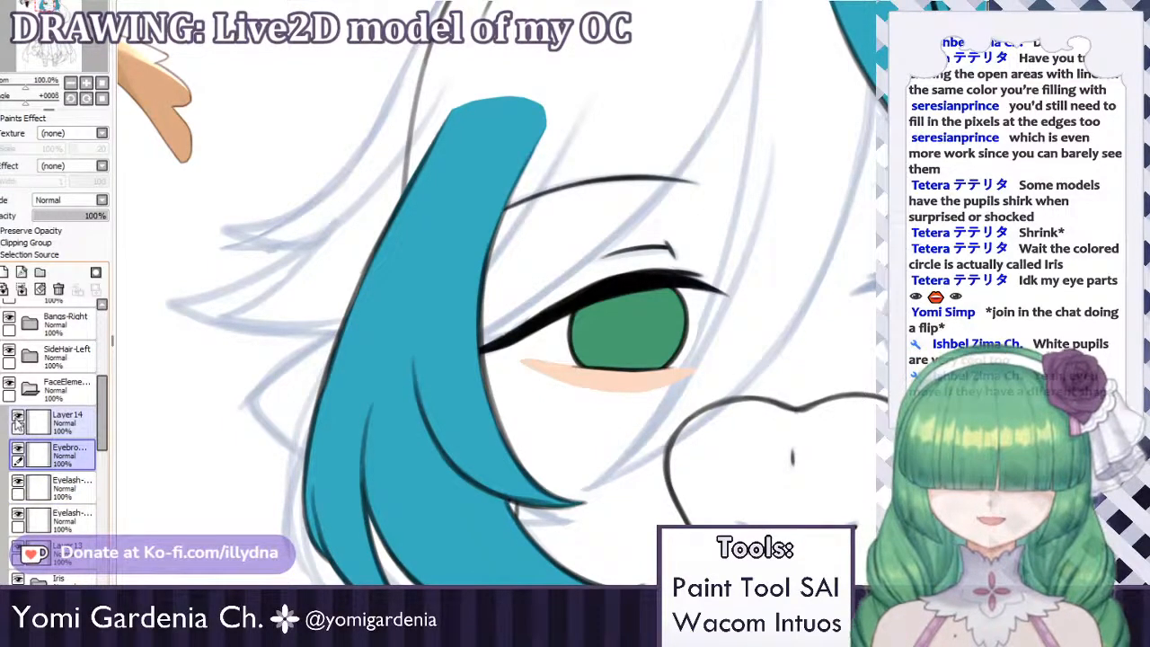
Move the empty Layer14 from the top of the face-elements group to between the two Eyelash layers.
drag(56, 429, 63, 497)
click(54, 422)
click(62, 492)
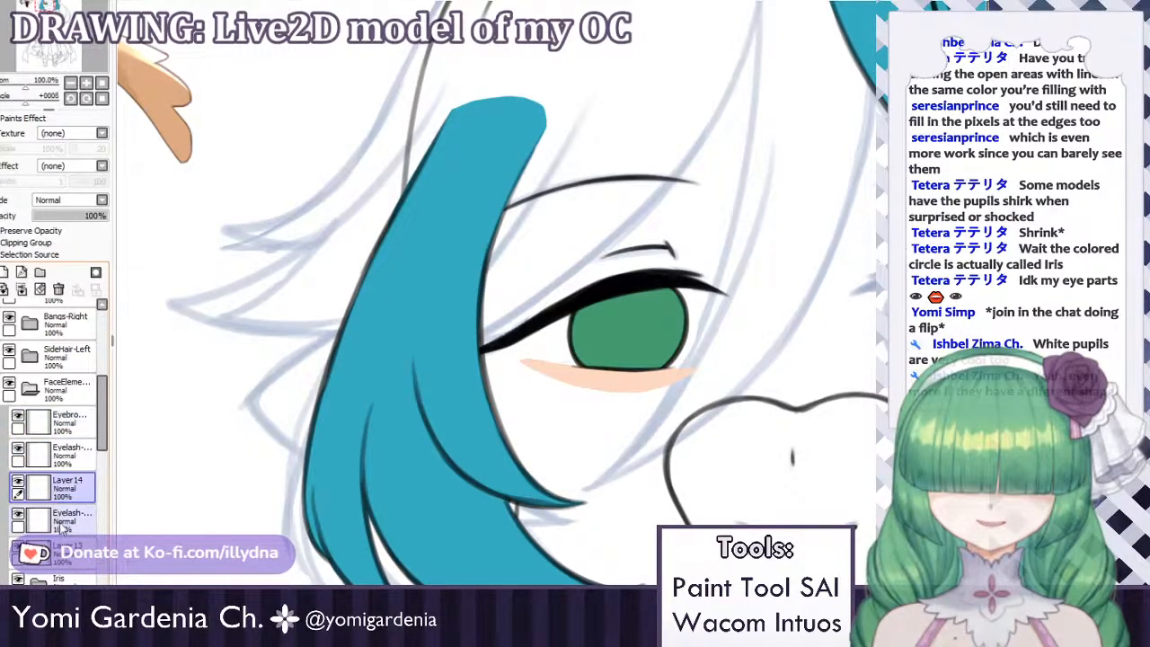
Group the lower Eyelash layer and the skin-coloured Layer13 in a new folder, name it as the lower eyelid, and collapse it.
click(63, 519)
click(39, 272)
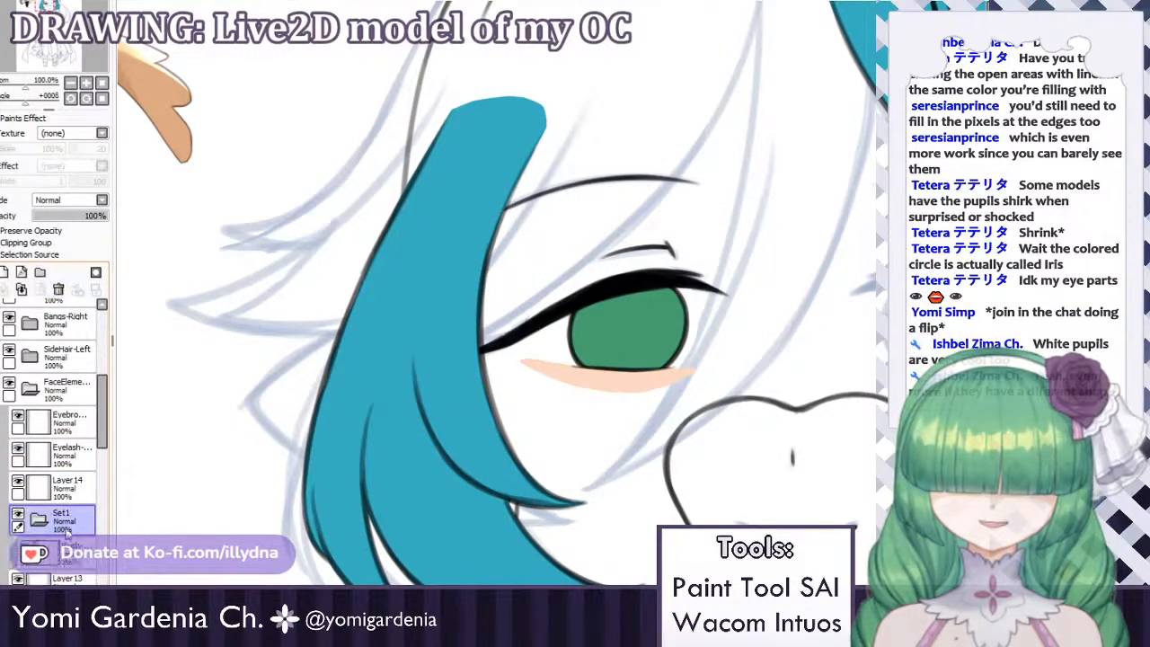
drag(79, 580, 81, 504)
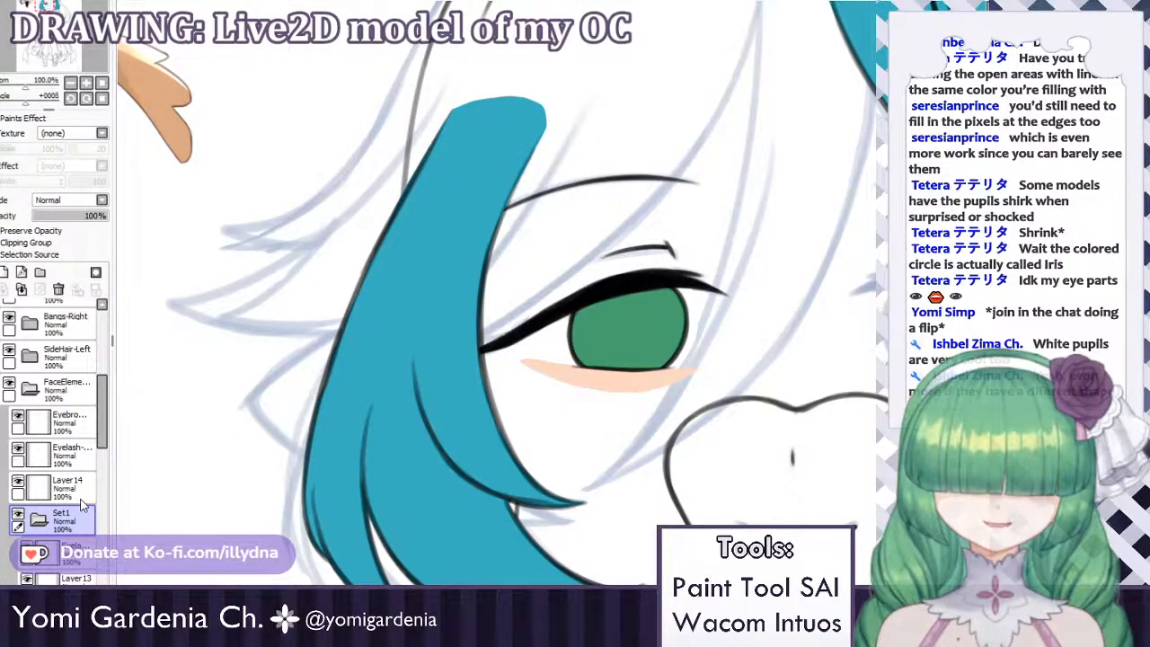
double_click(61, 513)
text(Eyelid-Left)
key(Return)
click(79, 580)
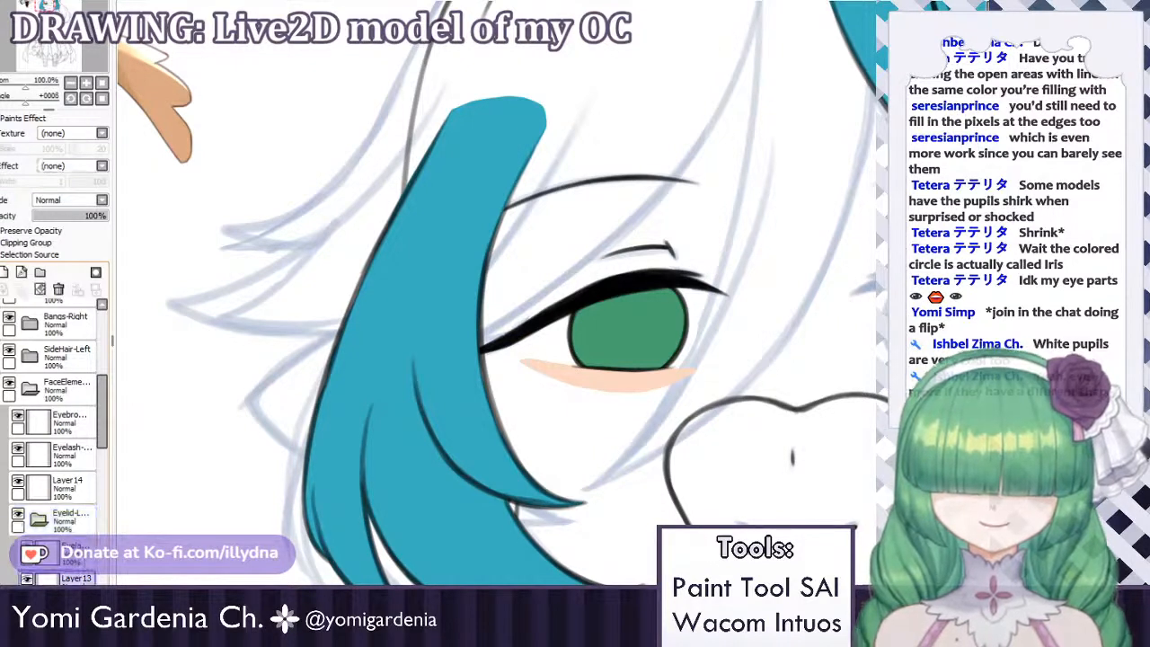
click(39, 519)
Group the upper Eyelash layer and Layer14 in a new folder named as the upper eyelid, keeping Layer14 active.
click(63, 487)
click(16, 483)
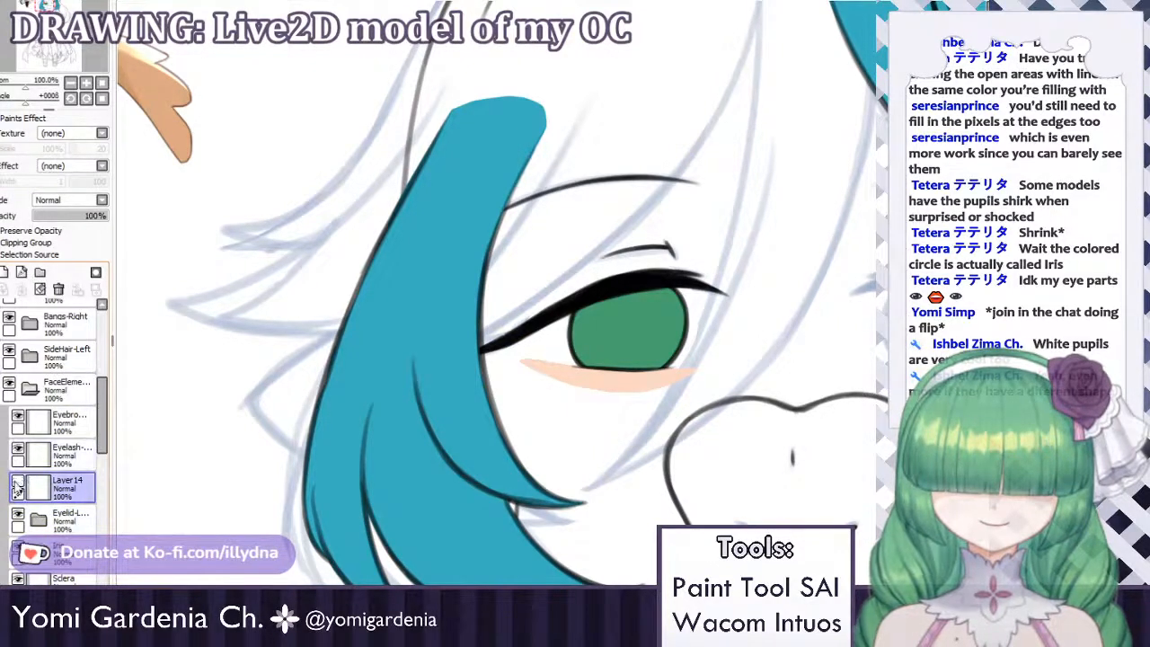
click(16, 482)
click(55, 454)
click(40, 272)
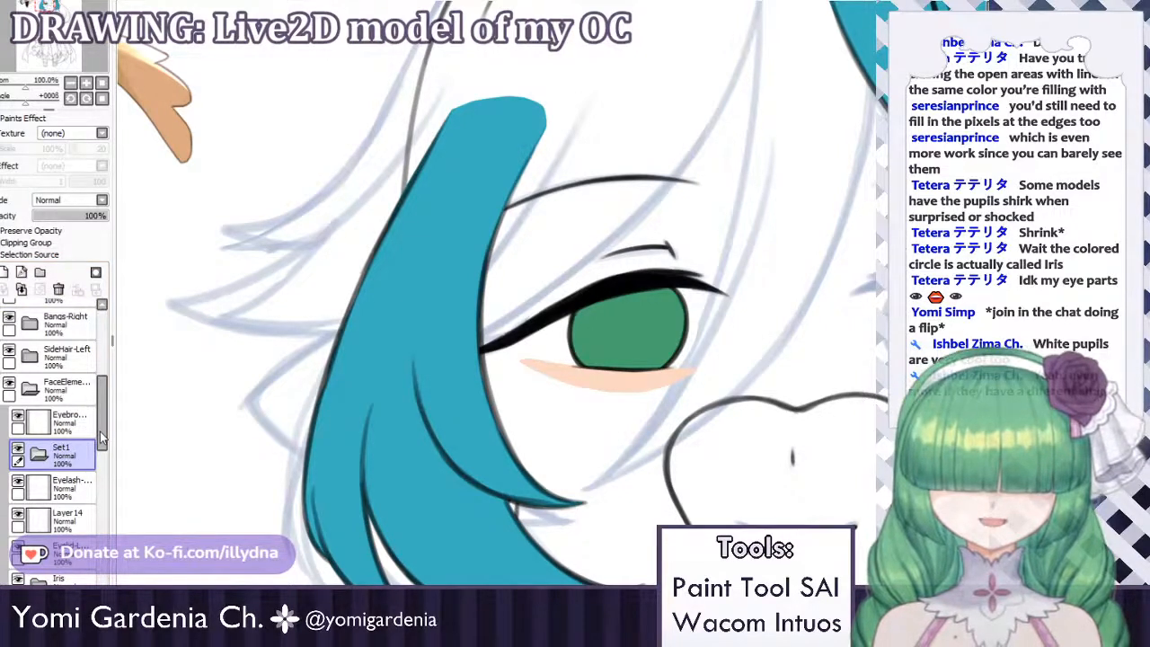
key(Return)
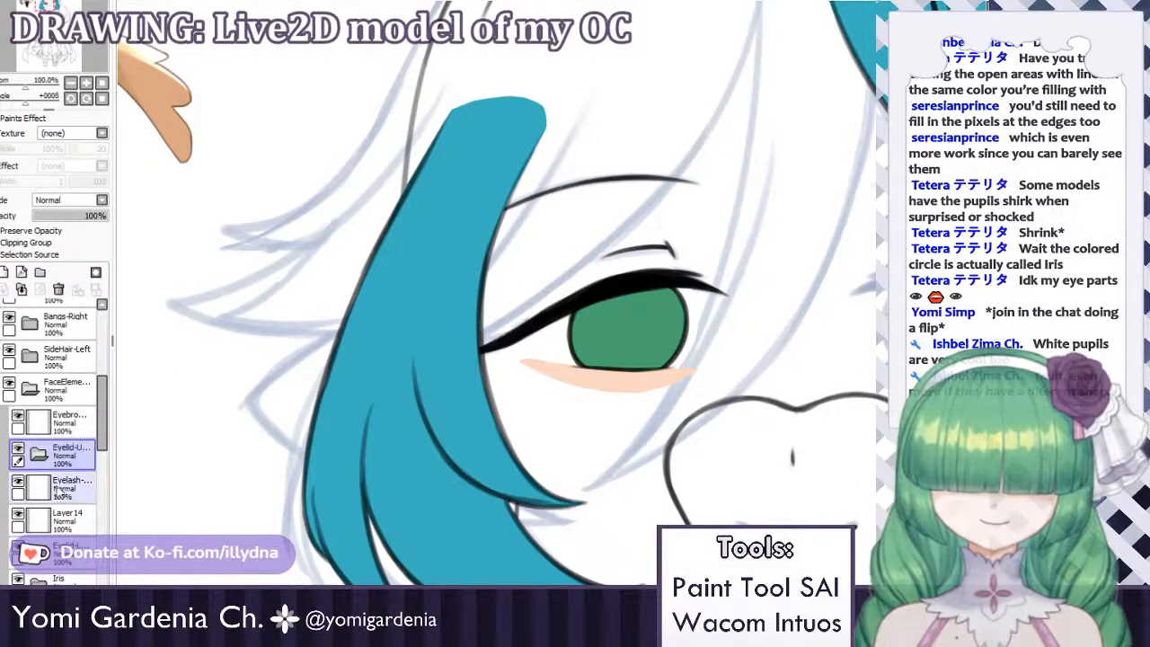
drag(60, 487, 64, 464)
drag(63, 517, 76, 496)
click(81, 516)
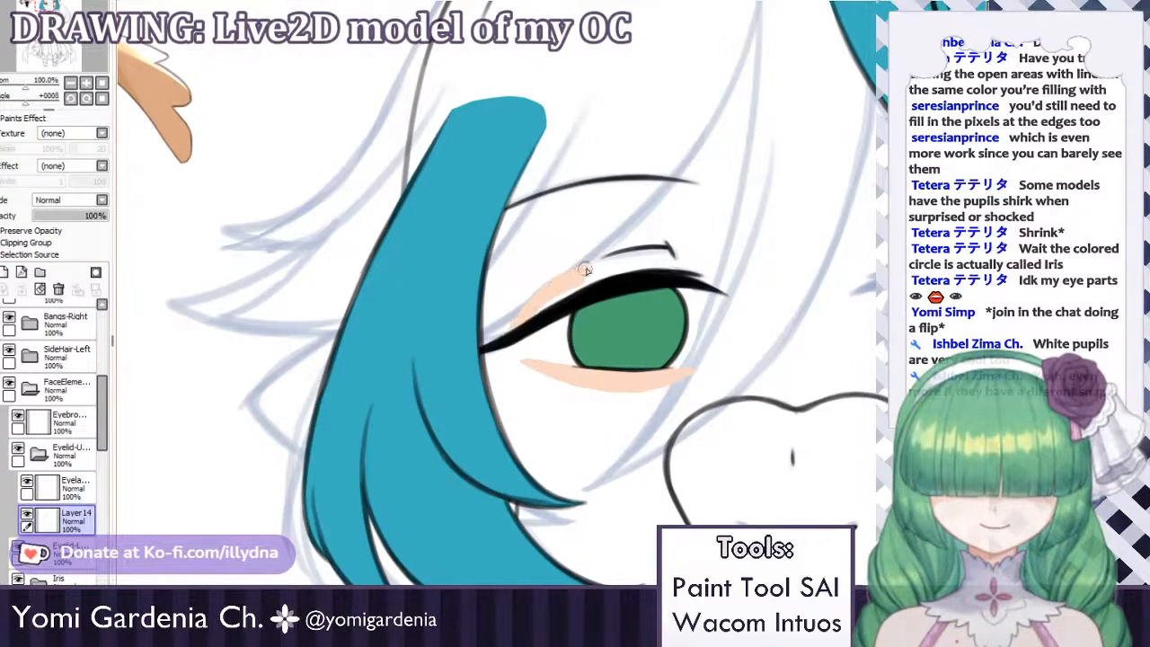
Paint a skin-coloured upper eyelid on Layer14 from the lash line up past the crease, undoing an unsatisfactory outline stroke.
mouse_move(515, 334)
mouse_down()
mouse_move(542, 279)
mouse_move(601, 252)
mouse_up()
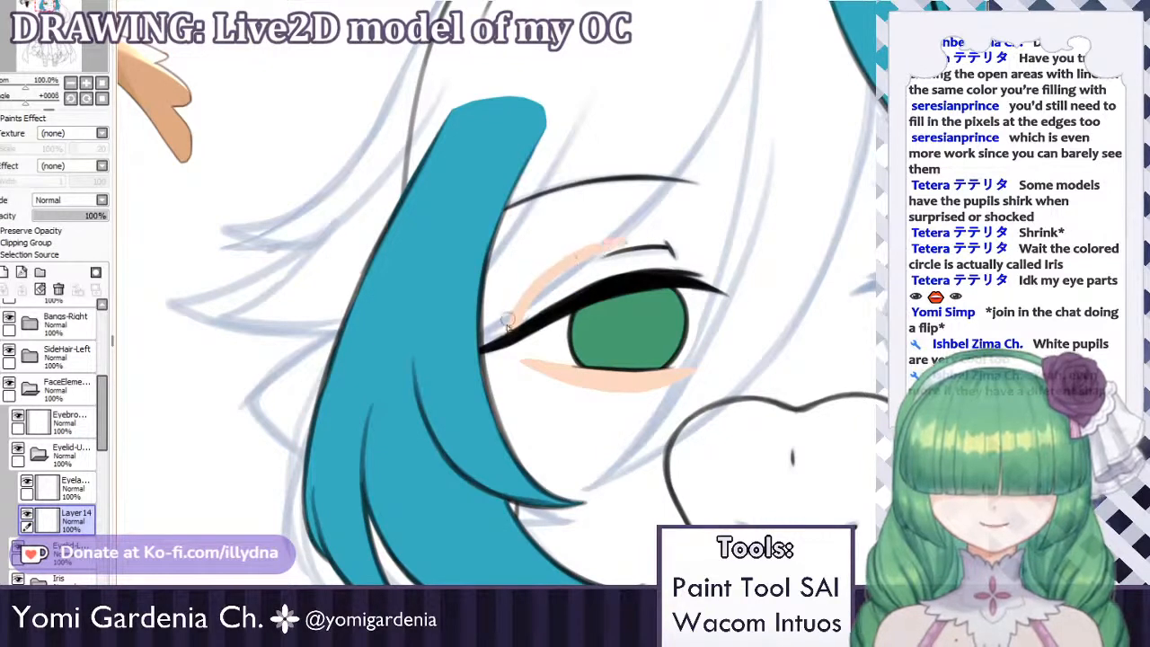
drag(508, 331, 569, 261)
key(ctrl+z)
mouse_move(503, 334)
mouse_down()
mouse_move(569, 253)
mouse_move(560, 262)
mouse_move(631, 235)
mouse_move(568, 251)
mouse_move(667, 231)
mouse_up()
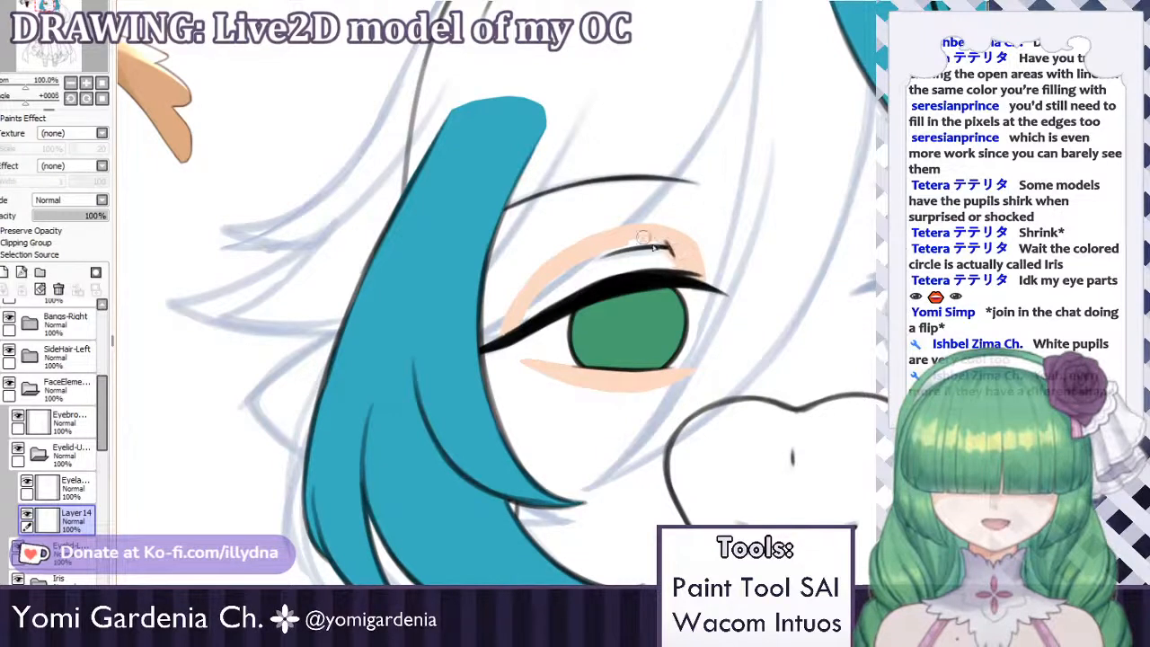
mouse_move(659, 258)
mouse_down()
mouse_move(581, 262)
mouse_move(595, 273)
mouse_move(520, 319)
mouse_up()
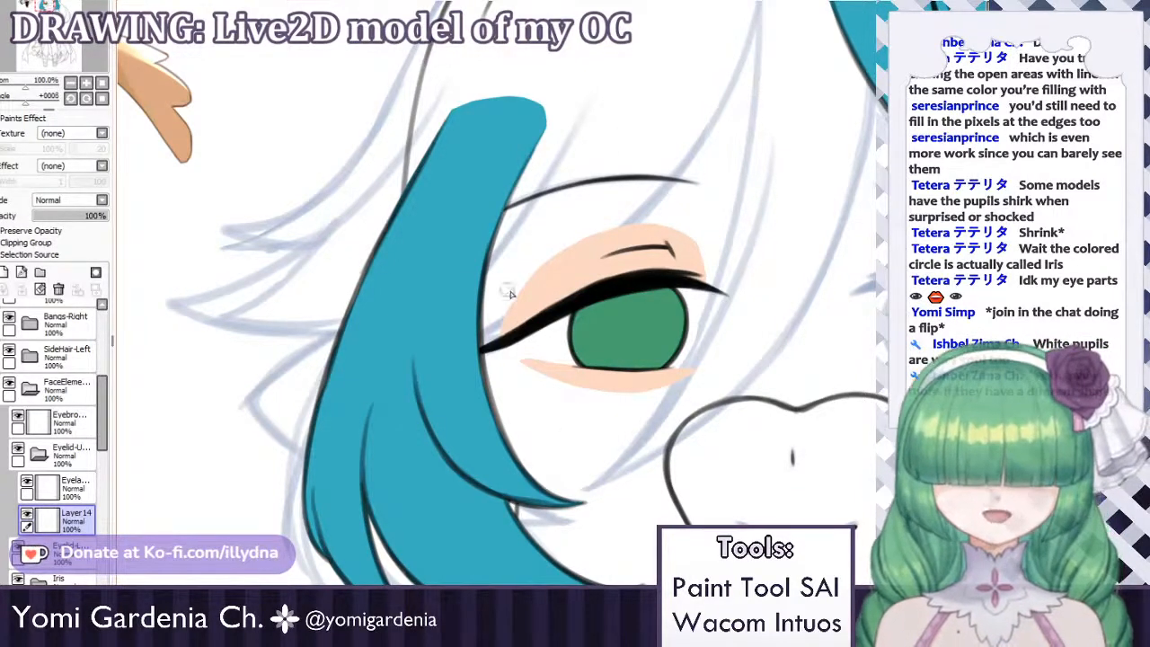
mouse_move(506, 337)
mouse_down()
mouse_move(555, 259)
mouse_move(498, 340)
mouse_move(587, 246)
mouse_move(513, 316)
mouse_move(619, 236)
mouse_move(537, 275)
mouse_move(614, 244)
mouse_move(560, 253)
mouse_move(598, 239)
mouse_up()
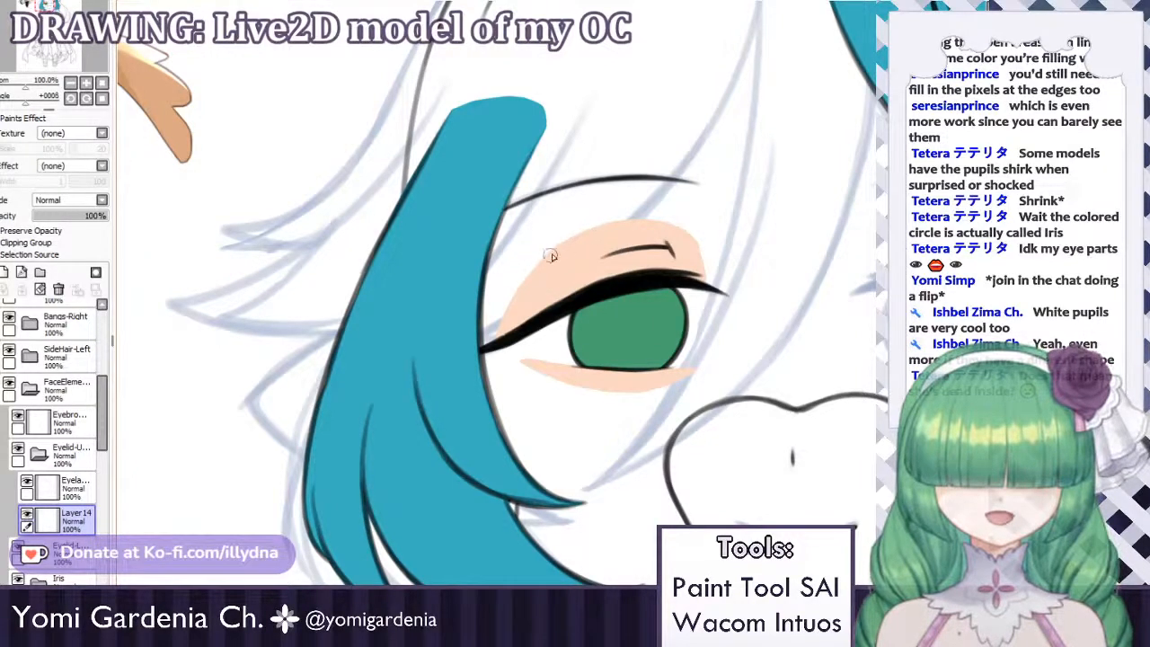
Examine the edges of the painted upper eyelid around the lash line and crease, both close up and from a distance.
scroll(577, 219, up, 3)
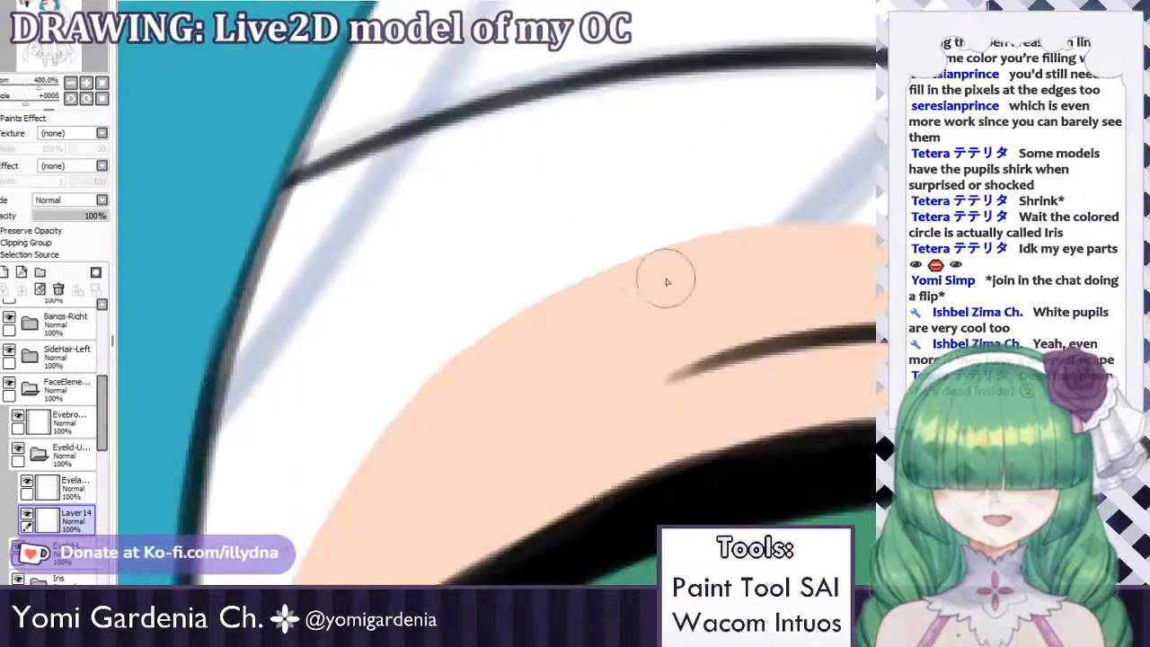
scroll(665, 275, up, 2)
scroll(526, 290, down, 2)
scroll(560, 287, up, 3)
scroll(560, 287, down, 4)
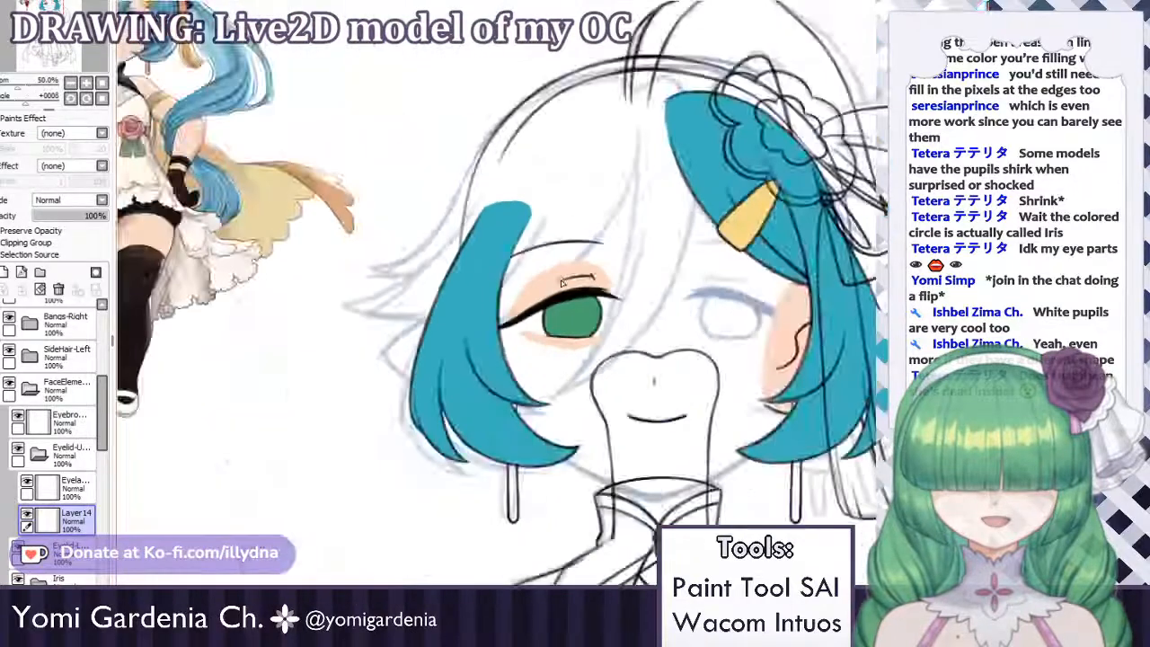
scroll(683, 171, up, 3)
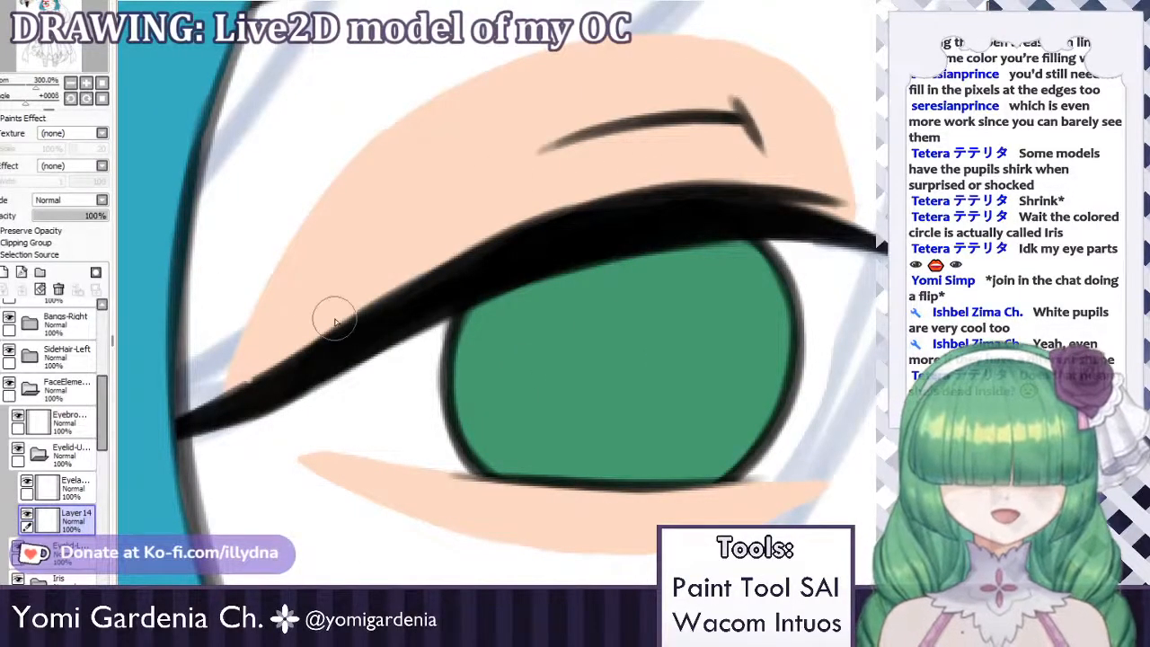
scroll(334, 322, down, 4)
scroll(473, 200, up, 3)
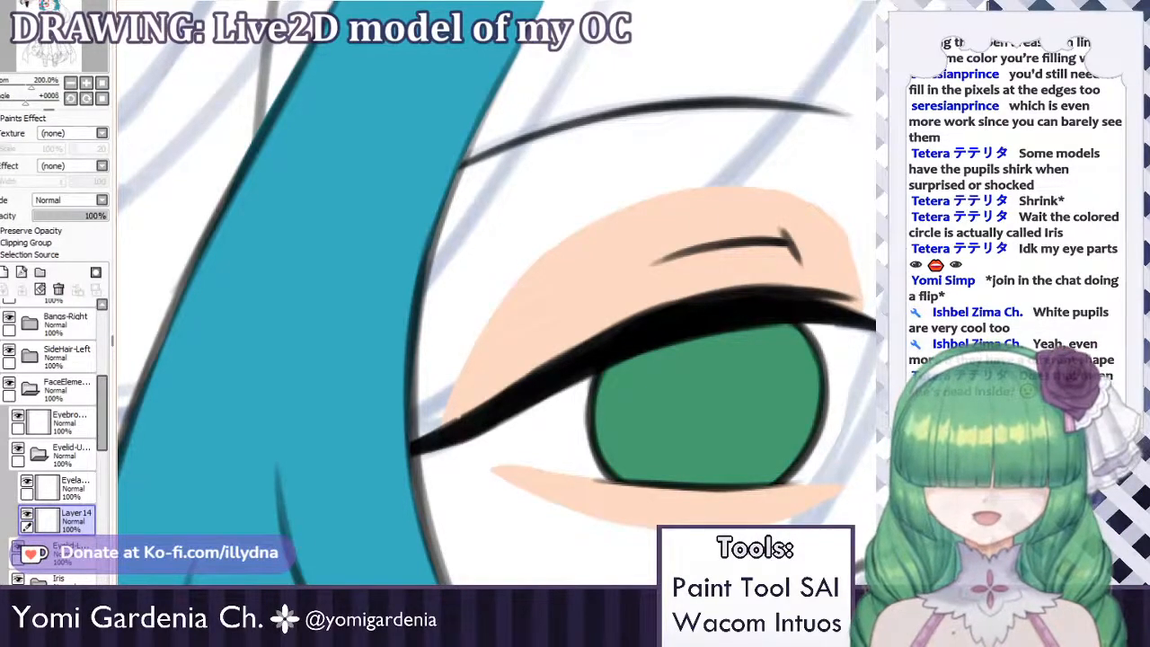
scroll(806, 306, down, 5)
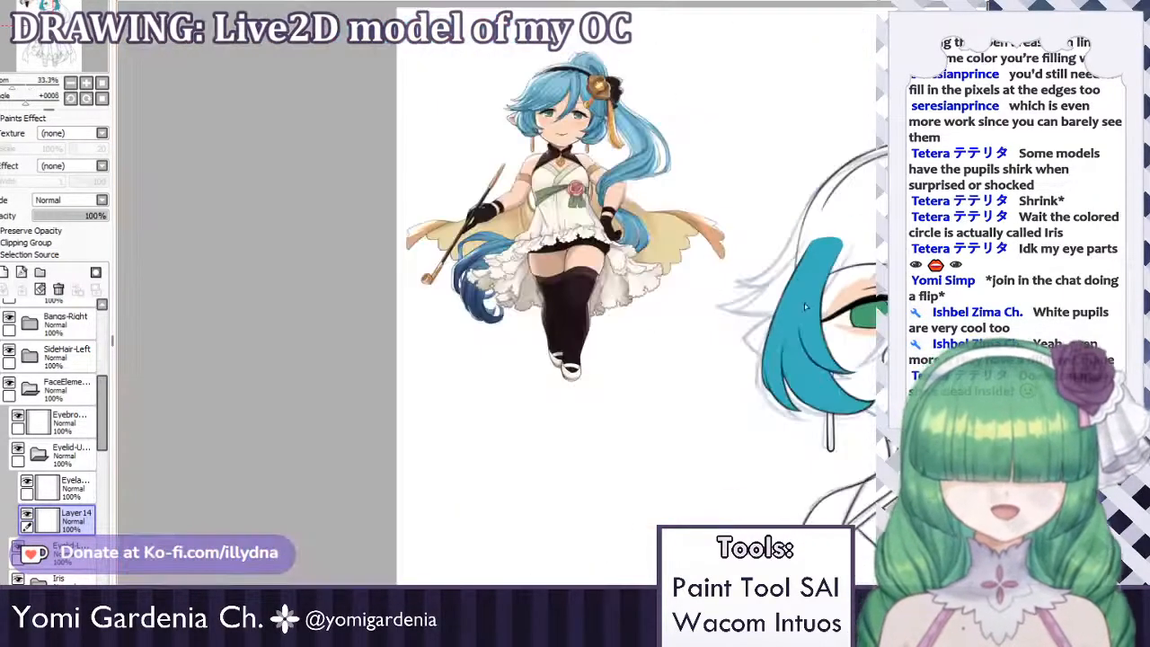
Compare the coloured eye with the eyes in the full-colour reference illustration of the character.
scroll(869, 296, up, 3)
scroll(817, 308, down, 3)
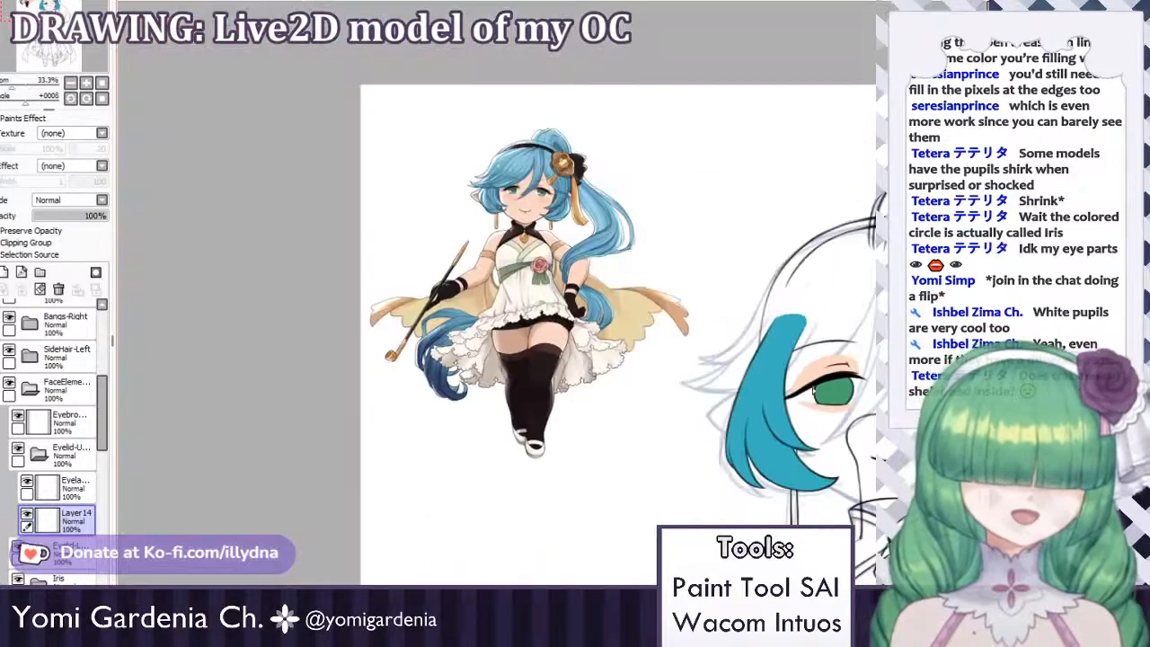
scroll(485, 262, up, 7)
scroll(485, 262, down, 2)
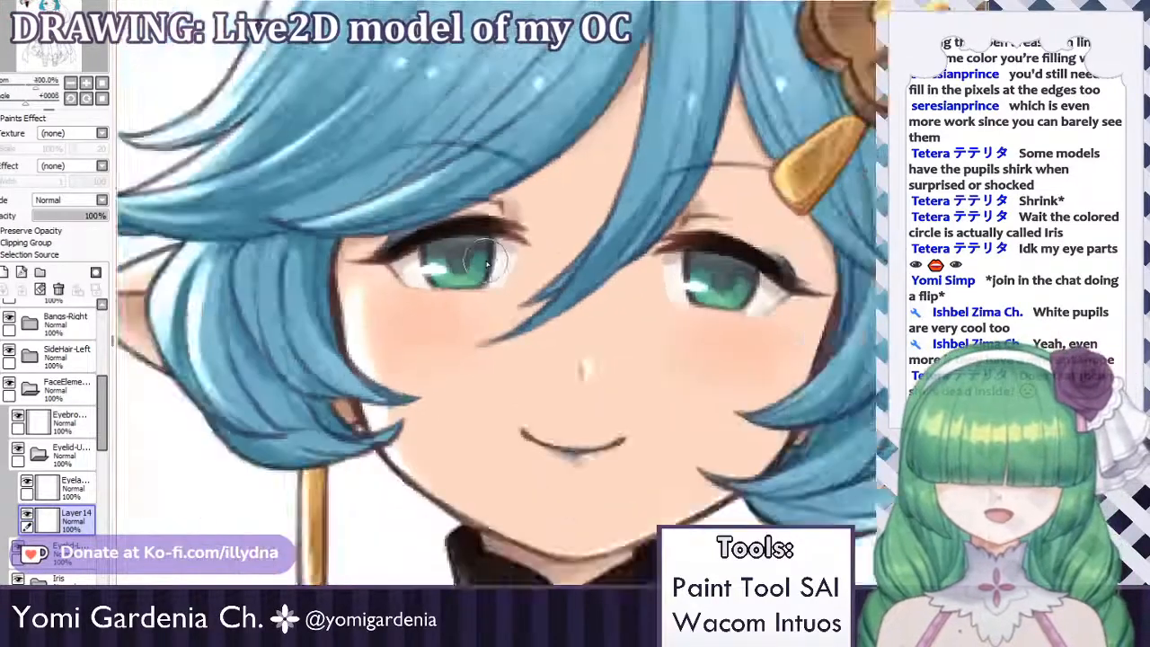
scroll(485, 262, up, 1)
scroll(485, 263, down, 6)
scroll(582, 176, up, 1)
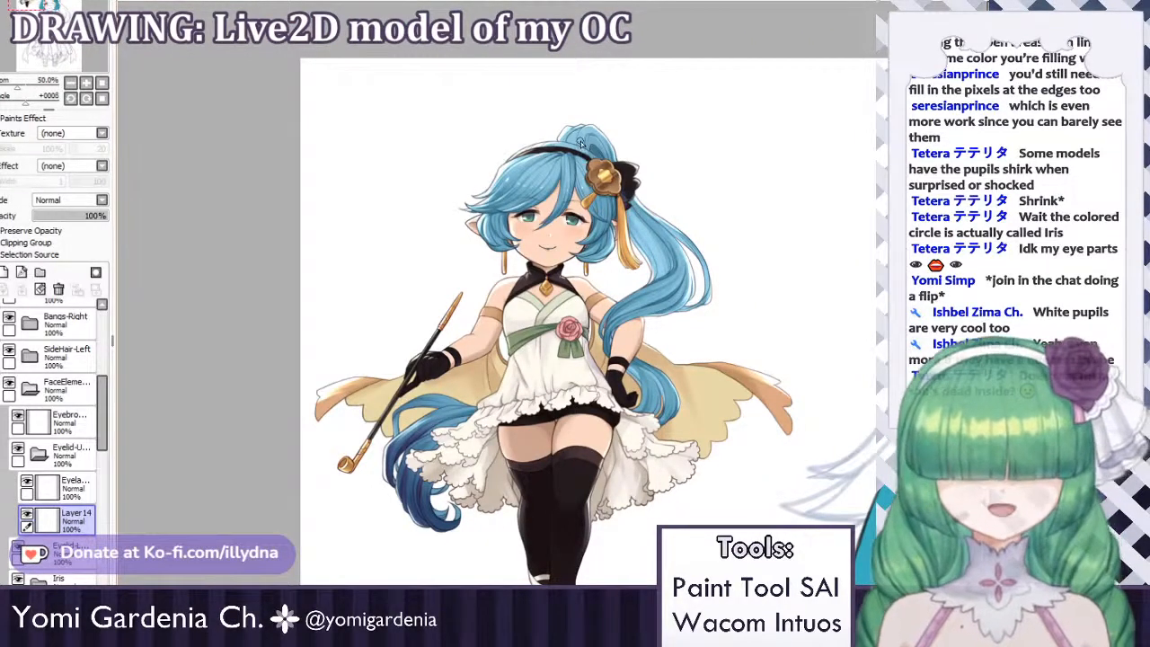
scroll(550, 128, down, 4)
scroll(629, 135, up, 4)
scroll(563, 189, down, 1)
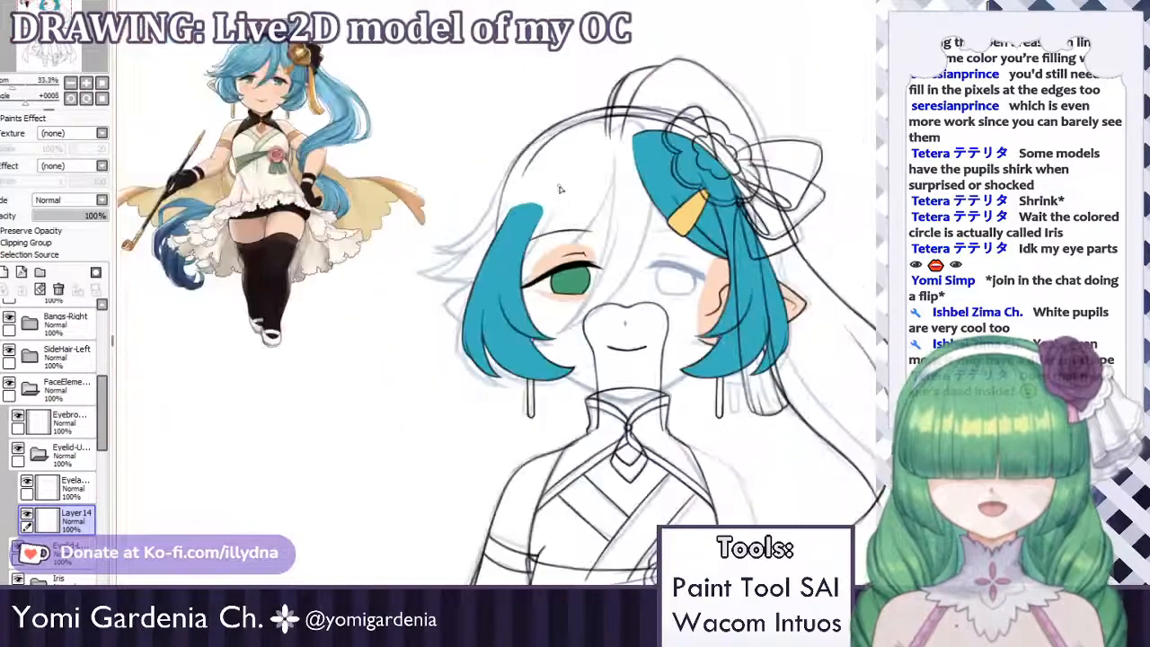
scroll(571, 235, up, 1)
scroll(584, 251, down, 2)
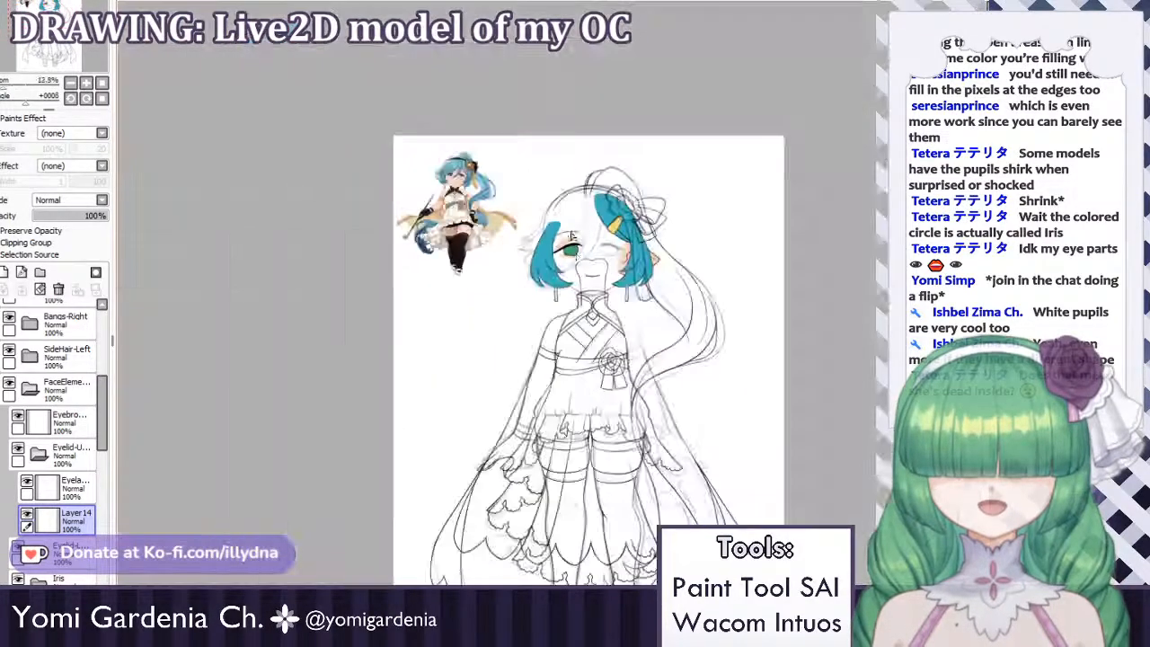
scroll(620, 269, up, 4)
scroll(627, 276, up, 2)
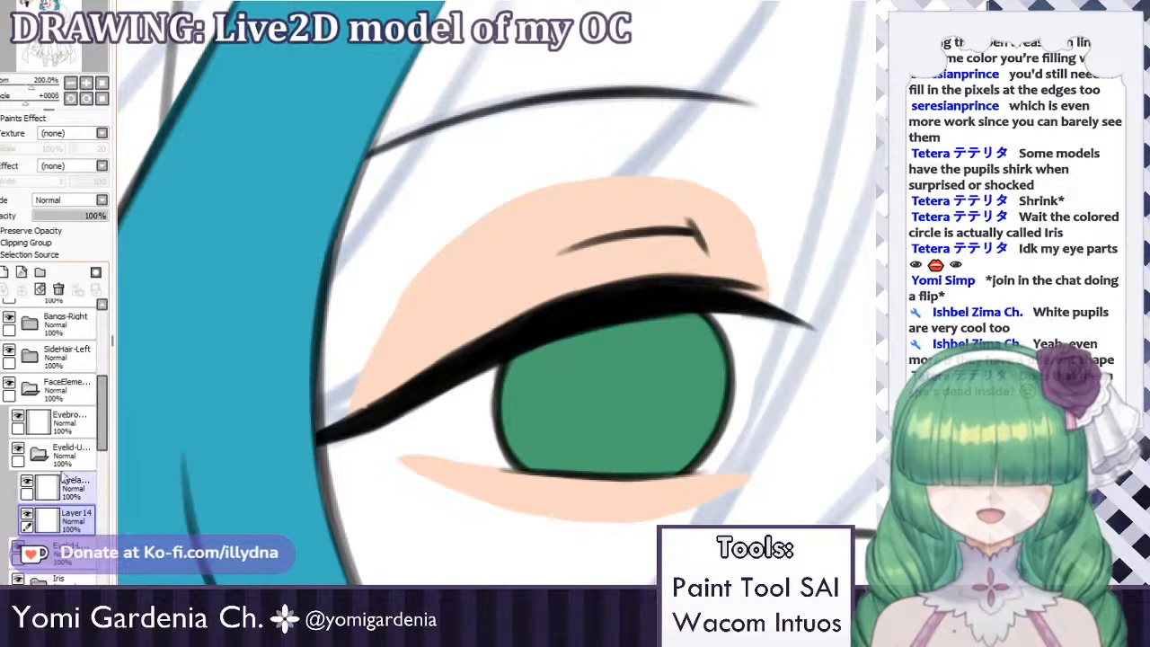
Collapse the upper eyelid folder, expand the lower eyelid folder, and add a new layer directly above it.
click(28, 490)
click(34, 516)
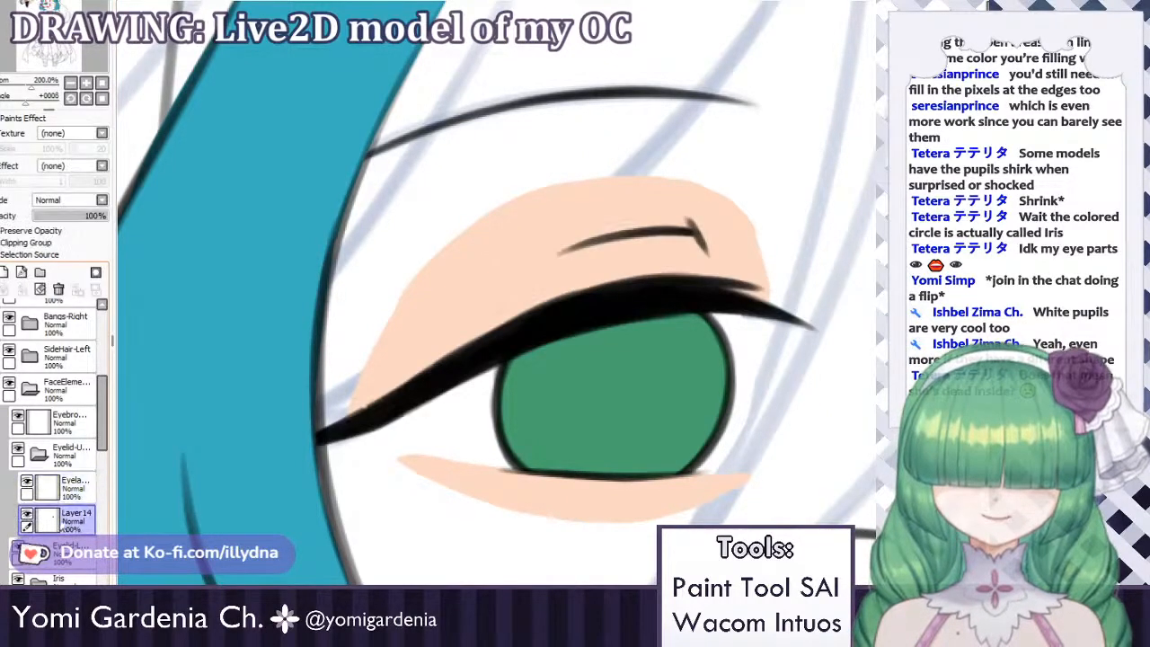
click(38, 487)
click(39, 456)
click(32, 486)
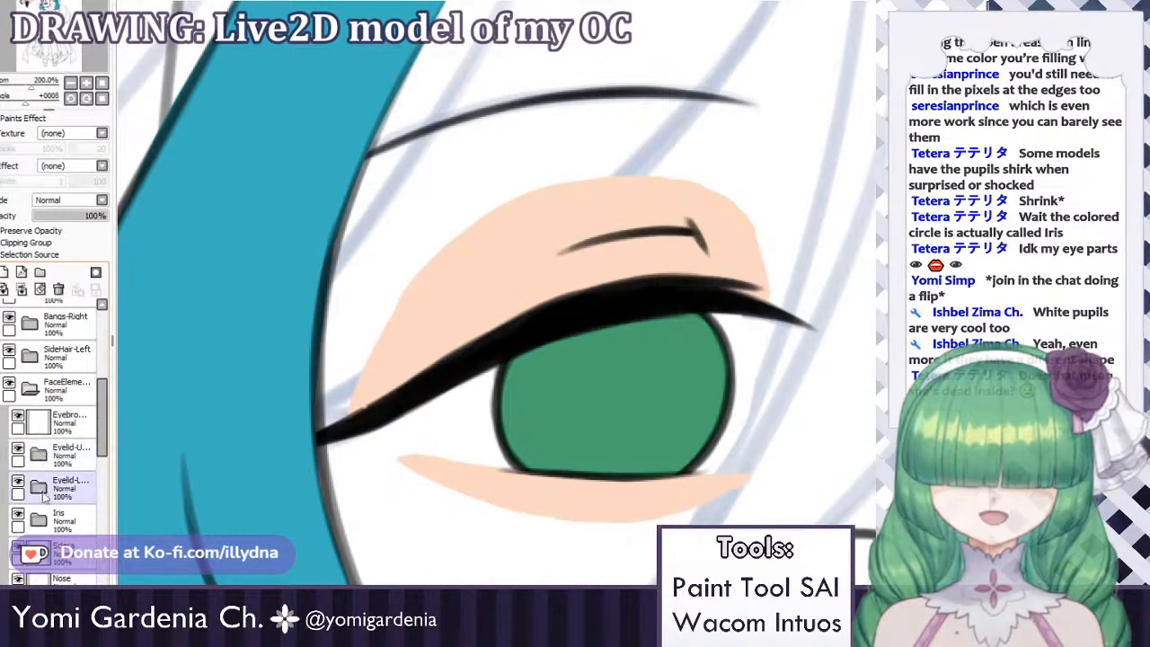
click(38, 486)
click(56, 486)
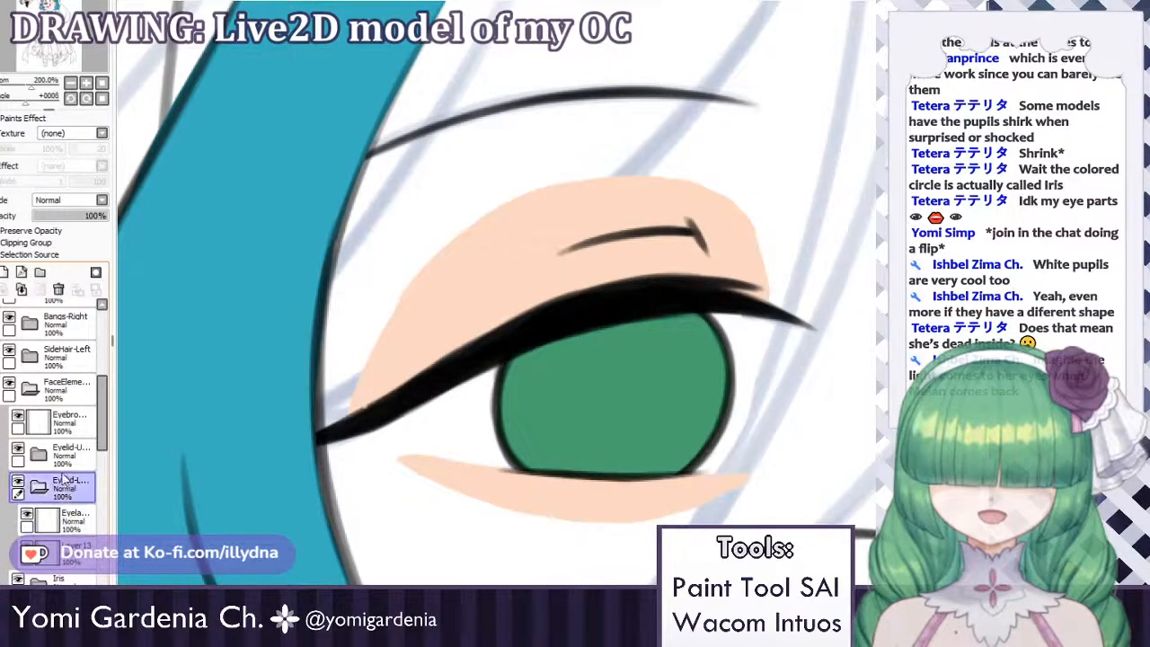
click(4, 271)
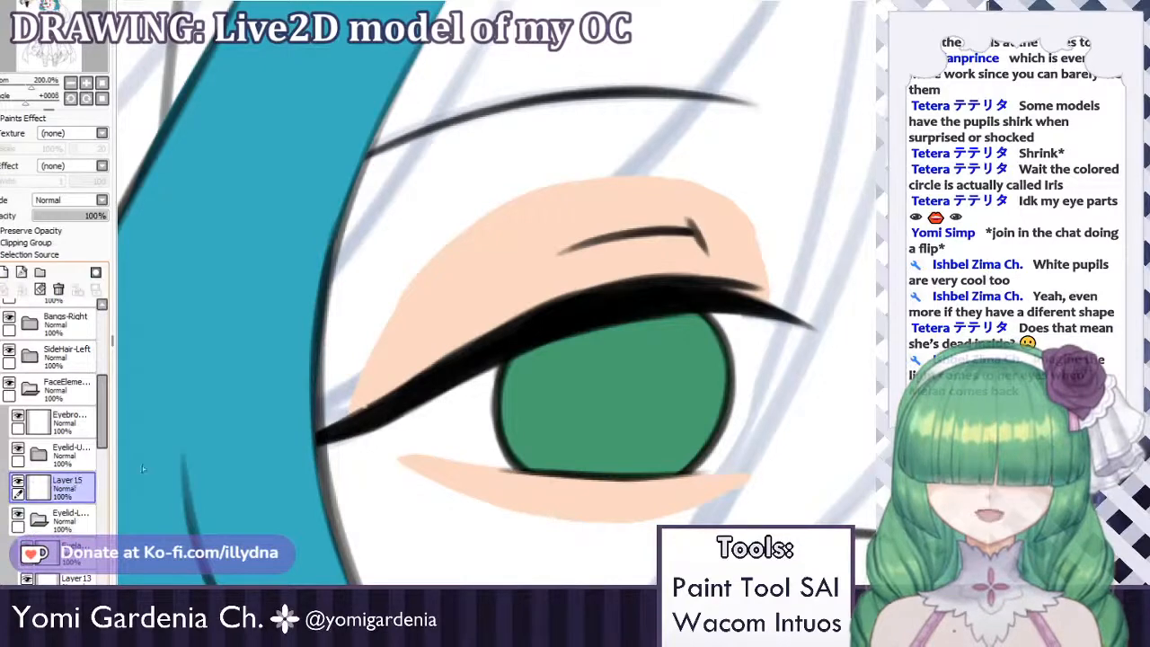
Paint a skin-coloured extension on Layer15 joining the lower eyelid to the outer corner of the upper lash, undoing a poor first stroke.
scroll(571, 331, down, 5)
scroll(629, 239, up, 5)
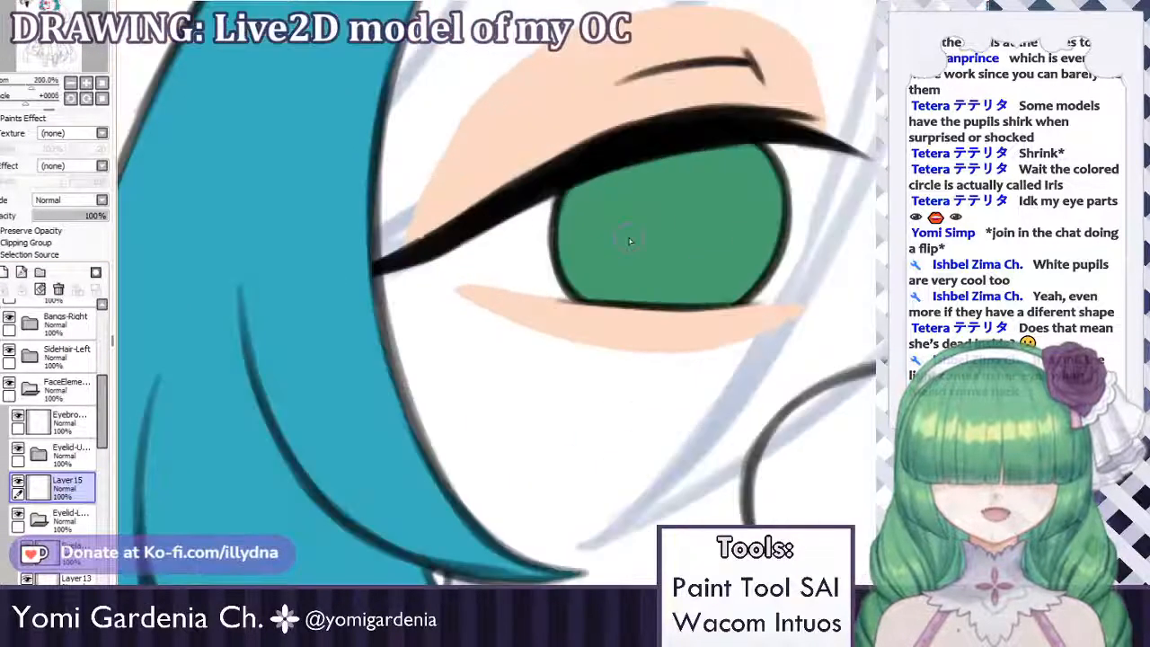
mouse_move(447, 258)
mouse_down()
mouse_move(440, 284)
mouse_move(533, 310)
mouse_up()
key(ctrl+z)
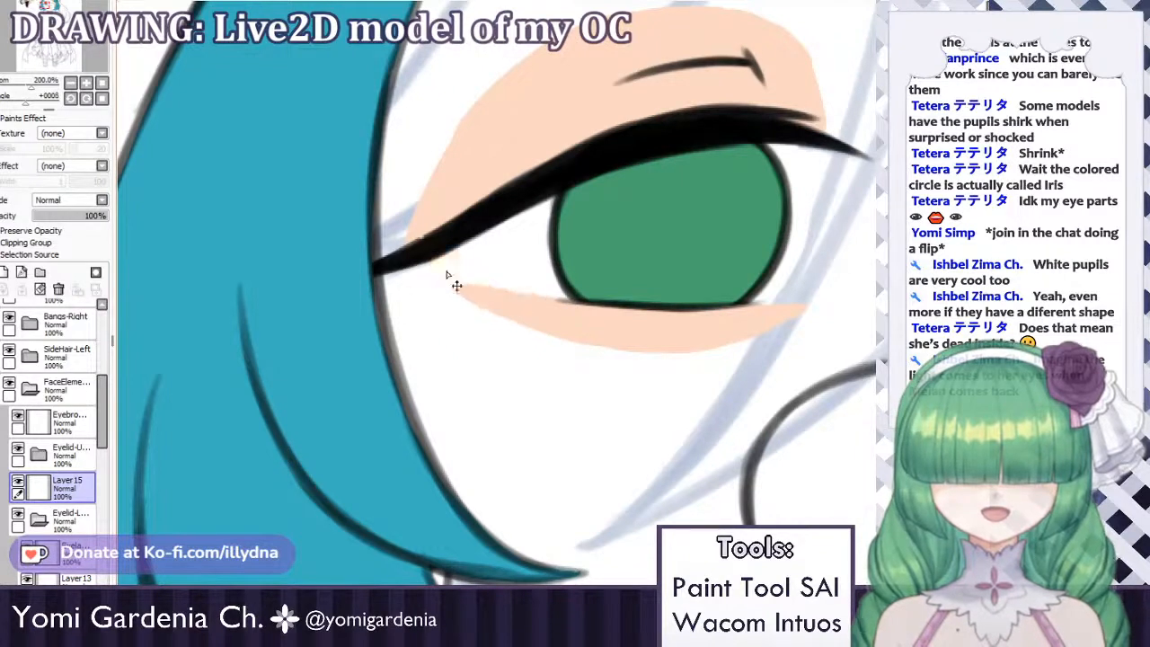
mouse_move(434, 257)
mouse_down()
mouse_move(514, 313)
mouse_move(430, 254)
mouse_move(462, 282)
mouse_move(445, 246)
mouse_move(513, 306)
mouse_move(457, 263)
mouse_move(545, 315)
mouse_move(459, 261)
mouse_move(577, 324)
mouse_up()
drag(448, 273, 557, 322)
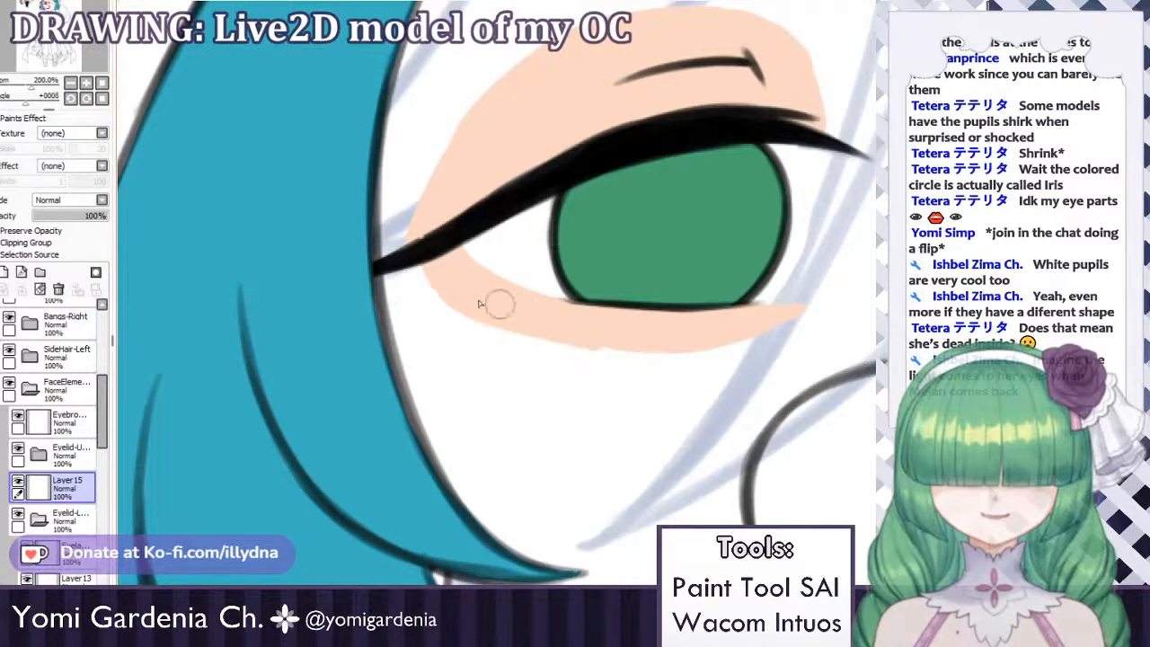
Move Layer15 into the lower eyelid folder, between the Eyelash layer and Layer13.
drag(54, 486, 79, 585)
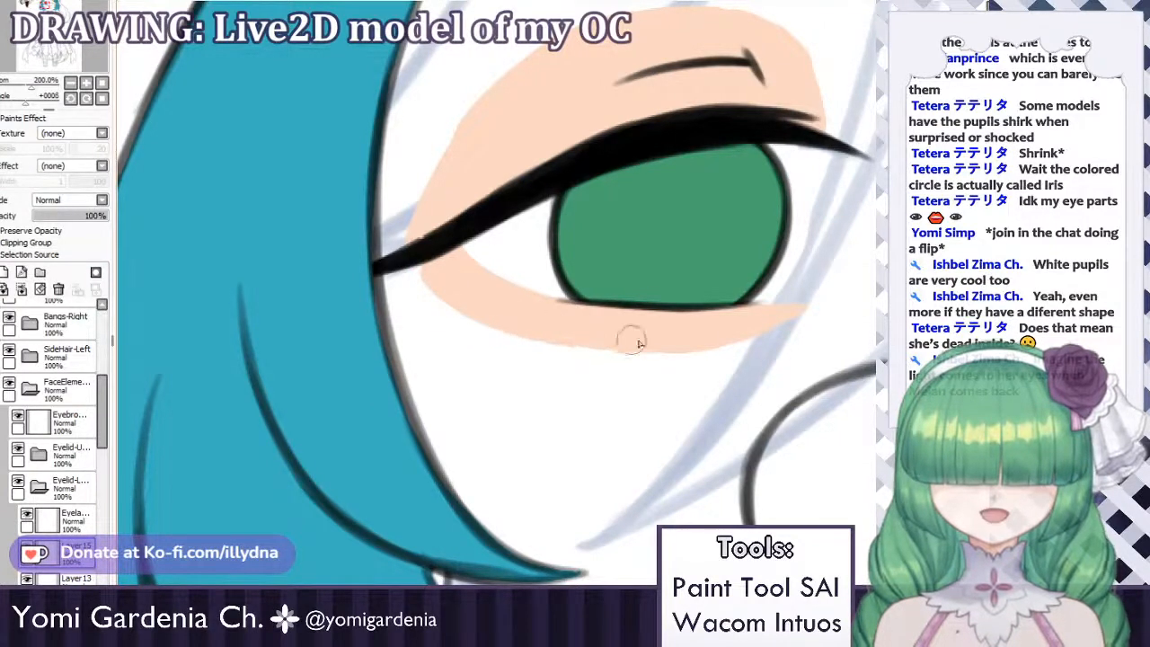
scroll(555, 327, down, 3)
scroll(551, 261, up, 2)
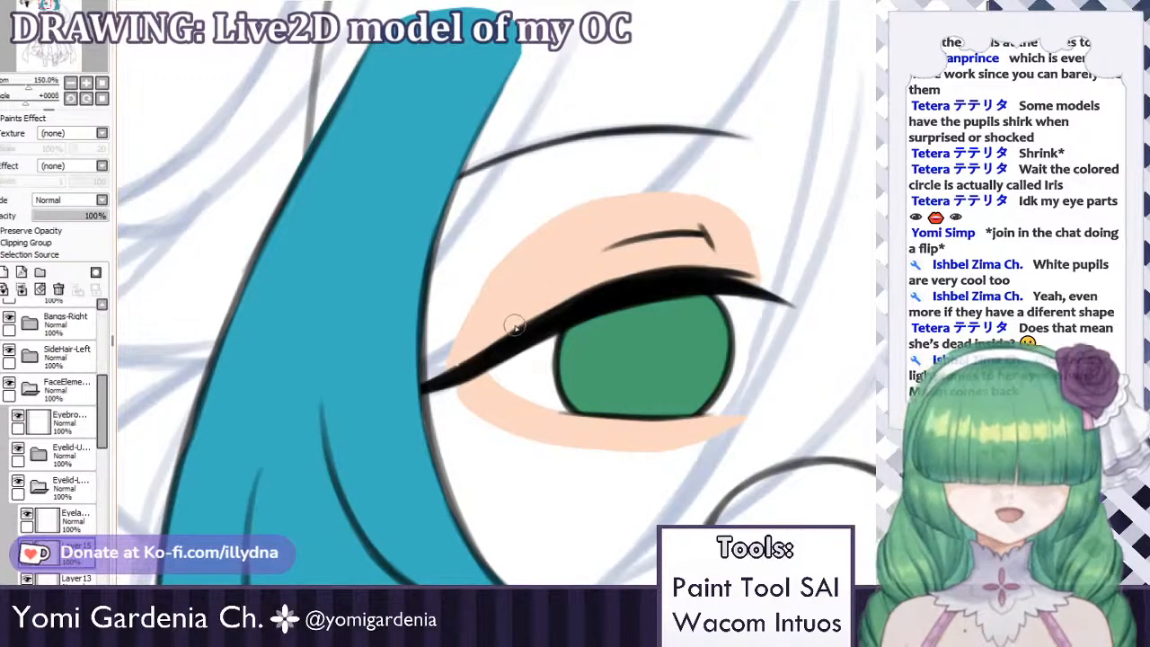
scroll(580, 113, down, 3)
scroll(593, 148, up, 2)
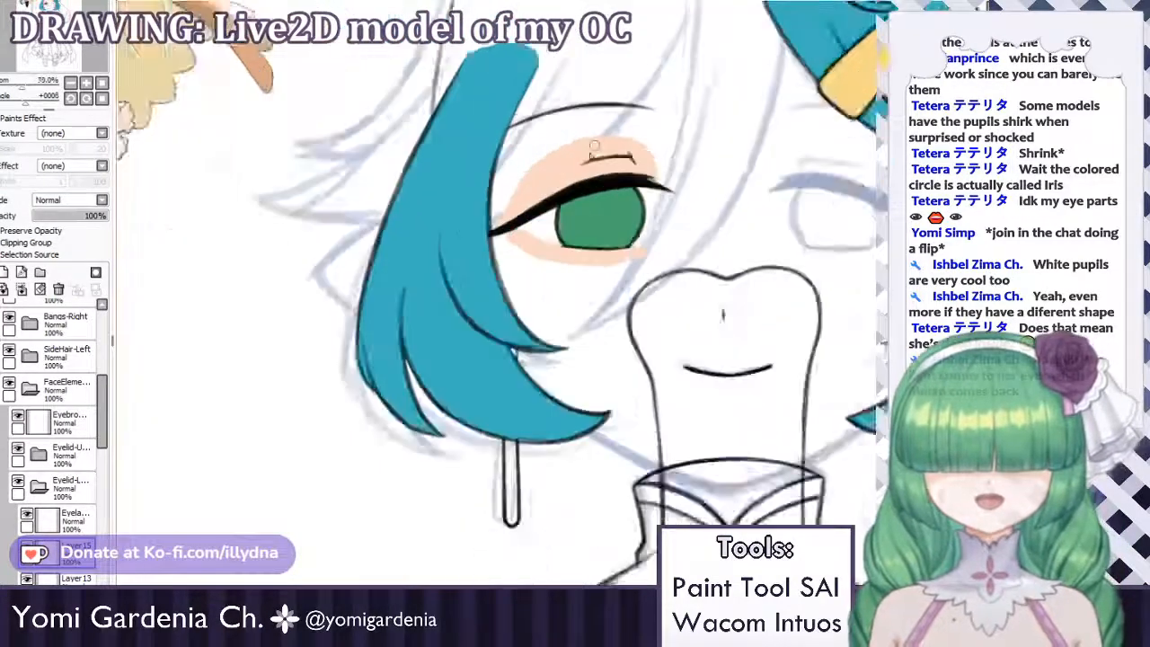
scroll(591, 153, up, 4)
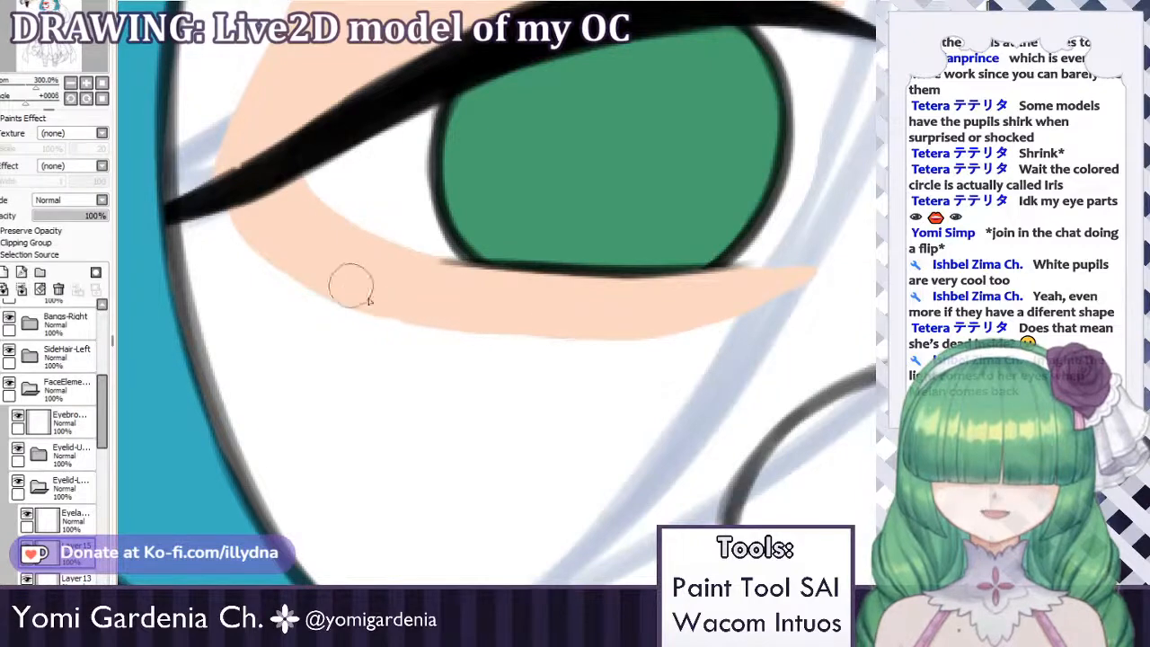
scroll(553, 302, down, 4)
Sketch a black demonstration eye with thick upper lash, iris outline, lower lashes and an outer-corner lash on the blank canvas beside the head.
scroll(487, 177, up, 4)
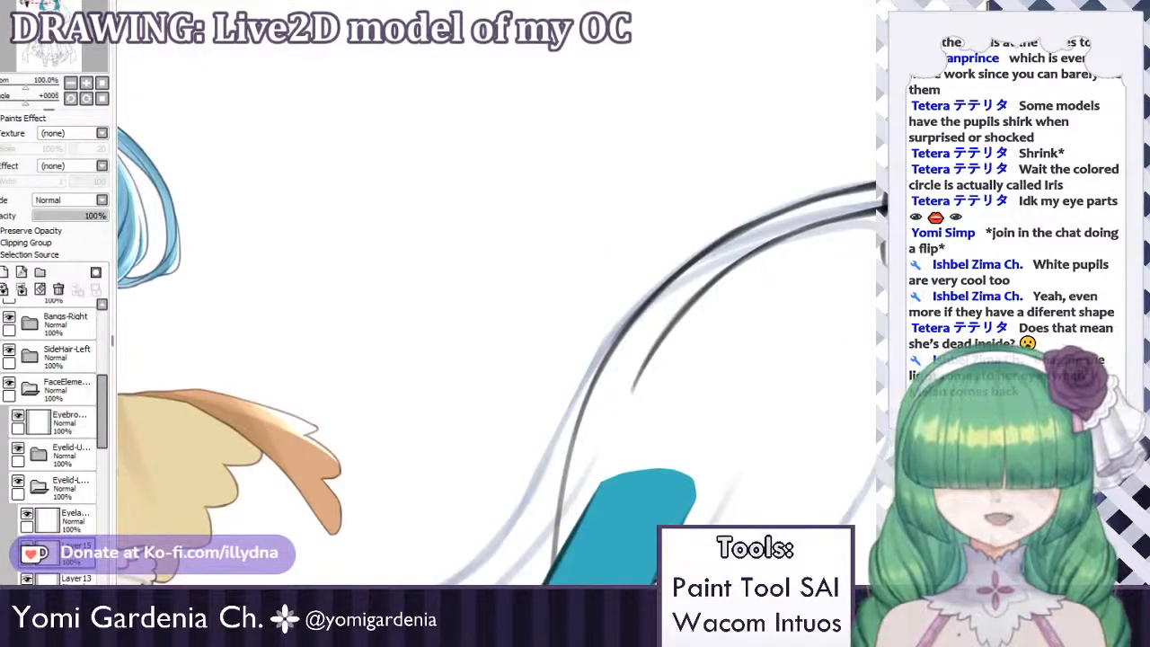
key(ctrl+z)
mouse_move(391, 210)
mouse_down()
mouse_move(498, 203)
mouse_move(392, 211)
mouse_move(485, 202)
mouse_up()
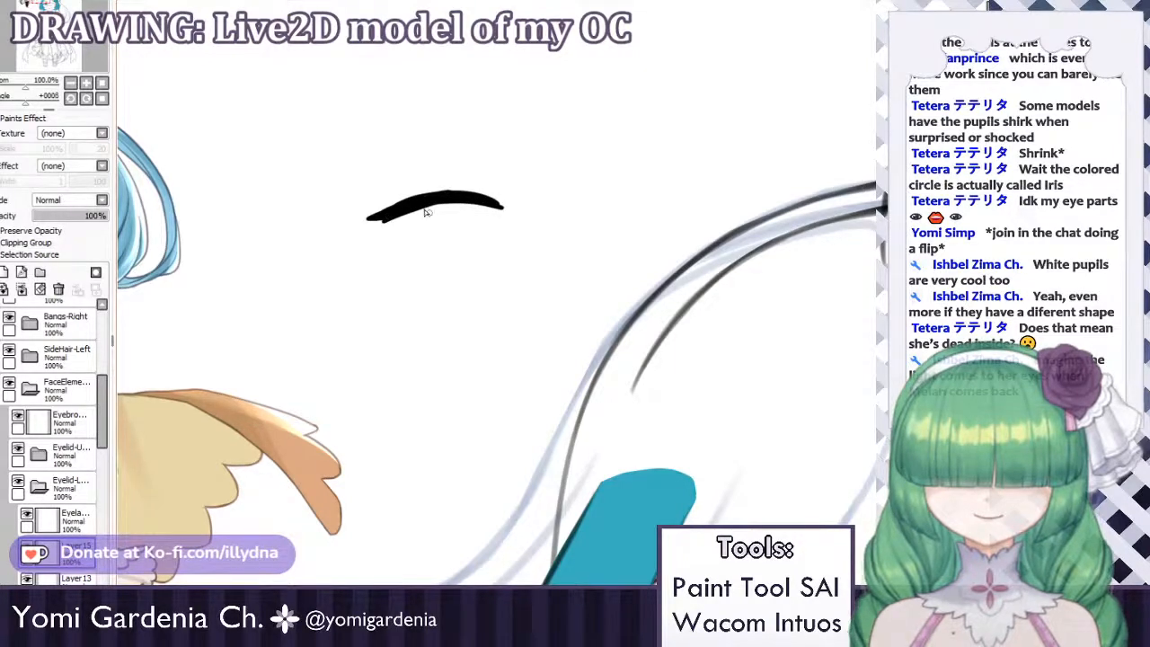
key(ctrl+z)
drag(423, 205, 438, 271)
key(ctrl+z)
mouse_move(485, 205)
mouse_down()
mouse_move(472, 268)
mouse_move(435, 274)
mouse_move(479, 268)
mouse_up()
key(ctrl+z)
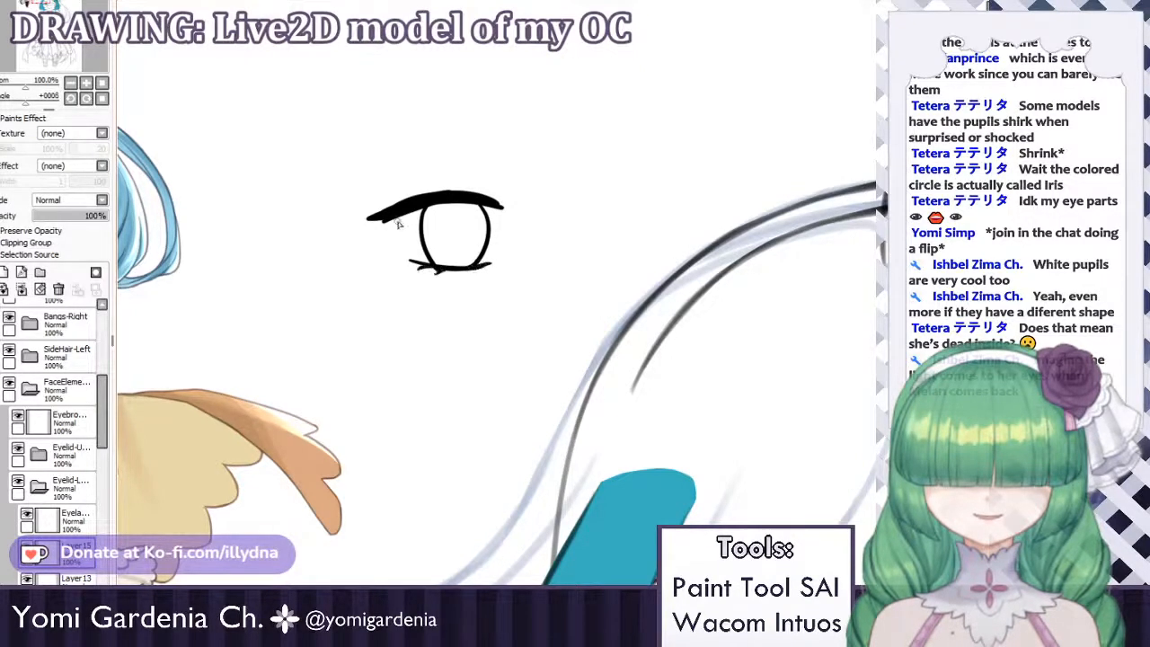
key(ctrl+z)
drag(396, 218, 402, 241)
key(ctrl+z)
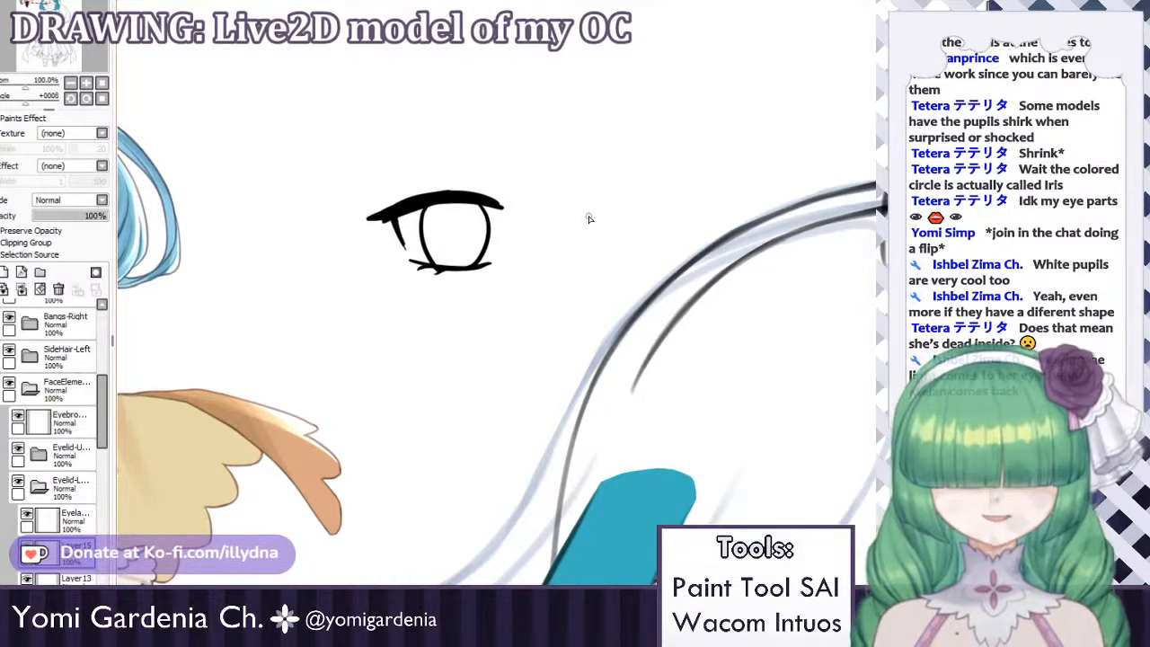
Draw arrows pointing to the upper lash, the lower lash line and the outer-corner lash of the demonstration eye.
scroll(589, 218, down, 2)
scroll(524, 198, up, 5)
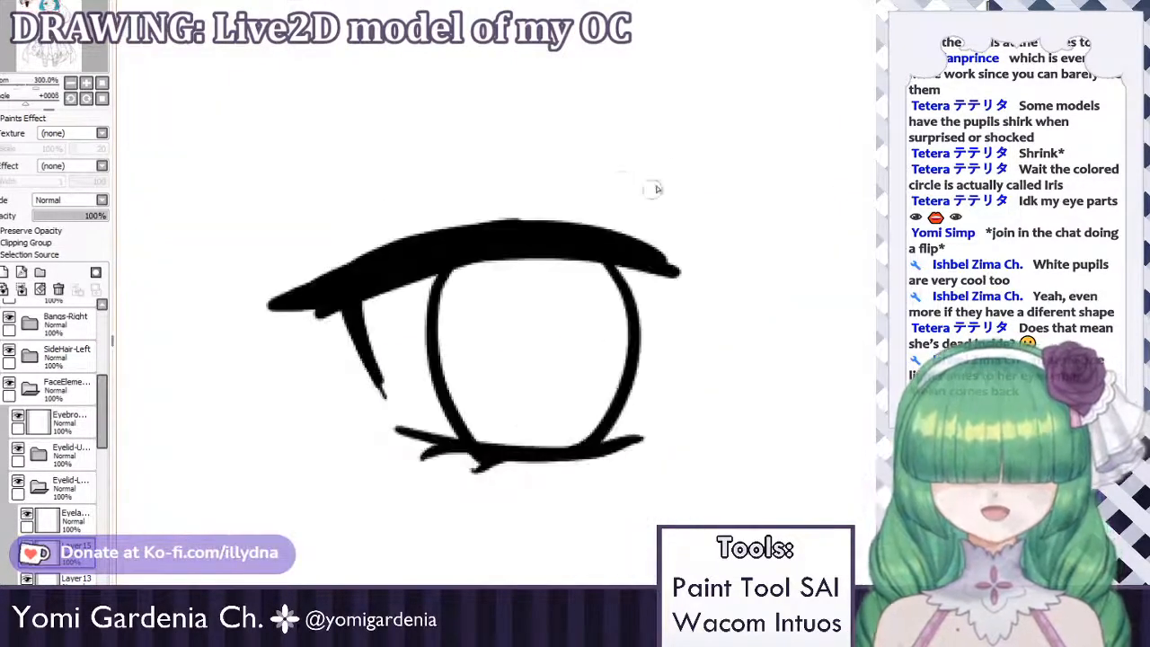
drag(723, 151, 618, 208)
mouse_move(636, 160)
mouse_down()
mouse_move(616, 204)
mouse_move(666, 216)
mouse_up()
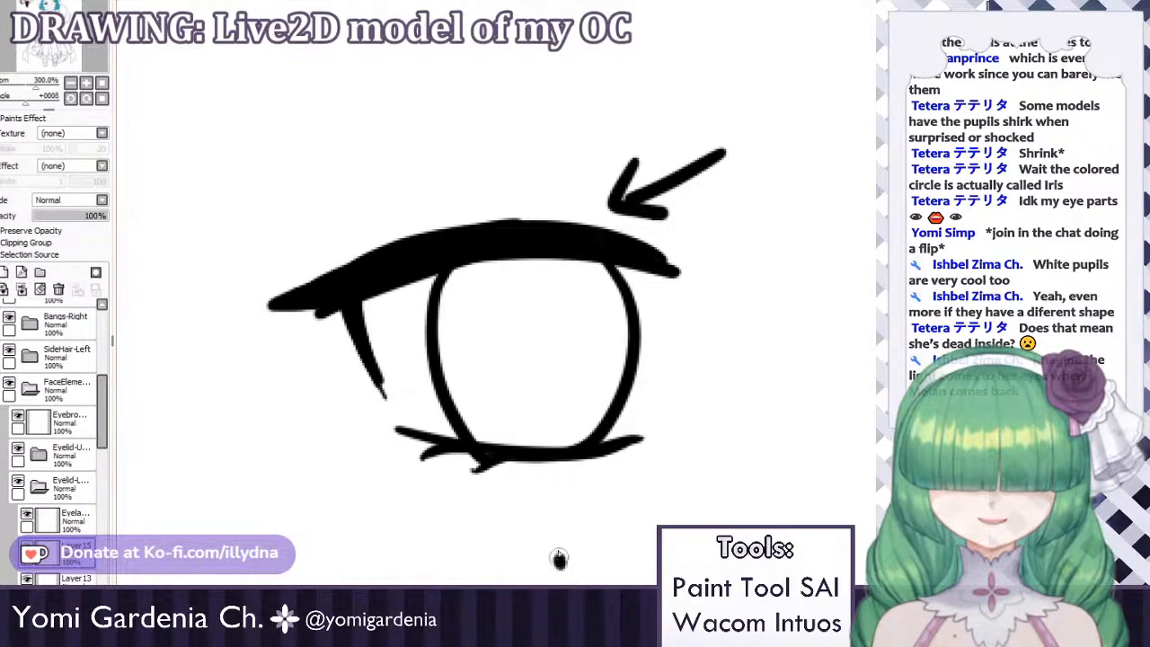
drag(559, 562, 557, 499)
mouse_move(527, 525)
mouse_down()
mouse_move(551, 476)
mouse_move(596, 511)
mouse_up()
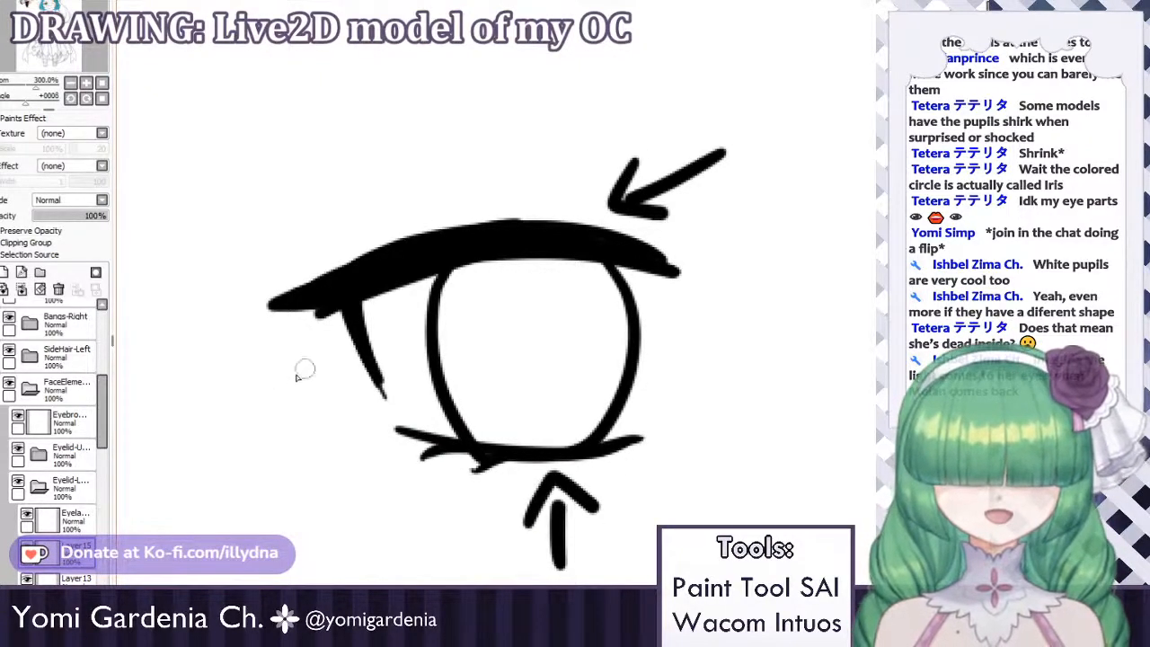
drag(262, 393, 334, 362)
mouse_move(302, 354)
mouse_down()
mouse_move(338, 364)
mouse_move(313, 408)
mouse_up()
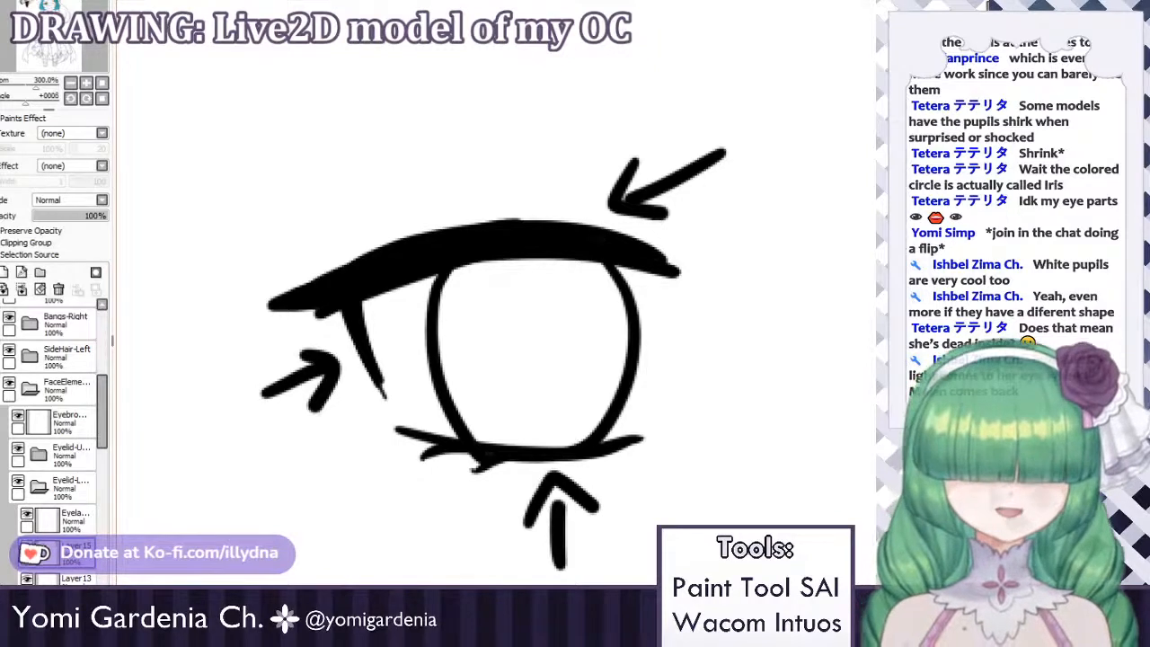
Undo the arrows and every stroke of the demonstration eye, and return to the character's face.
key(ctrl+z)
key(ctrl+z)
key(ctrl+z)
key(ctrl+z)
key(ctrl+z)
key(ctrl+z)
key(ctrl+z)
key(ctrl+z)
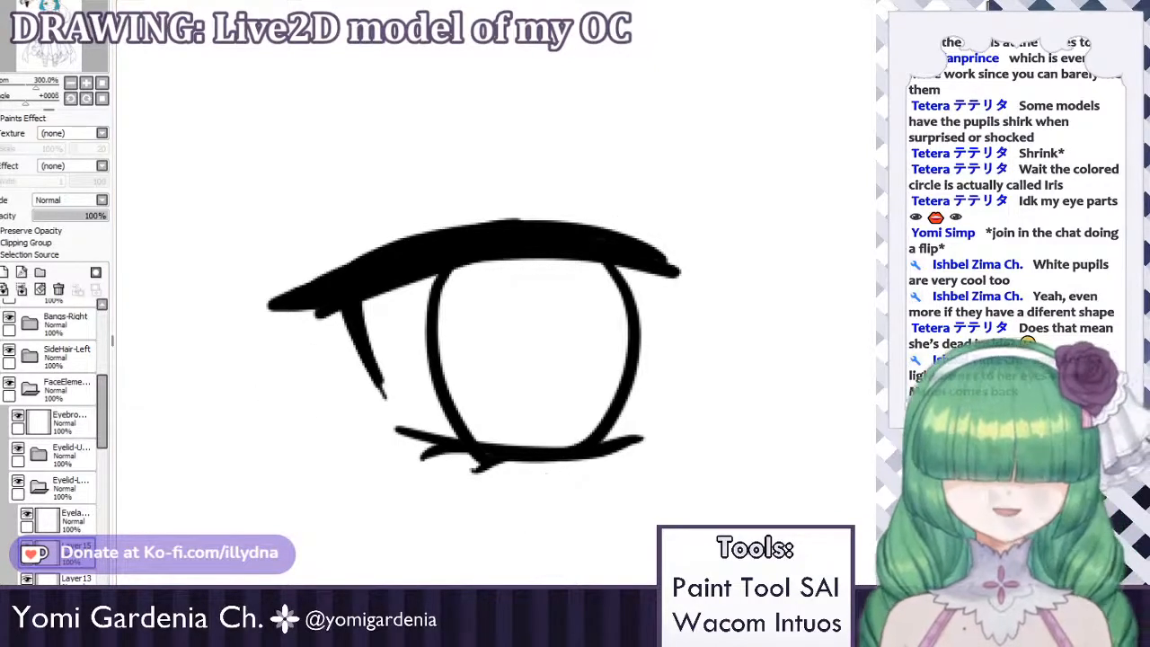
key(ctrl+z)
key(ctrl+z)
key(ctrl+z)
key(ctrl+z)
key(ctrl+z)
key(ctrl+z)
key(ctrl+z)
key(ctrl+z)
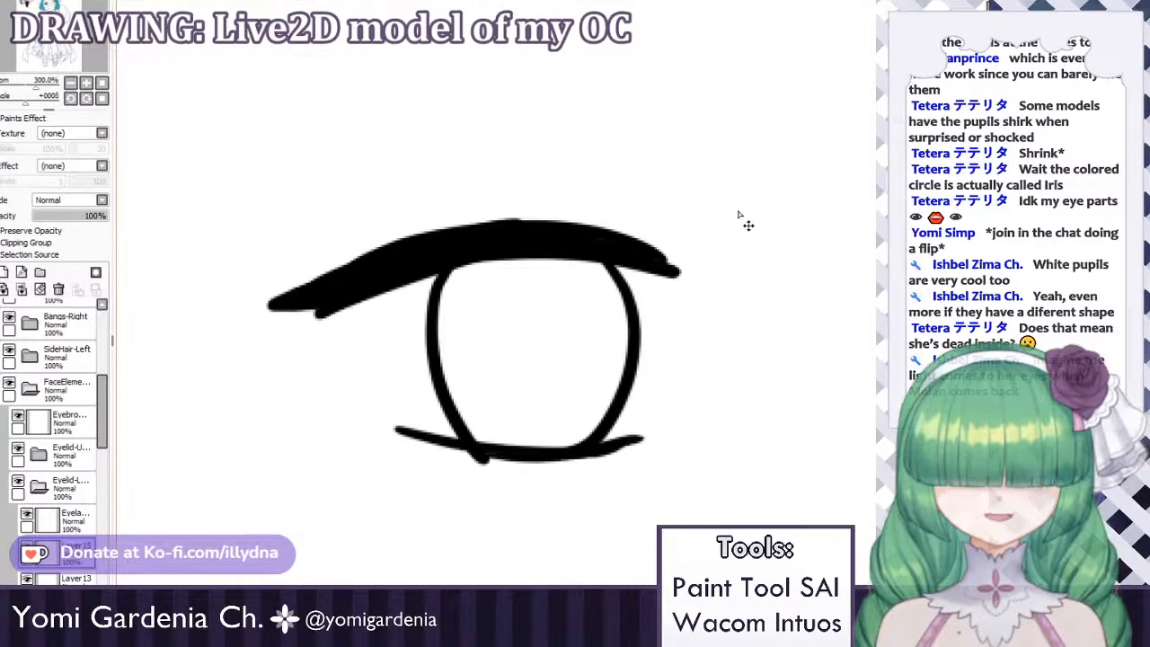
key(ctrl+z)
key(ctrl+z)
key(ctrl+z)
key(ctrl+z)
key(ctrl+z)
key(ctrl+z)
key(ctrl+z)
key(ctrl+z)
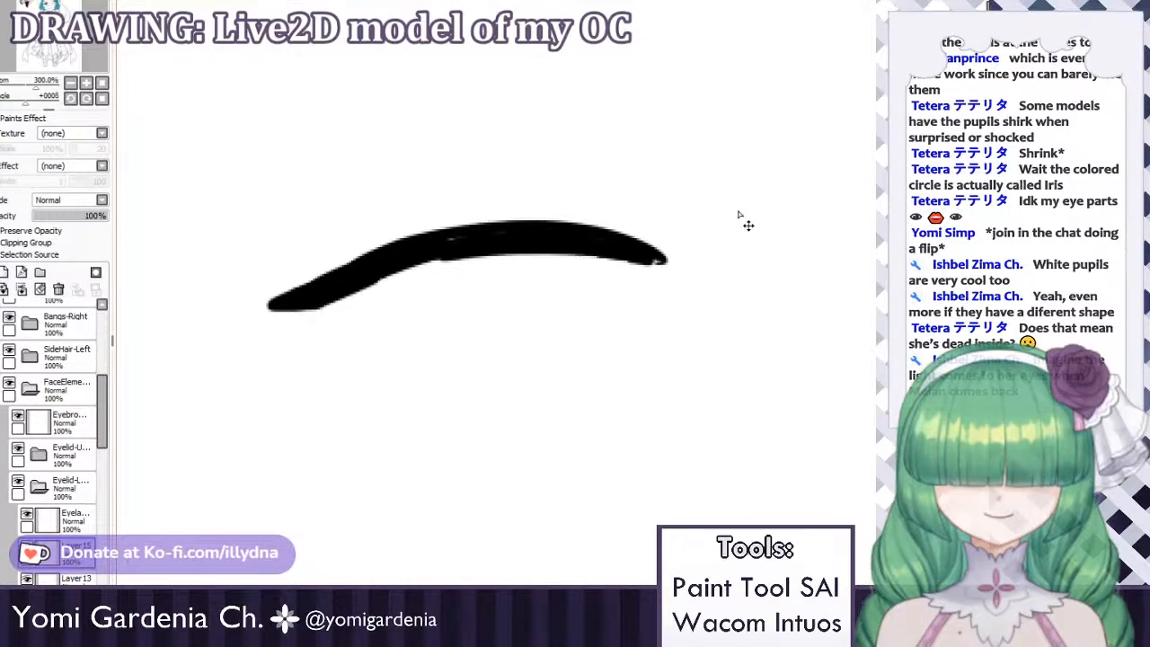
scroll(738, 215, down, 8)
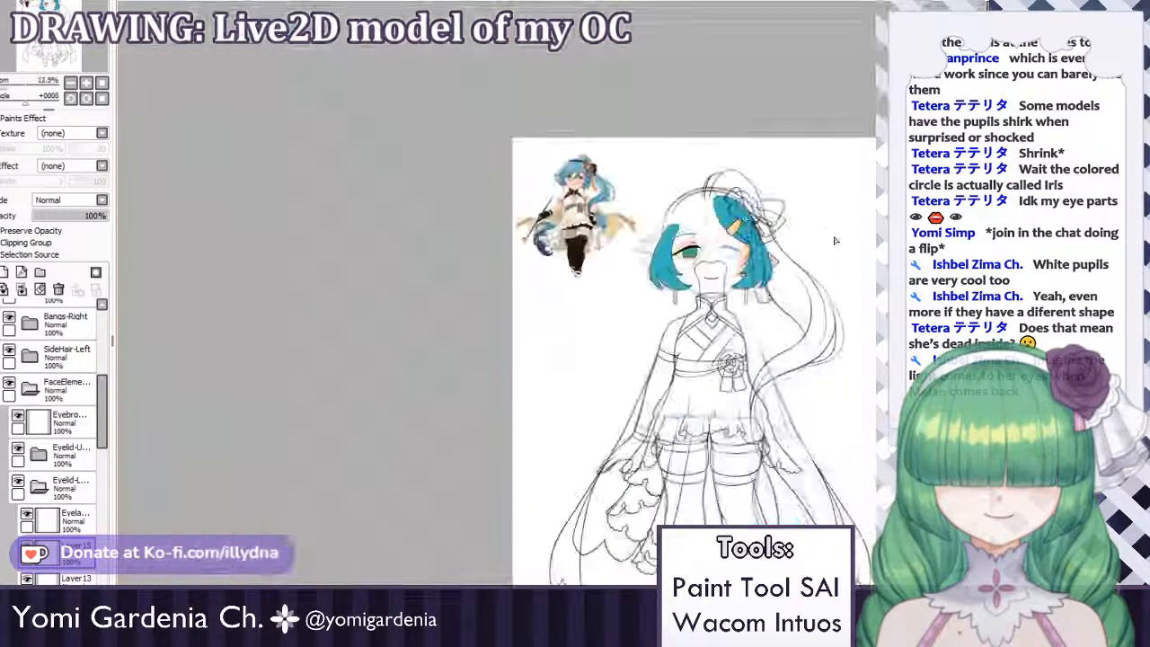
scroll(782, 220, up, 3)
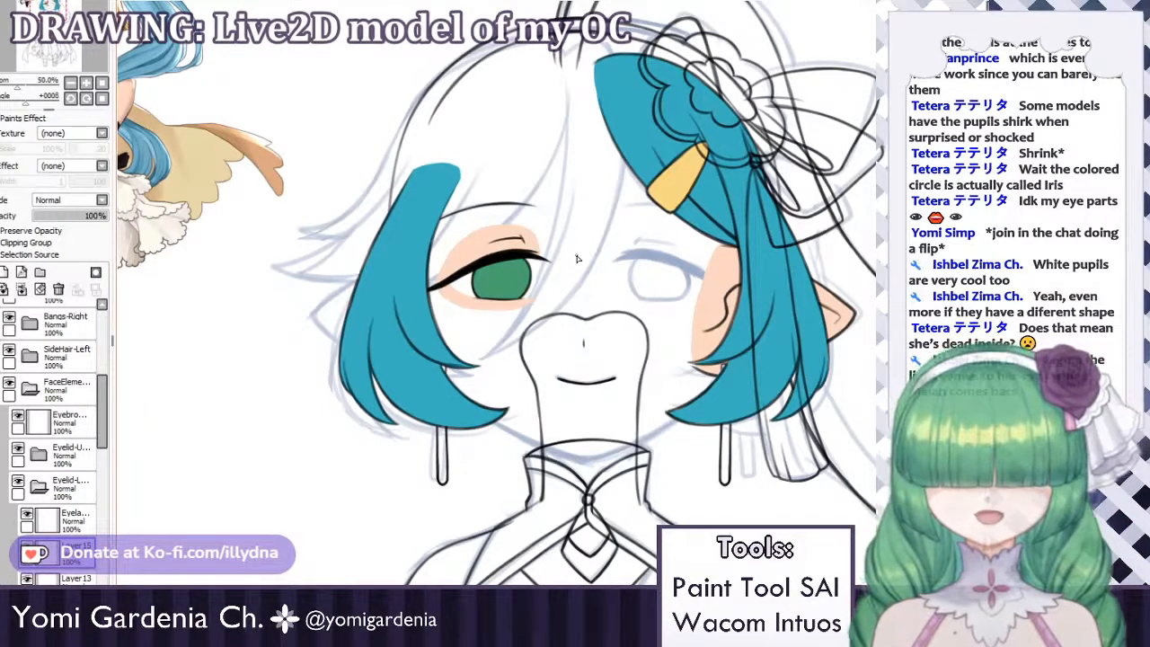
Merge Layer15 down into Layer13 inside the lower eyelid folder.
scroll(574, 215, down, 3)
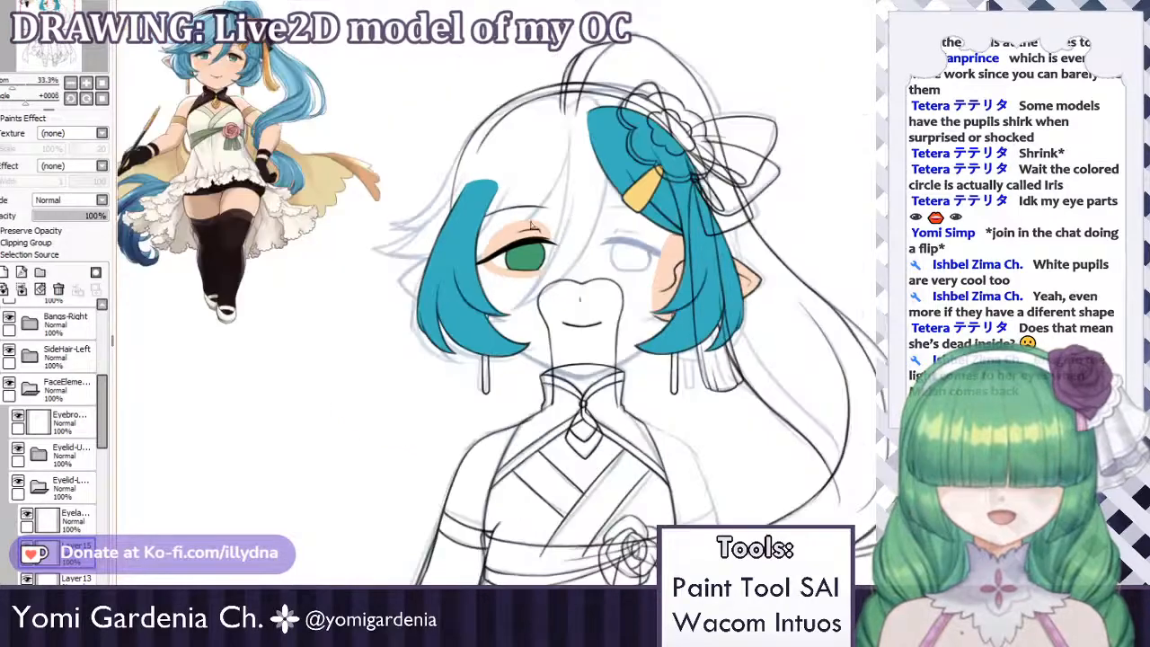
scroll(539, 229, up, 4)
scroll(516, 238, down, 4)
scroll(513, 238, up, 2)
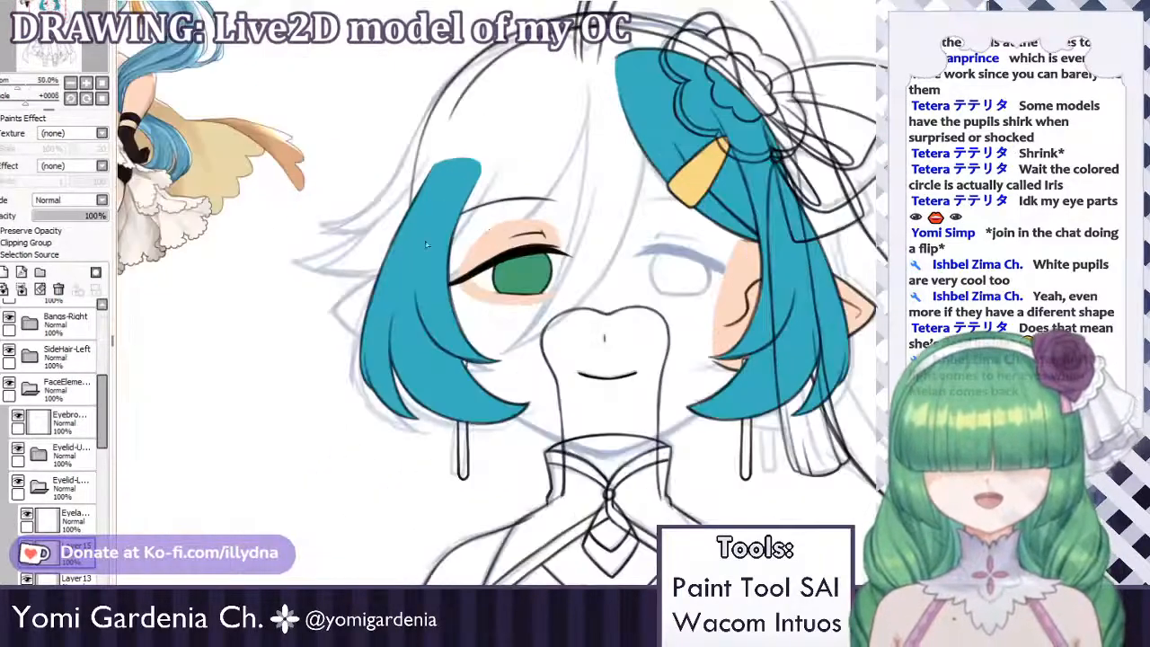
click(36, 422)
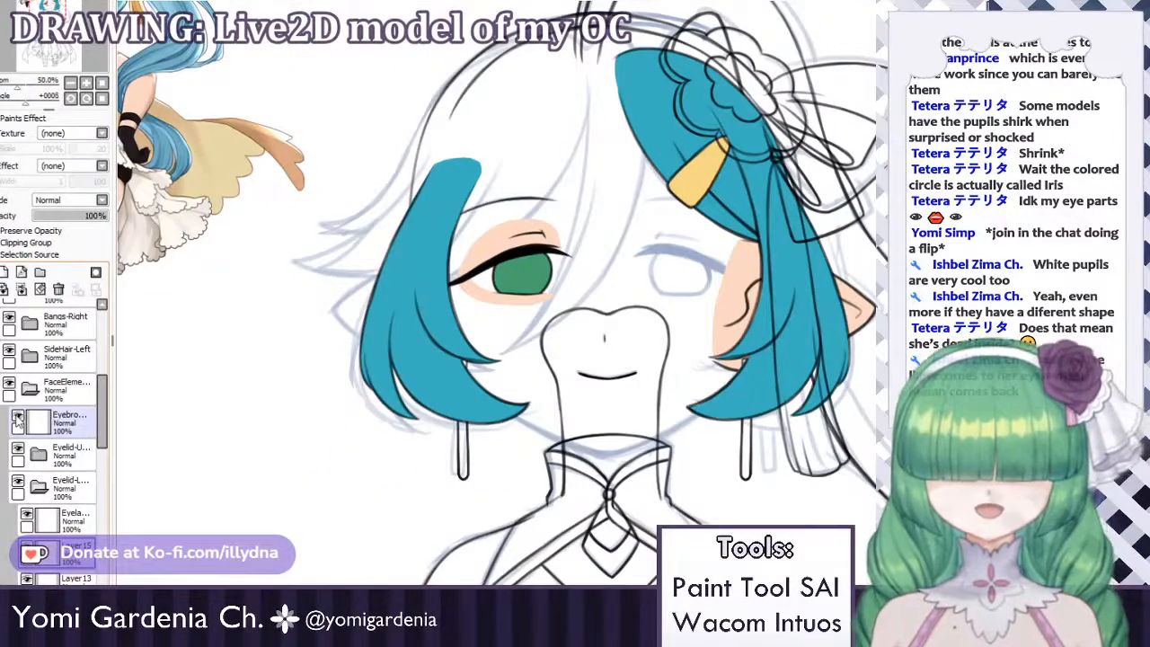
scroll(482, 299, up, 2)
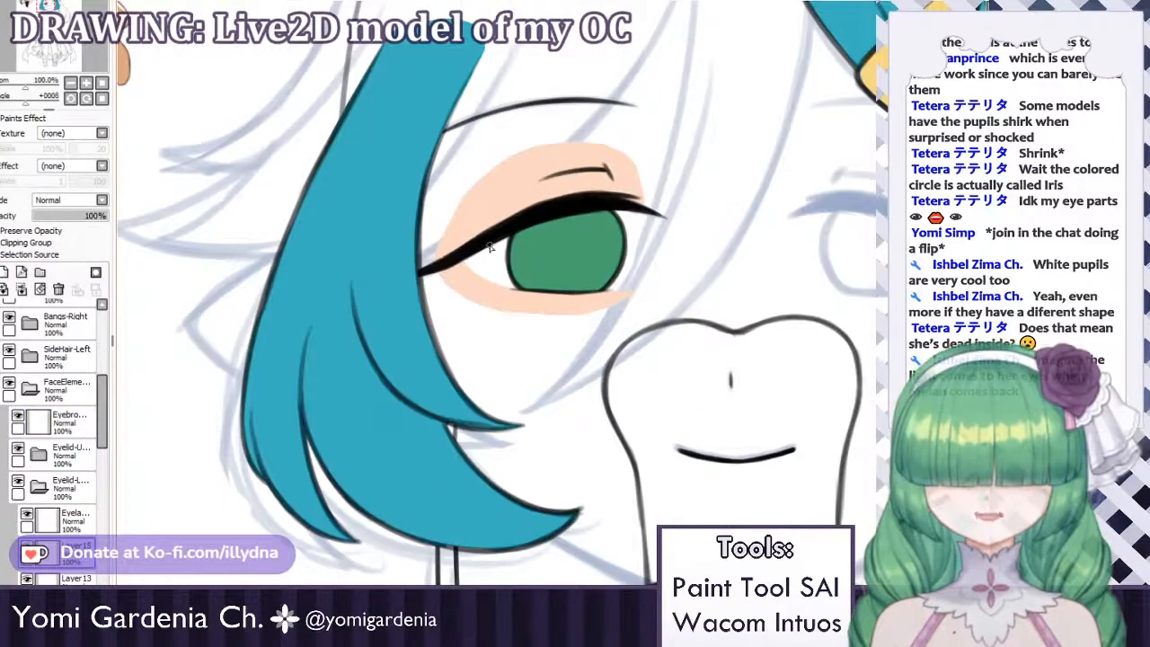
scroll(494, 250, up, 1)
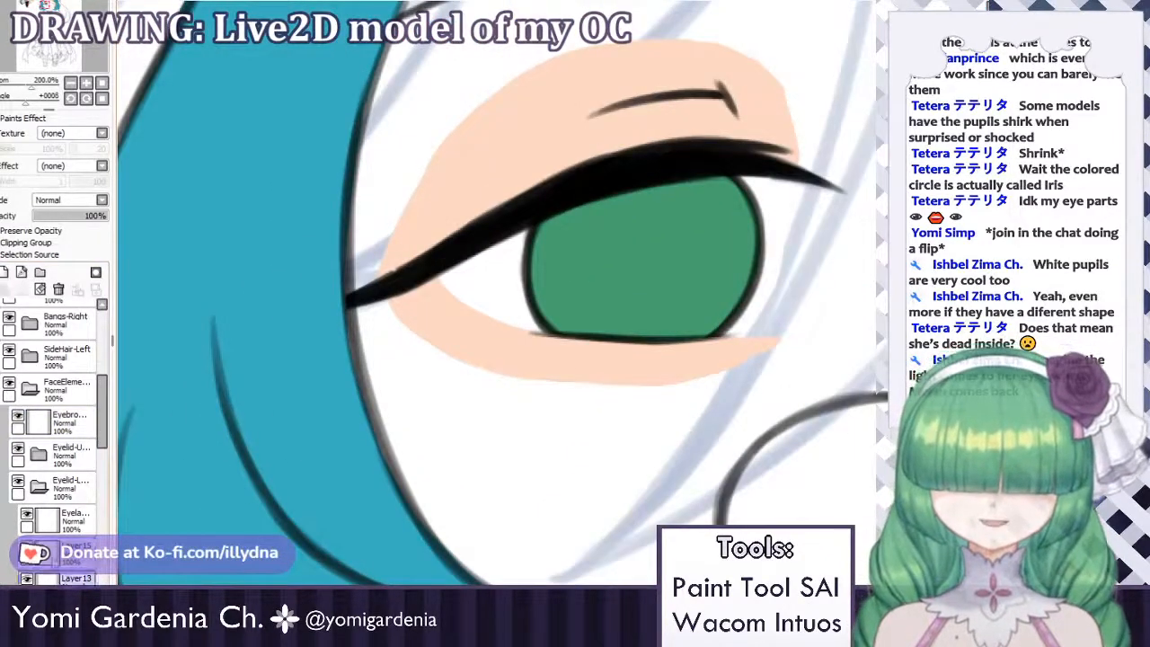
drag(48, 582, 49, 541)
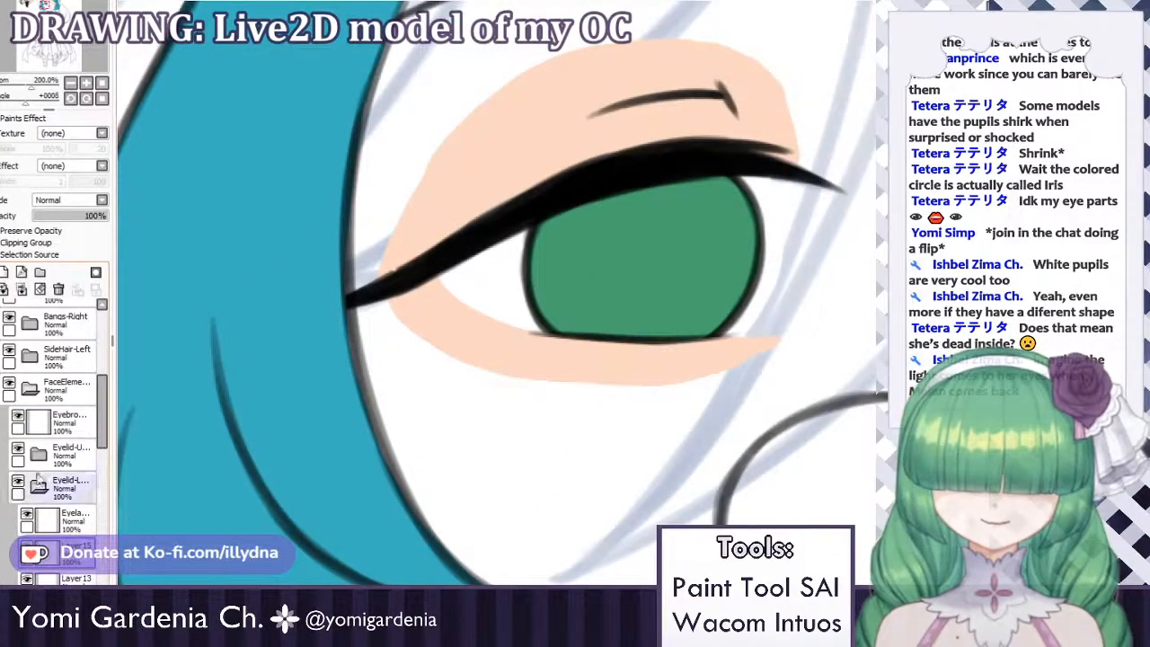
click(21, 290)
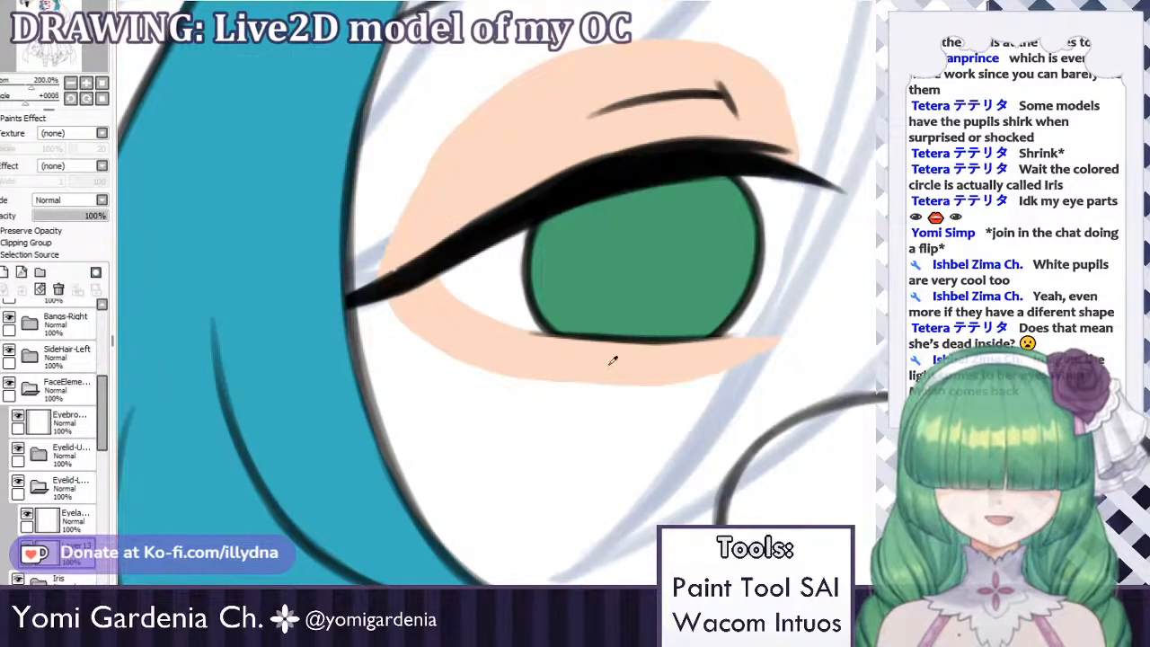
Extend the skin-coloured lower eyelid on Layer13 a little further past the eye's inner corner.
drag(695, 350, 785, 336)
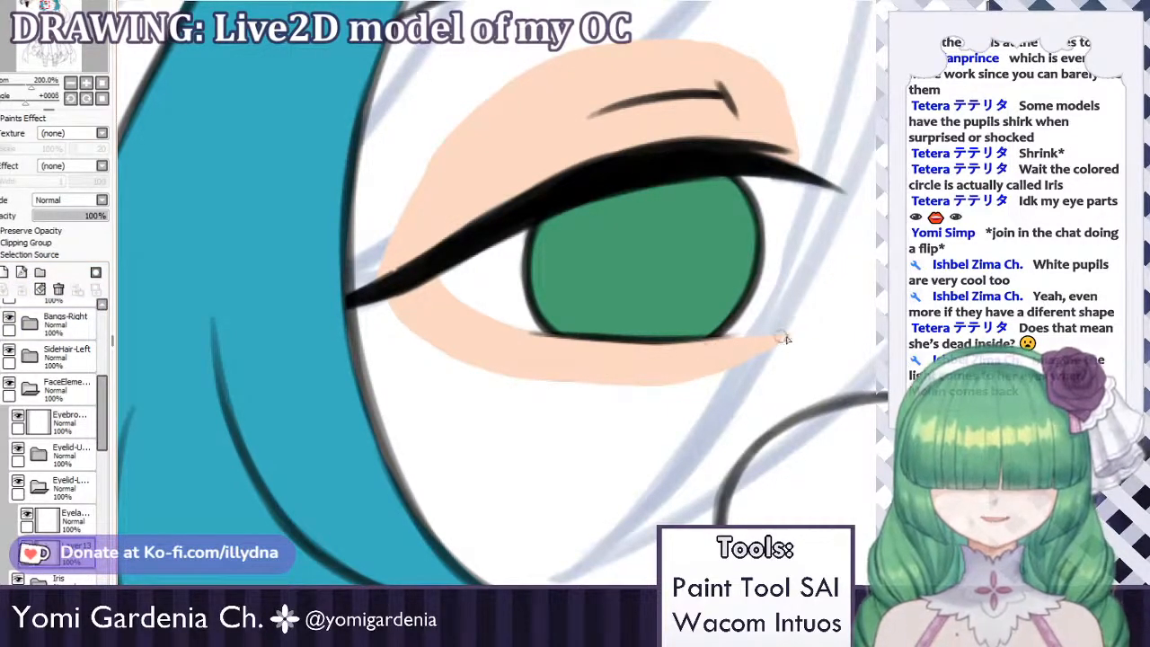
drag(704, 347, 754, 335)
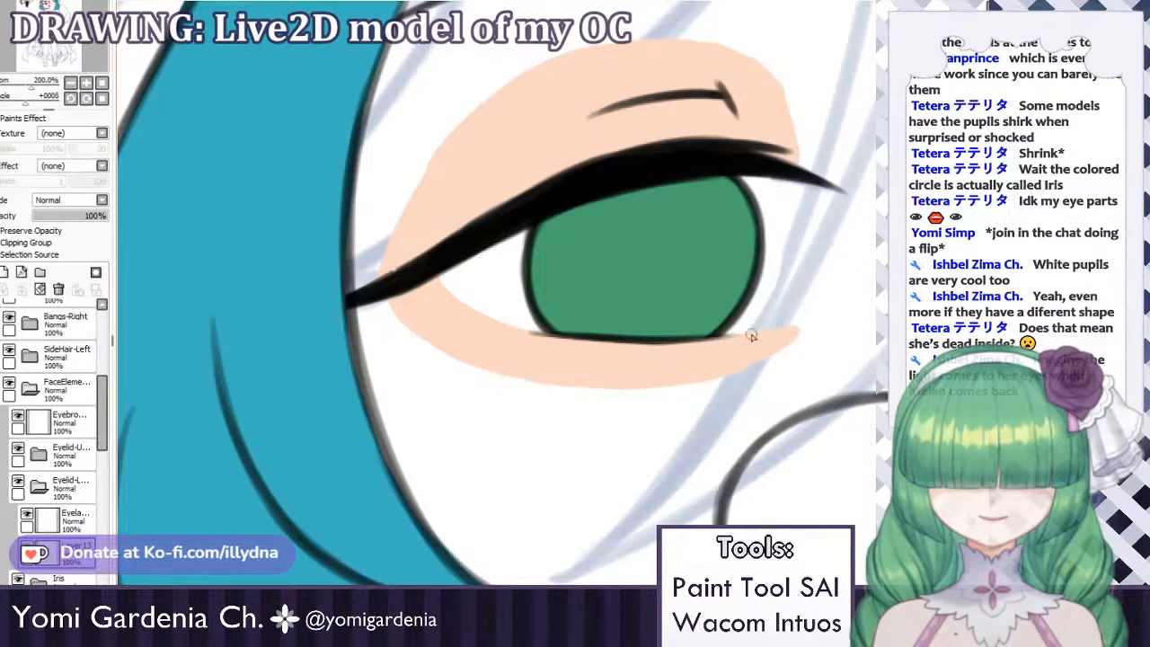
scroll(754, 336, down, 7)
scroll(705, 305, up, 5)
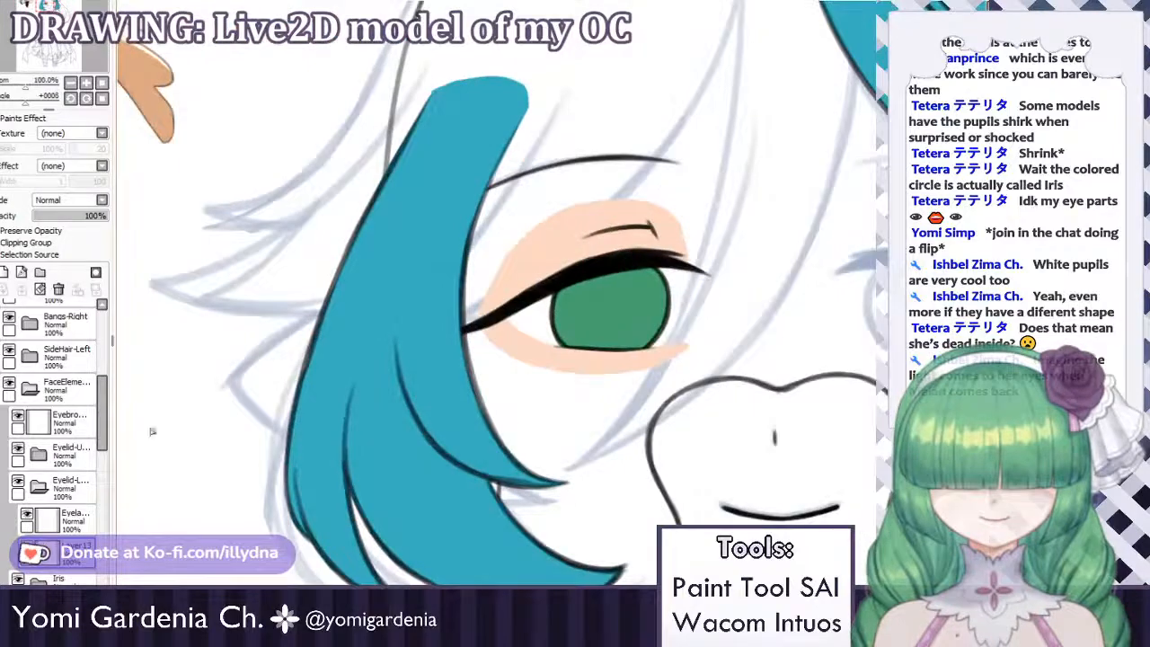
Collapse the lower eyelid folder and add a new layer directly above the Iris folder.
click(37, 487)
click(33, 423)
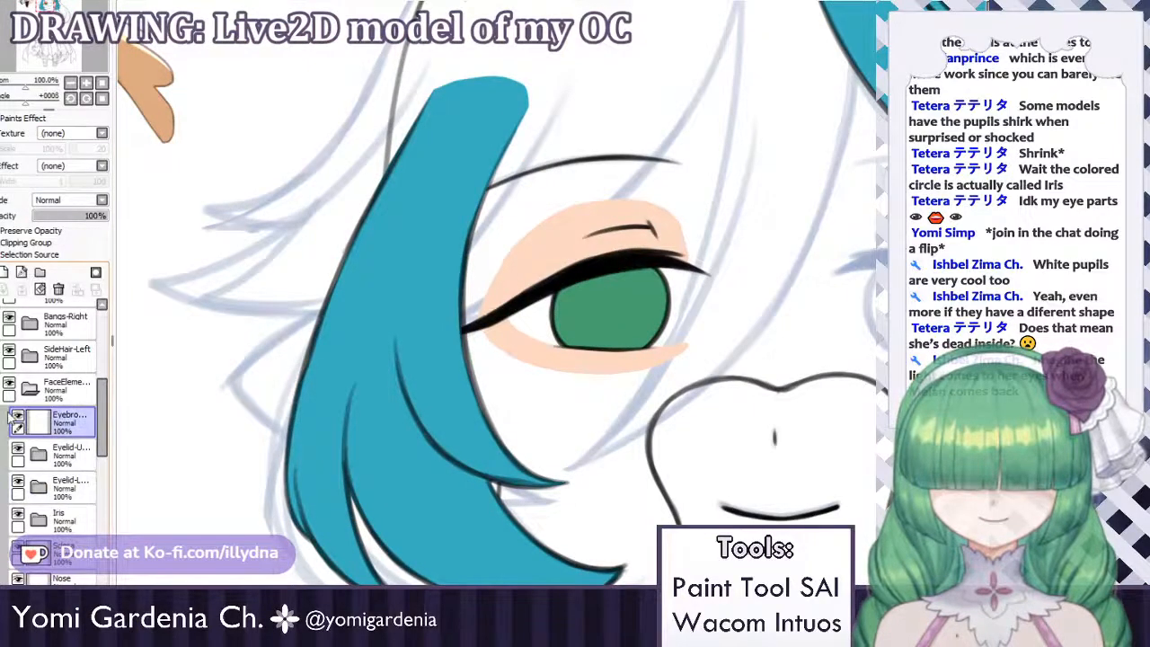
click(17, 415)
click(17, 415)
click(63, 454)
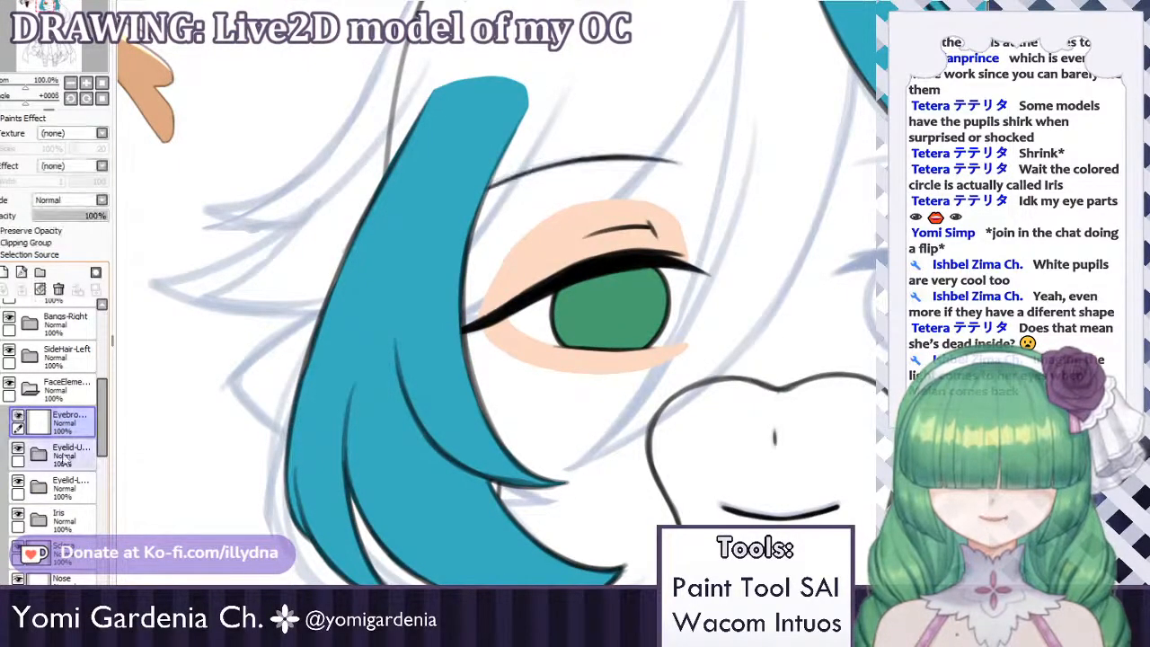
click(63, 485)
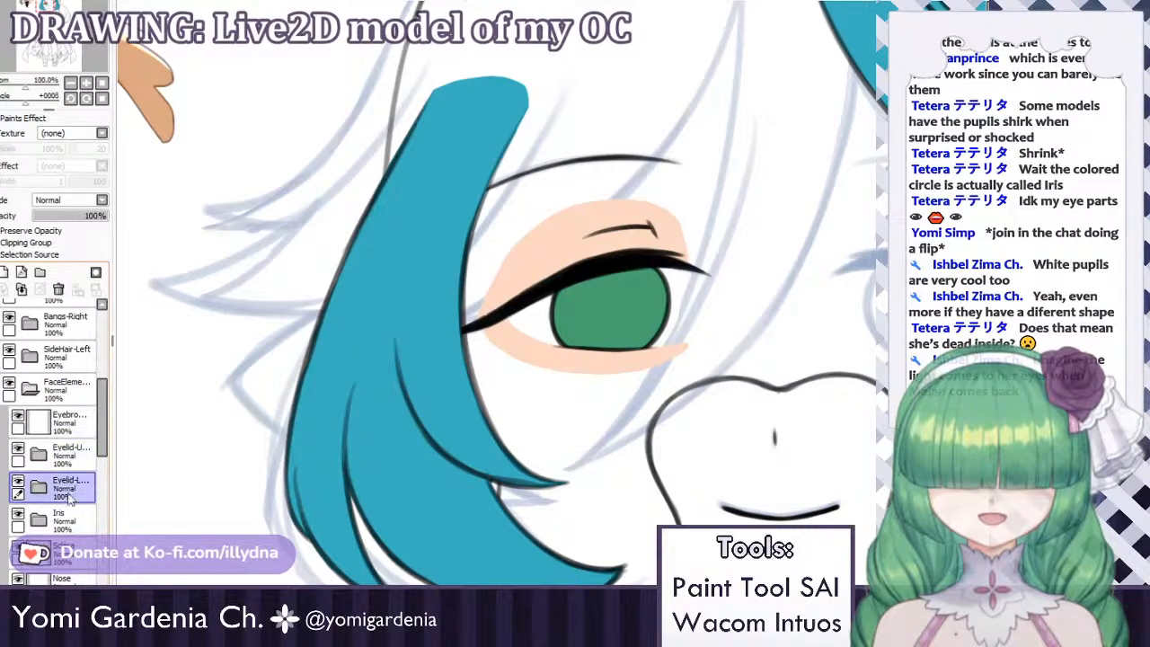
click(67, 529)
click(4, 271)
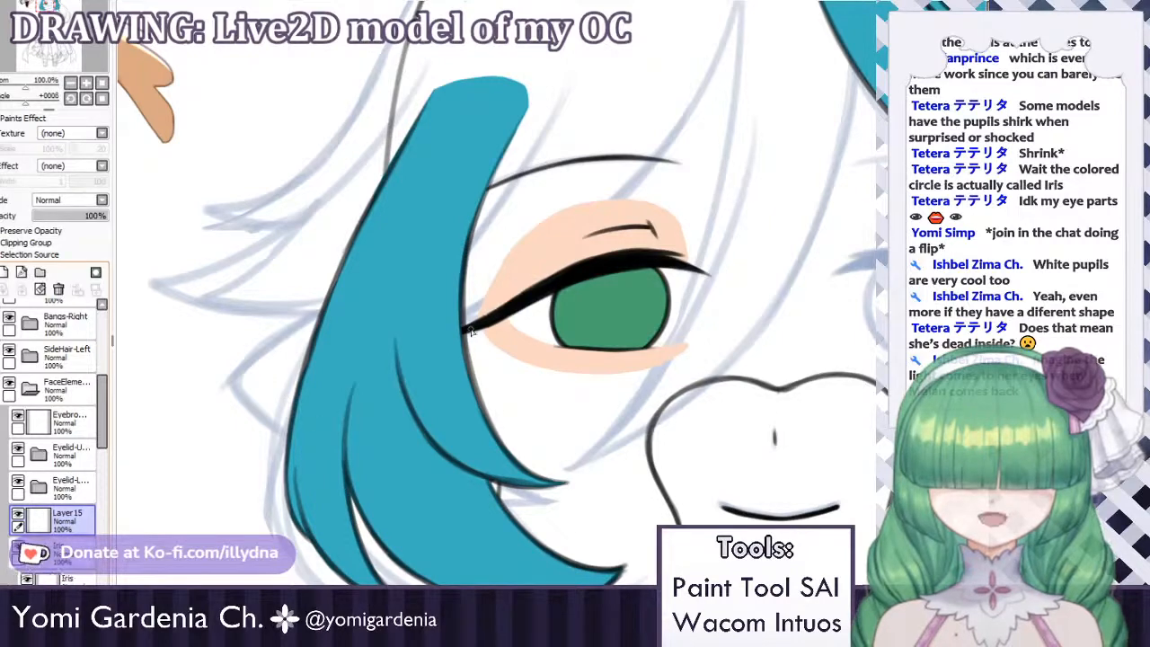
Paint a white oval highlight over the lower outer edge of the green iris on the new layer.
scroll(522, 363, up, 5)
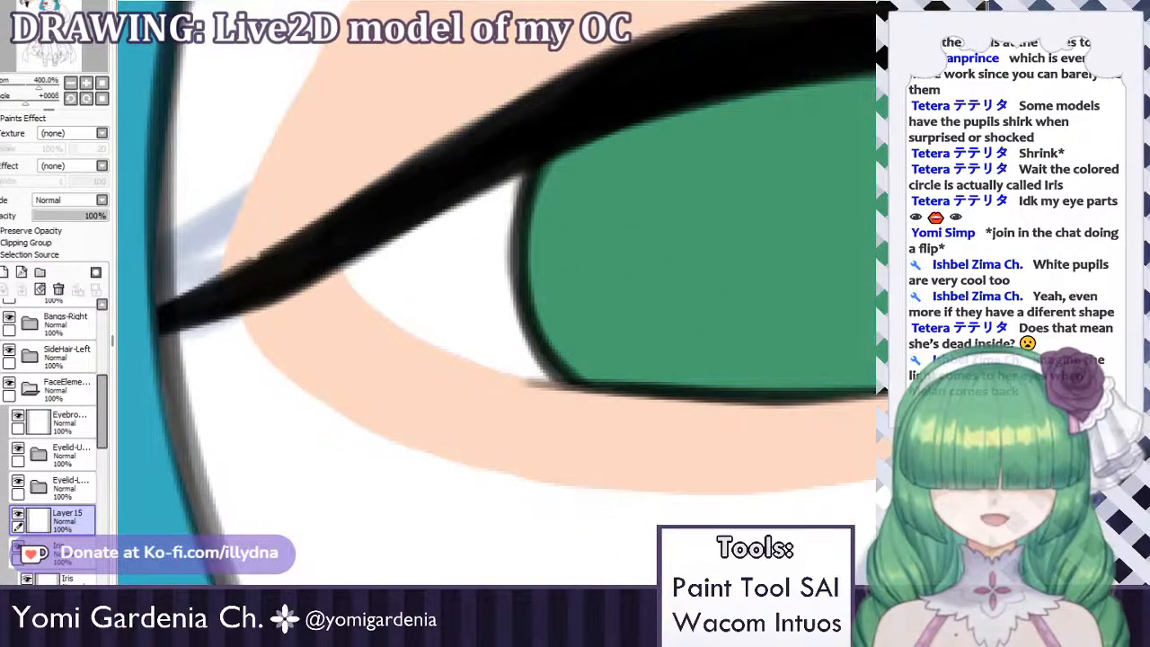
mouse_move(542, 332)
mouse_down()
mouse_move(516, 319)
mouse_move(595, 311)
mouse_move(546, 315)
mouse_move(585, 311)
mouse_up()
scroll(580, 277, down, 2)
scroll(580, 277, down, 3)
scroll(596, 231, up, 4)
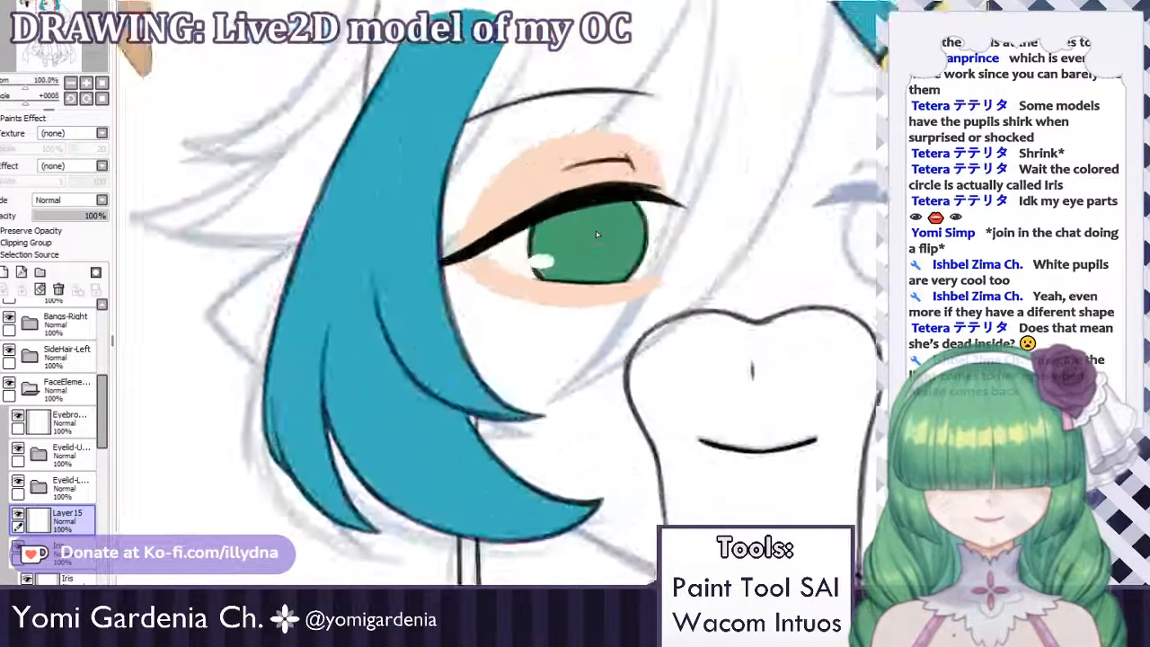
mouse_move(438, 323)
mouse_down()
mouse_move(405, 324)
mouse_move(467, 322)
mouse_move(409, 324)
mouse_up()
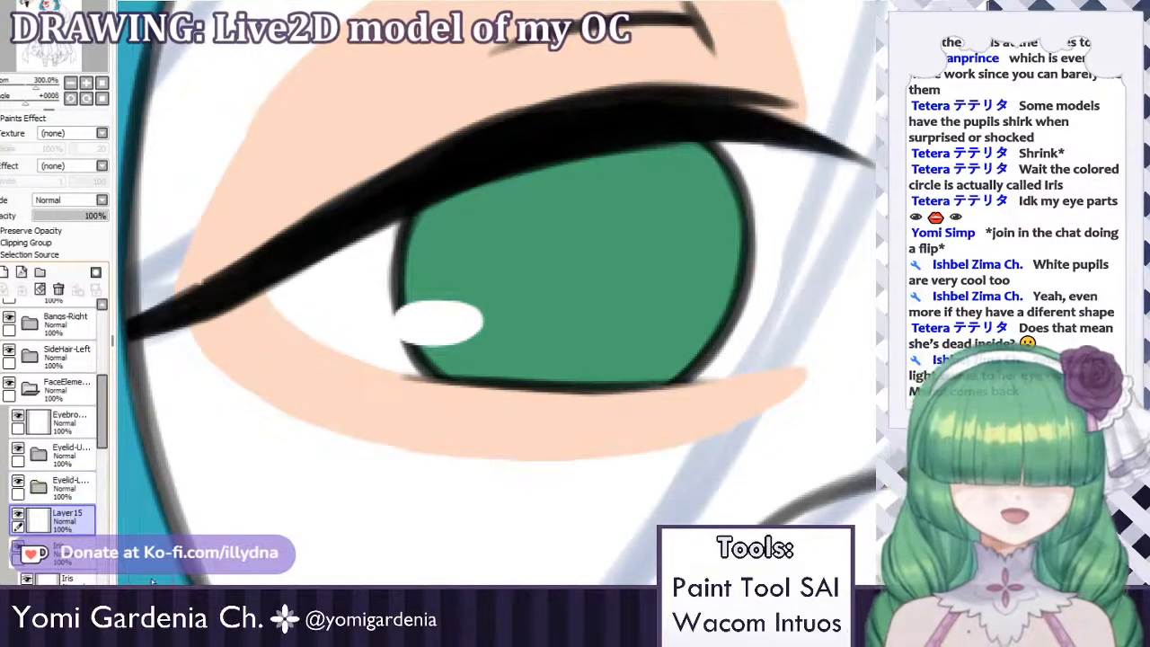
Examine the white iris highlight close up and at full-figure distance against the reference character.
scroll(153, 582, down, 3)
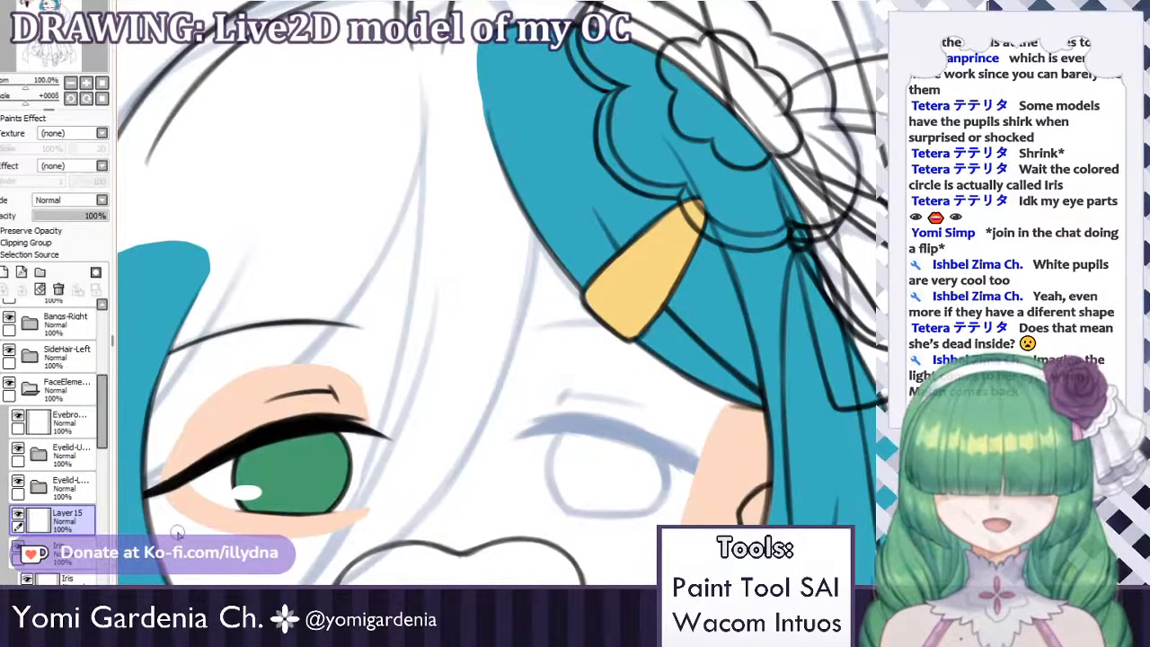
scroll(303, 409, down, 3)
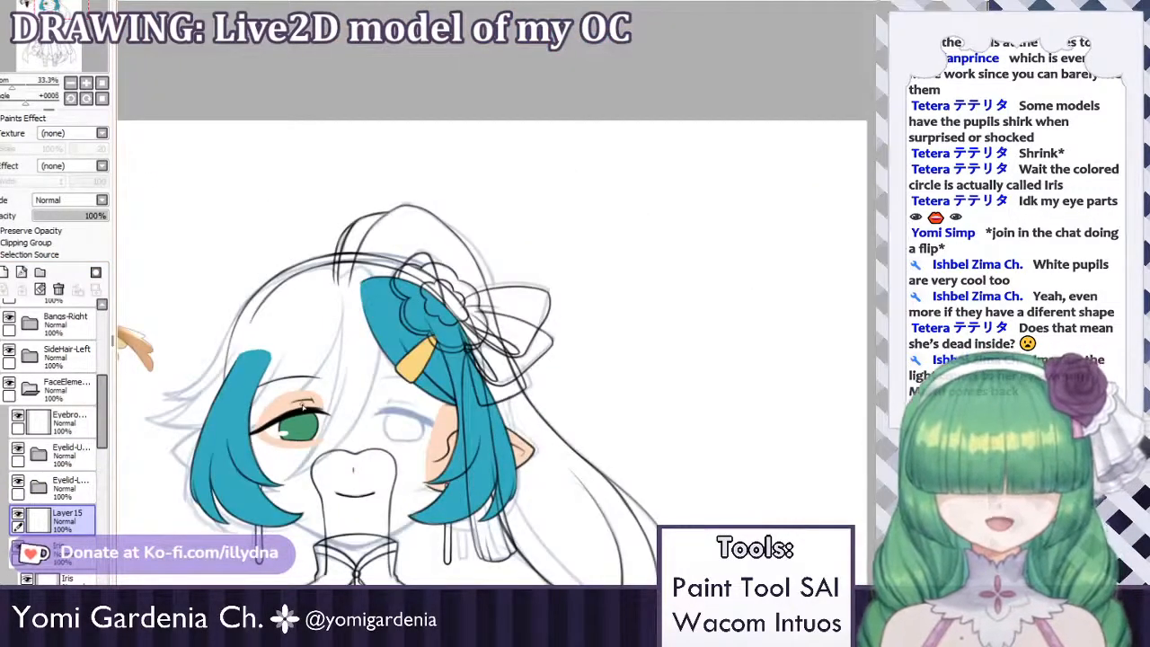
scroll(345, 380, down, 1)
scroll(296, 404, up, 4)
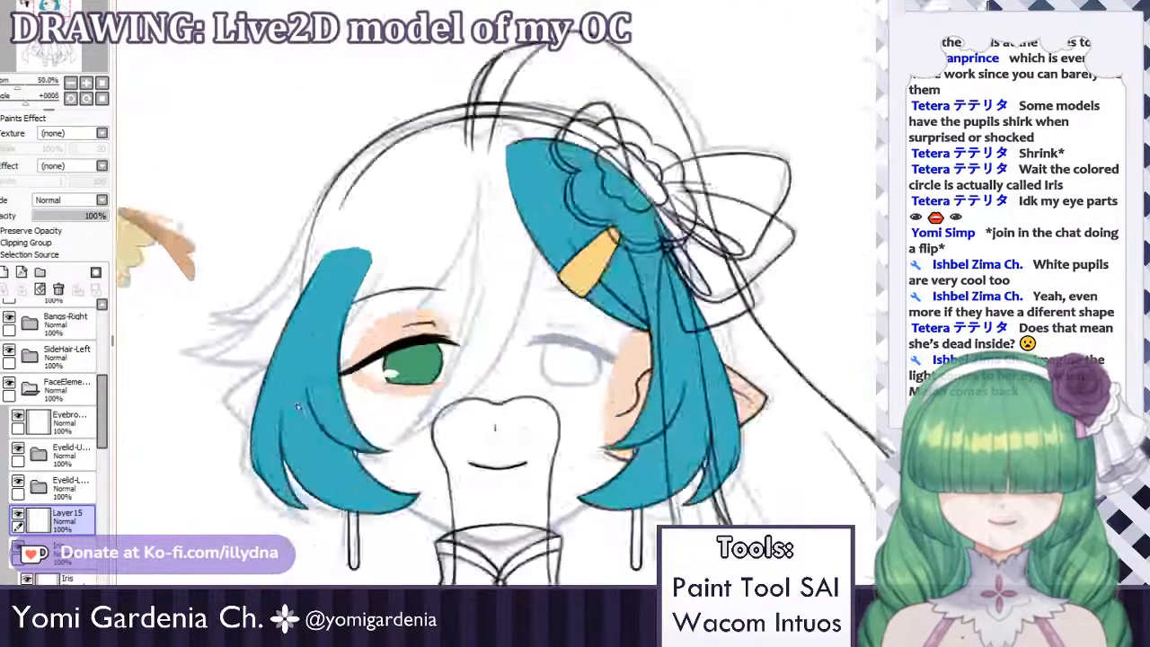
scroll(296, 401, down, 5)
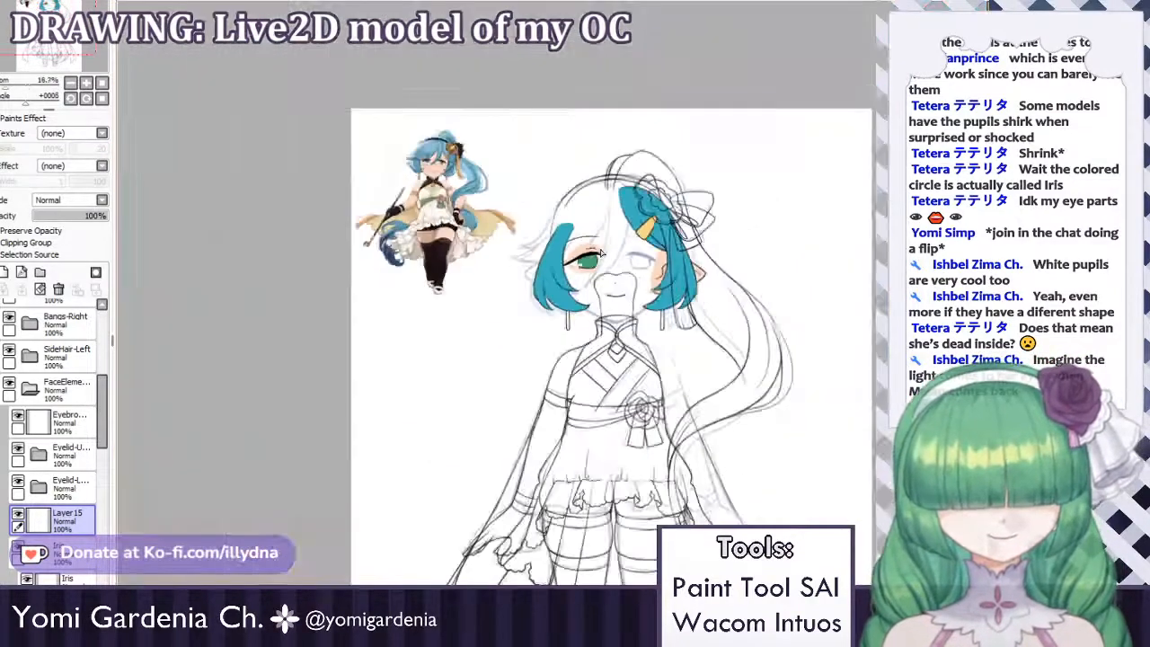
scroll(583, 260, up, 8)
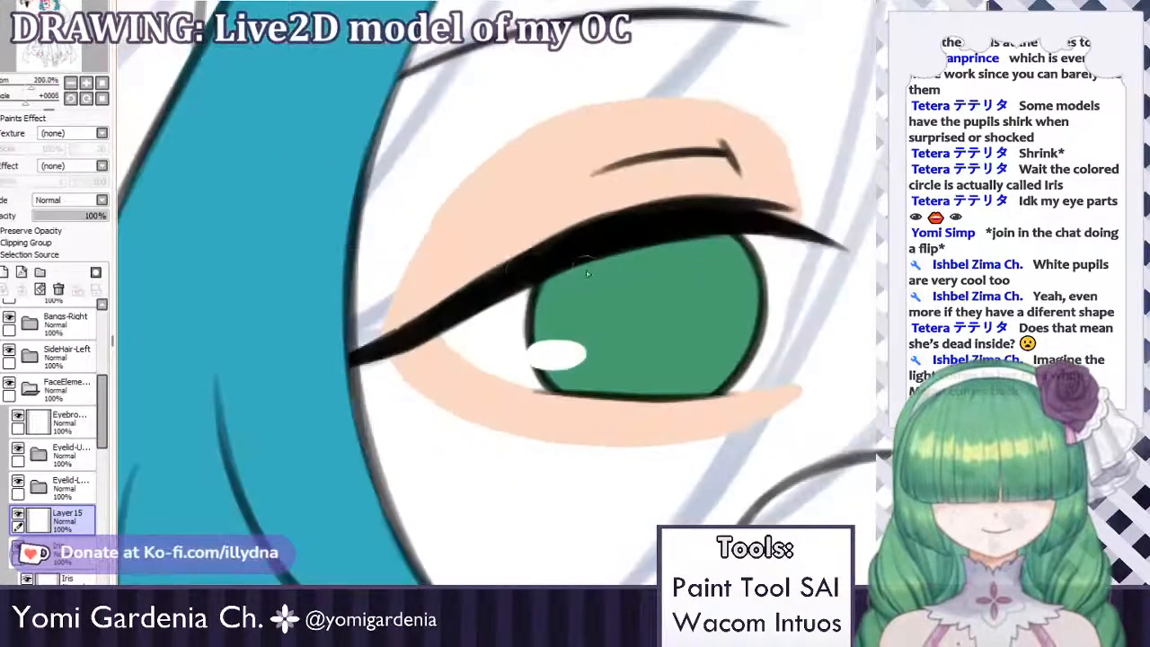
scroll(521, 273, down, 5)
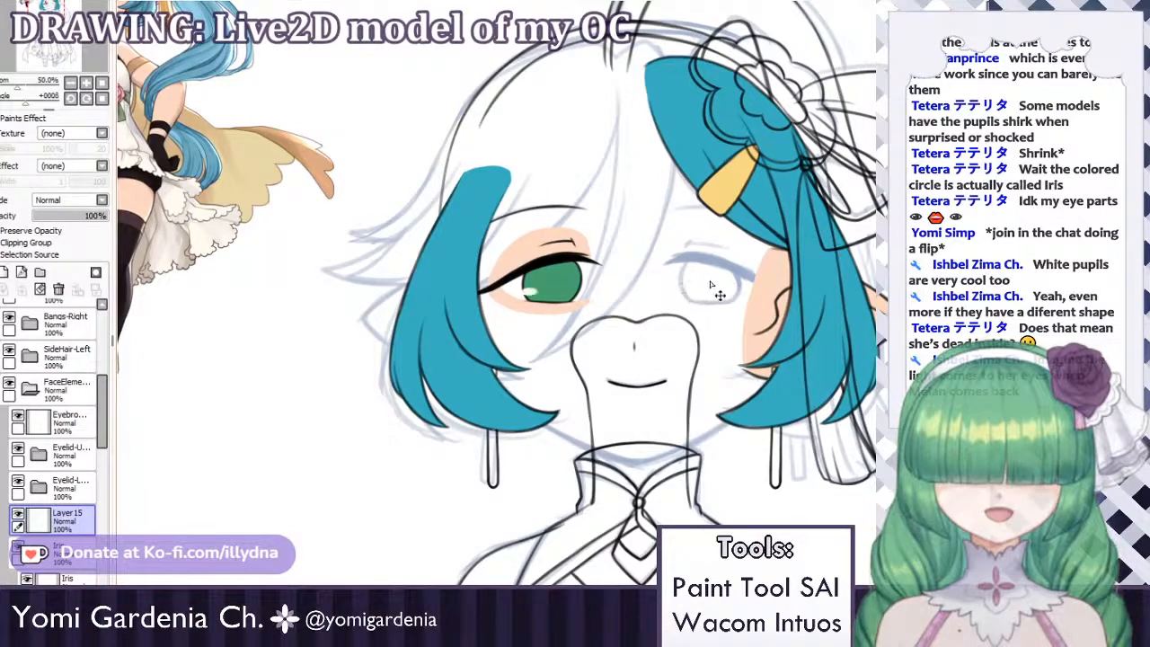
scroll(665, 209, down, 6)
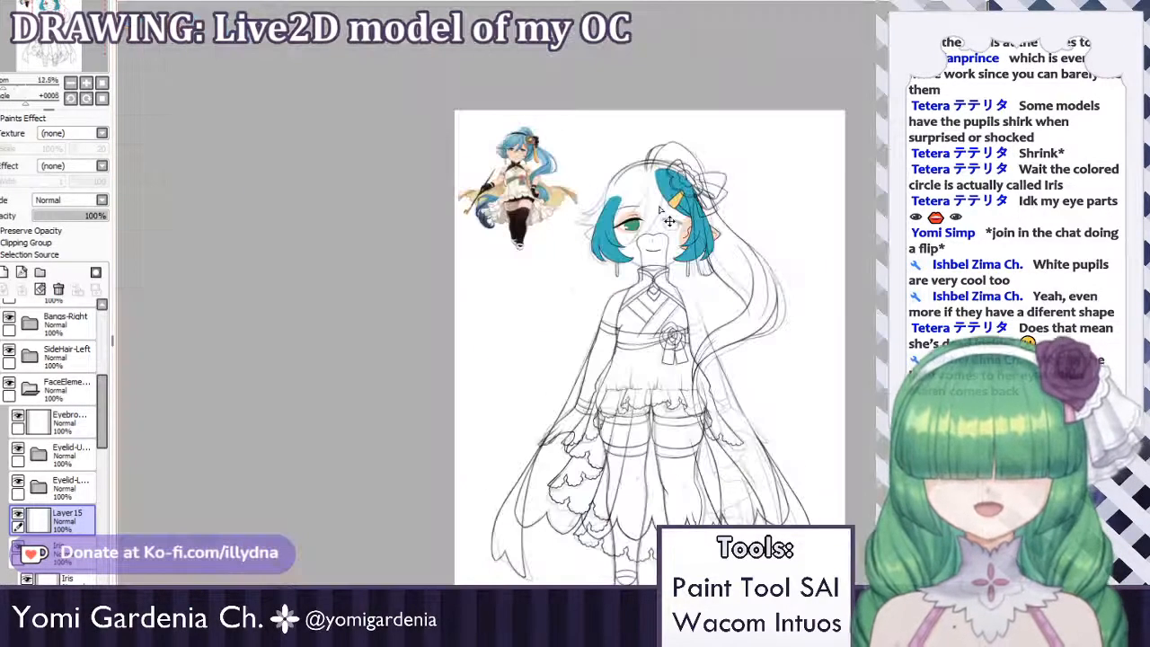
scroll(697, 209, up, 6)
scroll(514, 256, up, 2)
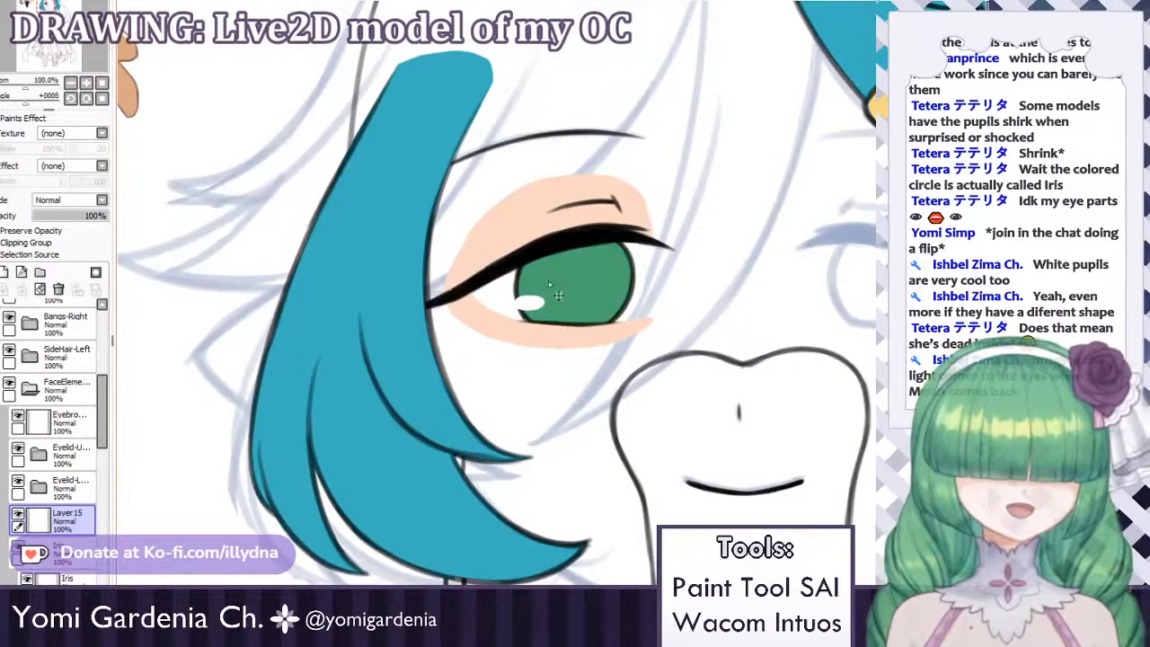
scroll(549, 284, down, 6)
scroll(442, 316, up, 3)
scroll(71, 523, down, 3)
Rename the highlight layer as Eyelights and collapse the face elements folder.
scroll(24, 422, up, 2)
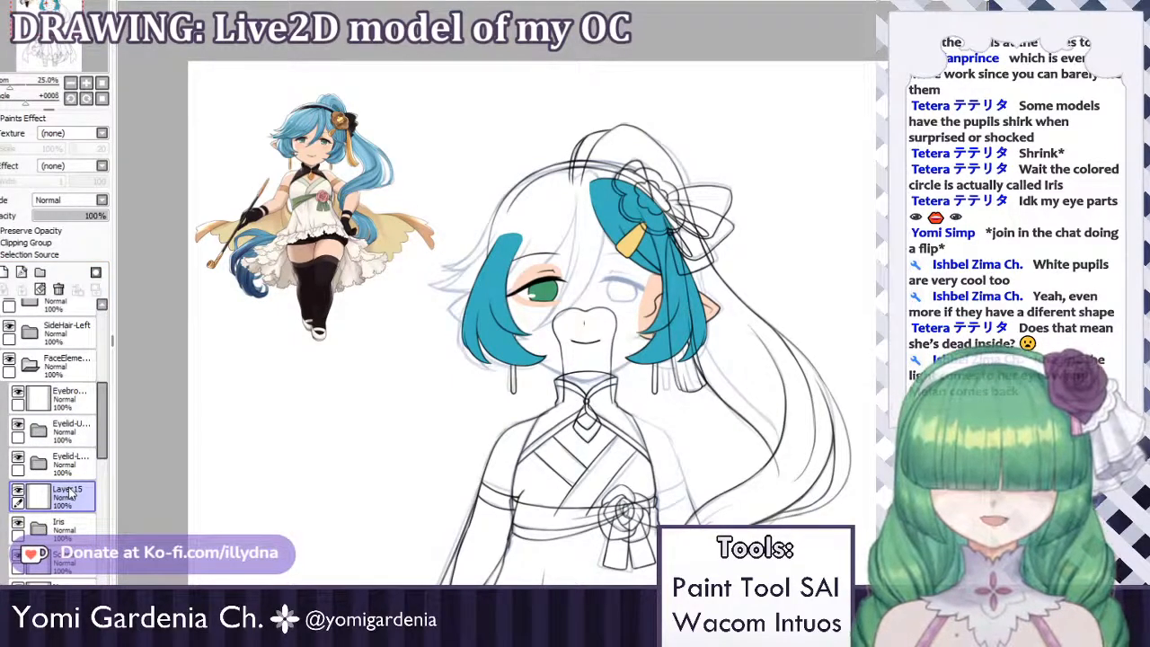
key(Return)
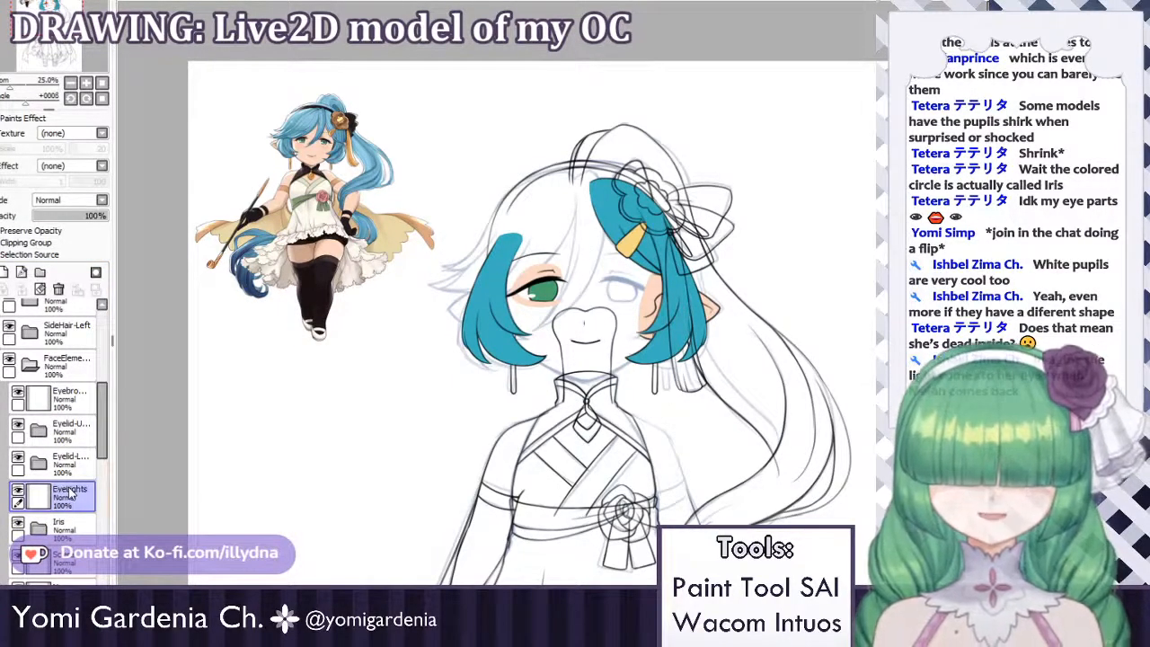
click(30, 364)
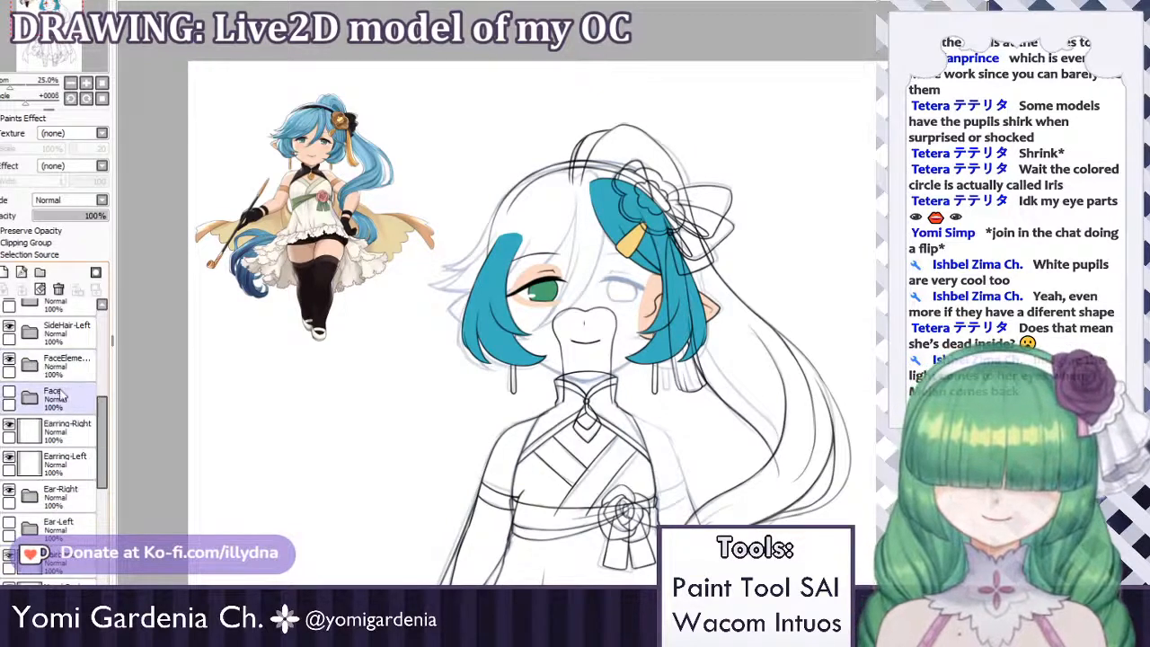
Show the Face, Bangs-Left and Bangs-Middle folders.
click(8, 392)
scroll(7, 387, up, 3)
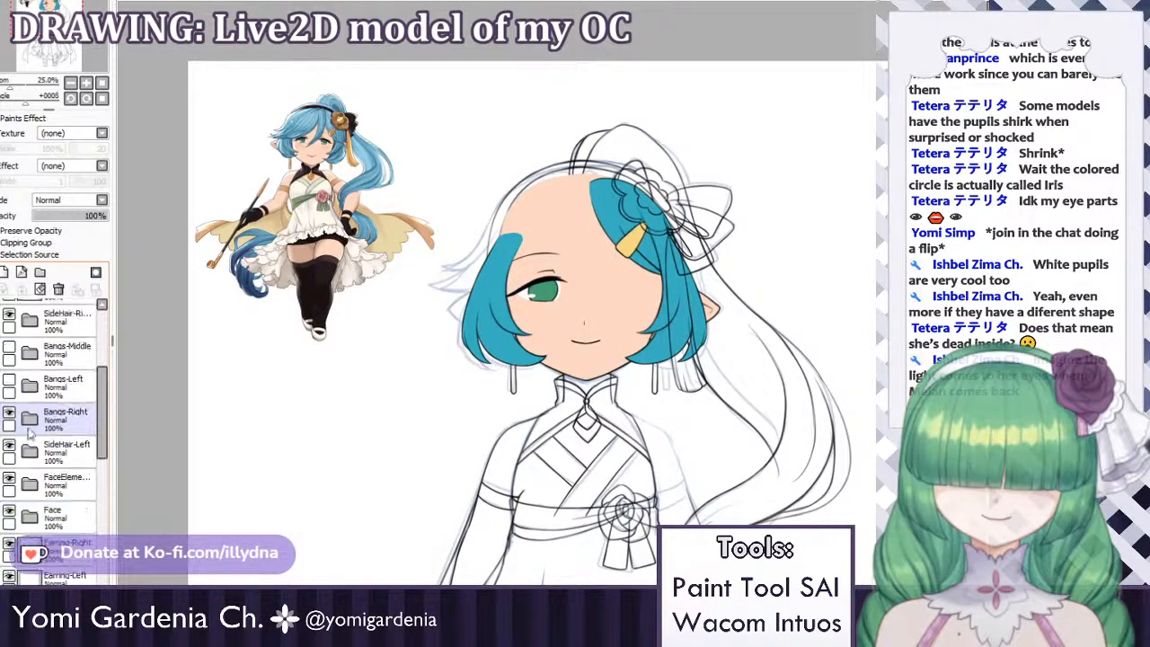
click(13, 385)
click(9, 347)
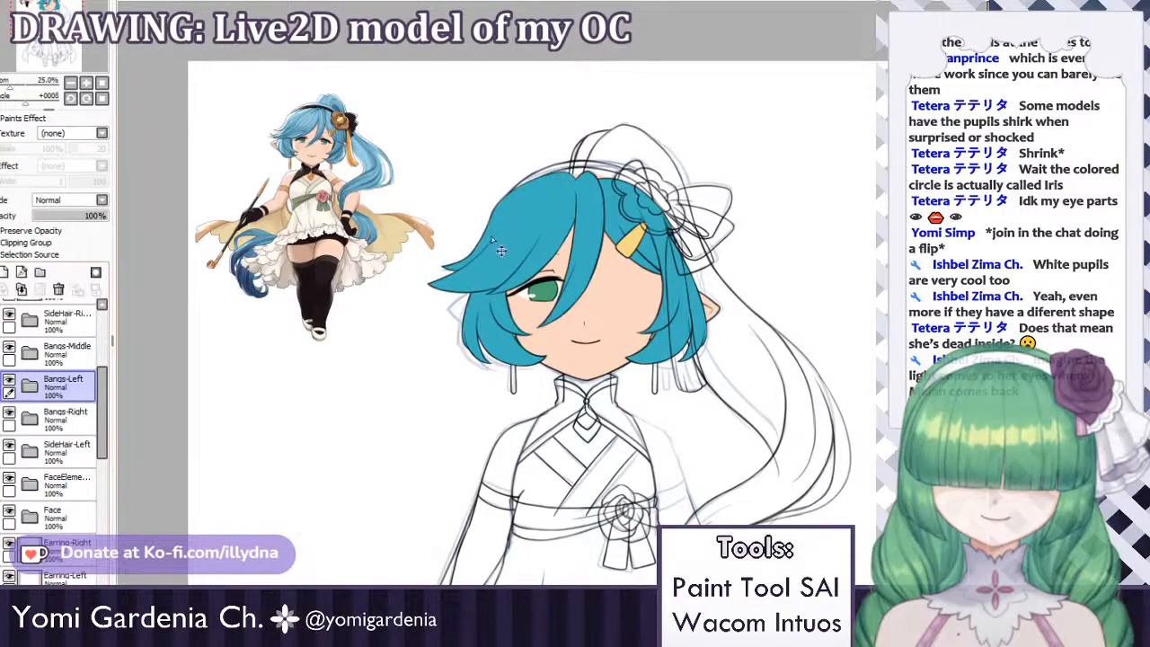
Show the Ear-Left folder.
scroll(661, 130, down, 4)
scroll(673, 139, up, 3)
scroll(620, 161, up, 3)
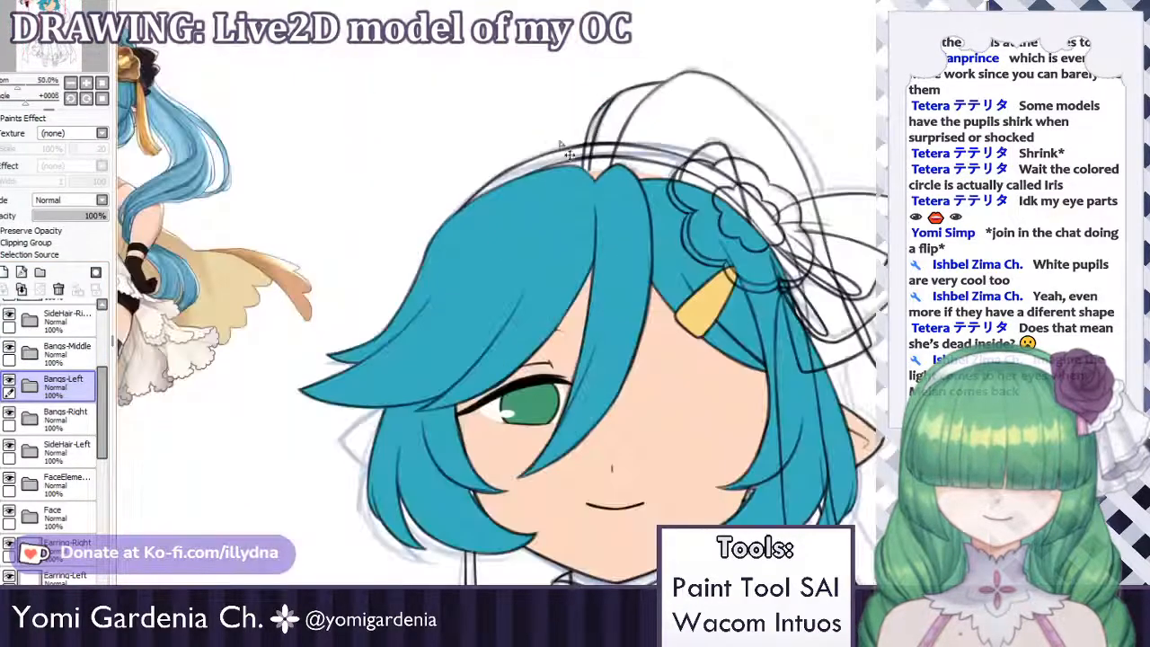
scroll(619, 162, down, 2)
scroll(417, 334, up, 1)
scroll(41, 485, down, 3)
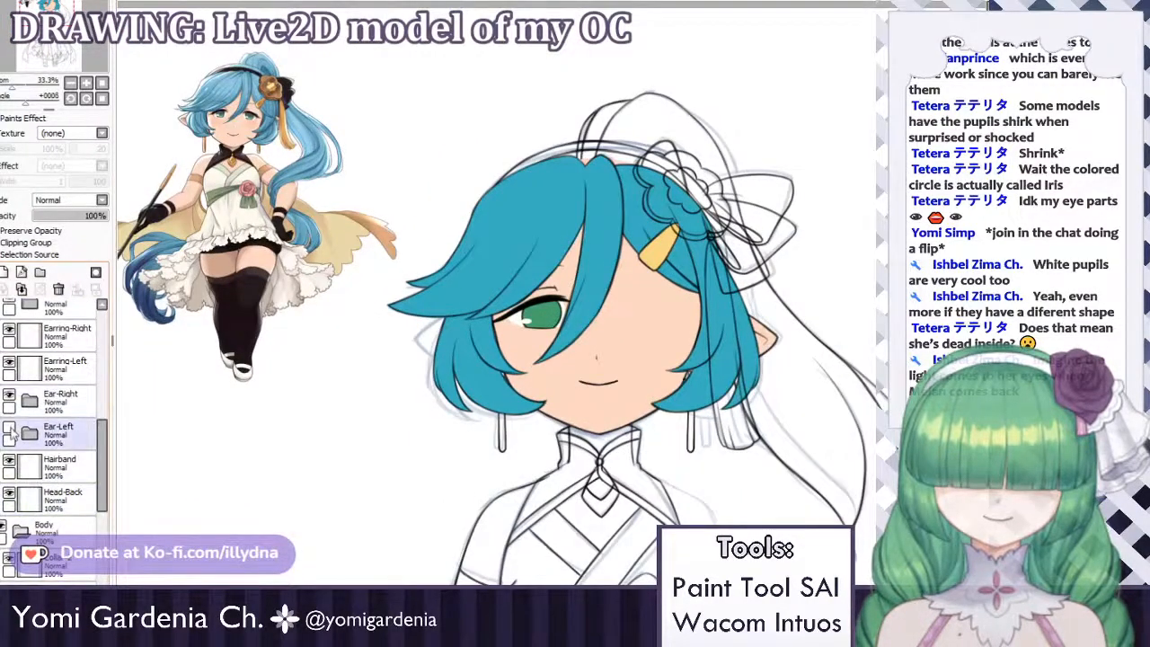
scroll(666, 249, down, 2)
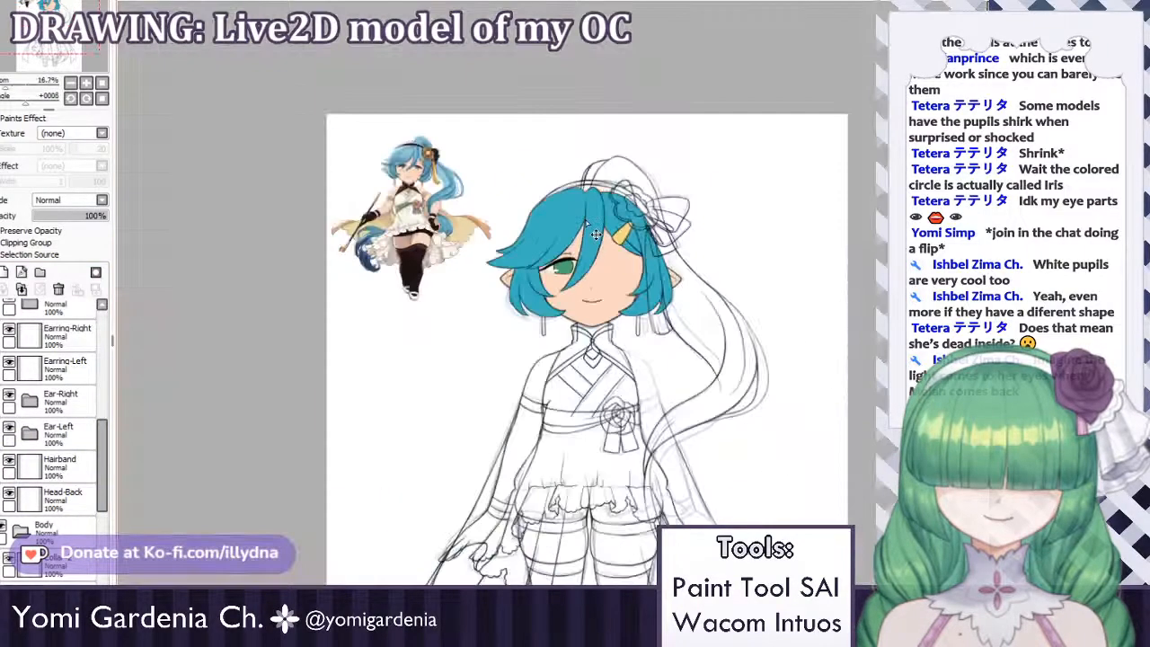
Examine the coloured face, hair and both ears close up and from a distance.
scroll(595, 234, up, 3)
scroll(881, 315, up, 3)
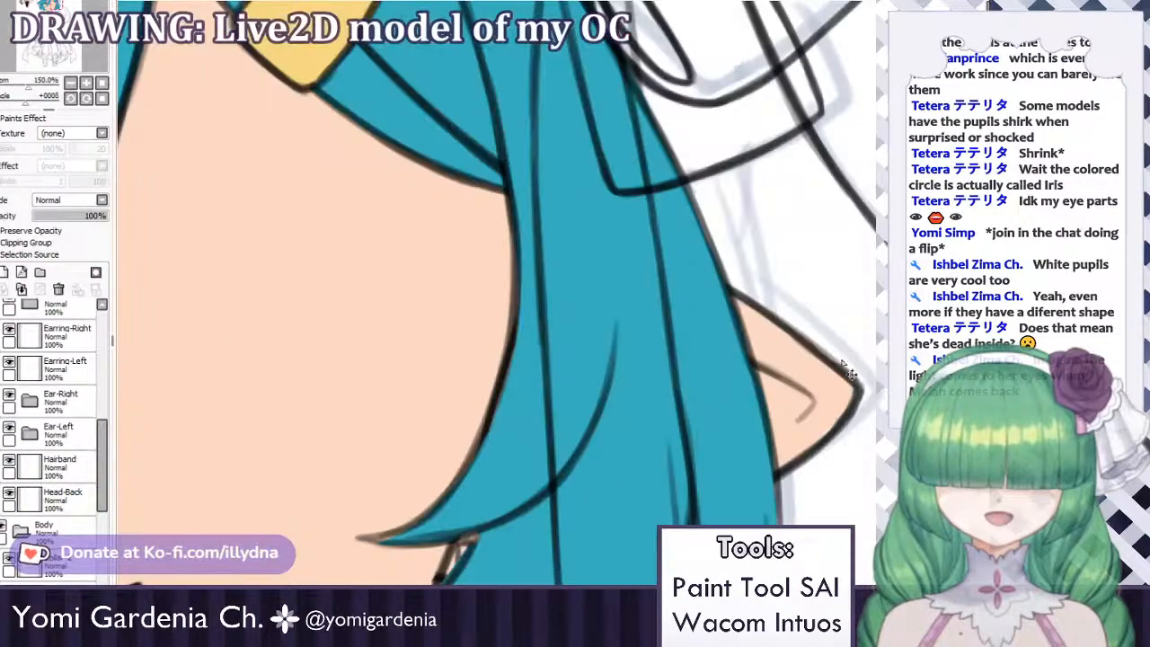
scroll(696, 247, down, 5)
scroll(518, 258, up, 2)
scroll(458, 279, up, 2)
scroll(366, 273, down, 3)
scroll(358, 265, up, 1)
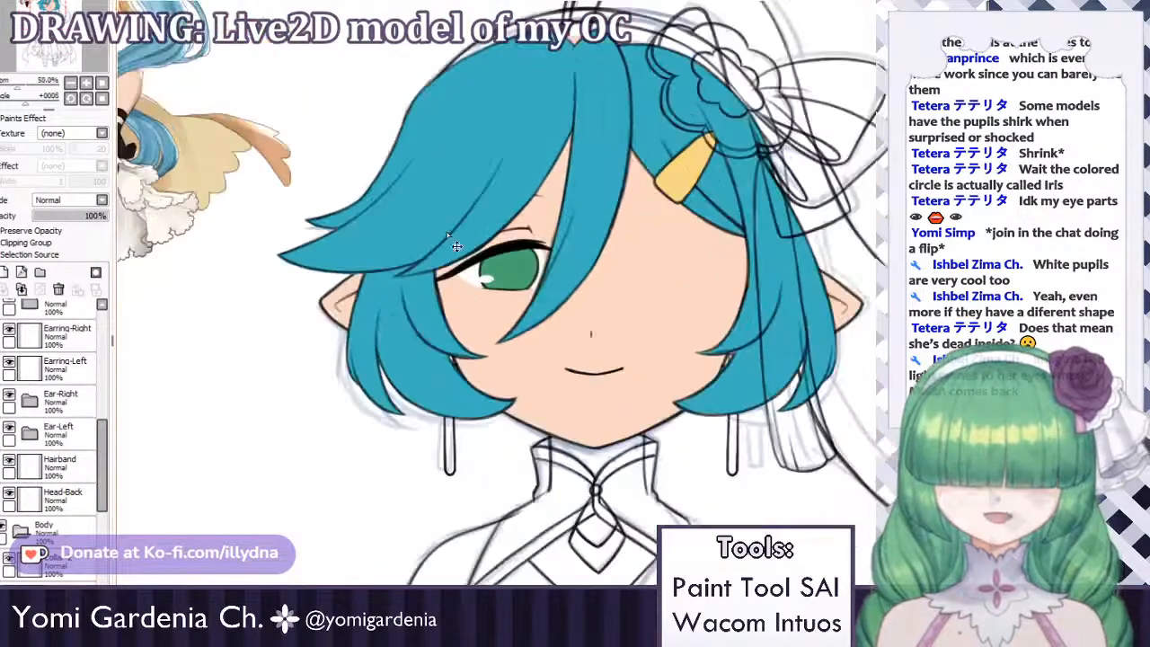
Compare the heights of both ears with a temporary rectangular selection, and move the Ear-Right folder's artwork slightly upward to level them.
drag(873, 305, 156, 418)
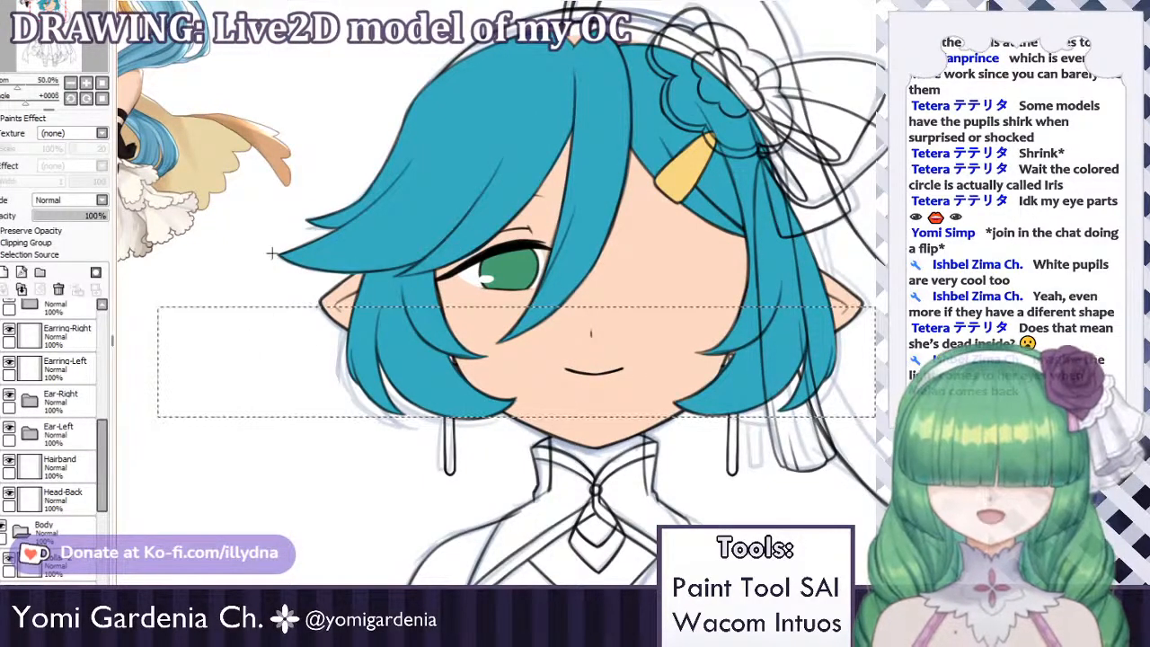
click(68, 431)
click(28, 429)
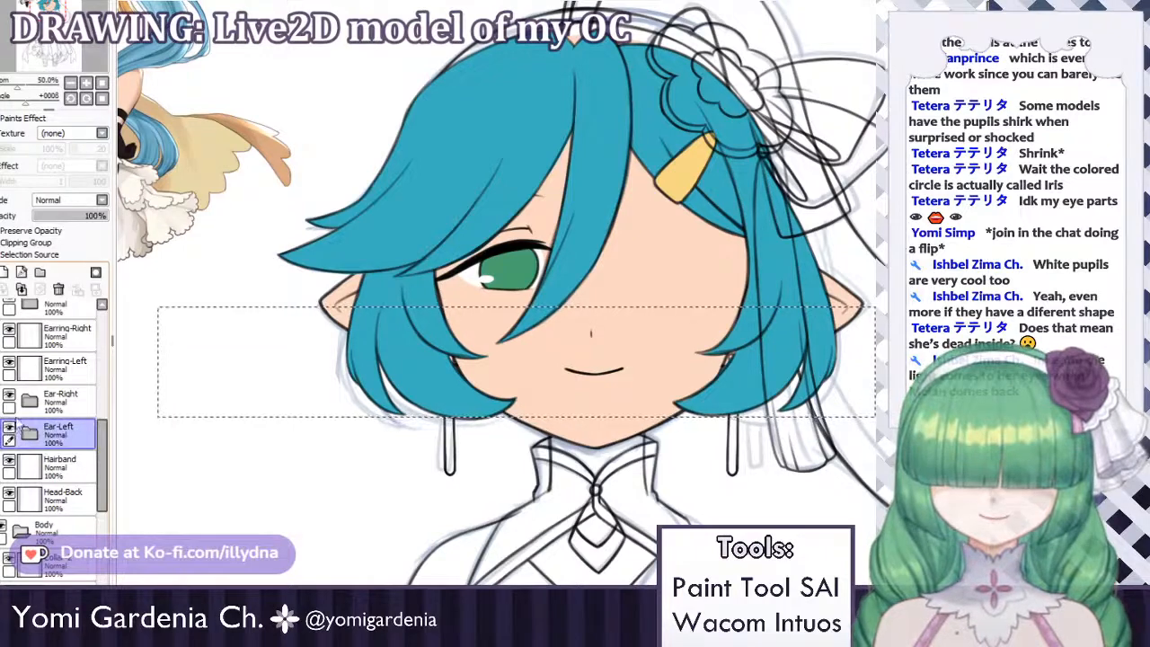
click(40, 409)
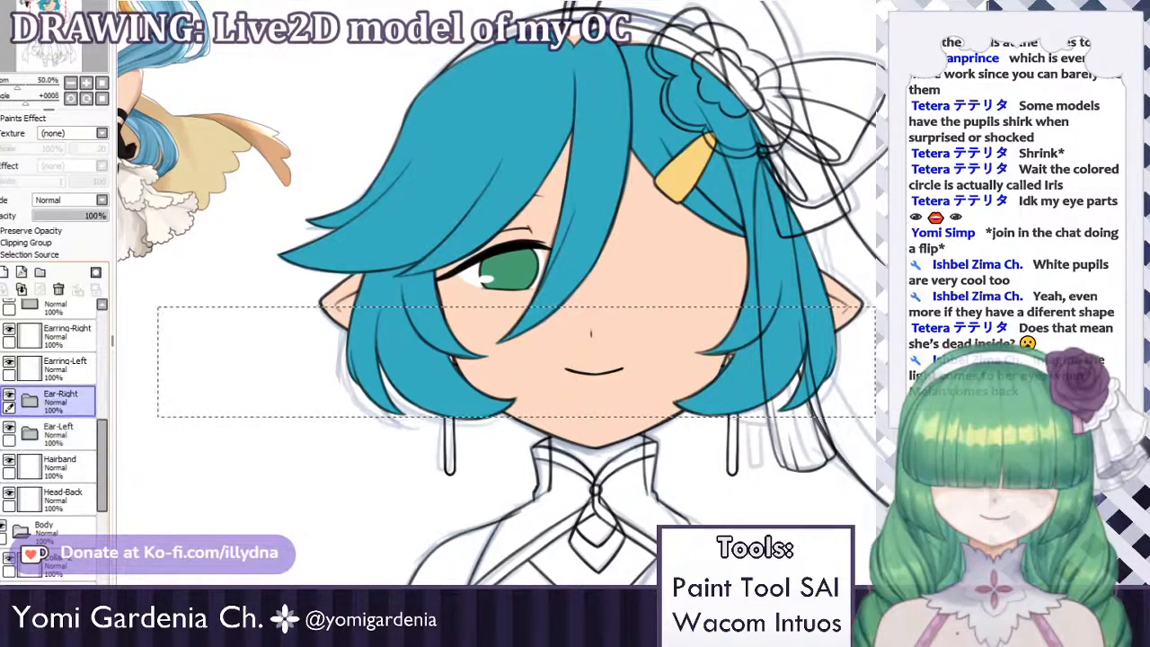
key(ctrl+d)
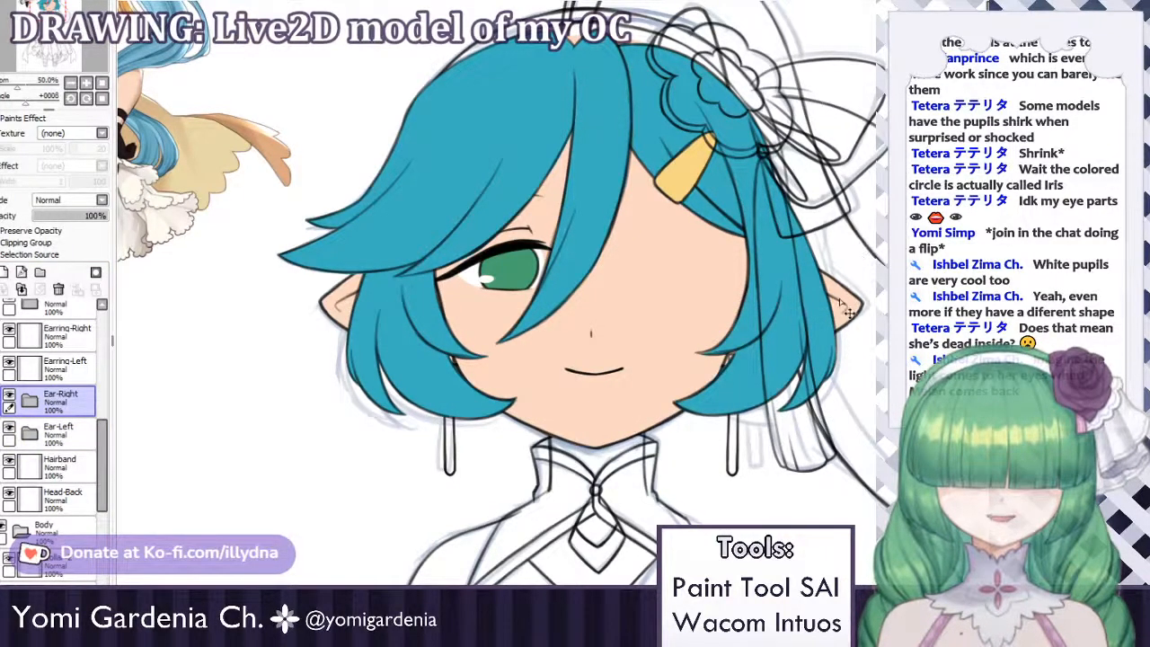
drag(843, 306, 838, 298)
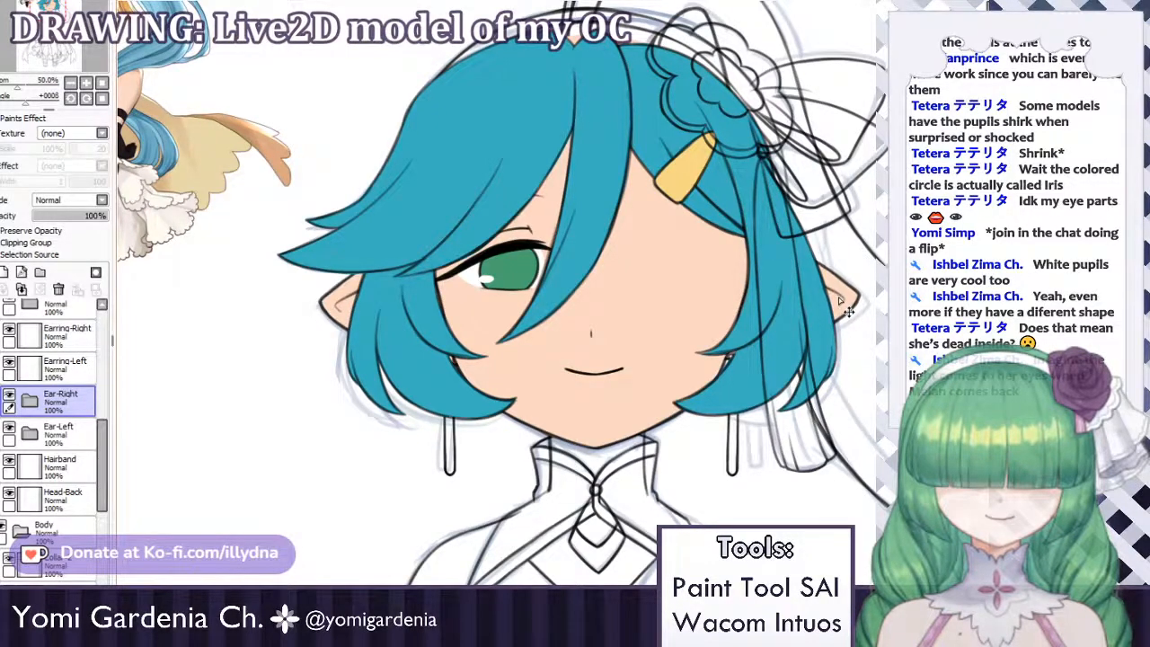
Recheck the ear heights with another temporary selection, and fine-tune the Ear-Right artwork's vertical position.
drag(102, 435, 102, 392)
click(13, 406)
click(12, 406)
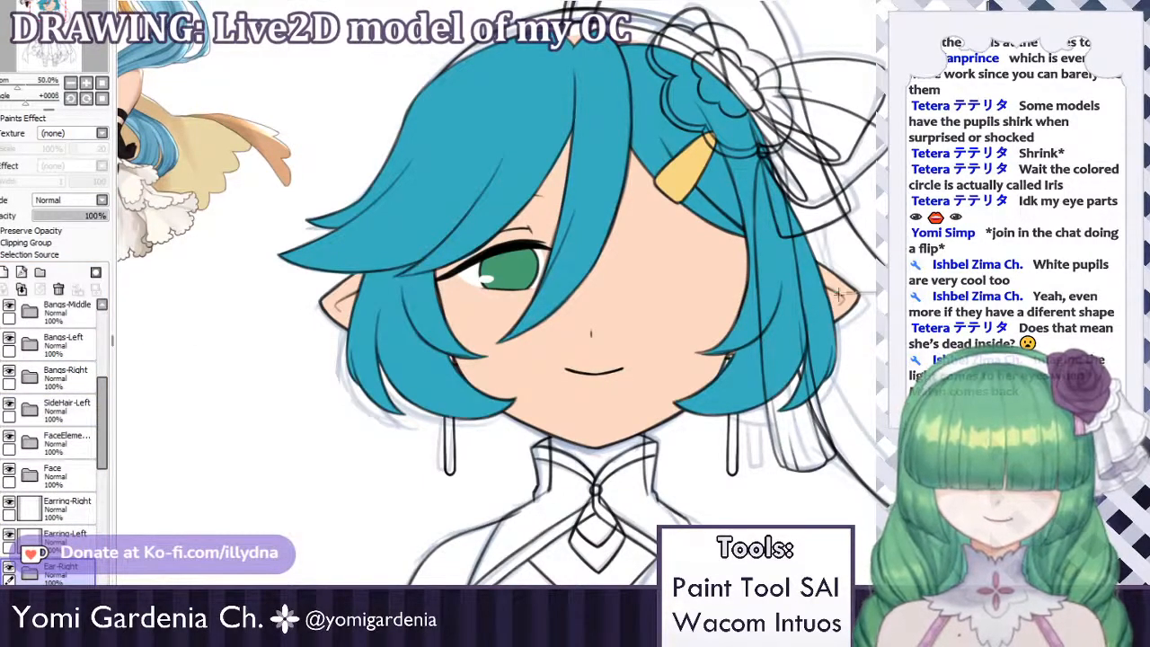
drag(838, 293, 178, 421)
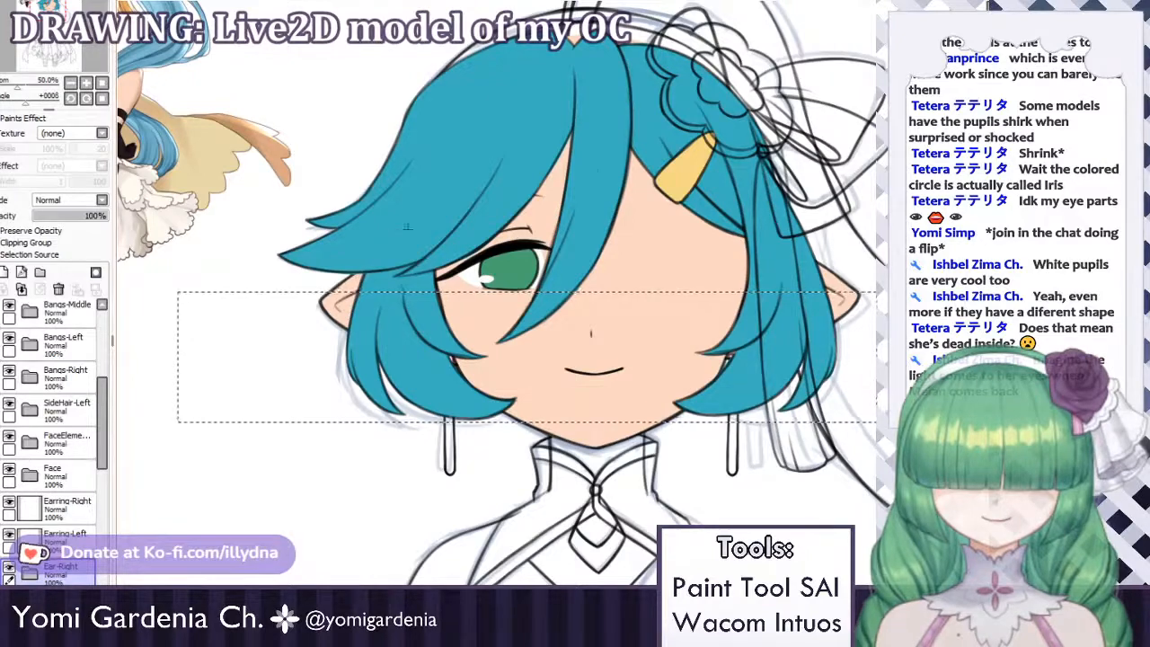
key(ctrl+d)
drag(847, 313, 855, 307)
scroll(863, 231, down, 1)
scroll(868, 254, up, 6)
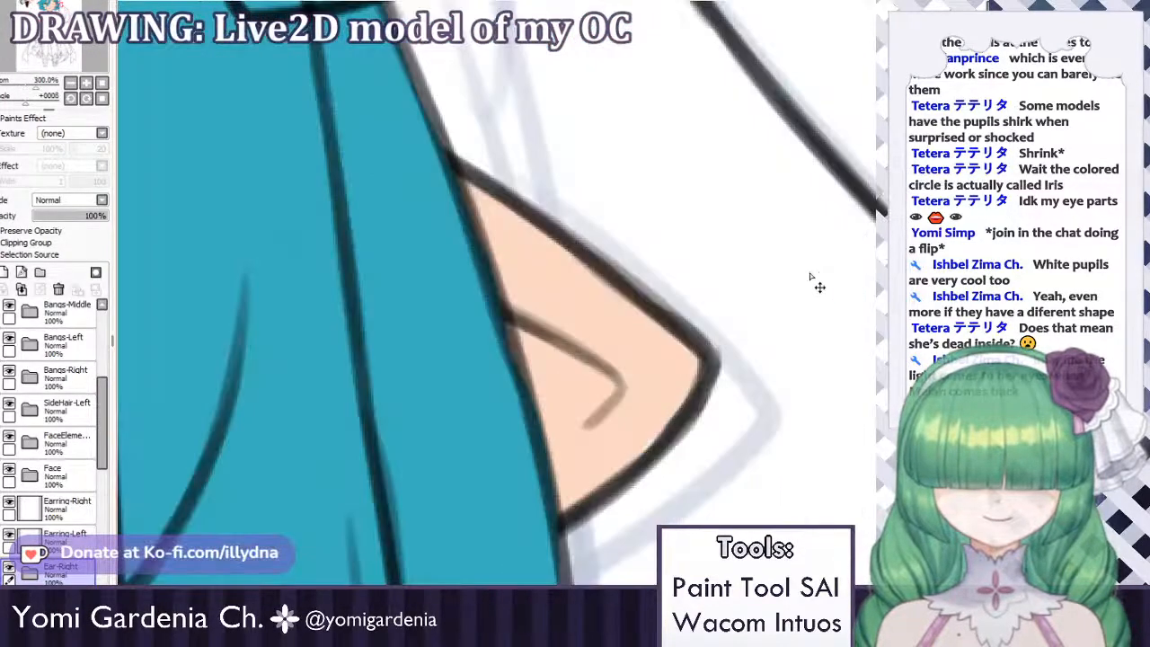
drag(642, 437, 647, 457)
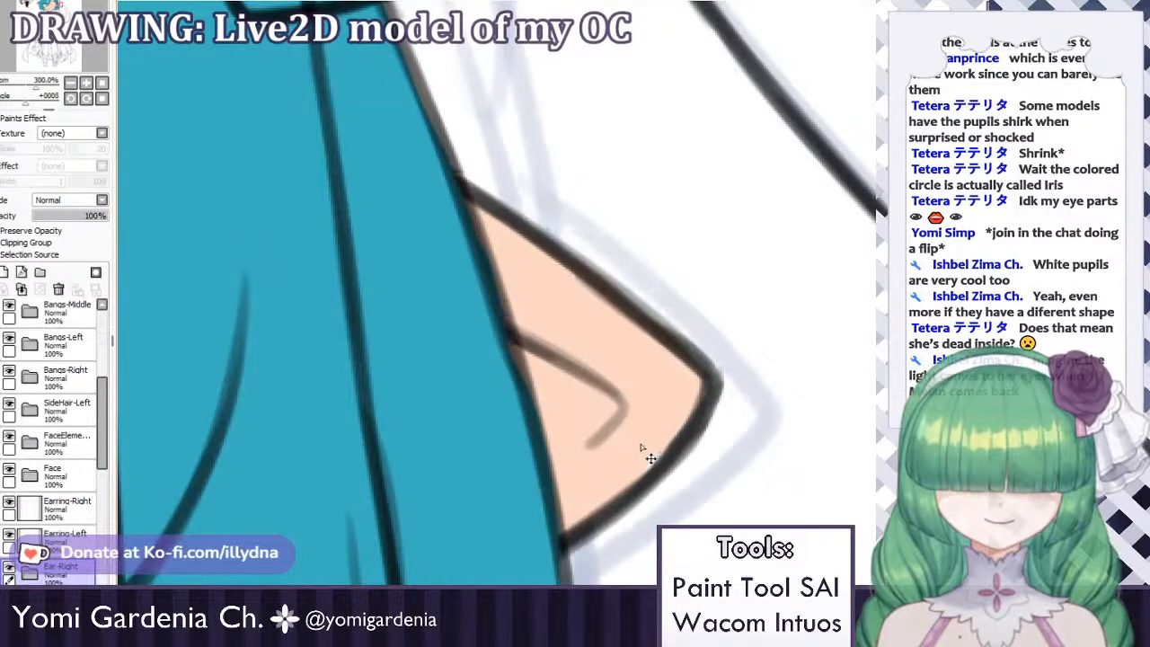
Check the alignment of both ears using a temporary rectangular selection as a level guide.
scroll(804, 270, down, 6)
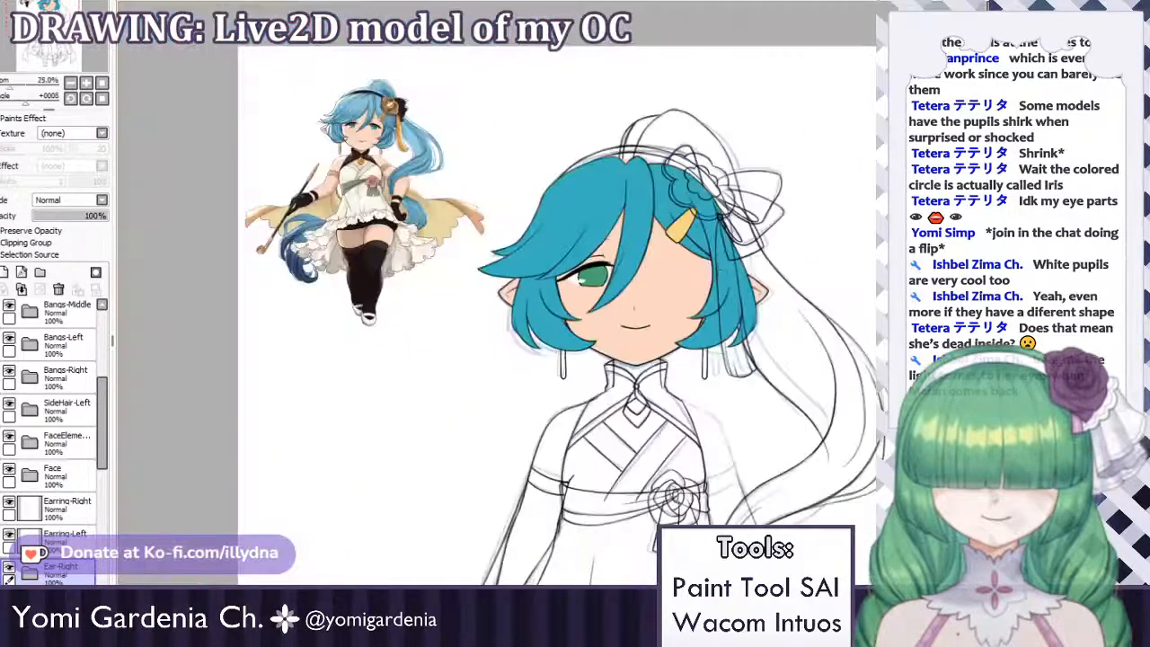
scroll(804, 270, up, 2)
drag(793, 296, 428, 374)
scroll(584, 302, down, 3)
scroll(578, 279, up, 6)
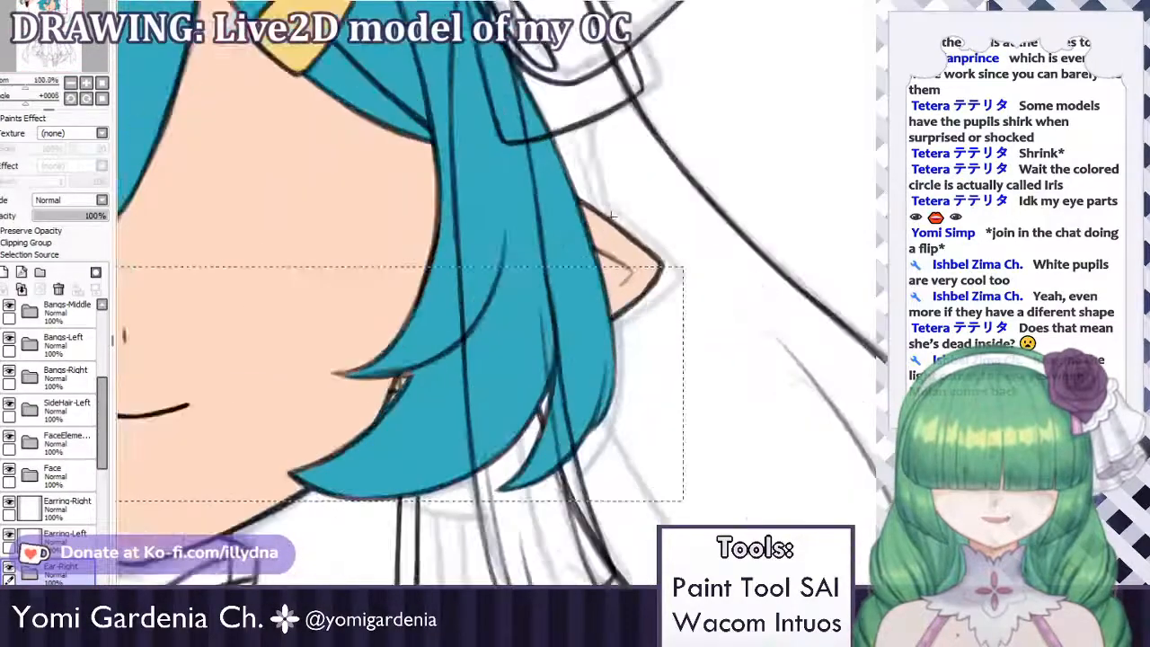
scroll(652, 228, down, 3)
key(ctrl+d)
scroll(628, 225, down, 2)
scroll(626, 218, up, 6)
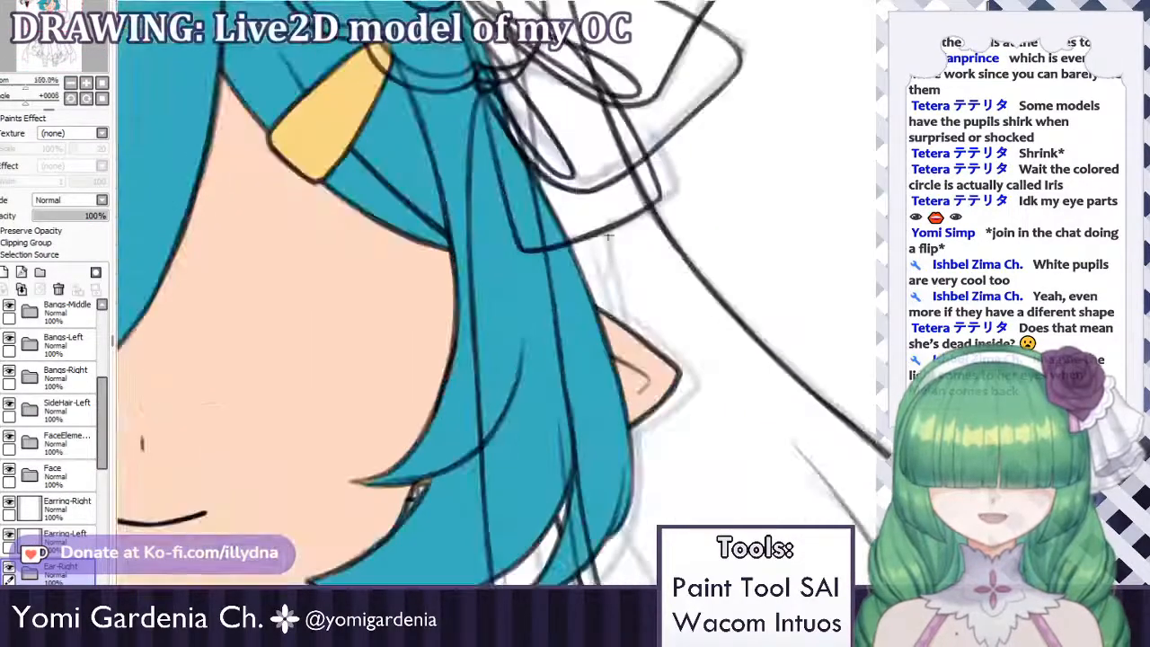
Examine the coloured head, the hair clip and the side hair close up and against the whole figure.
drag(524, 175, 635, 356)
scroll(641, 273, down, 1)
scroll(640, 273, down, 3)
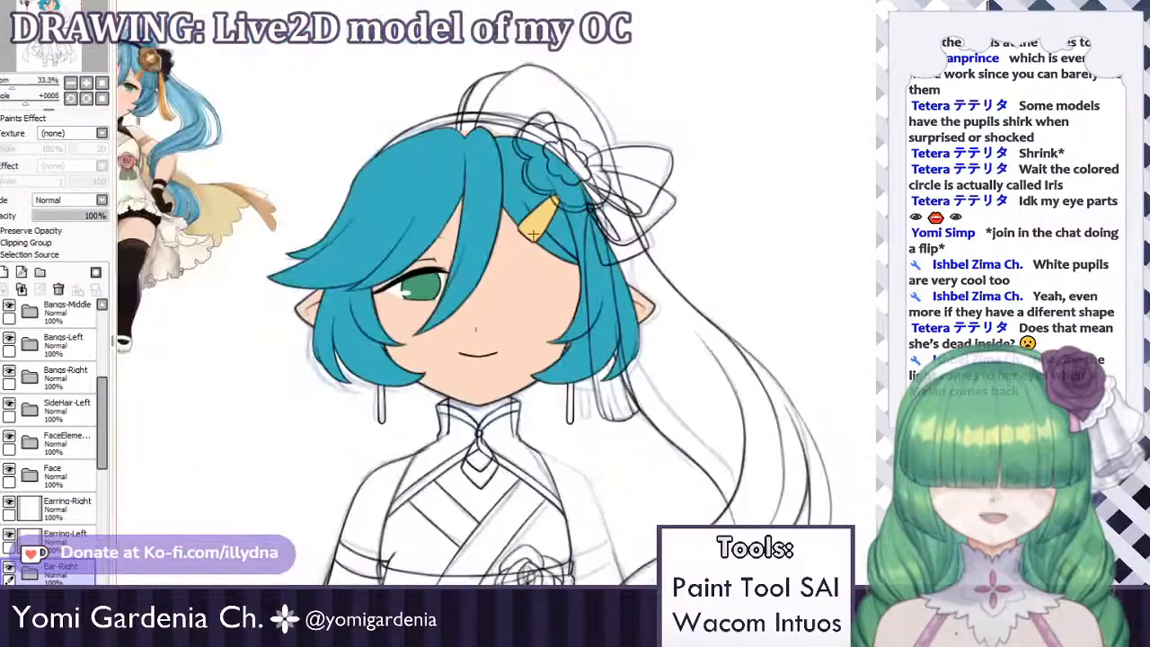
scroll(286, 243, up, 3)
scroll(296, 256, down, 4)
scroll(314, 279, down, 1)
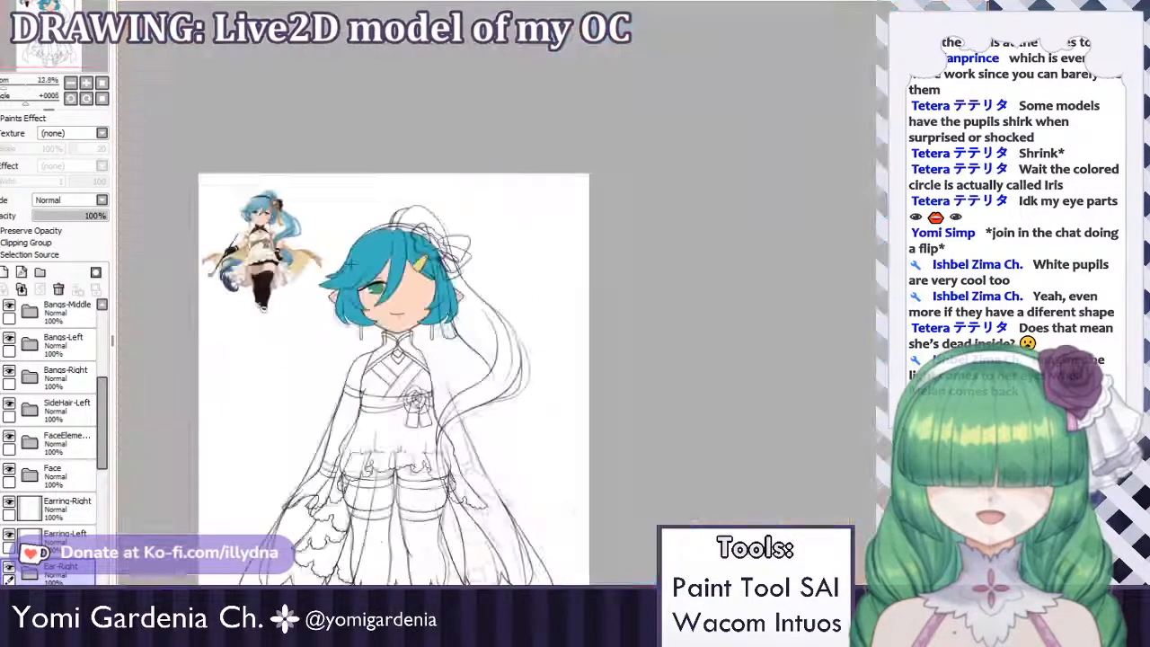
scroll(338, 301, up, 2)
scroll(595, 295, down, 1)
scroll(588, 302, up, 2)
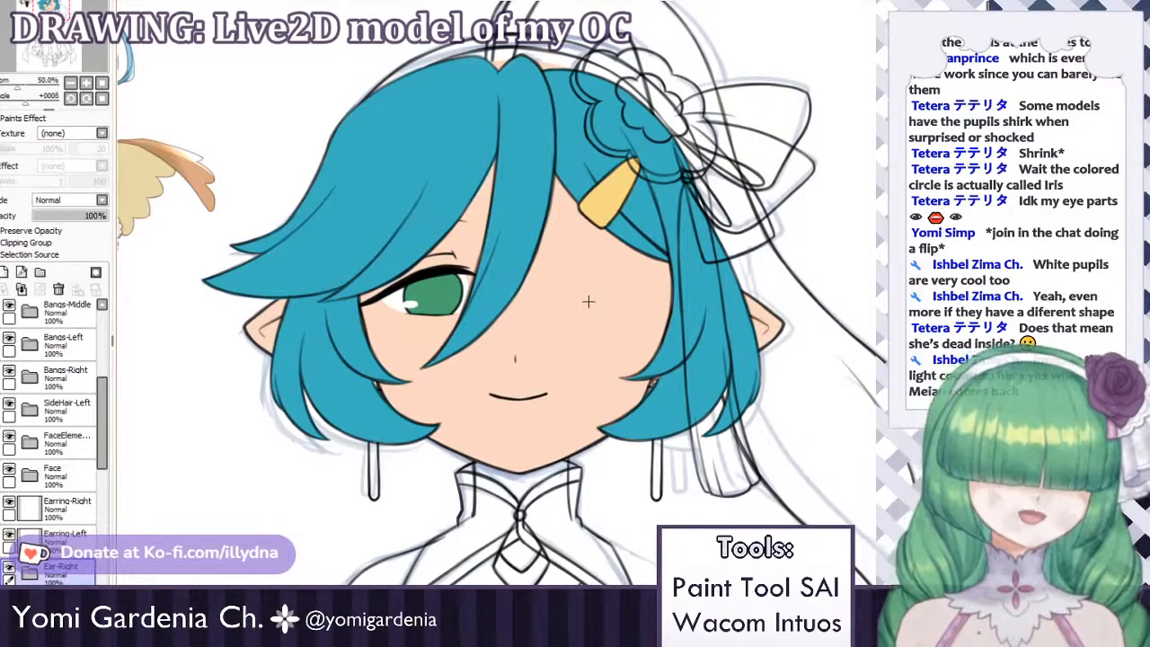
scroll(588, 301, down, 3)
scroll(730, 160, up, 6)
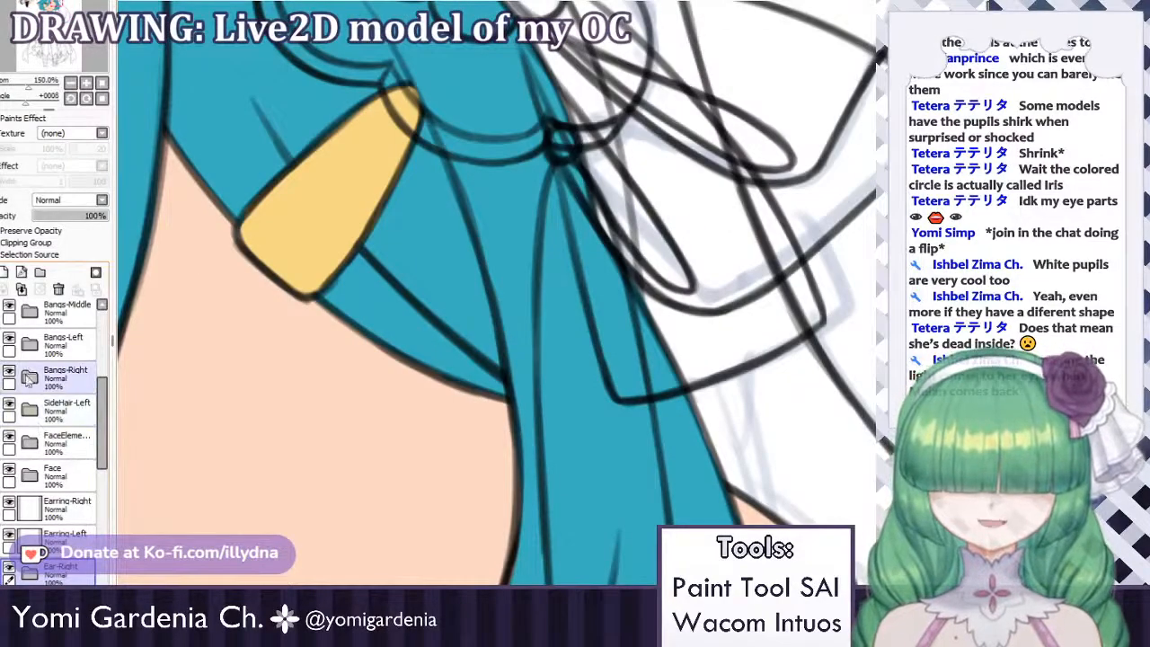
Find the right side hair's folder in the layer stack and expand it.
click(29, 410)
click(29, 410)
scroll(54, 422, up, 5)
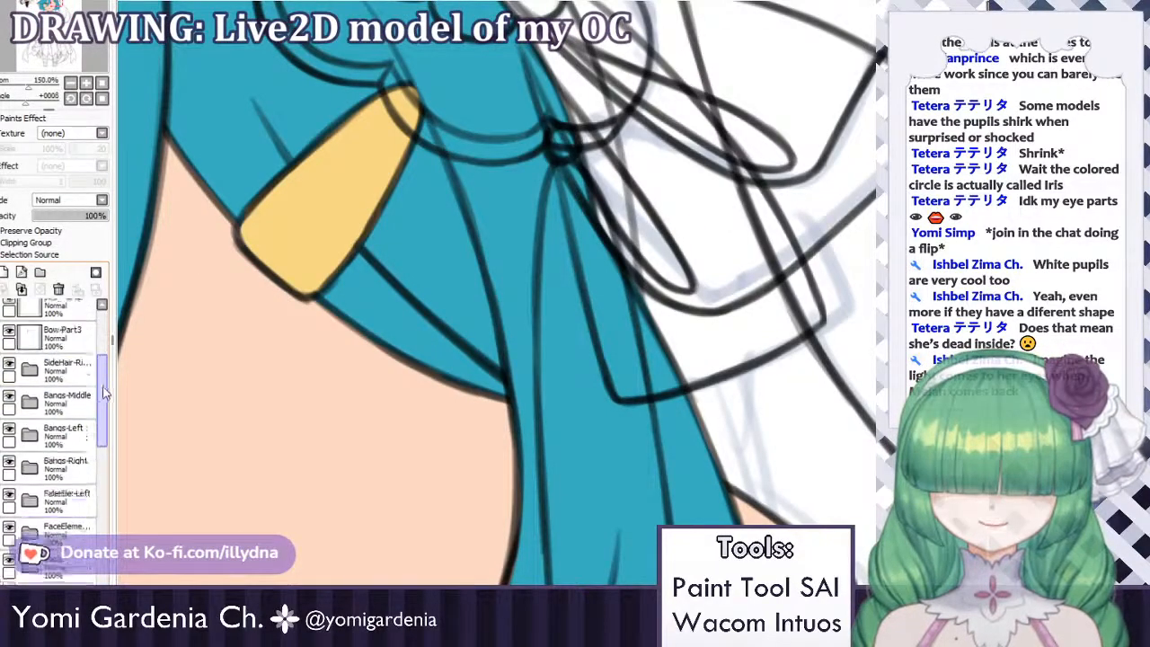
click(9, 433)
click(9, 430)
click(29, 432)
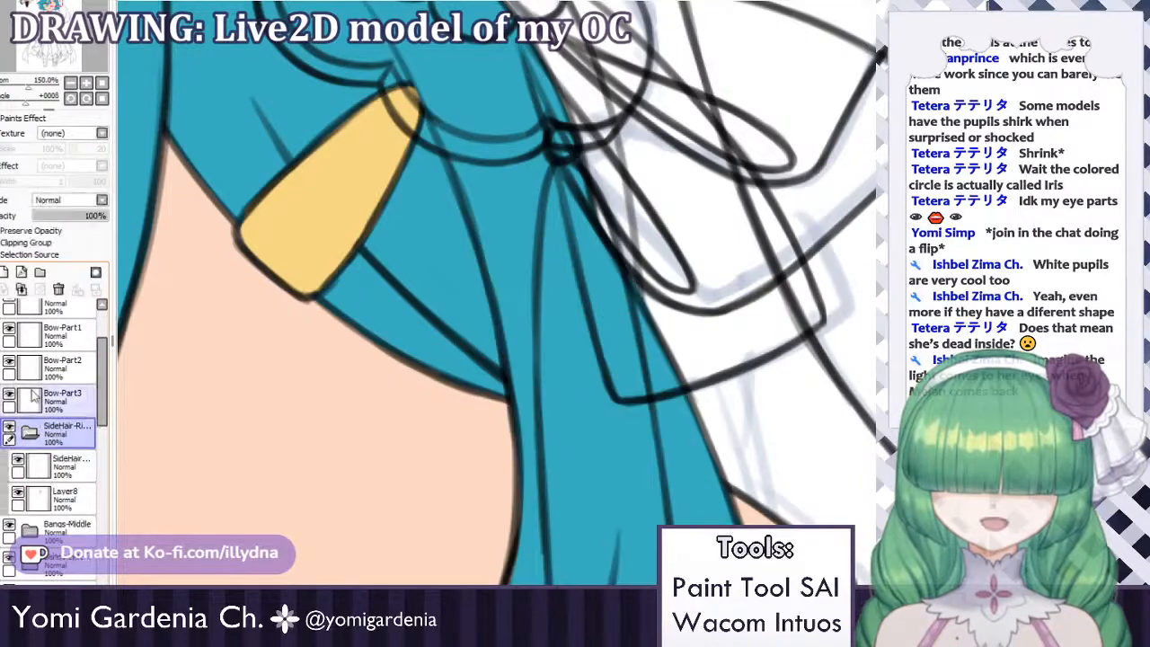
Hide the Headpiece-2, Headpiece-1, Bow-Part1, Bow-Part2 and Bow-Part3 layers to expose the side hair.
scroll(525, 259, down, 4)
scroll(609, 217, up, 2)
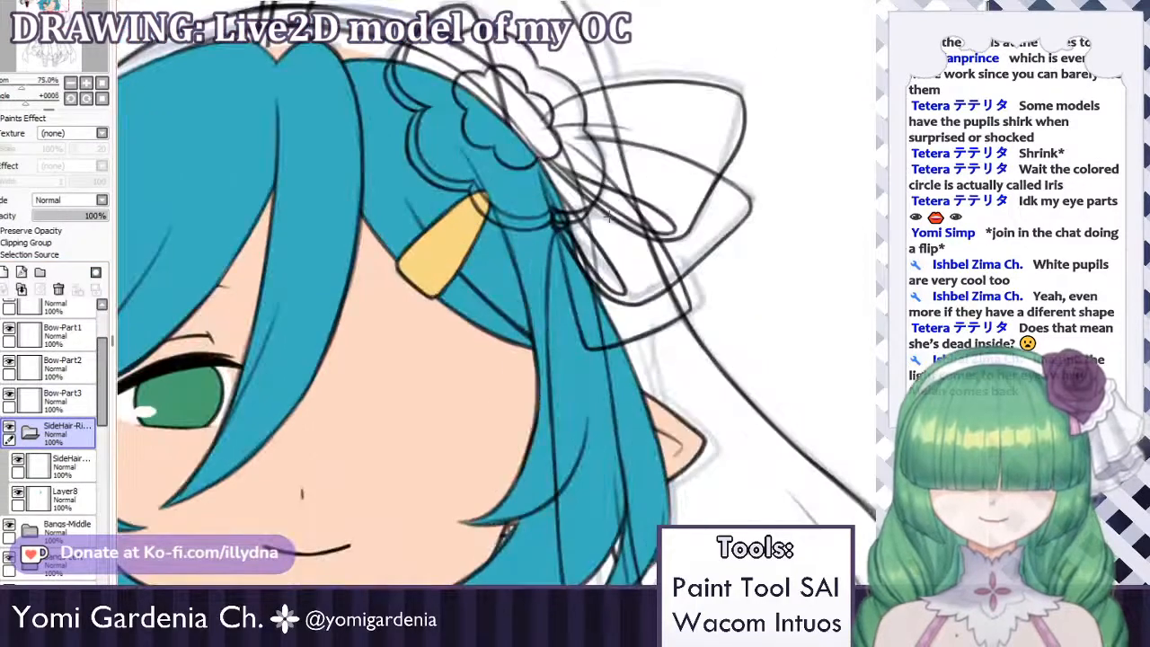
scroll(18, 387, up, 3)
click(9, 388)
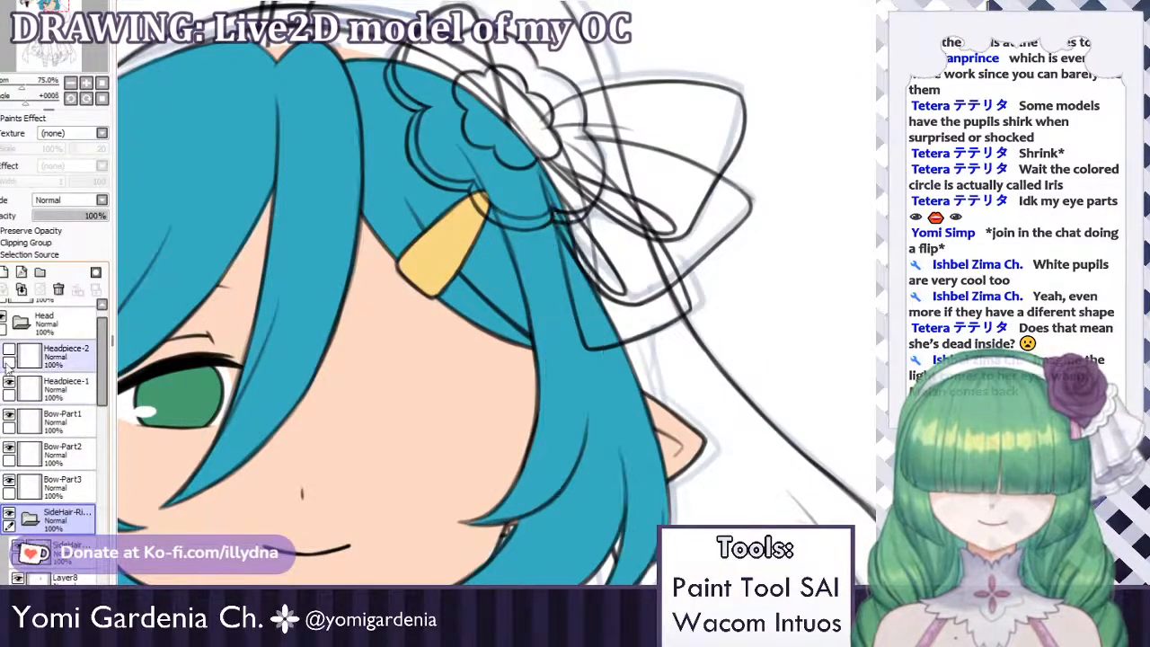
click(9, 354)
click(9, 420)
click(9, 454)
click(9, 486)
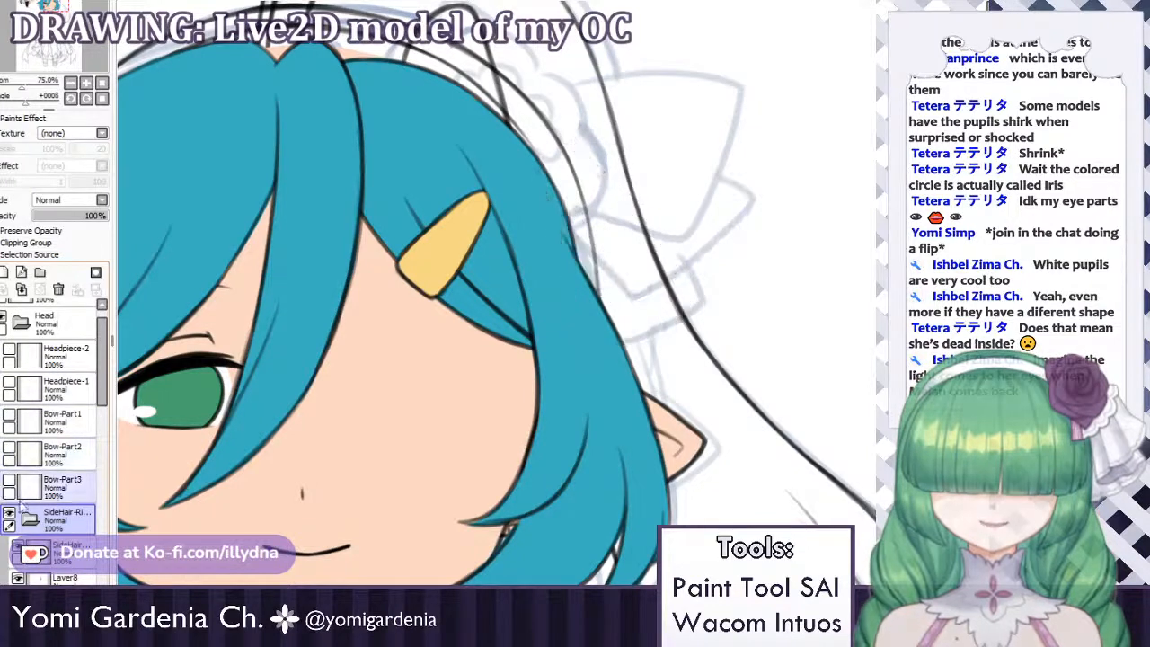
Rework the outer edge line of the right side hair on its line layer above the ear, undoing the misplaced strokes.
click(54, 546)
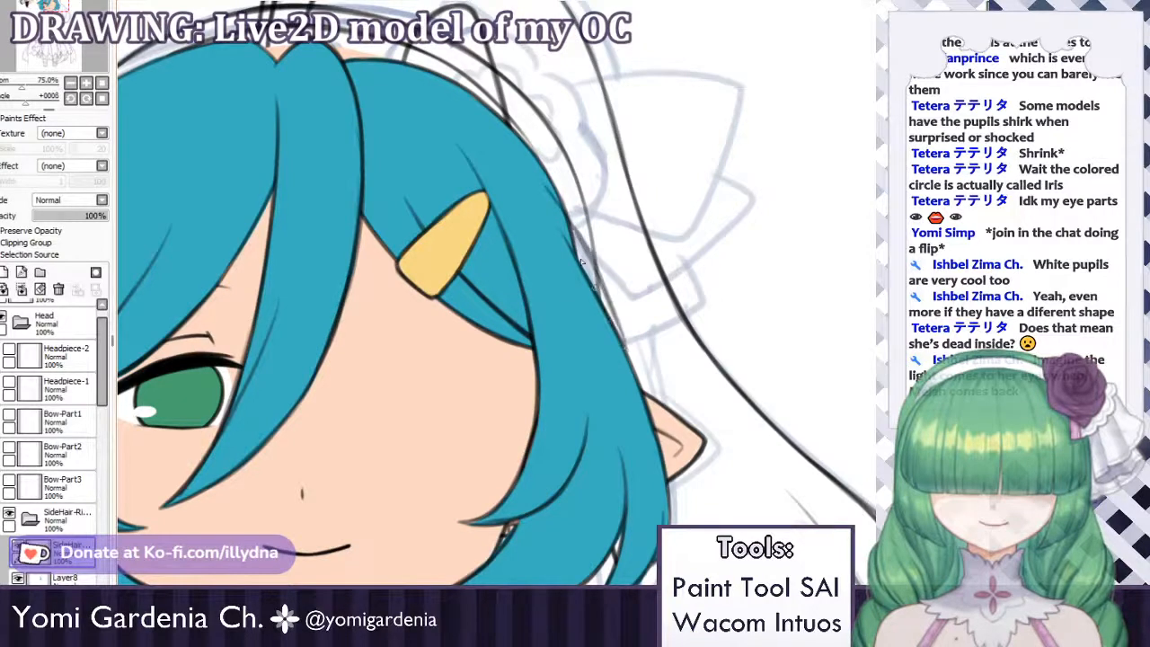
drag(598, 278, 644, 383)
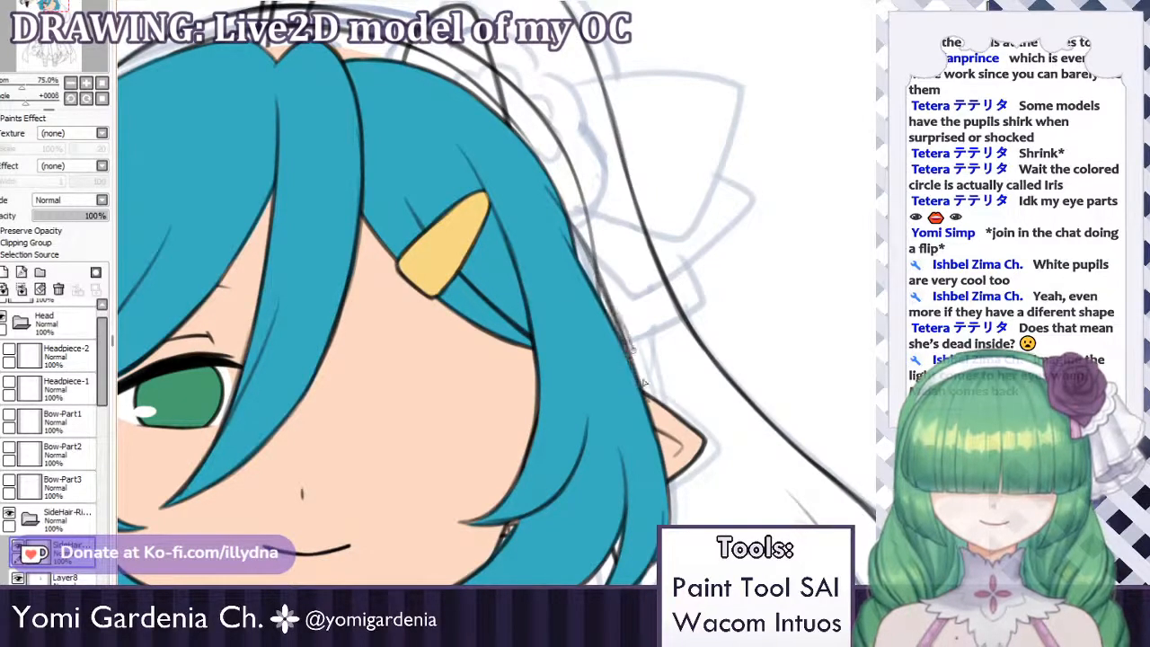
key(ctrl+z)
key(ctrl+z)
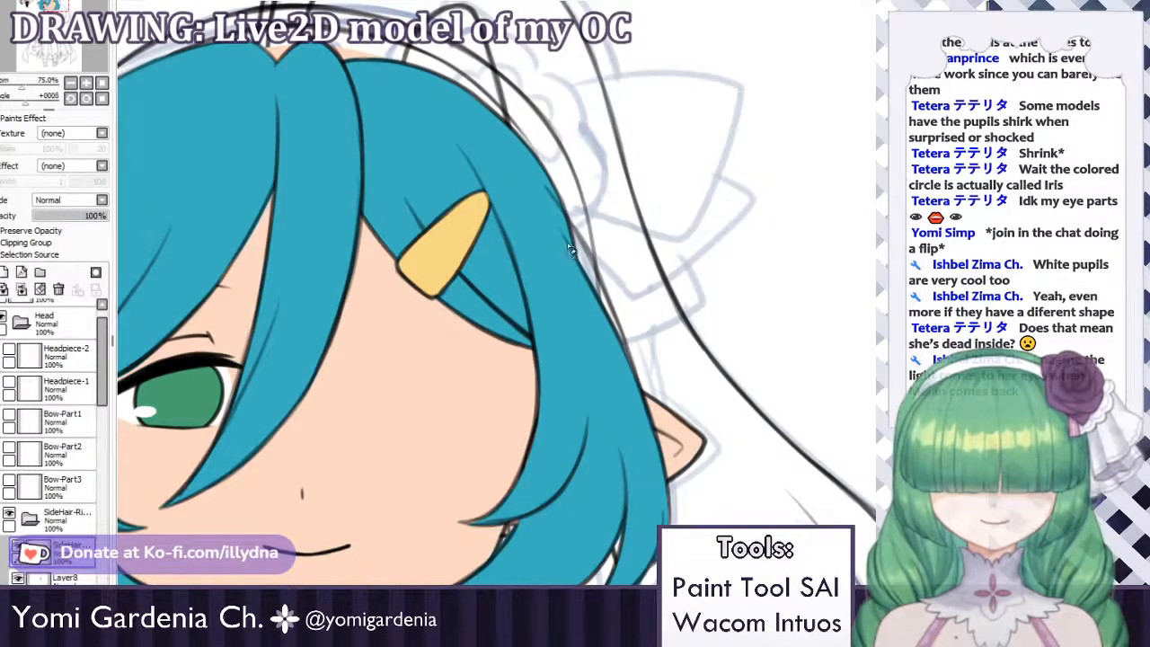
key(ctrl+z)
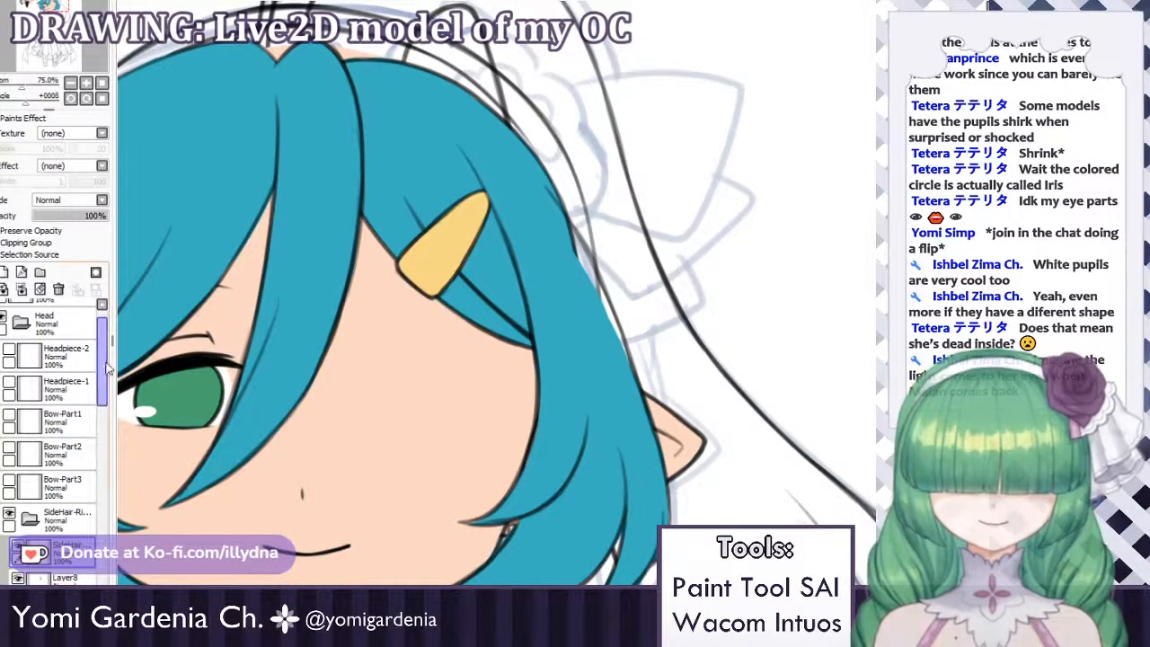
Hide the Bangs-Right folder to expose the upper part of the side hair.
scroll(105, 454, down, 3)
click(9, 530)
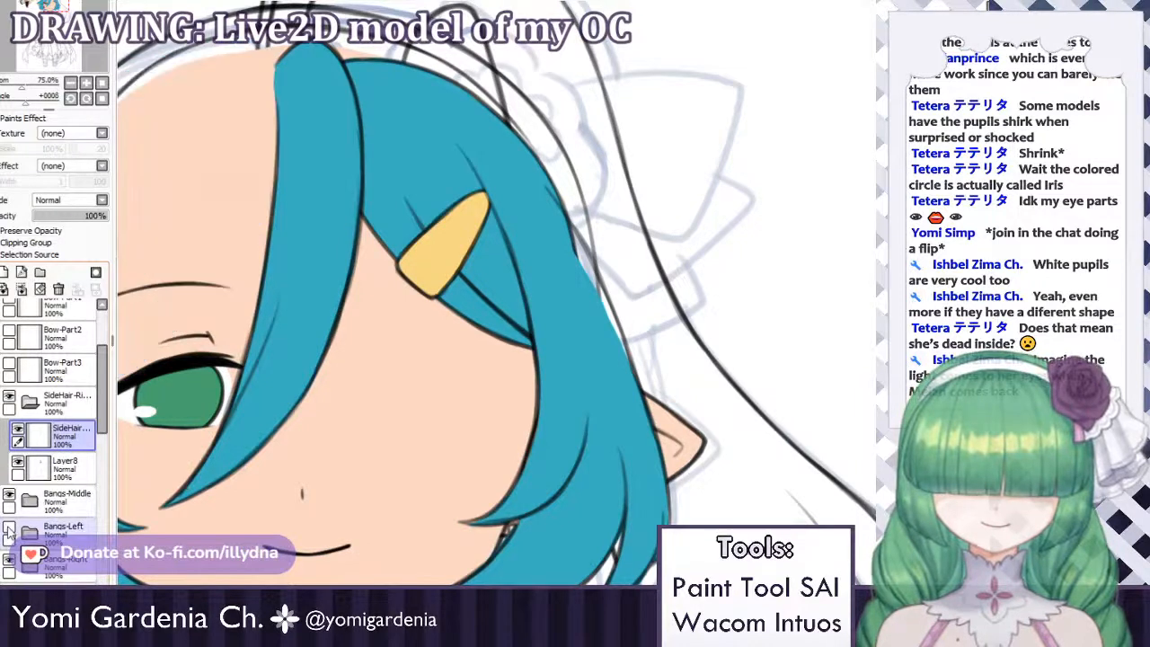
click(9, 530)
click(8, 562)
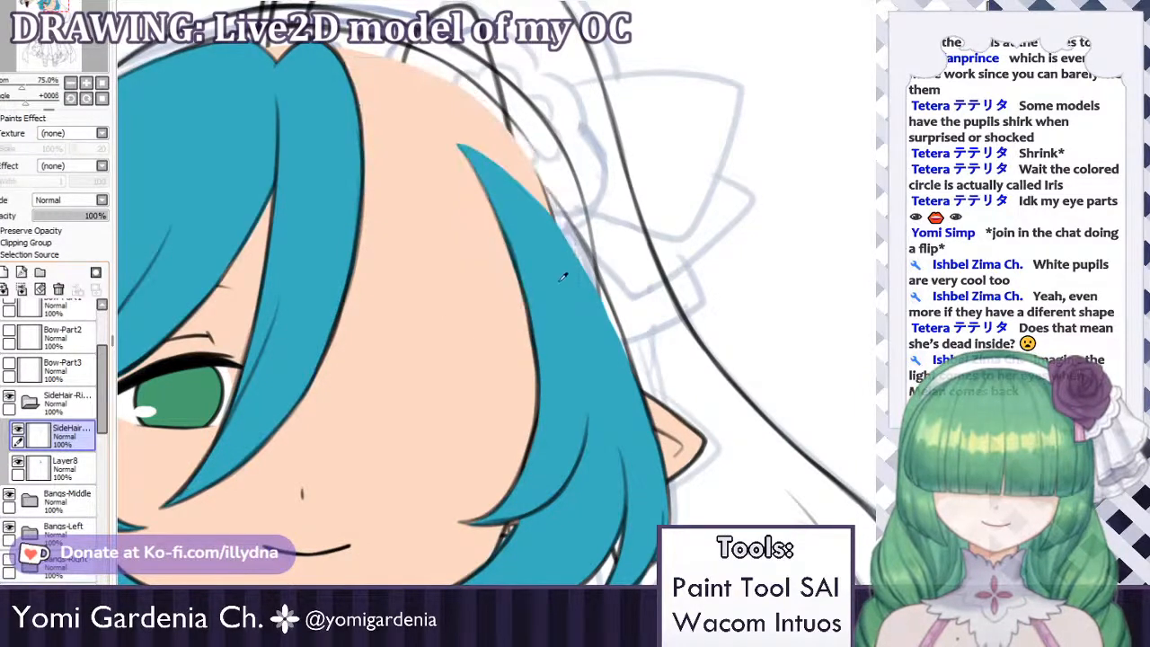
Extend the blue base colour on Layer8 along the upper outer edge of the right side hair.
click(63, 465)
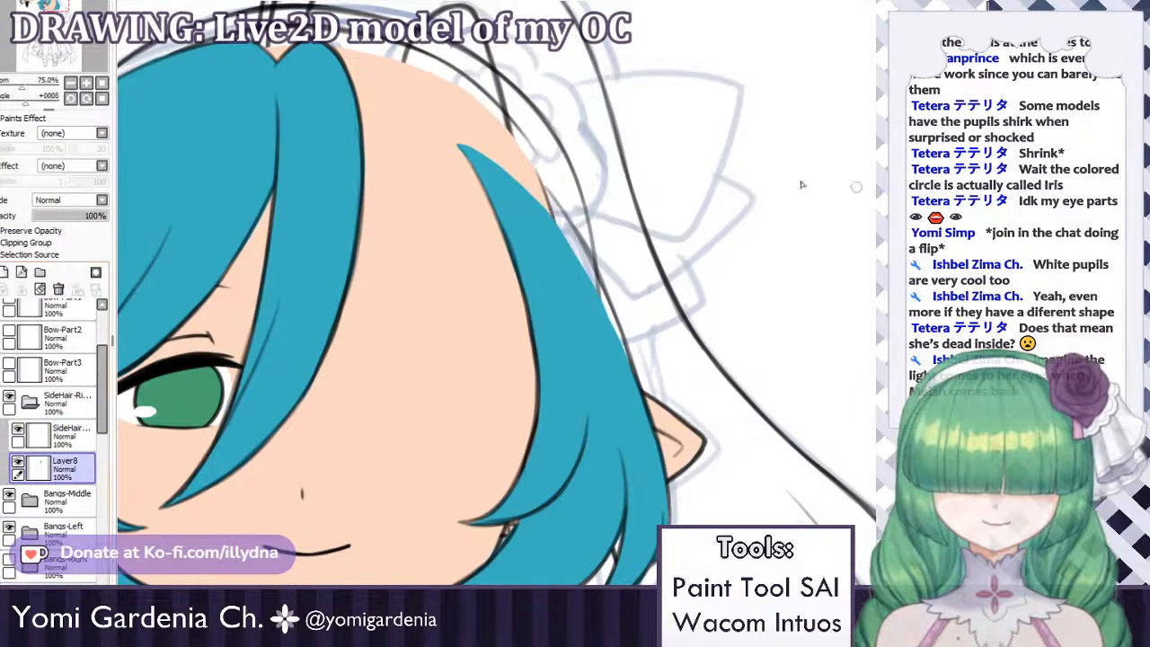
key(ctrl+z)
drag(461, 151, 530, 179)
key(ctrl+z)
mouse_move(476, 156)
mouse_down()
mouse_move(522, 181)
mouse_move(510, 165)
mouse_move(584, 262)
mouse_up()
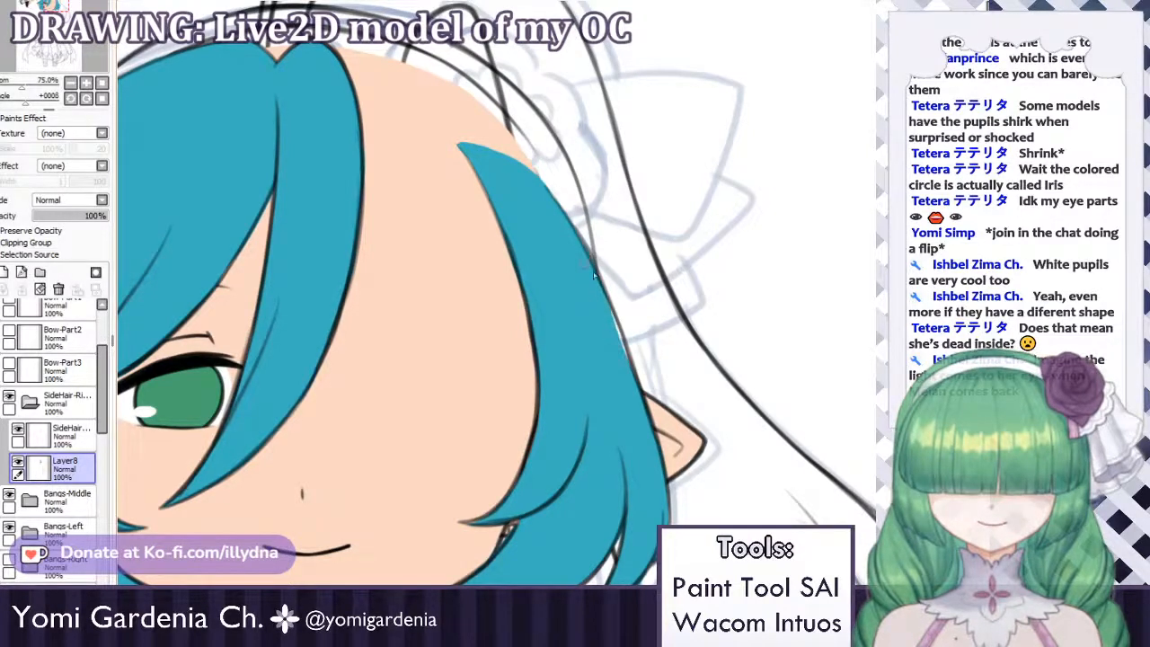
Collapse the right side hair's folder and show the Bow-Part3 layer again.
click(30, 401)
drag(103, 379, 103, 345)
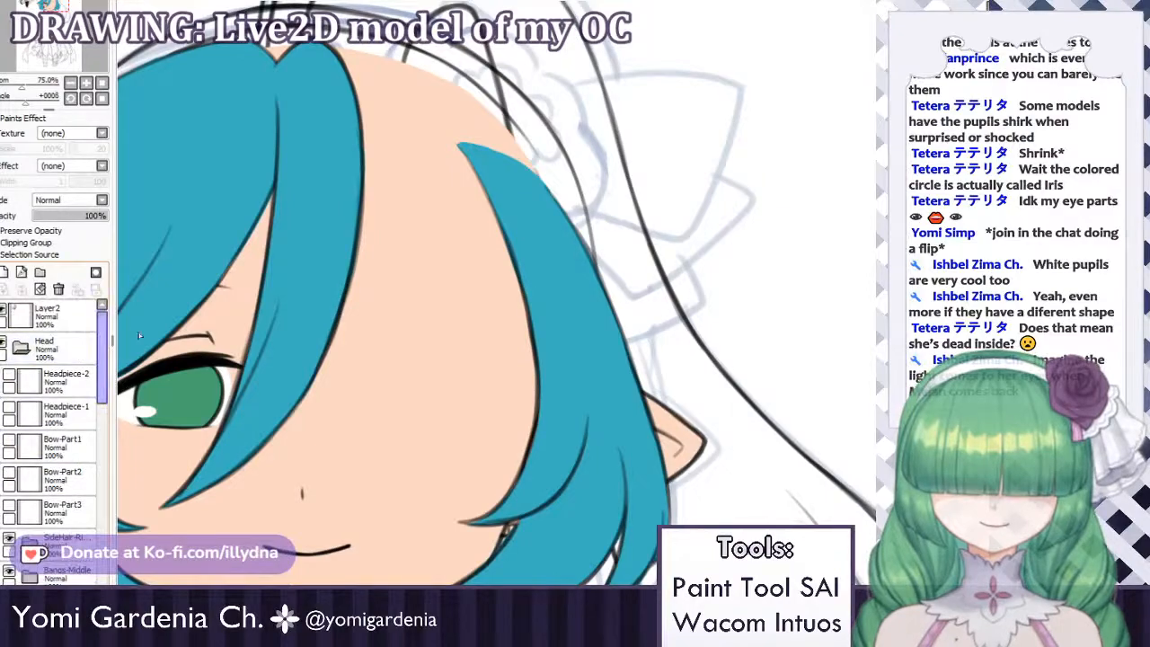
scroll(431, 167, down, 5)
scroll(377, 168, up, 3)
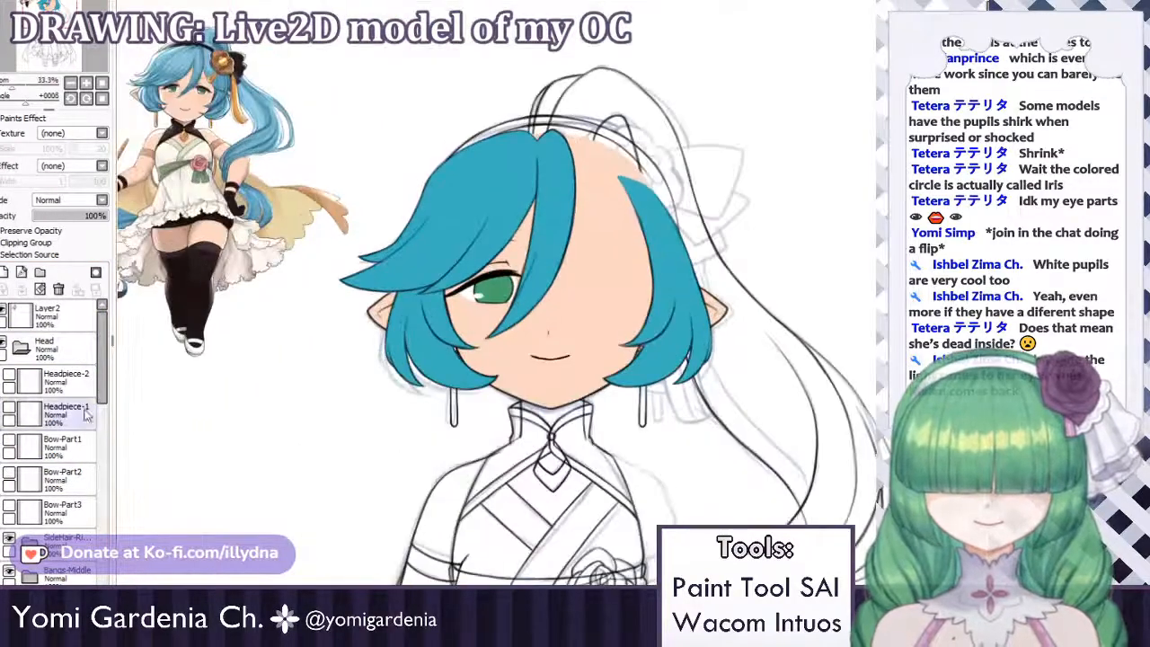
click(8, 509)
click(8, 476)
click(8, 475)
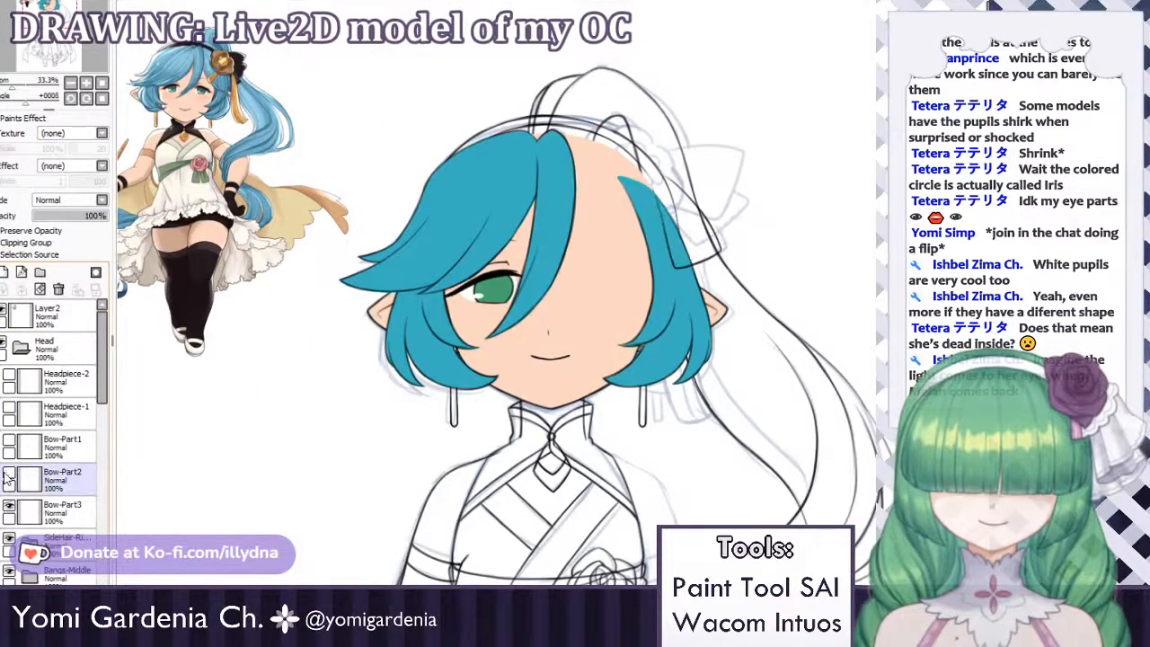
Inspect the bow and side hair area, and switch to the other open character illustration.
scroll(620, 207, down, 1)
scroll(724, 164, up, 1)
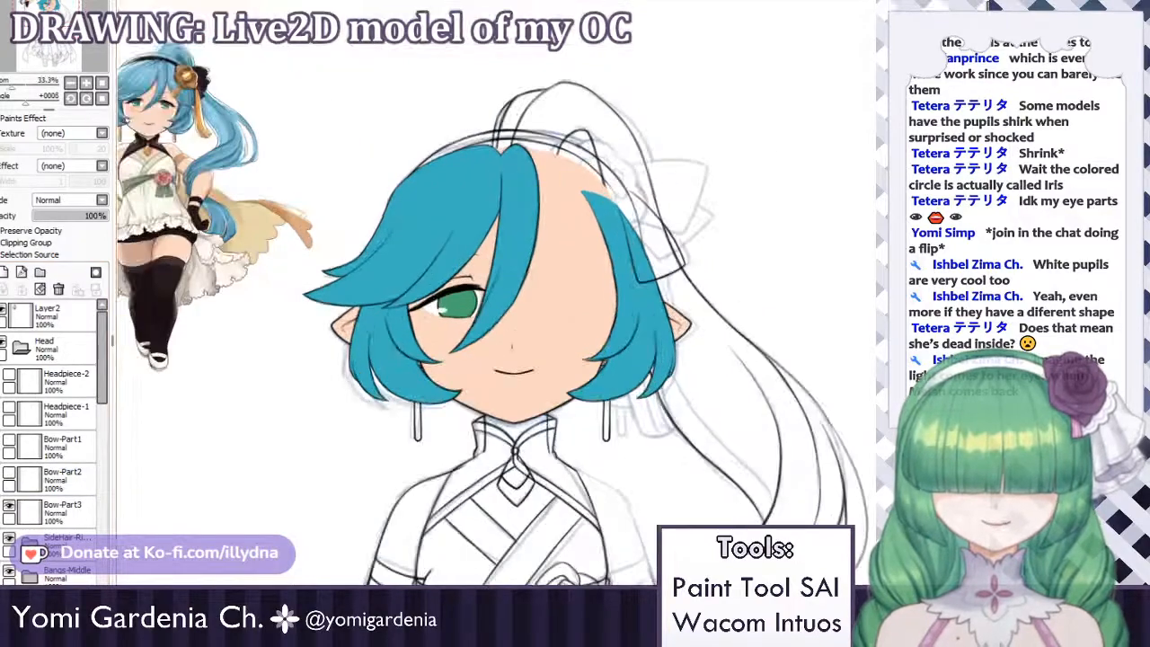
scroll(740, 164, up, 3)
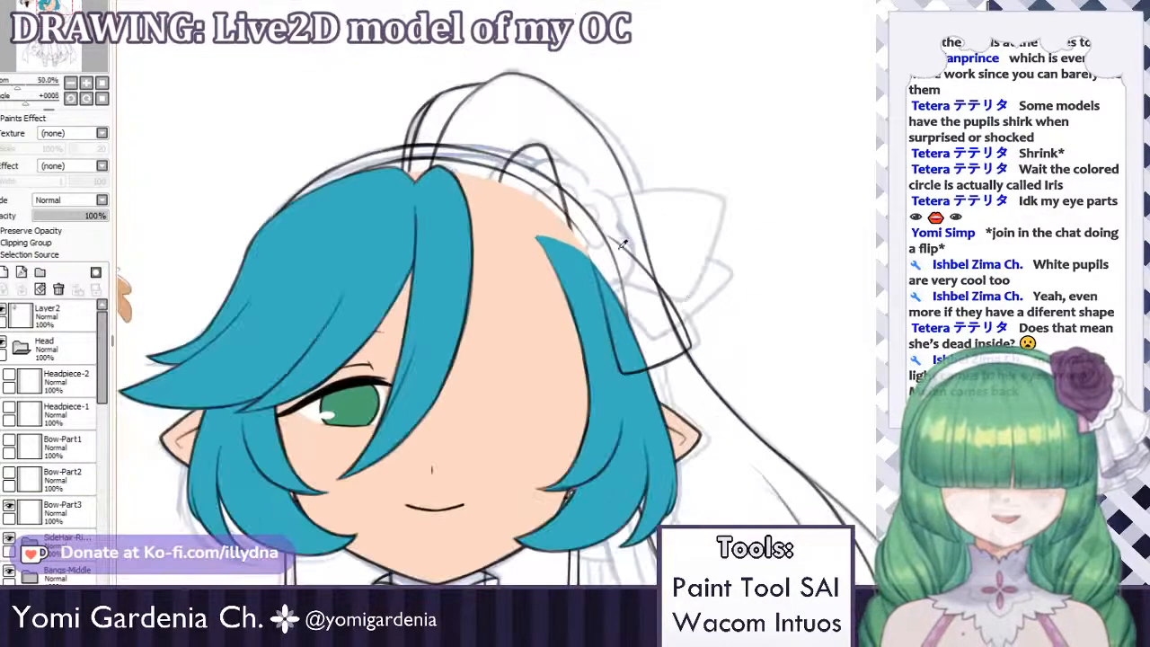
key(ctrl+Tab)
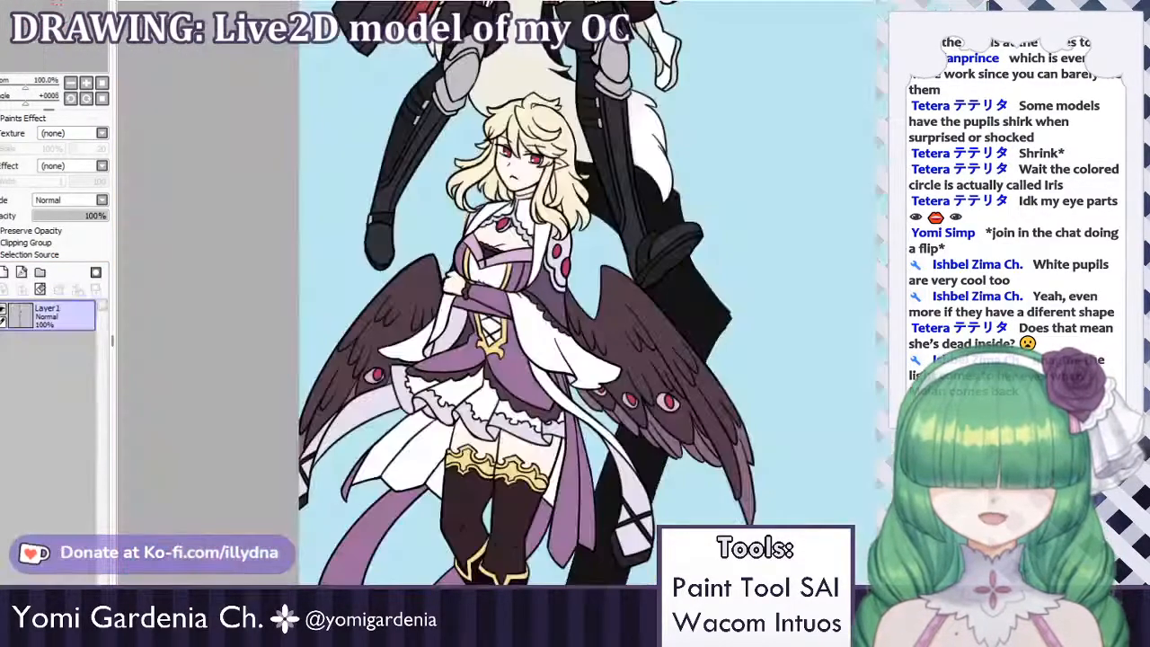
Examine the hair bow in the finished reference illustration of the blue-haired character, and return to the Live2D drawing.
key(ctrl+Tab)
scroll(685, 96, up, 2)
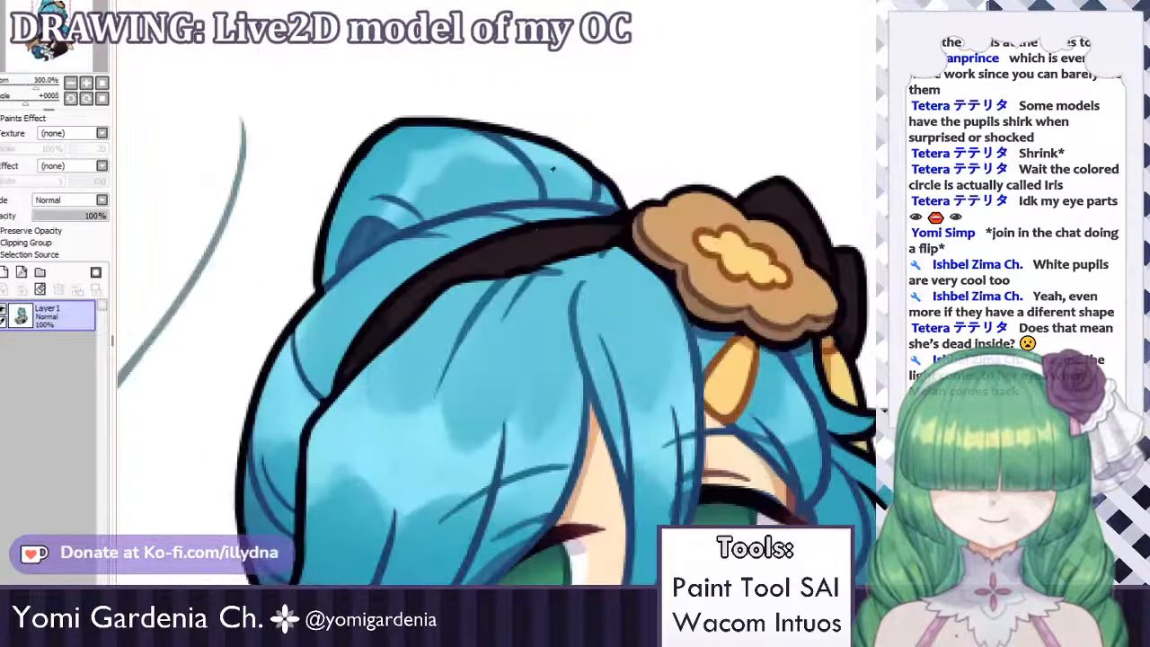
key(ctrl+Tab)
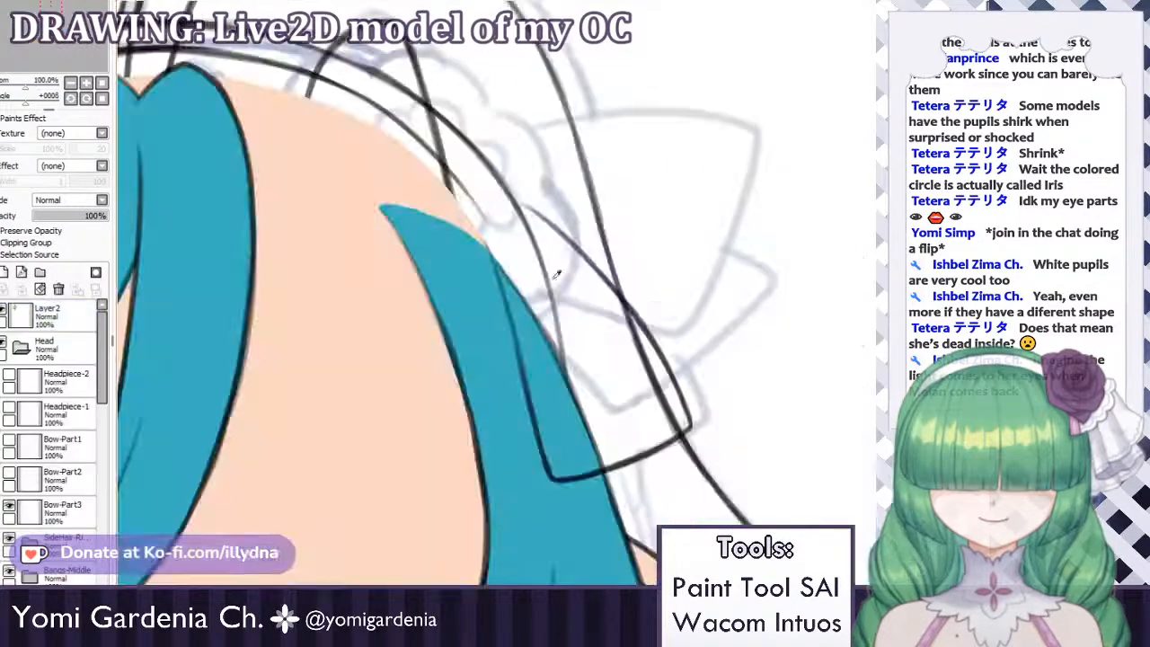
Place the Bow-Part3 line art in a new folder named Bow-Part3 and add a new layer beneath the lines.
scroll(593, 219, down, 3)
scroll(590, 206, up, 2)
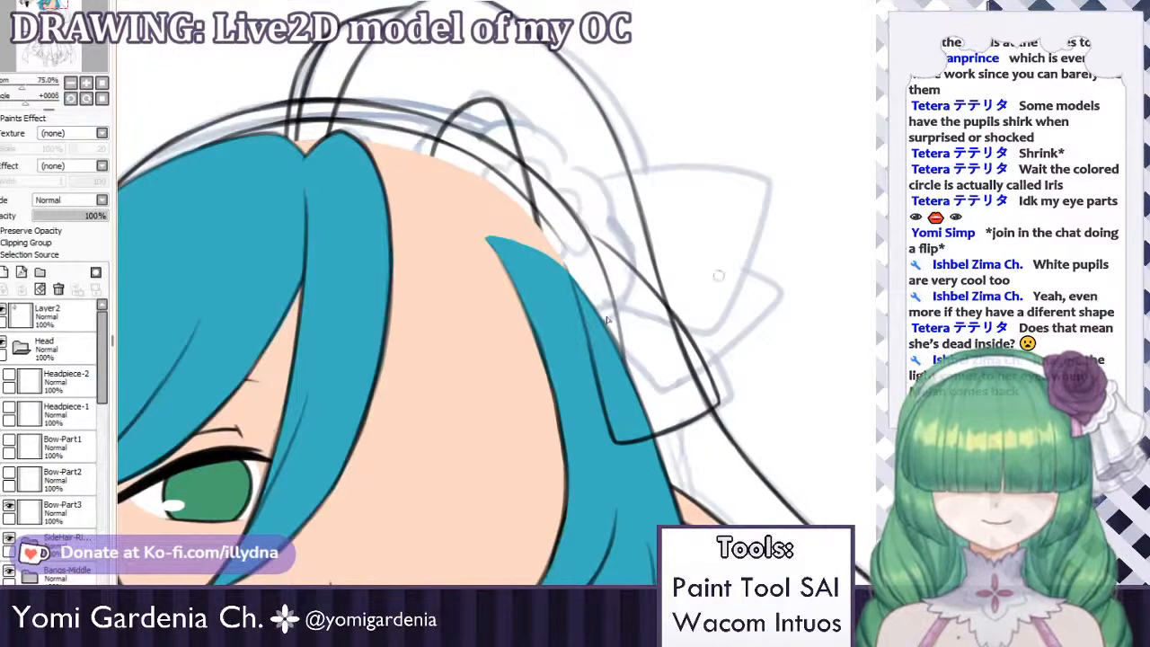
click(77, 509)
click(40, 272)
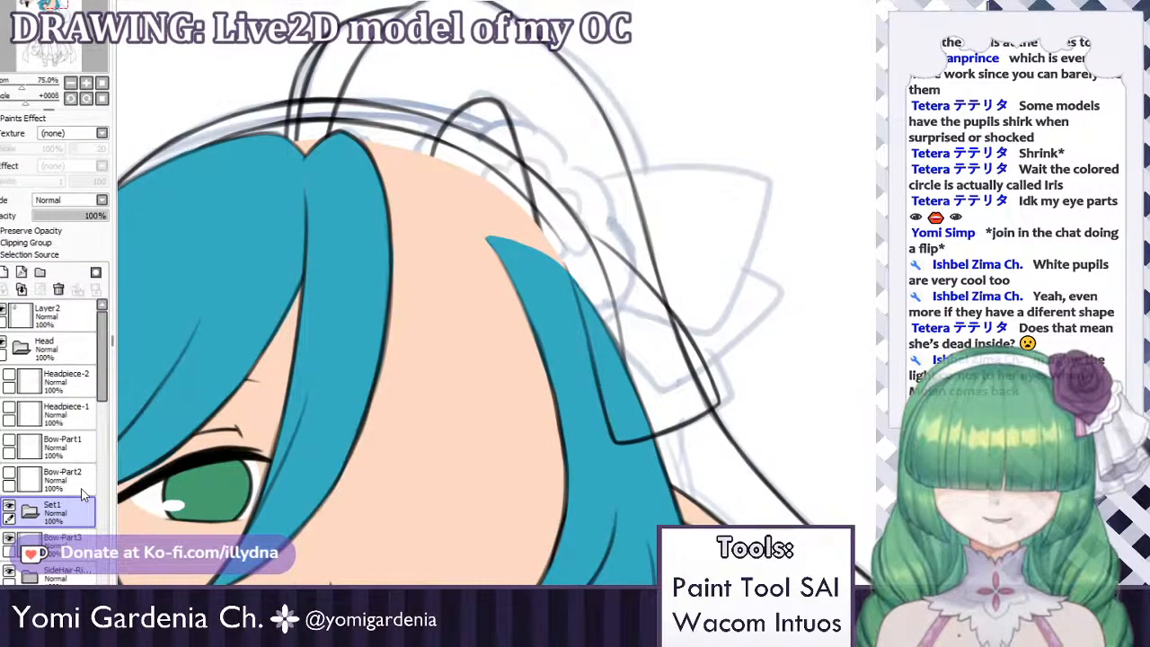
key(Return)
drag(74, 538, 70, 575)
click(5, 274)
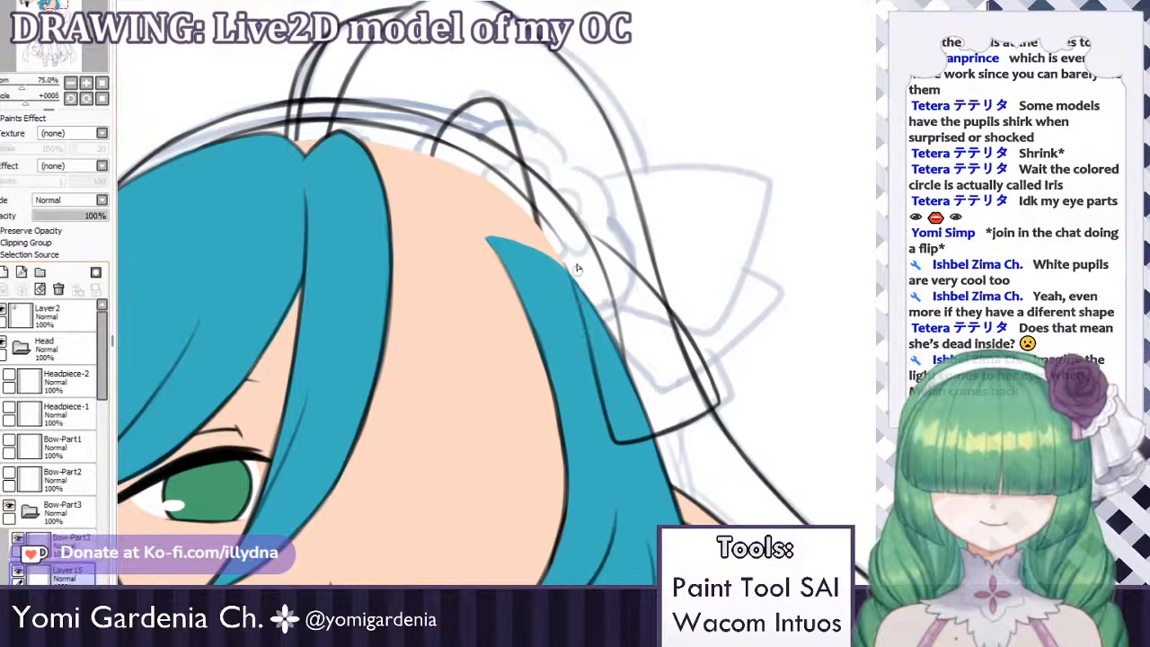
Trace the inside edges of the lowest bow piece in dark brown on the new layer in the Bow-Part3 folder.
mouse_move(578, 268)
mouse_down()
mouse_move(600, 338)
mouse_move(590, 320)
mouse_up()
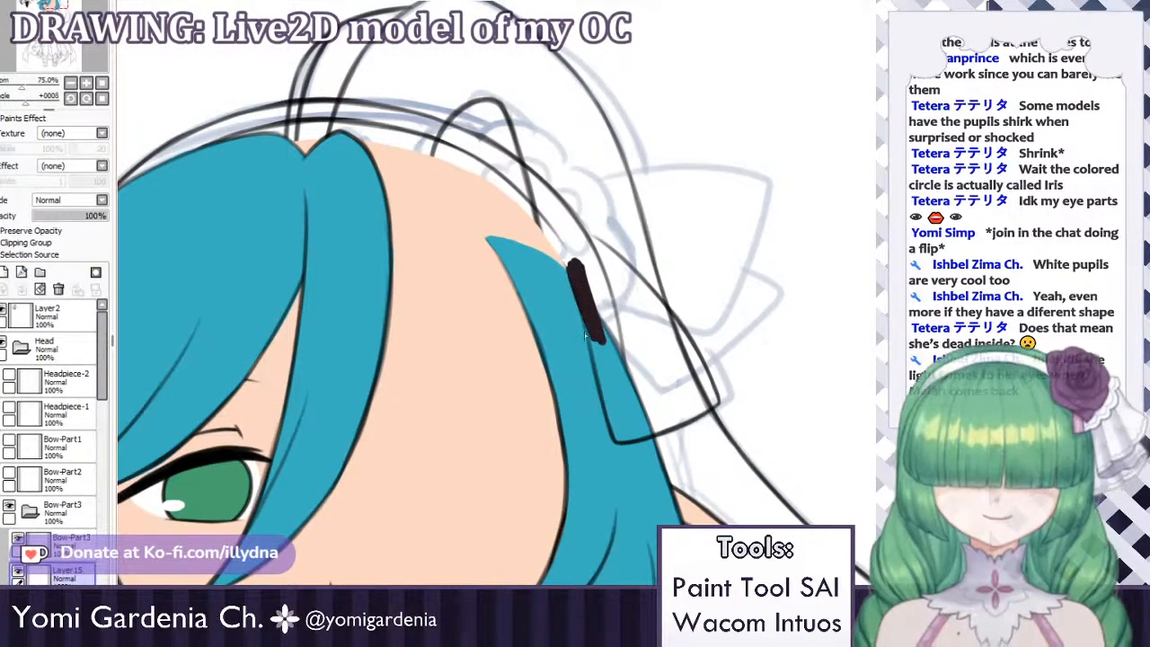
drag(588, 278, 611, 411)
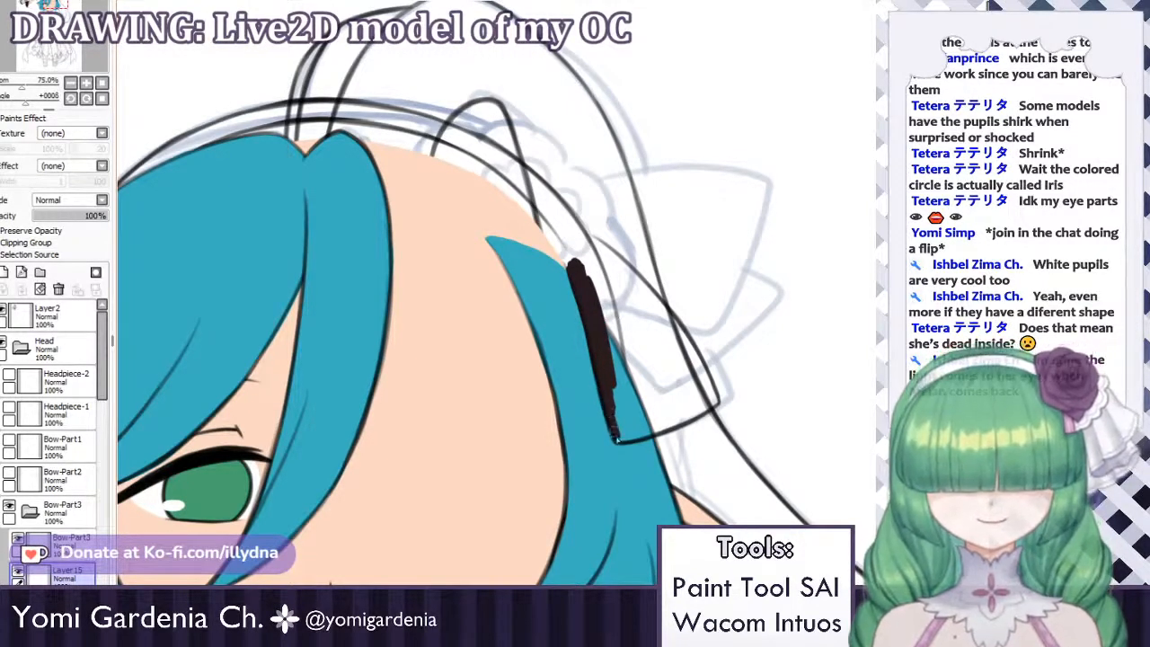
mouse_move(618, 440)
mouse_down()
mouse_move(715, 400)
mouse_move(688, 420)
mouse_up()
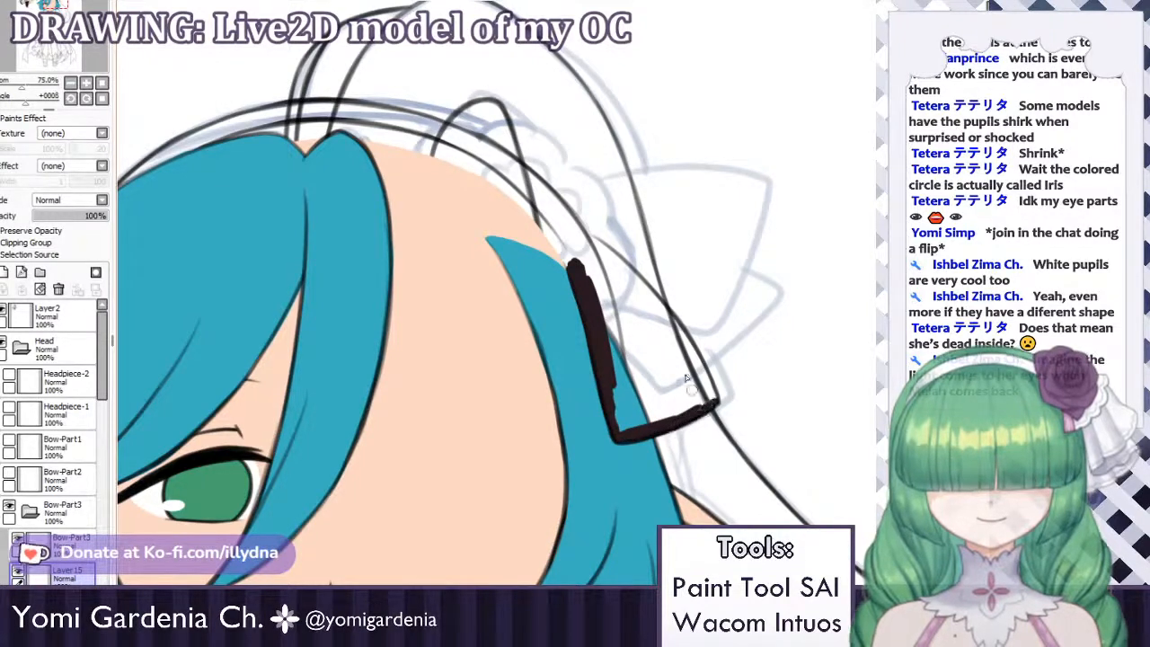
mouse_move(588, 239)
mouse_down()
mouse_move(660, 304)
mouse_move(694, 355)
mouse_up()
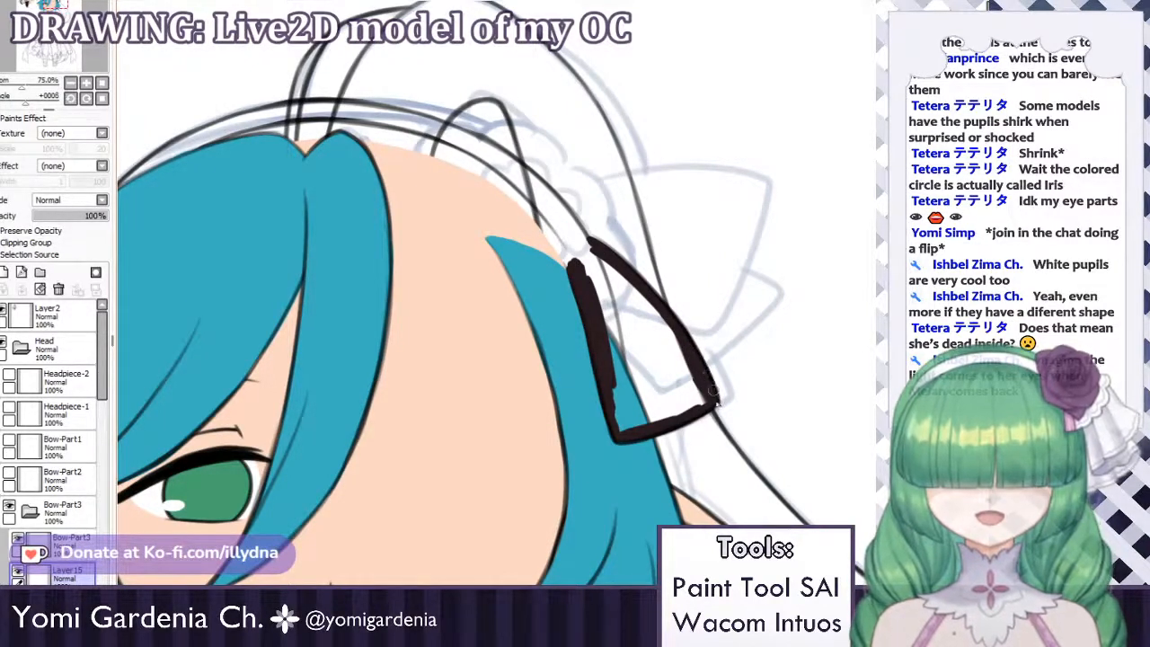
Close the dark brown outline at the bow piece's upper tip and fill its interior solidly.
mouse_move(700, 397)
mouse_down()
mouse_move(680, 347)
mouse_move(695, 382)
mouse_move(638, 415)
mouse_move(617, 406)
mouse_move(614, 382)
mouse_move(625, 419)
mouse_up()
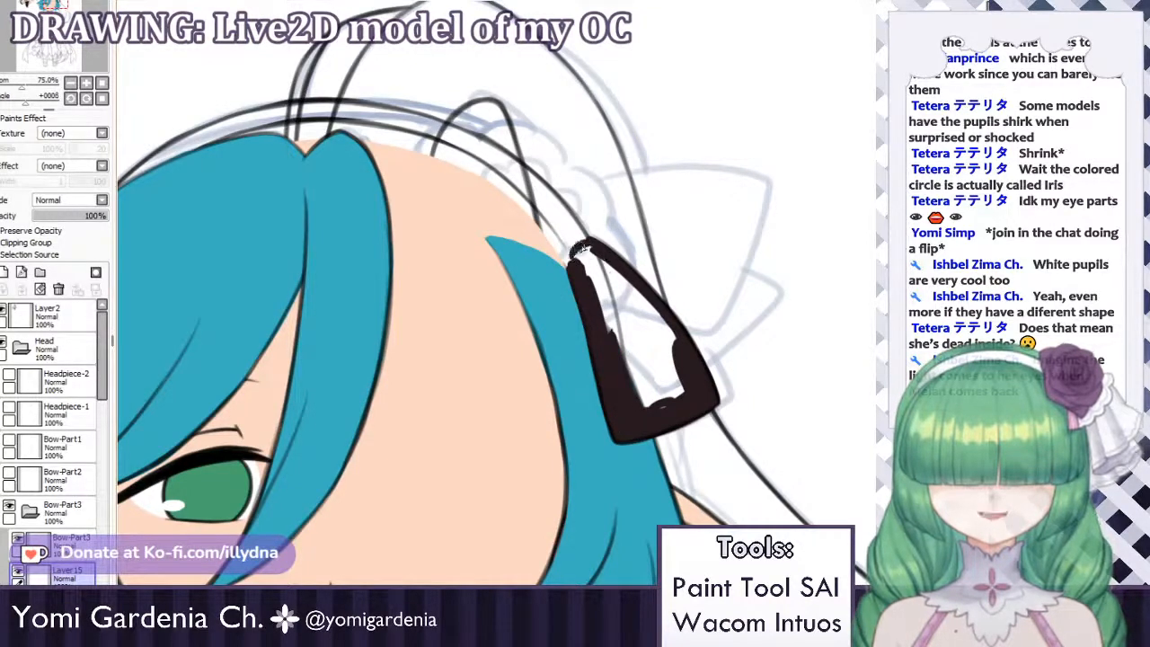
drag(570, 258, 575, 269)
key(ctrl+z)
key(ctrl+z)
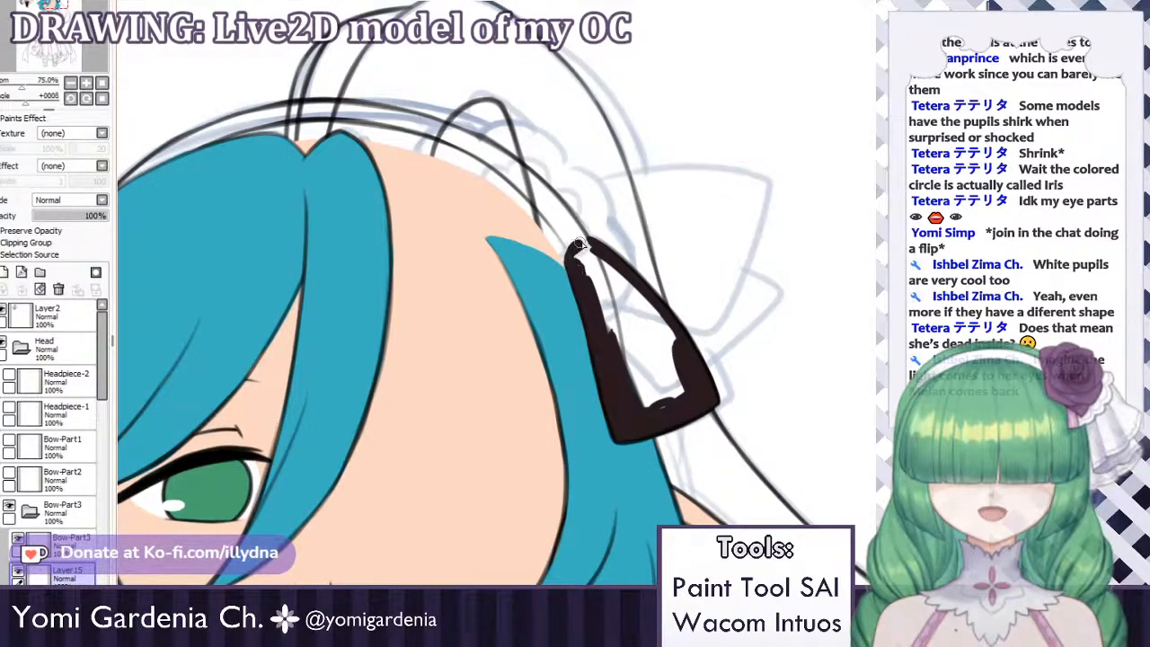
mouse_move(586, 244)
mouse_down()
mouse_move(580, 261)
mouse_move(626, 377)
mouse_move(669, 396)
mouse_move(598, 260)
mouse_move(651, 332)
mouse_move(611, 270)
mouse_move(663, 329)
mouse_up()
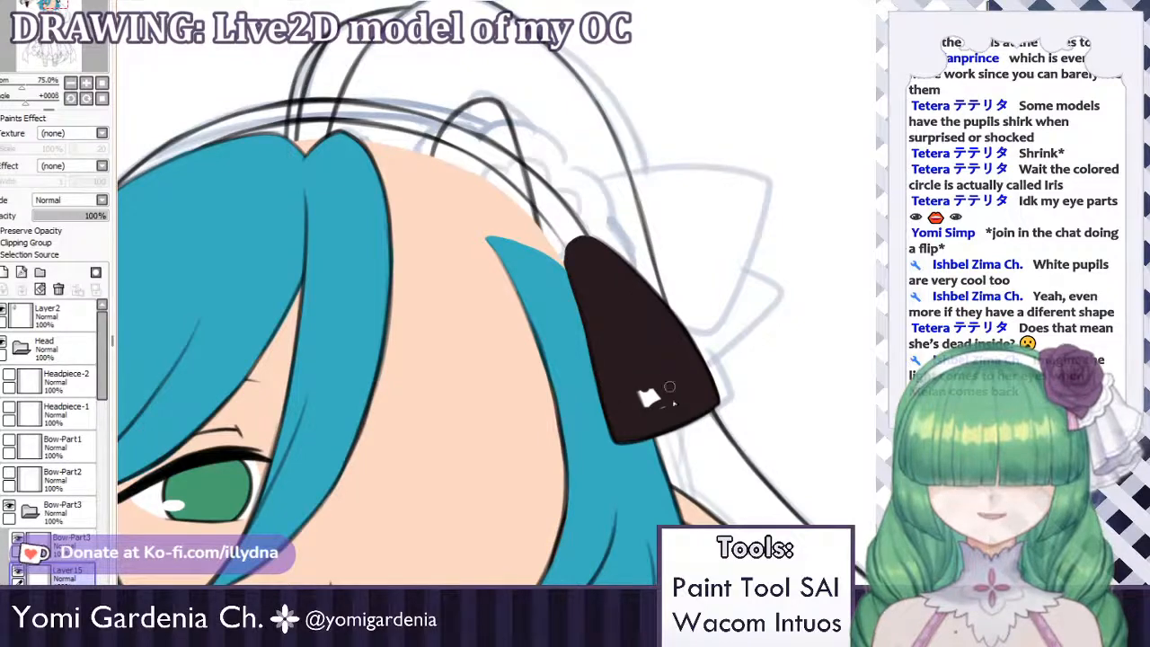
drag(669, 393, 642, 402)
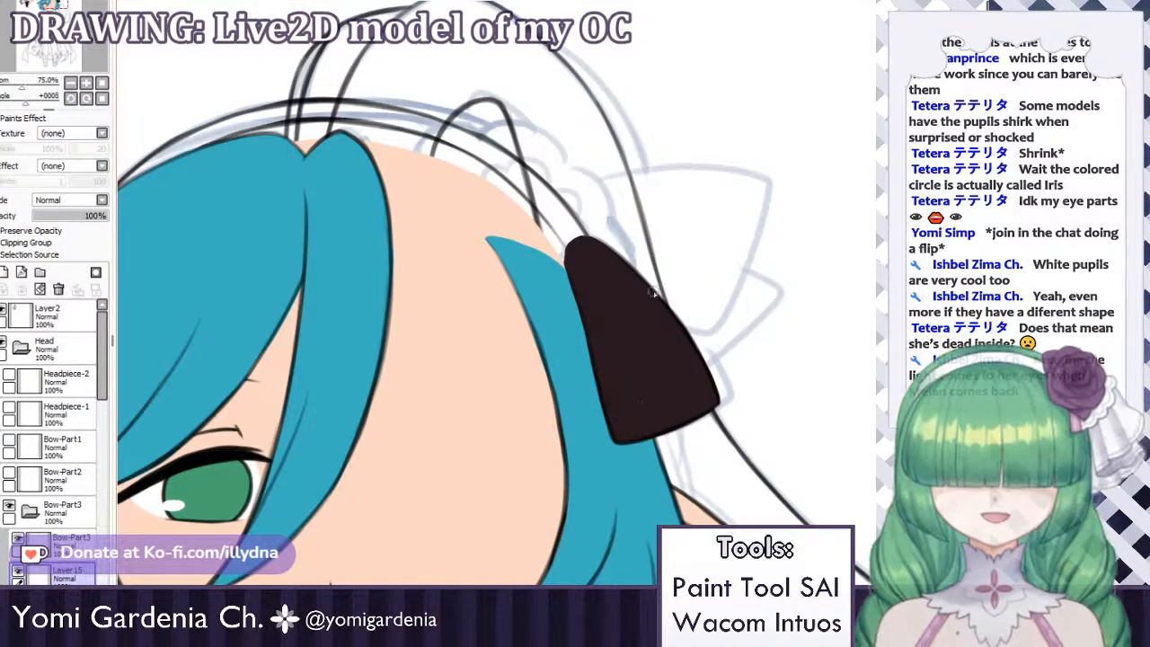
Collapse the Bow-Part3 folder, and show and select the Bow-Part2 layer.
scroll(690, 185, down, 3)
scroll(684, 187, up, 3)
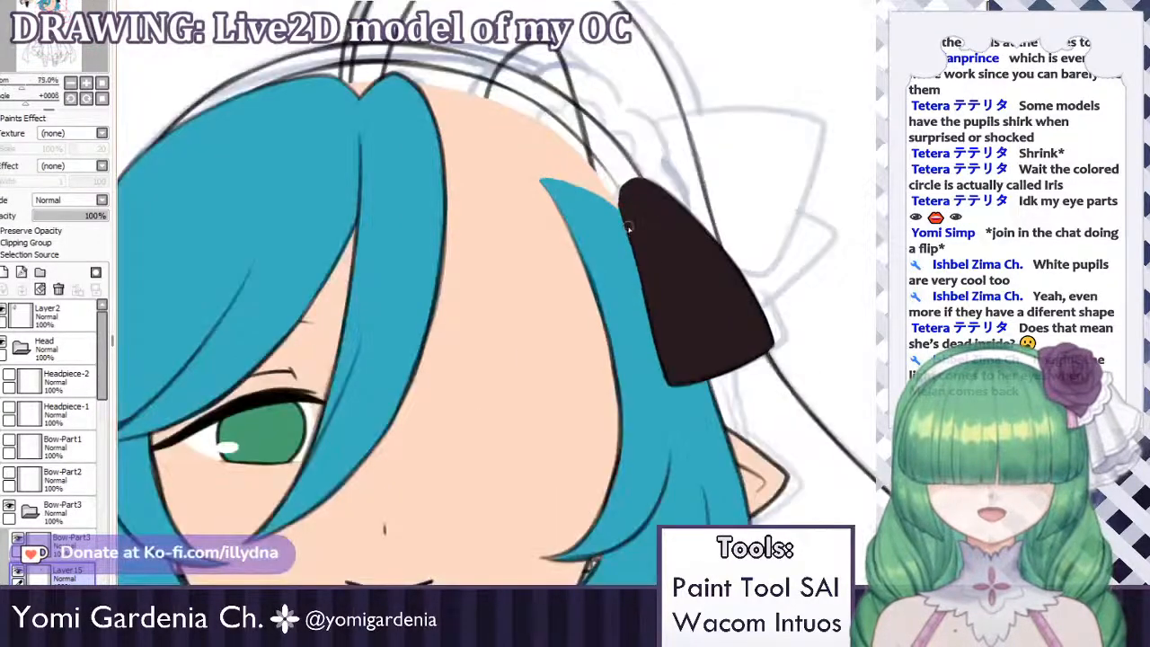
click(30, 511)
click(8, 474)
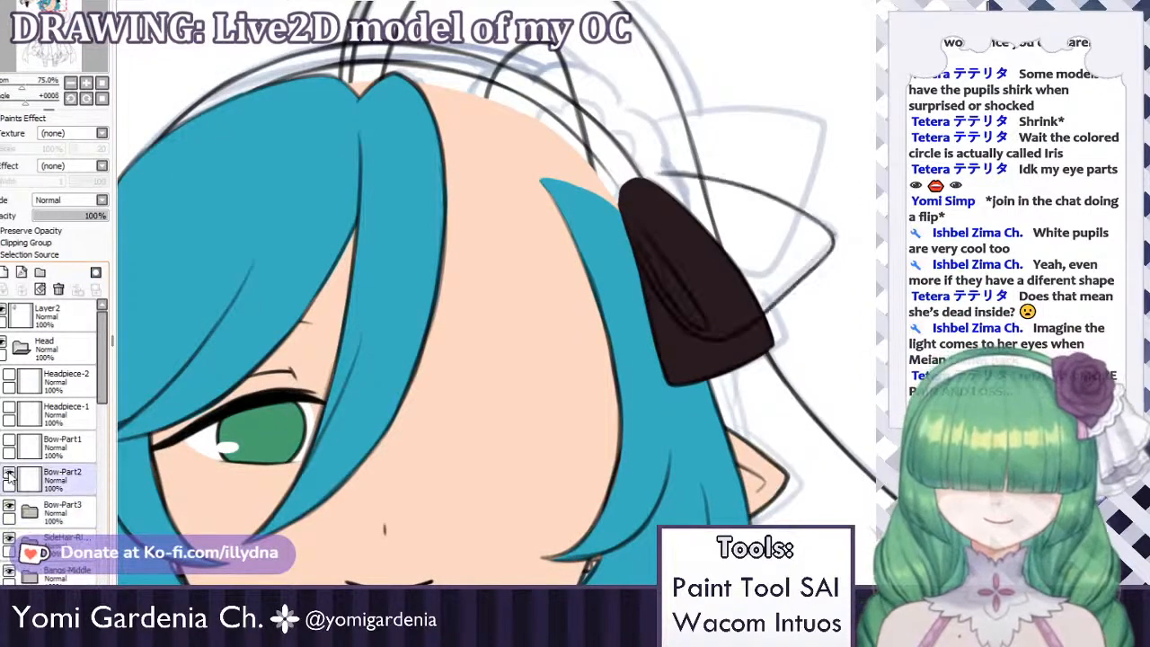
click(8, 474)
click(9, 479)
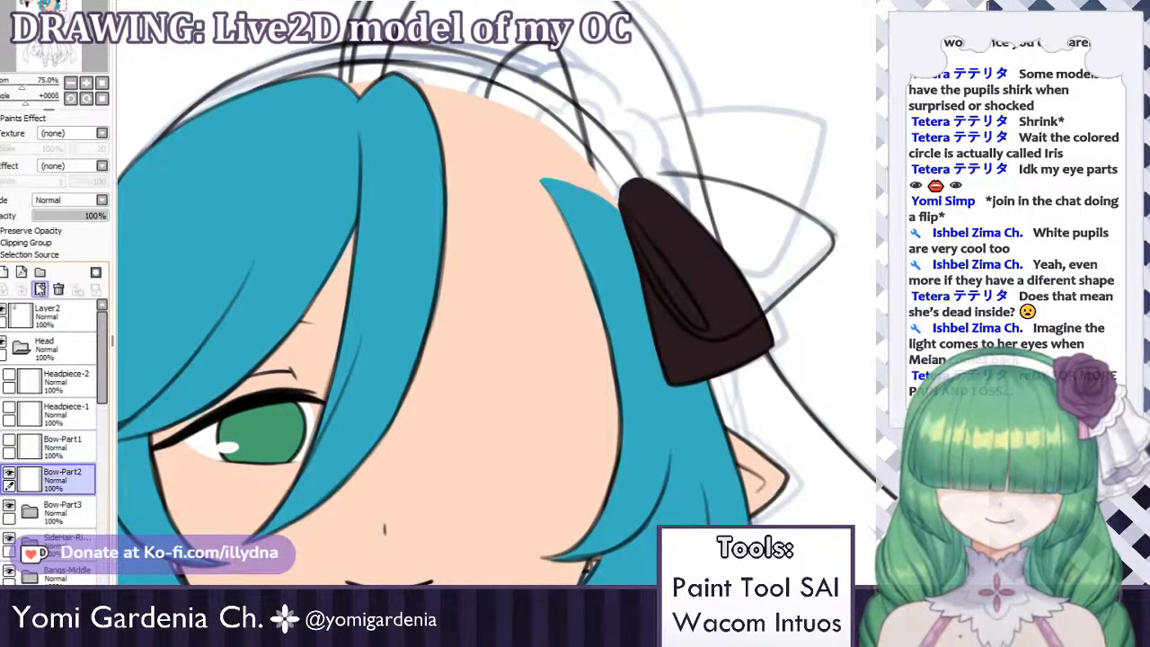
Place the Bow-Part2 line art in a new folder named Bow-Part2.
click(39, 272)
drag(45, 507, 55, 485)
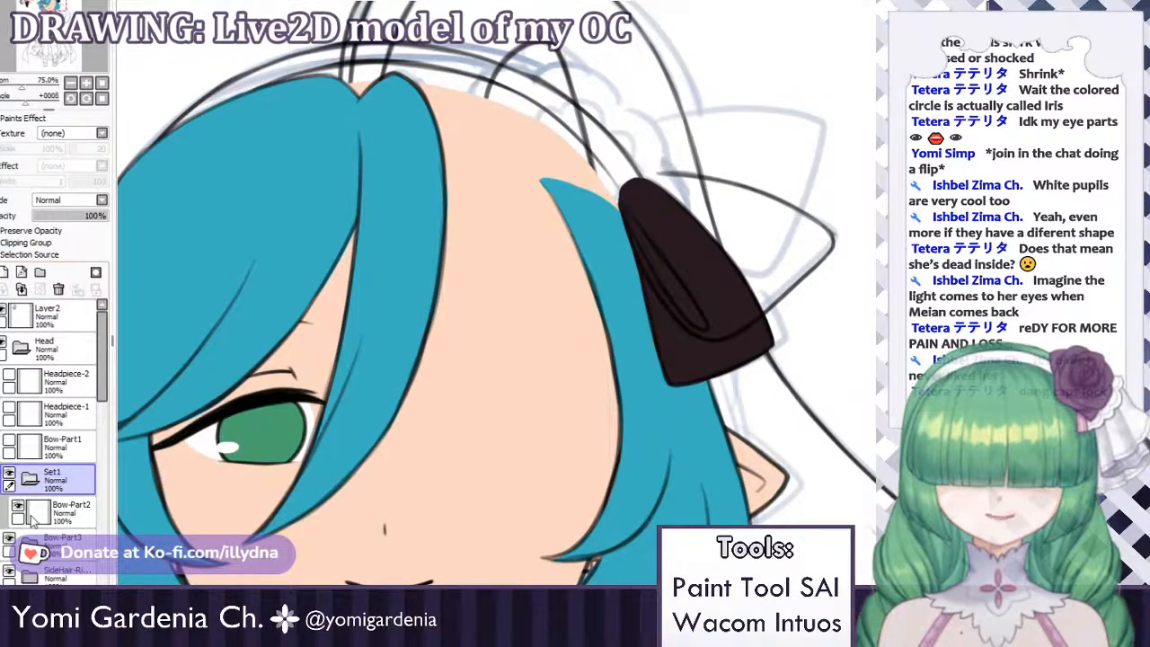
key(Return)
click(32, 519)
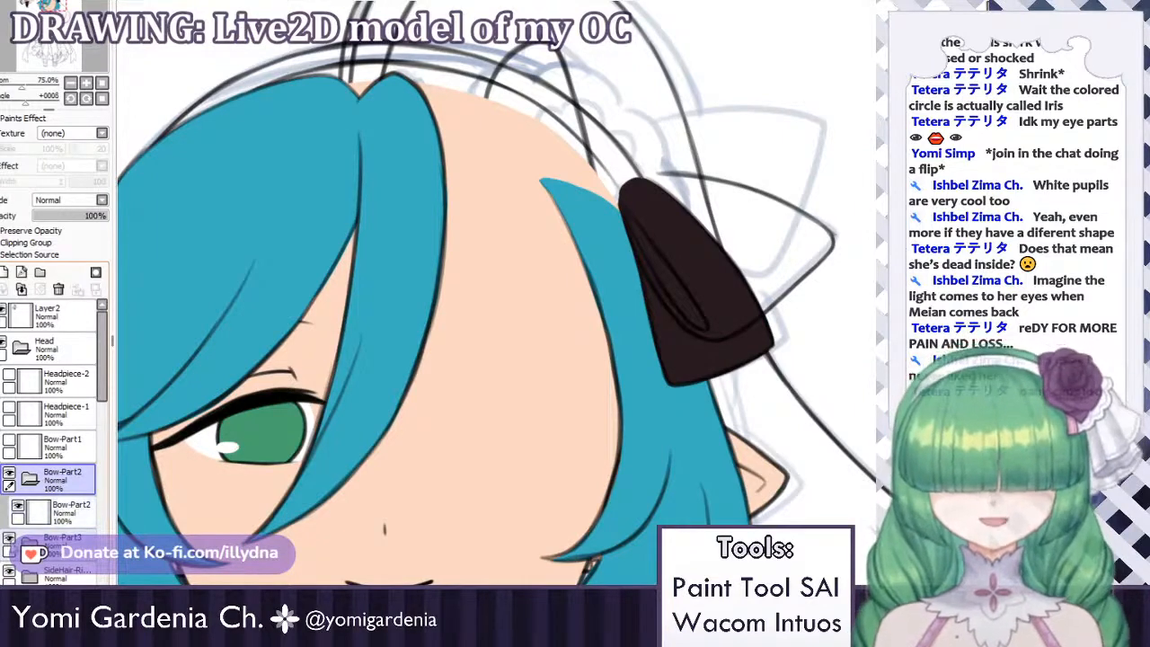
Hide the Bow-Part3 folder and add a new layer beneath the Bow-Part2 line art.
click(9, 538)
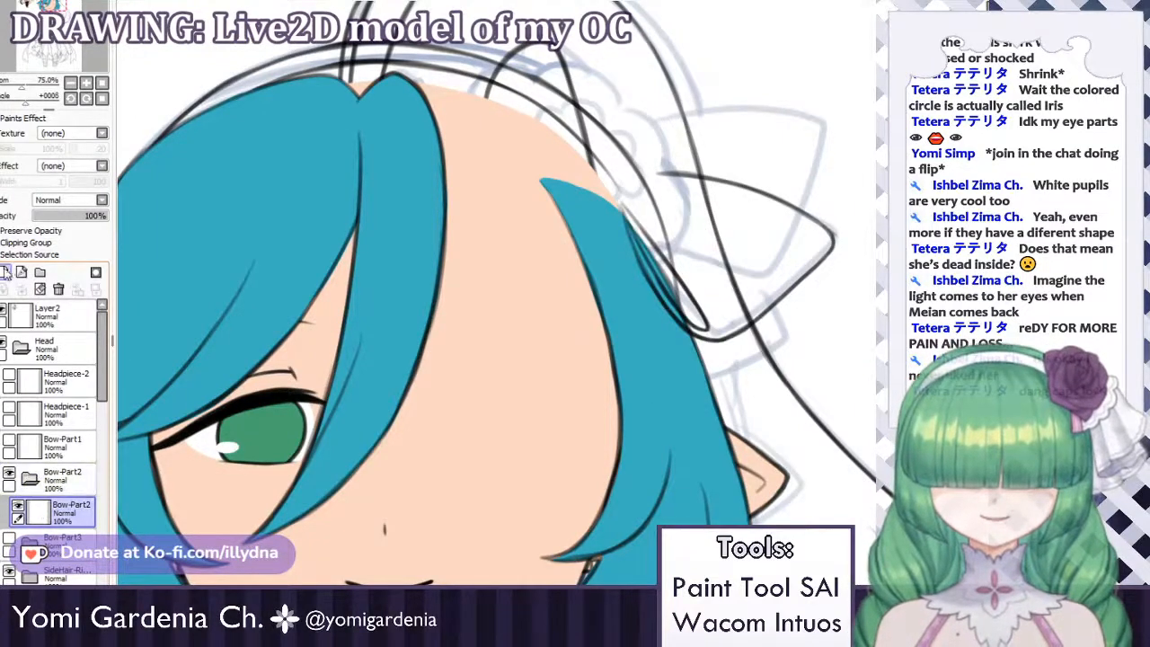
click(4, 272)
drag(59, 526, 56, 550)
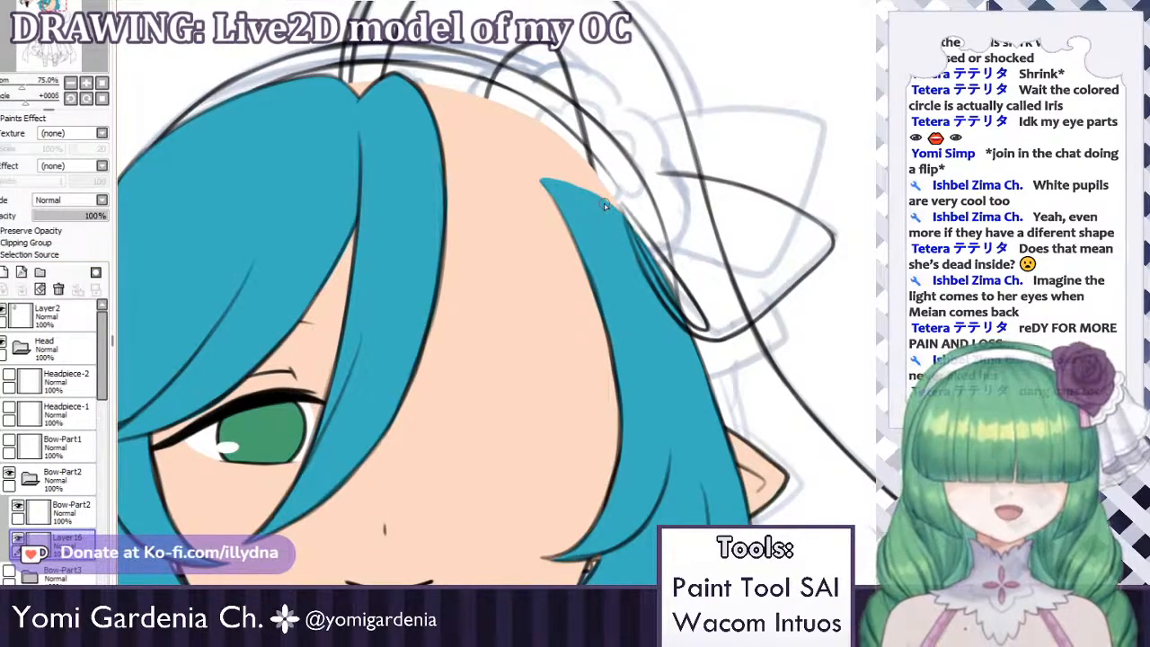
Trace the middle bow piece's inner fold and upper edge in dark brown, redoing the strokes that miss the line.
mouse_move(640, 259)
mouse_down()
mouse_move(664, 282)
mouse_move(625, 207)
mouse_move(643, 257)
mouse_move(700, 334)
mouse_move(688, 328)
mouse_move(727, 334)
mouse_move(693, 321)
mouse_move(626, 197)
mouse_move(627, 210)
mouse_move(631, 192)
mouse_move(628, 207)
mouse_move(658, 177)
mouse_move(637, 188)
mouse_move(671, 183)
mouse_move(632, 191)
mouse_move(703, 184)
mouse_move(751, 199)
mouse_up()
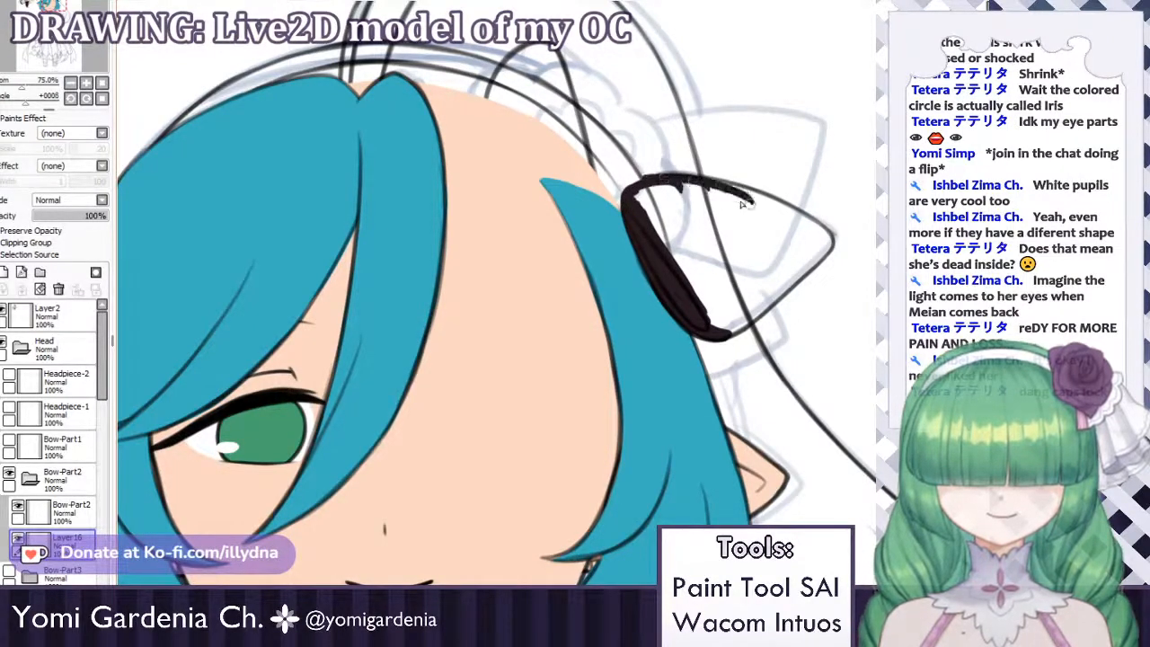
key(ctrl+z)
key(ctrl+z)
mouse_move(636, 186)
mouse_down()
mouse_move(696, 182)
mouse_move(638, 186)
mouse_move(716, 190)
mouse_move(696, 189)
mouse_move(783, 212)
mouse_up()
key(ctrl+z)
drag(699, 181, 800, 226)
Trace the middle bow piece's outer corner and lower edge in dark brown, undoing and repainting the inaccurate strokes.
mouse_move(737, 194)
mouse_down()
mouse_move(826, 244)
mouse_move(747, 314)
mouse_up()
mouse_move(796, 274)
mouse_down()
mouse_move(731, 331)
mouse_move(742, 327)
mouse_up()
key(ctrl+z)
key(ctrl+z)
key(ctrl+z)
mouse_move(790, 280)
mouse_down()
mouse_move(815, 264)
mouse_move(751, 321)
mouse_up()
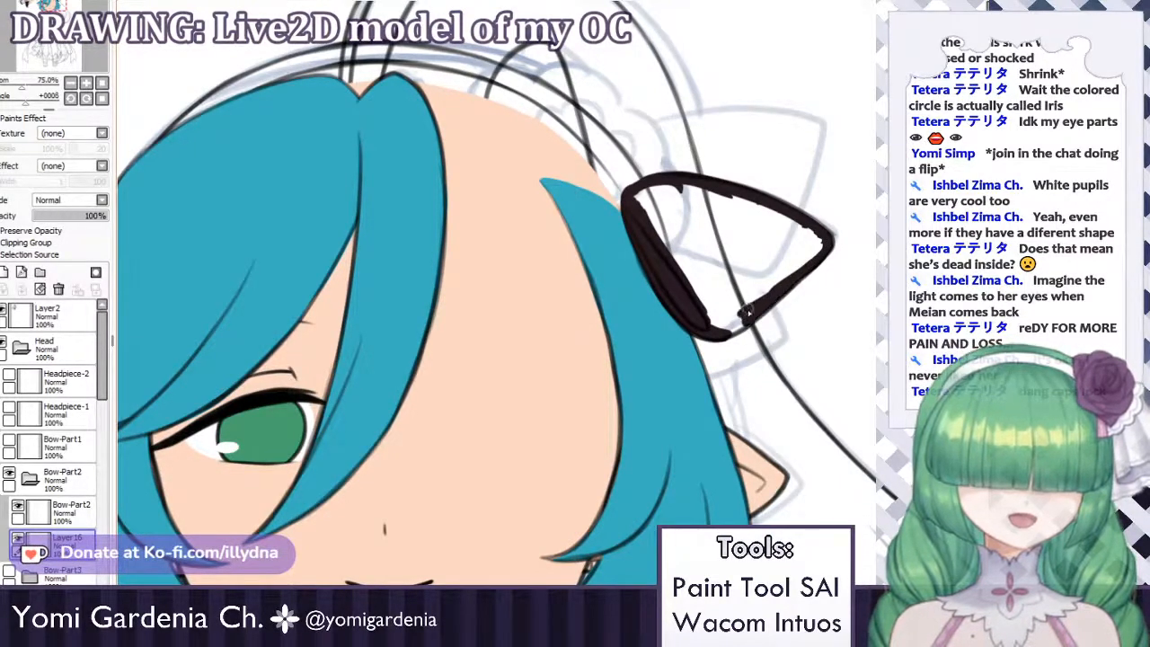
Close the middle bow piece's outline, fill its interior with dark brown, and paint over the remaining gaps along the fold.
mouse_move(751, 309)
mouse_down()
mouse_move(715, 329)
mouse_move(824, 246)
mouse_up()
click(743, 254)
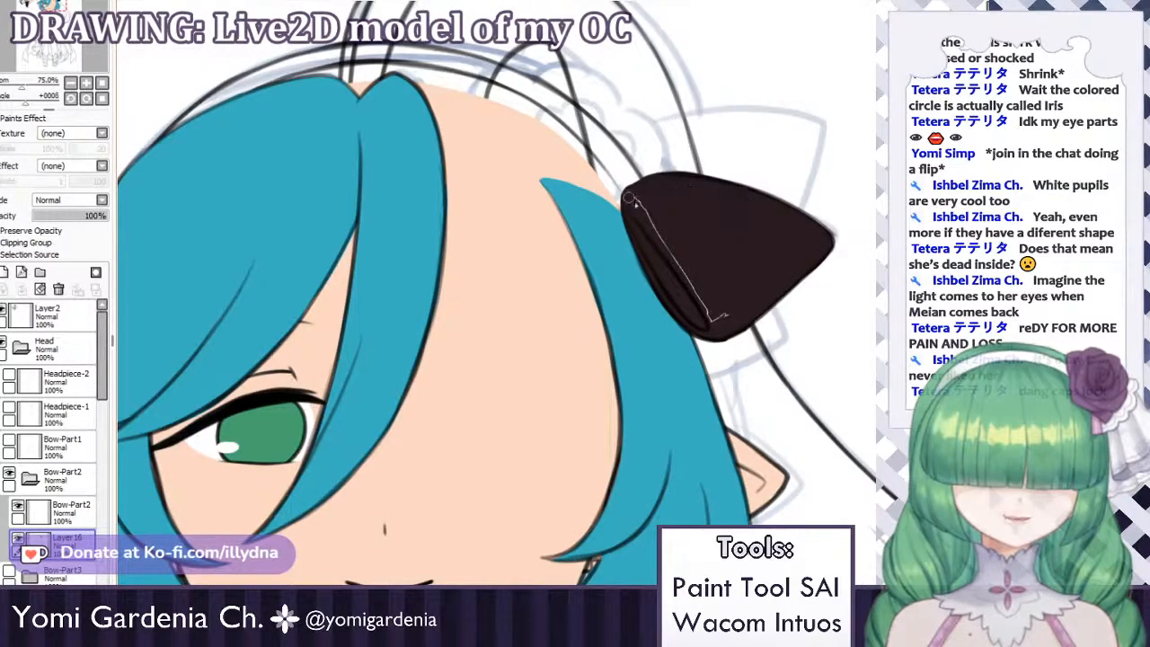
drag(638, 201, 716, 316)
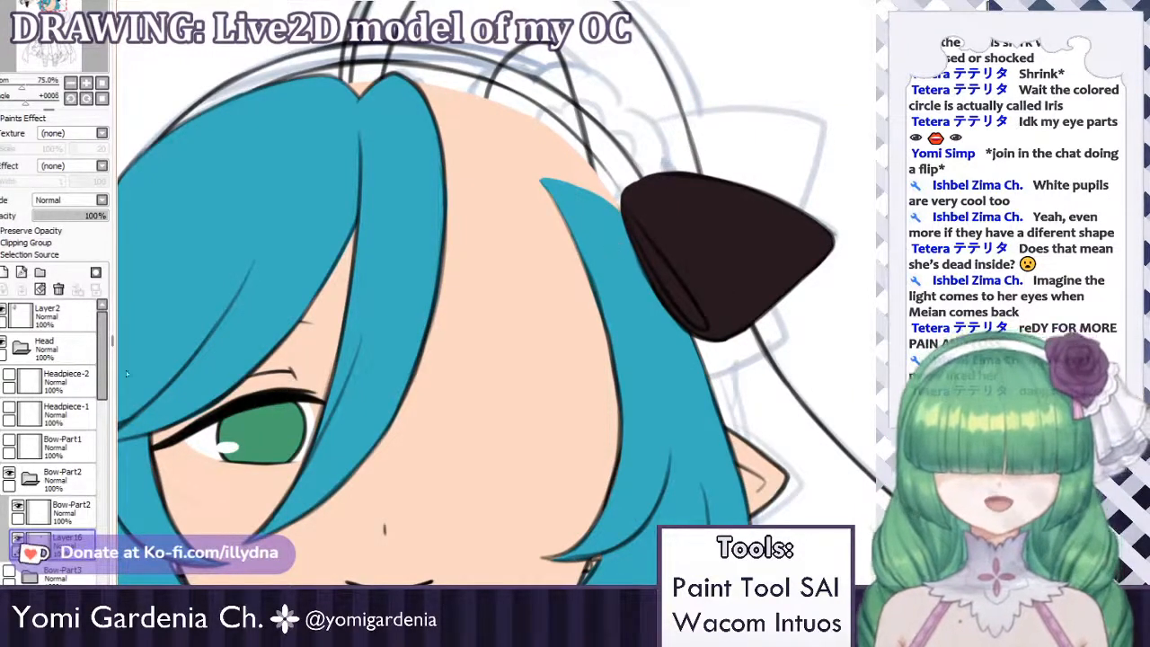
Collapse and hide the Bow-Part2 folder.
click(33, 482)
click(32, 482)
click(9, 473)
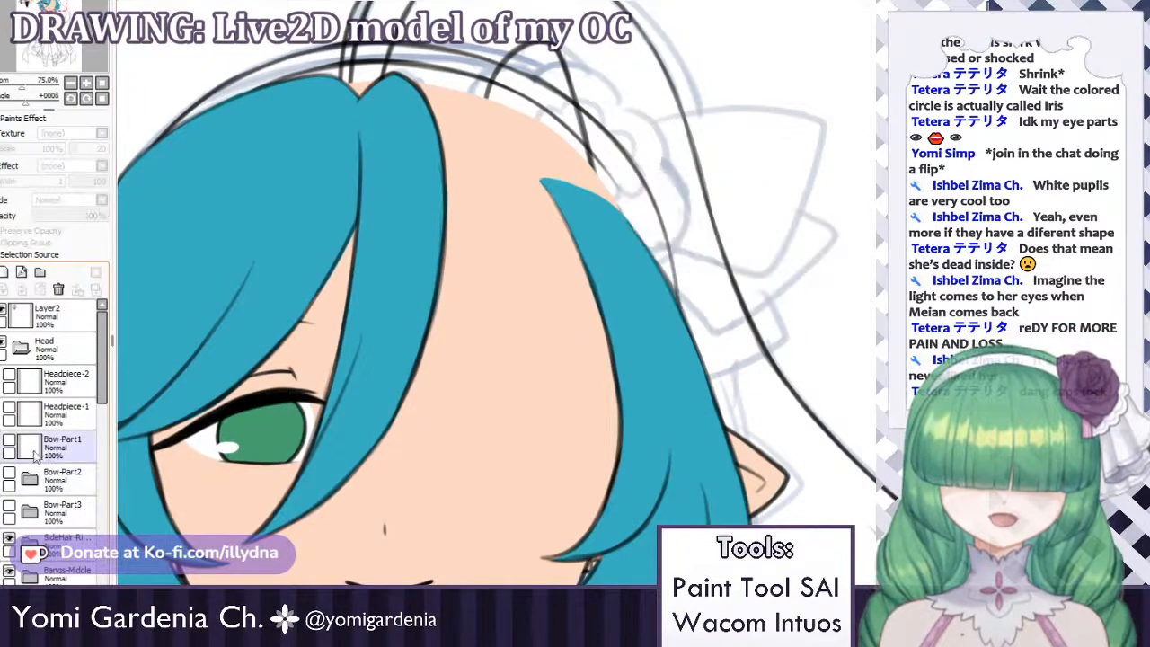
Create a folder named Bow-Part1 and move the Bow-Part1 line art into it.
click(54, 446)
click(40, 272)
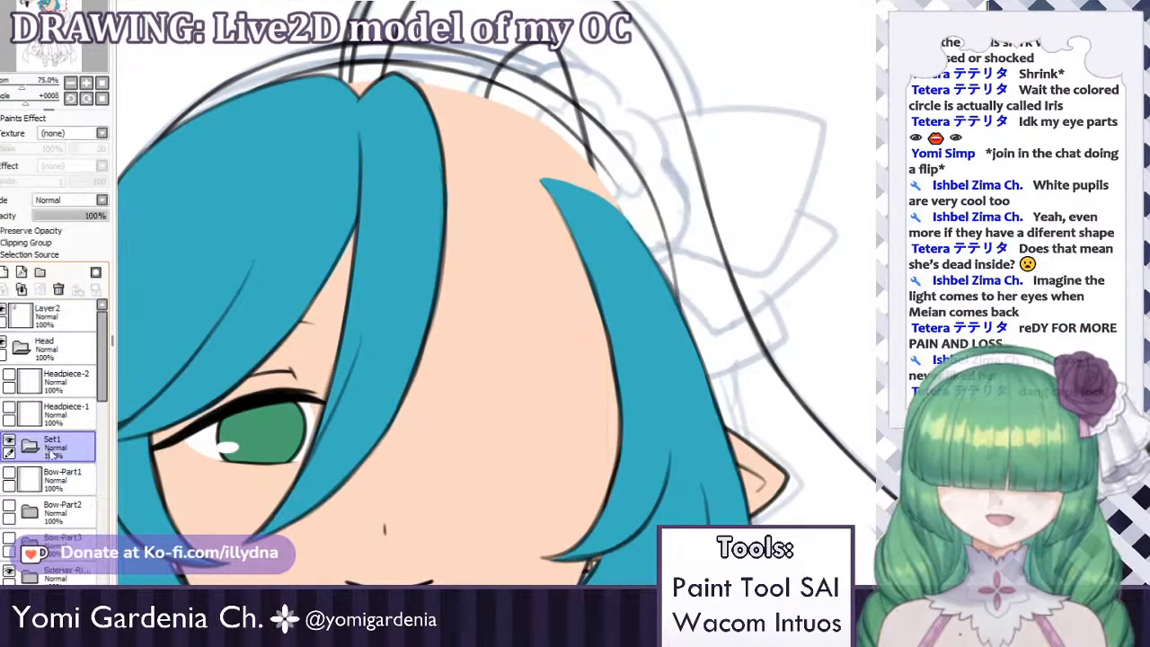
text(Bow-Part1)
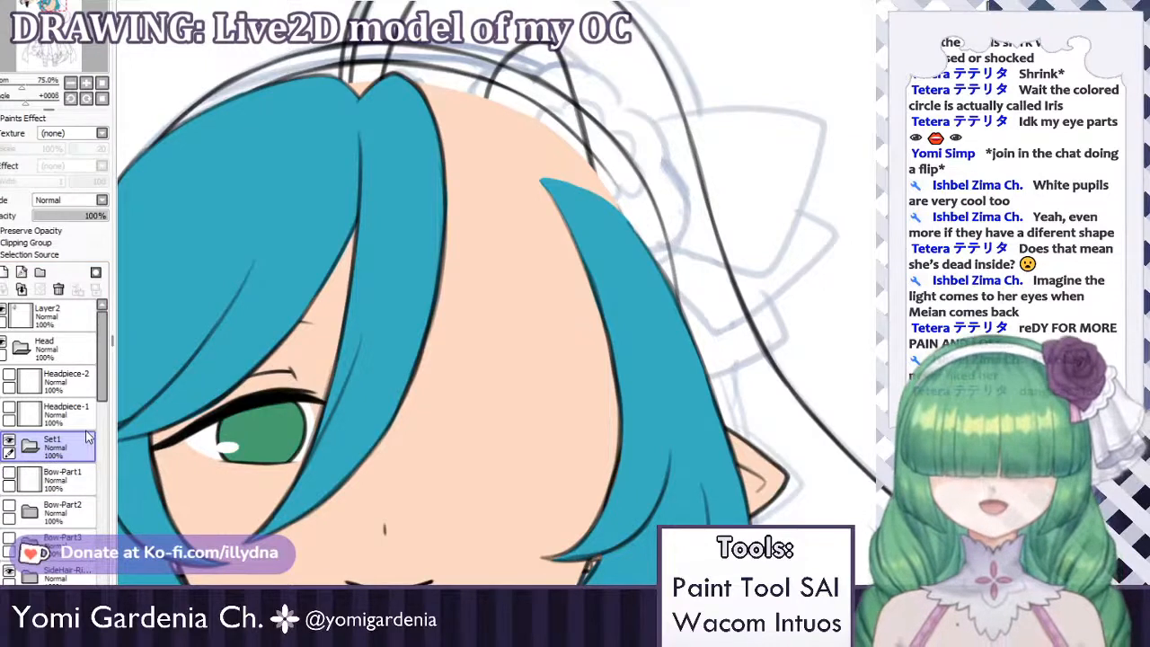
key(Return)
drag(56, 476, 45, 445)
Show the Bow-Part1 line art and add a new layer beneath it in its folder.
click(17, 472)
click(60, 476)
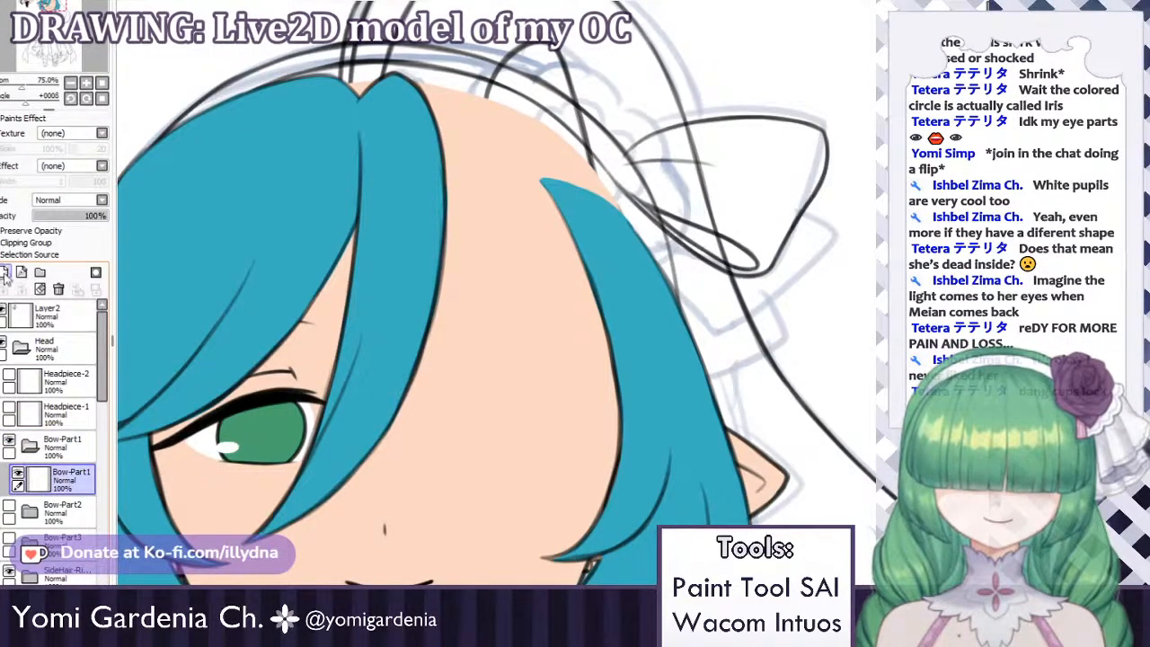
click(5, 273)
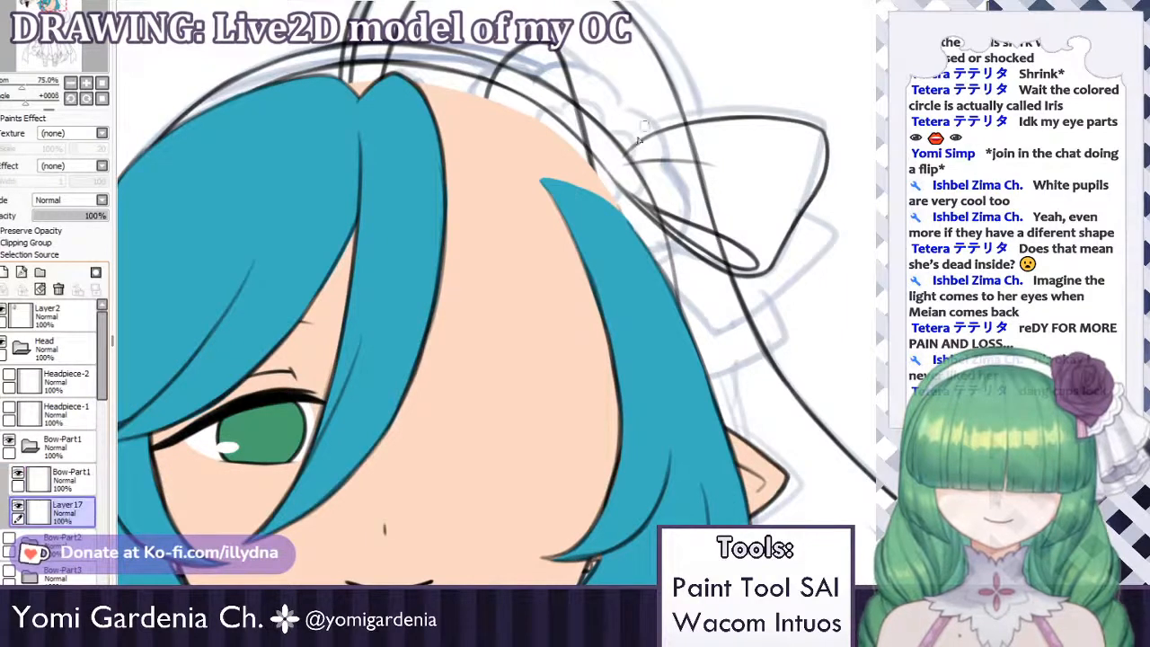
Trace the inside edges of the uppermost bow piece in dark brown on the new layer in the Bow-Part1 folder.
mouse_move(650, 149)
mouse_down()
mouse_move(663, 142)
mouse_move(628, 160)
mouse_move(681, 132)
mouse_move(694, 133)
mouse_move(634, 151)
mouse_move(683, 133)
mouse_move(782, 125)
mouse_move(822, 136)
mouse_move(813, 133)
mouse_up()
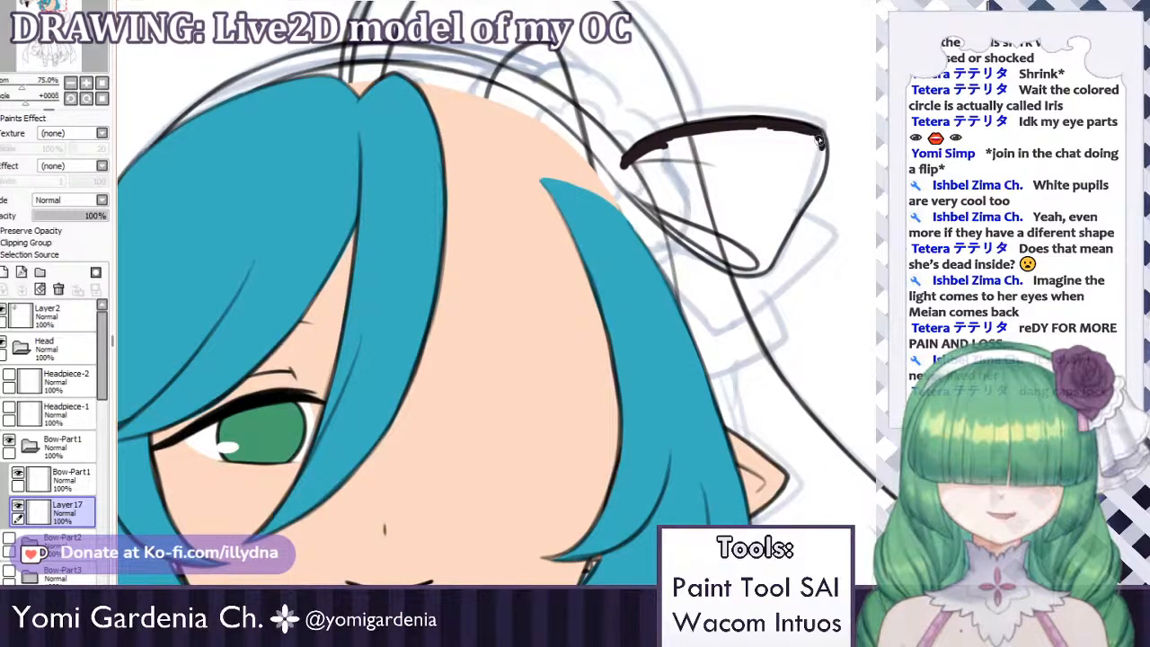
mouse_move(820, 159)
mouse_down()
mouse_move(808, 202)
mouse_move(774, 241)
mouse_up()
drag(809, 190, 766, 265)
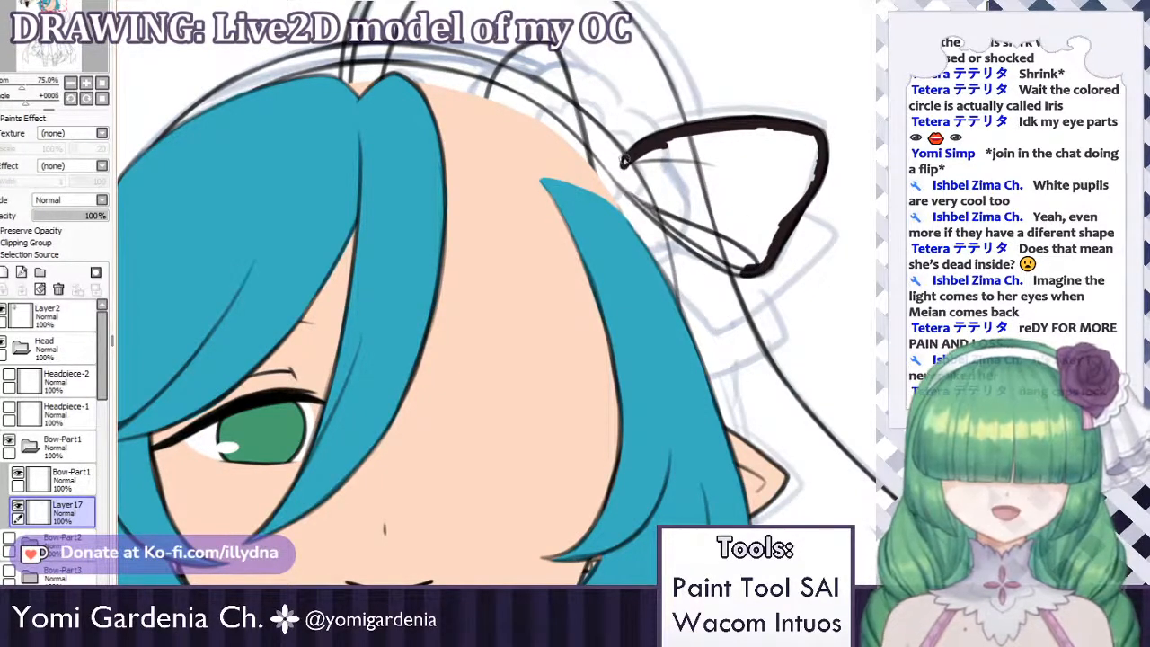
mouse_move(622, 160)
mouse_down()
mouse_move(639, 199)
mouse_move(730, 265)
mouse_up()
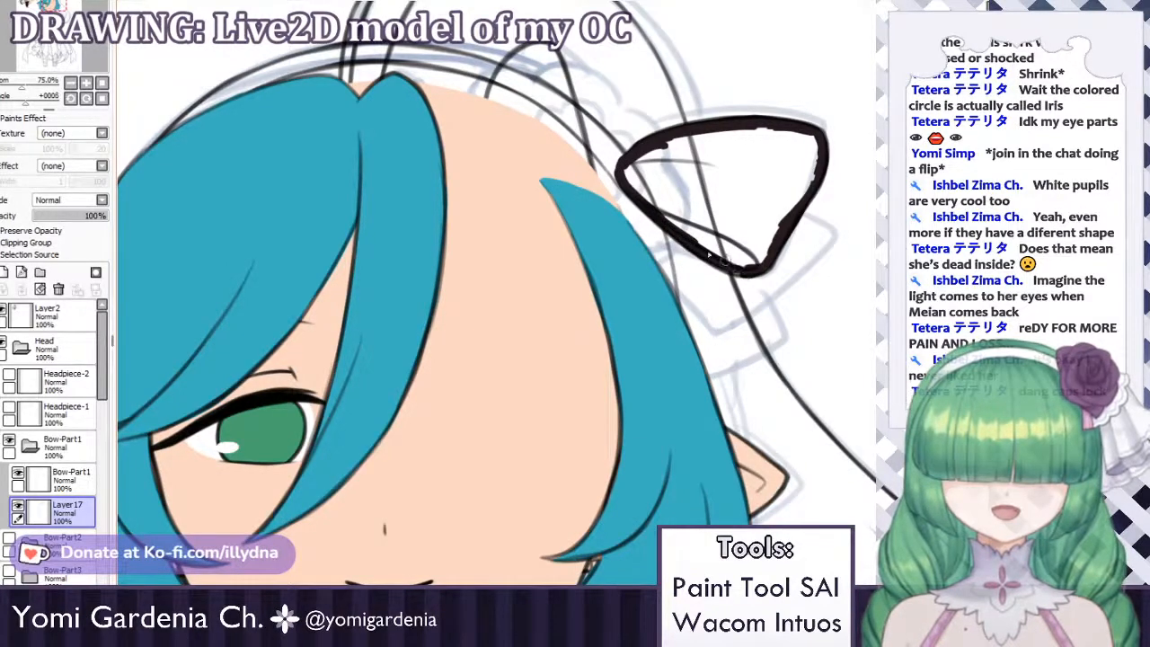
Fill the uppermost bow piece's interior with dark brown and paint over the leftover gaps.
mouse_move(731, 268)
mouse_down()
mouse_move(649, 202)
mouse_move(661, 213)
mouse_up()
mouse_move(627, 166)
mouse_down()
mouse_move(670, 216)
mouse_move(741, 260)
mouse_move(719, 231)
mouse_move(759, 256)
mouse_move(718, 193)
mouse_move(754, 246)
mouse_move(770, 220)
mouse_up()
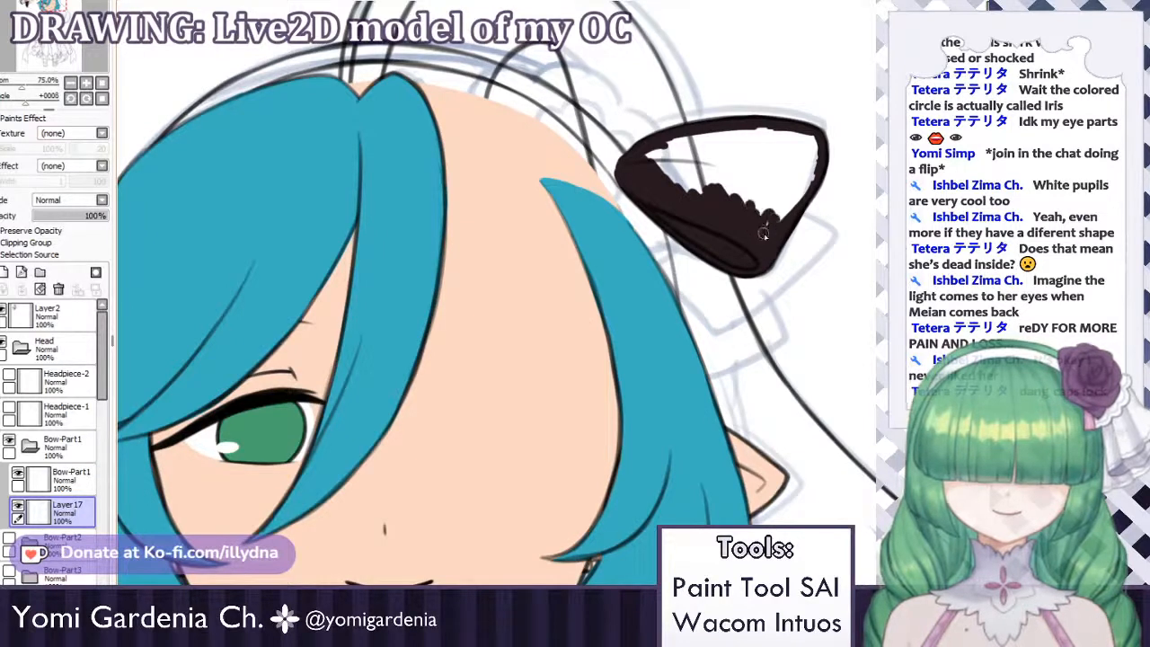
click(791, 166)
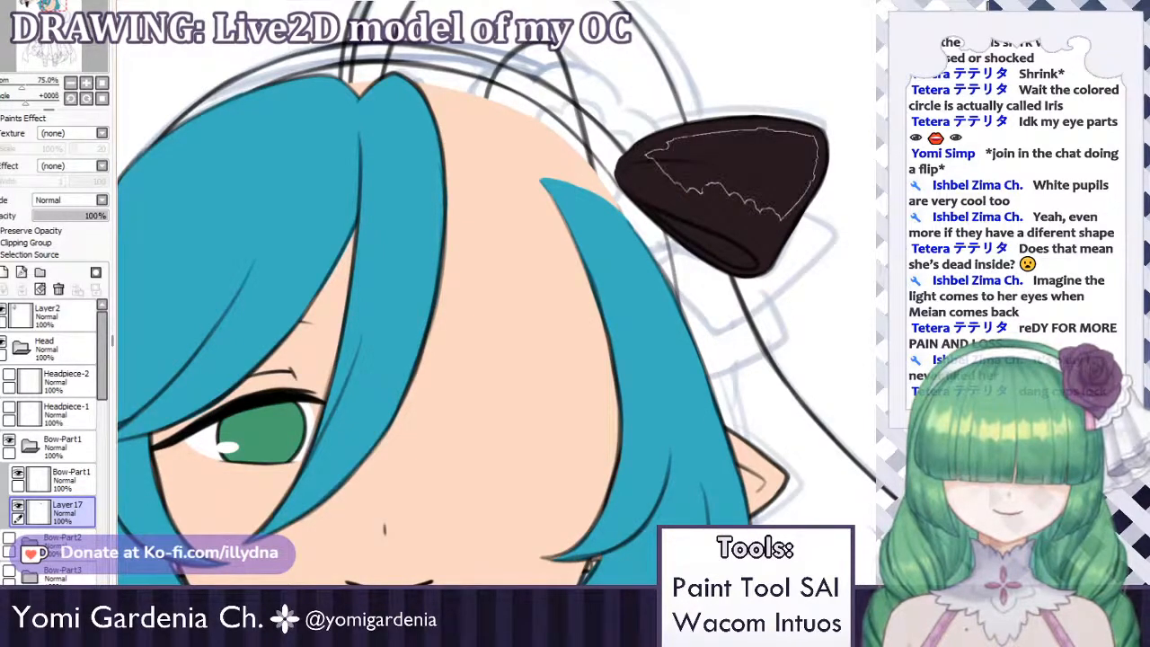
mouse_move(678, 177)
mouse_down()
mouse_move(638, 156)
mouse_move(694, 187)
mouse_move(712, 179)
mouse_move(791, 208)
mouse_up()
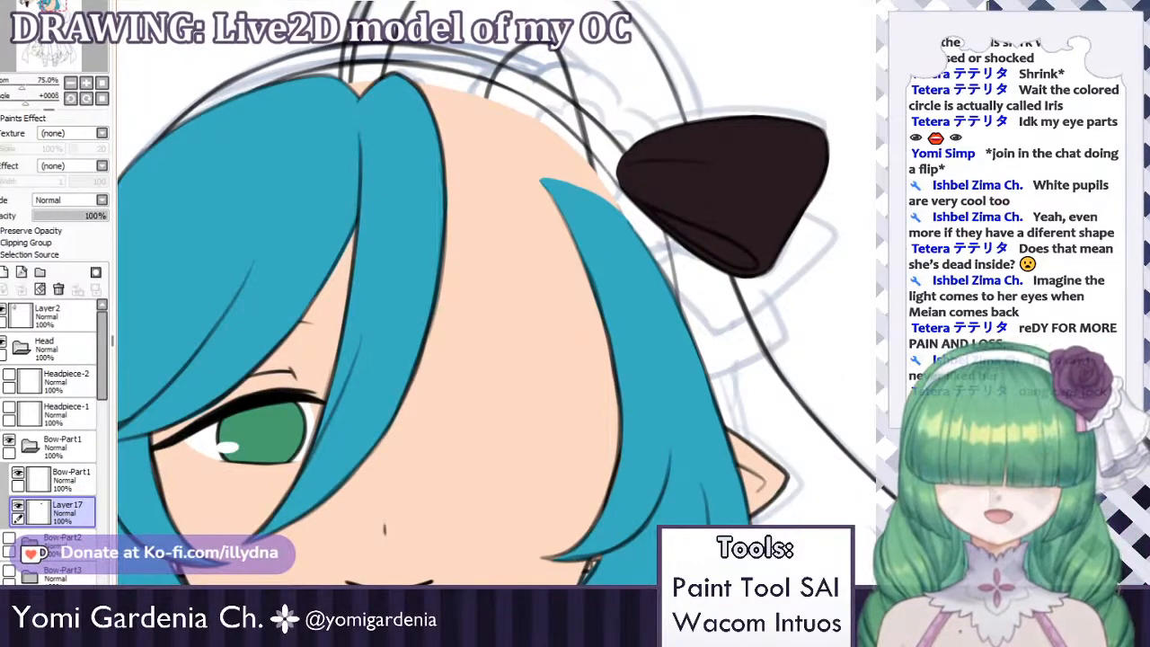
Collapse and hide the Bow-Part1 folder, and show the Headpiece-1 line art.
scroll(489, 293, up, 3)
scroll(490, 293, down, 4)
scroll(490, 293, up, 4)
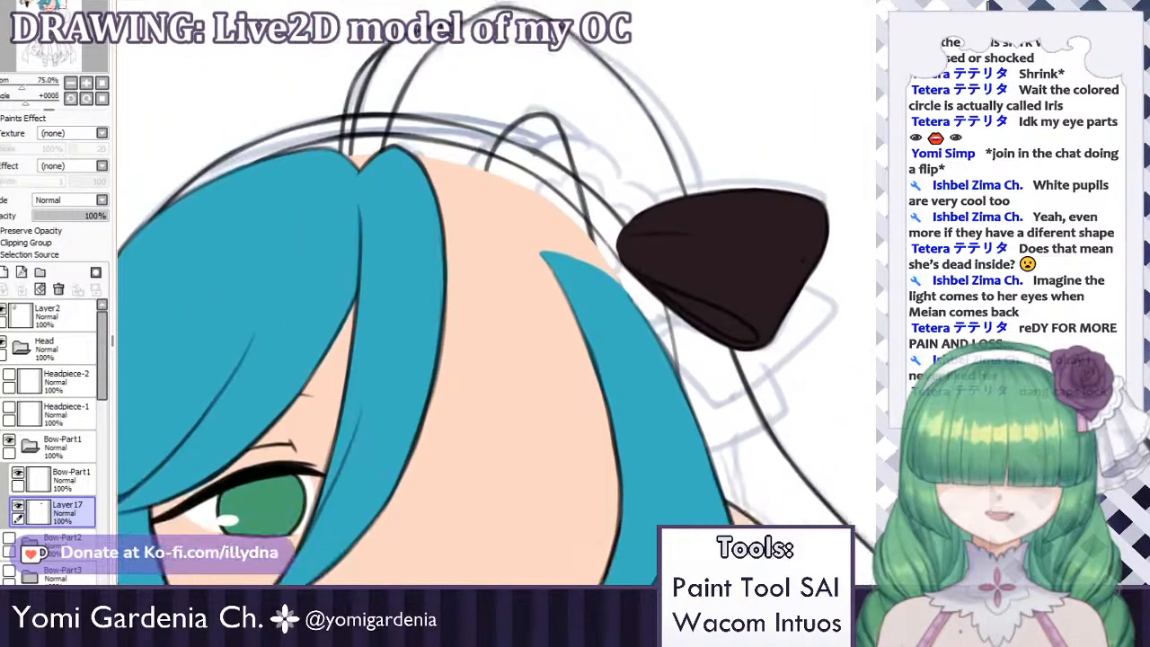
scroll(454, 357, down, 5)
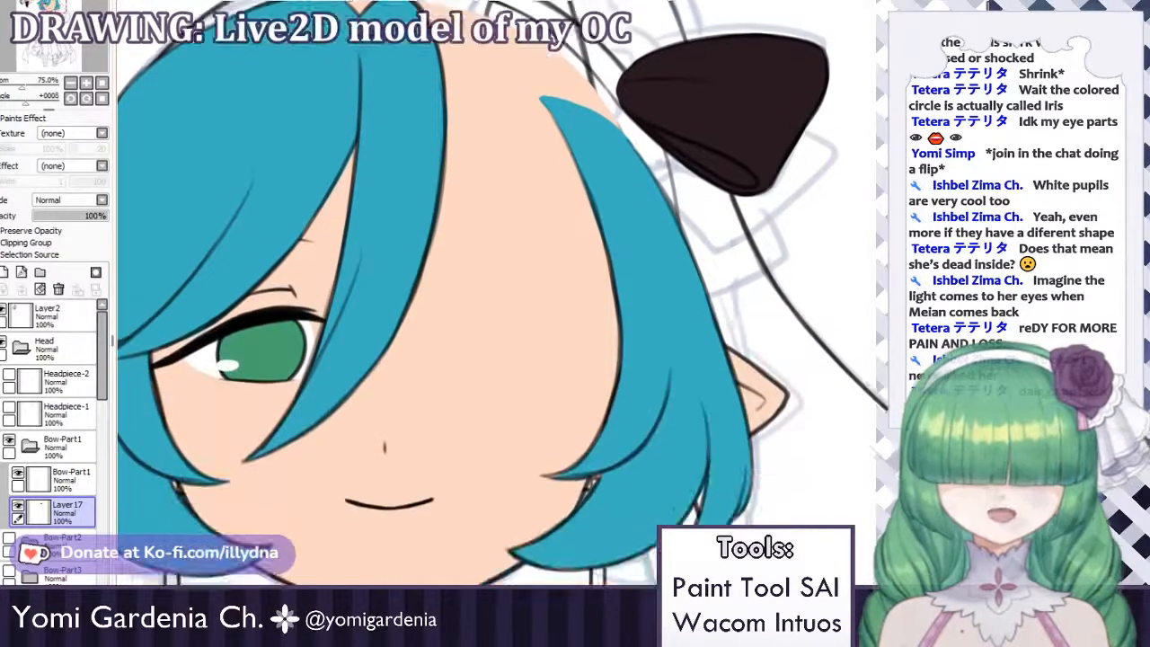
click(26, 446)
click(9, 440)
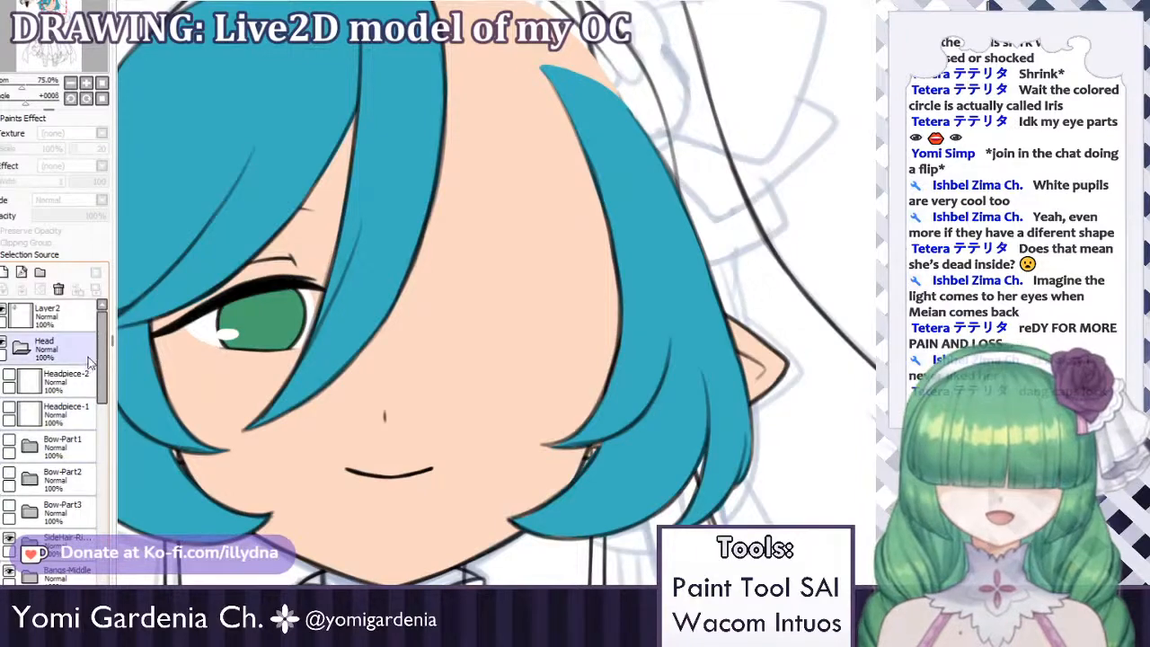
click(8, 413)
click(10, 377)
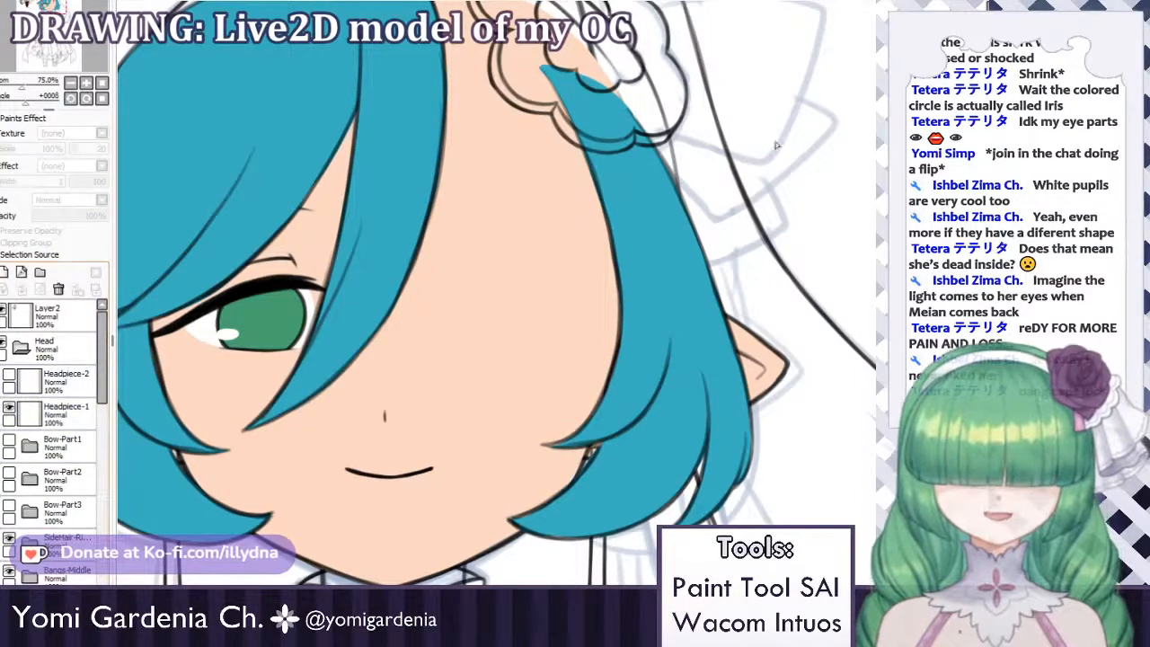
scroll(775, 142, down, 5)
scroll(681, 113, up, 6)
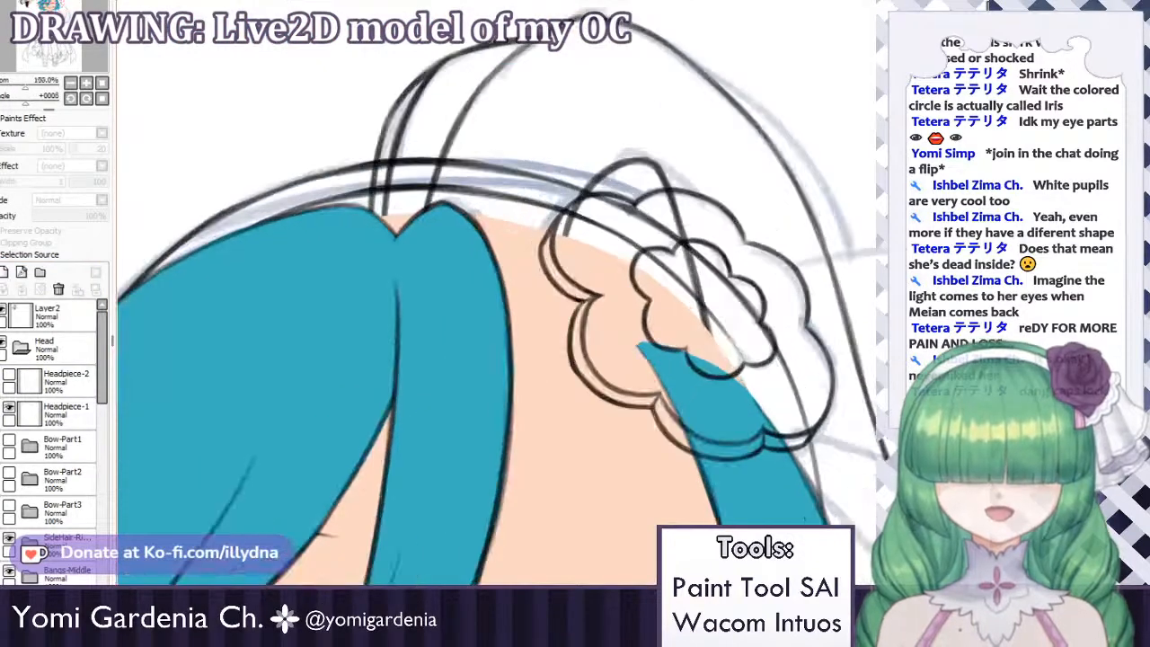
click(565, 284)
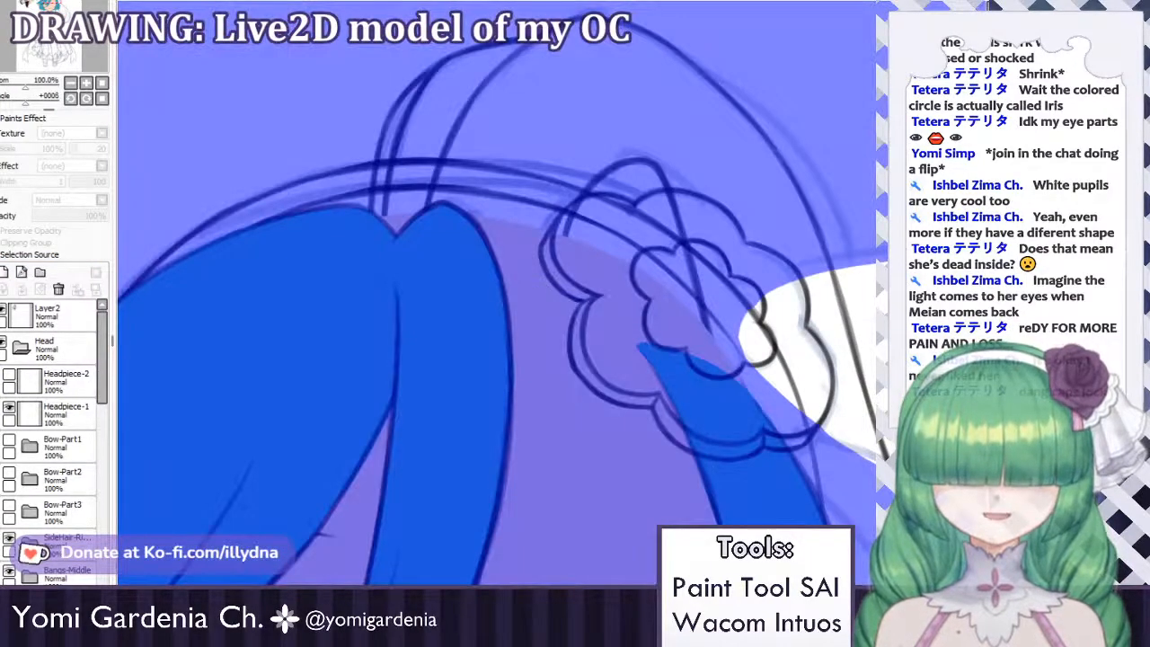
key(ctrl+d)
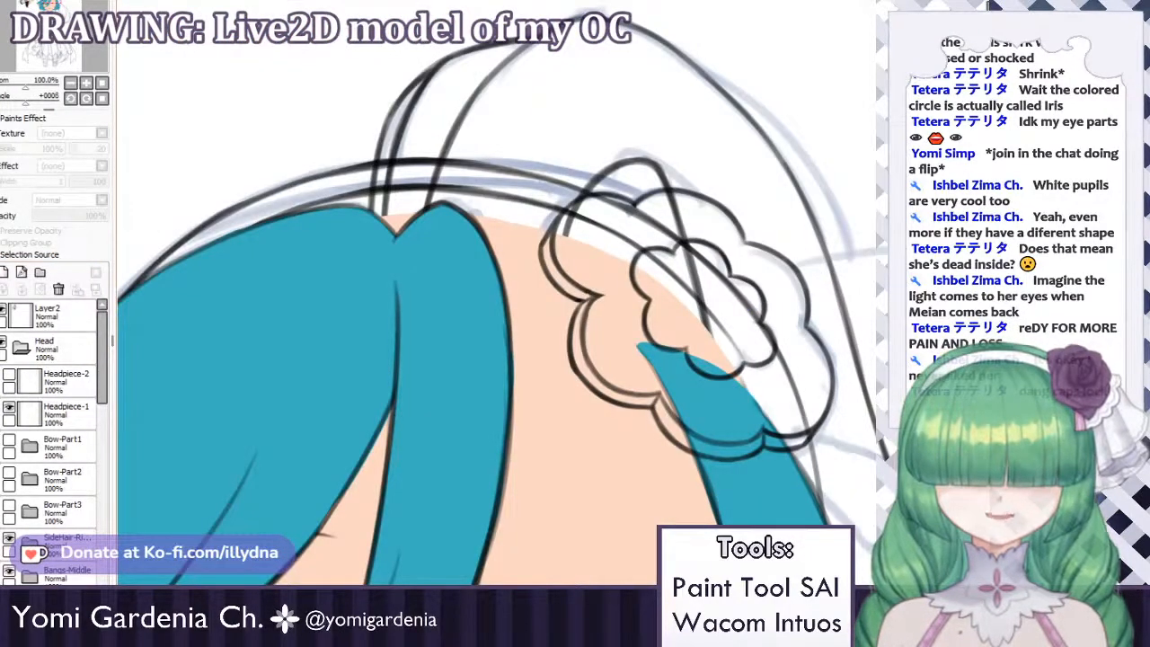
Put the Headpiece-1 line art into a new folder named Headpiece-1 and add a new layer beneath it.
click(72, 416)
click(39, 272)
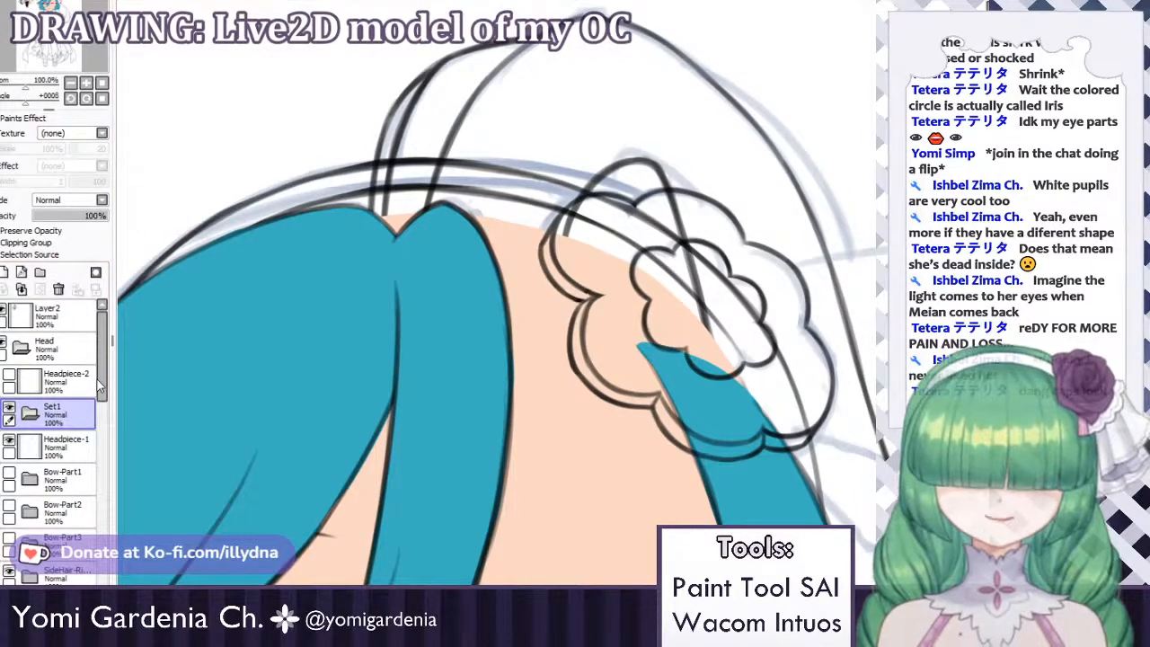
text(Headpiece-1)
key(Return)
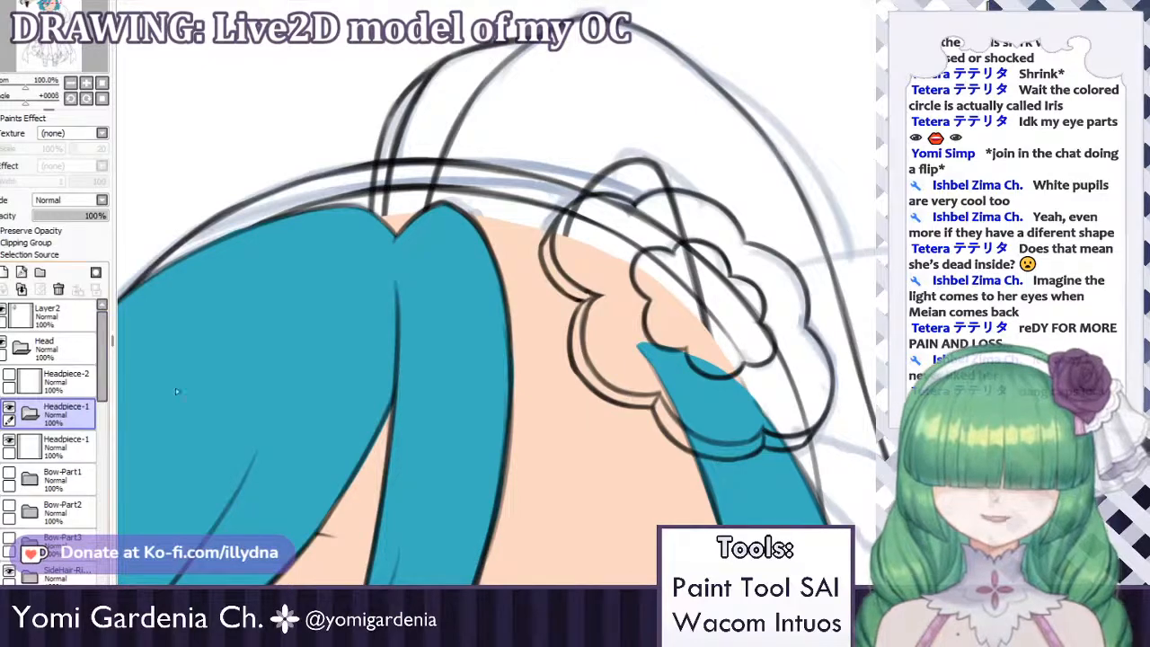
drag(70, 446, 37, 485)
click(69, 447)
click(5, 273)
click(554, 281)
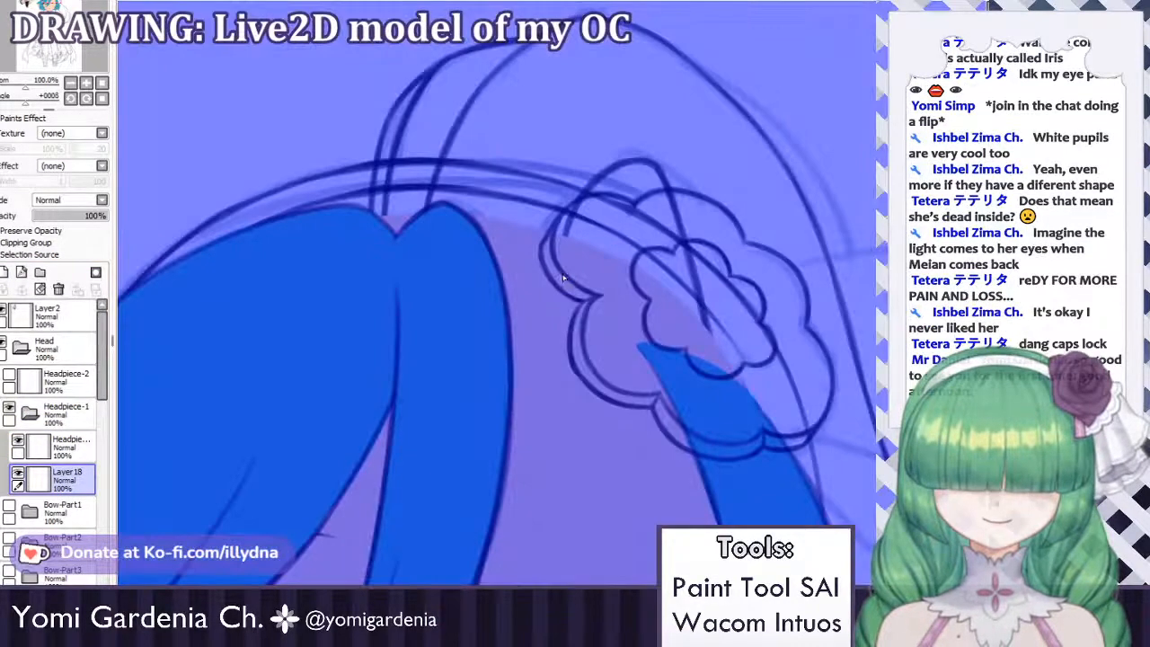
key(ctrl+d)
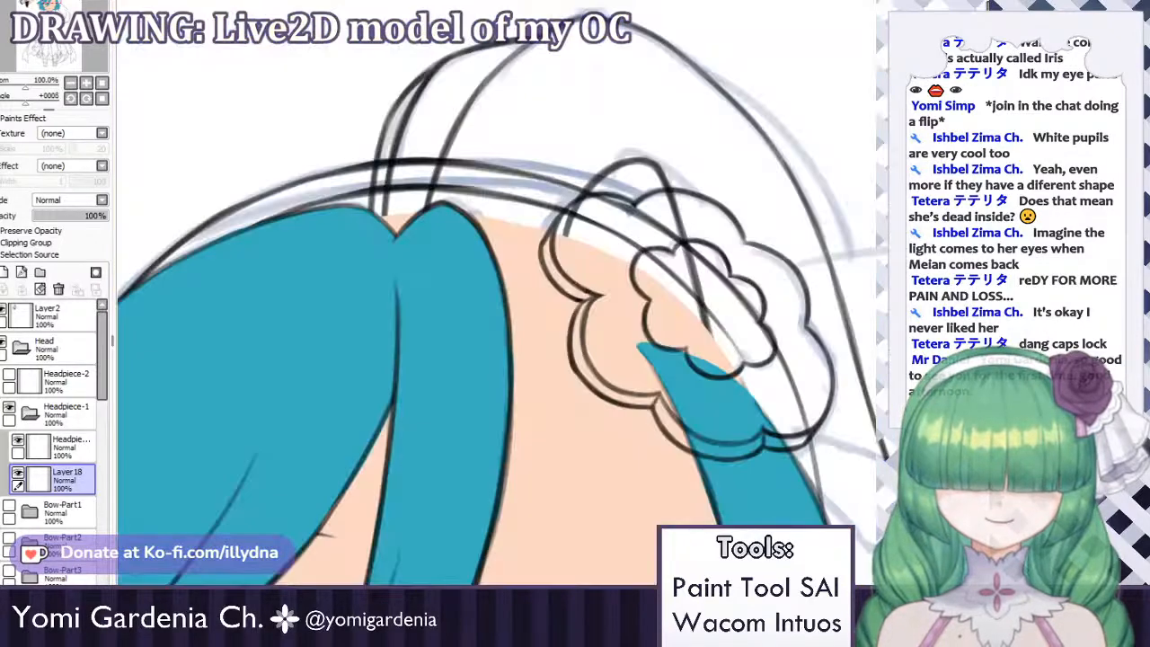
scroll(700, 190, down, 5)
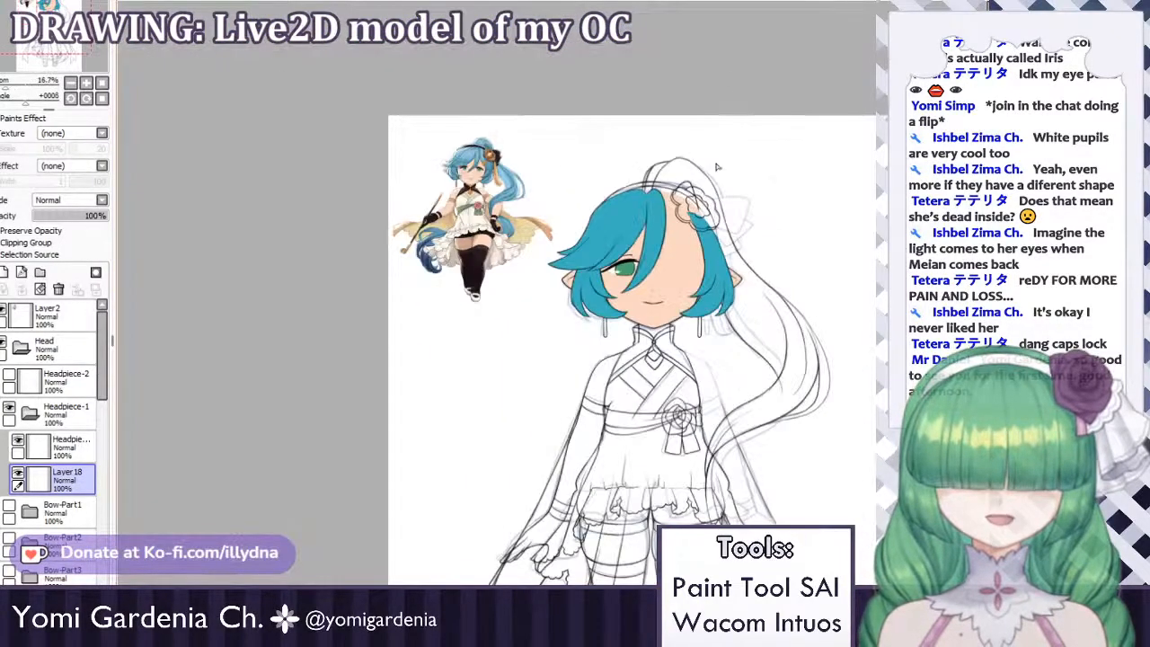
scroll(715, 187, up, 5)
Select the flower headpiece's petal area and the rim sections along its edge, using the Headpiece-1 line art layer.
click(63, 446)
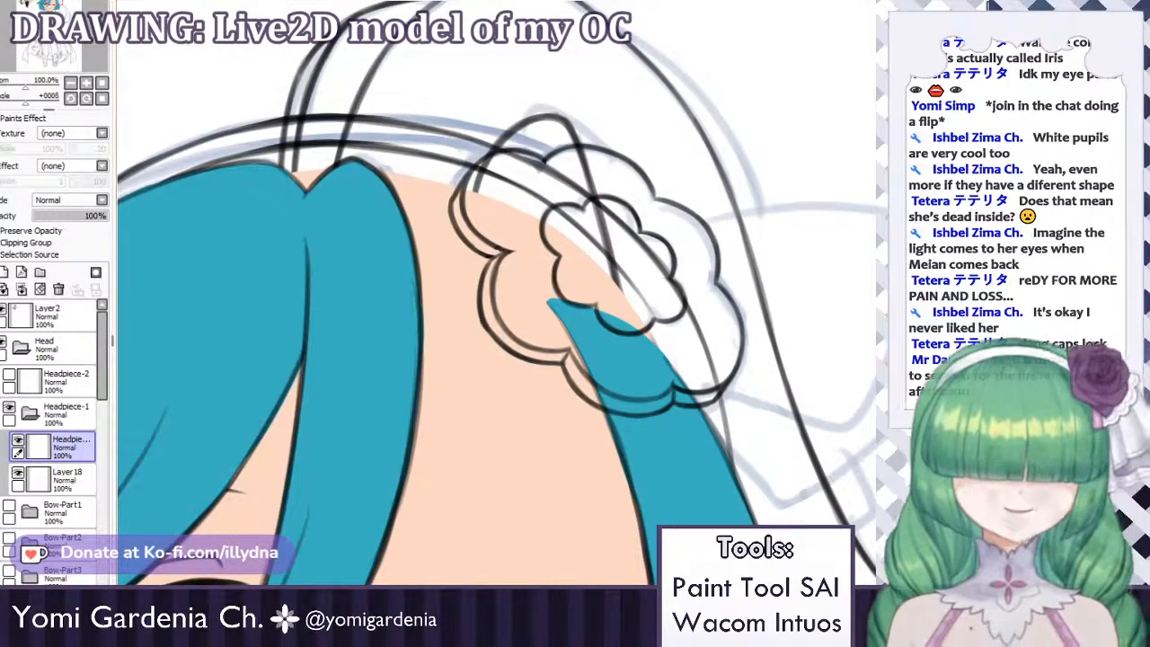
click(488, 223)
click(471, 235)
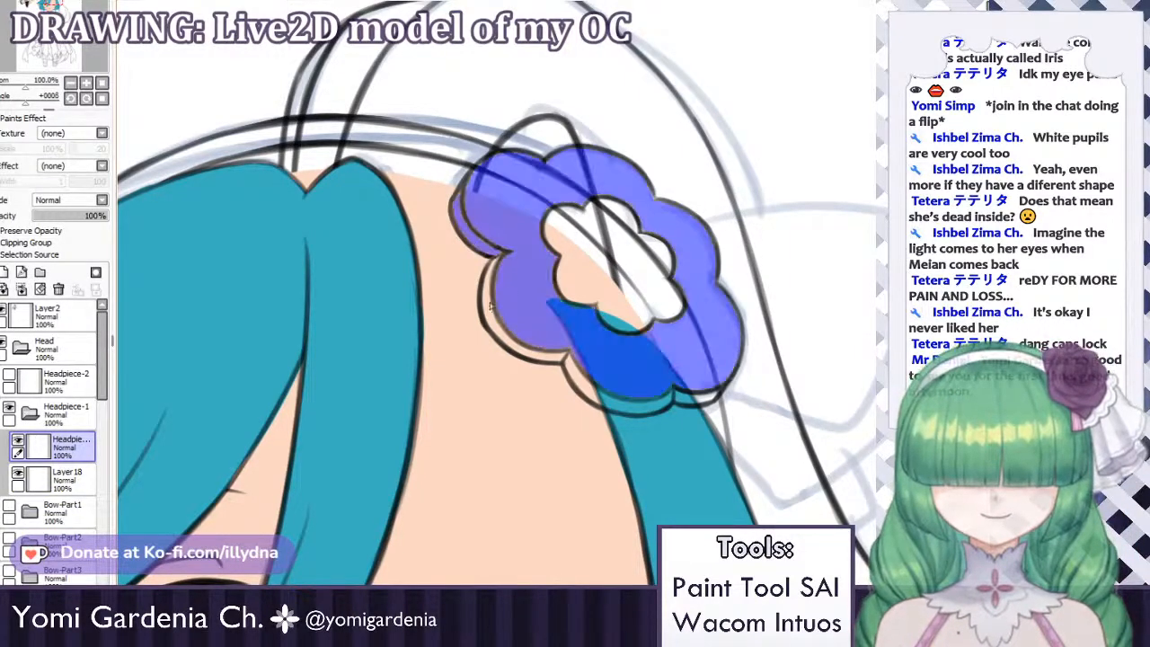
click(490, 308)
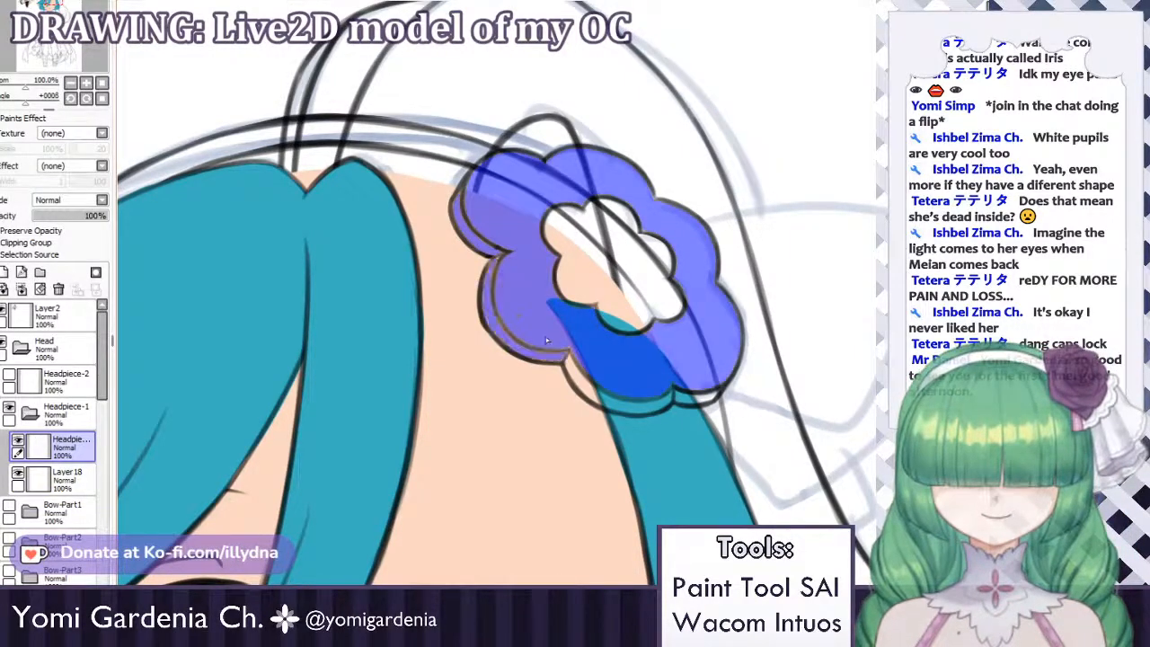
click(600, 397)
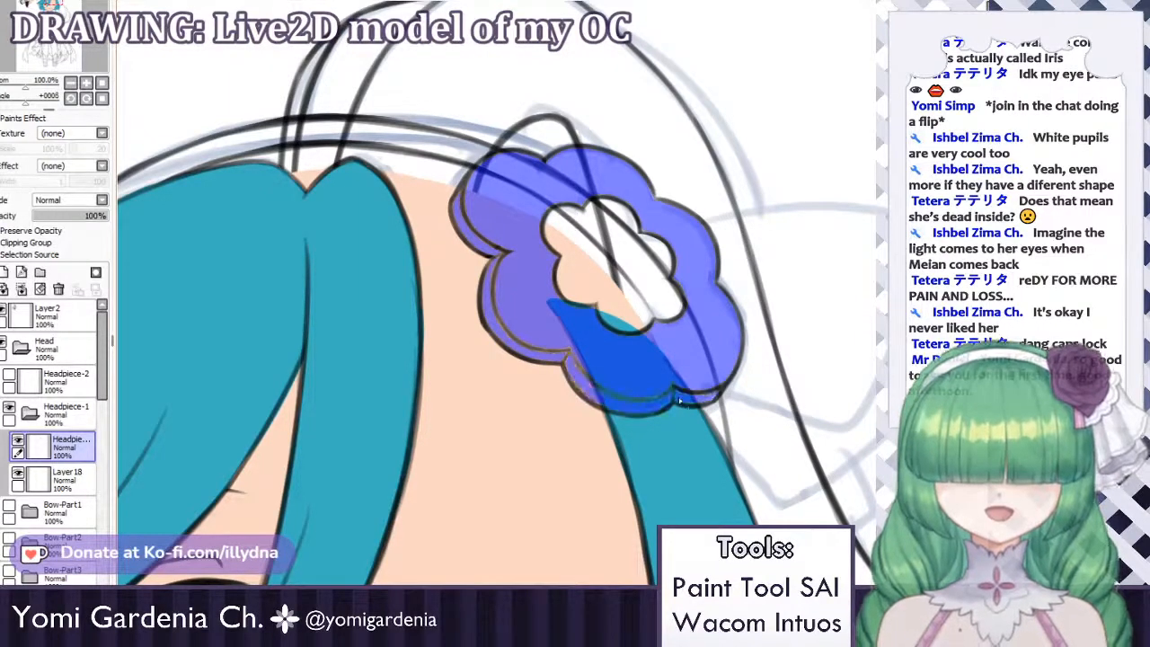
key(n)
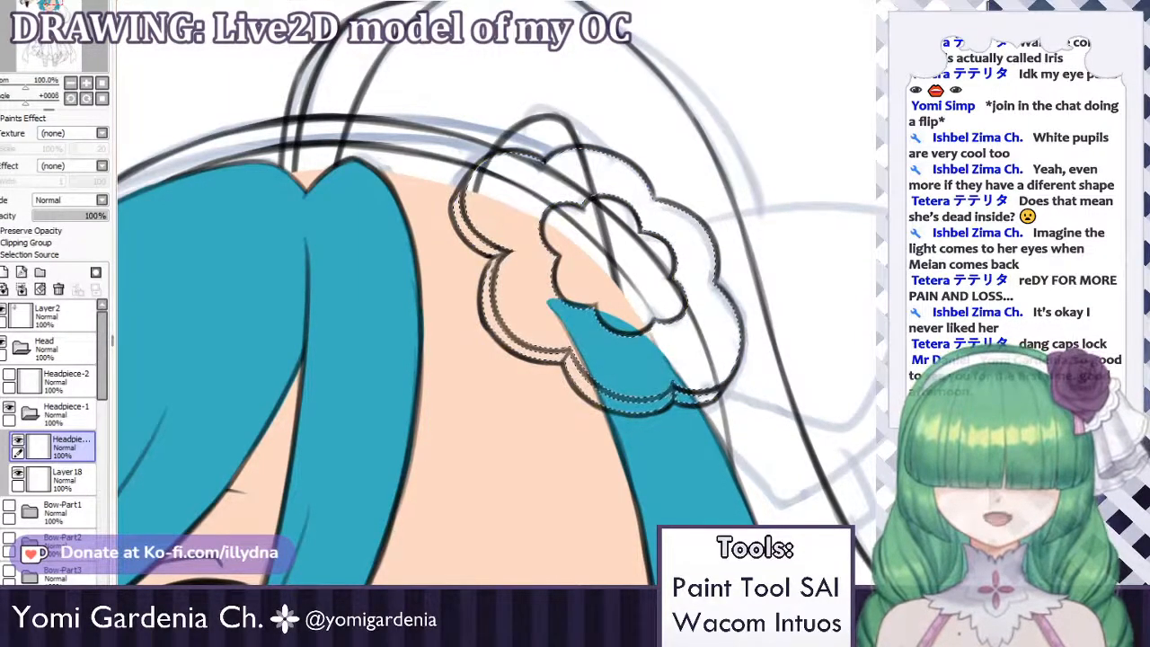
Fill the selected flower areas on the new layer with the light brown of the reference drawing's flower, and clear the selection.
key(ctrl+Tab)
key(ctrl+Tab)
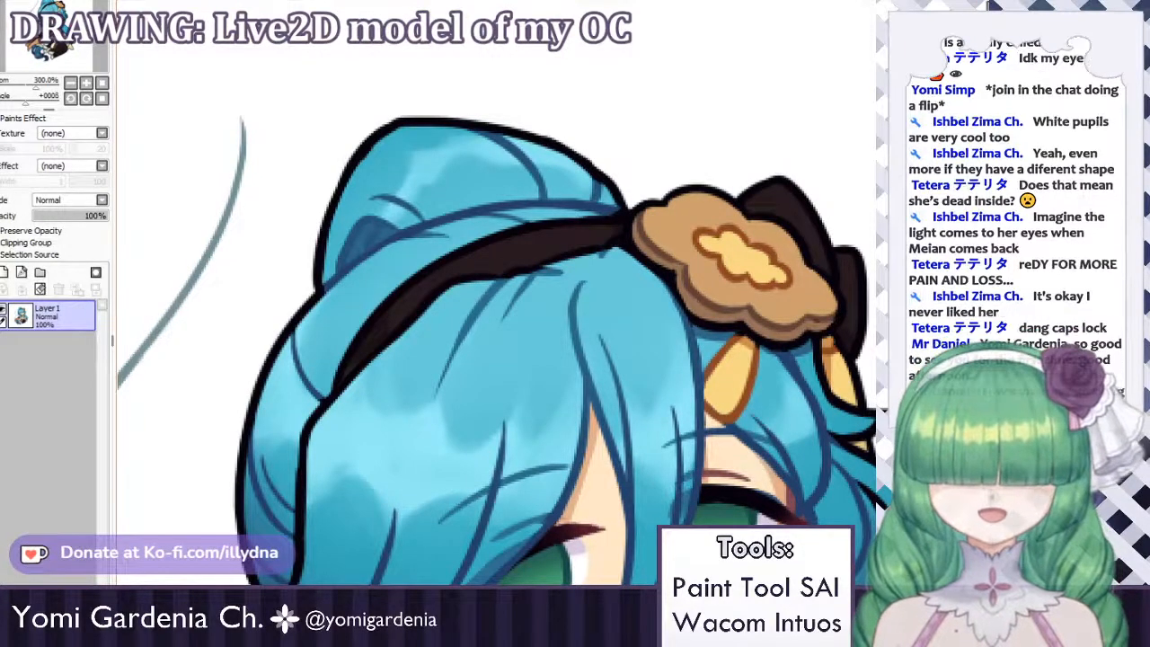
key(ctrl+Tab)
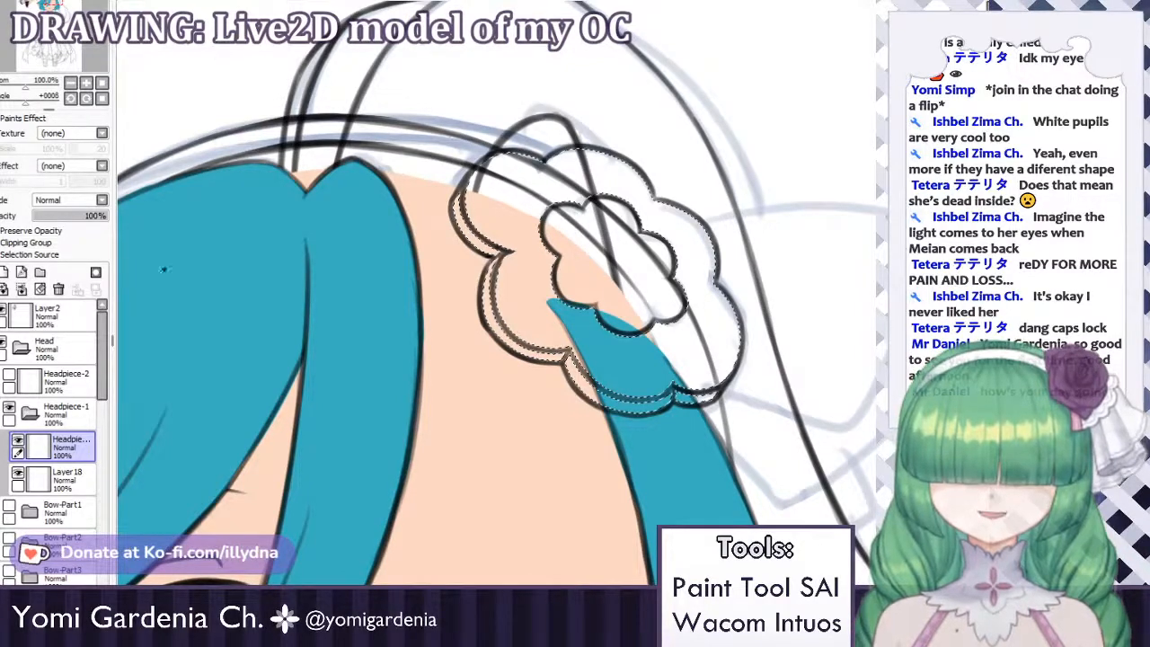
click(61, 479)
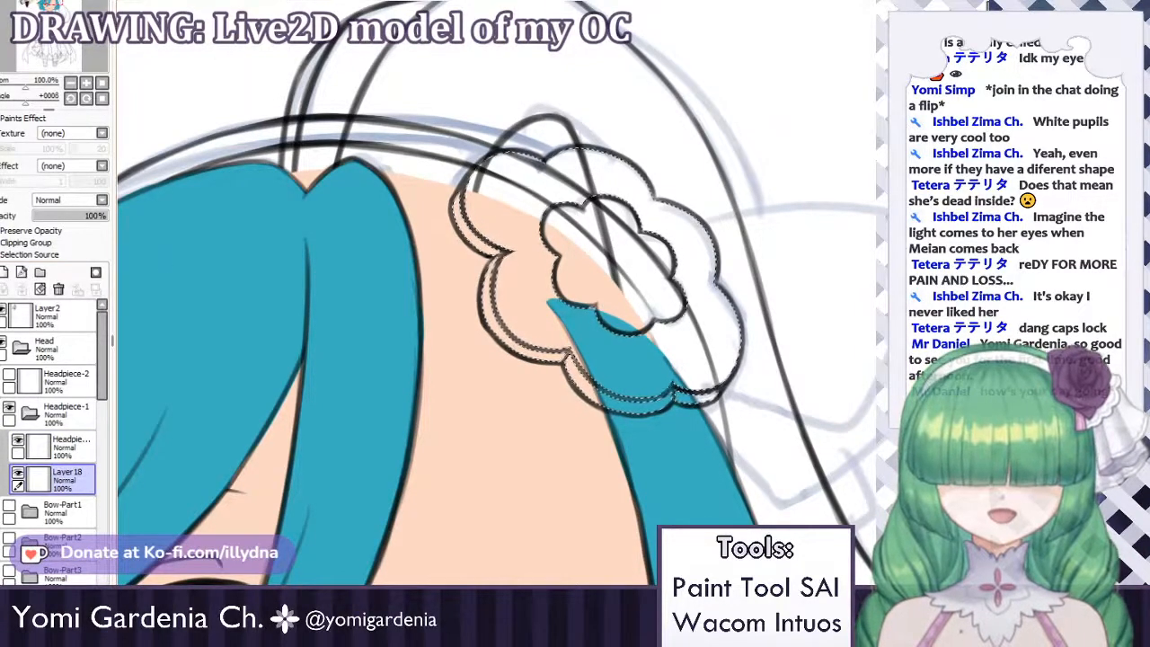
mouse_move(723, 248)
mouse_down()
mouse_move(642, 269)
mouse_move(575, 247)
mouse_up()
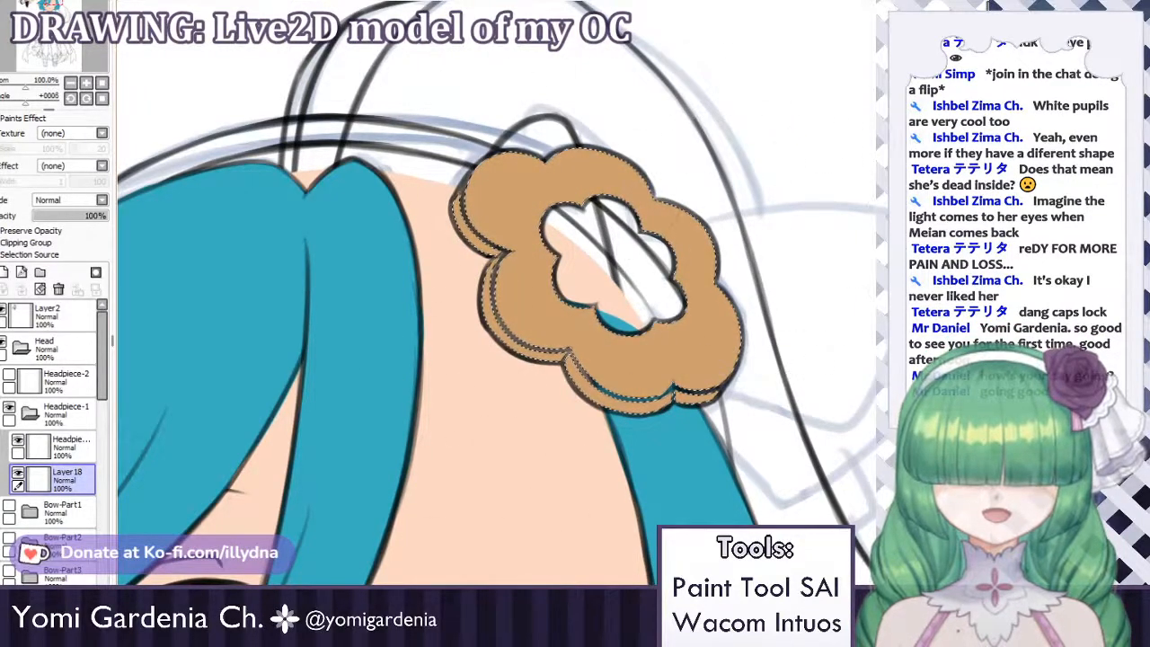
key(ctrl+d)
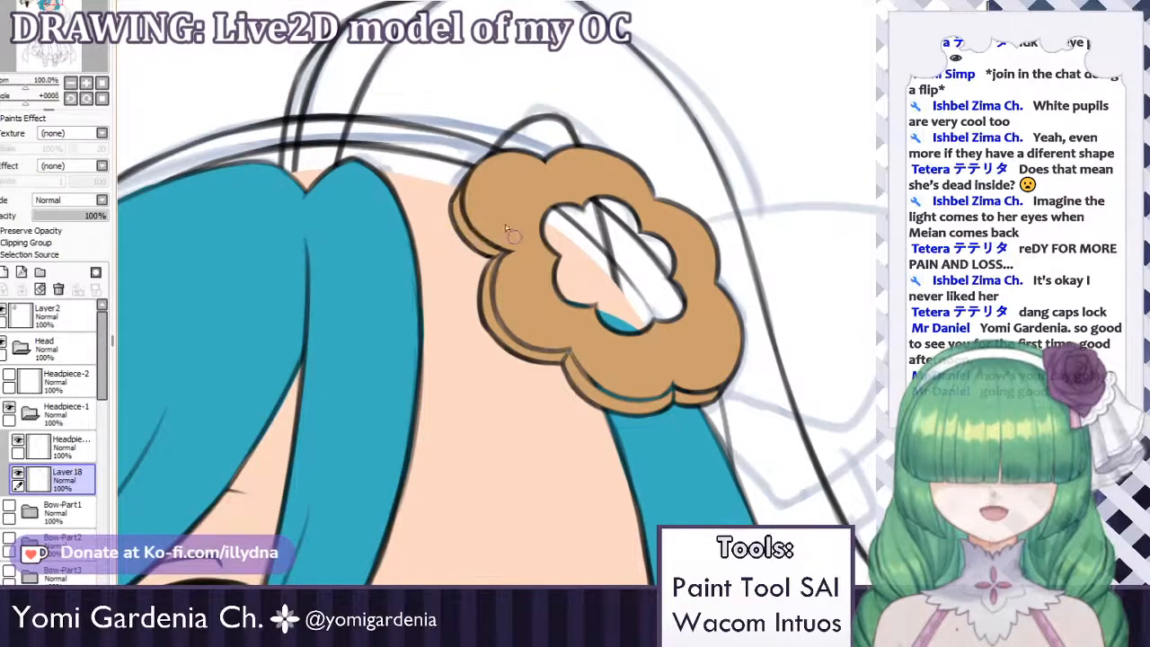
Paint light brown over the unfilled gaps under the lines of the flower's left rim.
scroll(553, 209, down, 5)
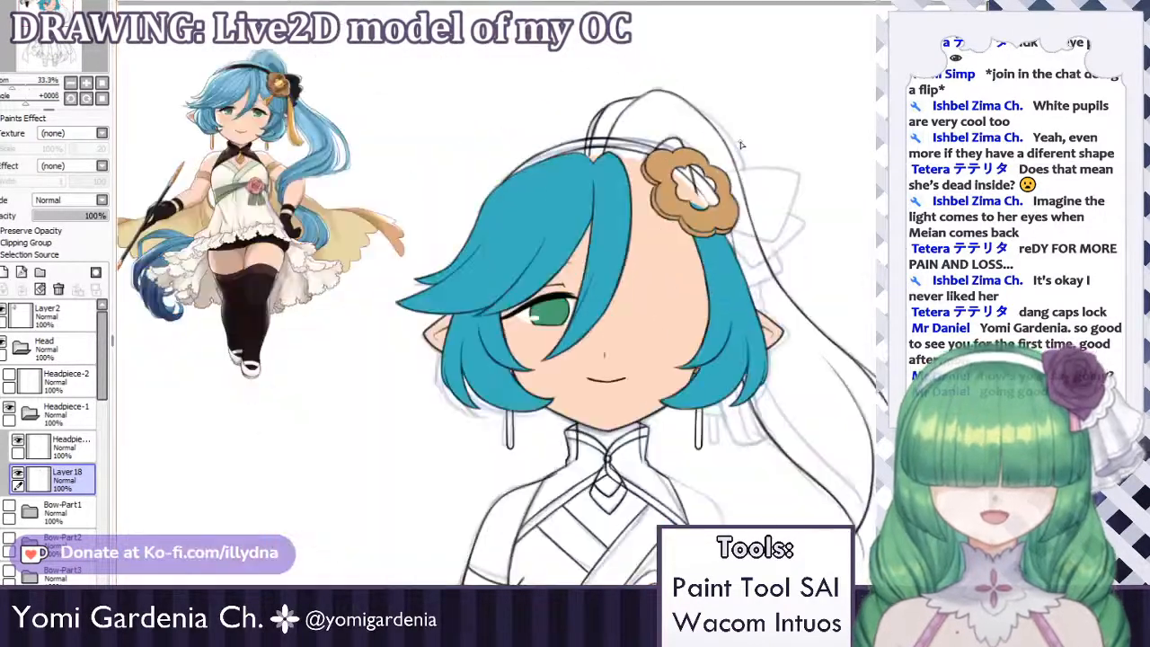
scroll(539, 198, down, 1)
scroll(526, 183, up, 1)
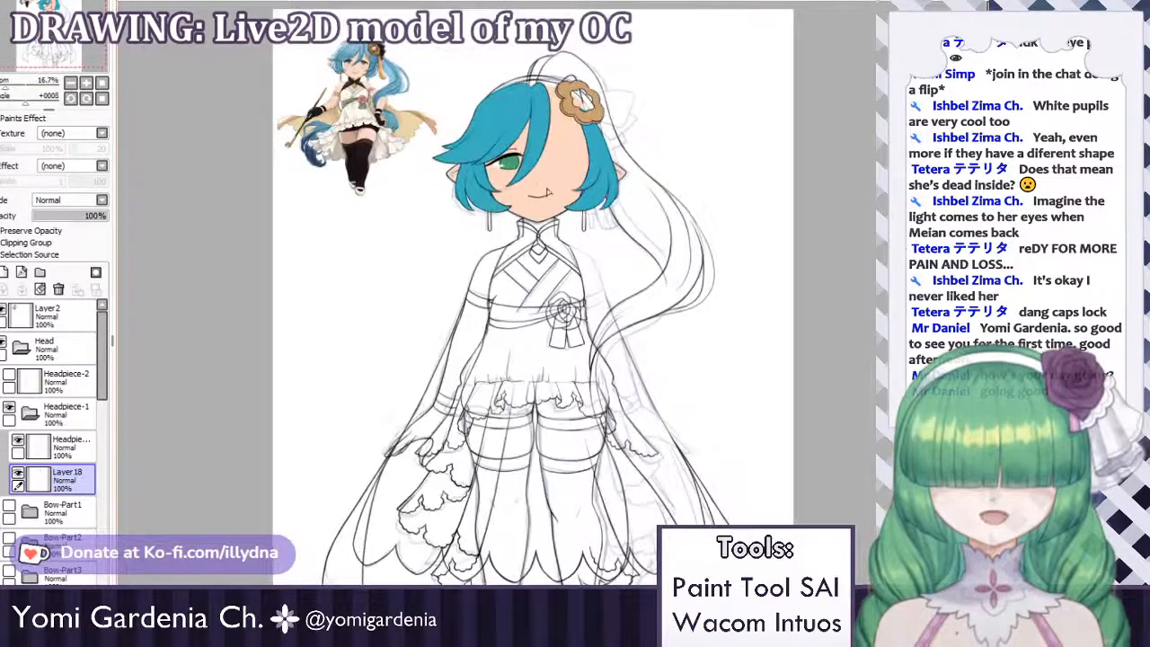
scroll(745, 184, down, 1)
scroll(677, 231, up, 1)
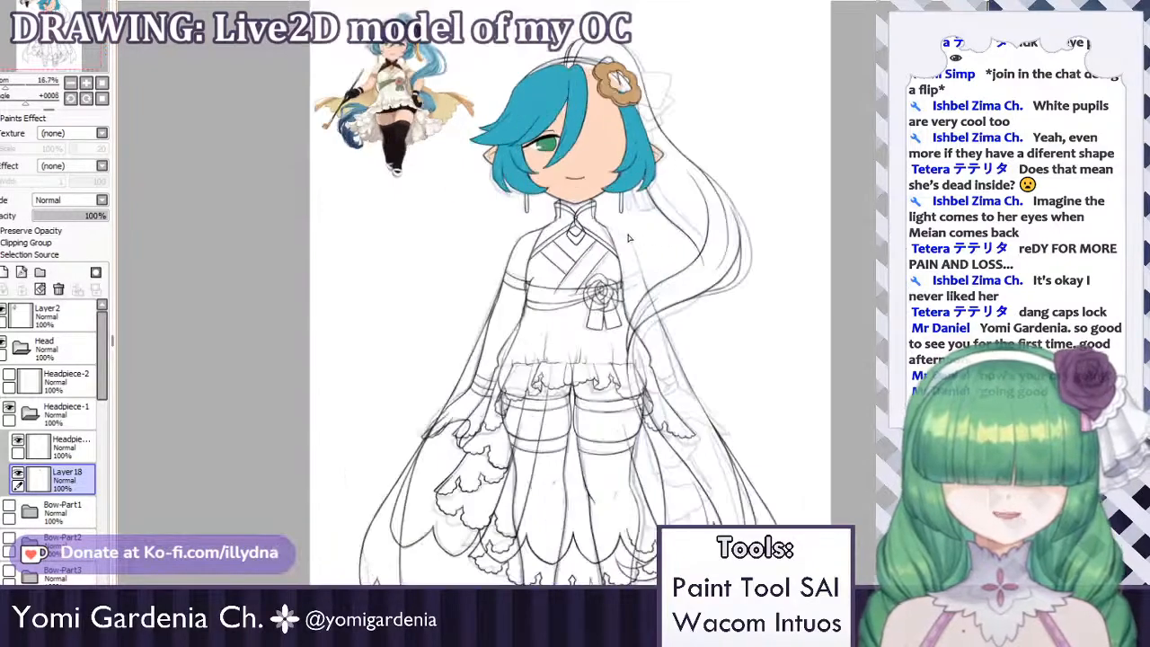
scroll(610, 198, down, 3)
scroll(575, 255, up, 11)
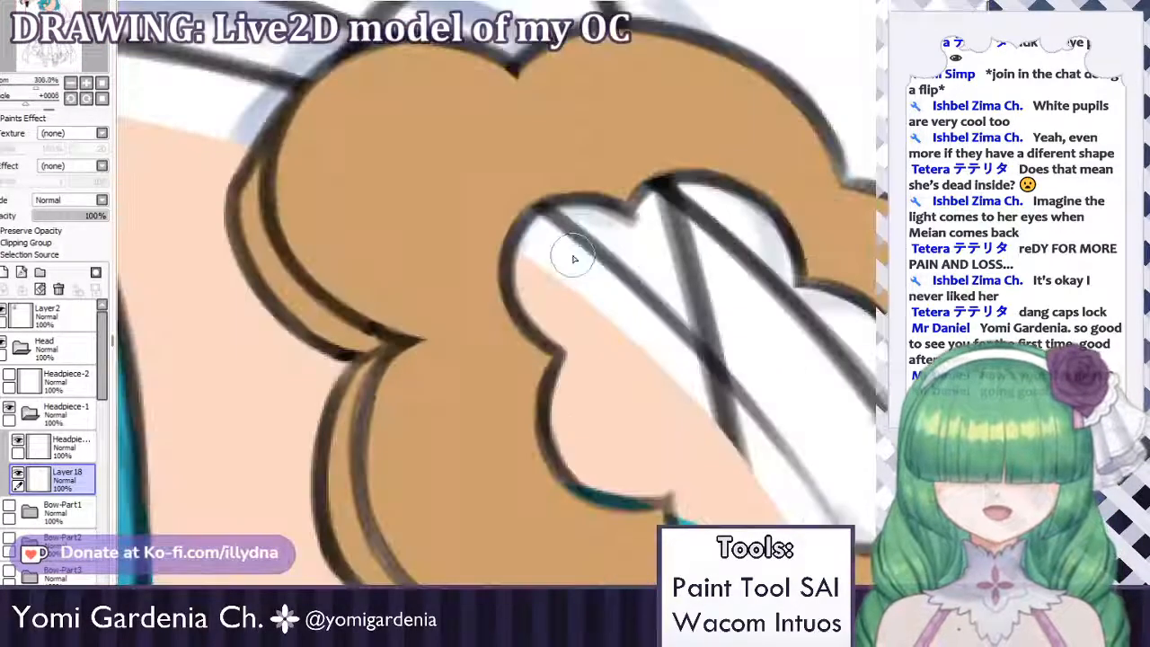
drag(368, 375, 362, 453)
mouse_move(354, 363)
mouse_down()
mouse_move(327, 458)
mouse_move(404, 582)
mouse_up()
drag(364, 517, 390, 582)
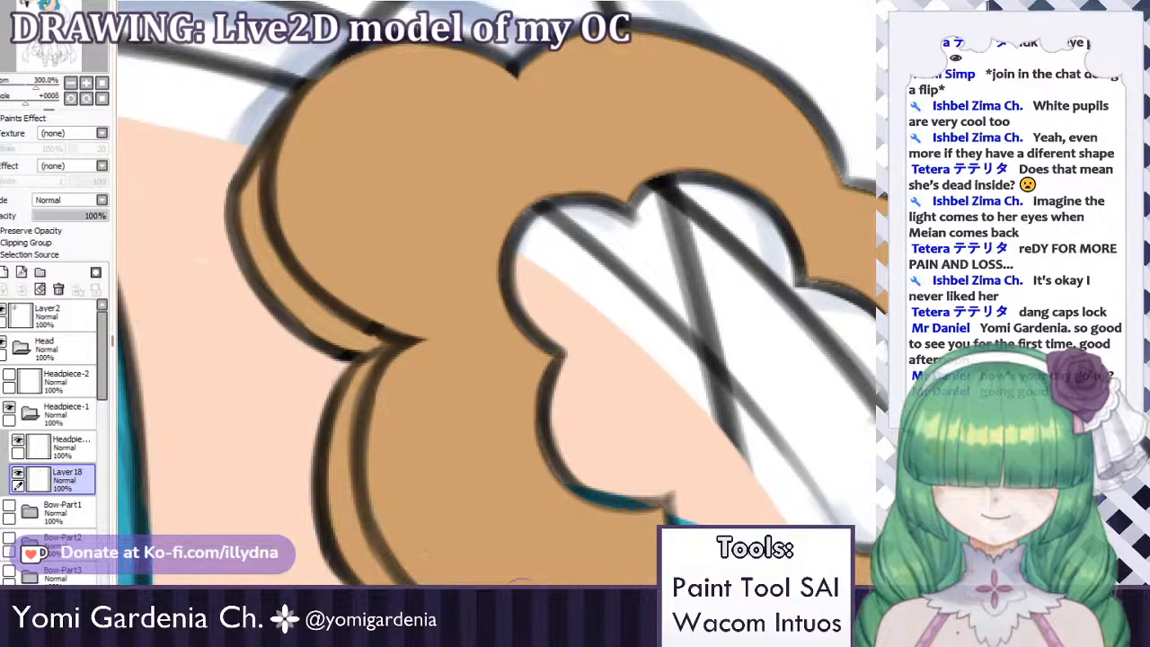
drag(244, 189, 274, 283)
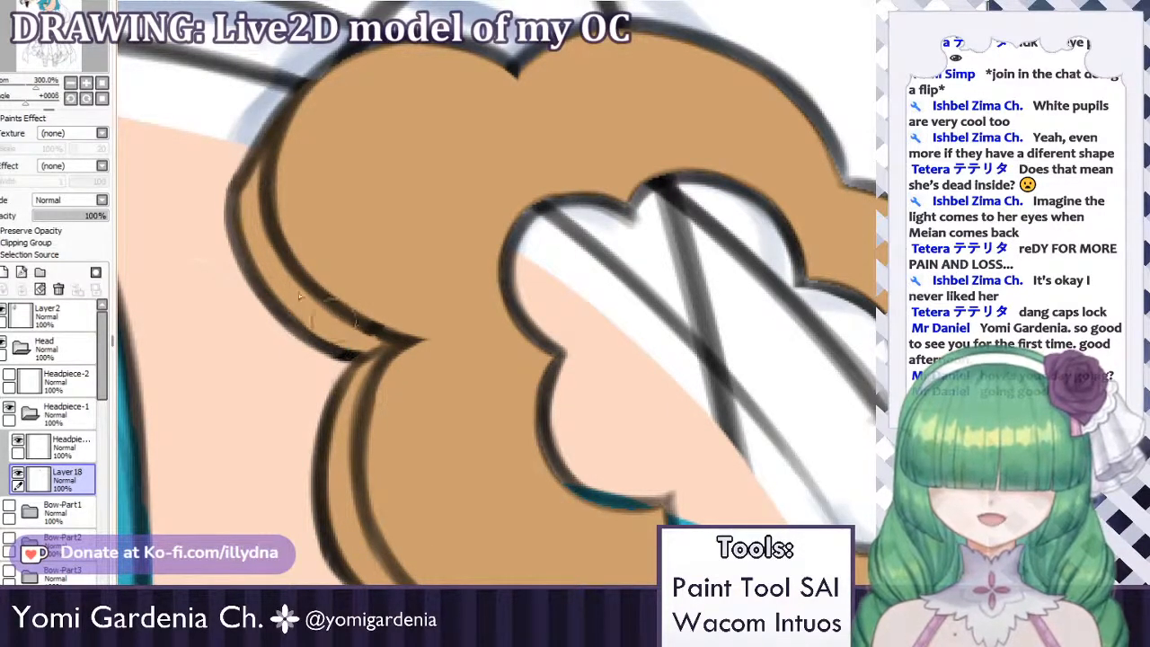
Paint light brown under the outline around the flower's centre opening and over the gaps at the lower rim.
scroll(397, 327, down, 3)
scroll(471, 388, up, 3)
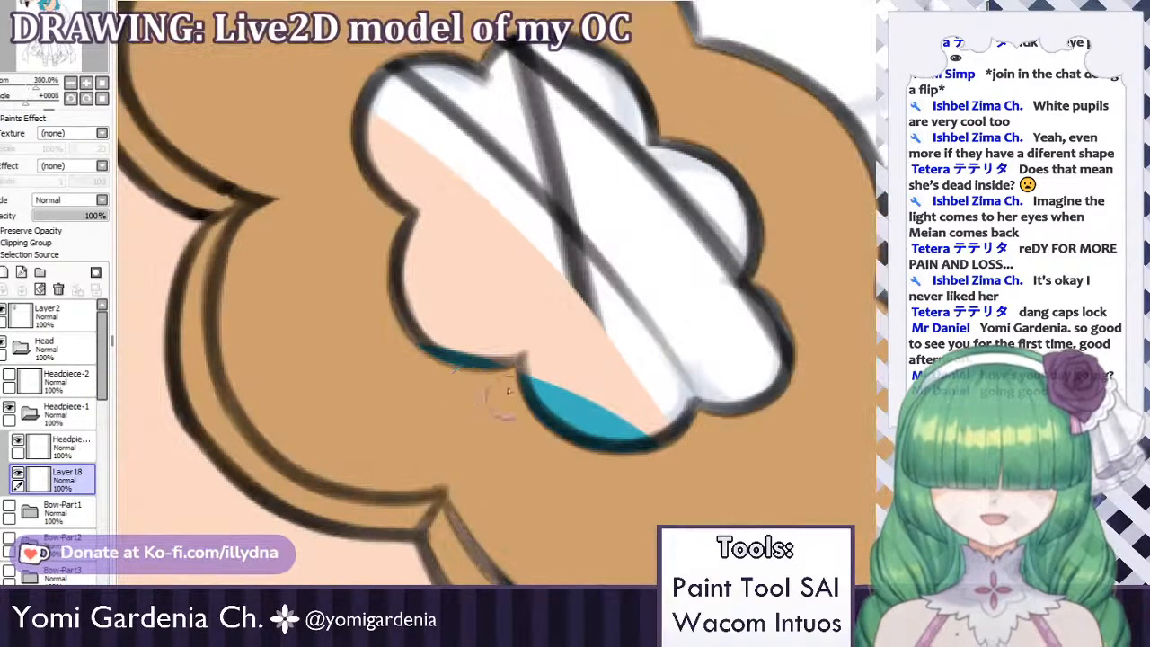
mouse_move(406, 274)
mouse_down()
mouse_move(483, 386)
mouse_move(455, 328)
mouse_move(555, 418)
mouse_up()
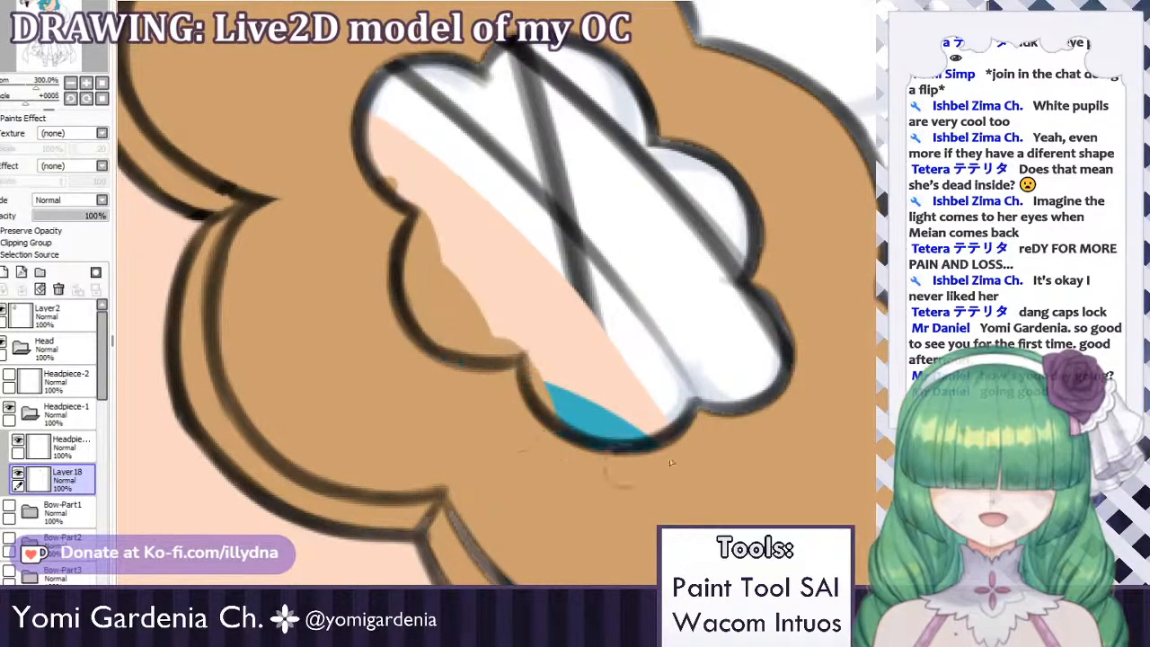
mouse_move(670, 462)
mouse_down()
mouse_move(795, 388)
mouse_move(764, 218)
mouse_move(725, 286)
mouse_move(718, 211)
mouse_move(647, 61)
mouse_move(593, 40)
mouse_move(489, 45)
mouse_move(443, 61)
mouse_move(389, 115)
mouse_move(427, 79)
mouse_move(393, 72)
mouse_up()
drag(427, 521, 442, 543)
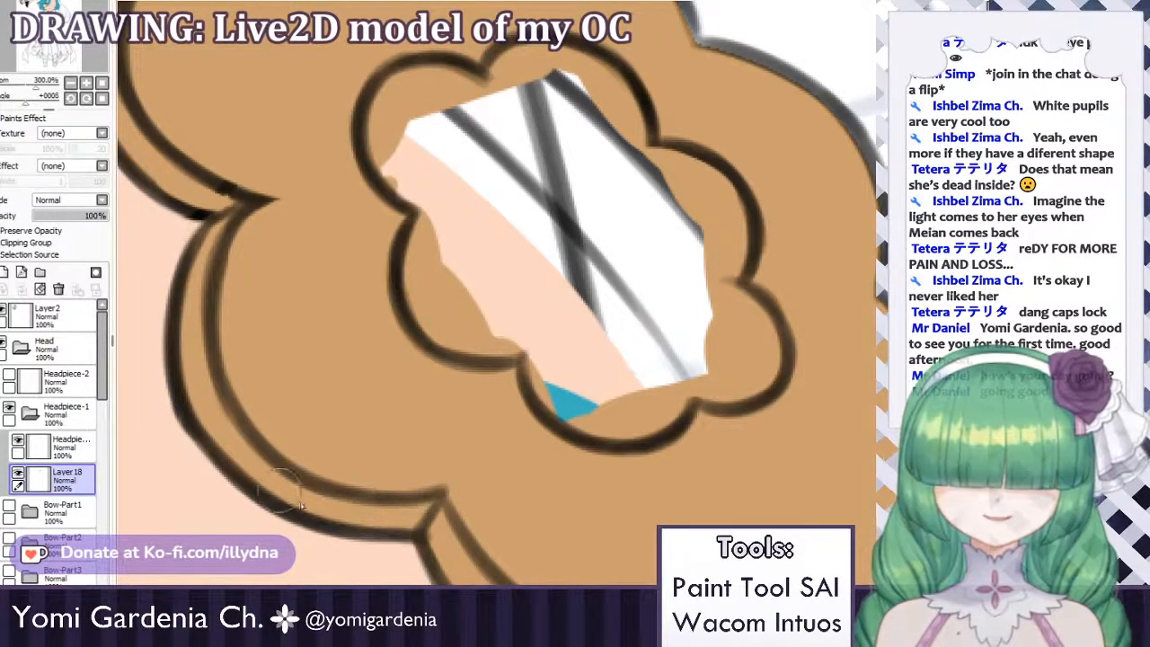
scroll(508, 361, down, 2)
scroll(634, 371, up, 2)
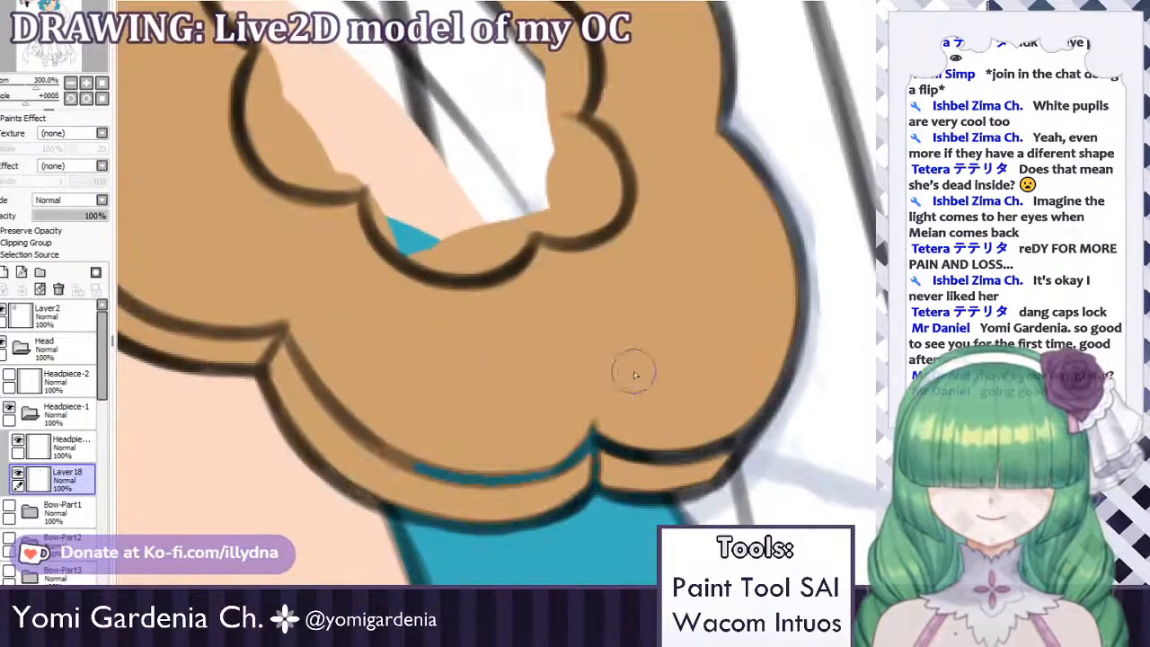
Paint brown up to the line art along the lower scallops and outer edge of the flower headpiece on Layer18.
drag(359, 478, 552, 476)
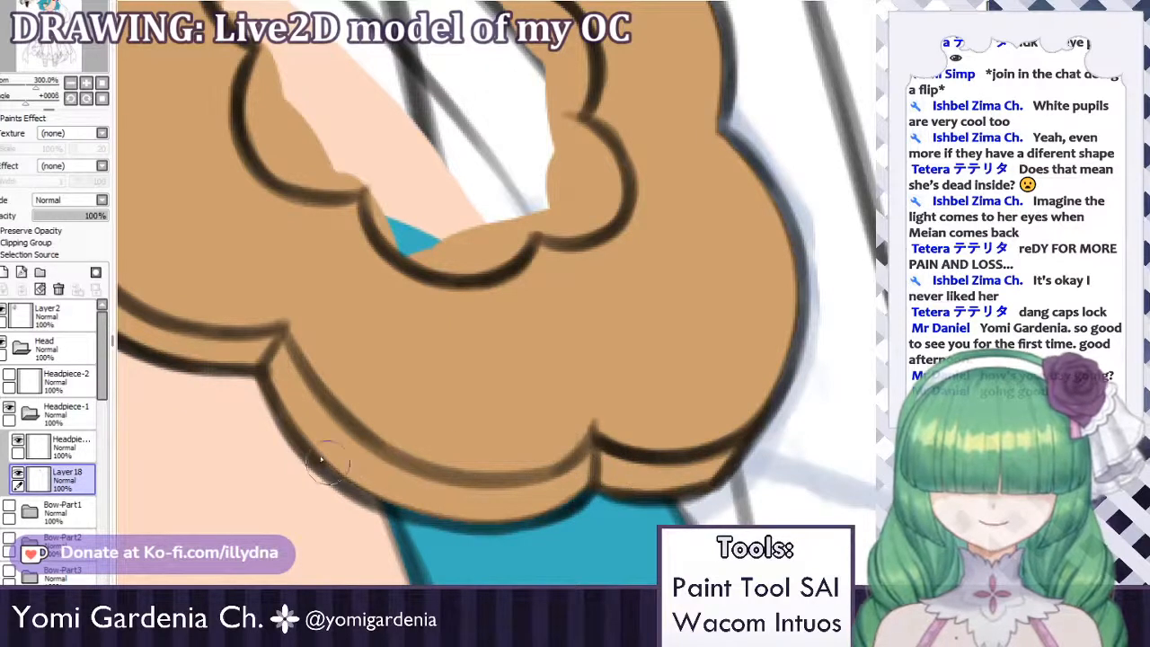
drag(321, 460, 340, 440)
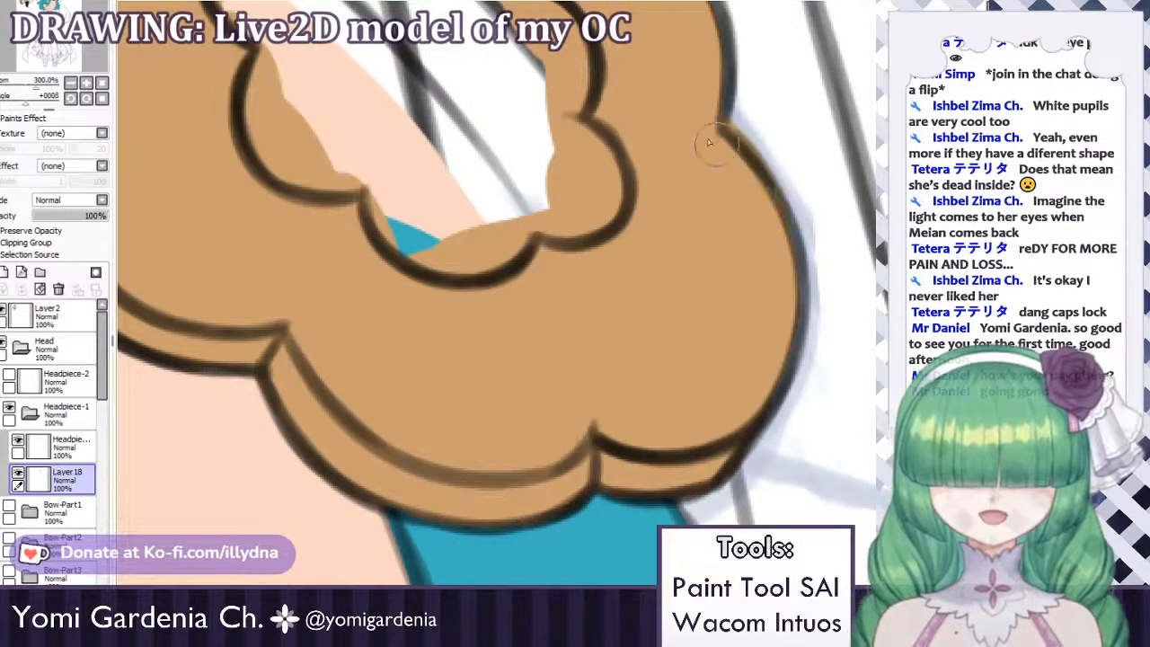
mouse_move(708, 140)
mouse_down()
mouse_move(763, 225)
mouse_move(728, 162)
mouse_move(784, 325)
mouse_up()
drag(792, 270, 772, 336)
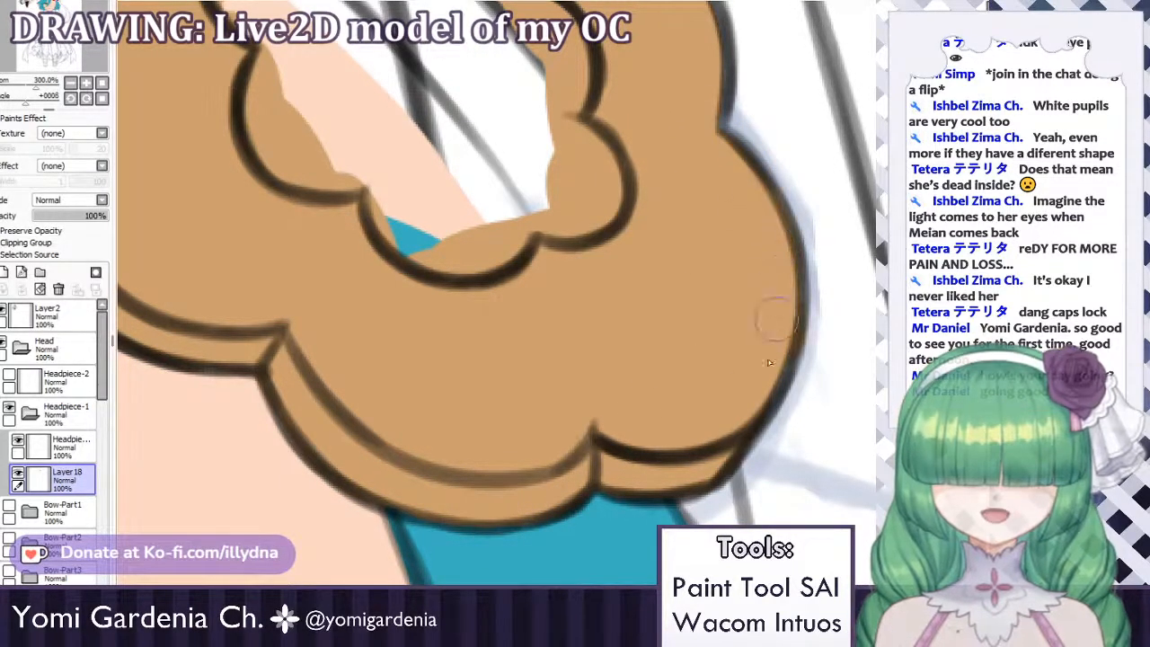
drag(790, 268, 759, 404)
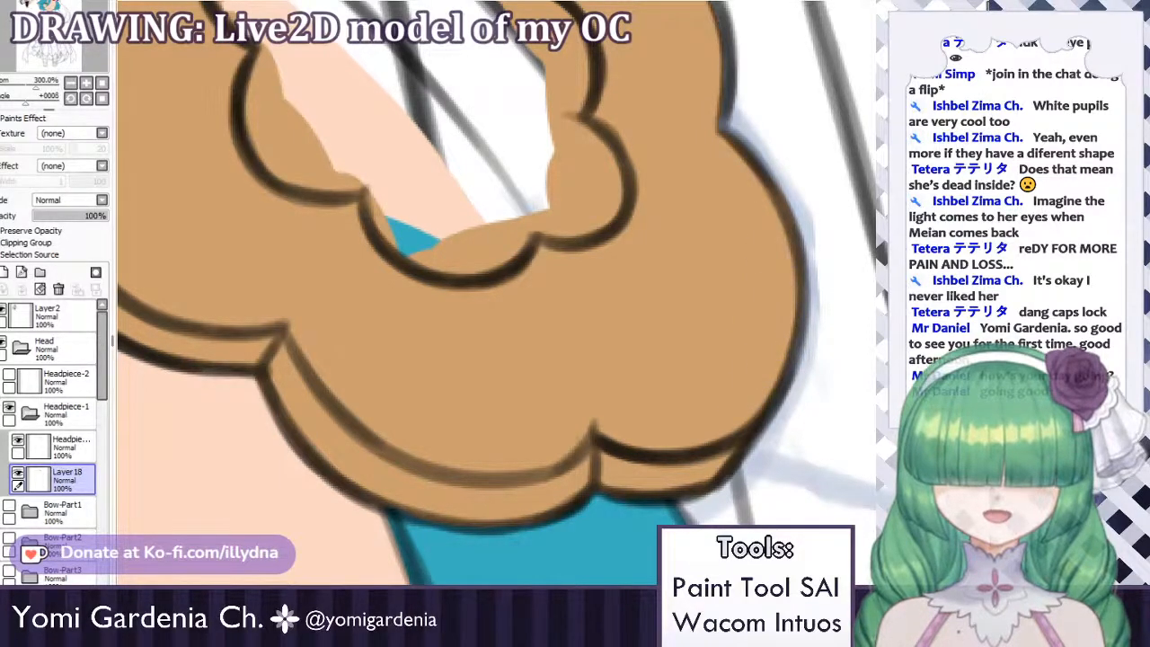
Paint the brown base up to the outline along the upper-right petals of the flower headpiece.
scroll(759, 381, up, 5)
drag(688, 300, 724, 429)
drag(690, 320, 713, 433)
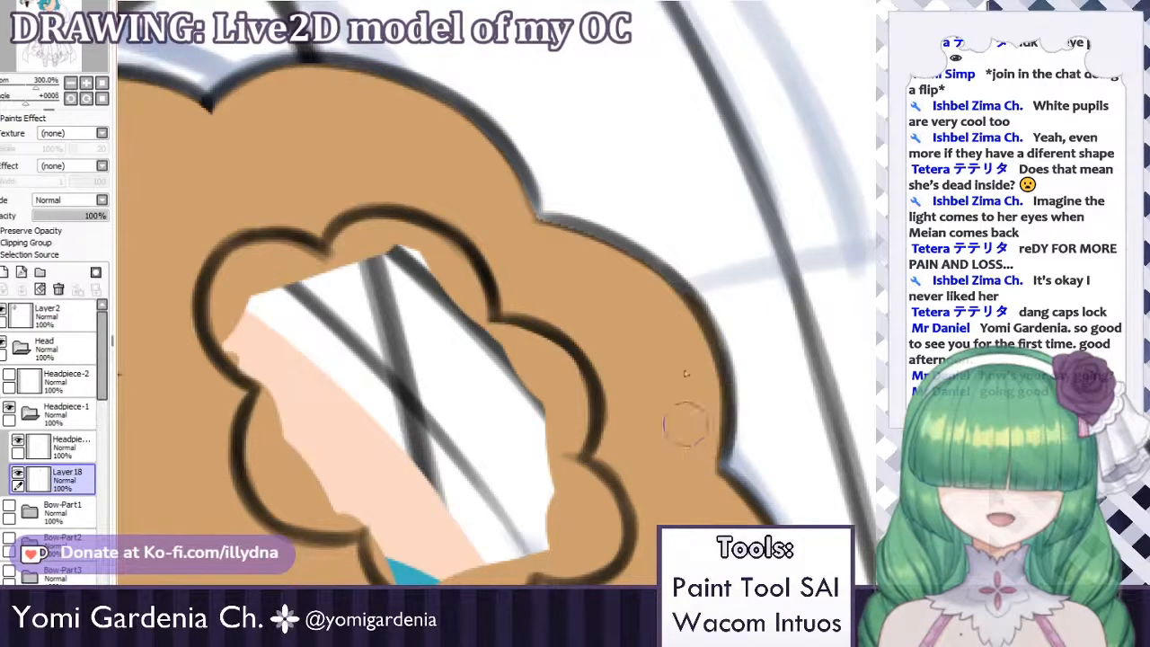
drag(539, 245, 659, 290)
drag(390, 97, 506, 189)
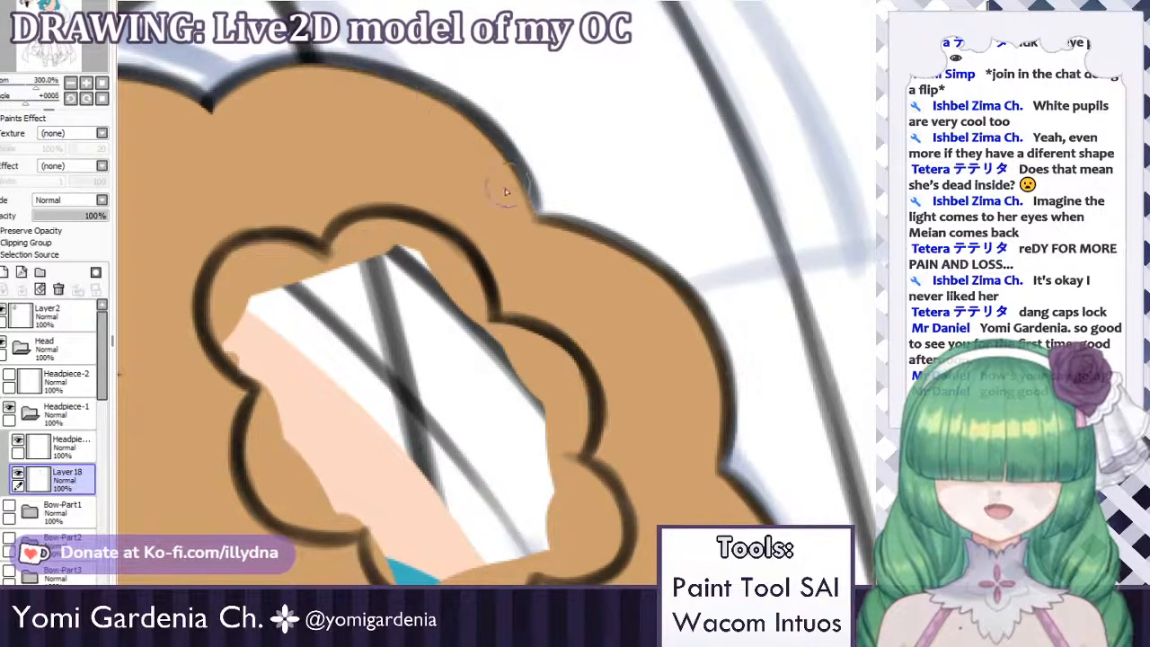
drag(432, 109, 519, 205)
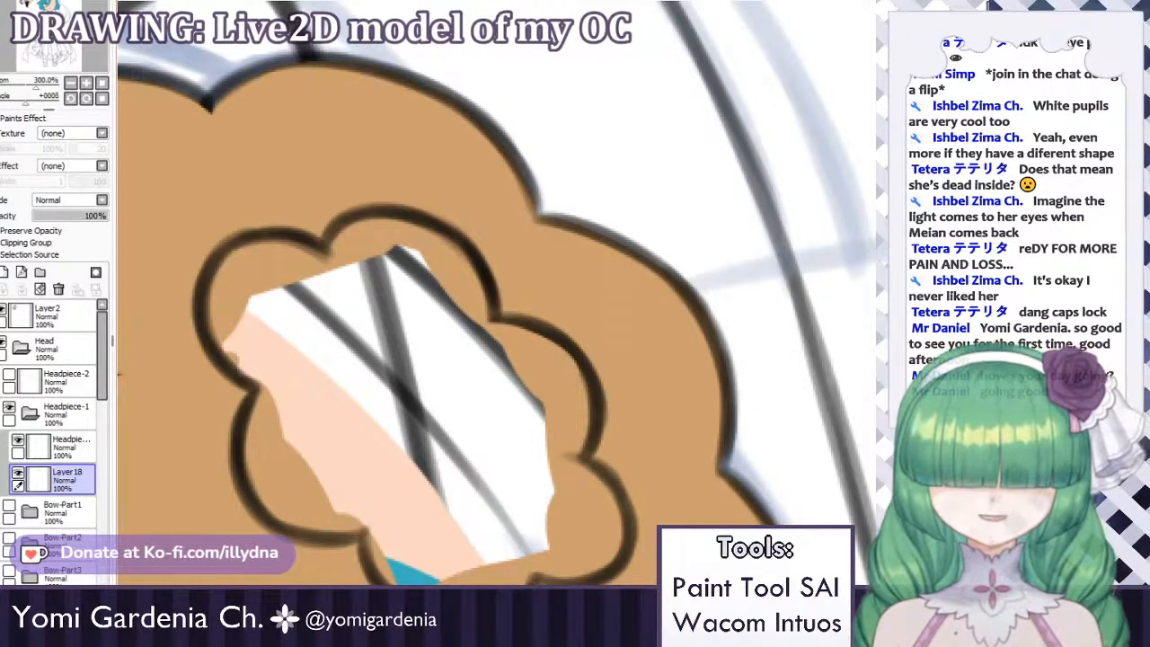
Check the coloured reference drawing and fill the flower headpiece's scalloped centre with light yellow.
drag(120, 373, 911, 410)
drag(844, 269, 422, 269)
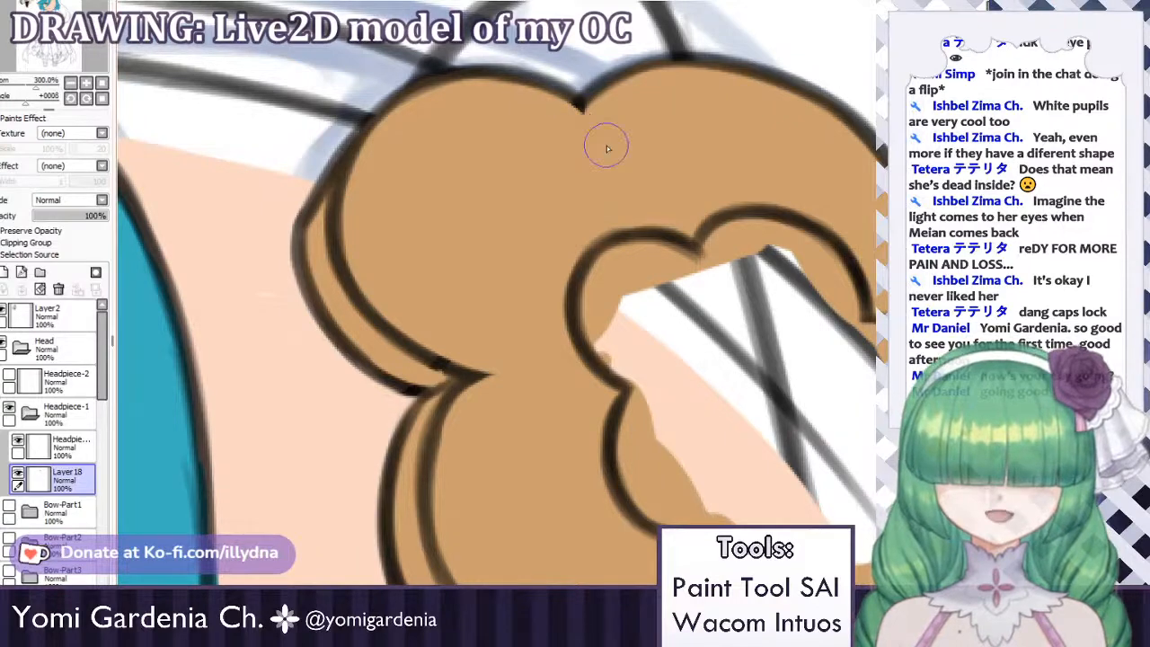
scroll(592, 127, down, 5)
scroll(654, 144, up, 4)
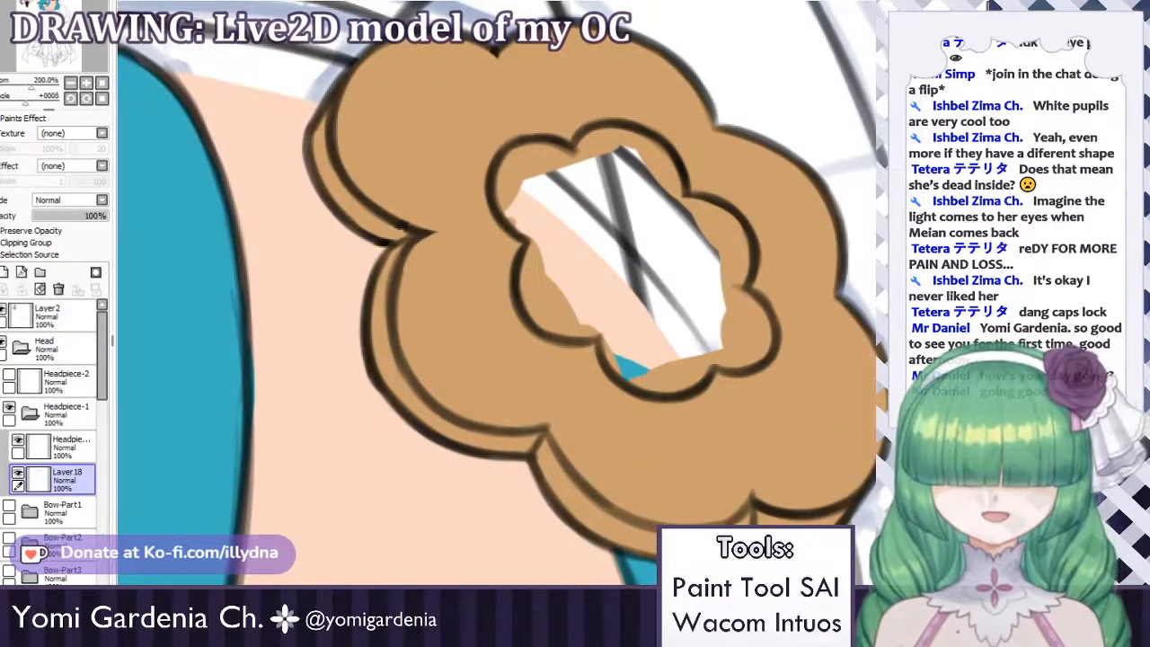
key(ctrl+Tab)
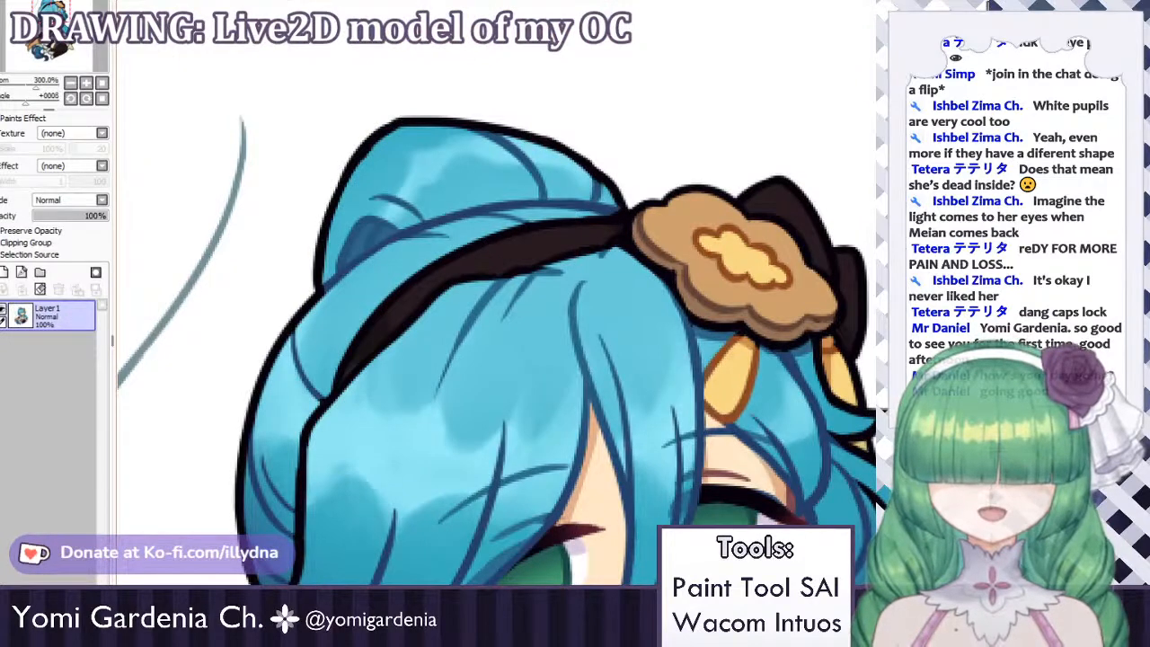
key(ctrl+Tab)
mouse_move(559, 158)
mouse_down()
mouse_move(525, 154)
mouse_move(507, 187)
mouse_move(538, 239)
mouse_move(558, 237)
mouse_move(578, 279)
mouse_move(541, 260)
mouse_move(552, 270)
mouse_move(546, 313)
mouse_move(643, 345)
mouse_move(619, 369)
mouse_move(670, 377)
mouse_move(706, 358)
mouse_move(694, 332)
mouse_move(734, 317)
mouse_move(744, 357)
mouse_move(719, 353)
mouse_move(689, 317)
mouse_move(675, 228)
mouse_move(679, 215)
mouse_move(726, 226)
mouse_move(732, 286)
mouse_move(678, 297)
mouse_move(627, 282)
mouse_move(665, 237)
mouse_move(681, 300)
mouse_move(586, 260)
mouse_move(593, 227)
mouse_move(641, 191)
mouse_move(549, 192)
mouse_move(553, 174)
mouse_move(608, 200)
mouse_move(612, 222)
mouse_move(567, 169)
mouse_move(598, 139)
mouse_move(585, 154)
mouse_move(622, 142)
mouse_move(602, 136)
mouse_move(646, 160)
mouse_move(673, 208)
mouse_move(651, 183)
mouse_up()
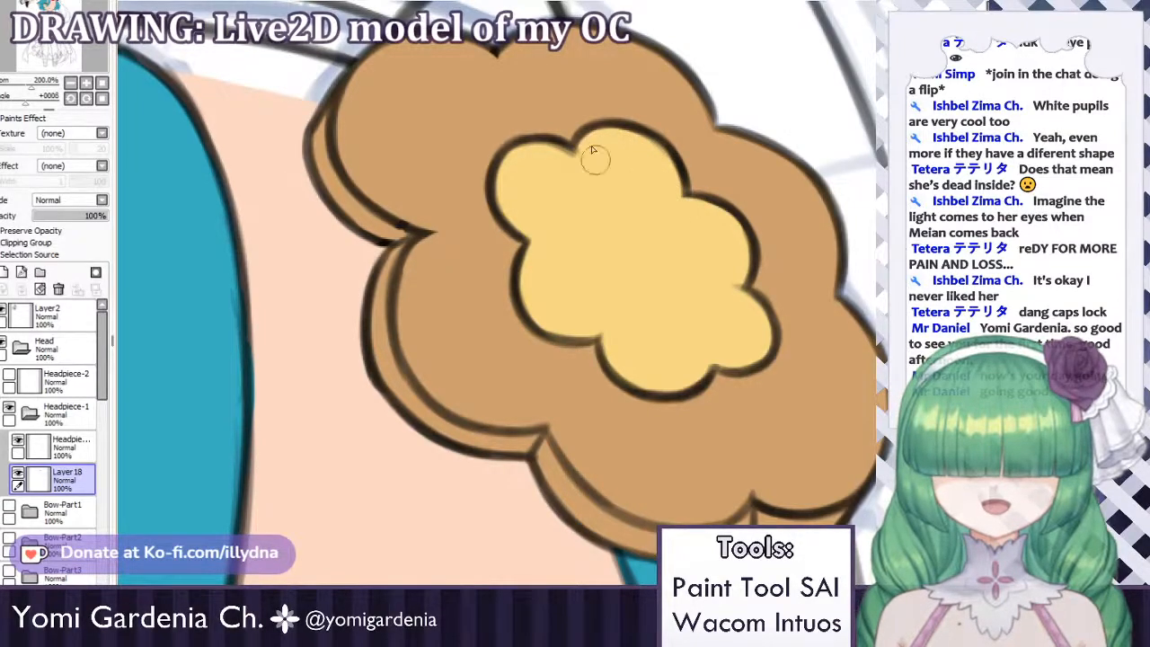
Make the Bow-Part1, Bow-Part2, Bow-Part3 and Bangs-Right folders visible.
scroll(611, 136, down, 7)
scroll(601, 117, up, 2)
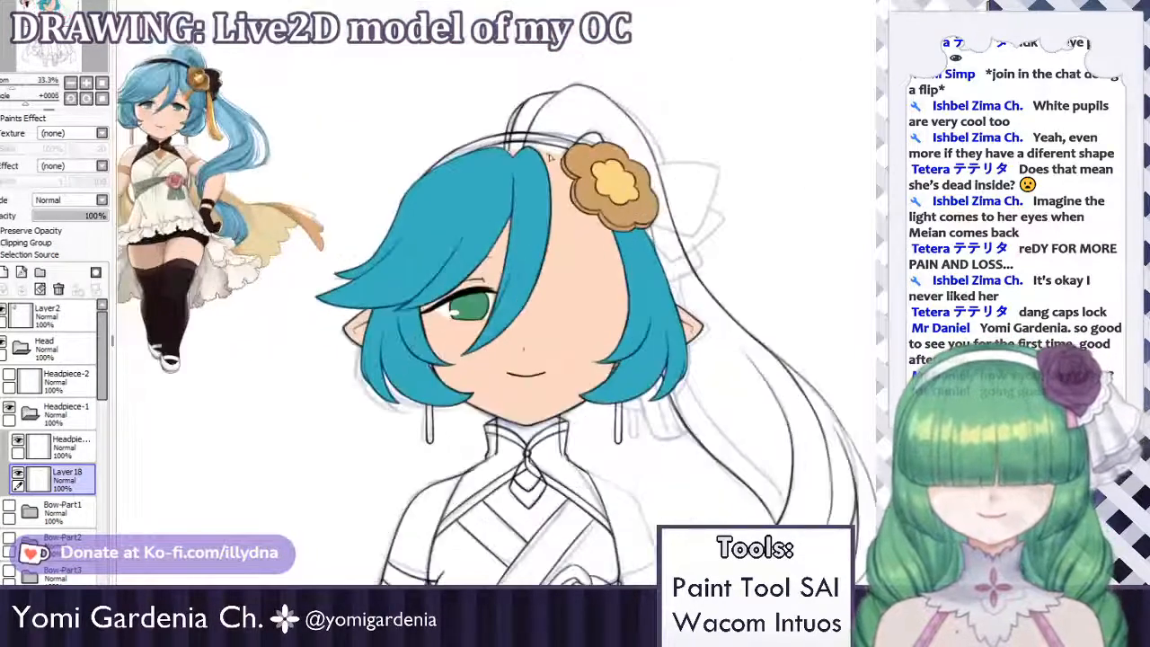
scroll(50, 502, down, 2)
scroll(50, 502, down, 1)
click(9, 474)
click(8, 442)
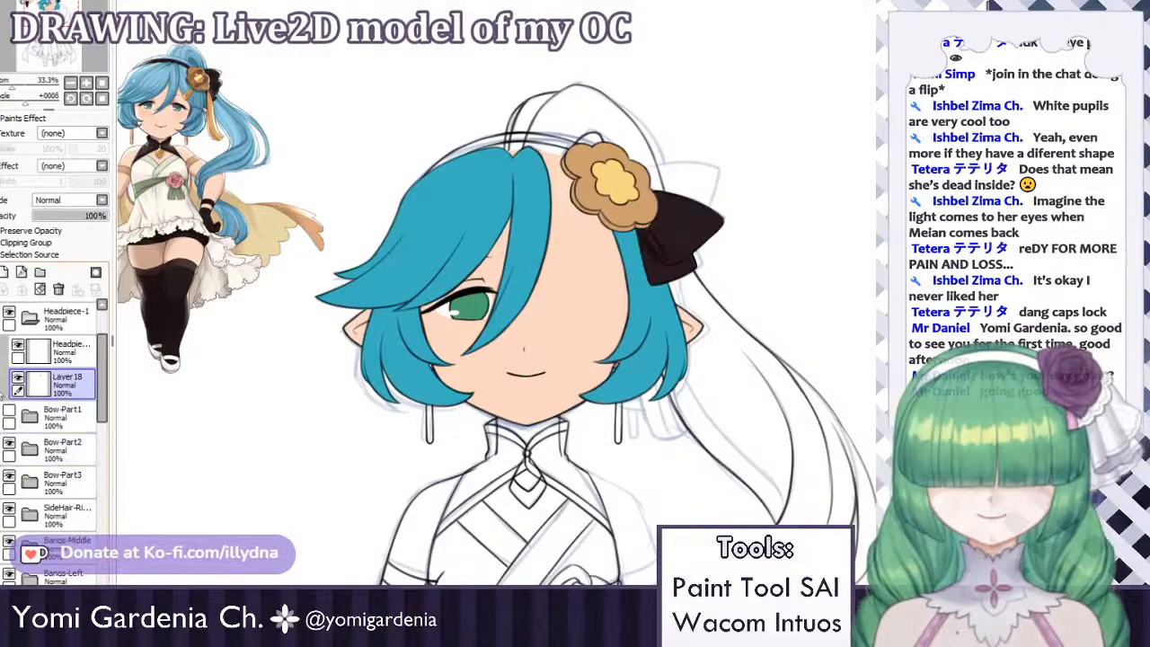
click(8, 410)
scroll(41, 503, down, 1)
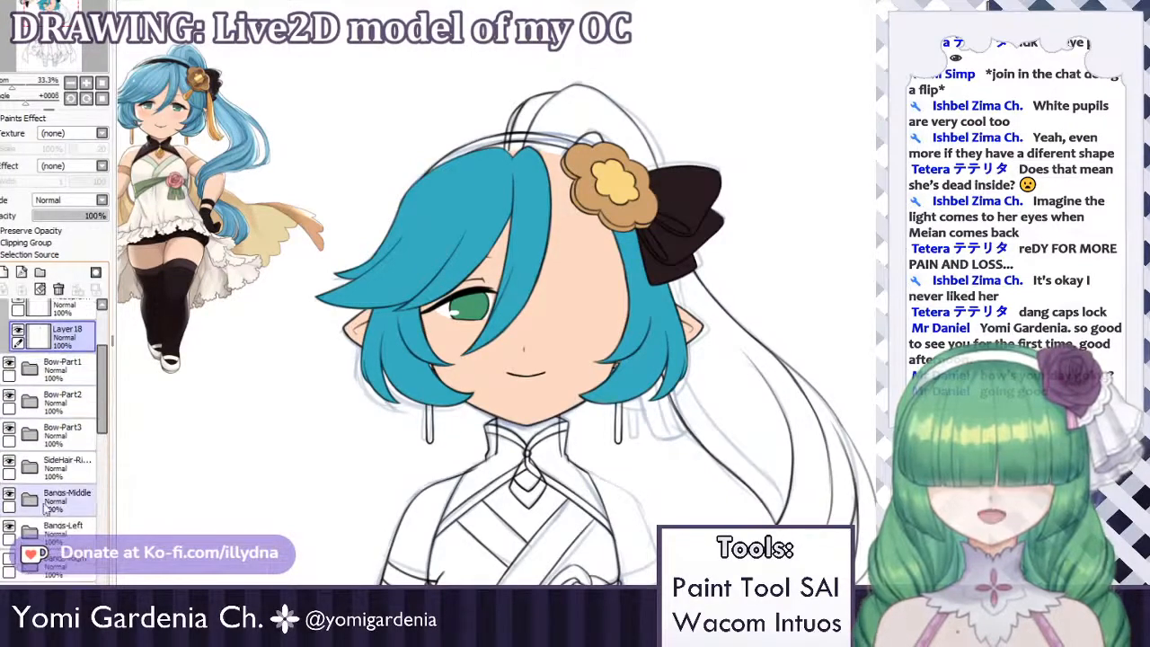
click(9, 557)
Examine the coloured head against the full sketch and review which layers in the stack still need colouring.
scroll(585, 89, down, 4)
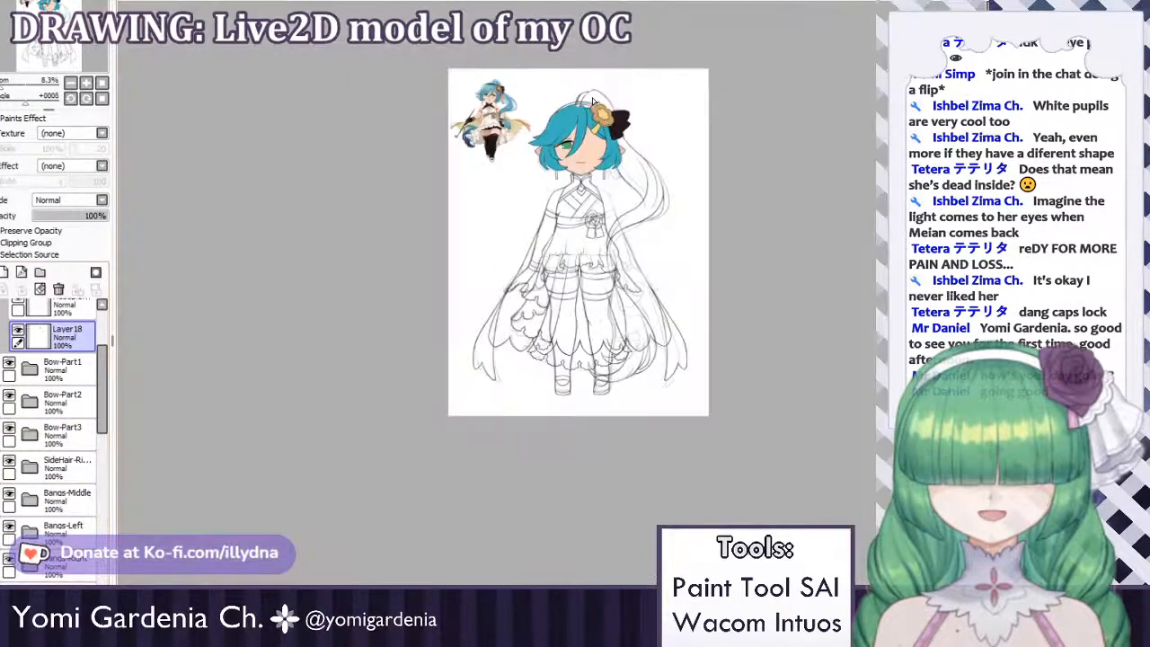
scroll(544, 119, up, 4)
scroll(544, 116, down, 2)
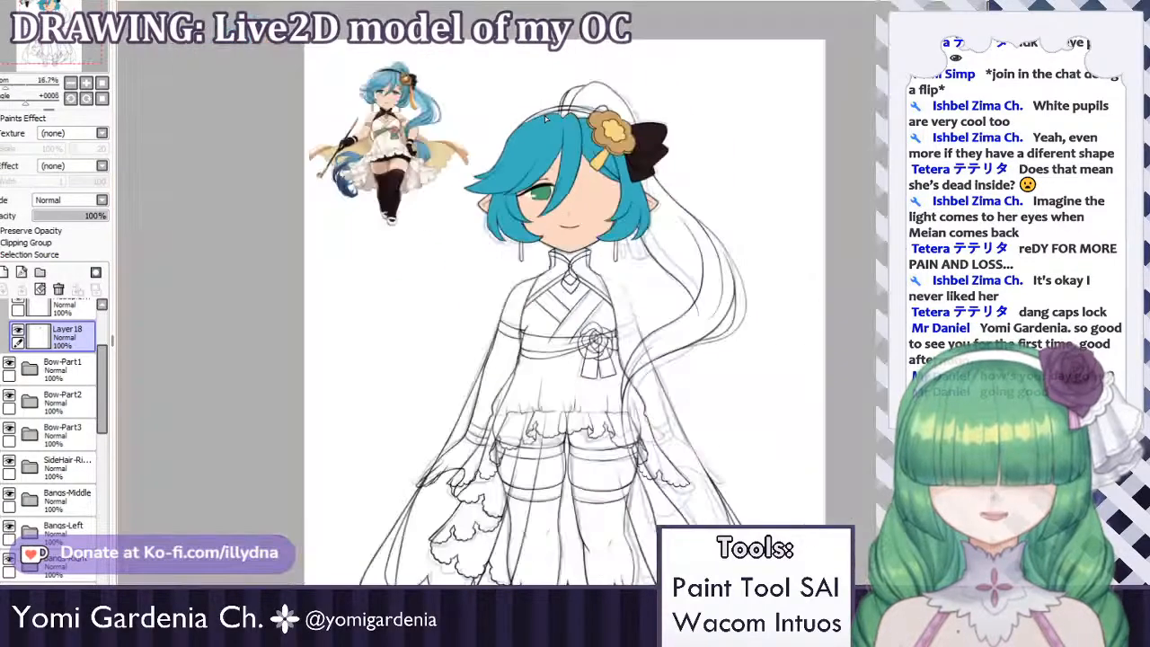
scroll(579, 94, up, 5)
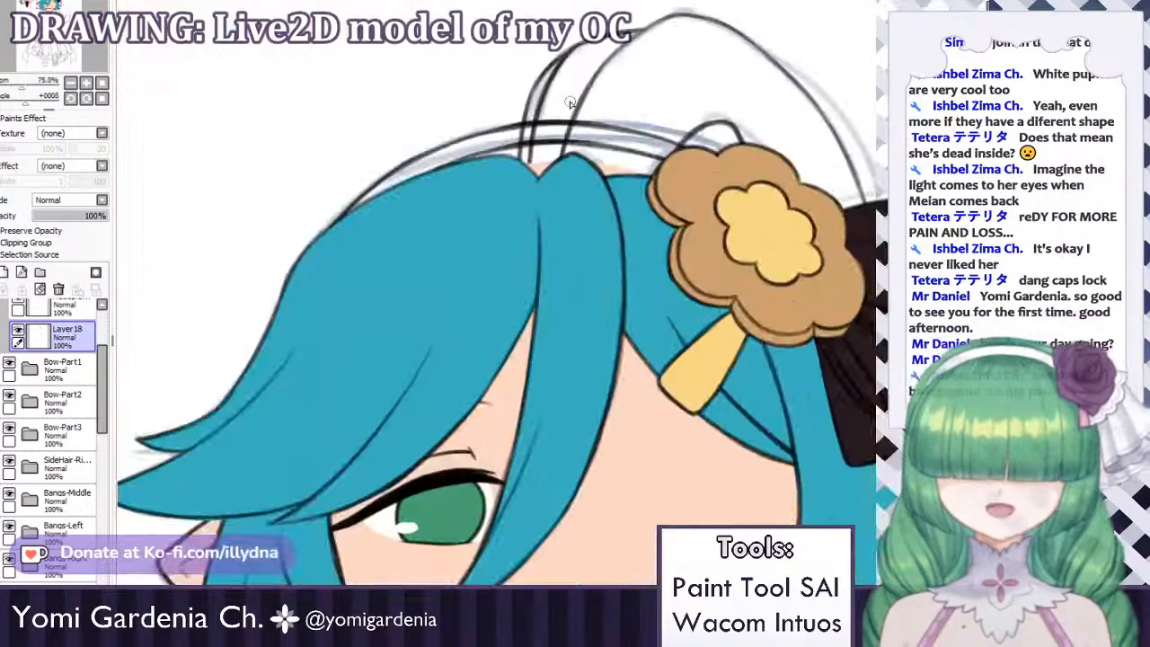
scroll(569, 103, down, 4)
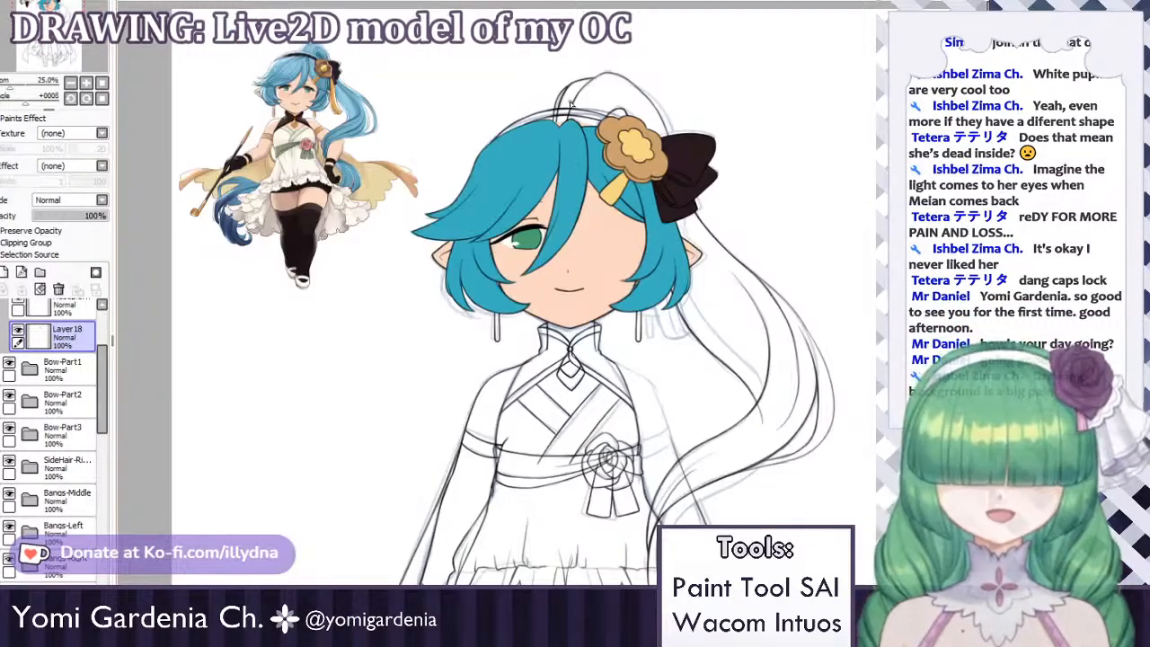
scroll(547, 164, up, 2)
scroll(590, 134, down, 3)
scroll(589, 134, up, 2)
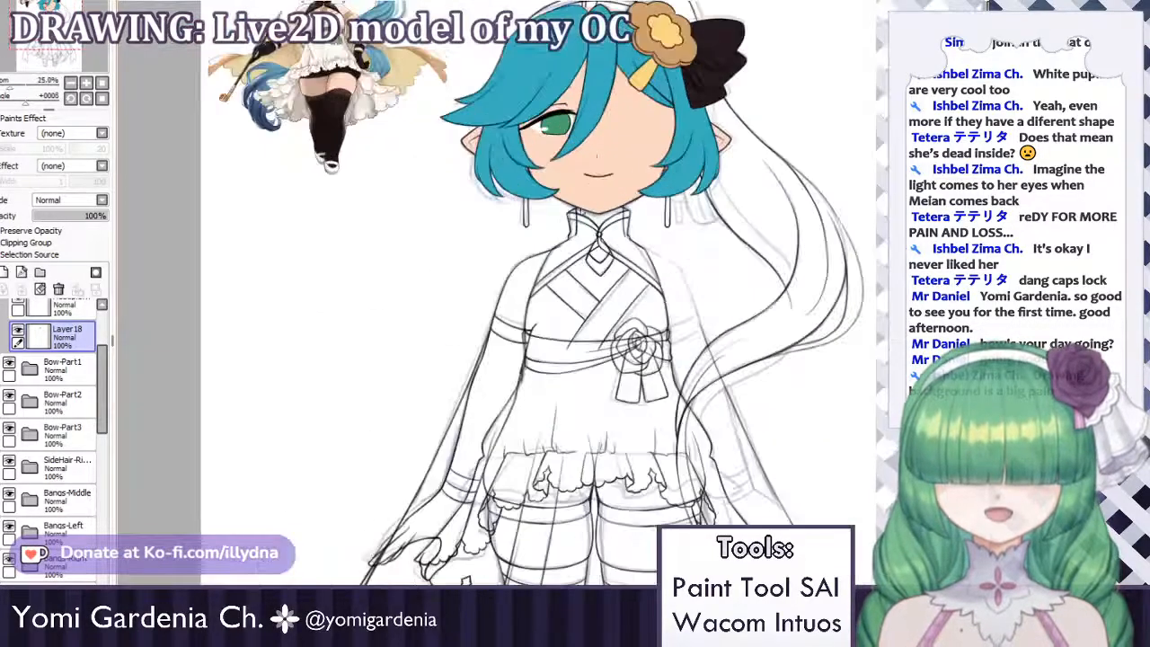
scroll(609, 142, down, 3)
scroll(612, 211, up, 8)
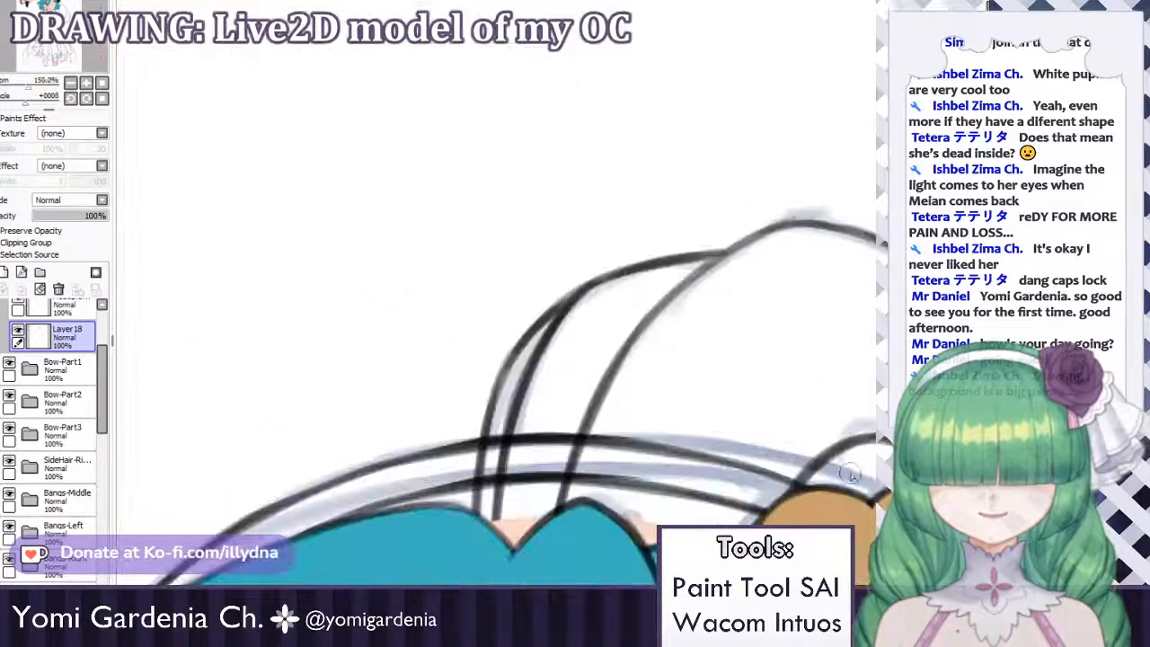
scroll(399, 135, down, 2)
scroll(545, 357, down, 4)
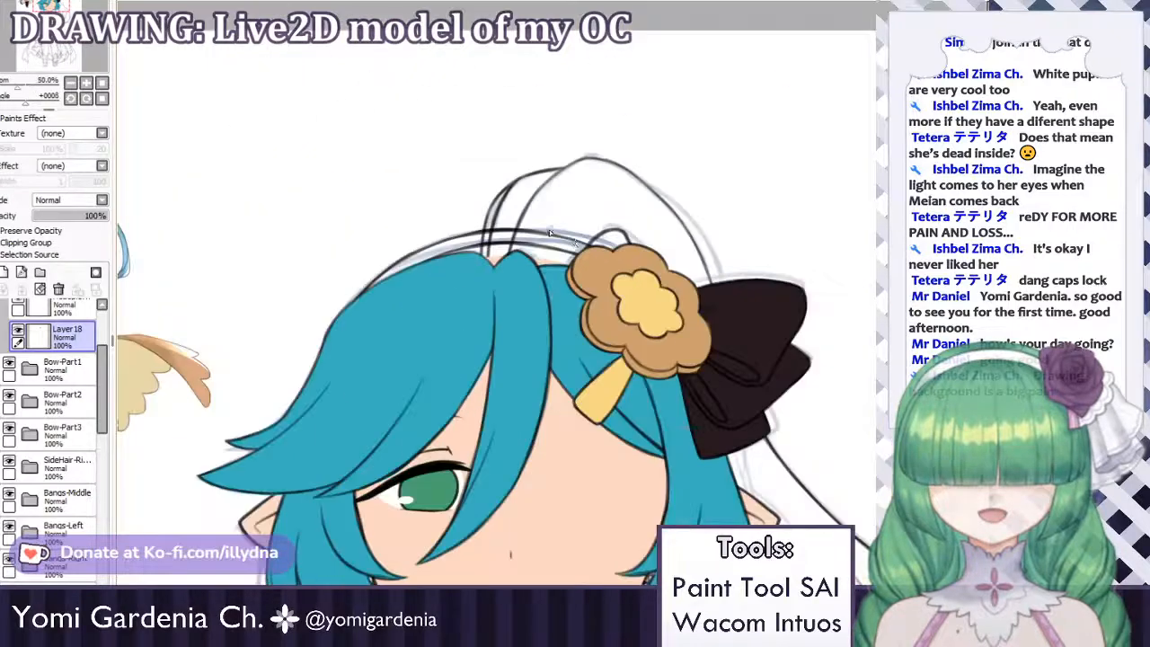
scroll(54, 449, down, 10)
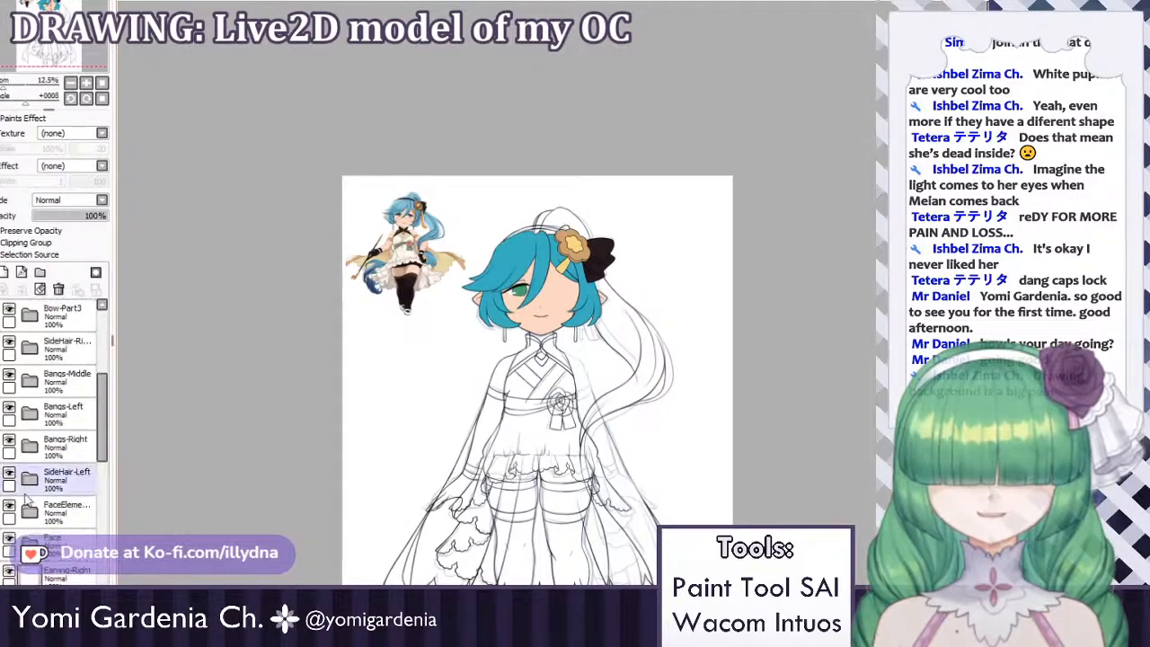
scroll(35, 492, down, 5)
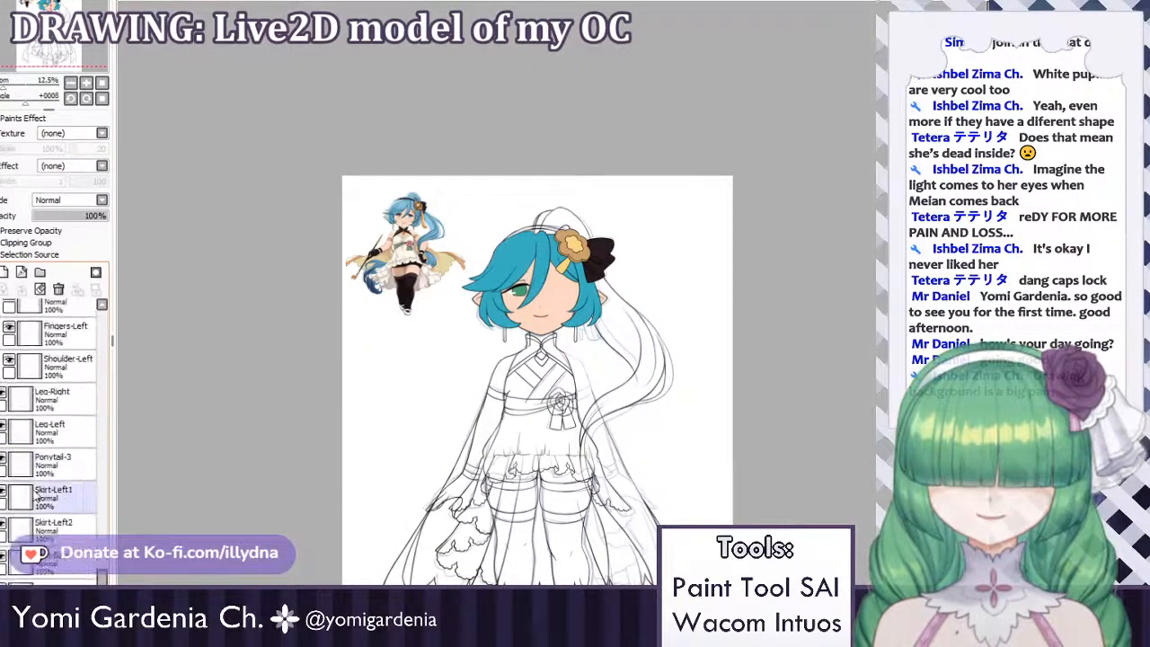
scroll(34, 493, down, 10)
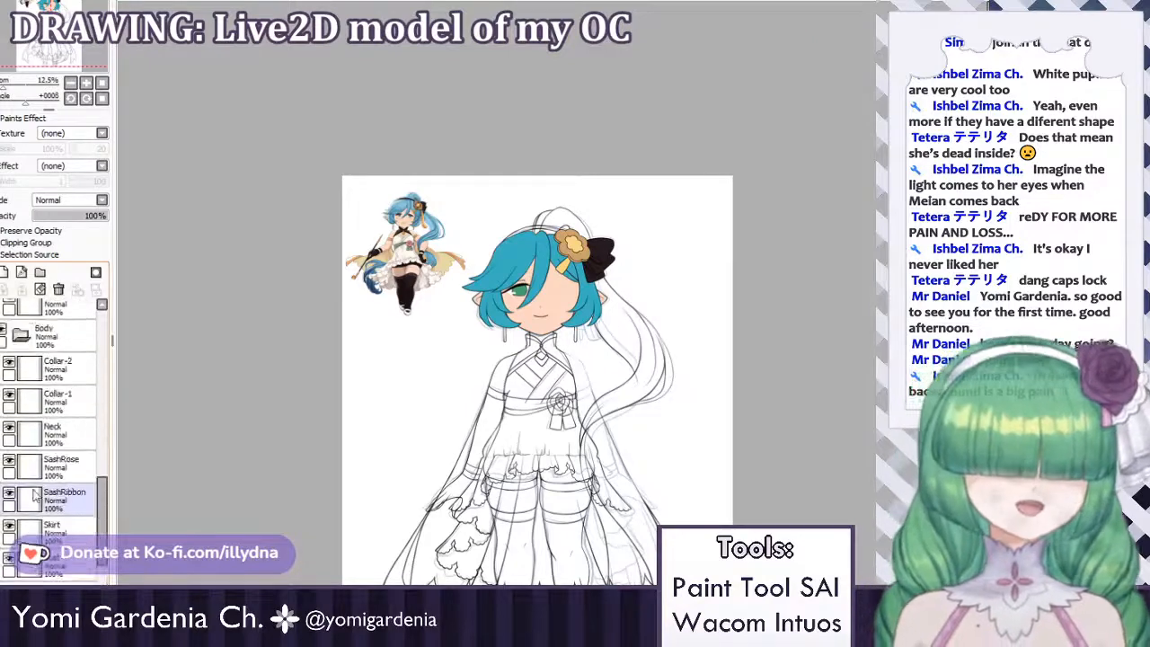
scroll(36, 495, up, 6)
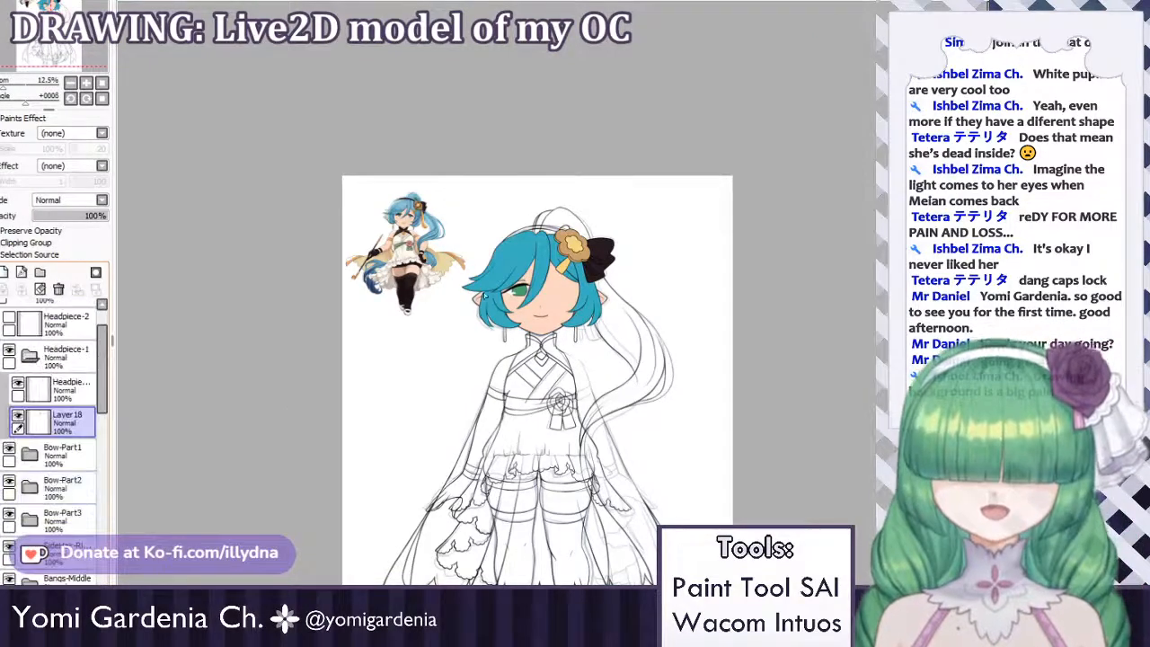
scroll(531, 247, down, 2)
scroll(532, 276, up, 5)
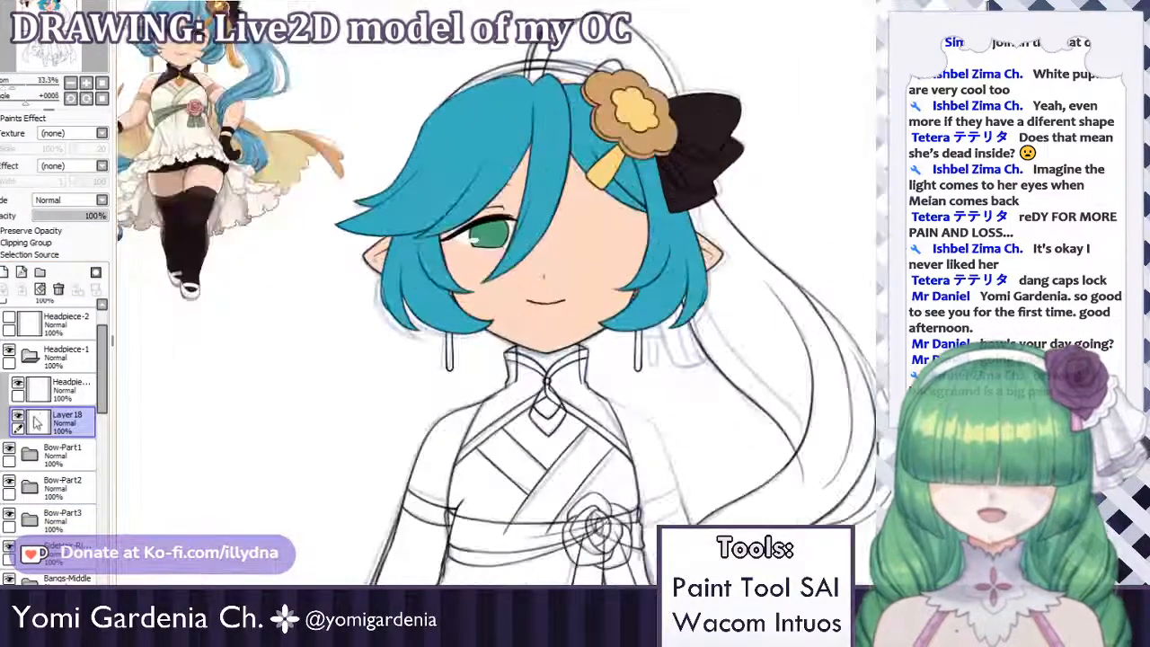
Collapse the Headpiece-1 folder, show the Headpiece-2 layer, and place it in a new folder named Headpiece-2.
click(33, 357)
click(36, 323)
click(9, 319)
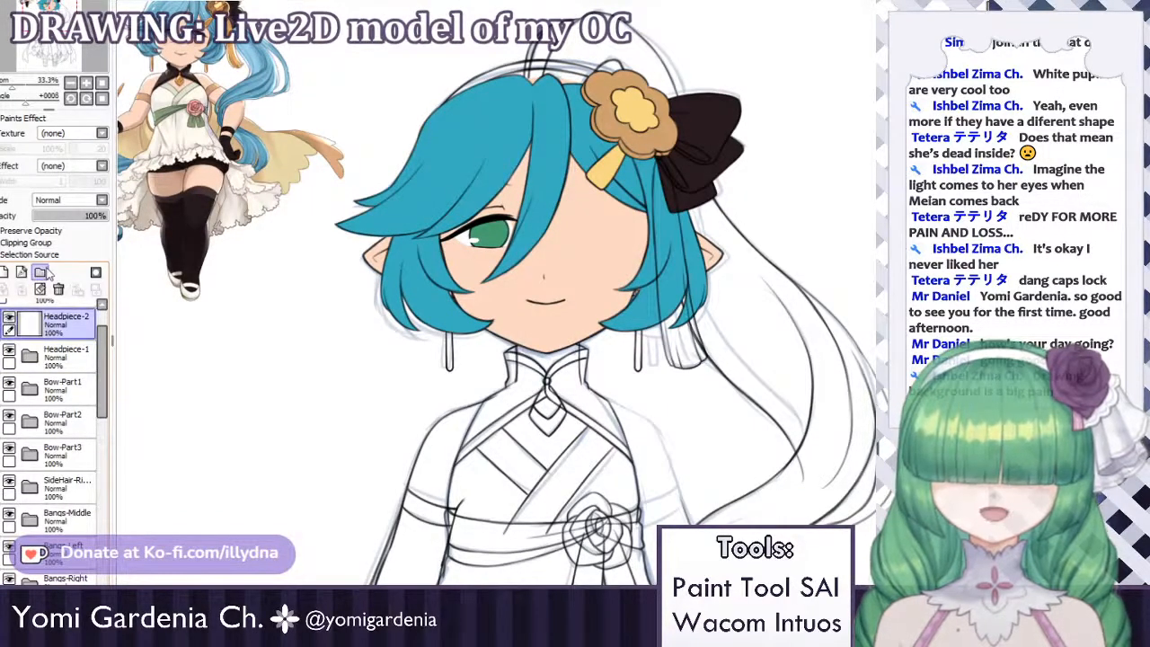
click(40, 271)
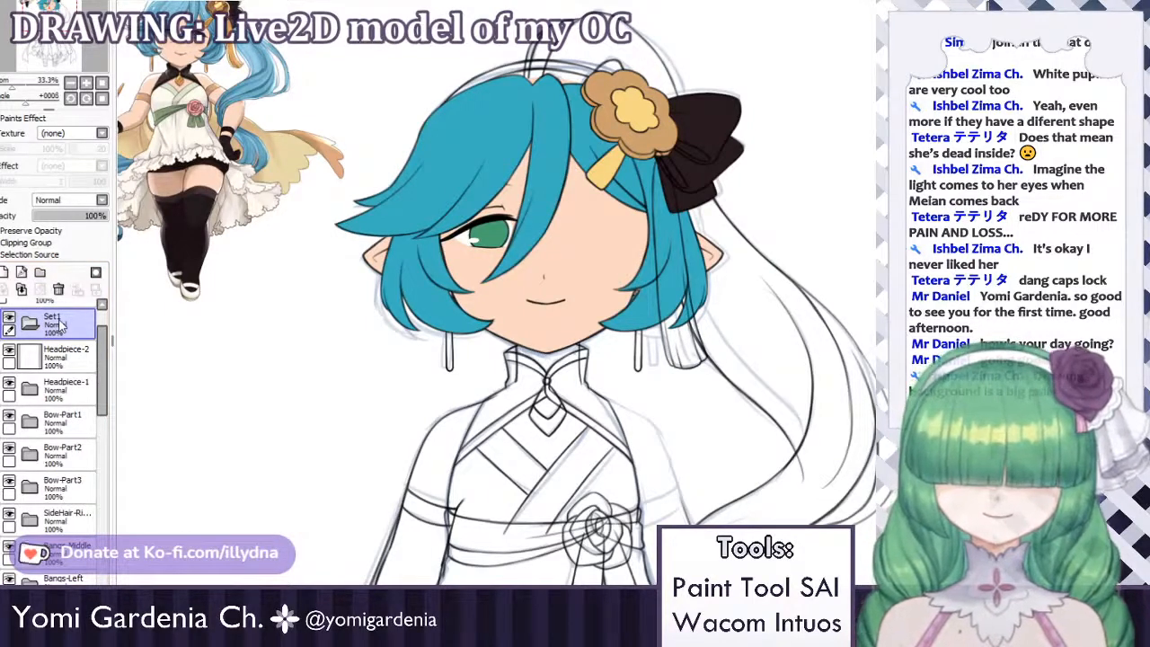
key(Return)
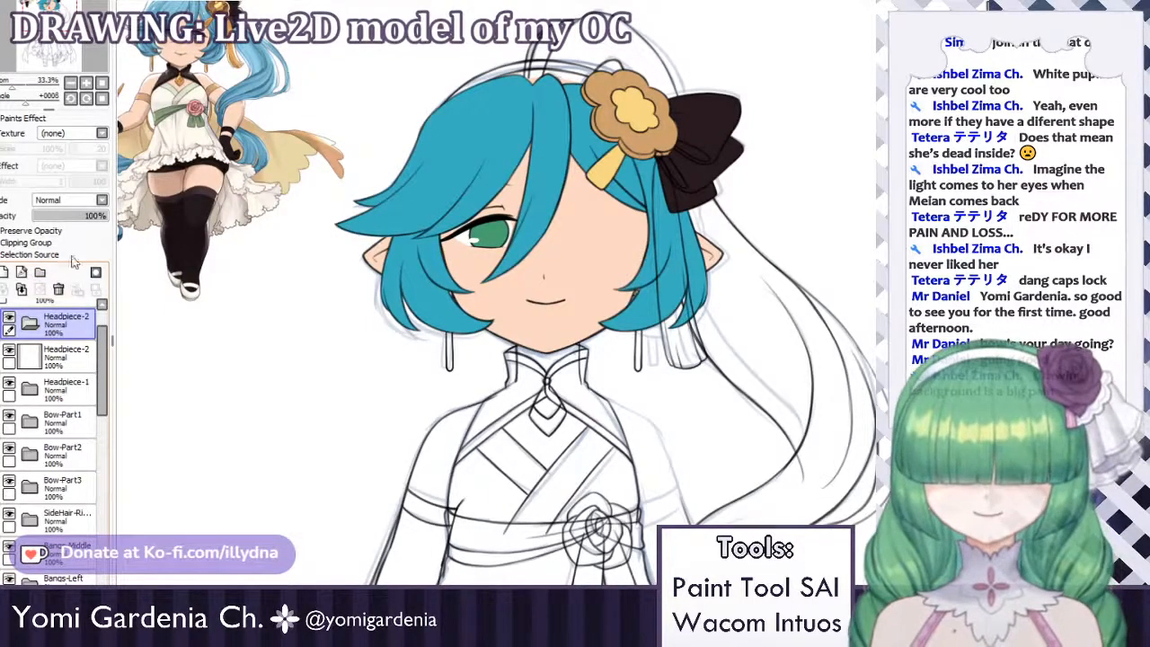
drag(71, 356, 79, 329)
click(72, 356)
Select the hanging ribbon and its bead, fill them with light yellow on a new layer below the Headpiece-2 line art, and deselect.
scroll(644, 137, up, 3)
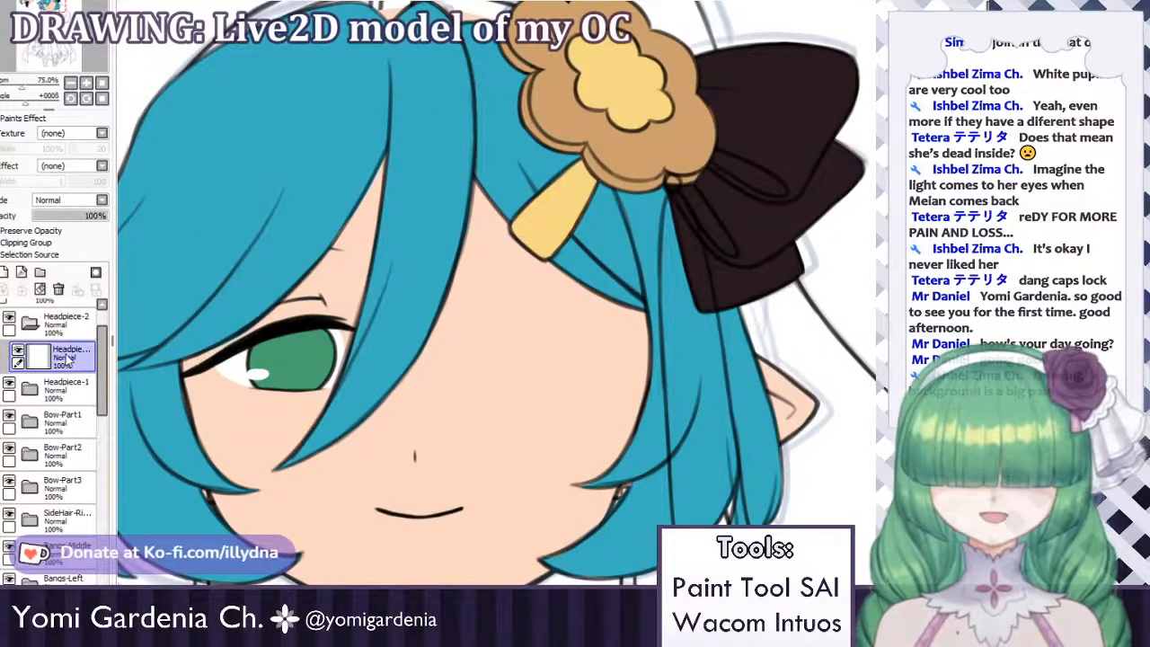
click(688, 404)
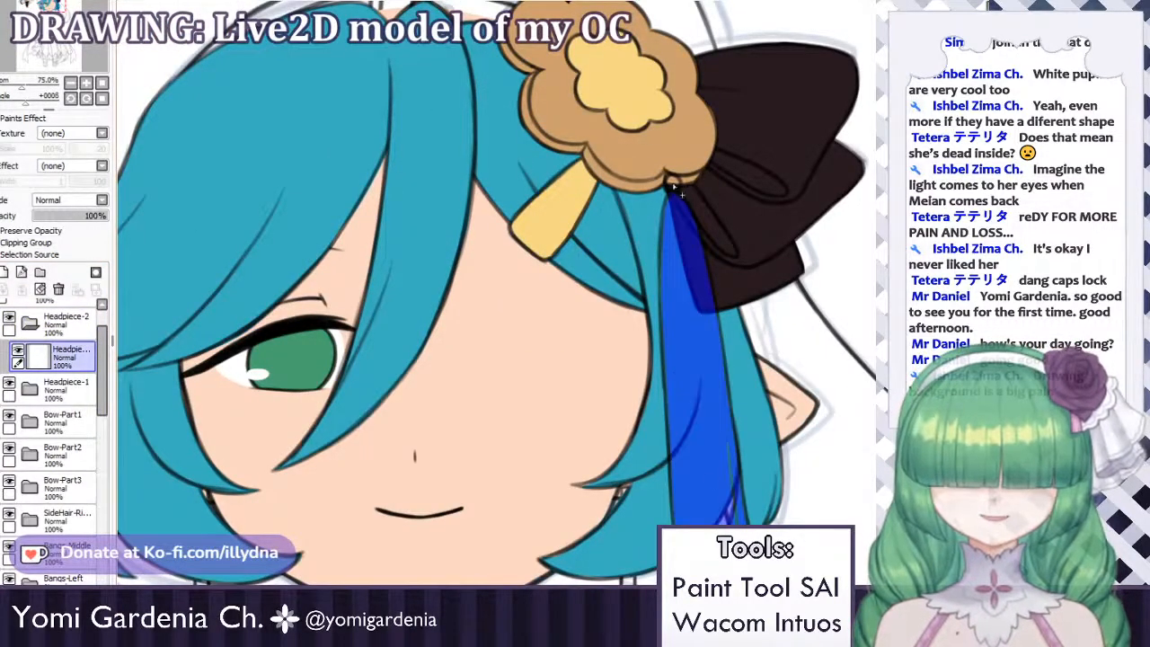
click(3, 274)
drag(64, 361, 67, 396)
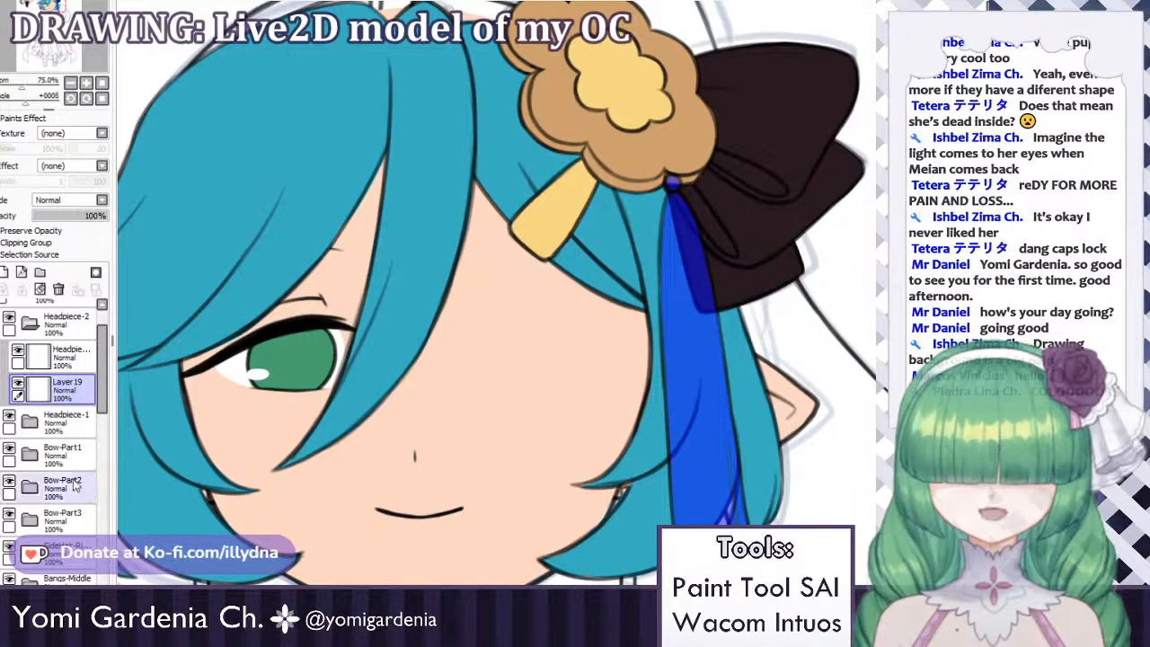
key(b)
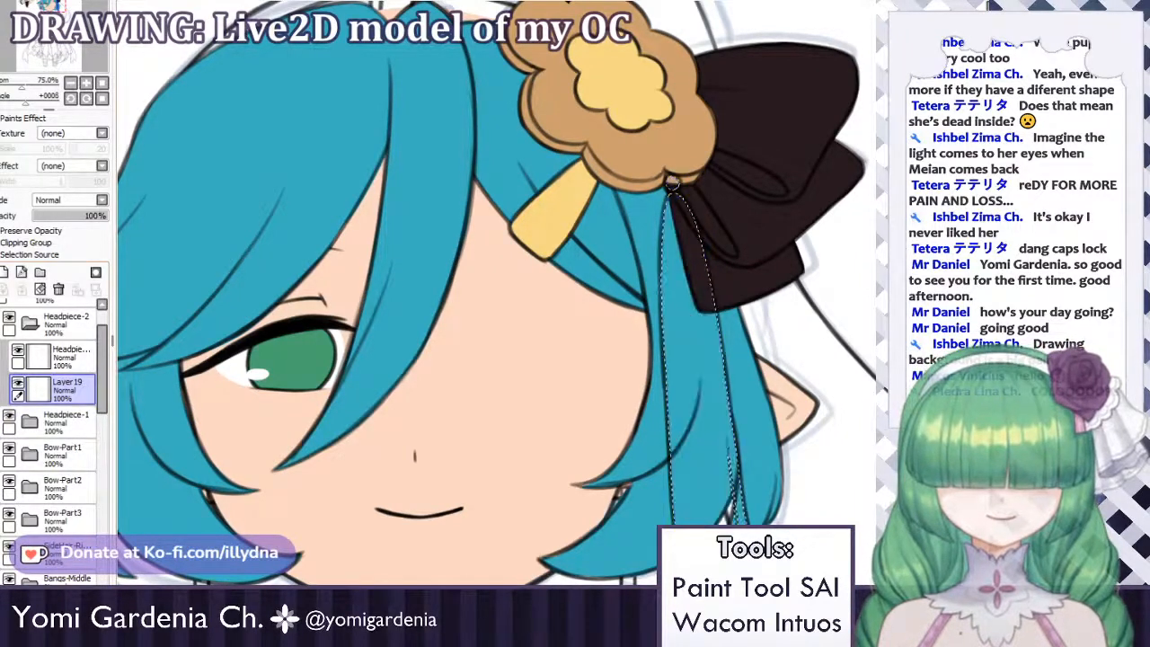
mouse_move(674, 177)
mouse_down()
mouse_move(653, 342)
mouse_move(655, 476)
mouse_up()
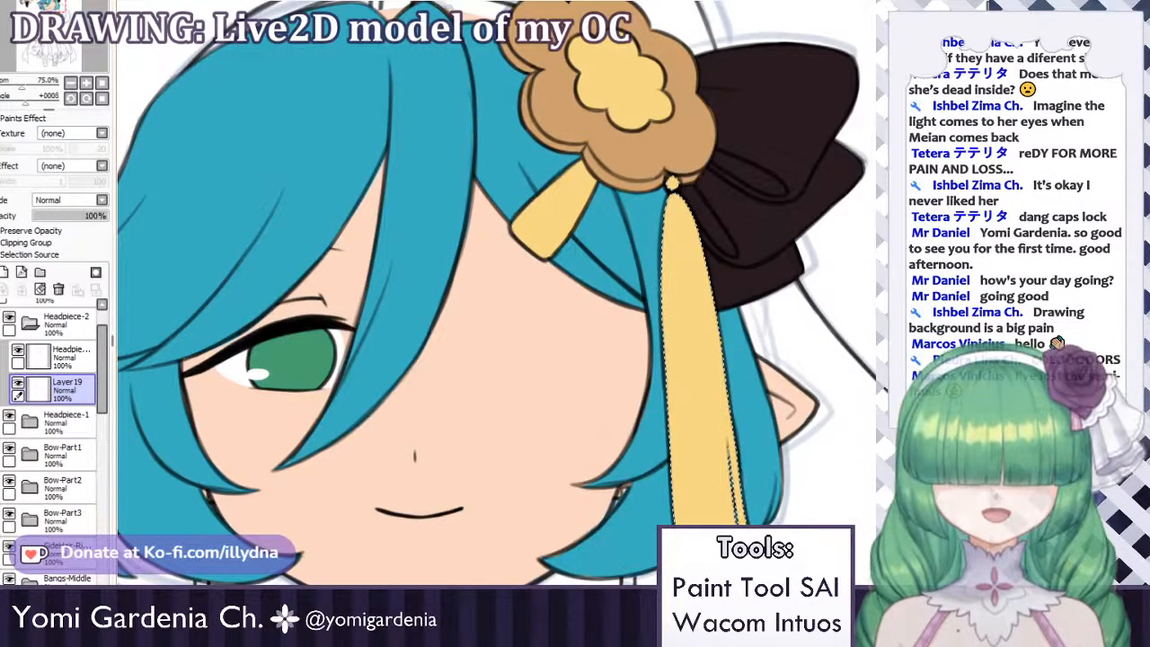
key(ctrl+d)
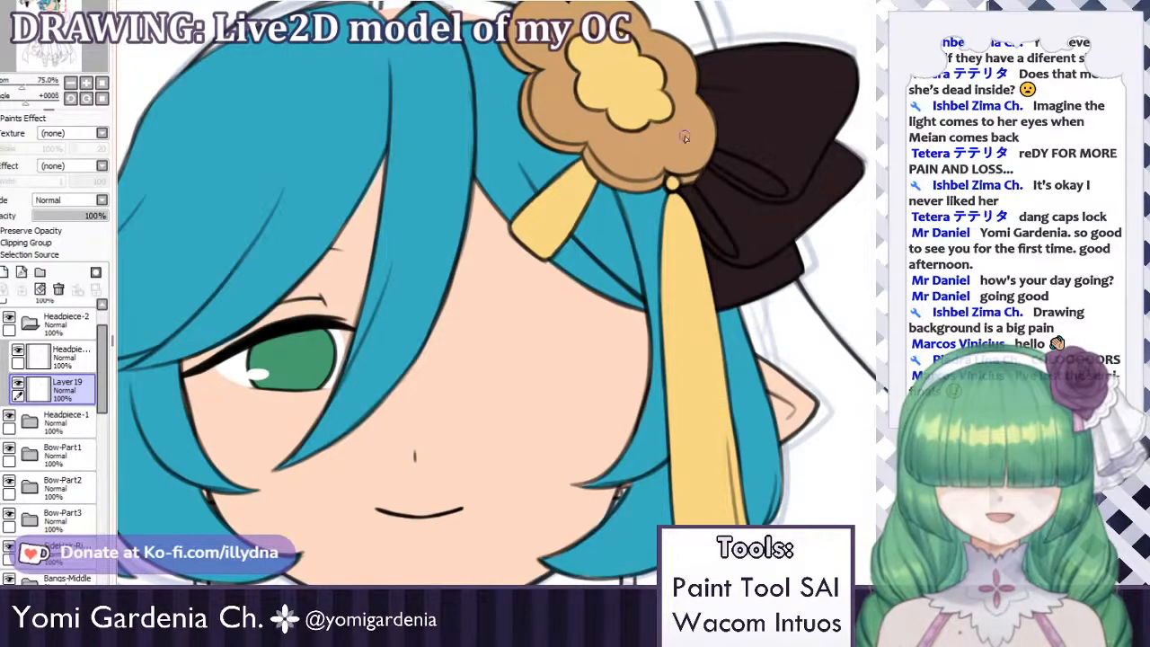
Touch up the light yellow fill around the bead and along the middle of the hanging ribbon's inner edge.
scroll(679, 143, up, 5)
drag(666, 325, 705, 330)
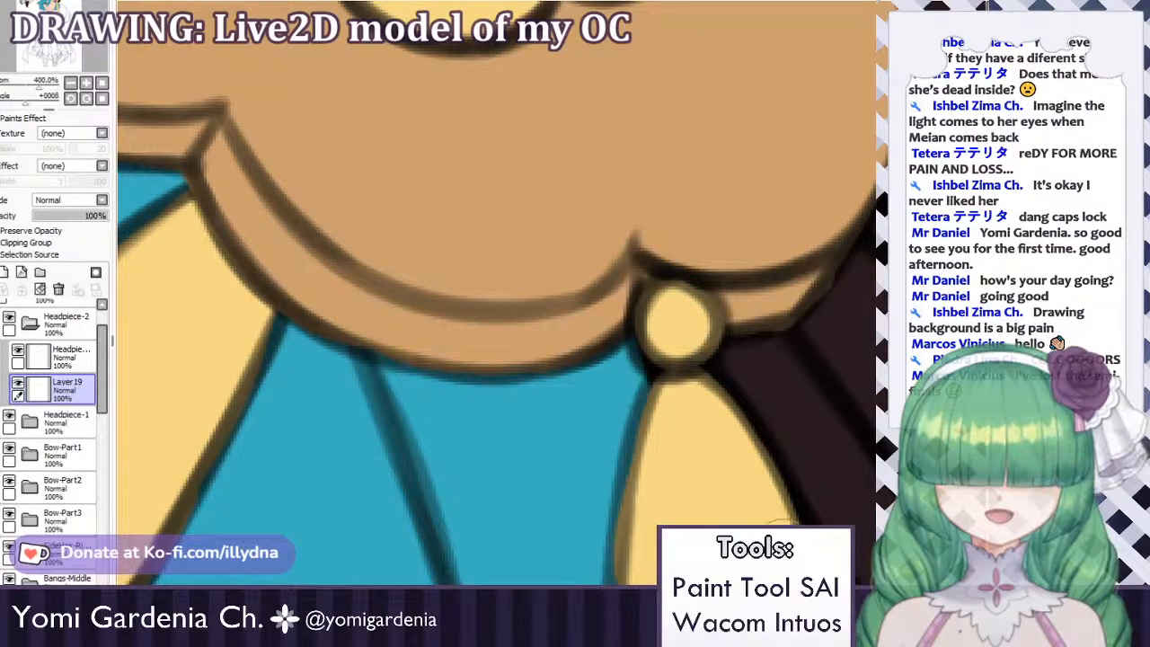
scroll(746, 206, down, 6)
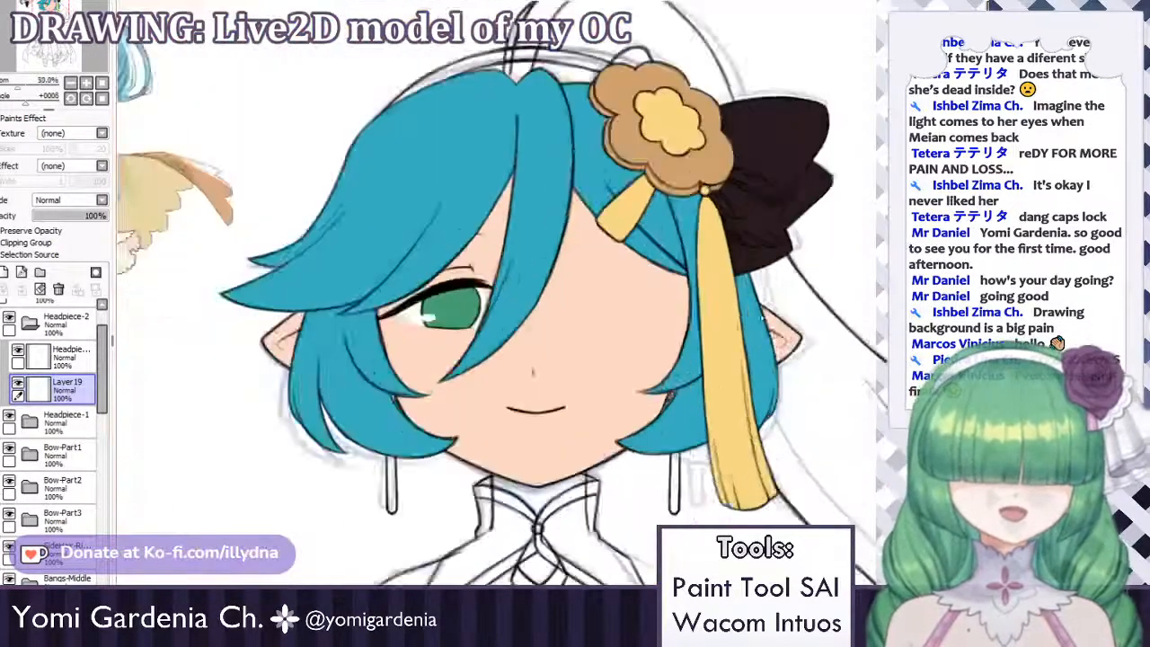
scroll(719, 228, up, 4)
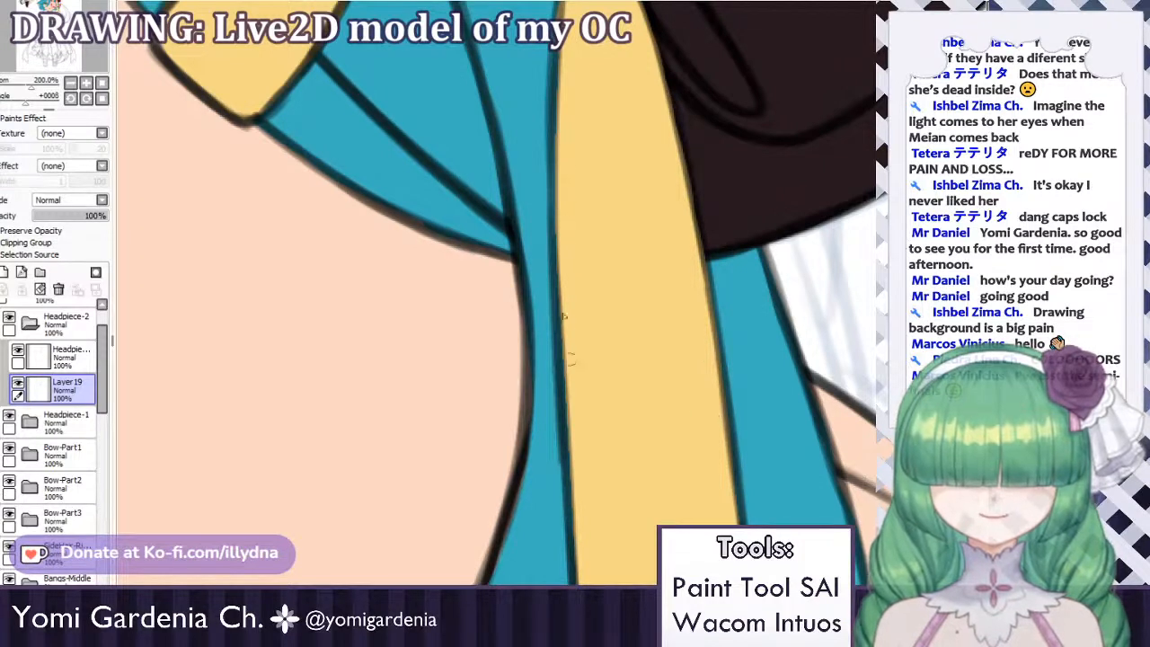
drag(556, 306, 575, 516)
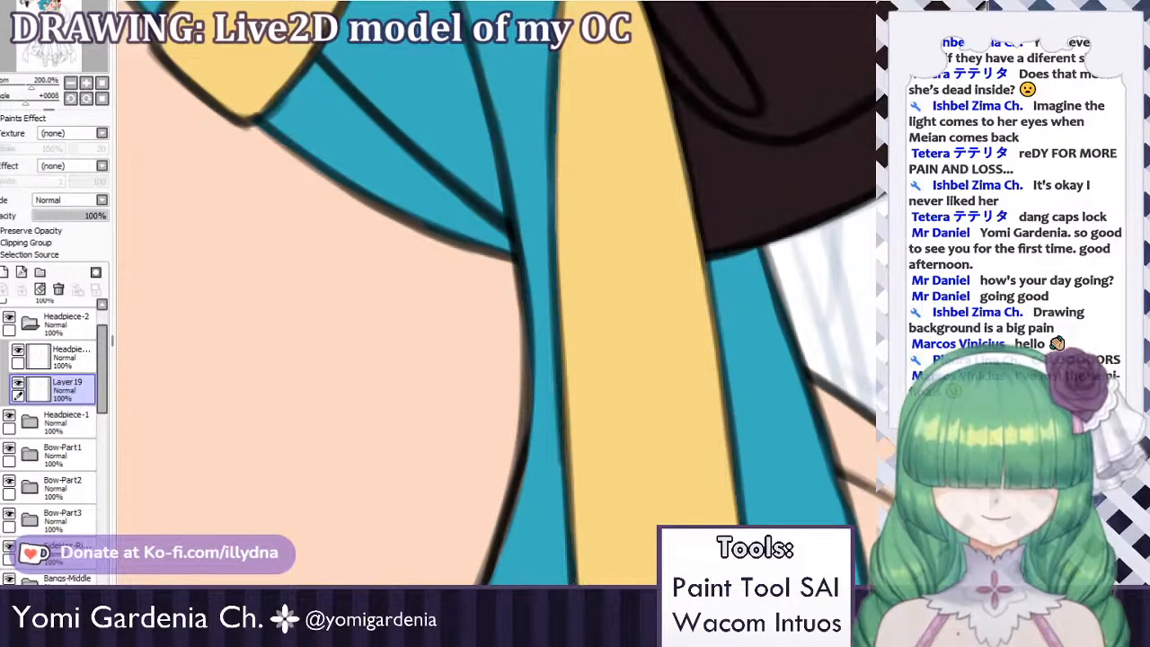
Refine the light yellow fill along the ribbon's upper inner edge below the bead, undoing strokes that miss the line art.
scroll(578, 469, up, 2)
scroll(534, 160, up, 1)
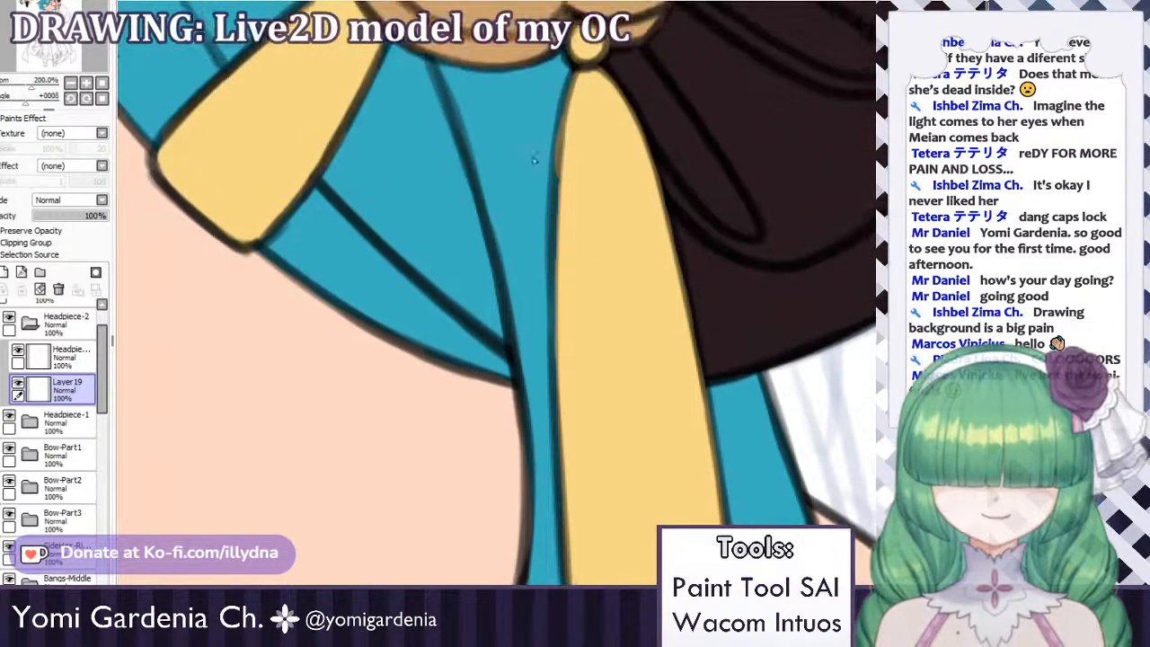
drag(576, 99, 556, 346)
key(ctrl+z)
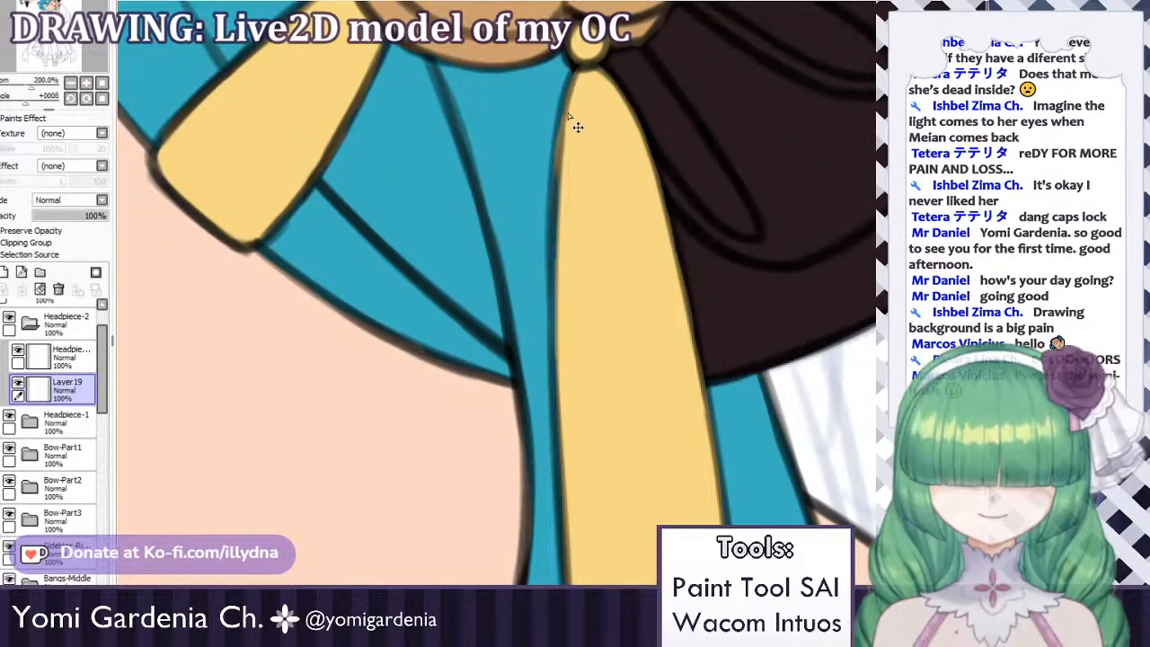
mouse_move(573, 126)
mouse_down()
mouse_move(555, 244)
mouse_move(557, 431)
mouse_up()
key(ctrl+z)
drag(559, 268, 565, 452)
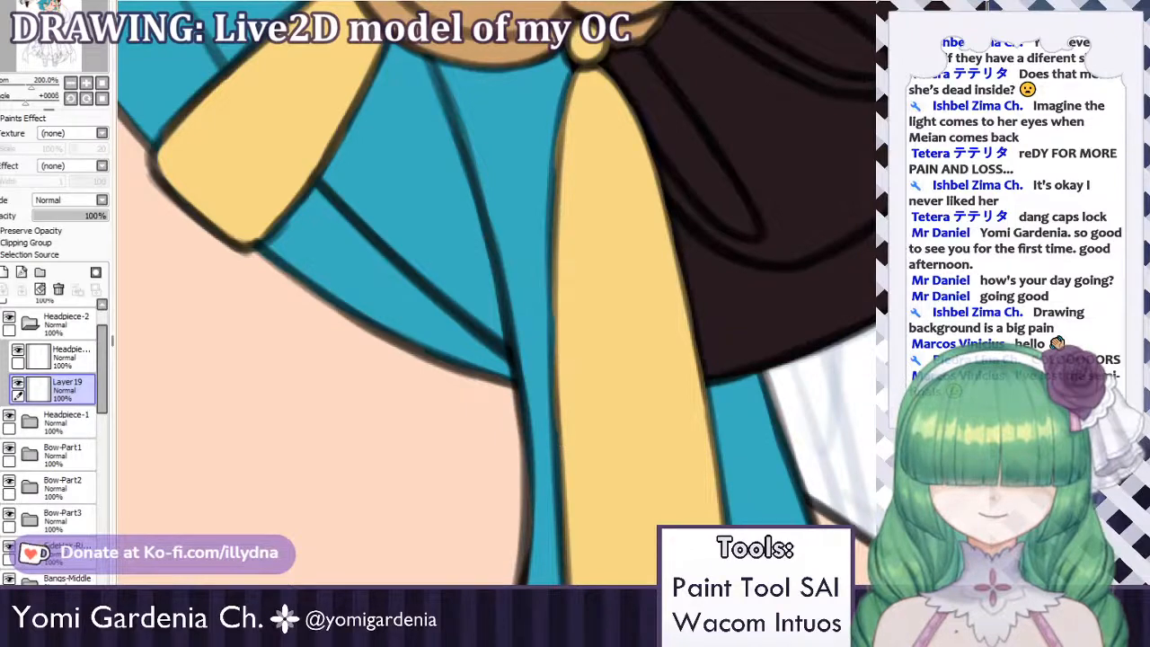
drag(557, 132, 549, 196)
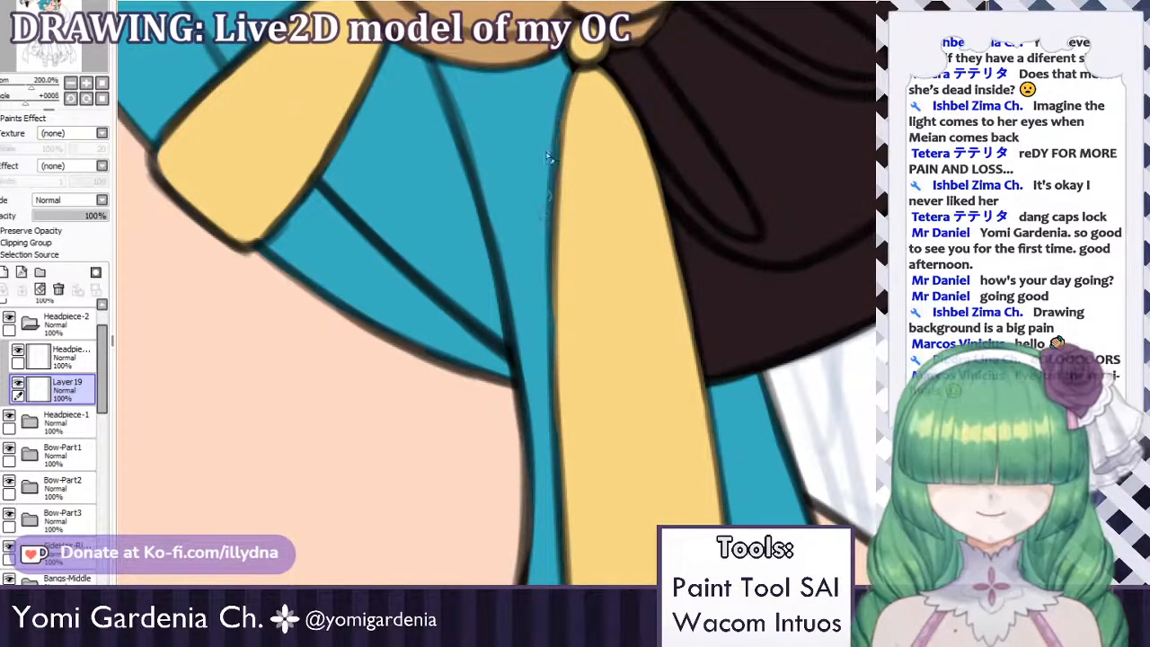
key(ctrl+z)
drag(567, 102, 550, 204)
scroll(645, 112, down, 5)
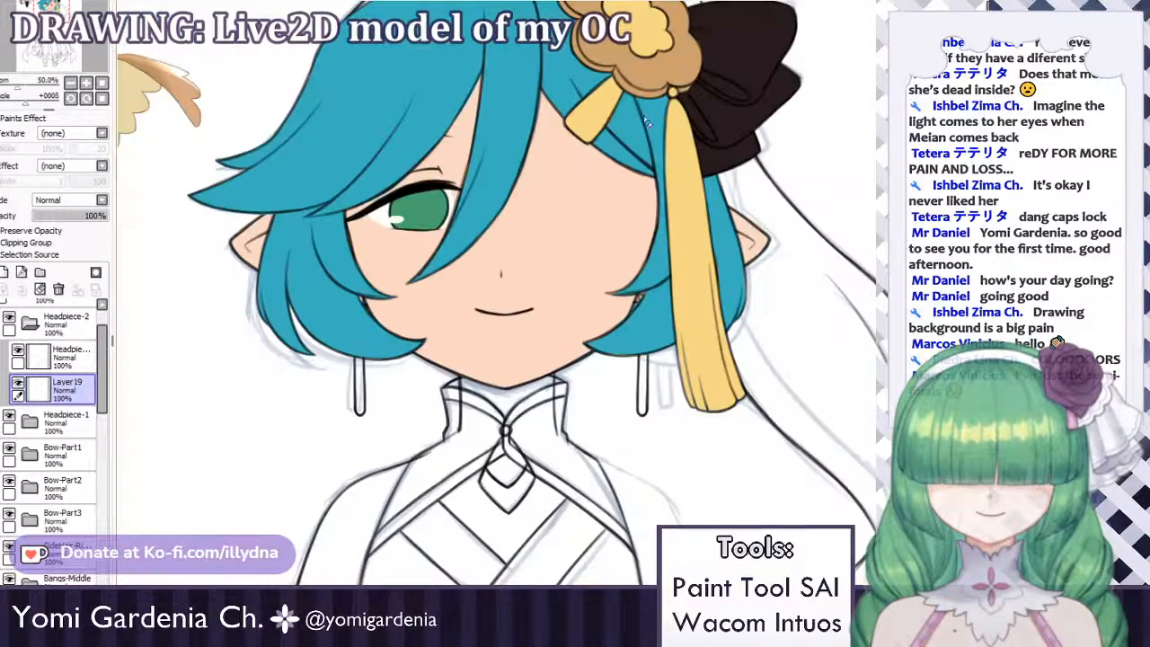
Clean up the light yellow fill along the edges of the ribbon's lower half.
scroll(654, 216, up, 5)
scroll(631, 269, down, 4)
scroll(635, 340, up, 4)
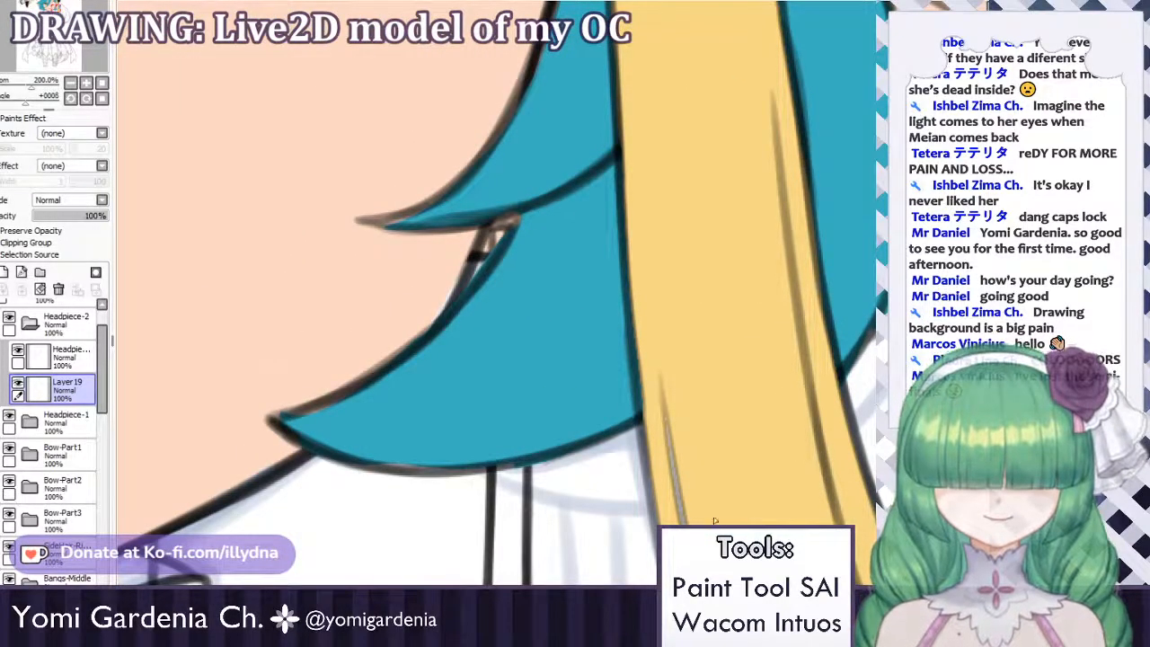
drag(879, 234, 852, 307)
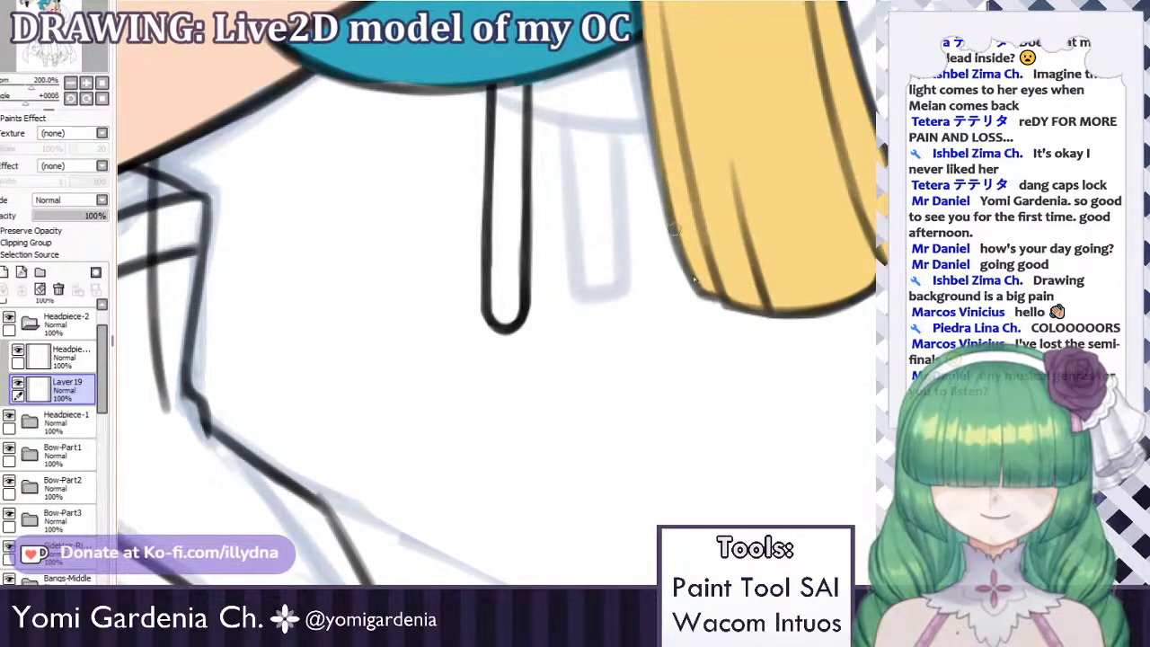
scroll(611, 207, up, 5)
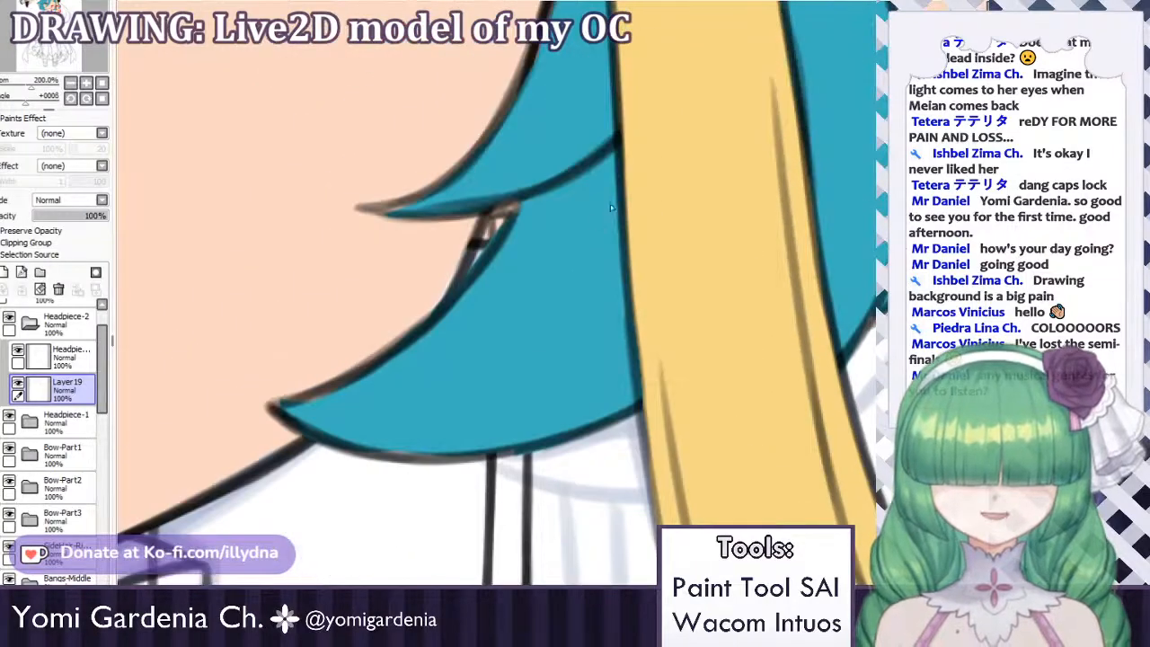
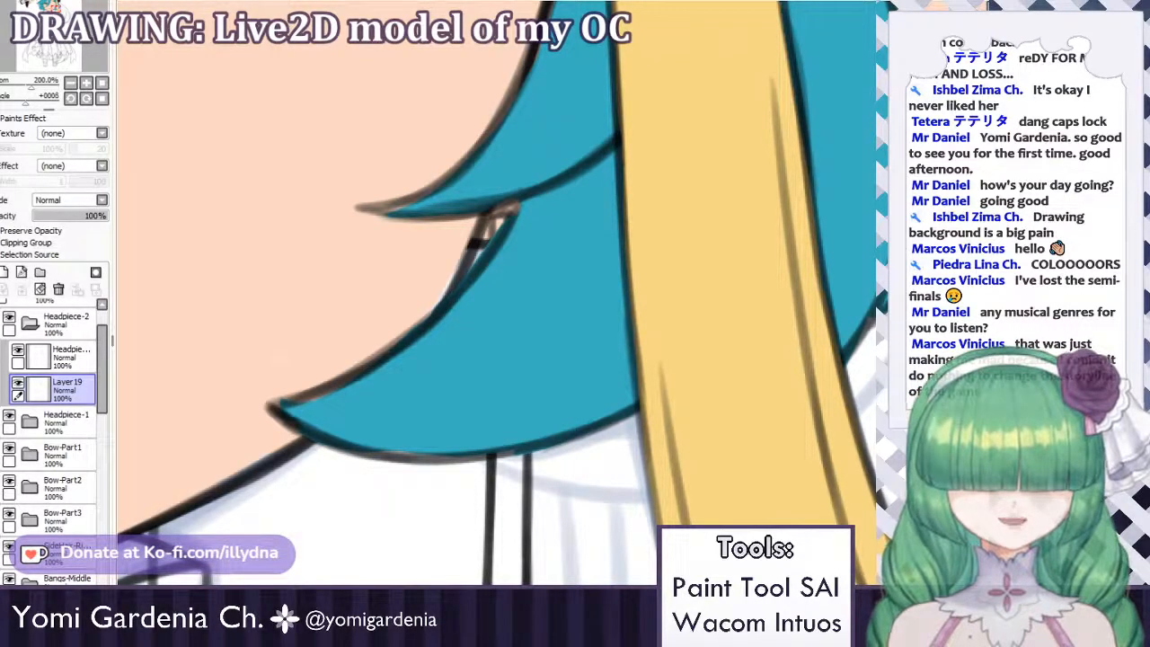
Check the finished ribbon against the whole head, and collapse the Headpiece-2 folder.
scroll(496, 292, down, 3)
scroll(812, 174, down, 1)
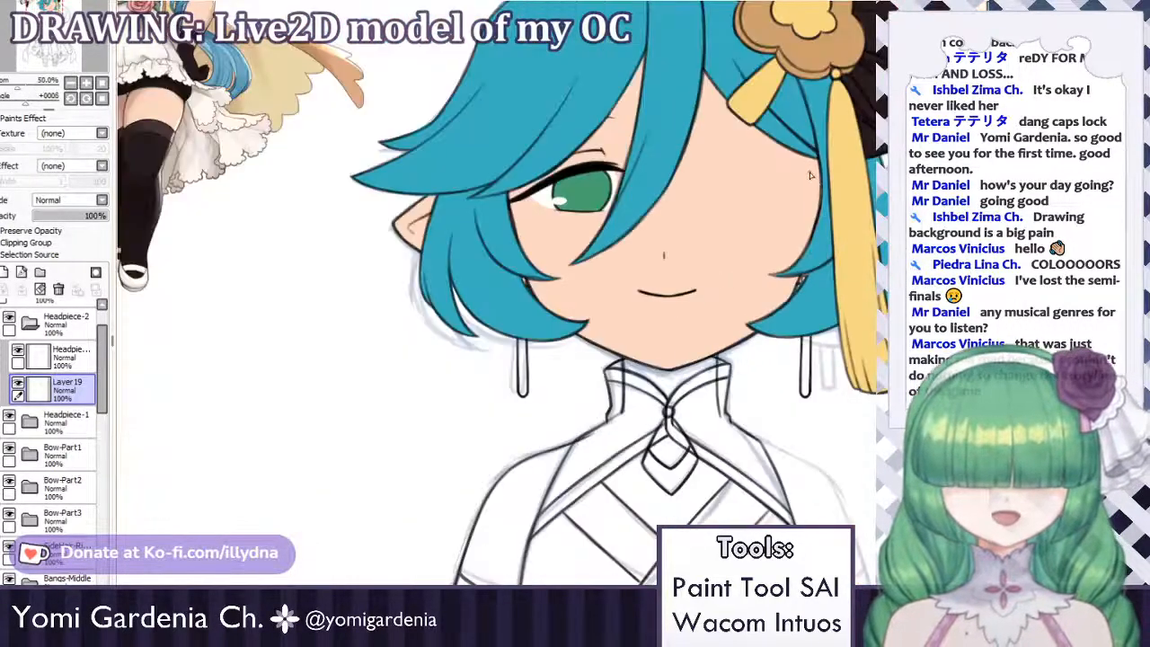
scroll(822, 164, down, 1)
scroll(822, 164, down, 1)
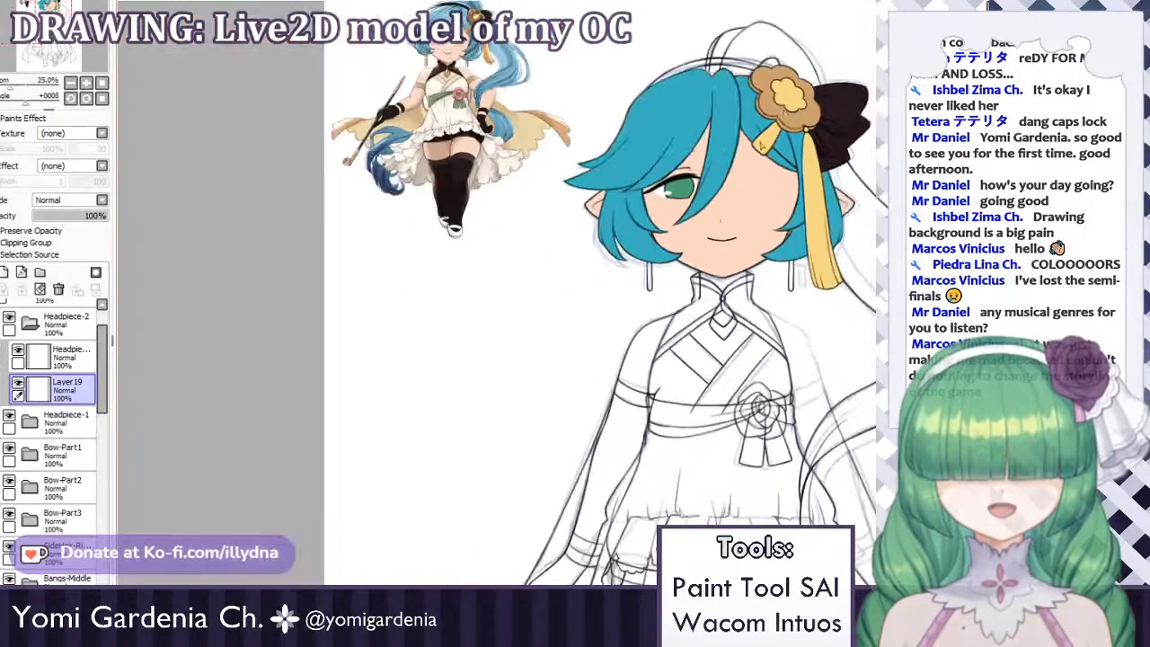
scroll(813, 105, up, 2)
click(30, 325)
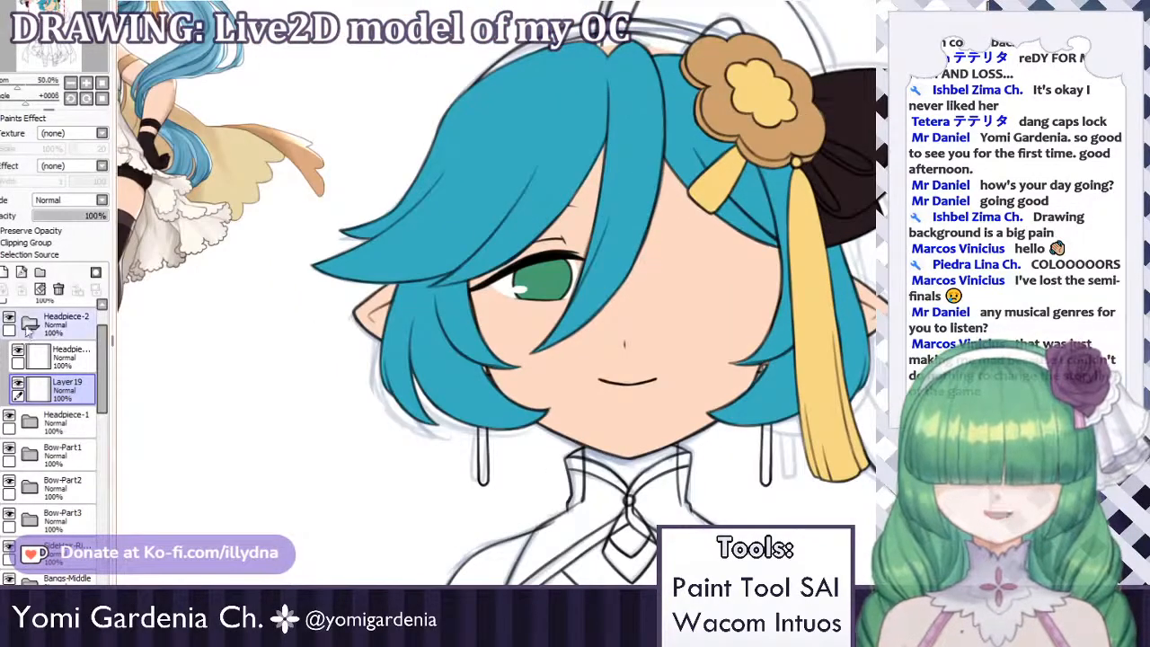
click(30, 325)
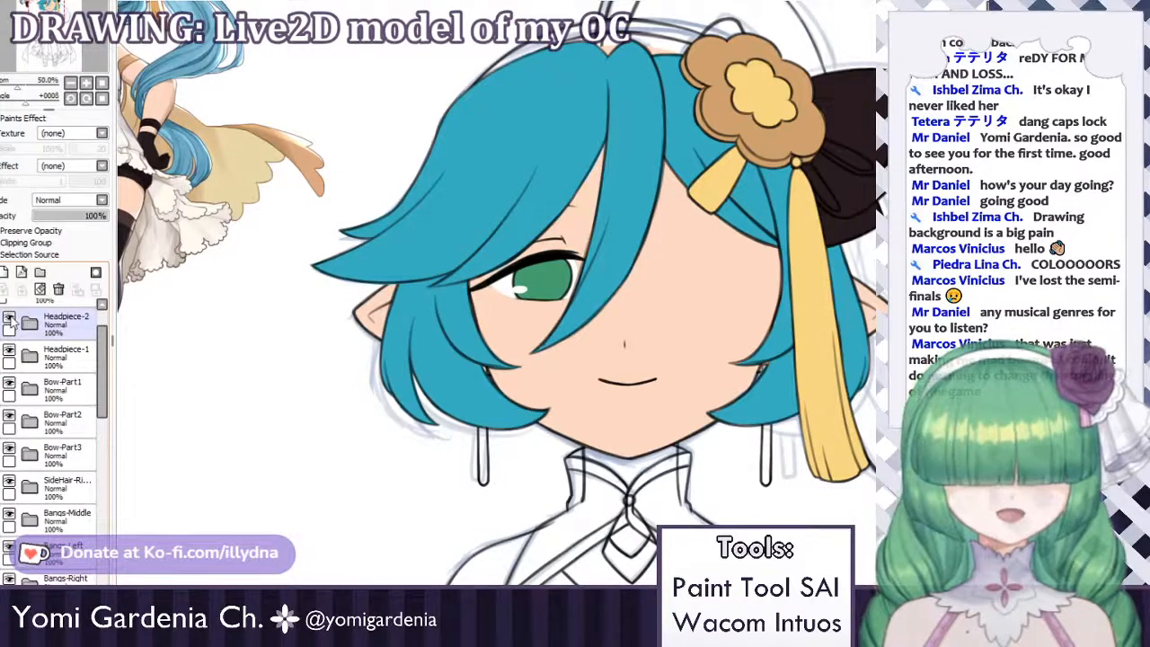
Toggle the Bangs-Left, SideHair-Left, face elements and Face folders to check their contents, and look through the ear and earring layers.
scroll(36, 387, down, 3)
click(29, 416)
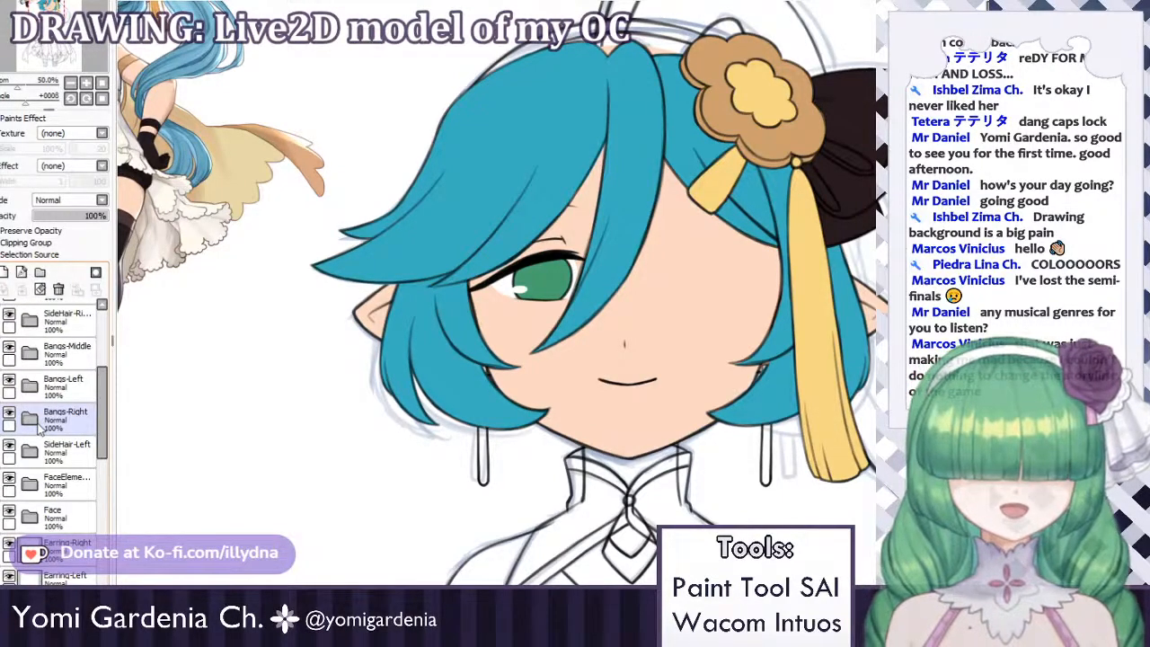
click(36, 384)
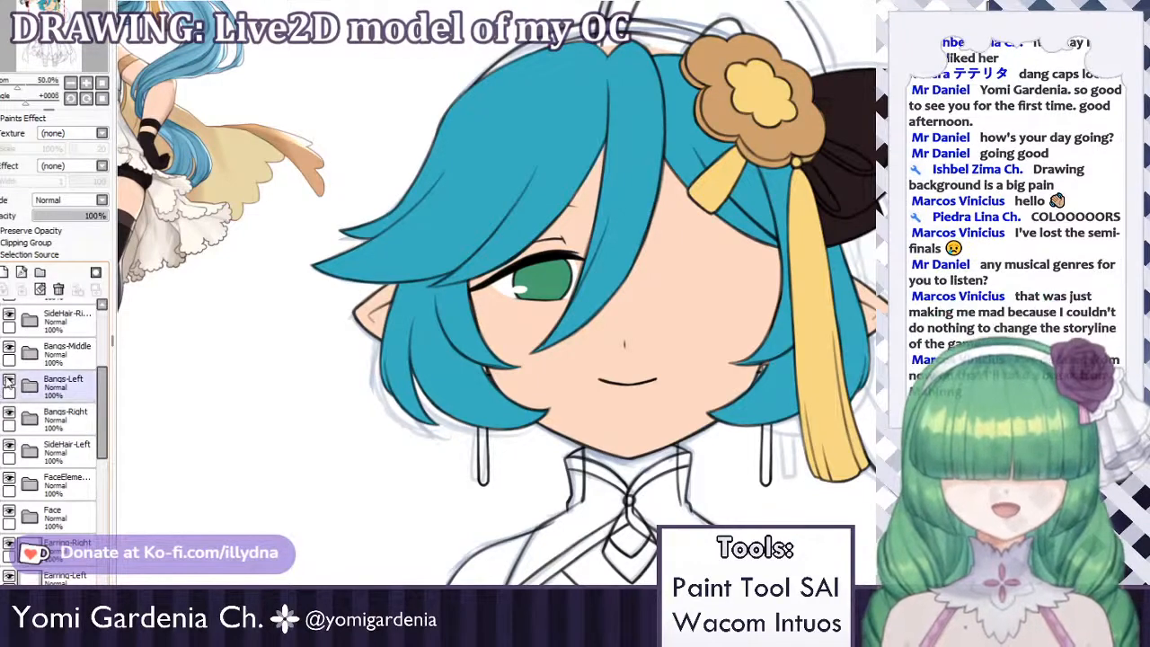
click(8, 382)
click(8, 382)
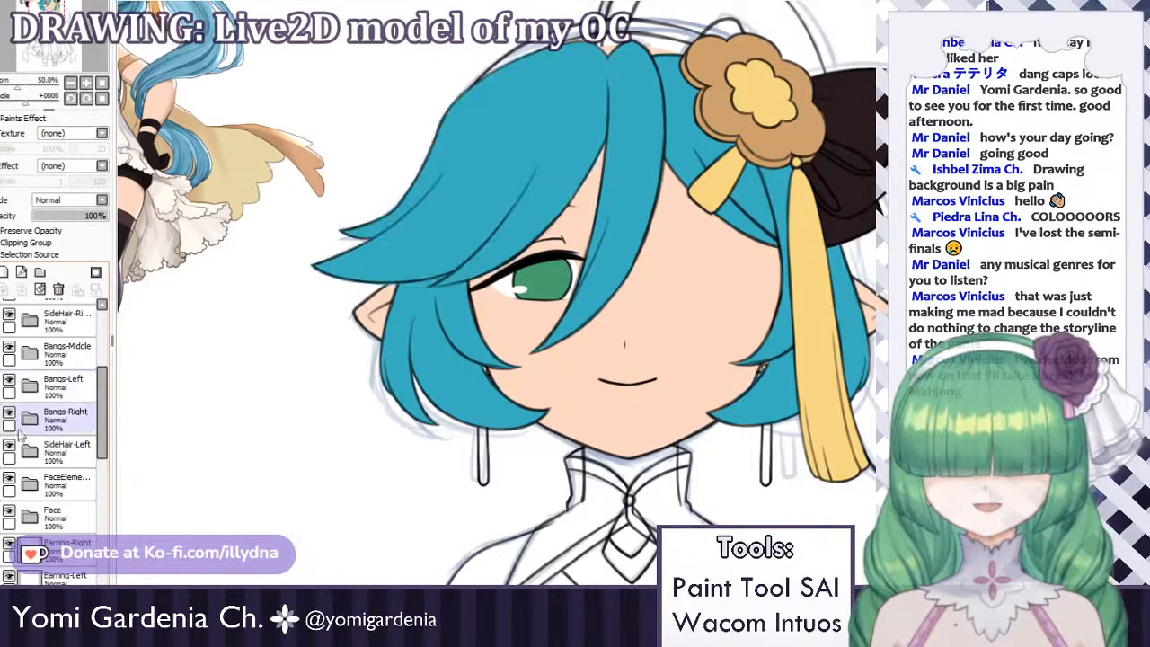
click(8, 447)
click(8, 446)
click(8, 482)
click(8, 482)
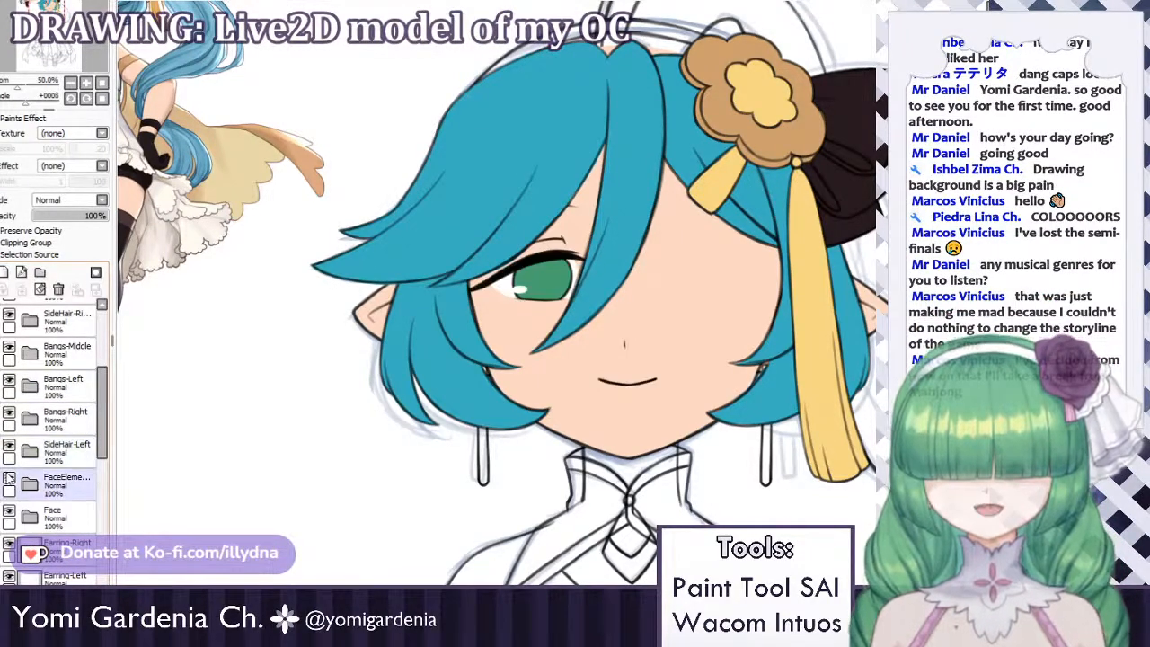
click(8, 515)
click(8, 514)
scroll(36, 431, down, 3)
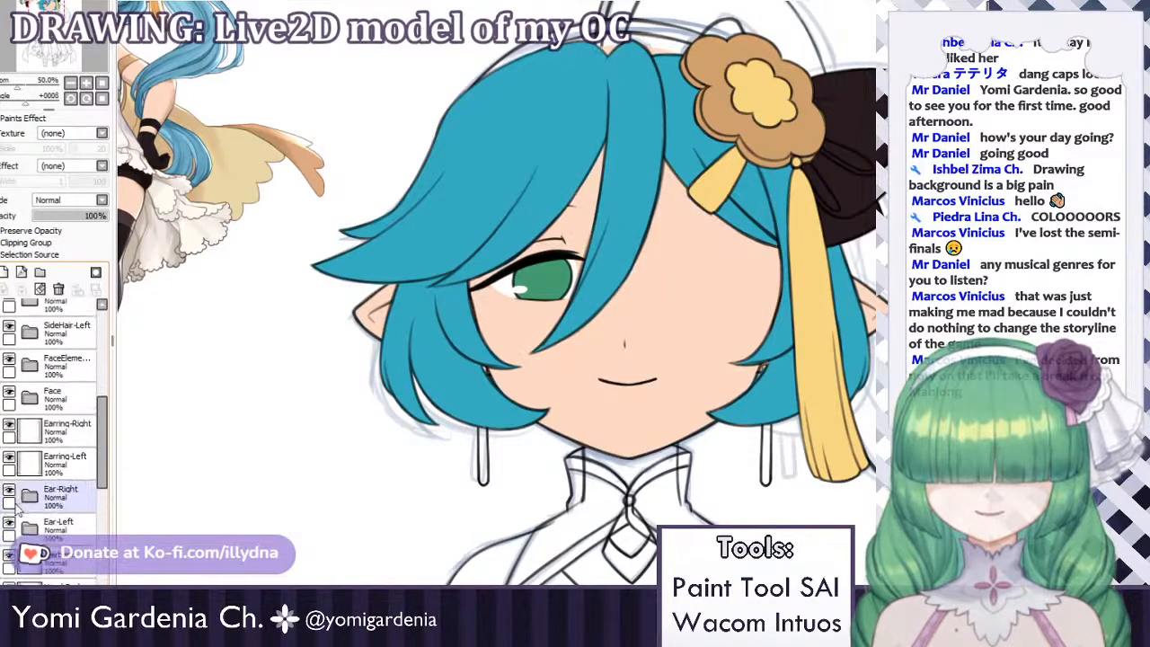
click(38, 430)
scroll(41, 433, up, 5)
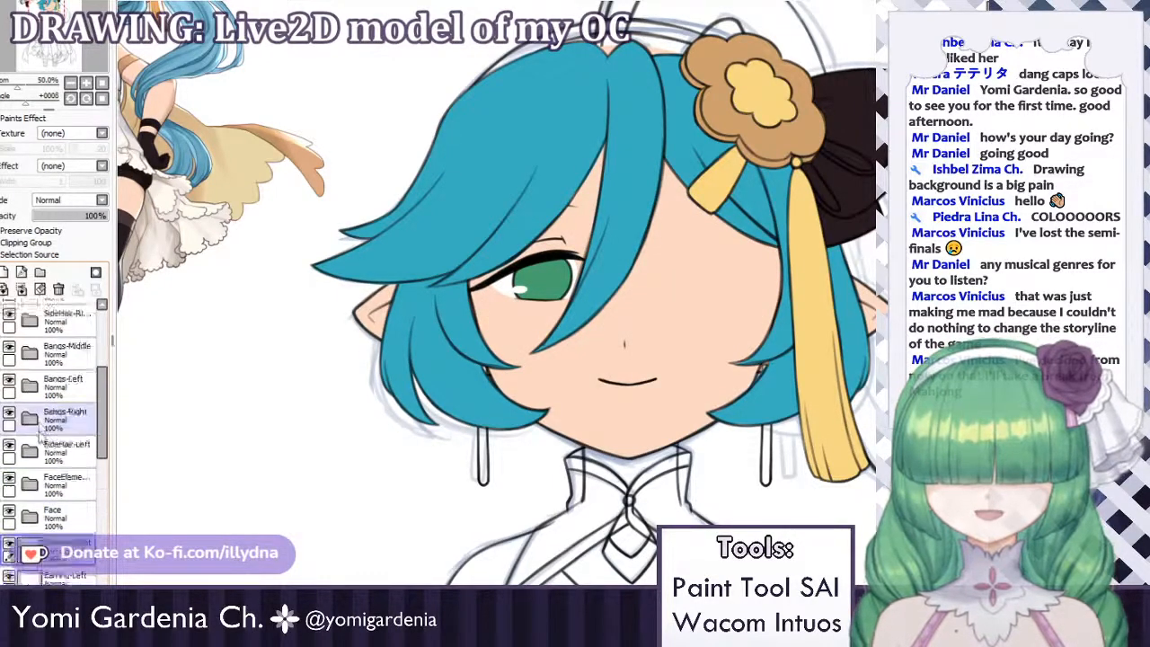
scroll(40, 432, up, 3)
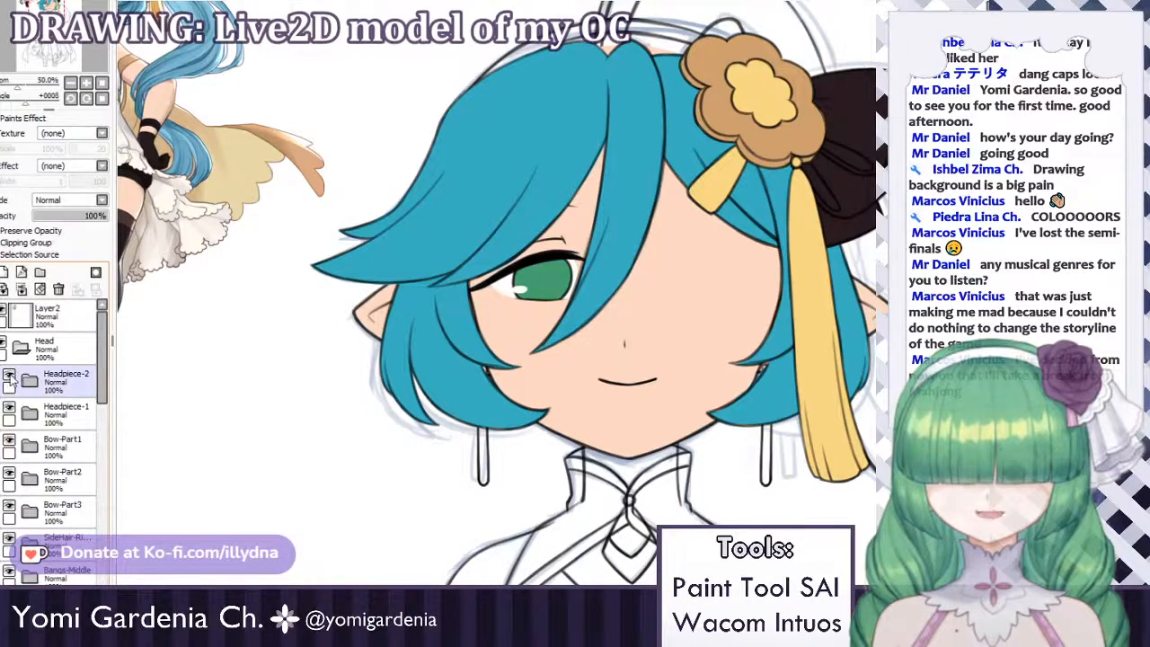
Hide the Headpiece-2, Headpiece-1, Bow-Part1, Bow-Part2 and Bow-Part3 folders.
click(9, 379)
click(8, 412)
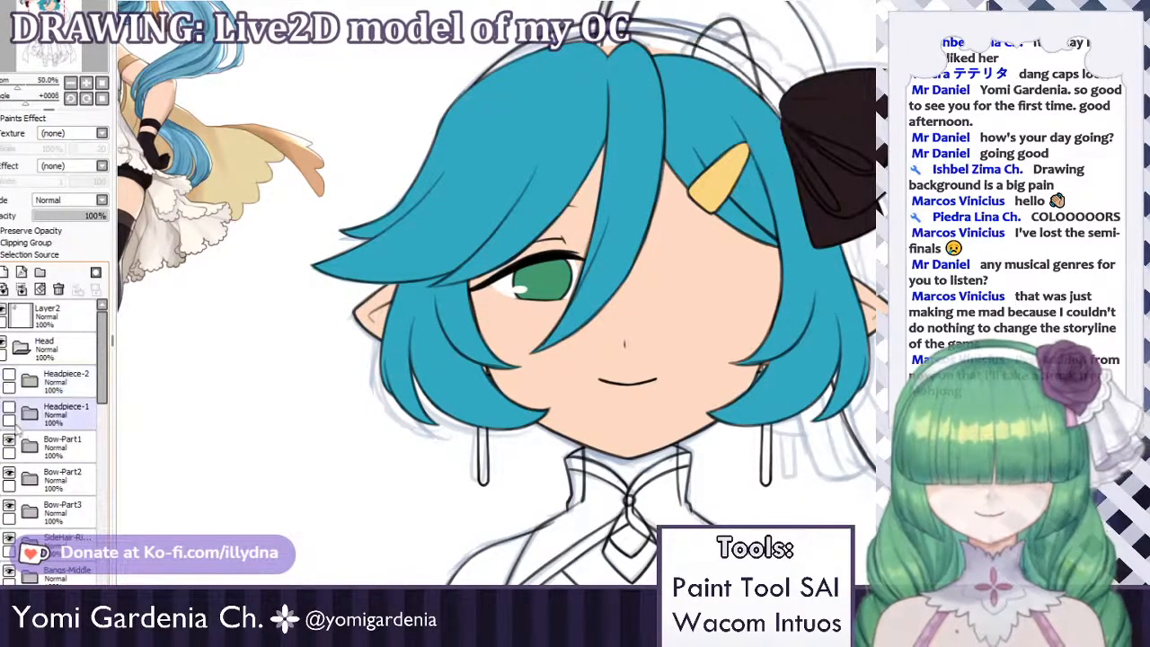
click(8, 445)
click(8, 478)
click(8, 511)
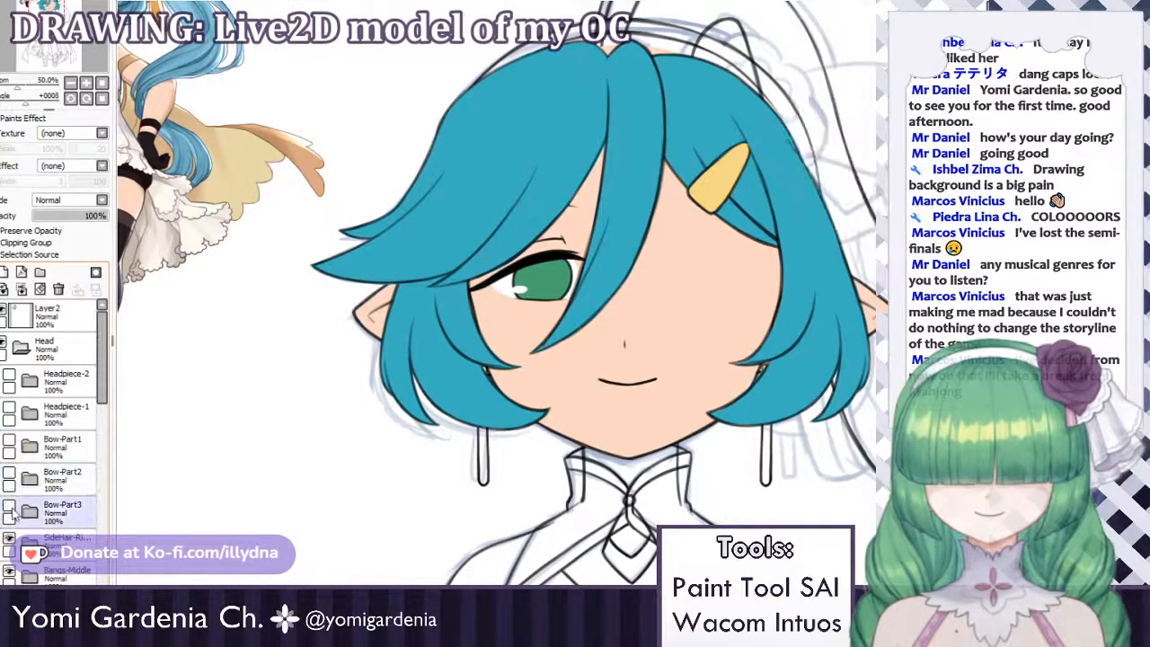
Hide the right and left side hair folders and all three bangs folders to expose the bare head.
click(8, 543)
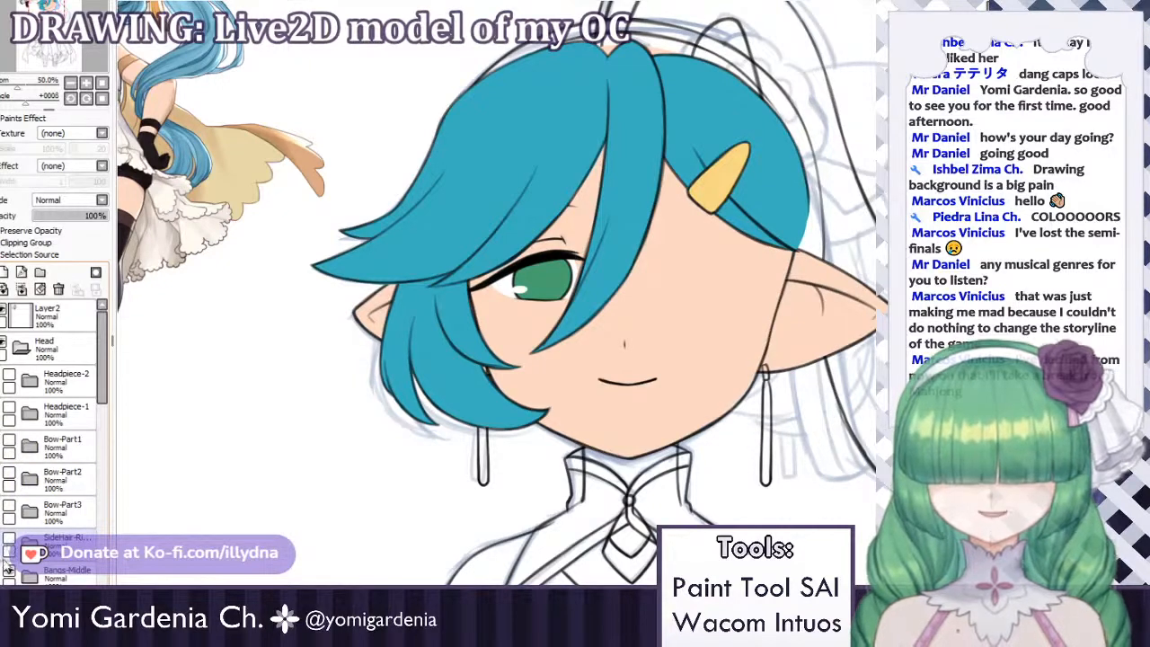
click(8, 575)
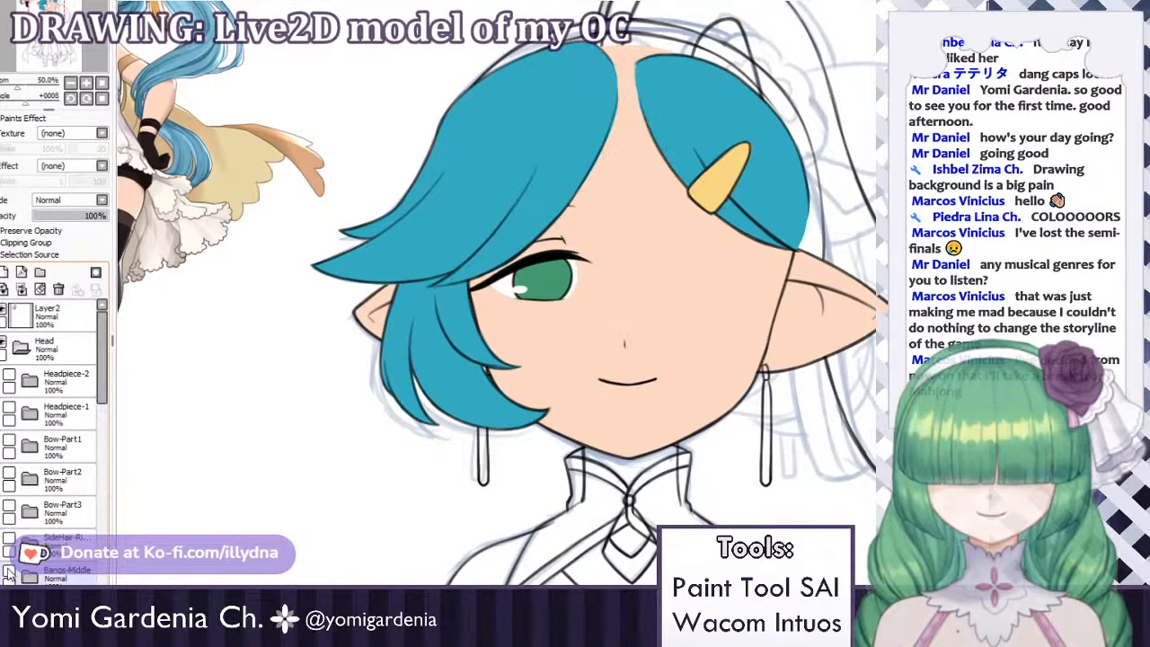
click(8, 607)
click(8, 575)
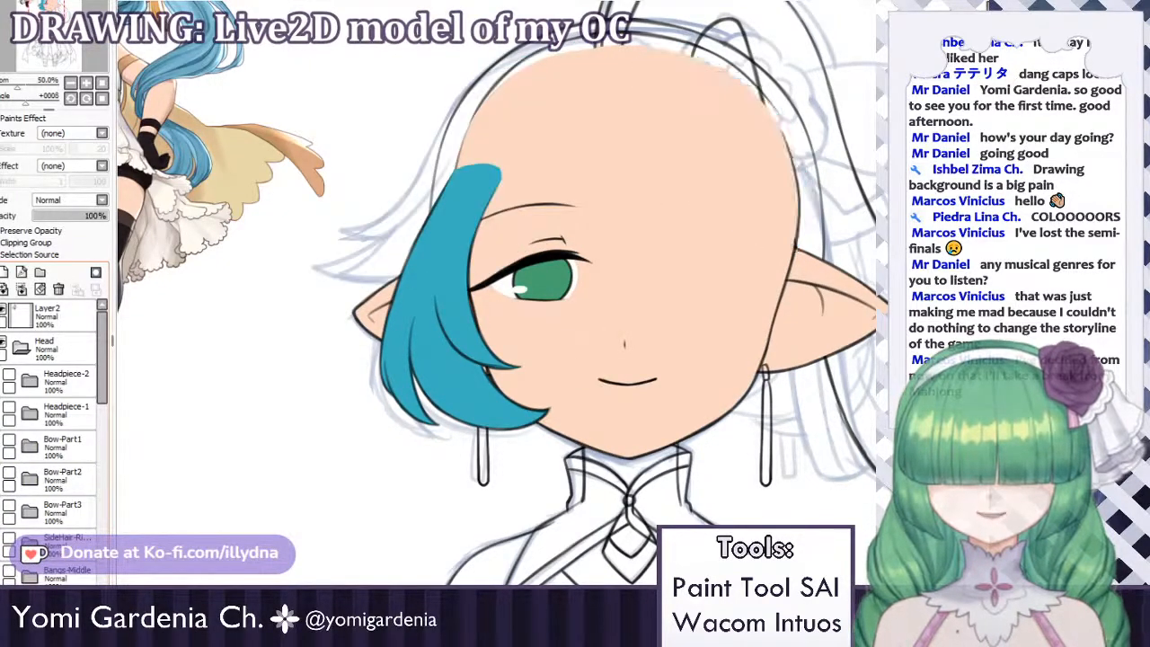
scroll(54, 449, down, 3)
click(8, 575)
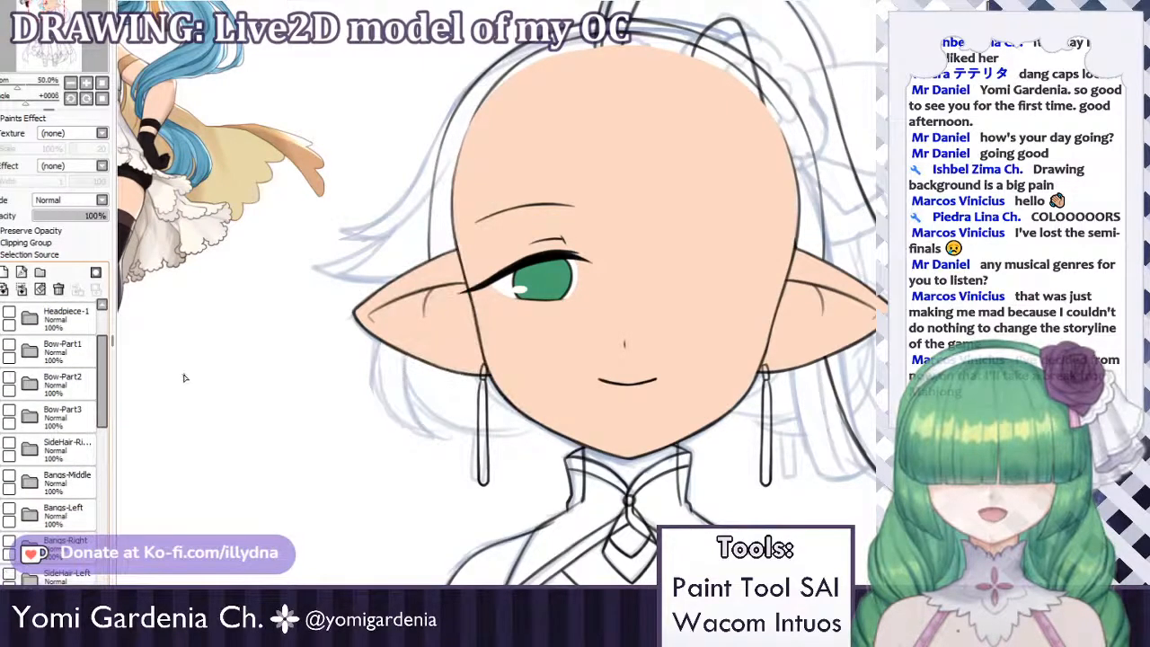
click(8, 444)
click(8, 411)
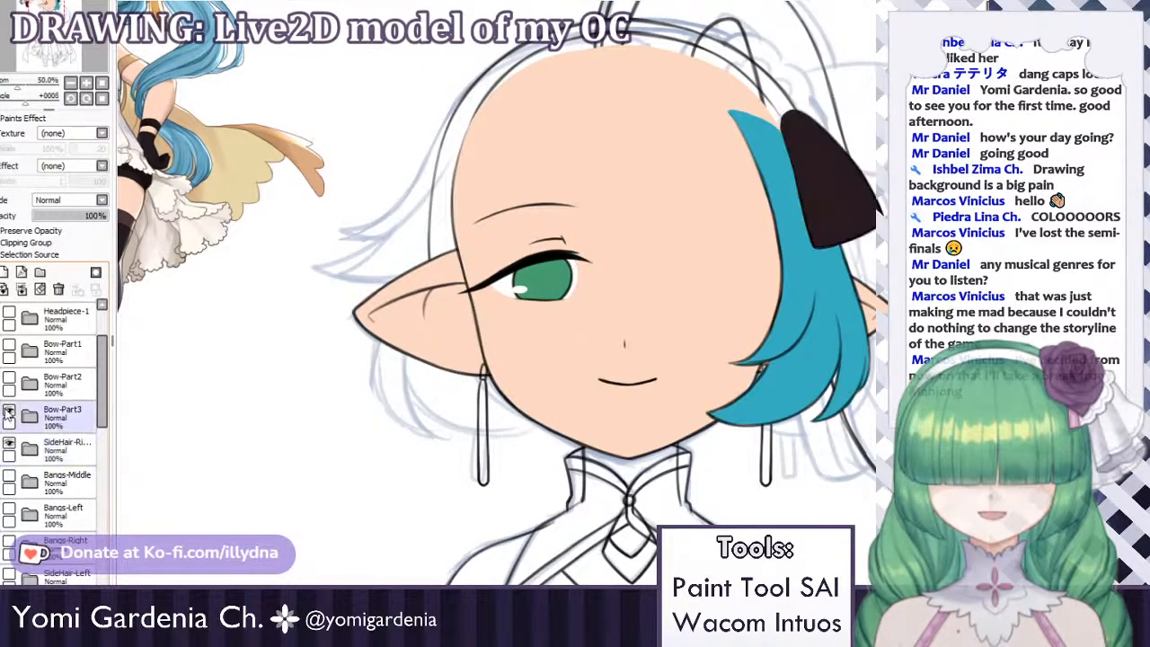
click(8, 443)
click(8, 379)
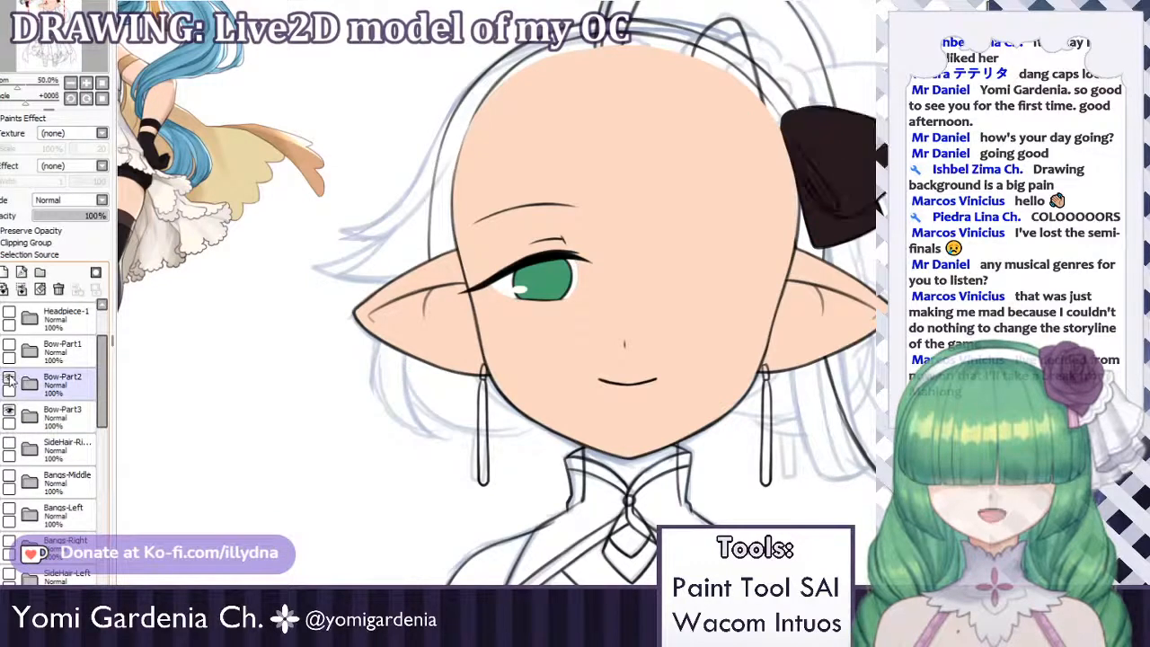
click(8, 379)
click(8, 411)
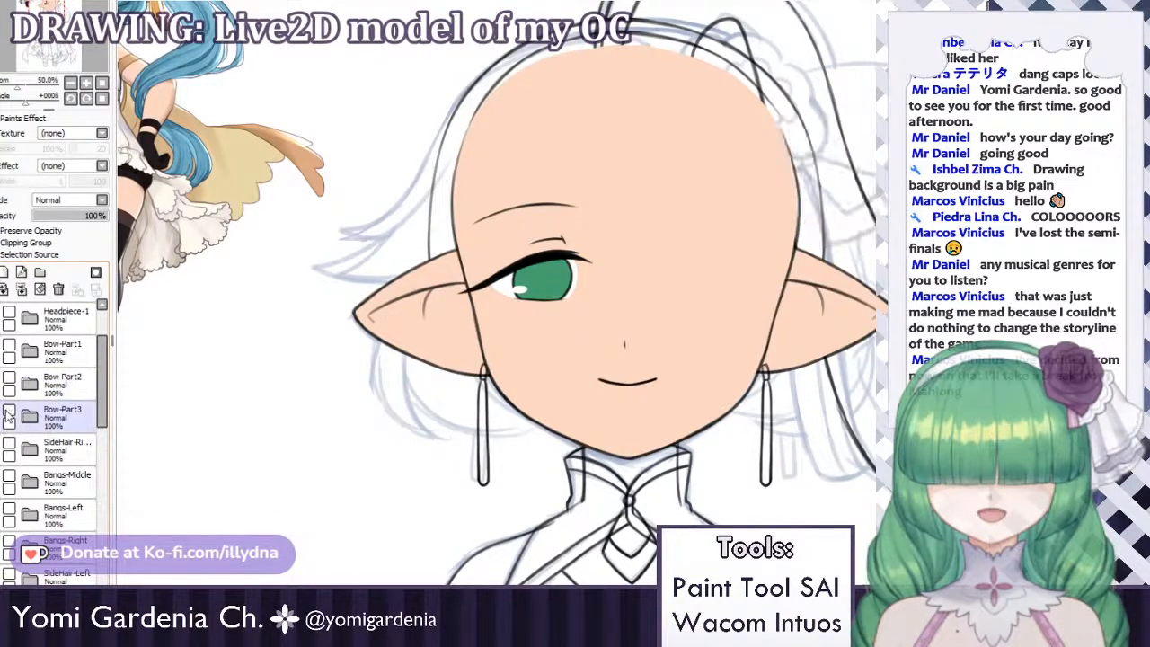
Make the Bangs-Middle, Bangs-Left and Bangs-Right folders visible and view them against the whole figure.
click(8, 476)
click(8, 510)
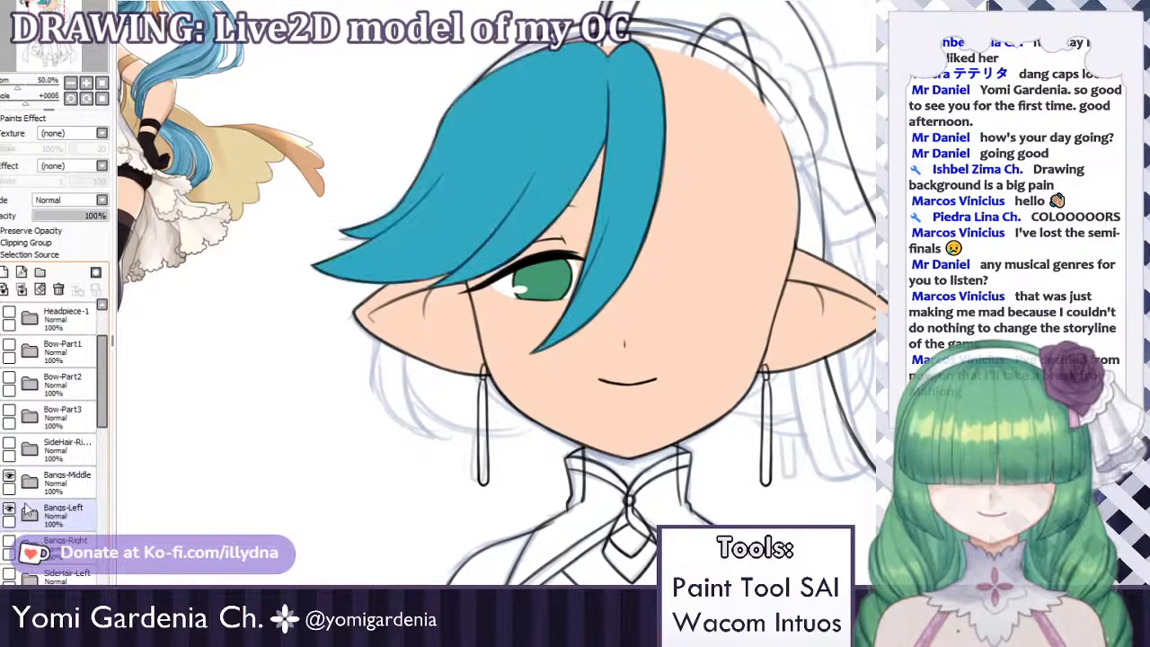
click(9, 542)
scroll(485, 207, down, 3)
scroll(520, 232, up, 1)
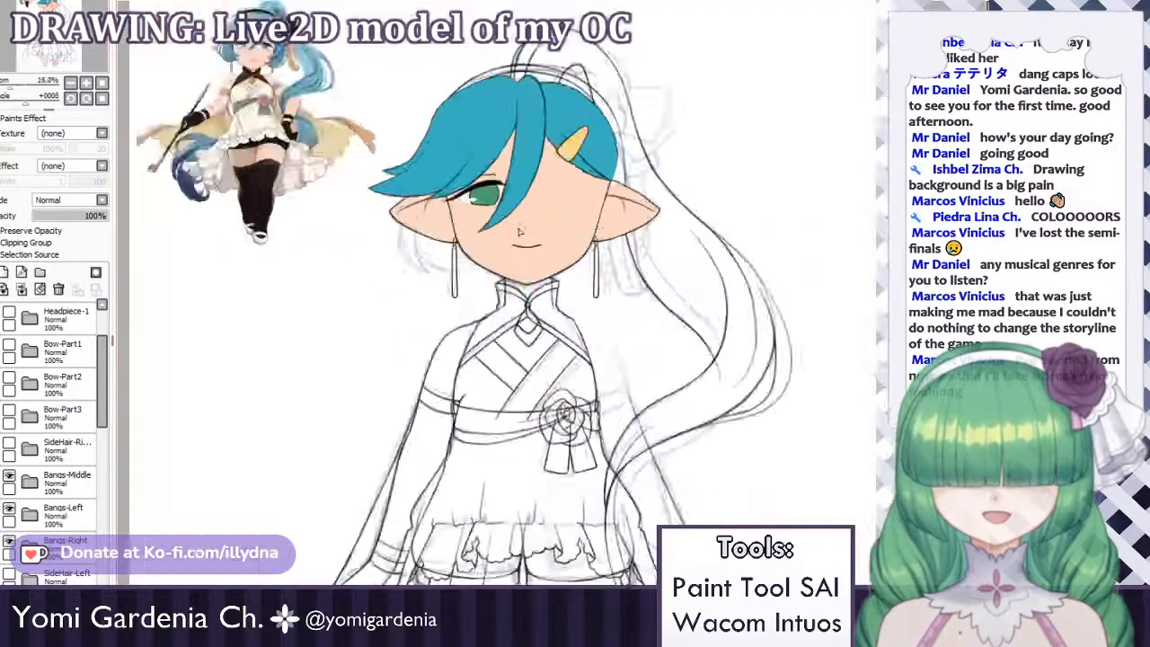
Nudge the Earring-Right line art slightly upward so it sits higher on the ear.
scroll(519, 232, up, 4)
scroll(609, 341, down, 2)
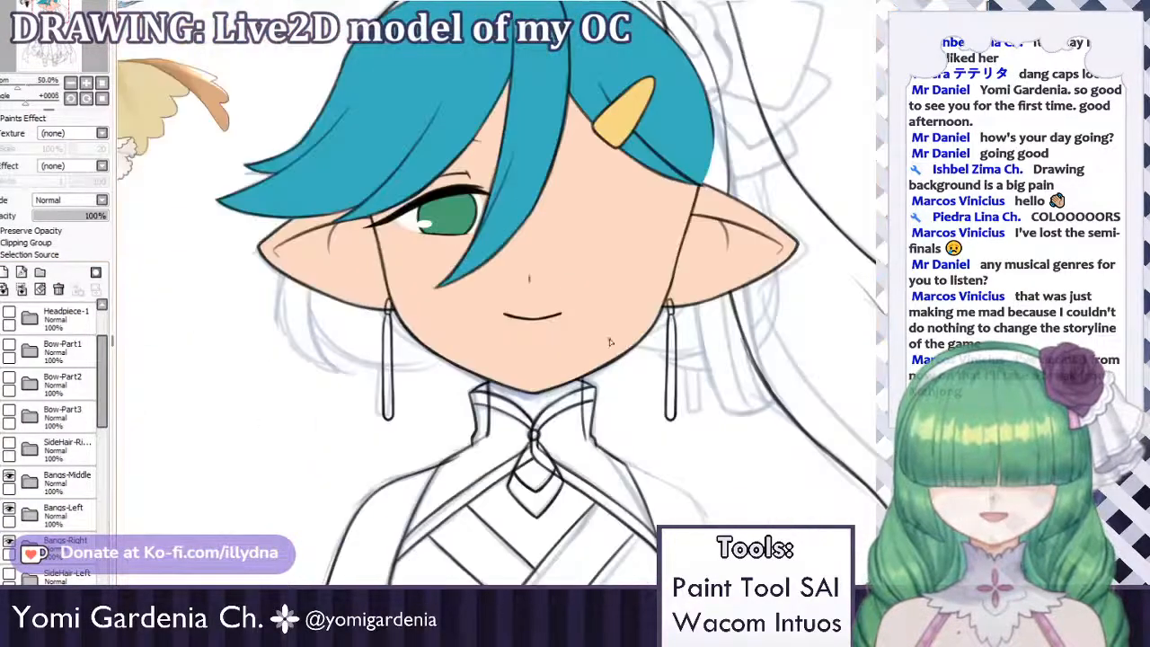
scroll(270, 341, up, 3)
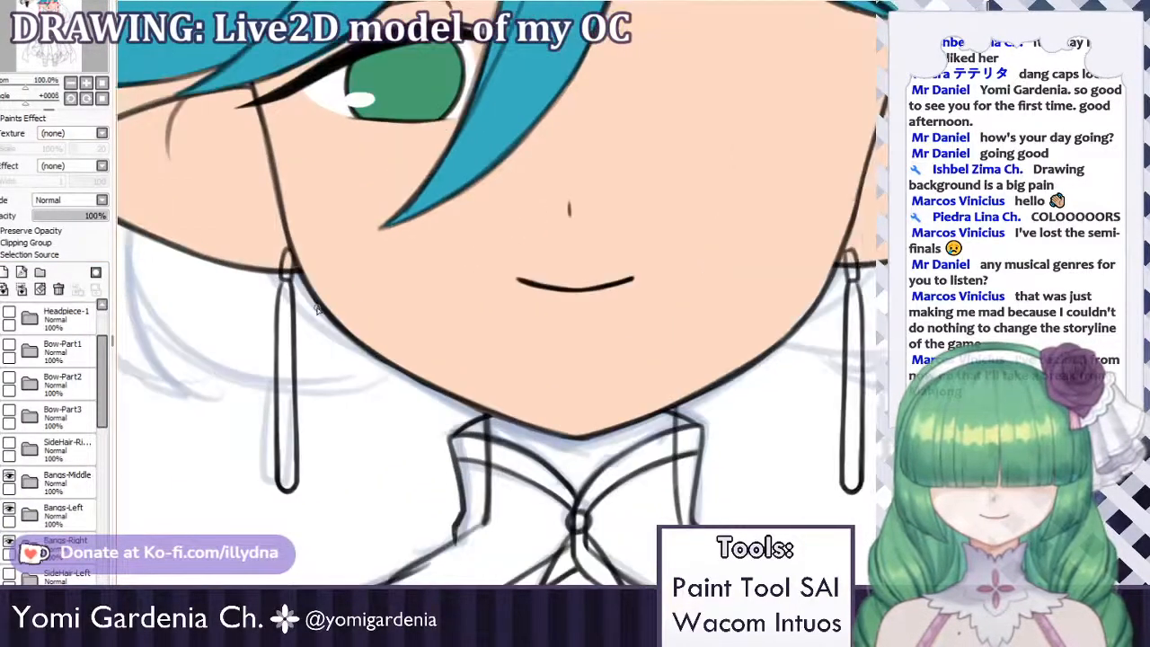
scroll(105, 449, down, 5)
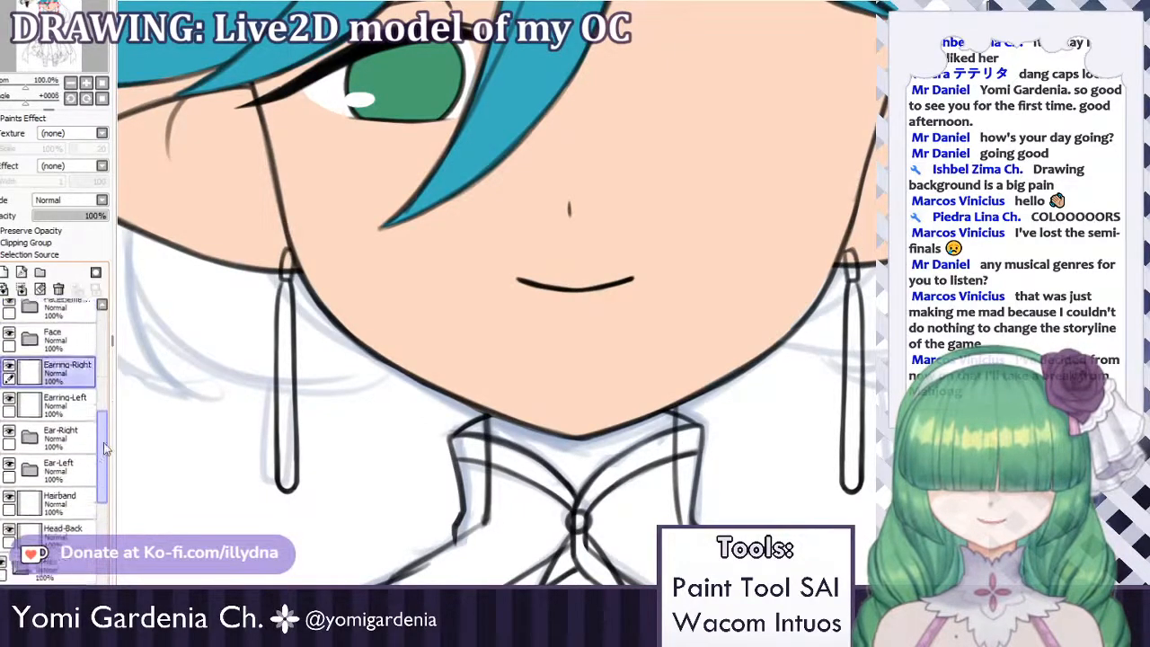
scroll(105, 449, up, 1)
click(9, 401)
click(9, 402)
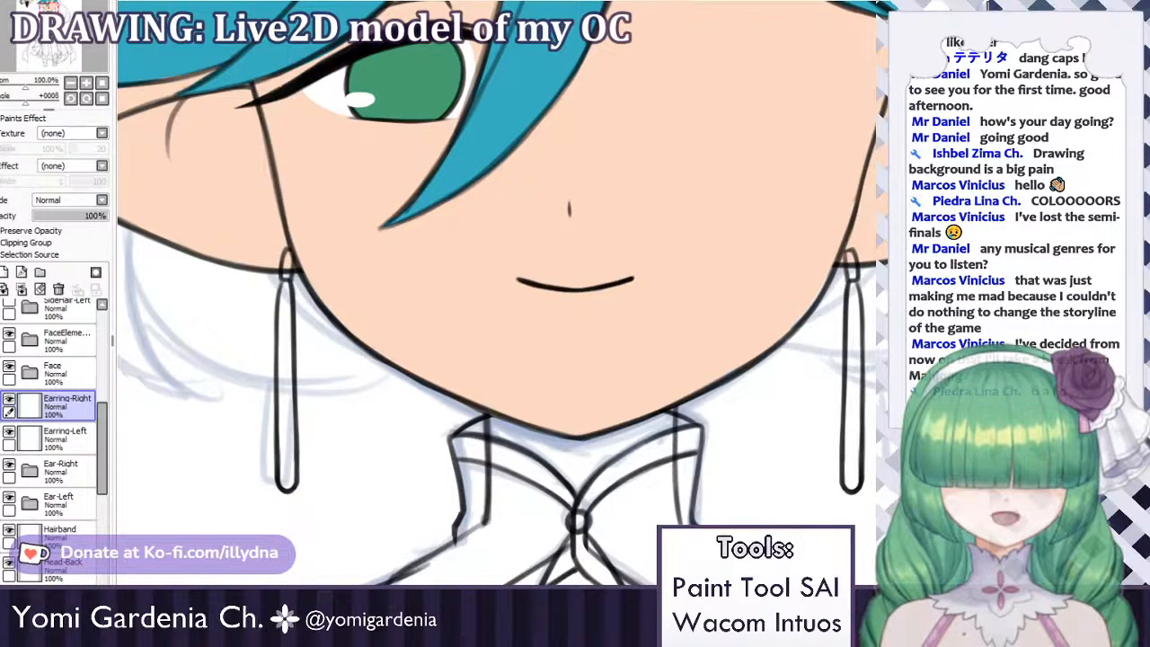
drag(851, 378, 850, 364)
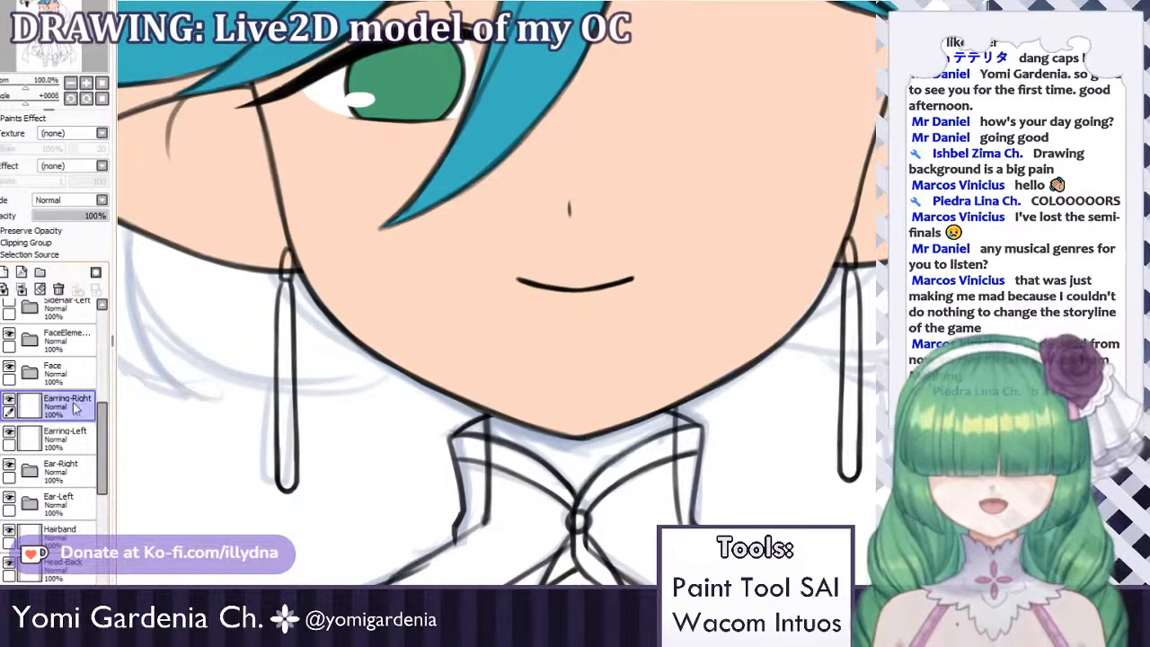
Create a layer folder above the Earring-Right layer and toggle that layer's visibility to check which earring it holds.
click(40, 272)
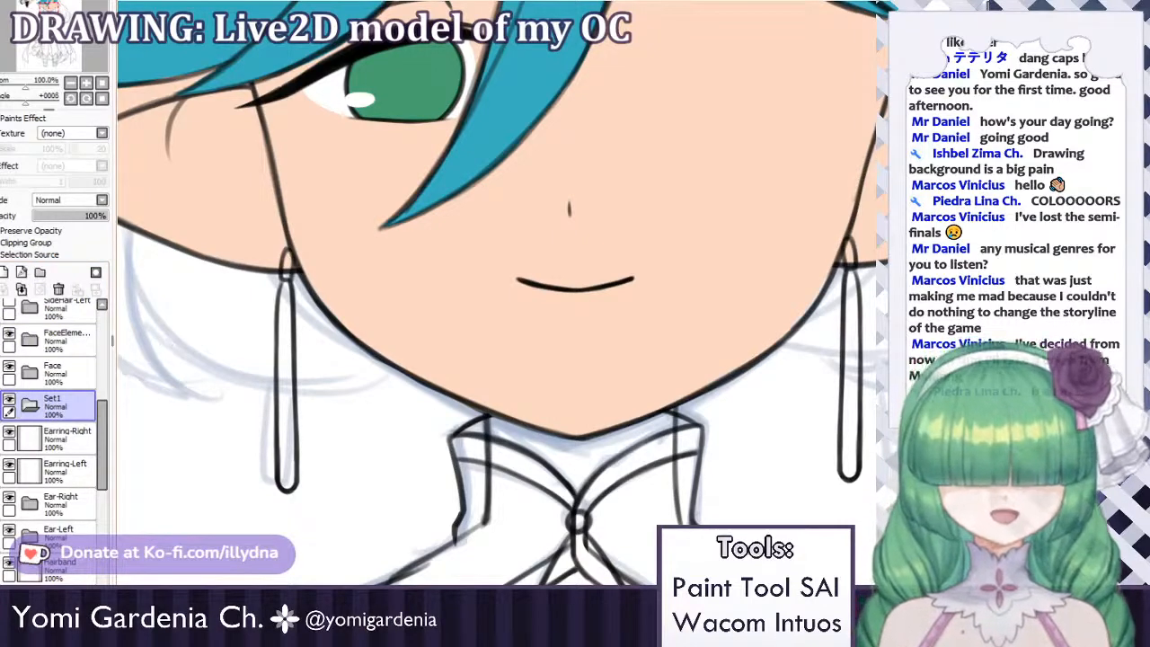
click(59, 435)
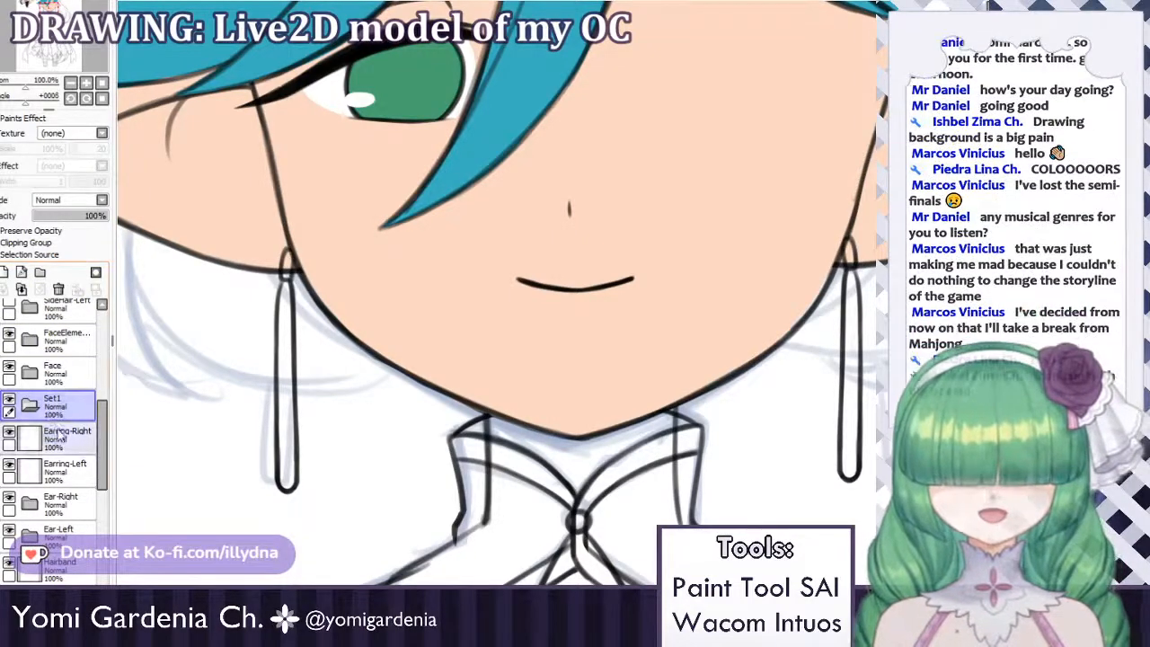
click(9, 435)
click(9, 434)
click(9, 434)
click(9, 438)
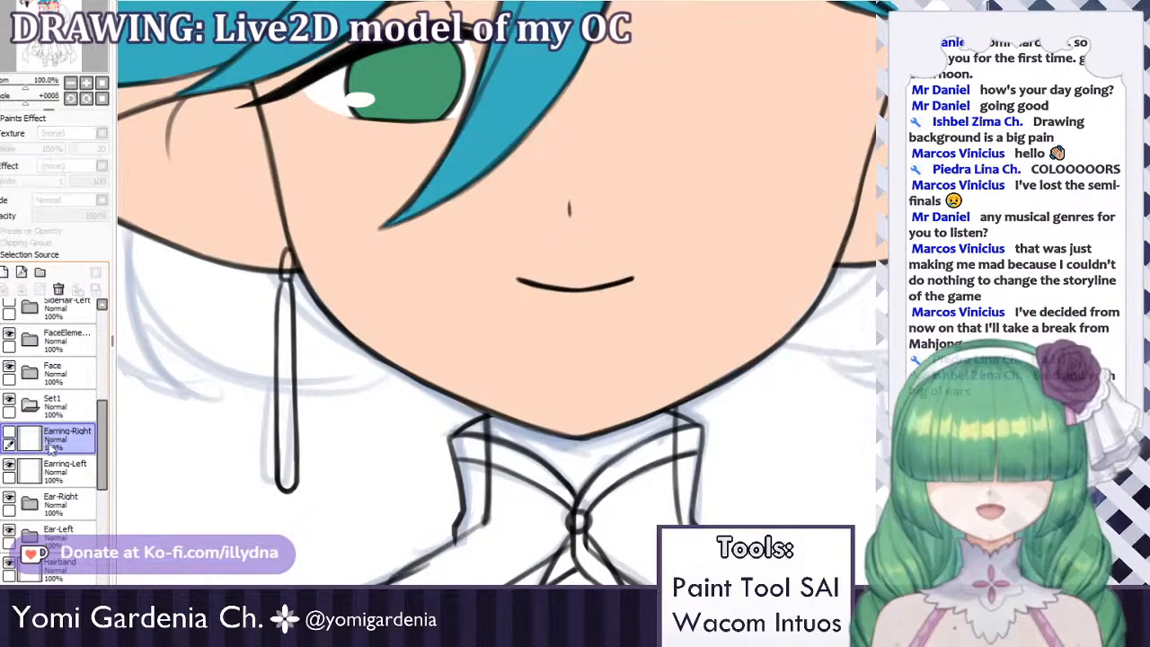
click(9, 438)
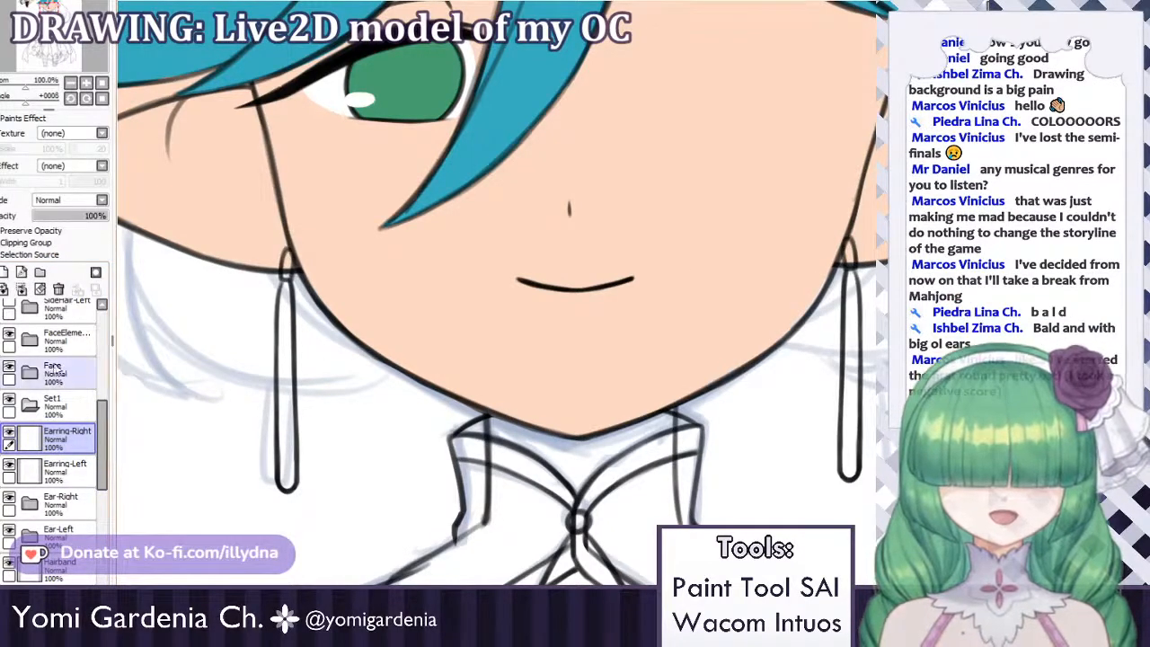
Look through the layers in the Face folder, and view the uncoloured earrings against the whole head.
click(30, 372)
click(64, 438)
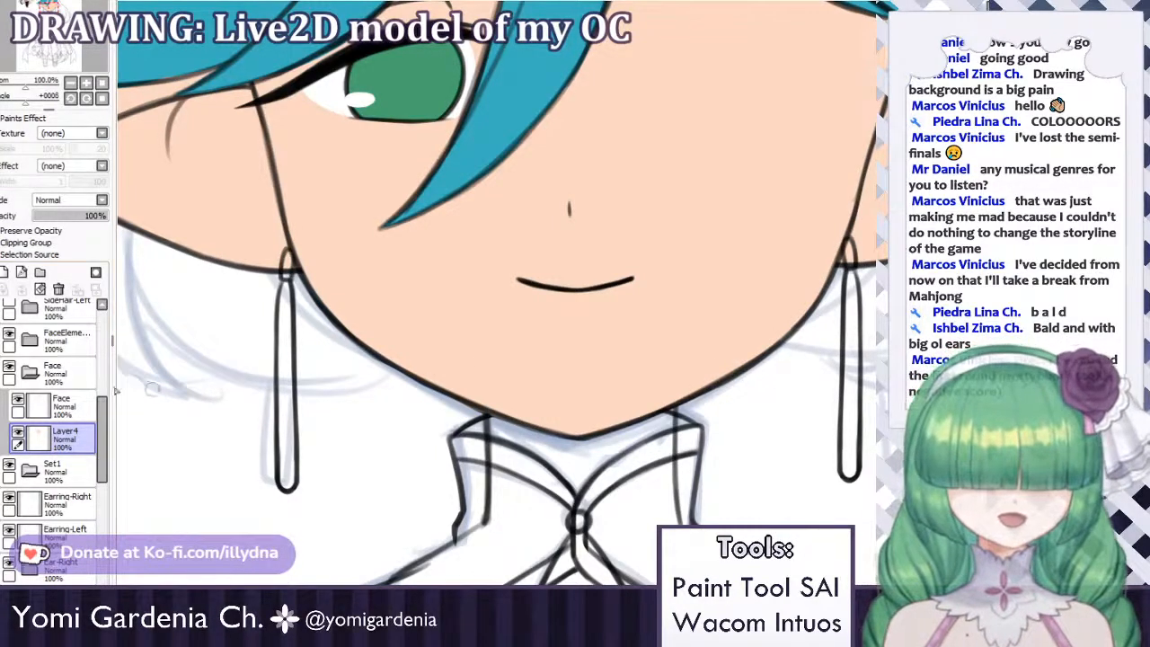
click(30, 373)
click(50, 438)
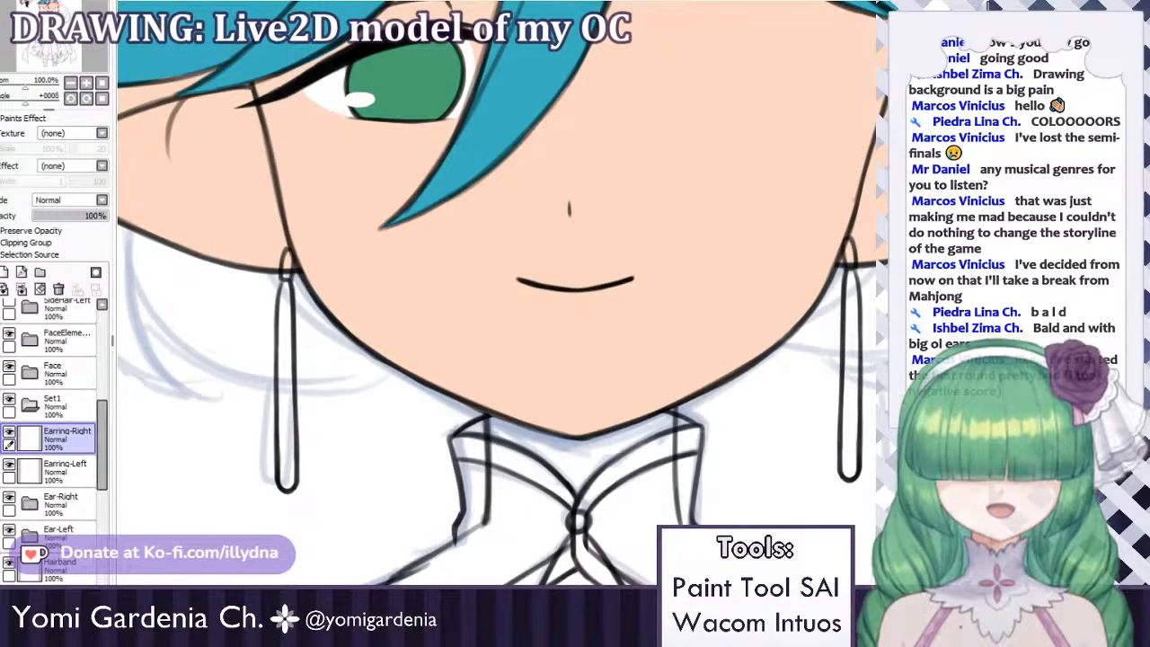
scroll(780, 323, down, 4)
scroll(797, 244, up, 2)
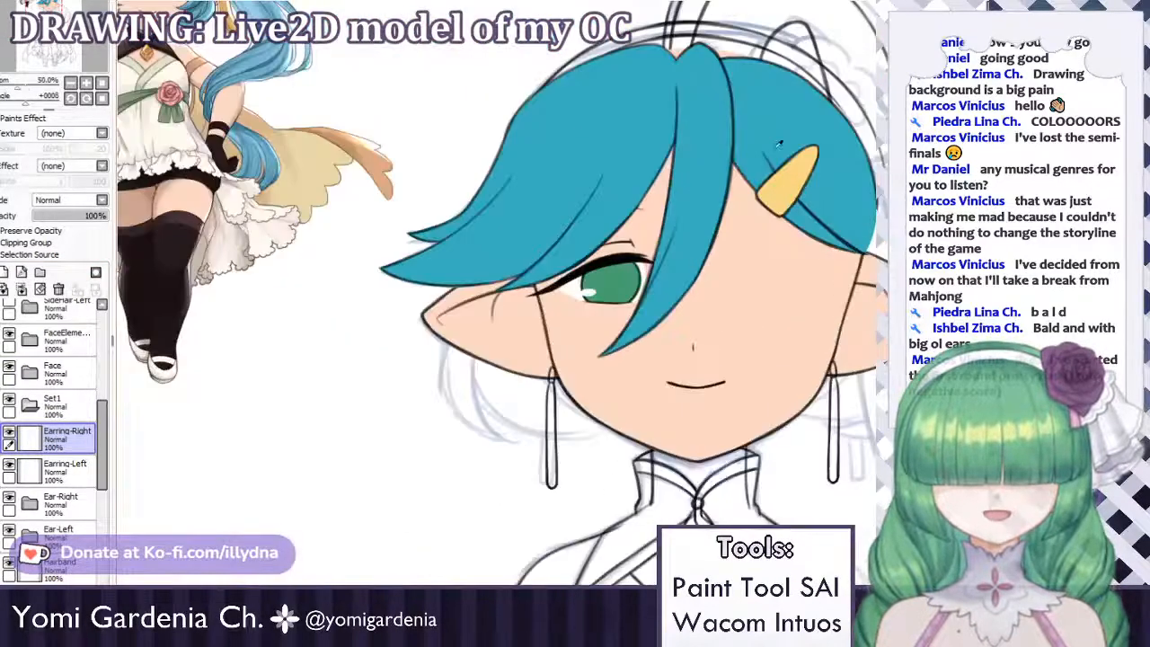
scroll(782, 198, down, 2)
scroll(782, 198, up, 5)
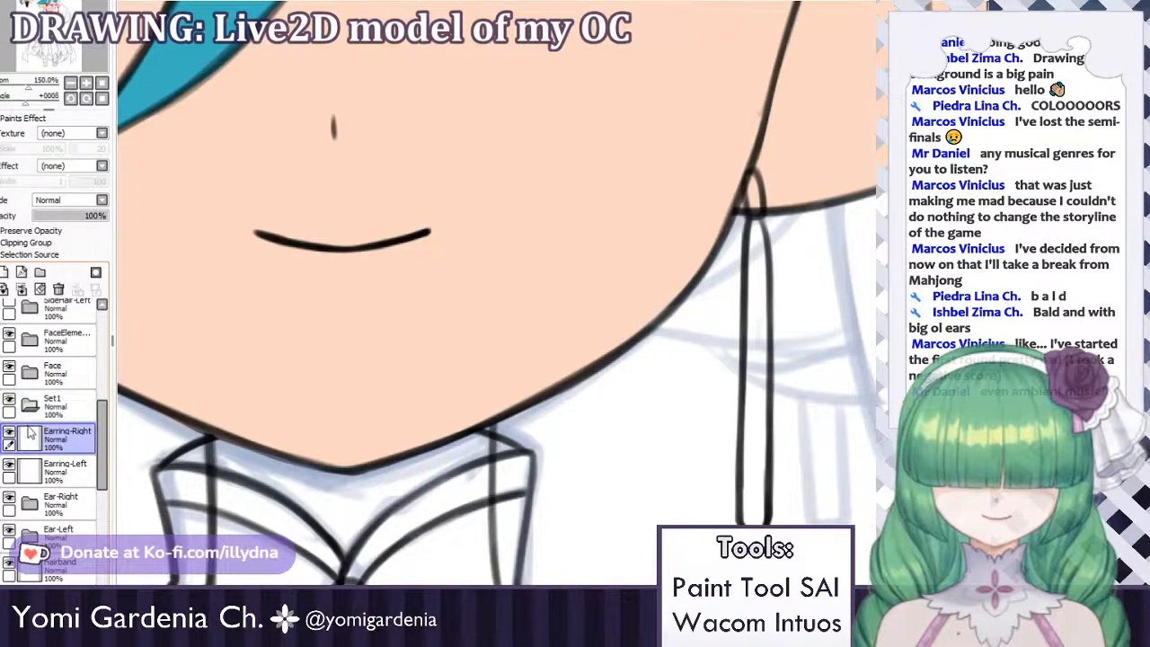
Move the Earring-Right layer into the new Set1 folder and take the Earring-Left layer back out of it.
drag(57, 435, 59, 410)
drag(58, 469, 63, 459)
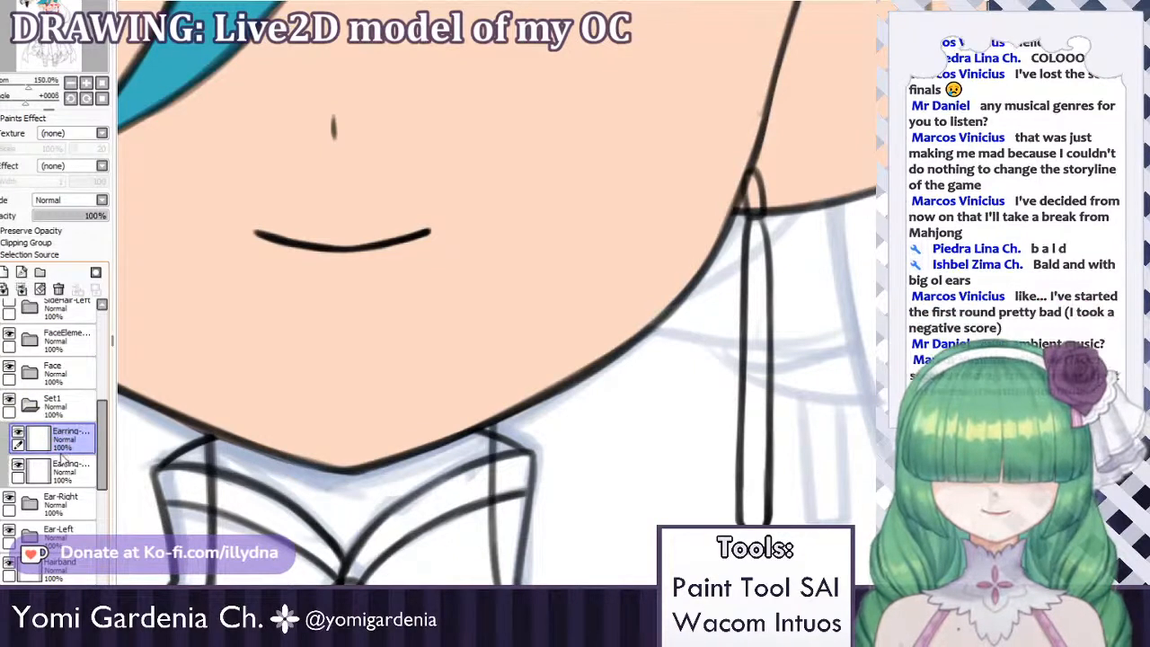
click(56, 409)
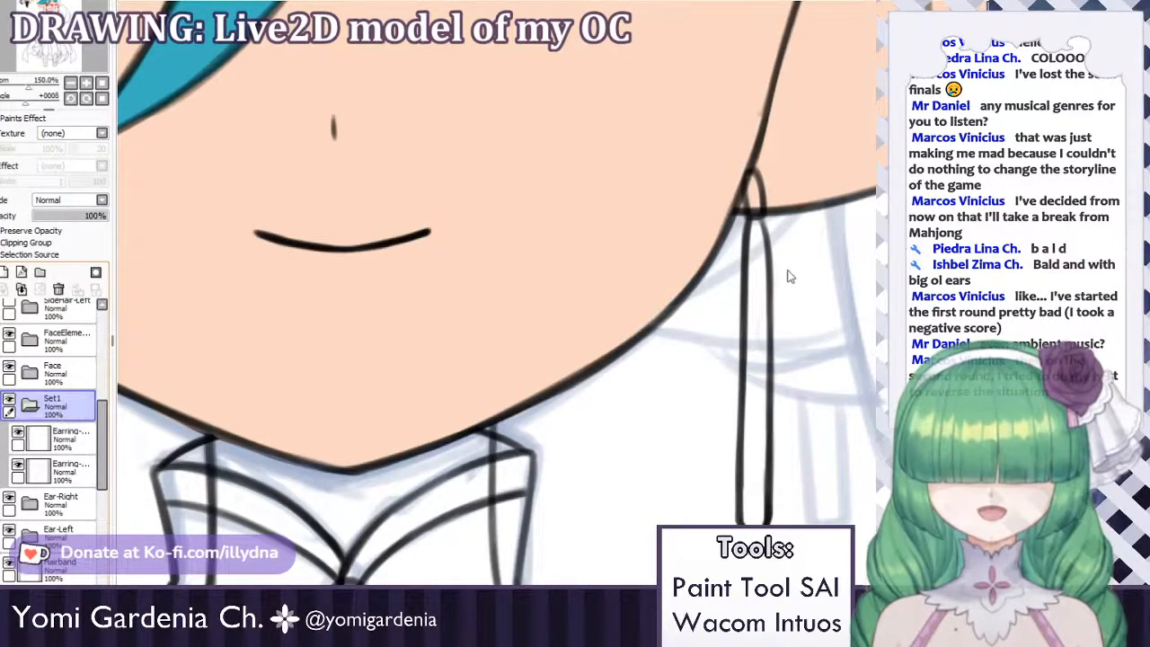
mouse_move(58, 476)
mouse_down()
mouse_move(61, 406)
mouse_move(70, 465)
mouse_up()
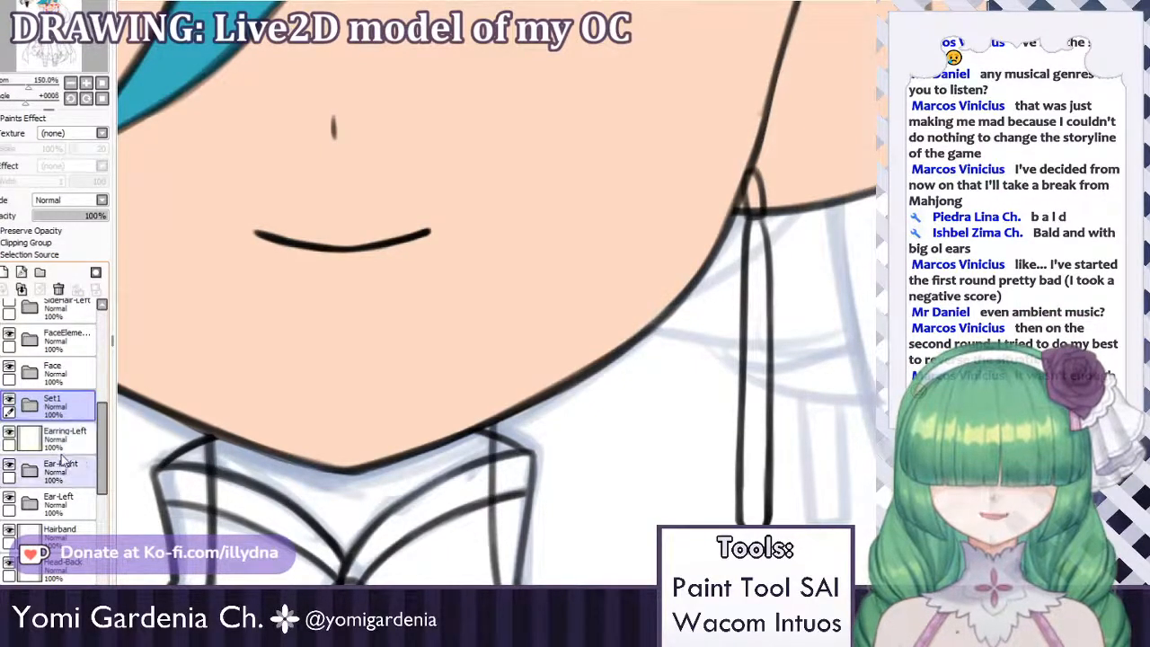
click(29, 406)
click(63, 438)
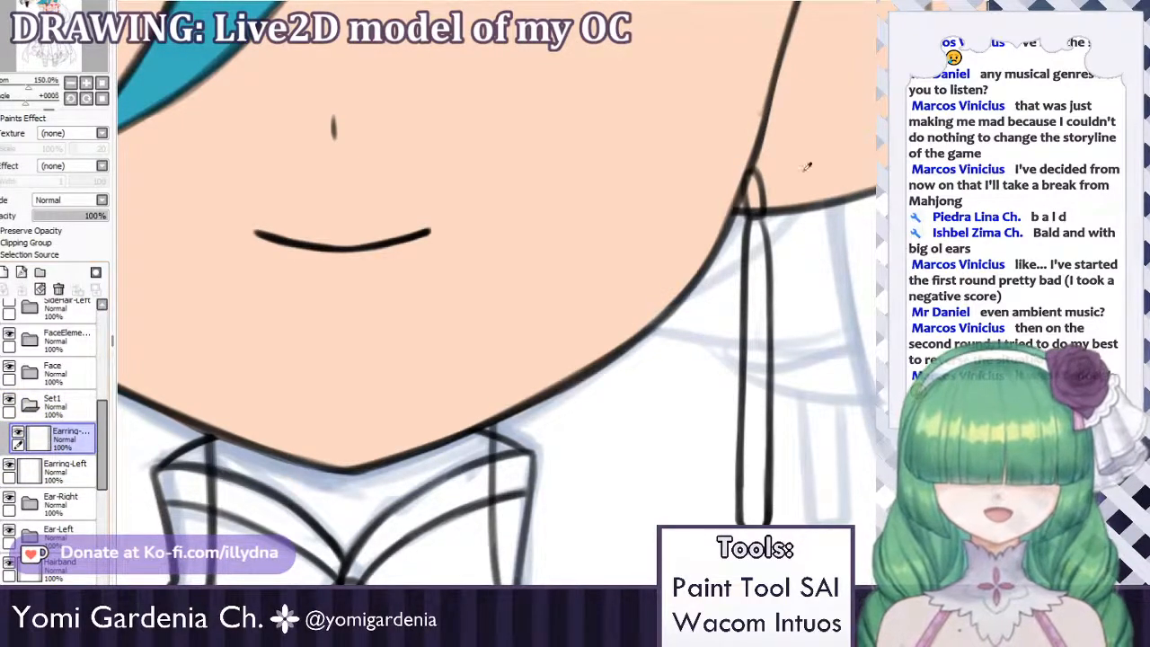
Add a new layer beneath the Earring-Right line art and paint the whole earring flat golden yellow.
click(5, 273)
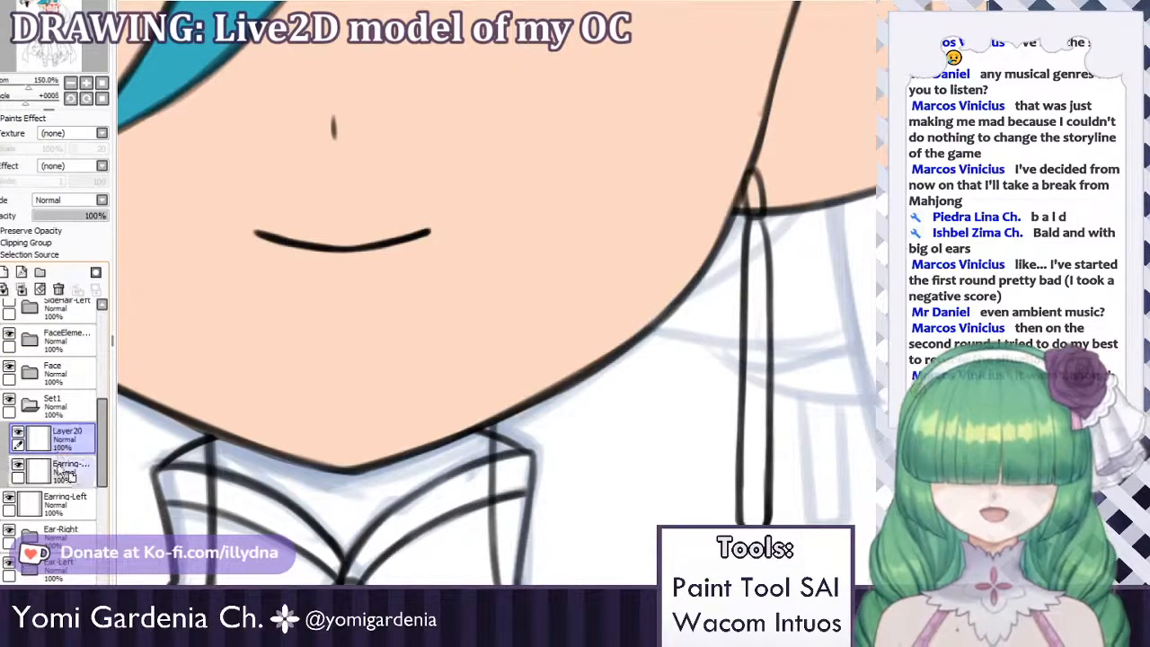
drag(65, 473, 65, 478)
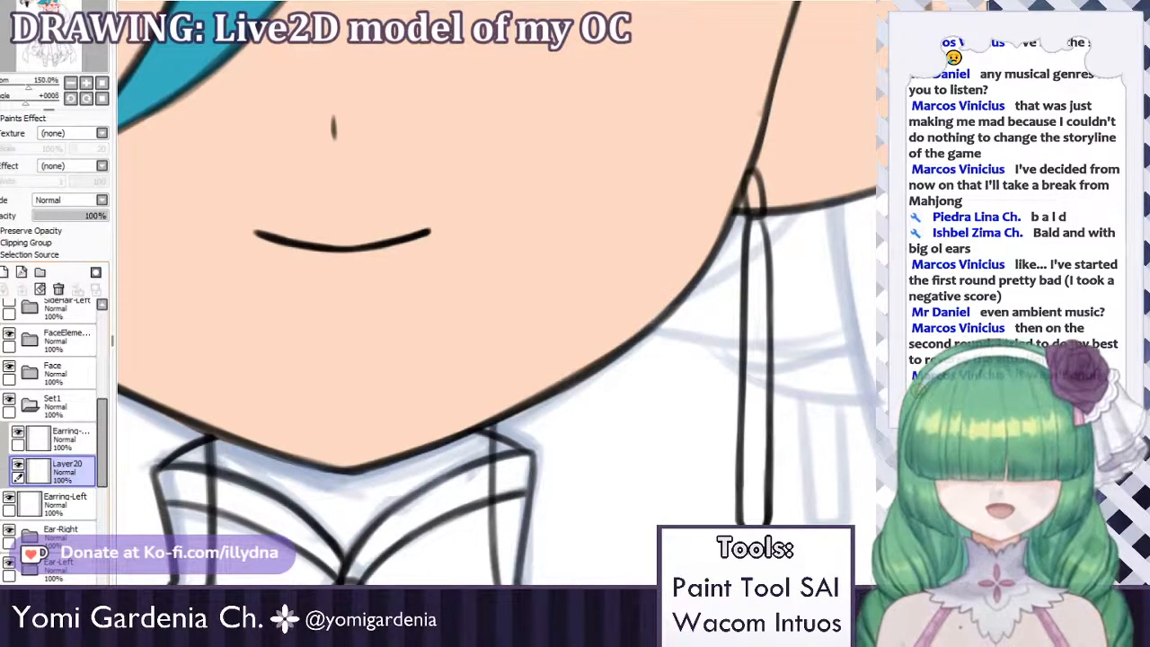
mouse_move(747, 193)
mouse_down()
mouse_move(751, 205)
mouse_move(753, 183)
mouse_move(756, 490)
mouse_up()
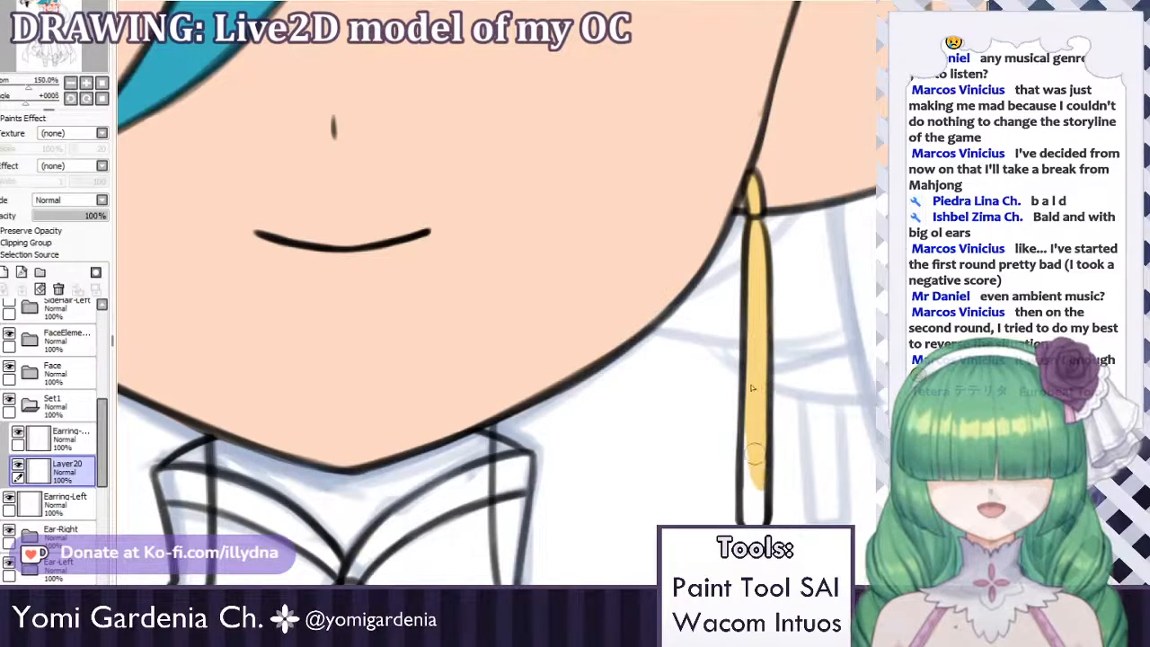
drag(753, 440, 753, 520)
drag(752, 476, 753, 513)
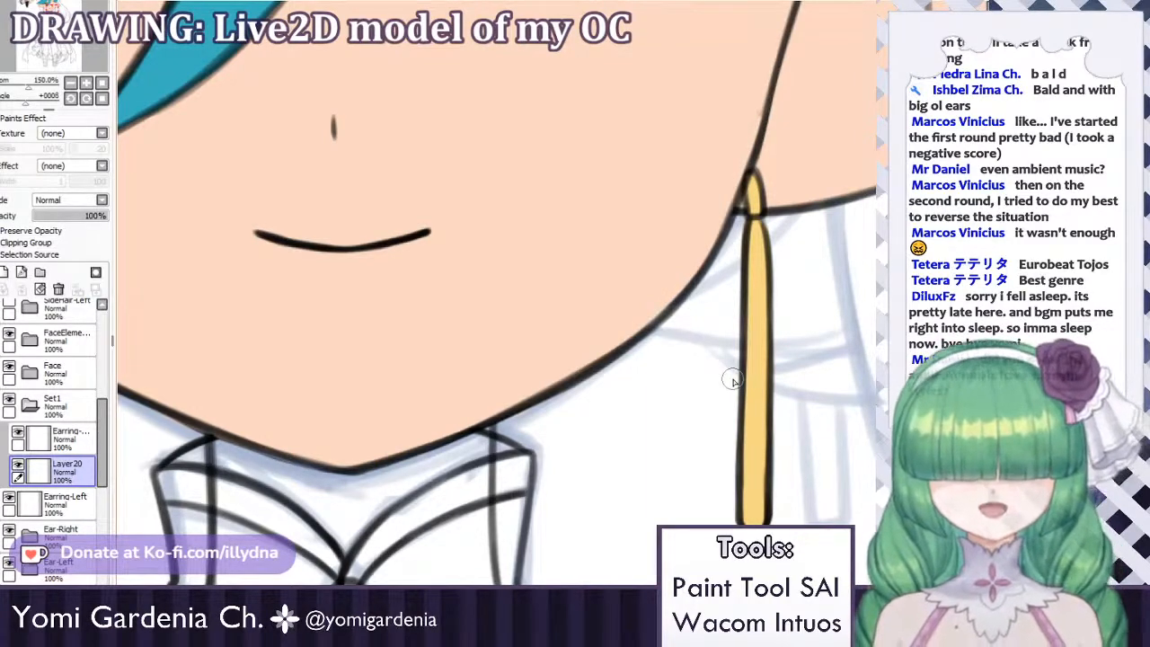
Rename the Set1 folder as Earring-Right and collapse it.
scroll(808, 276, down, 5)
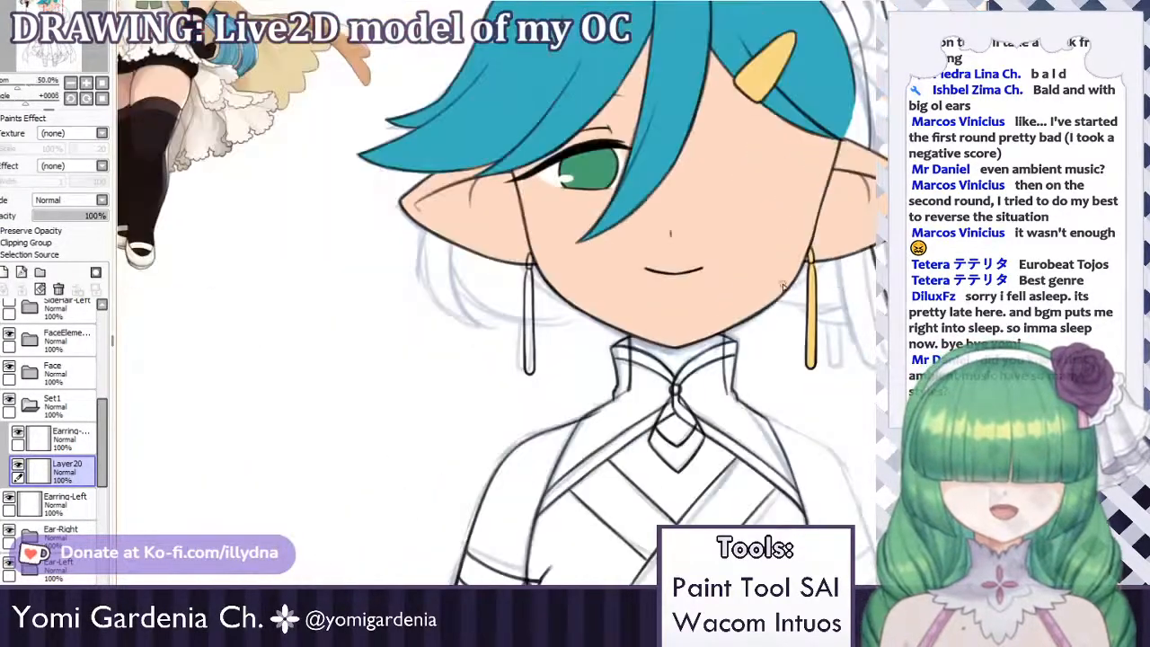
scroll(692, 262, up, 3)
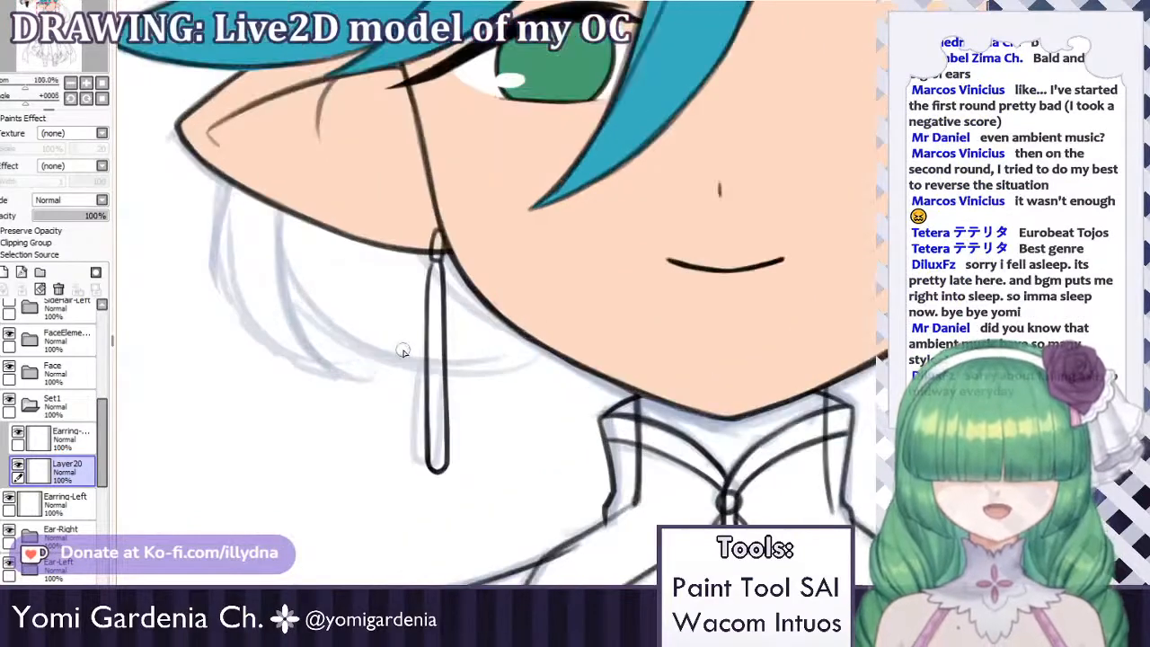
click(33, 408)
click(35, 409)
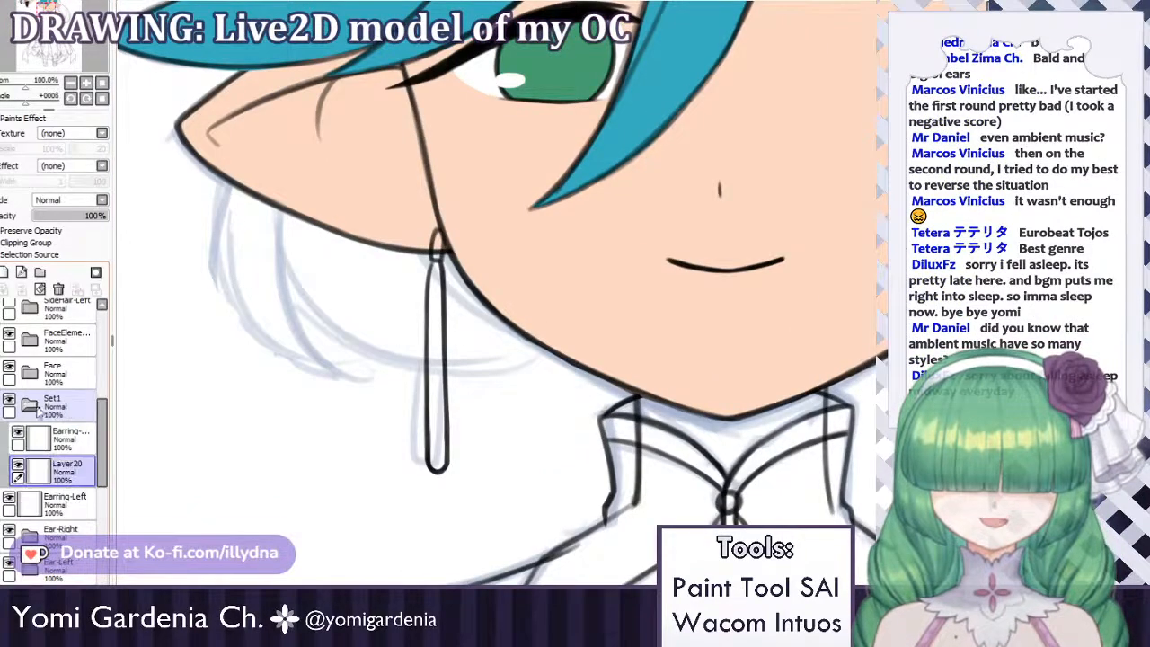
click(59, 412)
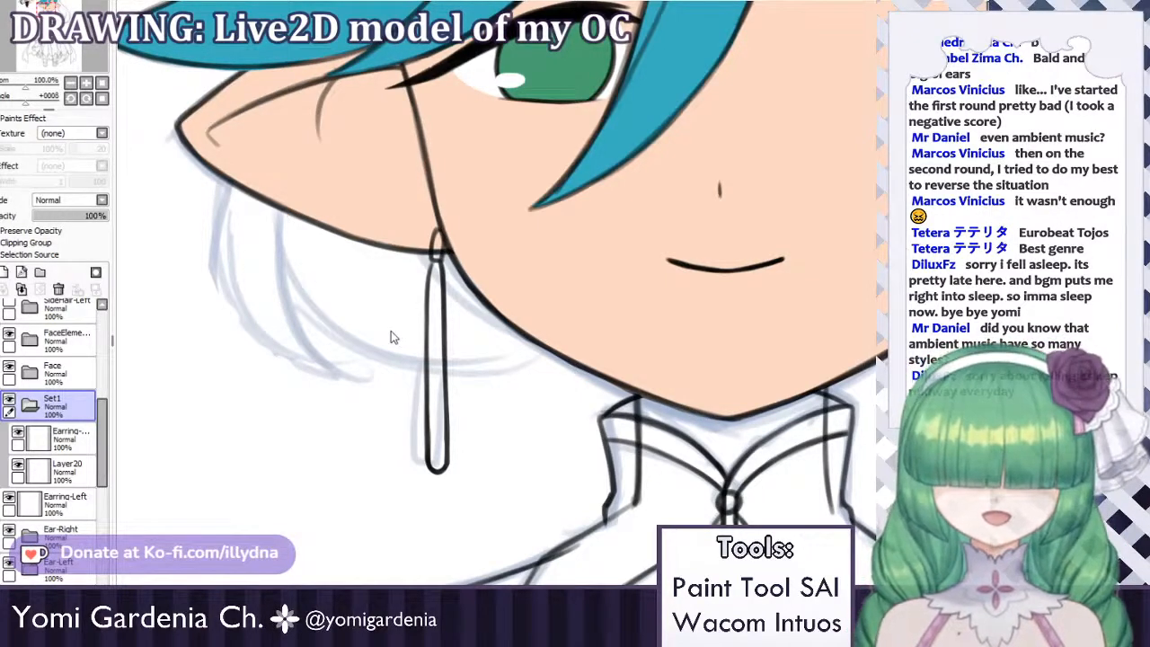
key(Return)
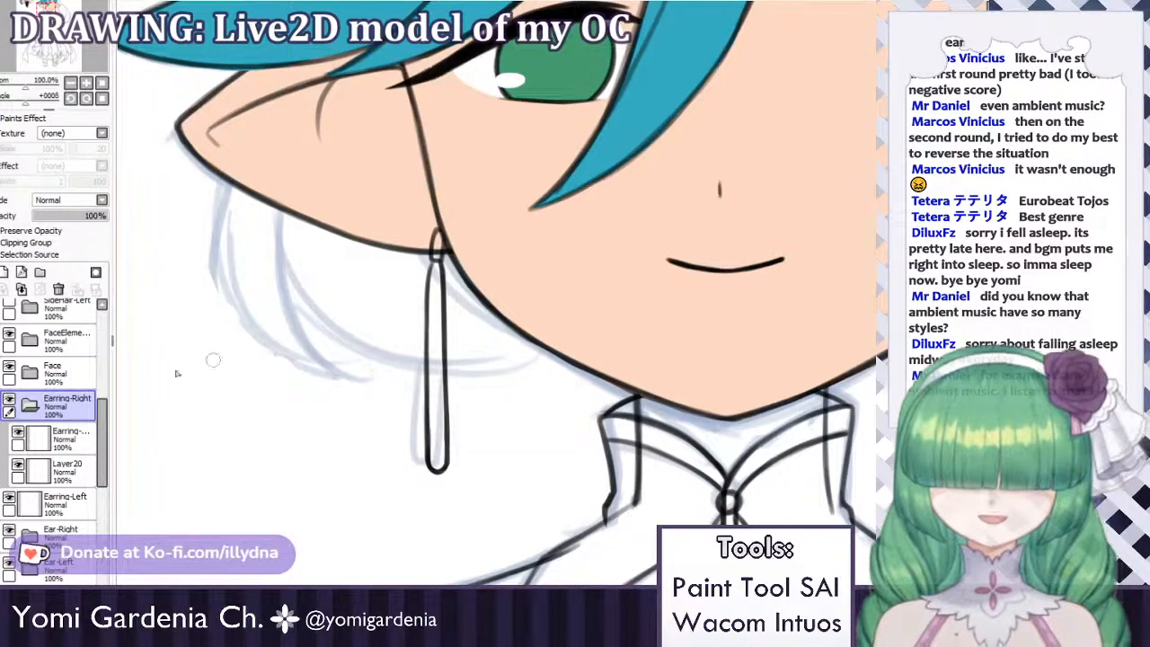
click(30, 404)
Create a folder for the Earring-Left layer, move the layer into it, and name the folder Earring-Left.
click(70, 436)
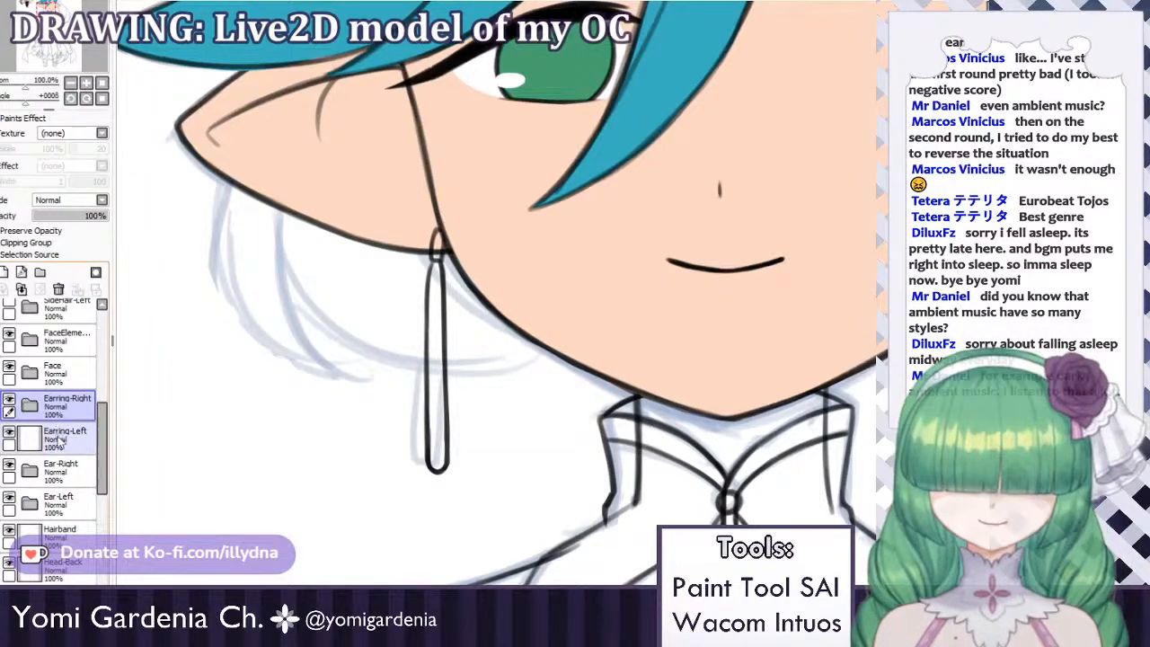
click(40, 272)
drag(61, 470, 58, 438)
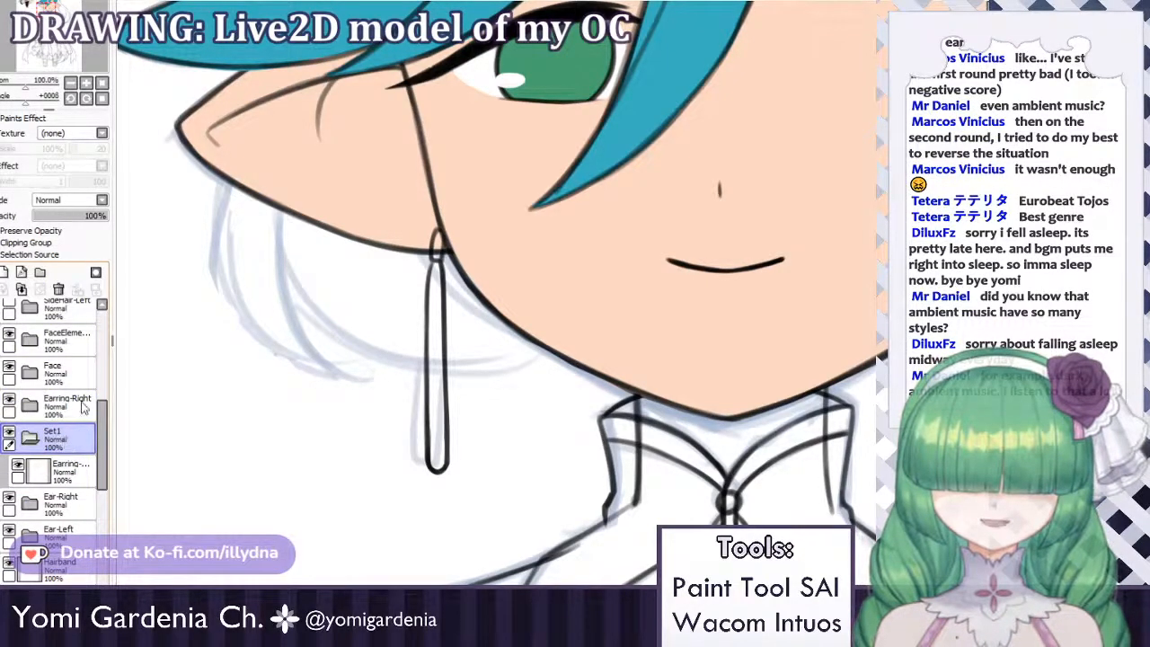
text(Earring-Left)
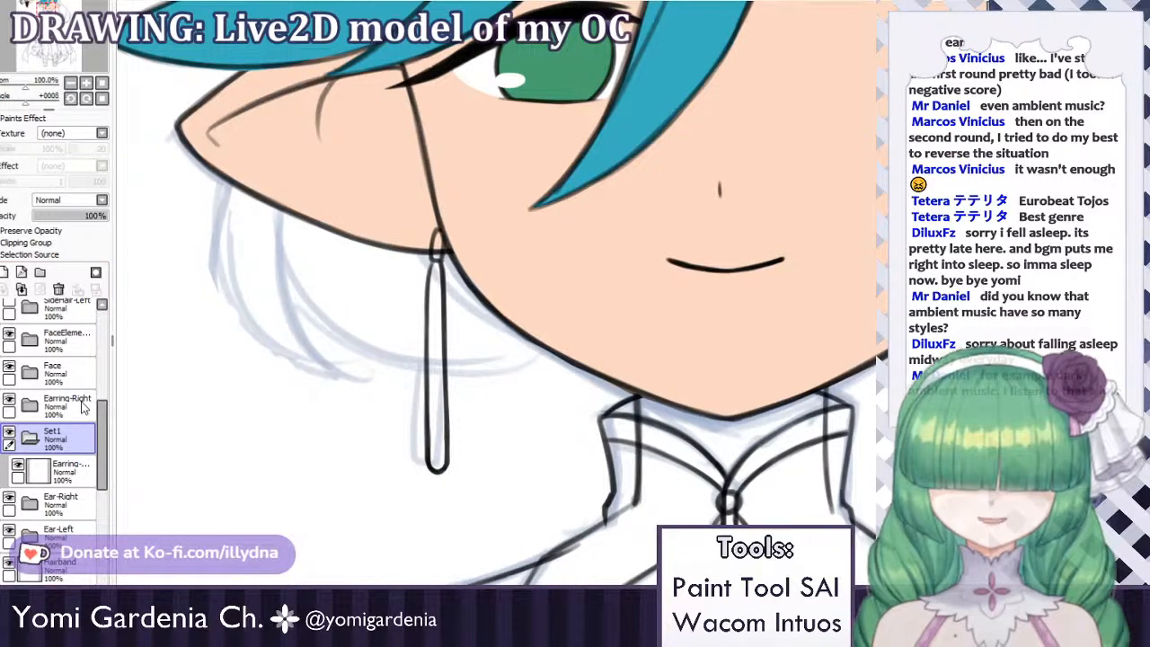
key(Return)
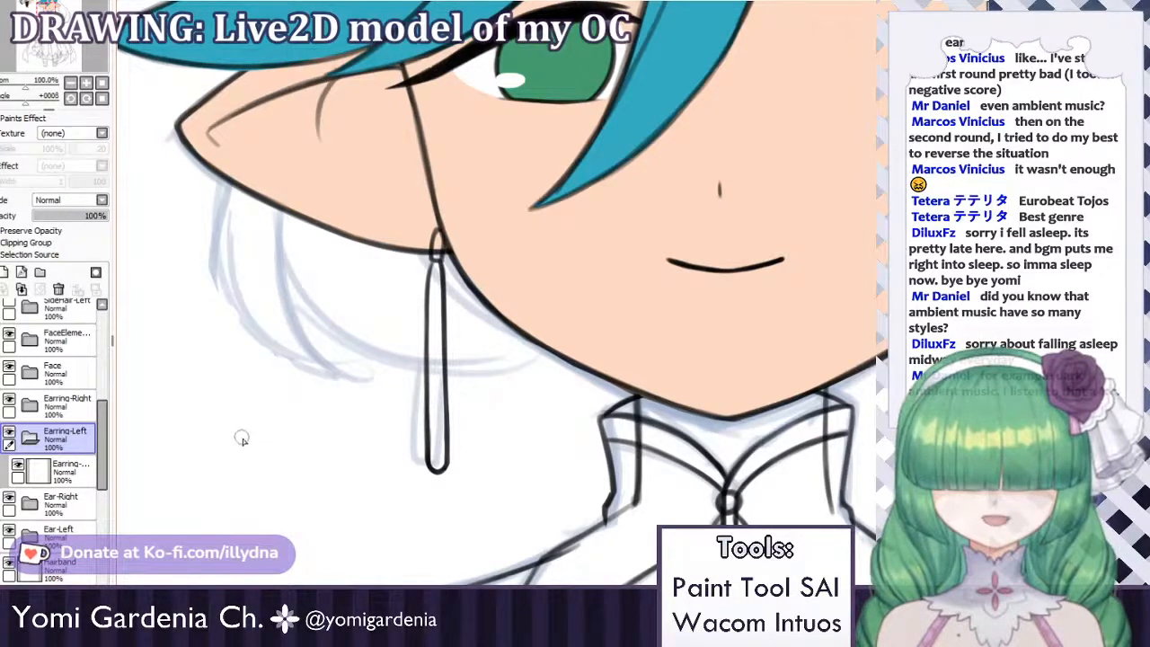
Add a new layer beneath the Earring-Left line art, paint the earring flat golden yellow, and collapse its folder.
click(68, 469)
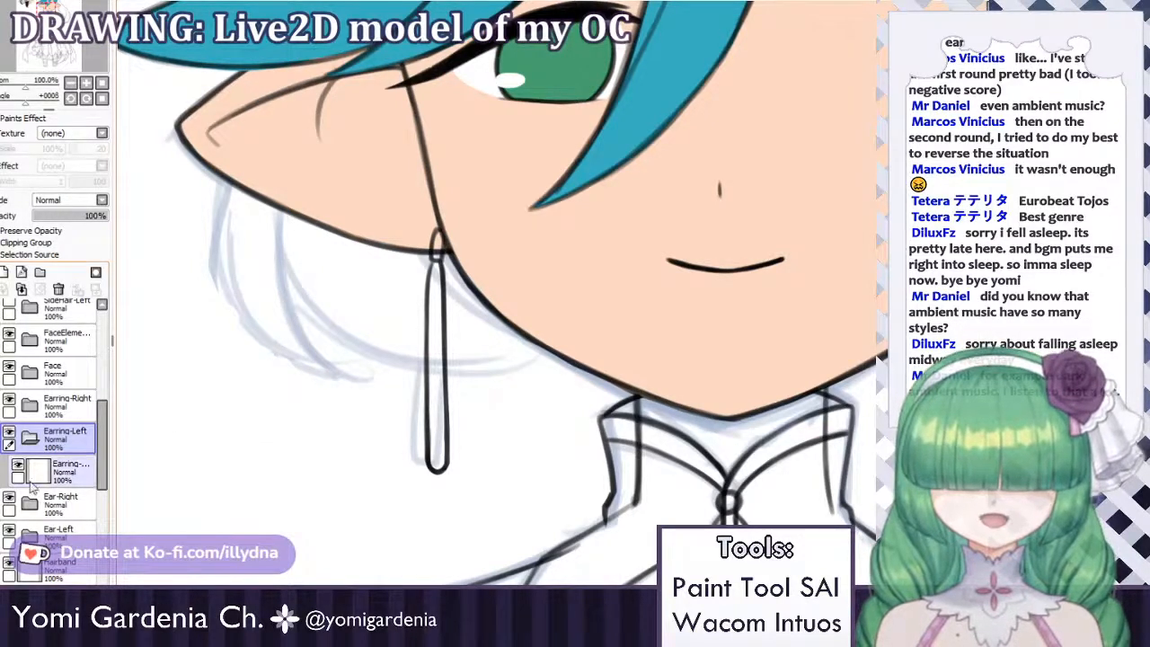
click(5, 273)
drag(52, 467, 65, 518)
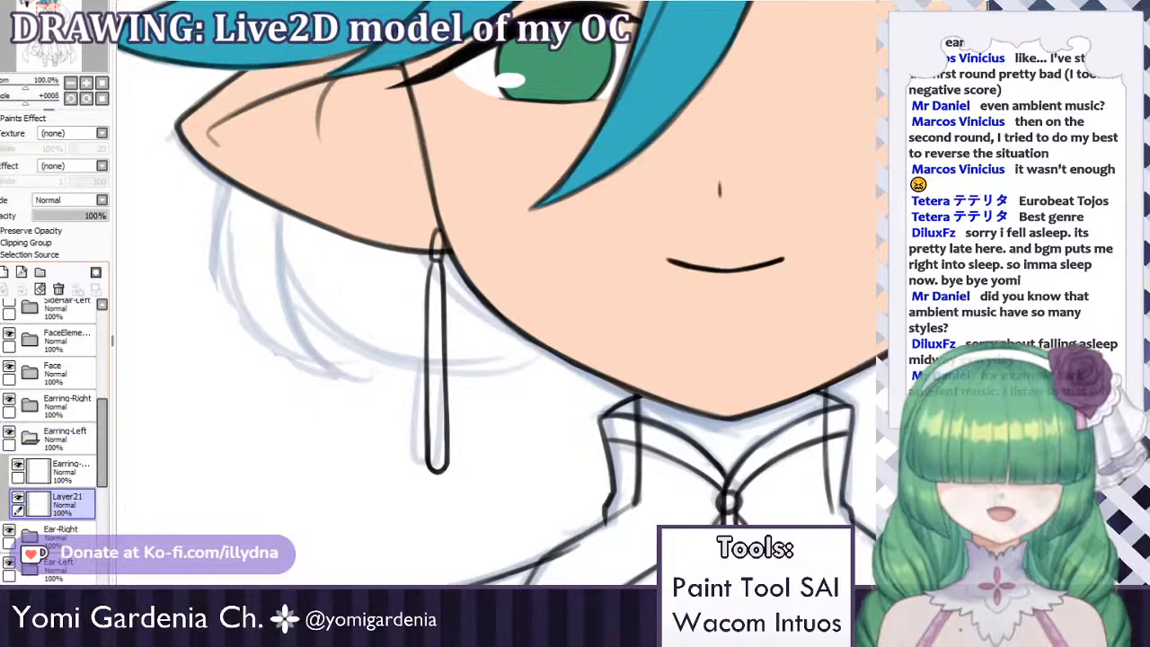
mouse_move(436, 241)
mouse_down()
mouse_move(438, 462)
mouse_move(433, 453)
mouse_up()
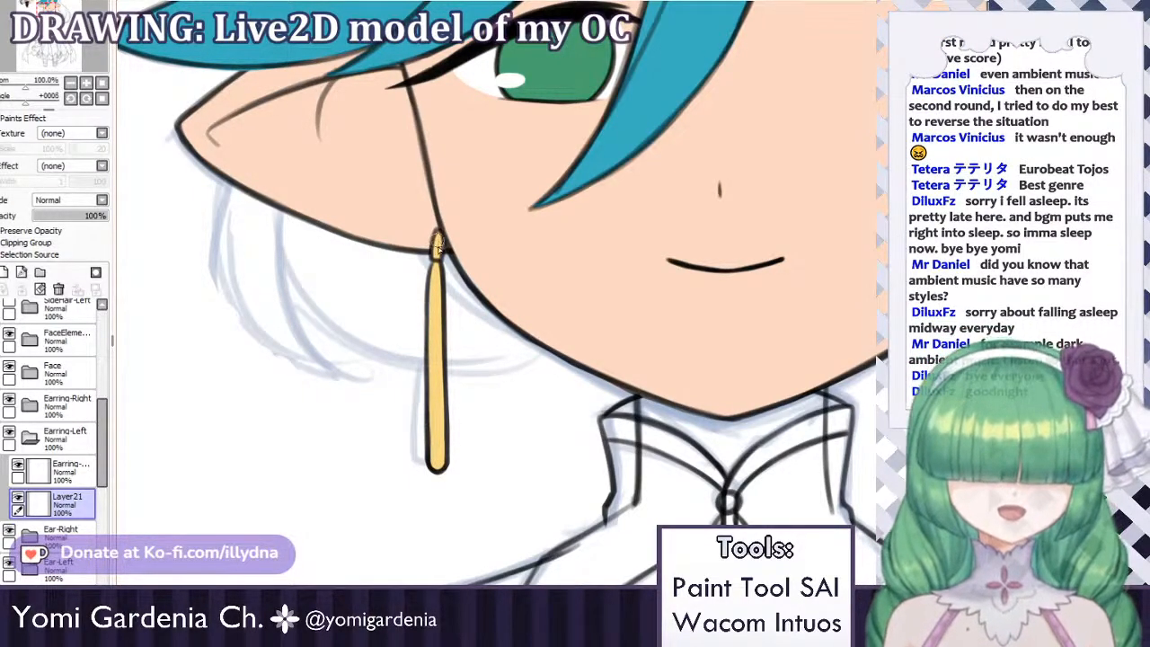
scroll(456, 180, down, 4)
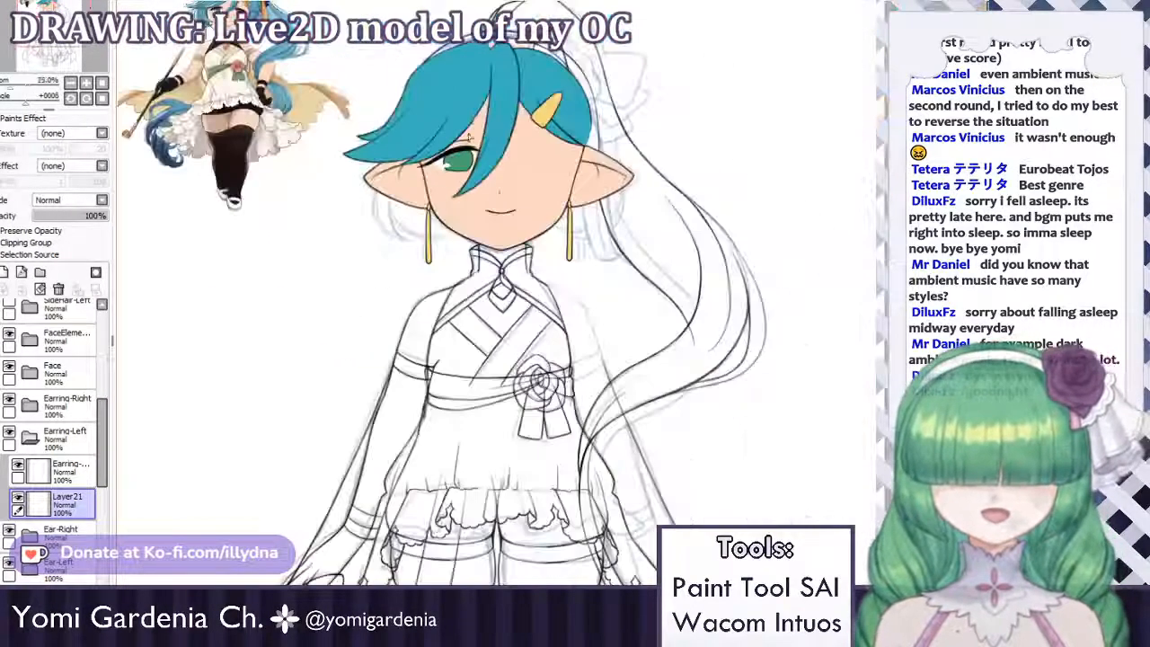
scroll(457, 180, up, 1)
click(29, 442)
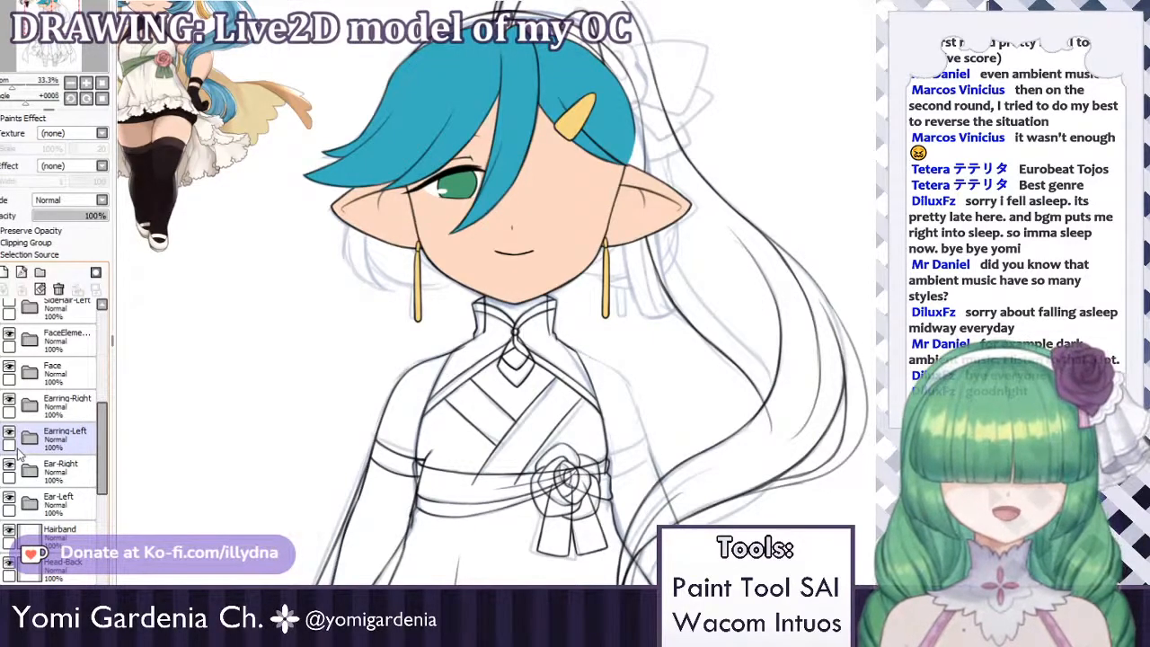
Make the SideHair-Left and SideHair-Right folders visible again.
scroll(30, 438, up, 4)
click(36, 424)
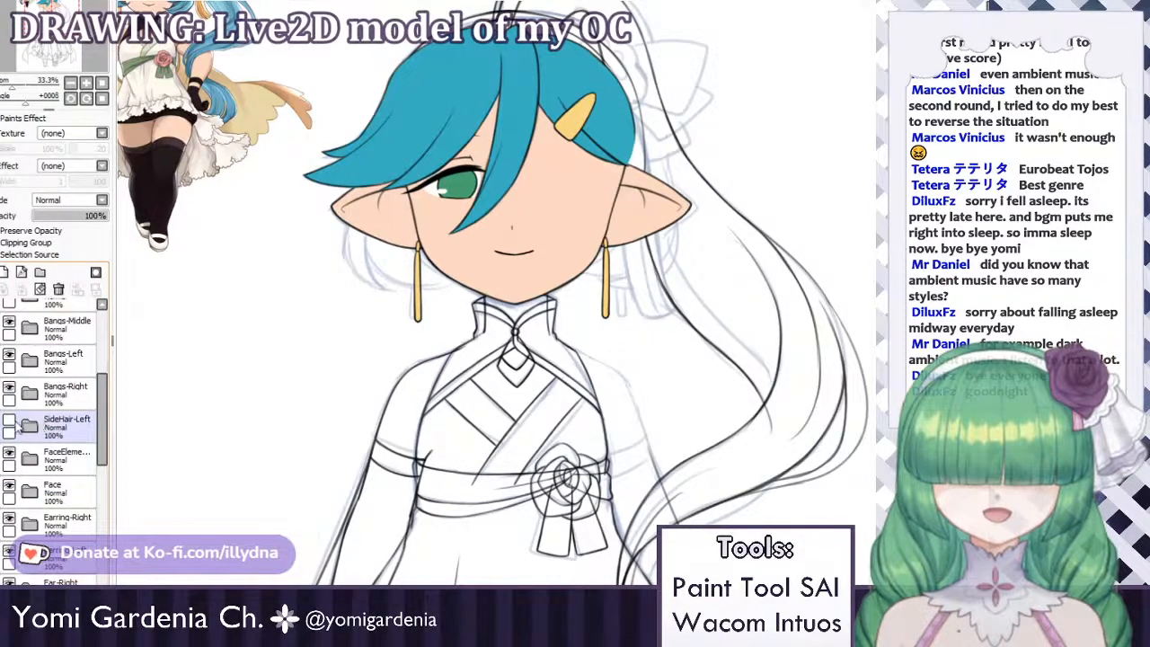
click(9, 422)
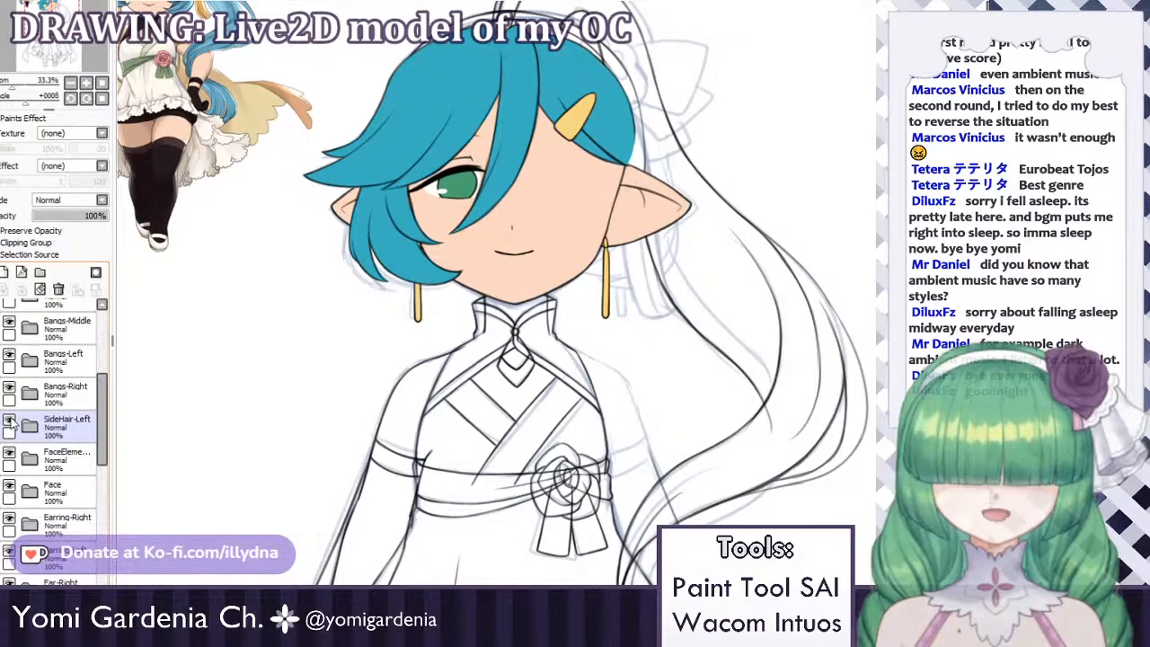
scroll(9, 413, up, 3)
click(9, 386)
Show the Bow-Part3, Bow-Part2, Bow-Part1, Headpiece-1 and Headpiece-2 folders again.
click(11, 357)
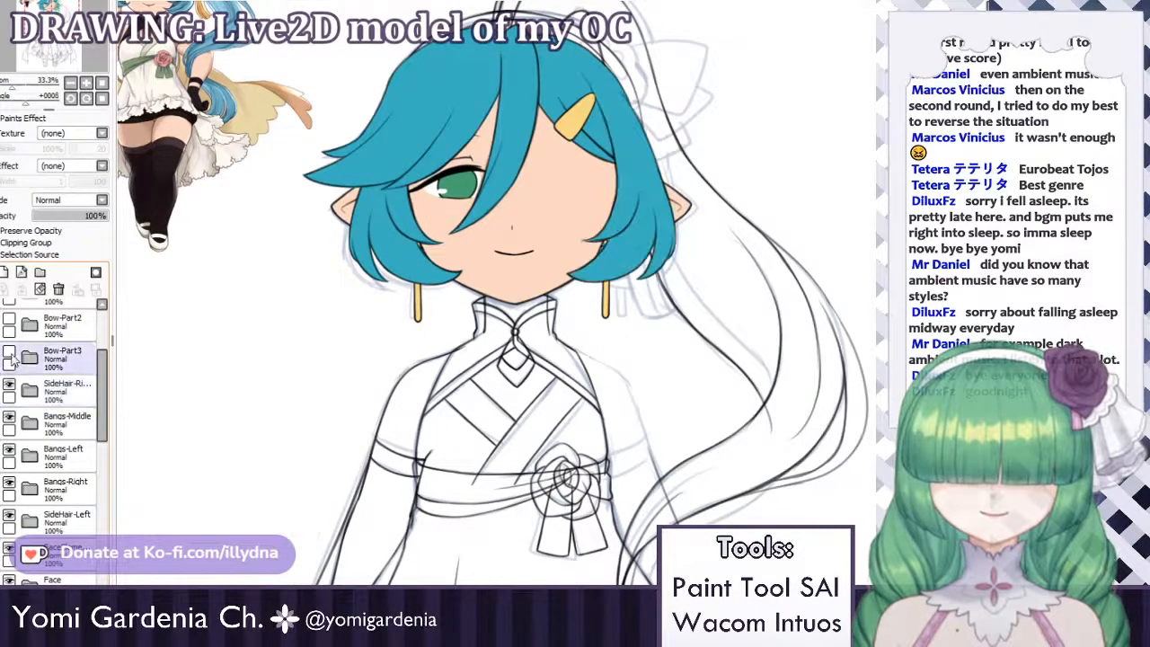
click(9, 357)
click(9, 325)
scroll(9, 359, up, 3)
click(8, 409)
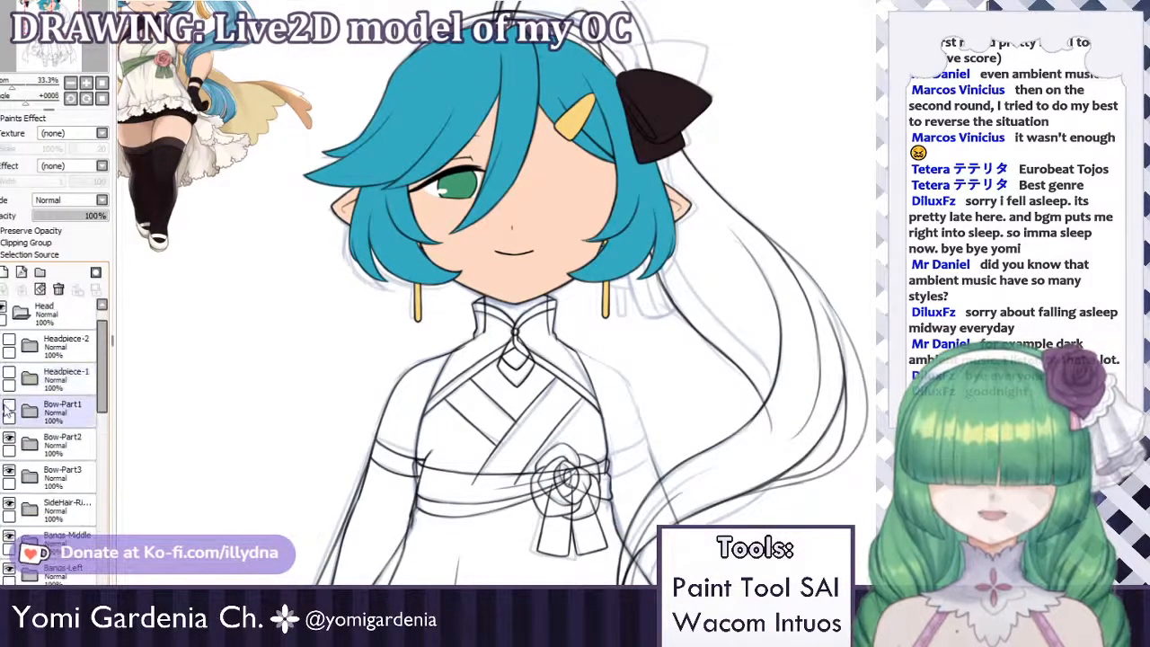
click(9, 378)
click(9, 345)
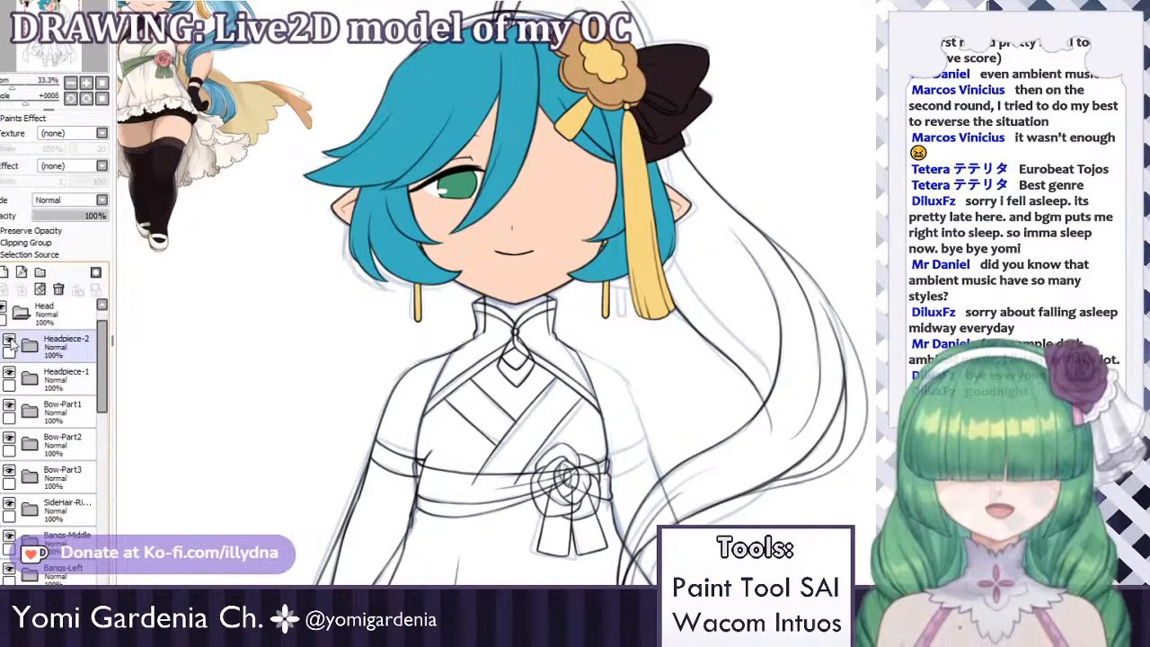
Create a new folder above the Hairband layer and move the Hairband layer into it.
scroll(11, 346, down, 8)
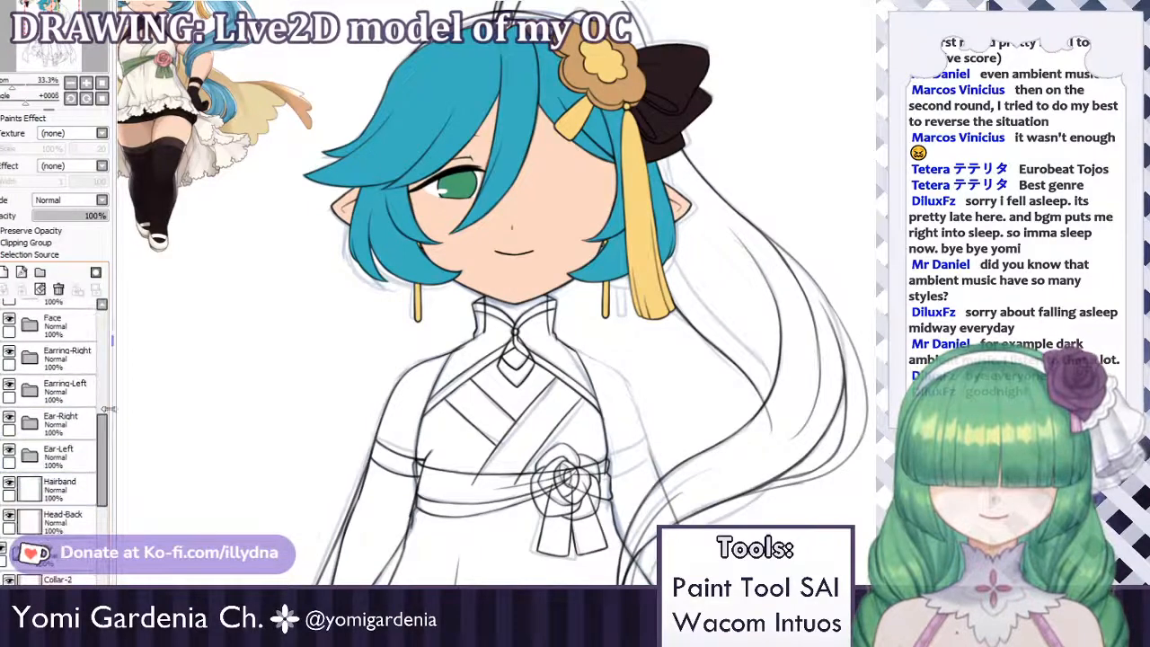
drag(106, 442, 101, 467)
click(39, 402)
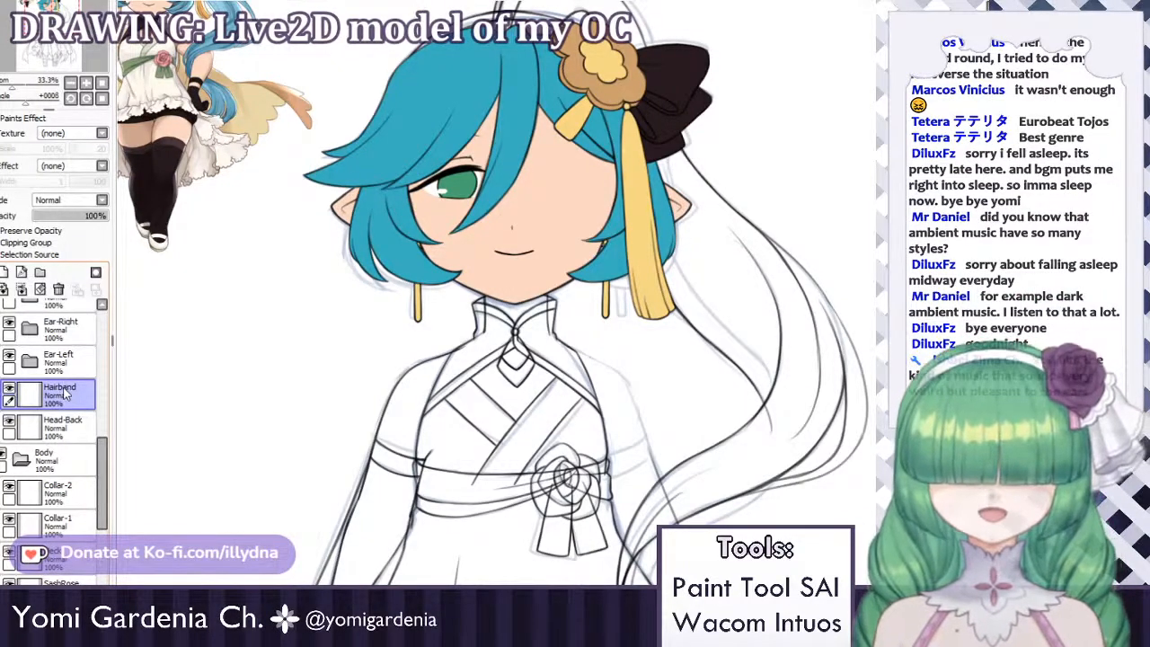
click(44, 274)
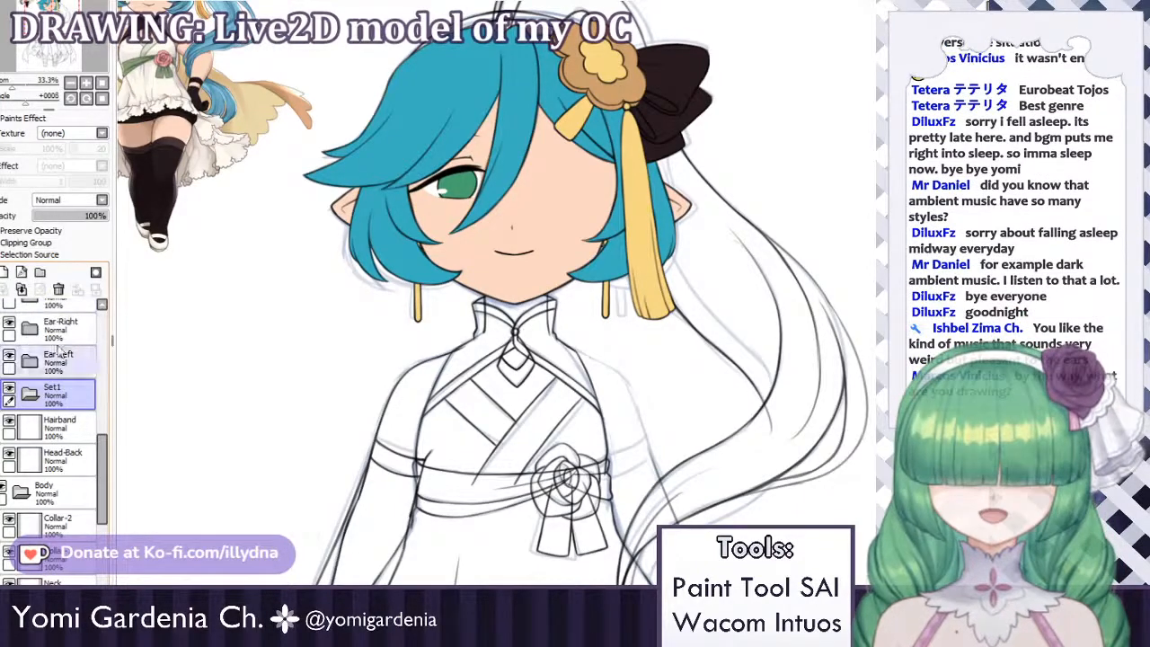
drag(56, 420, 72, 396)
click(59, 425)
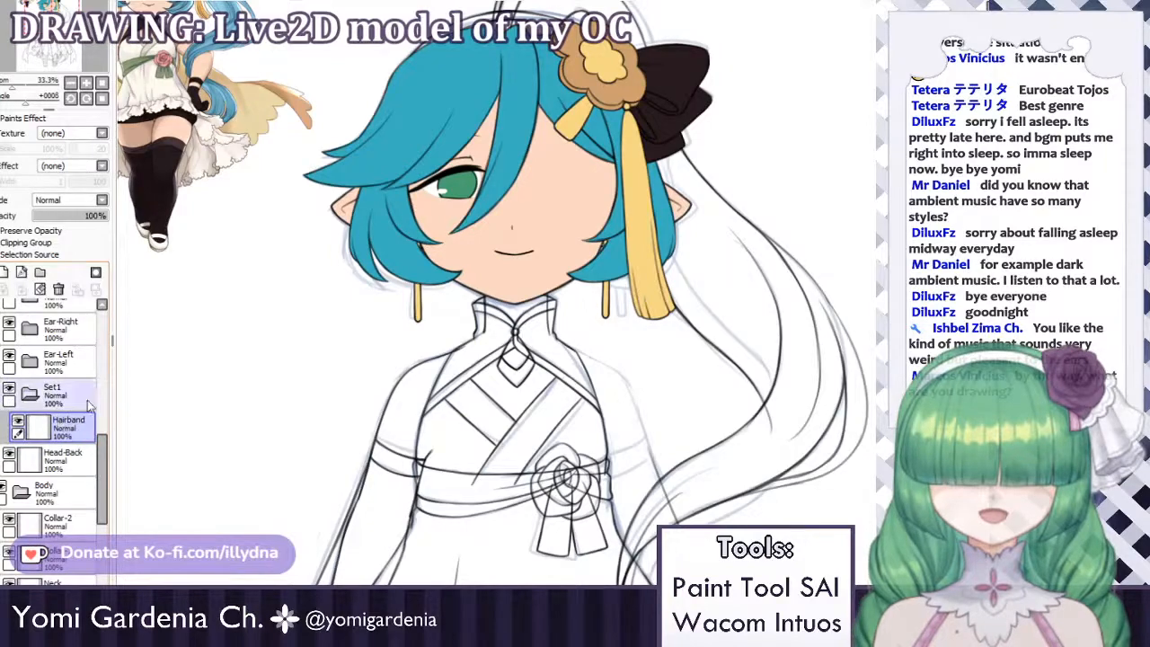
Examine the hairband line art at the top of the head and compare it with the coloured reference illustration.
key(Page_Down)
key(Page_Down)
scroll(514, 162, down, 1)
scroll(519, 148, up, 4)
scroll(523, 189, down, 3)
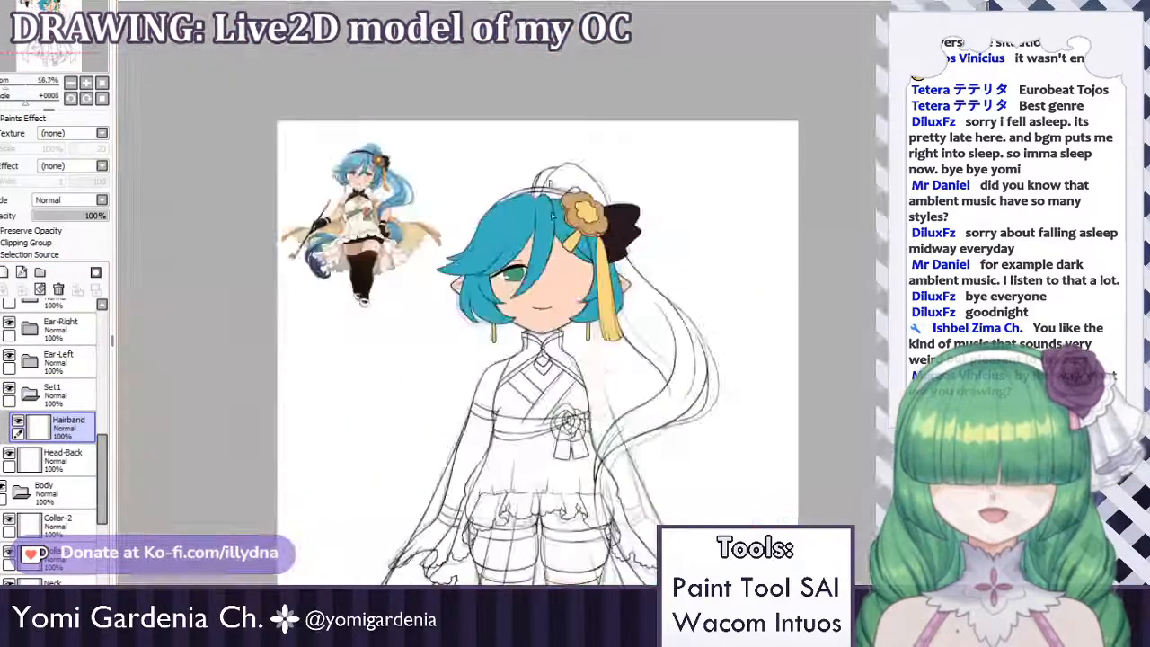
scroll(521, 202, up, 3)
scroll(535, 184, up, 1)
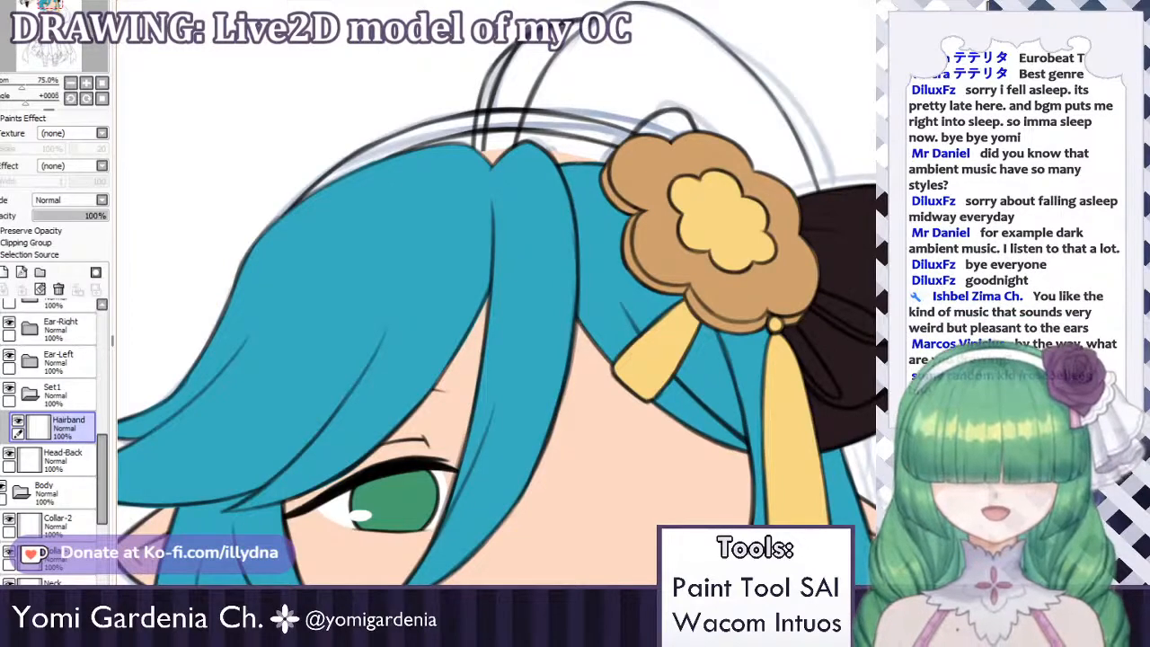
scroll(104, 431, up, 3)
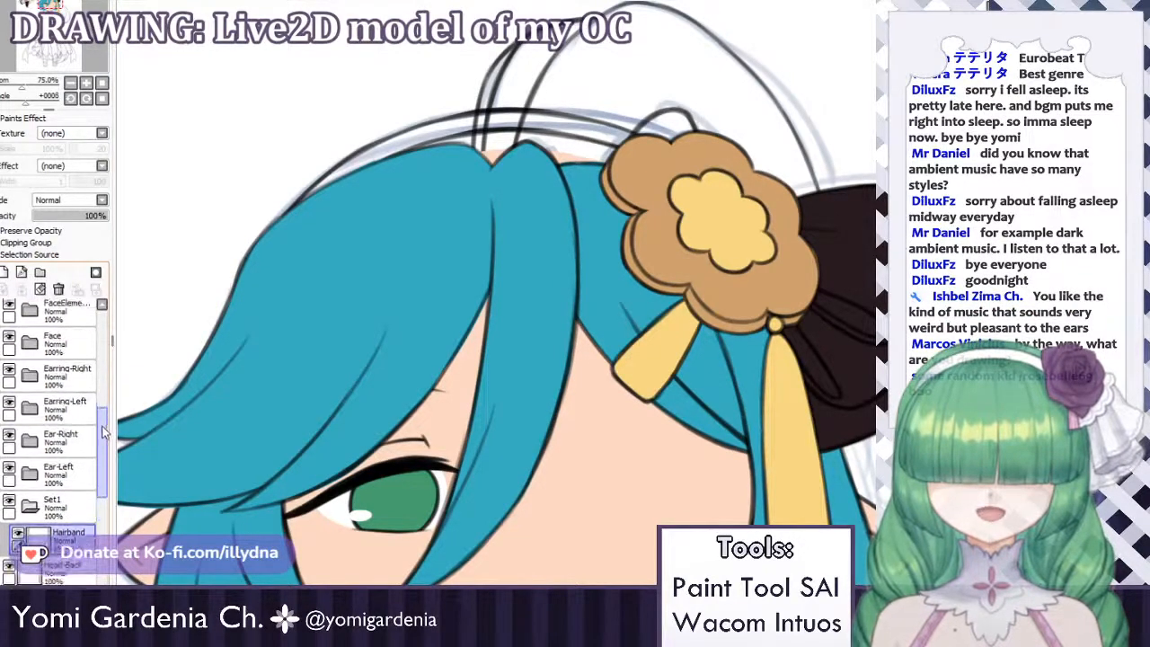
scroll(103, 432, down, 2)
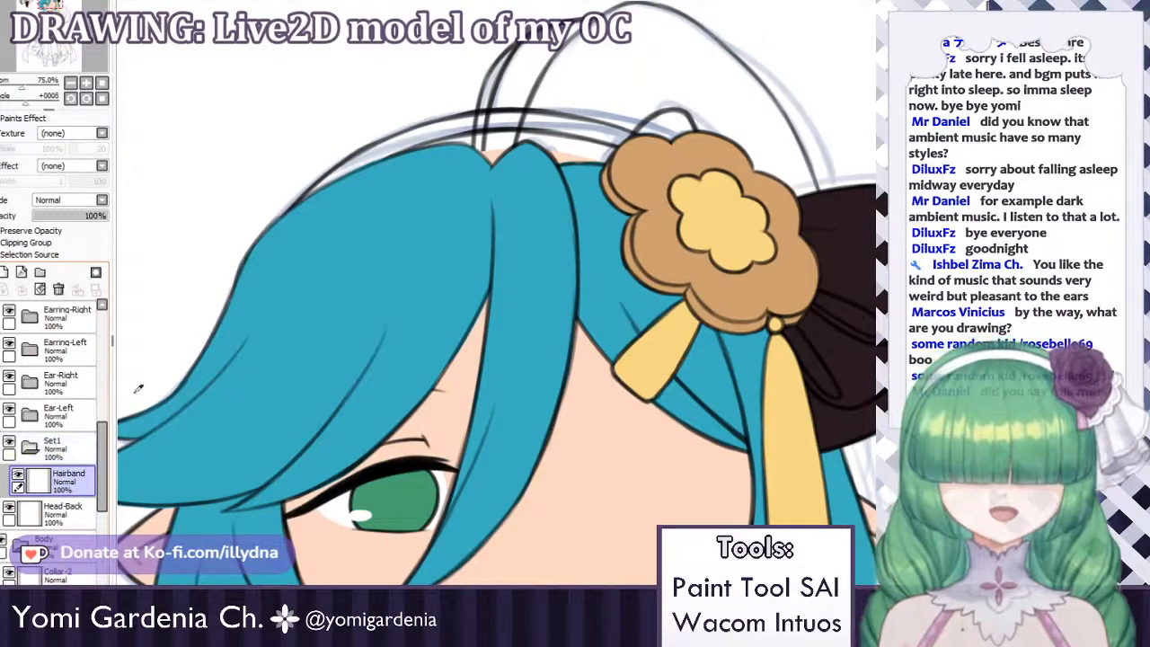
scroll(454, 130, down, 4)
scroll(426, 108, up, 3)
scroll(461, 152, down, 4)
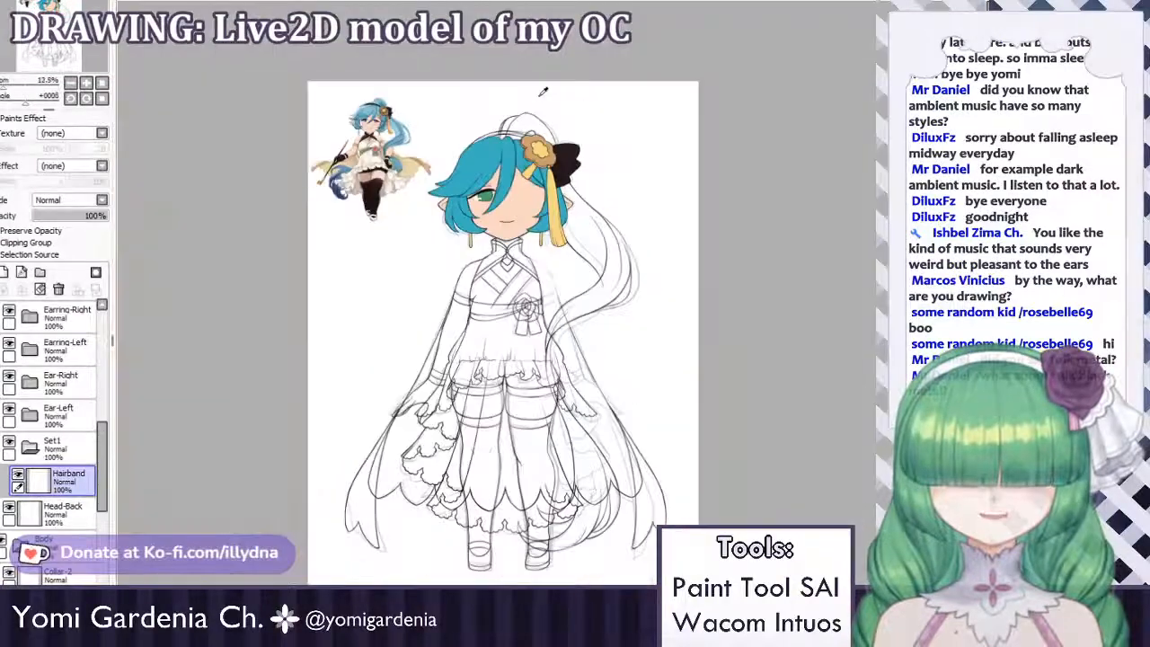
scroll(488, 122, up, 3)
scroll(483, 128, down, 1)
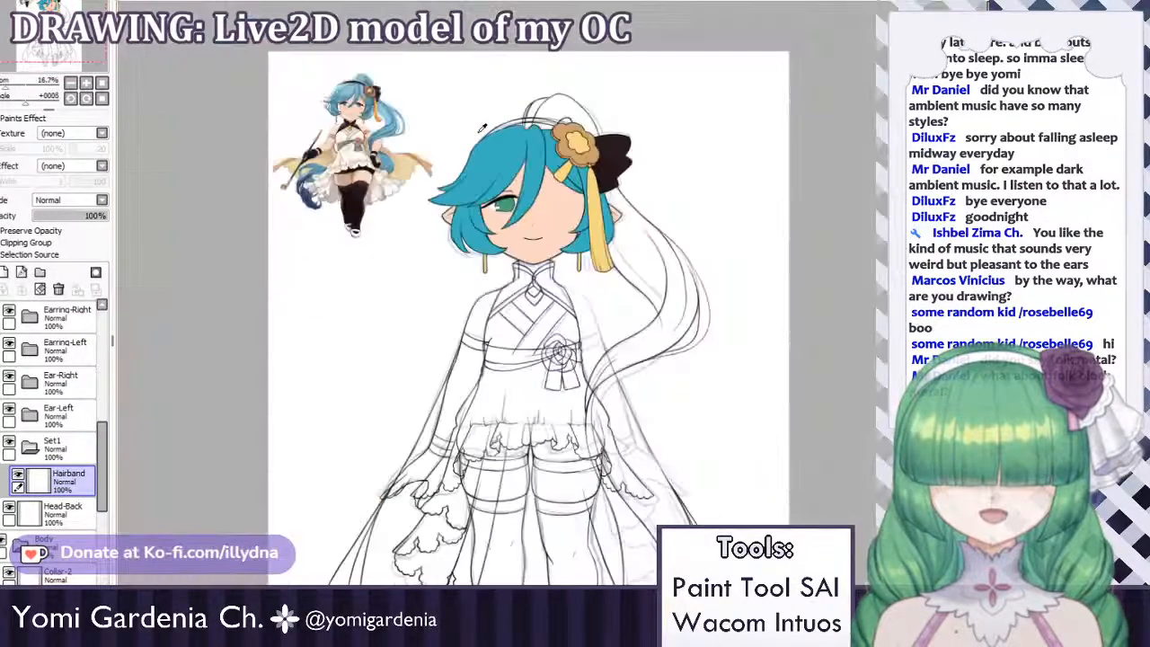
scroll(587, 87, up, 1)
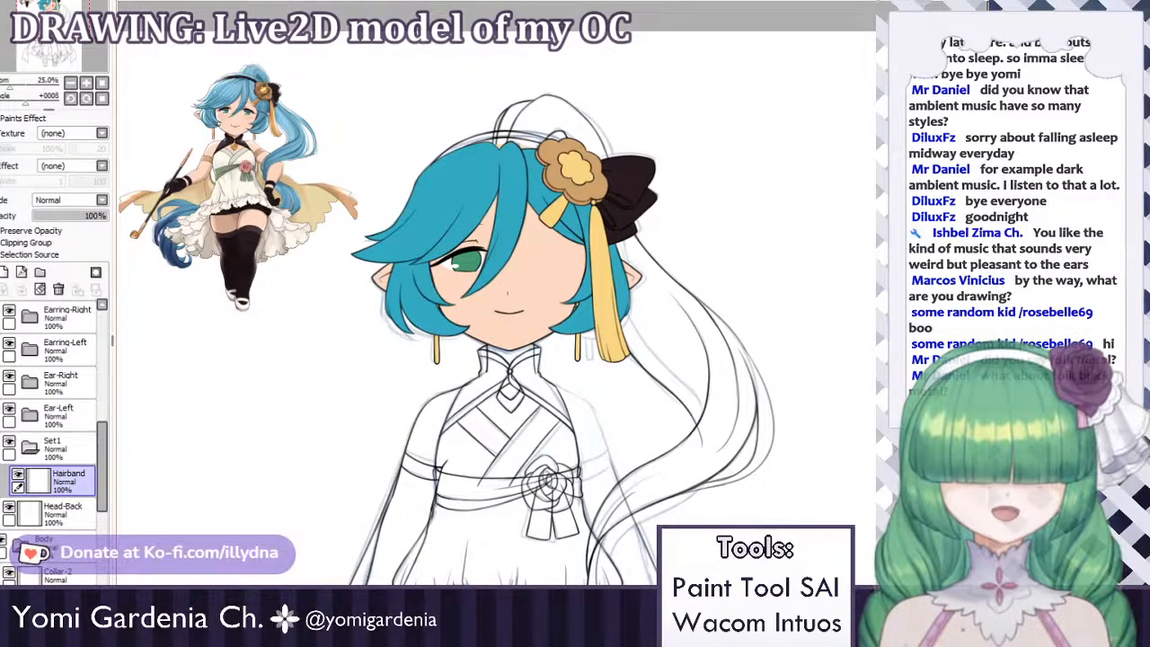
scroll(494, 307, up, 1)
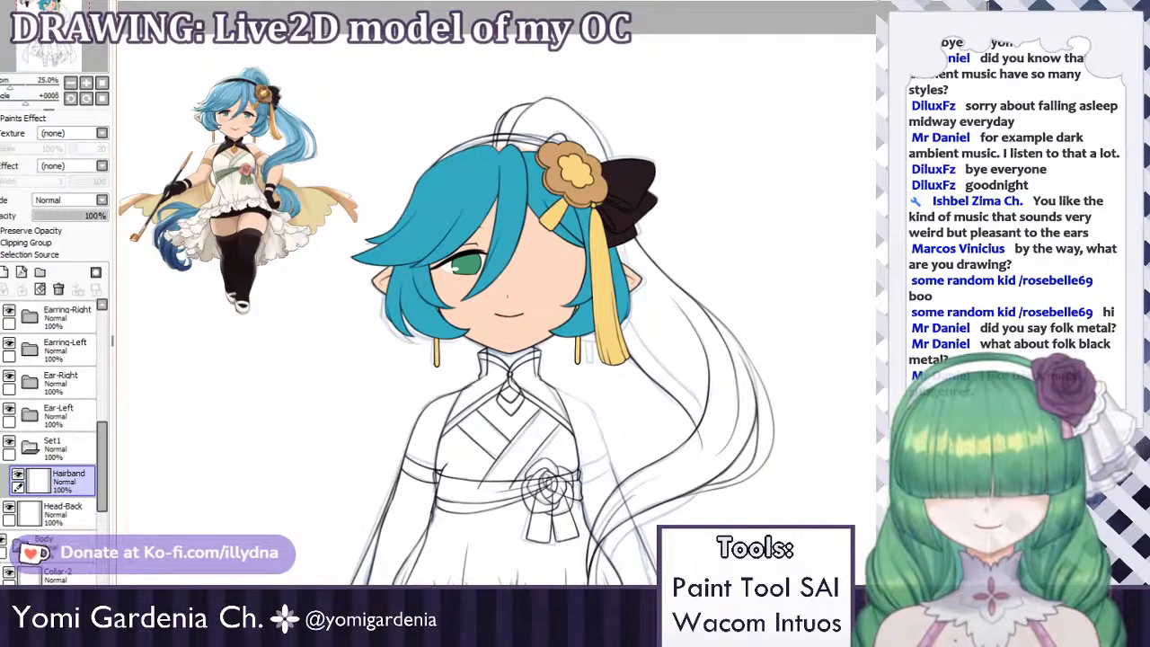
scroll(688, 180, down, 2)
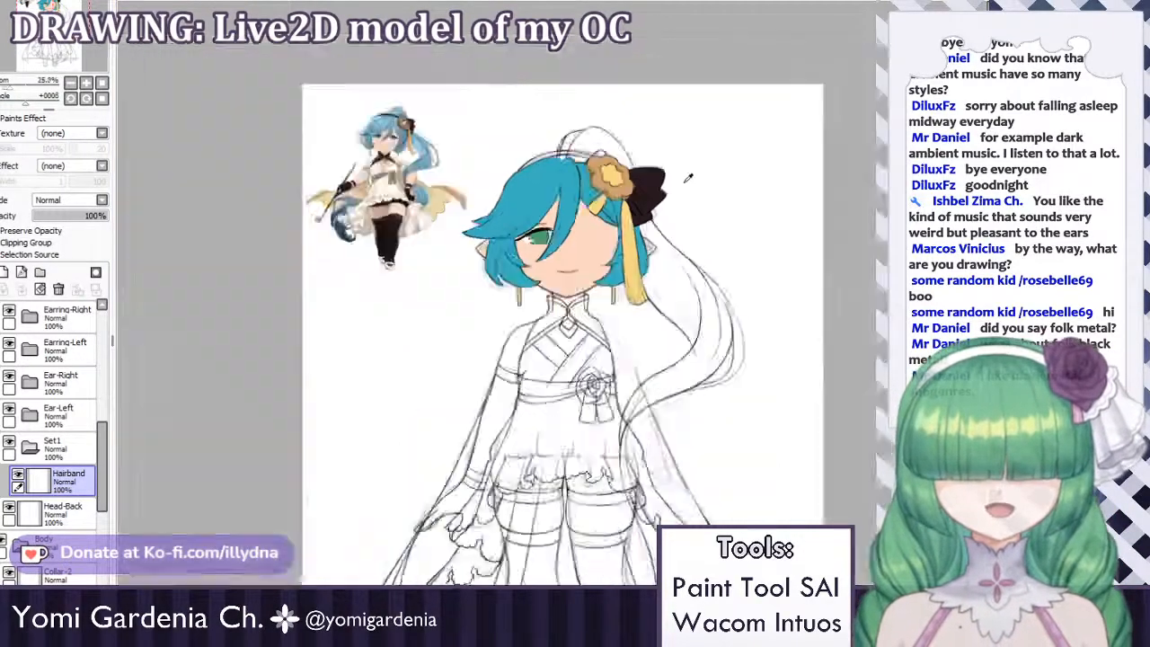
scroll(421, 145, up, 5)
scroll(476, 224, down, 1)
scroll(409, 239, up, 1)
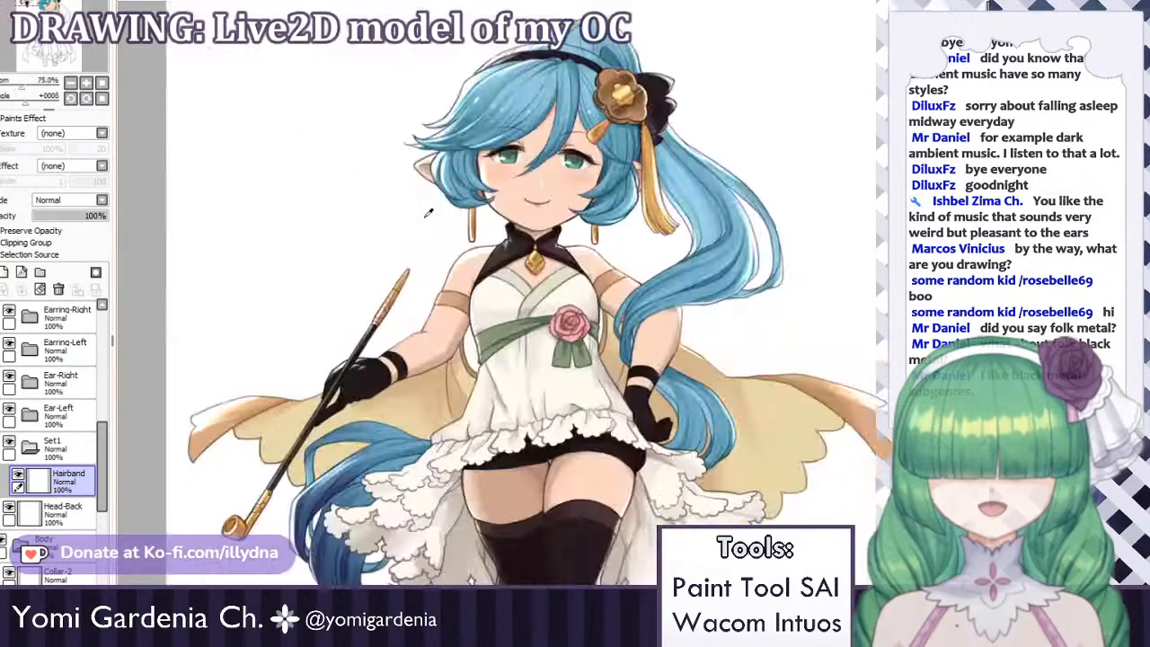
scroll(428, 213, down, 1)
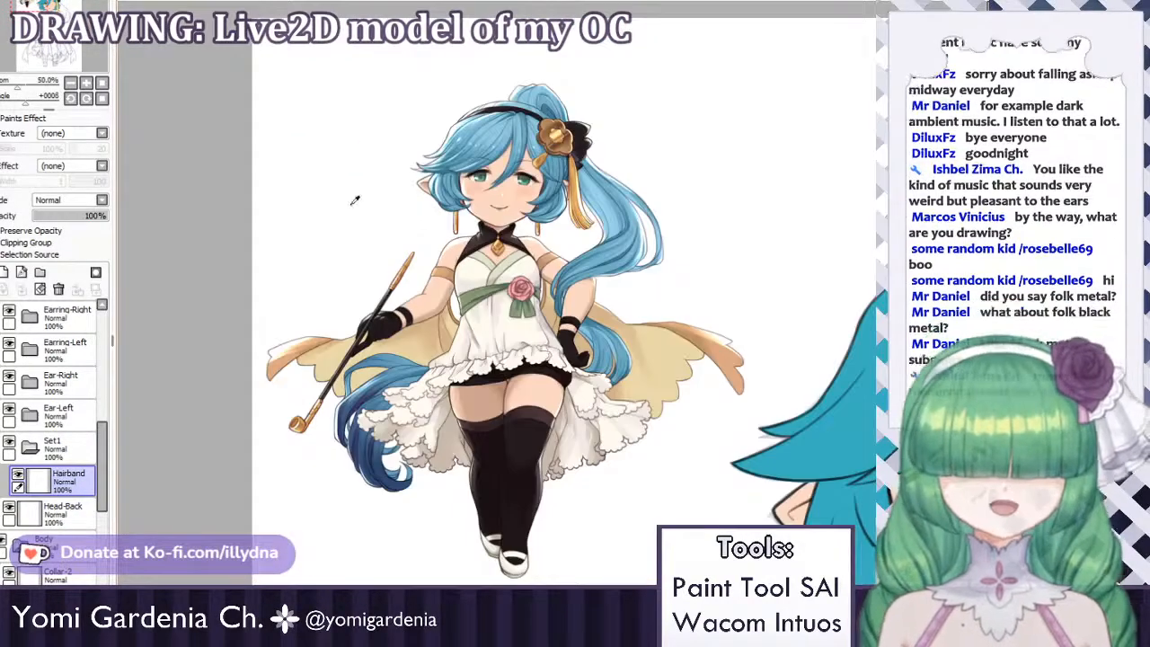
scroll(359, 200, down, 2)
scroll(497, 256, up, 1)
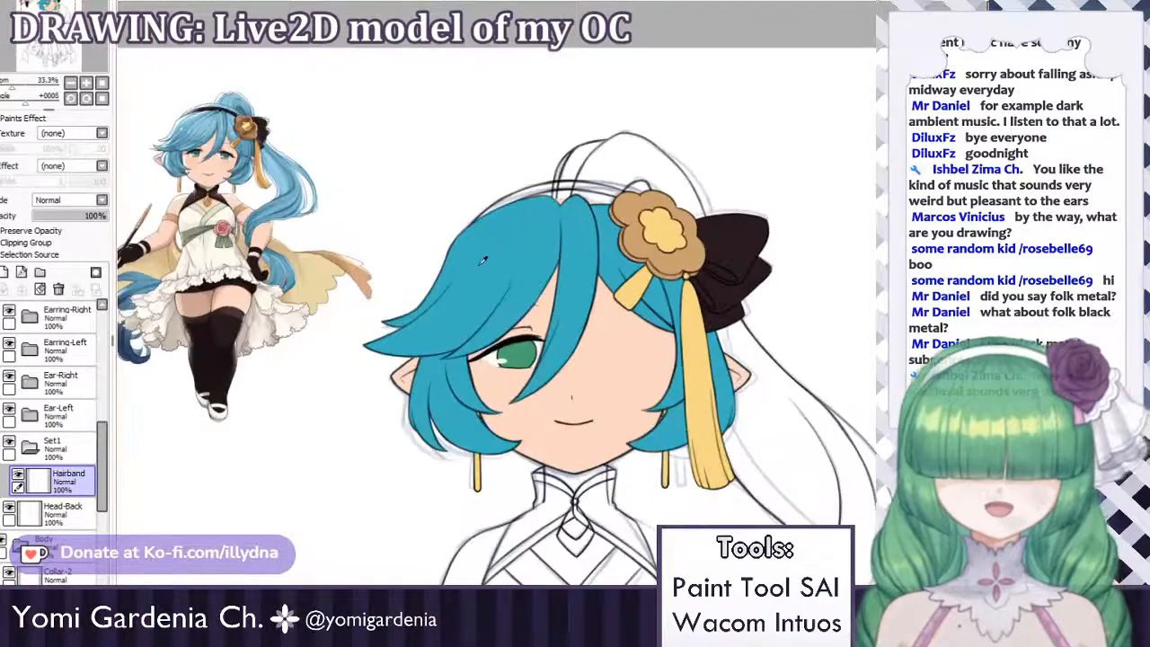
scroll(545, 234, up, 8)
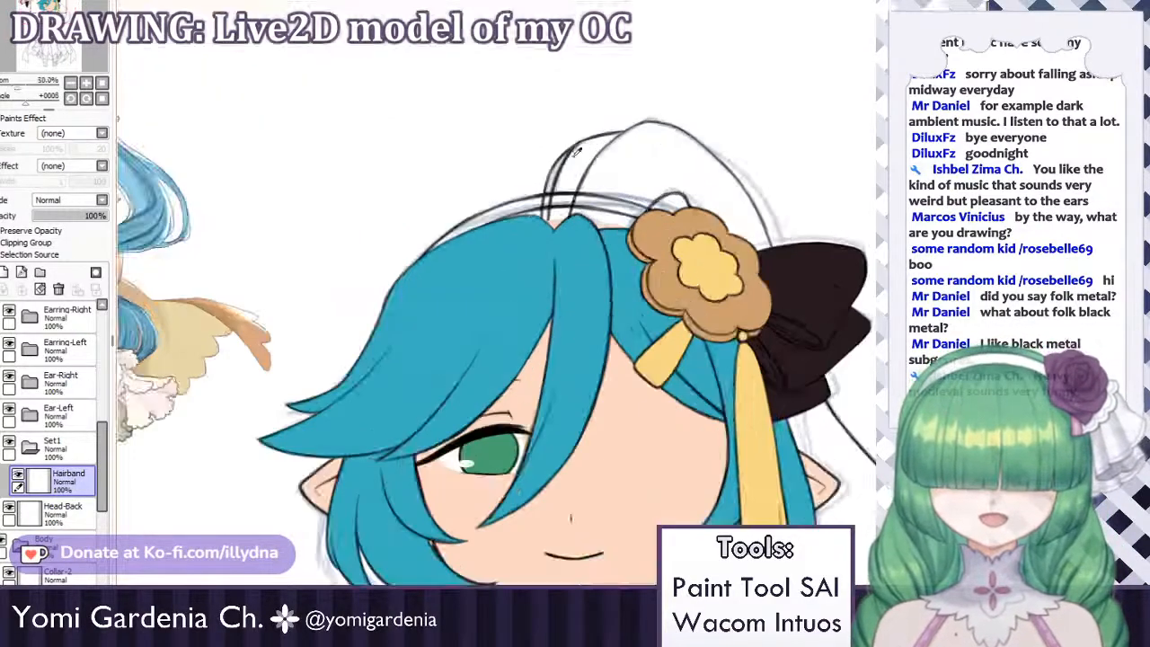
scroll(519, 162, down, 3)
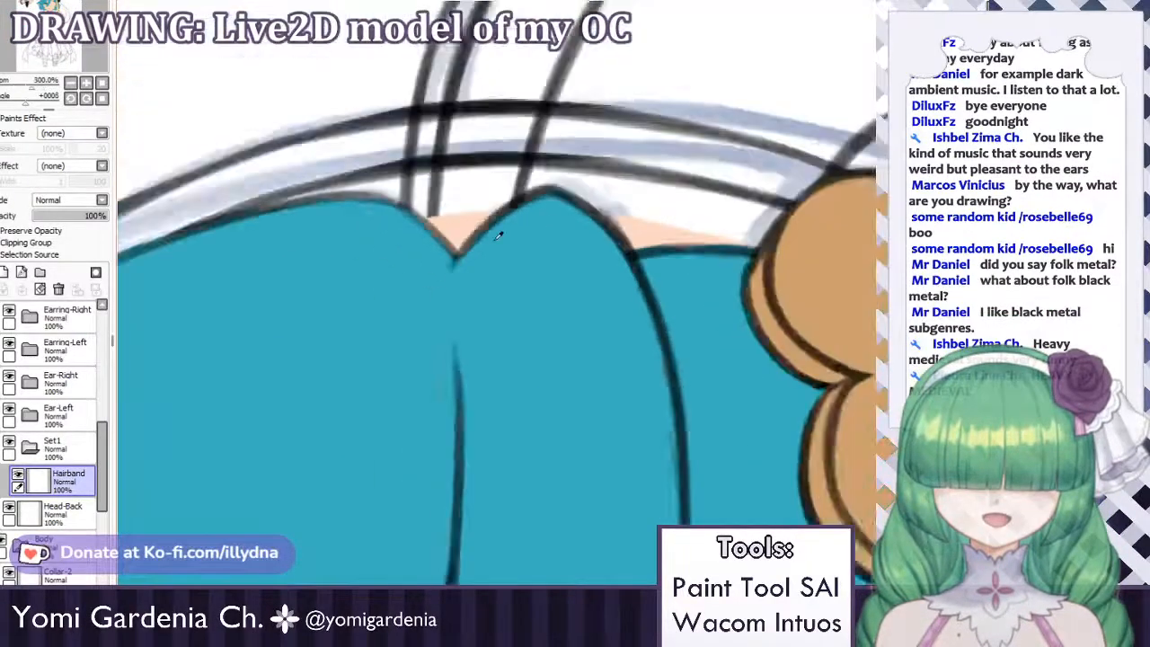
scroll(452, 200, down, 1)
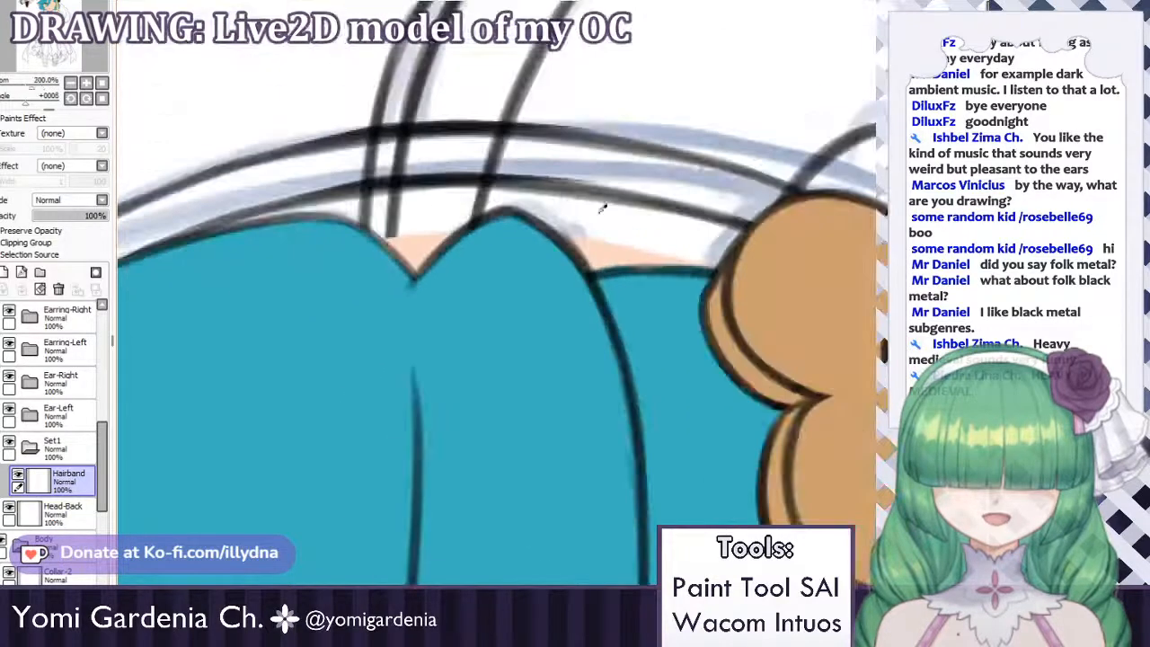
scroll(602, 209, up, 3)
scroll(692, 213, down, 6)
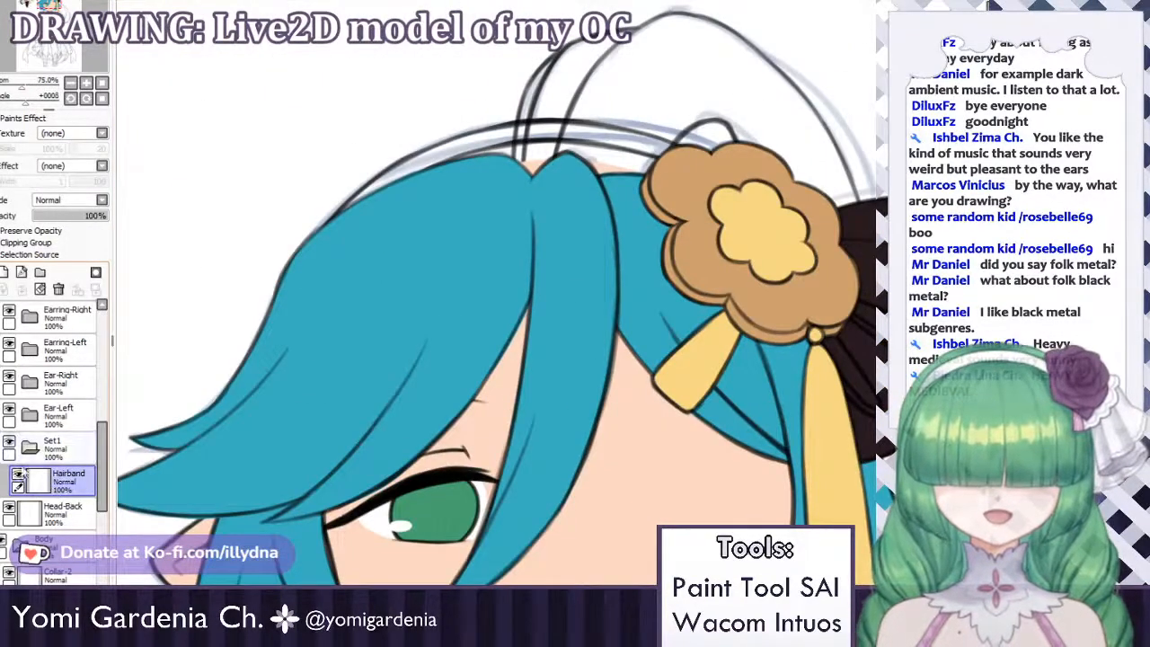
Try moving the Set1 folder with the Hairband layer directly beneath the Bangs-Right folder and naming it Hairband.
click(13, 450)
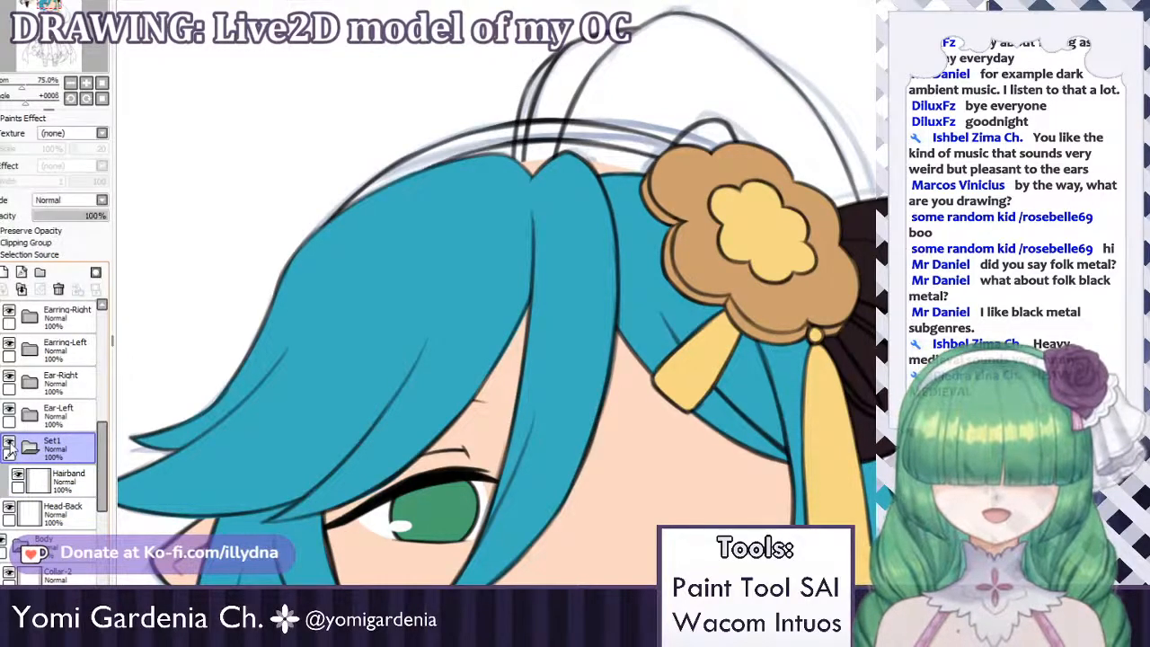
click(69, 468)
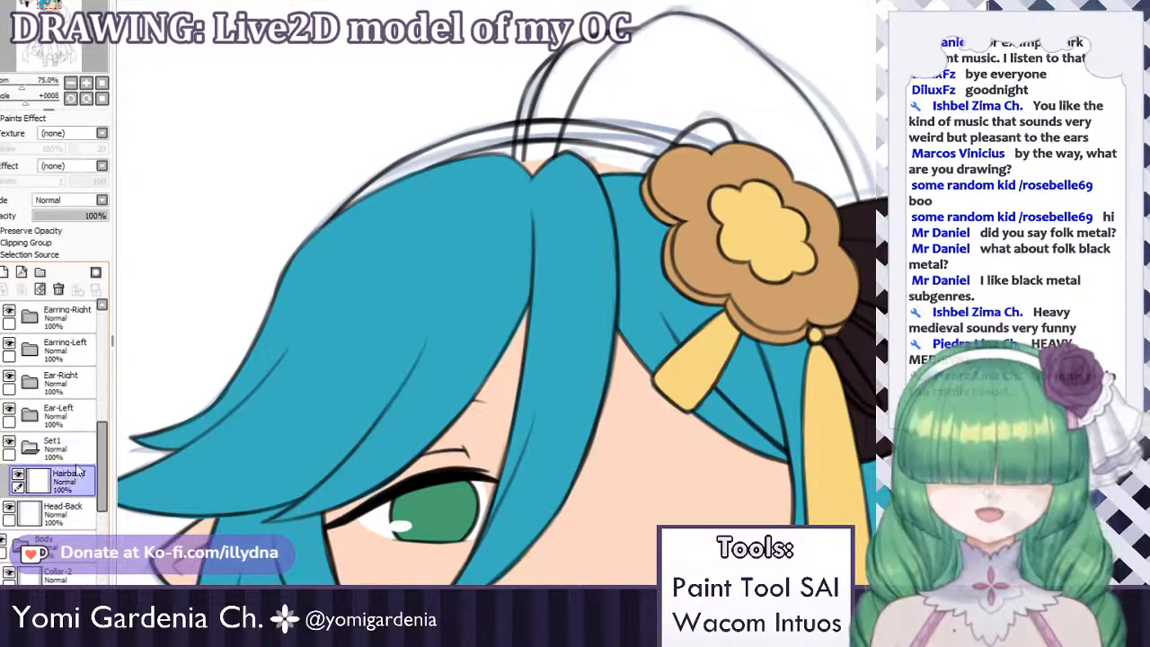
scroll(53, 449, up, 4)
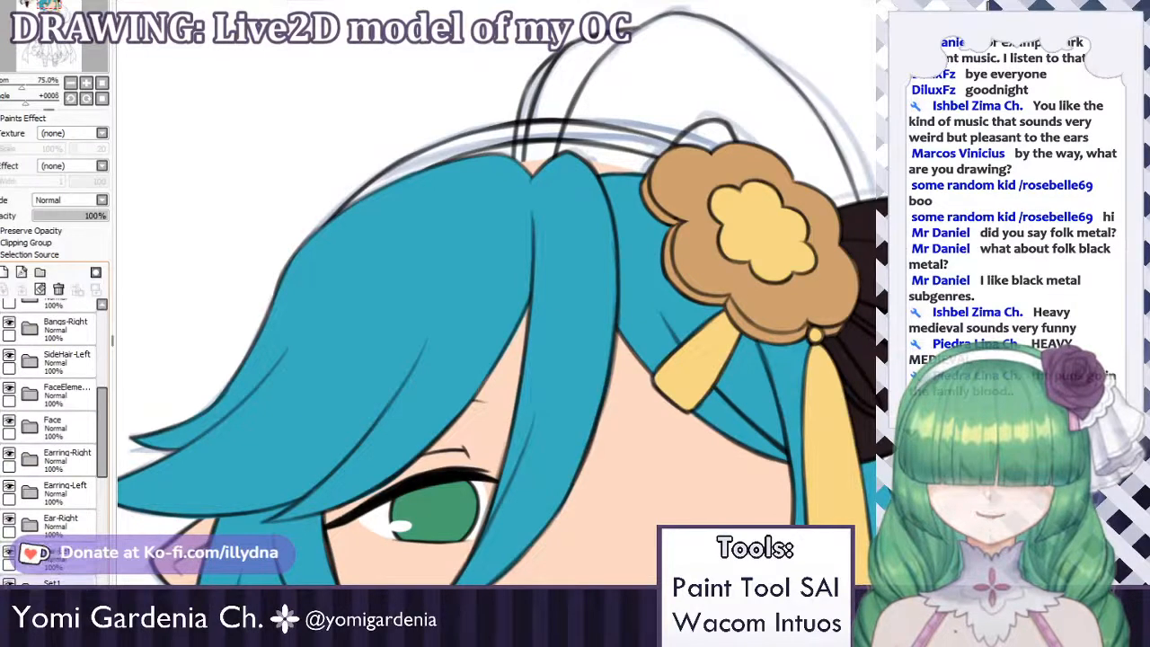
click(62, 580)
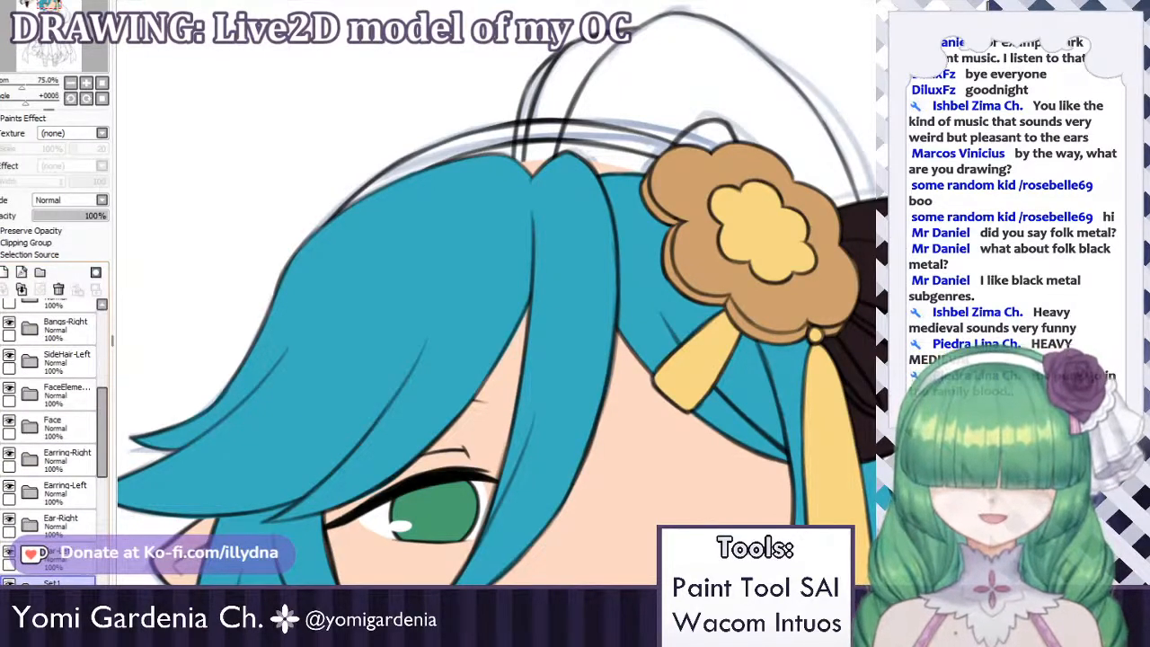
drag(49, 580, 36, 492)
scroll(48, 570, up, 2)
scroll(43, 472, up, 3)
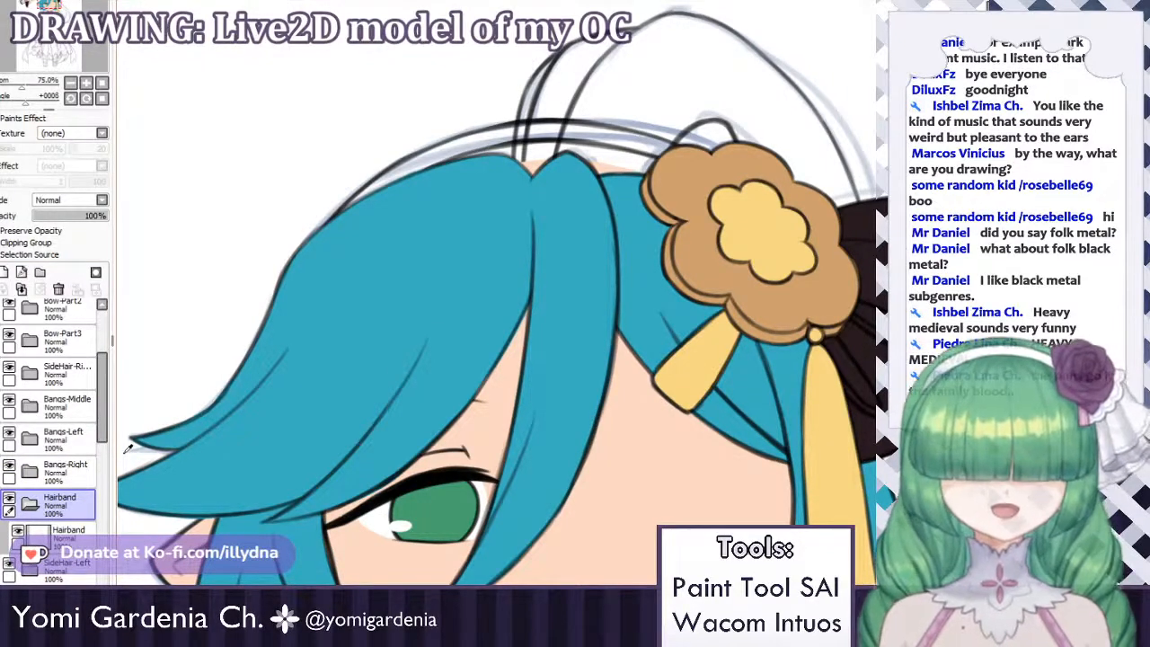
Try brushing dark brown along the hairband area just above the bangs on the Hairband layer.
click(79, 536)
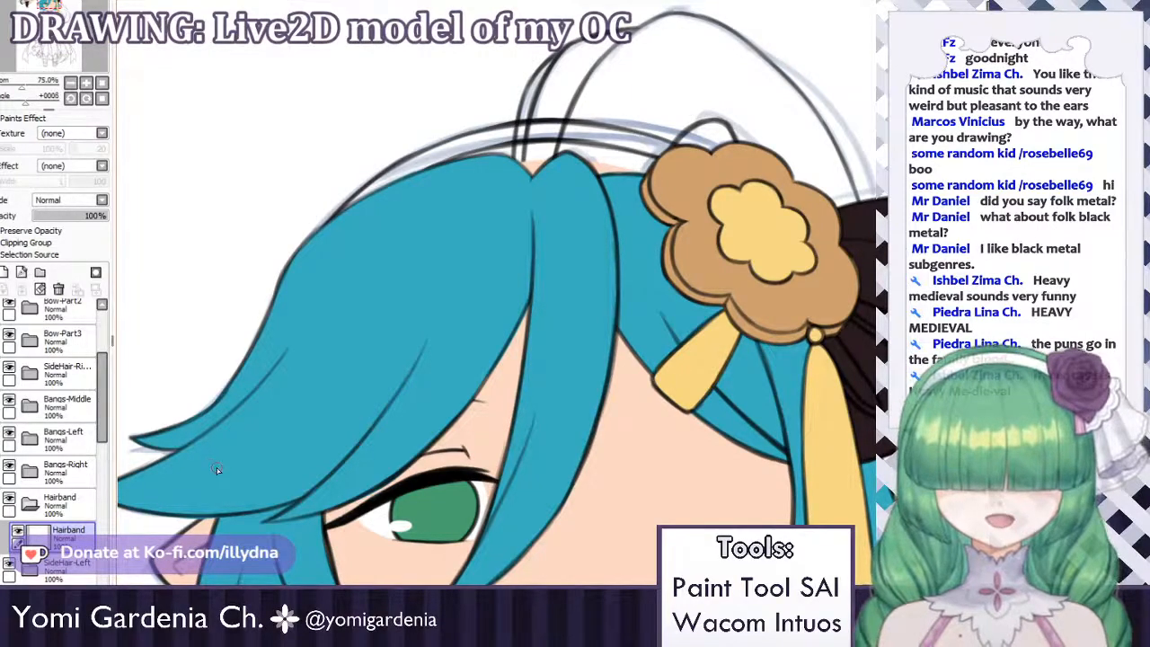
scroll(102, 357, up, 3)
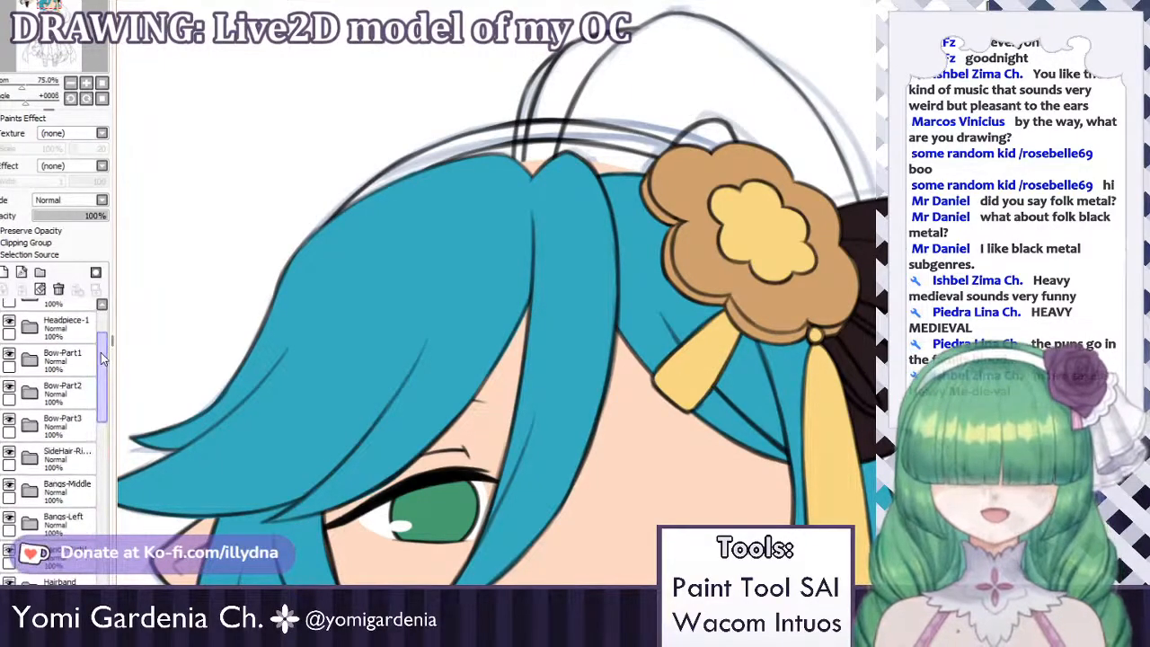
scroll(102, 358, down, 3)
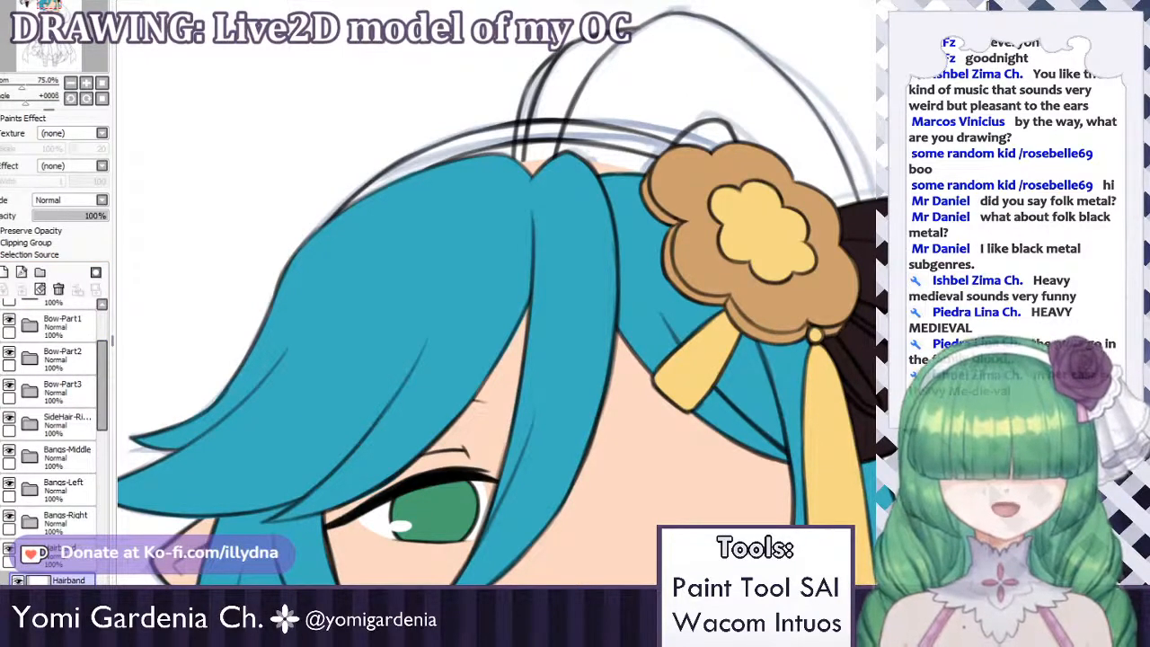
mouse_move(565, 166)
mouse_down()
mouse_move(503, 181)
mouse_move(493, 166)
mouse_move(463, 165)
mouse_move(527, 155)
mouse_move(430, 181)
mouse_up()
drag(506, 151, 557, 145)
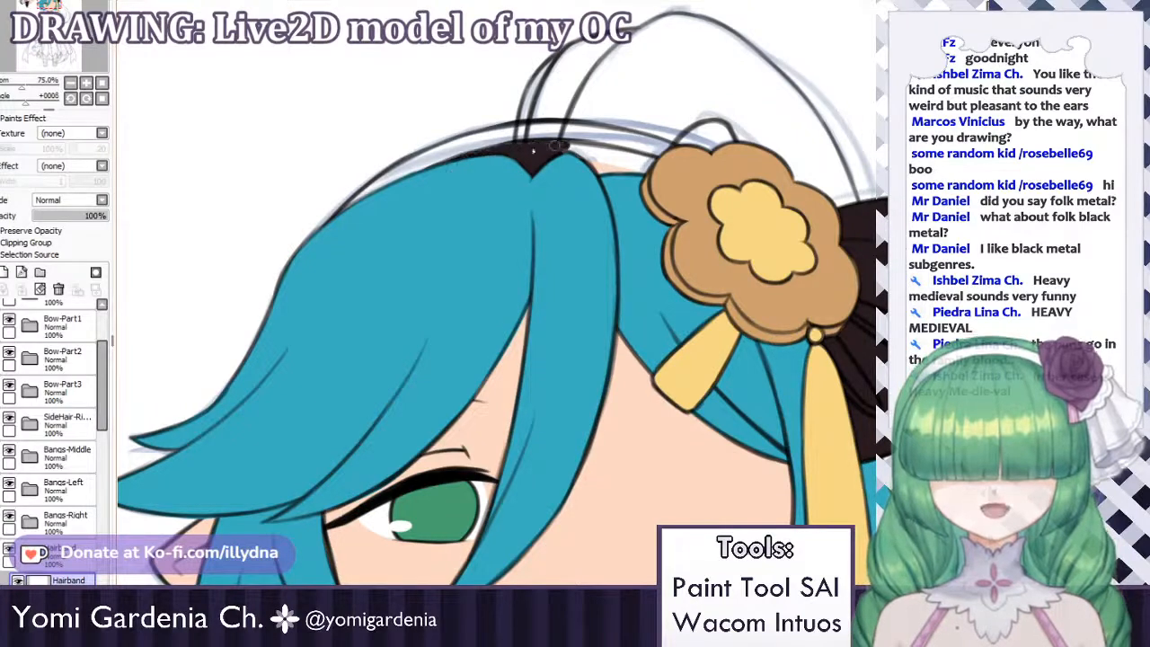
Undo the dark brown strokes above the bangs and the move of the hairband folder.
key(ctrl+z)
key(ctrl+z)
key(ctrl+z)
key(ctrl+z)
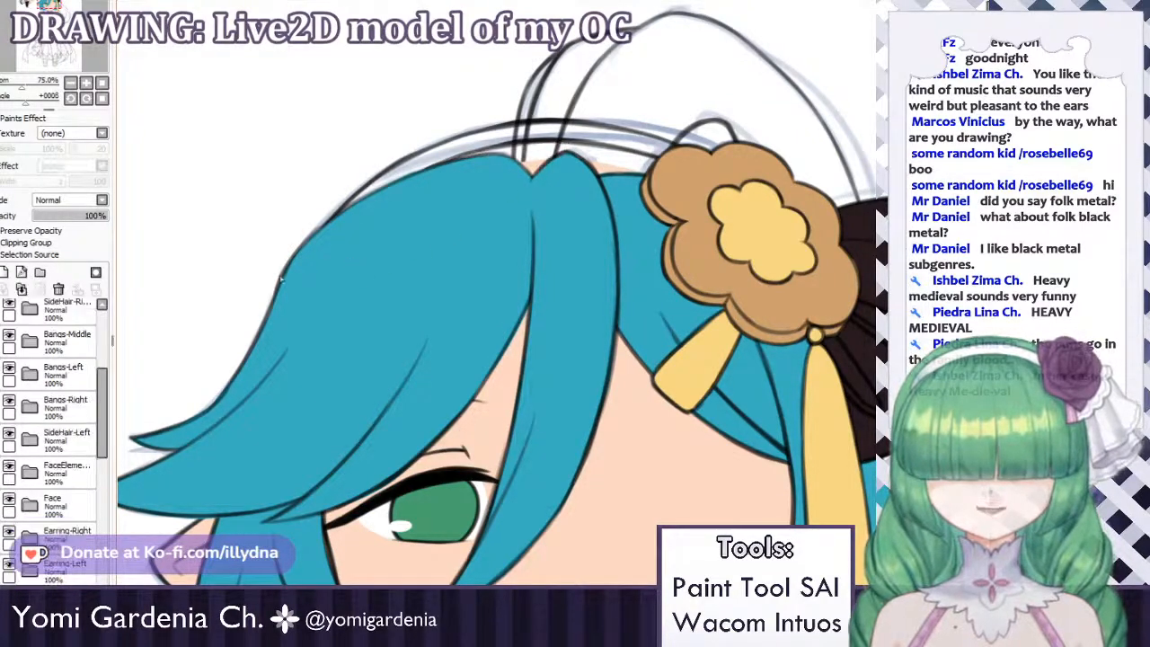
Move the Hairband folder directly beneath the SideHair-Left folder and select the Hairband layer inside it.
scroll(54, 440, down, 2)
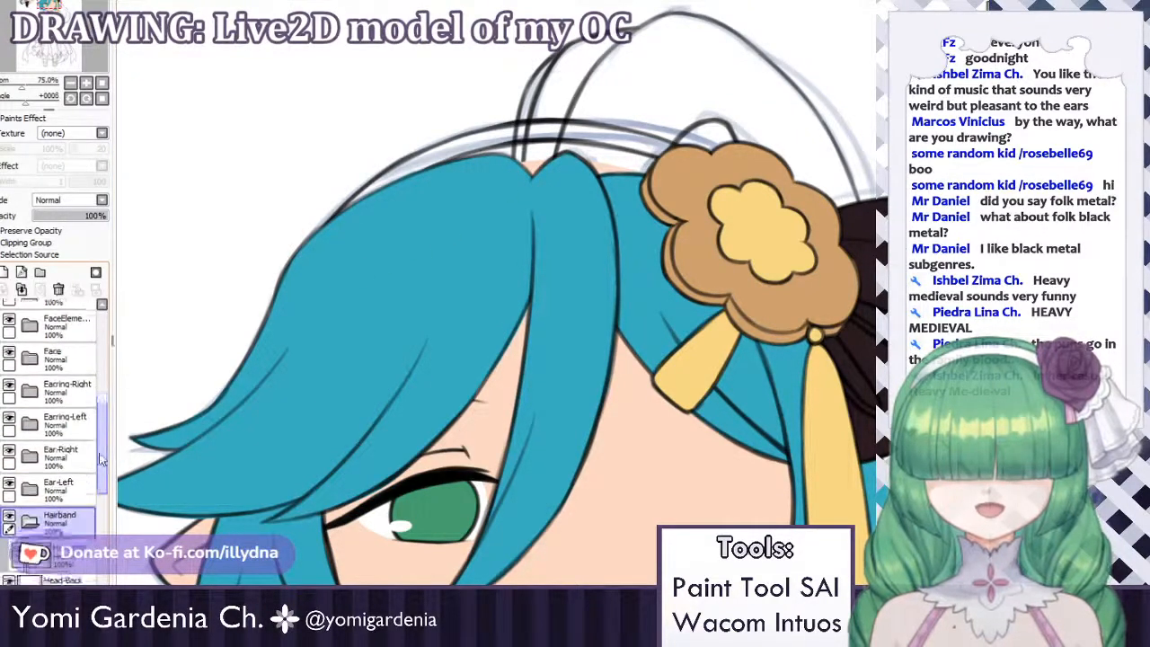
drag(63, 579, 70, 390)
click(68, 429)
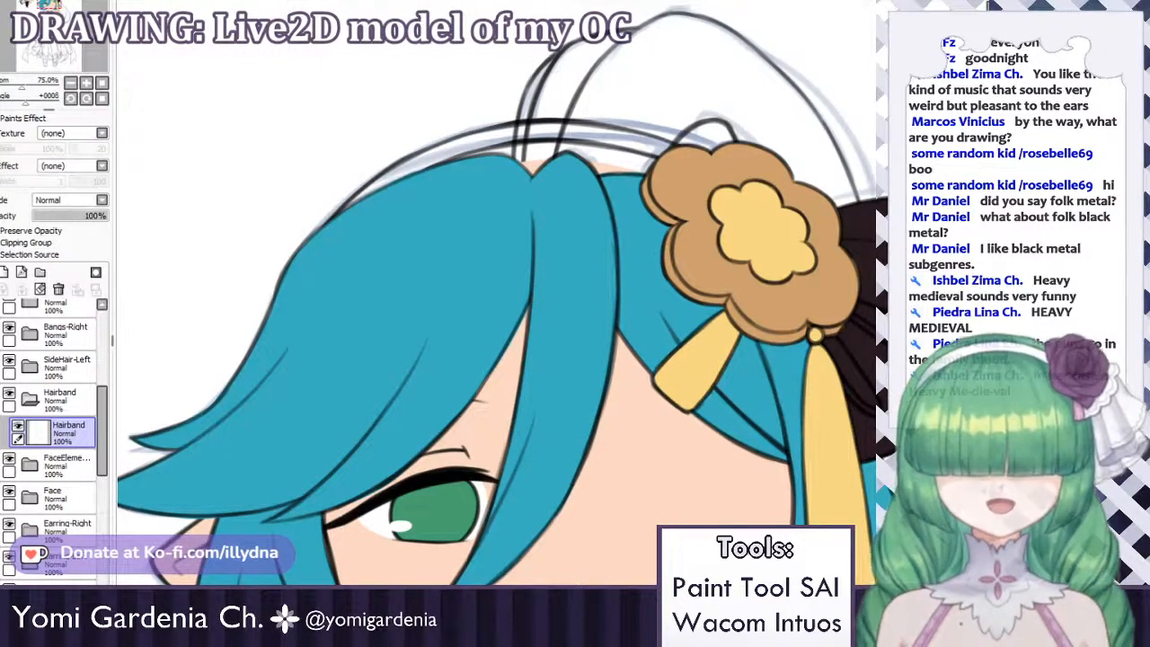
Hide the SideHair-Right, Bangs-Middle, Bangs-Left and Bangs-Right folders to expose the hairband area over the forehead.
scroll(684, 214, down, 3)
scroll(618, 236, up, 3)
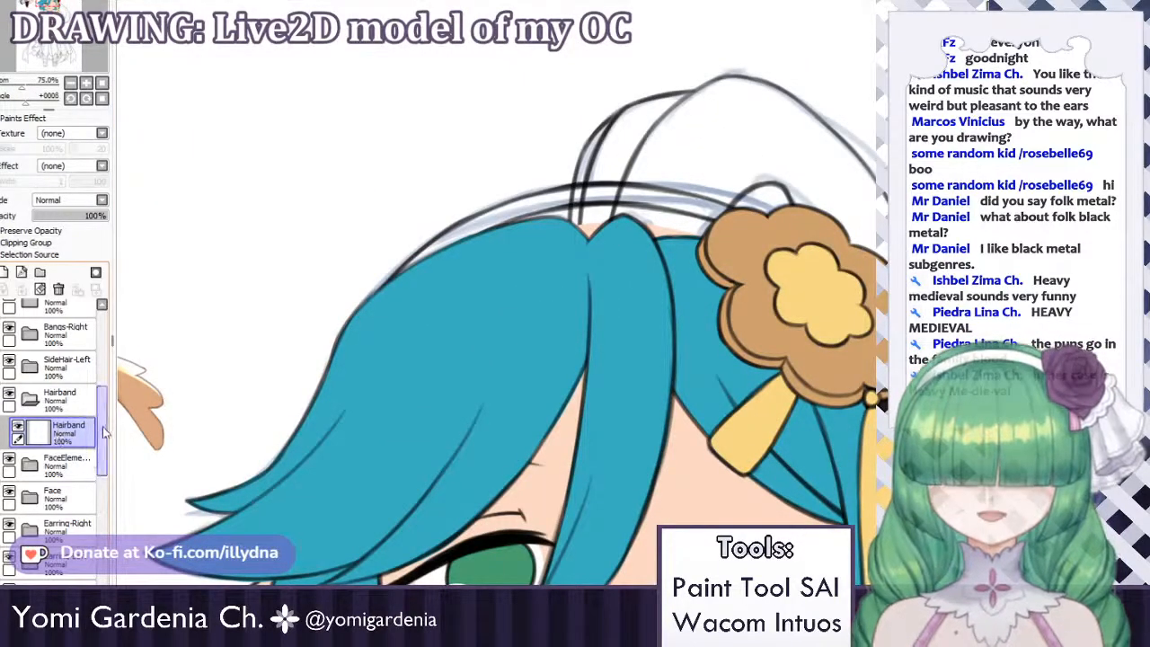
scroll(105, 431, down, 3)
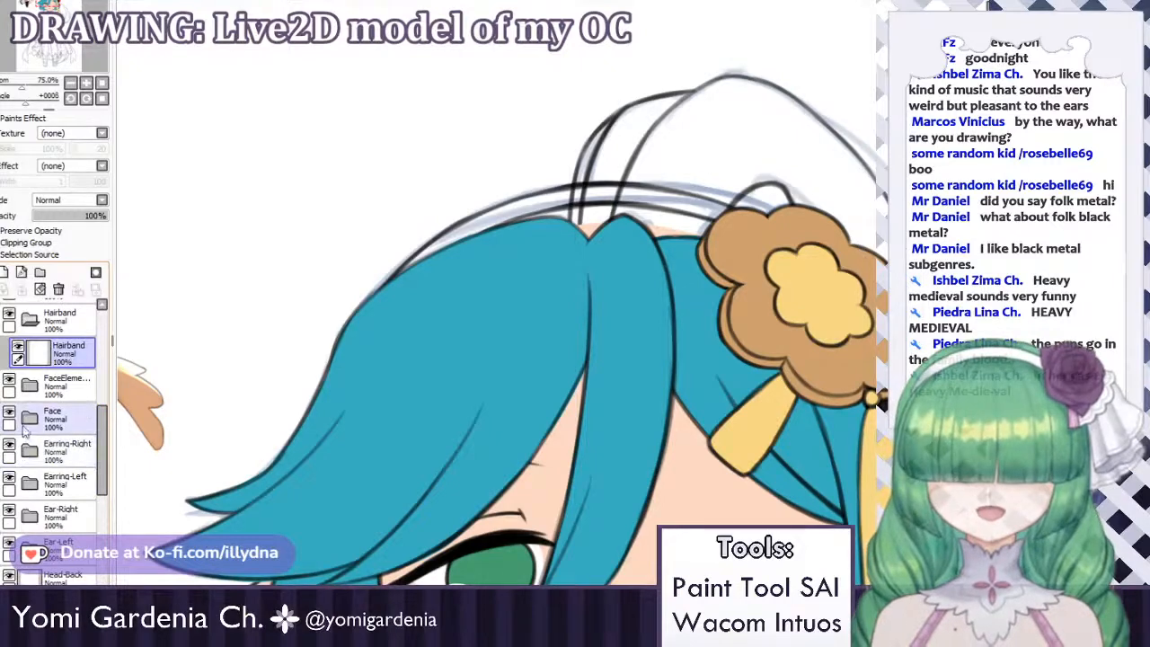
scroll(18, 413, up, 6)
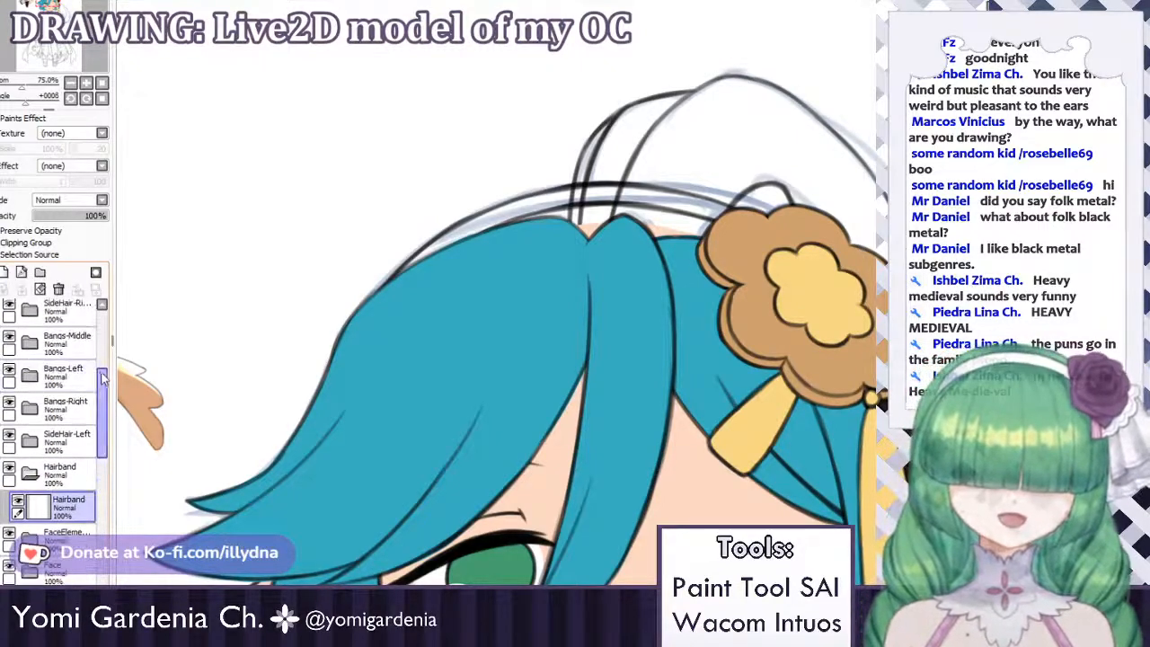
scroll(41, 388, up, 2)
click(9, 359)
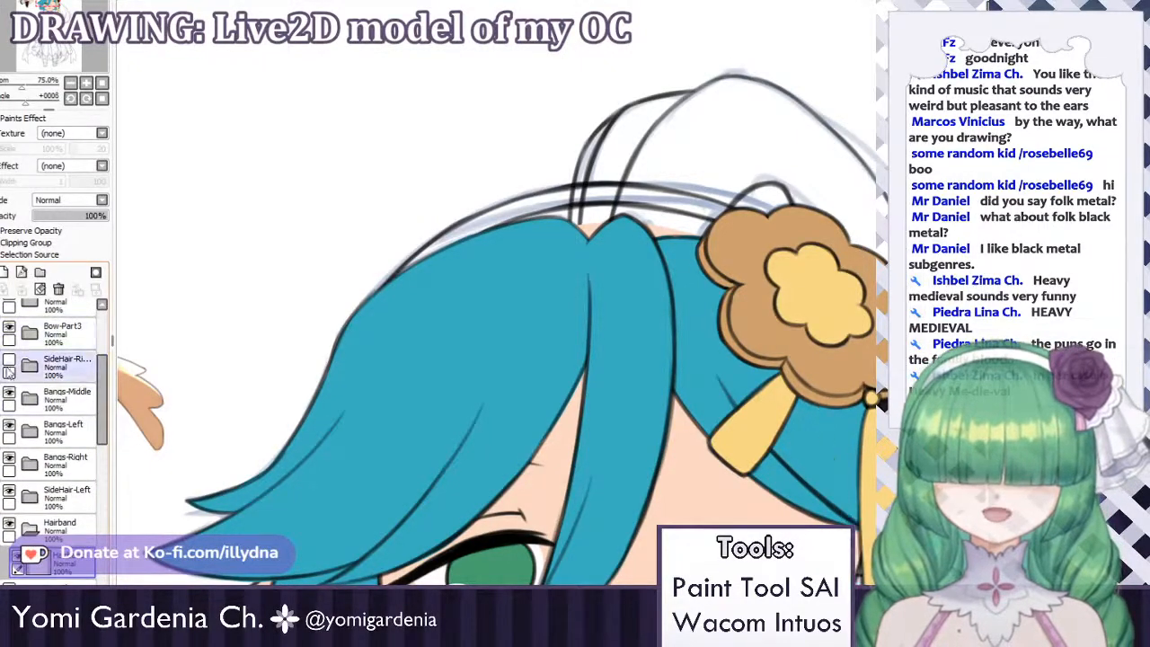
click(9, 393)
click(9, 425)
click(9, 462)
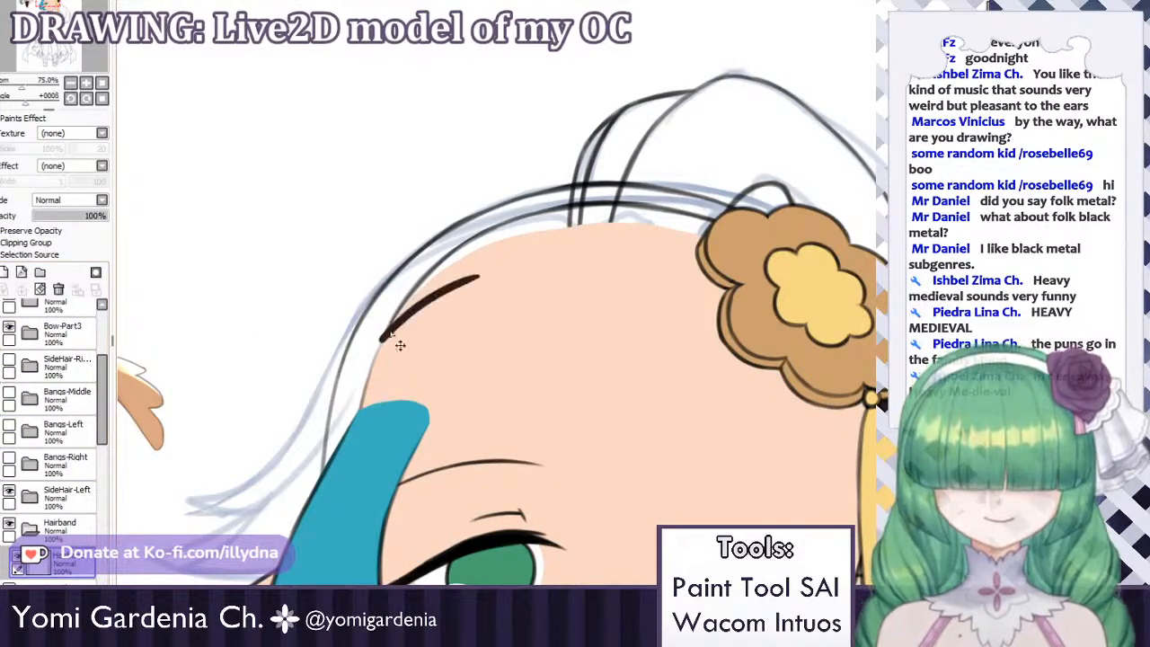
Try brushing the hairband's lower edge in dark brown across the forehead on the Hairband layer.
mouse_move(382, 346)
mouse_down()
mouse_move(494, 274)
mouse_move(419, 313)
mouse_move(570, 245)
mouse_up()
key(ctrl+z)
drag(407, 312, 590, 249)
key(ctrl+z)
drag(430, 292, 626, 247)
key(ctrl+z)
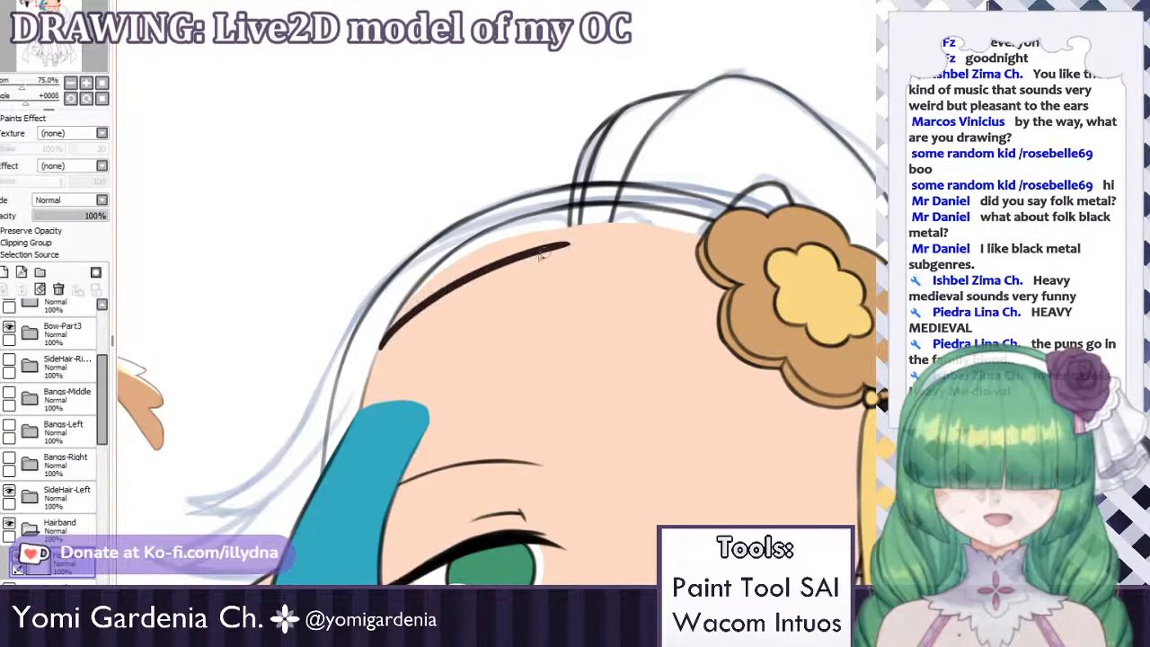
drag(482, 267, 647, 243)
key(ctrl+z)
mouse_move(519, 258)
mouse_down()
mouse_move(624, 246)
mouse_move(512, 256)
mouse_move(701, 253)
mouse_up()
drag(580, 248, 712, 263)
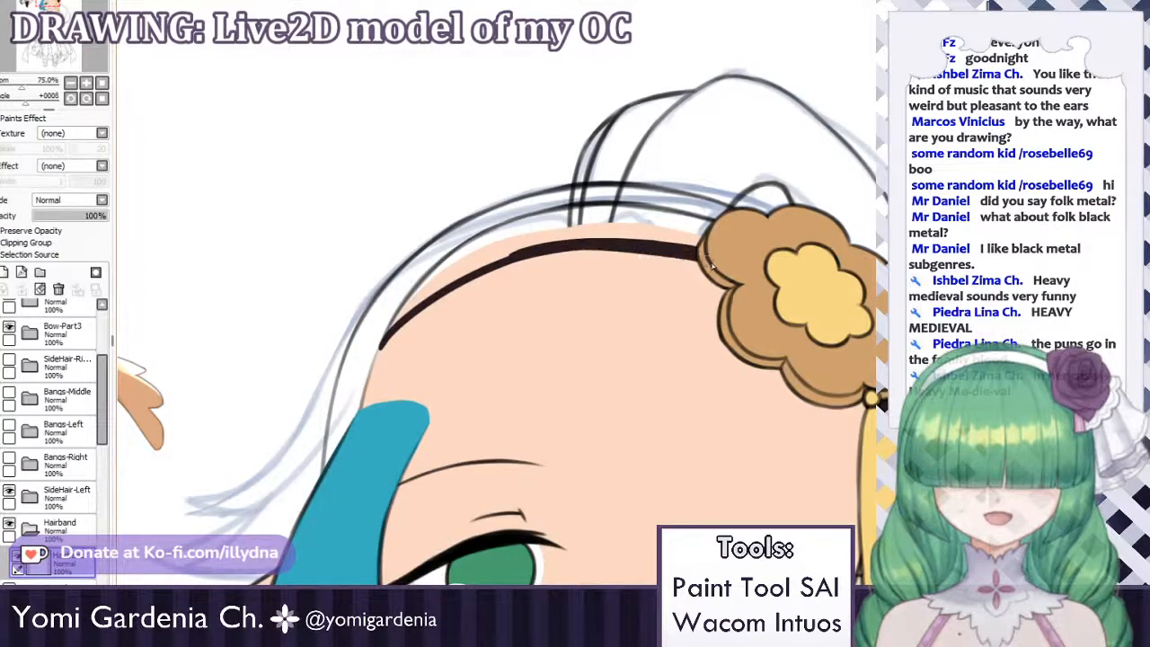
key(ctrl+z)
drag(618, 246, 723, 260)
key(ctrl+z)
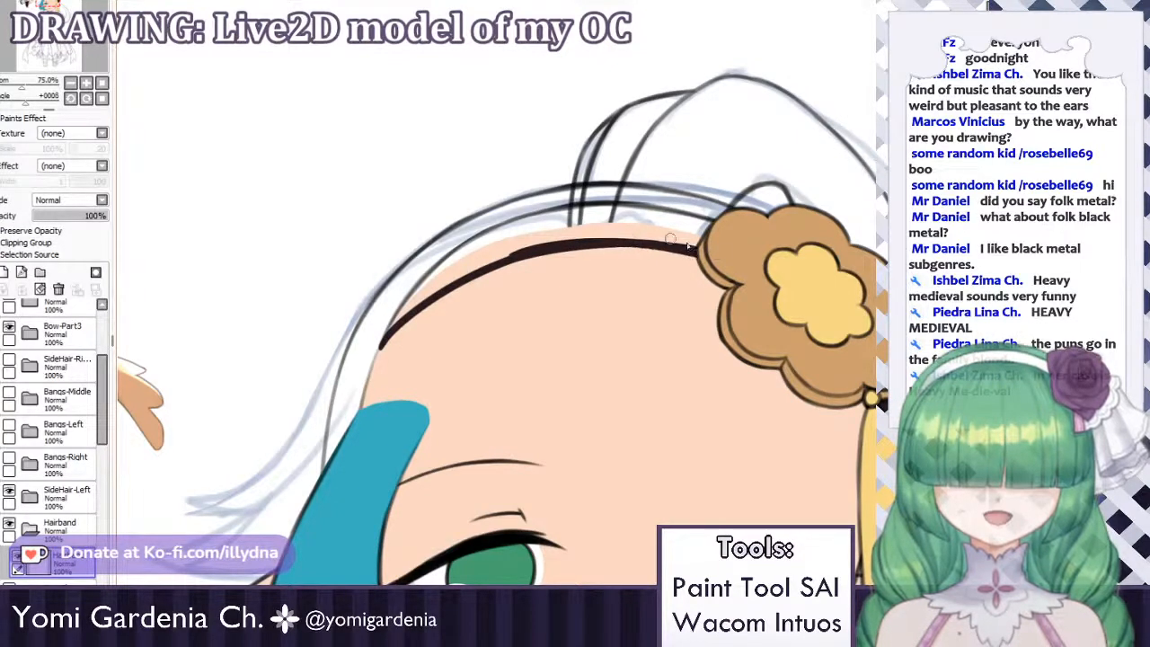
mouse_move(514, 248)
mouse_down()
mouse_move(467, 263)
mouse_move(557, 216)
mouse_move(454, 256)
mouse_up()
key(ctrl+z)
key(ctrl+z)
key(ctrl+z)
key(ctrl+z)
key(ctrl+z)
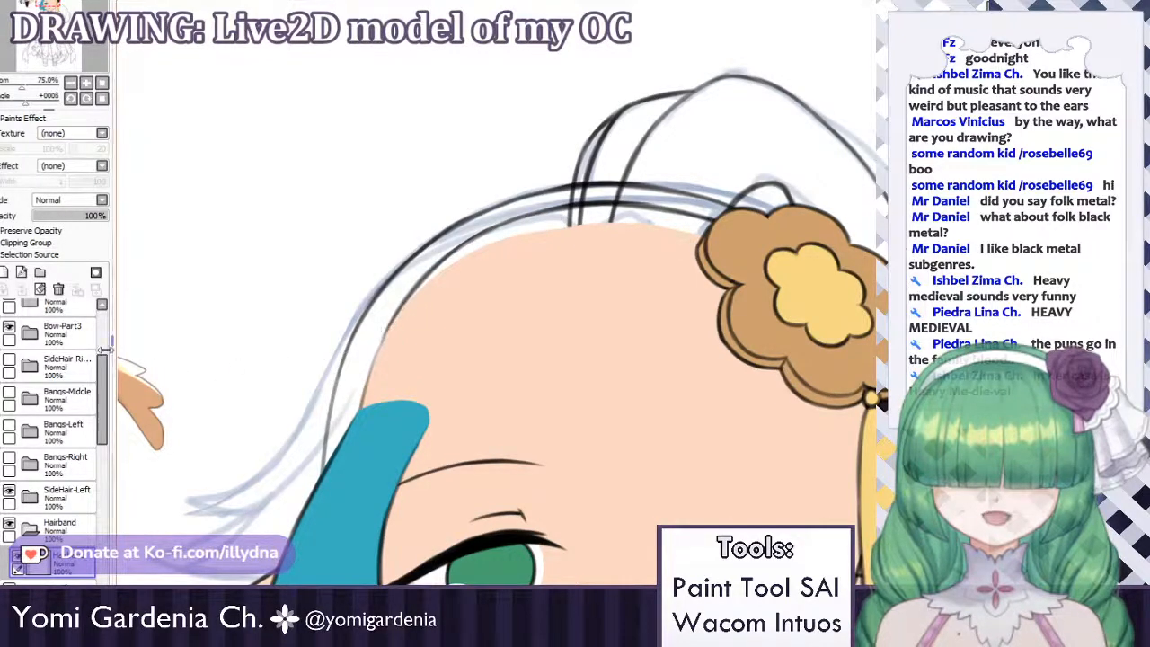
Brush the hairband's lower edge in dark brown across the forehead on the layer beneath the Hairband layer.
click(63, 593)
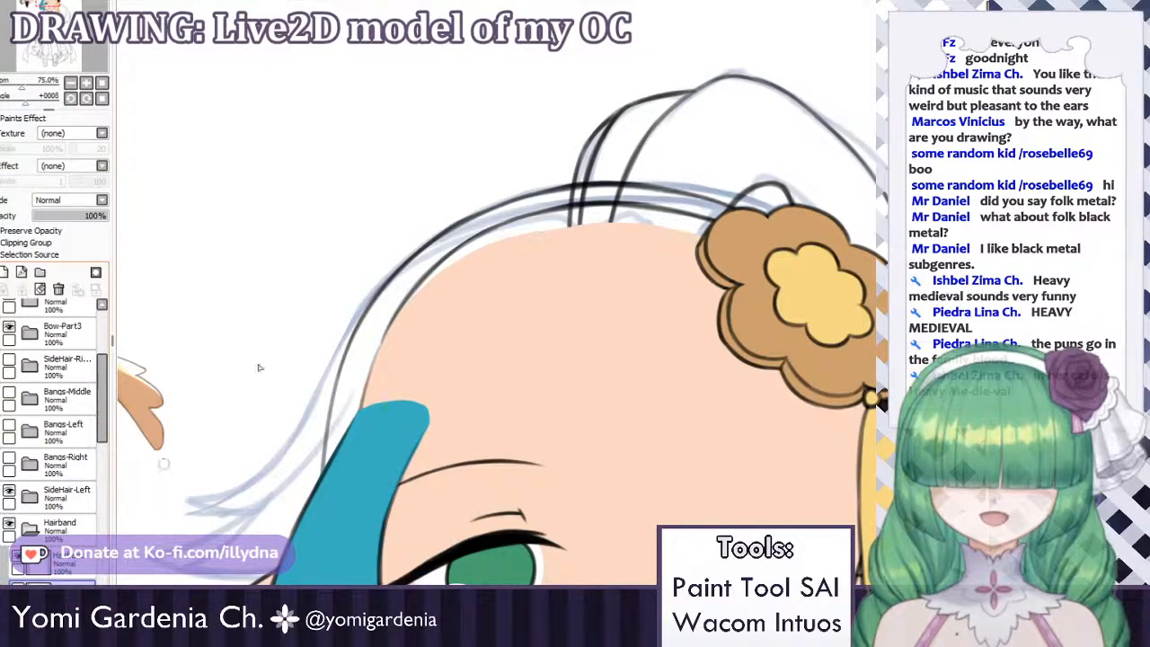
mouse_move(395, 325)
mouse_down()
mouse_move(386, 340)
mouse_move(472, 269)
mouse_up()
key(ctrl+z)
key(ctrl+z)
mouse_move(383, 341)
mouse_down()
mouse_move(507, 246)
mouse_move(390, 327)
mouse_move(503, 260)
mouse_move(530, 259)
mouse_up()
key(ctrl+z)
key(ctrl+z)
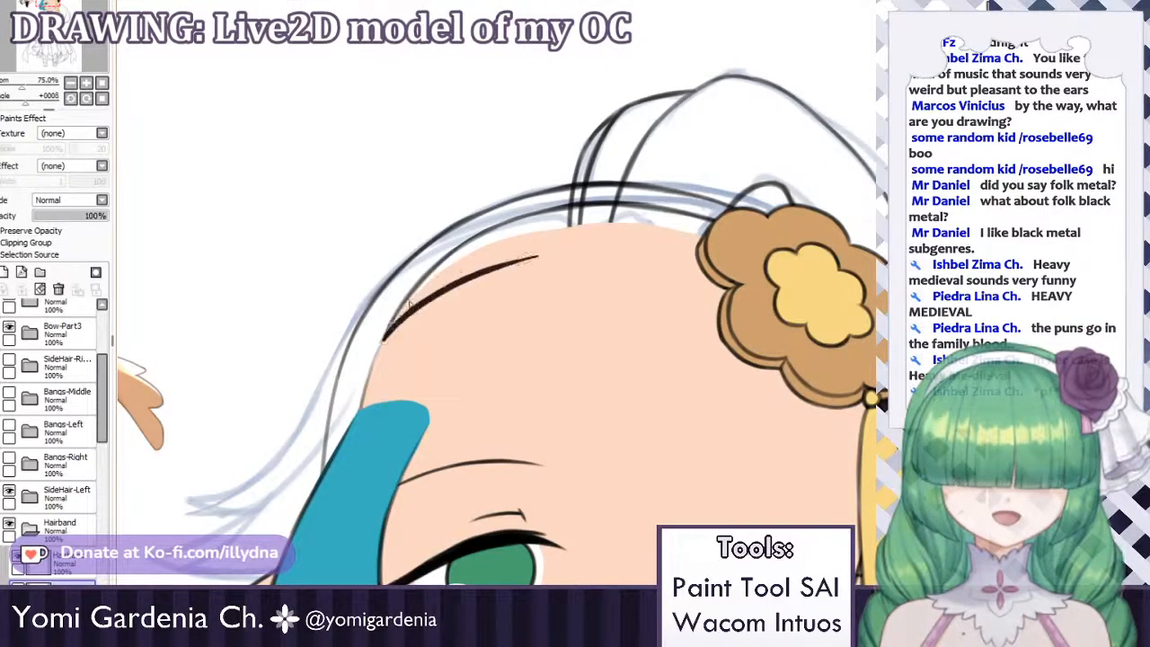
key(ctrl+z)
key(ctrl+z)
mouse_move(383, 340)
mouse_down()
mouse_move(522, 251)
mouse_move(452, 280)
mouse_move(546, 249)
mouse_up()
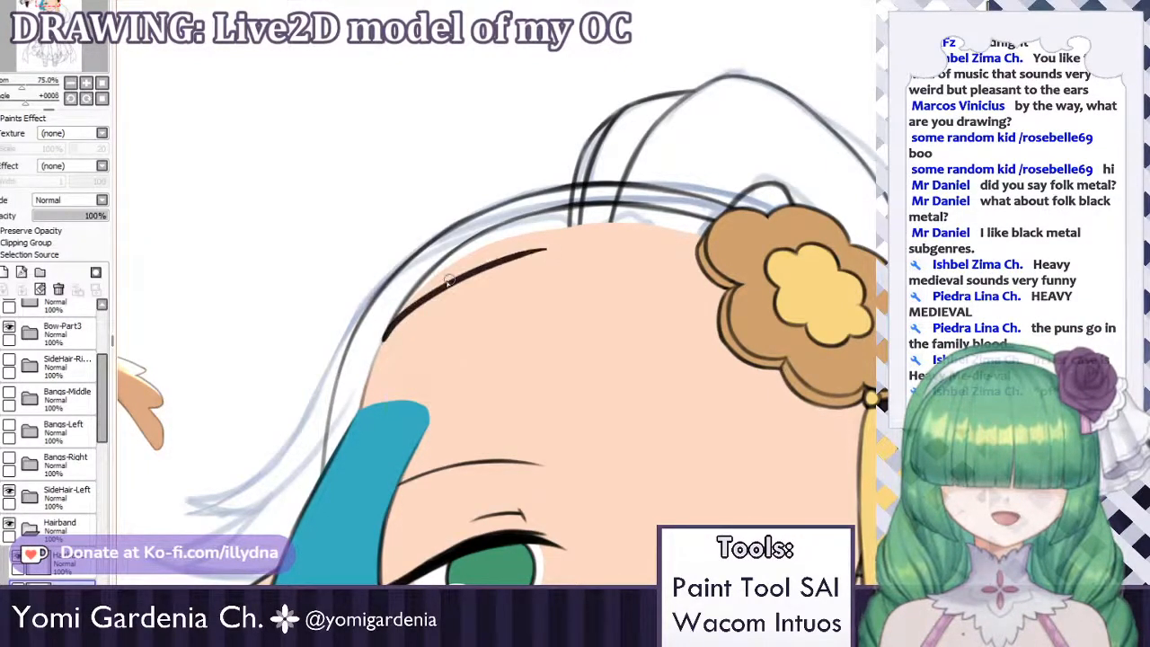
key(ctrl+z)
drag(383, 340, 512, 260)
drag(442, 285, 588, 240)
key(ctrl+z)
key(ctrl+z)
key(ctrl+z)
key(ctrl+z)
drag(452, 281, 589, 241)
mouse_move(476, 265)
mouse_down()
mouse_move(600, 243)
mouse_move(538, 264)
mouse_move(506, 270)
mouse_move(594, 239)
mouse_up()
key(ctrl+z)
key(ctrl+z)
drag(478, 264, 627, 234)
key(ctrl+z)
drag(513, 253, 666, 237)
Fill the hairband with dark brown from its left end to the flower, between the lower edge and the line art.
mouse_move(574, 239)
mouse_down()
mouse_move(689, 244)
mouse_move(632, 232)
mouse_up()
drag(499, 237, 608, 222)
mouse_move(501, 242)
mouse_down()
mouse_move(601, 221)
mouse_move(618, 231)
mouse_move(596, 209)
mouse_move(502, 236)
mouse_move(583, 210)
mouse_move(471, 245)
mouse_move(576, 214)
mouse_up()
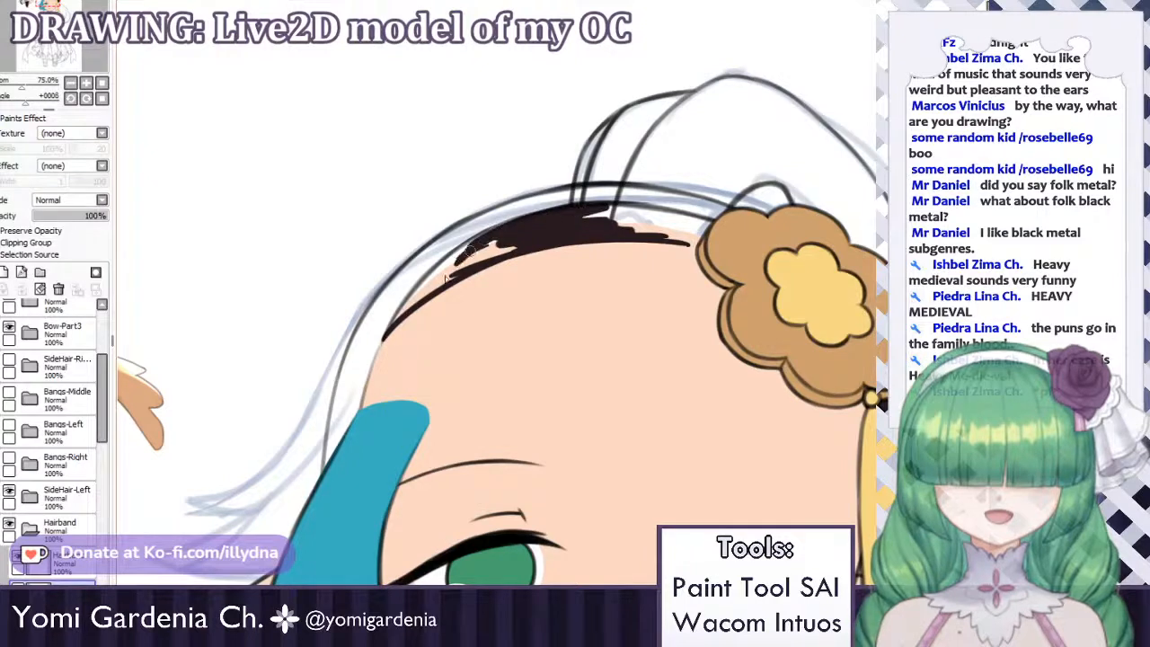
mouse_move(429, 282)
mouse_down()
mouse_move(517, 227)
mouse_move(446, 267)
mouse_move(462, 247)
mouse_move(521, 223)
mouse_up()
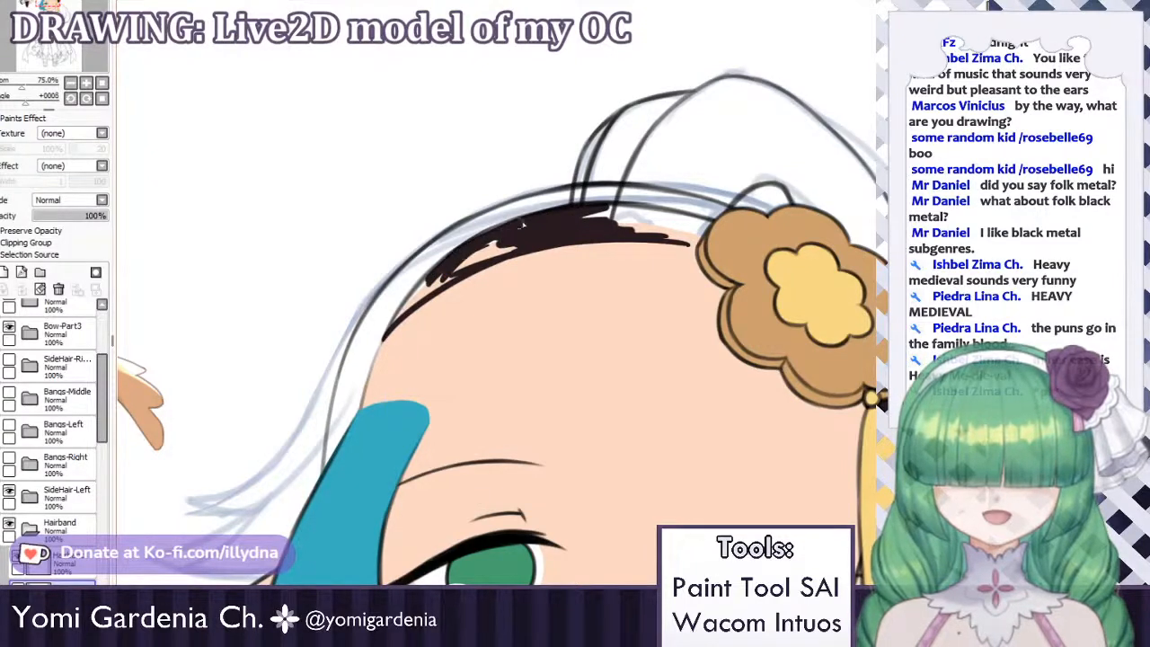
mouse_move(467, 248)
mouse_down()
mouse_move(521, 222)
mouse_move(468, 247)
mouse_move(489, 232)
mouse_move(432, 276)
mouse_move(481, 261)
mouse_move(420, 286)
mouse_move(460, 256)
mouse_move(427, 289)
mouse_move(443, 265)
mouse_move(388, 330)
mouse_up()
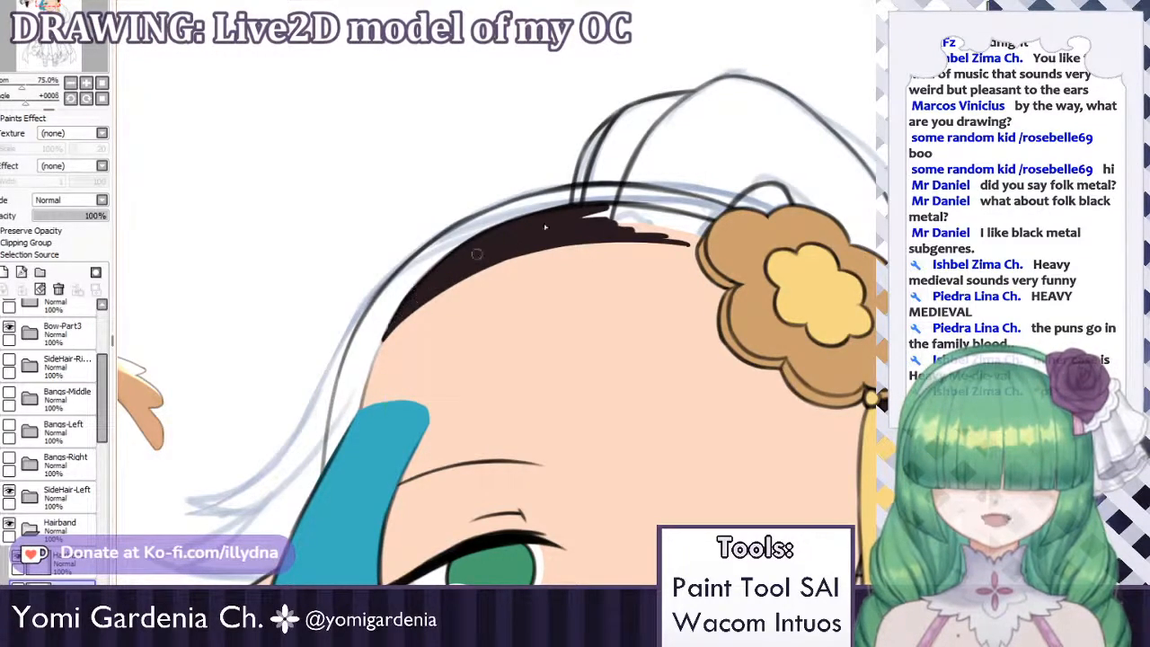
mouse_move(579, 227)
mouse_down()
mouse_move(626, 216)
mouse_move(705, 223)
mouse_move(620, 230)
mouse_up()
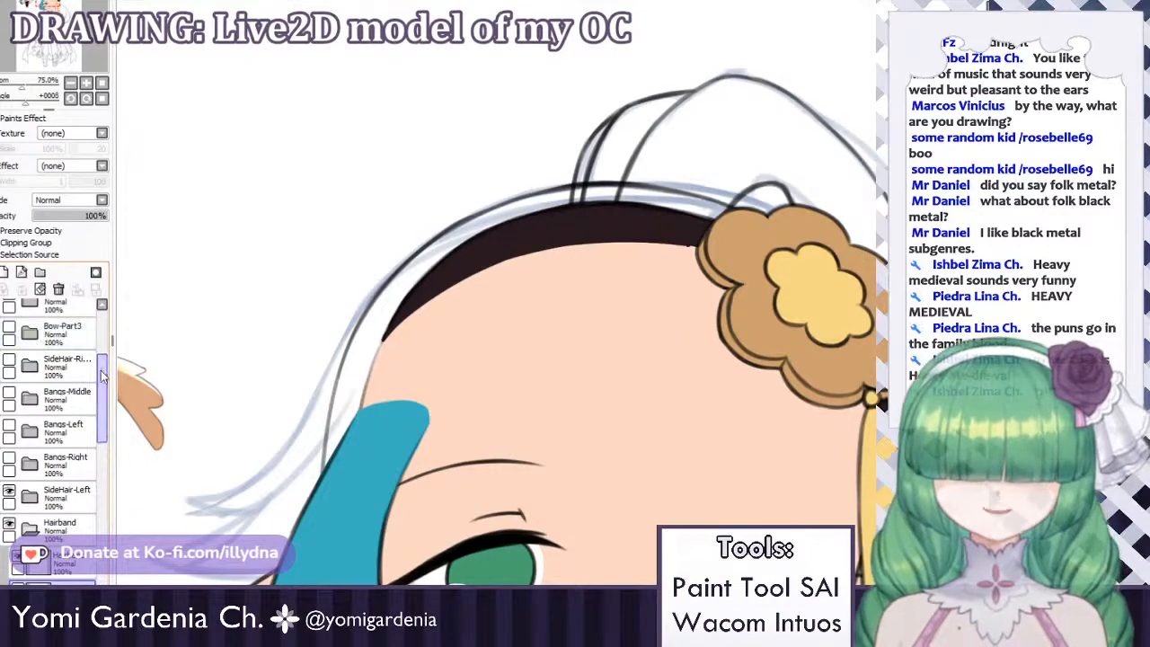
Hide the Headpiece and Bow-Part folders covering the hairband's right end.
scroll(53, 377, up, 3)
click(9, 354)
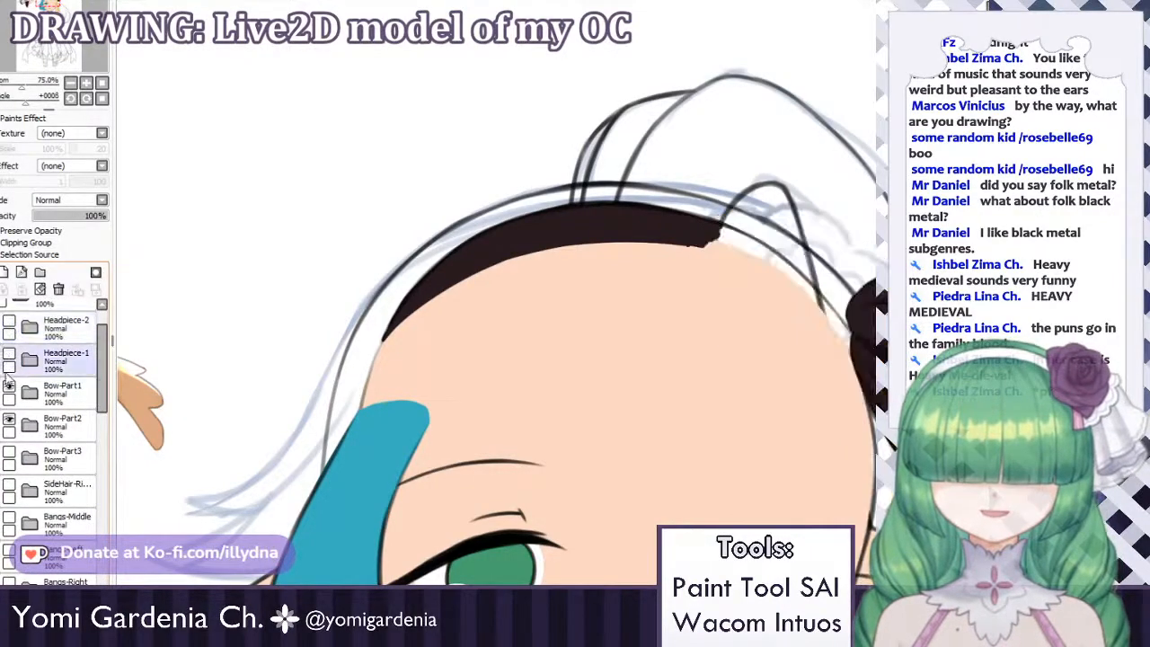
click(9, 386)
click(9, 419)
drag(101, 372, 102, 395)
scroll(103, 395, down, 3)
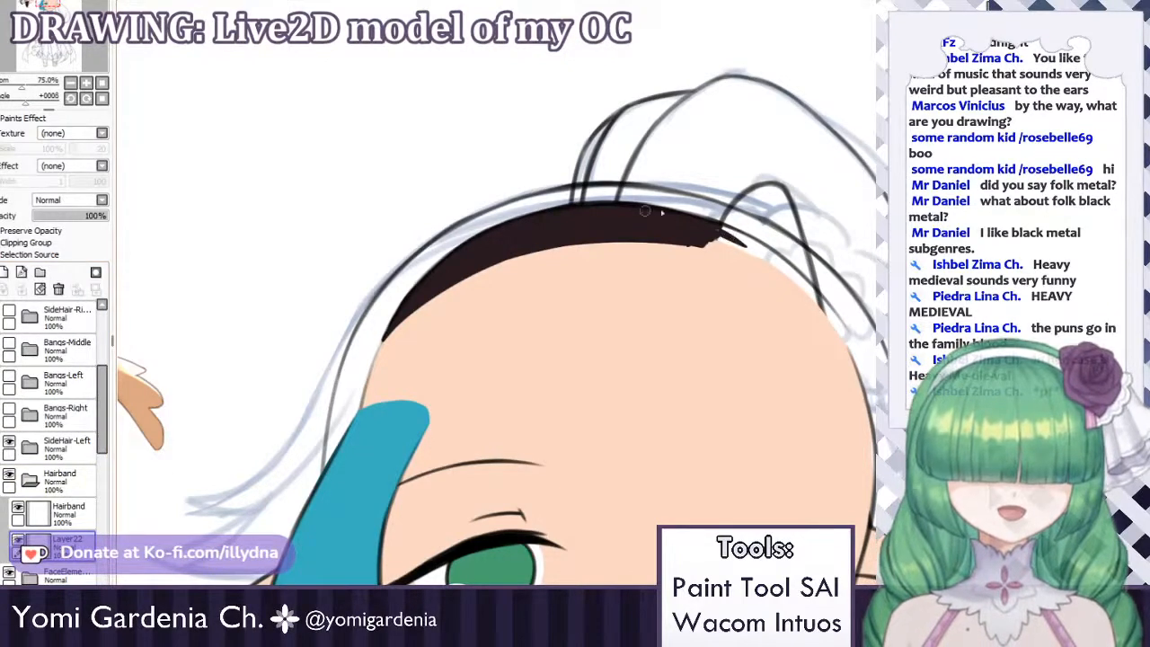
Extend the dark brown hairband fill down to its right end at the side of the head.
mouse_move(645, 211)
mouse_down()
mouse_move(798, 279)
mouse_move(736, 231)
mouse_move(715, 231)
mouse_move(799, 281)
mouse_move(822, 316)
mouse_move(760, 259)
mouse_move(713, 238)
mouse_move(809, 283)
mouse_up()
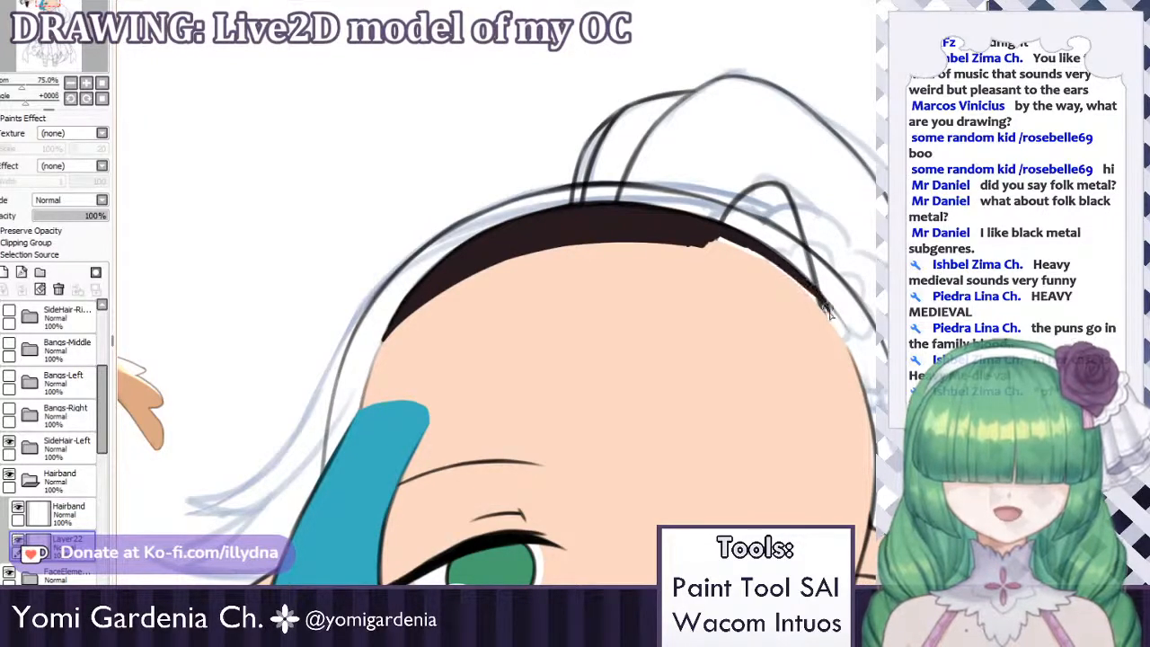
drag(751, 242, 819, 302)
key(ctrl+z)
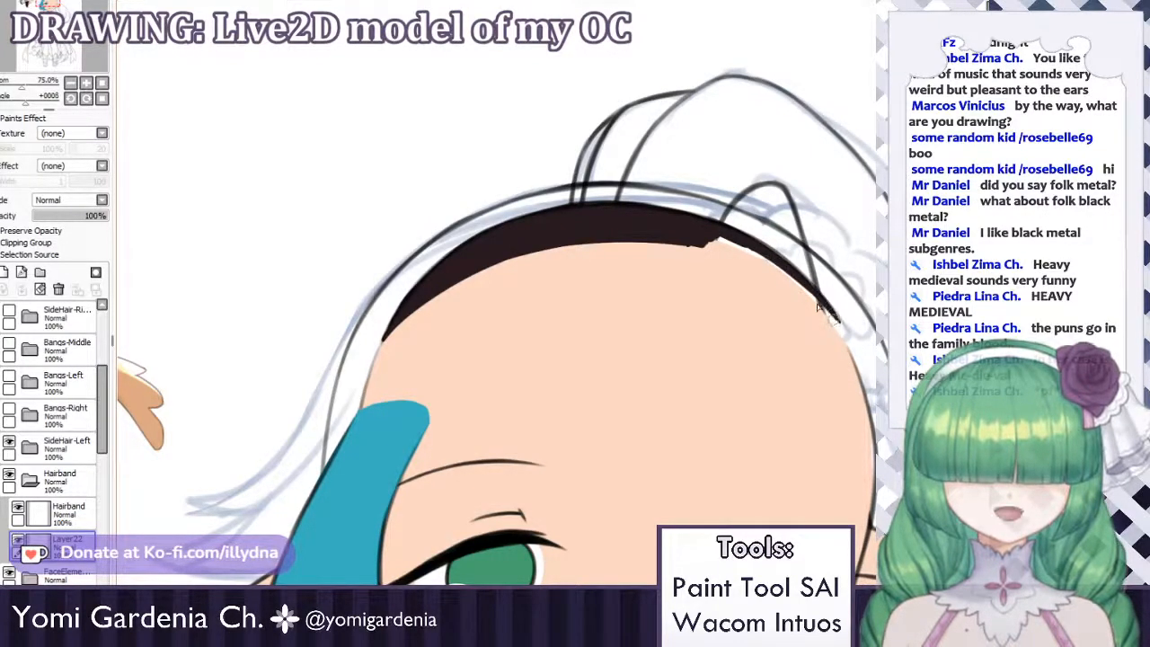
drag(697, 241, 759, 264)
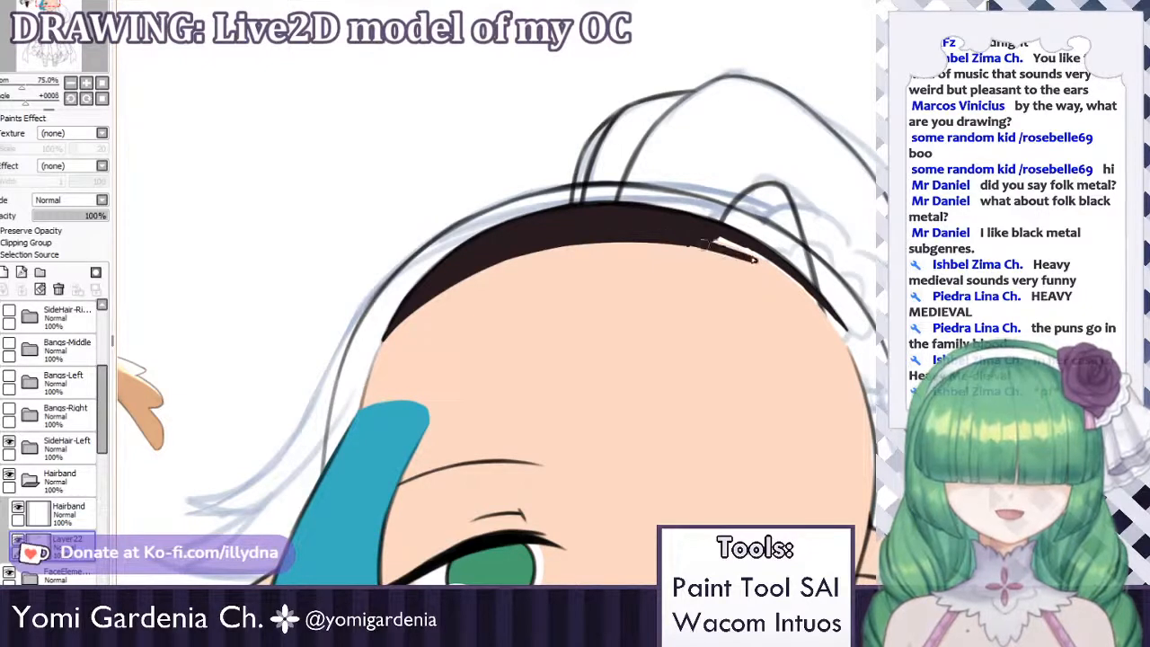
drag(691, 243, 770, 270)
drag(701, 246, 819, 307)
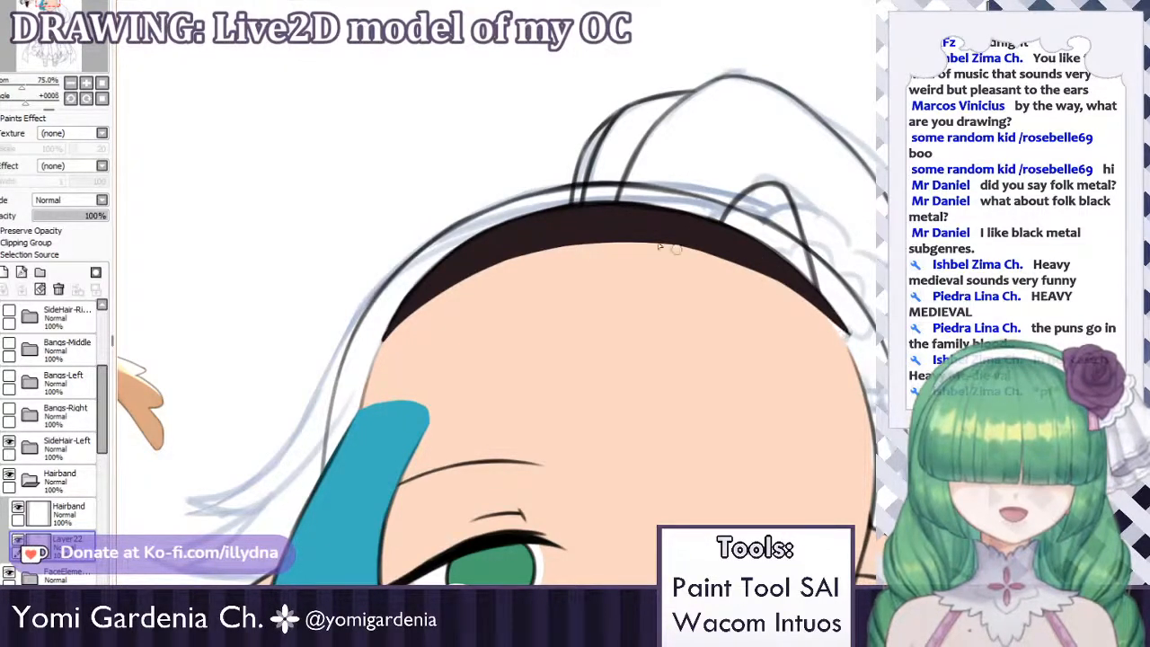
Smooth the hairband's lower edge with dark brown strokes from the middle of the forehead to the right end.
drag(617, 236, 729, 260)
key(ctrl+z)
drag(602, 243, 745, 268)
key(ctrl+z)
key(ctrl+z)
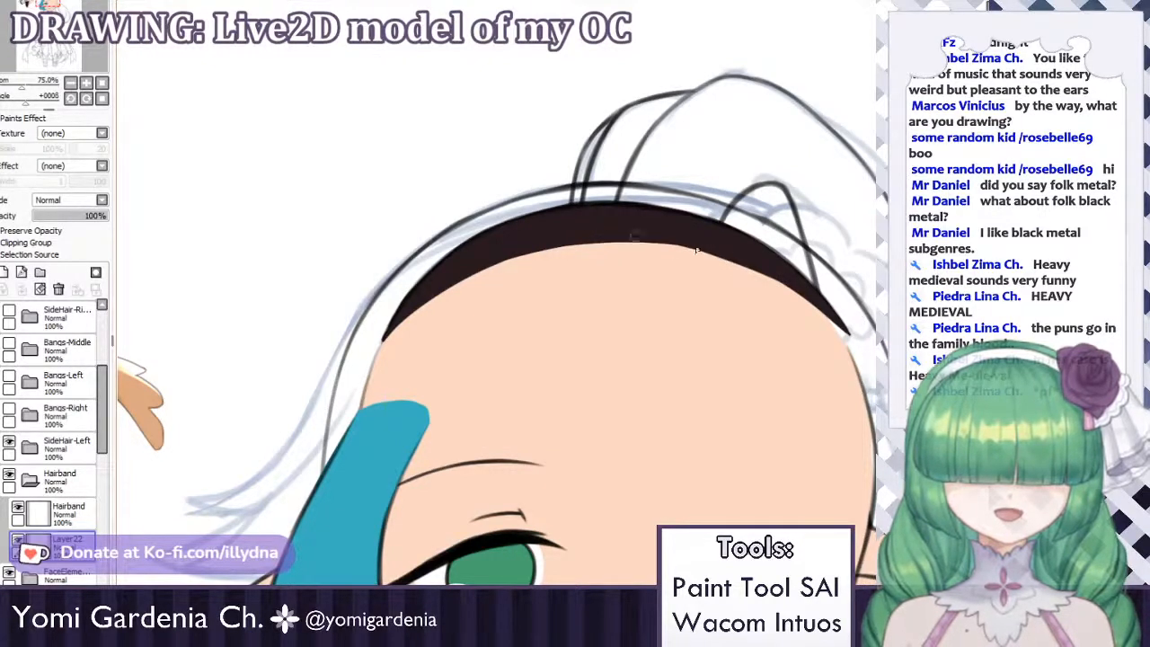
drag(607, 237, 726, 258)
mouse_move(594, 240)
mouse_down()
mouse_move(705, 254)
mouse_move(745, 266)
mouse_move(643, 241)
mouse_move(776, 282)
mouse_up()
drag(643, 241, 721, 262)
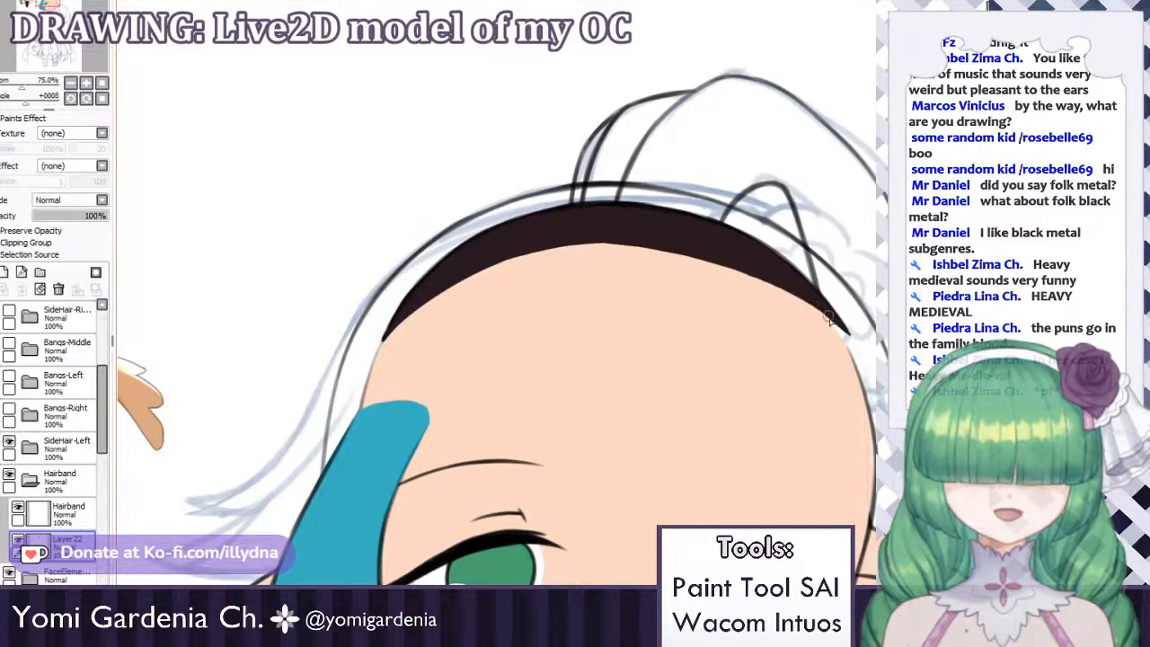
key(ctrl+z)
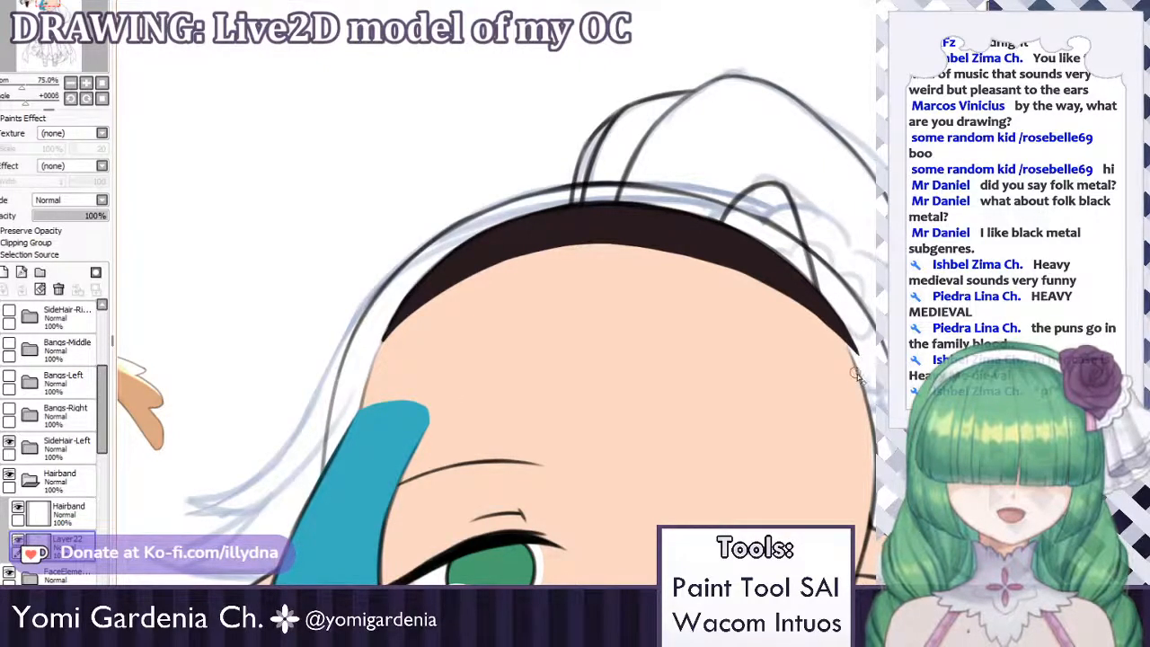
Collapse the Hairband folder and show the Bangs-Right, Bangs-Left, Bangs-Middle and SideHair-Right folders again.
click(29, 479)
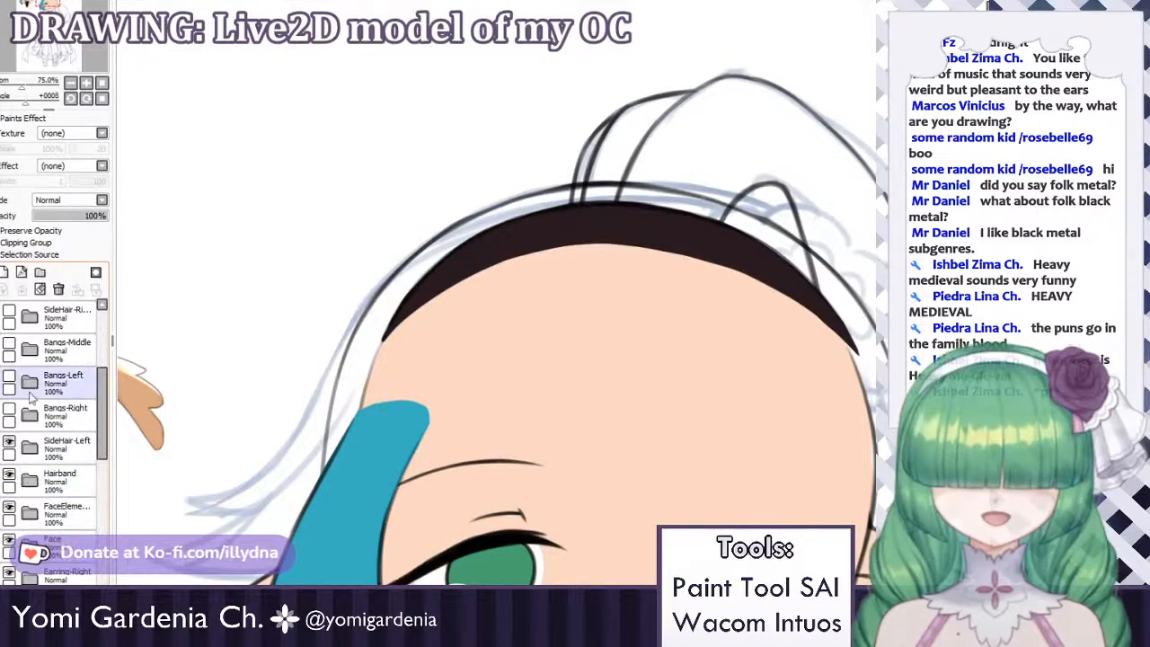
click(8, 413)
click(8, 381)
click(8, 347)
click(8, 315)
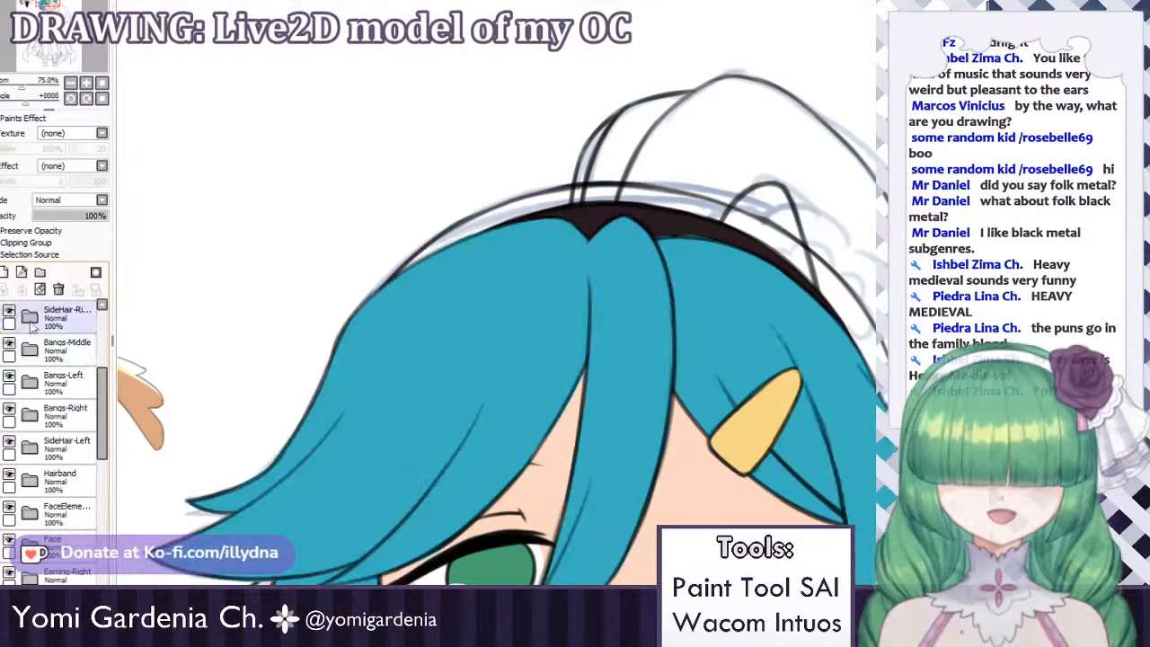
Show the Headpiece and Bow-Part folders again.
scroll(90, 378, up, 5)
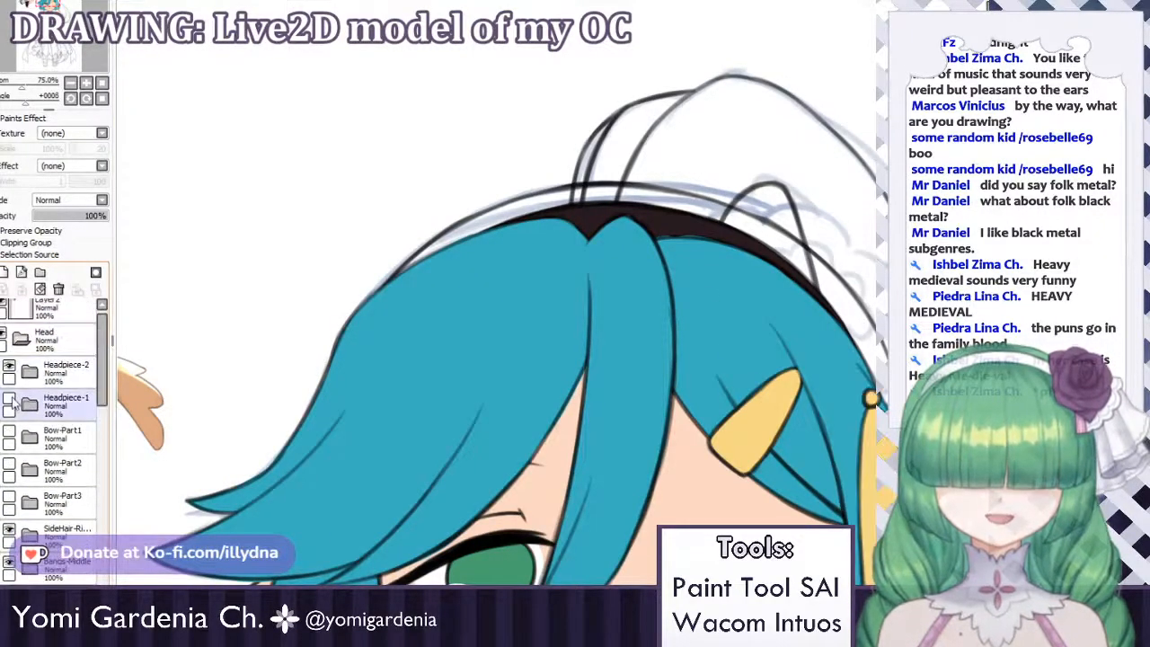
click(8, 435)
click(8, 466)
click(8, 500)
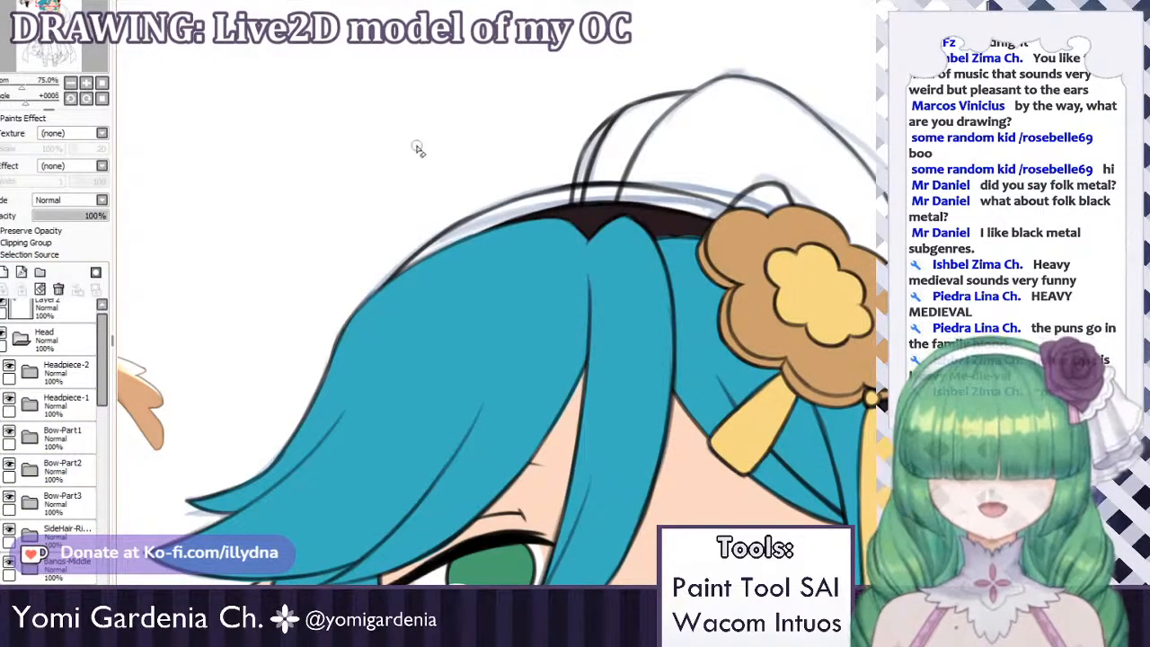
Even out the blue fill's top edge between the middle bangs and the flower on Layer7 of the Bangs-Right folder.
scroll(448, 195, down, 6)
scroll(482, 195, up, 2)
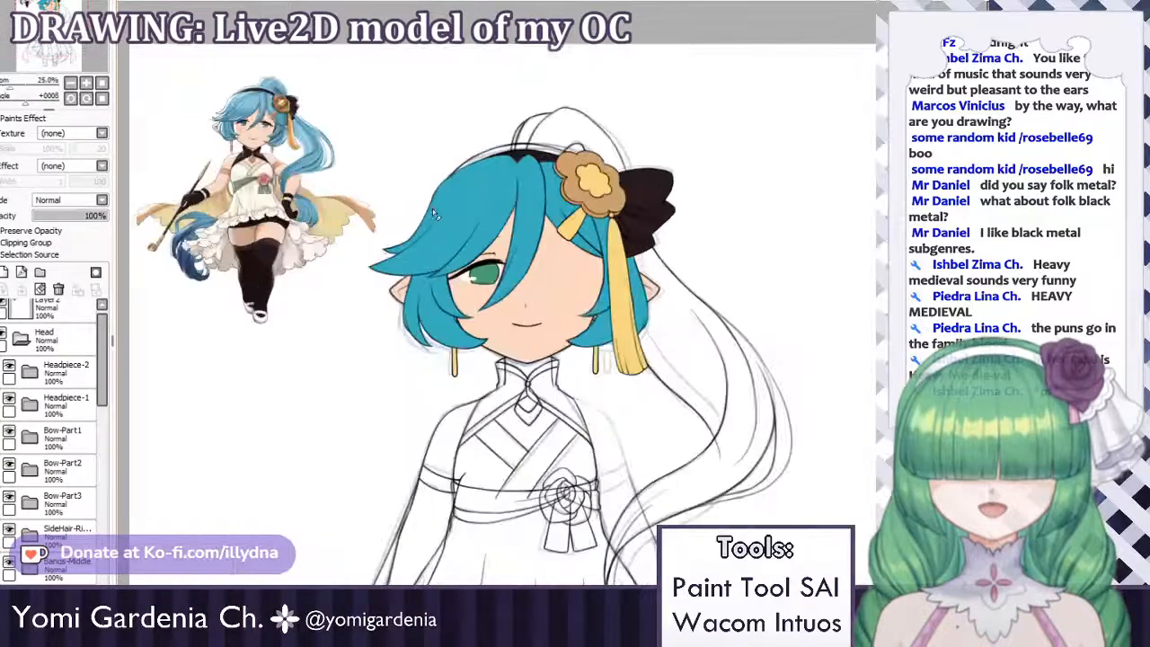
scroll(432, 208, down, 1)
scroll(491, 175, up, 5)
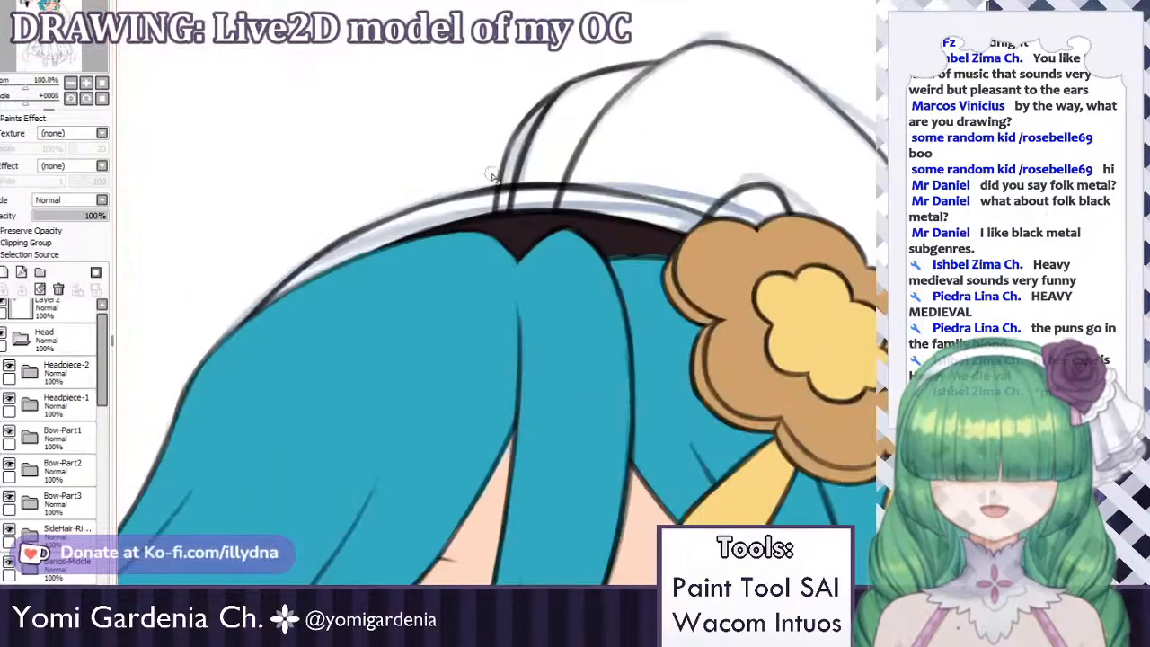
scroll(623, 250, up, 2)
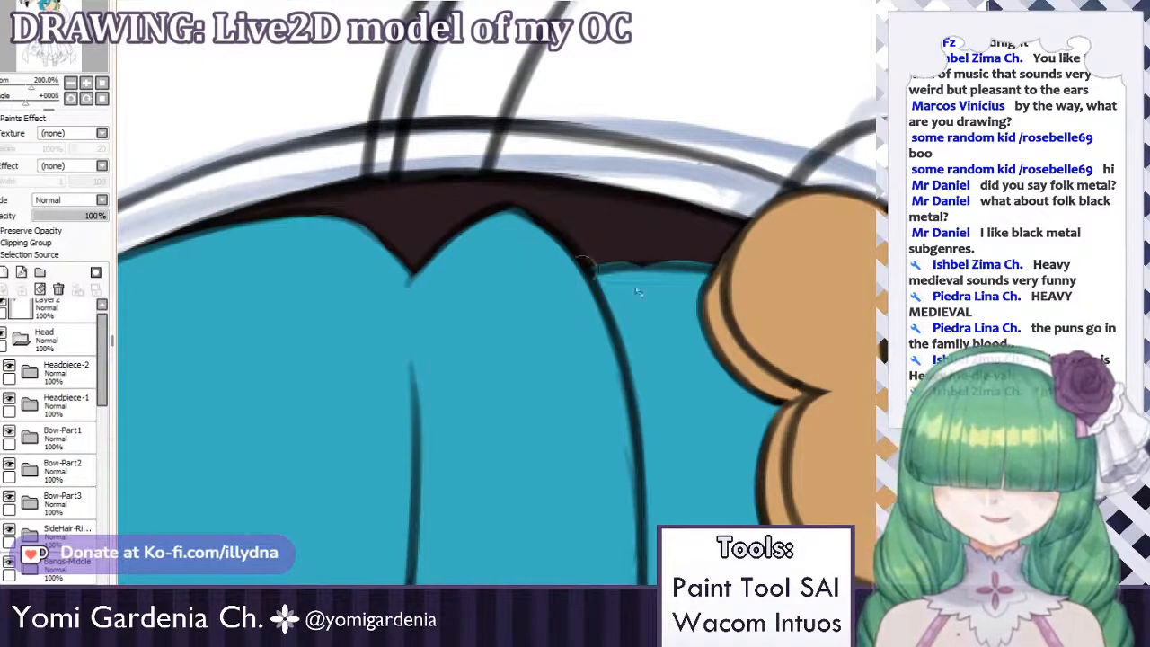
scroll(106, 435, down, 5)
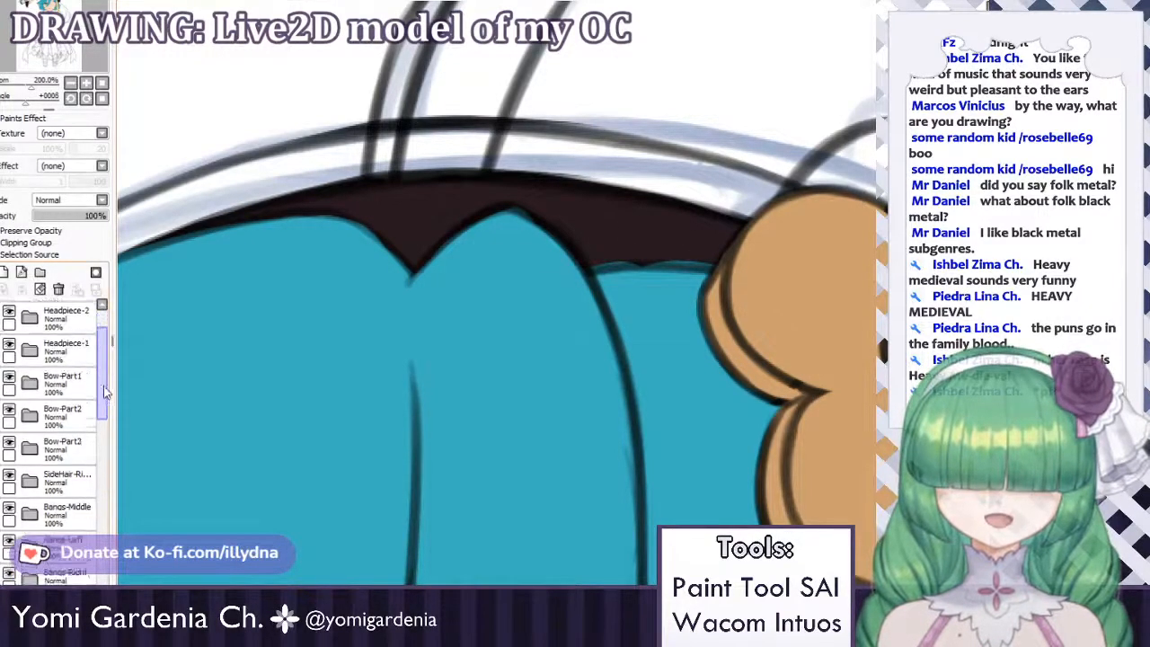
scroll(106, 435, down, 1)
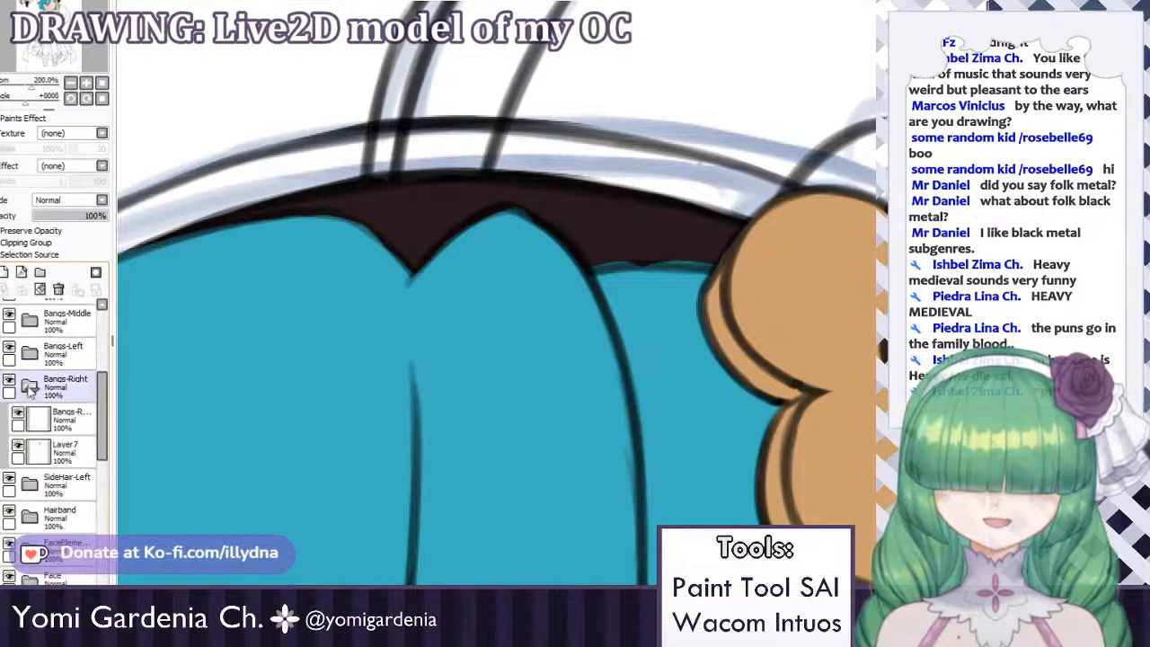
scroll(106, 435, up, 4)
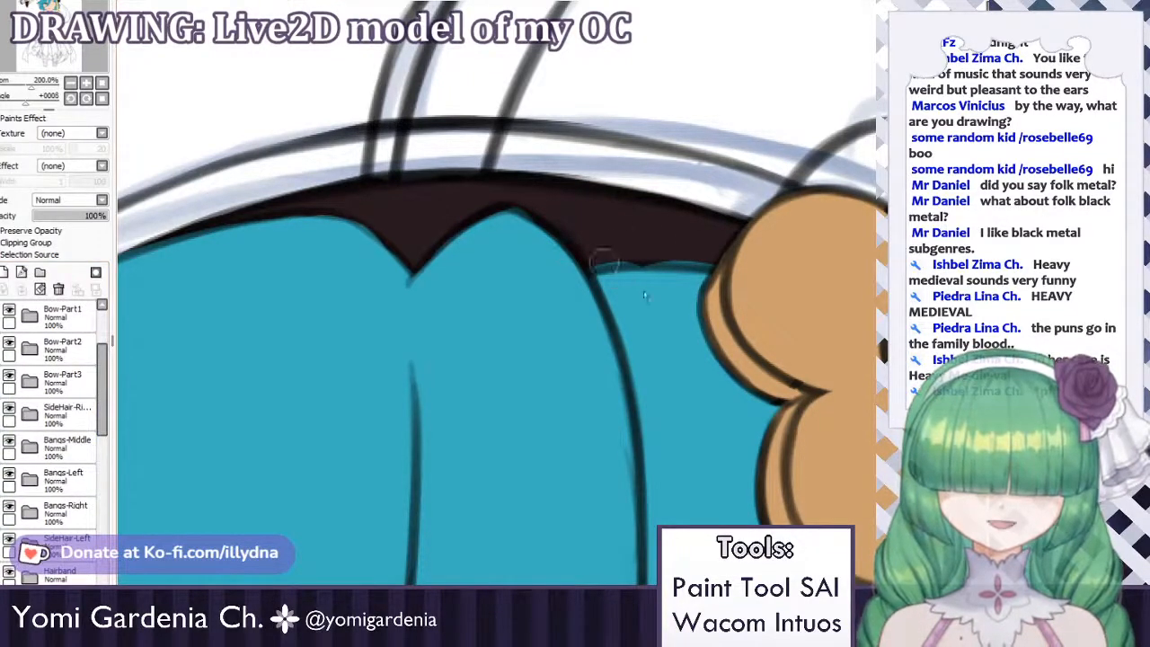
scroll(103, 364, up, 3)
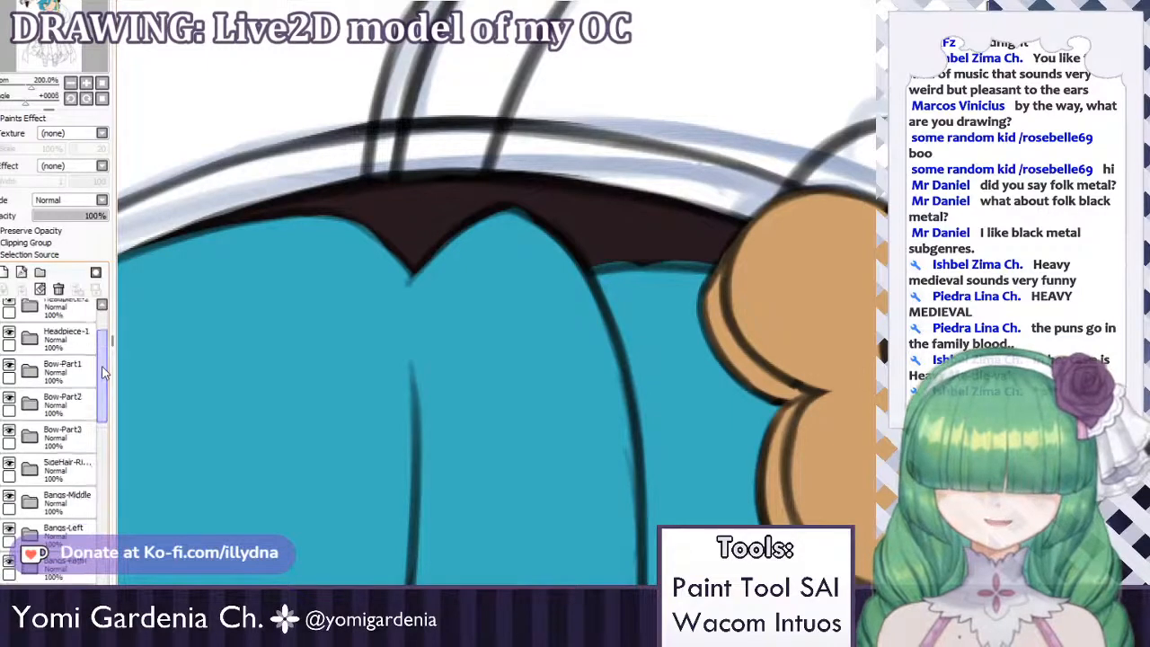
drag(103, 364, 100, 406)
click(33, 404)
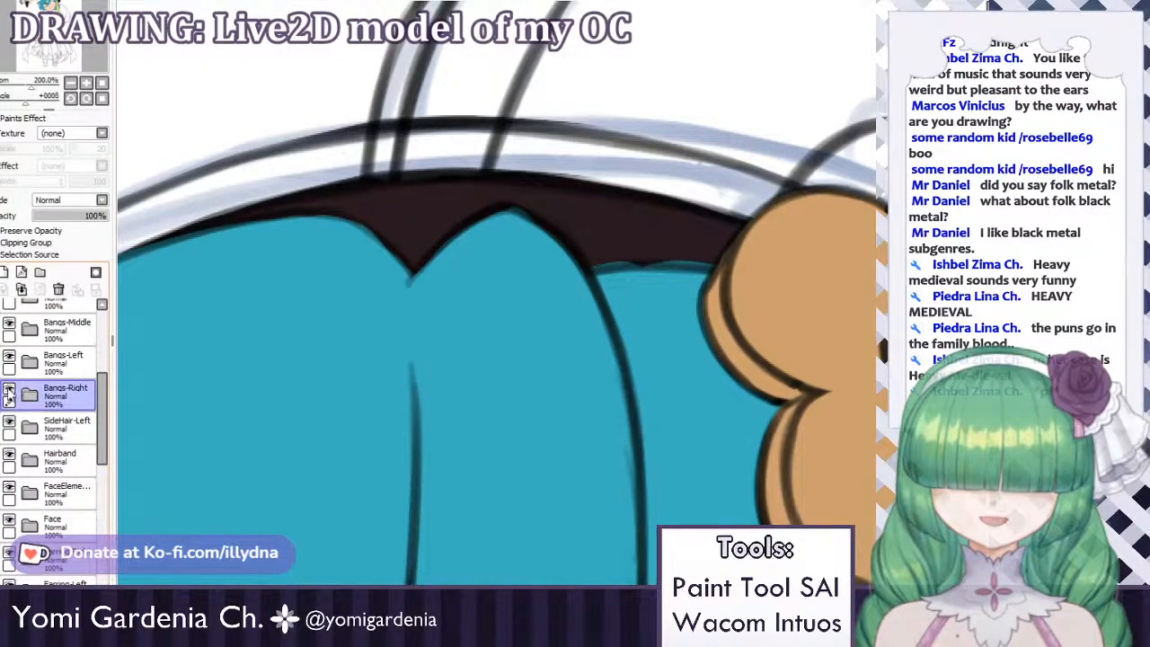
click(29, 395)
click(63, 460)
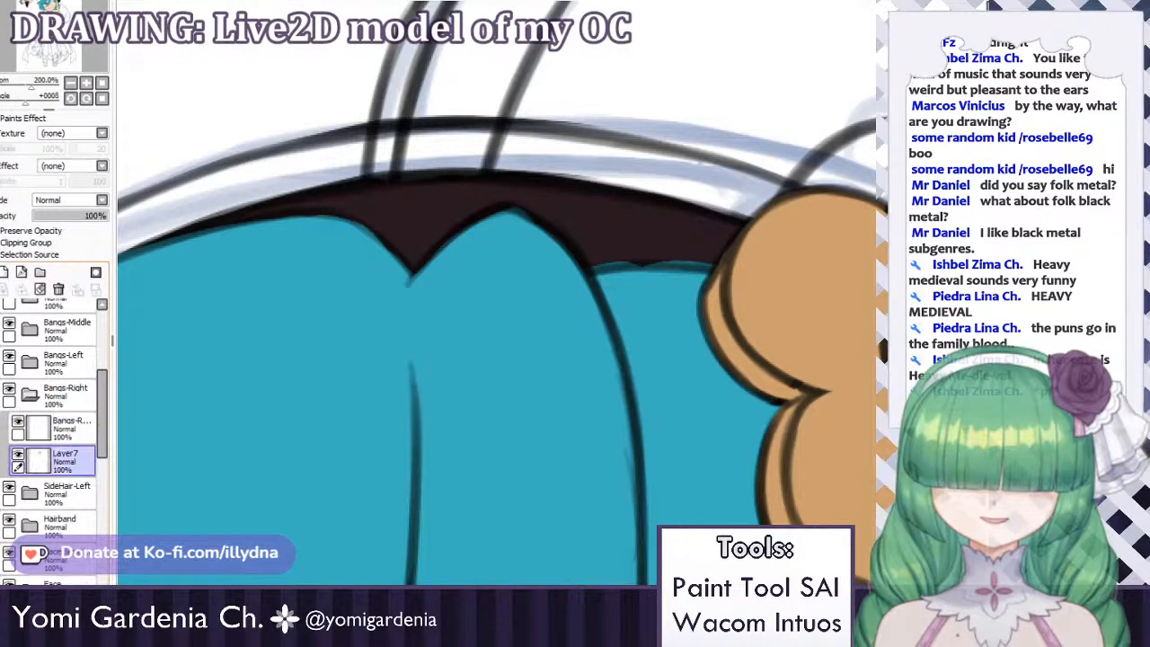
drag(594, 266, 692, 258)
drag(593, 265, 729, 261)
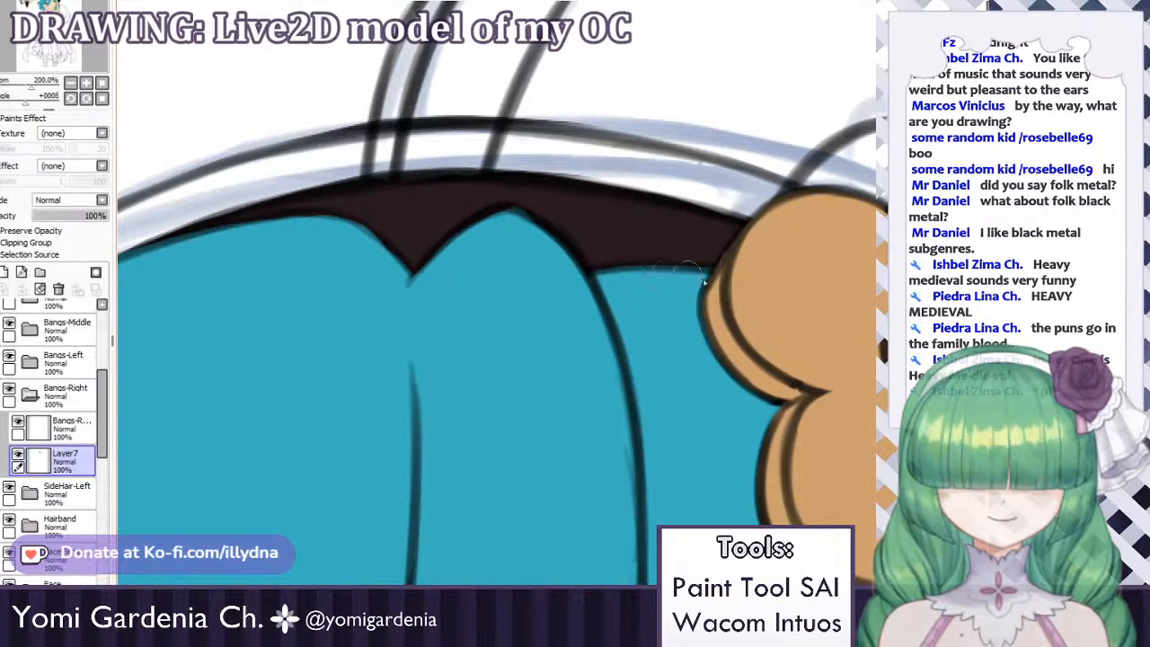
click(29, 394)
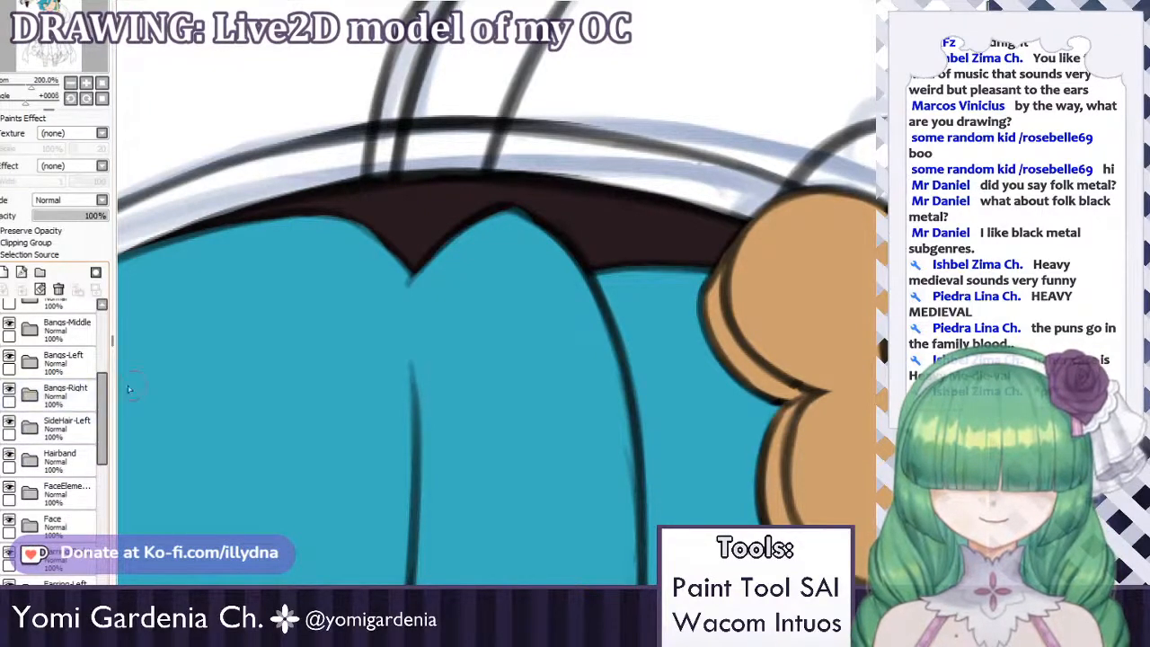
Examine the middle bangs' fill on Layer6 of the Bangs-Middle folder, up close and against the whole figure.
scroll(11, 422, up, 3)
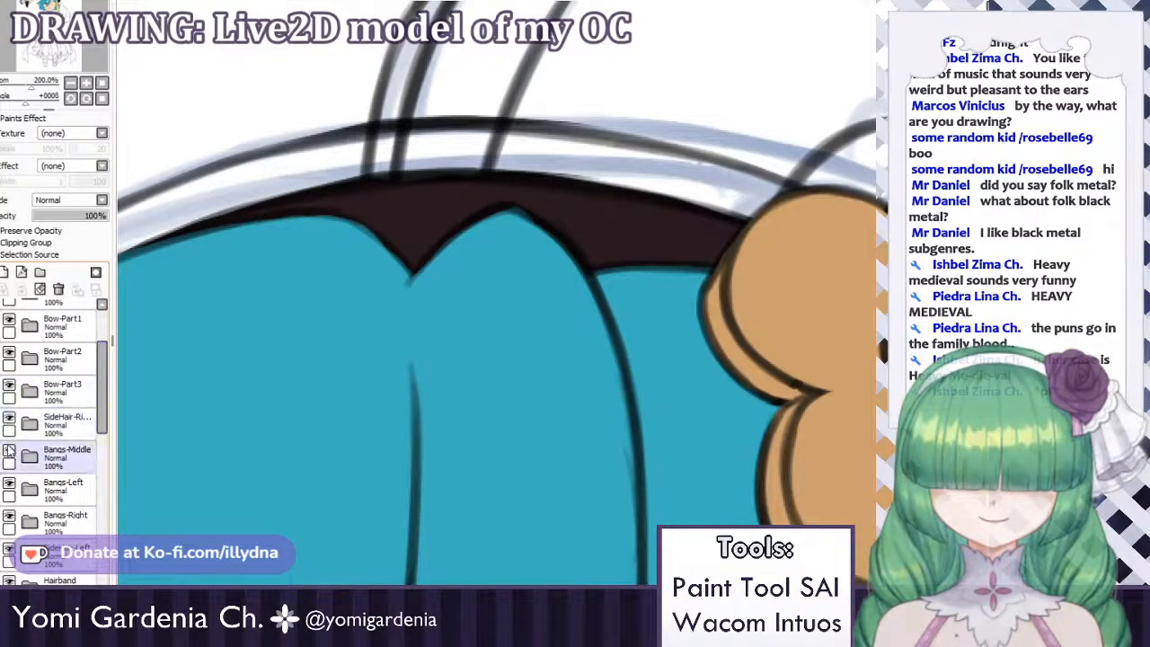
click(30, 456)
click(58, 521)
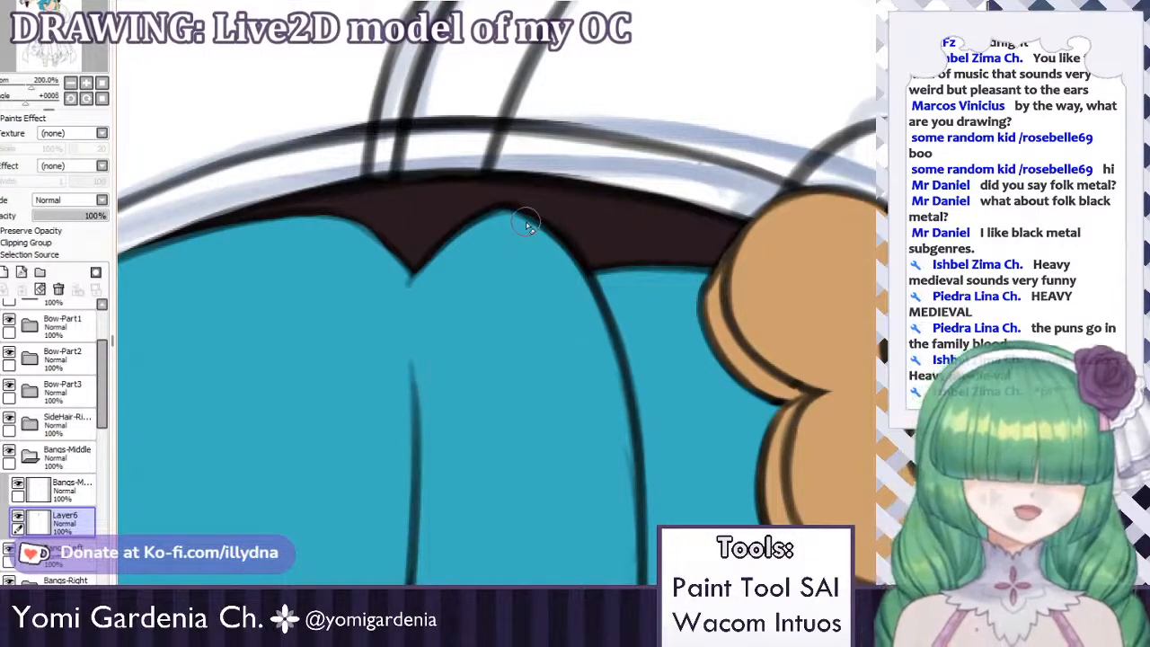
scroll(525, 222, down, 9)
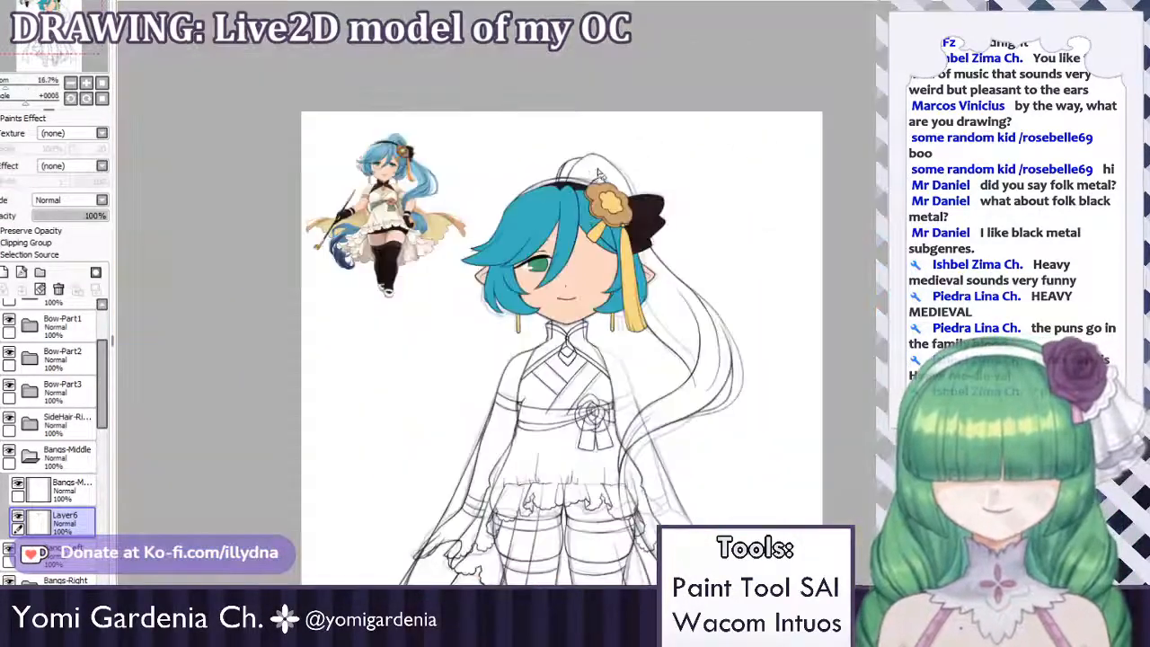
scroll(584, 232, up, 2)
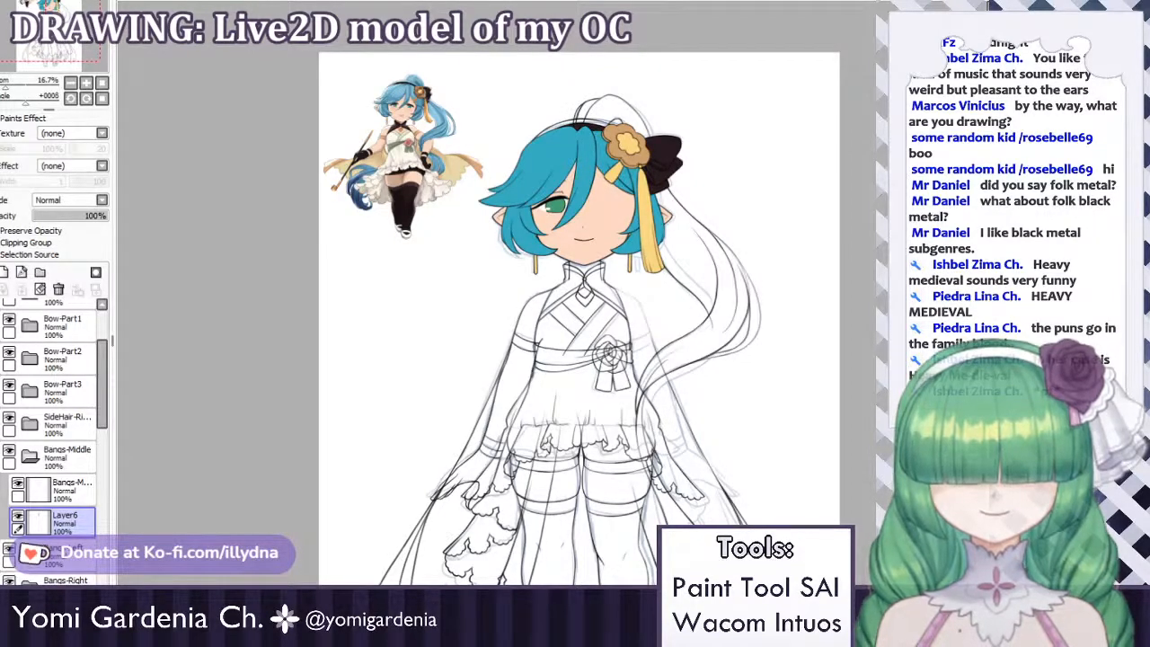
scroll(596, 121, down, 2)
scroll(598, 143, up, 5)
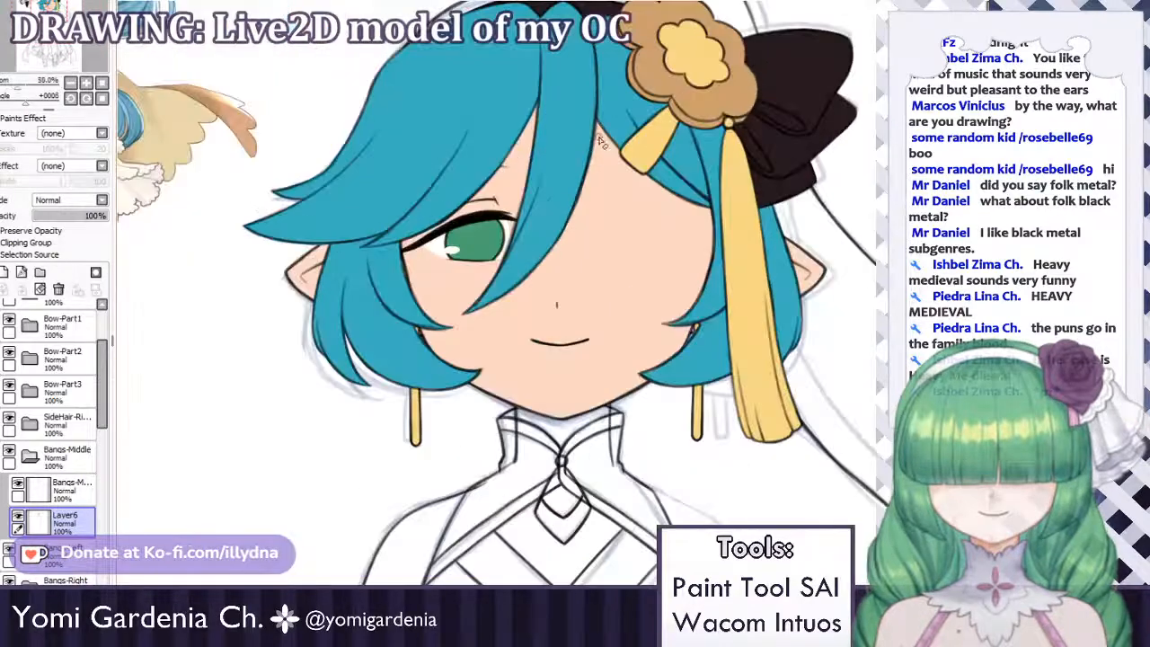
scroll(592, 168, down, 2)
scroll(577, 211, up, 1)
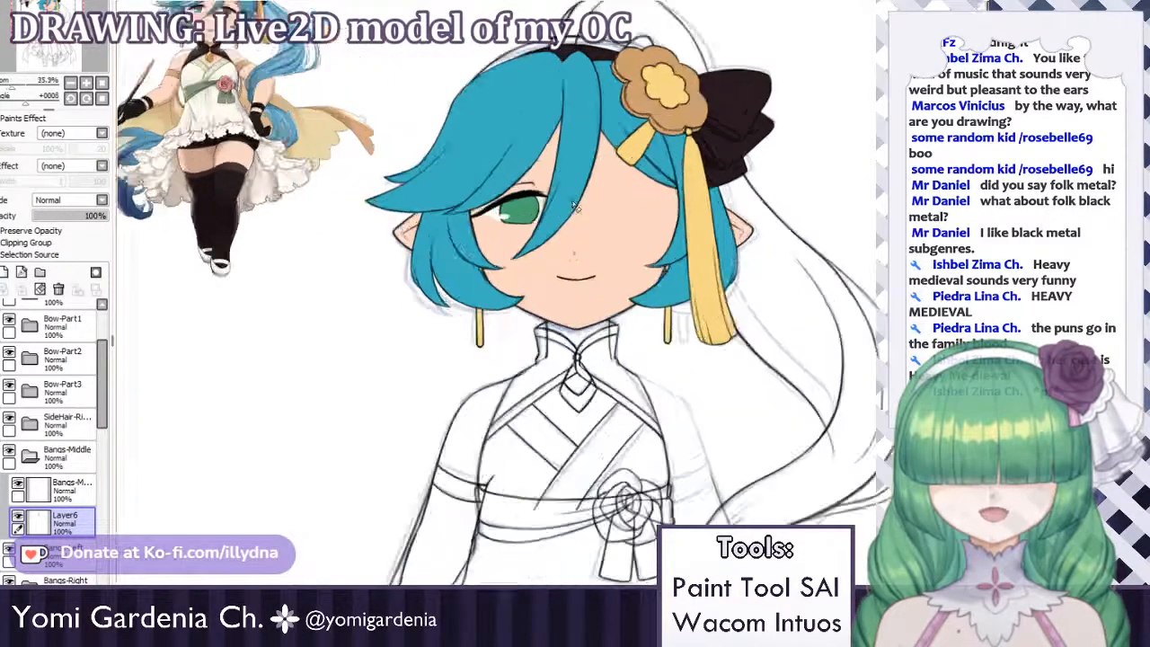
click(31, 456)
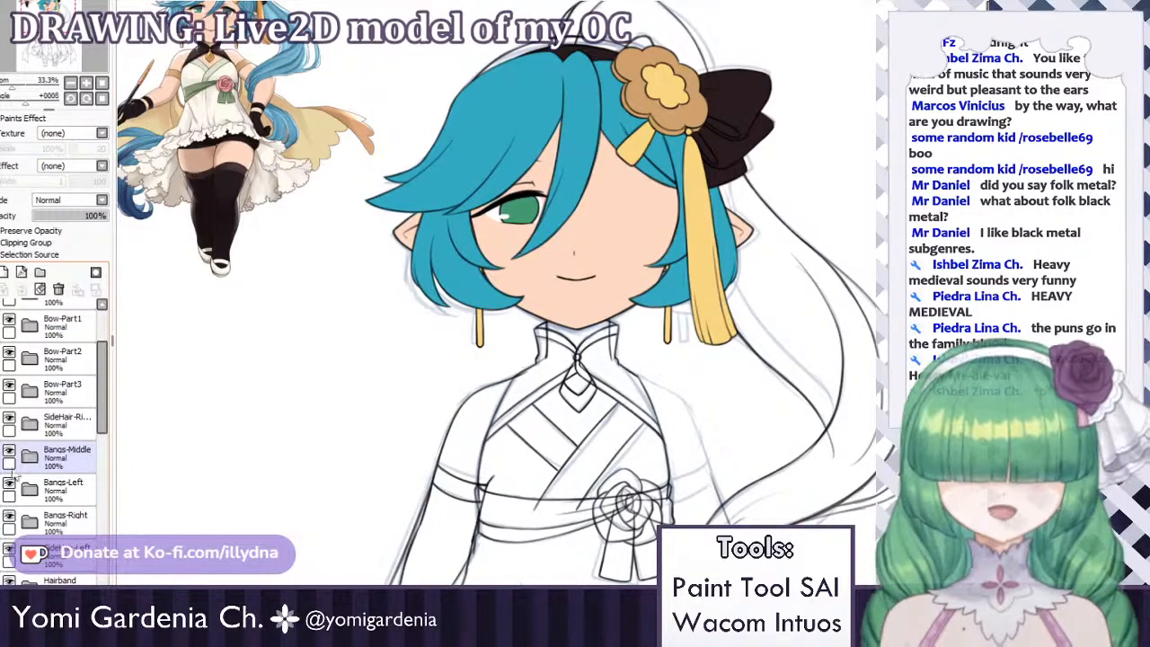
Switch the Head-Back layer's visibility off and on to identify its line art, and select that layer.
scroll(54, 431, down, 8)
click(13, 431)
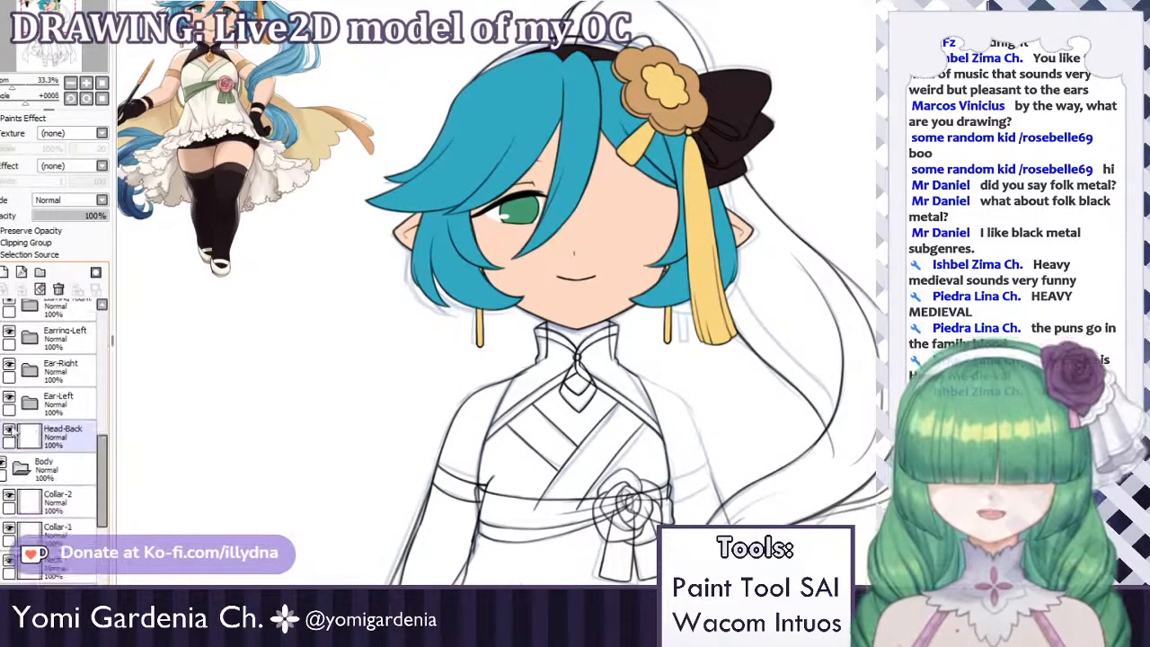
click(10, 430)
click(8, 430)
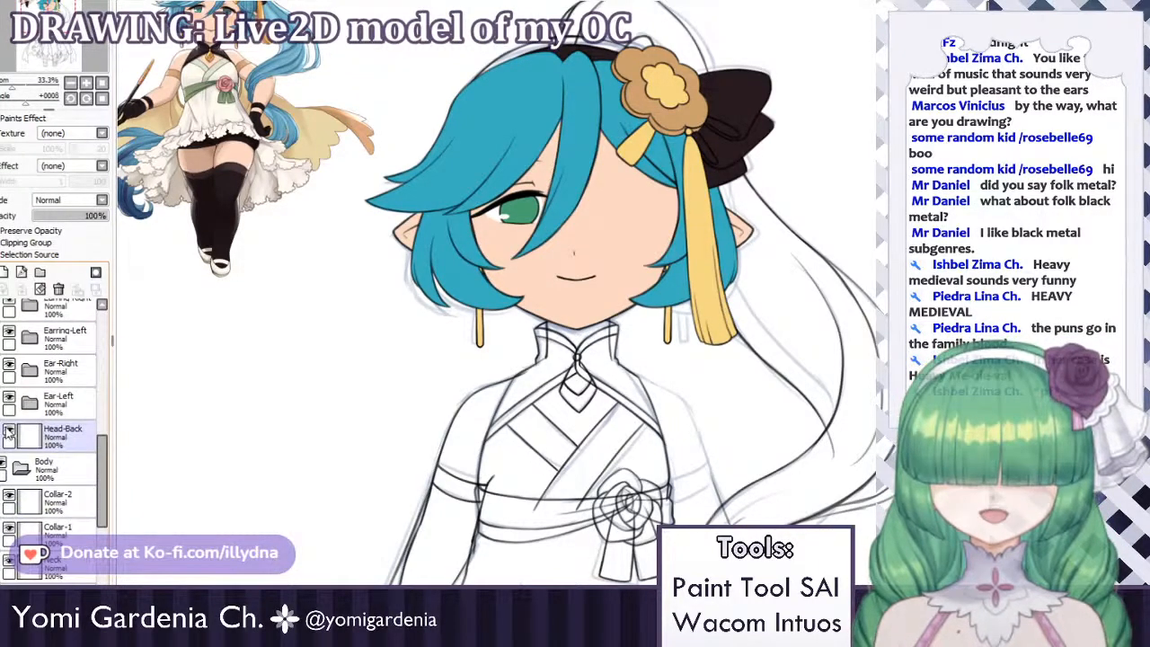
click(51, 439)
Examine the top of the head around the bangs, hairband and uncoloured back-of-head outline.
scroll(548, 163, down, 1)
scroll(616, 124, up, 2)
scroll(614, 122, up, 2)
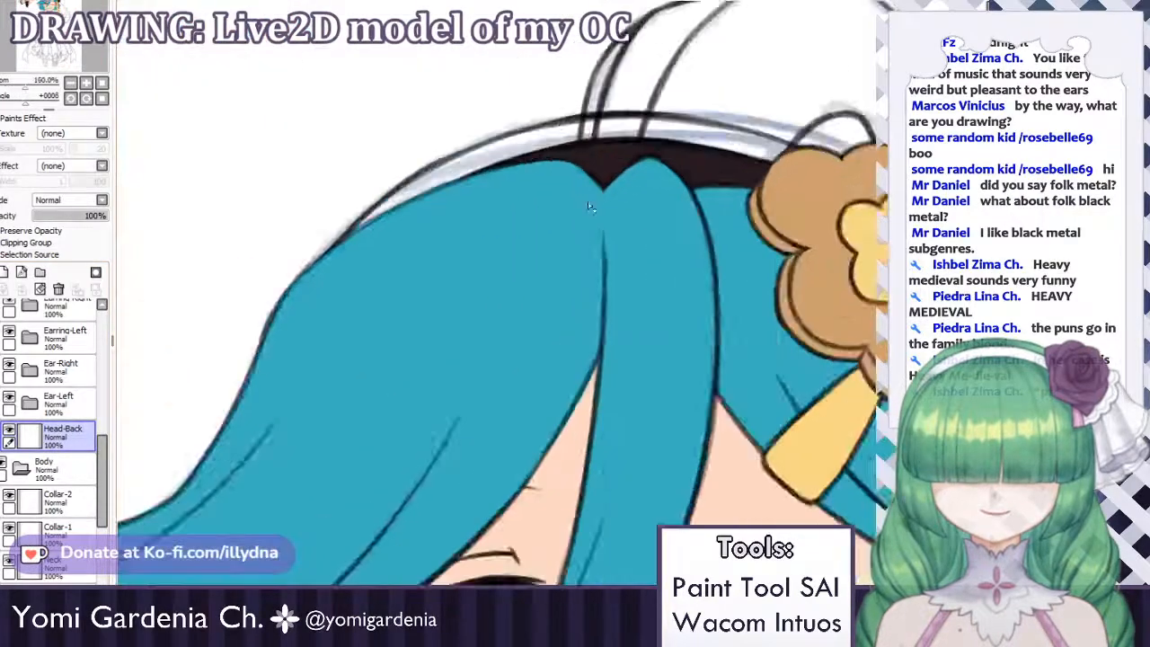
scroll(574, 108, down, 3)
scroll(534, 79, up, 3)
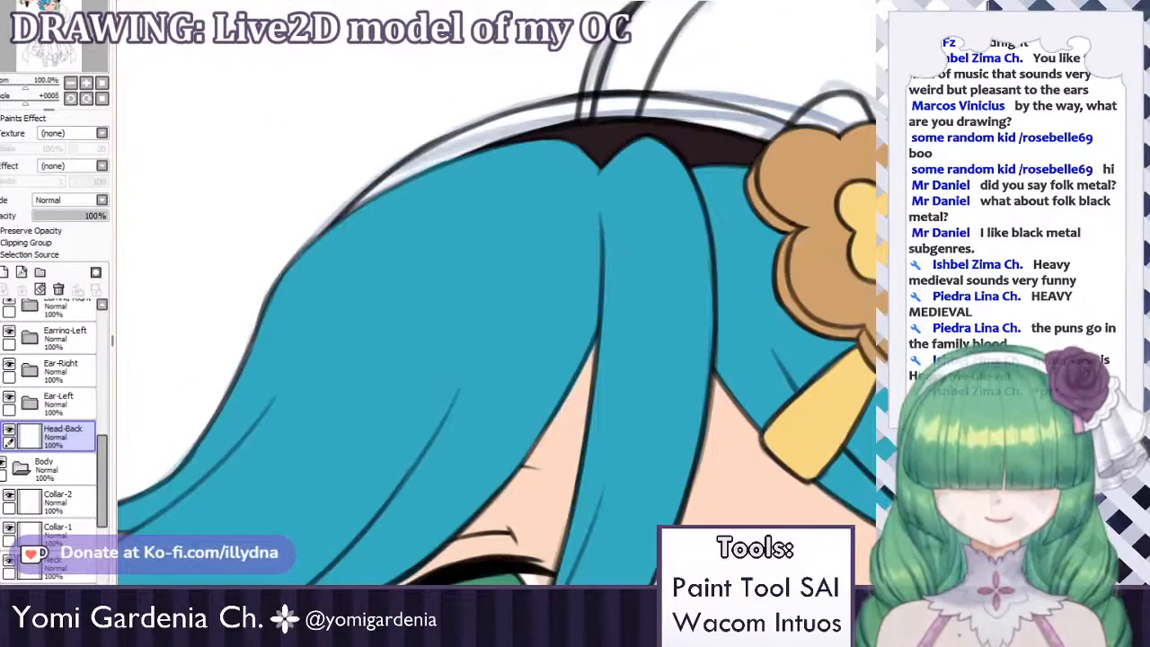
scroll(667, 126, down, 3)
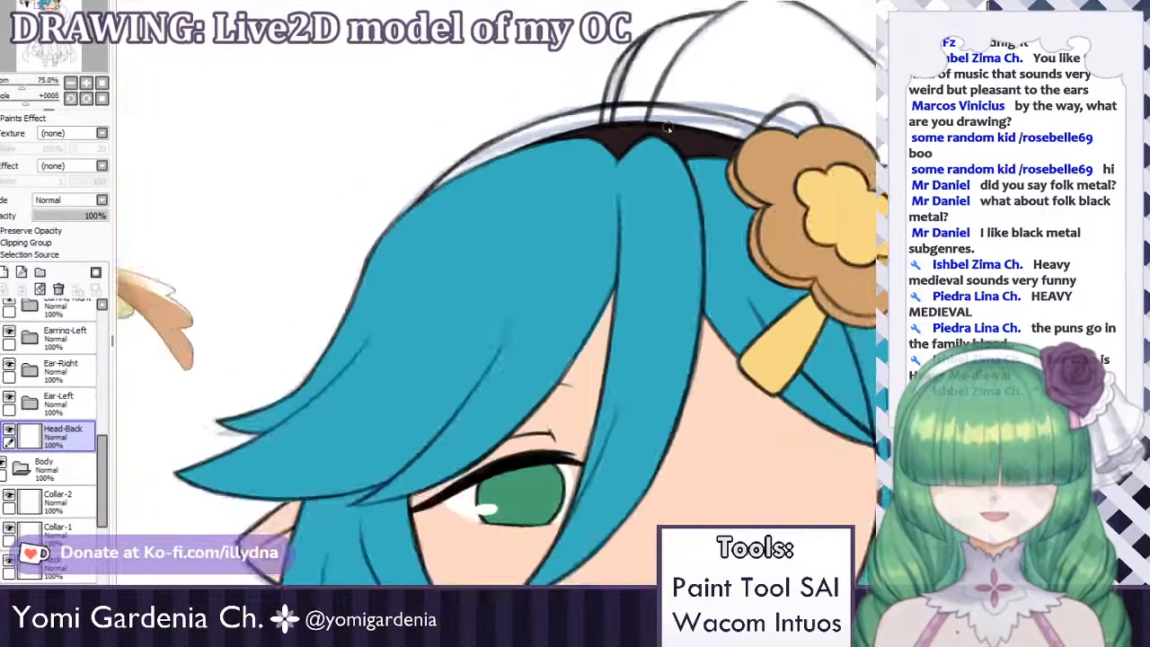
scroll(143, 418, down, 4)
scroll(52, 410, up, 1)
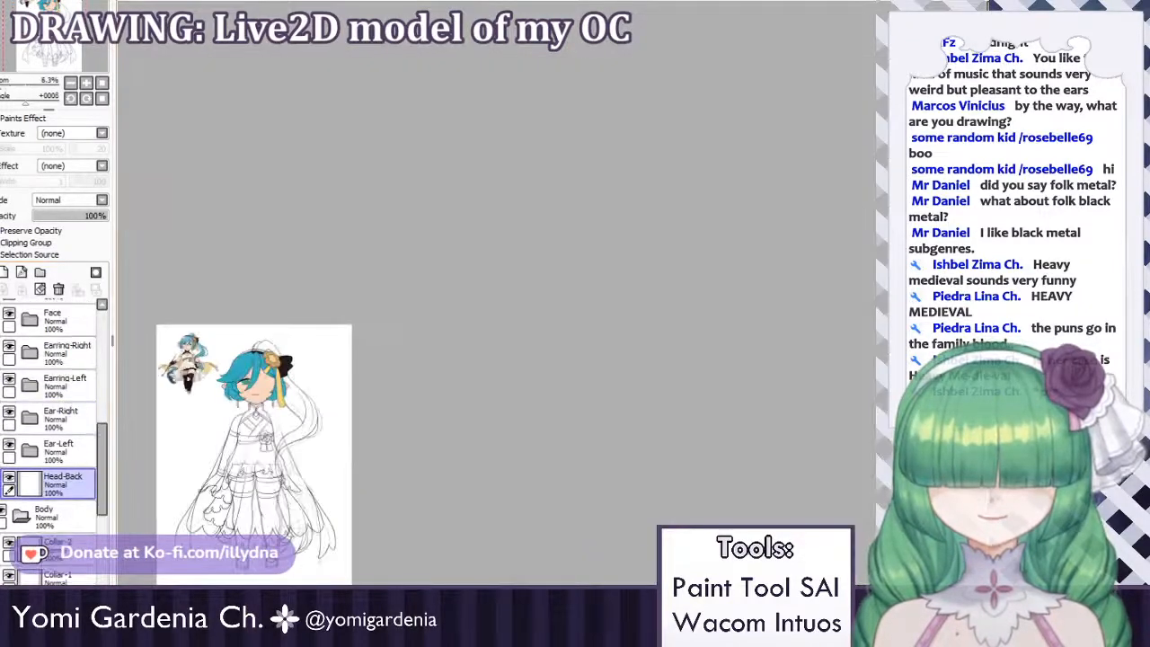
scroll(167, 390, up, 2)
scroll(330, 366, up, 2)
scroll(646, 328, up, 1)
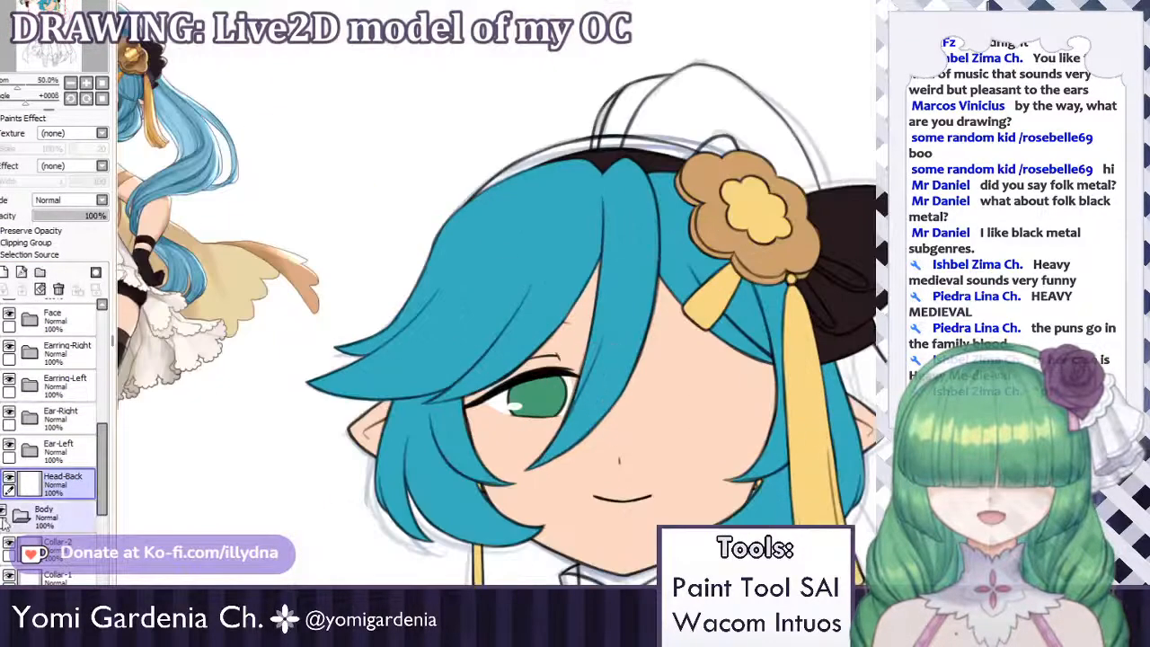
Hide the Headpiece-2, Headpiece-1, Bow-Part1, Bow-Part2, Bow-Part3 and SideHair-Right folders.
scroll(36, 422, up, 4)
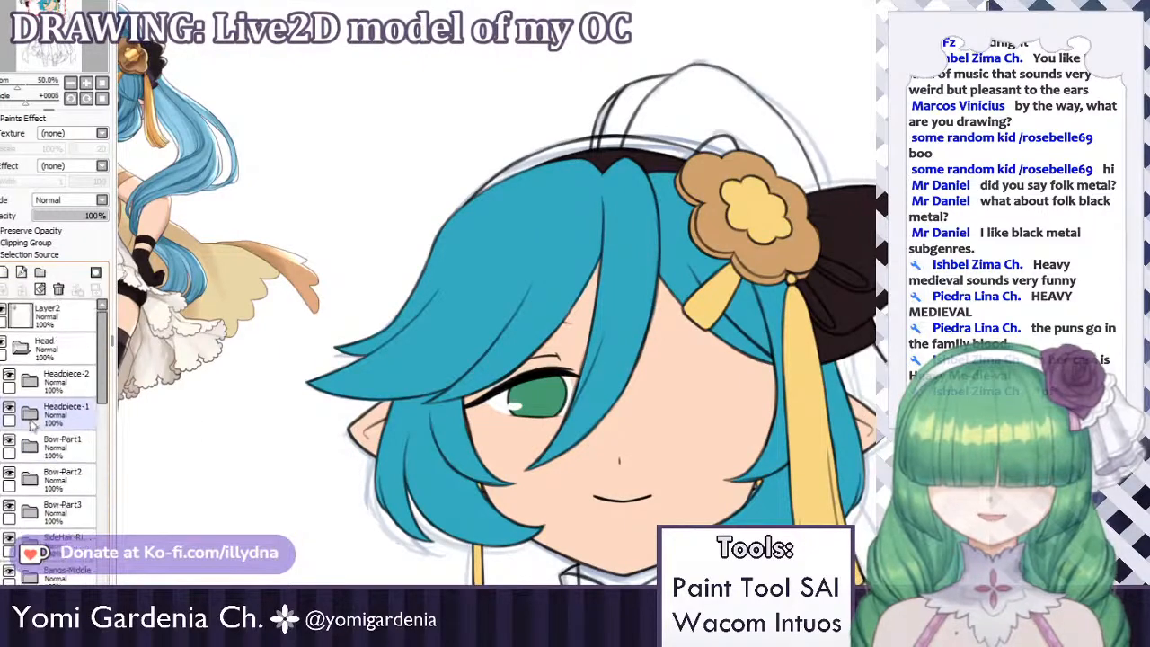
click(8, 377)
click(8, 411)
click(8, 443)
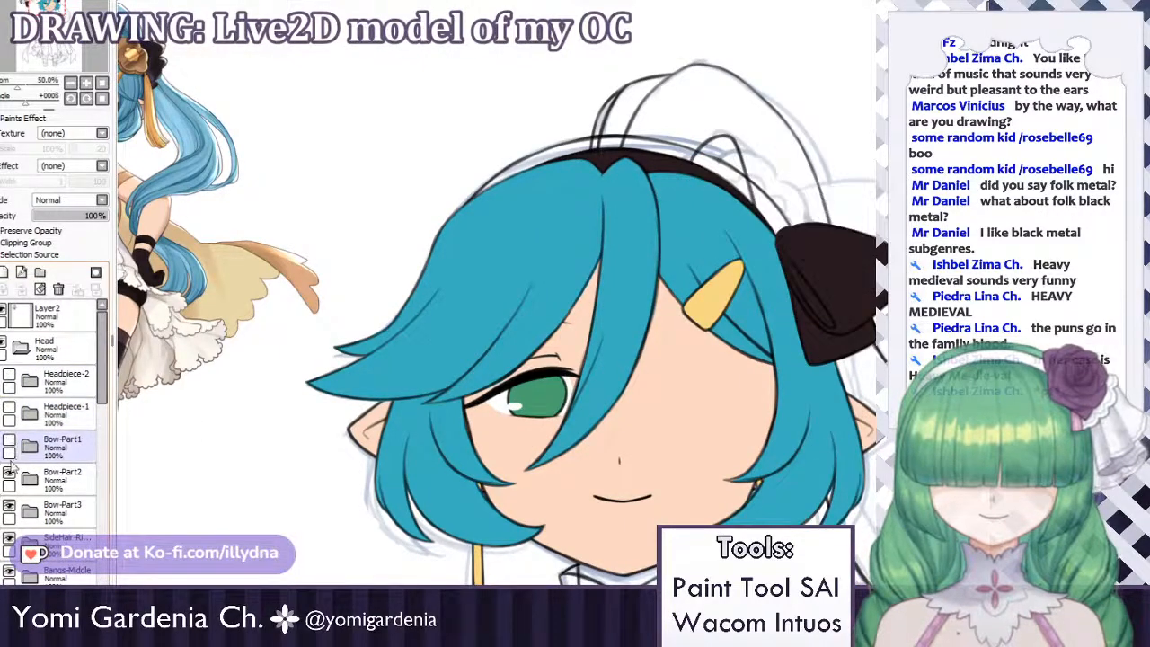
click(8, 478)
click(8, 510)
click(8, 542)
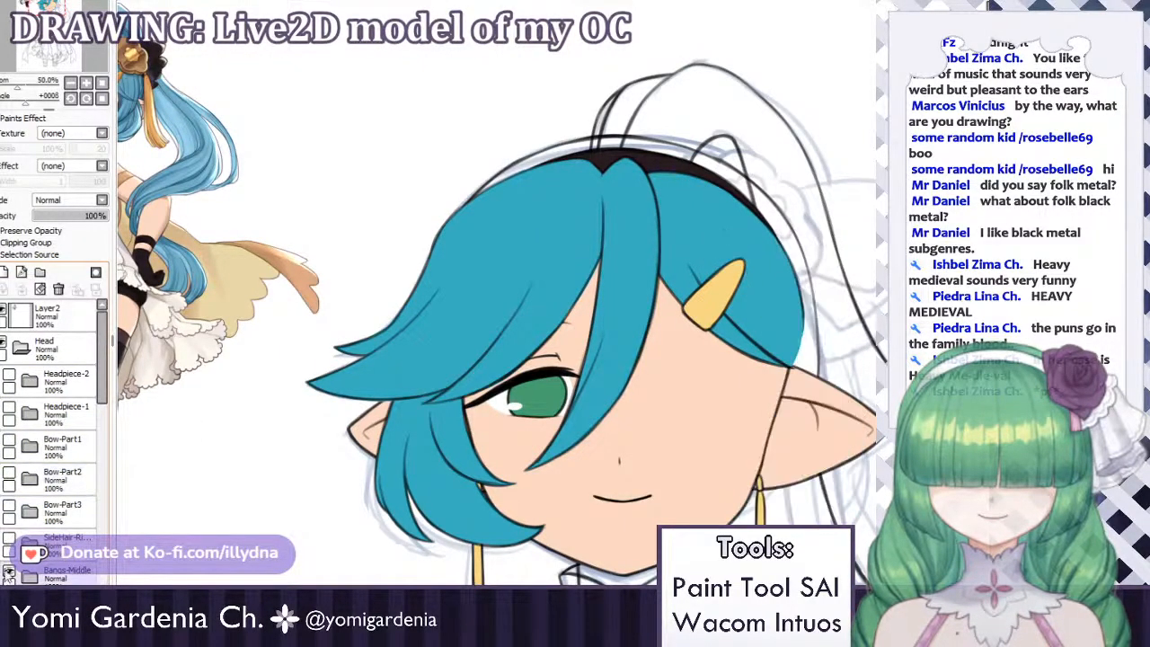
Hide the Bangs-Middle, Bangs-Left, Bangs-Right, SideHair-Left and Hairband folders.
click(8, 575)
click(8, 608)
click(8, 634)
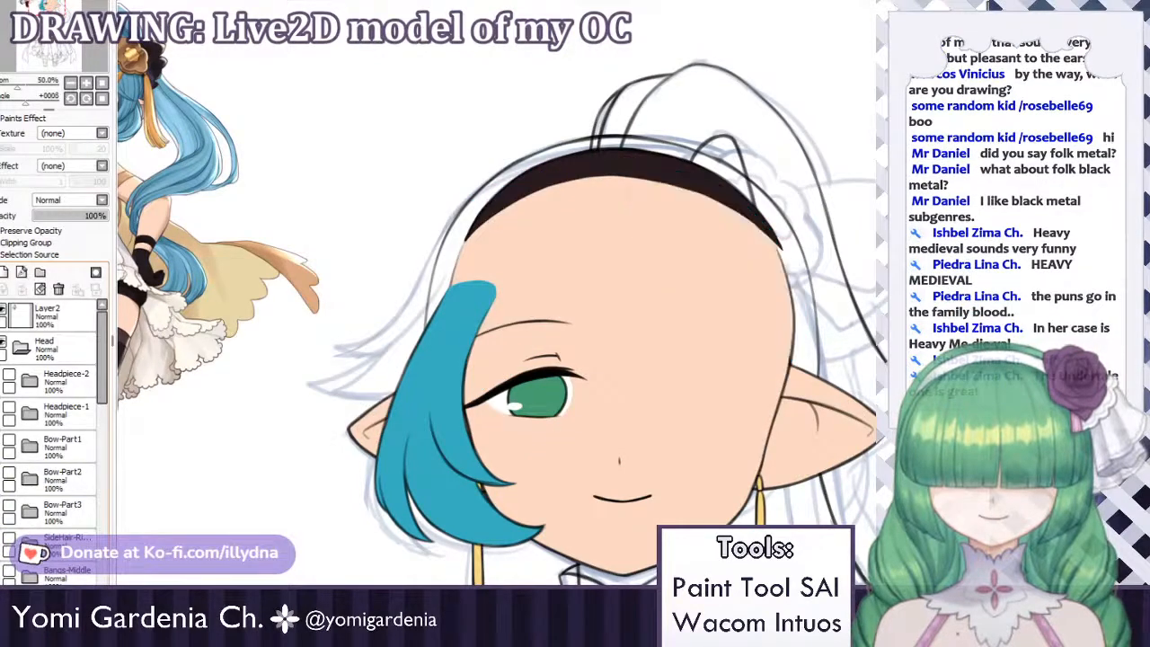
click(9, 645)
scroll(11, 486, down, 4)
click(9, 559)
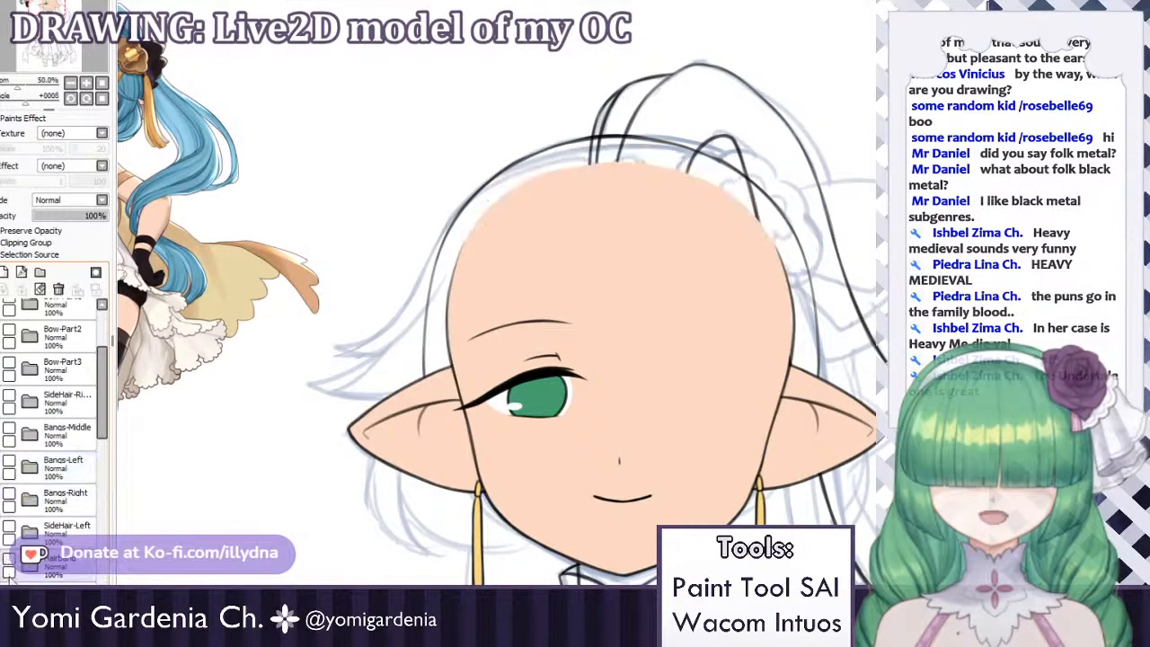
Hide the face elements, Face, Earring-Right, Earring-Left, Ear-Right and Ear-Left folders, leaving the Head-Back line art shown.
click(9, 591)
click(9, 623)
click(9, 580)
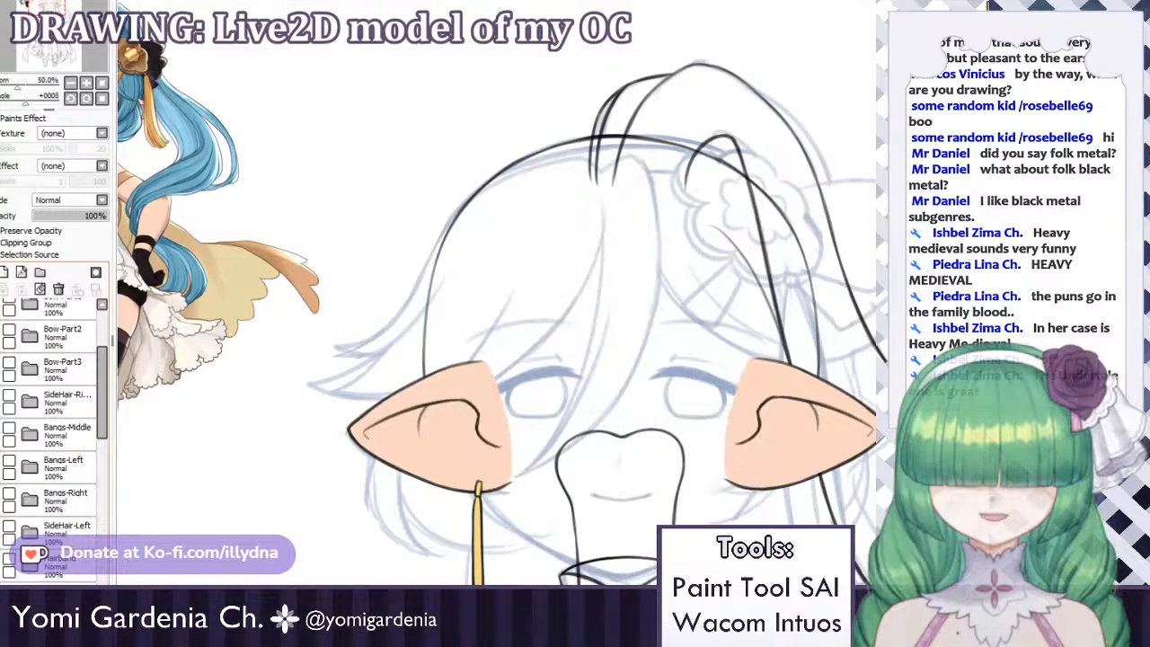
scroll(11, 485, down, 5)
click(9, 482)
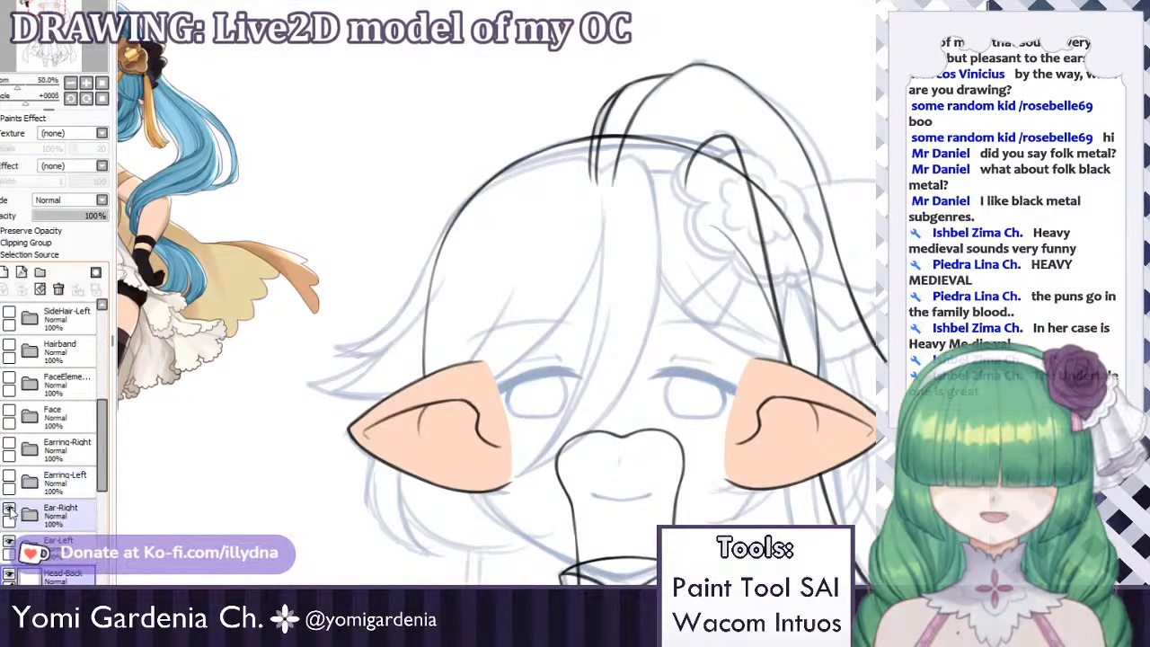
click(9, 510)
click(9, 544)
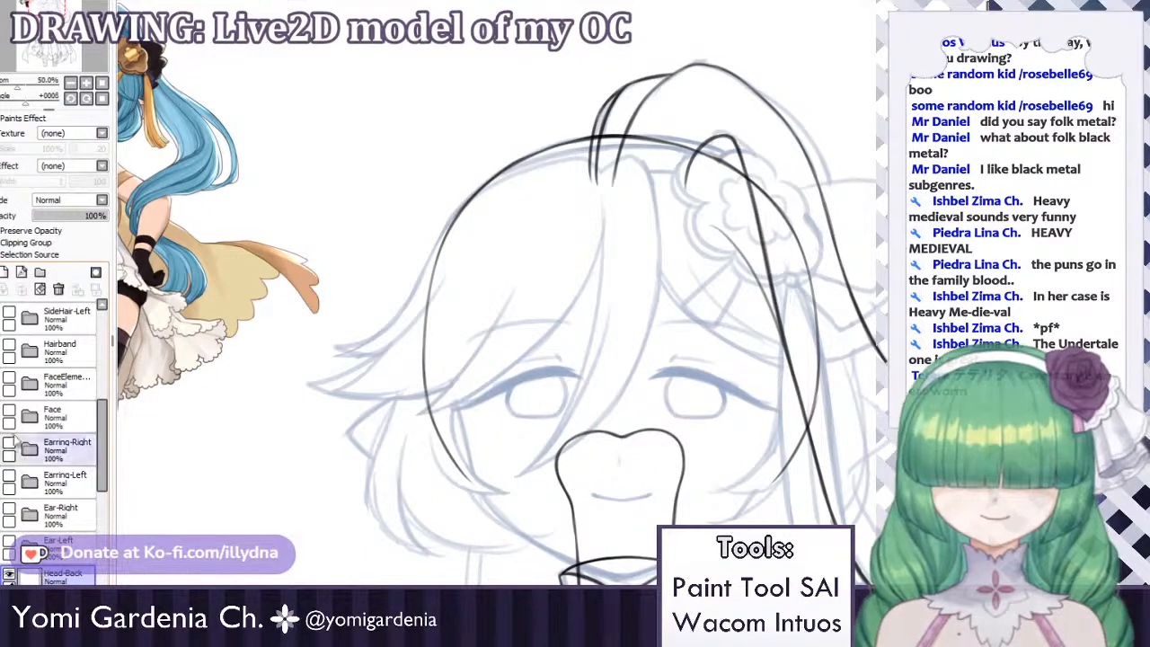
Add a new layer above Head-Back and make it a clipping group.
click(5, 273)
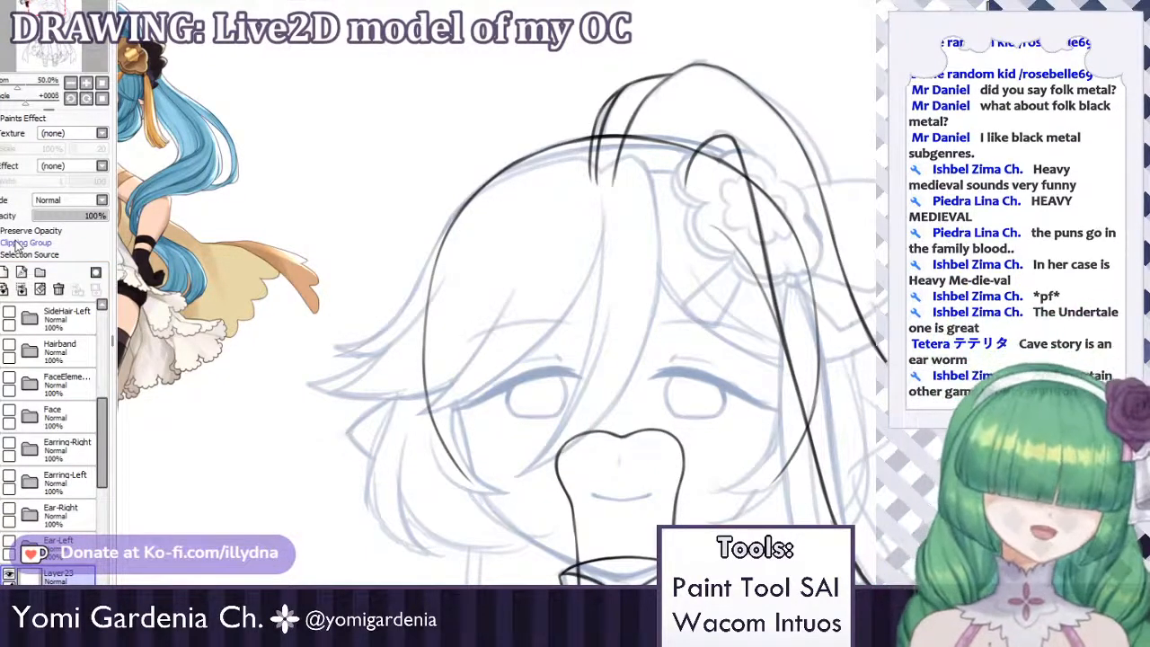
click(5, 243)
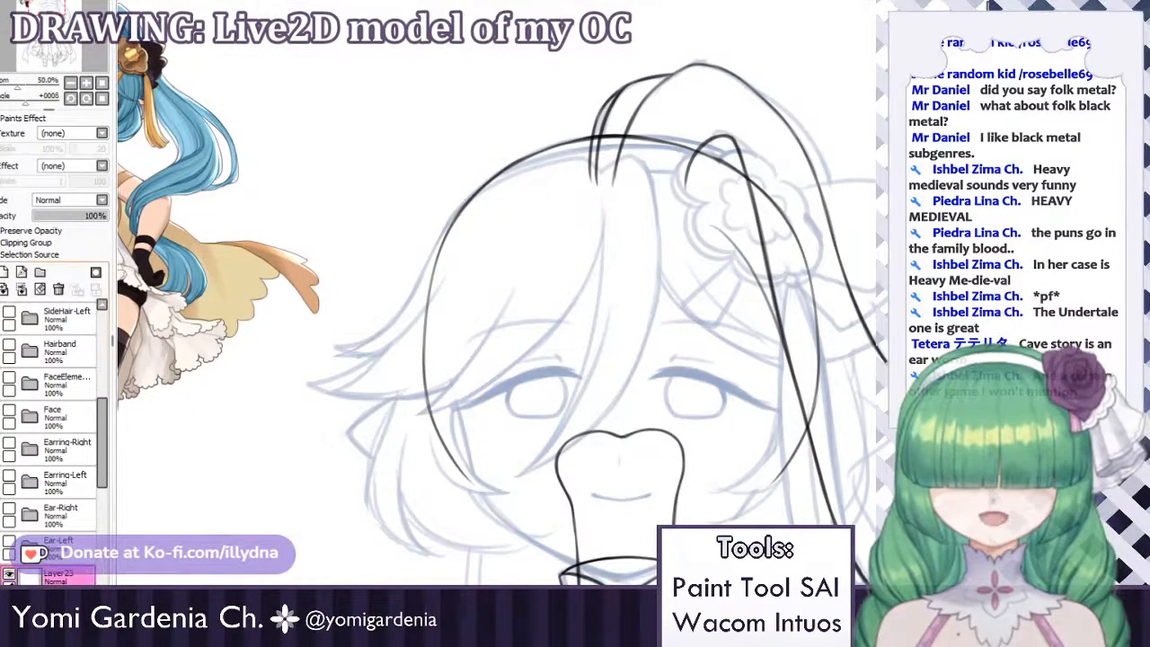
Create a layer folder named Head-Back and place the back-of-head line art and its colour layer inside it.
click(39, 272)
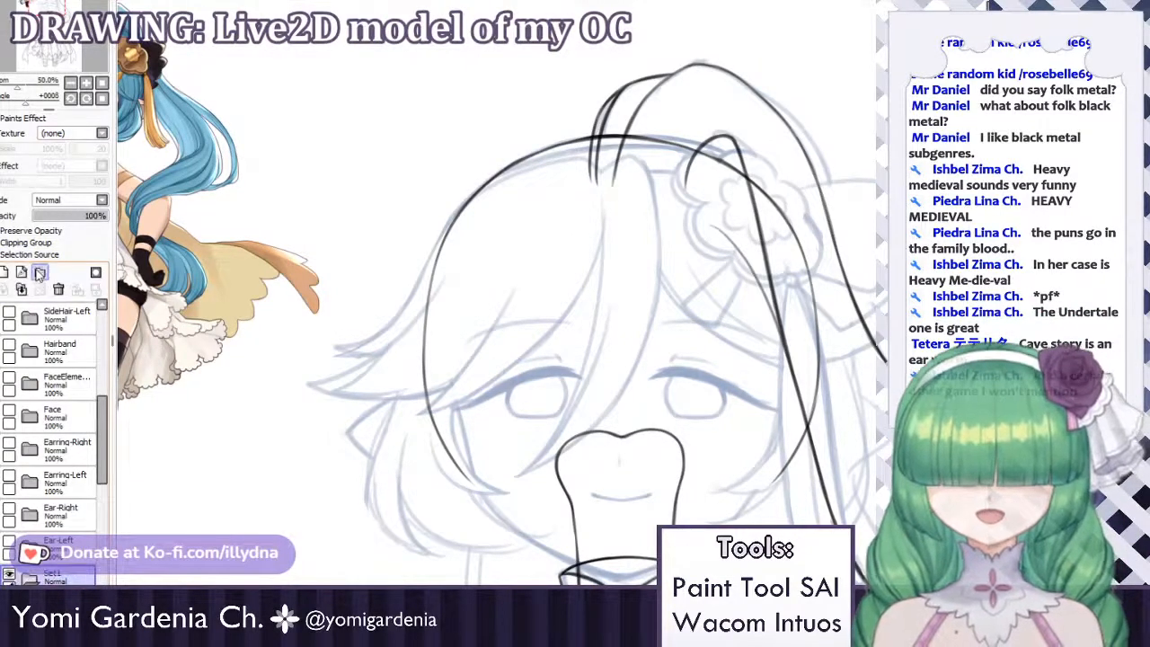
drag(62, 603, 62, 579)
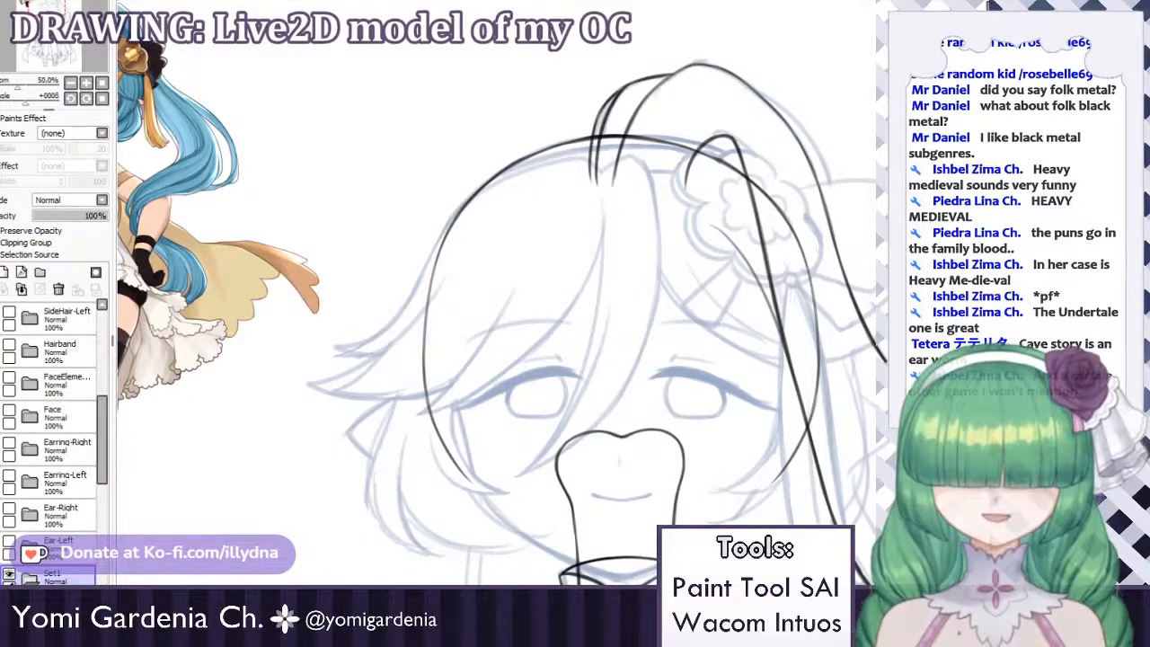
text(Head-Back)
key(Return)
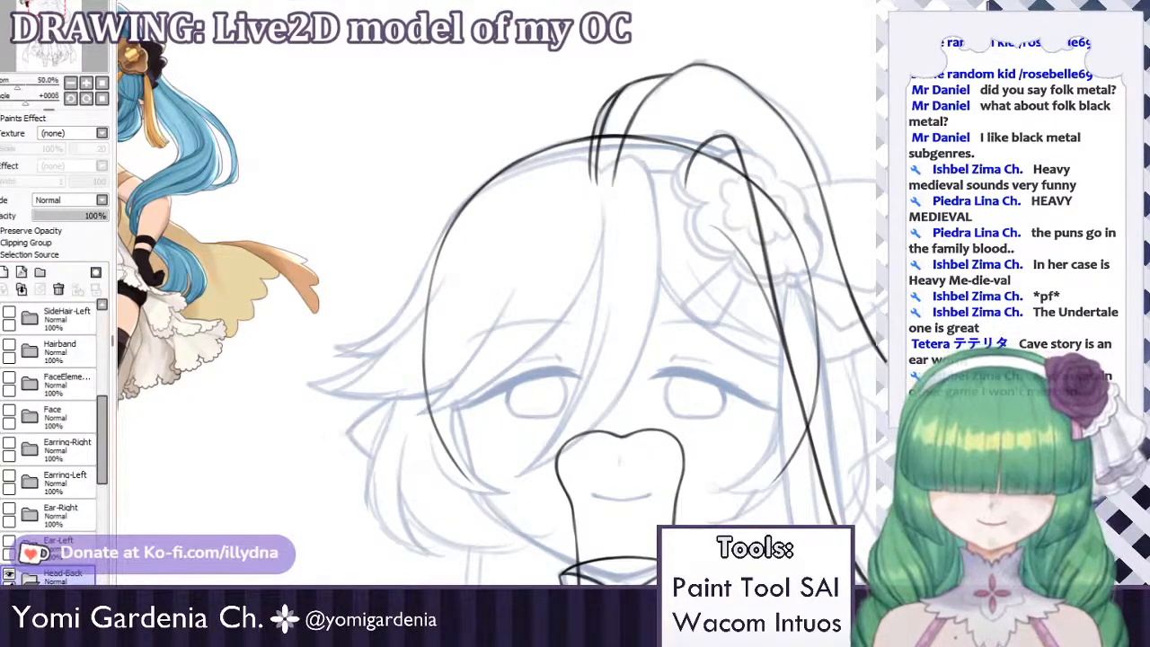
Paint teal base colour on the Head-Back colour layer along the crown and down the left edge of the head outline.
click(65, 605)
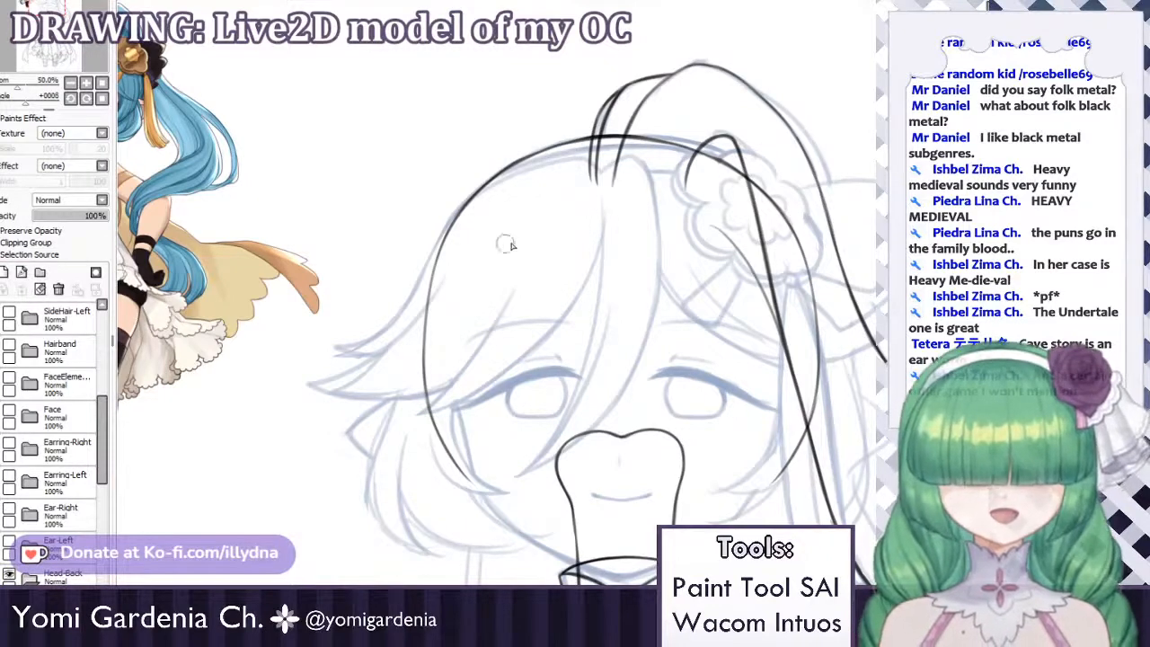
mouse_move(526, 192)
mouse_down()
mouse_move(453, 324)
mouse_move(463, 236)
mouse_move(506, 181)
mouse_move(445, 257)
mouse_up()
mouse_move(514, 180)
mouse_down()
mouse_move(491, 200)
mouse_move(551, 167)
mouse_move(492, 186)
mouse_move(620, 149)
mouse_move(550, 159)
mouse_move(653, 157)
mouse_move(597, 156)
mouse_move(635, 153)
mouse_move(628, 143)
mouse_move(561, 167)
mouse_move(610, 156)
mouse_move(543, 203)
mouse_move(464, 234)
mouse_move(465, 223)
mouse_move(437, 349)
mouse_up()
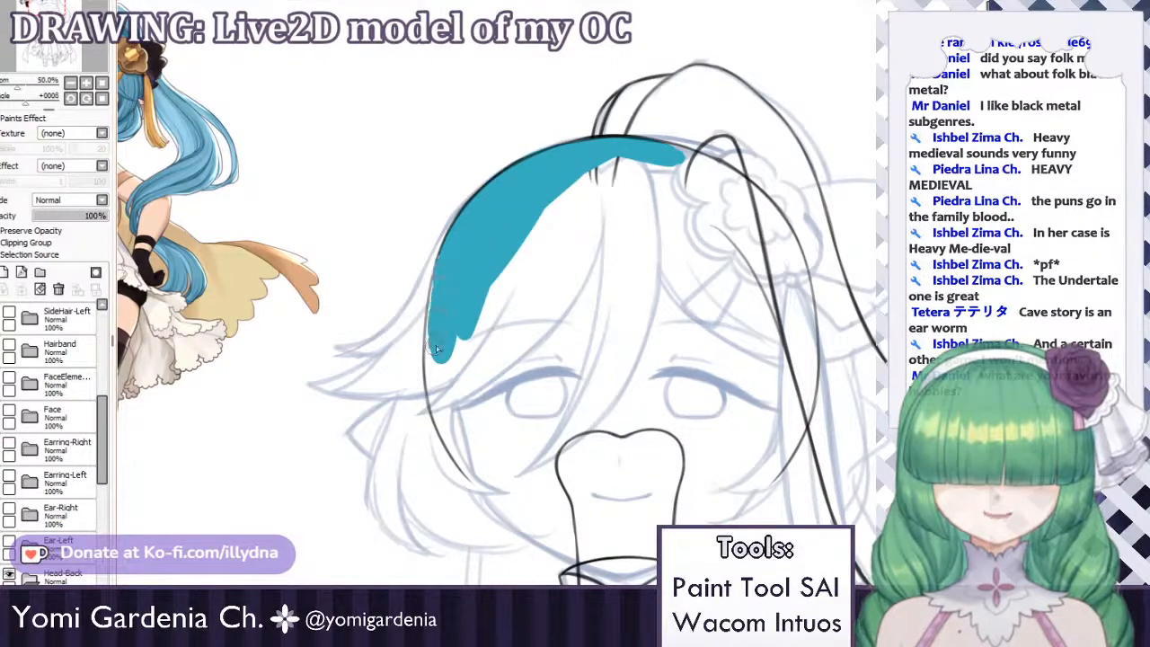
drag(444, 300, 442, 392)
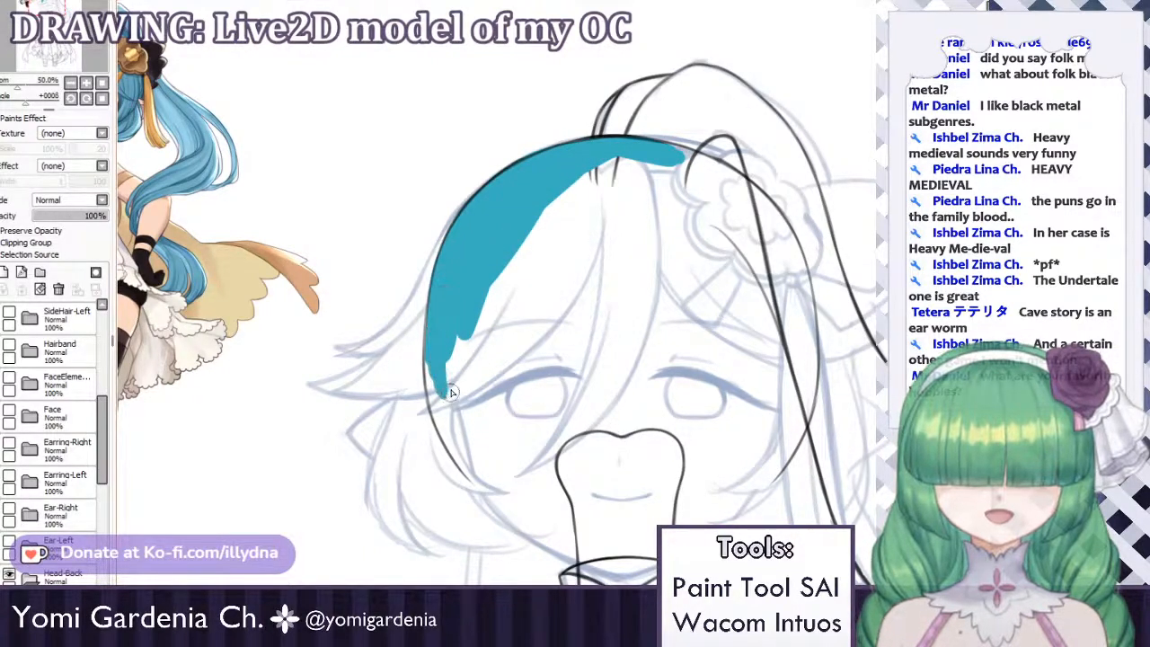
mouse_move(443, 307)
mouse_down()
mouse_move(443, 377)
mouse_move(443, 278)
mouse_move(442, 428)
mouse_move(432, 353)
mouse_up()
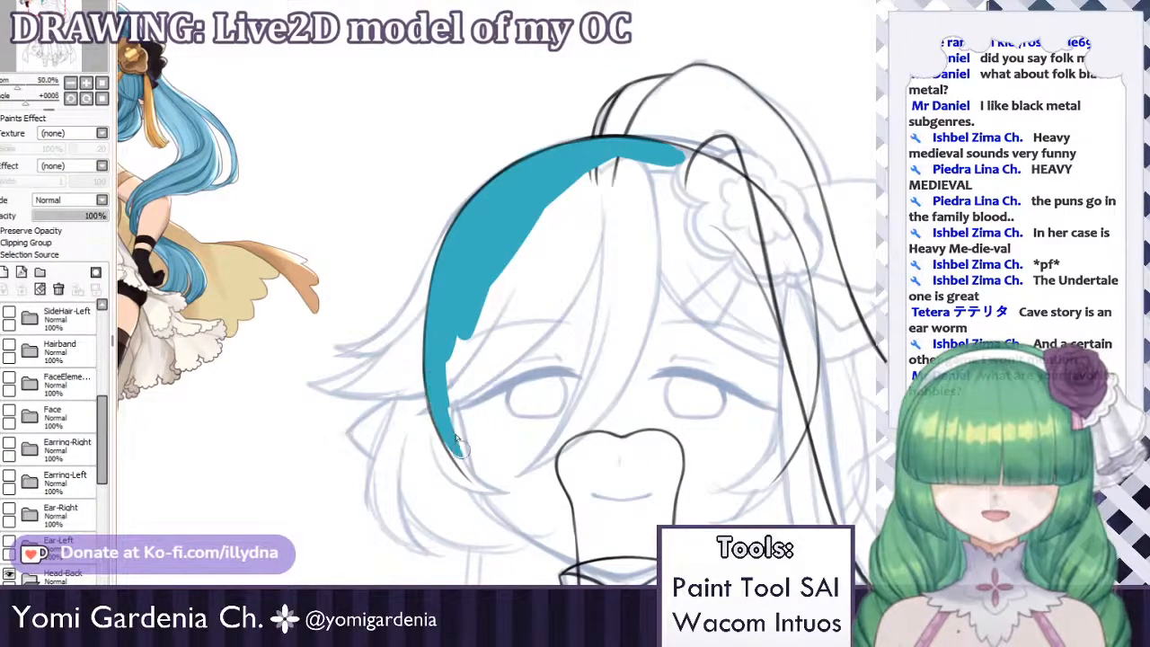
mouse_move(456, 440)
mouse_down()
mouse_move(471, 471)
mouse_move(451, 446)
mouse_up()
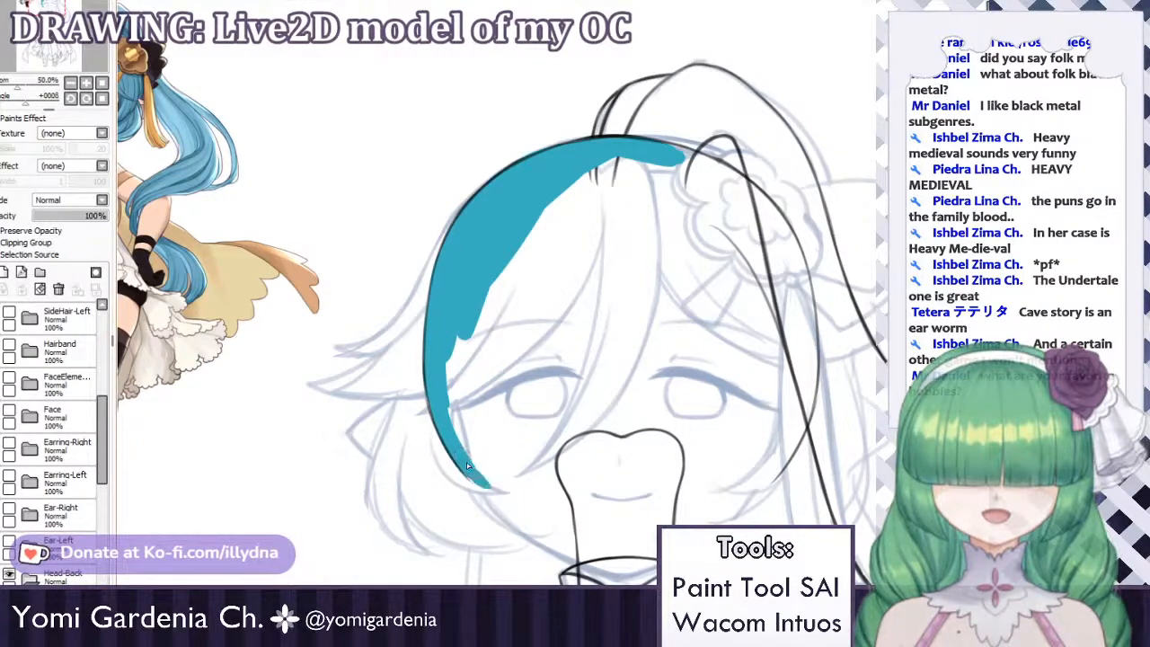
Continue the teal border from the lower-left edge along the open bottom of the head, undoing and redrawing uneven strokes.
drag(467, 459, 521, 506)
key(ctrl+z)
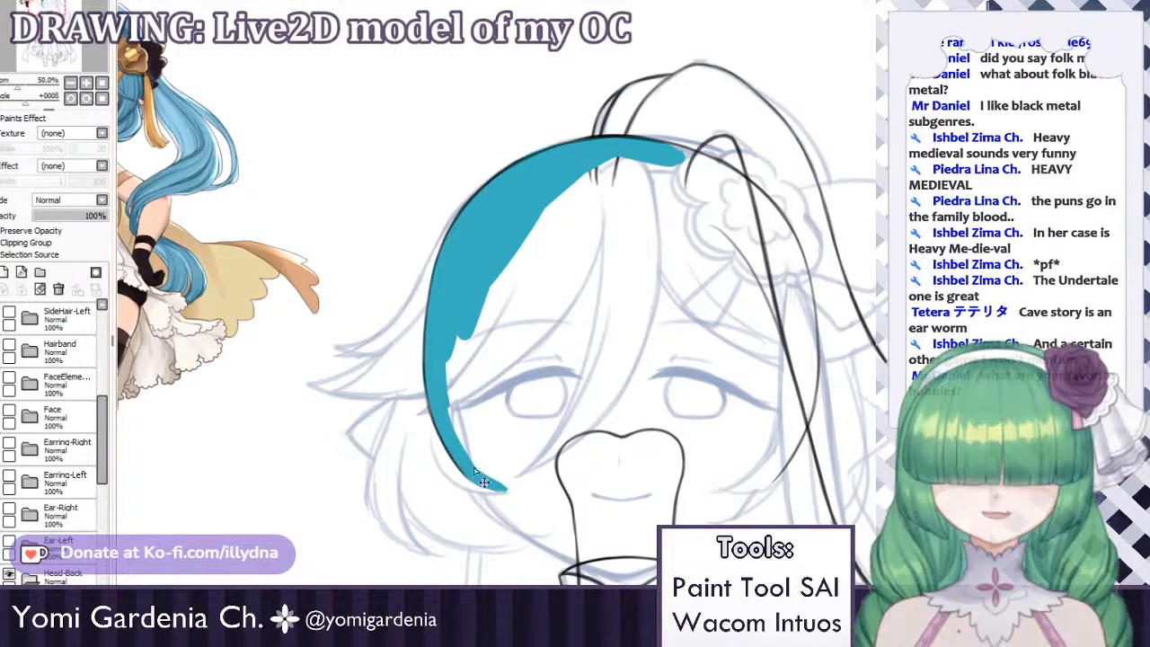
mouse_move(453, 456)
mouse_down()
mouse_move(504, 495)
mouse_move(477, 464)
mouse_move(535, 503)
mouse_up()
key(ctrl+z)
key(ctrl+z)
mouse_move(481, 467)
mouse_down()
mouse_move(549, 506)
mouse_move(596, 508)
mouse_up()
drag(519, 490, 655, 504)
drag(545, 500, 663, 500)
mouse_move(589, 513)
mouse_down()
mouse_move(706, 500)
mouse_move(664, 509)
mouse_move(656, 495)
mouse_move(684, 494)
mouse_up()
key(ctrl+z)
key(ctrl+z)
key(ctrl+z)
mouse_move(586, 514)
mouse_down()
mouse_move(657, 496)
mouse_move(683, 504)
mouse_move(620, 506)
mouse_move(735, 492)
mouse_up()
key(ctrl+z)
key(ctrl+z)
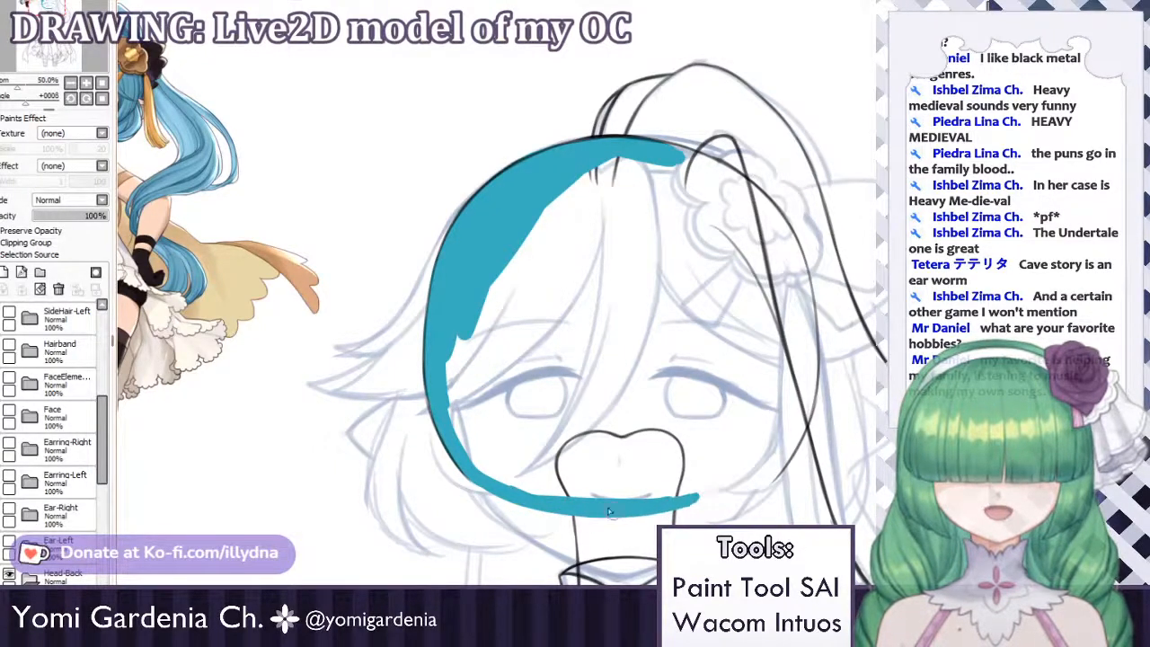
Close the teal border up the right side of the head and back to the crown.
mouse_move(639, 514)
mouse_down()
mouse_move(759, 473)
mouse_move(753, 487)
mouse_move(787, 457)
mouse_move(807, 401)
mouse_up()
key(ctrl+z)
drag(780, 462, 812, 400)
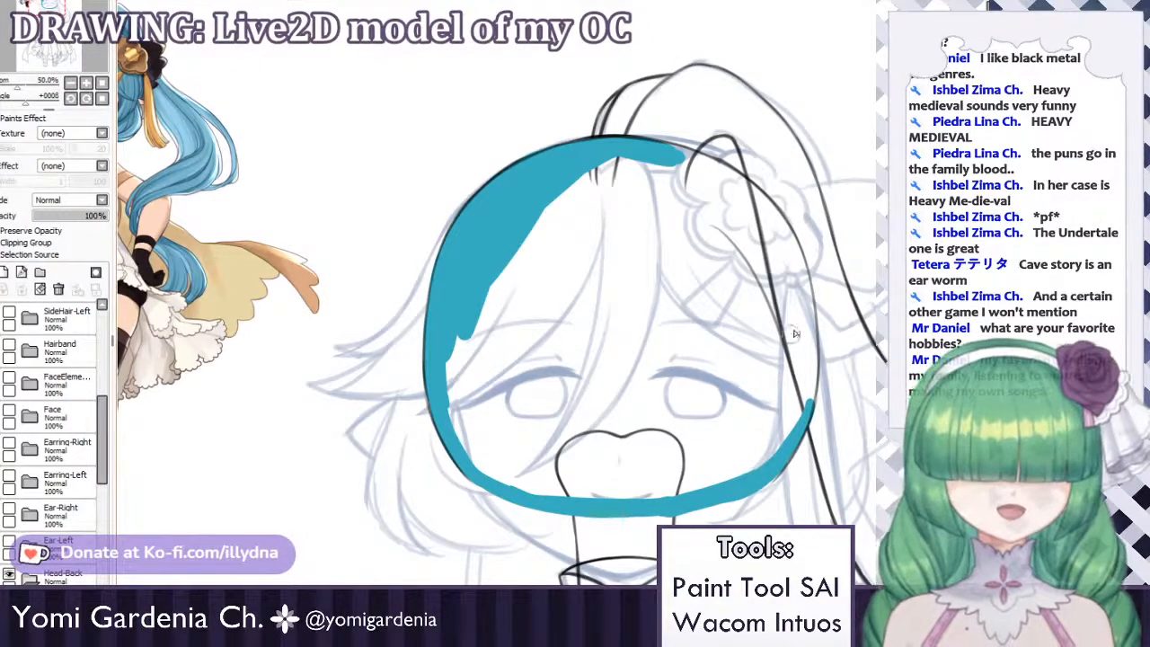
drag(807, 304, 813, 411)
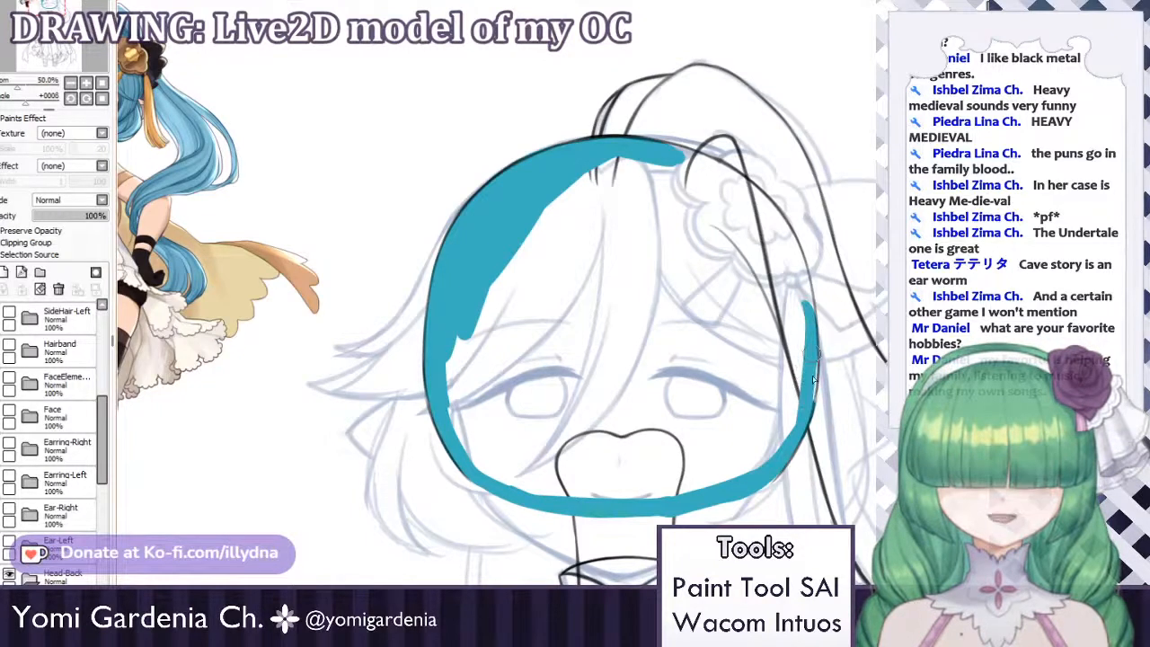
drag(718, 171, 791, 243)
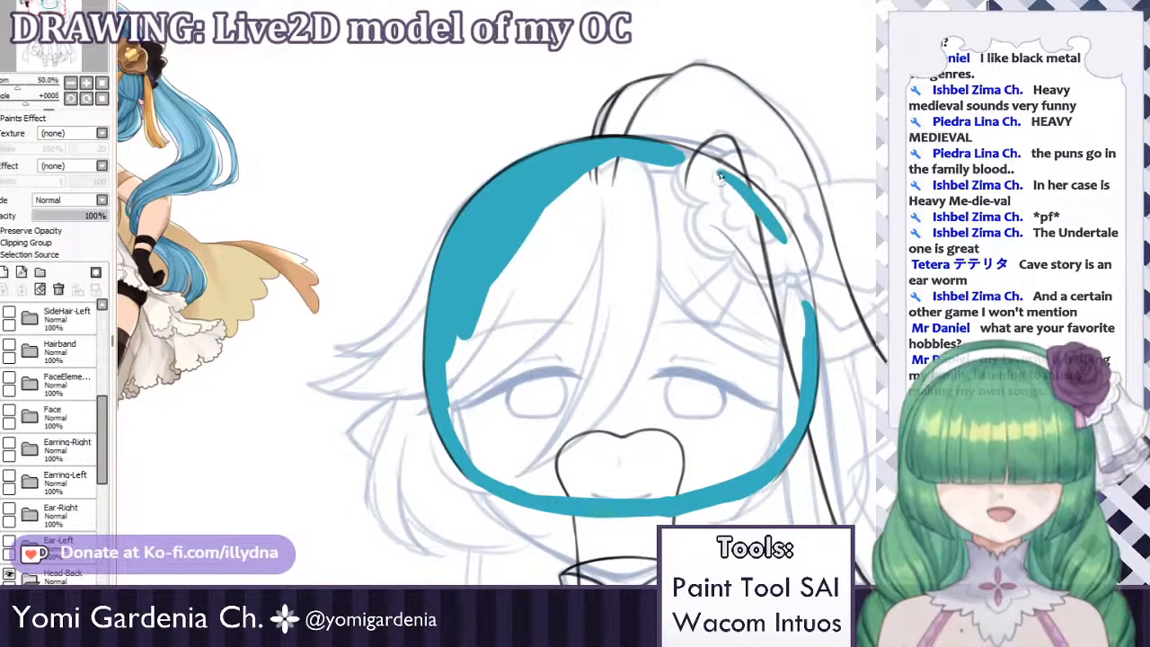
mouse_move(751, 190)
mouse_down()
mouse_move(797, 257)
mouse_move(788, 331)
mouse_move(787, 246)
mouse_up()
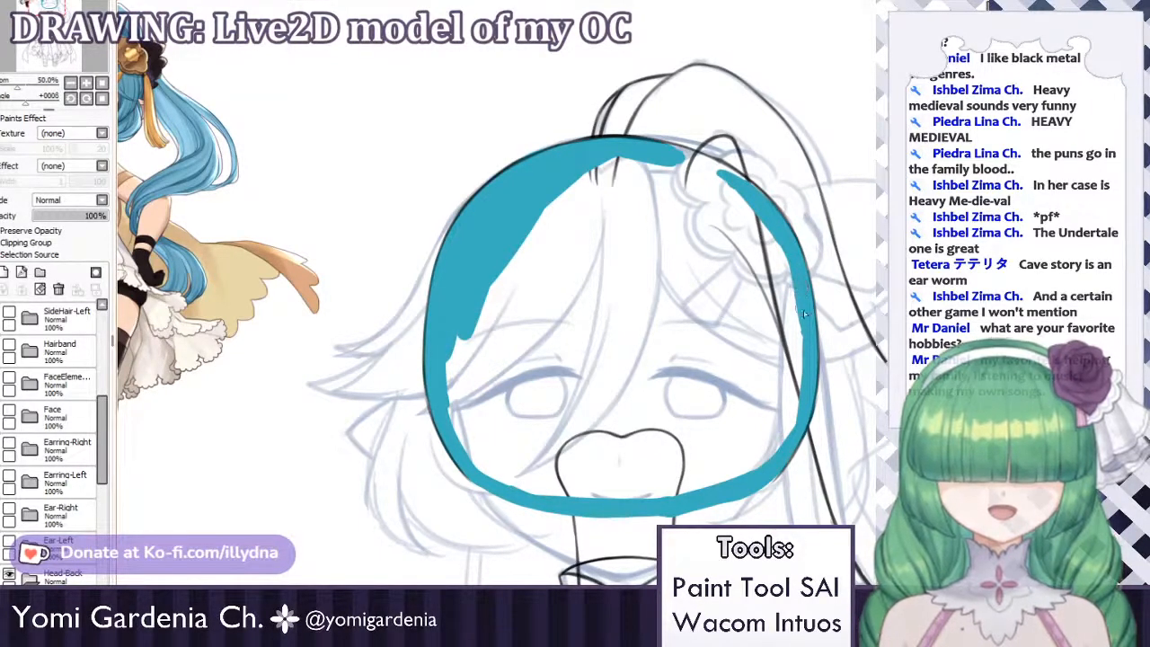
drag(685, 155, 735, 189)
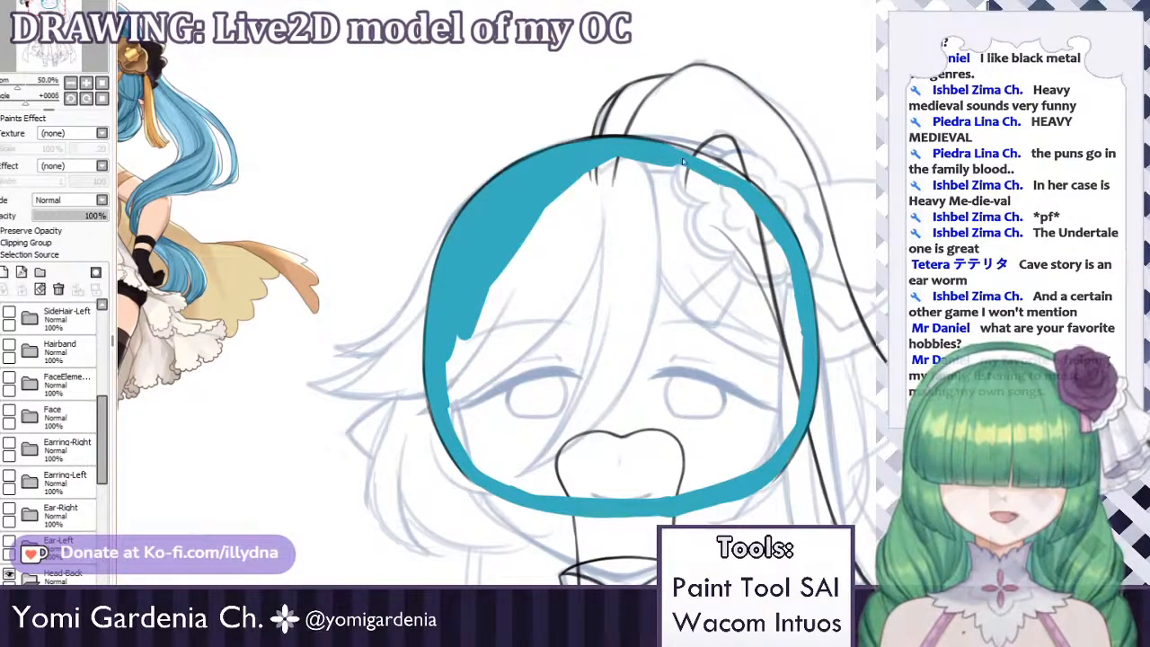
drag(683, 162, 716, 175)
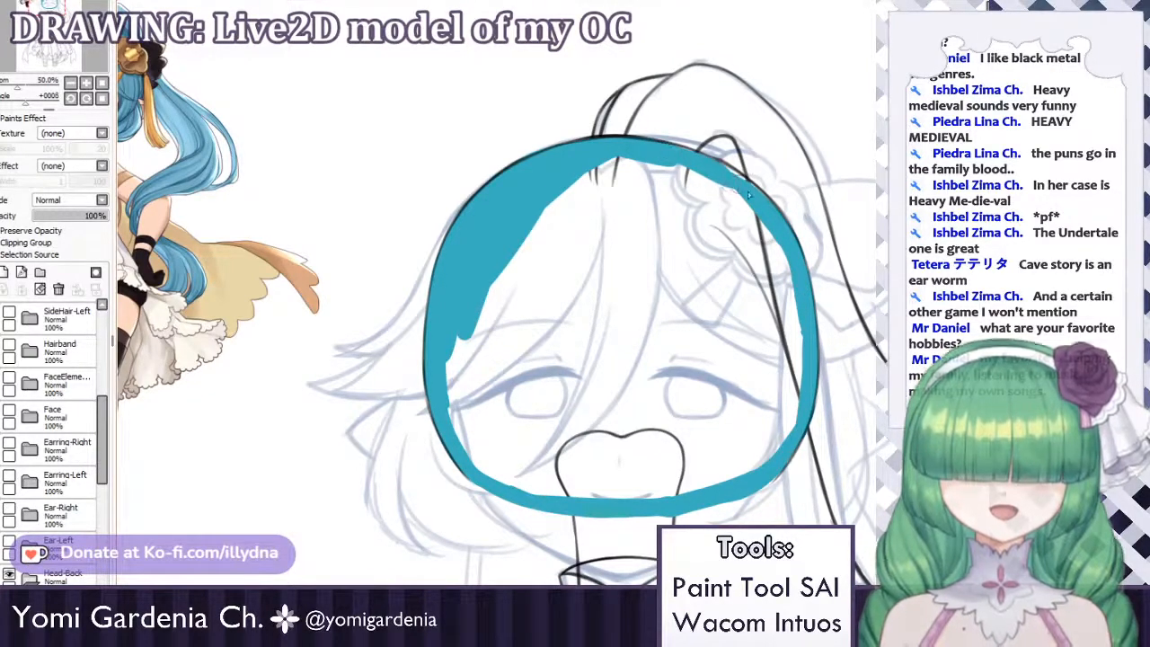
key(ctrl+z)
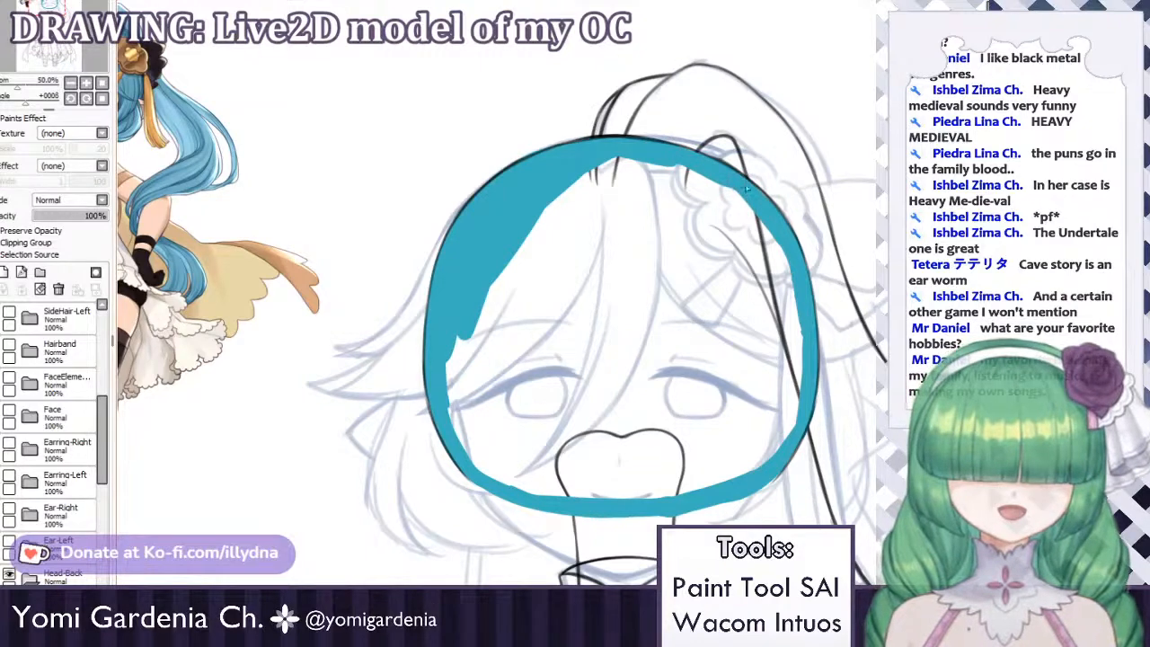
Fill the inside of the head shape with teal, paint over the remaining seams, and toggle Head-Back to check it.
click(679, 337)
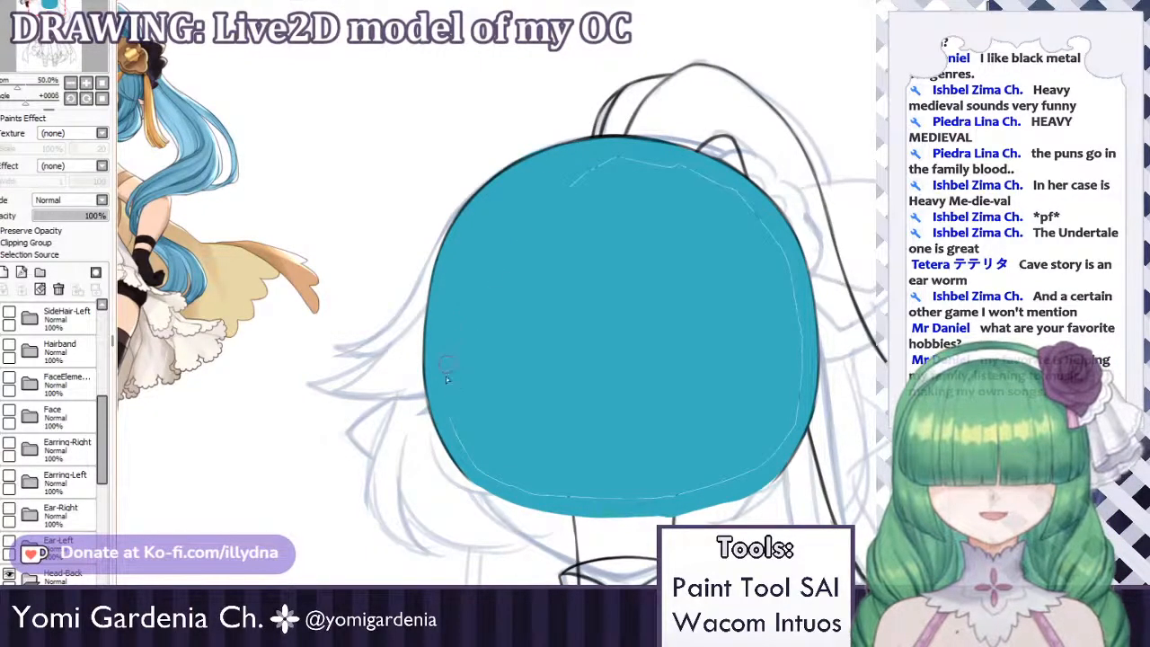
mouse_move(491, 476)
mouse_down()
mouse_move(546, 502)
mouse_move(647, 503)
mouse_move(733, 484)
mouse_move(780, 446)
mouse_move(793, 340)
mouse_up()
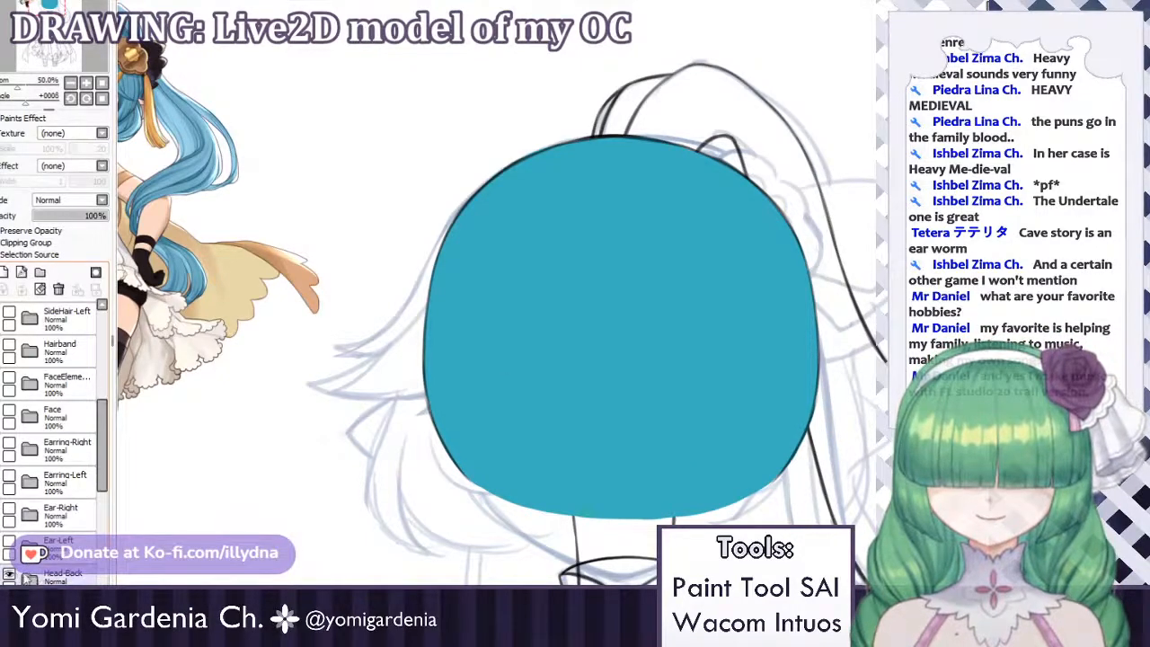
click(9, 575)
click(9, 576)
click(9, 576)
click(9, 576)
Show the Ear-Left, Ear-Right, Earring-Left, Earring-Right, Face, face elements, Hairband and SideHair-Left folders again.
click(9, 543)
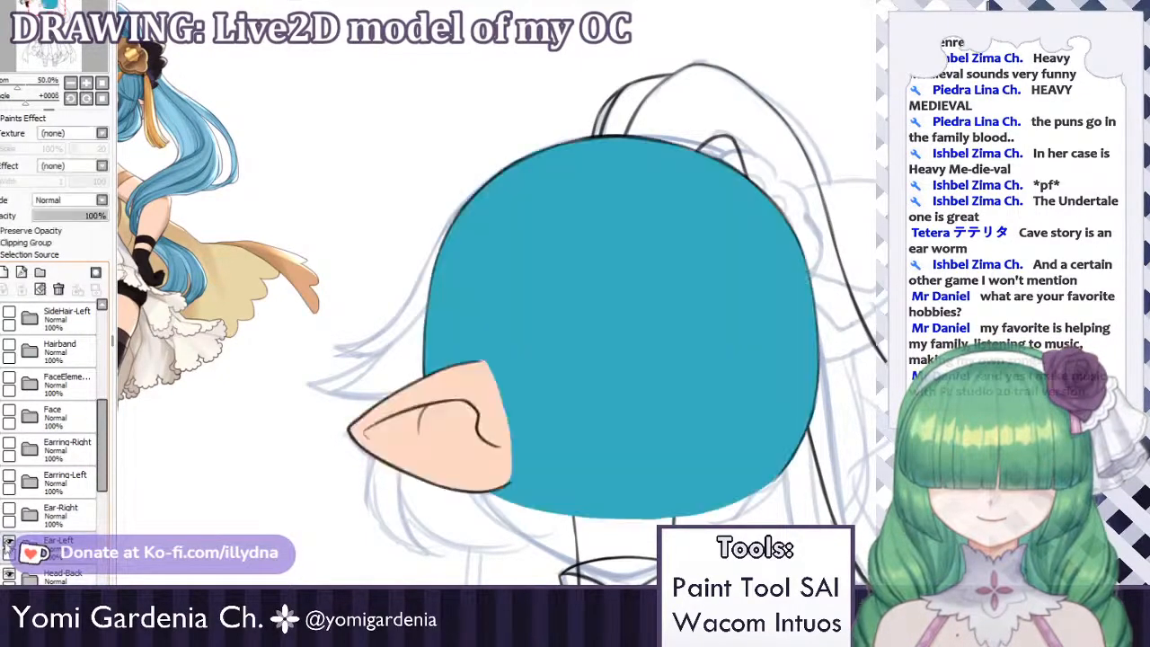
click(9, 510)
click(9, 478)
click(9, 447)
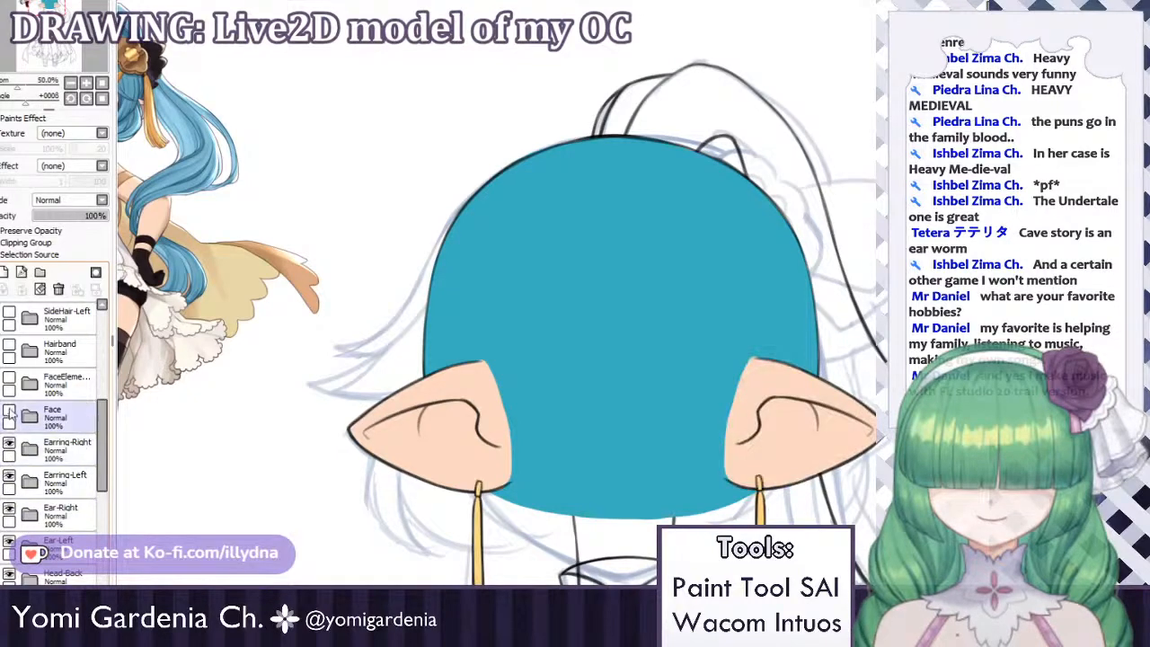
click(9, 413)
click(9, 381)
click(9, 348)
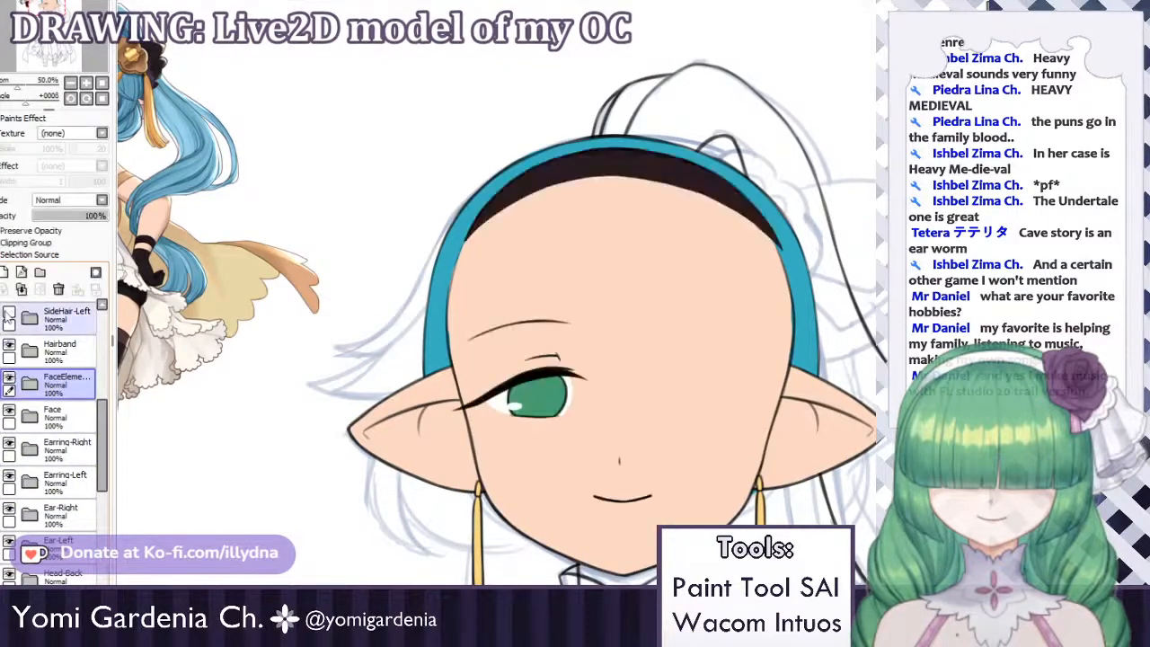
click(9, 314)
Show the Headpiece-2, Headpiece-1, Bow-Part1, Bow-Part2 and Bow-Part3 folders again.
scroll(11, 412, up, 5)
click(9, 353)
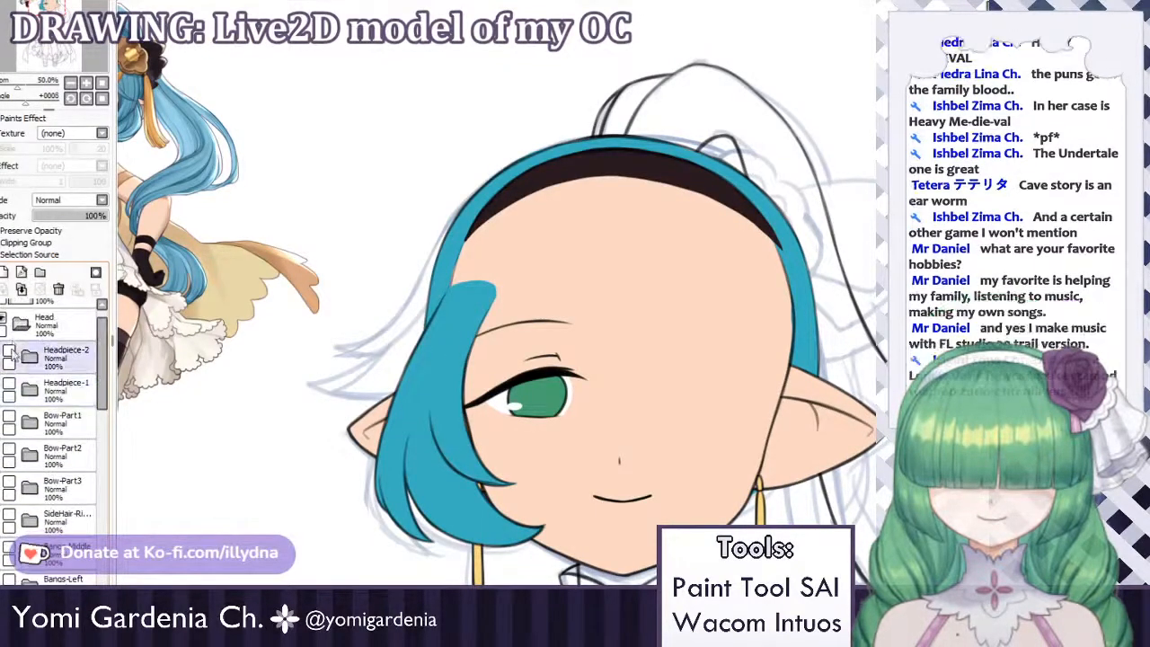
click(9, 384)
click(9, 417)
click(9, 449)
click(9, 486)
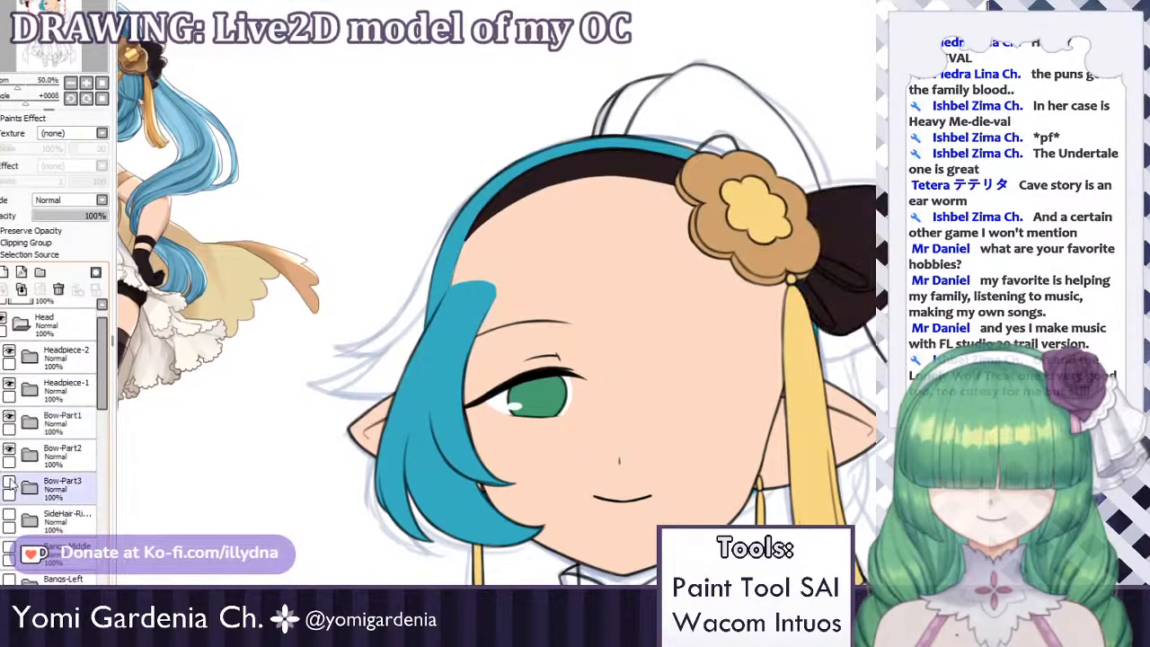
Show the SideHair-Right, Bangs-Middle, Bangs-Left and Bangs-Right folders again.
click(9, 518)
click(9, 550)
click(9, 581)
click(9, 612)
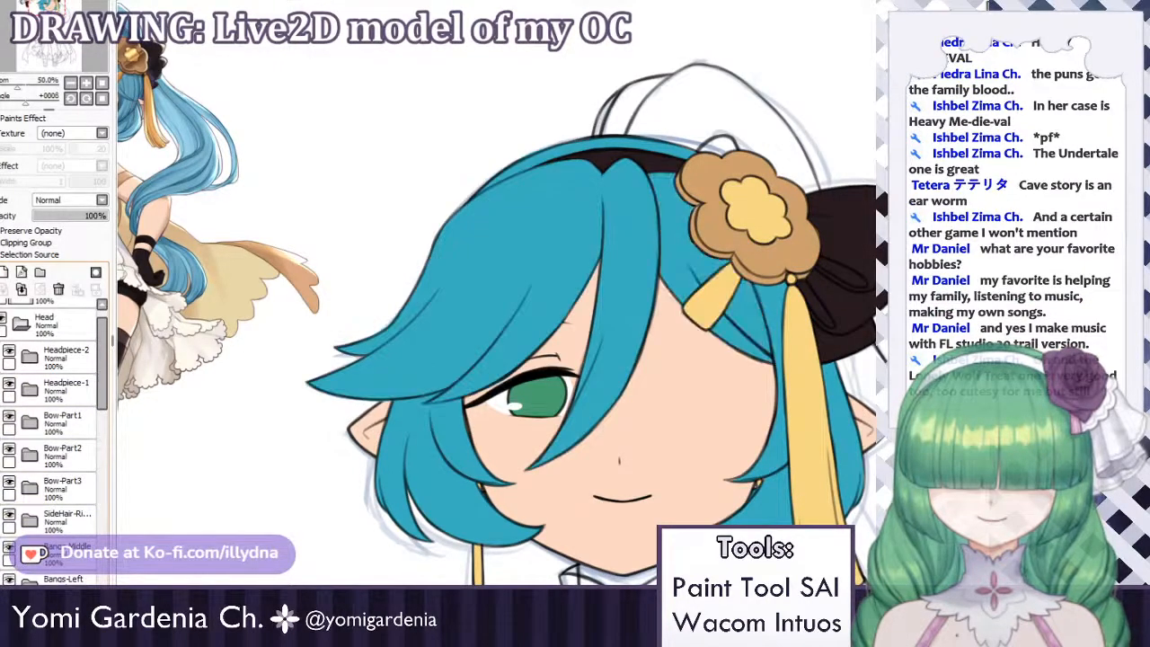
scroll(575, 151, down, 3)
scroll(630, 155, up, 2)
scroll(27, 420, up, 1)
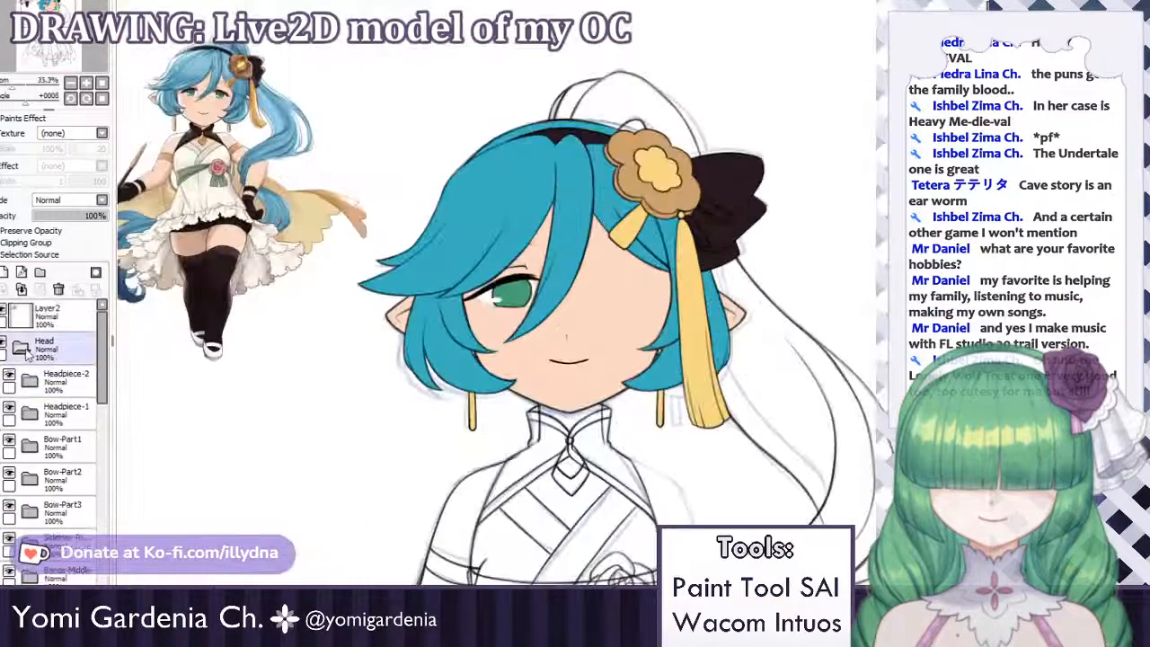
Collapse the Head folder and toggle its visibility to compare the coloured head with the sketch underneath.
click(19, 347)
click(4, 343)
click(4, 343)
click(5, 344)
click(9, 349)
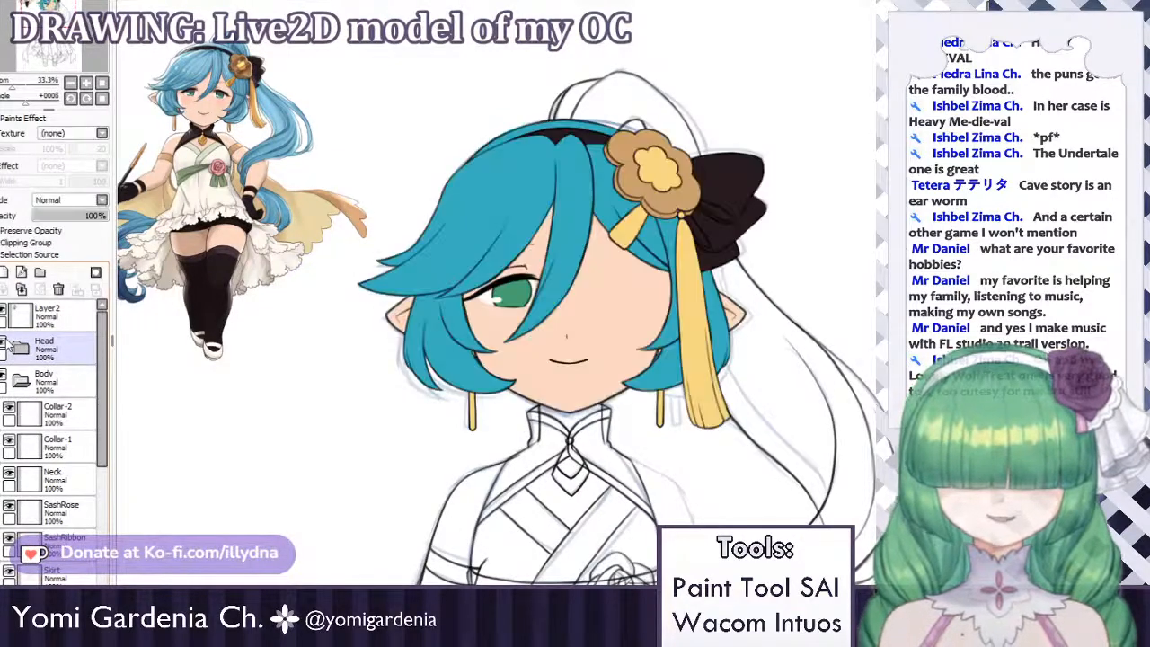
click(9, 348)
click(9, 349)
click(9, 349)
click(9, 349)
click(9, 348)
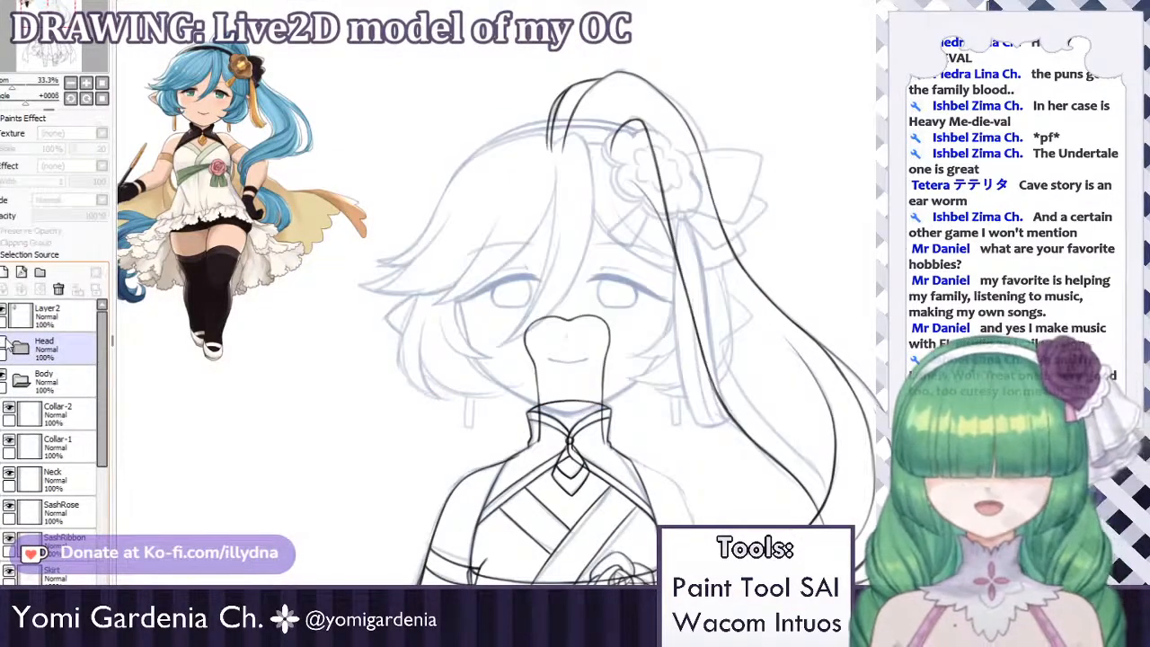
click(9, 348)
click(9, 349)
click(9, 349)
click(9, 348)
click(9, 349)
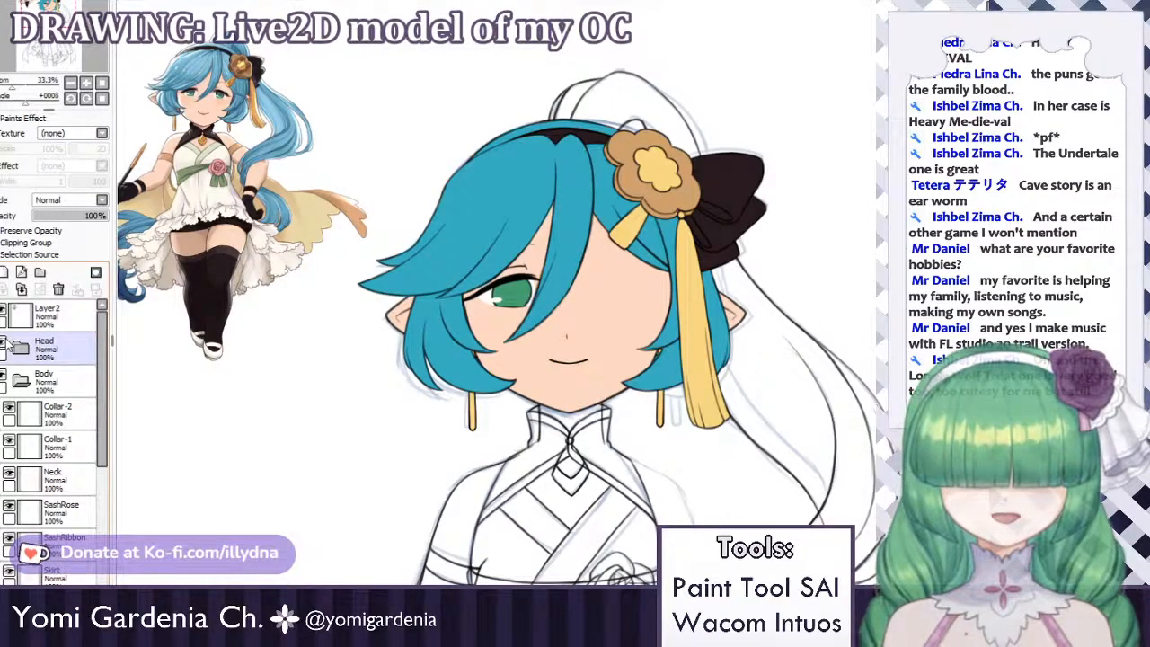
Open the Body folder, toggle Collar-1 to identify its line art, and select the Collar-2 layer.
click(22, 320)
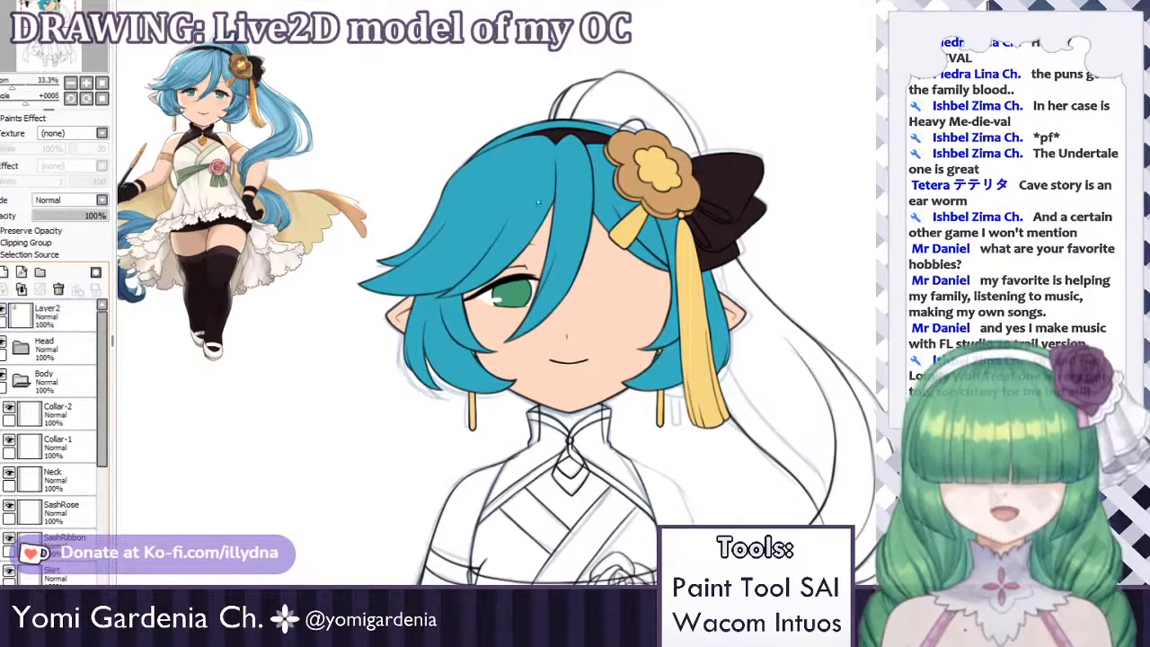
scroll(699, 117, down, 2)
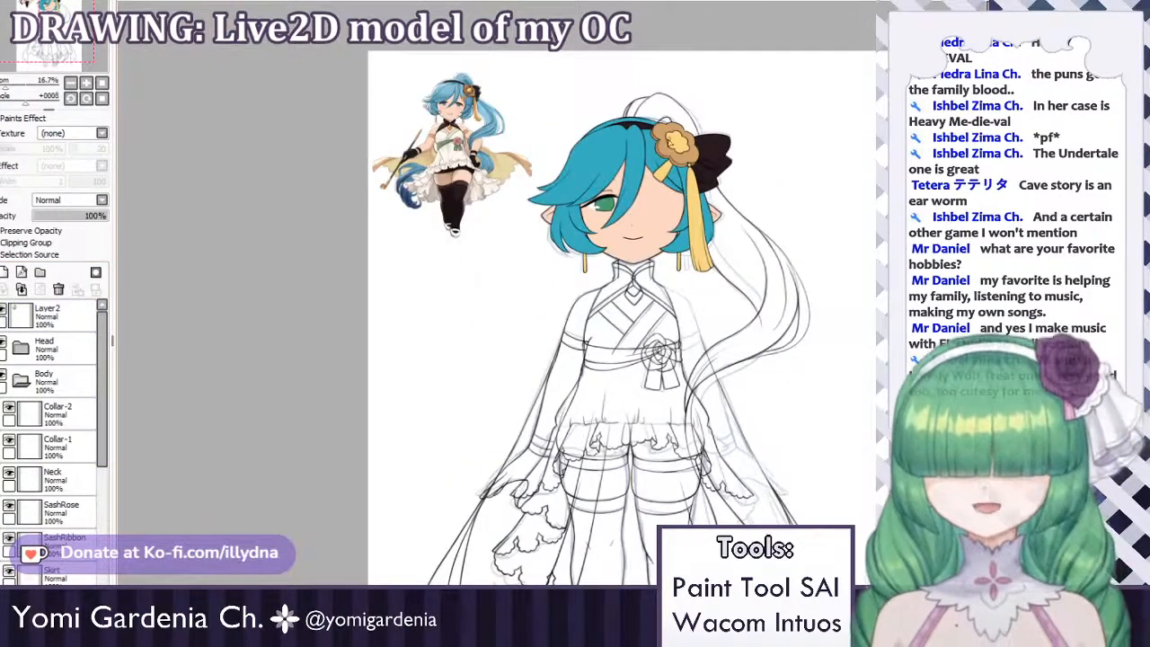
scroll(616, 233, up, 3)
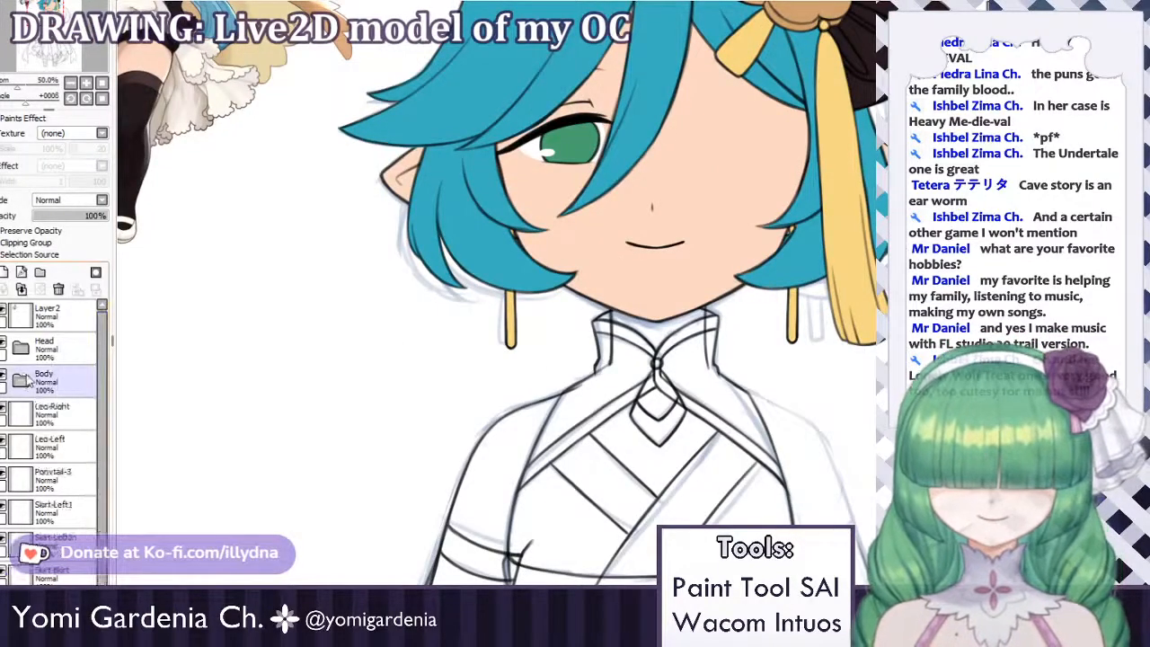
click(41, 413)
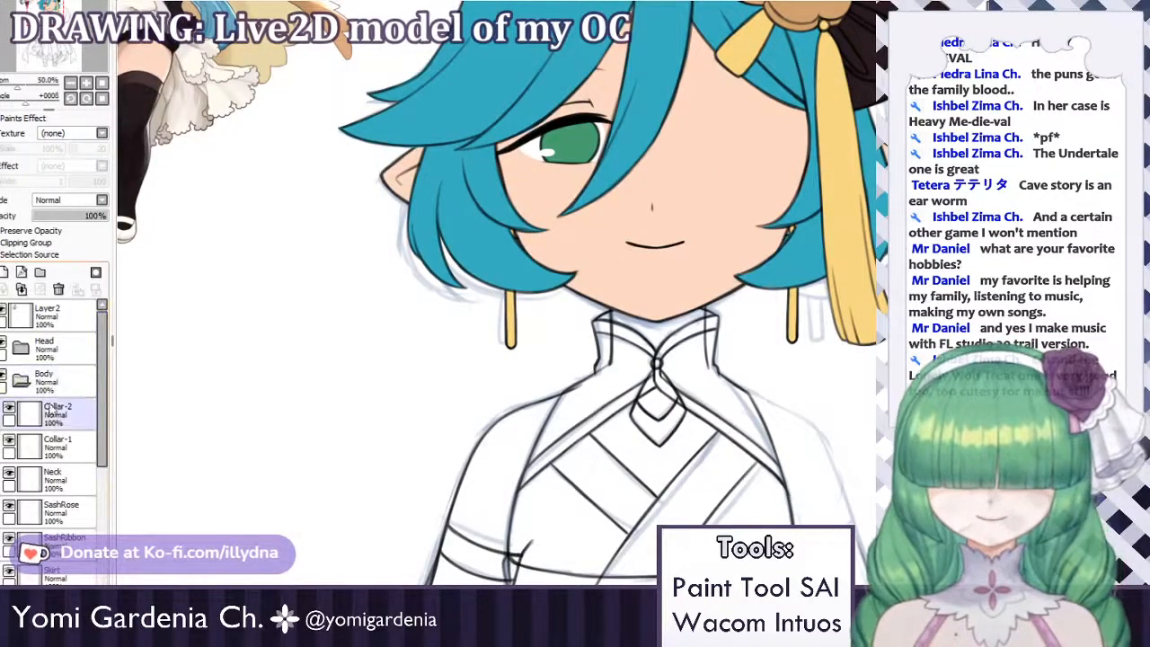
click(27, 449)
click(9, 440)
click(9, 440)
click(41, 415)
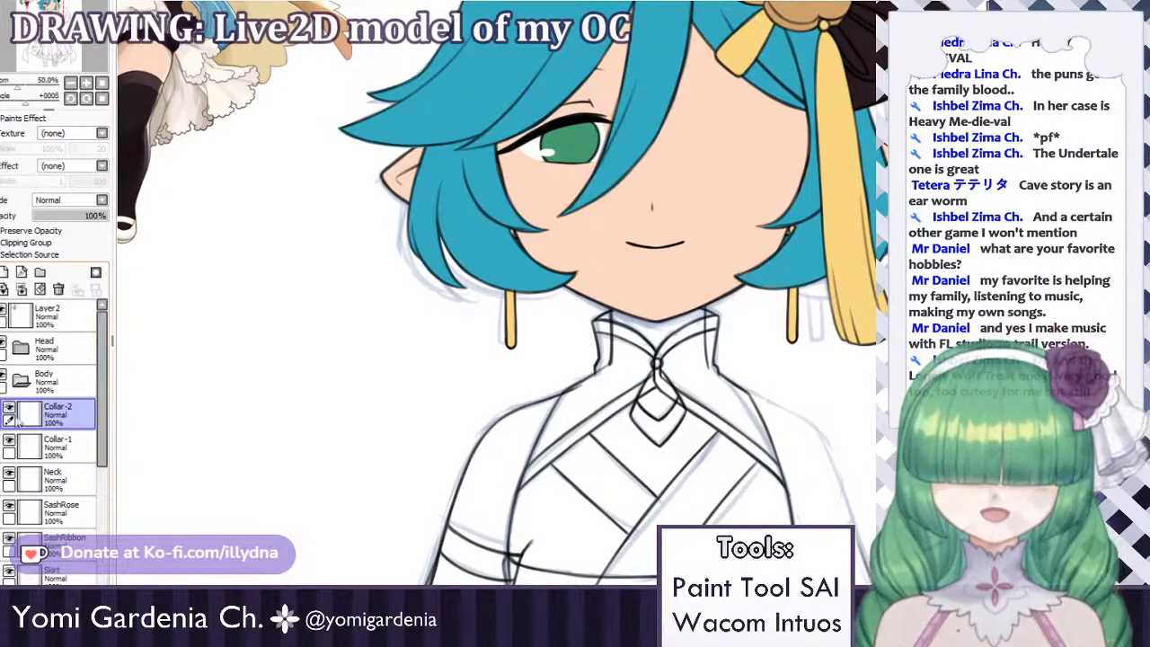
Add a new layer beneath Collar-2 and group both layers in a new folder inside Body.
click(4, 272)
drag(48, 422, 72, 415)
click(51, 409)
click(39, 272)
drag(65, 480, 58, 452)
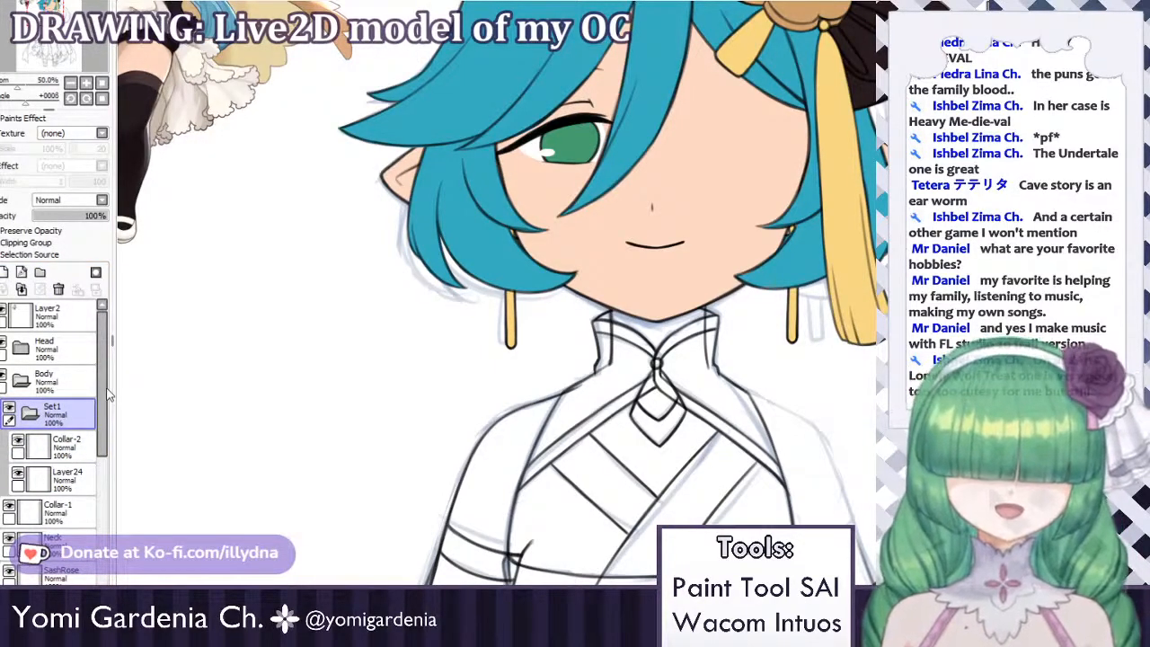
Name the new folder Collar-2 and select the blank layer beneath its line art for colouring.
key(Return)
click(70, 478)
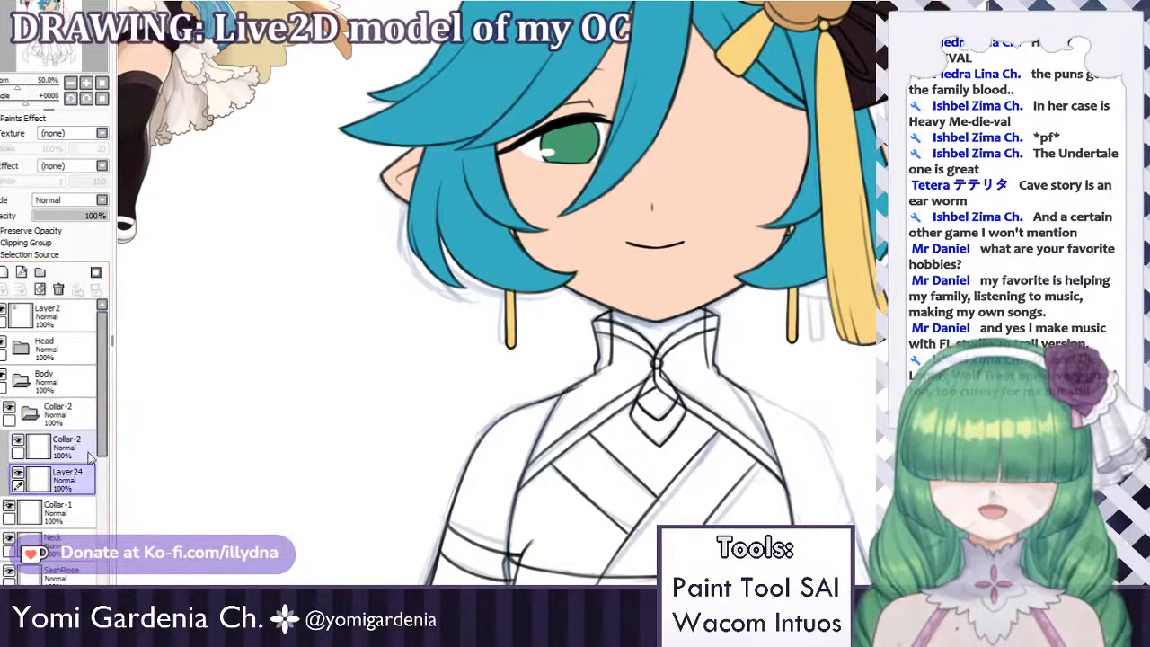
scroll(634, 398, up, 4)
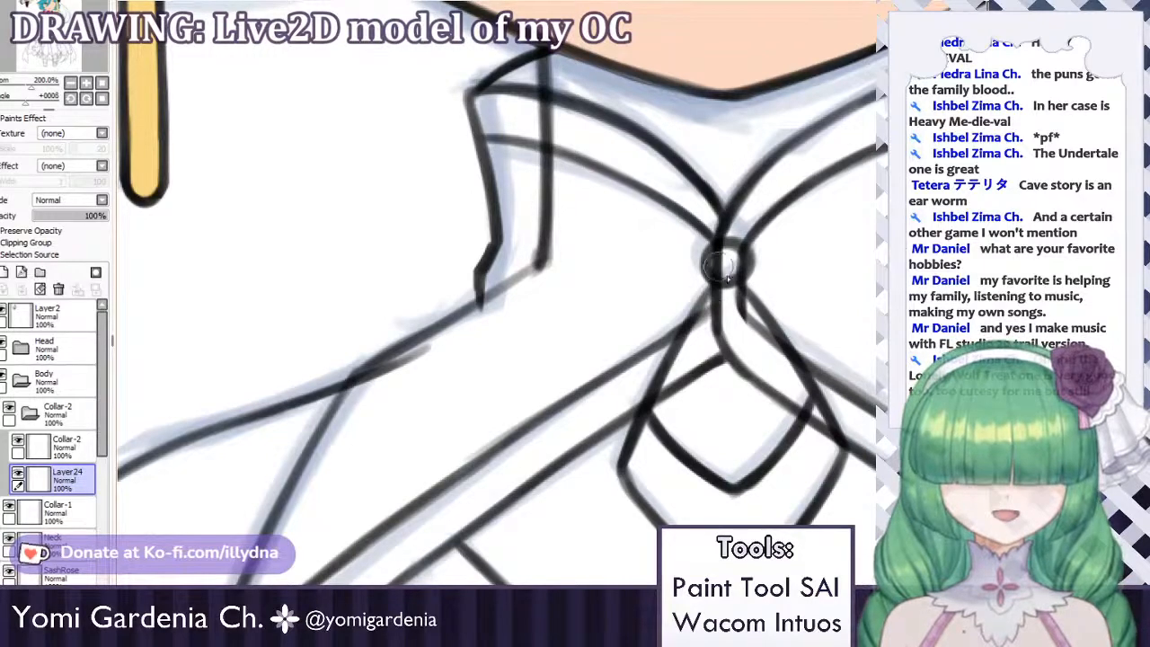
Fill the collar's round bead and the diamond-shaped pendant below it with flat yellow.
mouse_move(720, 267)
mouse_down()
mouse_move(730, 262)
mouse_move(697, 354)
mouse_up()
mouse_move(718, 292)
mouse_down()
mouse_move(659, 462)
mouse_move(667, 398)
mouse_move(659, 410)
mouse_up()
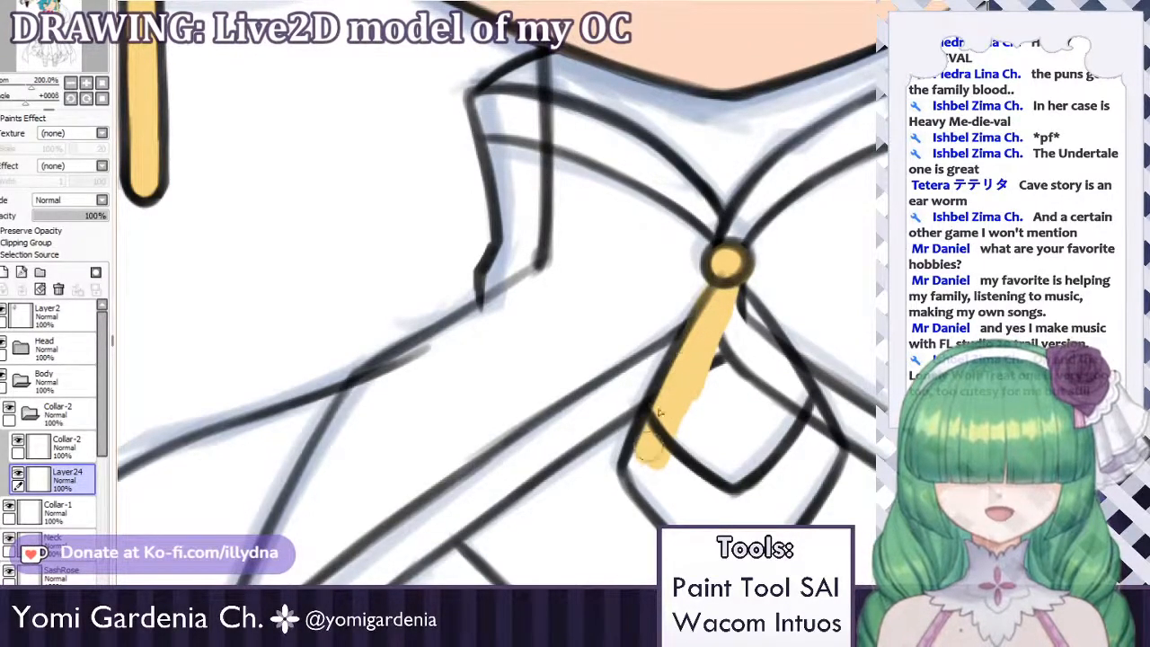
key(ctrl+z)
key(ctrl+z)
key(ctrl+z)
mouse_move(722, 289)
mouse_down()
mouse_move(663, 404)
mouse_move(674, 384)
mouse_move(651, 456)
mouse_up()
key(ctrl+z)
drag(724, 256, 795, 415)
drag(733, 290, 815, 433)
mouse_move(754, 320)
mouse_down()
mouse_move(824, 446)
mouse_move(802, 464)
mouse_move(830, 428)
mouse_move(770, 521)
mouse_up()
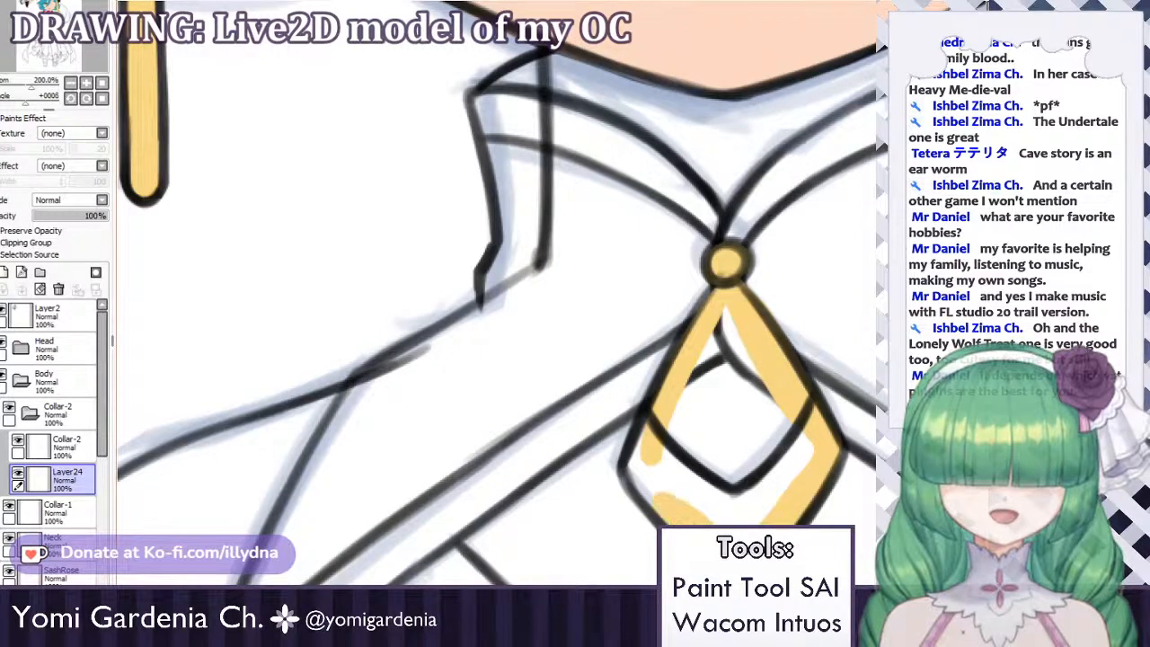
mouse_move(680, 521)
mouse_down()
mouse_move(645, 458)
mouse_move(685, 384)
mouse_move(667, 449)
mouse_move(676, 440)
mouse_move(677, 496)
mouse_move(709, 457)
mouse_move(716, 471)
mouse_move(745, 410)
mouse_move(744, 433)
mouse_move(763, 406)
mouse_move(783, 425)
mouse_move(753, 519)
mouse_up()
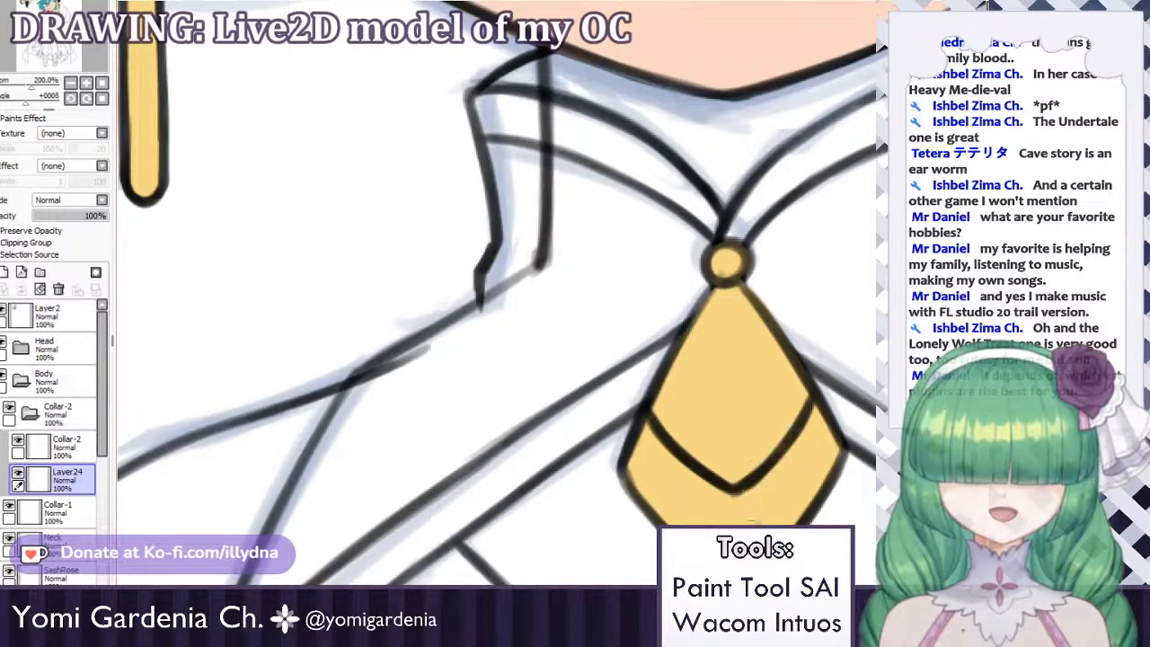
Try a touch-up of the bead on the Collar-2 line art layer, ending back on the colour layer.
click(53, 413)
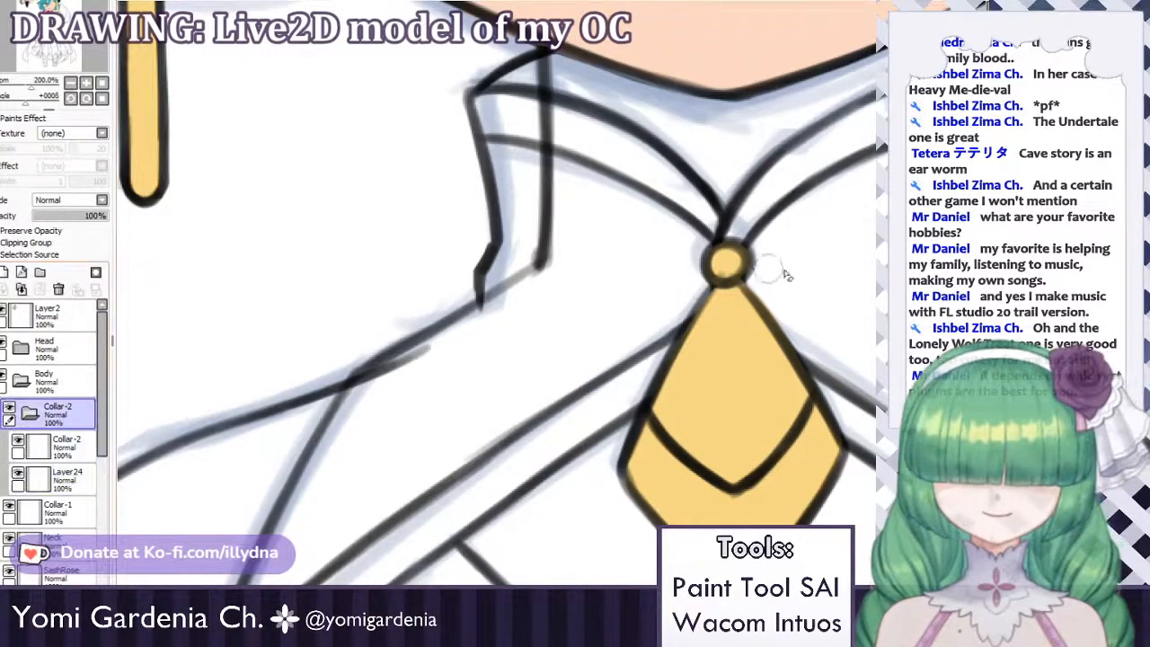
click(728, 269)
click(56, 446)
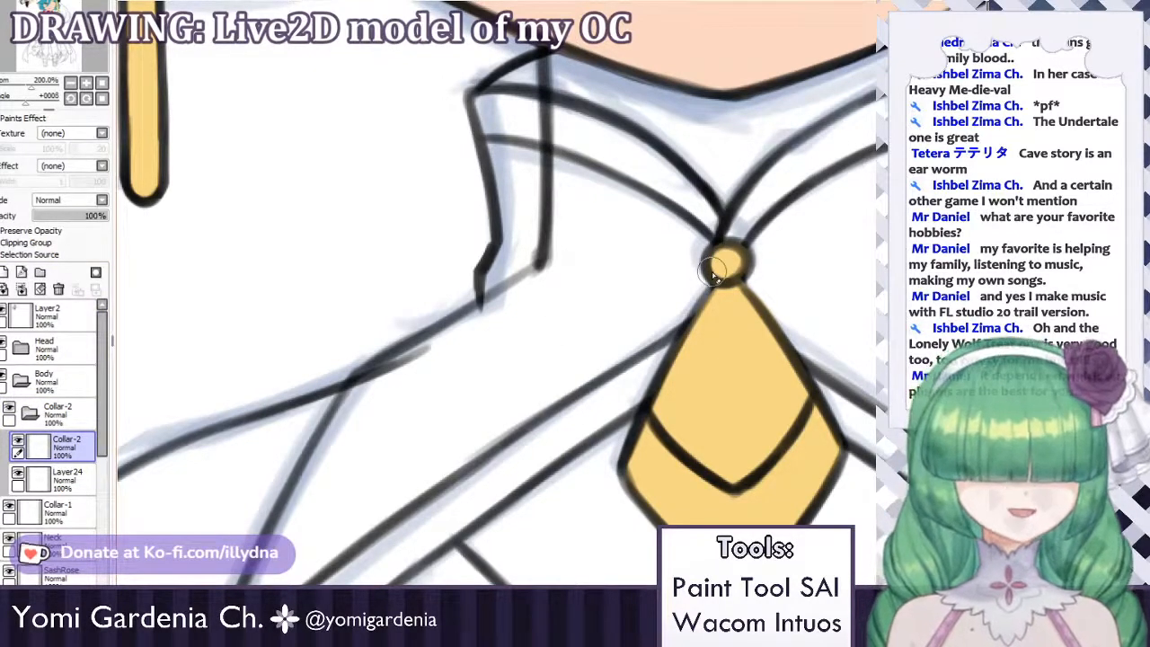
click(54, 479)
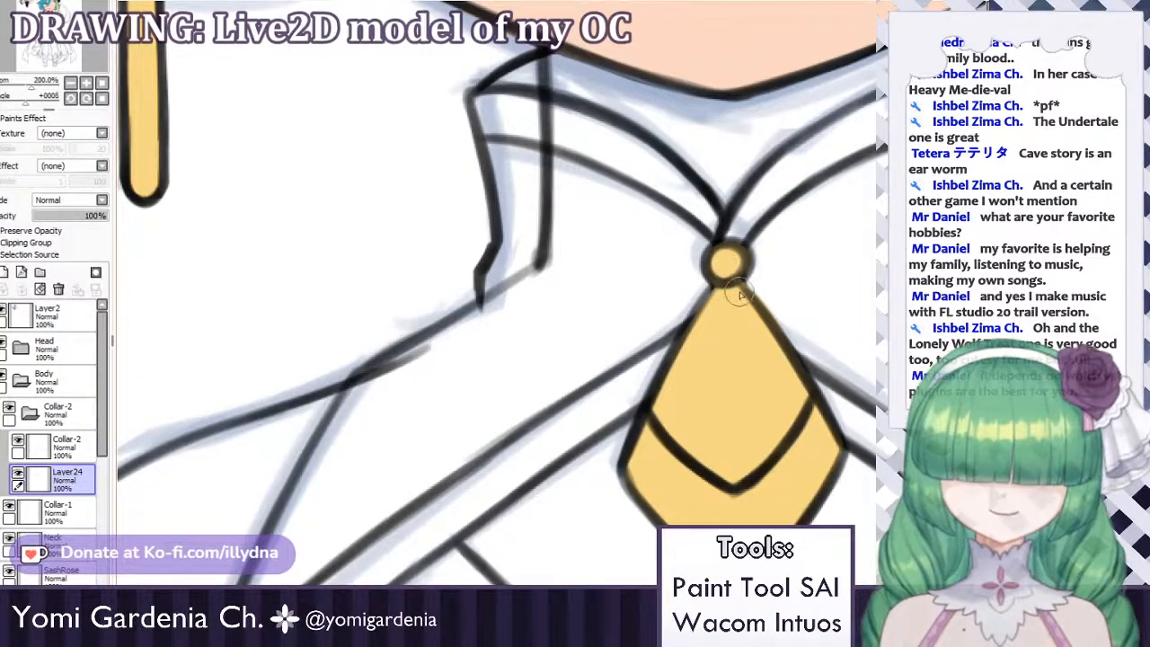
Collapse the Collar-2 folder and select the Collar-1 line art layer.
scroll(739, 294, down, 7)
scroll(711, 307, up, 4)
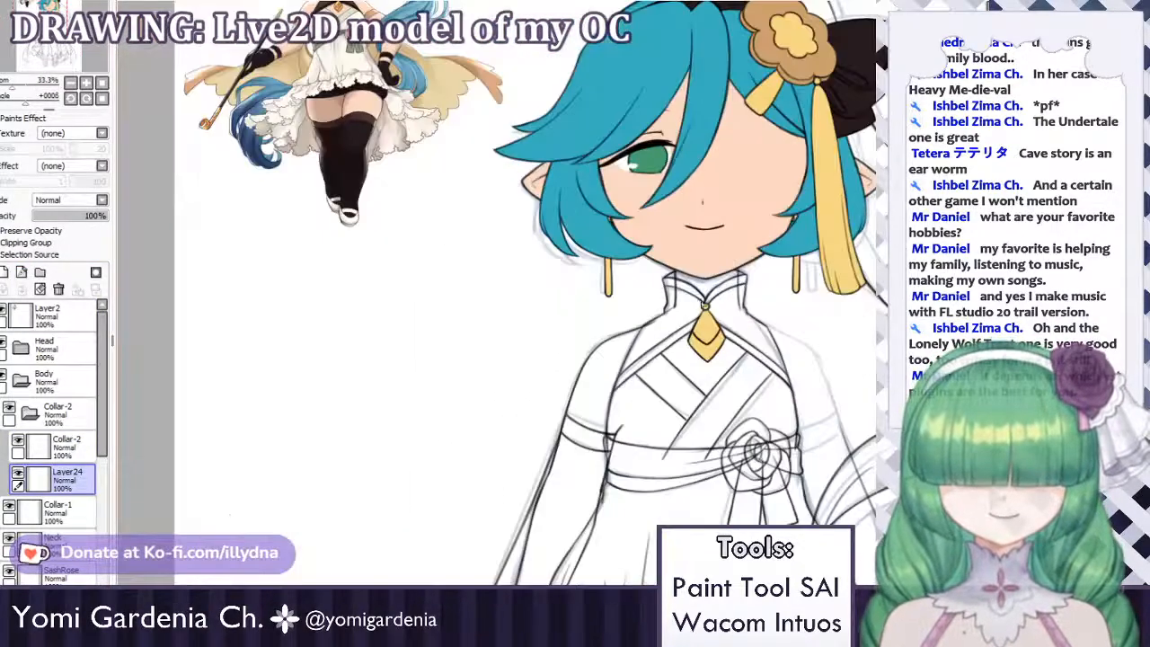
scroll(710, 305, down, 3)
scroll(738, 316, up, 1)
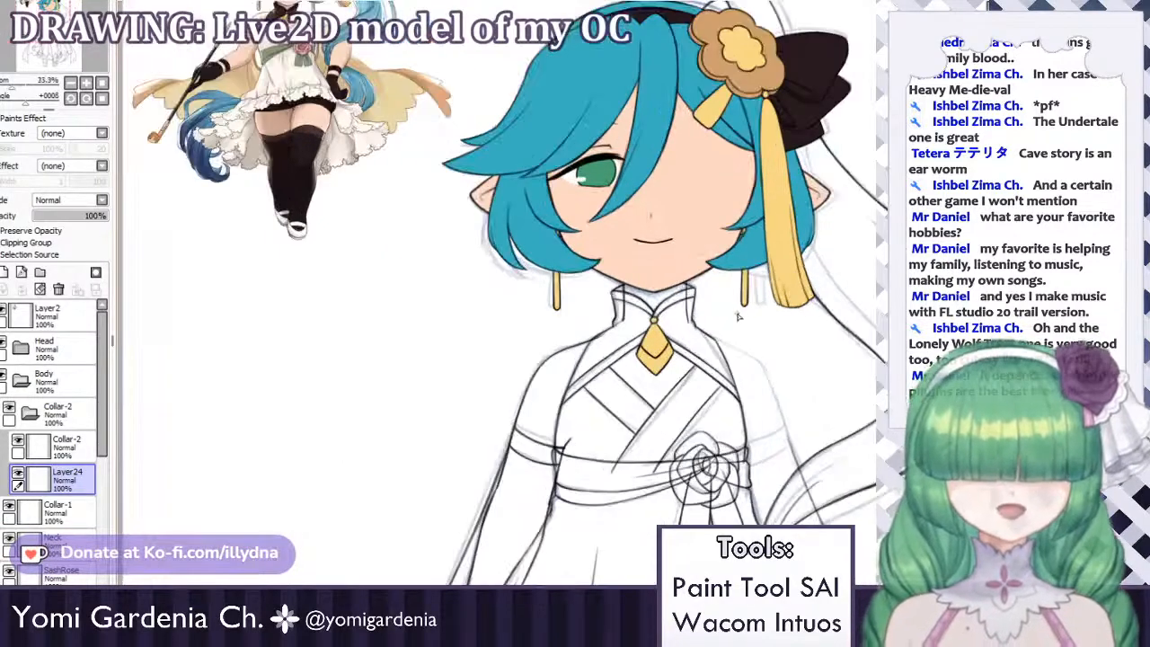
click(30, 413)
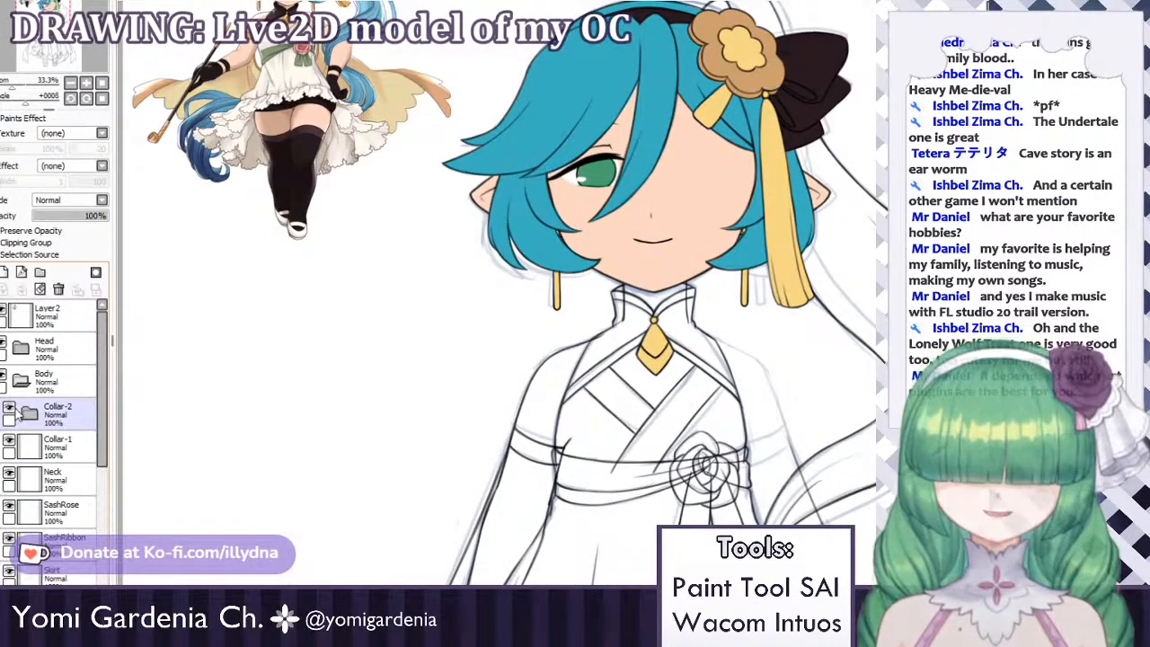
click(12, 442)
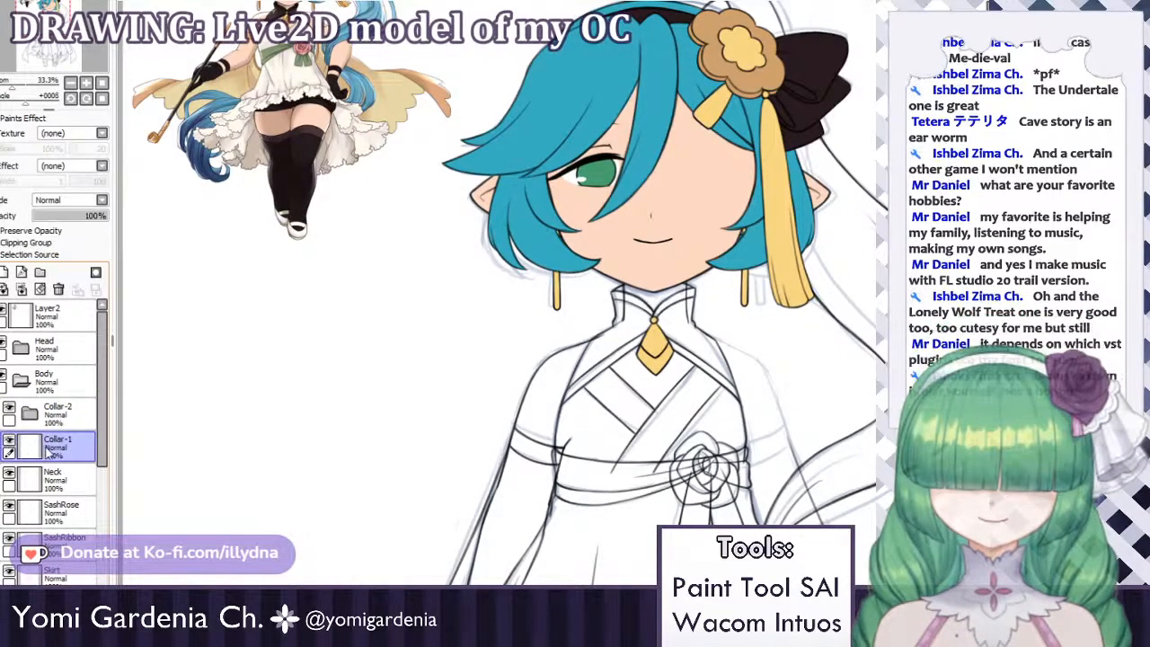
Put Collar-1 in a new folder named Collar-1 and add a blank layer beneath the line art.
scroll(636, 311, up, 5)
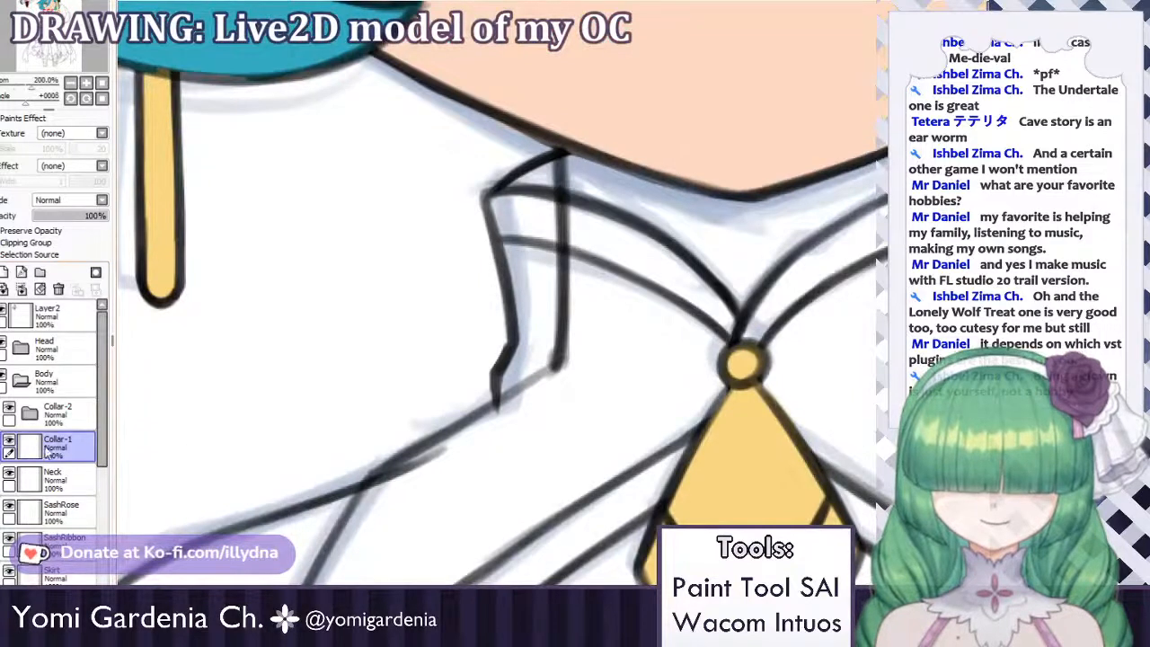
click(40, 272)
drag(46, 476, 55, 445)
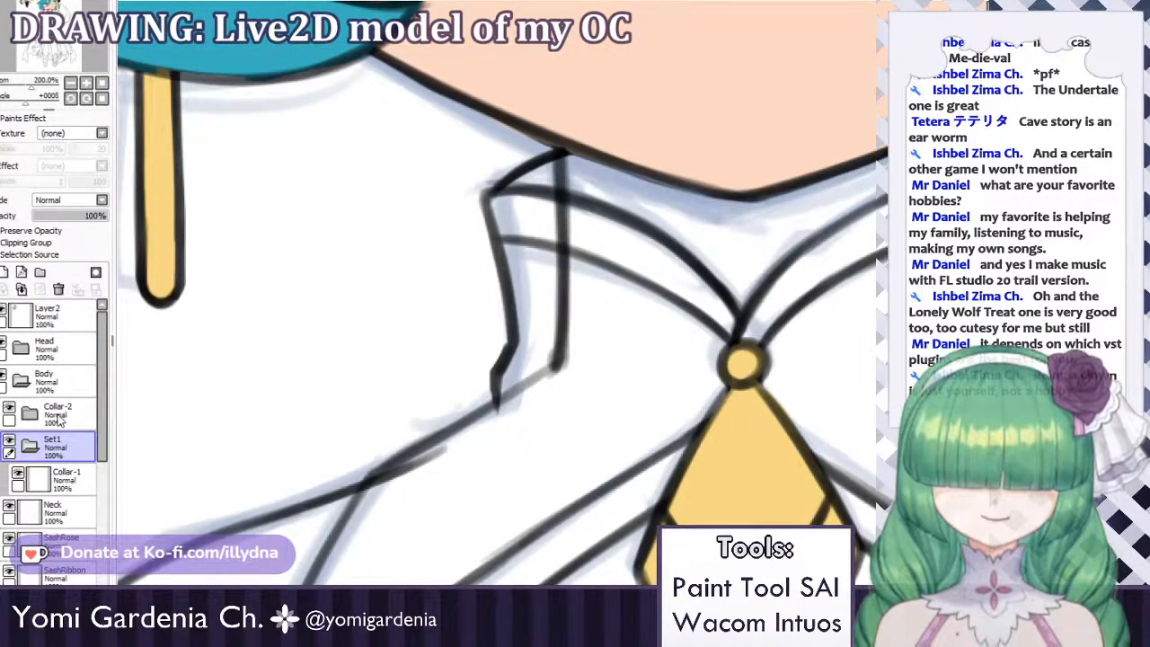
key(Return)
click(52, 481)
click(6, 272)
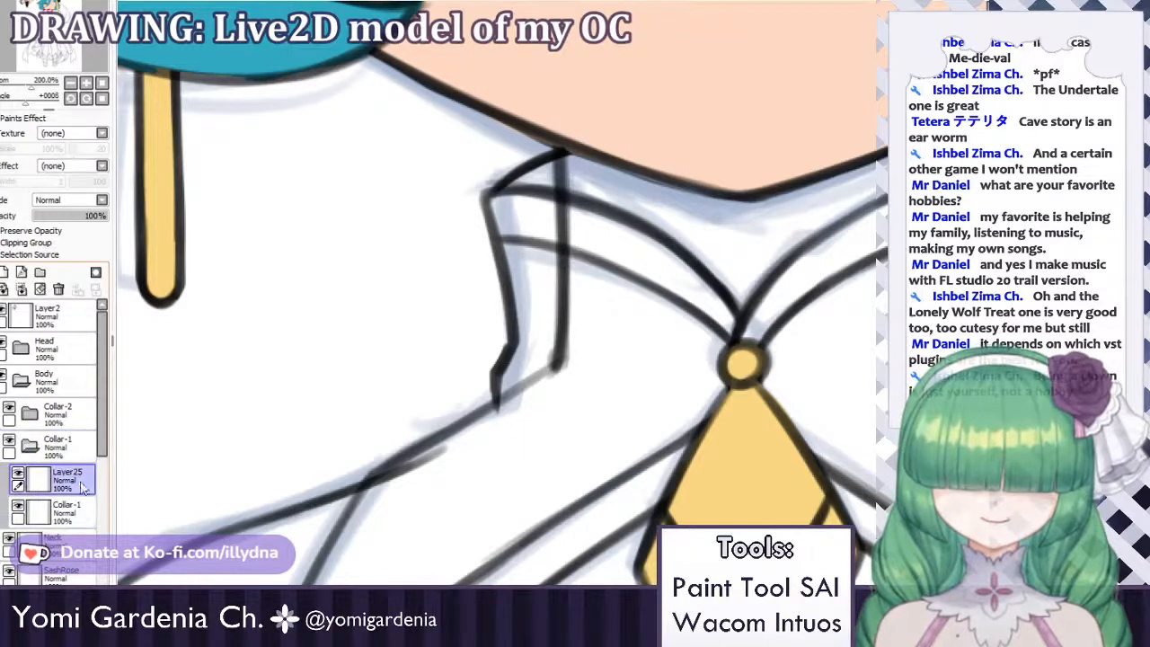
drag(81, 486, 67, 519)
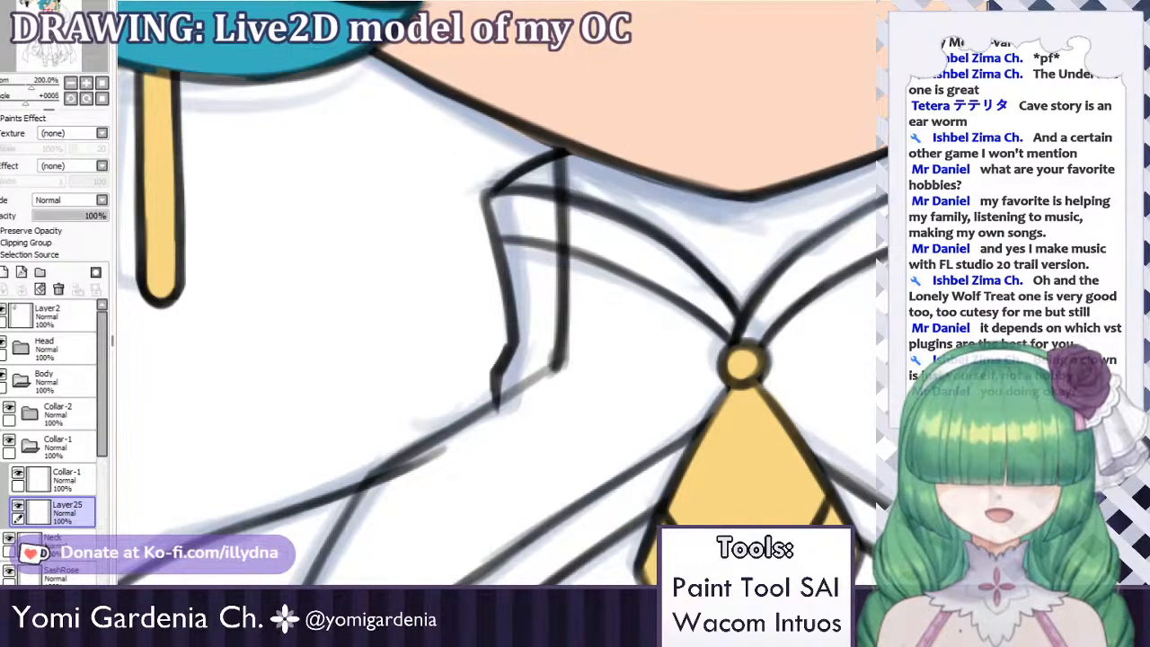
Sample the collar's brown from the character's reference illustration and return to the model drawing.
key(ctrl+Tab)
key(Home)
scroll(598, 256, up, 5)
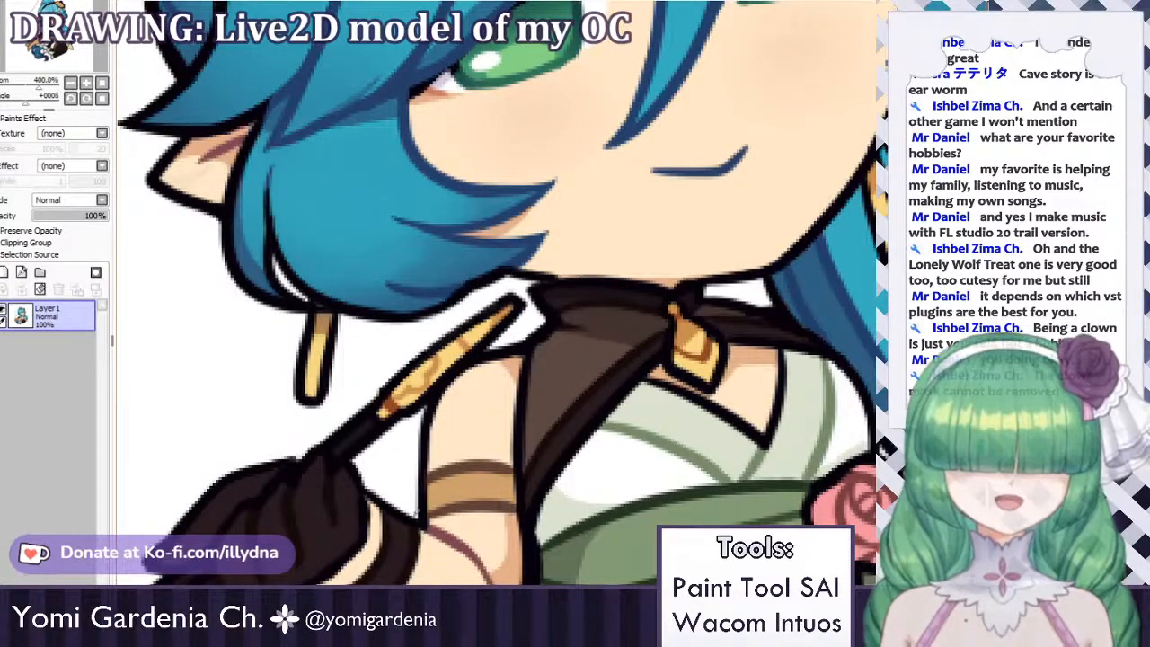
key(ctrl+Tab)
Fill the collar's left half below the trim with flat brown, hiding the Collar-2 folder to reach under the pendant.
scroll(591, 297, down, 3)
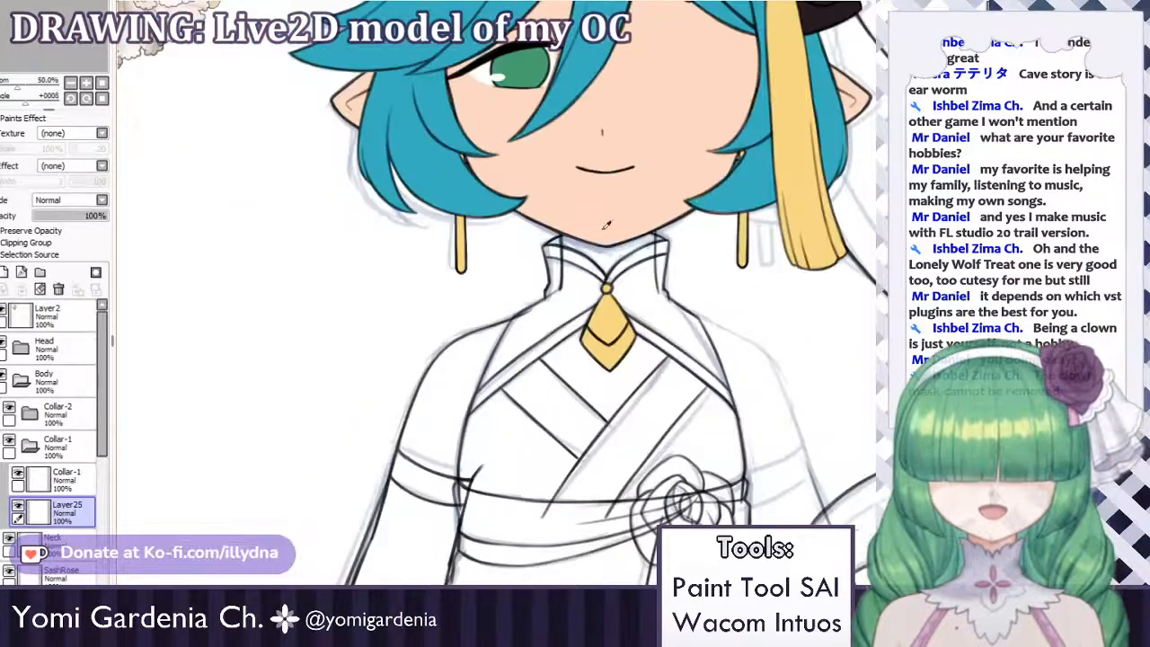
scroll(657, 251, up, 2)
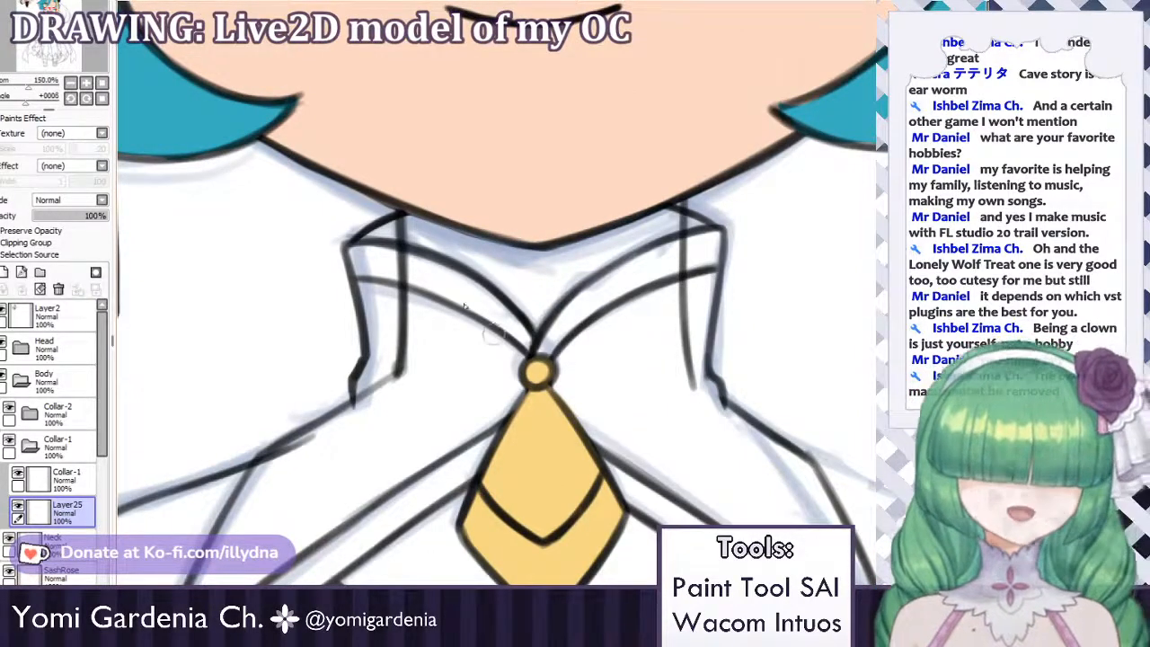
mouse_move(360, 287)
mouse_down()
mouse_move(370, 352)
mouse_move(364, 300)
mouse_up()
key(ctrl+z)
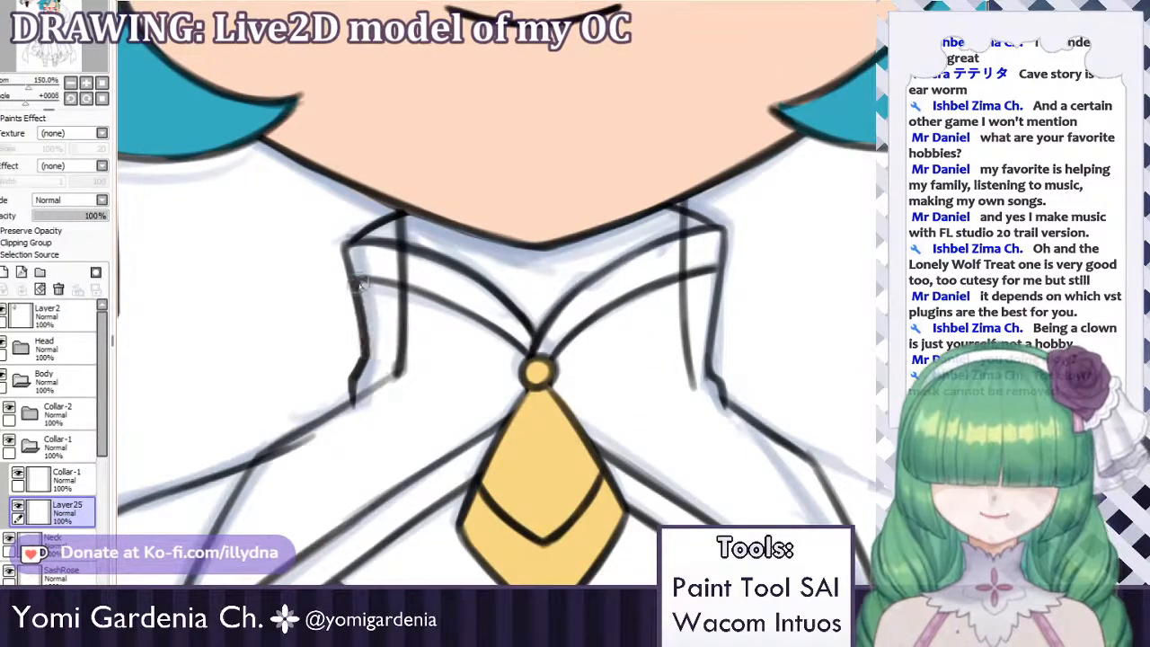
mouse_move(371, 352)
mouse_down()
mouse_move(366, 303)
mouse_move(432, 314)
mouse_move(510, 350)
mouse_move(476, 333)
mouse_move(526, 382)
mouse_move(485, 377)
mouse_move(379, 296)
mouse_move(399, 346)
mouse_move(362, 378)
mouse_move(398, 410)
mouse_move(486, 415)
mouse_up()
key(ctrl+z)
key(ctrl+z)
mouse_move(368, 406)
mouse_down()
mouse_move(476, 411)
mouse_move(377, 413)
mouse_move(461, 417)
mouse_move(362, 403)
mouse_move(520, 412)
mouse_move(447, 413)
mouse_move(455, 399)
mouse_move(408, 351)
mouse_move(442, 361)
mouse_move(461, 398)
mouse_move(373, 393)
mouse_up()
click(9, 408)
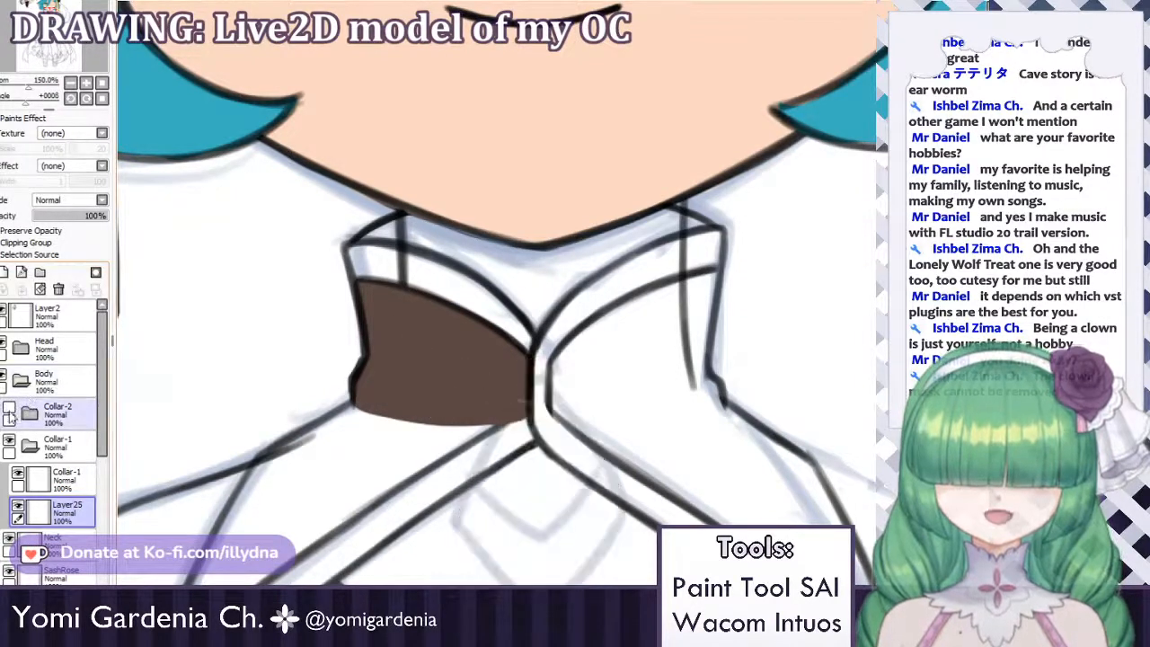
mouse_move(519, 360)
mouse_down()
mouse_move(517, 400)
mouse_move(521, 368)
mouse_up()
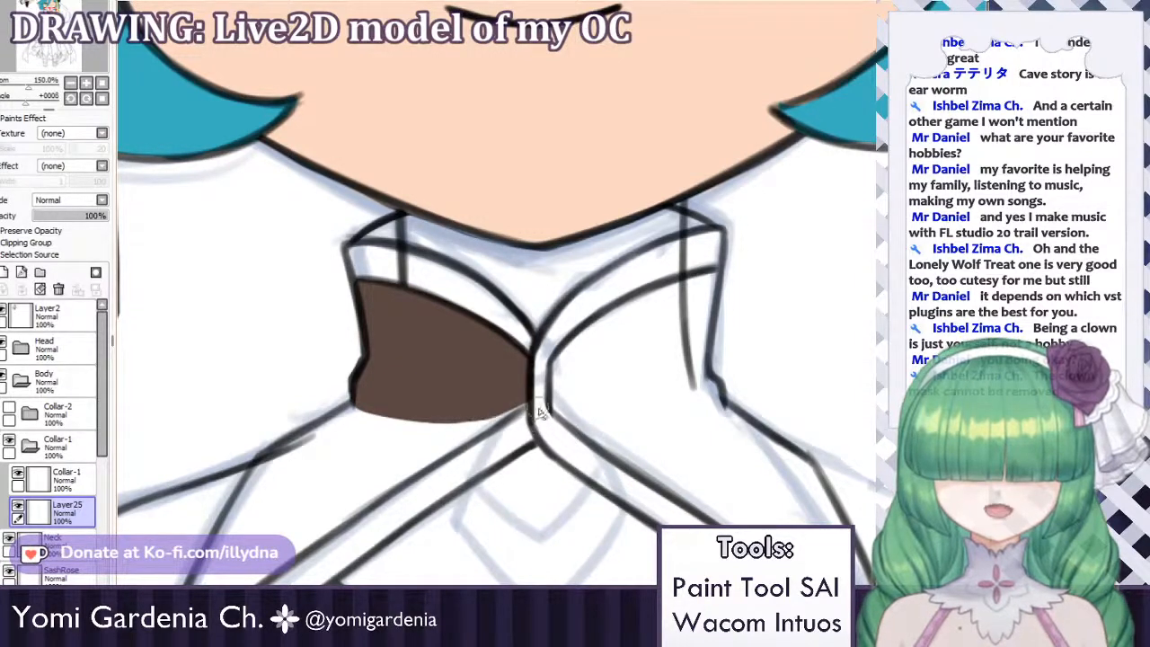
Fill the collar's right half below the trim with the same flat brown, ending in a curved lower edge.
drag(536, 384, 702, 402)
key(ctrl+z)
key(ctrl+z)
key(ctrl+z)
key(ctrl+z)
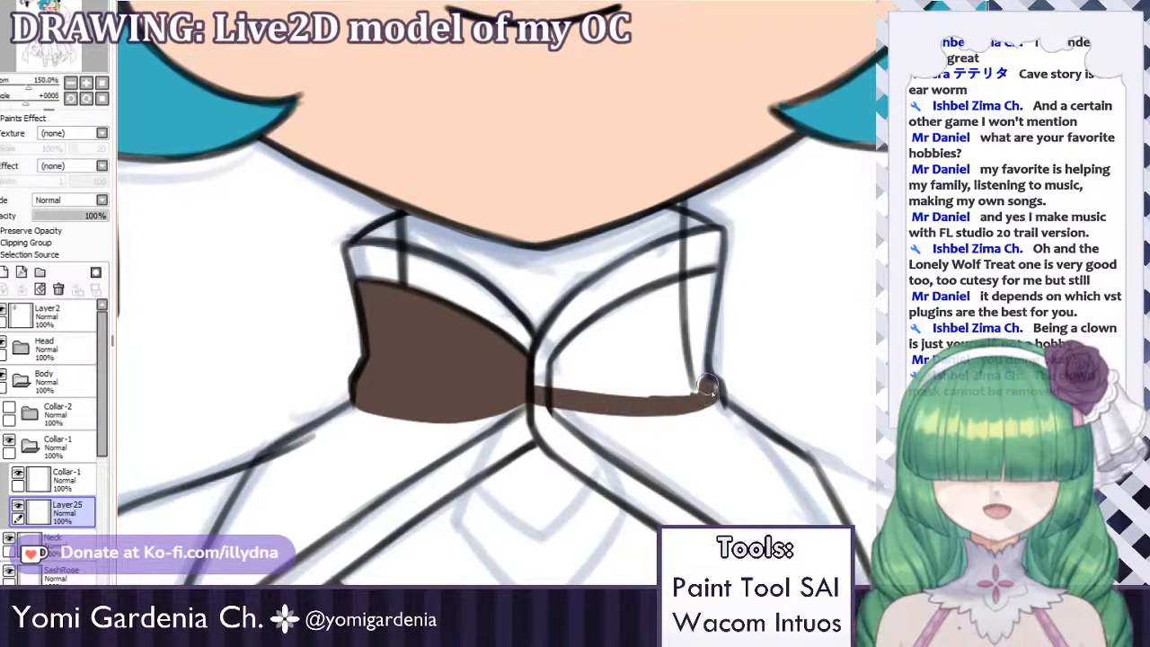
drag(546, 402, 608, 410)
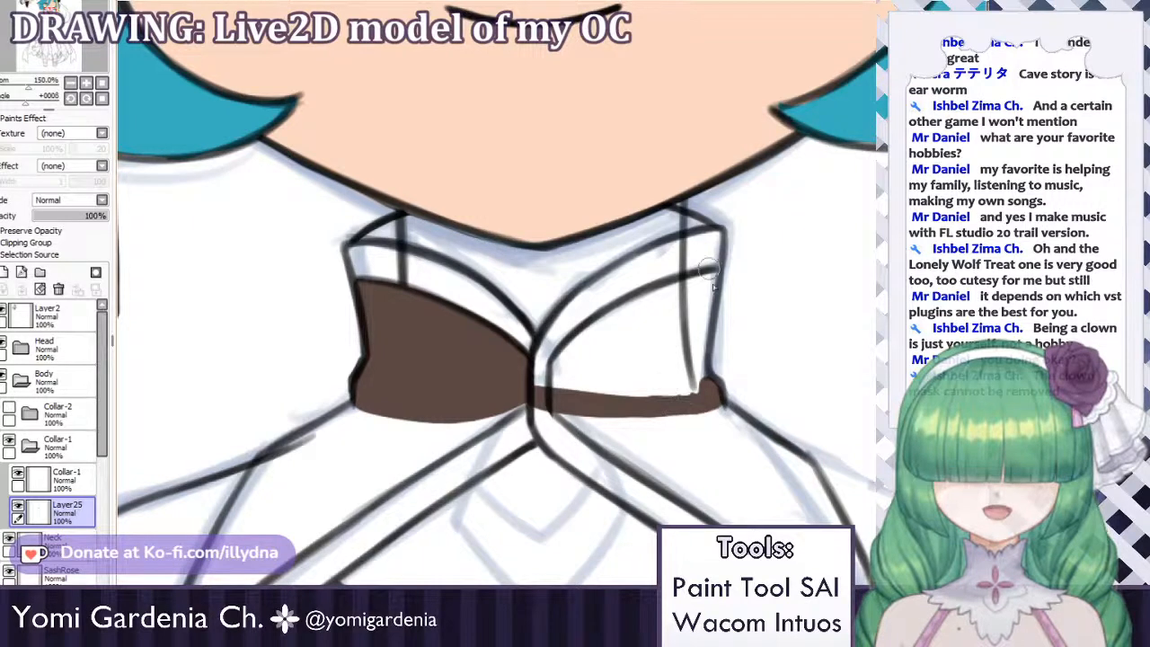
drag(707, 268, 694, 360)
mouse_move(710, 270)
mouse_down()
mouse_move(694, 383)
mouse_move(711, 258)
mouse_move(699, 397)
mouse_move(702, 331)
mouse_move(697, 389)
mouse_move(697, 357)
mouse_move(707, 383)
mouse_move(662, 283)
mouse_move(614, 299)
mouse_move(571, 355)
mouse_move(696, 298)
mouse_move(676, 354)
mouse_move(685, 394)
mouse_move(589, 391)
mouse_move(634, 364)
mouse_up()
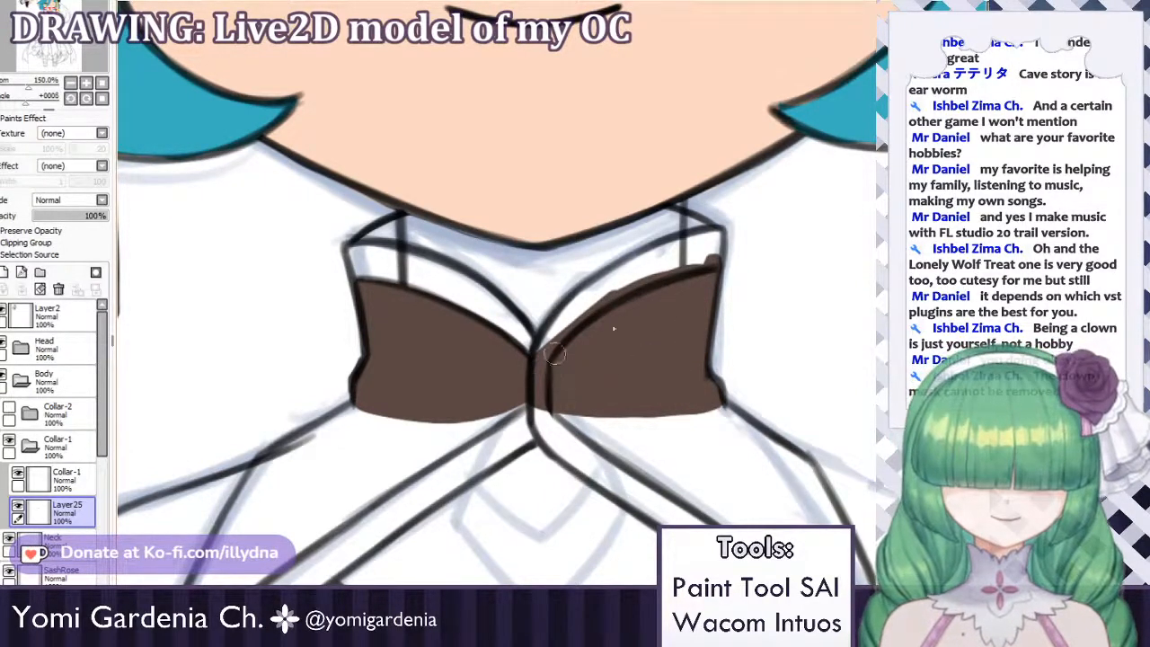
Sample the darker brown from the reference collar and fill the right trim band down to the centre overlap.
key(ctrl+Tab)
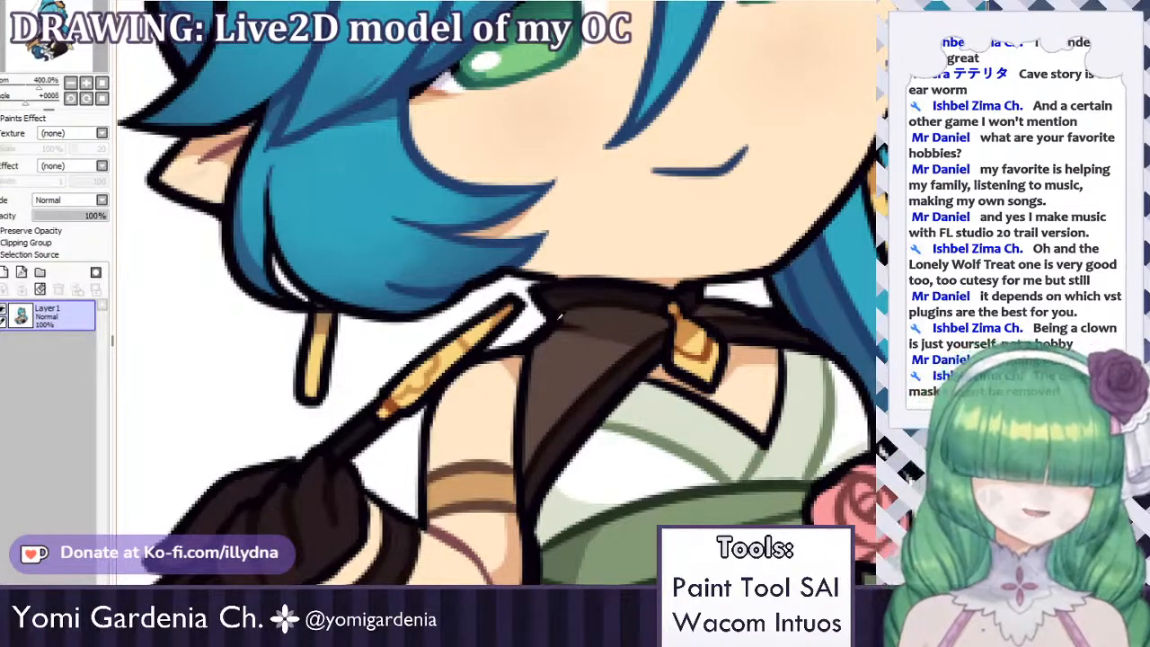
key(ctrl+Tab)
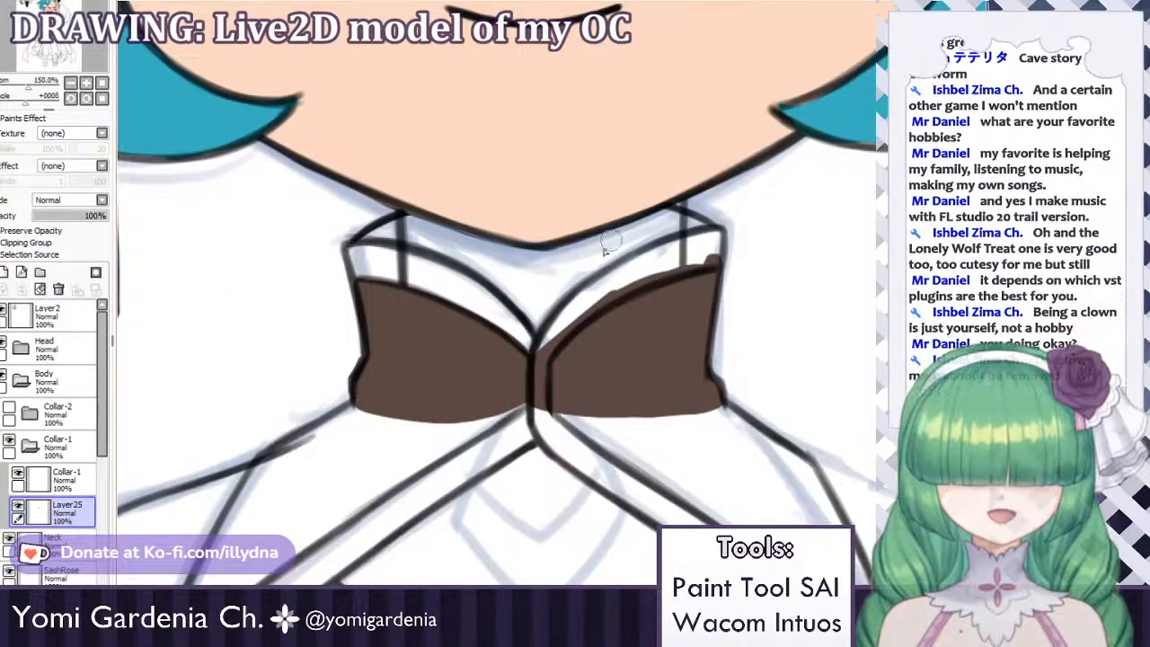
mouse_move(589, 316)
mouse_down()
mouse_move(547, 334)
mouse_move(629, 261)
mouse_up()
key(ctrl+z)
mouse_move(545, 358)
mouse_down()
mouse_move(648, 253)
mouse_move(713, 234)
mouse_move(715, 260)
mouse_move(611, 297)
mouse_up()
mouse_move(718, 244)
mouse_down()
mouse_move(589, 307)
mouse_move(544, 369)
mouse_move(534, 413)
mouse_up()
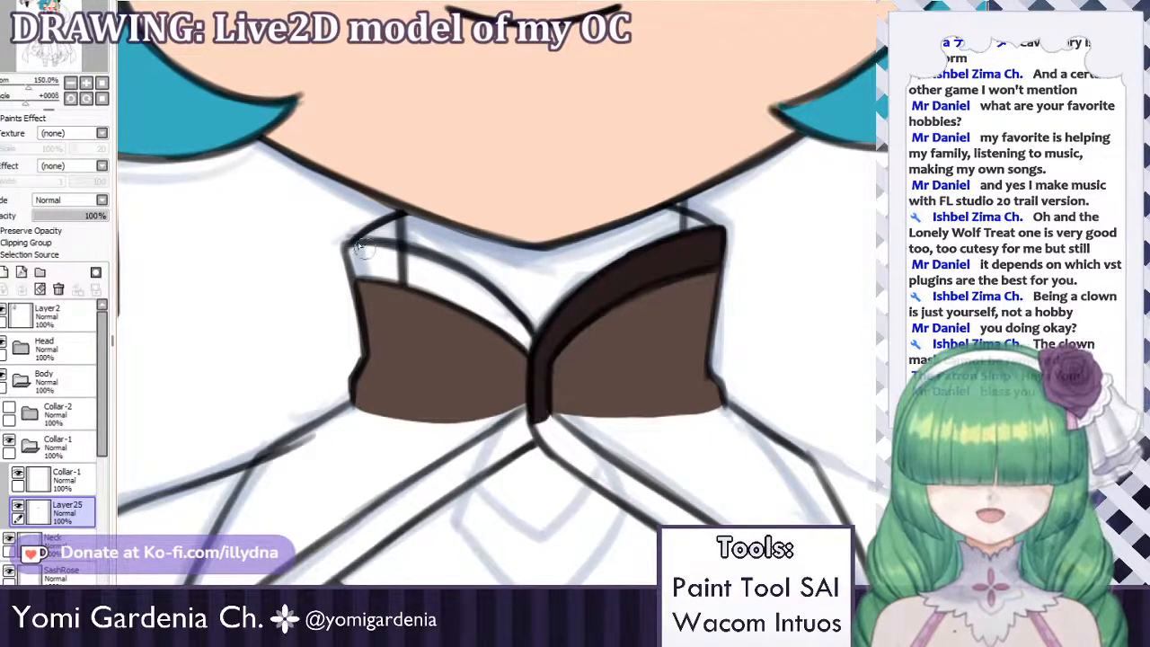
Fill the trim band along the collar's left half with the same dark brown and check it against the whole figure.
drag(351, 258, 463, 301)
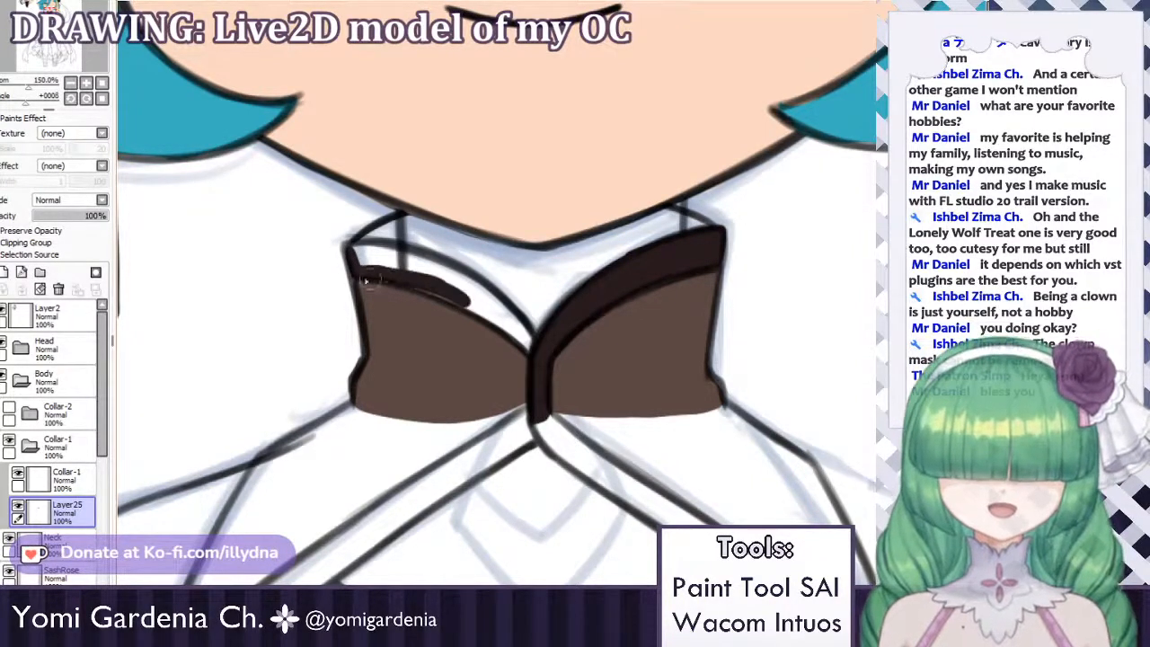
mouse_move(371, 275)
mouse_down()
mouse_move(489, 315)
mouse_move(432, 289)
mouse_move(403, 285)
mouse_move(531, 352)
mouse_up()
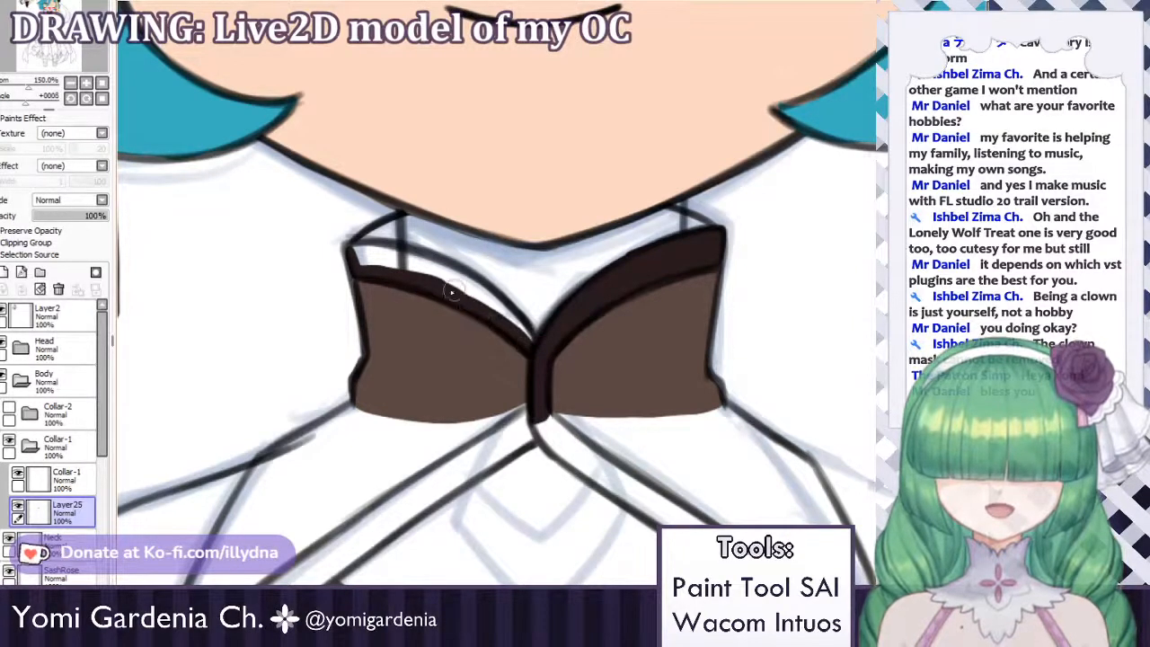
drag(440, 280, 525, 332)
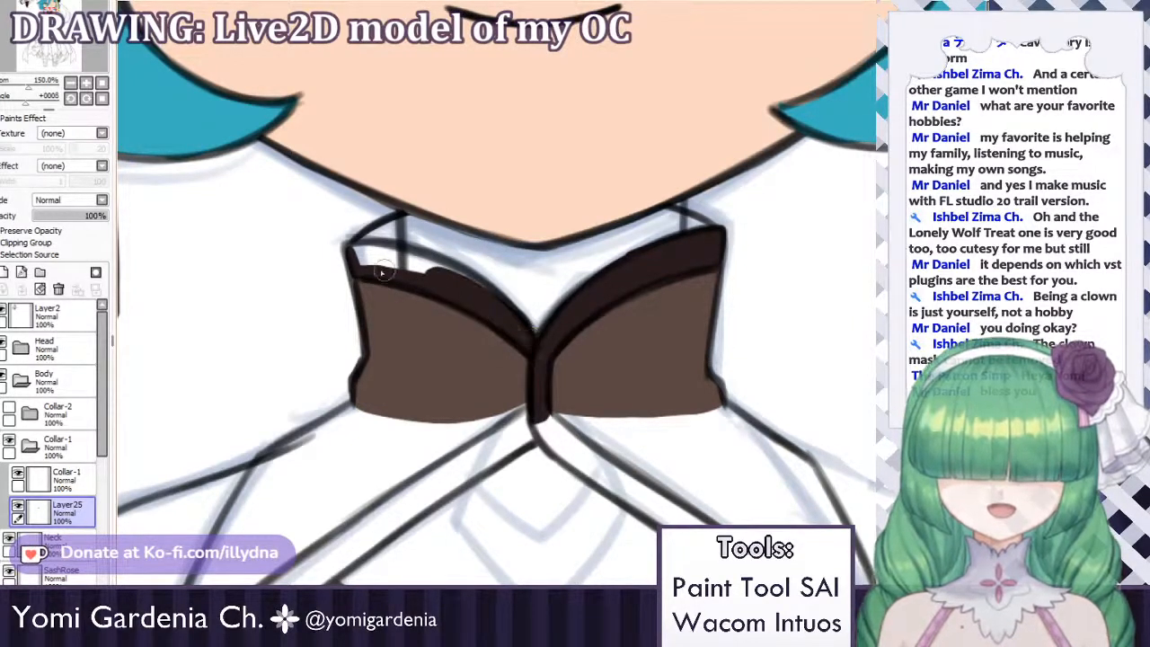
mouse_move(363, 259)
mouse_down()
mouse_move(394, 279)
mouse_move(456, 291)
mouse_up()
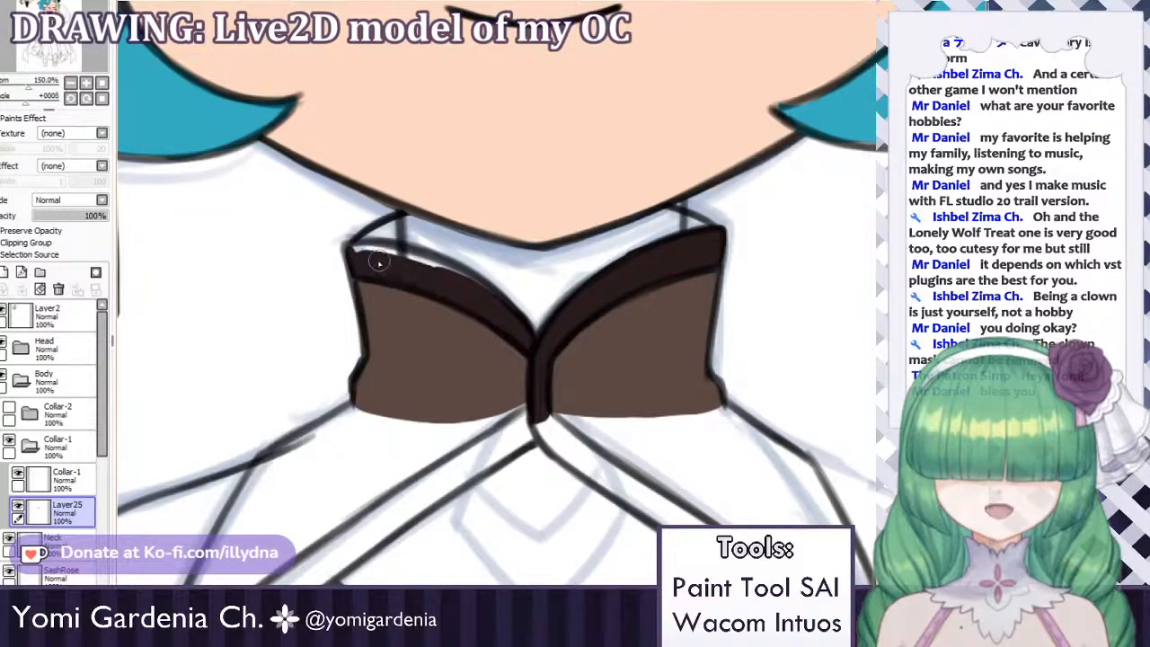
mouse_move(379, 261)
mouse_down()
mouse_move(451, 270)
mouse_move(519, 327)
mouse_up()
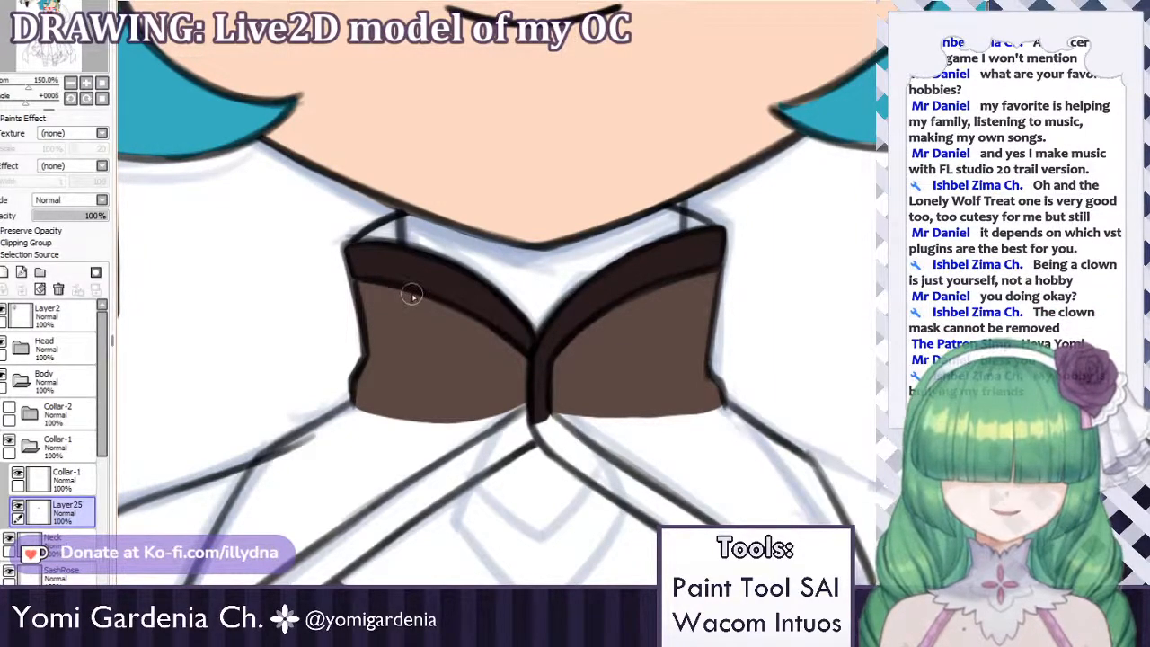
scroll(411, 294, down, 7)
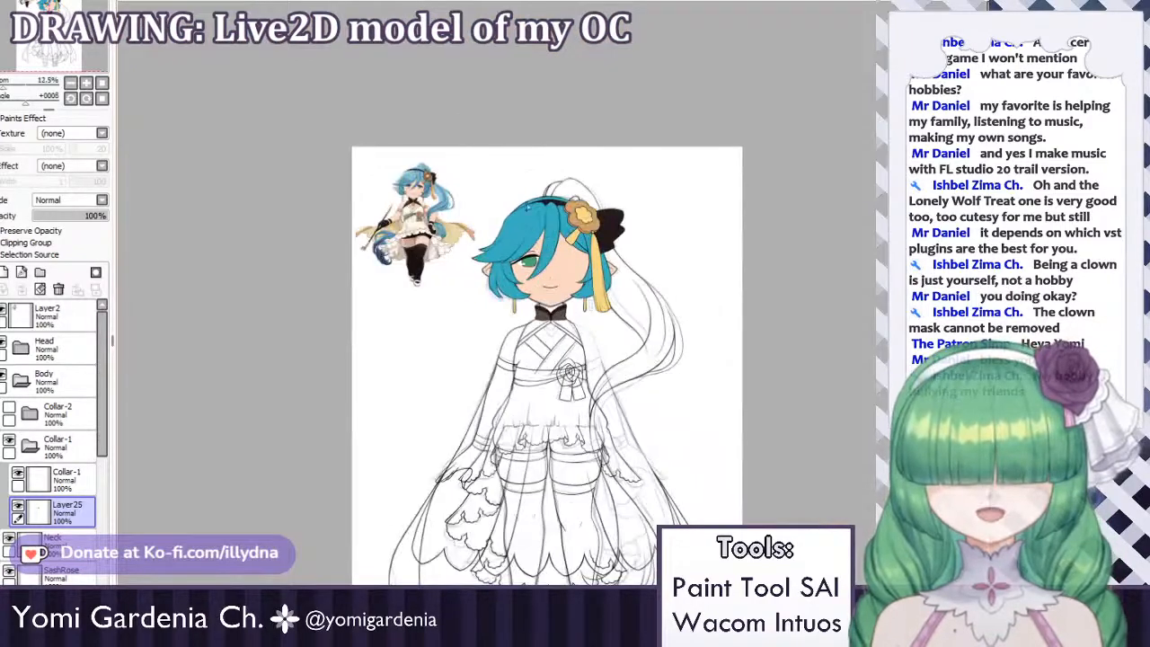
scroll(539, 321, up, 6)
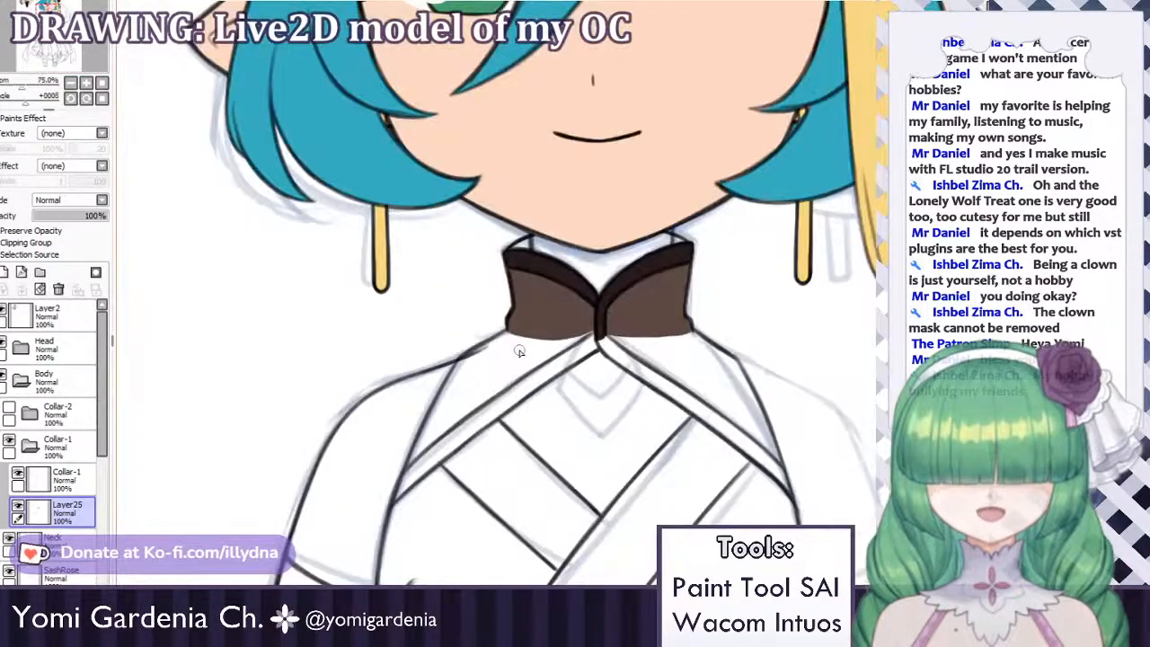
Collapse and hide the Collar-1 folder to expose the neck line art, and make the Neck layer active.
scroll(519, 352, up, 3)
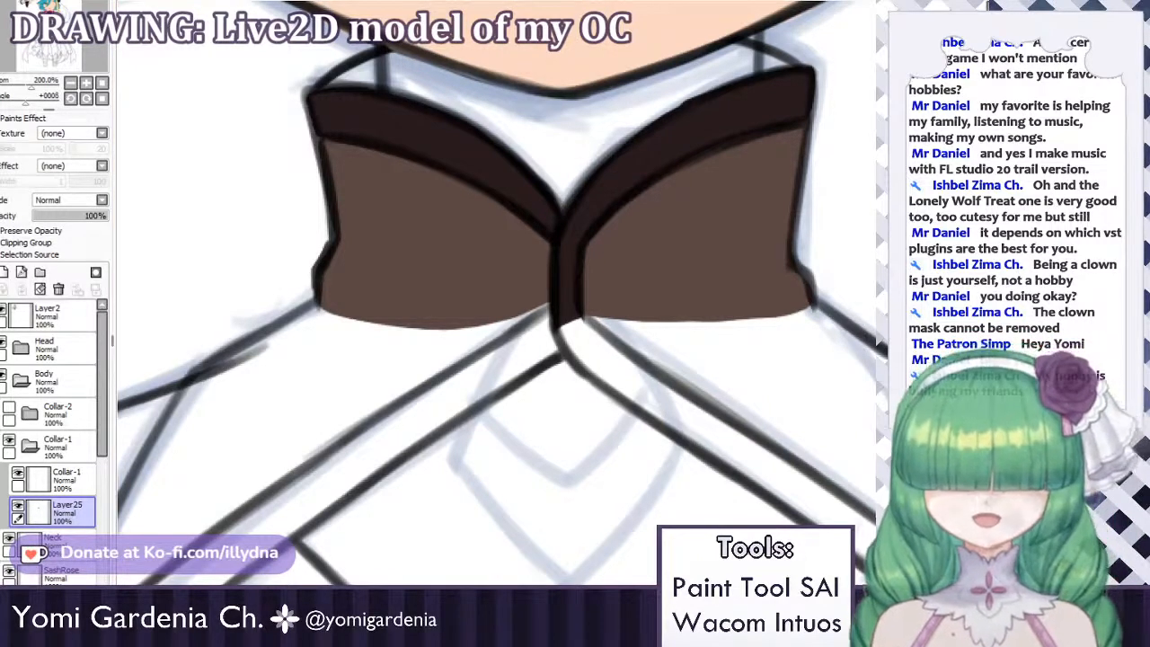
click(30, 446)
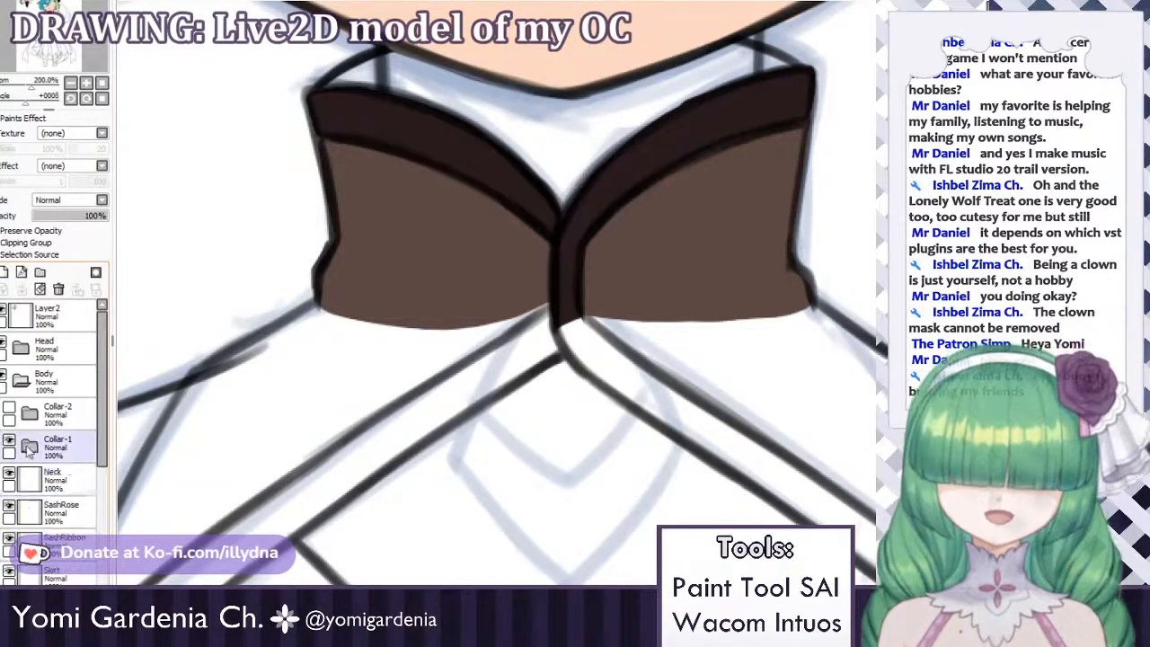
click(10, 440)
click(13, 482)
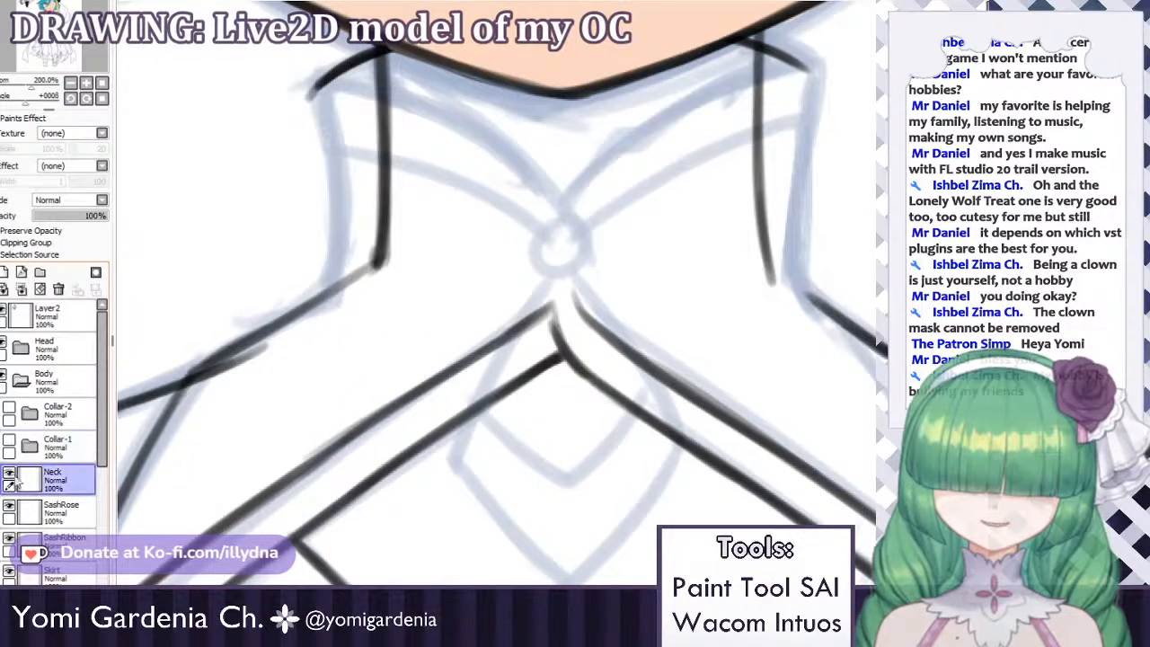
Group the neck line art with a new colour layer beneath it in a folder named Neck.
click(4, 272)
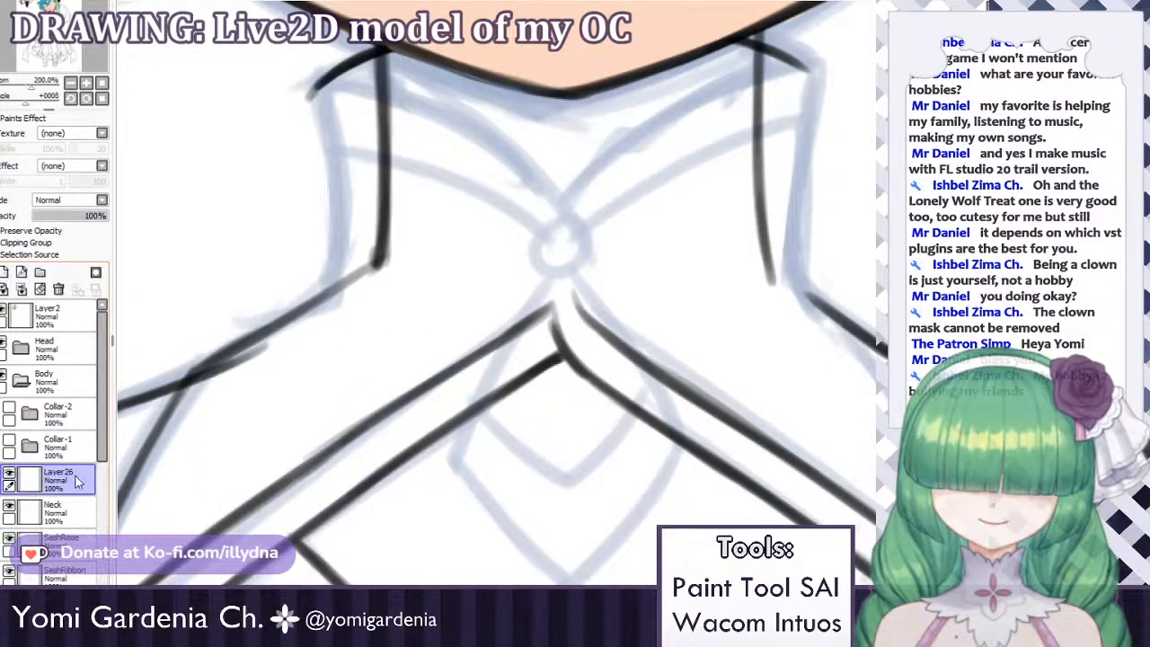
mouse_move(72, 483)
mouse_down()
mouse_move(70, 529)
mouse_move(65, 489)
mouse_up()
click(68, 483)
click(39, 272)
drag(66, 537, 67, 485)
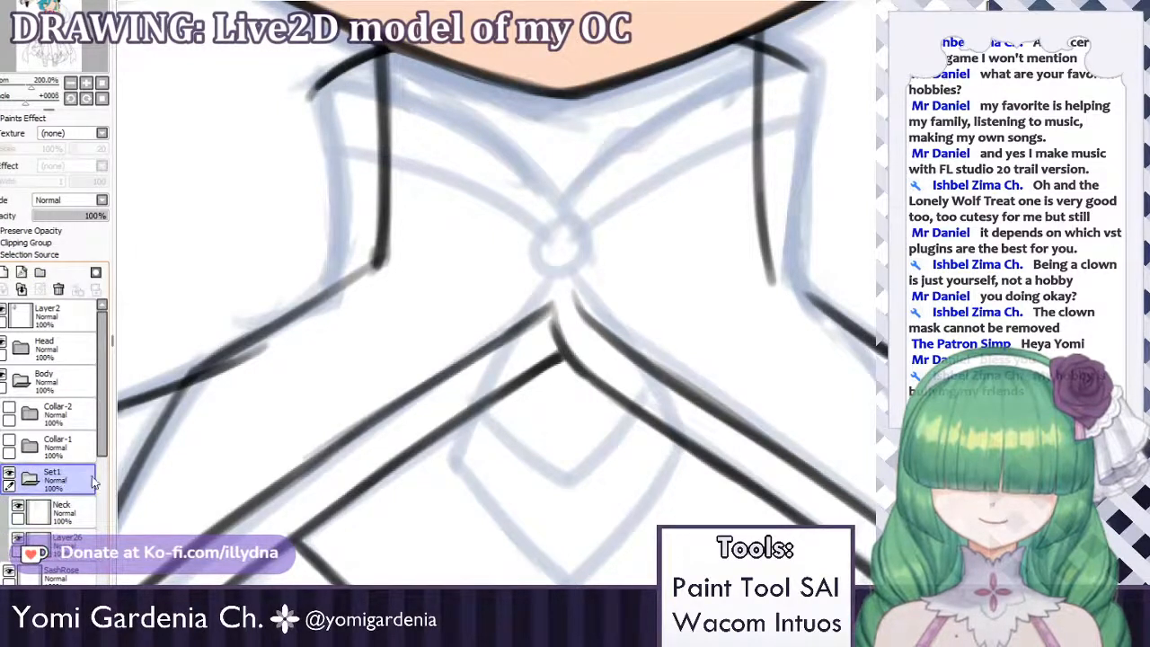
double_click(93, 480)
text(Neck)
key(Return)
click(90, 539)
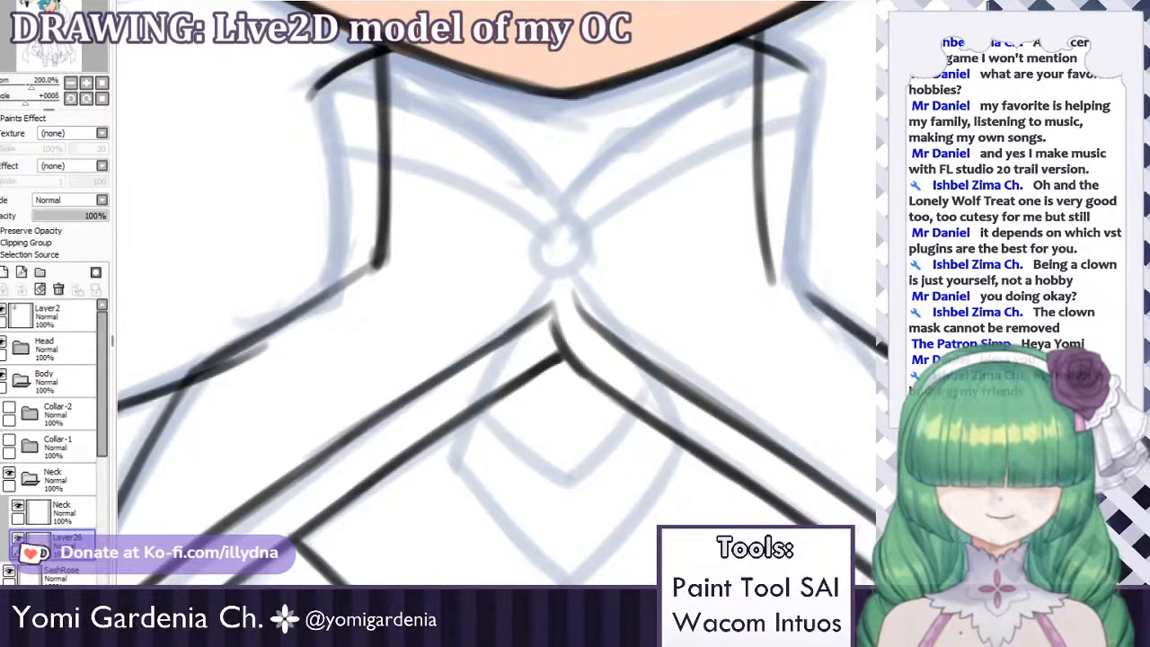
Paint a flat skin-colour border inside the neck's left line and straight across its base, redoing uneven strokes.
mouse_move(391, 52)
mouse_down()
mouse_move(398, 214)
mouse_move(404, 203)
mouse_move(389, 258)
mouse_move(510, 268)
mouse_up()
key(ctrl+z)
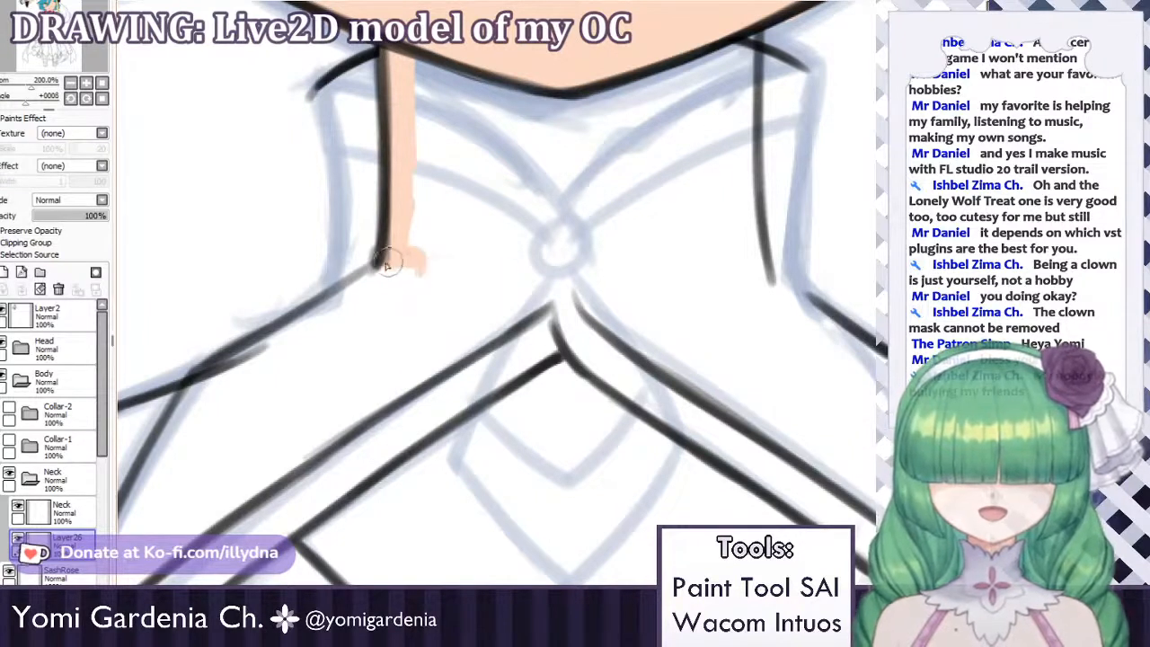
drag(392, 262, 677, 268)
key(ctrl+z)
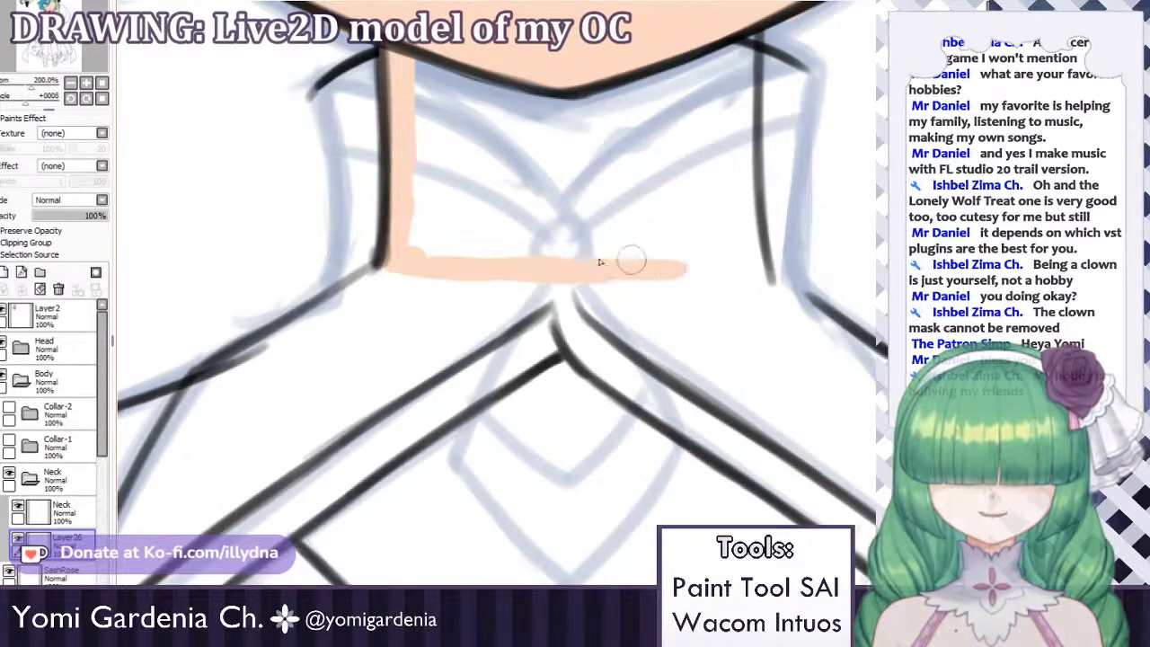
key(ctrl+z)
drag(401, 258, 644, 271)
key(ctrl+z)
drag(462, 277, 695, 273)
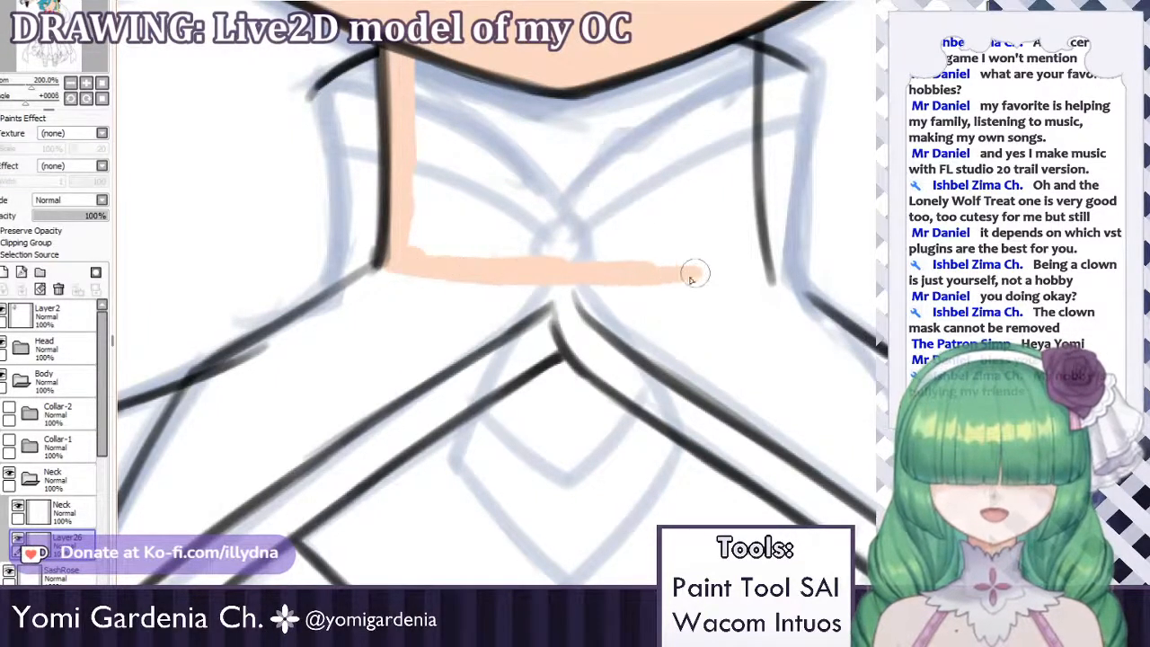
drag(545, 279, 737, 268)
drag(661, 269, 746, 263)
mouse_move(670, 272)
mouse_down()
mouse_move(750, 264)
mouse_move(751, 252)
mouse_up()
Paint the same skin colour along the inside of the neck's right line from the jaw down to the base.
drag(747, 47, 743, 160)
drag(742, 109, 742, 229)
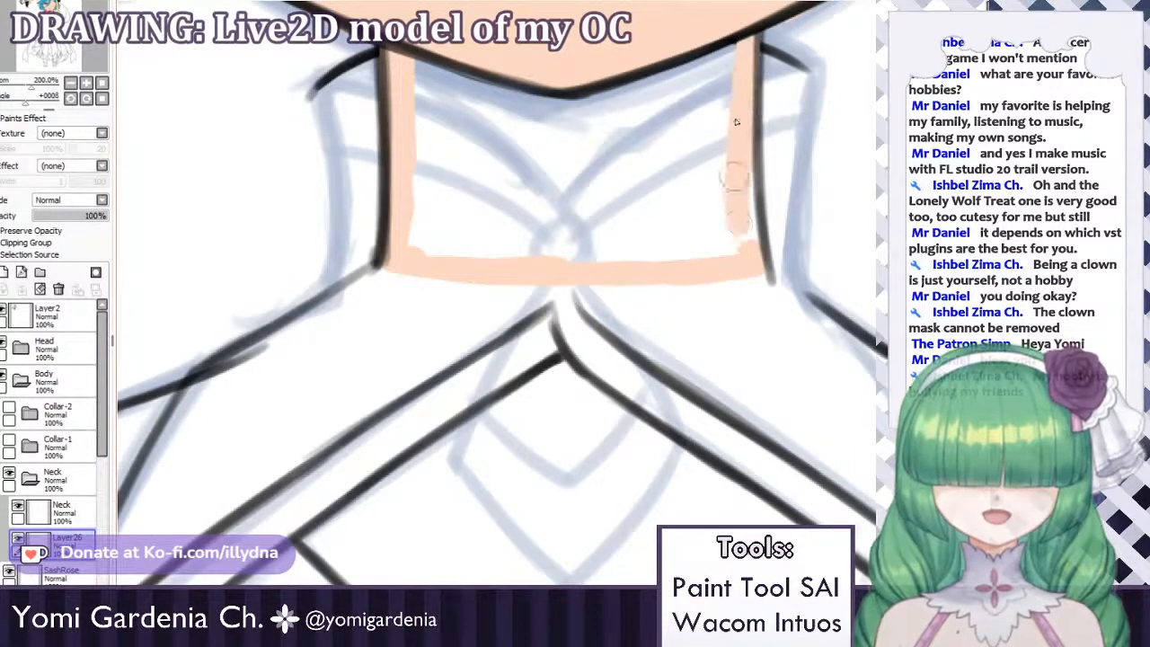
drag(739, 161, 748, 233)
drag(736, 133, 754, 235)
mouse_move(729, 83)
mouse_down()
mouse_move(722, 223)
mouse_move(719, 64)
mouse_move(691, 113)
mouse_up()
Hide the Head folder and extend the skin-colour border around the upper part of the neck shape.
scroll(691, 110, down, 6)
scroll(637, 194, up, 4)
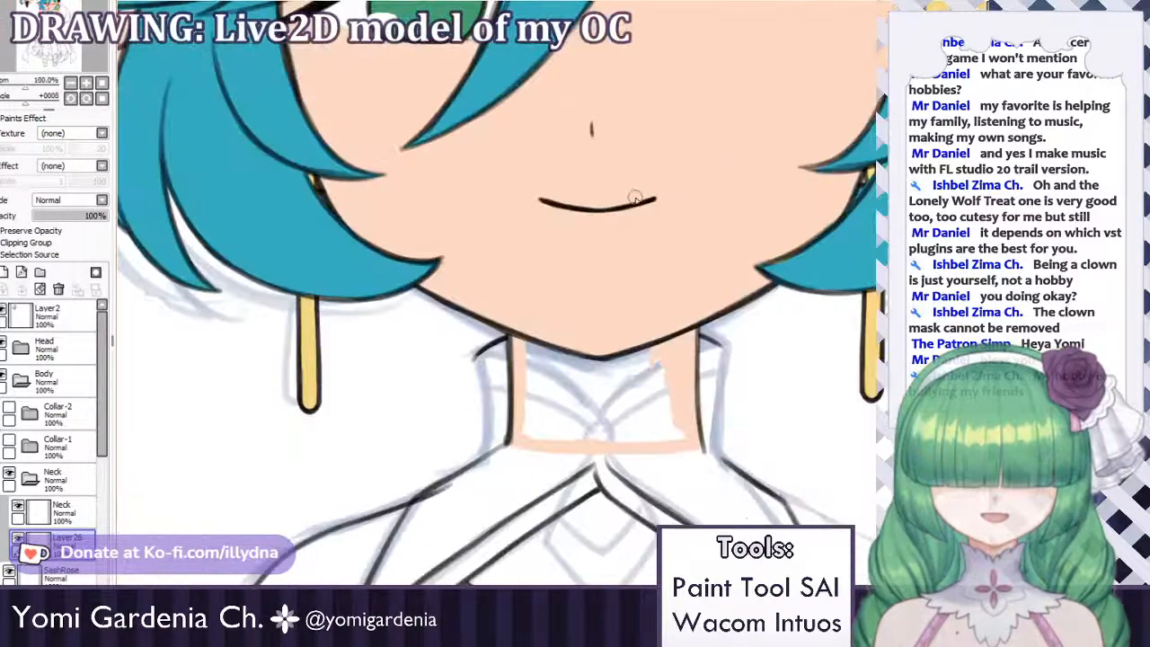
click(3, 343)
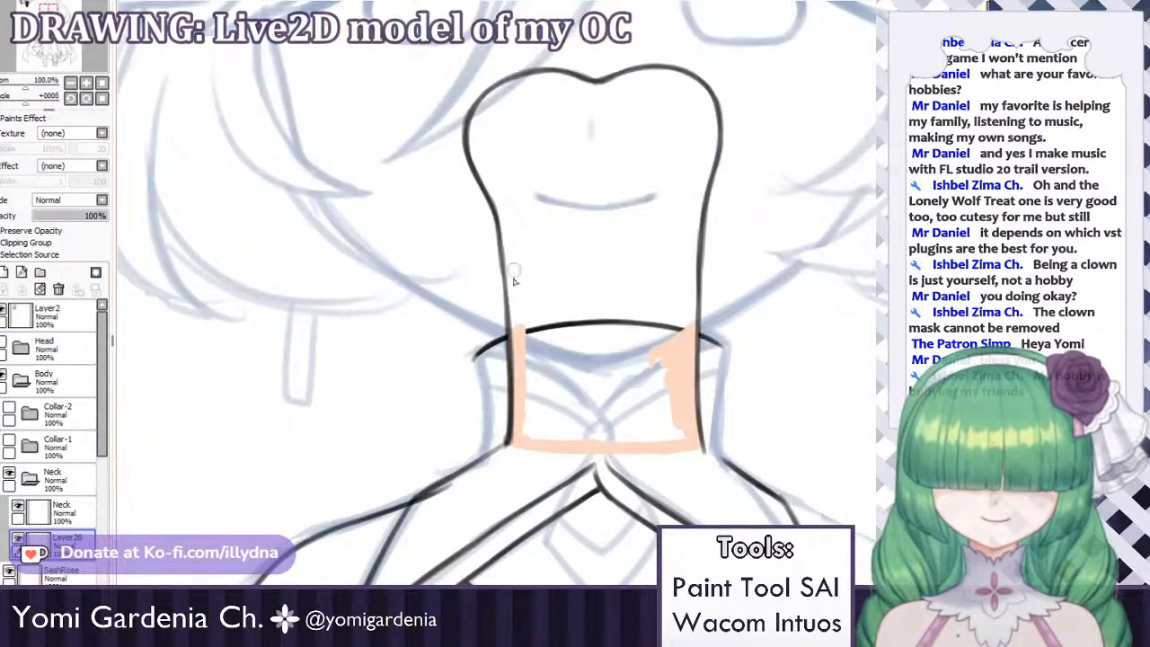
mouse_move(514, 281)
mouse_down()
mouse_move(519, 317)
mouse_move(485, 124)
mouse_move(485, 154)
mouse_move(473, 146)
mouse_move(483, 103)
mouse_move(496, 90)
mouse_move(663, 78)
mouse_up()
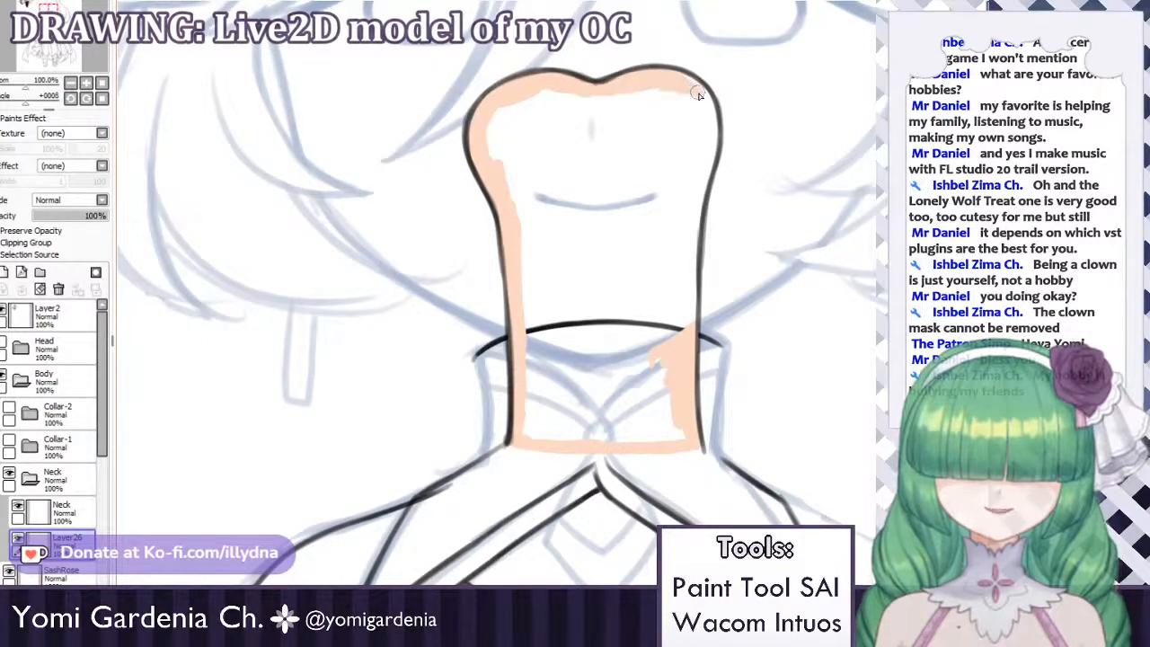
mouse_move(705, 121)
mouse_down()
mouse_move(690, 91)
mouse_move(710, 144)
mouse_move(712, 108)
mouse_move(686, 339)
mouse_up()
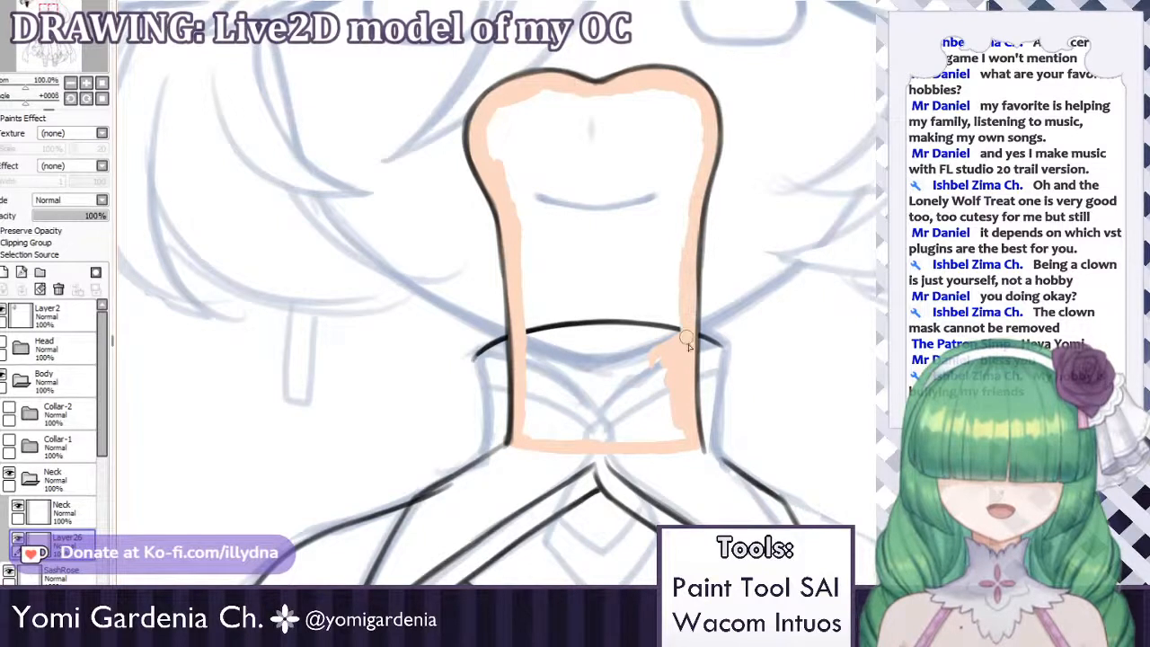
Fill the inside of the neck with flat skin colour and paint over the gaps left along the border.
click(611, 231)
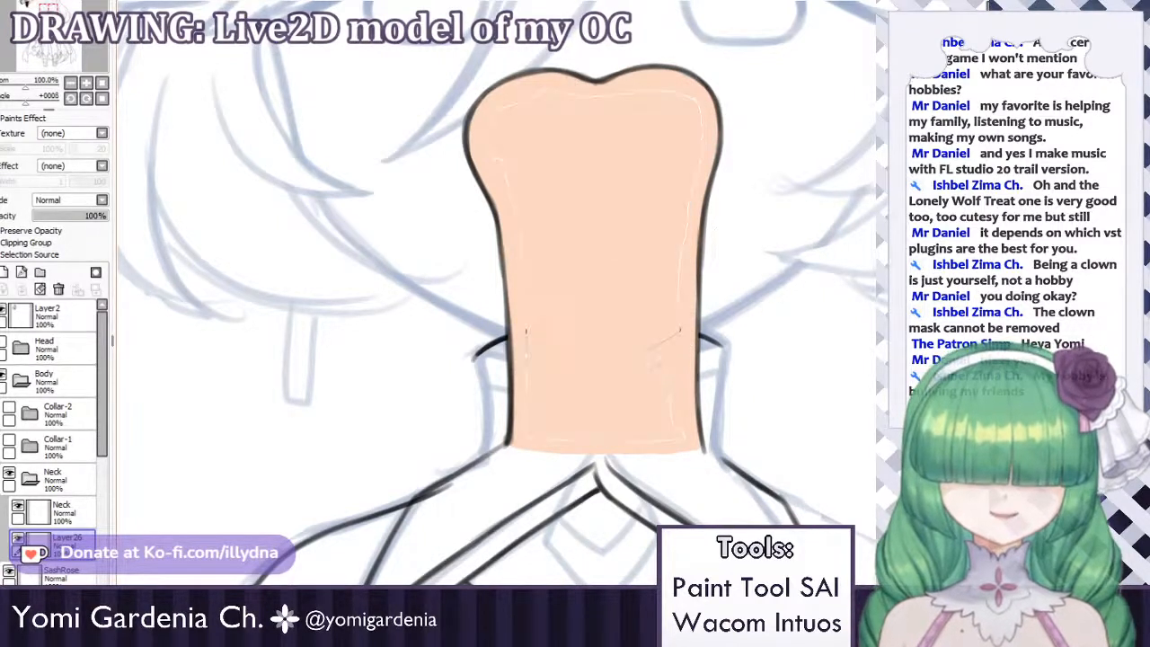
mouse_move(481, 145)
mouse_down()
mouse_move(526, 308)
mouse_move(524, 294)
mouse_up()
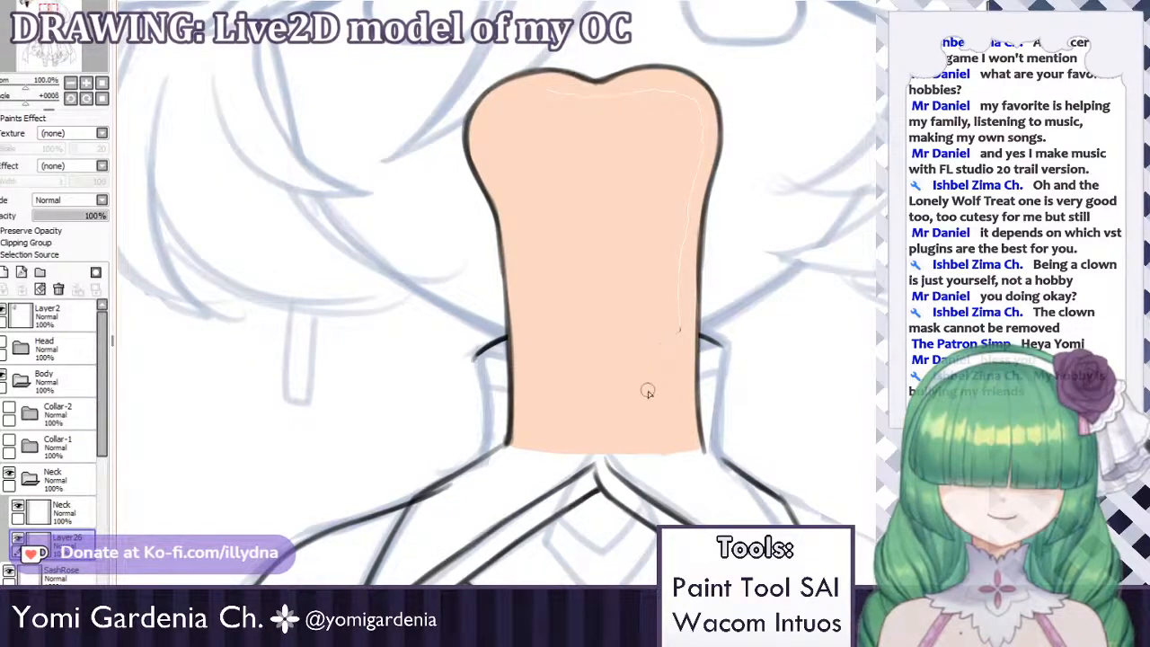
mouse_move(681, 235)
mouse_down()
mouse_move(677, 211)
mouse_move(704, 119)
mouse_move(612, 94)
mouse_move(537, 98)
mouse_up()
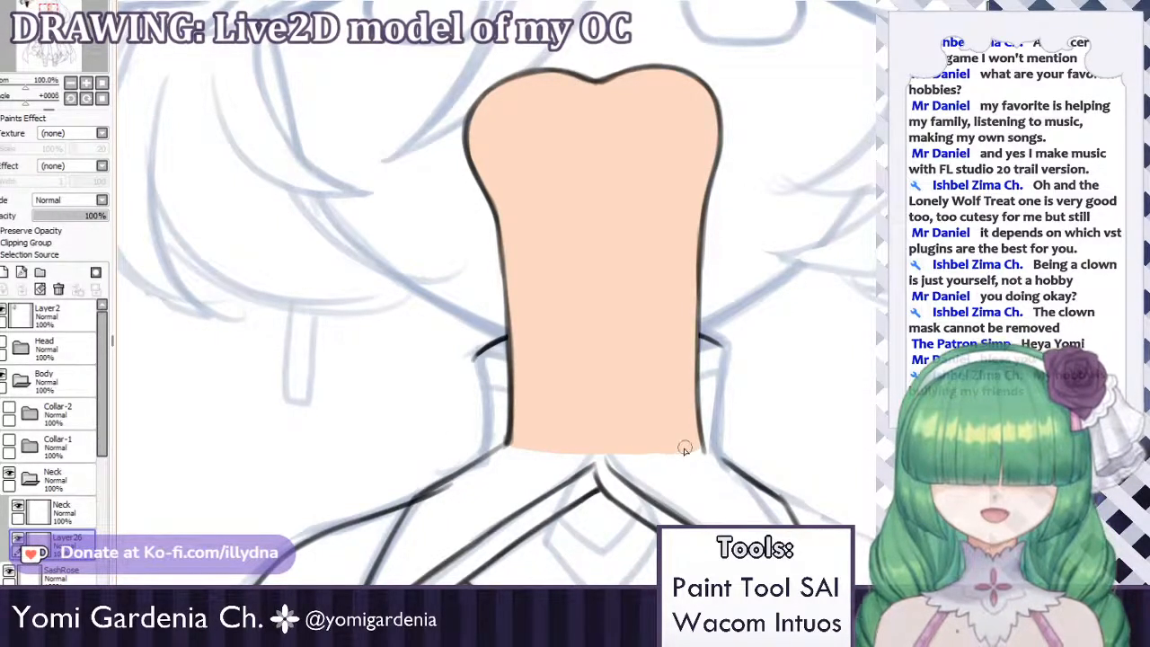
Show the Collar-1, Collar-2 and Head folders again and check the coloured neck against the whole figure.
click(9, 440)
click(9, 408)
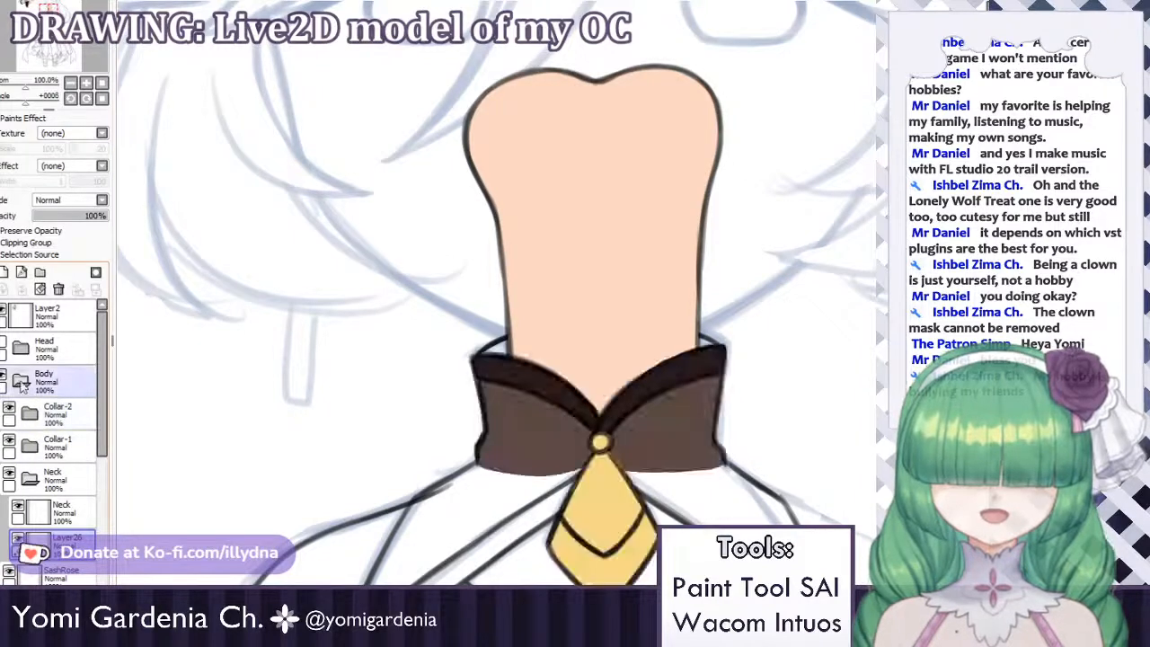
click(7, 348)
scroll(395, 233, down, 8)
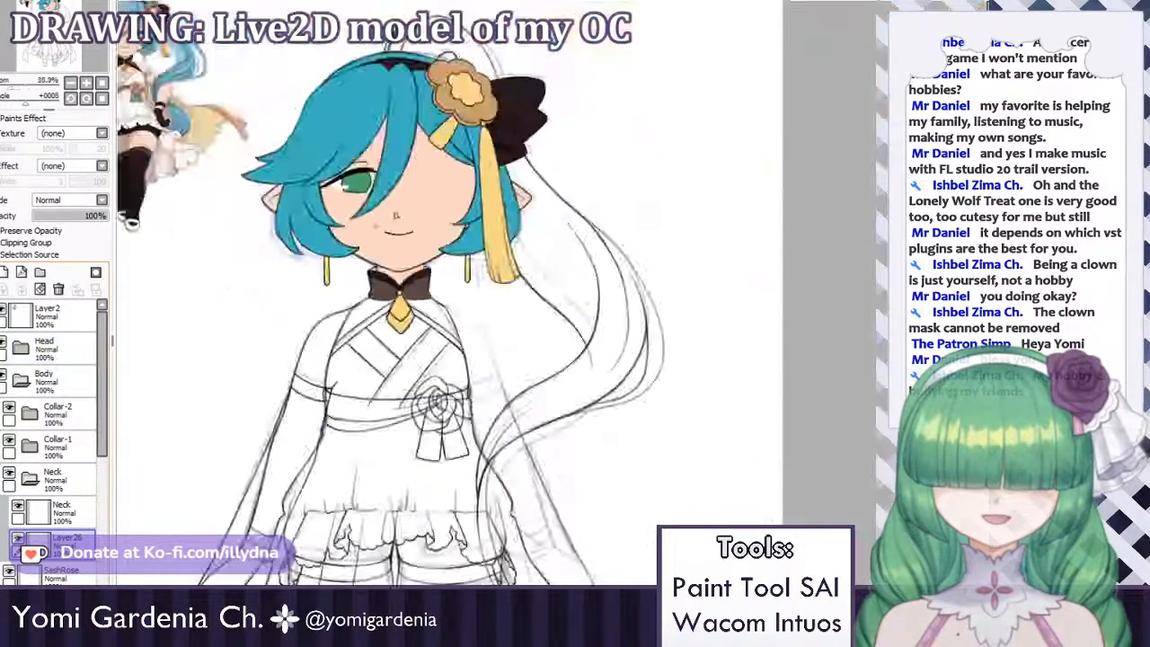
scroll(428, 197, up, 6)
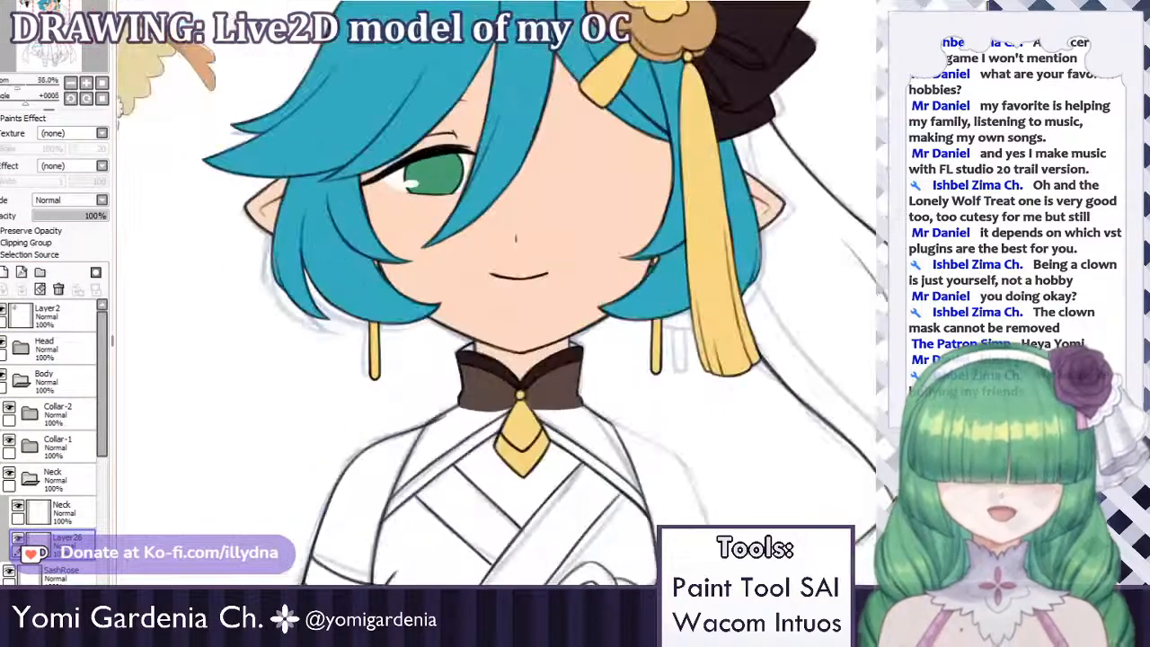
scroll(588, 145, down, 1)
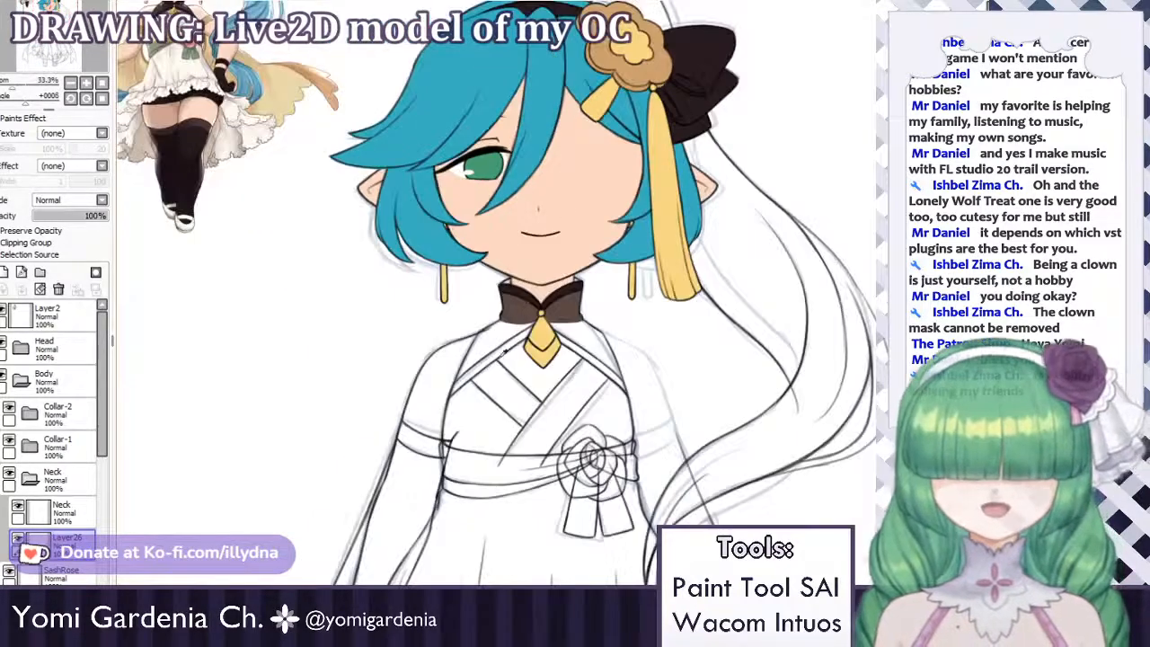
scroll(485, 357, up, 2)
scroll(395, 357, down, 2)
scroll(628, 312, up, 3)
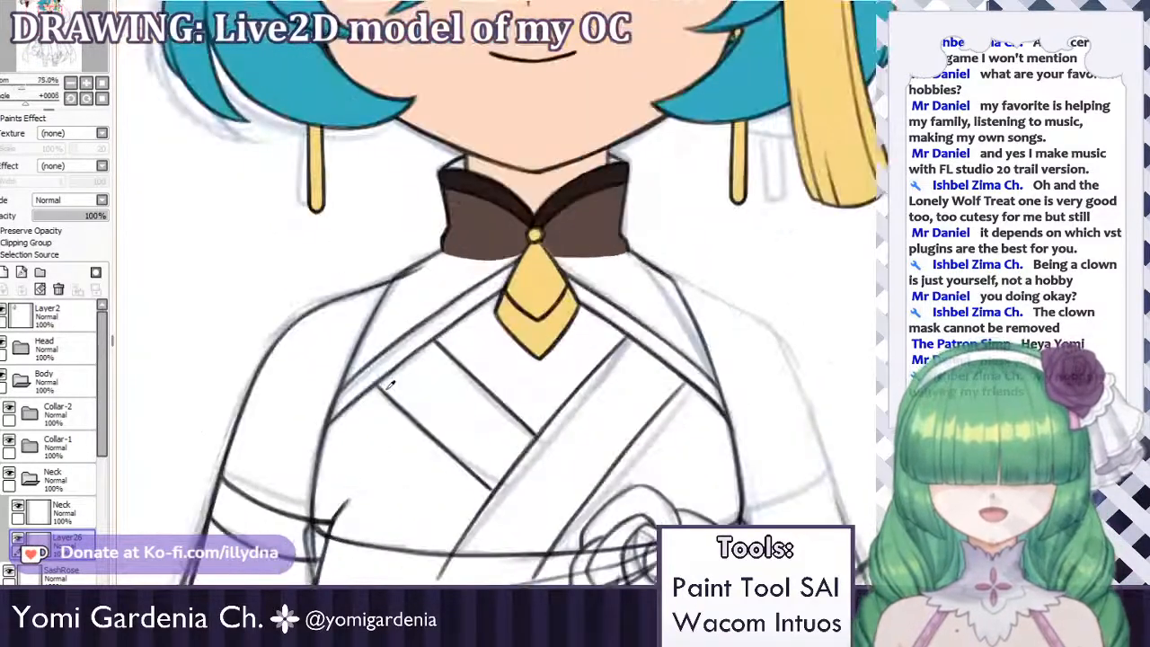
Collapse the Neck folder and group the sash rose line art with a new colour layer beneath it in a SashRose folder.
click(29, 480)
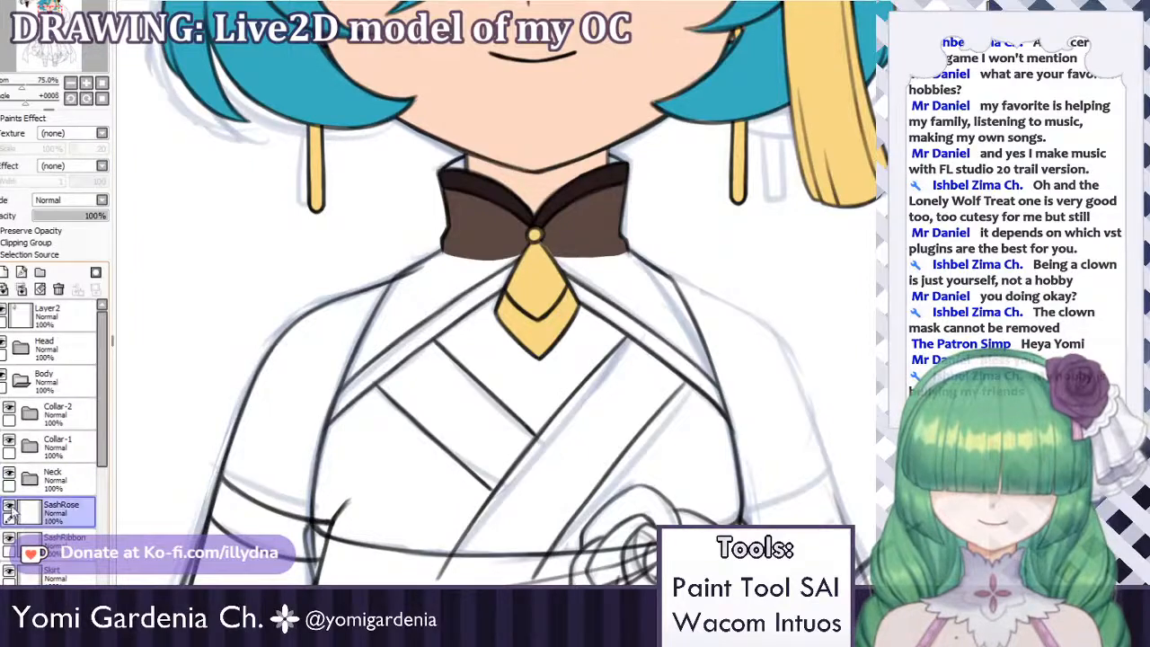
click(49, 510)
scroll(450, 232, down, 3)
scroll(485, 333, up, 3)
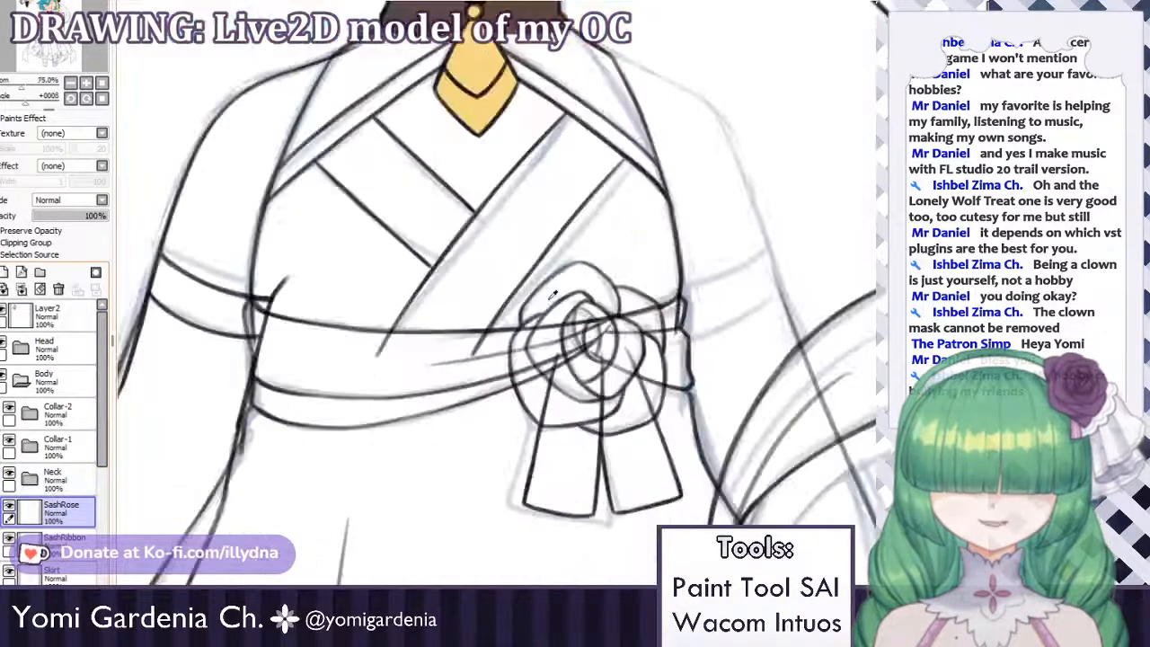
click(39, 272)
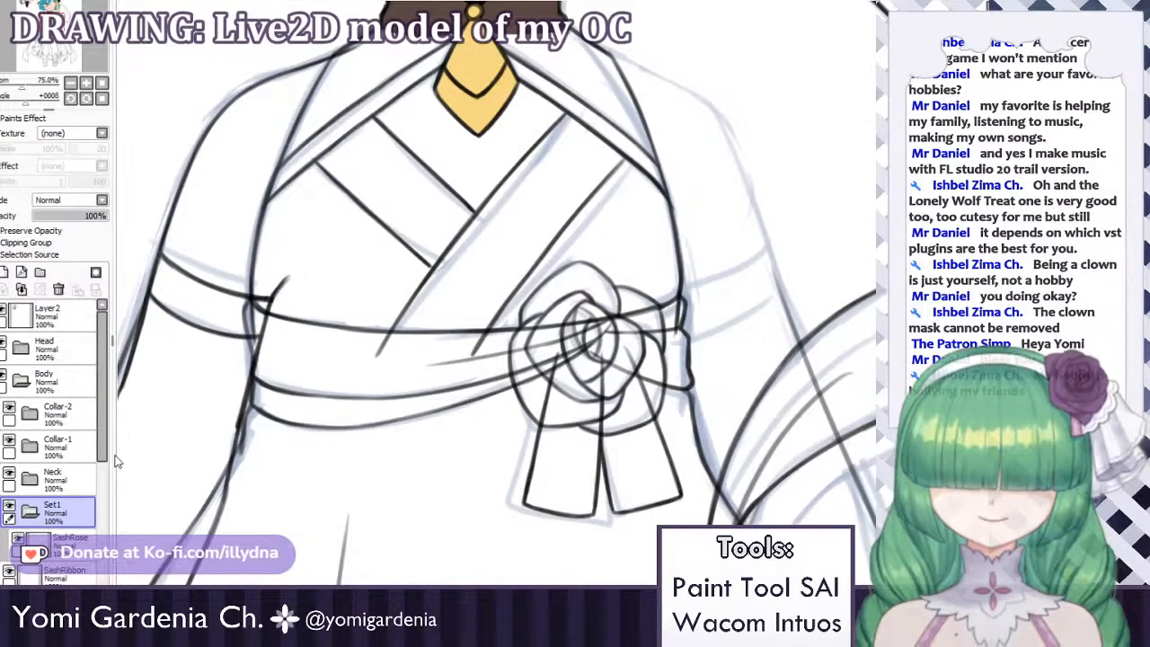
key(Return)
click(67, 543)
click(4, 272)
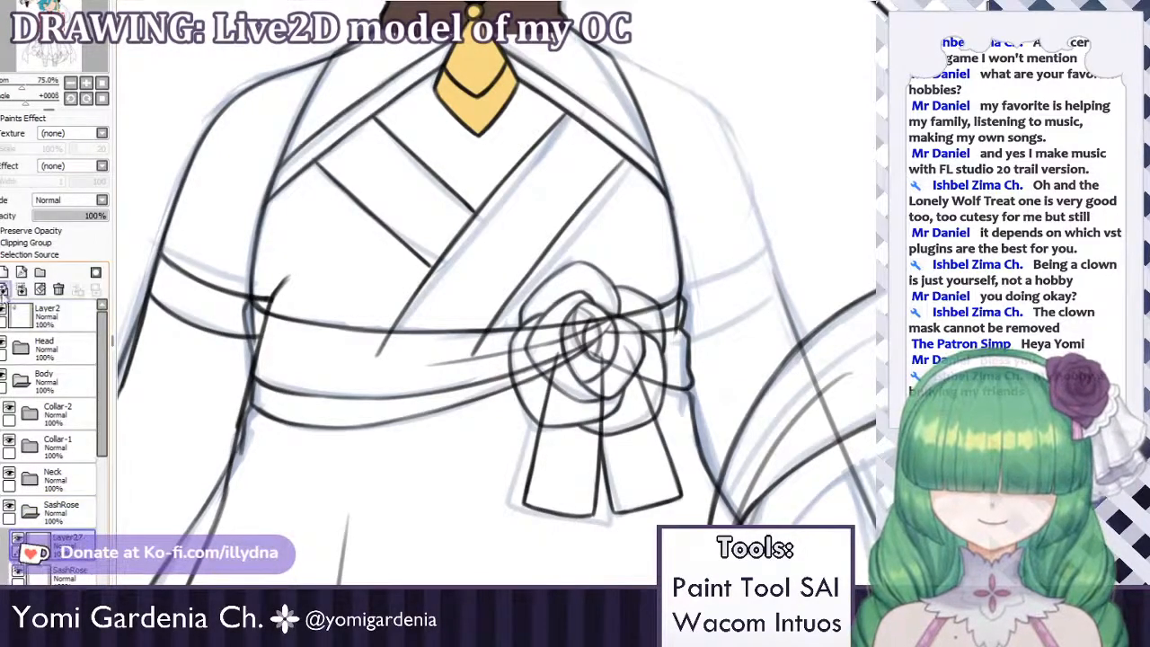
drag(54, 539, 76, 582)
Sample the rose pink from the reference drawing and fill the whole sash rose with it.
key(ctrl+Tab)
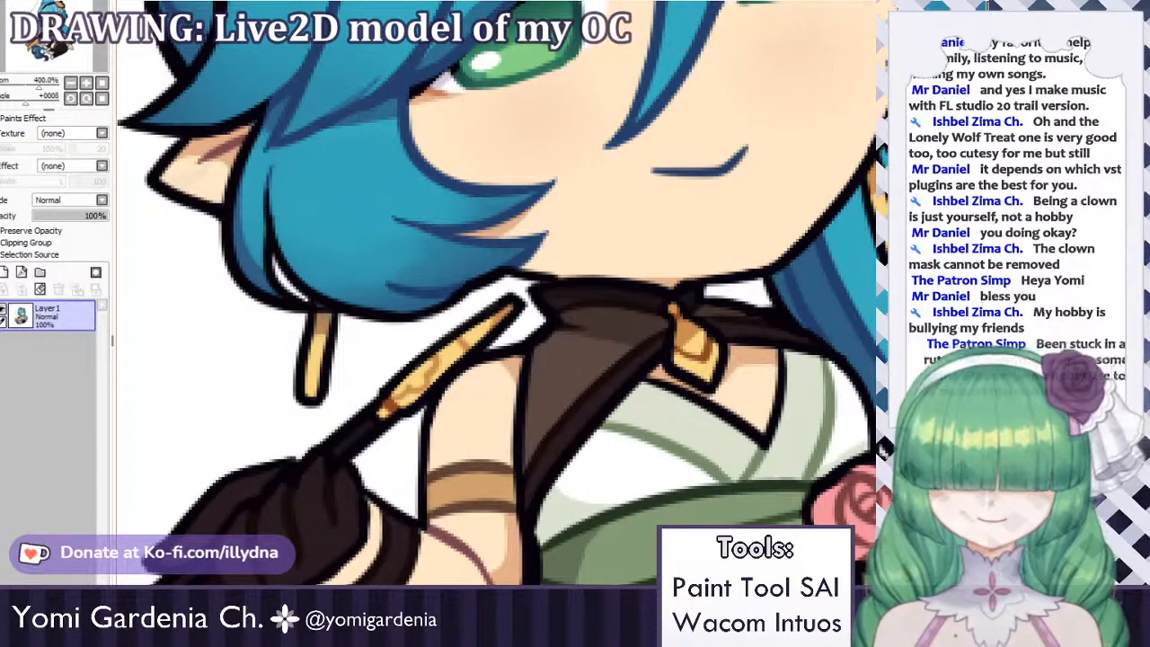
key(ctrl+Tab)
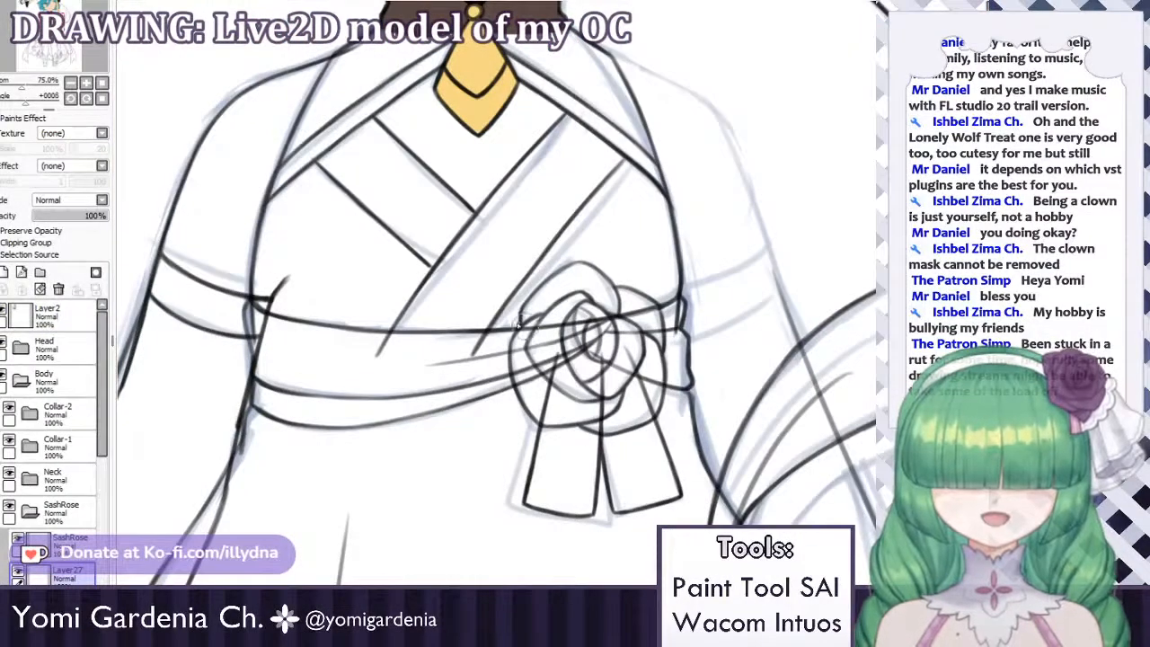
mouse_move(518, 323)
mouse_down()
mouse_move(557, 371)
mouse_move(584, 331)
mouse_move(578, 286)
mouse_move(534, 316)
mouse_move(541, 298)
mouse_move(582, 277)
mouse_move(620, 344)
mouse_move(597, 303)
mouse_move(635, 302)
mouse_move(647, 314)
mouse_move(638, 328)
mouse_move(617, 297)
mouse_move(655, 324)
mouse_move(651, 361)
mouse_move(609, 393)
mouse_move(632, 383)
mouse_move(642, 352)
mouse_move(652, 383)
mouse_move(639, 410)
mouse_move(602, 424)
mouse_move(589, 419)
mouse_move(641, 413)
mouse_move(653, 368)
mouse_move(635, 412)
mouse_move(604, 422)
mouse_move(594, 351)
mouse_move(608, 354)
mouse_move(530, 346)
mouse_move(521, 364)
mouse_move(551, 418)
mouse_up()
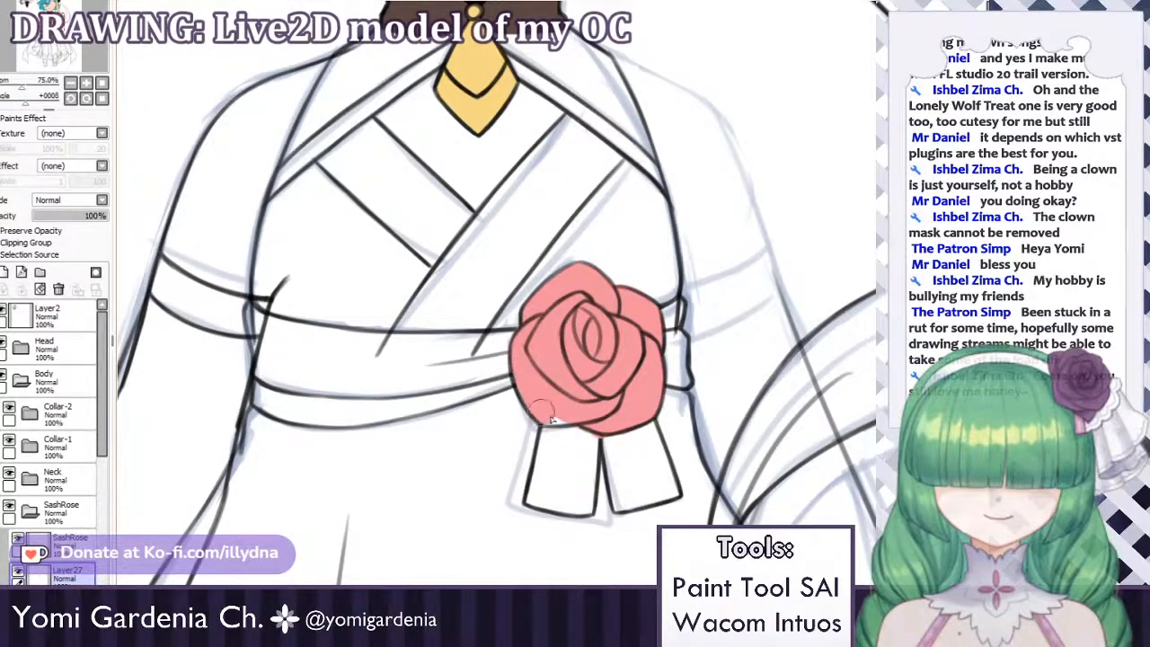
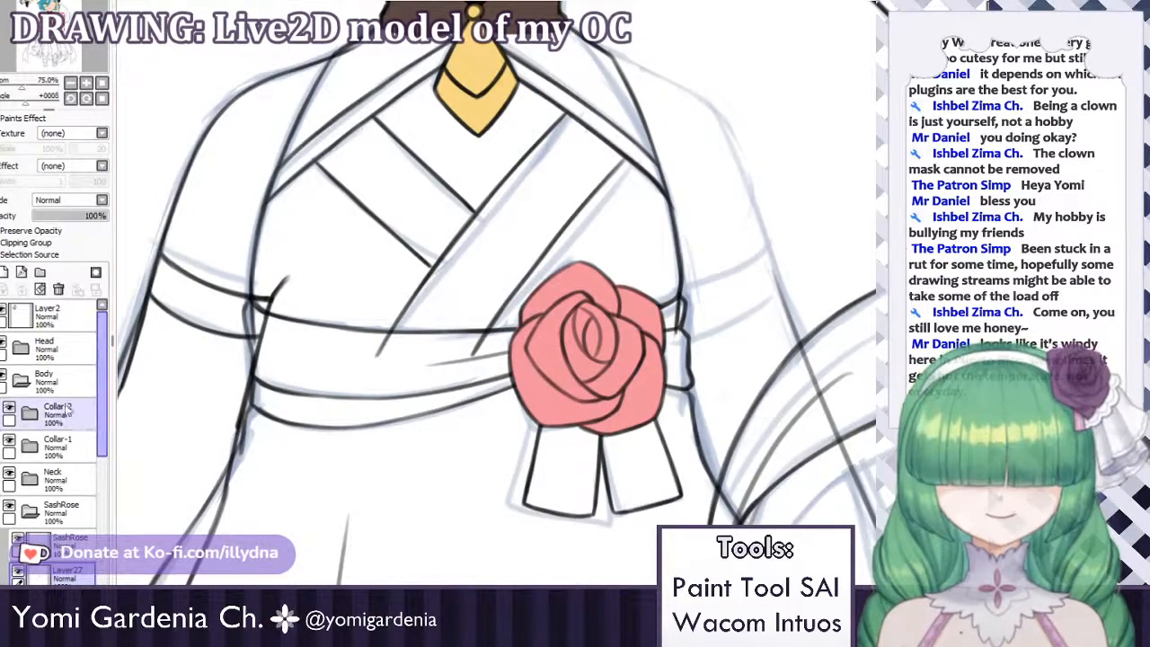
Collapse the SashRose folder and group the sash ribbon line art with a new colour layer beneath it in a SashRibbon folder.
scroll(104, 452, down, 2)
scroll(104, 452, down, 2)
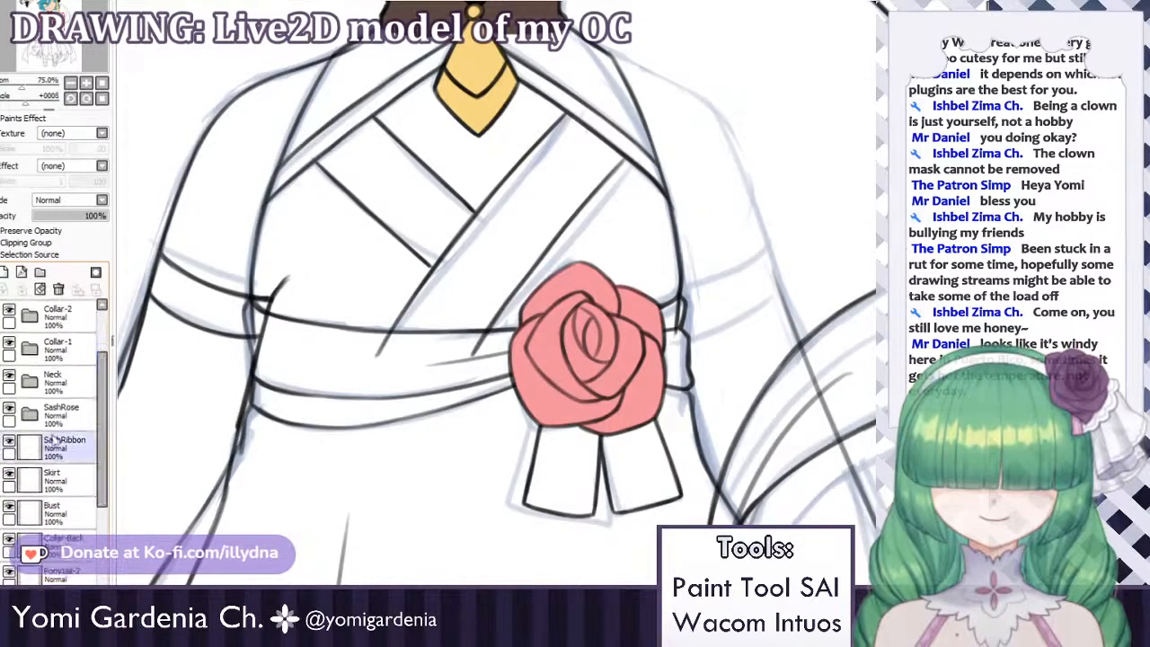
click(40, 272)
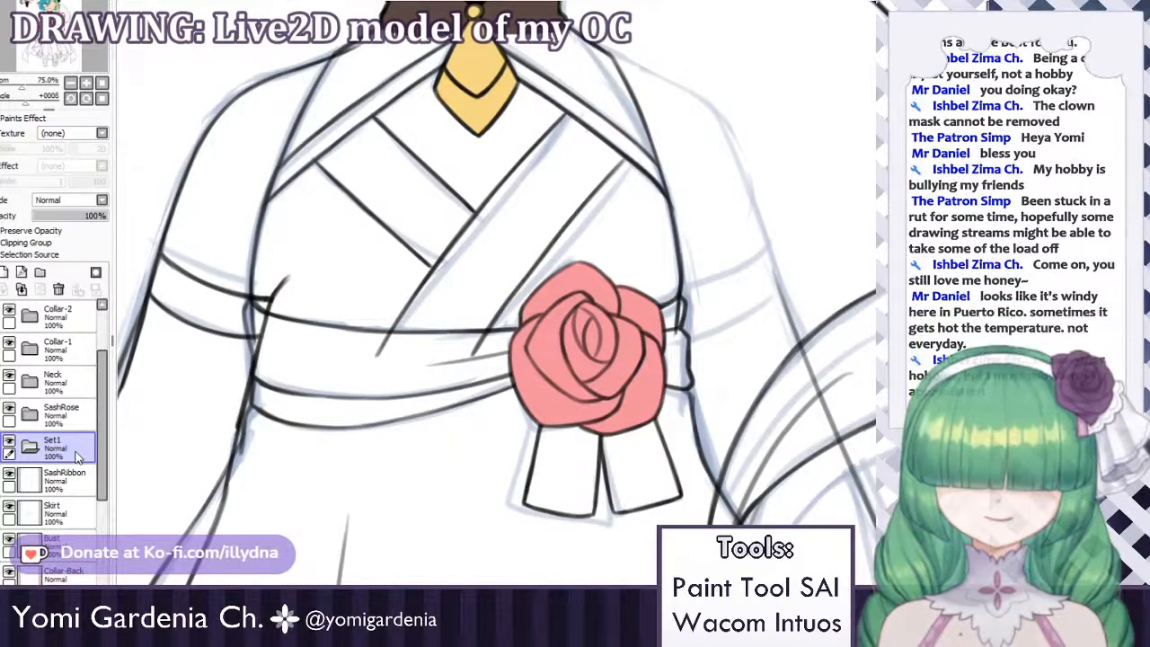
key(Return)
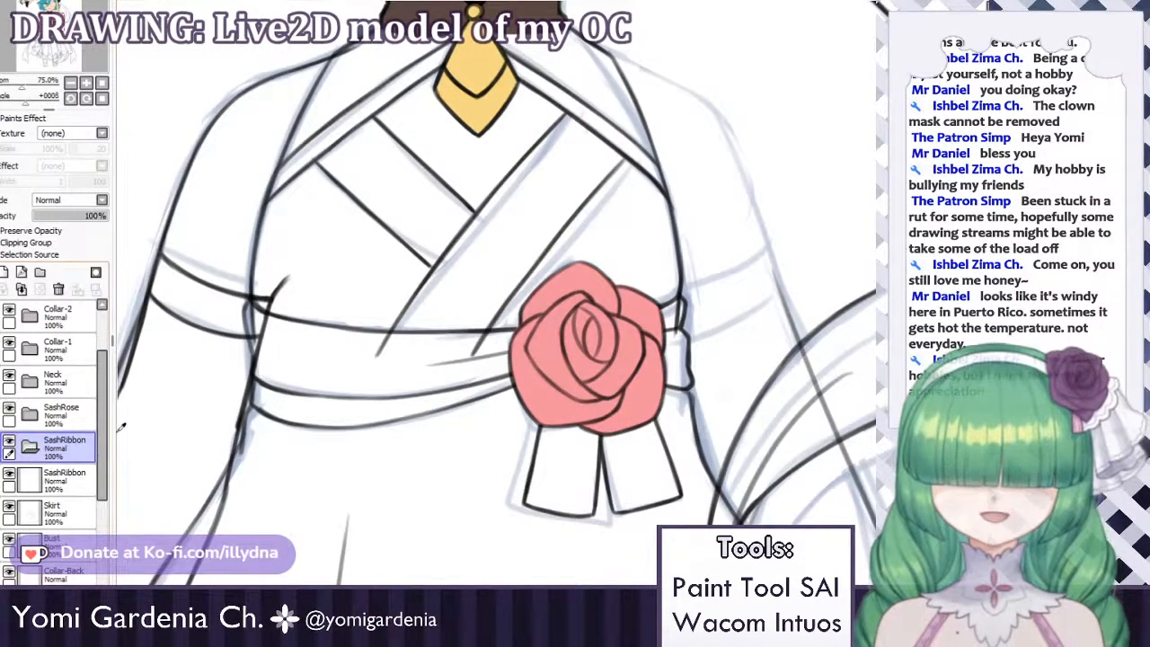
drag(72, 481, 74, 447)
click(5, 271)
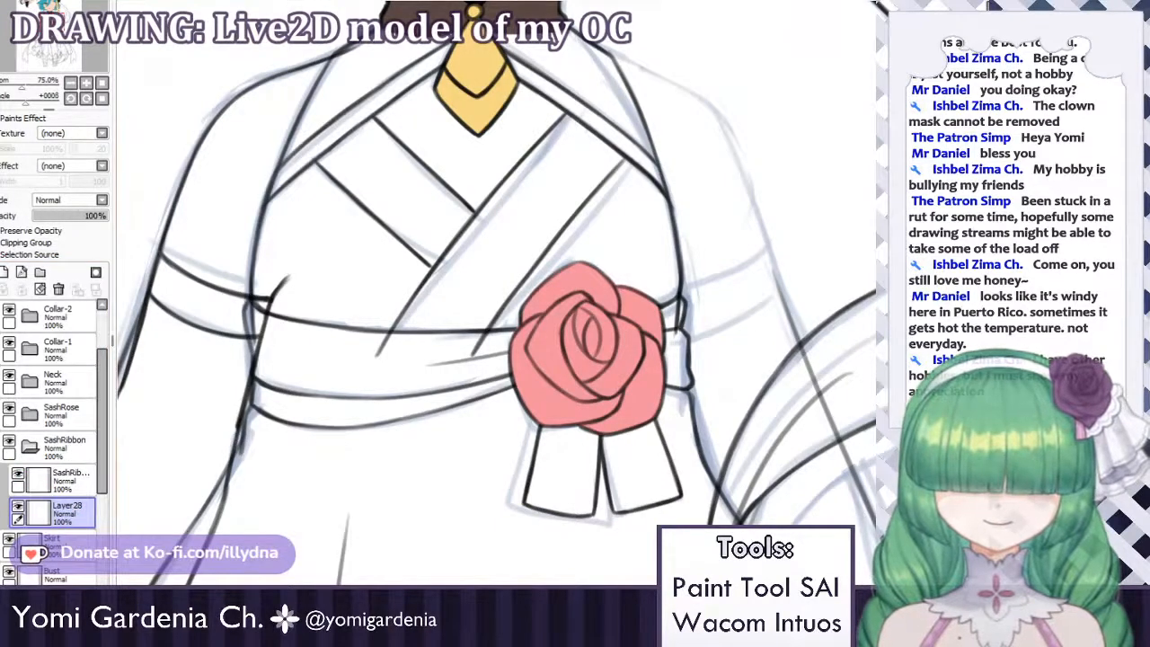
Sample the sash green from the reference drawing, hide the SashRose folder and paint the ribbon's left tail up to the knot.
key(ctrl+Tab)
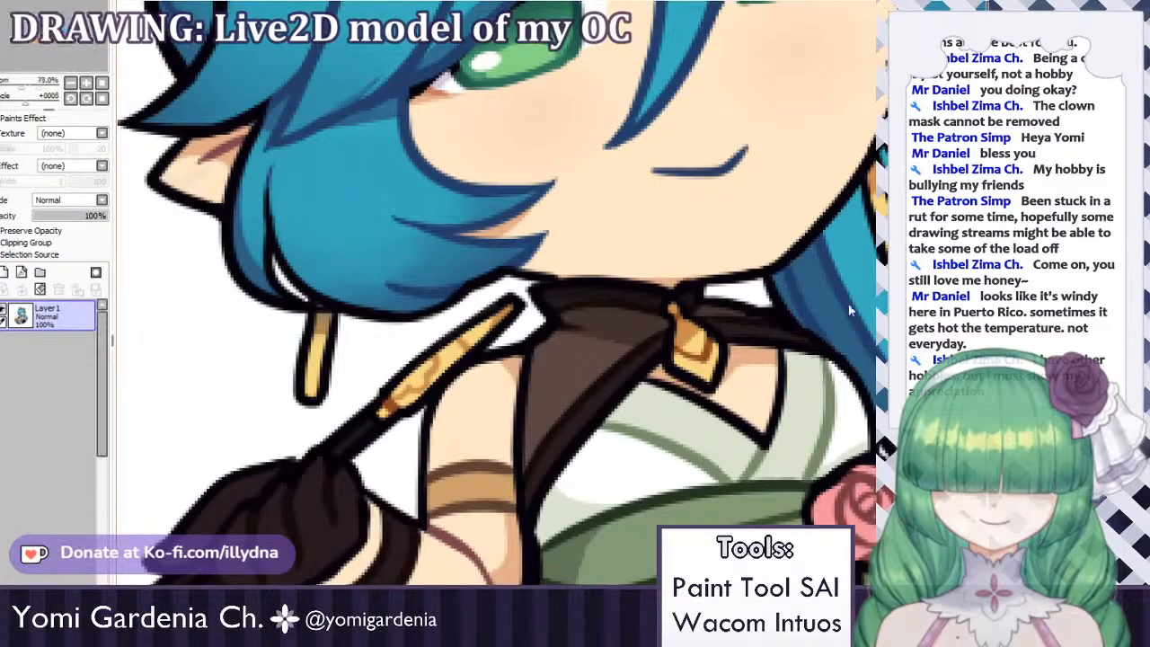
key(ctrl+Tab)
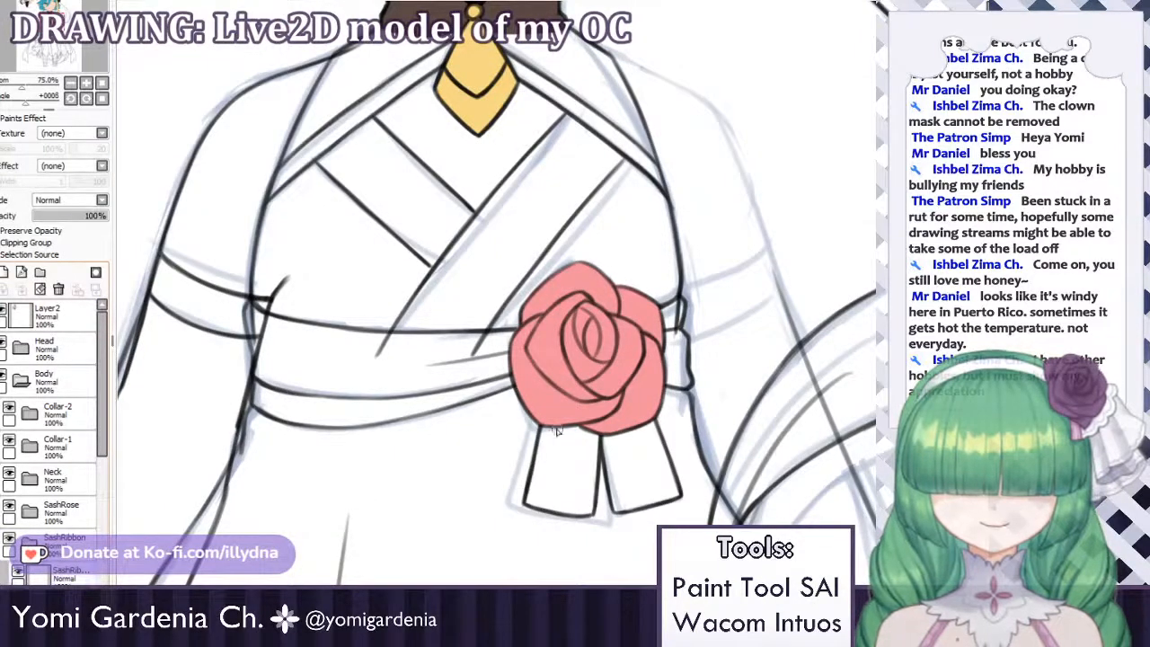
drag(556, 430, 537, 491)
mouse_move(546, 428)
mouse_down()
mouse_move(561, 485)
mouse_move(573, 430)
mouse_move(572, 488)
mouse_move(588, 441)
mouse_move(584, 492)
mouse_up()
click(9, 505)
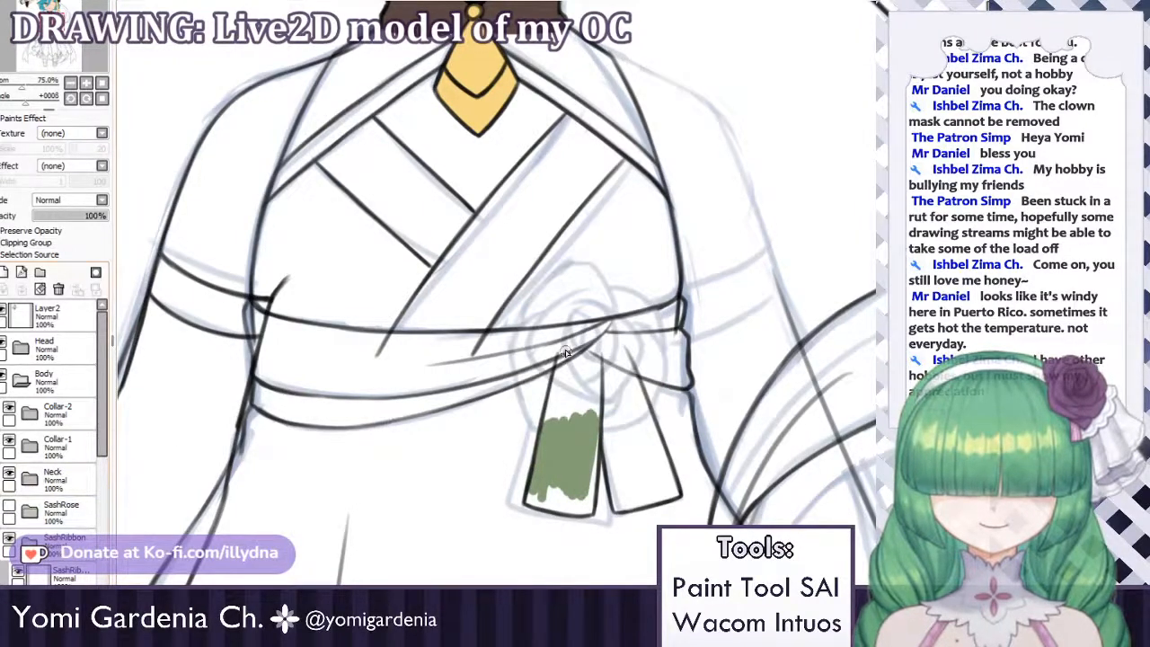
drag(565, 351, 553, 412)
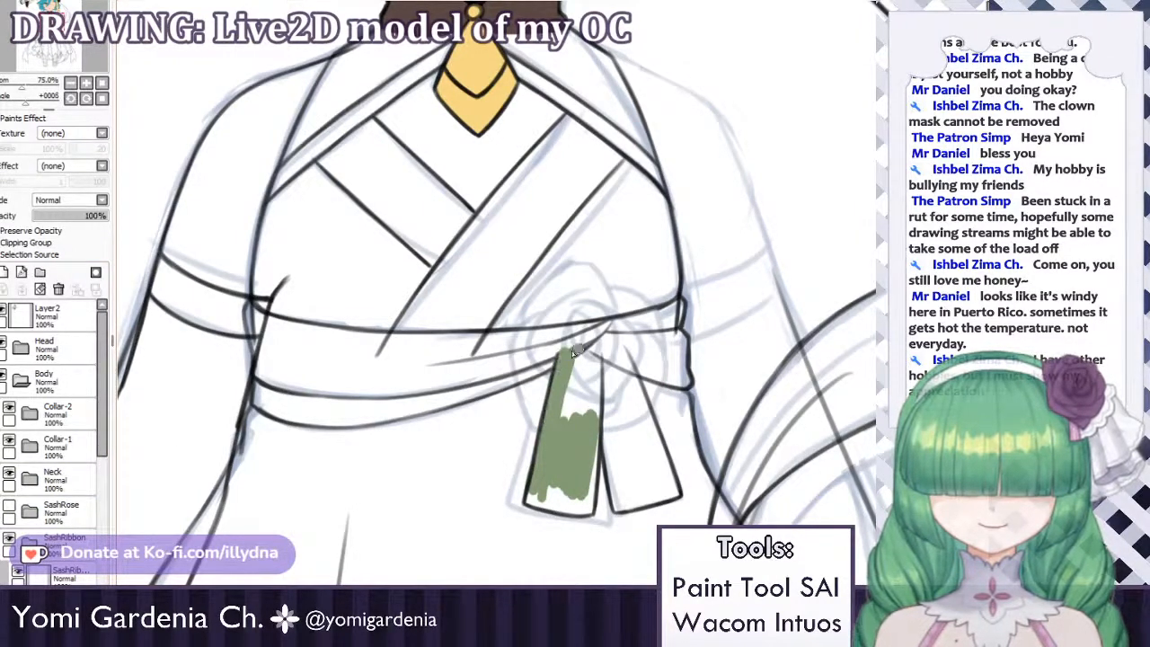
mouse_move(584, 353)
mouse_down()
mouse_move(561, 415)
mouse_move(569, 373)
mouse_move(590, 447)
mouse_move(591, 432)
mouse_move(588, 508)
mouse_move(530, 500)
mouse_move(578, 497)
mouse_up()
Fill the sash ribbon's right tail with the same green, following its outline and covering the remaining white gaps.
mouse_move(607, 400)
mouse_down()
mouse_move(613, 494)
mouse_move(609, 458)
mouse_up()
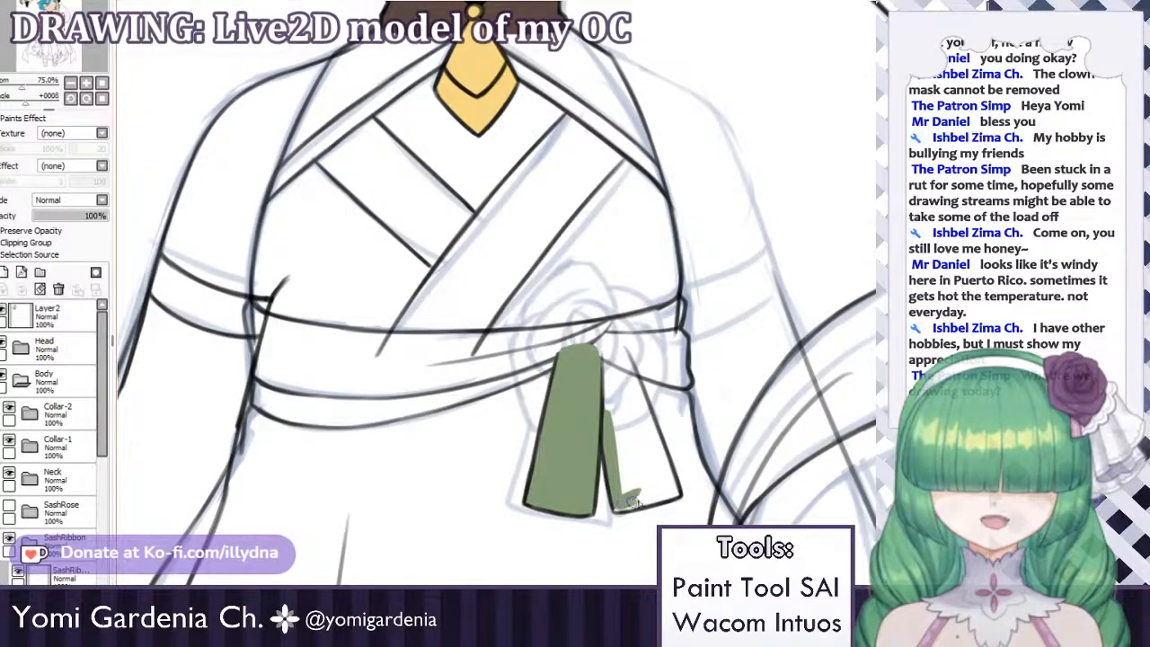
mouse_move(634, 502)
mouse_down()
mouse_move(618, 507)
mouse_move(654, 497)
mouse_up()
key(ctrl+z)
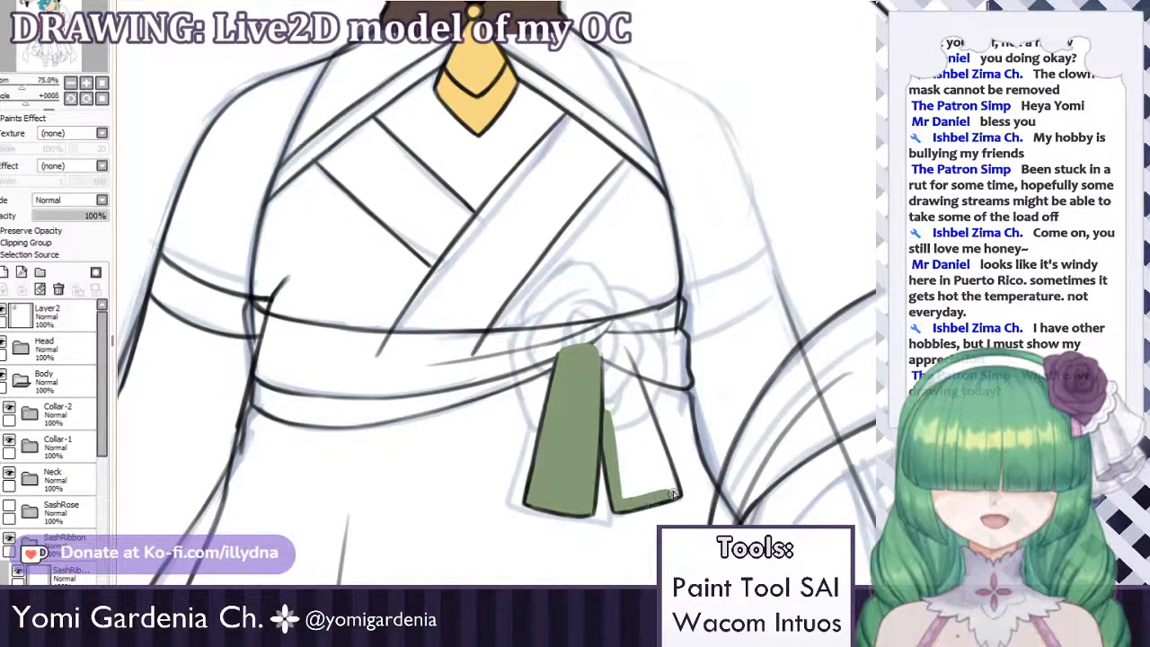
drag(618, 345, 669, 480)
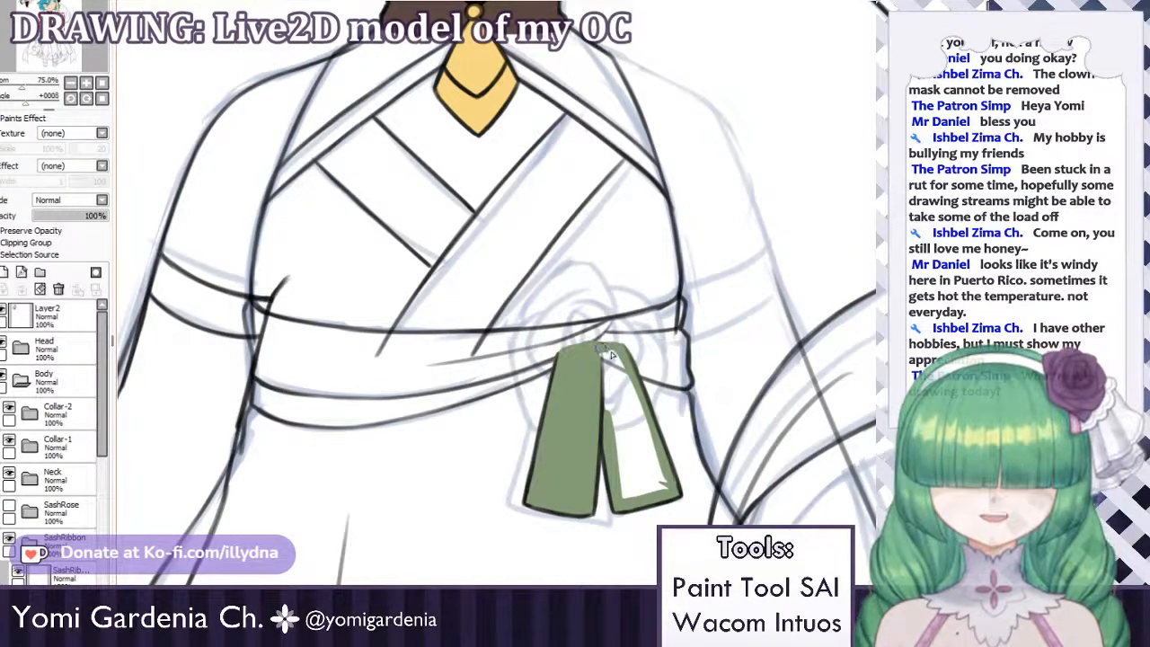
mouse_move(610, 355)
mouse_down()
mouse_move(627, 398)
mouse_move(629, 434)
mouse_move(616, 436)
mouse_move(603, 396)
mouse_move(622, 495)
mouse_move(626, 436)
mouse_move(654, 467)
mouse_up()
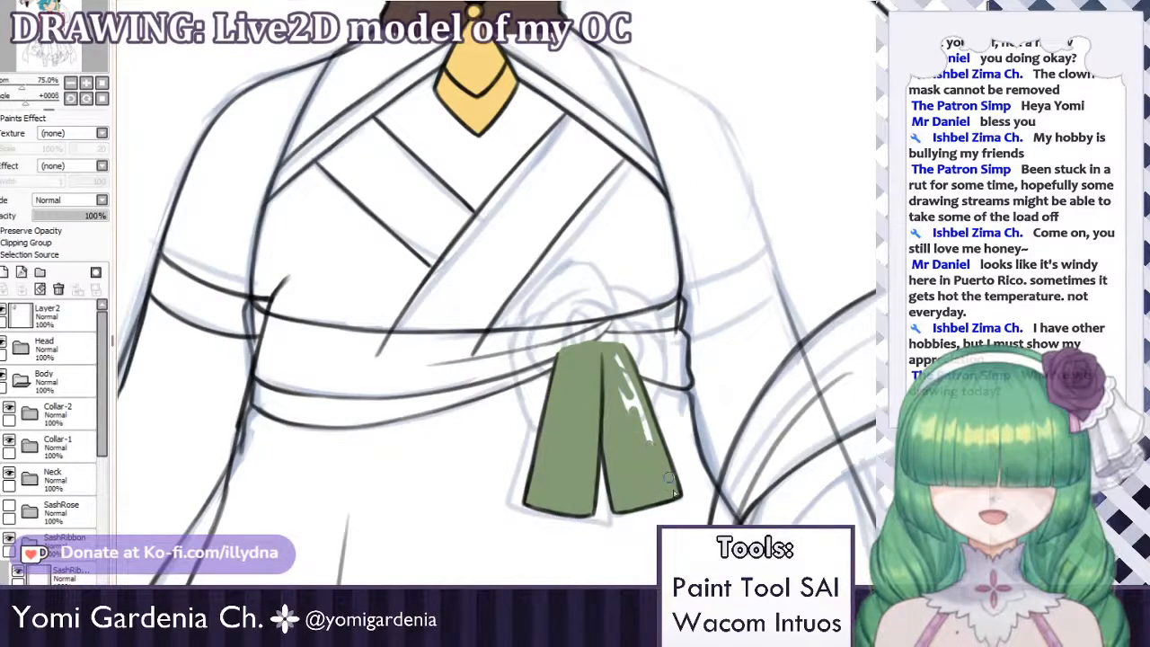
drag(610, 355, 644, 422)
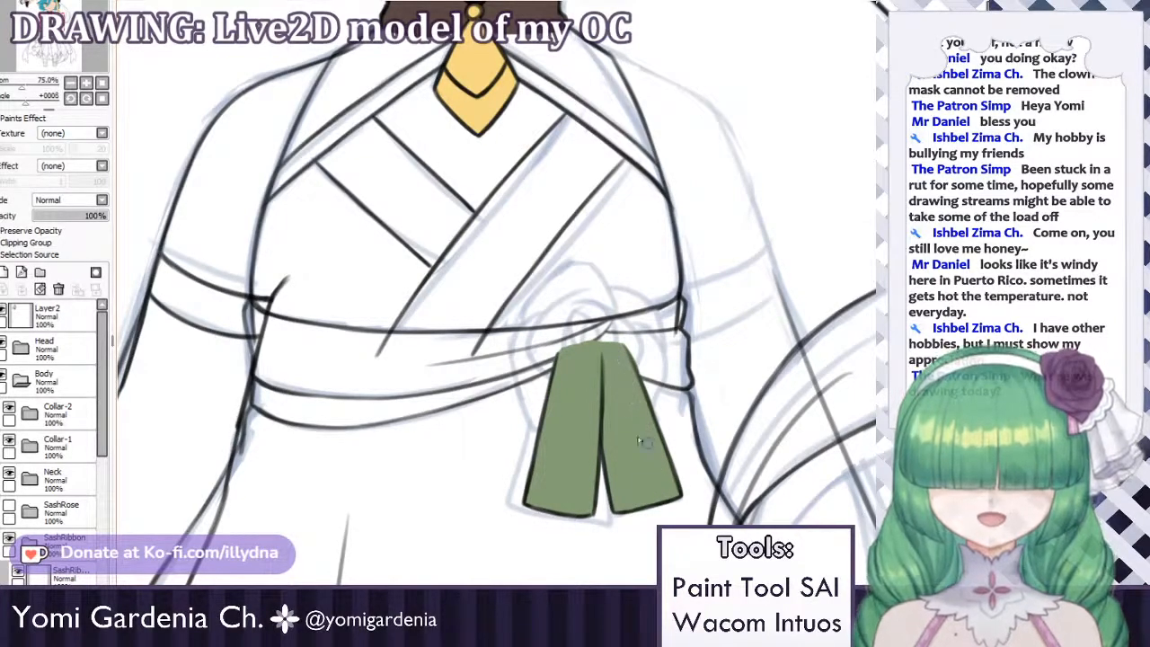
Examine the green ribbon on the whole figure and compare it with the reference drawing's sash and outfit.
scroll(710, 262, down, 5)
scroll(467, 297, down, 3)
scroll(480, 295, up, 3)
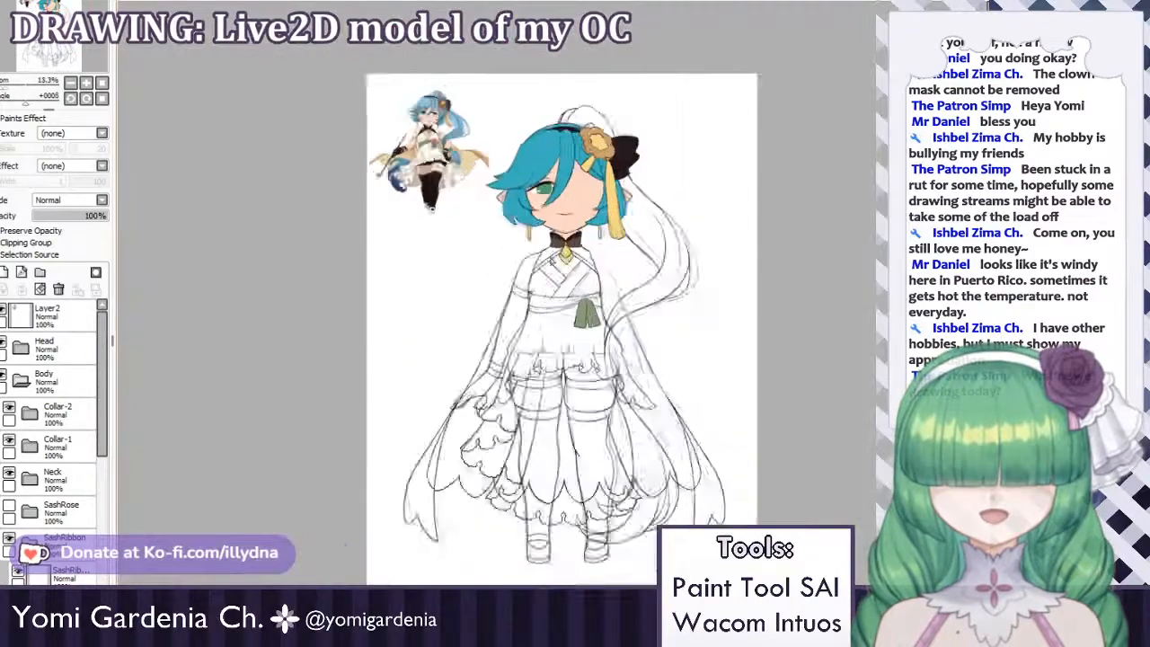
scroll(527, 256, down, 2)
scroll(525, 359, up, 5)
scroll(543, 274, down, 5)
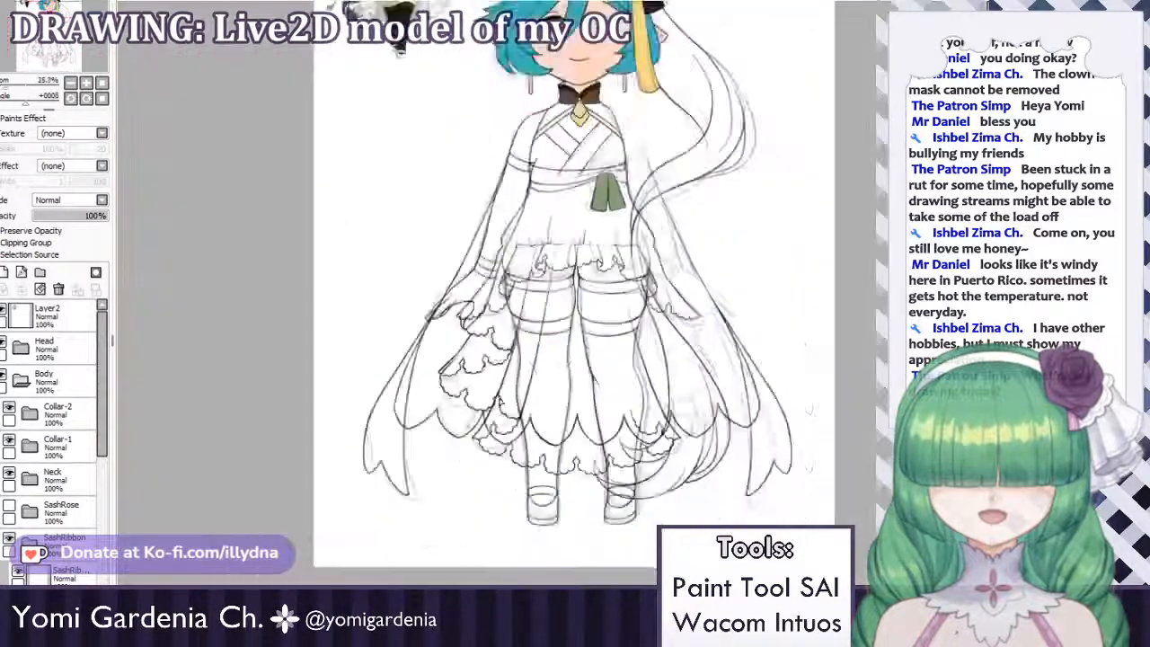
scroll(541, 274, up, 2)
scroll(485, 242, down, 1)
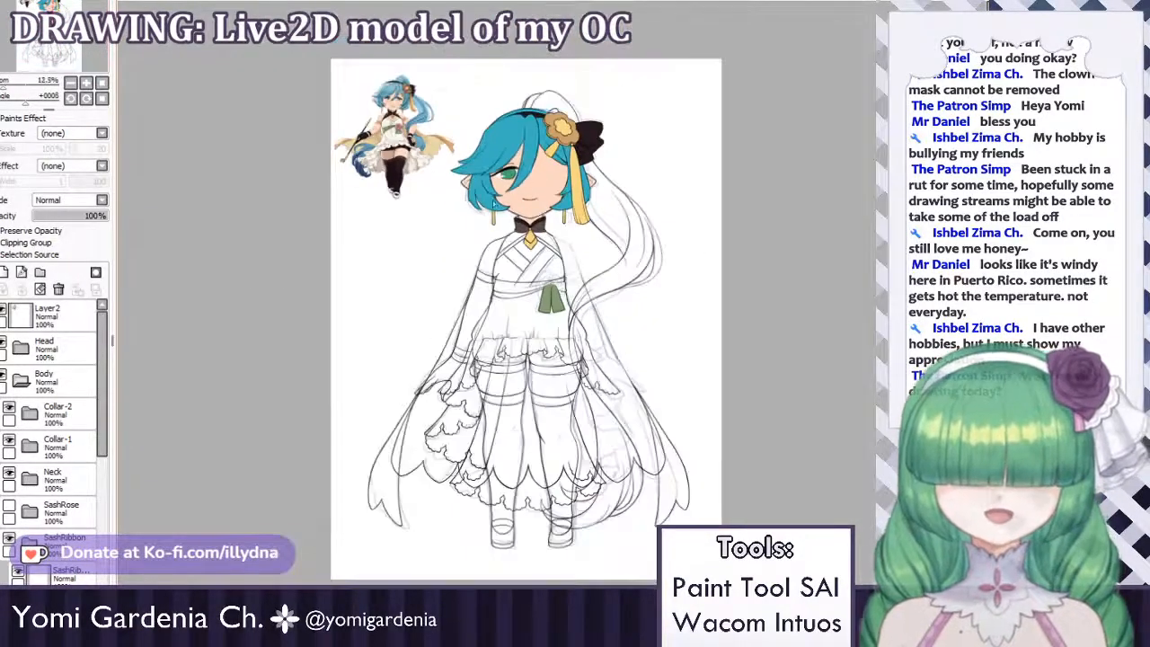
scroll(441, 219, up, 1)
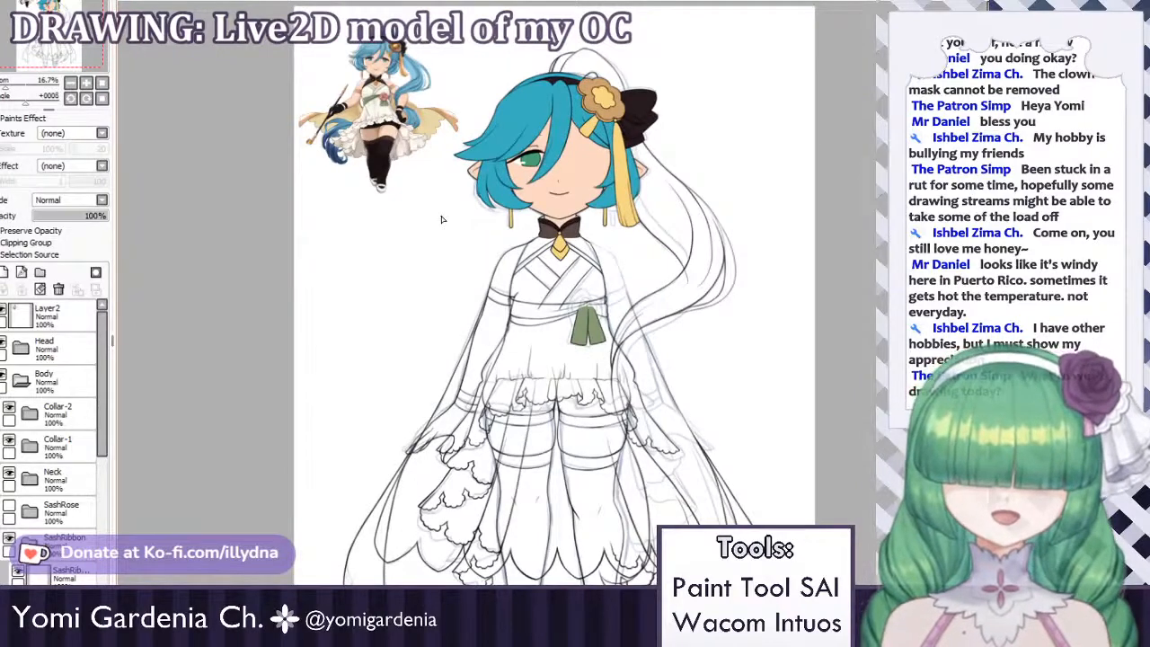
scroll(331, 109, up, 4)
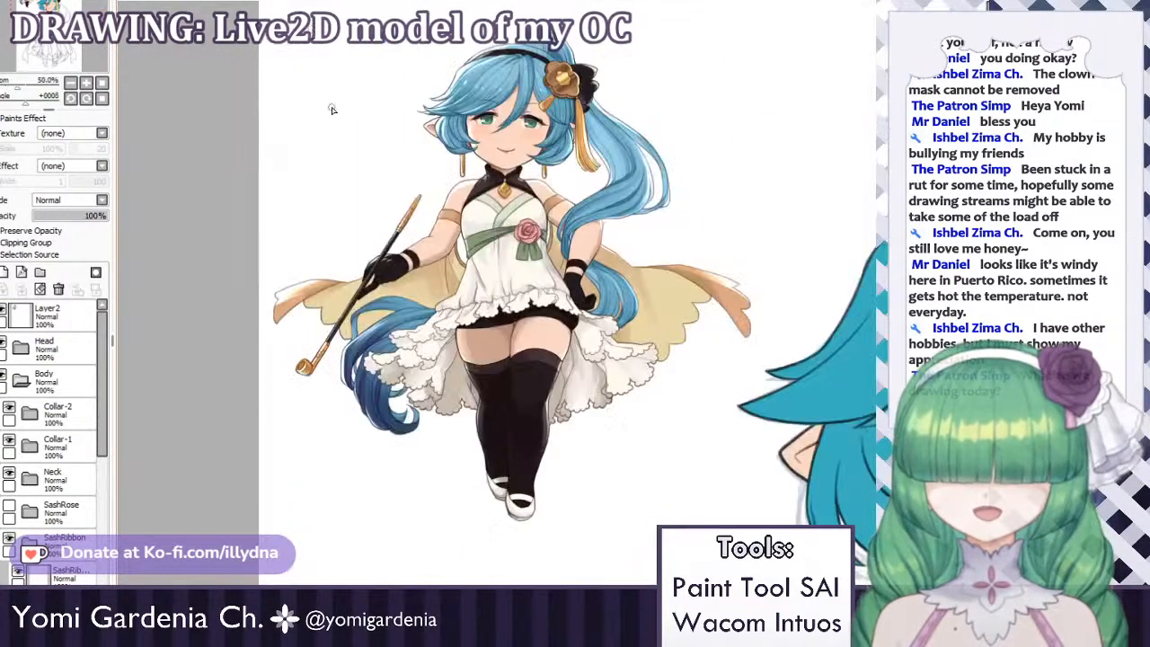
scroll(381, 252, down, 1)
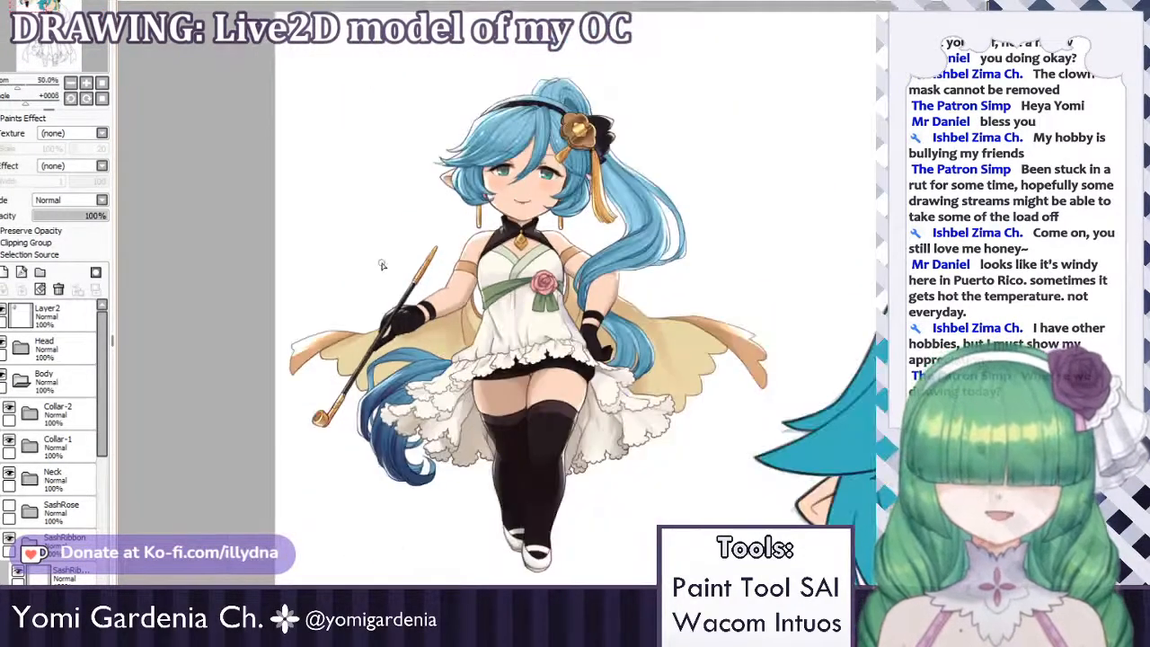
scroll(254, 184, down, 1)
scroll(423, 185, down, 1)
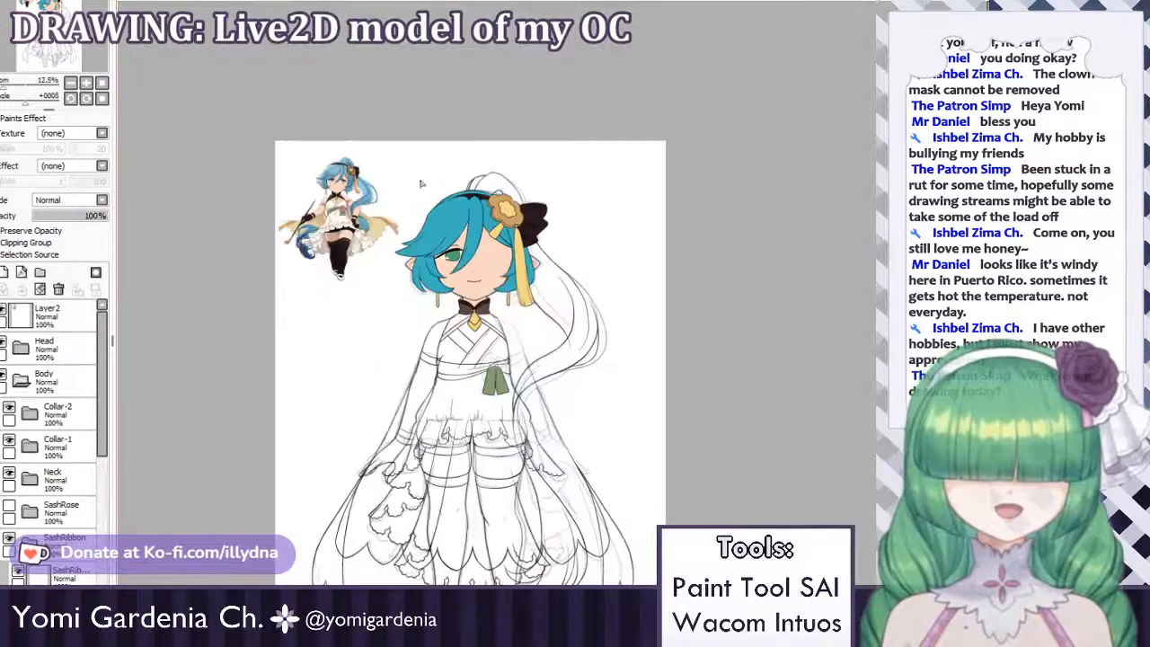
scroll(392, 255, up, 1)
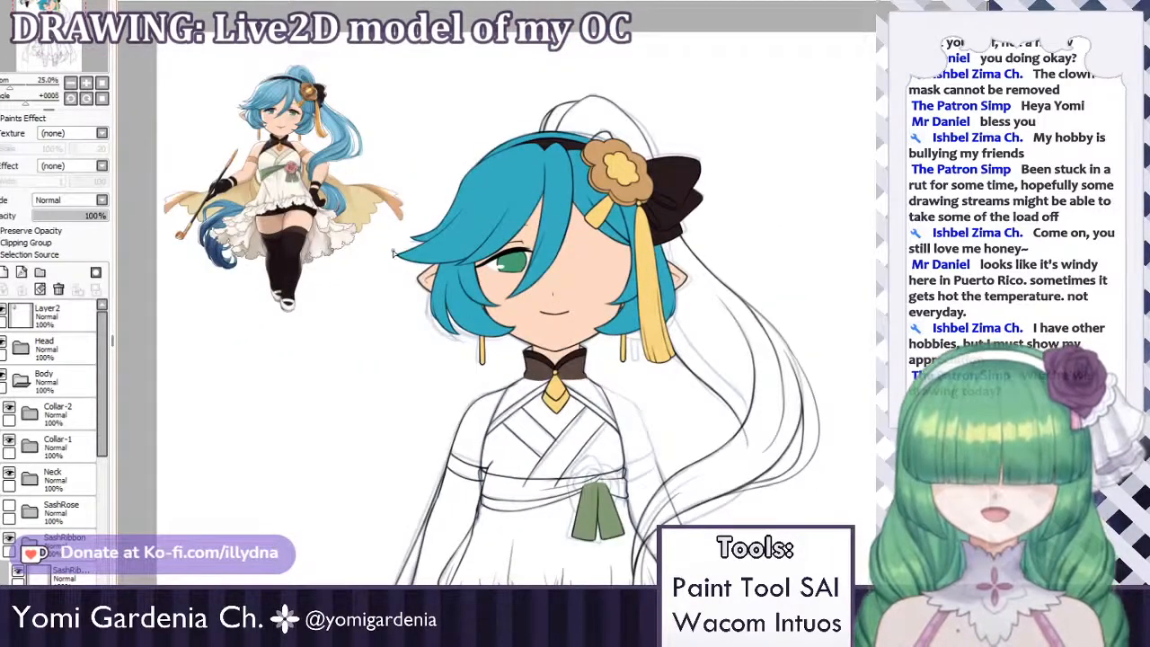
scroll(666, 205, down, 1)
scroll(613, 303, up, 1)
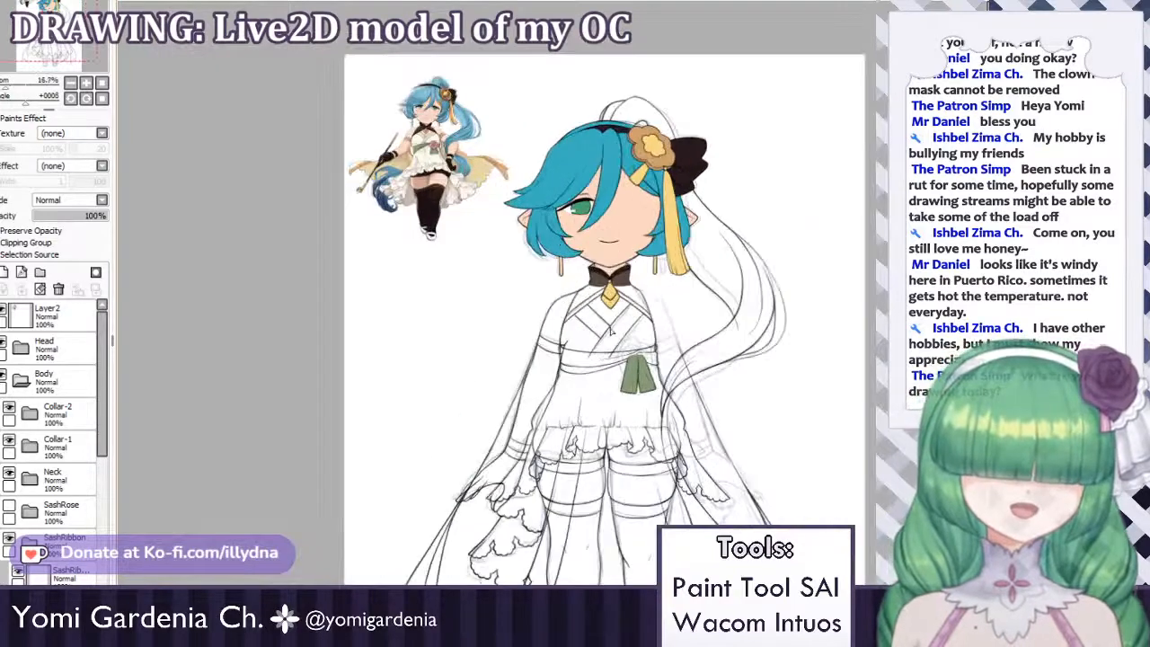
Collapse the SashRibbon folder and show the SashRose folder again over the ribbon.
click(29, 543)
click(9, 504)
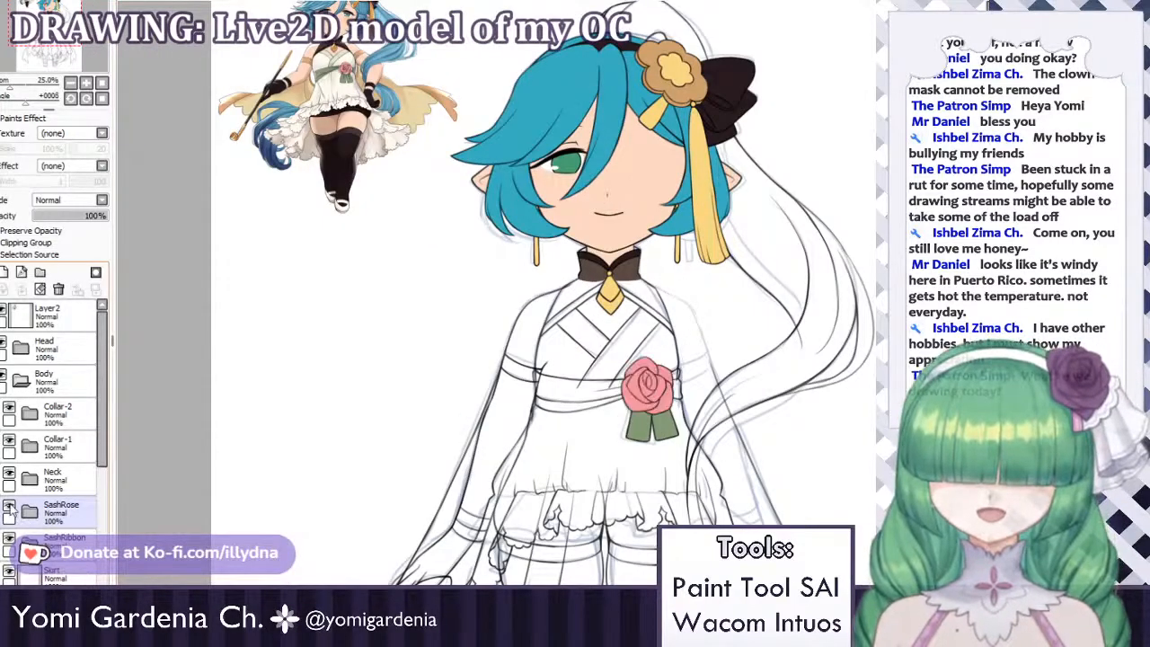
scroll(651, 194, down, 2)
scroll(653, 183, up, 2)
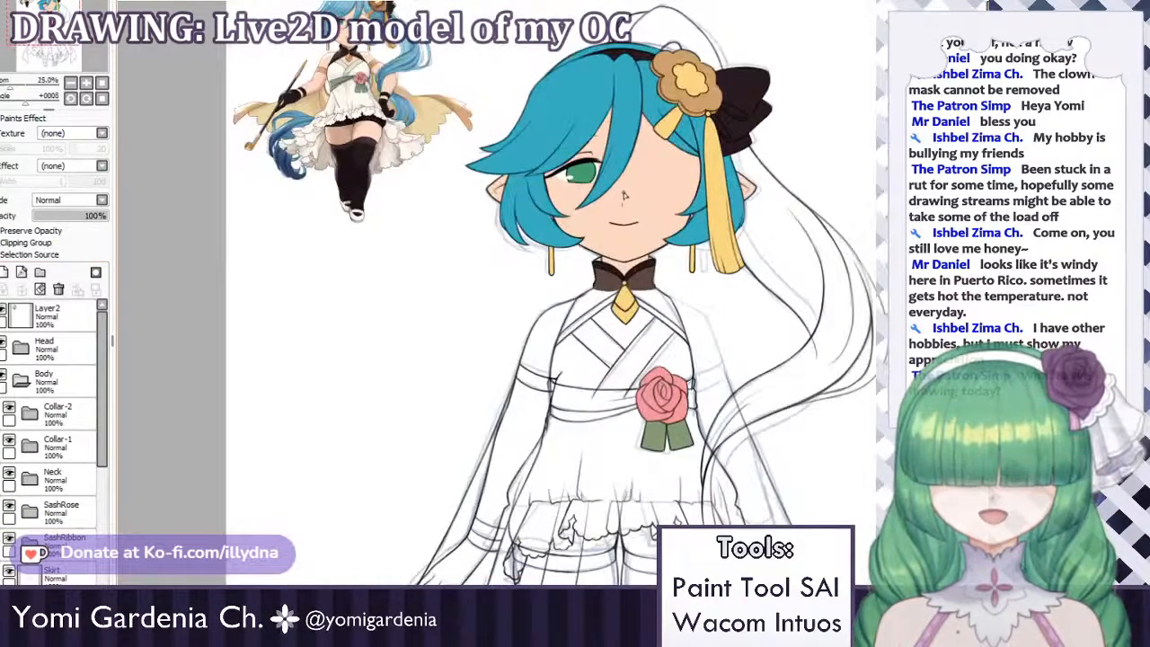
scroll(624, 195, down, 1)
scroll(624, 194, up, 1)
Toggle the Skirt line art layer off and on to check which lines belong to it.
scroll(44, 456, down, 3)
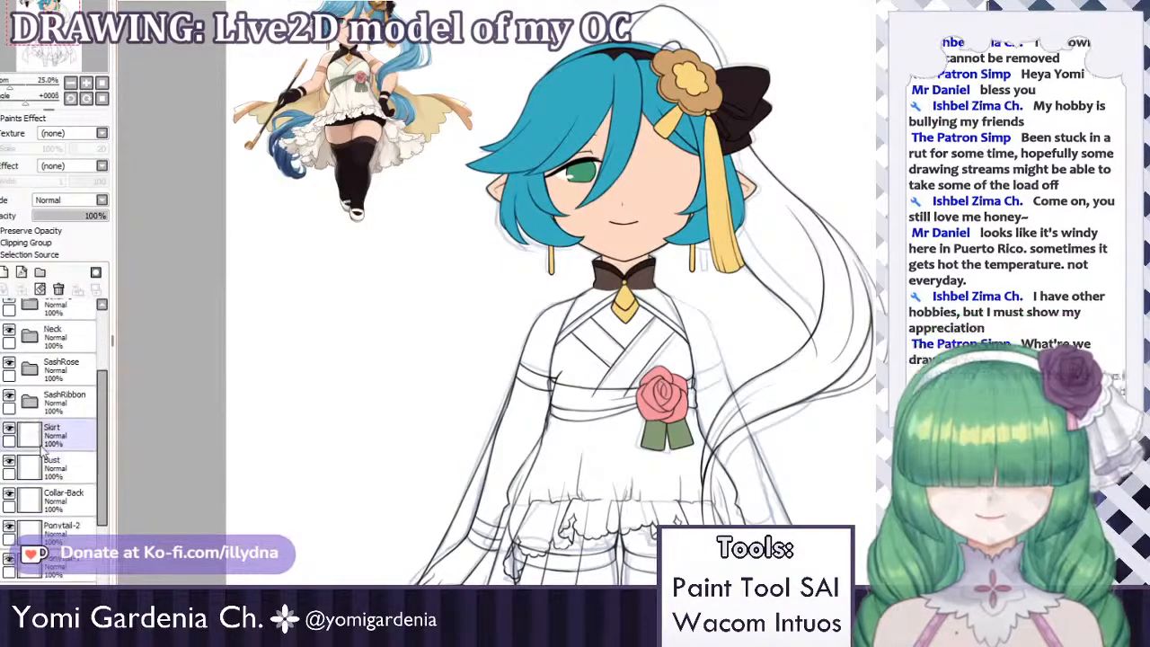
click(41, 447)
click(9, 430)
click(9, 429)
click(9, 429)
click(9, 429)
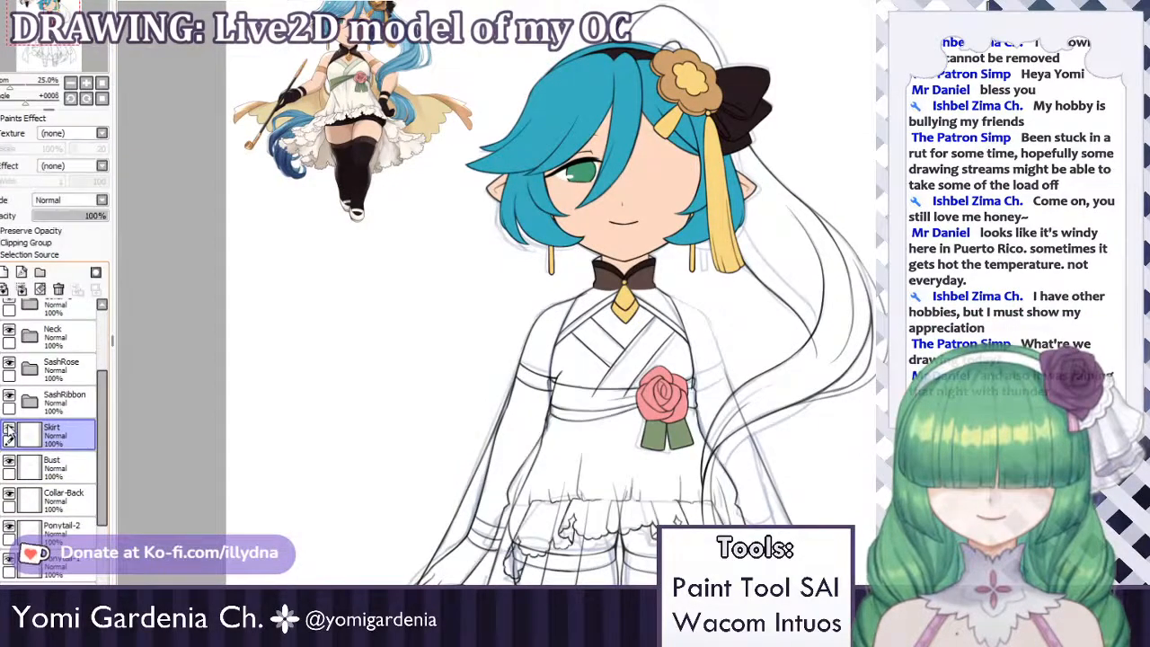
click(9, 433)
click(9, 433)
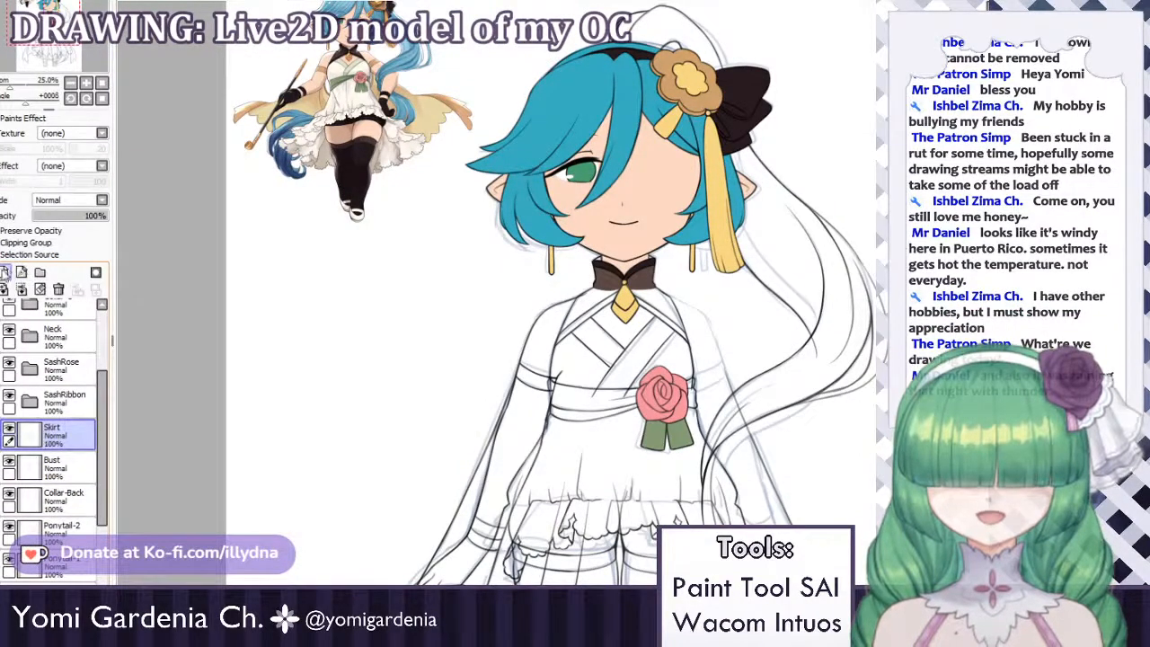
Group the Skirt line art with a new colour layer beneath it in a new folder.
click(6, 273)
mouse_move(74, 440)
mouse_down()
mouse_move(79, 491)
mouse_move(77, 436)
mouse_up()
click(71, 434)
click(40, 272)
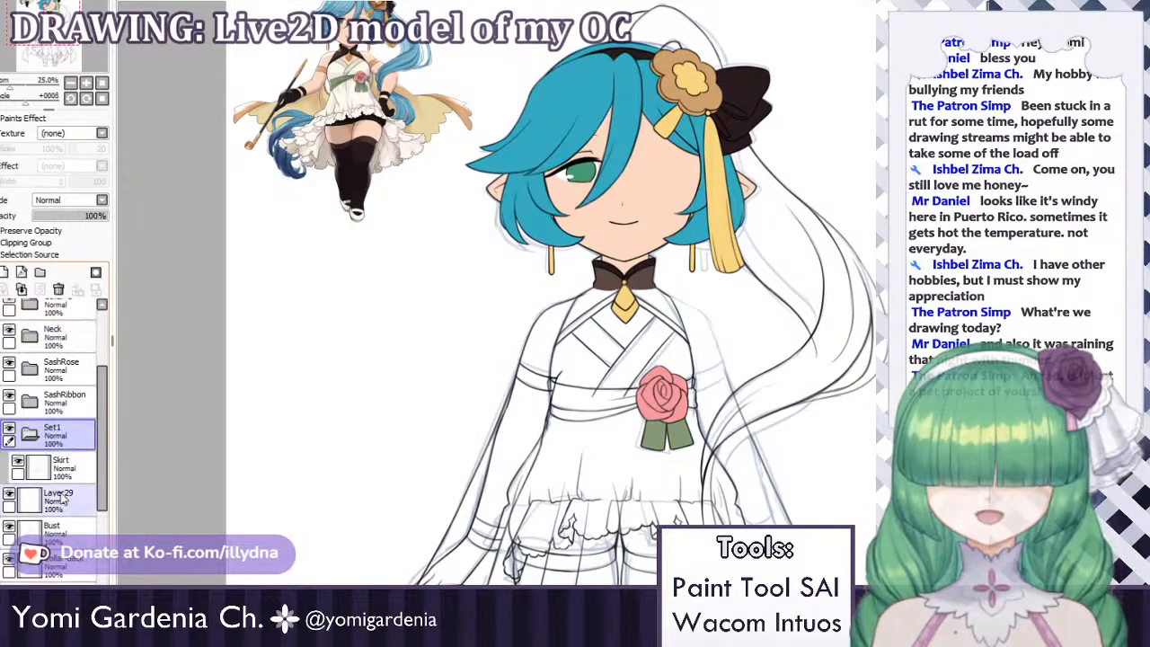
drag(72, 494, 62, 460)
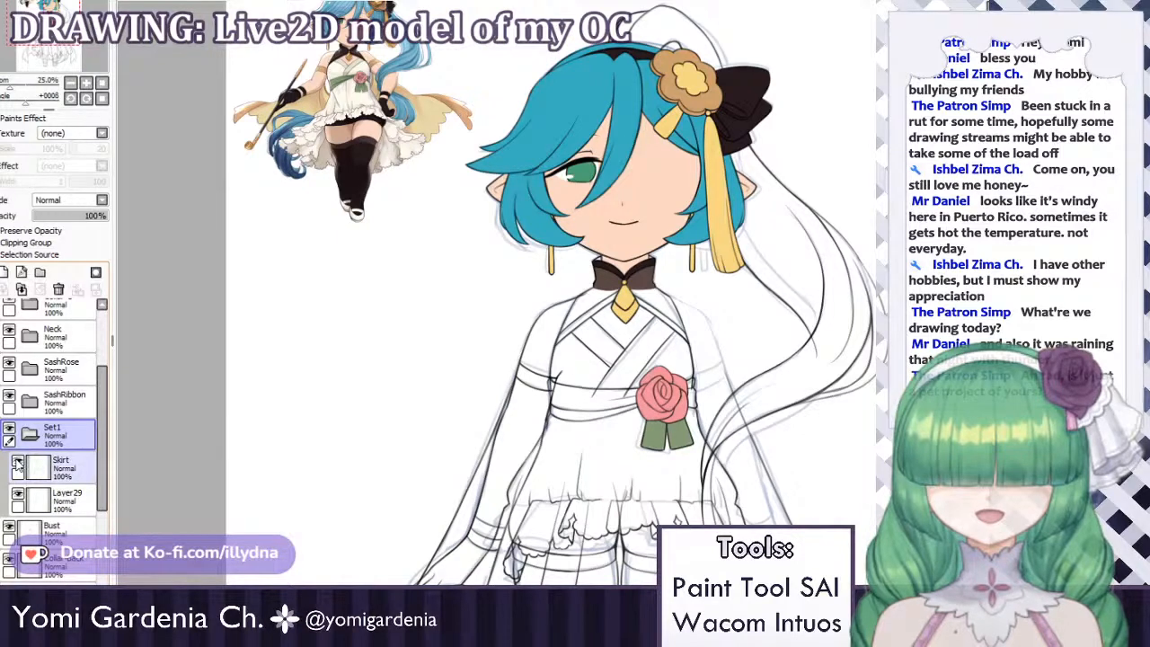
Select the skirt's enclosed areas from the Skirt line art, including the frilled hem and side panels, and check the selection's coverage.
click(57, 475)
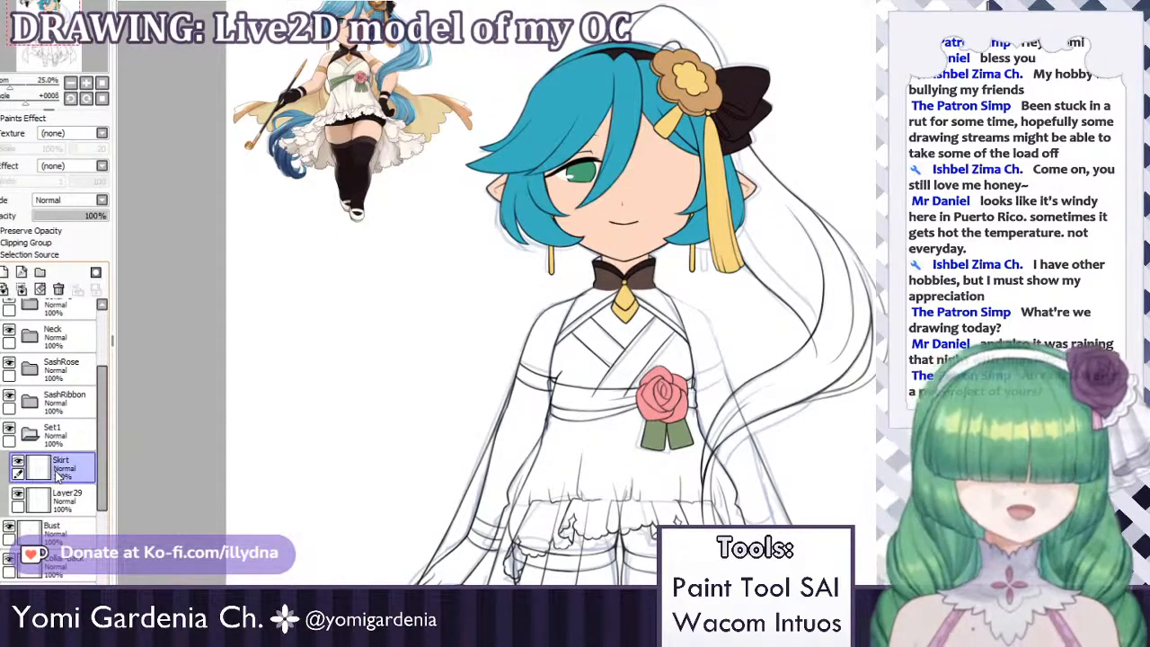
scroll(226, 377, down, 3)
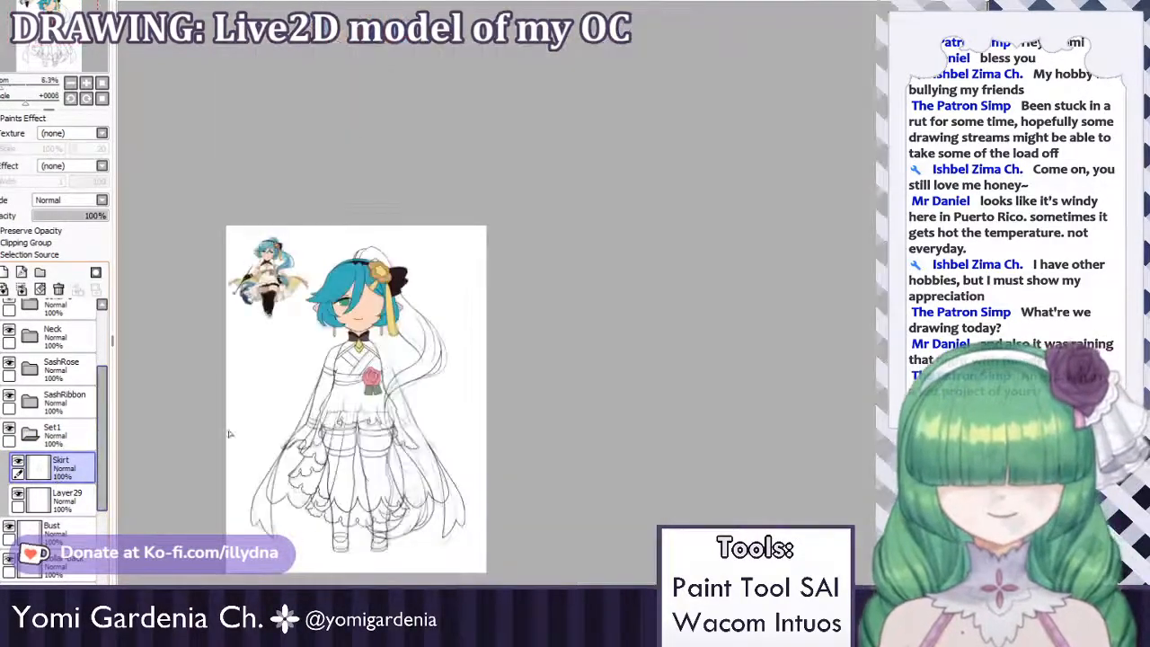
scroll(306, 427, up, 3)
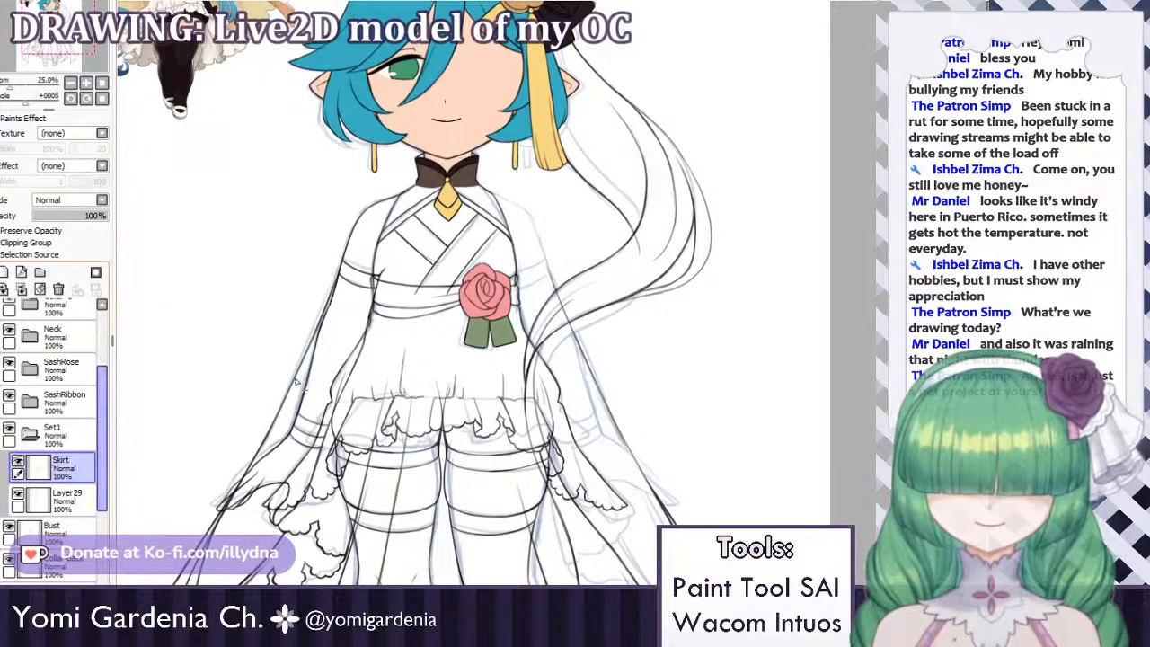
click(419, 359)
click(357, 434)
click(340, 456)
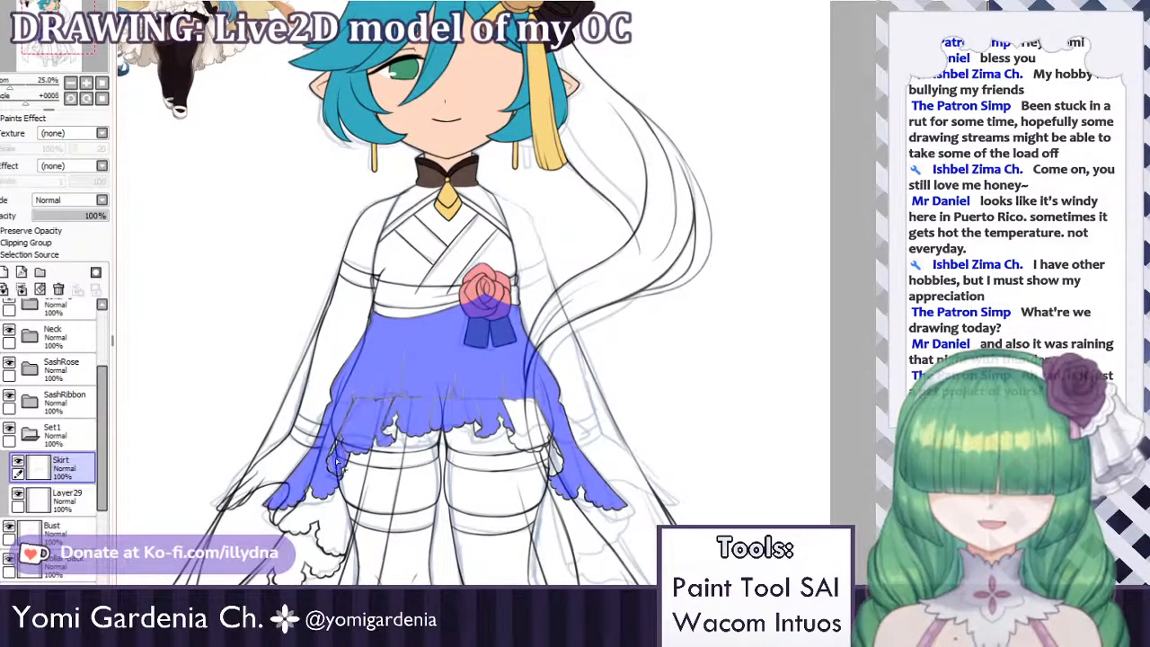
click(527, 423)
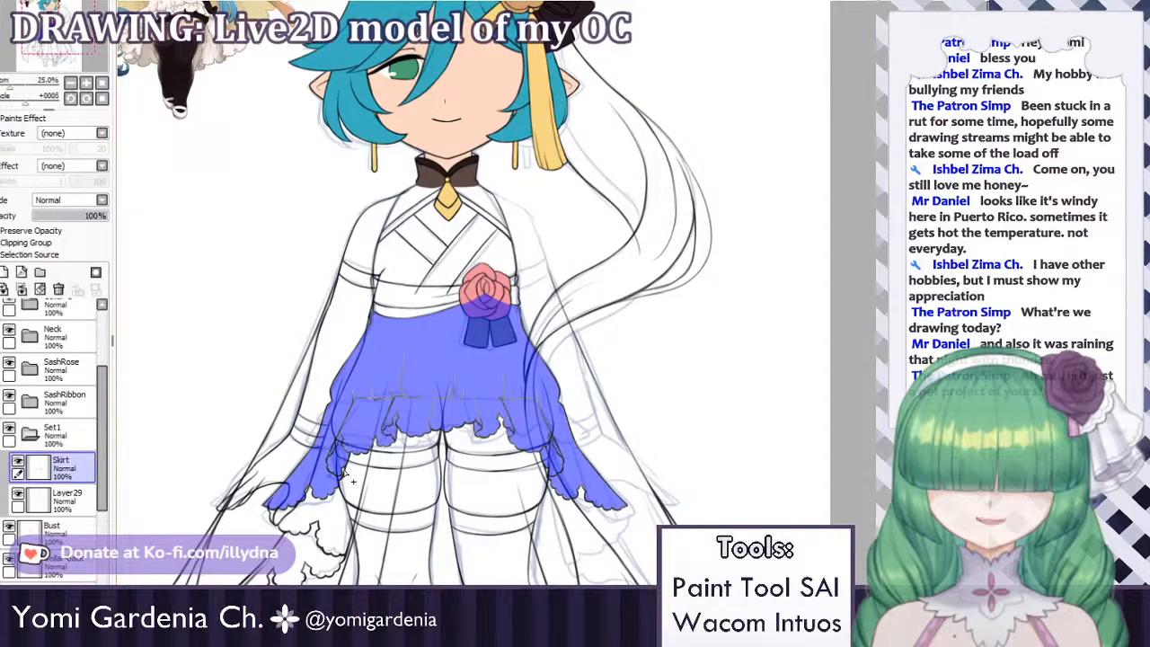
click(17, 460)
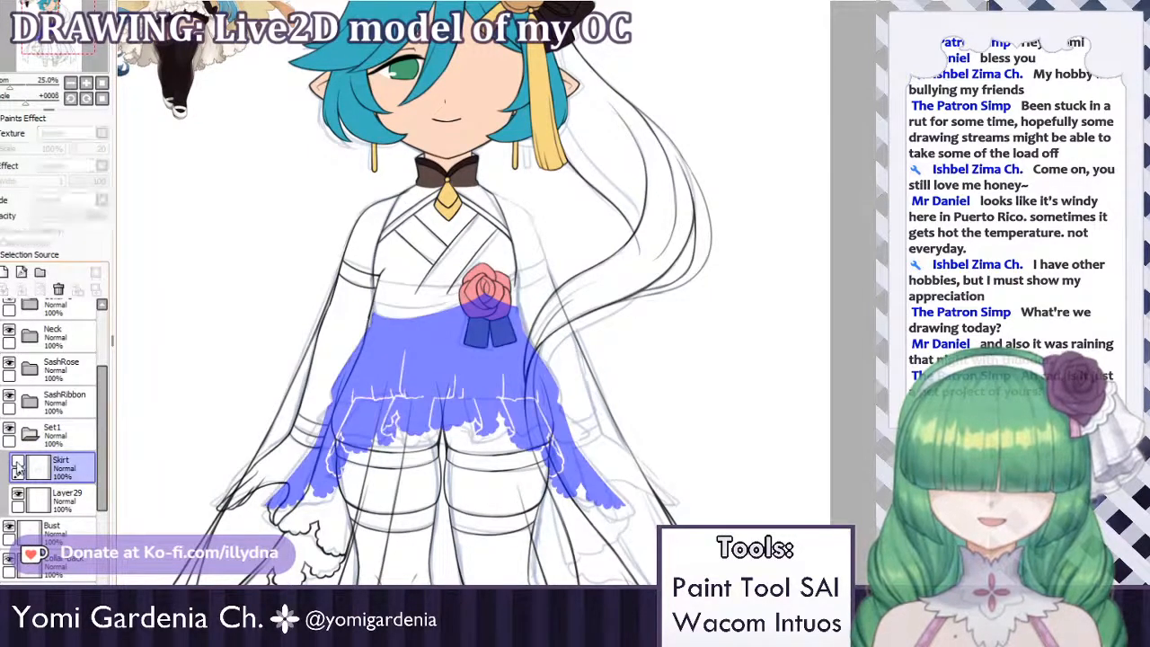
click(17, 461)
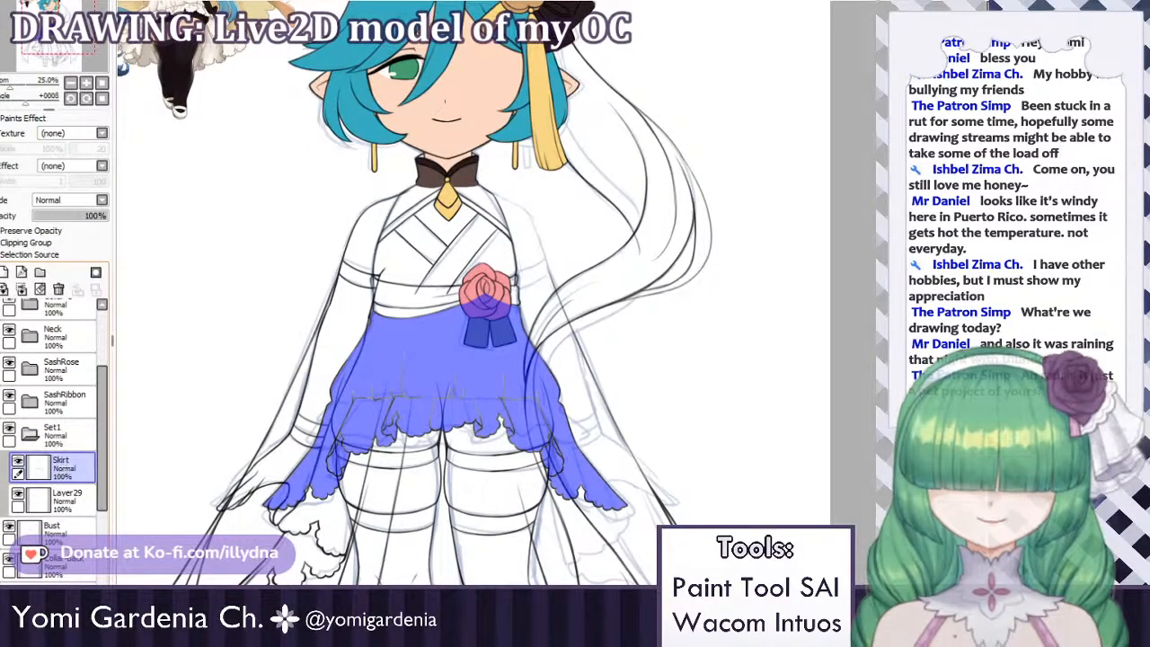
Paint the selected skirt areas with flat pale cream on the colour layer beneath the Skirt line art, and clear the selection.
click(74, 494)
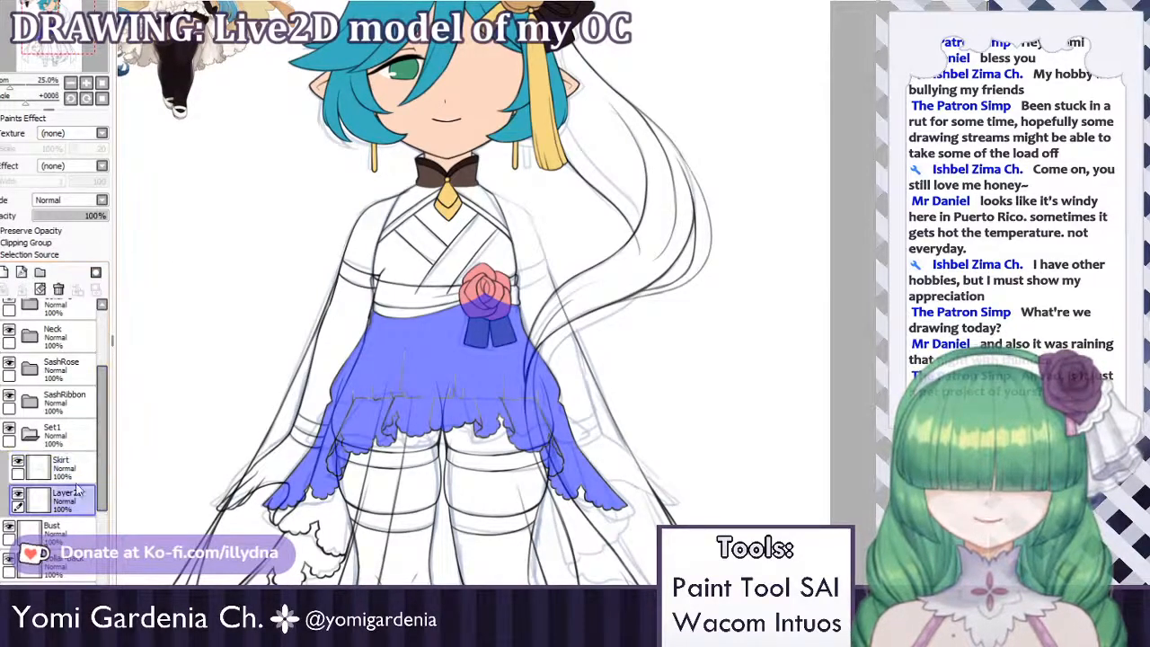
key(g)
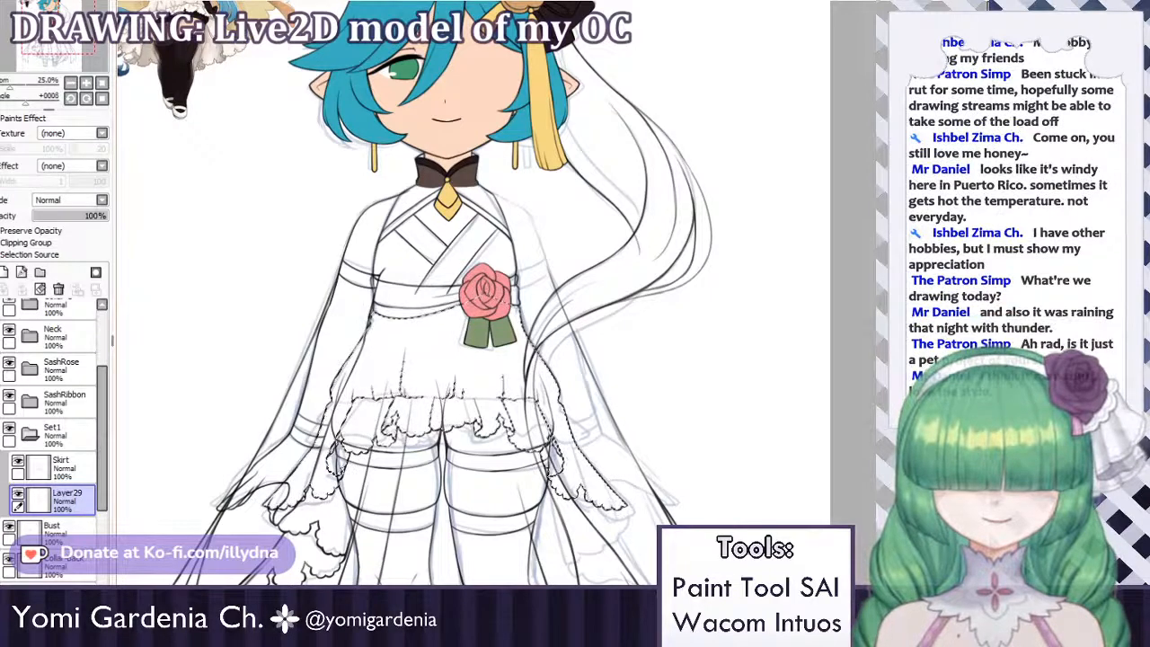
mouse_move(395, 364)
mouse_down()
mouse_move(404, 418)
mouse_move(218, 492)
mouse_up()
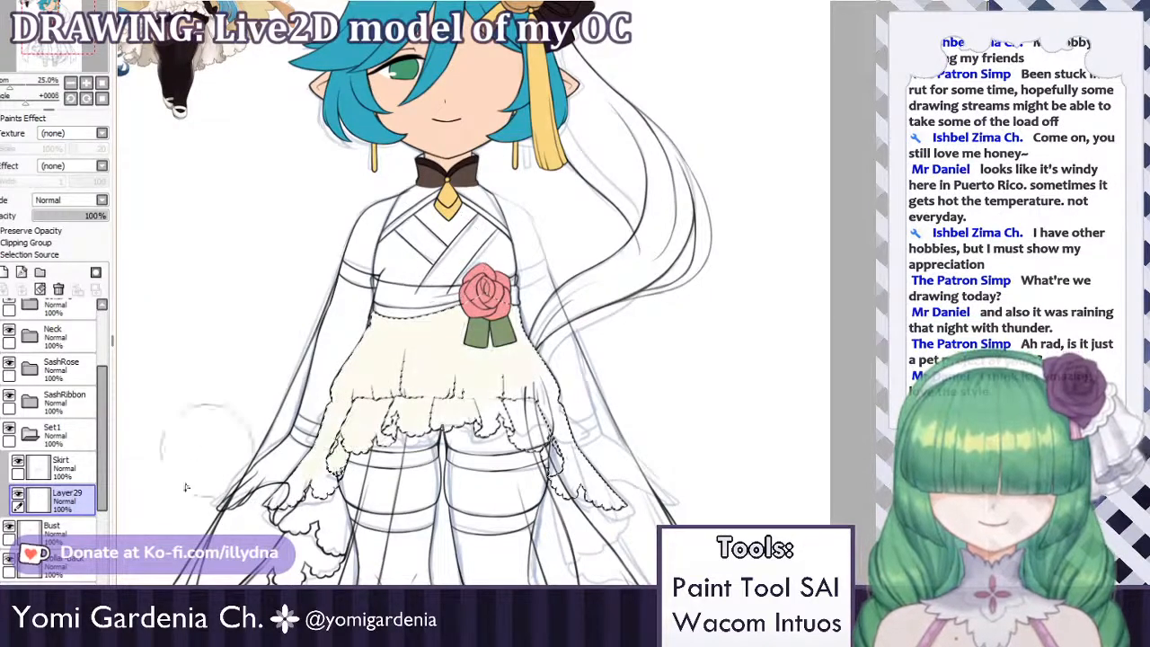
mouse_move(498, 410)
mouse_down()
mouse_move(485, 401)
mouse_move(463, 439)
mouse_up()
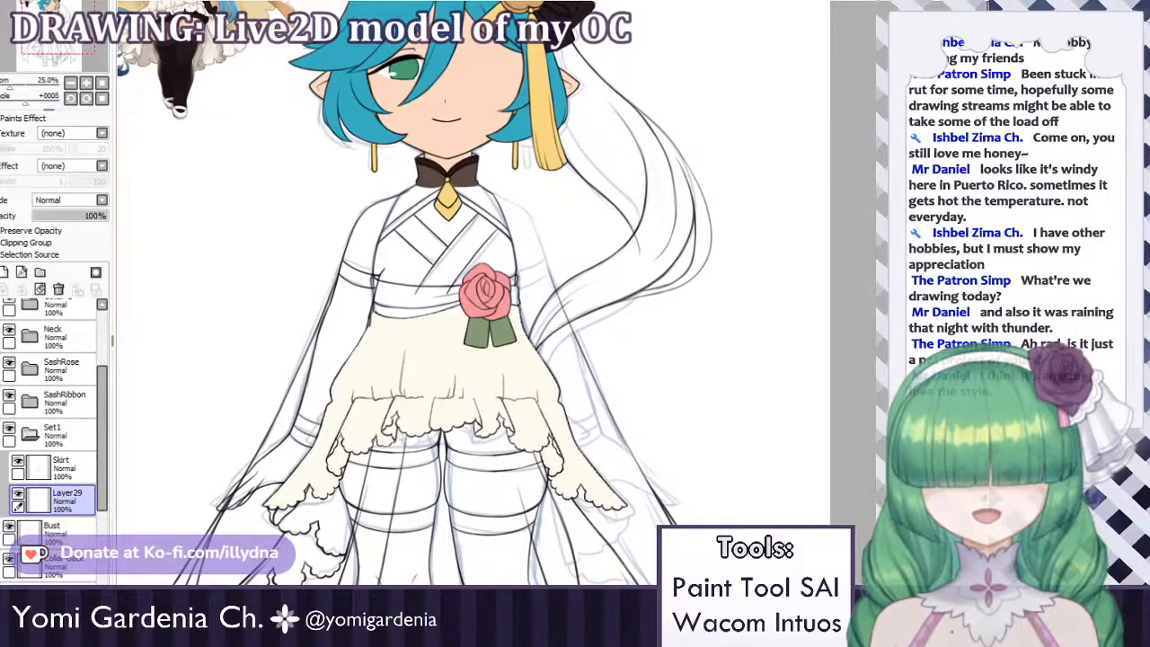
Examine the cream skirt fill along the waist, sides and frilled hem for gaps against the line art.
scroll(837, 194, down, 3)
scroll(753, 203, up, 3)
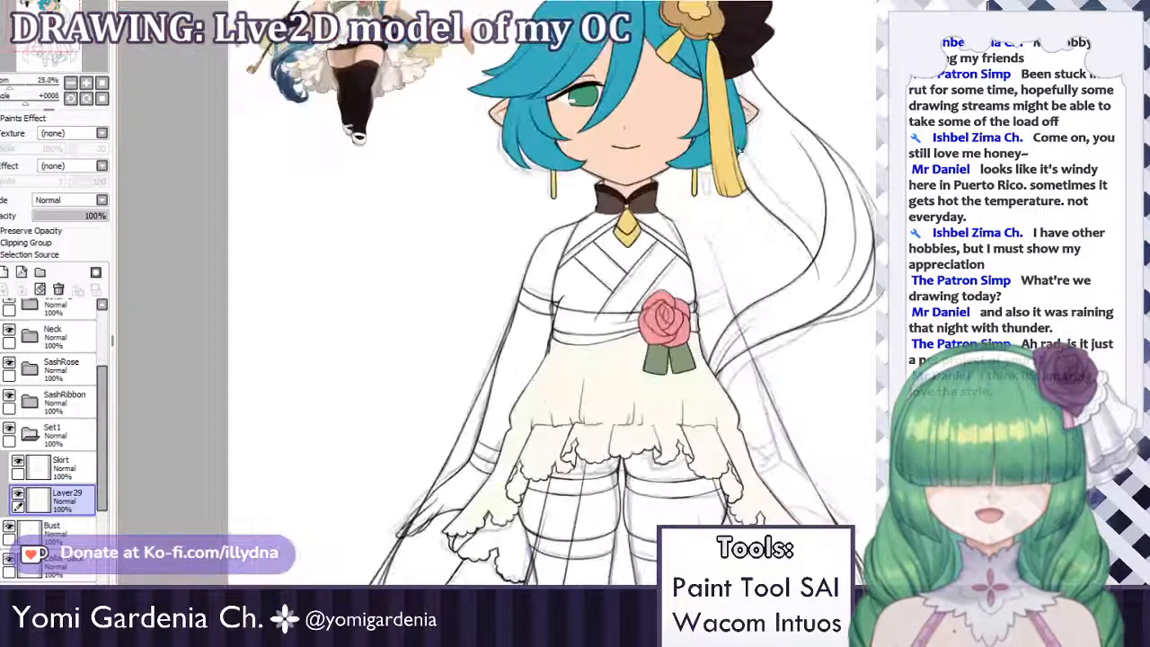
scroll(505, 214, down, 3)
scroll(582, 213, up, 3)
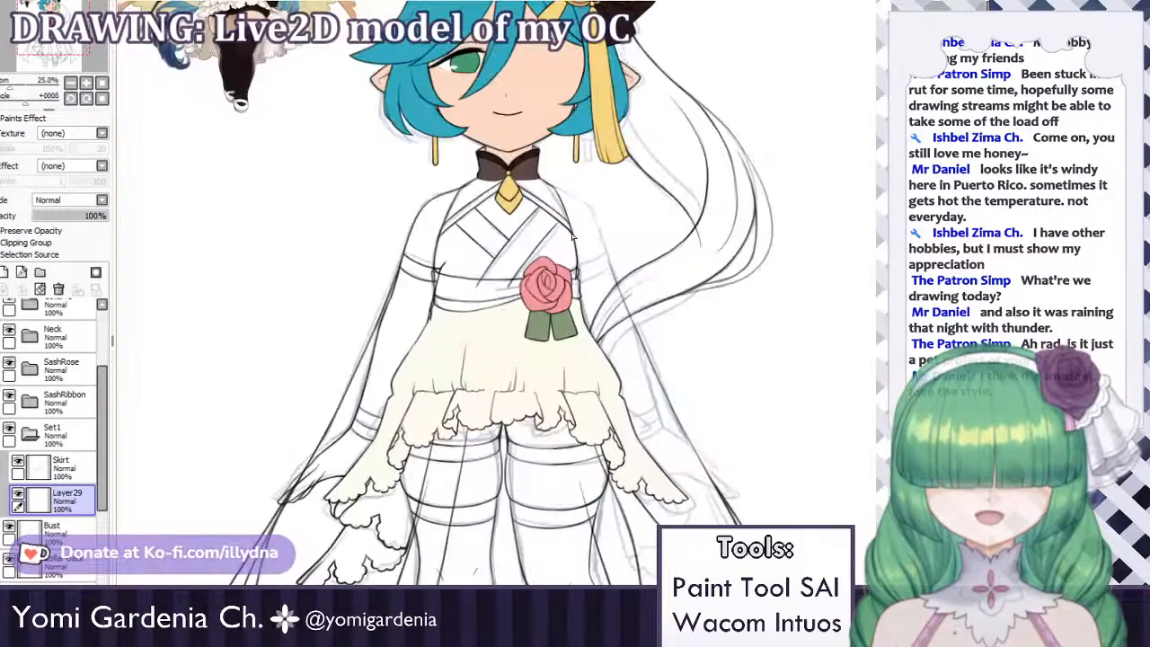
scroll(542, 237, down, 1)
scroll(541, 237, up, 2)
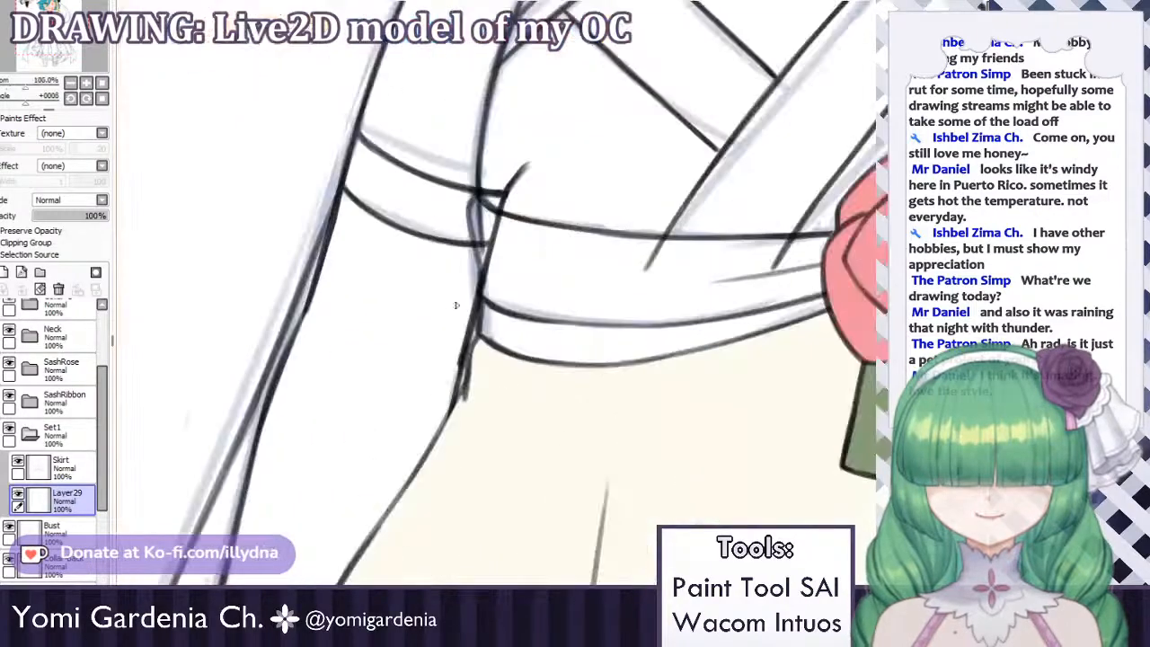
scroll(541, 237, down, 3)
scroll(546, 245, down, 2)
scroll(523, 236, up, 4)
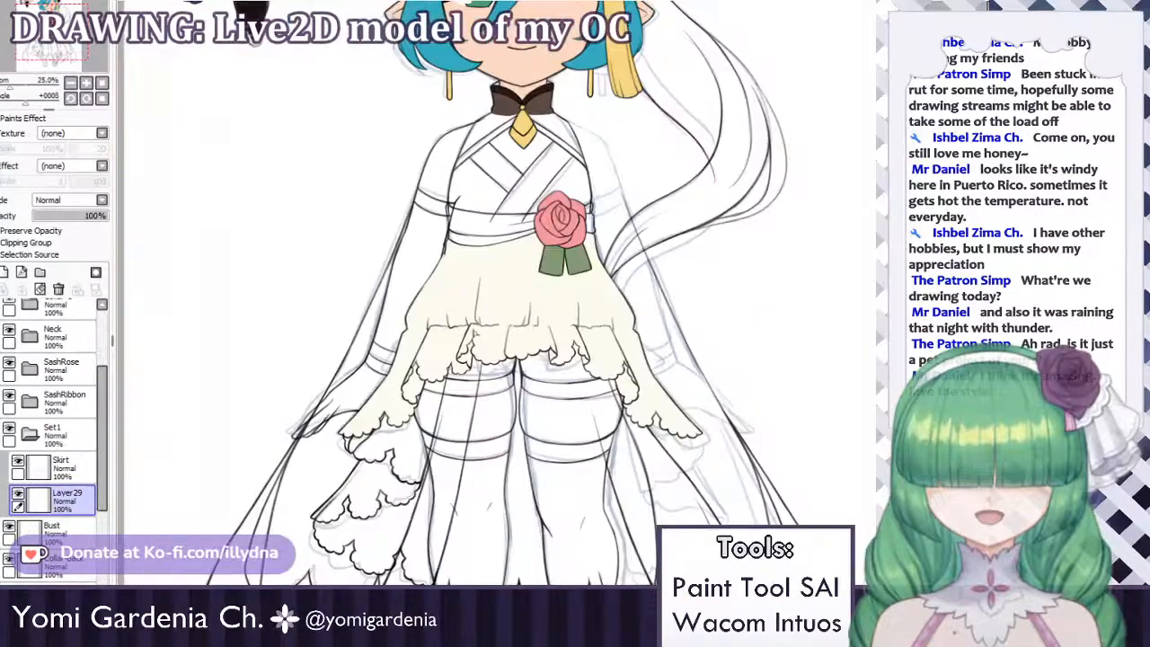
scroll(326, 423, down, 4)
scroll(310, 404, up, 1)
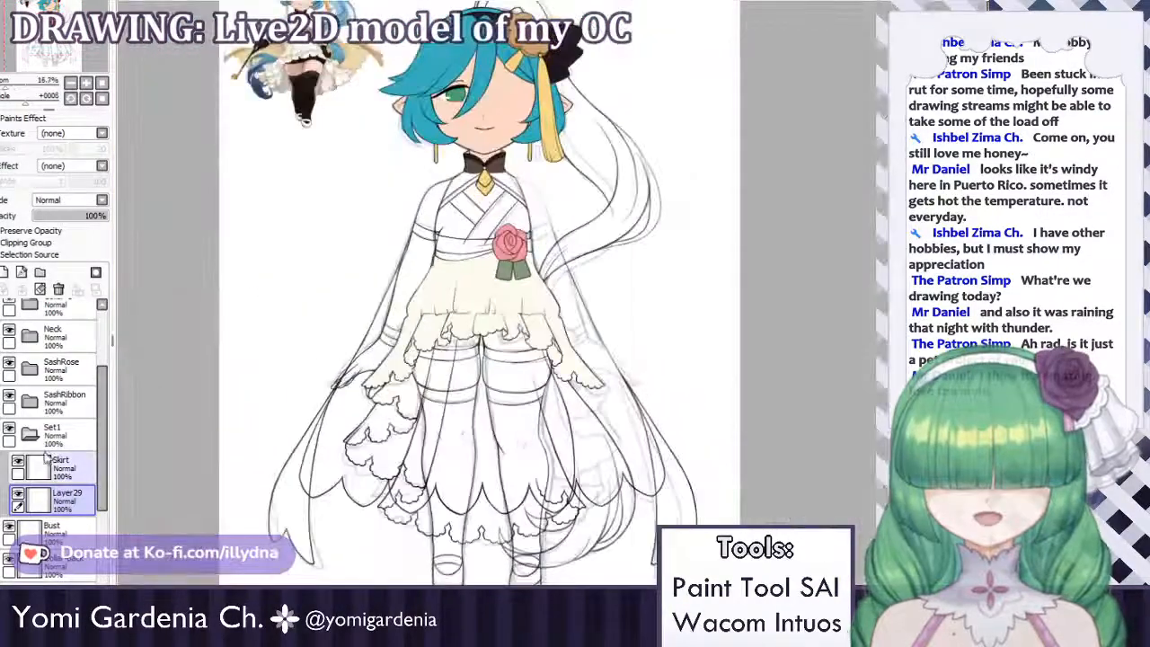
Set the background layer at the bottom of the stack to 100% opacity and fill it with green behind the character.
scroll(54, 440, down, 5)
scroll(54, 440, down, 1)
click(53, 539)
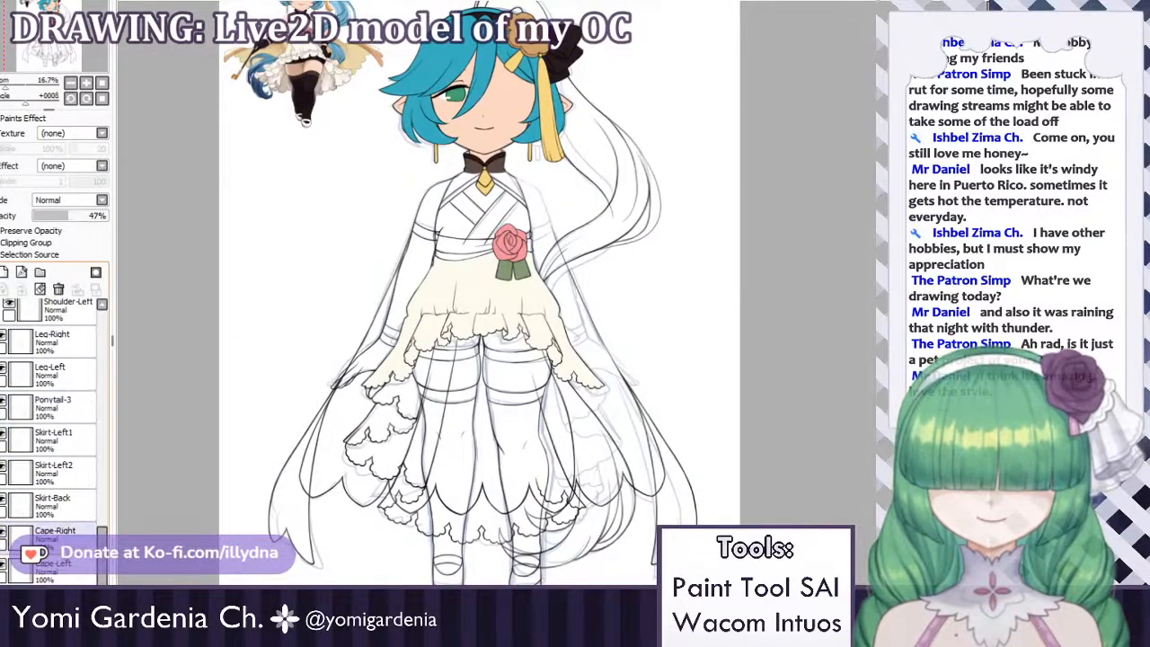
drag(68, 215, 109, 215)
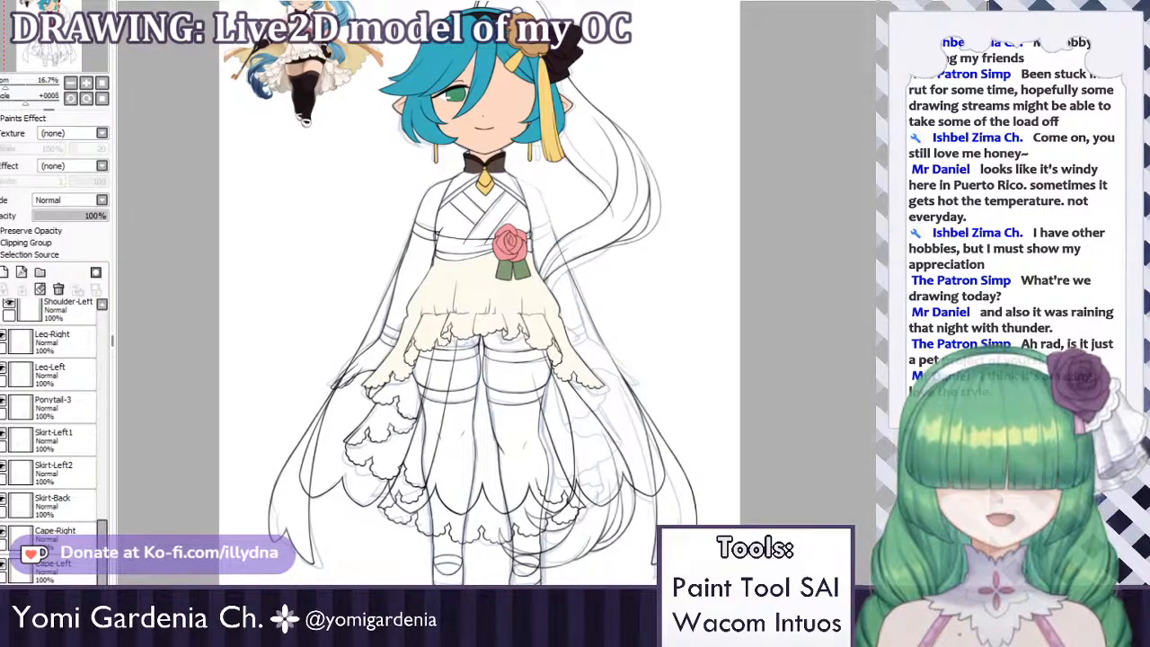
click(658, 312)
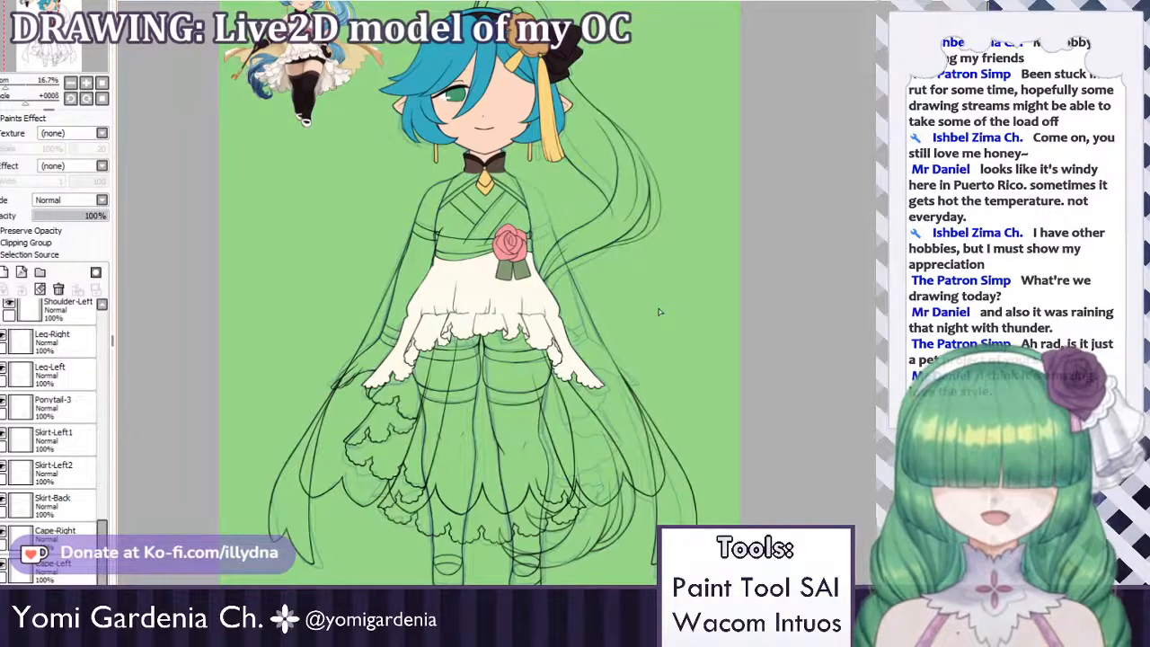
Inspect the skirt's cream fill and scalloped hem against the green background for missed areas.
scroll(53, 530, down, 1)
scroll(380, 422, down, 1)
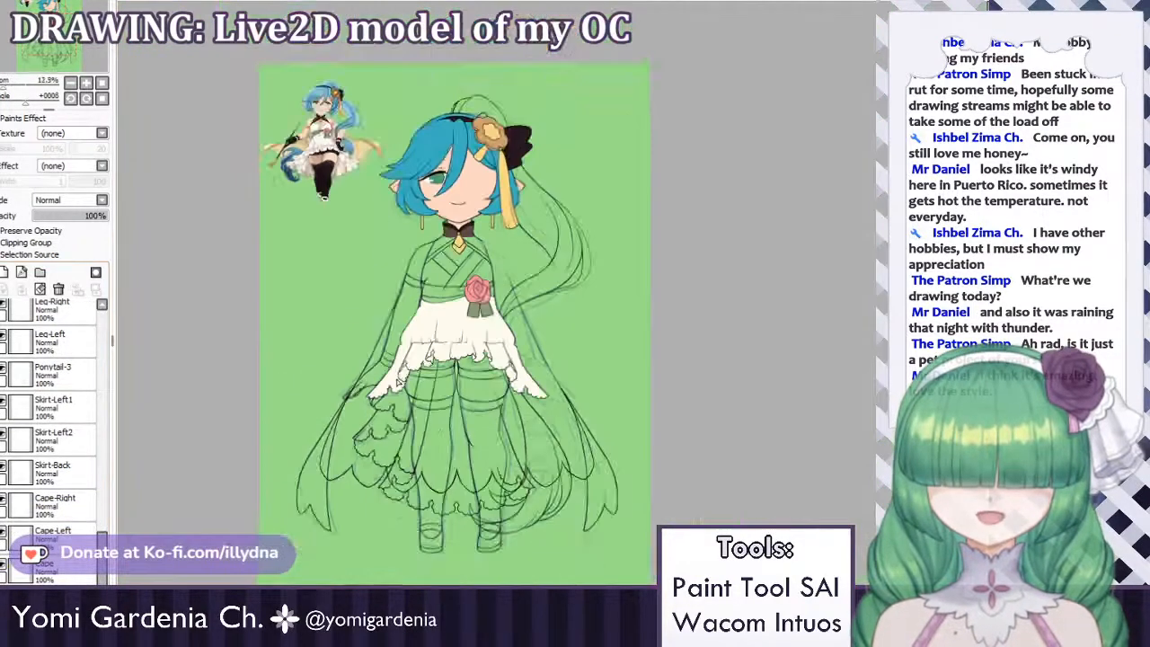
scroll(378, 319, down, 1)
scroll(385, 200, up, 2)
scroll(442, 220, down, 1)
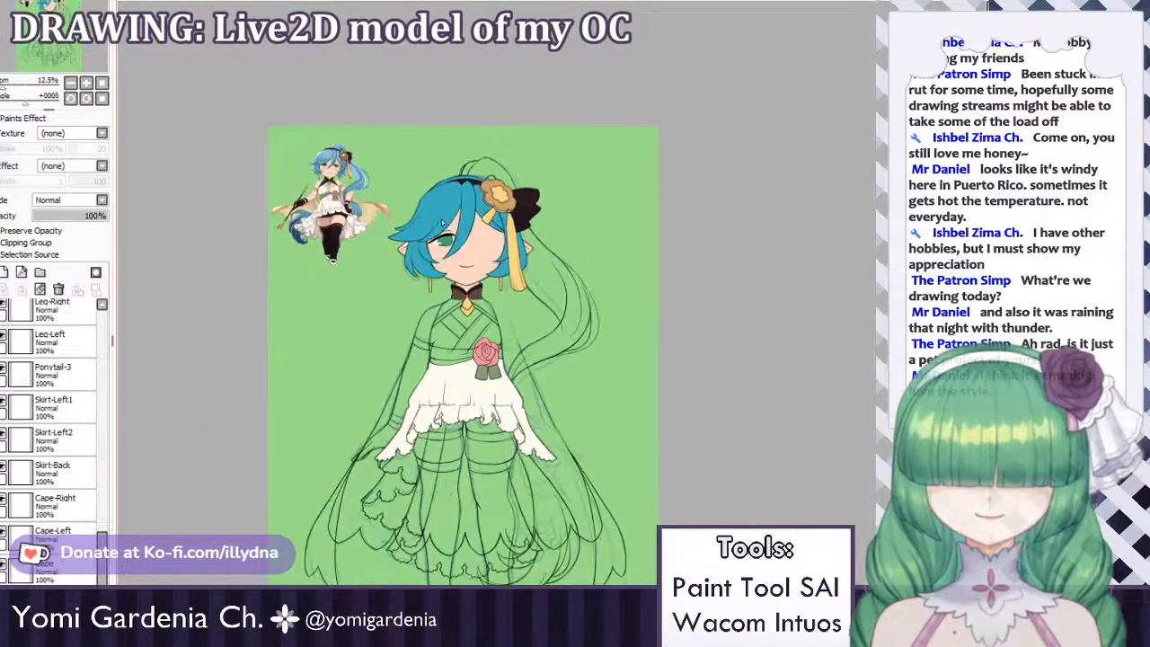
scroll(450, 486, up, 9)
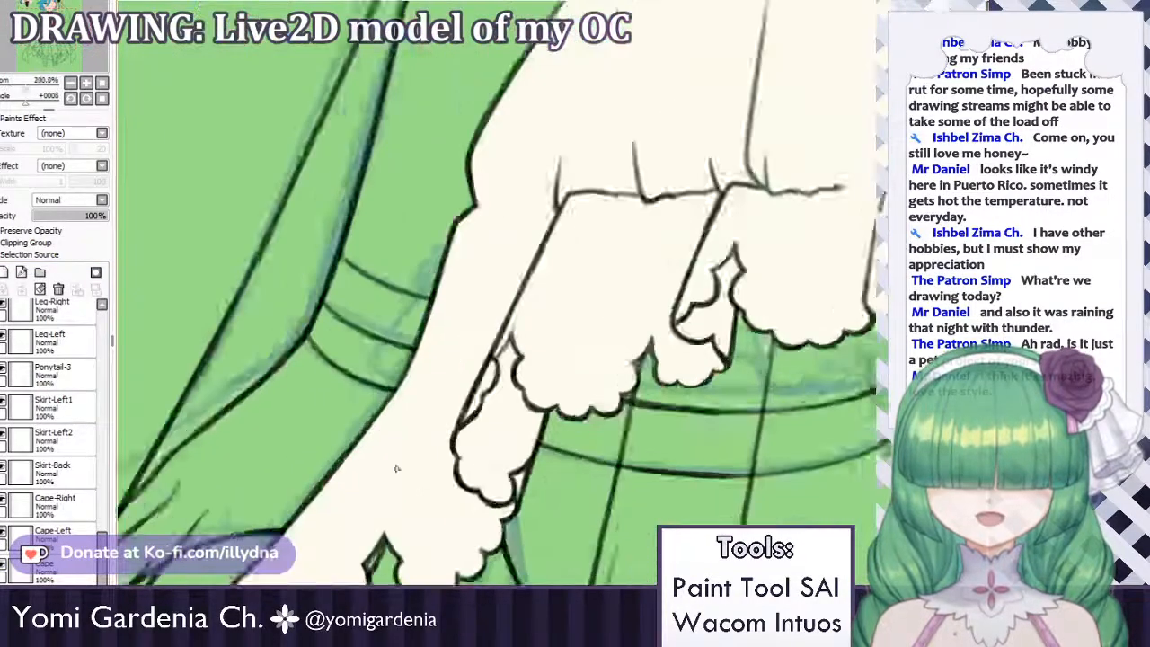
scroll(450, 486, down, 4)
scroll(422, 458, up, 2)
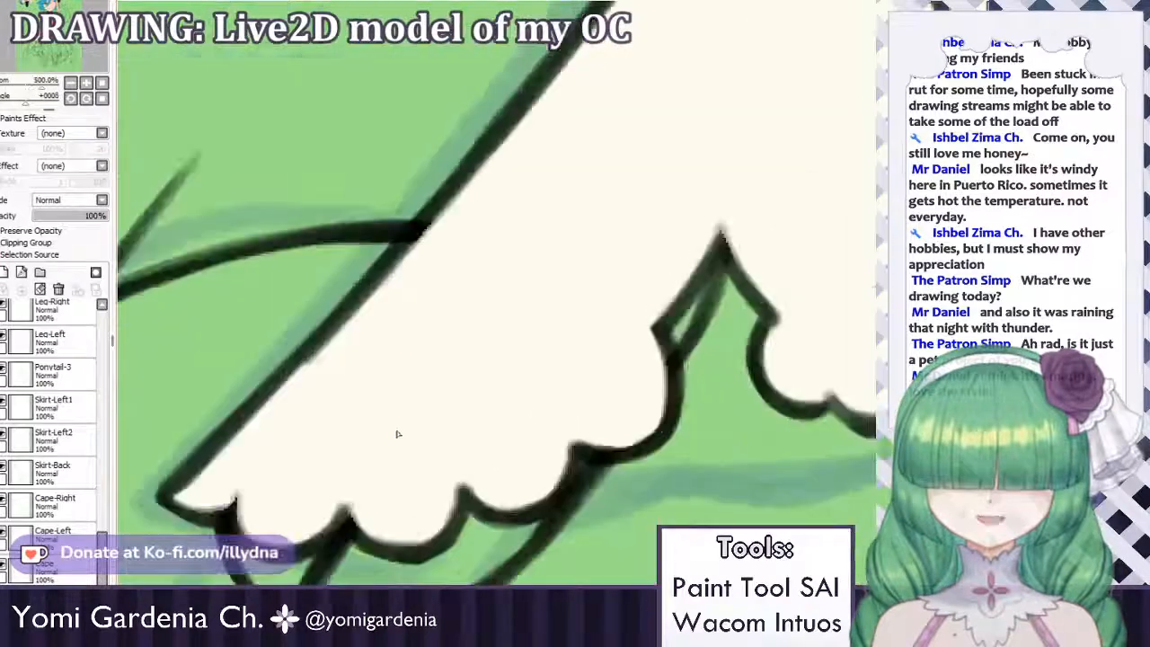
scroll(398, 431, down, 1)
scroll(361, 463, up, 1)
scroll(72, 521, down, 5)
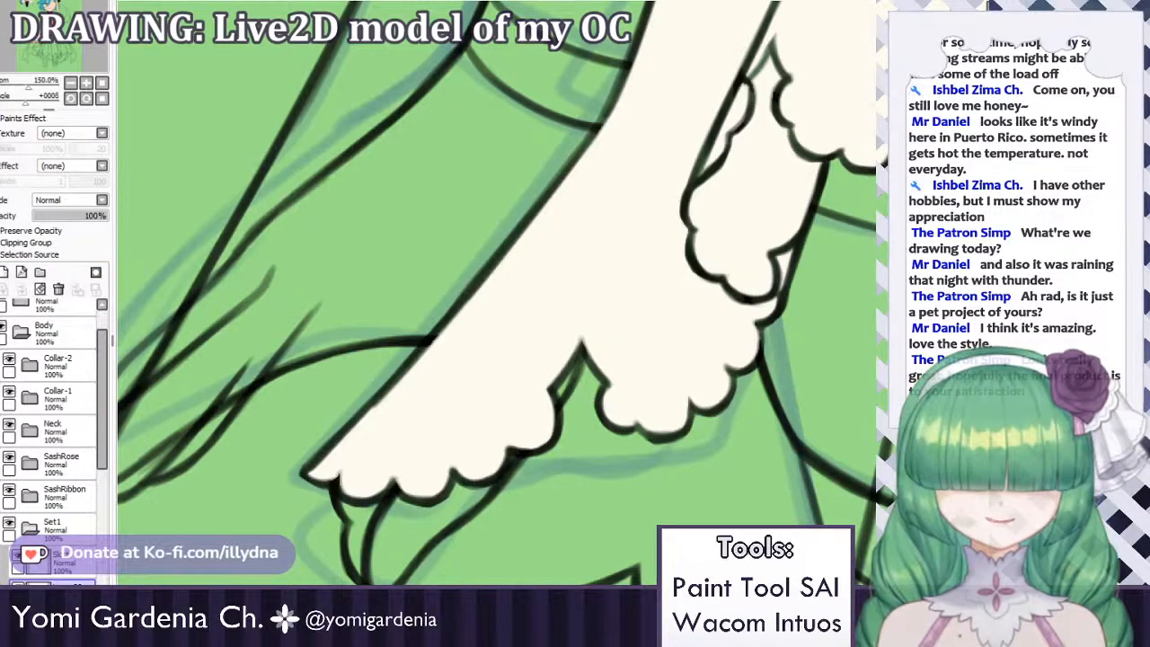
Paint cream beneath the fold line of the skirt's left side ruffle, and check the hem's coverage.
drag(721, 190, 774, 52)
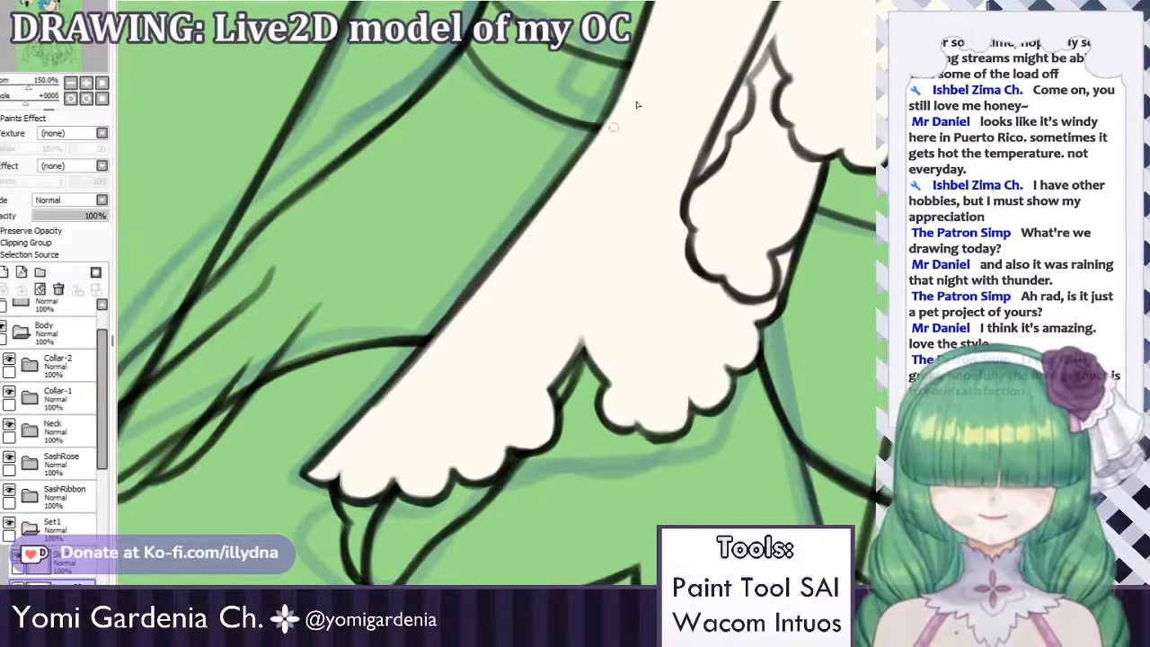
scroll(395, 409, down, 6)
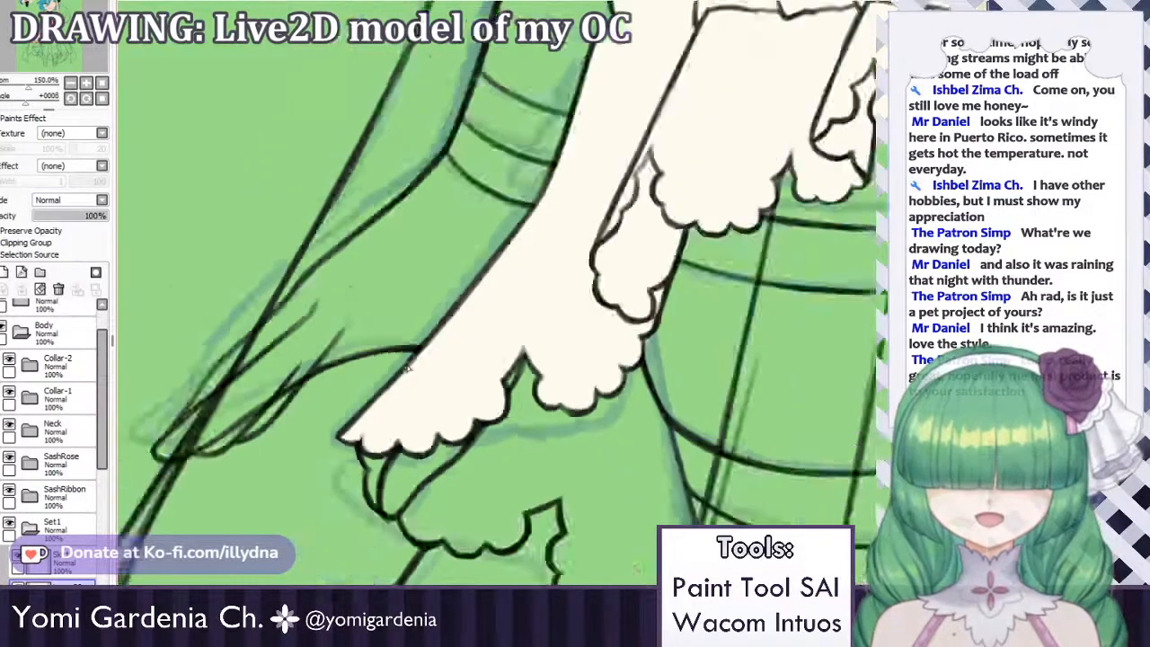
scroll(404, 447, up, 8)
scroll(403, 448, down, 6)
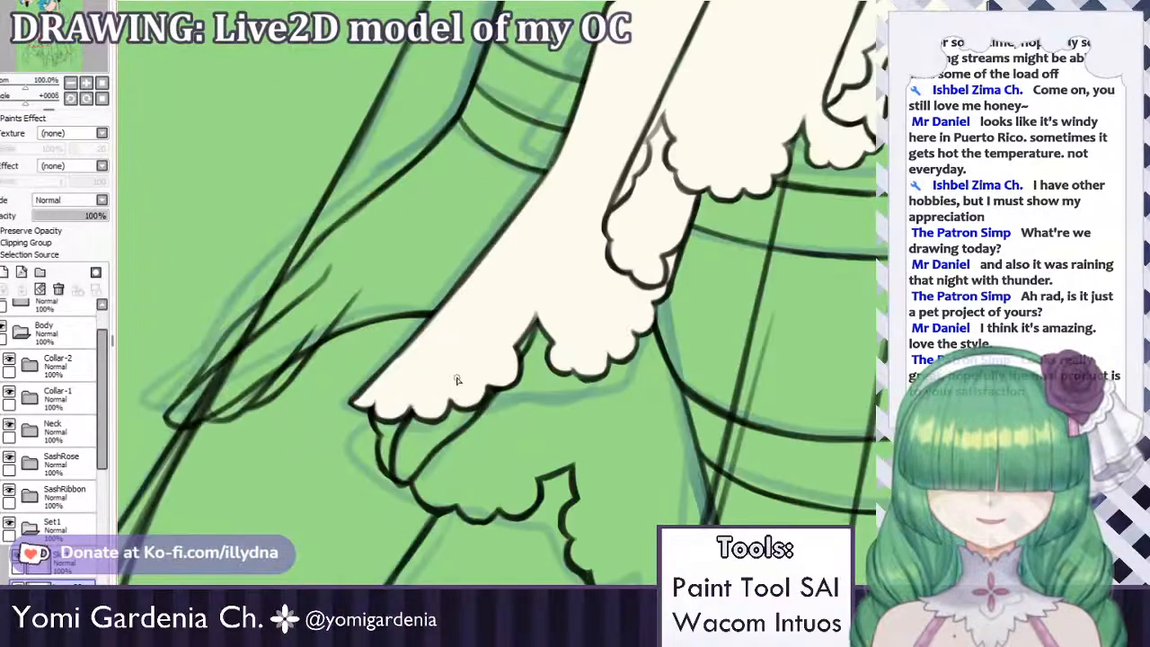
scroll(388, 432, up, 7)
scroll(388, 433, down, 5)
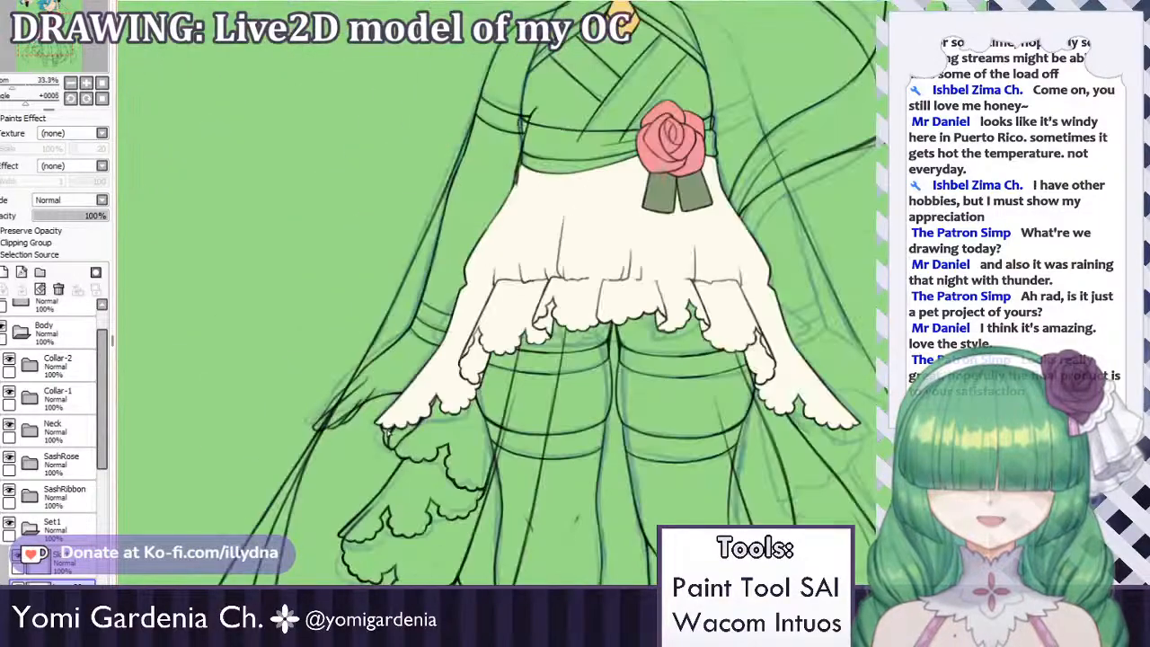
scroll(441, 249, up, 2)
scroll(441, 248, down, 5)
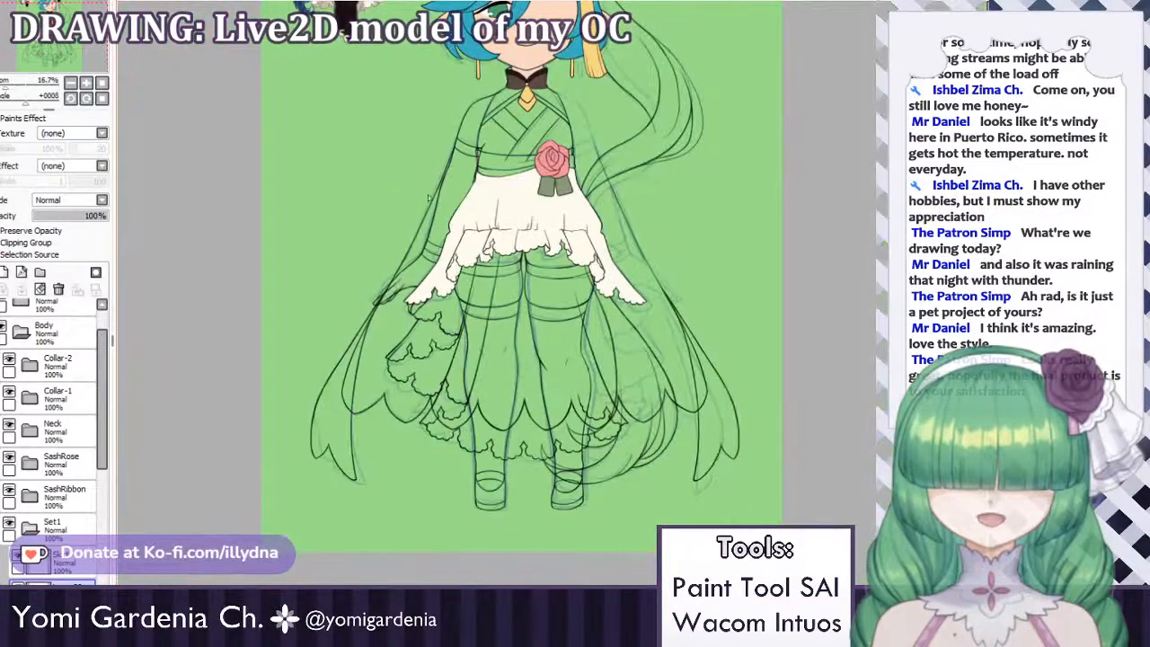
Paint cream beneath the line art of the left frill's folds and scallops where the green shows through.
scroll(411, 301, up, 7)
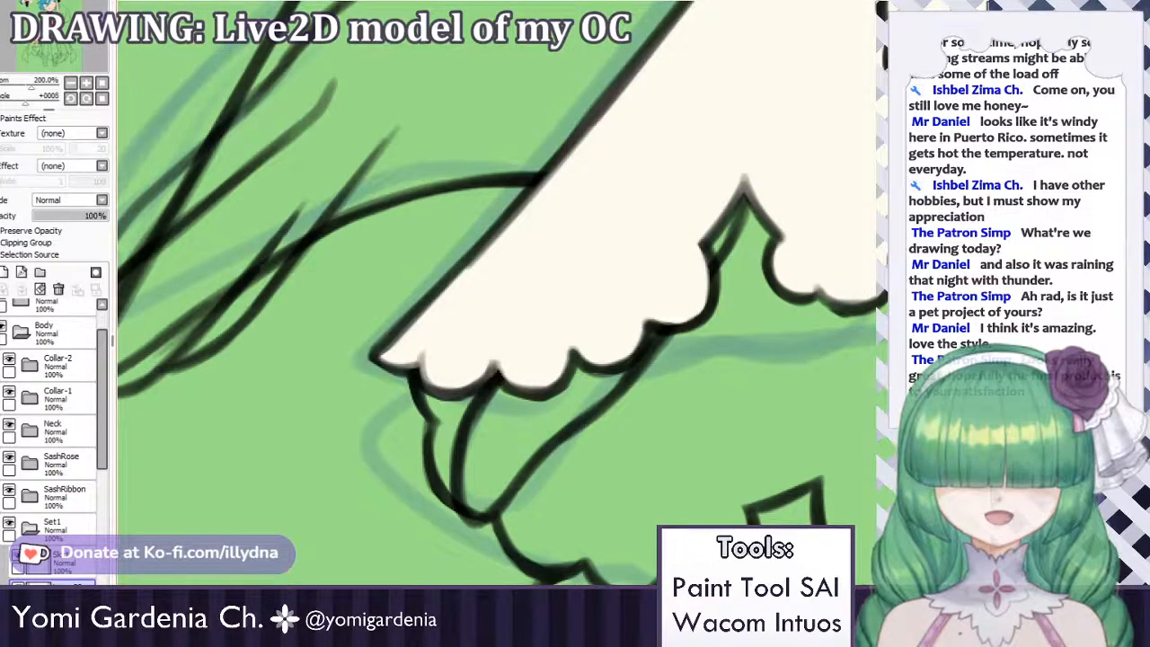
scroll(855, 251, down, 4)
scroll(732, 329, up, 5)
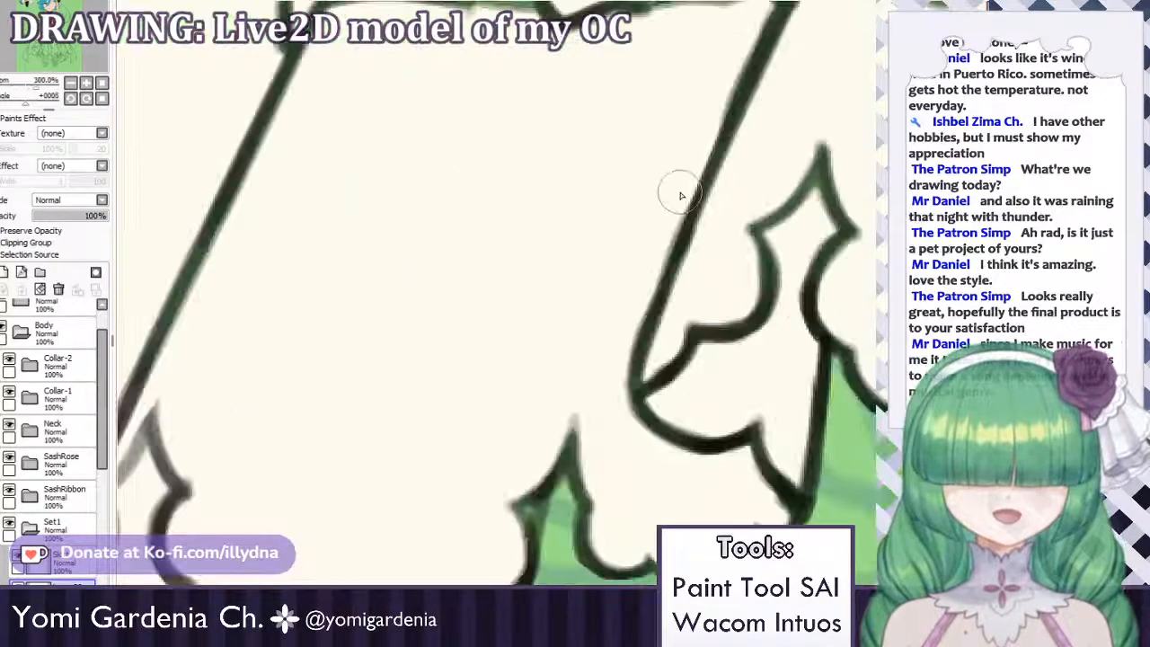
mouse_move(818, 171)
mouse_down()
mouse_move(706, 252)
mouse_move(662, 335)
mouse_move(738, 277)
mouse_move(836, 267)
mouse_up()
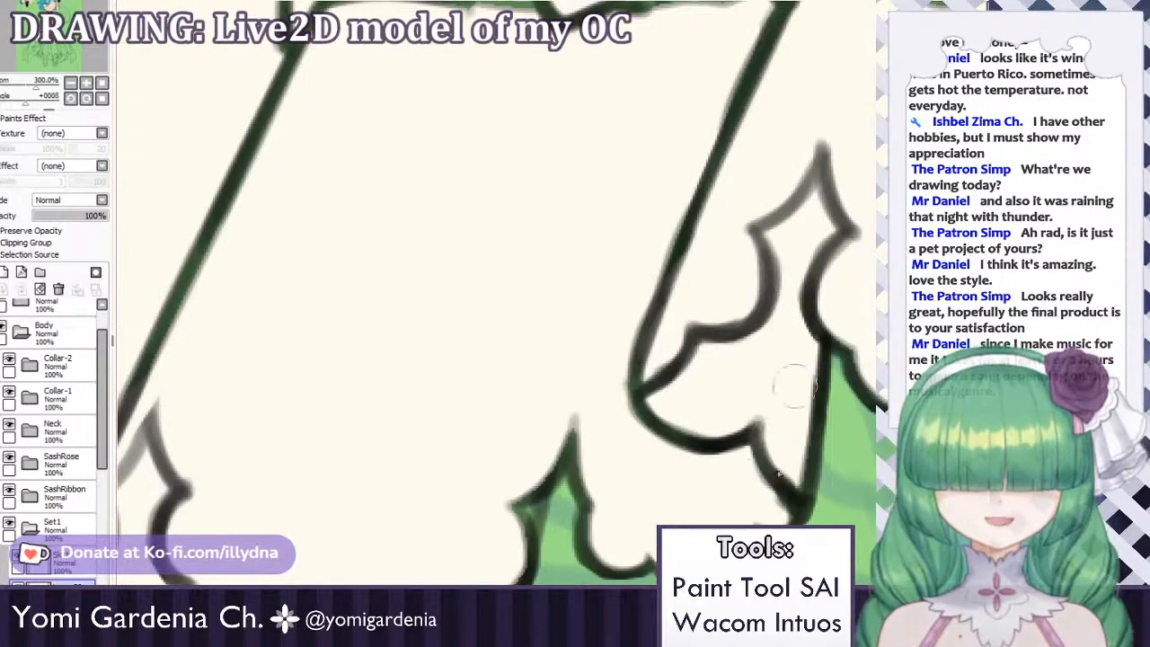
mouse_move(670, 427)
mouse_down()
mouse_move(618, 362)
mouse_move(742, 95)
mouse_move(781, 48)
mouse_up()
mouse_move(573, 420)
mouse_down()
mouse_move(508, 480)
mouse_move(600, 456)
mouse_move(614, 502)
mouse_up()
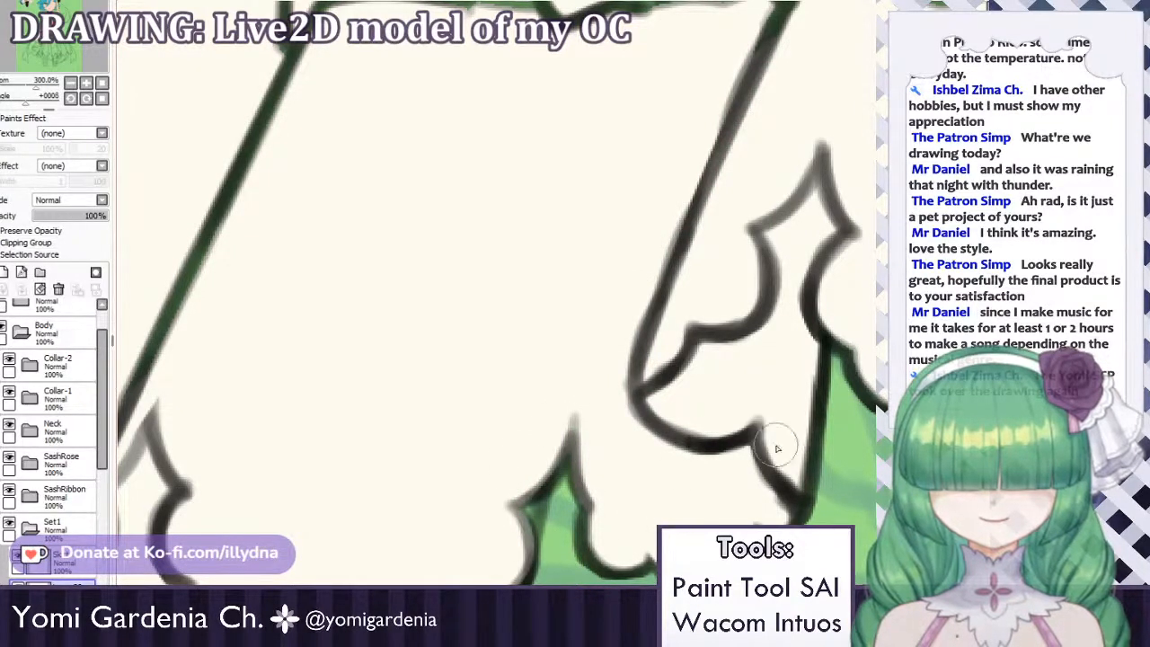
Fill in cream beneath the frill's fold lines across the skirt's centre and right side, checking the hem's coverage.
scroll(777, 447, down, 4)
scroll(792, 368, up, 1)
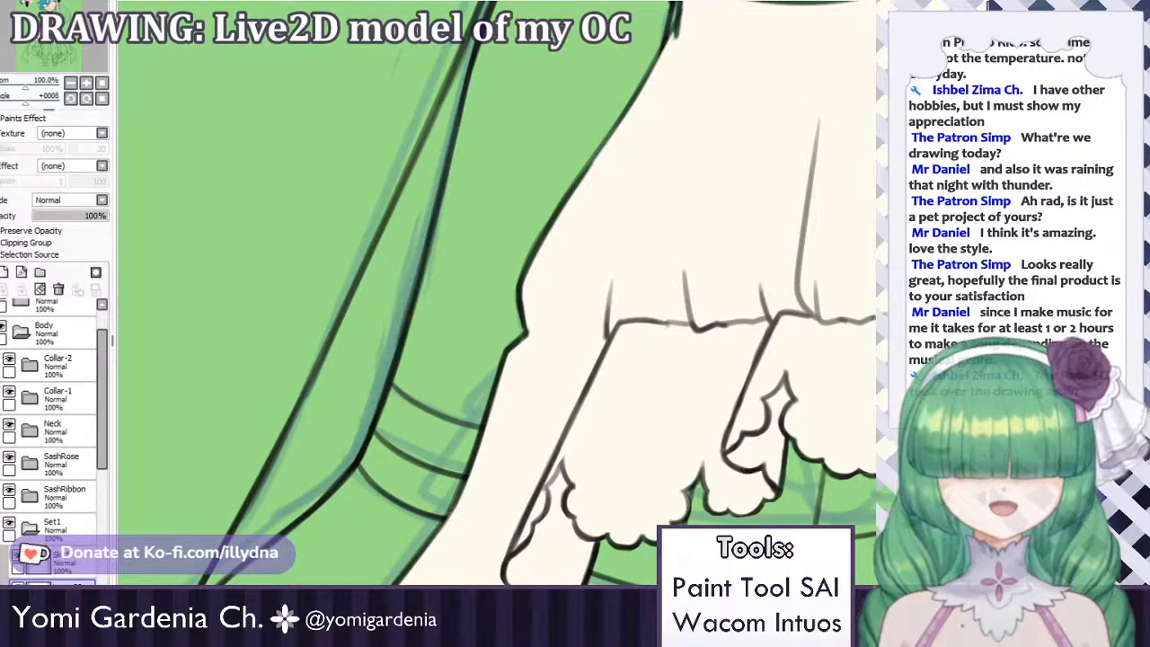
scroll(512, 242, down, 3)
scroll(631, 287, up, 3)
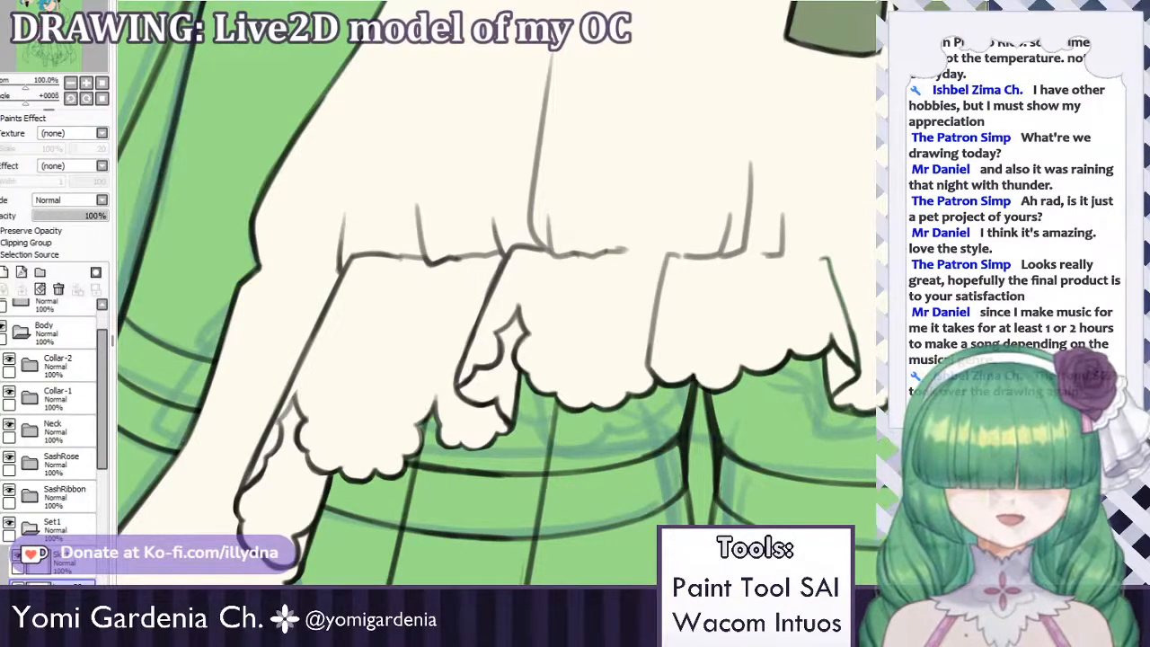
mouse_move(811, 223)
mouse_down()
mouse_move(844, 314)
mouse_move(847, 371)
mouse_up()
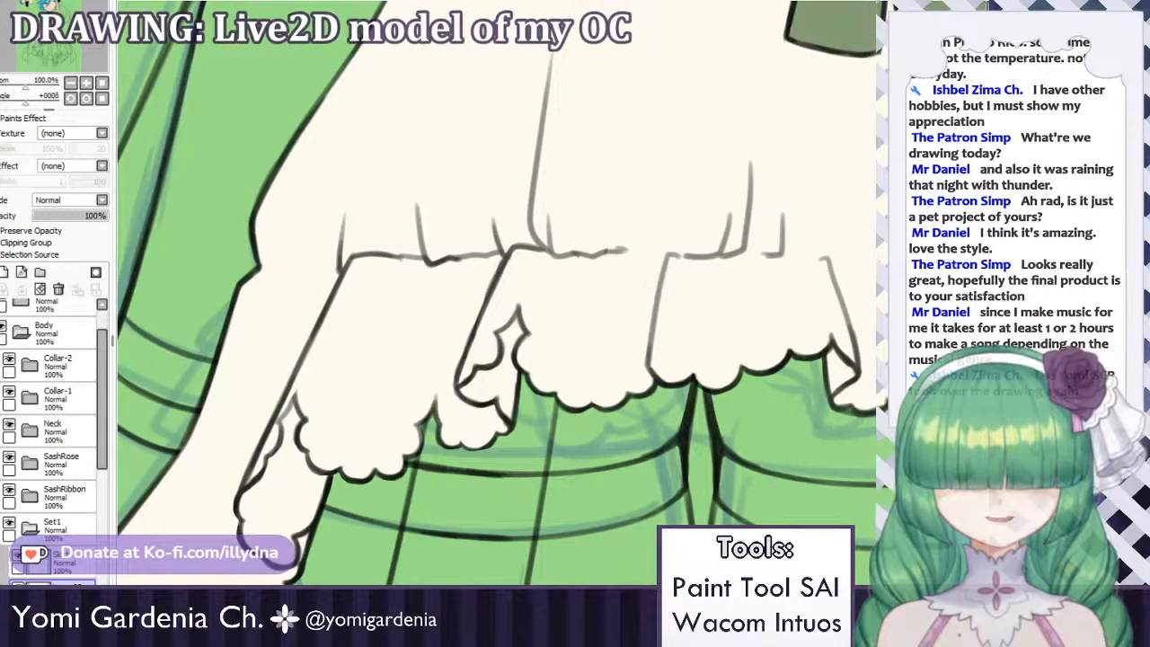
drag(467, 589, 611, 590)
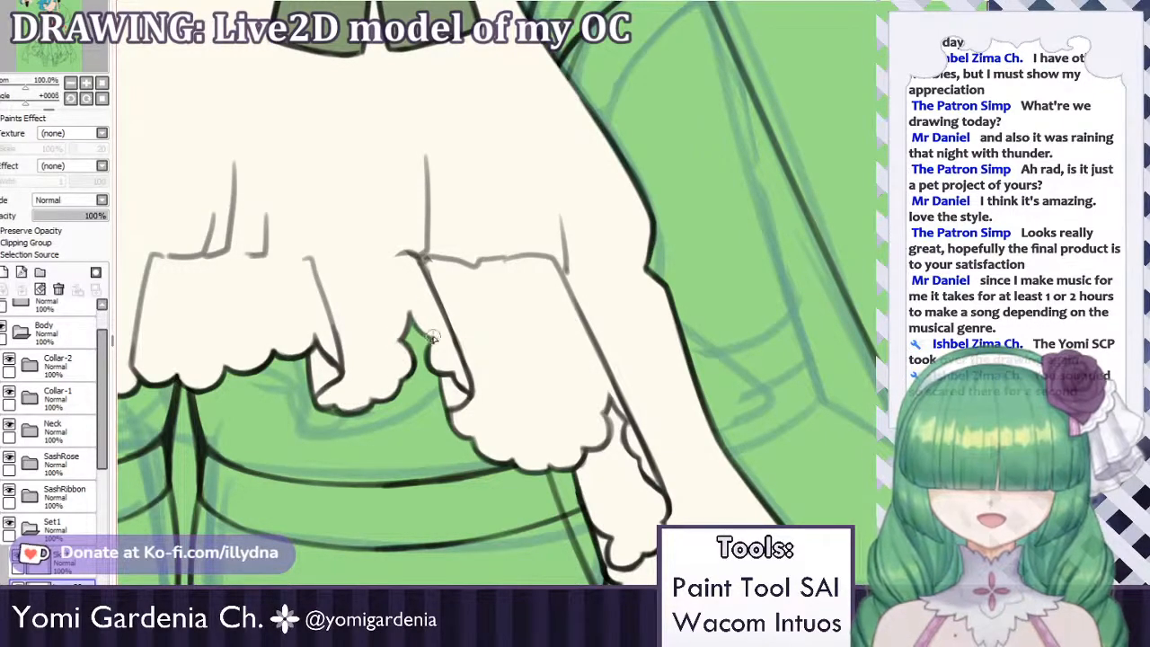
scroll(401, 359, down, 3)
scroll(496, 293, down, 1)
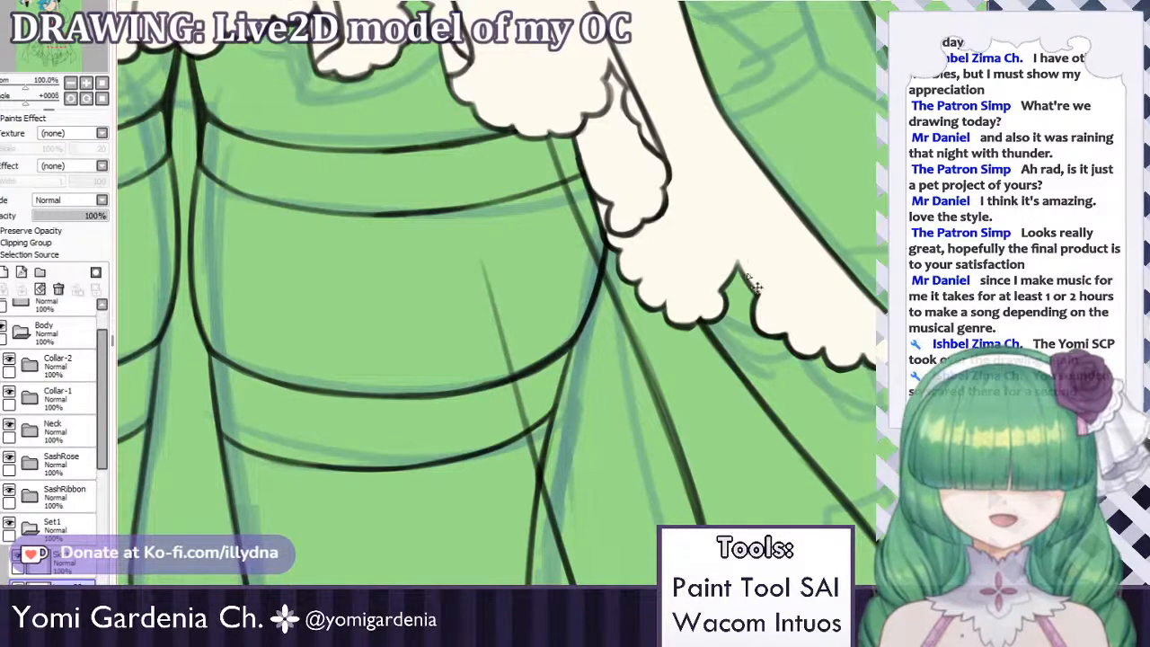
Expand the SashRibbon folder and paint over the unfilled speck in the ribbon's right tail on its colour layer.
scroll(483, 186, up, 15)
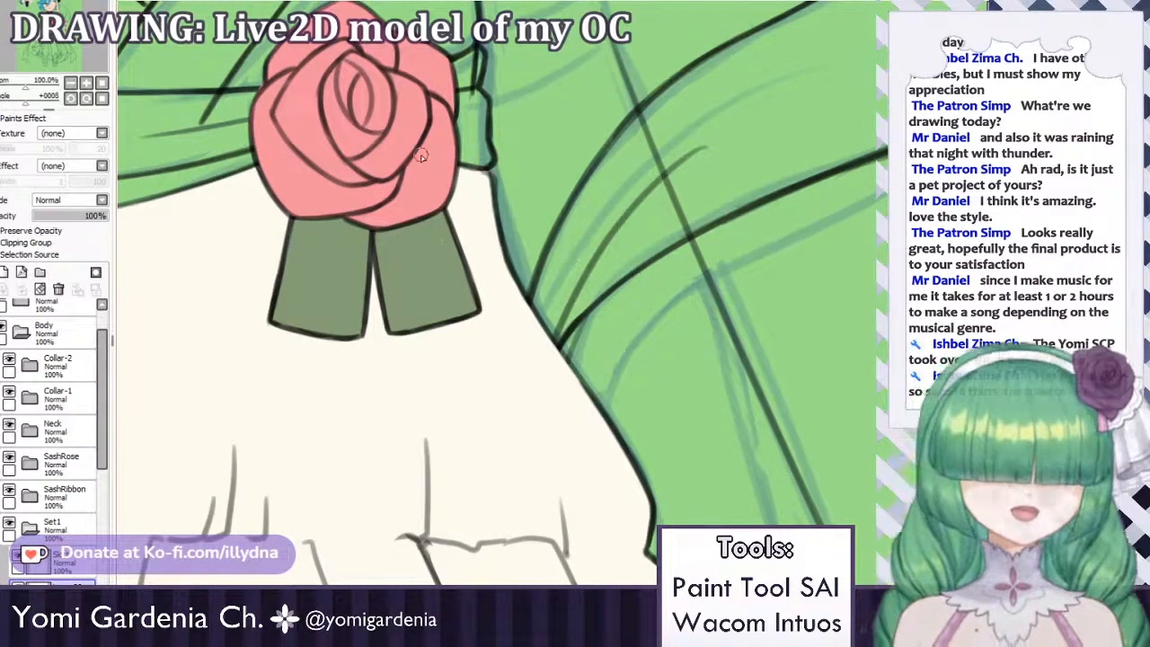
click(31, 494)
scroll(36, 492, down, 1)
click(63, 492)
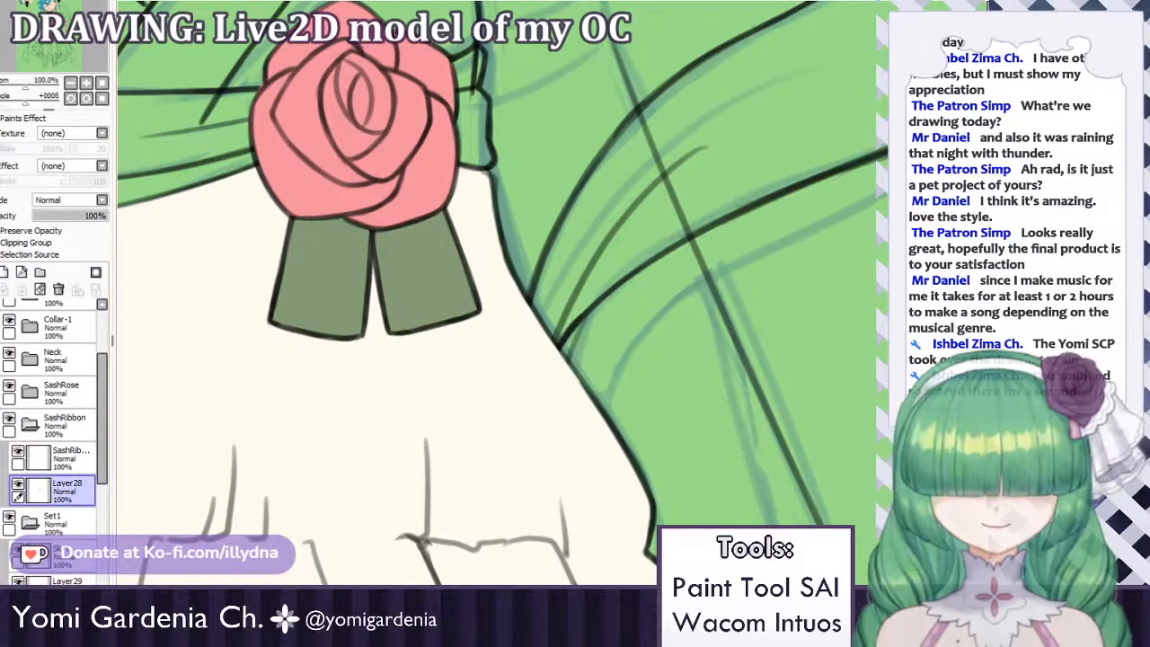
scroll(449, 215, up, 10)
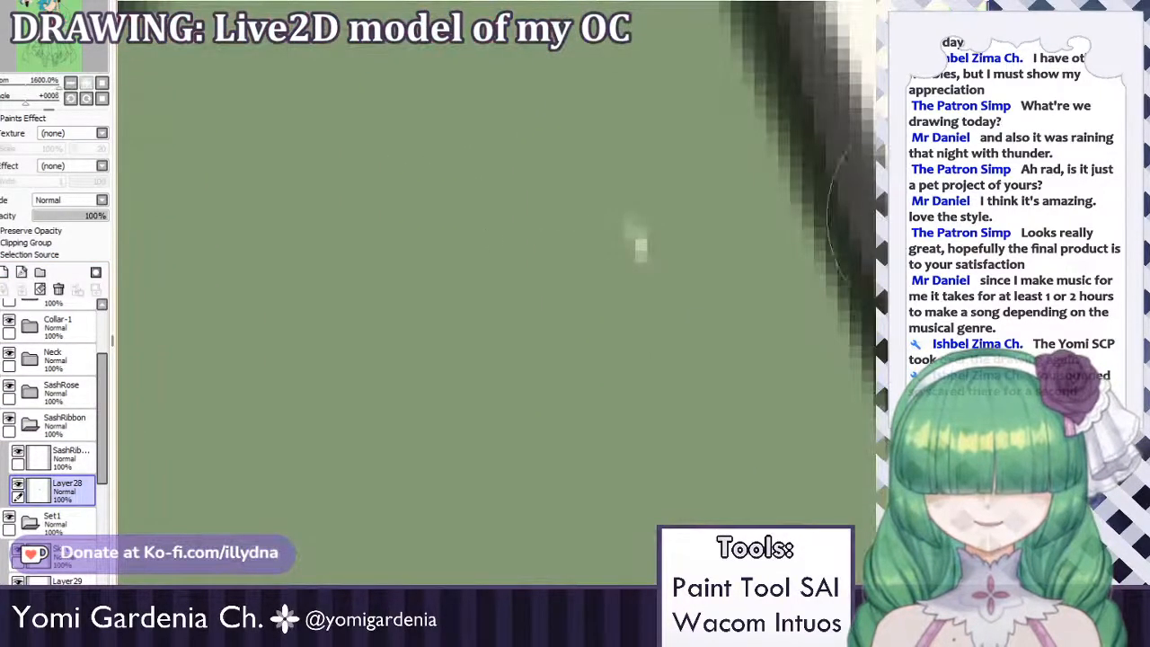
drag(623, 280, 593, 374)
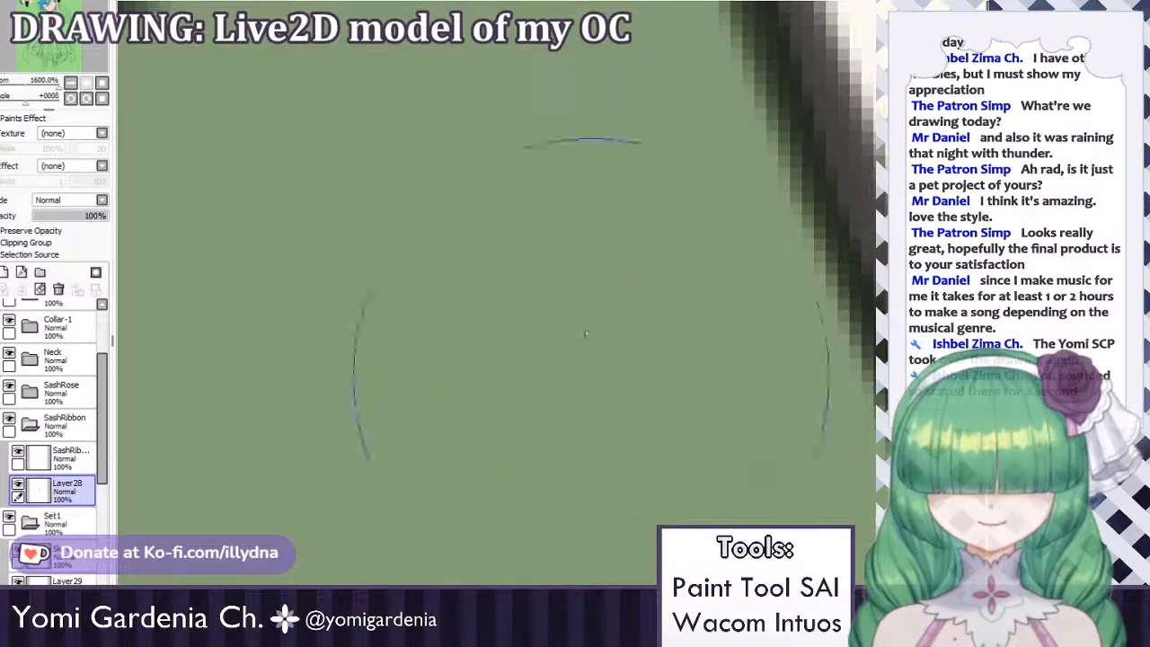
scroll(449, 272, down, 1)
scroll(448, 270, down, 12)
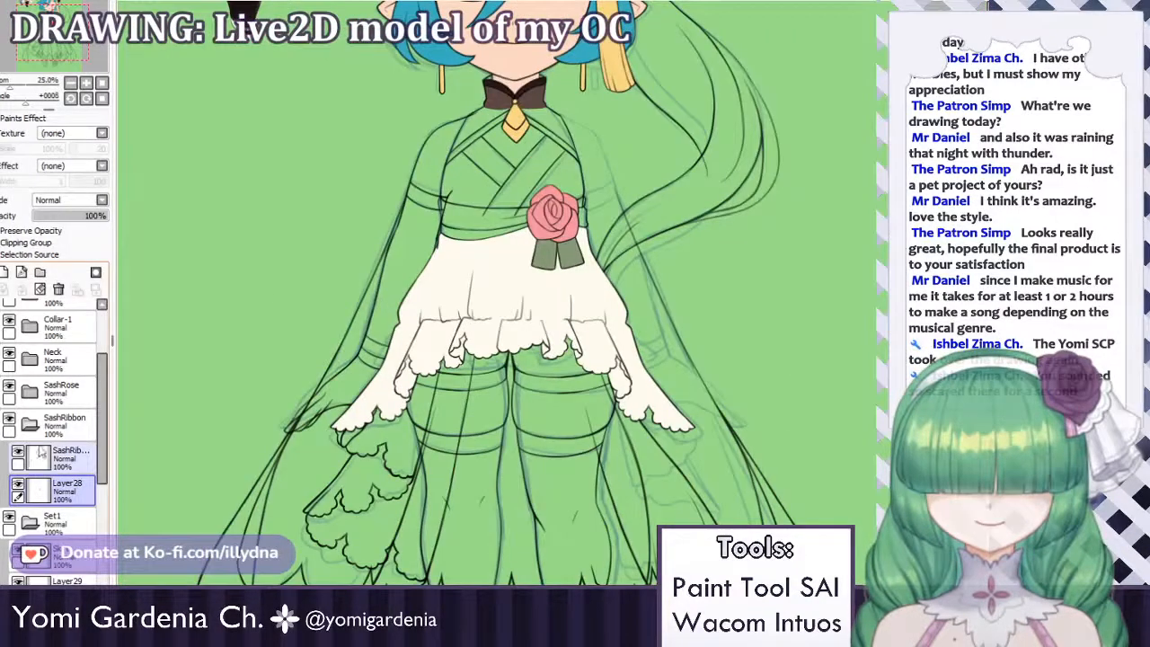
Collapse the SashRibbon folder and make Layer29, the colour layer beneath the skirt line art, active.
click(31, 424)
click(38, 489)
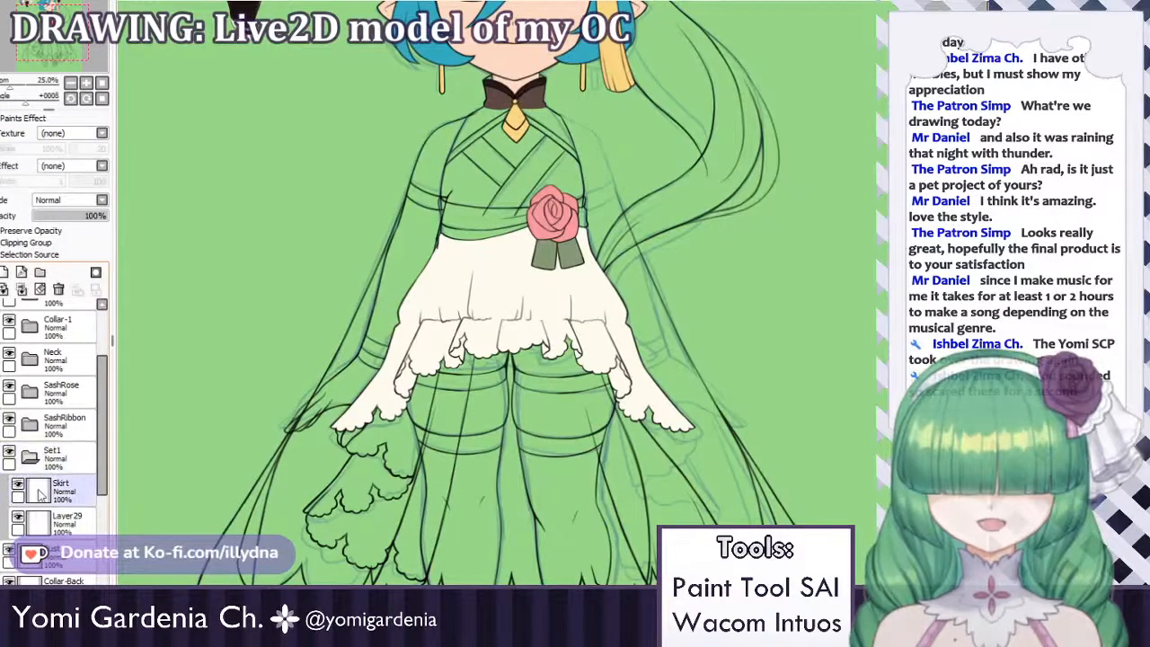
click(38, 522)
click(17, 517)
click(17, 517)
scroll(449, 193, up, 3)
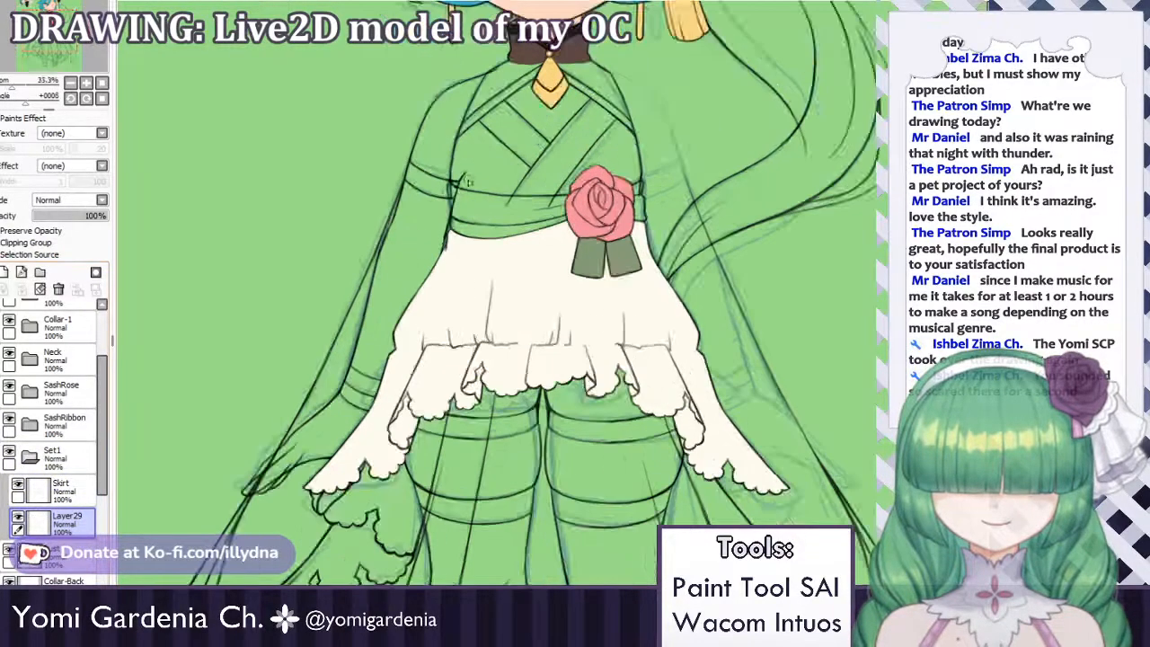
Toggle the Set1 folder's visibility to check which parts of the outfit it contains.
click(9, 453)
click(9, 454)
click(9, 454)
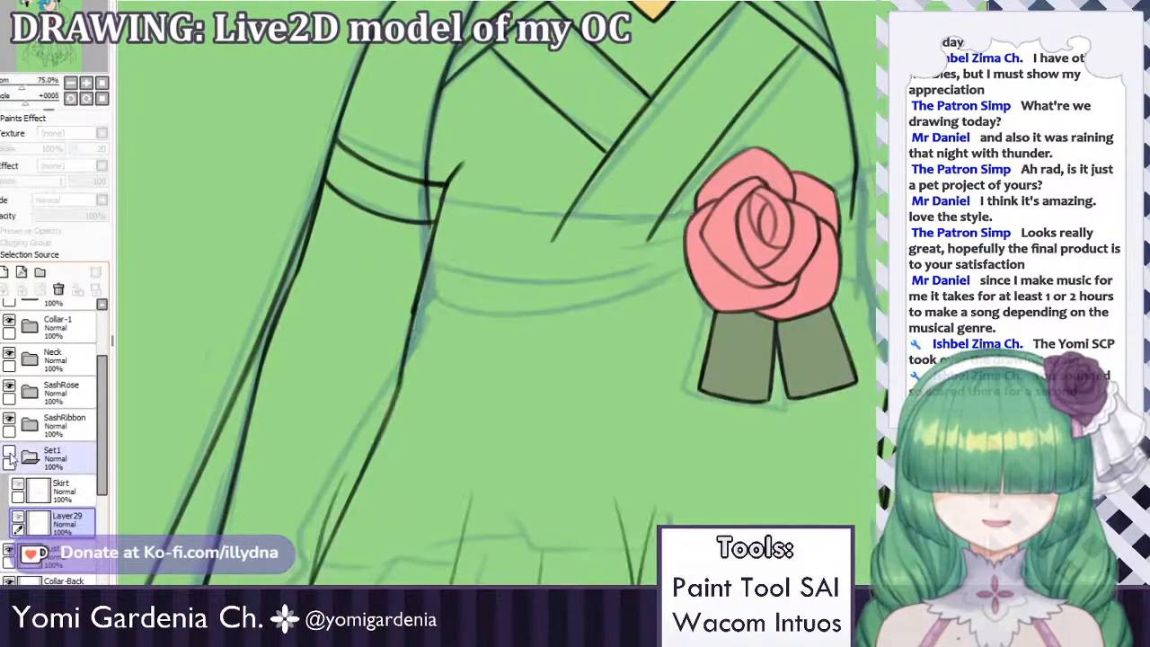
click(9, 454)
click(9, 454)
click(9, 454)
click(9, 454)
click(9, 453)
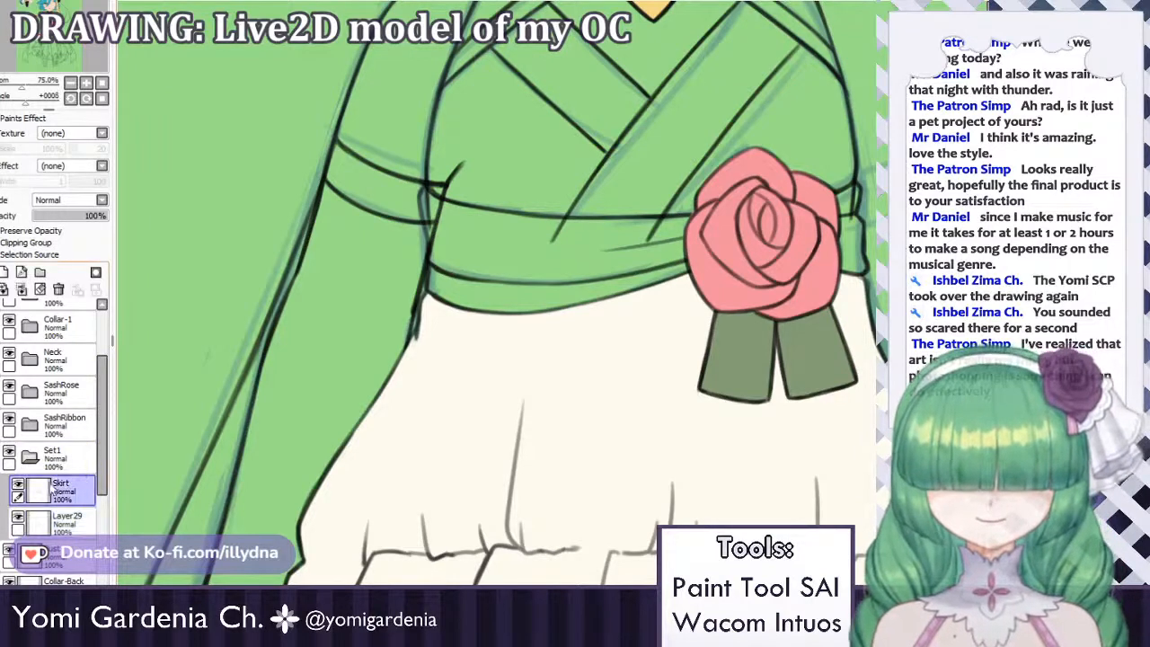
Rename the Set1 folder as Skirt.
click(59, 457)
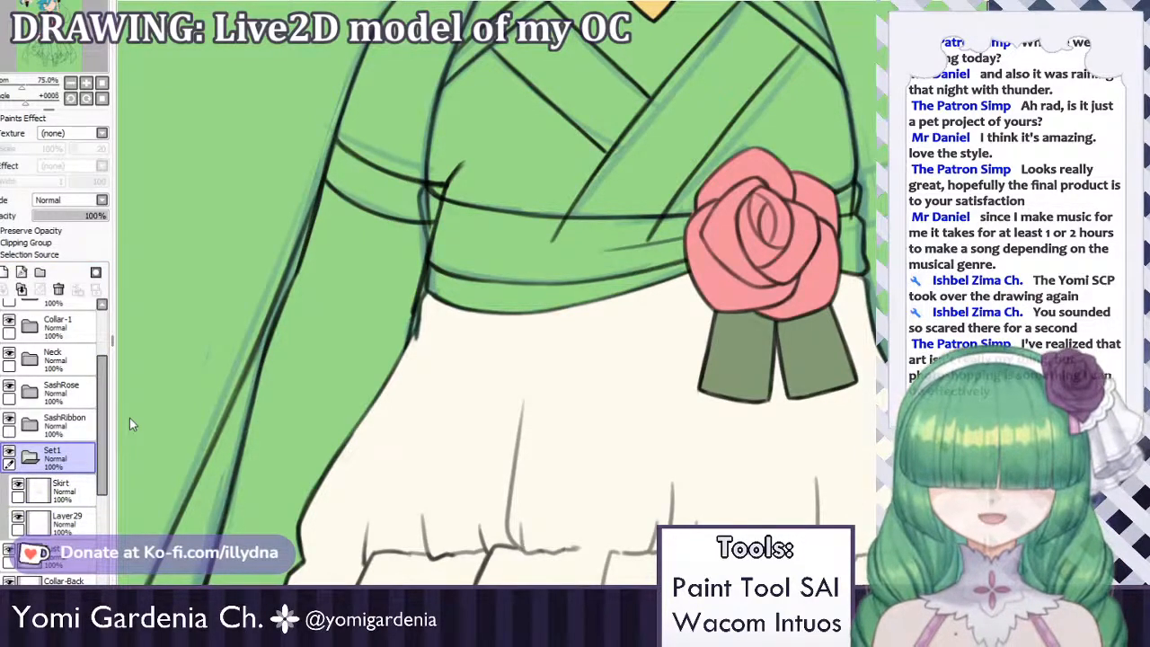
key(Return)
Select all regions of the waist sash, fill them with the ribbon's grey-green on Layer29, and deselect.
click(481, 257)
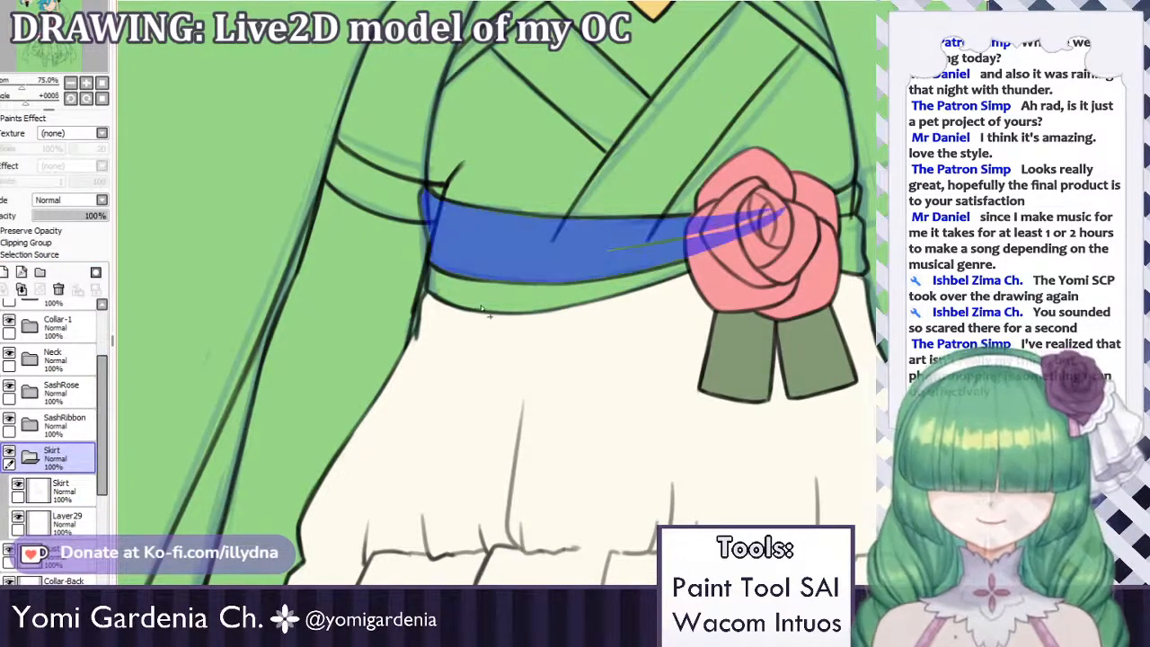
click(539, 294)
click(845, 243)
click(843, 203)
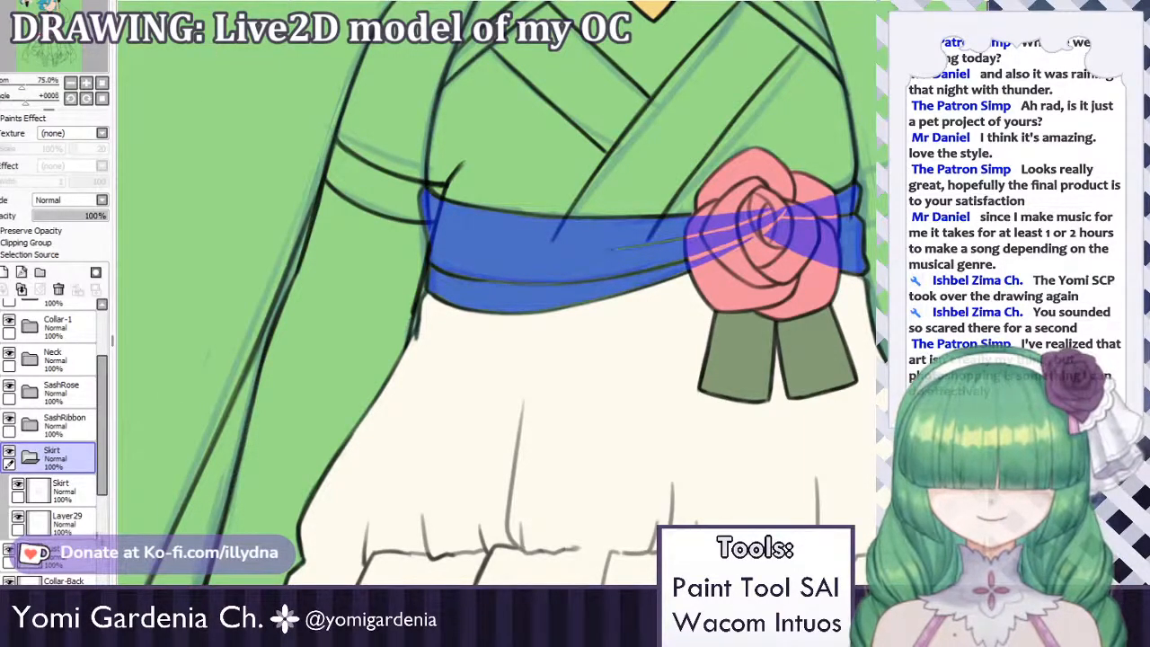
click(63, 520)
key(n)
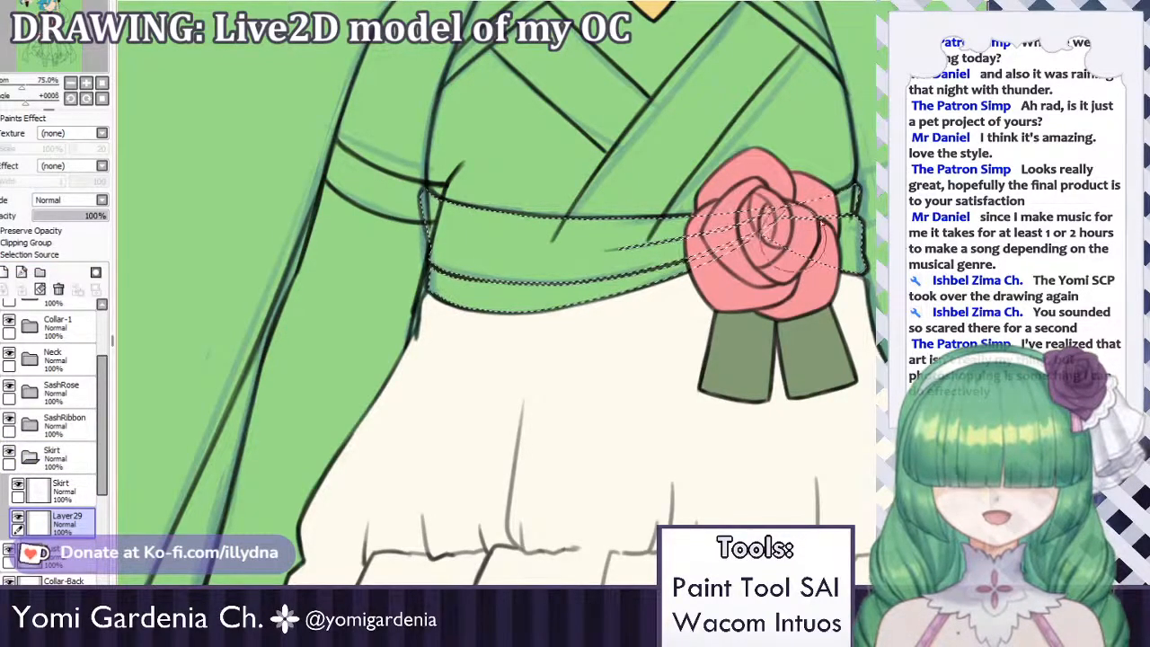
drag(809, 244, 845, 205)
drag(691, 260, 458, 261)
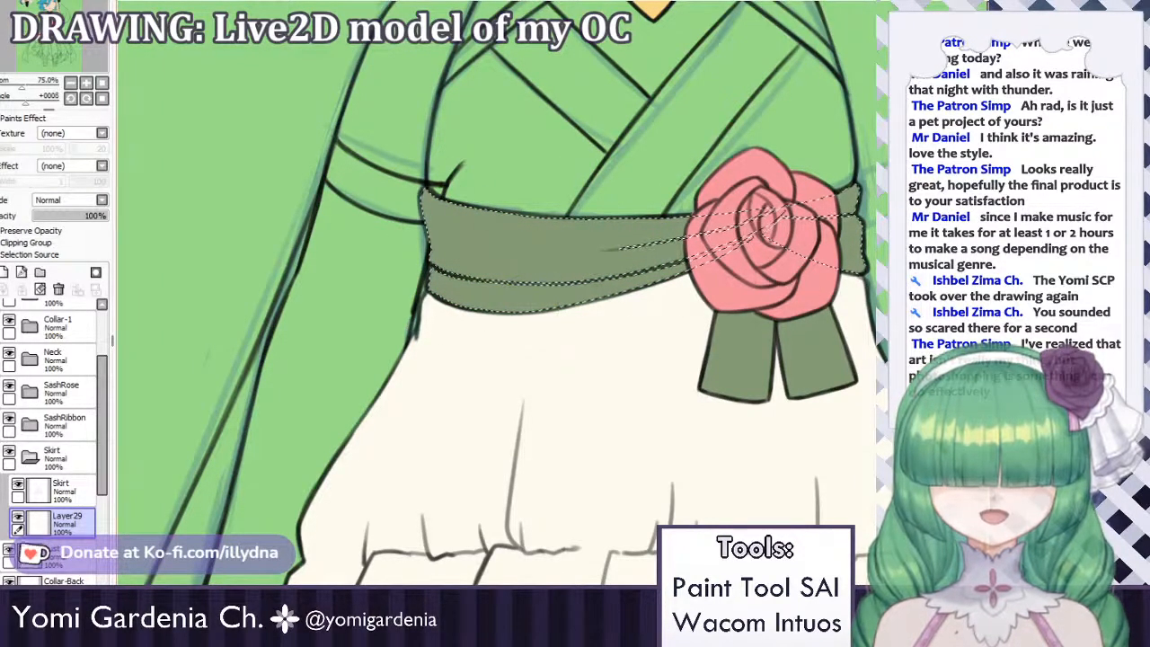
key(ctrl+d)
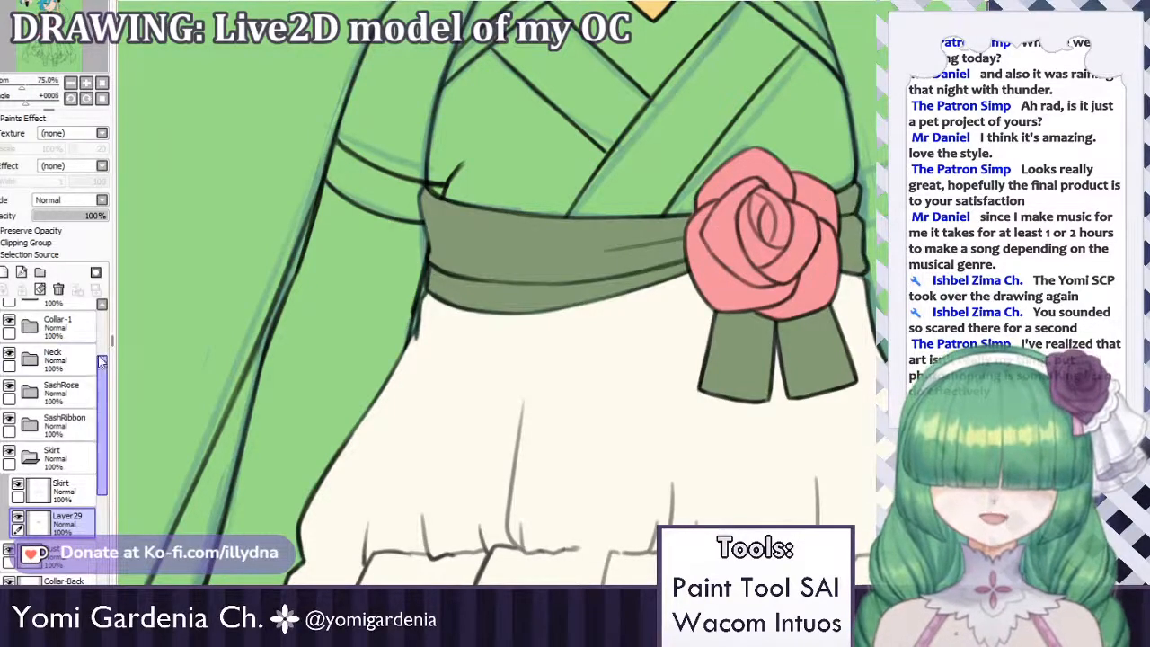
Hide the SashRose and SashRibbon folders to expose the whole sash, checking the neighbouring Body folders.
scroll(54, 413, up, 1)
click(9, 441)
click(47, 479)
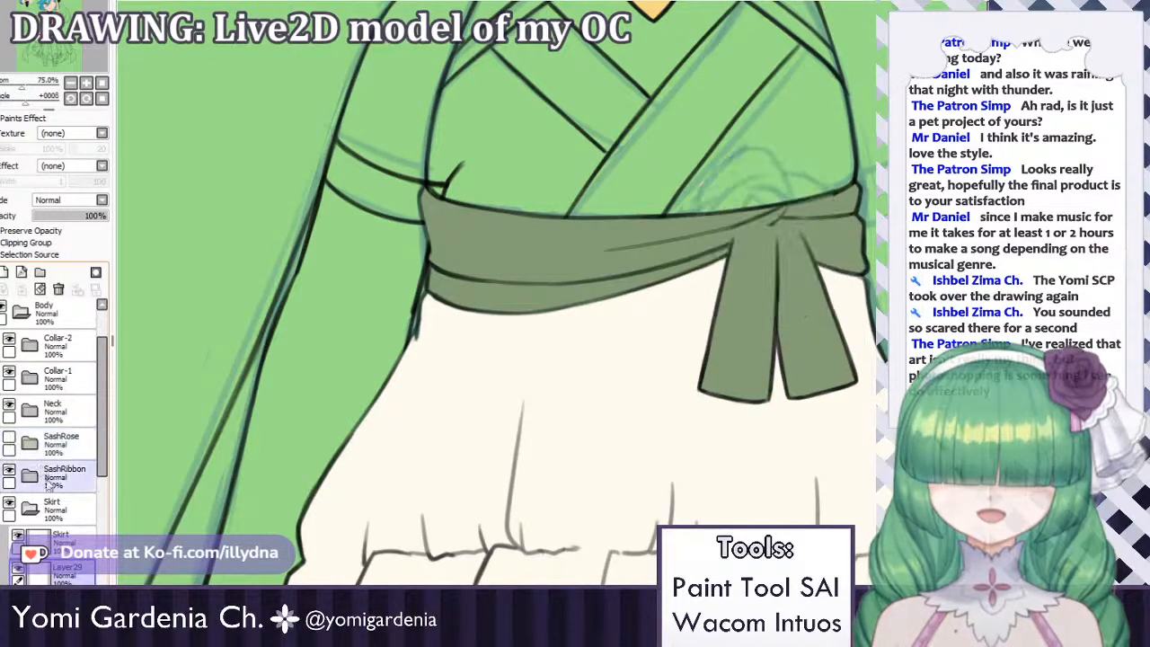
click(10, 414)
click(11, 405)
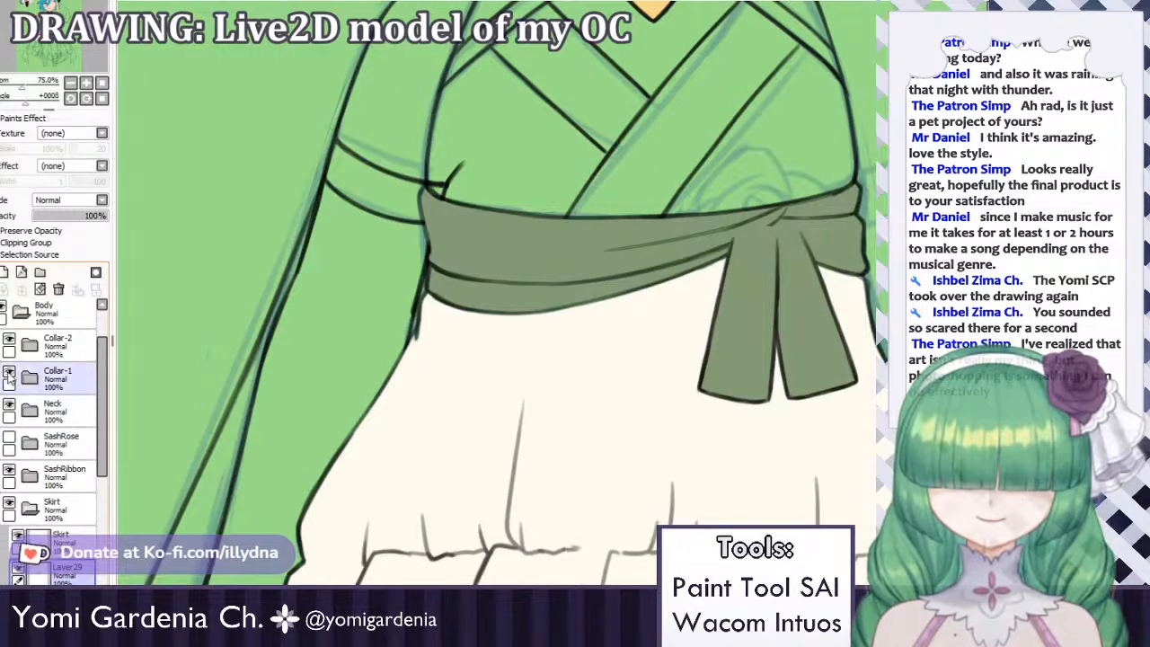
click(9, 373)
click(9, 373)
click(7, 340)
click(7, 341)
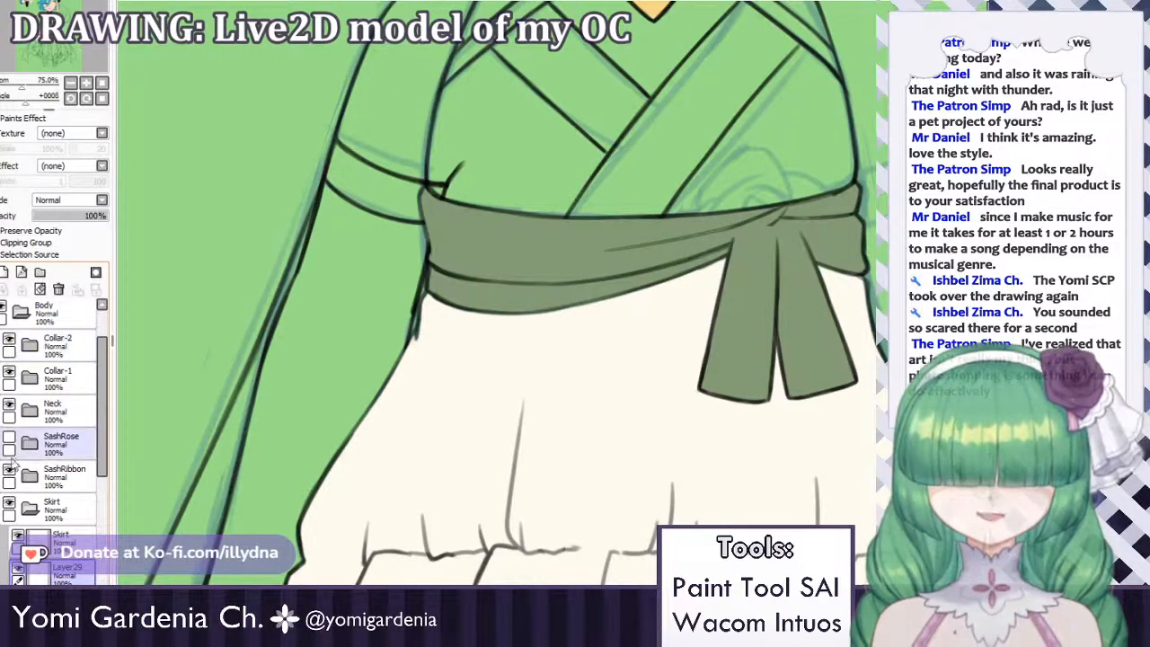
click(9, 504)
click(9, 504)
click(8, 472)
click(9, 474)
click(9, 474)
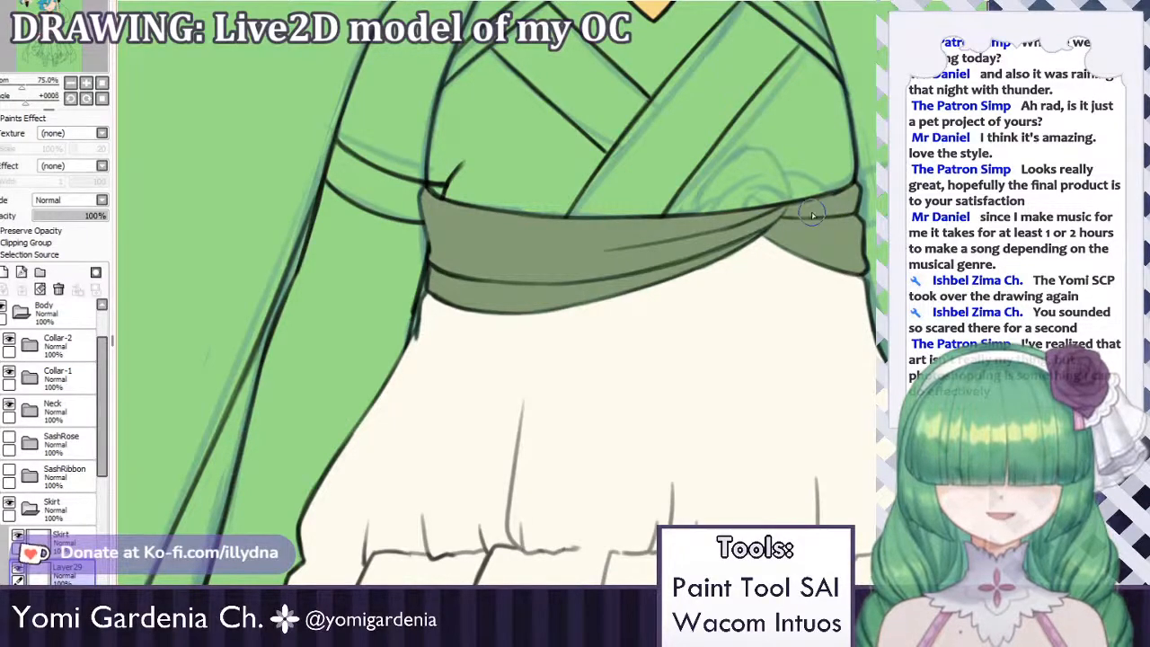
Paint grey-green under the line art where the sash gathers, covering gaps along its lower edge and fold.
scroll(832, 224, up, 4)
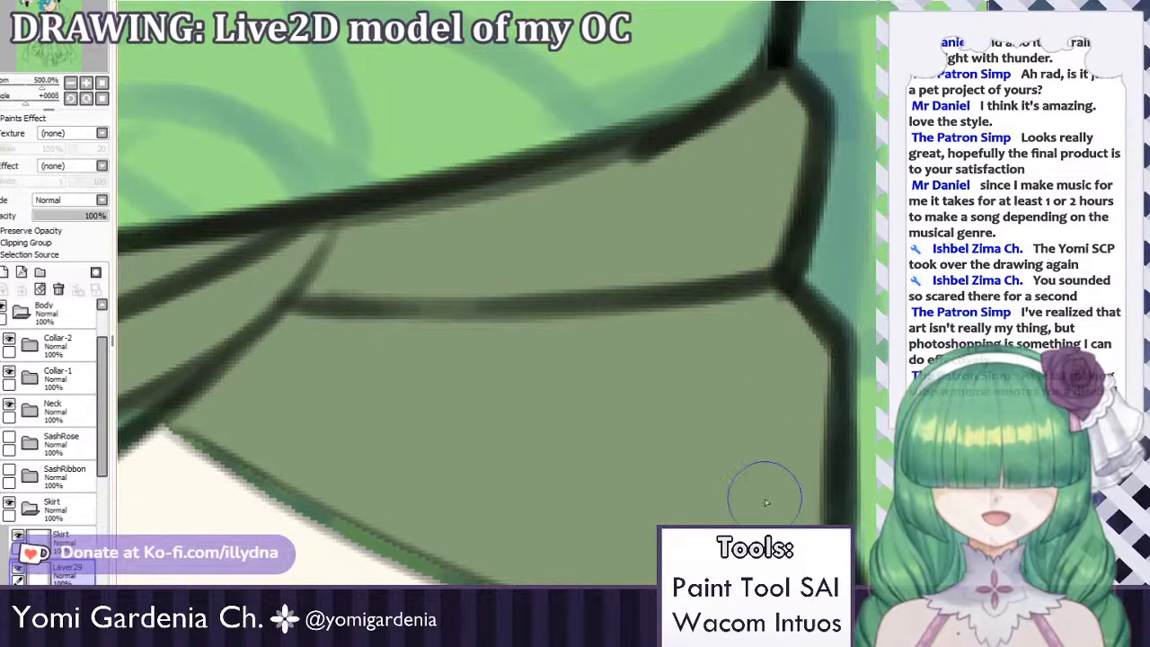
scroll(744, 349, down, 2)
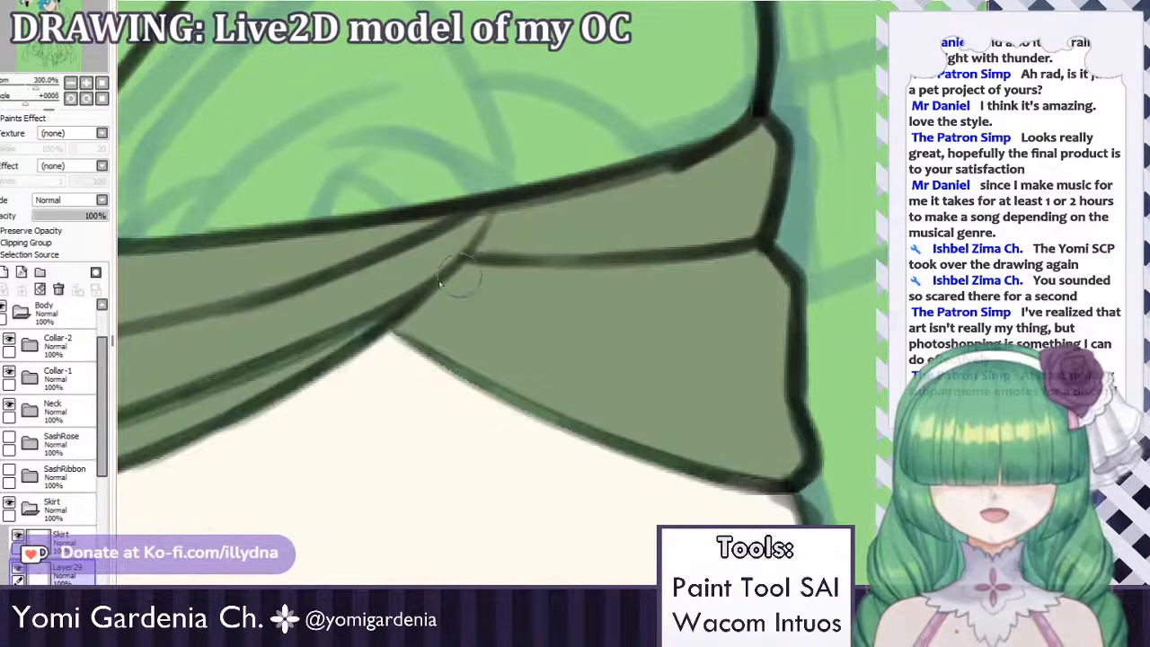
drag(395, 330, 593, 418)
drag(441, 348, 731, 467)
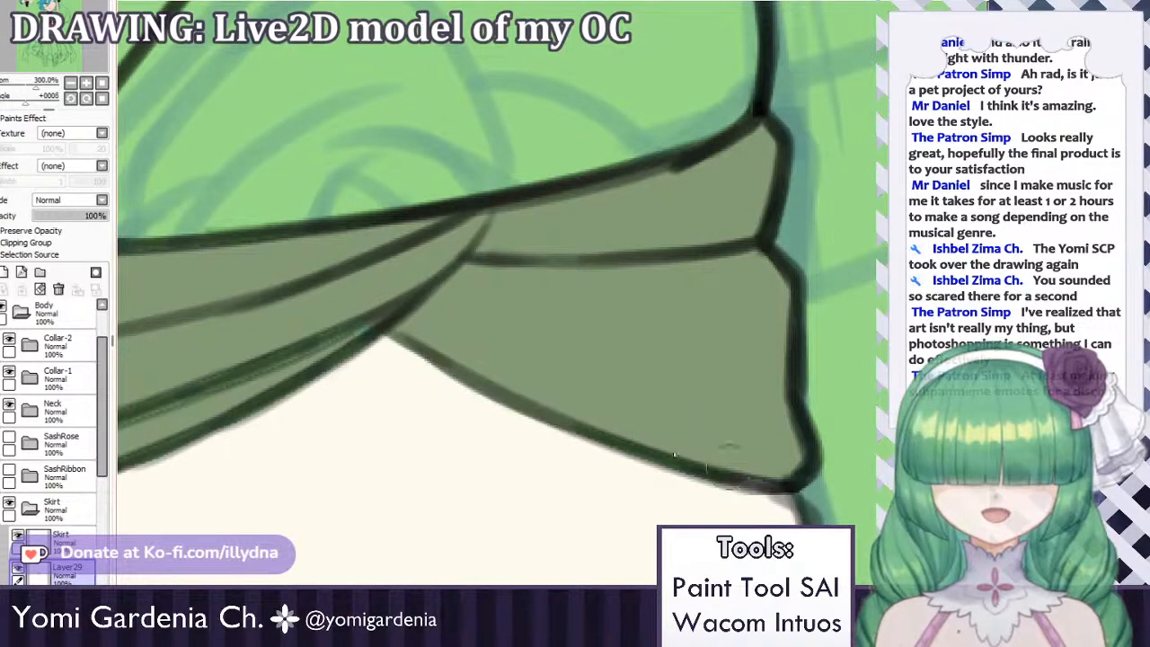
drag(526, 382, 778, 485)
drag(245, 370, 305, 347)
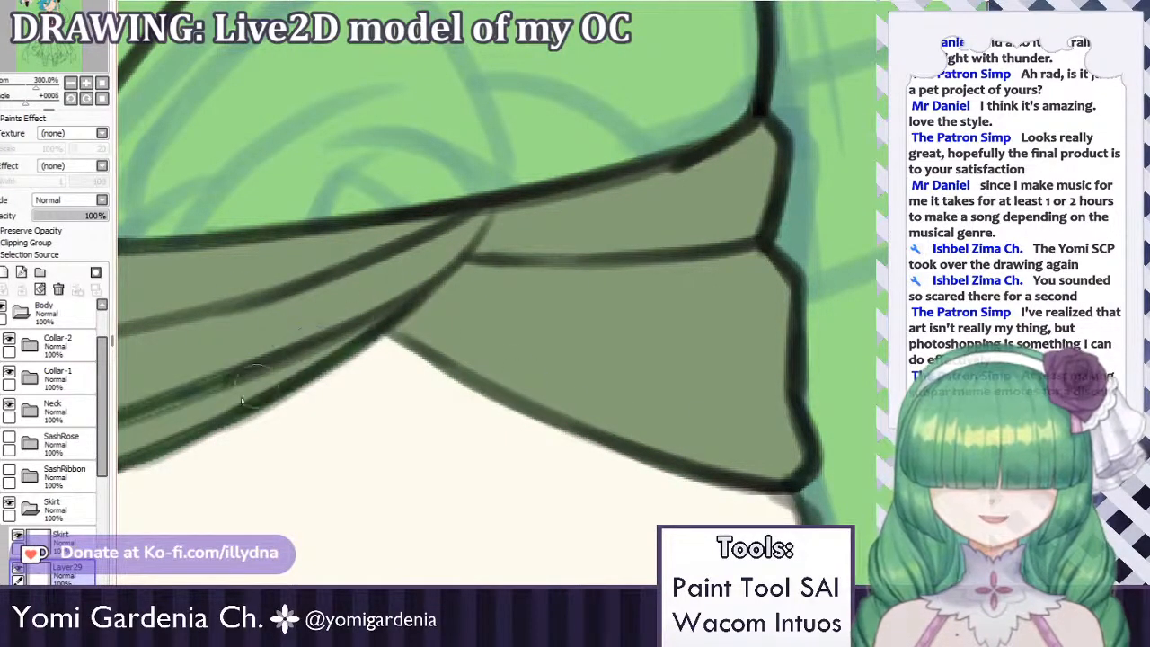
Paint grey-green into the gaps along the outlines and fold at the wide end of the sash, beside the arm.
scroll(329, 290, down, 5)
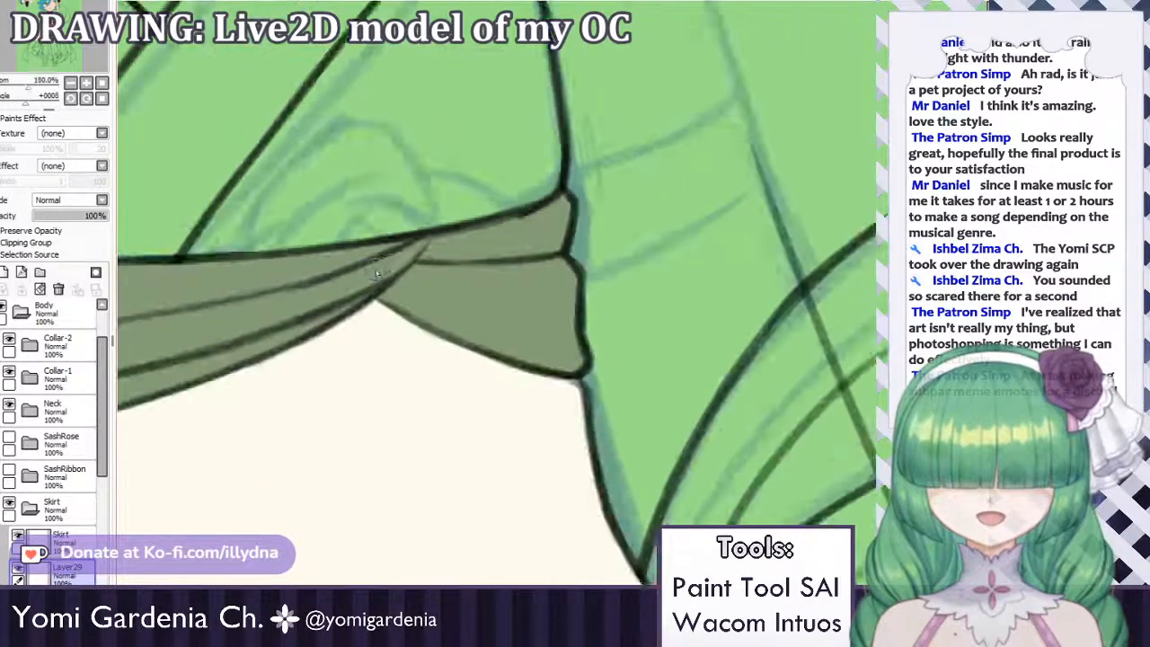
scroll(230, 290, up, 4)
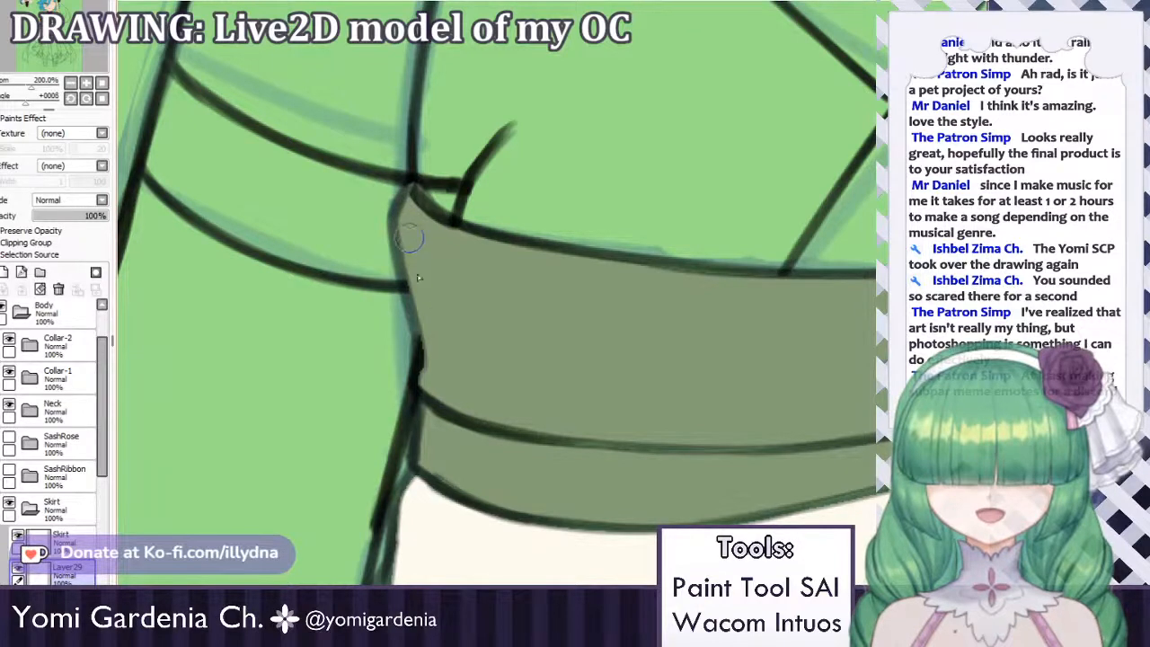
drag(406, 238, 422, 368)
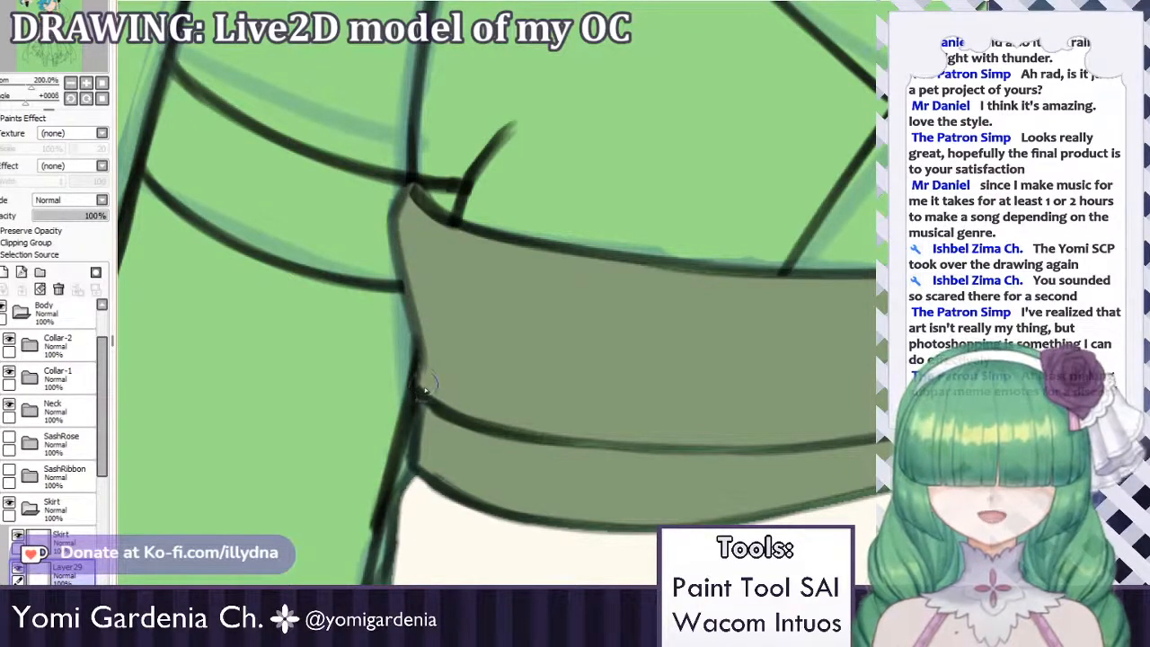
drag(424, 431, 469, 485)
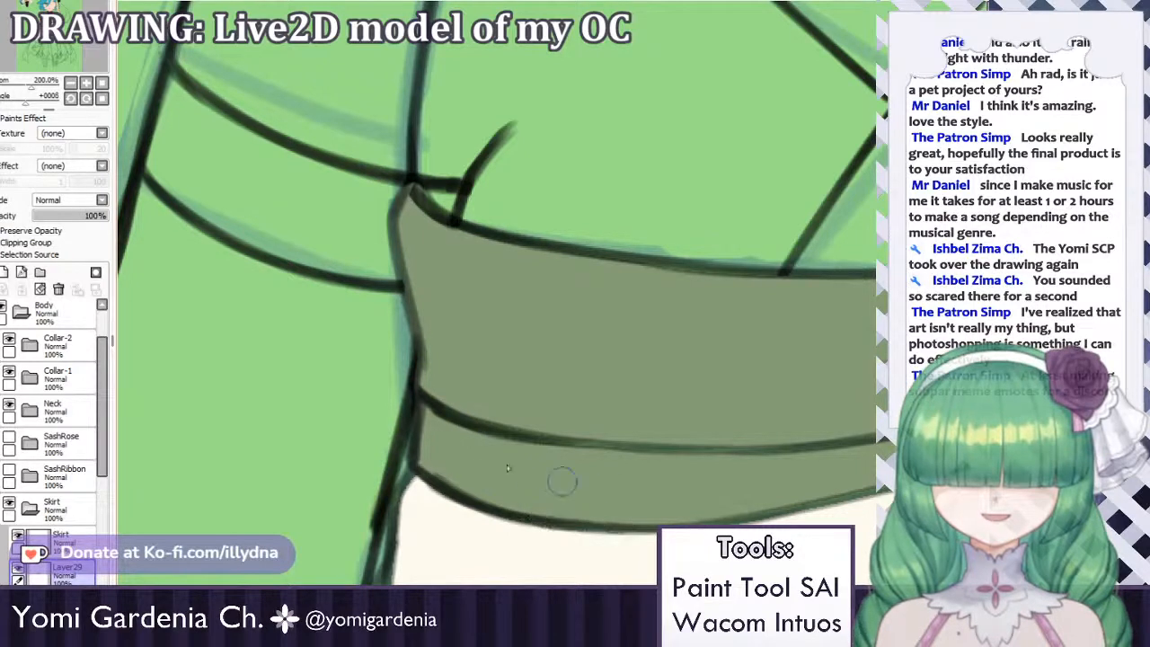
drag(575, 444, 470, 420)
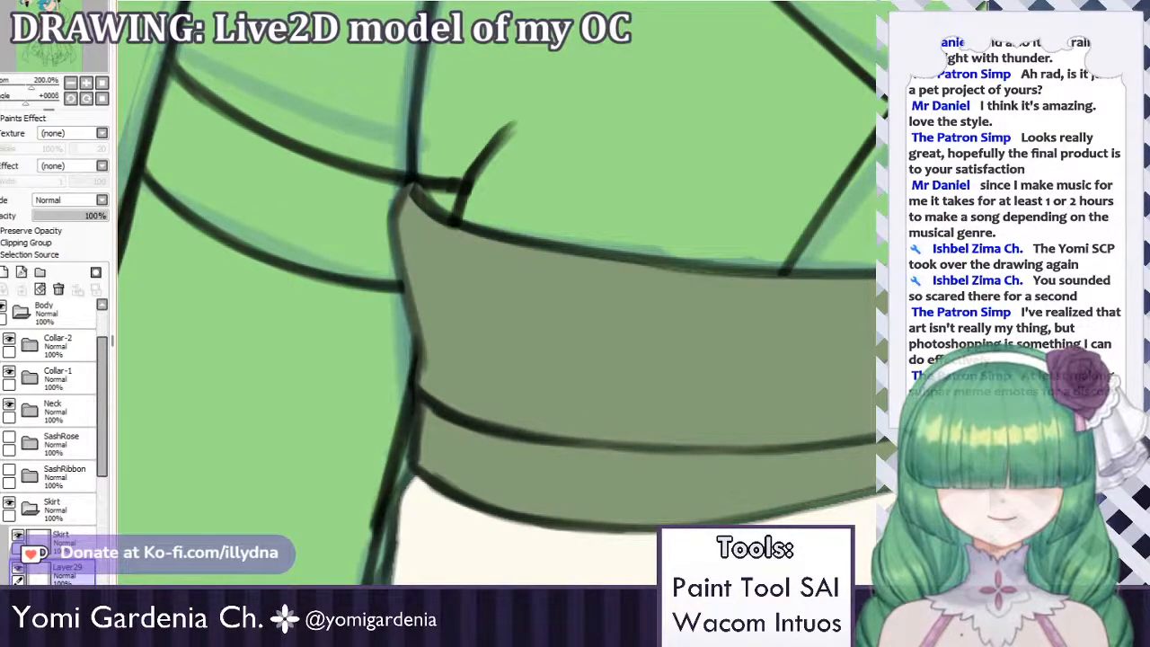
drag(631, 260, 690, 267)
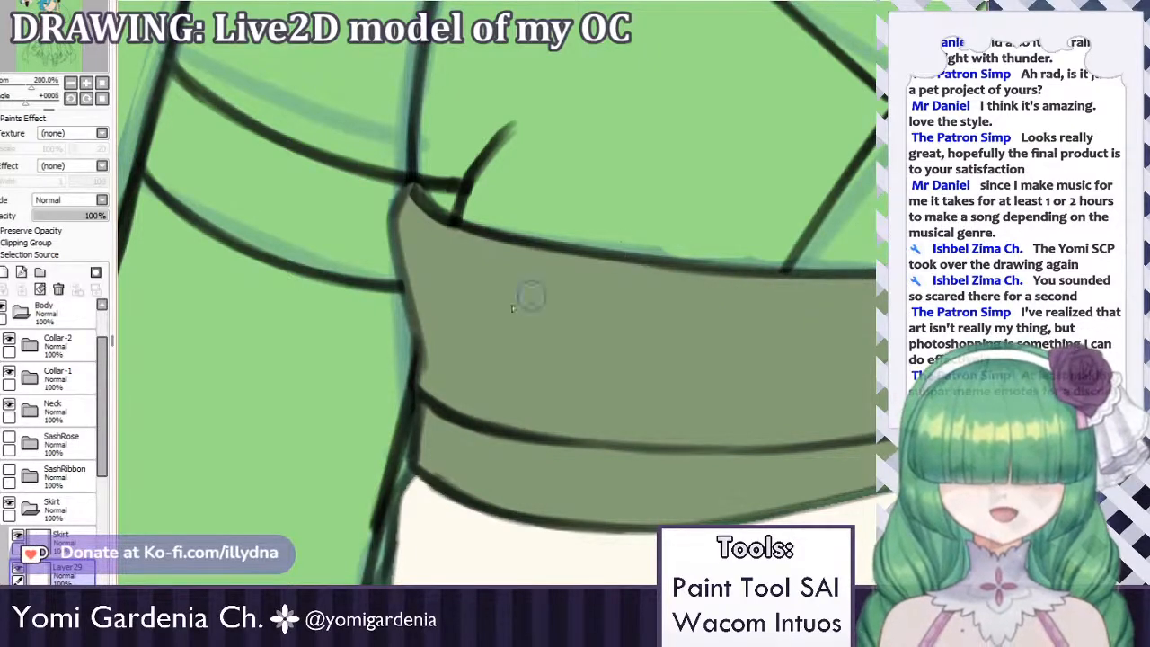
Paint grey-green along the middle of the sash's lower outline to close the colour gap above the skirt.
scroll(512, 308, down, 3)
scroll(763, 313, up, 2)
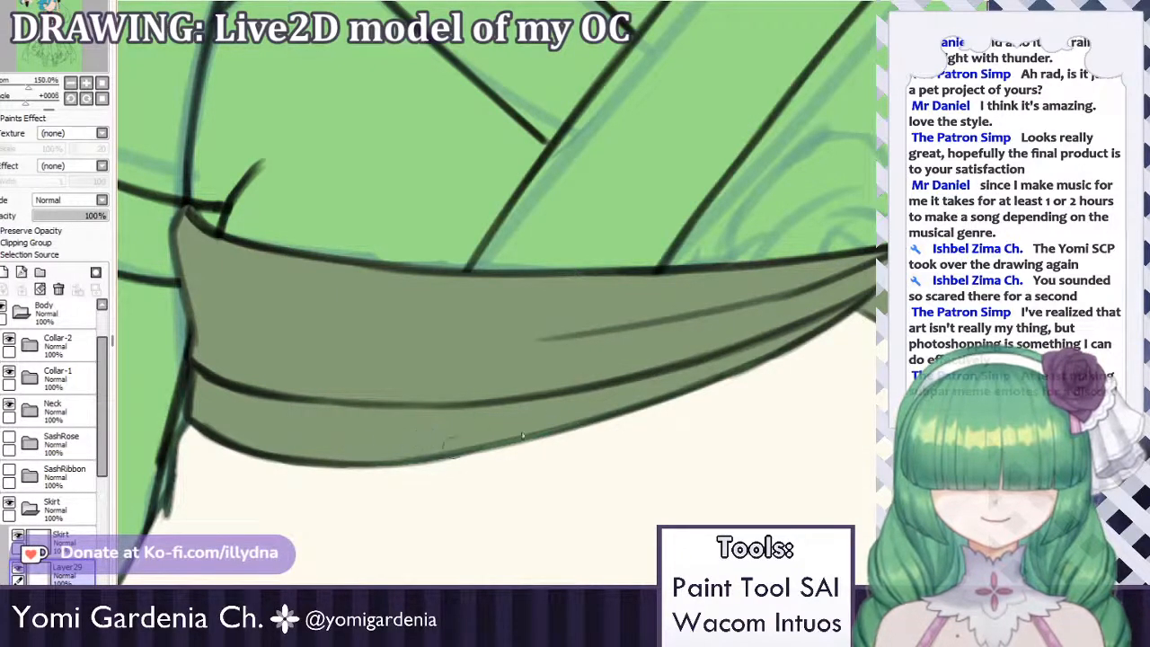
drag(456, 449, 628, 405)
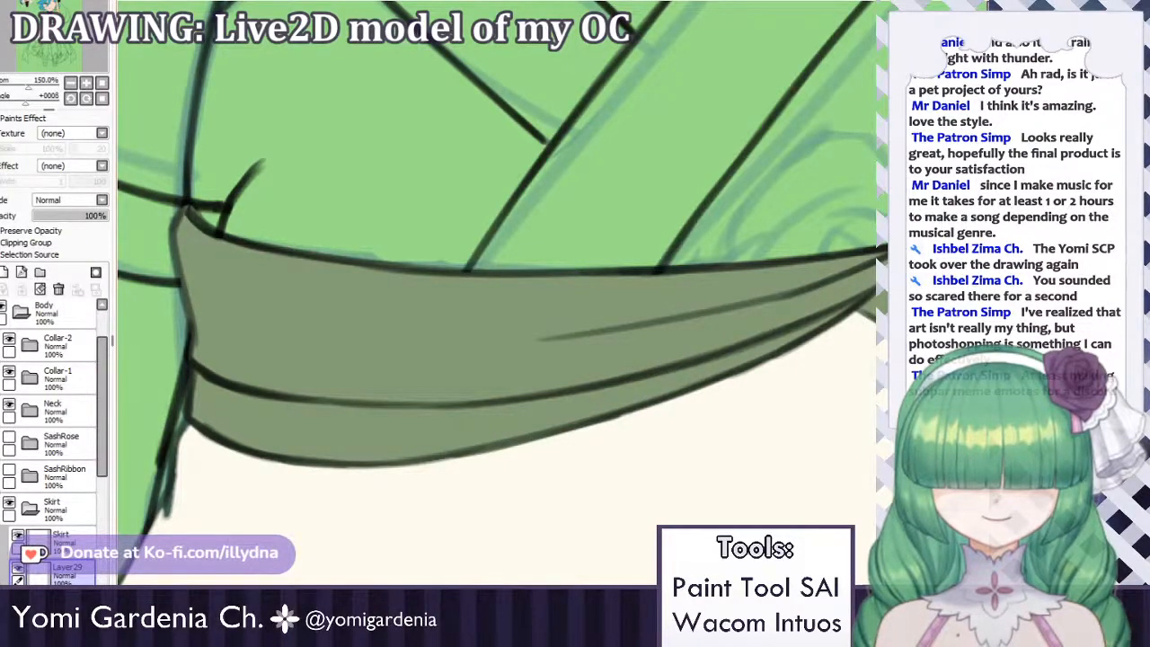
Paint cream under the skirt's side outline just below the sash to fill the uncoloured edge.
scroll(742, 282, down, 4)
scroll(601, 310, up, 5)
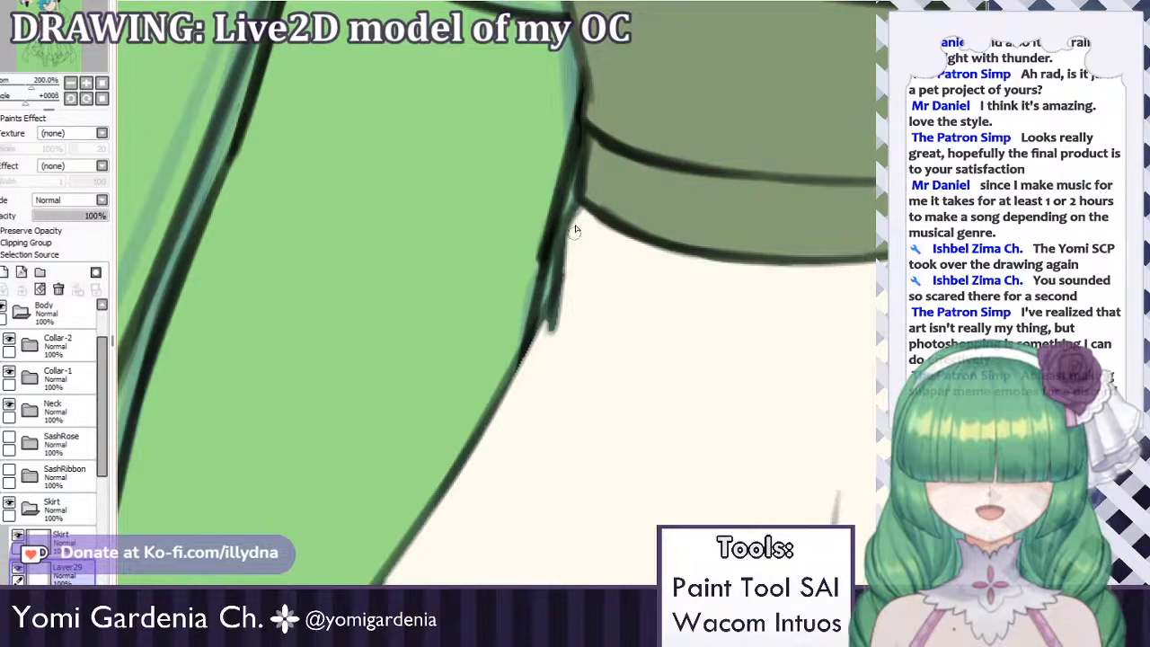
drag(574, 231, 554, 351)
drag(556, 306, 491, 422)
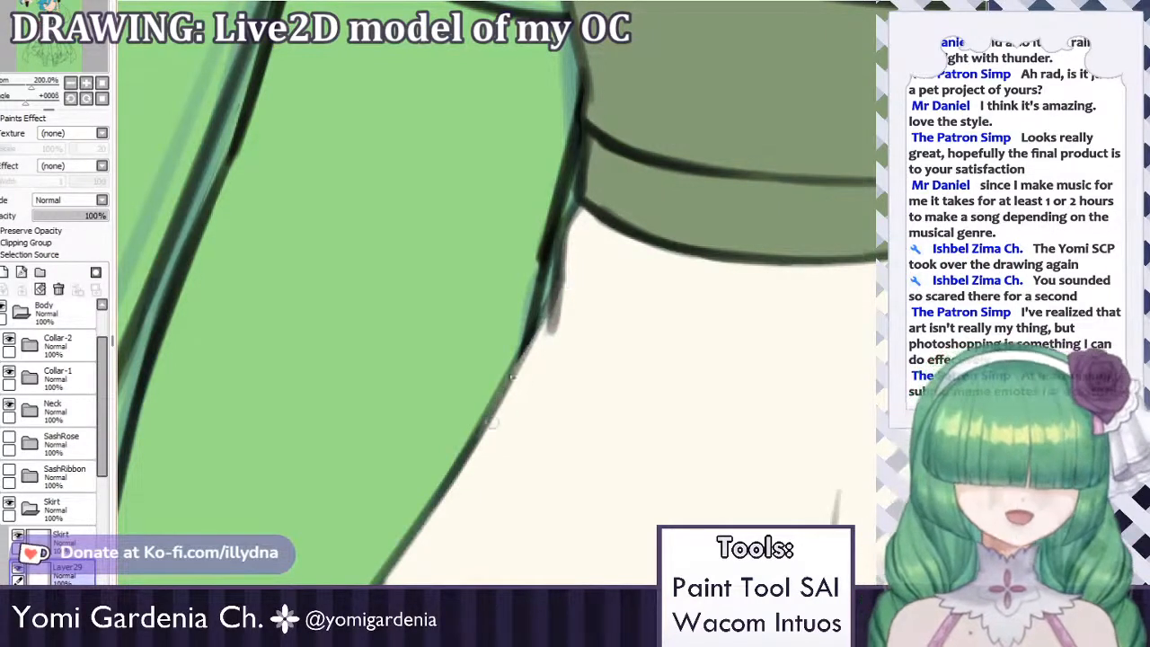
drag(549, 301, 485, 446)
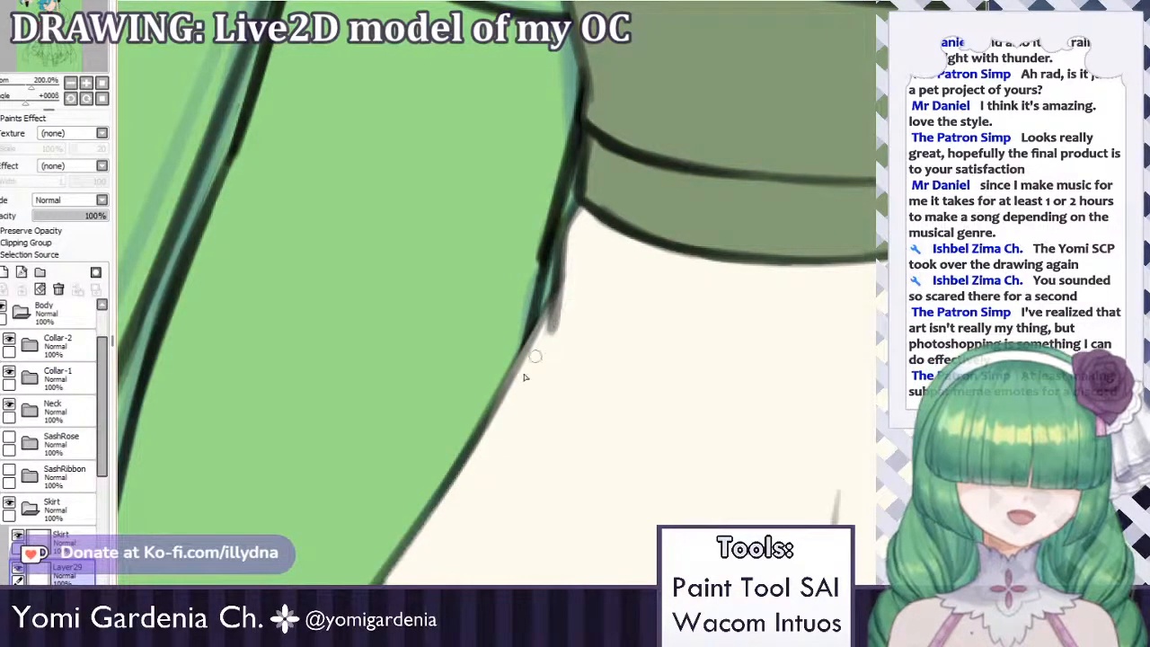
mouse_move(500, 402)
mouse_down()
mouse_move(437, 499)
mouse_move(500, 405)
mouse_up()
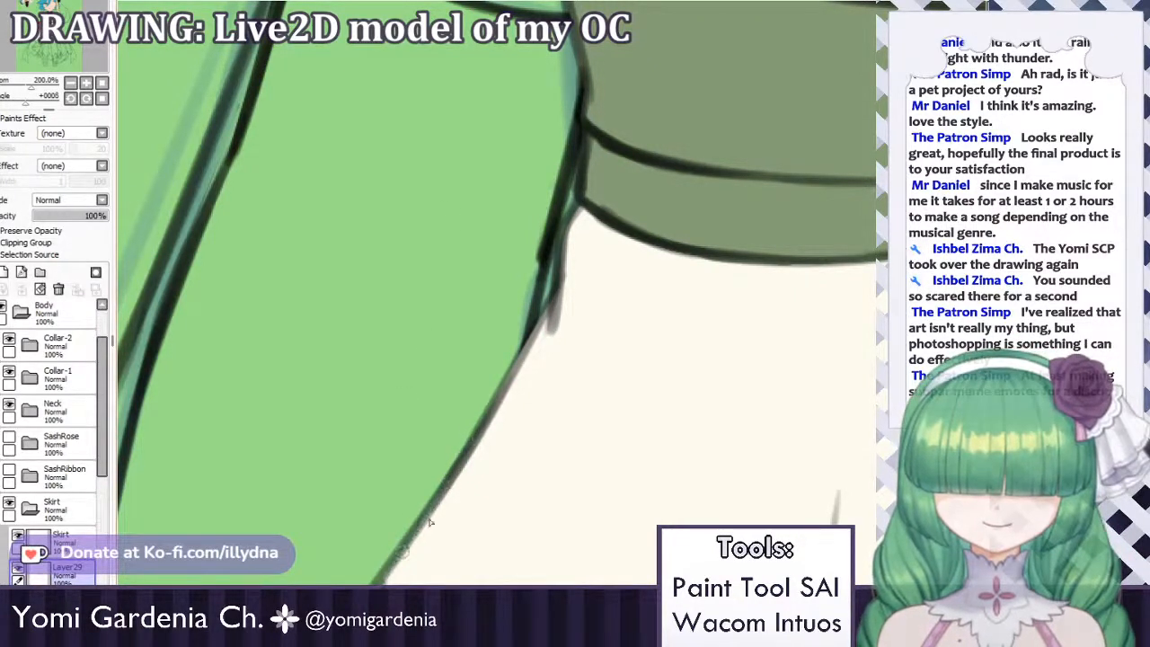
Extend the cream base colour under the skirt's side outline down to the notch above the ruffle.
scroll(416, 296, down, 5)
scroll(344, 312, up, 4)
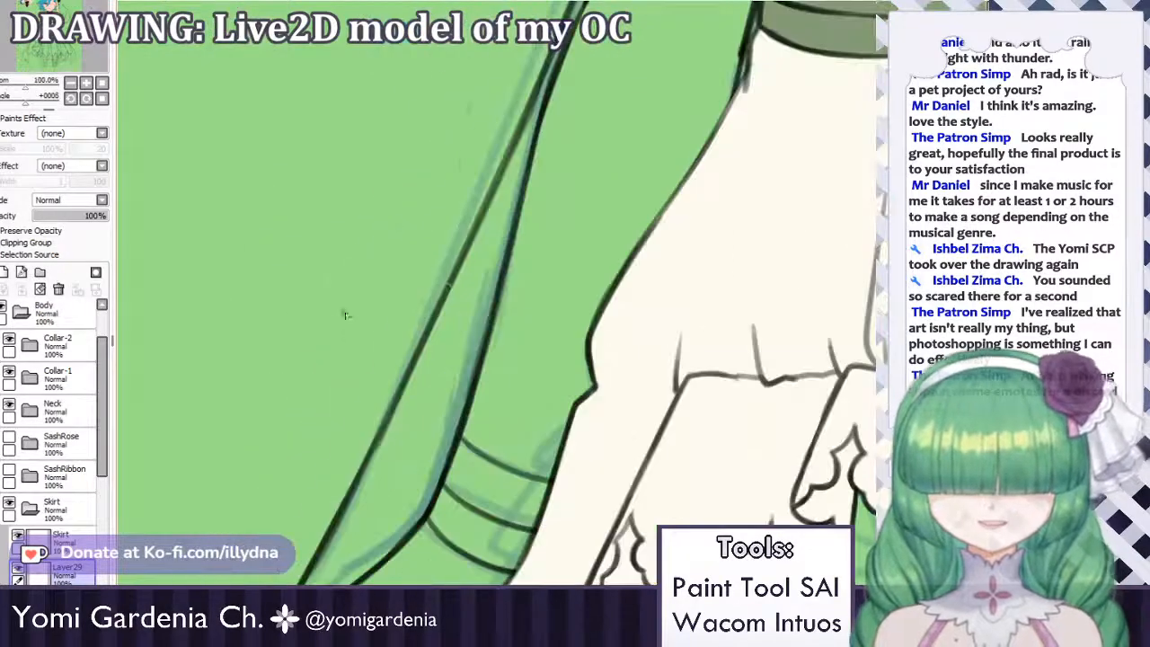
scroll(539, 261, up, 1)
drag(680, 247, 619, 364)
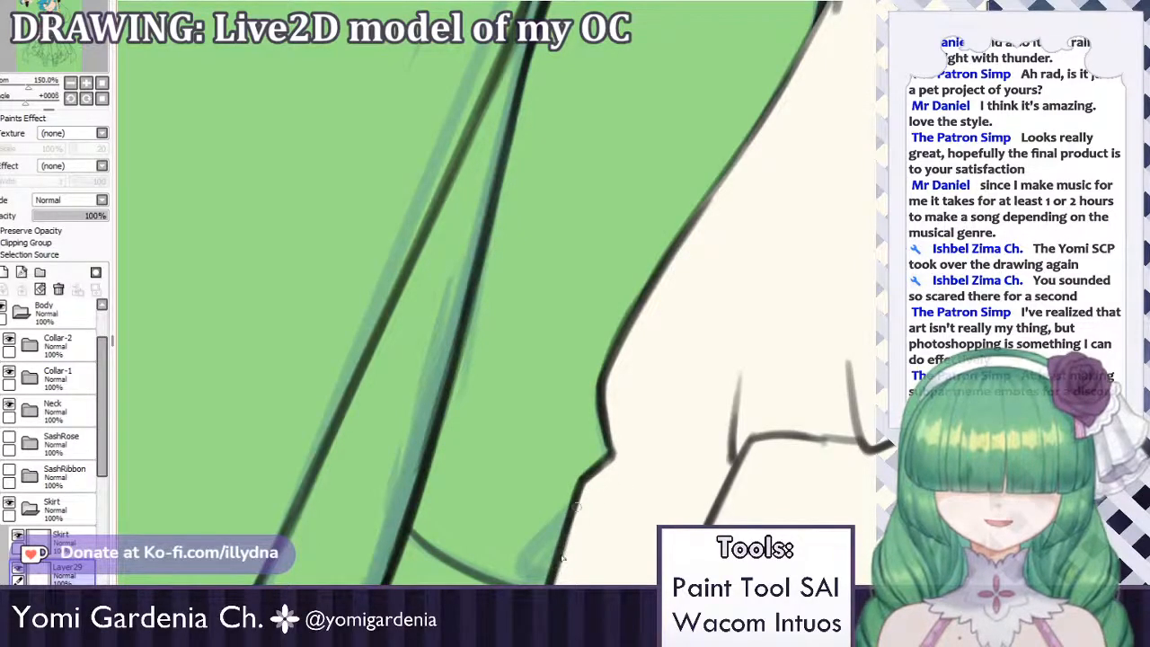
Clean up the cream base colour along the skirt's side outline beside the sleeve cuff, just above the ruffled hem.
scroll(613, 494, down, 3)
scroll(528, 406, up, 5)
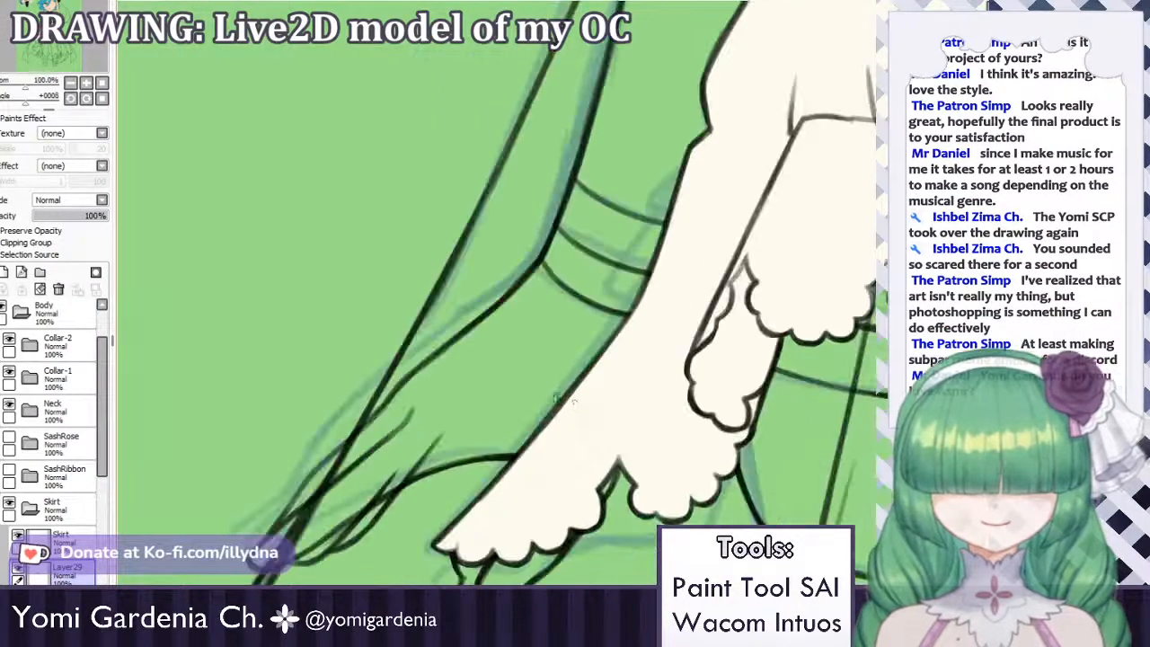
scroll(580, 341, down, 4)
scroll(605, 267, up, 4)
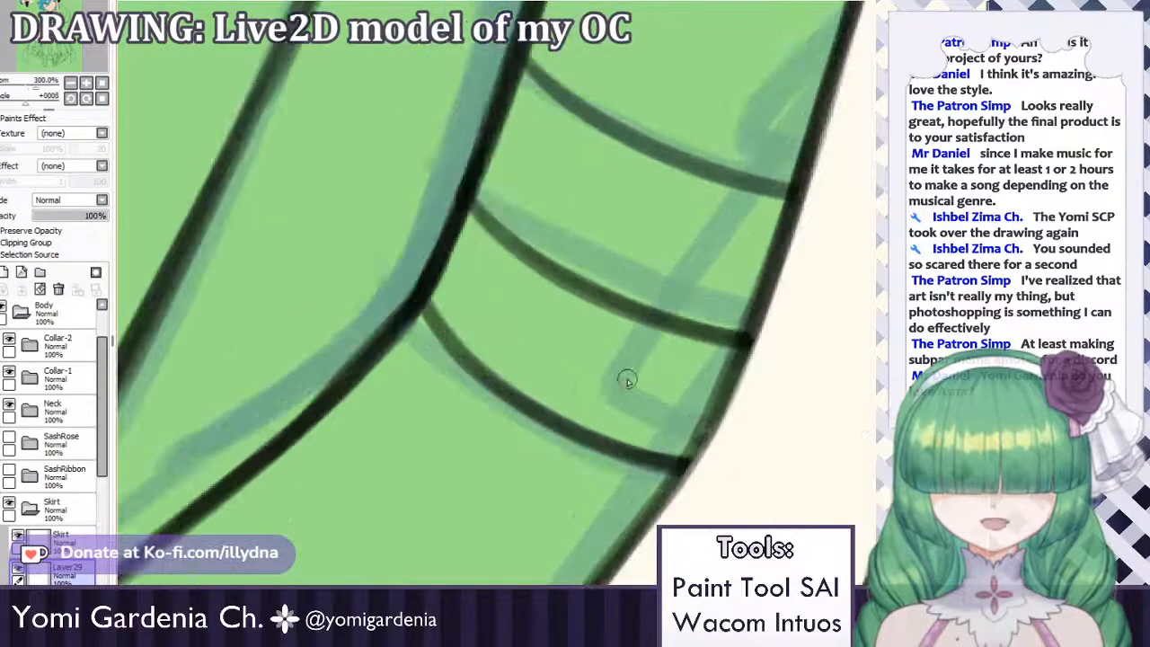
drag(752, 345, 709, 427)
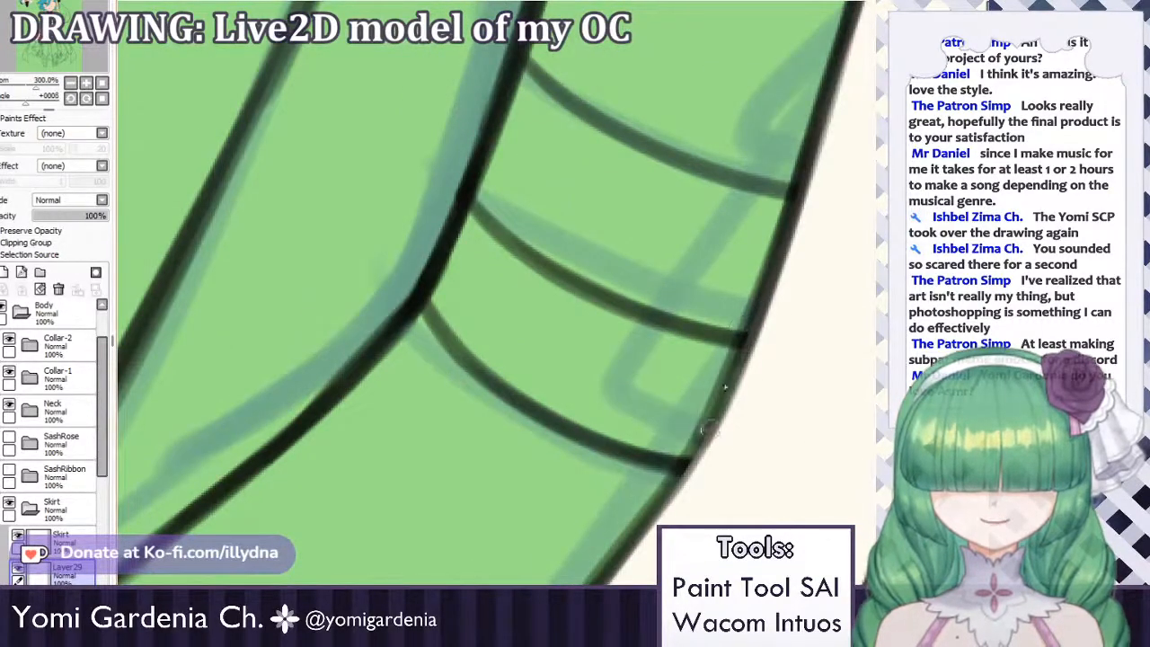
drag(739, 380, 661, 500)
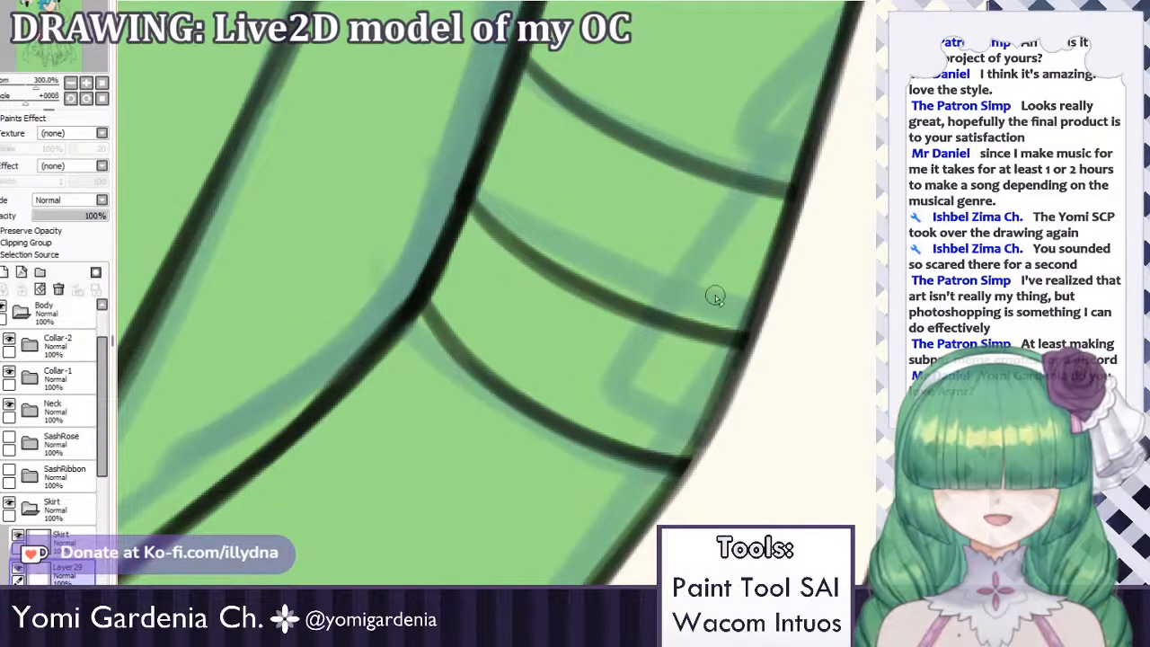
Collapse the Skirt folder and show the SashRibbon and SashRose folders.
scroll(715, 294, down, 6)
scroll(643, 187, up, 2)
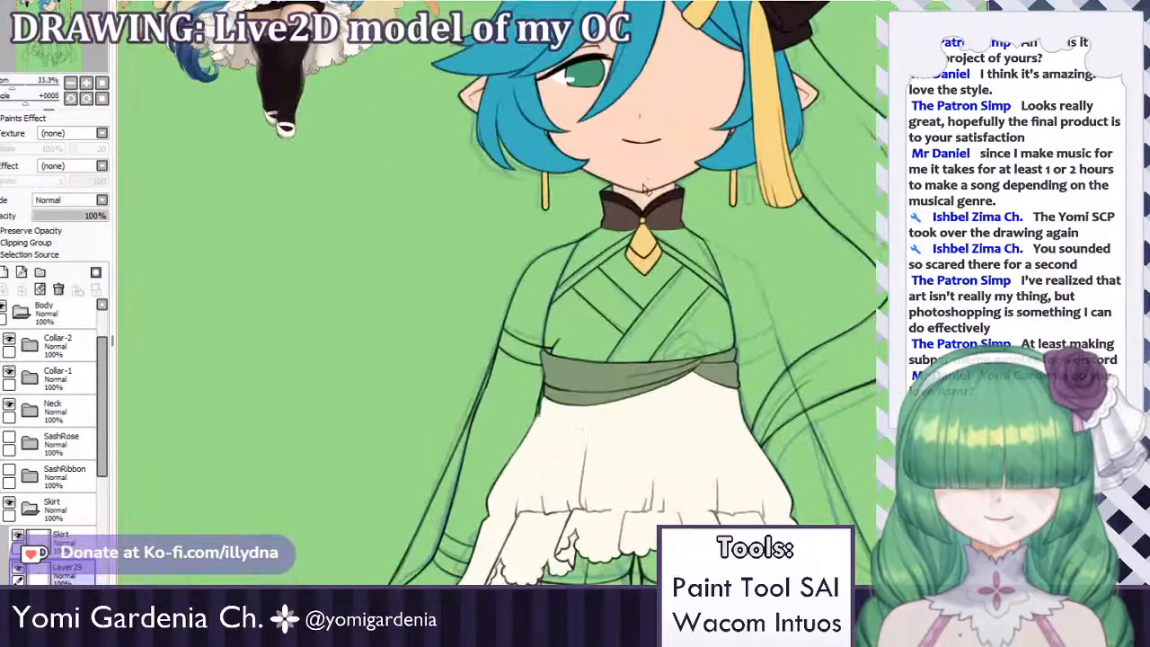
scroll(553, 230, up, 2)
scroll(539, 252, down, 1)
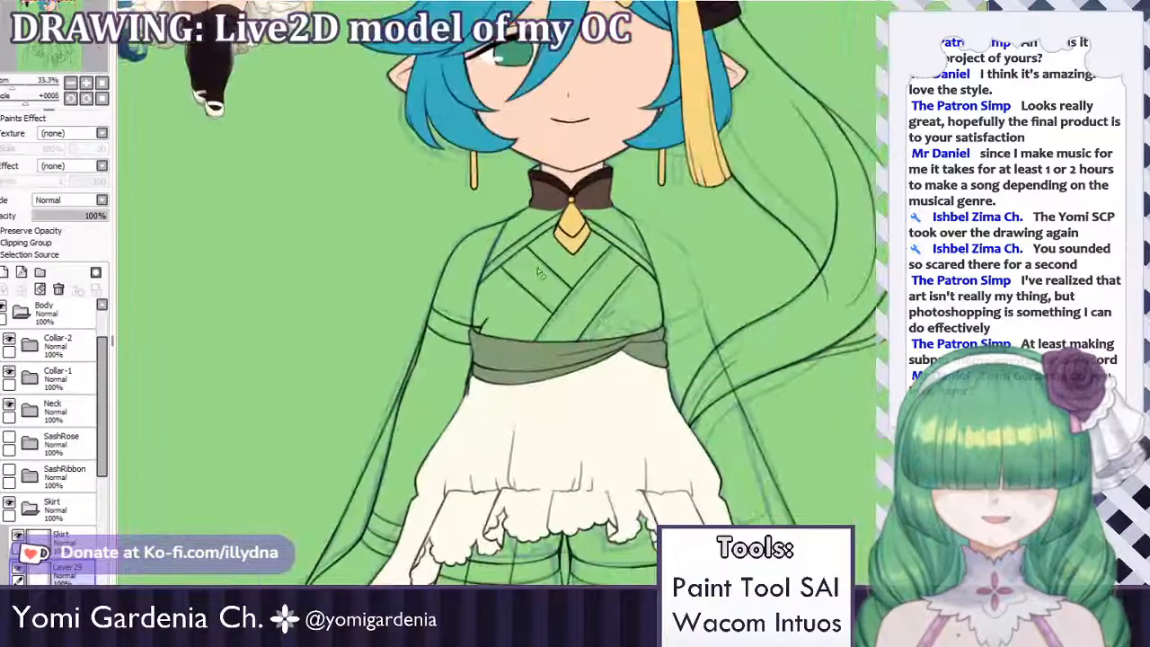
scroll(530, 270, up, 2)
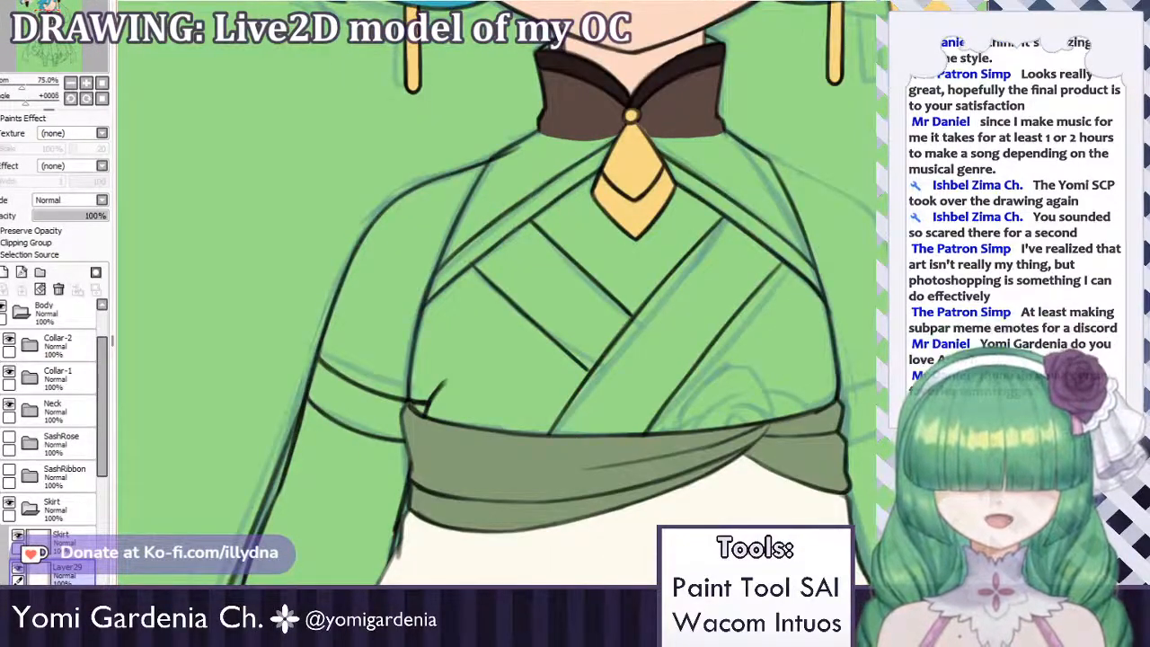
click(27, 507)
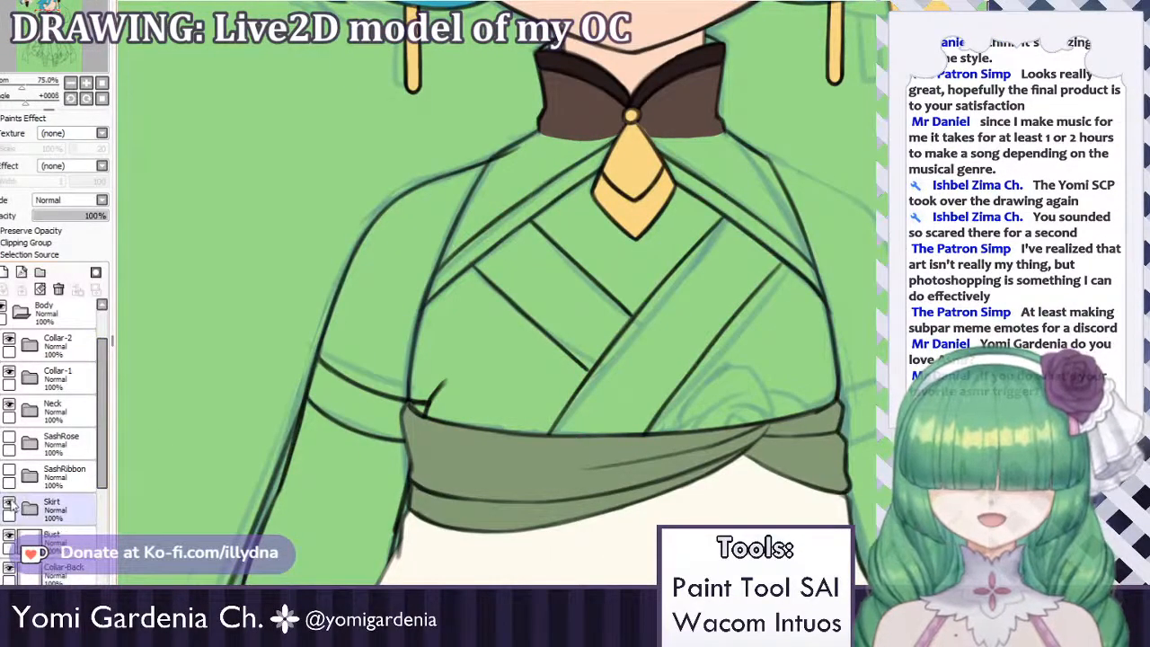
click(10, 472)
click(9, 440)
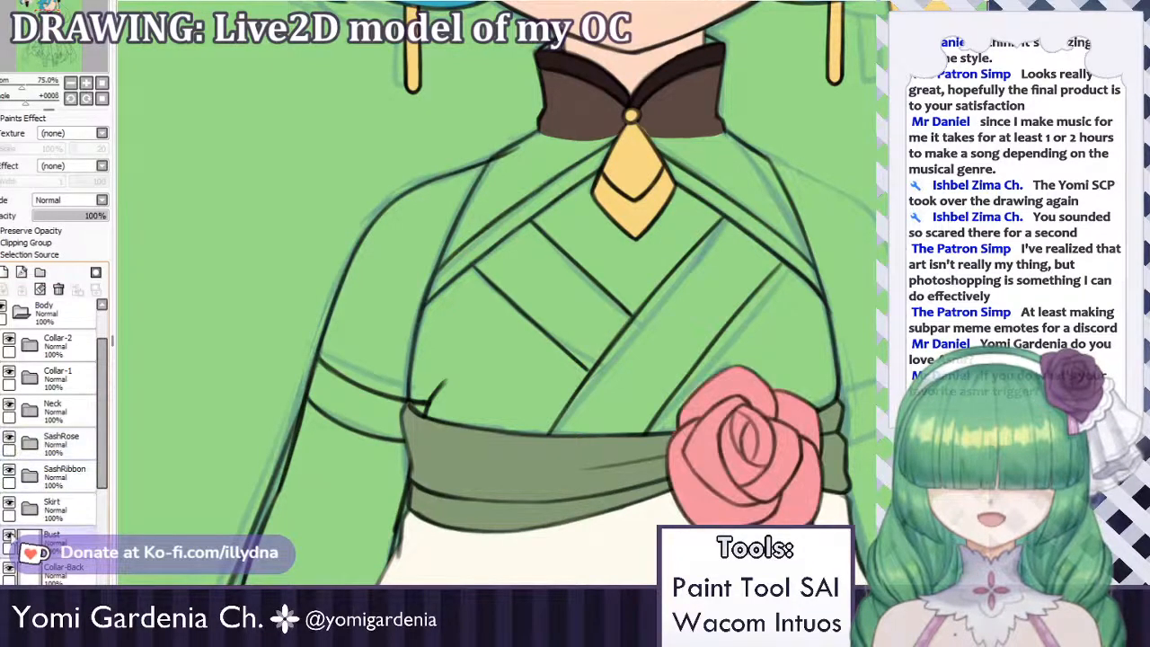
Create a folder named Bust below the Skirt folder and move the Bust line layer into it.
click(62, 539)
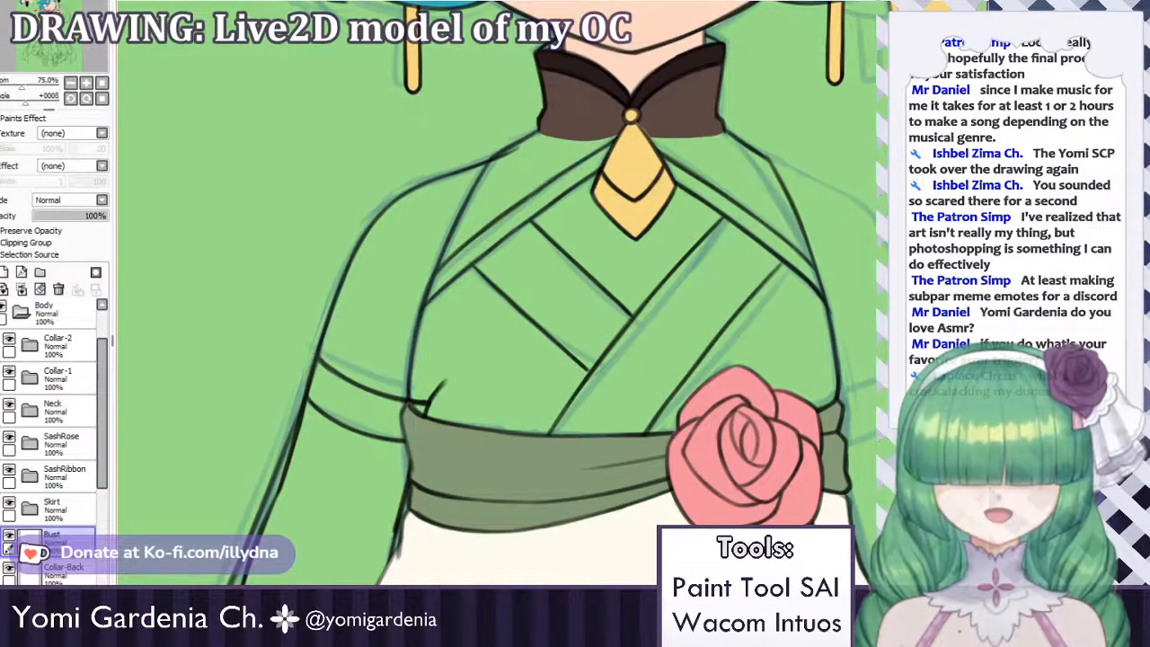
click(39, 272)
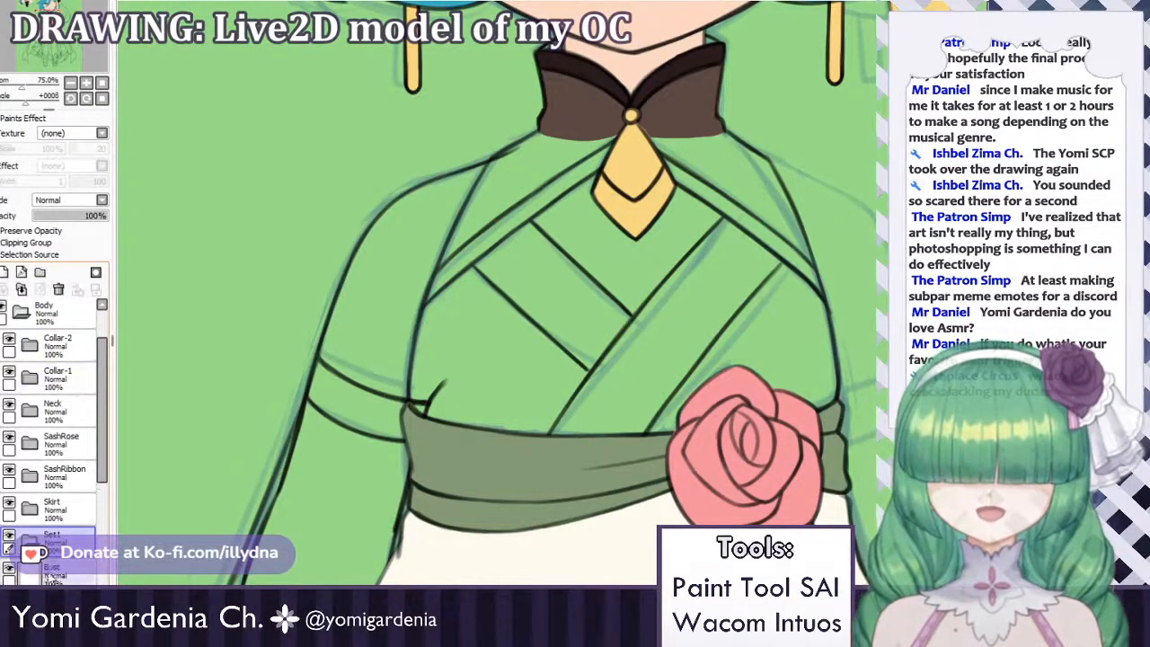
drag(68, 571, 68, 541)
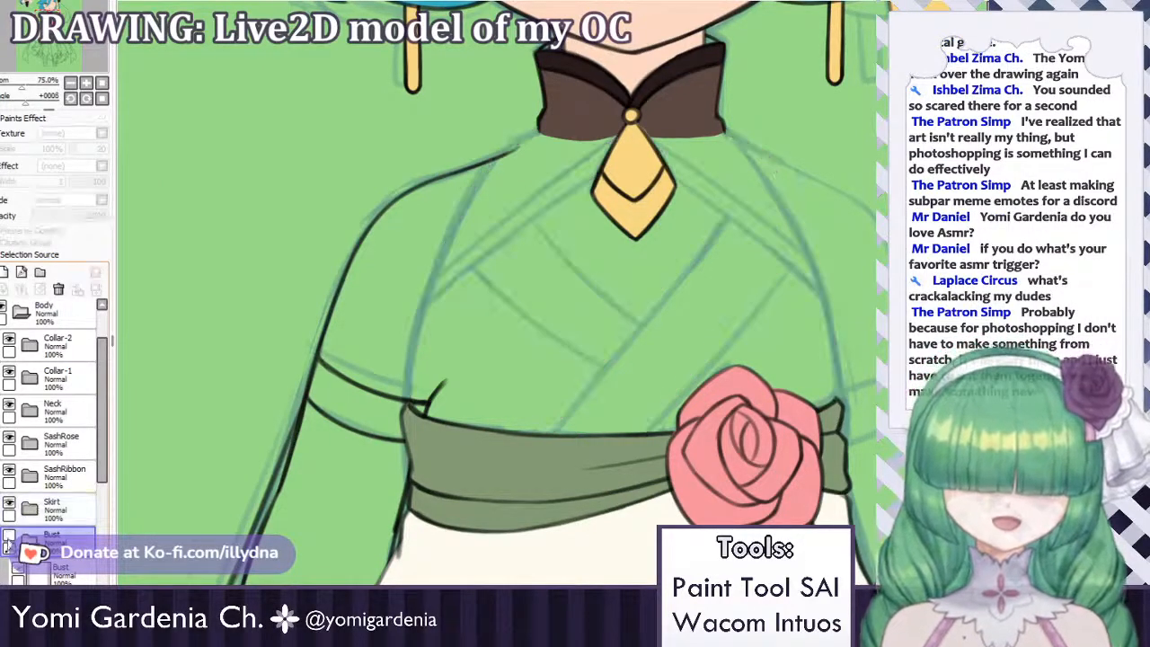
click(58, 573)
drag(494, 388, 488, 305)
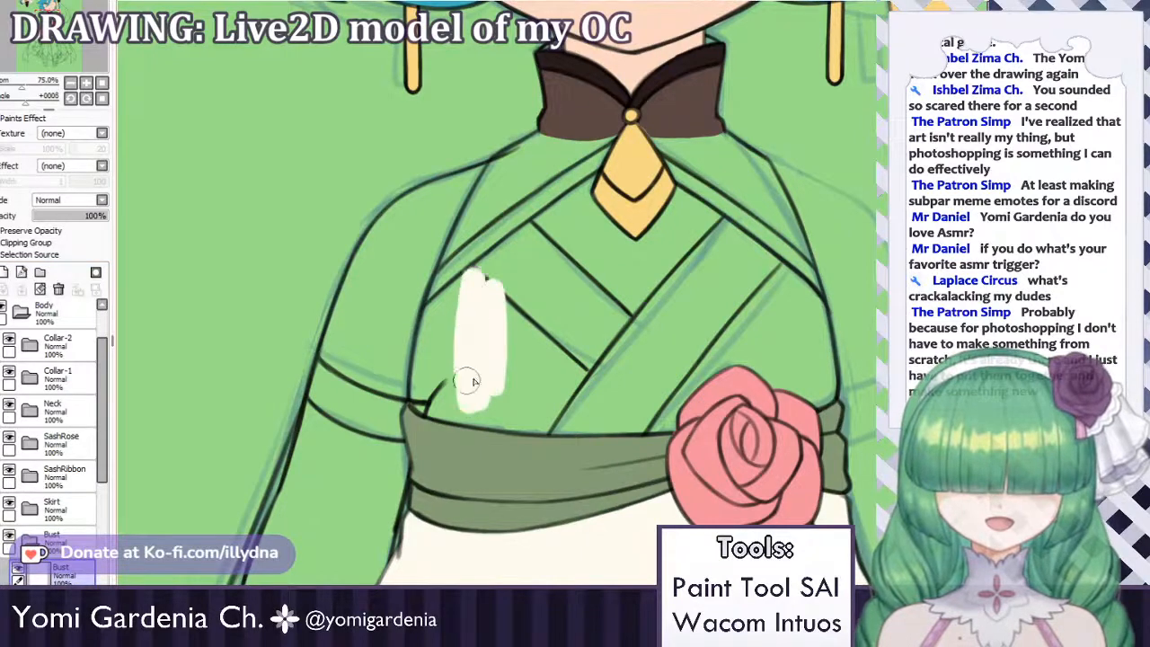
key(ctrl+z)
Hide the Skirt folder and paint cream beneath the bust lines along the short diagonal line and the outline beside the banded arm.
click(8, 357)
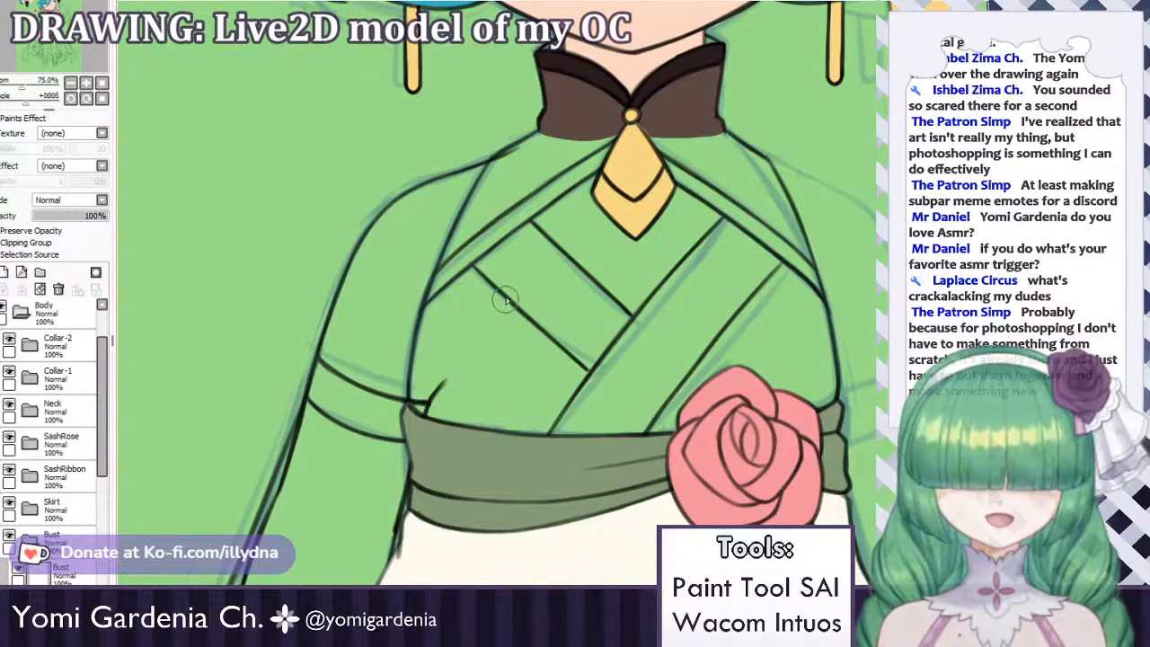
mouse_move(493, 270)
mouse_down()
mouse_move(463, 386)
mouse_move(503, 272)
mouse_move(530, 351)
mouse_move(560, 363)
mouse_up()
click(9, 503)
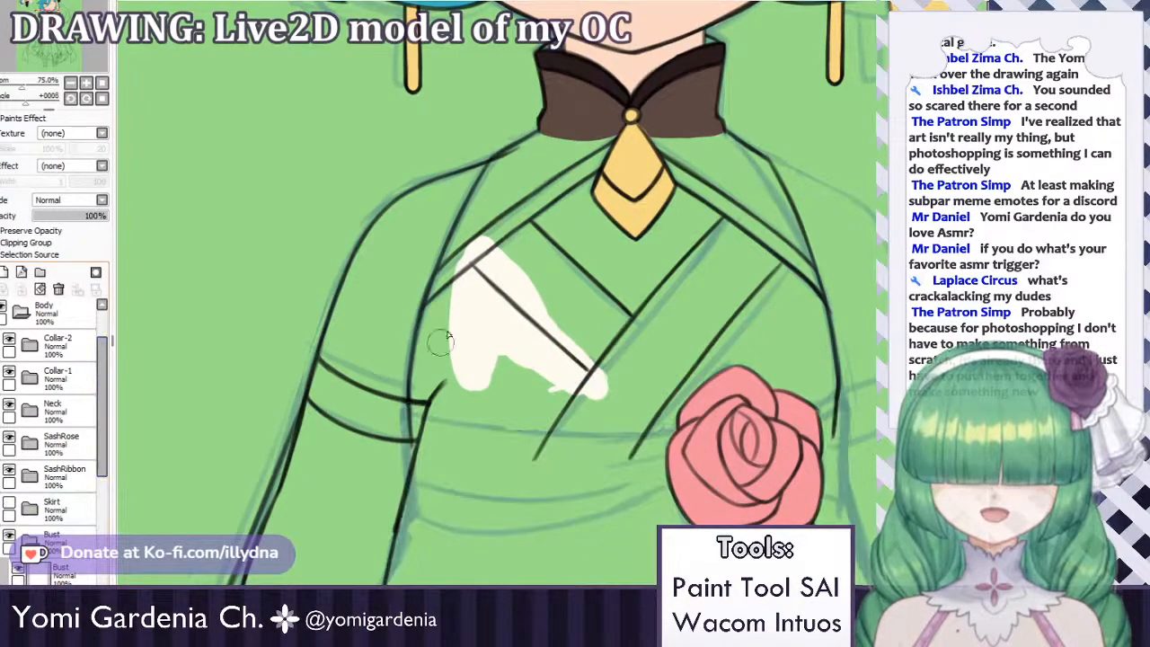
mouse_move(440, 343)
mouse_down()
mouse_move(435, 296)
mouse_move(421, 377)
mouse_move(431, 400)
mouse_move(425, 422)
mouse_move(421, 354)
mouse_move(415, 436)
mouse_move(447, 424)
mouse_move(463, 433)
mouse_up()
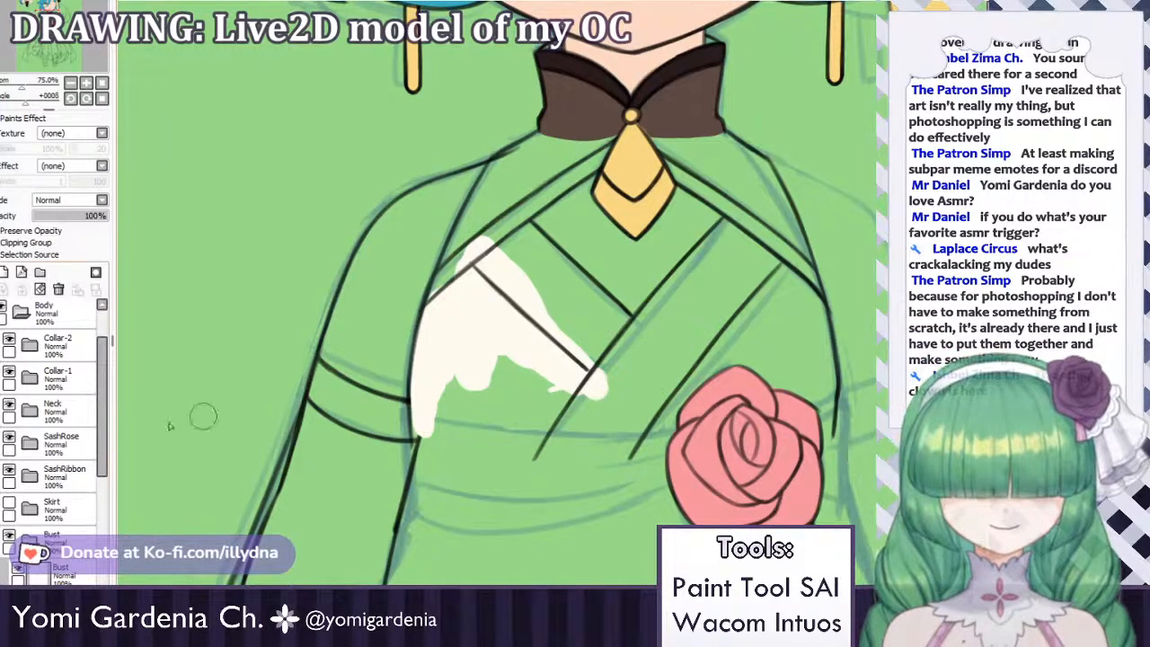
Hide the SashRose folder and reselect Layer31 inside the Bust folder for painting.
click(9, 441)
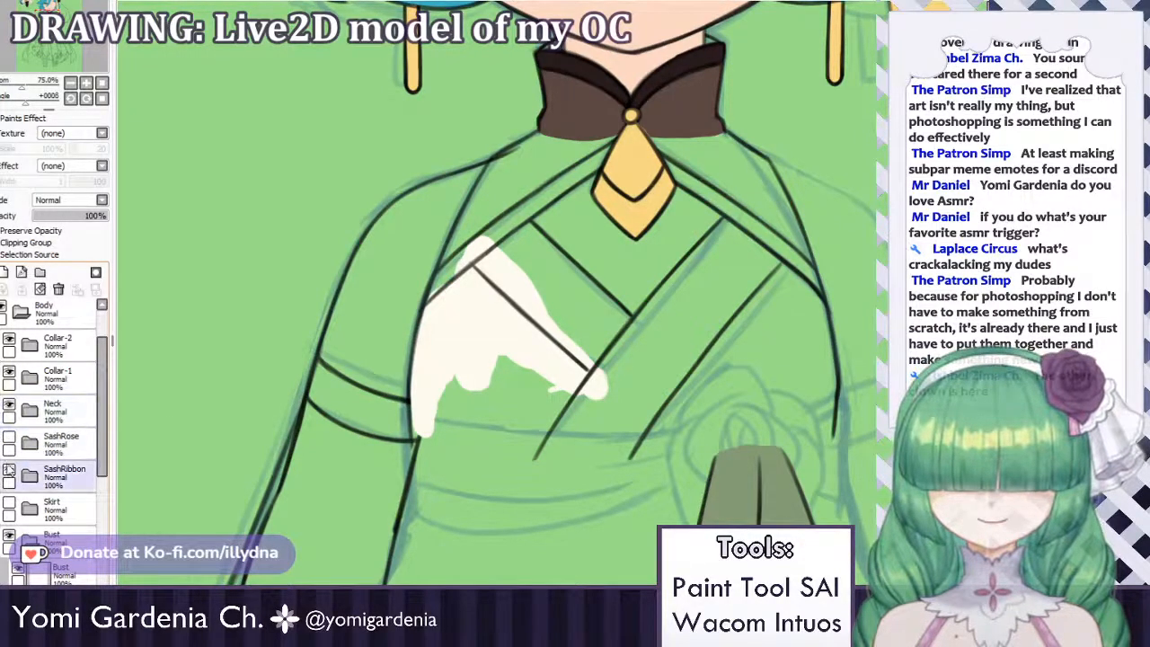
click(9, 441)
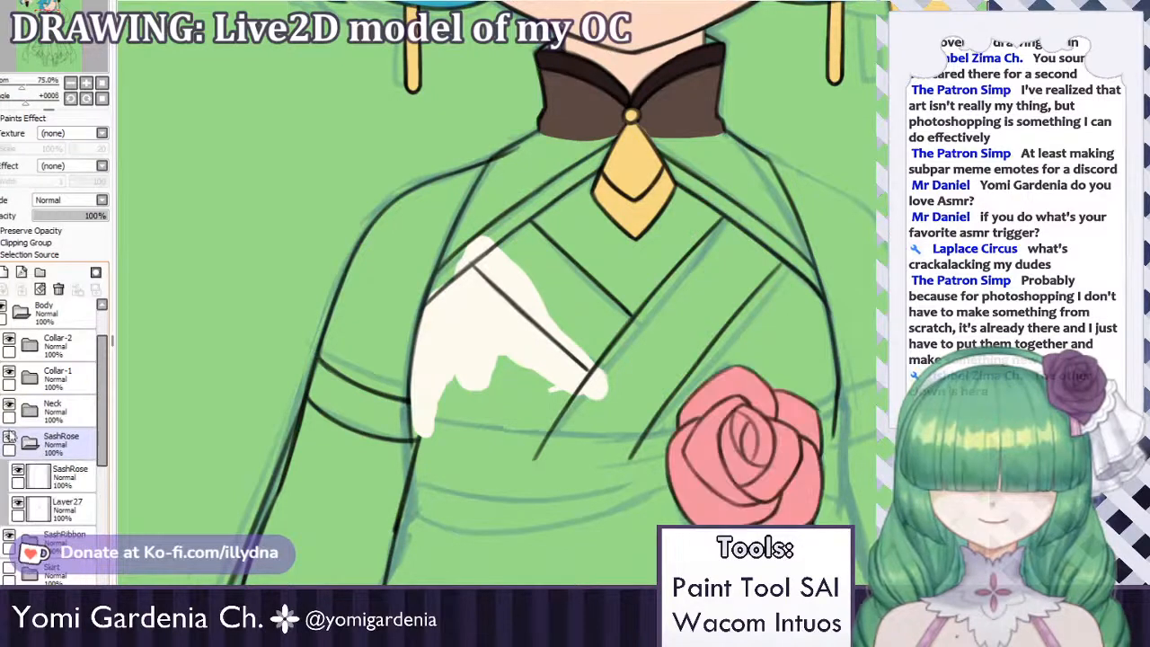
click(9, 441)
click(28, 474)
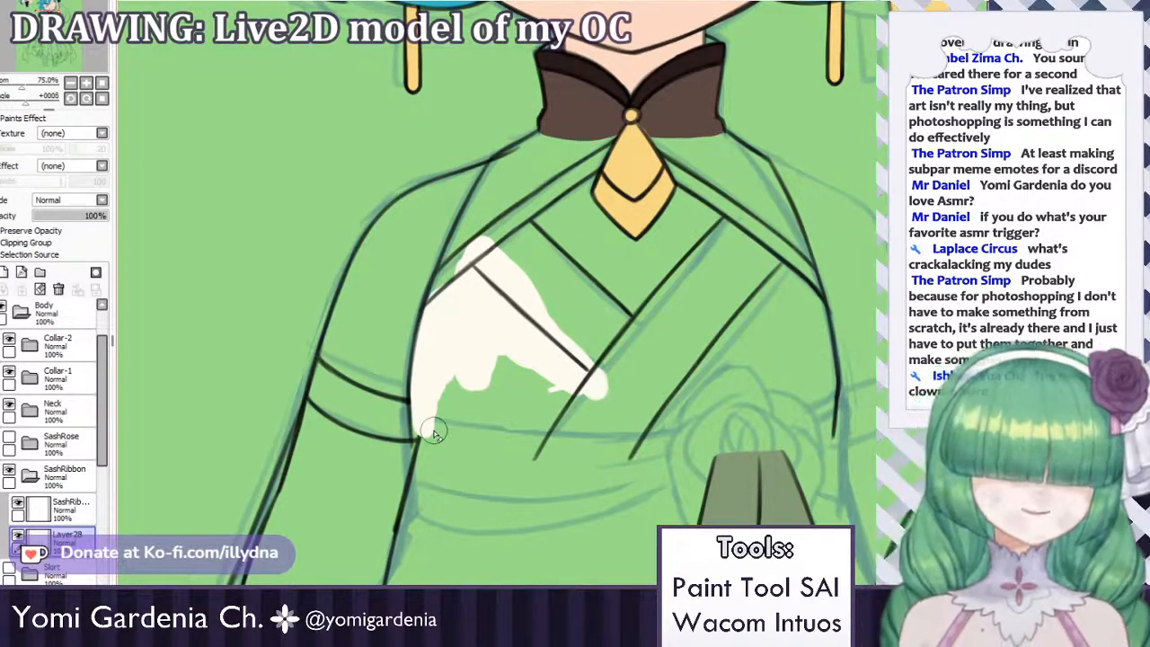
drag(102, 456, 102, 508)
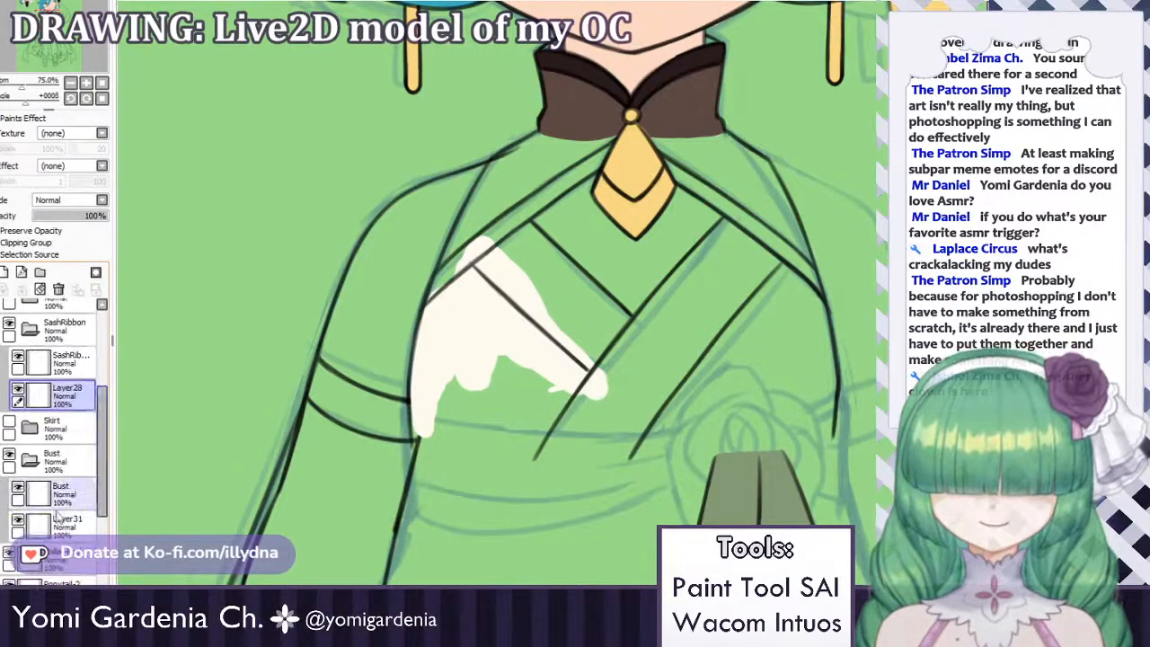
click(55, 526)
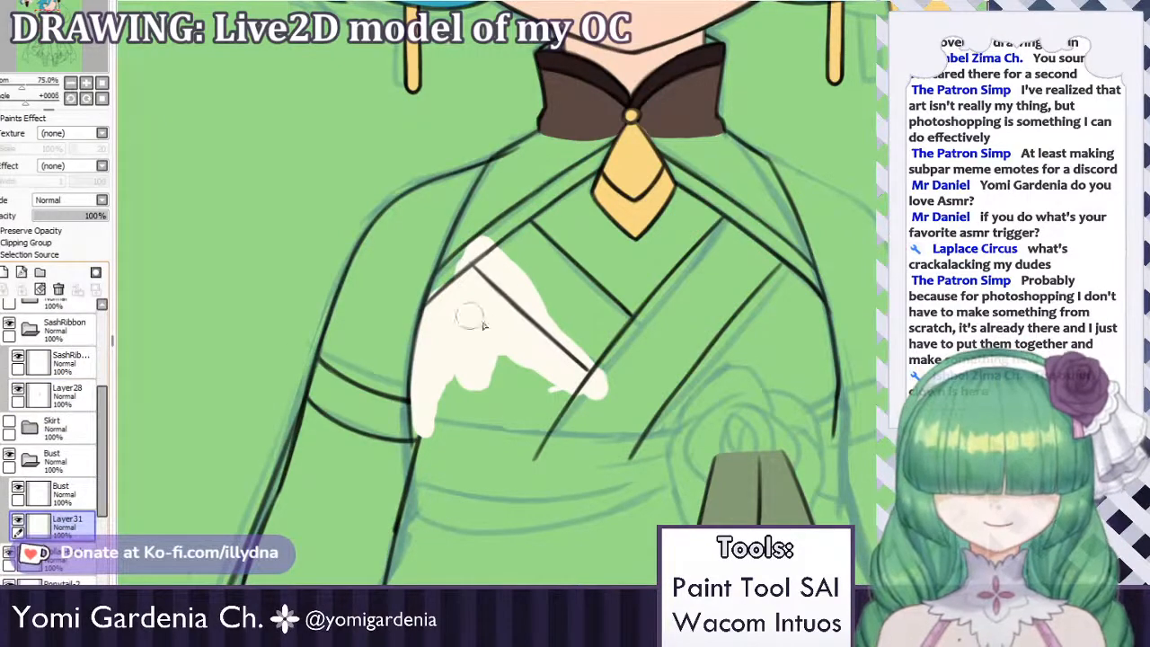
Fill the bust panel beside the banded arm with cream and lay cream along the outlines of the opposite panel.
mouse_move(479, 356)
mouse_down()
mouse_move(503, 369)
mouse_move(468, 386)
mouse_move(539, 399)
mouse_move(502, 393)
mouse_move(431, 429)
mouse_move(389, 431)
mouse_up()
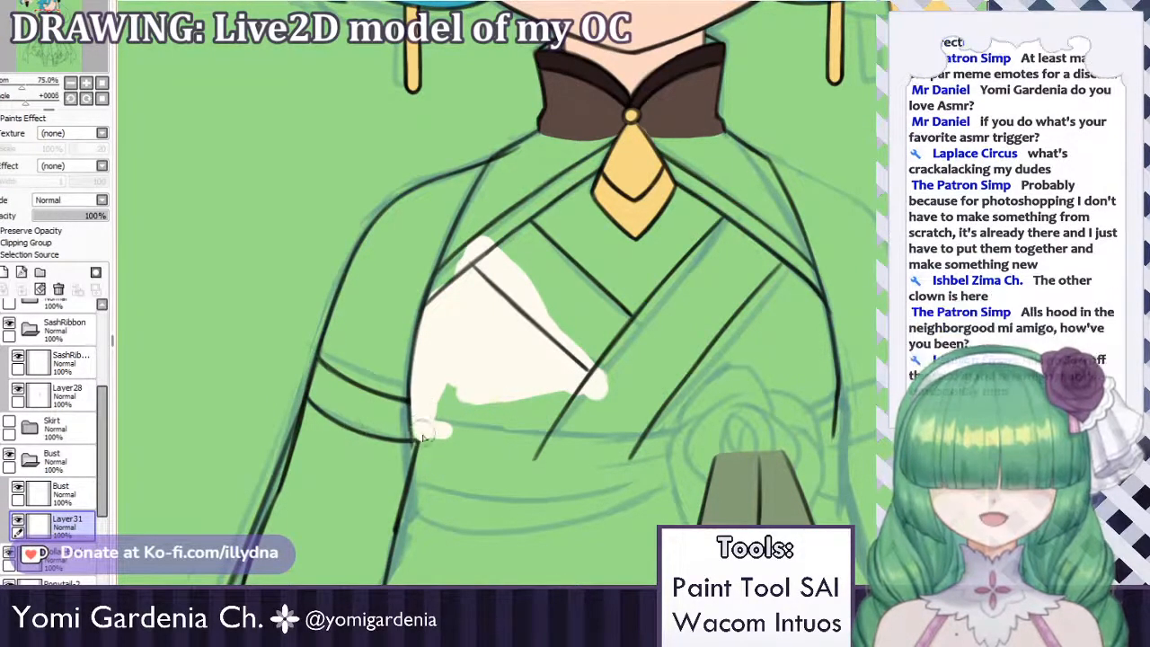
mouse_move(414, 420)
mouse_down()
mouse_move(462, 427)
mouse_move(420, 440)
mouse_move(471, 435)
mouse_move(428, 438)
mouse_move(419, 418)
mouse_move(421, 431)
mouse_move(475, 442)
mouse_move(424, 437)
mouse_move(521, 428)
mouse_move(442, 435)
mouse_move(533, 443)
mouse_move(426, 441)
mouse_move(512, 433)
mouse_move(557, 393)
mouse_move(450, 412)
mouse_move(446, 382)
mouse_up()
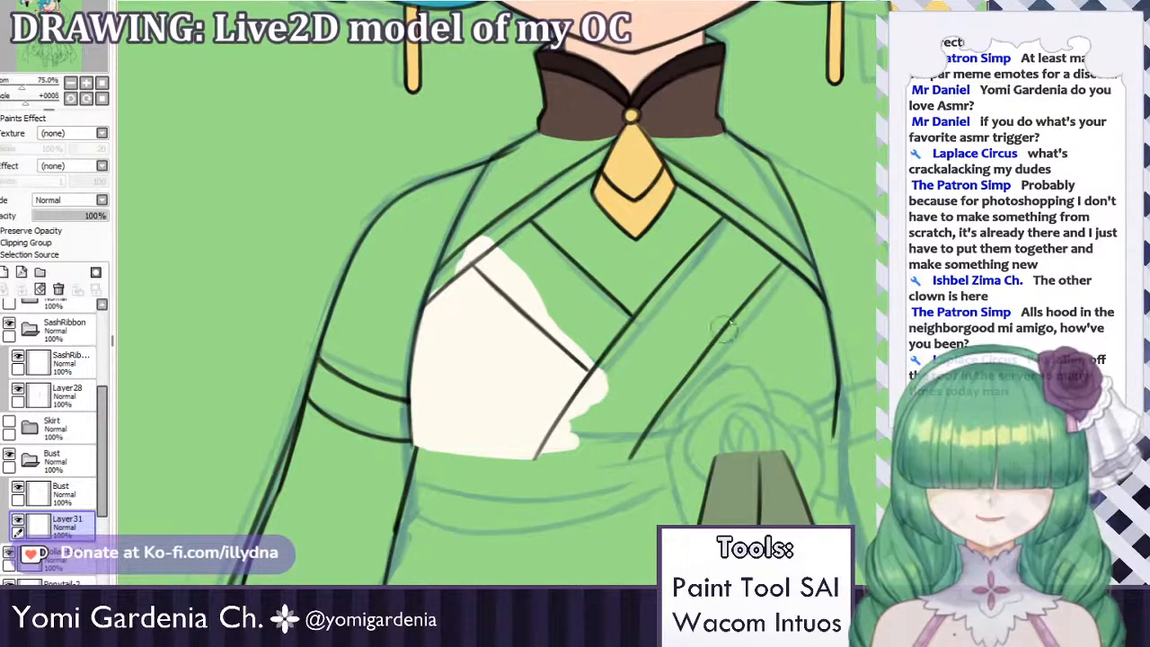
mouse_move(756, 296)
mouse_down()
mouse_move(701, 359)
mouse_move(773, 296)
mouse_move(728, 328)
mouse_move(777, 270)
mouse_move(822, 377)
mouse_move(819, 356)
mouse_move(824, 440)
mouse_up()
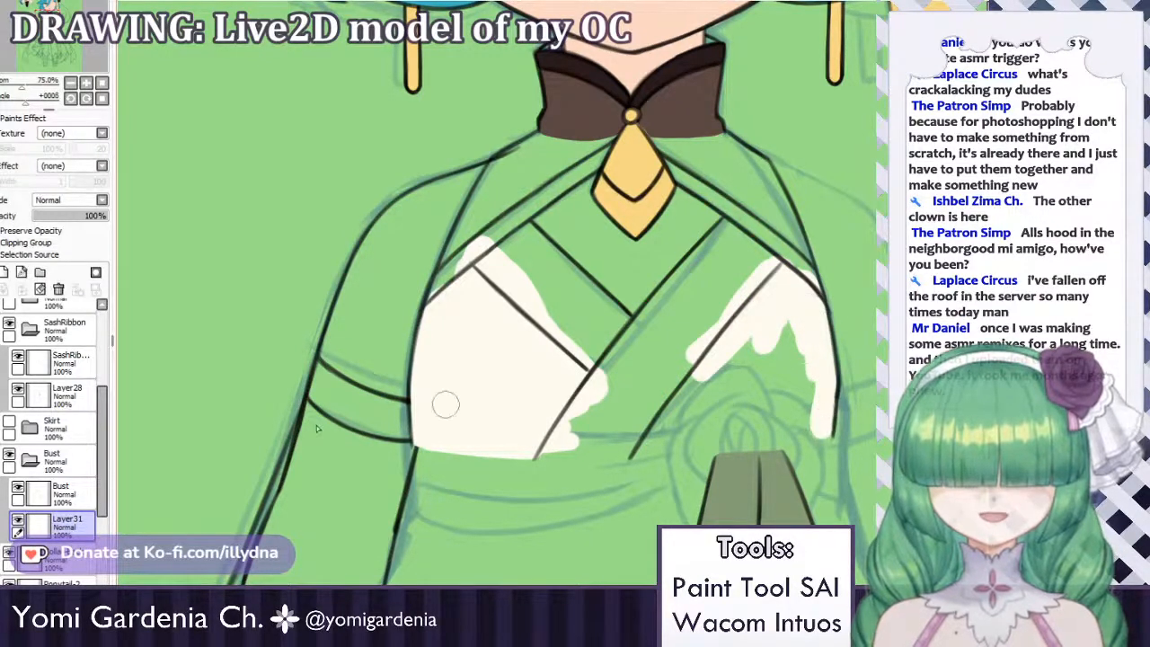
Retouch the lower end of the bust's side outline, opposite the banded arm, on the Bust line layer.
click(63, 492)
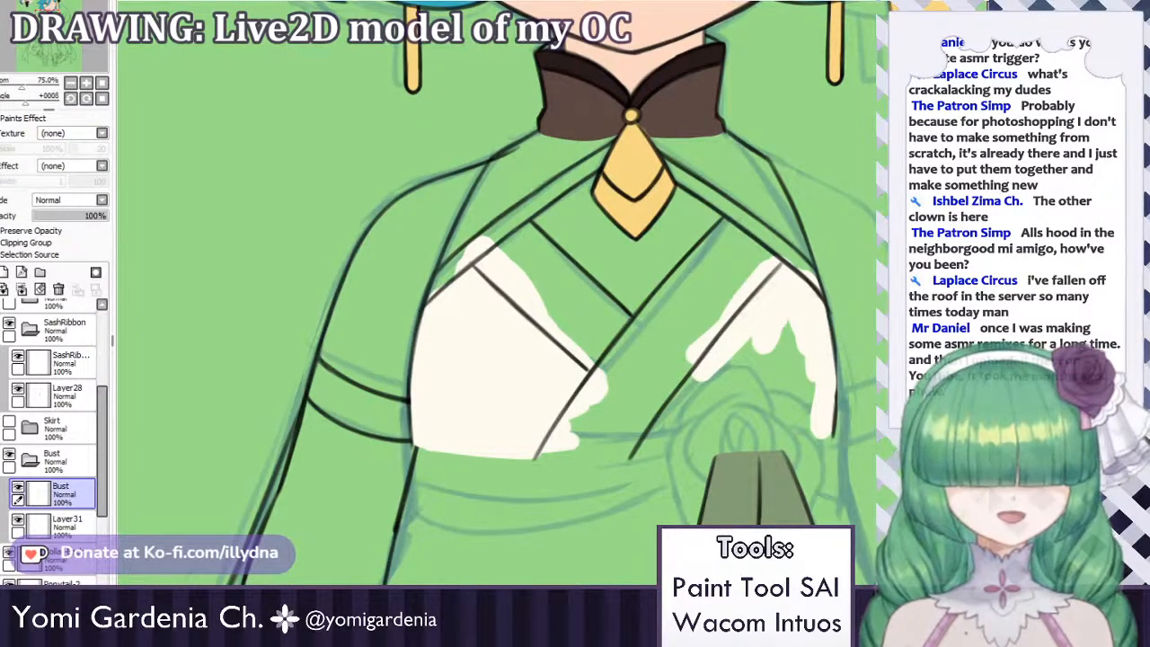
key(ctrl+z)
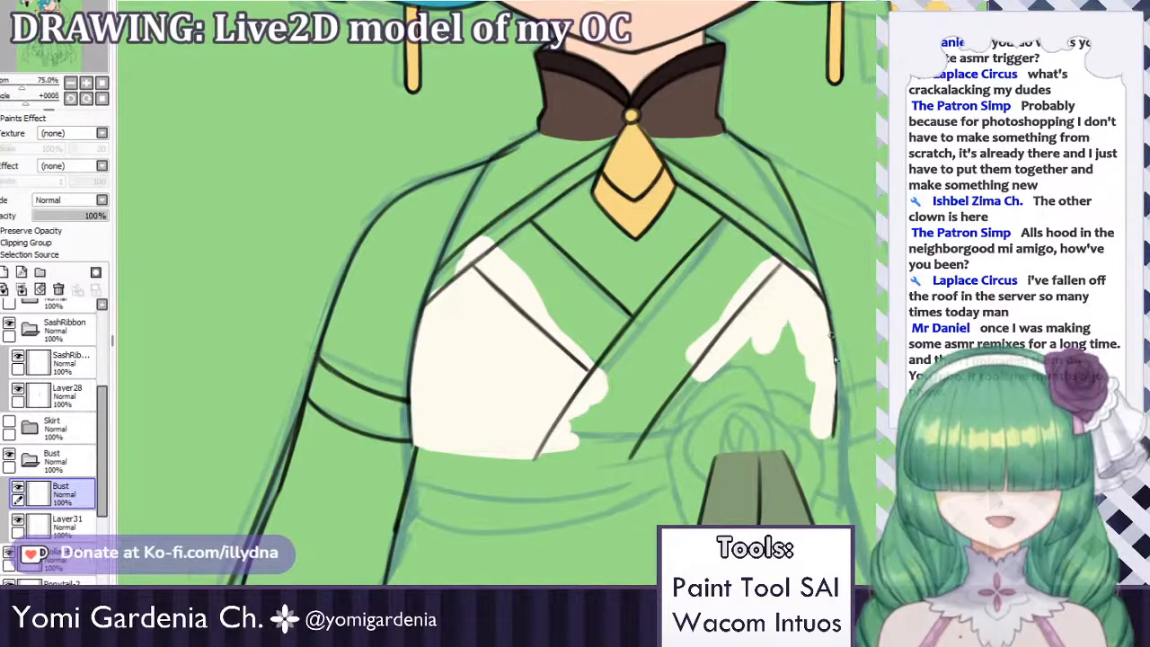
drag(832, 431, 835, 395)
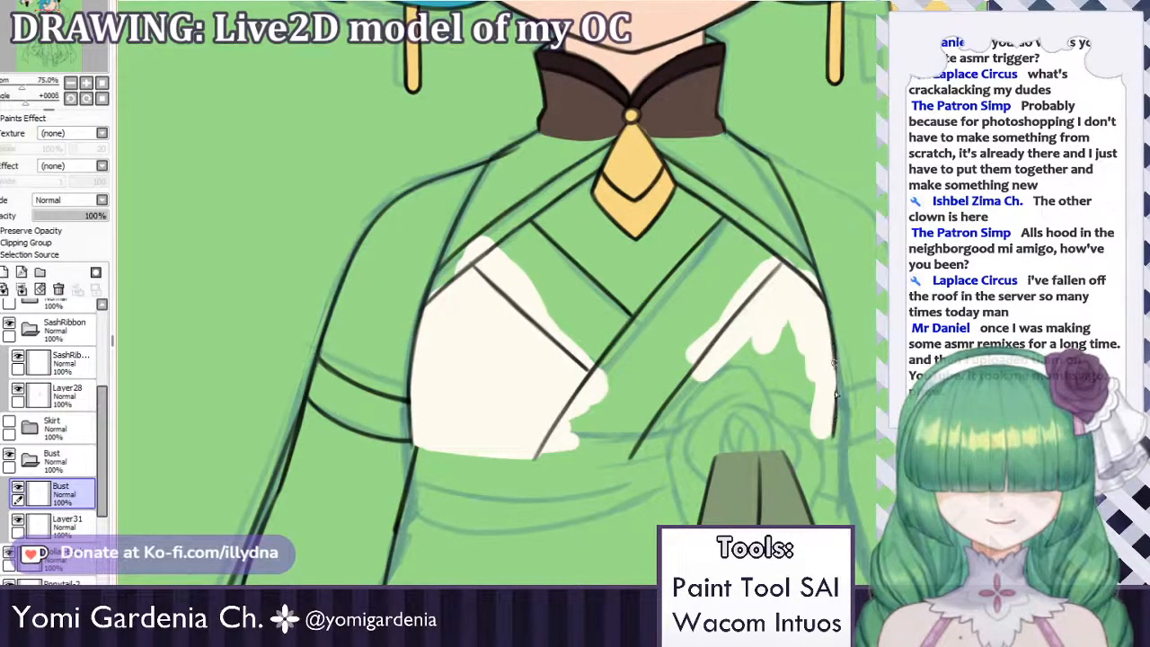
key(ctrl+z)
drag(829, 341, 833, 426)
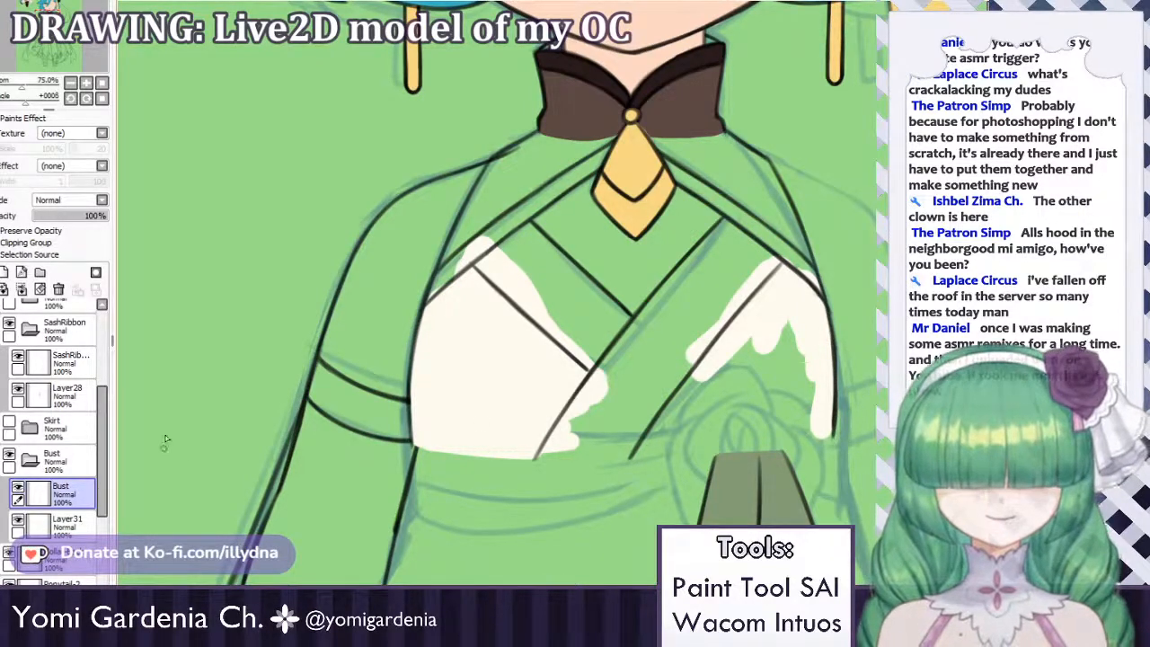
Fill the rest of the opposite bust panel with cream on Layer31, from the long diagonal band to the side outline and waist edge.
click(63, 522)
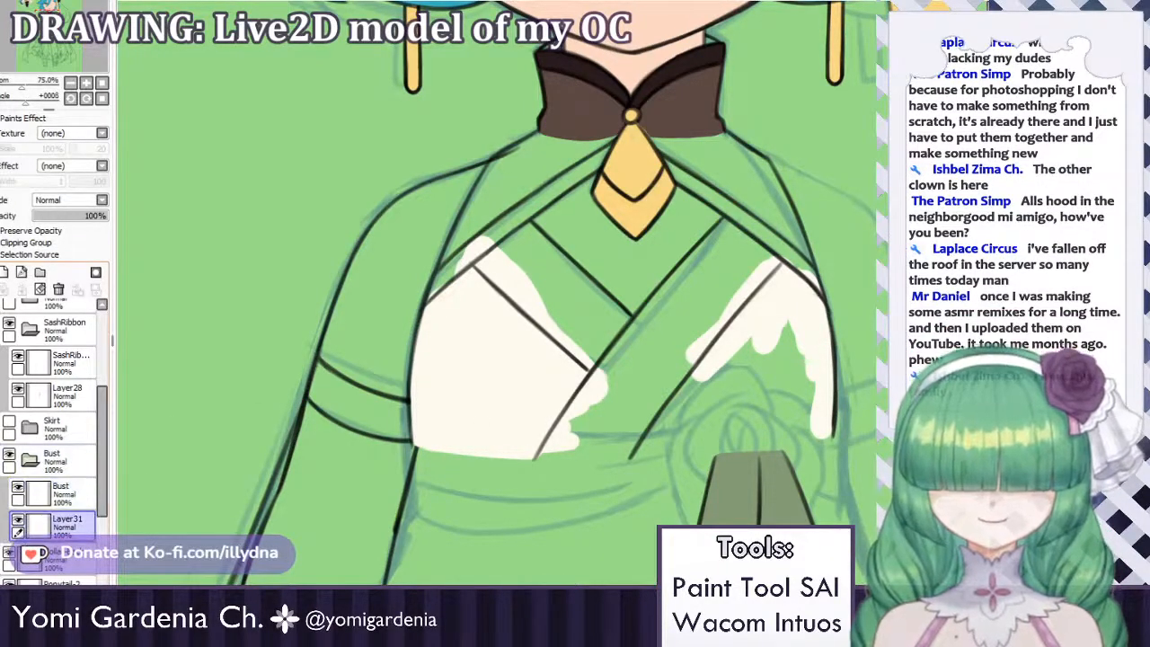
drag(701, 363, 641, 437)
mouse_move(675, 364)
mouse_down()
mouse_move(709, 356)
mouse_move(718, 376)
mouse_move(635, 438)
mouse_move(722, 430)
mouse_move(620, 450)
mouse_move(753, 435)
mouse_up()
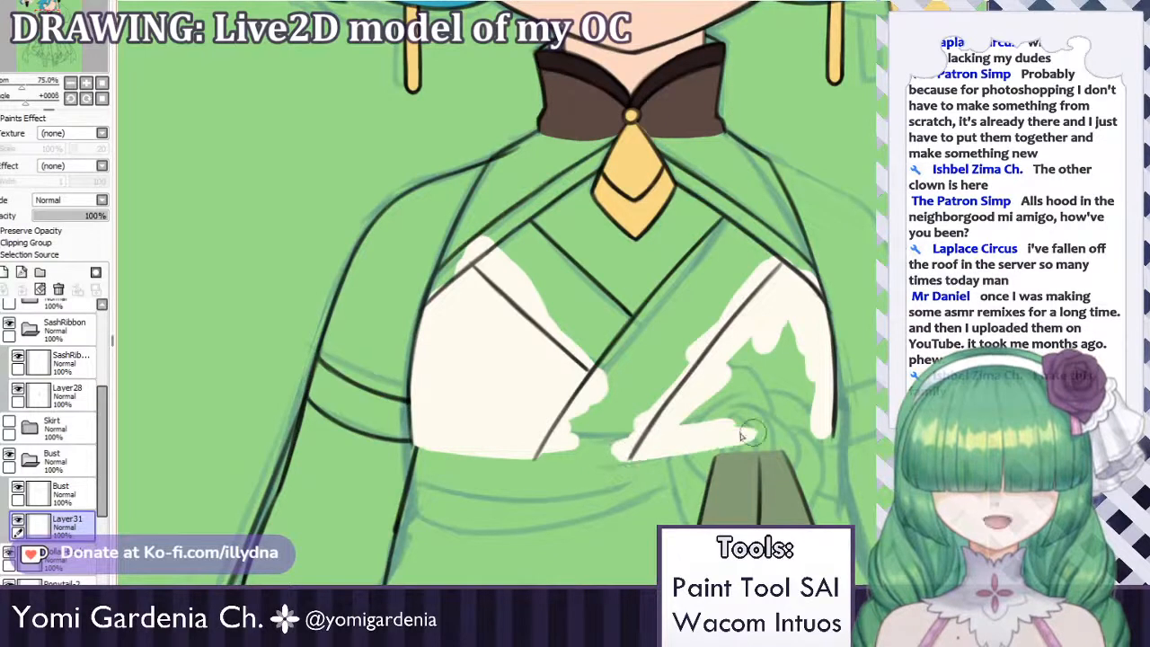
key(ctrl+z)
drag(624, 443, 747, 430)
key(ctrl+z)
mouse_move(672, 439)
mouse_down()
mouse_move(735, 429)
mouse_move(621, 444)
mouse_move(787, 437)
mouse_move(756, 454)
mouse_move(706, 447)
mouse_move(813, 430)
mouse_move(724, 429)
mouse_move(747, 414)
mouse_move(731, 407)
mouse_move(766, 357)
mouse_move(762, 333)
mouse_move(721, 366)
mouse_move(783, 371)
mouse_move(795, 357)
mouse_move(789, 328)
mouse_up()
key(ctrl+z)
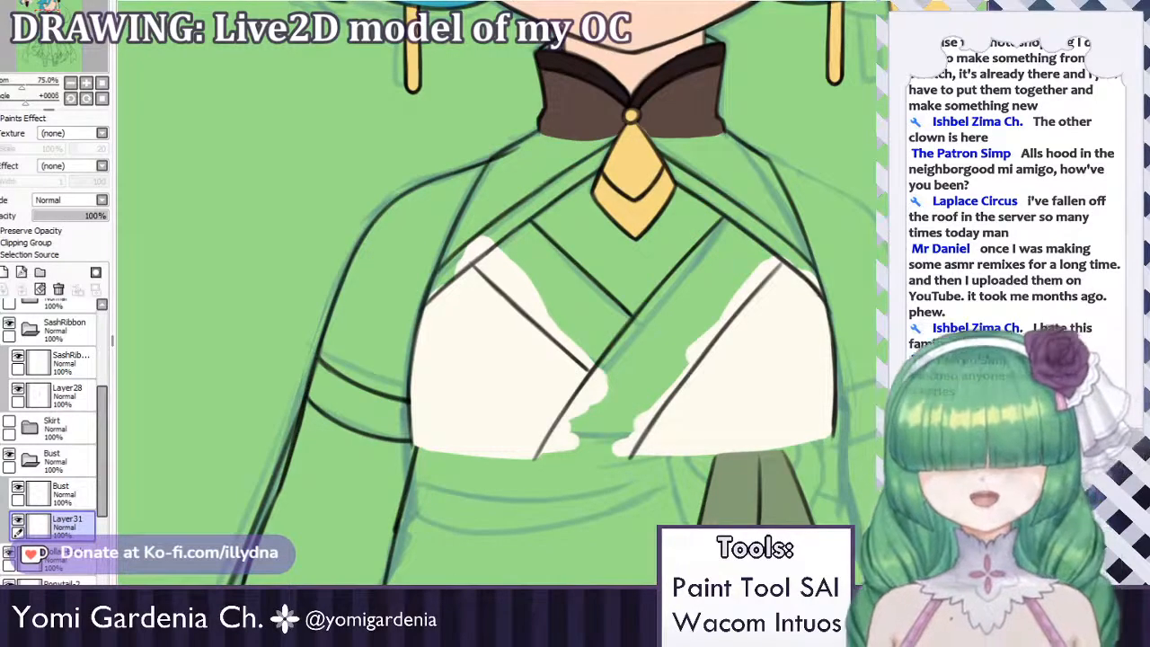
Check the top's colours in the chibi reference drawing and paint both crossing chest bands pale grey-green.
key(ctrl+Tab)
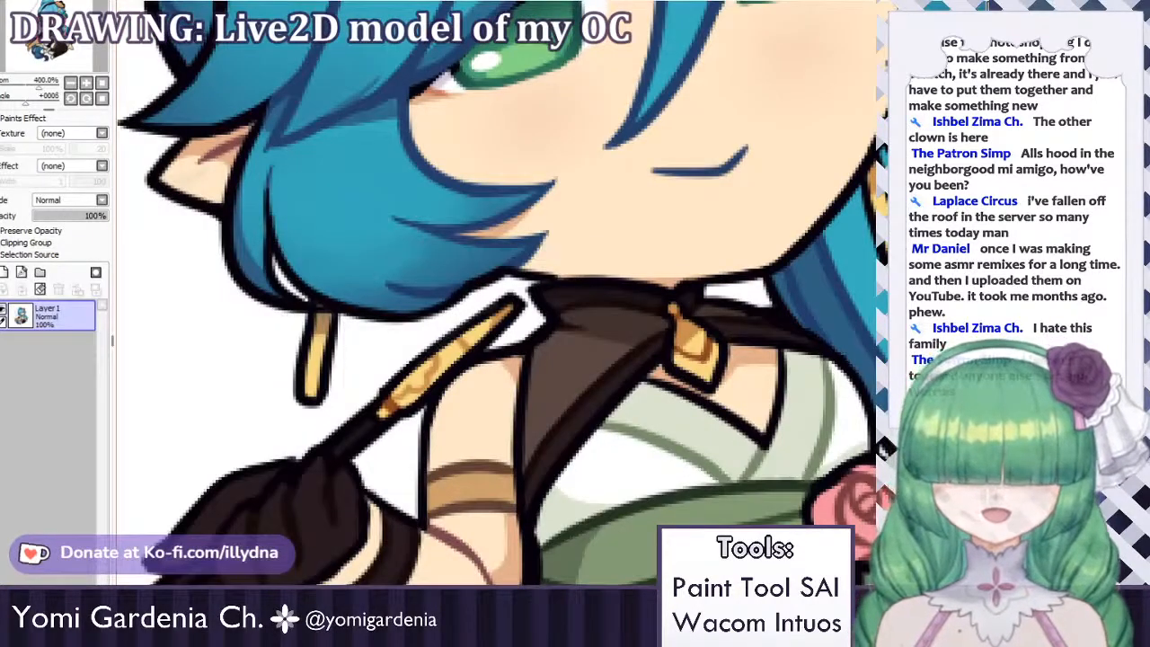
key(ctrl+Tab)
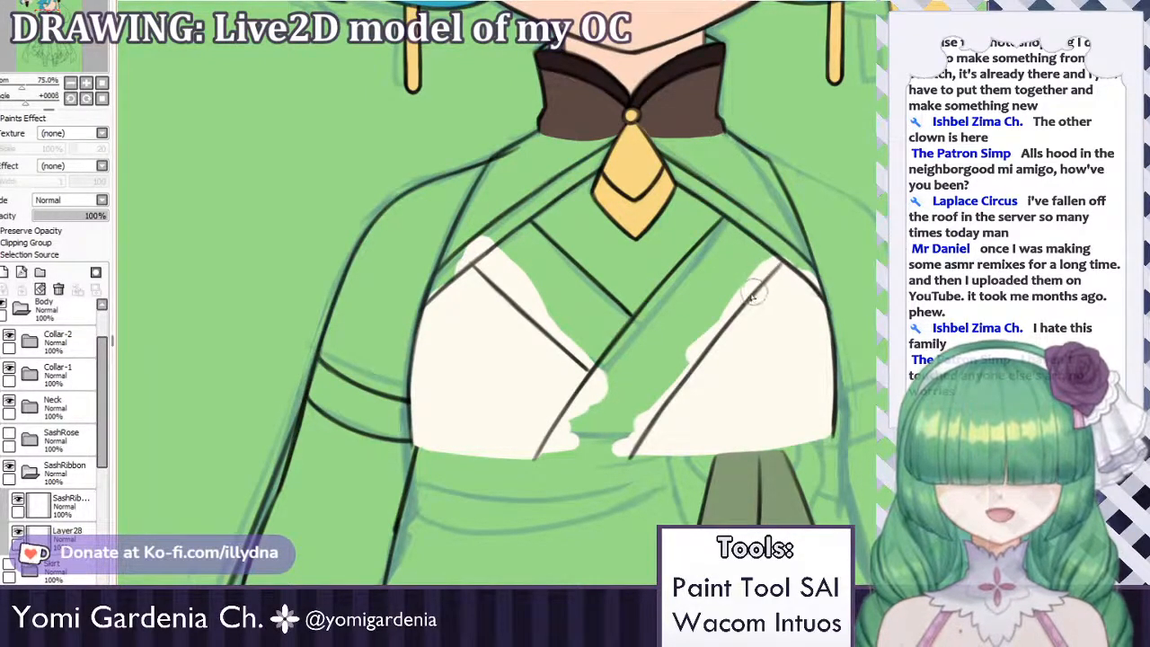
mouse_move(755, 236)
mouse_down()
mouse_move(661, 307)
mouse_move(735, 222)
mouse_move(717, 278)
mouse_move(672, 345)
mouse_move(756, 265)
mouse_move(710, 303)
mouse_move(727, 297)
mouse_move(705, 331)
mouse_move(615, 414)
mouse_move(674, 307)
mouse_move(649, 321)
mouse_move(564, 431)
mouse_move(553, 468)
mouse_move(579, 444)
mouse_move(559, 442)
mouse_move(563, 431)
mouse_move(543, 460)
mouse_move(600, 455)
mouse_move(625, 429)
mouse_move(613, 456)
mouse_move(685, 354)
mouse_move(610, 424)
mouse_move(525, 435)
mouse_up()
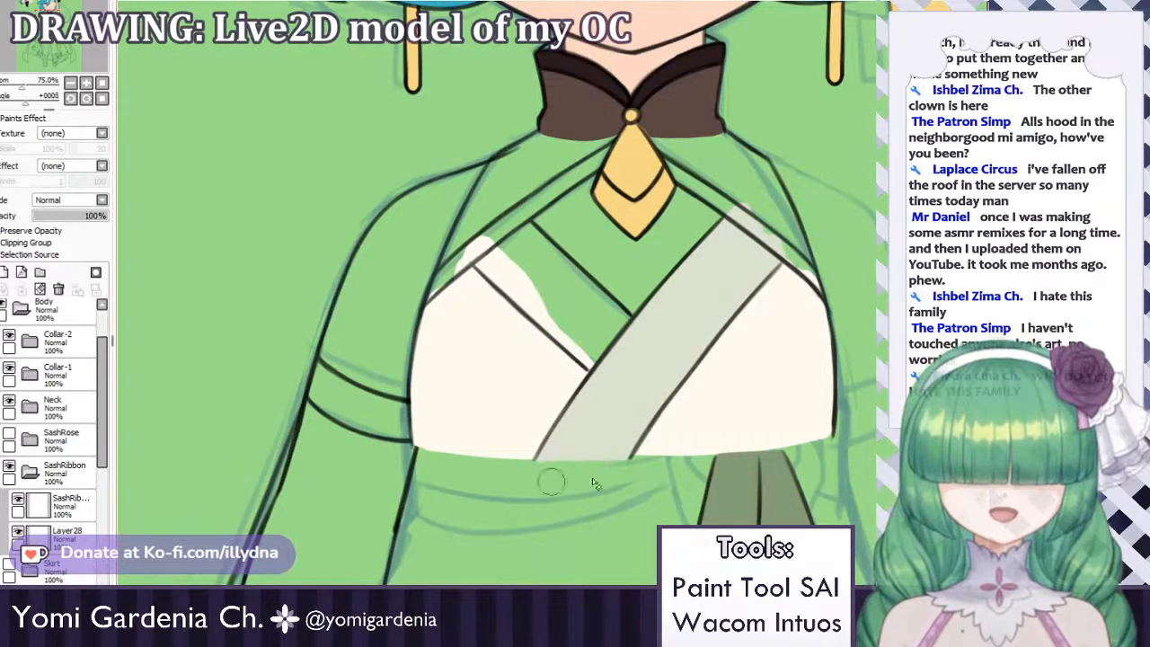
mouse_move(481, 285)
mouse_down()
mouse_move(537, 309)
mouse_move(482, 264)
mouse_move(550, 320)
mouse_up()
mouse_move(500, 259)
mouse_down()
mouse_move(594, 324)
mouse_move(586, 310)
mouse_move(620, 324)
mouse_up()
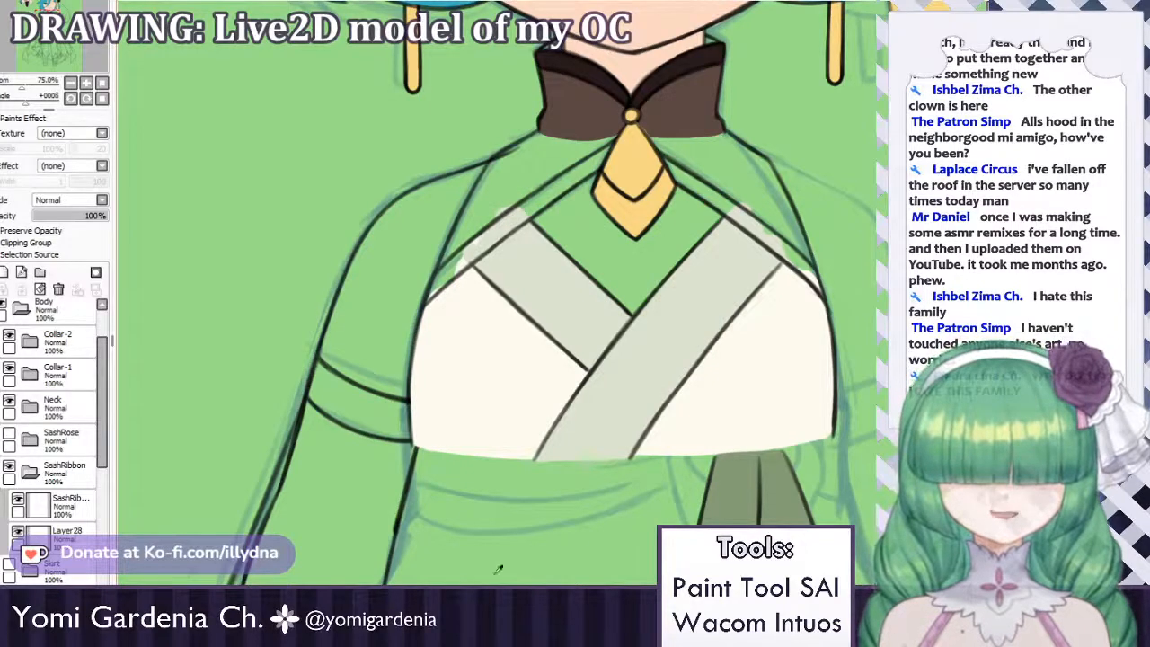
Fill both shoulder panels of the top with brown, from the collar down to the upper edge of the bust.
mouse_move(589, 135)
mouse_down()
mouse_move(520, 187)
mouse_move(596, 135)
mouse_move(582, 128)
mouse_move(507, 165)
mouse_move(543, 141)
mouse_move(498, 179)
mouse_move(470, 234)
mouse_move(494, 168)
mouse_move(465, 228)
mouse_move(492, 181)
mouse_move(469, 217)
mouse_move(487, 197)
mouse_move(487, 208)
mouse_move(521, 194)
mouse_move(480, 232)
mouse_up()
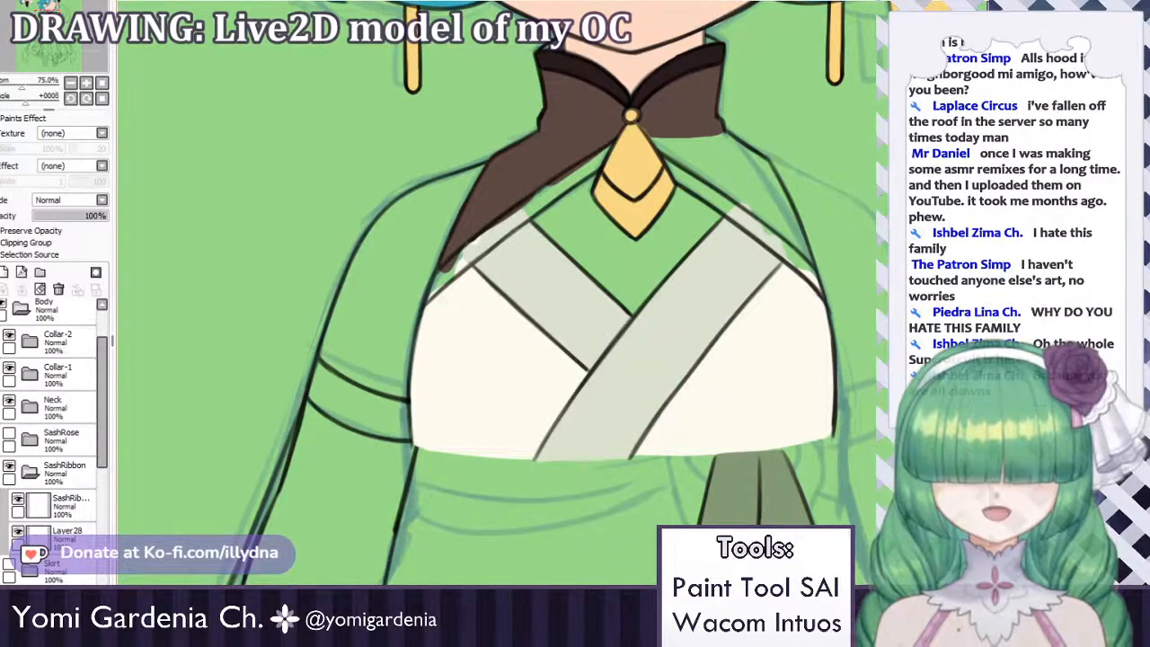
mouse_move(704, 109)
mouse_down()
mouse_move(667, 152)
mouse_move(644, 128)
mouse_move(759, 227)
mouse_move(753, 203)
mouse_move(687, 135)
mouse_move(688, 124)
mouse_move(721, 132)
mouse_move(765, 167)
mouse_move(772, 188)
mouse_move(733, 185)
mouse_move(782, 253)
mouse_move(768, 175)
mouse_move(792, 233)
mouse_up()
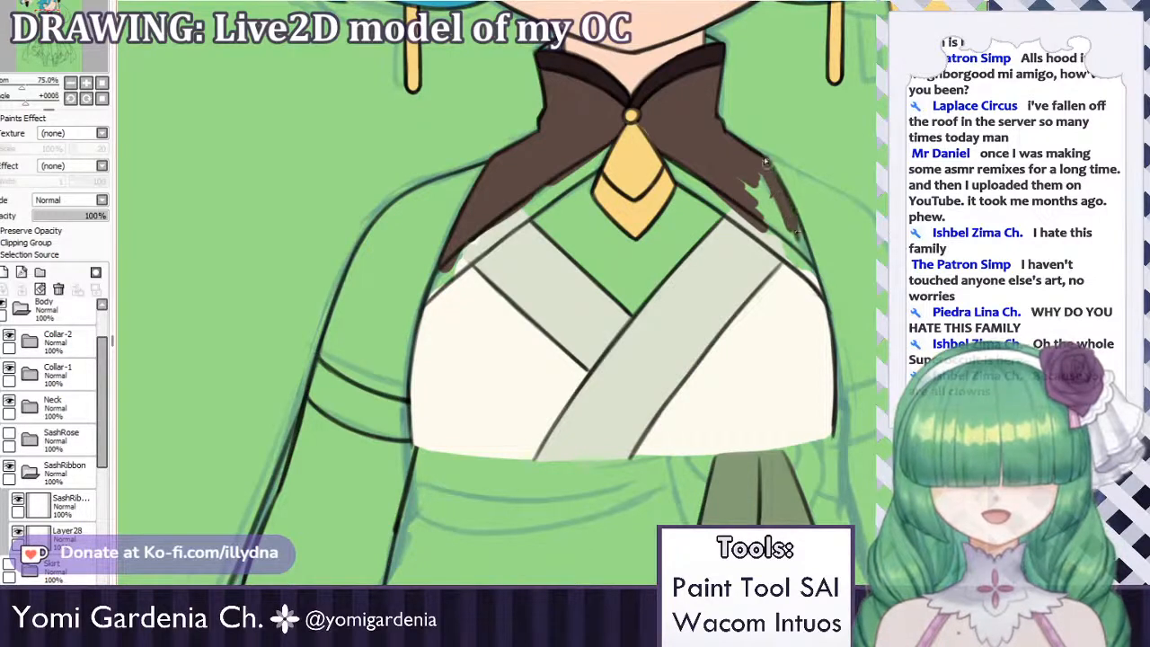
mouse_move(764, 162)
mouse_down()
mouse_move(792, 235)
mouse_move(759, 212)
mouse_move(774, 236)
mouse_move(759, 180)
mouse_move(768, 193)
mouse_up()
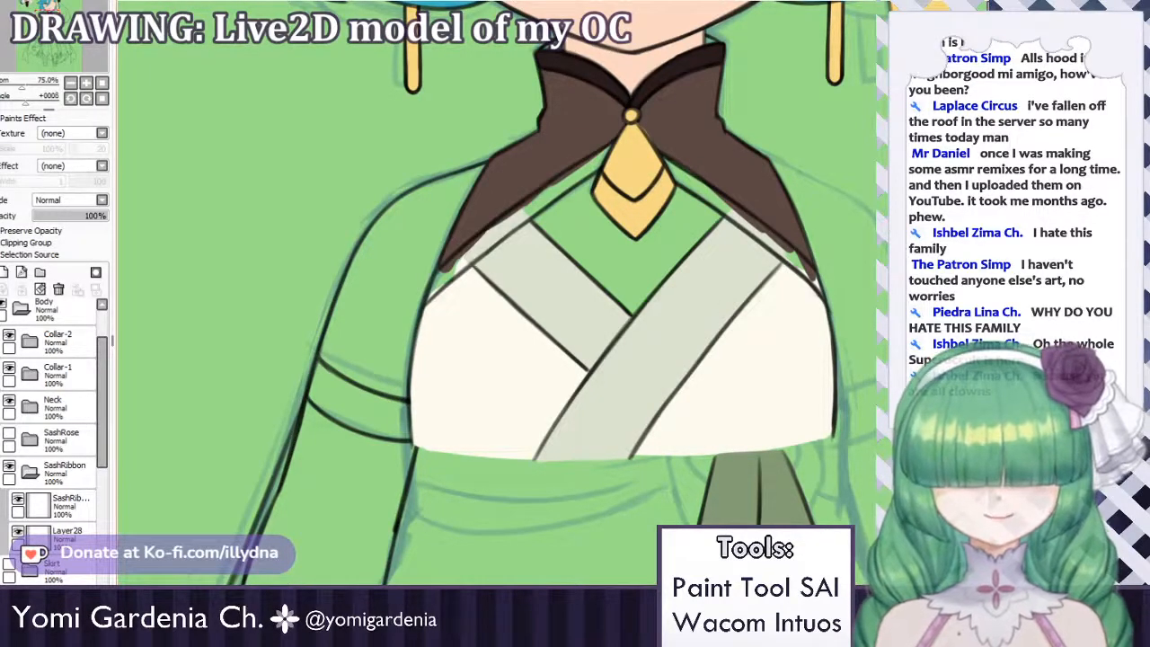
Check Layer24 in the Collar-2 folder, return to Layer31 in the Bust folder and check what it holds by toggling its visibility.
click(30, 341)
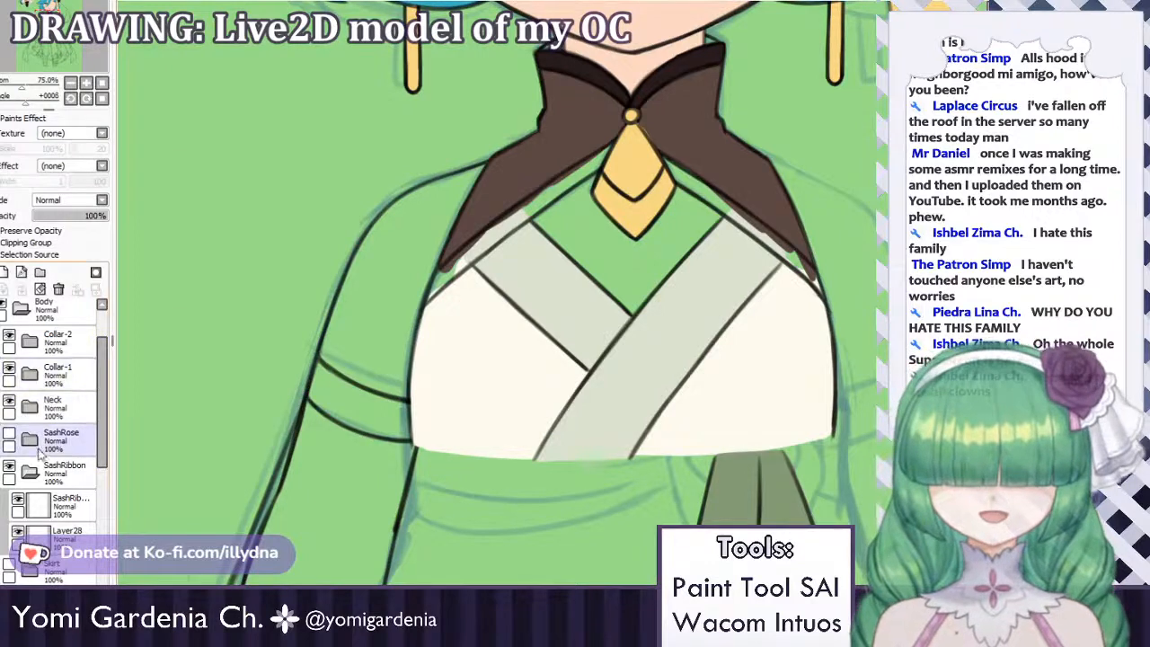
click(40, 409)
click(40, 409)
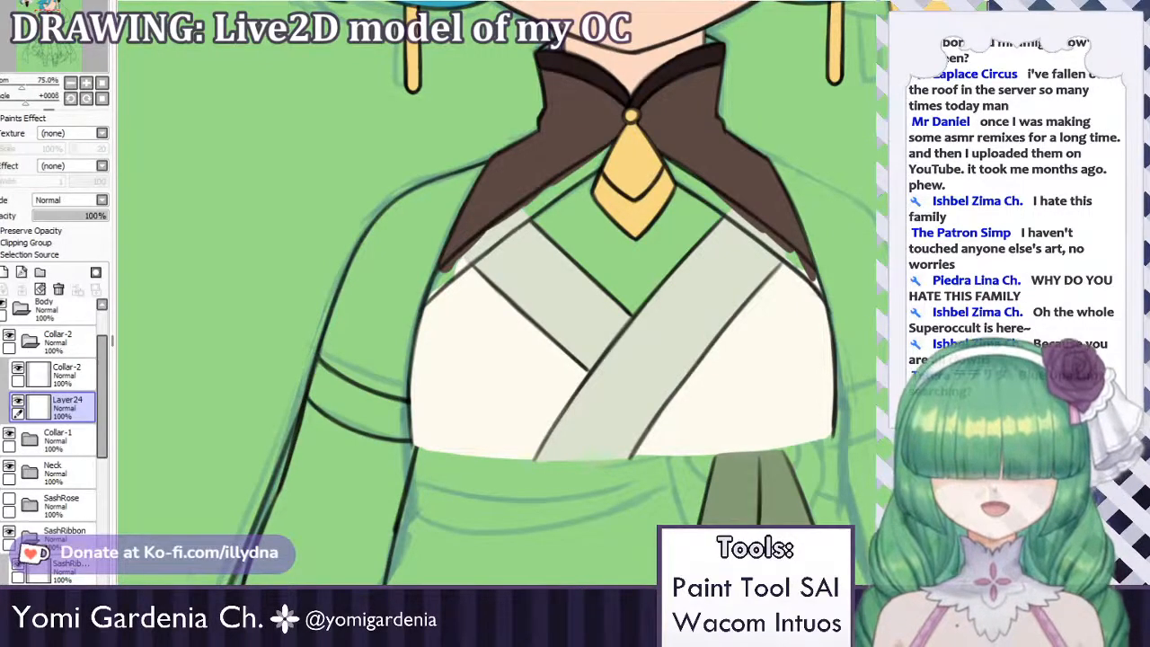
click(30, 343)
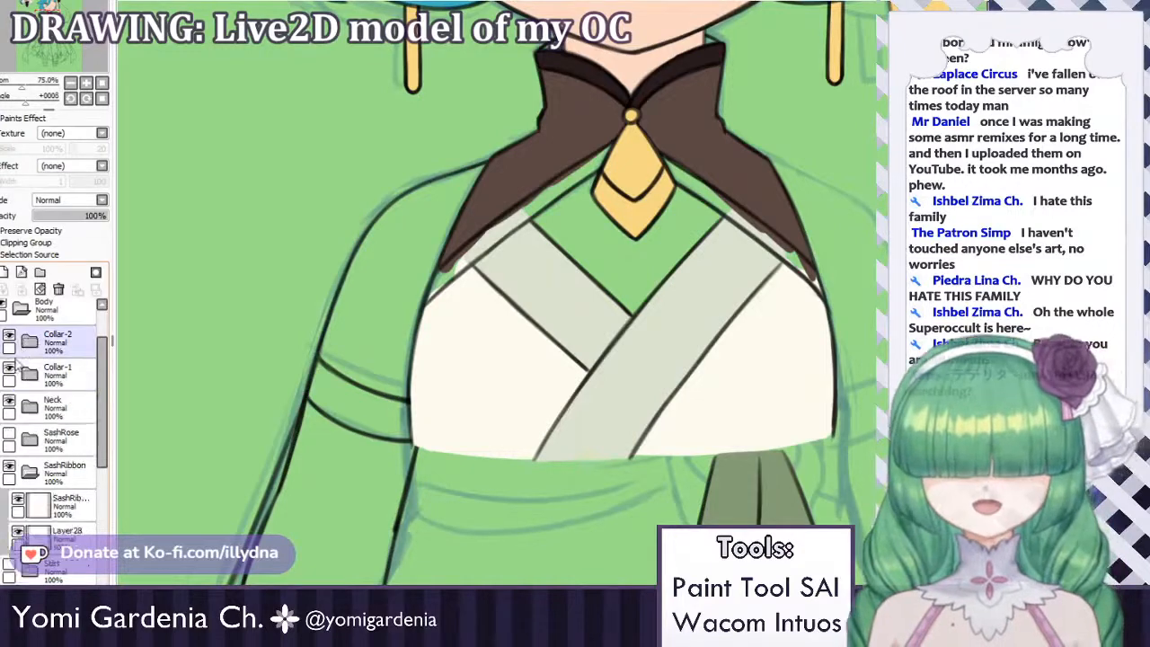
click(31, 500)
click(27, 531)
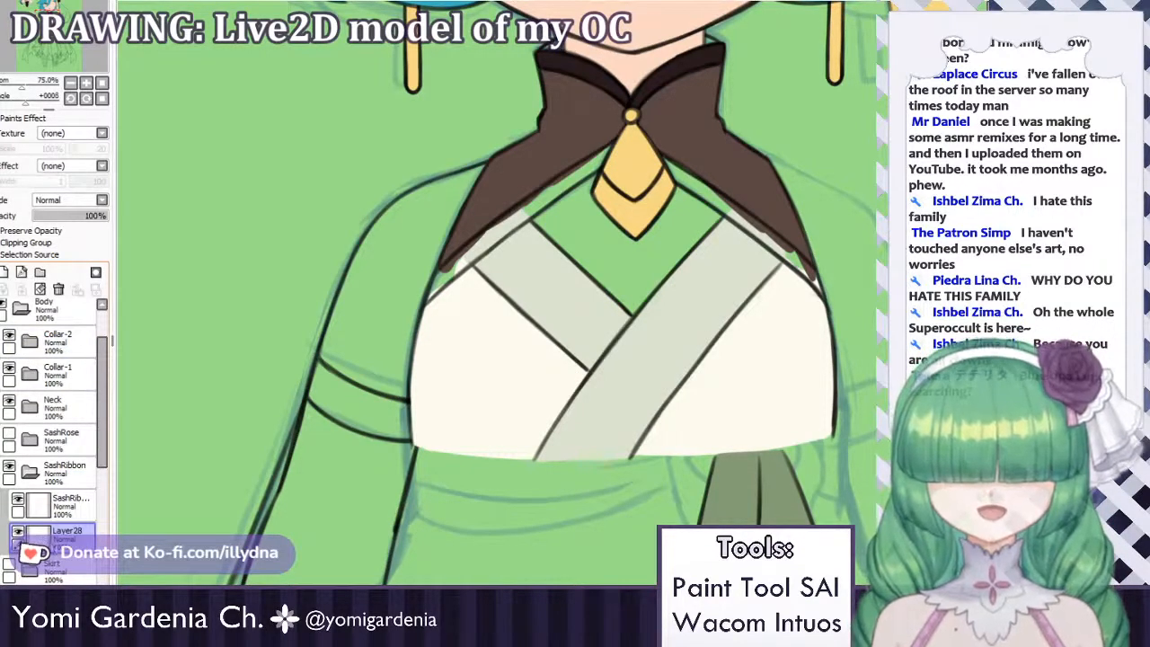
scroll(108, 479, down, 5)
drag(107, 473, 107, 475)
click(36, 449)
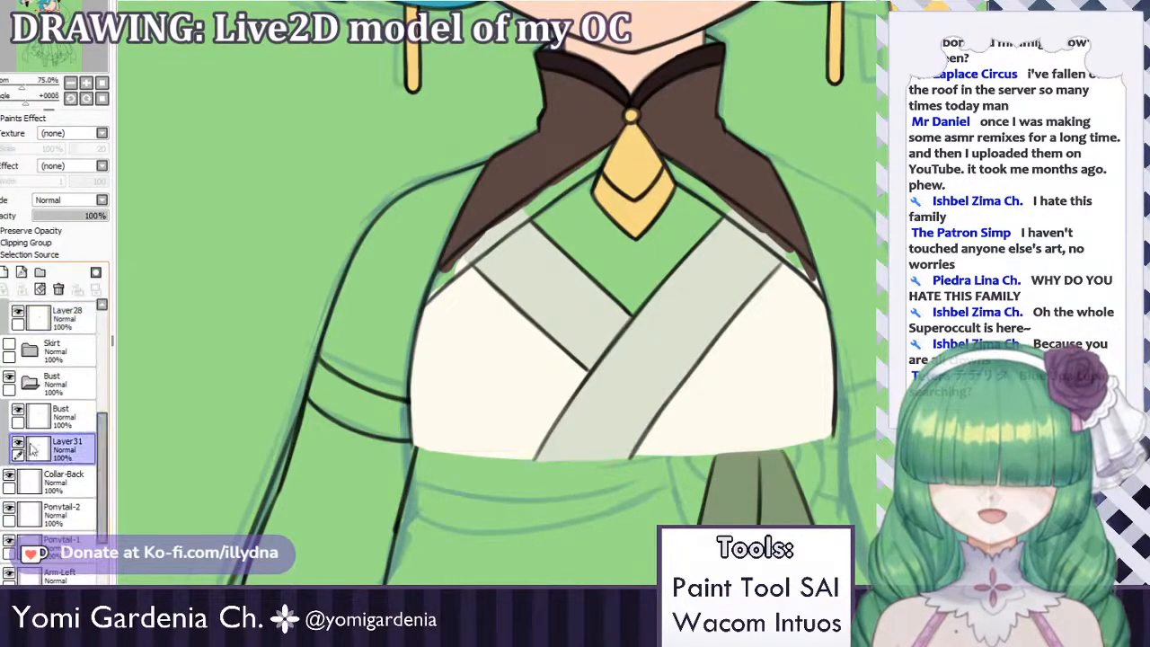
click(18, 444)
click(18, 444)
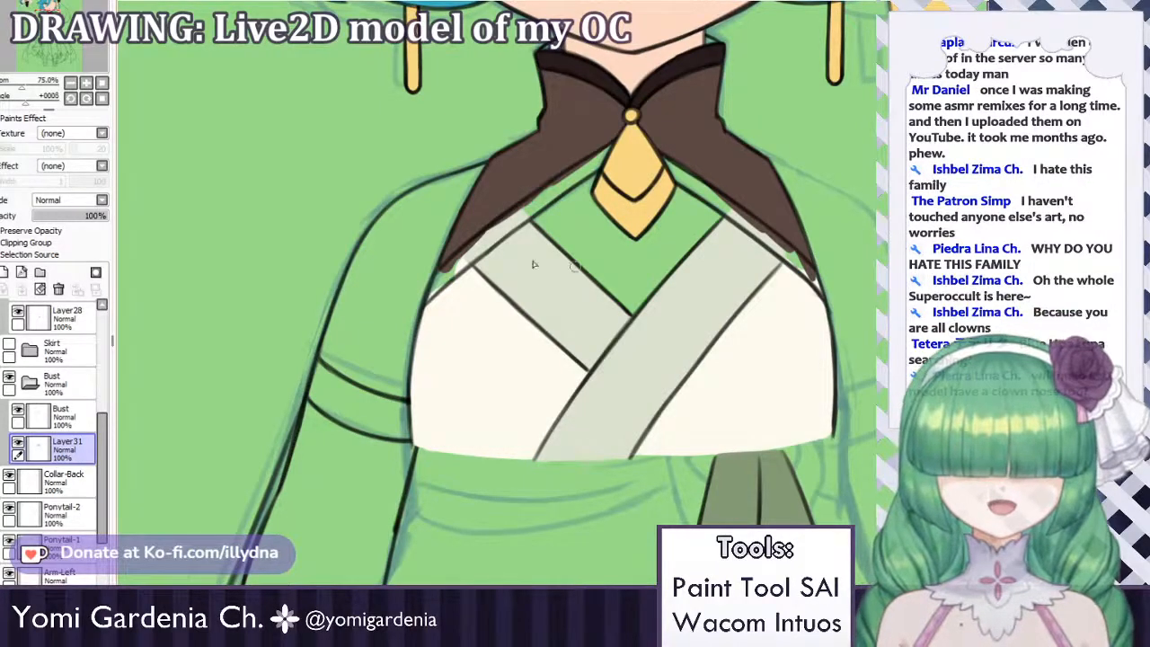
Hide the Collar-2 folder and paint the trim strip on the banded arm's side dark brown on Layer31.
drag(102, 436, 104, 357)
click(8, 349)
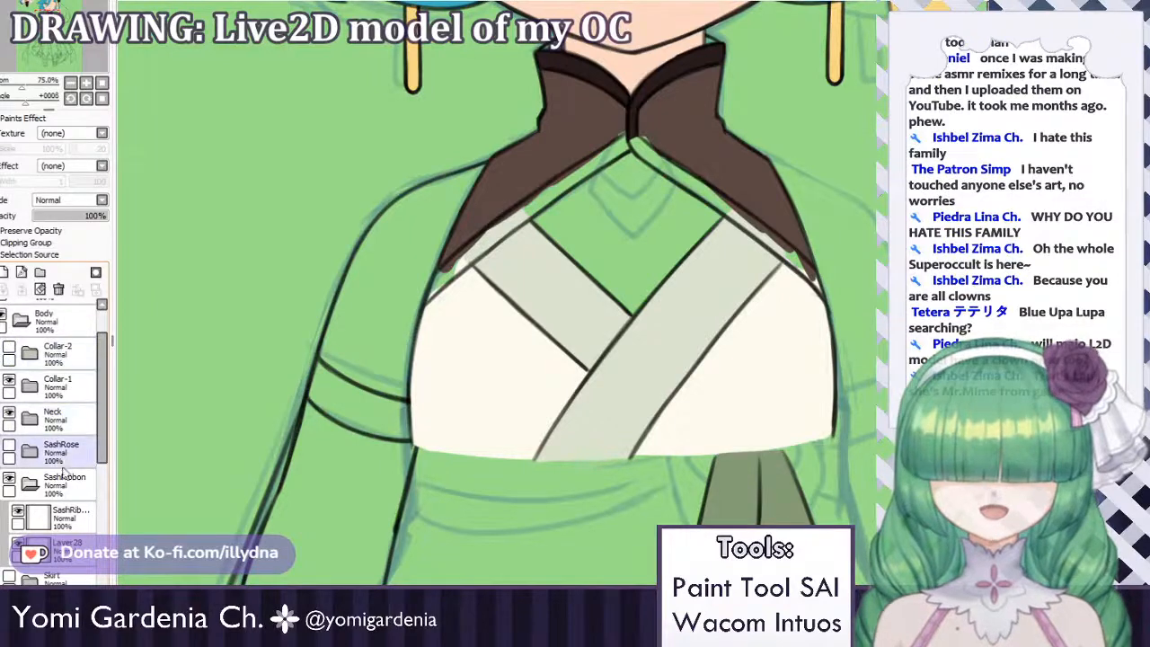
drag(101, 411, 100, 462)
click(76, 527)
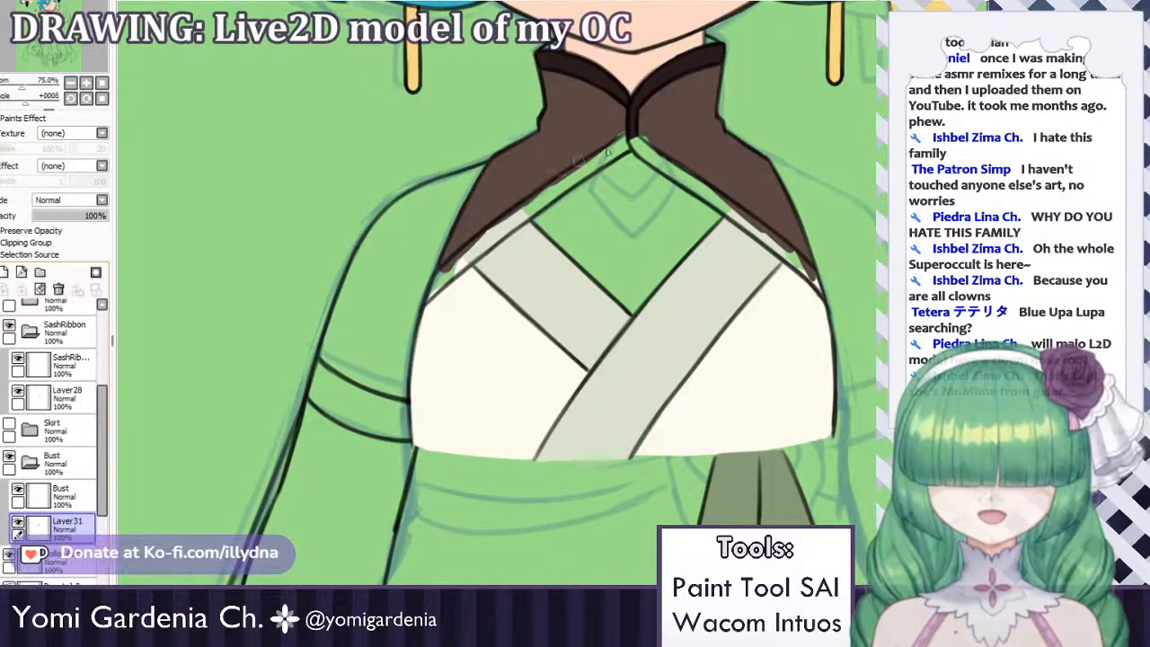
drag(626, 149, 582, 176)
drag(626, 144, 564, 185)
drag(622, 144, 510, 217)
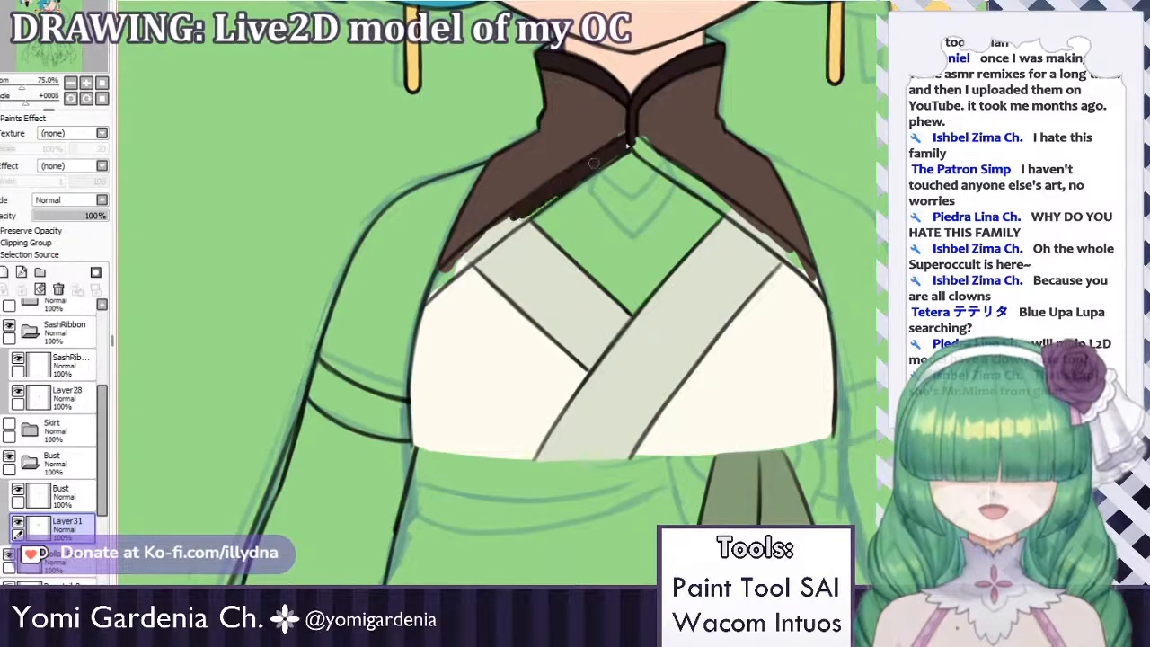
drag(611, 160, 449, 272)
drag(510, 225, 437, 286)
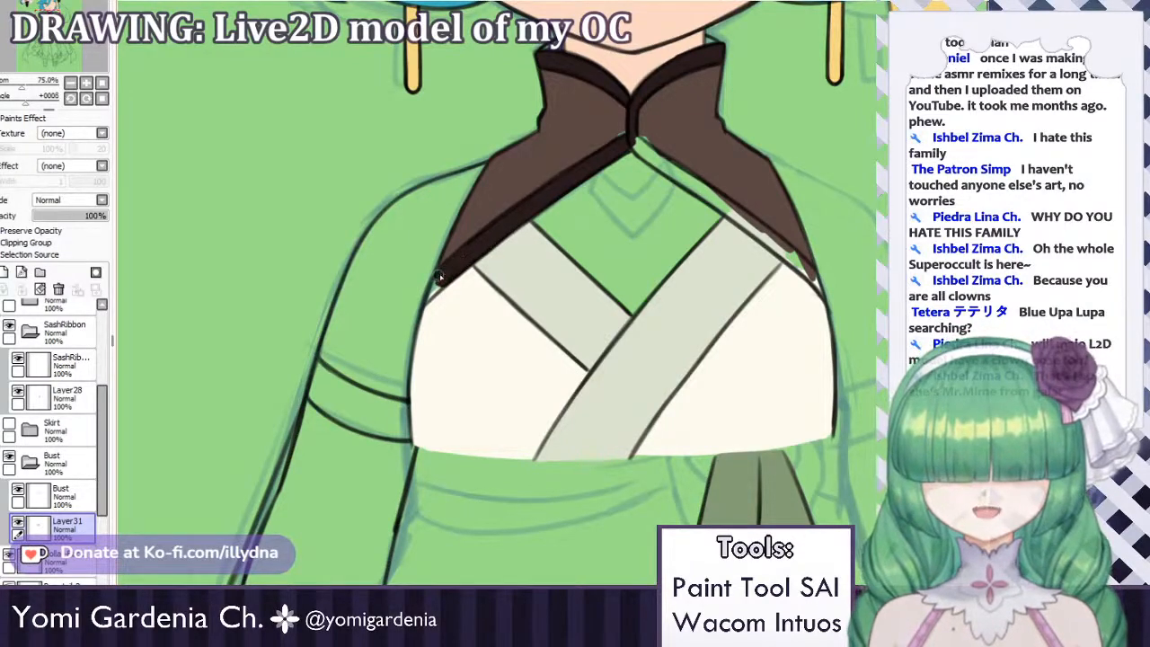
drag(426, 304, 443, 282)
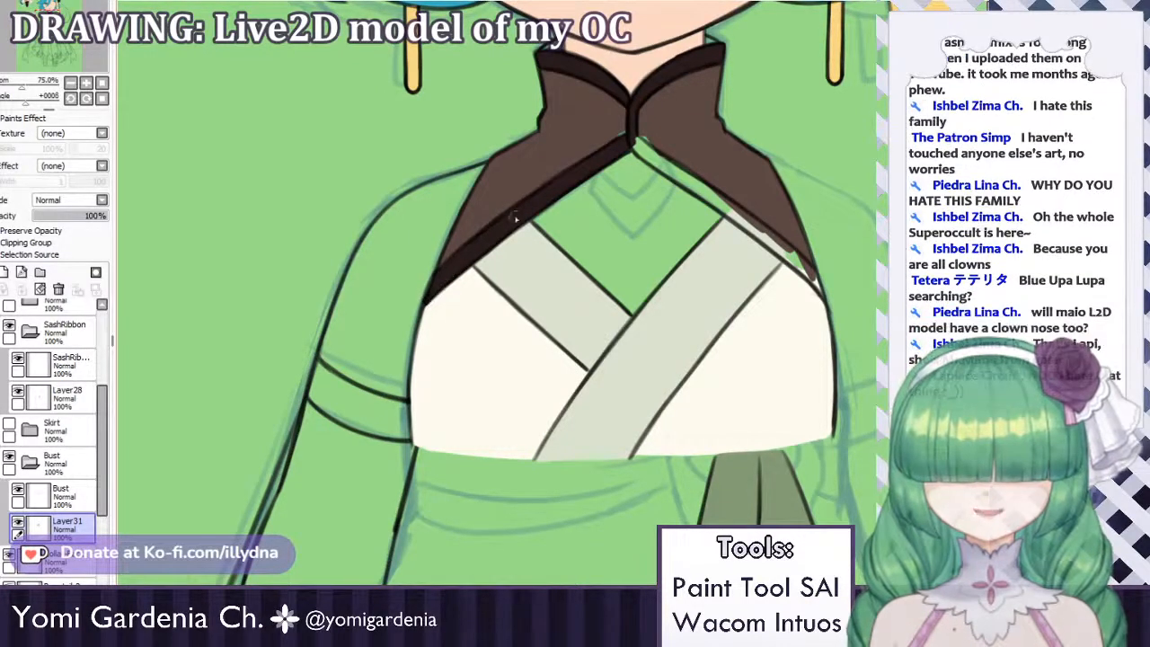
Paint the opposite trim strip dark brown from the centre of the neck to the side outline, redoing uneven strokes.
drag(631, 139, 672, 176)
drag(628, 139, 735, 219)
drag(695, 176, 761, 237)
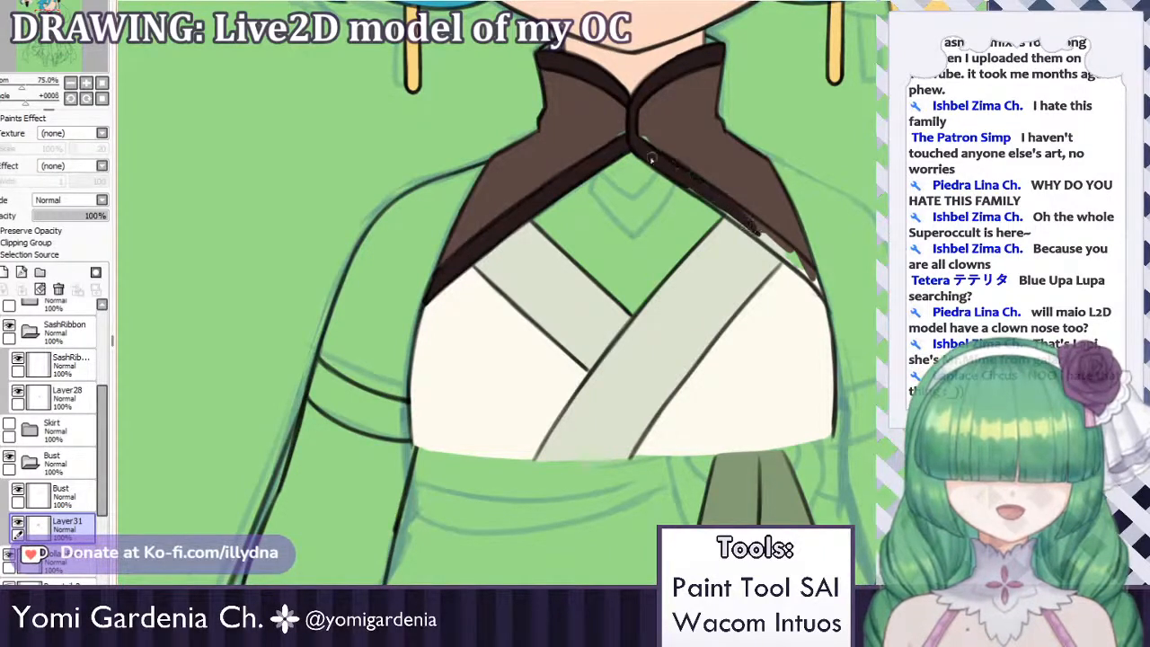
drag(651, 158, 773, 248)
key(ctrl+z)
key(ctrl+z)
key(ctrl+z)
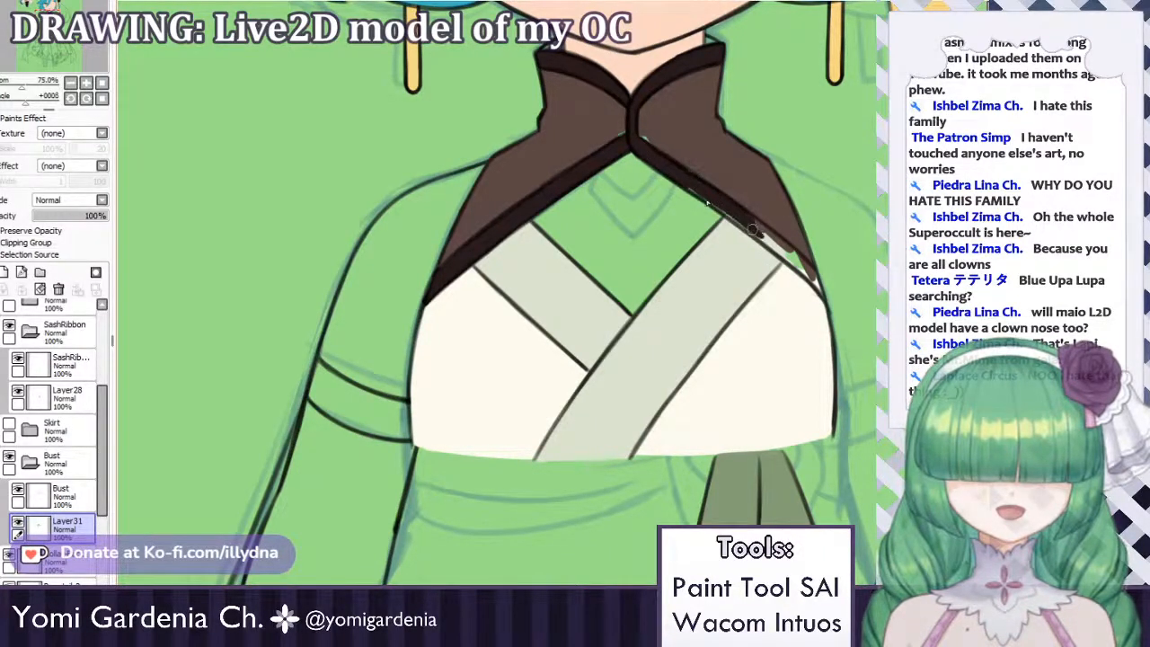
drag(688, 188, 809, 277)
drag(756, 221, 812, 279)
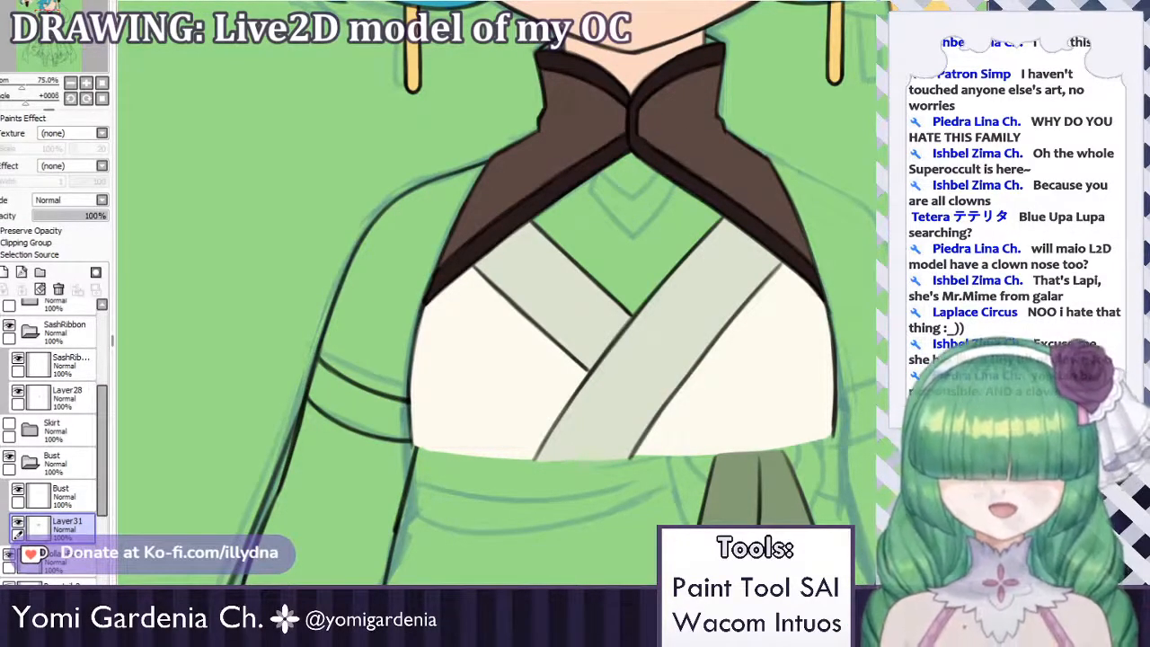
Hide the Collar-1 folder and paint over the gap below the neck where the brown panels and dark trim meet.
scroll(57, 386, up, 2)
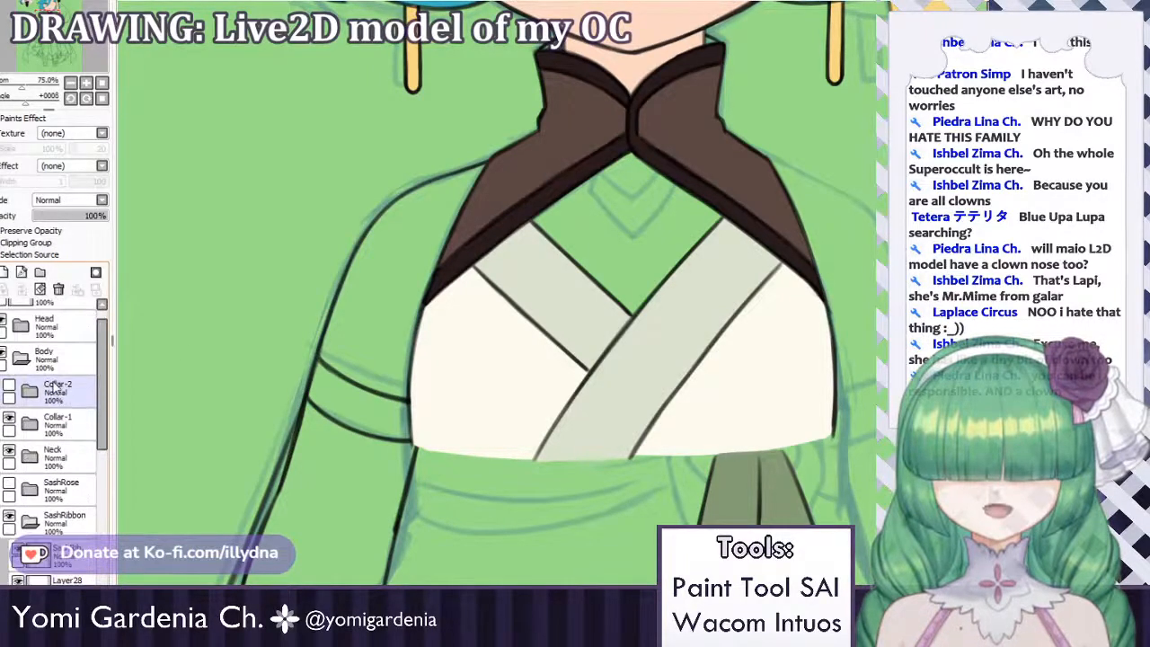
click(9, 418)
scroll(790, 108, down, 2)
scroll(711, 99, up, 4)
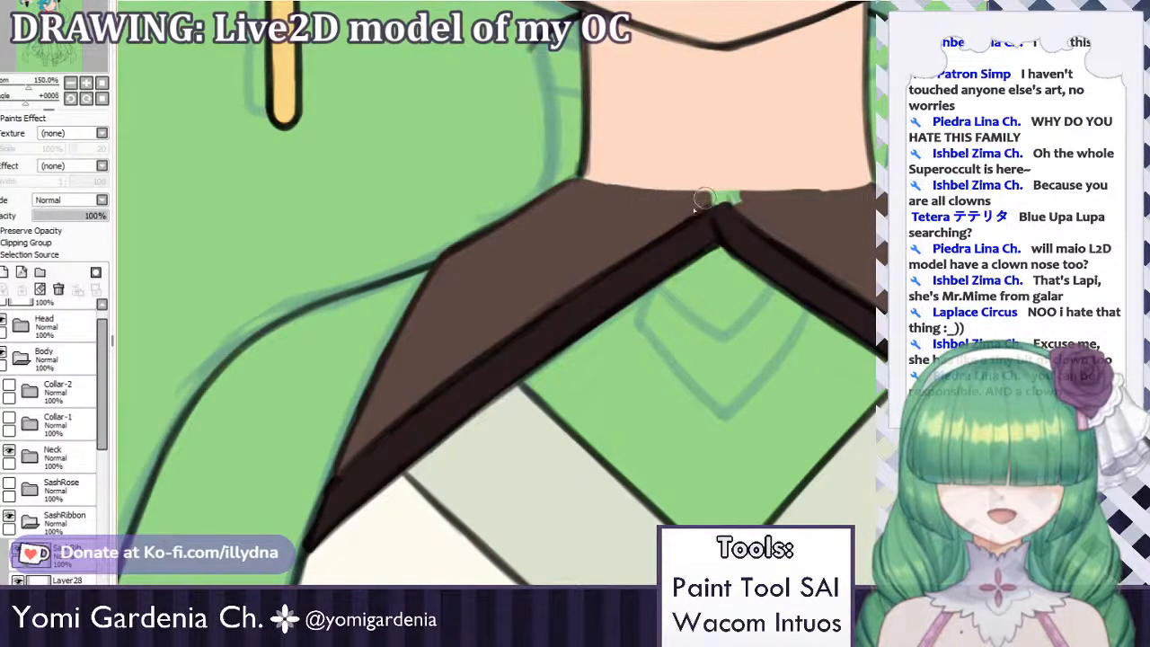
mouse_move(670, 205)
mouse_down()
mouse_move(745, 198)
mouse_move(706, 195)
mouse_move(719, 200)
mouse_up()
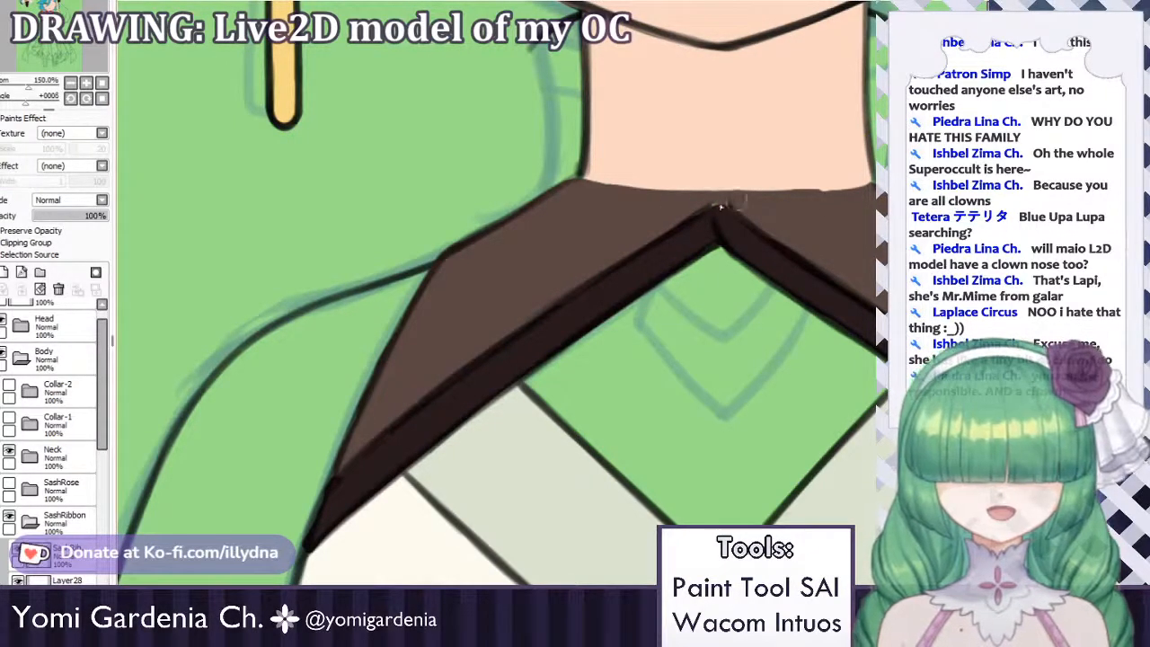
drag(700, 221, 722, 204)
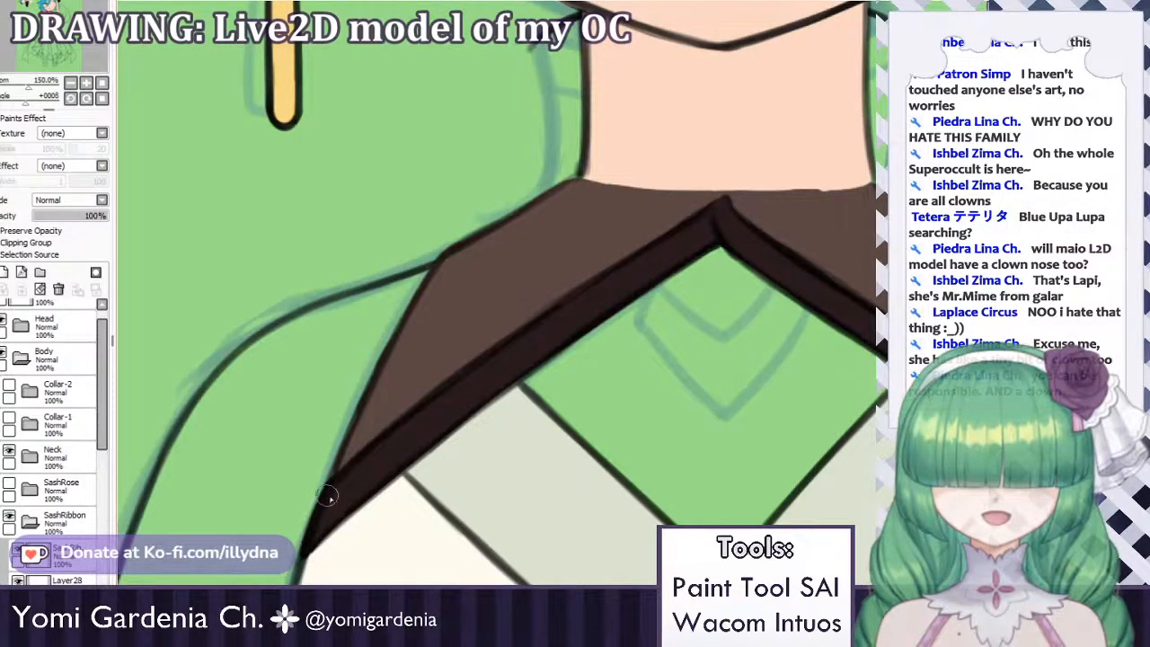
Show the Collar-1, Collar-2, SashRose and Skirt folders again to see the whole outfit together.
scroll(493, 74, down, 3)
scroll(642, 212, down, 2)
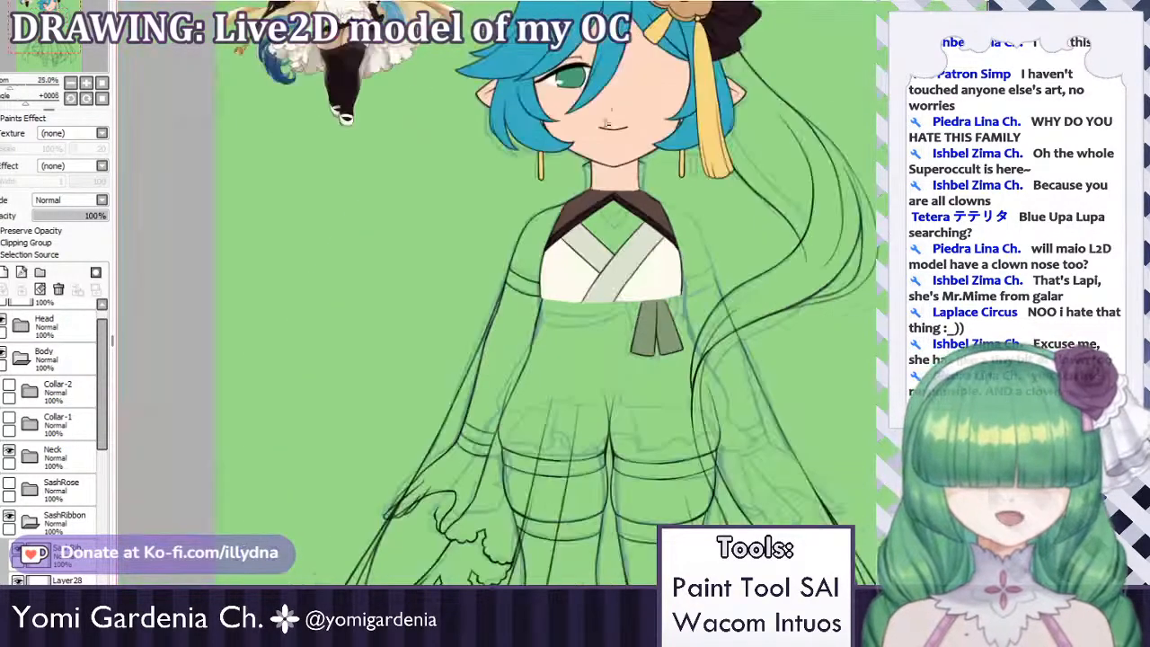
drag(593, 151, 602, 232)
scroll(603, 231, up, 1)
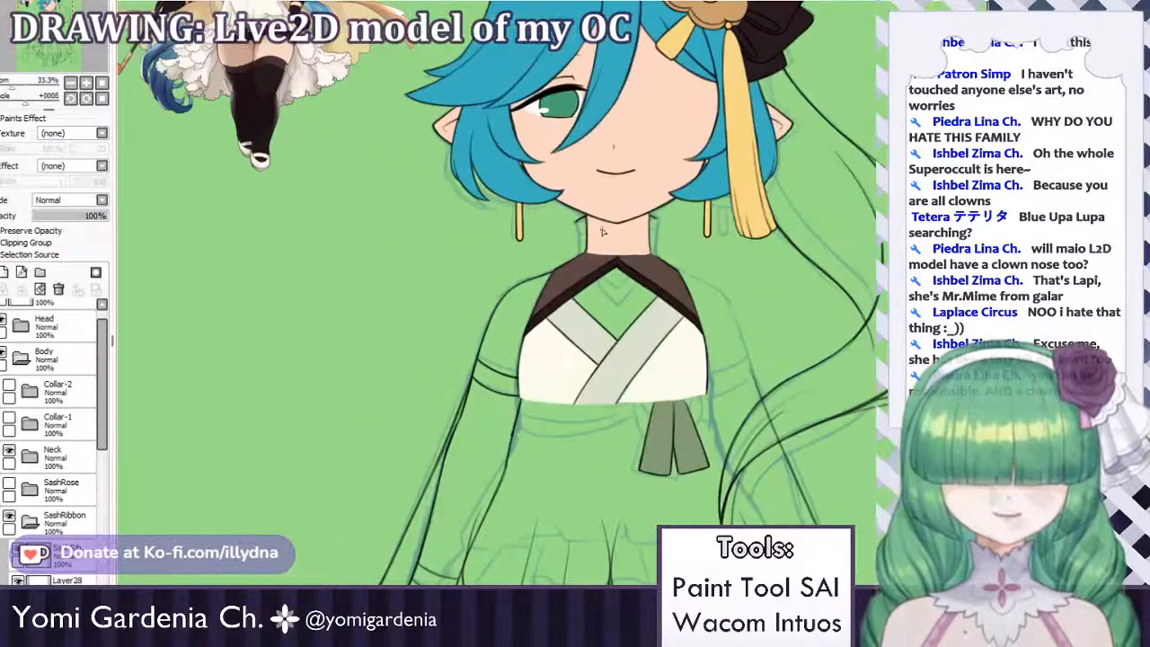
click(8, 418)
click(9, 385)
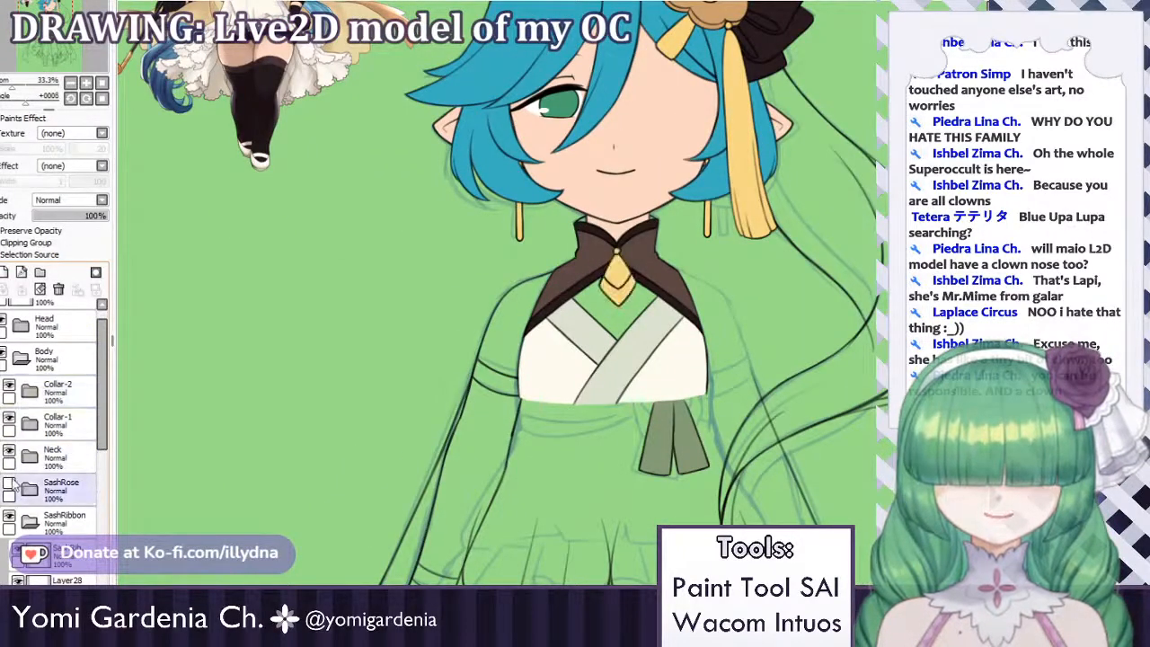
click(9, 482)
scroll(10, 476, down, 5)
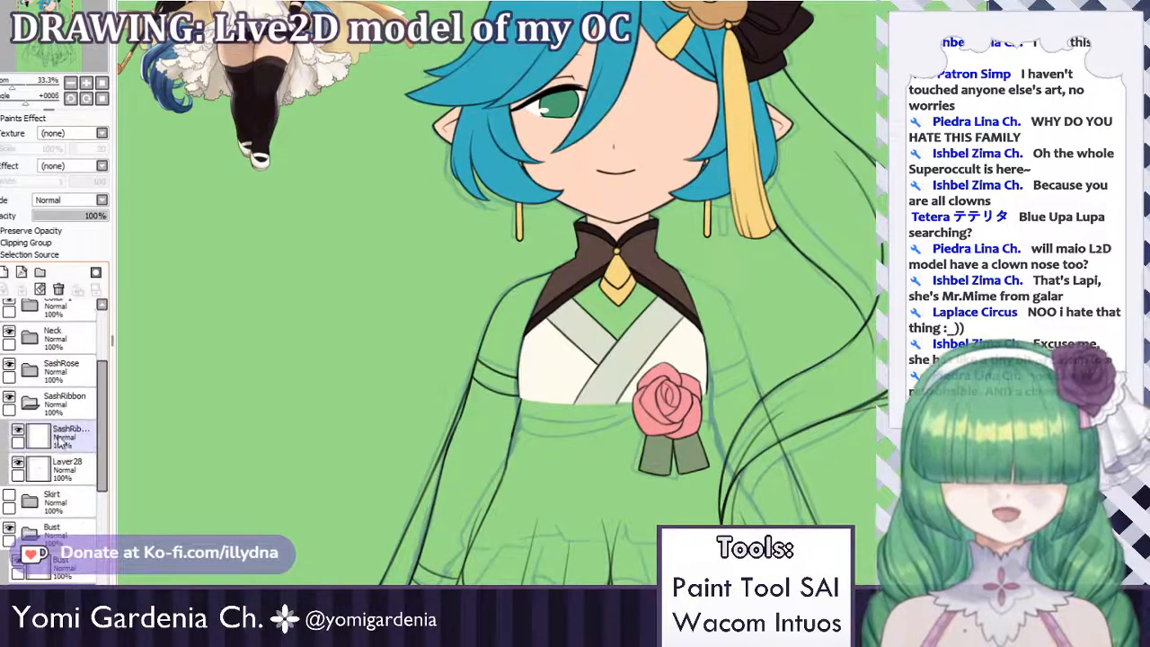
click(9, 448)
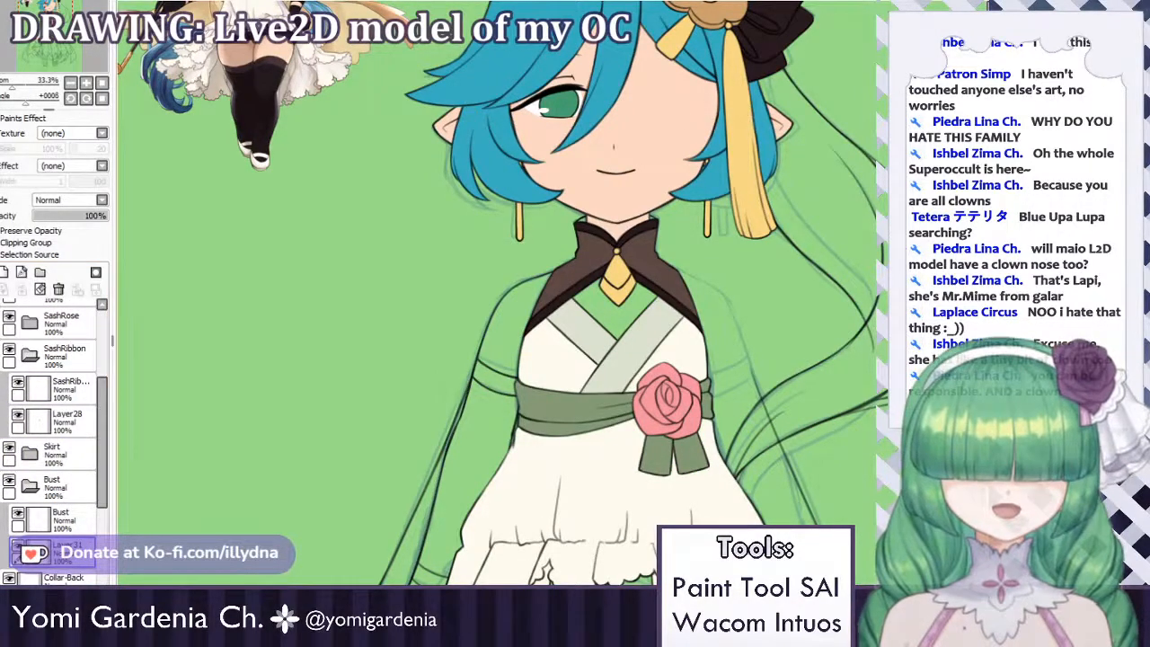
Fill the open neckline between the trim and the crossing chest bands with peach skin colour.
click(608, 311)
scroll(656, 282, up, 5)
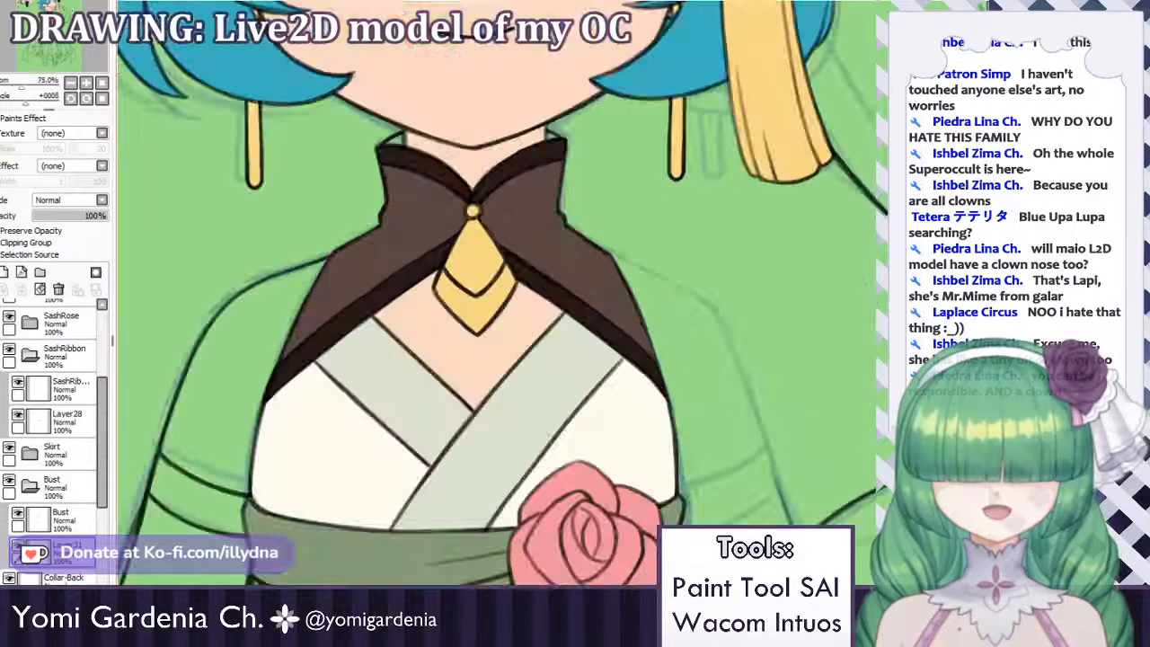
scroll(494, 335, down, 3)
Examine the edges of the dark trim, neckline skin and chest bands up close for gaps in the colour.
scroll(480, 403, up, 3)
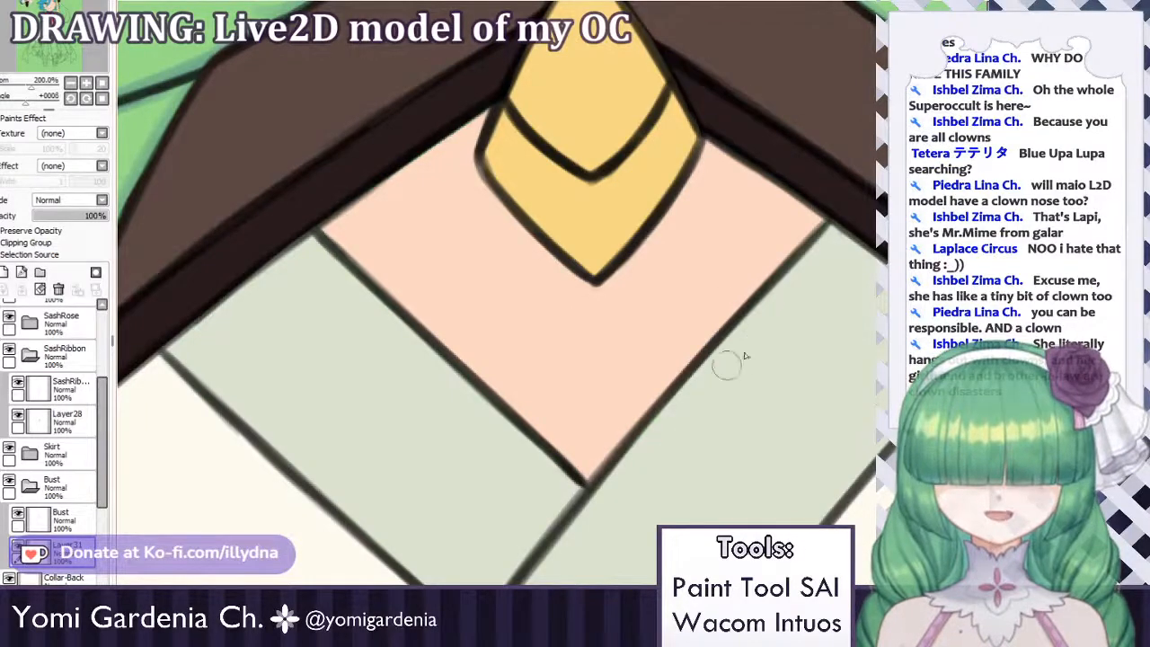
scroll(600, 462, down, 3)
scroll(373, 314, up, 3)
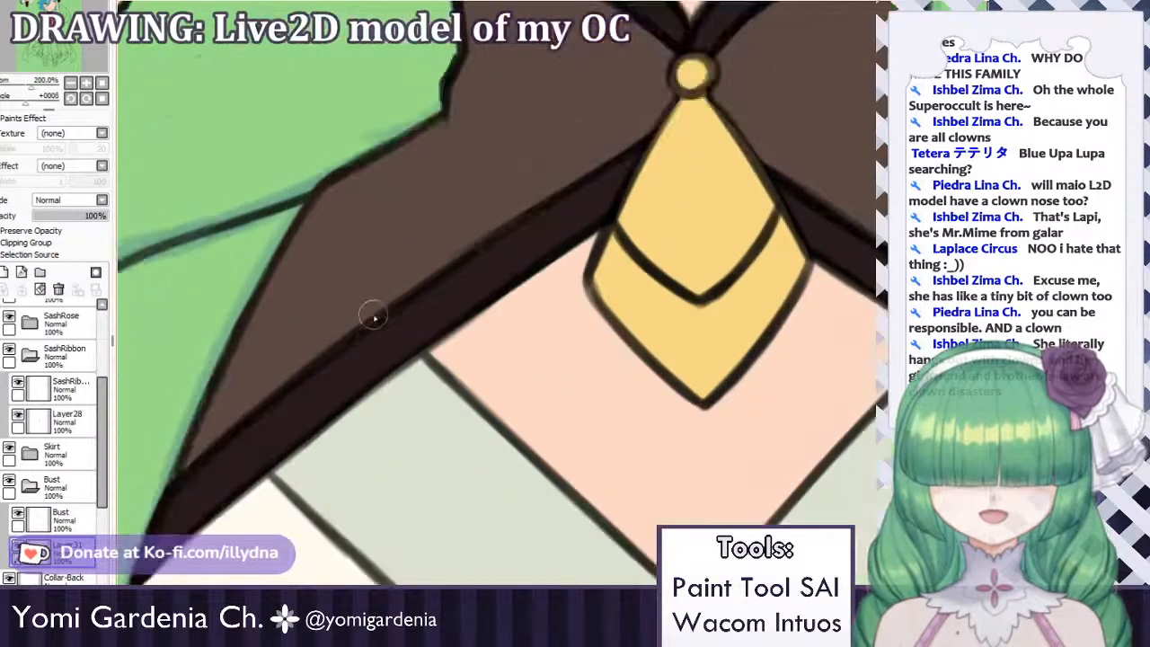
scroll(374, 316, up, 3)
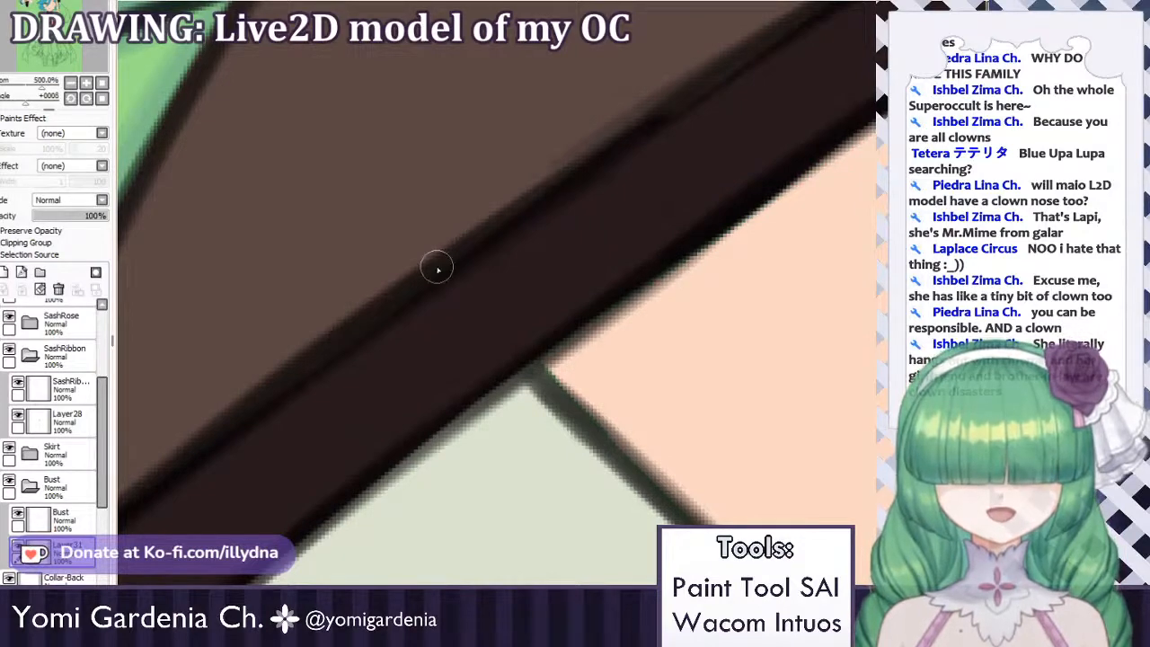
scroll(436, 268, down, 4)
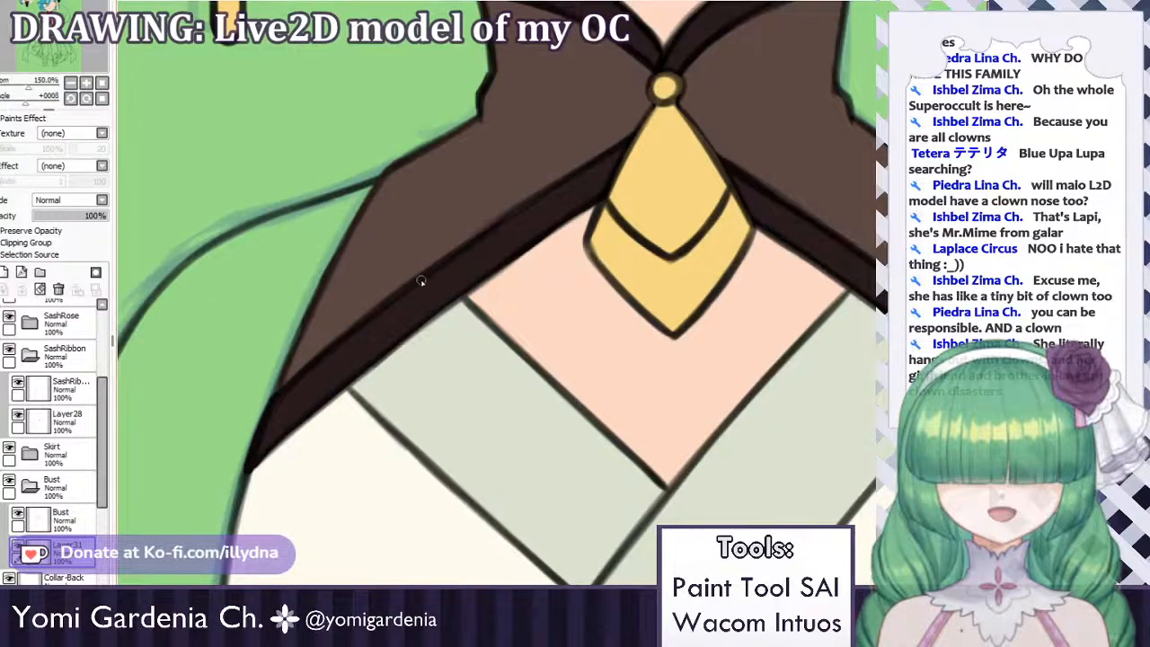
scroll(493, 230, up, 2)
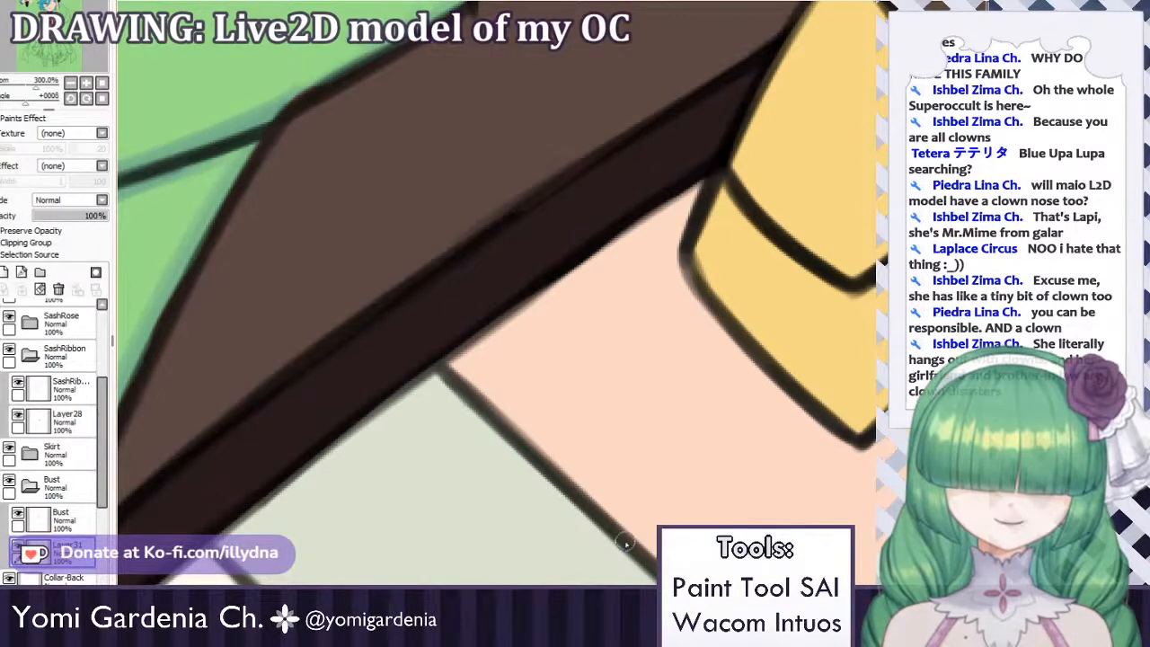
scroll(626, 491, down, 3)
scroll(632, 453, up, 4)
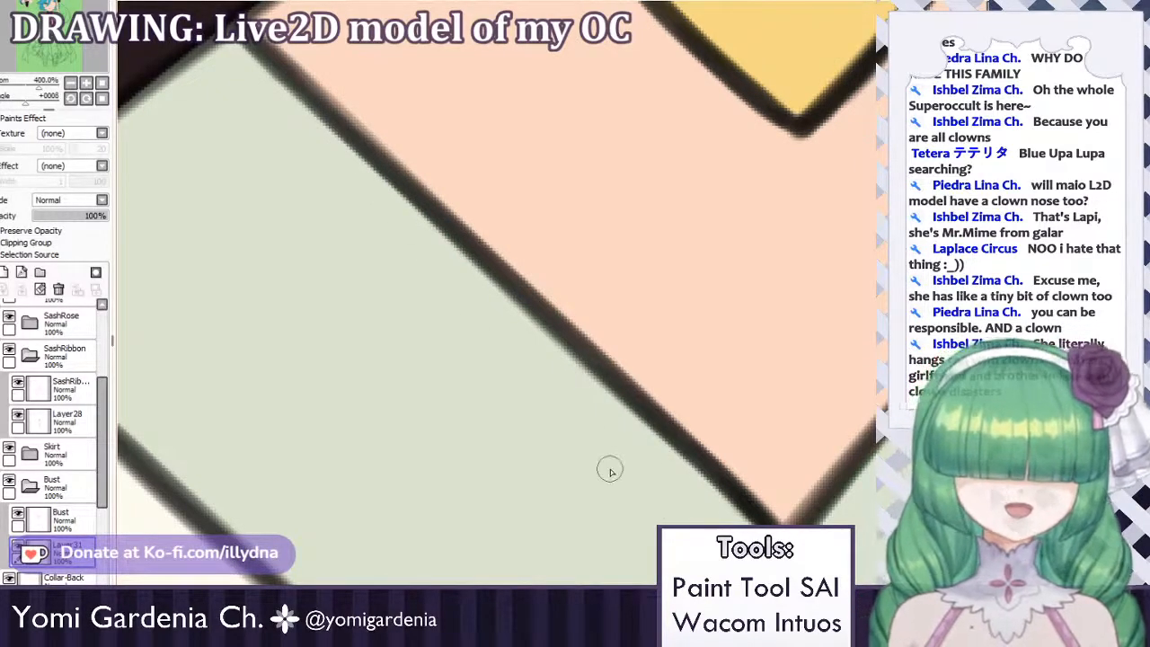
scroll(610, 469, down, 3)
scroll(694, 454, up, 3)
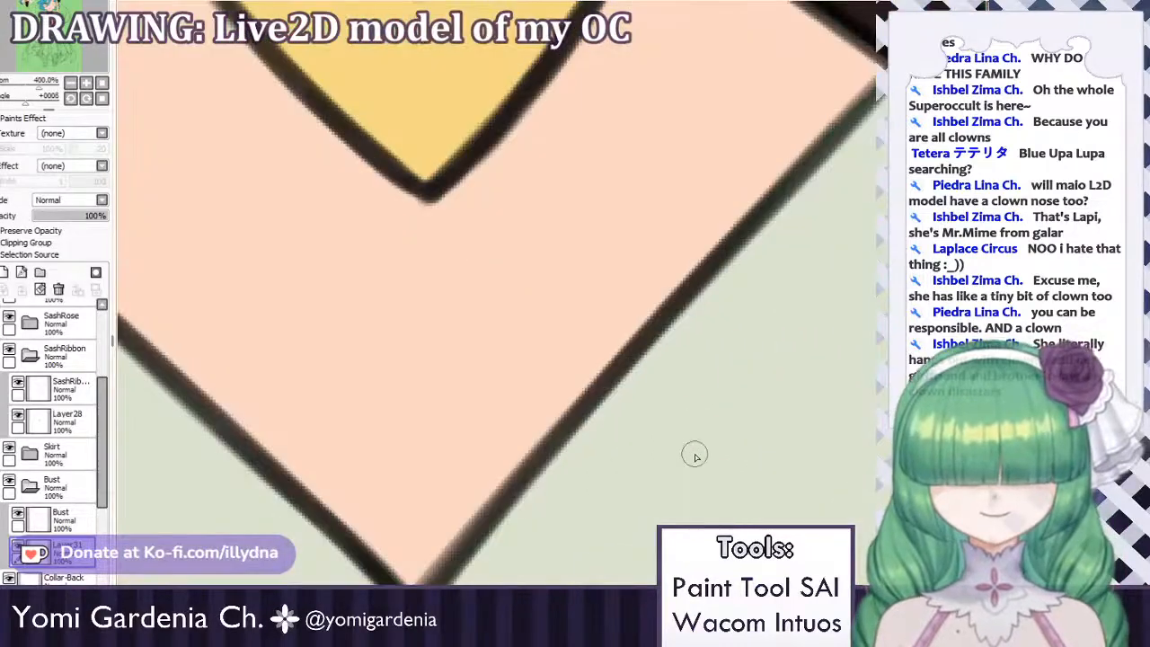
scroll(695, 456, down, 3)
scroll(752, 297, up, 2)
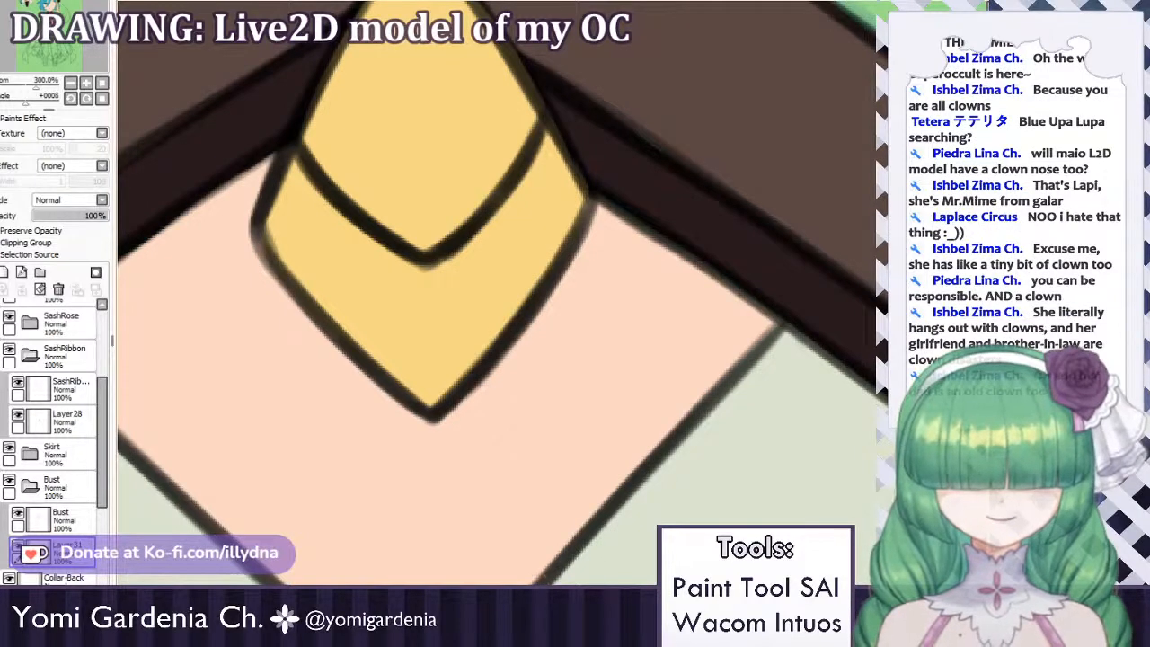
Examine the neckline, pendant and chest bands up close, and compare the whole coloured figure with the reference picture.
scroll(471, 409, down, 3)
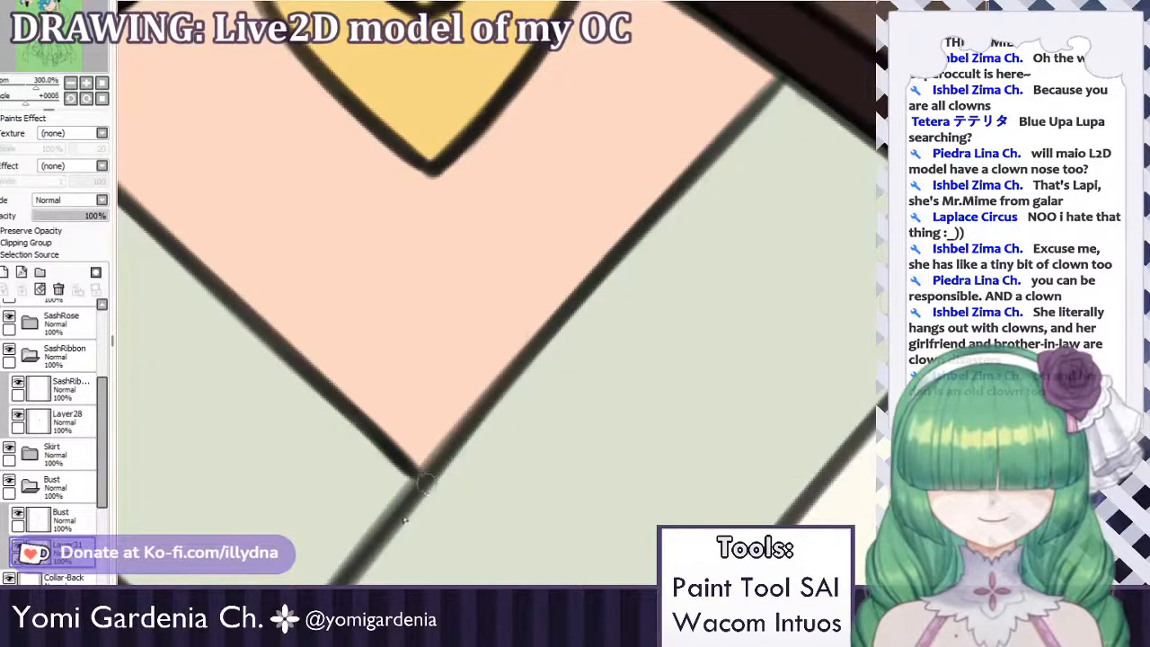
scroll(494, 293, up, 2)
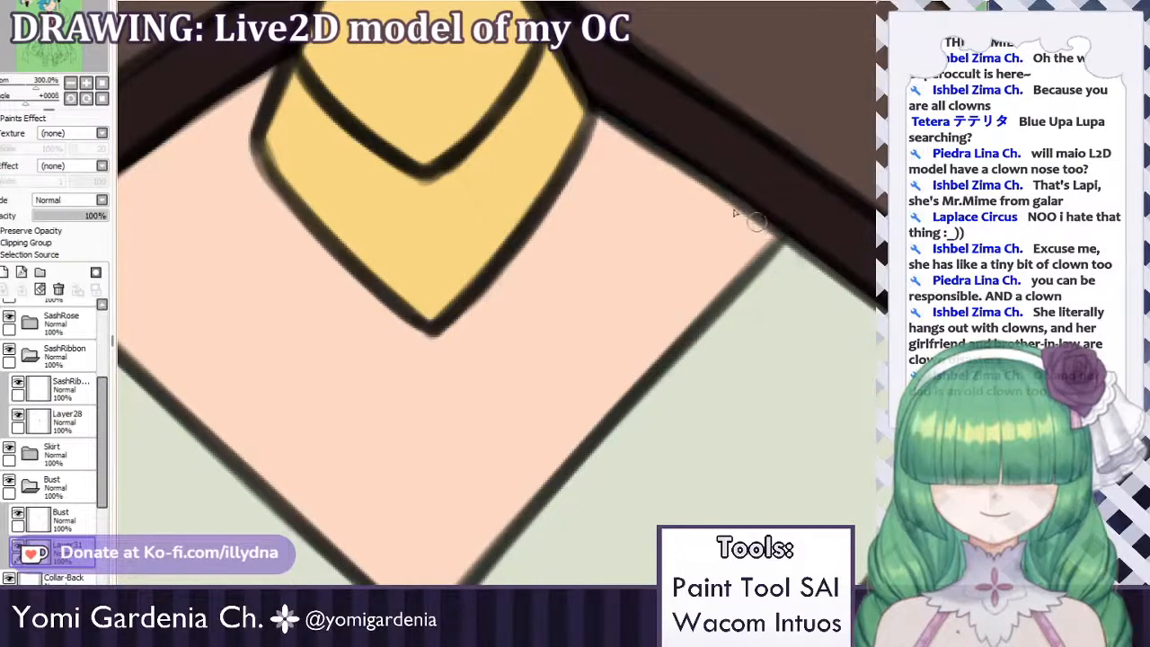
scroll(695, 217, down, 5)
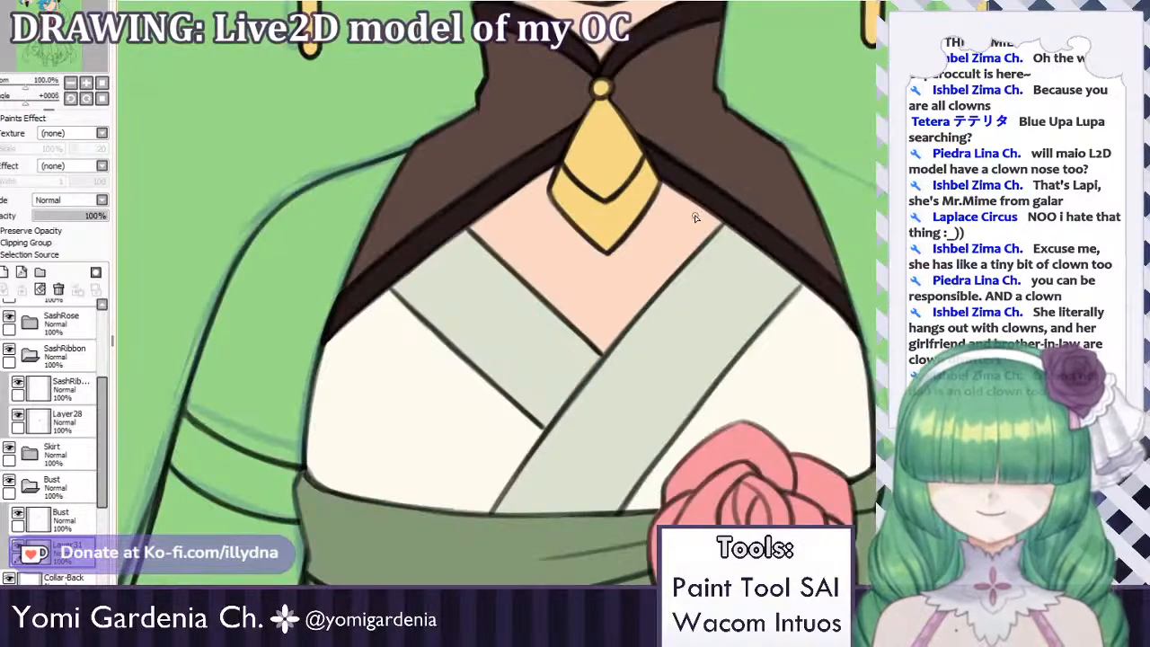
scroll(683, 224, down, 4)
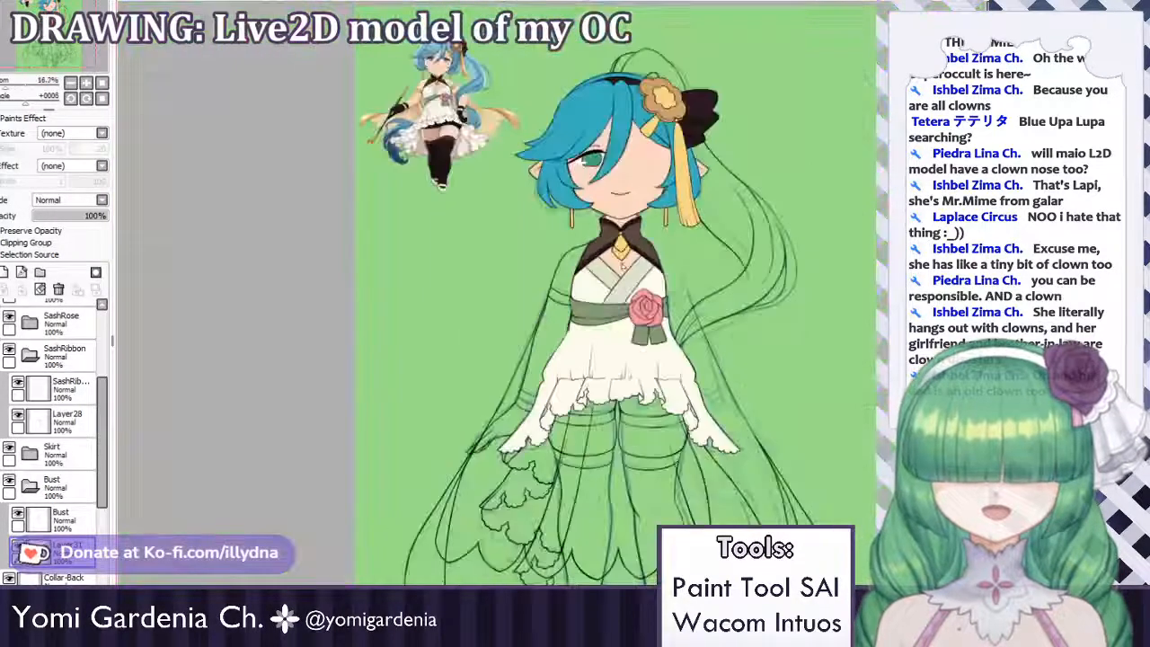
scroll(627, 95, up, 2)
scroll(618, 144, up, 1)
scroll(542, 148, down, 2)
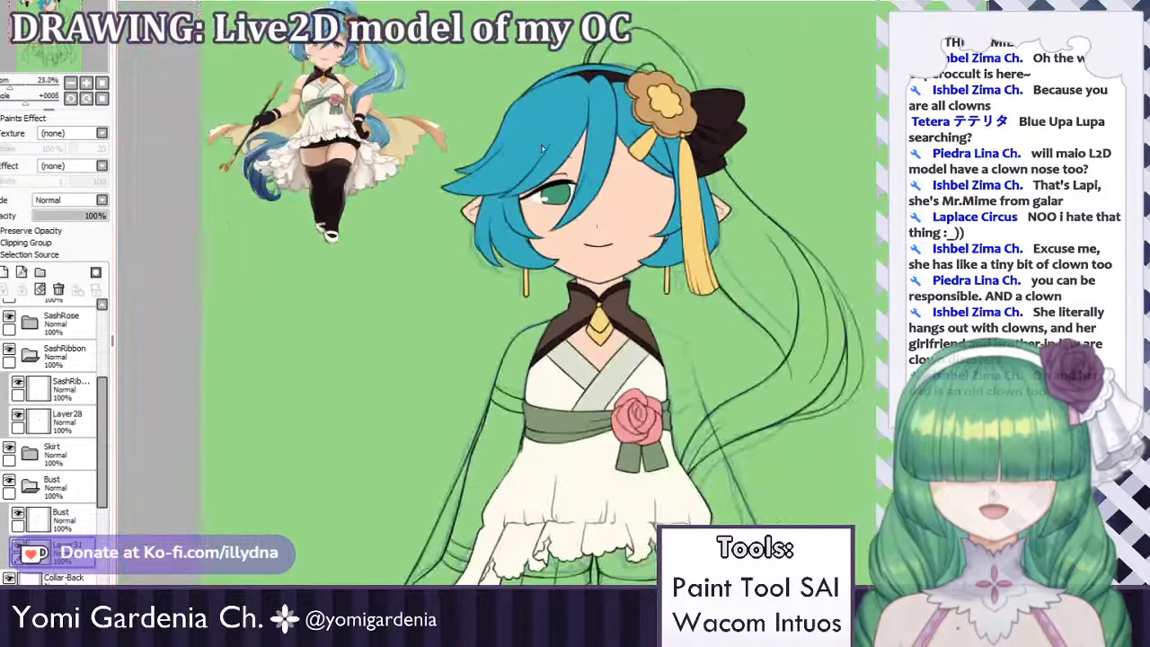
scroll(542, 148, down, 1)
scroll(555, 237, up, 1)
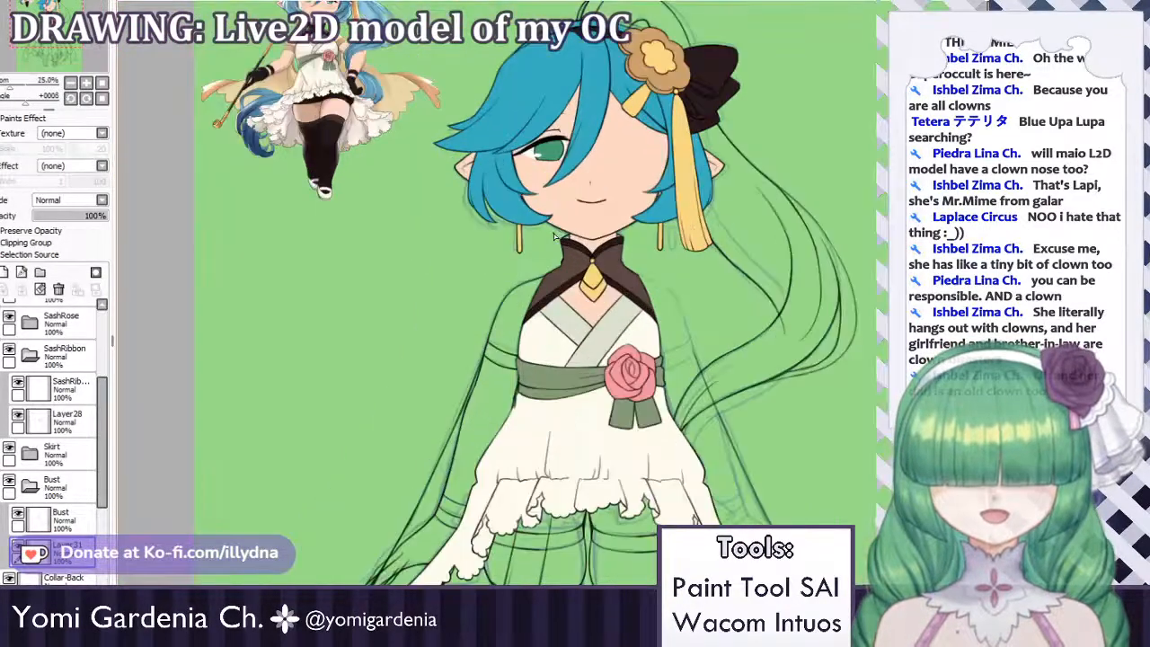
scroll(575, 224, down, 2)
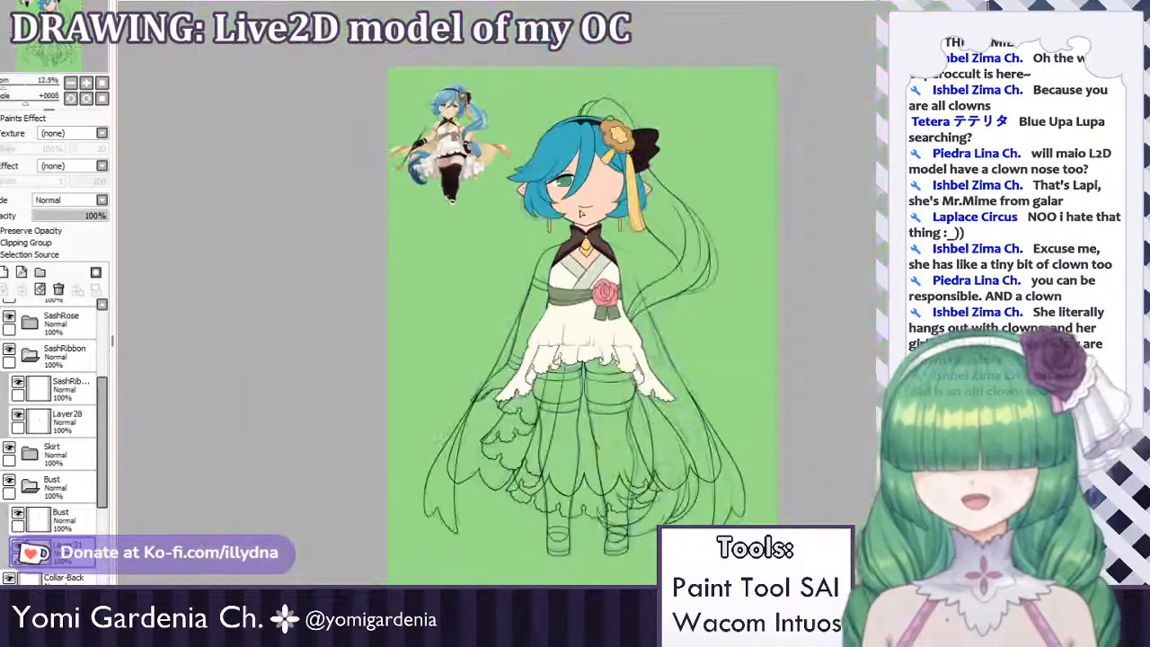
scroll(591, 173, down, 1)
scroll(586, 190, up, 2)
Collapse the Bust folder and hide the Neck, Collar-1 and Head folders to expose the line at the back of the collar.
click(30, 485)
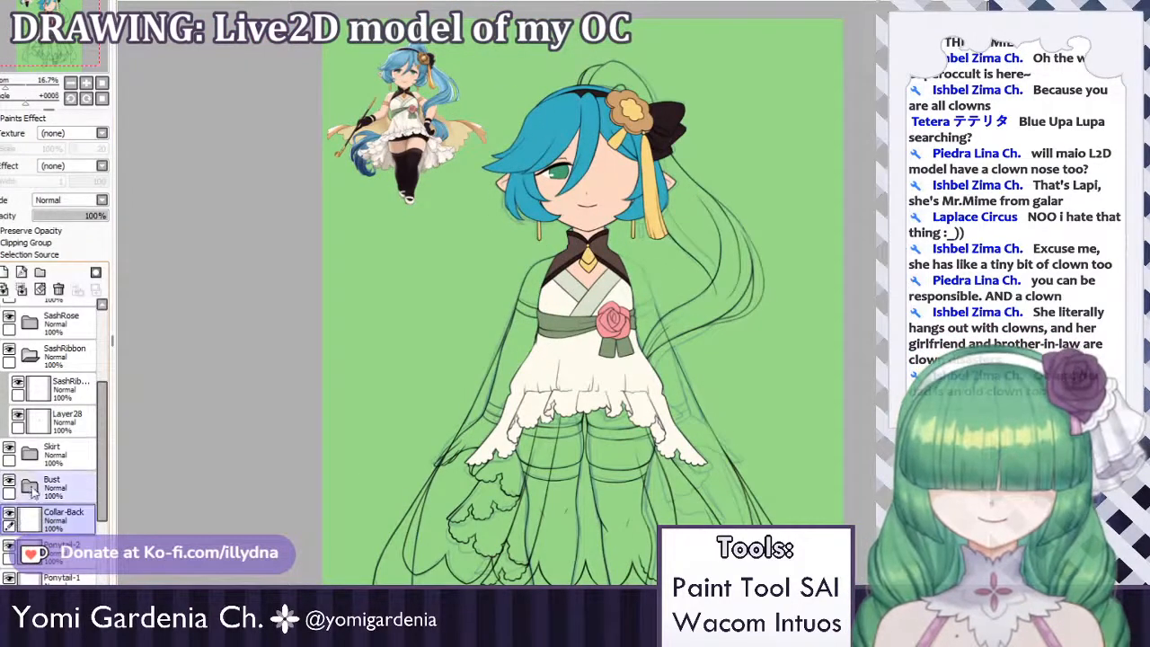
scroll(29, 422, up, 3)
click(30, 408)
click(9, 403)
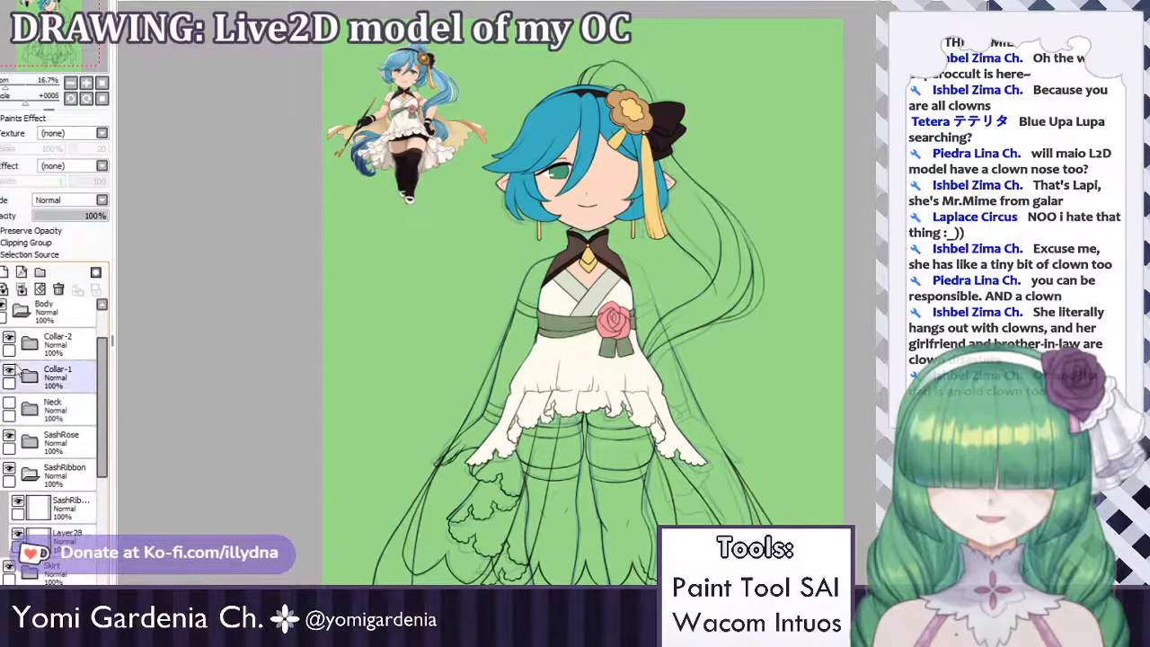
click(9, 338)
click(9, 338)
click(10, 370)
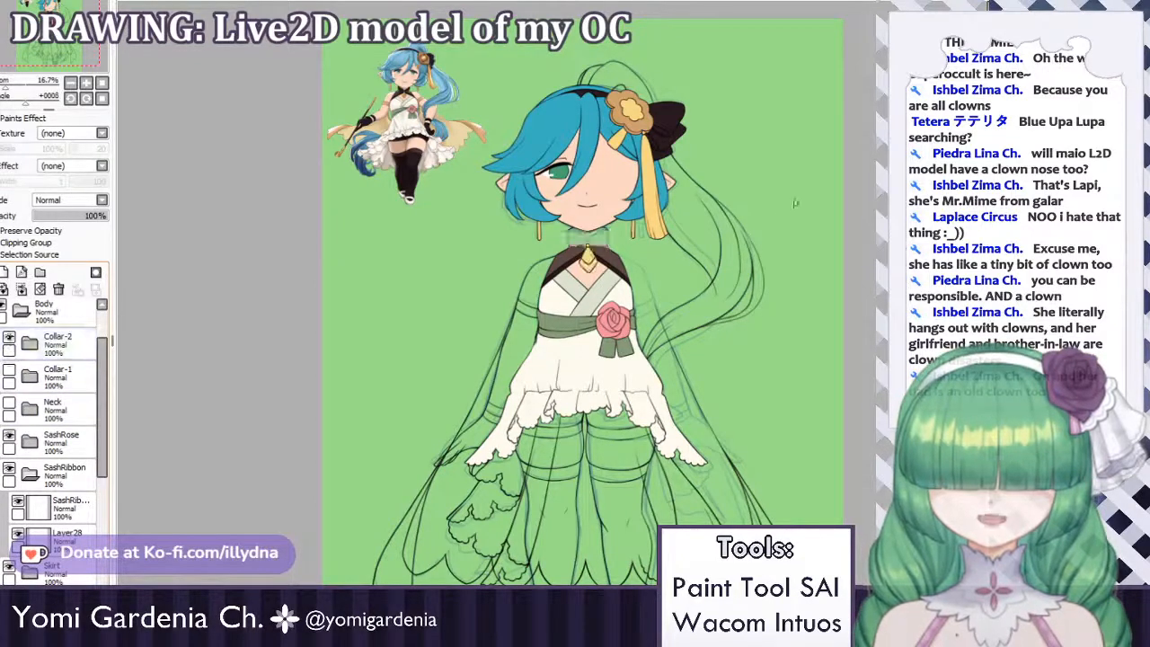
scroll(585, 230, up, 6)
scroll(9, 378, up, 2)
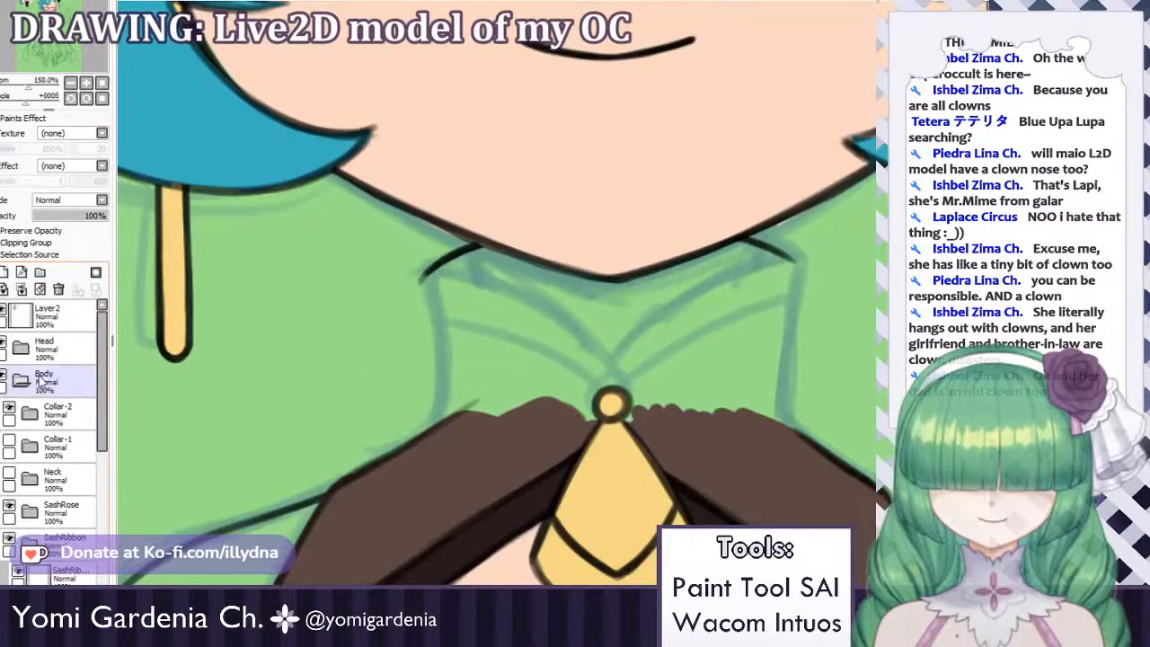
click(41, 348)
click(6, 347)
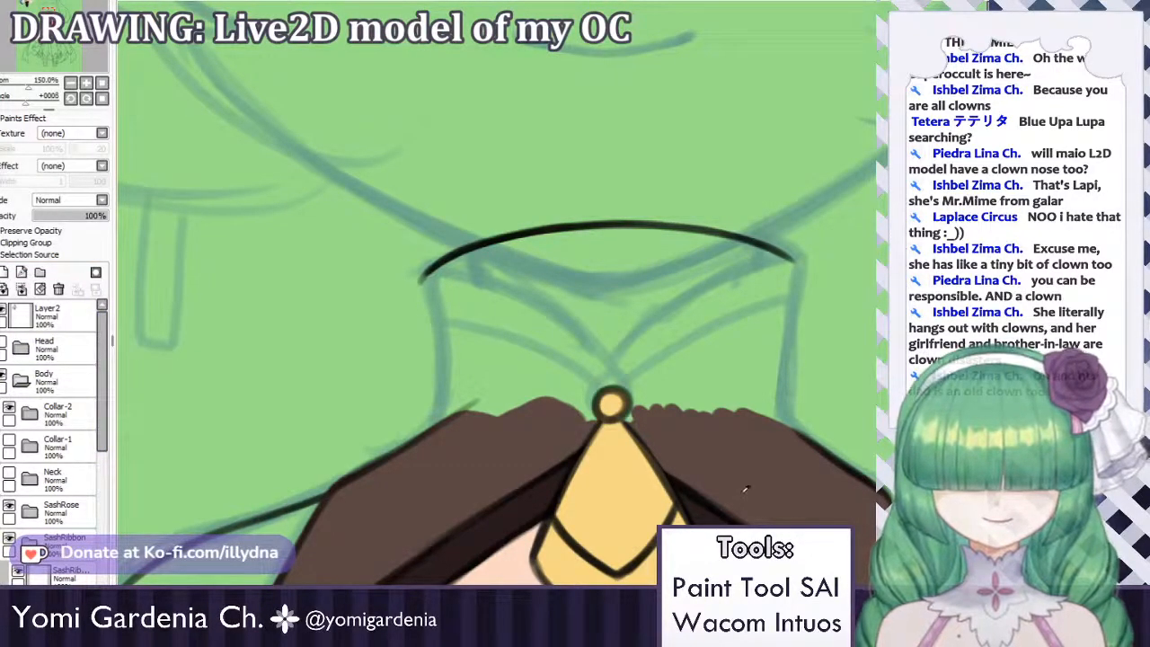
Create a folder named Collar-Back below the Bust folder and put the Collar-Back line layer inside it.
drag(103, 421, 102, 518)
click(40, 272)
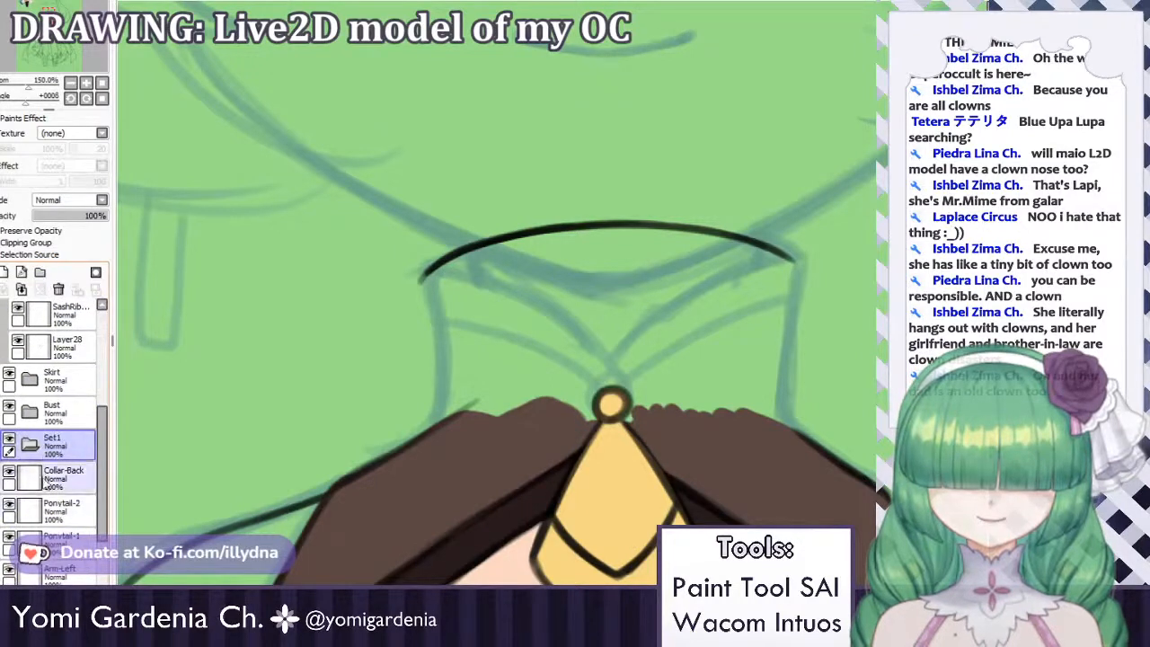
drag(54, 483, 55, 445)
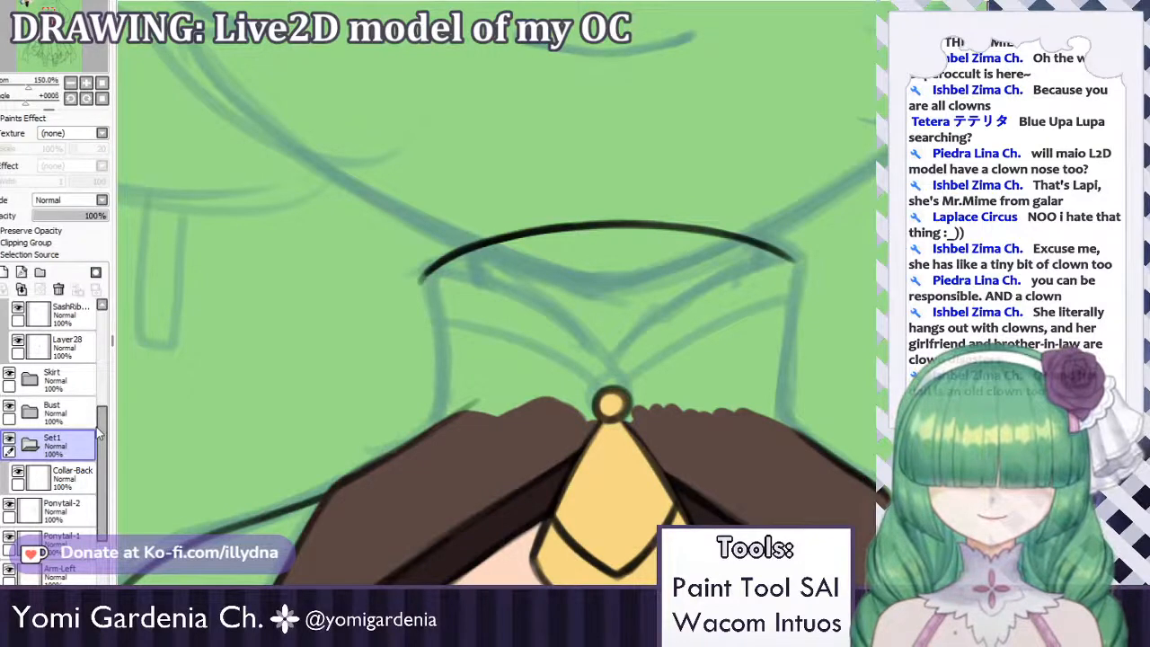
text(Collar-Back)
key(Return)
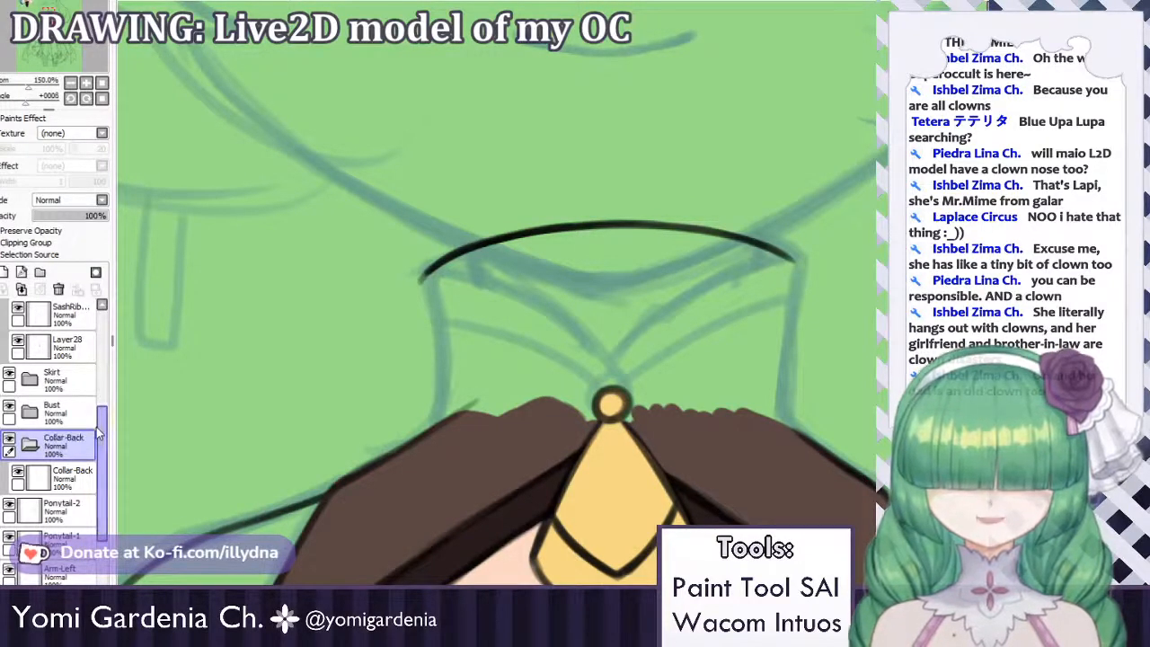
Add a new layer for the base colour beneath the line layer in the Collar-Back folder.
click(68, 476)
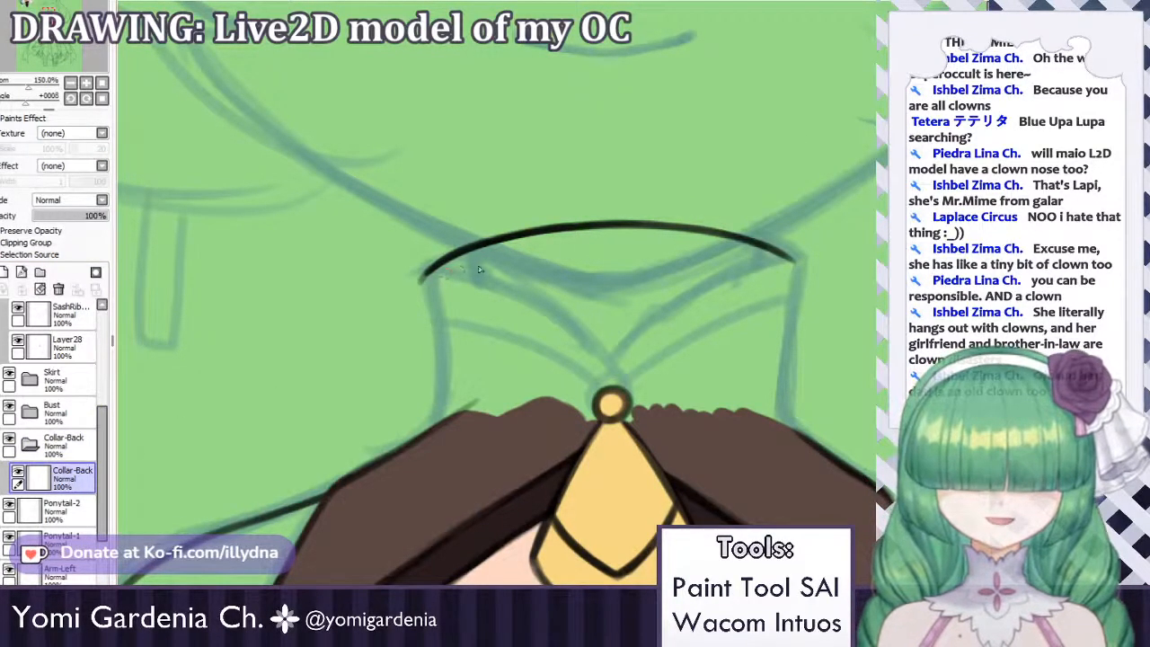
drag(427, 277, 483, 254)
key(ctrl+z)
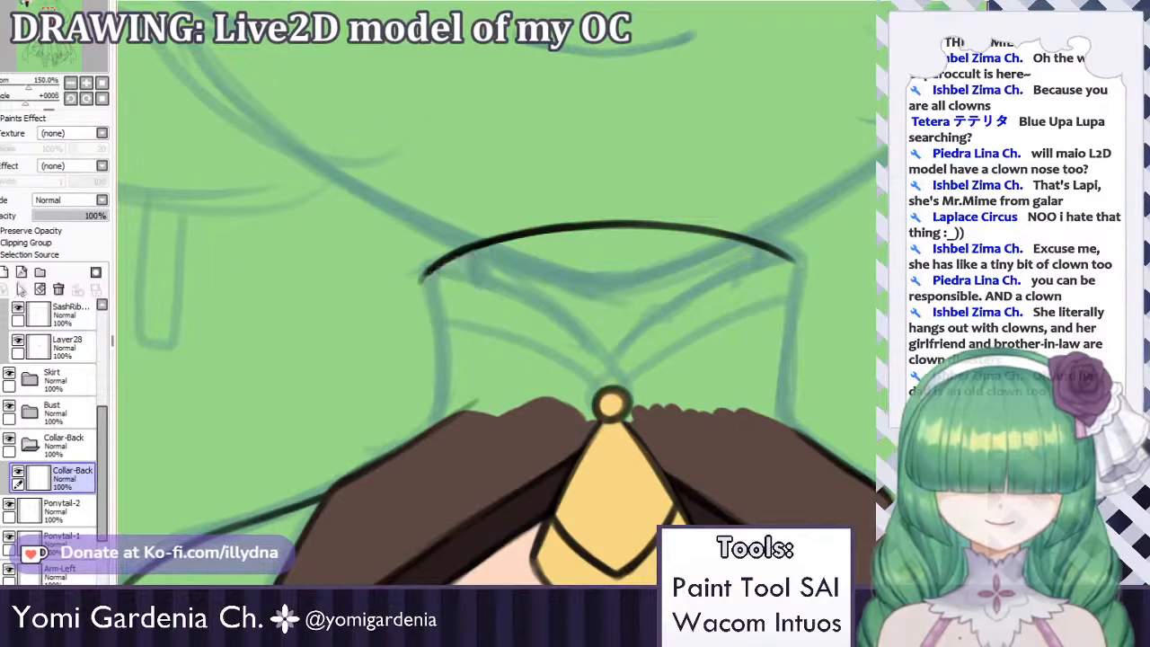
click(5, 272)
drag(65, 478, 68, 515)
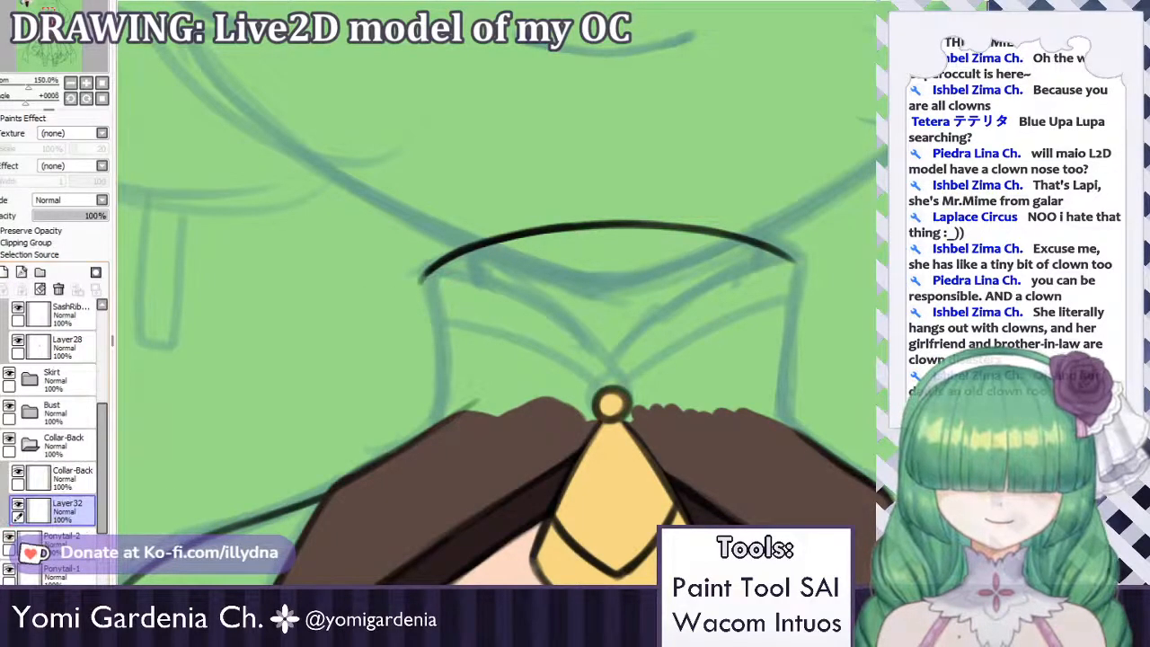
Paint the inside of the back collar as a solid dark brown lens shape under the curved line.
mouse_move(517, 268)
mouse_down()
mouse_move(588, 260)
mouse_move(507, 262)
mouse_move(781, 259)
mouse_move(741, 263)
mouse_move(757, 284)
mouse_move(774, 272)
mouse_move(696, 320)
mouse_move(557, 323)
mouse_up()
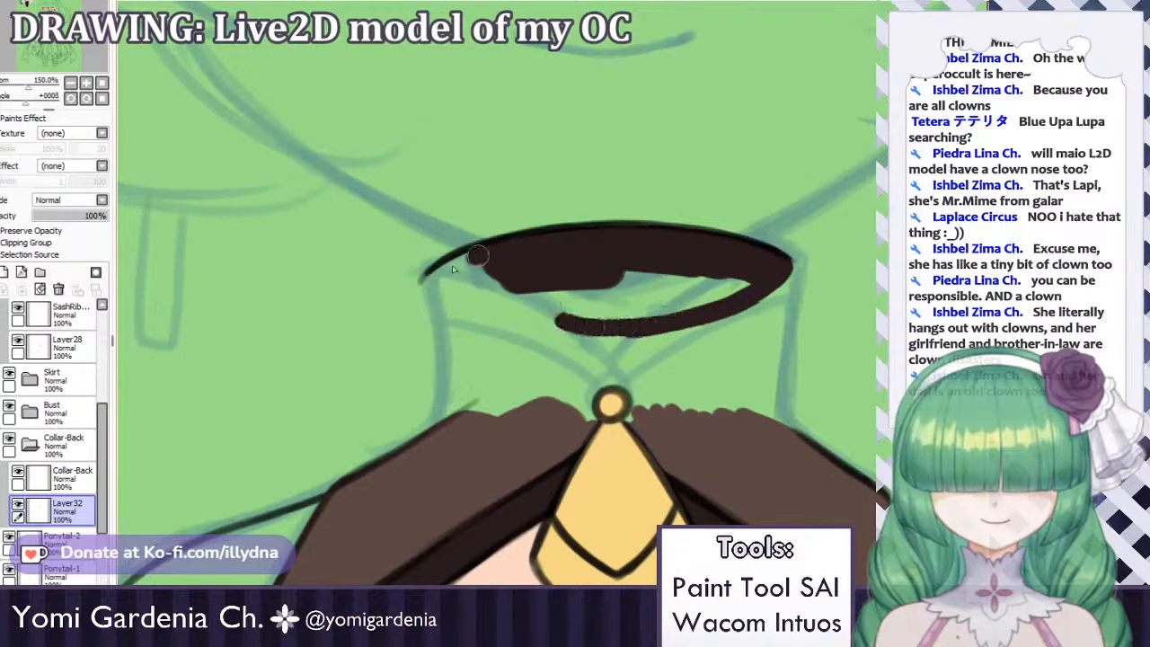
mouse_move(476, 256)
mouse_down()
mouse_move(440, 276)
mouse_move(515, 304)
mouse_move(452, 288)
mouse_move(575, 323)
mouse_up()
drag(440, 281, 591, 324)
key(d)
drag(479, 309, 598, 331)
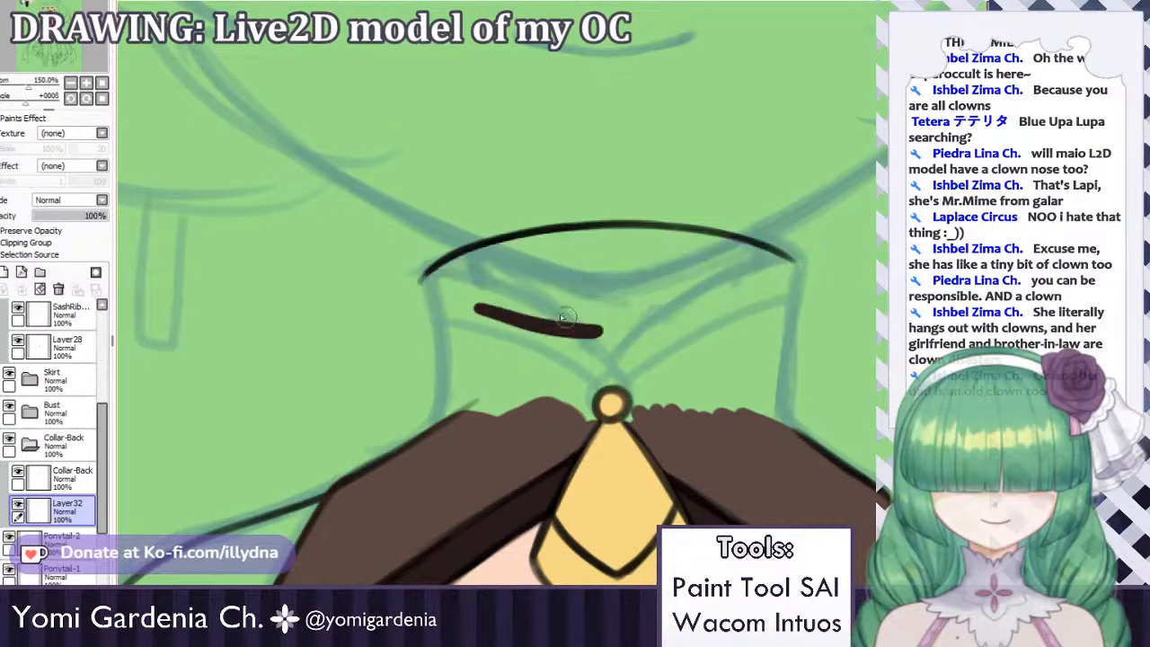
key(ctrl+z)
key(ctrl+z)
mouse_move(469, 277)
mouse_down()
mouse_move(452, 270)
mouse_move(493, 275)
mouse_up()
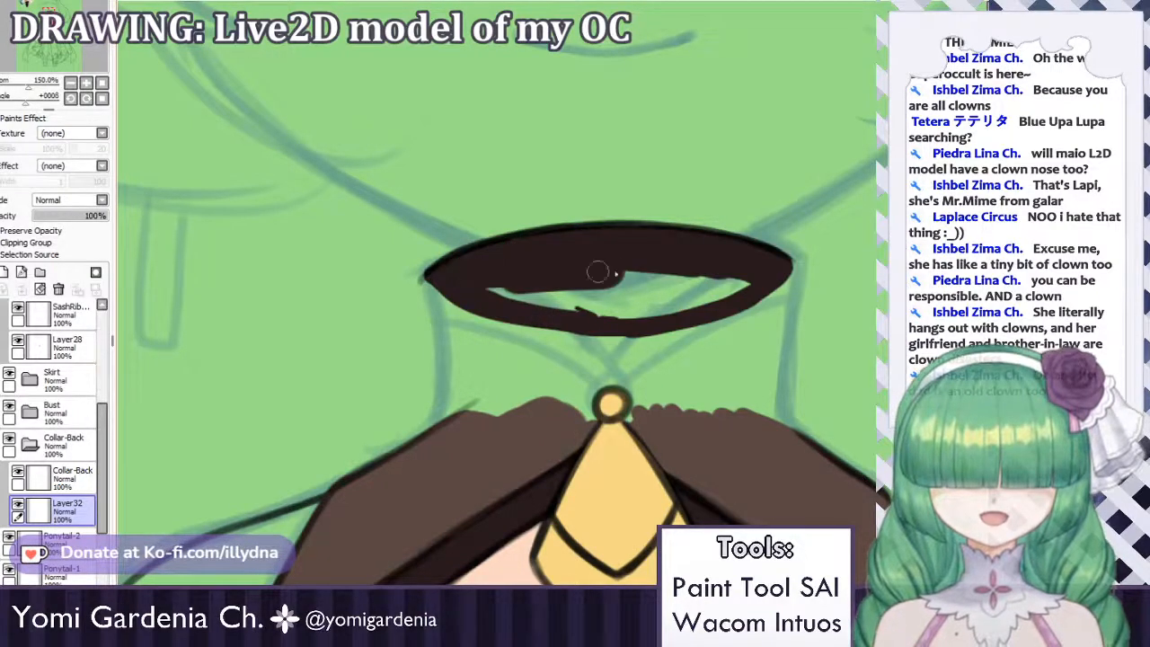
mouse_move(565, 277)
mouse_down()
mouse_move(659, 271)
mouse_move(584, 278)
mouse_move(577, 299)
mouse_move(601, 314)
mouse_move(665, 312)
mouse_move(724, 287)
mouse_up()
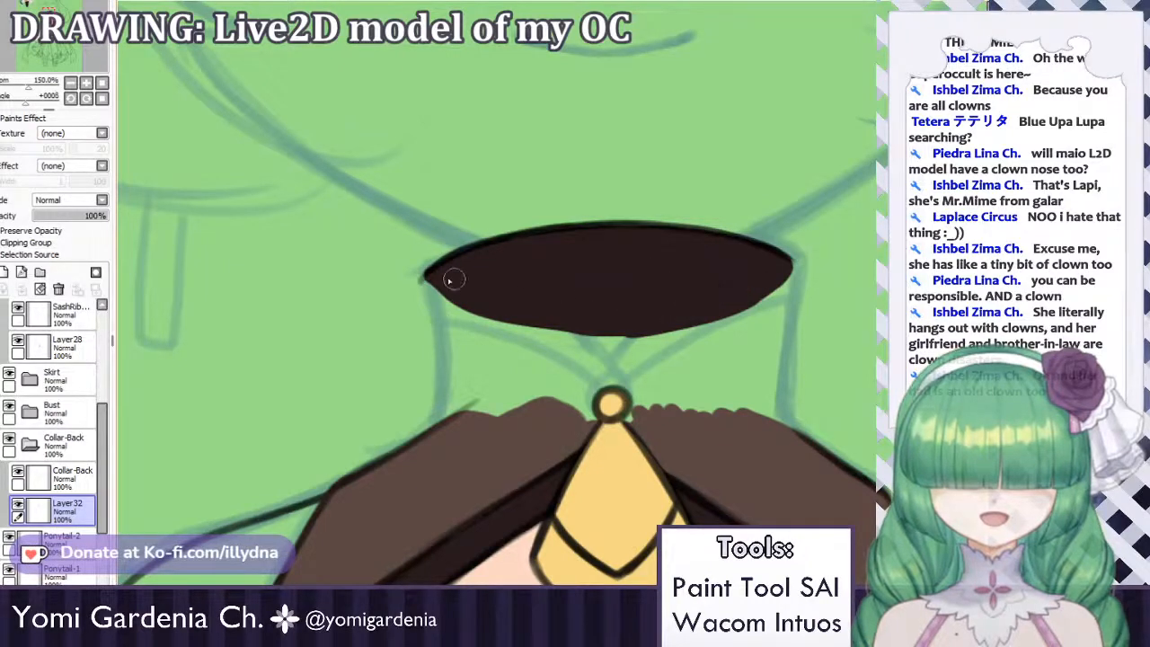
Extend the dark collar fill downward along the centre and right of its lower edge.
mouse_move(481, 305)
mouse_down()
mouse_move(451, 294)
mouse_move(590, 334)
mouse_move(508, 314)
mouse_move(657, 324)
mouse_move(510, 319)
mouse_move(489, 296)
mouse_move(611, 333)
mouse_move(519, 318)
mouse_move(690, 327)
mouse_up()
key(ctrl+z)
mouse_move(616, 337)
mouse_down()
mouse_move(782, 268)
mouse_move(695, 328)
mouse_move(789, 285)
mouse_move(783, 270)
mouse_move(709, 299)
mouse_move(702, 320)
mouse_move(781, 264)
mouse_move(653, 335)
mouse_up()
key(ctrl+z)
key(ctrl+z)
key(ctrl+z)
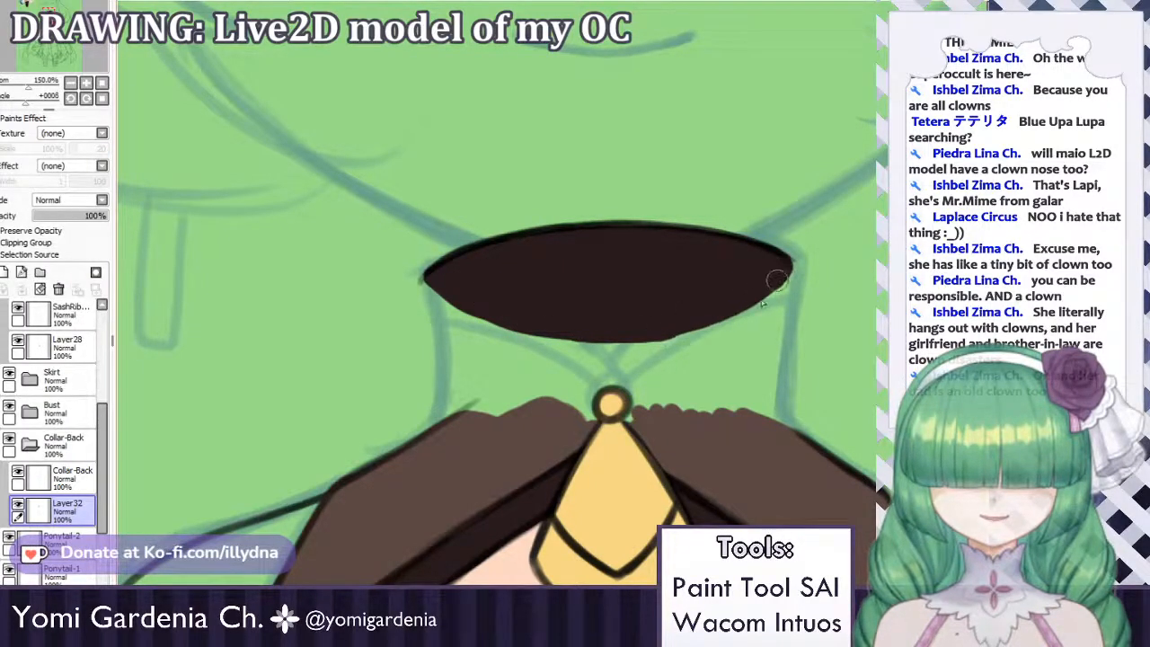
mouse_move(778, 278)
mouse_down()
mouse_move(704, 314)
mouse_move(743, 305)
mouse_move(573, 336)
mouse_up()
key(ctrl+z)
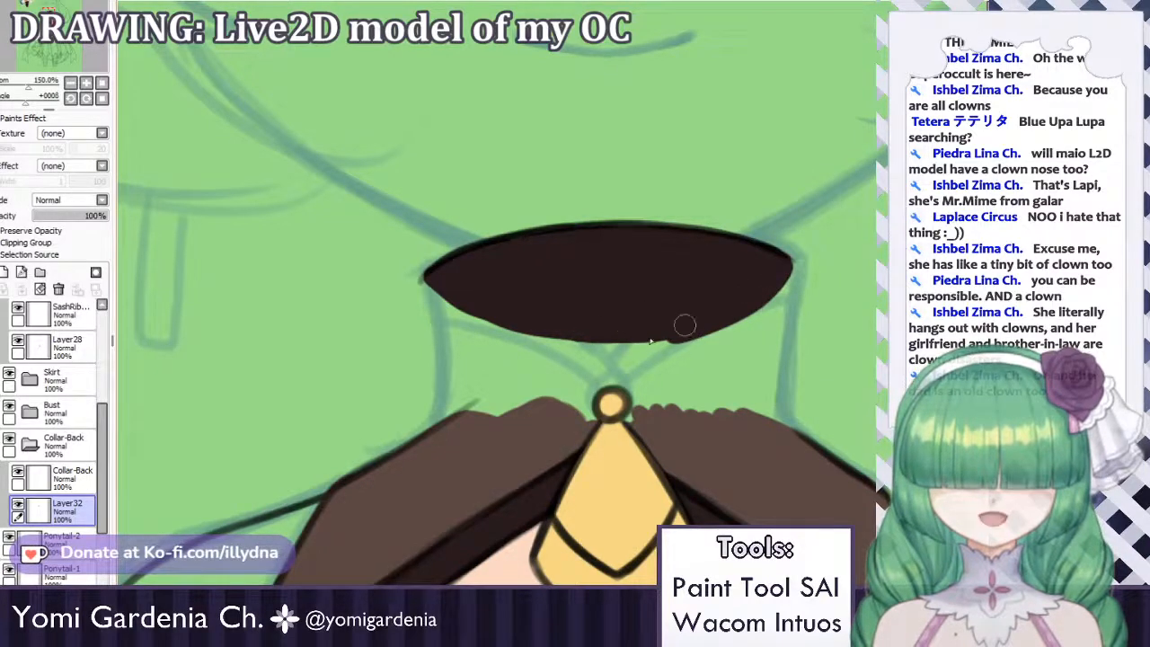
drag(717, 314, 571, 339)
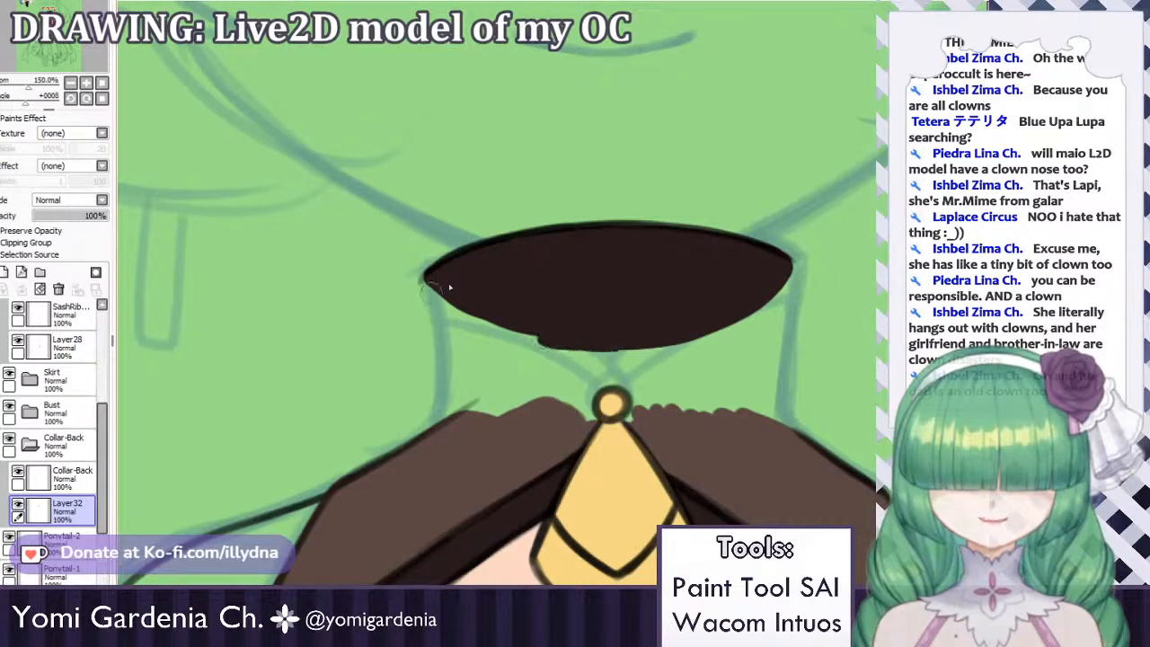
Round out the left side of the dark collar fill and smooth its lower edge into one even curve.
drag(427, 282, 492, 327)
key(ctrl+z)
mouse_move(425, 280)
mouse_down()
mouse_move(453, 303)
mouse_move(444, 281)
mouse_move(513, 326)
mouse_up()
drag(443, 305, 473, 319)
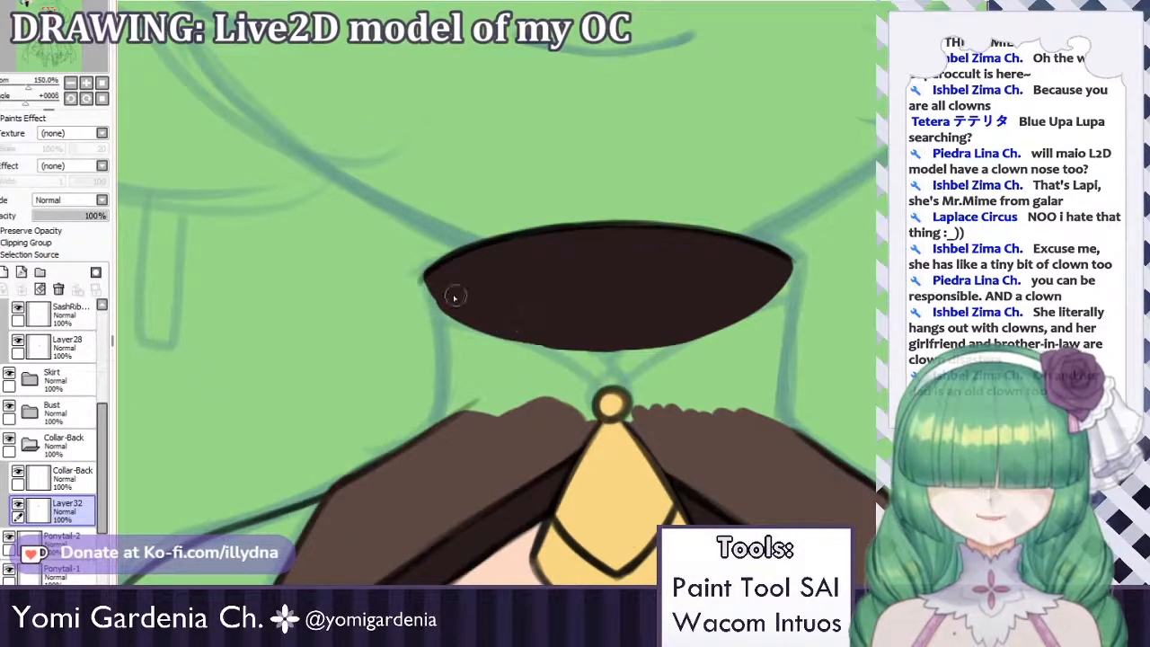
key(ctrl+z)
drag(537, 315, 575, 333)
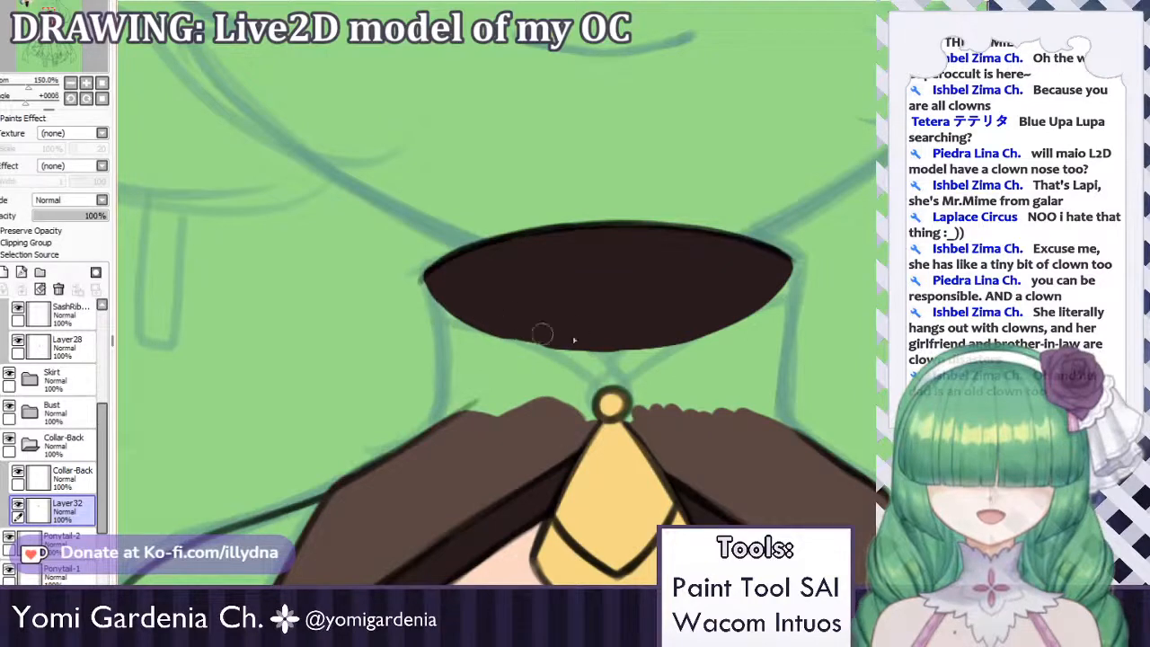
drag(494, 321, 571, 342)
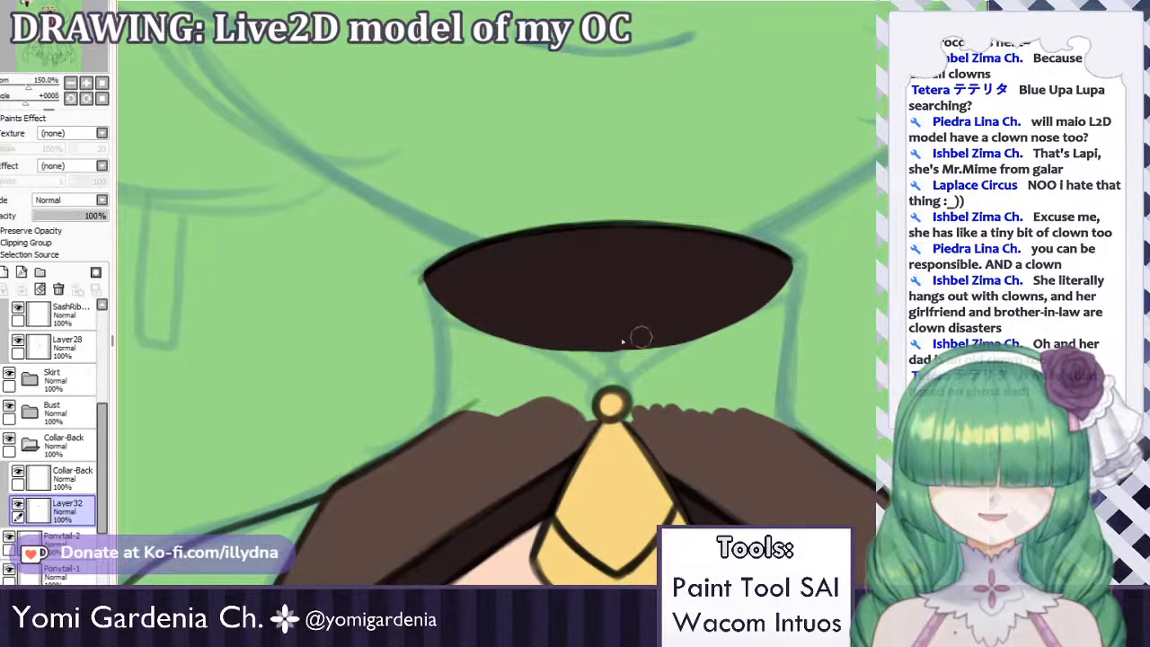
drag(576, 343, 716, 330)
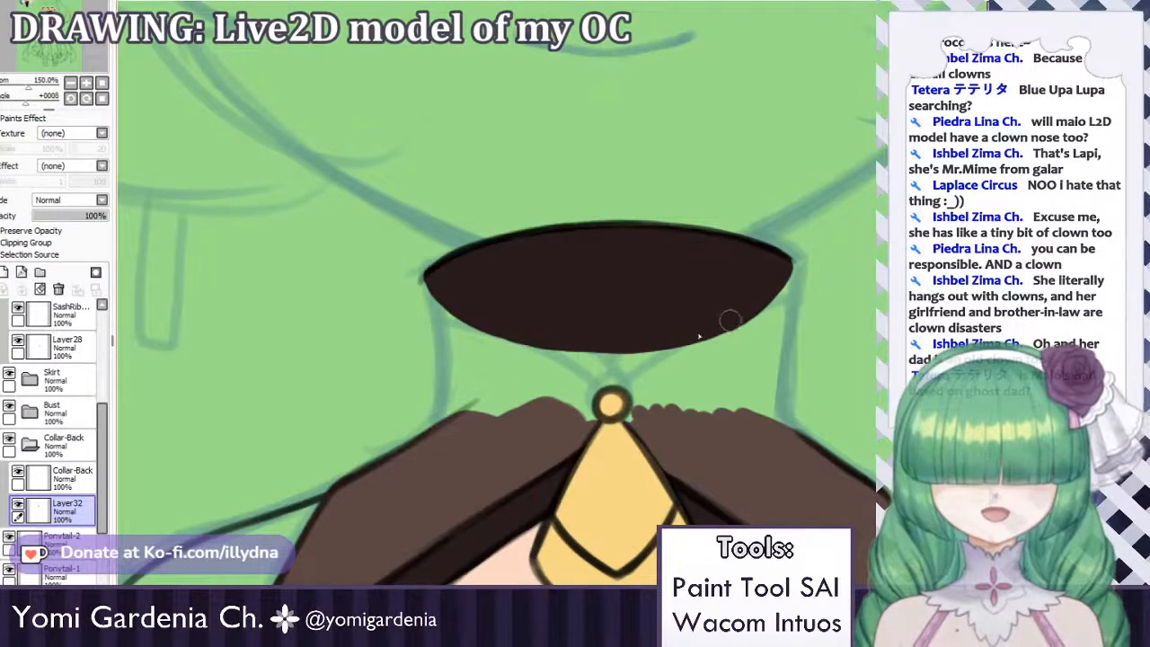
Collapse the Collar-Back folder and show the Collar-1, Neck and Head folders again.
scroll(644, 229, down, 6)
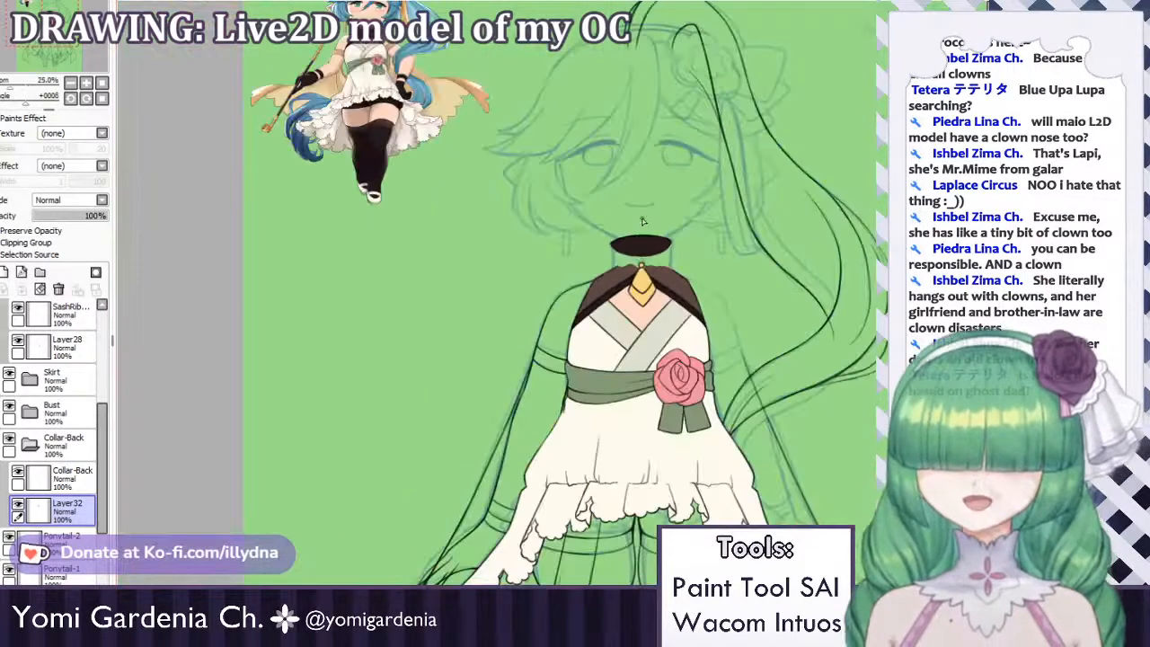
scroll(658, 139, up, 2)
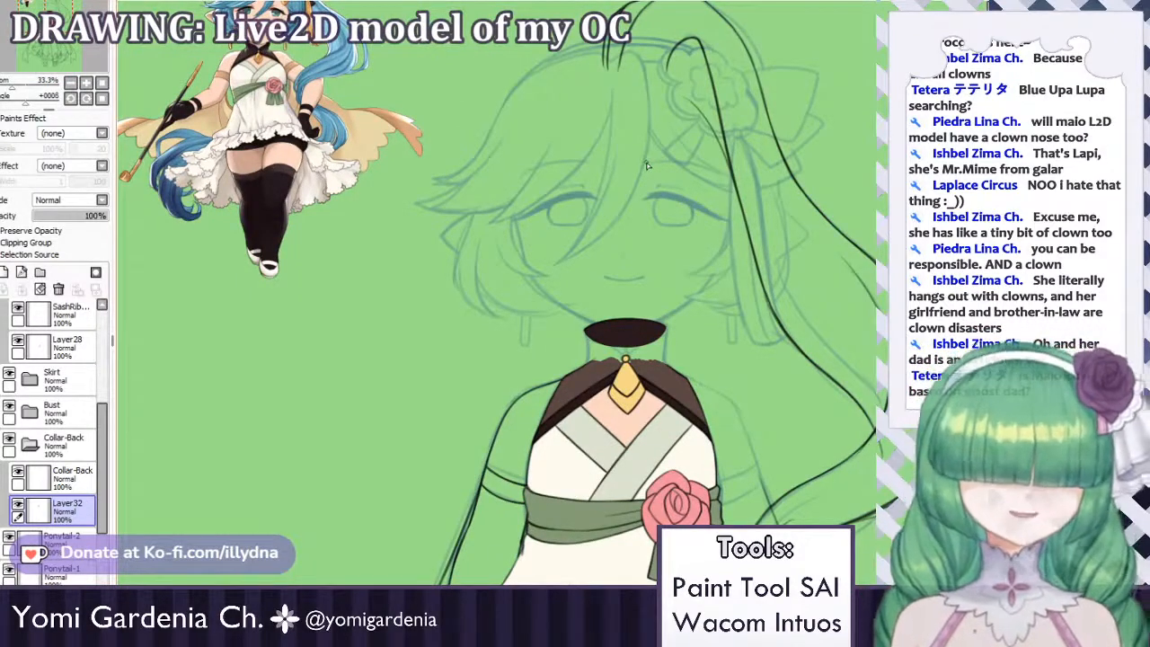
click(27, 453)
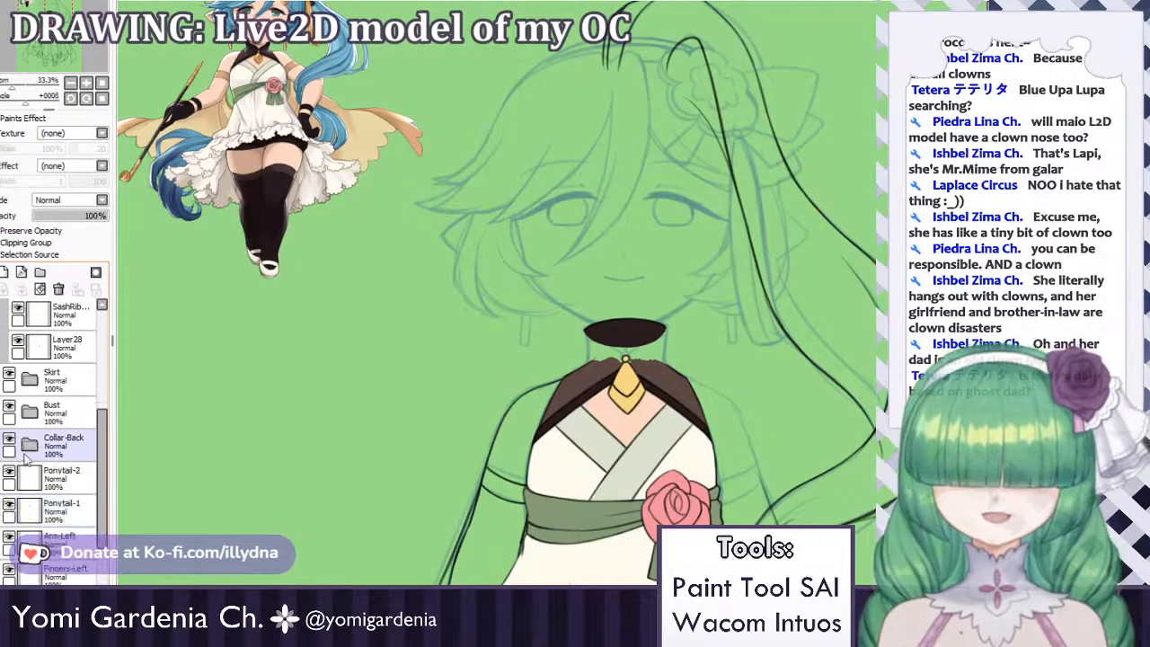
scroll(27, 456, up, 5)
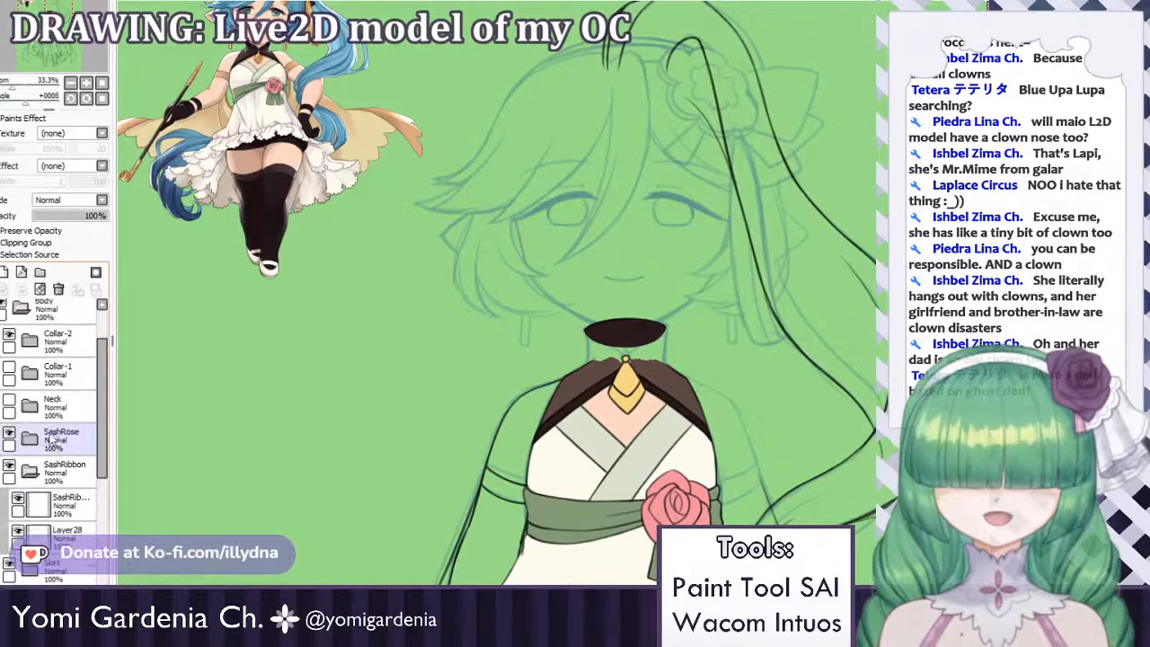
click(9, 440)
click(9, 472)
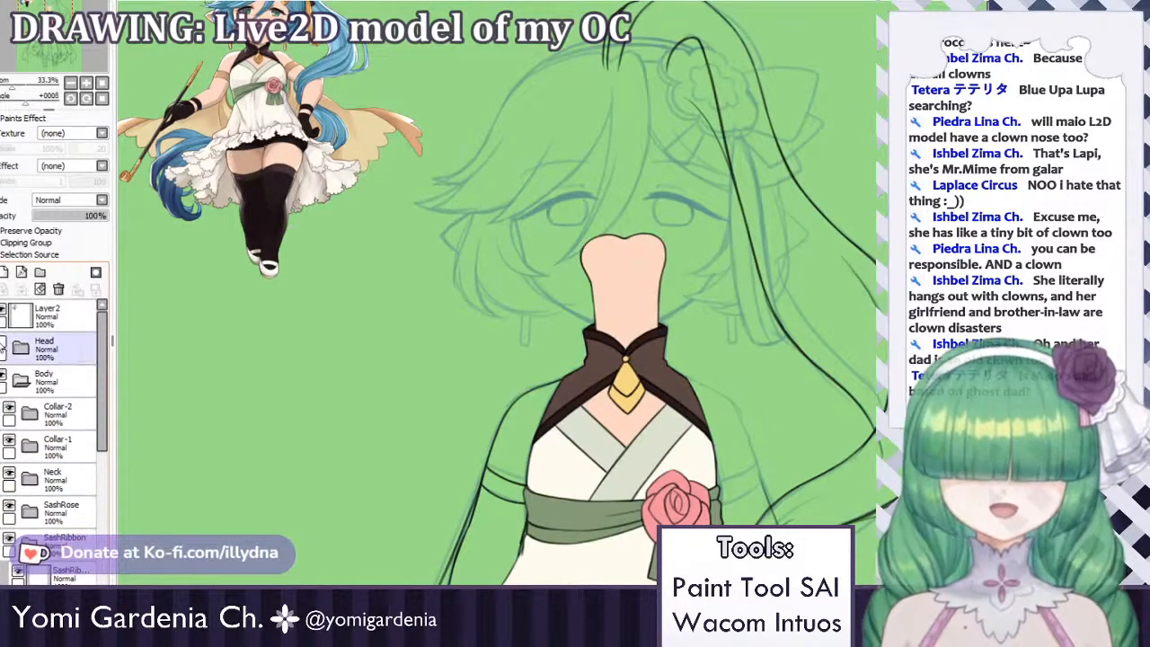
click(4, 344)
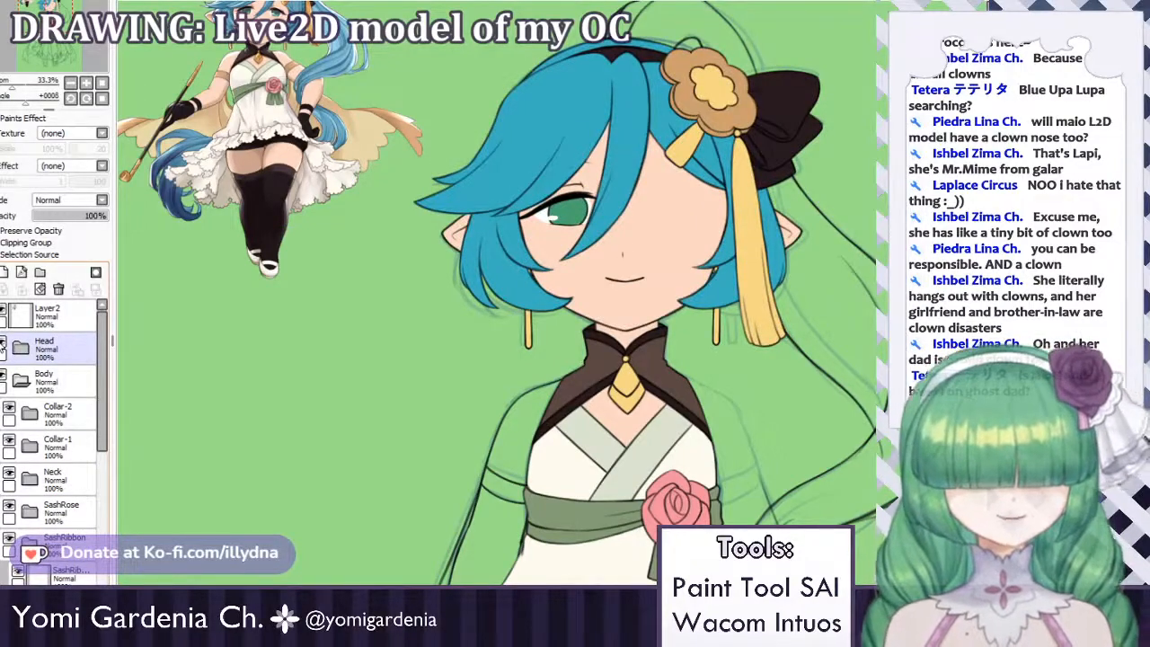
Look through the layers below the Collar-Back folder for the line art that still has no base colour.
scroll(636, 302, down, 3)
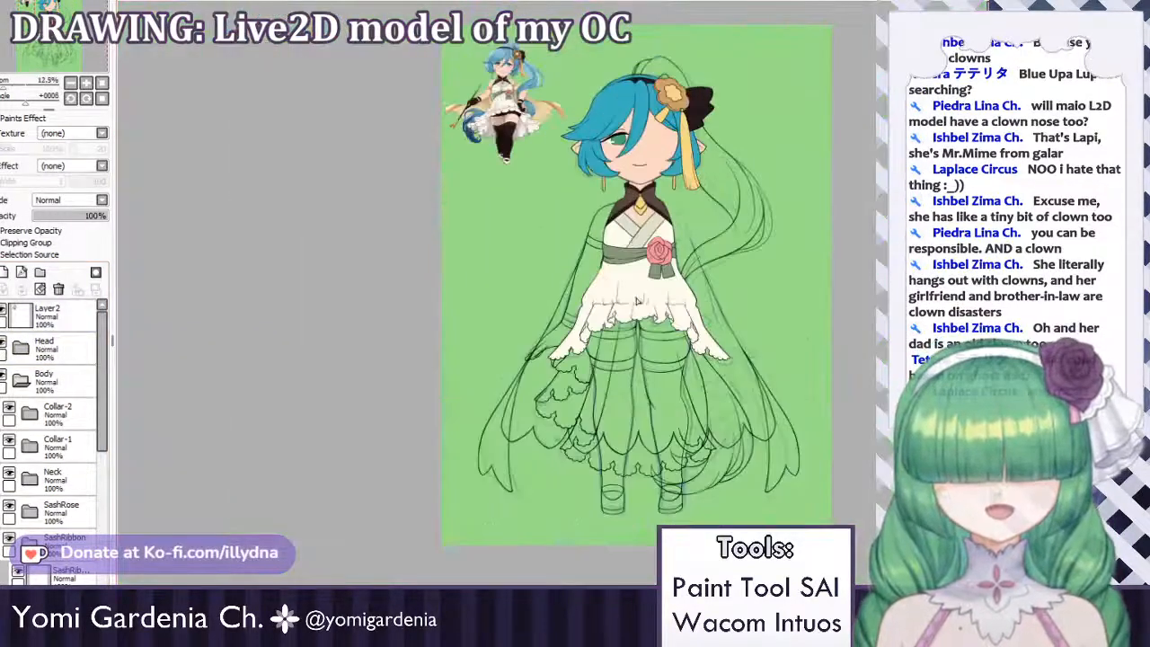
scroll(636, 302, up, 2)
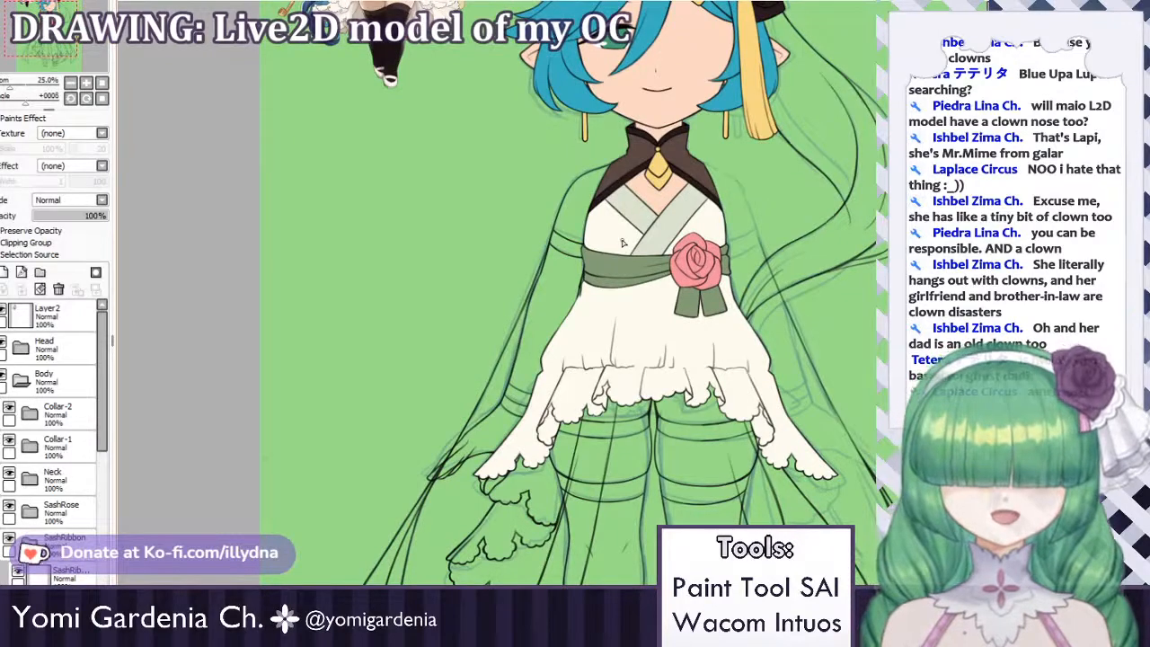
scroll(29, 382, down, 5)
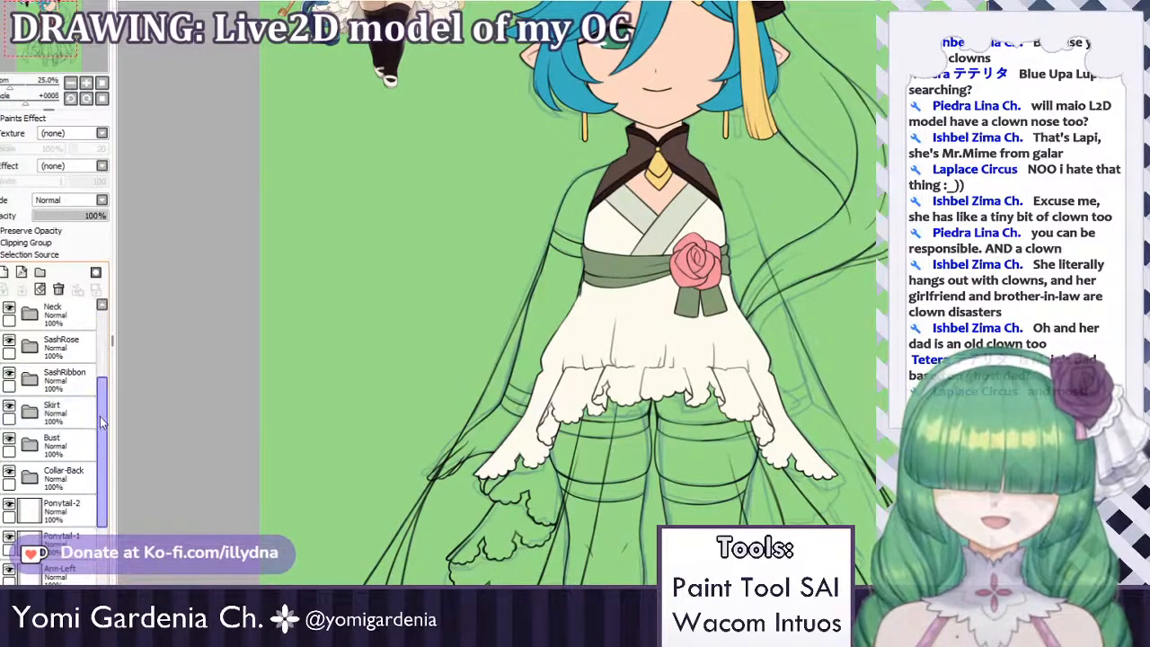
scroll(59, 434, down, 3)
click(58, 434)
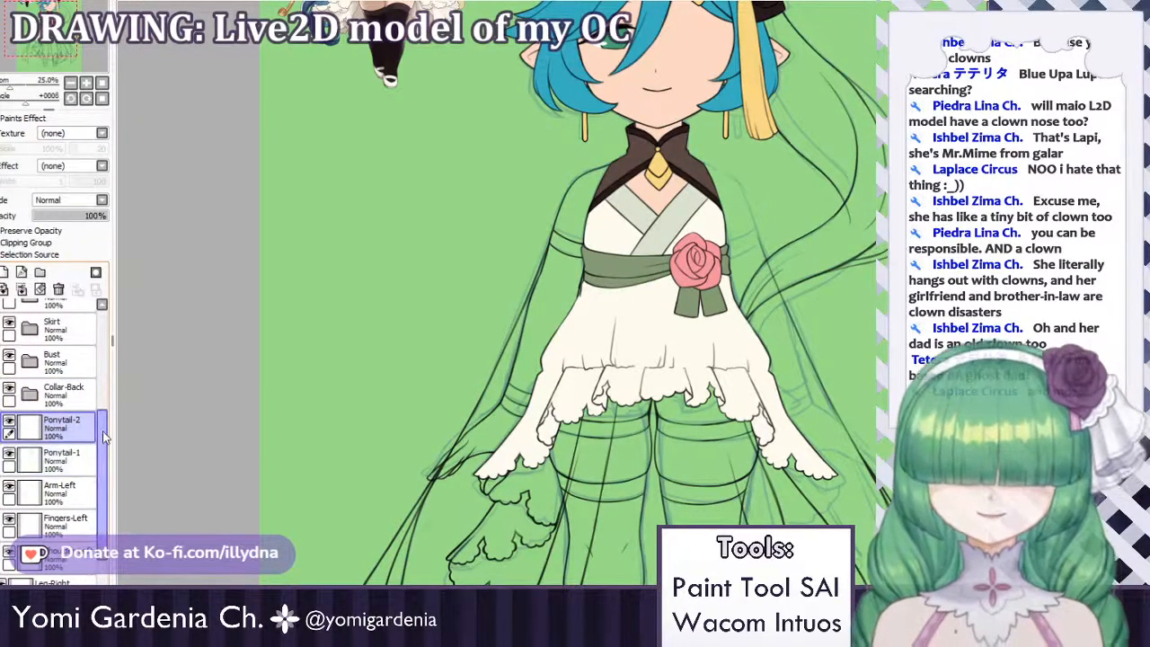
scroll(72, 460, down, 2)
click(56, 421)
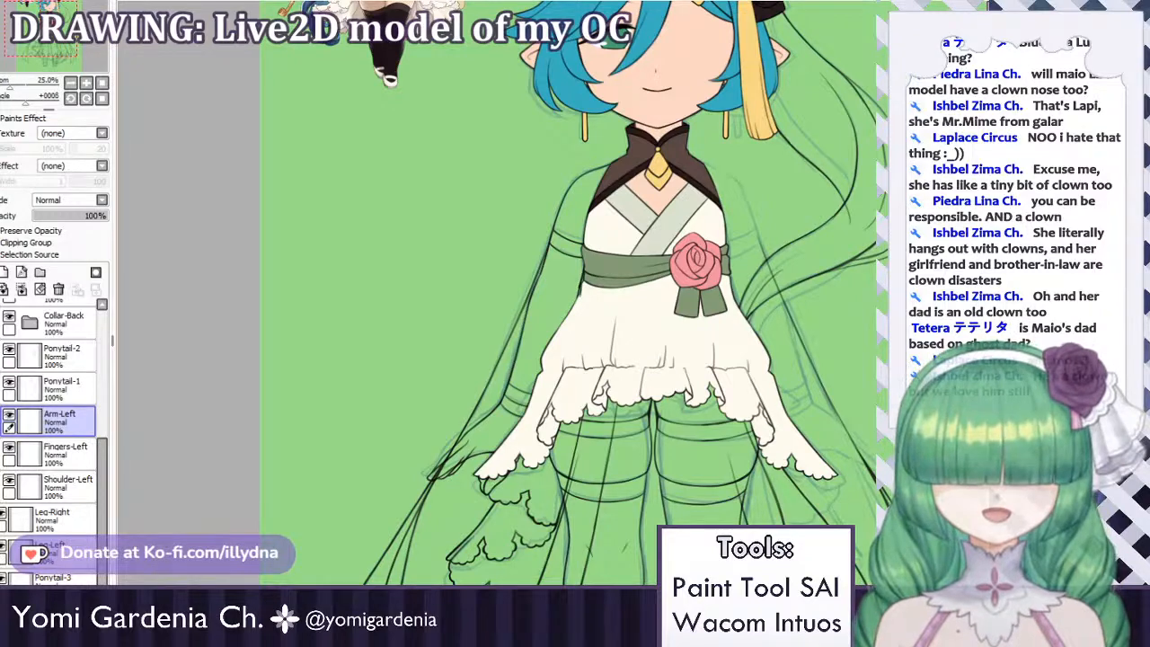
Examine what the ponytail, Arm-Left and Fingers-Left line layers contain, toggling the visibility of the two left-arm layers.
scroll(575, 296, up, 3)
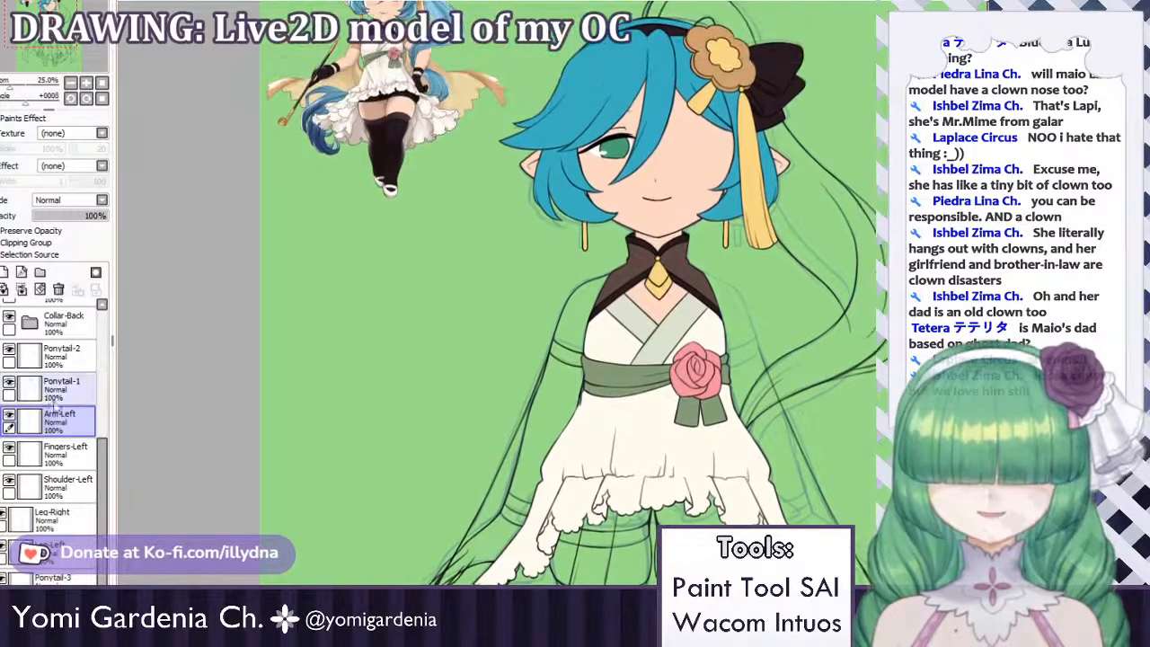
click(41, 388)
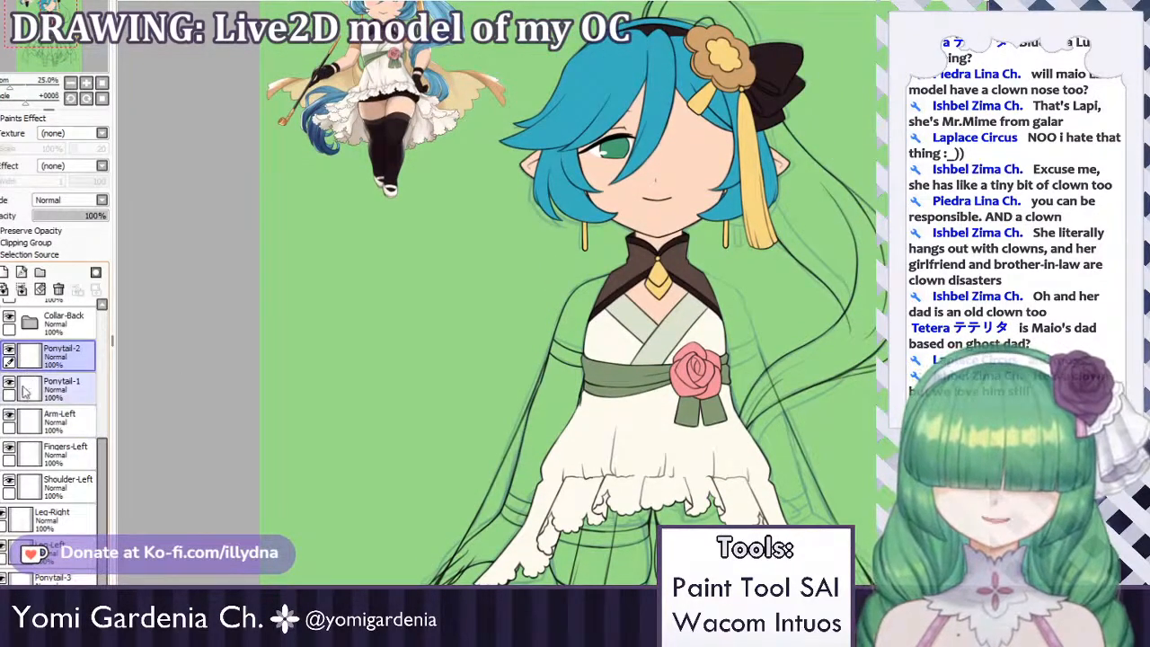
click(32, 418)
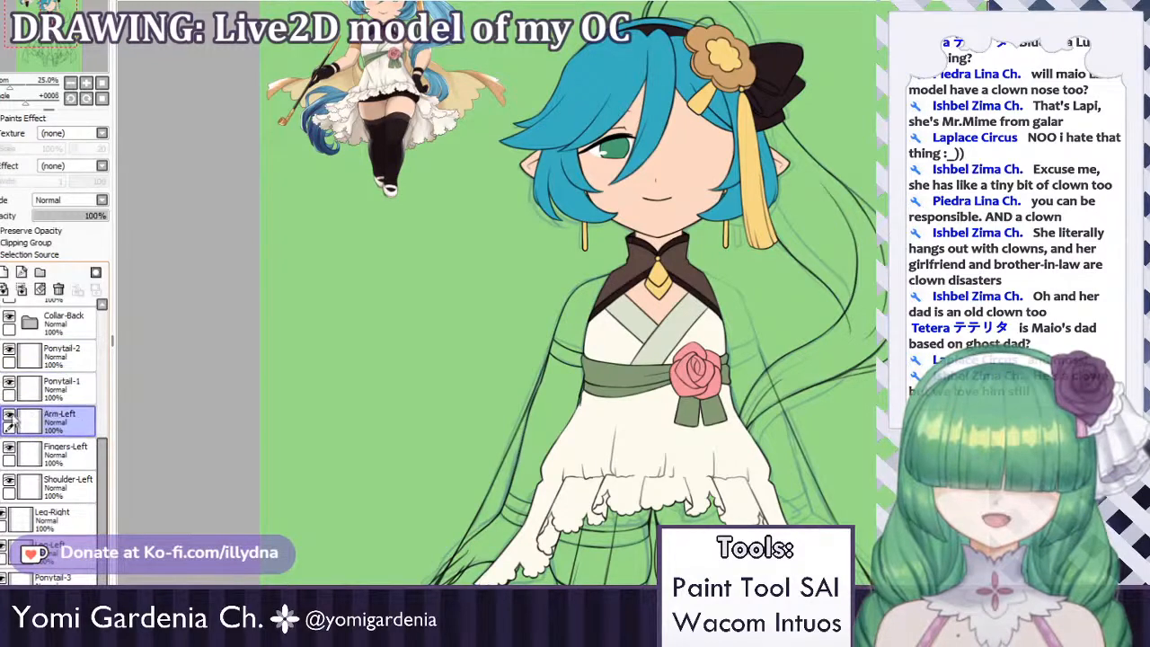
click(10, 415)
click(10, 415)
click(36, 453)
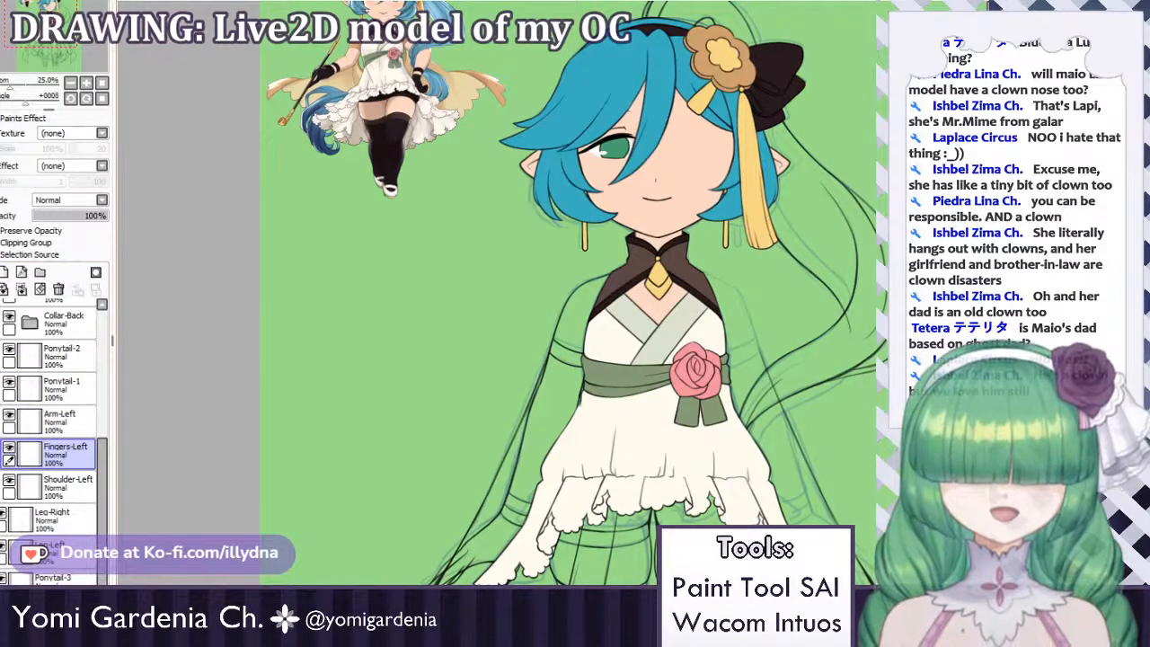
drag(267, 315, 267, 390)
click(10, 448)
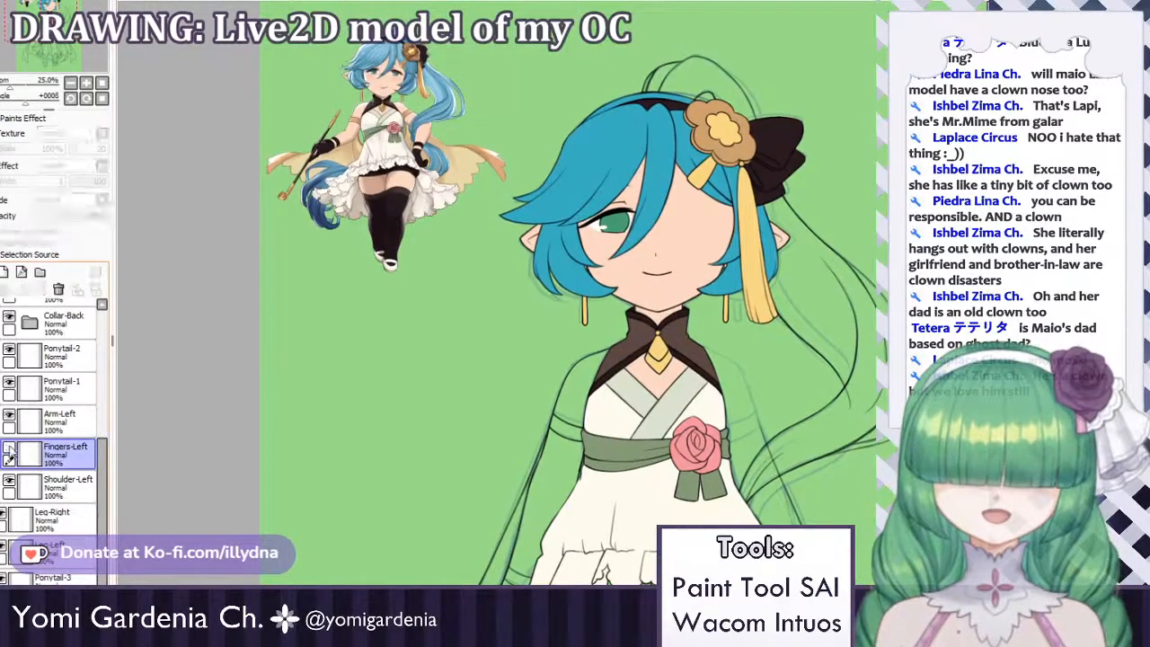
click(10, 449)
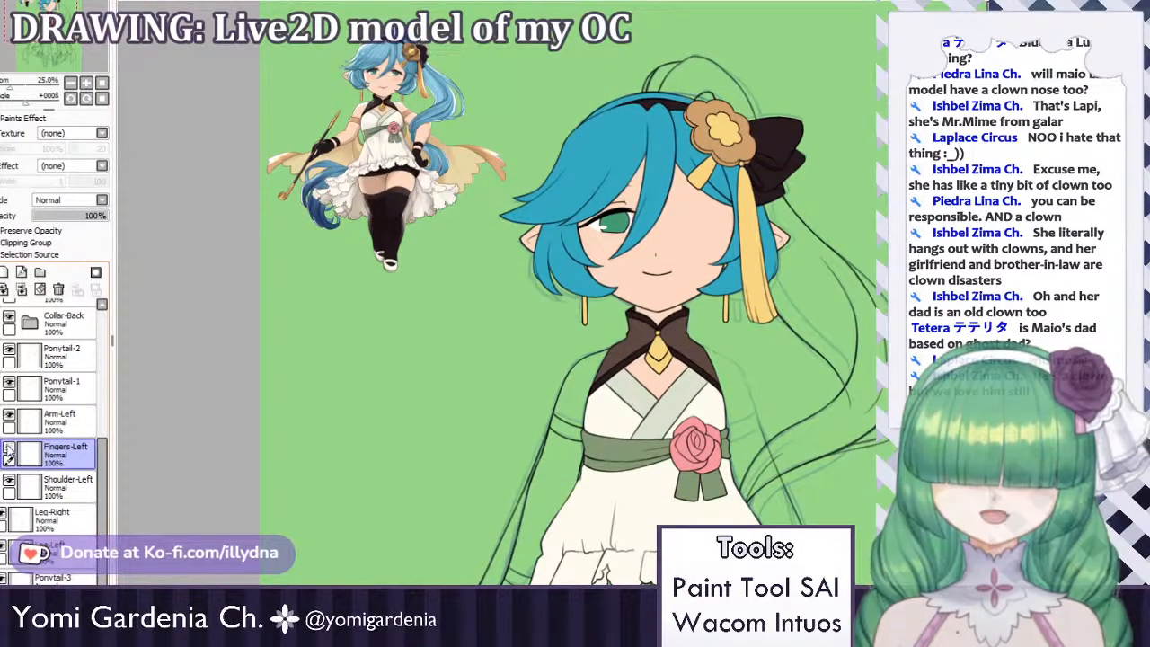
click(11, 357)
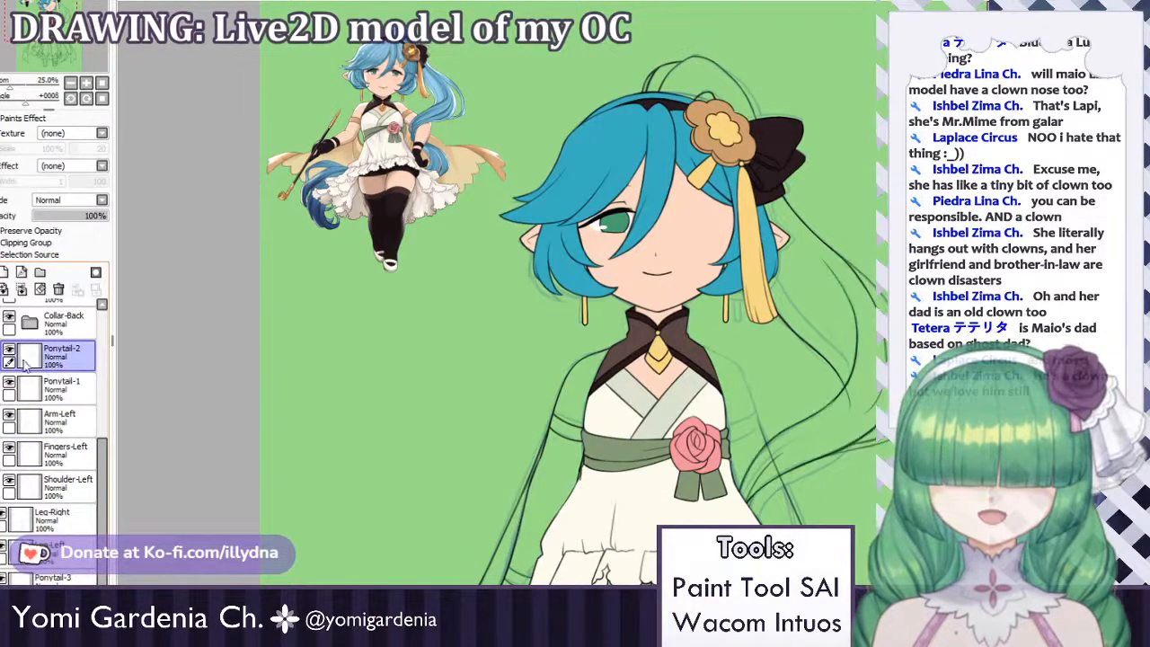
click(29, 388)
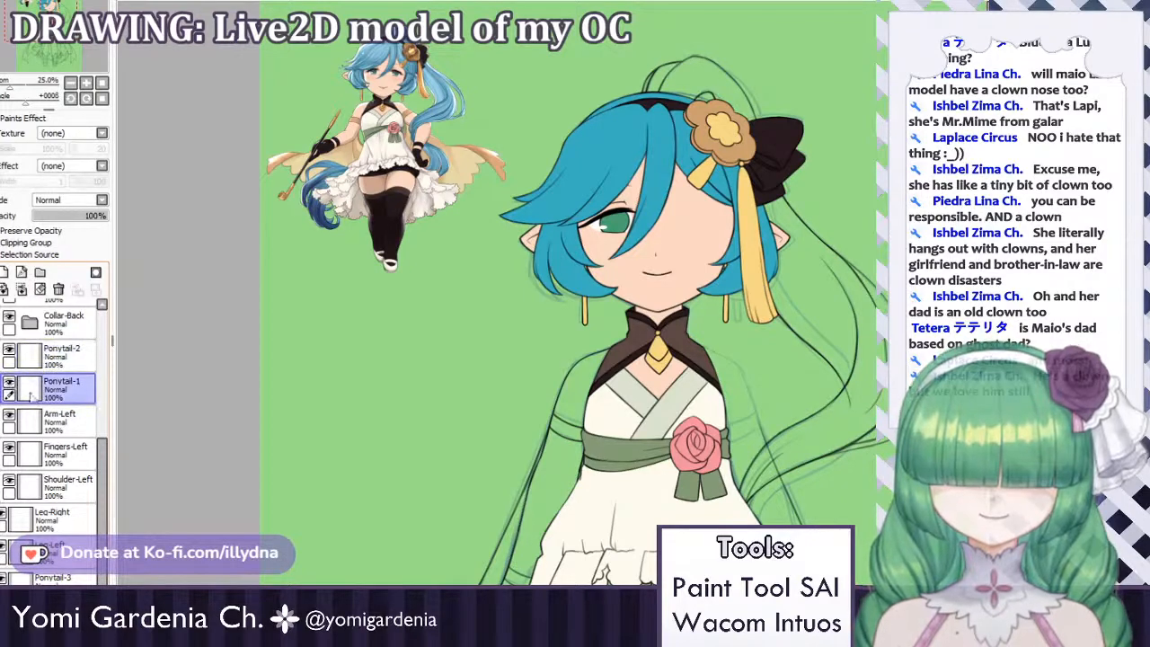
Create a Ponytail-2 folder, move the Ponytail-2 line layer into it and add an empty layer beneath the lines.
click(40, 271)
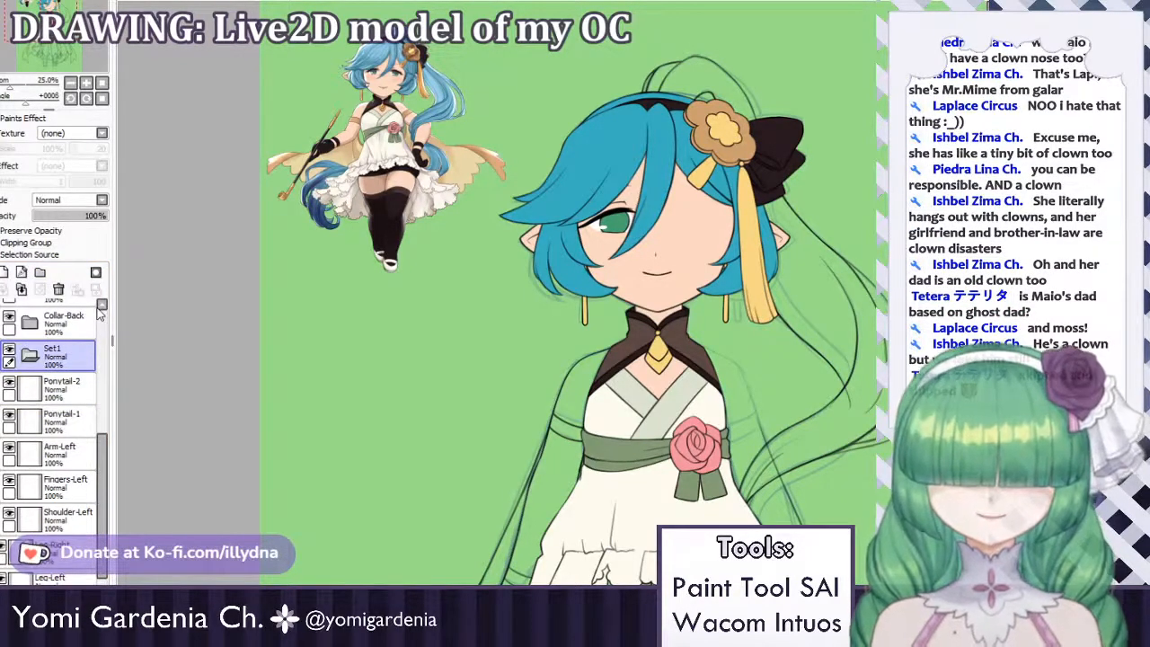
drag(88, 389, 76, 358)
click(68, 388)
click(4, 272)
drag(60, 397, 63, 430)
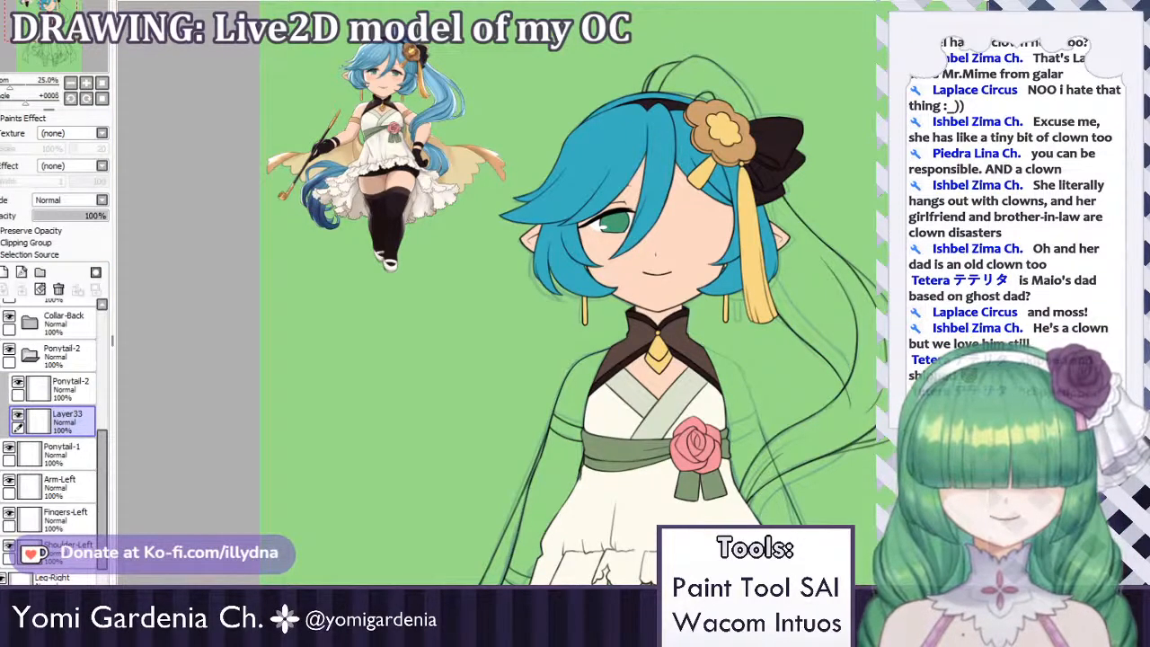
Block in a rough blue band along the inner curve of the Ponytail-2 lock.
mouse_move(871, 370)
mouse_down()
mouse_move(819, 430)
mouse_move(873, 371)
mouse_move(832, 422)
mouse_up()
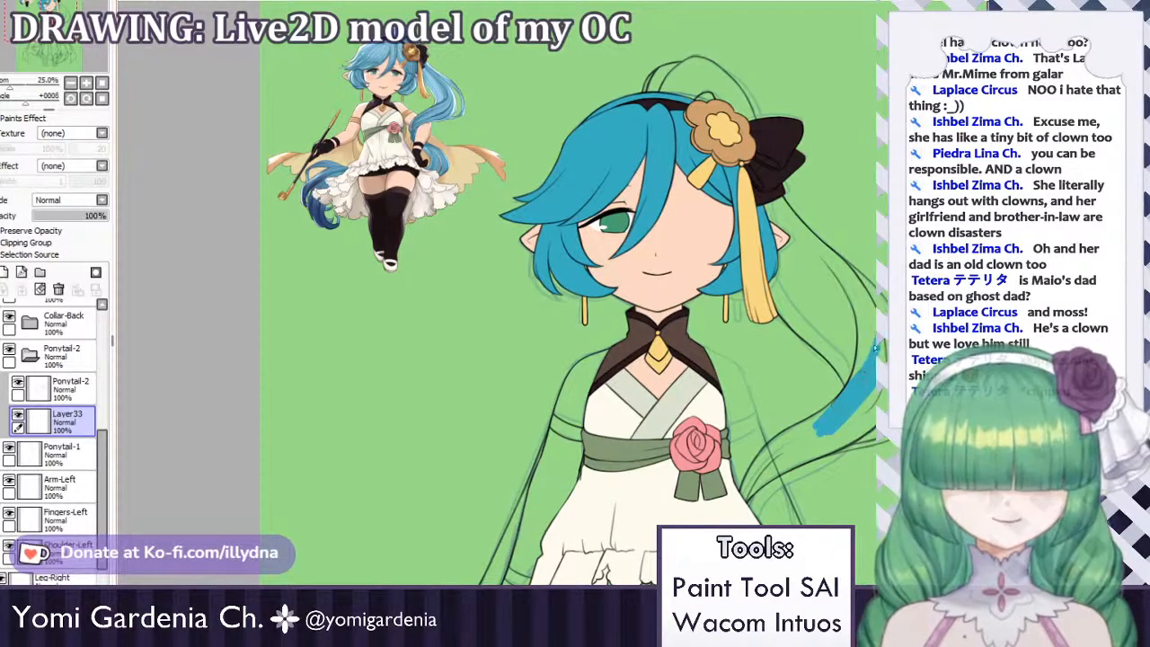
mouse_move(864, 367)
mouse_down()
mouse_move(873, 331)
mouse_move(869, 342)
mouse_up()
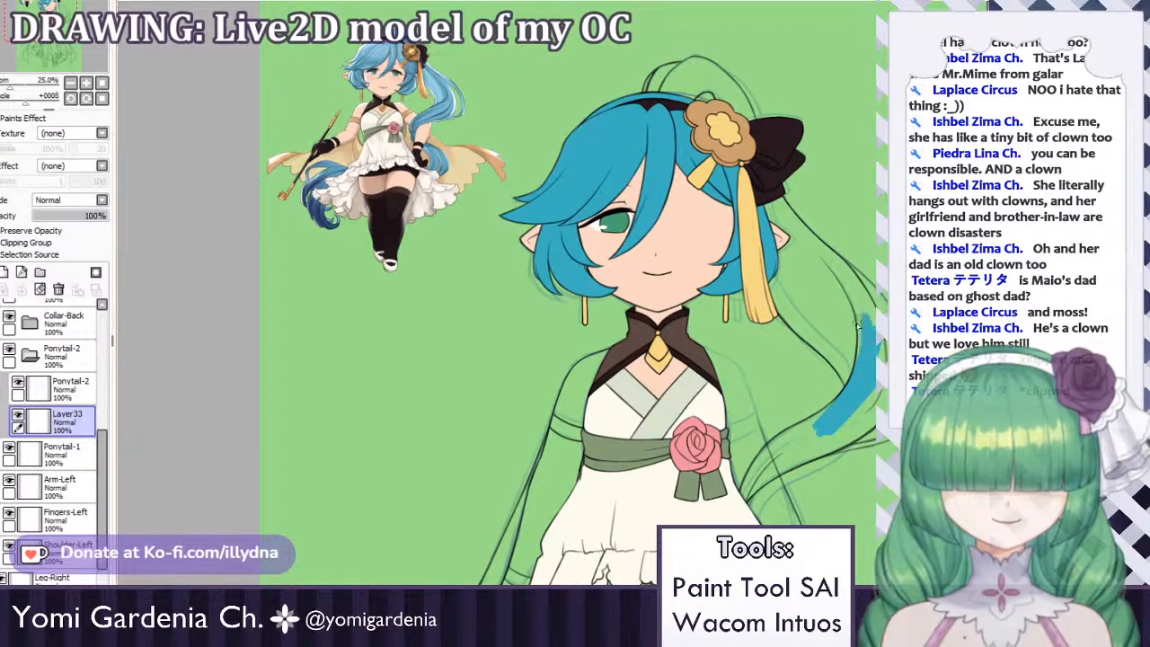
mouse_move(857, 323)
mouse_down()
mouse_move(850, 276)
mouse_move(864, 365)
mouse_move(848, 284)
mouse_up()
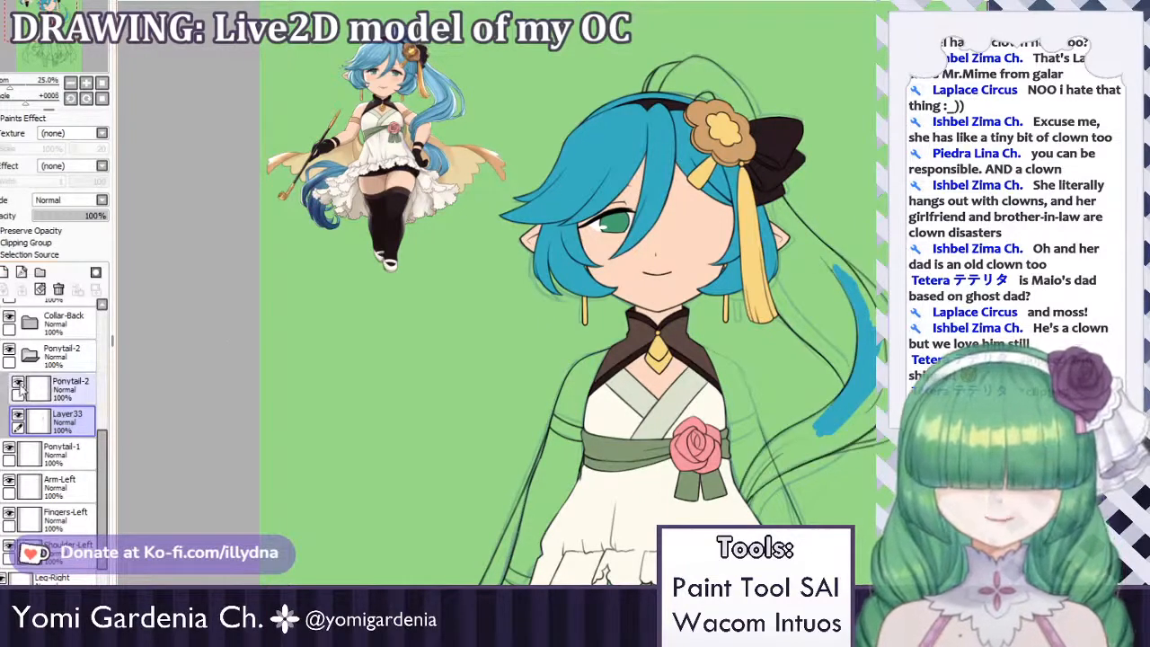
Hide the Ponytail-1 line layer.
click(9, 449)
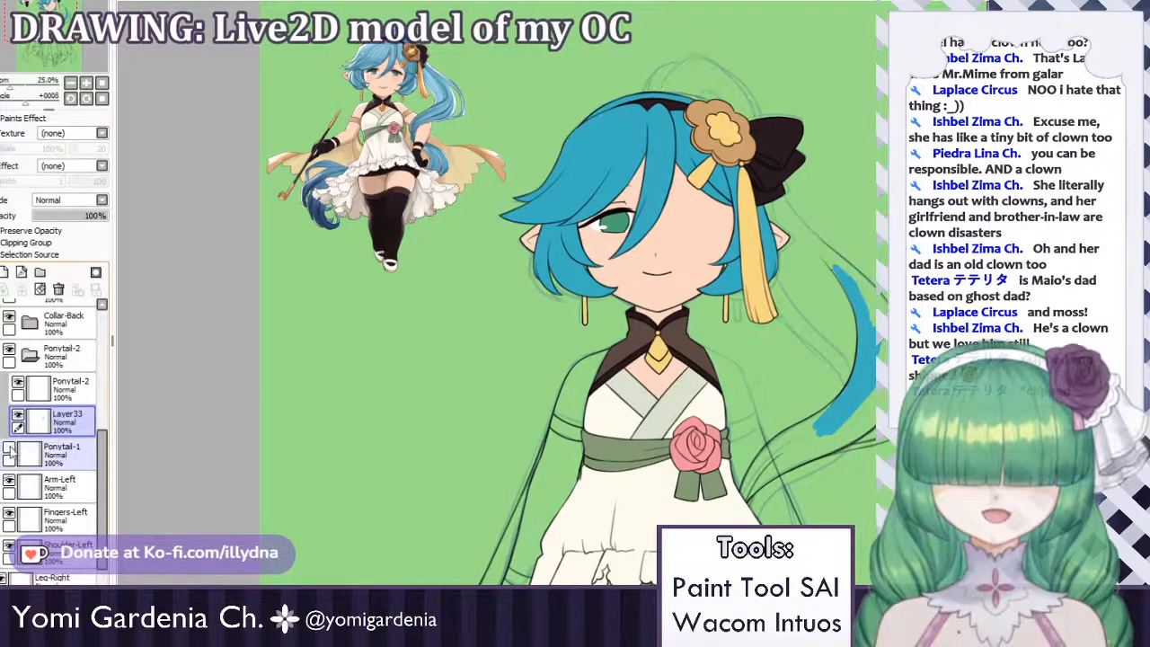
click(9, 449)
click(9, 450)
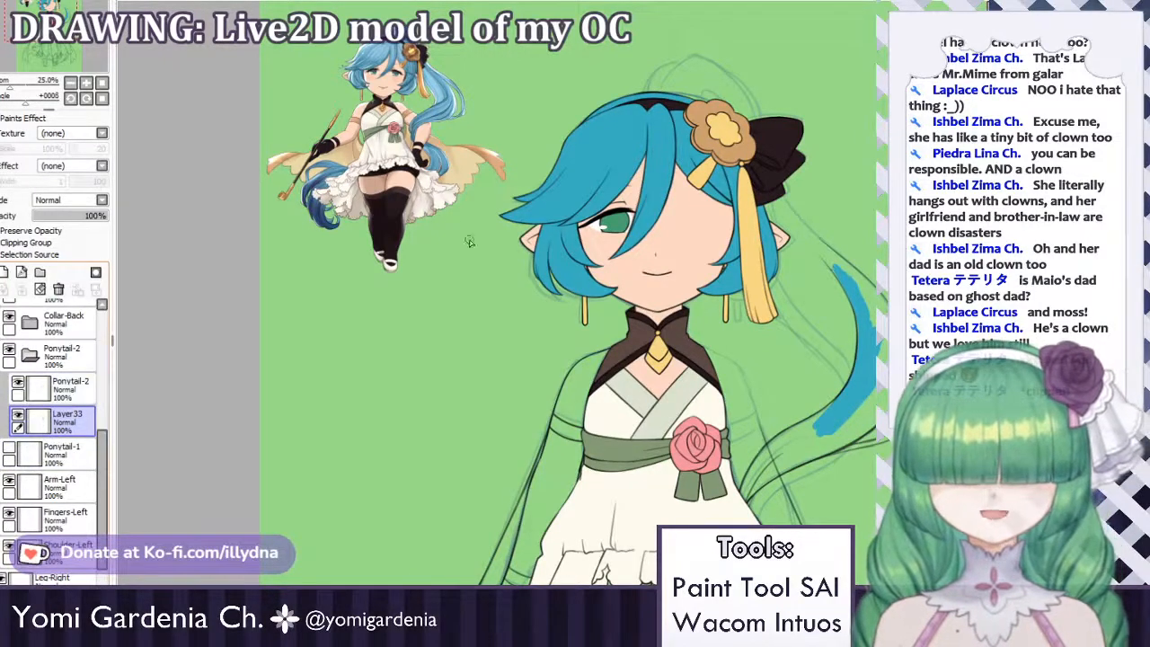
Extend the blue fill along the lock's inner line up to its narrow upper end.
scroll(564, 242, up, 5)
scroll(675, 144, down, 2)
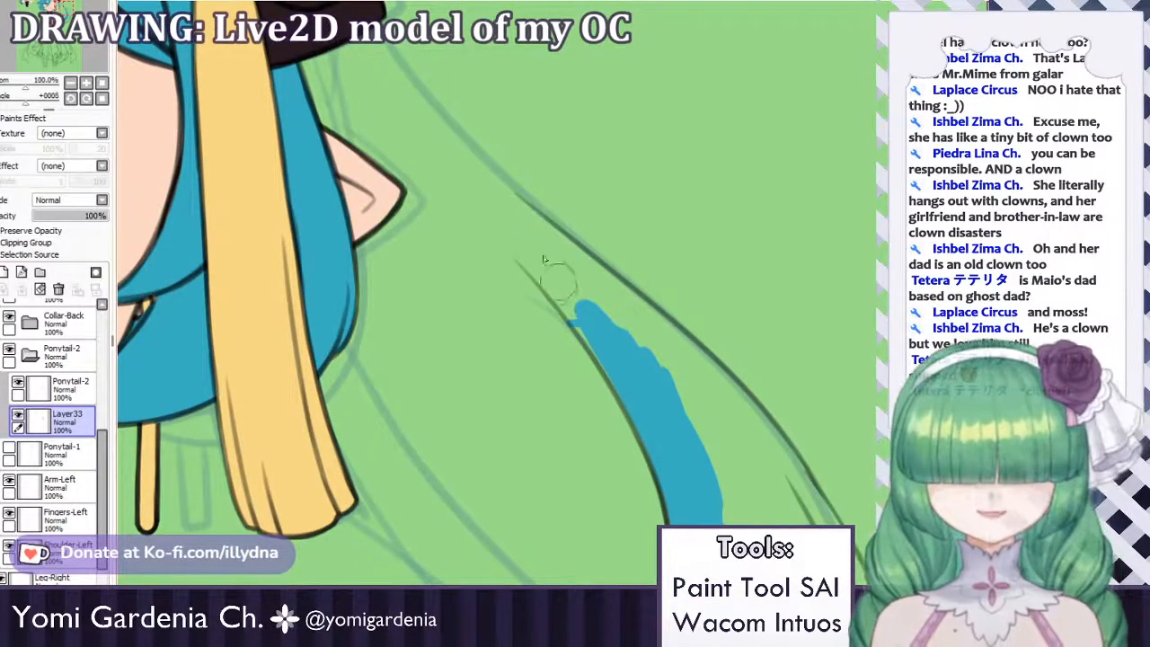
mouse_move(530, 241)
mouse_down()
mouse_move(646, 406)
mouse_move(644, 435)
mouse_up()
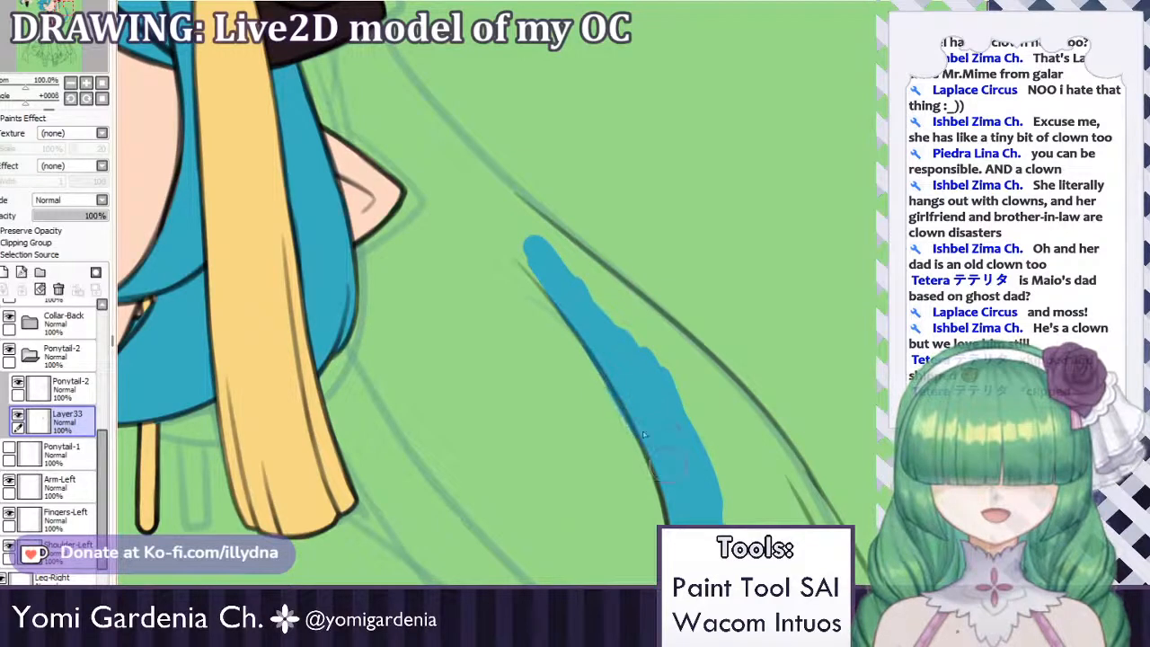
key(ctrl+z)
drag(561, 280, 653, 434)
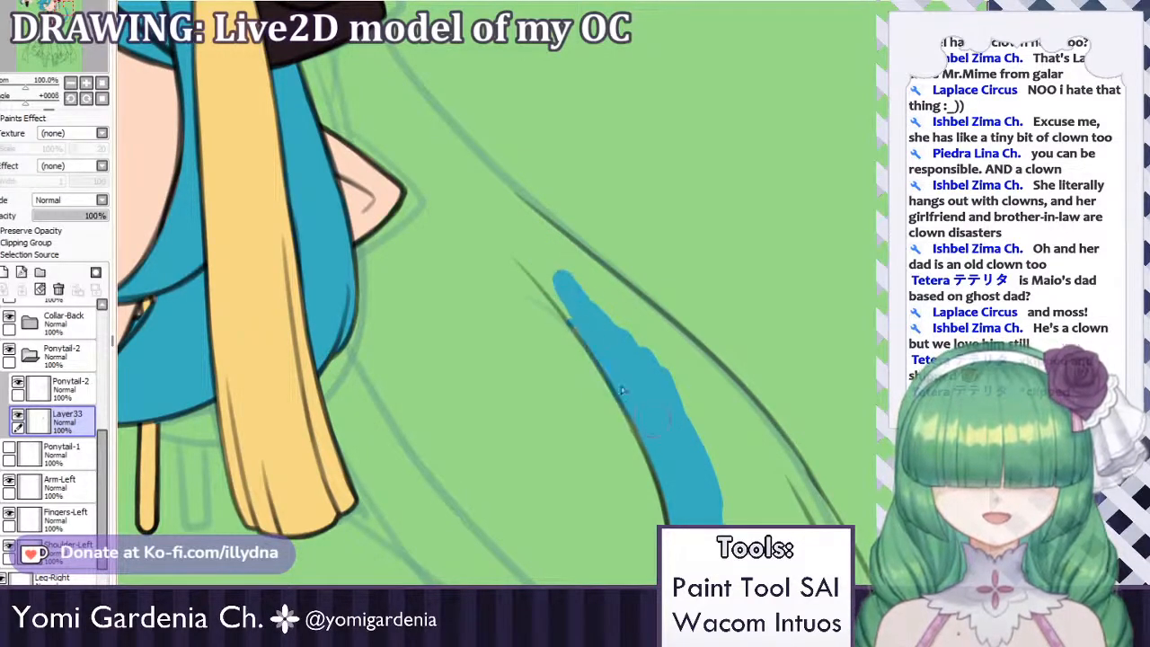
drag(618, 395, 645, 462)
mouse_move(604, 375)
mouse_down()
mouse_move(656, 479)
mouse_move(618, 400)
mouse_move(674, 488)
mouse_up()
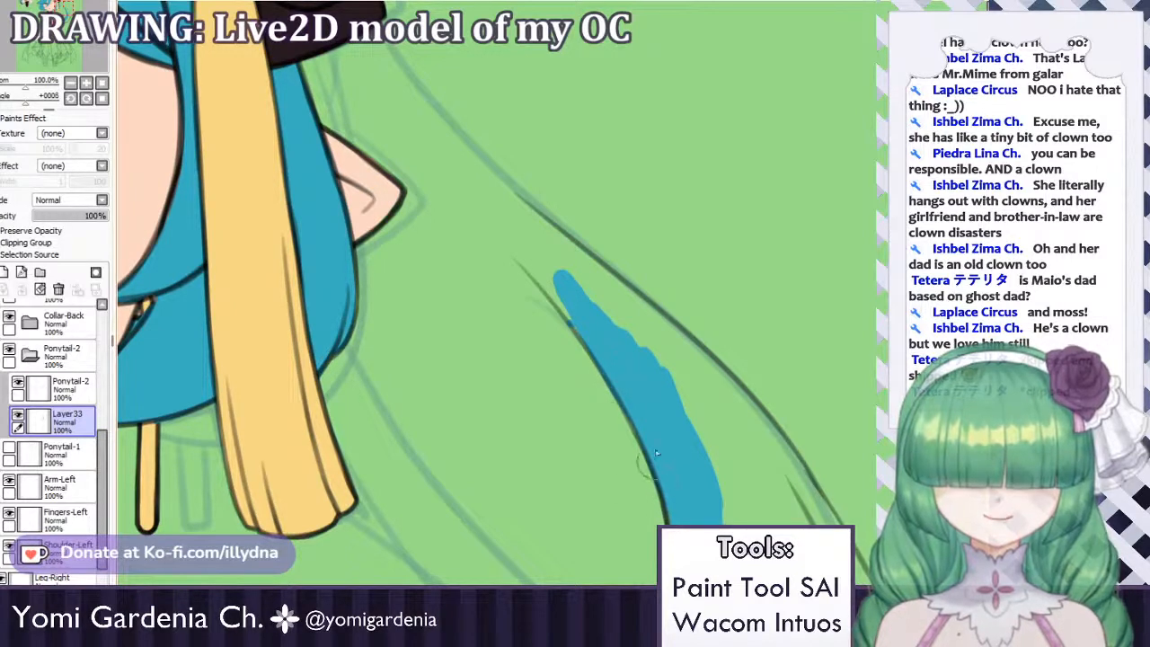
mouse_move(539, 301)
mouse_down()
mouse_move(545, 259)
mouse_move(509, 239)
mouse_move(567, 314)
mouse_up()
mouse_move(621, 377)
mouse_down()
mouse_move(514, 260)
mouse_move(589, 312)
mouse_up()
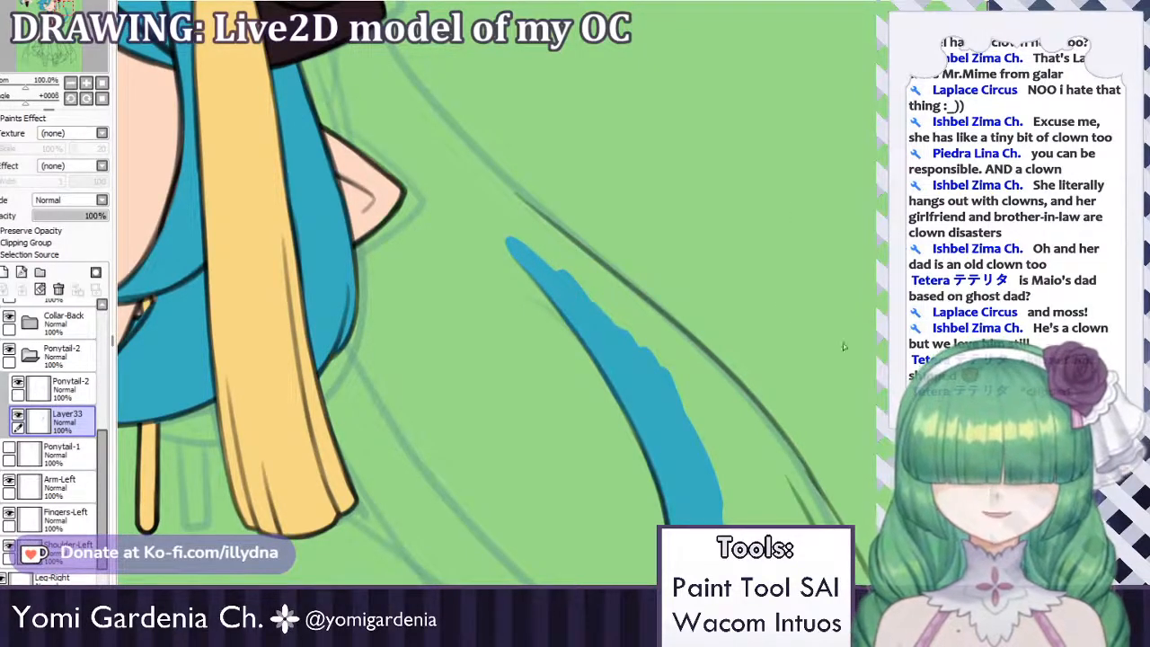
Paint blue along the lock's upper outer line and close its upper end with an even edge.
mouse_move(514, 197)
mouse_down()
mouse_move(526, 254)
mouse_move(520, 209)
mouse_move(549, 243)
mouse_move(521, 207)
mouse_move(636, 304)
mouse_up()
mouse_move(552, 233)
mouse_down()
mouse_move(716, 370)
mouse_move(630, 299)
mouse_move(771, 442)
mouse_up()
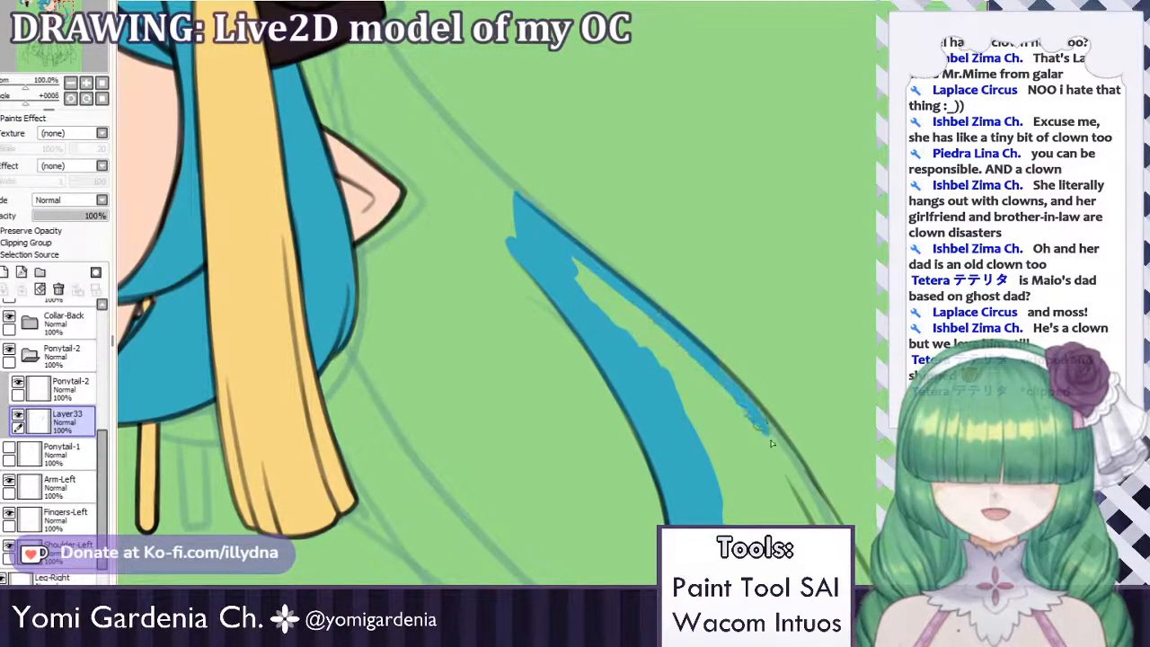
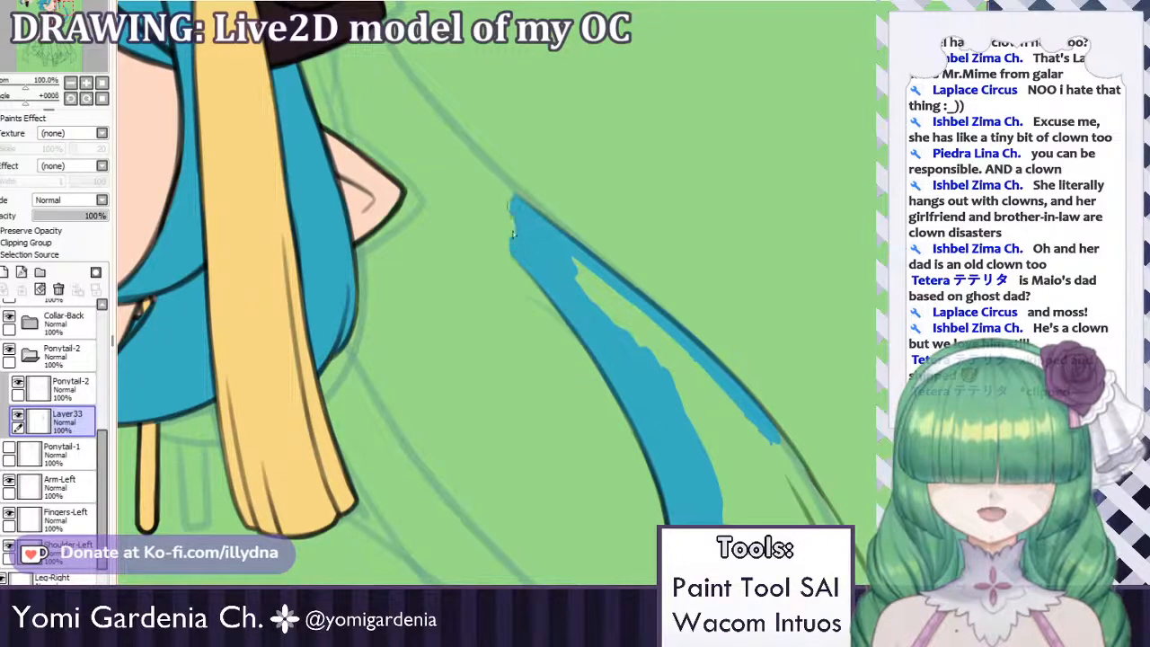
drag(516, 251, 525, 214)
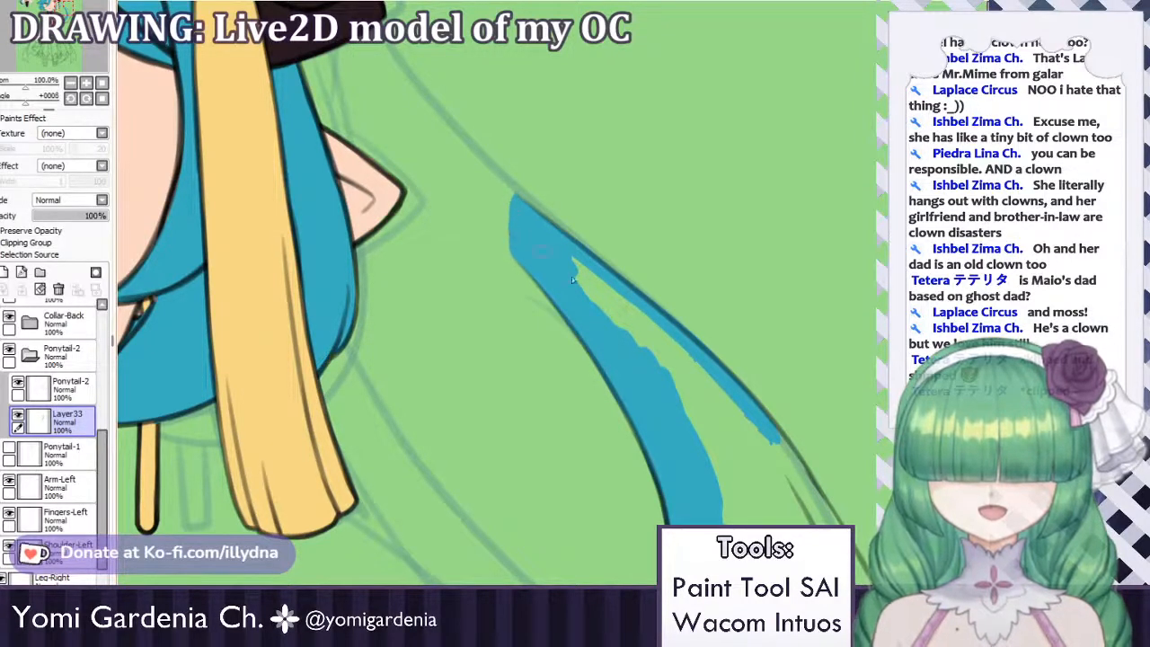
drag(746, 398, 801, 492)
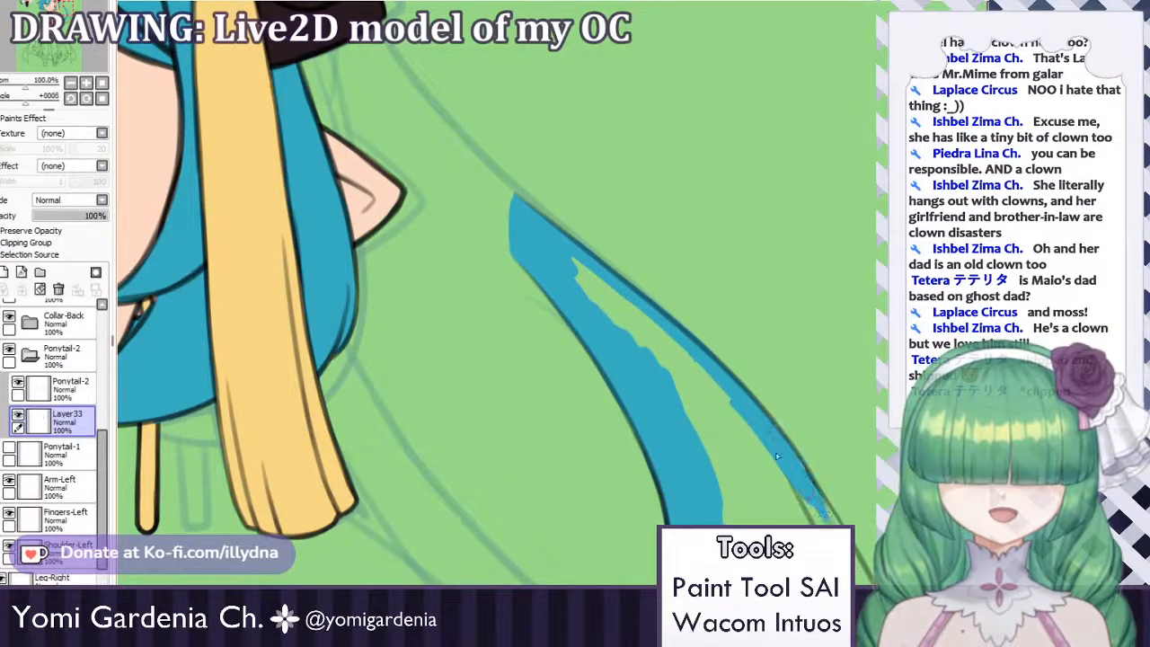
Continue the blue fill down the lower part of the ponytail lock towards the skirt.
scroll(749, 320, down, 5)
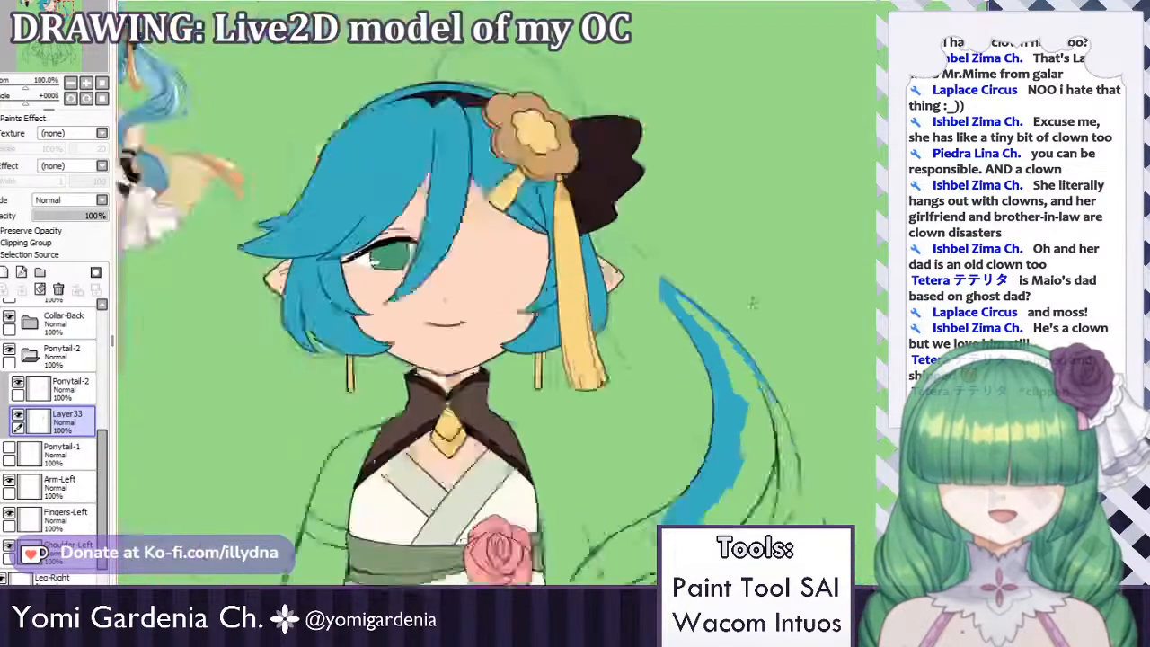
scroll(778, 349, up, 3)
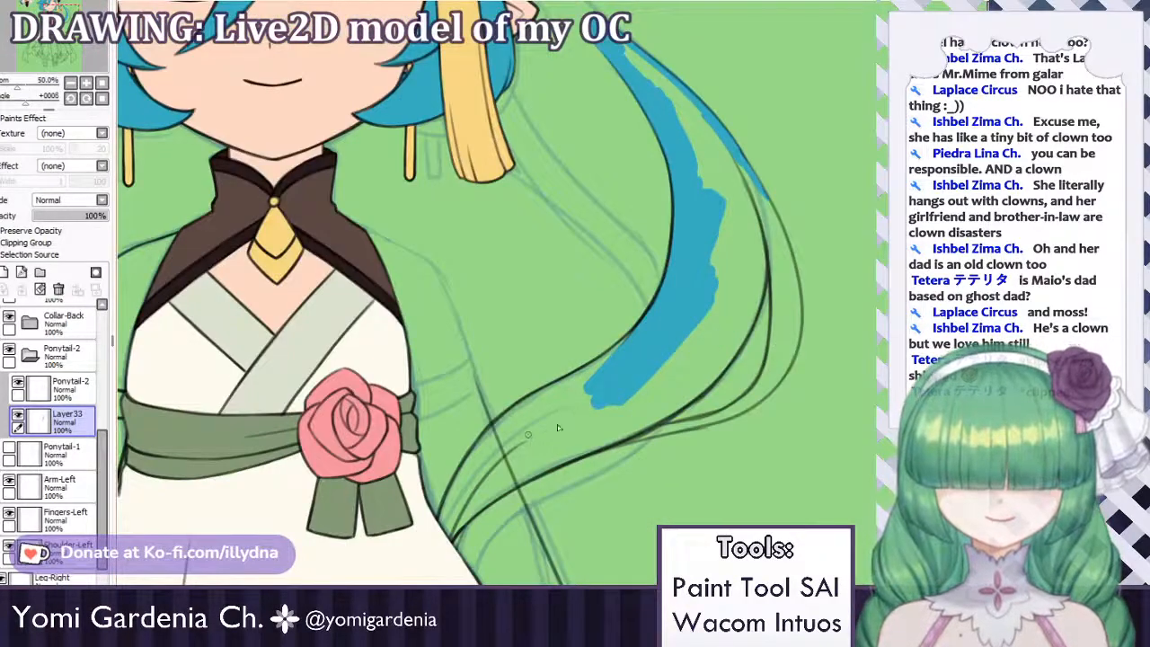
mouse_move(557, 428)
mouse_down()
mouse_move(539, 422)
mouse_move(521, 449)
mouse_move(575, 431)
mouse_move(508, 484)
mouse_move(544, 469)
mouse_up()
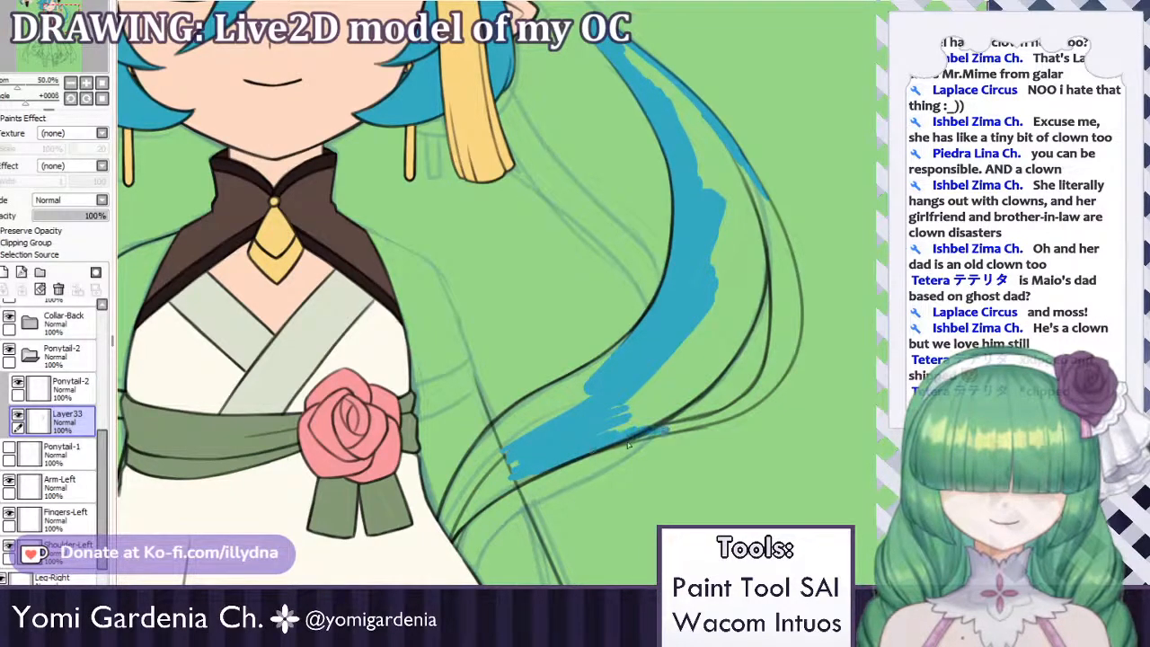
Paint the thin outer strand of the ponytail lock blue from its lower end up to where it meets the main lock.
drag(645, 436, 744, 411)
mouse_move(766, 384)
mouse_down()
mouse_move(745, 410)
mouse_move(700, 422)
mouse_move(737, 418)
mouse_move(737, 408)
mouse_move(691, 426)
mouse_move(734, 421)
mouse_move(696, 420)
mouse_move(757, 404)
mouse_move(704, 417)
mouse_move(768, 420)
mouse_move(796, 337)
mouse_move(762, 396)
mouse_move(789, 366)
mouse_move(783, 358)
mouse_move(749, 399)
mouse_move(756, 419)
mouse_move(774, 366)
mouse_up()
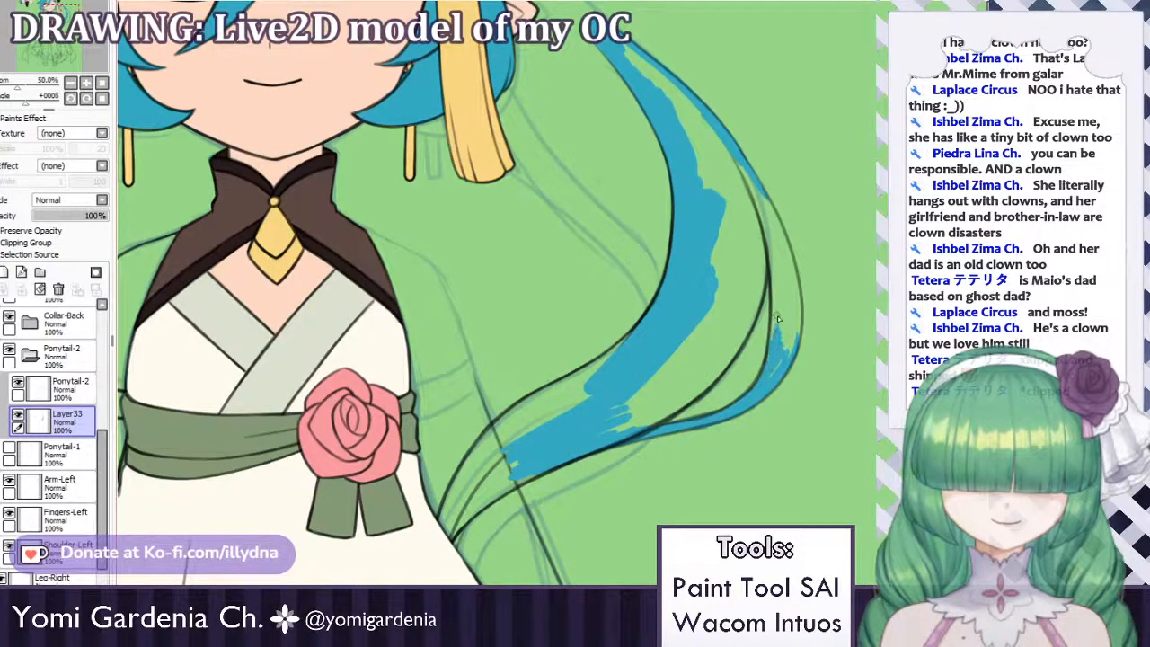
mouse_move(777, 318)
mouse_down()
mouse_move(794, 318)
mouse_move(790, 348)
mouse_up()
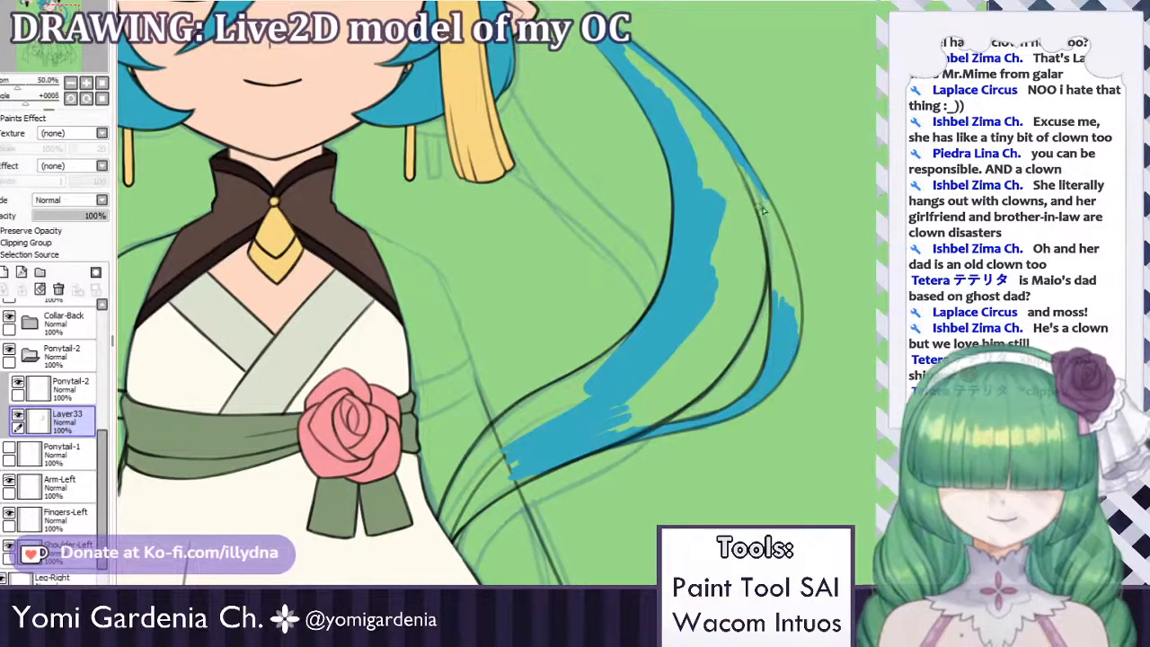
mouse_move(737, 160)
mouse_down()
mouse_move(775, 257)
mouse_move(780, 321)
mouse_up()
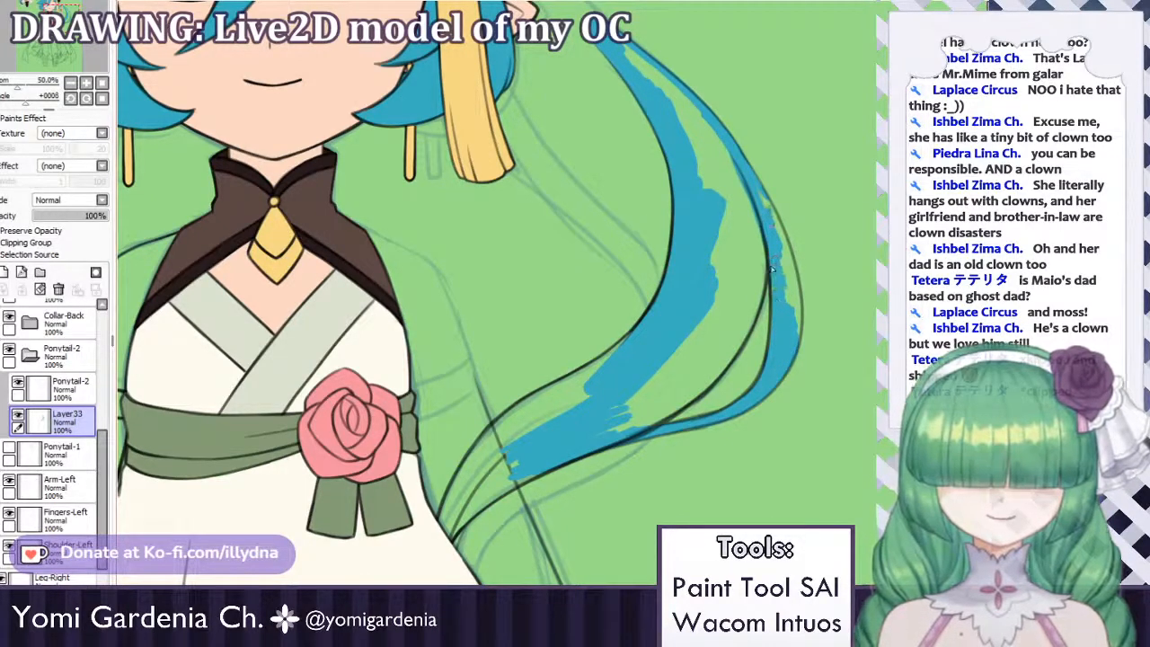
drag(774, 248, 782, 266)
drag(770, 212, 796, 296)
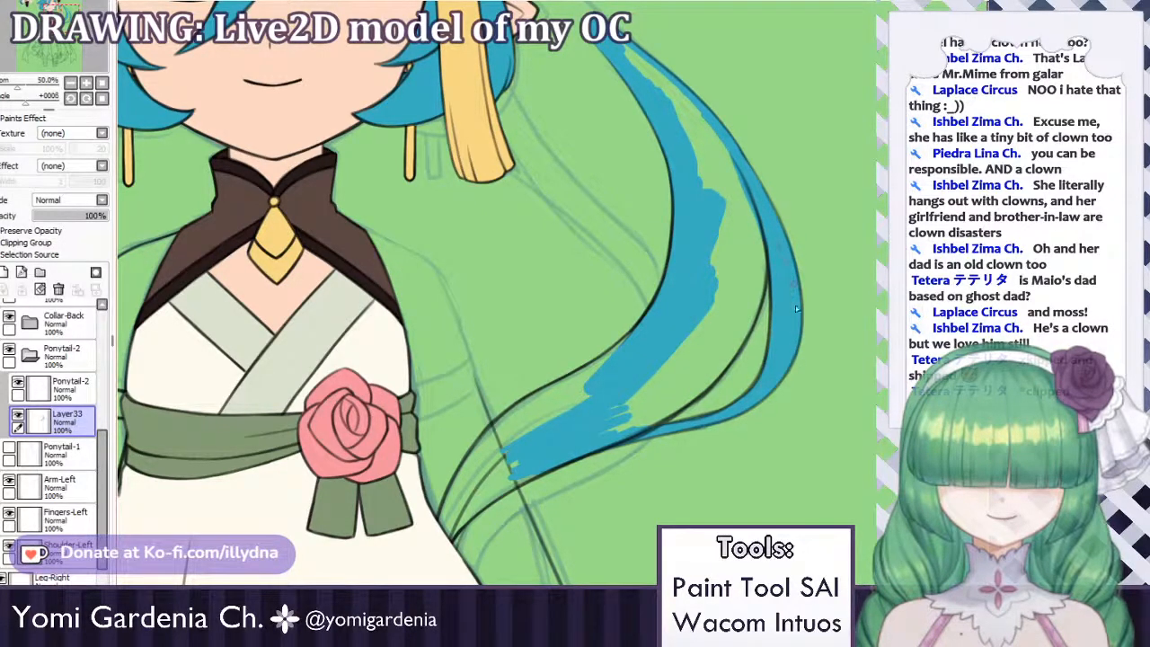
Paint blue along the main lock's outer line, closing the outline, and fill the gap left in its middle.
drag(619, 418, 690, 402)
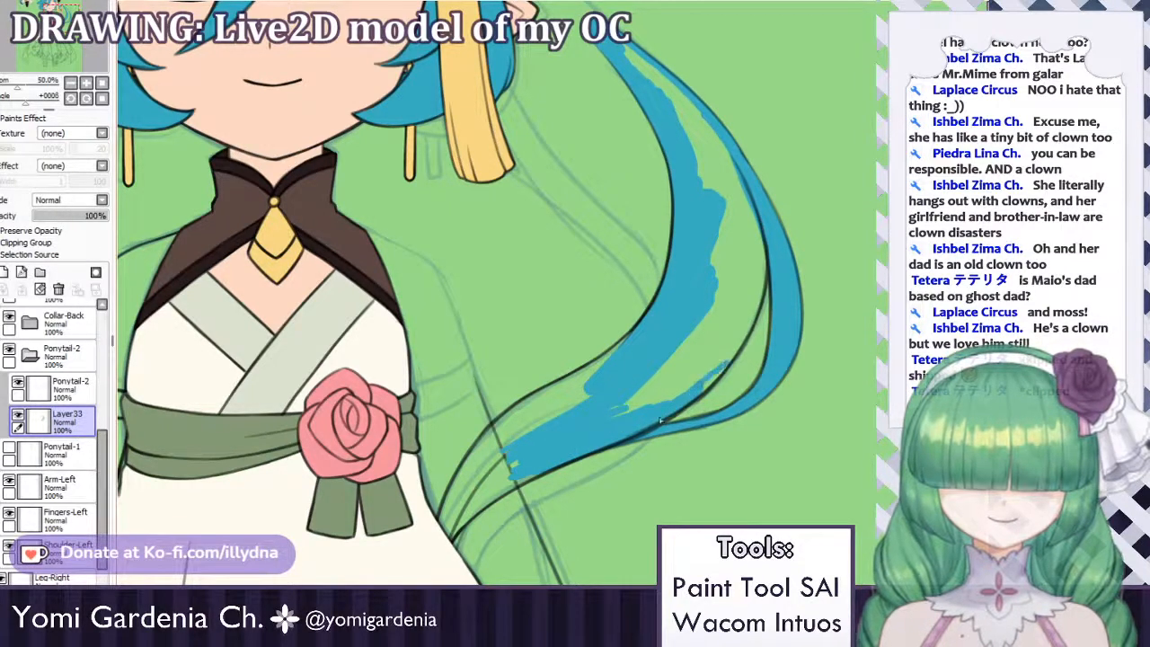
drag(762, 278, 724, 359)
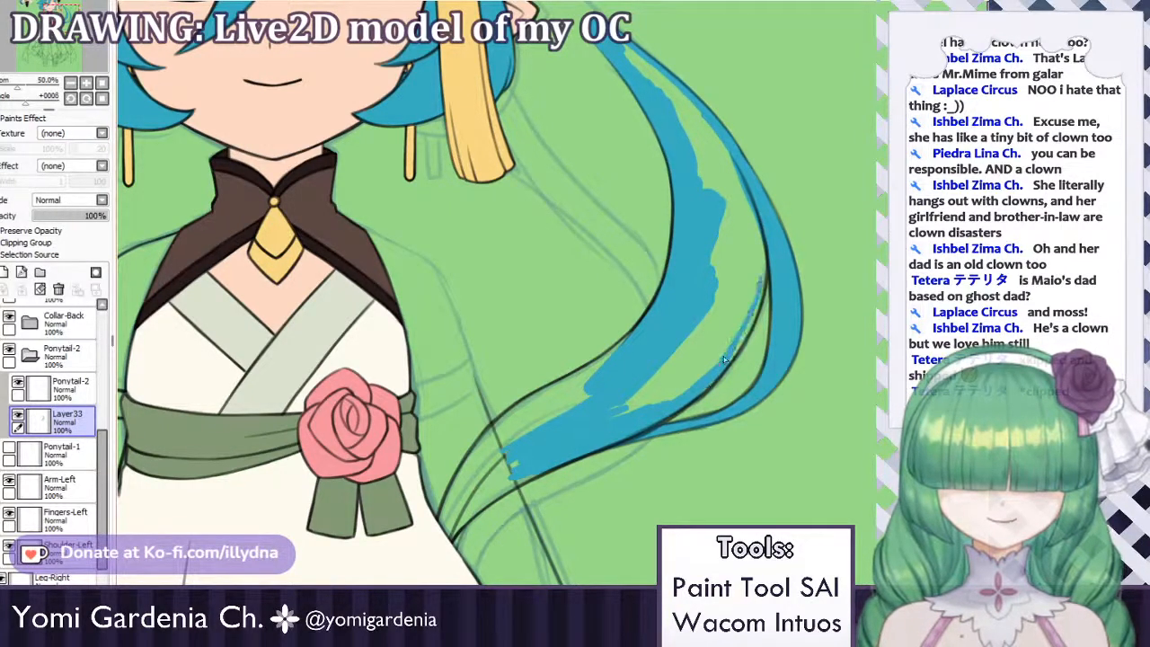
mouse_move(762, 230)
mouse_down()
mouse_move(754, 300)
mouse_move(764, 263)
mouse_move(754, 308)
mouse_up()
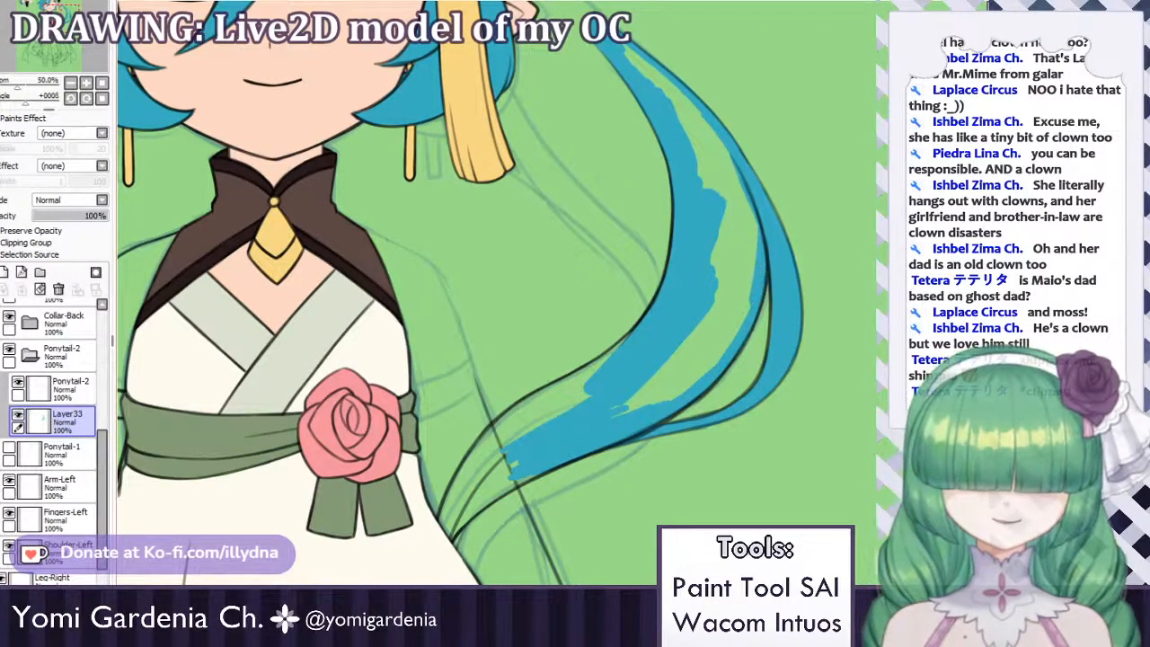
click(711, 177)
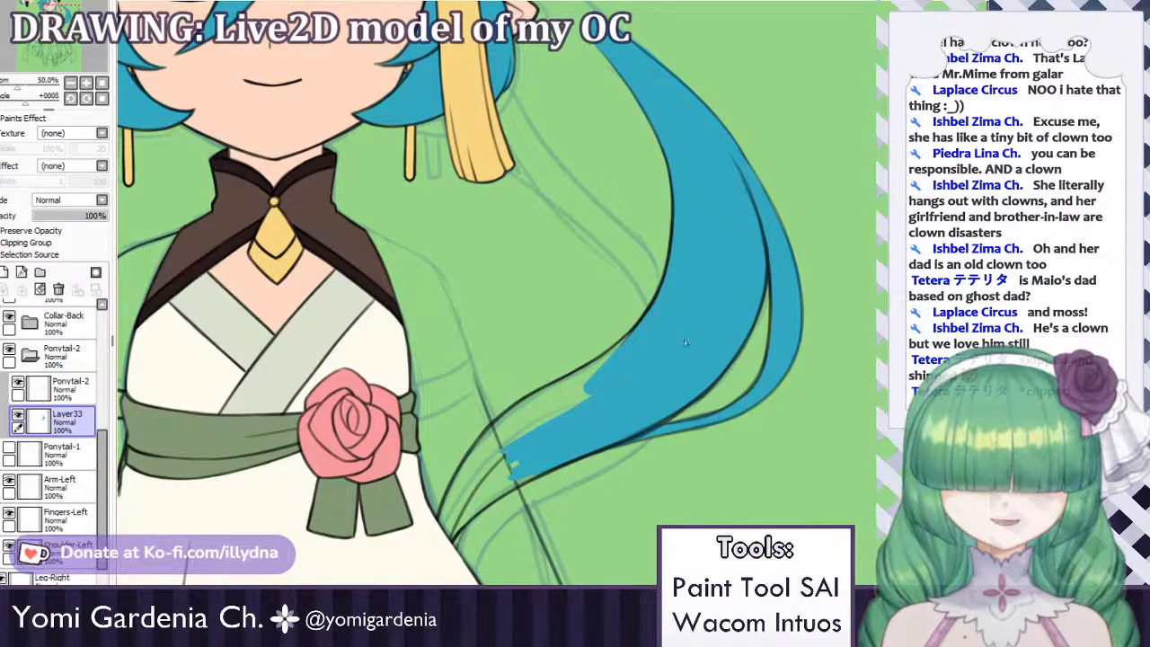
Extend the blue fill of the lock's lower end towards the waist, along its lower line.
scroll(562, 341, down, 5)
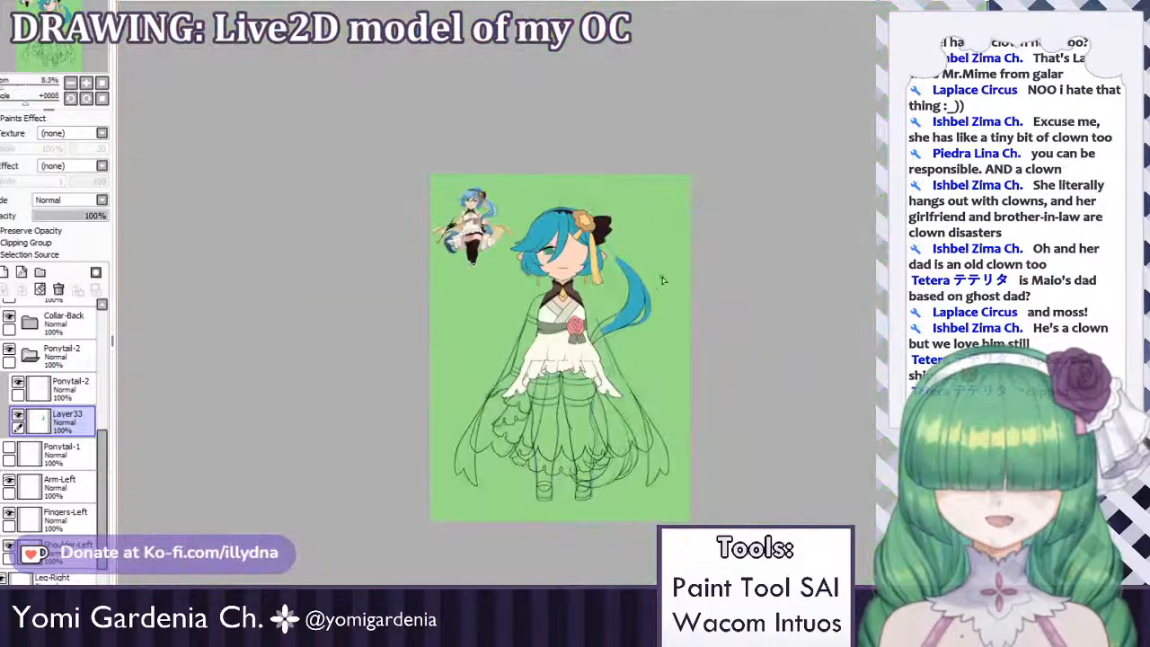
scroll(602, 300, up, 6)
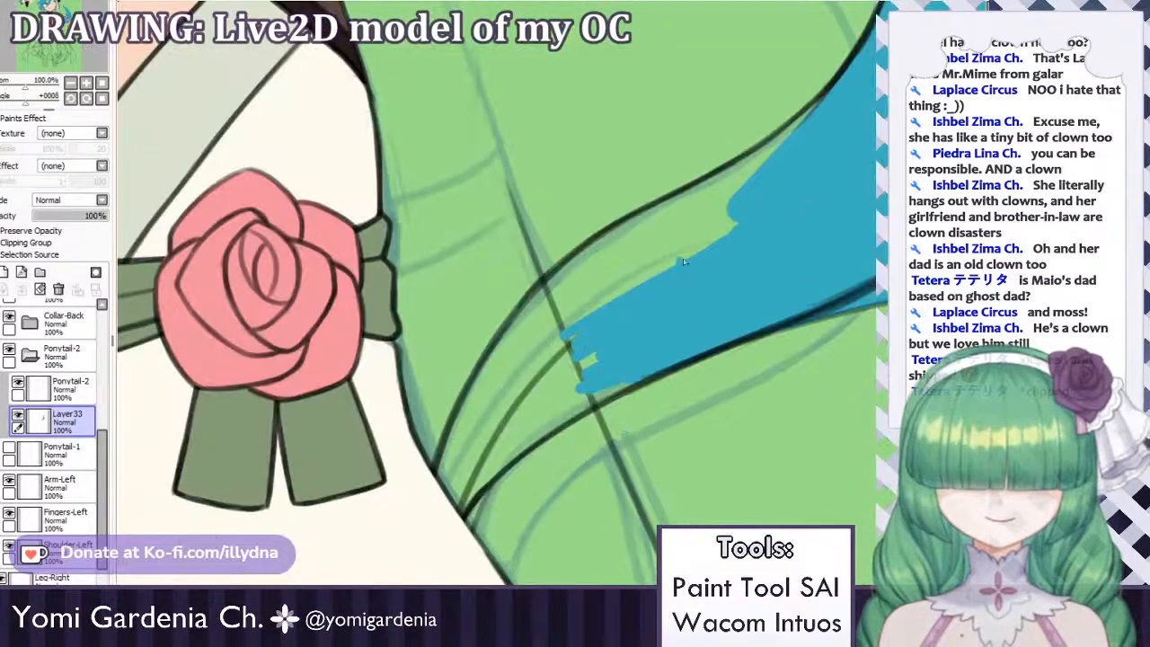
mouse_move(683, 261)
mouse_down()
mouse_move(549, 361)
mouse_move(650, 284)
mouse_move(620, 339)
mouse_move(520, 431)
mouse_up()
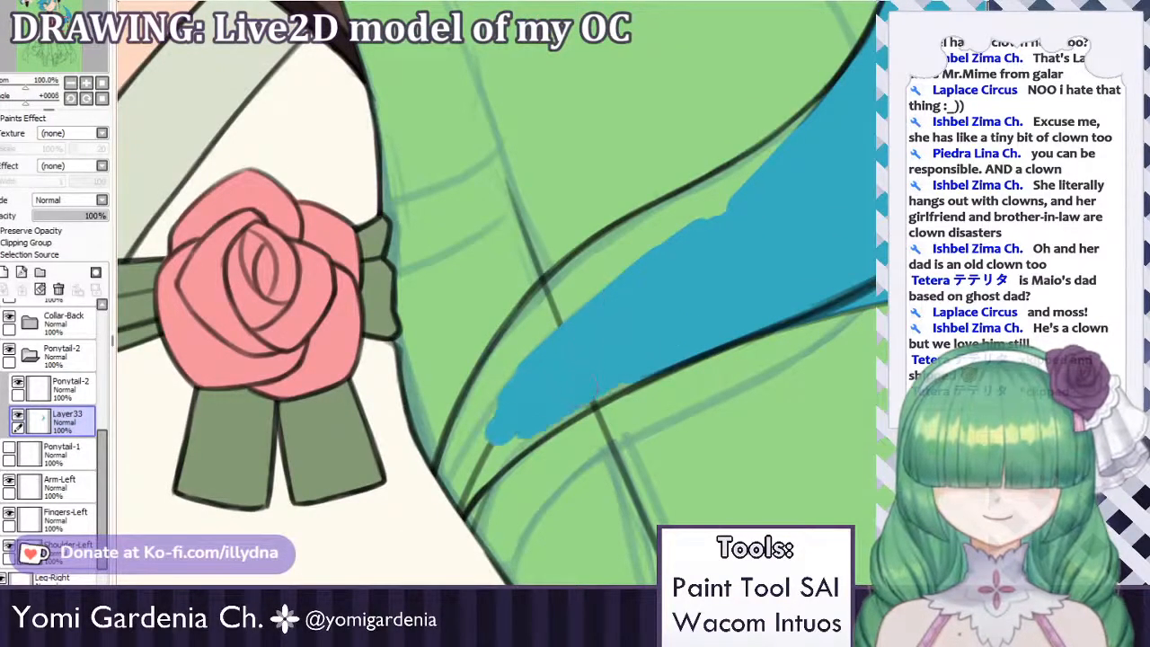
drag(620, 386, 576, 391)
Hide the Skirt folder to uncover the ponytail lock's lower tip.
drag(103, 453, 103, 365)
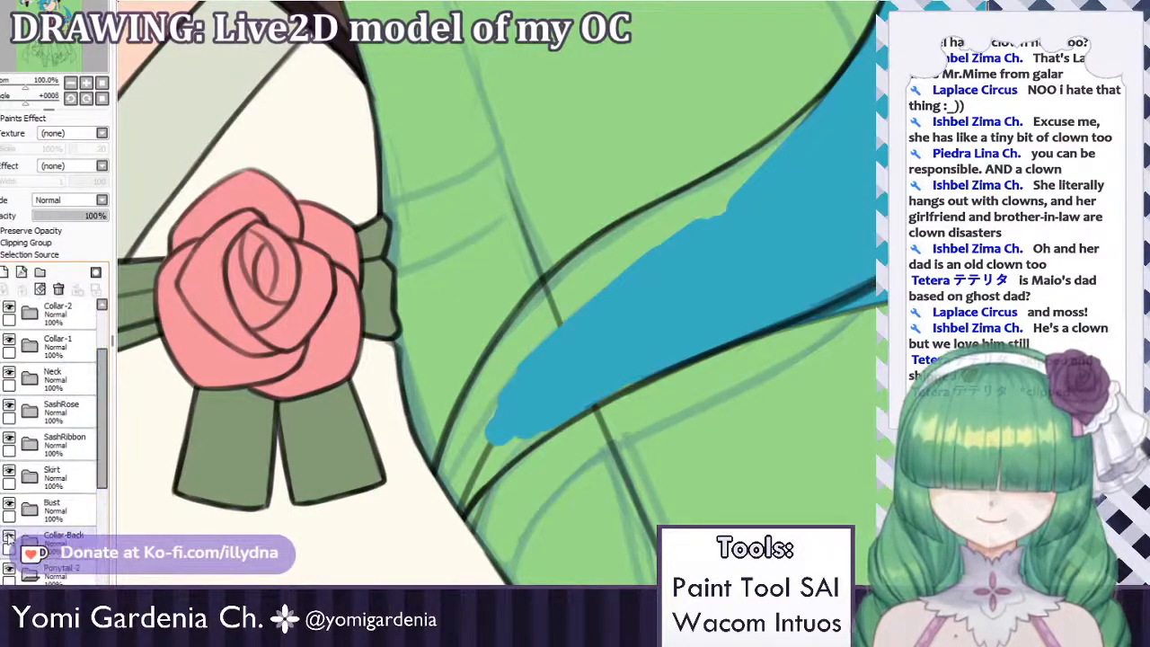
click(5, 510)
click(7, 485)
click(7, 473)
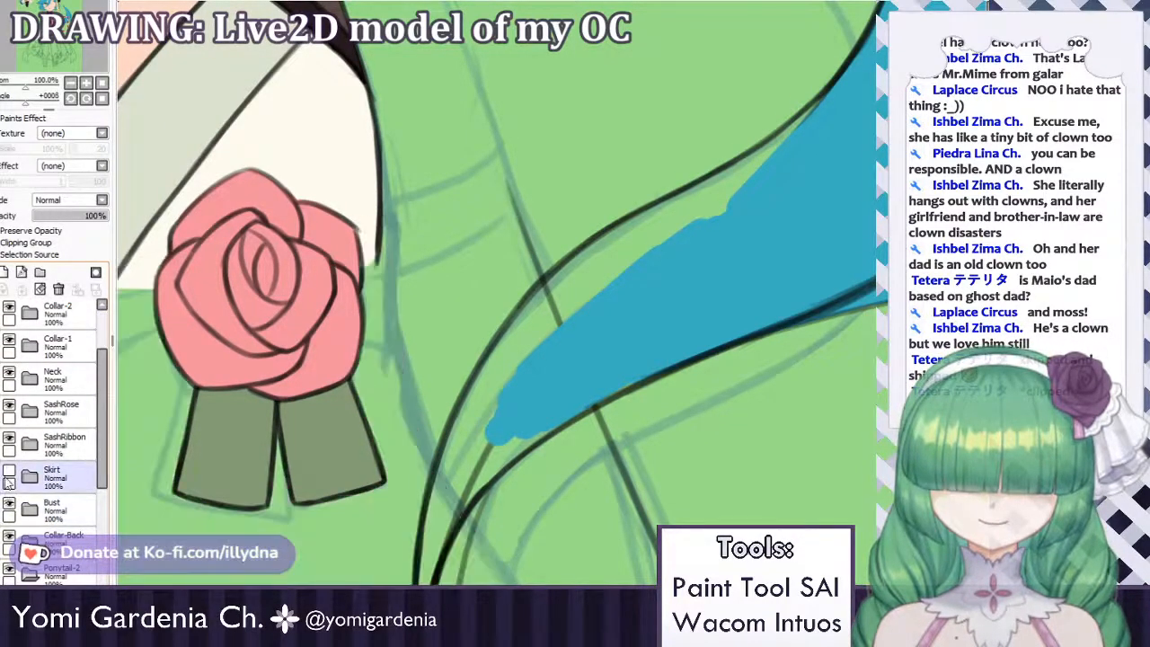
click(36, 571)
click(36, 600)
Fill the lower part of the ponytail lock blue up to both outlines and down to its pointed tip.
mouse_move(508, 423)
mouse_down()
mouse_move(471, 460)
mouse_move(526, 439)
mouse_up()
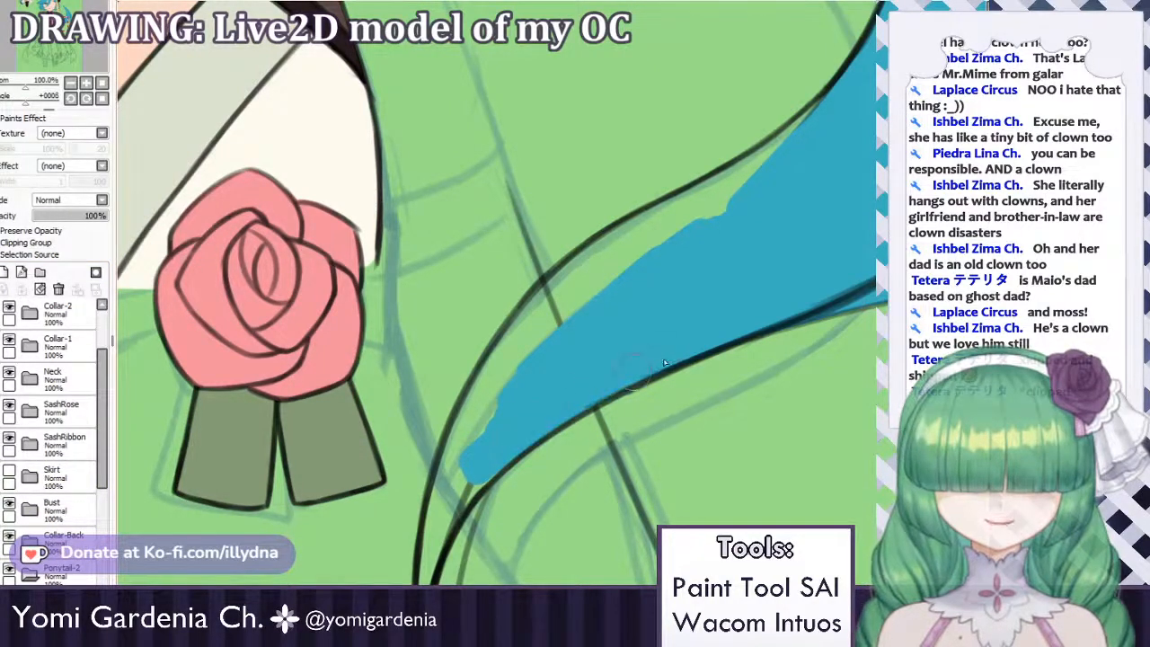
mouse_move(687, 262)
mouse_down()
mouse_move(683, 220)
mouse_move(629, 234)
mouse_move(742, 184)
mouse_move(665, 222)
mouse_up()
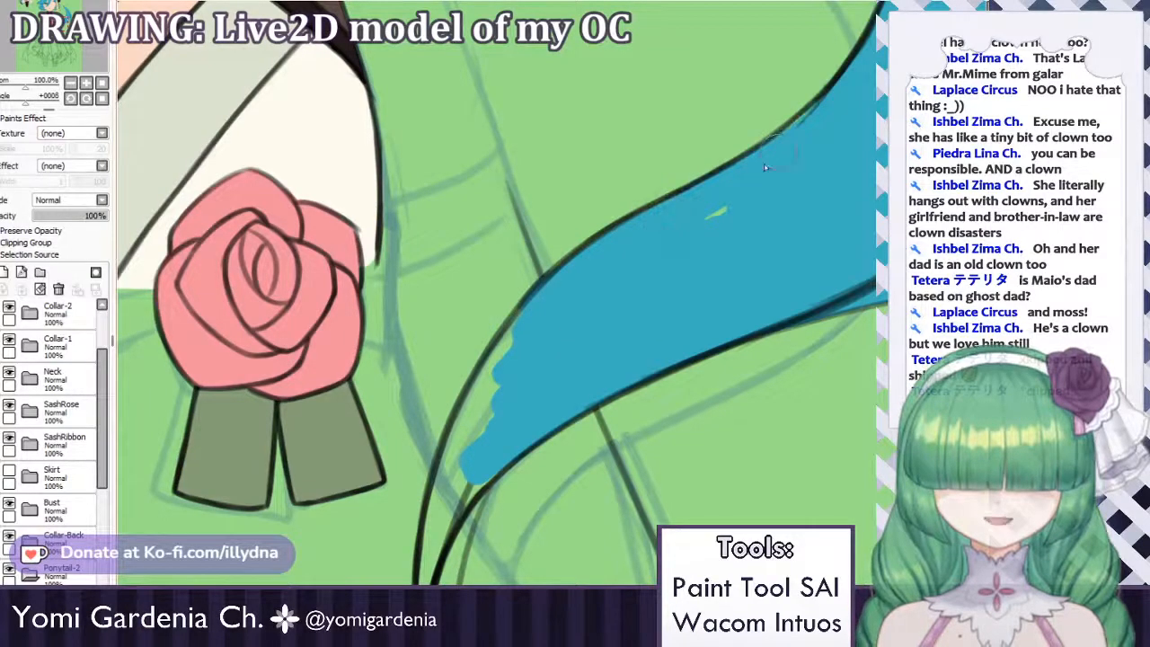
scroll(593, 278, down, 7)
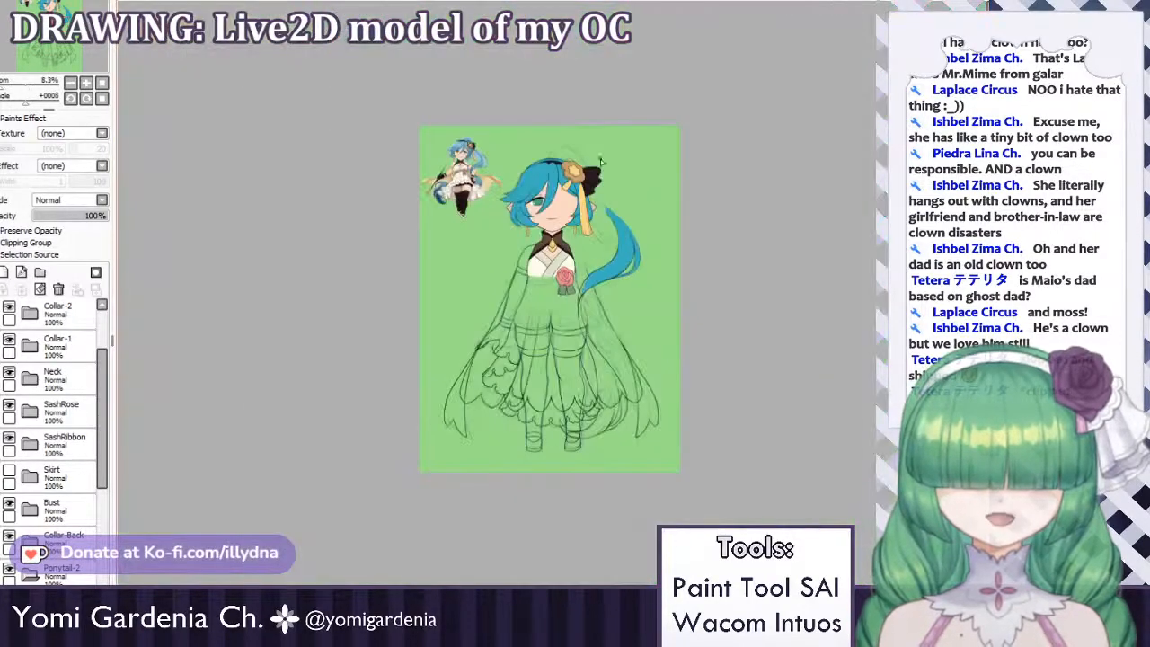
scroll(603, 265, up, 4)
scroll(571, 322, down, 1)
scroll(485, 415, up, 4)
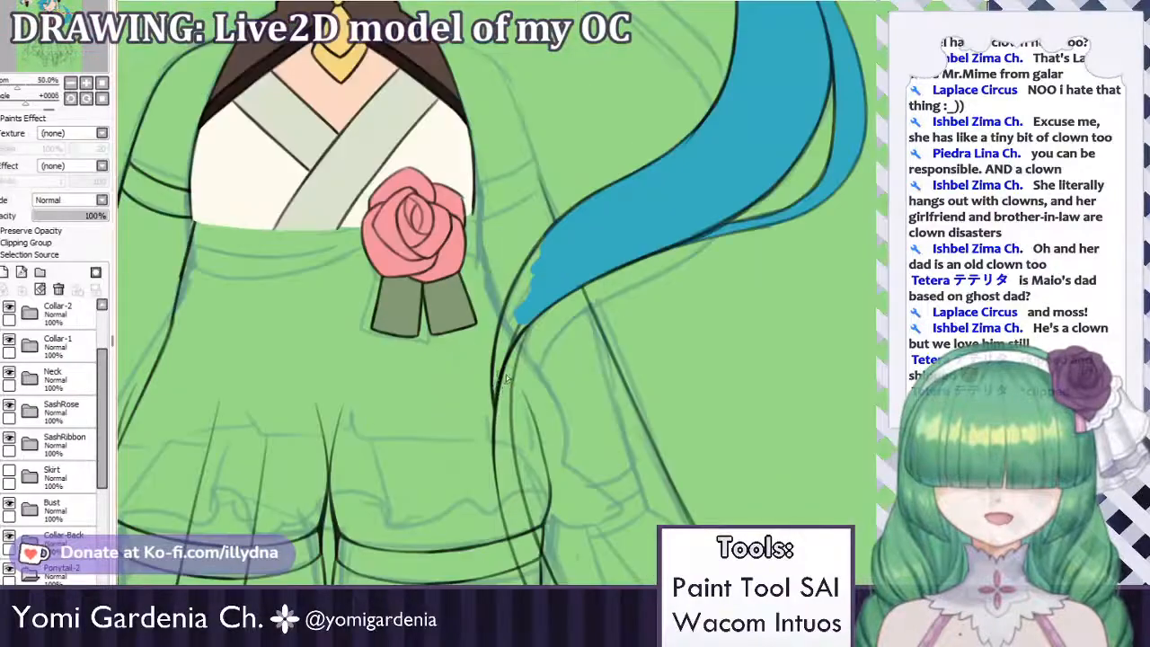
scroll(597, 193, down, 4)
scroll(562, 241, up, 3)
scroll(562, 241, up, 2)
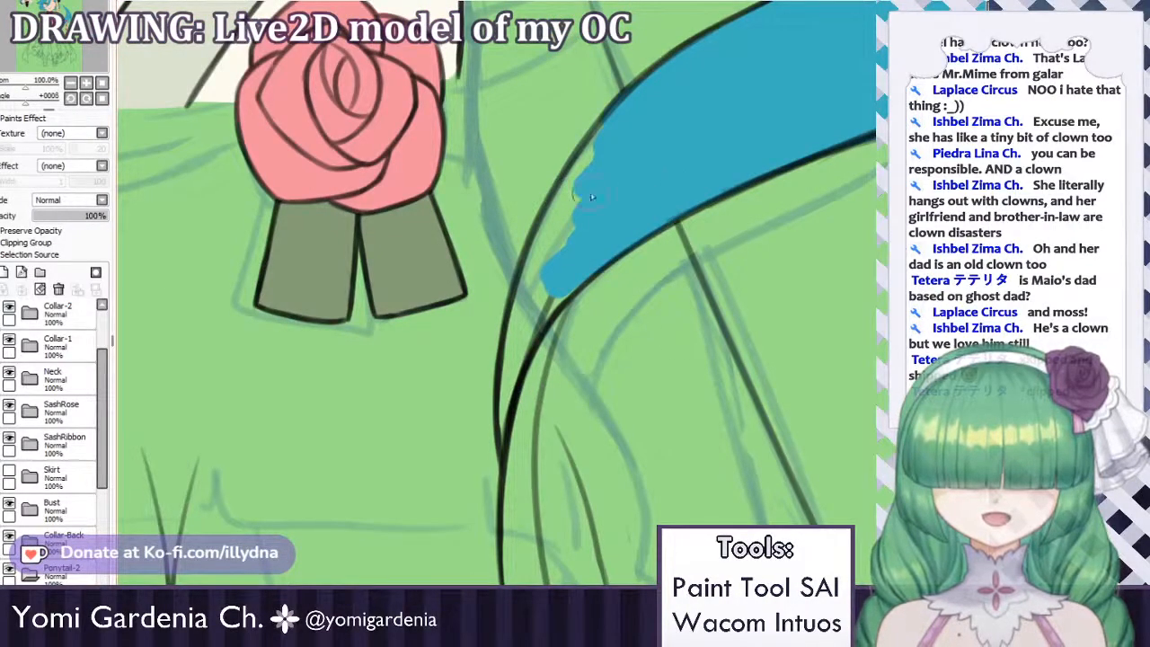
scroll(658, 268, down, 4)
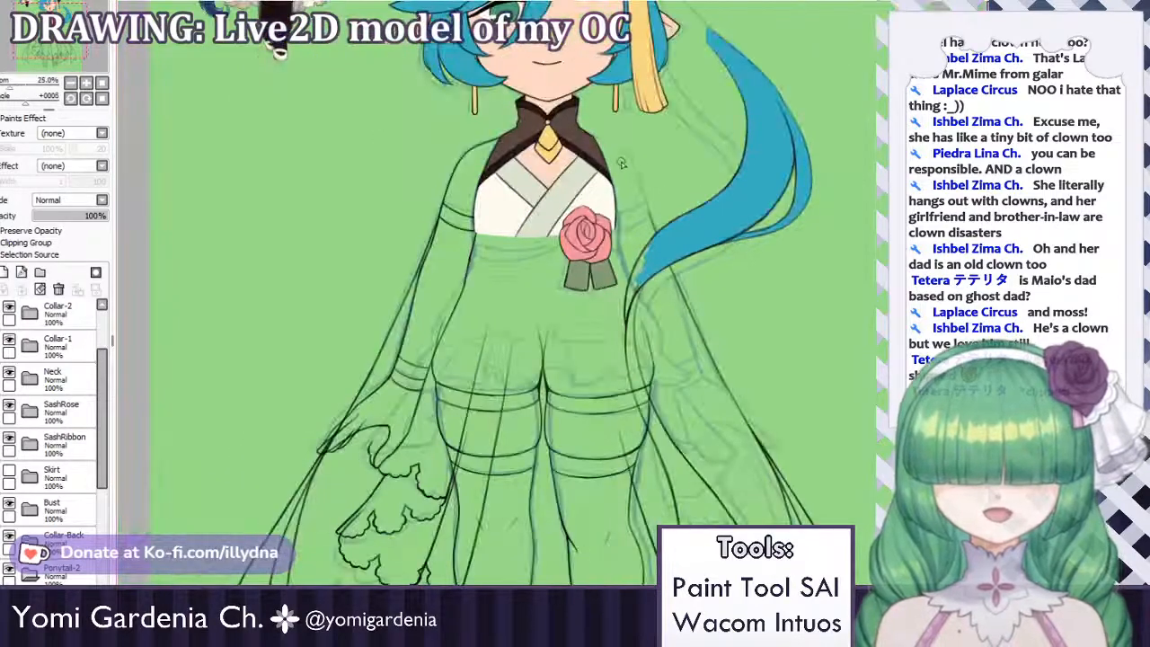
scroll(622, 174, up, 3)
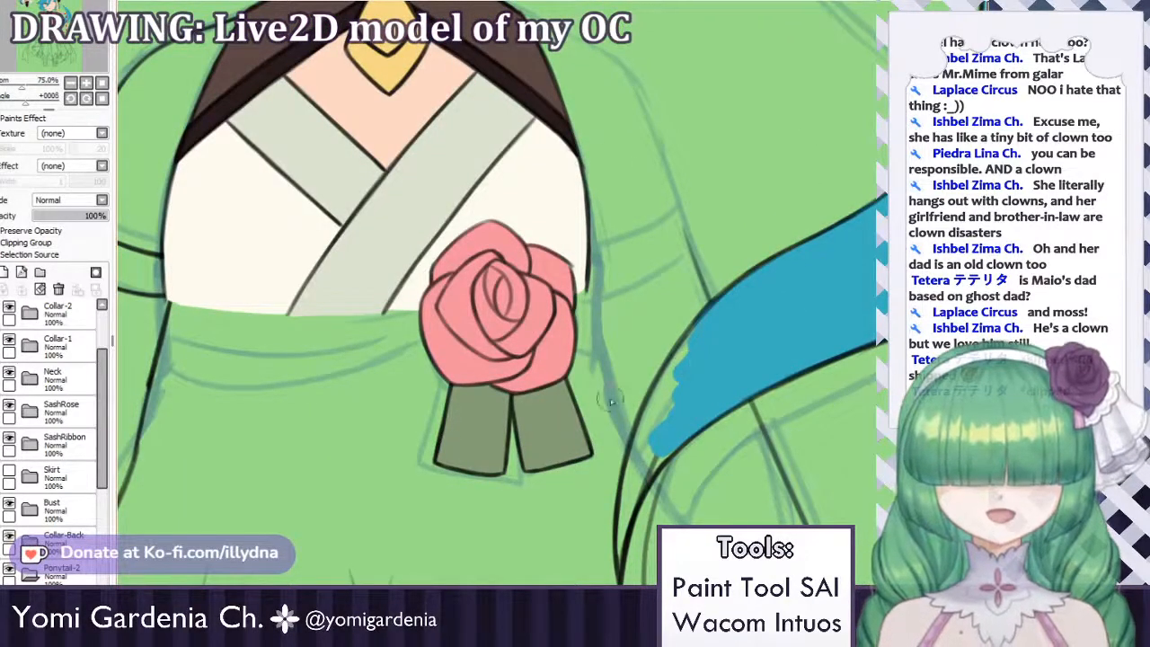
scroll(584, 260, down, 3)
scroll(584, 259, up, 3)
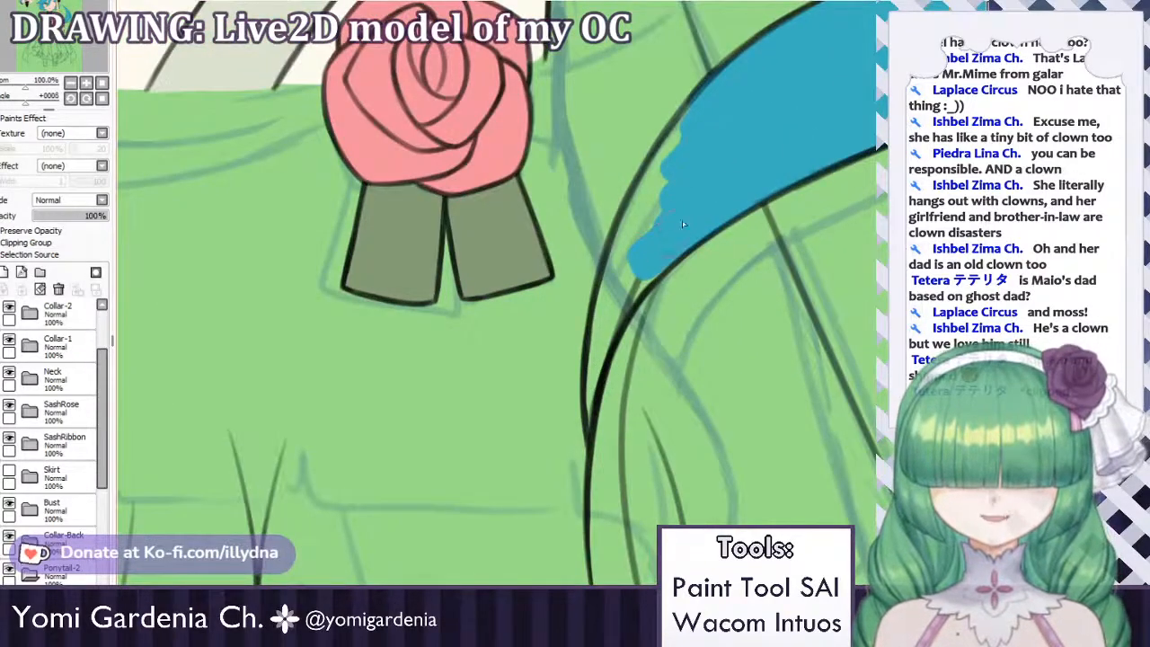
mouse_move(620, 289)
mouse_down()
mouse_move(688, 191)
mouse_move(629, 281)
mouse_move(648, 218)
mouse_move(633, 233)
mouse_move(681, 133)
mouse_up()
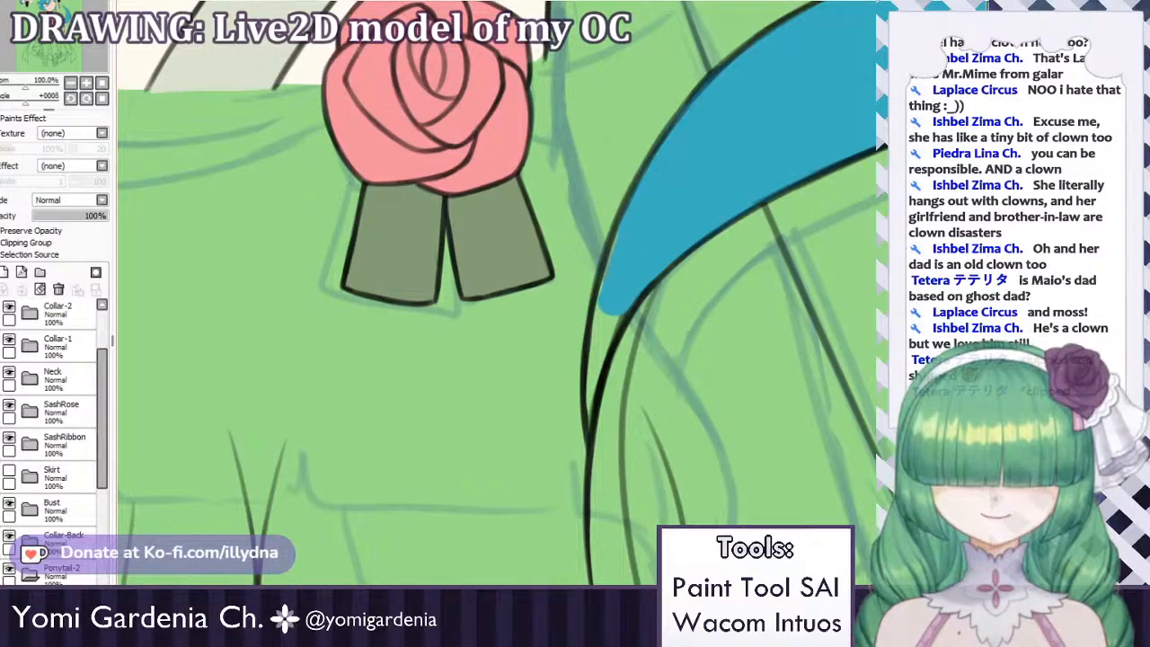
mouse_move(597, 268)
mouse_down()
mouse_move(650, 175)
mouse_move(603, 319)
mouse_move(654, 168)
mouse_move(589, 381)
mouse_move(604, 301)
mouse_move(597, 333)
mouse_move(630, 282)
mouse_up()
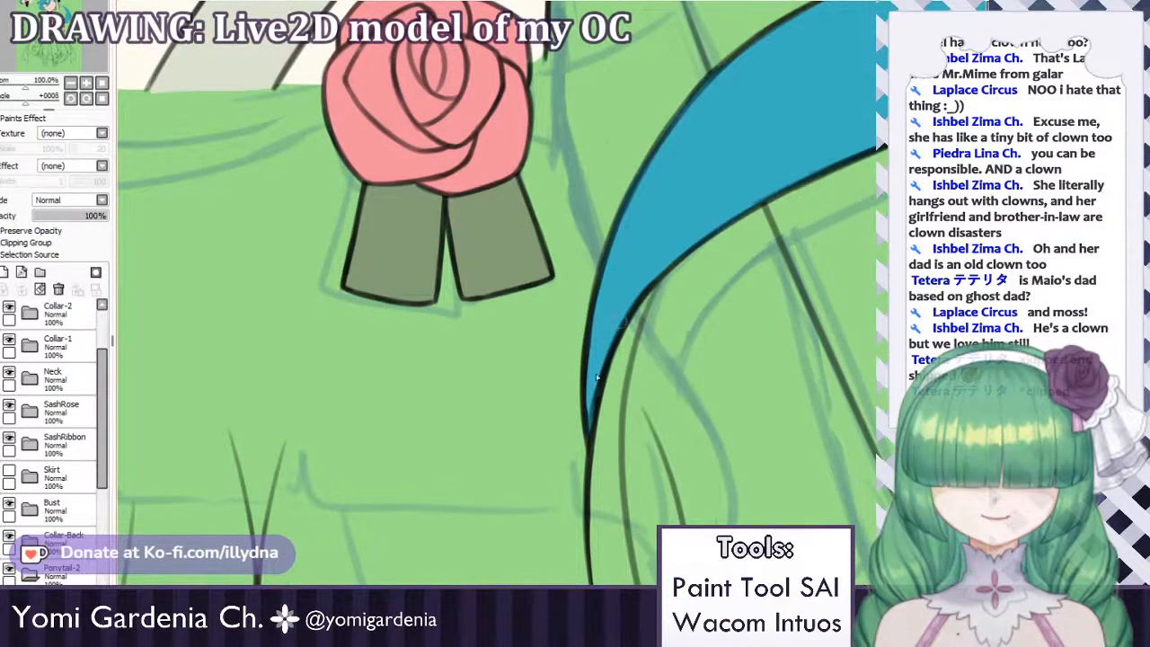
Collapse the Ponytail-2 folder and hide it.
scroll(582, 378, down, 5)
scroll(639, 305, up, 3)
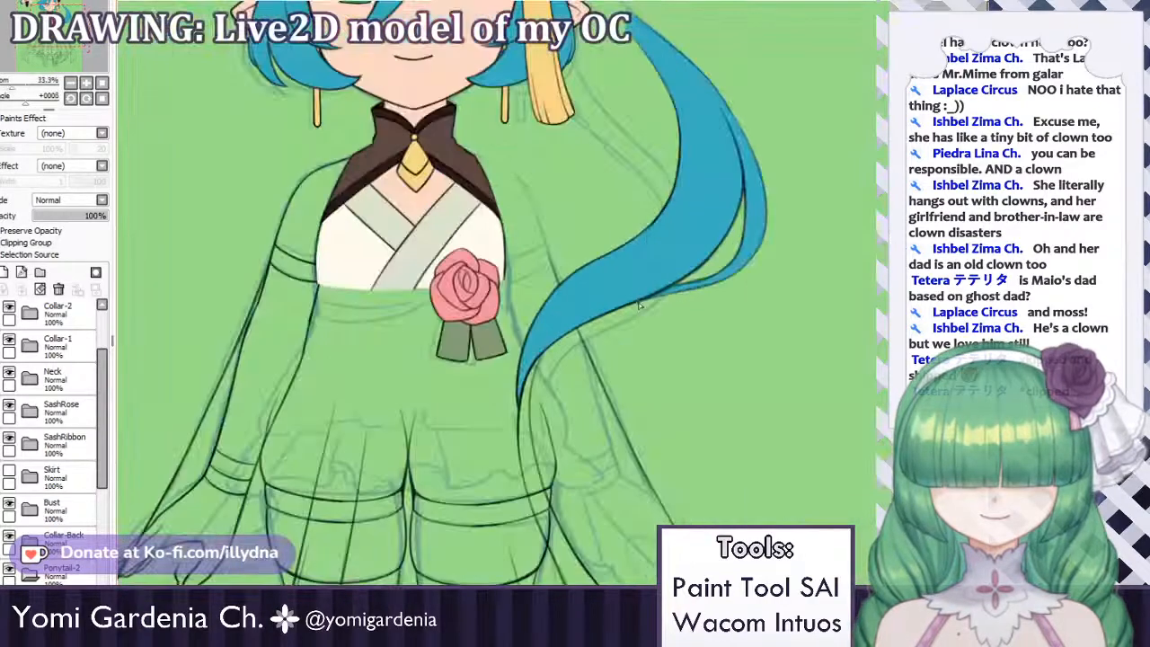
scroll(639, 305, down, 3)
scroll(639, 306, down, 1)
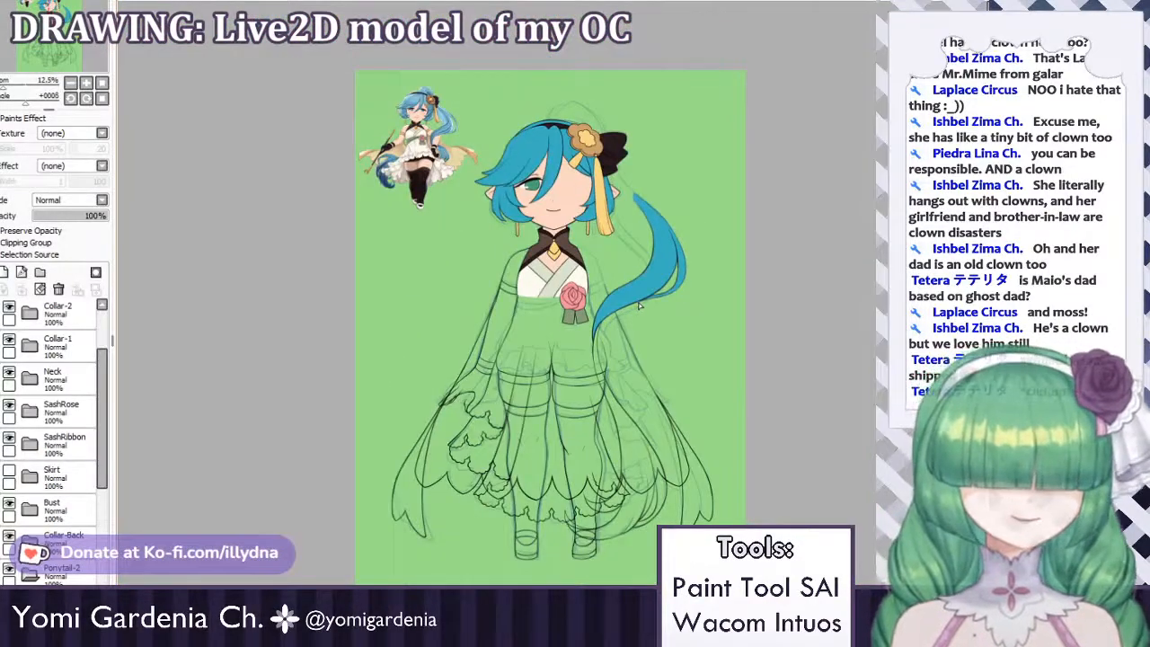
scroll(55, 511, down, 3)
click(27, 452)
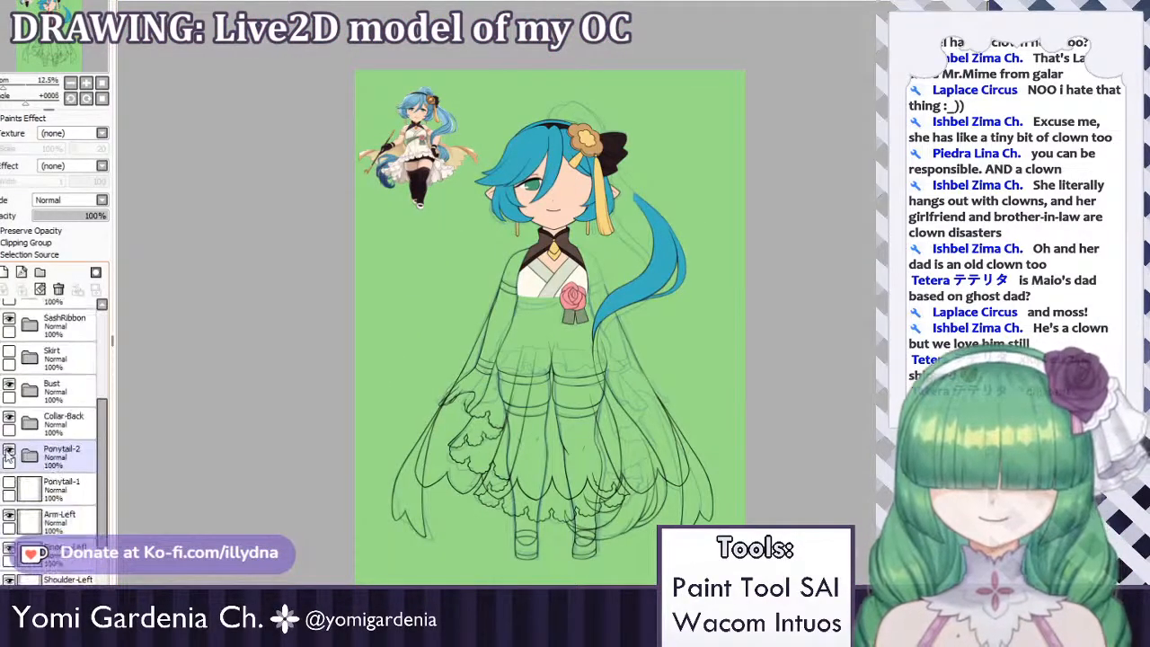
click(9, 449)
click(9, 449)
click(9, 449)
Toggle the Ponytail-1 line layer on and off to check its lines, and leave it shown.
click(9, 485)
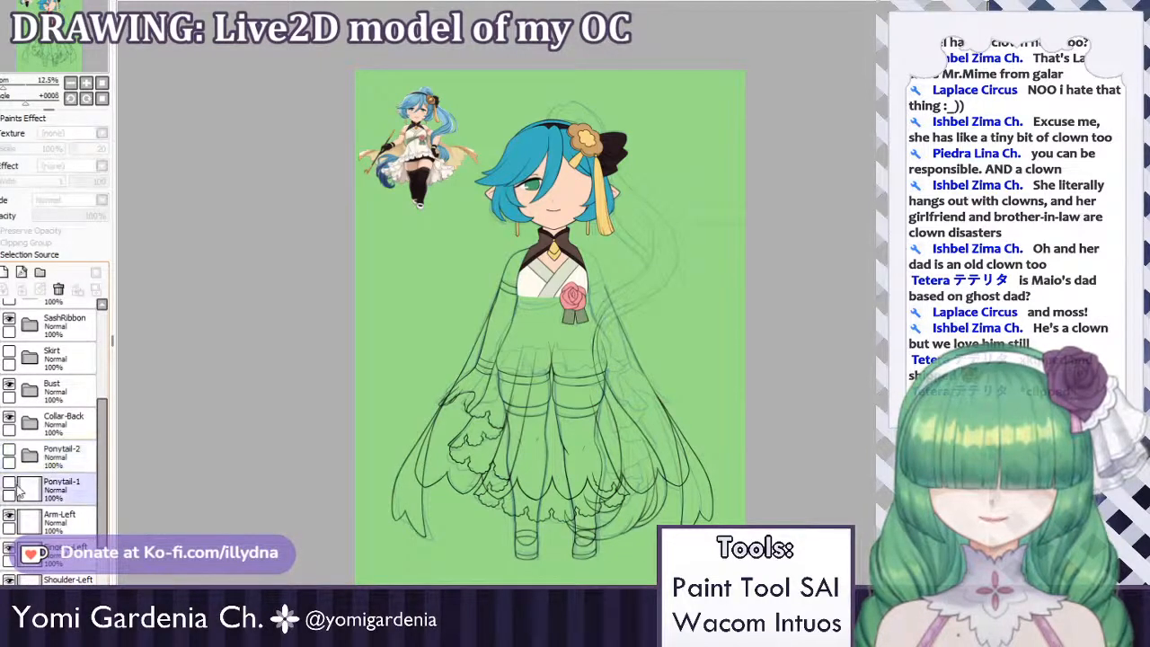
click(9, 485)
click(9, 485)
click(9, 485)
click(9, 485)
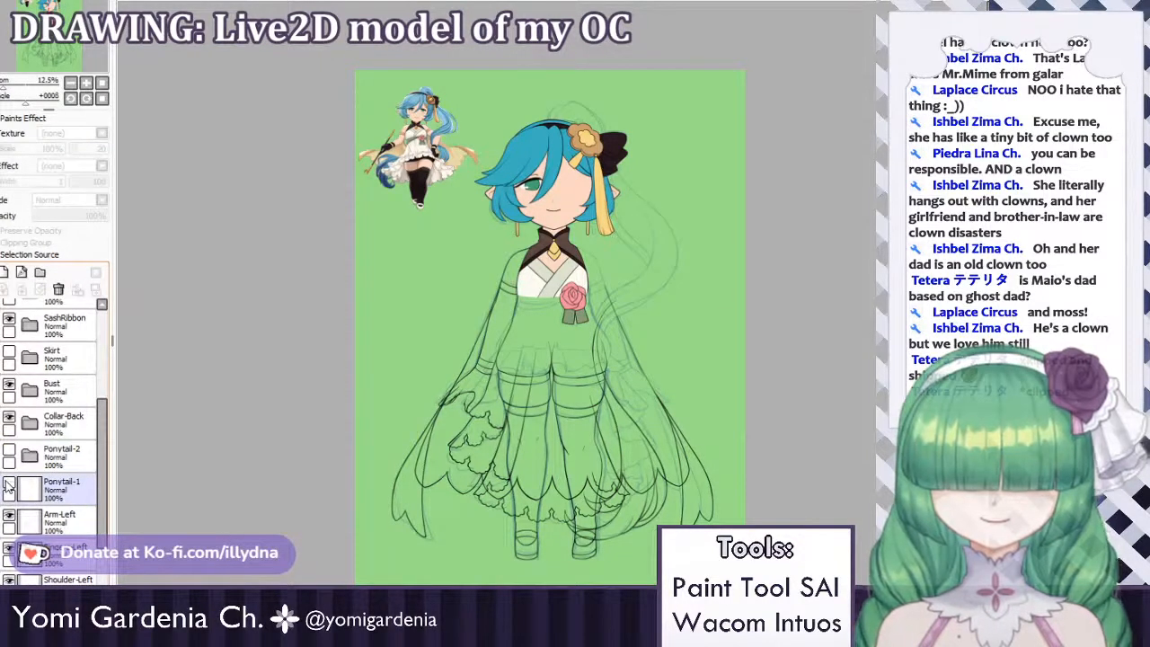
click(9, 485)
click(9, 485)
click(9, 486)
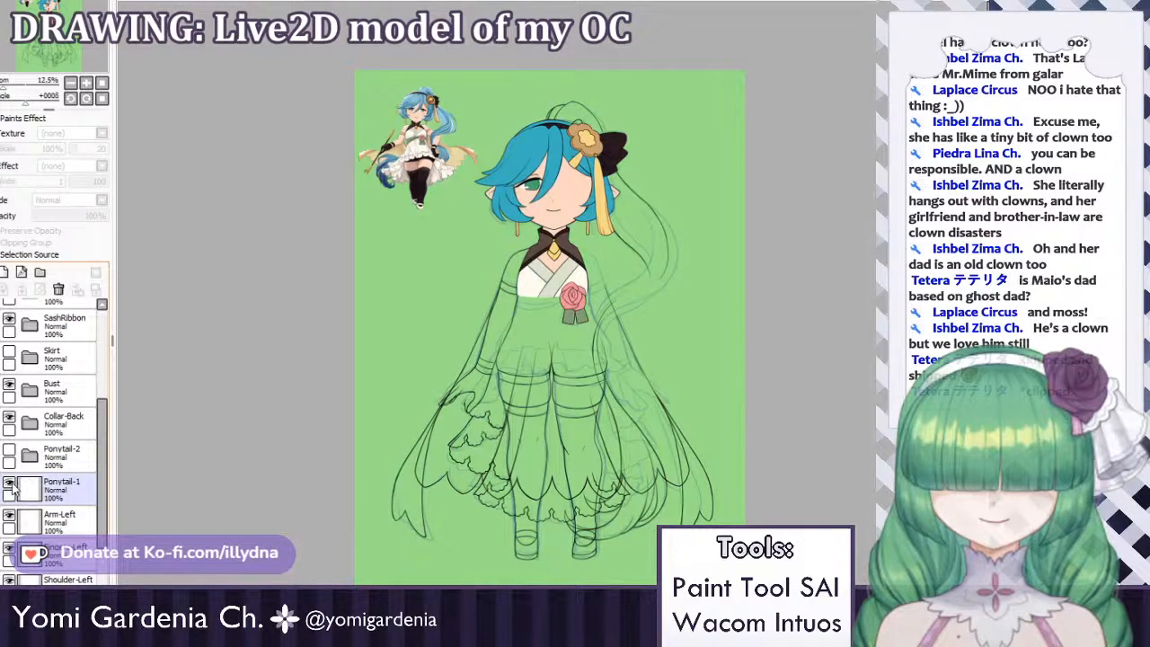
click(9, 485)
click(9, 485)
click(9, 485)
click(9, 485)
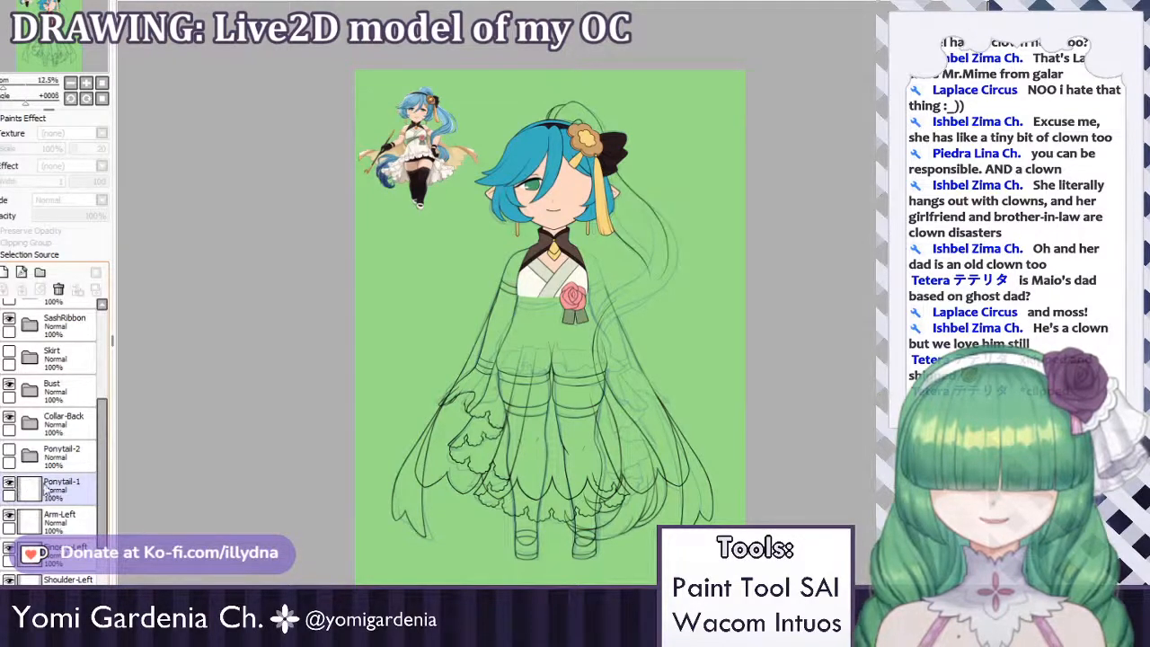
Put the Ponytail-1 line layer into a new folder named Ponytail-1.
click(54, 489)
click(40, 289)
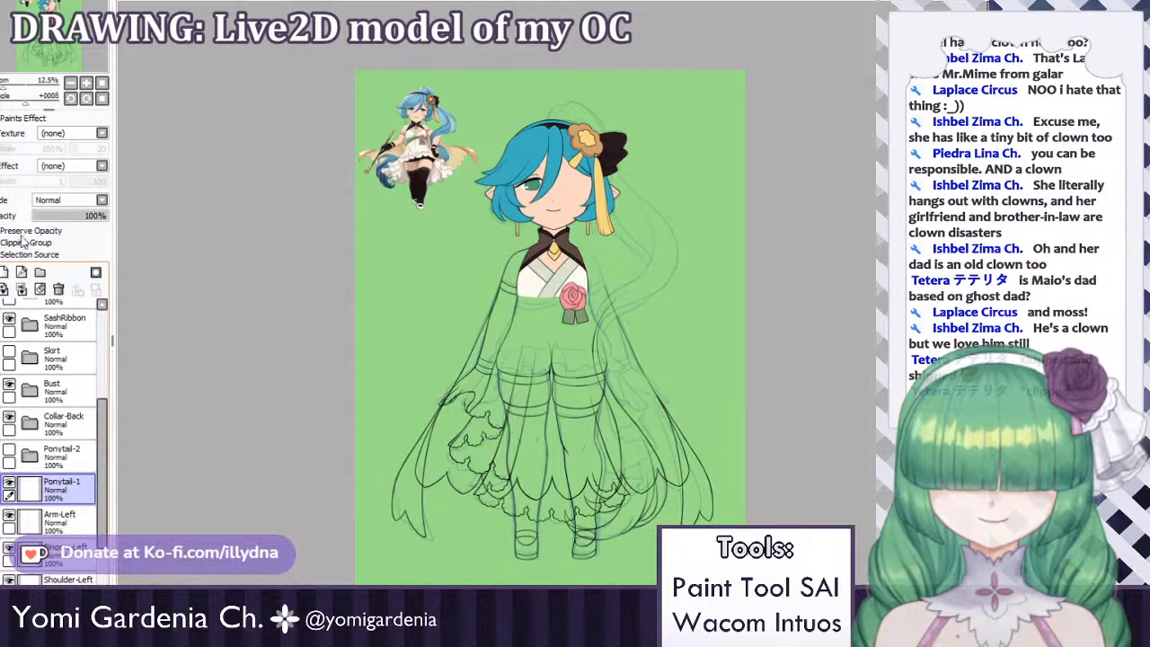
key(ctrl+z)
click(39, 271)
mouse_move(56, 520)
mouse_down()
mouse_move(67, 508)
mouse_move(60, 490)
mouse_up()
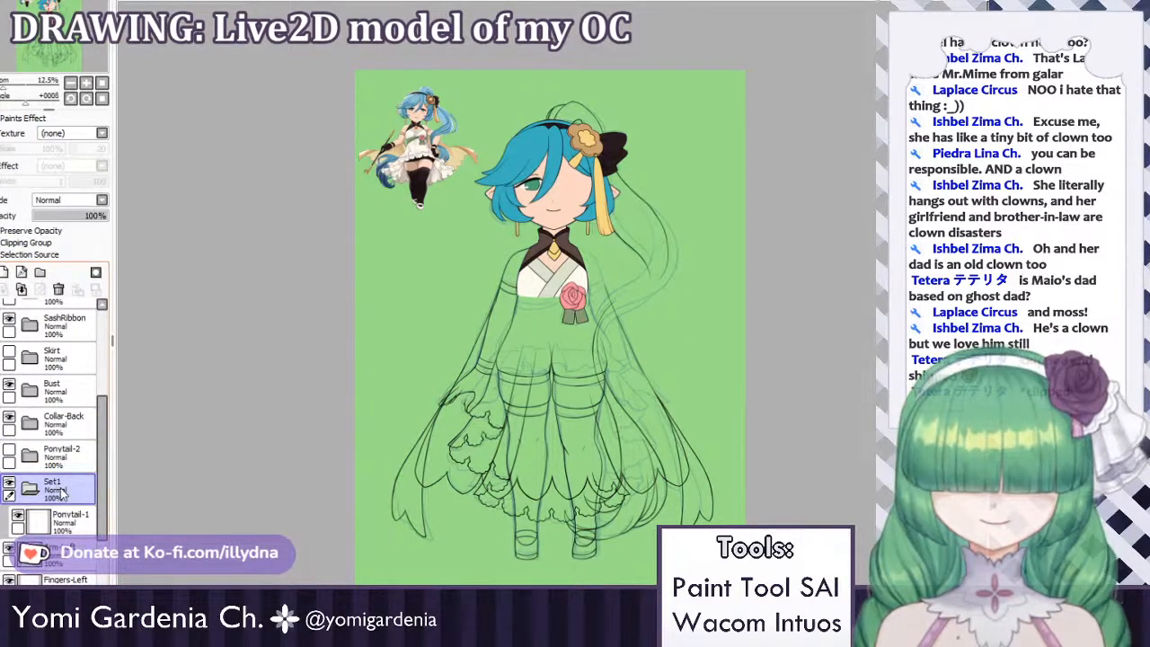
key(Return)
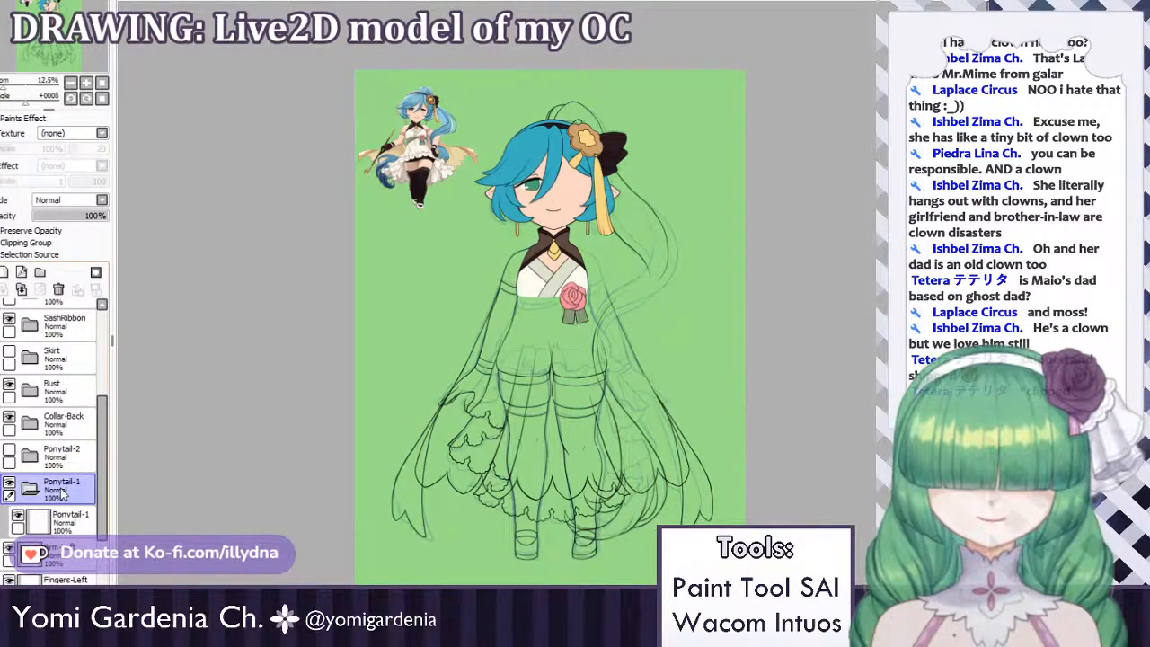
Add a new layer inside the Ponytail-1 folder and place it beneath the line layer.
click(65, 519)
click(5, 272)
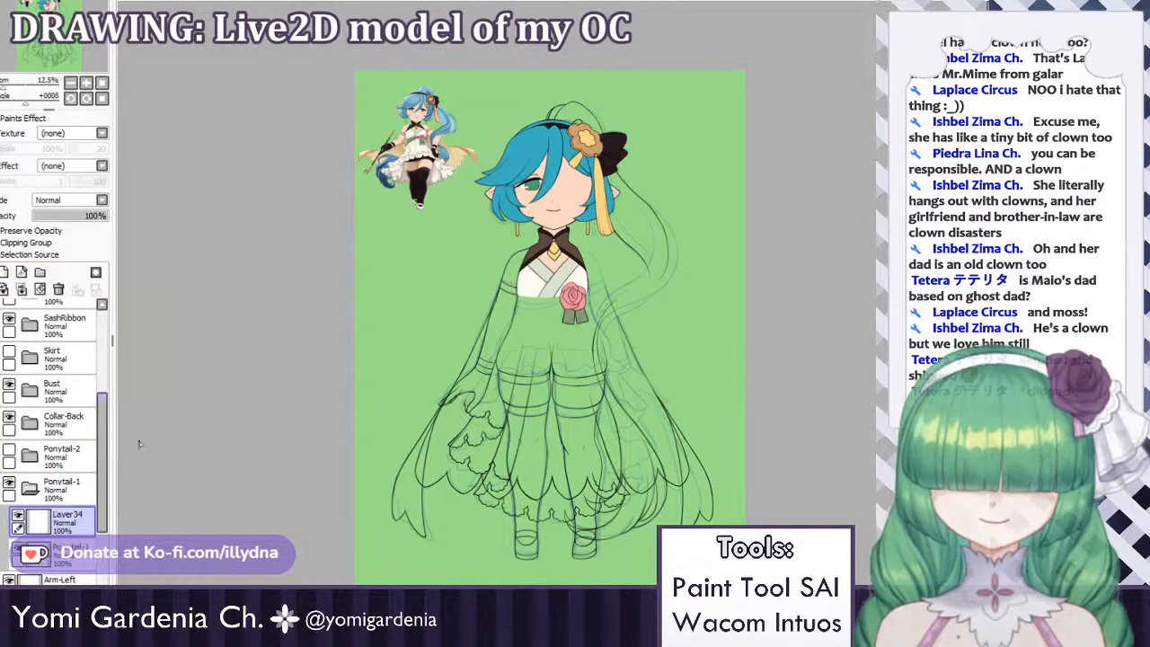
scroll(577, 134, up, 3)
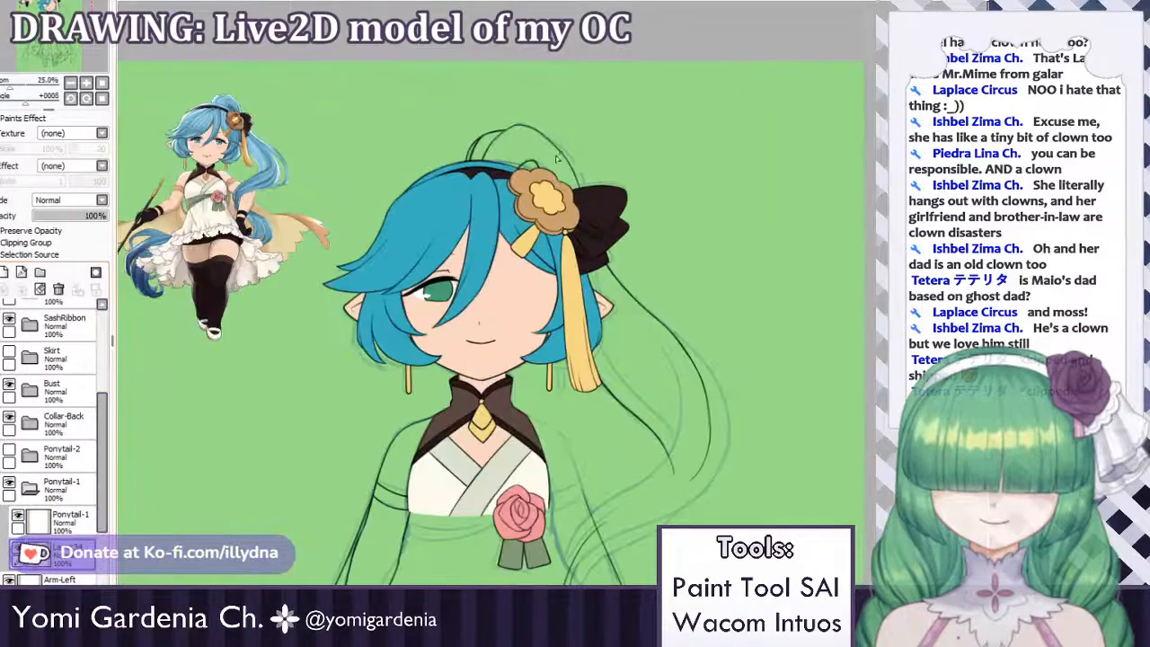
Hide the Head folder and paint the blue hair base around the ponytail's root and upper inner edge on the layer beneath the Ponytail-1 lines.
scroll(44, 411, up, 5)
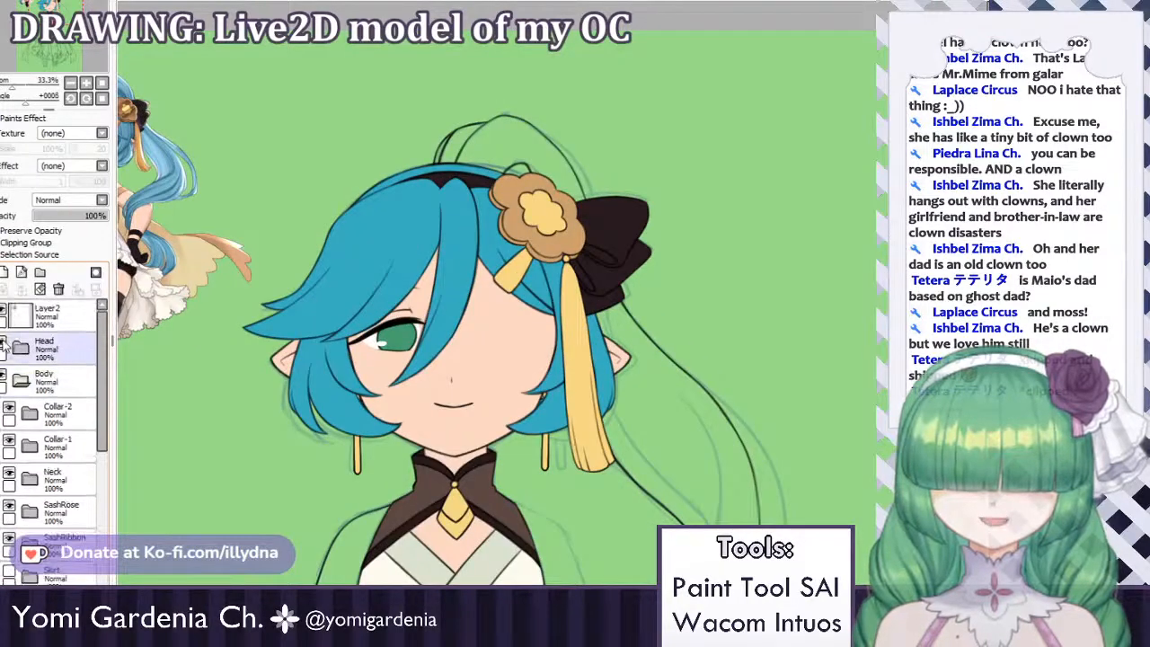
click(5, 347)
scroll(54, 449, down, 5)
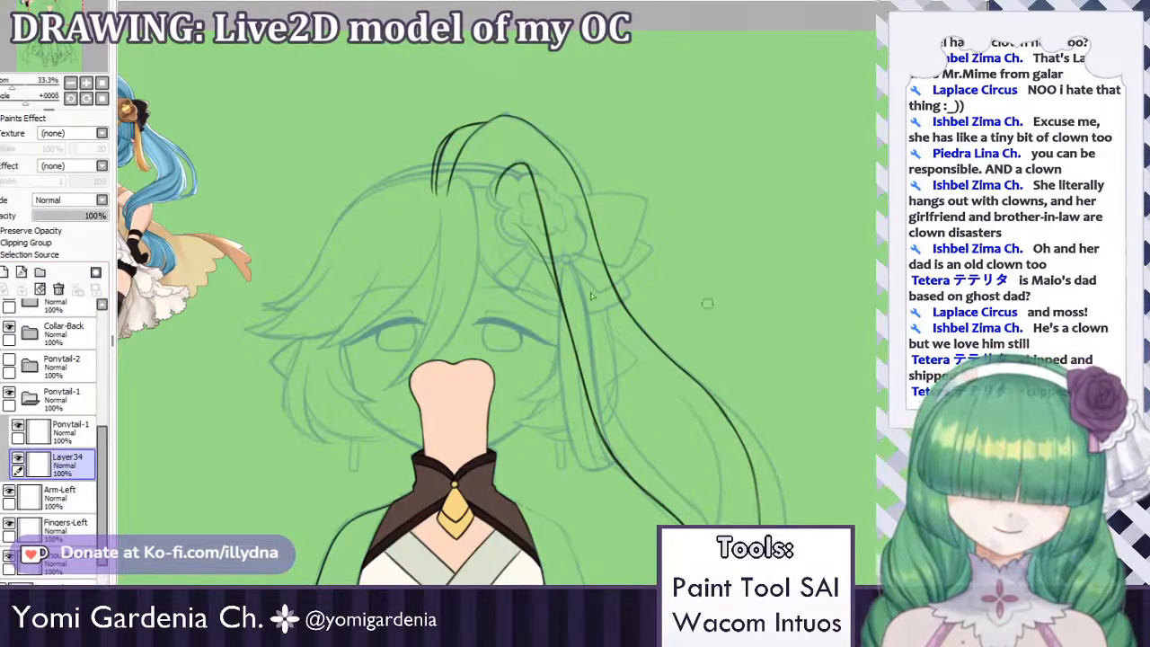
mouse_move(507, 183)
mouse_down()
mouse_move(575, 293)
mouse_move(541, 241)
mouse_up()
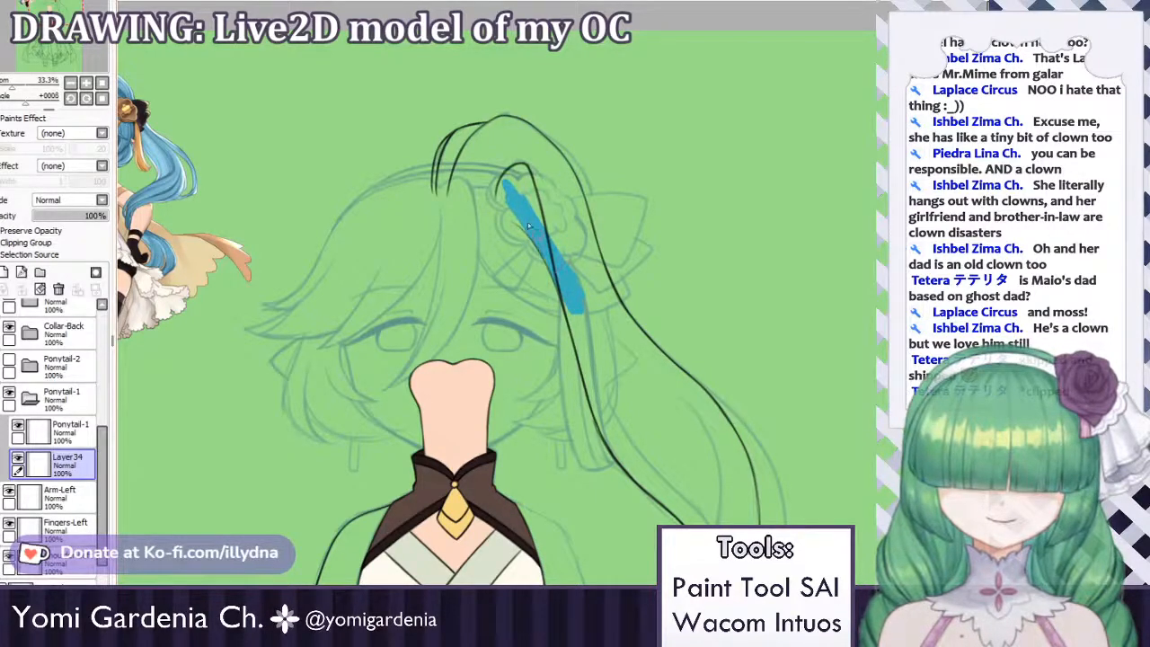
drag(539, 235, 492, 203)
mouse_move(441, 167)
mouse_down()
mouse_move(438, 183)
mouse_move(501, 212)
mouse_up()
mouse_move(501, 212)
mouse_down()
mouse_move(527, 225)
mouse_move(497, 203)
mouse_up()
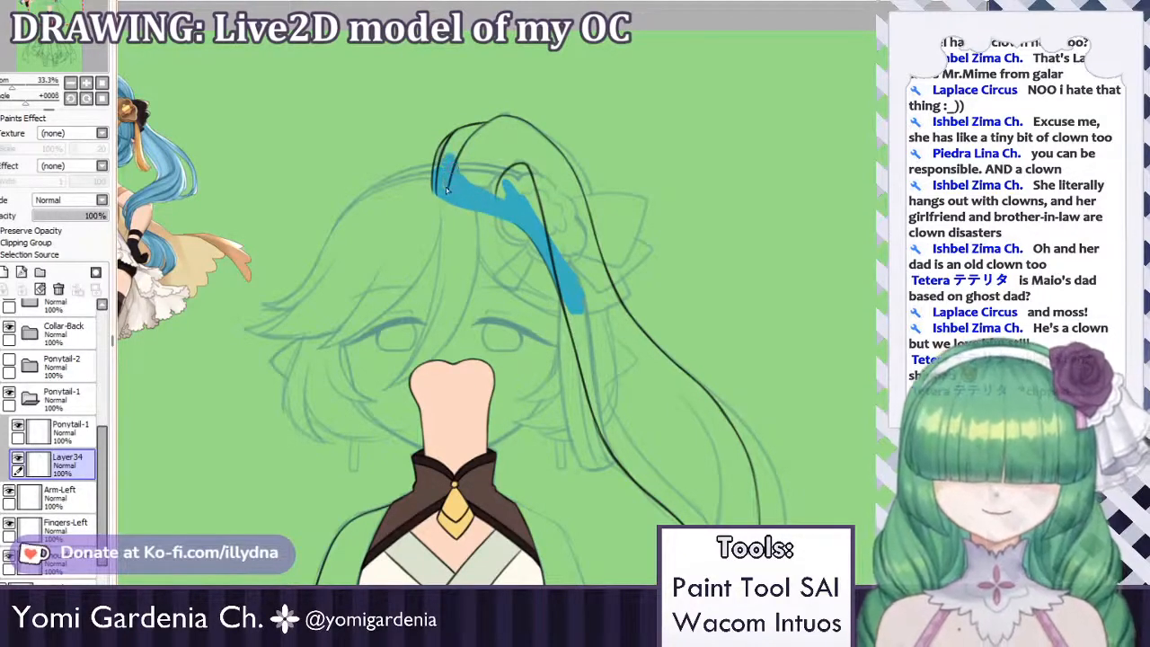
drag(453, 151, 439, 169)
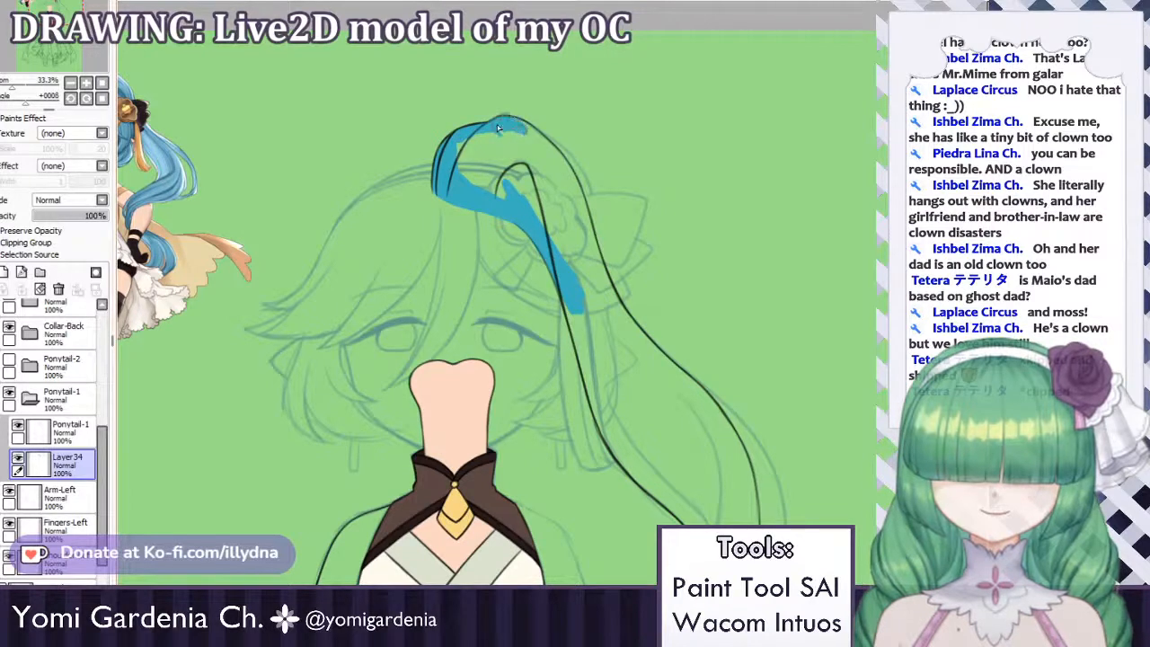
Paint blue along the outer edge of the Ponytail-1 lock, from the crown down toward its tip.
mouse_move(517, 132)
mouse_down()
mouse_move(574, 185)
mouse_move(567, 167)
mouse_move(551, 156)
mouse_move(579, 210)
mouse_move(567, 172)
mouse_move(555, 169)
mouse_move(586, 241)
mouse_up()
mouse_move(603, 292)
mouse_down()
mouse_move(616, 310)
mouse_move(592, 260)
mouse_up()
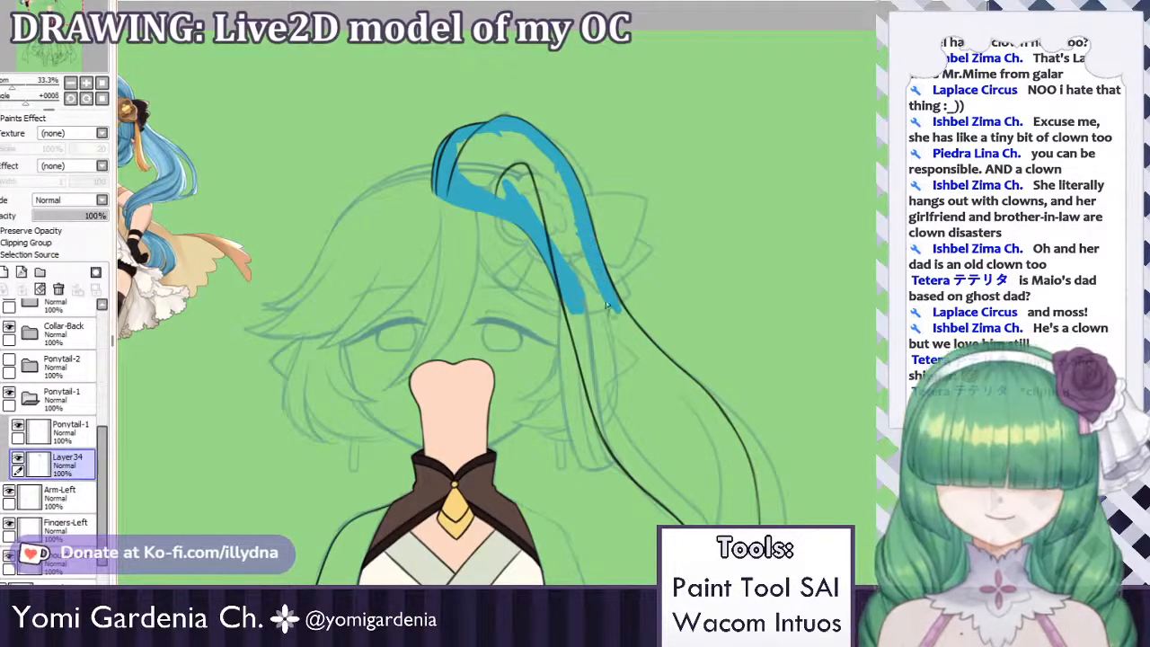
mouse_move(618, 307)
mouse_down()
mouse_move(654, 364)
mouse_move(642, 343)
mouse_move(718, 420)
mouse_up()
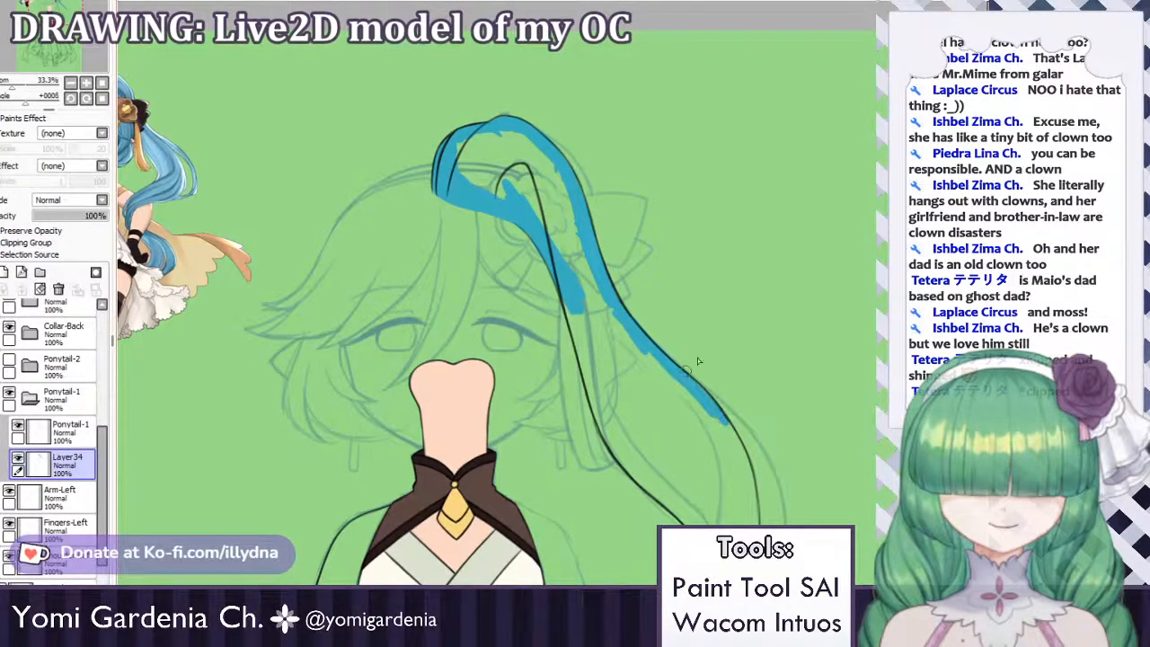
drag(704, 400, 751, 519)
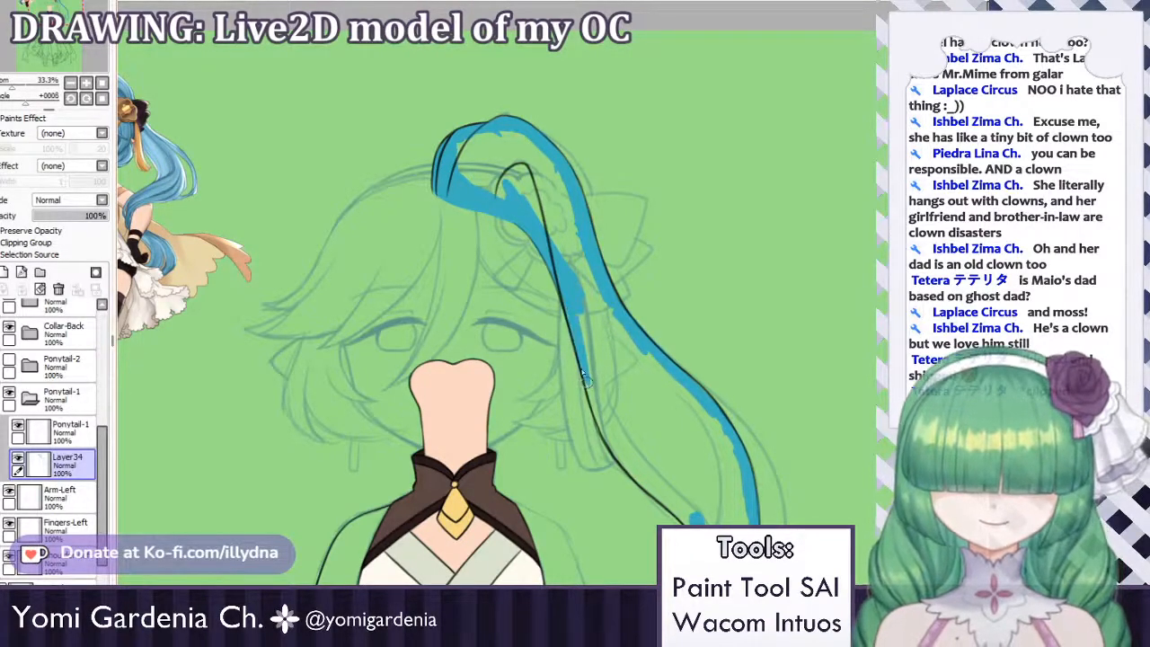
Paint blue along the lock's lower inner edge and fill the enclosed Ponytail-1 shape with the same blue.
mouse_move(589, 375)
mouse_down()
mouse_move(571, 302)
mouse_move(604, 430)
mouse_move(591, 372)
mouse_move(627, 460)
mouse_move(674, 512)
mouse_move(636, 477)
mouse_move(674, 516)
mouse_move(631, 473)
mouse_up()
key(ctrl+z)
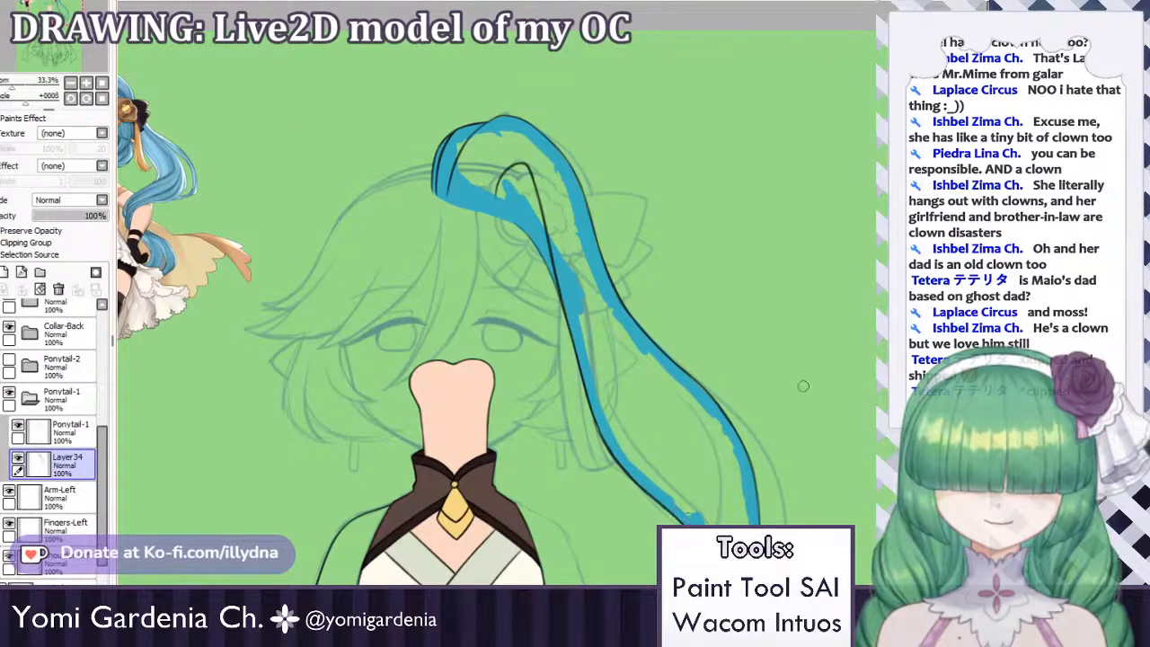
click(584, 314)
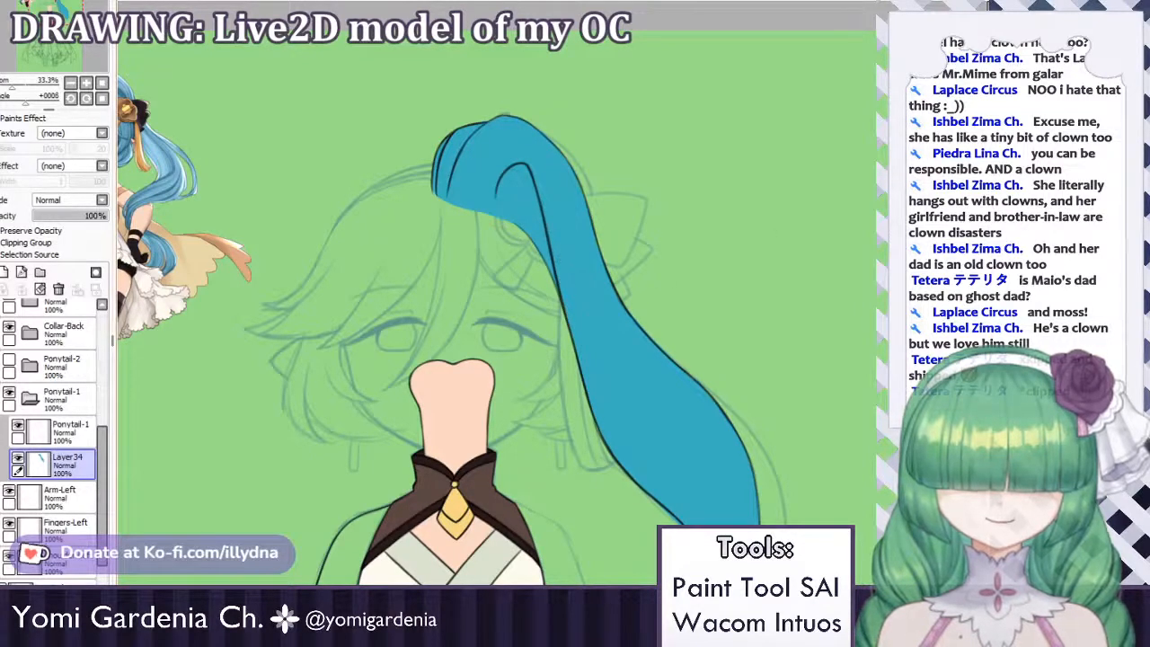
Erase the blue that spills outside the line along the lock's lower inner edge.
scroll(854, 266, down, 3)
scroll(791, 364, up, 4)
scroll(782, 368, up, 3)
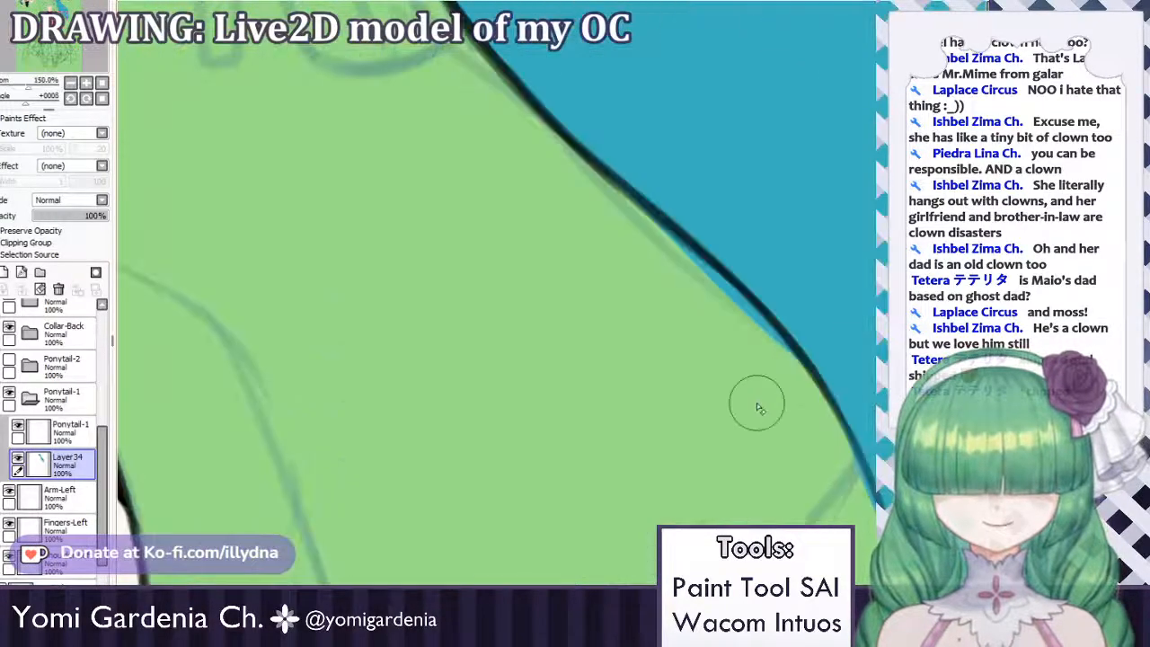
drag(684, 272, 774, 345)
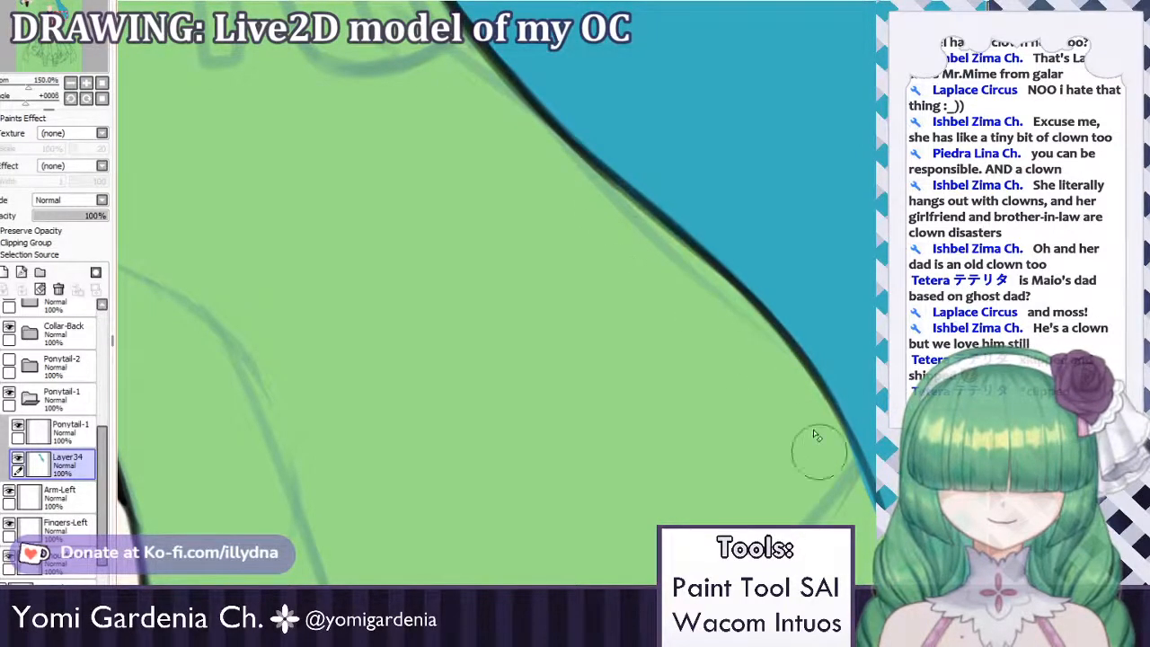
scroll(804, 498, down, 5)
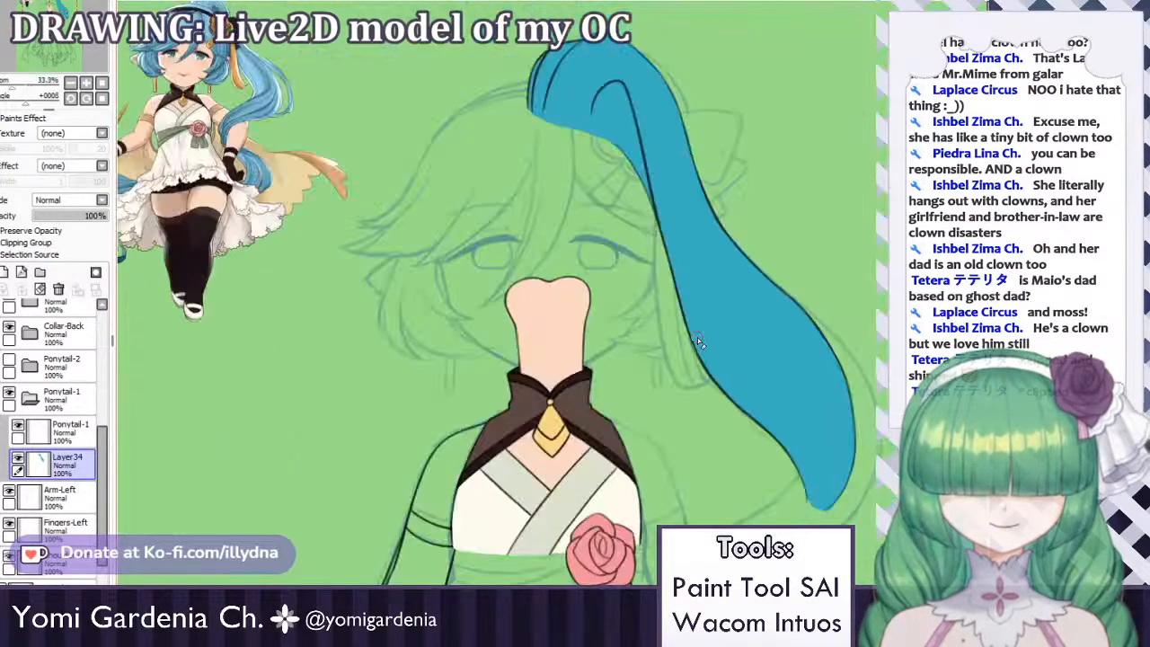
Erase the blue outside the outer line near the Ponytail-1 tip and tidy the rounded end of the lock.
scroll(727, 377, up, 3)
scroll(580, 350, down, 3)
scroll(676, 424, up, 4)
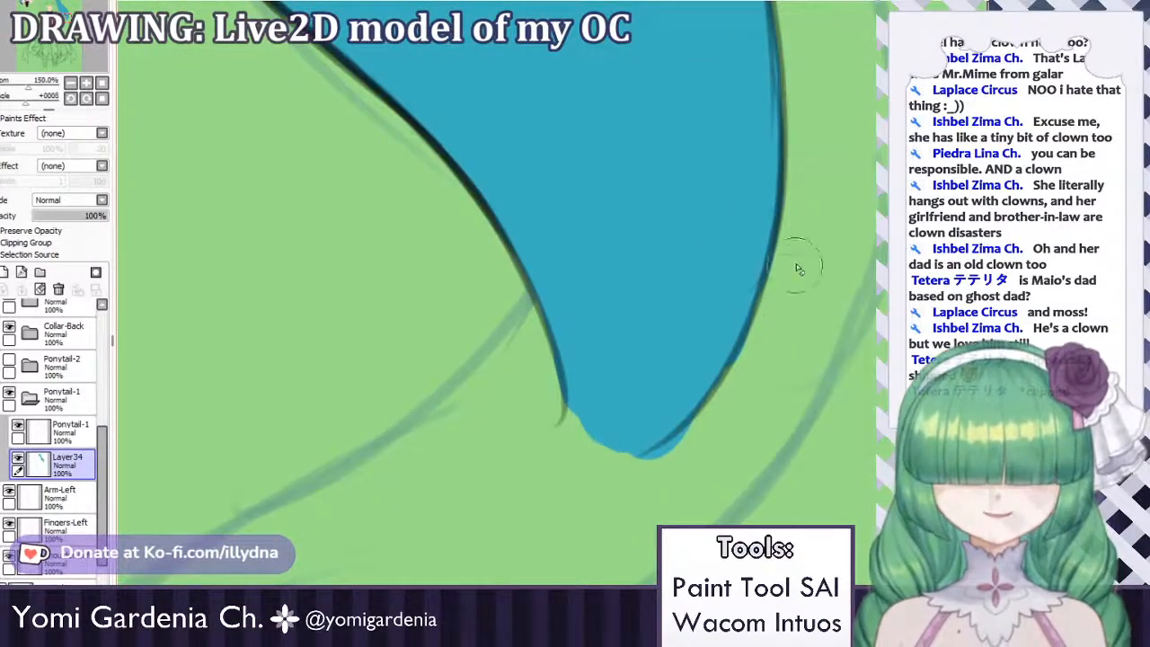
drag(791, 267, 697, 458)
key(ctrl+z)
mouse_move(774, 320)
mouse_down()
mouse_move(684, 458)
mouse_move(658, 474)
mouse_up()
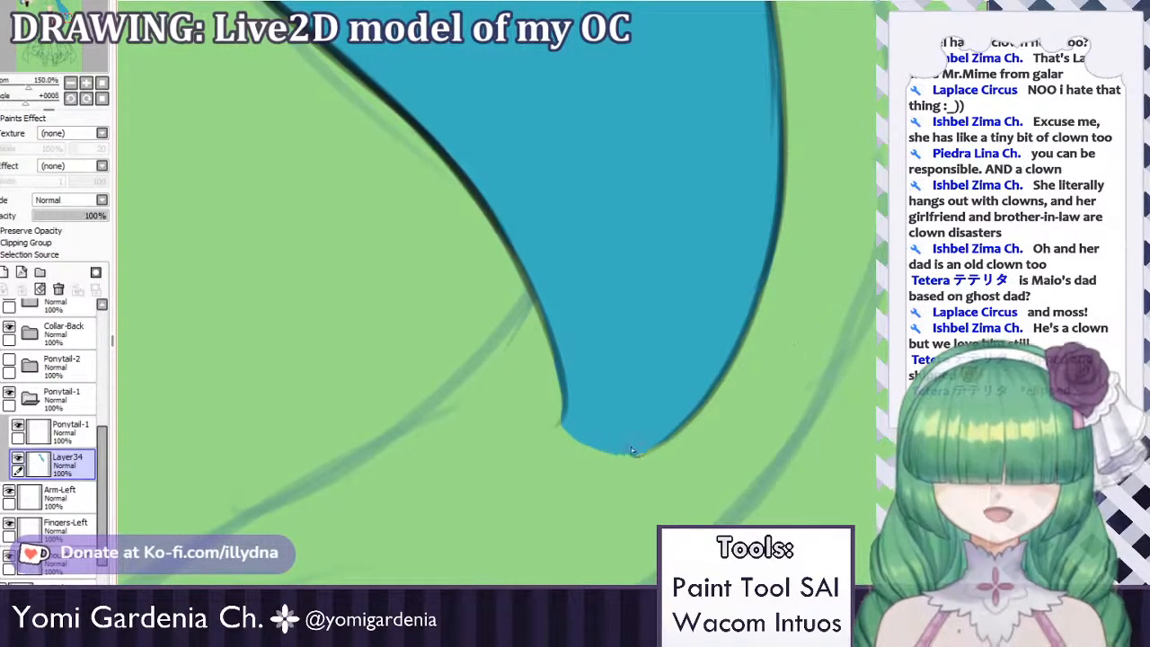
drag(697, 75, 697, 309)
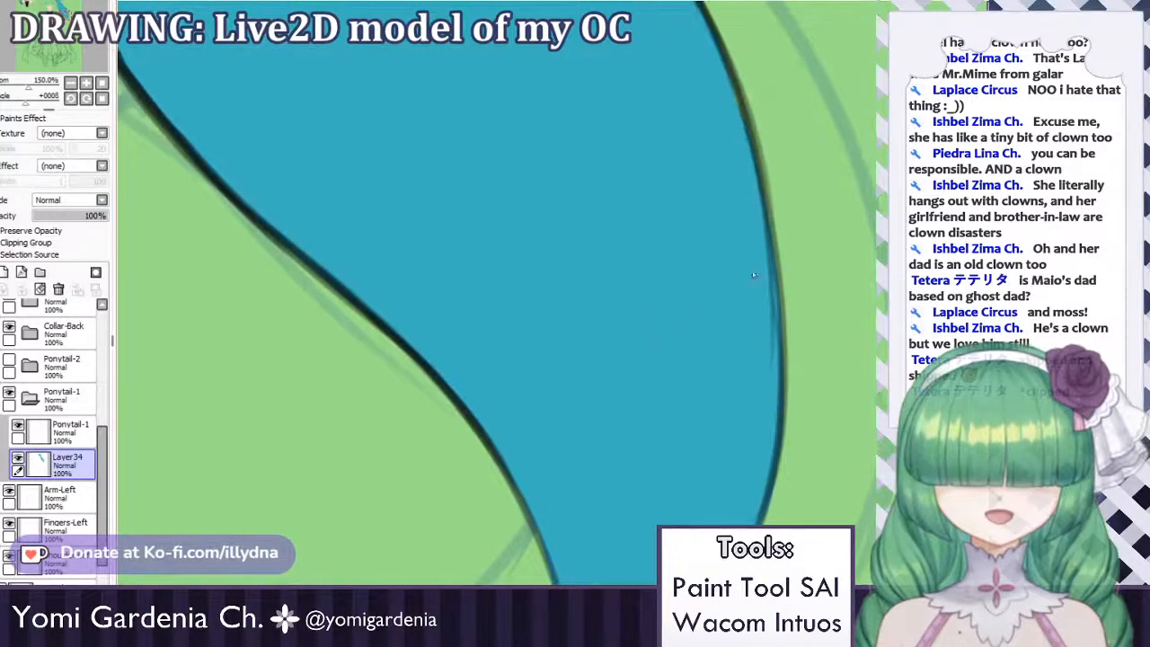
scroll(853, 207, down, 7)
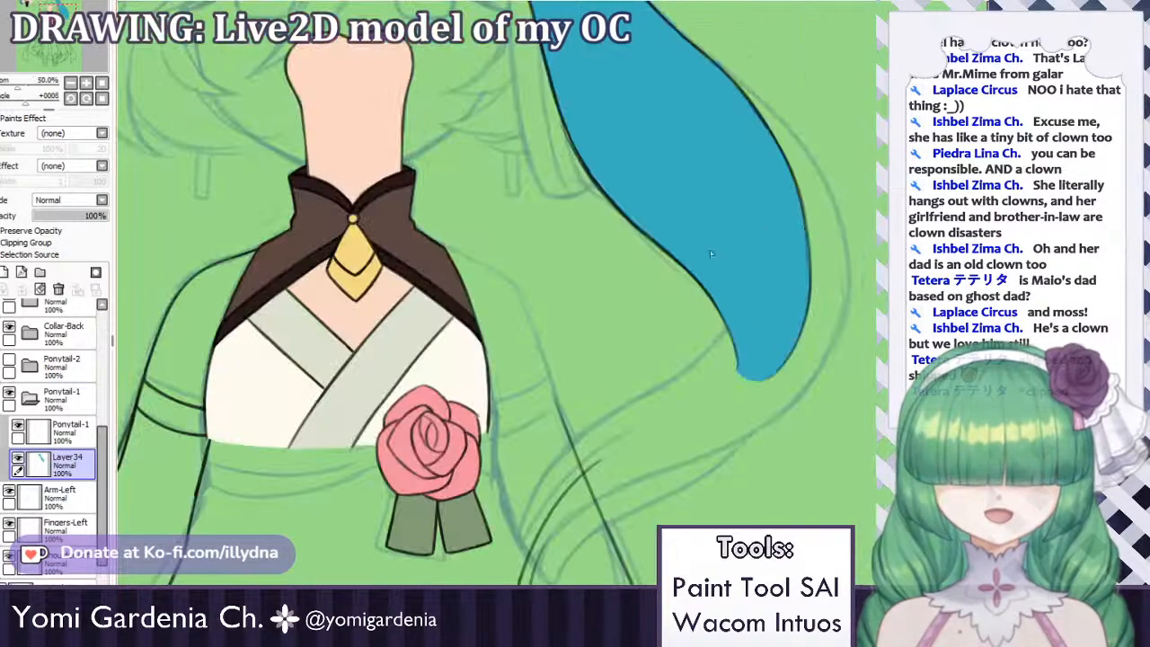
scroll(525, 278, up, 3)
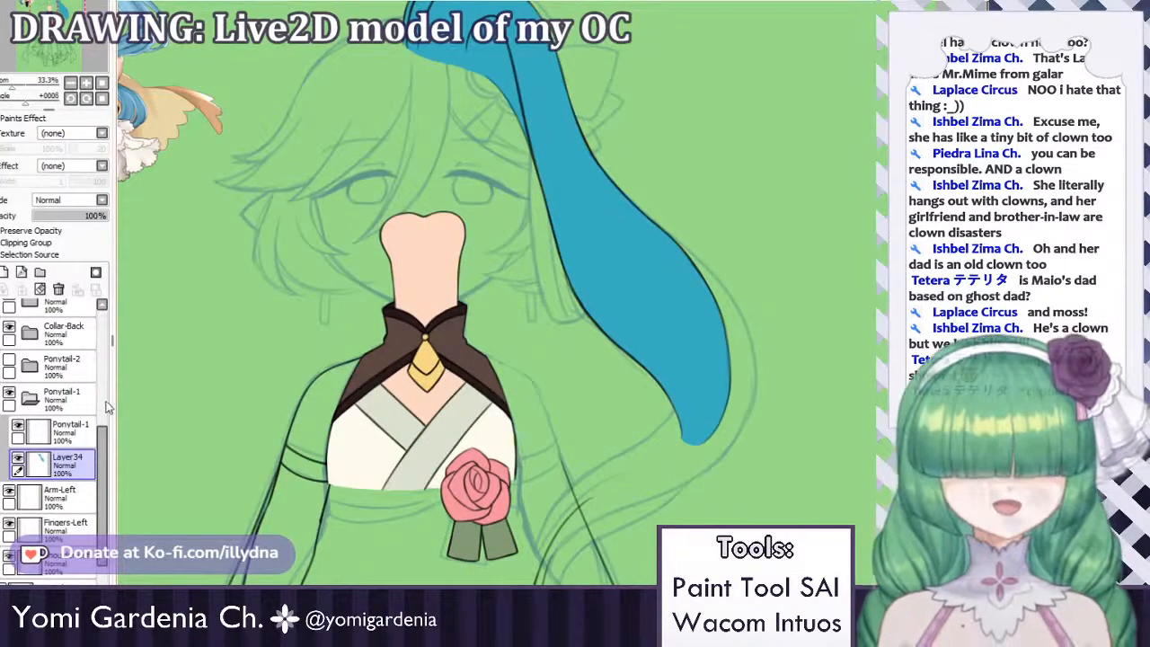
Collapse the Ponytail-1 folder, toggle its visibility to check the lock, and show the Ponytail-2 folder again.
click(28, 400)
click(27, 401)
click(9, 394)
click(10, 394)
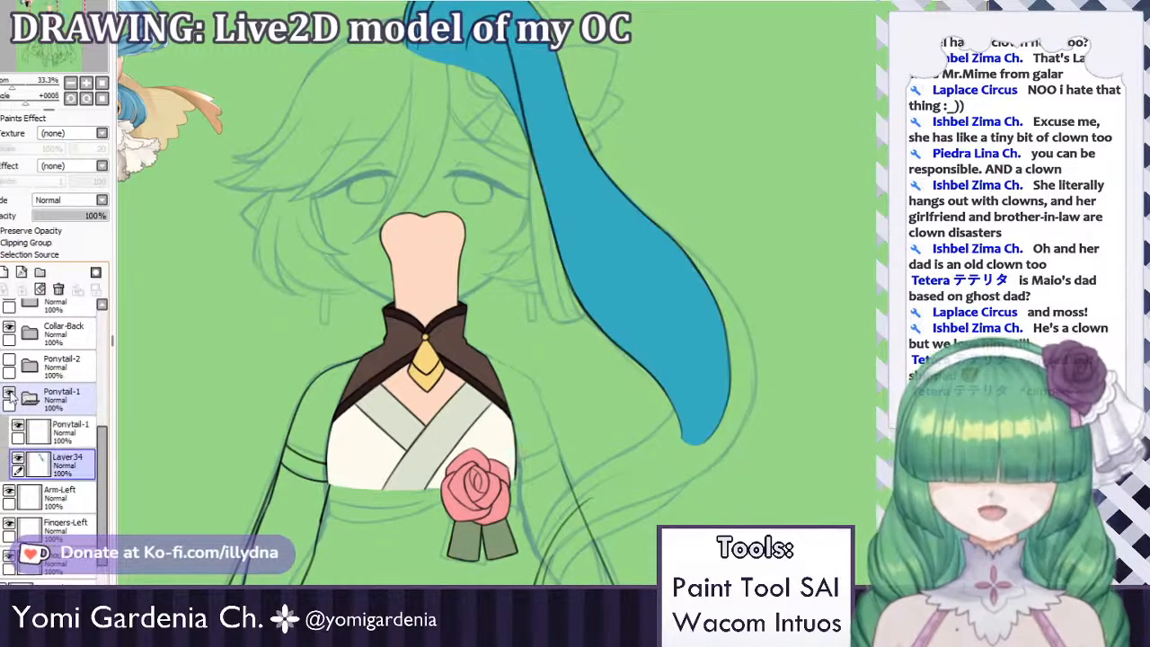
click(31, 399)
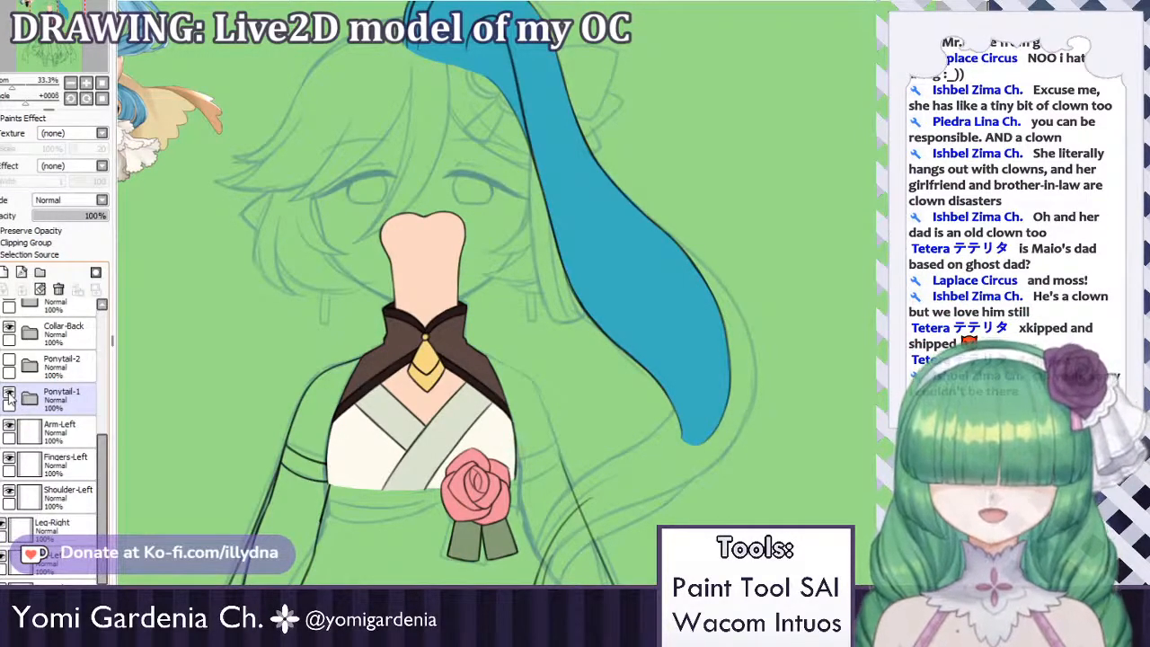
click(10, 394)
click(10, 395)
click(9, 398)
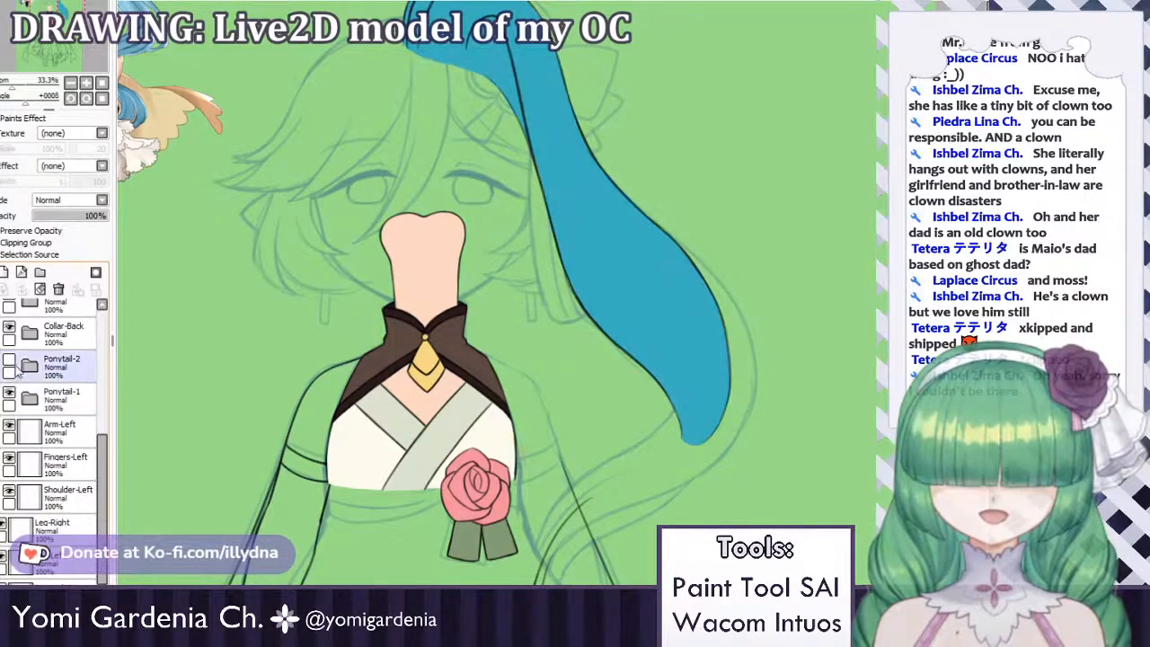
click(9, 398)
Show the Head folder again and review the coloured ponytail together with the whole figure.
scroll(489, 181, down, 7)
scroll(487, 178, up, 7)
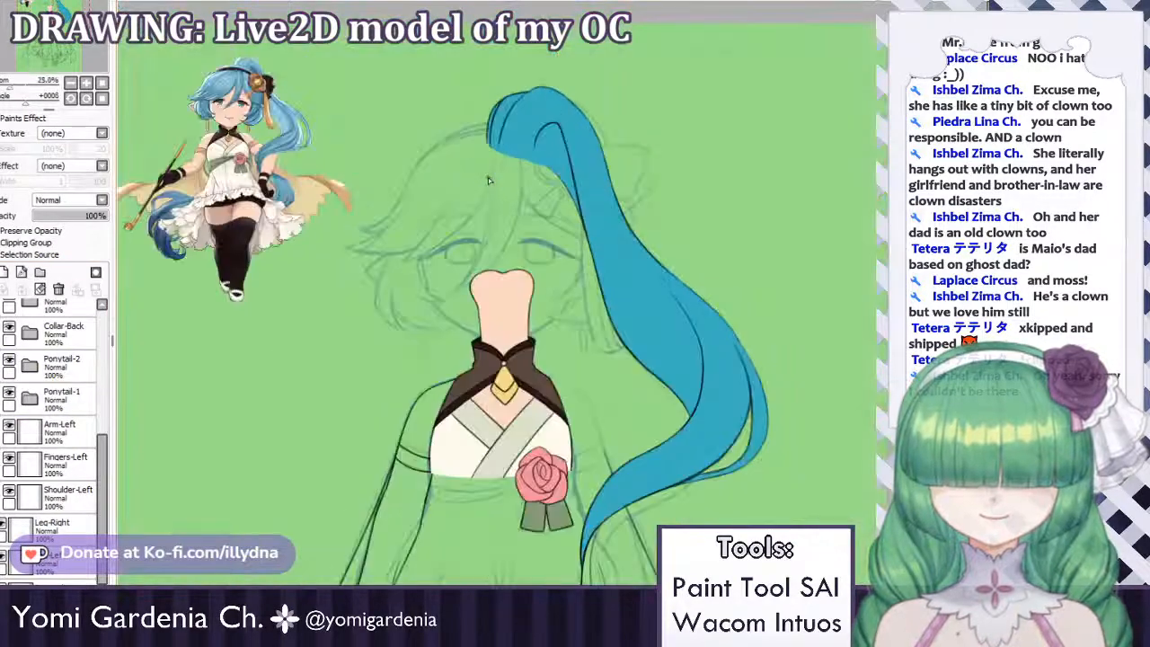
scroll(488, 178, down, 3)
scroll(54, 440, up, 5)
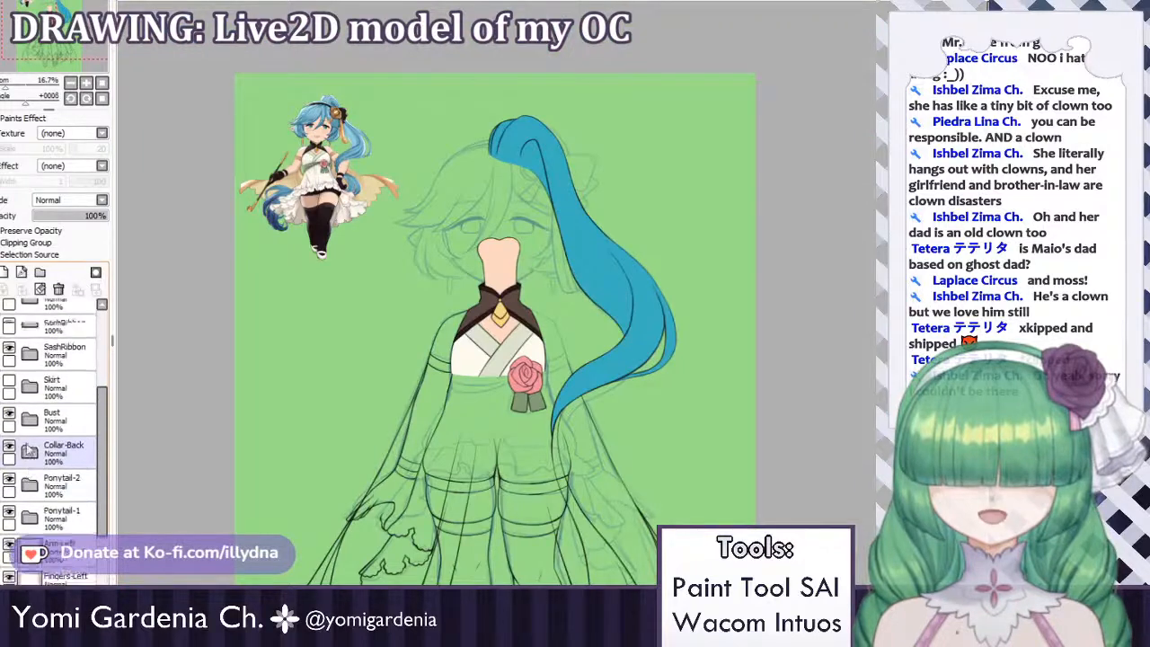
click(4, 373)
click(18, 316)
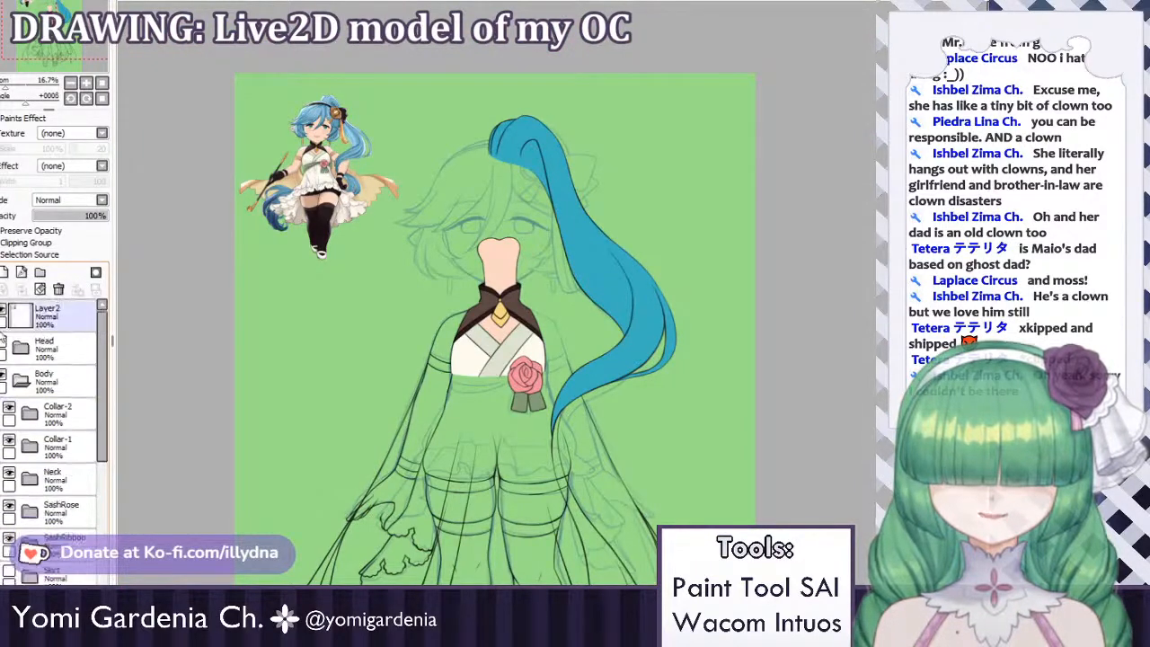
click(4, 345)
scroll(665, 133, down, 1)
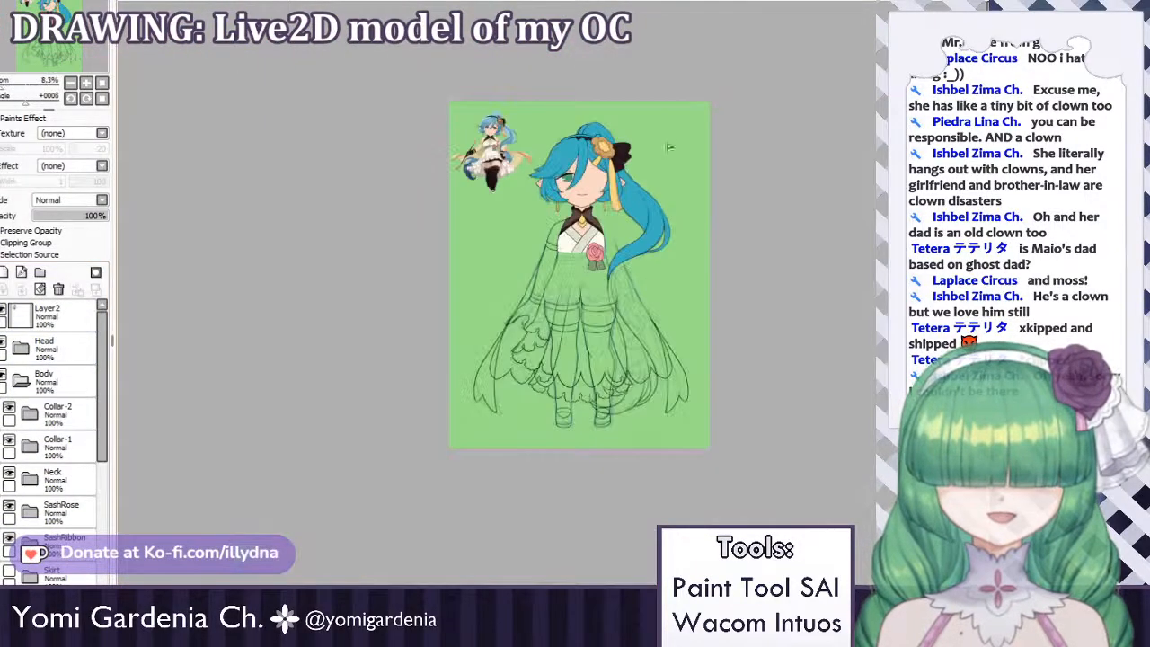
scroll(669, 146, up, 2)
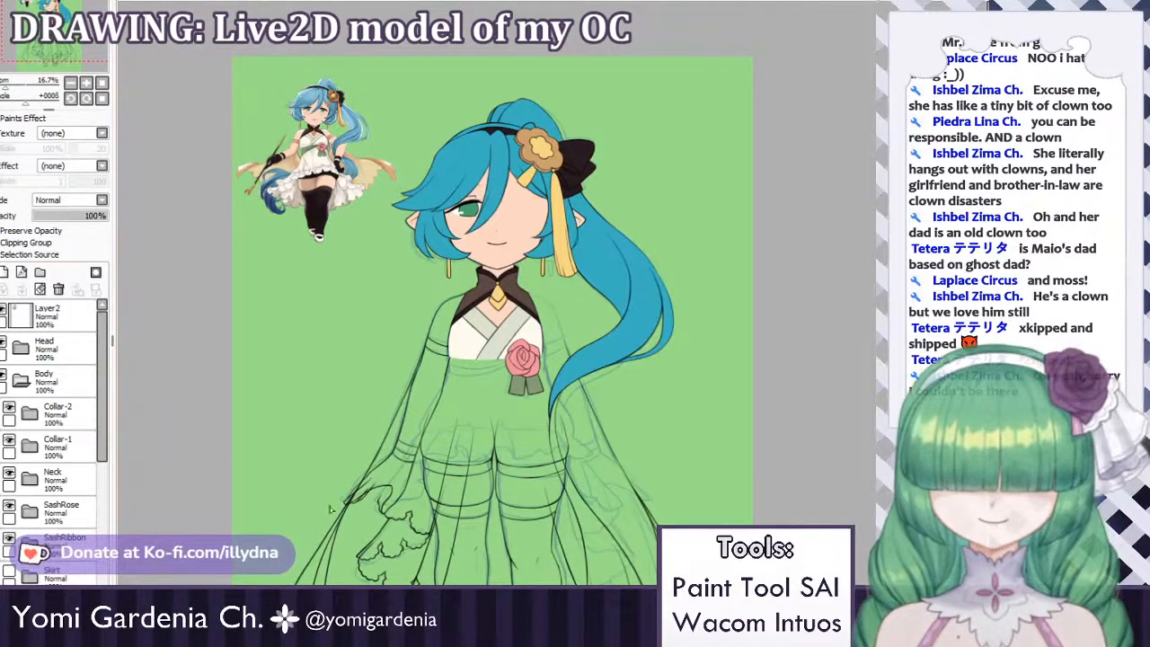
Check which lines the Arm-Left, Fingers-Left and Shoulder-Left layers hold by selecting them and toggling their visibility.
scroll(30, 463, down, 5)
scroll(31, 462, down, 2)
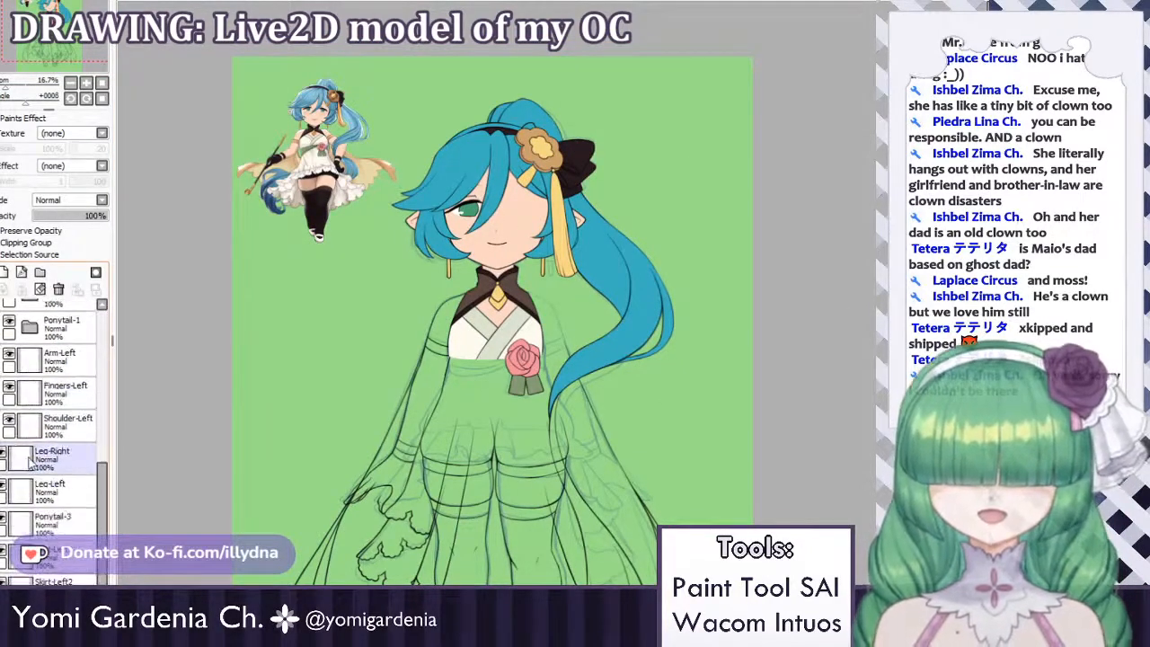
scroll(31, 463, up, 2)
click(11, 429)
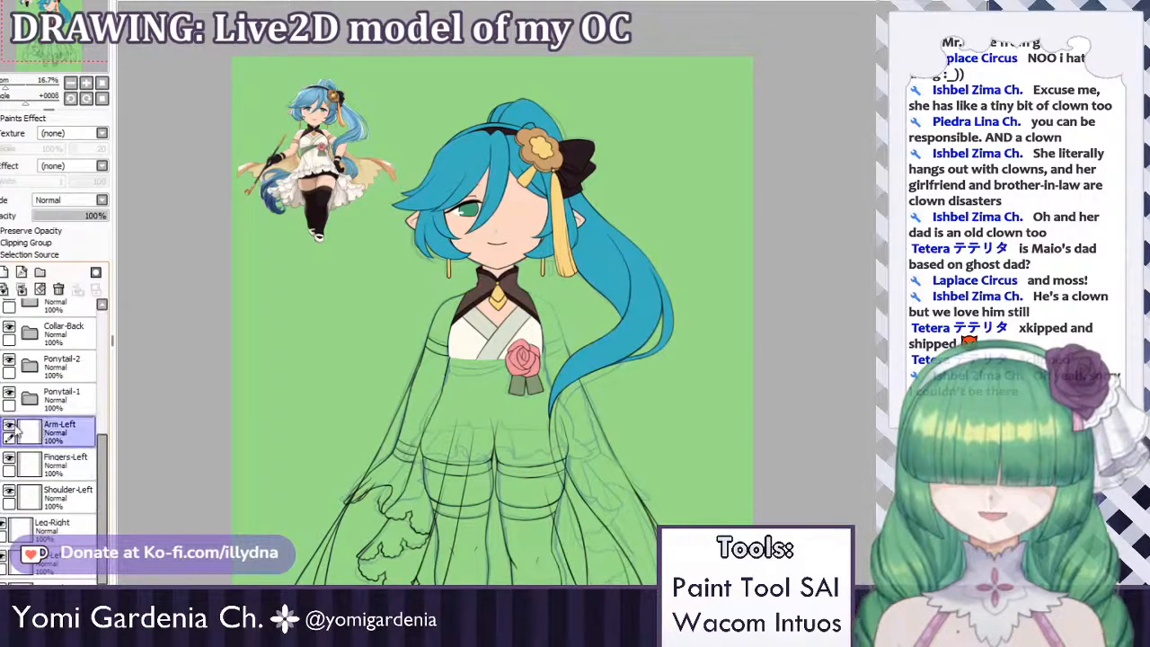
click(18, 464)
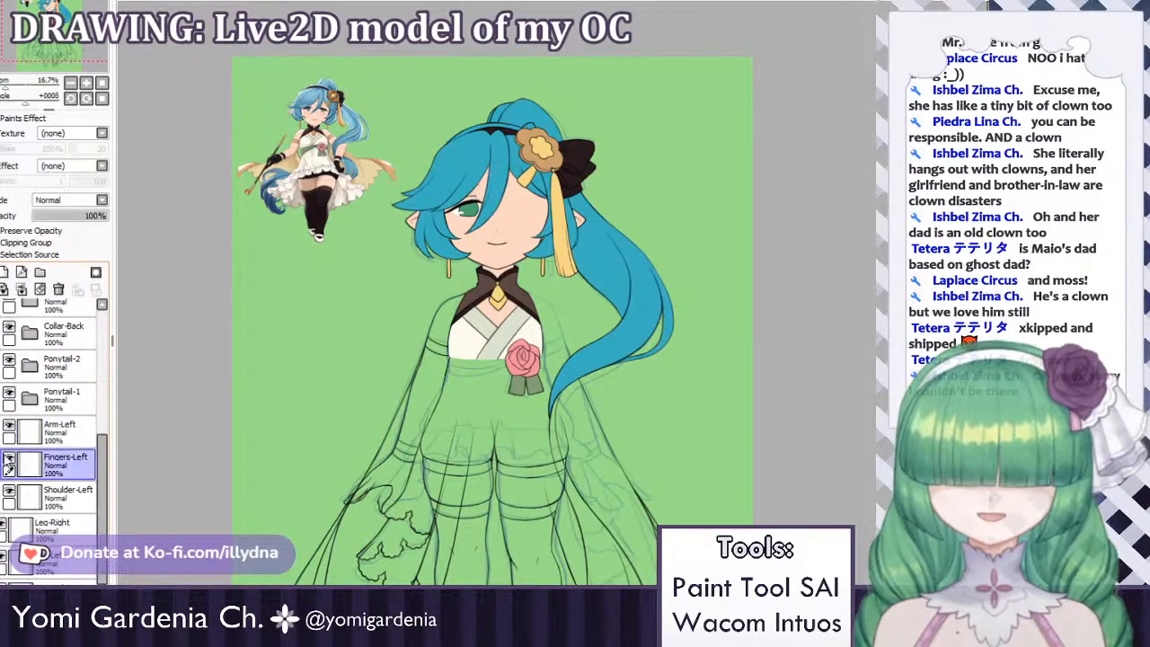
click(33, 490)
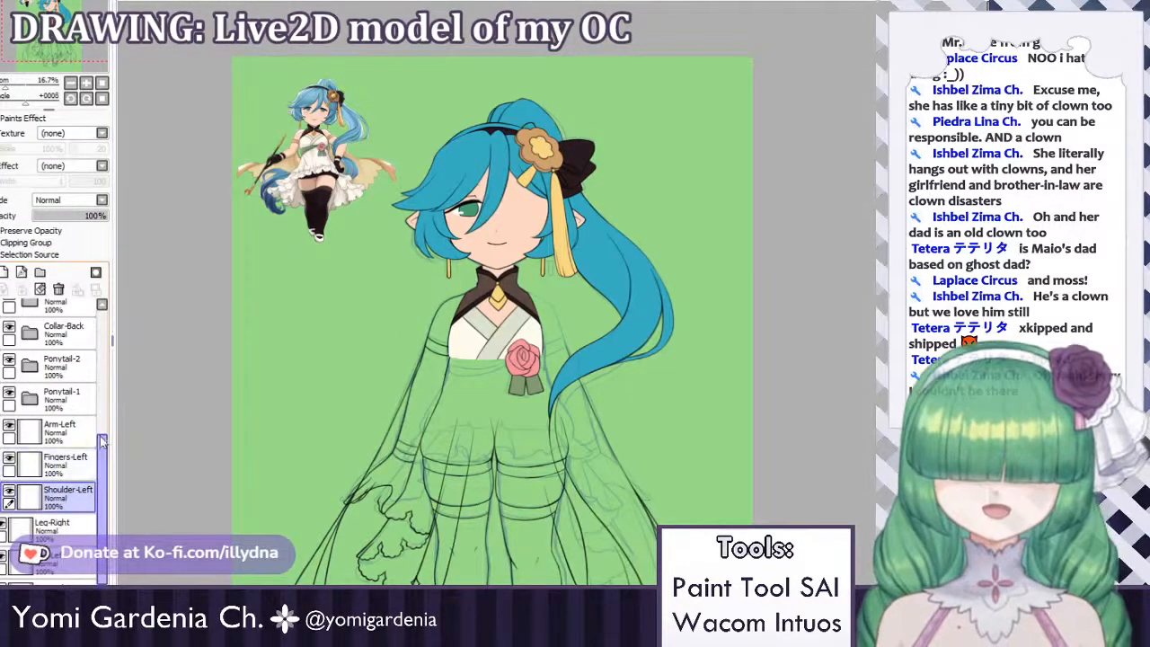
click(18, 463)
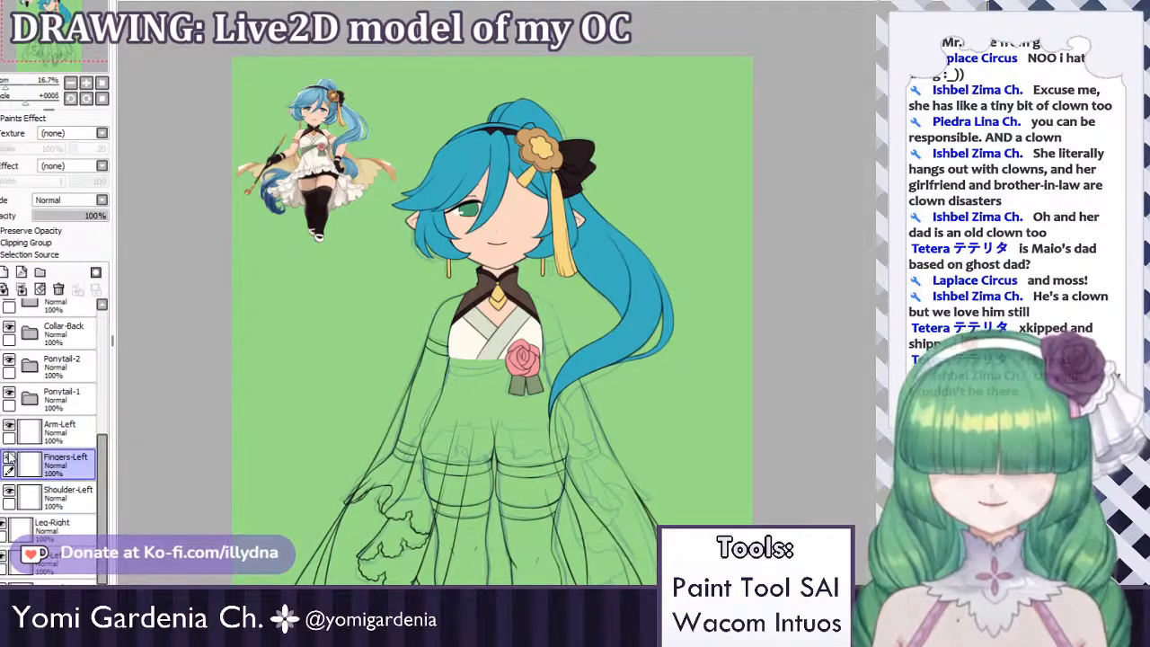
click(10, 459)
Create a new folder named Arm-Left directly above the Arm-Left line layer.
click(12, 432)
click(29, 424)
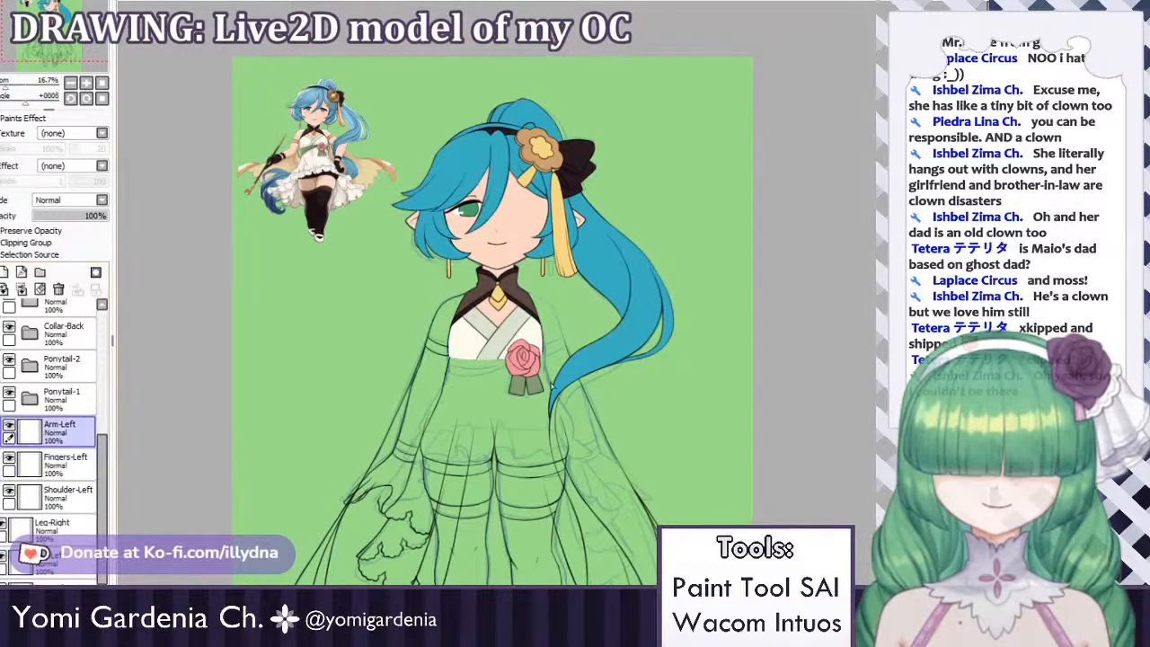
scroll(422, 353, up, 5)
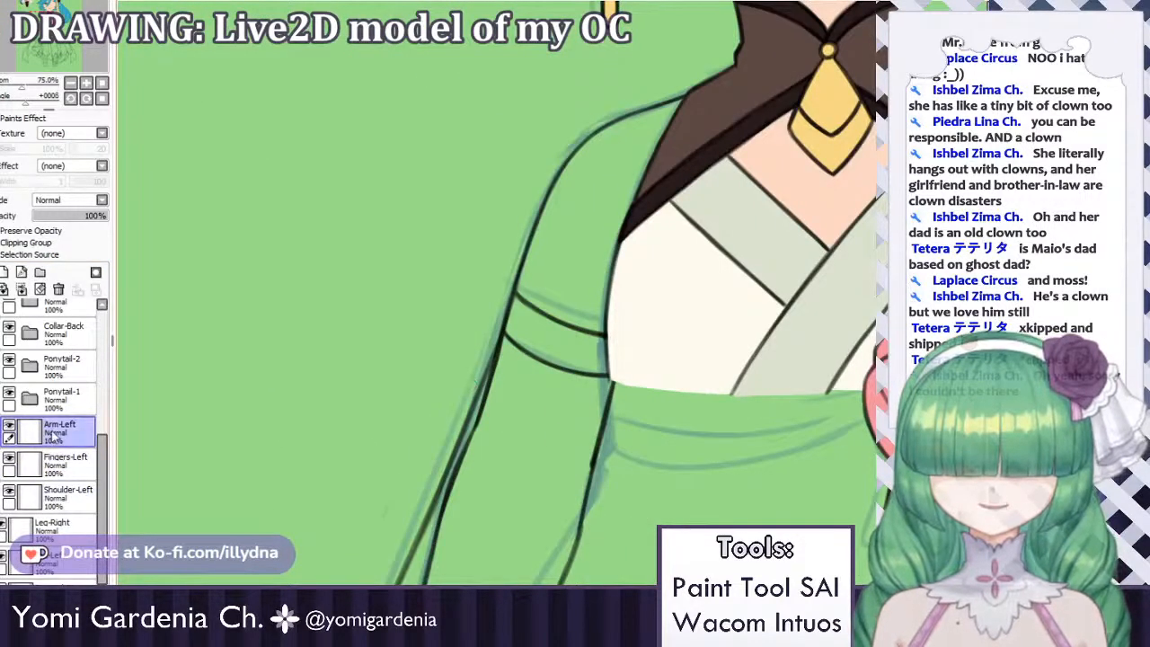
click(39, 271)
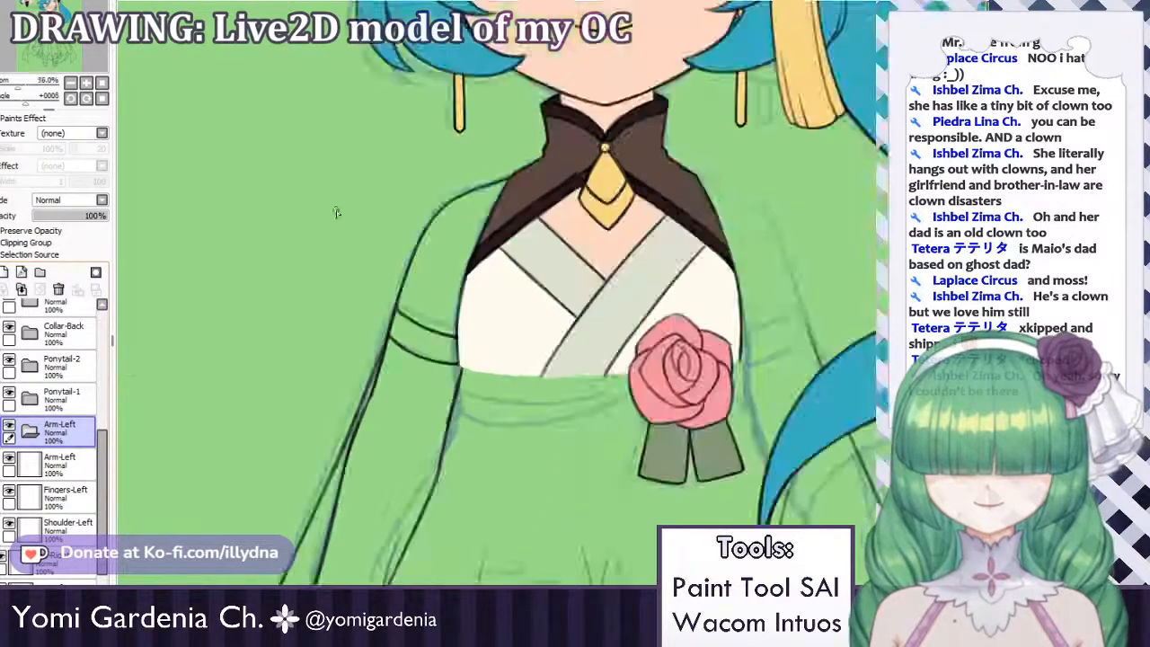
key(ctrl+minus)
key(ctrl+plus)
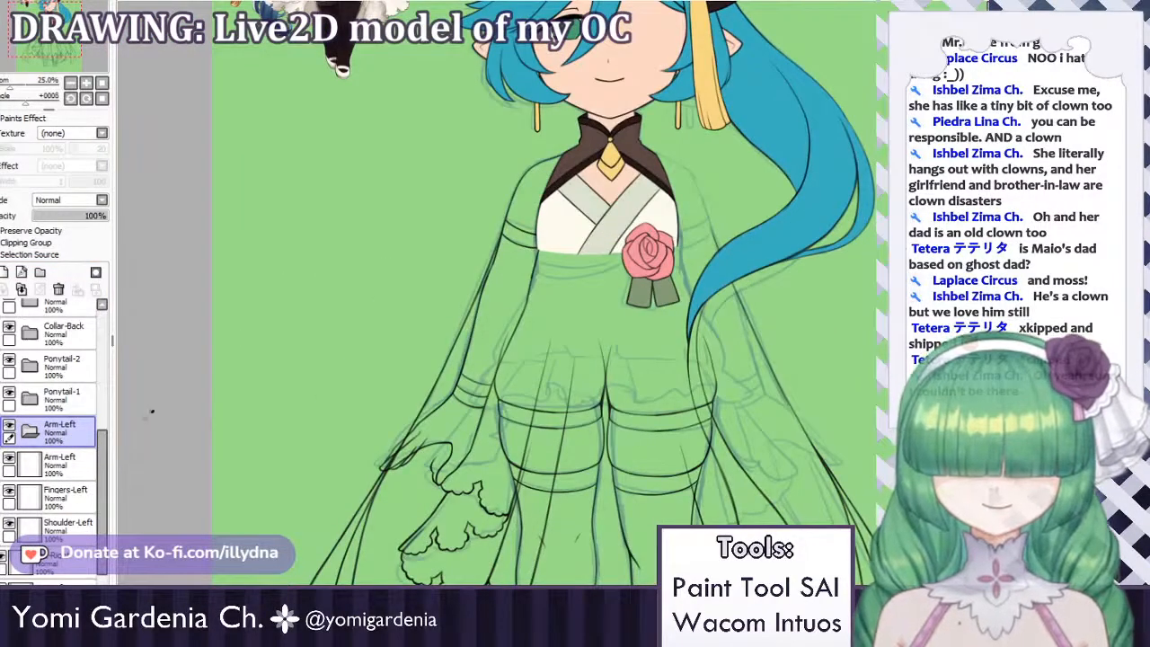
Hide the Shoulder-Left, Fingers-Left and Arm-Left line layers and select the Arm-Left line layer.
click(9, 524)
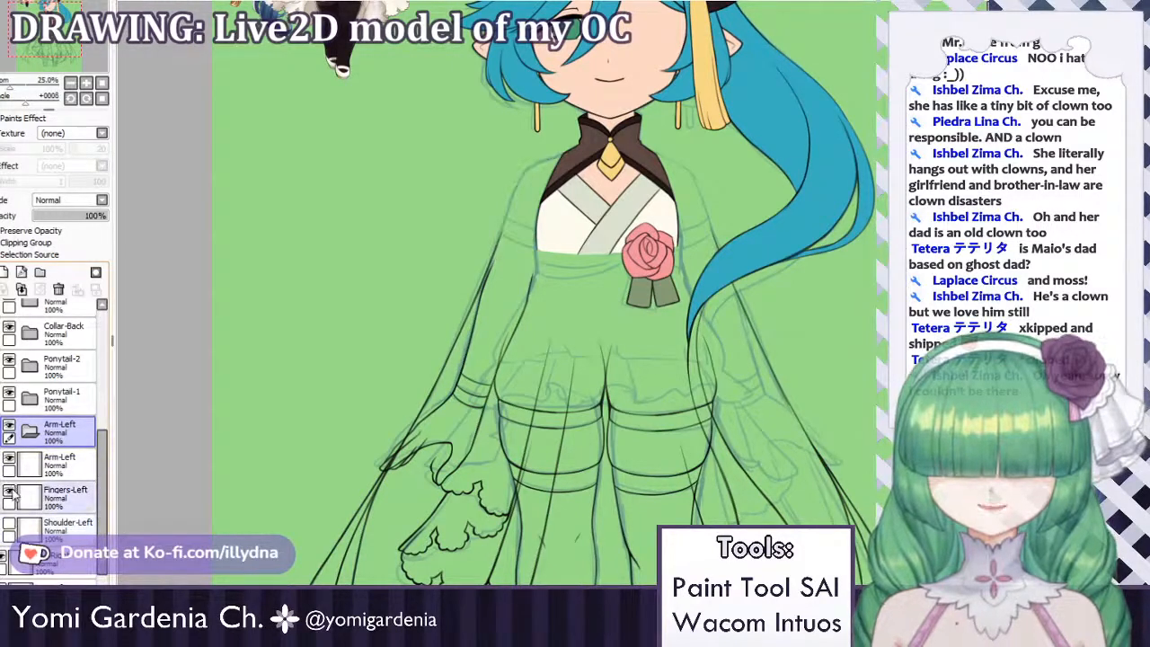
click(9, 492)
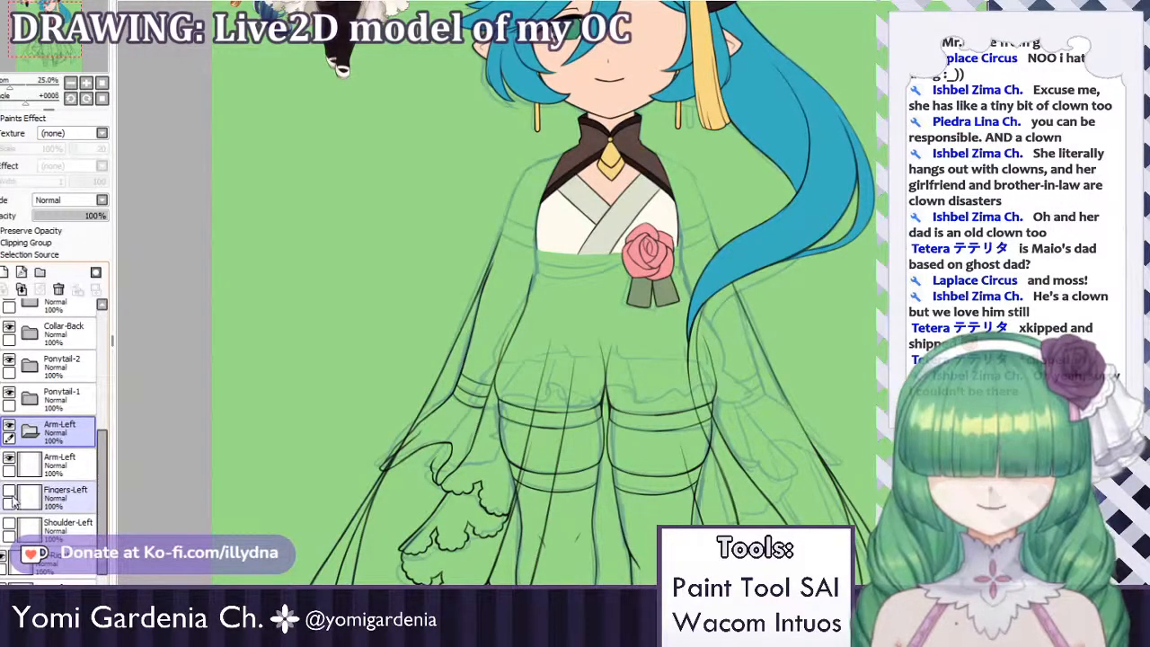
click(20, 498)
click(9, 459)
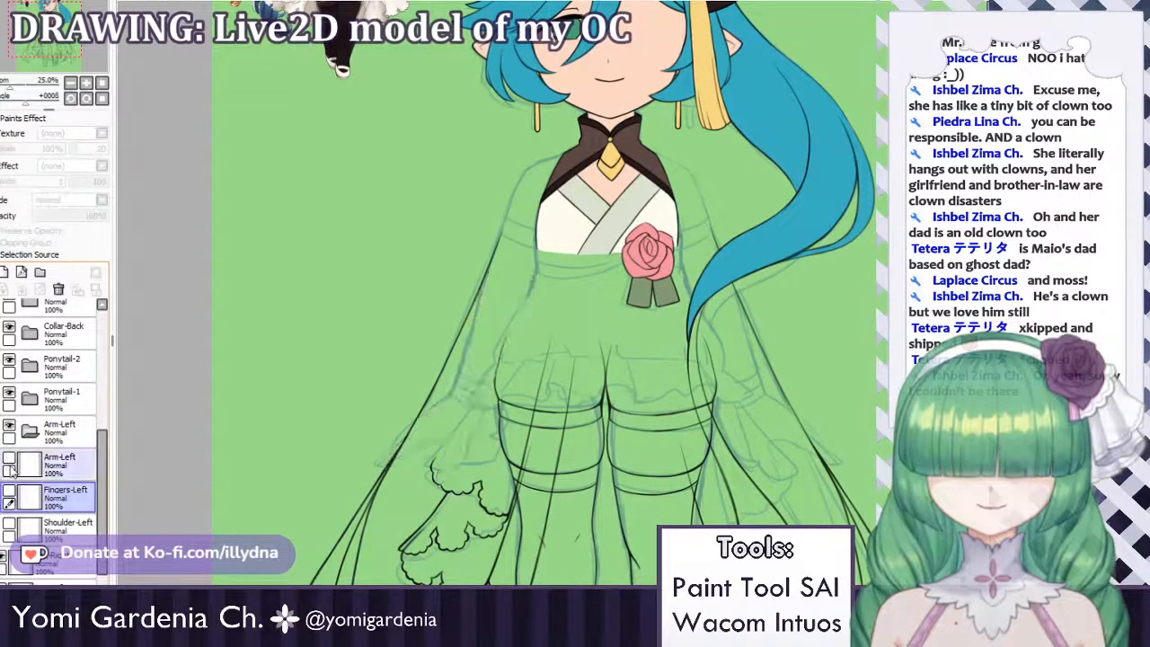
click(54, 463)
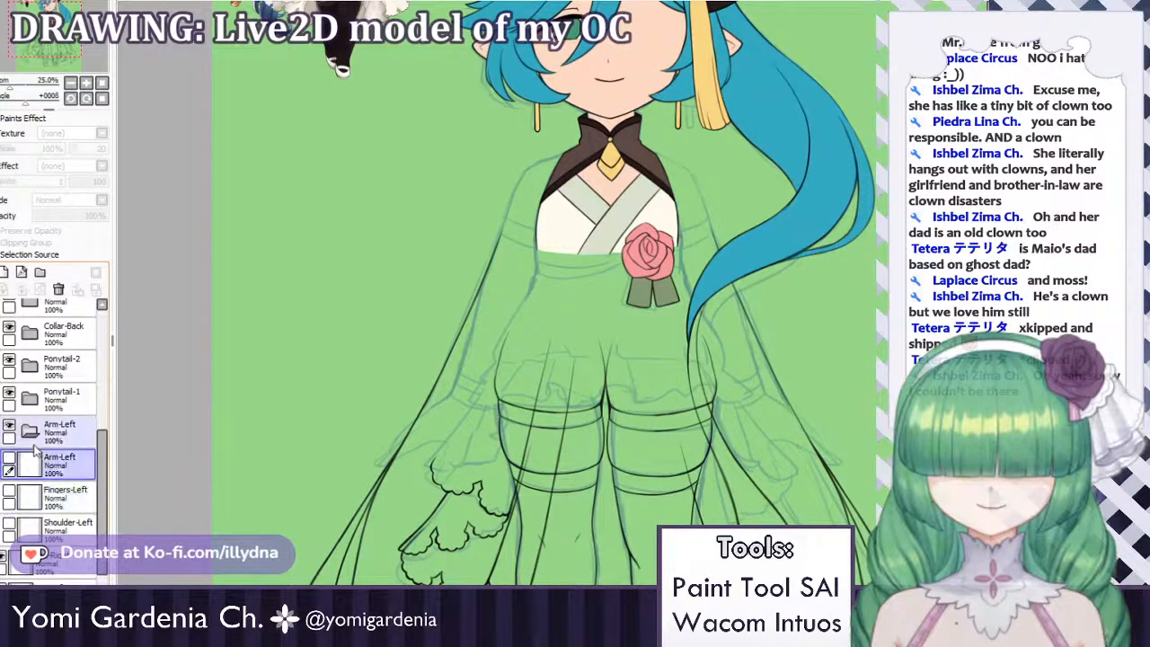
Show the Fingers-Left layer again and toggle the Arm-Left line layer's visibility to check which lines it holds.
click(9, 494)
click(9, 461)
click(9, 462)
click(9, 462)
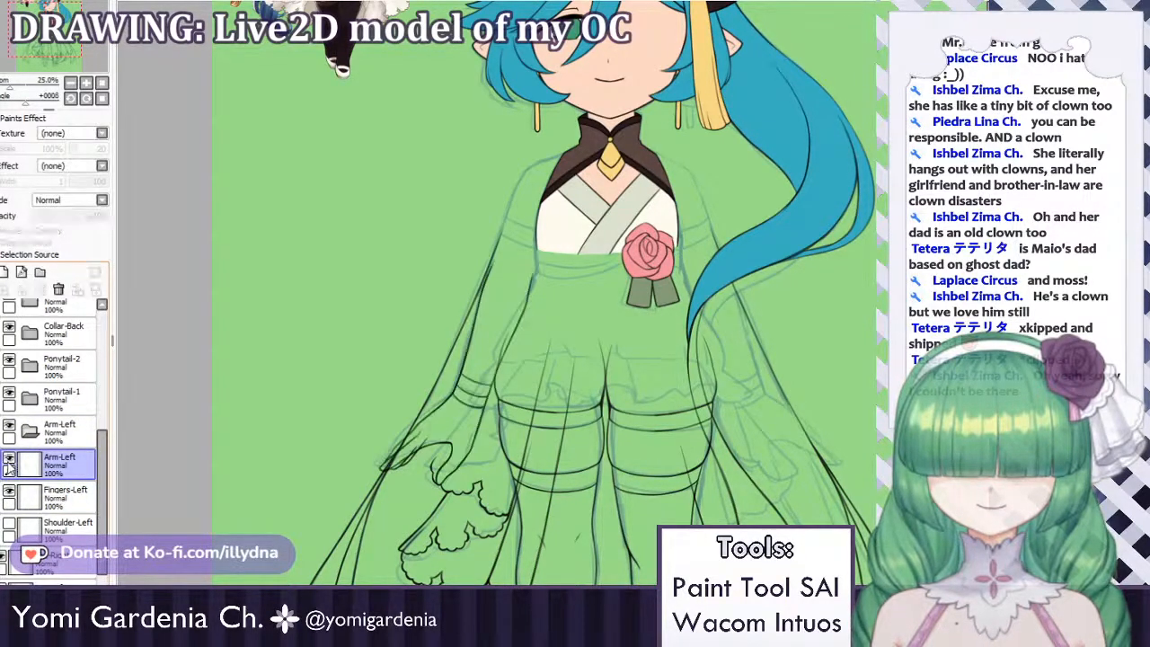
click(9, 461)
click(9, 462)
click(9, 462)
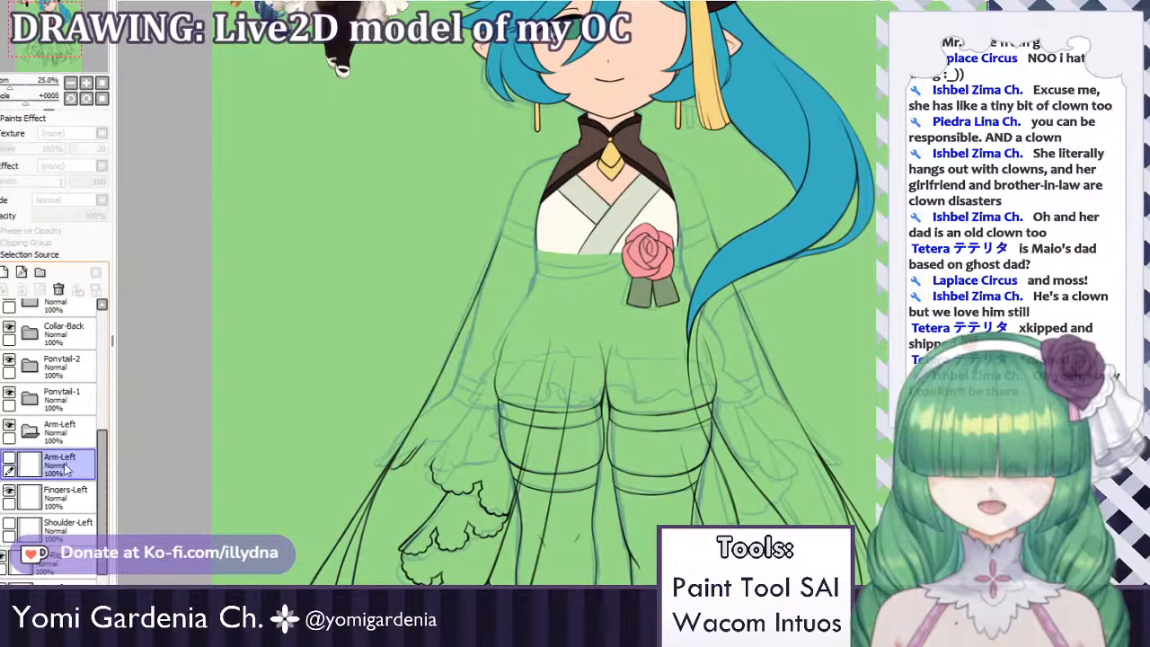
Place the Arm-Left line layer inside the Arm-Left folder and add a new colour layer directly beneath it.
click(16, 461)
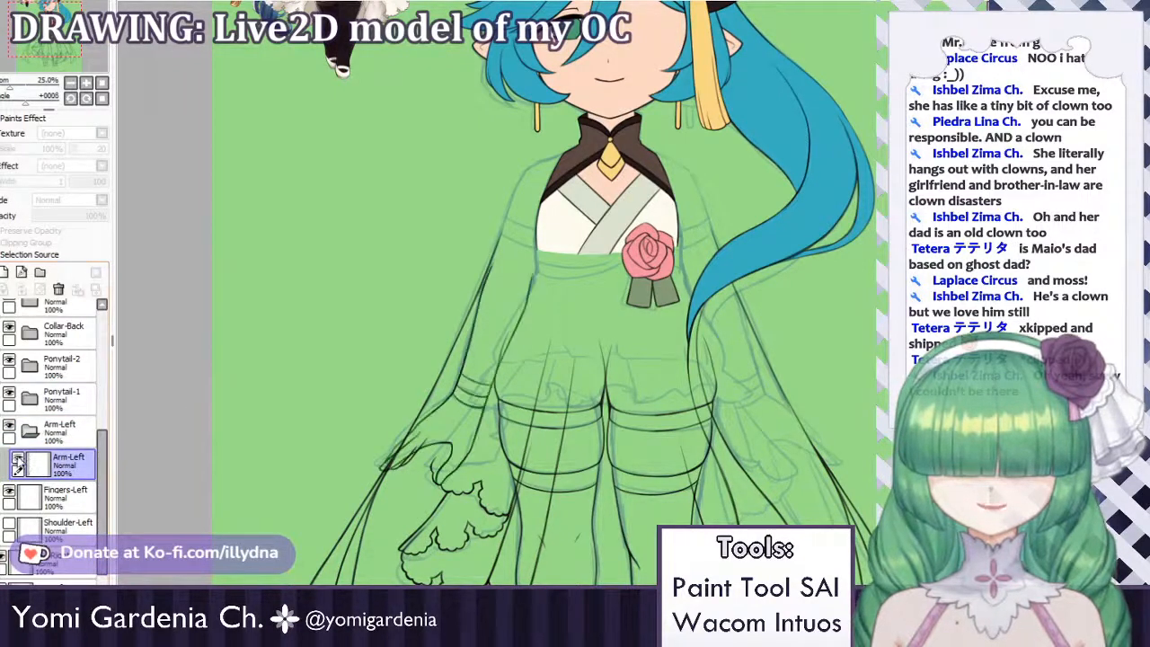
click(5, 272)
drag(49, 464, 52, 501)
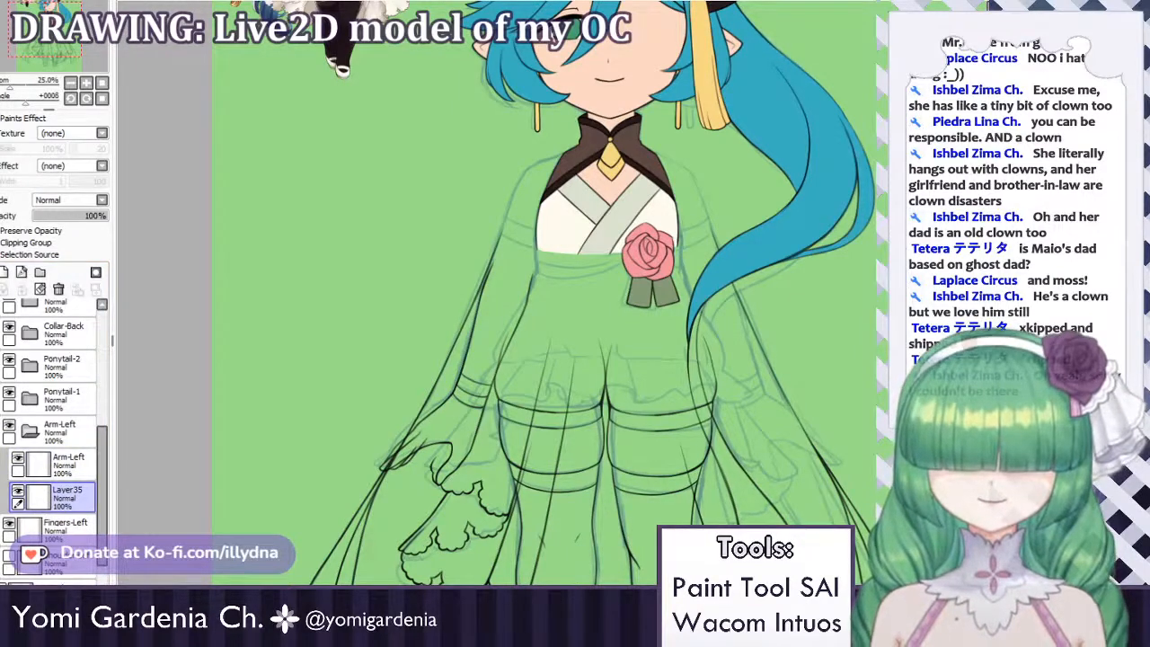
Paint the left forearm in the flat skin tone from the wrist bands up to a rounded end below the shoulder.
scroll(471, 373, up, 3)
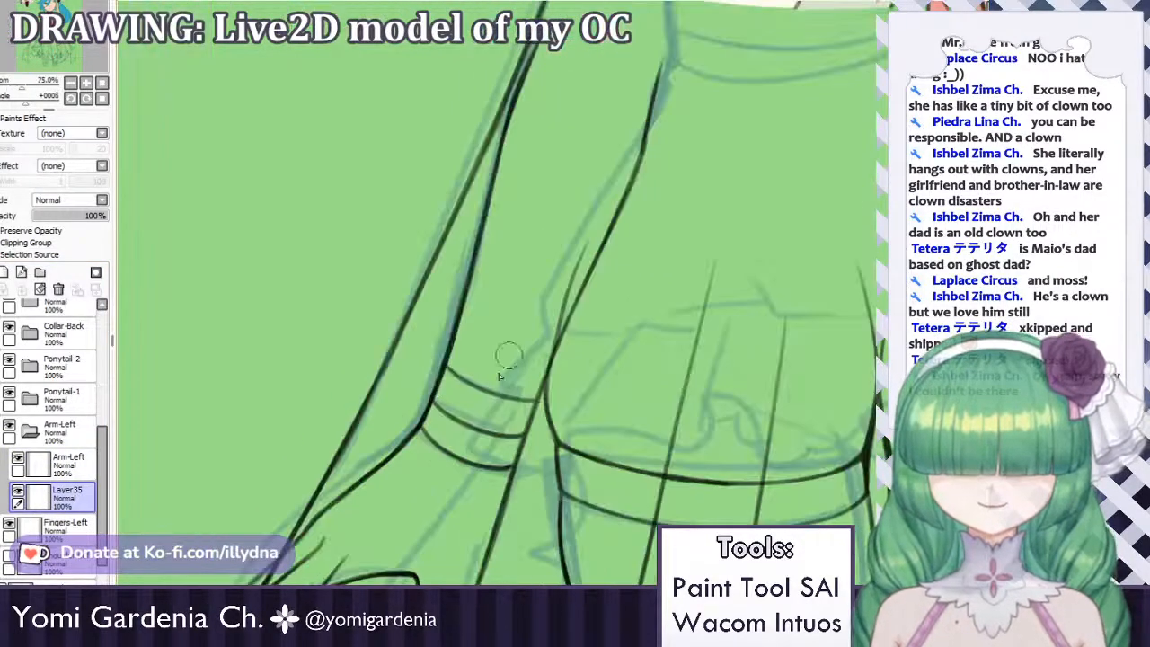
mouse_move(498, 372)
mouse_down()
mouse_move(445, 431)
mouse_move(442, 405)
mouse_move(485, 422)
mouse_move(530, 359)
mouse_move(501, 467)
mouse_move(548, 296)
mouse_move(554, 282)
mouse_move(567, 290)
mouse_up()
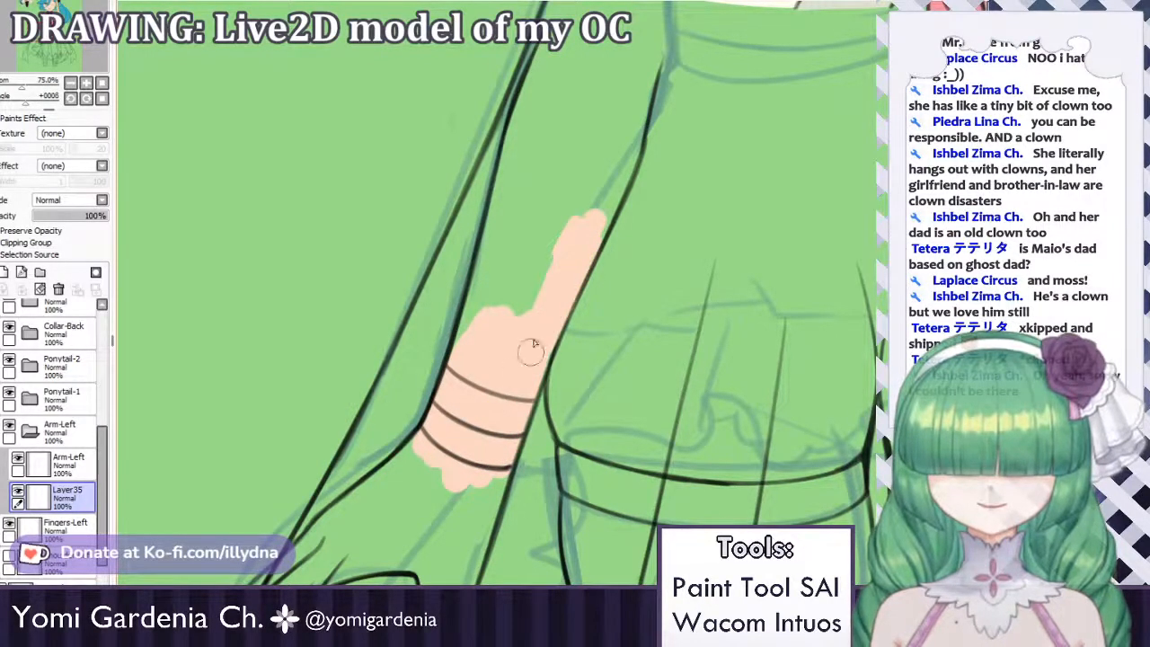
scroll(670, 284, up, 3)
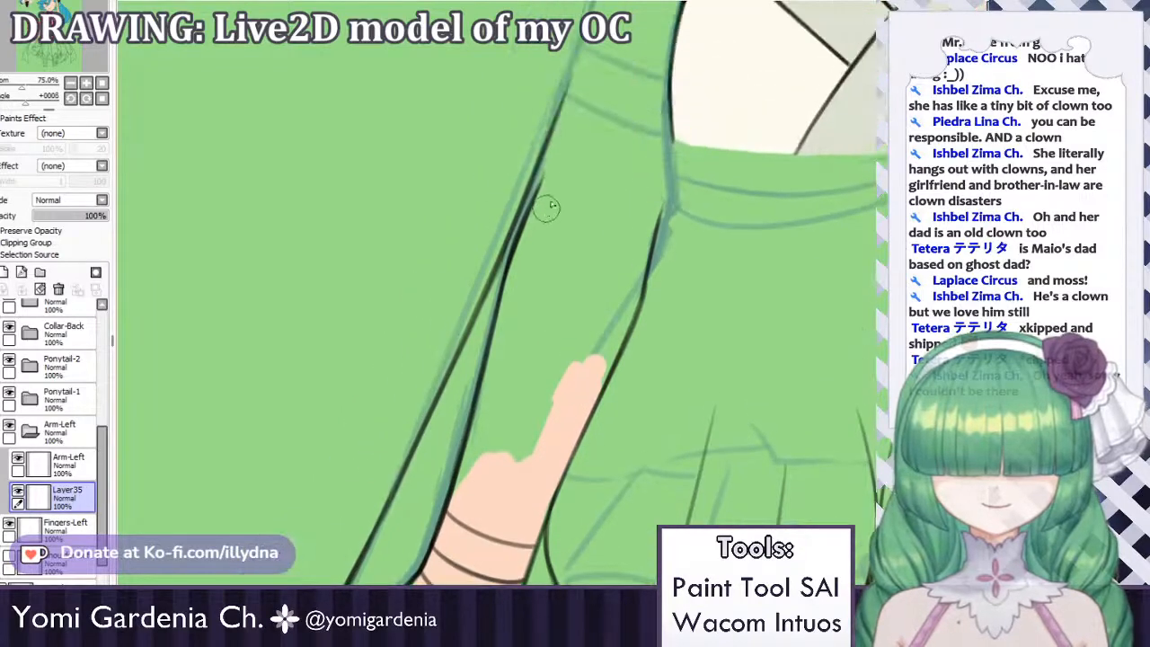
drag(548, 193, 515, 300)
drag(500, 412, 468, 495)
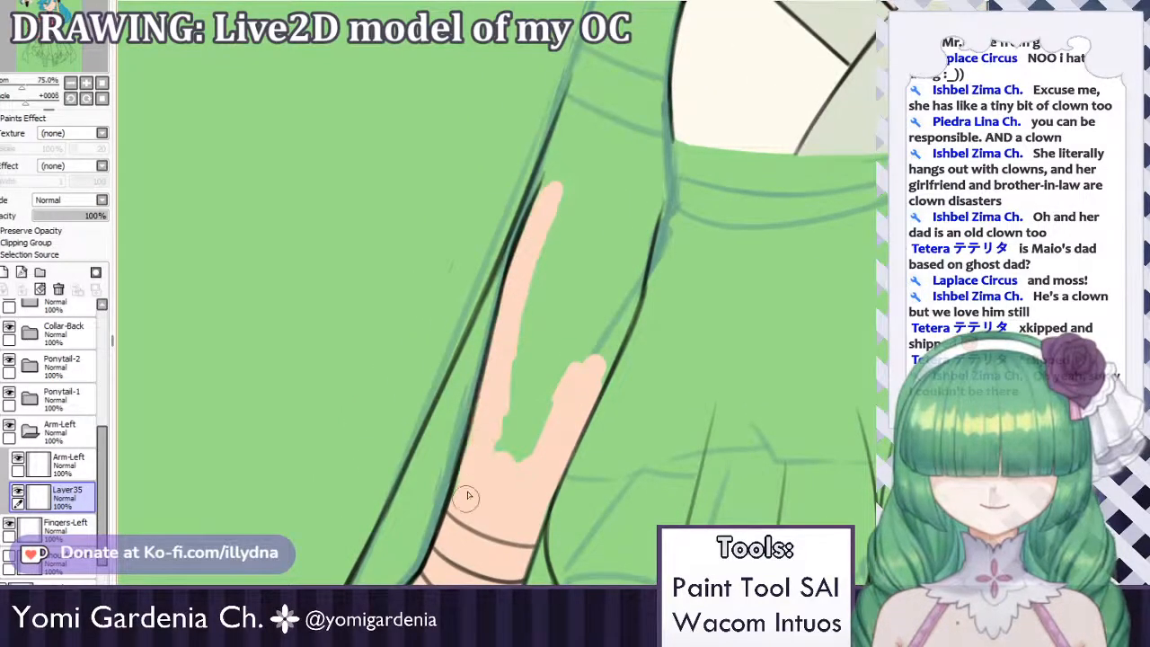
mouse_move(487, 425)
mouse_down()
mouse_move(575, 296)
mouse_move(539, 427)
mouse_move(611, 310)
mouse_move(622, 314)
mouse_move(645, 229)
mouse_move(628, 209)
mouse_move(548, 184)
mouse_move(594, 173)
mouse_move(629, 191)
mouse_move(574, 178)
mouse_move(637, 203)
mouse_move(600, 176)
mouse_move(639, 201)
mouse_move(617, 184)
mouse_move(604, 213)
mouse_move(561, 247)
mouse_move(539, 306)
mouse_move(590, 210)
mouse_move(591, 237)
mouse_up()
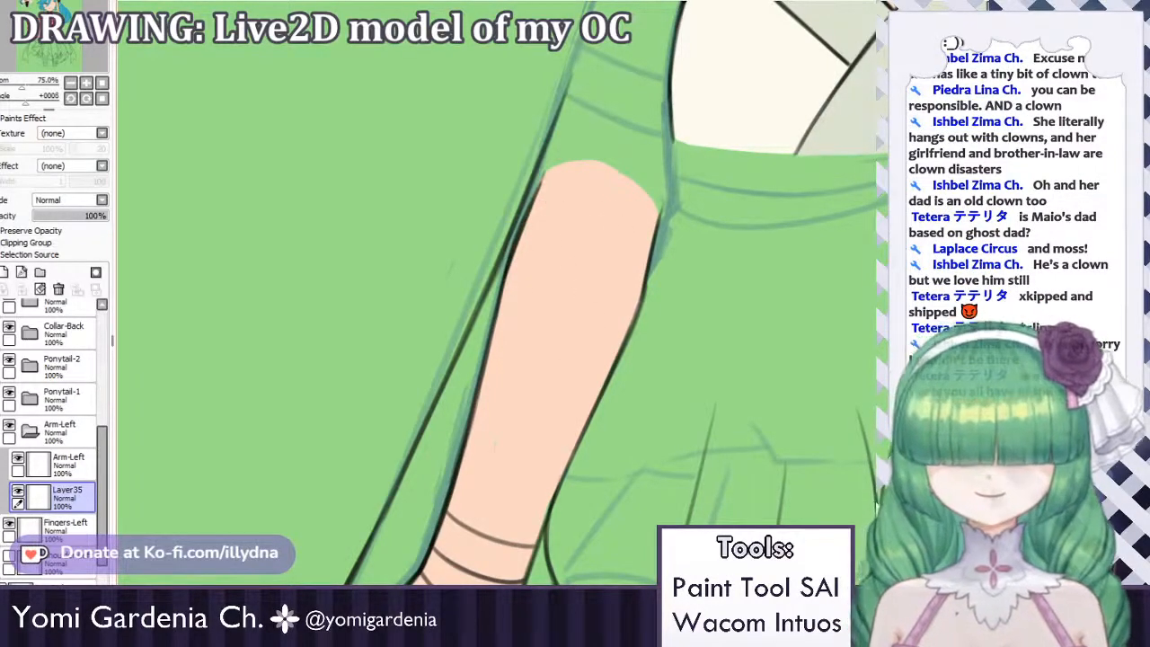
Consult the chibi reference drawing for the glove and wristband colours, and return to the model canvas.
scroll(497, 293, down, 6)
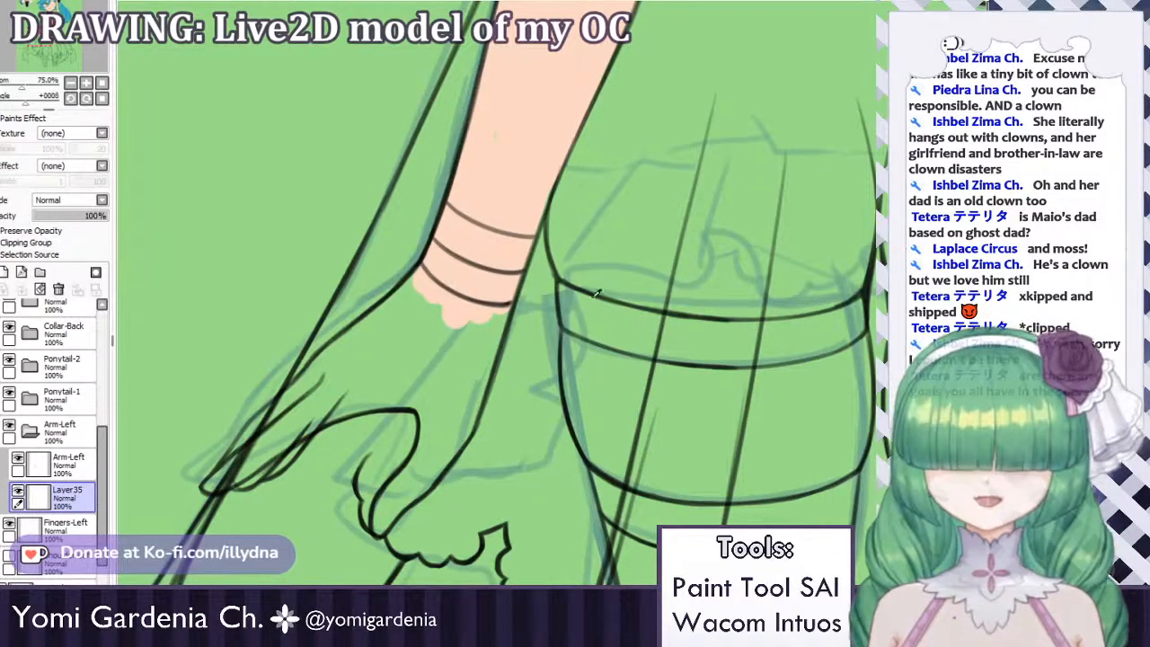
key(ctrl+Tab)
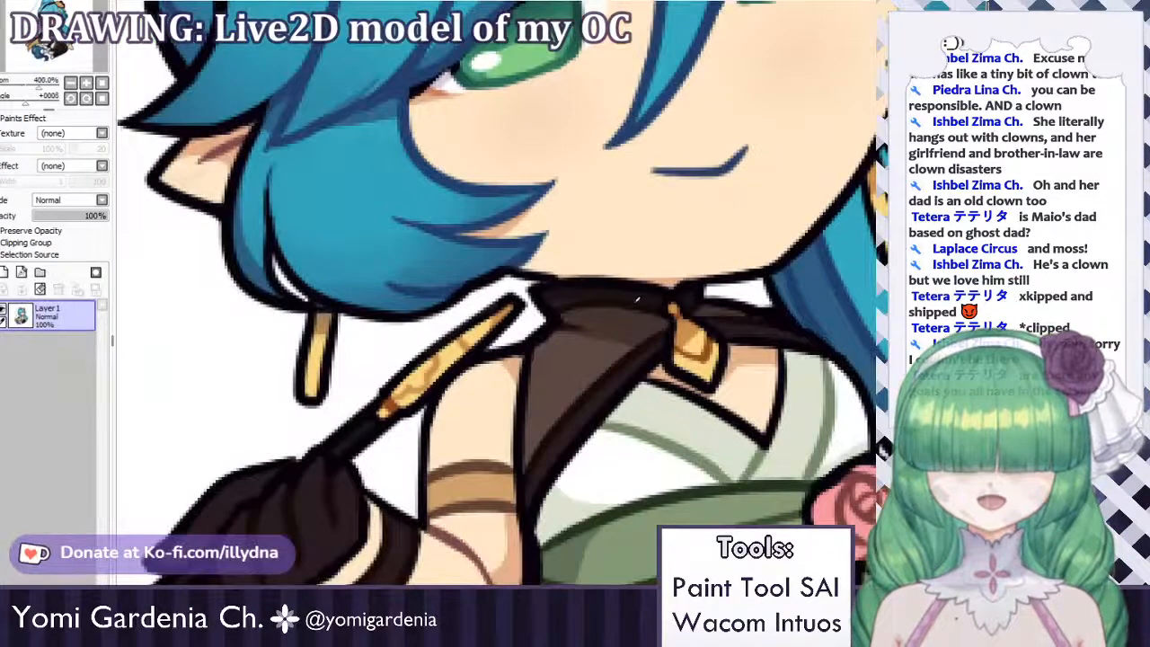
scroll(550, 354, down, 3)
scroll(453, 427, up, 3)
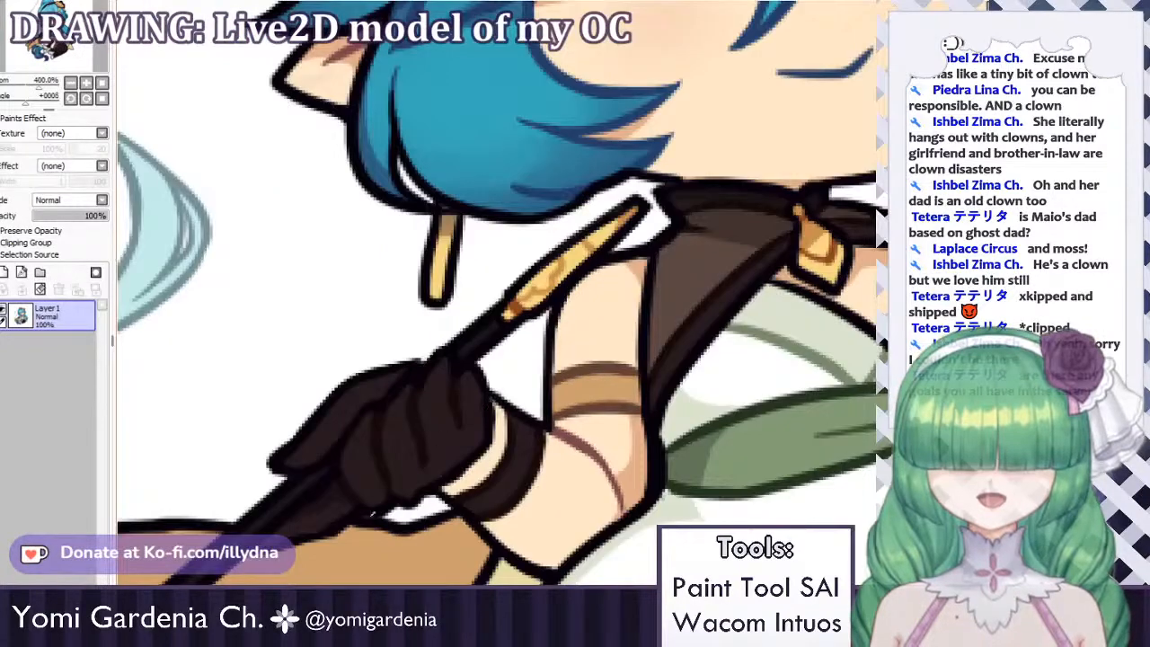
scroll(494, 305, down, 2)
key(ctrl+Tab)
Paint dark brown along the back of the left hand and under the glove's cuff line.
scroll(494, 305, up, 4)
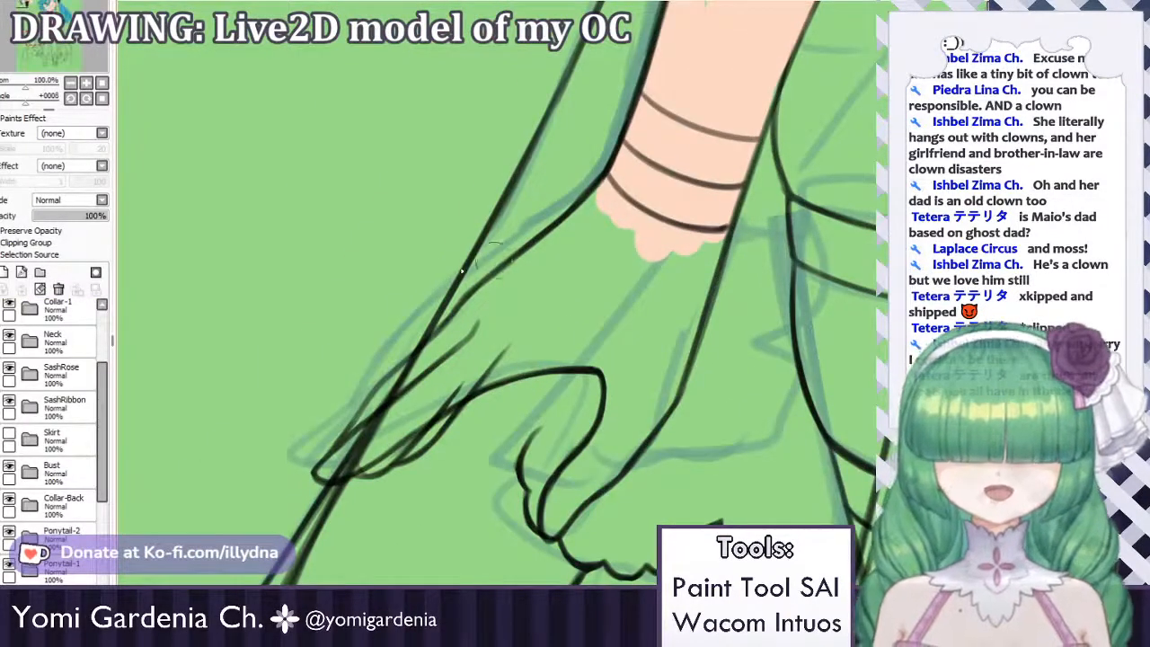
mouse_move(504, 296)
mouse_down()
mouse_move(536, 283)
mouse_move(497, 294)
mouse_move(537, 260)
mouse_move(476, 301)
mouse_move(593, 211)
mouse_move(562, 235)
mouse_move(601, 198)
mouse_move(597, 177)
mouse_move(651, 225)
mouse_up()
key(ctrl+z)
drag(609, 185, 639, 223)
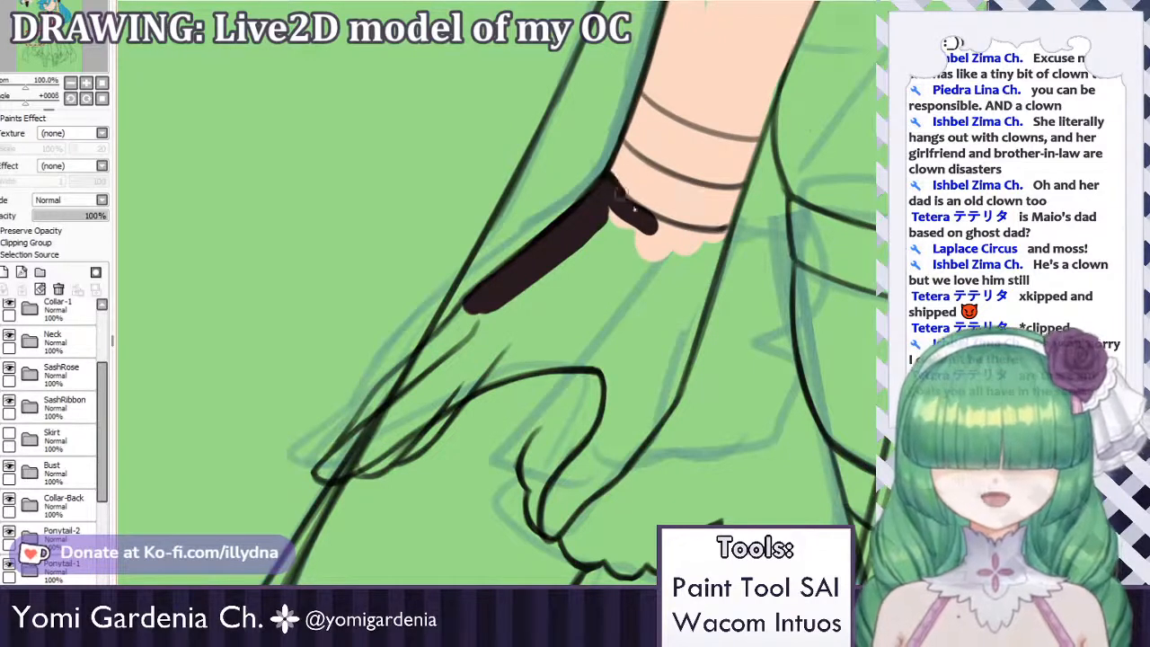
mouse_move(618, 192)
mouse_down()
mouse_move(679, 237)
mouse_move(640, 212)
mouse_up()
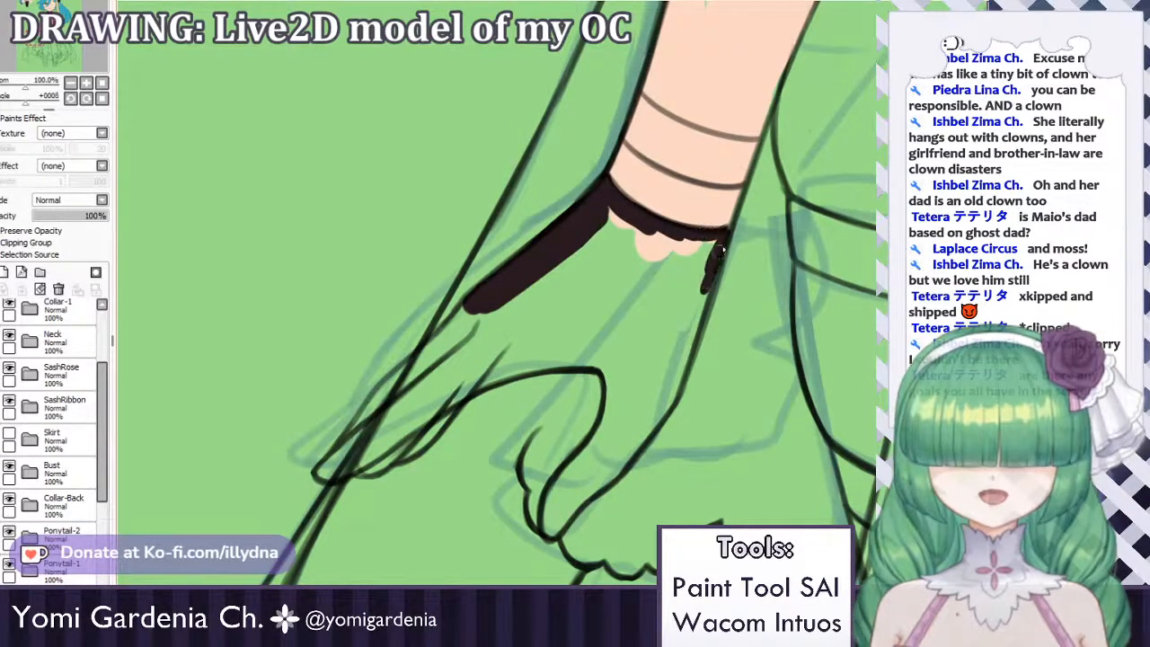
Continue the glove's dark brown edge down the thumb side of the hand from the cuff towards the thumb tip.
mouse_move(725, 232)
mouse_down()
mouse_move(697, 309)
mouse_move(701, 271)
mouse_move(679, 318)
mouse_move(703, 257)
mouse_move(719, 248)
mouse_move(686, 359)
mouse_up()
mouse_move(693, 324)
mouse_down()
mouse_move(672, 395)
mouse_move(628, 449)
mouse_up()
key(ctrl+z)
key(ctrl+z)
key(ctrl+y)
mouse_move(669, 402)
mouse_down()
mouse_move(622, 459)
mouse_move(648, 429)
mouse_move(600, 481)
mouse_up()
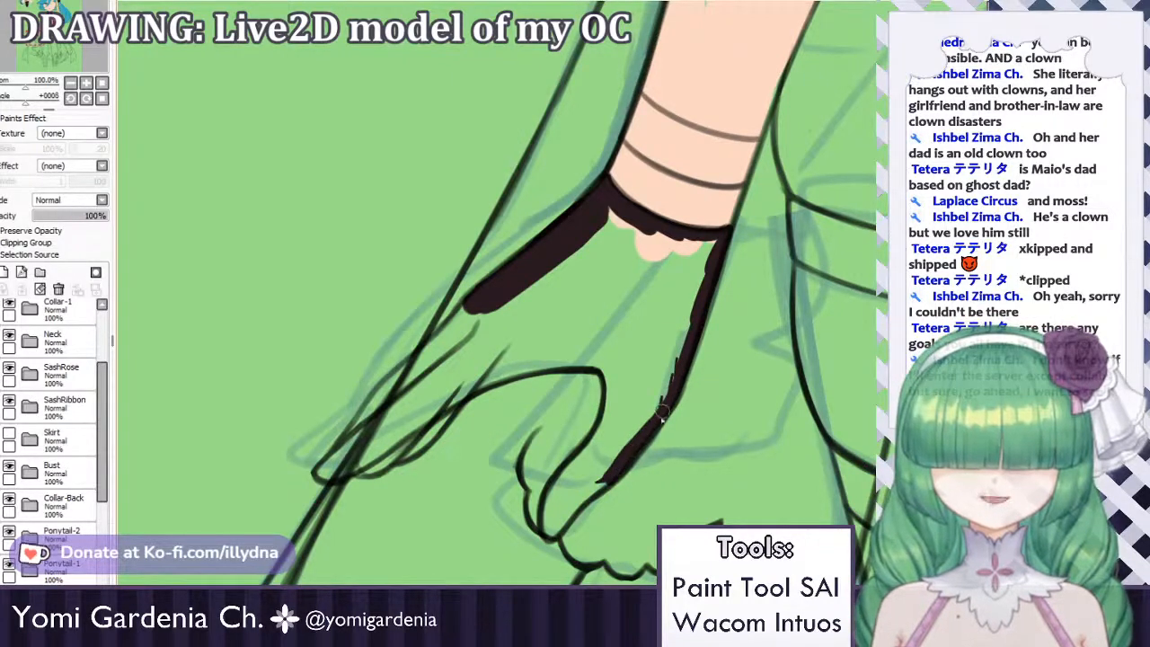
drag(668, 404, 618, 458)
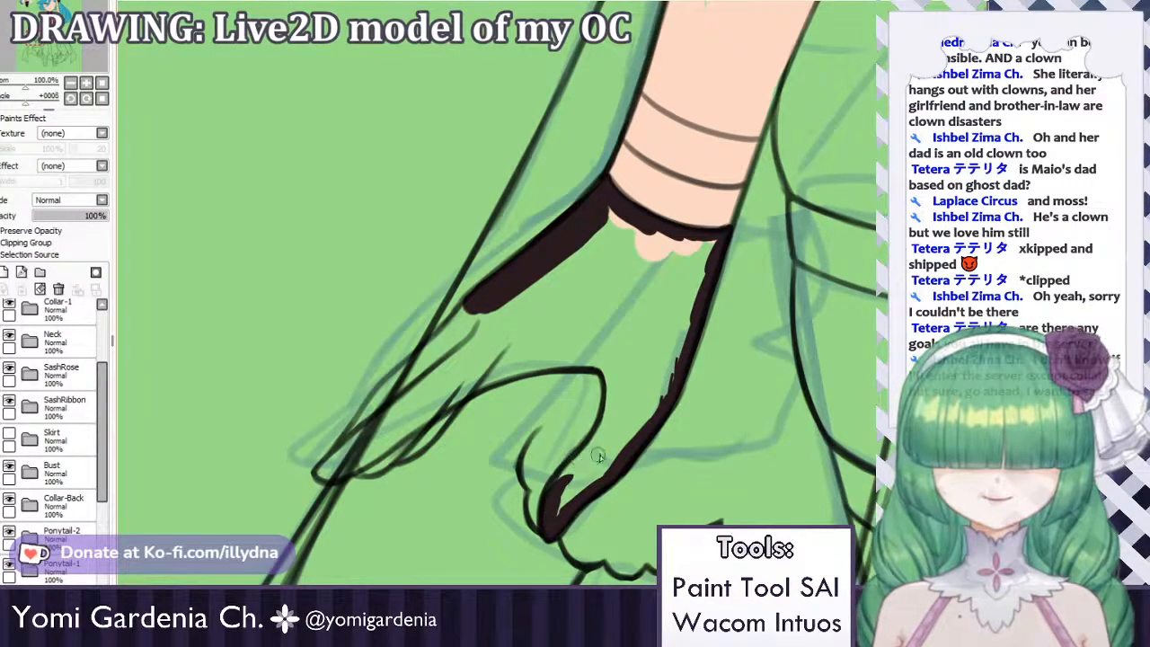
Fill the glove's thumb with dark brown and extend the colour along the palm edge and over the fingers.
mouse_move(633, 404)
mouse_down()
mouse_move(579, 481)
mouse_move(603, 434)
mouse_move(551, 491)
mouse_move(624, 419)
mouse_move(645, 416)
mouse_move(604, 425)
mouse_move(585, 453)
mouse_move(605, 411)
mouse_move(592, 350)
mouse_up()
key(ctrl+z)
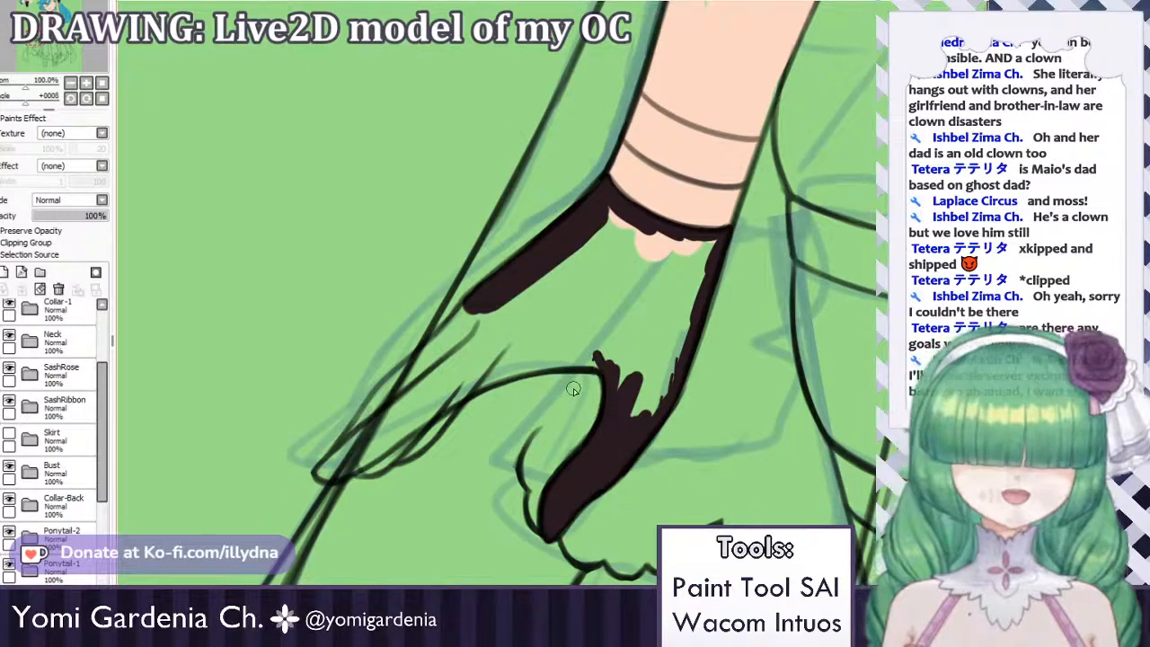
mouse_move(503, 373)
mouse_down()
mouse_move(381, 438)
mouse_move(422, 429)
mouse_move(539, 352)
mouse_move(593, 365)
mouse_move(587, 353)
mouse_up()
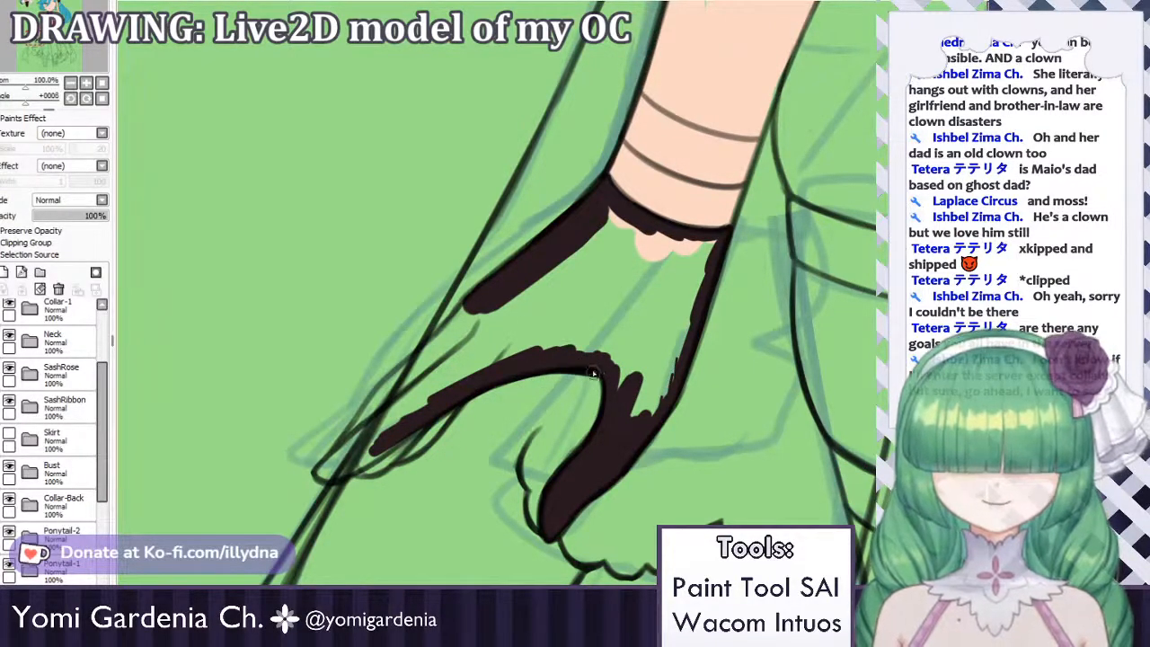
mouse_move(377, 415)
mouse_down()
mouse_move(465, 343)
mouse_move(477, 309)
mouse_move(379, 388)
mouse_move(323, 470)
mouse_up()
mouse_move(329, 473)
mouse_down()
mouse_move(405, 436)
mouse_move(578, 284)
mouse_move(451, 340)
mouse_up()
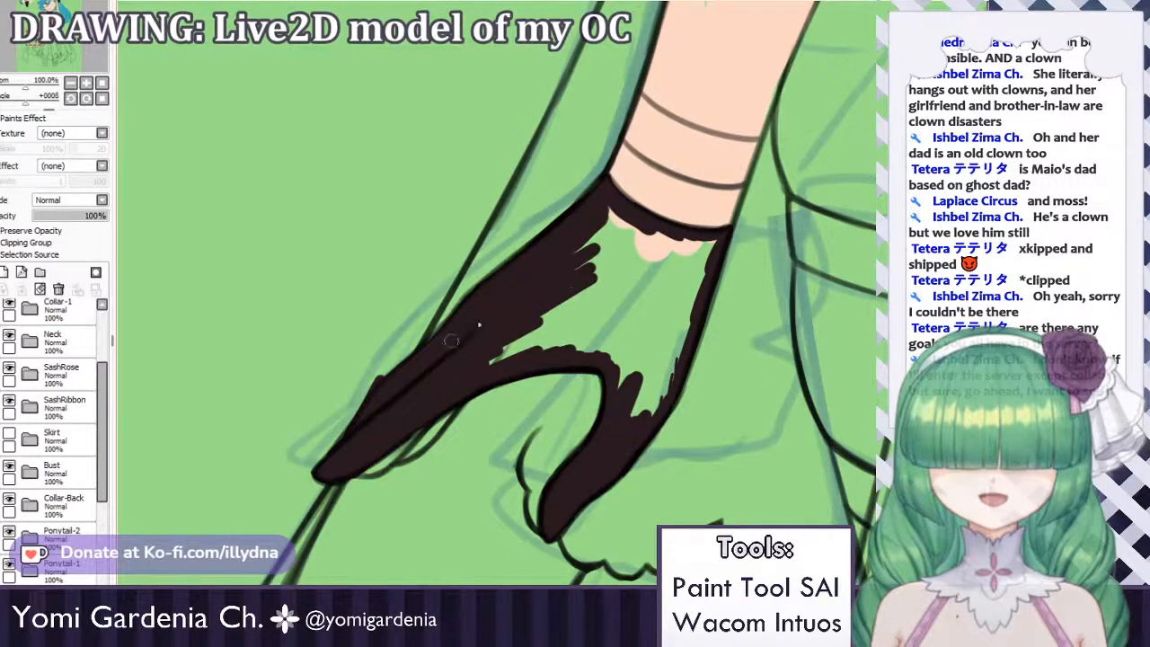
Fill the remaining interior of the glove with dark brown and paint over the leftover gaps.
click(703, 255)
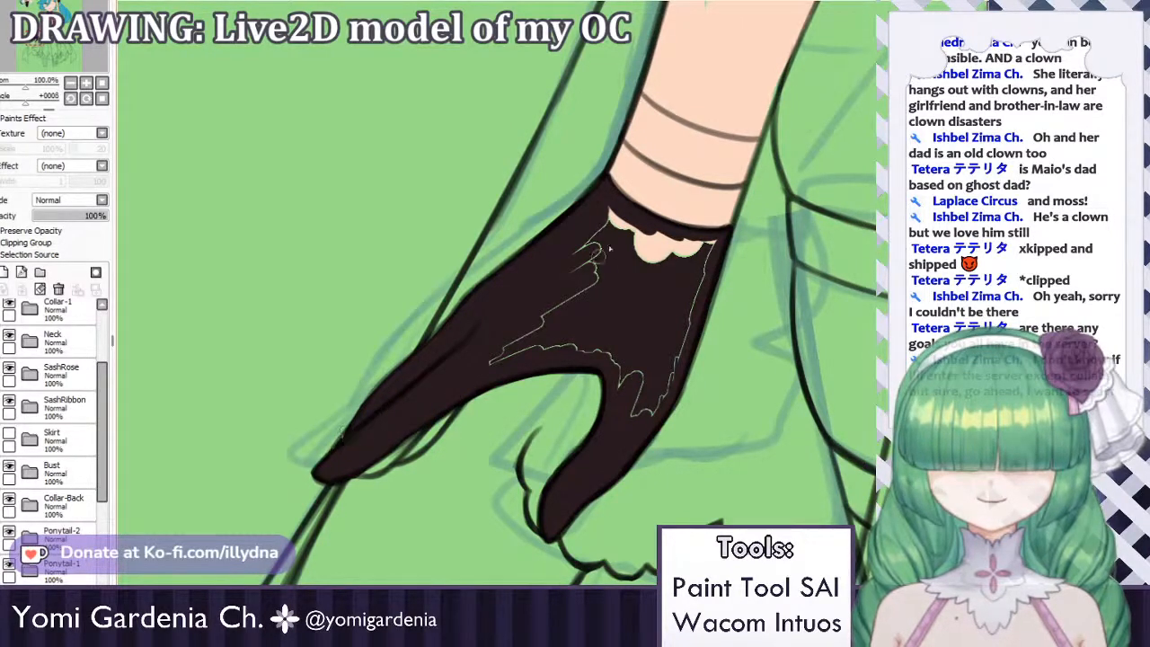
mouse_move(706, 246)
mouse_down()
mouse_move(639, 260)
mouse_move(629, 278)
mouse_move(698, 276)
mouse_move(706, 259)
mouse_move(656, 412)
mouse_move(645, 408)
mouse_move(653, 355)
mouse_up()
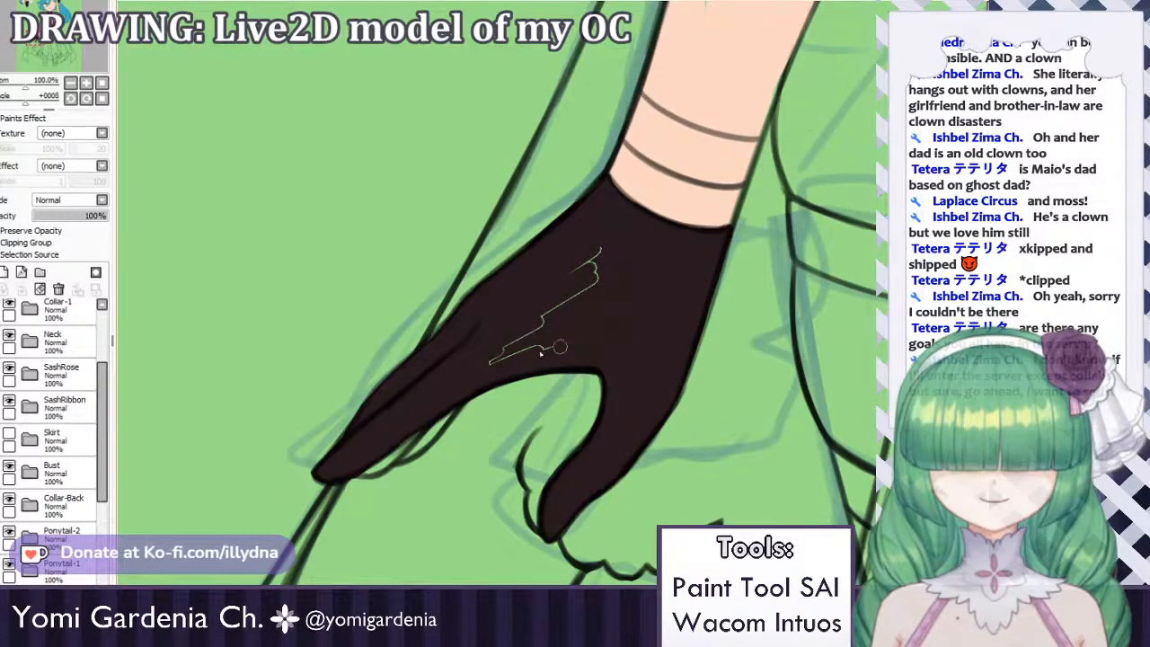
drag(496, 362, 600, 291)
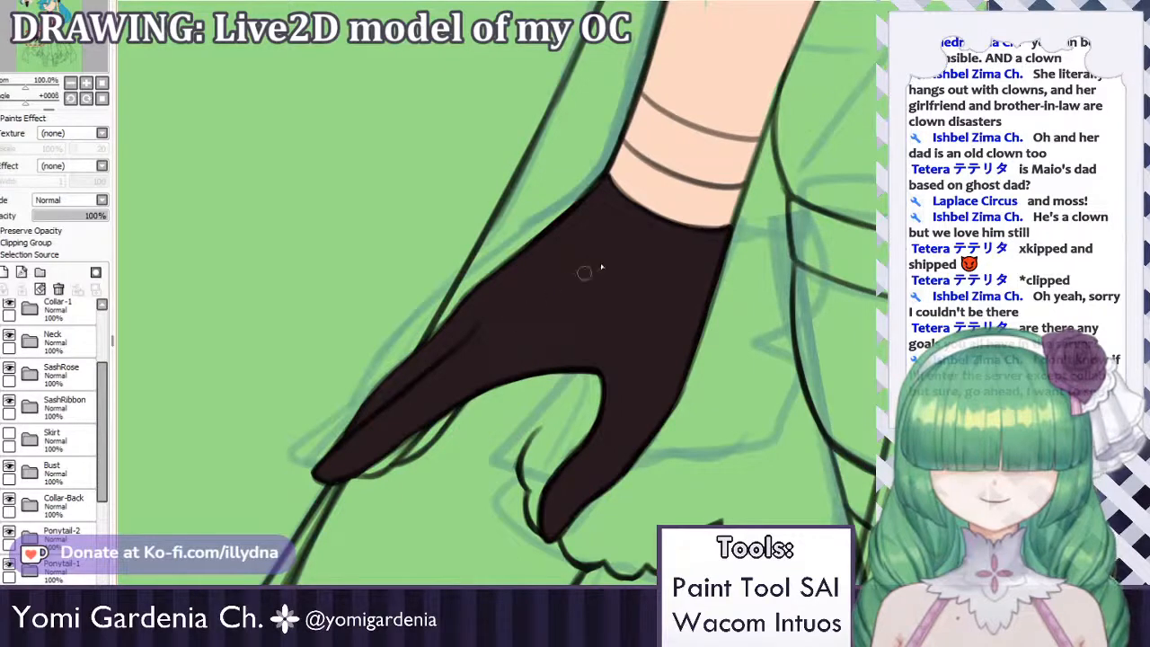
Paint dark brown along the short body-side edge of the wristband above the glove.
scroll(519, 299, down, 5)
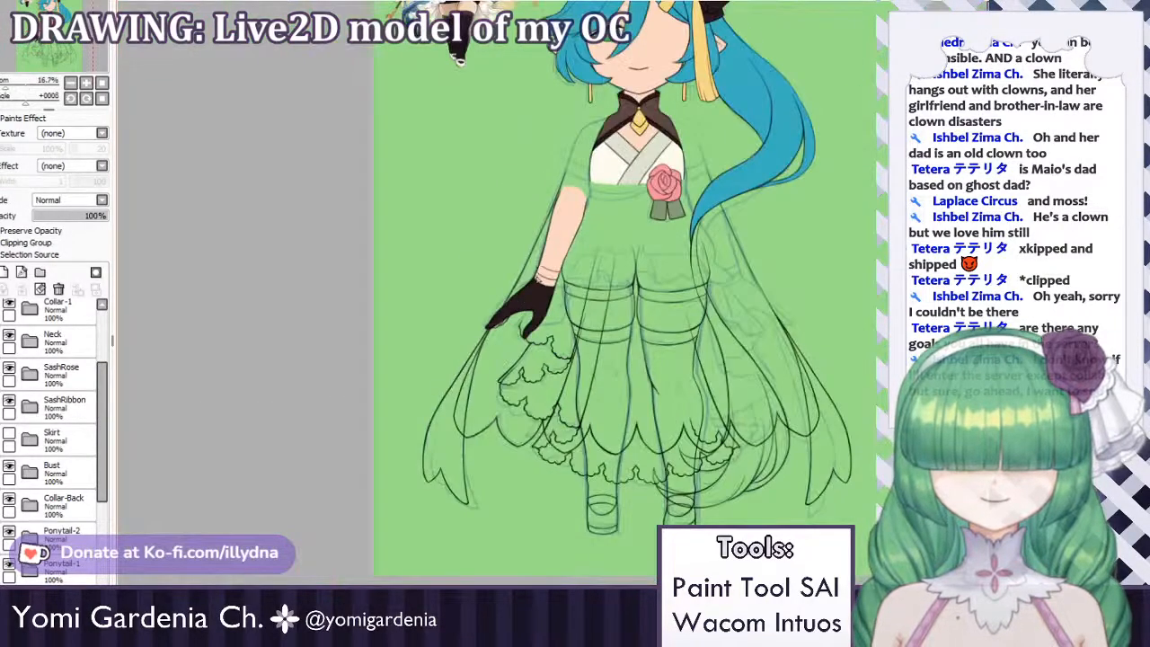
scroll(532, 289, up, 5)
scroll(615, 168, up, 2)
scroll(603, 247, down, 2)
scroll(634, 177, up, 2)
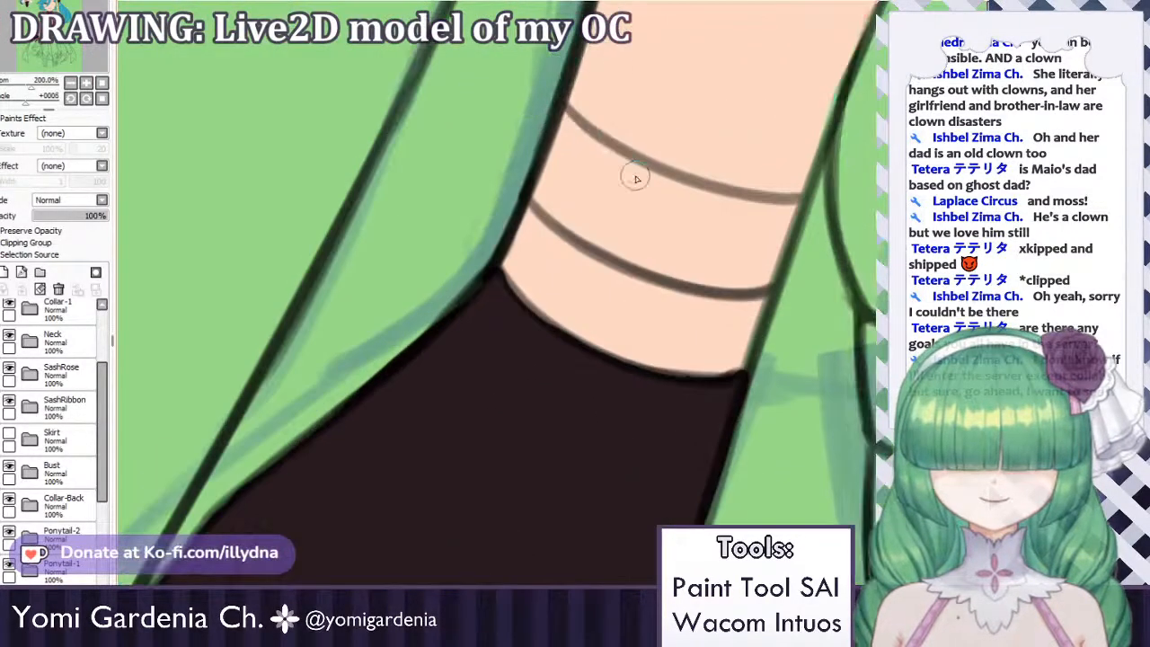
drag(799, 199, 773, 272)
key(ctrl+z)
mouse_move(798, 204)
mouse_down()
mouse_move(767, 275)
mouse_move(729, 283)
mouse_up()
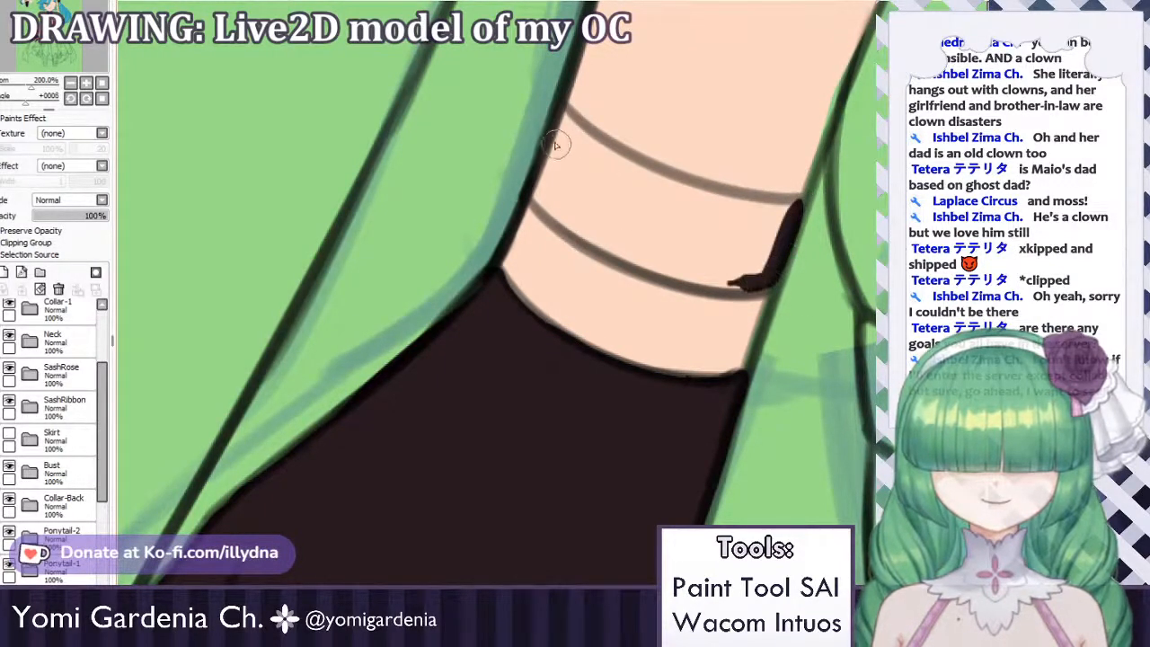
Paint the wristband's upper edge dark brown across the full width of the forearm, redoing strokes that miss the line.
drag(566, 110, 656, 194)
key(ctrl+z)
key(ctrl+z)
mouse_move(564, 110)
mouse_down()
mouse_move(676, 201)
mouse_move(695, 190)
mouse_up()
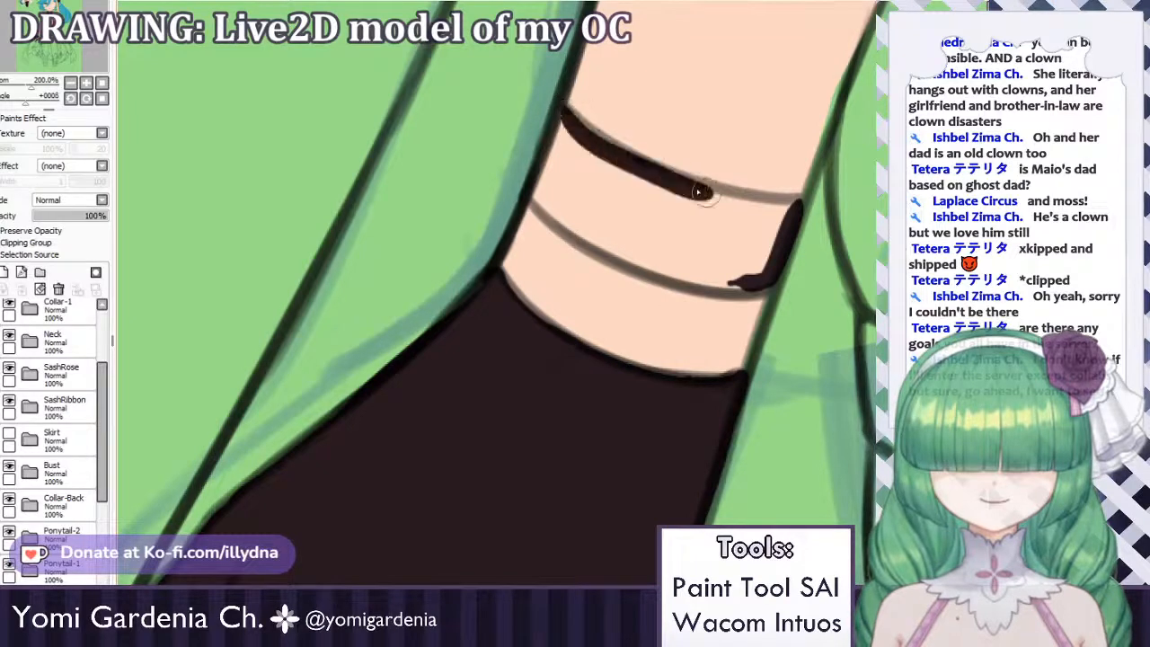
key(ctrl+z)
drag(561, 113, 700, 196)
mouse_move(605, 153)
mouse_down()
mouse_move(753, 208)
mouse_move(620, 162)
mouse_move(733, 197)
mouse_move(698, 195)
mouse_move(792, 218)
mouse_up()
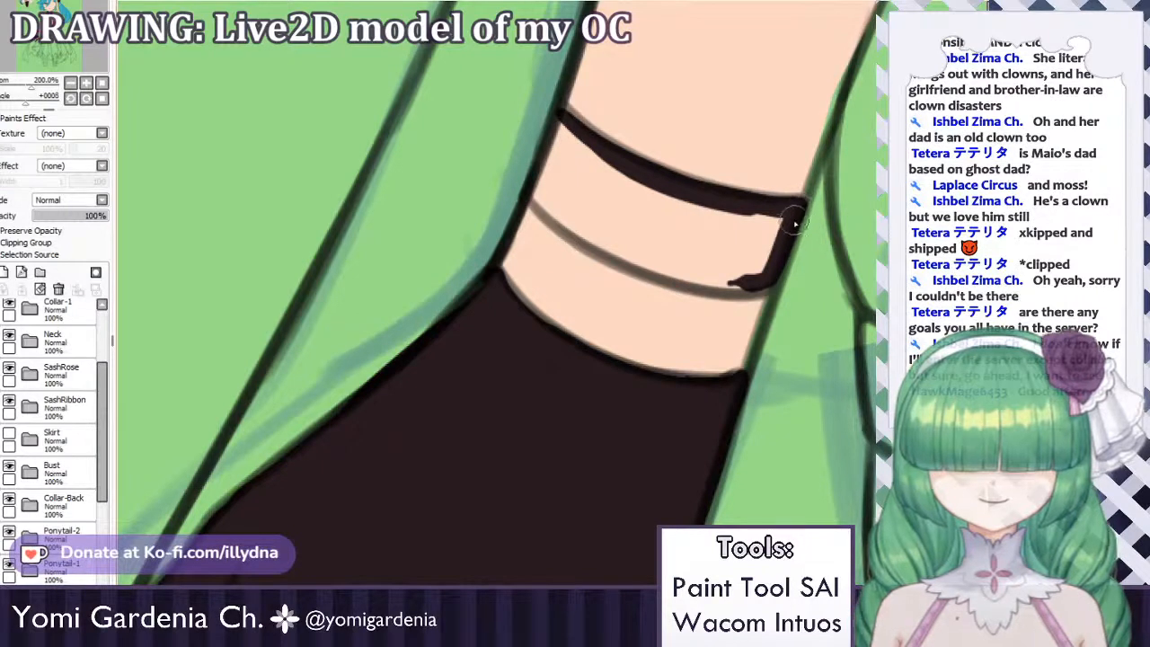
Trace the wristband's lower and outer edges in dark brown and fill in its interior.
mouse_move(765, 284)
mouse_down()
mouse_move(666, 276)
mouse_move(747, 285)
mouse_move(699, 280)
mouse_move(732, 285)
mouse_move(755, 255)
mouse_move(688, 287)
mouse_up()
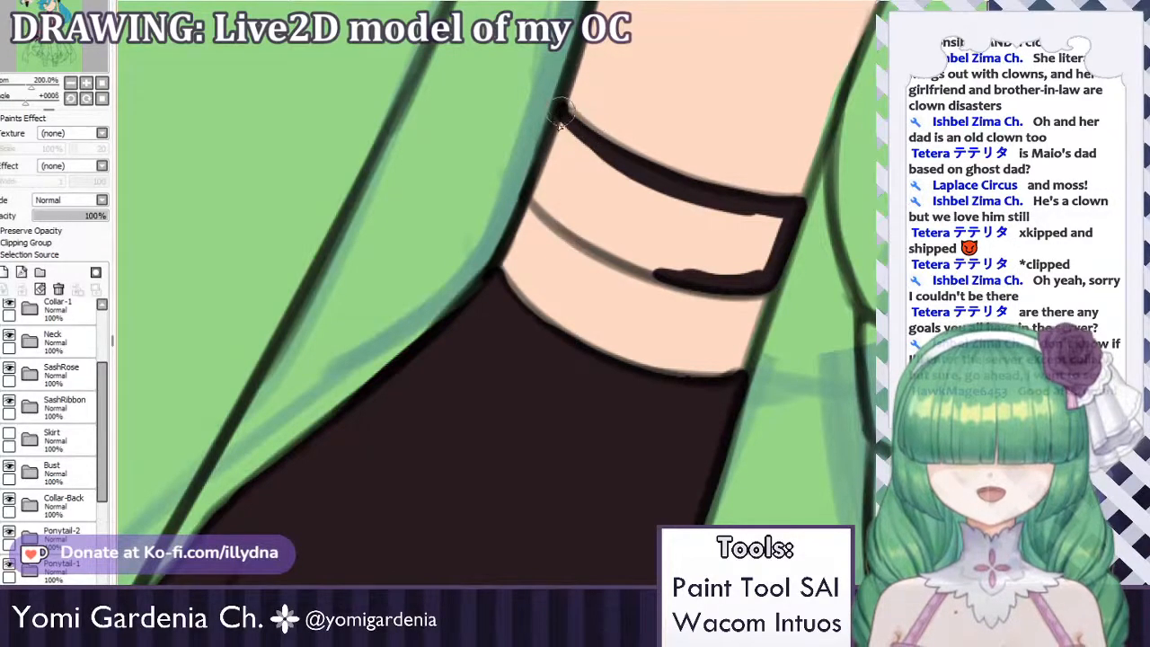
mouse_move(559, 115)
mouse_down()
mouse_move(538, 188)
mouse_move(598, 241)
mouse_move(538, 202)
mouse_move(683, 273)
mouse_move(584, 218)
mouse_move(546, 160)
mouse_move(571, 169)
mouse_move(605, 212)
mouse_up()
key(ctrl+z)
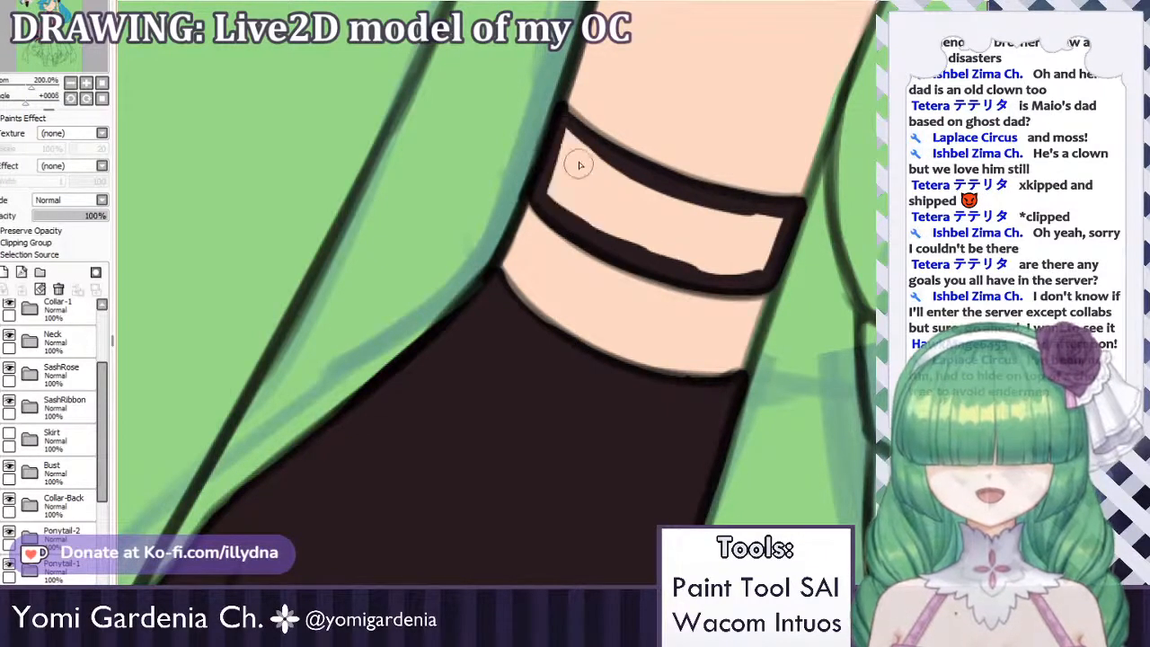
mouse_move(568, 138)
mouse_down()
mouse_move(594, 216)
mouse_move(569, 137)
mouse_move(554, 174)
mouse_move(562, 202)
mouse_move(627, 241)
mouse_move(671, 243)
mouse_move(606, 159)
mouse_move(697, 209)
mouse_move(776, 217)
mouse_move(721, 249)
mouse_move(749, 249)
mouse_up()
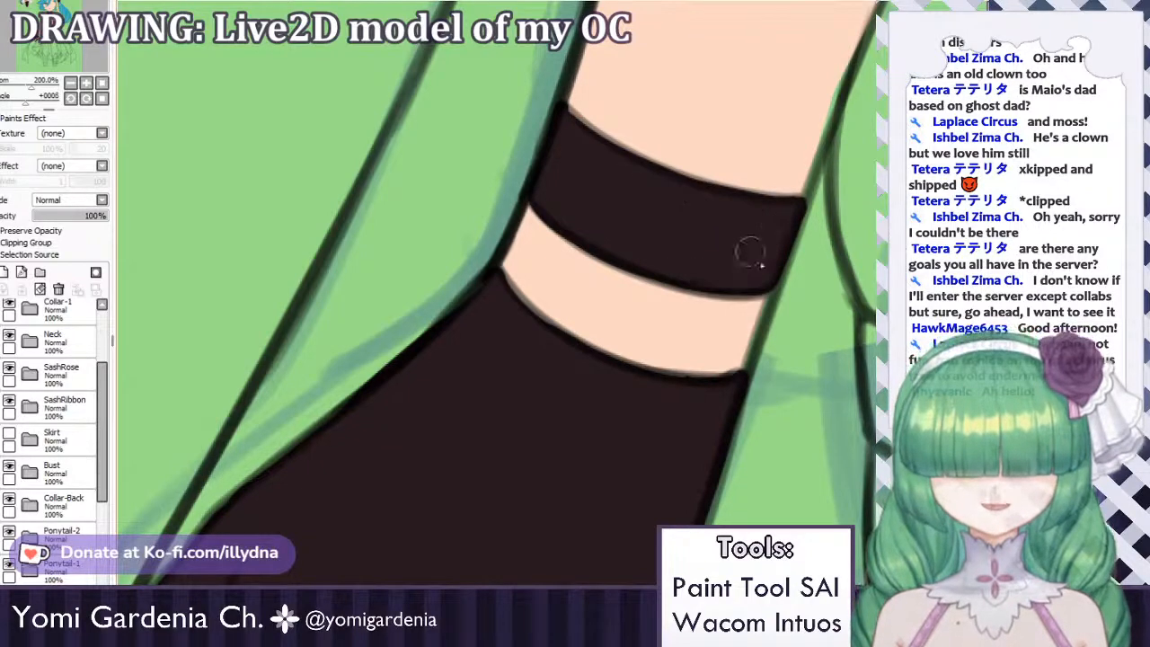
Make the Skirt folder visible on the full figure again.
scroll(670, 221, down, 10)
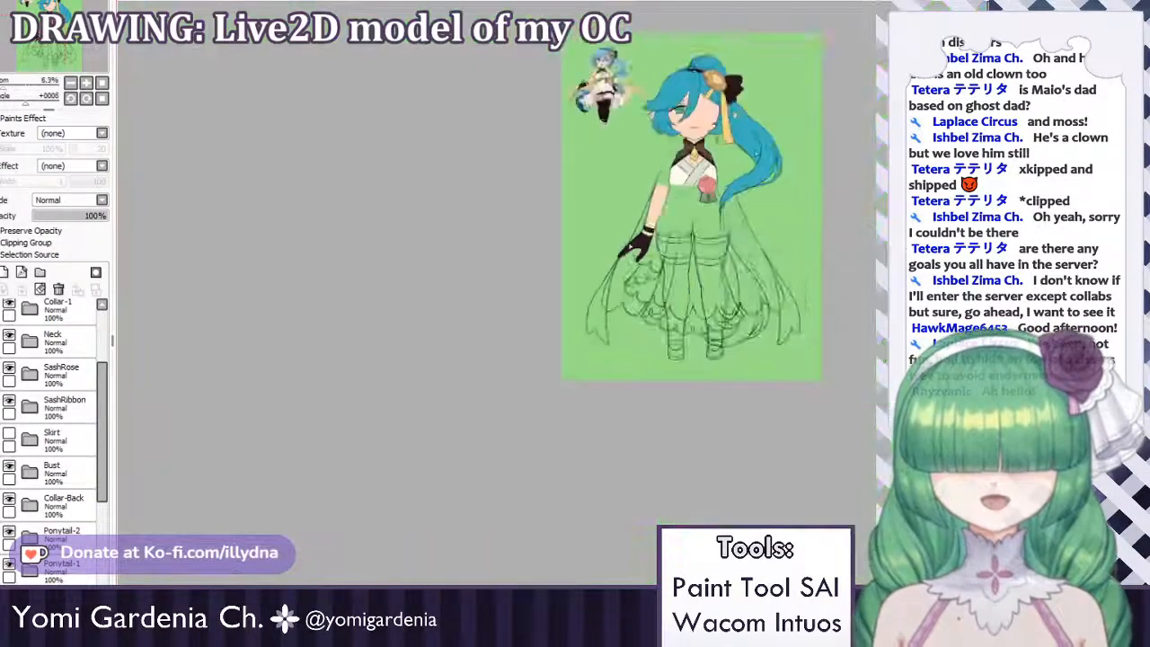
scroll(760, 145, up, 2)
scroll(577, 223, up, 1)
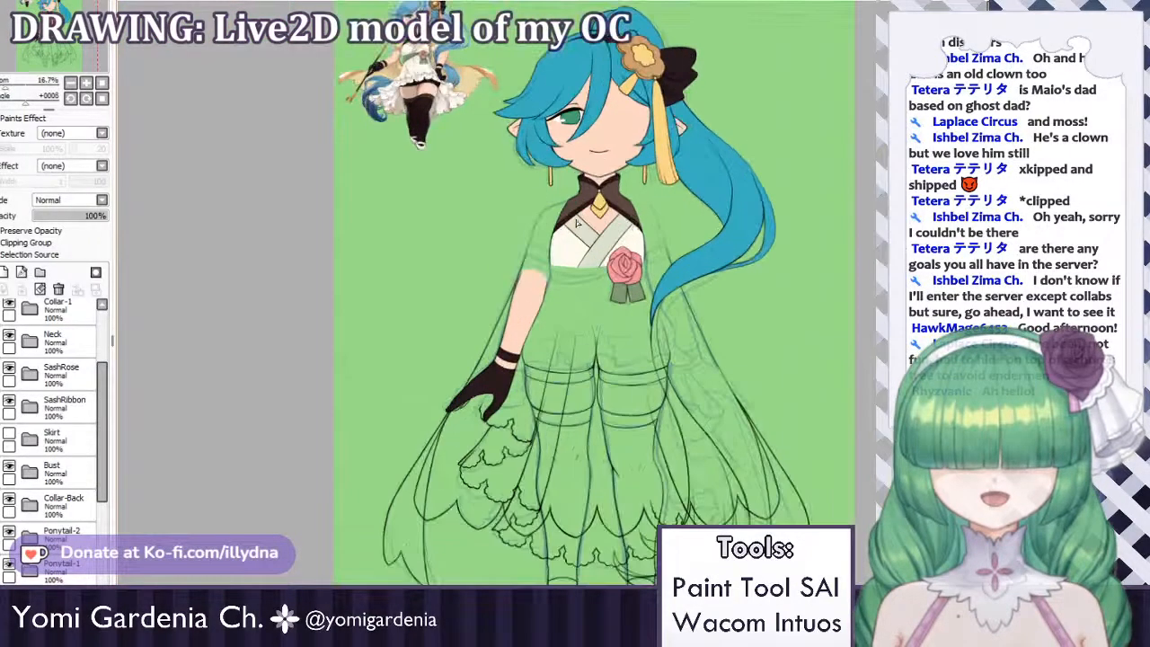
click(40, 440)
click(9, 435)
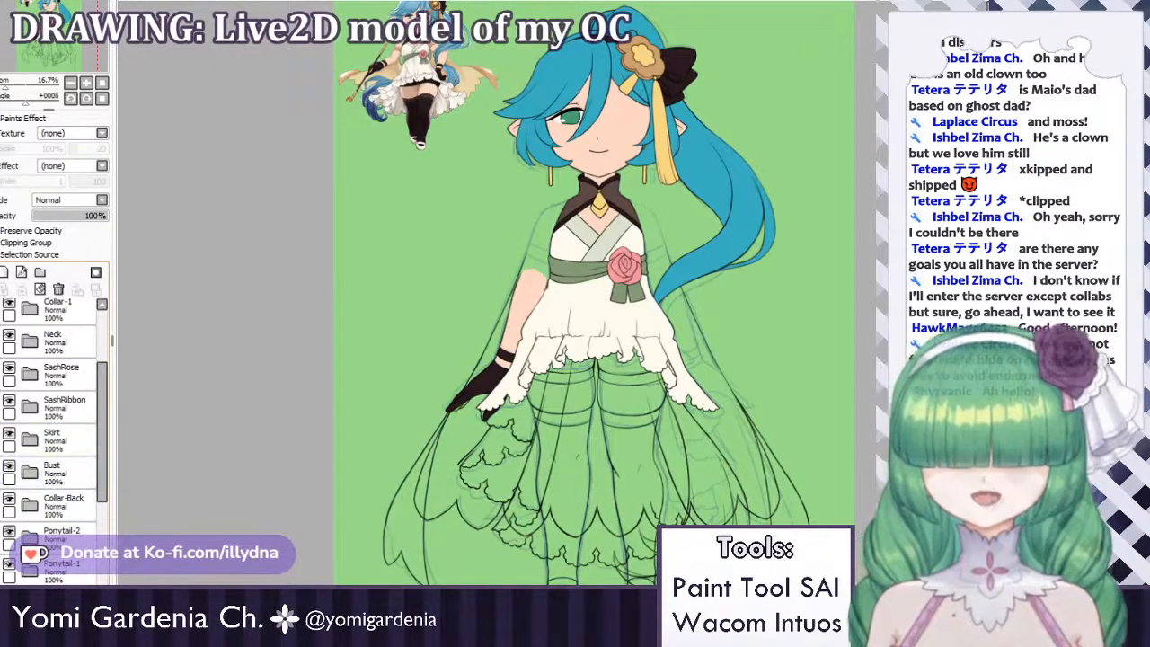
Collapse the Arm-Left folder and place the Fingers-Left layer in a new folder named Fingers-Left.
scroll(27, 408, down, 3)
scroll(27, 408, down, 5)
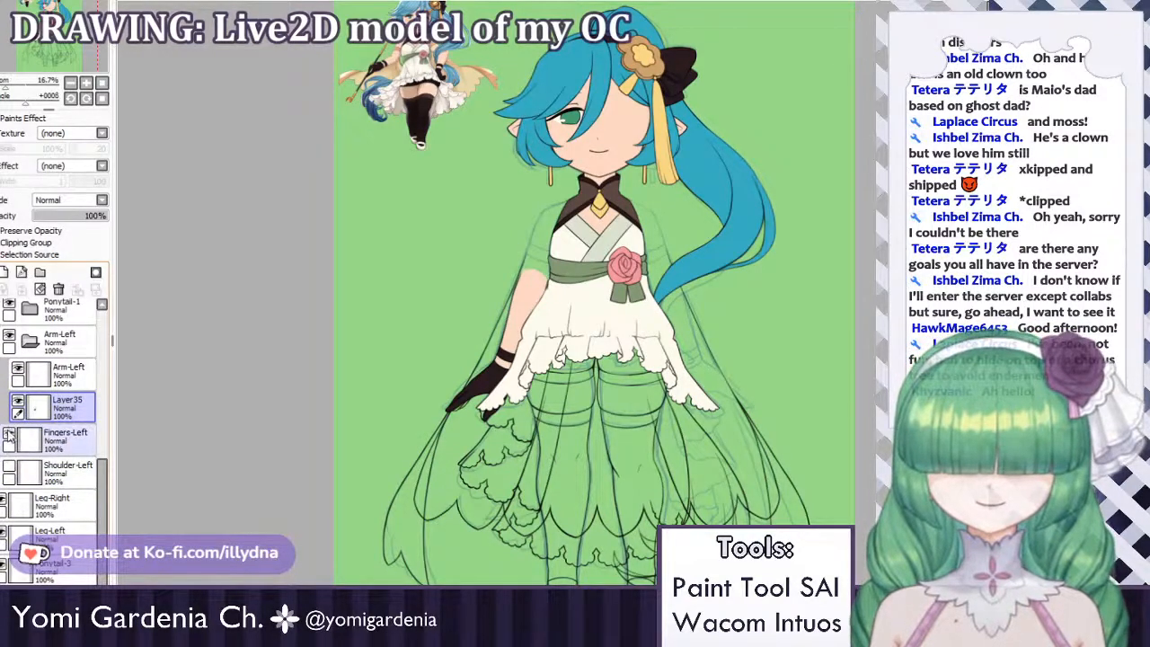
click(18, 434)
click(29, 340)
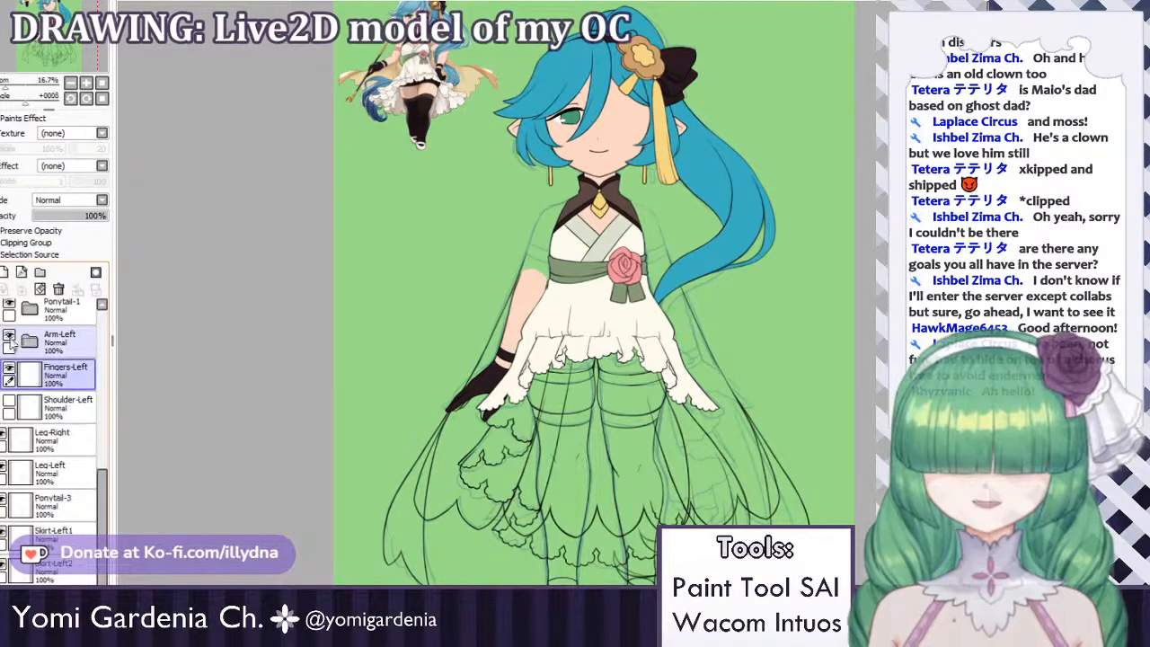
click(40, 271)
drag(45, 404, 63, 376)
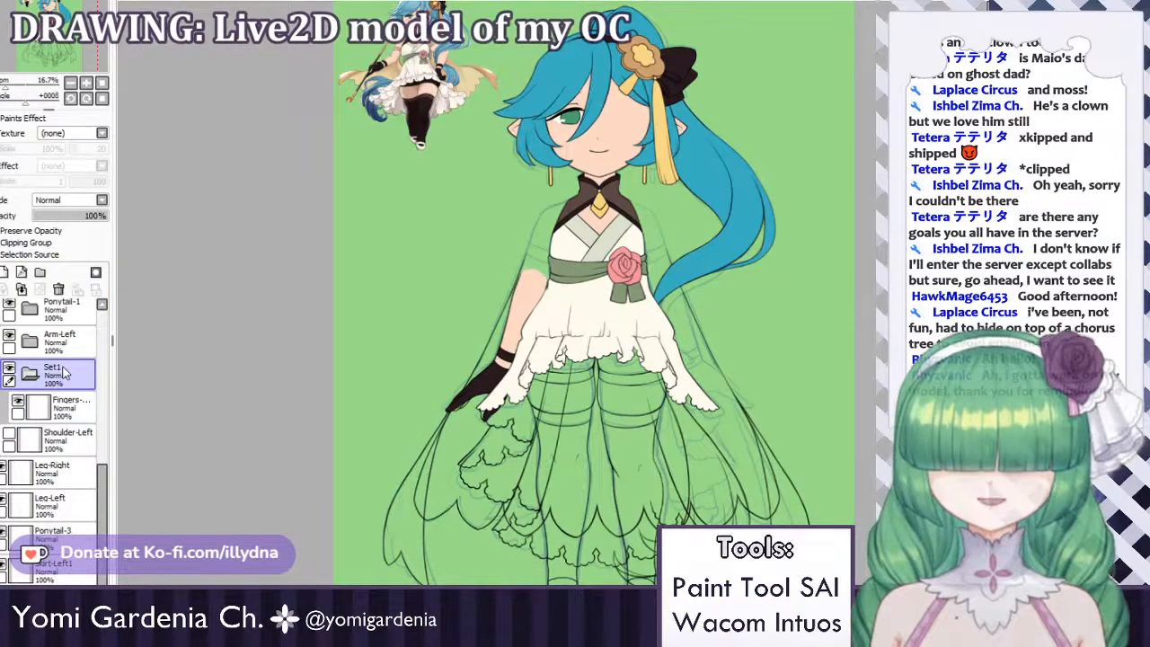
key(Return)
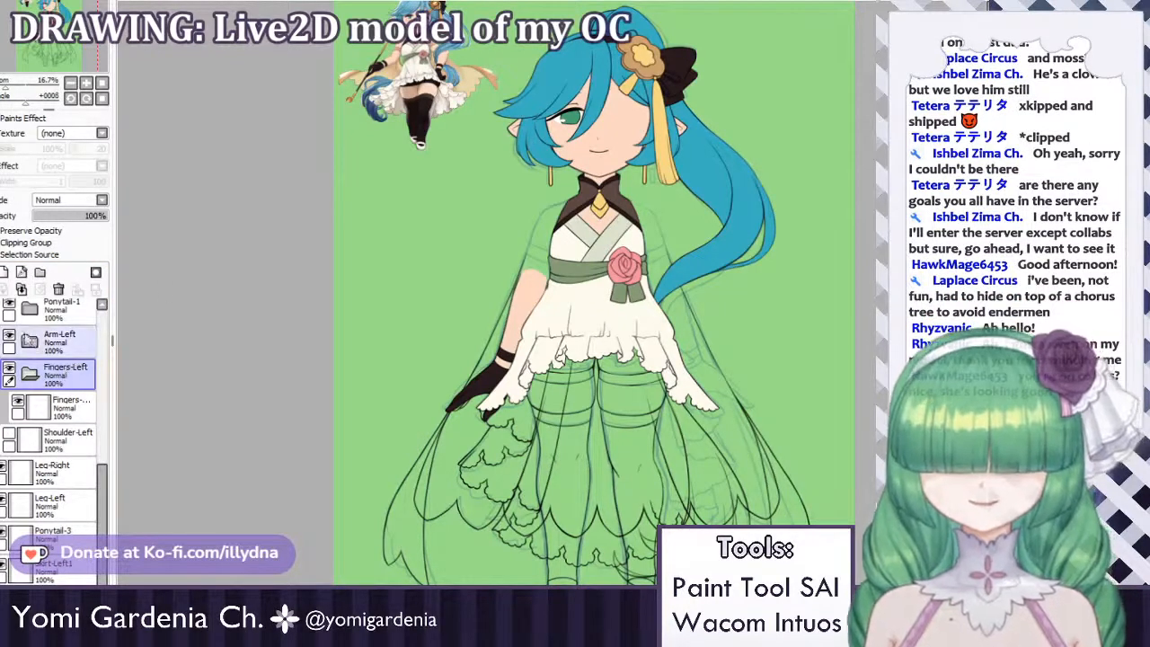
Hide the Arm-Left folder and add a new layer beneath the line art in the Fingers-Left folder.
click(10, 336)
click(54, 407)
click(5, 272)
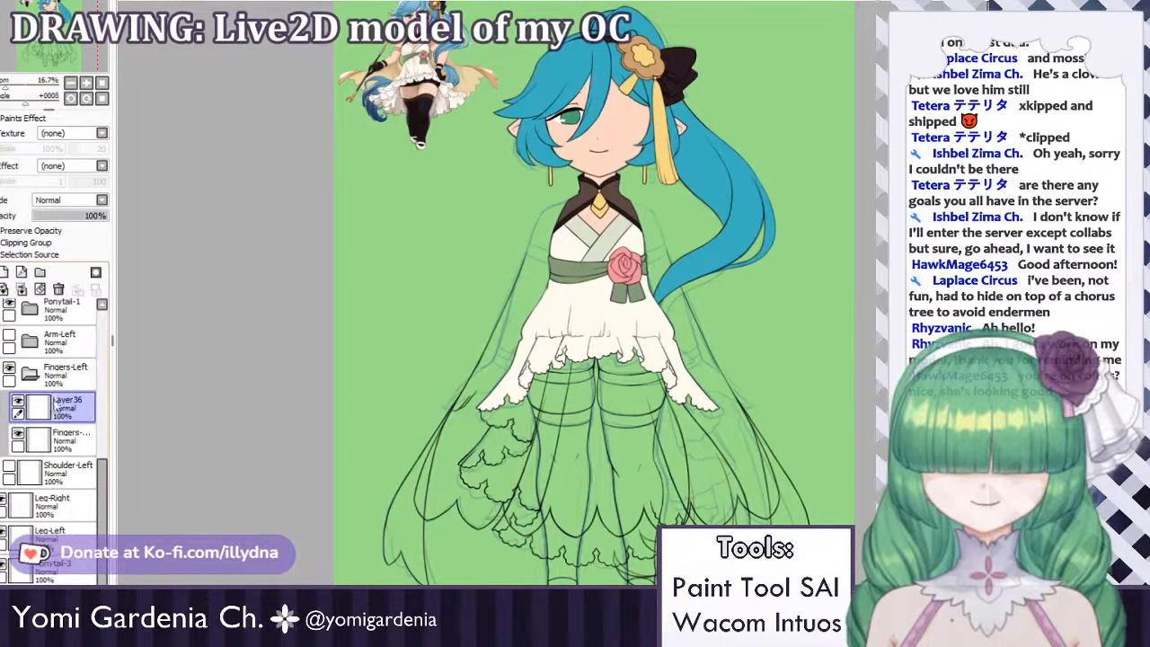
drag(58, 407, 68, 446)
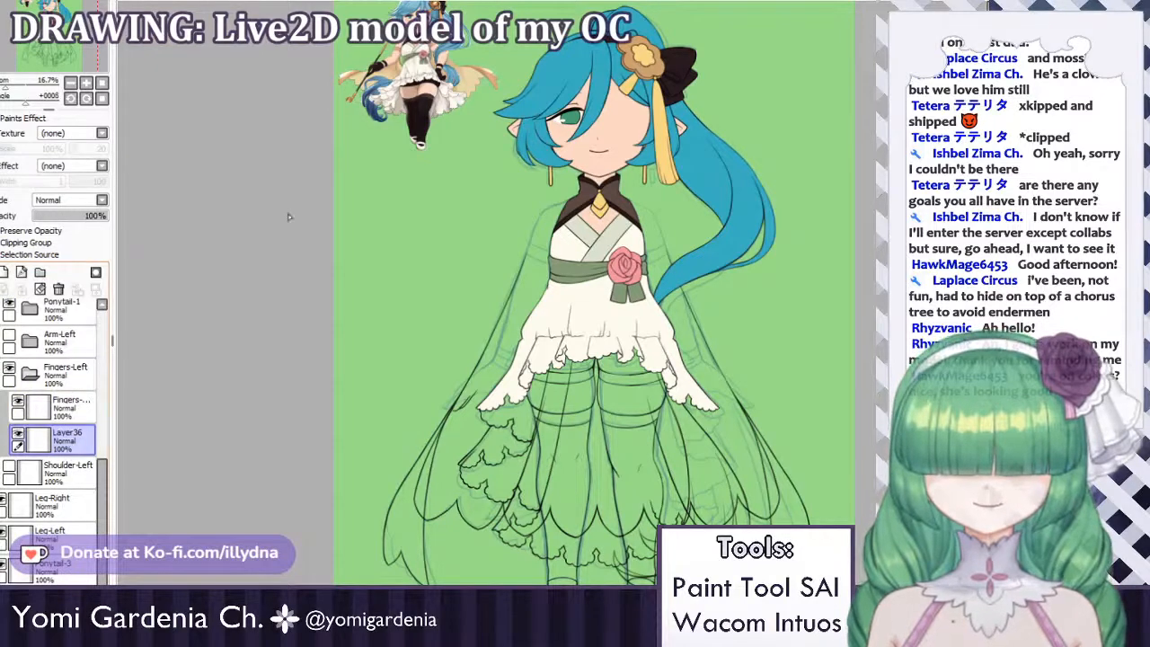
Roughly fill the finger with dark brown between its outlines, up to the pointed end.
scroll(466, 384, up, 8)
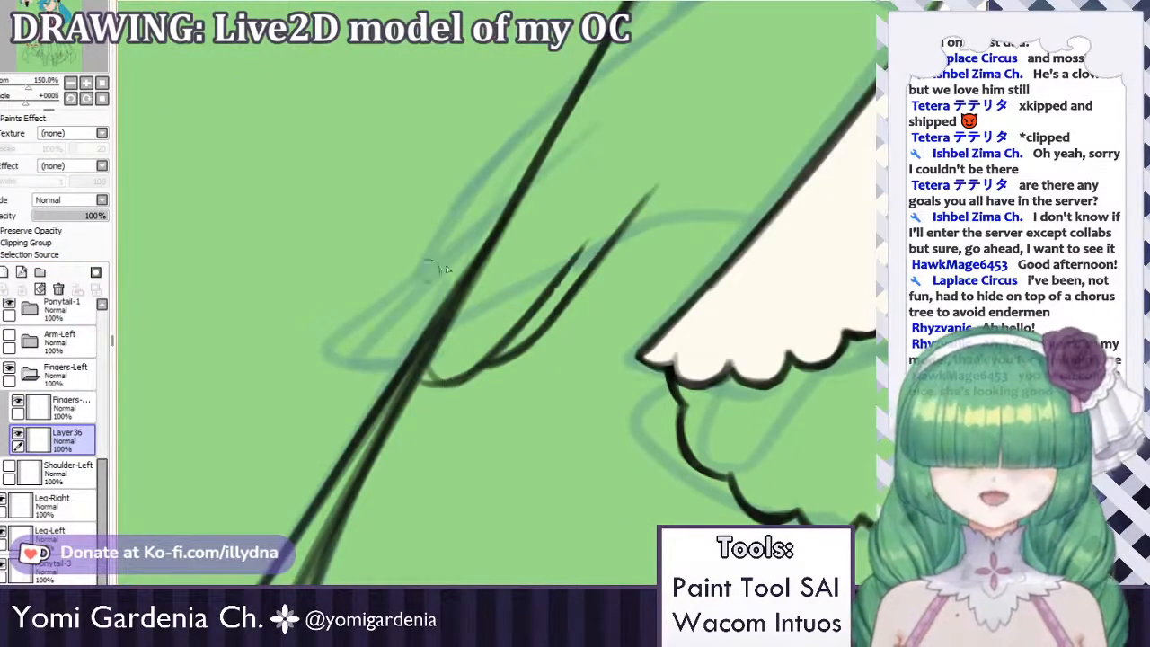
mouse_move(512, 271)
mouse_down()
mouse_move(454, 350)
mouse_move(575, 247)
mouse_move(471, 355)
mouse_move(533, 314)
mouse_move(506, 342)
mouse_up()
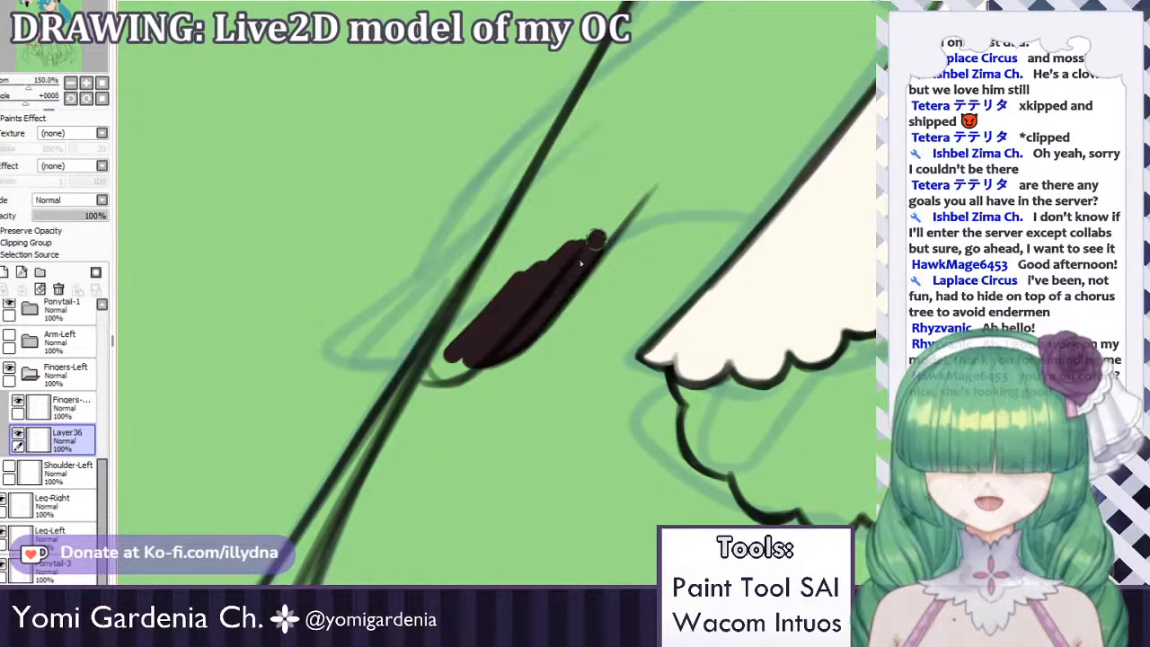
mouse_move(595, 238)
mouse_down()
mouse_move(624, 209)
mouse_move(611, 239)
mouse_up()
Examine the finger's dark fill against the skirt, sleeve sketch and whole figure.
scroll(581, 208, down, 3)
scroll(503, 364, down, 5)
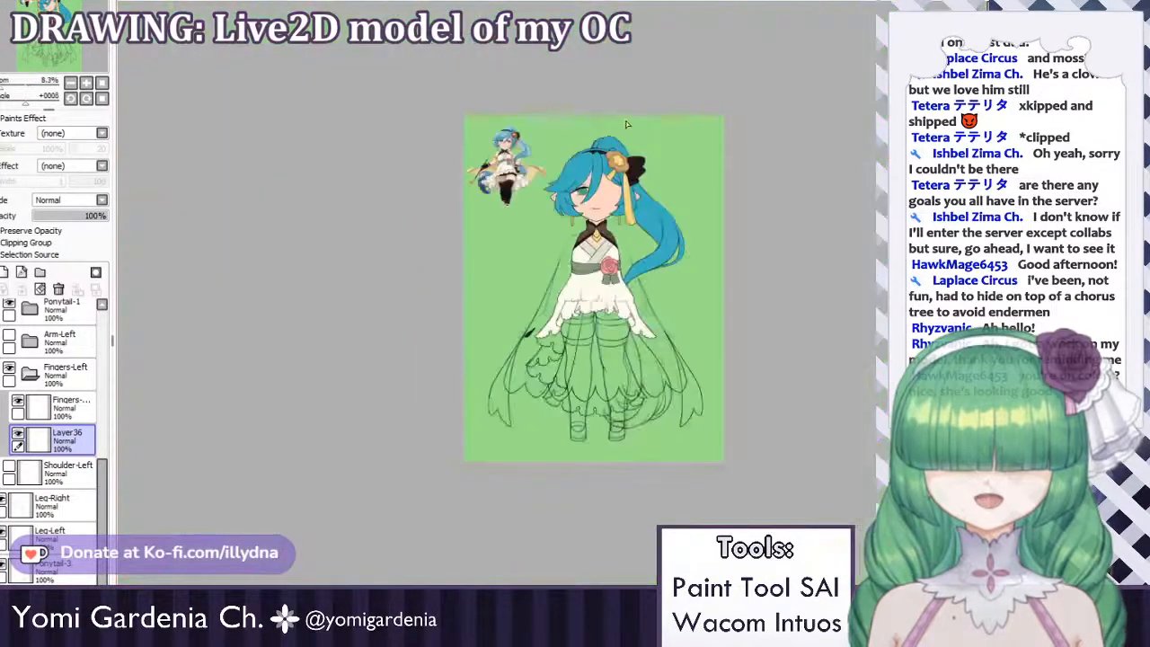
scroll(602, 218, up, 4)
drag(530, 252, 555, 127)
scroll(579, 67, down, 2)
scroll(576, 241, up, 3)
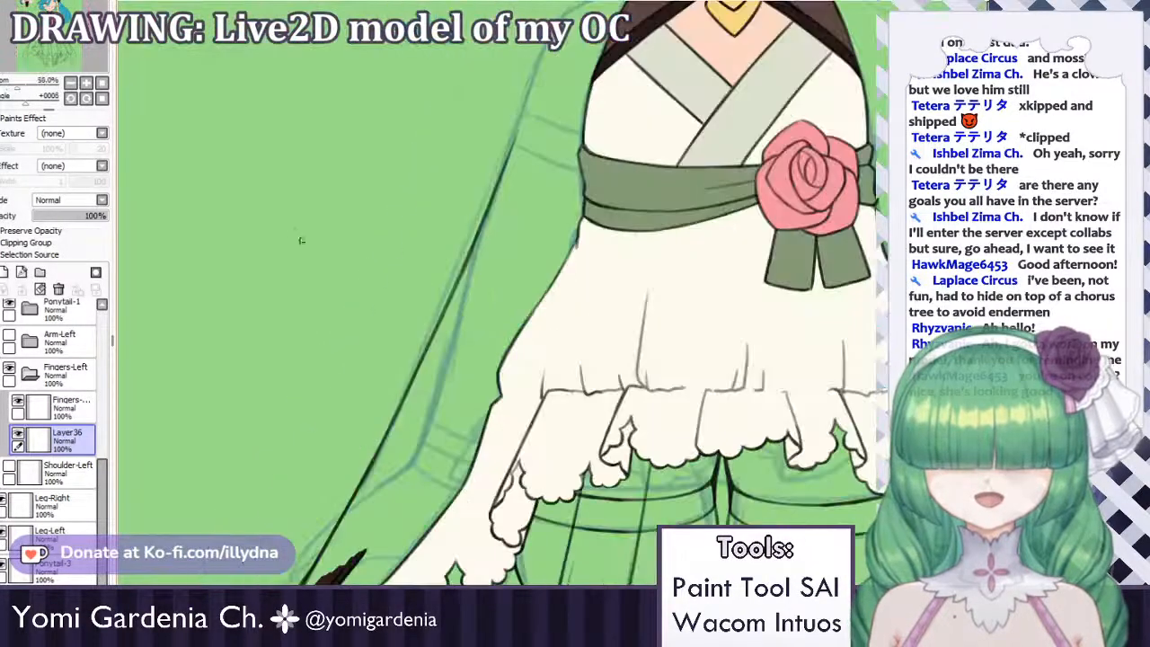
scroll(318, 238, down, 2)
scroll(379, 571, up, 2)
scroll(493, 315, down, 3)
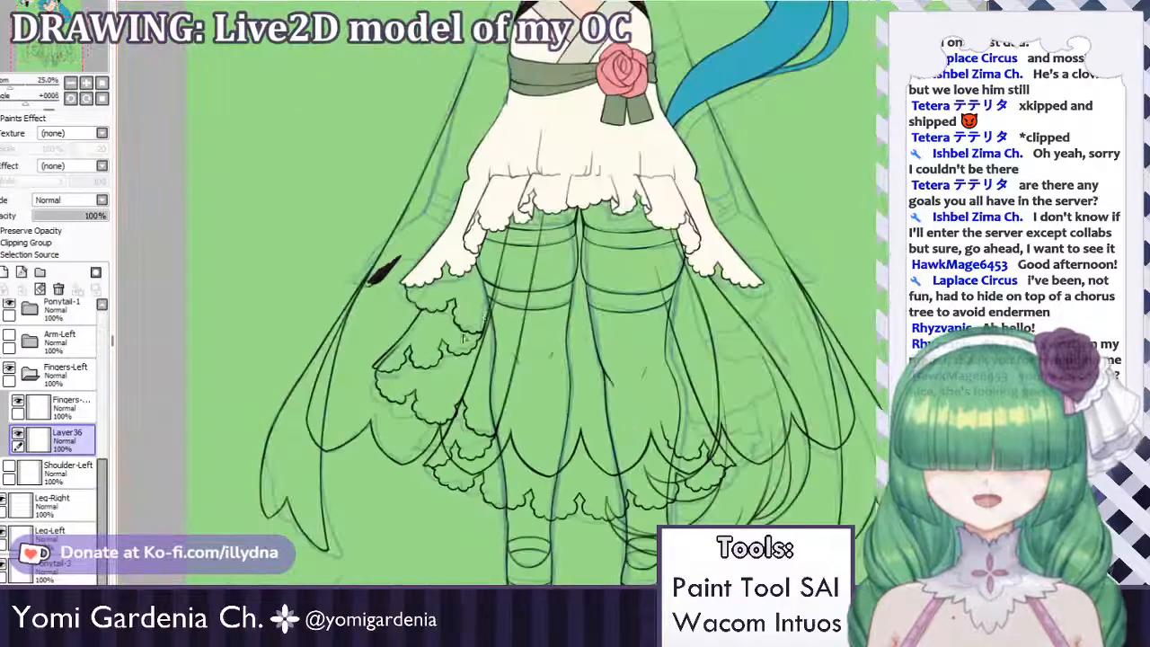
scroll(418, 380, up, 2)
scroll(543, 291, down, 2)
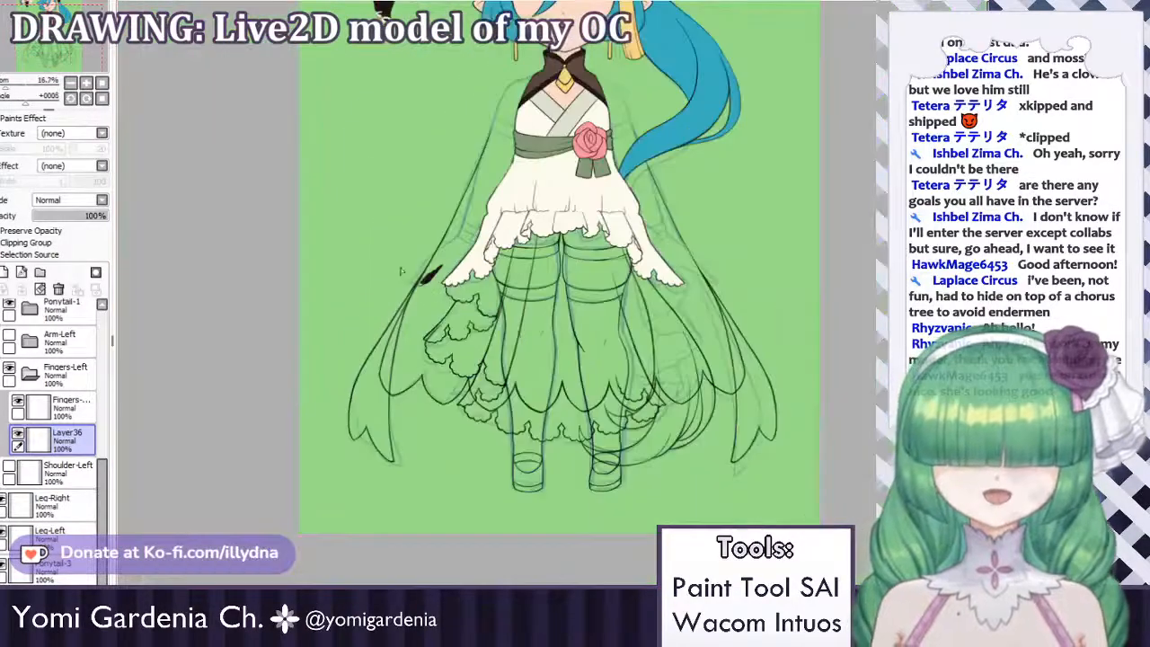
Extend the dark brown fill towards the fingertip and strengthen the fingertip's outline on the line art layer.
scroll(539, 274, up, 7)
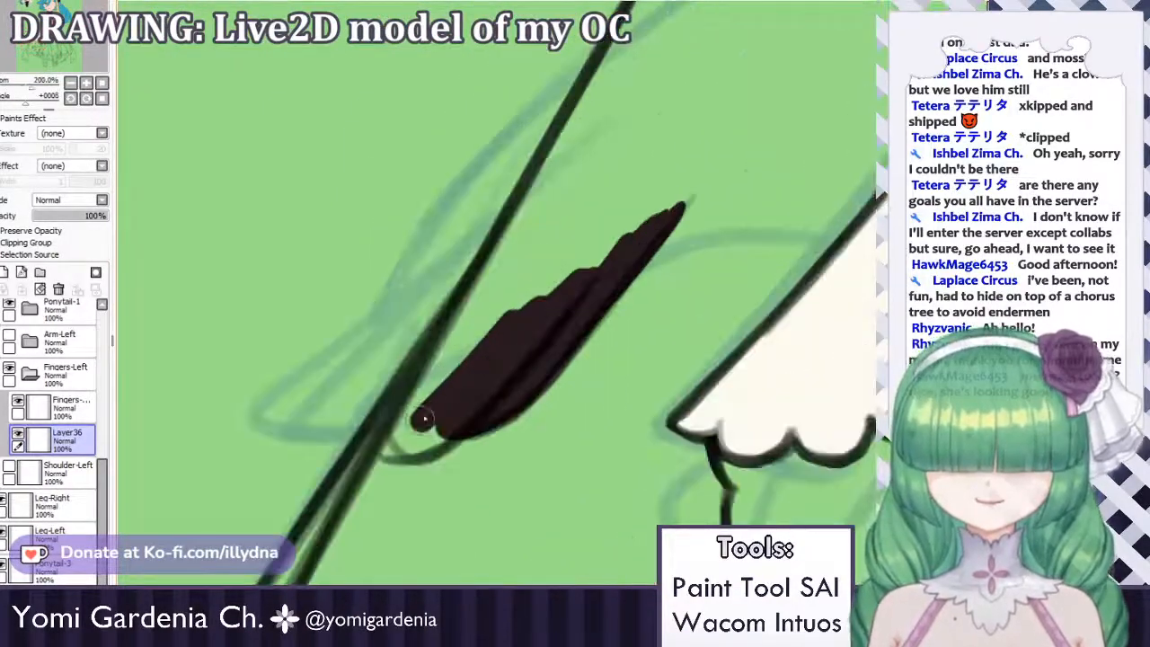
mouse_move(422, 419)
mouse_down()
mouse_move(428, 401)
mouse_move(408, 433)
mouse_up()
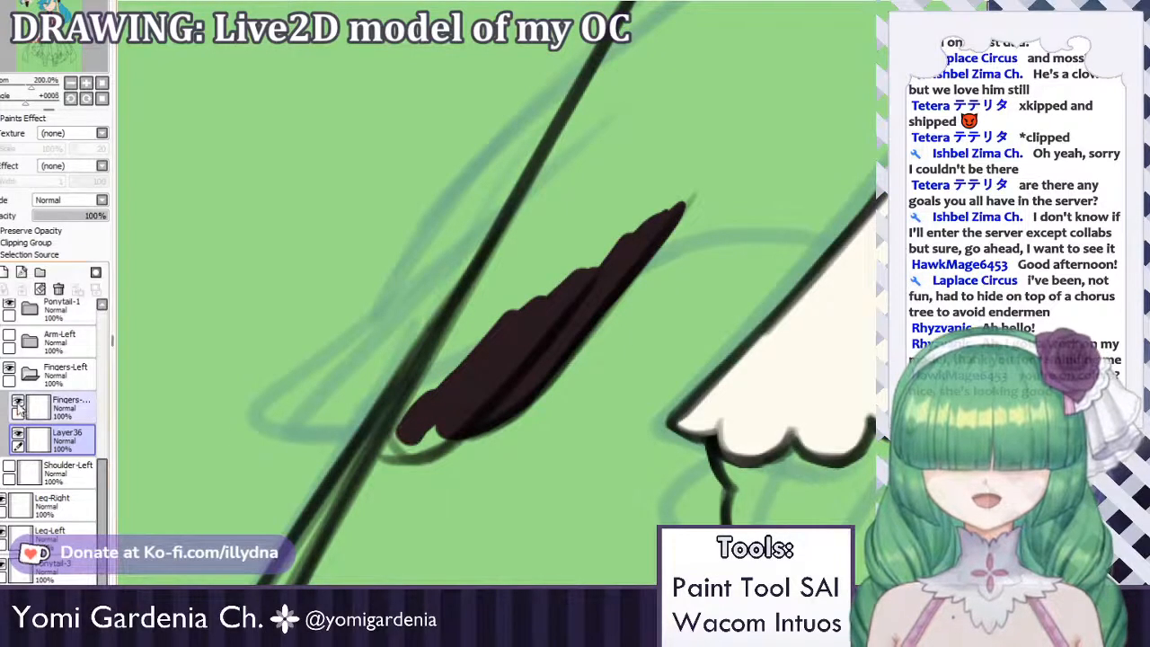
click(45, 415)
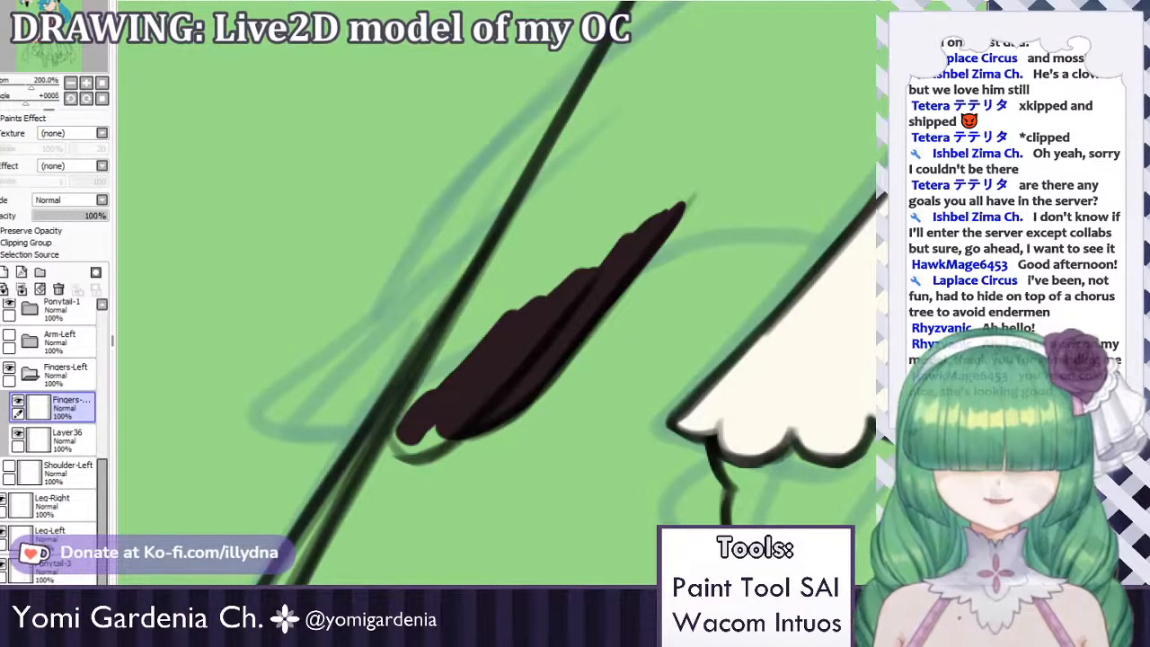
drag(390, 431, 458, 435)
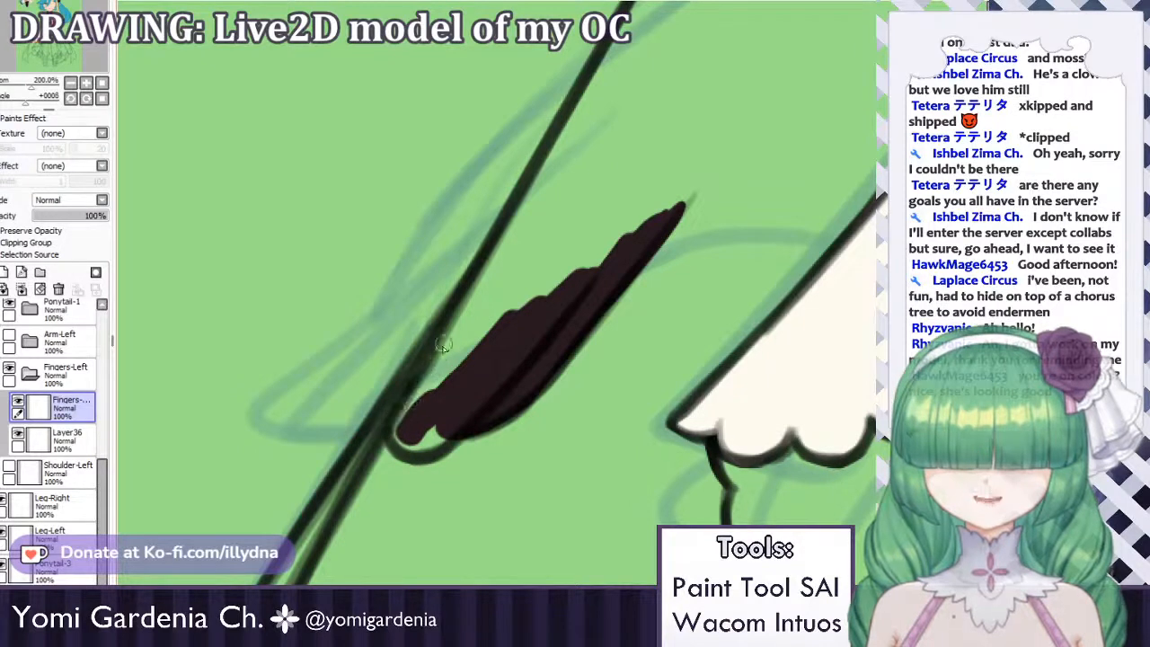
Compare the finger with its line art hidden and shown, and fill its tip and upper edge with dark brown on the colour layer.
click(18, 403)
click(18, 403)
click(18, 402)
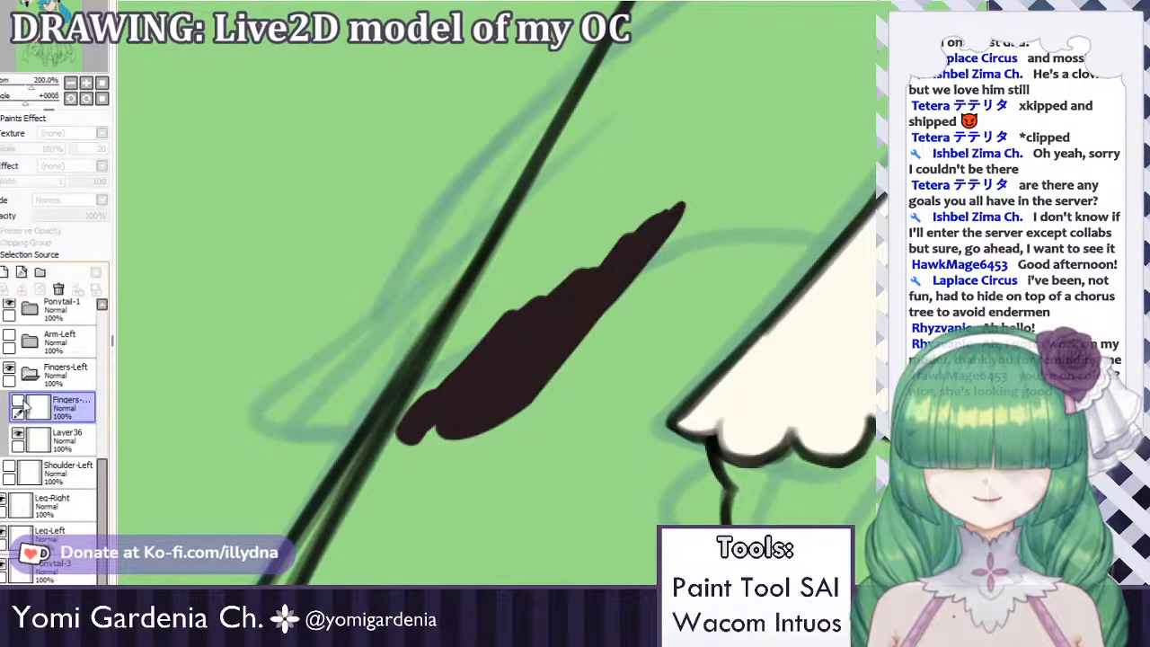
click(18, 402)
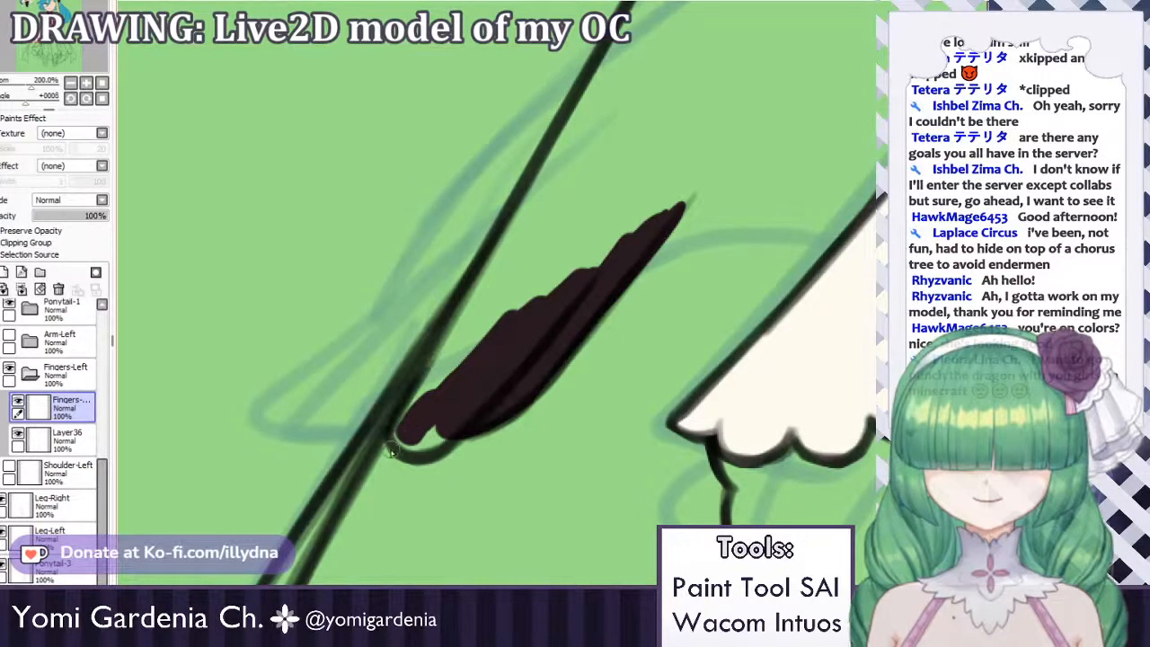
click(63, 439)
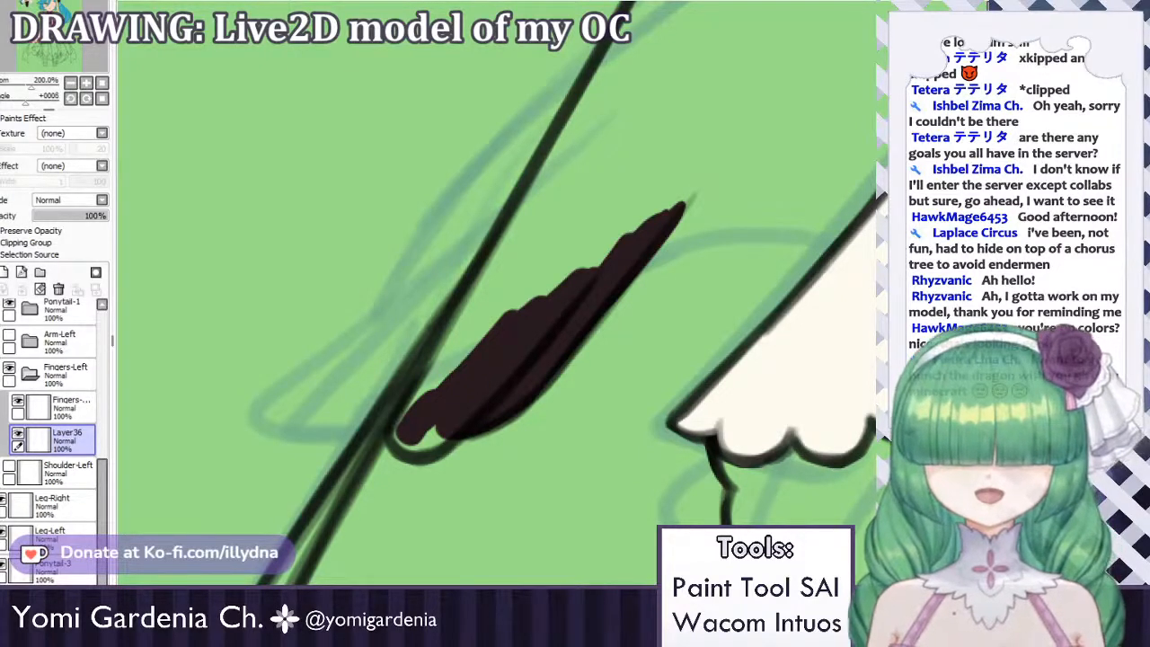
mouse_move(548, 285)
mouse_down()
mouse_move(519, 314)
mouse_move(649, 224)
mouse_move(491, 328)
mouse_move(423, 409)
mouse_move(444, 367)
mouse_move(418, 405)
mouse_move(422, 431)
mouse_move(404, 427)
mouse_move(441, 422)
mouse_up()
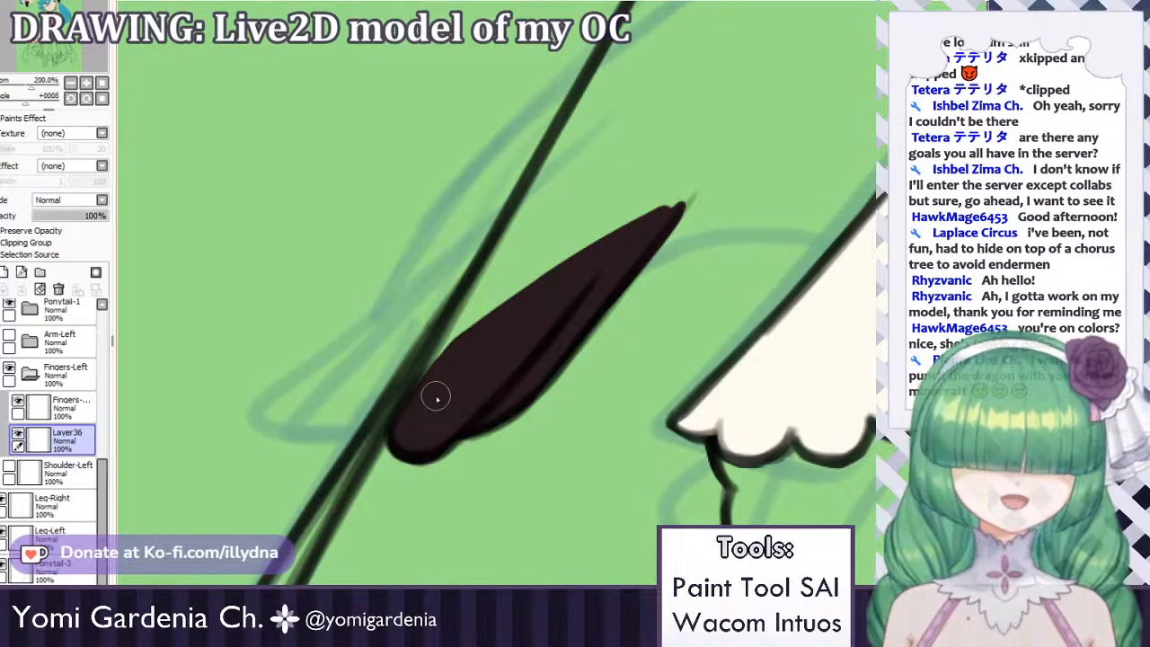
Refine the upper edge of the finger's brown fill into a smooth curve running to its pointed end, redoing the contour.
scroll(435, 396, down, 4)
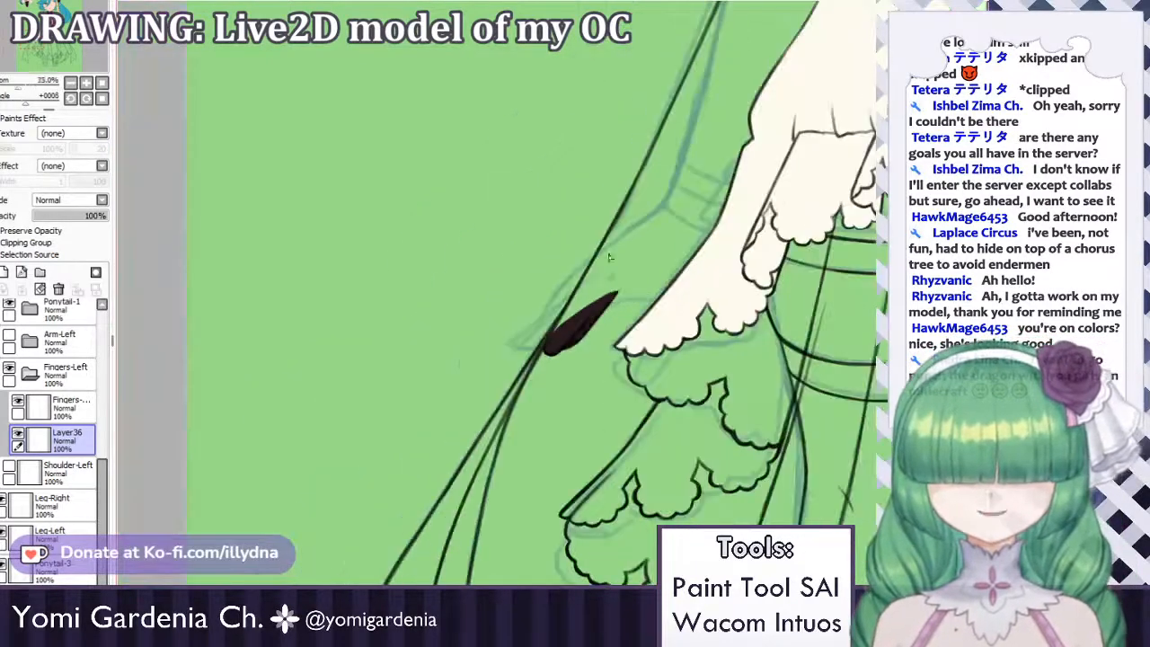
scroll(553, 356, up, 3)
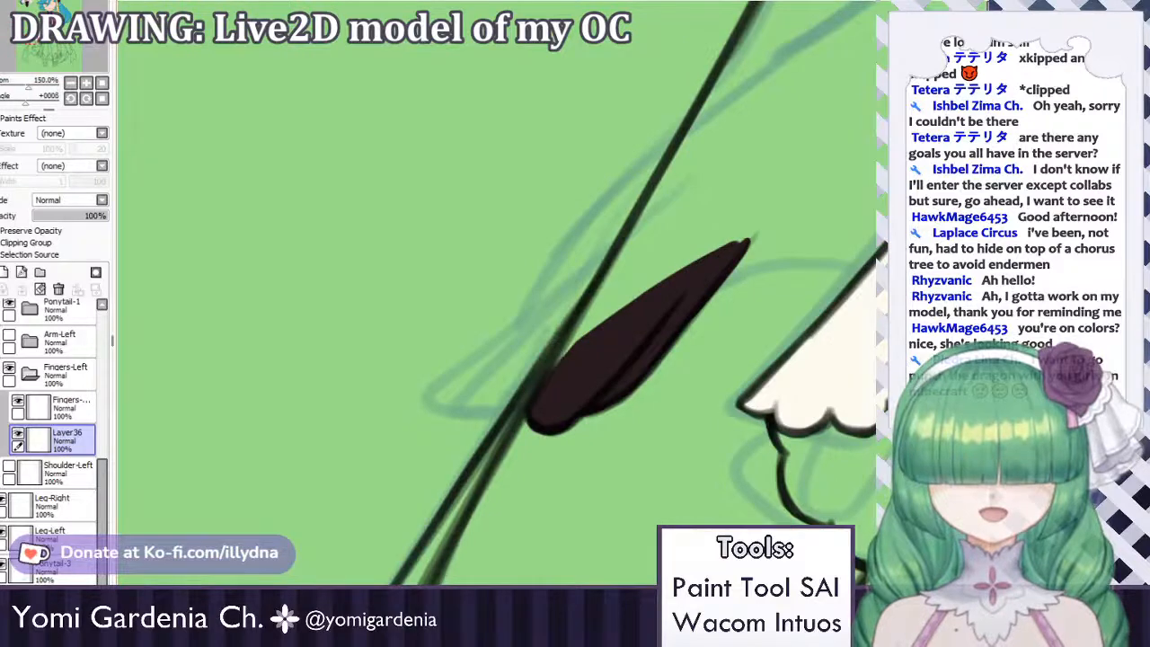
mouse_move(622, 287)
mouse_down()
mouse_move(652, 284)
mouse_move(578, 327)
mouse_move(682, 259)
mouse_move(567, 334)
mouse_move(730, 245)
mouse_up()
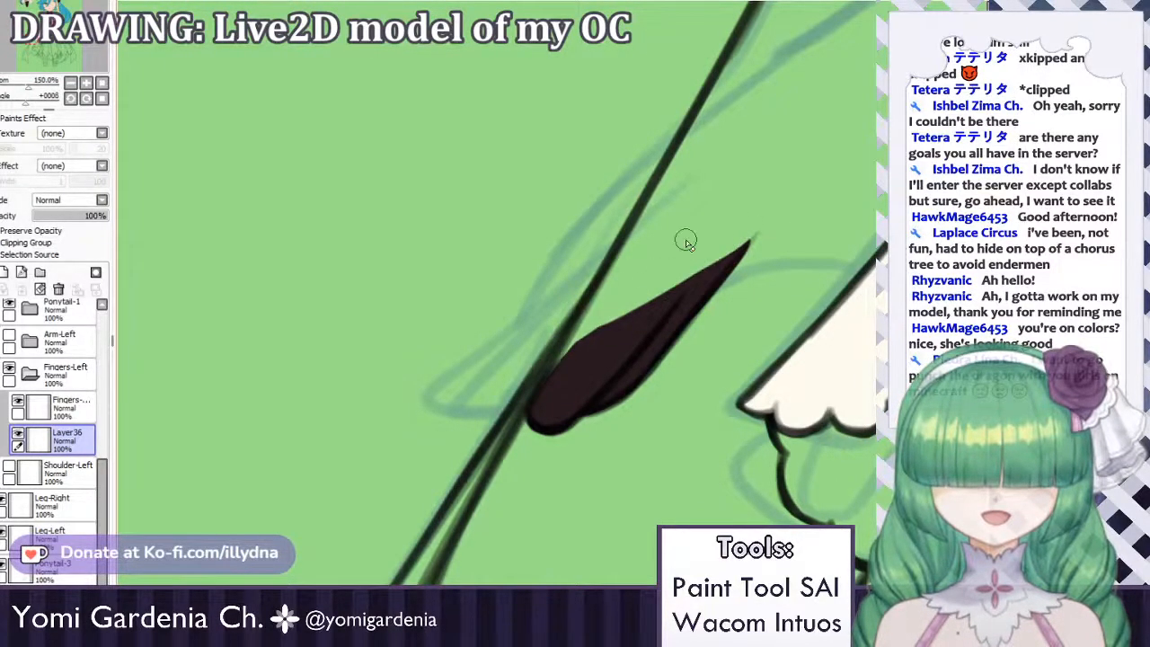
scroll(685, 241, down, 4)
scroll(587, 325, up, 4)
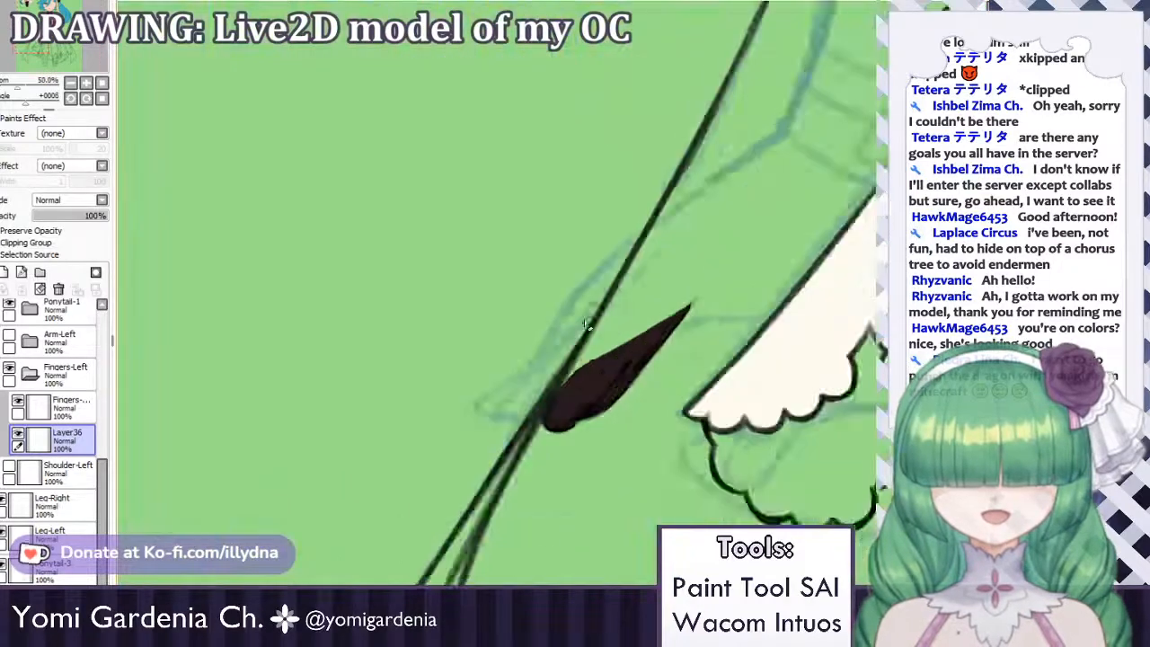
scroll(586, 325, up, 2)
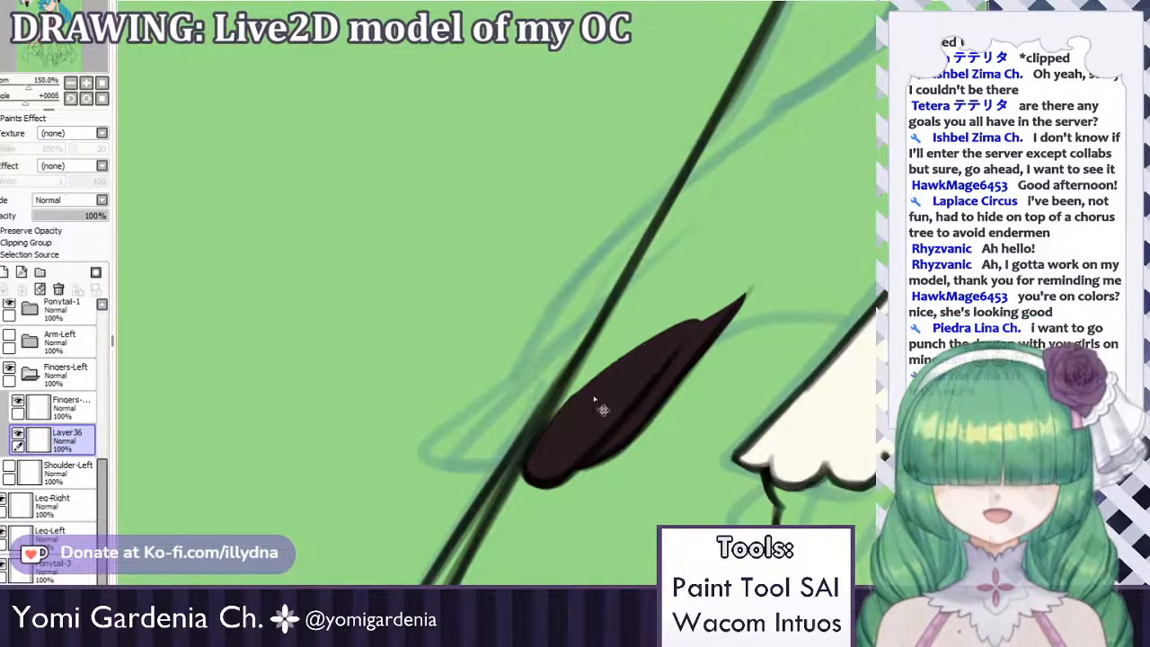
drag(573, 401, 738, 303)
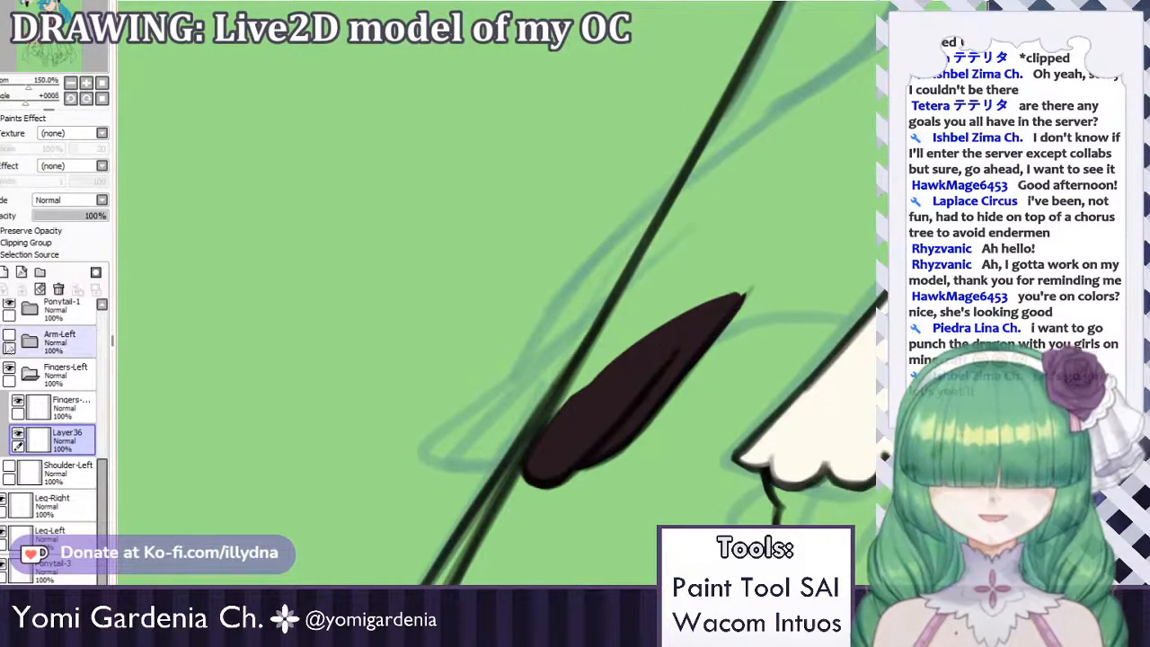
Show the Arm-Left folder again and make the Shoulder-Left line art visible for colouring.
click(9, 336)
scroll(554, 360, down, 5)
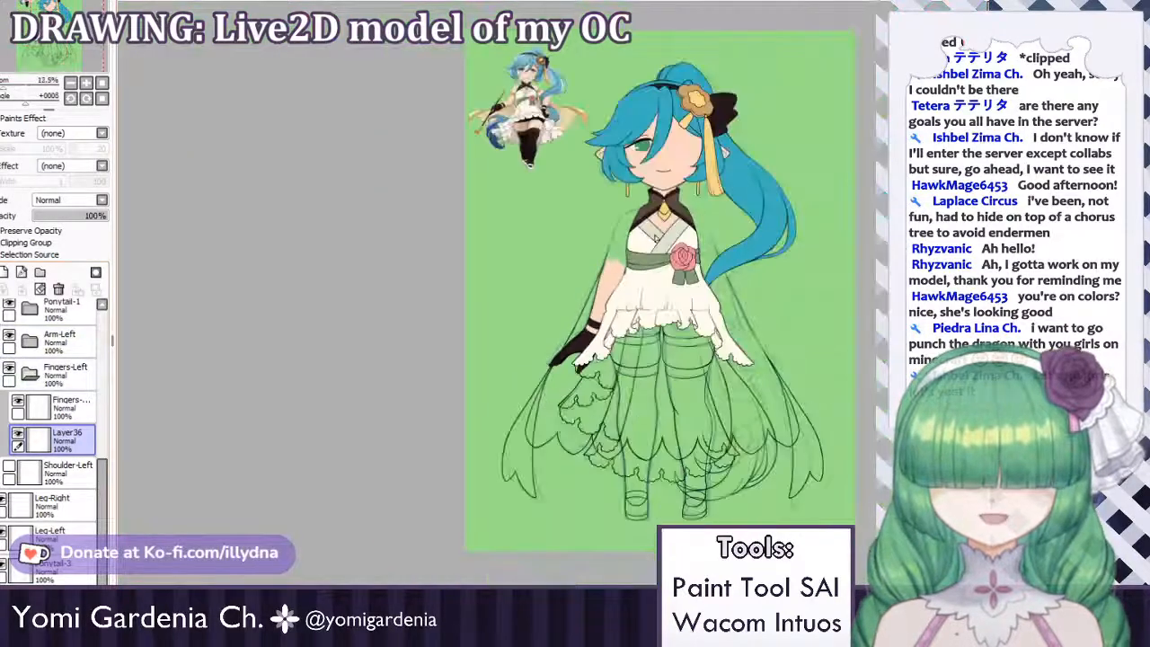
scroll(550, 341, down, 2)
scroll(540, 269, up, 3)
scroll(540, 267, up, 3)
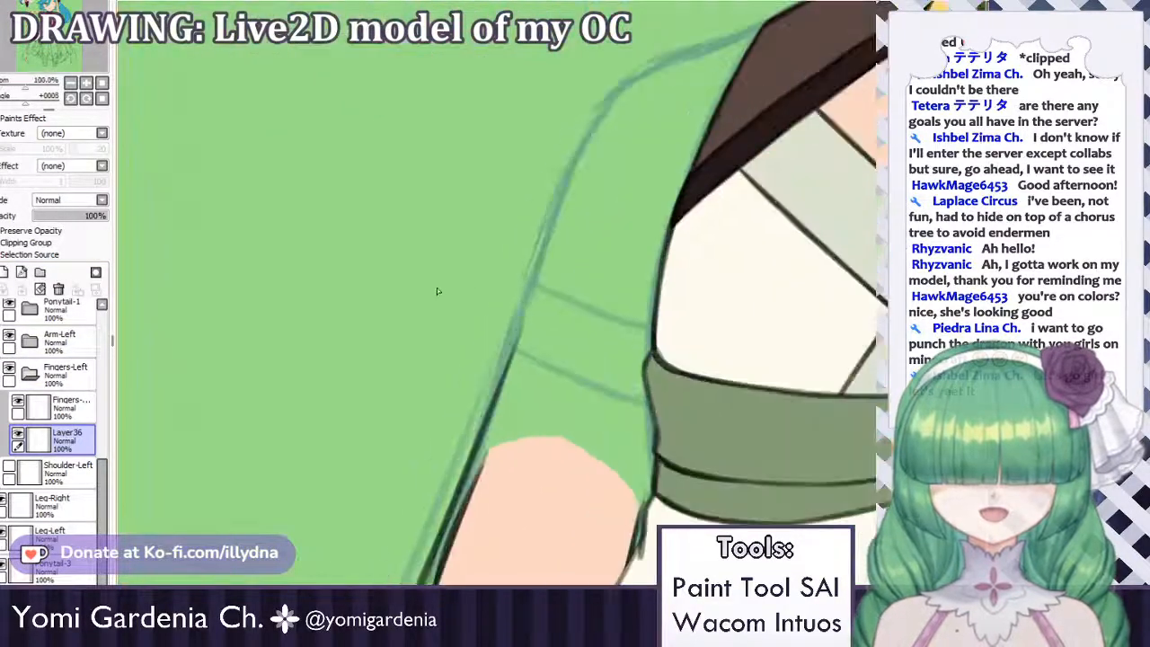
click(9, 467)
click(58, 472)
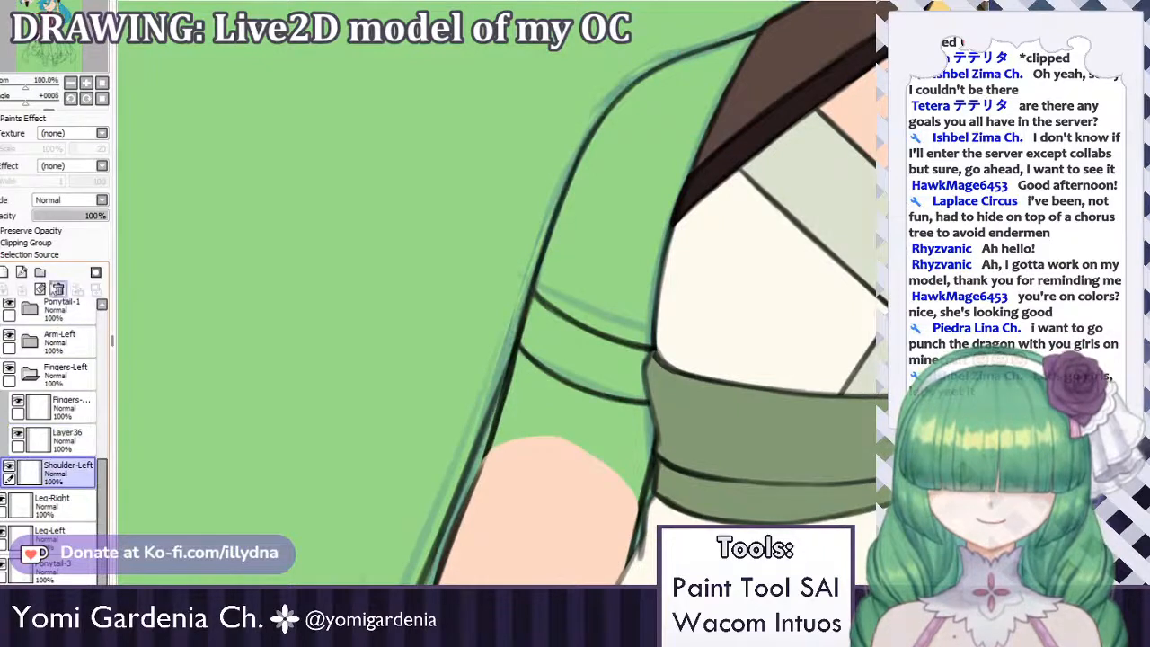
Group the left shoulder's line art in a new folder named Shoulder-Left, with a new colour layer beneath the line art named to match.
click(40, 272)
drag(53, 503, 67, 544)
click(60, 501)
click(4, 272)
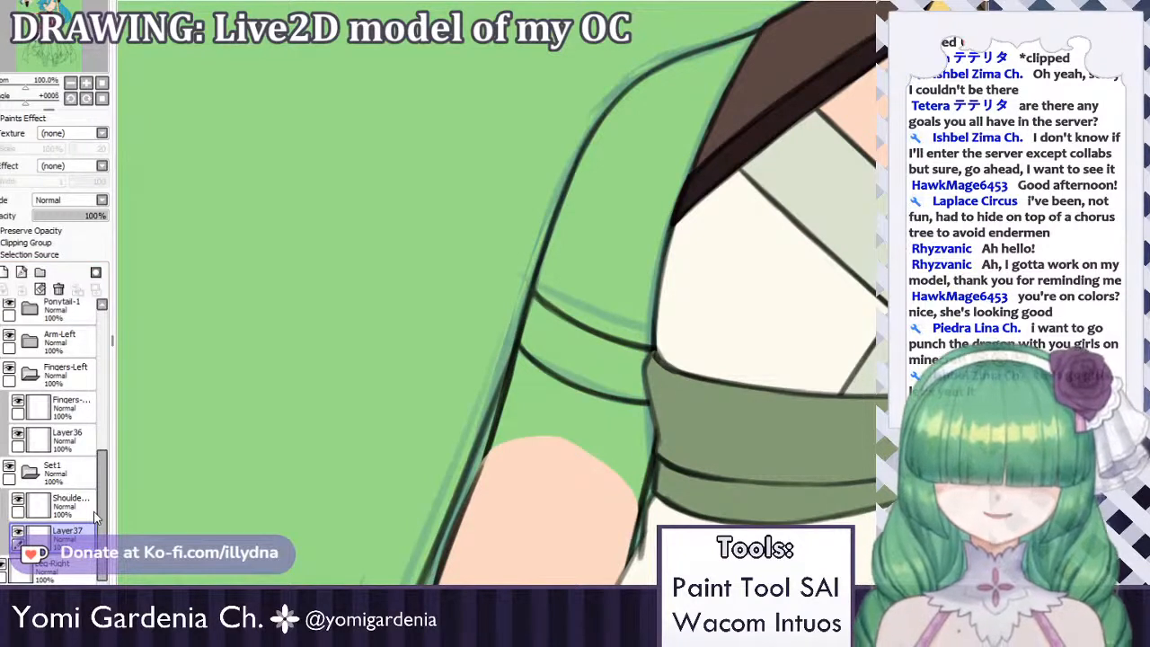
key(Return)
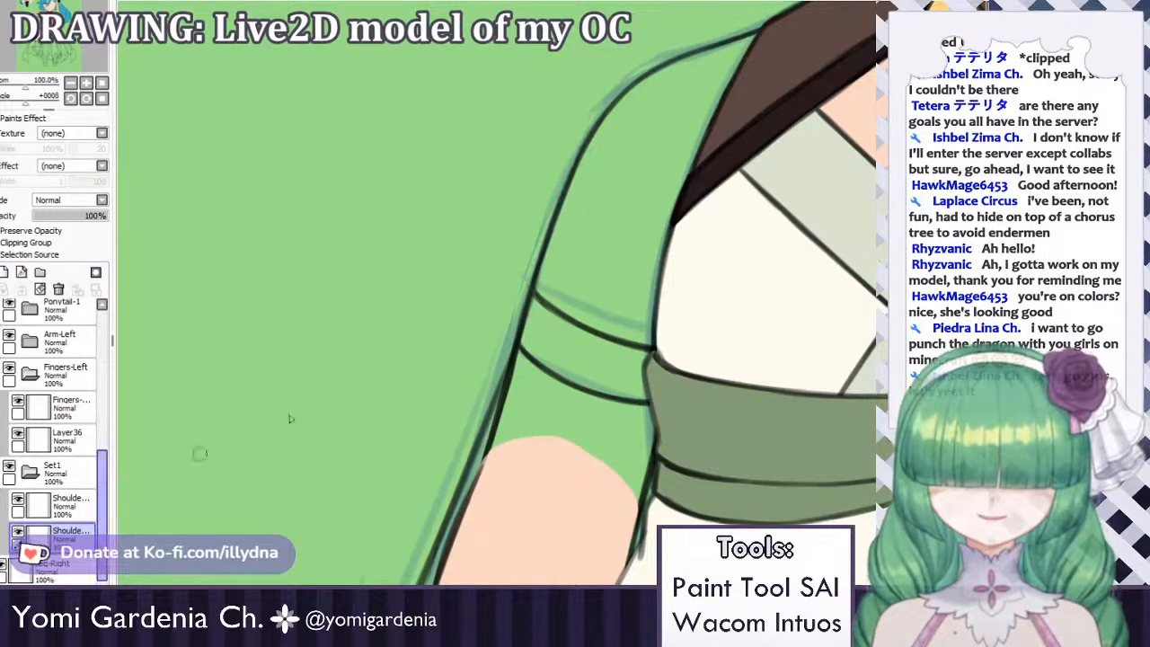
click(54, 471)
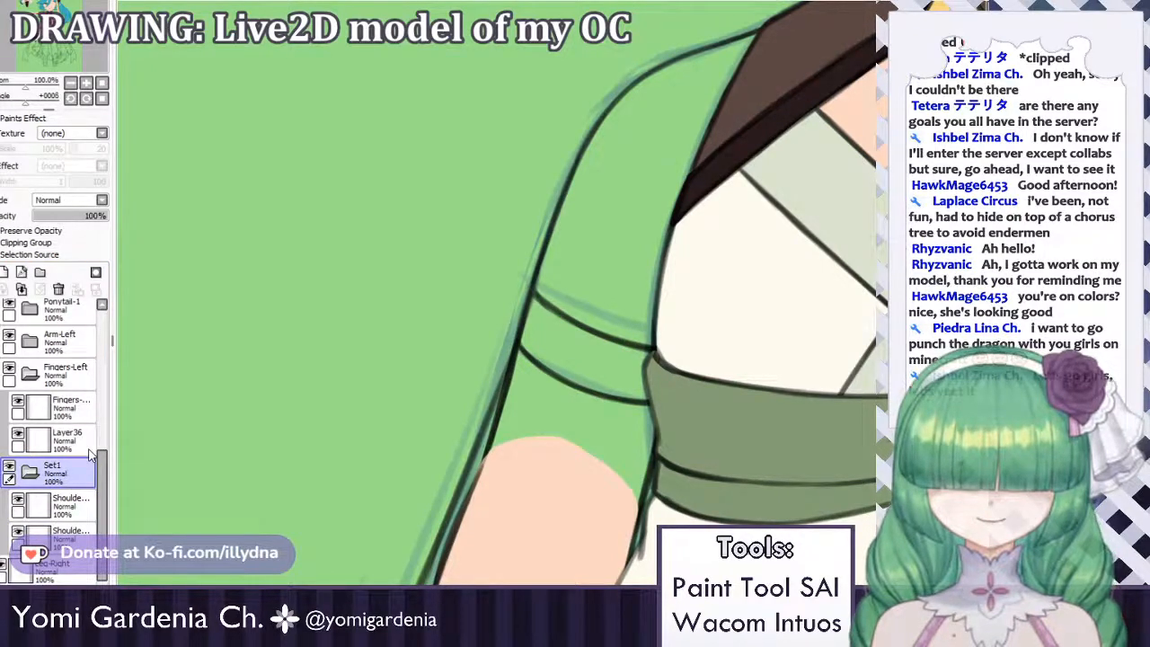
key(Return)
click(79, 537)
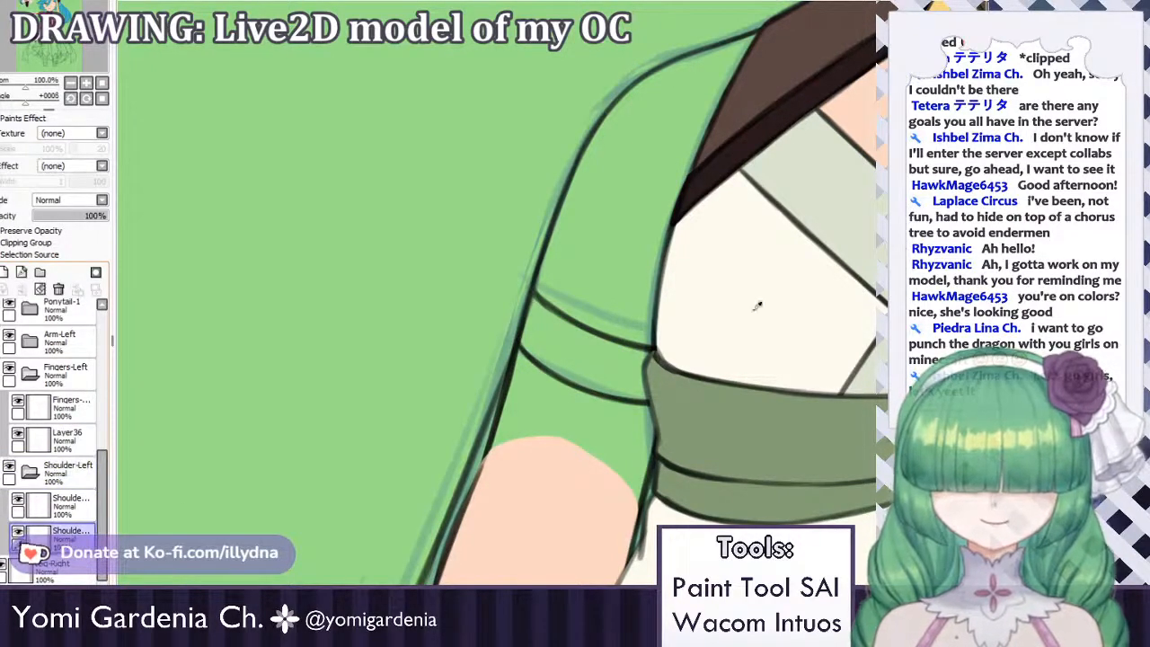
Hide the Arm-Left folder and fill the left shoulder and upper arm with the skin tone on the shoulder's colour layer.
mouse_move(510, 438)
mouse_down()
mouse_move(507, 408)
mouse_move(537, 343)
mouse_move(506, 412)
mouse_up()
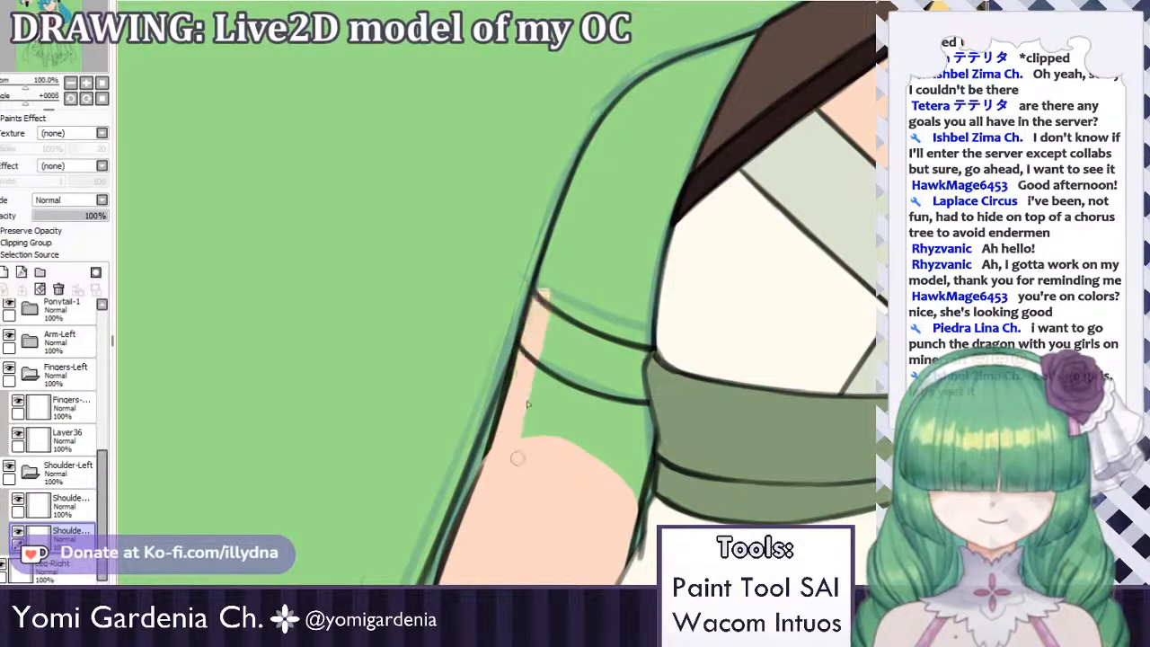
mouse_move(516, 458)
mouse_down()
mouse_move(562, 306)
mouse_move(580, 377)
mouse_move(558, 425)
mouse_move(600, 334)
mouse_move(595, 449)
mouse_up()
click(9, 343)
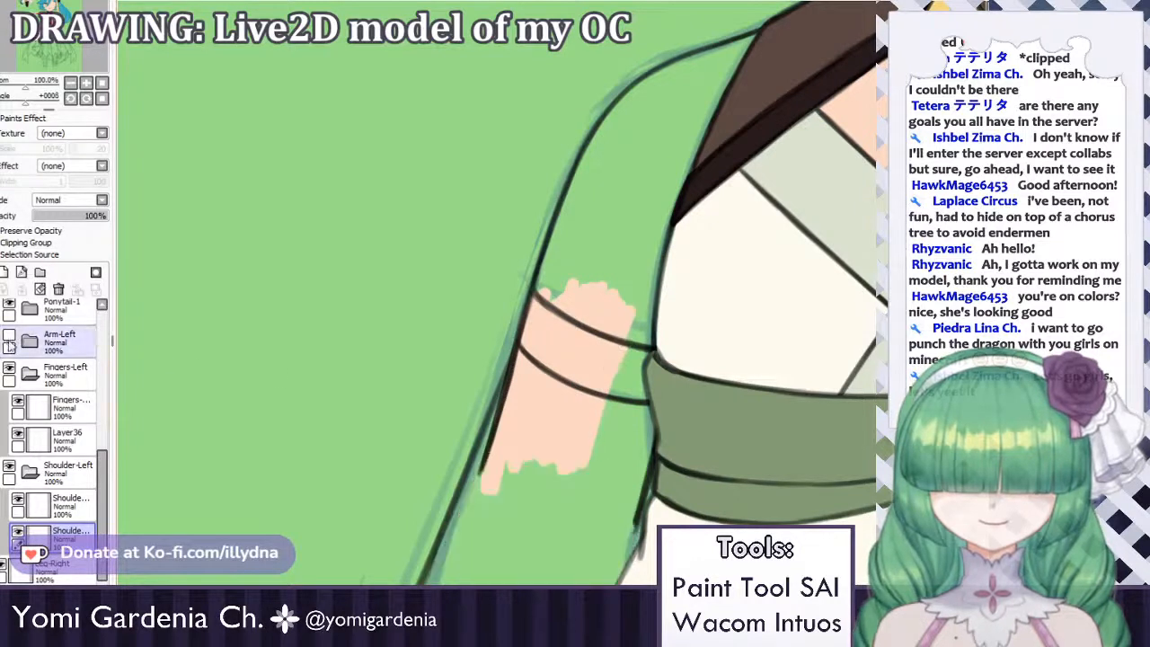
mouse_move(491, 471)
mouse_down()
mouse_move(523, 513)
mouse_move(503, 499)
mouse_move(509, 485)
mouse_move(597, 498)
mouse_move(593, 517)
mouse_move(516, 518)
mouse_move(606, 503)
mouse_move(626, 519)
mouse_move(639, 485)
mouse_move(632, 517)
mouse_move(635, 476)
mouse_move(617, 503)
mouse_move(614, 494)
mouse_move(635, 375)
mouse_move(582, 438)
mouse_up()
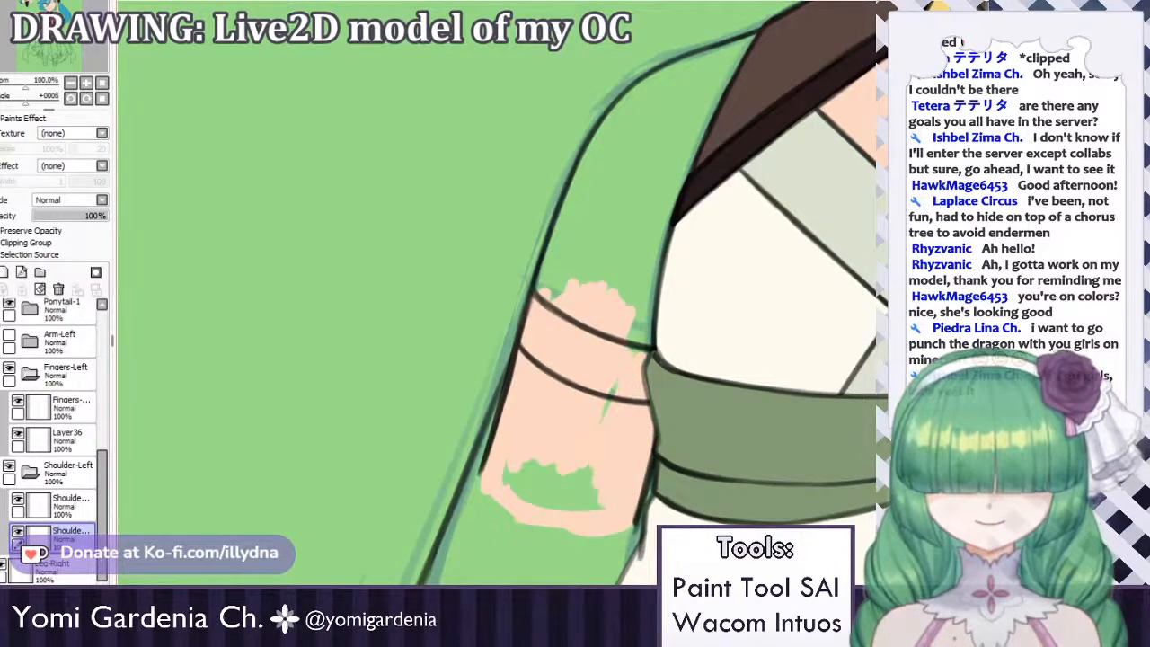
mouse_move(582, 377)
mouse_down()
mouse_move(595, 420)
mouse_move(608, 325)
mouse_move(578, 451)
mouse_move(534, 462)
mouse_move(584, 503)
mouse_up()
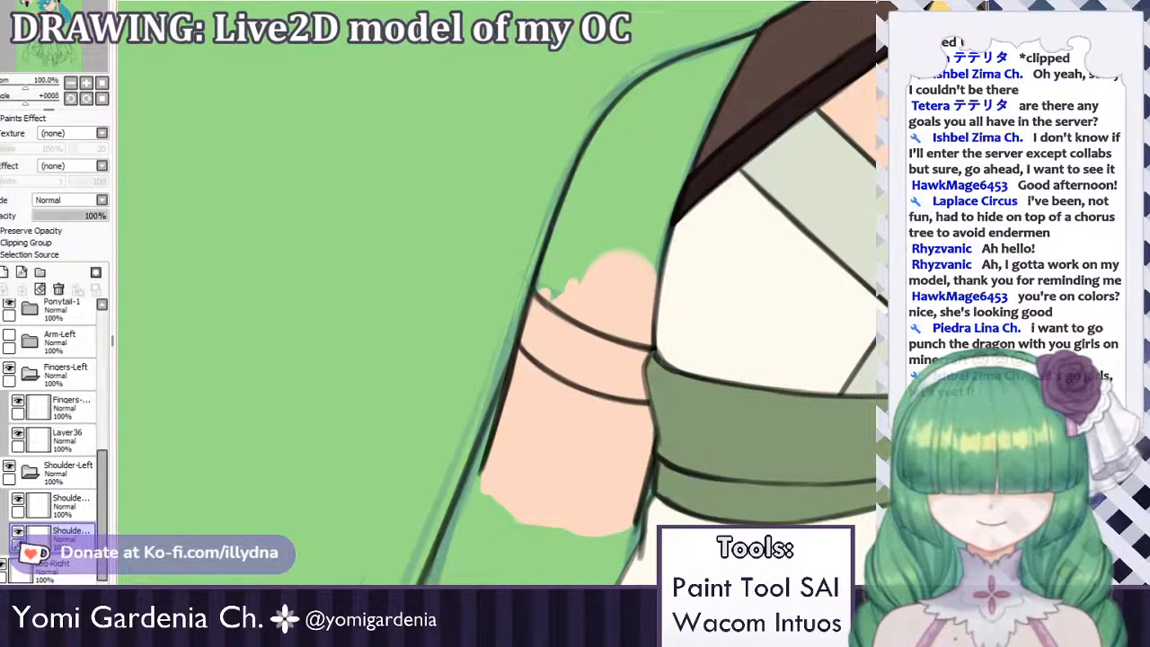
mouse_move(589, 207)
mouse_down()
mouse_move(621, 126)
mouse_move(585, 185)
mouse_up()
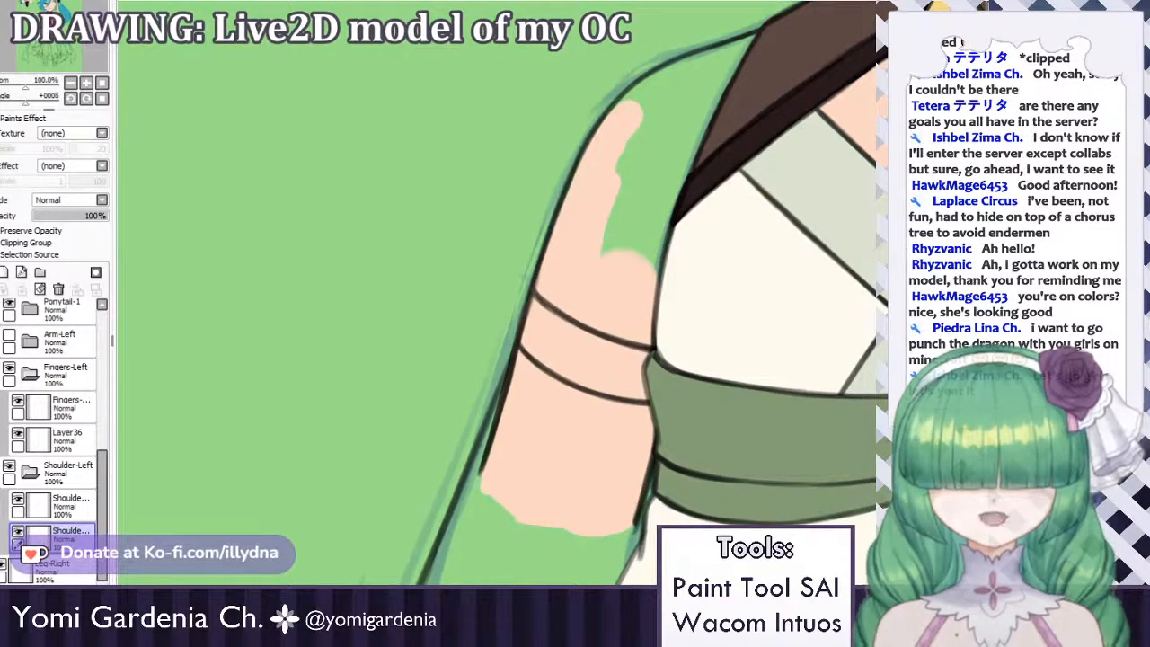
mouse_move(663, 113)
mouse_down()
mouse_move(662, 84)
mouse_move(656, 96)
mouse_move(671, 82)
mouse_move(639, 211)
mouse_move(669, 117)
mouse_move(639, 265)
mouse_move(705, 126)
mouse_move(693, 113)
mouse_move(733, 63)
mouse_move(695, 79)
mouse_up()
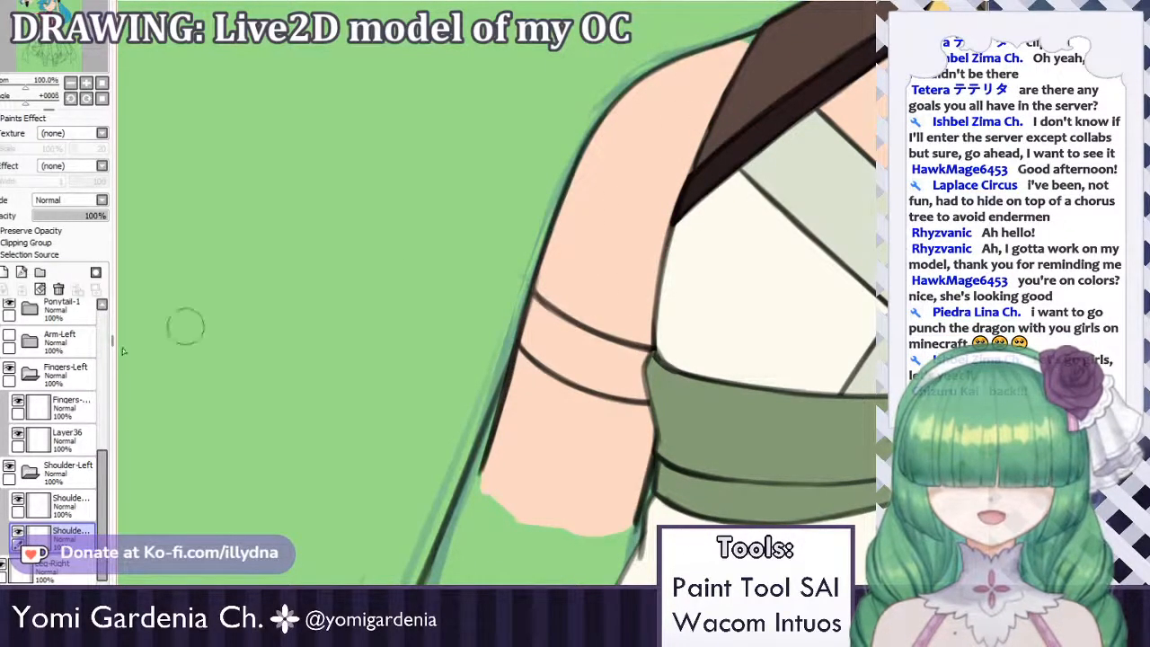
Hide the Bust and Skirt folders and extend the shoulder's skin fill over its covered inner side, smoothing the edges.
scroll(102, 395, up, 5)
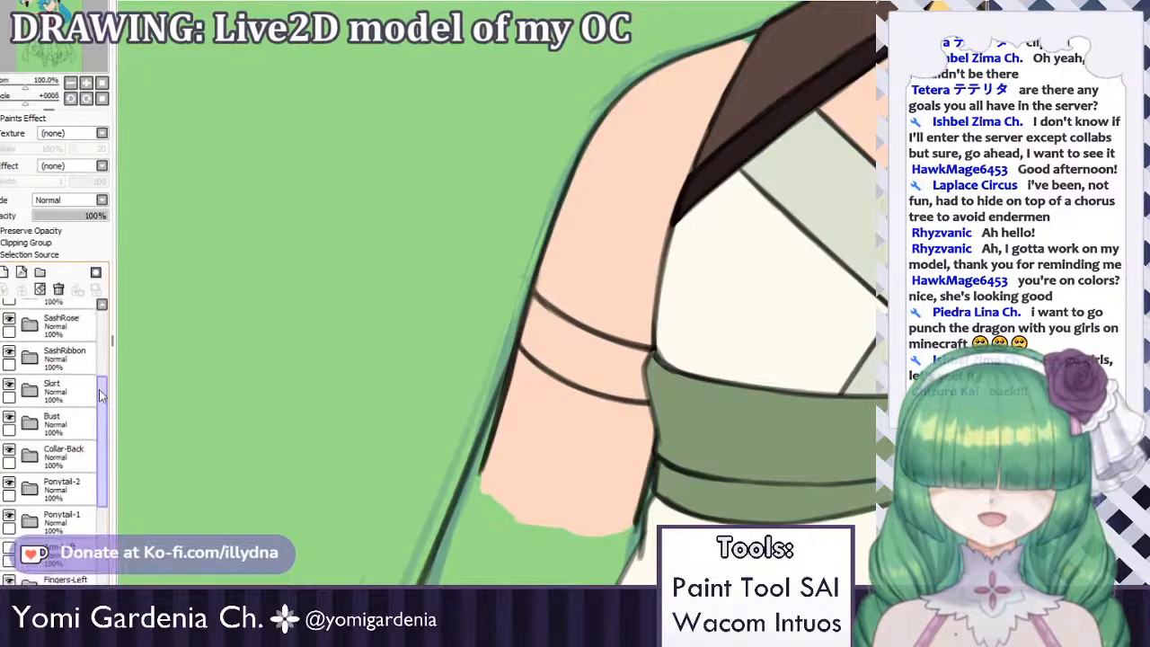
scroll(101, 395, up, 3)
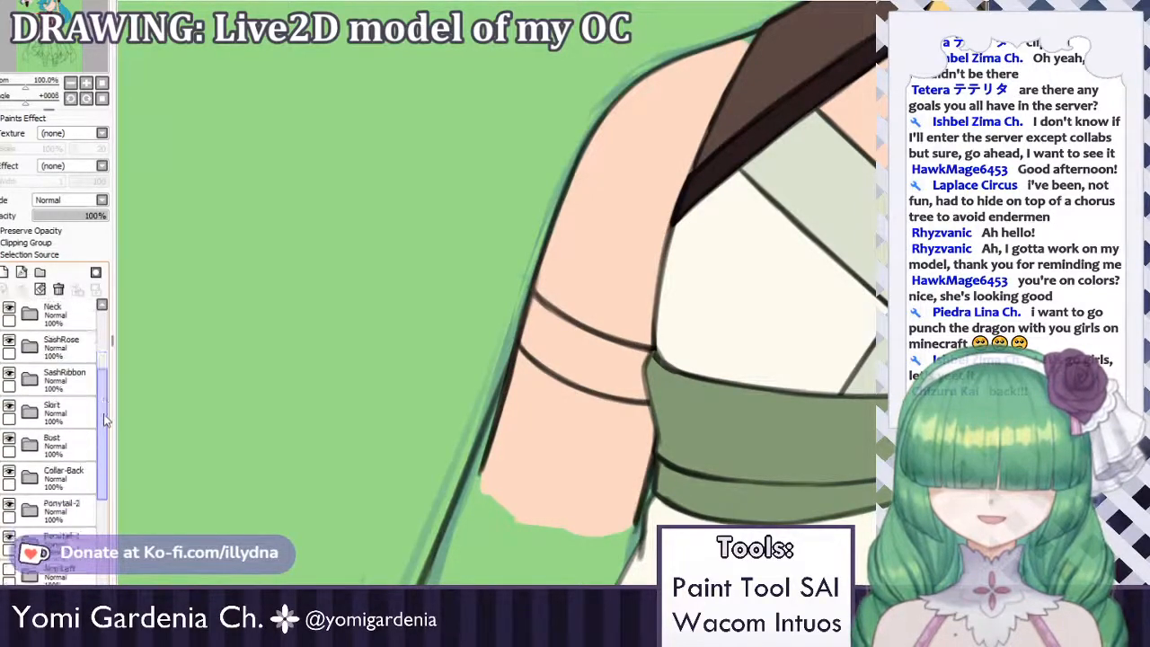
mouse_move(104, 418)
mouse_down()
mouse_move(102, 461)
mouse_move(103, 411)
mouse_up()
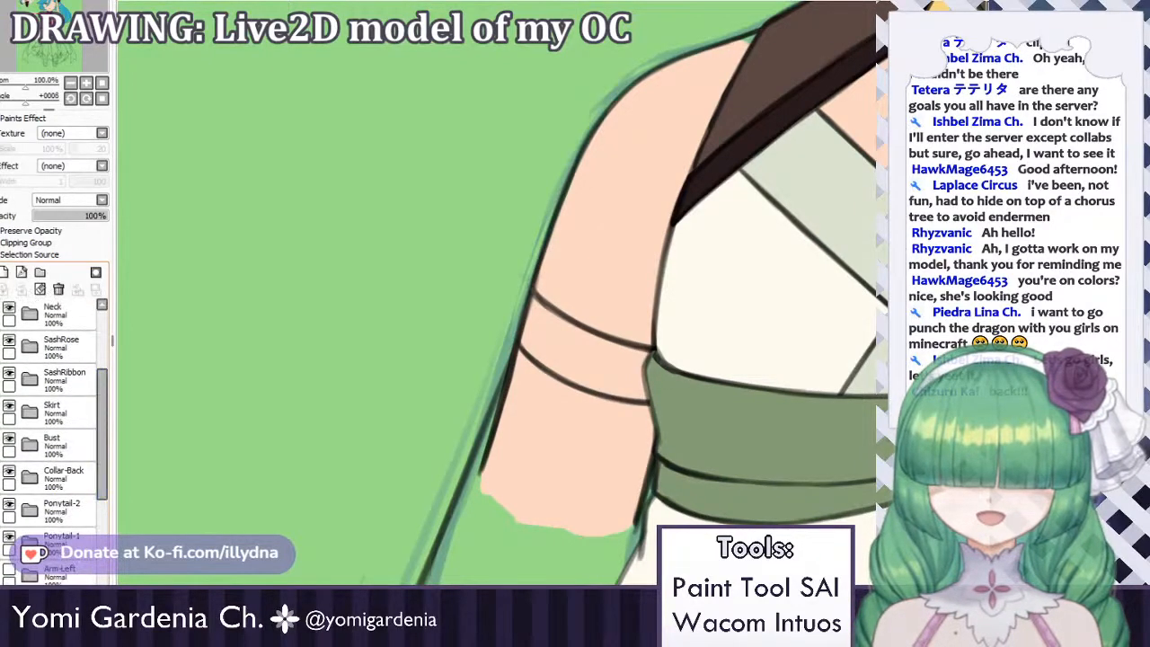
click(9, 440)
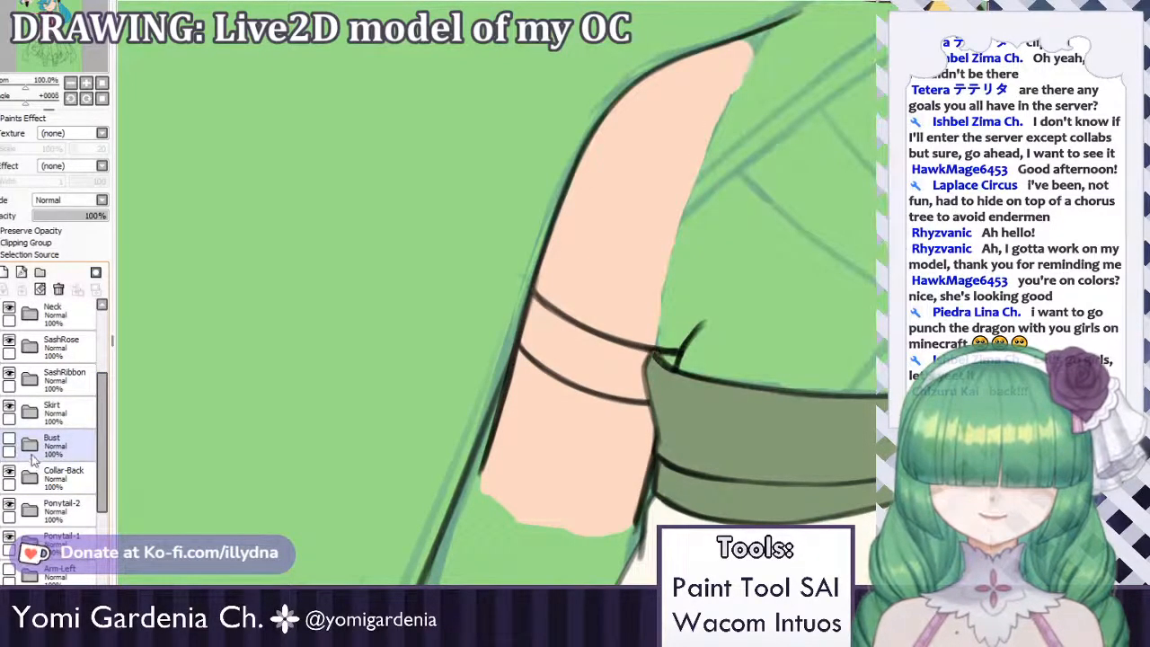
click(9, 408)
drag(101, 404, 102, 482)
click(36, 491)
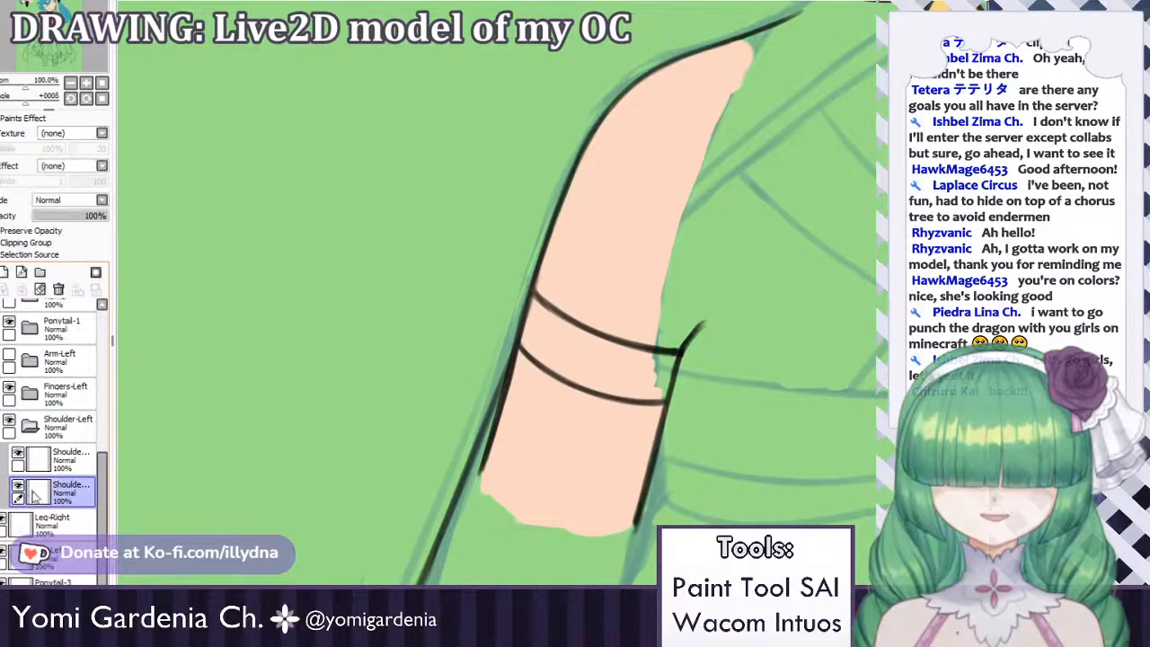
mouse_move(647, 288)
mouse_down()
mouse_move(646, 362)
mouse_move(663, 314)
mouse_move(660, 341)
mouse_move(692, 310)
mouse_up()
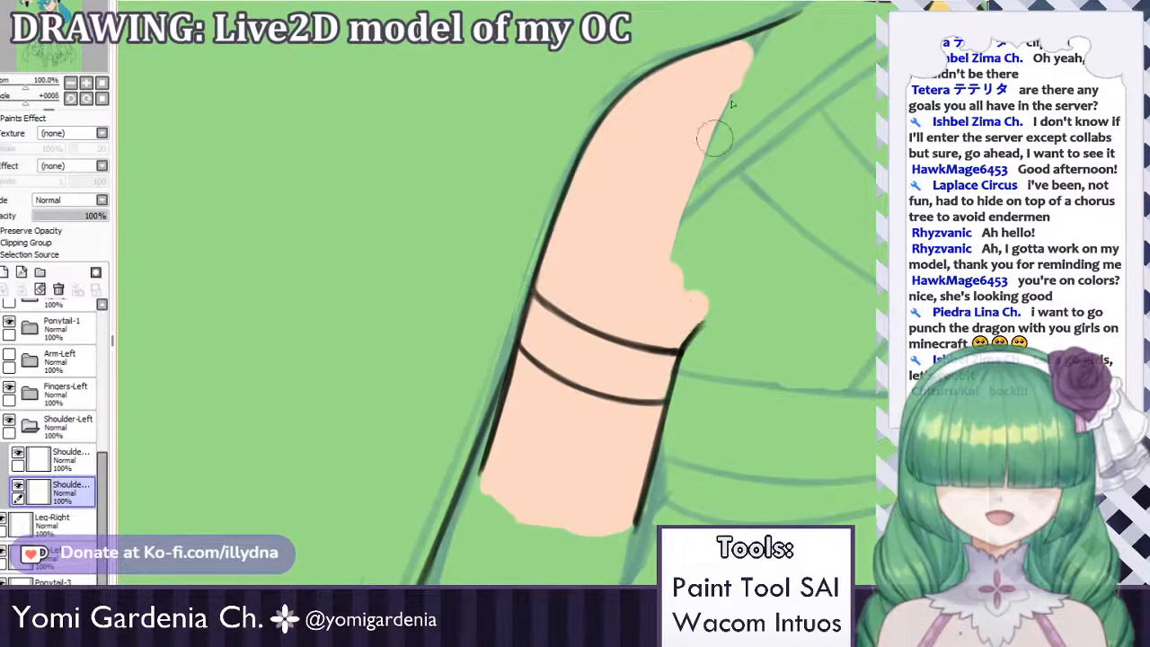
mouse_move(760, 28)
mouse_down()
mouse_move(725, 59)
mouse_move(793, 32)
mouse_move(792, 45)
mouse_move(779, 40)
mouse_move(797, 25)
mouse_move(730, 205)
mouse_move(754, 137)
mouse_move(723, 197)
mouse_move(695, 311)
mouse_move(675, 292)
mouse_move(670, 231)
mouse_move(745, 82)
mouse_move(769, 65)
mouse_move(677, 198)
mouse_up()
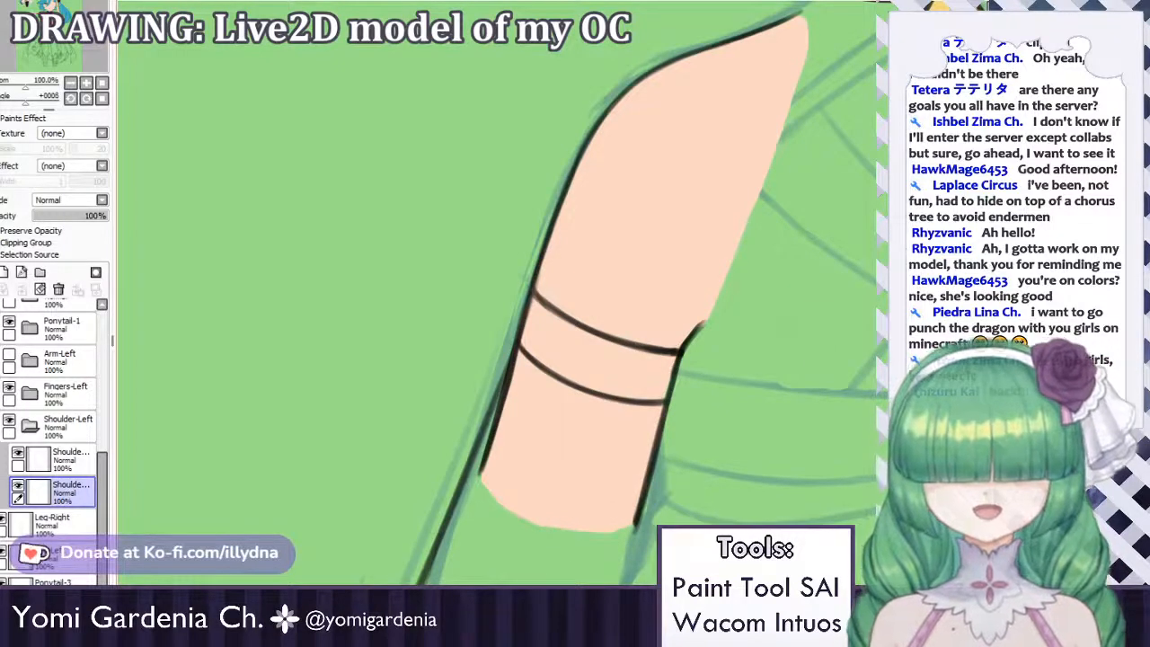
Show the Arm-Left, Skirt and Bust folders again and check the shoulder's colouring against the whole character.
scroll(496, 293, up, 3)
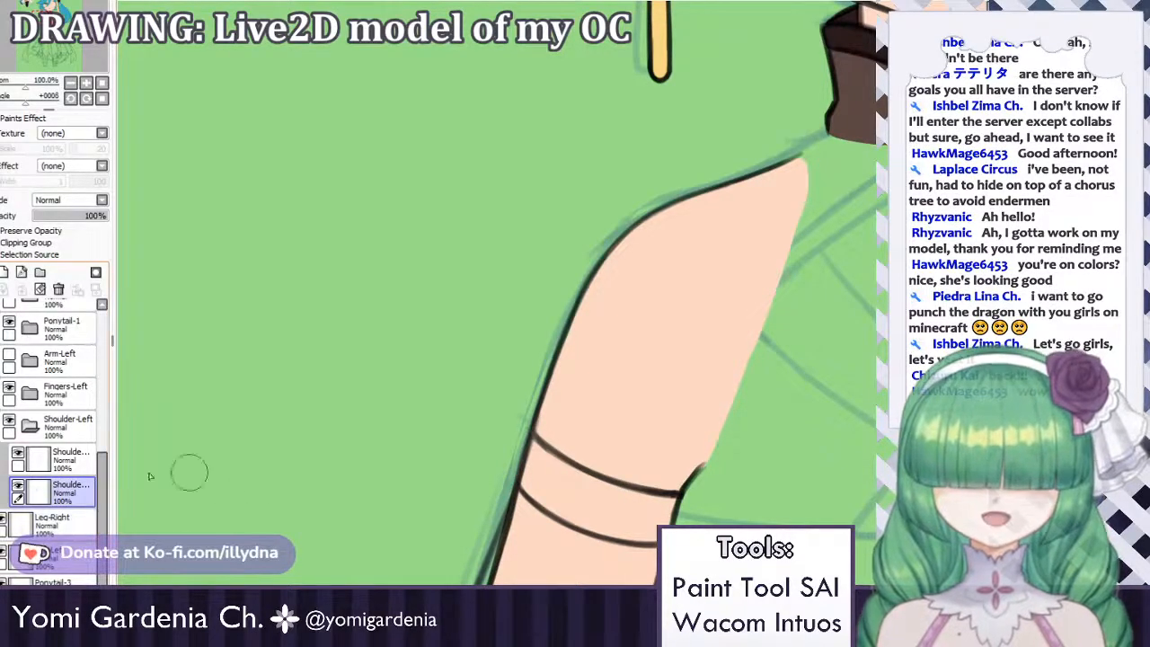
click(8, 353)
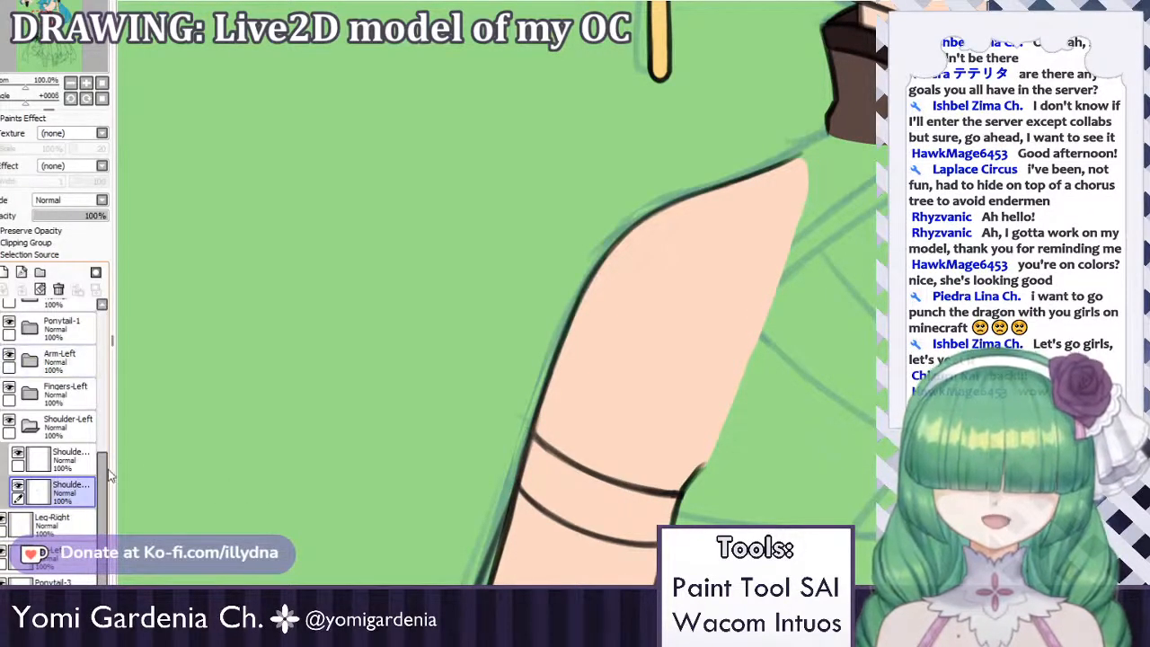
drag(108, 471, 106, 448)
scroll(106, 449, up, 6)
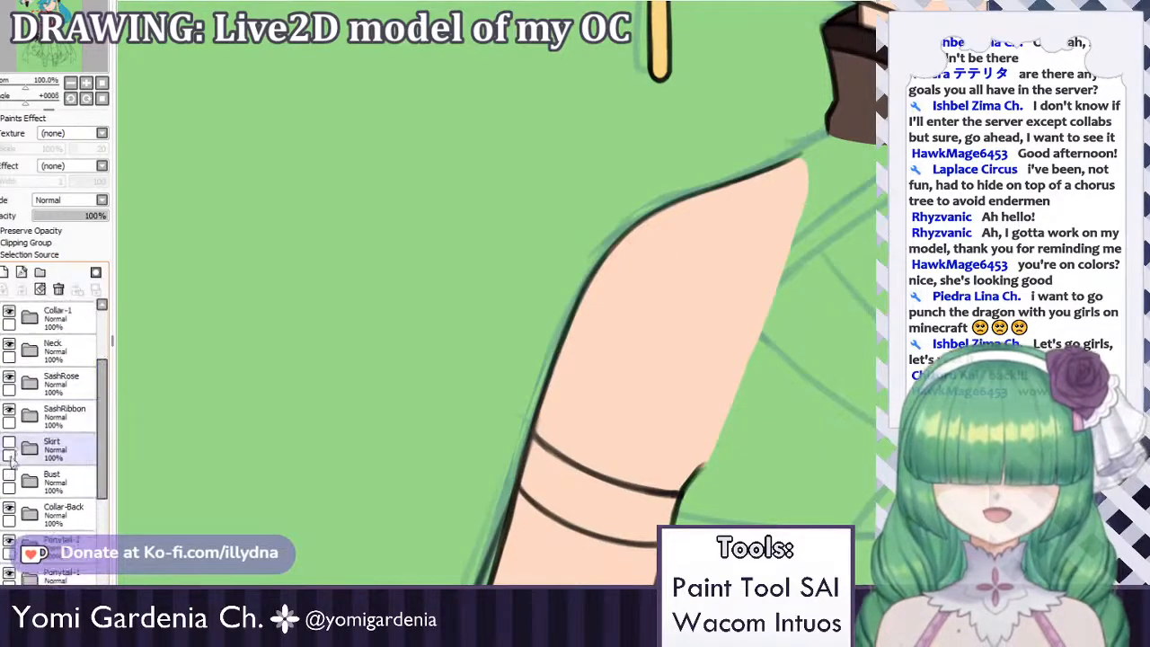
click(9, 479)
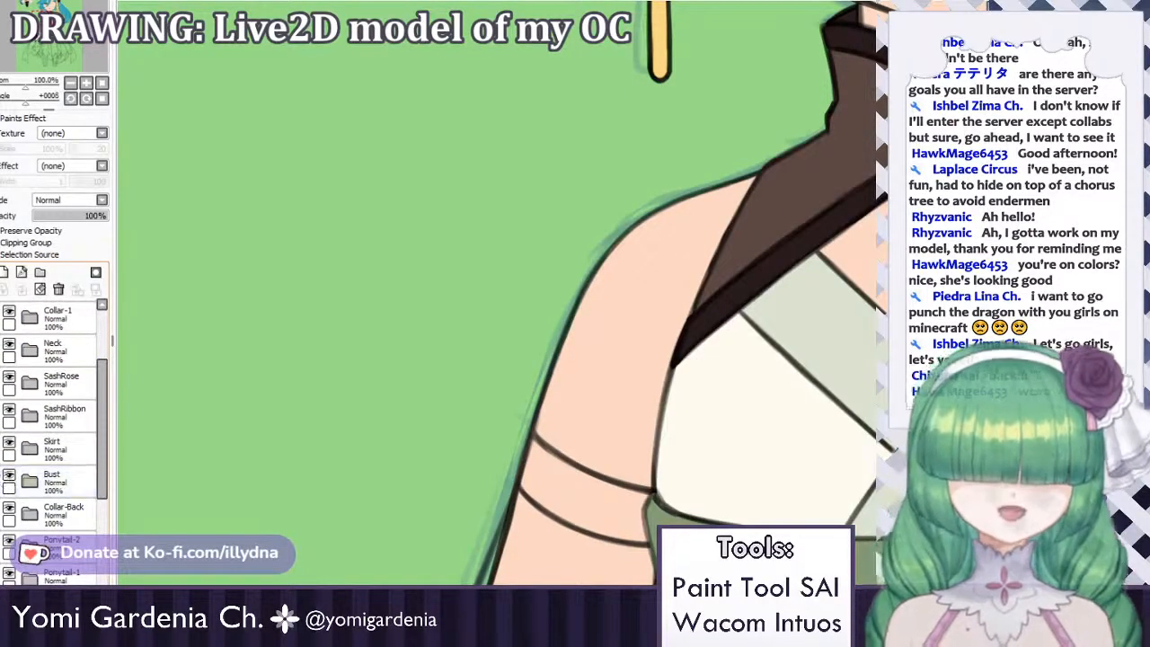
scroll(105, 359, up, 5)
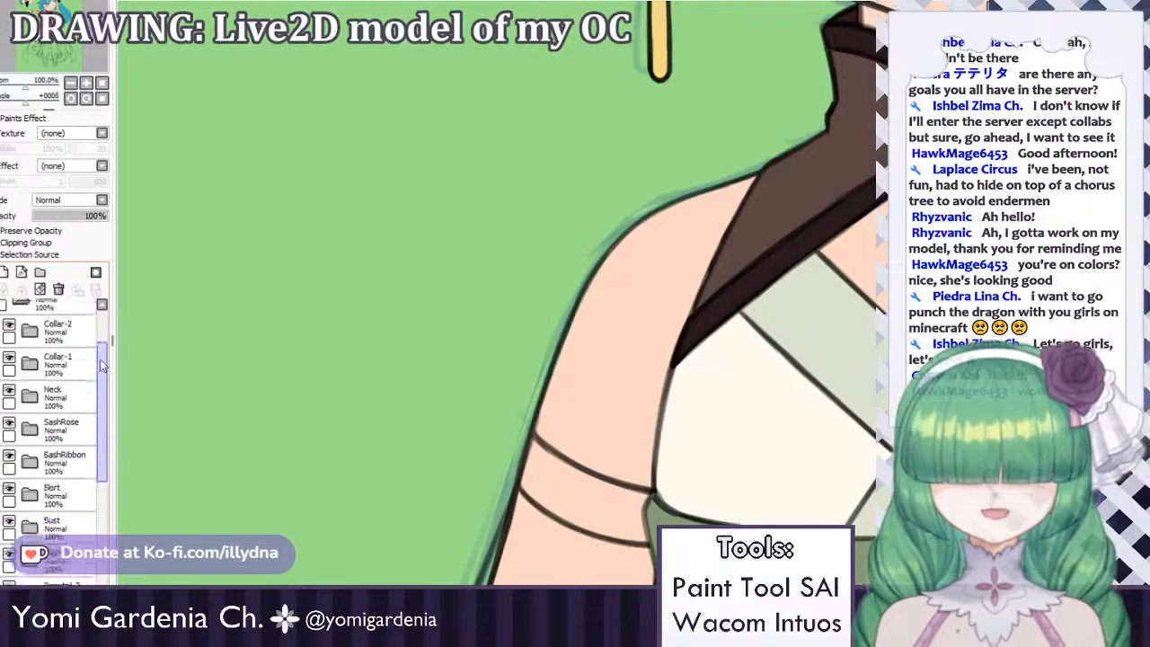
drag(105, 326, 93, 505)
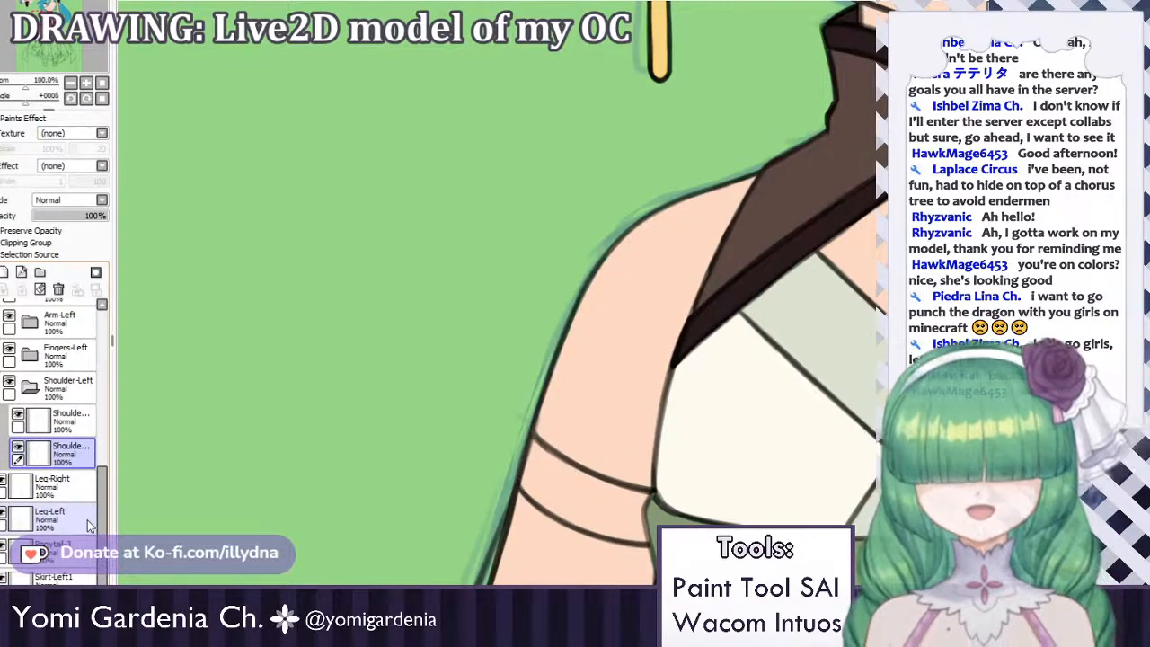
scroll(90, 525, up, 1)
scroll(422, 326, down, 7)
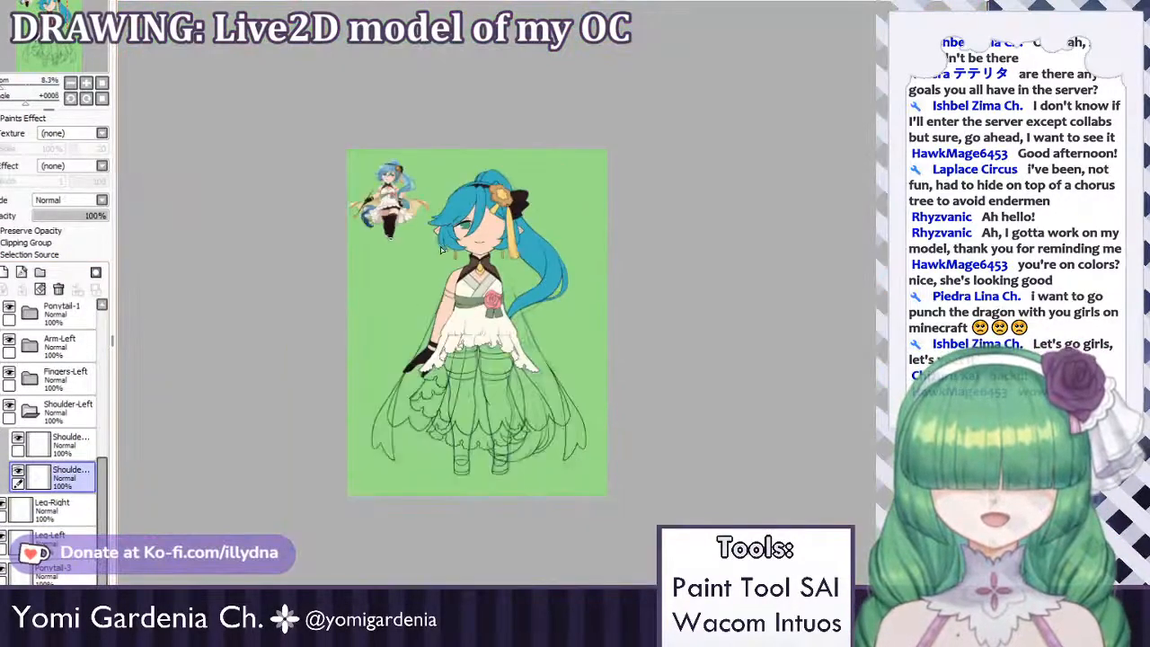
scroll(440, 252, up, 3)
scroll(422, 312, up, 1)
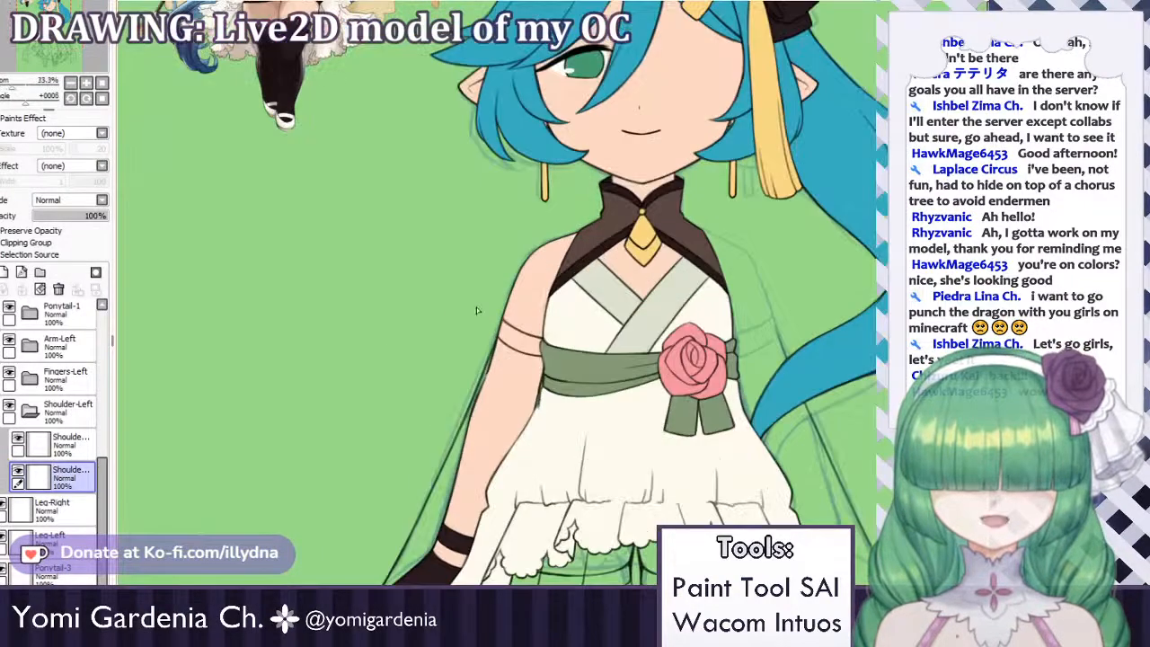
scroll(477, 310, up, 3)
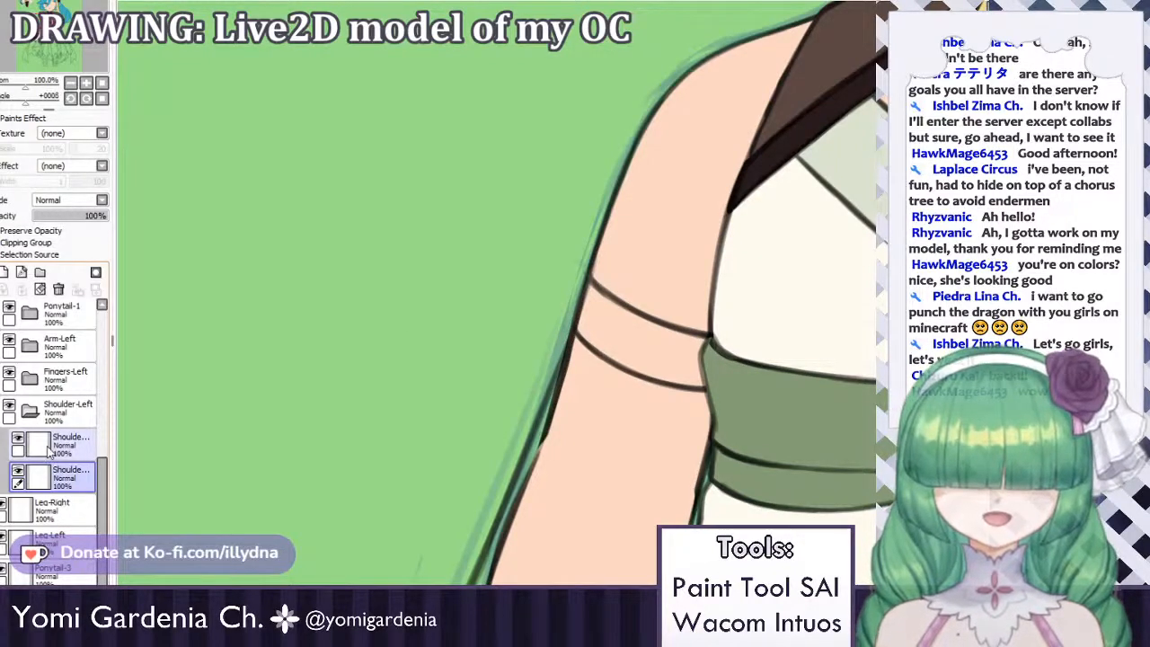
Hide the Shoulder-Left folder and reshape the upper end of the arm's skin fill into a smooth rounded curve on Layer35.
click(30, 379)
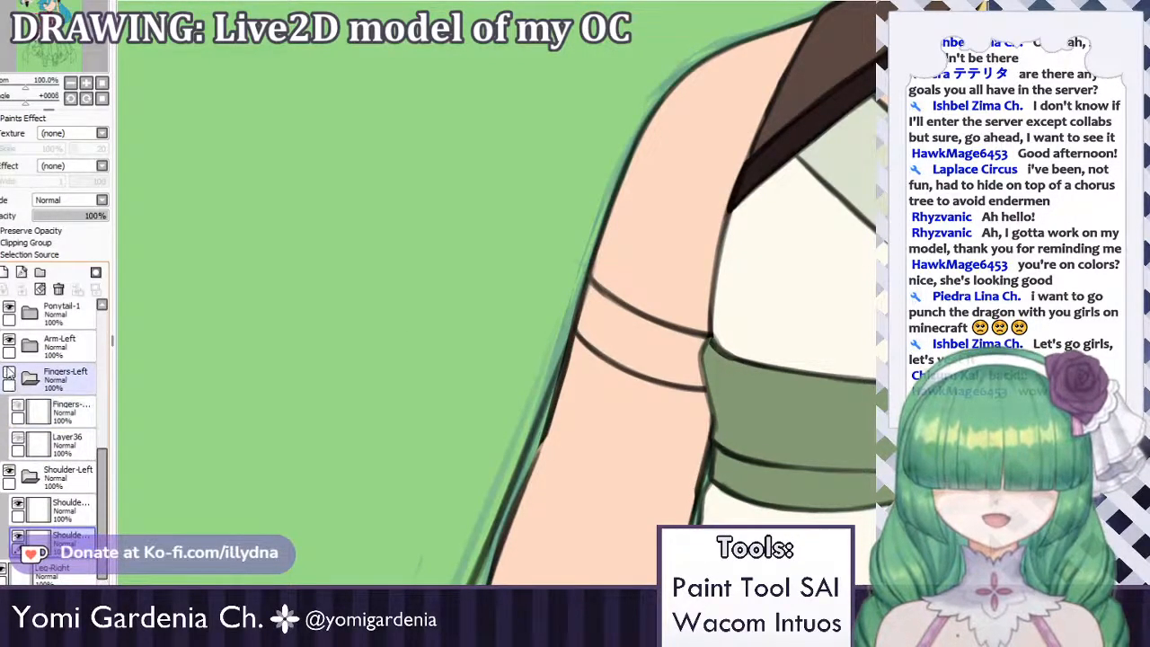
click(29, 379)
click(30, 346)
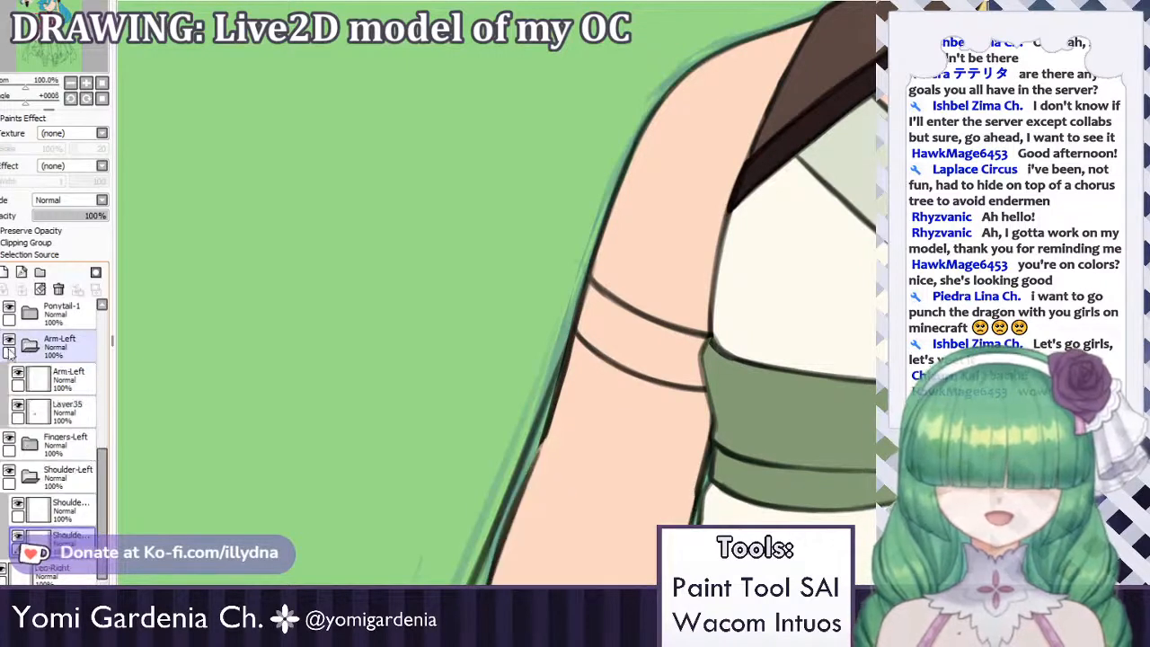
click(40, 412)
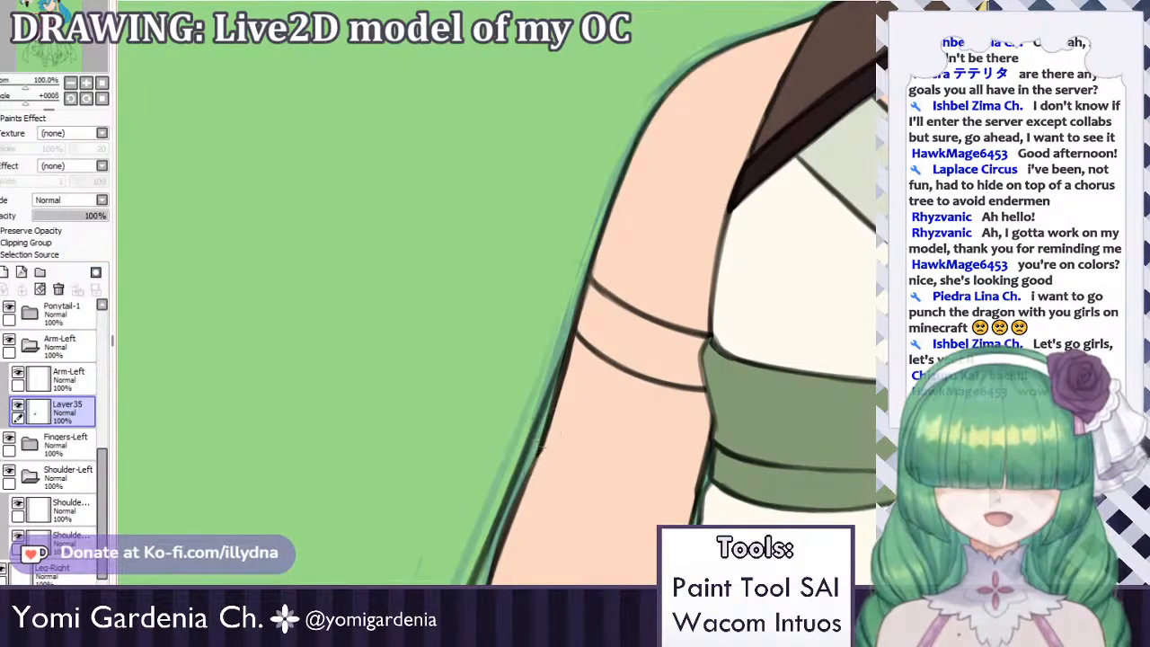
click(9, 471)
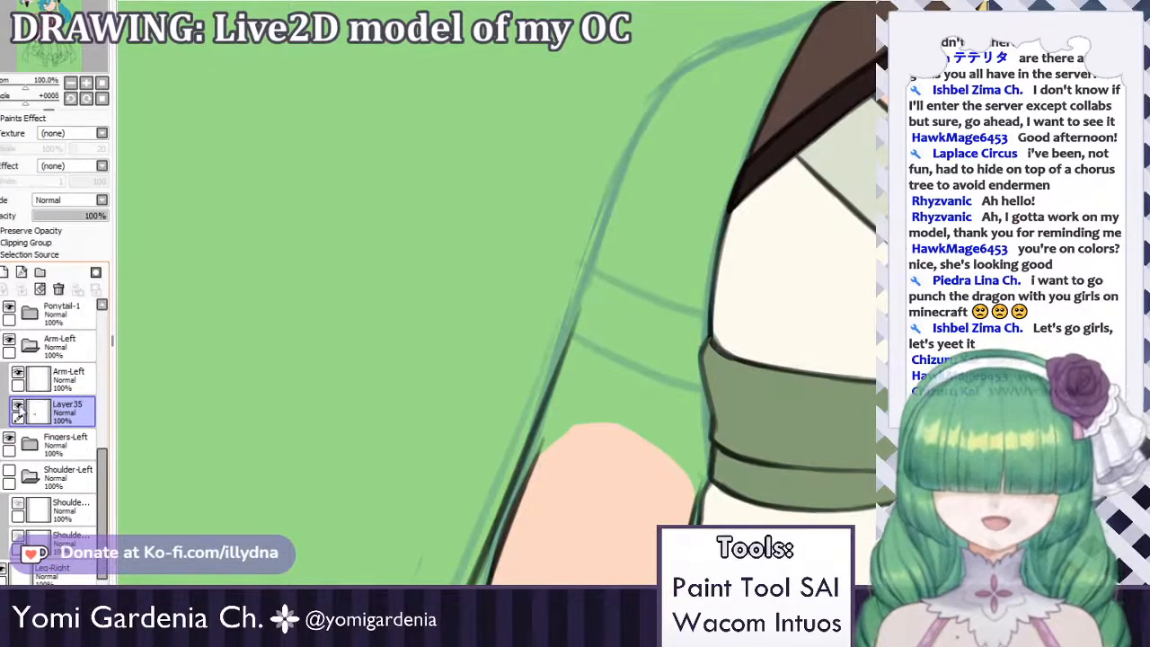
click(18, 406)
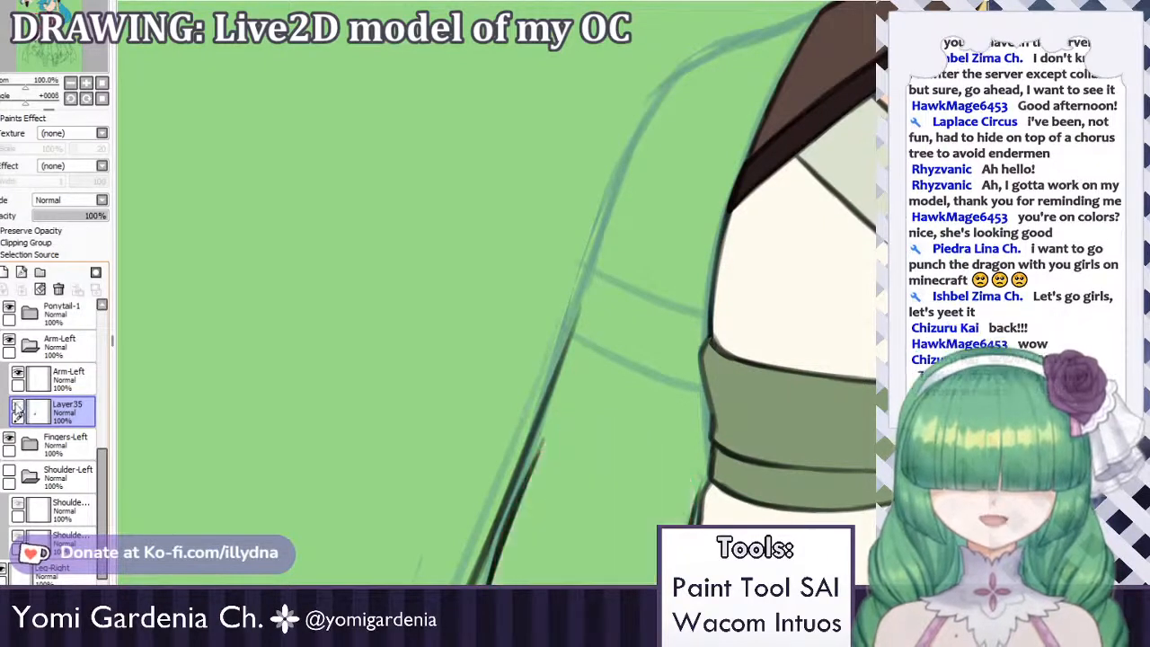
click(18, 406)
drag(524, 436, 607, 412)
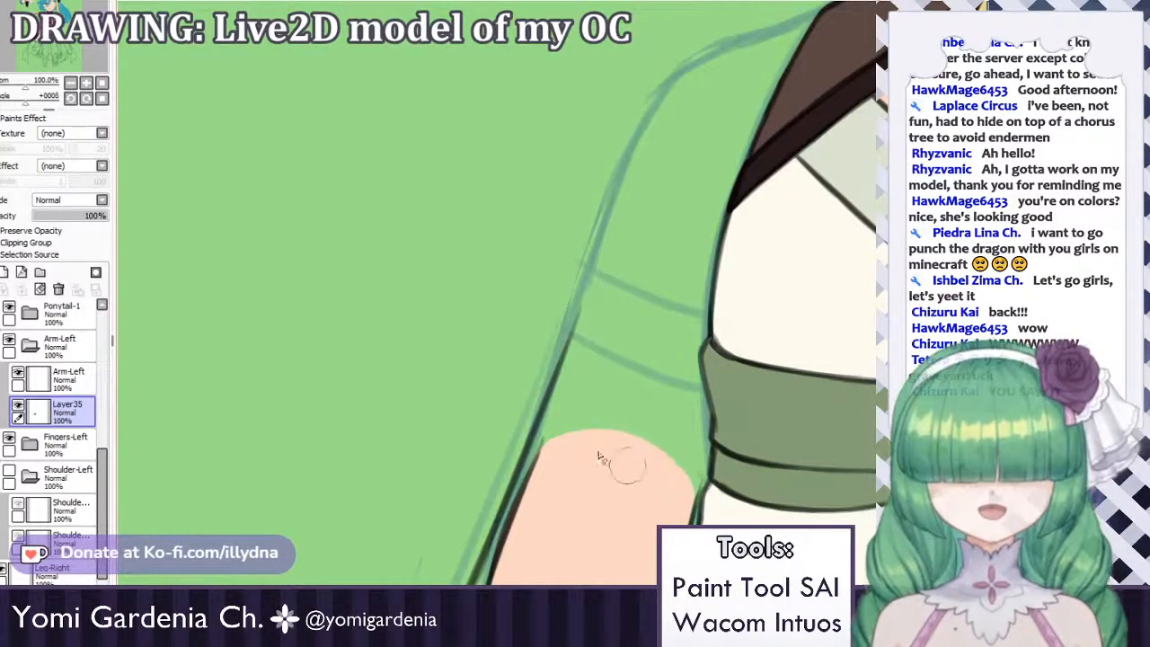
Collapse the Arm-Left folder, show the Shoulder-Left folder and select the shoulder's colour layer.
click(55, 381)
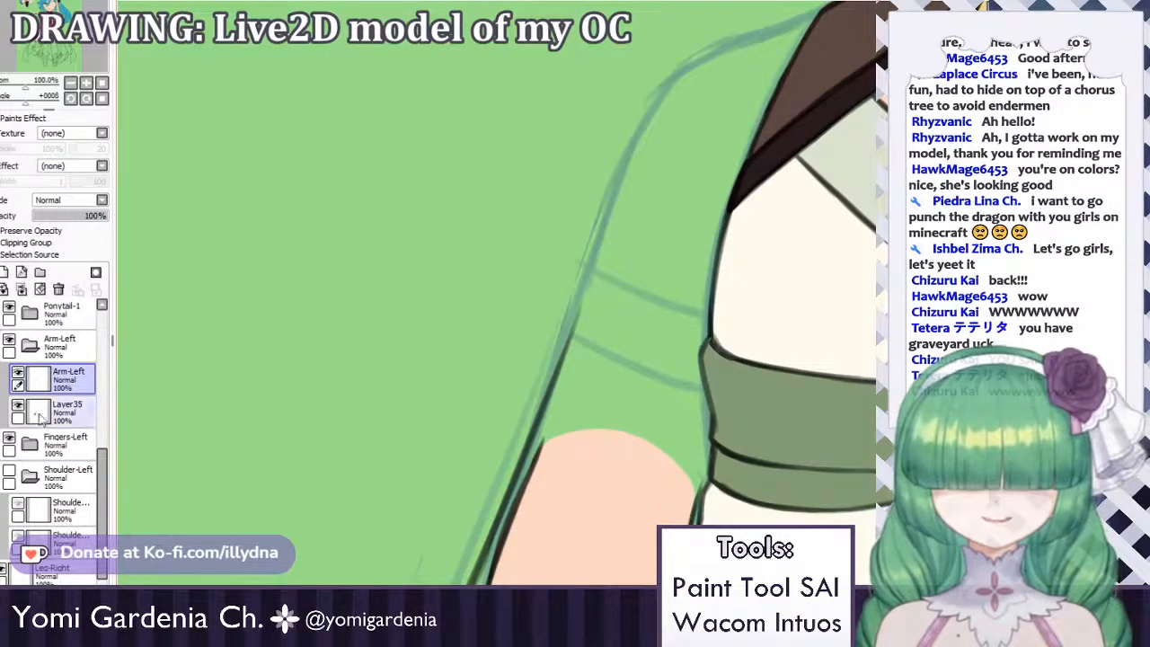
click(29, 346)
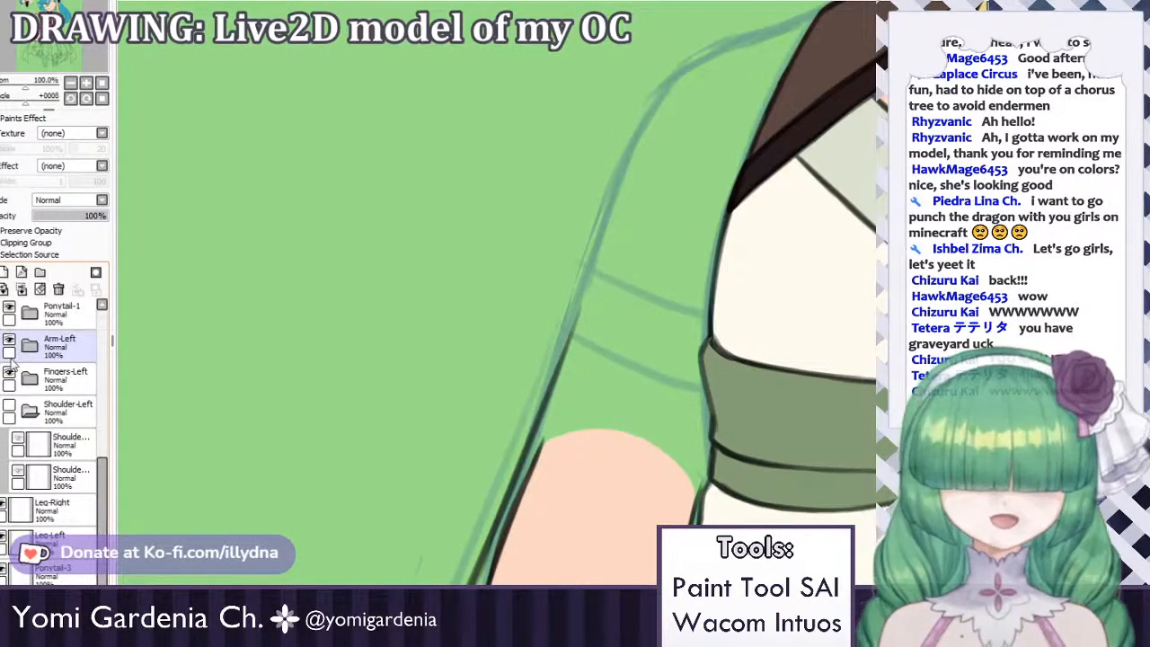
click(25, 370)
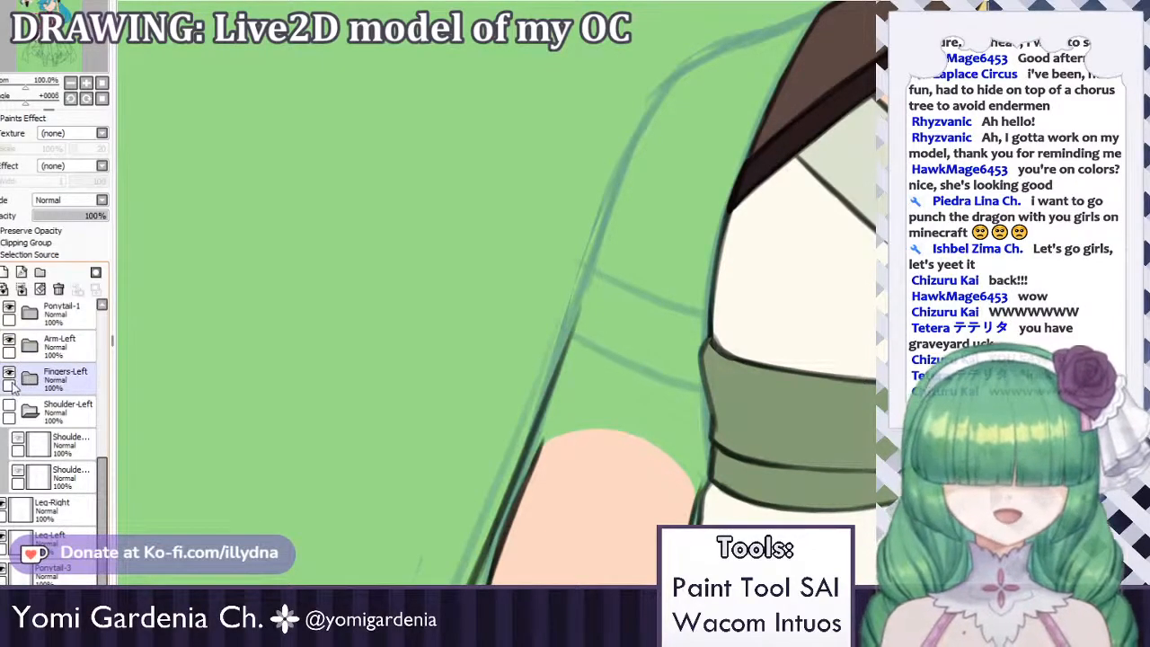
click(51, 404)
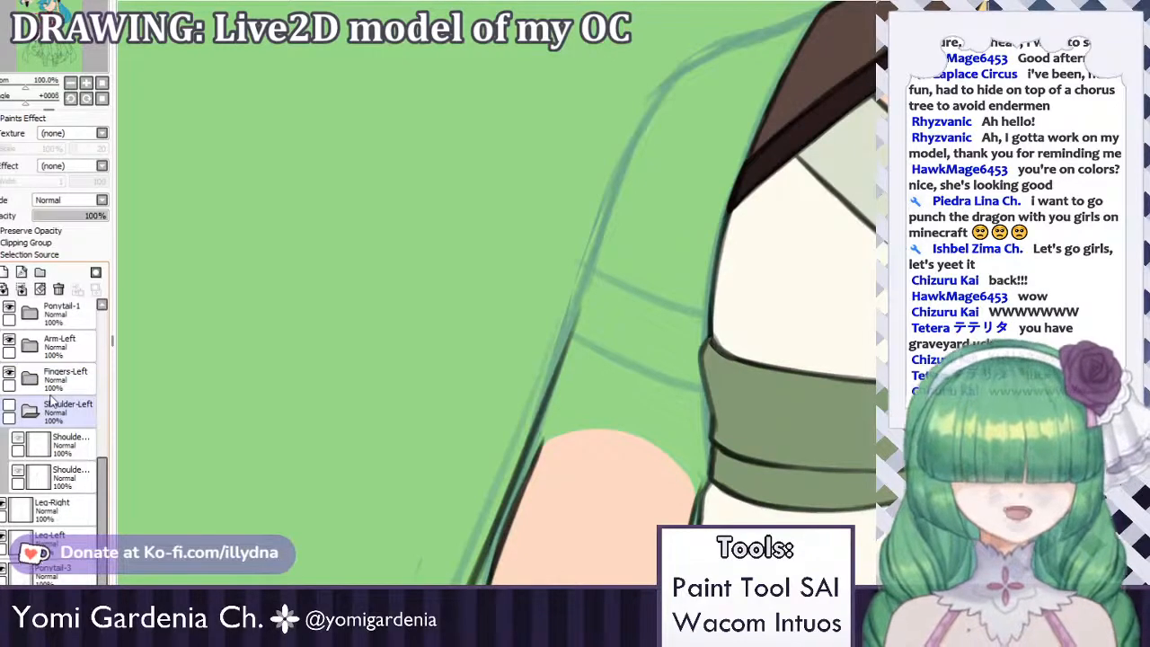
click(8, 406)
click(50, 477)
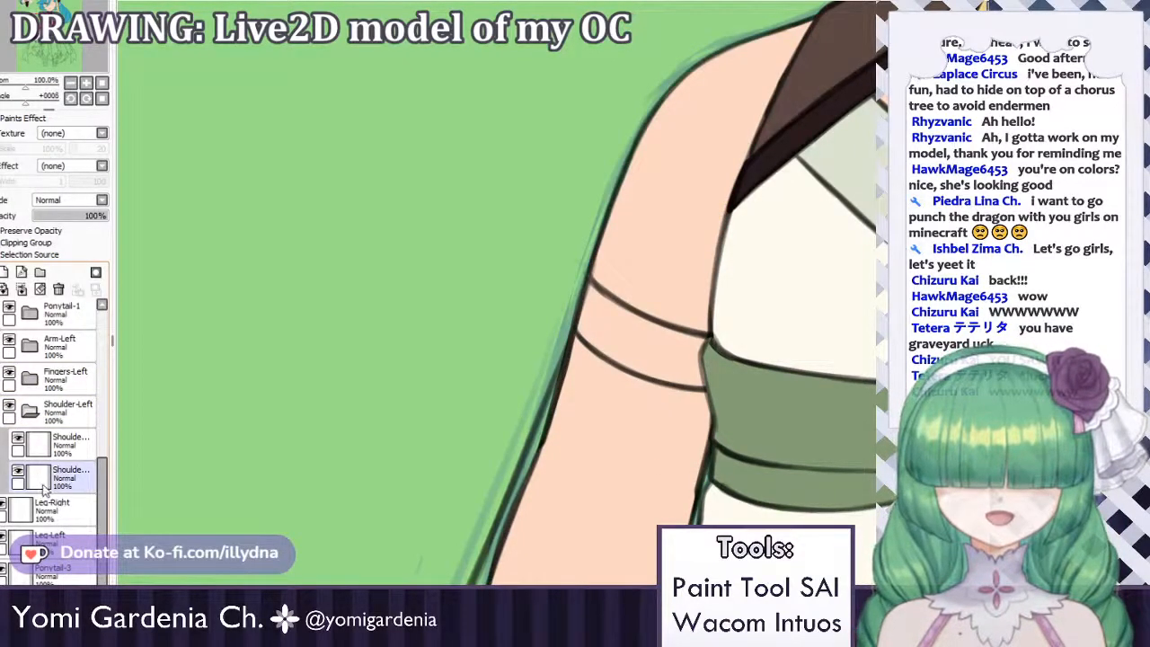
click(50, 483)
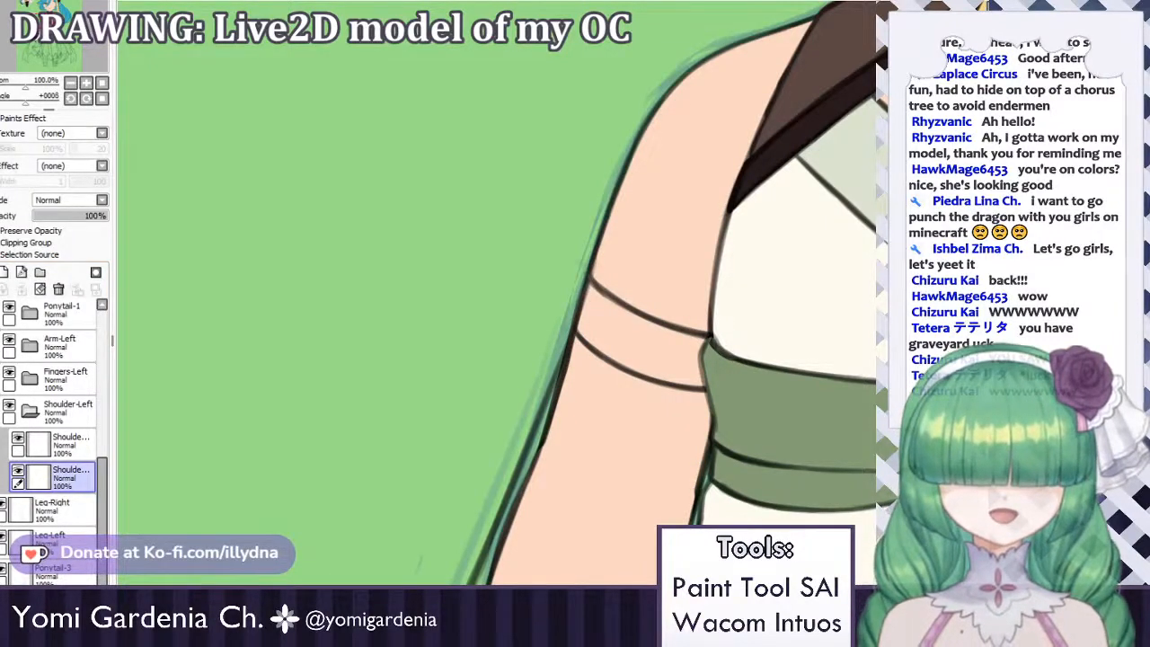
Sample the upper armband's tan colour from the separate reference drawing and return to the model's canvas.
scroll(755, 210, down, 9)
scroll(631, 166, up, 9)
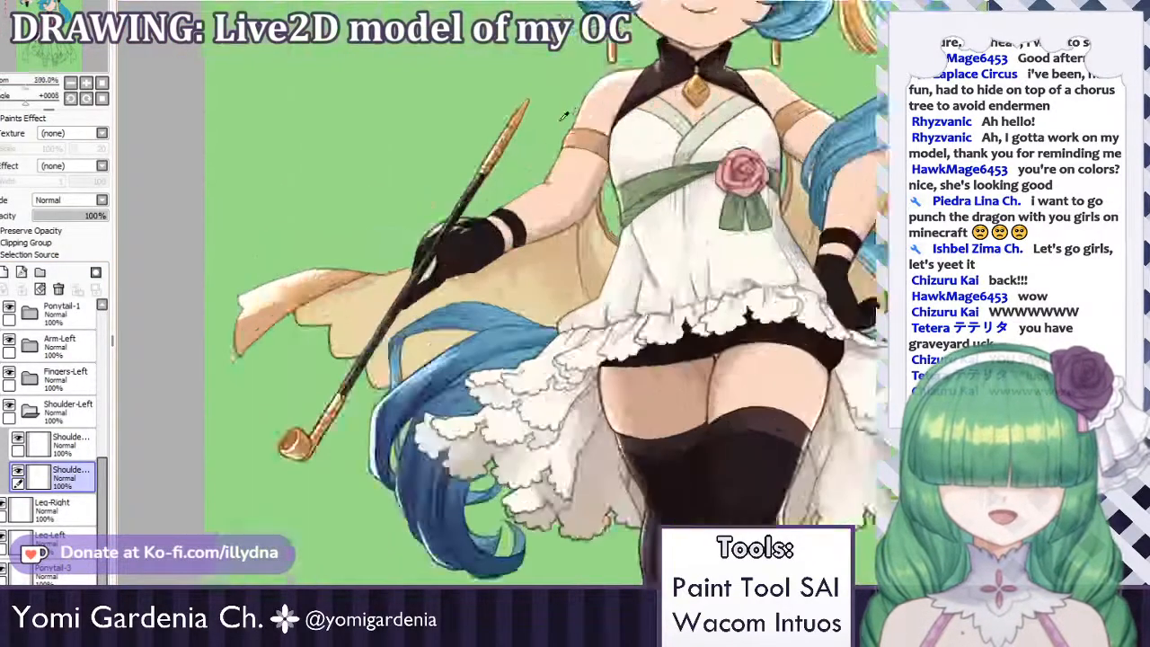
scroll(575, 121, down, 12)
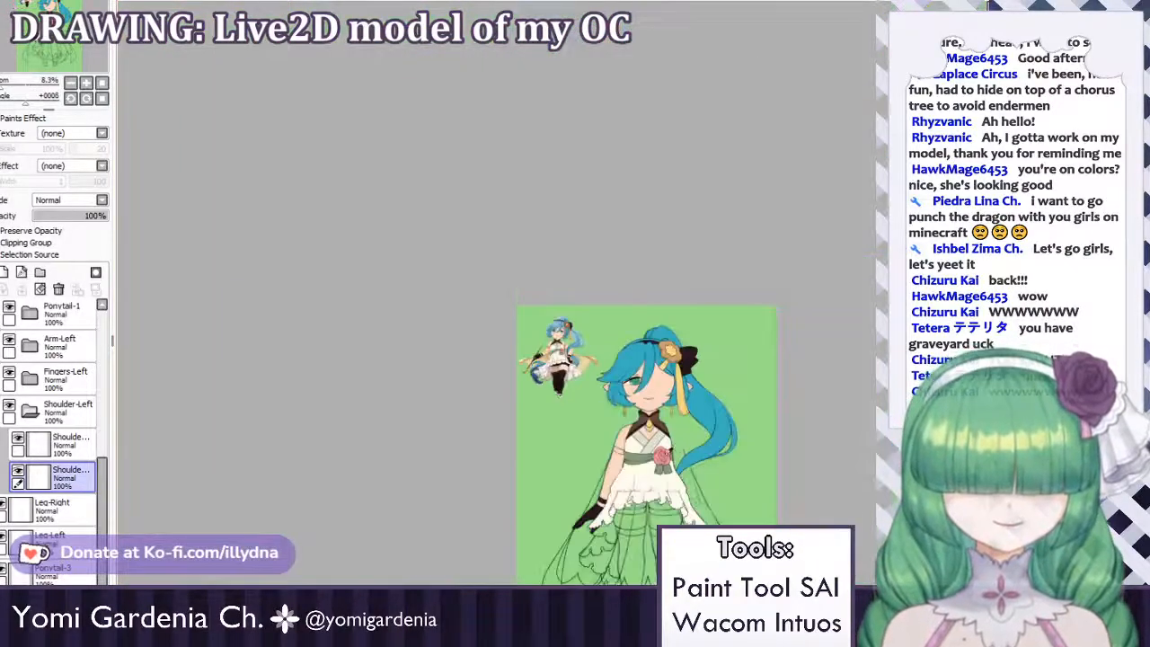
scroll(626, 463, up, 8)
scroll(443, 349, down, 4)
scroll(449, 350, up, 3)
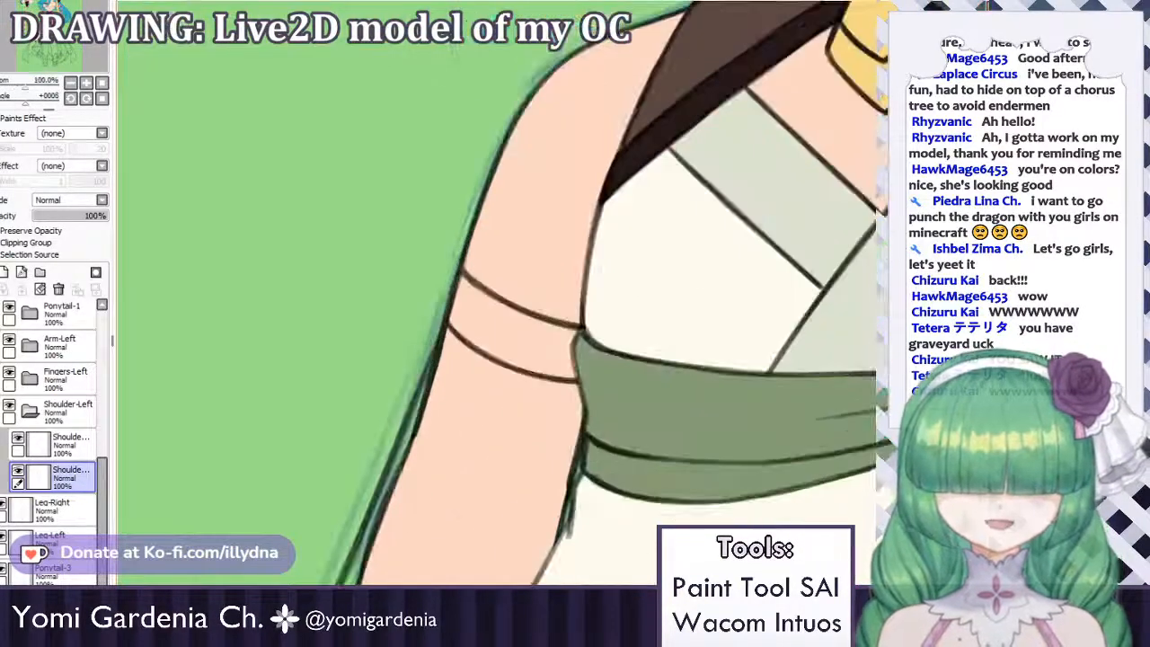
key(ctrl+Tab)
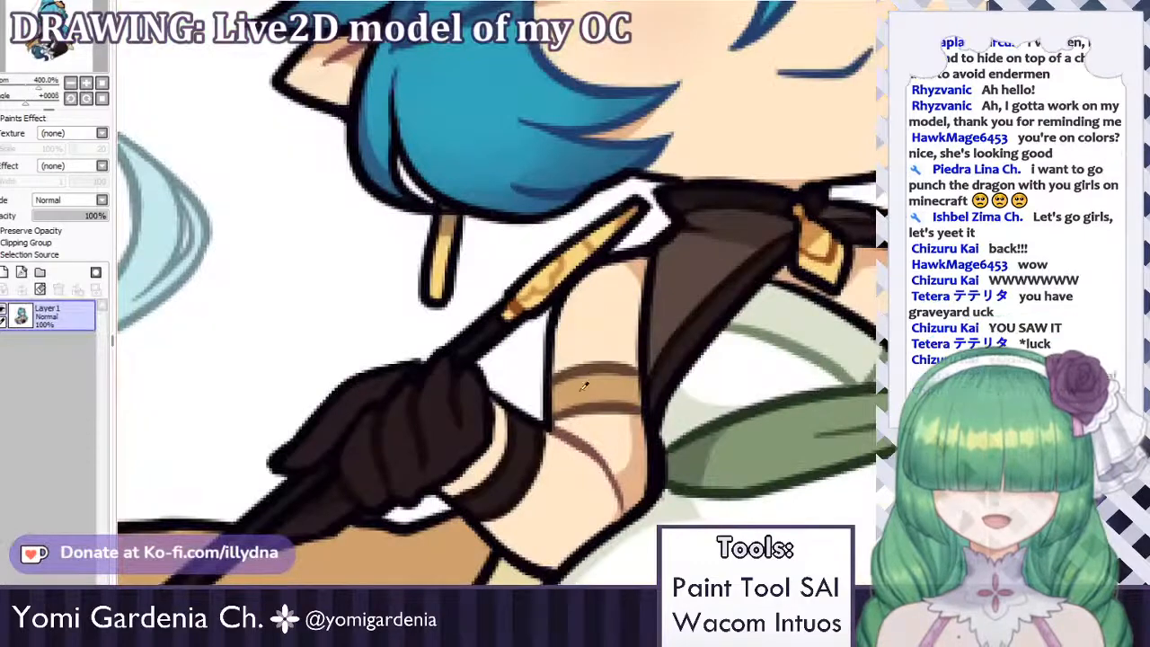
key(ctrl+Tab)
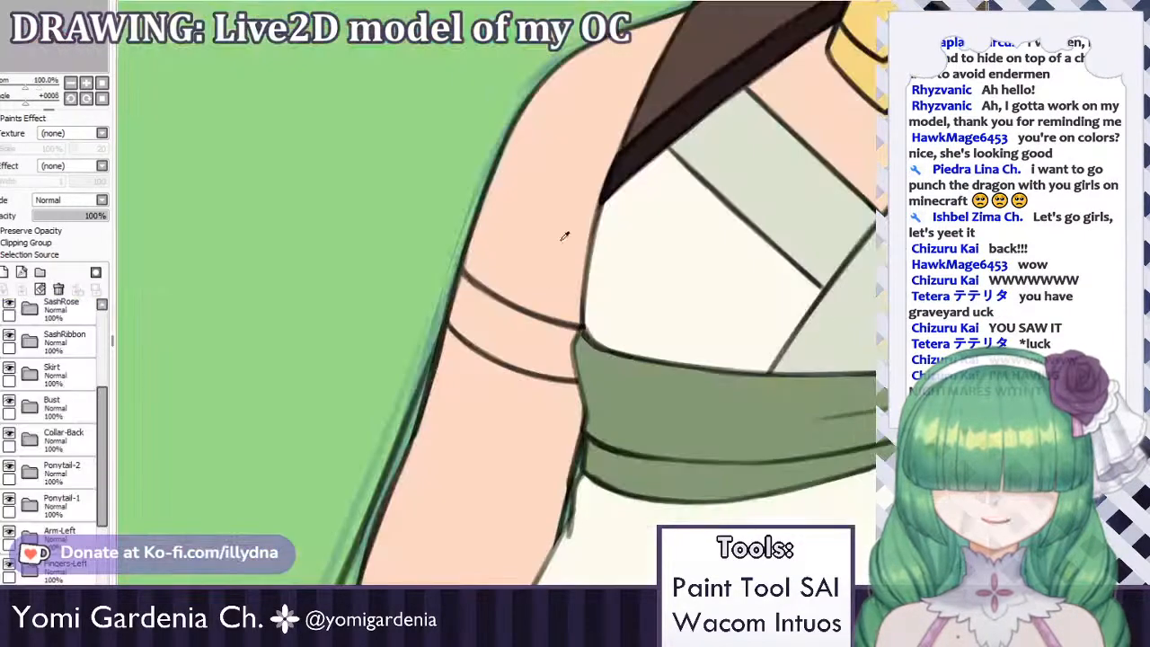
Fill the band around the left upper arm with tan on the shoulder's colour layer.
scroll(562, 236, down, 3)
scroll(494, 256, up, 4)
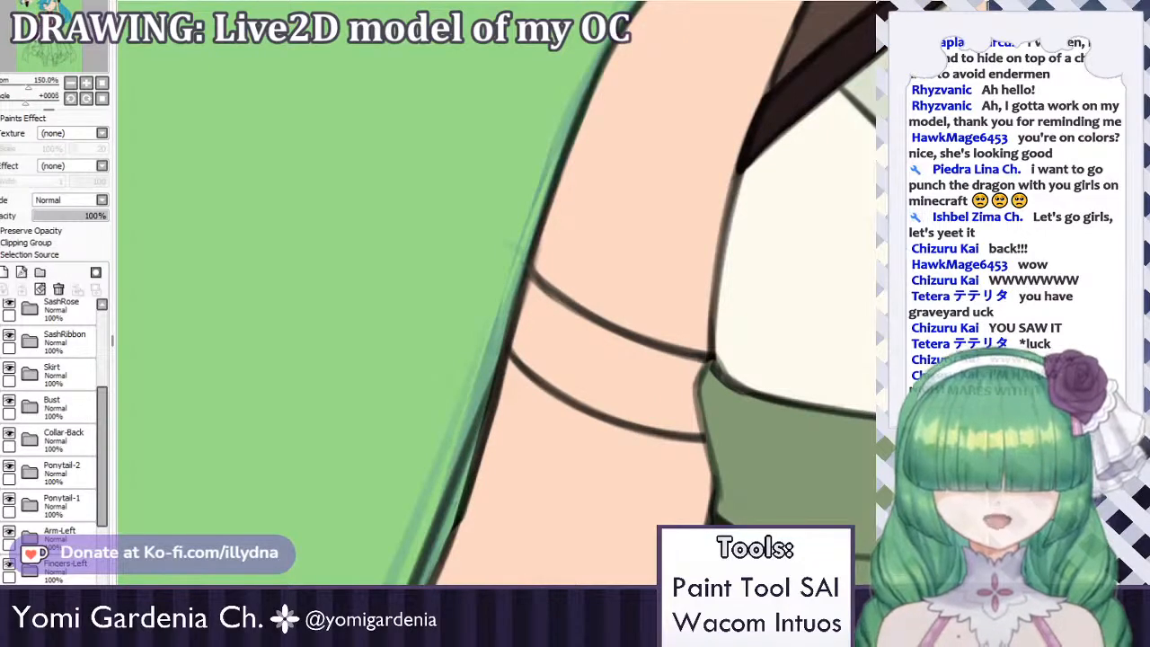
drag(102, 426, 98, 488)
click(76, 494)
mouse_move(506, 334)
mouse_down()
mouse_move(554, 335)
mouse_move(529, 289)
mouse_move(555, 313)
mouse_move(531, 288)
mouse_move(635, 361)
mouse_move(603, 349)
mouse_move(688, 371)
mouse_move(653, 391)
mouse_move(652, 373)
mouse_move(605, 381)
mouse_move(560, 366)
mouse_move(579, 368)
mouse_move(546, 349)
mouse_move(532, 299)
mouse_move(526, 344)
mouse_move(602, 394)
mouse_move(565, 375)
mouse_move(673, 409)
mouse_up()
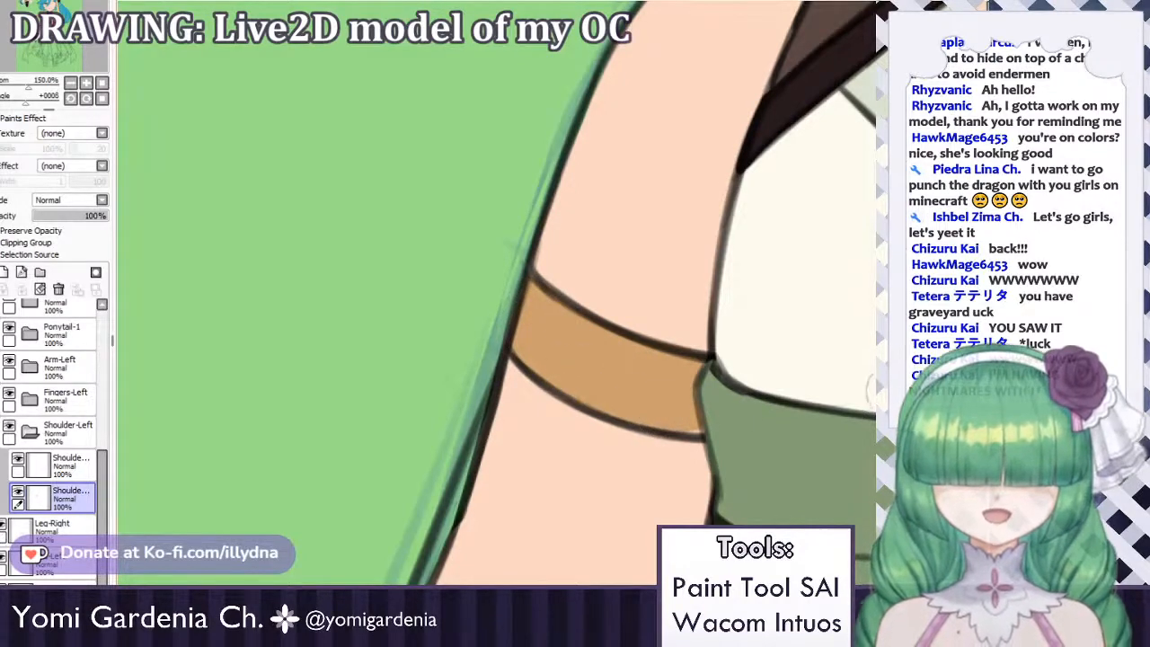
Hide the Bust and Skirt folders and extend the armband's tan fill to its covered inner end.
drag(102, 472, 100, 404)
click(8, 401)
click(8, 399)
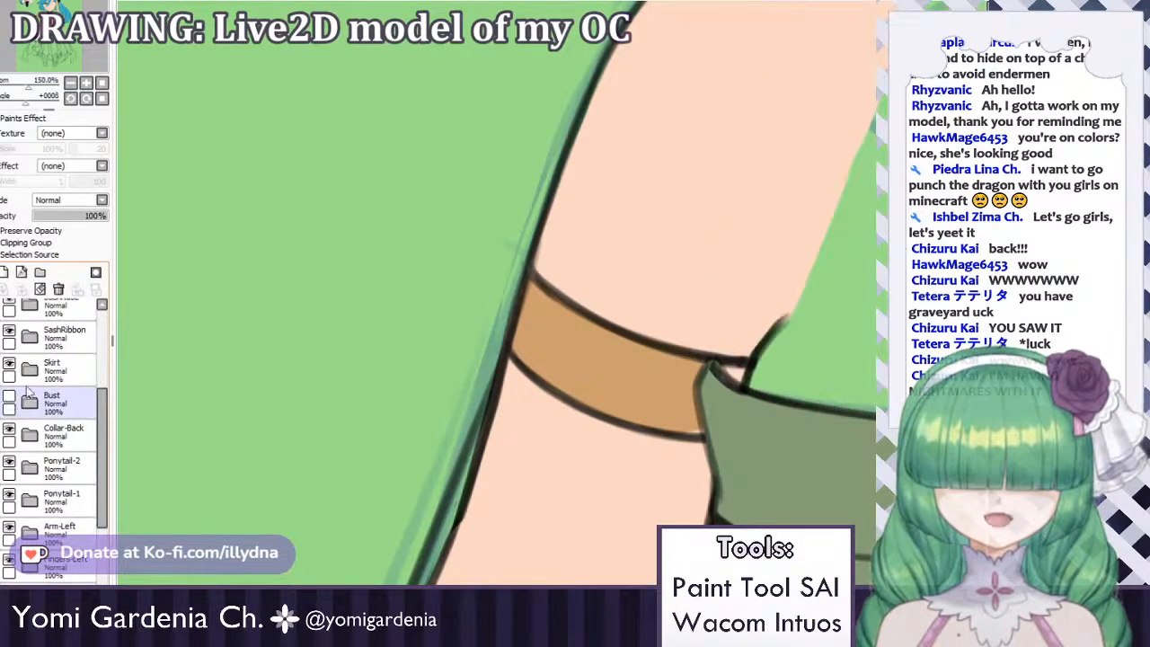
click(8, 365)
drag(102, 413, 105, 462)
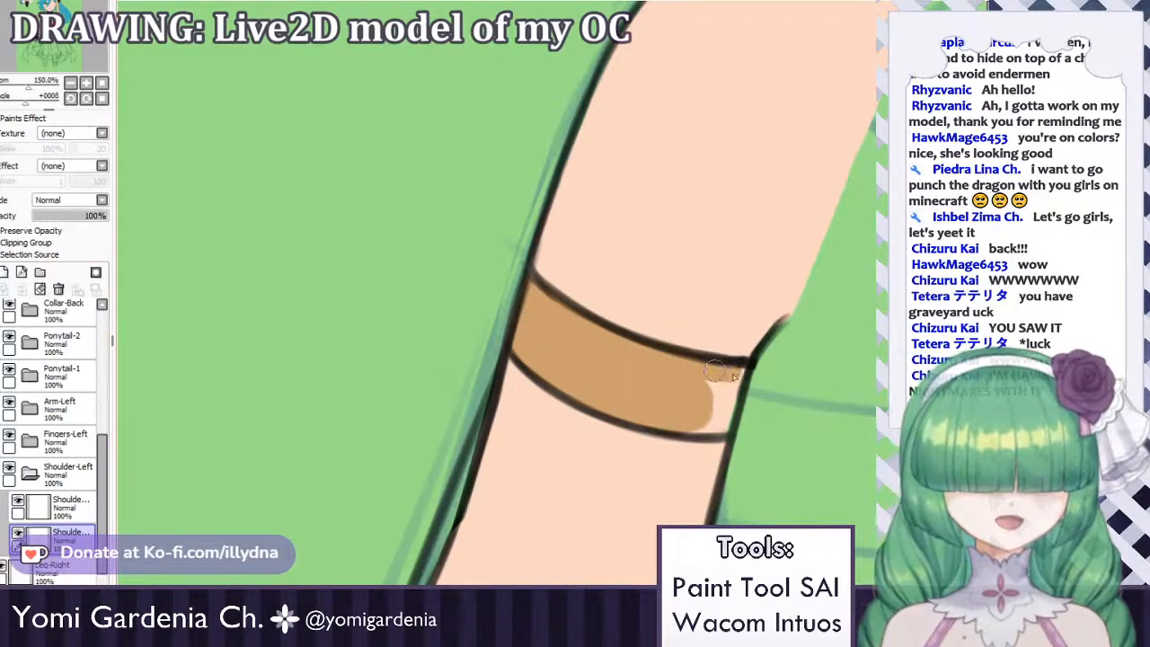
drag(728, 392, 730, 413)
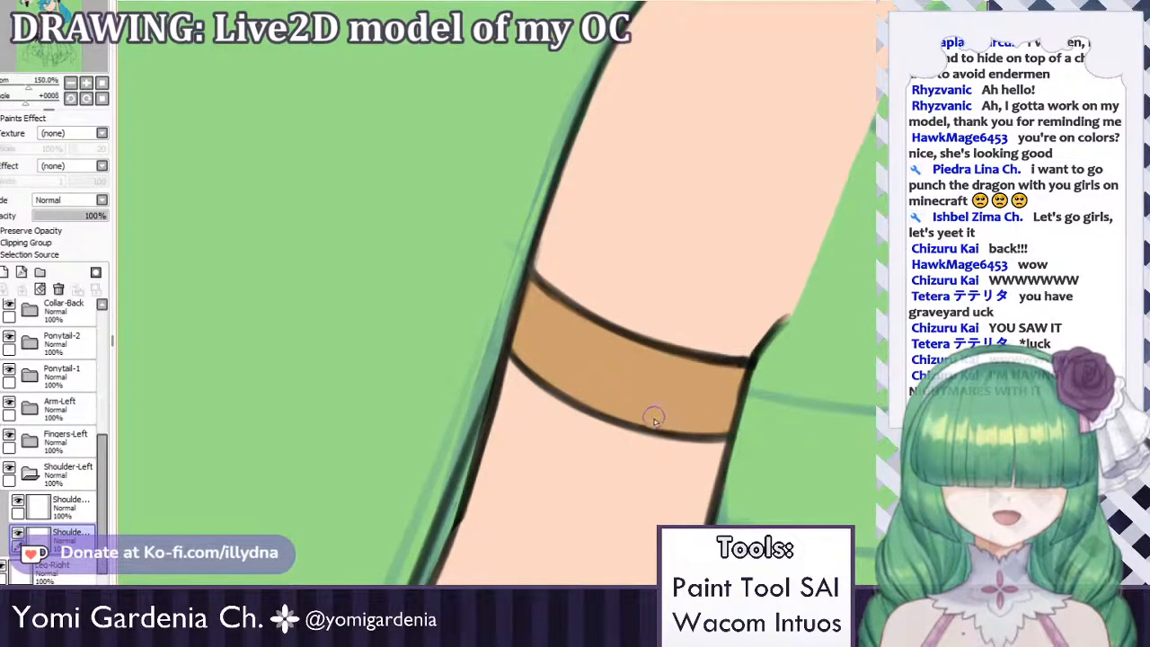
Examine the tan armband up close and against the whole character.
scroll(628, 384, down, 7)
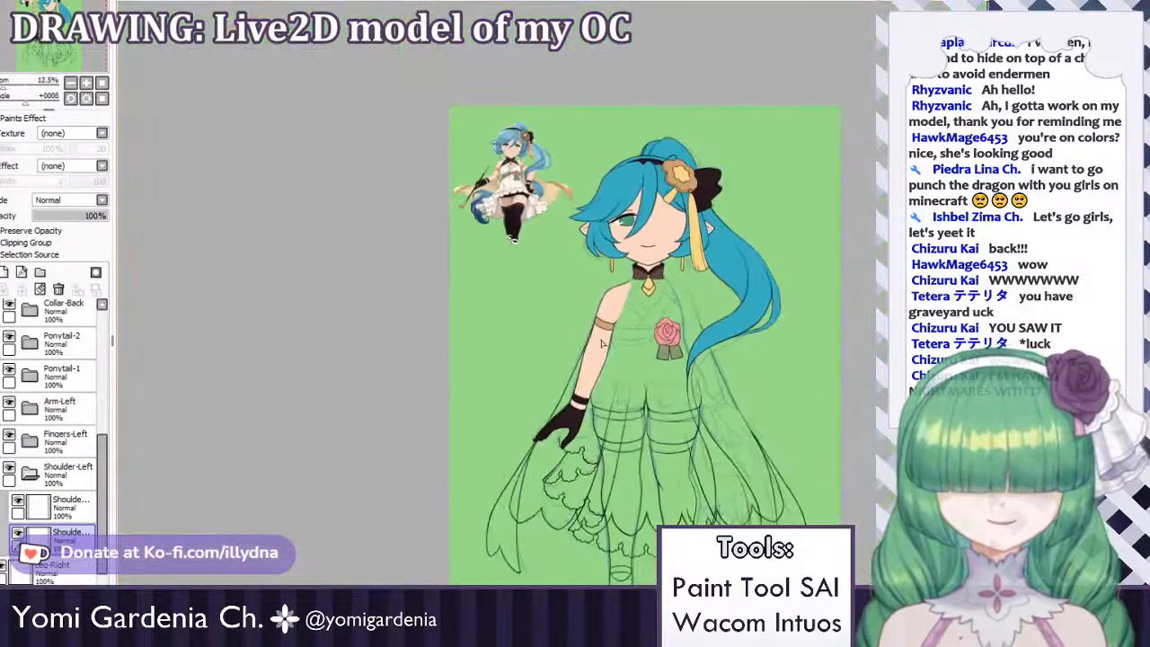
scroll(531, 357, up, 3)
scroll(532, 357, down, 2)
scroll(565, 326, up, 3)
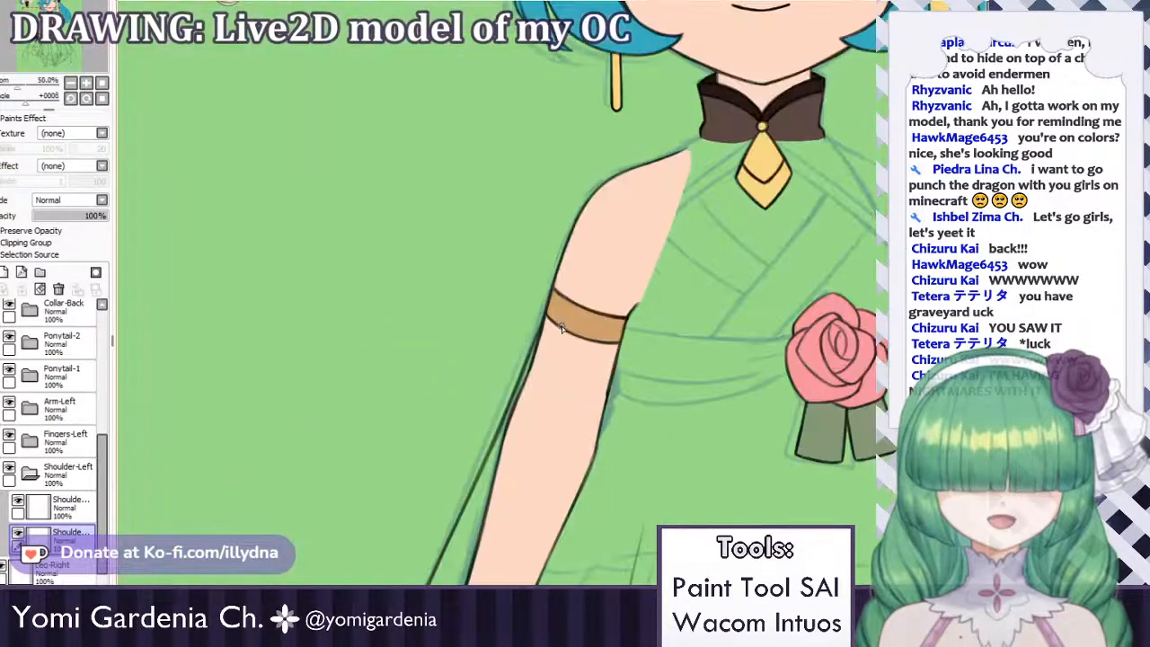
scroll(561, 329, down, 3)
scroll(558, 305, up, 3)
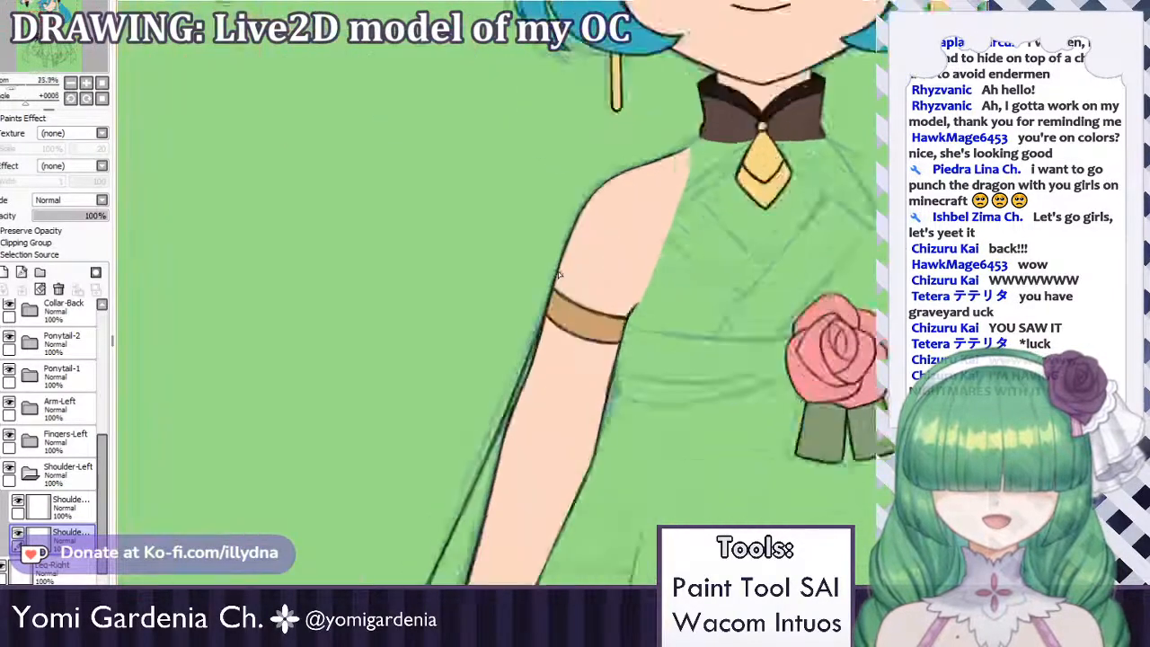
scroll(557, 274, down, 1)
scroll(557, 273, down, 3)
scroll(597, 220, up, 2)
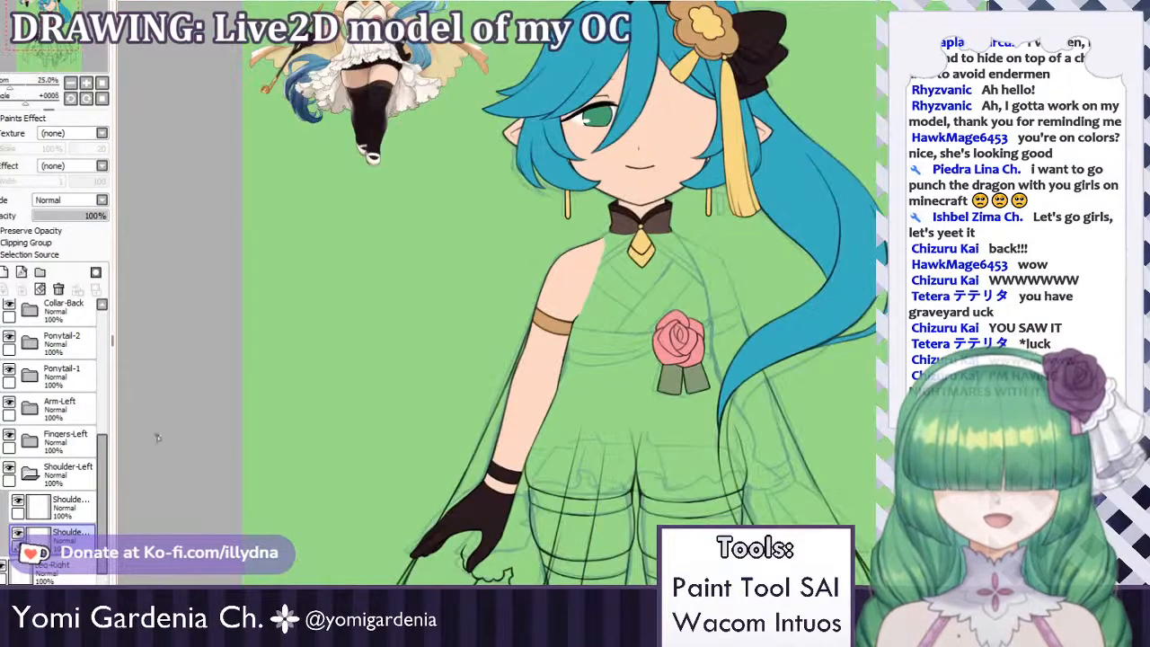
Show the Bust and Skirt folders again.
scroll(54, 432, up, 5)
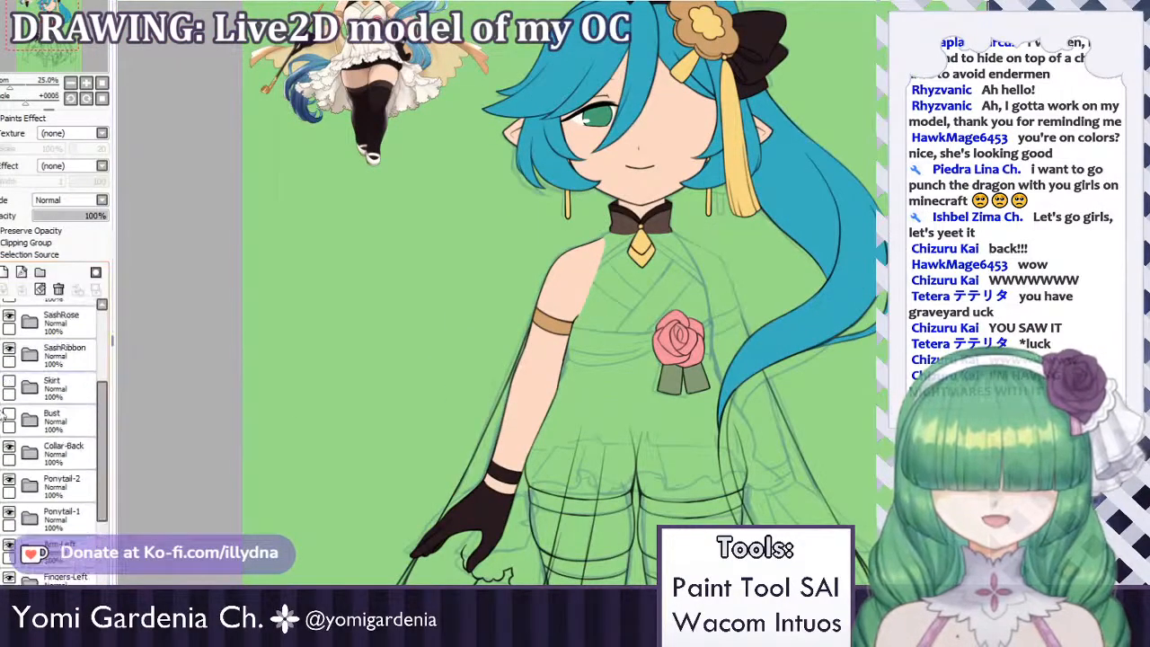
click(9, 418)
click(9, 382)
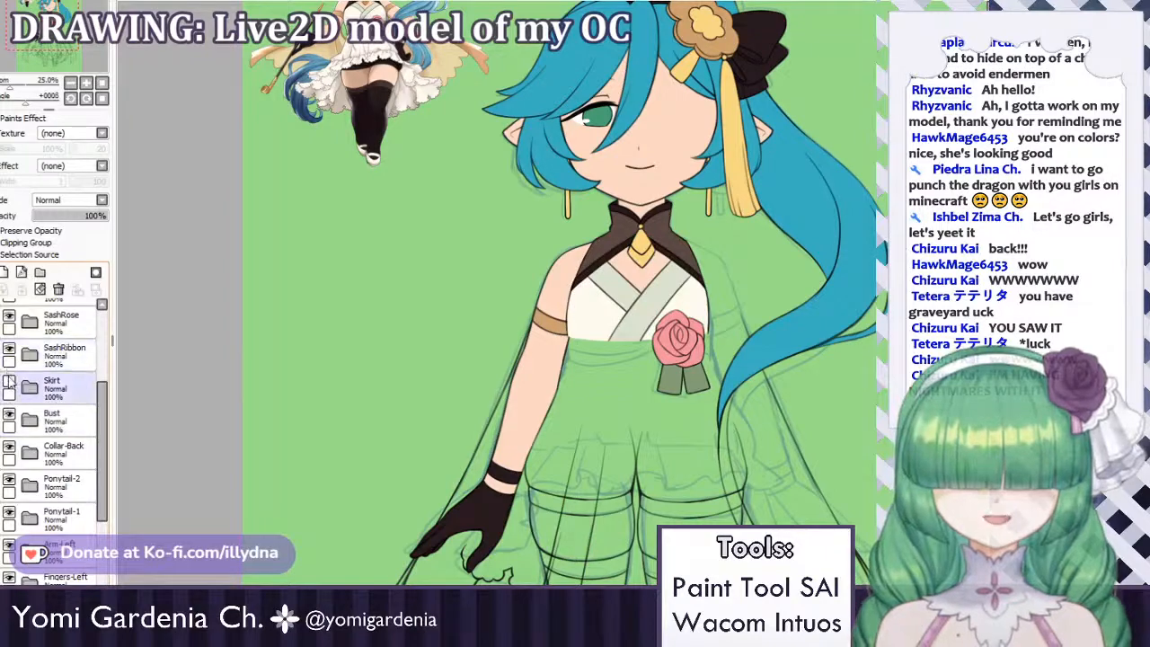
click(9, 384)
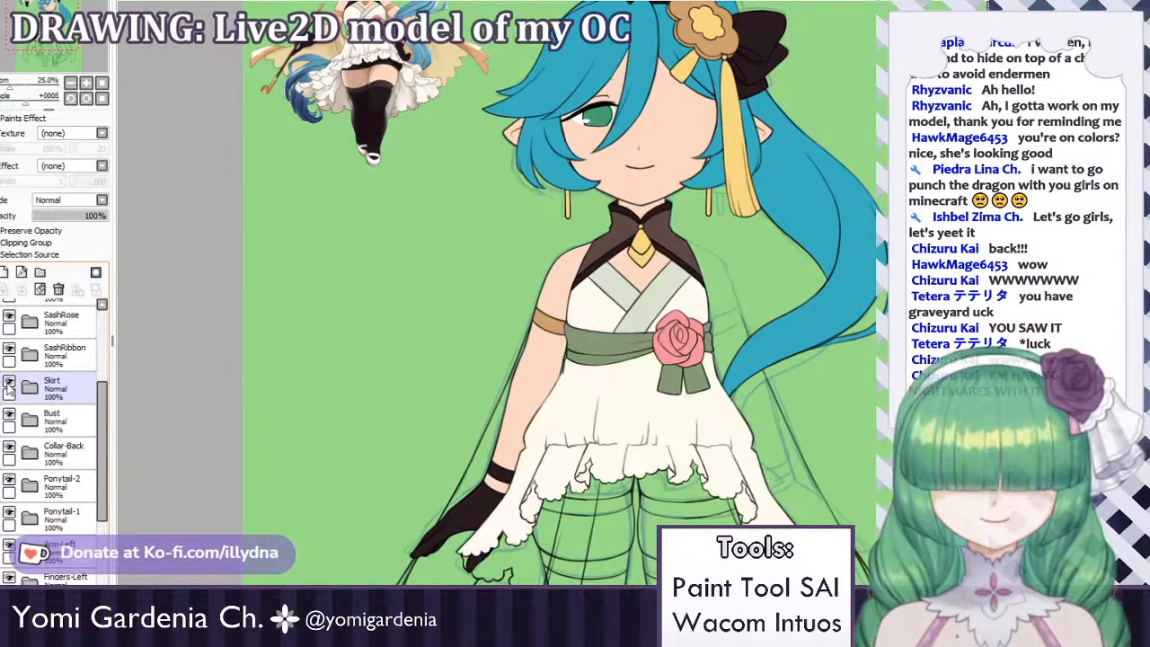
Open the Skirt folder and strengthen the skirt's outline along the left arm's inner edge on the Skirt line layer.
scroll(548, 366, up, 4)
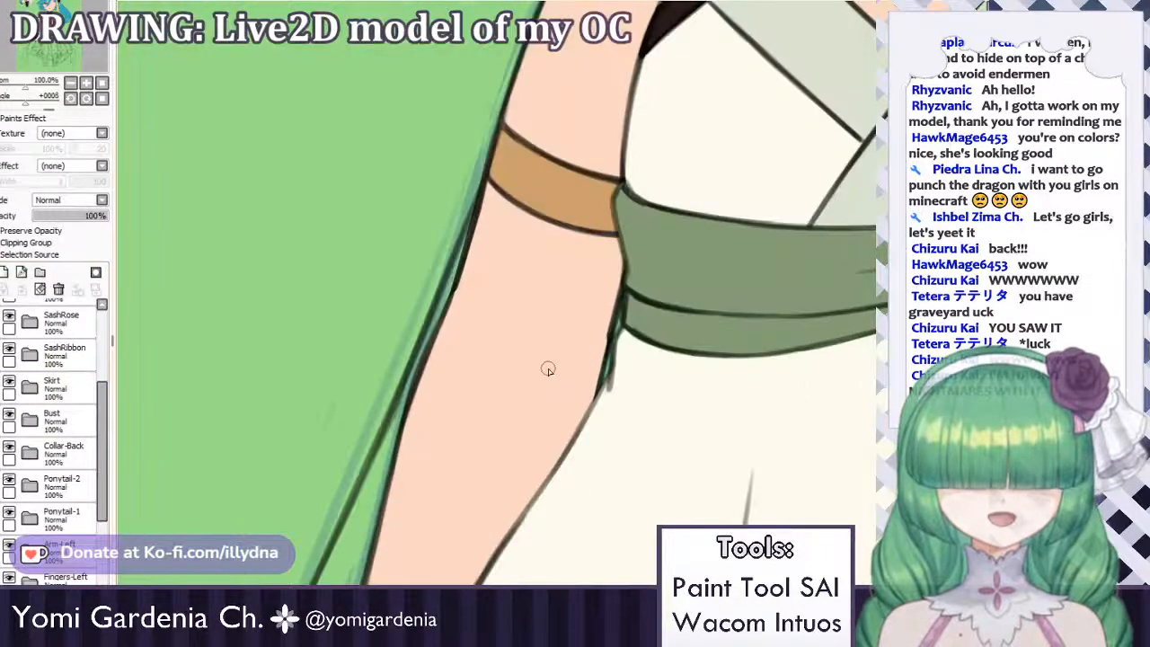
scroll(579, 341, down, 2)
scroll(510, 444, up, 3)
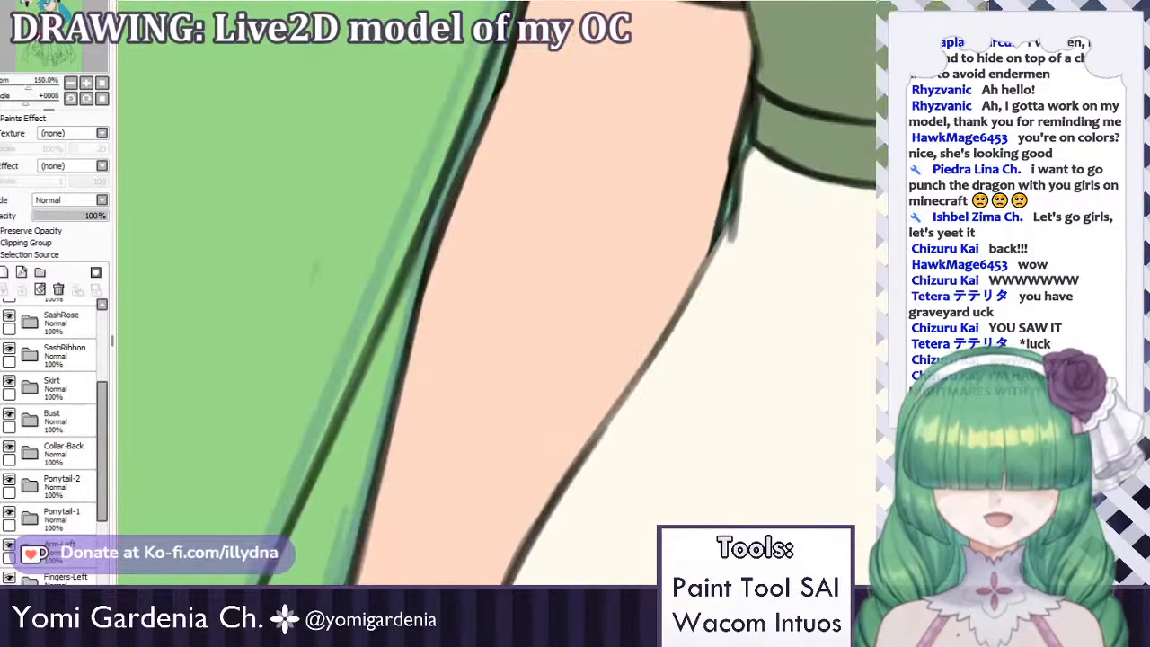
click(29, 388)
click(49, 429)
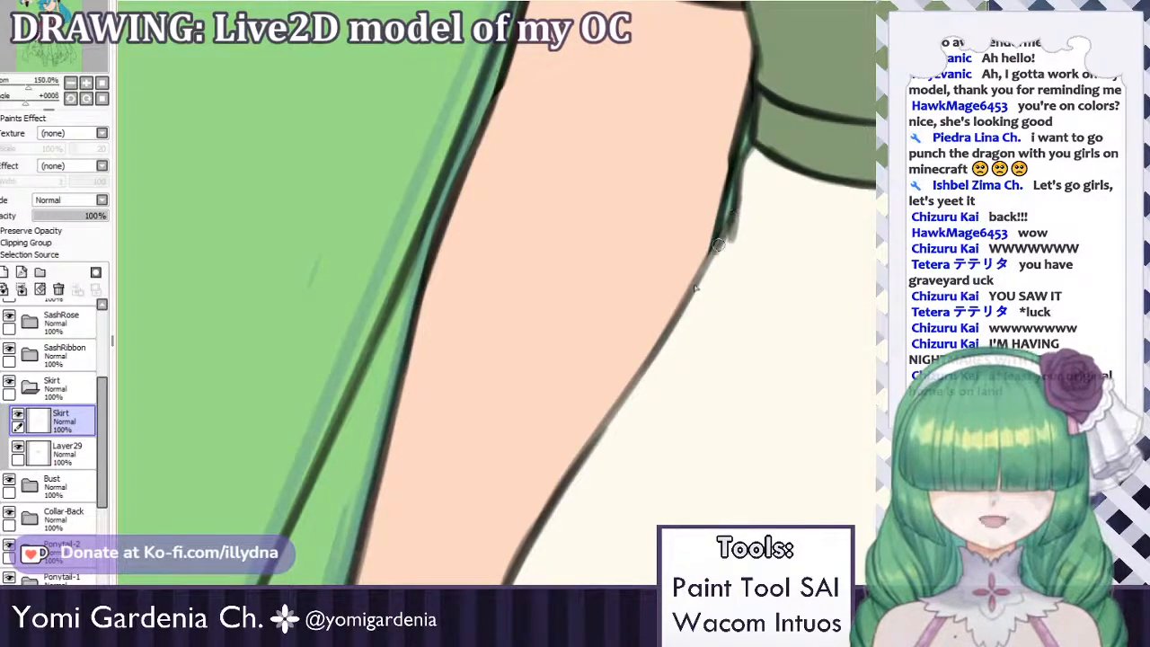
mouse_move(737, 214)
mouse_down()
mouse_move(676, 316)
mouse_move(688, 310)
mouse_up()
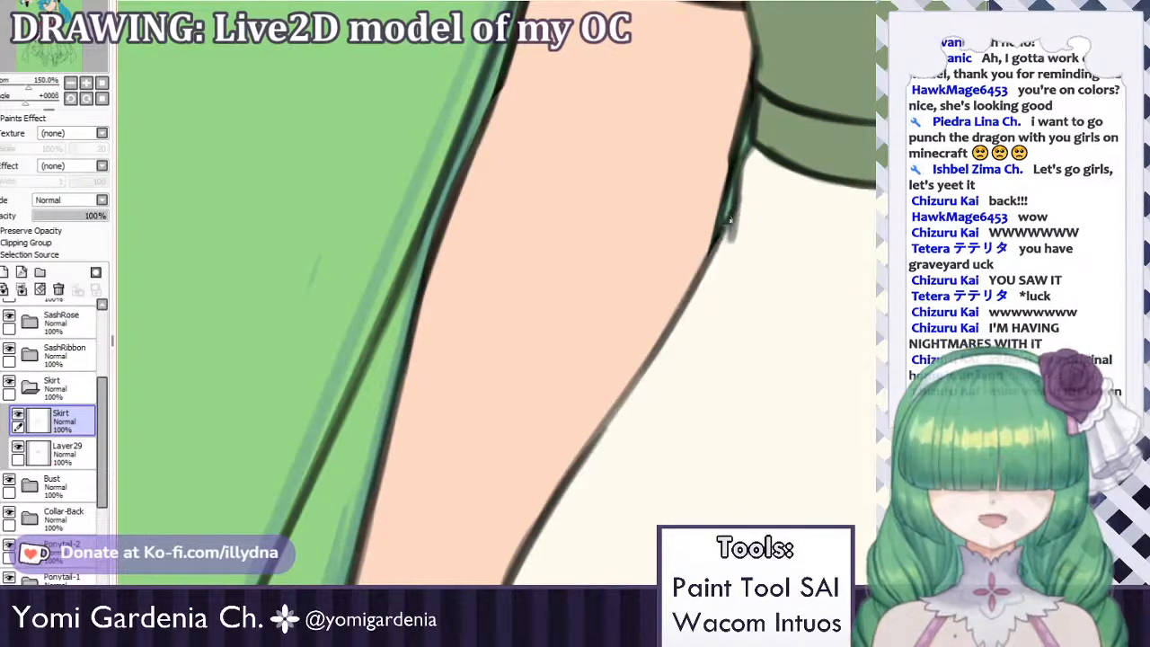
drag(715, 247, 616, 408)
key(ctrl+z)
drag(668, 335, 596, 435)
key(ctrl+z)
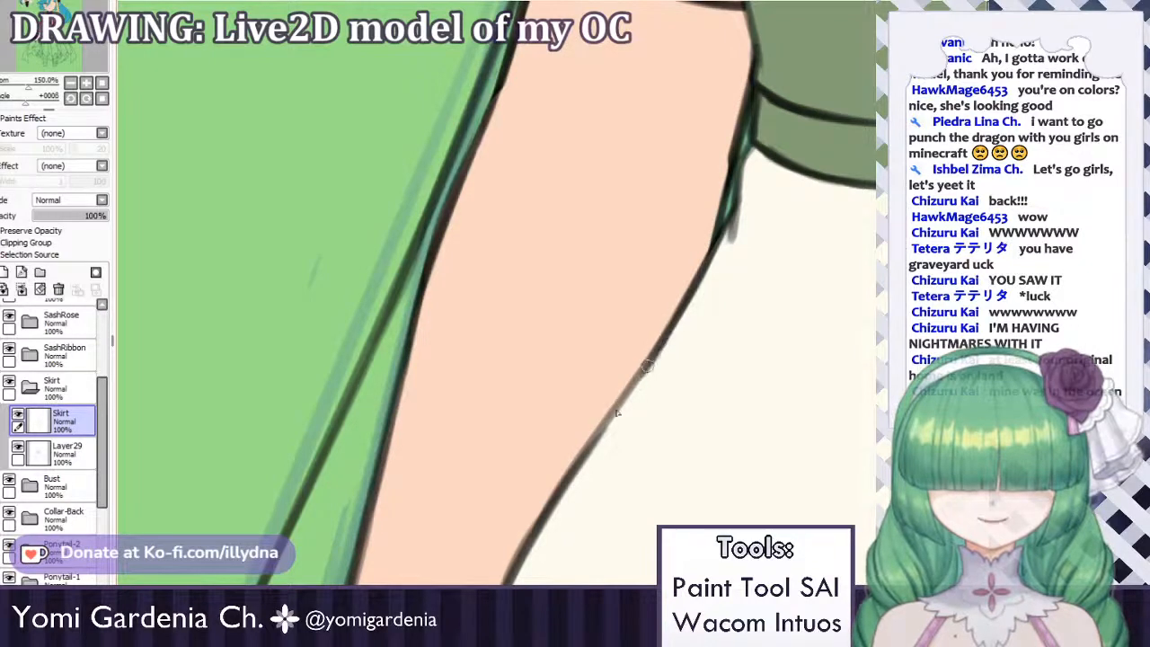
key(ctrl+z)
drag(653, 365, 580, 459)
key(ctrl+z)
key(ctrl+z)
drag(661, 347, 586, 447)
mouse_move(655, 358)
mouse_down()
mouse_move(570, 475)
mouse_move(577, 465)
mouse_up()
drag(753, 126, 728, 260)
key(ctrl+z)
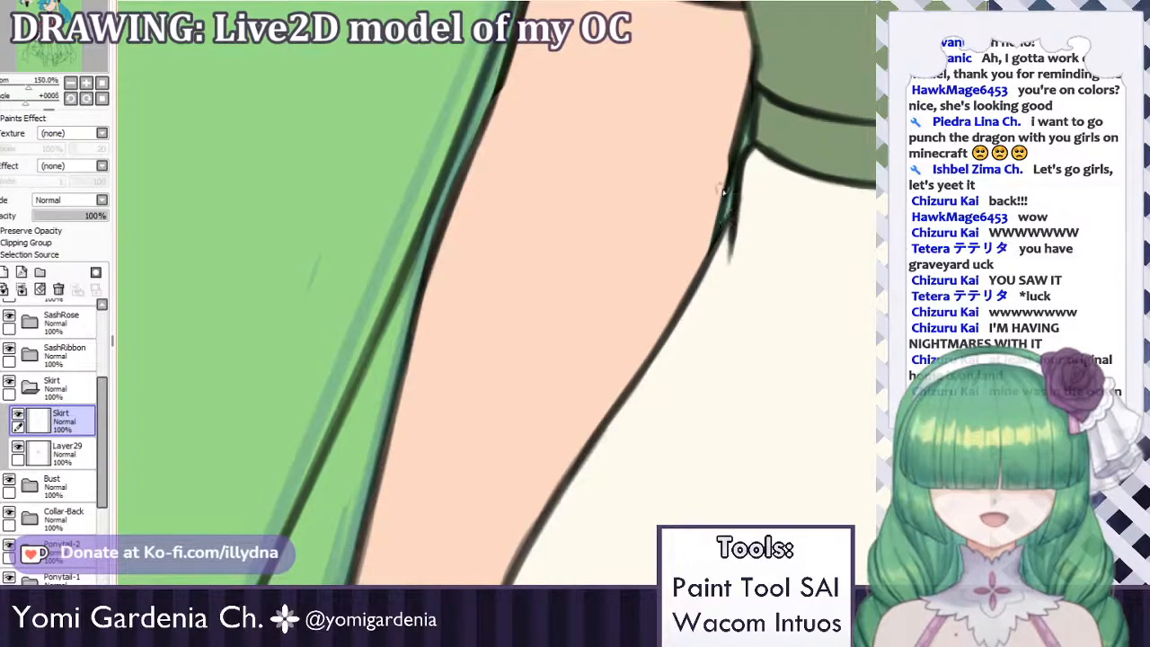
Darken and thicken the skirt's outline just below the sash beside the rose.
scroll(525, 280, down, 4)
scroll(726, 228, up, 5)
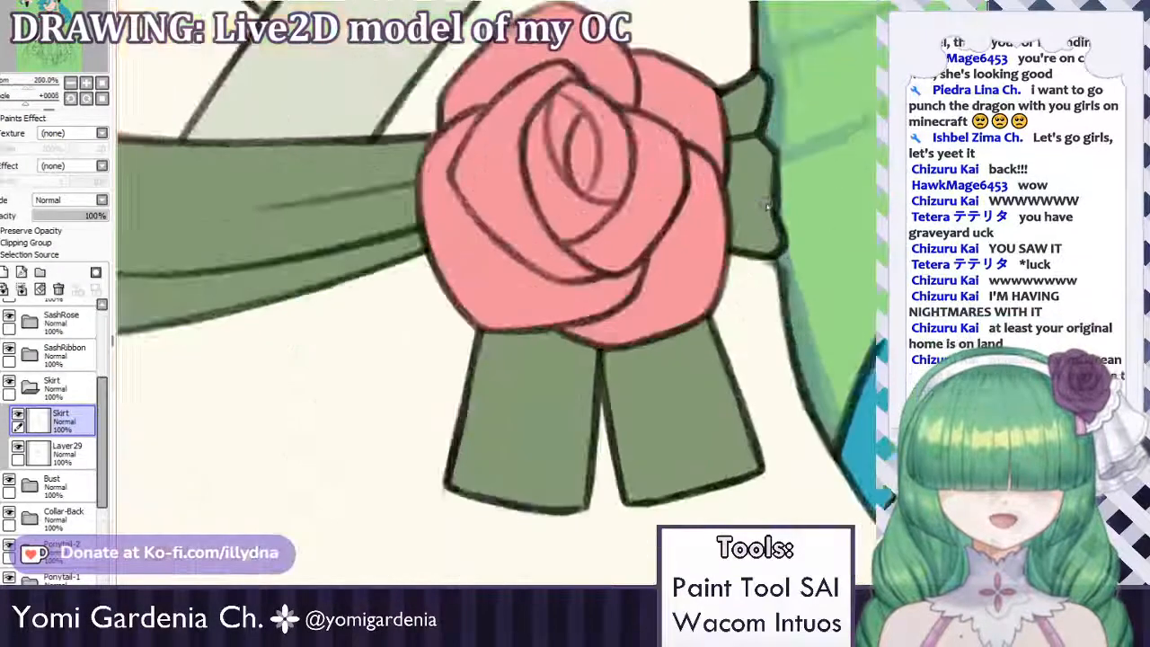
scroll(768, 207, up, 2)
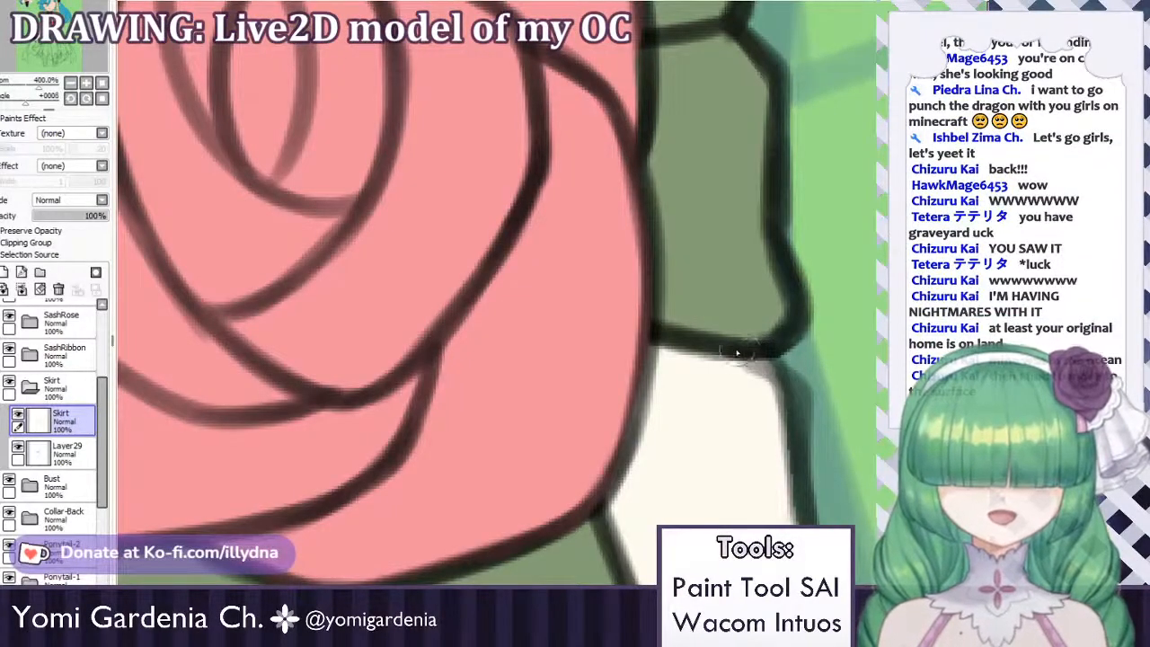
mouse_move(738, 353)
mouse_down()
mouse_move(791, 389)
mouse_move(739, 353)
mouse_move(794, 408)
mouse_move(754, 420)
mouse_move(790, 408)
mouse_move(789, 382)
mouse_move(801, 447)
mouse_up()
key(ctrl+z)
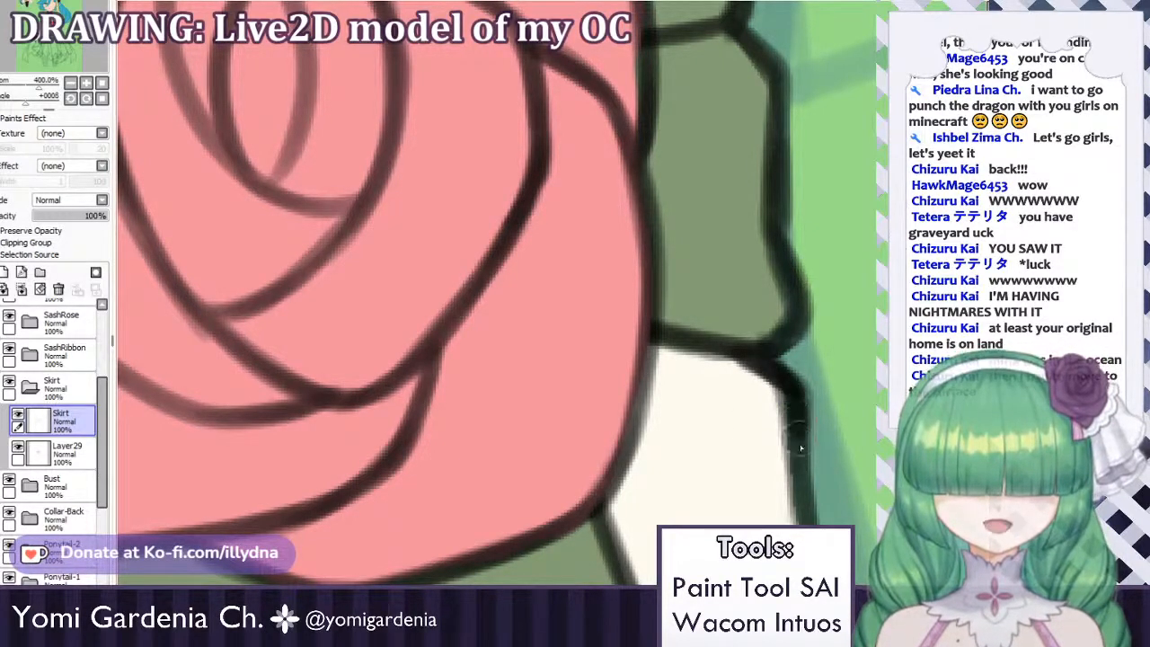
drag(789, 398, 798, 530)
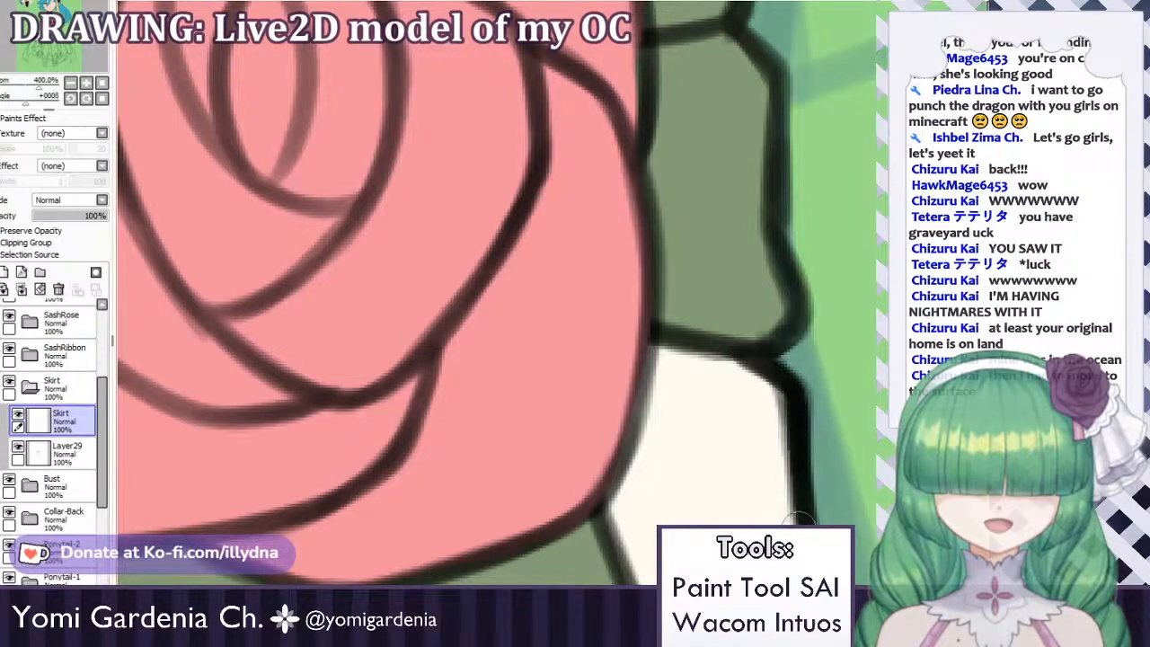
Redraw the skirt's side outline past the ponytail's tip as a darker, continuous line and check it on the whole character.
scroll(632, 318, down, 6)
scroll(735, 334, up, 5)
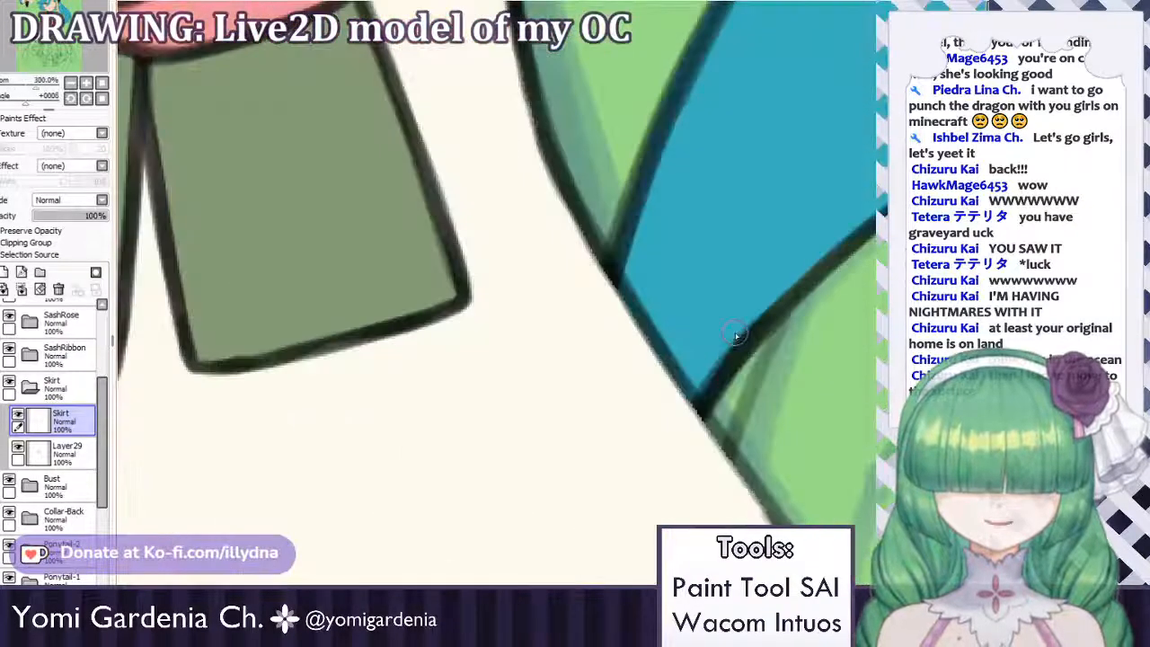
scroll(734, 334, down, 3)
scroll(693, 257, up, 2)
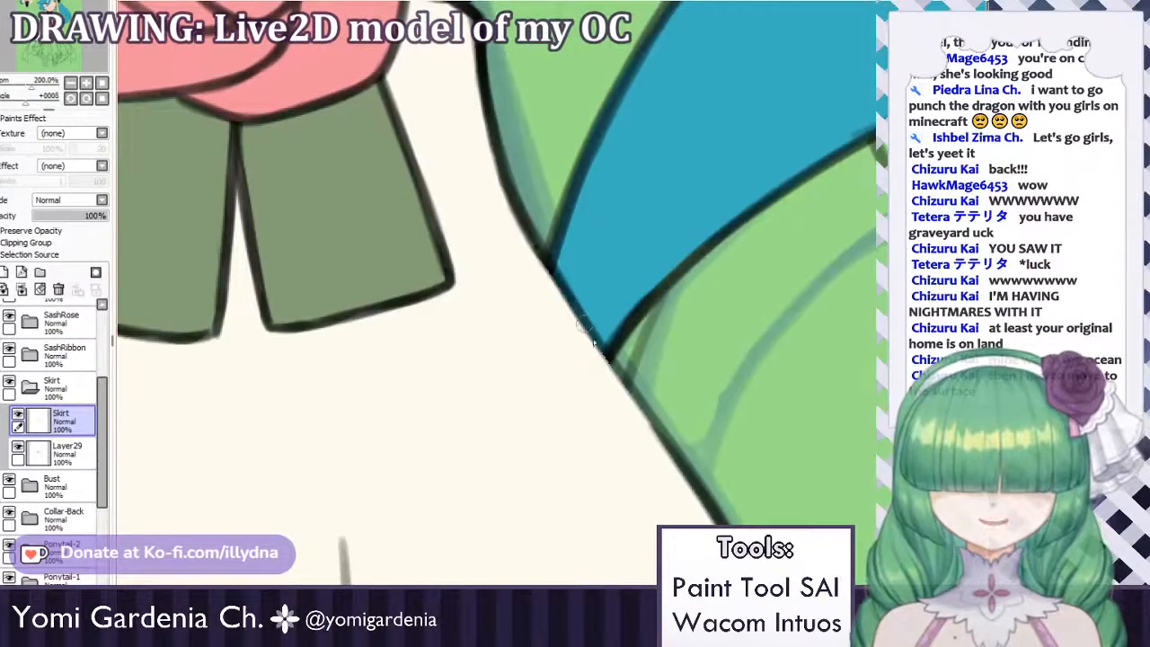
key(ctrl+z)
drag(521, 218, 588, 326)
drag(548, 261, 618, 379)
drag(584, 322, 654, 430)
key(ctrl+z)
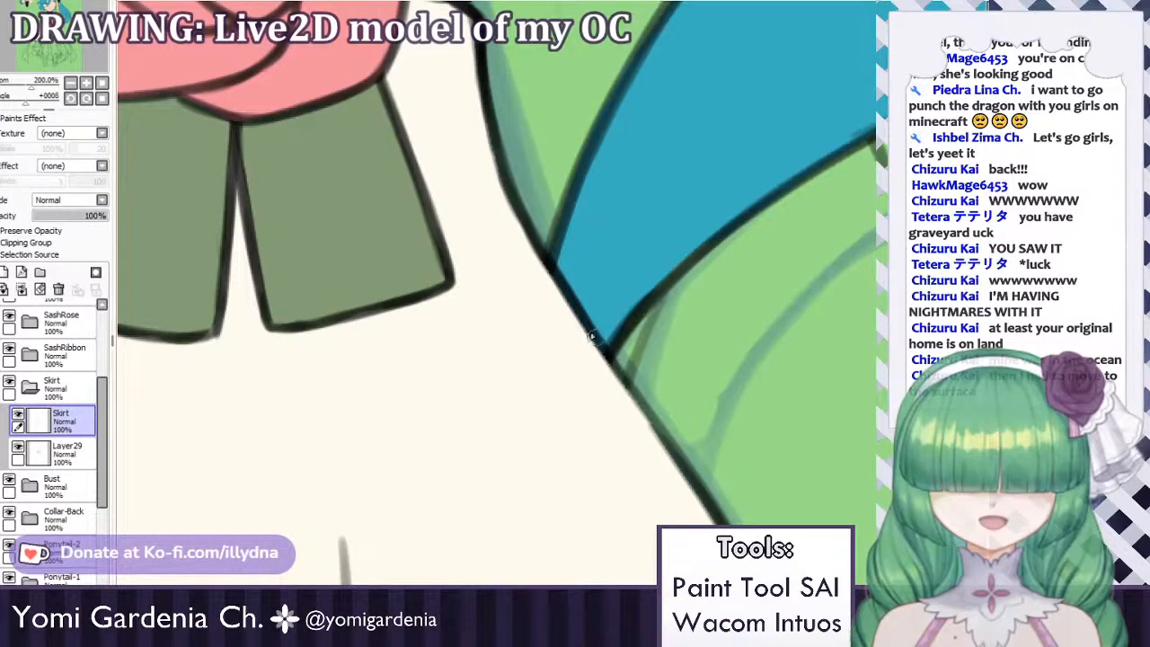
key(ctrl+z)
mouse_move(592, 337)
mouse_down()
mouse_move(676, 456)
mouse_move(585, 323)
mouse_move(688, 474)
mouse_up()
key(ctrl+z)
drag(648, 413, 687, 483)
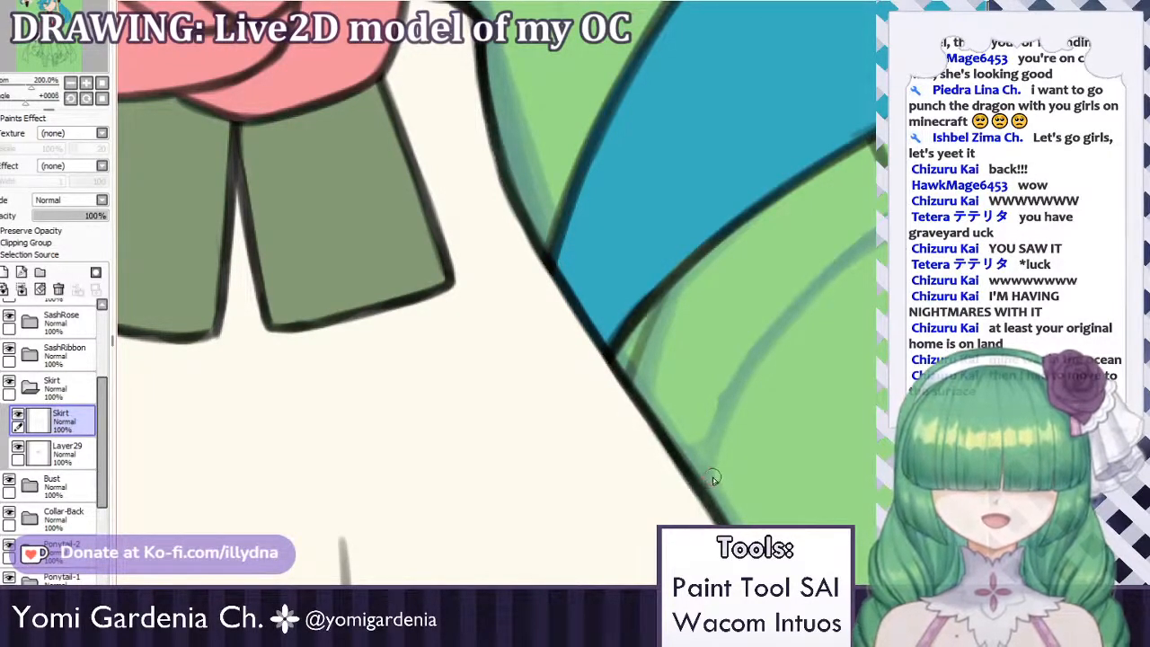
scroll(762, 344, down, 10)
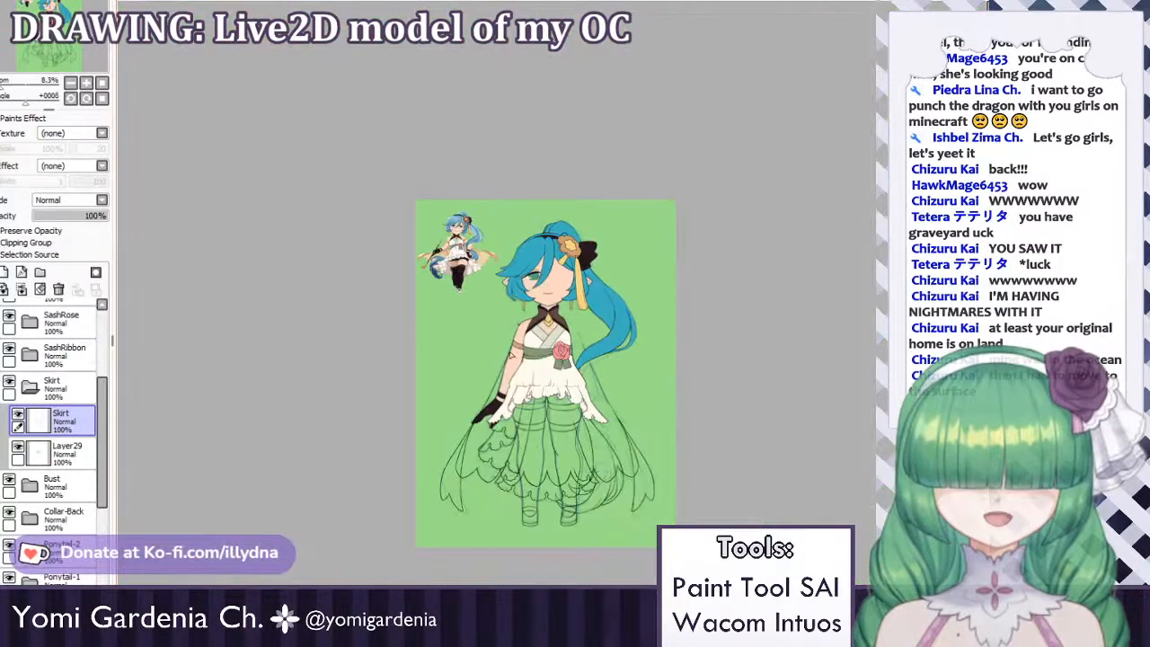
scroll(530, 303, up, 4)
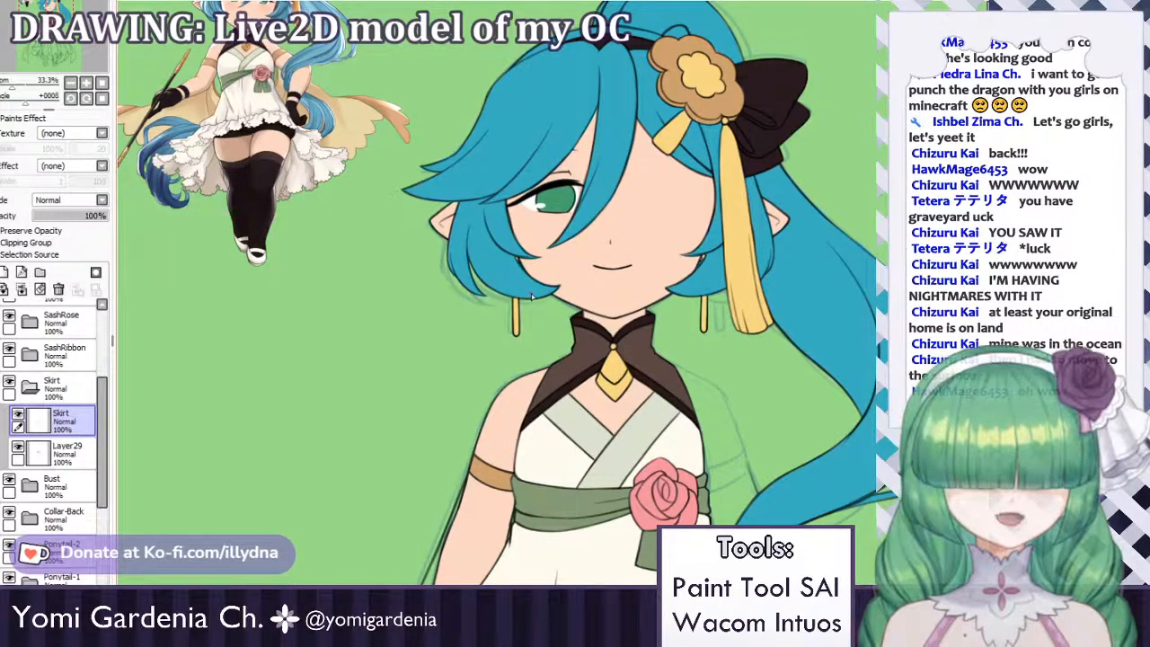
scroll(566, 276, down, 3)
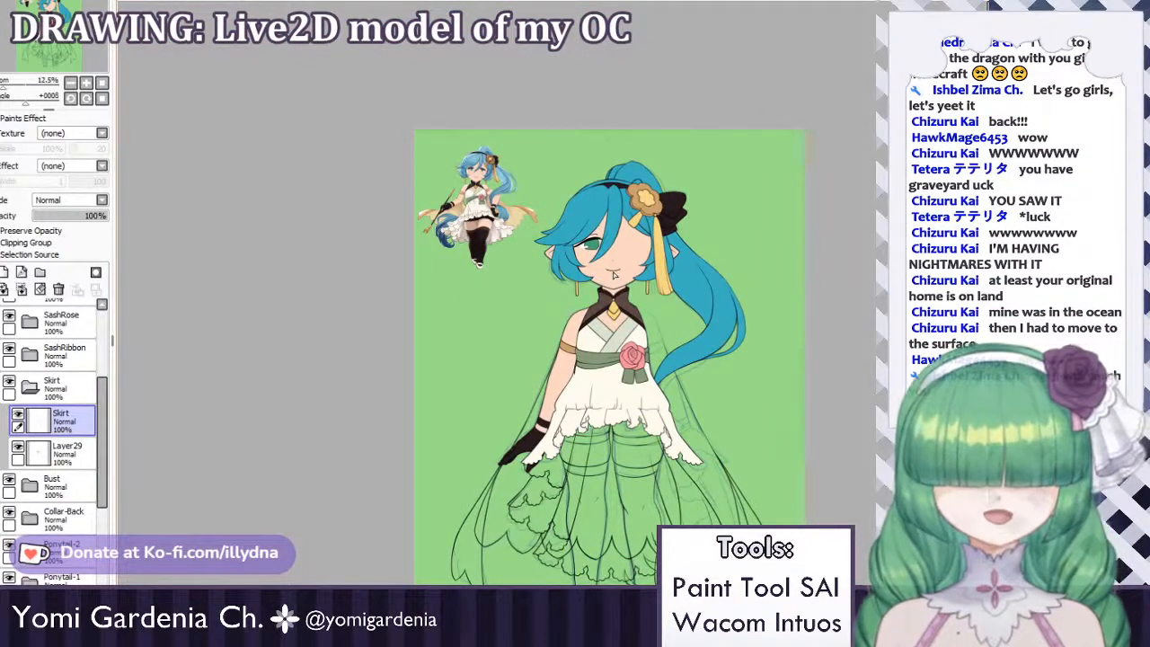
Inspect the character's coloured bodice, sash and white skirt, both at full length and up close.
scroll(617, 274, up, 2)
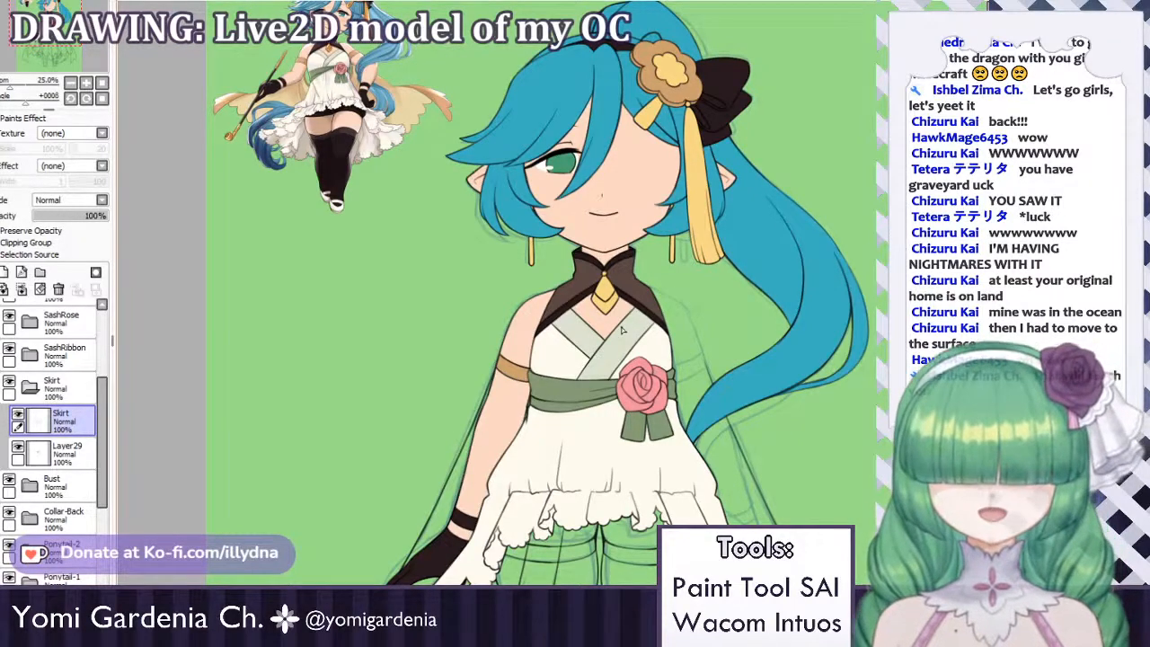
scroll(621, 330, down, 3)
scroll(622, 329, up, 2)
drag(622, 330, 569, 351)
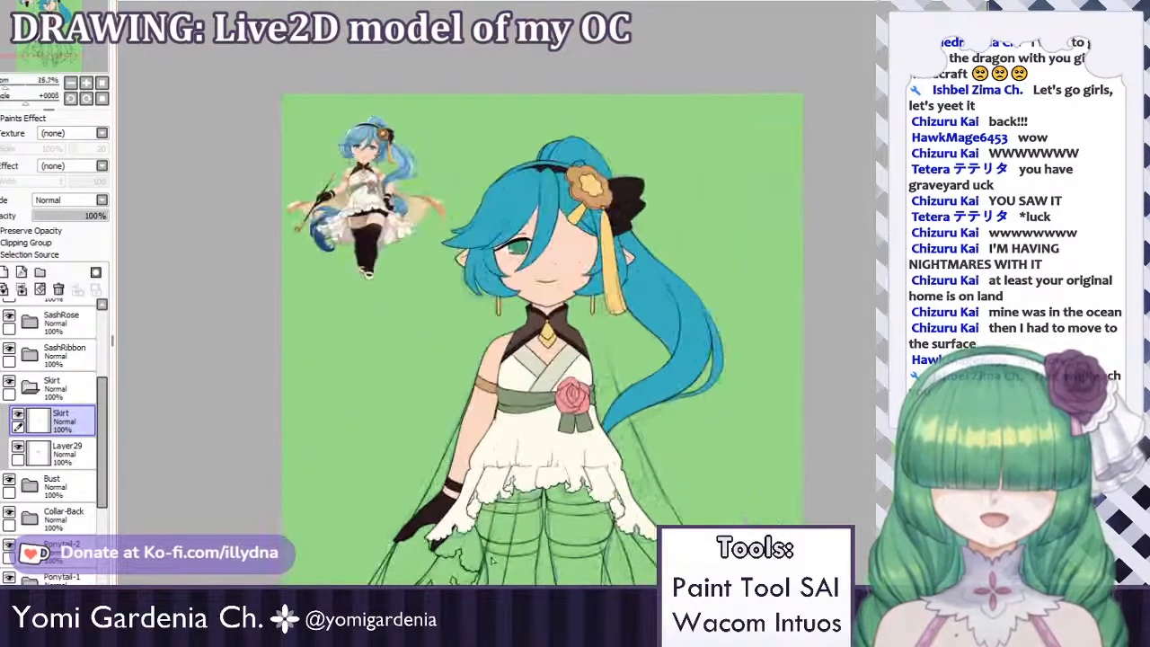
scroll(569, 351, down, 1)
scroll(568, 350, up, 2)
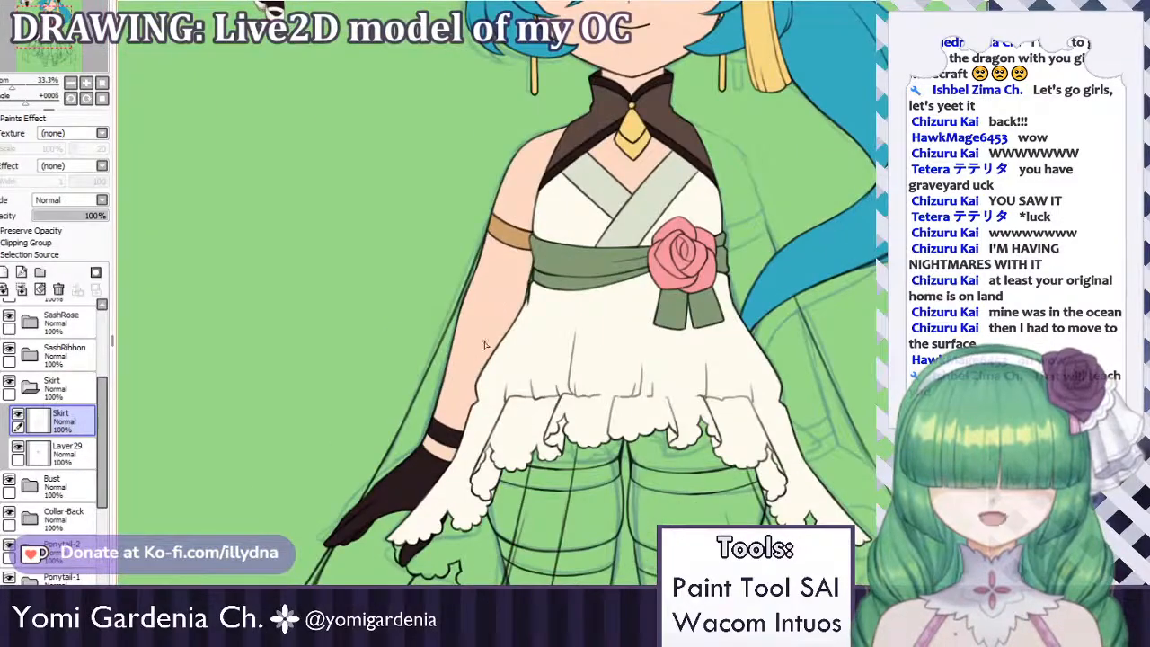
scroll(485, 344, down, 1)
scroll(484, 344, up, 1)
Collapse the Skirt layer folder and hide it to expose the leg line art underneath.
click(33, 388)
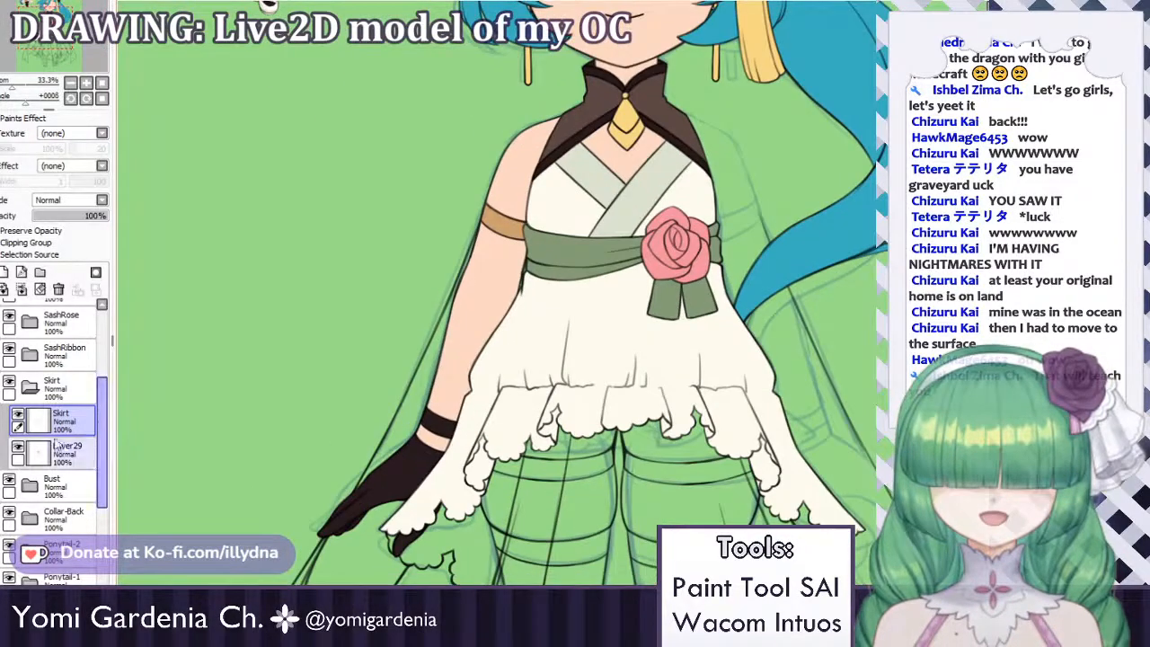
click(9, 382)
scroll(644, 191, down, 3)
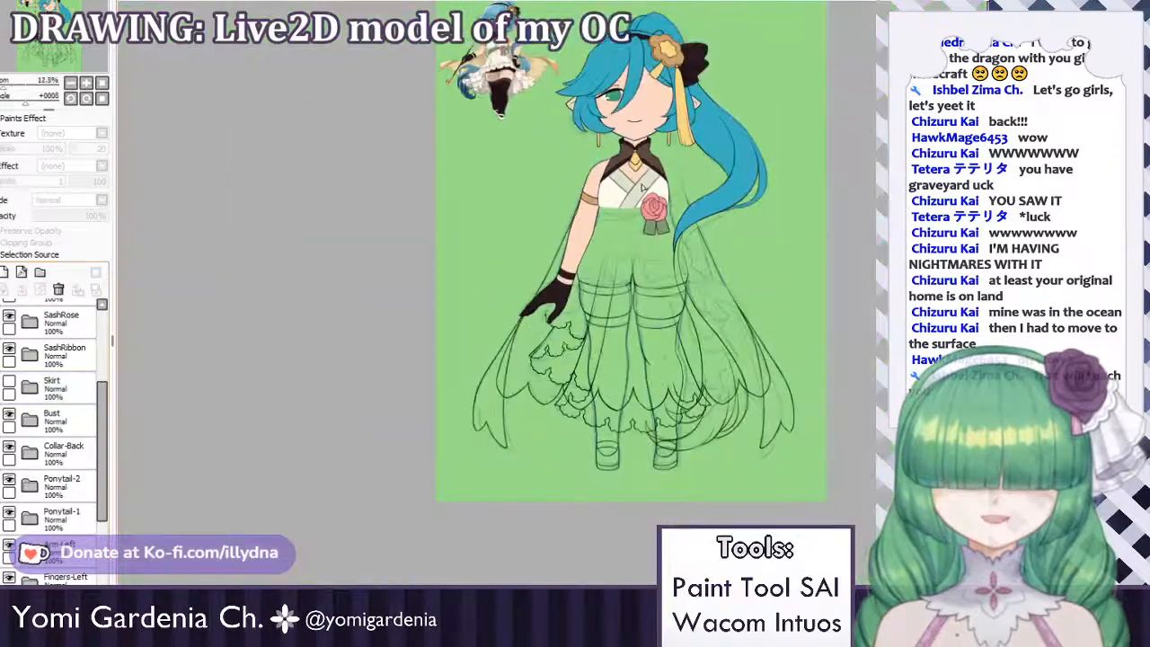
scroll(598, 243, up, 2)
click(9, 382)
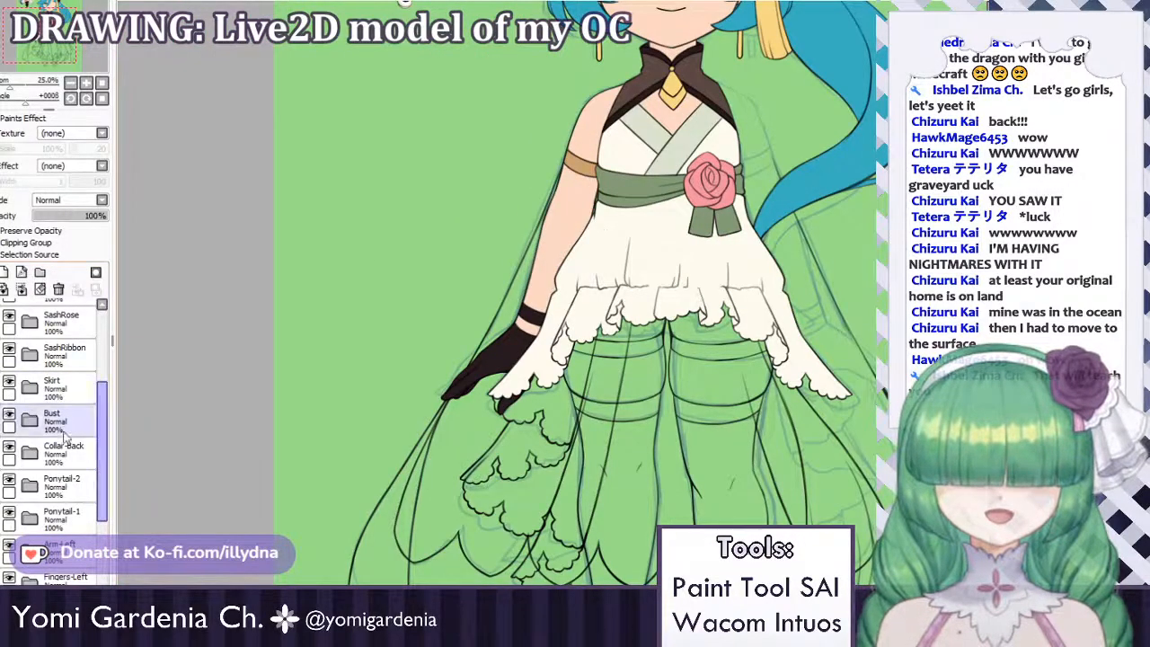
click(9, 382)
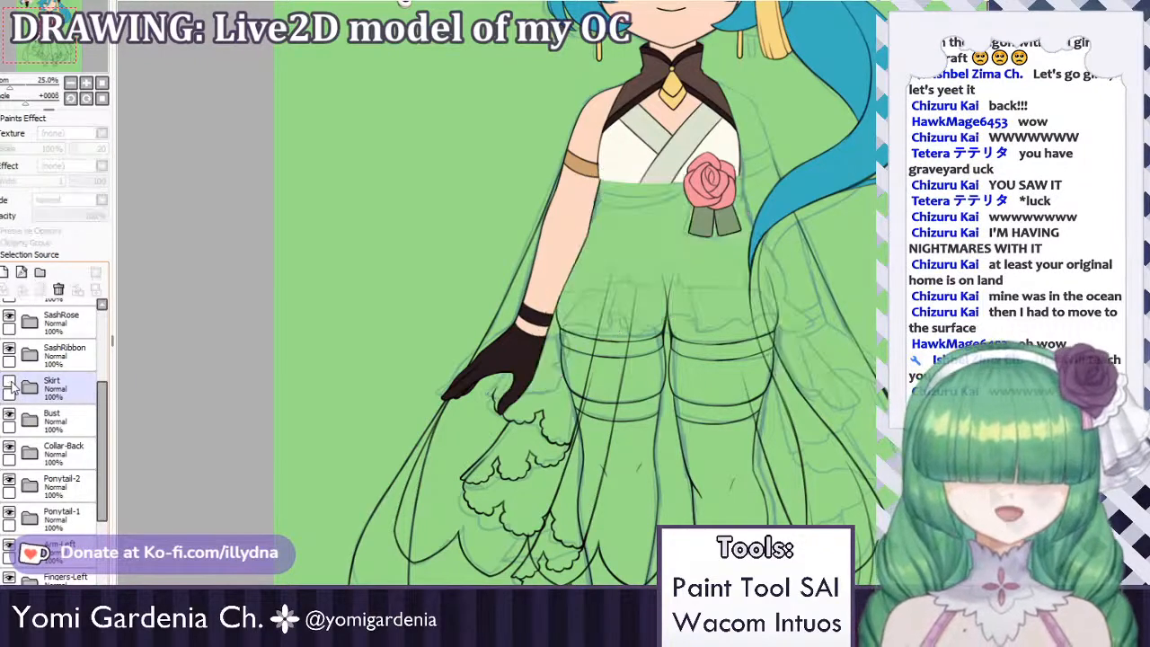
Collapse the Shoulder-Left folder and select the Leg-Right layer beneath it.
scroll(43, 528, down, 3)
scroll(45, 530, down, 4)
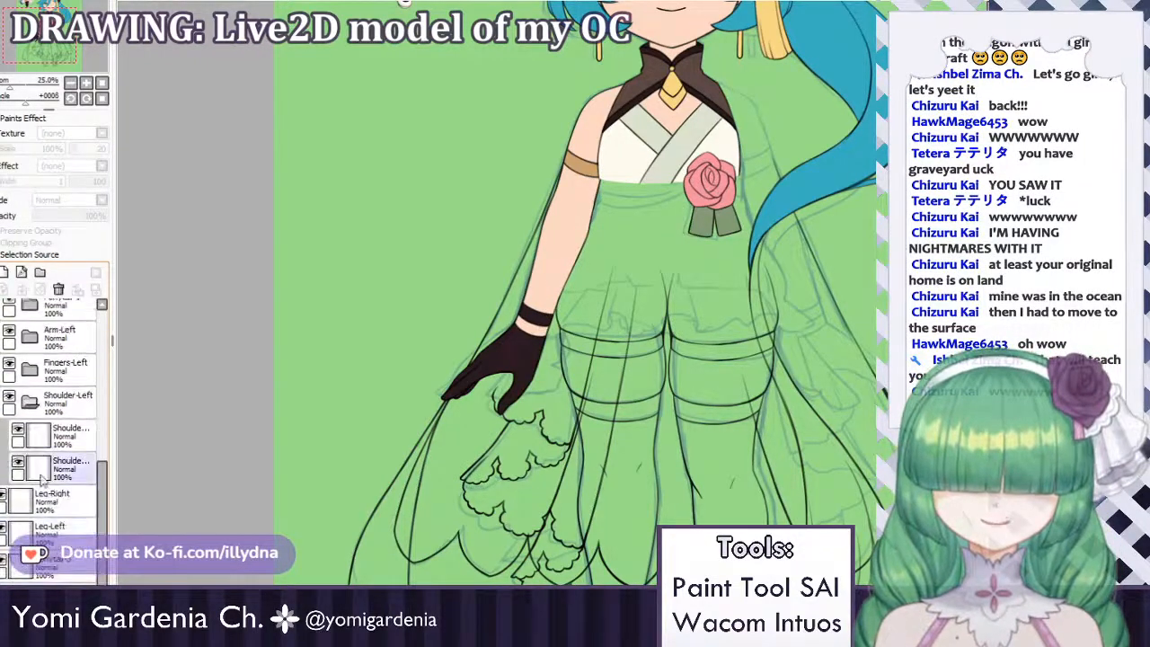
click(23, 437)
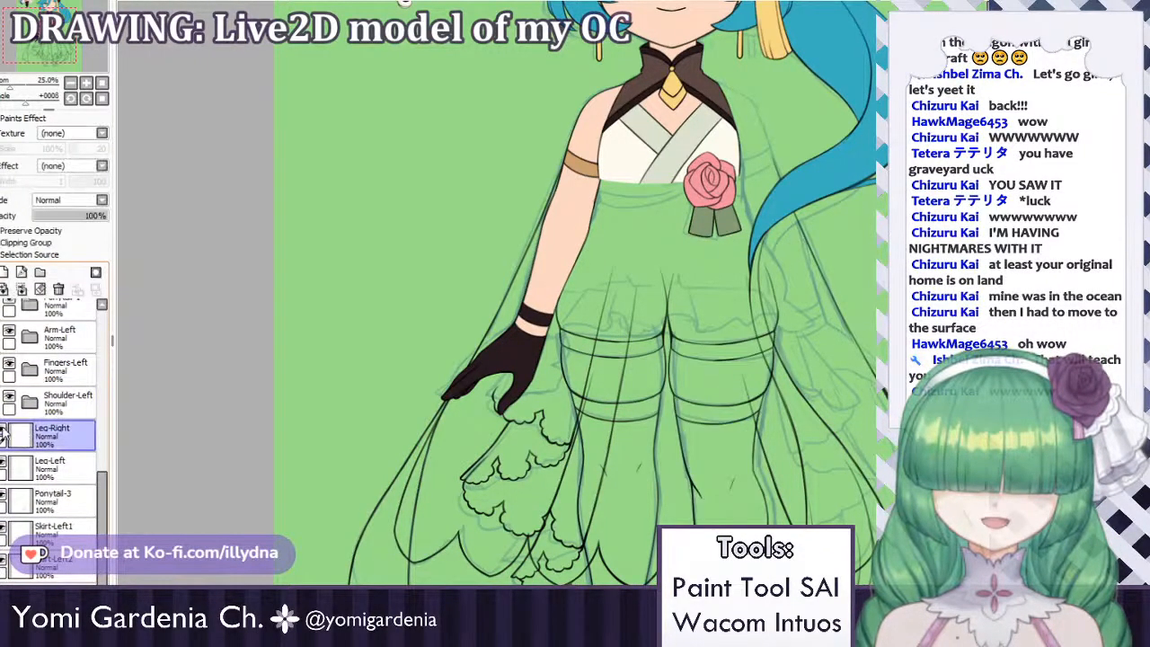
scroll(36, 431, down, 2)
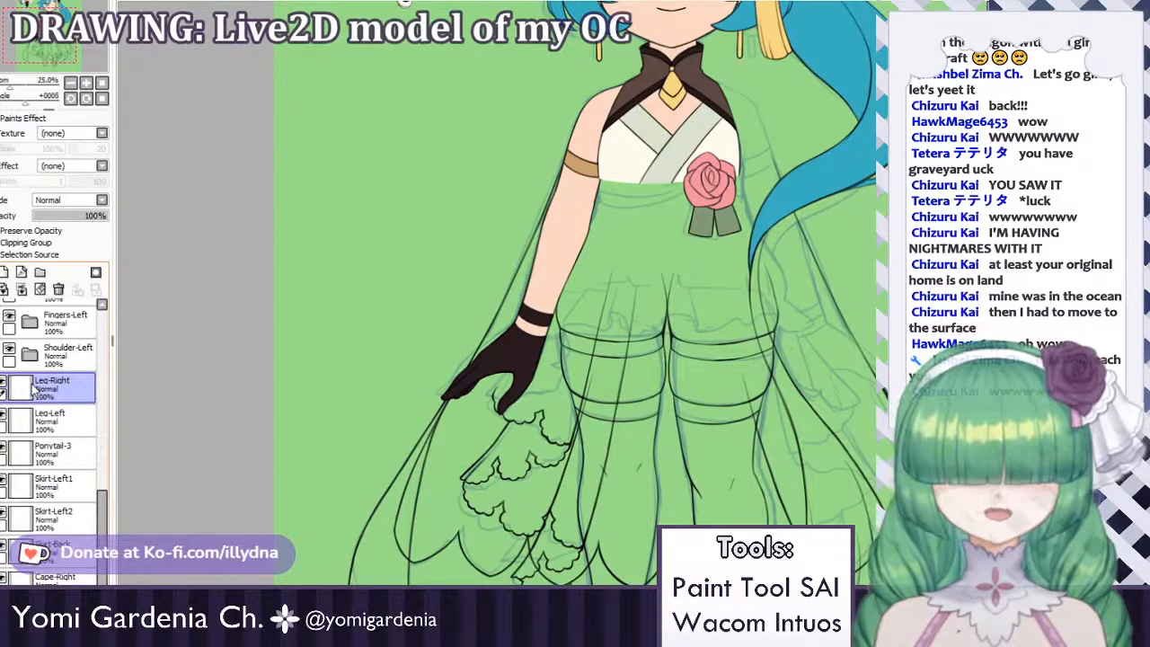
Toggle the visibility of the Leg-Right and Leg-Left layers to check which lines each one holds.
click(5, 381)
click(4, 381)
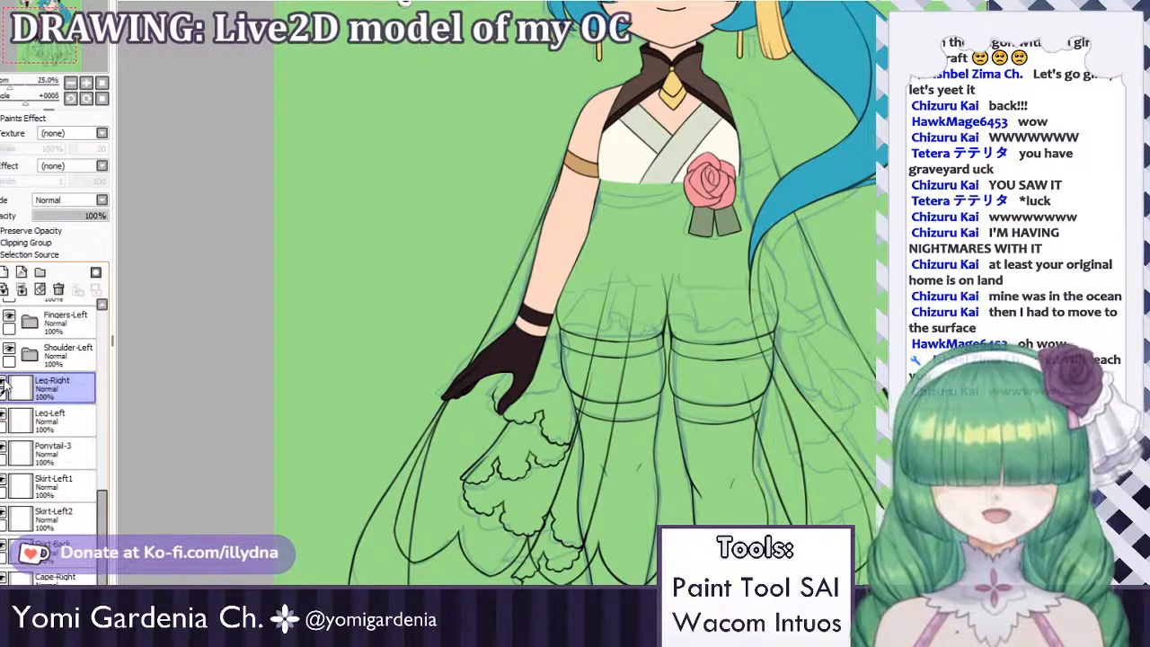
click(4, 386)
click(4, 386)
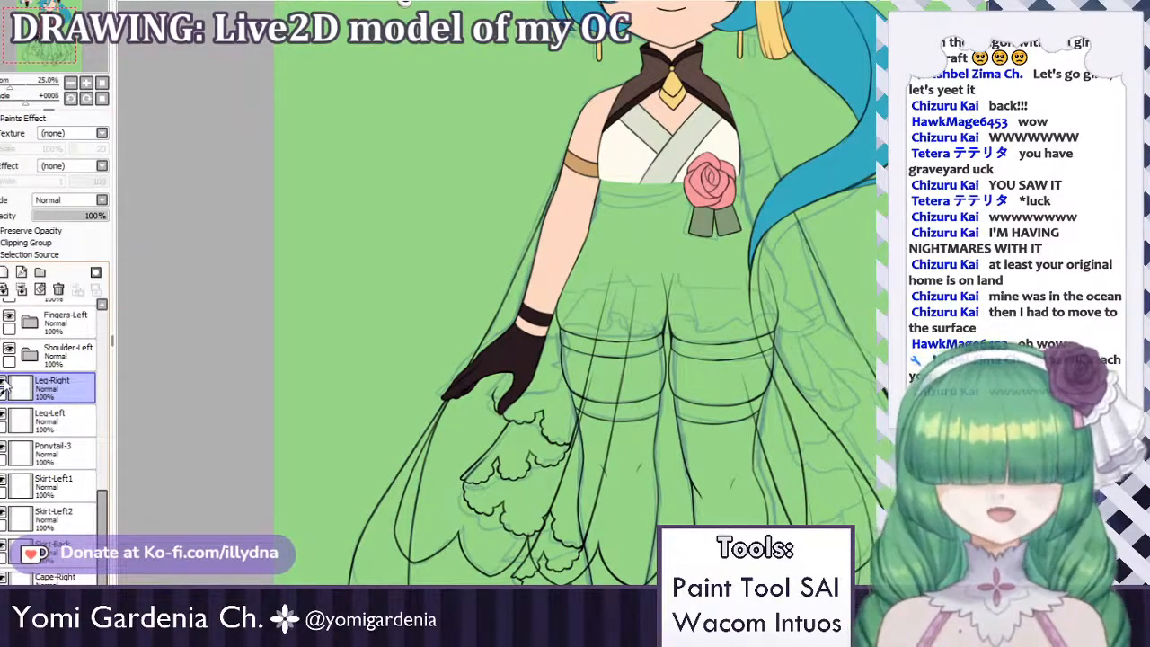
click(29, 427)
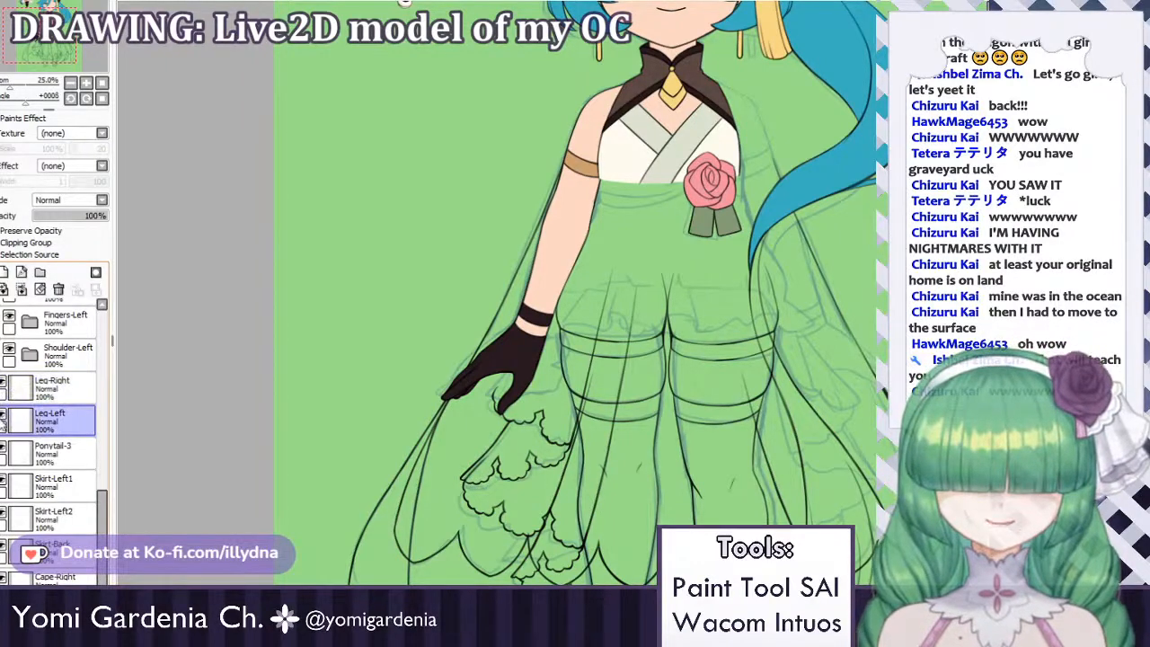
click(5, 420)
click(5, 419)
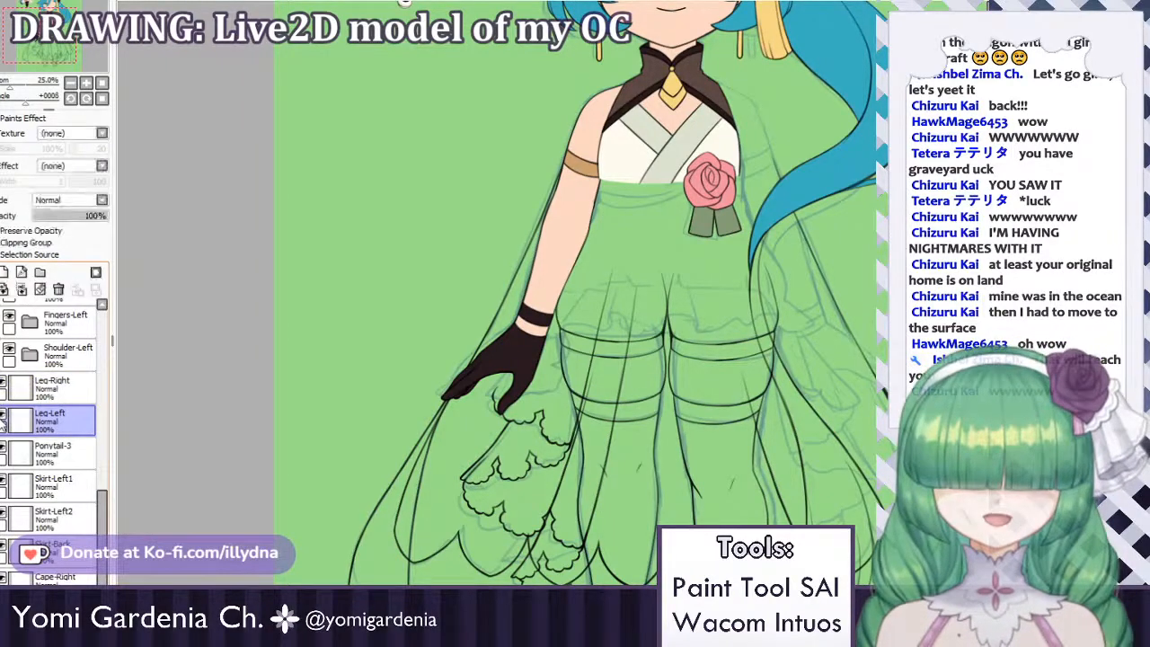
click(32, 386)
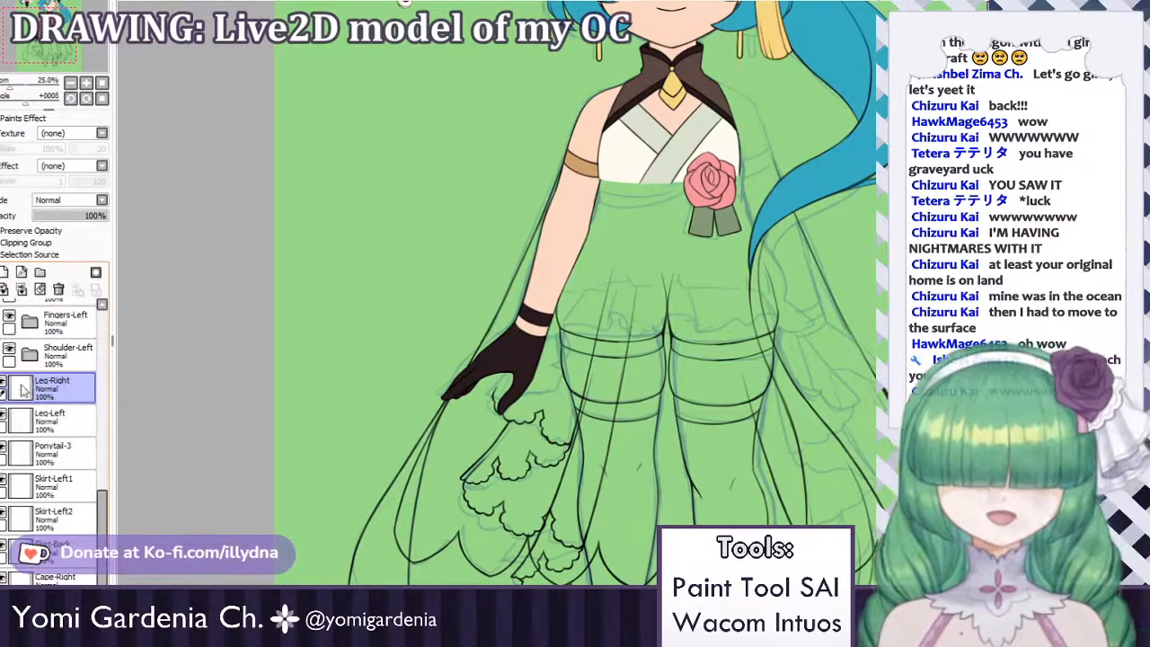
click(5, 387)
click(4, 387)
Add a new layer beneath the Leg-Right line art and group both in a new folder named Leg-Right.
click(38, 421)
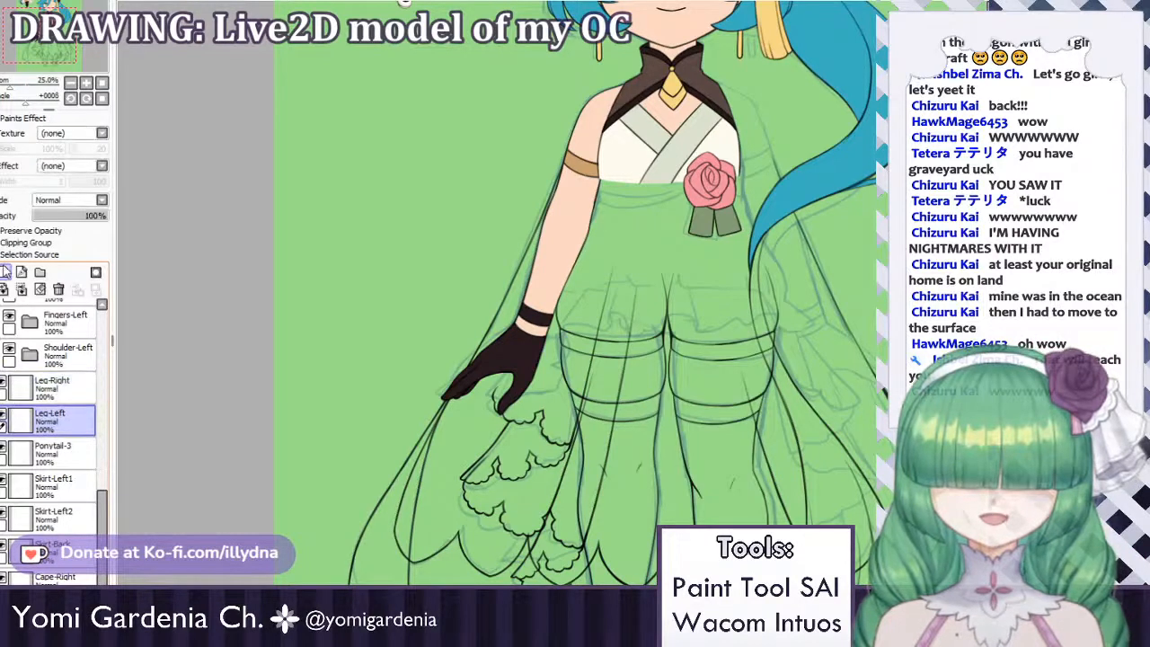
click(5, 273)
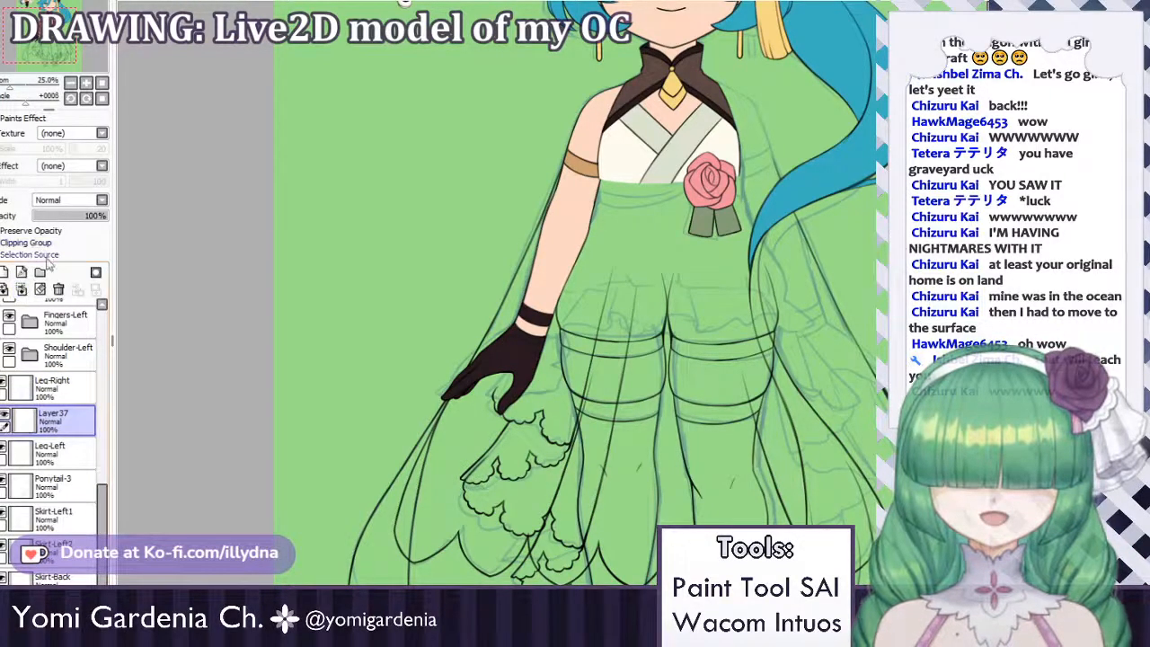
click(49, 386)
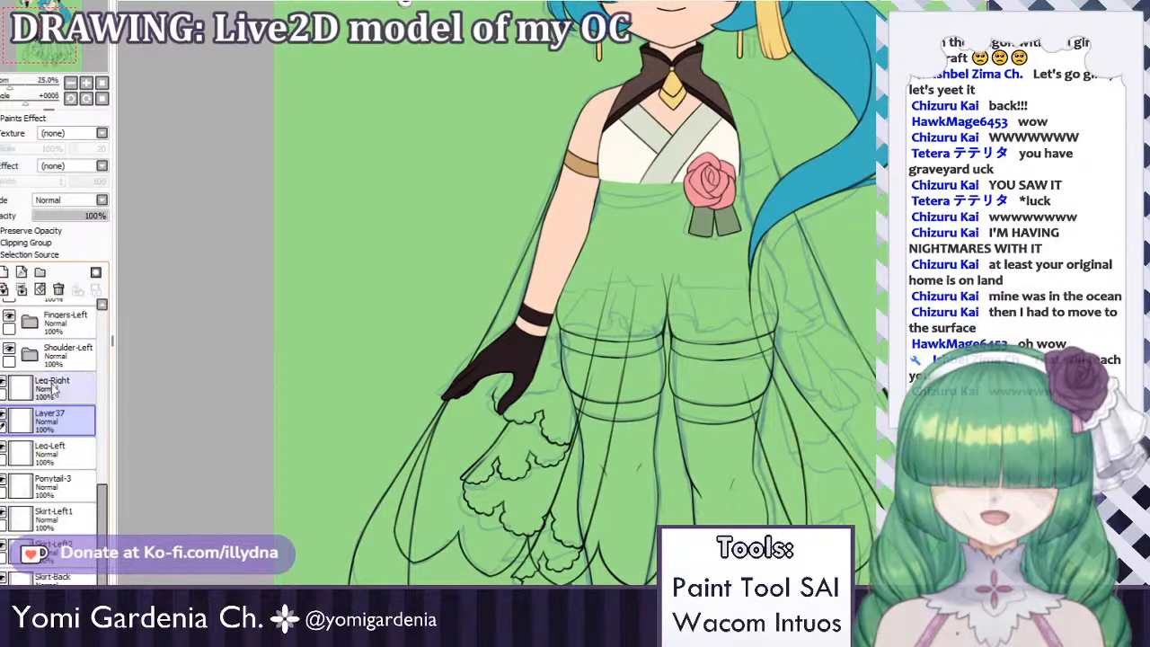
click(40, 272)
drag(63, 429, 67, 397)
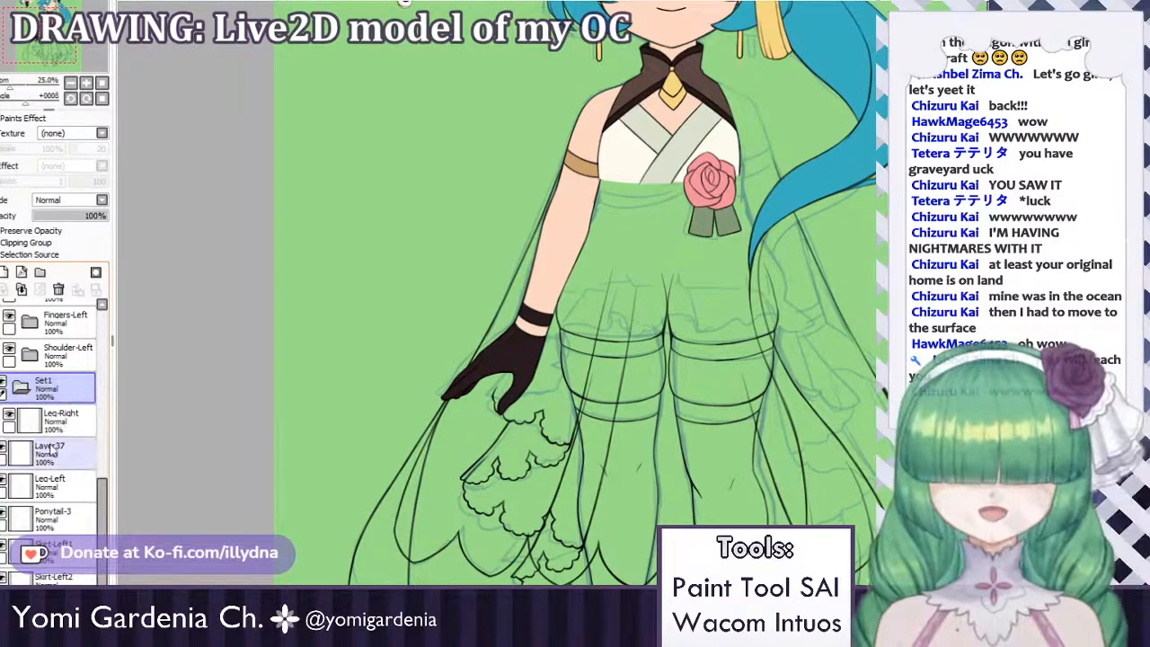
drag(52, 449, 61, 391)
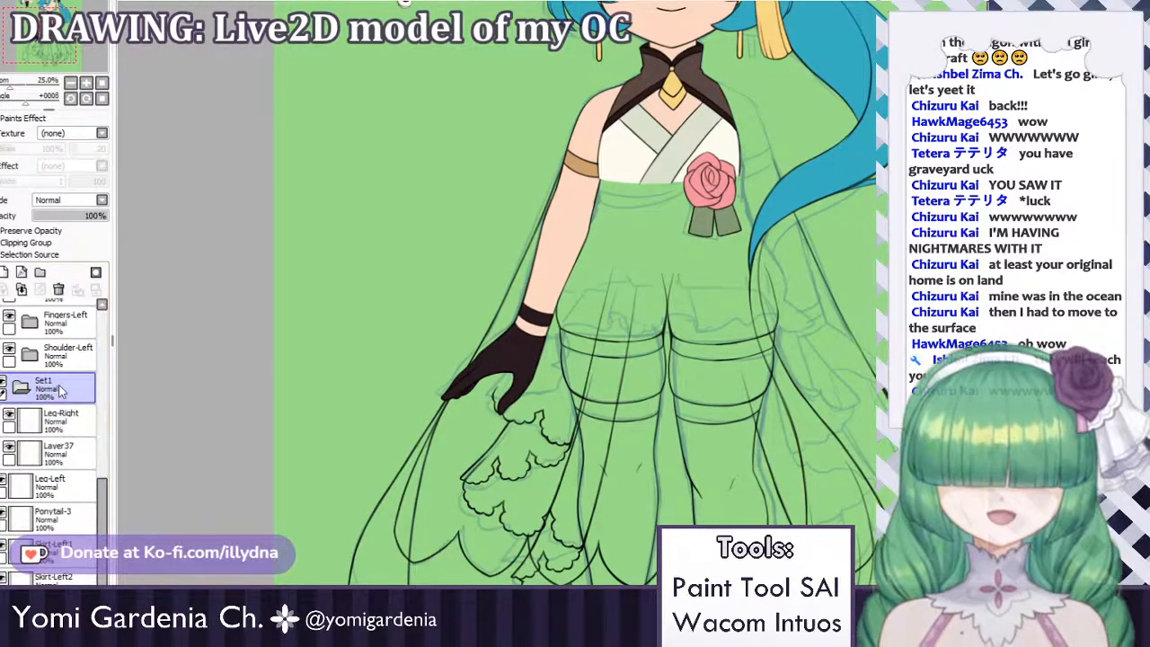
text(Leg-Right)
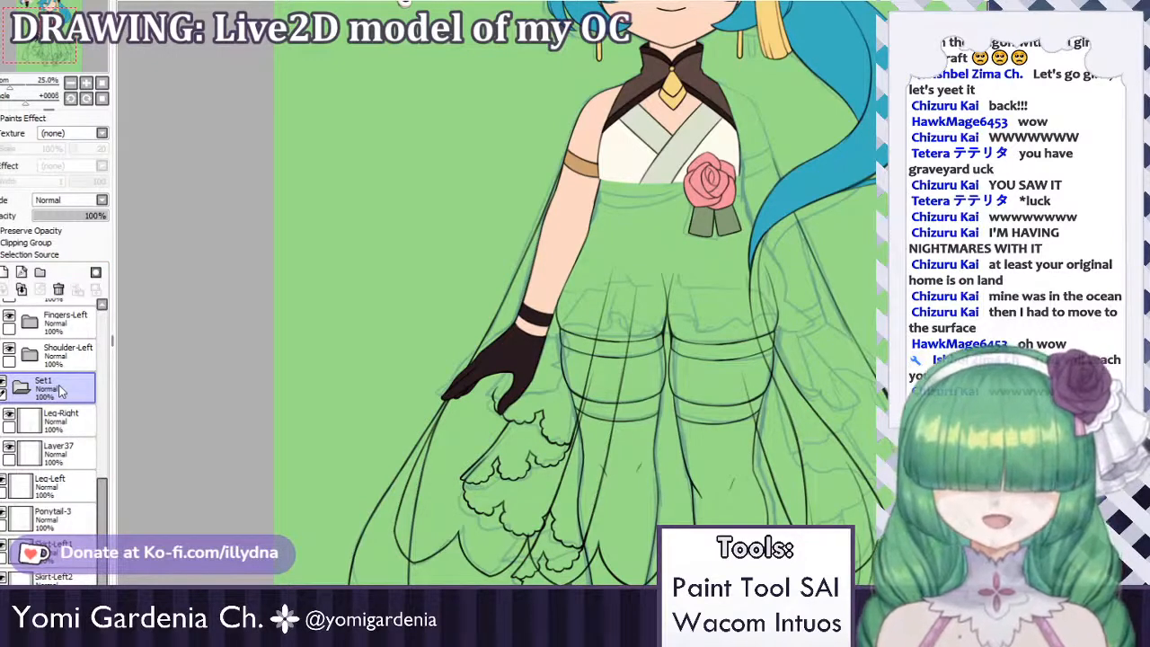
key(Return)
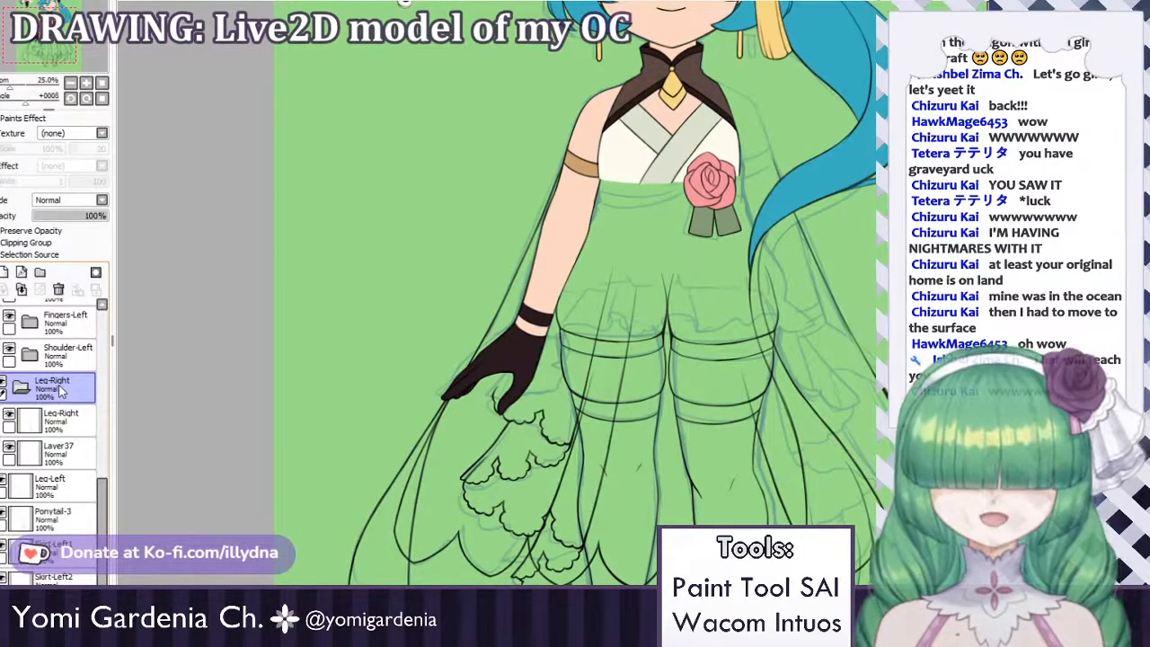
Select the new layer in the Leg-Right folder and examine the legs' proportions against the upper body.
click(60, 453)
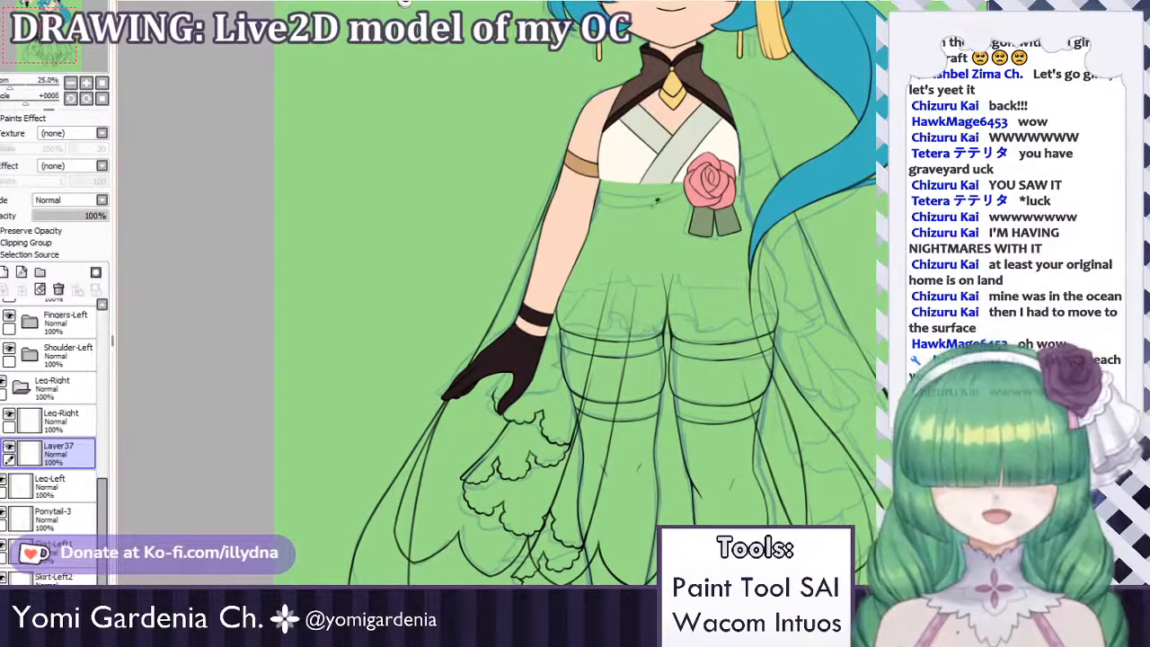
scroll(731, 252, up, 3)
scroll(631, 276, down, 2)
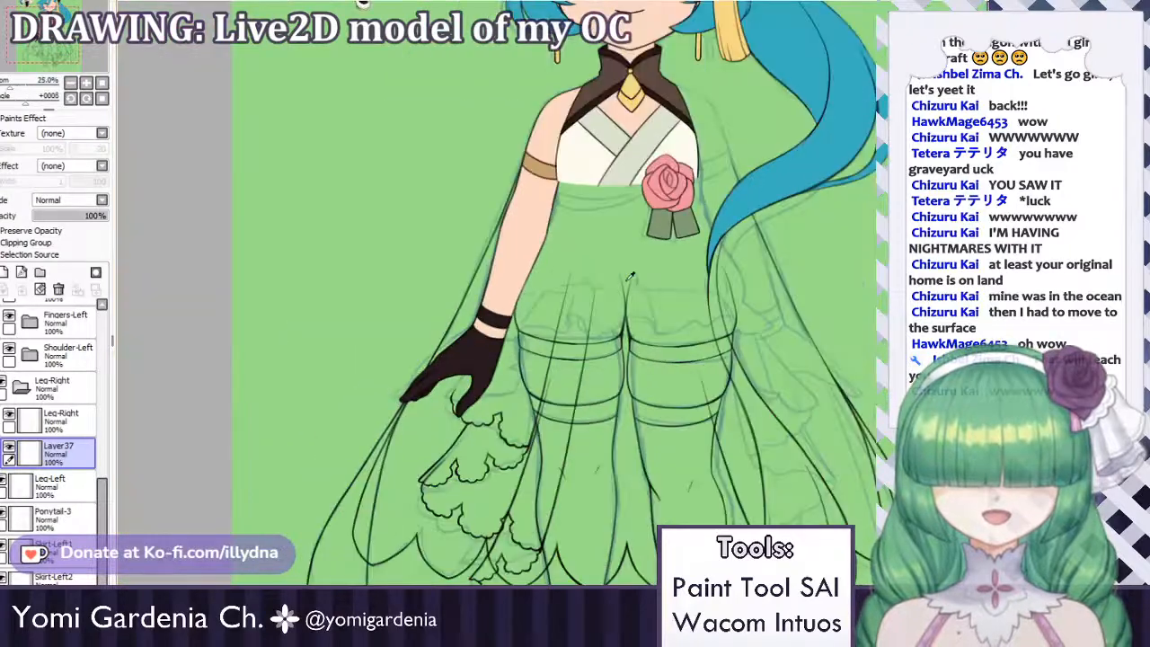
scroll(600, 191, down, 3)
scroll(655, 256, up, 4)
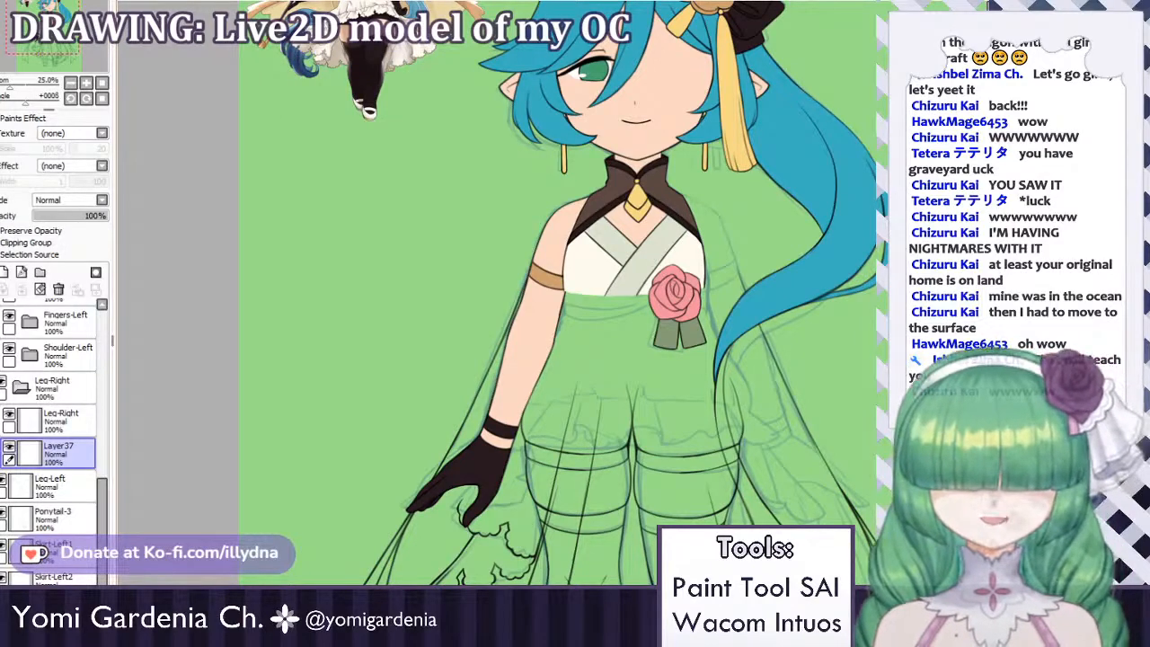
drag(575, 377, 574, 326)
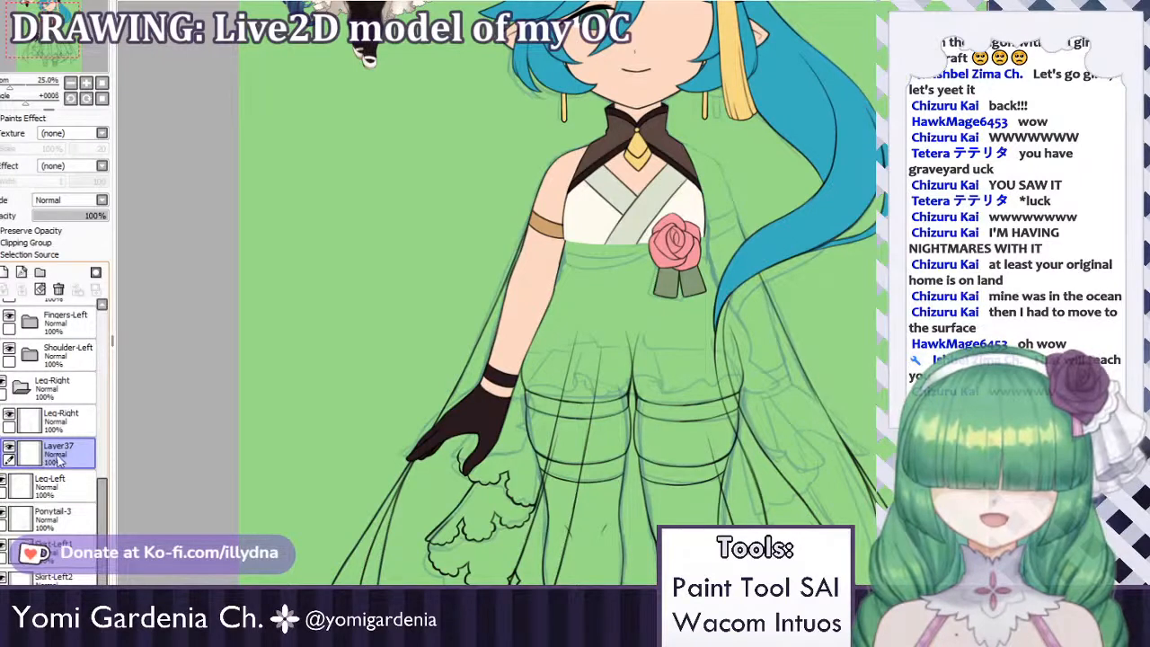
Link the Leg-Right folder with the Leg-Left layer so both legs transform together.
click(54, 419)
click(54, 386)
click(54, 485)
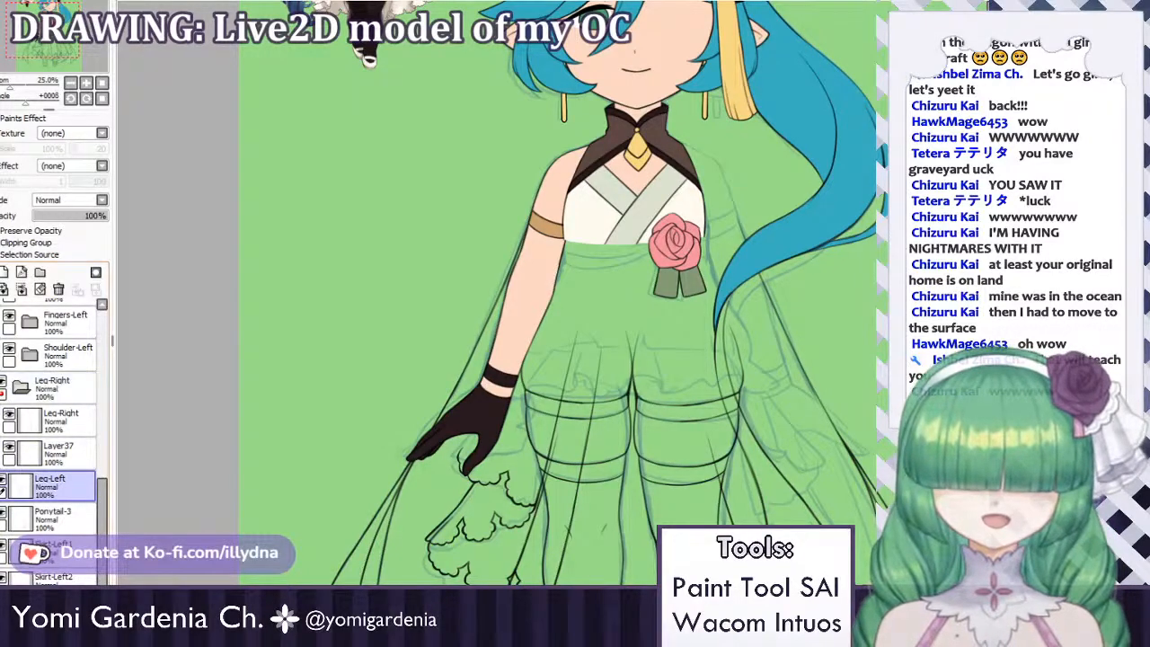
Transform the linked legs, lowering their top edge slightly to shorten them, and apply the change.
key(ctrl+t)
scroll(611, 277, down, 3)
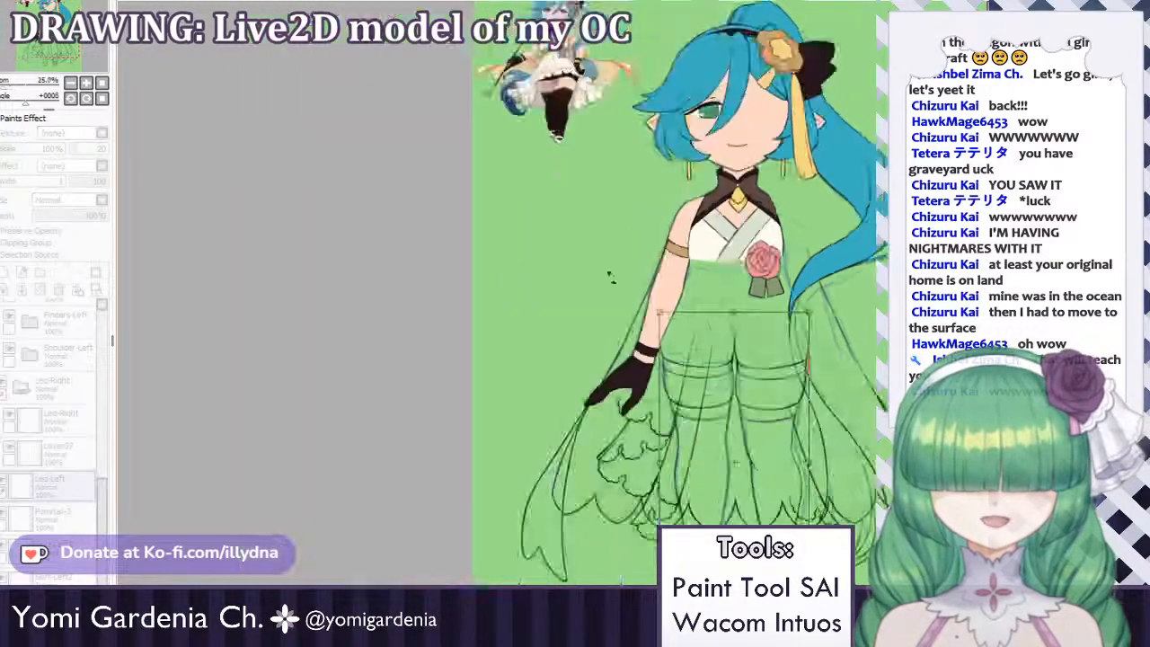
scroll(799, 353, up, 3)
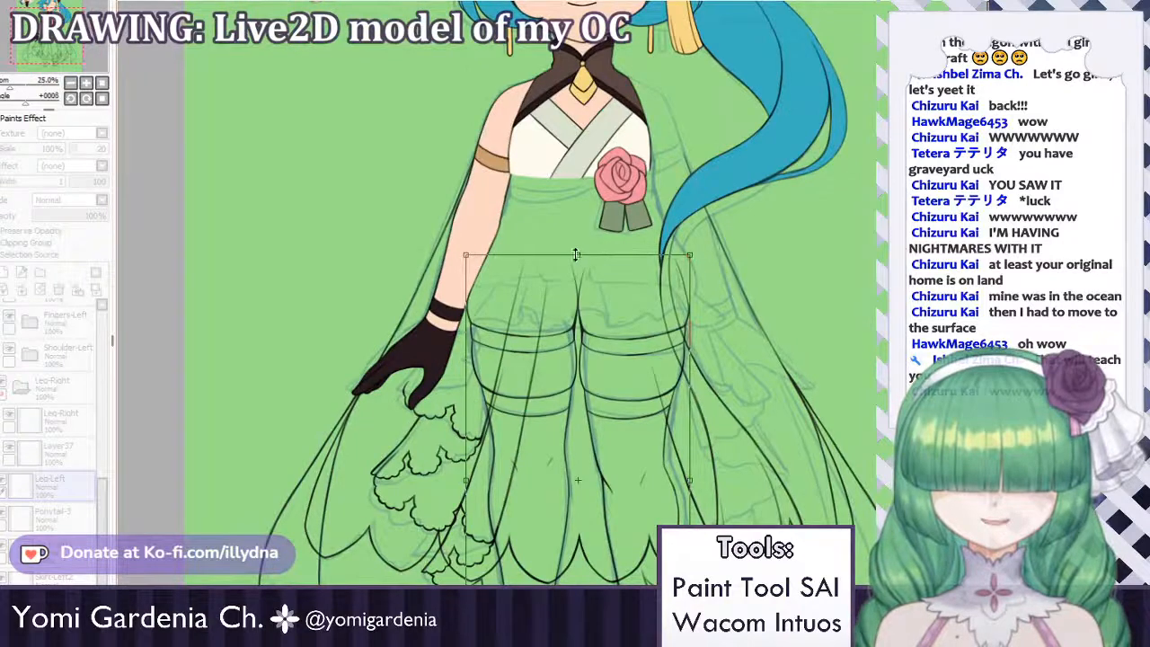
drag(576, 254, 578, 272)
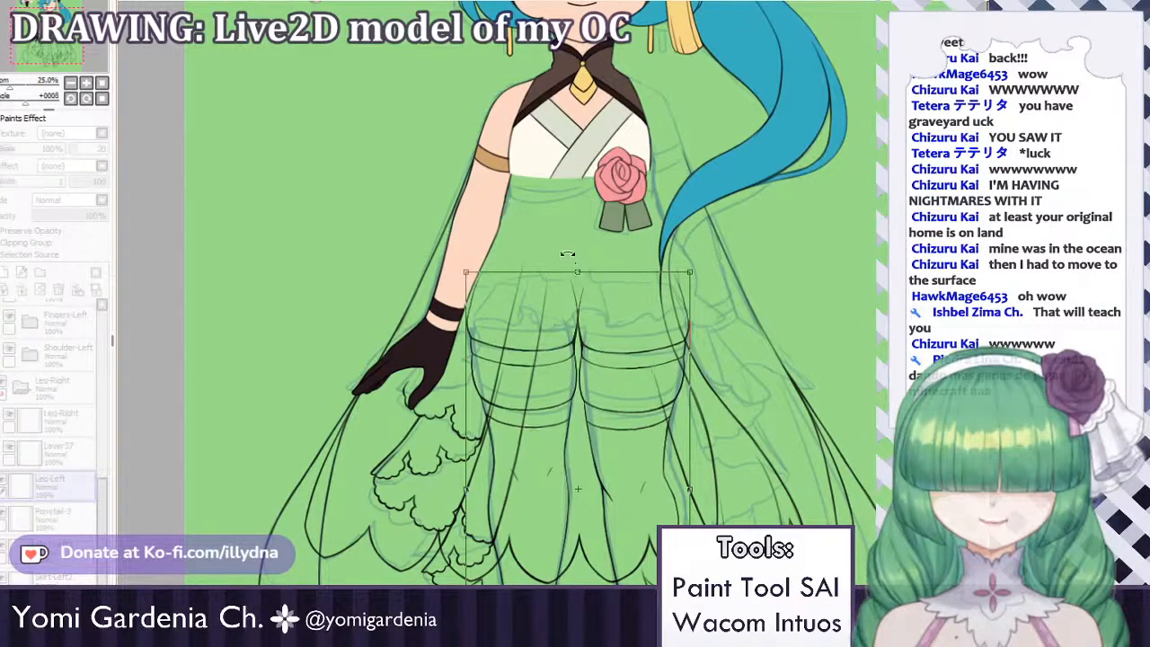
scroll(566, 253, down, 8)
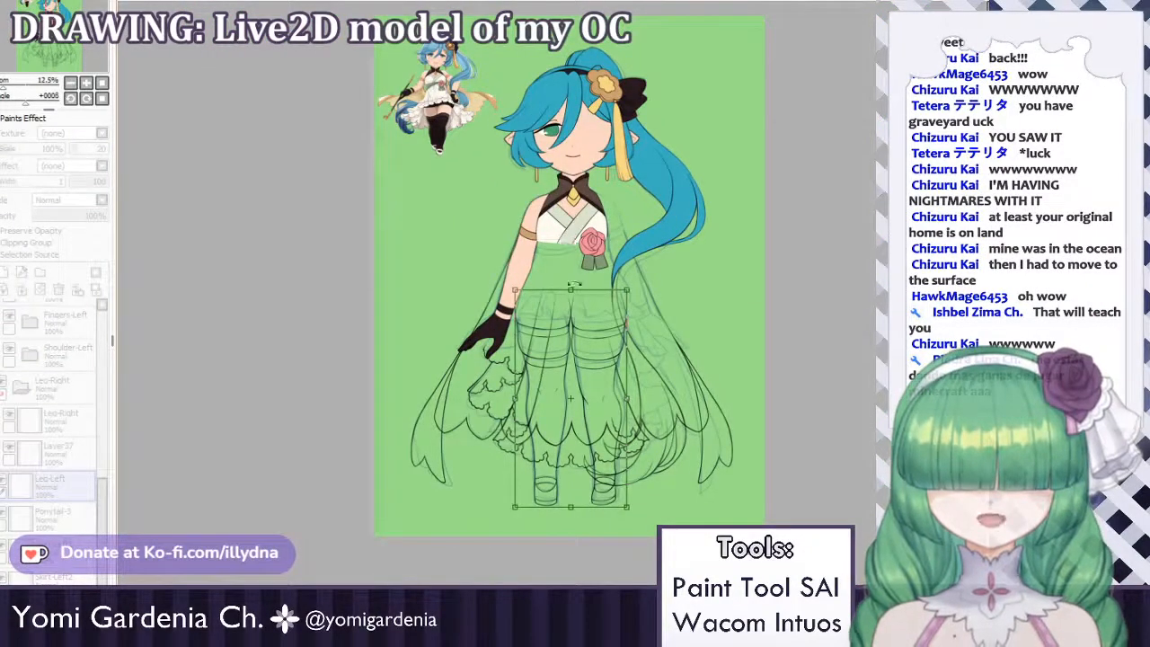
scroll(565, 240, up, 1)
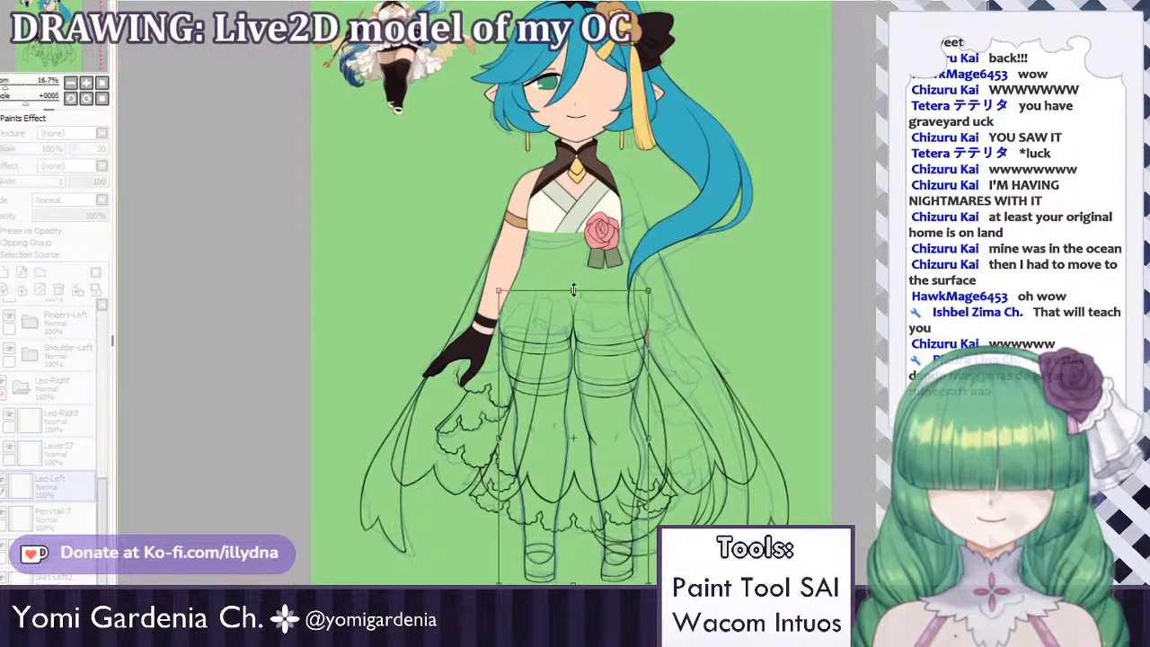
drag(573, 293, 571, 292)
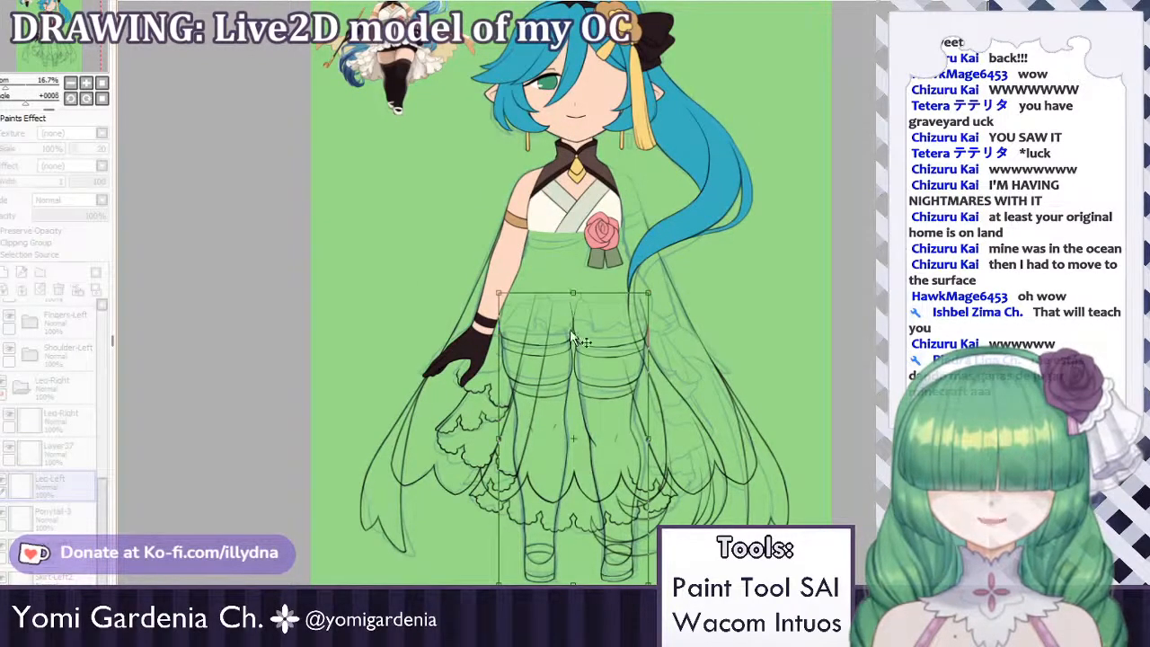
scroll(580, 338, down, 1)
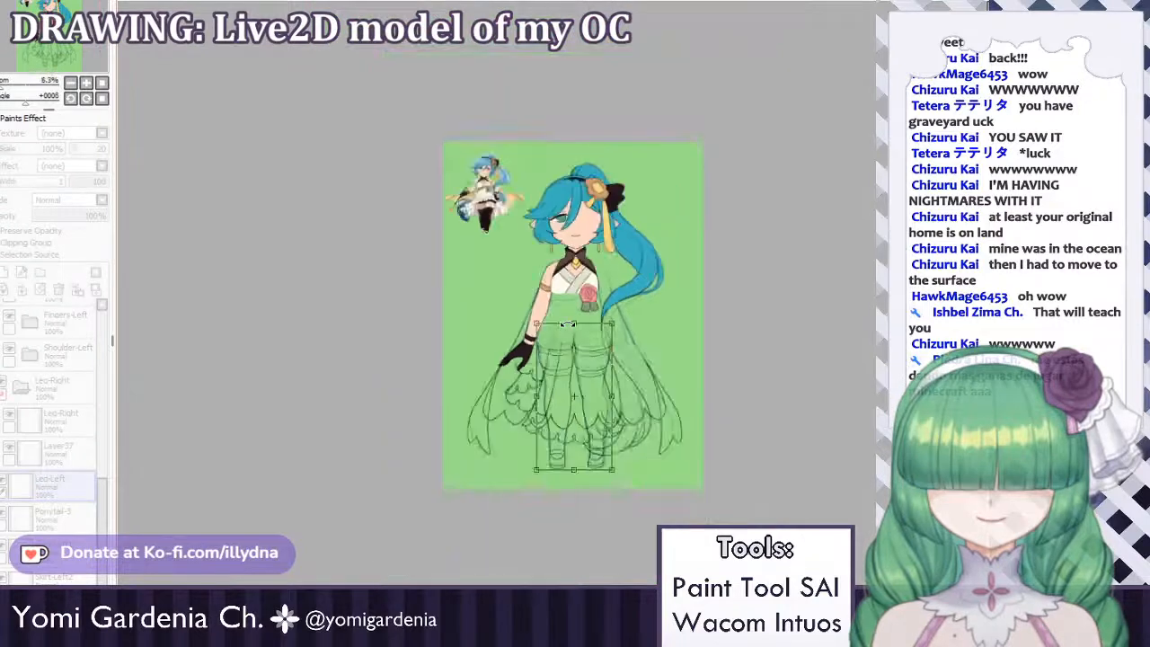
scroll(566, 324, up, 1)
scroll(561, 339, down, 1)
scroll(567, 324, up, 1)
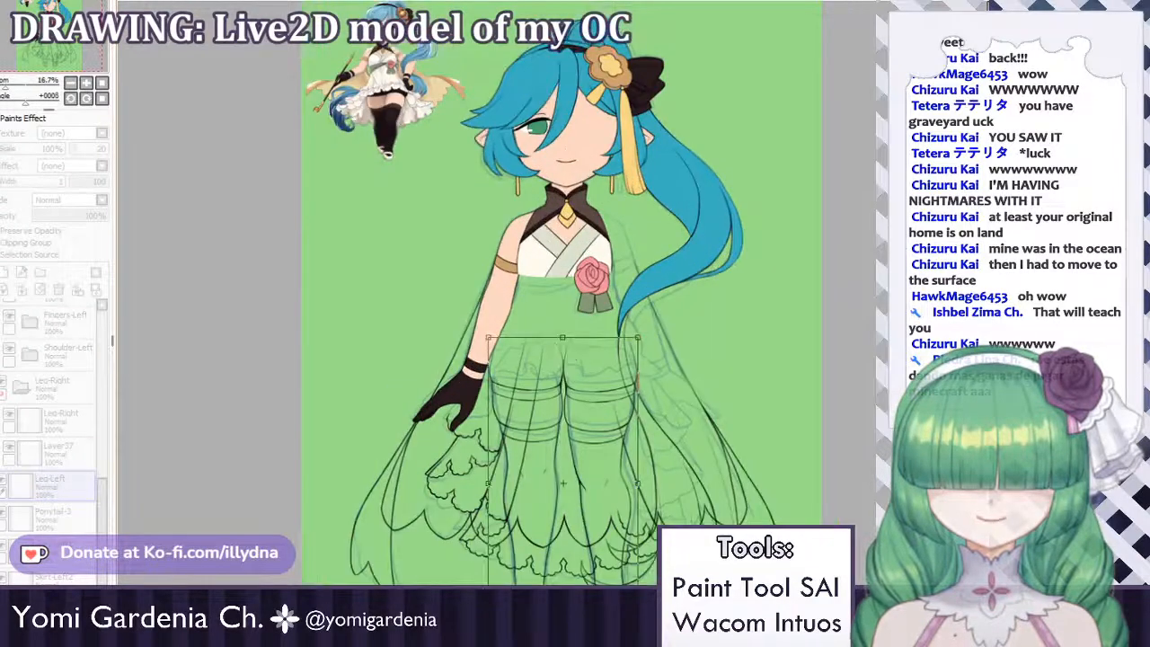
key(Return)
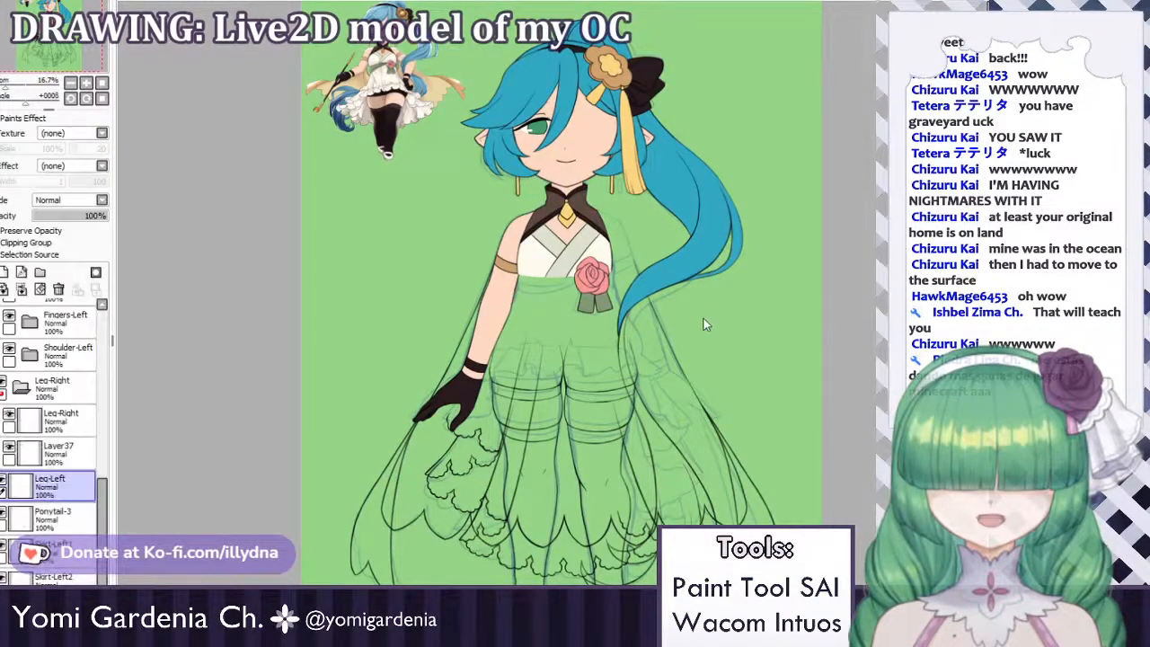
Examine the shortened legs' proportions against the upper body and the reference picture, at full figure and close up.
scroll(686, 318, down, 4)
scroll(675, 311, up, 4)
scroll(577, 323, down, 1)
scroll(578, 323, up, 2)
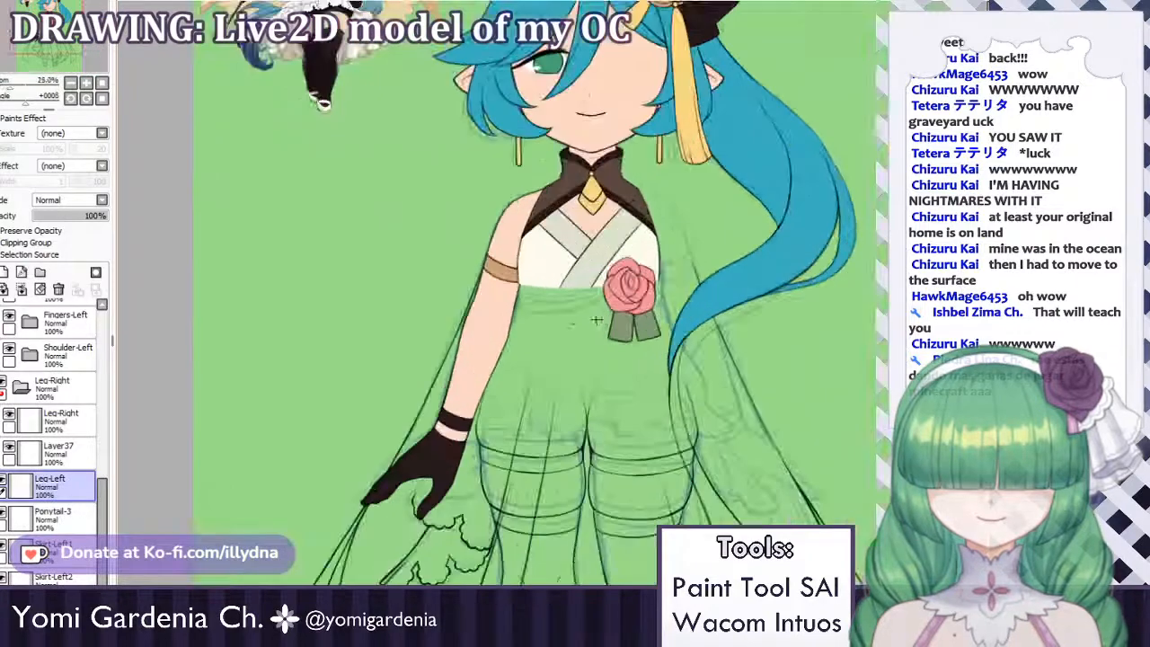
scroll(593, 328, down, 1)
scroll(578, 323, up, 1)
scroll(575, 319, down, 1)
scroll(575, 319, down, 1)
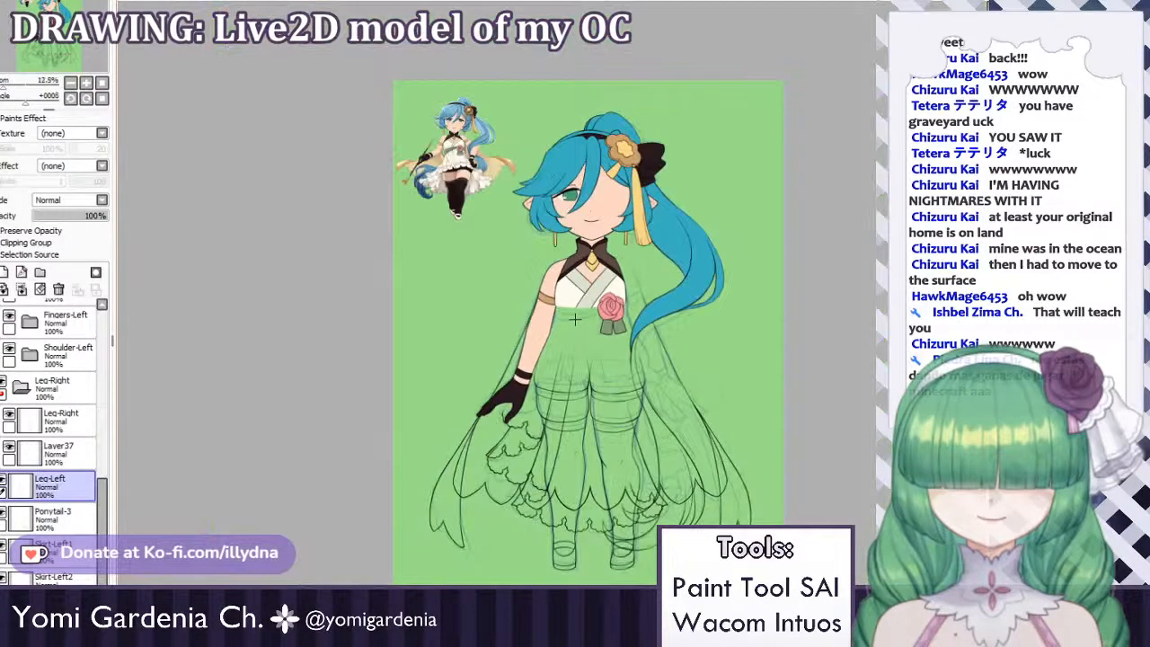
scroll(574, 319, up, 3)
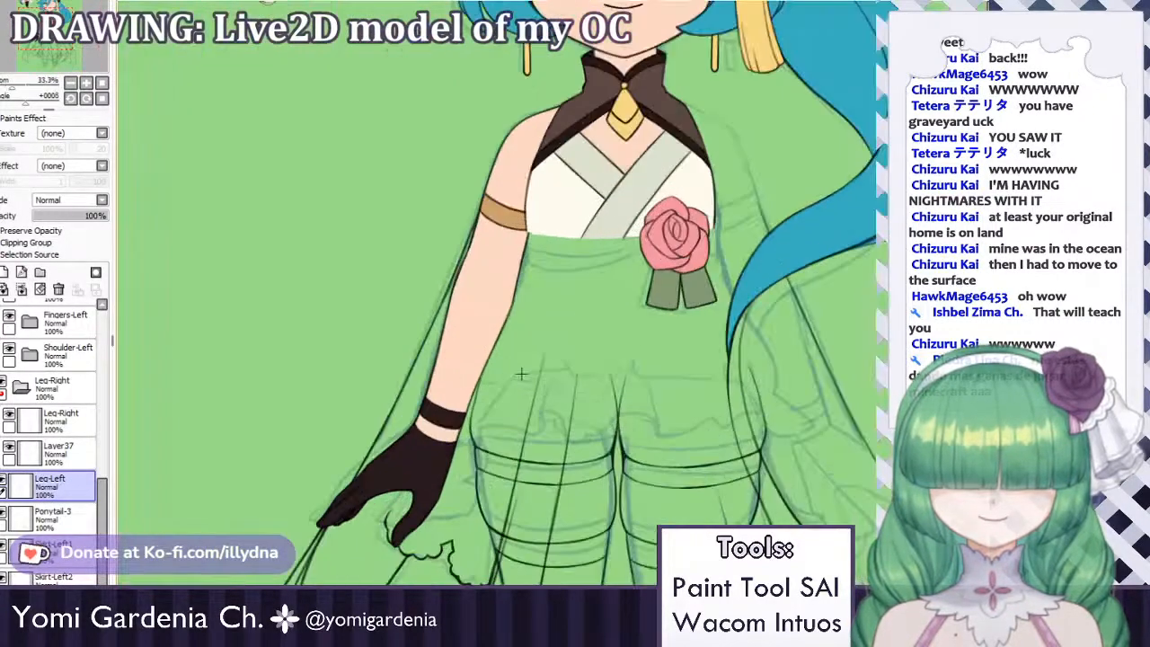
On Layer37 in the Leg-Right folder, paint the bare thigh between the upper and lower bands with the skin colour.
click(29, 453)
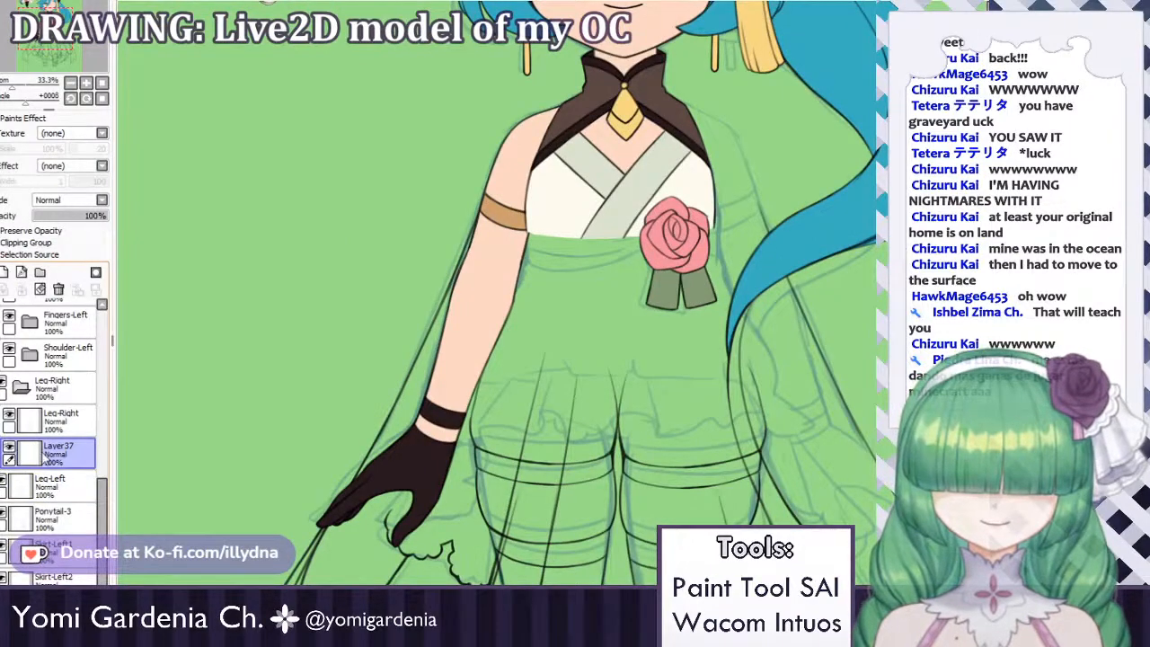
scroll(460, 288, down, 2)
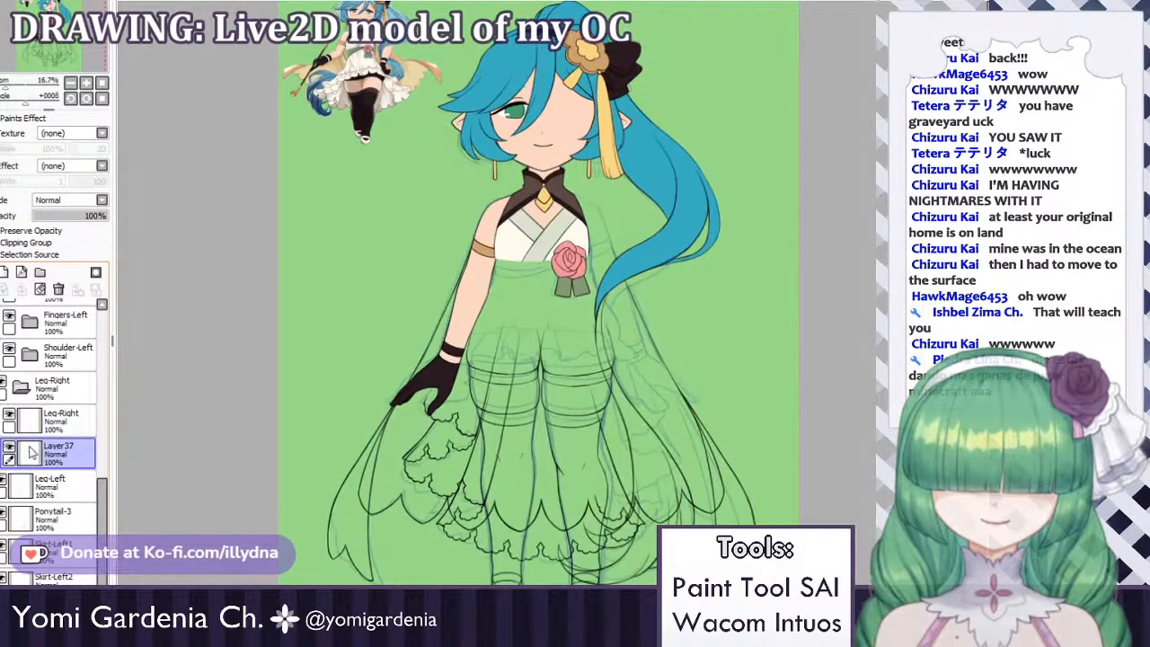
scroll(611, 404, up, 2)
scroll(580, 395, down, 2)
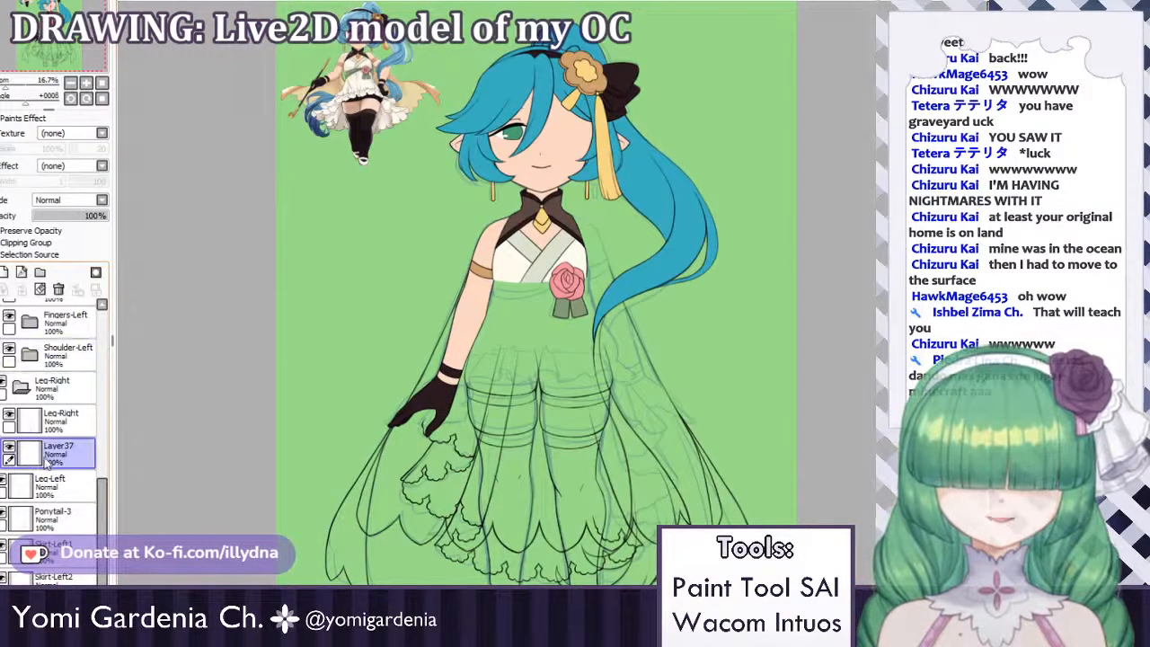
scroll(560, 409, up, 2)
scroll(534, 437, up, 1)
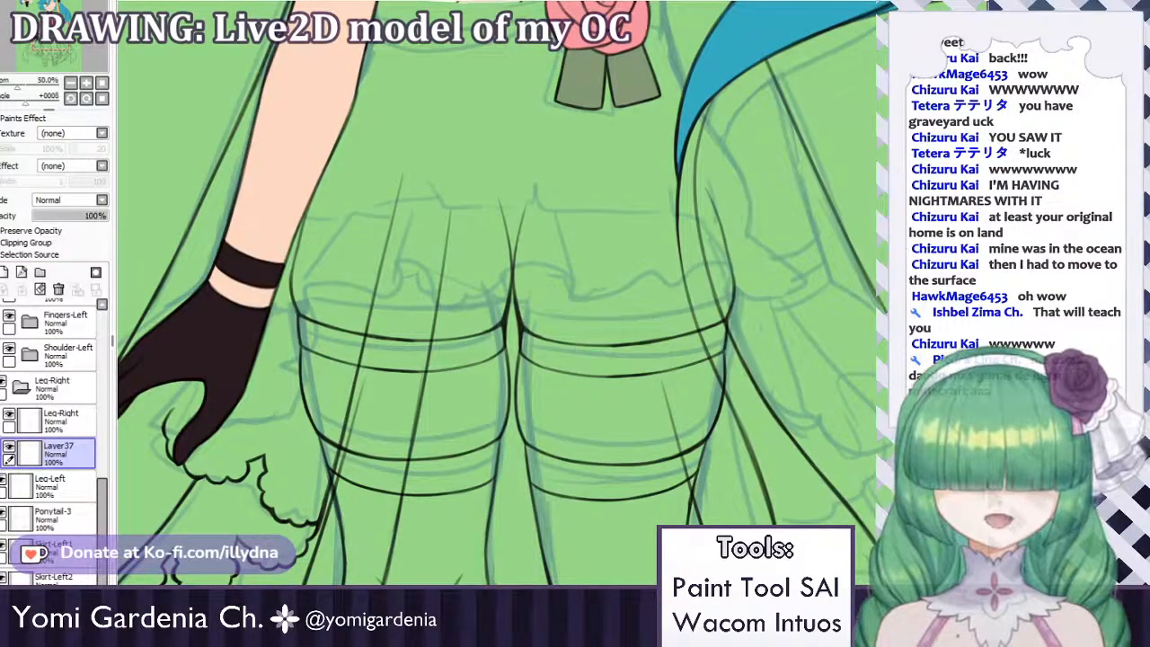
mouse_move(566, 351)
mouse_down()
mouse_move(561, 447)
mouse_move(547, 412)
mouse_up()
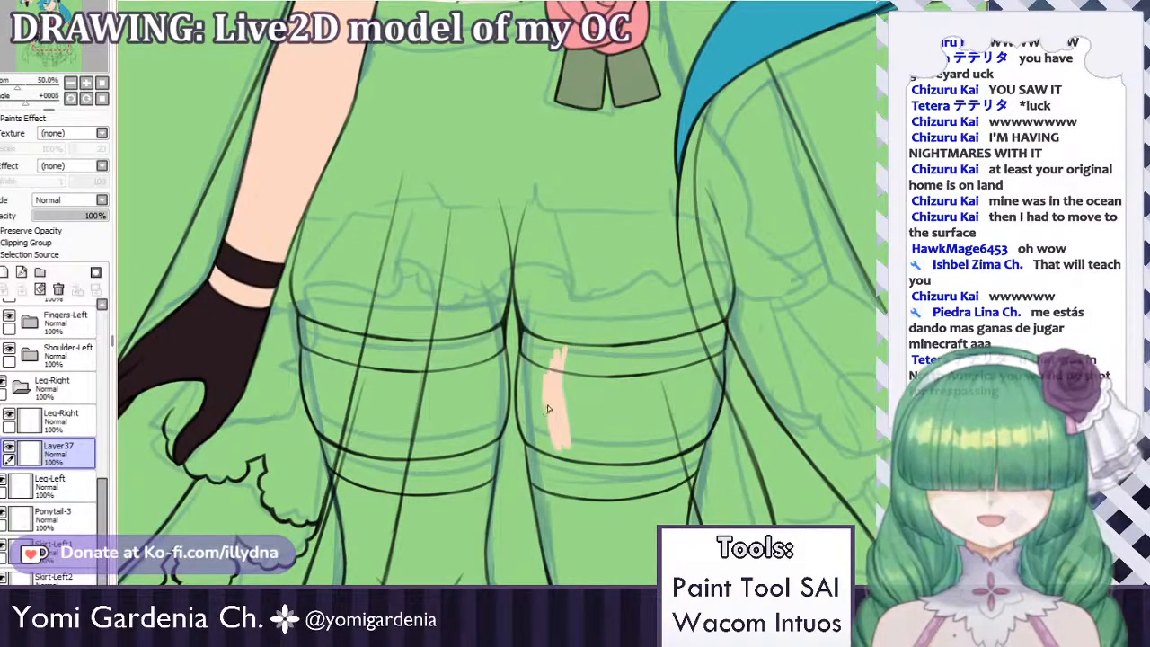
key(ctrl+z)
mouse_move(562, 346)
mouse_down()
mouse_move(544, 449)
mouse_move(537, 359)
mouse_move(529, 401)
mouse_move(527, 378)
mouse_move(534, 454)
mouse_up()
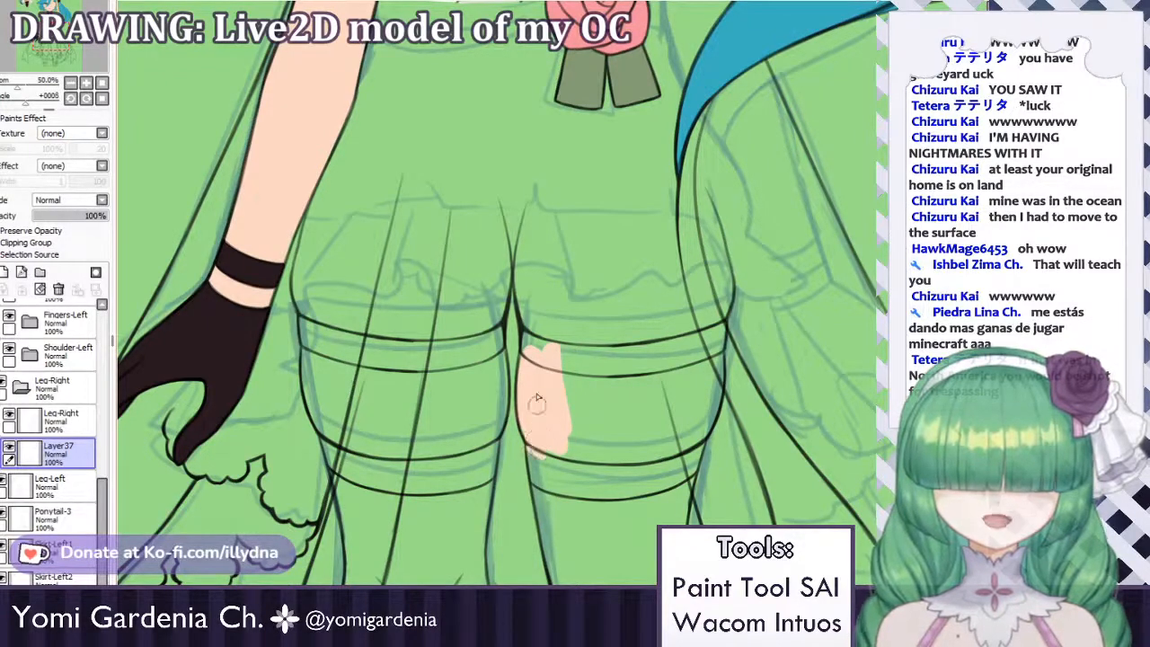
mouse_move(552, 375)
mouse_down()
mouse_move(566, 466)
mouse_move(599, 372)
mouse_move(594, 459)
mouse_move(636, 365)
mouse_move(652, 362)
mouse_move(651, 383)
mouse_move(629, 462)
mouse_move(696, 352)
mouse_move(693, 410)
mouse_move(708, 361)
mouse_move(699, 411)
mouse_up()
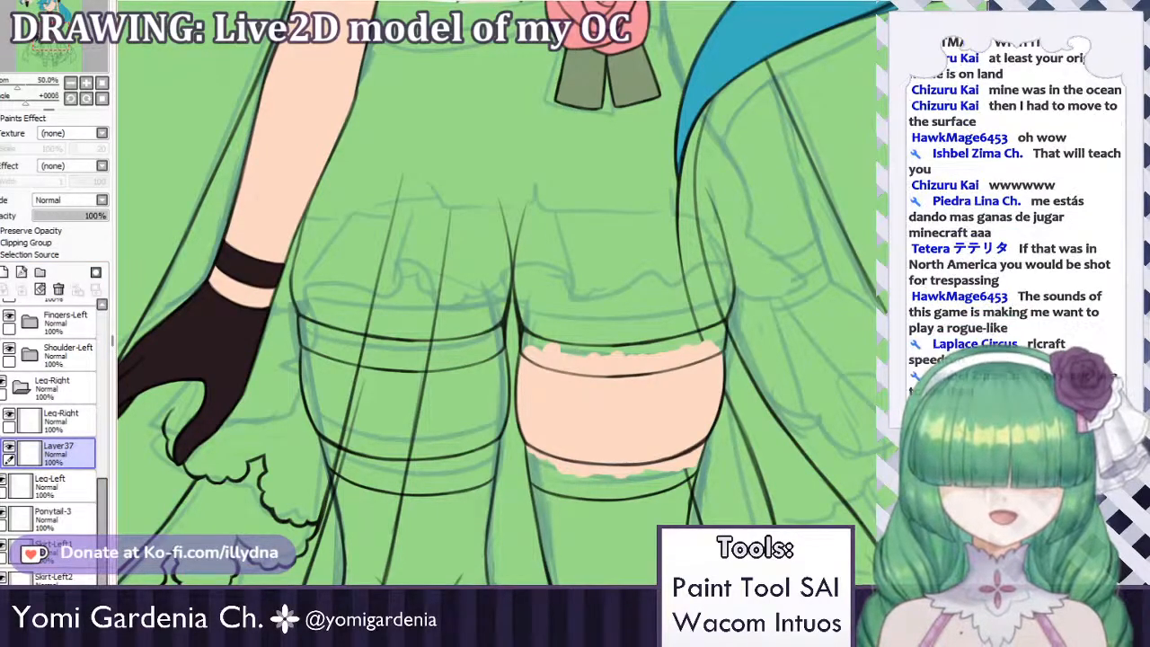
Using the collar's dark brown, outline the inner side and lower hem of the garment above the skin-coloured thigh.
scroll(503, 296, up, 10)
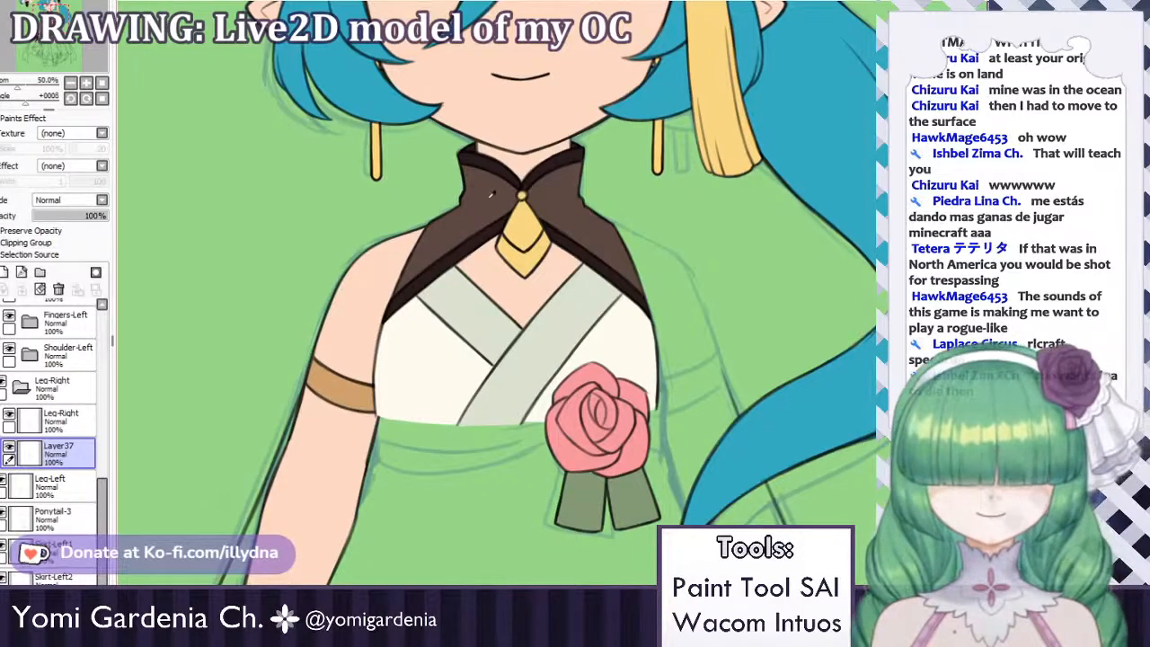
scroll(390, 371, up, 5)
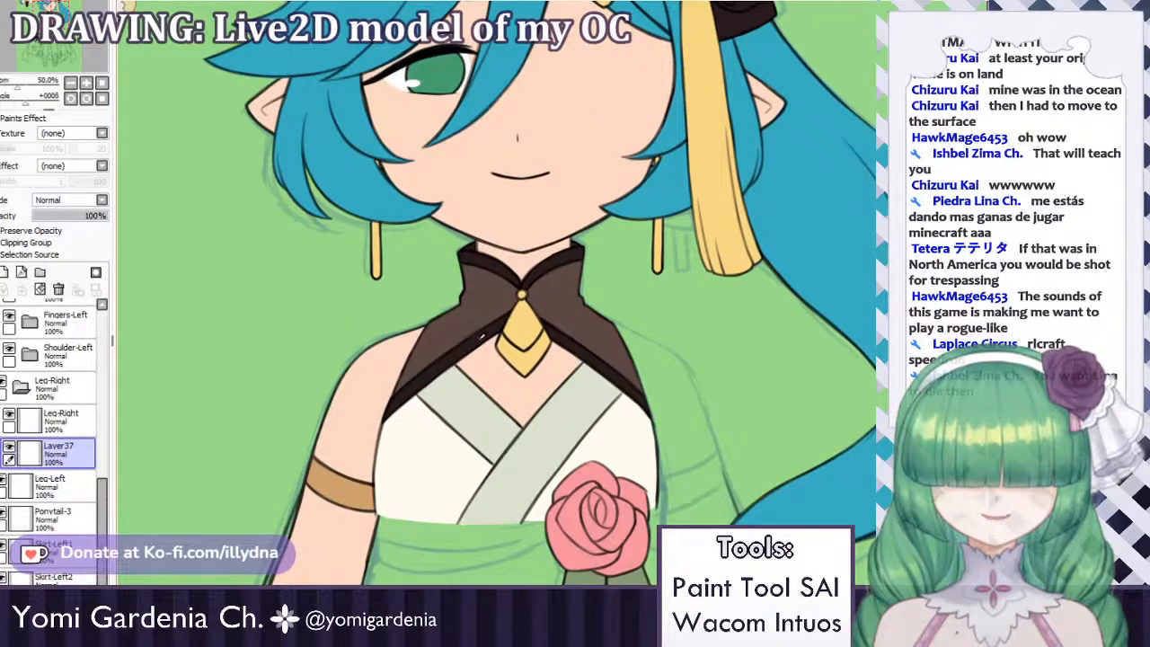
scroll(455, 352, down, 10)
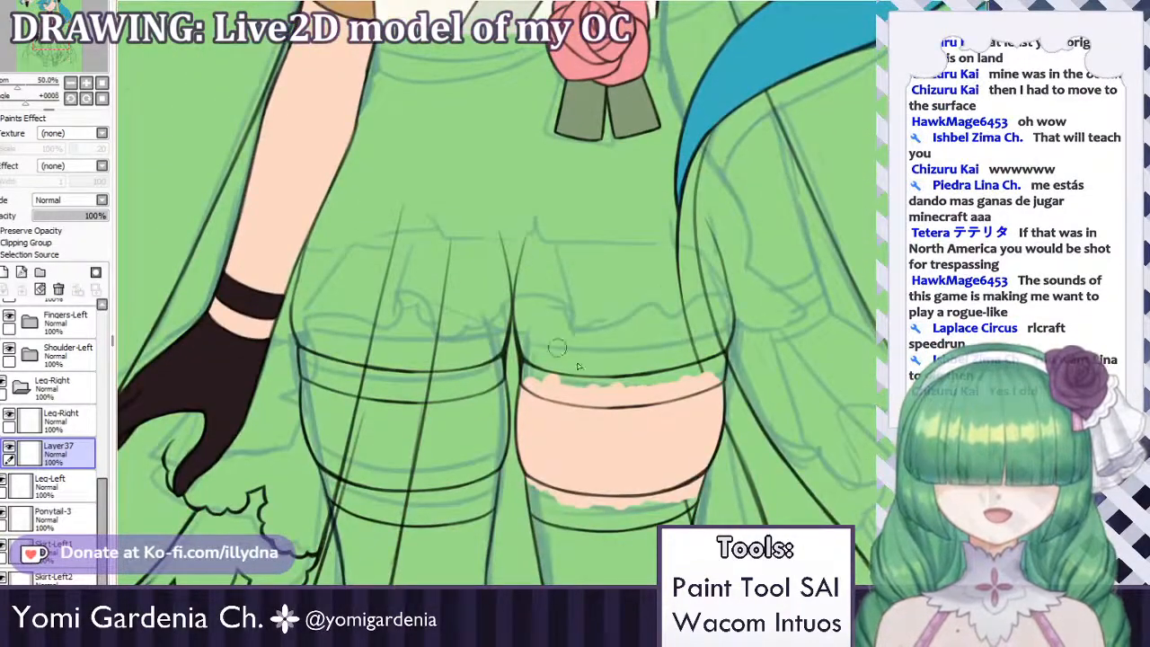
mouse_move(543, 381)
mouse_down()
mouse_move(585, 386)
mouse_move(530, 356)
mouse_up()
key(ctrl+z)
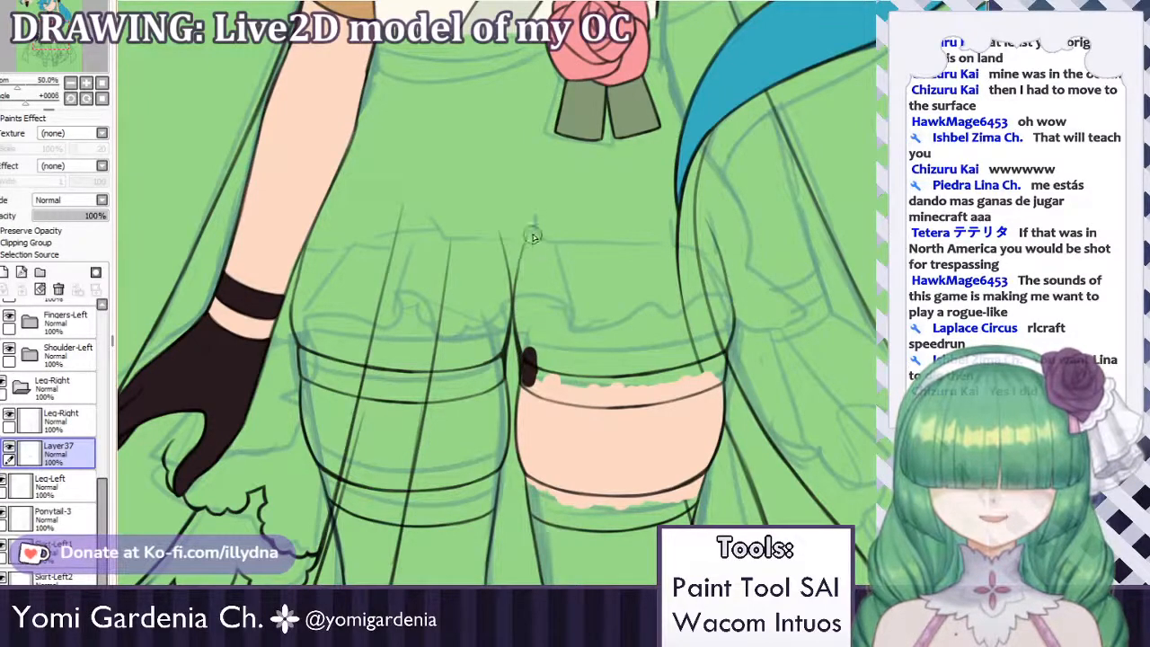
mouse_move(533, 236)
mouse_down()
mouse_move(525, 337)
mouse_move(524, 293)
mouse_move(529, 335)
mouse_move(529, 313)
mouse_move(554, 352)
mouse_move(543, 375)
mouse_move(528, 361)
mouse_move(547, 391)
mouse_move(533, 384)
mouse_move(614, 392)
mouse_up()
key(ctrl+z)
key(ctrl+z)
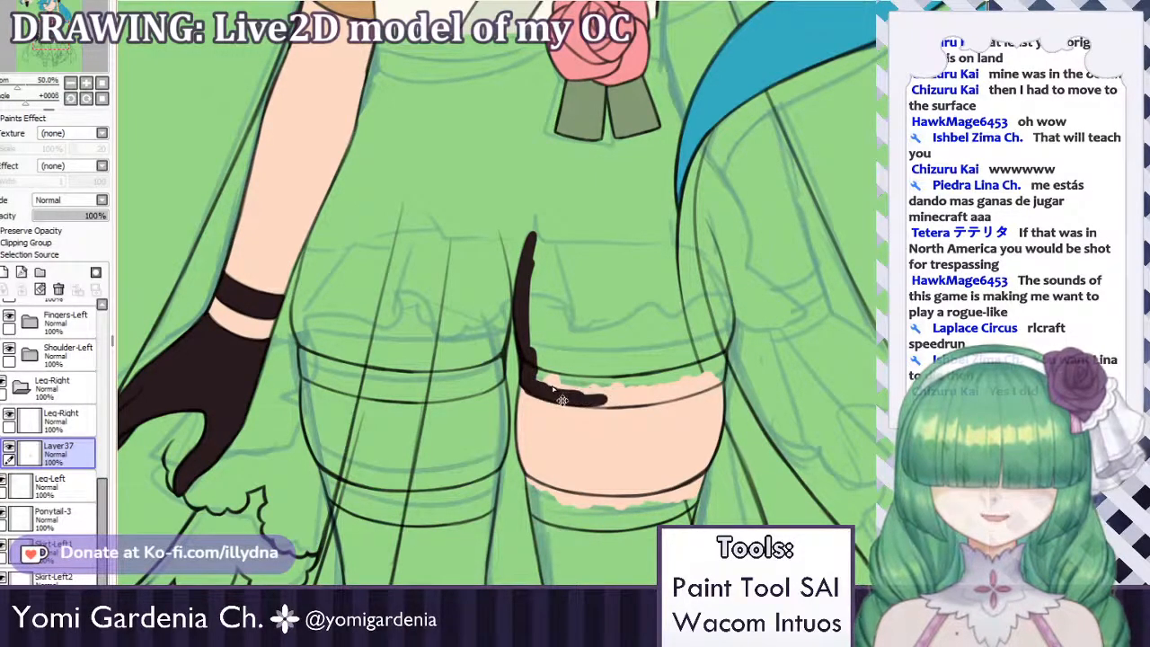
key(ctrl+z)
mouse_move(537, 385)
mouse_down()
mouse_move(617, 392)
mouse_move(535, 384)
mouse_move(601, 399)
mouse_move(575, 403)
mouse_move(534, 387)
mouse_move(617, 397)
mouse_move(594, 400)
mouse_move(674, 389)
mouse_move(607, 401)
mouse_move(707, 381)
mouse_up()
key(ctrl+z)
key(ctrl+y)
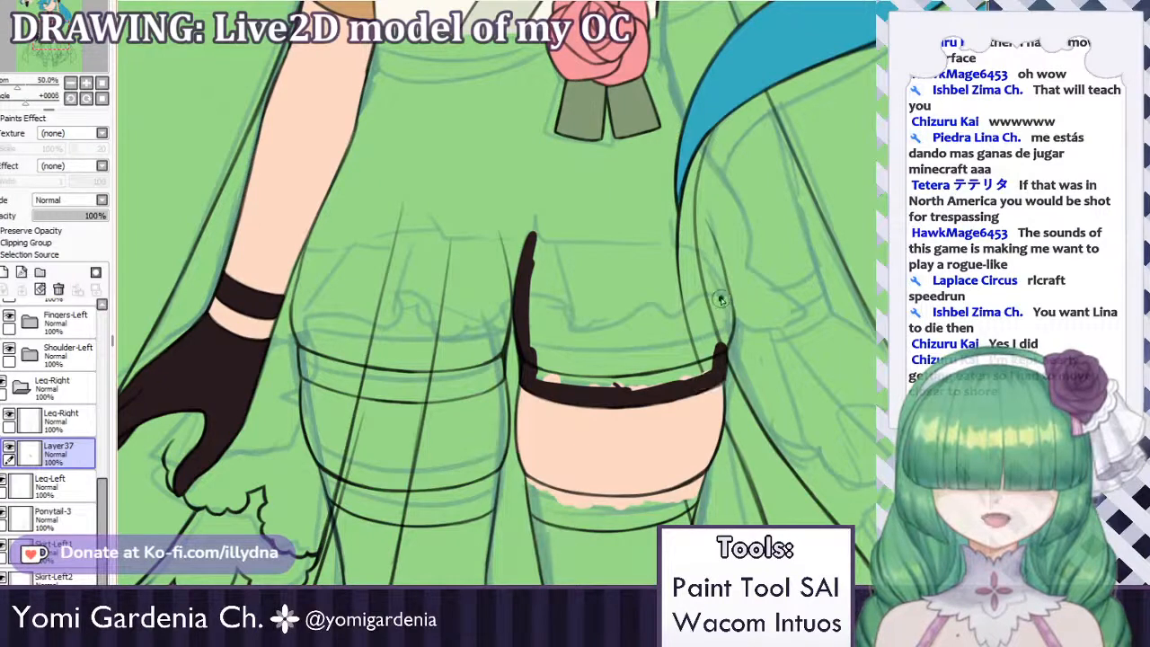
Close the dark brown outline along the garment leg's outer side and top edge, and fill the enclosed area solid.
drag(720, 299, 713, 334)
key(ctrl+z)
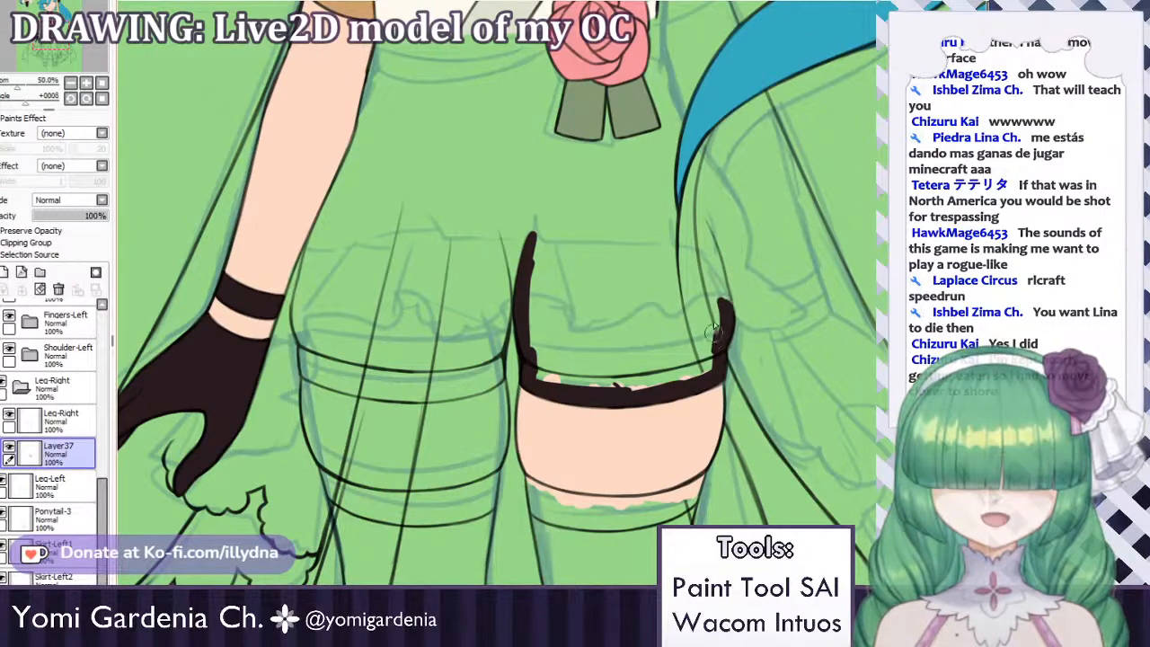
drag(700, 241, 723, 305)
drag(694, 217, 722, 312)
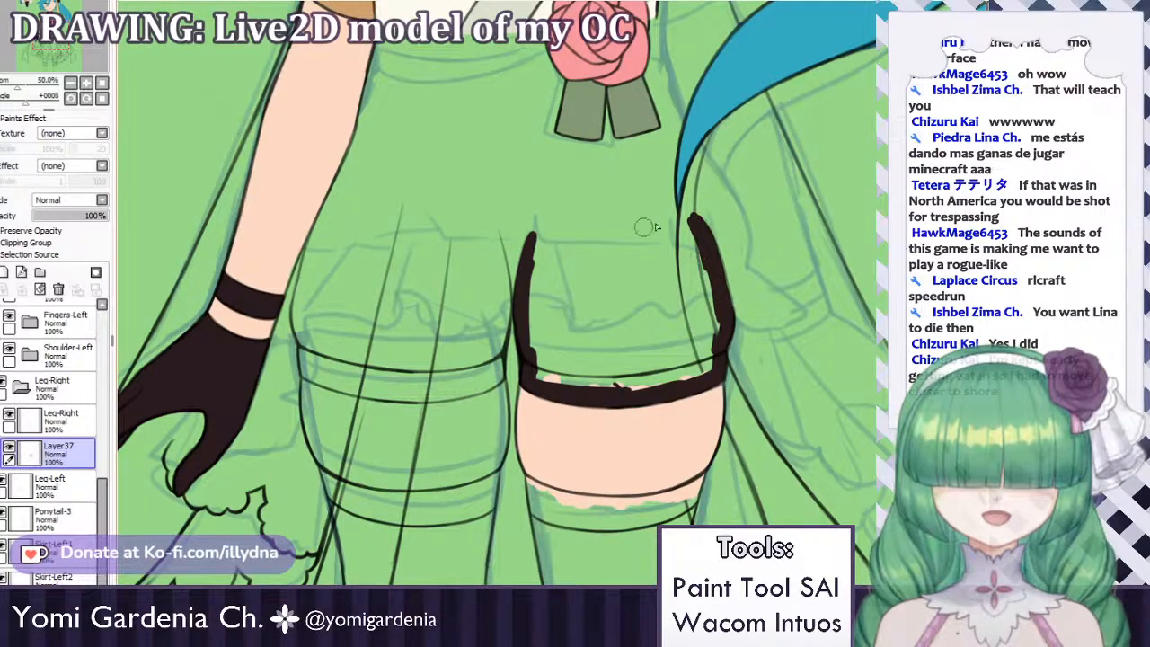
mouse_move(693, 216)
mouse_down()
mouse_move(604, 239)
mouse_move(532, 238)
mouse_move(633, 220)
mouse_up()
drag(530, 235, 672, 226)
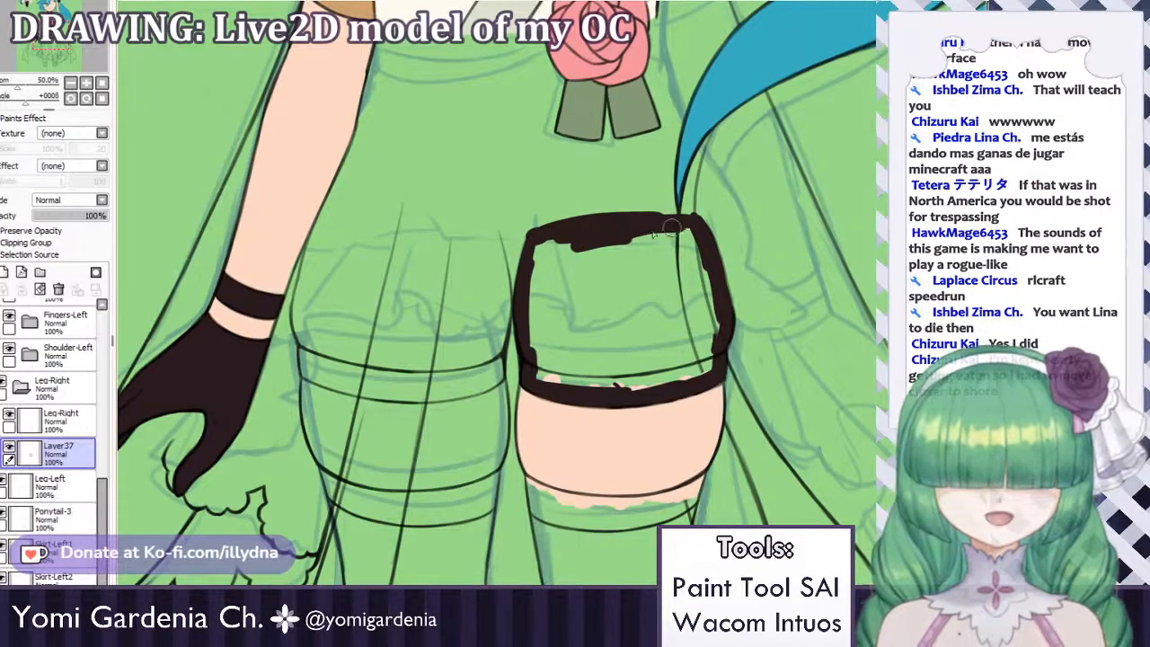
mouse_move(572, 248)
mouse_down()
mouse_move(533, 263)
mouse_move(532, 275)
mouse_move(623, 225)
mouse_move(683, 218)
mouse_up()
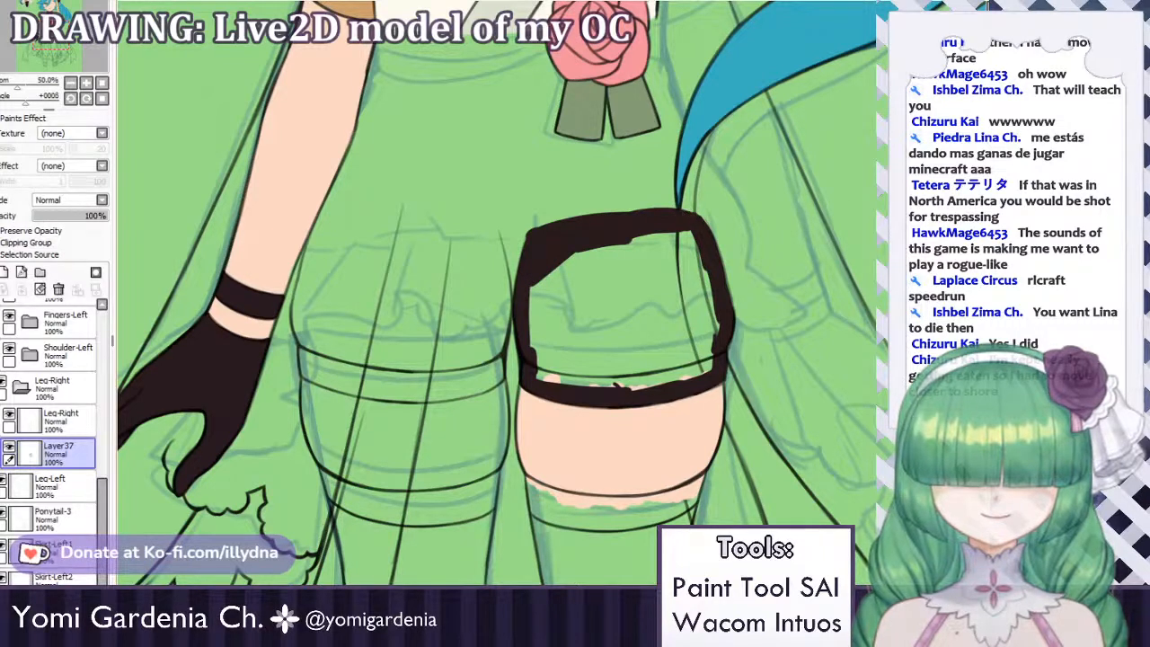
click(605, 314)
mouse_move(685, 239)
mouse_down()
mouse_move(539, 277)
mouse_move(533, 335)
mouse_move(554, 379)
mouse_move(583, 392)
mouse_move(694, 371)
mouse_up()
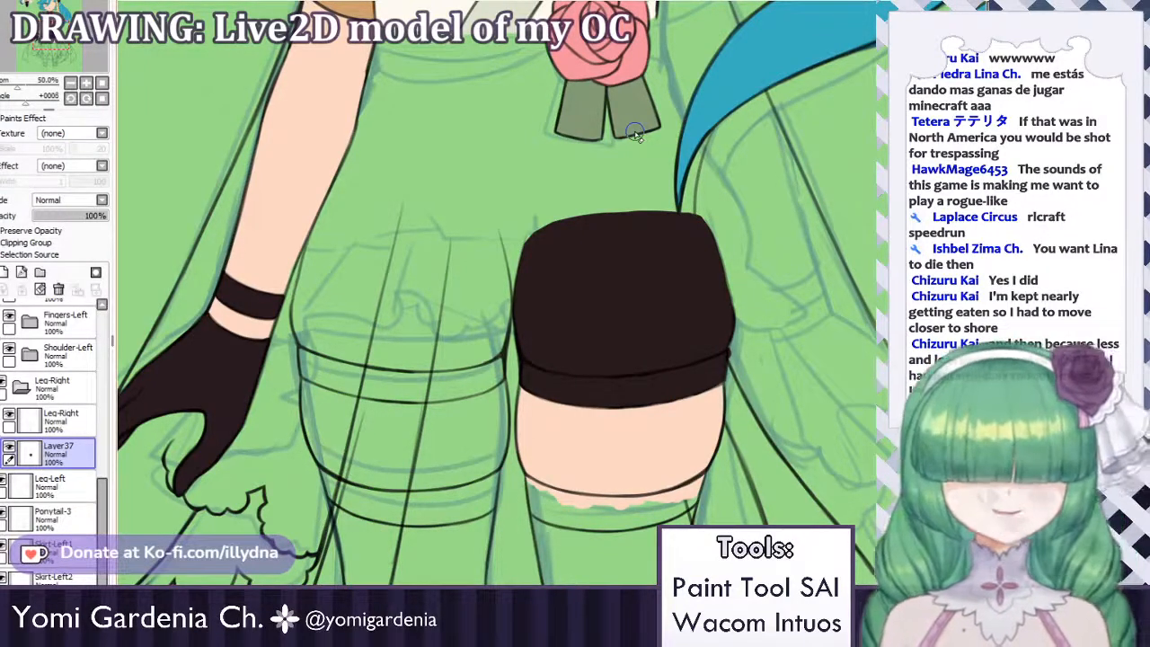
Trim the dark garment's top edge near the outer corner into a smooth curve at the tip of the blue ponytail.
scroll(730, 165, up, 2)
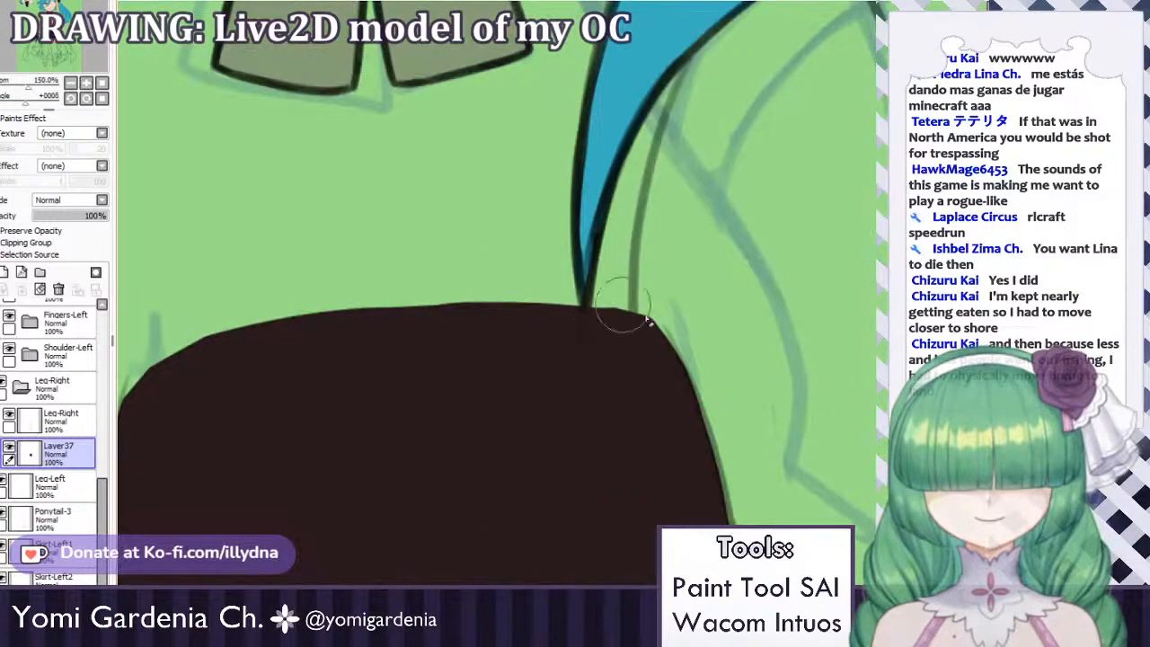
drag(575, 328, 654, 328)
drag(561, 287, 672, 318)
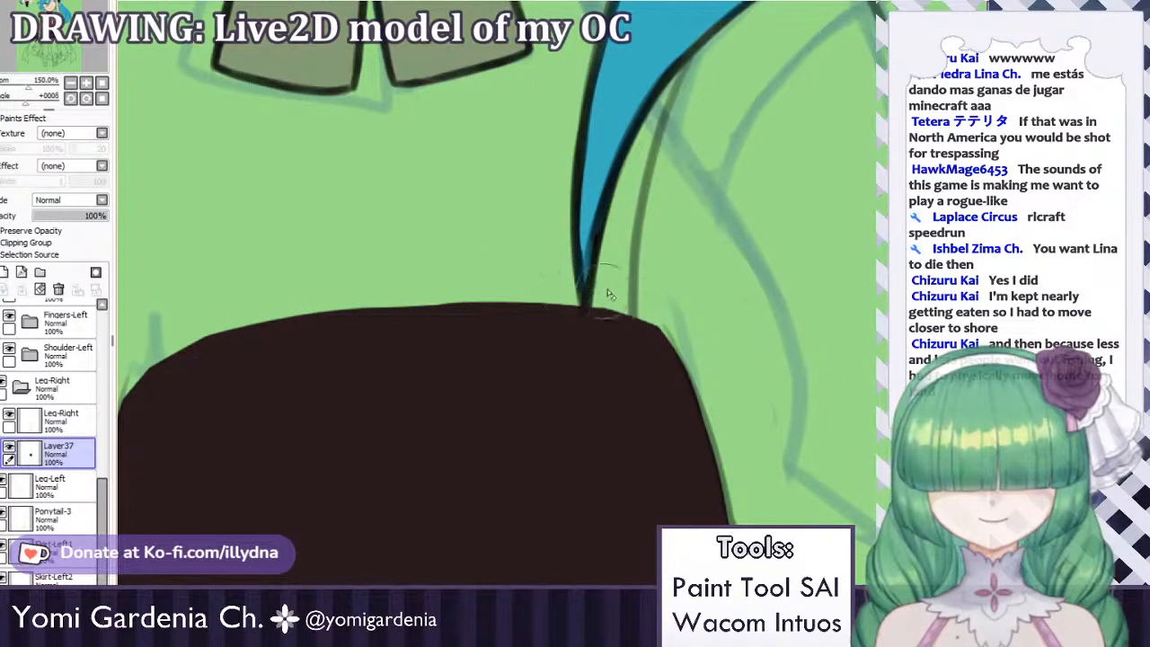
drag(616, 292, 665, 339)
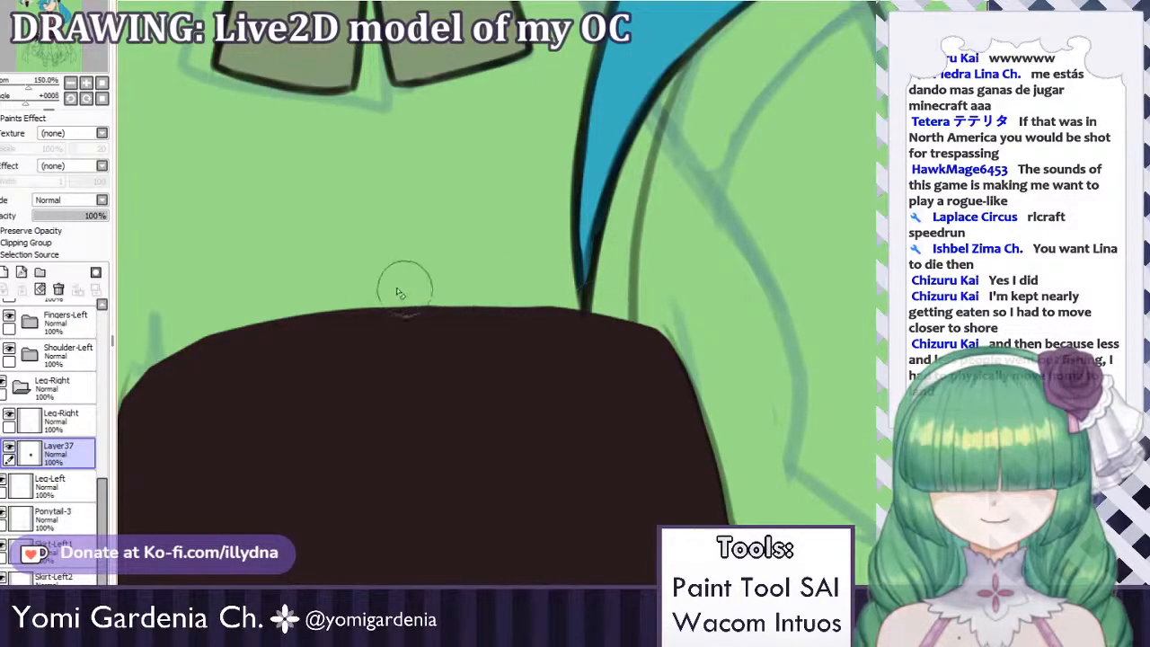
Clean up the dark garment's outer side along the line art, removing the colour overflow beside the hem band.
scroll(452, 278, down, 3)
scroll(688, 295, up, 2)
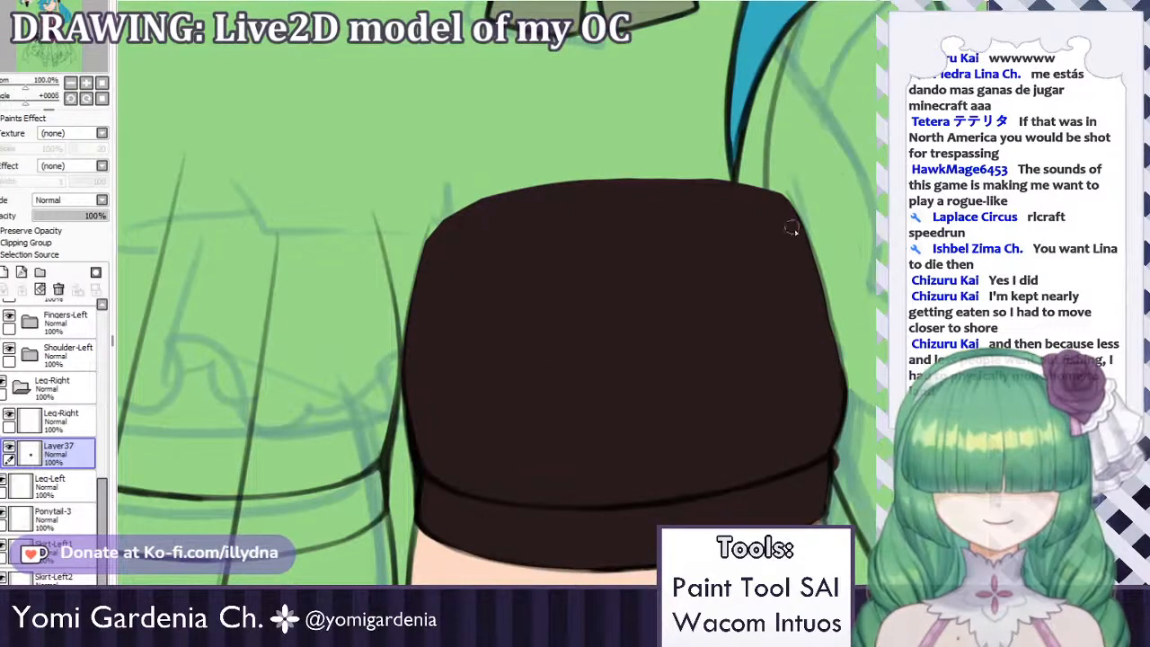
drag(823, 292, 837, 382)
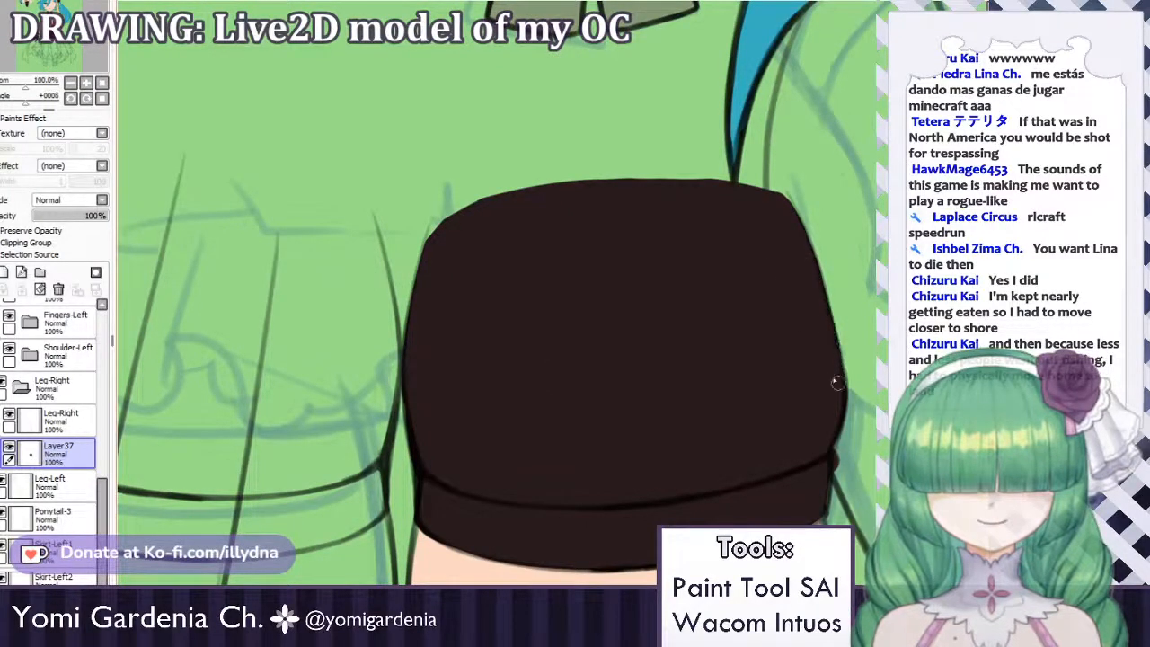
drag(840, 478, 838, 433)
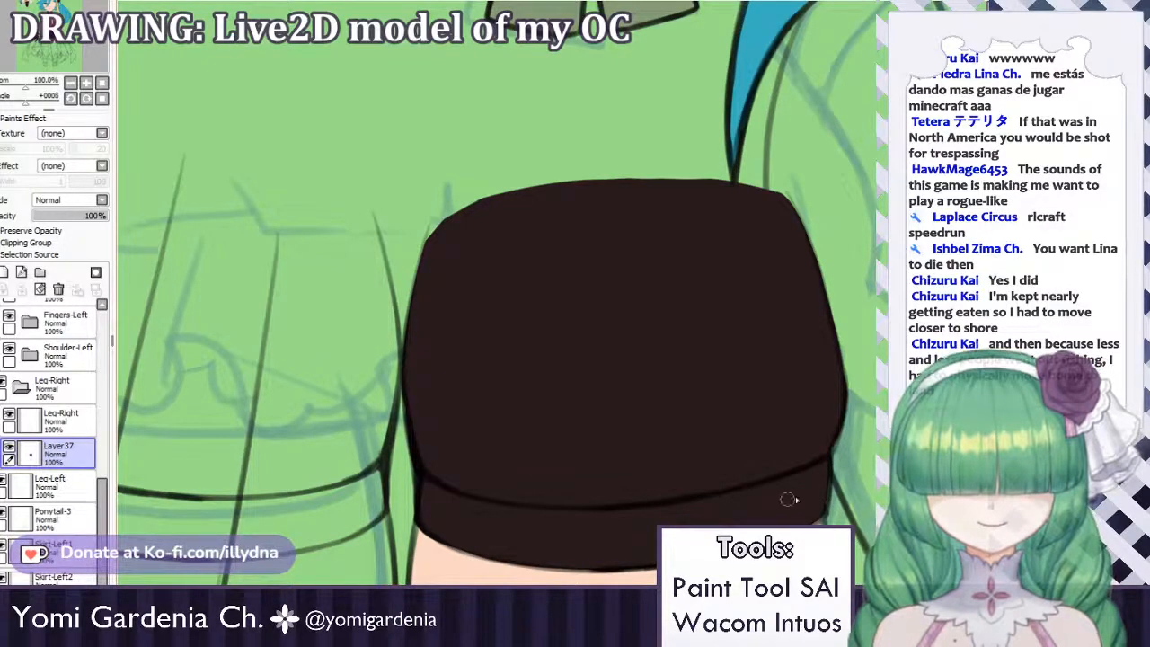
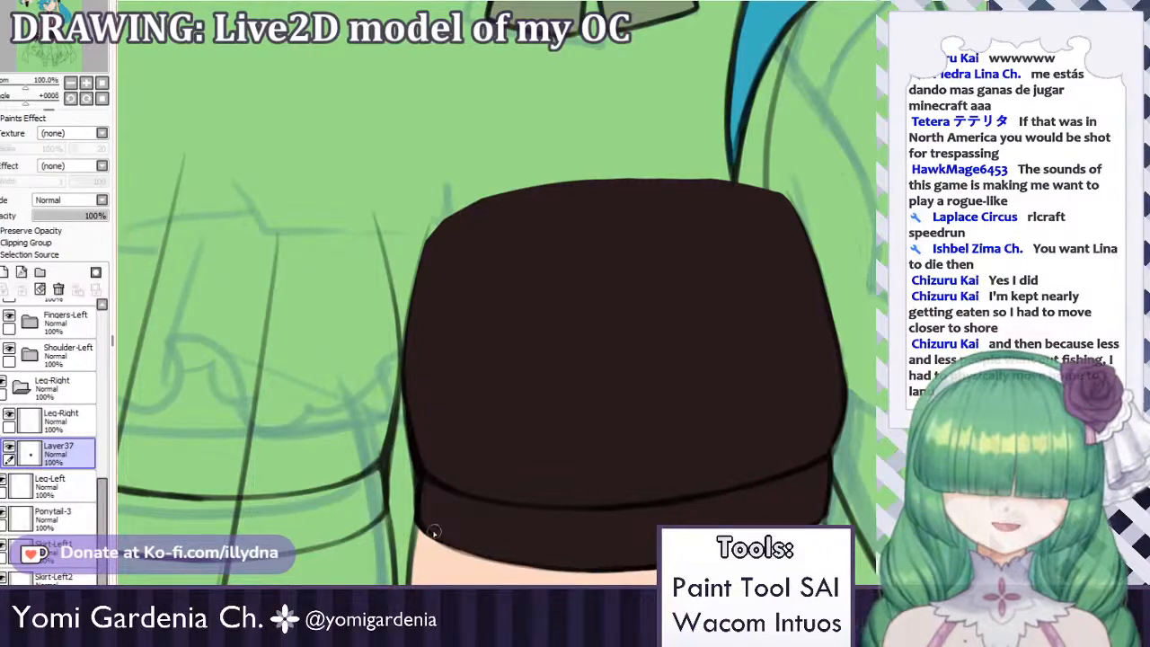
Using the reference picture's stockings as a guide, block in Leg-Right's lower shin and ankle with the dark brown.
scroll(482, 541, down, 6)
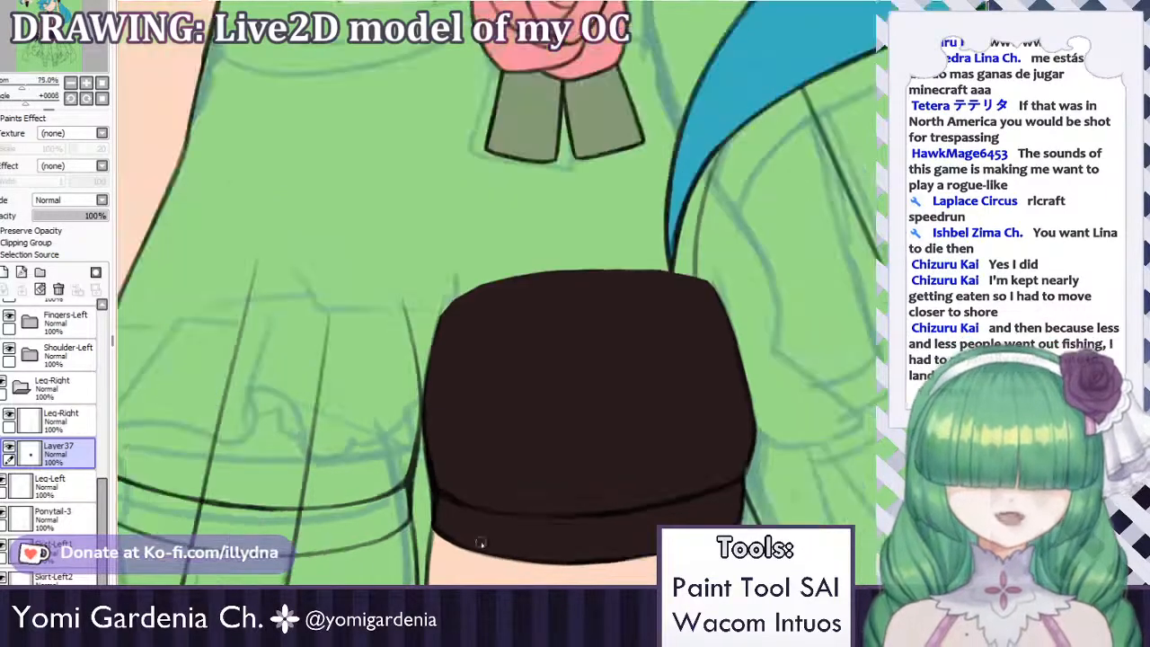
scroll(643, 290, up, 6)
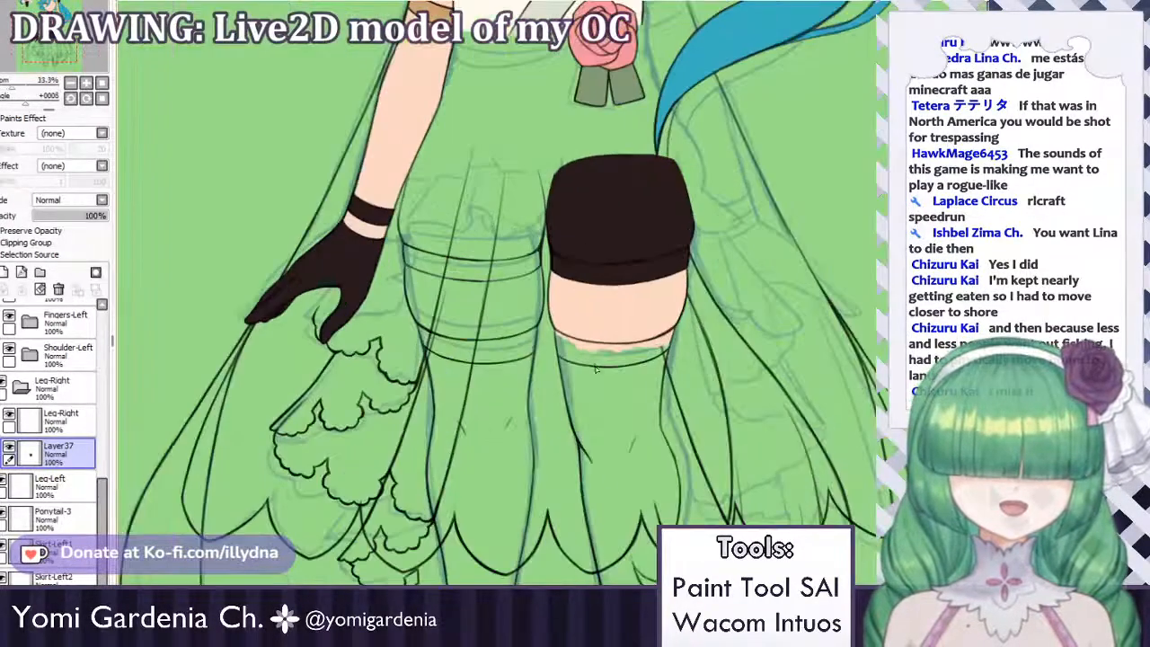
key(ctrl+Tab)
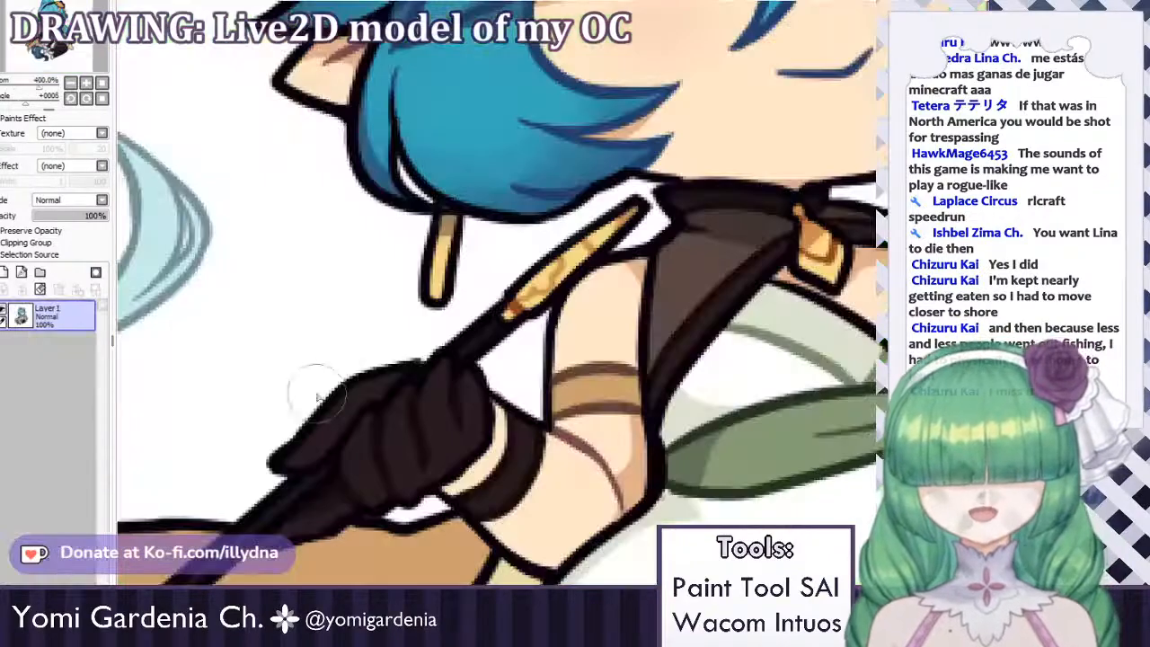
scroll(420, 282, down, 4)
scroll(441, 304, up, 2)
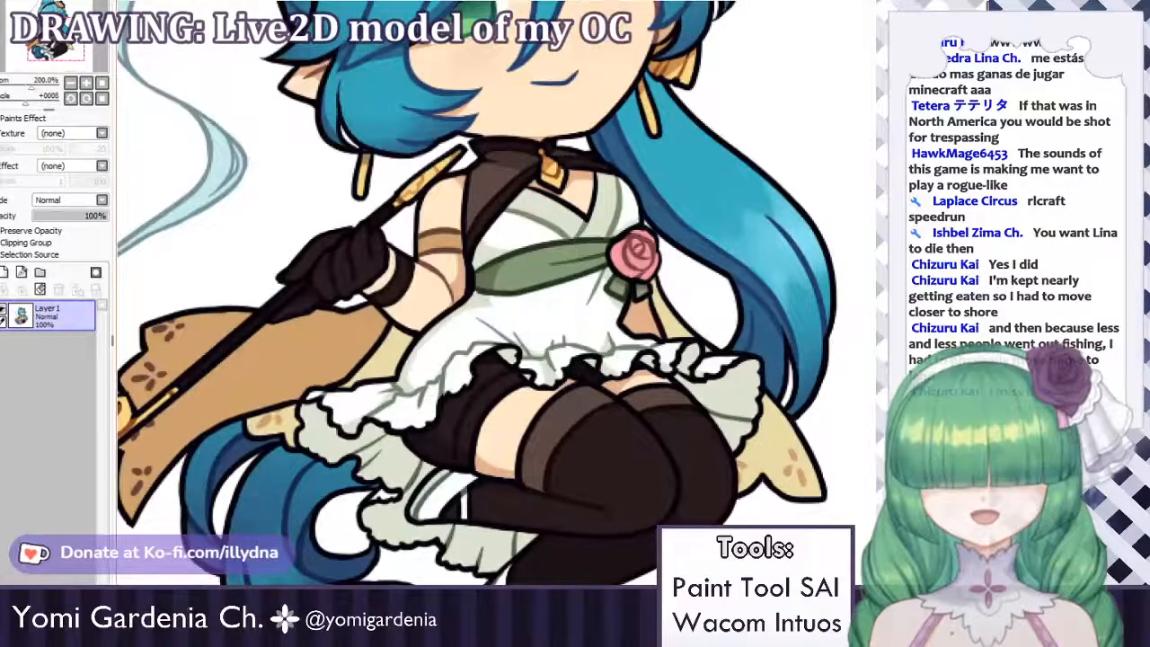
key(ctrl+Tab)
scroll(554, 212, down, 4)
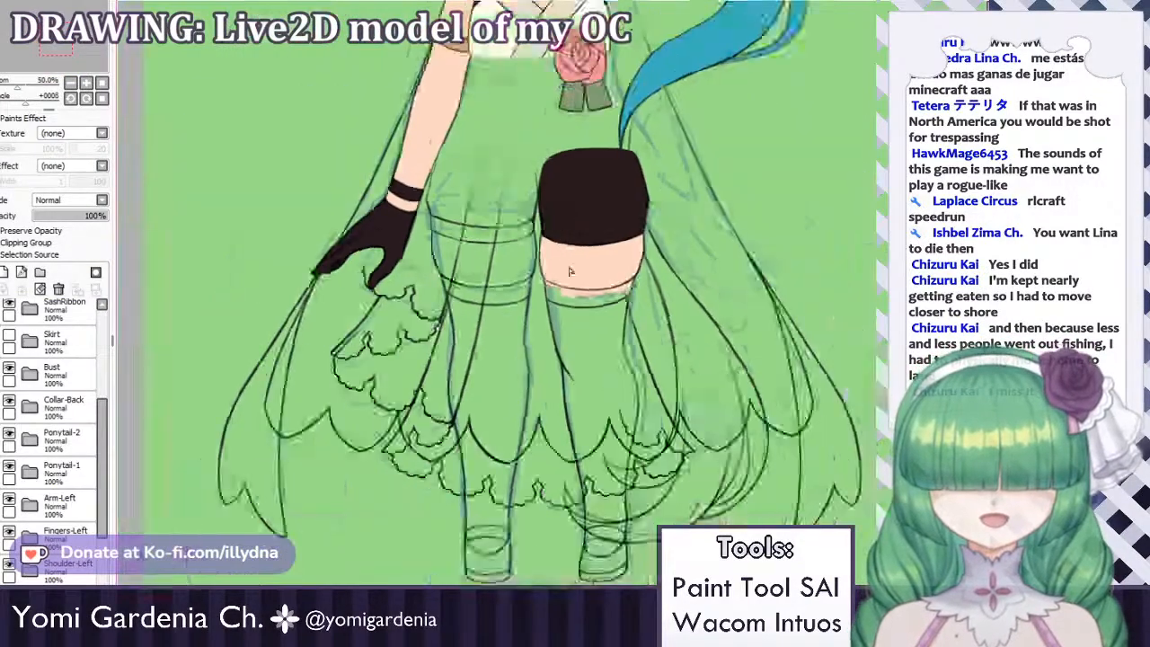
scroll(604, 366, up, 4)
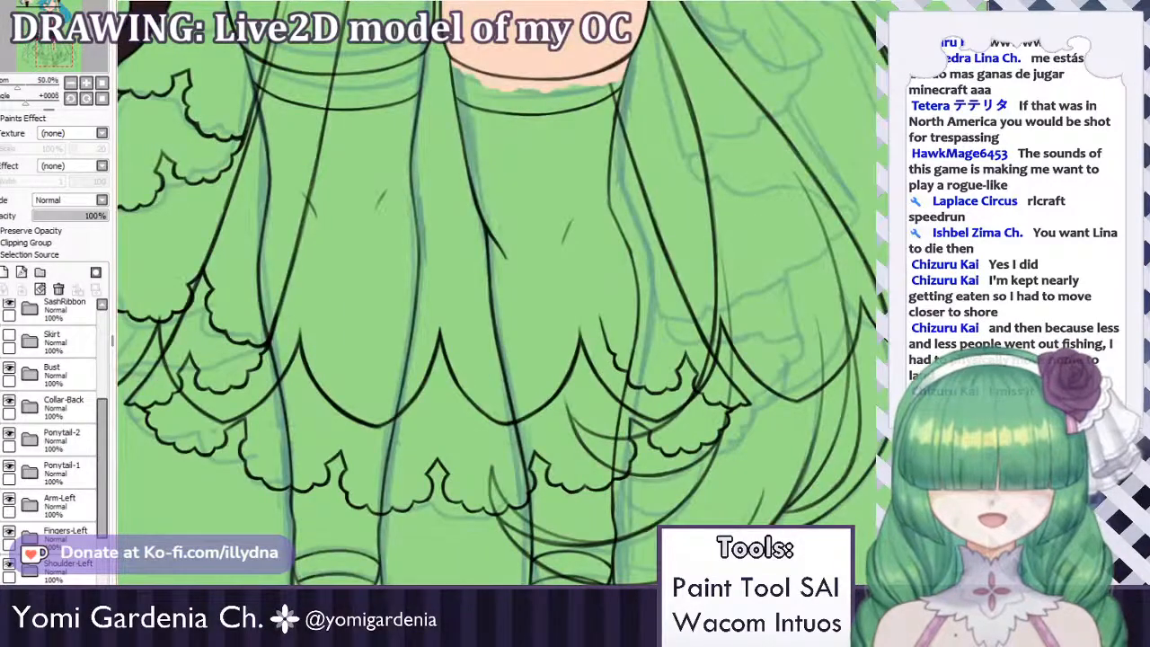
mouse_move(584, 345)
mouse_down()
mouse_move(586, 570)
mouse_move(575, 422)
mouse_move(559, 458)
mouse_up()
drag(537, 512, 540, 549)
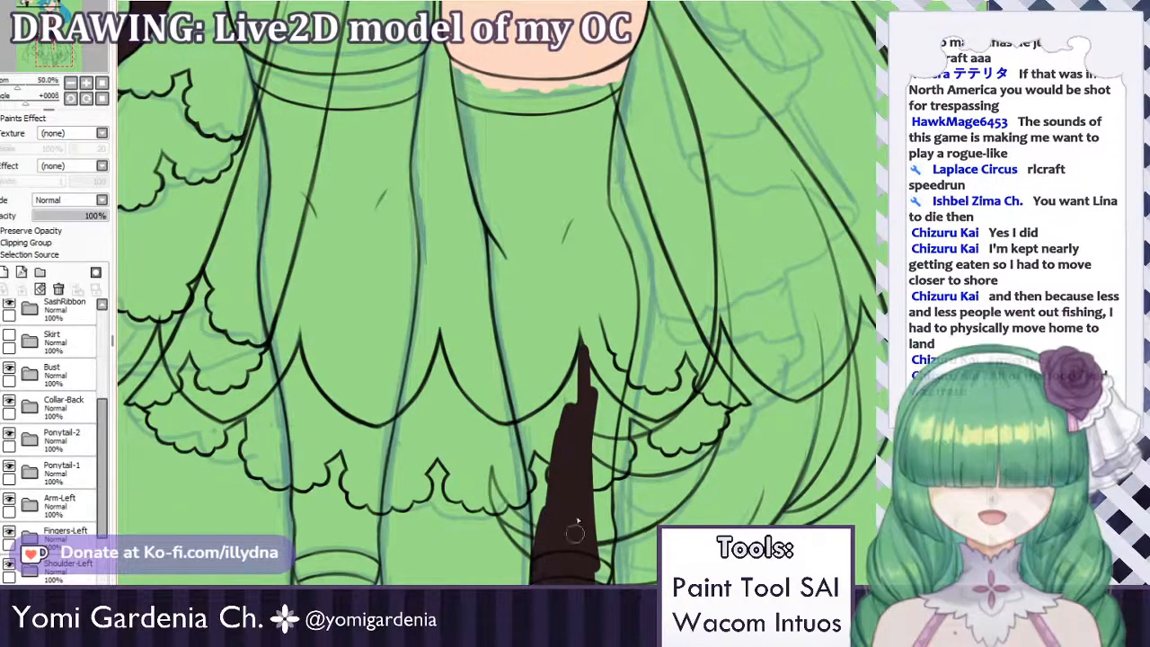
mouse_move(579, 517)
mouse_down()
mouse_move(600, 572)
mouse_move(598, 448)
mouse_move(608, 530)
mouse_move(591, 417)
mouse_move(602, 496)
mouse_up()
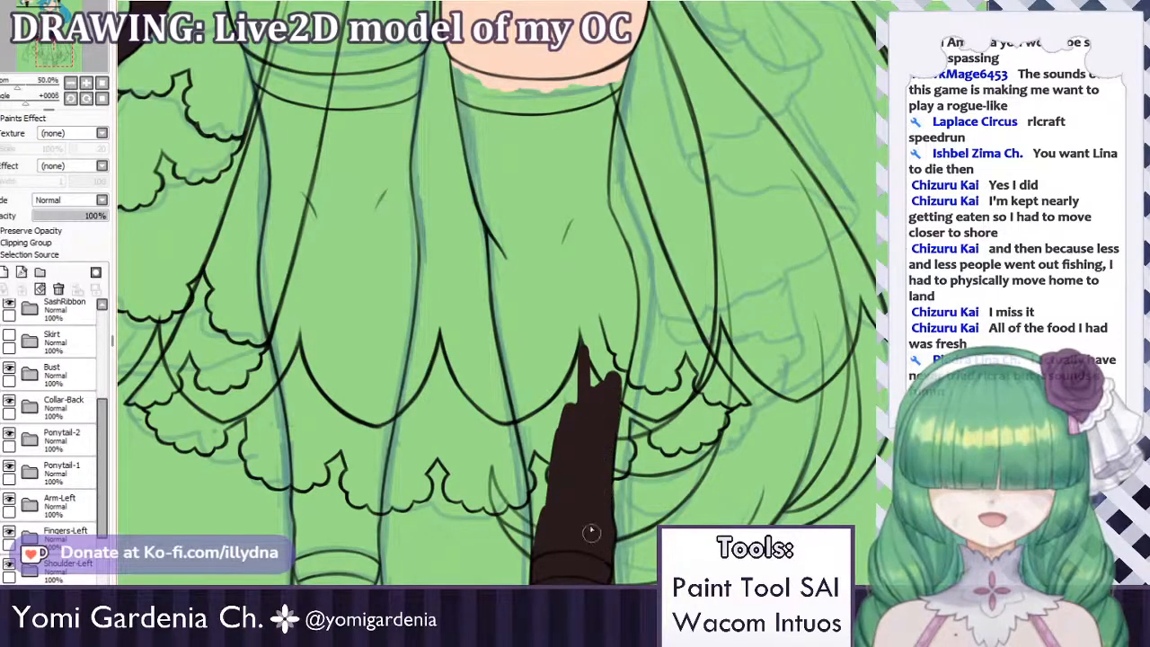
Paint the stocking's outer side in dark brown along the line art, from the stocking band past the knee to the calf.
mouse_move(602, 252)
mouse_down()
mouse_move(604, 348)
mouse_move(610, 289)
mouse_move(630, 285)
mouse_move(620, 335)
mouse_up()
key(ctrl+z)
mouse_move(606, 243)
mouse_down()
mouse_move(617, 363)
mouse_move(622, 295)
mouse_move(606, 428)
mouse_up()
key(ctrl+z)
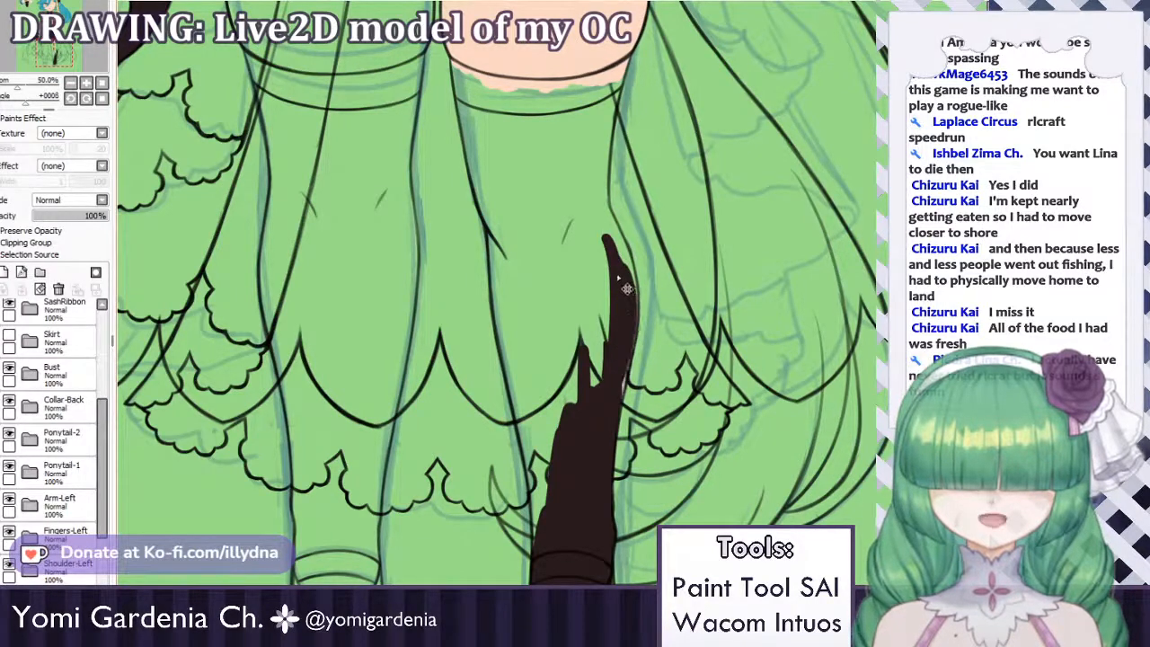
drag(622, 287, 604, 411)
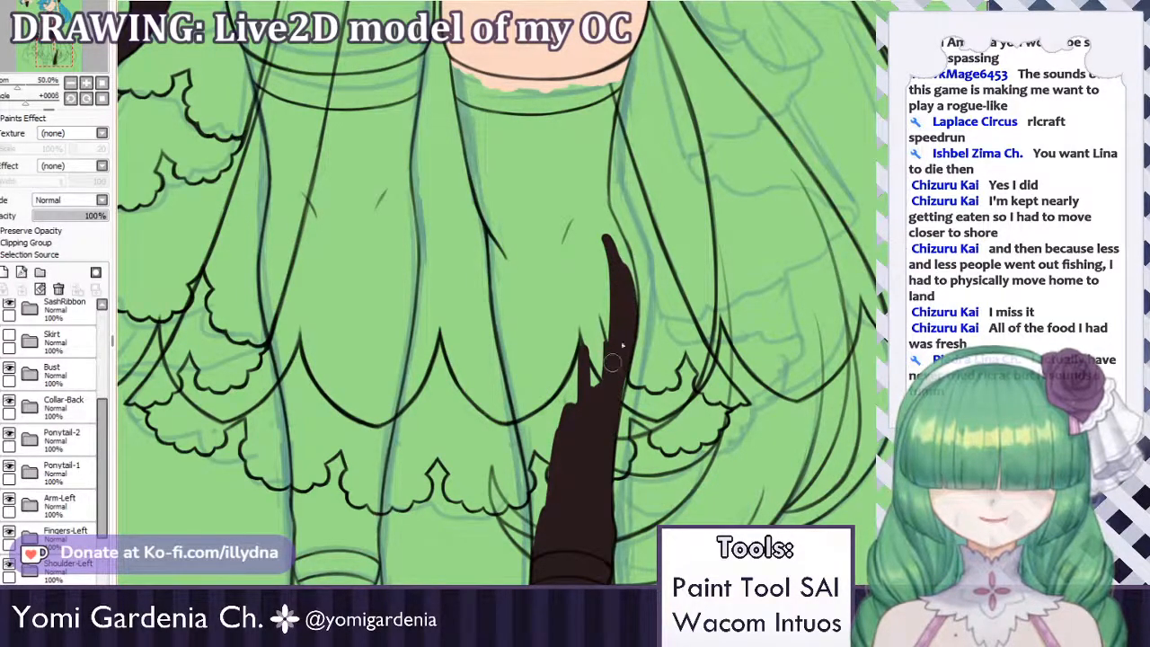
mouse_move(616, 79)
mouse_down()
mouse_move(596, 140)
mouse_move(619, 77)
mouse_move(599, 206)
mouse_up()
key(ctrl+z)
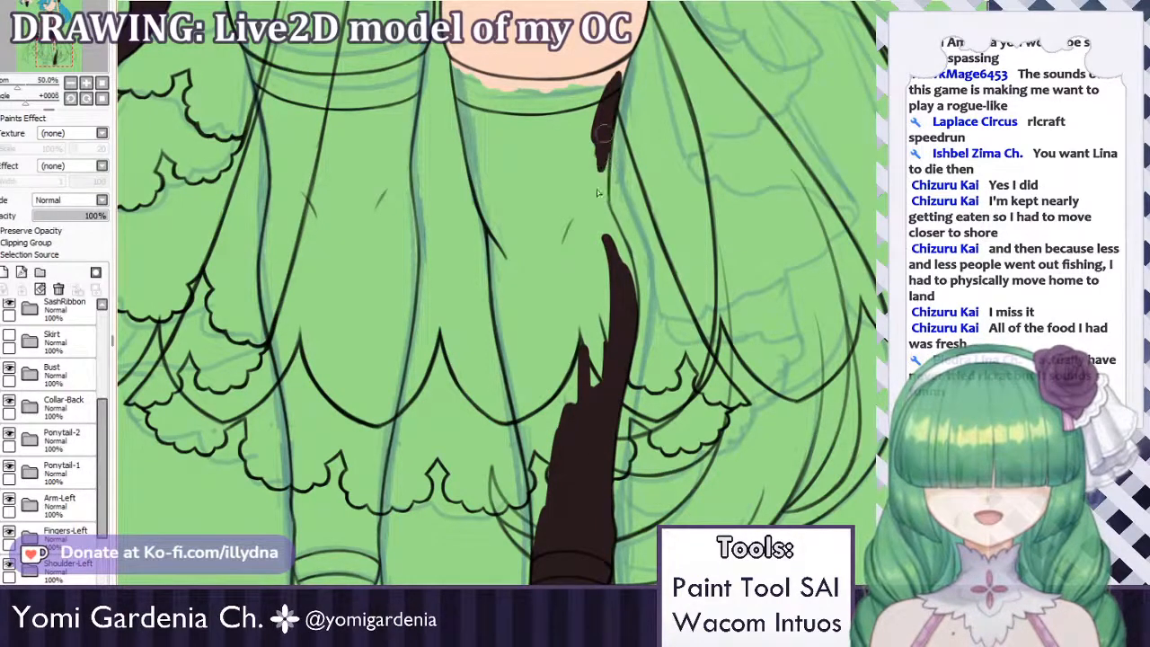
mouse_move(603, 133)
mouse_down()
mouse_move(594, 209)
mouse_move(600, 227)
mouse_move(604, 128)
mouse_move(600, 214)
mouse_move(626, 268)
mouse_up()
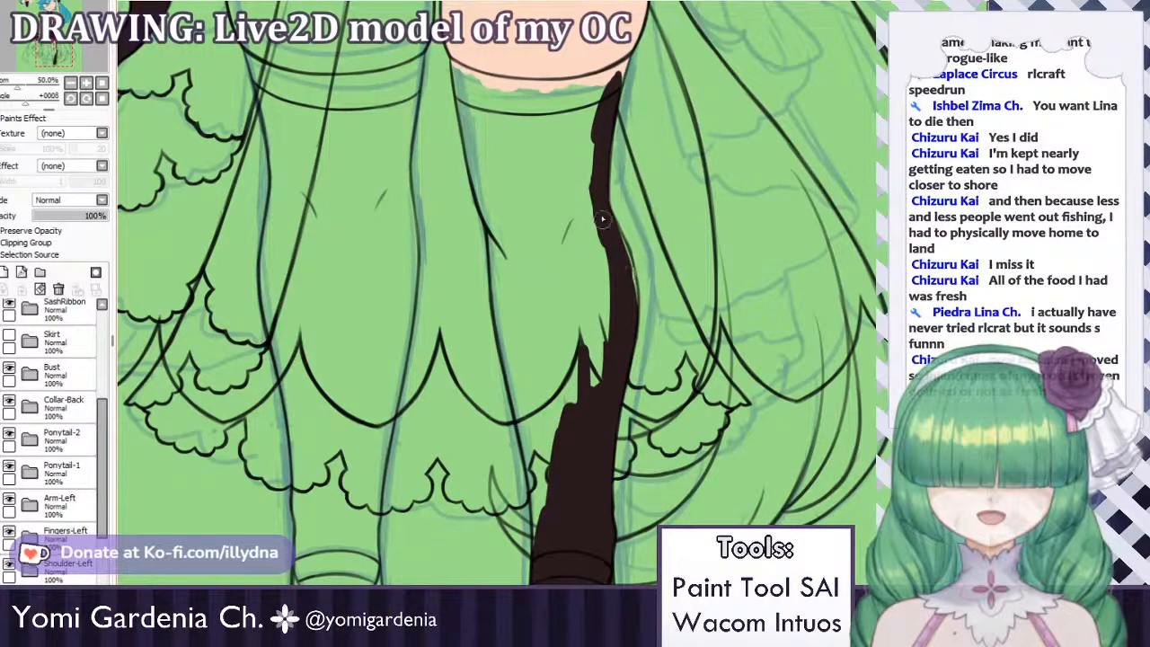
drag(603, 218, 632, 300)
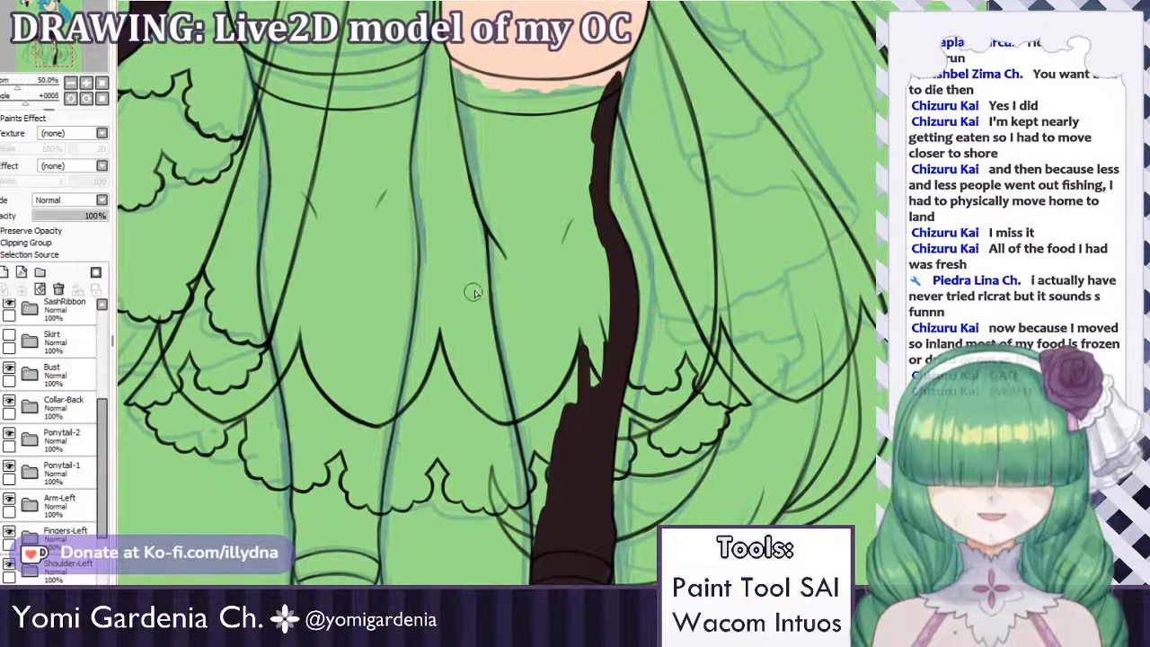
Paint the stocking's inner side in dark brown from above the knee to the shin, and cover the gap across the lower leg.
mouse_move(476, 159)
mouse_down()
mouse_move(508, 251)
mouse_move(492, 214)
mouse_up()
key(ctrl+z)
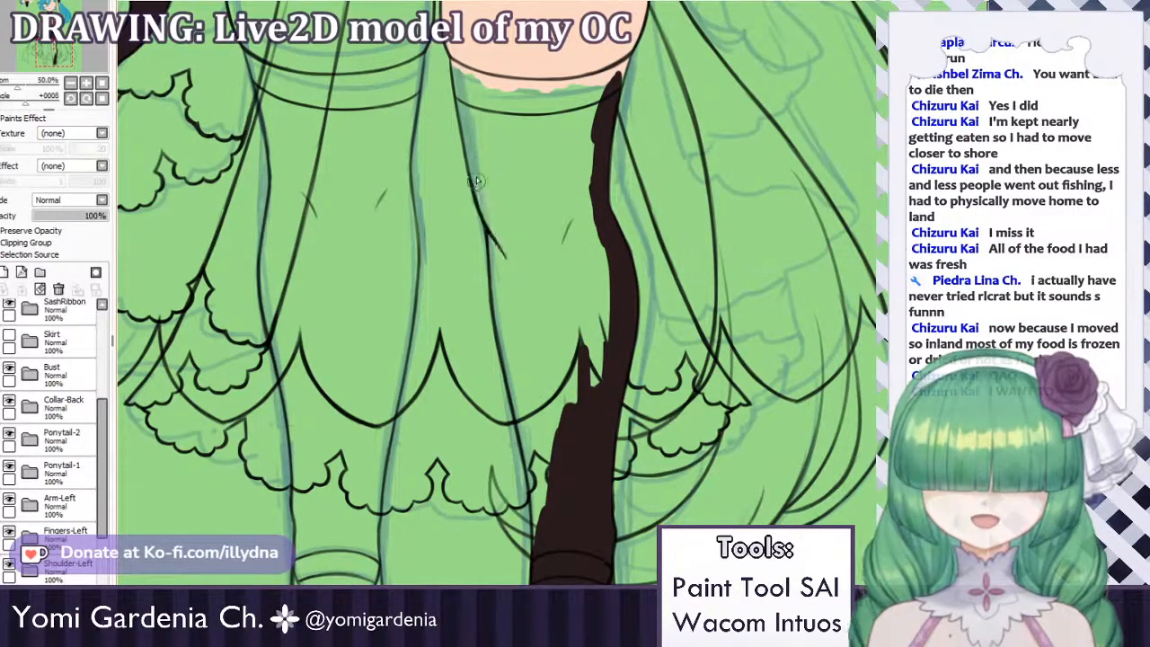
drag(476, 167, 511, 315)
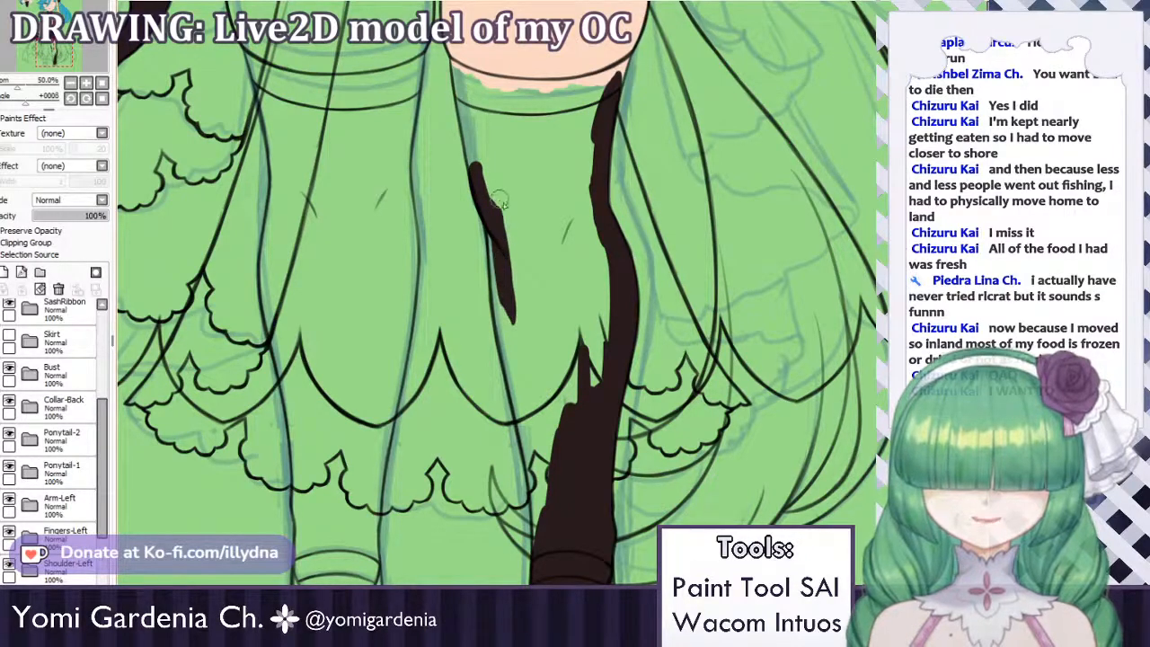
drag(494, 238, 512, 358)
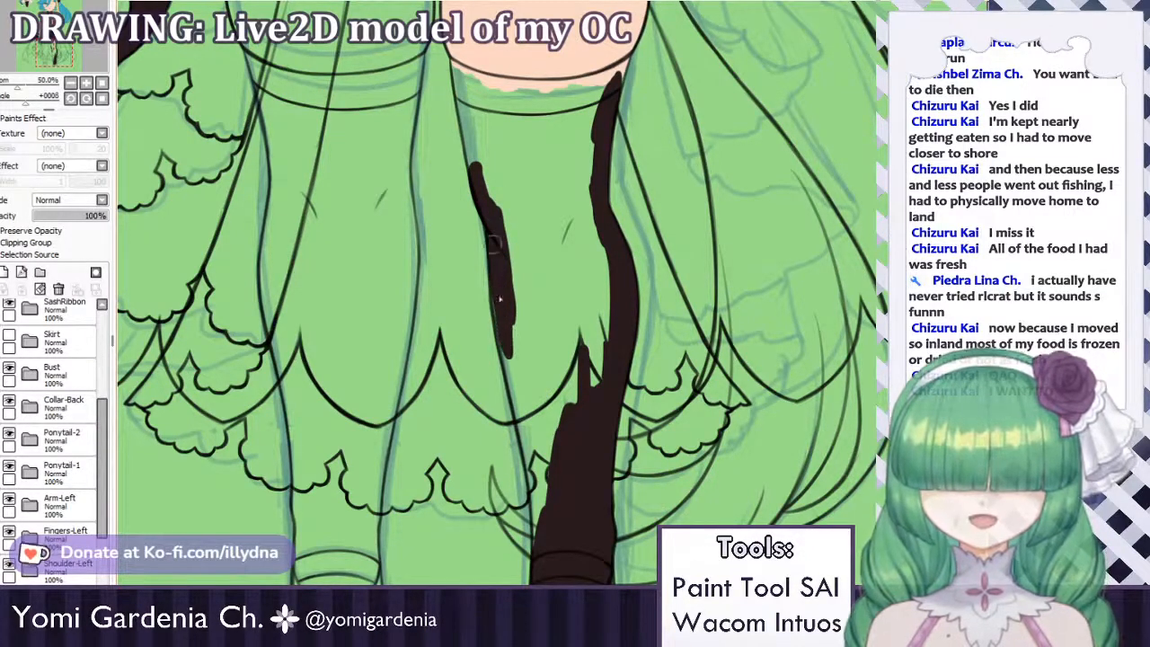
drag(494, 296, 527, 459)
drag(514, 370, 540, 512)
key(ctrl+z)
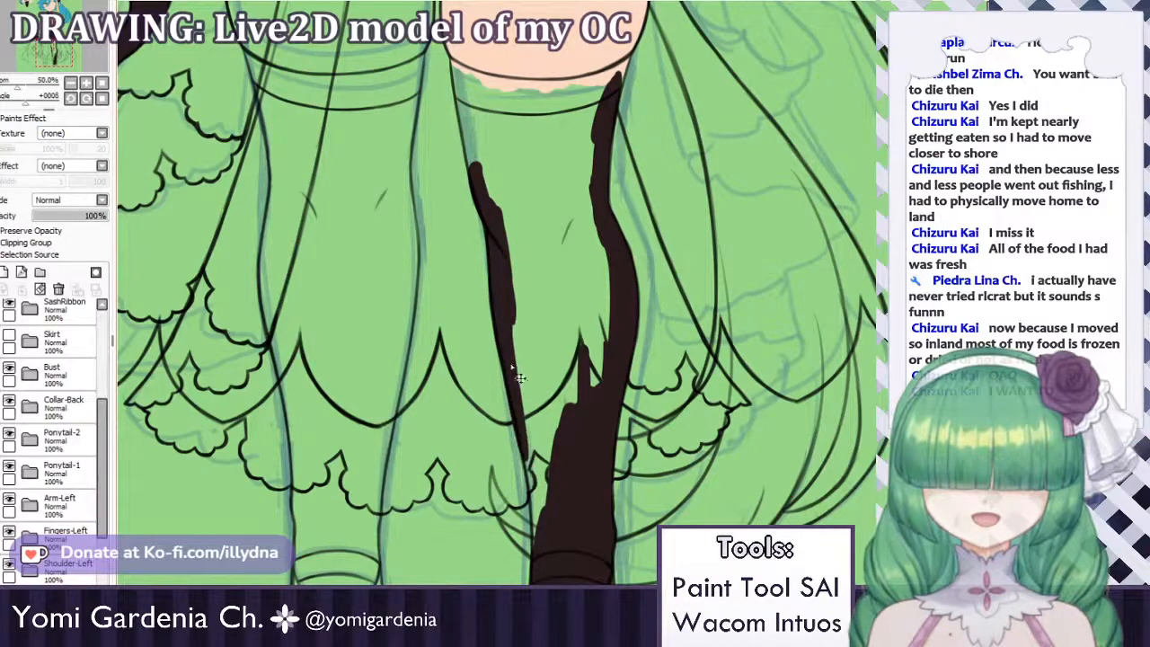
key(ctrl+z)
drag(512, 370, 541, 507)
key(ctrl+z)
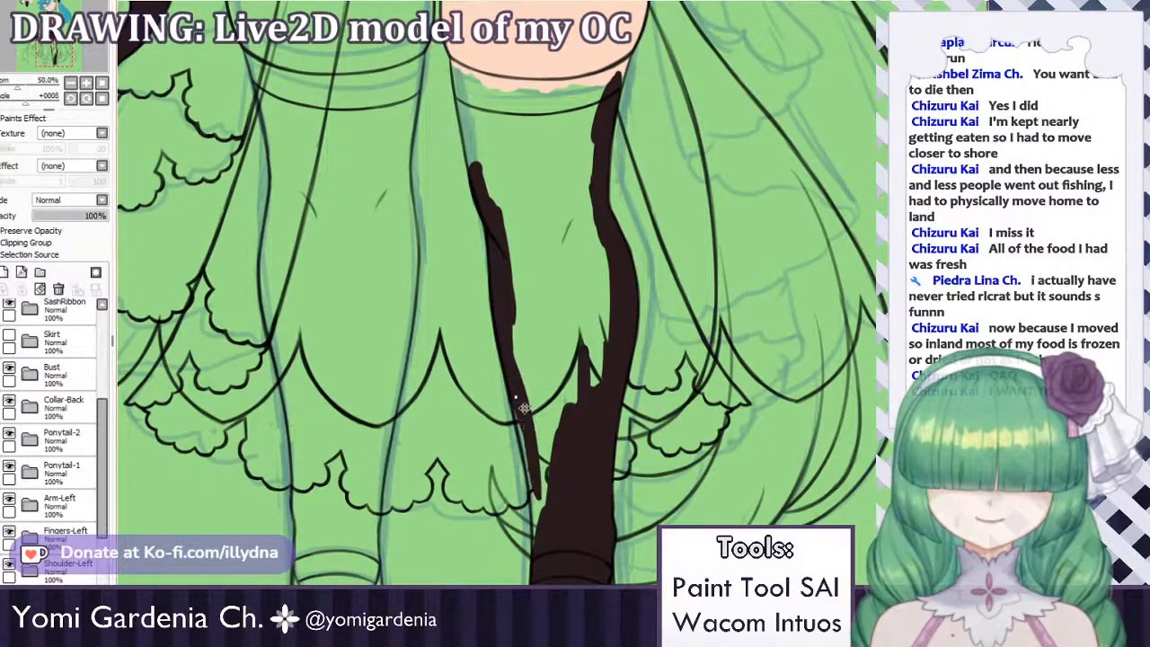
drag(520, 406, 540, 501)
mouse_move(514, 377)
mouse_down()
mouse_move(544, 564)
mouse_move(551, 326)
mouse_move(563, 319)
mouse_move(561, 404)
mouse_up()
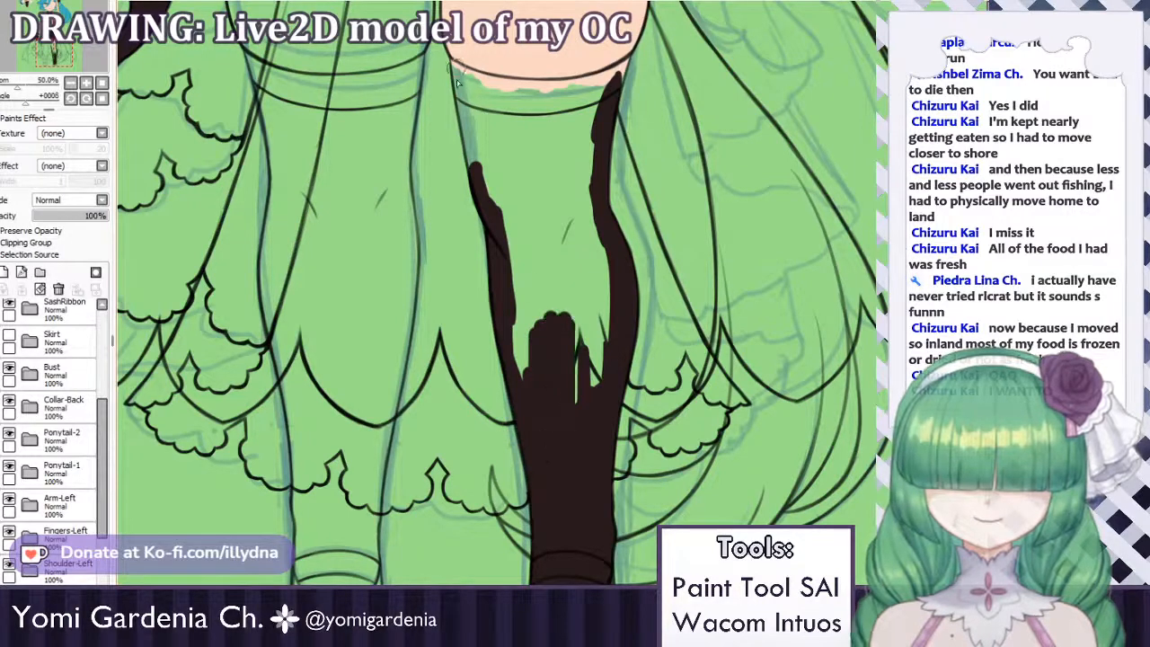
Close the dark brown outline along the upper inner side and under the stocking band, fill the enclosed area, and cover the leftover seams.
mouse_move(463, 94)
mouse_down()
mouse_move(484, 175)
mouse_move(462, 95)
mouse_up()
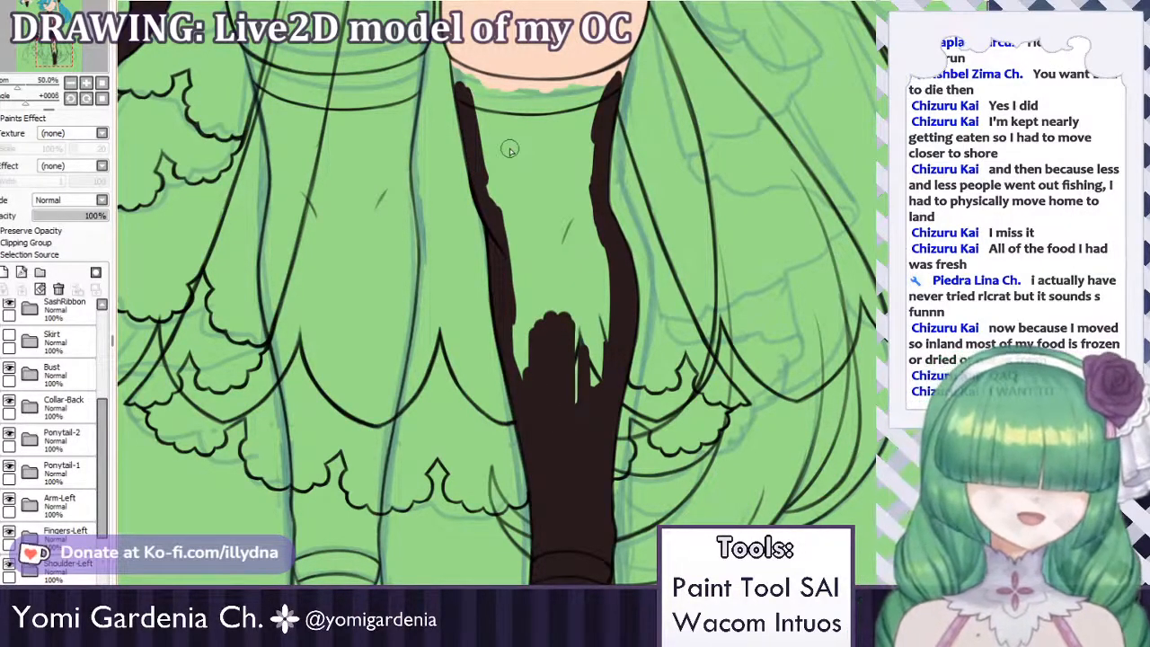
drag(460, 99, 572, 113)
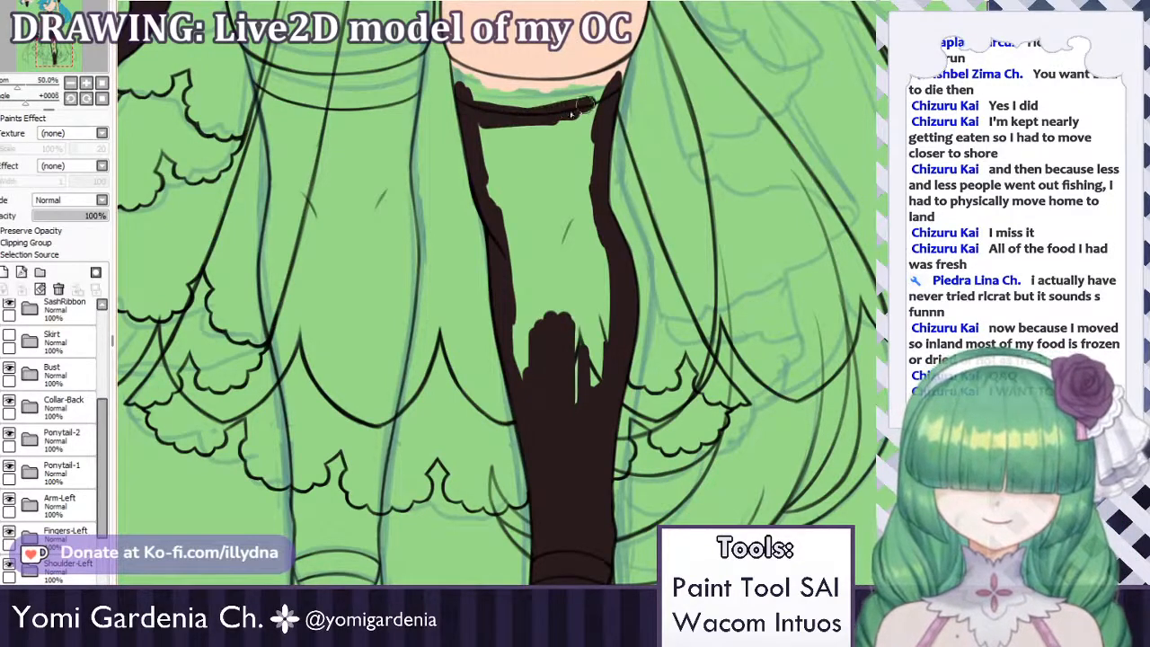
click(557, 192)
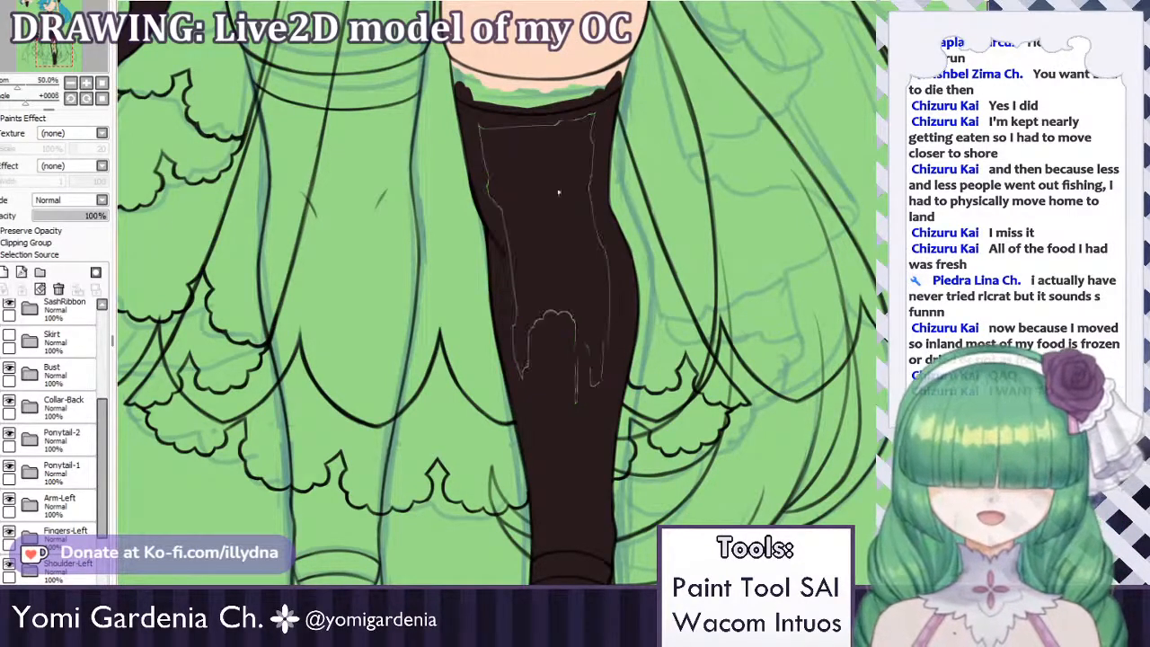
mouse_move(526, 140)
mouse_down()
mouse_move(526, 128)
mouse_move(492, 148)
mouse_move(508, 204)
mouse_up()
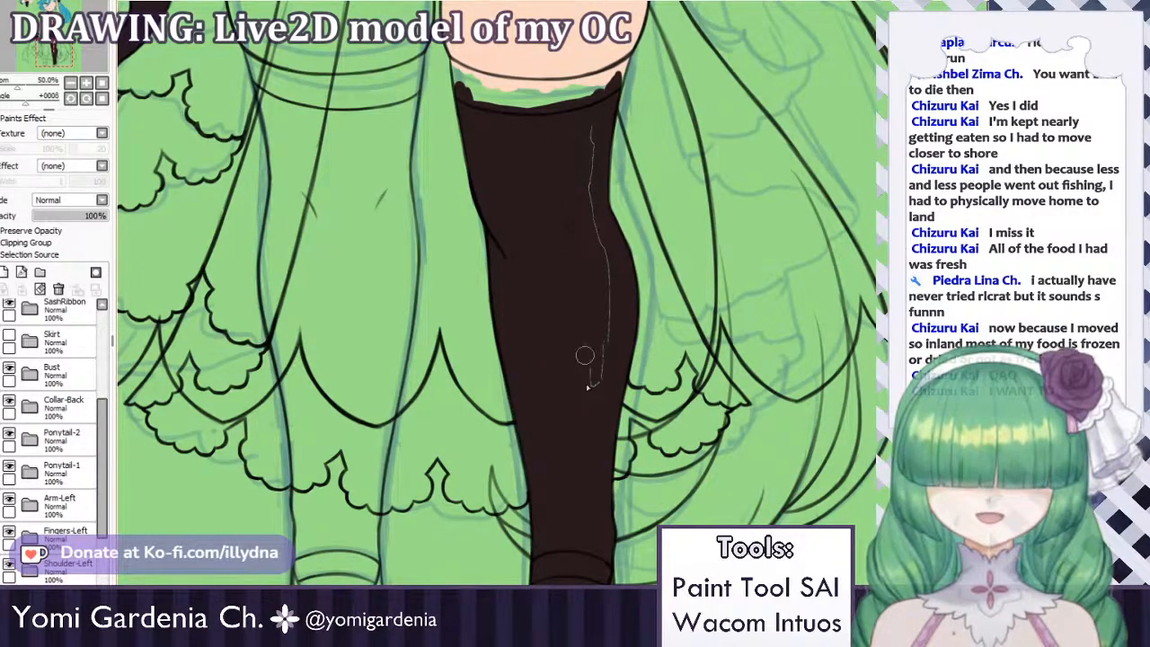
drag(592, 386, 589, 125)
scroll(499, 297, up, 3)
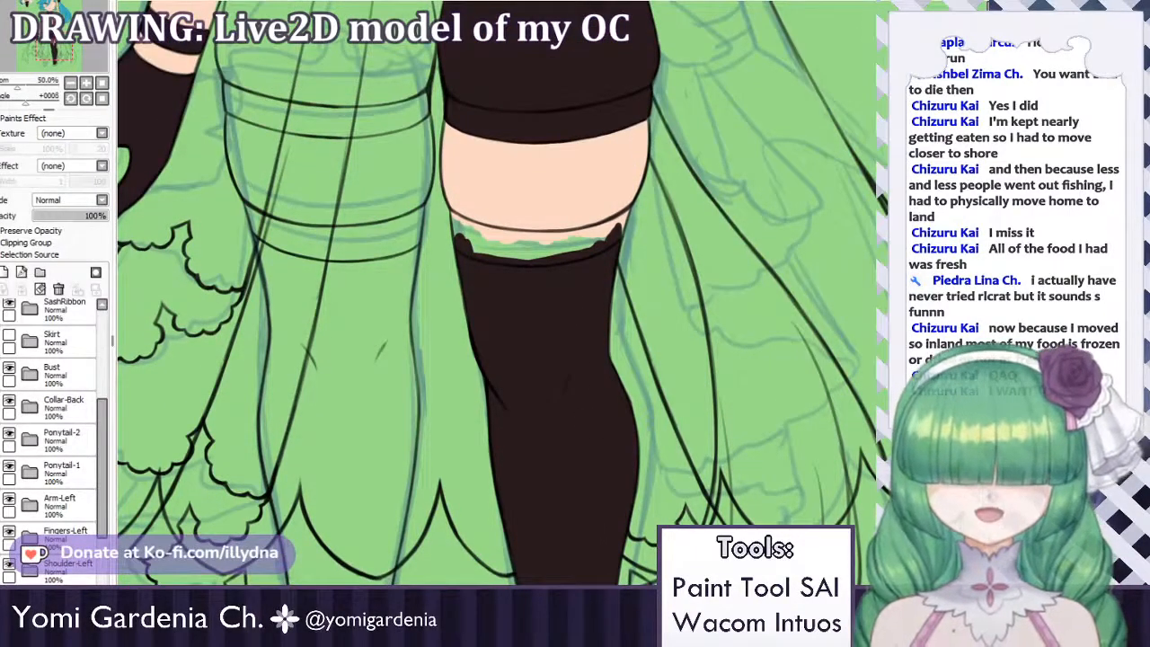
Paint the stocking band above Leg-Right's knee with the lighter brown from the reference picture, covering the leftover green and skin patches.
key(ctrl+Tab)
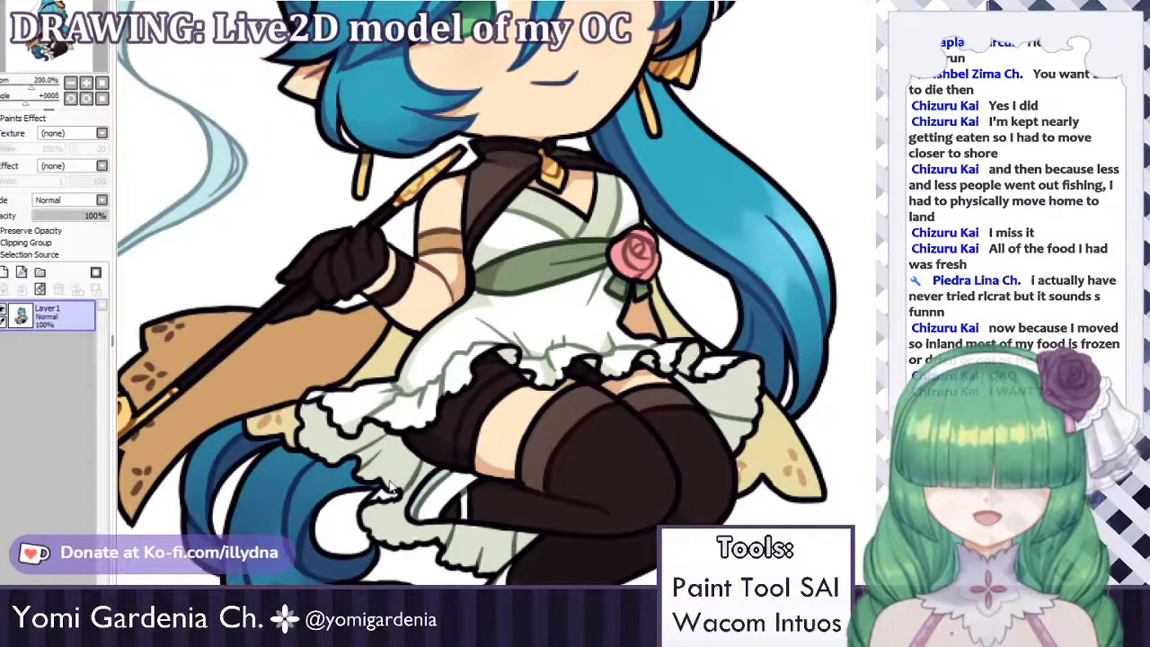
key(ctrl+Tab)
mouse_move(485, 239)
mouse_down()
mouse_move(477, 248)
mouse_move(566, 255)
mouse_move(595, 237)
mouse_up()
key(ctrl+z)
key(ctrl+z)
mouse_move(512, 248)
mouse_down()
mouse_move(600, 240)
mouse_move(624, 215)
mouse_move(618, 230)
mouse_up()
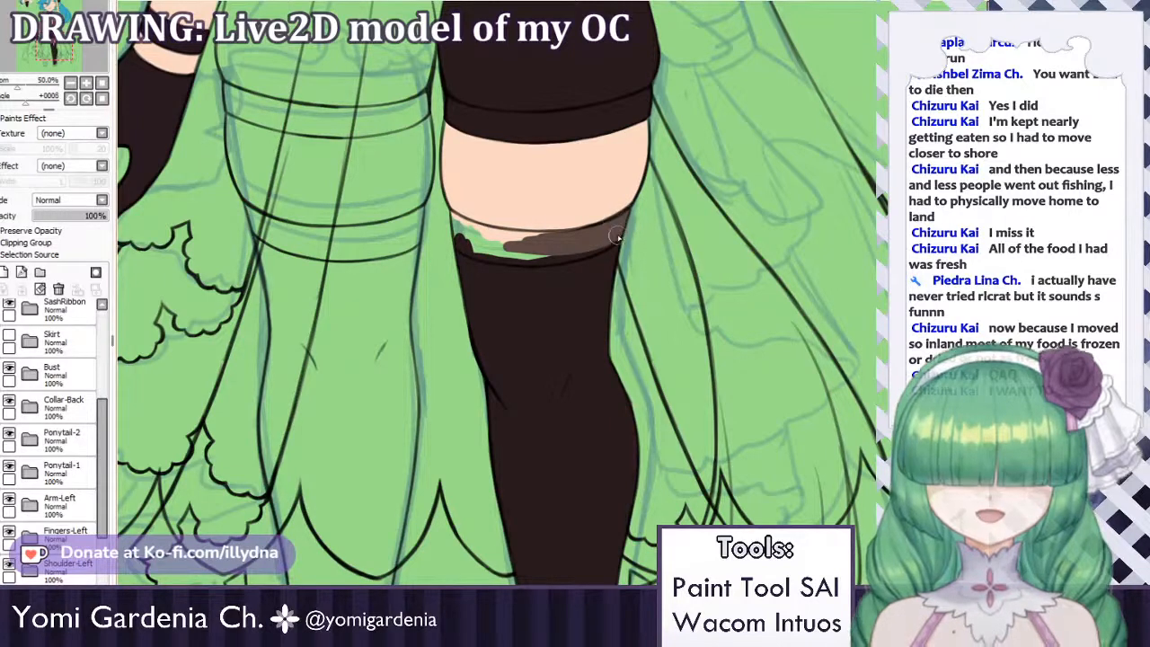
mouse_move(610, 238)
mouse_down()
mouse_move(555, 252)
mouse_move(590, 242)
mouse_up()
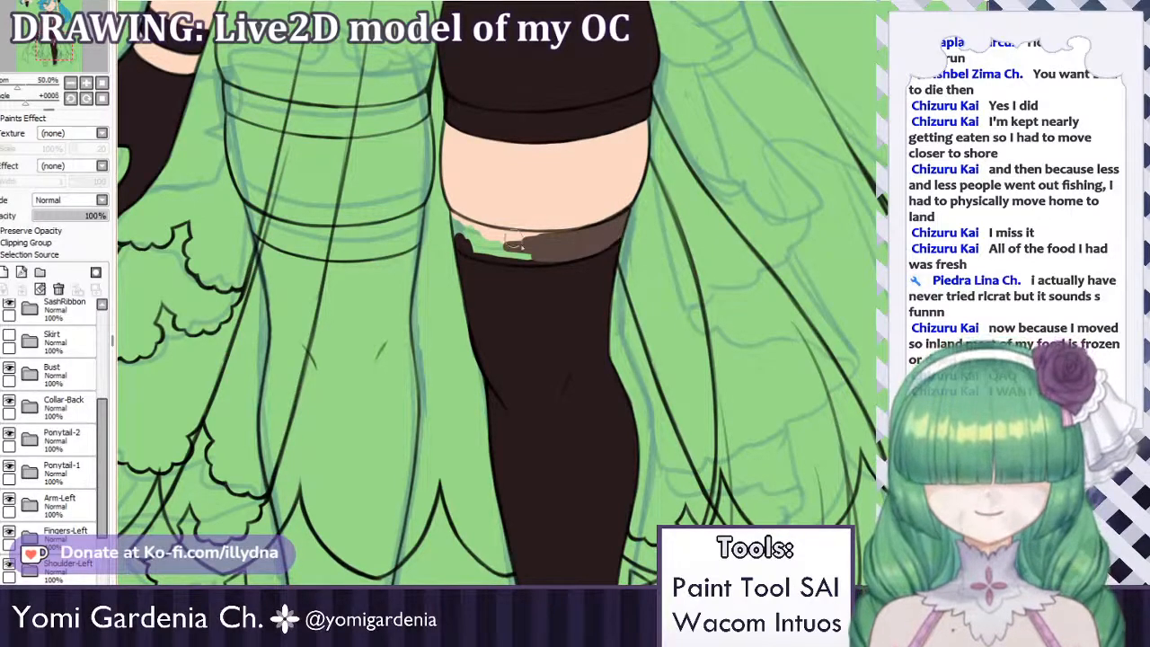
mouse_move(452, 213)
mouse_down()
mouse_move(490, 250)
mouse_move(451, 252)
mouse_up()
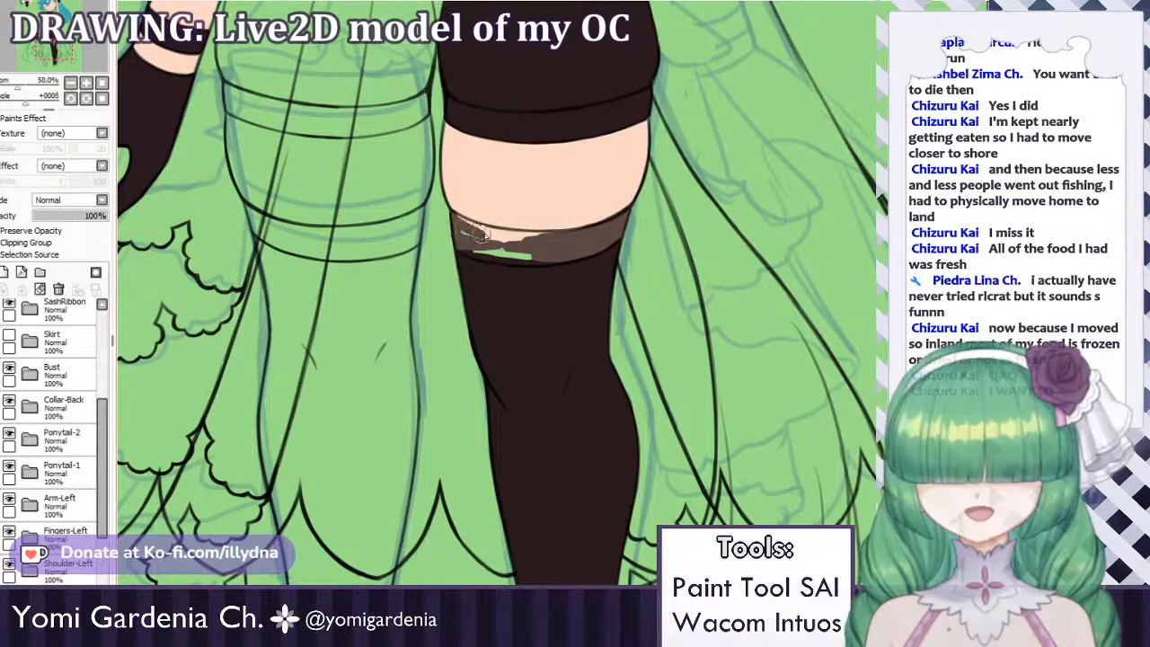
mouse_move(460, 221)
mouse_down()
mouse_move(519, 238)
mouse_move(472, 234)
mouse_move(491, 230)
mouse_move(463, 226)
mouse_move(545, 242)
mouse_up()
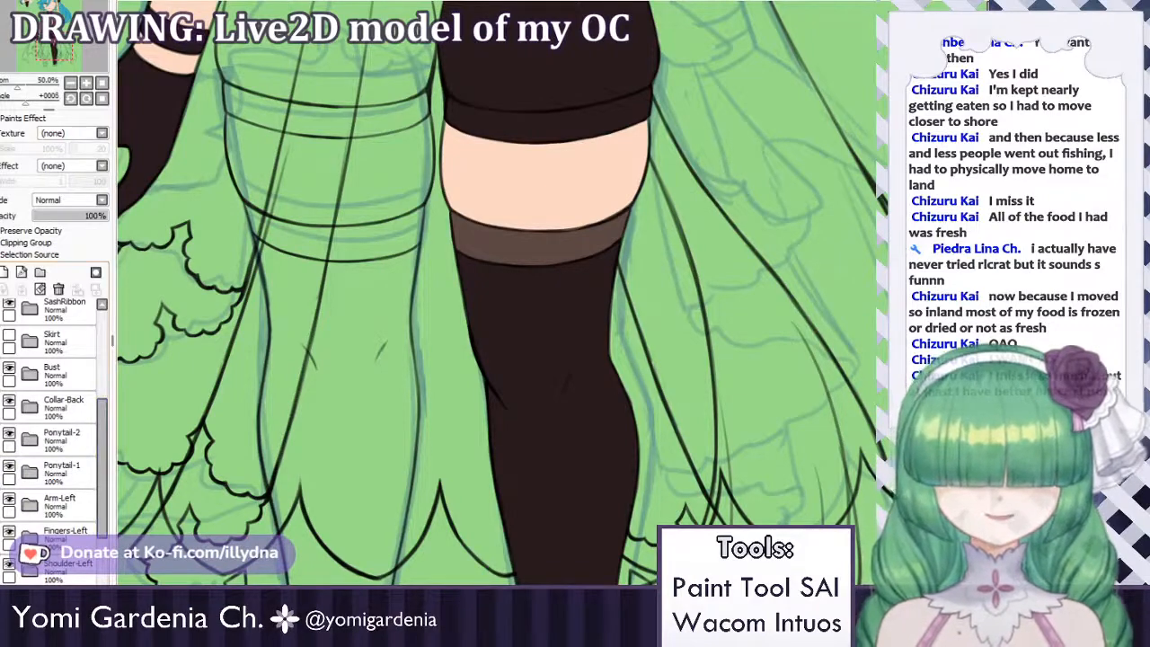
Using the reference picture as a guide, paint the upper of Leg-Right's shoe white on Layer37, up to the edge of its opening.
scroll(503, 297, down, 5)
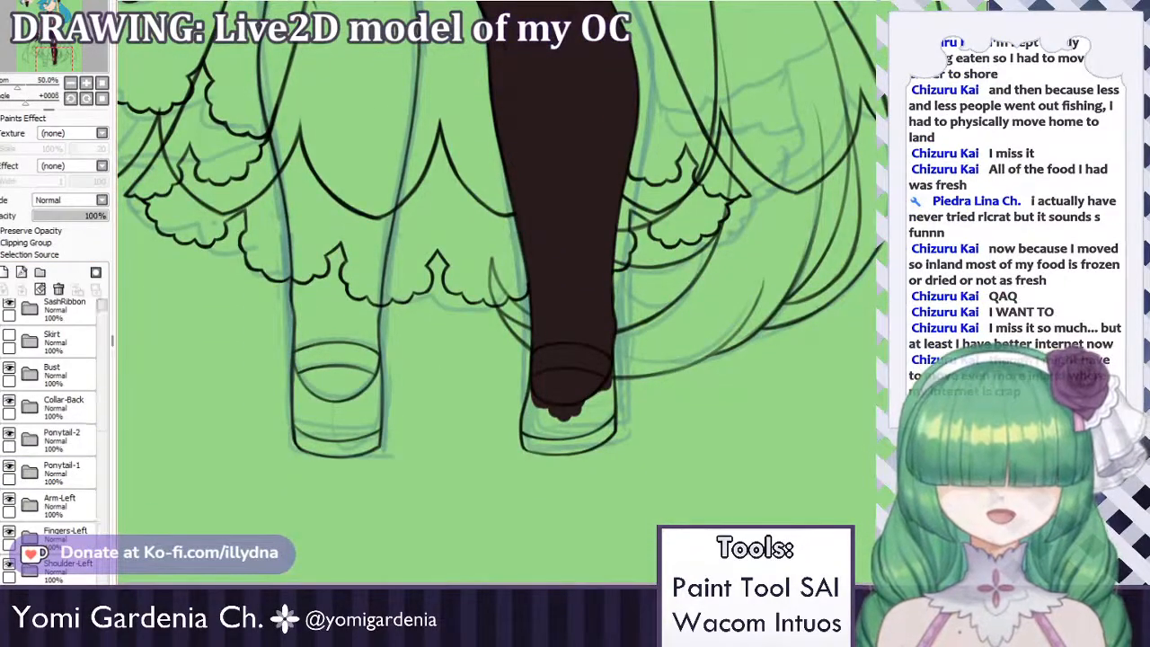
click(485, 595)
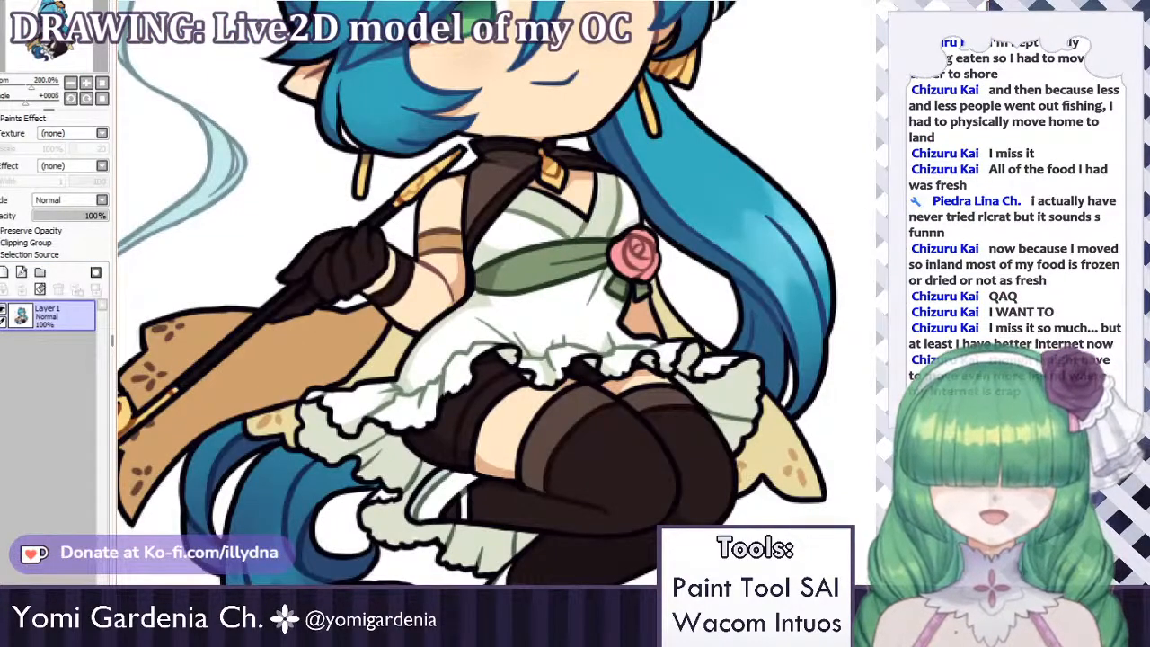
key(ctrl+Tab)
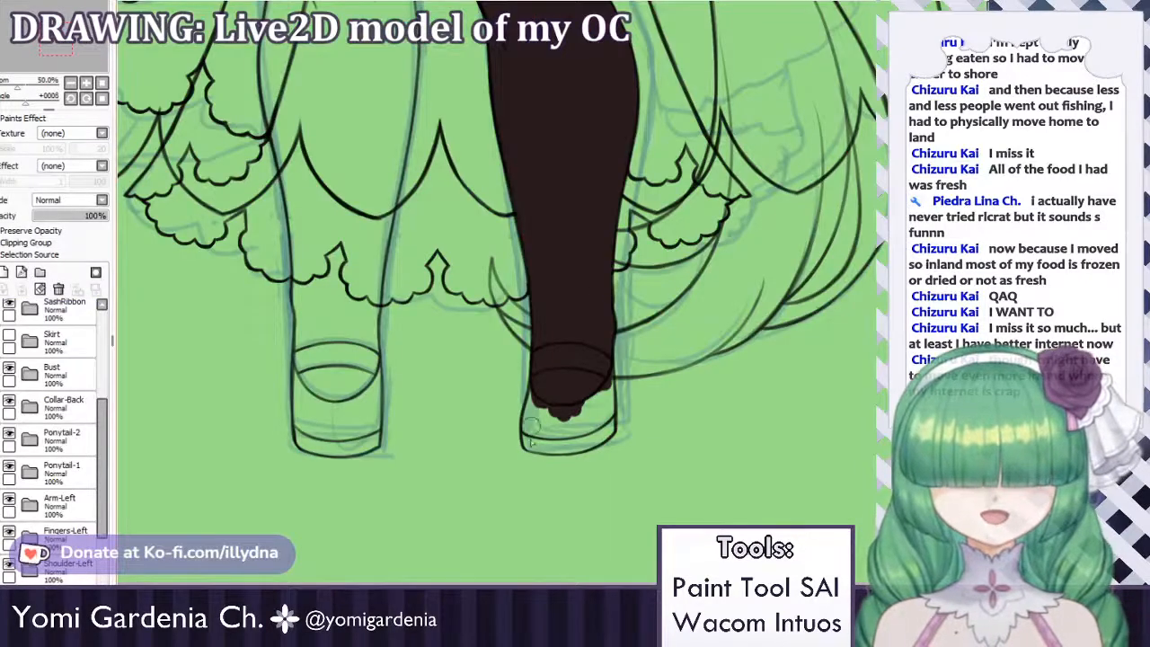
drag(104, 482, 106, 534)
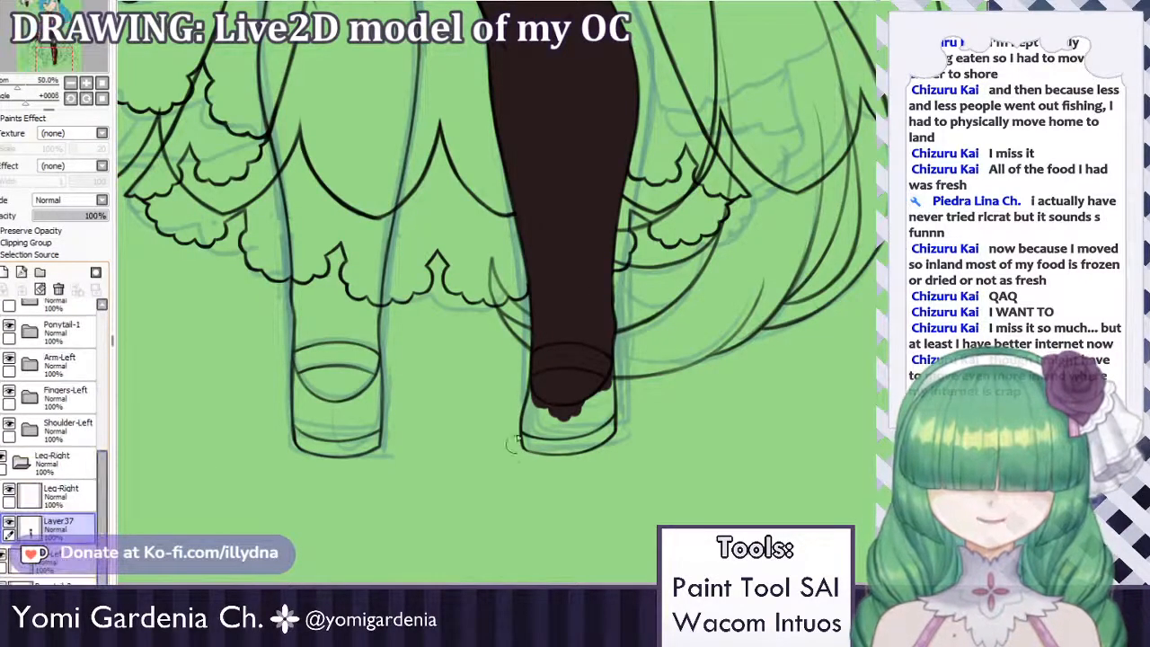
mouse_move(562, 430)
mouse_down()
mouse_move(591, 418)
mouse_move(558, 416)
mouse_move(602, 397)
mouse_move(592, 409)
mouse_move(609, 384)
mouse_up()
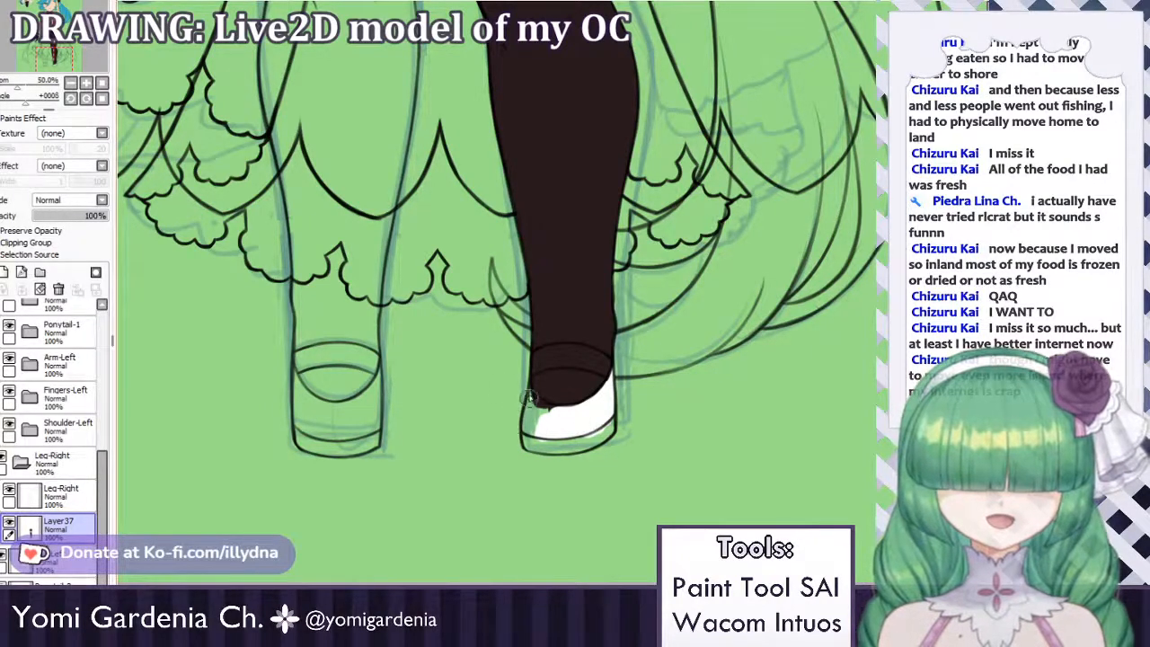
drag(530, 393, 539, 410)
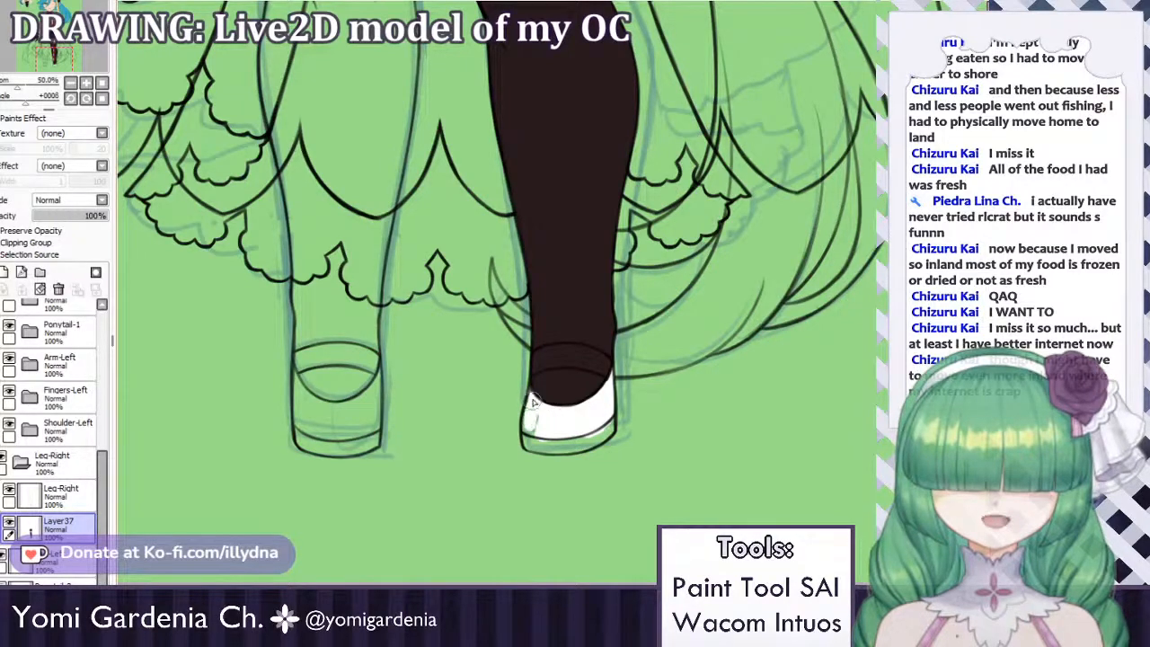
drag(531, 408, 535, 430)
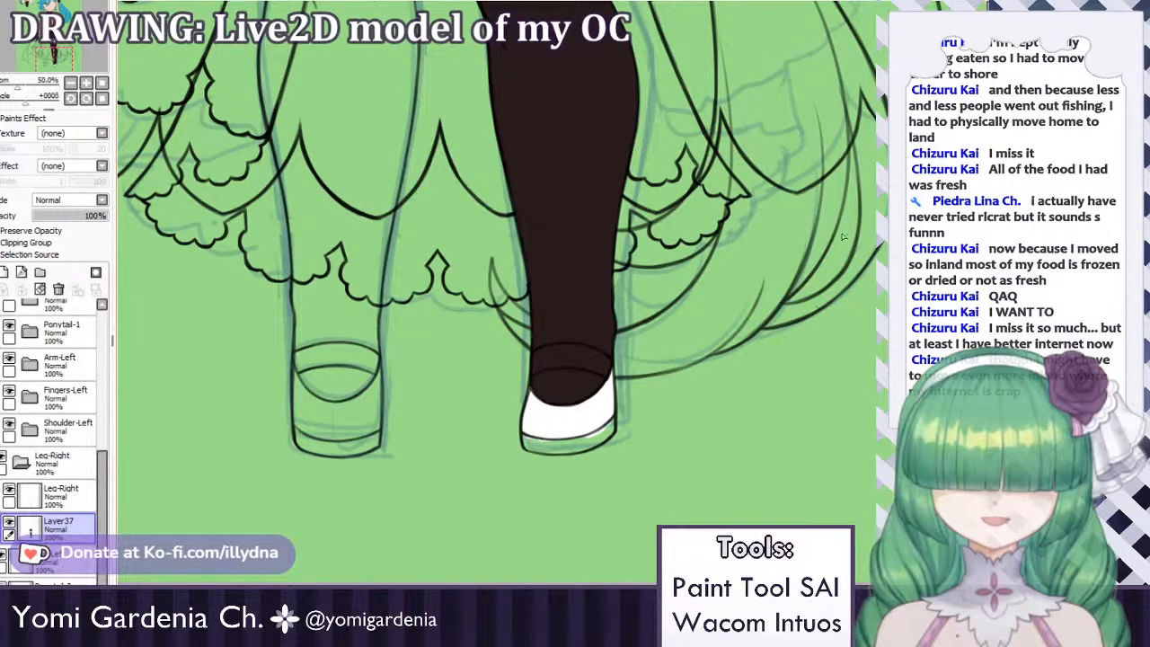
Paint the shoe's ankle strap white from its outer end, following the upper and lower line art across the foot.
key(ctrl+Tab)
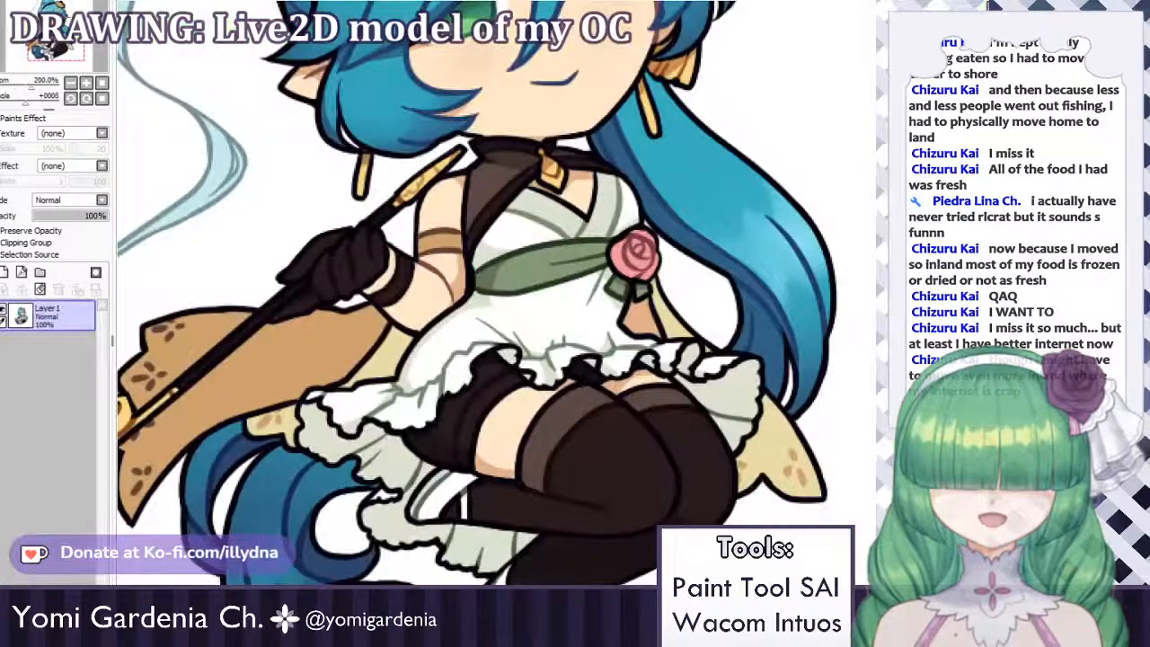
key(ctrl+Tab)
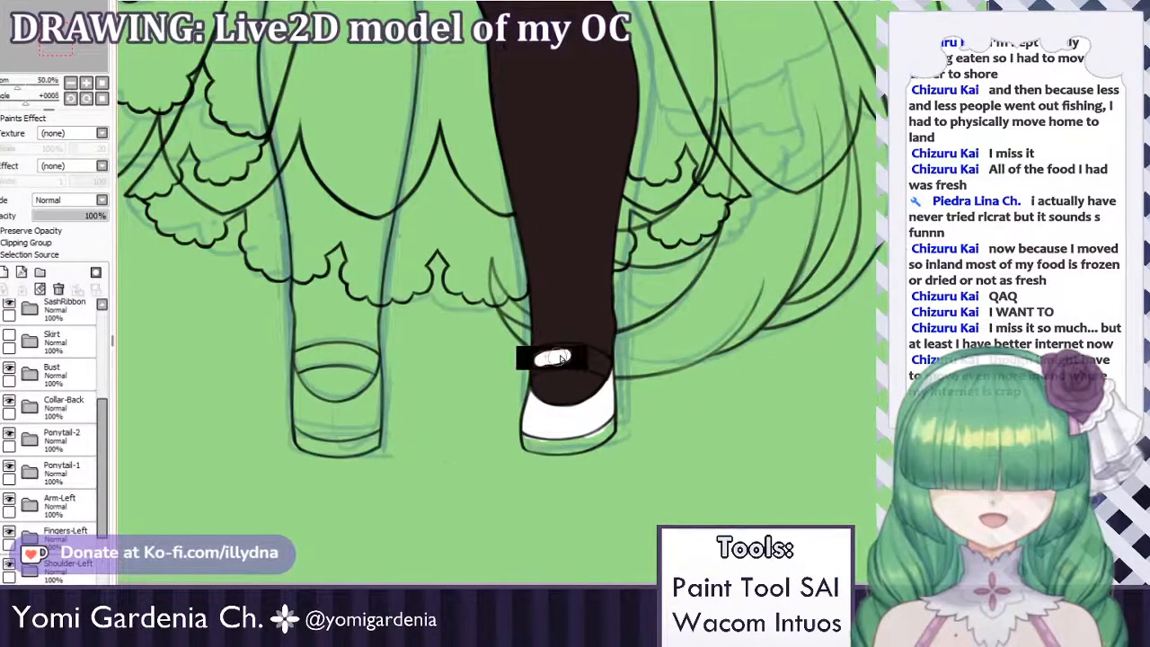
drag(550, 359, 548, 357)
scroll(559, 357, up, 6)
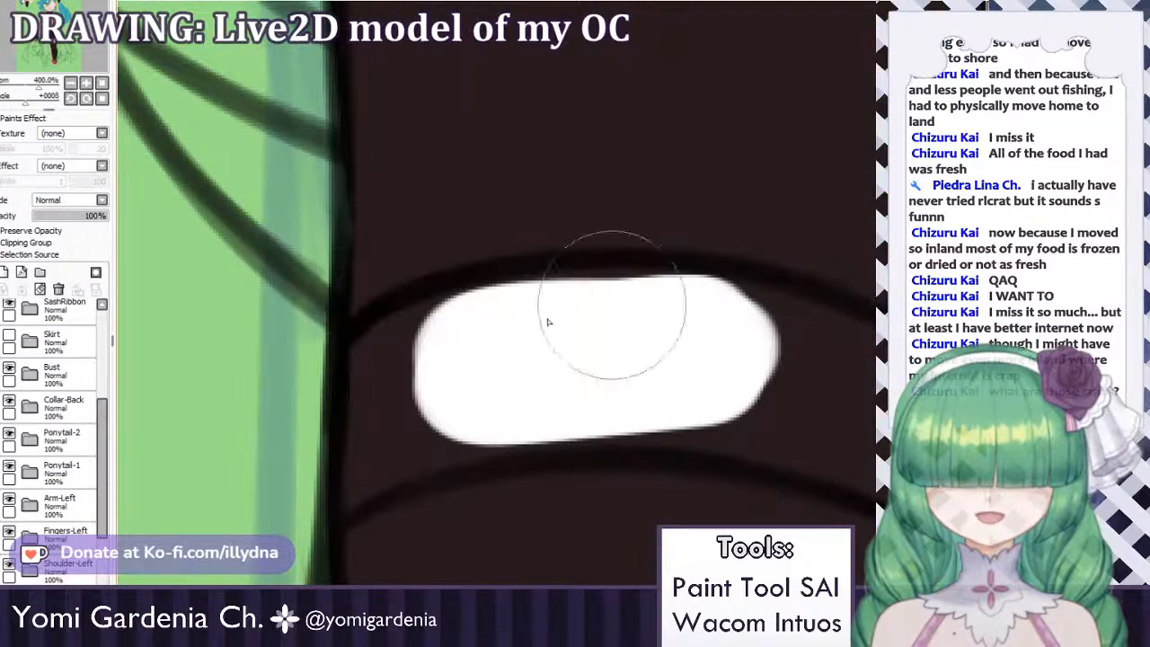
mouse_move(485, 342)
mouse_down()
mouse_move(646, 326)
mouse_move(791, 364)
mouse_up()
mouse_move(633, 336)
mouse_down()
mouse_move(757, 346)
mouse_move(620, 329)
mouse_move(616, 315)
mouse_move(396, 355)
mouse_up()
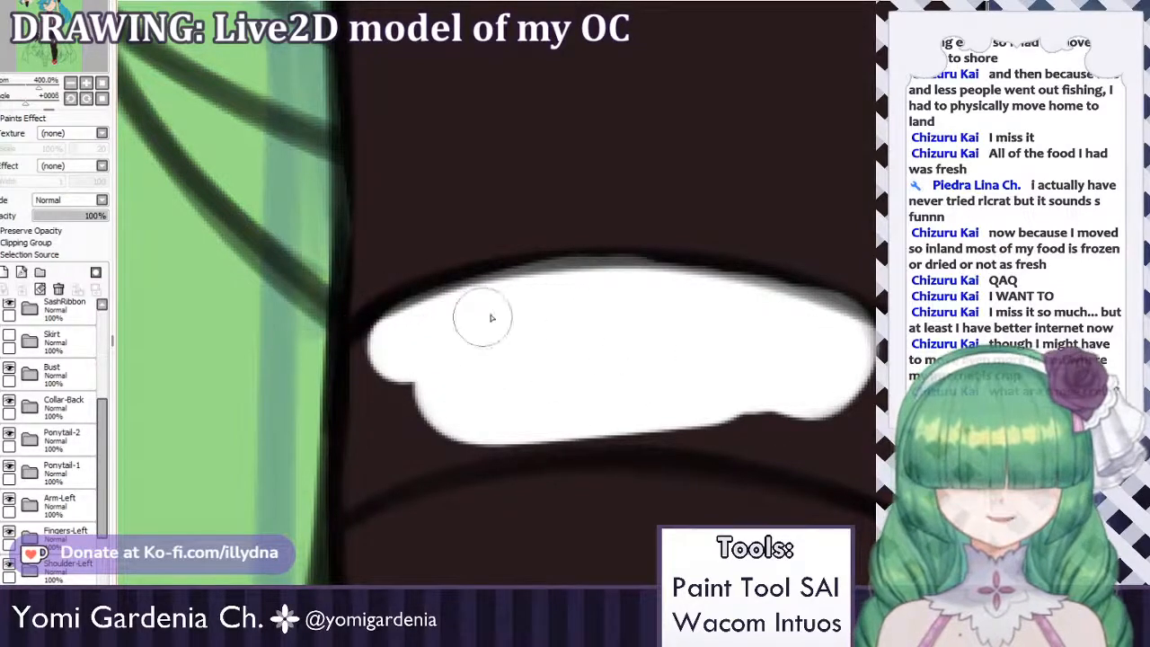
mouse_move(482, 317)
mouse_down()
mouse_move(437, 294)
mouse_move(524, 285)
mouse_up()
key(ctrl+z)
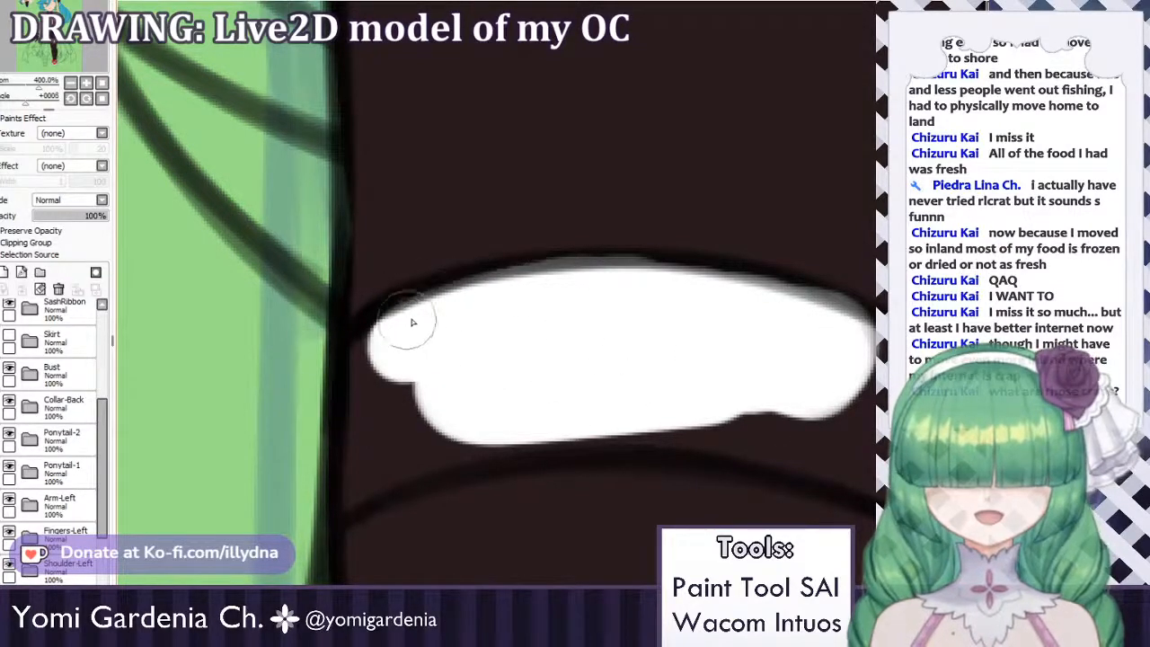
mouse_move(413, 321)
mouse_down()
mouse_move(364, 350)
mouse_move(378, 341)
mouse_move(356, 434)
mouse_move(361, 348)
mouse_move(346, 506)
mouse_move(460, 450)
mouse_move(341, 502)
mouse_move(548, 437)
mouse_move(383, 475)
mouse_move(610, 429)
mouse_move(715, 431)
mouse_move(551, 431)
mouse_move(822, 440)
mouse_move(772, 466)
mouse_move(478, 410)
mouse_move(342, 468)
mouse_move(389, 410)
mouse_move(395, 363)
mouse_move(371, 450)
mouse_move(423, 382)
mouse_move(449, 411)
mouse_move(352, 468)
mouse_move(368, 366)
mouse_move(353, 516)
mouse_up()
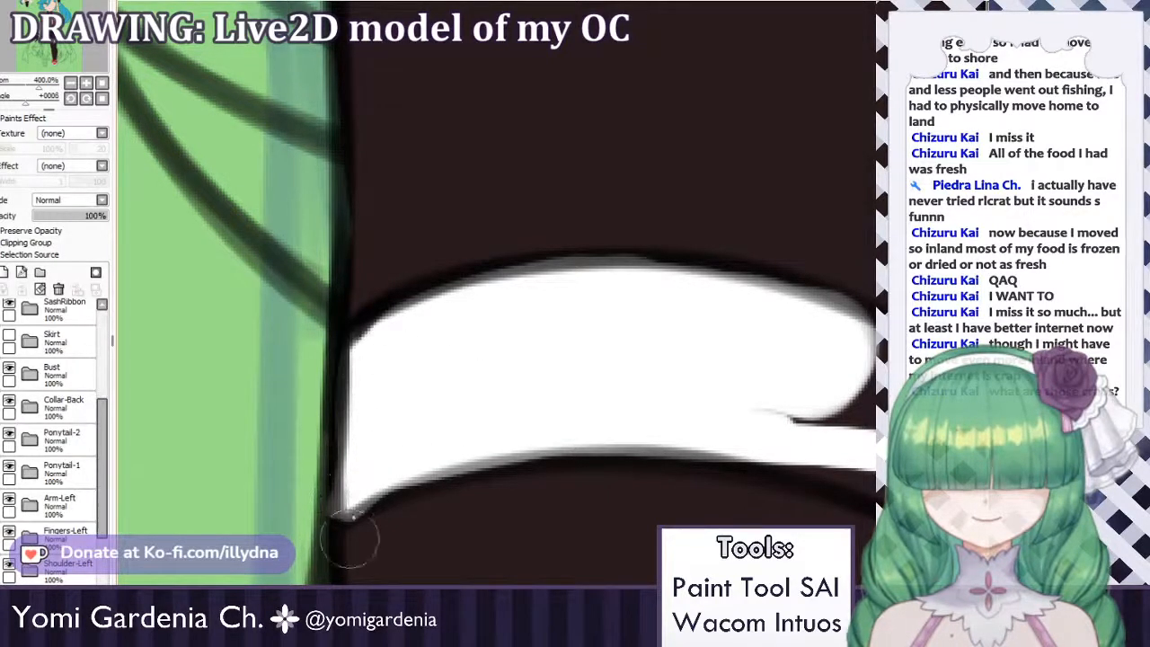
drag(357, 403, 346, 562)
key(ctrl+z)
mouse_move(352, 423)
mouse_down()
mouse_move(341, 563)
mouse_move(327, 583)
mouse_move(334, 552)
mouse_move(336, 562)
mouse_up()
key(ctrl+z)
drag(350, 369, 336, 513)
key(ctrl+z)
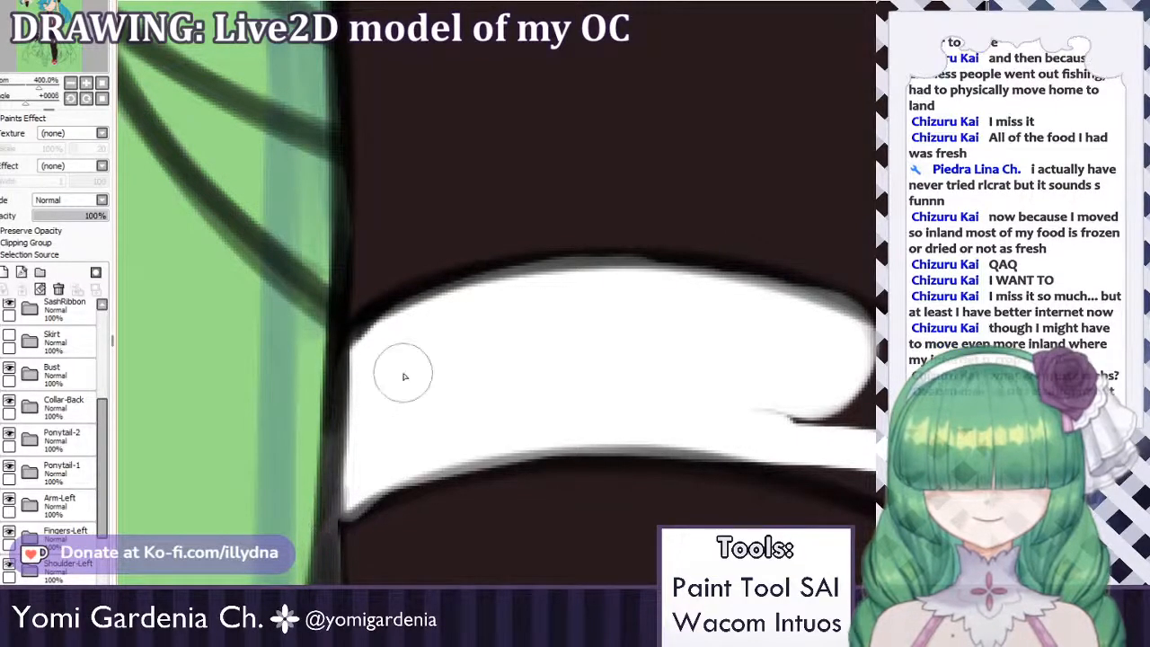
Fill the rest of the ankle strap in white to its inner end, and tidy the strap's lower edge and the dark shoe opening.
scroll(382, 388, down, 1)
scroll(381, 389, down, 2)
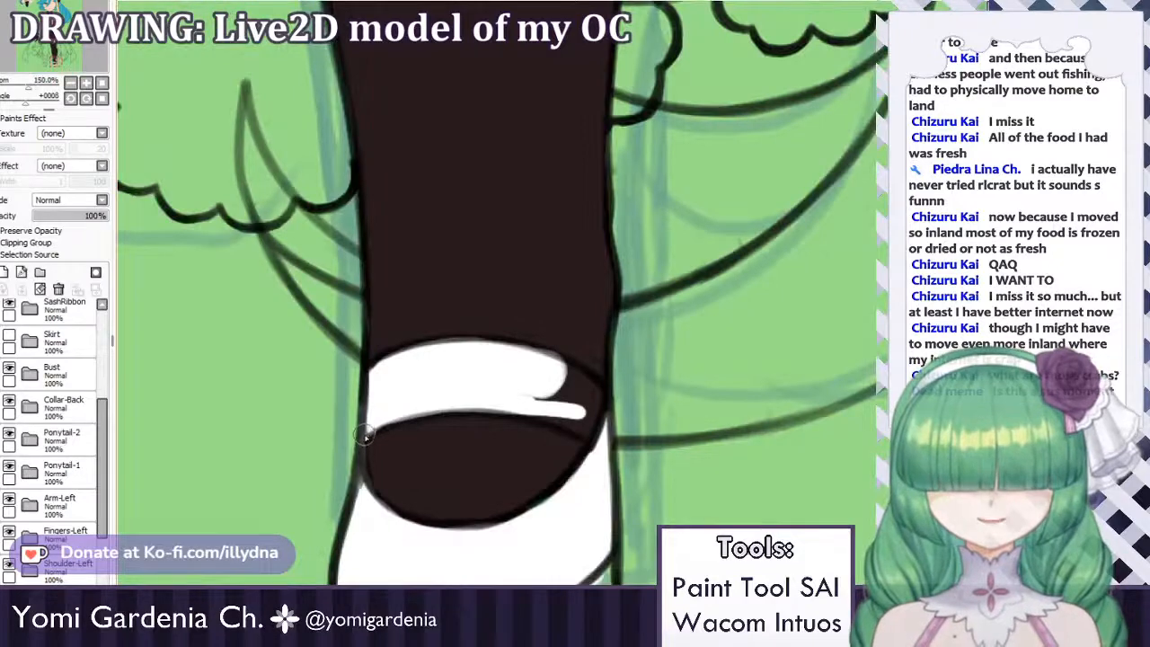
scroll(364, 435, down, 3)
scroll(351, 483, up, 2)
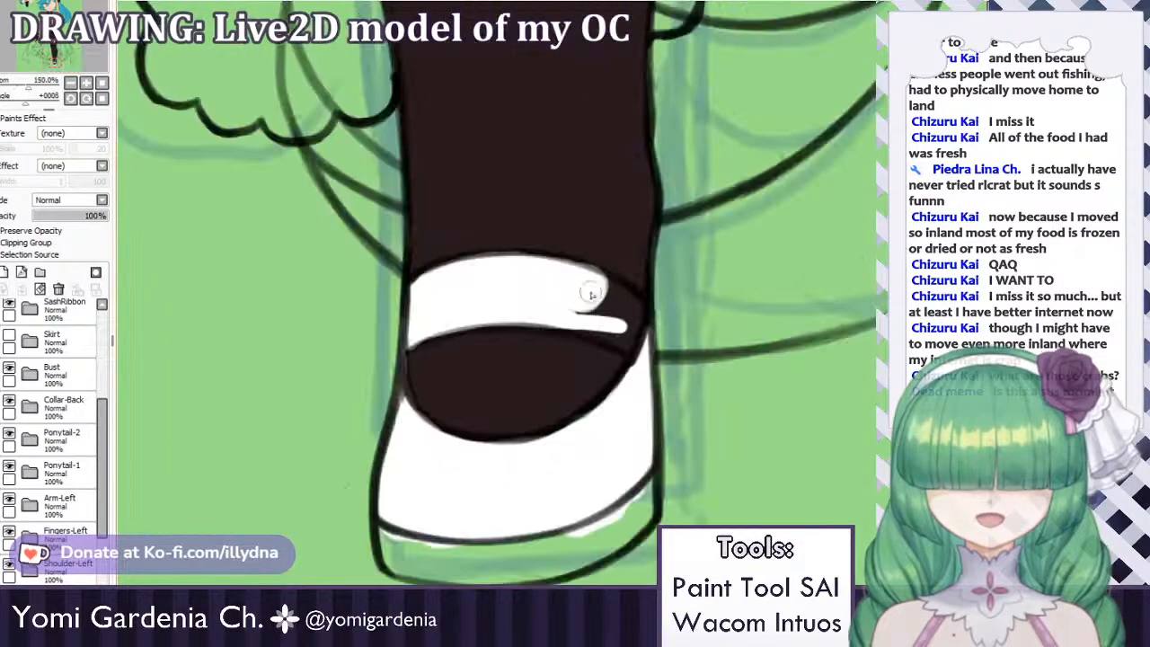
scroll(619, 311, up, 2)
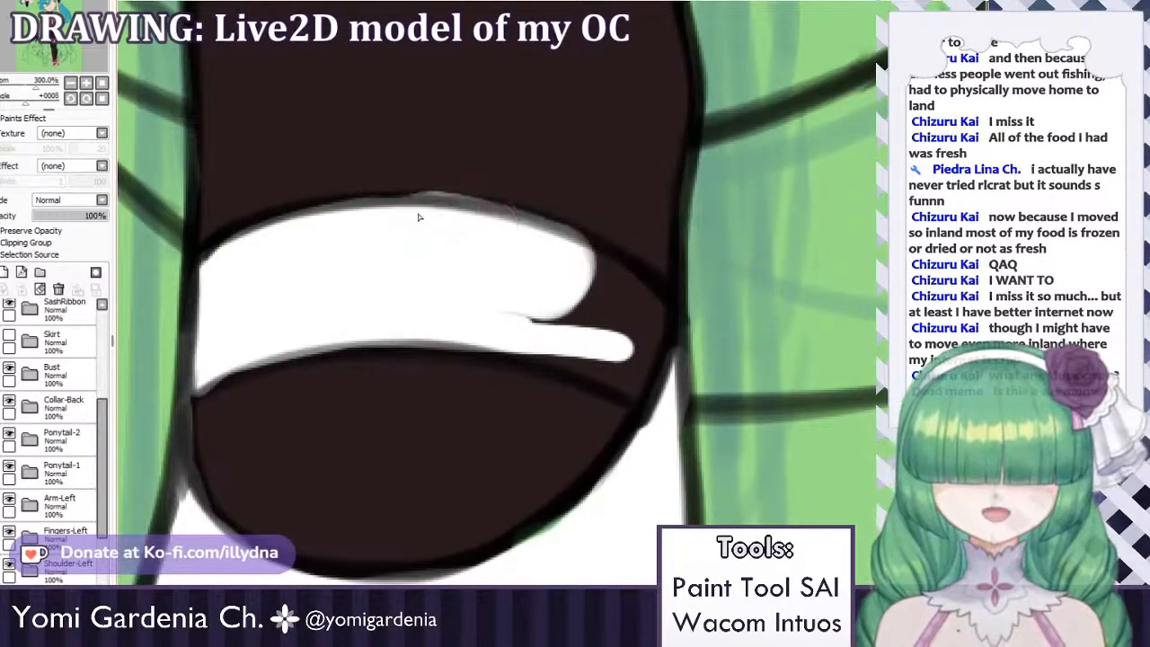
mouse_move(565, 262)
mouse_down()
mouse_move(633, 283)
mouse_move(586, 267)
mouse_move(623, 282)
mouse_move(670, 342)
mouse_move(660, 381)
mouse_move(469, 326)
mouse_move(647, 386)
mouse_up()
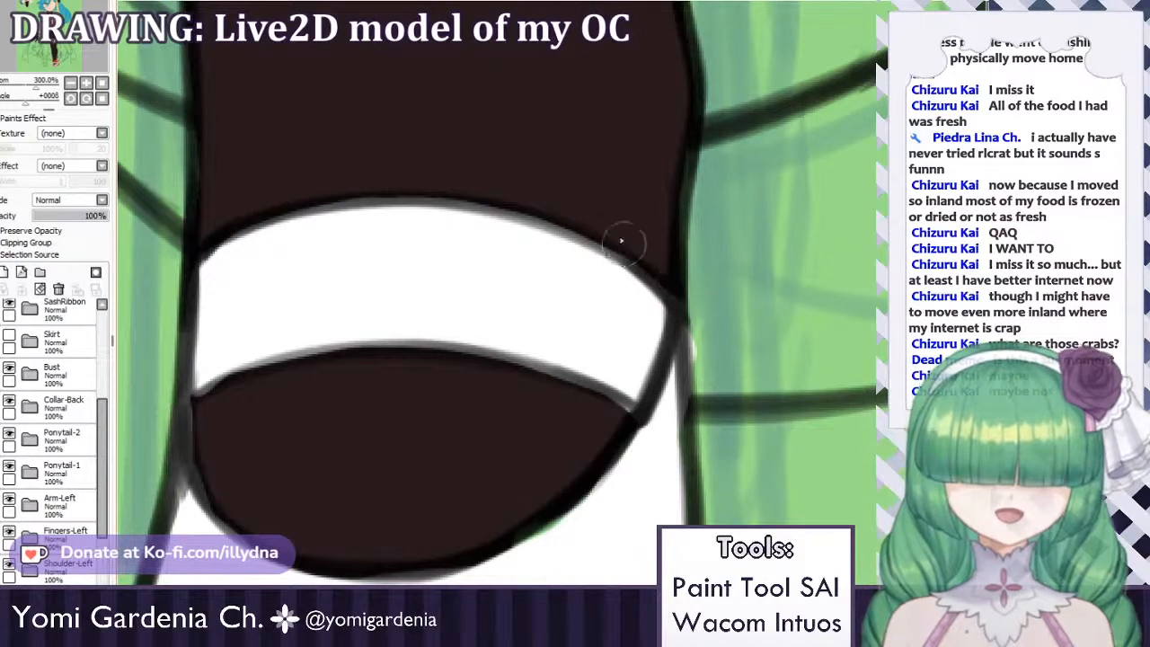
drag(523, 370, 629, 411)
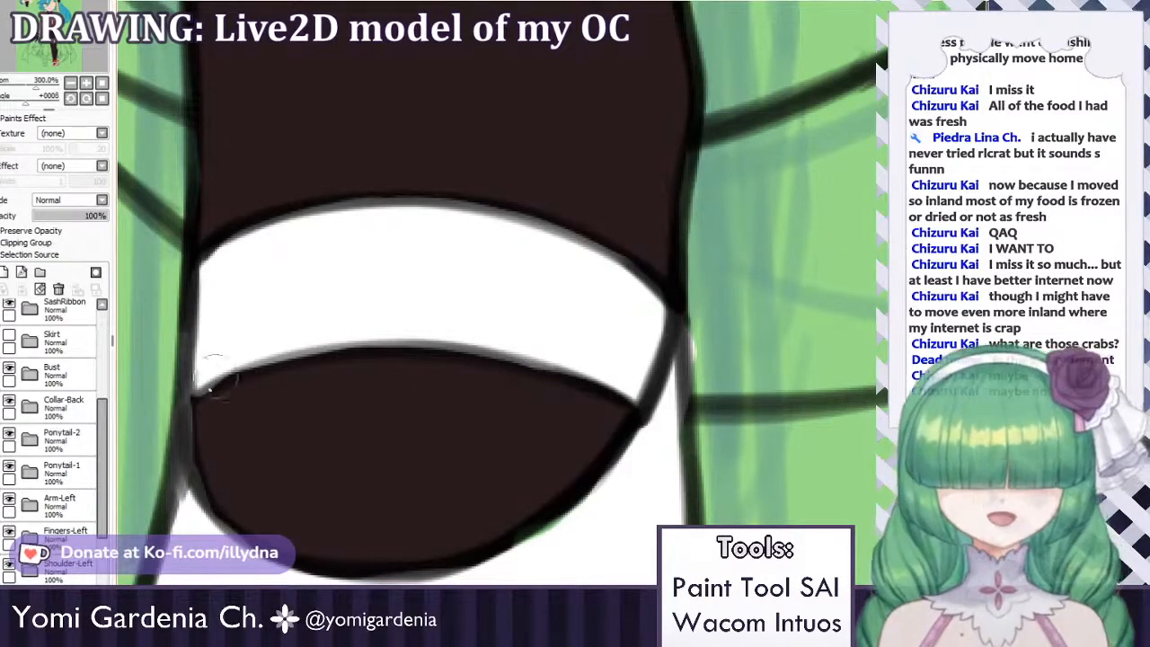
mouse_move(198, 405)
mouse_down()
mouse_move(222, 493)
mouse_move(268, 528)
mouse_up()
mouse_move(210, 455)
mouse_down()
mouse_move(269, 530)
mouse_move(214, 487)
mouse_move(242, 512)
mouse_move(370, 554)
mouse_move(303, 539)
mouse_move(429, 546)
mouse_move(322, 550)
mouse_move(483, 530)
mouse_move(545, 485)
mouse_move(504, 529)
mouse_up()
Review the whole figure with the Head folder temporarily hidden, and show the folder again.
scroll(565, 460, down, 12)
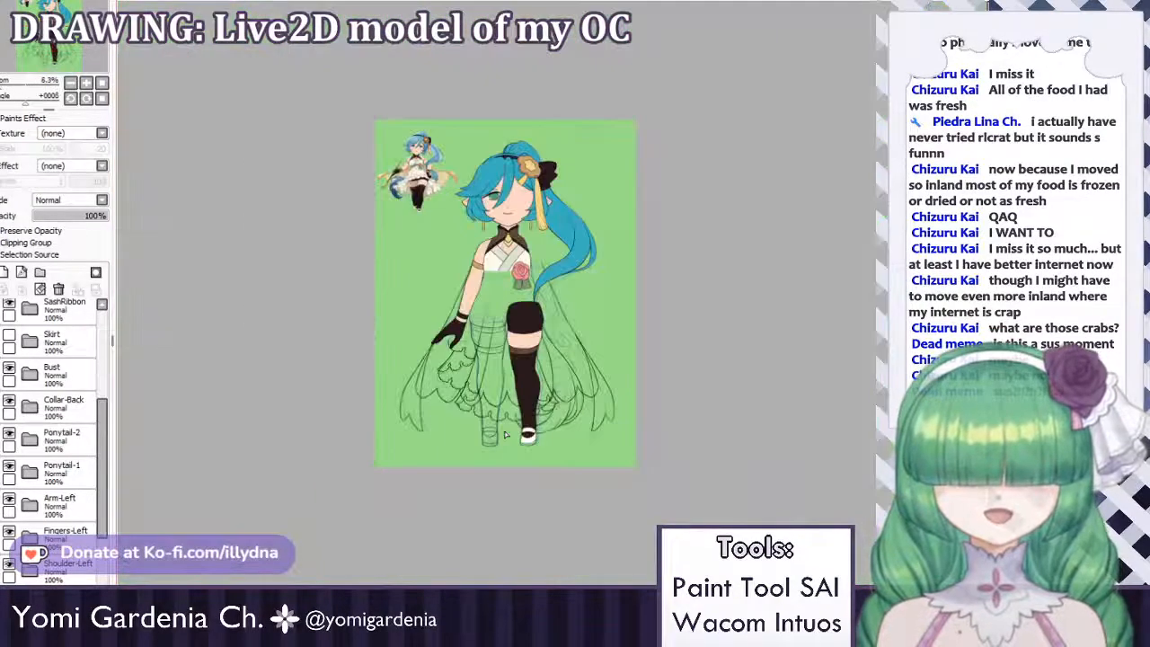
scroll(514, 232, up, 4)
scroll(514, 231, up, 1)
scroll(54, 404, up, 3)
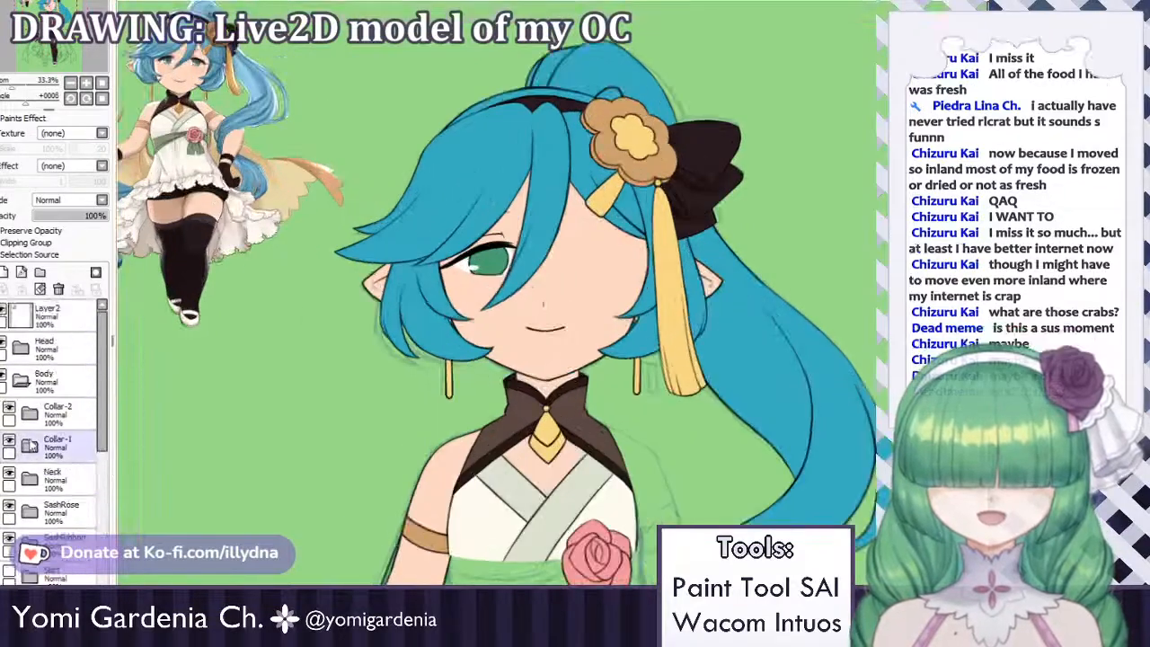
click(6, 344)
scroll(428, 298, up, 2)
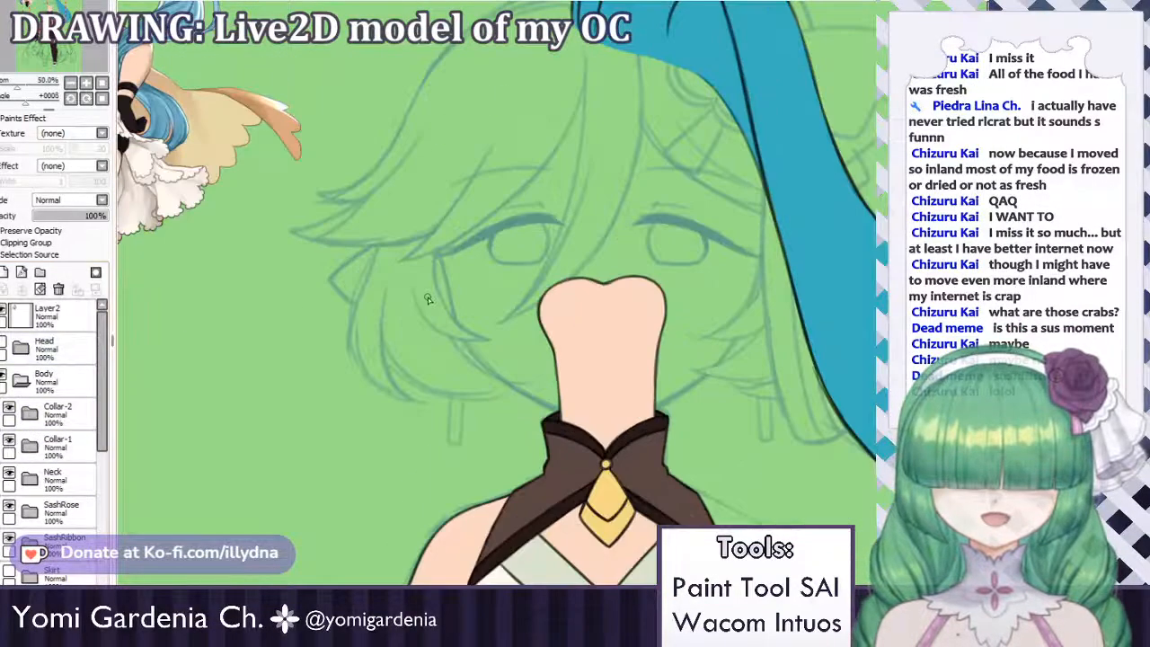
scroll(370, 361, down, 2)
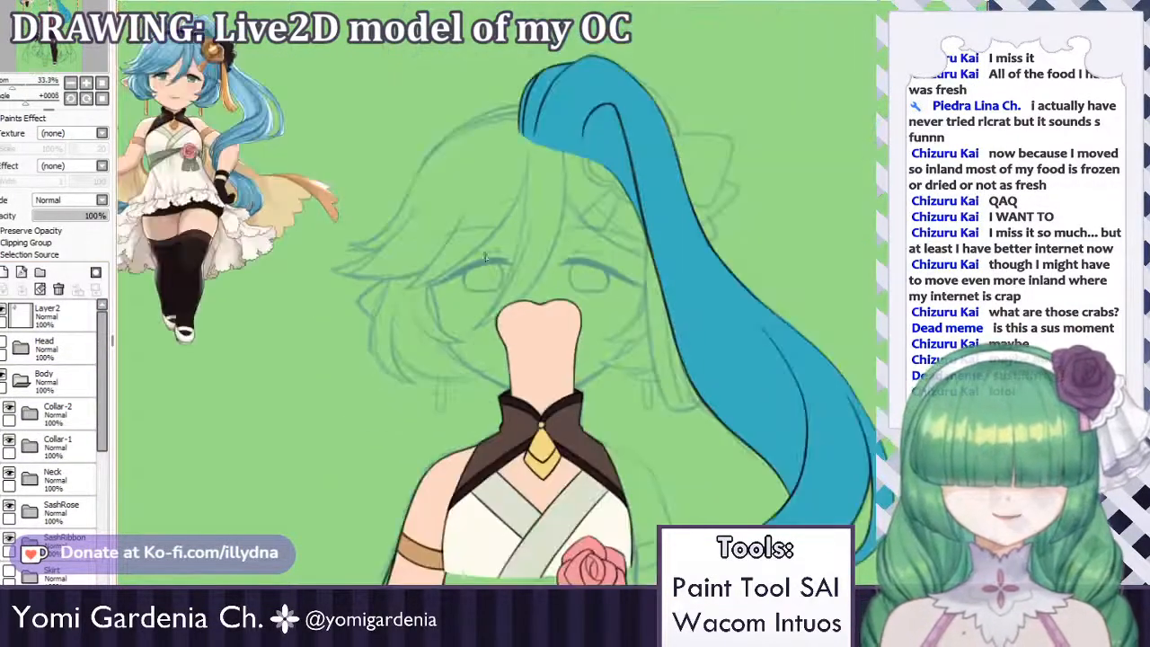
scroll(486, 231, up, 1)
scroll(485, 230, down, 3)
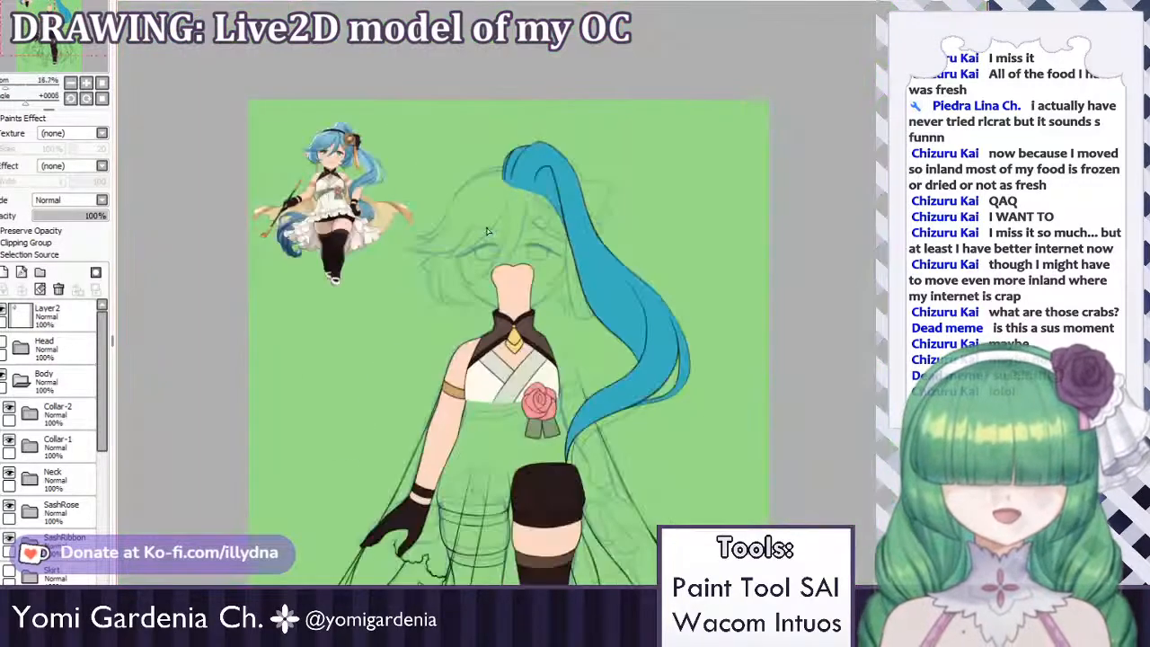
click(4, 345)
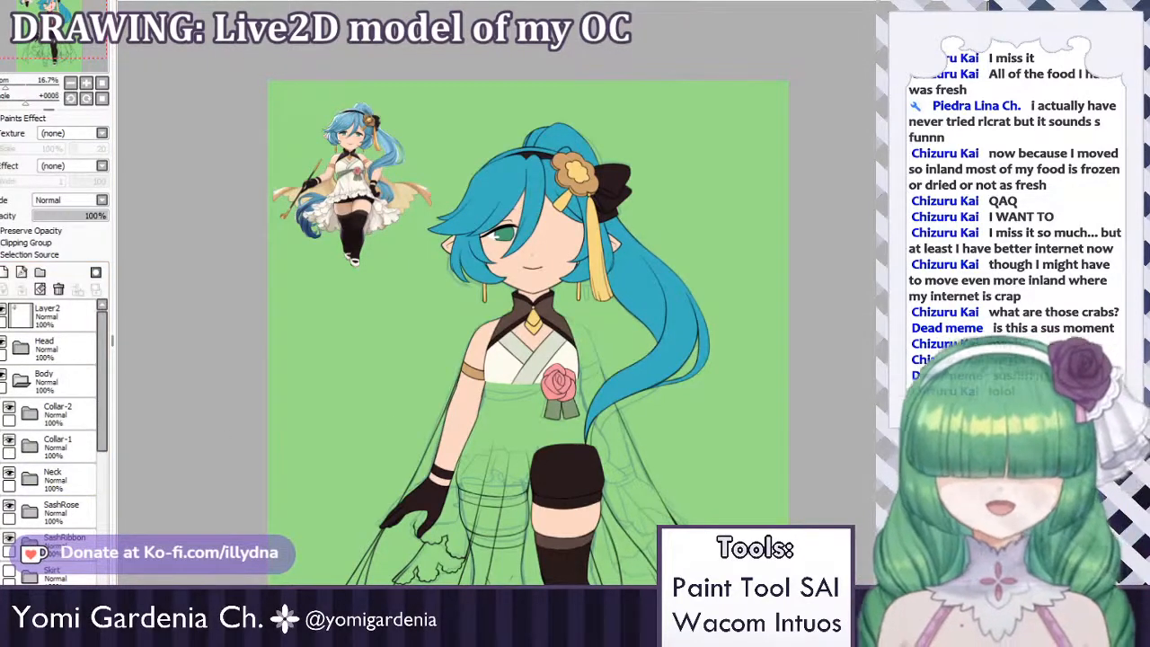
Select Layer37 under Leg-Right, toggle its visibility to check what it covers, and inspect the coloured leg down to the shoe.
scroll(54, 431, down, 5)
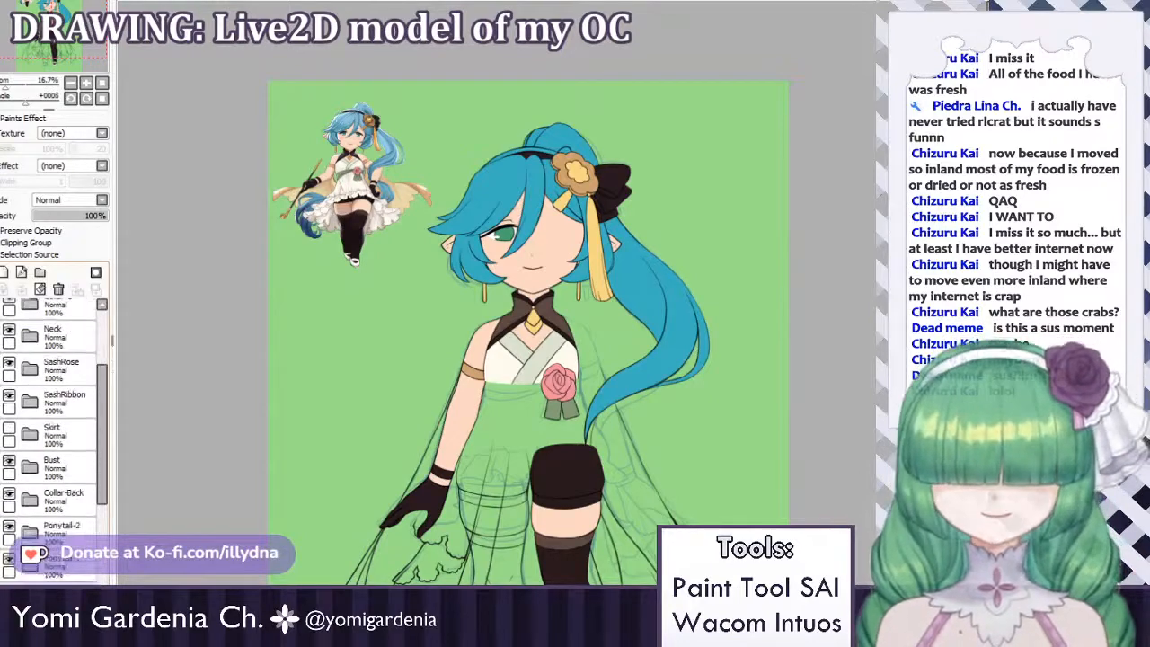
scroll(37, 539, down, 4)
click(34, 502)
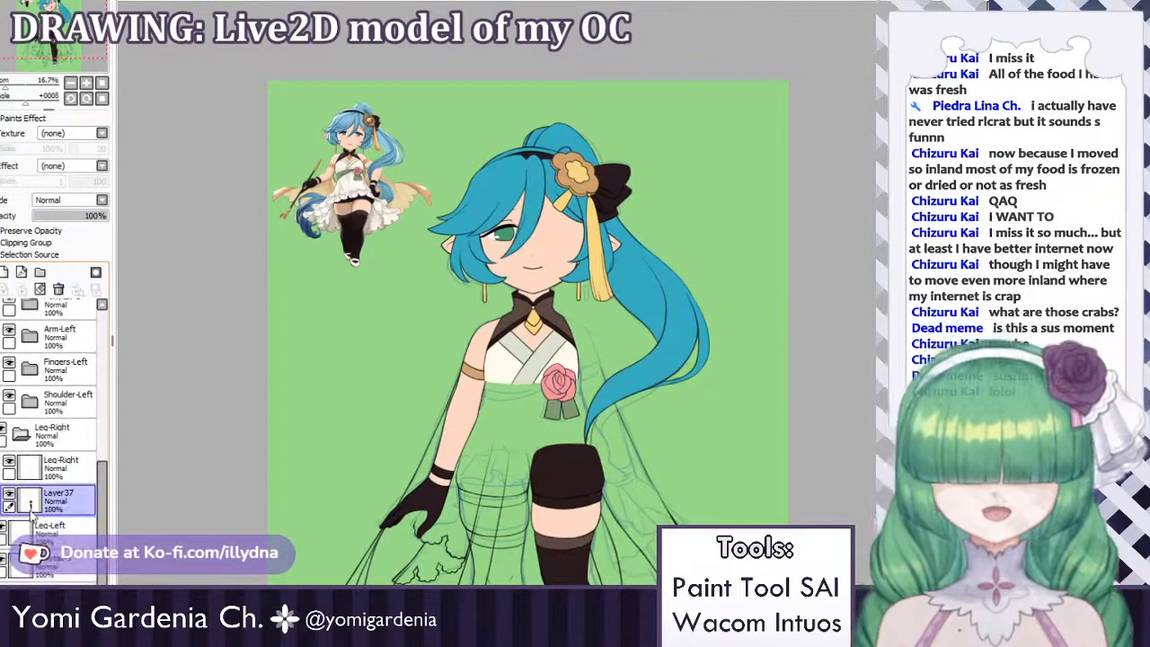
click(9, 494)
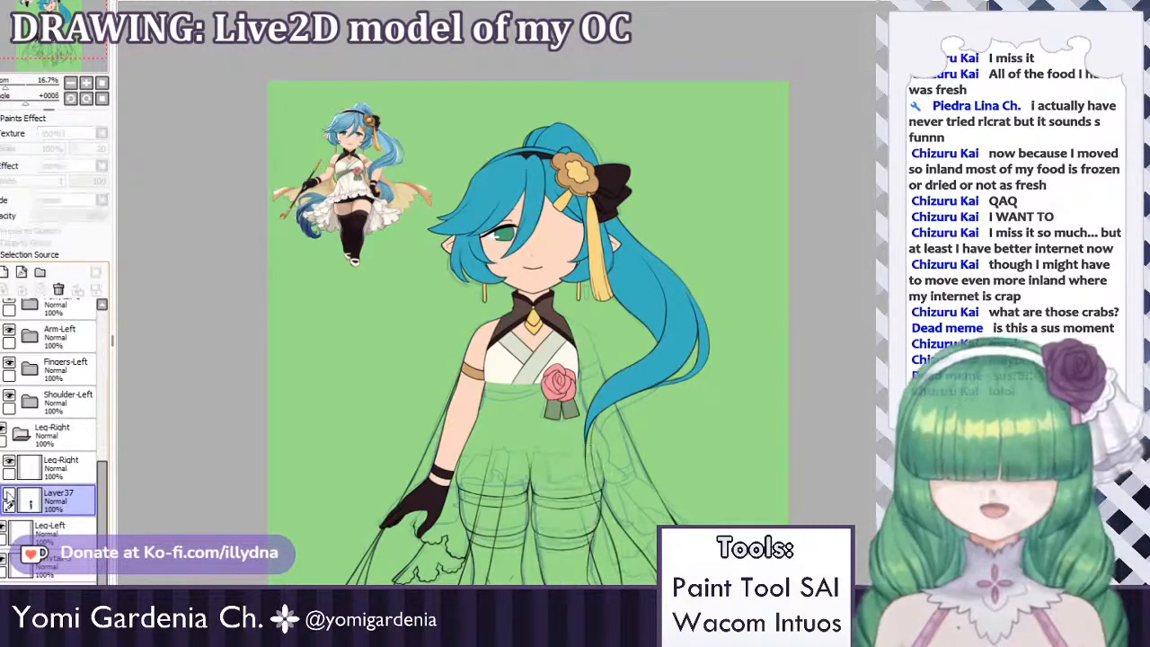
click(9, 494)
scroll(740, 258, down, 3)
scroll(705, 322, up, 3)
scroll(661, 425, up, 2)
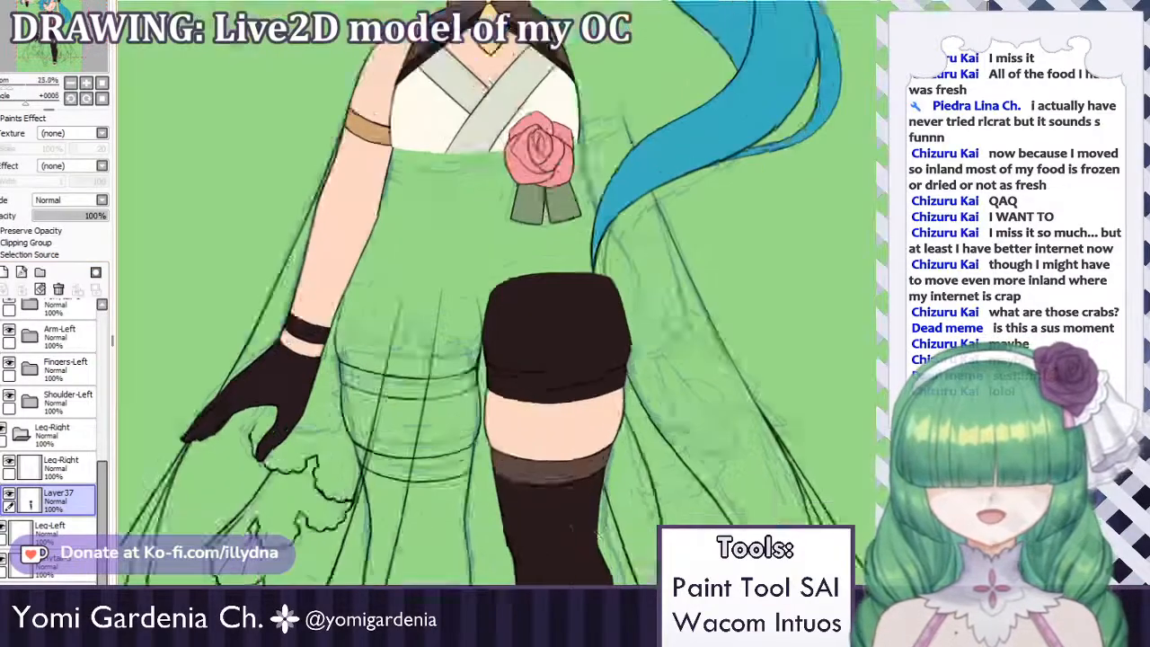
scroll(656, 431, down, 3)
scroll(629, 501, up, 4)
scroll(633, 348, down, 2)
scroll(645, 493, up, 5)
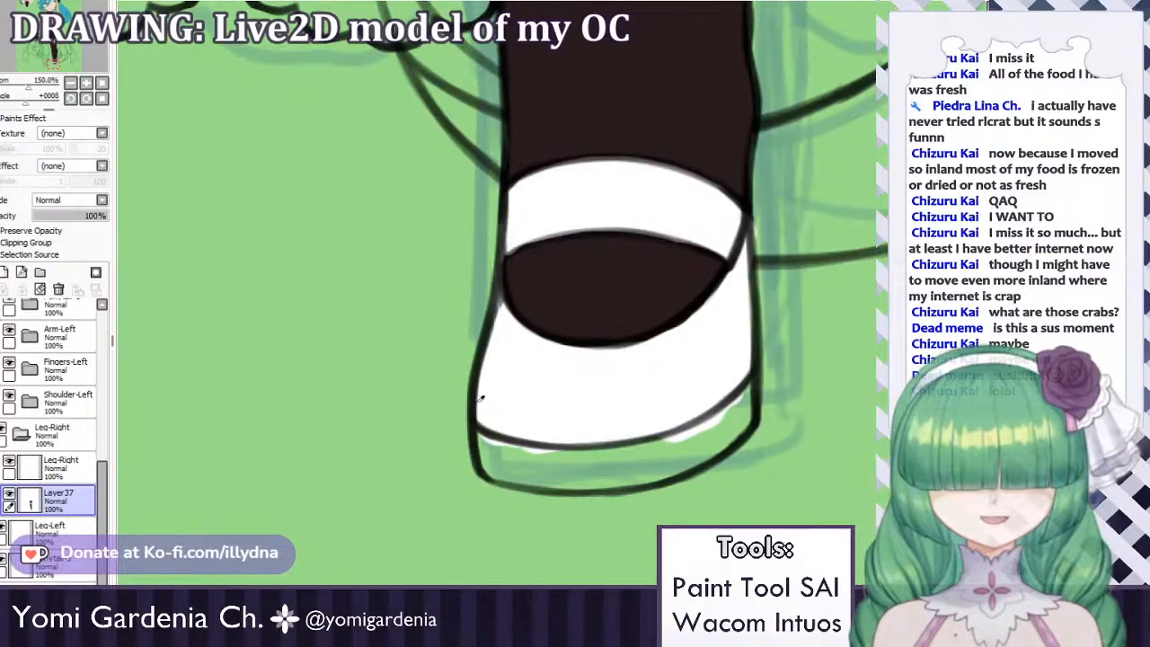
Check the shoe colours in the reference drawing, and paint the right shoe's sole pale grey-blue across its full width.
key(ctrl+Tab)
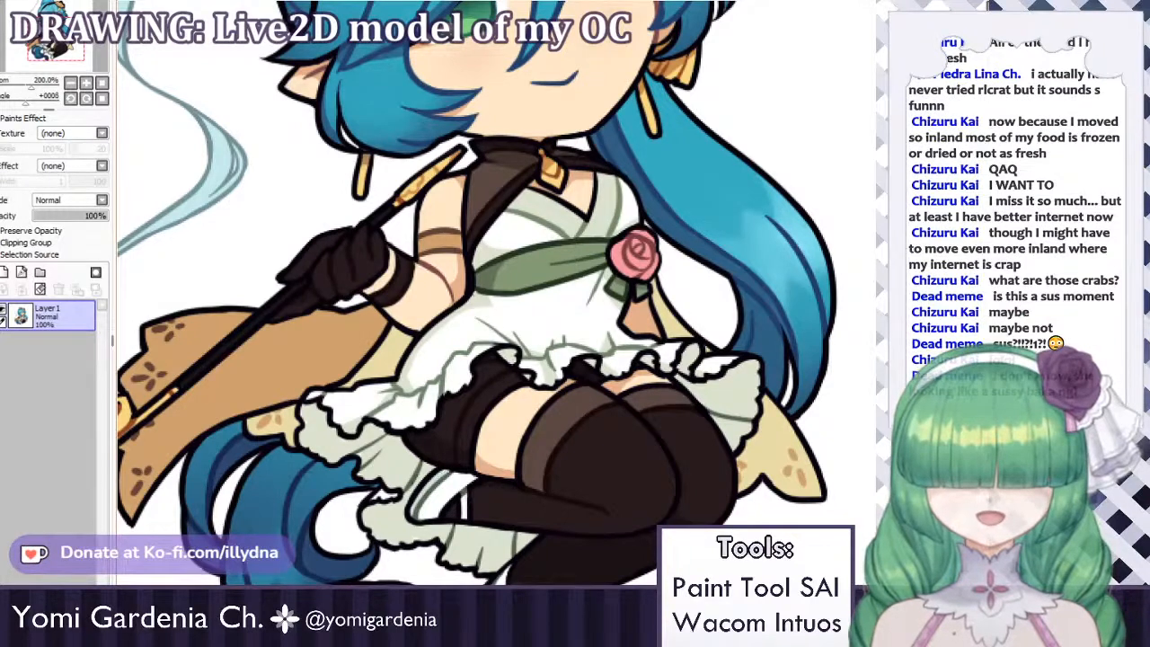
key(ctrl+Tab)
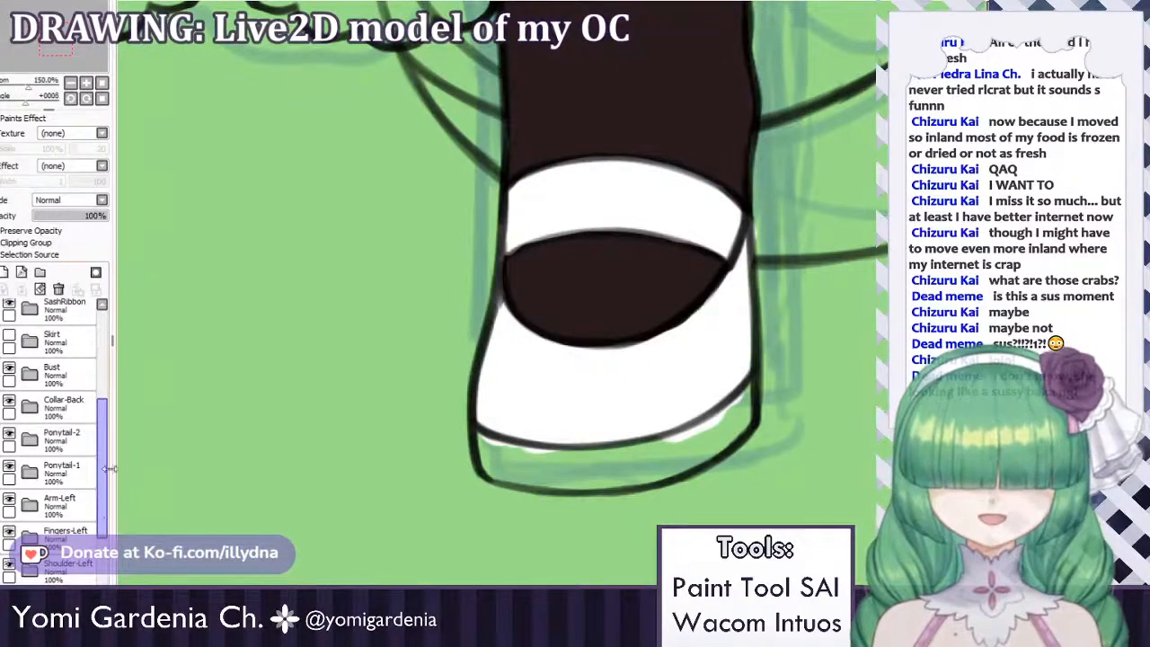
drag(103, 463, 102, 524)
drag(714, 433, 665, 449)
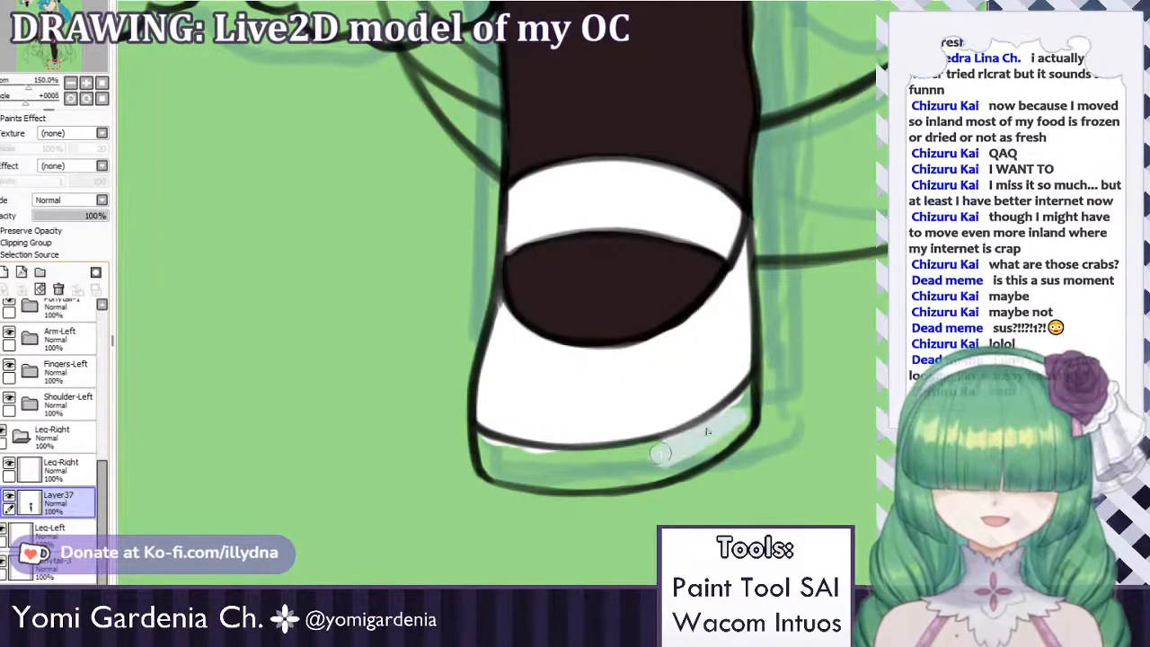
mouse_move(736, 405)
mouse_down()
mouse_move(746, 388)
mouse_move(692, 454)
mouse_move(564, 473)
mouse_up()
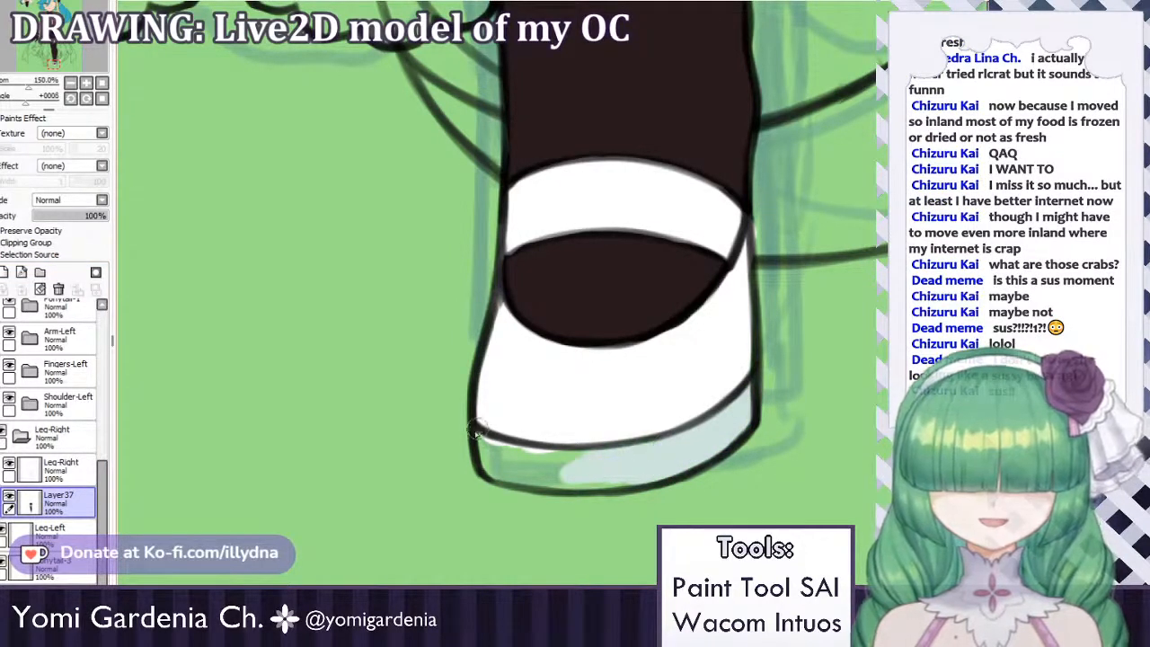
mouse_move(476, 432)
mouse_down()
mouse_move(547, 475)
mouse_move(503, 453)
mouse_move(539, 449)
mouse_move(507, 455)
mouse_move(608, 475)
mouse_up()
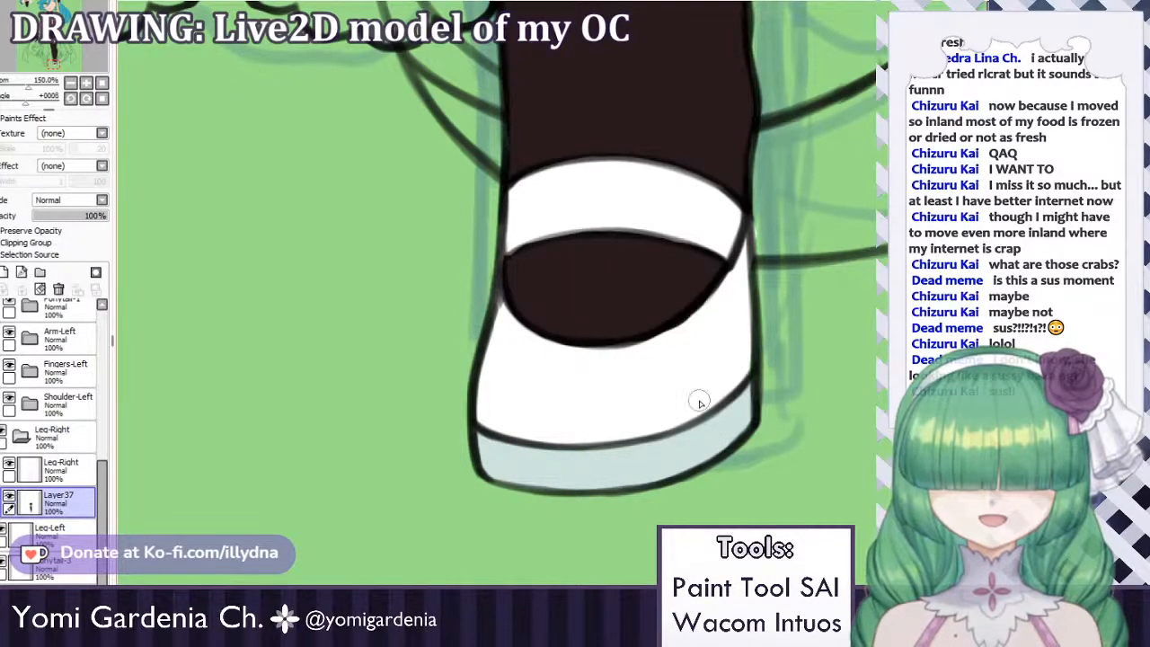
Inspect the coloured right leg and shoe against the whole figure, the small reference and the uncoloured left leg.
scroll(700, 403, down, 10)
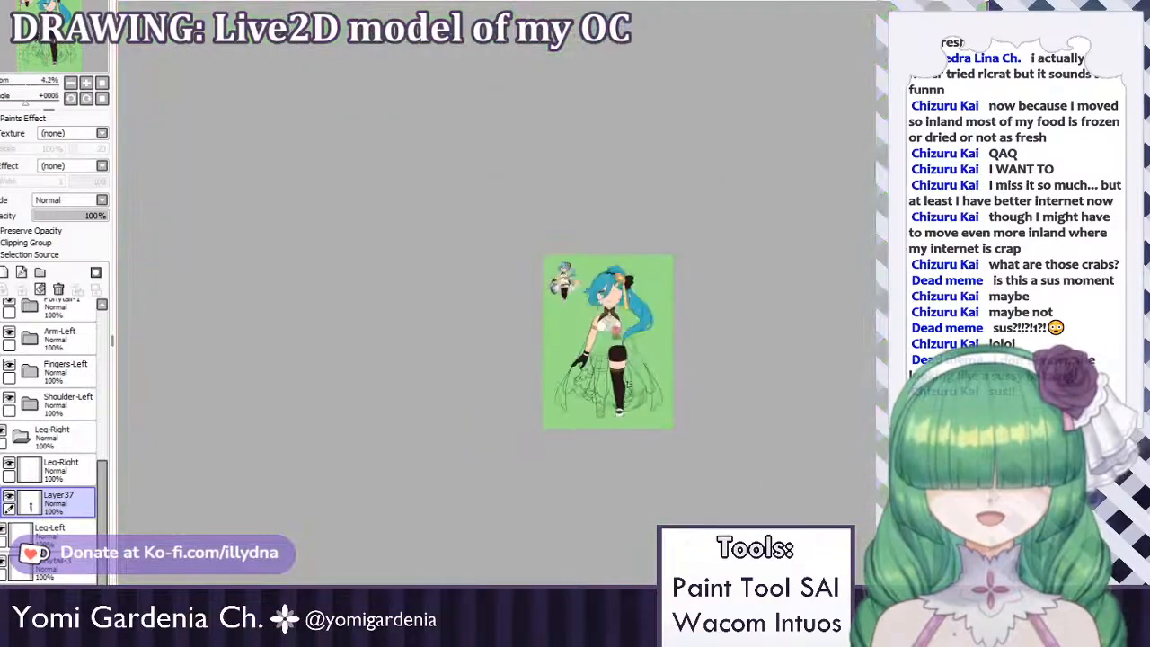
scroll(669, 374, up, 2)
scroll(596, 454, up, 3)
scroll(579, 395, down, 2)
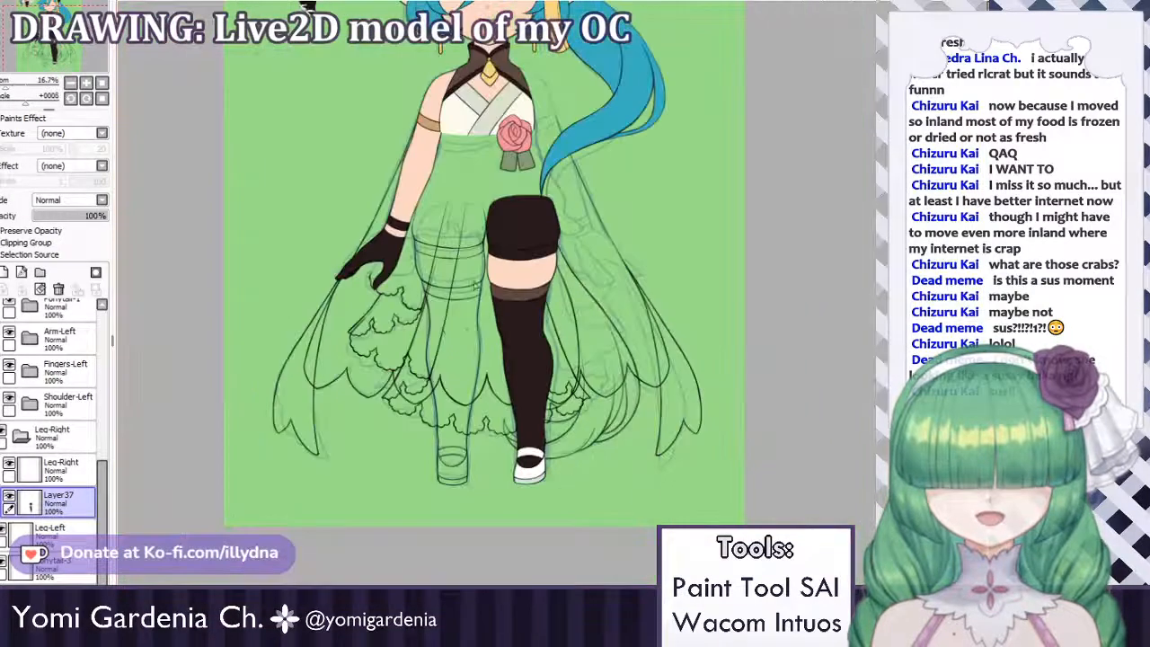
scroll(453, 278, up, 2)
scroll(419, 277, down, 3)
scroll(443, 208, up, 3)
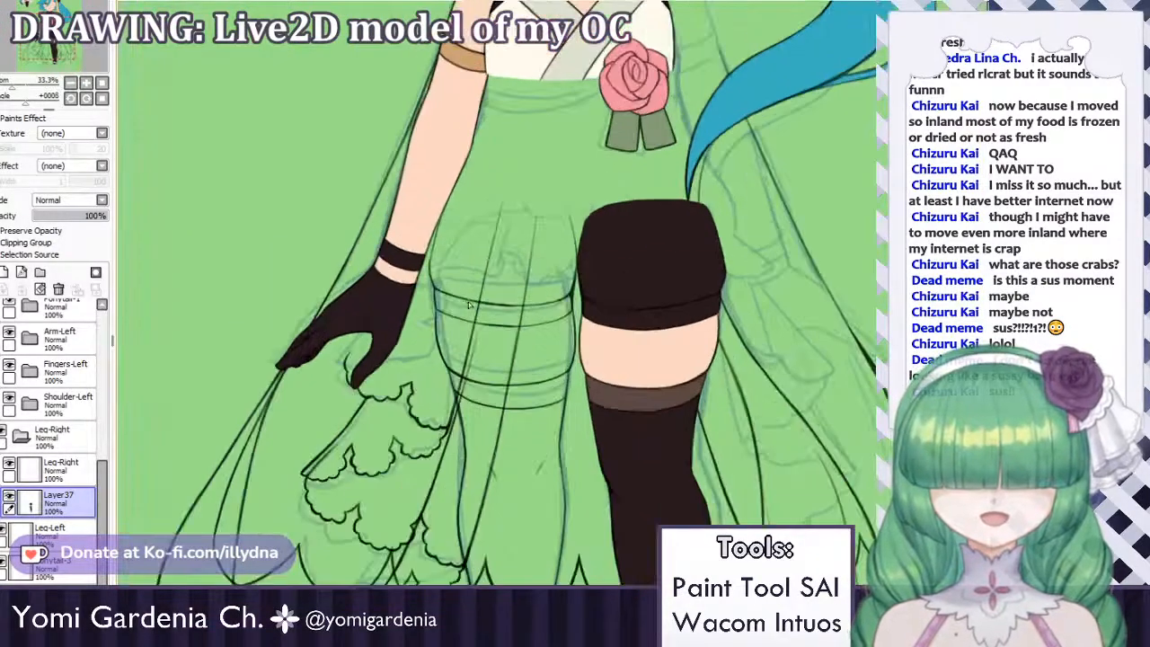
scroll(543, 254, down, 4)
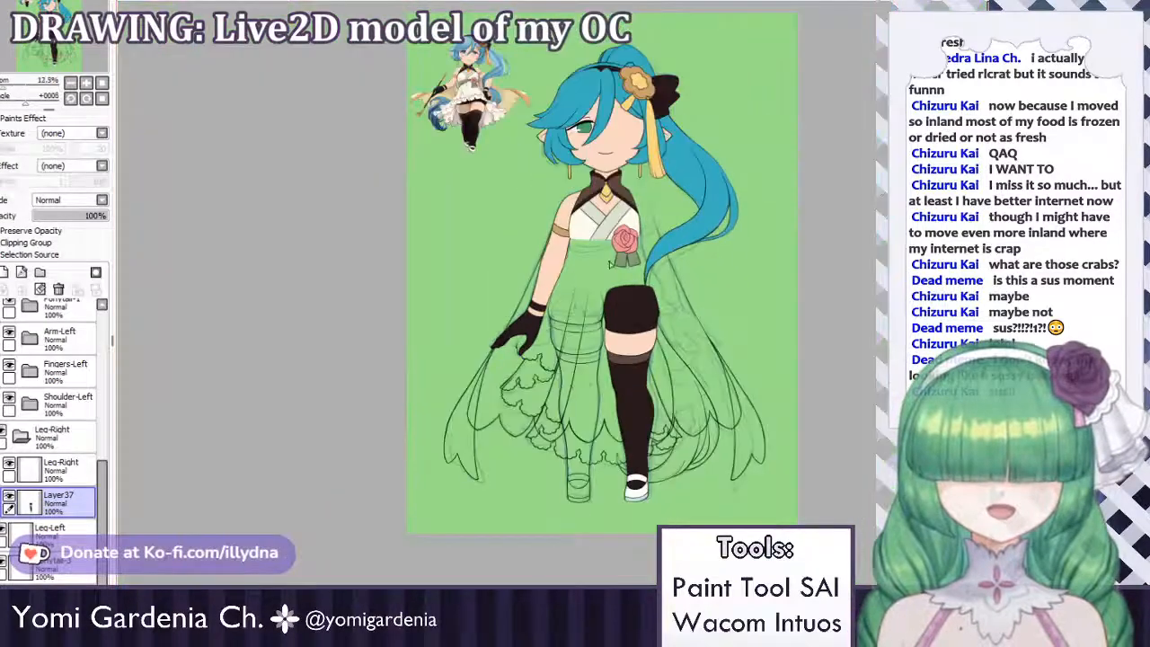
scroll(543, 254, up, 2)
scroll(77, 440, up, 2)
scroll(76, 440, up, 3)
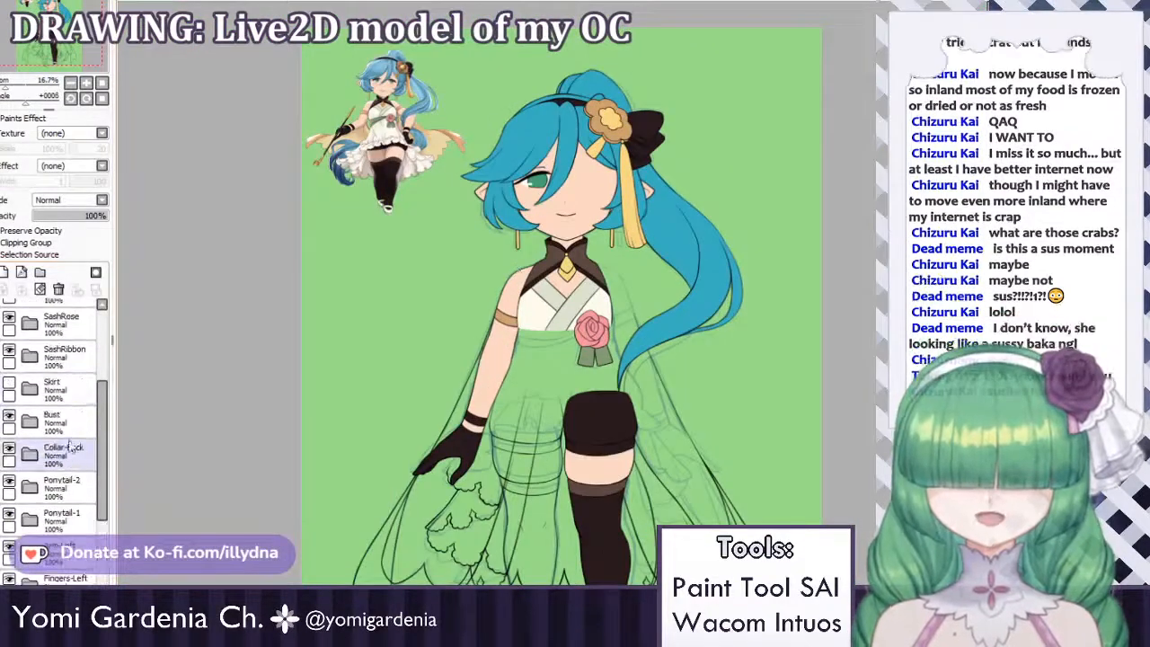
Show the Skirt folder and examine how the skirt sits over the coloured leg and the rest of the outfit.
click(8, 385)
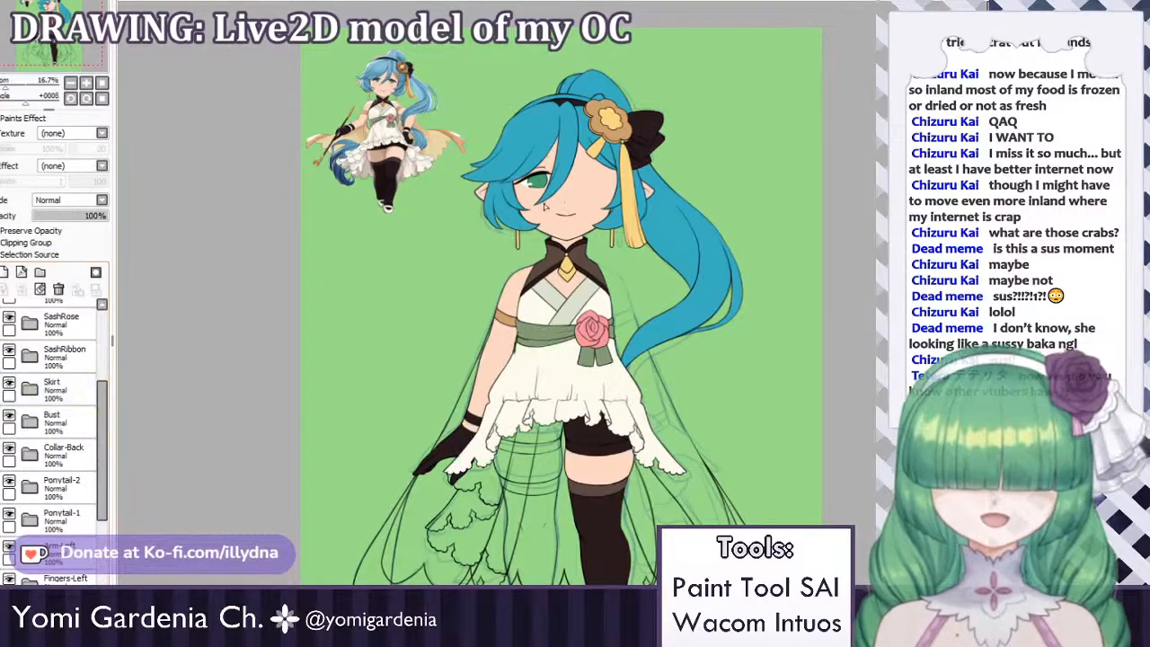
scroll(547, 207, down, 3)
scroll(546, 207, up, 2)
scroll(550, 238, down, 1)
scroll(561, 359, up, 1)
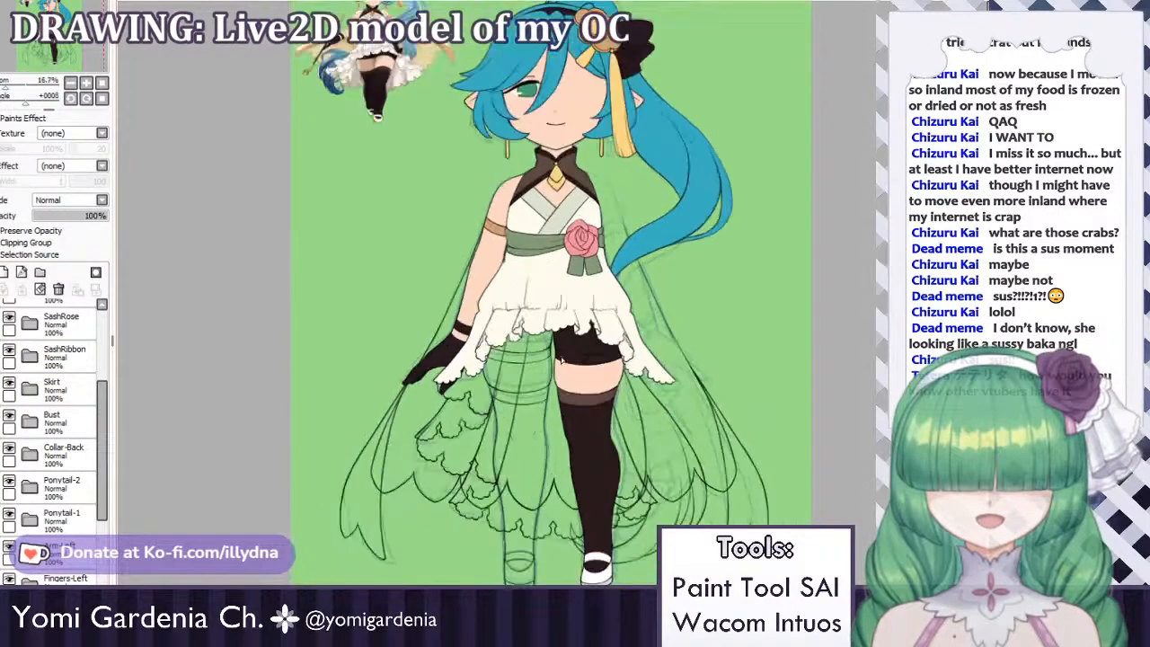
scroll(518, 325, down, 1)
scroll(537, 381, up, 1)
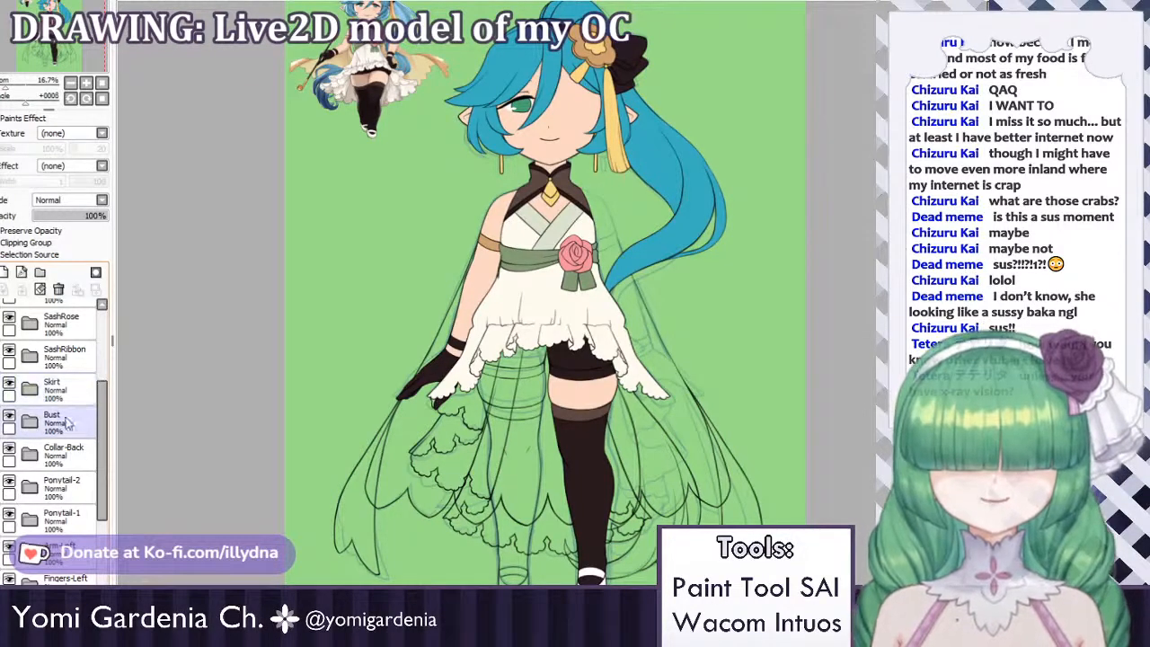
Put the Leg-Left line layer in a new folder named Leg-Left, and add an empty layer directly below the line art.
scroll(78, 386, down, 8)
click(25, 392)
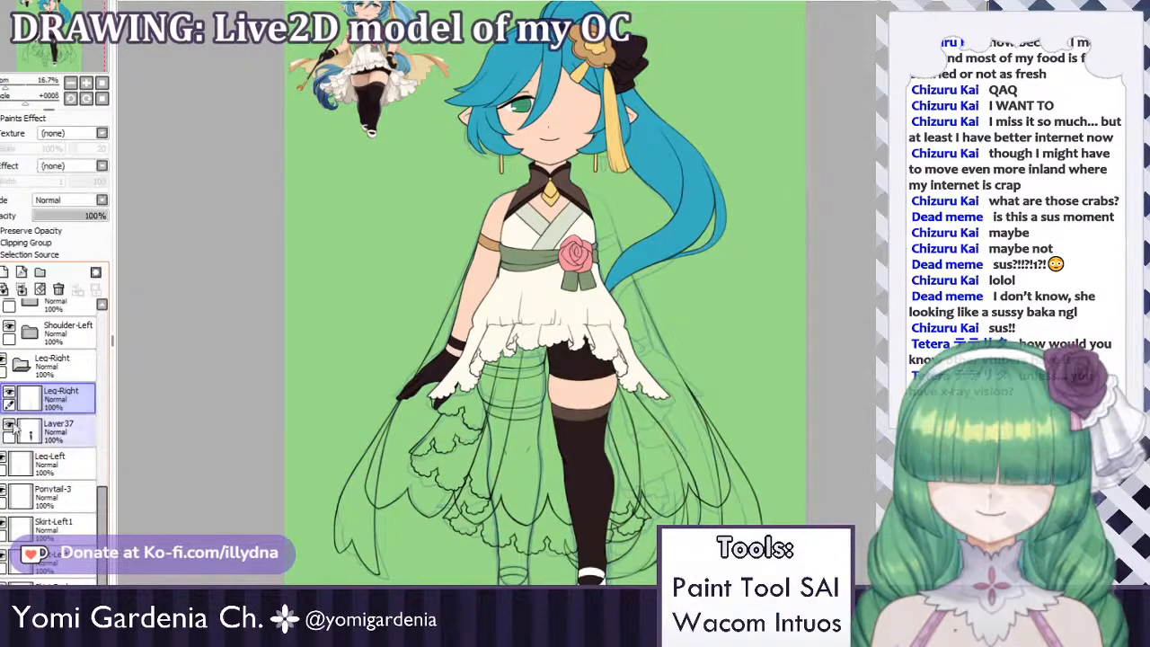
click(40, 471)
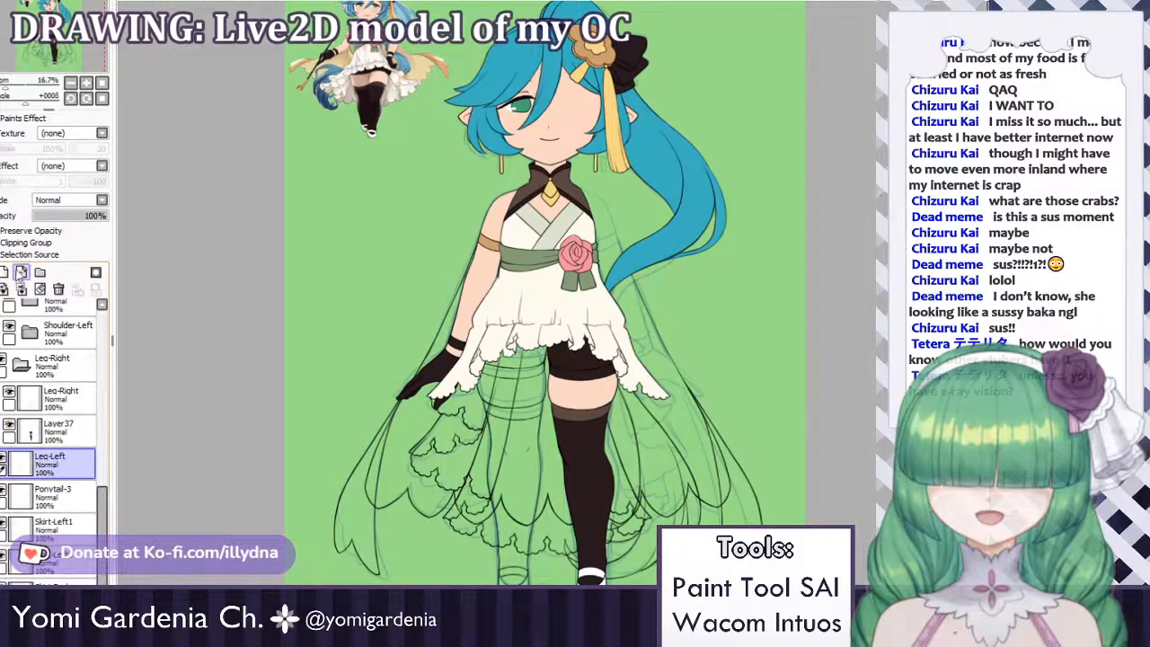
click(40, 271)
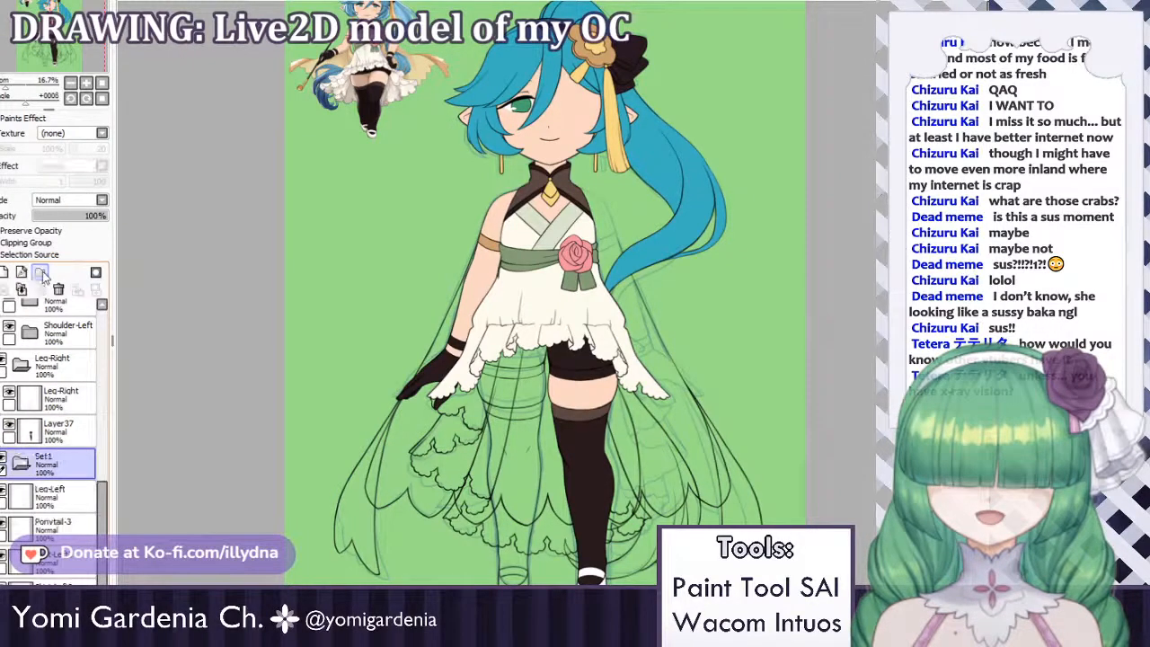
double_click(41, 474)
text(Leg-Left)
key(Return)
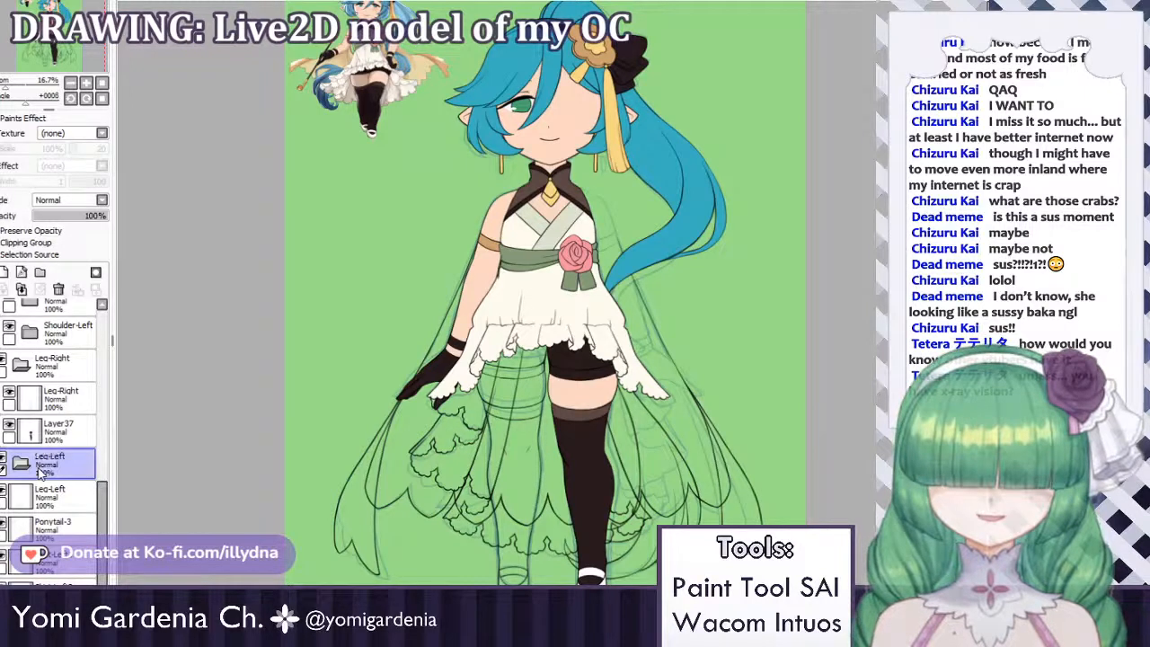
drag(50, 491, 77, 544)
click(5, 273)
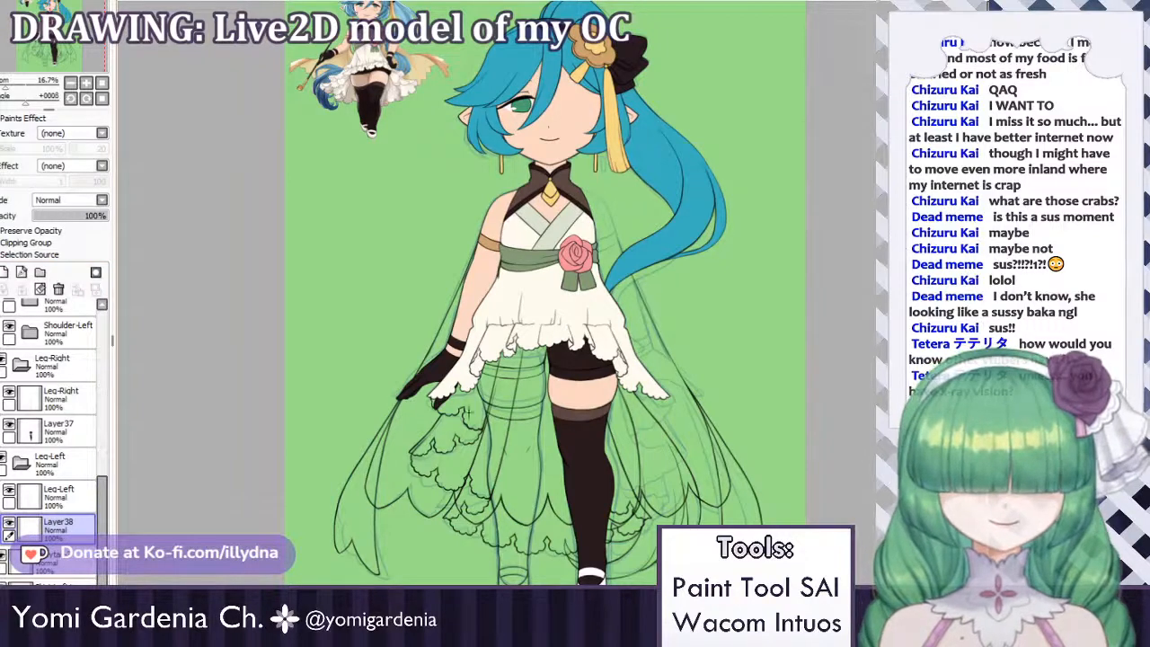
Sample the skin colour and paint the inner and outer edges of the Leg-Left thigh on the new layer.
scroll(472, 410, up, 5)
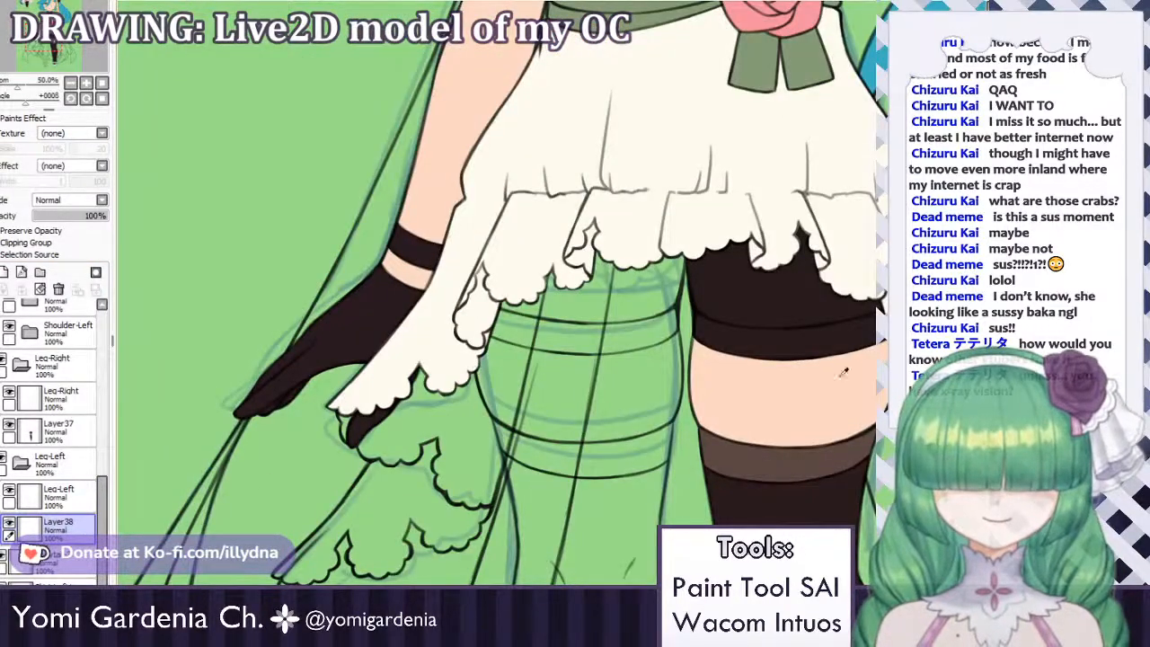
mouse_move(612, 424)
mouse_down()
mouse_move(638, 349)
mouse_move(650, 361)
mouse_move(653, 422)
mouse_move(660, 382)
mouse_up()
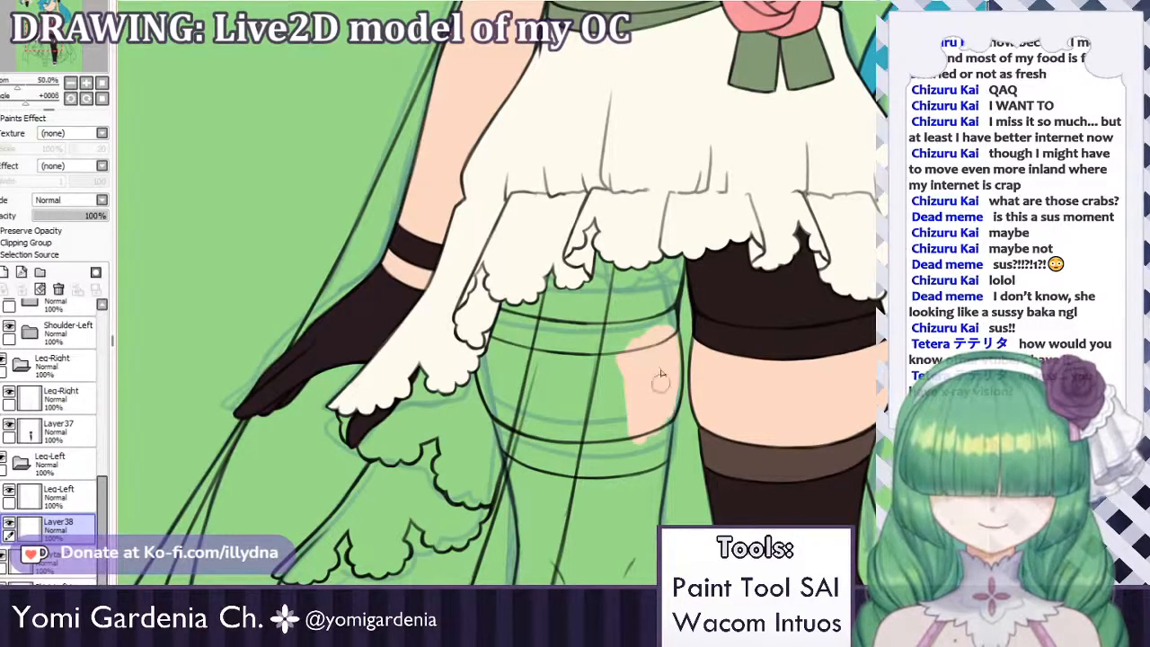
mouse_move(665, 334)
mouse_down()
mouse_move(663, 395)
mouse_move(669, 346)
mouse_up()
drag(494, 351, 502, 401)
Hide the Skirt folder and fill the remaining Leg-Left thigh with skin colour between the garment hem and stocking band.
drag(105, 501, 106, 491)
scroll(106, 488, up, 5)
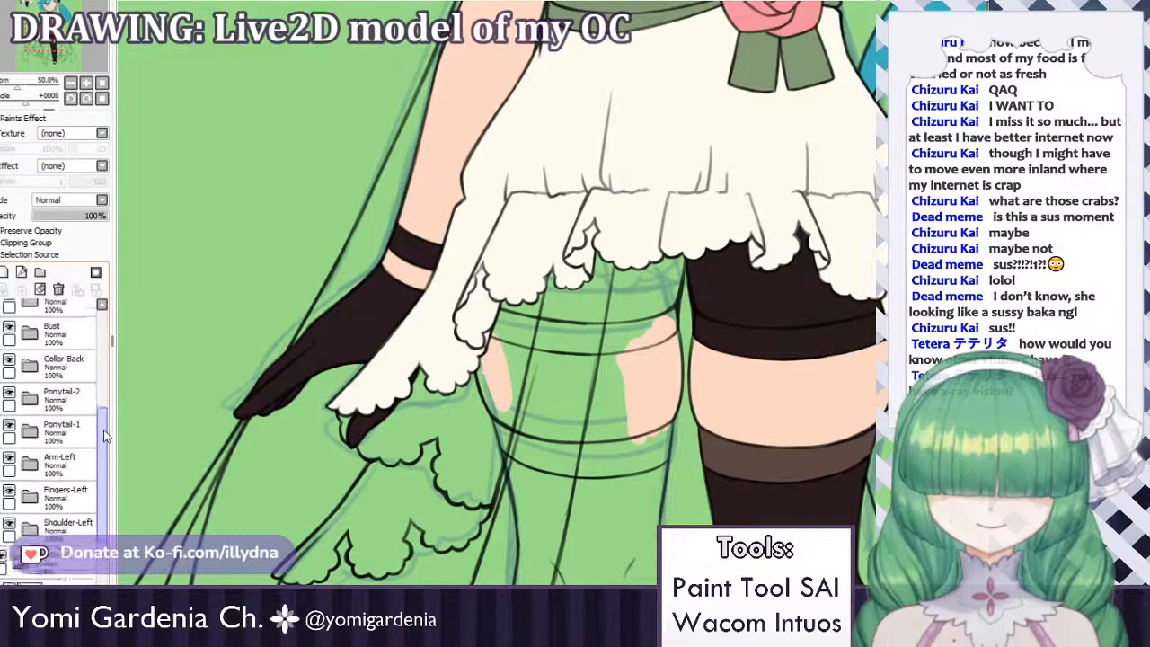
click(9, 477)
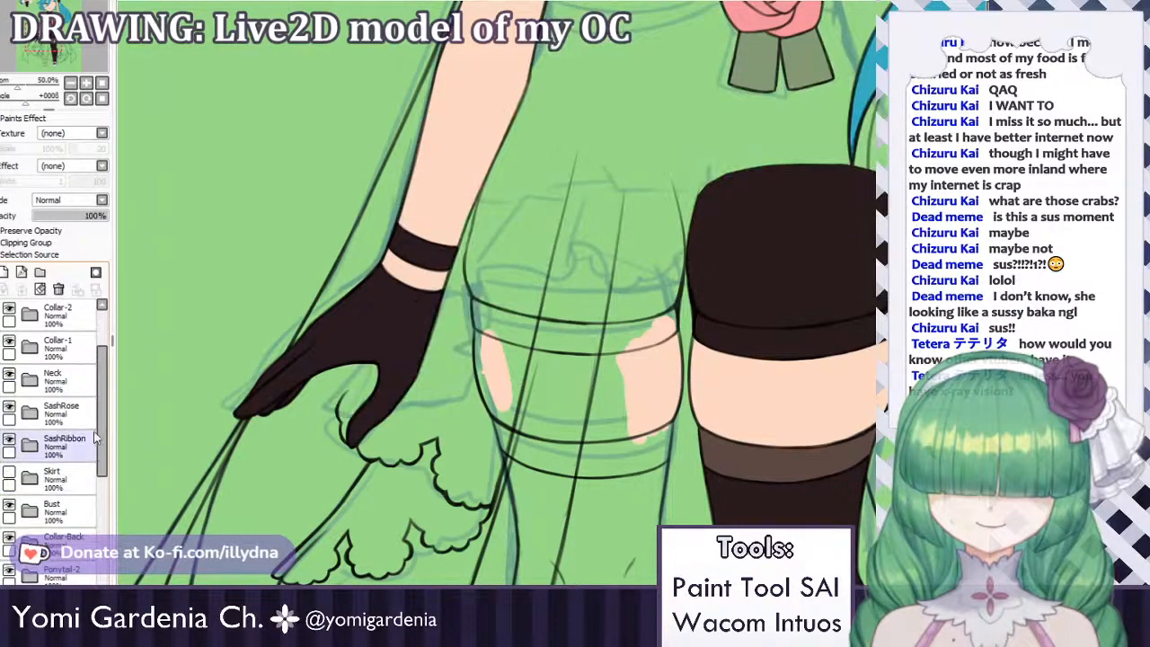
scroll(54, 440, down, 5)
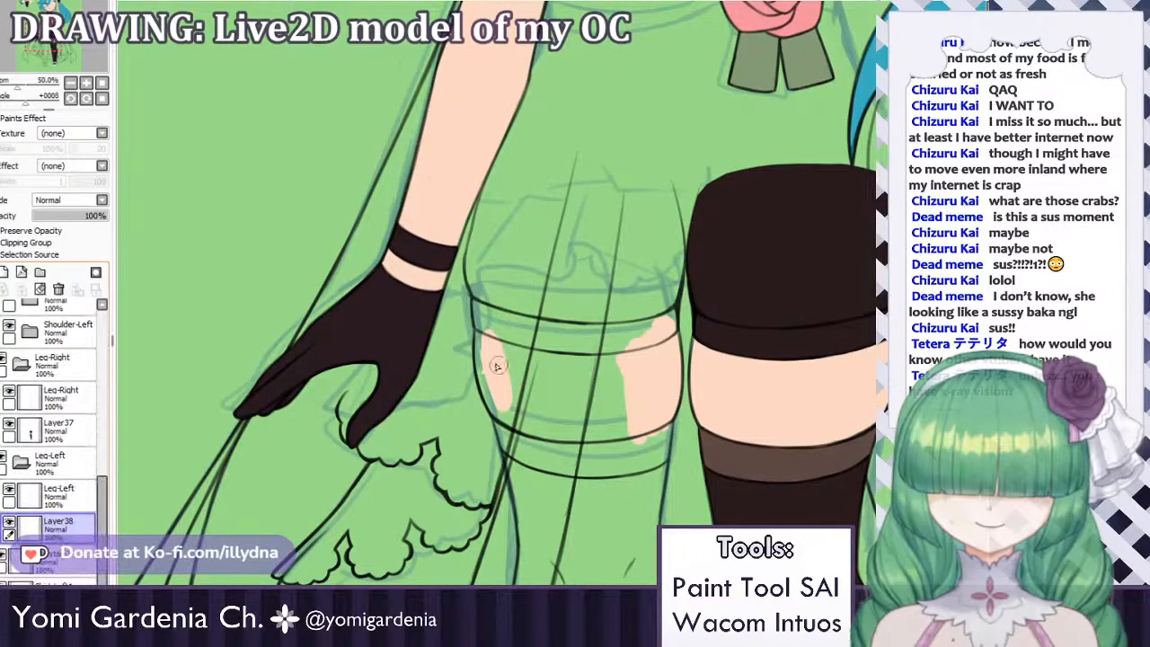
mouse_move(496, 367)
mouse_down()
mouse_move(483, 334)
mouse_move(501, 412)
mouse_move(487, 383)
mouse_move(500, 372)
mouse_move(507, 393)
mouse_move(519, 385)
mouse_move(525, 400)
mouse_move(533, 350)
mouse_move(560, 440)
mouse_up()
mouse_move(559, 390)
mouse_down()
mouse_move(579, 395)
mouse_move(591, 422)
mouse_move(596, 378)
mouse_move(602, 445)
mouse_move(618, 346)
mouse_move(624, 422)
mouse_move(622, 359)
mouse_up()
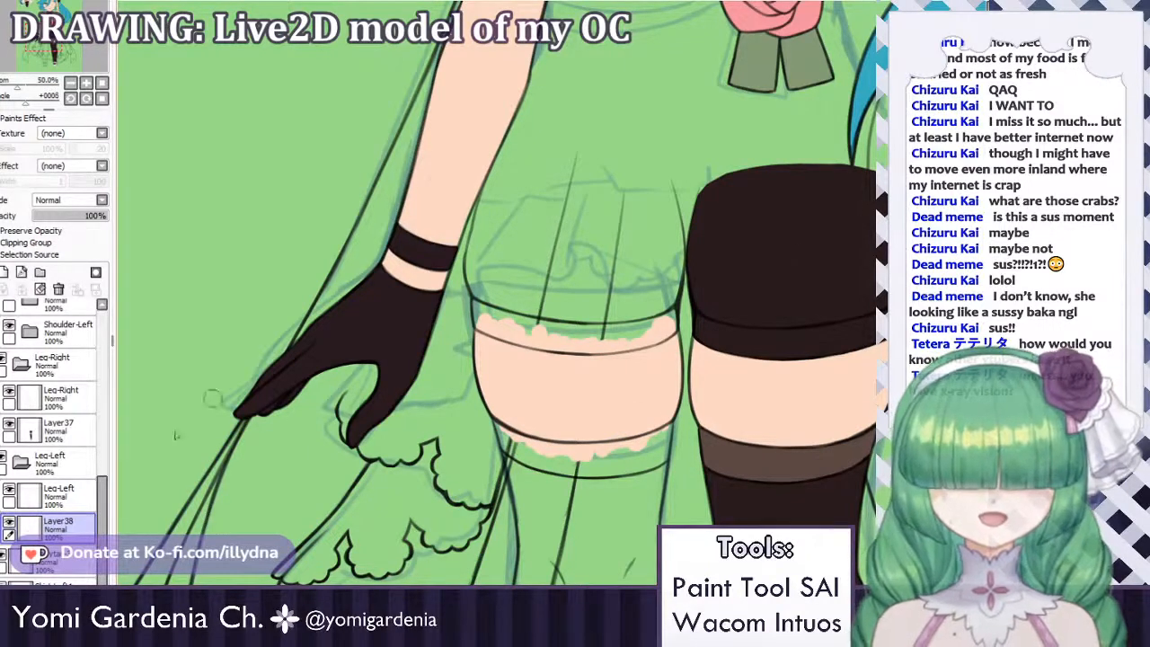
Paint the inner part of Leg-Left's upper garment dark brown, extend it along the hem, and undo the unwanted strokes.
mouse_move(600, 212)
mouse_down()
mouse_move(636, 299)
mouse_move(657, 206)
mouse_move(676, 265)
mouse_move(674, 254)
mouse_move(671, 270)
mouse_move(662, 261)
mouse_move(658, 191)
mouse_move(672, 239)
mouse_up()
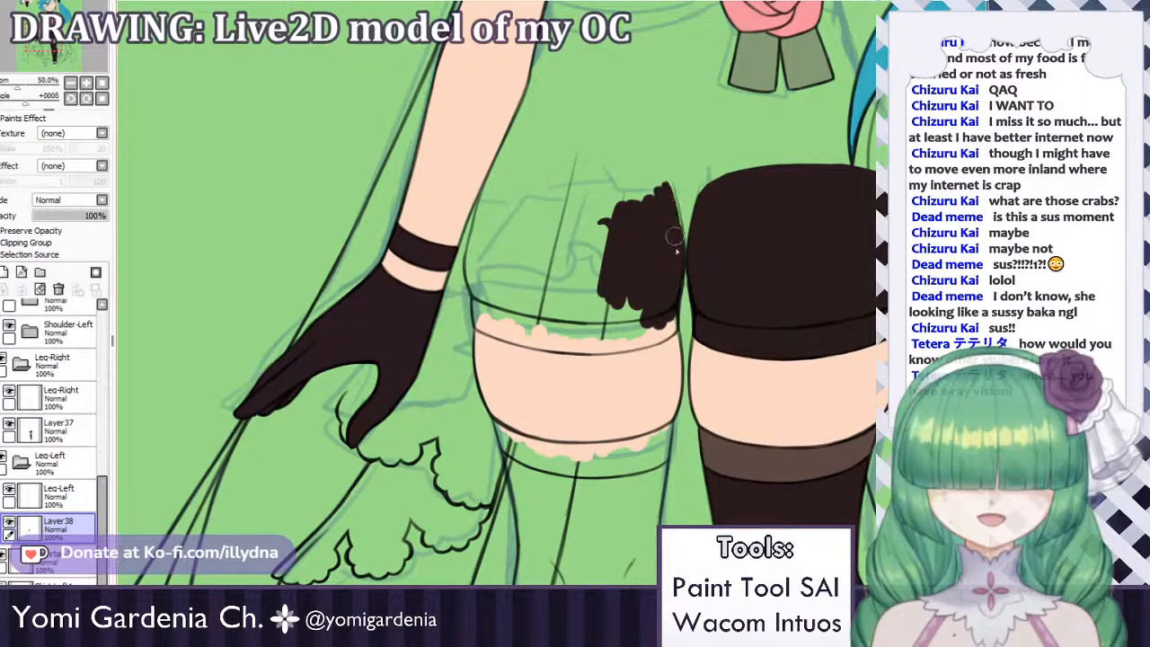
drag(665, 190, 672, 224)
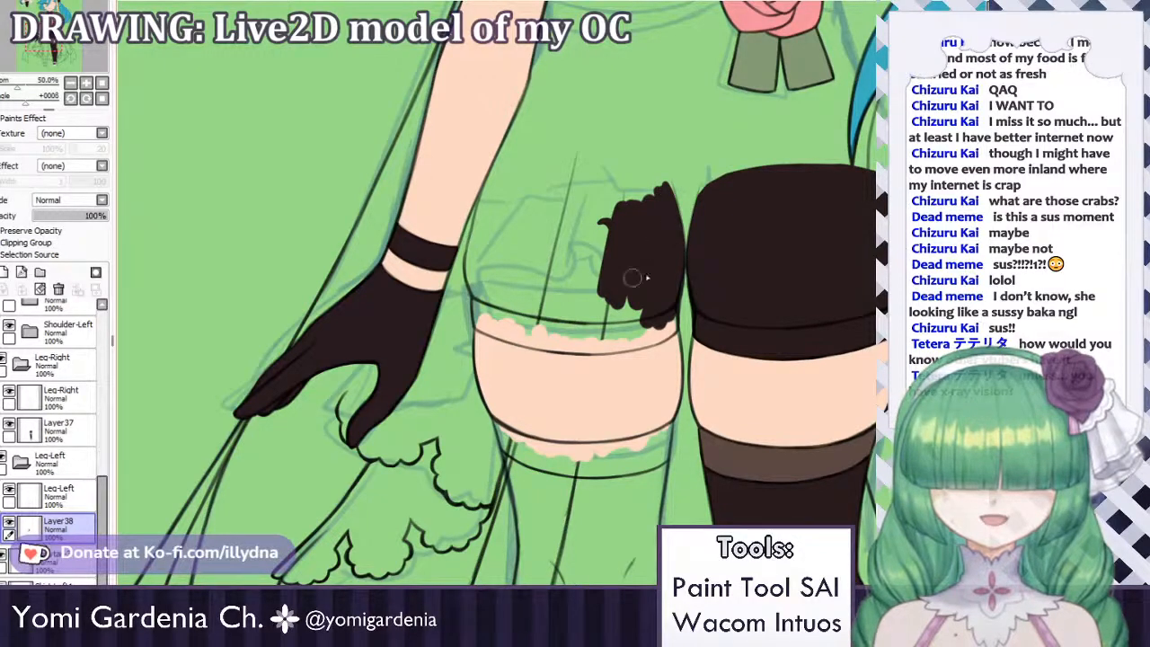
mouse_move(664, 307)
mouse_down()
mouse_move(669, 323)
mouse_move(639, 334)
mouse_move(543, 314)
mouse_move(539, 301)
mouse_move(580, 296)
mouse_move(561, 299)
mouse_up()
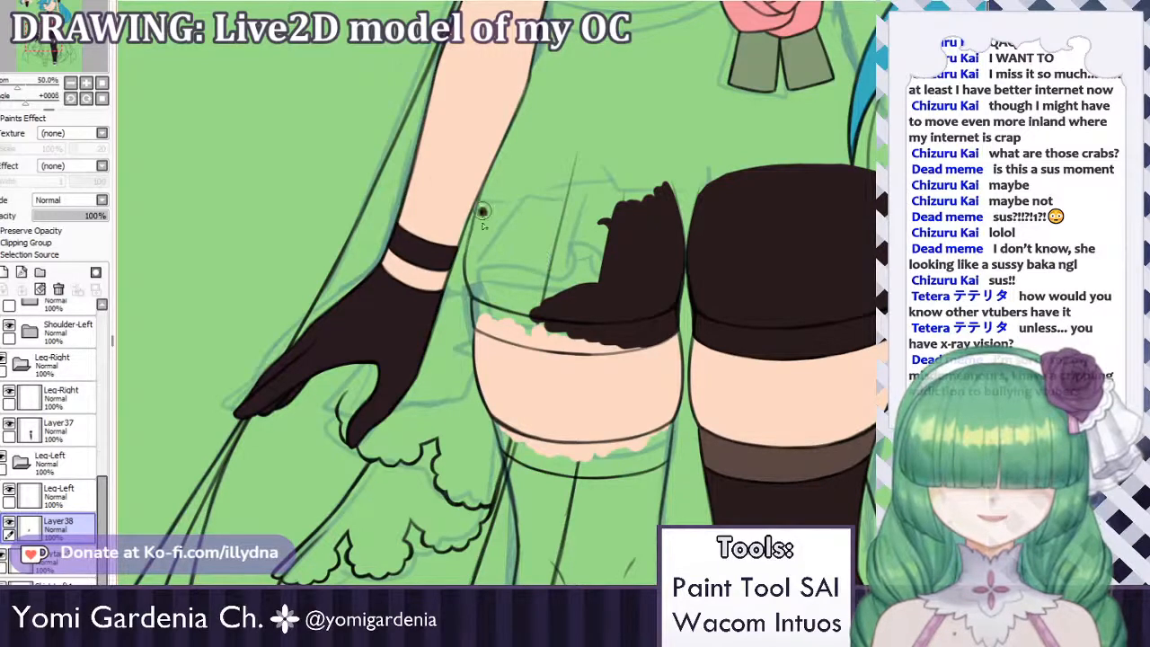
mouse_move(483, 211)
mouse_down()
mouse_move(483, 318)
mouse_move(480, 303)
mouse_move(542, 322)
mouse_move(491, 329)
mouse_move(530, 334)
mouse_move(477, 297)
mouse_move(480, 322)
mouse_move(489, 326)
mouse_move(477, 305)
mouse_move(493, 329)
mouse_move(522, 334)
mouse_move(496, 328)
mouse_move(495, 315)
mouse_move(560, 311)
mouse_move(631, 267)
mouse_move(572, 260)
mouse_move(575, 236)
mouse_move(560, 236)
mouse_move(563, 260)
mouse_move(583, 267)
mouse_move(590, 248)
mouse_move(570, 226)
mouse_up()
key(ctrl+z)
key(ctrl+z)
Fill the garment's hem band dark brown across the Leg-Left thigh and tidy its lower edge against the skin.
mouse_move(482, 324)
mouse_down()
mouse_move(516, 340)
mouse_move(485, 330)
mouse_move(563, 337)
mouse_move(493, 329)
mouse_move(521, 339)
mouse_up()
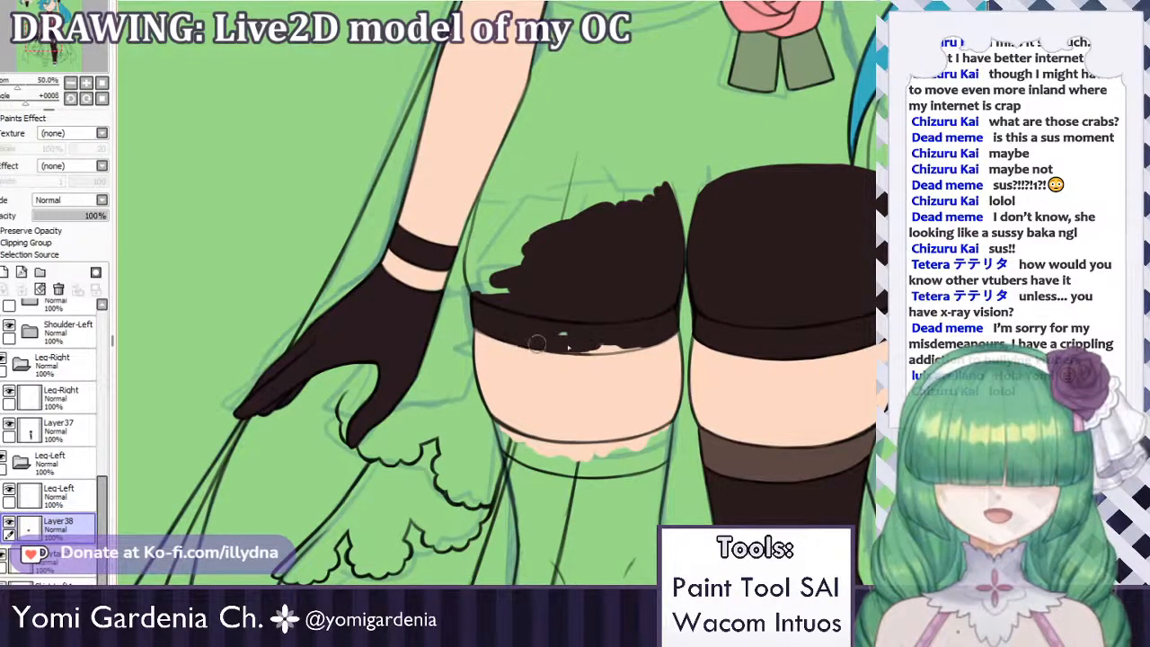
mouse_move(592, 334)
mouse_down()
mouse_move(531, 354)
mouse_move(505, 337)
mouse_move(591, 335)
mouse_move(588, 322)
mouse_move(532, 336)
mouse_move(611, 333)
mouse_up()
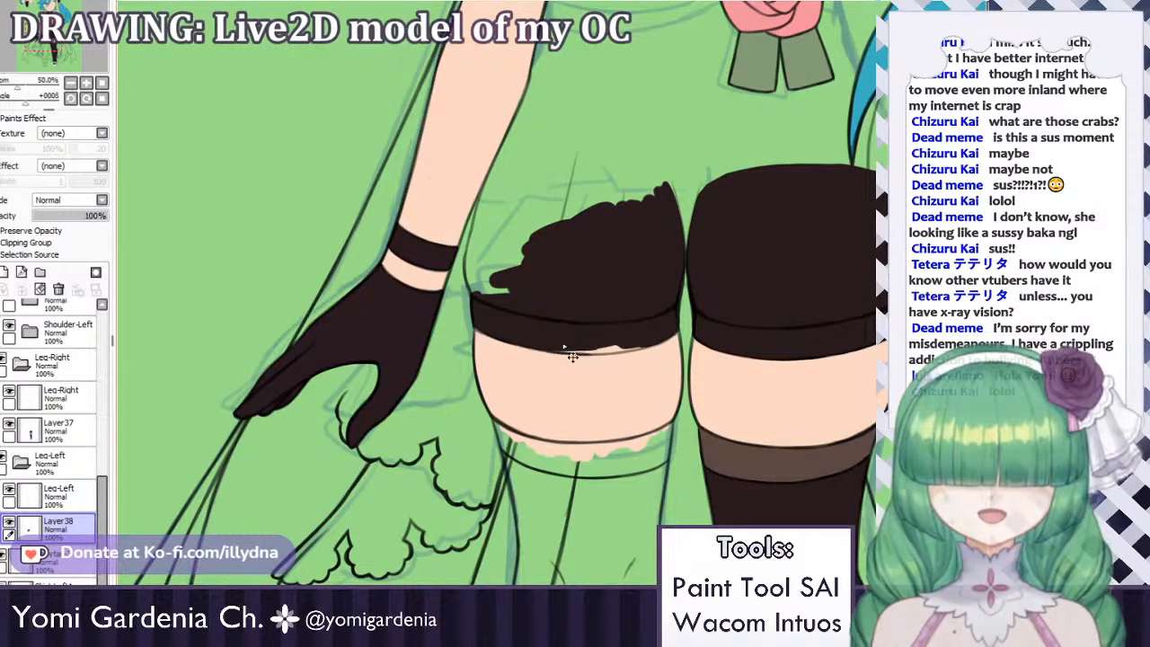
drag(557, 346, 602, 348)
drag(556, 341, 639, 337)
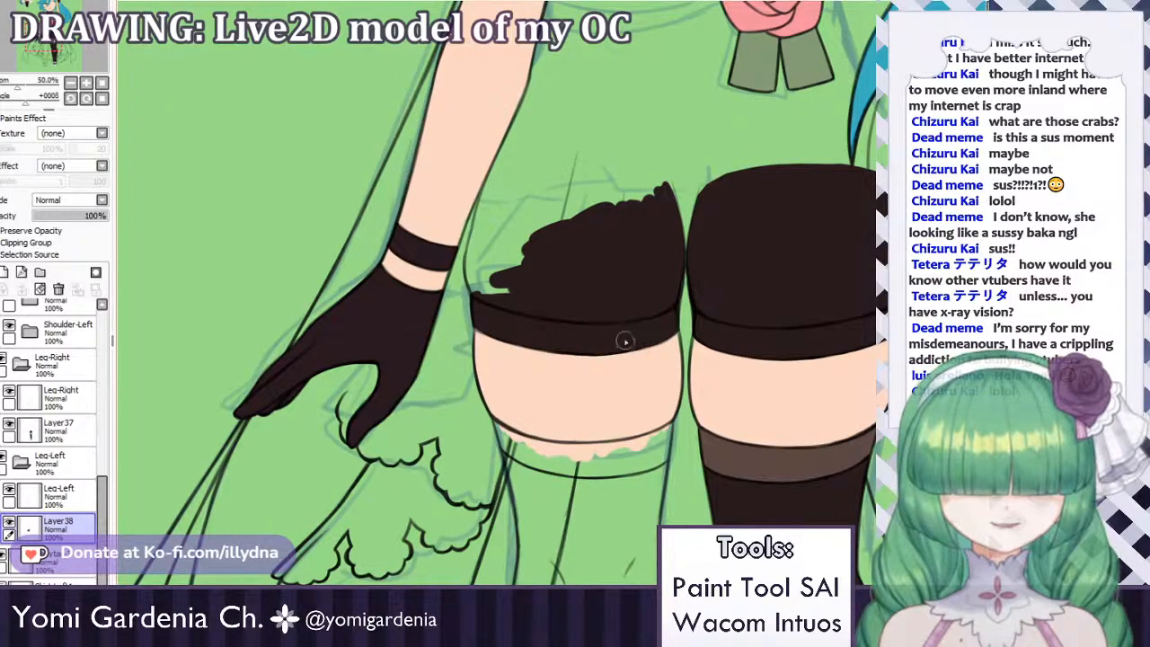
Paint a dark stroke along the outer edge of Leg-Left's garment, undoing the unwanted attempts.
mouse_move(480, 269)
mouse_down()
mouse_move(492, 274)
mouse_move(473, 289)
mouse_move(476, 244)
mouse_up()
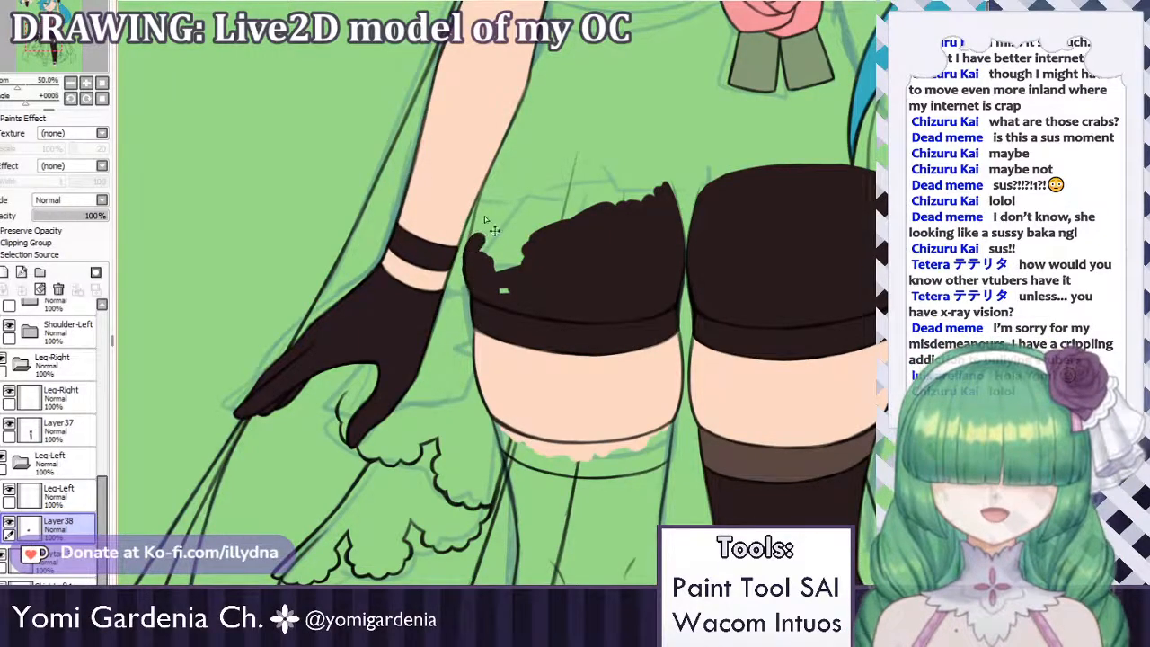
key(ctrl+z)
drag(486, 195, 479, 264)
key(ctrl+z)
key(ctrl+z)
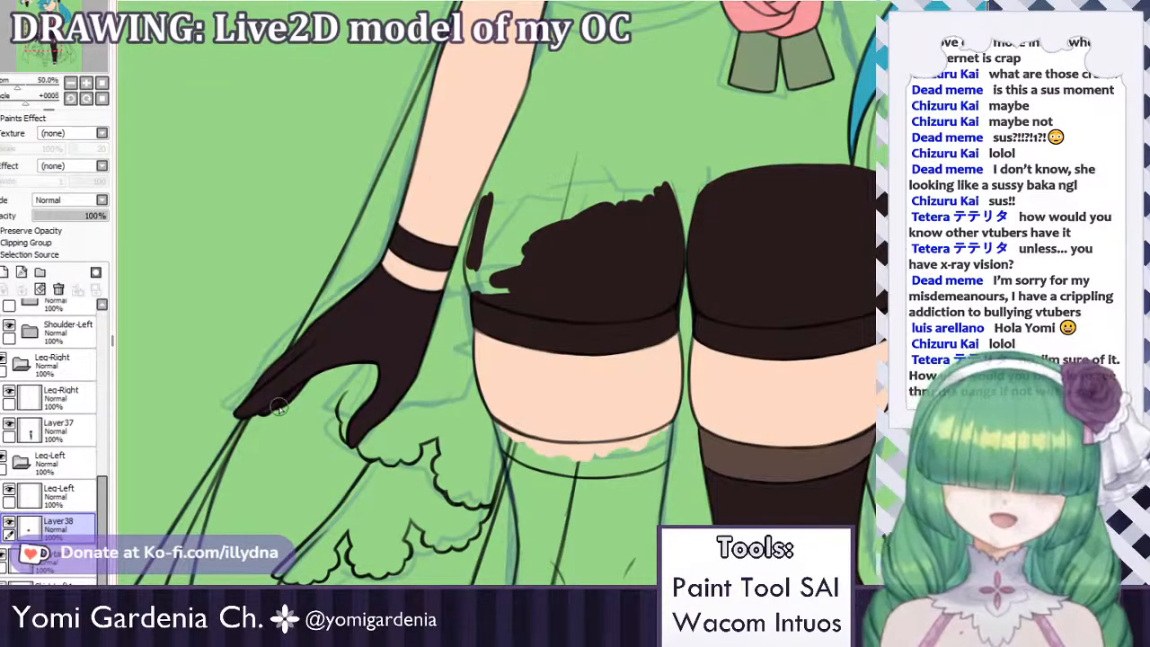
Hide the Arm-Left folder to uncover the upper part of Leg-Left's garment.
drag(104, 501, 102, 429)
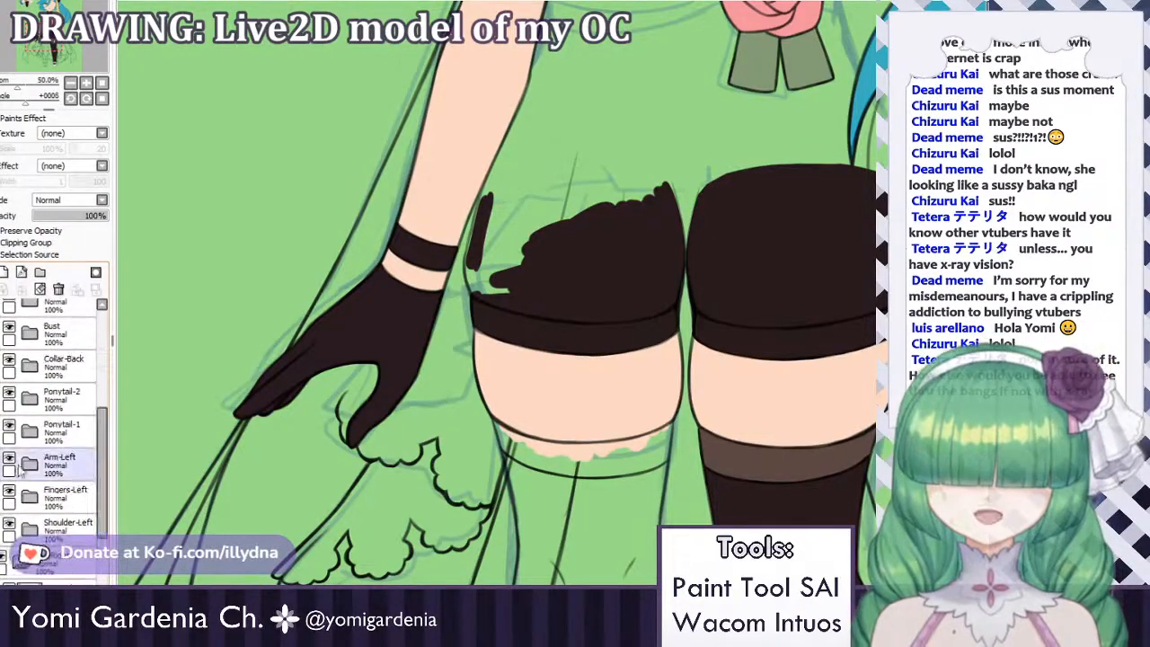
click(9, 460)
scroll(86, 472, down, 5)
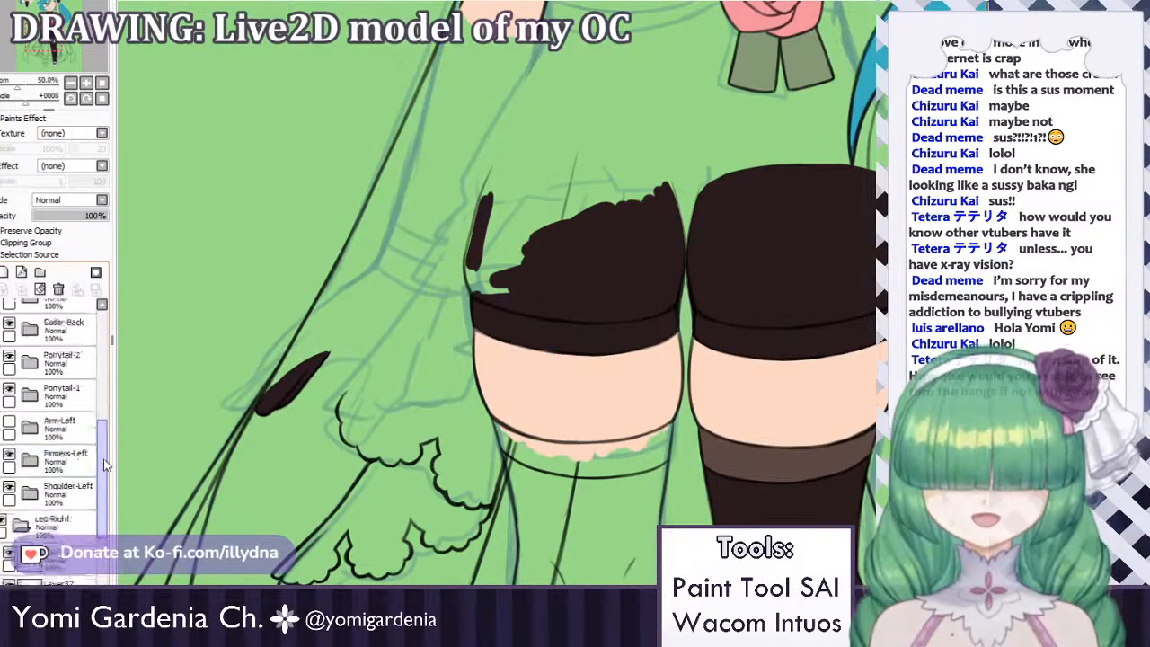
Fill the rest of Leg-Left's upper garment dark brown, shaping a rounded top edge and undoing unwanted strokes.
mouse_move(494, 173)
mouse_down()
mouse_move(479, 280)
mouse_move(474, 269)
mouse_move(496, 292)
mouse_move(514, 277)
mouse_move(484, 276)
mouse_move(550, 259)
mouse_move(504, 256)
mouse_move(495, 237)
mouse_move(545, 227)
mouse_move(503, 211)
mouse_move(497, 196)
mouse_move(520, 188)
mouse_move(499, 216)
mouse_move(505, 183)
mouse_move(544, 173)
mouse_up()
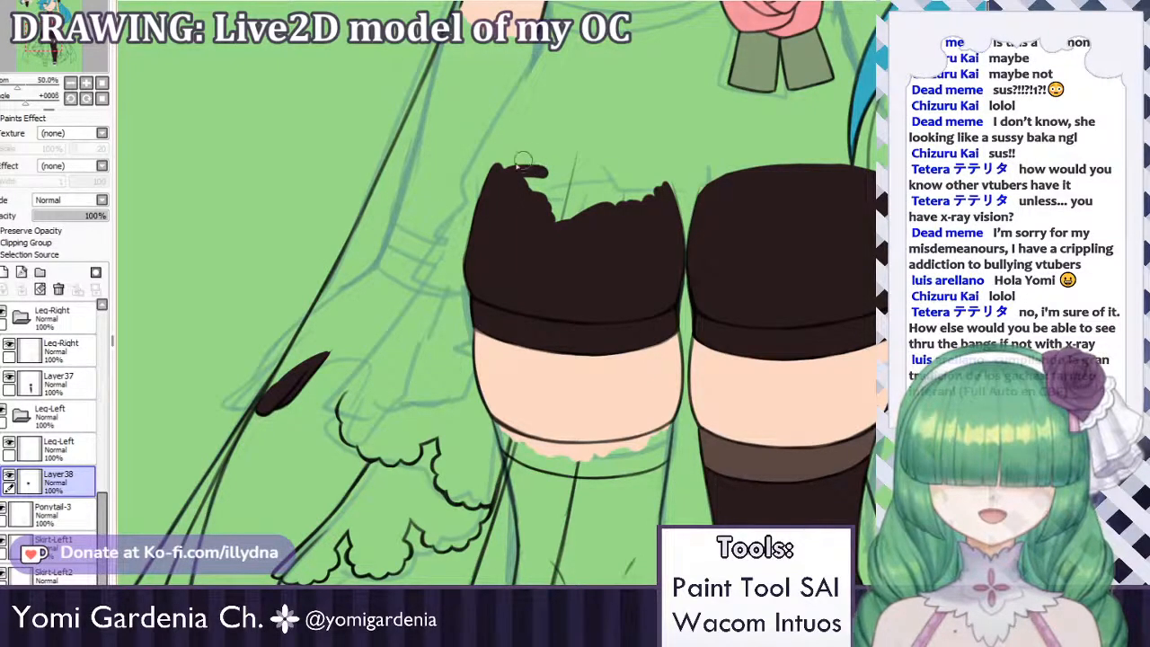
mouse_move(513, 174)
mouse_down()
mouse_move(547, 171)
mouse_move(517, 183)
mouse_move(498, 170)
mouse_move(575, 169)
mouse_move(500, 165)
mouse_move(616, 180)
mouse_up()
key(ctrl+z)
key(ctrl+z)
key(ctrl+z)
mouse_move(523, 163)
mouse_down()
mouse_move(619, 186)
mouse_move(600, 168)
mouse_move(580, 169)
mouse_move(647, 187)
mouse_move(602, 171)
mouse_move(631, 184)
mouse_move(530, 172)
mouse_up()
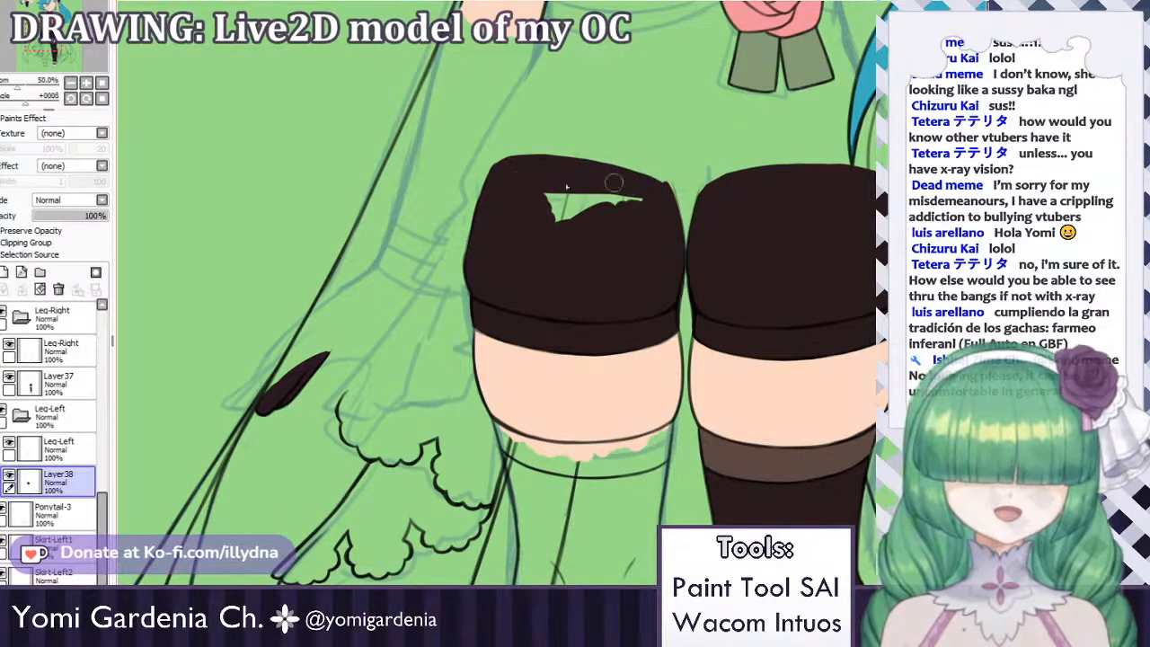
mouse_move(613, 183)
mouse_down()
mouse_move(633, 194)
mouse_move(559, 210)
mouse_up()
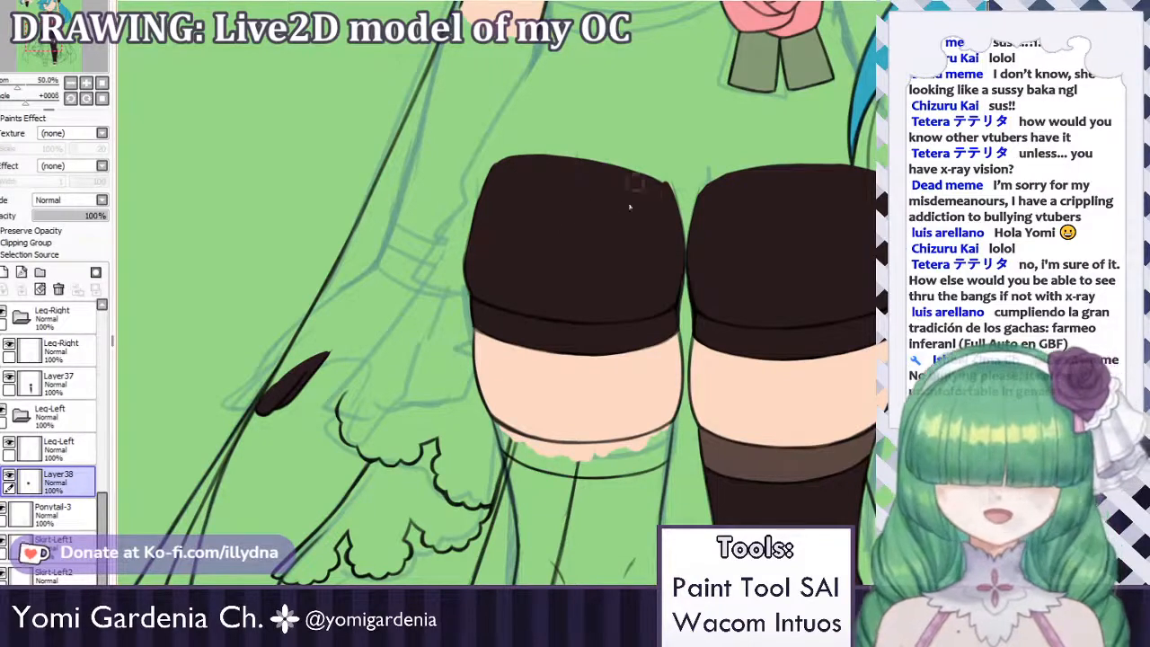
mouse_move(557, 165)
mouse_down()
mouse_move(664, 192)
mouse_move(555, 166)
mouse_up()
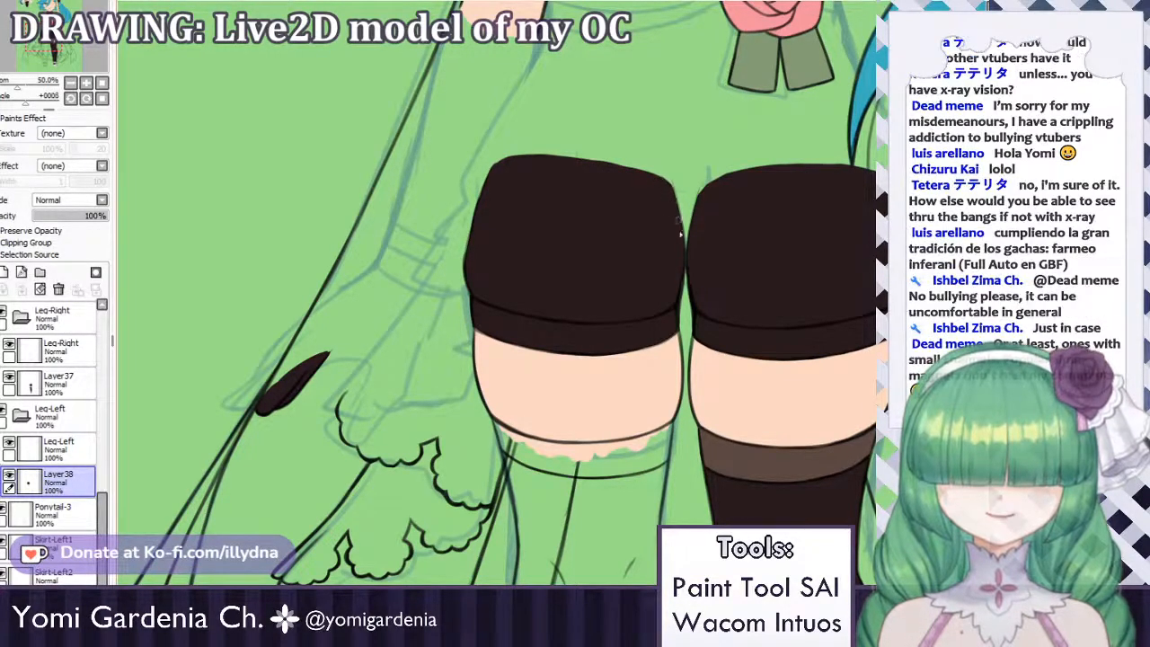
Collapse the Leg-Right folder and make Layer38 in the Leg-Left folder the active layer.
click(19, 415)
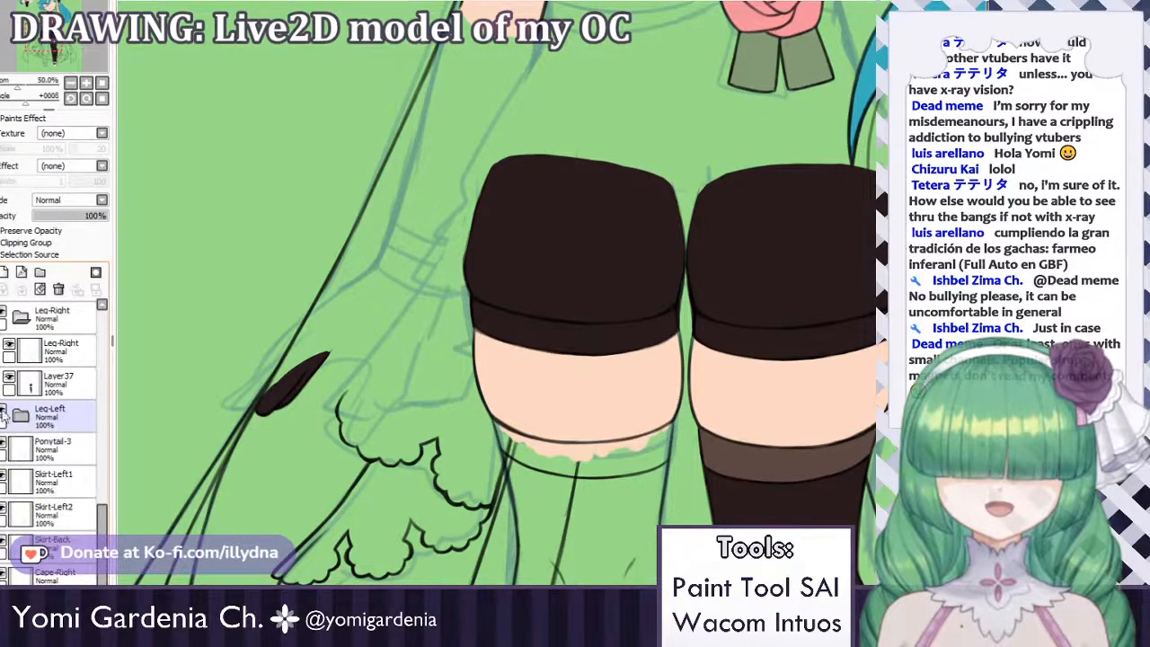
click(32, 384)
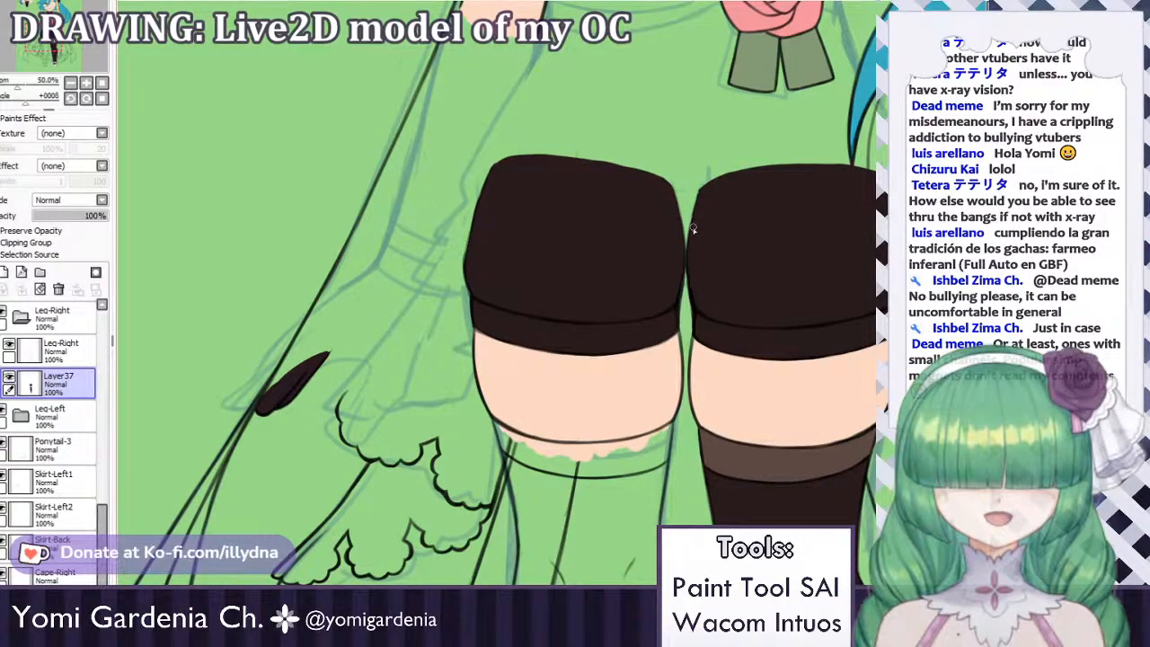
click(21, 320)
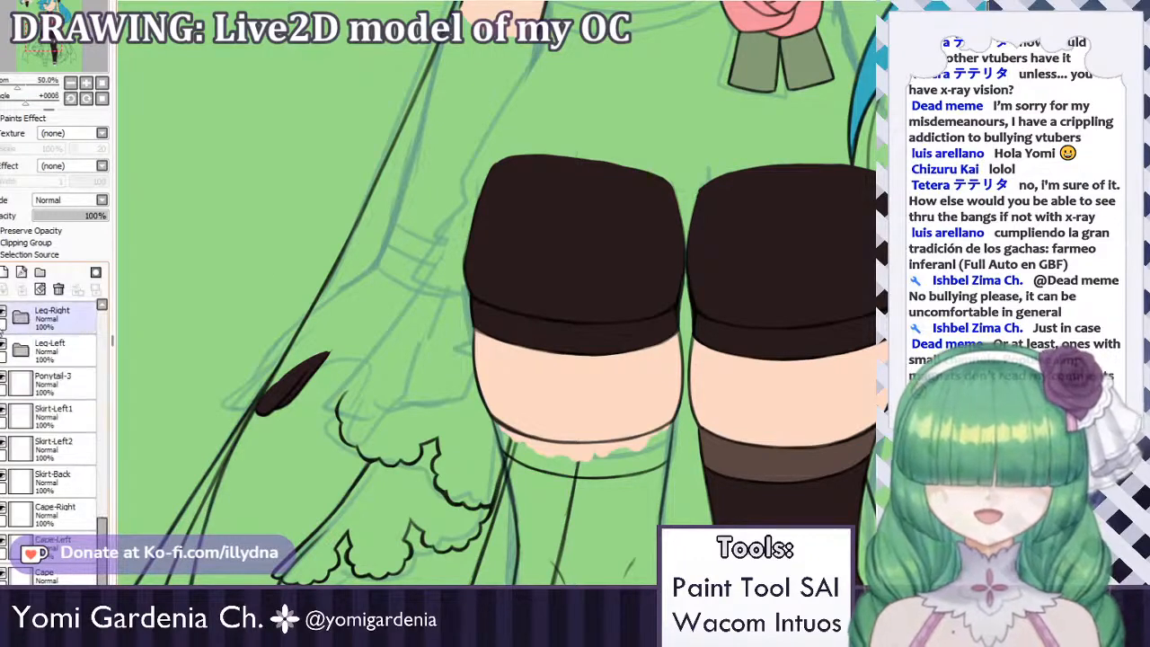
click(21, 350)
click(36, 414)
click(8, 411)
click(9, 411)
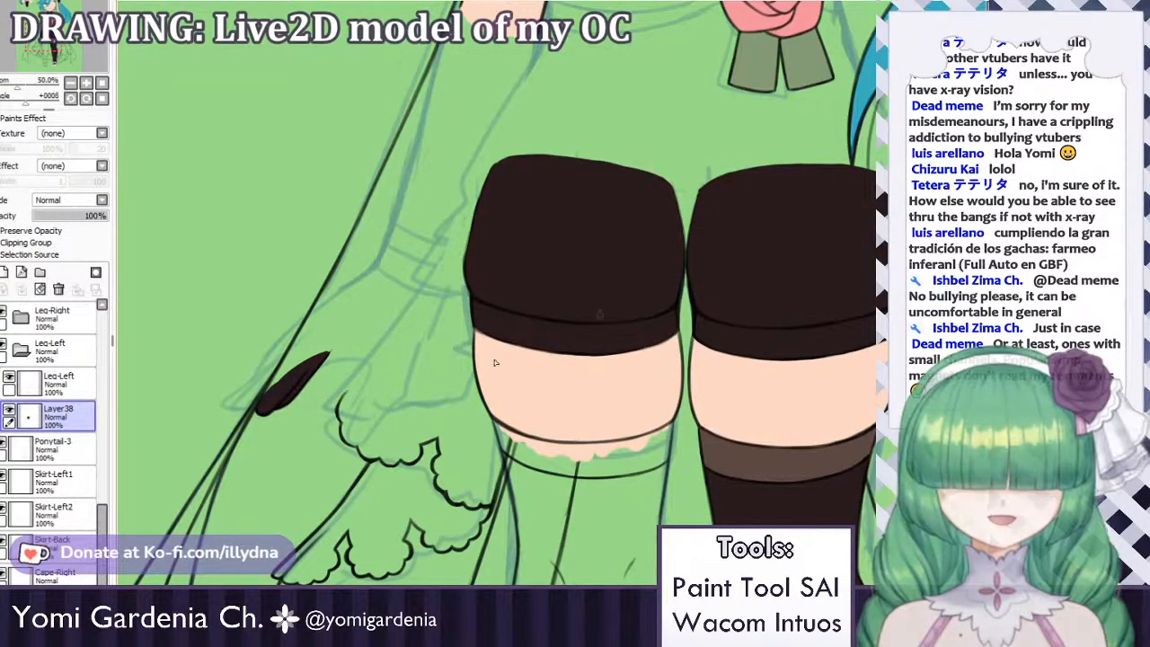
Paint Leg-Left's stocking band in the same medium brown as Leg-Right's, covering the skin overlap below the thigh.
mouse_move(586, 461)
mouse_down()
mouse_move(629, 449)
mouse_move(584, 458)
mouse_up()
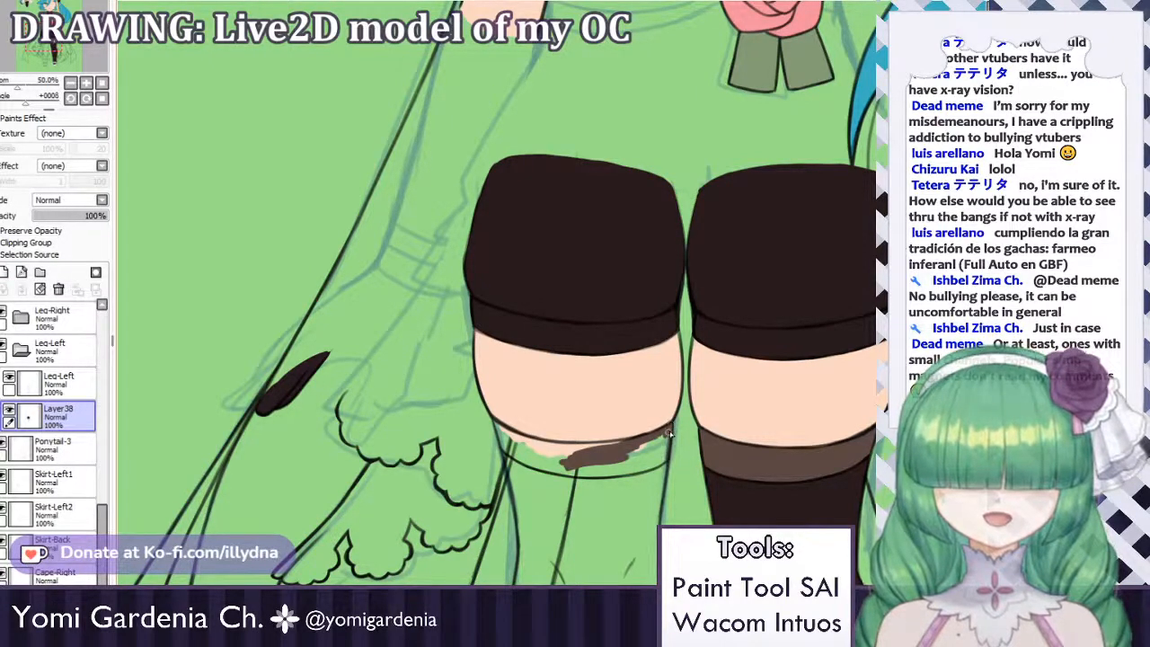
mouse_move(663, 444)
mouse_down()
mouse_move(627, 477)
mouse_move(654, 446)
mouse_move(636, 472)
mouse_move(537, 478)
mouse_up()
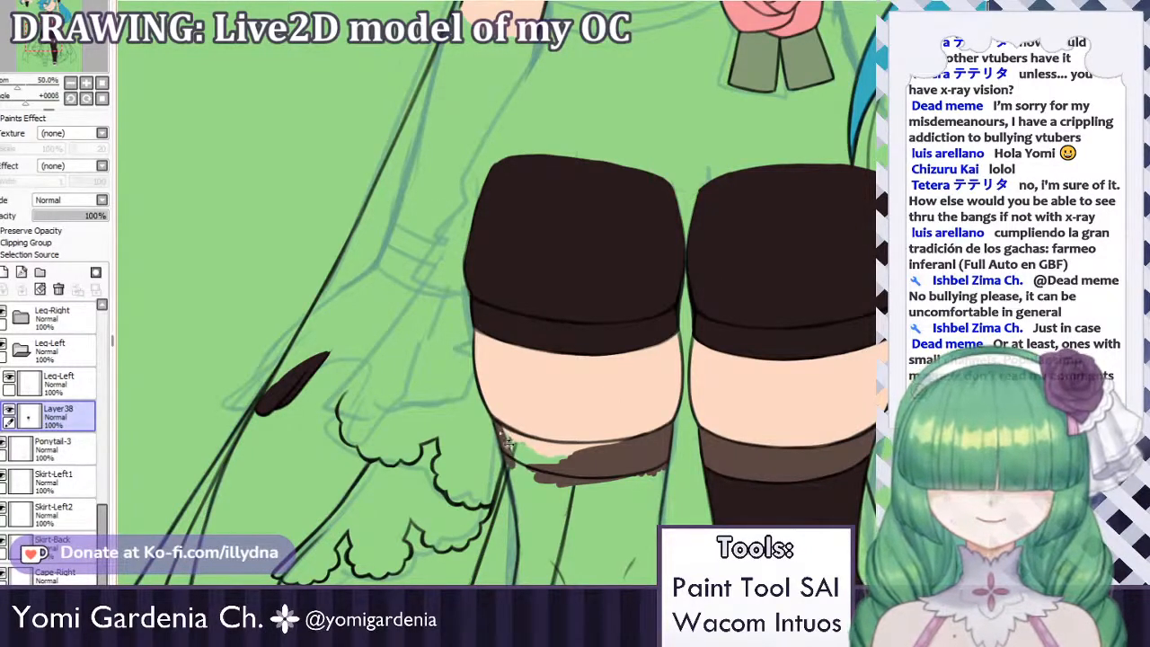
mouse_move(508, 443)
mouse_down()
mouse_move(581, 446)
mouse_move(541, 453)
mouse_move(632, 437)
mouse_move(528, 456)
mouse_move(541, 474)
mouse_move(510, 456)
mouse_up()
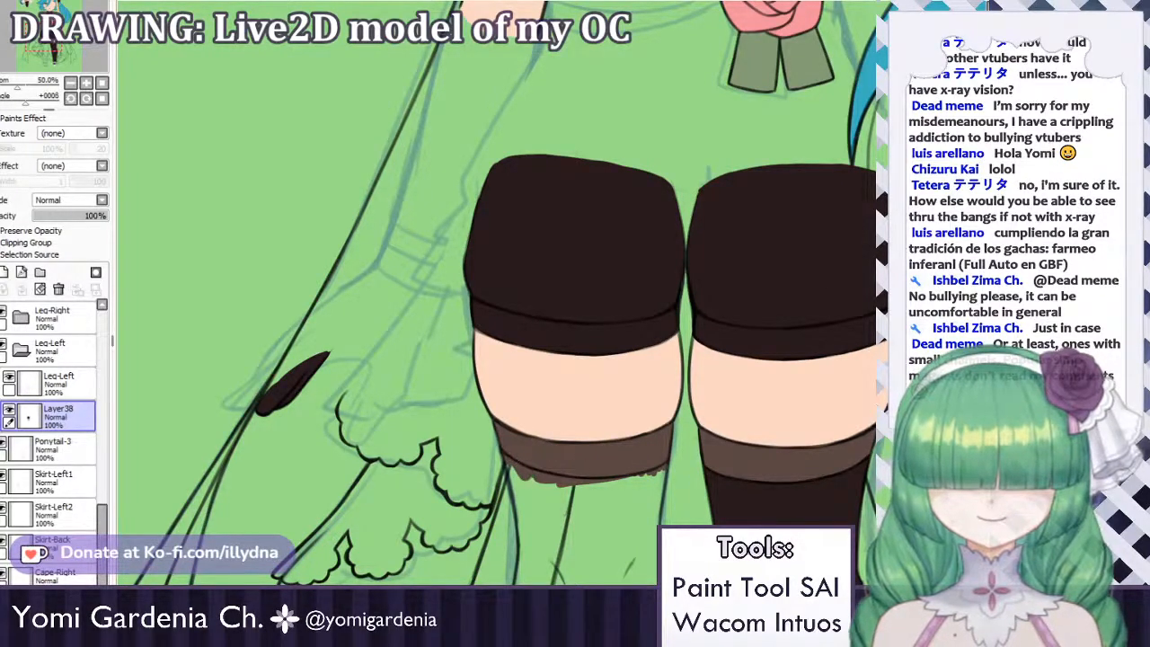
scroll(510, 359, down, 6)
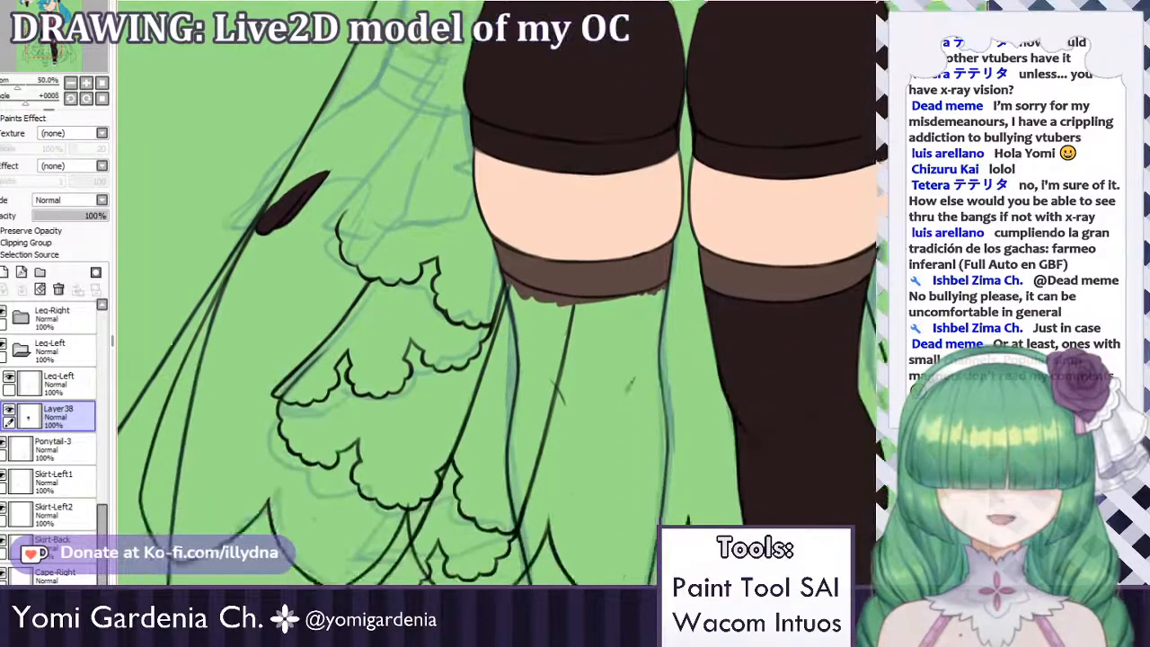
scroll(510, 360, up, 2)
scroll(510, 360, down, 1)
scroll(539, 405, up, 2)
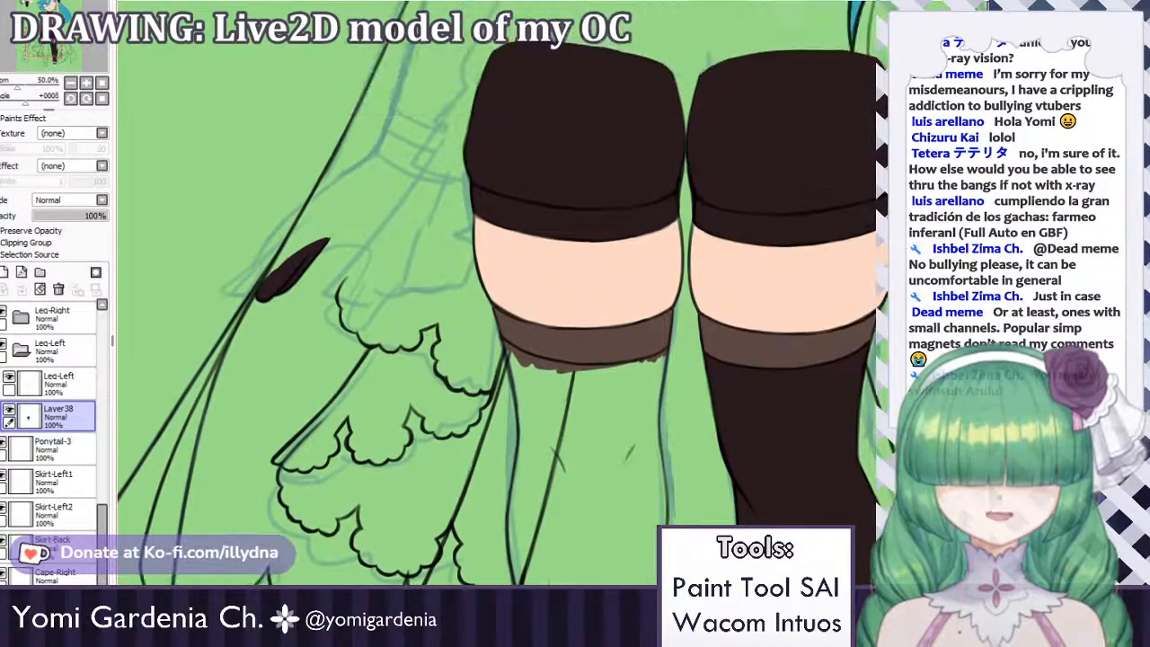
drag(583, 433, 564, 557)
drag(560, 501, 568, 530)
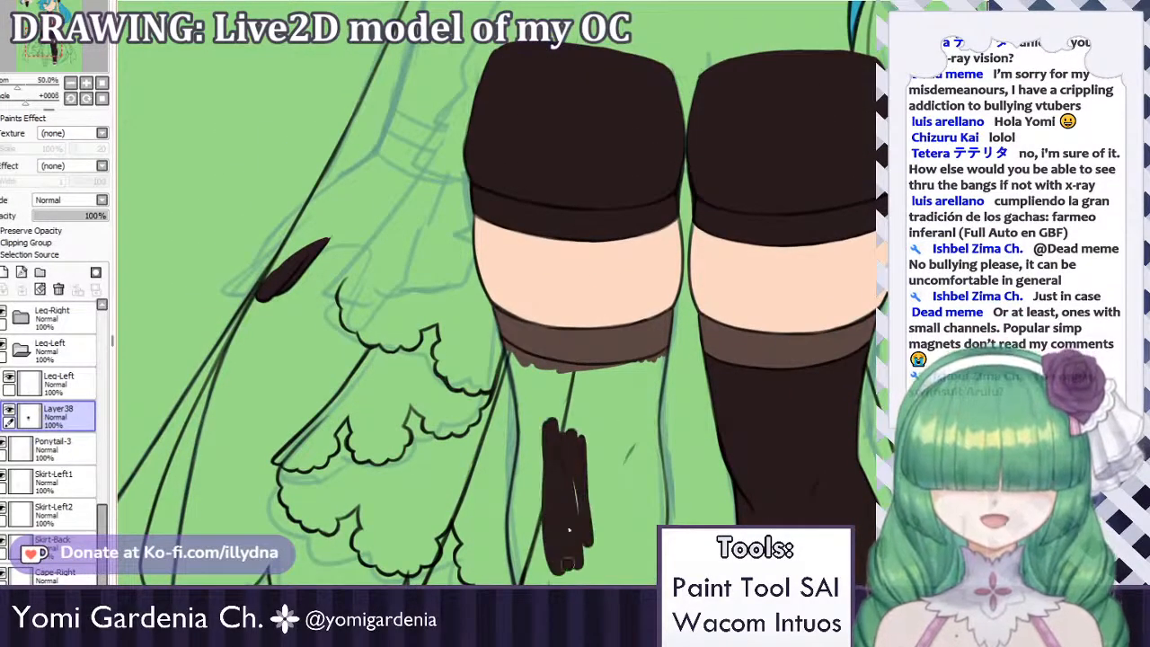
mouse_move(567, 458)
mouse_down()
mouse_move(537, 539)
mouse_move(539, 425)
mouse_move(524, 539)
mouse_move(532, 428)
mouse_move(518, 515)
mouse_move(524, 448)
mouse_move(522, 472)
mouse_up()
key(ctrl+z)
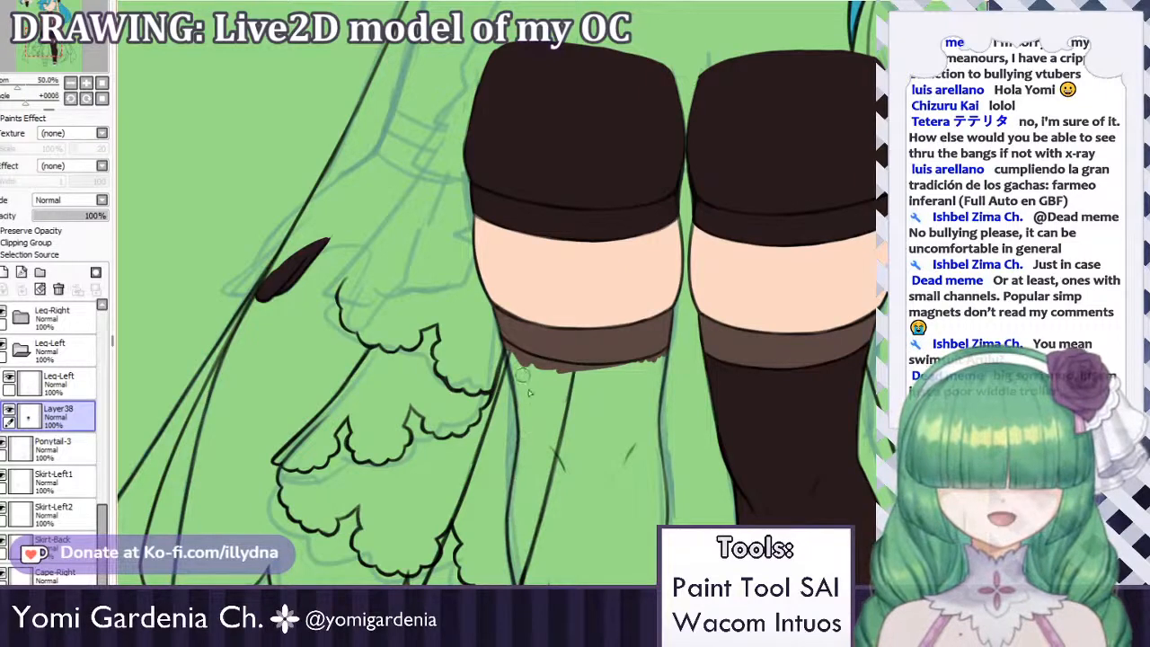
key(ctrl+z)
Paint Leg-Left's stocking dark brown along its upper outer edge and directly beneath the brown band, undoing unwanted strokes.
mouse_move(514, 366)
mouse_down()
mouse_move(529, 450)
mouse_move(514, 379)
mouse_move(522, 530)
mouse_move(524, 457)
mouse_up()
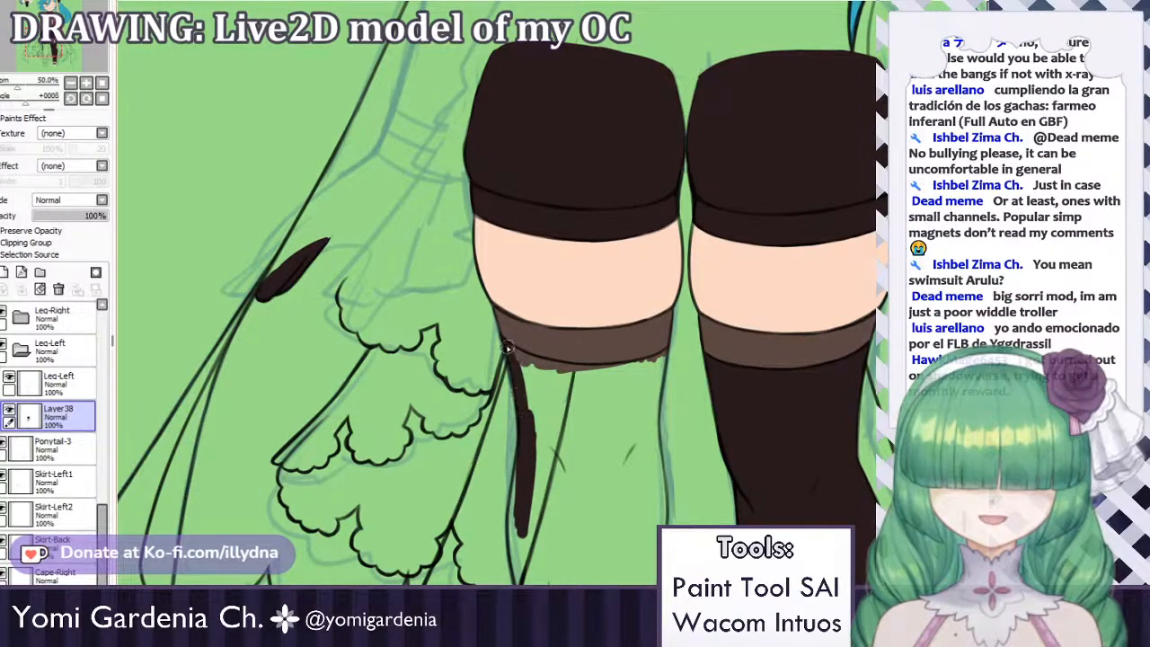
mouse_move(507, 348)
mouse_down()
mouse_move(536, 368)
mouse_move(510, 343)
mouse_move(533, 366)
mouse_move(576, 371)
mouse_move(516, 358)
mouse_move(585, 376)
mouse_move(516, 361)
mouse_move(582, 379)
mouse_move(527, 355)
mouse_move(587, 368)
mouse_move(554, 365)
mouse_move(624, 373)
mouse_up()
key(ctrl+z)
key(ctrl+z)
key(ctrl+z)
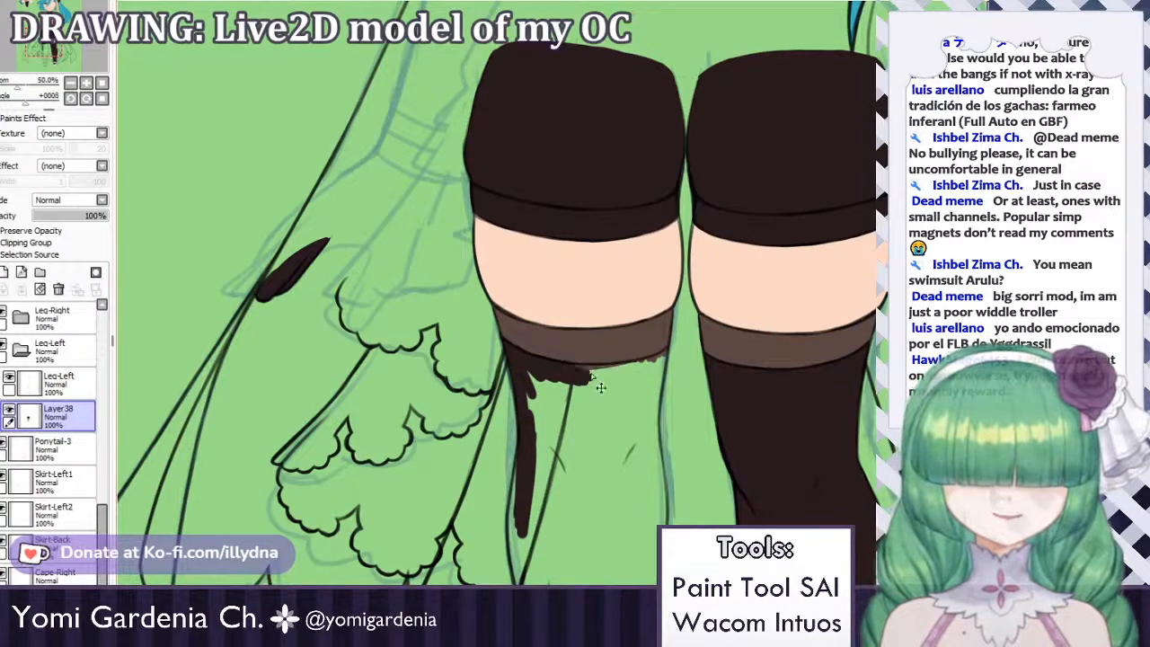
key(ctrl+z)
drag(545, 365, 623, 375)
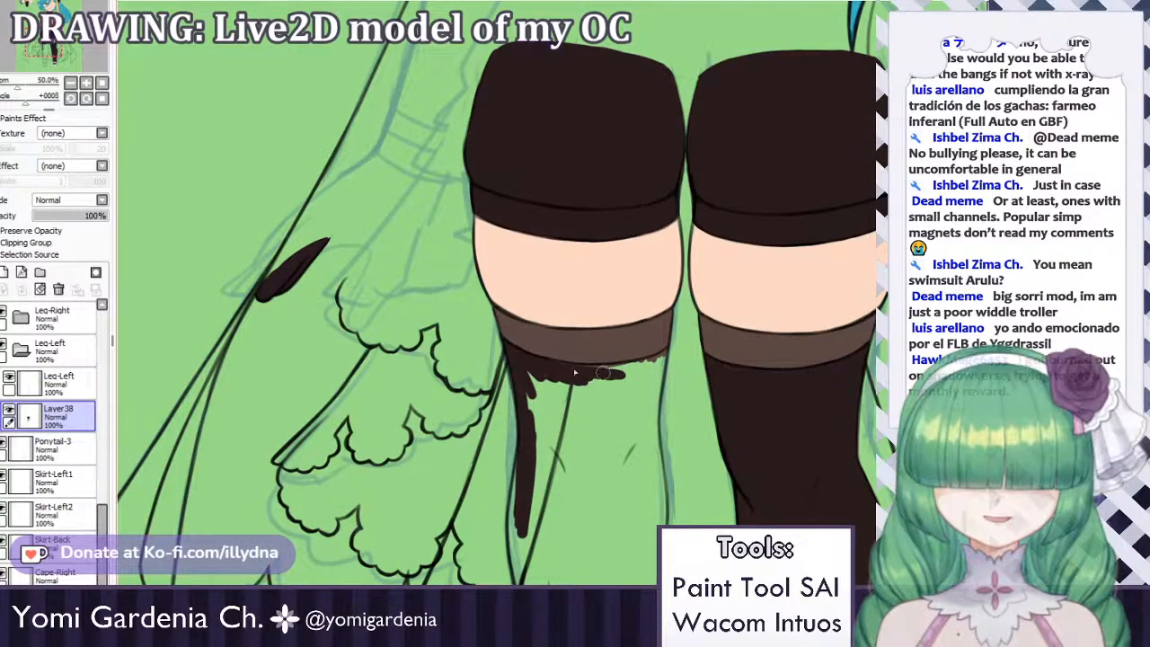
drag(572, 369, 569, 363)
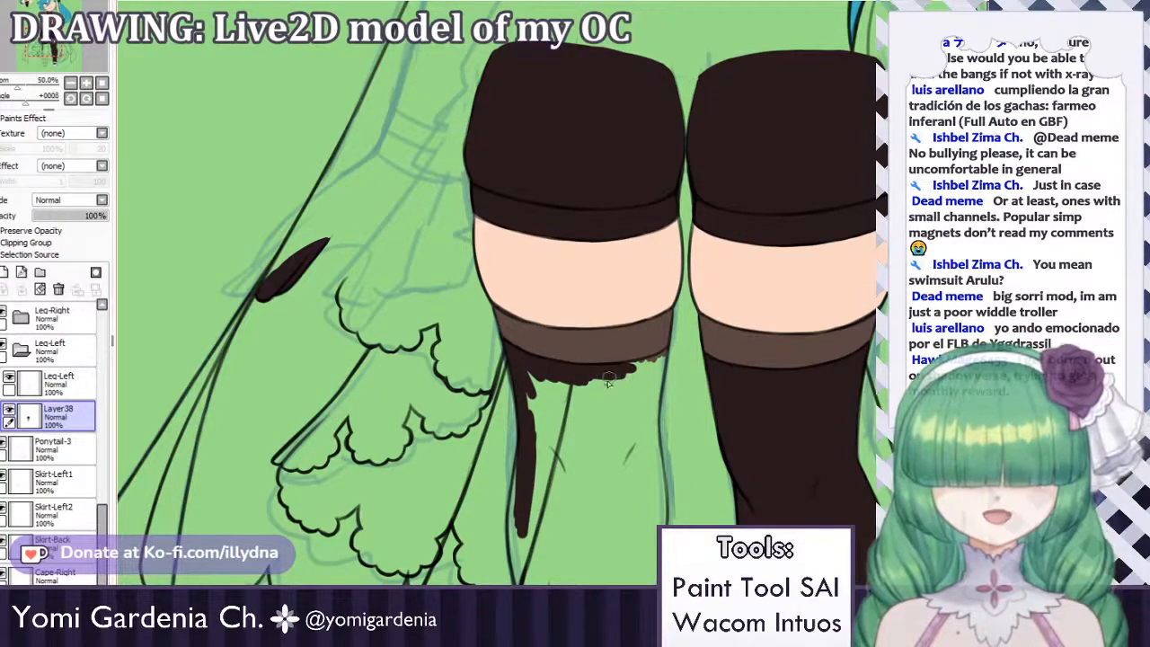
drag(611, 368, 657, 357)
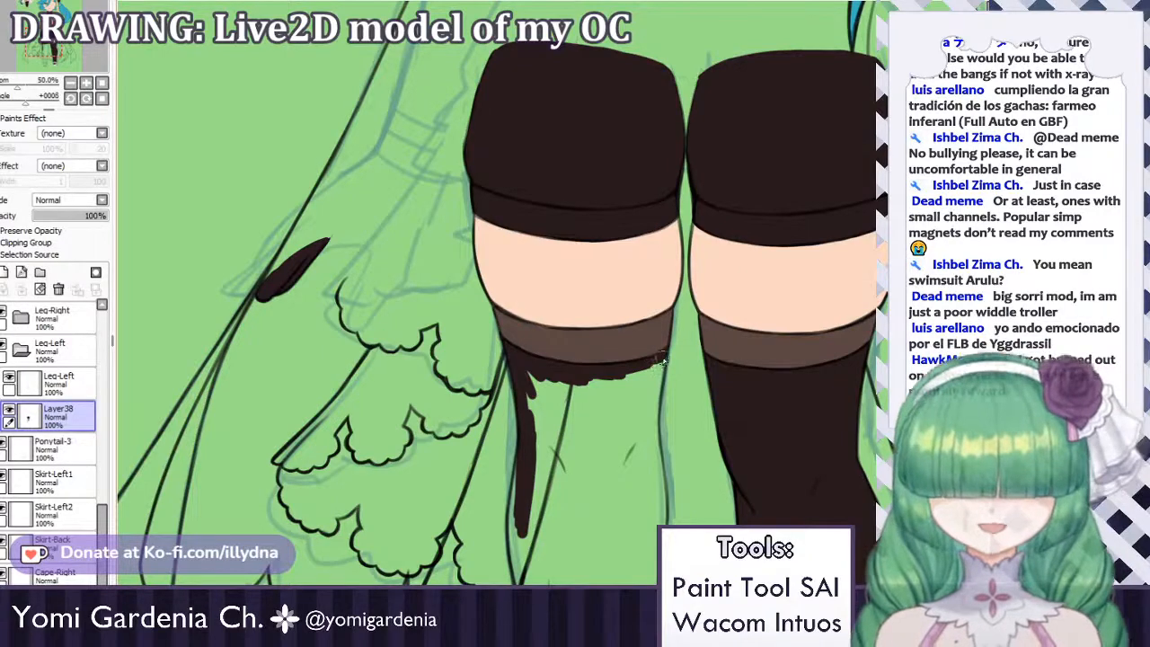
Paint a dark brown border down the inner edge of Leg-Left's stocking, undoing and redrawing the strokes that miss.
mouse_move(660, 358)
mouse_down()
mouse_move(653, 454)
mouse_move(650, 413)
mouse_up()
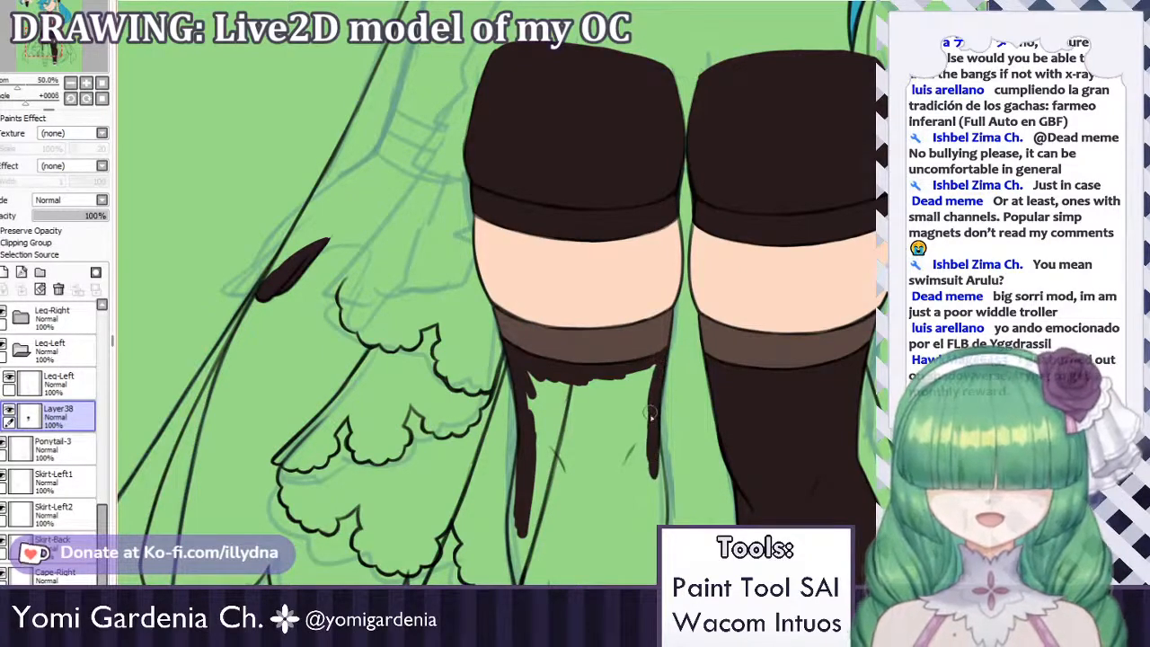
drag(656, 453, 662, 512)
key(ctrl+z)
key(ctrl+z)
drag(656, 404, 650, 582)
key(ctrl+z)
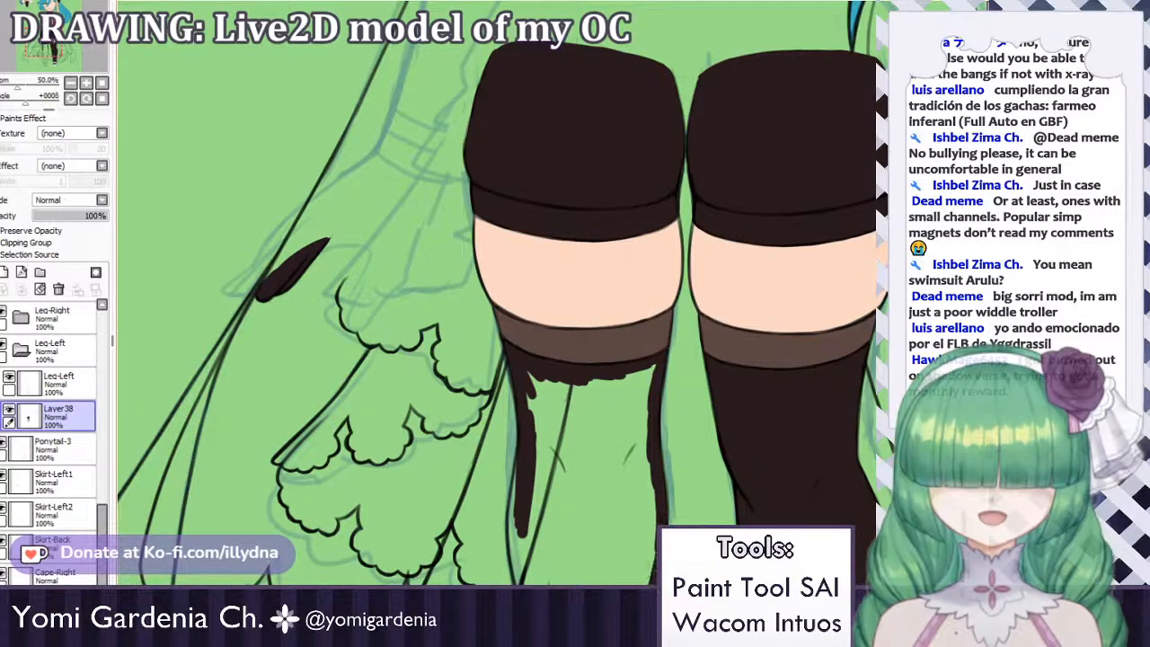
key(ctrl+z)
drag(656, 530, 650, 582)
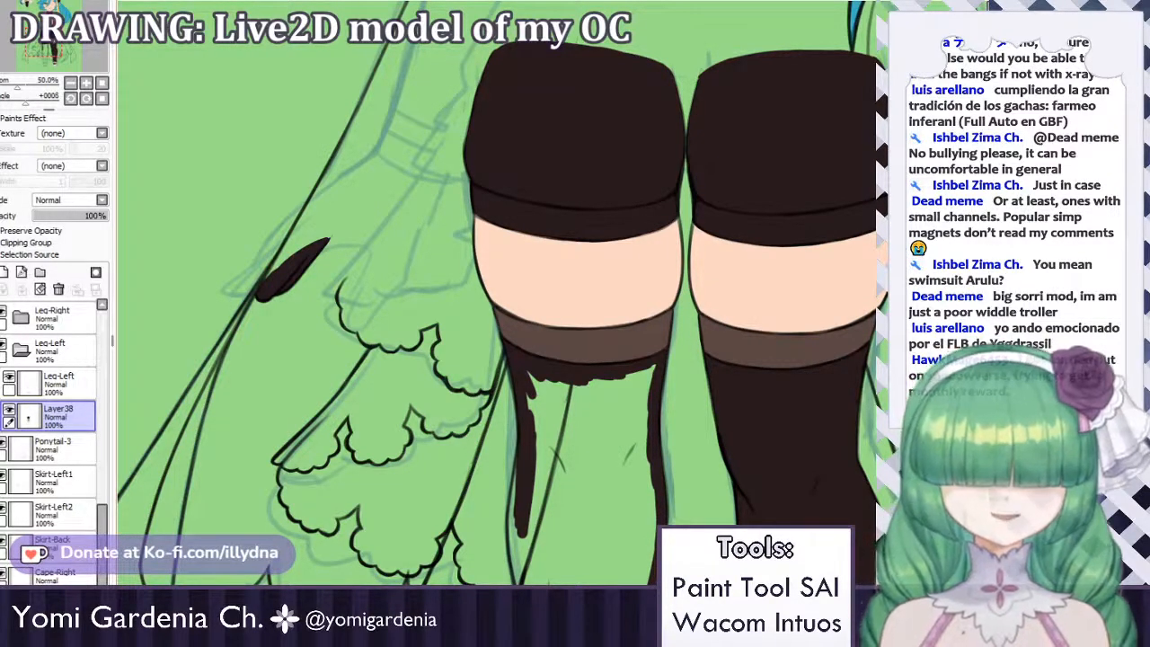
Extend the dark brown border down the outer edge of Leg-Left's stocking from the knee to the lower calf.
drag(722, 485, 722, 292)
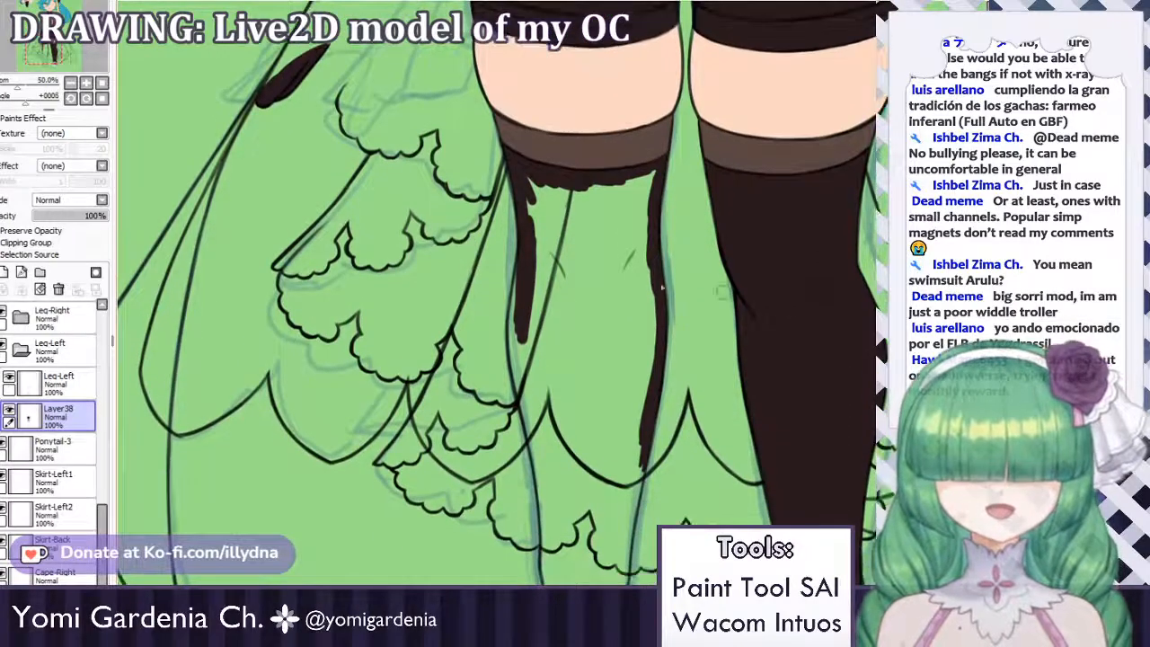
mouse_move(528, 247)
mouse_down()
mouse_move(521, 352)
mouse_move(521, 272)
mouse_up()
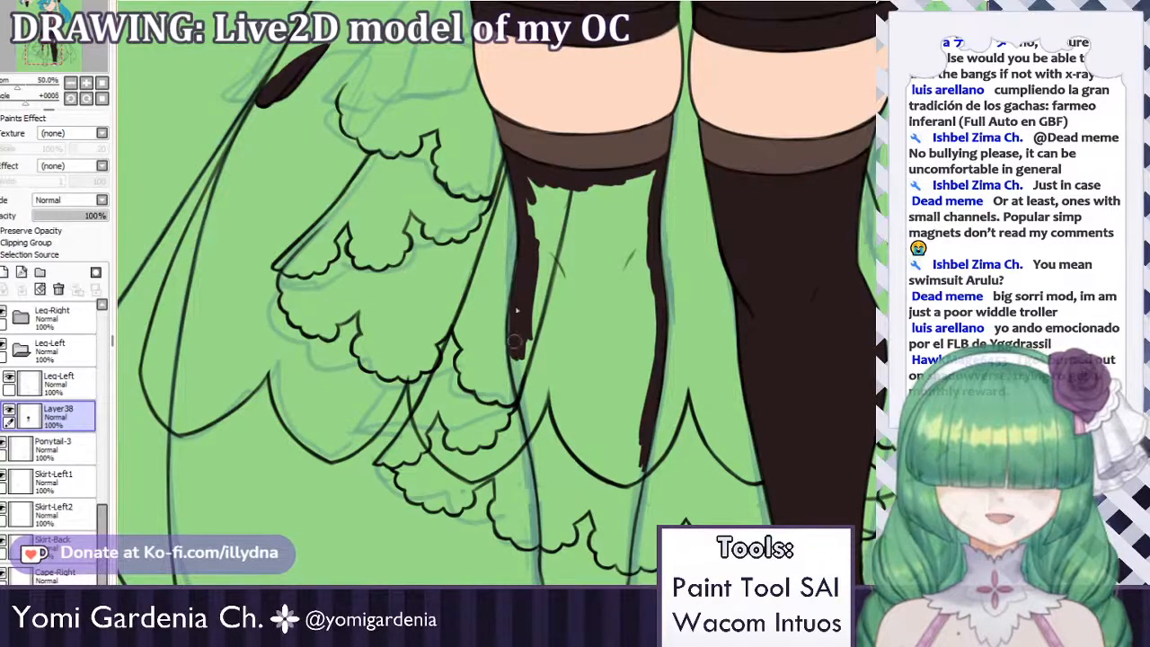
drag(515, 342, 513, 319)
drag(519, 278, 521, 400)
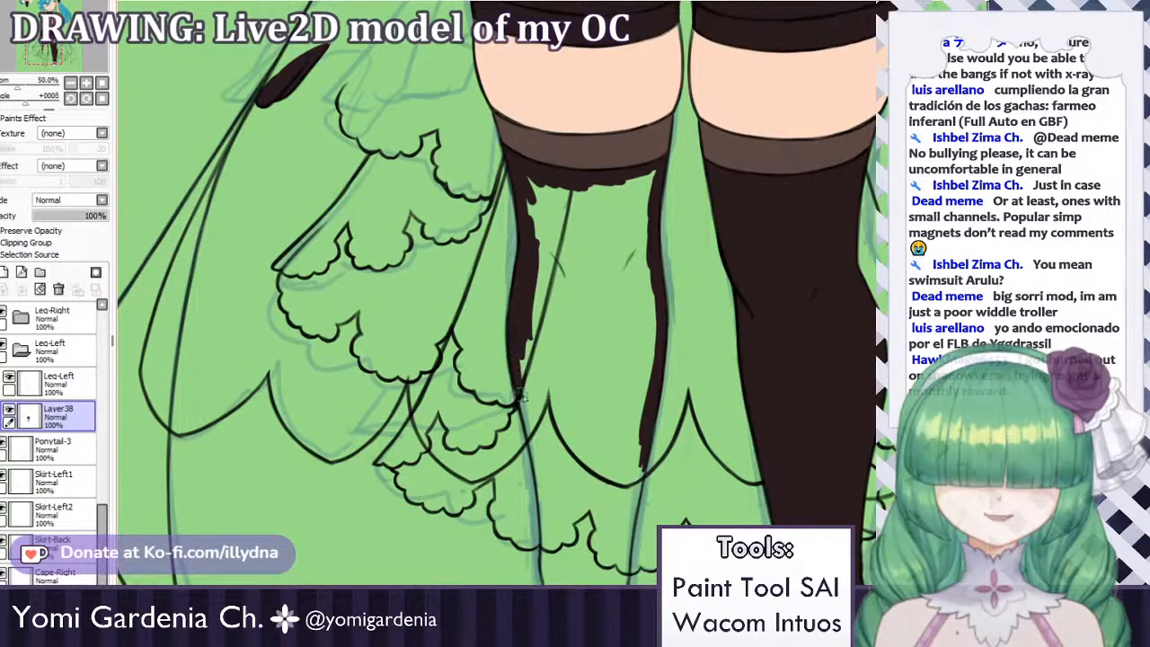
drag(513, 310, 535, 449)
drag(525, 368, 555, 490)
drag(526, 395, 550, 521)
drag(537, 477, 557, 553)
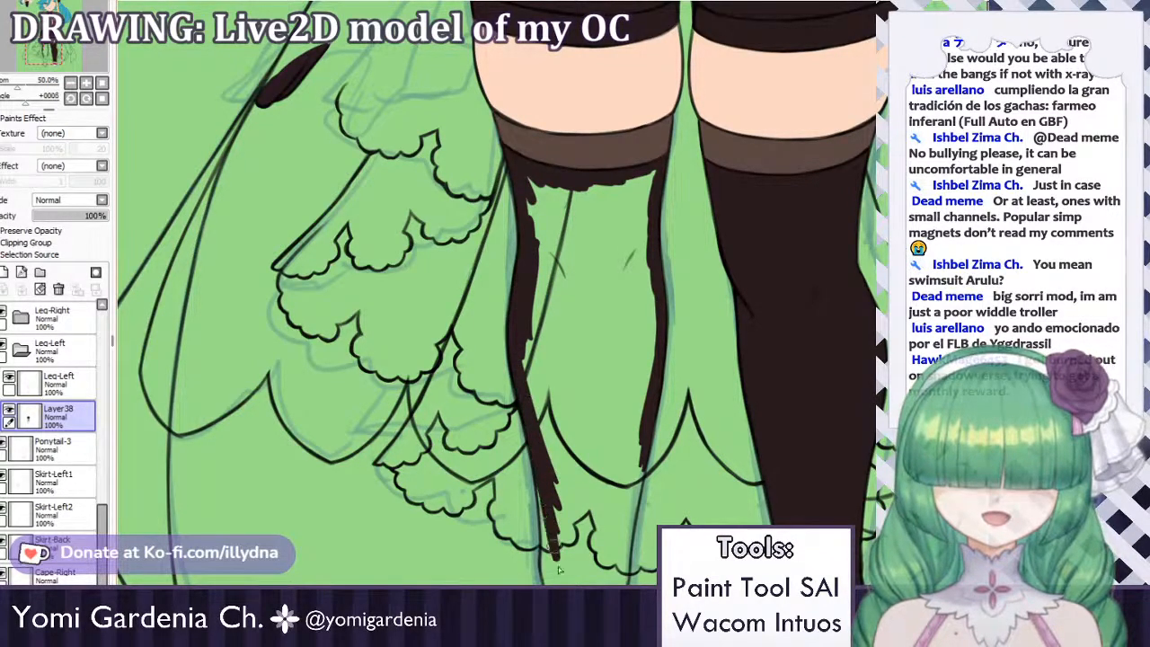
drag(542, 499, 544, 575)
key(ctrl+z)
drag(544, 488, 549, 571)
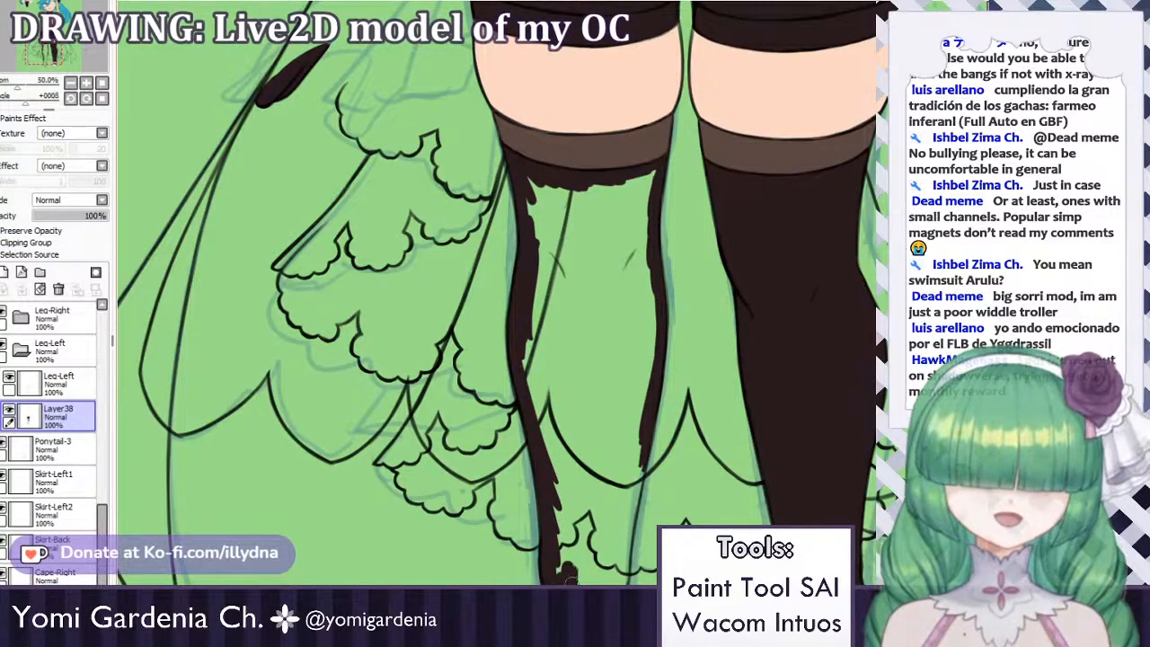
Close the dark border across the lower calf, fill the stocking's interior dark brown, and paint over the leftover seam lines.
mouse_move(589, 548)
mouse_down()
mouse_move(605, 579)
mouse_move(618, 532)
mouse_move(620, 578)
mouse_move(639, 438)
mouse_move(638, 474)
mouse_up()
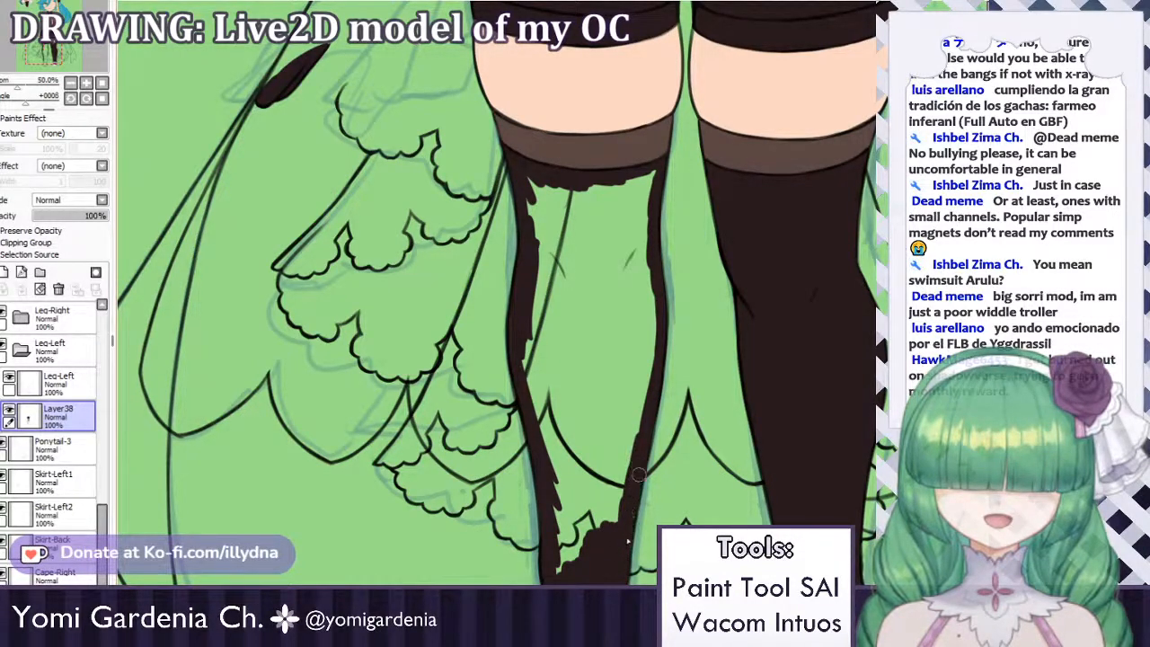
click(592, 314)
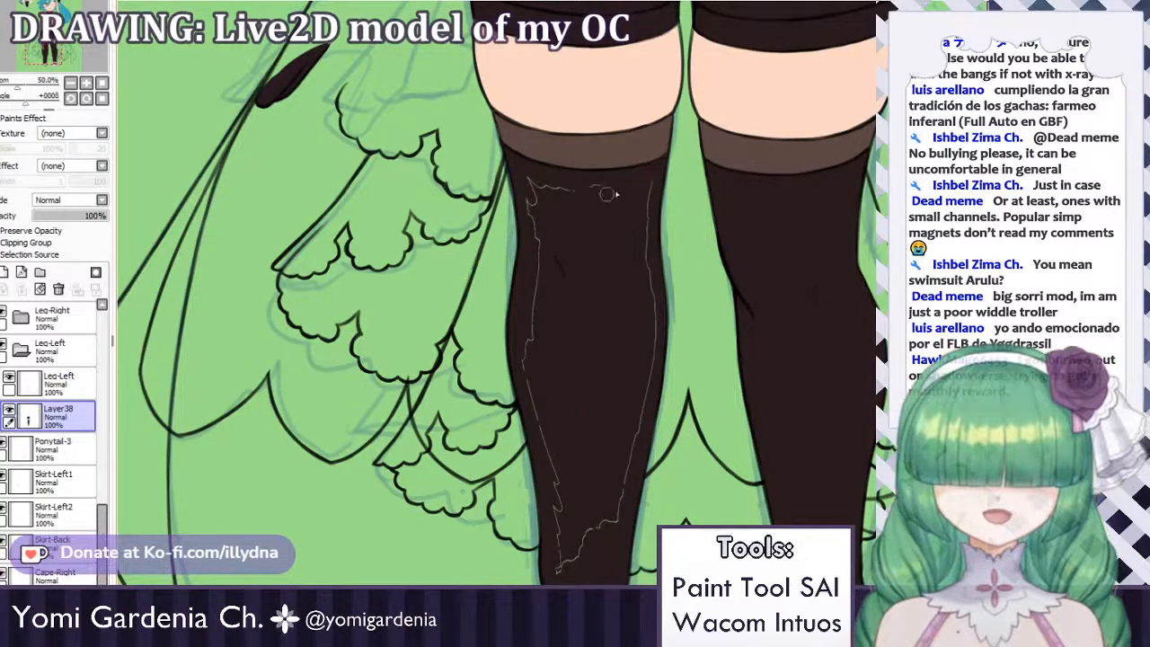
mouse_move(566, 187)
mouse_down()
mouse_move(527, 187)
mouse_move(533, 209)
mouse_up()
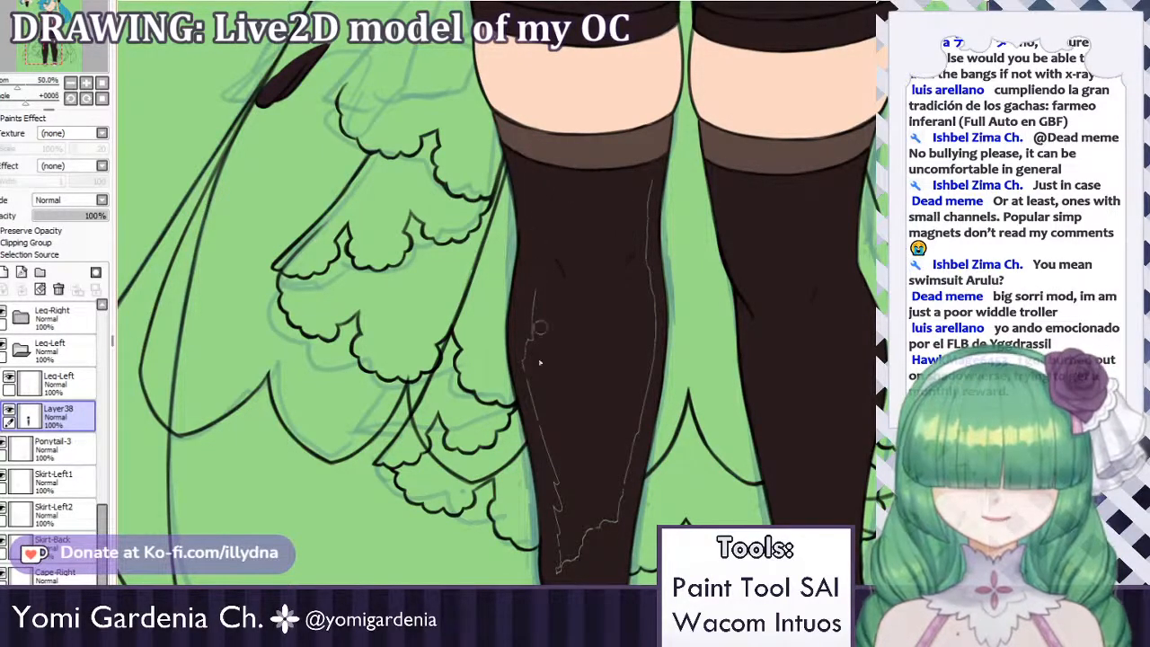
mouse_move(539, 328)
mouse_down()
mouse_move(529, 385)
mouse_move(560, 488)
mouse_move(565, 568)
mouse_move(563, 541)
mouse_move(570, 531)
mouse_move(571, 566)
mouse_move(603, 476)
mouse_move(600, 533)
mouse_move(620, 493)
mouse_move(650, 339)
mouse_move(643, 224)
mouse_up()
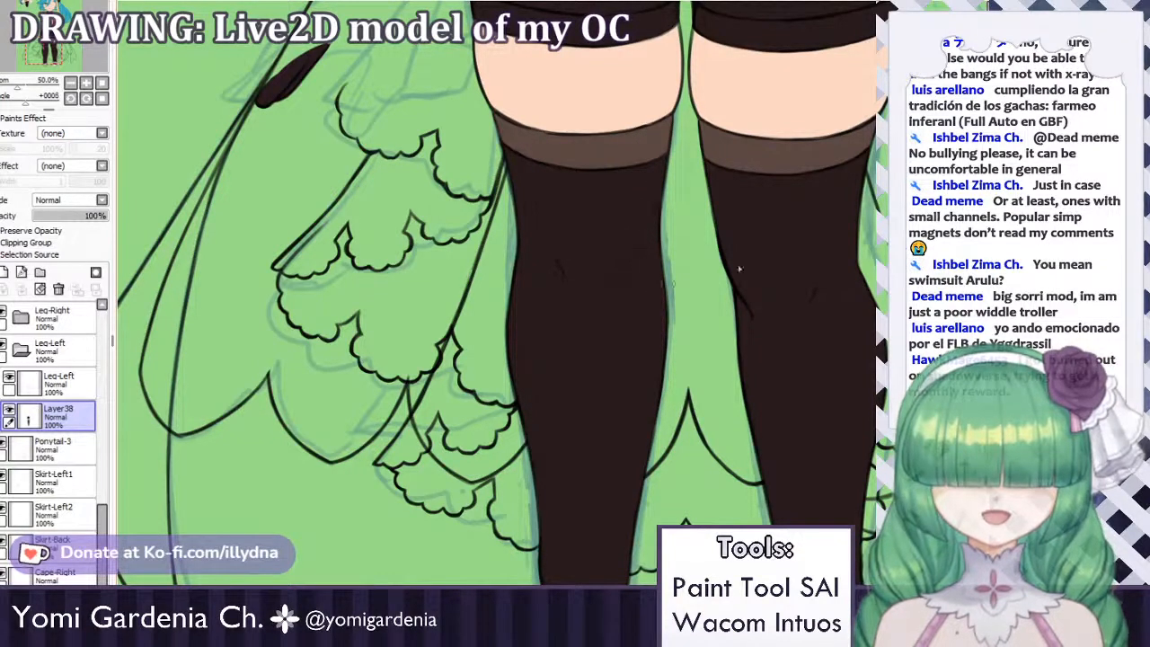
Fill the opening of Leg-Left's shoe dark brown and paint the body of the shoe white.
scroll(616, 342, down, 5)
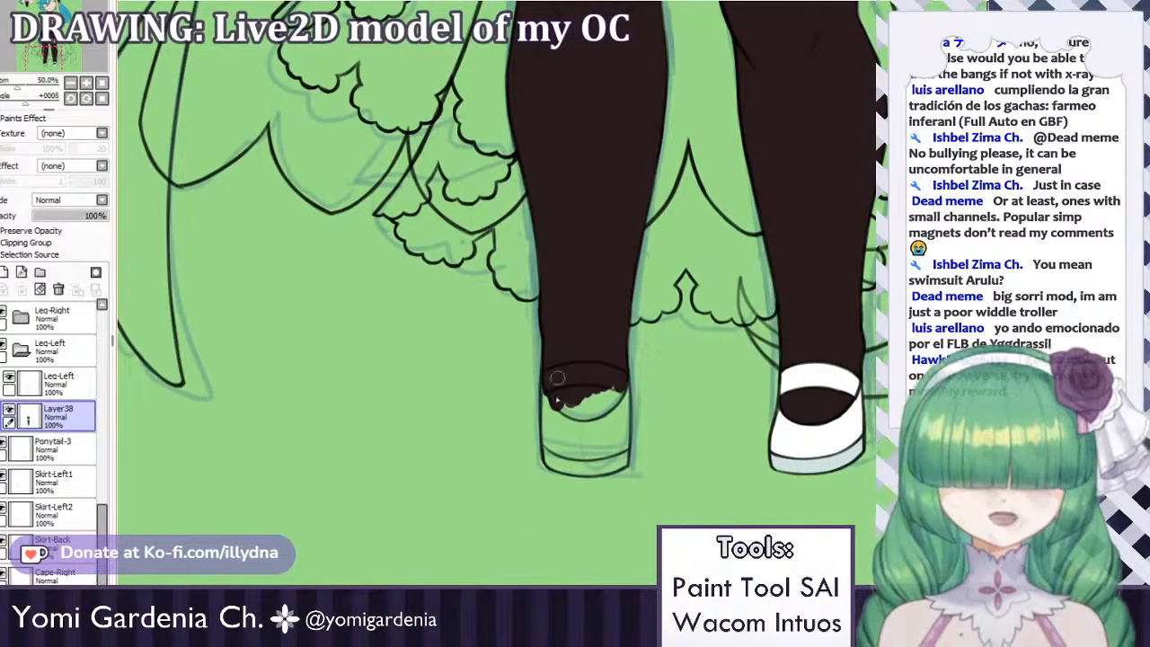
mouse_move(557, 378)
mouse_down()
mouse_move(575, 408)
mouse_move(618, 397)
mouse_move(613, 384)
mouse_up()
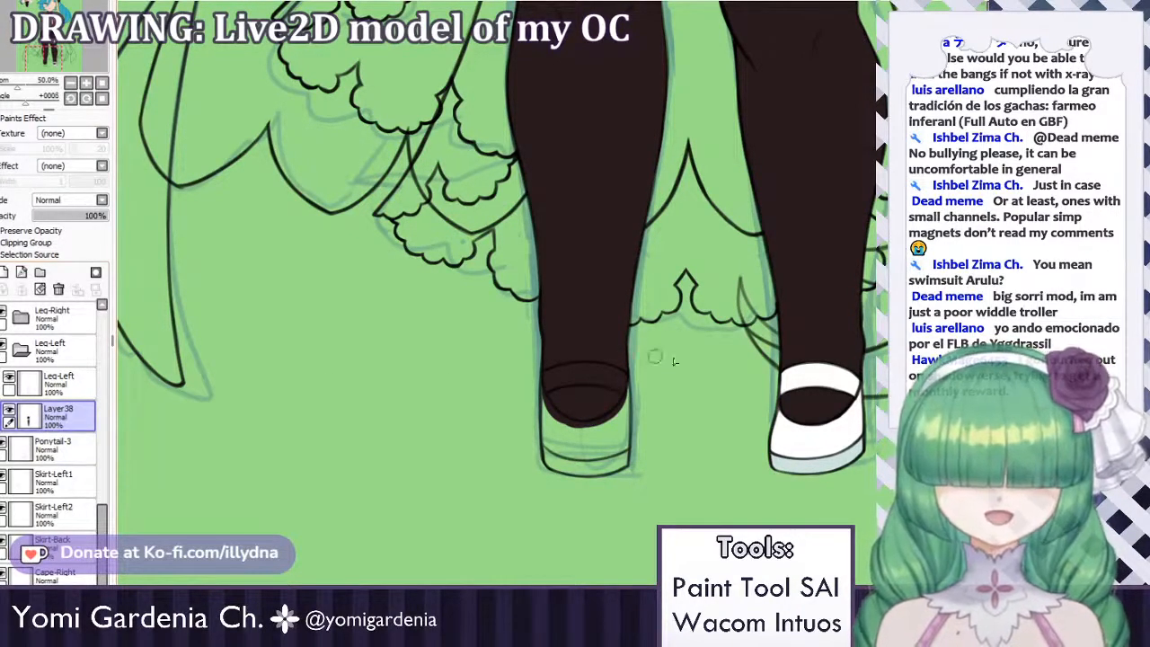
mouse_move(600, 426)
mouse_down()
mouse_move(566, 429)
mouse_move(597, 432)
mouse_move(574, 445)
mouse_move(613, 418)
mouse_move(623, 383)
mouse_move(636, 407)
mouse_move(627, 388)
mouse_move(617, 416)
mouse_move(636, 402)
mouse_move(621, 416)
mouse_move(626, 388)
mouse_move(613, 438)
mouse_move(586, 455)
mouse_up()
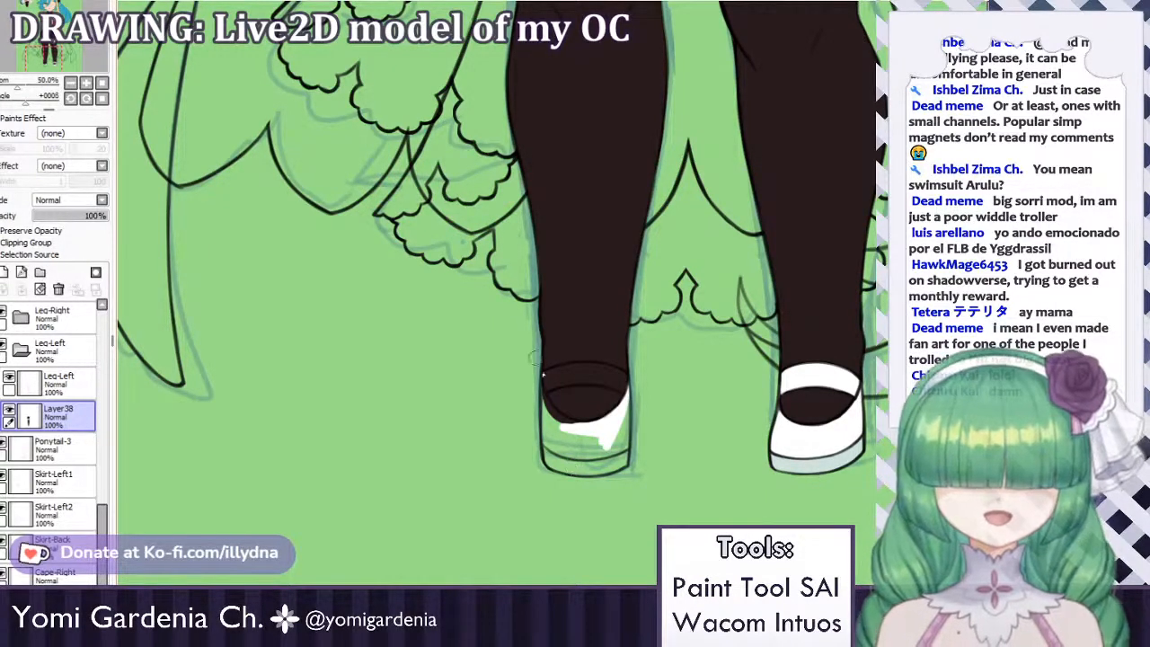
mouse_move(624, 400)
mouse_down()
mouse_move(623, 441)
mouse_move(625, 400)
mouse_move(619, 434)
mouse_move(589, 458)
mouse_move(558, 445)
mouse_move(552, 427)
mouse_move(549, 441)
mouse_move(544, 380)
mouse_move(546, 421)
mouse_up()
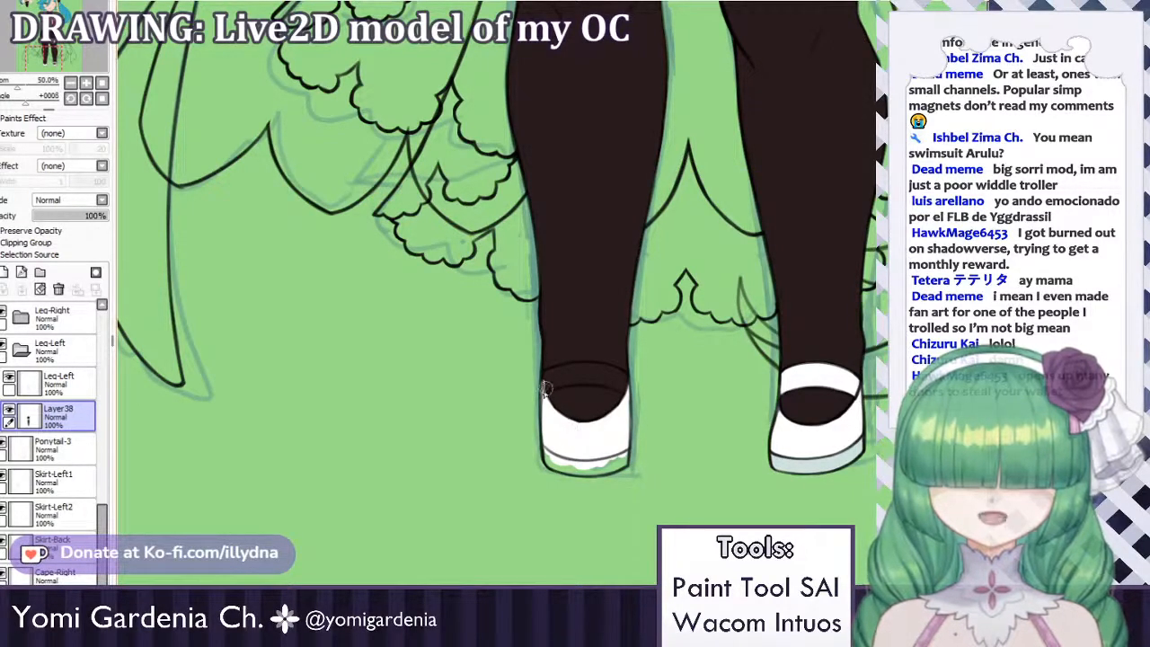
Paint the ankle strap of Leg-Left's shoe white and its sole pale grey, matching Leg-Right's shoe.
mouse_move(544, 386)
mouse_down()
mouse_move(577, 368)
mouse_move(615, 374)
mouse_move(565, 387)
mouse_move(583, 370)
mouse_move(619, 376)
mouse_move(557, 381)
mouse_move(584, 381)
mouse_up()
key(ctrl+z)
key(ctrl+z)
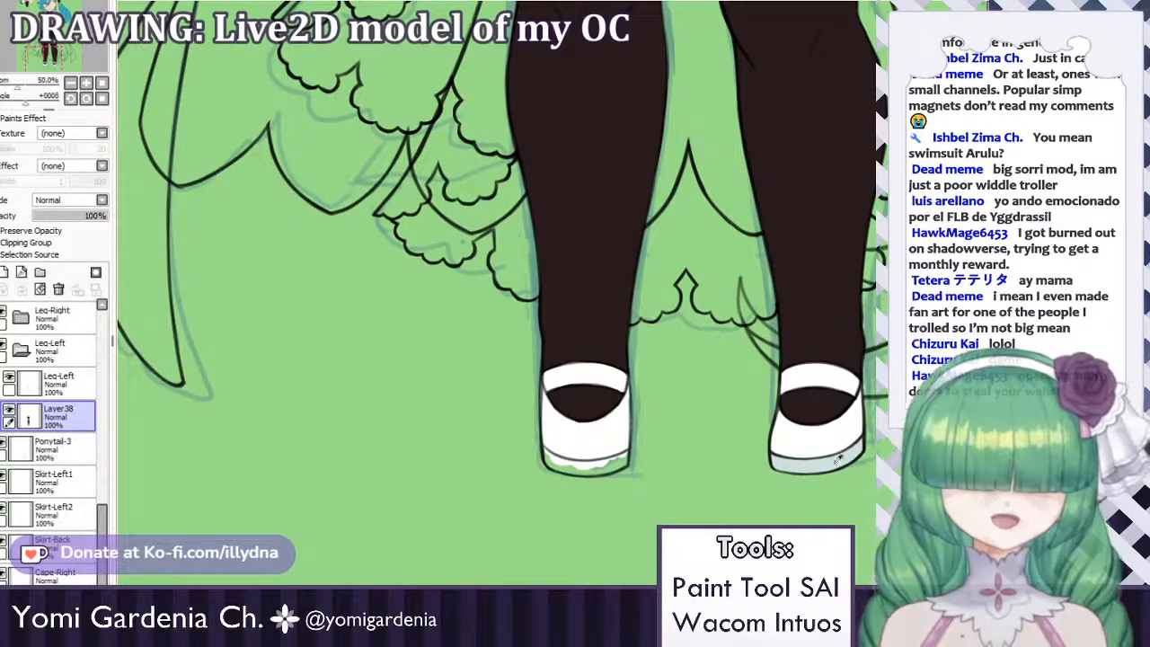
drag(562, 465, 613, 467)
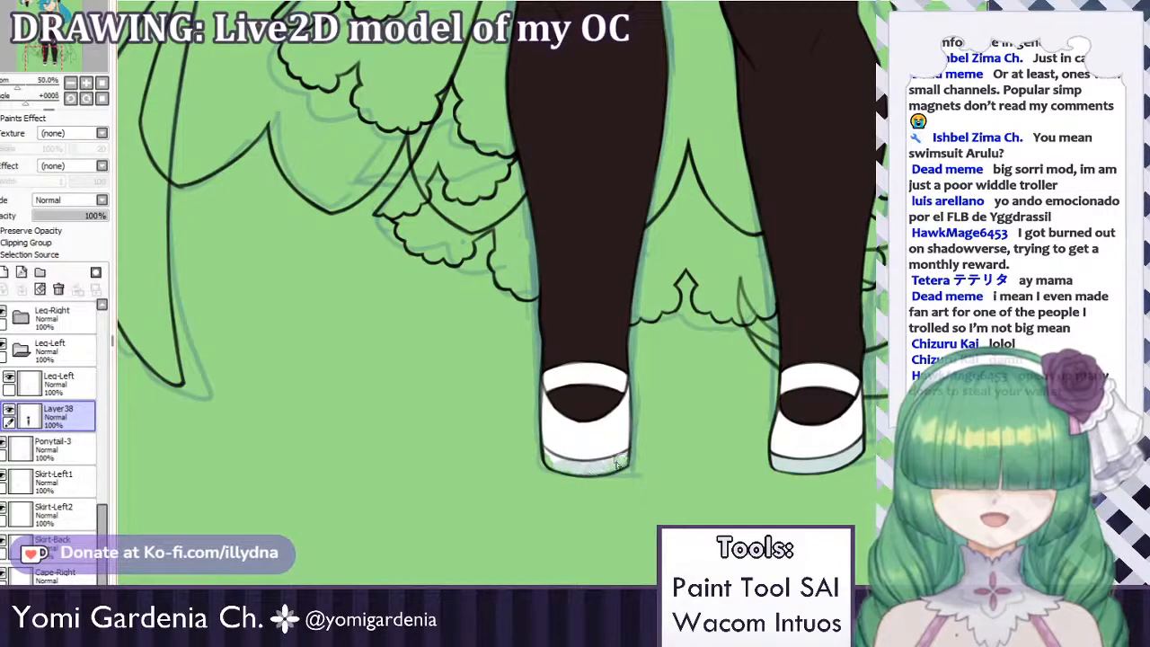
mouse_move(612, 466)
mouse_down()
mouse_move(555, 465)
mouse_move(545, 454)
mouse_up()
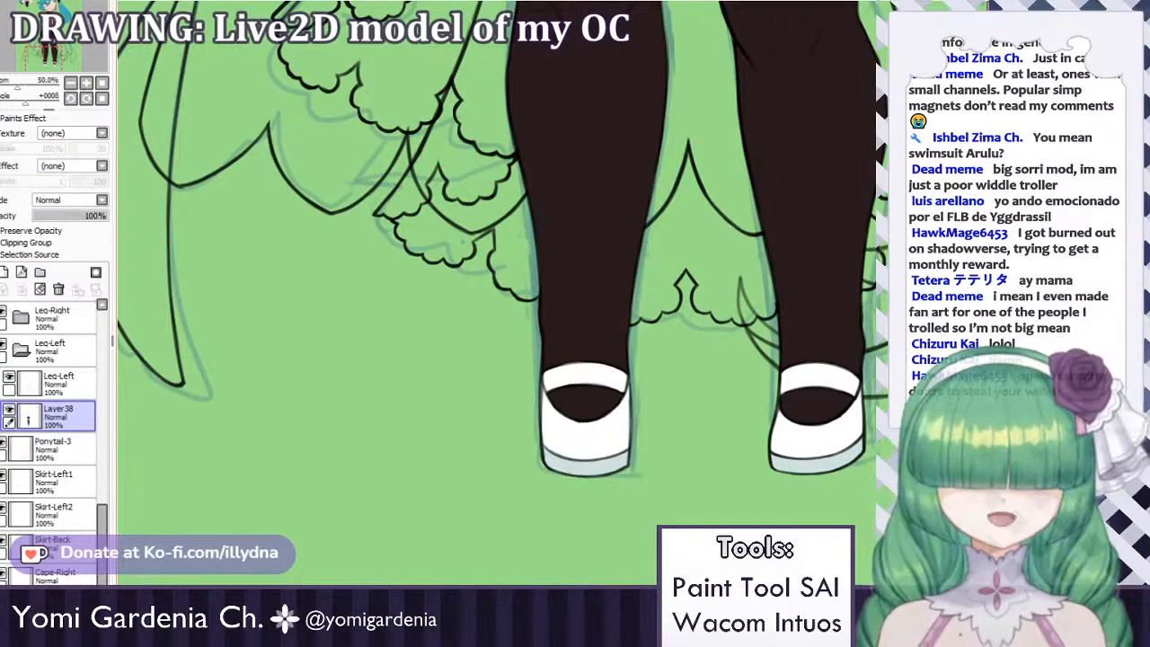
Examine both coloured legs up close from thigh to shoe, and compare them within the whole figure.
scroll(494, 296, up, 15)
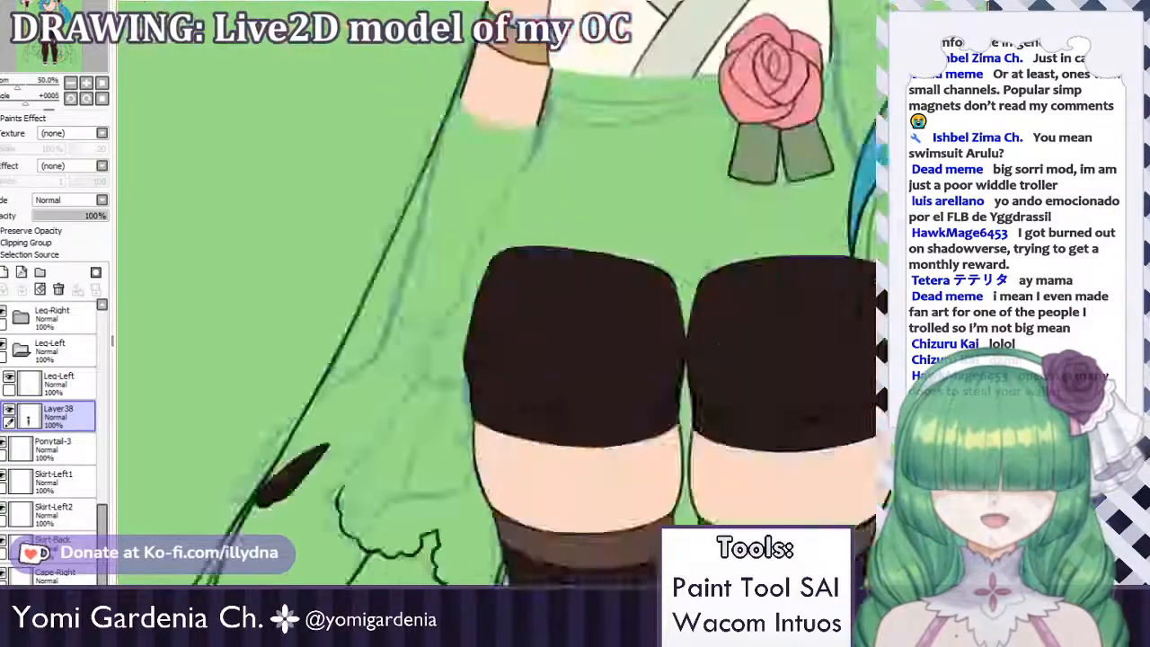
scroll(494, 297, down, 12)
scroll(494, 297, up, 20)
scroll(494, 296, down, 20)
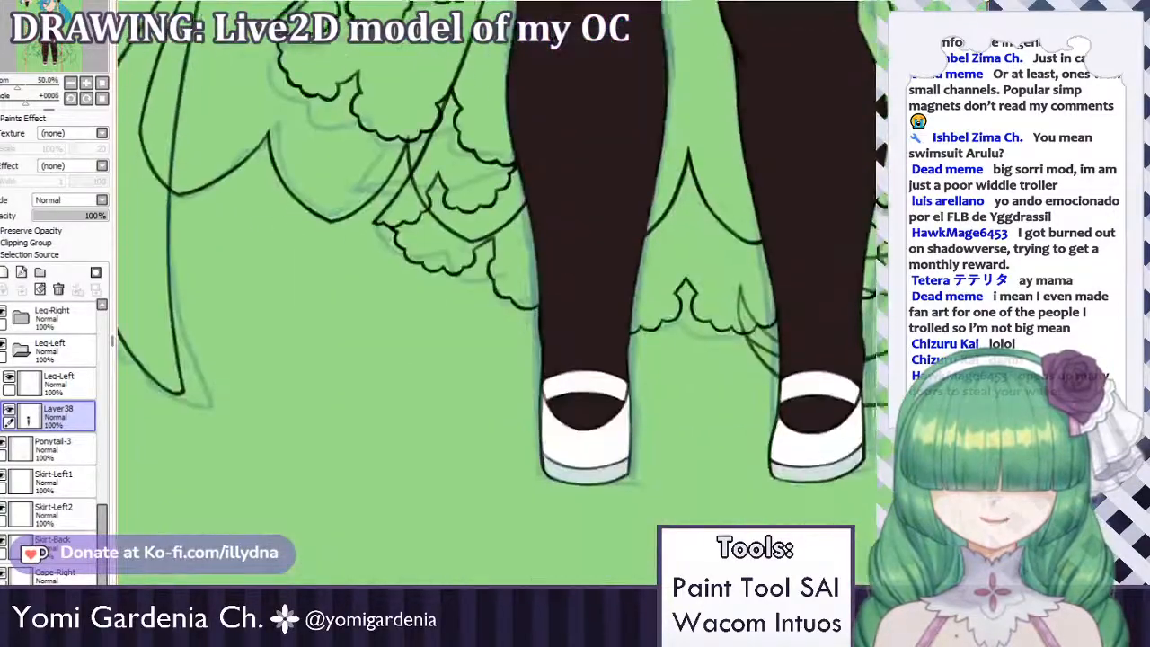
scroll(494, 297, up, 5)
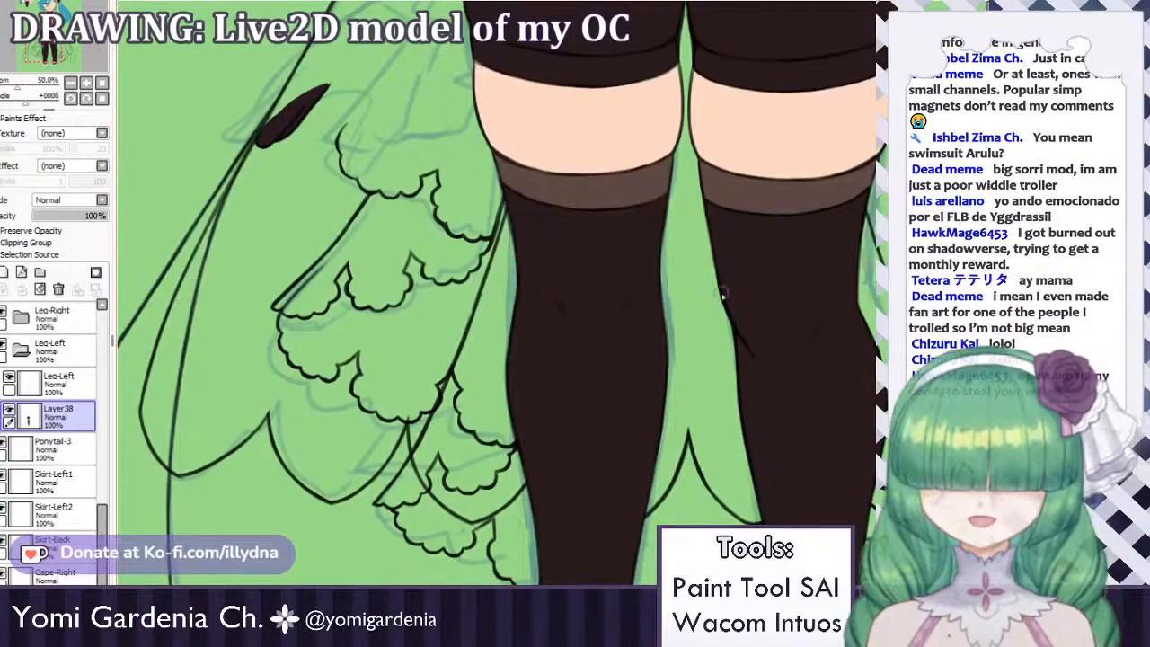
scroll(597, 346, down, 6)
scroll(593, 270, up, 3)
scroll(592, 319, down, 3)
scroll(592, 317, up, 3)
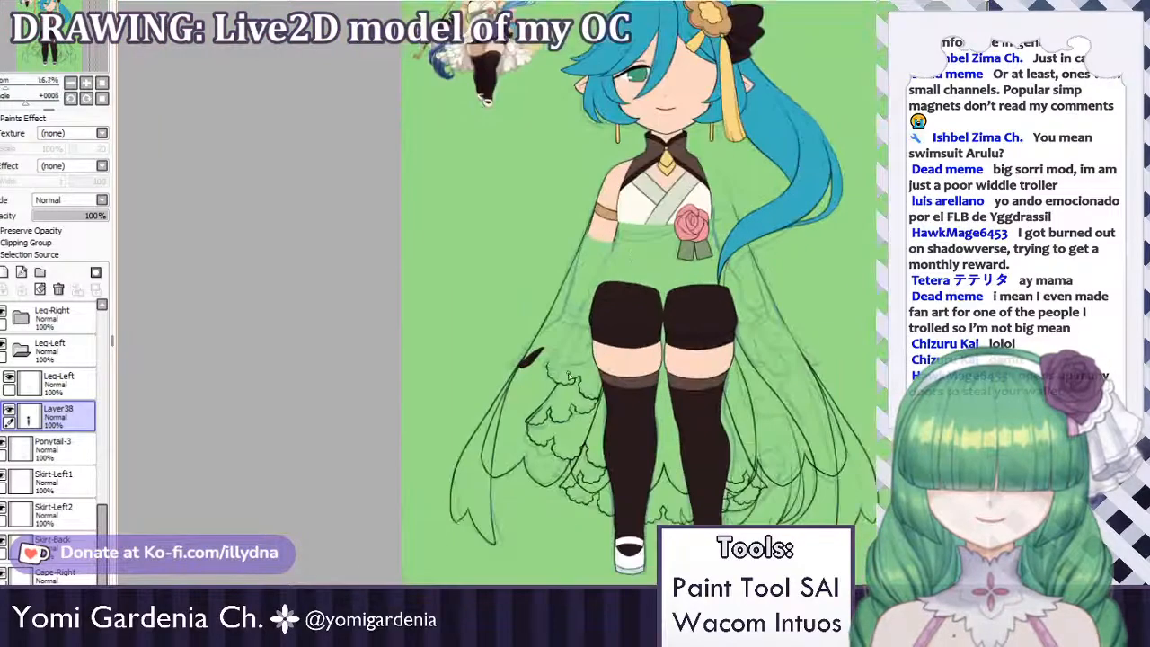
scroll(539, 359, down, 3)
scroll(524, 336, up, 2)
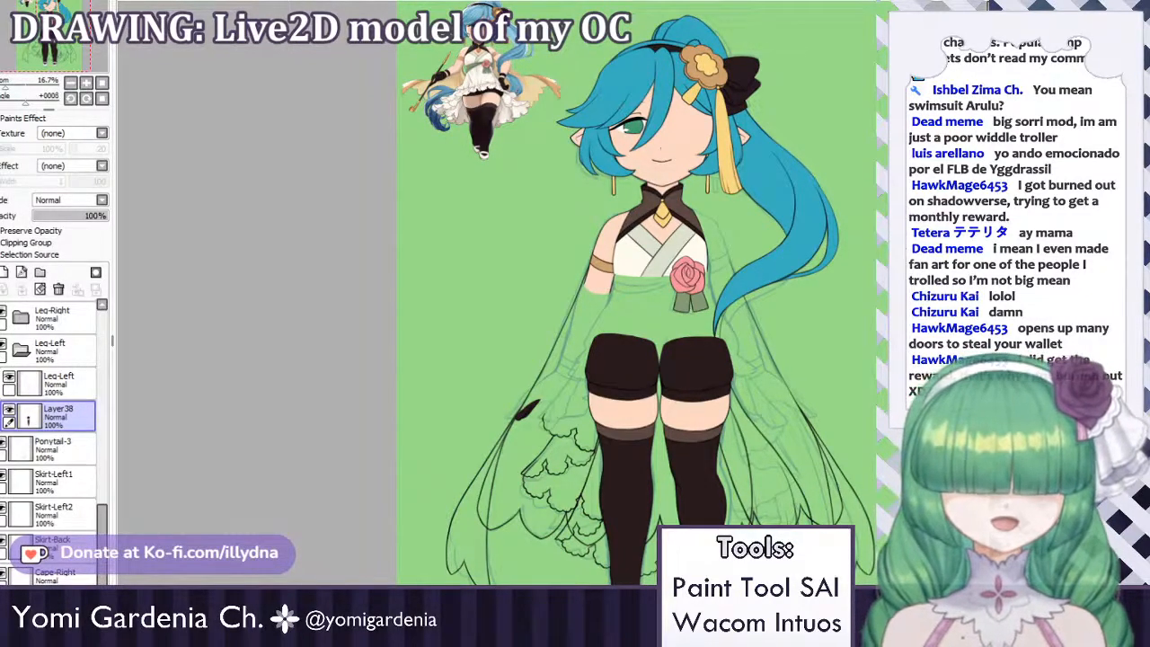
Collapse the Leg-Left layer folder.
click(72, 351)
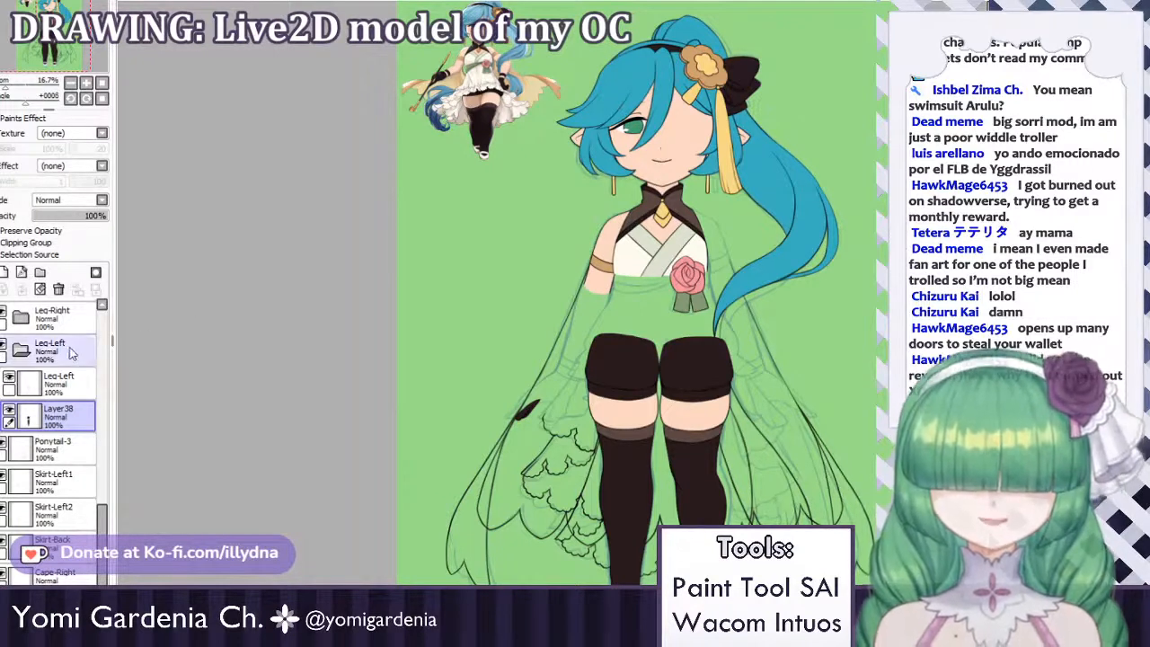
click(19, 350)
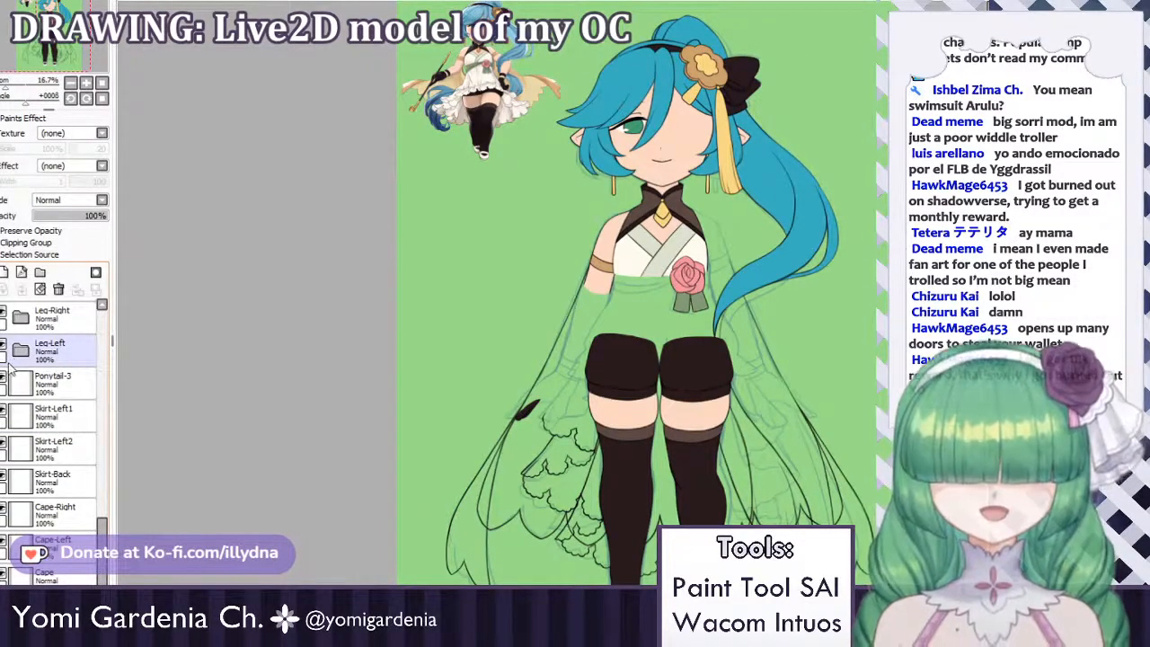
click(20, 375)
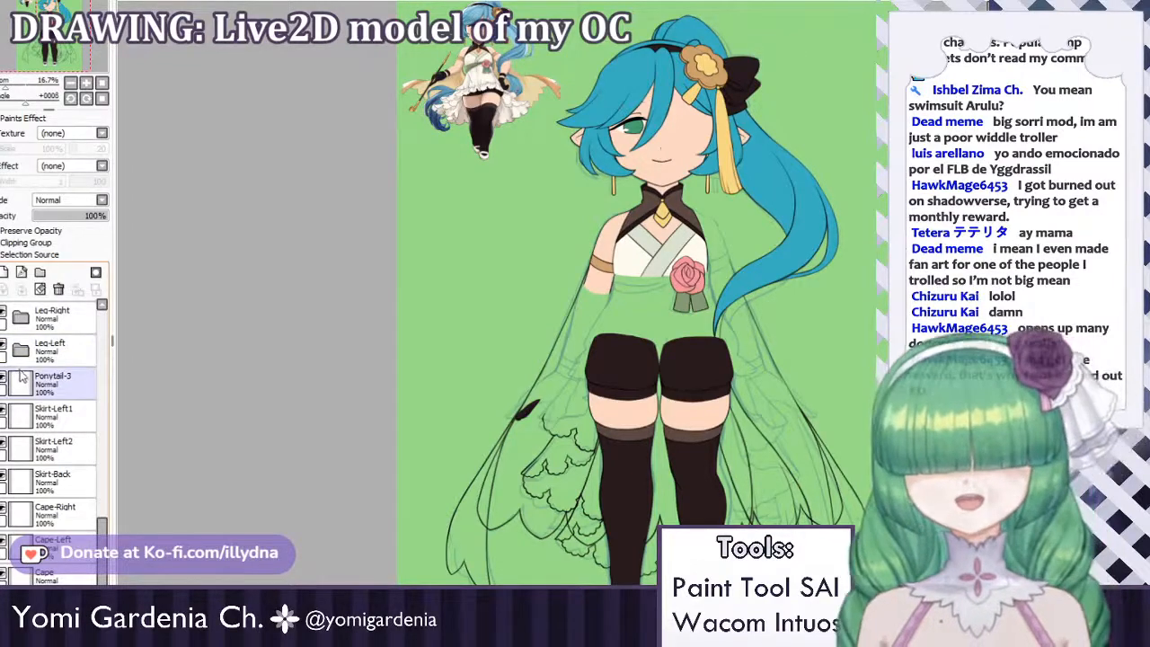
click(18, 364)
click(20, 372)
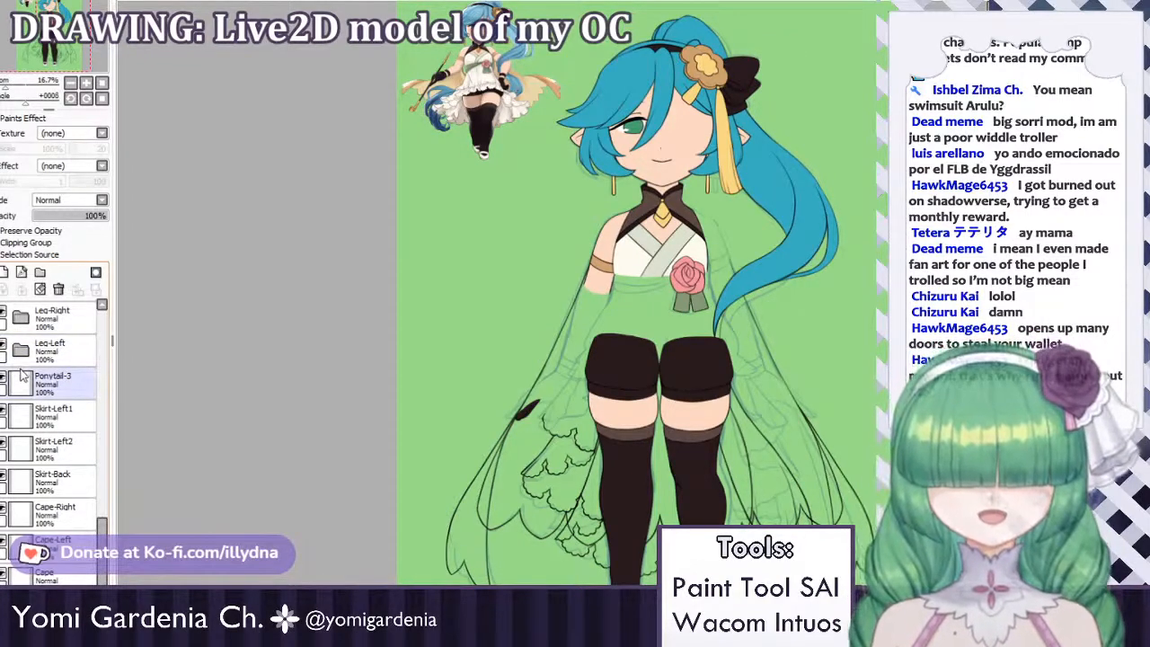
click(20, 352)
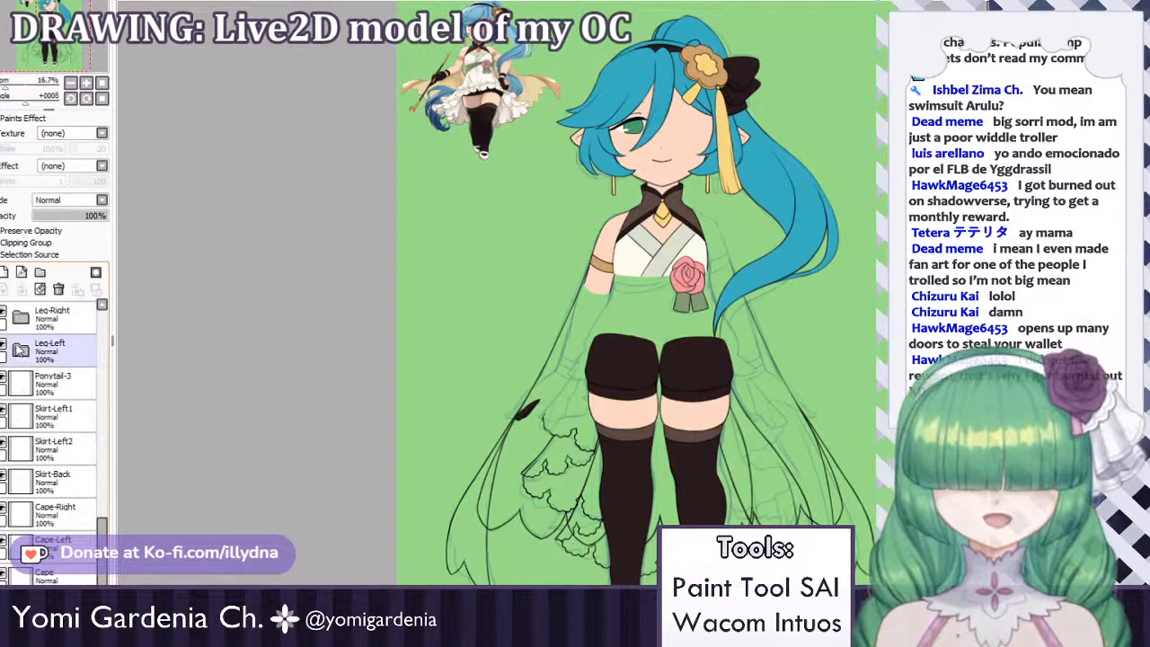
click(20, 329)
click(4, 317)
click(4, 318)
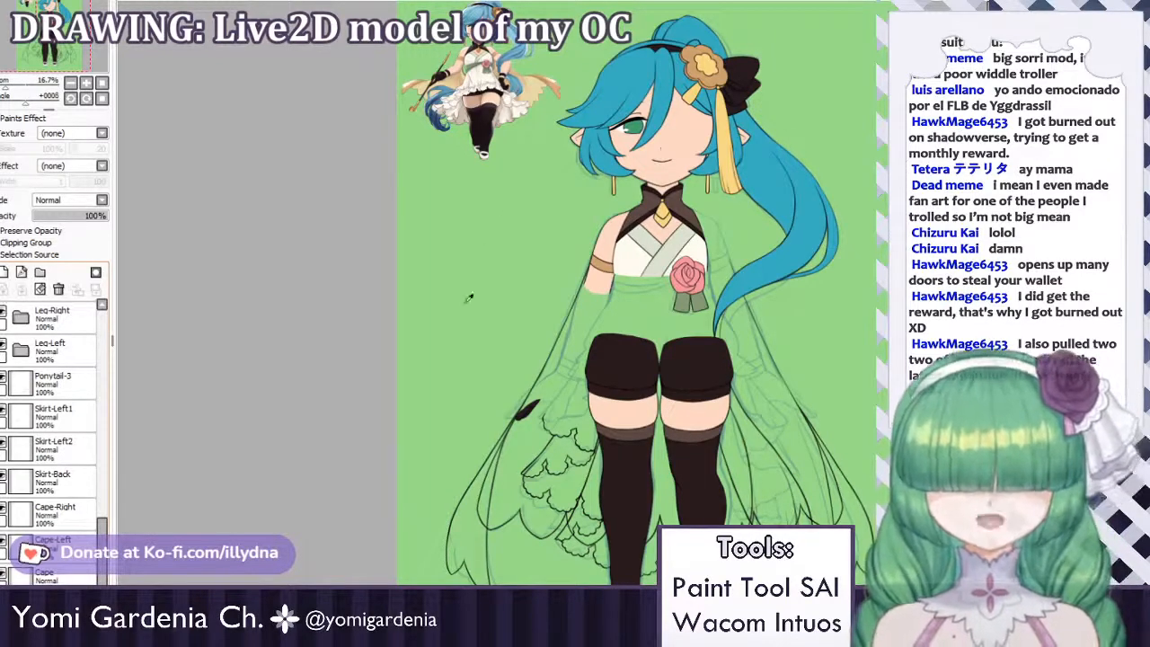
Show the character's hidden gloved arm and the Skirt folder, and collapse the Body folder.
scroll(106, 507, up, 3)
scroll(106, 507, up, 6)
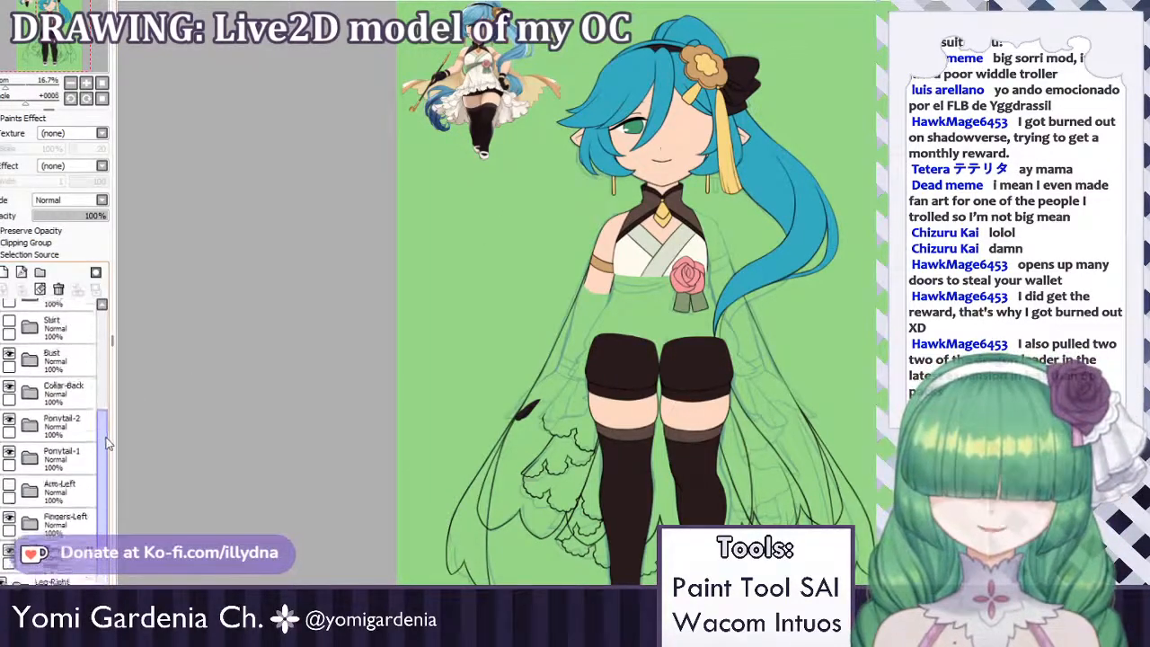
scroll(99, 456, up, 4)
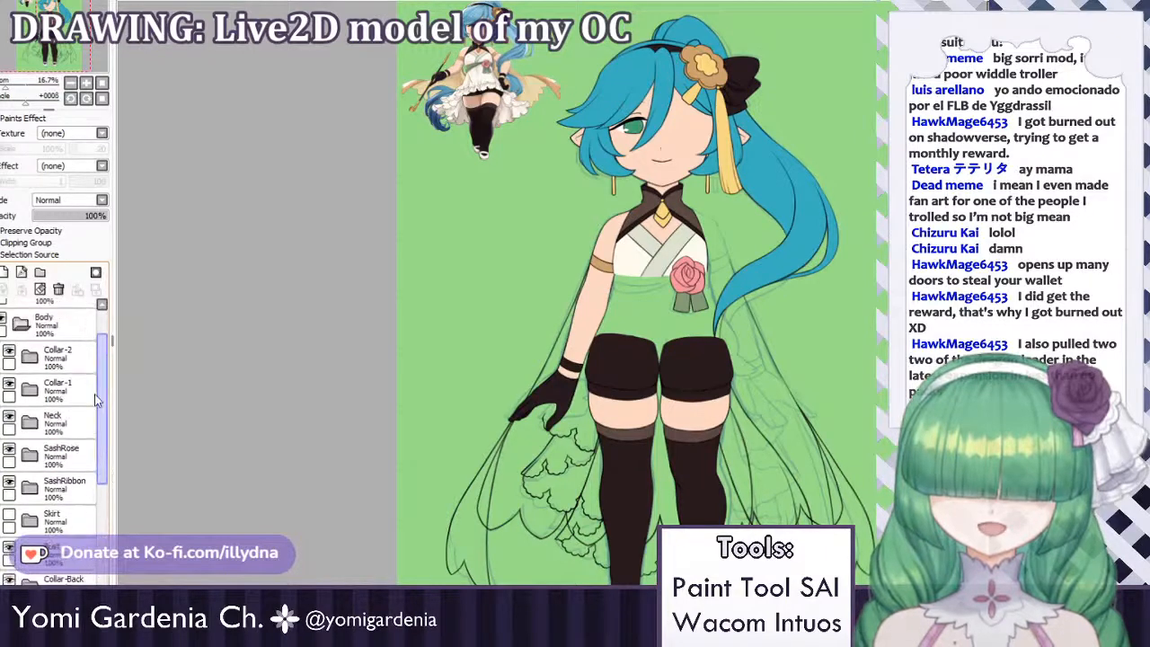
click(8, 509)
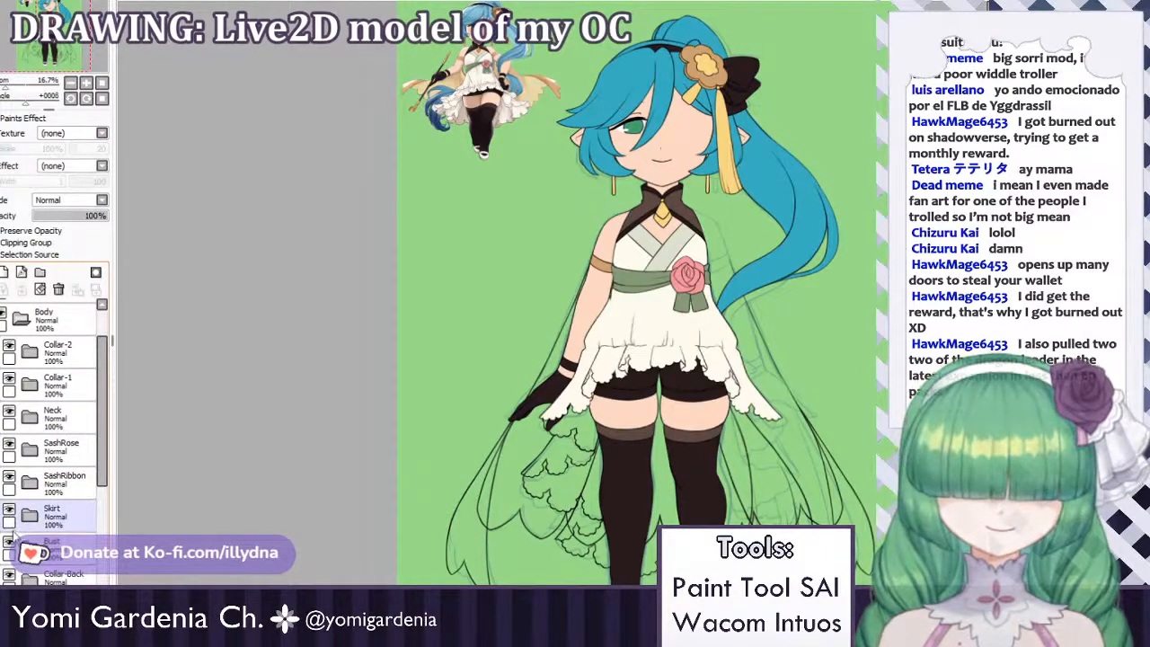
click(20, 319)
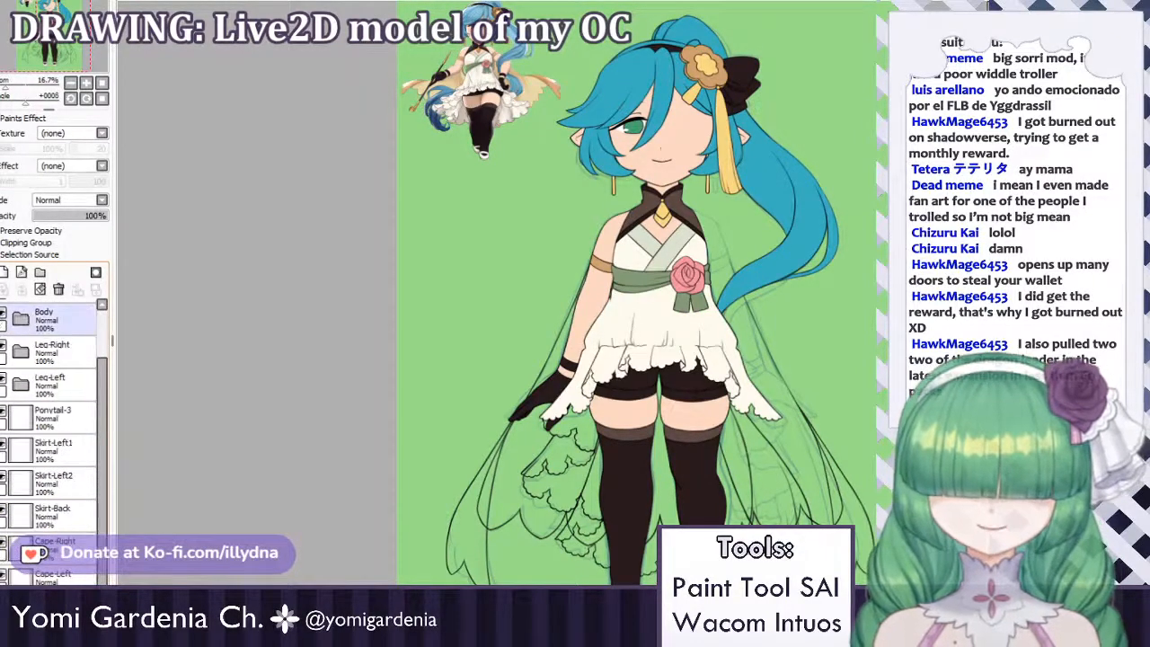
Hide the Body, Leg-Right and Leg-Left folders so only the head, sketch and back line art show.
click(2, 313)
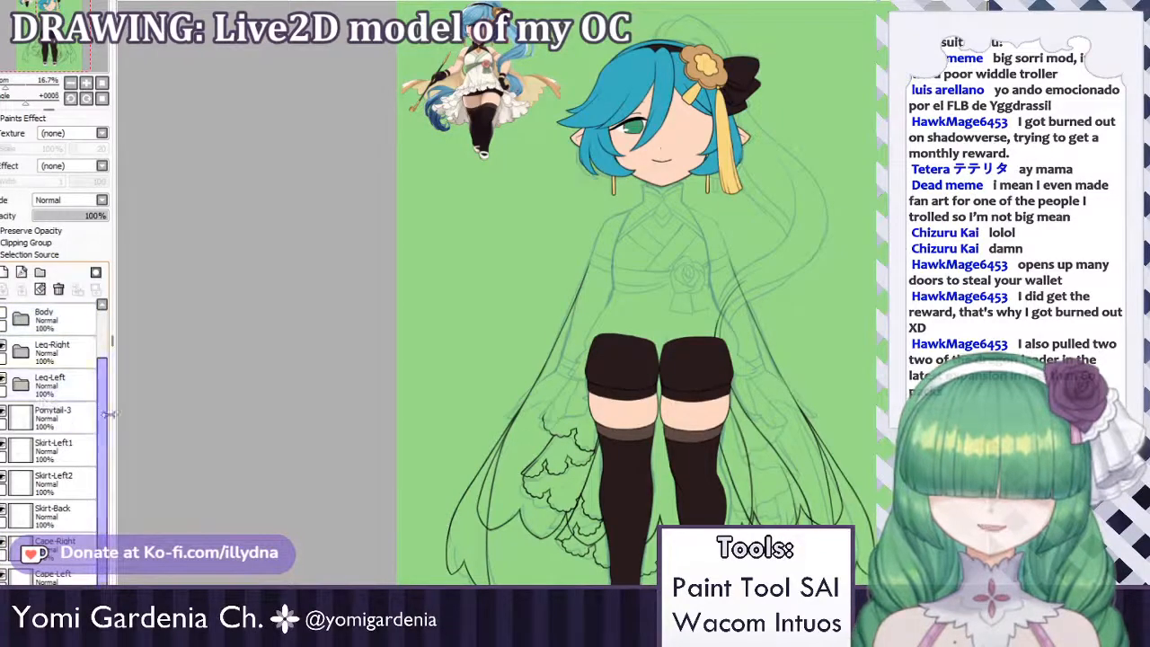
drag(102, 418, 63, 537)
click(2, 387)
click(3, 353)
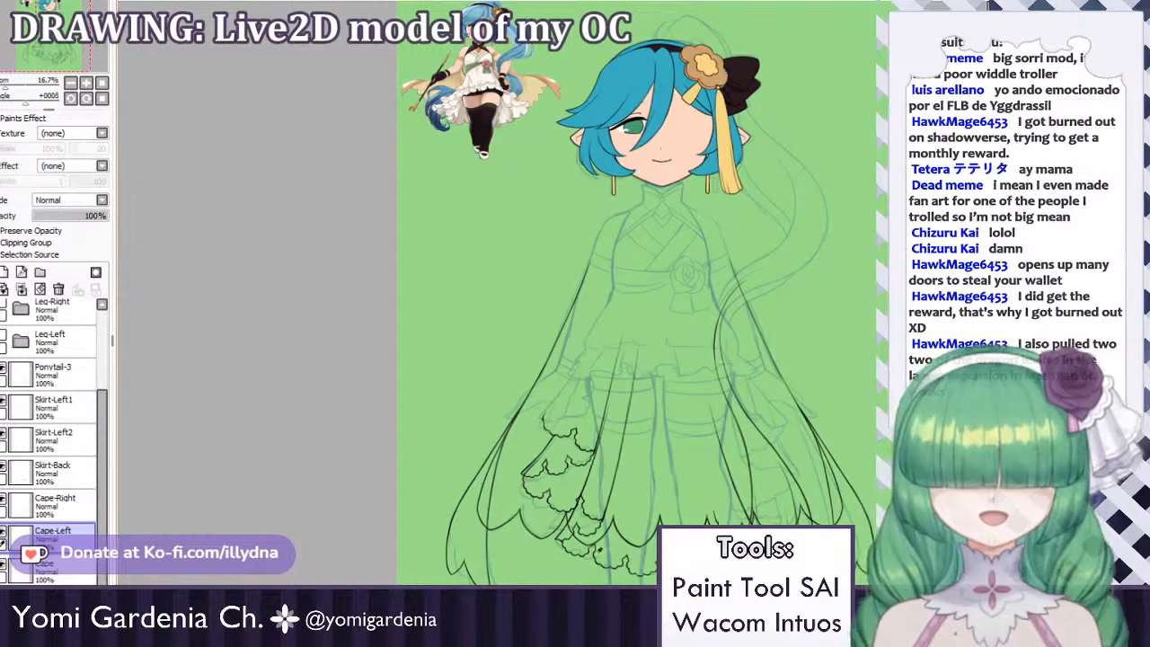
Check the seated reference illustration, and switch the Ponytail-3 layer off and on to identify its lines.
key(ctrl+Tab)
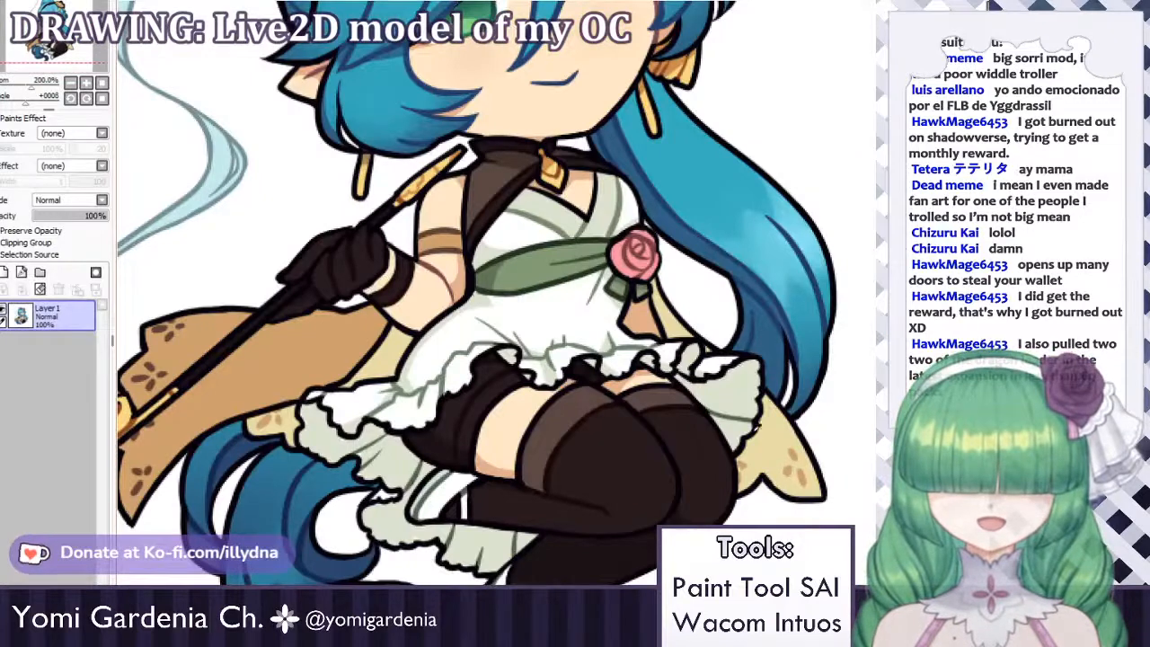
key(ctrl+Tab)
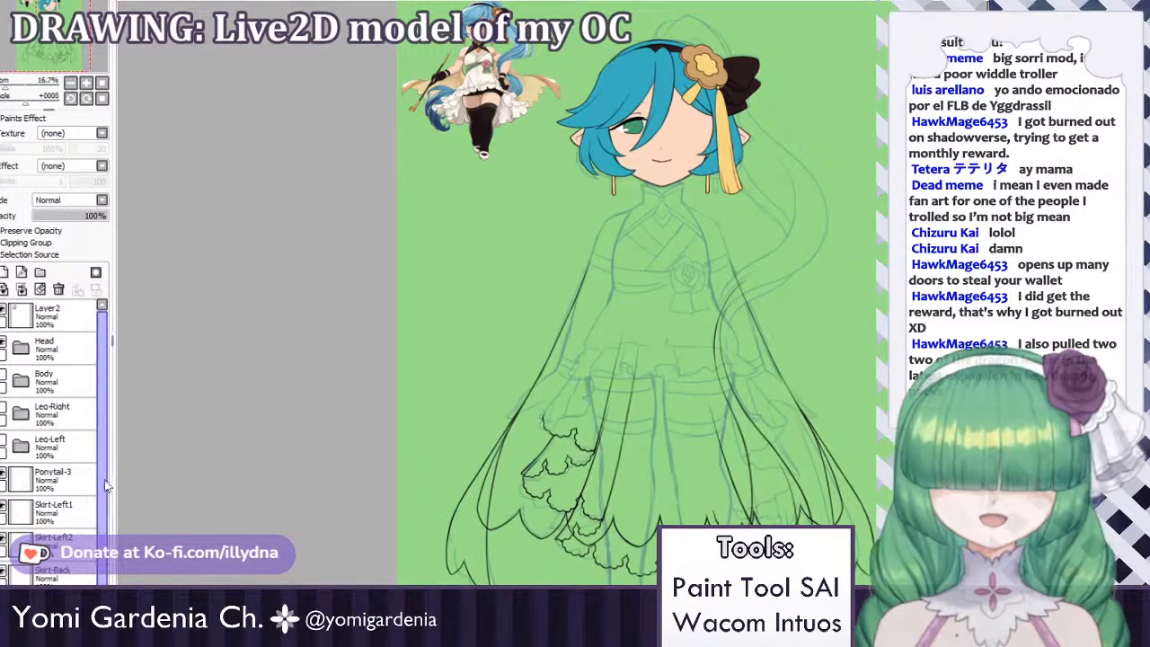
scroll(54, 431, down, 1)
click(15, 474)
click(3, 459)
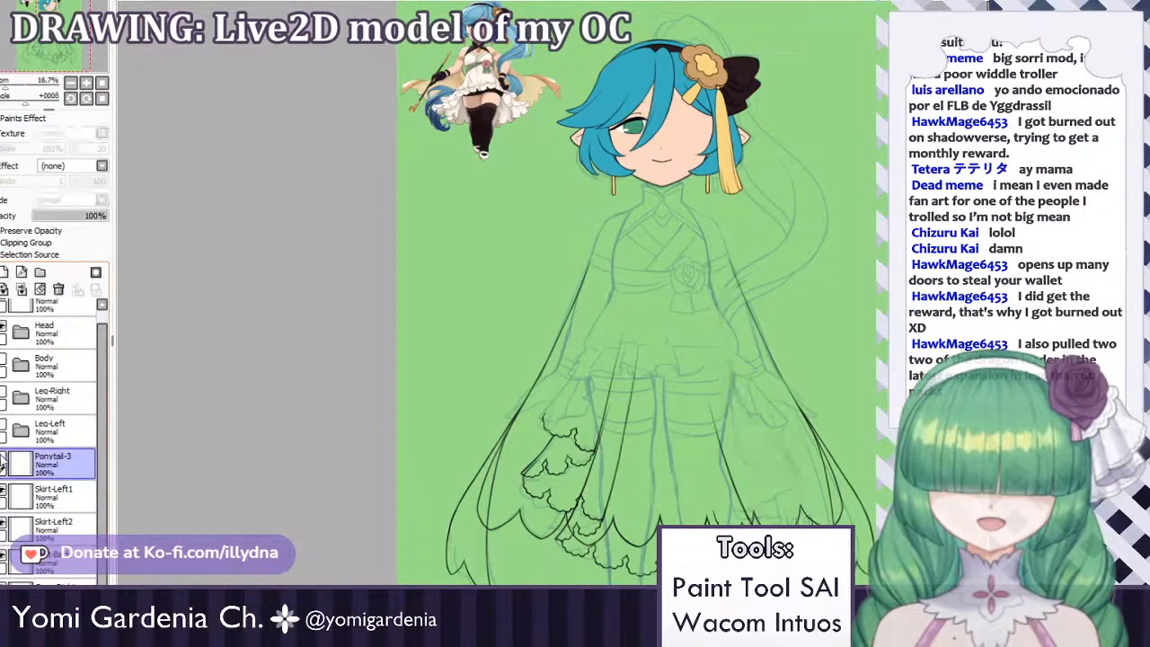
click(2, 459)
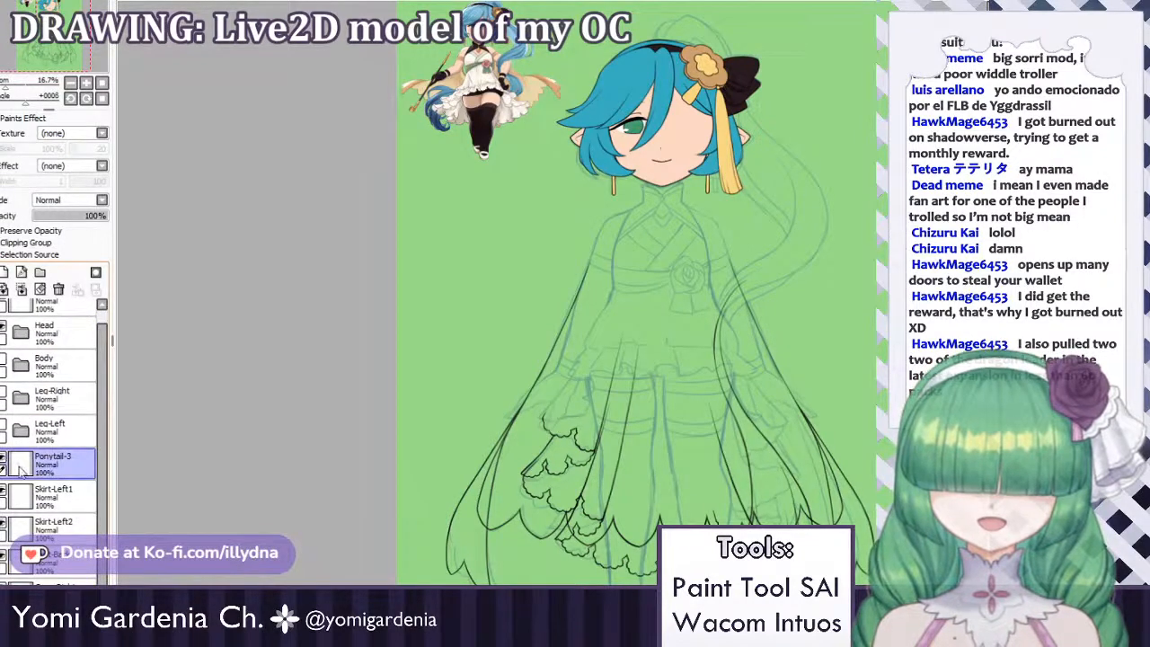
Create a Ponytail-3 folder, put the Ponytail-3 line layer in it, and add a new layer below the lines.
click(40, 272)
drag(65, 500, 69, 469)
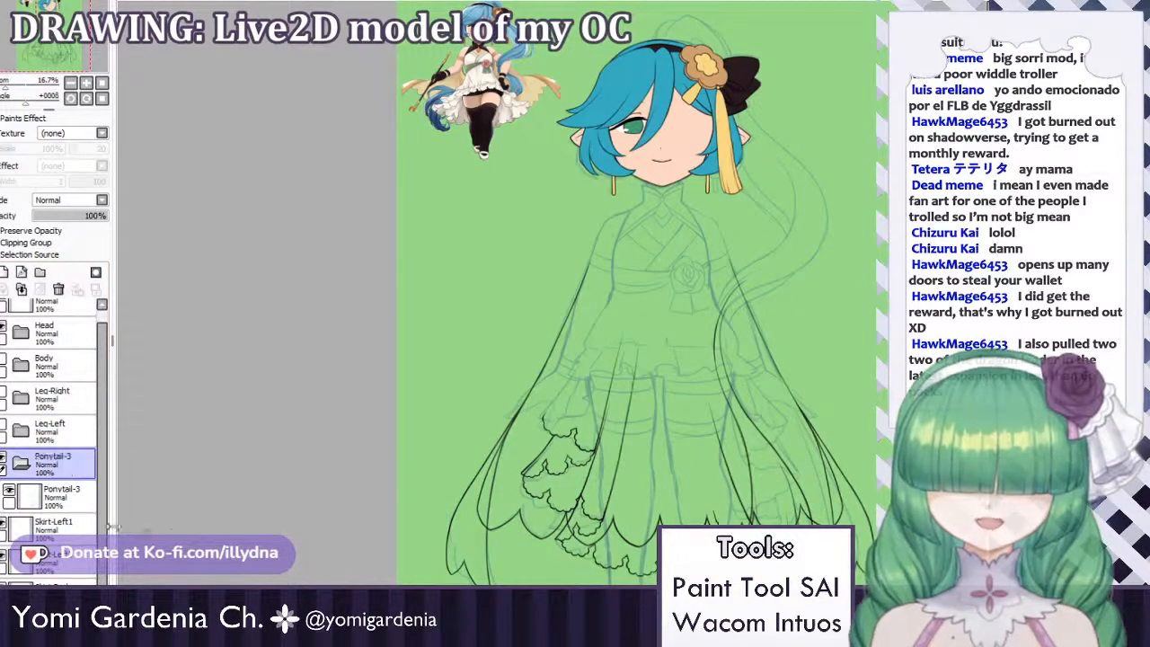
click(63, 494)
click(6, 272)
drag(77, 531, 72, 537)
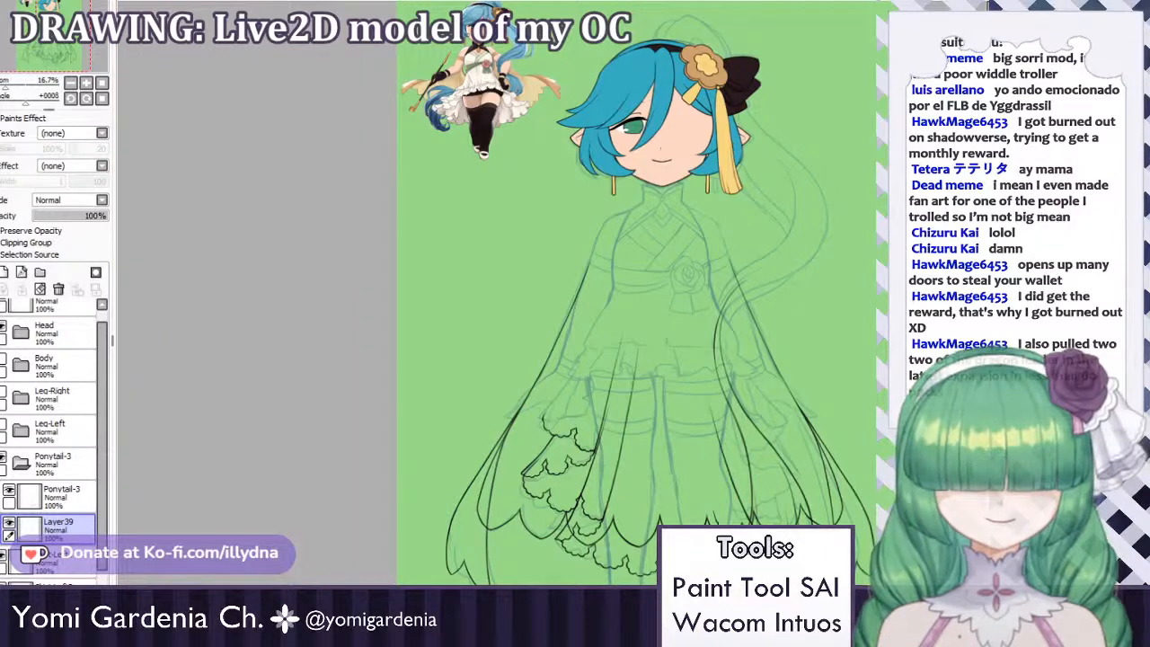
Paint the narrow upper tip of the Ponytail-3 strand blue on the new layer, following its line art beside the waist.
scroll(621, 215, down, 1)
scroll(629, 212, up, 3)
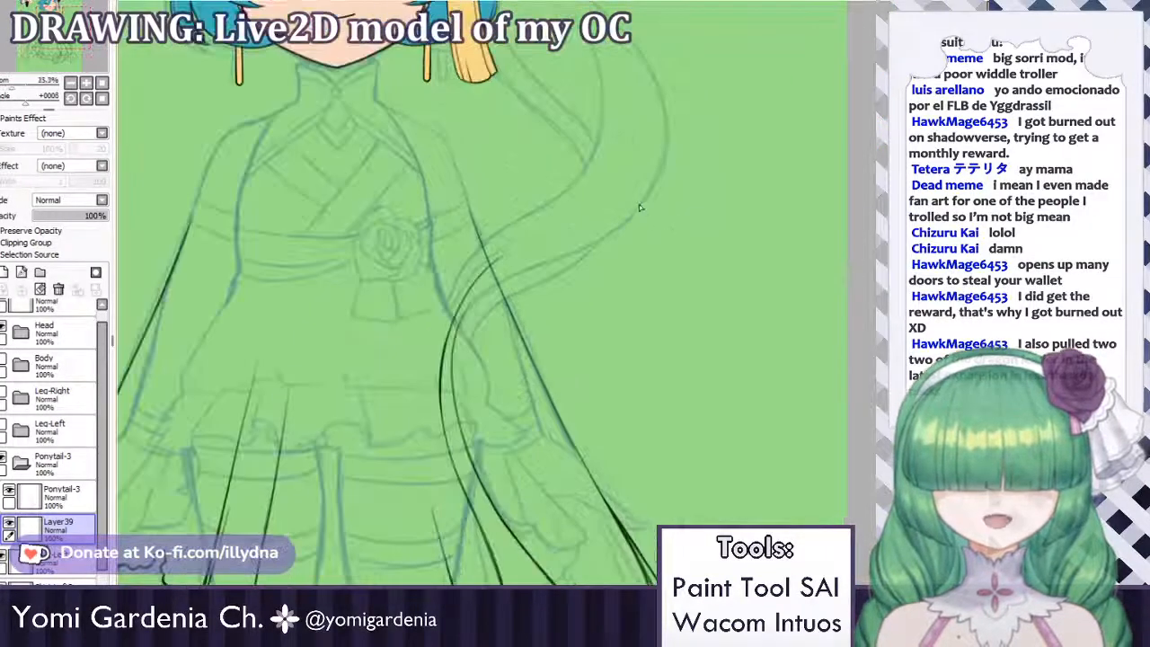
key(Home)
scroll(638, 239, up, 5)
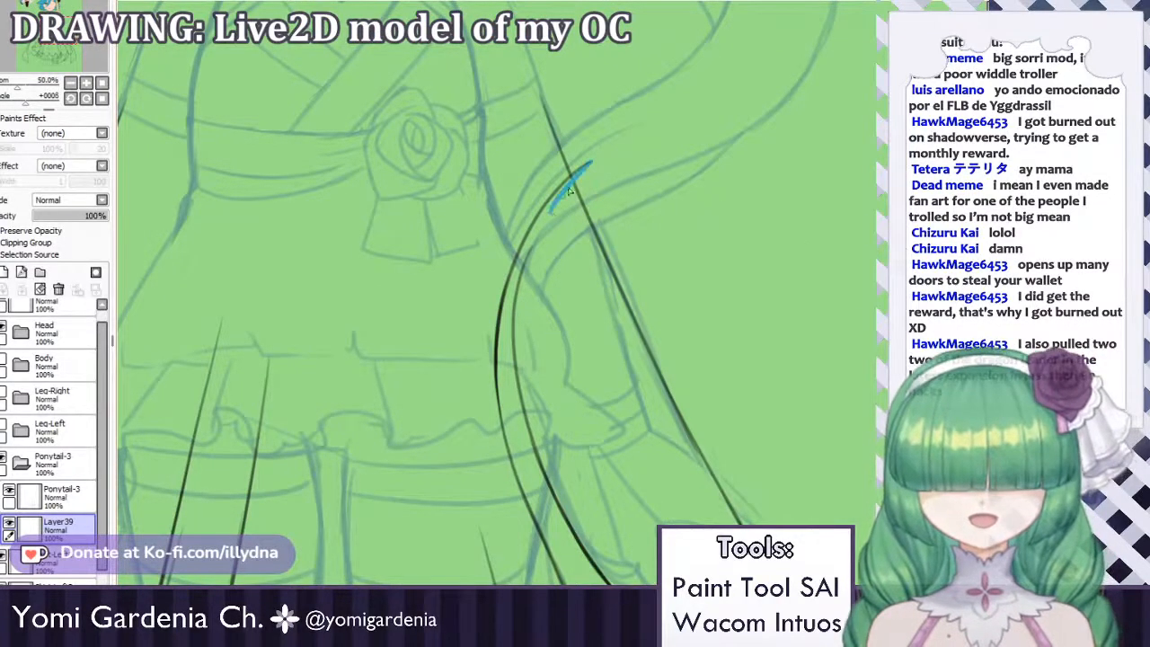
mouse_move(584, 172)
mouse_down()
mouse_move(540, 223)
mouse_move(568, 186)
mouse_move(509, 296)
mouse_up()
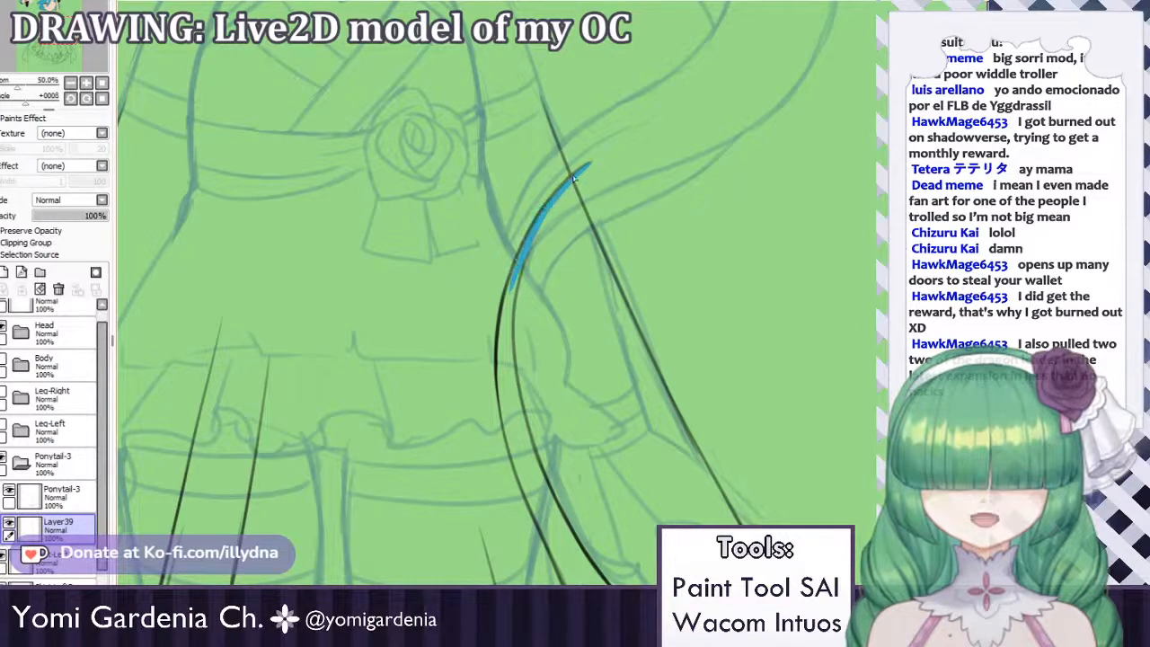
drag(509, 284, 503, 329)
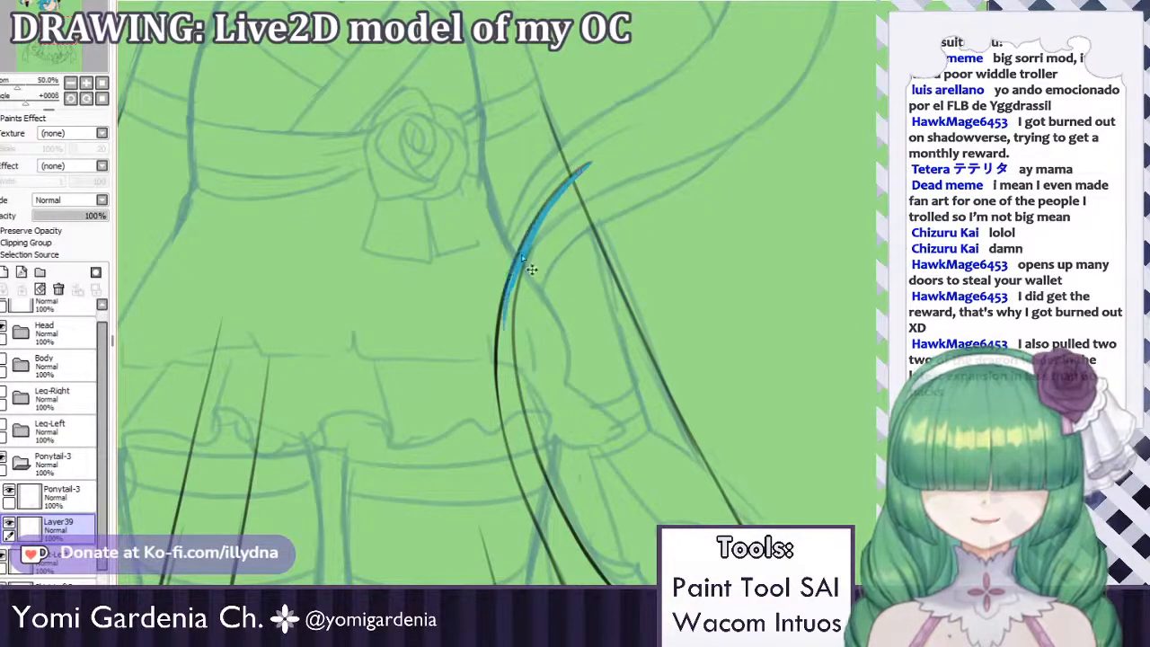
drag(526, 241, 503, 334)
mouse_move(508, 293)
mouse_down()
mouse_move(506, 322)
mouse_move(520, 259)
mouse_move(500, 380)
mouse_move(528, 252)
mouse_move(510, 384)
mouse_move(507, 306)
mouse_up()
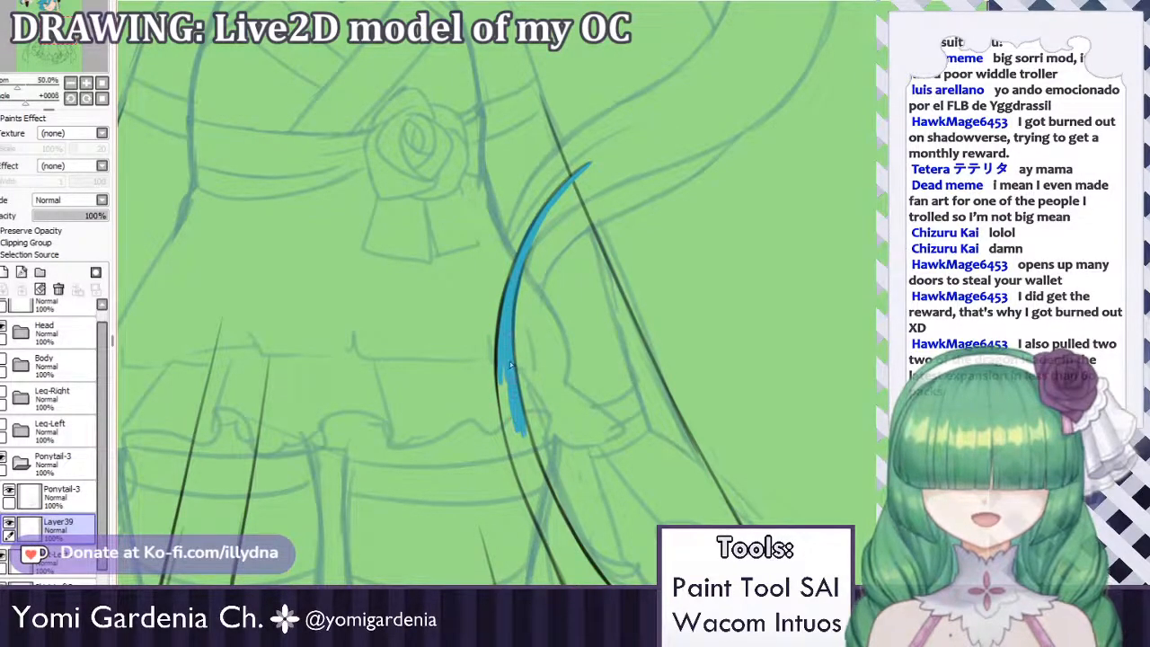
Fill the narrow curved stretch of the Ponytail-3 strand blue from the waist down past the skirt ruffle.
drag(505, 369, 514, 446)
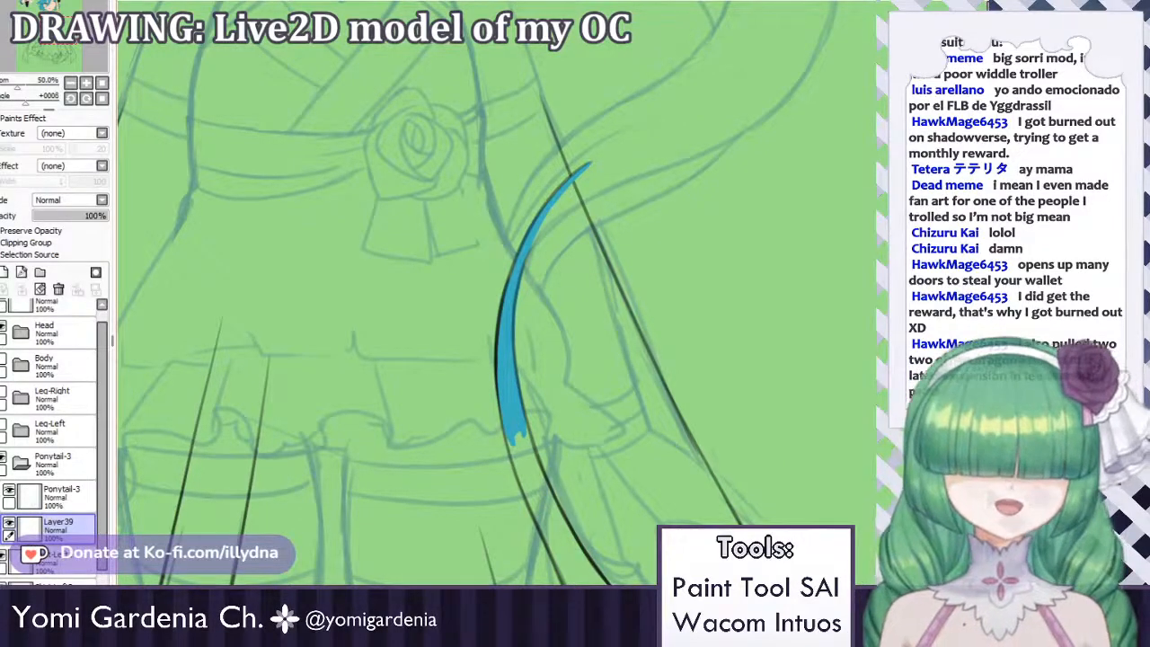
mouse_move(517, 432)
mouse_down()
mouse_move(529, 472)
mouse_move(569, 557)
mouse_move(552, 536)
mouse_move(571, 566)
mouse_up()
drag(546, 494, 556, 523)
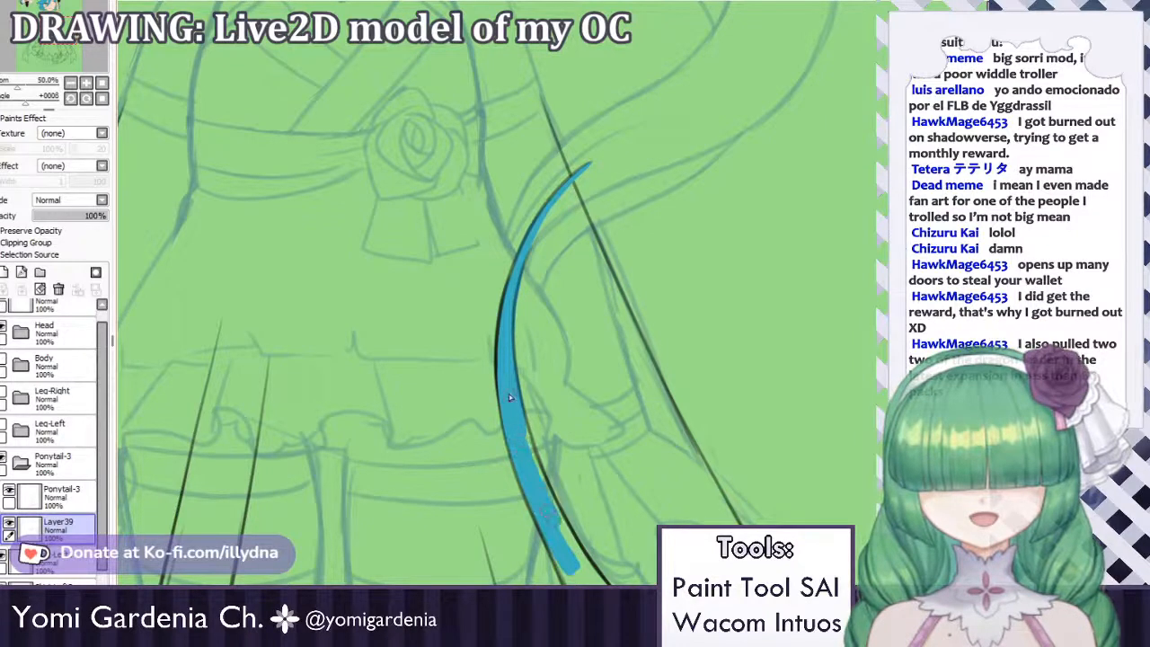
drag(521, 426, 543, 479)
mouse_move(558, 525)
mouse_down()
mouse_move(535, 477)
mouse_move(550, 522)
mouse_up()
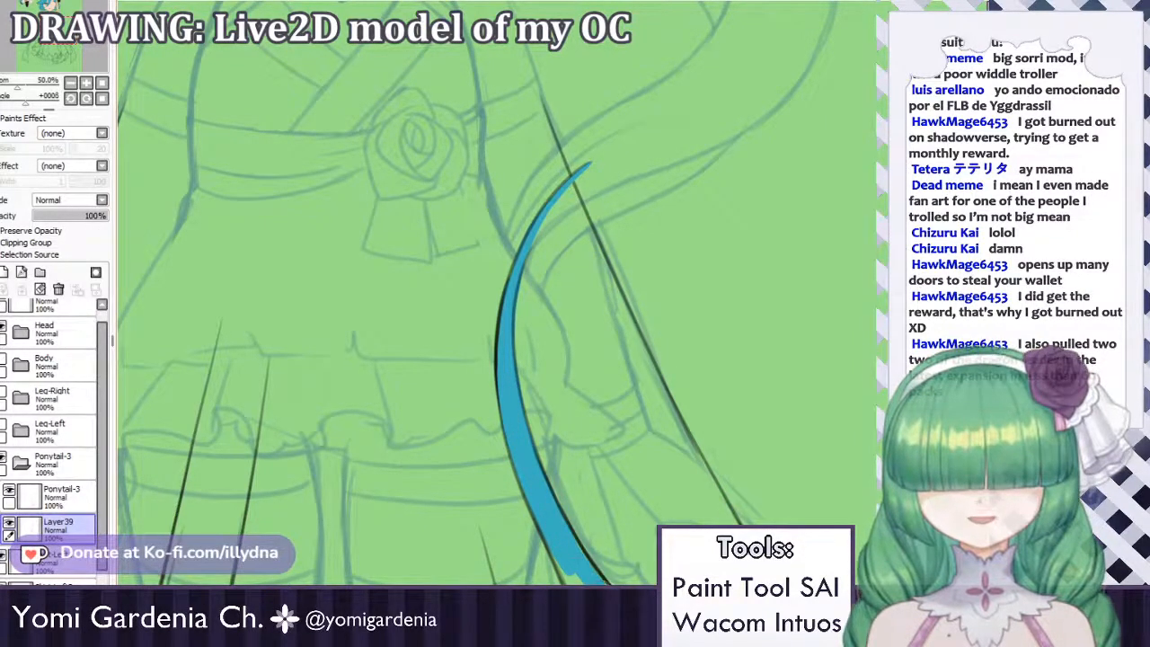
Paint the inner edge of the Ponytail-3 strand blue where it begins to widen beside the thigh.
drag(539, 584, 555, 9)
scroll(503, 293, up, 6)
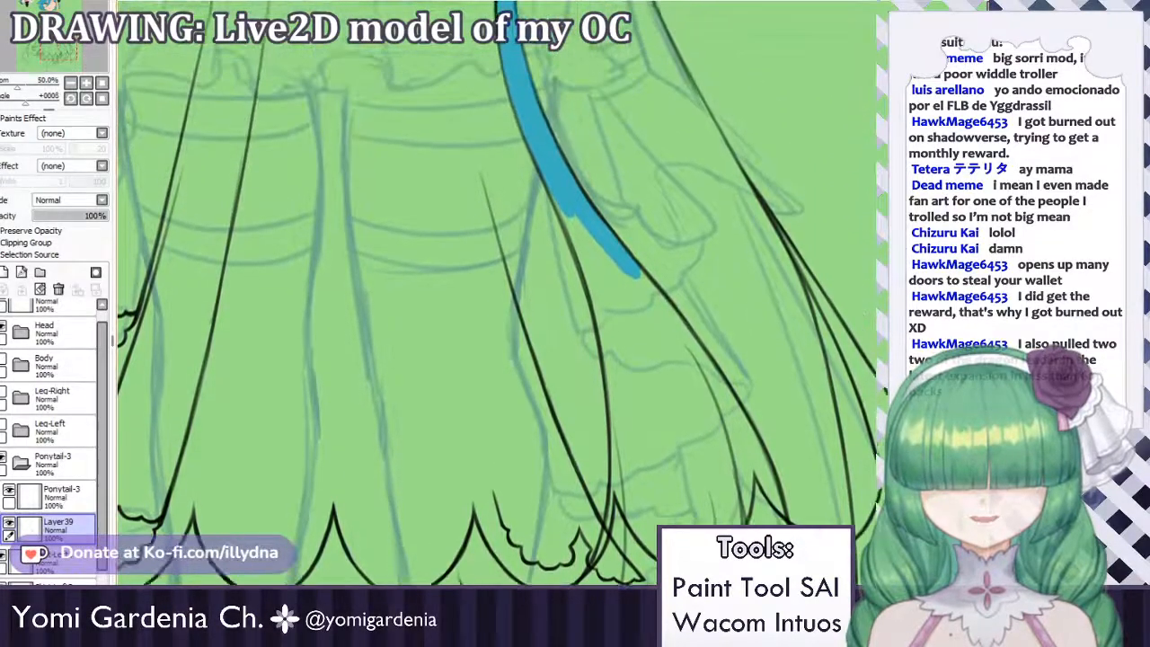
scroll(604, 305, down, 1)
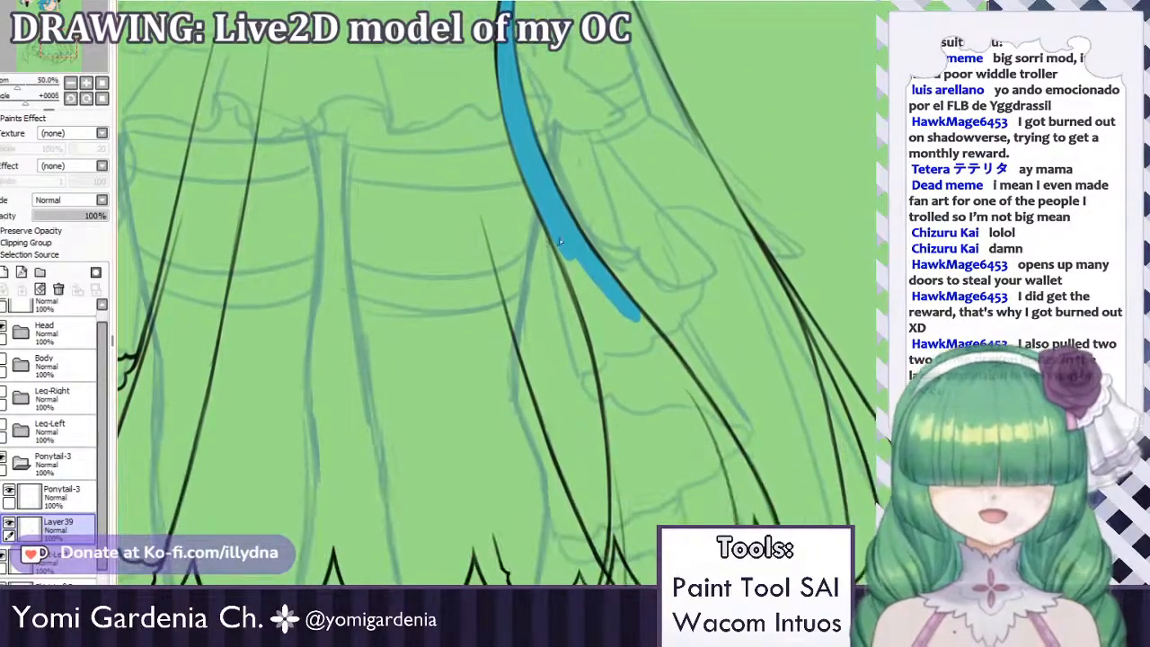
drag(567, 255, 595, 322)
drag(561, 255, 597, 332)
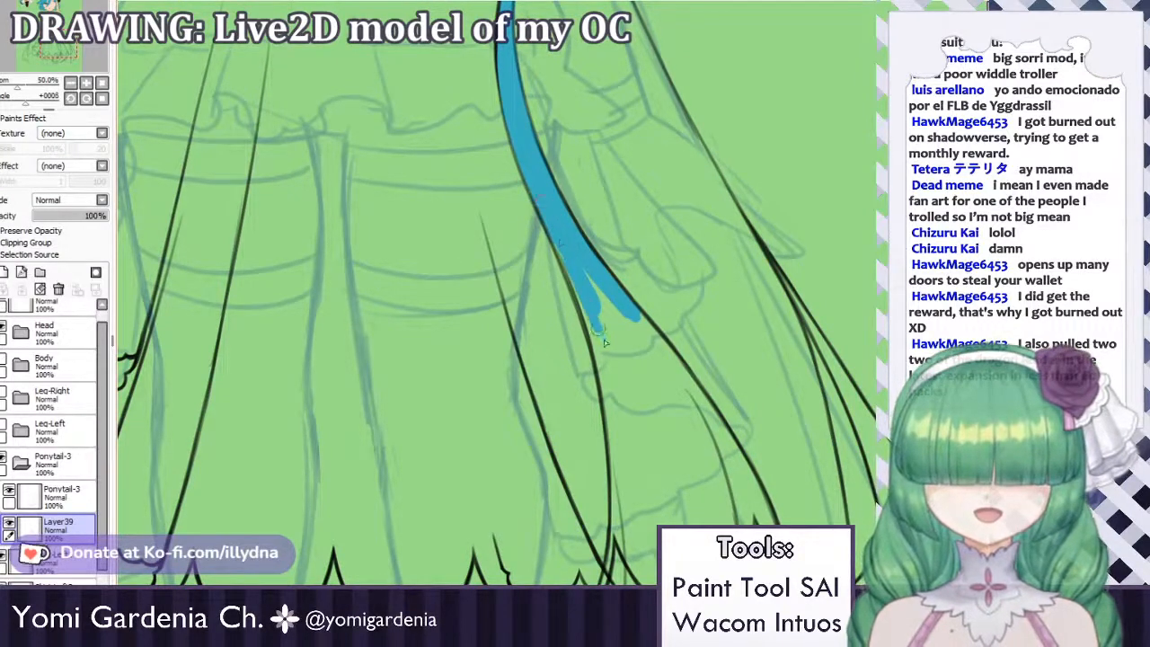
drag(580, 293, 599, 346)
drag(569, 266, 601, 356)
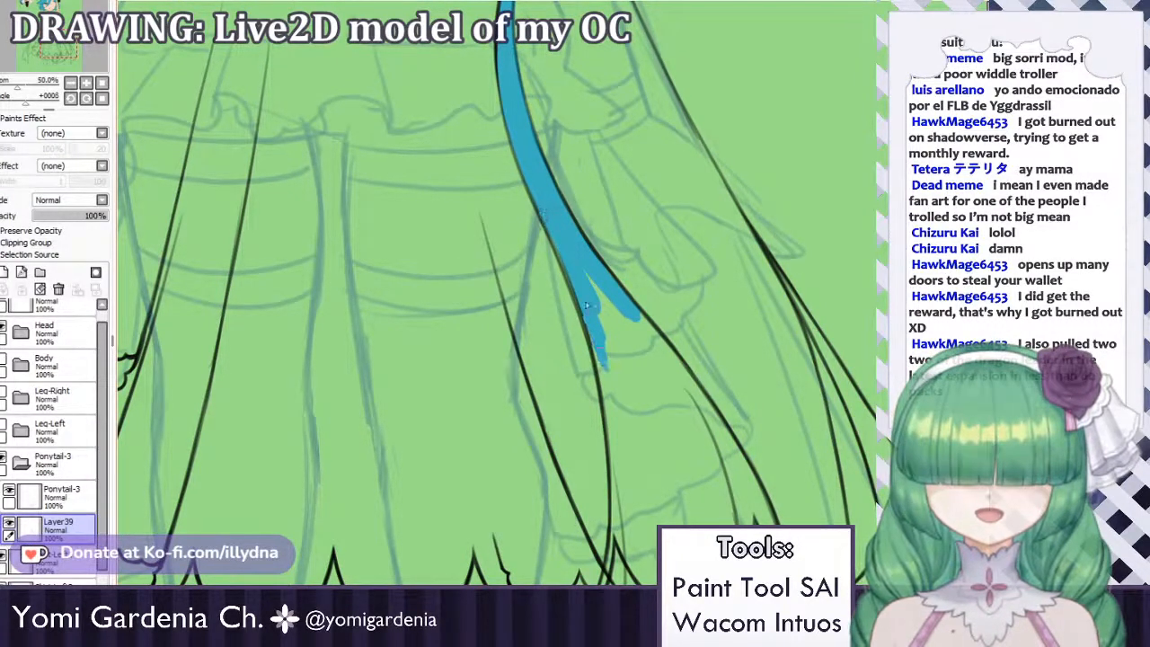
drag(571, 258, 622, 422)
drag(544, 224, 616, 418)
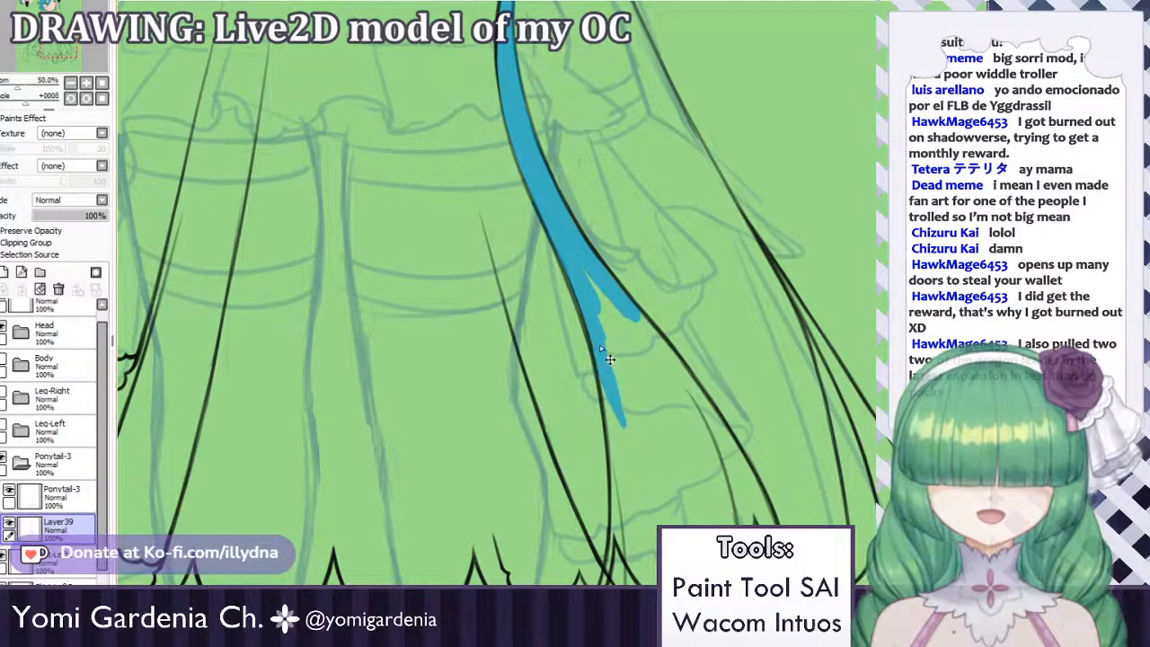
Extend the blue along the strand's inner edge to just above the scalloped hem, and undo the stray last strokes.
drag(578, 296, 627, 500)
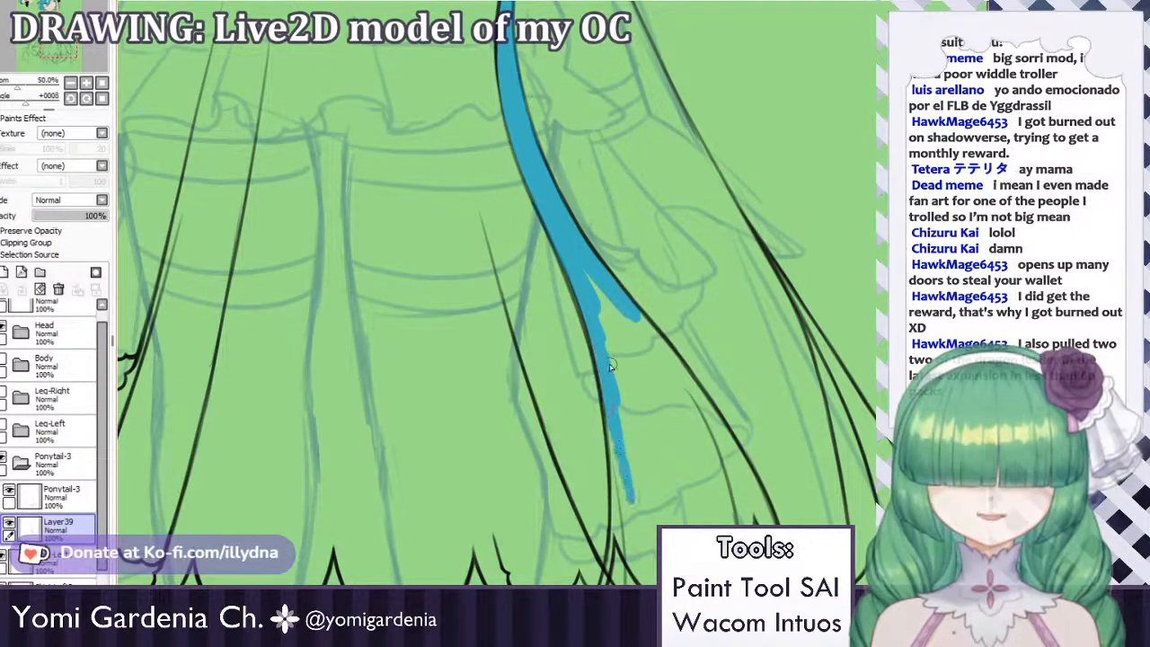
drag(614, 429, 628, 520)
drag(613, 449, 618, 522)
mouse_move(596, 388)
mouse_down()
mouse_move(627, 526)
mouse_move(612, 458)
mouse_move(632, 514)
mouse_up()
key(ctrl+z)
key(ctrl+z)
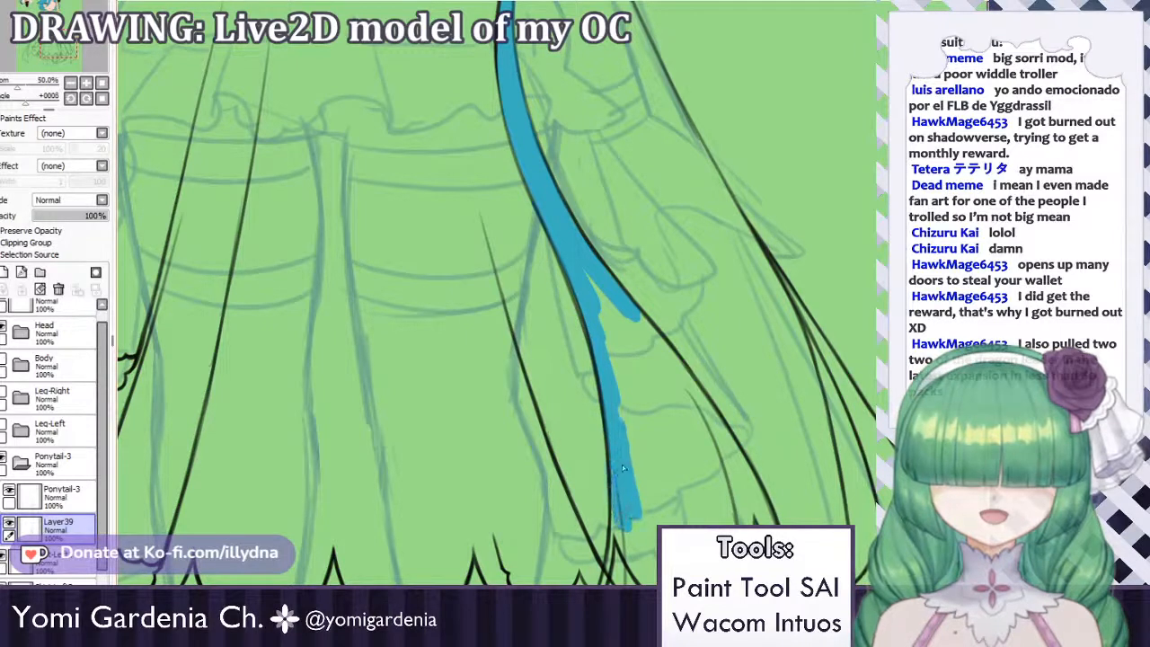
key(ctrl+z)
Fill the widening middle of the Ponytail-3 strand blue from its inner edge across to the outer line.
mouse_move(616, 444)
mouse_down()
mouse_move(625, 517)
mouse_move(608, 408)
mouse_move(642, 498)
mouse_up()
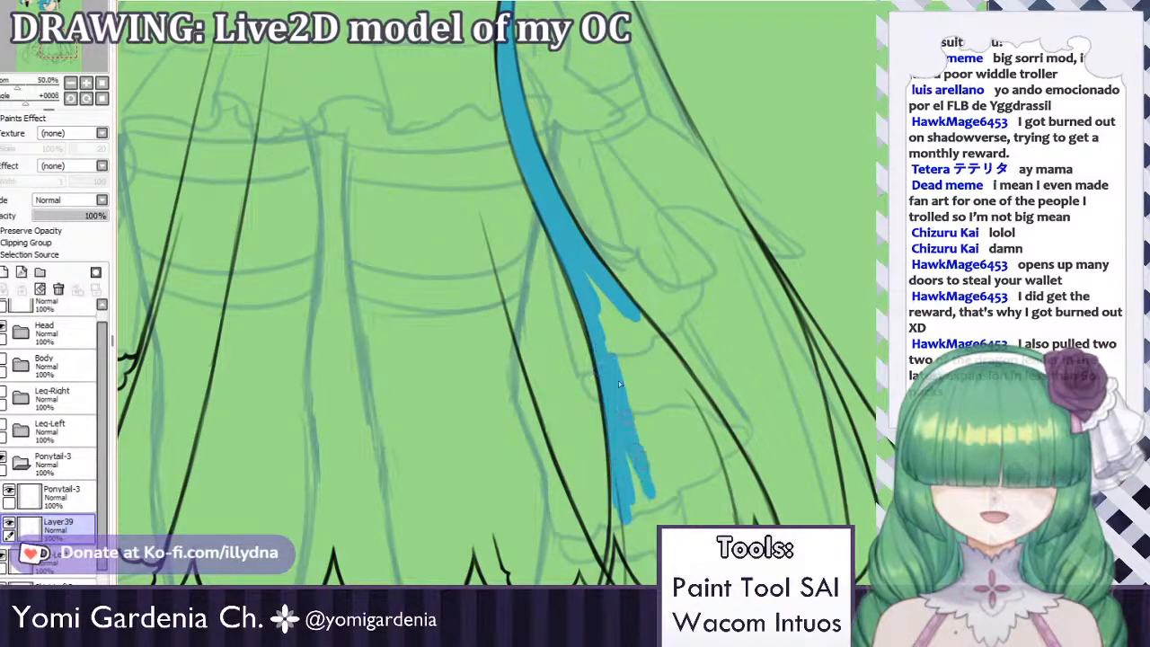
mouse_move(620, 377)
mouse_down()
mouse_move(634, 474)
mouse_move(656, 494)
mouse_up()
mouse_move(594, 283)
mouse_down()
mouse_move(646, 423)
mouse_move(672, 417)
mouse_up()
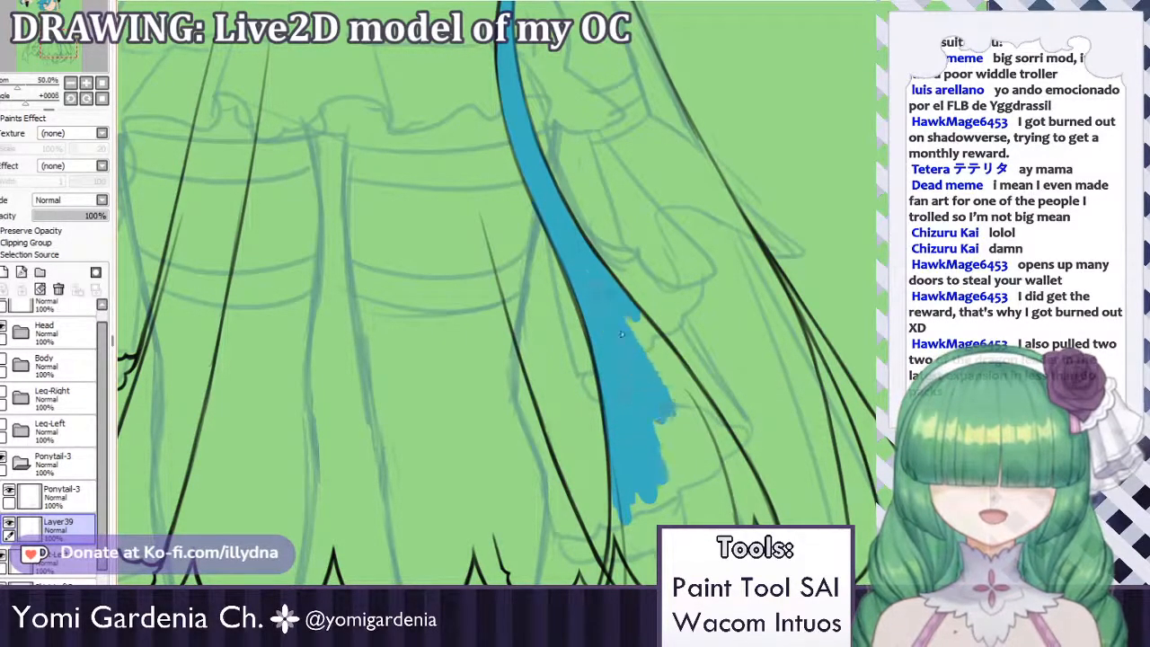
drag(629, 323, 696, 423)
mouse_move(655, 346)
mouse_down()
mouse_move(622, 310)
mouse_move(709, 425)
mouse_up()
drag(644, 325, 712, 422)
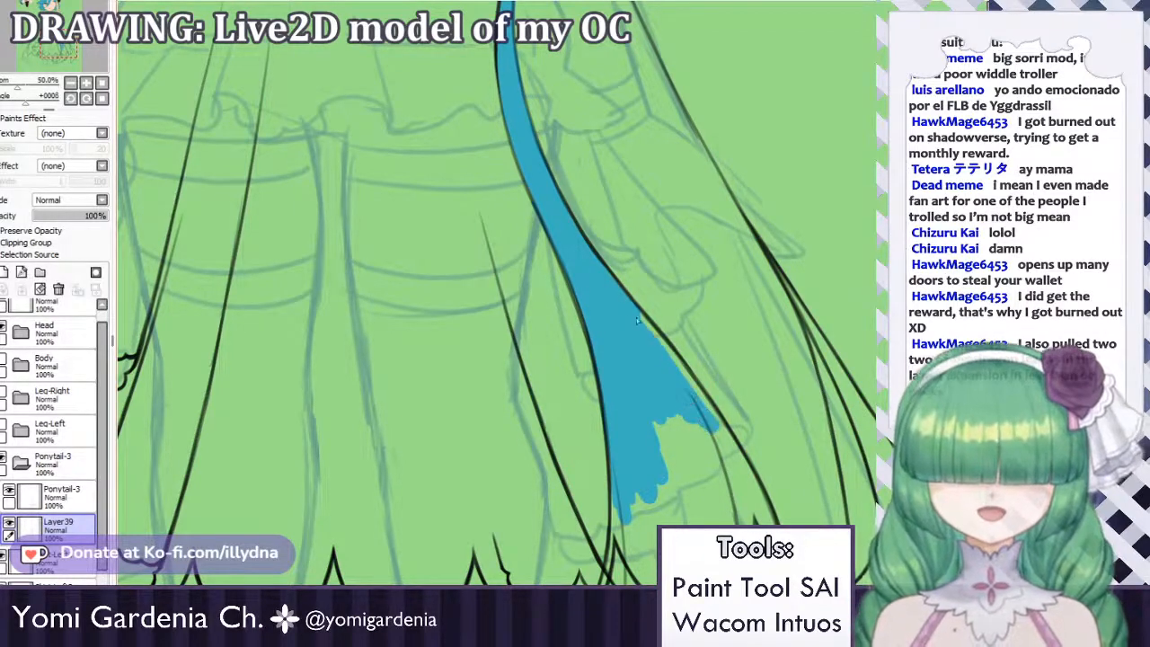
drag(650, 327, 710, 415)
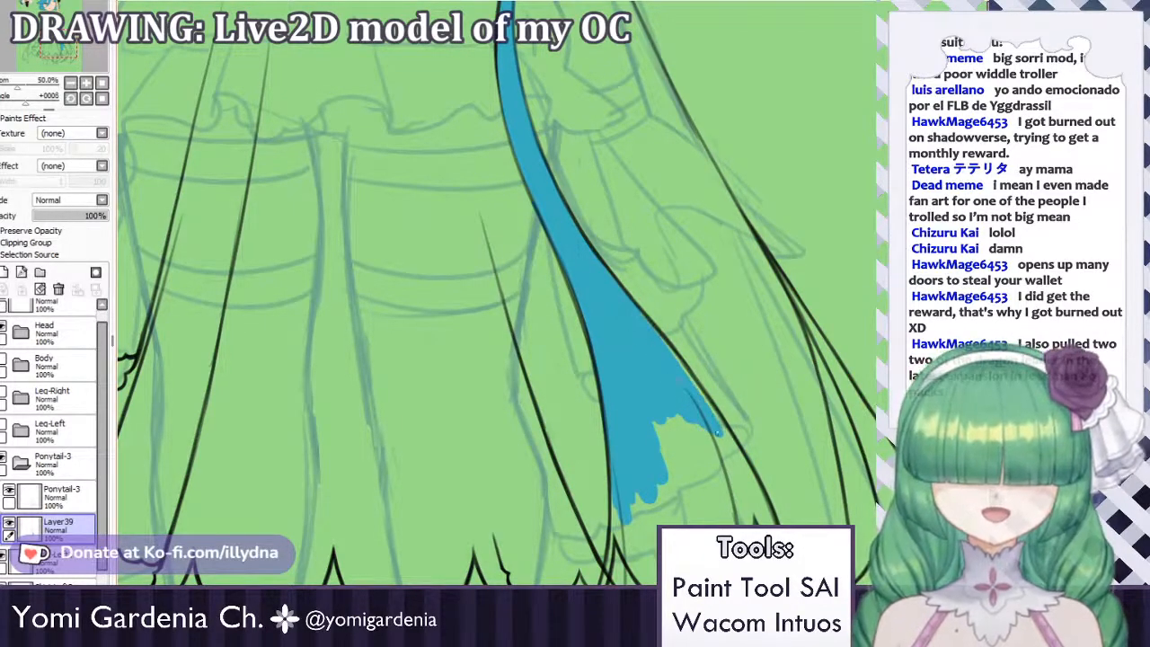
Paint the outer lock of the Ponytail-3 strand blue, following its curve down past the scalloped hem.
mouse_move(665, 360)
mouse_down()
mouse_move(723, 428)
mouse_move(765, 519)
mouse_up()
drag(723, 431, 768, 521)
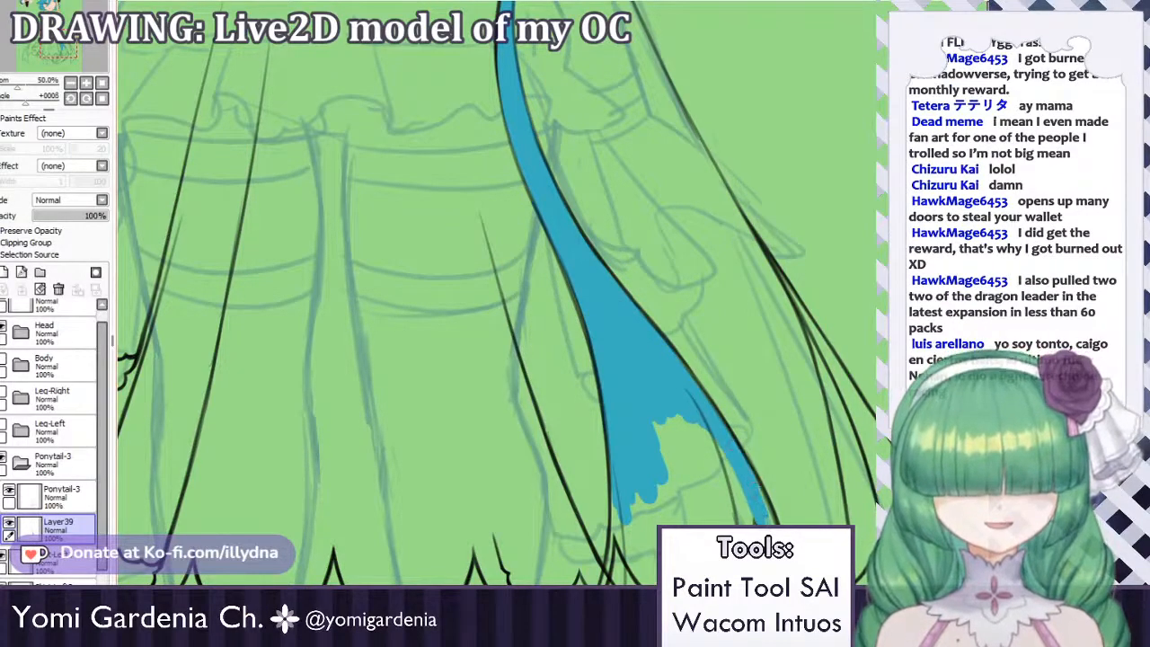
drag(734, 461, 768, 521)
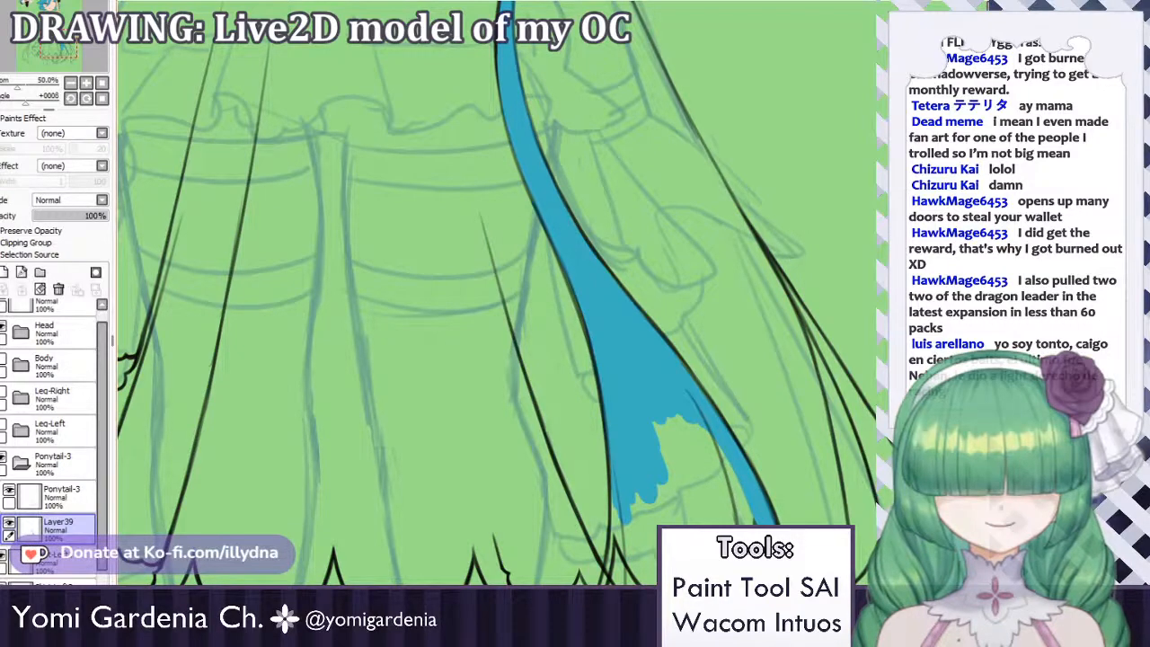
scroll(501, 294, down, 5)
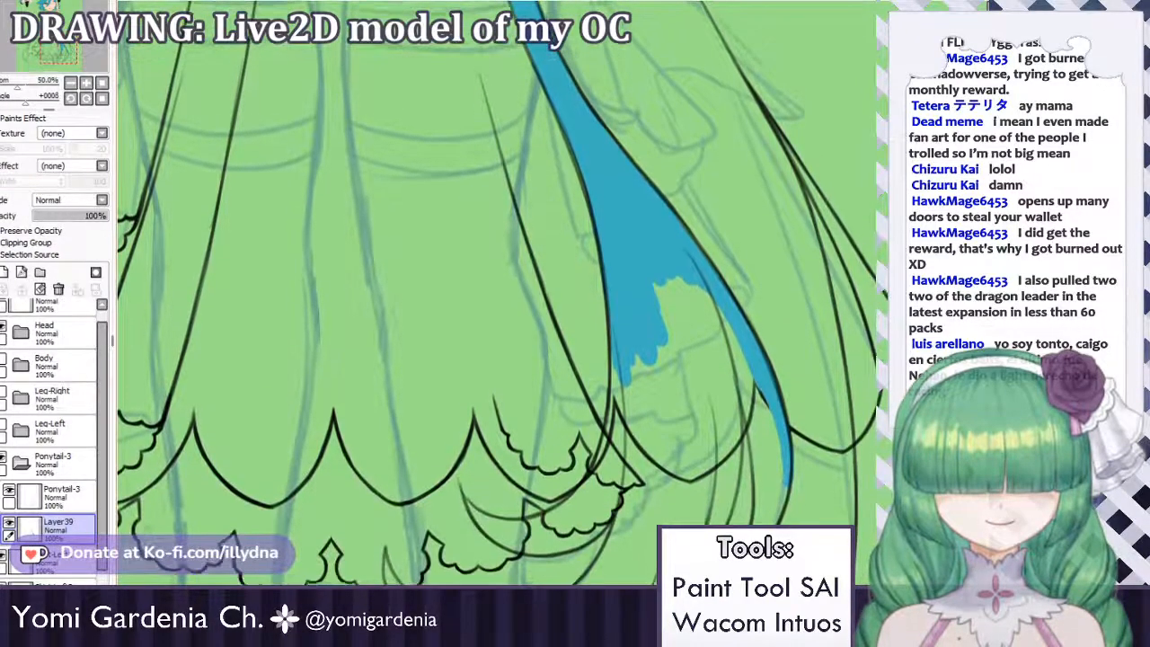
mouse_move(727, 323)
mouse_down()
mouse_move(765, 453)
mouse_move(745, 347)
mouse_move(754, 360)
mouse_up()
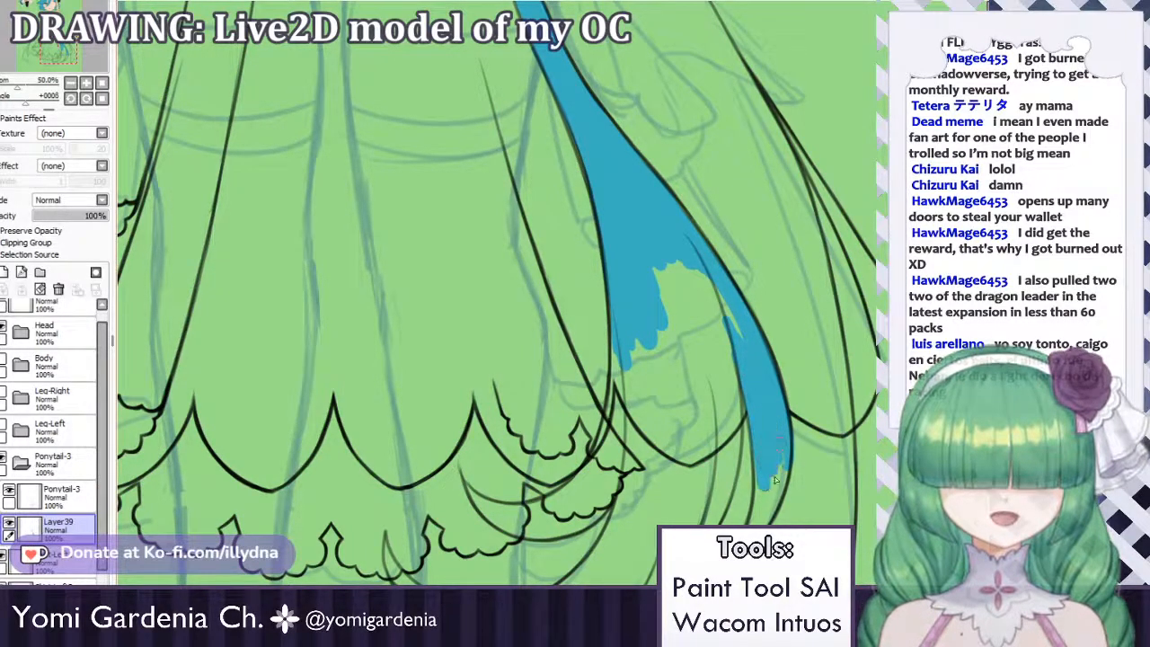
mouse_move(775, 478)
mouse_down()
mouse_move(765, 512)
mouse_move(764, 495)
mouse_up()
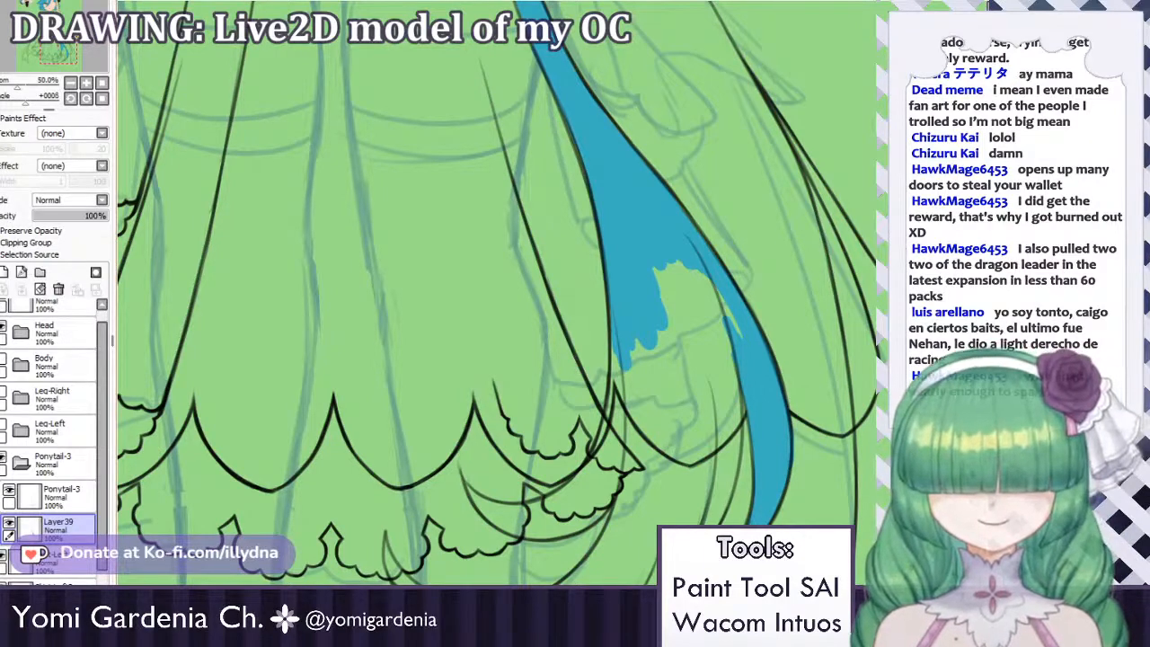
Fill the broad main lock of the Ponytail-3 strand blue down past the lace hem, leaving the gap beside the outer lock unpainted.
mouse_move(724, 327)
mouse_down()
mouse_move(704, 242)
mouse_move(754, 360)
mouse_move(683, 247)
mouse_move(674, 301)
mouse_up()
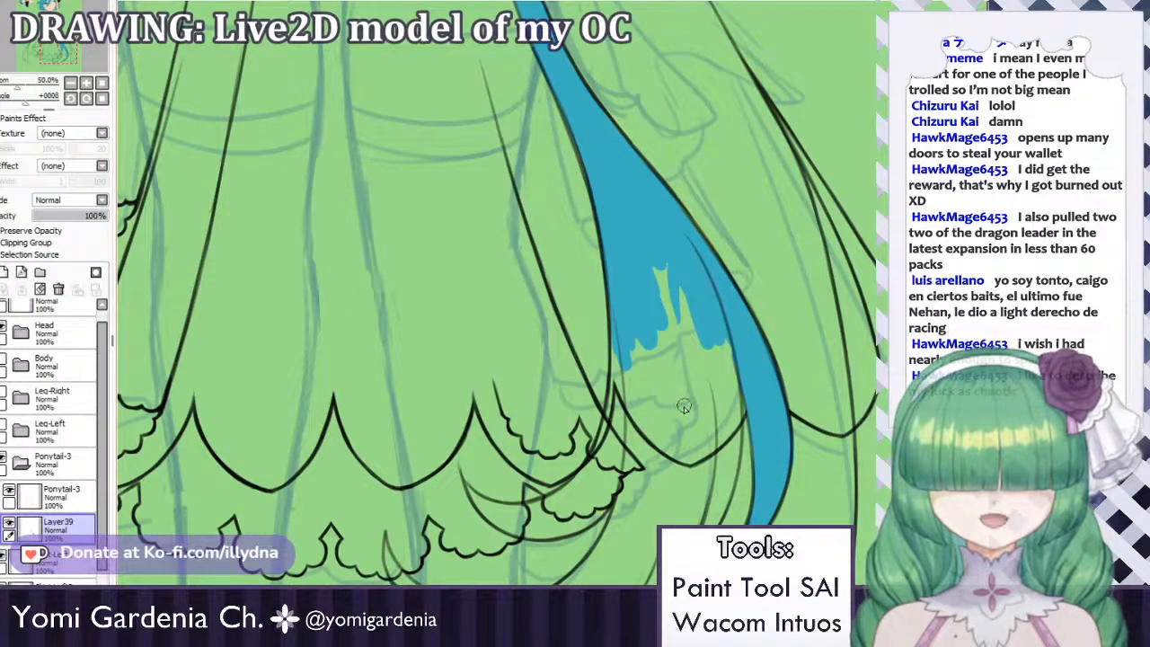
mouse_move(728, 351)
mouse_down()
mouse_move(727, 478)
mouse_move(735, 427)
mouse_move(720, 374)
mouse_move(714, 521)
mouse_up()
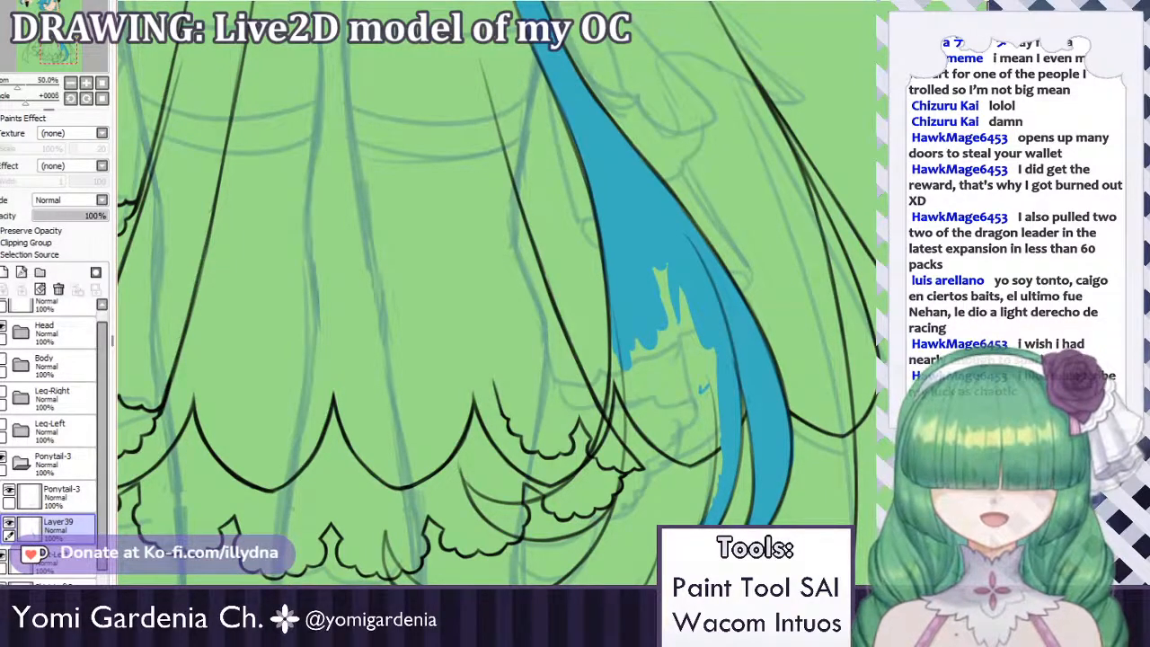
drag(631, 332, 623, 426)
drag(625, 352, 614, 445)
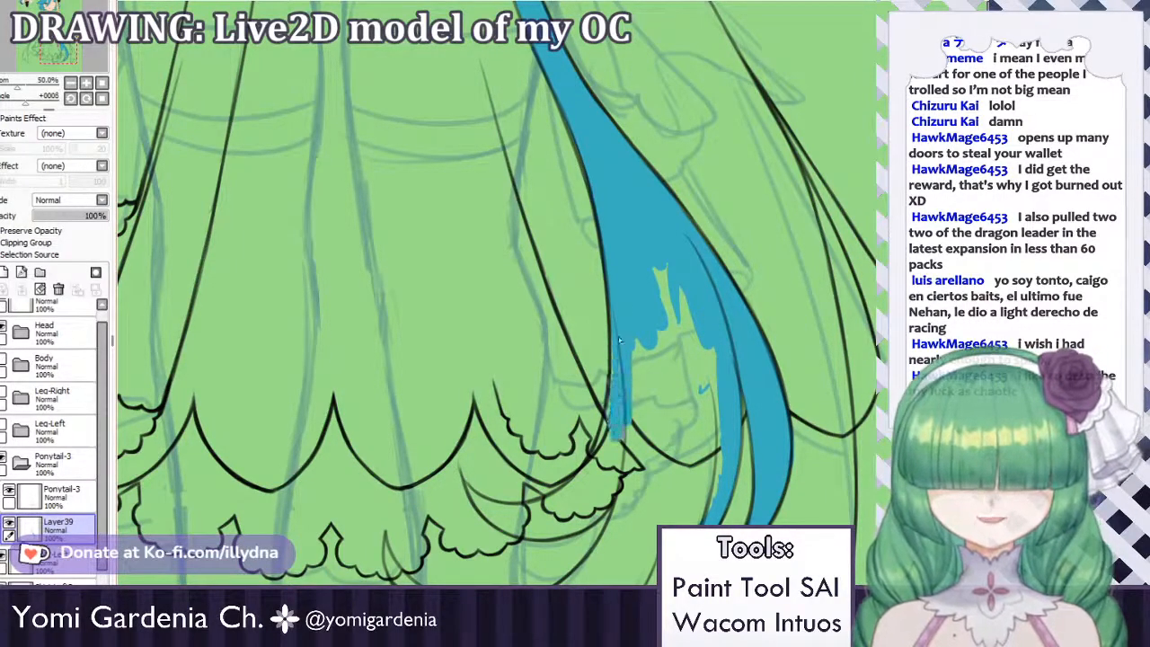
mouse_move(612, 404)
mouse_down()
mouse_move(610, 458)
mouse_move(591, 494)
mouse_move(629, 377)
mouse_move(651, 359)
mouse_move(664, 296)
mouse_move(677, 433)
mouse_move(717, 473)
mouse_move(706, 494)
mouse_move(718, 463)
mouse_move(654, 557)
mouse_move(682, 454)
mouse_move(669, 449)
mouse_move(629, 503)
mouse_move(720, 484)
mouse_up()
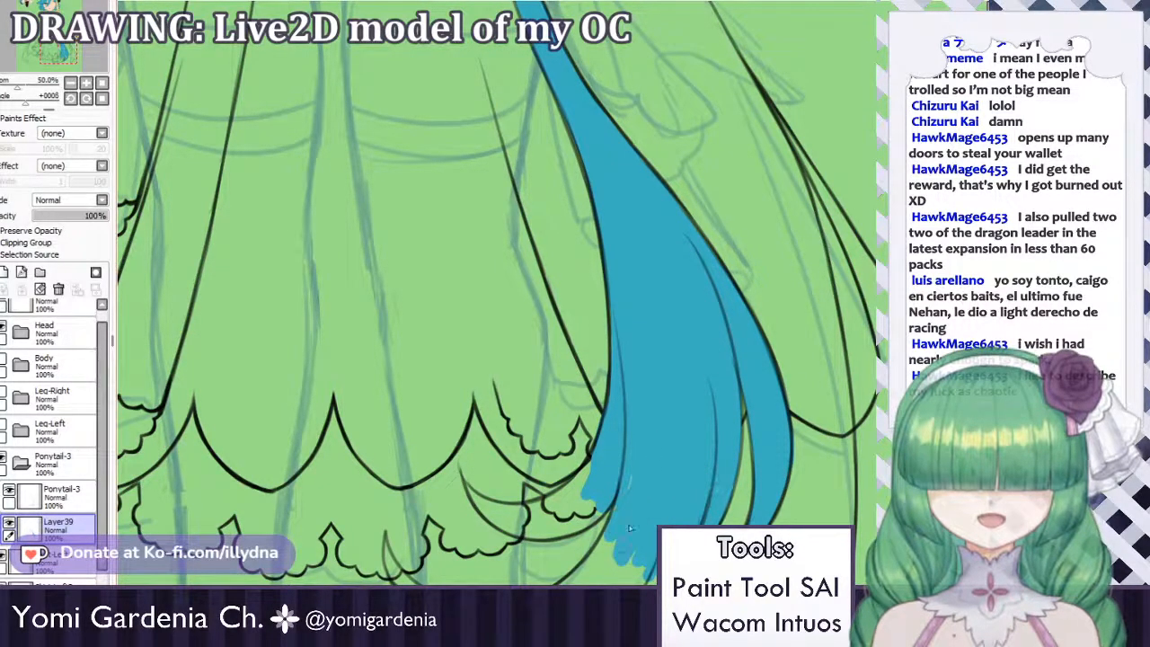
mouse_move(630, 528)
mouse_down()
mouse_move(602, 571)
mouse_move(623, 507)
mouse_up()
drag(597, 564, 573, 580)
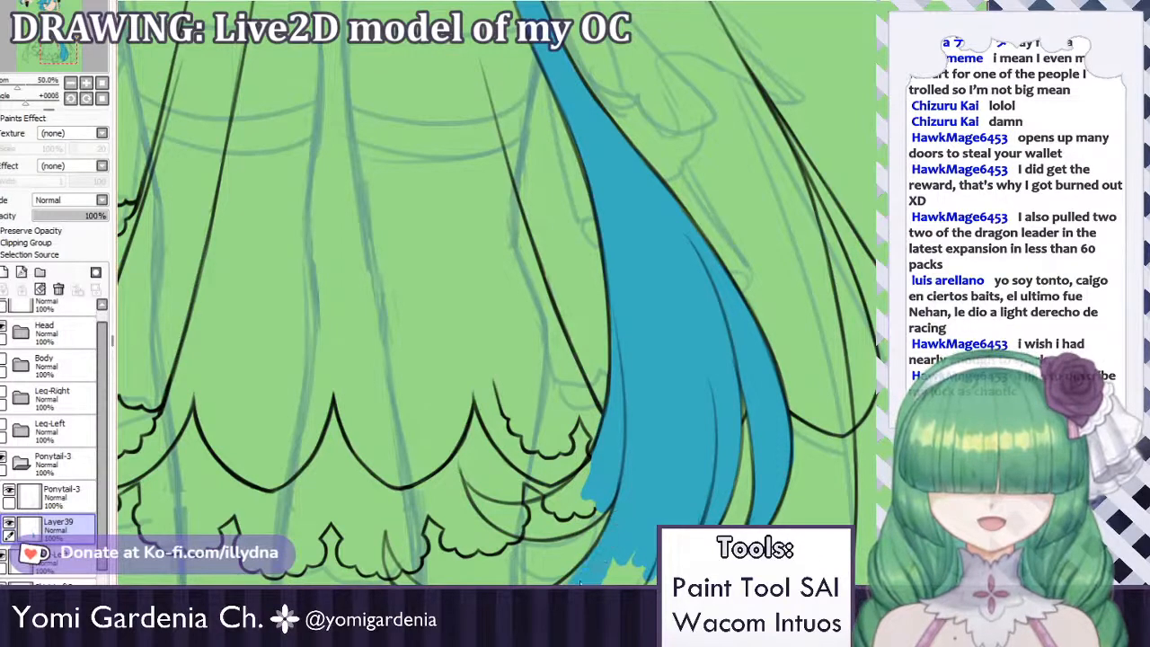
scroll(615, 356, down, 5)
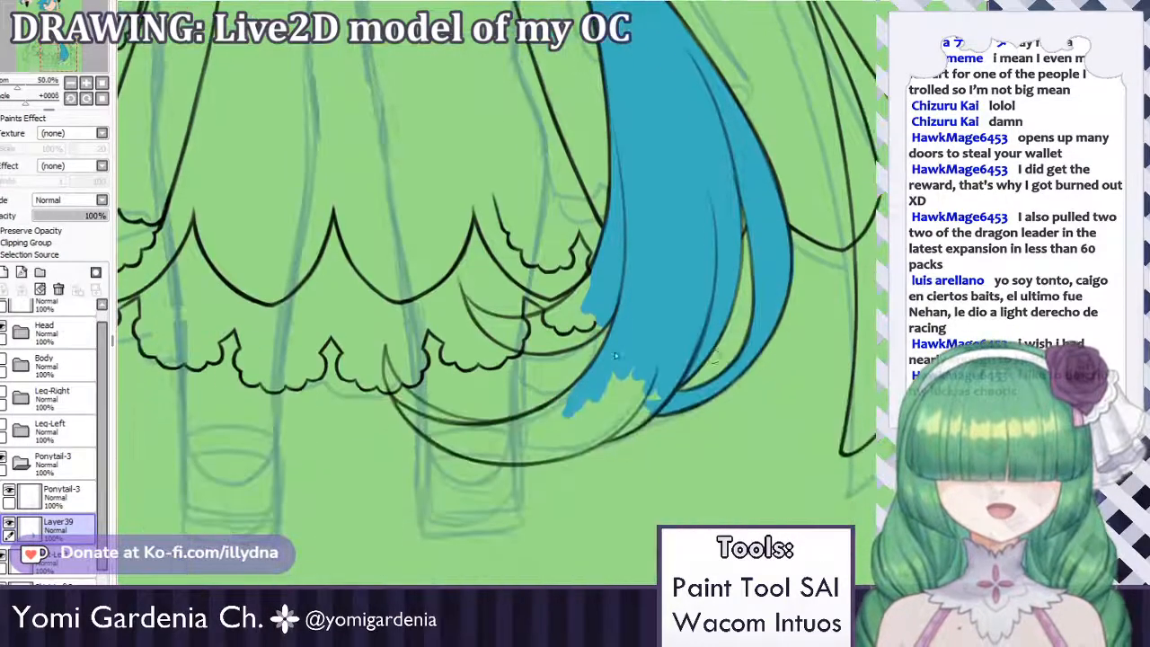
mouse_move(393, 367)
mouse_down()
mouse_move(386, 379)
mouse_move(403, 409)
mouse_move(394, 373)
mouse_move(429, 422)
mouse_up()
key(ctrl+z)
key(ctrl+z)
mouse_move(386, 357)
mouse_down()
mouse_move(390, 394)
mouse_move(402, 409)
mouse_move(404, 389)
mouse_move(413, 424)
mouse_up()
key(ctrl+z)
drag(391, 372, 430, 422)
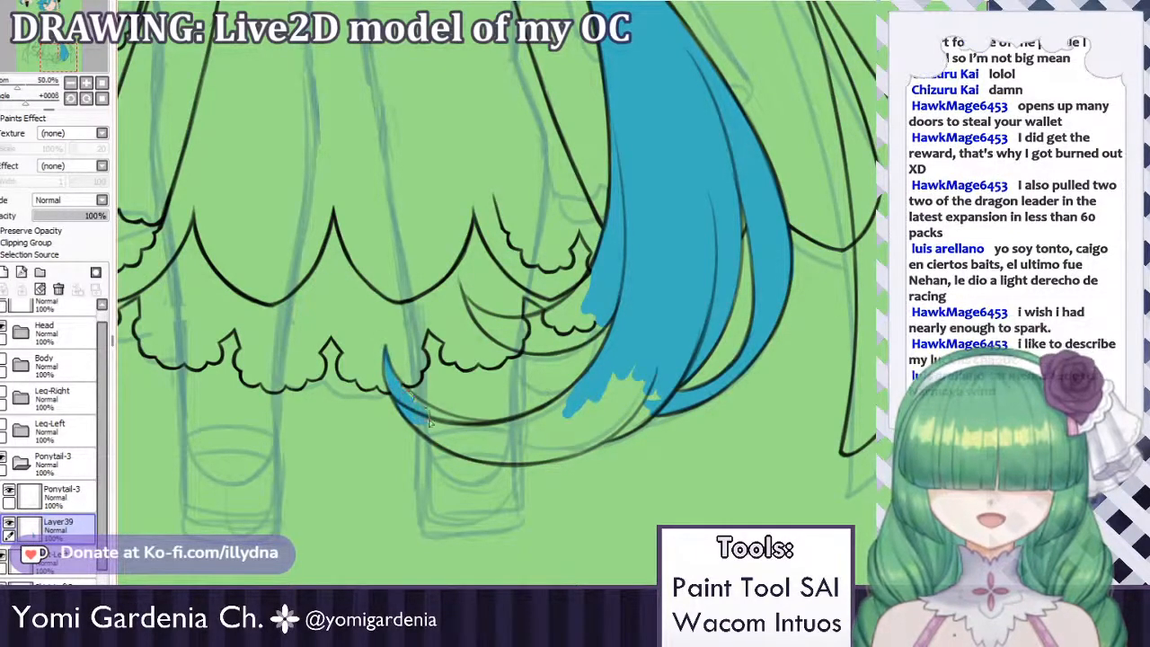
key(ctrl+z)
key(ctrl+z)
Fill the lowest curled tip of the Ponytail-3 strand blue, from its pointed end across to the main lock.
drag(384, 354, 413, 422)
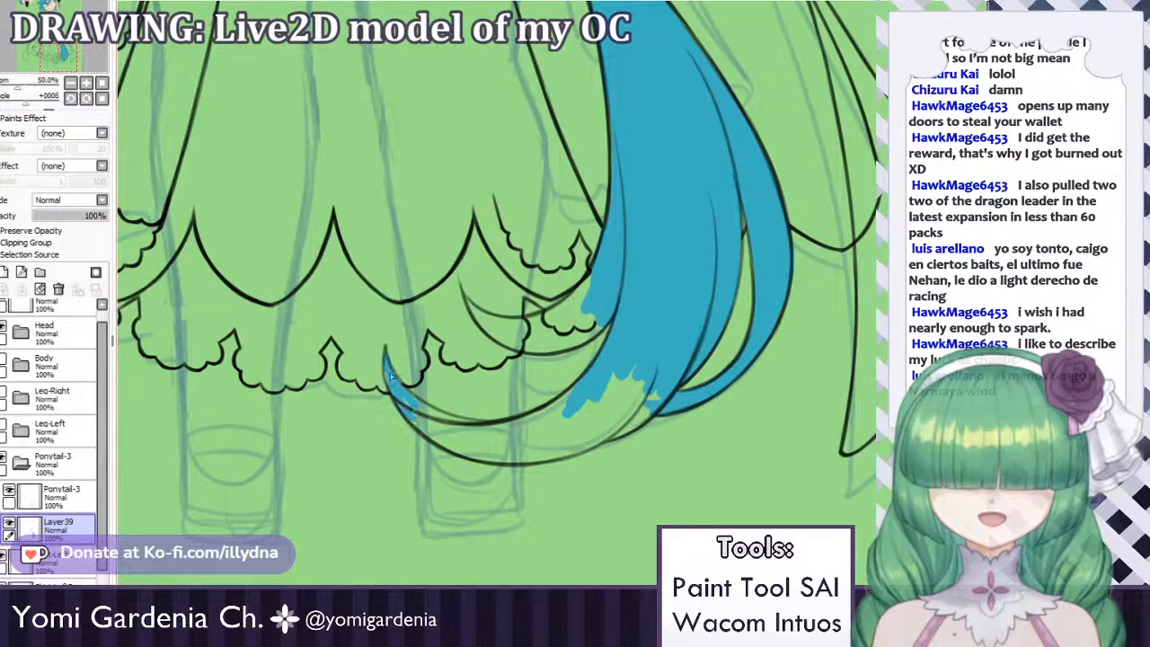
mouse_move(386, 361)
mouse_down()
mouse_move(416, 417)
mouse_move(444, 436)
mouse_up()
mouse_move(402, 397)
mouse_down()
mouse_move(456, 433)
mouse_move(562, 406)
mouse_up()
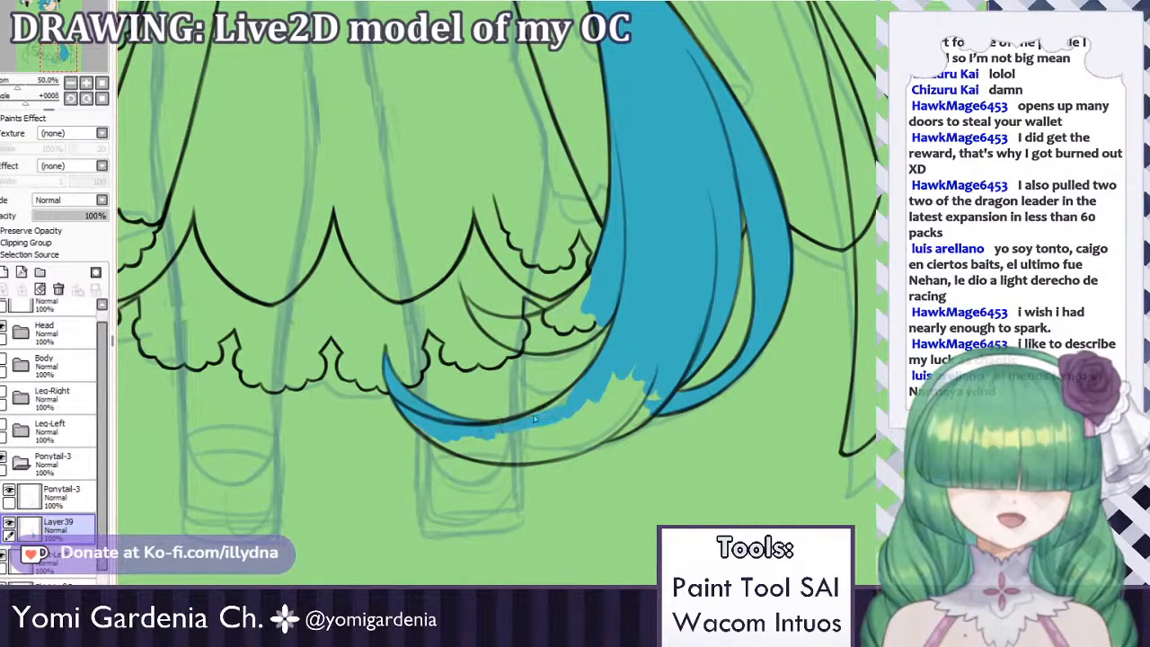
mouse_move(511, 435)
mouse_down()
mouse_move(570, 390)
mouse_move(634, 374)
mouse_up()
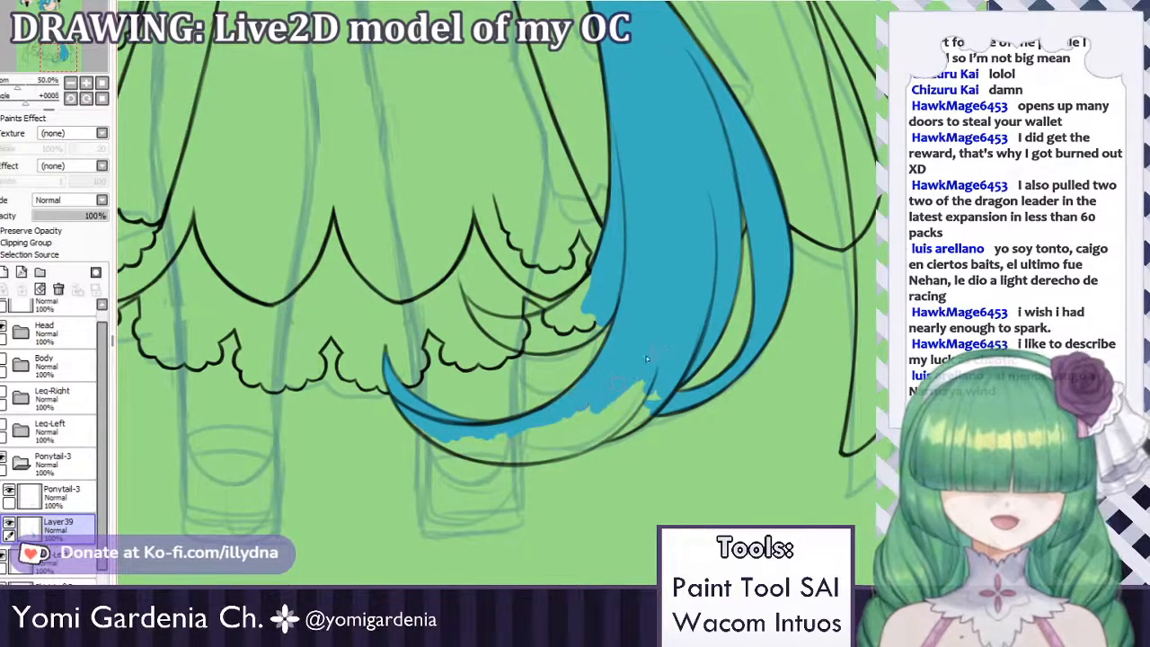
mouse_move(573, 417)
mouse_down()
mouse_move(660, 386)
mouse_move(607, 433)
mouse_move(528, 449)
mouse_move(531, 437)
mouse_move(539, 454)
mouse_up()
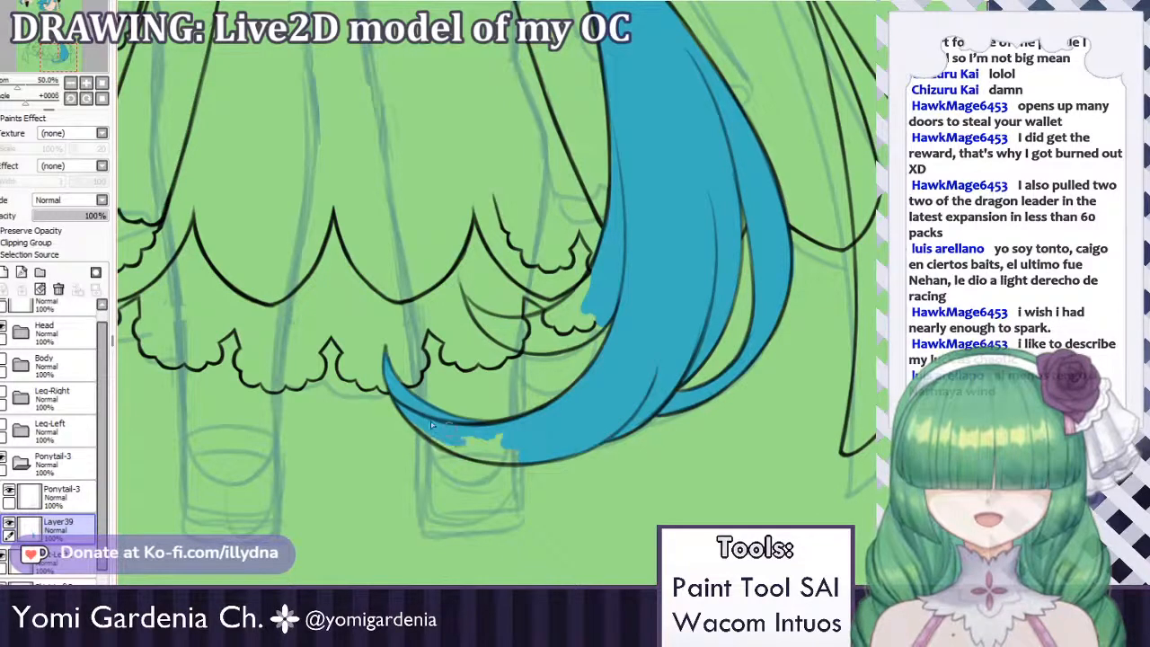
key(ctrl+z)
mouse_move(404, 411)
mouse_down()
mouse_move(462, 443)
mouse_move(539, 458)
mouse_move(494, 445)
mouse_move(525, 441)
mouse_up()
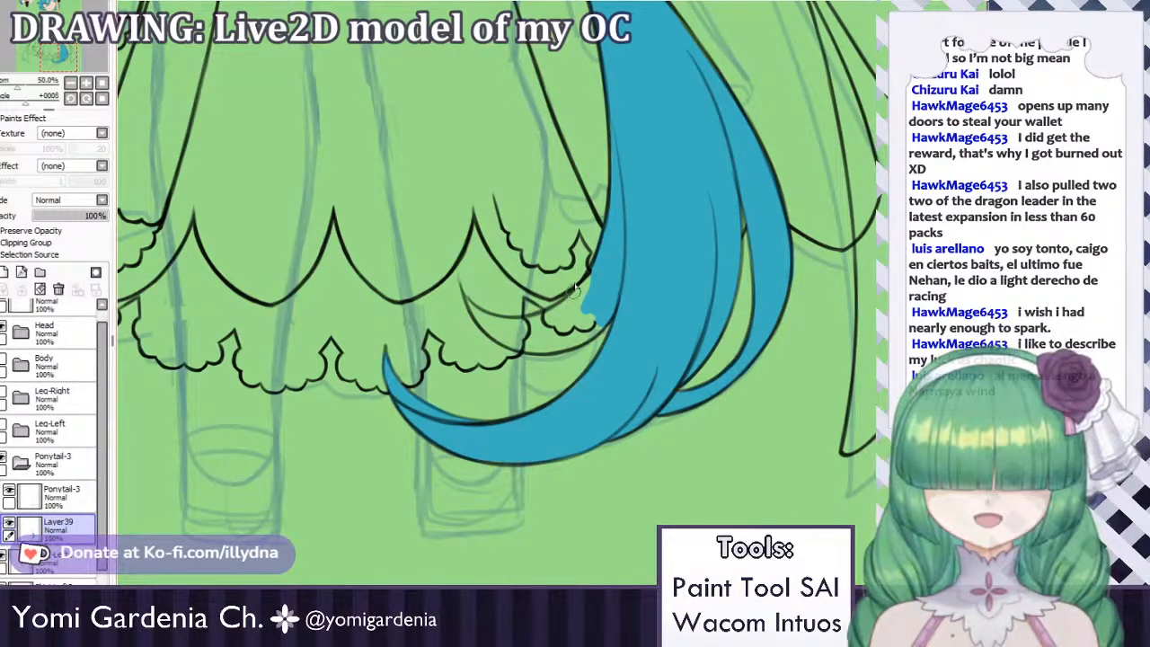
Fill the small inner curl over the lace hem blue on Layer39, closing the leftover gaps beside the main lock.
mouse_move(465, 300)
mouse_down()
mouse_move(516, 341)
mouse_move(460, 292)
mouse_move(519, 336)
mouse_move(478, 314)
mouse_move(541, 329)
mouse_move(535, 316)
mouse_move(566, 313)
mouse_move(503, 326)
mouse_move(564, 307)
mouse_move(591, 284)
mouse_move(555, 325)
mouse_up()
key(ctrl+z)
key(ctrl+z)
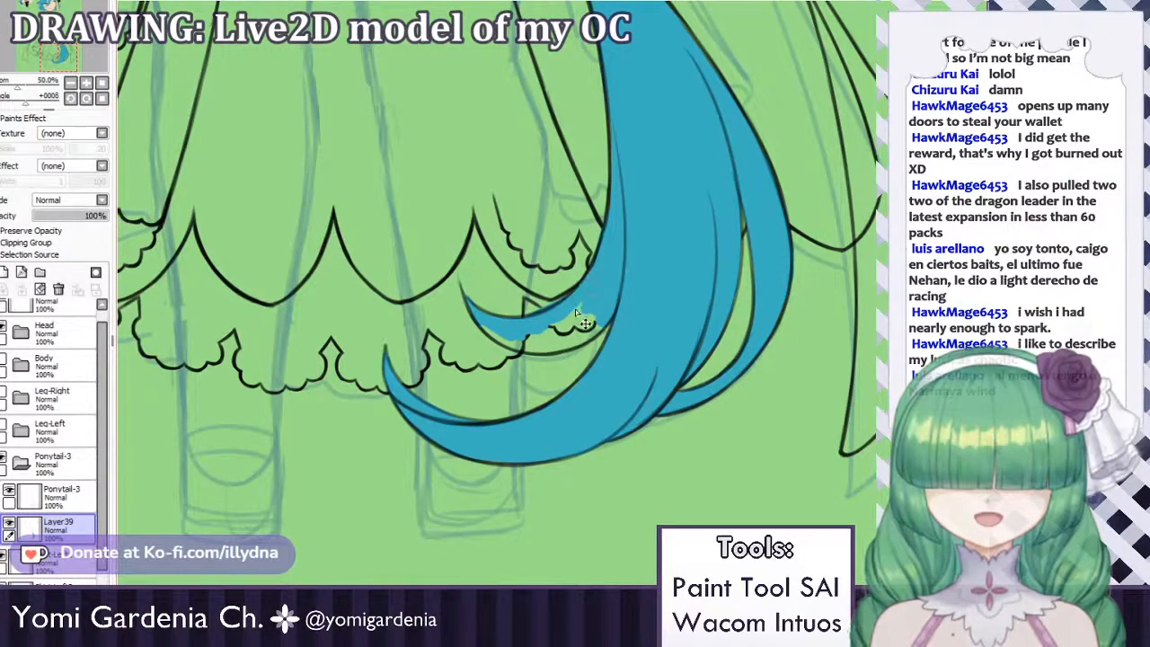
key(ctrl+z)
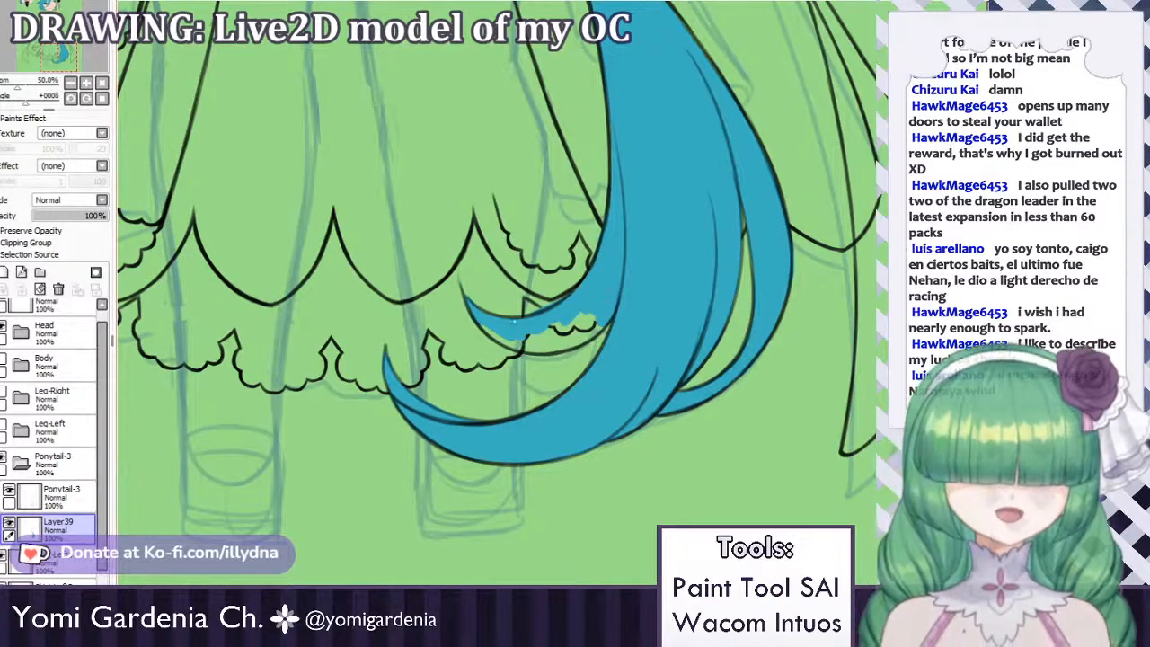
key(ctrl+z)
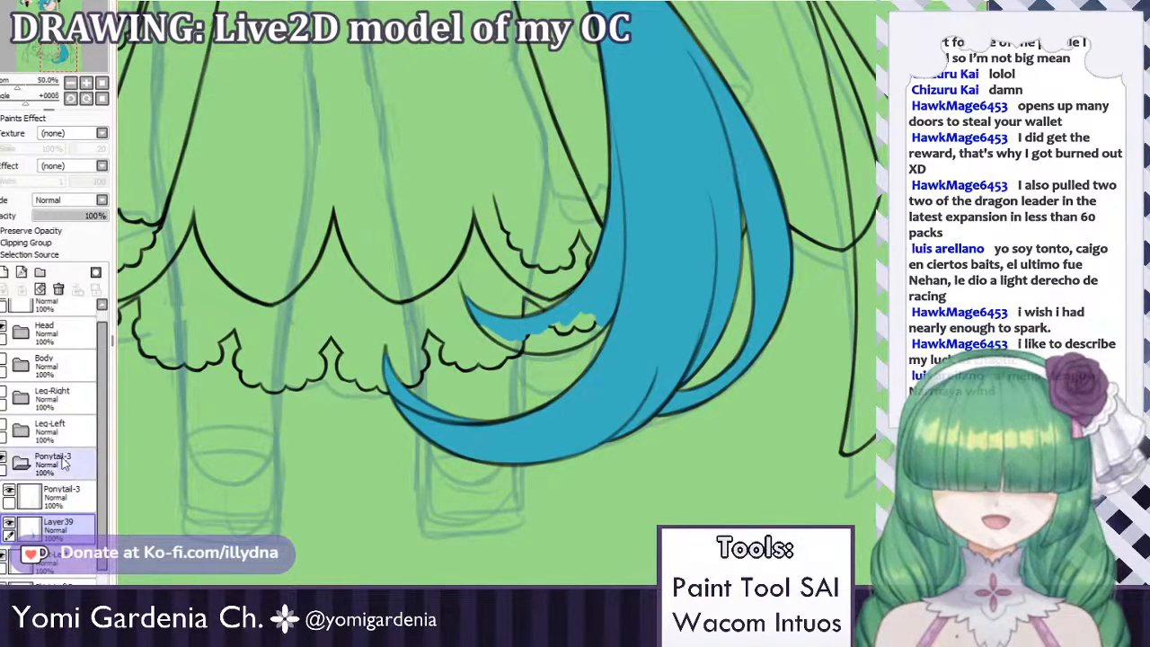
click(53, 494)
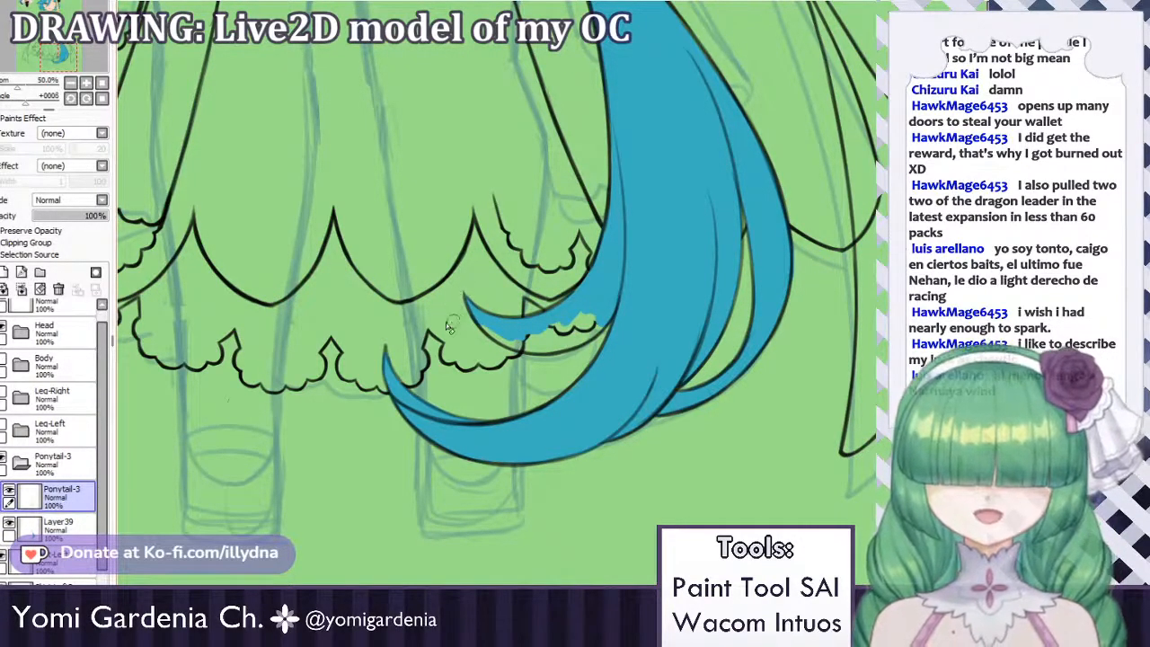
click(54, 523)
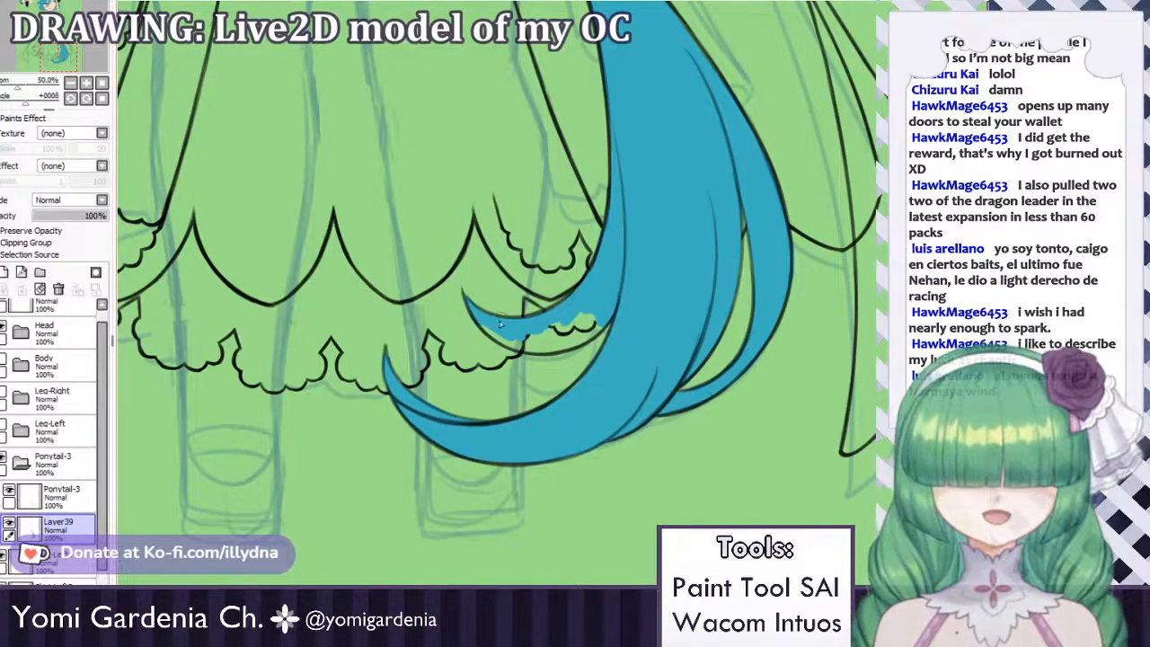
mouse_move(478, 320)
mouse_down()
mouse_move(548, 344)
mouse_move(582, 328)
mouse_up()
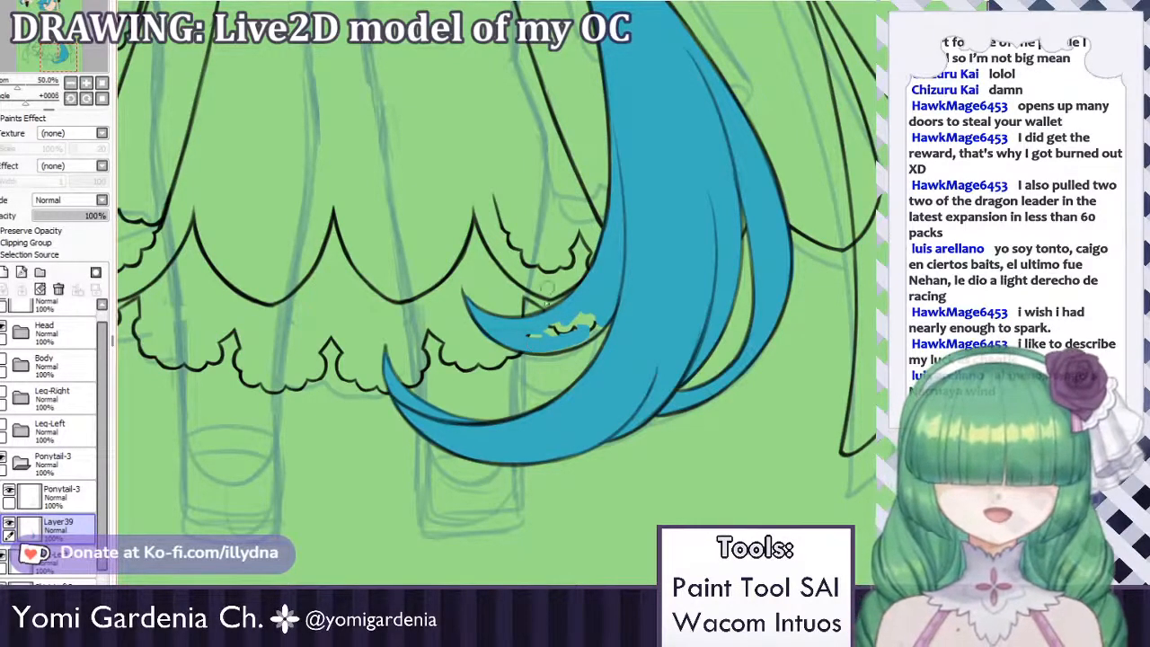
mouse_move(593, 319)
mouse_down()
mouse_move(533, 334)
mouse_move(545, 332)
mouse_up()
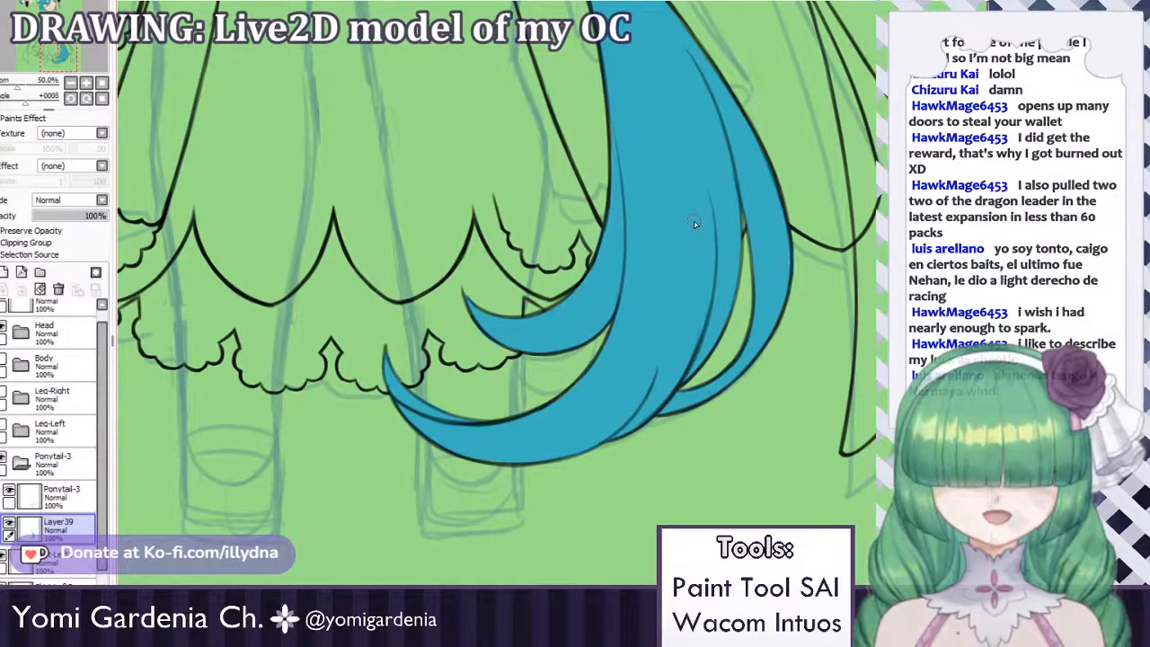
Examine the coloured Ponytail-3 strand up close and against the whole figure.
scroll(554, 118, down, 2)
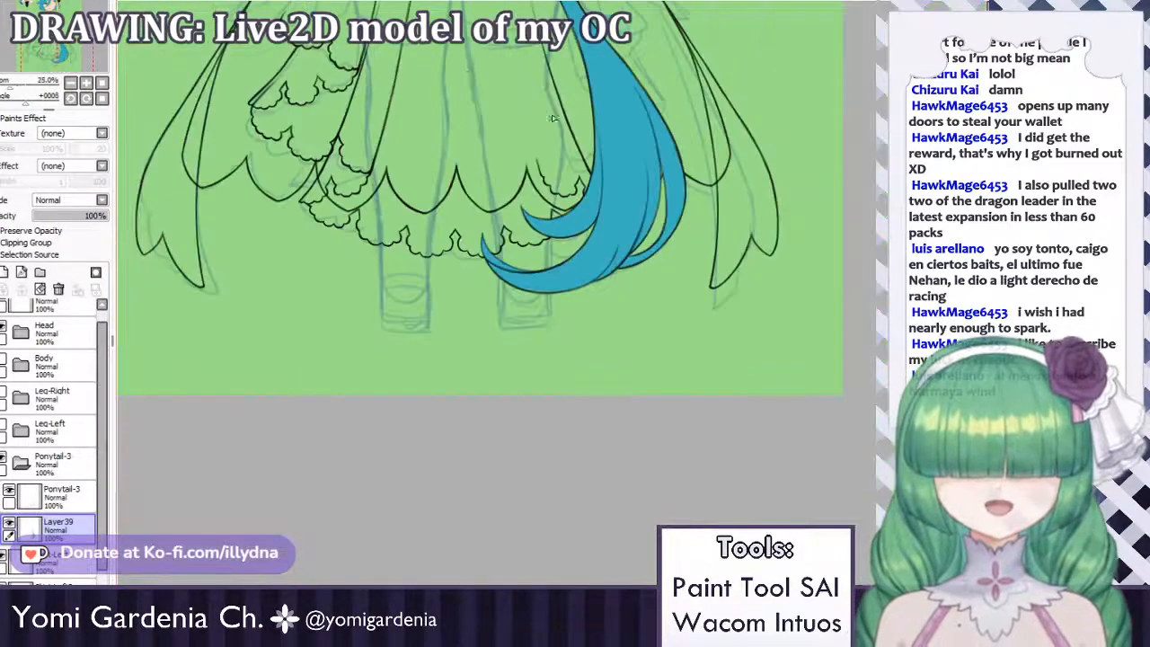
scroll(541, 351, up, 5)
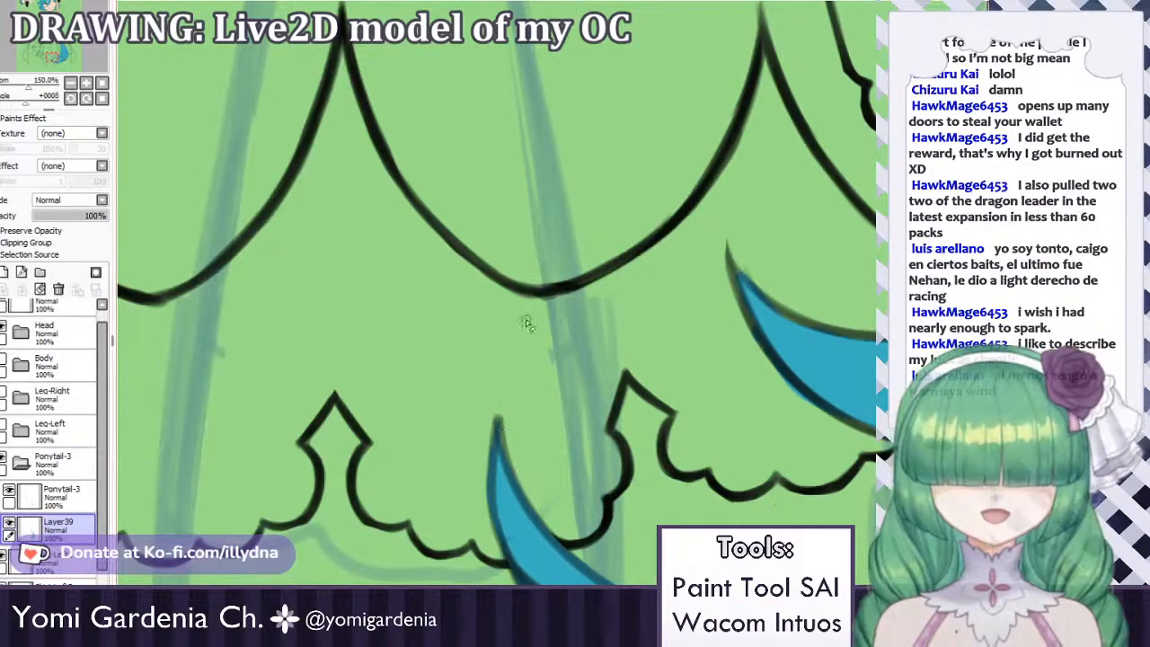
scroll(503, 425, down, 10)
scroll(552, 157, up, 2)
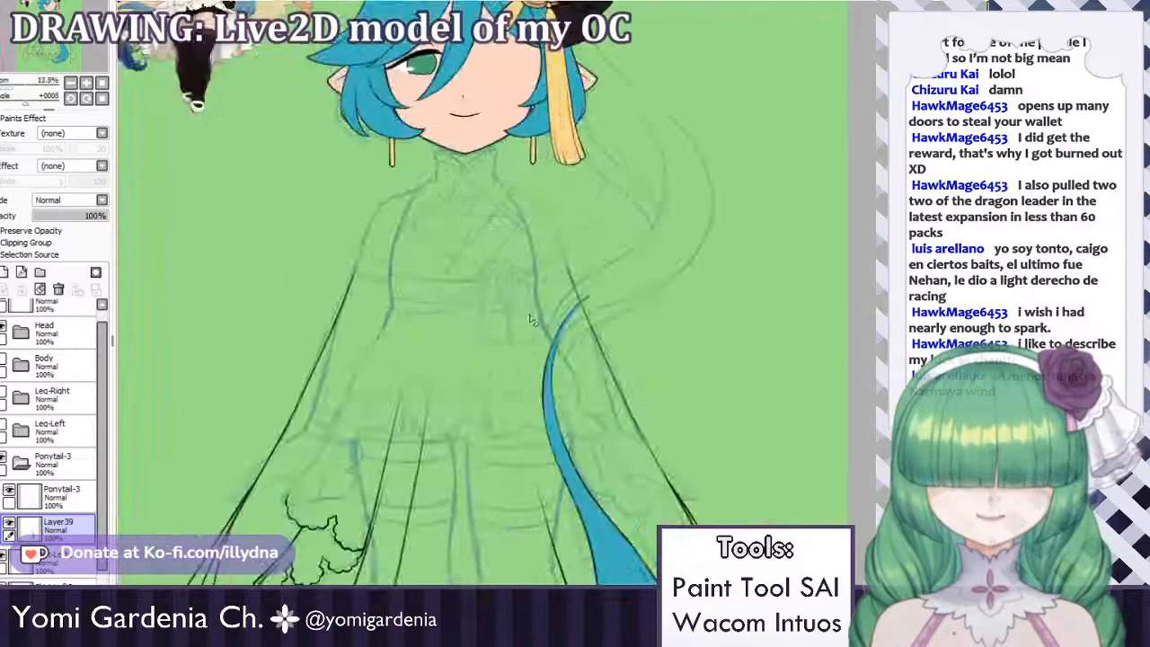
scroll(528, 316, down, 3)
scroll(468, 381, up, 2)
scroll(432, 390, down, 2)
scroll(463, 384, up, 2)
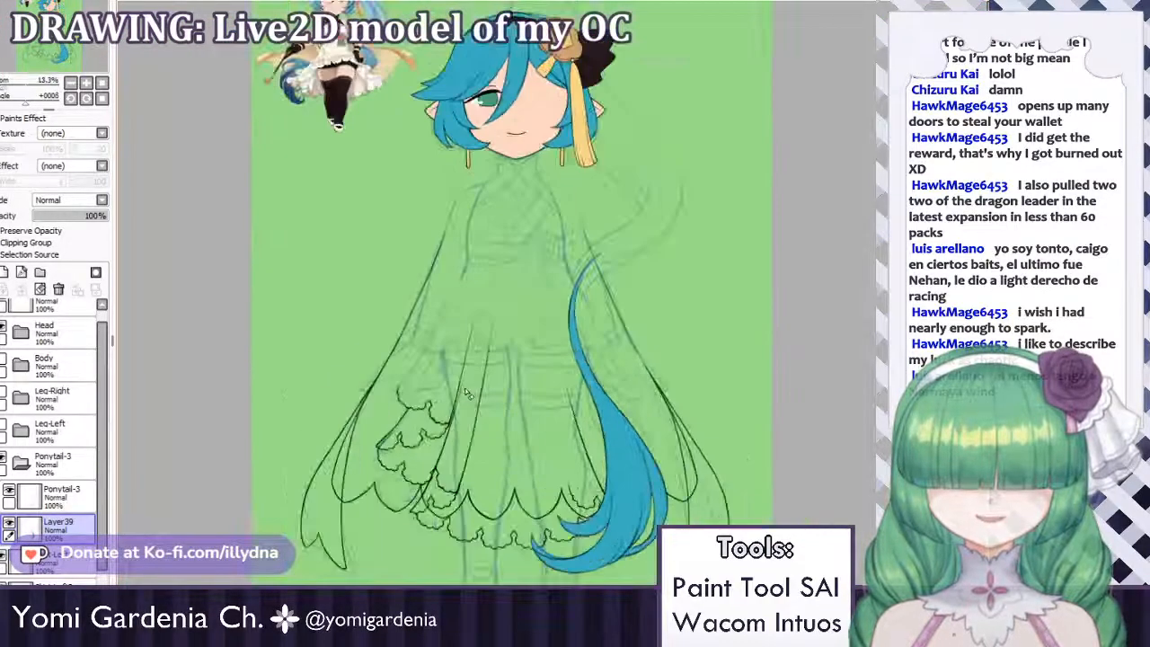
scroll(505, 329, down, 2)
scroll(404, 258, up, 1)
scroll(444, 275, up, 1)
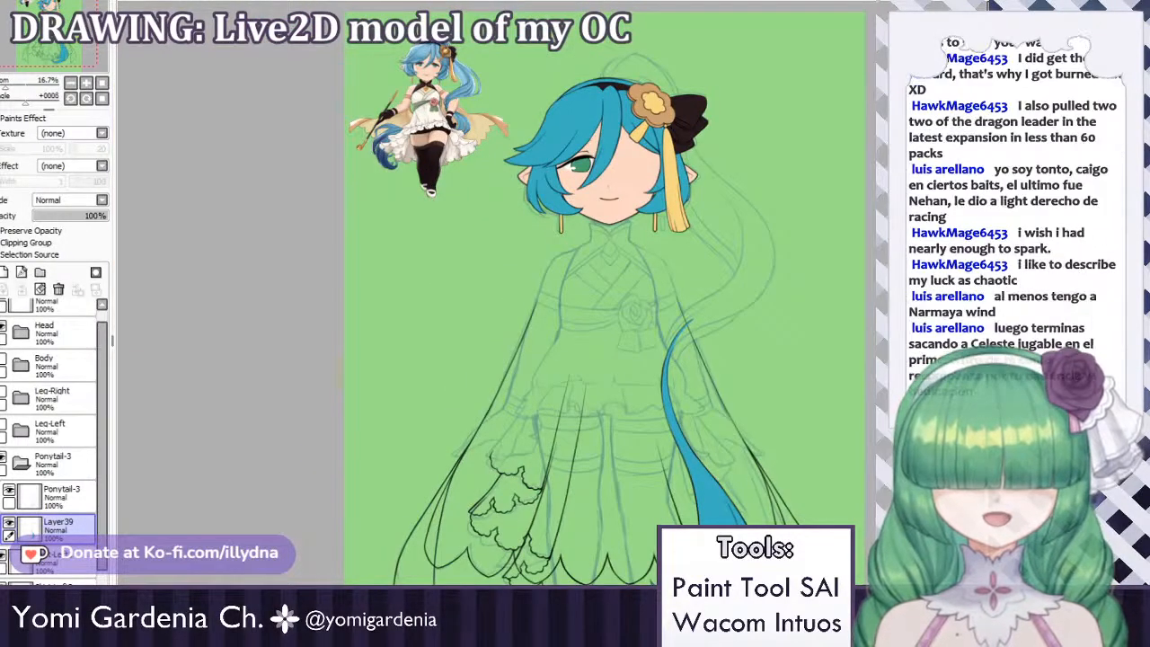
Look over the outfit and hair in the reference illustration, and return to the Live2D drawing.
key(ctrl+Tab)
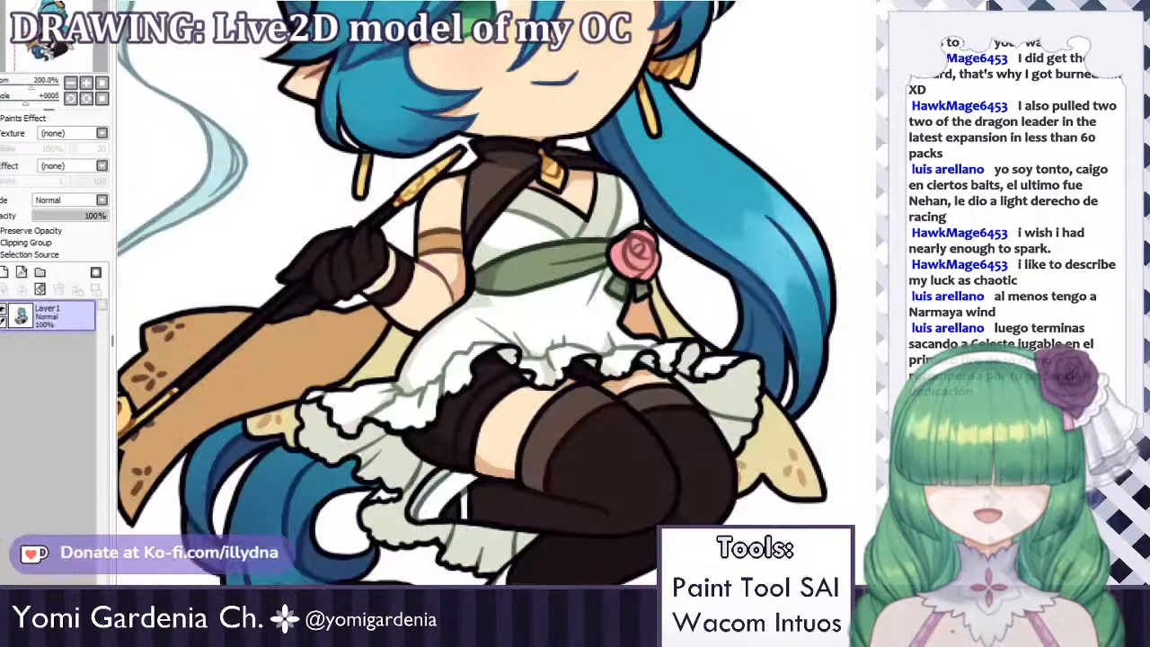
scroll(534, 346, down, 3)
scroll(454, 383, up, 3)
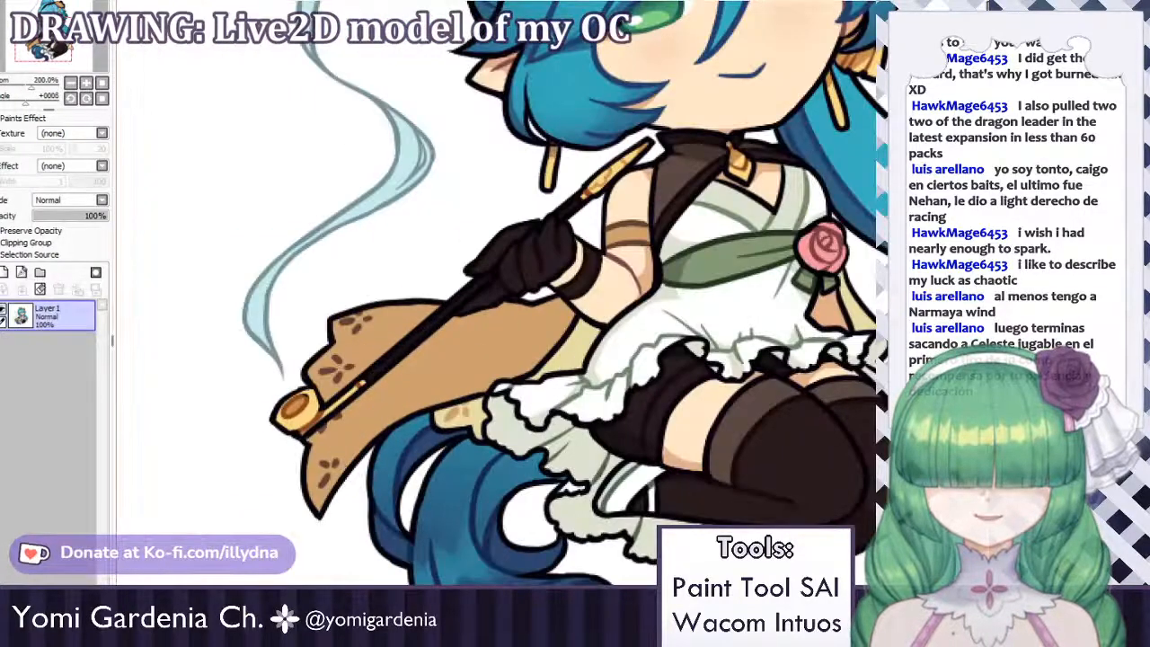
key(ctrl+Tab)
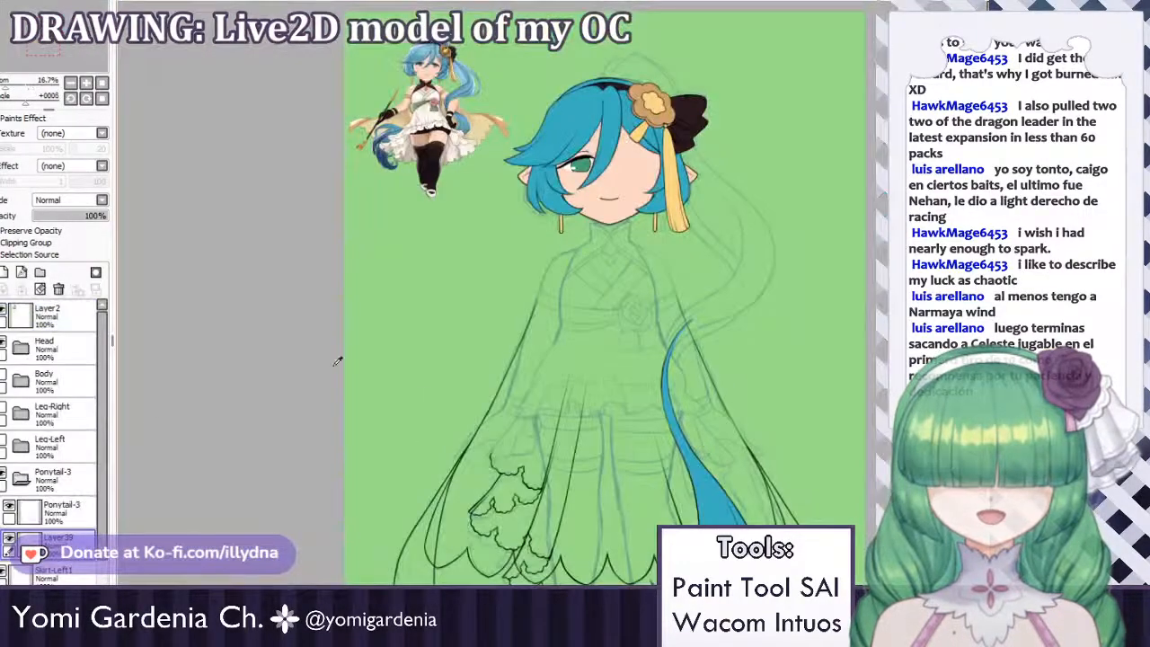
Collapse the Ponytail-3 folder and toggle its visibility to check the strand, leaving it shown.
click(20, 479)
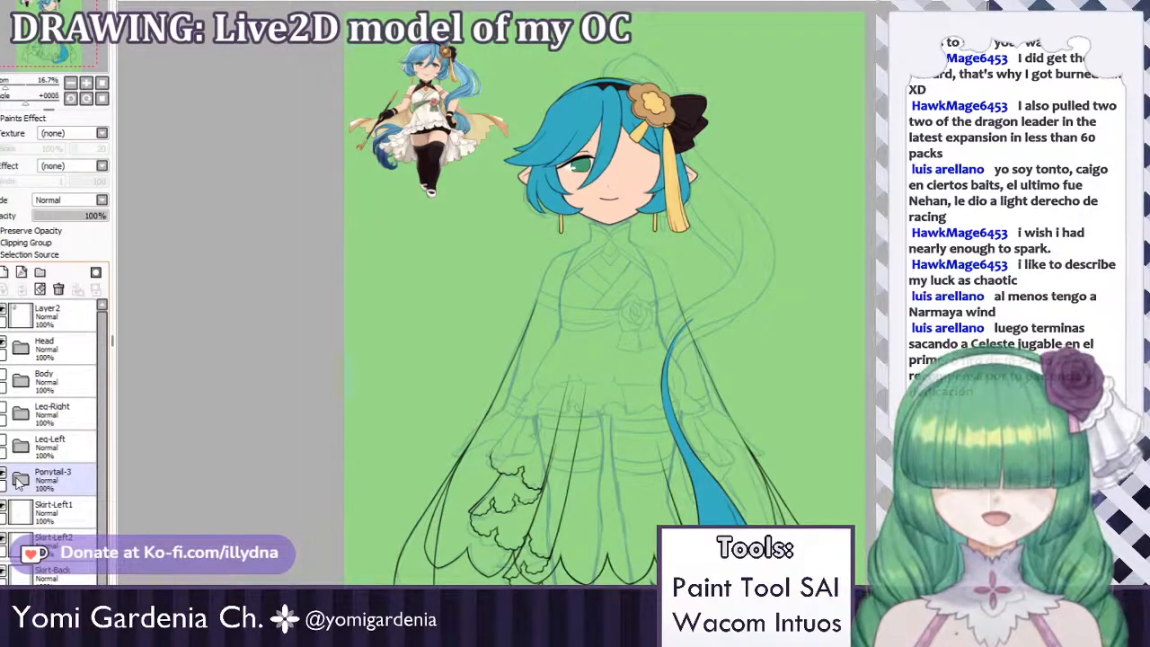
click(4, 479)
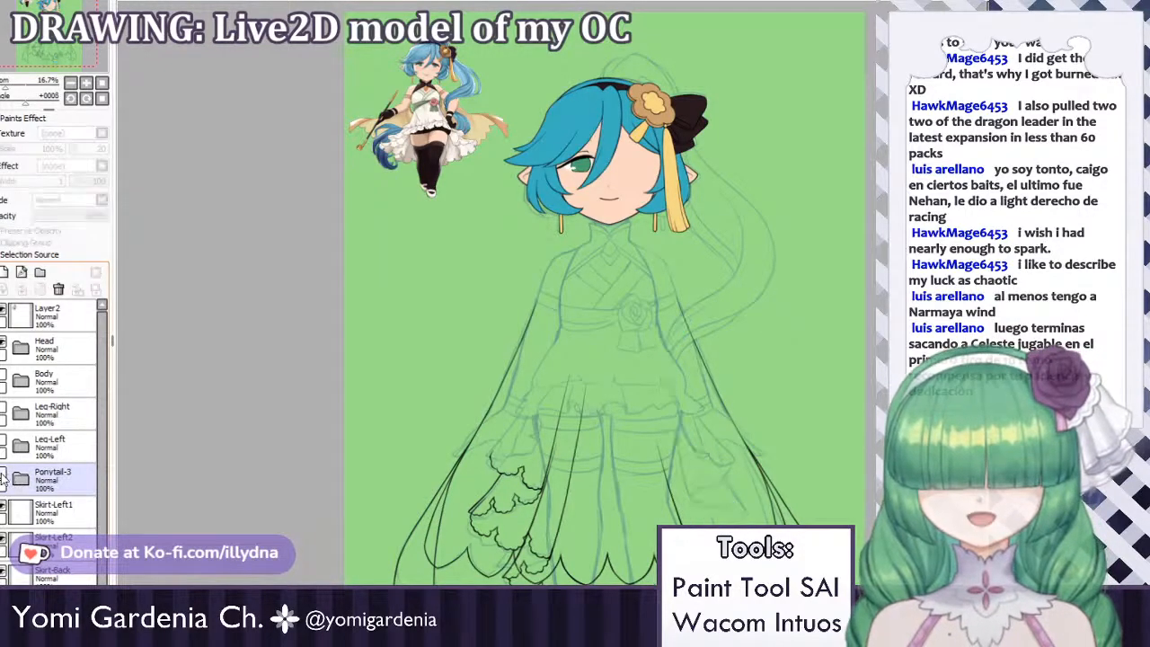
click(16, 509)
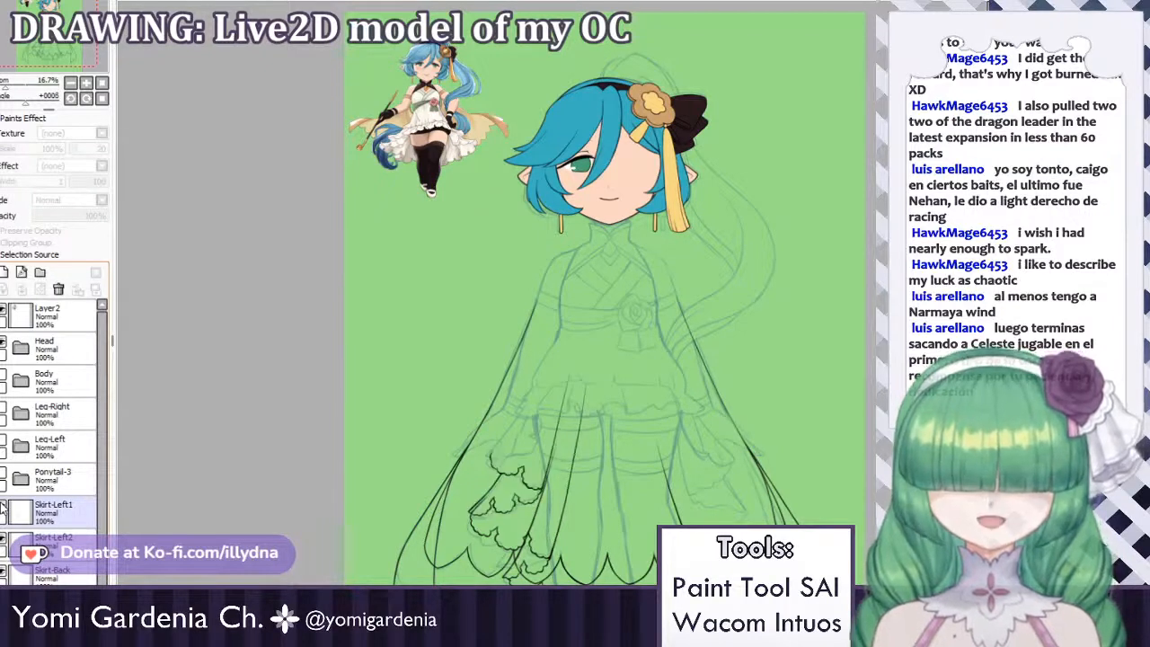
scroll(6, 503, down, 2)
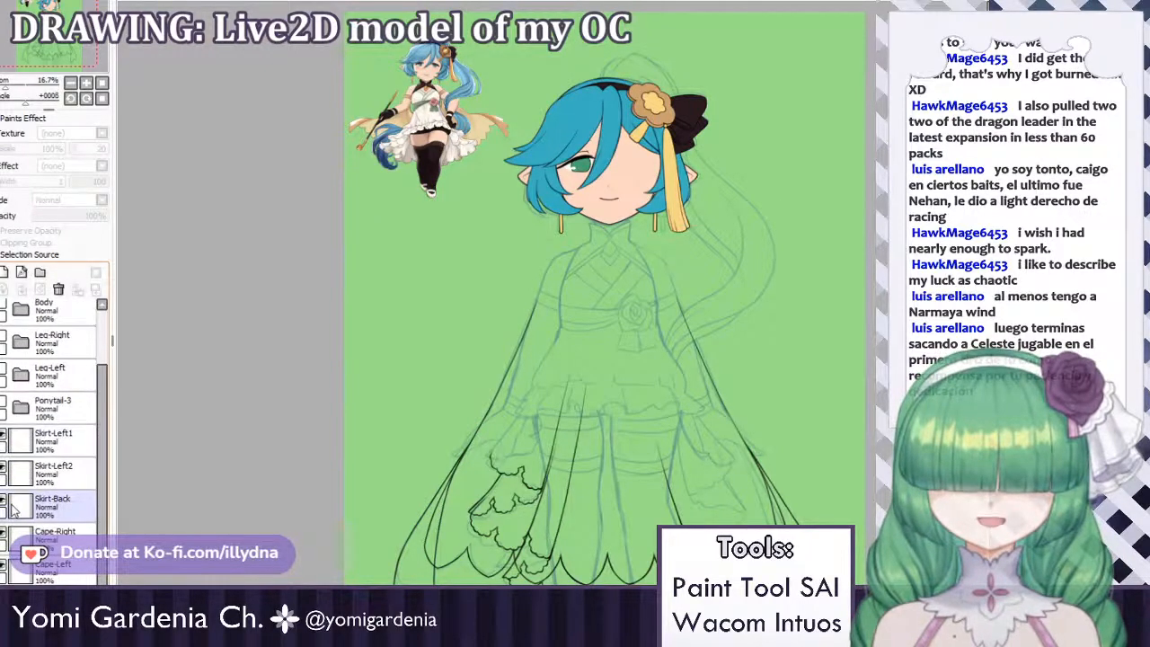
click(9, 408)
click(3, 403)
click(3, 403)
click(4, 403)
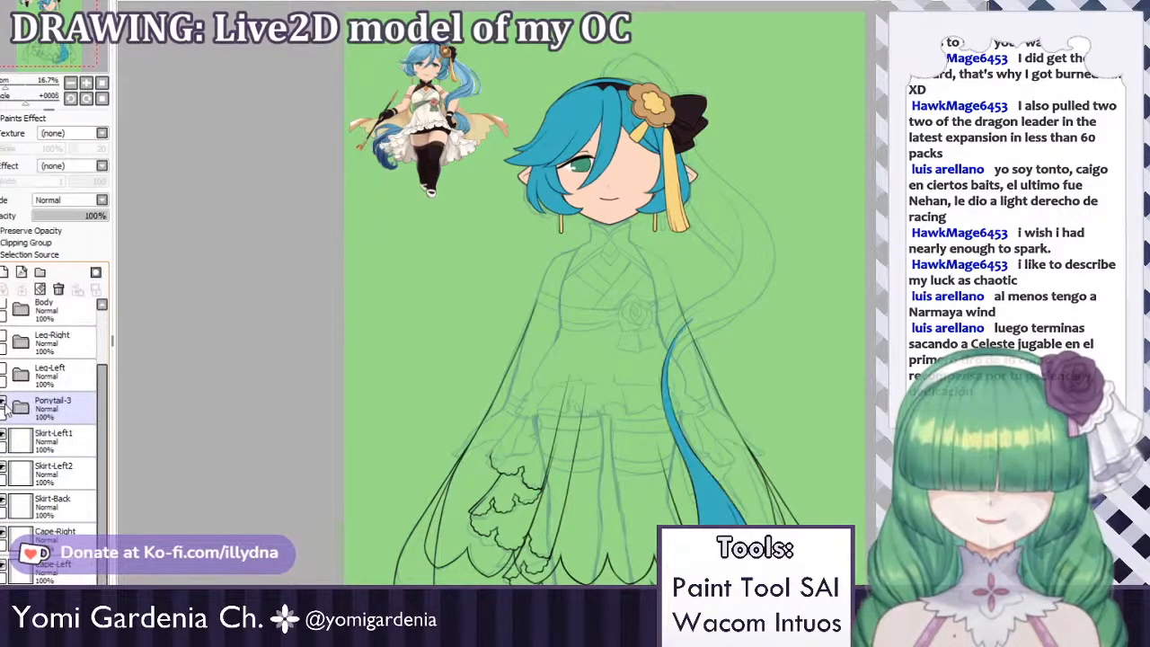
click(4, 407)
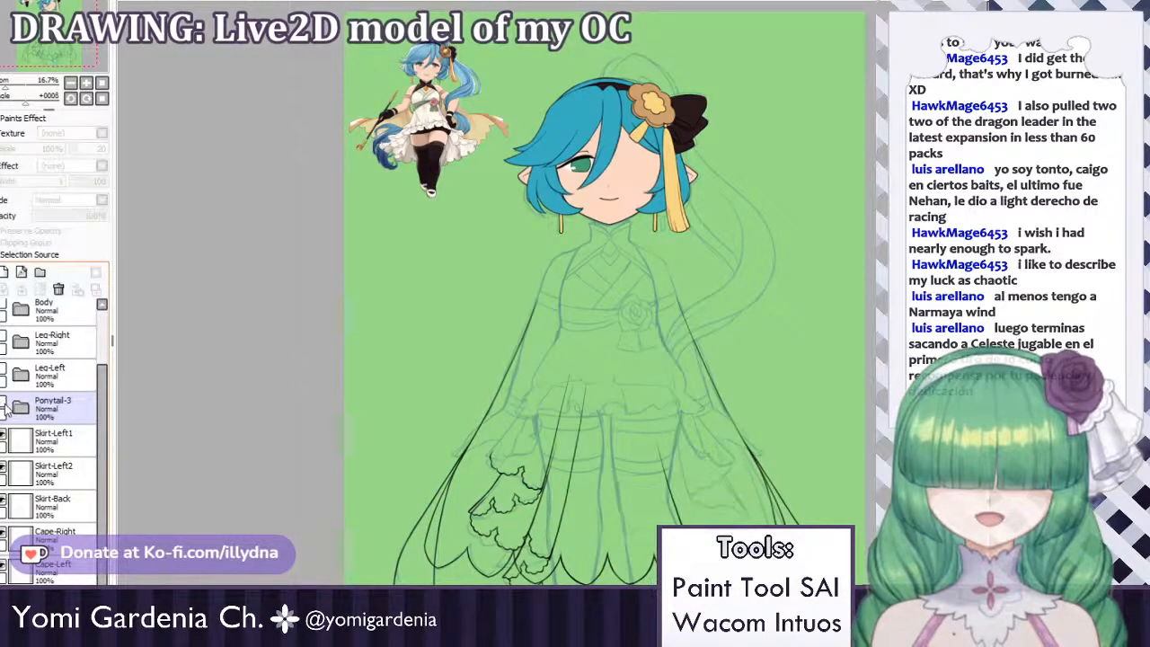
click(4, 407)
click(4, 407)
click(5, 407)
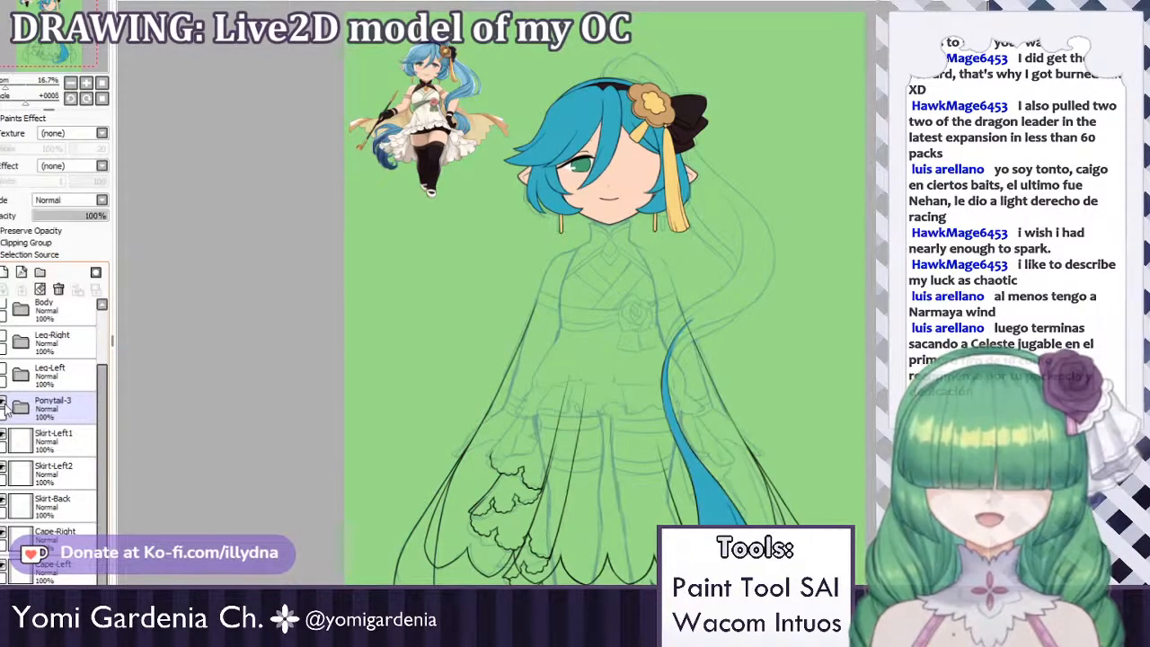
Select the Skirt-Left1 layer and toggle its visibility to identify its line art, leaving it shown.
click(36, 440)
click(4, 440)
click(5, 440)
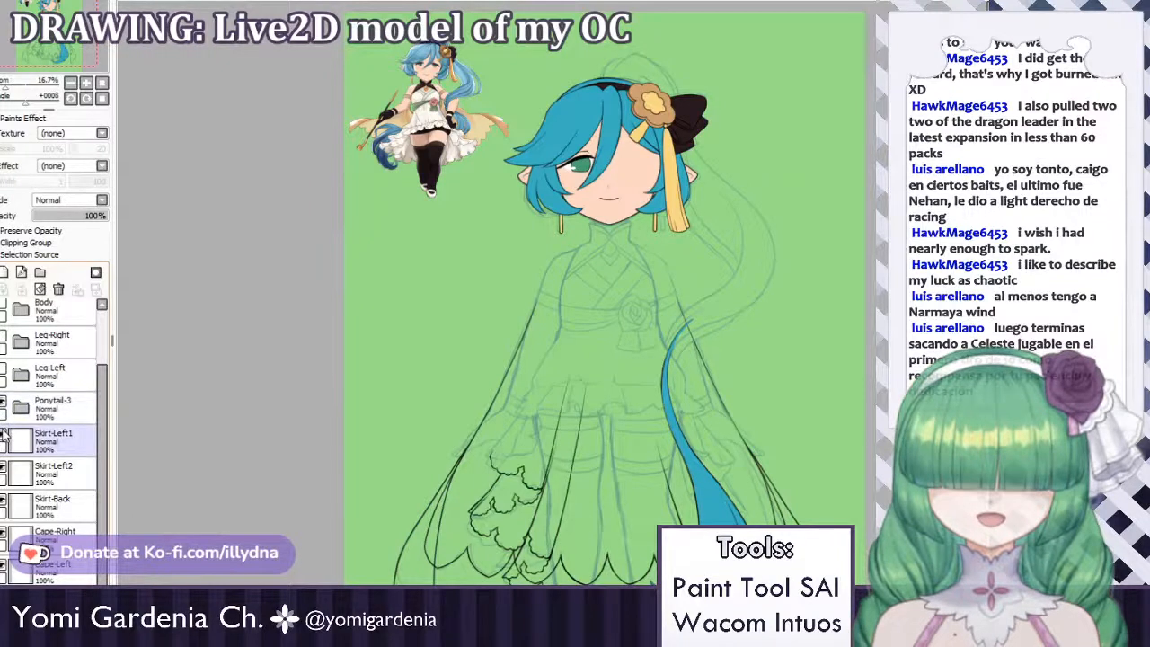
click(4, 441)
click(5, 440)
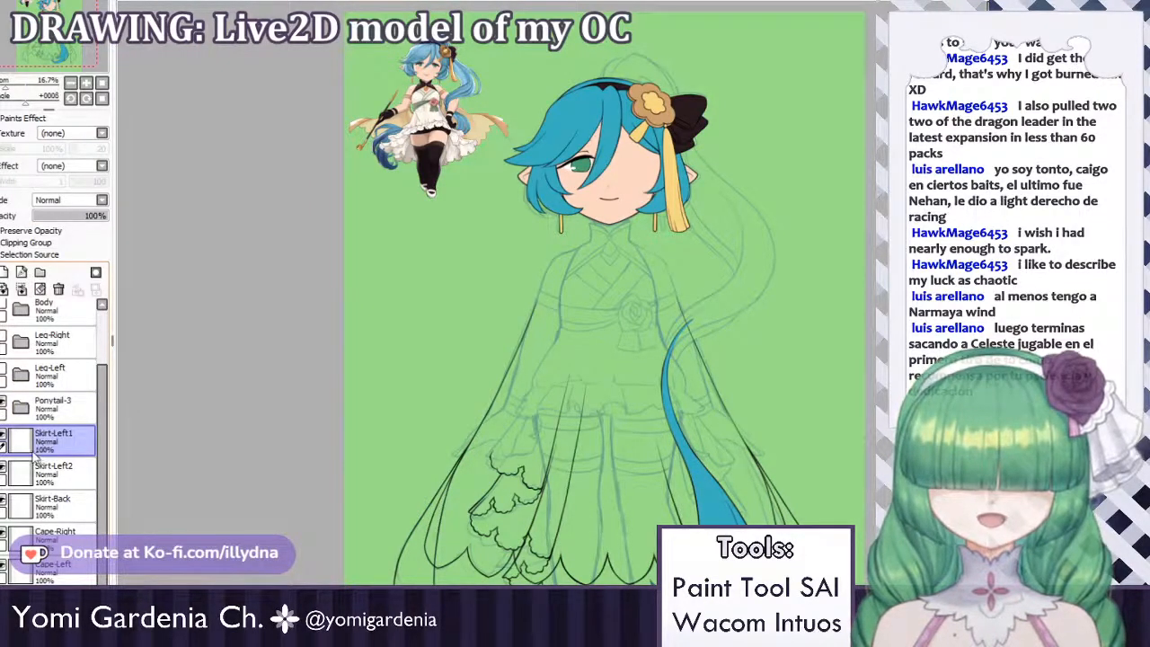
click(5, 440)
click(6, 440)
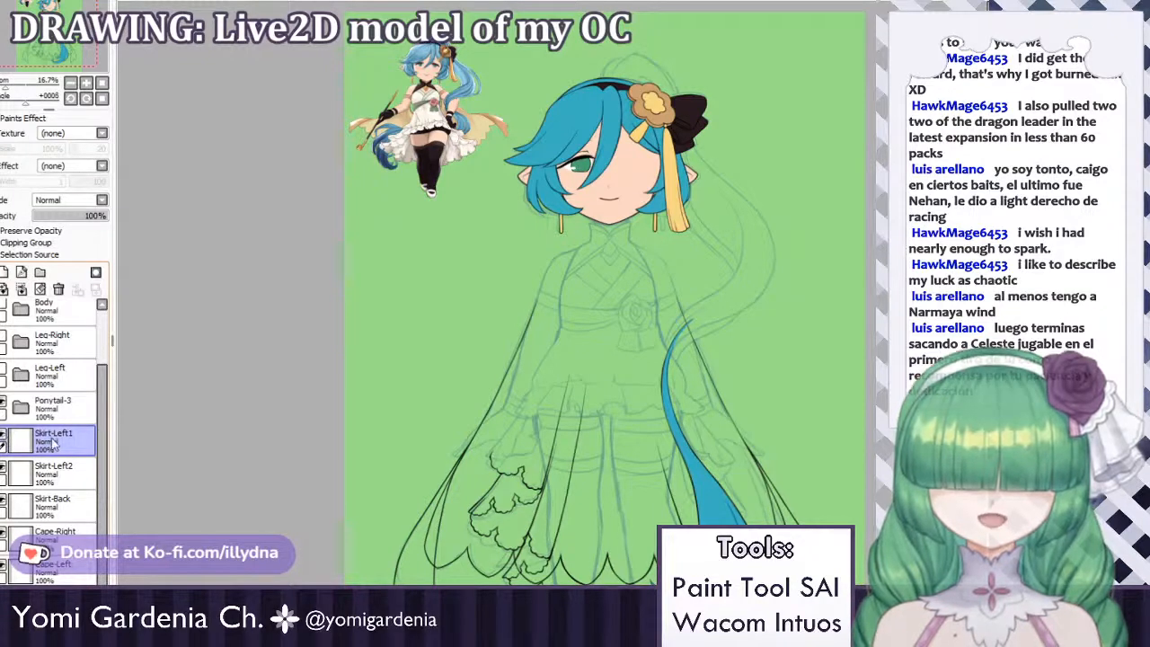
click(5, 438)
click(5, 435)
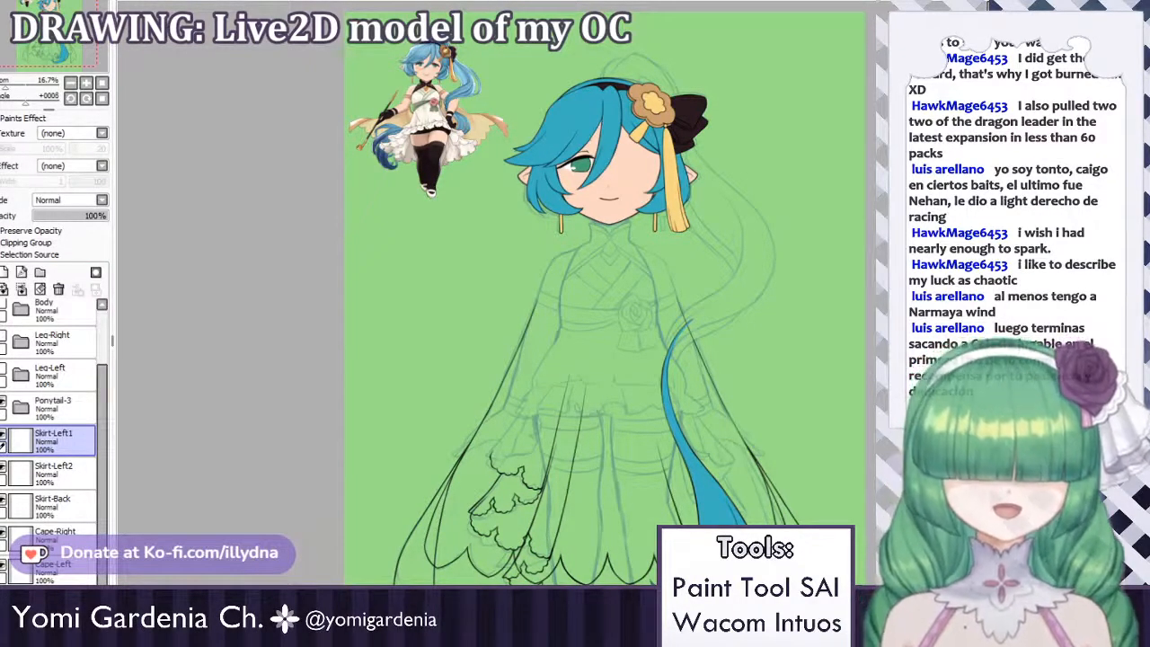
Create a layer folder named Skirt-Left1 and put the Skirt-Left1 line art layer inside it.
click(40, 271)
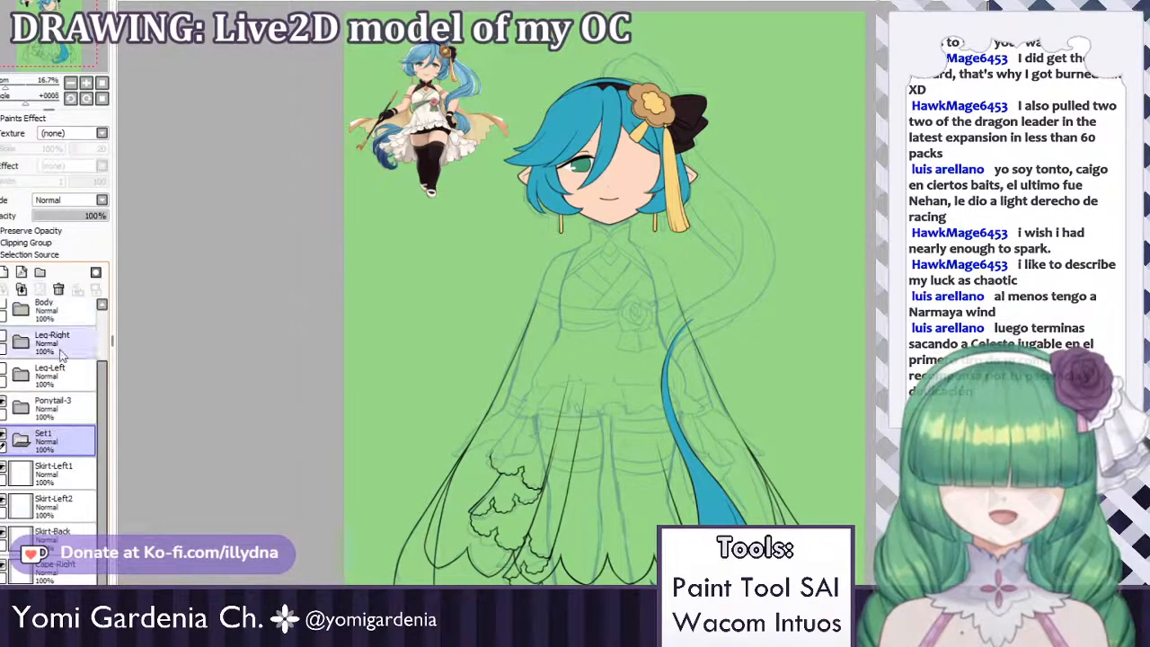
drag(62, 467, 62, 443)
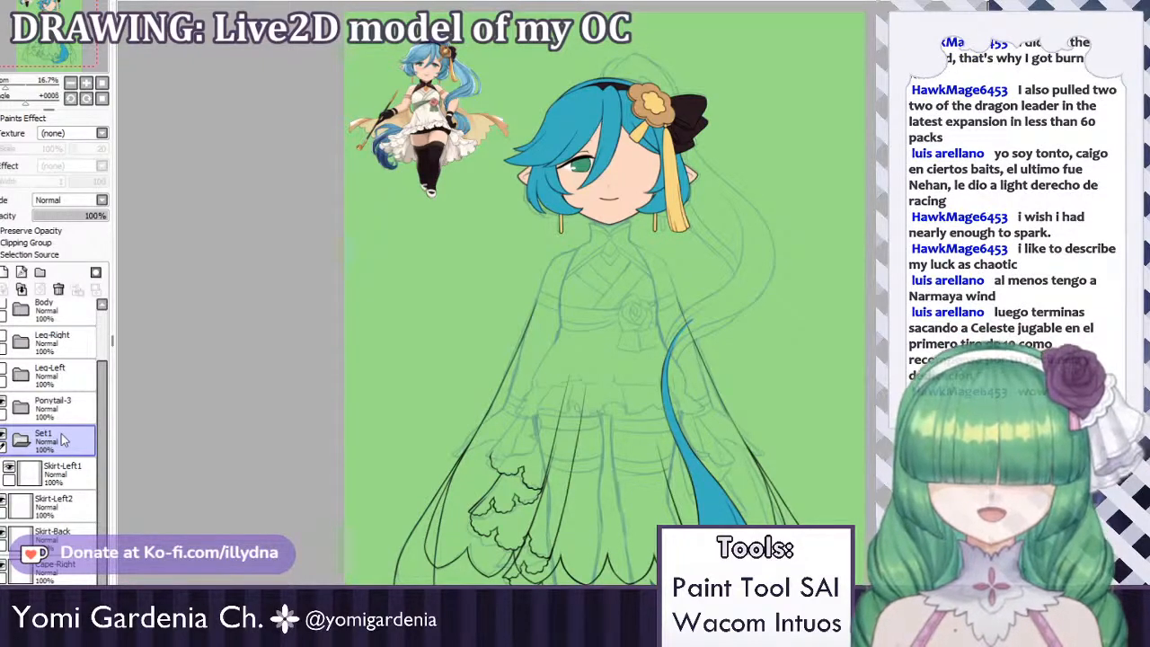
double_click(63, 438)
text(Skirt-Left1)
key(Return)
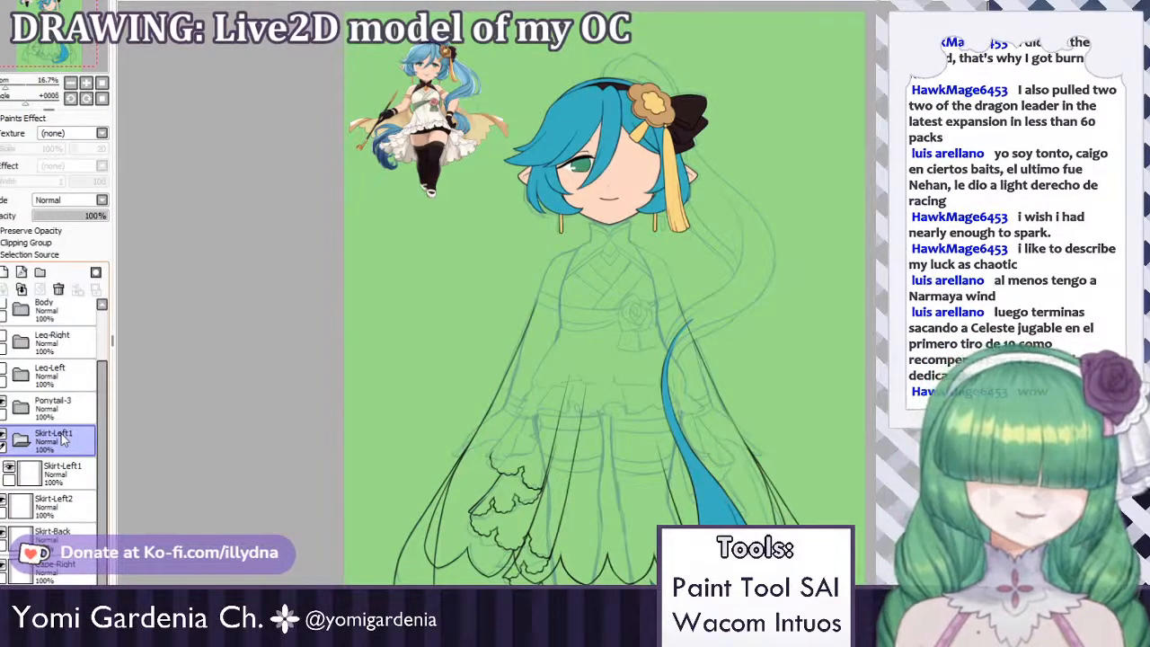
scroll(512, 177, down, 2)
scroll(539, 314, up, 6)
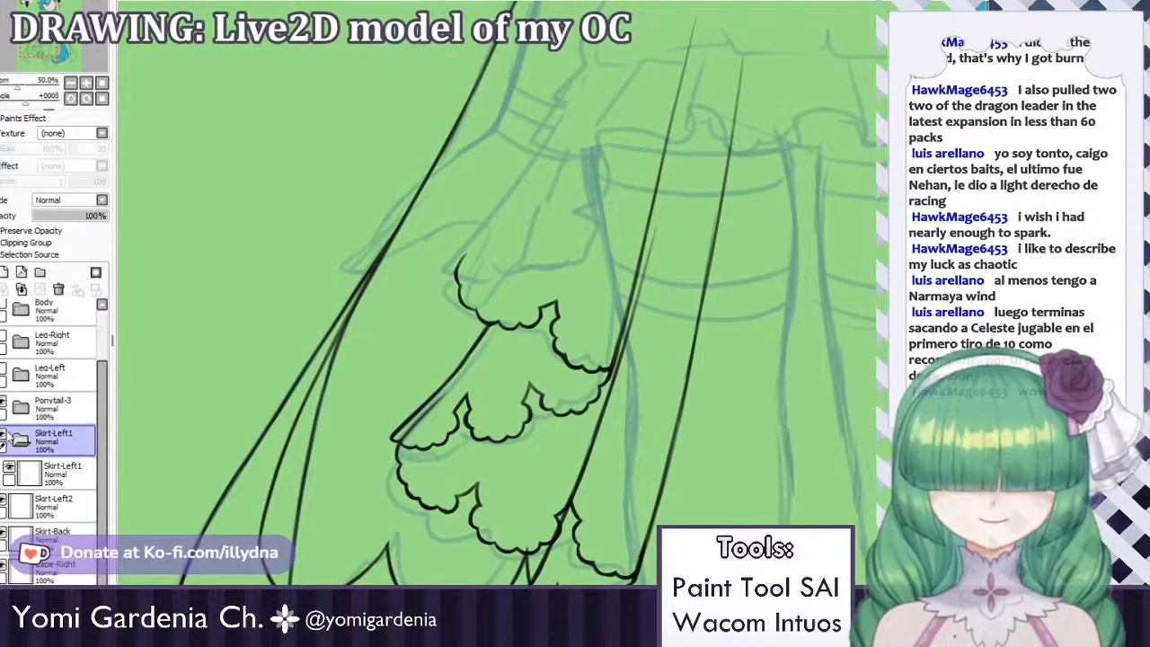
Add a new layer beneath the line art in the Skirt-Left1 folder and toggle the folder's visibility to check it, leaving it shown.
click(50, 473)
click(4, 272)
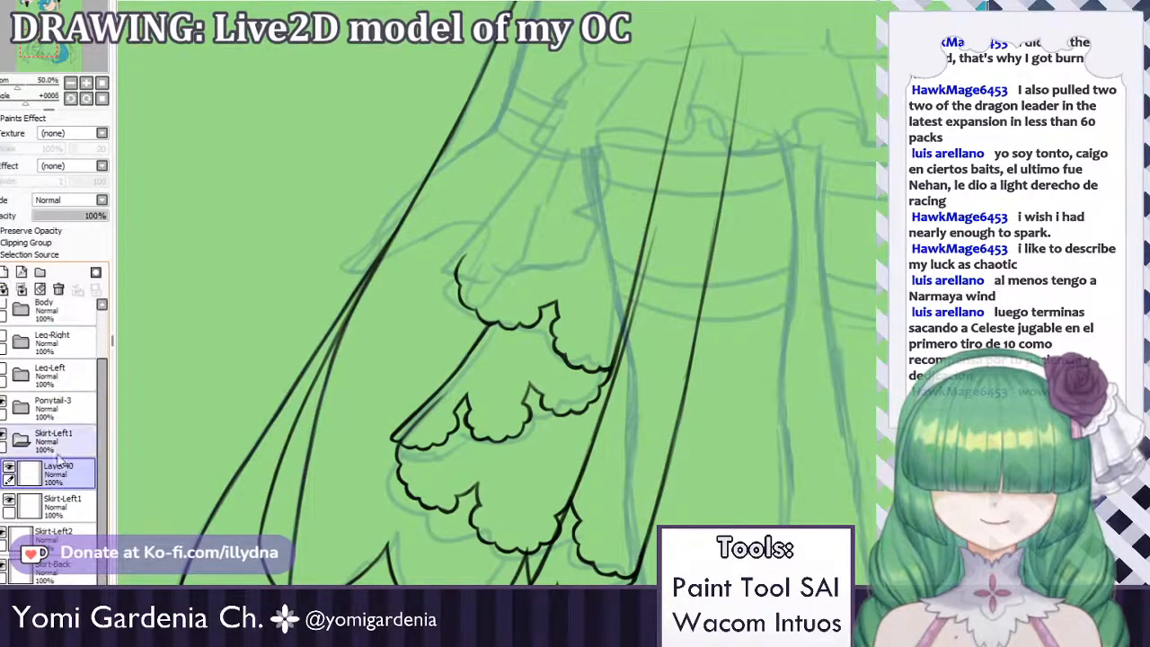
drag(65, 522, 65, 521)
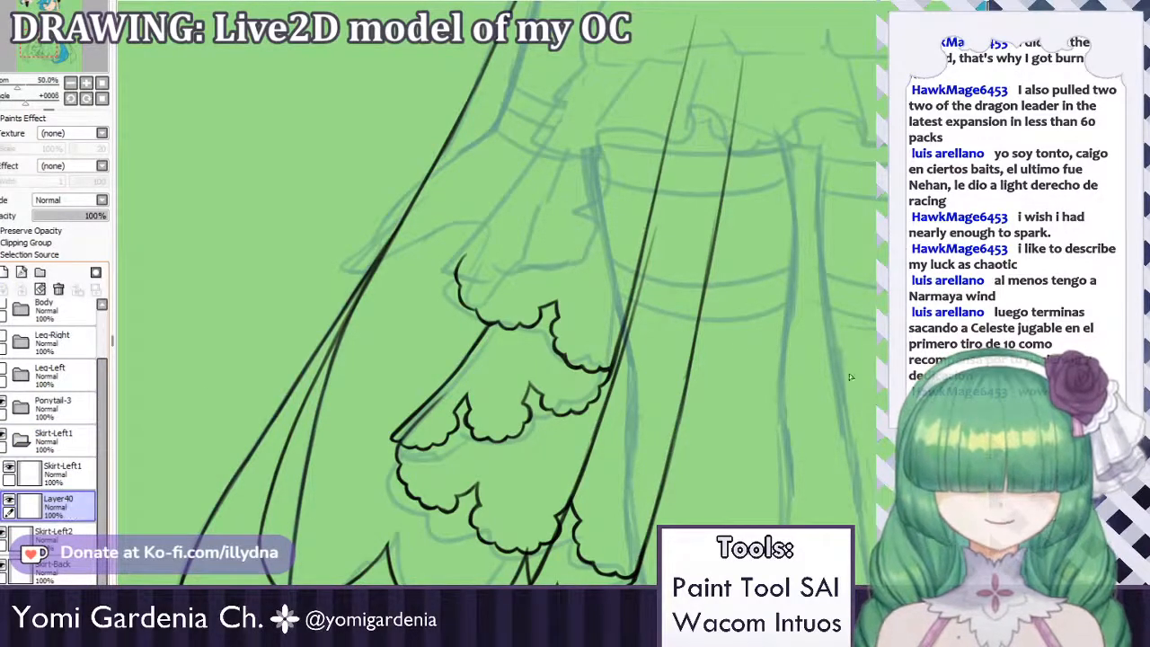
click(5, 434)
click(4, 434)
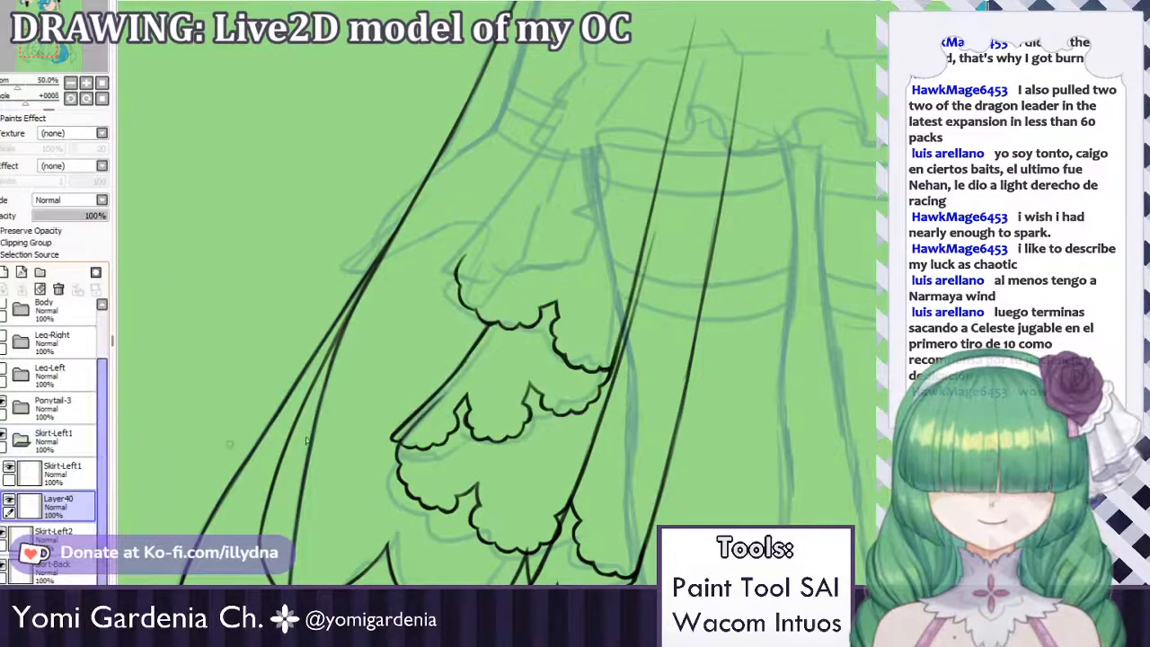
Paint the lower and middle scalloped ruffles of Skirt-Left1 white within their line art, extending the fill up along the skirt panel.
drag(502, 323, 454, 388)
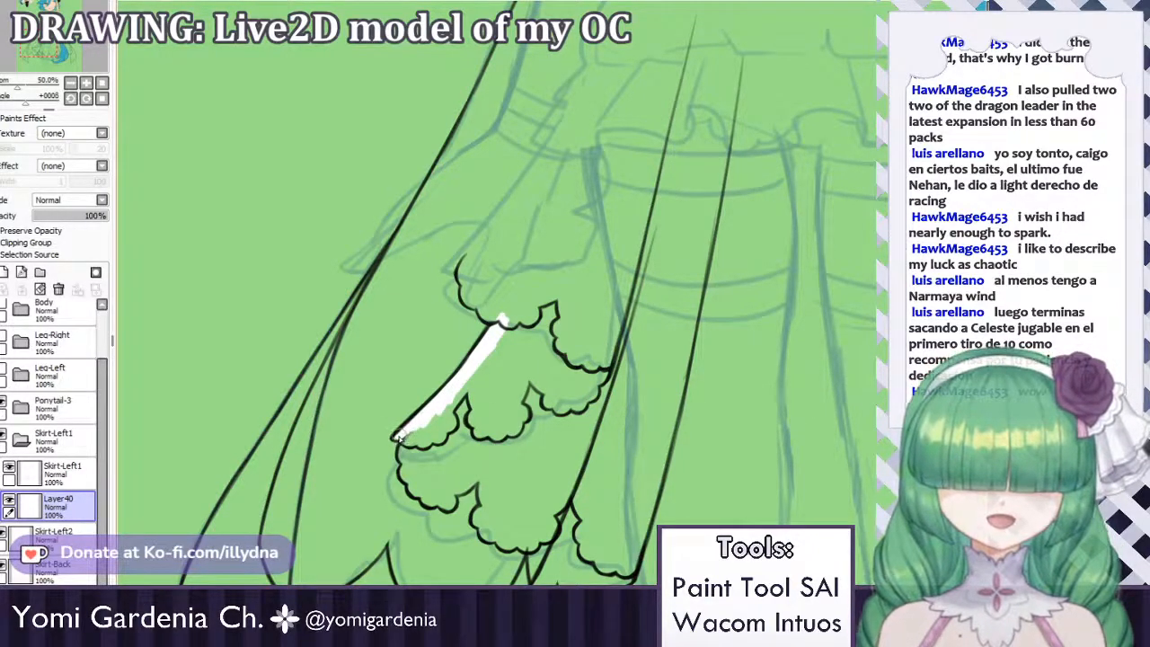
mouse_move(408, 431)
mouse_down()
mouse_move(426, 438)
mouse_move(431, 426)
mouse_move(440, 438)
mouse_move(458, 395)
mouse_move(444, 414)
mouse_up()
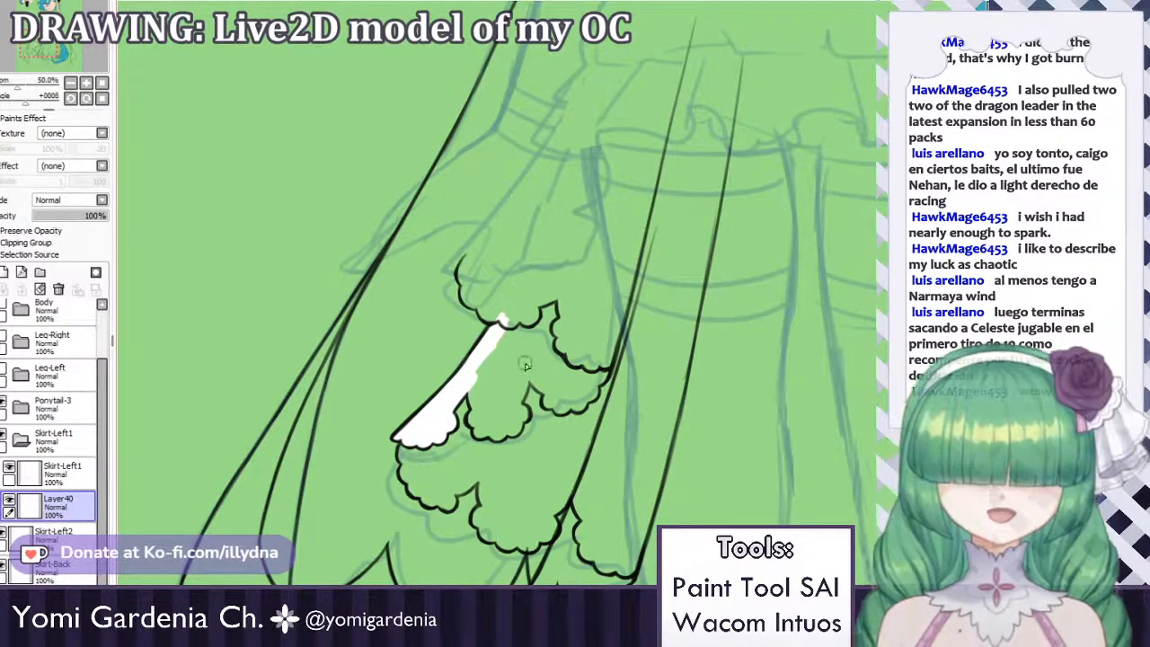
mouse_move(531, 329)
mouse_down()
mouse_move(476, 373)
mouse_move(553, 270)
mouse_move(503, 373)
mouse_move(580, 283)
mouse_move(539, 359)
mouse_move(584, 305)
mouse_move(558, 372)
mouse_move(598, 296)
mouse_move(613, 359)
mouse_move(625, 305)
mouse_move(595, 382)
mouse_up()
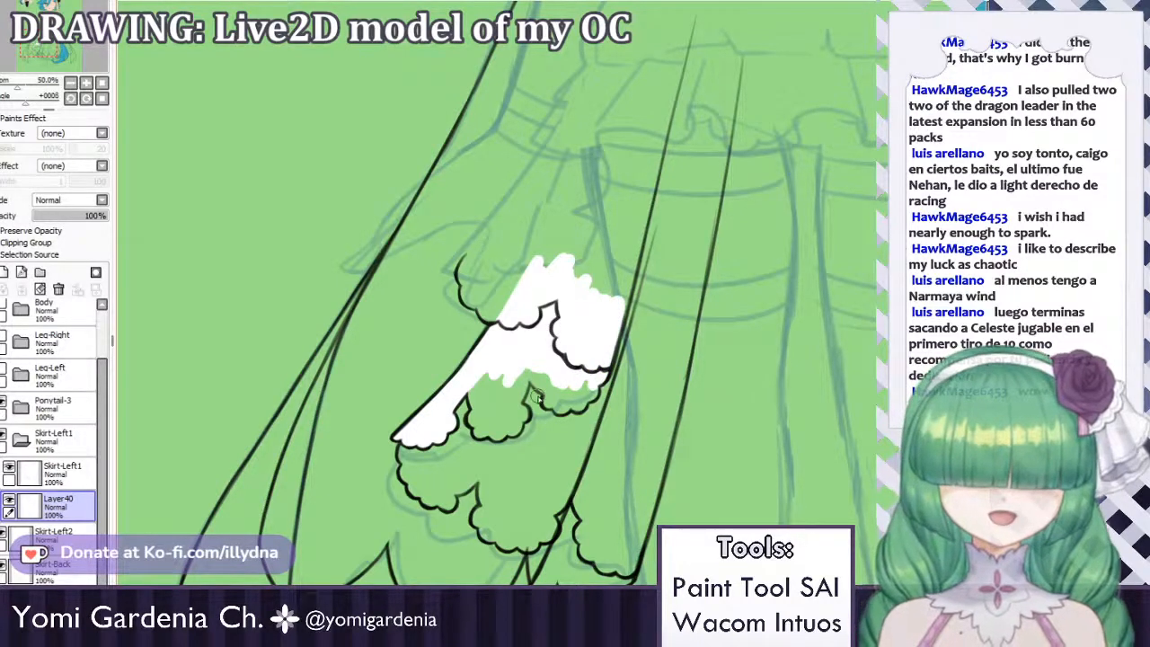
mouse_move(490, 402)
mouse_down()
mouse_move(478, 430)
mouse_move(501, 430)
mouse_move(512, 417)
mouse_move(511, 429)
mouse_move(520, 413)
mouse_move(512, 401)
mouse_move(495, 419)
mouse_move(505, 374)
mouse_move(484, 392)
mouse_move(557, 379)
mouse_move(539, 385)
mouse_move(551, 379)
mouse_move(548, 400)
mouse_move(561, 385)
mouse_move(563, 410)
mouse_move(553, 385)
mouse_move(549, 402)
mouse_move(547, 378)
mouse_move(561, 387)
mouse_move(553, 401)
mouse_move(592, 394)
mouse_up()
mouse_move(491, 277)
mouse_down()
mouse_move(462, 261)
mouse_move(480, 303)
mouse_up()
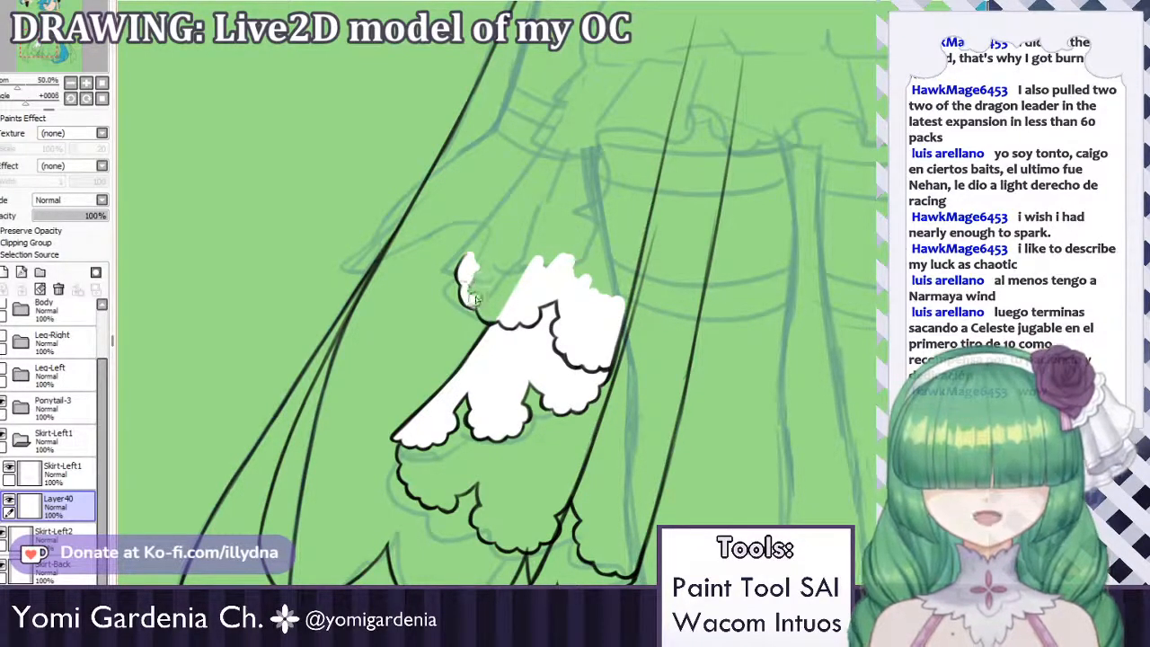
mouse_move(477, 296)
mouse_down()
mouse_move(483, 309)
mouse_move(481, 297)
mouse_move(513, 260)
mouse_move(517, 228)
mouse_move(467, 260)
mouse_move(518, 260)
mouse_move(564, 214)
mouse_move(578, 229)
mouse_move(531, 261)
mouse_move(559, 262)
mouse_move(583, 243)
mouse_move(627, 159)
mouse_move(611, 226)
mouse_move(621, 219)
mouse_move(615, 298)
mouse_move(640, 208)
mouse_move(614, 325)
mouse_move(639, 226)
mouse_up()
scroll(530, 296, up, 5)
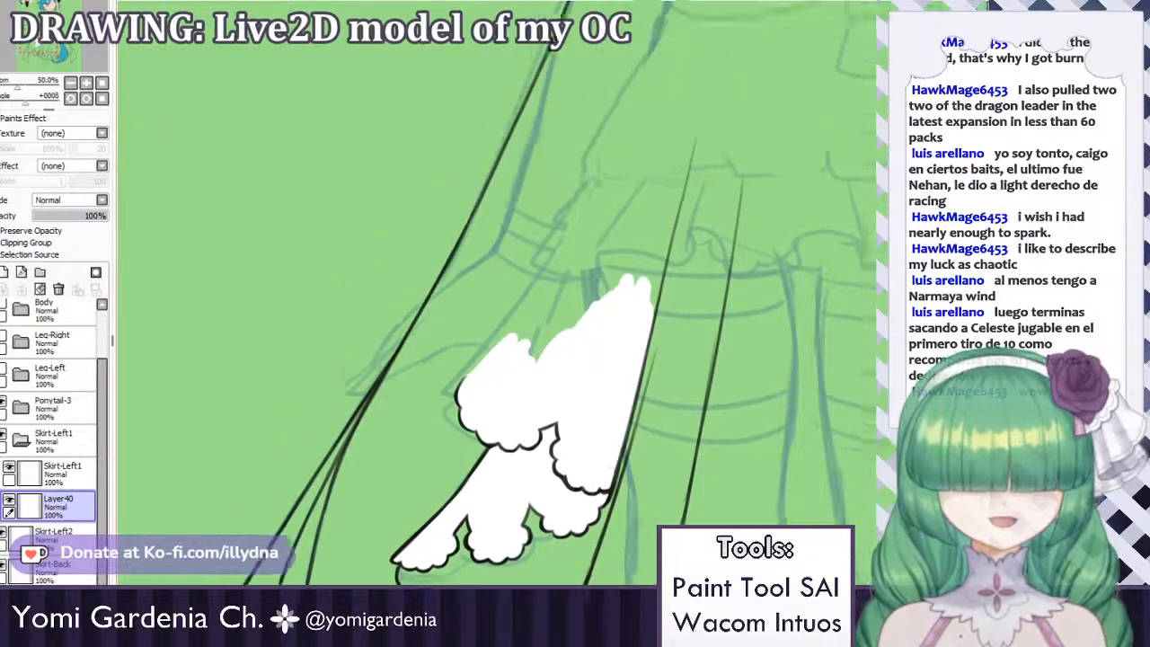
Paint a clean white edge along the inner side line of Skirt-Left1 up to its pointed upper end, undoing uneven strokes.
mouse_move(658, 342)
mouse_down()
mouse_move(689, 229)
mouse_move(684, 248)
mouse_up()
key(ctrl+z)
key(ctrl+z)
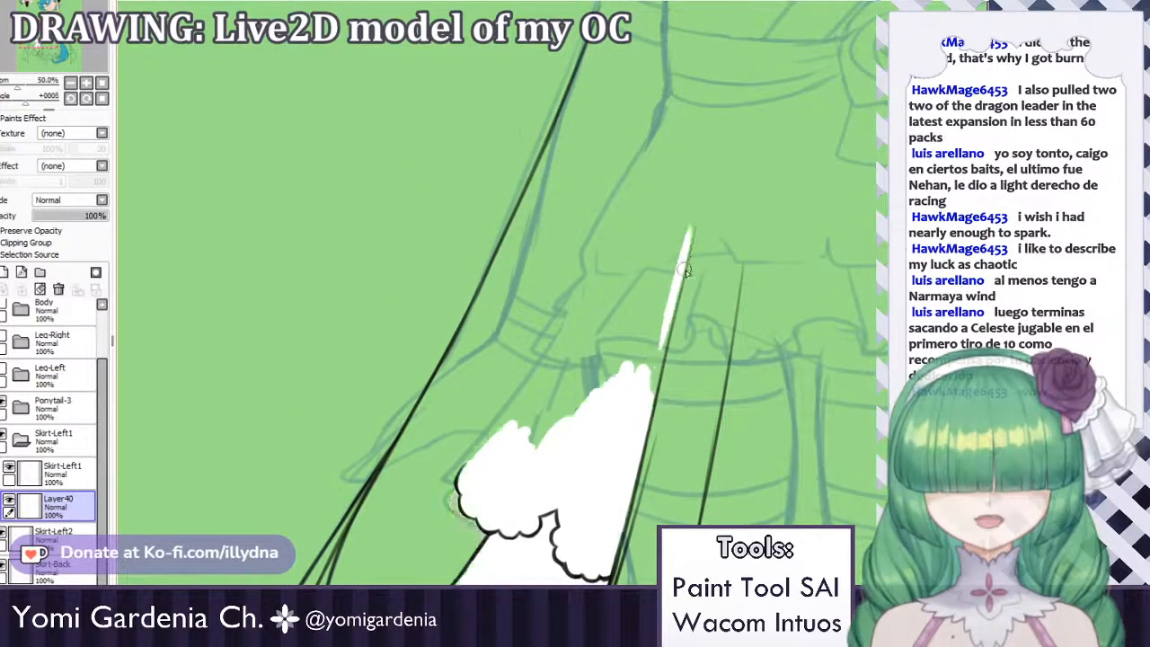
drag(684, 248, 646, 412)
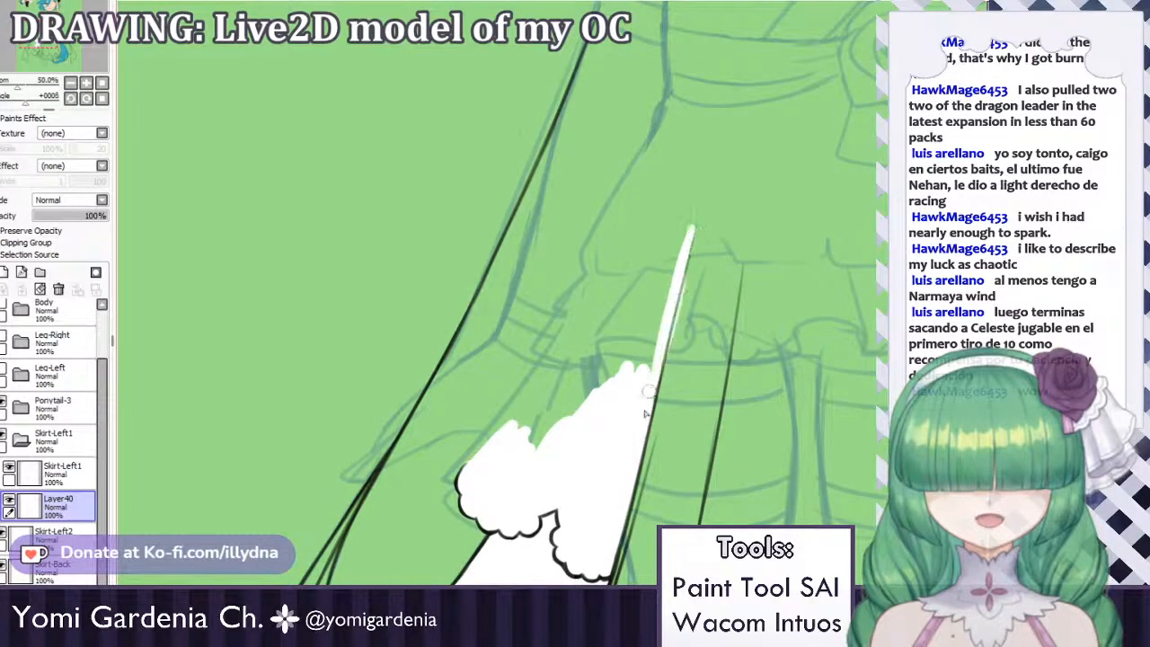
key(ctrl+z)
drag(681, 270, 645, 400)
drag(674, 320, 645, 409)
key(ctrl+z)
Paint the outer sloping edge of Skirt-Left1 white from the ruffle up to the tip and fill the area between both edges.
drag(636, 296, 686, 235)
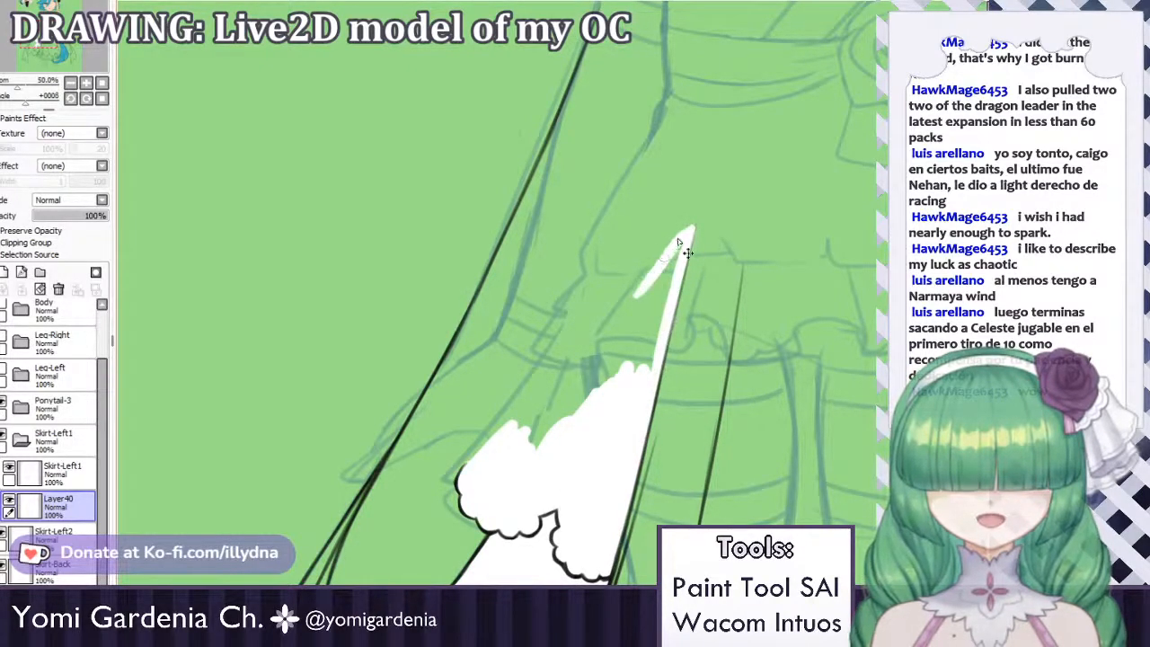
key(ctrl+z)
drag(600, 327, 689, 228)
drag(544, 409, 668, 257)
mouse_move(517, 429)
mouse_down()
mouse_move(596, 334)
mouse_move(477, 462)
mouse_move(526, 434)
mouse_move(600, 343)
mouse_move(637, 328)
mouse_move(600, 358)
mouse_move(622, 396)
mouse_move(641, 351)
mouse_up()
mouse_move(663, 313)
mouse_down()
mouse_move(648, 343)
mouse_move(658, 253)
mouse_move(679, 236)
mouse_move(528, 431)
mouse_up()
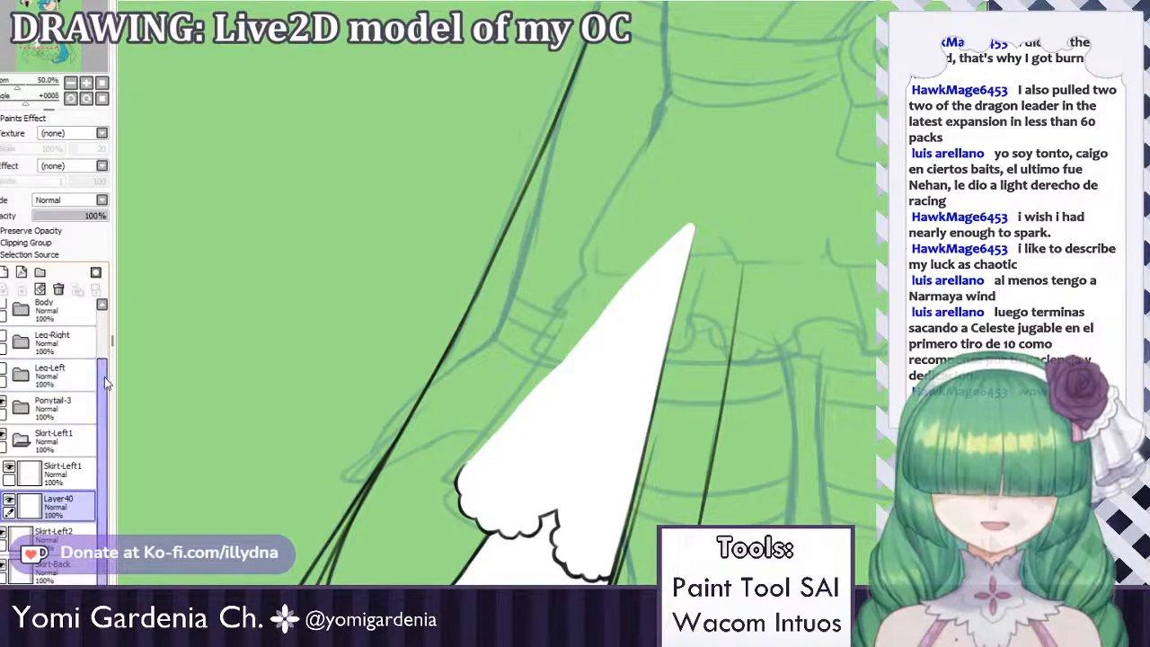
Show the Body folder at 16% opacity as a guide and reselect the colour layer in the Skirt-Left1 folder.
scroll(36, 369, up, 2)
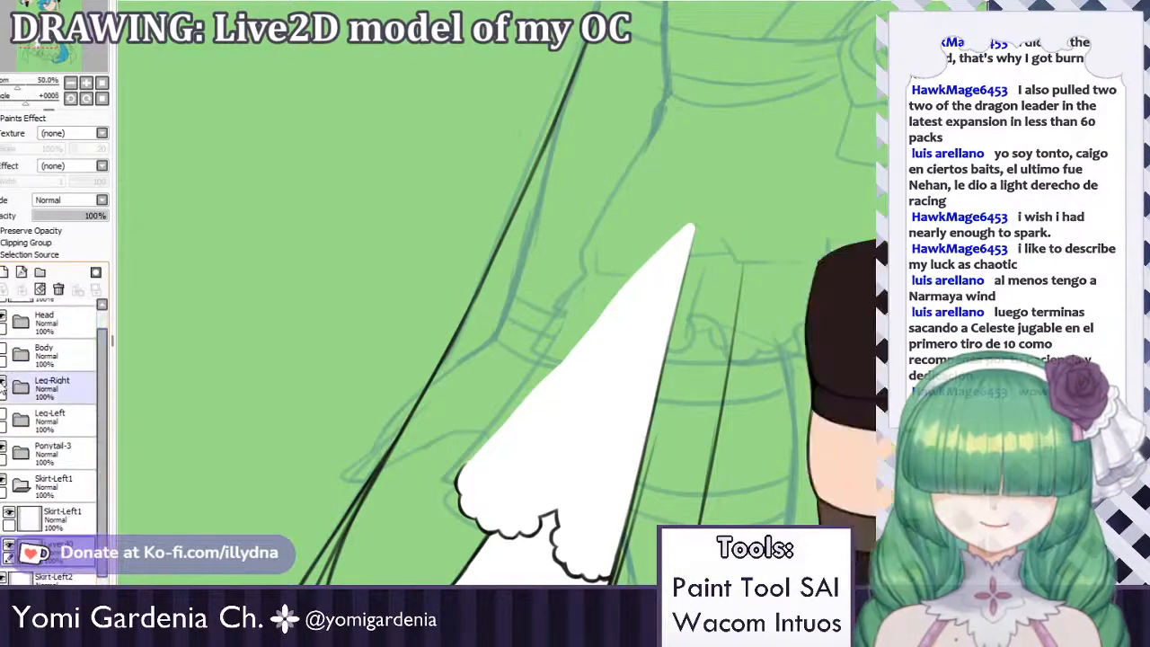
click(4, 355)
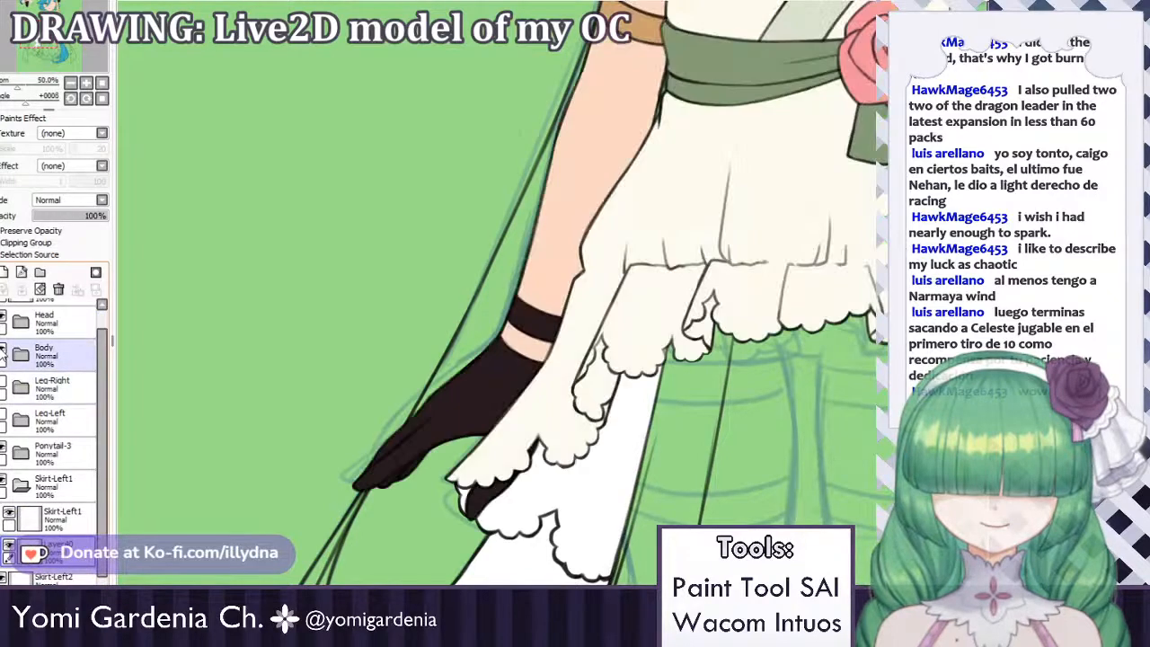
click(48, 354)
drag(45, 217, 44, 217)
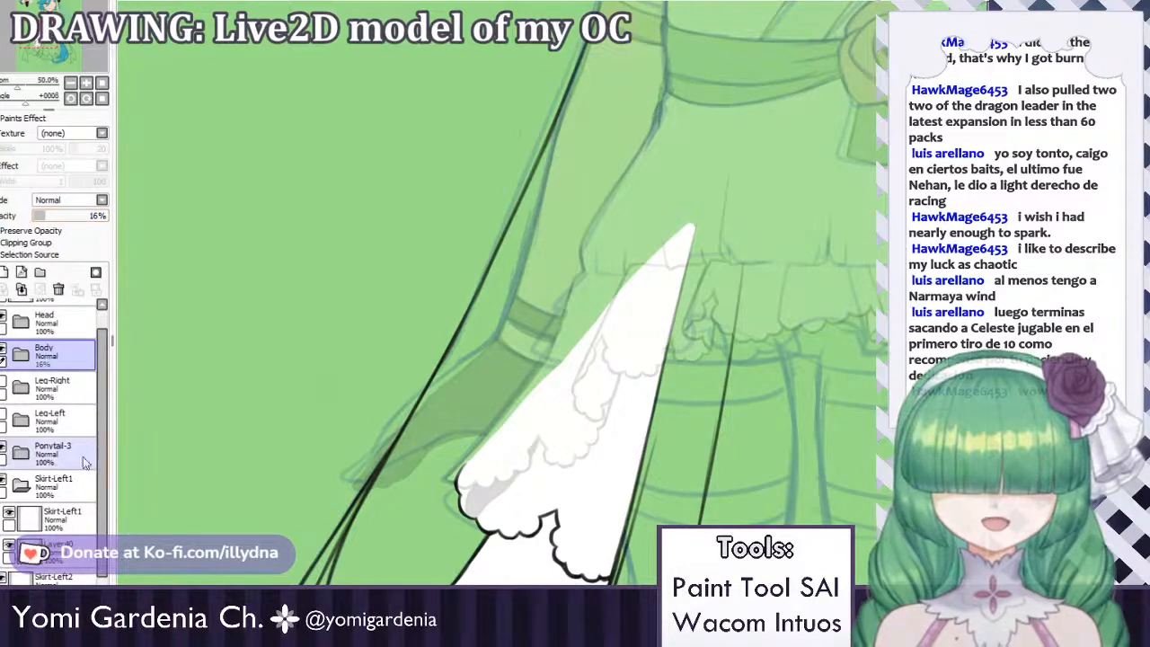
click(74, 519)
click(72, 545)
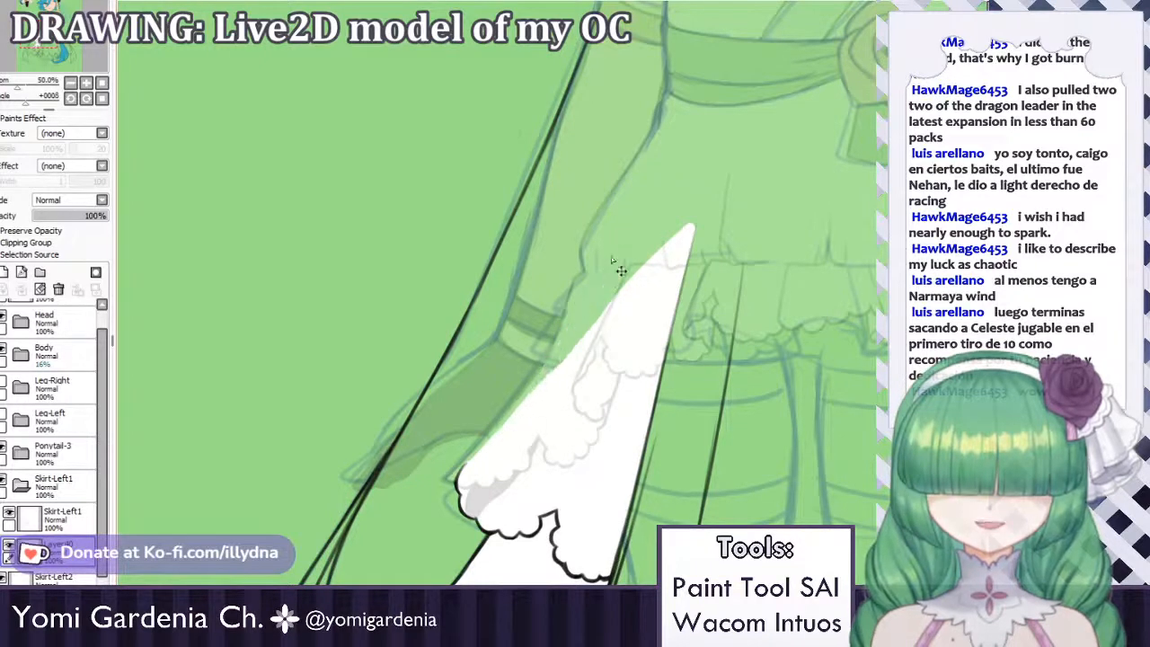
Widen the white fill at the upper end of Skirt-Left1 into a rounded shape that reaches under the bodice hem.
mouse_move(618, 256)
mouse_down()
mouse_move(558, 368)
mouse_move(591, 319)
mouse_up()
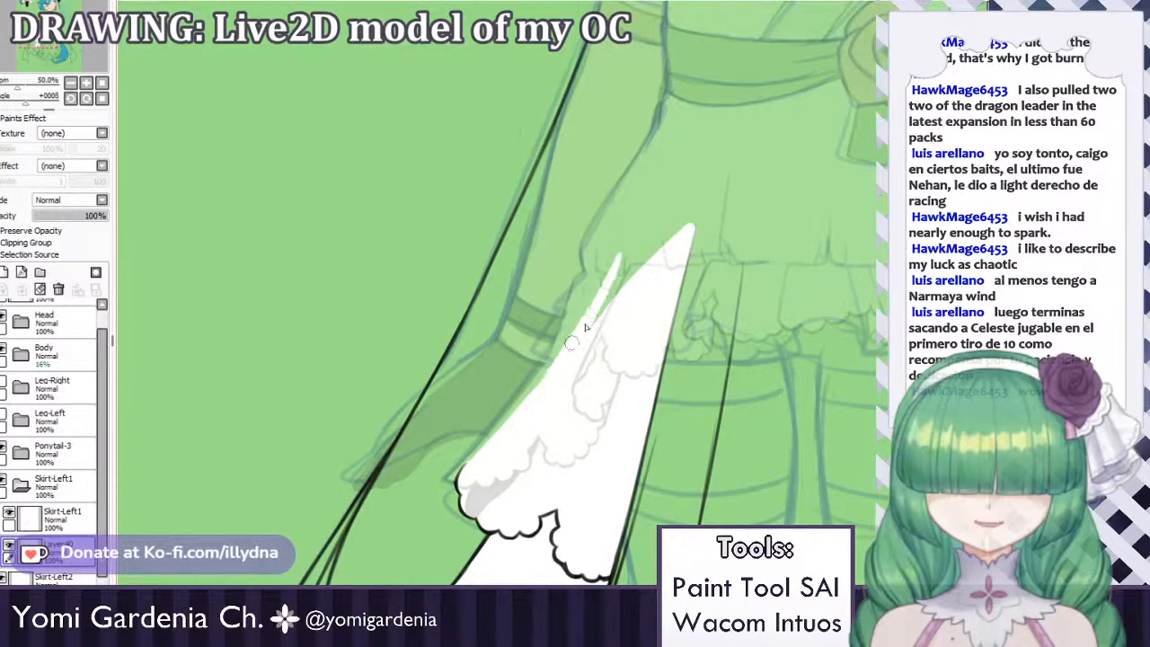
key(ctrl+z)
drag(624, 257, 679, 230)
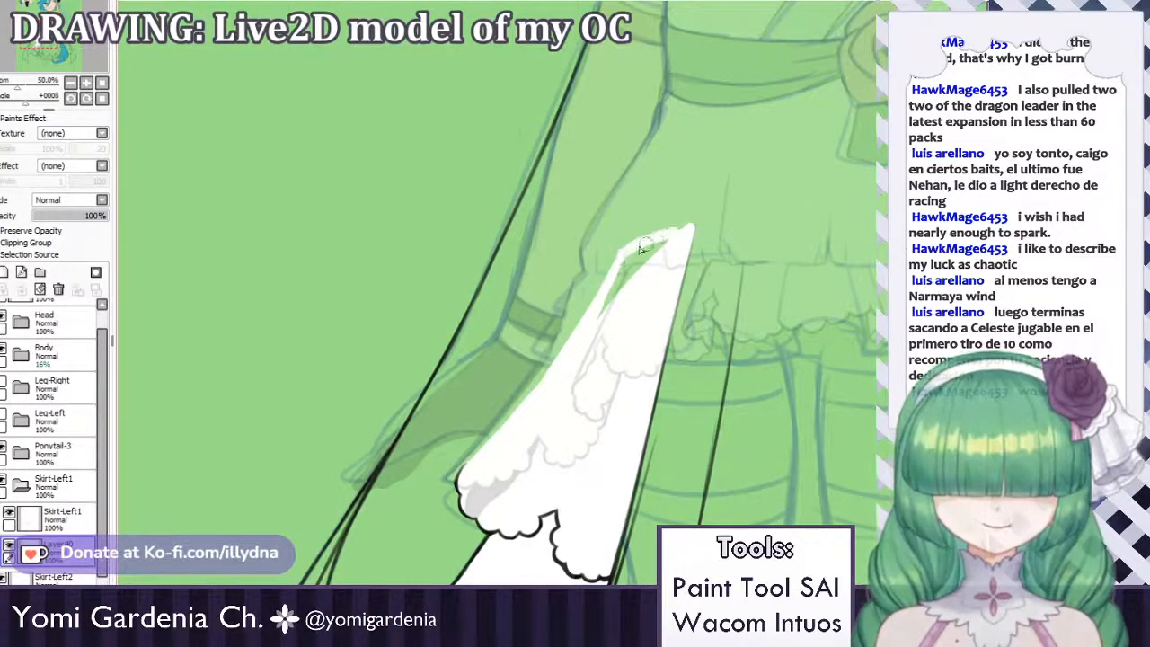
key(ctrl+z)
mouse_move(620, 258)
mouse_down()
mouse_move(680, 230)
mouse_move(634, 261)
mouse_move(594, 324)
mouse_up()
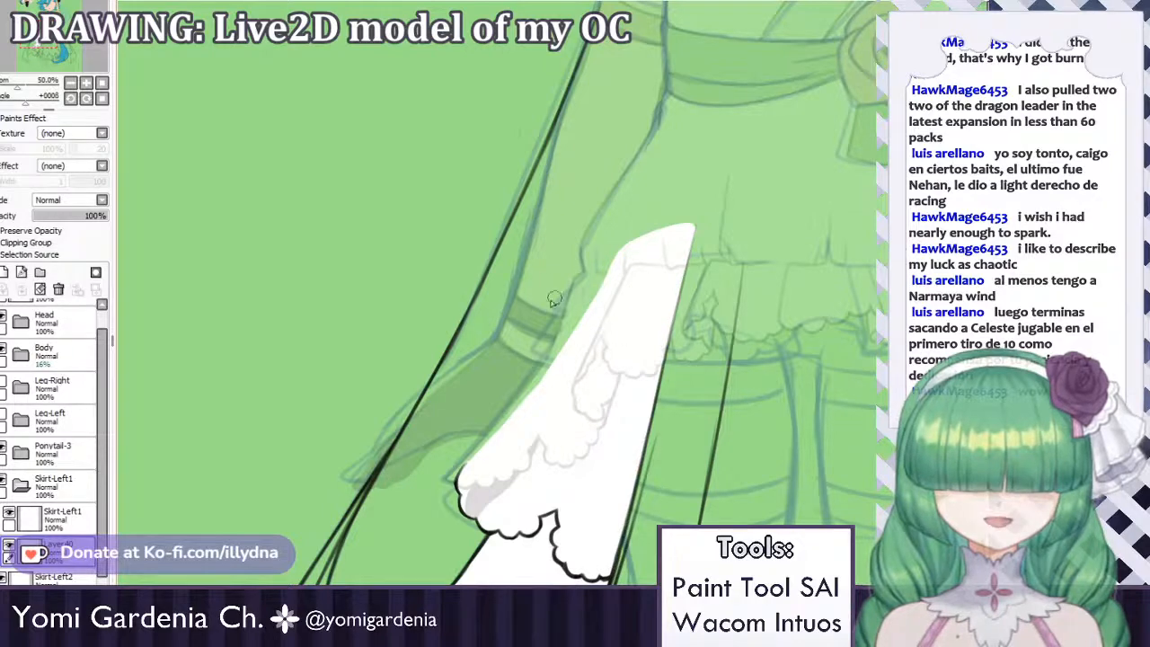
drag(616, 261, 587, 318)
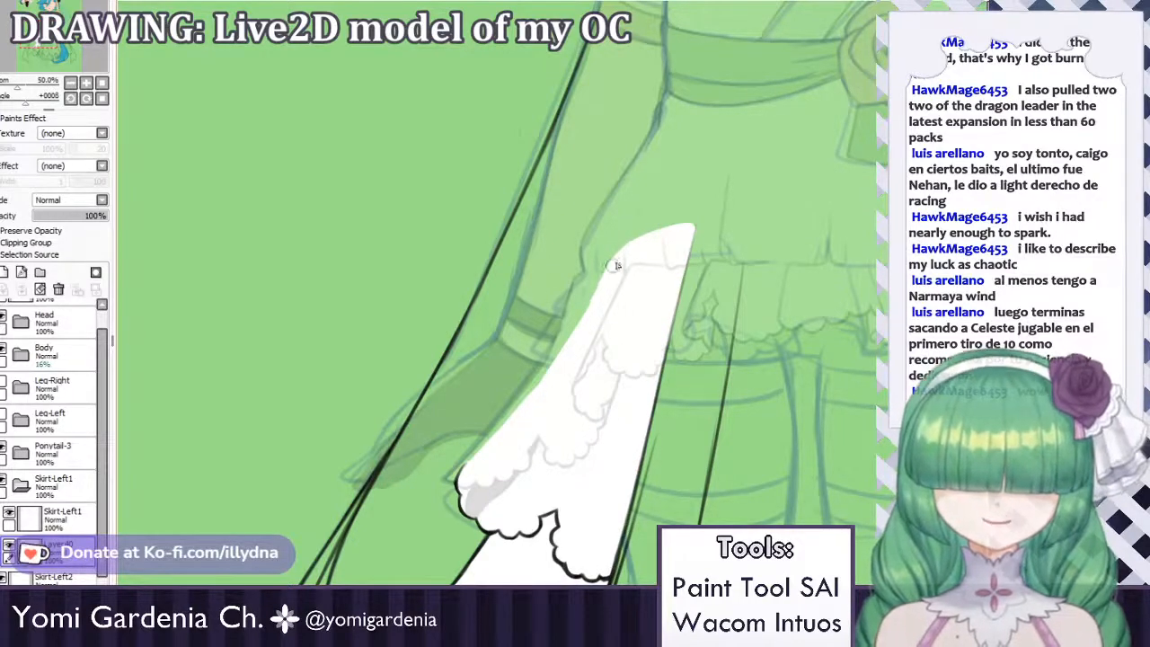
drag(614, 267, 582, 321)
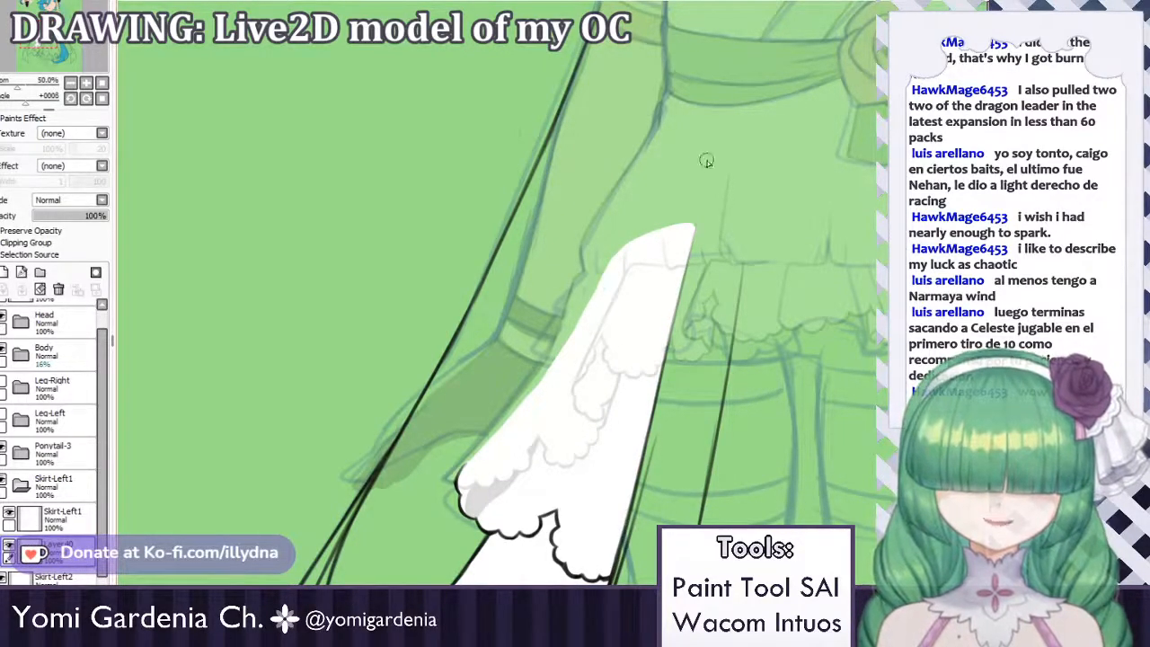
Collapse the Skirt-Left1 folder, check the fill by toggling its visibility, and set the folder's opacity to 43%.
scroll(678, 161, down, 5)
scroll(629, 198, up, 5)
scroll(607, 214, down, 2)
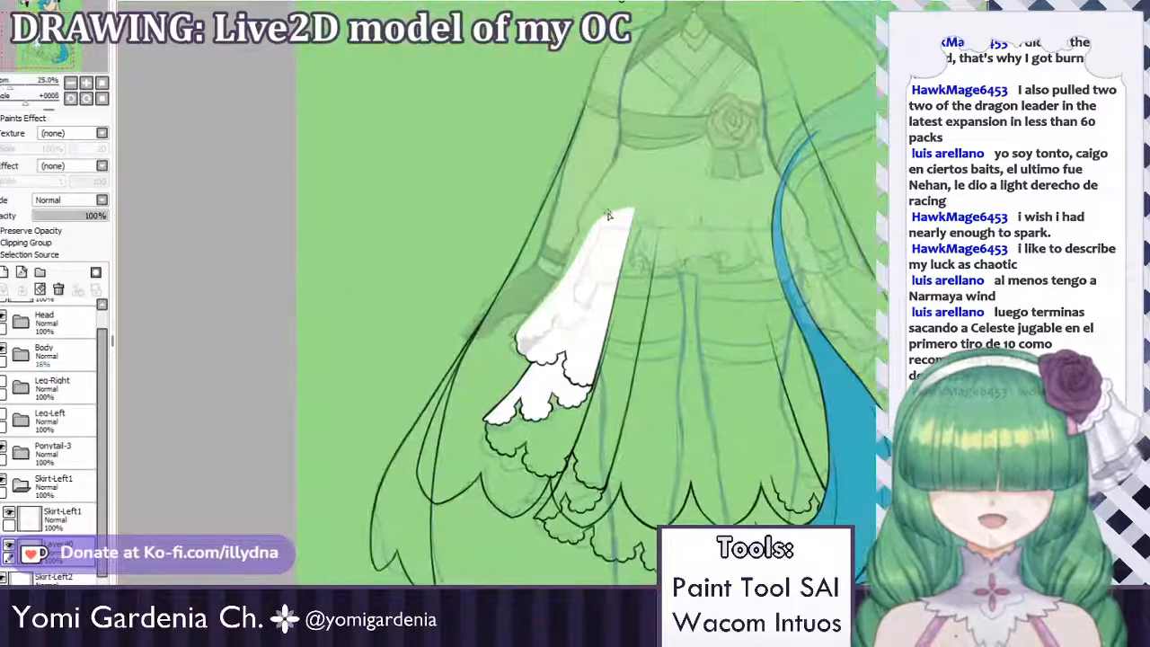
scroll(538, 328, up, 1)
click(21, 486)
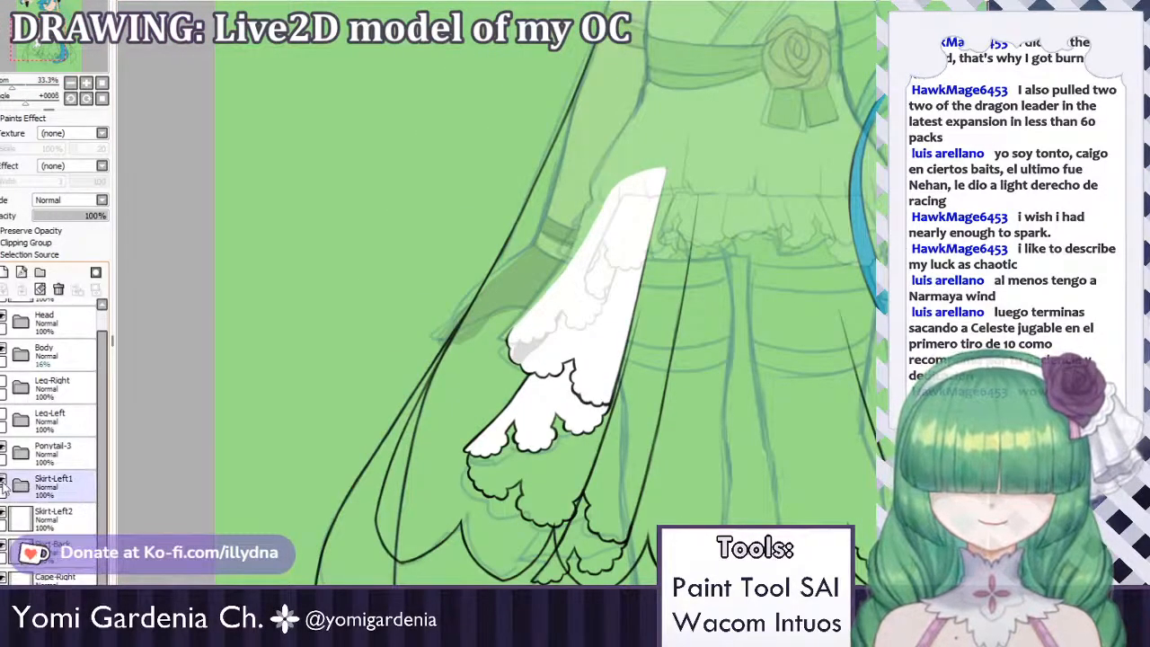
click(3, 483)
click(3, 482)
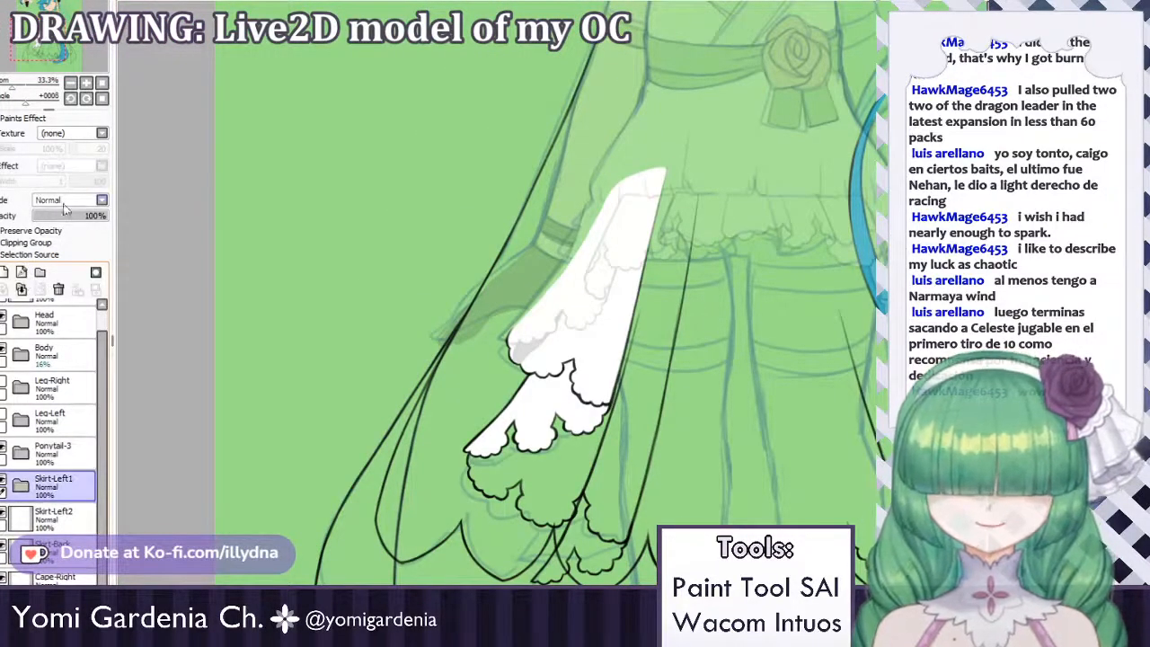
drag(93, 216, 66, 220)
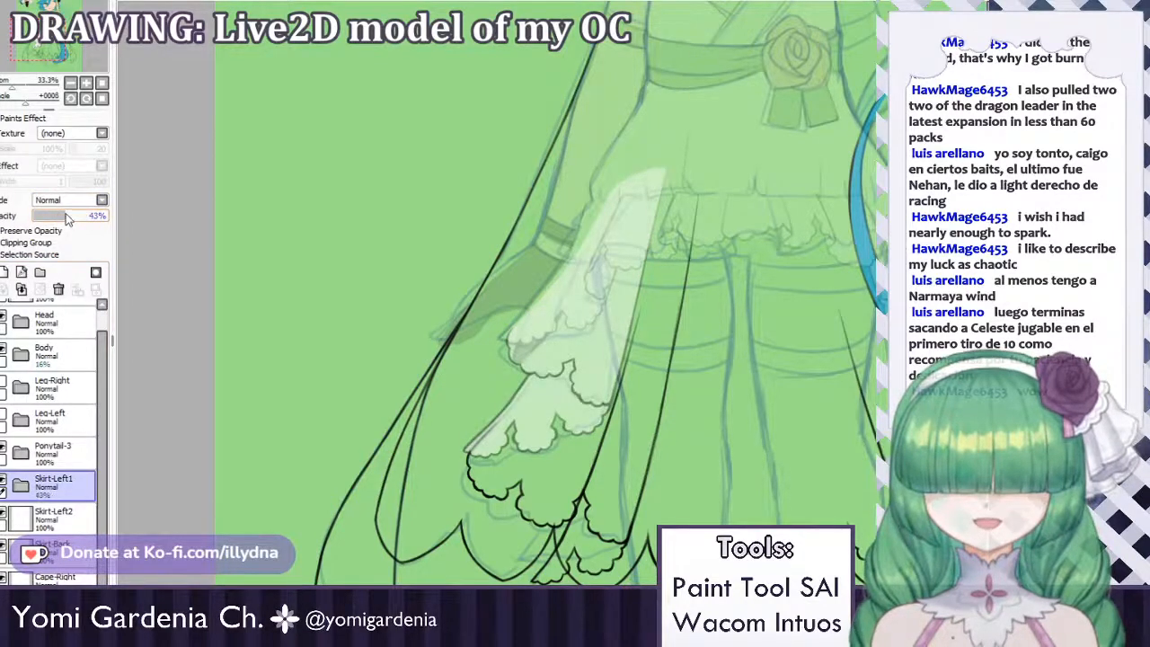
Group the Skirt-Left2 line art in a new folder named Skirt-Left2, with a new colour layer beneath it.
scroll(42, 487, down, 2)
click(33, 480)
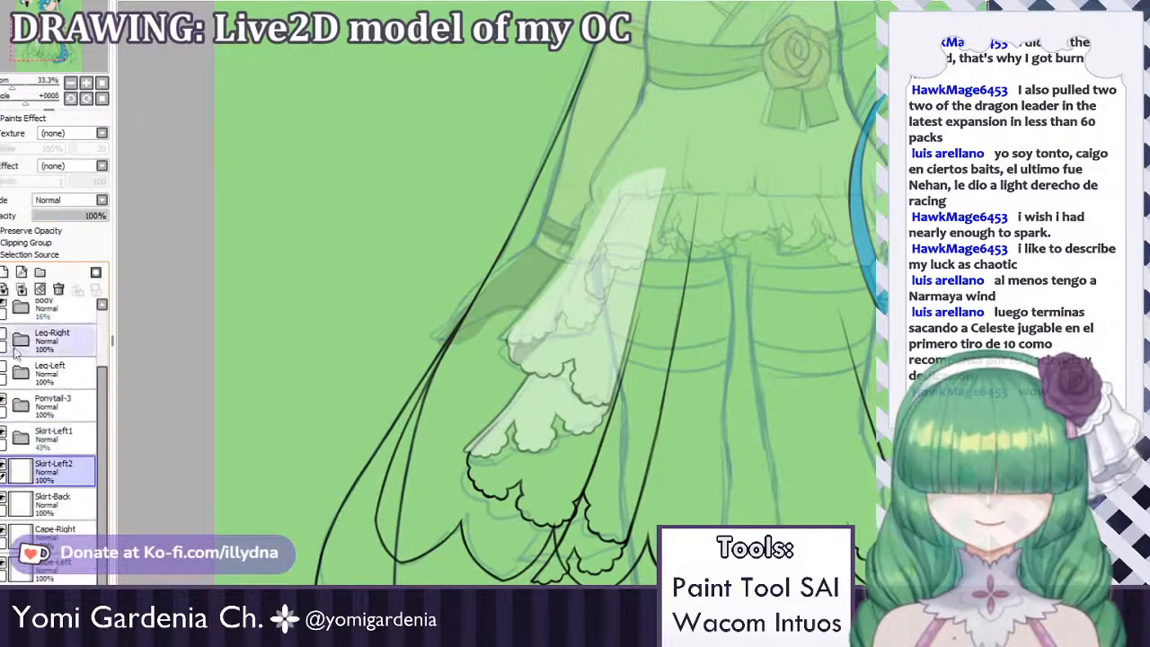
click(39, 271)
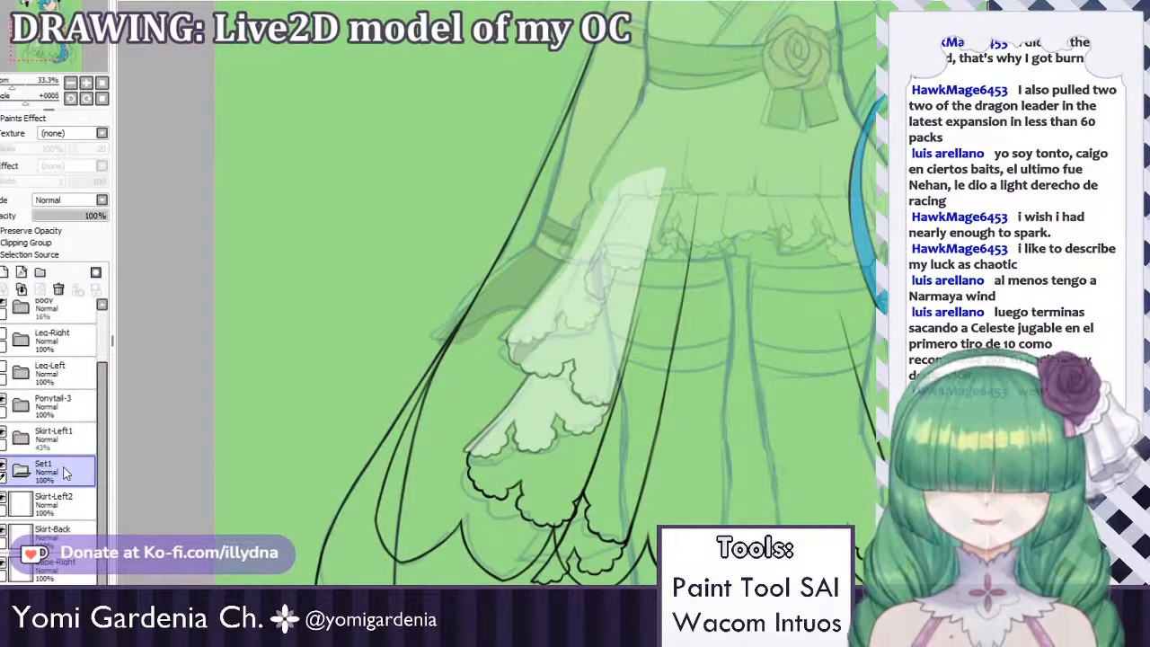
drag(61, 504, 70, 550)
click(4, 272)
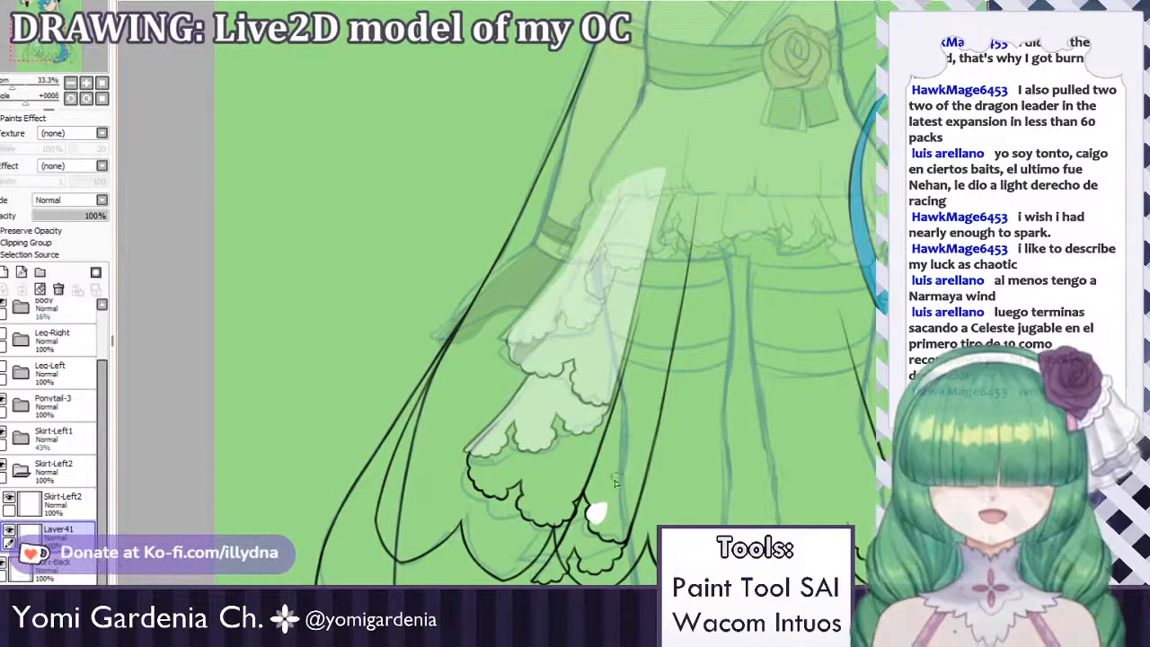
Paint the inner part of Skirt-Left2 white on the new layer, from the scalloped hem upward between the side lines.
scroll(569, 544, up, 3)
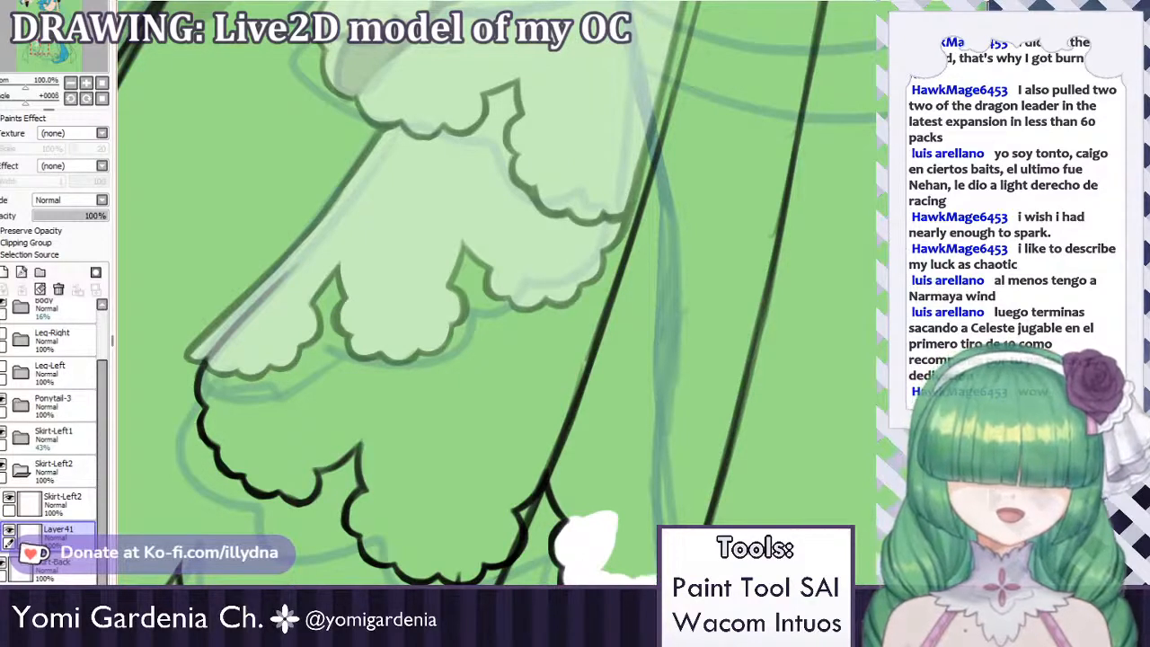
mouse_move(672, 523)
mouse_down()
mouse_move(717, 409)
mouse_move(699, 494)
mouse_up()
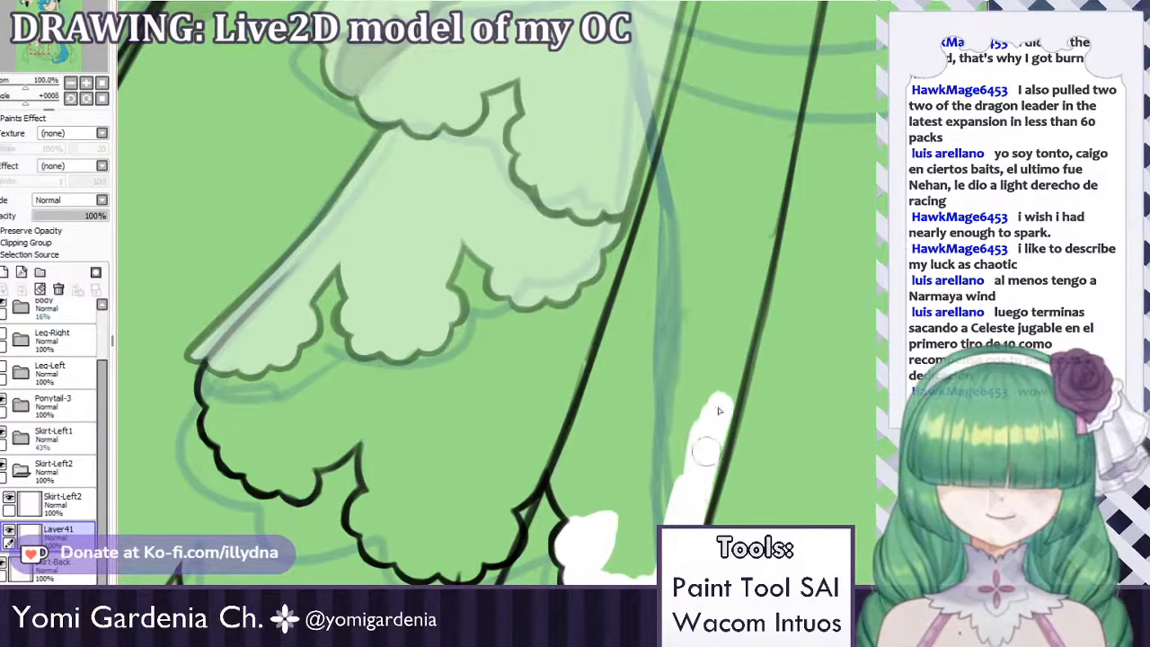
mouse_move(718, 410)
mouse_down()
mouse_move(607, 568)
mouse_move(611, 517)
mouse_move(582, 433)
mouse_move(567, 441)
mouse_move(575, 508)
mouse_move(616, 287)
mouse_move(596, 487)
mouse_move(634, 441)
mouse_move(706, 268)
mouse_move(752, 211)
mouse_up()
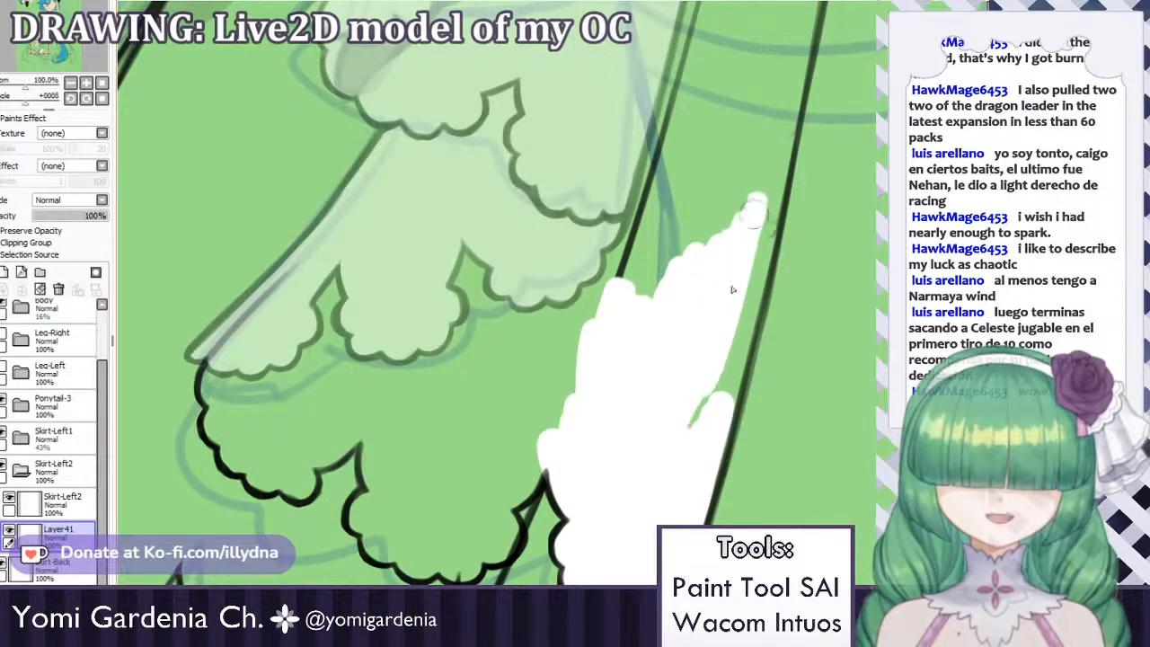
drag(733, 289, 759, 215)
Extend the white fill of Skirt-Left2 on its colour layer farther up along the inner side line.
click(63, 503)
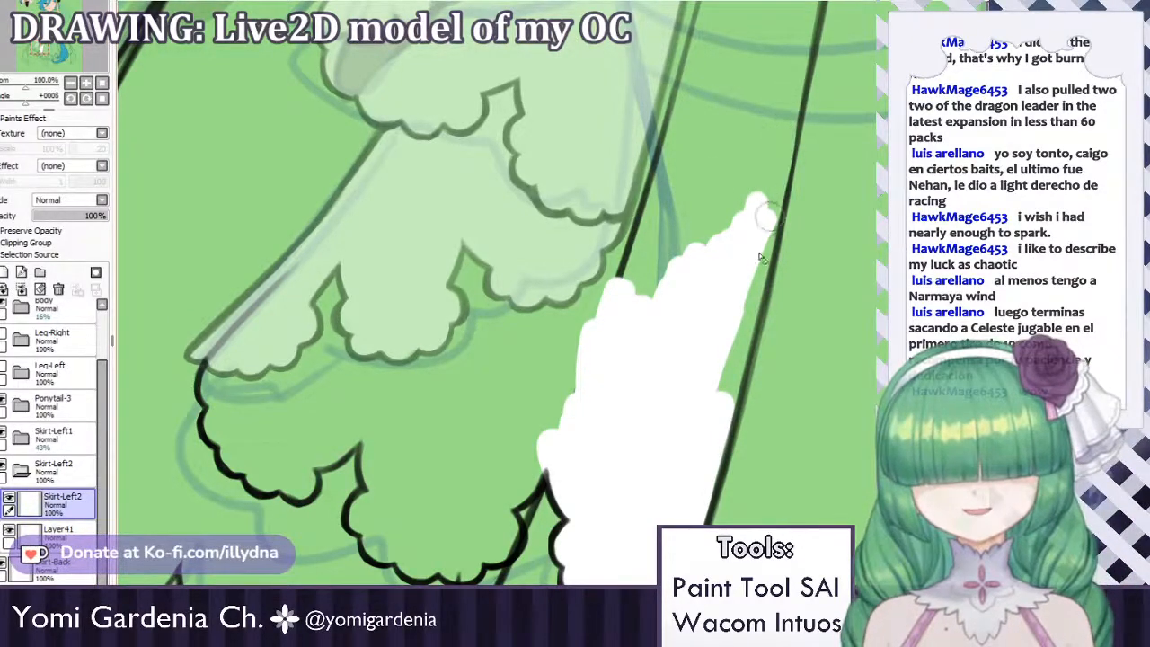
click(58, 530)
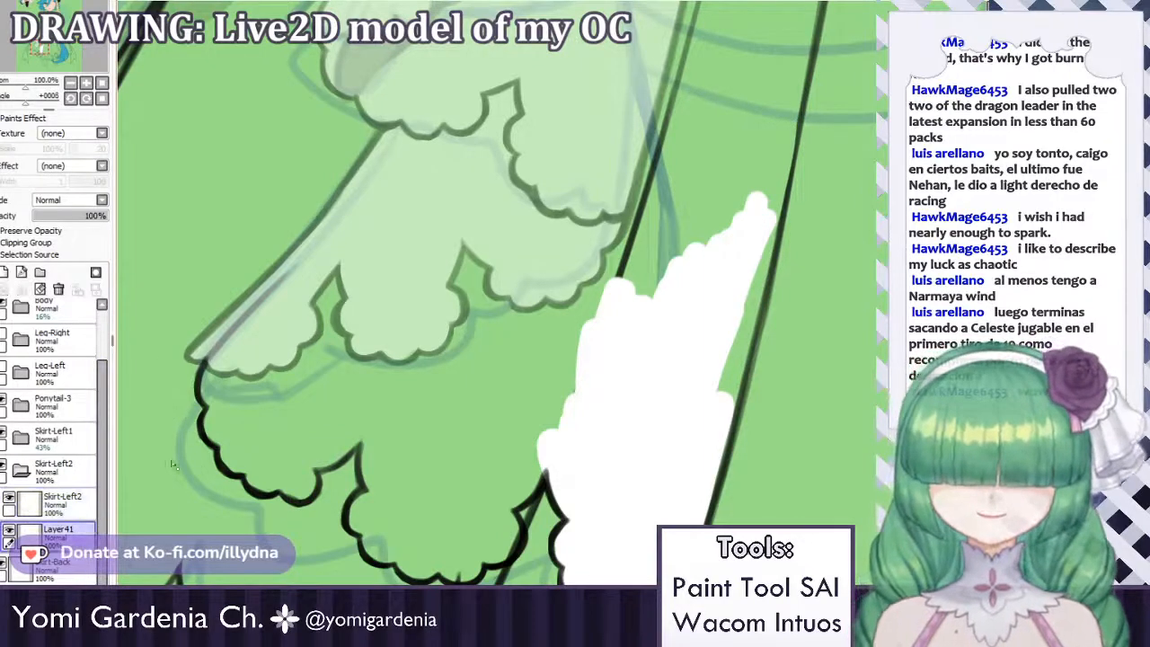
key(ctrl+z)
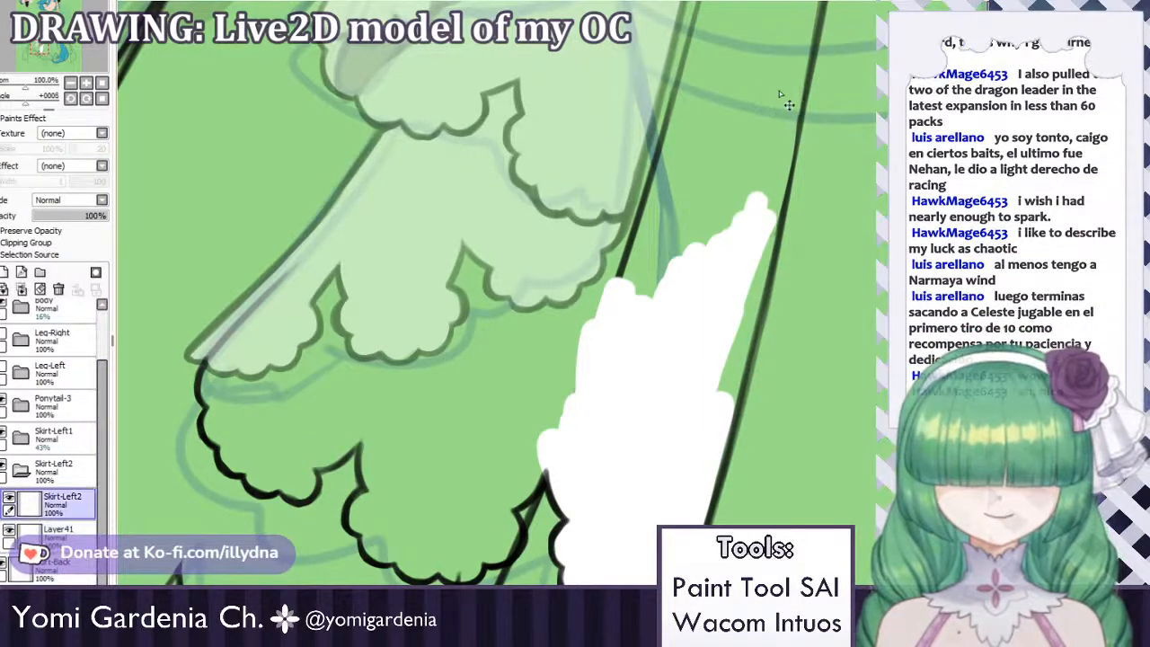
drag(793, 75, 747, 327)
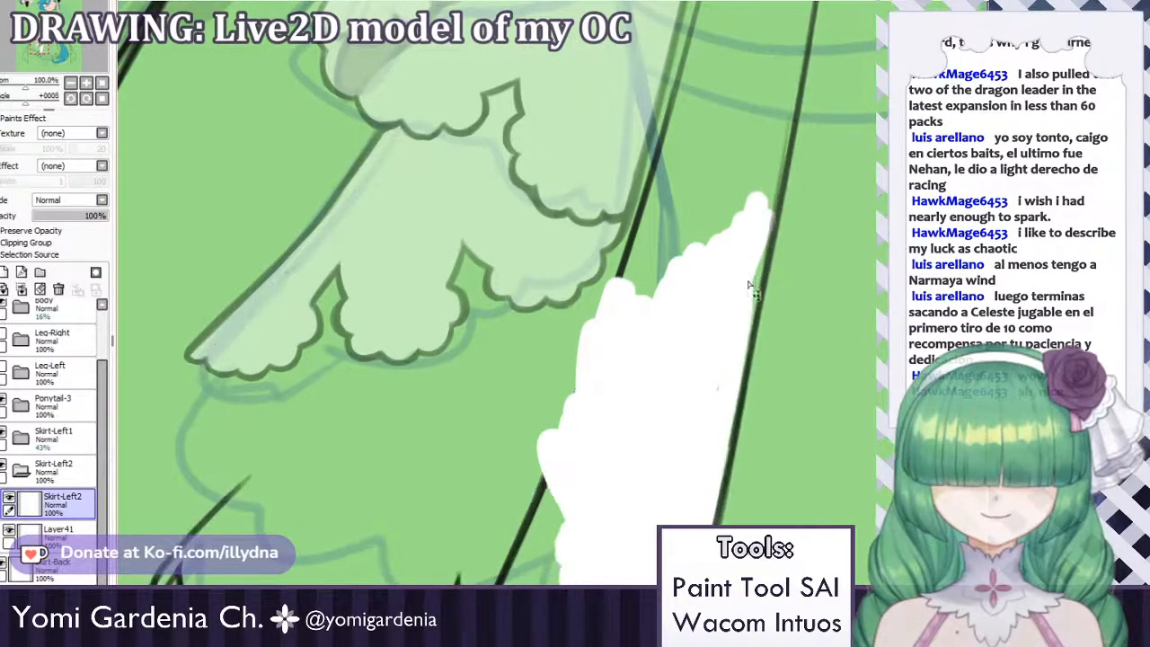
key(ctrl+z)
mouse_move(778, 130)
mouse_down()
mouse_move(745, 334)
mouse_move(709, 426)
mouse_move(727, 373)
mouse_up()
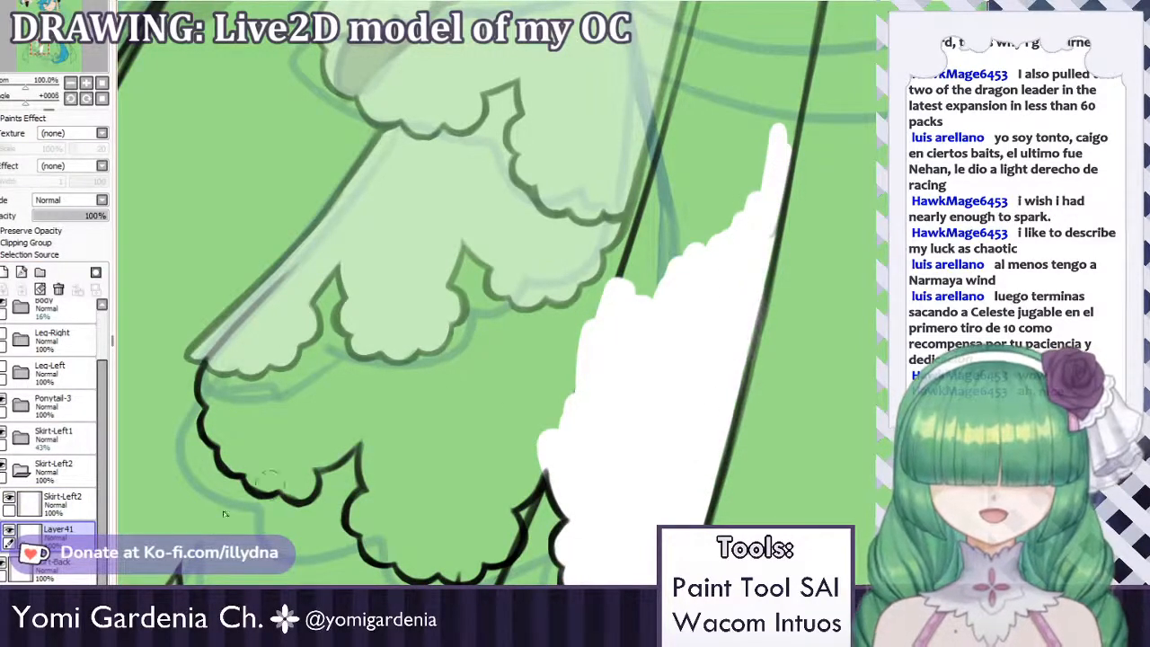
click(64, 503)
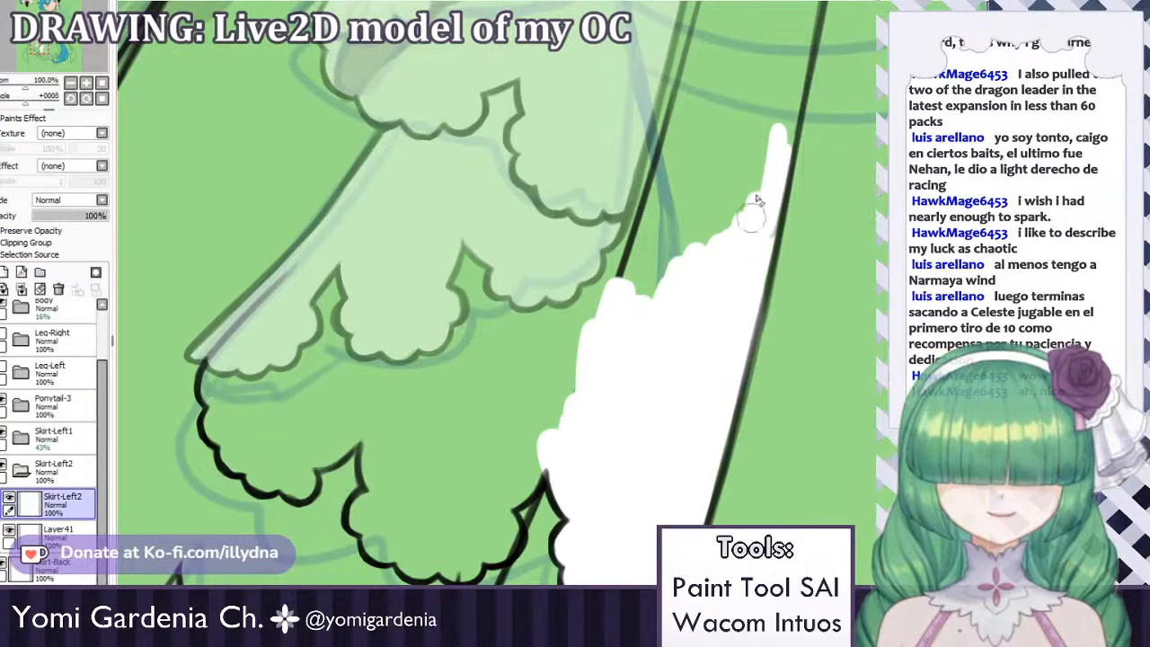
click(61, 532)
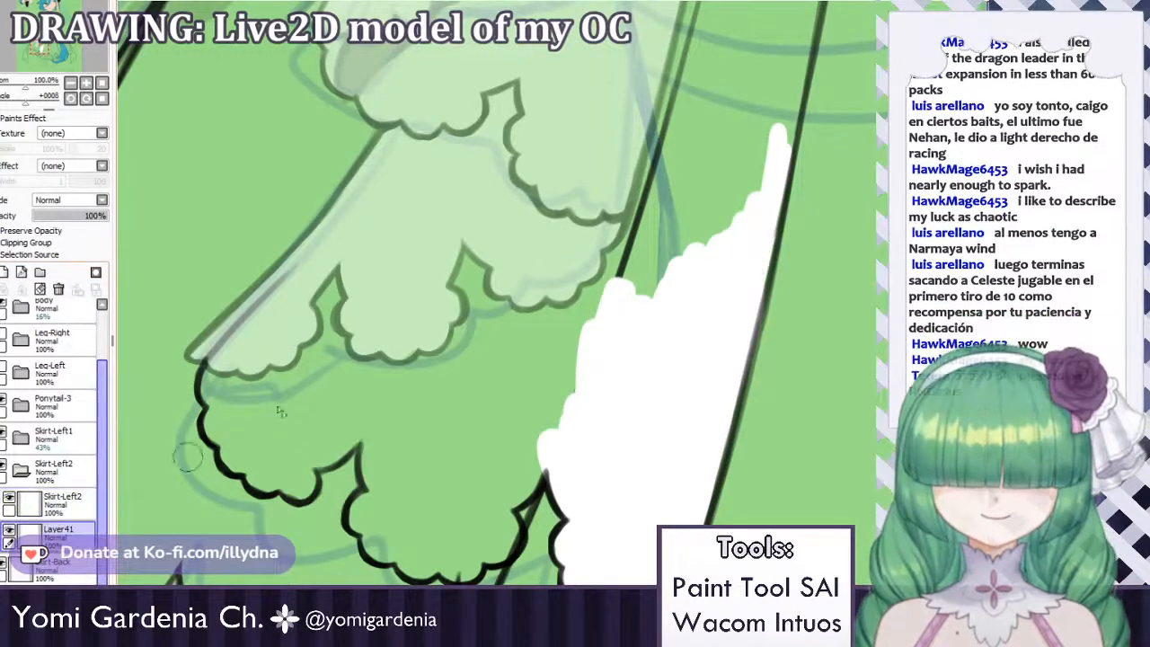
Carry the white up the inner side line of Skirt-Left2 to the waist and curve it back across the upper end.
scroll(496, 294, up, 2)
scroll(499, 293, down, 3)
scroll(499, 293, up, 3)
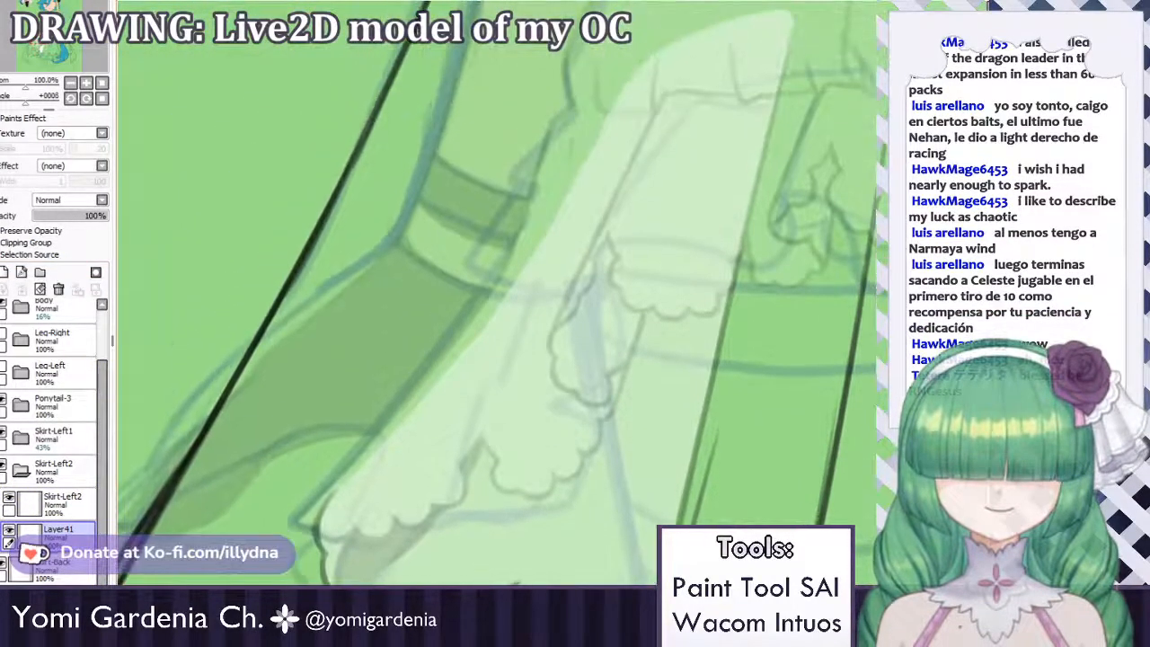
mouse_move(866, 90)
mouse_down()
mouse_move(842, 340)
mouse_move(856, 236)
mouse_move(813, 465)
mouse_up()
mouse_move(834, 358)
mouse_down()
mouse_move(834, 395)
mouse_move(799, 512)
mouse_up()
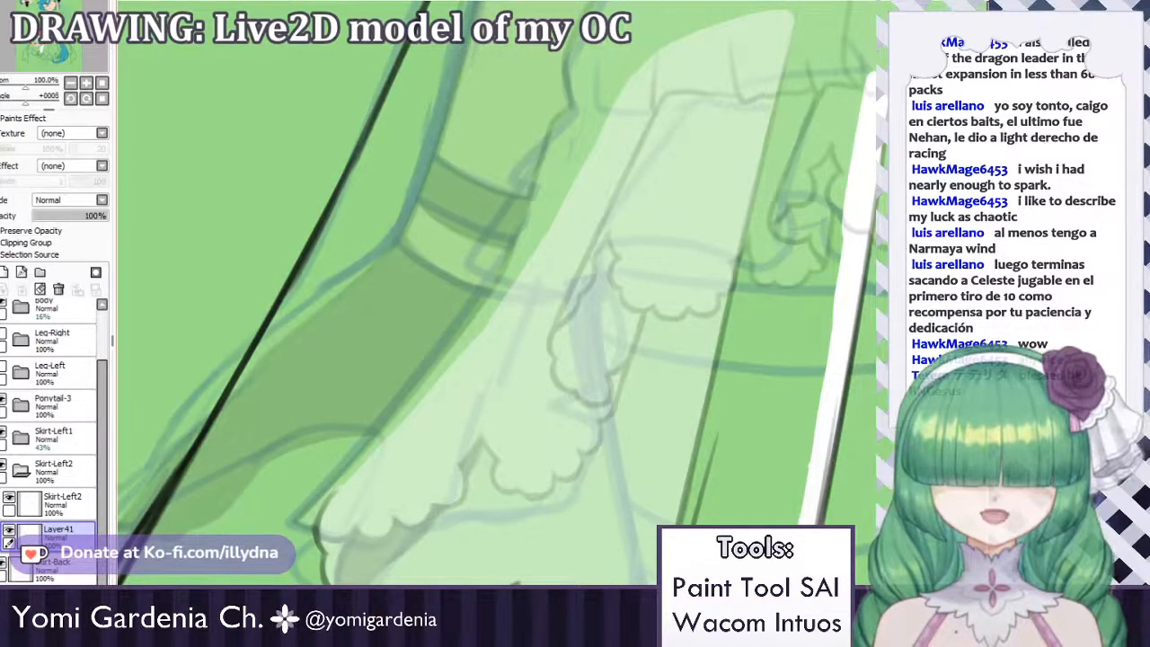
key(ctrl+z)
mouse_move(871, 83)
mouse_down()
mouse_move(795, 118)
mouse_move(811, 101)
mouse_move(701, 181)
mouse_up()
key(ctrl+z)
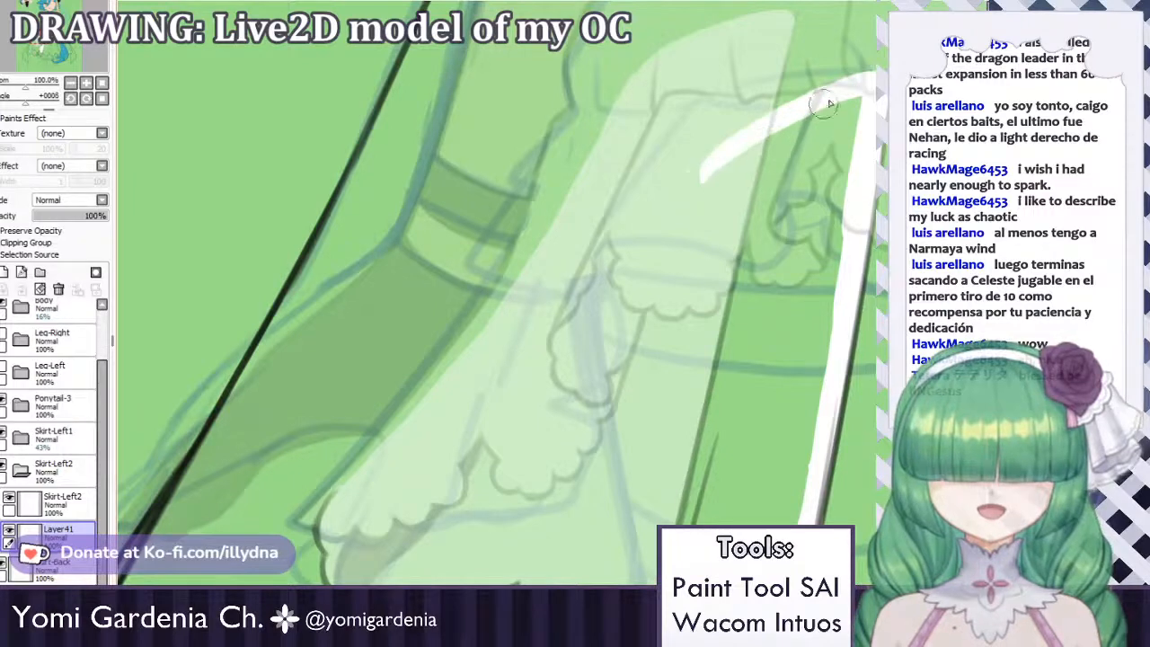
drag(813, 106, 679, 199)
drag(722, 159, 660, 222)
Trace the inside of Skirt-Left2's scalloped hem in white and continue up the start of its outer side line.
scroll(584, 79, down, 3)
scroll(554, 158, up, 3)
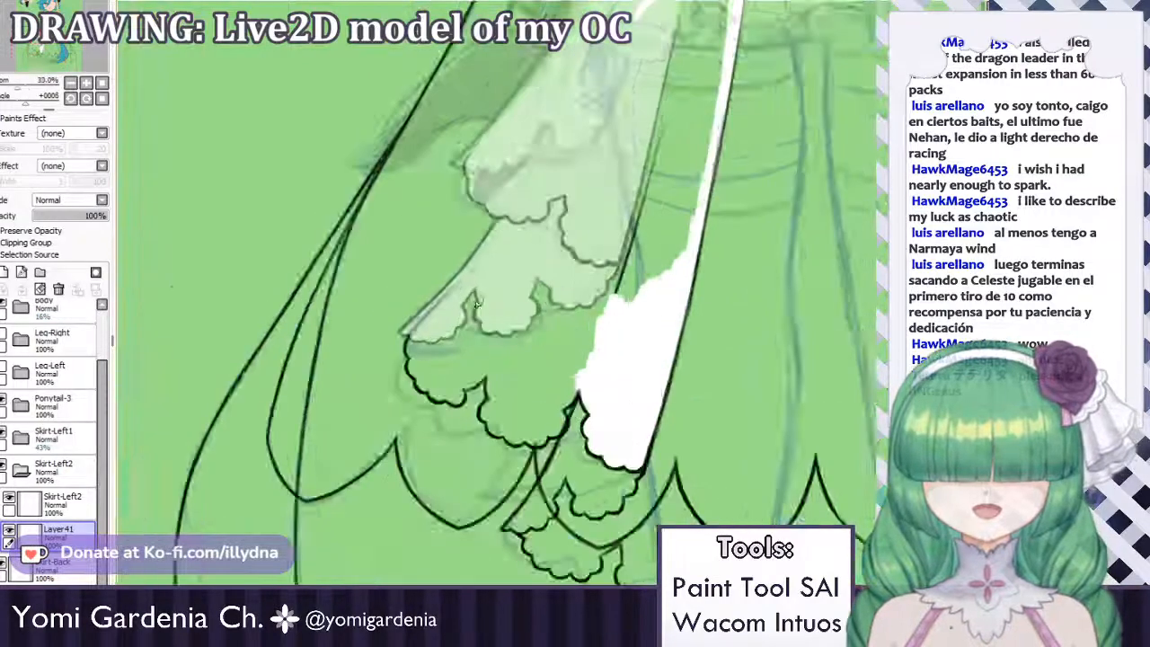
mouse_move(456, 290)
mouse_down()
mouse_move(359, 372)
mouse_move(359, 442)
mouse_move(392, 450)
mouse_move(374, 449)
mouse_move(371, 462)
mouse_move(422, 471)
mouse_move(392, 469)
mouse_move(397, 487)
mouse_move(434, 491)
mouse_move(477, 438)
mouse_move(519, 435)
mouse_move(525, 458)
mouse_move(514, 454)
mouse_move(505, 521)
mouse_move(524, 512)
mouse_move(518, 552)
mouse_move(503, 511)
mouse_move(552, 522)
mouse_move(532, 514)
mouse_move(553, 568)
mouse_move(604, 551)
mouse_move(586, 558)
mouse_move(599, 575)
mouse_move(638, 542)
mouse_up()
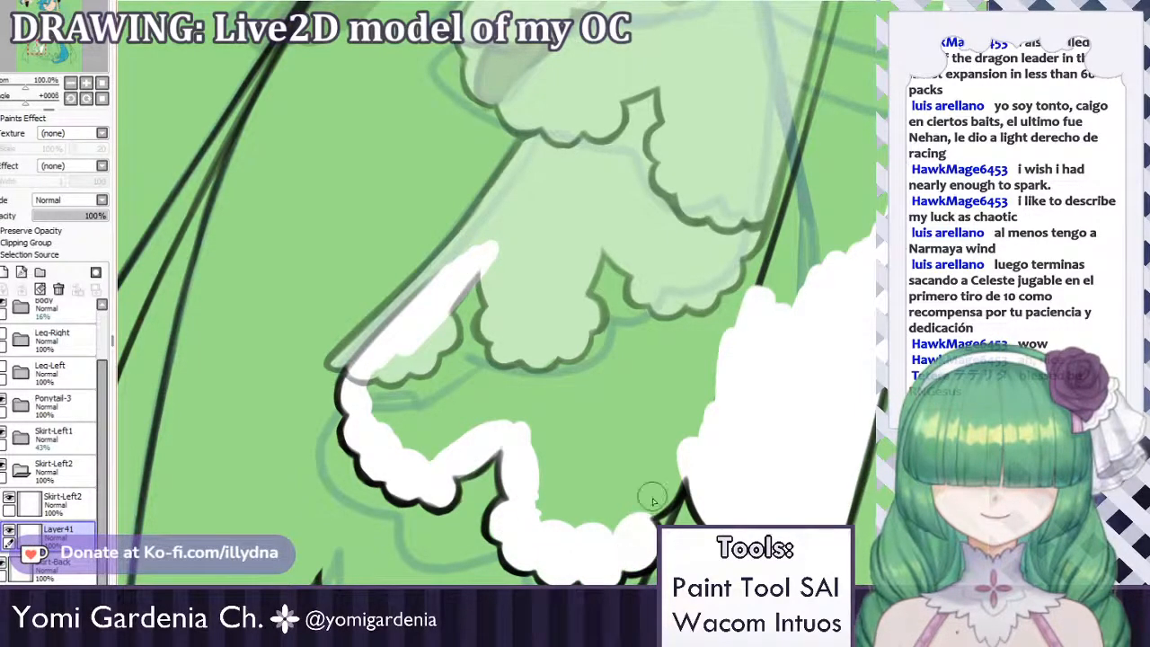
mouse_move(653, 499)
mouse_down()
mouse_move(674, 467)
mouse_move(634, 503)
mouse_up()
mouse_move(485, 252)
mouse_down()
mouse_move(558, 159)
mouse_move(513, 206)
mouse_up()
Close the white outline of Skirt-Left2 along the waist and outer side, and fill the enclosed area white.
scroll(477, 237, down, 7)
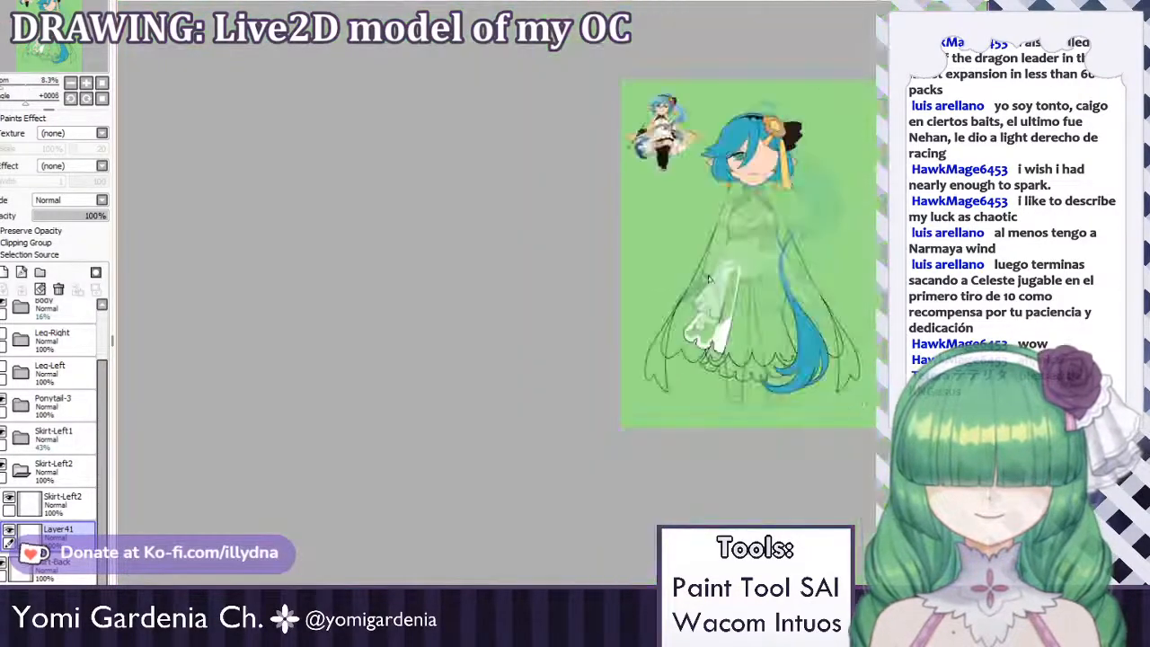
scroll(710, 280, up, 10)
scroll(492, 264, down, 2)
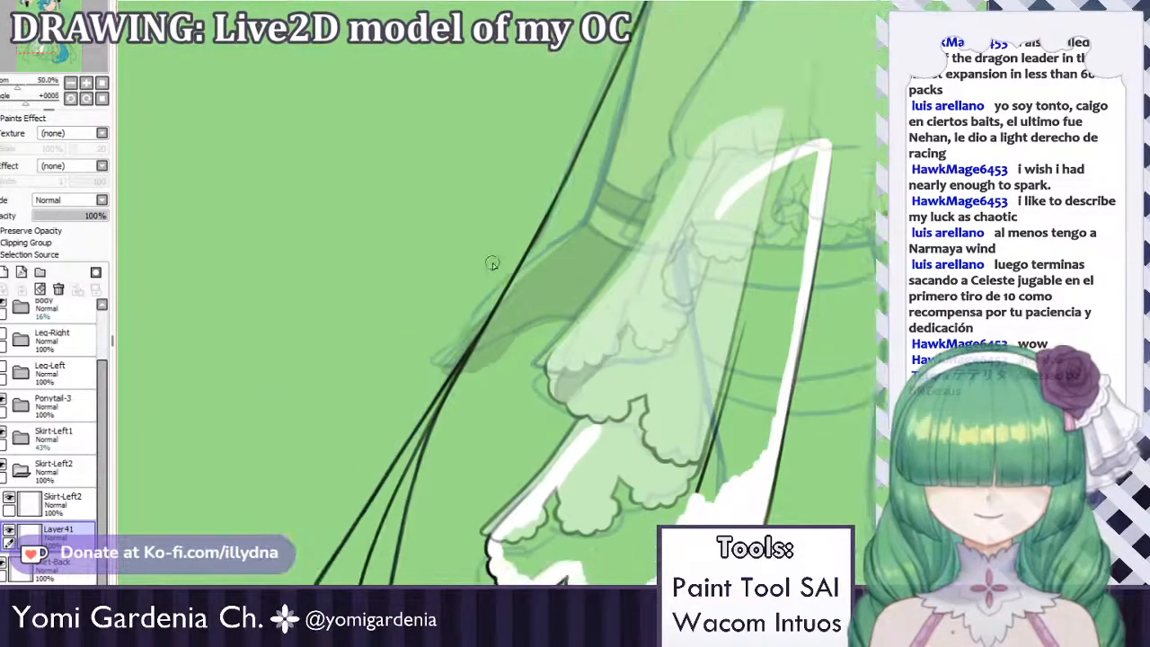
drag(817, 146, 732, 164)
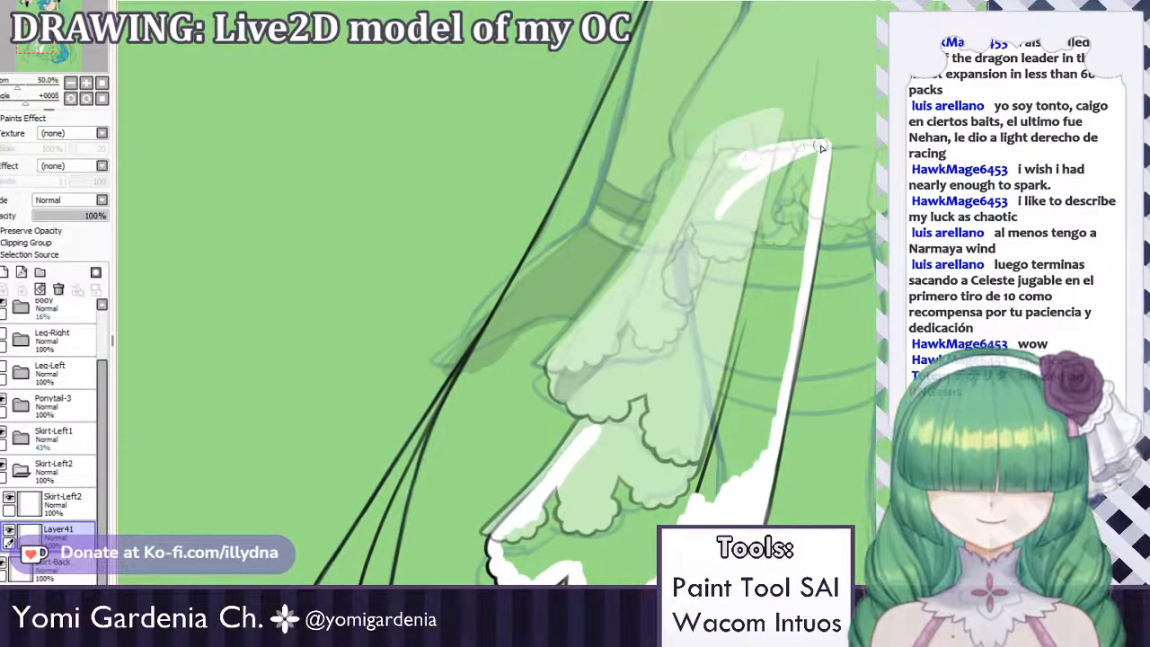
mouse_move(667, 257)
mouse_down()
mouse_move(733, 166)
mouse_move(620, 388)
mouse_up()
drag(683, 238, 595, 415)
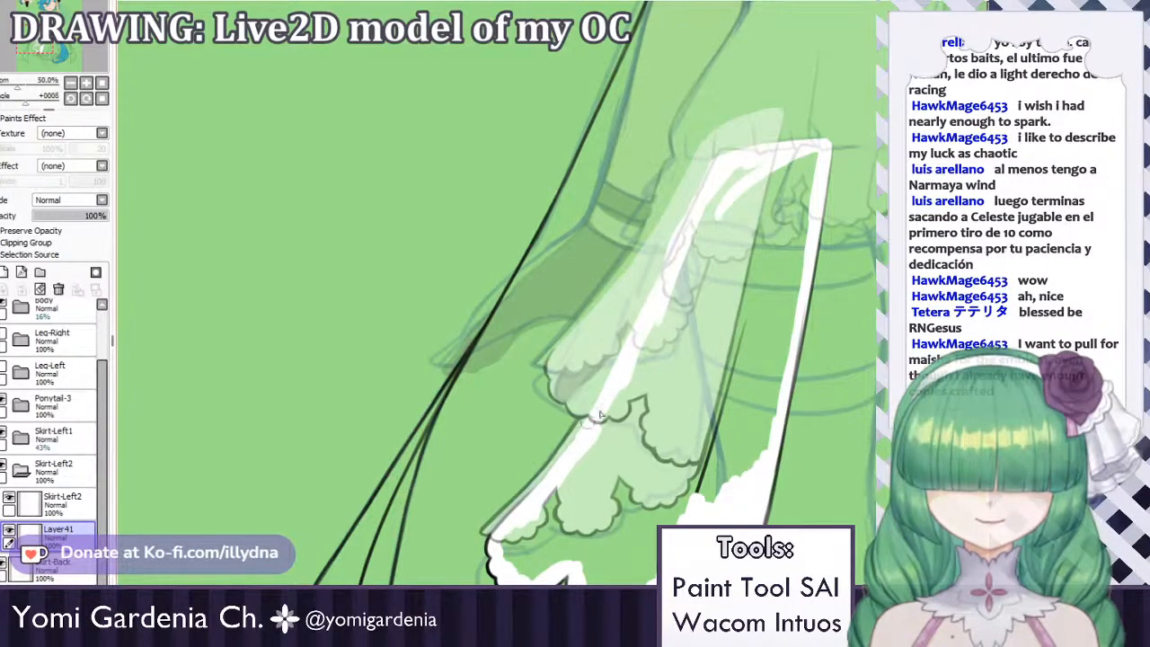
drag(711, 159, 663, 269)
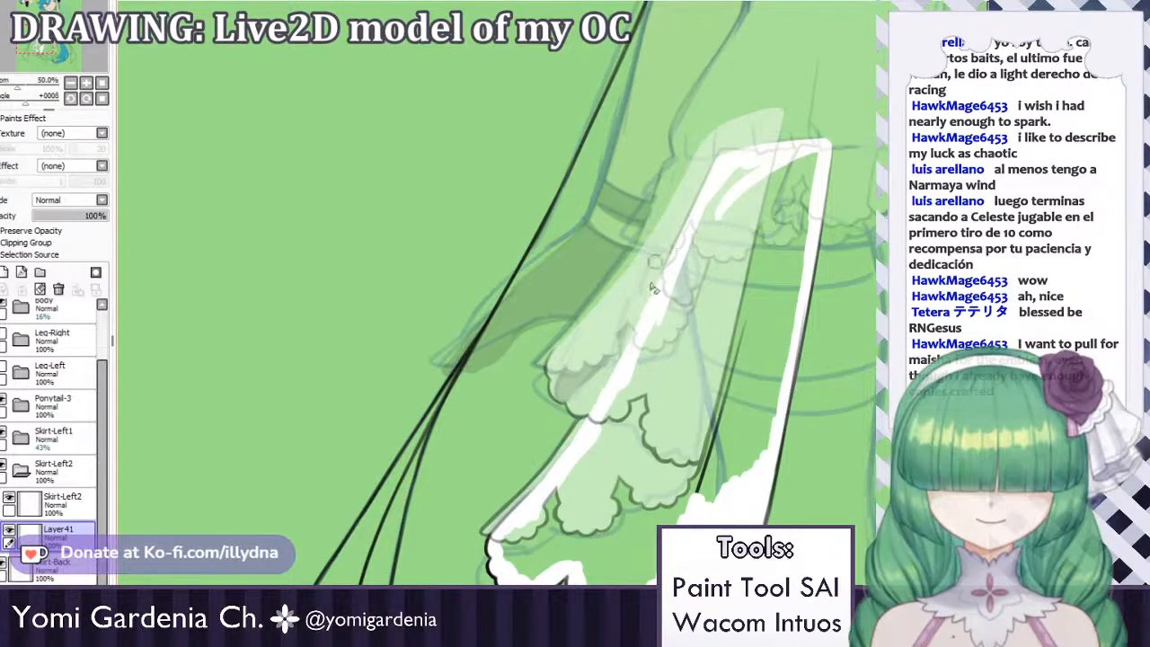
click(682, 351)
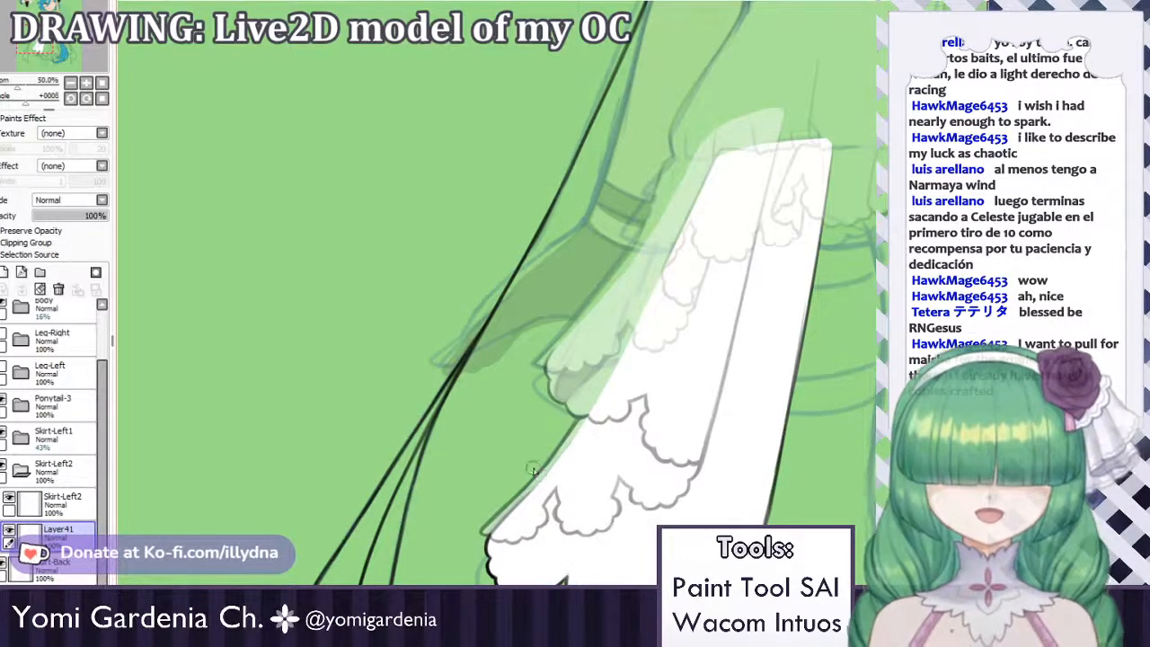
Examine the filled Skirt-Left2 part against the whole figure and up close at the waist.
scroll(532, 468, down, 8)
scroll(458, 278, up, 6)
scroll(458, 279, down, 4)
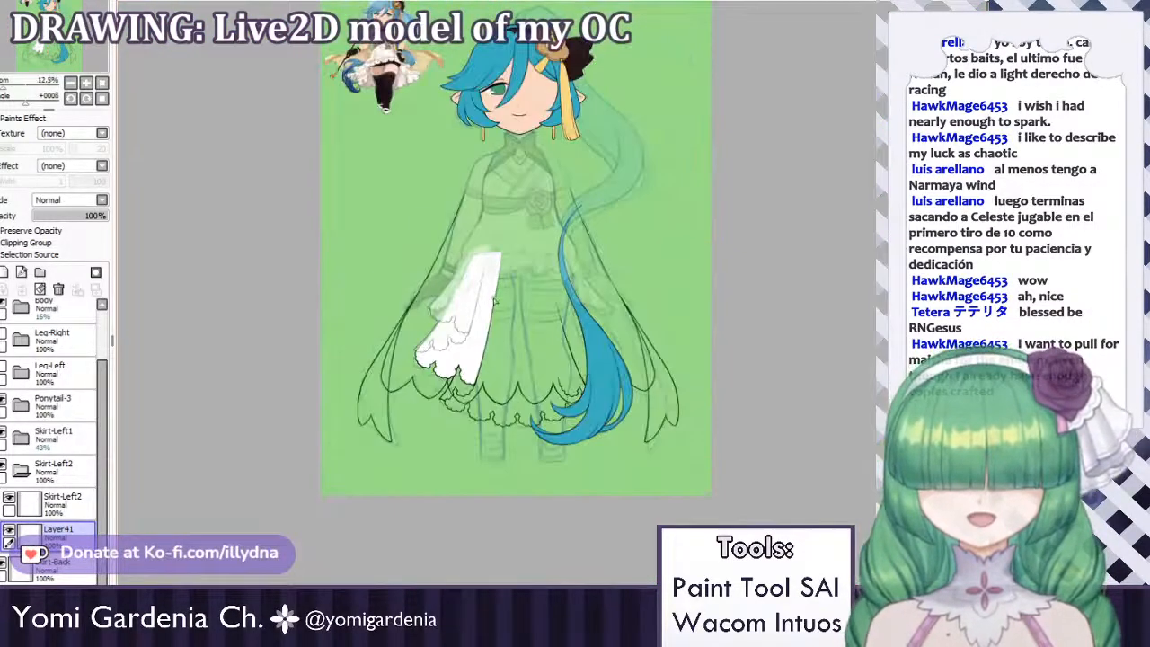
scroll(485, 252, up, 4)
scroll(532, 208, down, 2)
scroll(532, 209, up, 2)
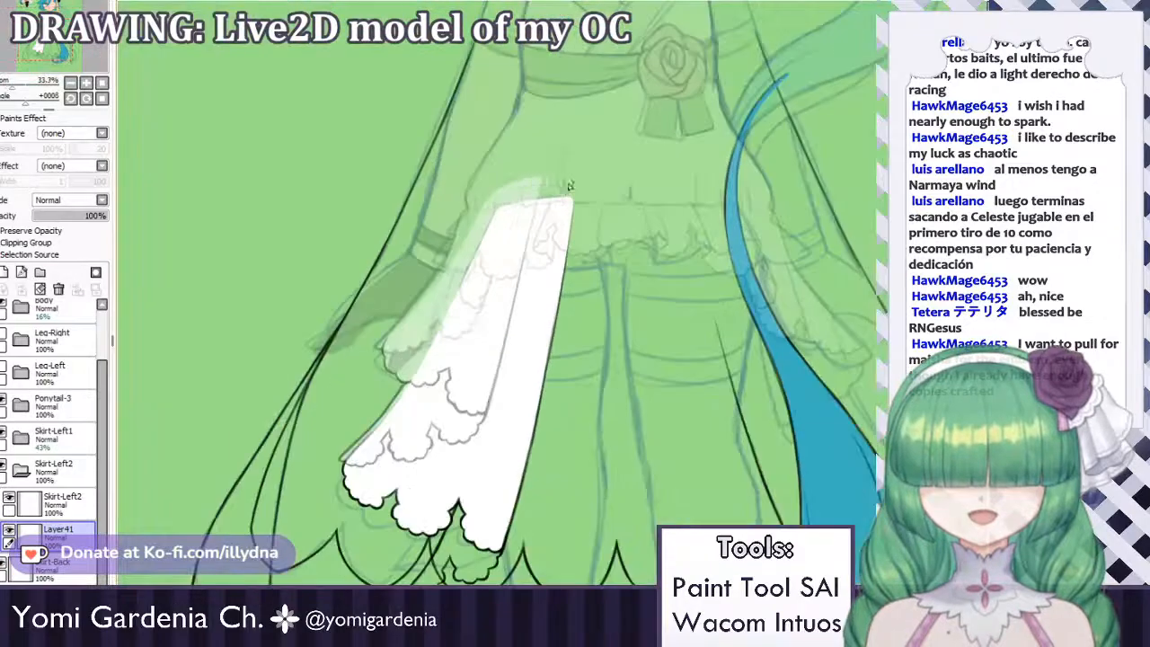
scroll(562, 188, down, 1)
scroll(503, 225, up, 1)
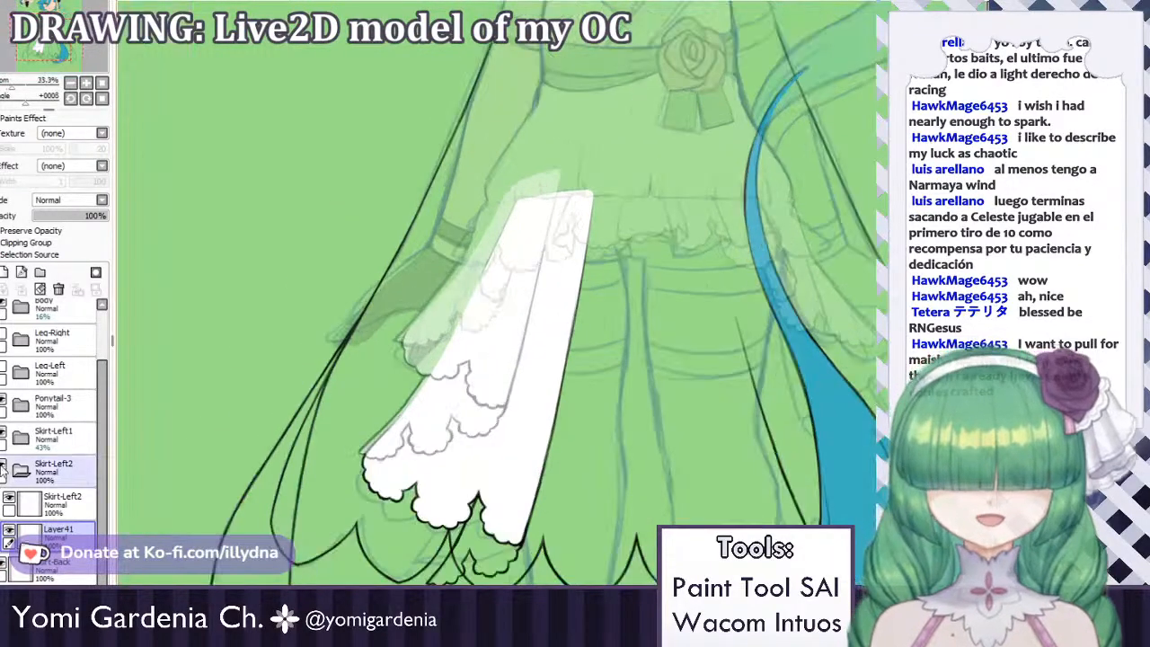
Collapse the Skirt-Left2 folder, and set the Skirt-Left1 folder's opacity to 100%, toggling its visibility to check it.
click(25, 468)
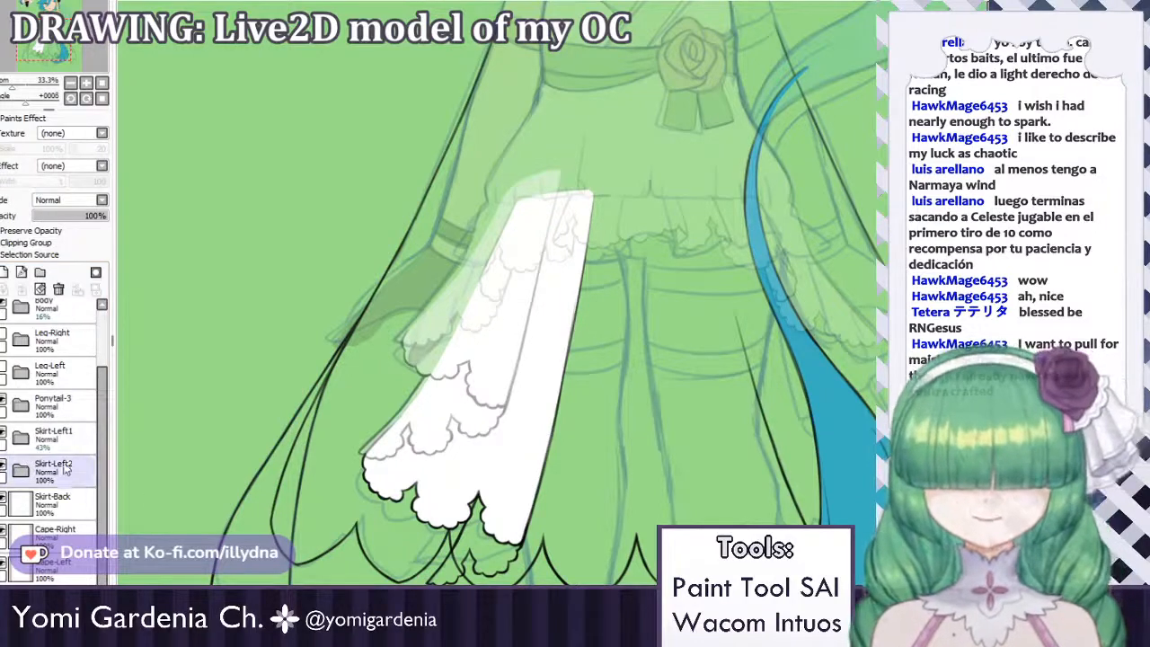
click(54, 437)
drag(52, 218, 121, 218)
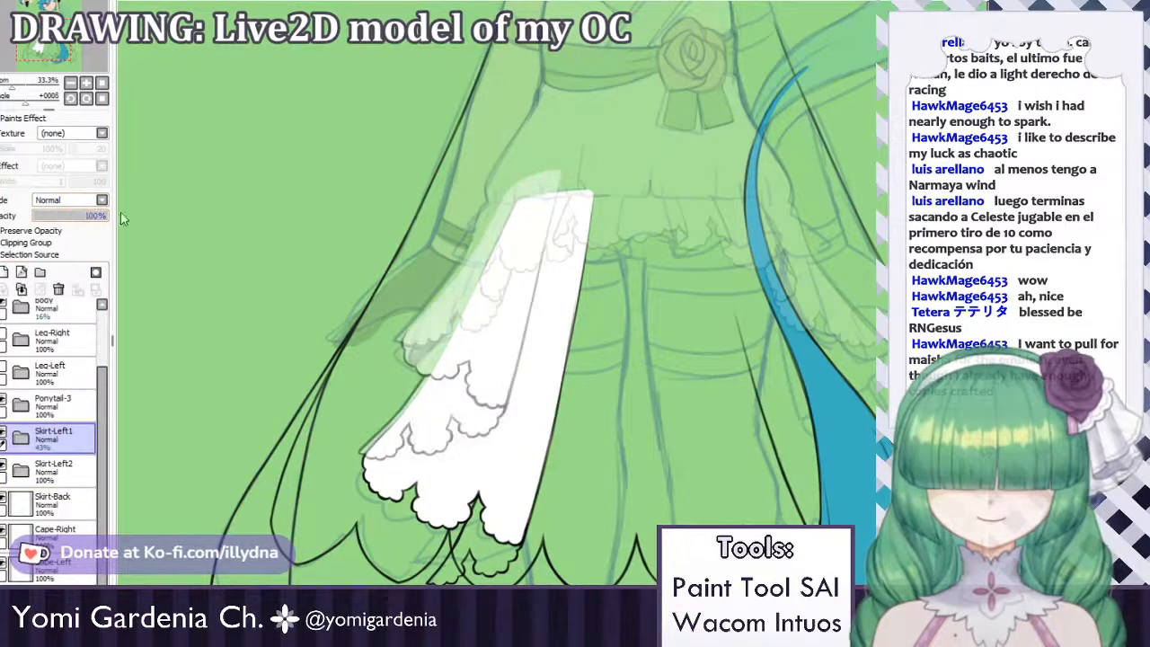
click(2, 437)
click(3, 437)
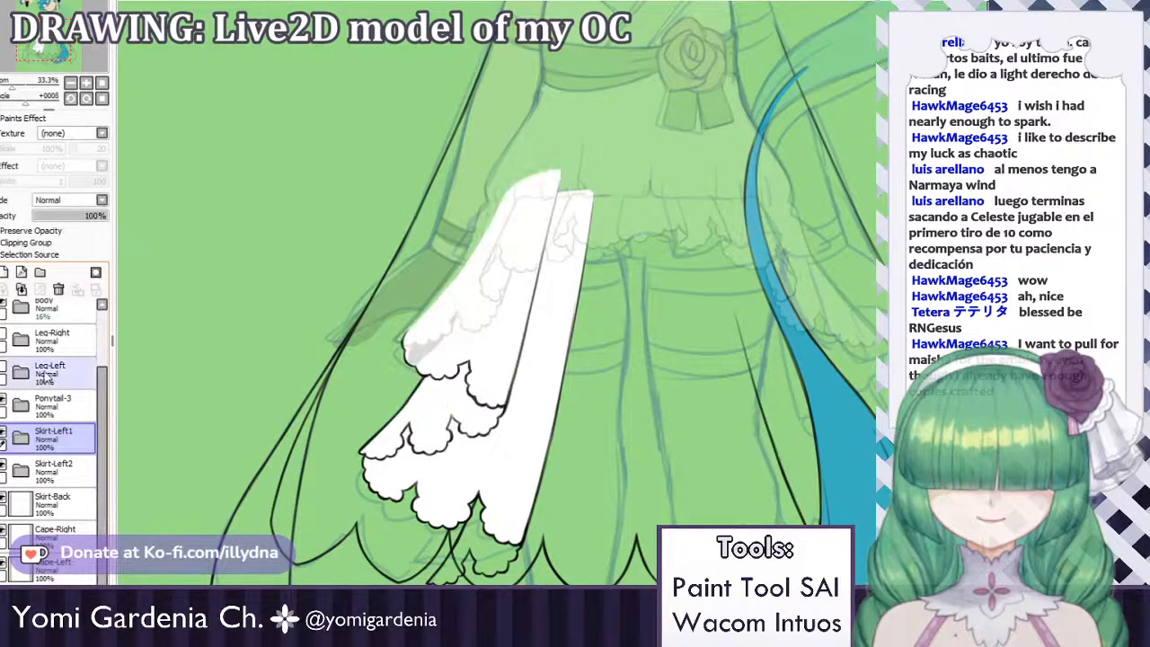
Hide the Skirt-Left1 folder and set the Skirt-Left2 folder's opacity to 43%.
click(3, 432)
click(46, 470)
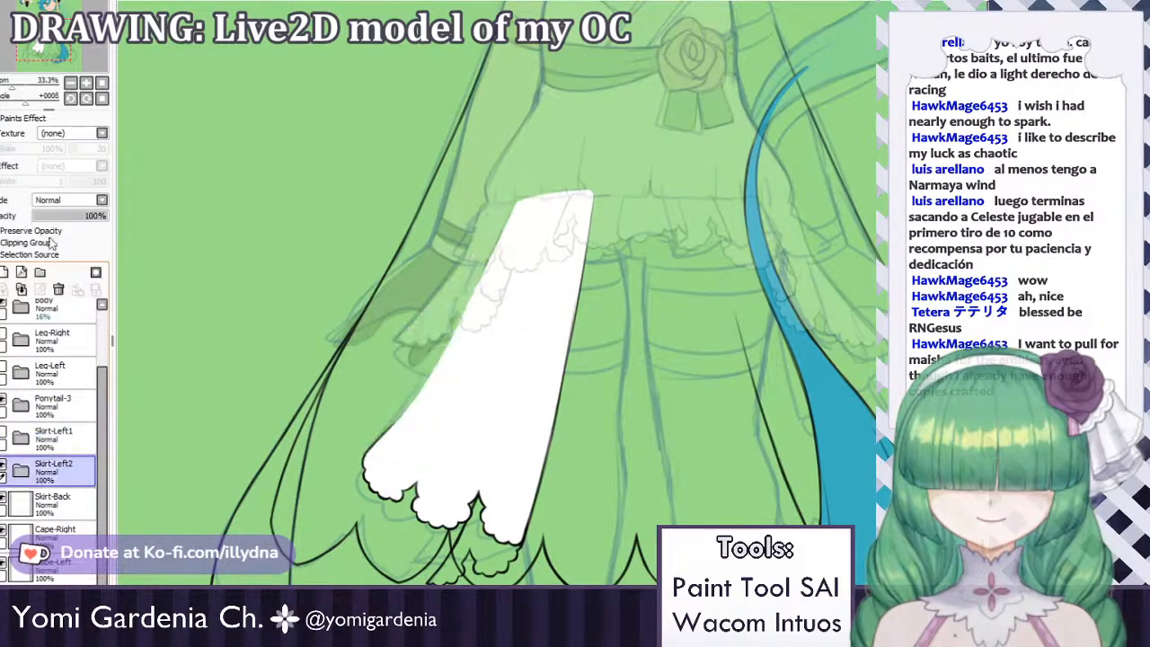
drag(52, 216, 72, 225)
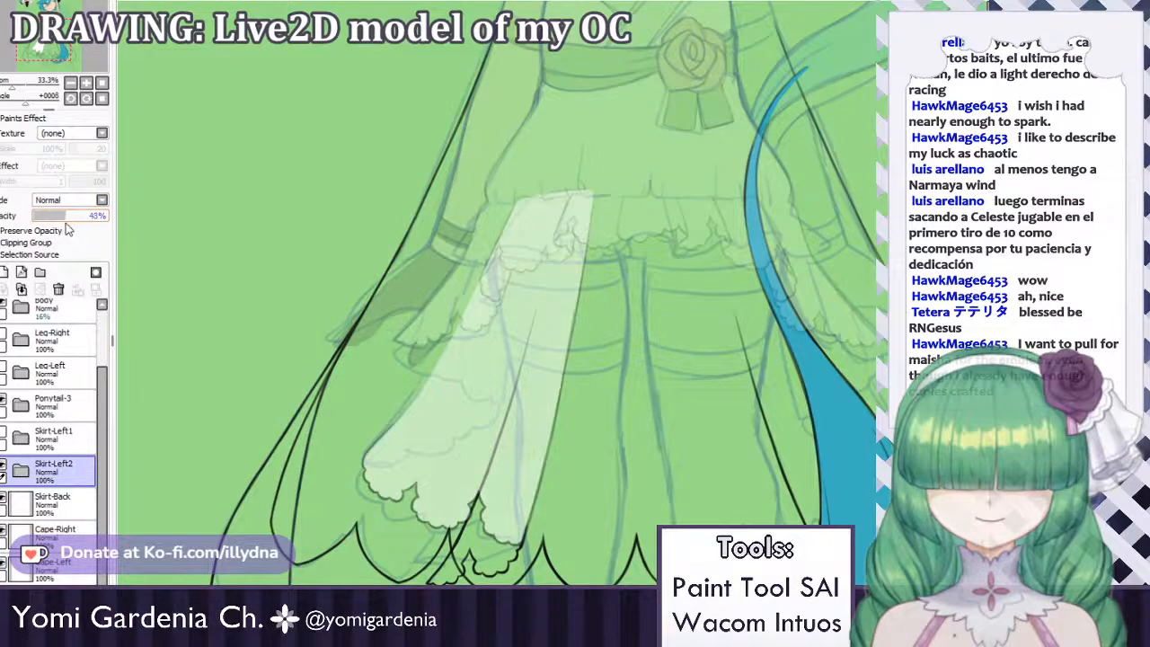
Group the Skirt-Back line art in a new folder named Skirt-Back, with a new colour layer beneath it.
scroll(50, 431, down, 1)
click(52, 470)
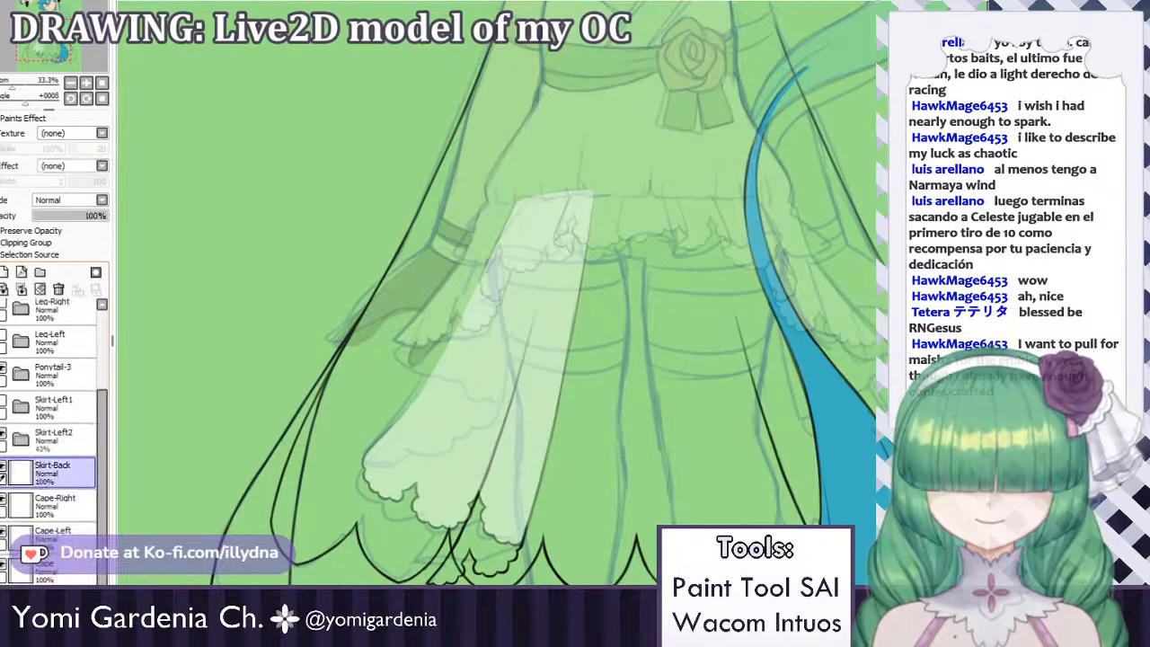
click(40, 272)
drag(52, 504, 58, 476)
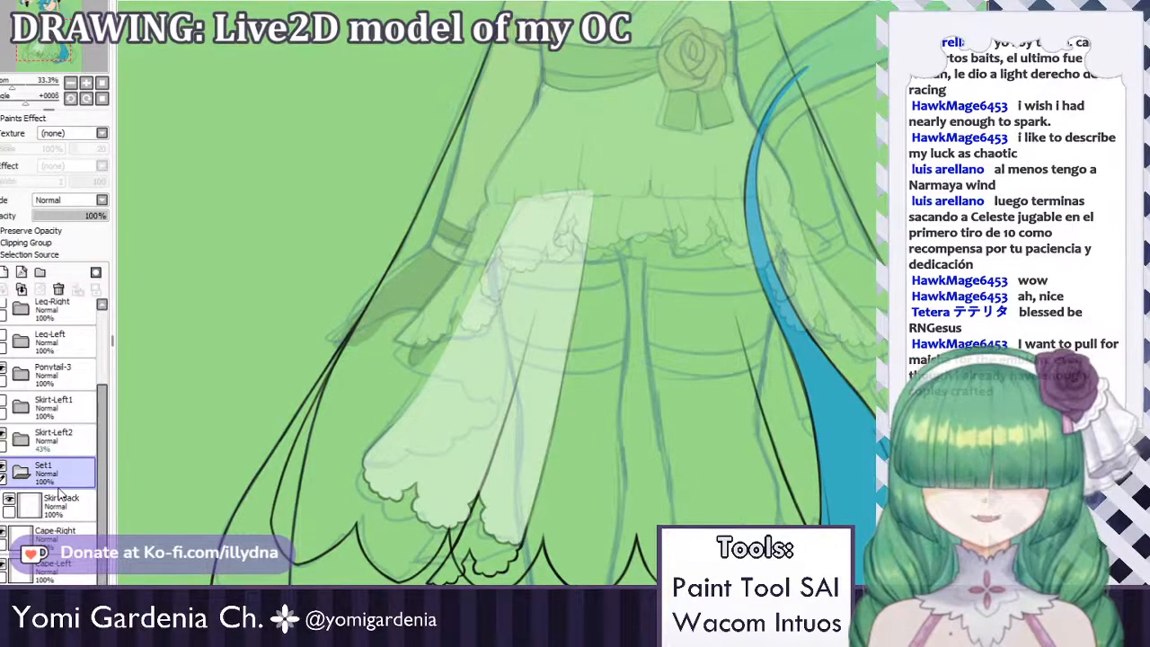
key(Return)
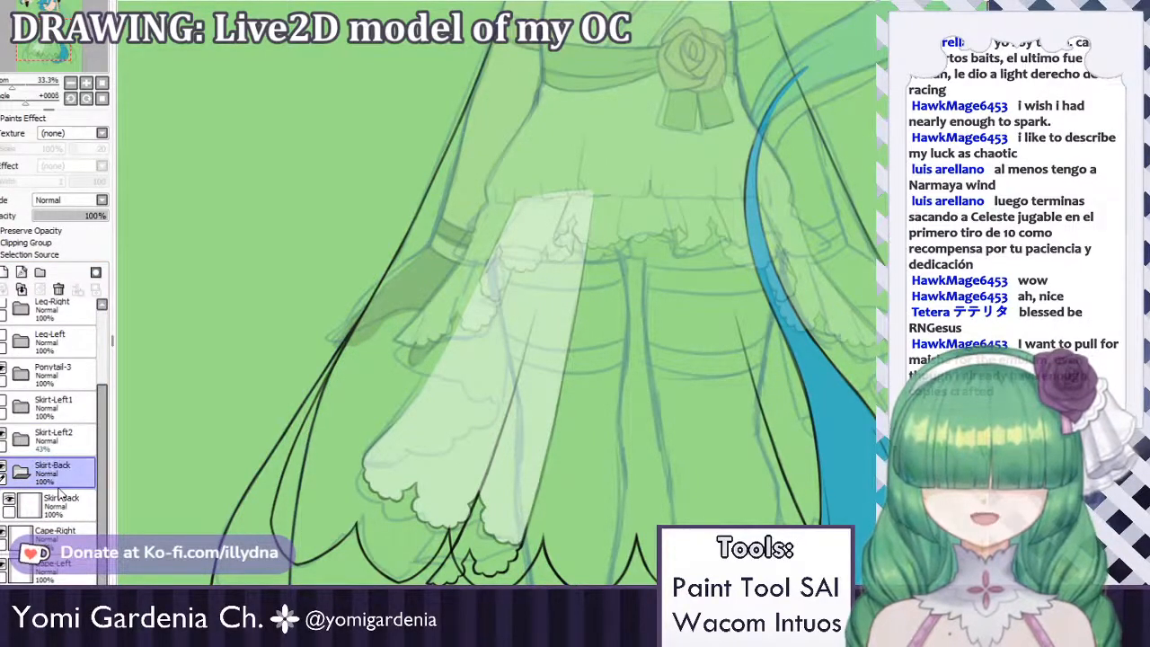
click(61, 504)
click(6, 271)
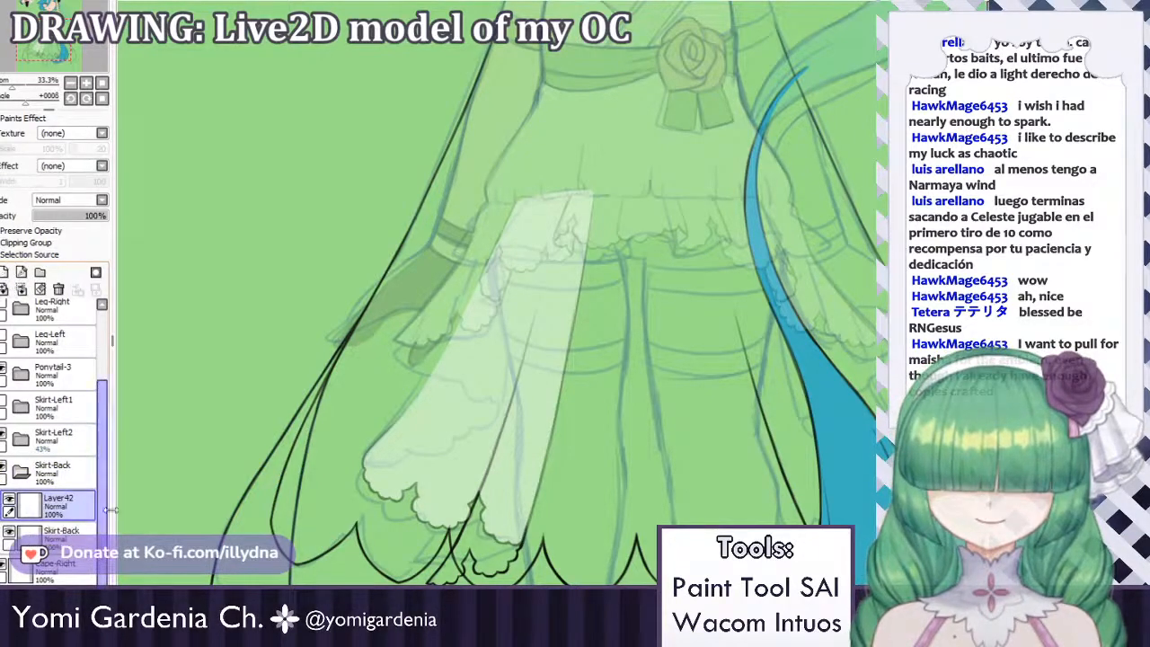
drag(78, 503, 79, 531)
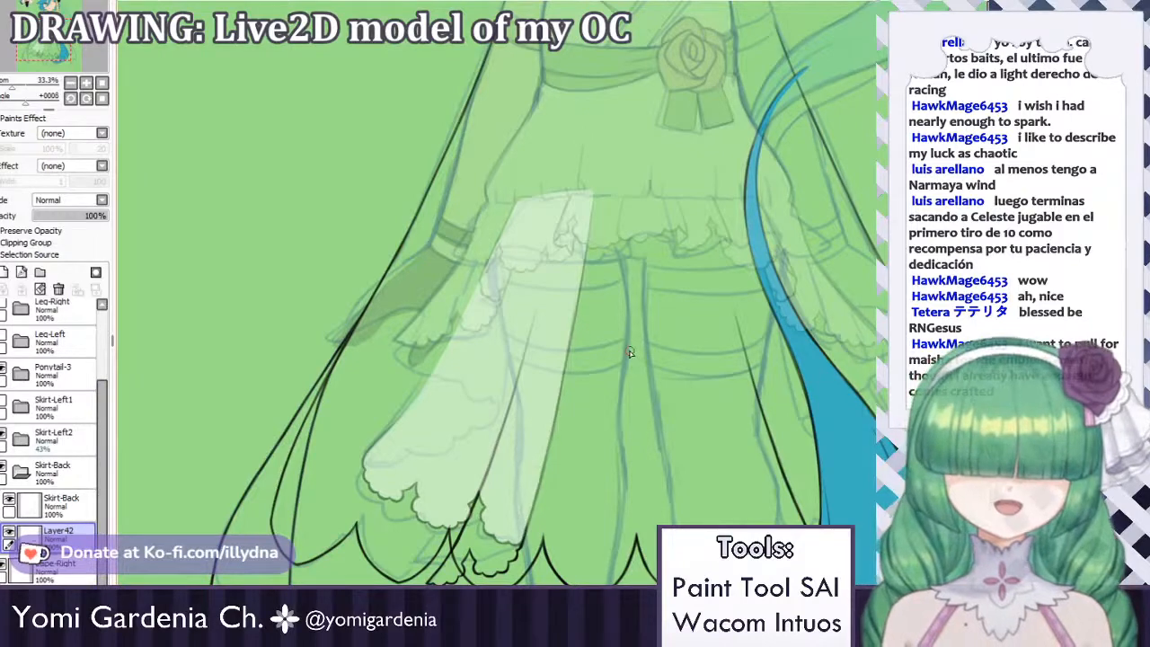
Examine the Skirt-Back line art from the waist down to its scalloped hem, within the whole figure and up close.
scroll(629, 352, down, 1)
scroll(628, 352, down, 2)
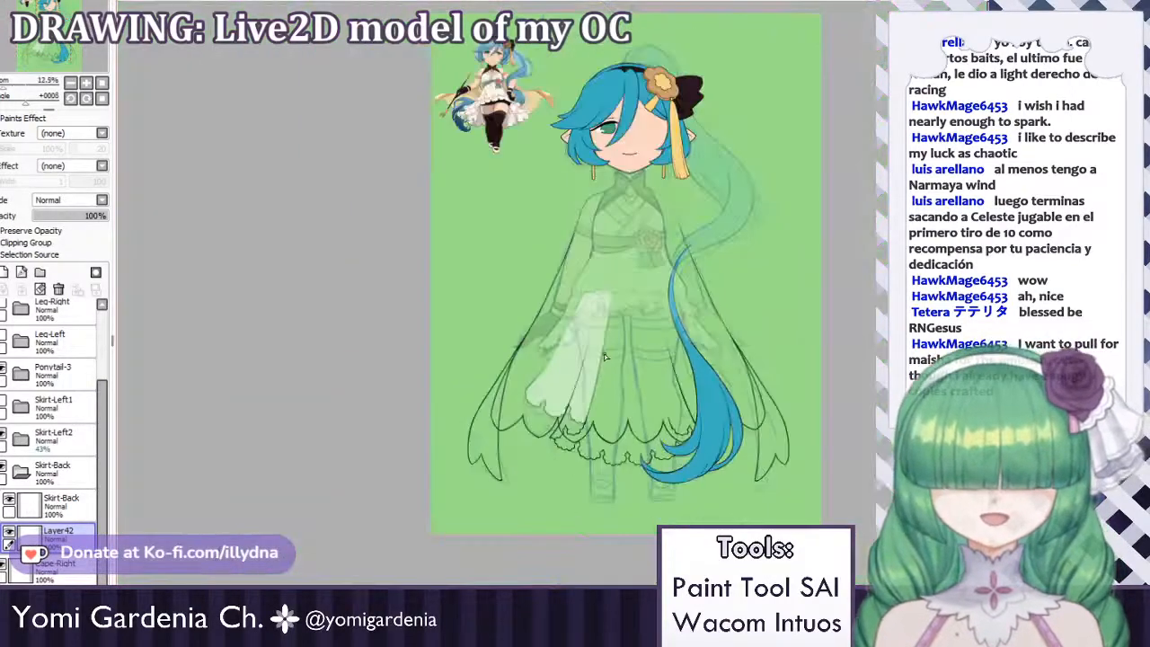
scroll(605, 388, up, 3)
scroll(519, 401, down, 1)
scroll(521, 404, up, 1)
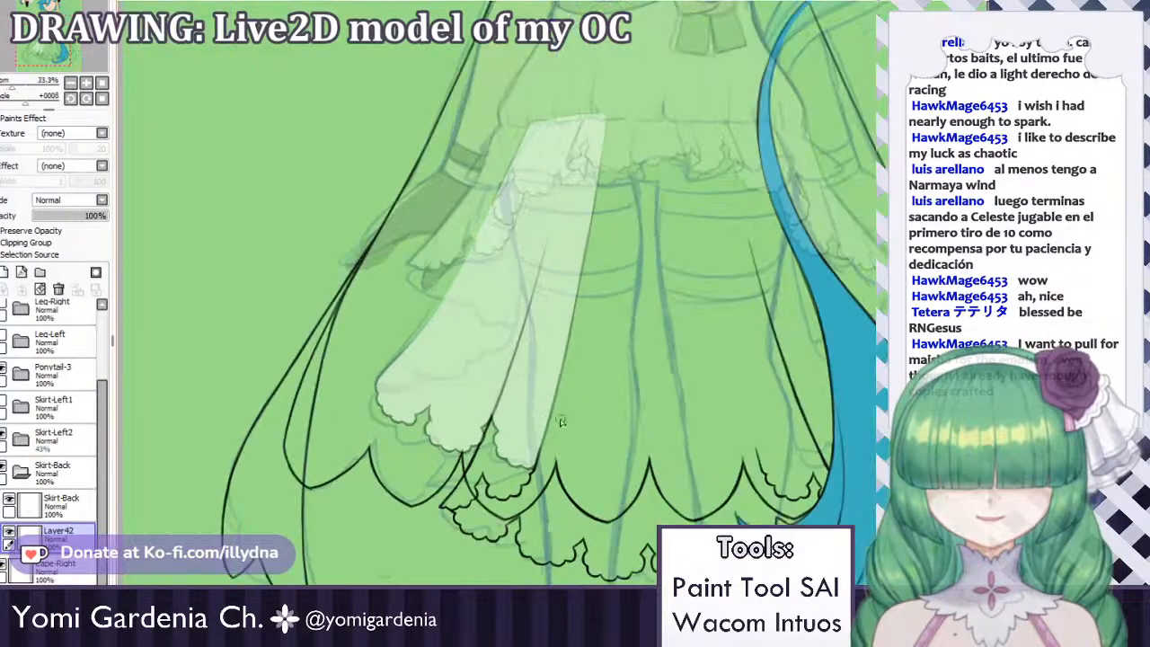
scroll(552, 409, down, 1)
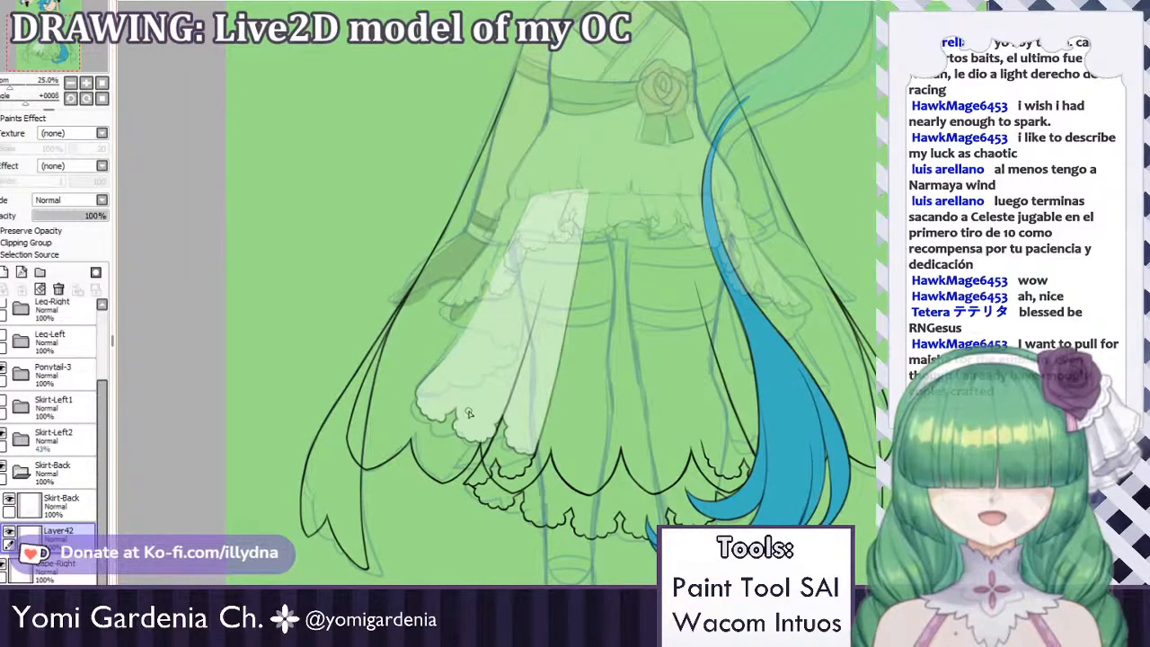
scroll(468, 410, up, 1)
scroll(476, 406, down, 1)
scroll(492, 396, up, 1)
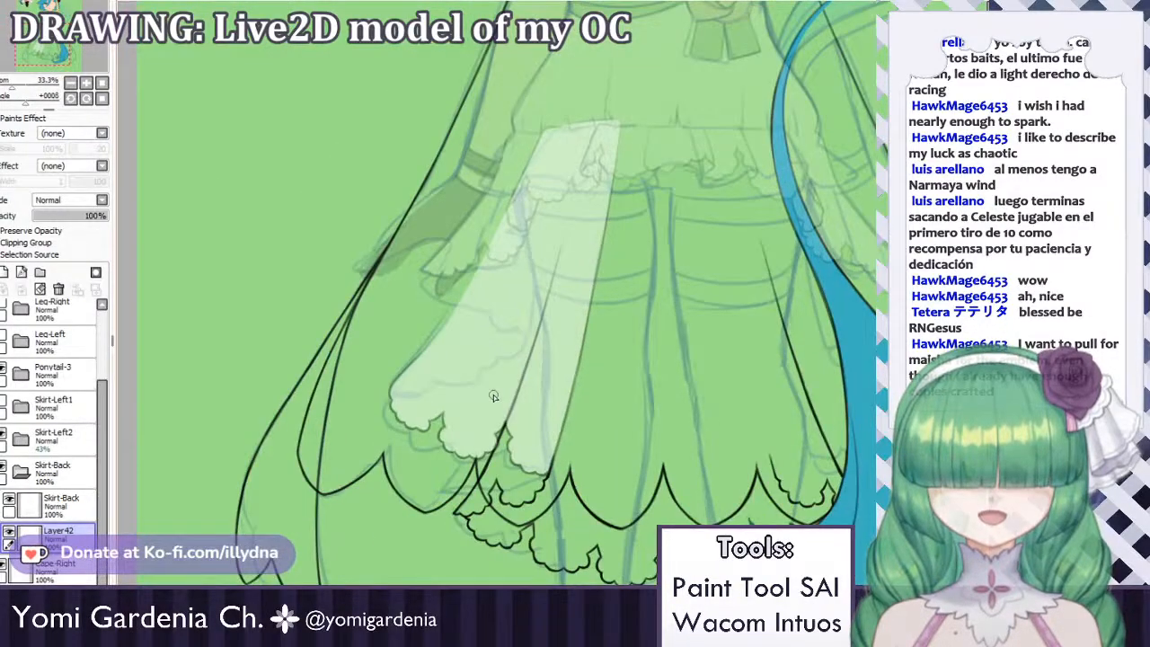
Lasso the left fold line on the Skirt-Back line layer, shift it slightly left, and join its lower end to the ruffle.
scroll(492, 397, down, 1)
scroll(492, 396, up, 2)
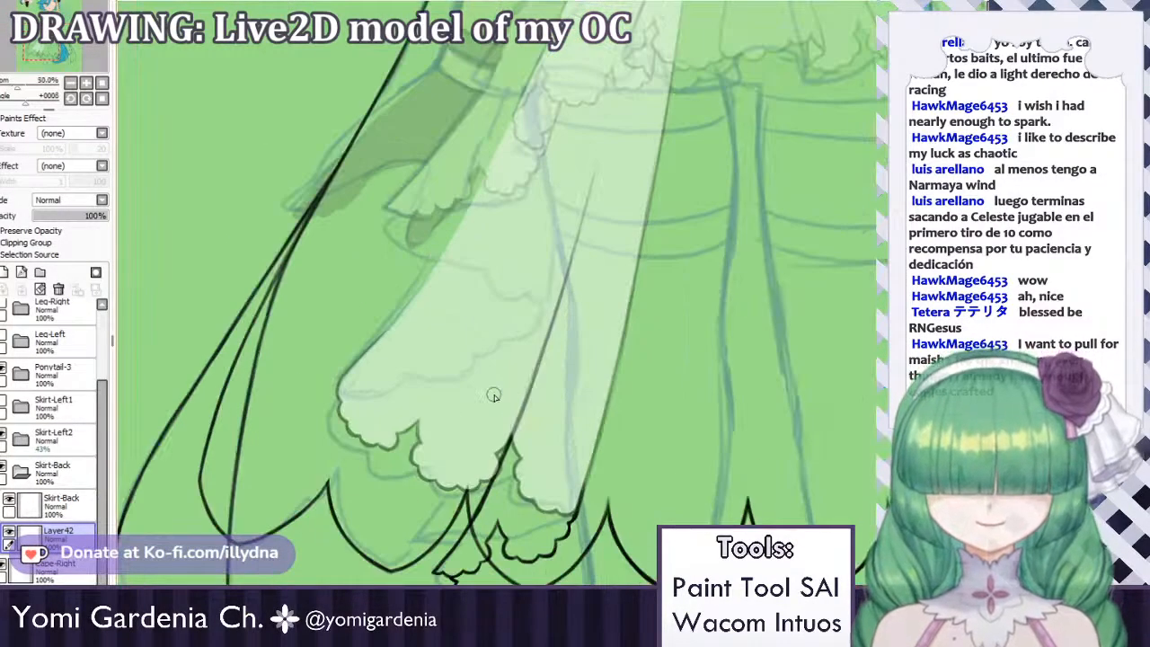
click(32, 505)
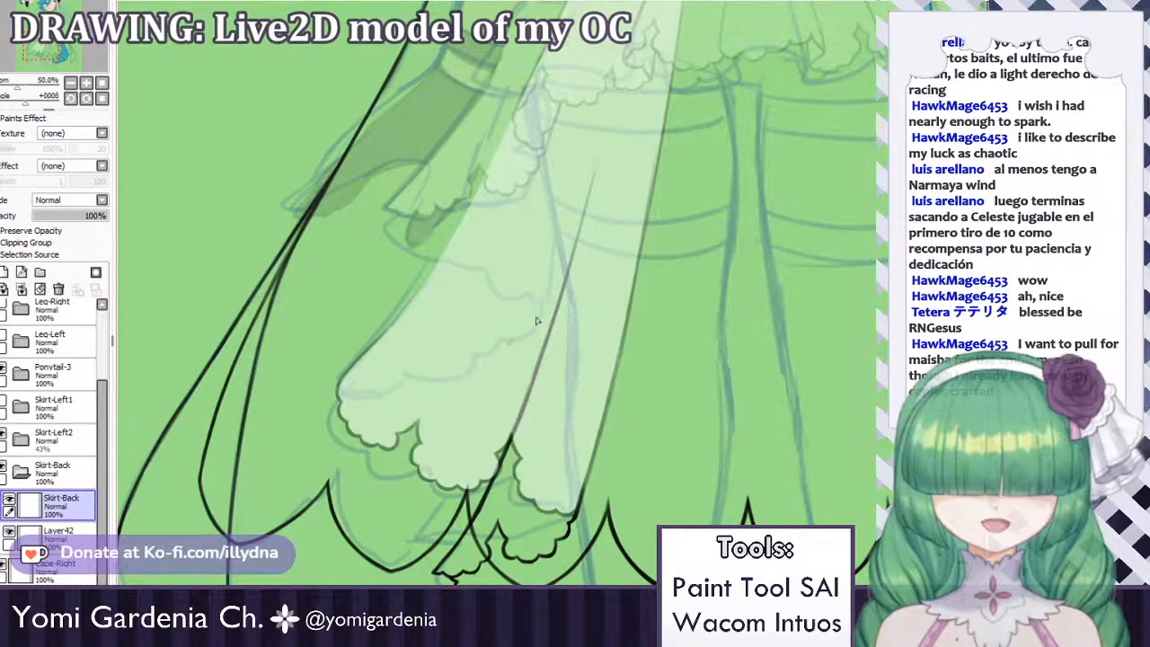
drag(573, 170, 514, 331)
key(ctrl+z)
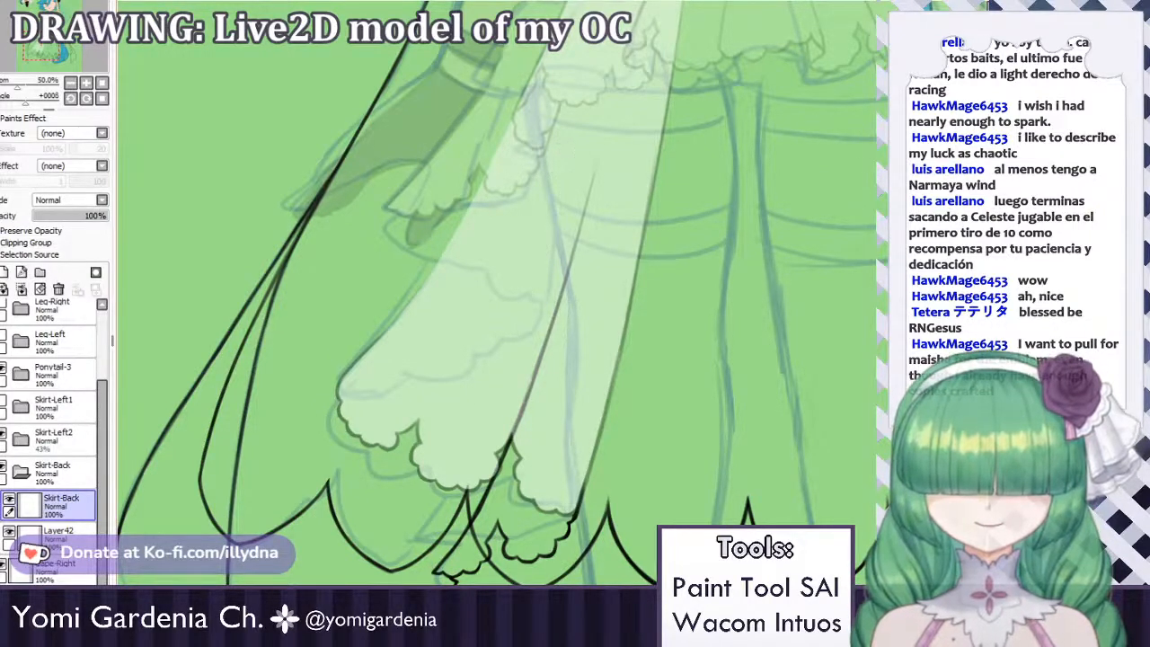
drag(558, 195, 493, 377)
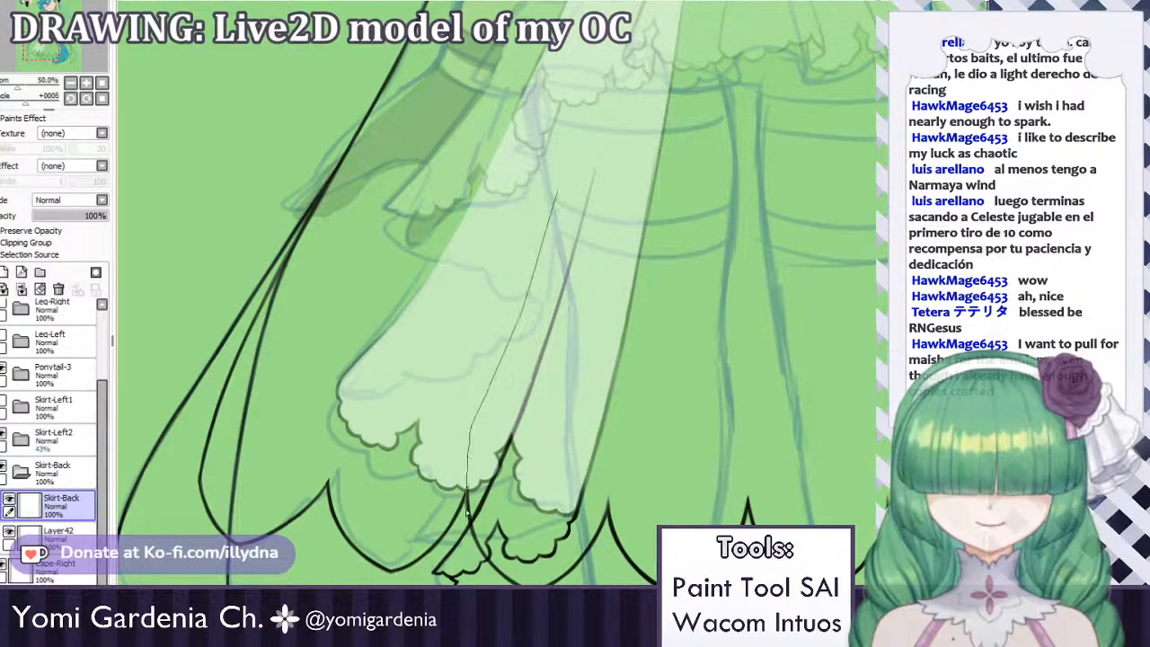
drag(537, 431, 582, 155)
drag(557, 297, 540, 302)
key(ctrl+d)
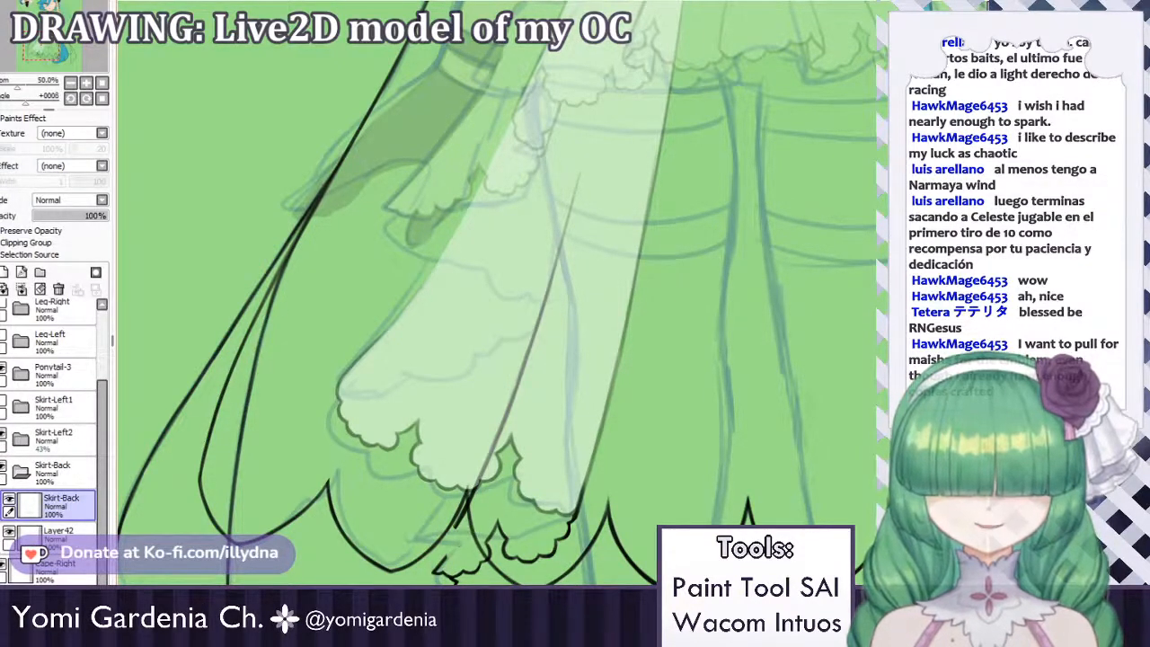
scroll(494, 296, down, 3)
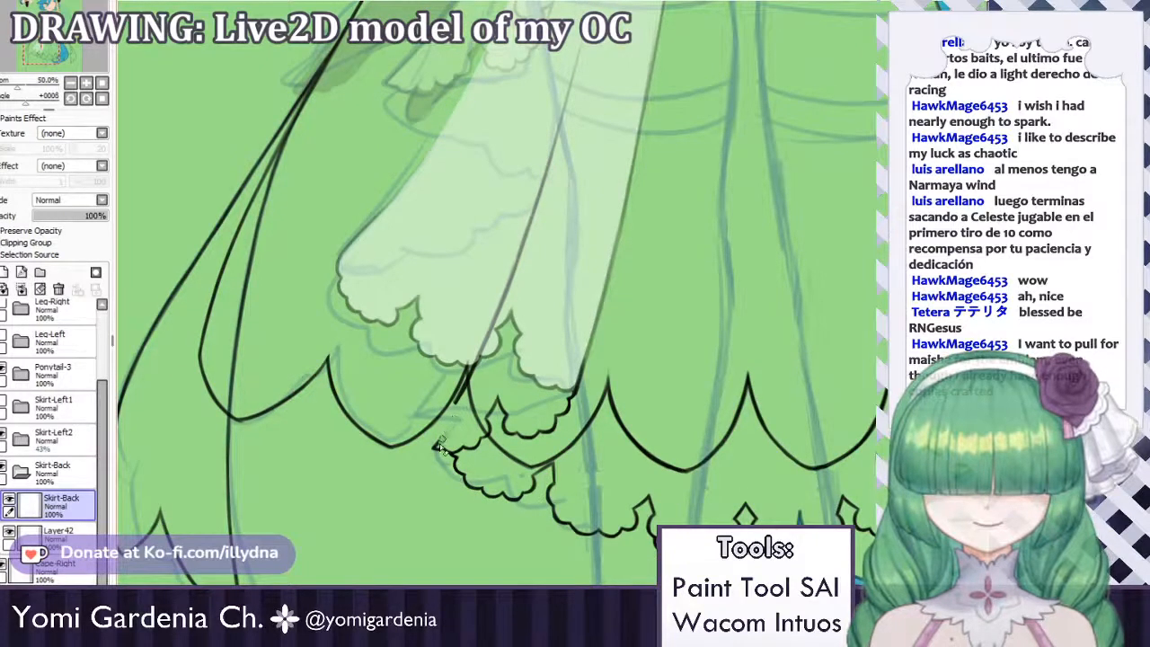
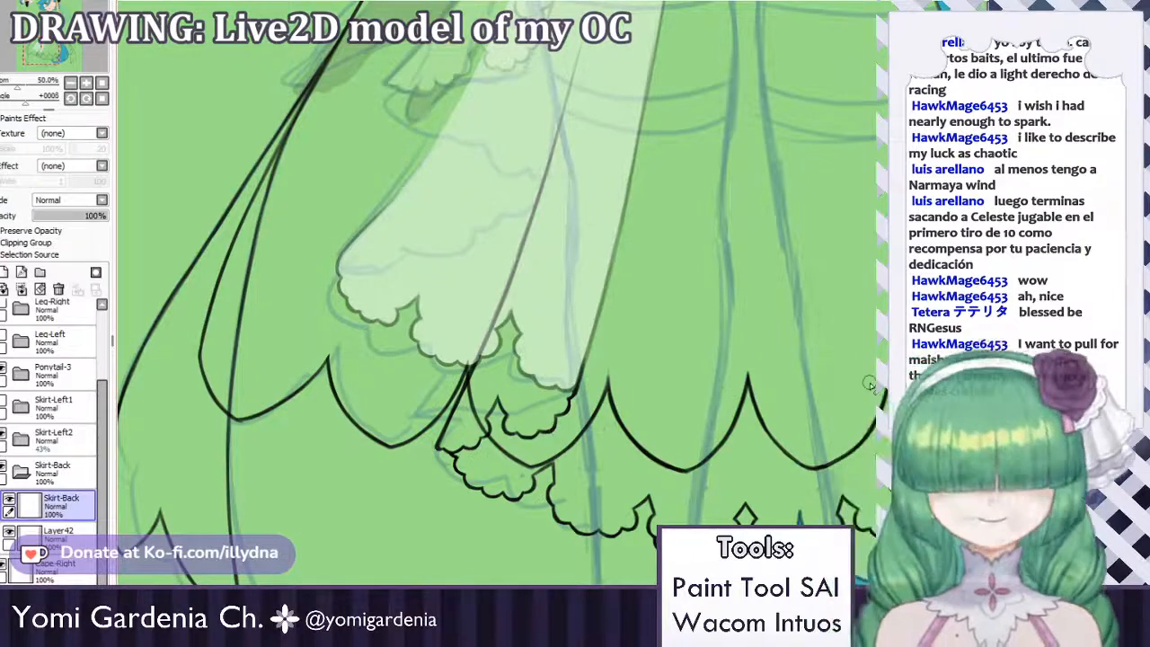
Hide the Ponytail-3 folder to uncover the right side of the skirt line art.
scroll(735, 250, down, 3)
scroll(809, 233, up, 2)
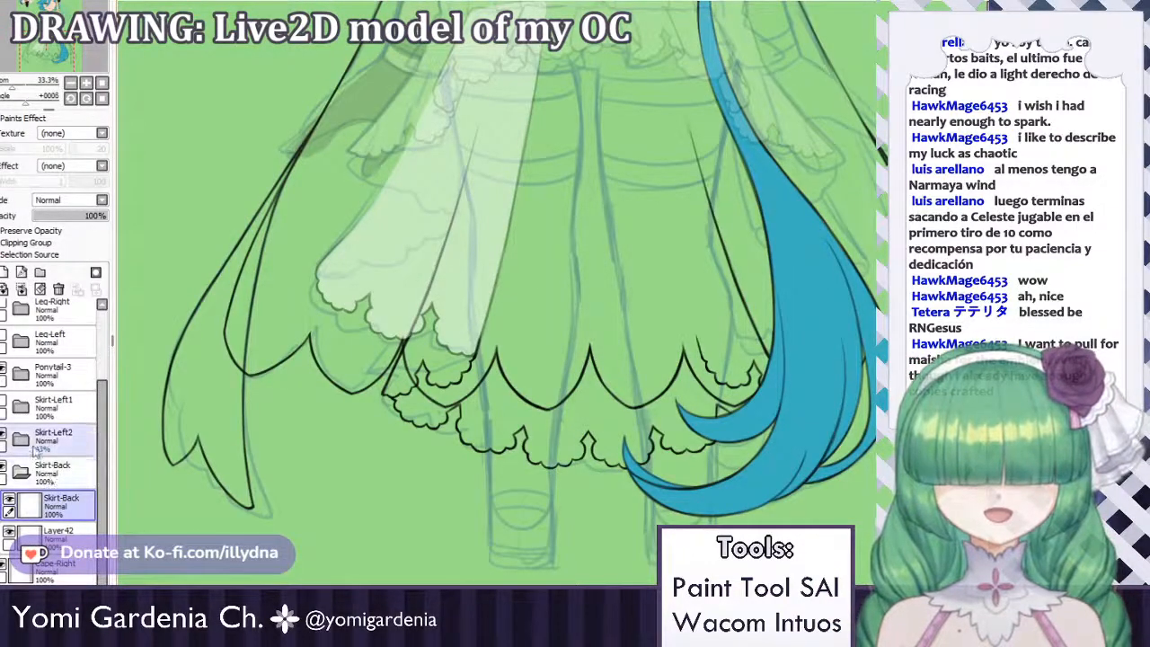
scroll(11, 431, up, 1)
click(6, 395)
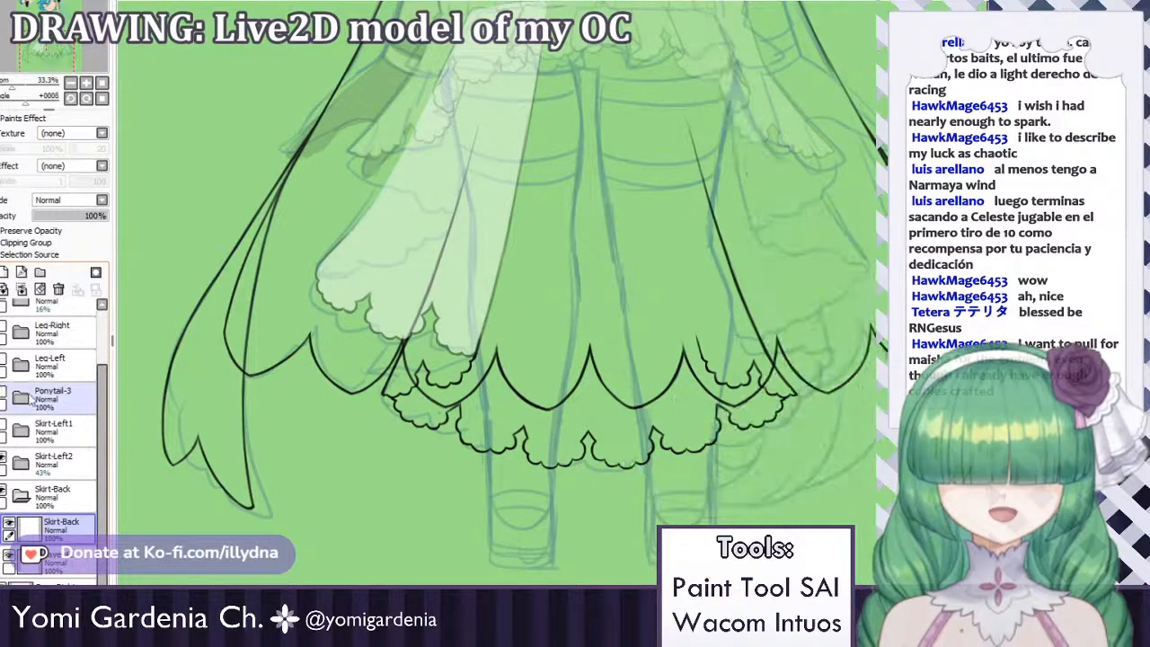
Lasso the right fold line of the Skirt-Back line art, shift it slightly right, and clear the selection.
scroll(782, 235, up, 1)
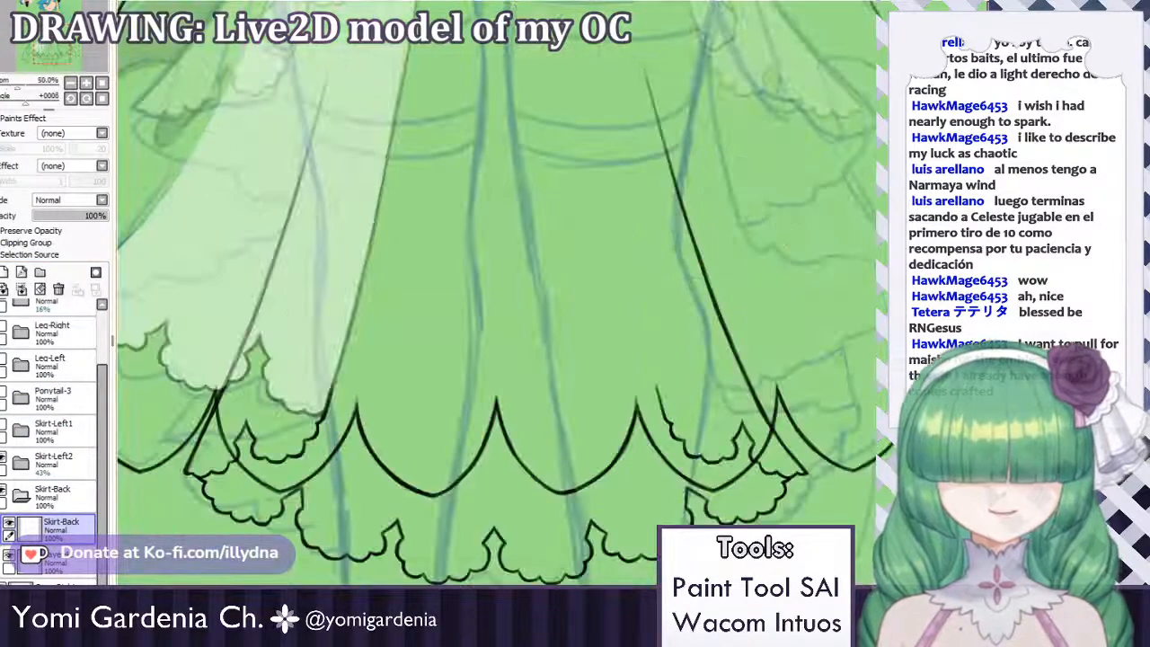
drag(588, 76, 682, 388)
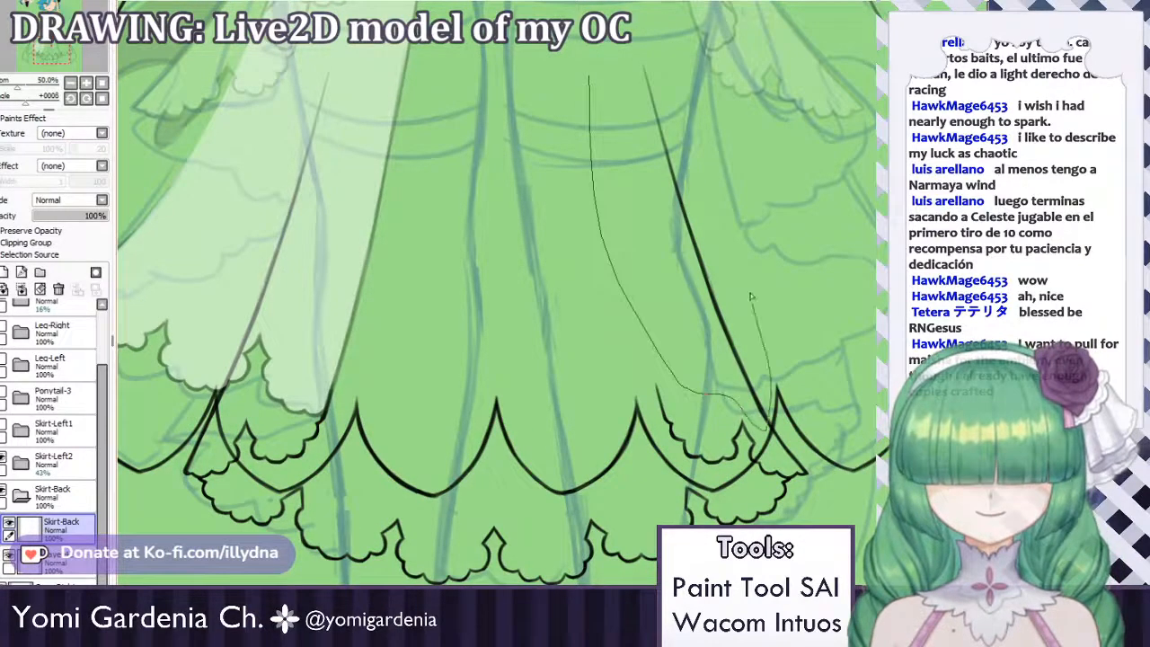
drag(751, 296, 664, 43)
mouse_move(699, 241)
mouse_down()
mouse_move(729, 260)
mouse_move(727, 272)
mouse_move(717, 255)
mouse_up()
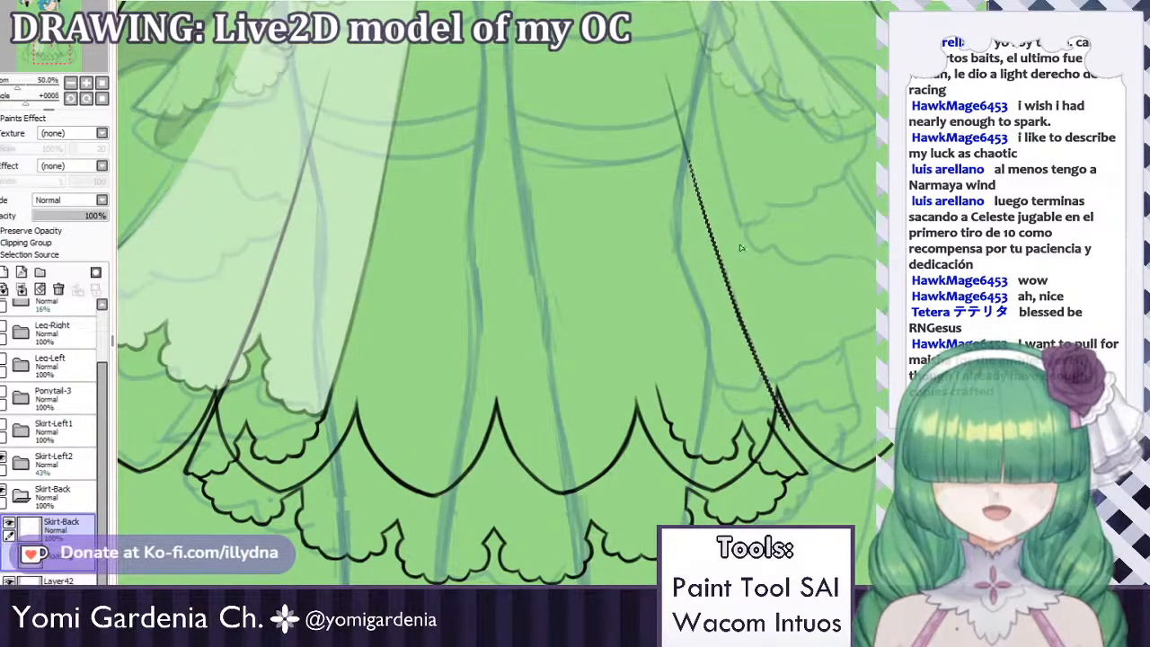
key(ctrl+d)
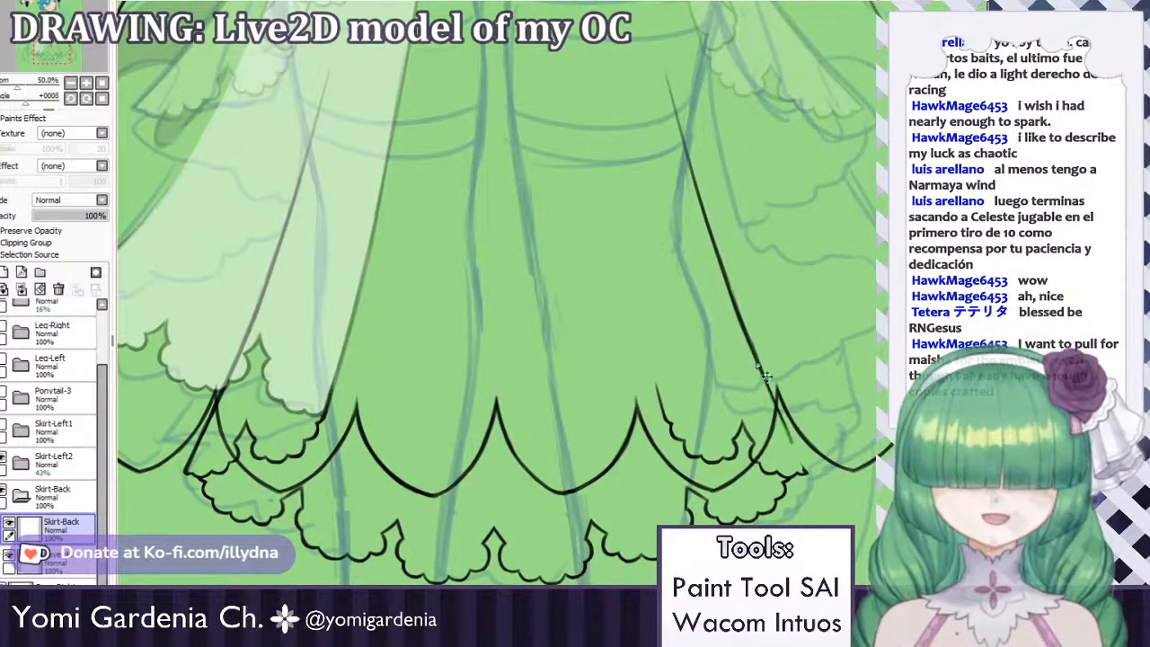
Redraw the lower end of the right fold line so it runs smoothly down to the ruffle's outer corner.
drag(760, 364, 798, 455)
key(ctrl+z)
mouse_move(761, 366)
mouse_down()
mouse_move(798, 458)
mouse_move(792, 446)
mouse_up()
key(ctrl+z)
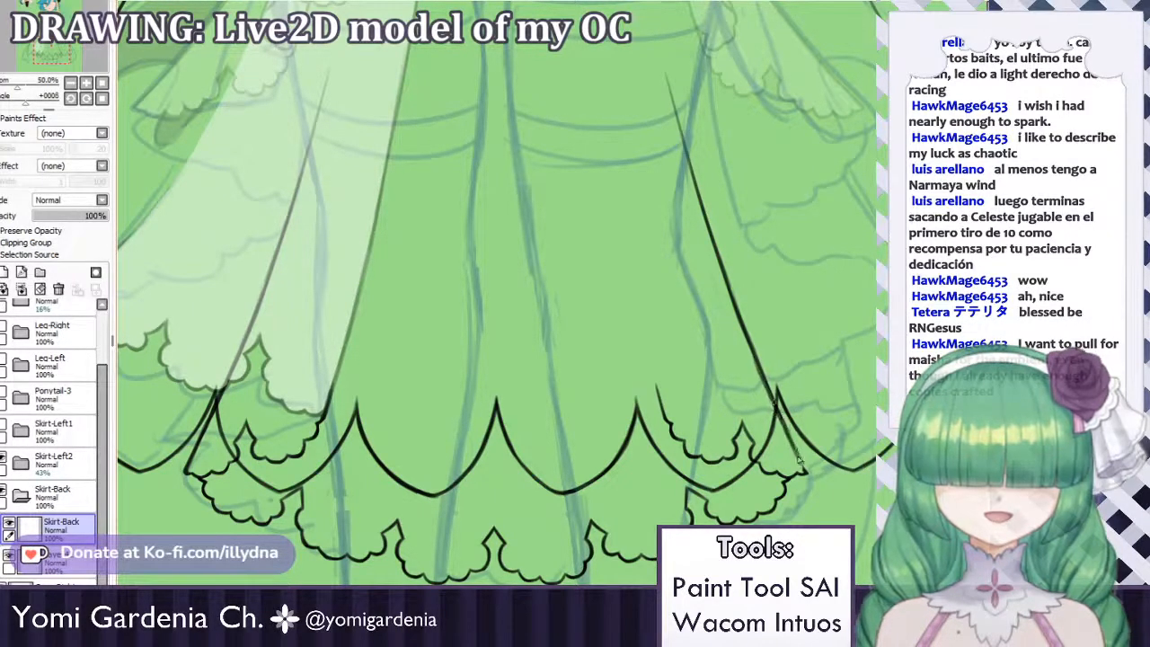
key(ctrl+z)
drag(766, 382, 796, 449)
key(ctrl+z)
drag(765, 379, 801, 459)
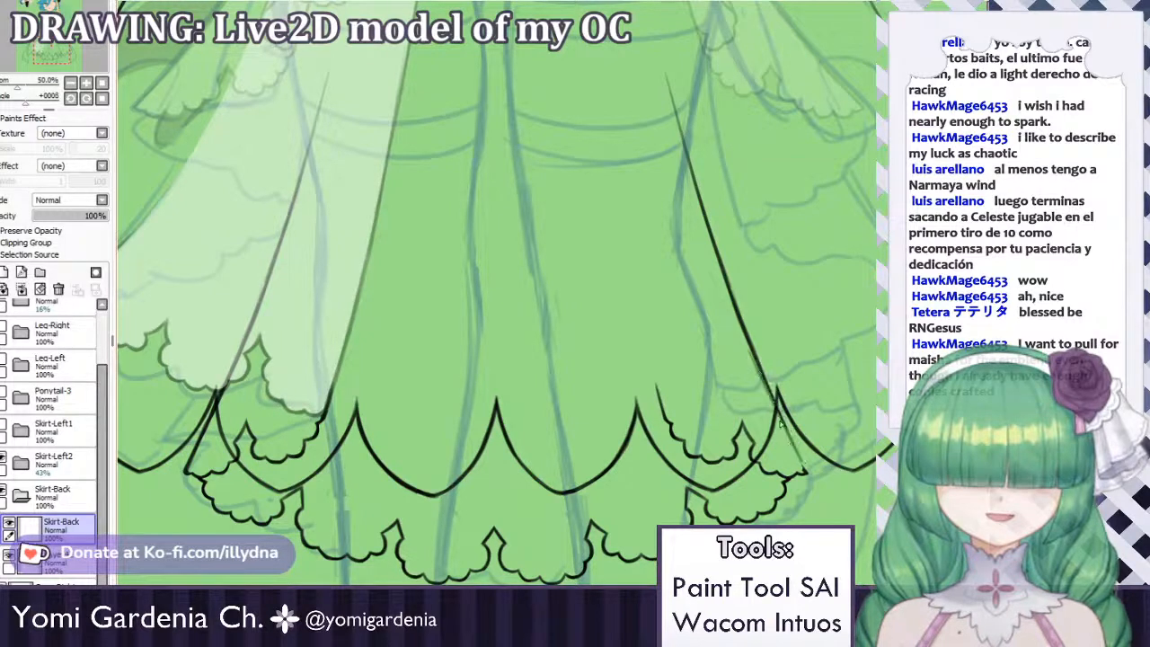
key(ctrl+z)
drag(764, 380, 802, 462)
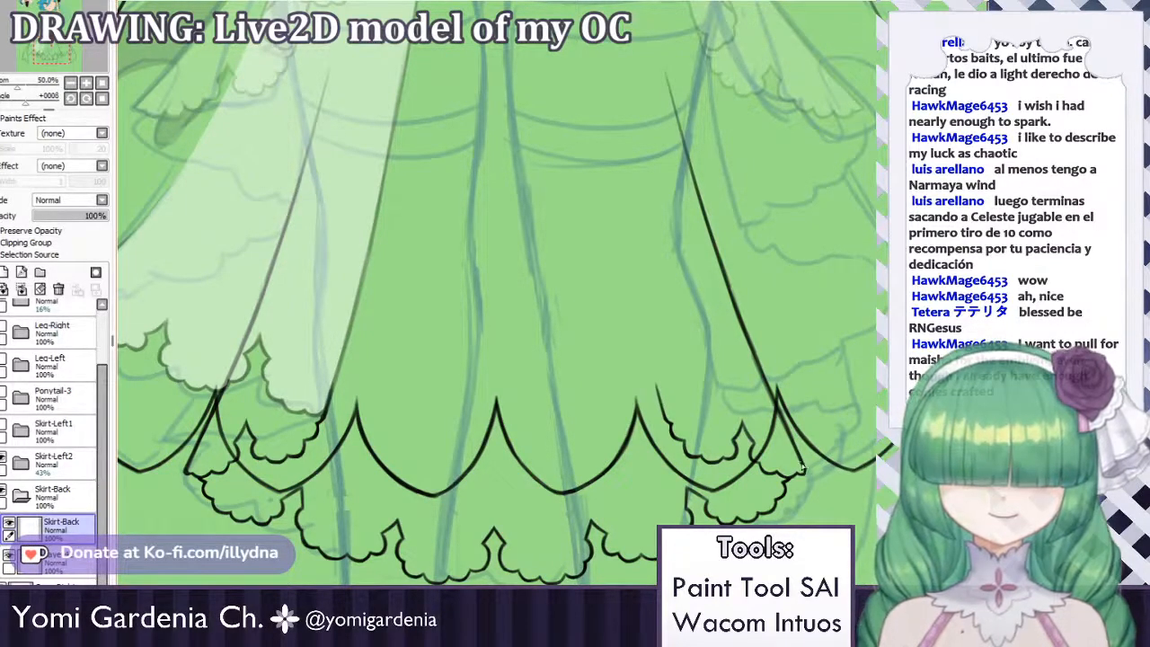
On the Skirt-Back colour layer Layer42, paint white over the left-centre of the skirt and up along the left fold line.
scroll(479, 263, down, 3)
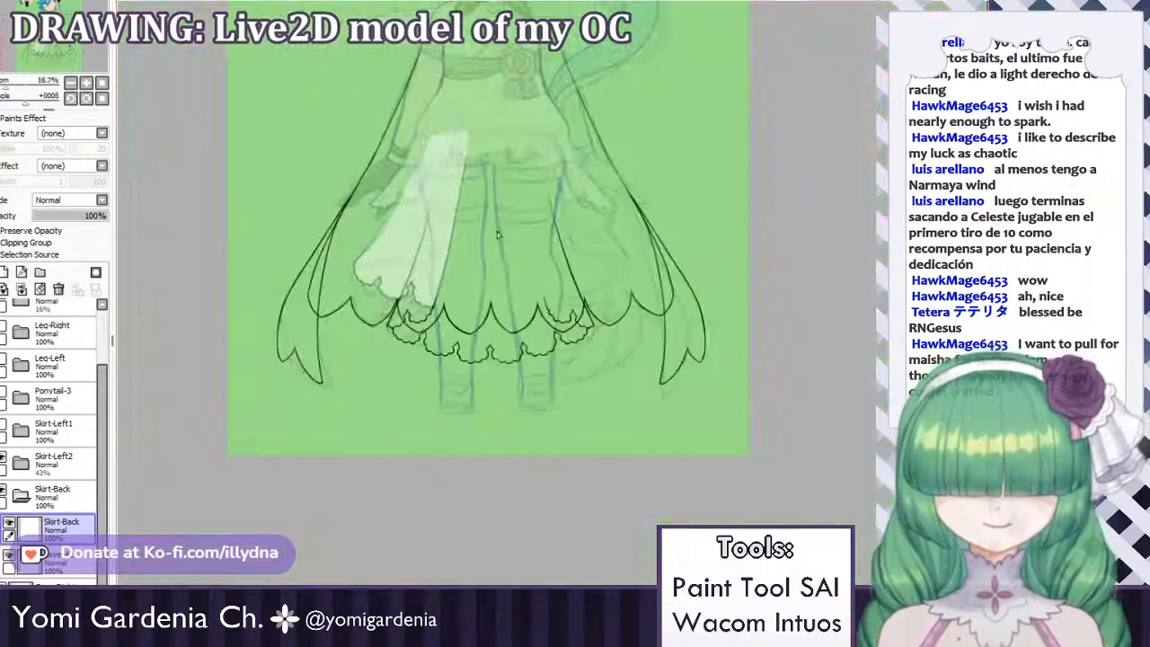
scroll(454, 199, up, 2)
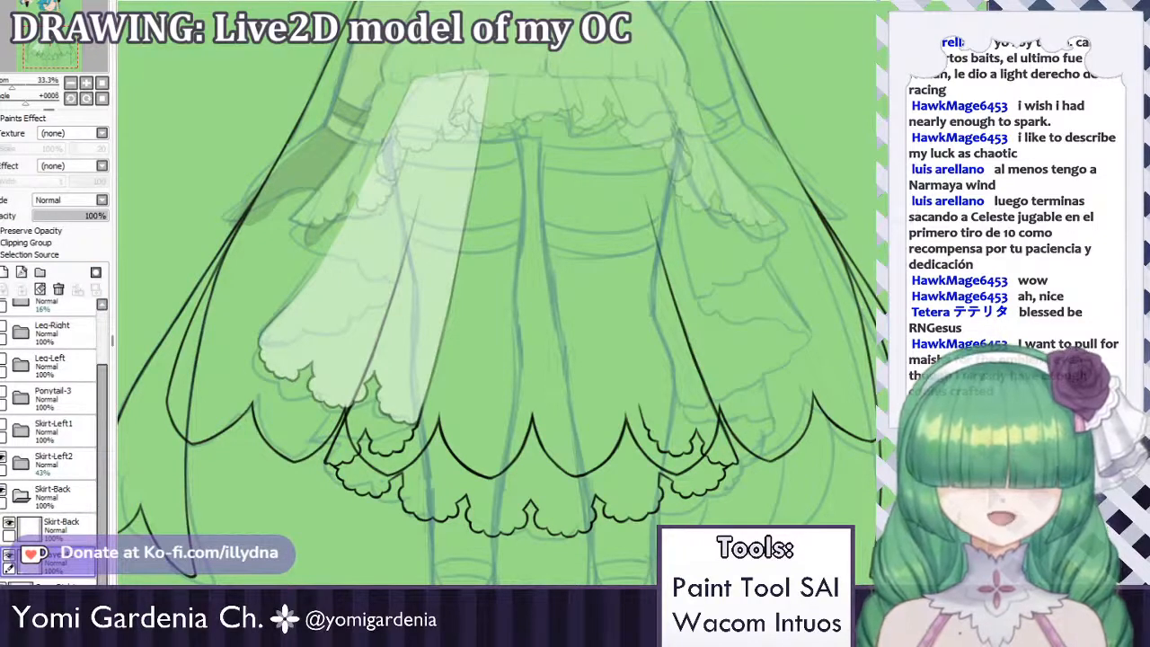
mouse_move(454, 265)
mouse_down()
mouse_move(457, 413)
mouse_move(510, 249)
mouse_move(512, 422)
mouse_move(530, 256)
mouse_move(535, 431)
mouse_move(525, 369)
mouse_move(507, 508)
mouse_move(526, 492)
mouse_move(514, 514)
mouse_move(530, 434)
mouse_up()
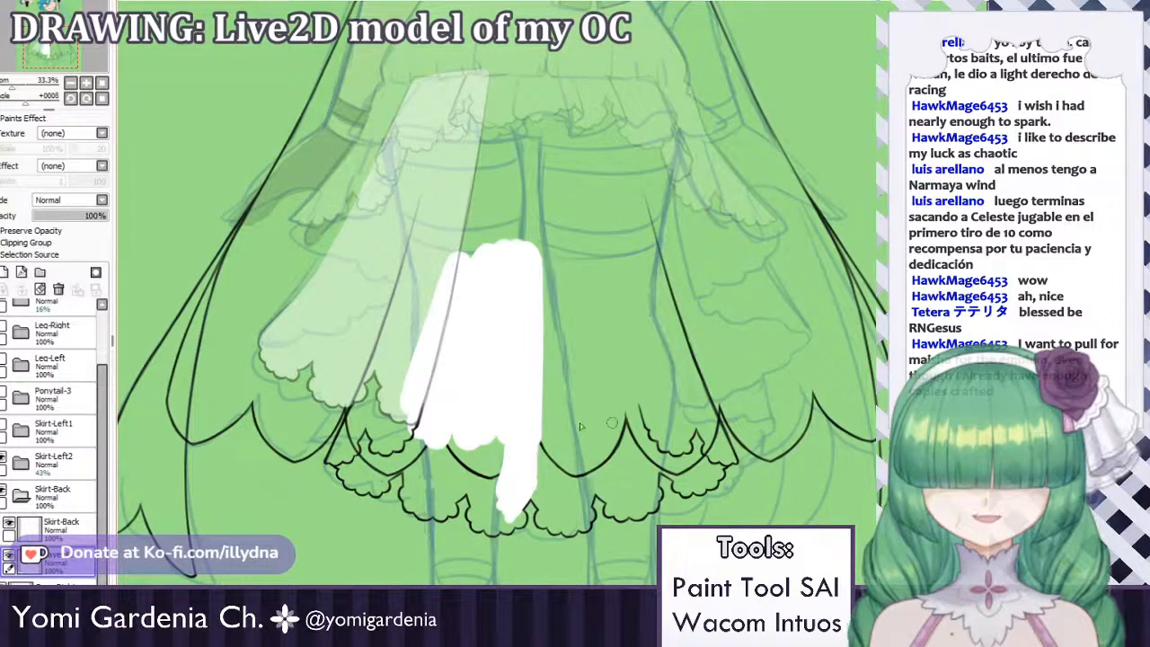
drag(431, 216, 399, 307)
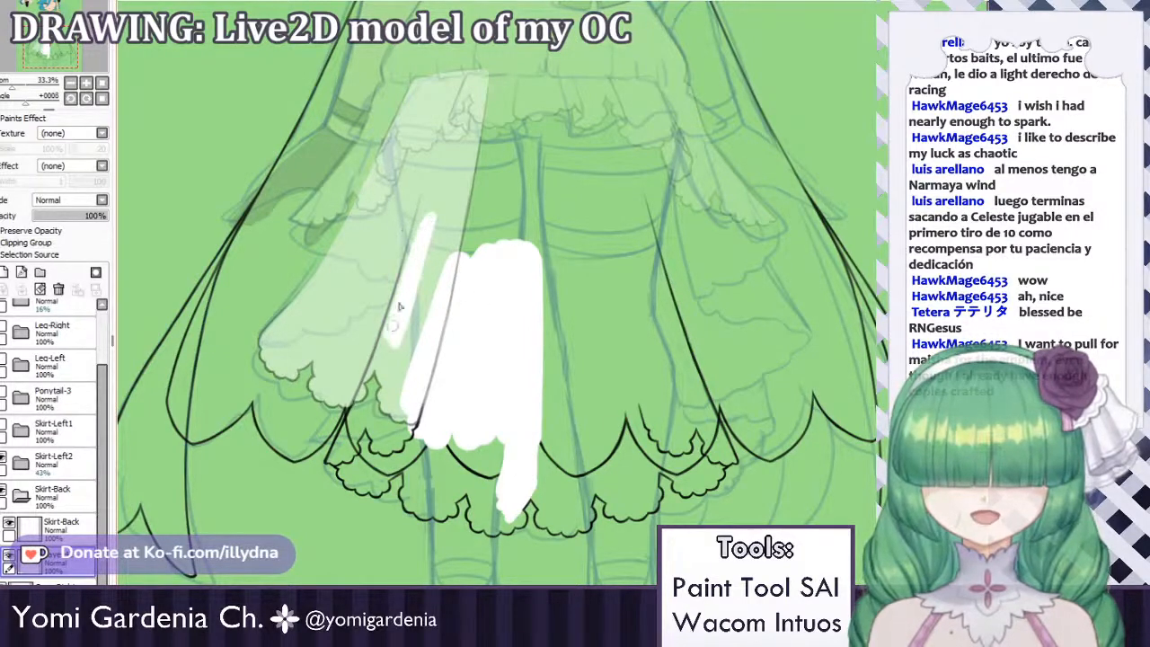
drag(419, 243, 410, 257)
key(ctrl+z)
drag(426, 205, 400, 300)
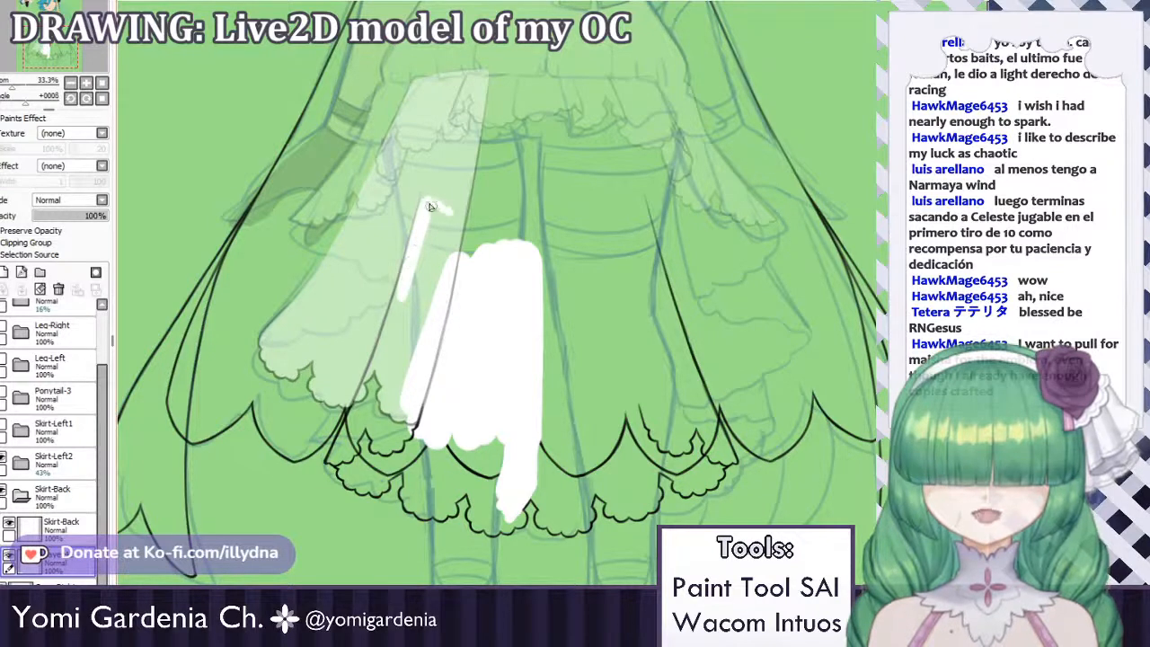
drag(422, 202, 456, 207)
key(ctrl+z)
drag(442, 128, 424, 235)
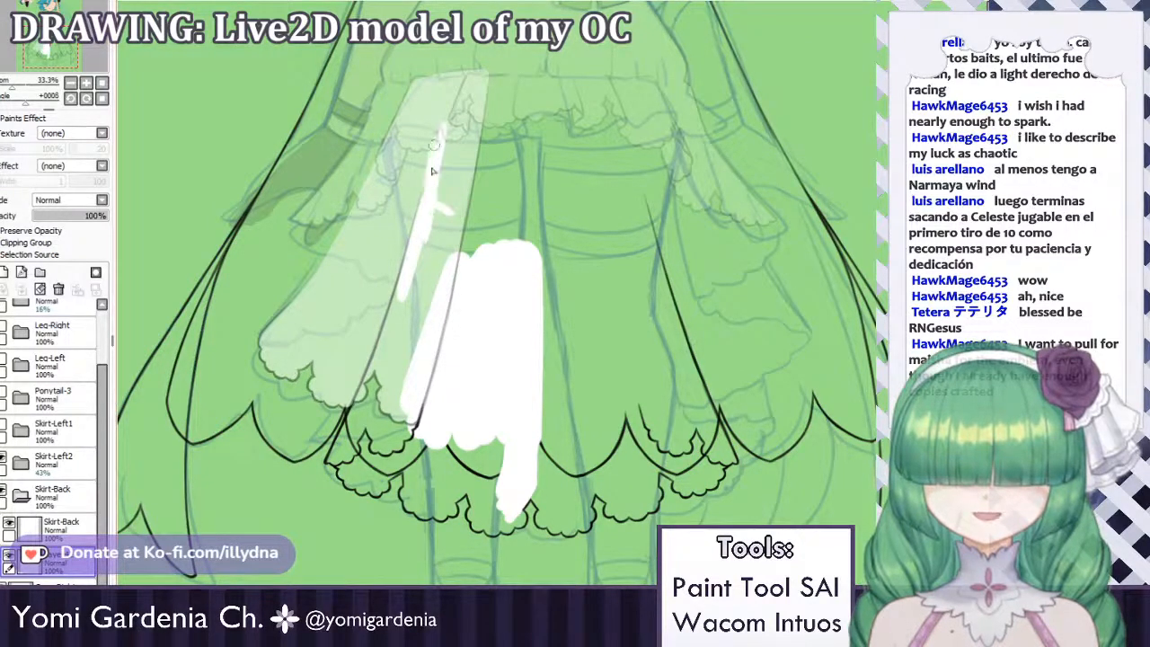
drag(439, 144, 431, 200)
key(ctrl+z)
key(ctrl+z)
mouse_move(446, 131)
mouse_down()
mouse_move(422, 225)
mouse_move(457, 119)
mouse_move(470, 117)
mouse_move(443, 110)
mouse_move(452, 103)
mouse_move(440, 150)
mouse_up()
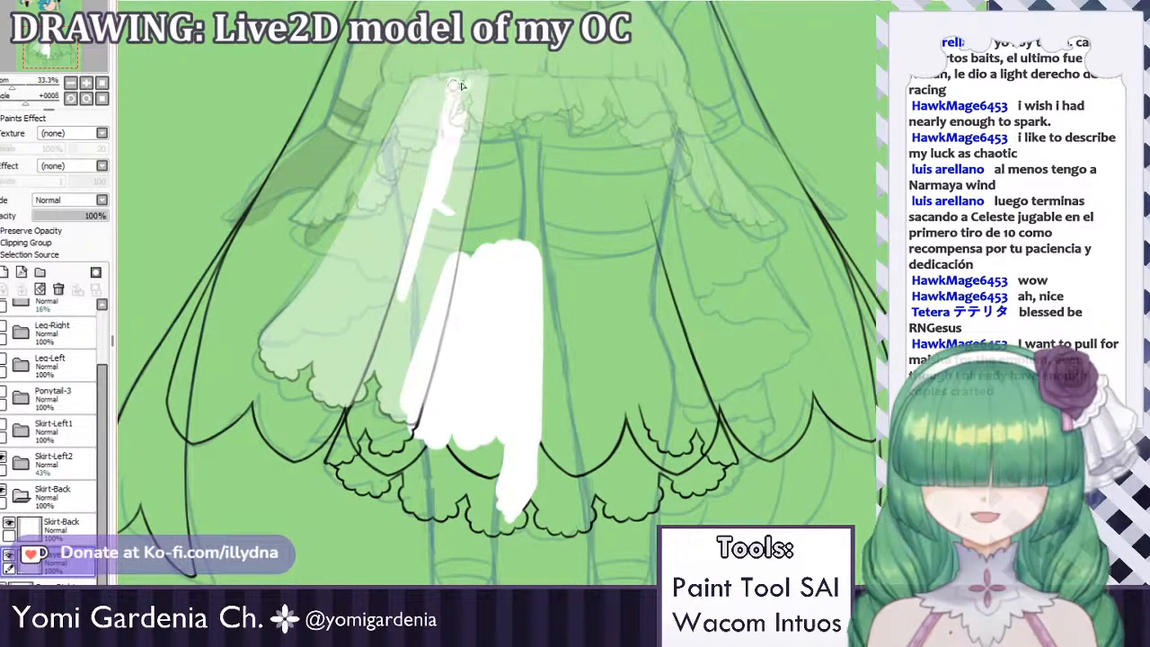
Paint white across the waist edge and fill the left-centre panel down to the fold line, then hide the Skirt-Back folder.
mouse_move(488, 79)
mouse_down()
mouse_move(461, 83)
mouse_move(547, 78)
mouse_move(539, 219)
mouse_up()
key(ctrl+z)
drag(548, 79, 540, 241)
drag(547, 101, 536, 248)
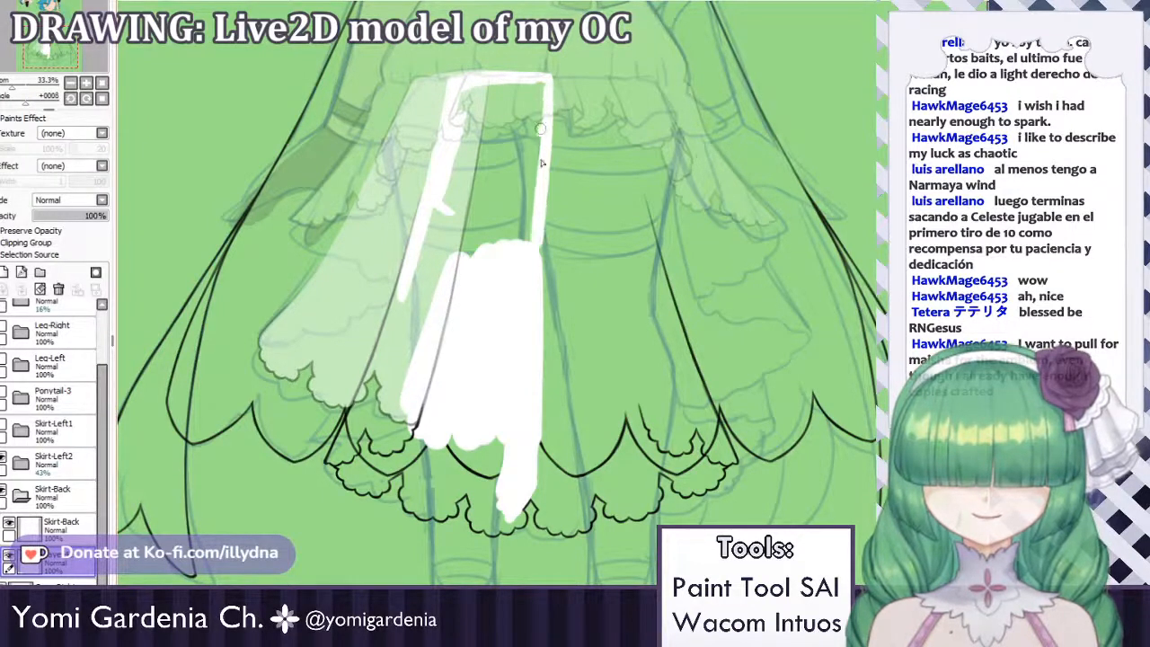
drag(542, 129, 530, 235)
mouse_move(539, 94)
mouse_down()
mouse_move(525, 235)
mouse_move(517, 216)
mouse_move(503, 244)
mouse_up()
mouse_move(505, 88)
mouse_down()
mouse_move(486, 237)
mouse_move(458, 252)
mouse_up()
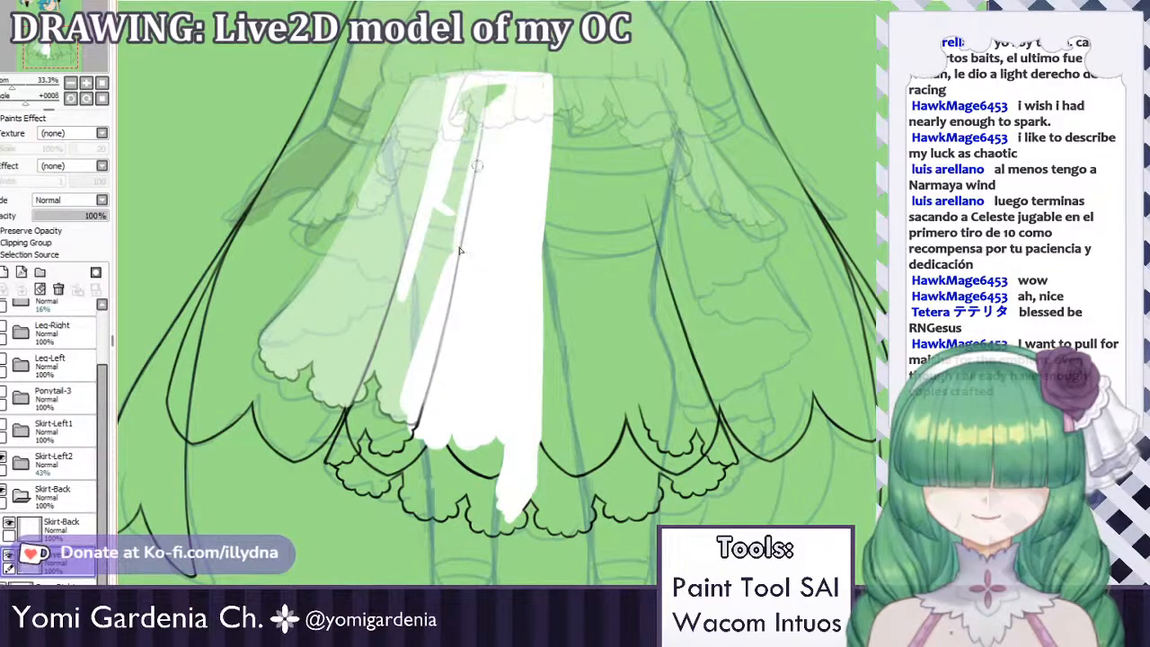
drag(476, 126, 429, 287)
drag(454, 141, 487, 100)
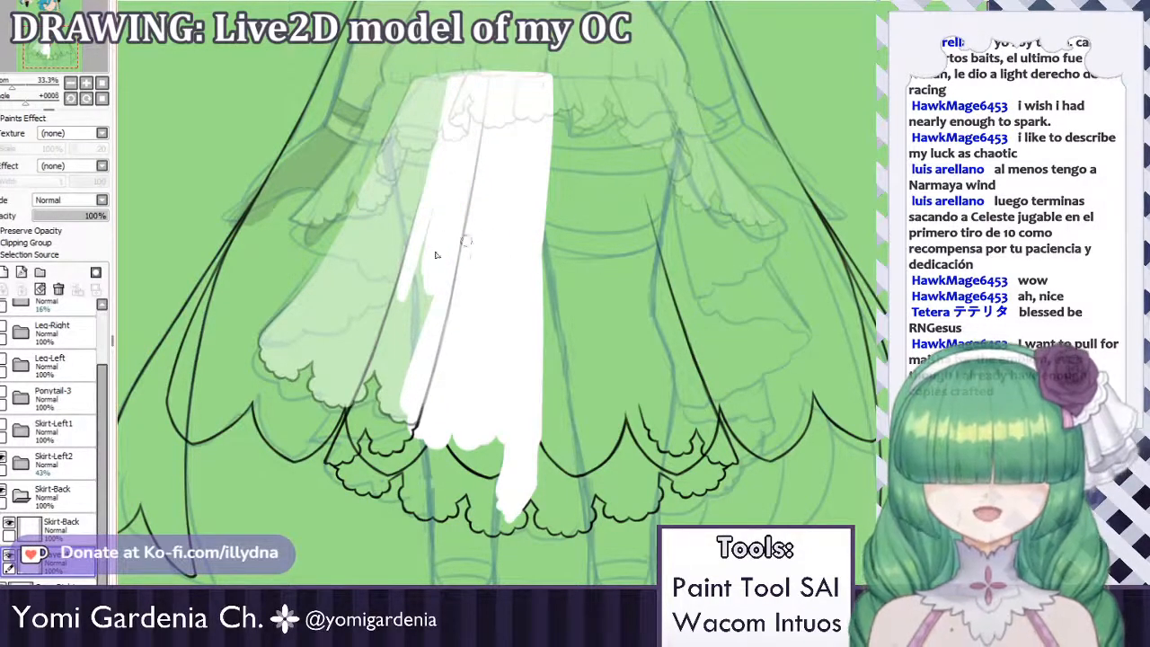
mouse_move(436, 255)
mouse_down()
mouse_move(431, 237)
mouse_move(395, 377)
mouse_up()
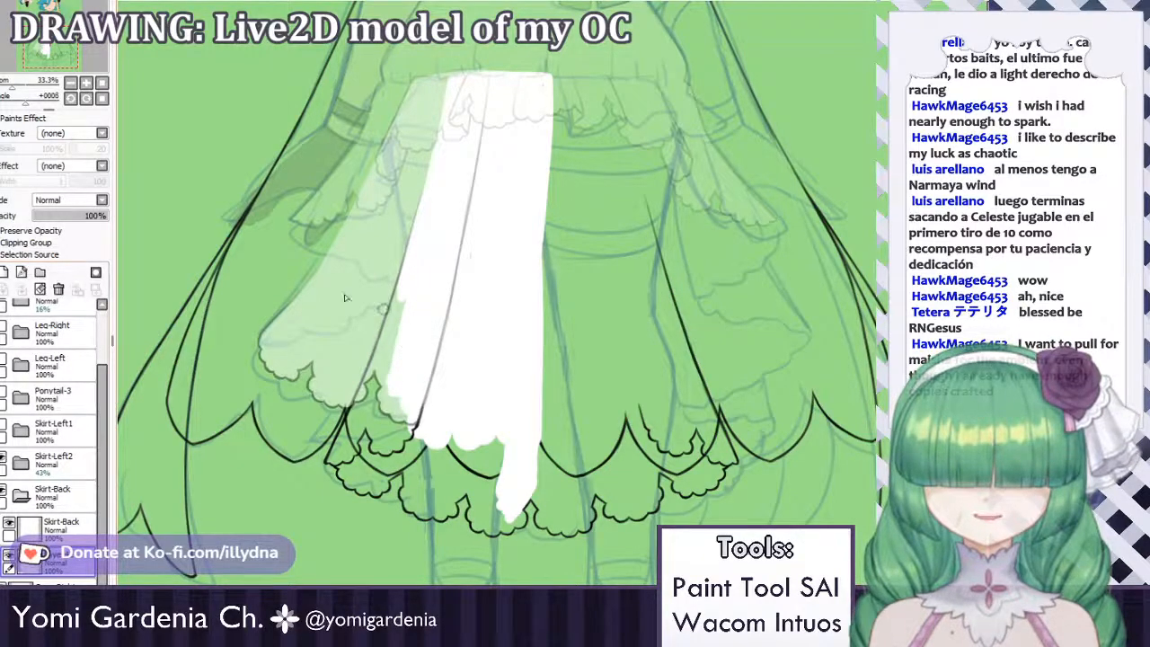
click(5, 493)
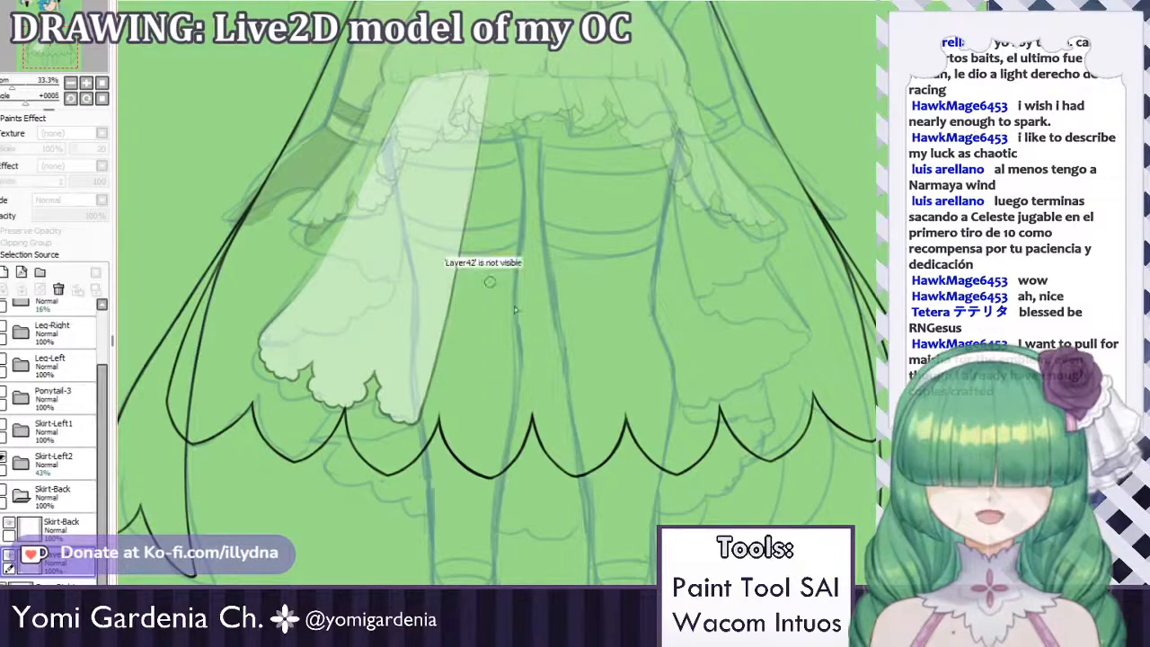
Show the Skirt-Back folder and paint white along the back skirt's left edge down to the lower ruffle on Layer42.
click(15, 529)
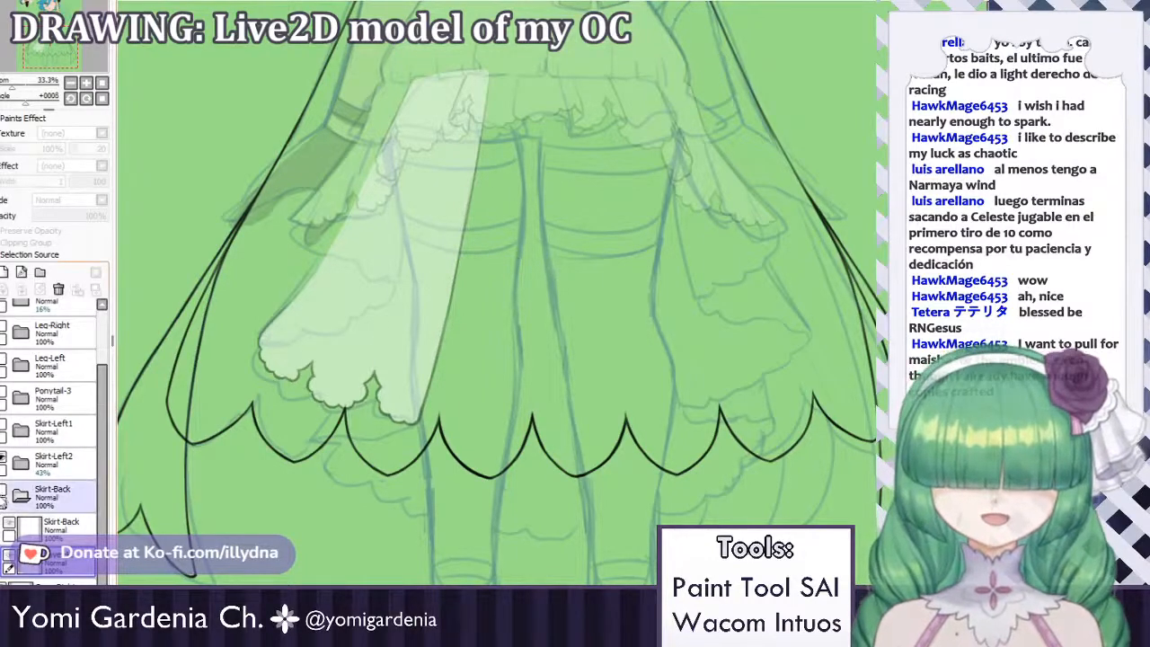
click(8, 524)
mouse_move(430, 262)
mouse_down()
mouse_move(442, 231)
mouse_move(444, 271)
mouse_move(385, 420)
mouse_move(405, 288)
mouse_up()
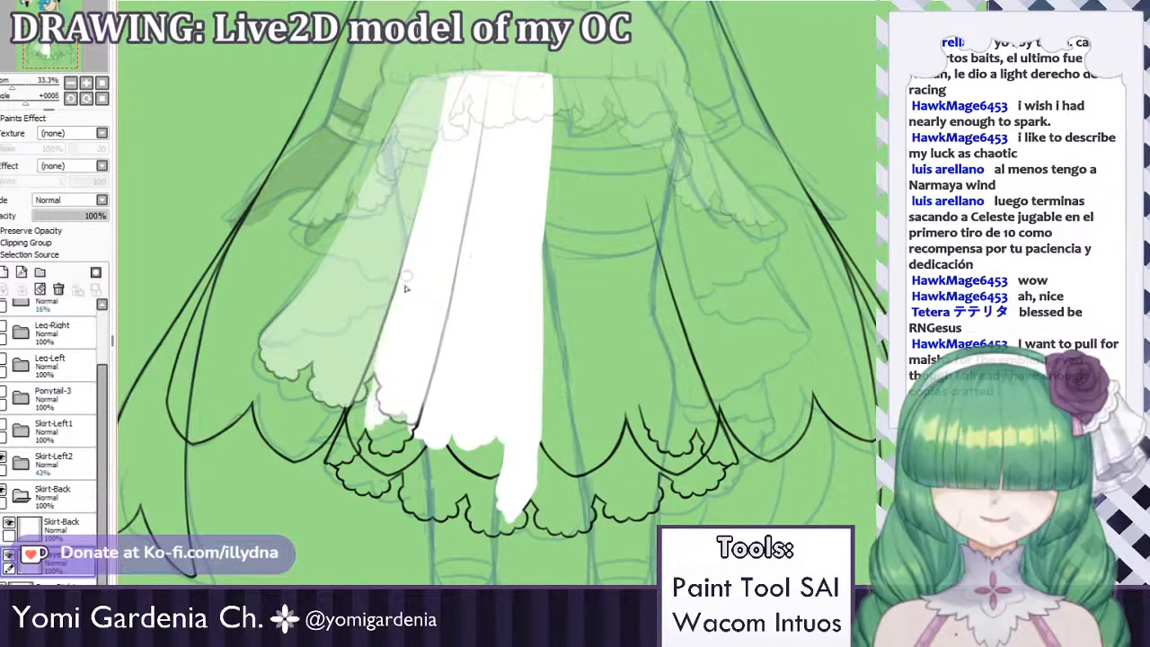
mouse_move(388, 342)
mouse_down()
mouse_move(382, 395)
mouse_move(379, 349)
mouse_move(349, 453)
mouse_up()
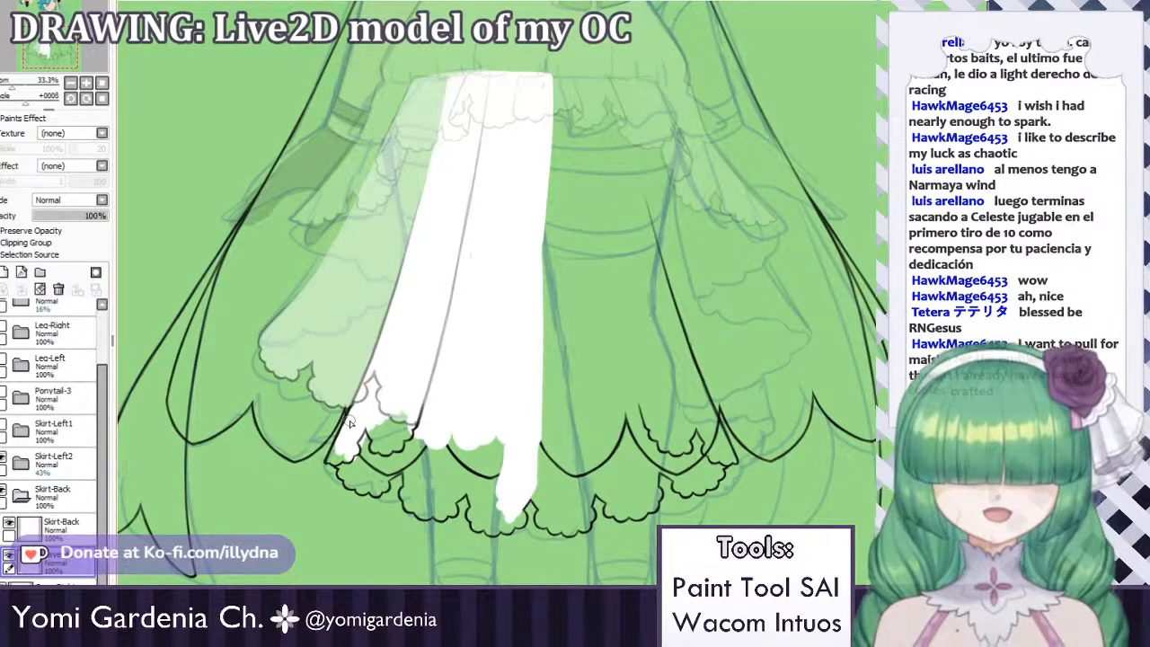
scroll(396, 386, down, 2)
scroll(372, 420, up, 7)
mouse_move(552, 360)
mouse_down()
mouse_move(530, 387)
mouse_move(516, 373)
mouse_move(479, 458)
mouse_move(449, 486)
mouse_move(466, 466)
mouse_move(532, 488)
mouse_move(526, 446)
mouse_move(580, 512)
mouse_move(618, 512)
mouse_move(710, 280)
mouse_move(575, 549)
mouse_move(550, 562)
mouse_move(589, 578)
mouse_up()
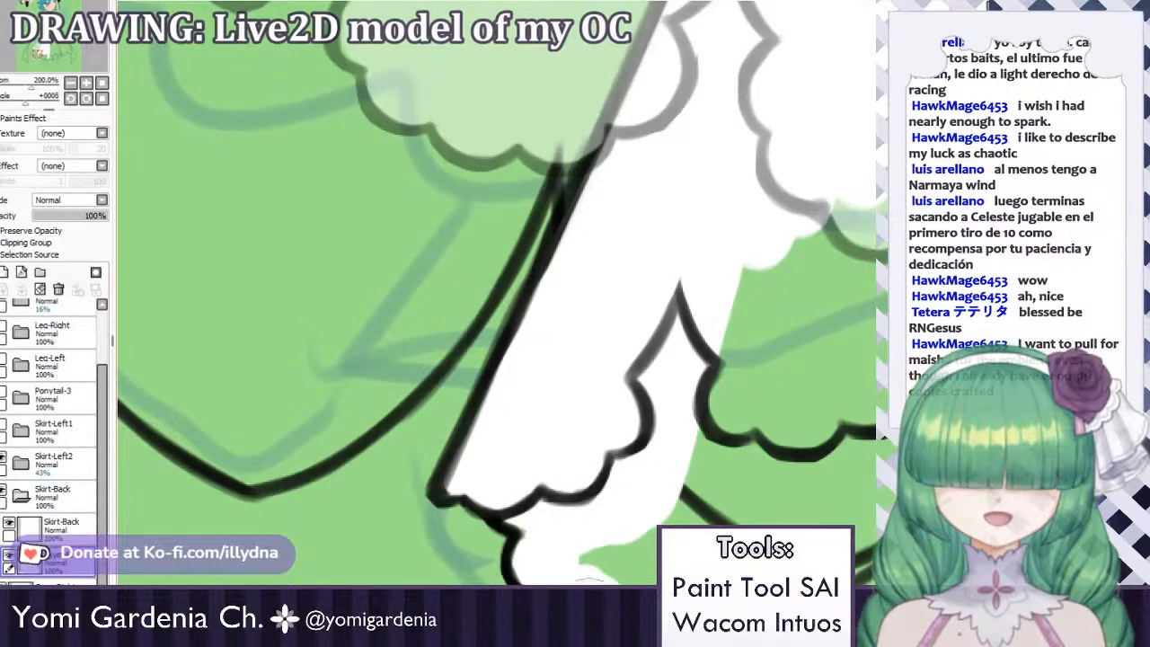
Paint a white band just inside the scalloped hem outline along the left half of the back skirt.
scroll(586, 499, down, 5)
scroll(624, 389, up, 4)
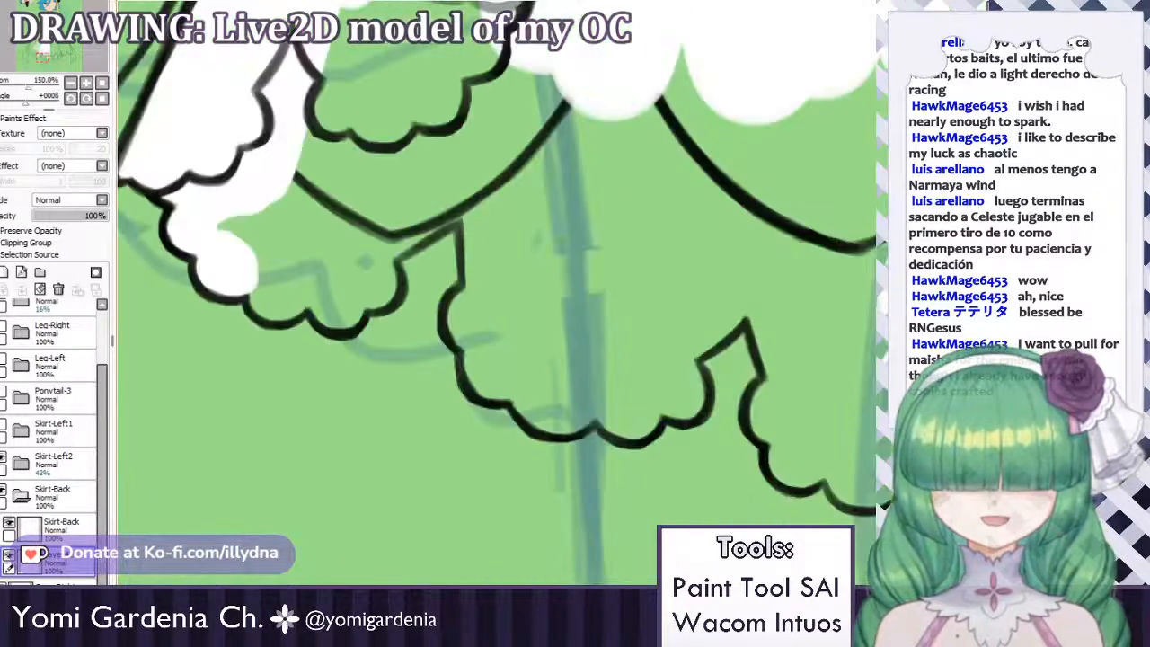
mouse_move(275, 279)
mouse_down()
mouse_move(354, 294)
mouse_move(337, 316)
mouse_move(325, 296)
mouse_move(368, 280)
mouse_move(372, 293)
mouse_move(348, 271)
mouse_move(378, 236)
mouse_move(492, 217)
mouse_move(499, 315)
mouse_move(475, 289)
mouse_move(486, 238)
mouse_move(490, 301)
mouse_move(465, 308)
mouse_move(470, 340)
mouse_move(495, 341)
mouse_move(513, 363)
mouse_move(552, 364)
mouse_move(542, 394)
mouse_move(563, 366)
mouse_up()
mouse_move(556, 415)
mouse_down()
mouse_move(619, 395)
mouse_move(633, 409)
mouse_move(664, 381)
mouse_move(687, 396)
mouse_move(674, 383)
mouse_move(726, 308)
mouse_move(739, 299)
mouse_move(759, 310)
mouse_move(770, 290)
mouse_move(783, 378)
mouse_move(772, 422)
mouse_move(798, 465)
mouse_move(782, 470)
mouse_move(810, 437)
mouse_move(787, 451)
mouse_move(867, 448)
mouse_up()
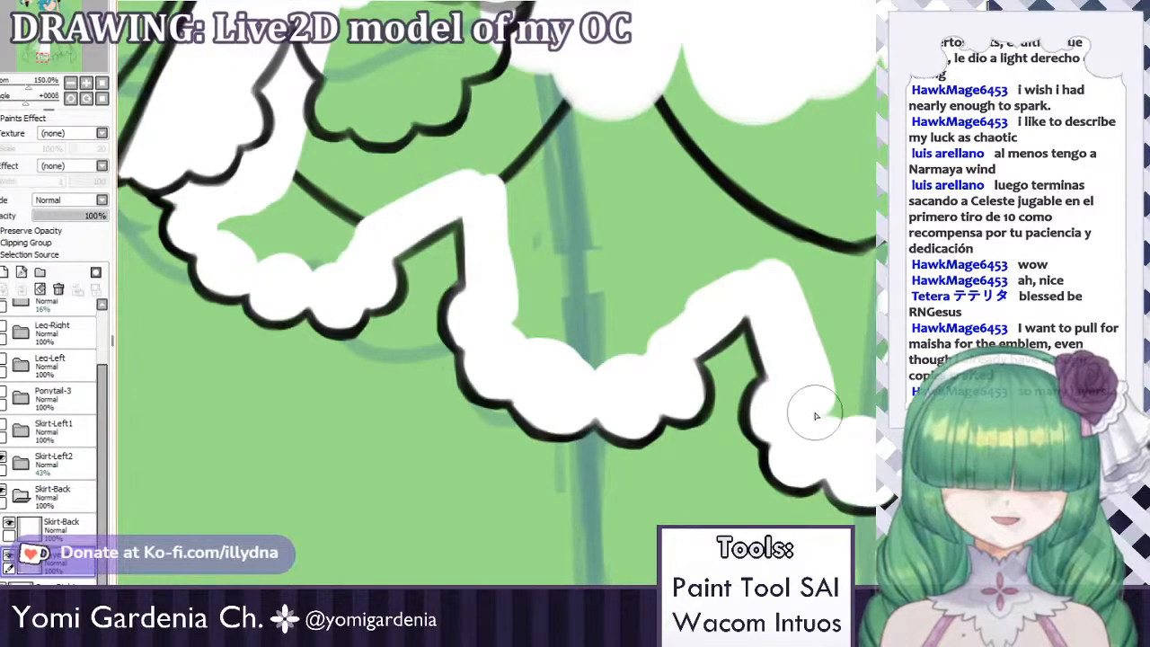
Fill the remaining gaps between the hem and the body of the skirt's left half with white.
scroll(814, 413, down, 5)
scroll(711, 470, up, 4)
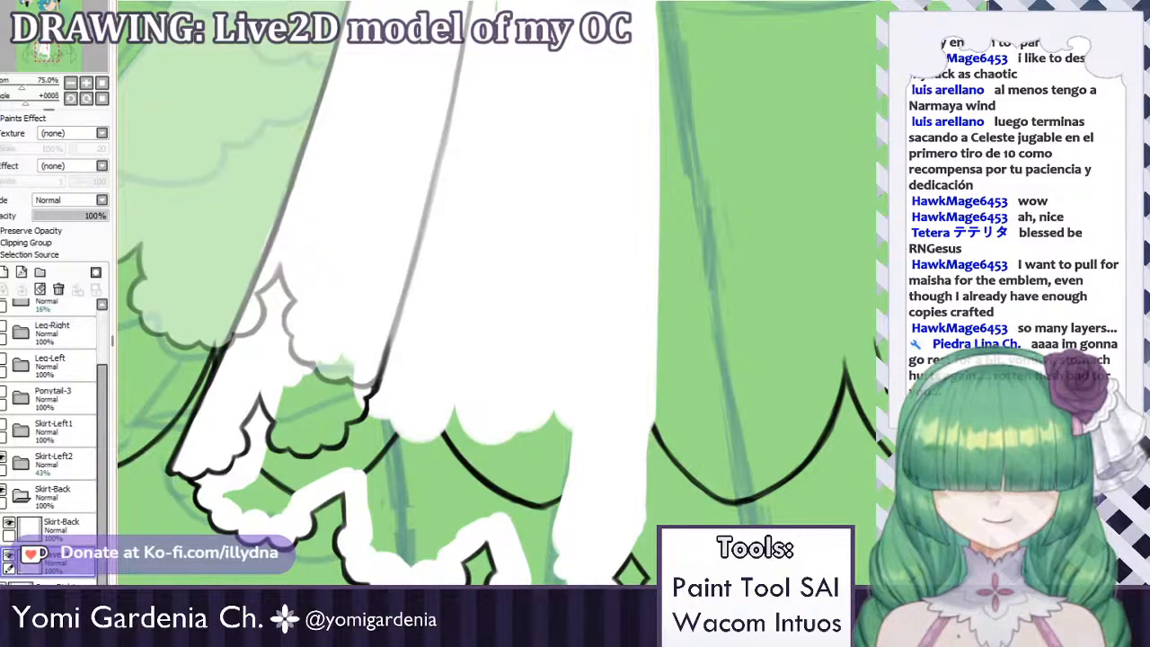
click(419, 476)
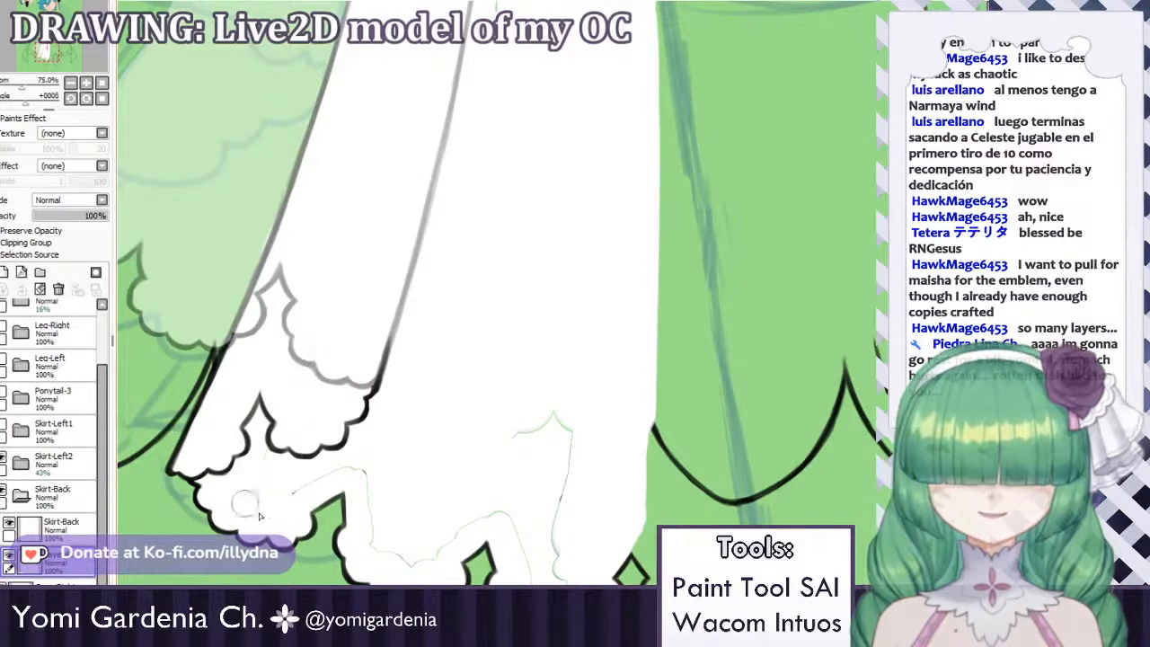
mouse_move(385, 548)
mouse_down()
mouse_move(429, 557)
mouse_move(471, 513)
mouse_move(498, 526)
mouse_up()
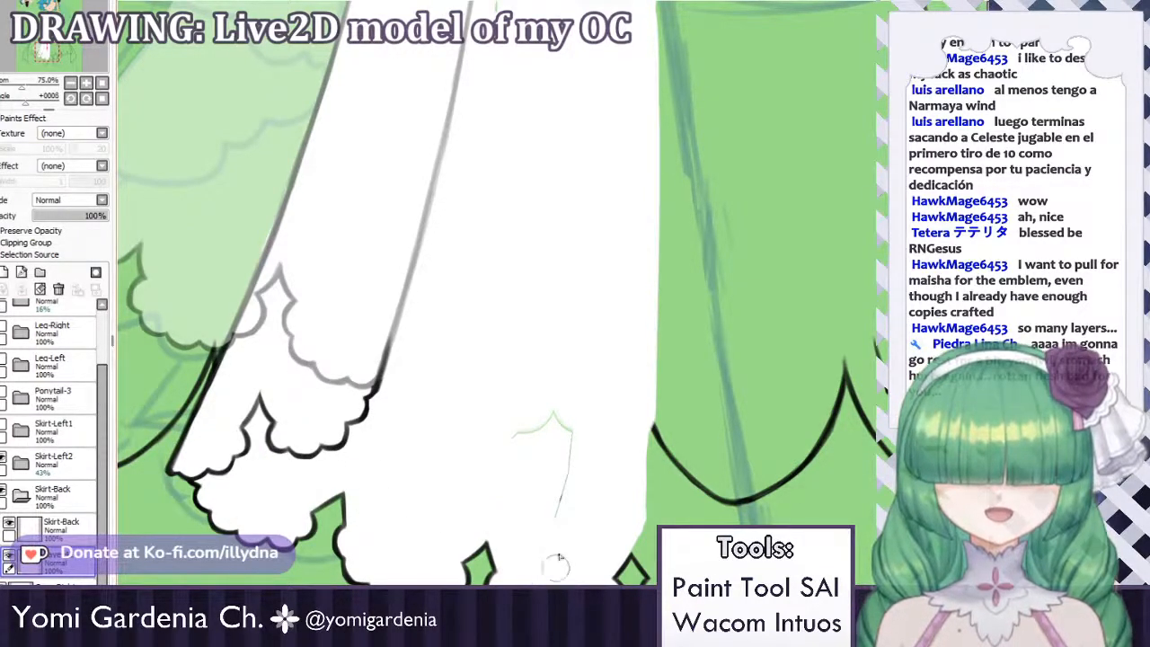
drag(556, 564, 569, 438)
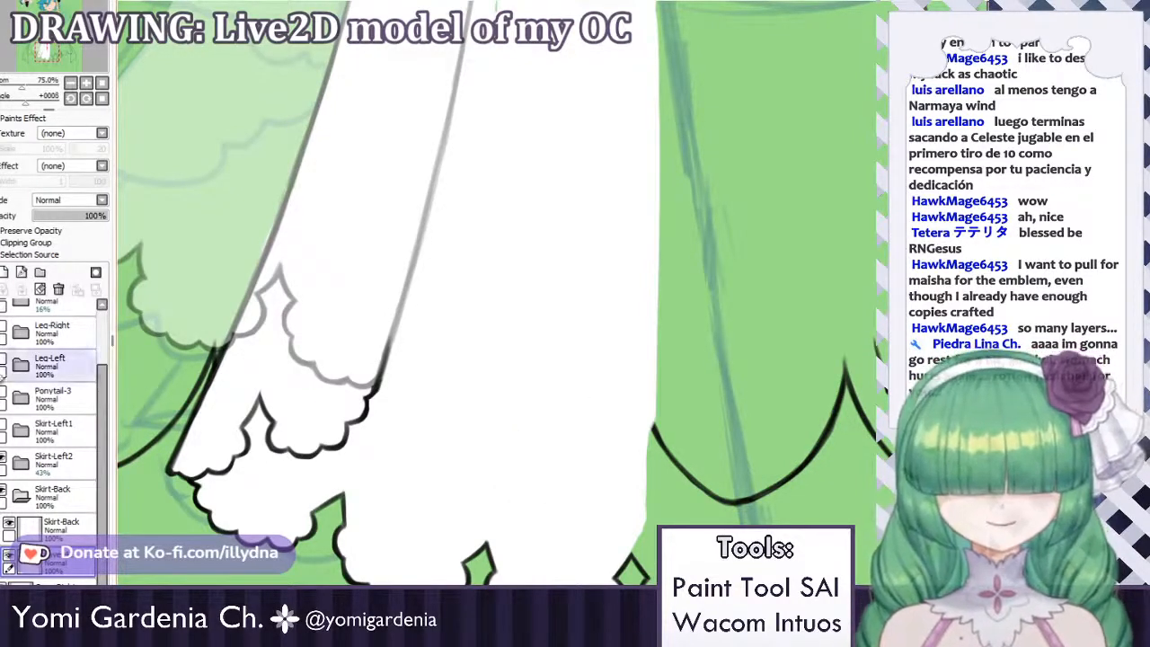
Copy the white left half of the skirt to a new layer, flip it horizontally and place it over the skirt's right half.
scroll(35, 386, down, 5)
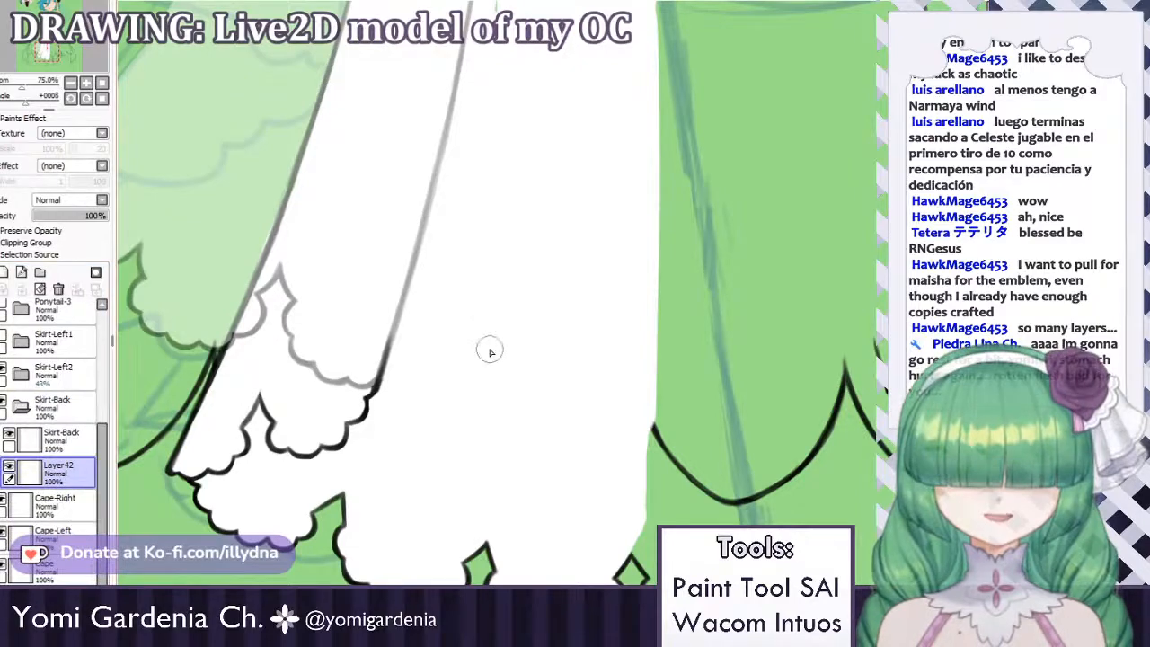
scroll(690, 372, down, 5)
scroll(754, 186, up, 2)
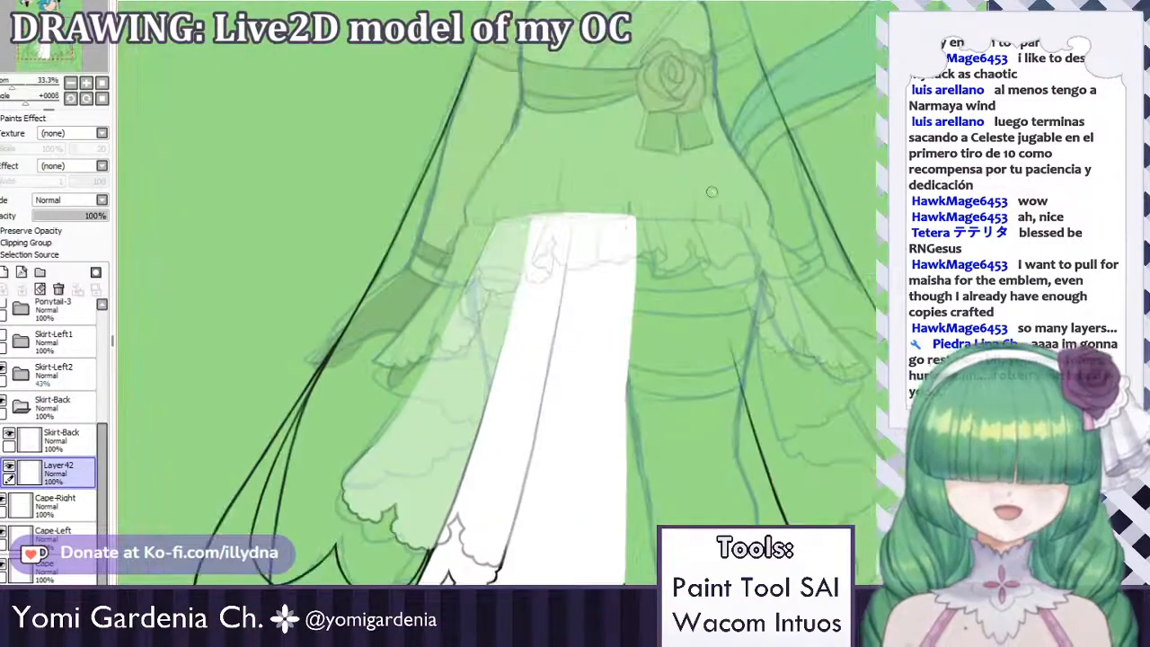
drag(814, 334, 814, 228)
drag(674, 98, 344, 584)
key(ctrl+c)
key(ctrl+v)
key(ctrl+d)
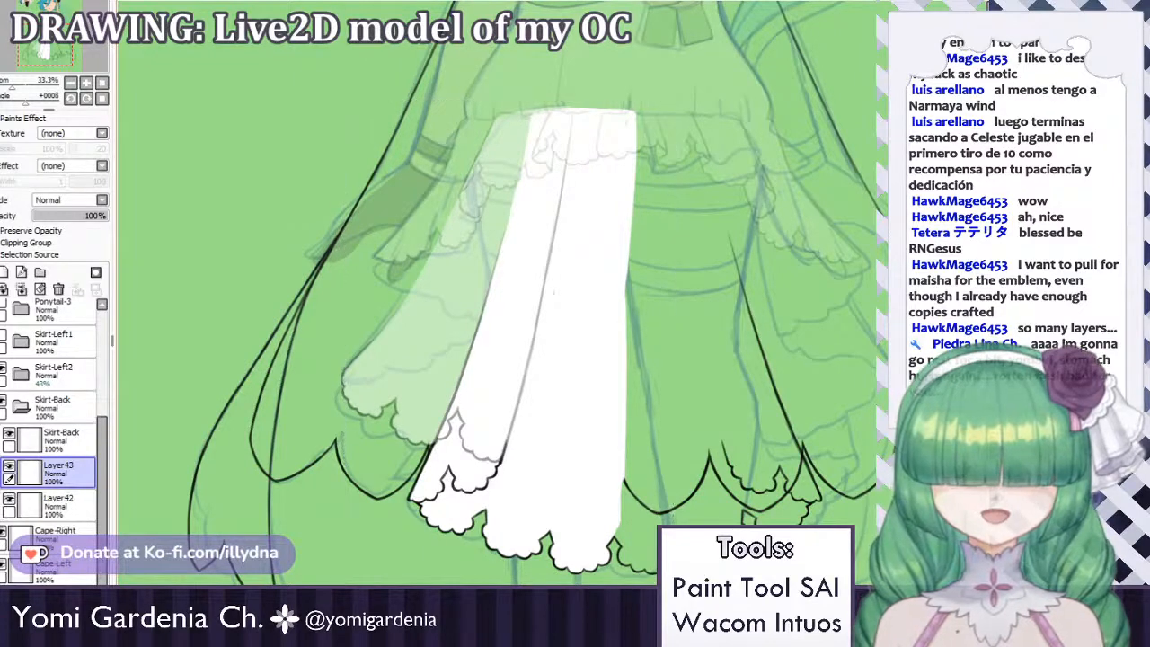
key(h)
drag(603, 384, 784, 375)
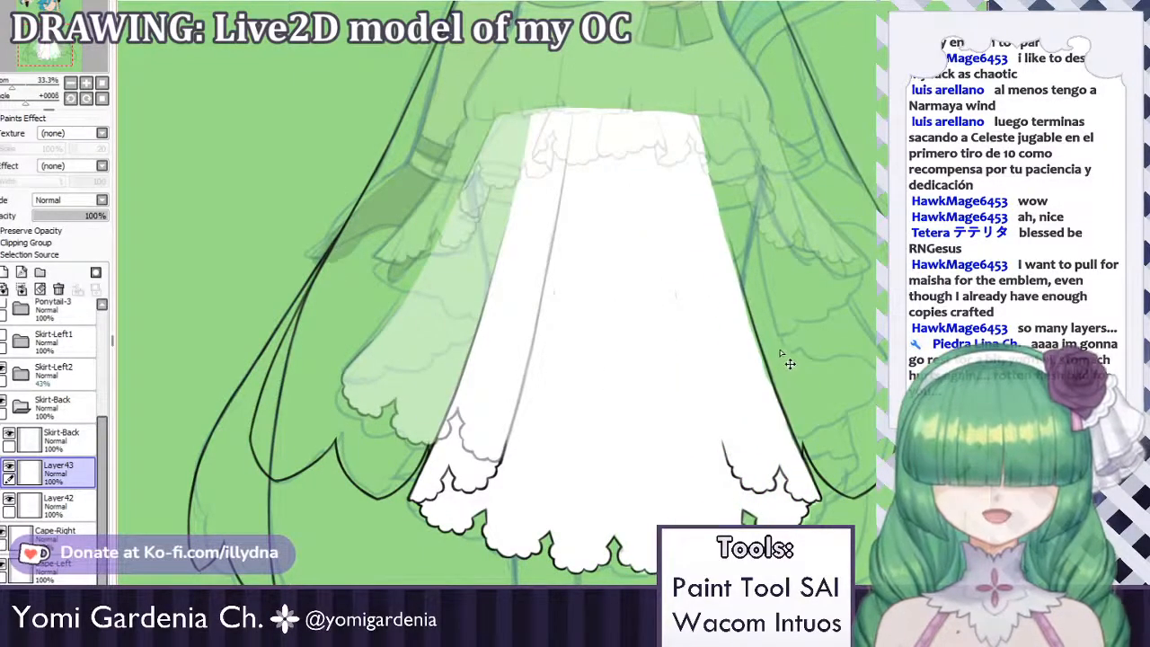
Examine the hem scallops and right ruffle up close for how well the mirrored white fill matches the line art.
scroll(696, 353, down, 2)
scroll(533, 418, up, 2)
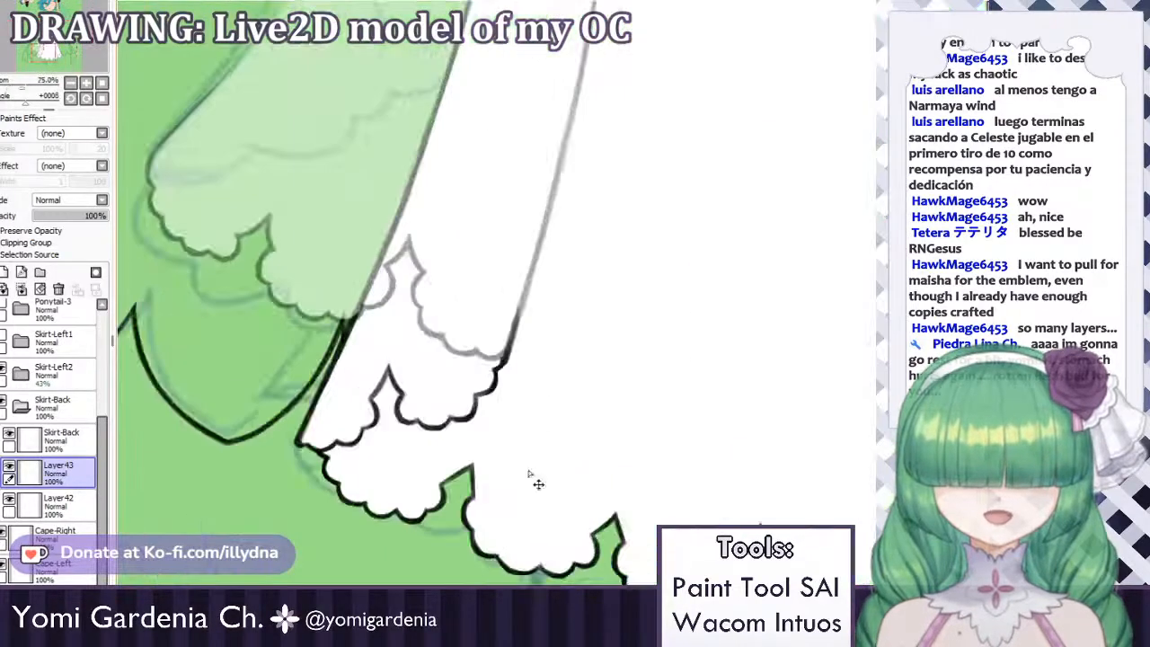
scroll(531, 475, down, 1)
scroll(485, 460, up, 2)
scroll(551, 347, up, 4)
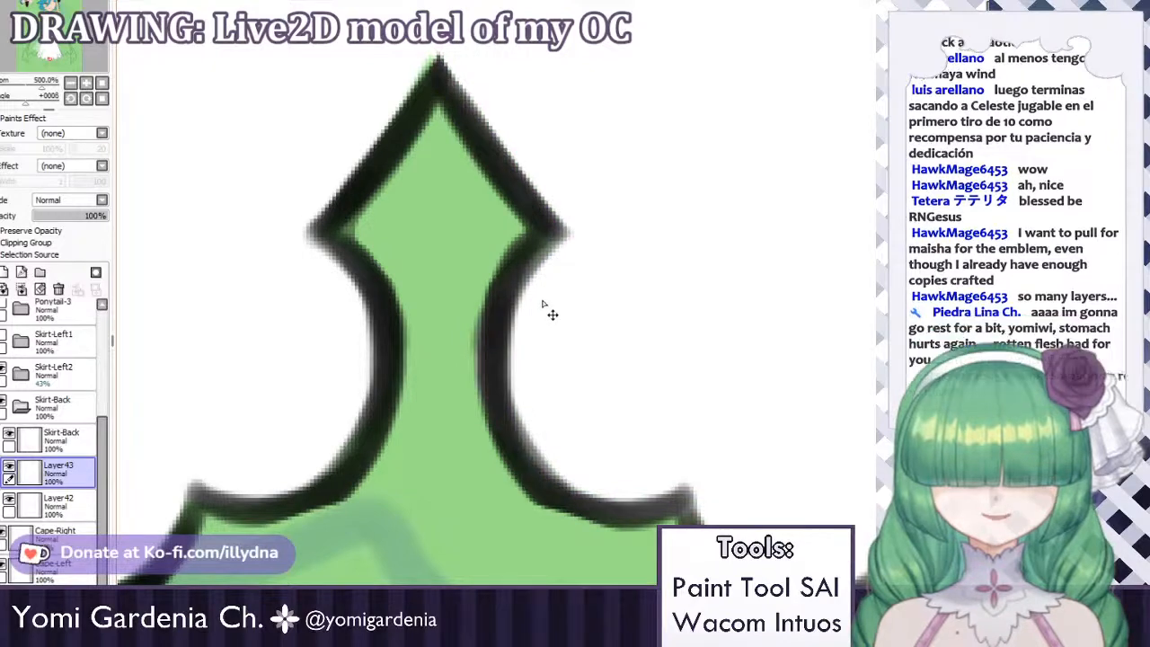
scroll(503, 382, down, 4)
scroll(588, 385, down, 2)
scroll(742, 350, up, 3)
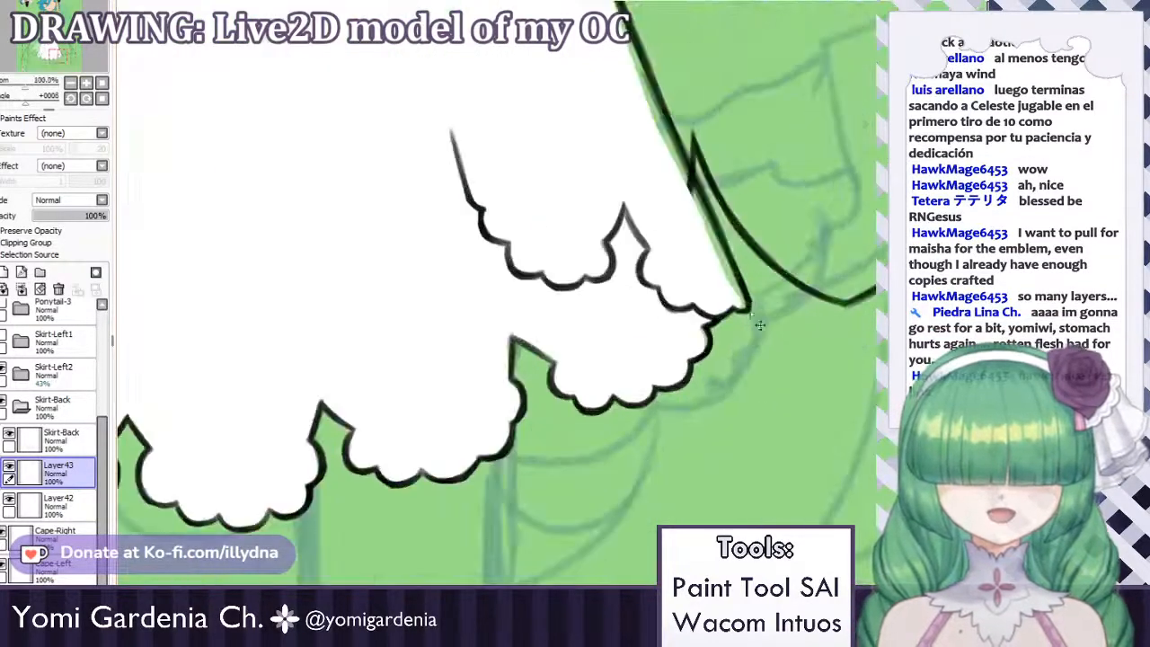
scroll(755, 265, down, 2)
scroll(706, 329, up, 3)
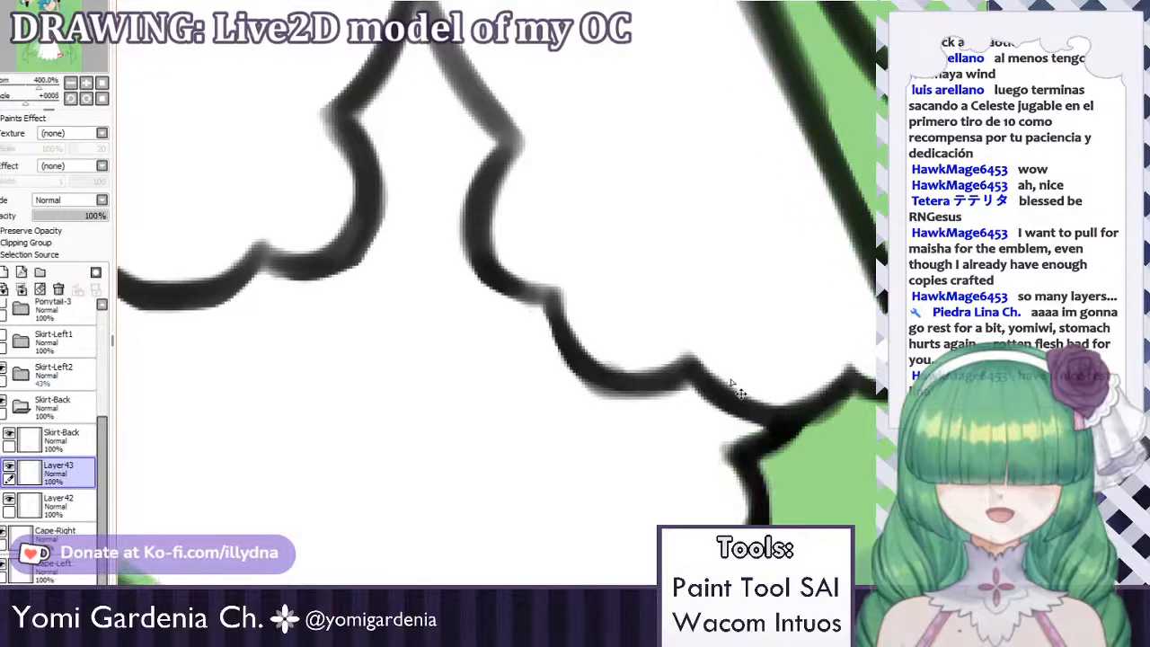
scroll(724, 370, down, 2)
scroll(657, 398, up, 4)
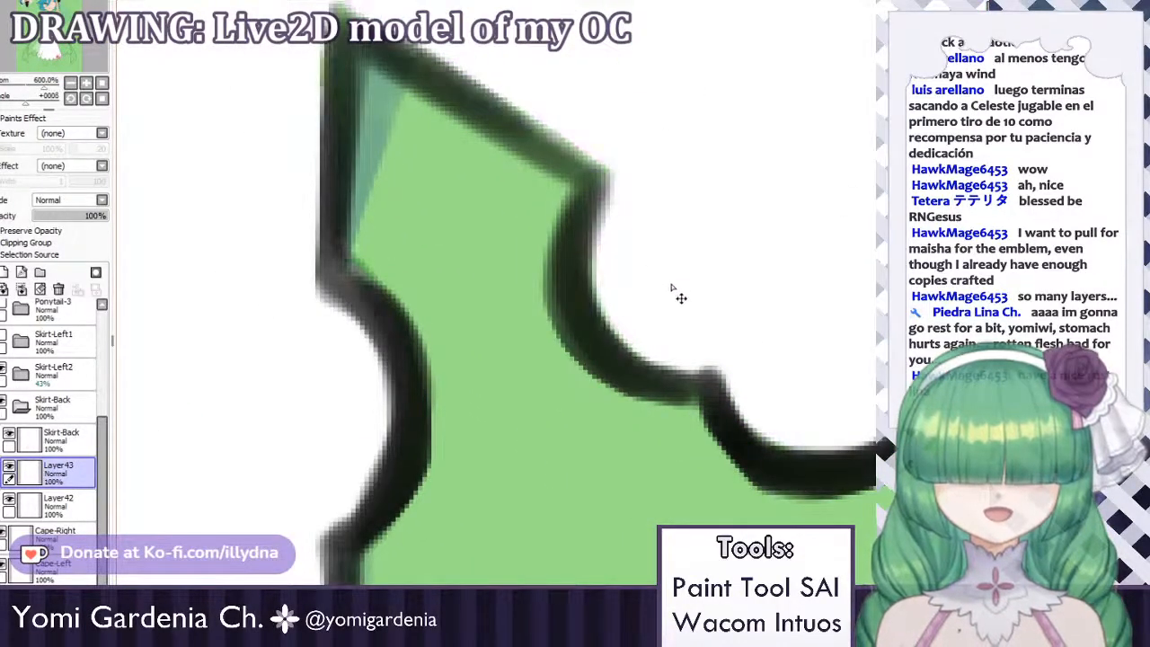
scroll(680, 296, down, 8)
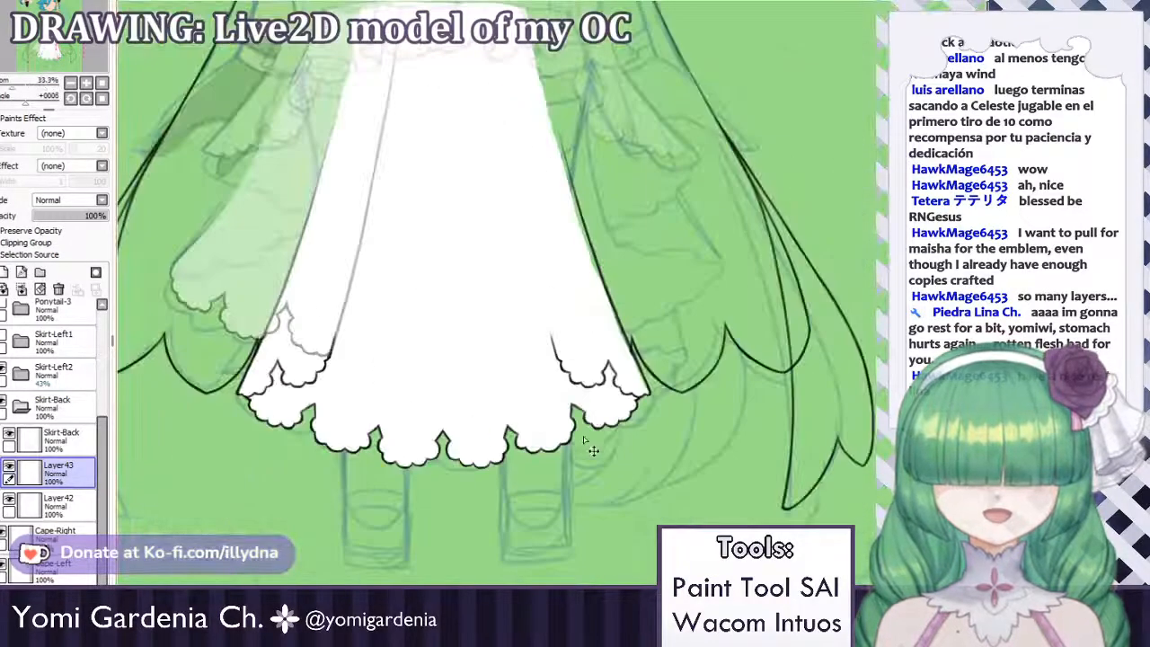
Paint white into the gaps along the back skirt's lower right edge, beside the hem ruffle.
scroll(591, 446, up, 6)
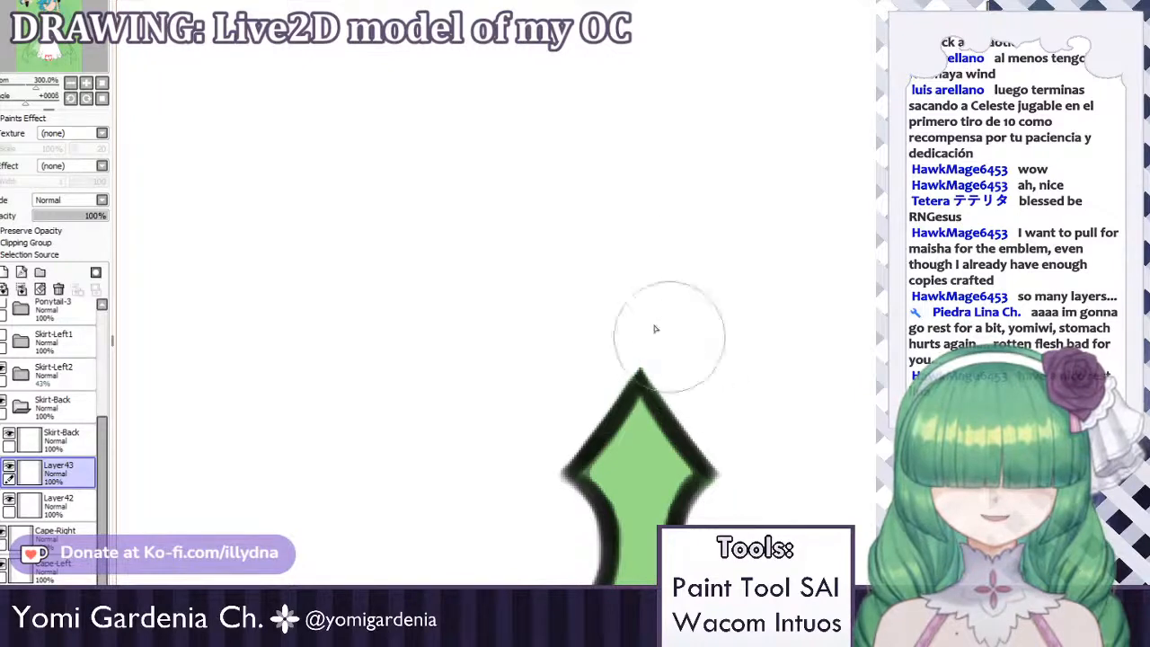
scroll(667, 243, down, 6)
scroll(746, 293, up, 5)
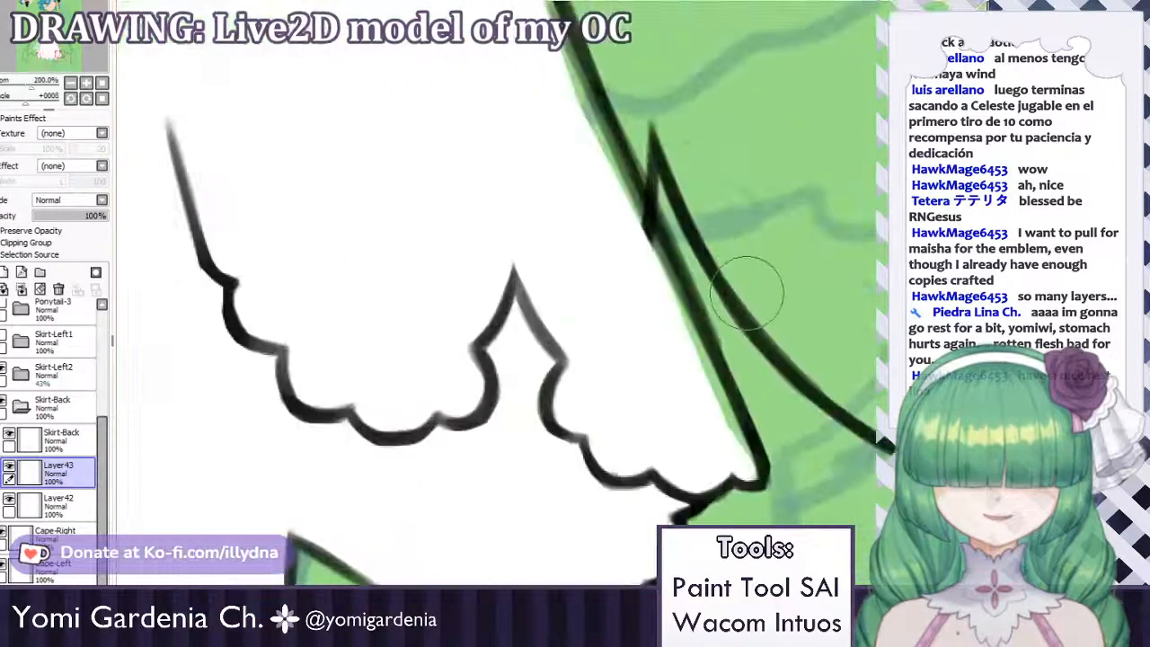
mouse_move(647, 251)
mouse_down()
mouse_move(692, 360)
mouse_move(665, 270)
mouse_move(699, 374)
mouse_up()
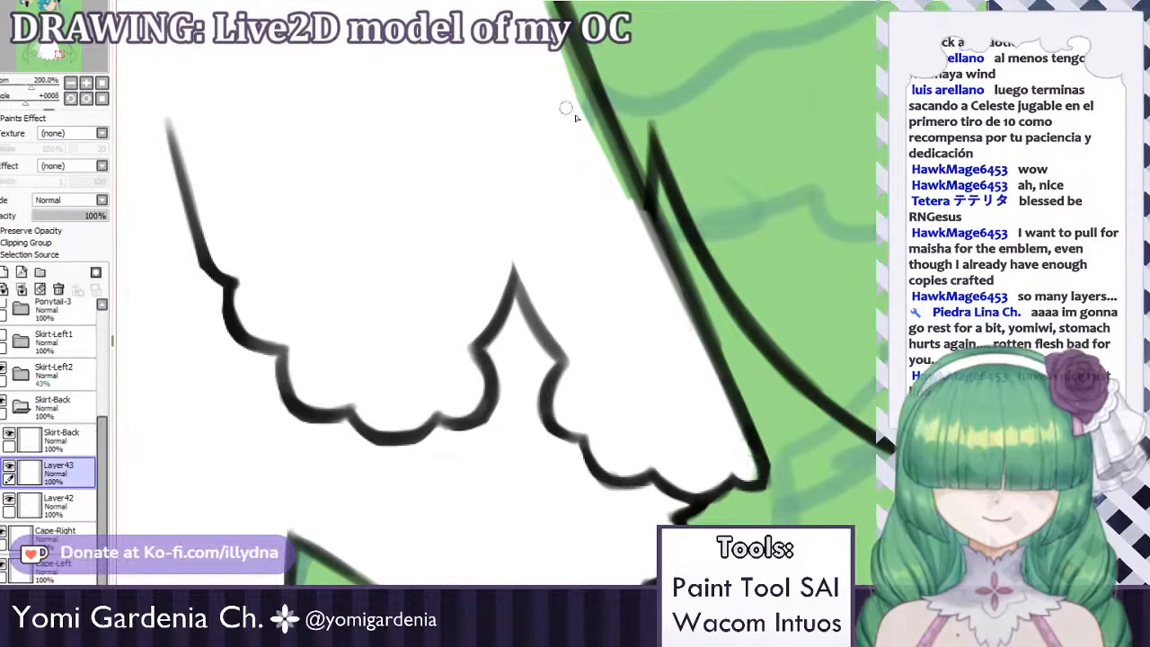
mouse_move(576, 118)
mouse_down()
mouse_move(633, 207)
mouse_move(588, 97)
mouse_up()
scroll(508, 467, down, 5)
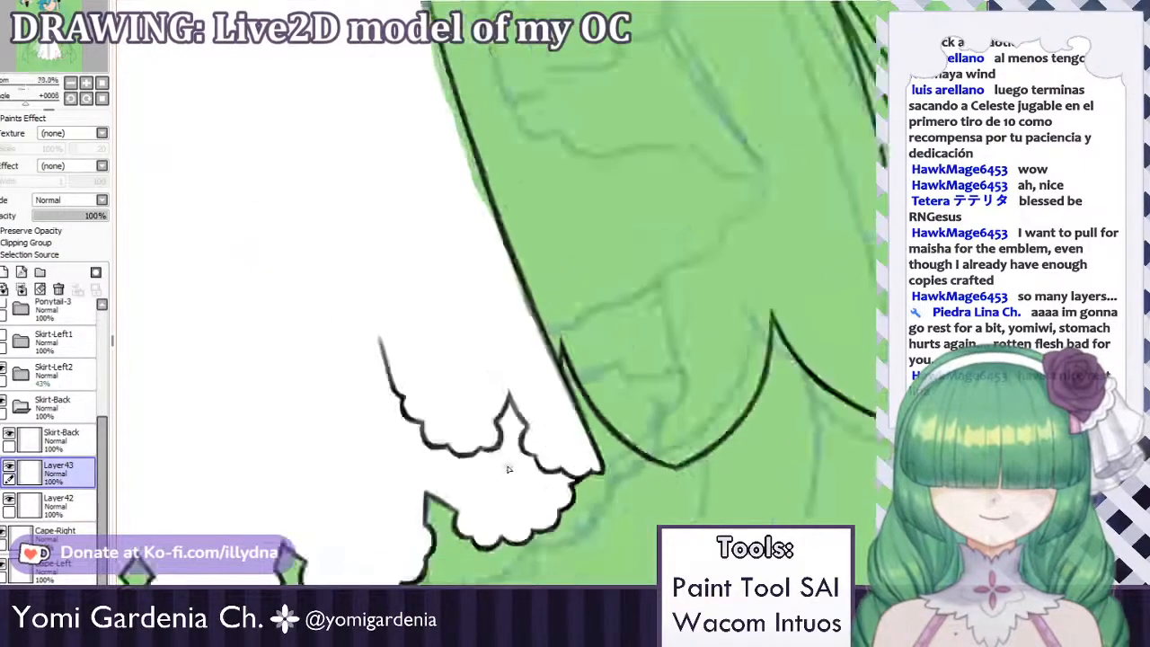
scroll(453, 248, up, 2)
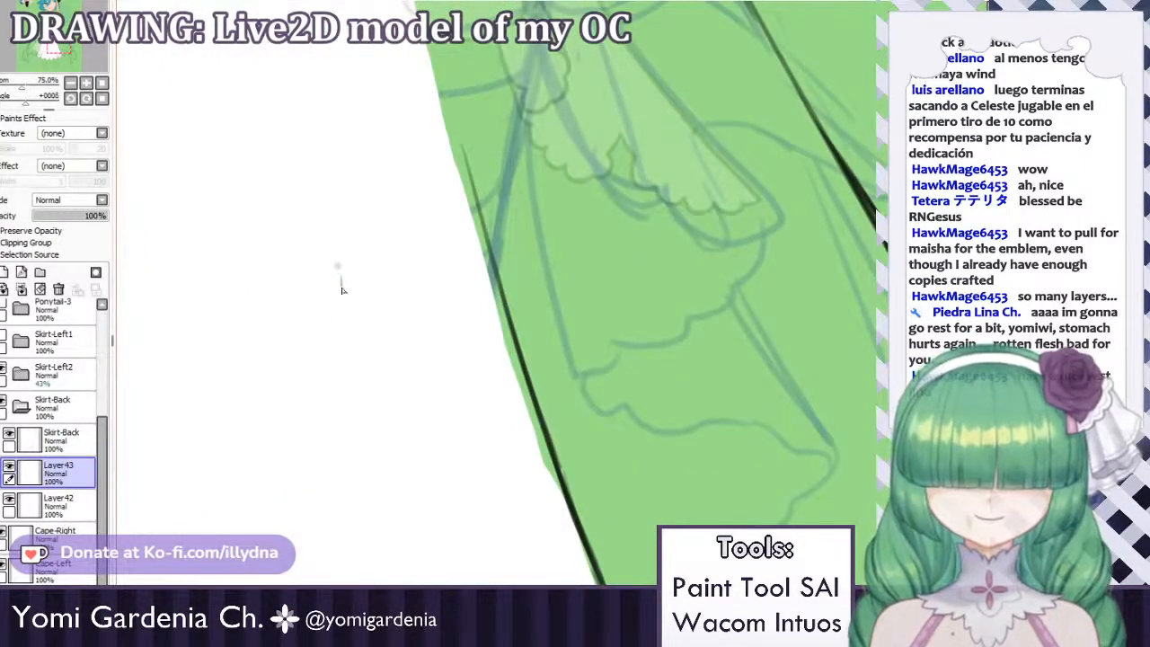
Even out the white fill's top edge at the waist with a smooth curve and fill in its upper right corner.
scroll(488, 186, down, 3)
scroll(425, 242, up, 3)
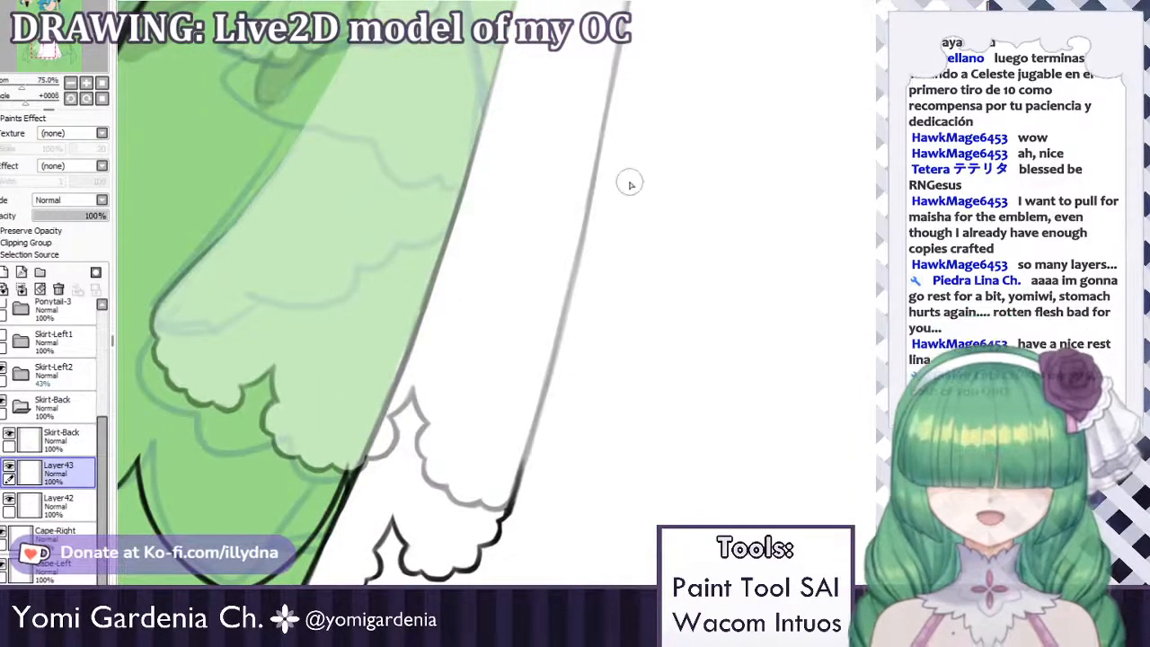
scroll(626, 175, down, 3)
scroll(558, 143, up, 4)
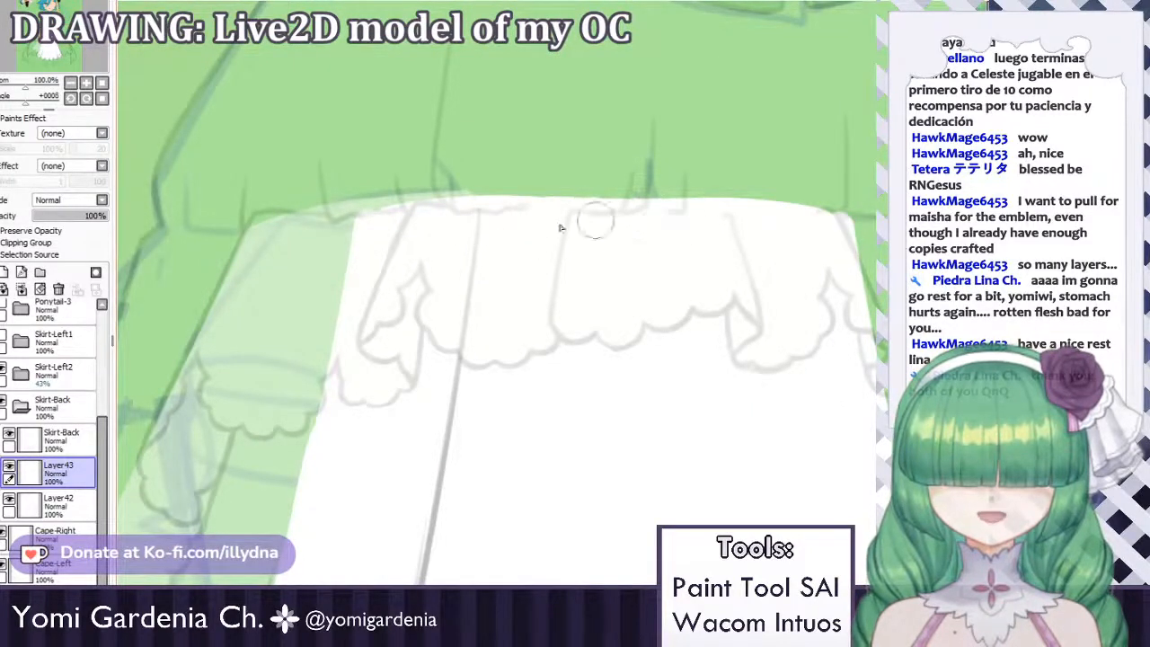
drag(458, 212, 694, 206)
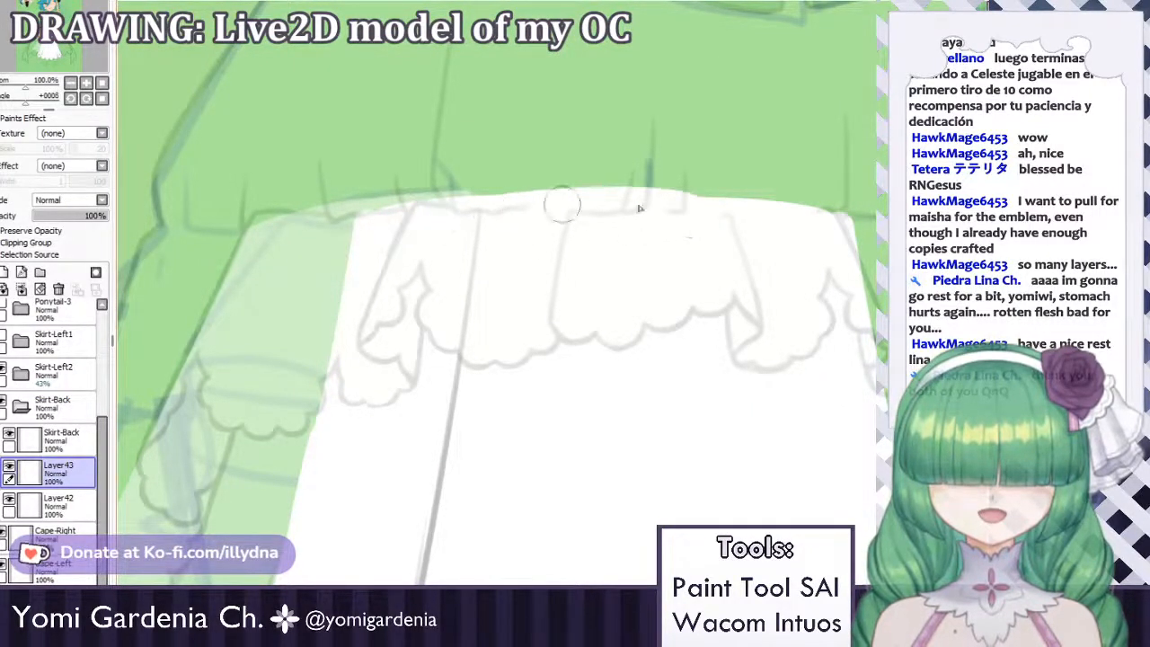
key(ctrl+z)
drag(458, 214, 682, 205)
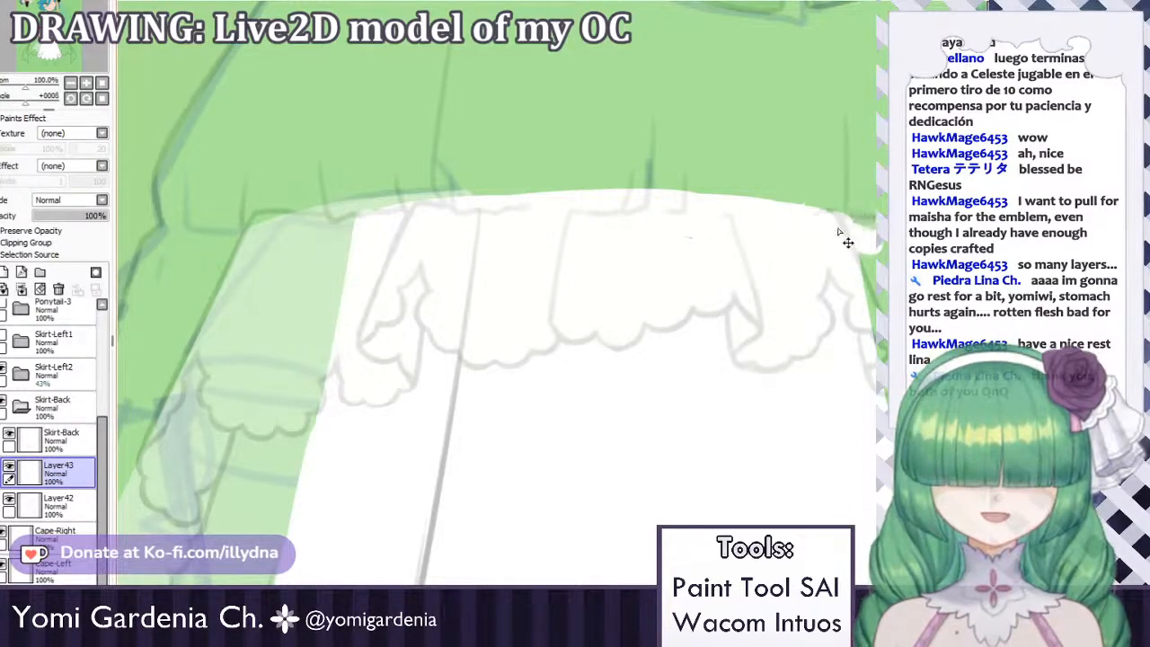
key(ctrl+z)
mouse_move(812, 212)
mouse_down()
mouse_move(837, 225)
mouse_move(867, 310)
mouse_up()
drag(860, 236, 870, 343)
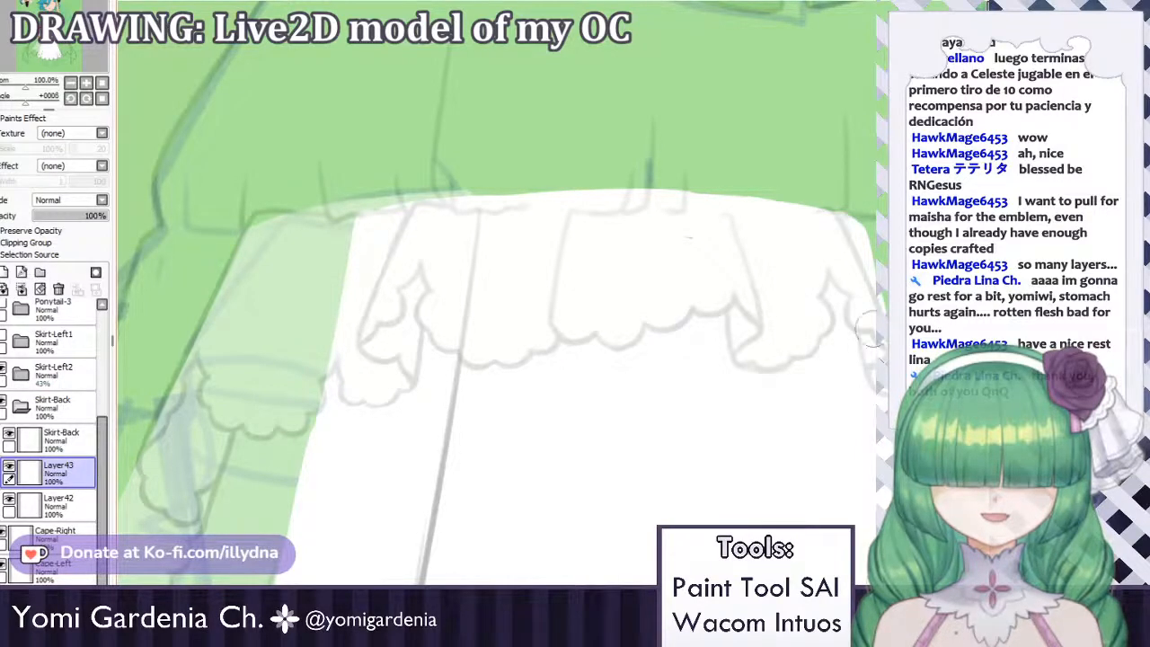
Extend the white fill along the skirt's right side out to the outline, redoing strokes until the edge is smooth.
scroll(621, 344, down, 4)
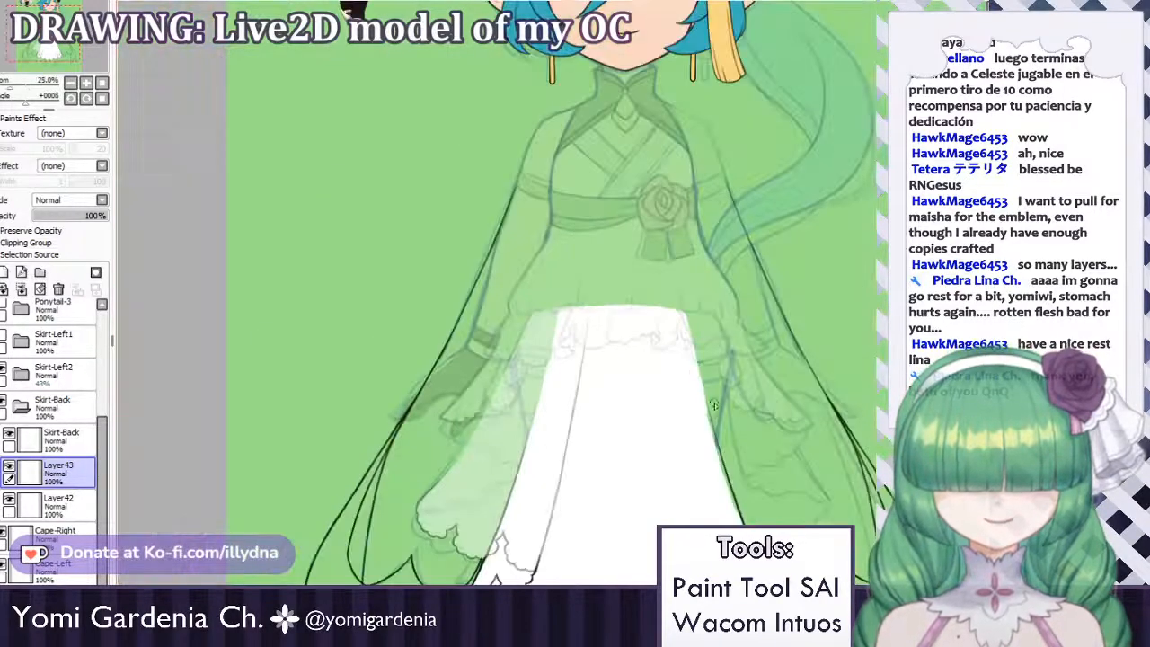
scroll(739, 494, up, 3)
drag(644, 218, 682, 372)
drag(657, 261, 686, 381)
mouse_move(645, 241)
mouse_down()
mouse_move(700, 405)
mouse_move(709, 485)
mouse_up()
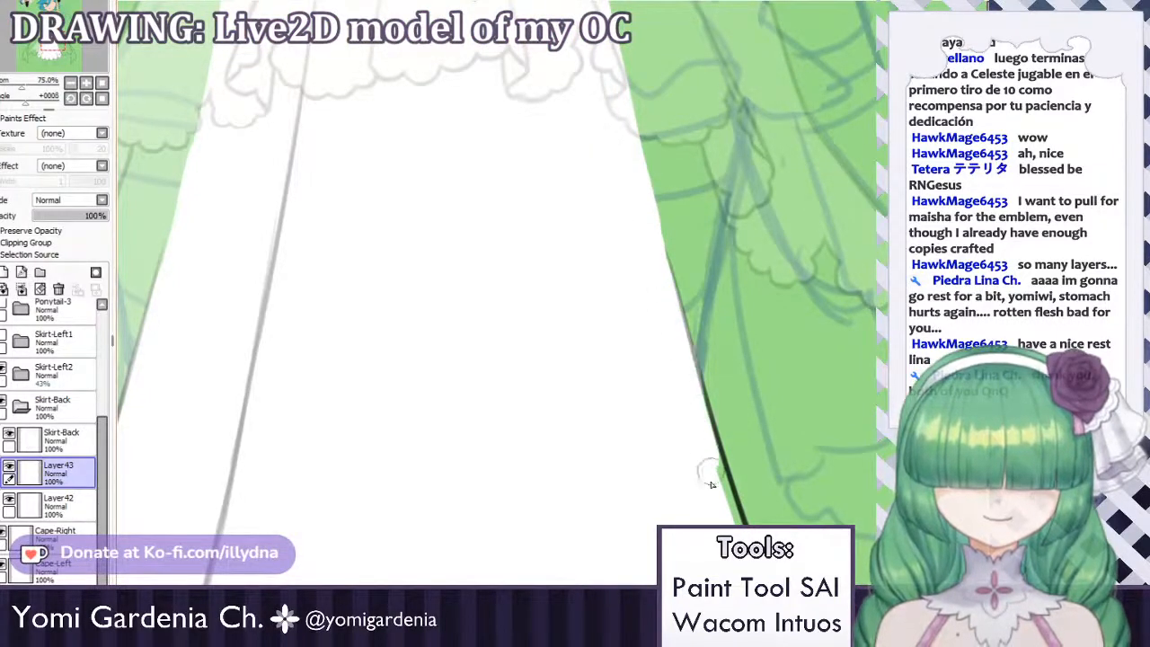
mouse_move(674, 309)
mouse_down()
mouse_move(700, 418)
mouse_move(668, 319)
mouse_move(686, 430)
mouse_move(718, 495)
mouse_up()
key(ctrl+z)
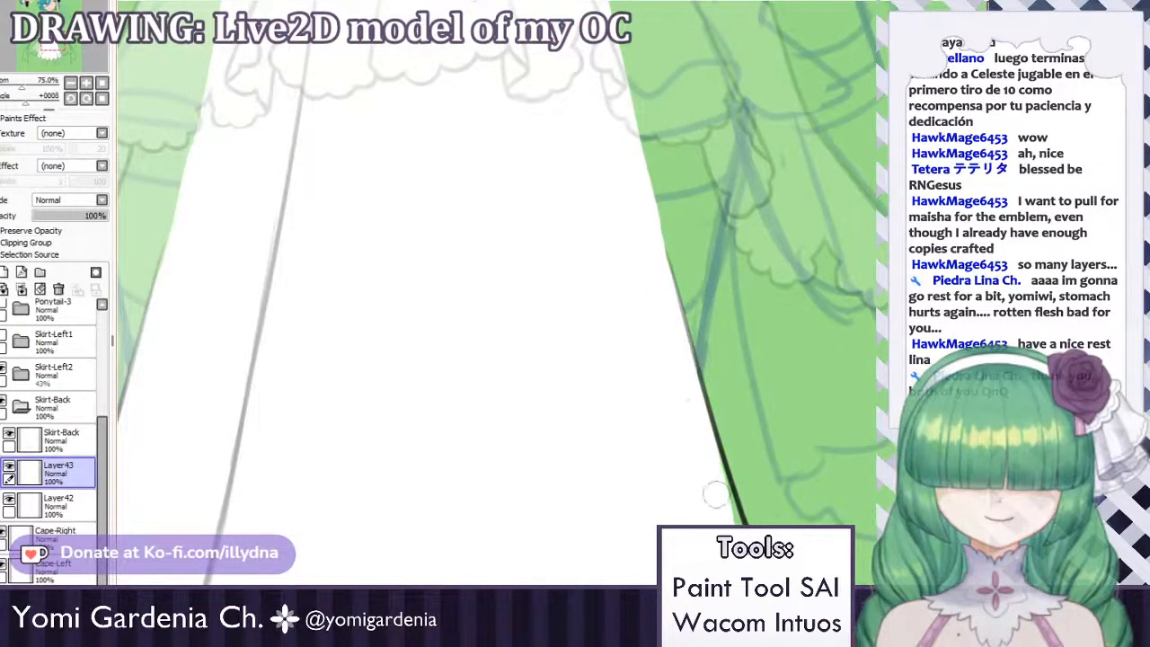
drag(694, 409, 731, 523)
key(ctrl+z)
drag(689, 393, 729, 522)
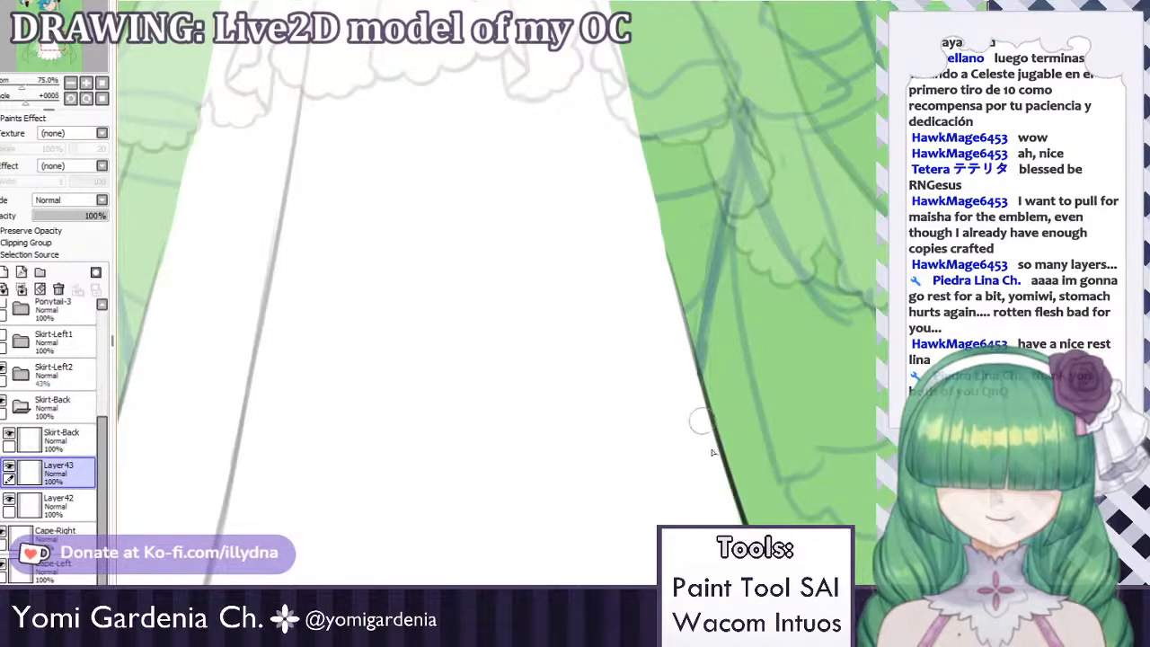
scroll(778, 200, down, 3)
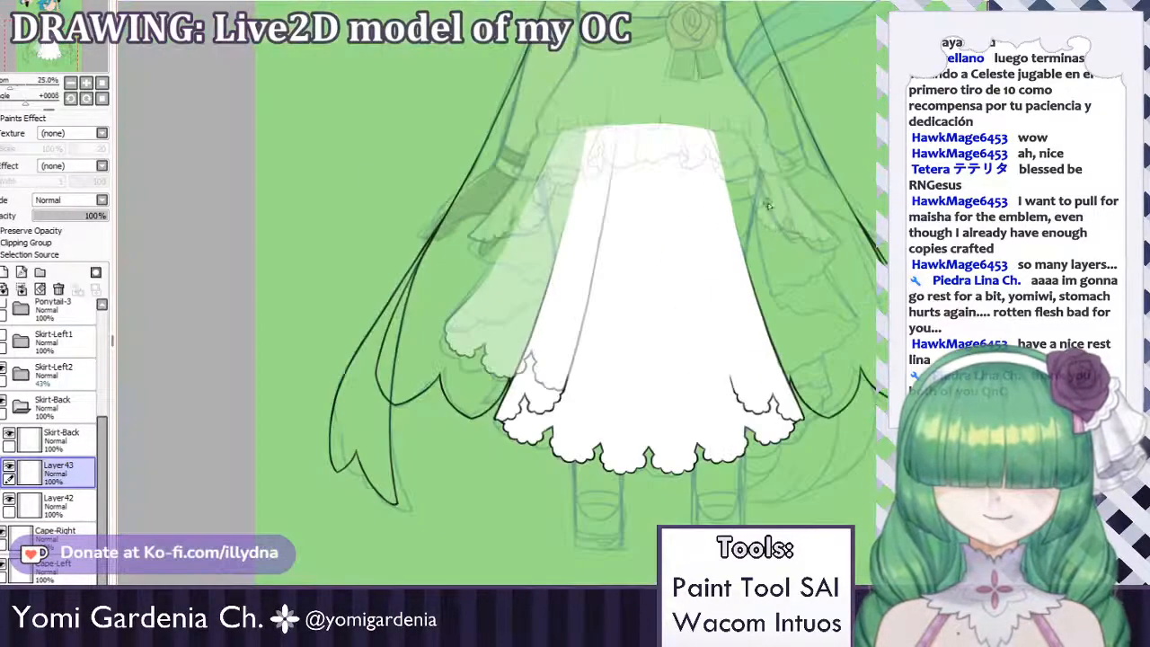
Merge the mirrored white fill in Layer43 down into Layer42 of the back skirt.
scroll(771, 190, up, 2)
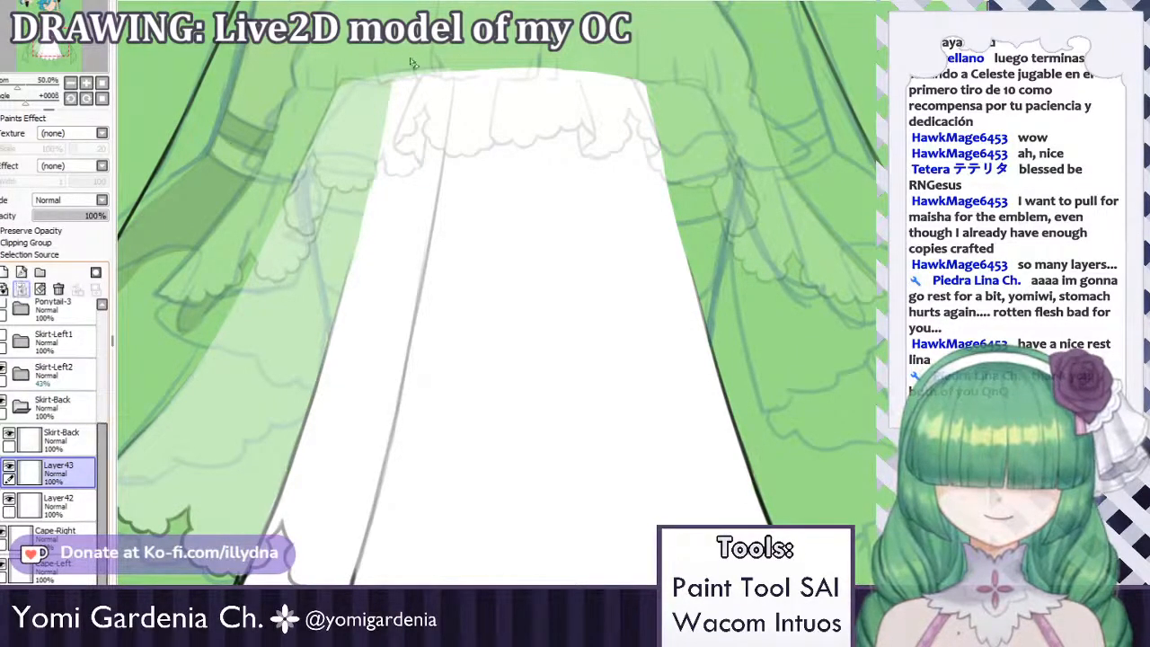
key(ctrl+e)
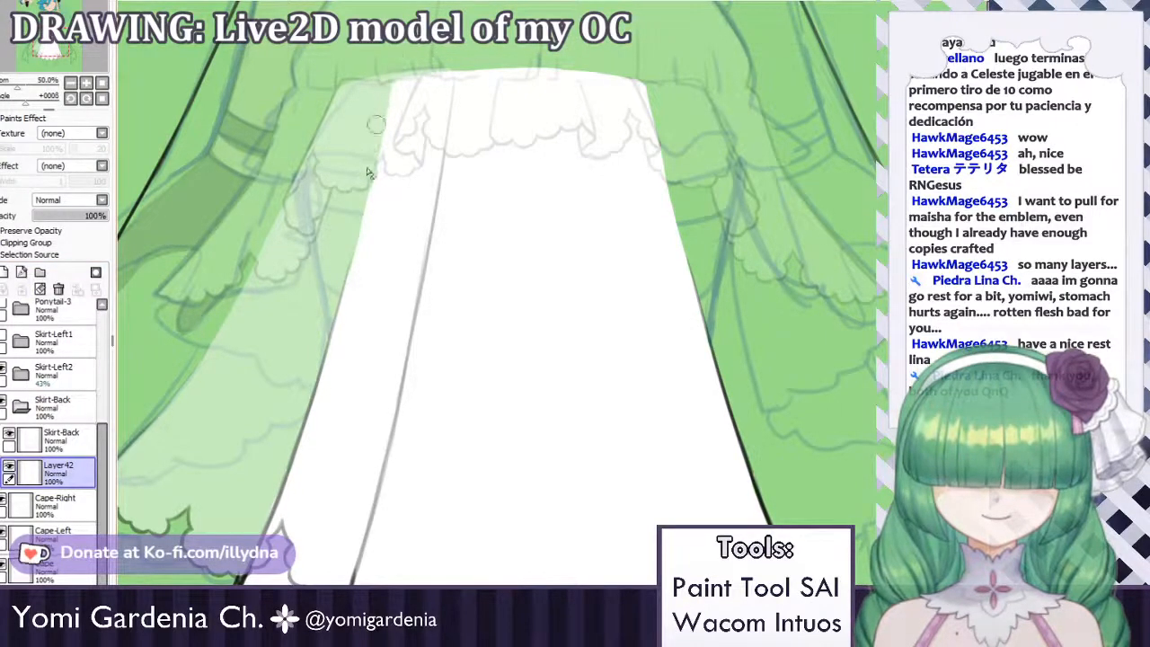
scroll(508, 122, down, 3)
scroll(505, 77, up, 2)
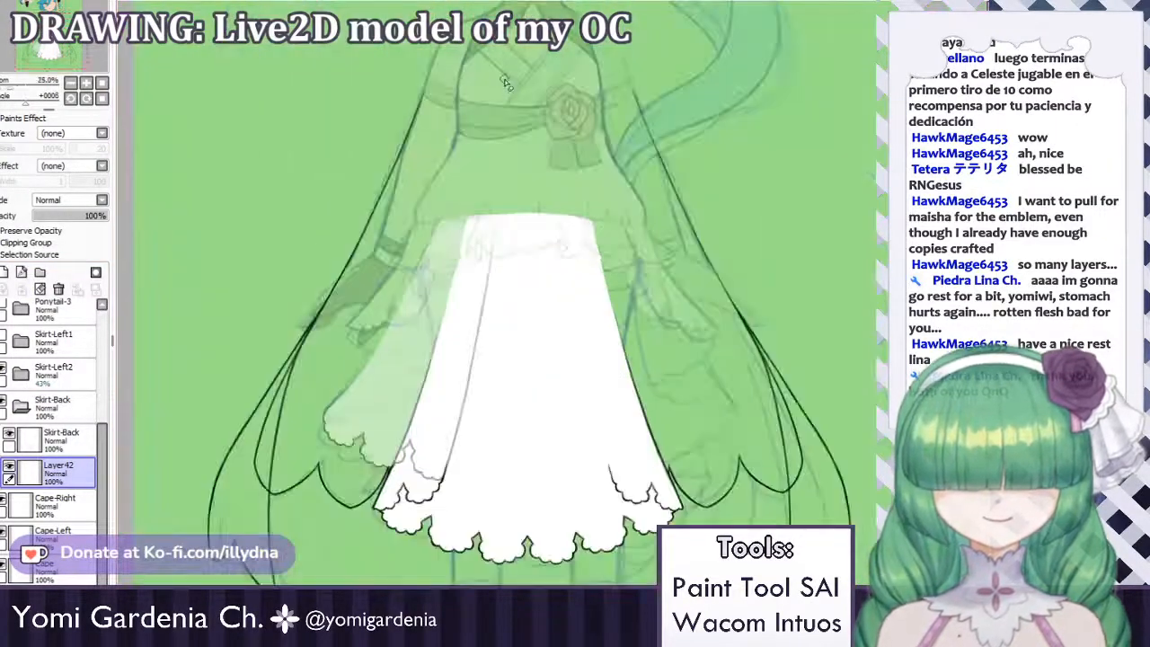
Set the Skirt-Left2 folder's opacity to 100% and show the Skirt-Left1, Ponytail-3, Leg-Left and Leg-Right folders.
scroll(537, 149, down, 3)
scroll(550, 172, up, 1)
scroll(40, 400, up, 2)
scroll(37, 402, up, 1)
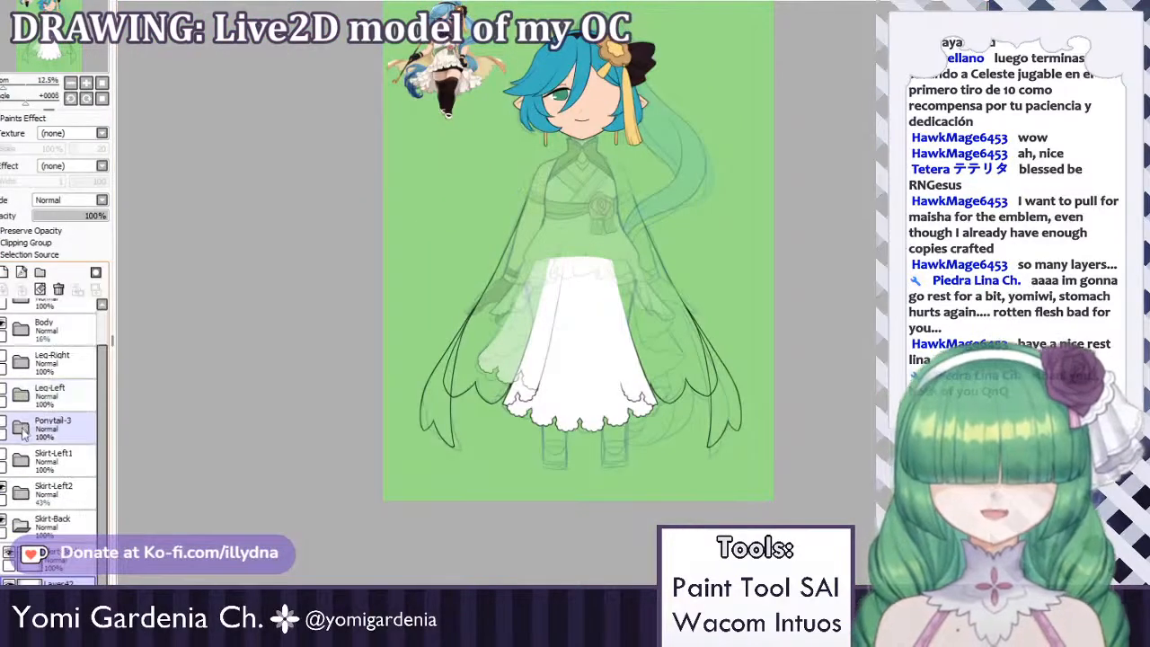
click(49, 489)
drag(56, 216, 167, 211)
click(5, 457)
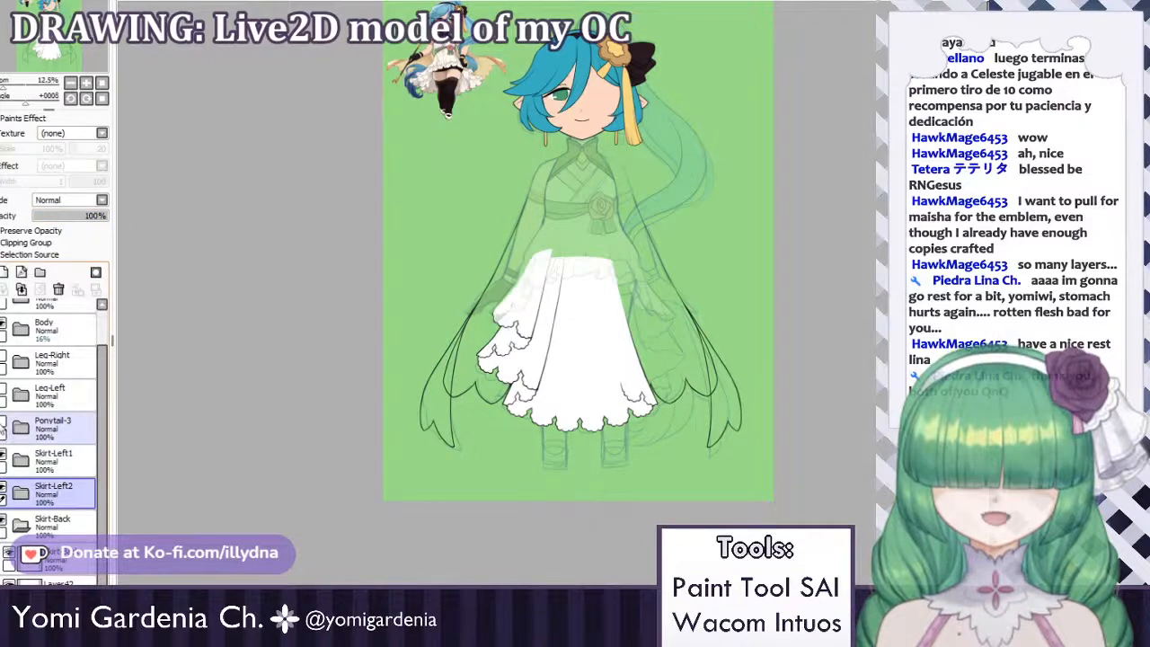
click(5, 426)
click(4, 393)
click(4, 360)
Restore the Body folder to 100% opacity.
scroll(33, 388, up, 1)
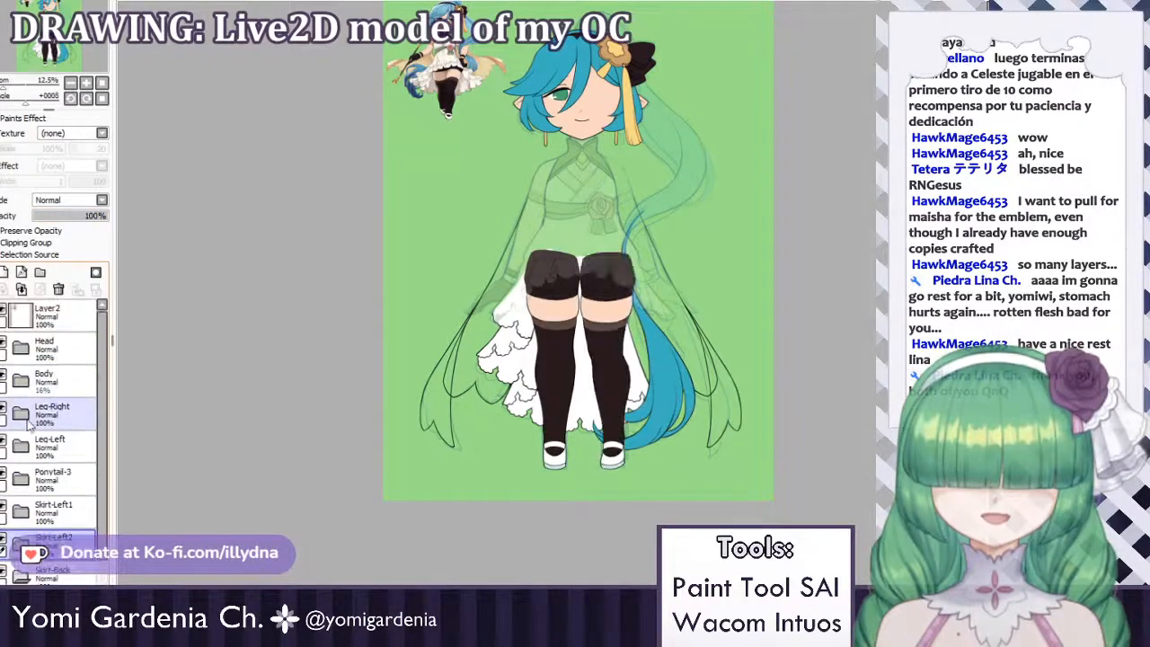
click(45, 379)
drag(72, 223, 112, 219)
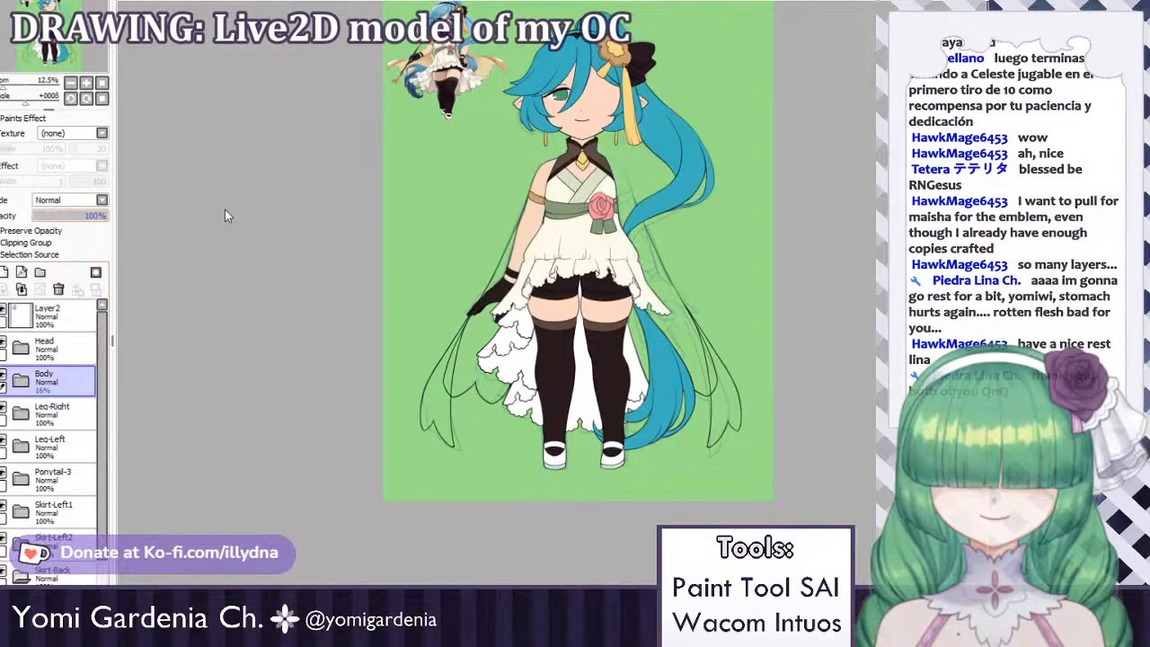
Review the whole assembled character and compare its cape with the seated chibi reference illustration.
scroll(530, 115, down, 1)
scroll(534, 112, up, 2)
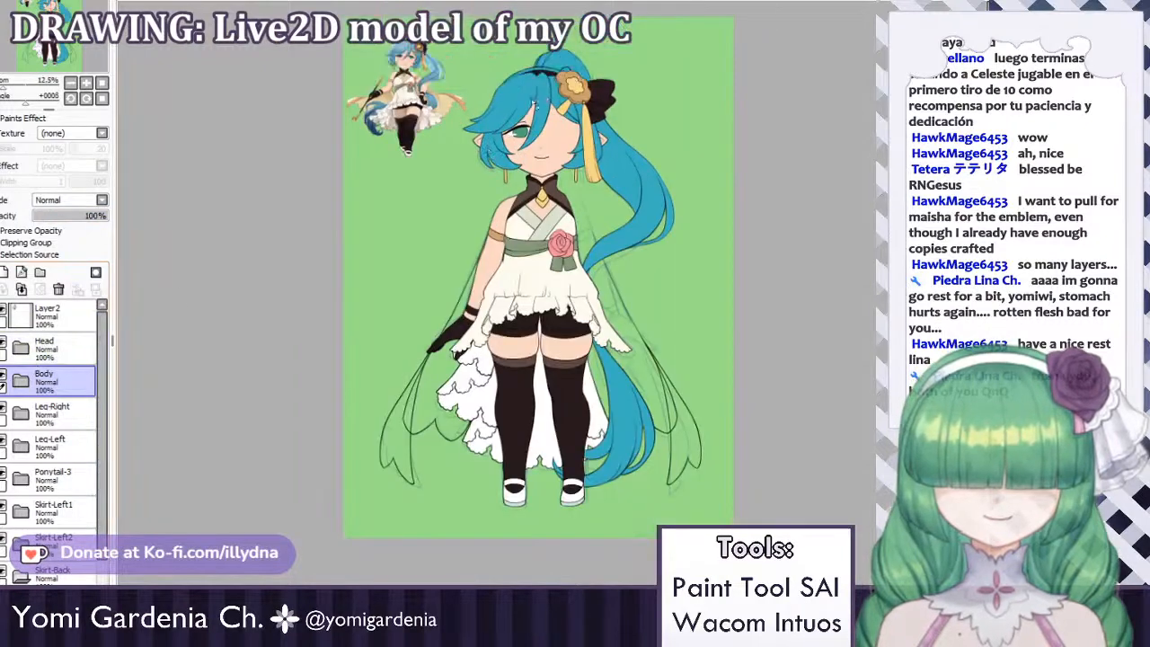
scroll(517, 212, down, 1)
scroll(488, 193, up, 1)
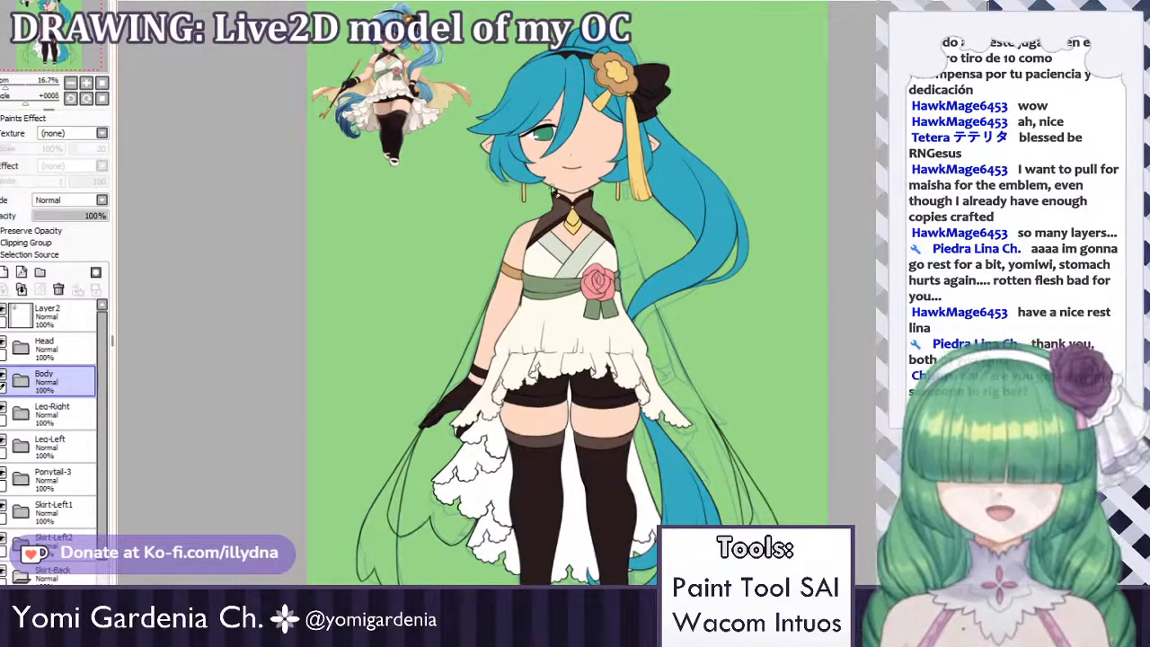
scroll(568, 294, down, 1)
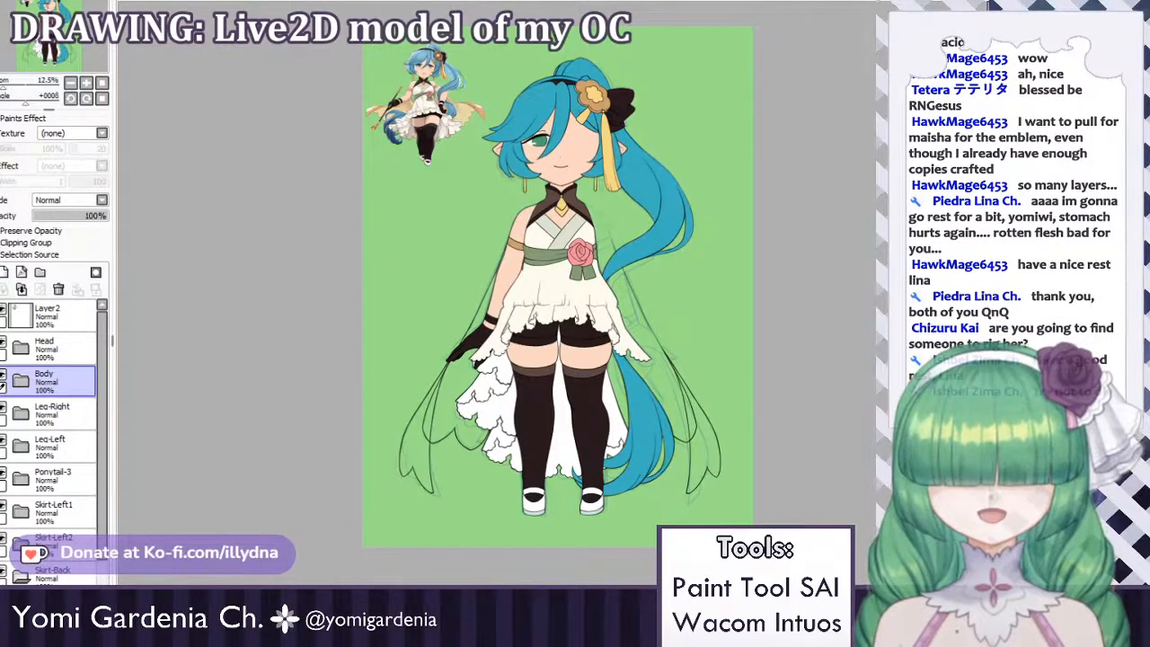
key(ctrl+Tab)
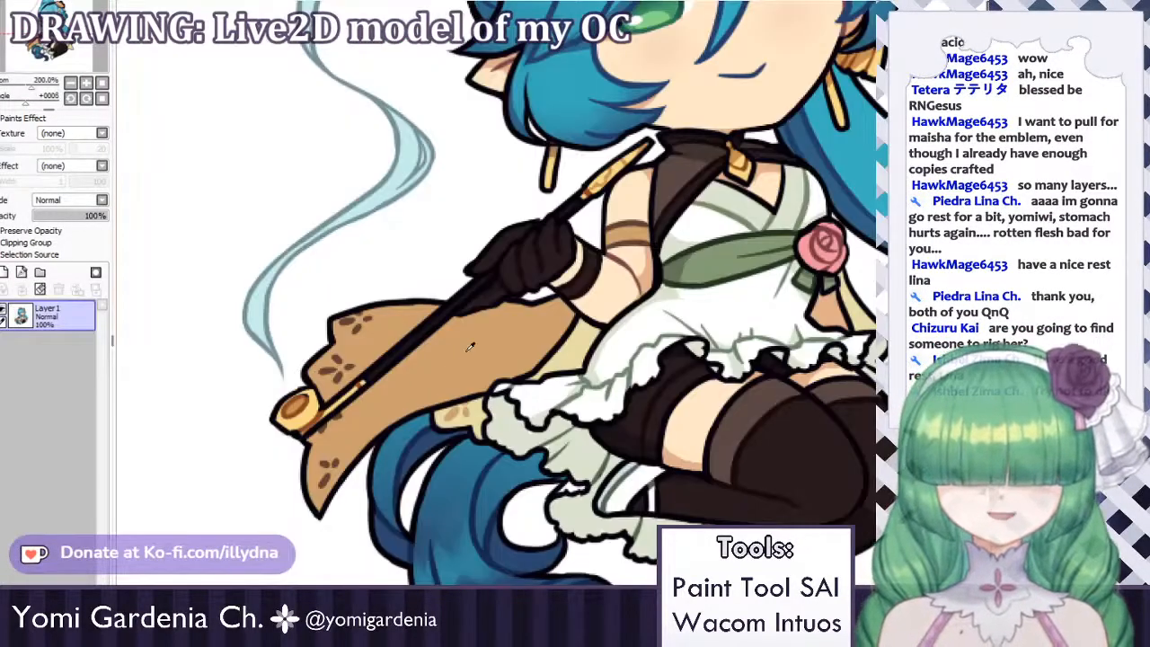
key(ctrl+Tab)
key(ctrl+Tab)
scroll(538, 195, down, 3)
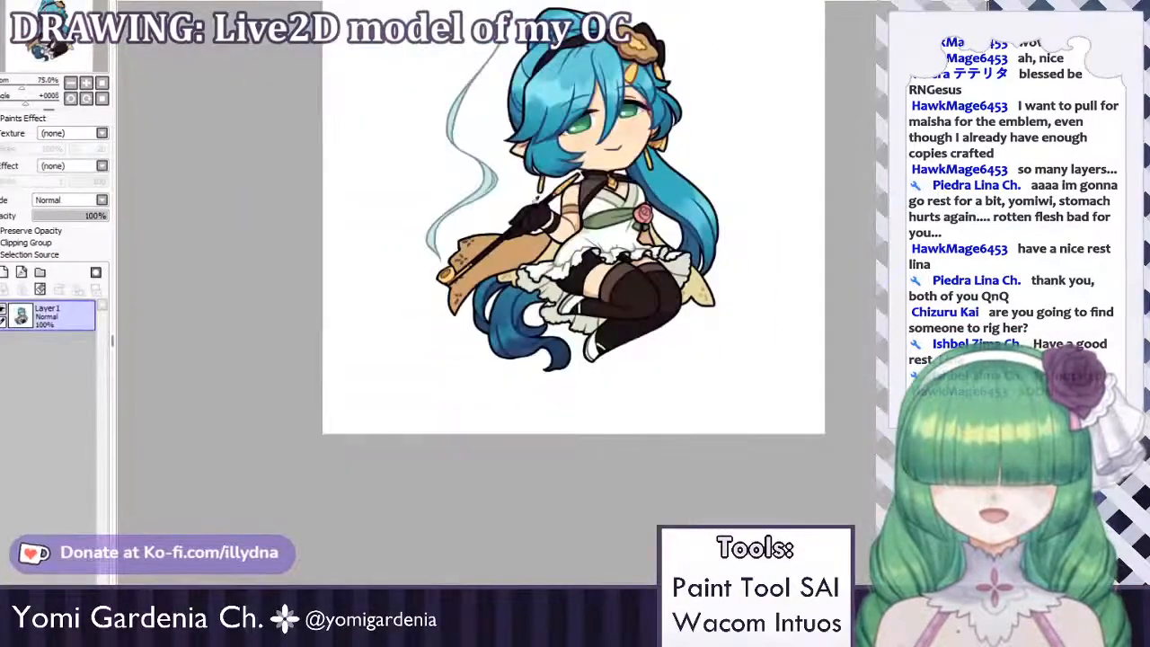
key(ctrl+Tab)
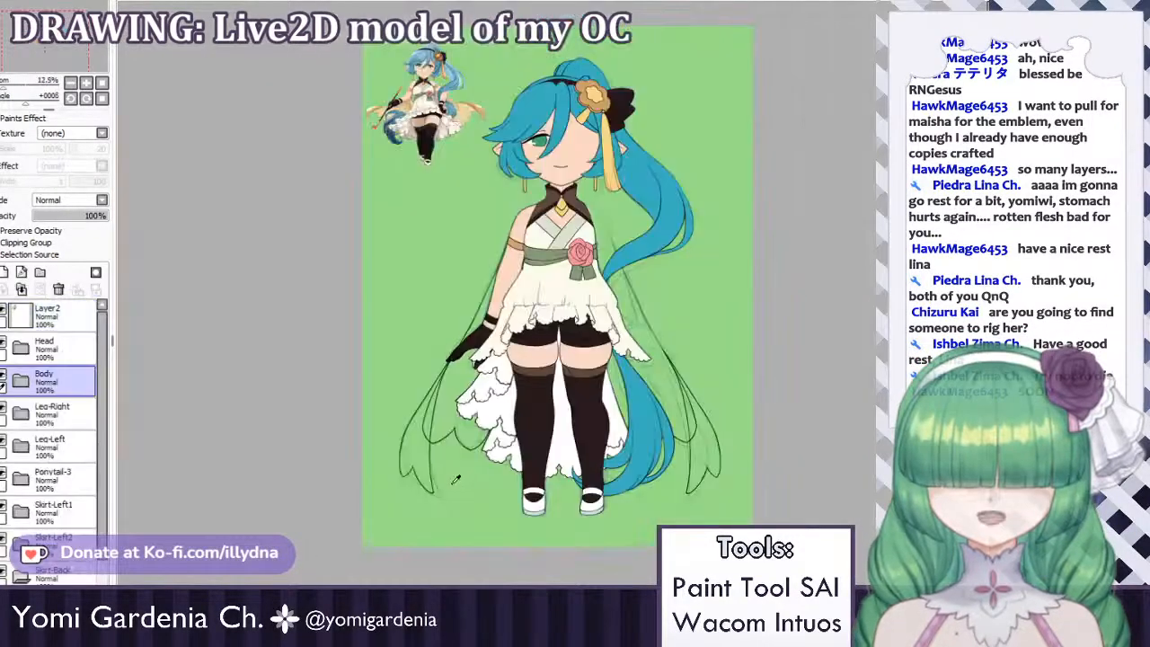
On the Cape-Left layer, select the area enclosed by the left cape tail's outline below the gloved hand.
drag(400, 453, 469, 397)
scroll(552, 154, up, 1)
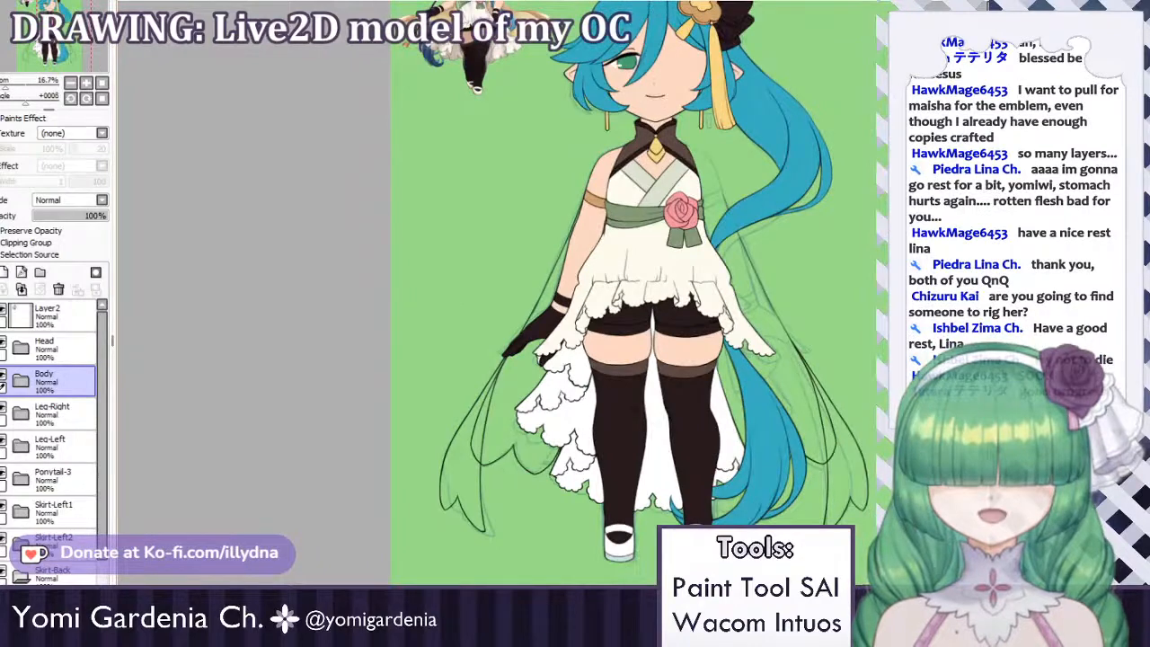
scroll(497, 270, down, 1)
scroll(497, 269, up, 2)
scroll(449, 402, up, 1)
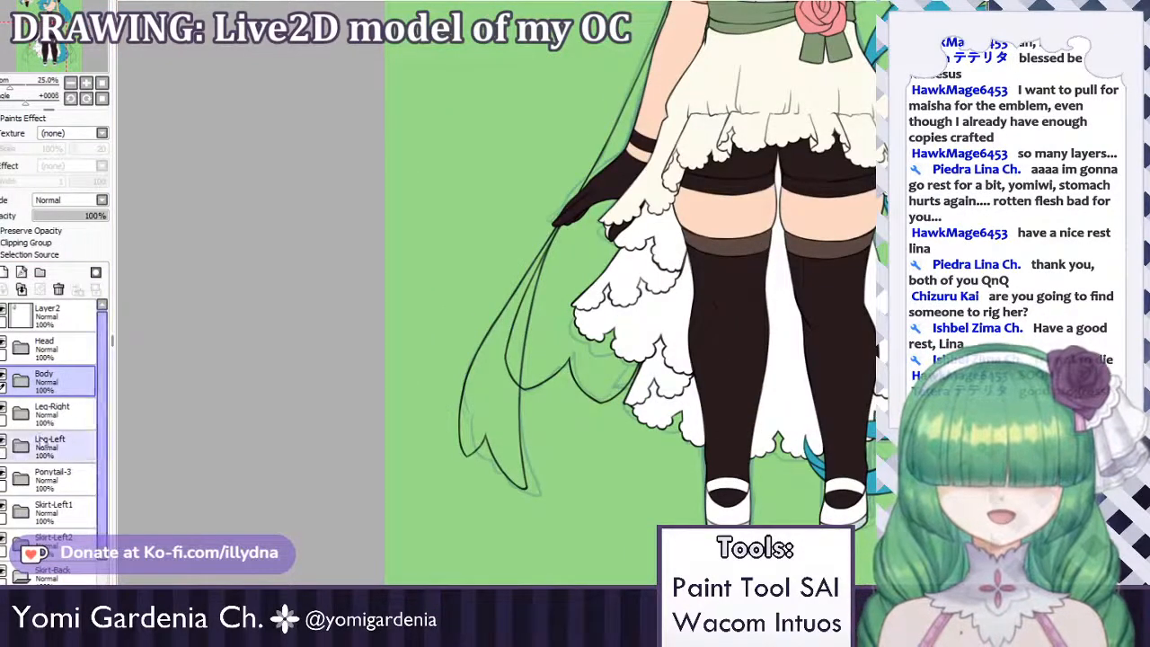
mouse_move(102, 467)
mouse_down()
mouse_move(101, 579)
mouse_move(101, 480)
mouse_up()
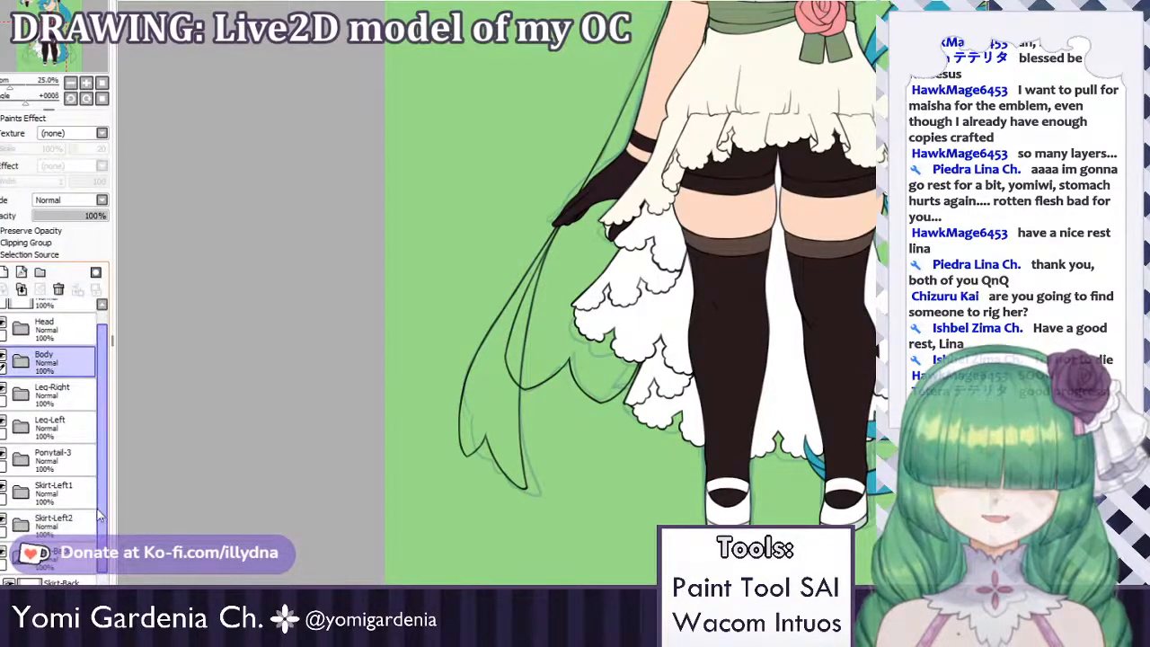
scroll(99, 503, up, 1)
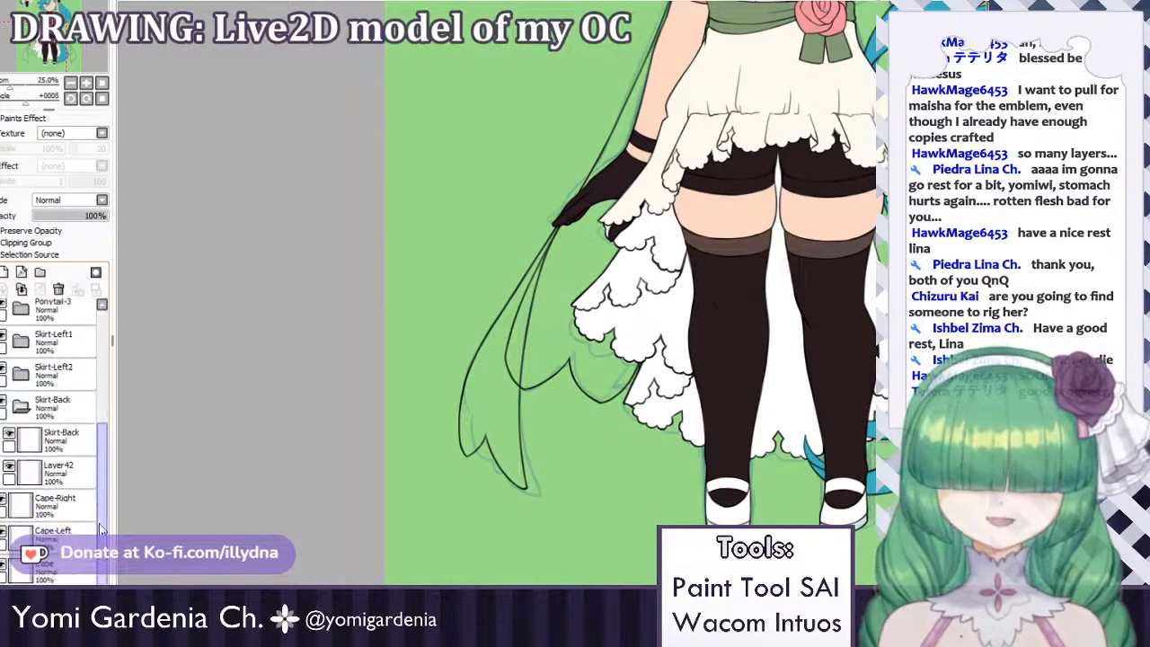
scroll(54, 431, down, 3)
click(54, 504)
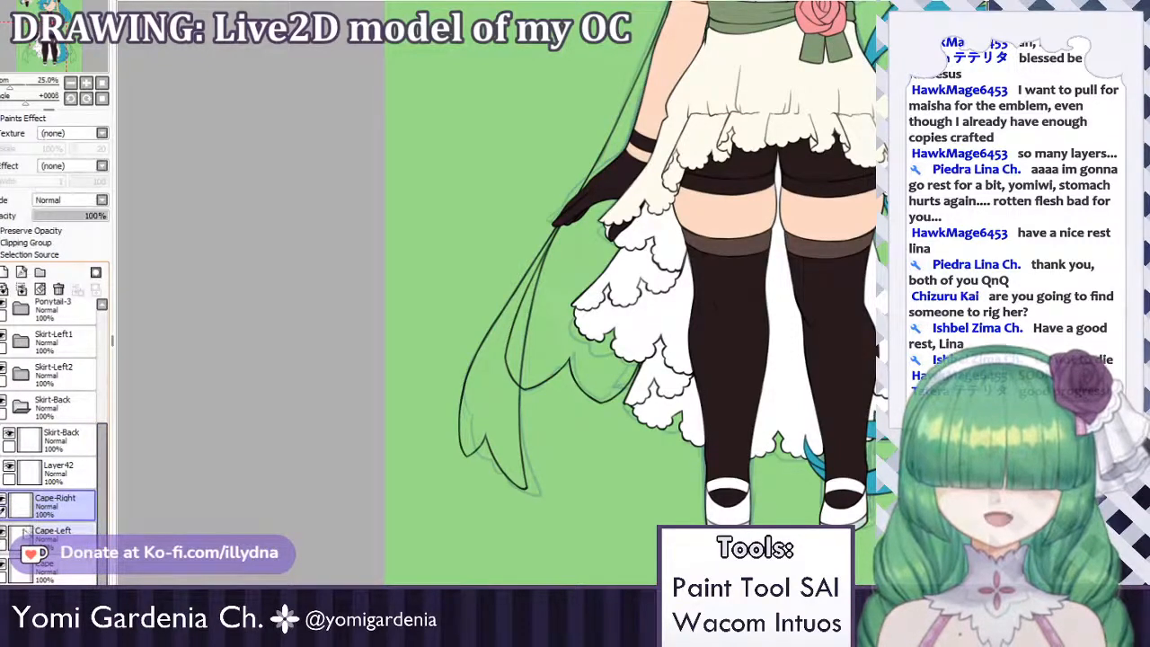
click(67, 537)
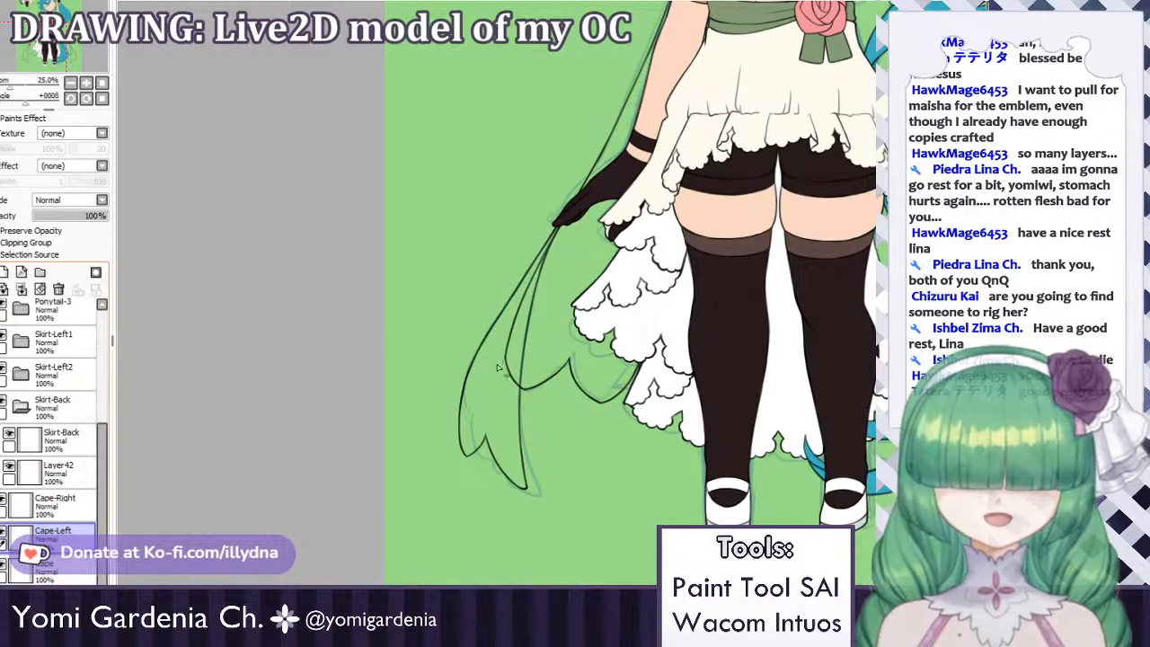
click(499, 365)
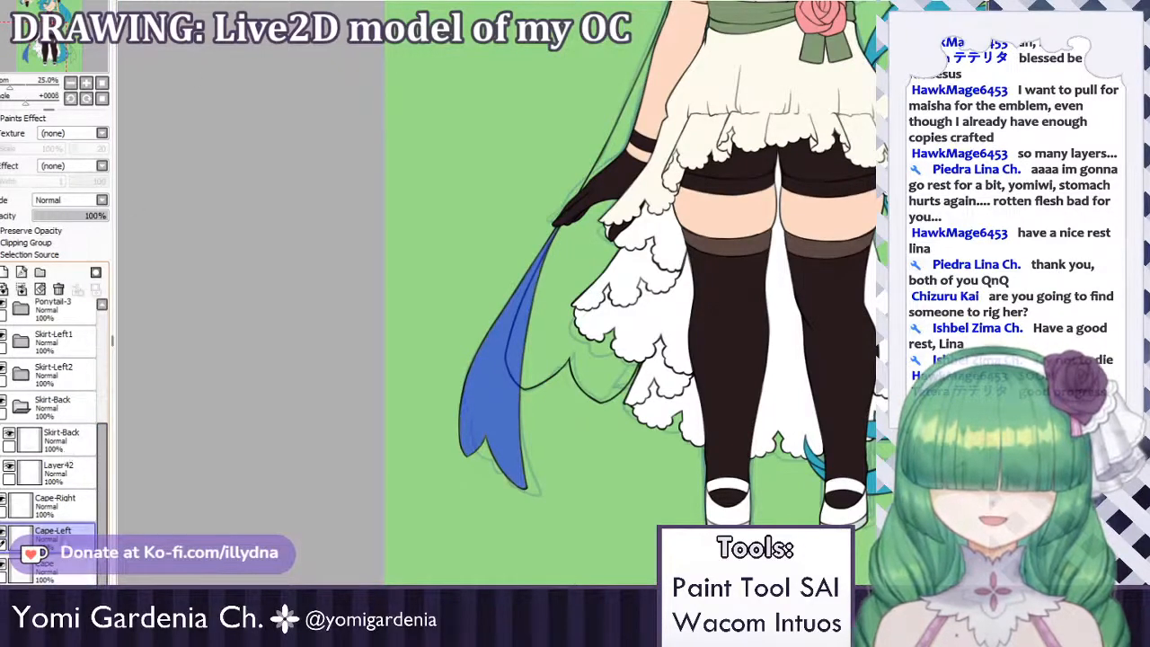
Create a layer folder named Cape-Left and put the Cape-Left line art layer inside it.
click(39, 271)
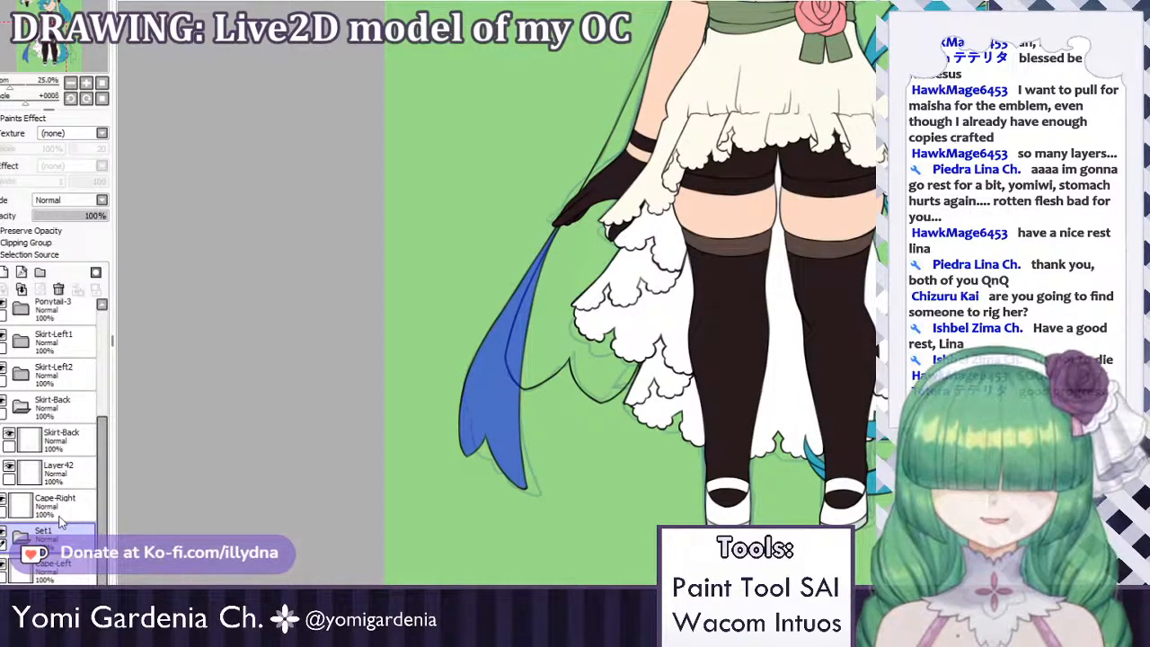
text(Cape-Left)
key(Return)
drag(68, 571, 68, 539)
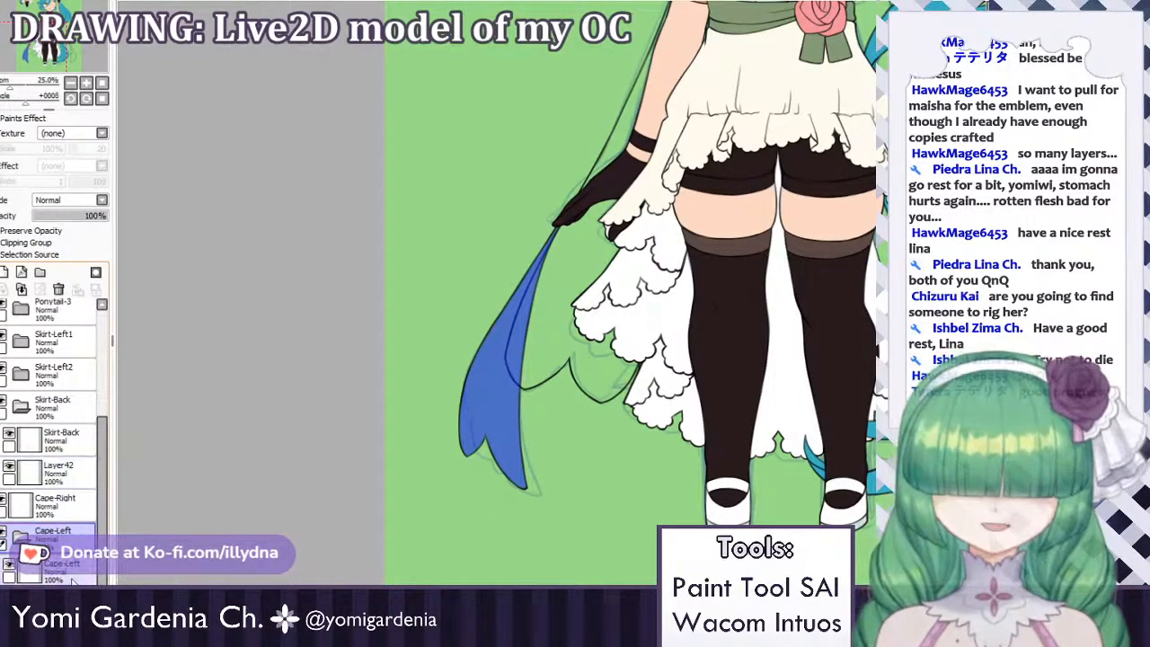
click(71, 573)
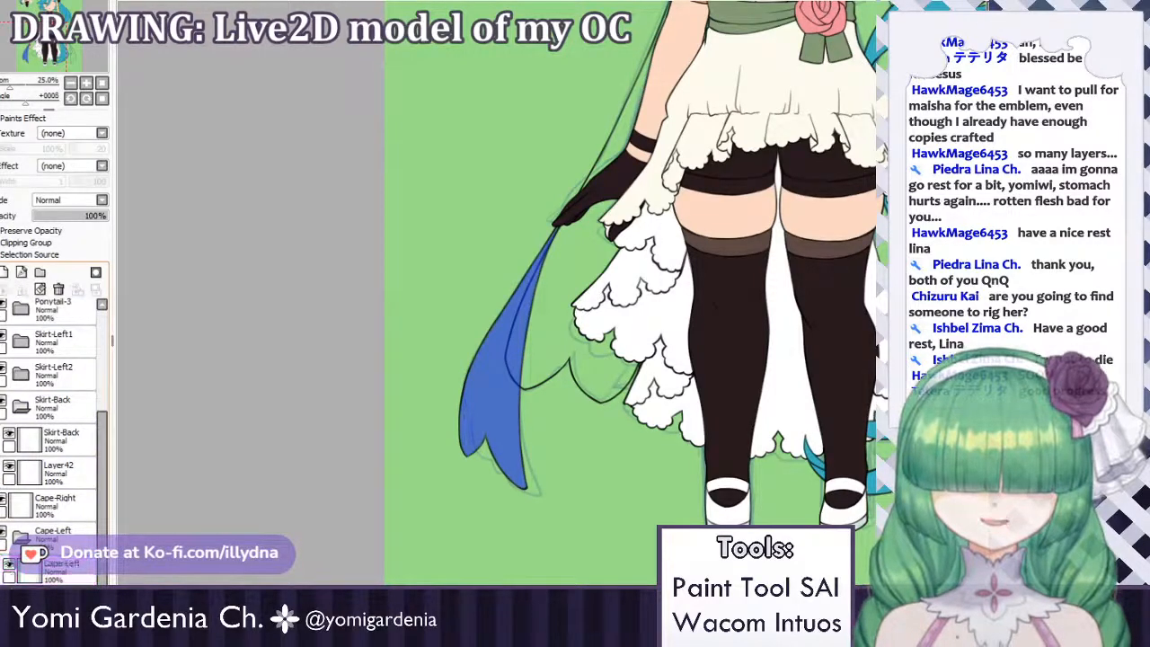
Examine the character's overall colours, with close views of the hair flower, face, sash rose and ponytail.
scroll(54, 431, up, 1)
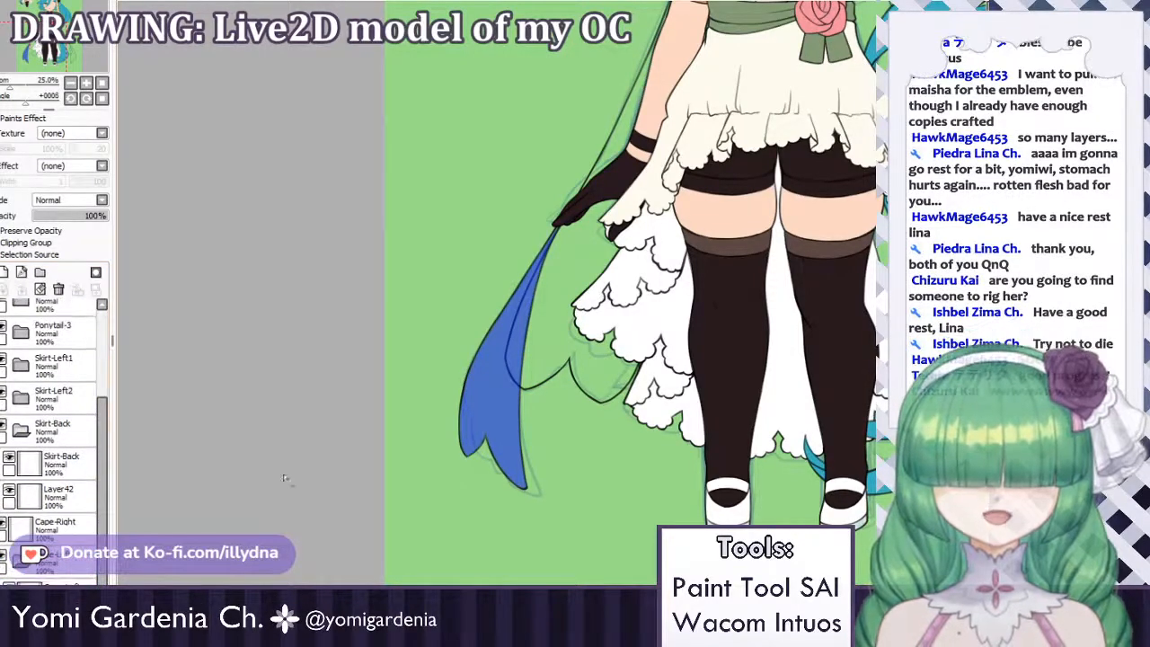
scroll(390, 426, down, 4)
scroll(494, 266, up, 3)
scroll(575, 216, down, 2)
scroll(508, 302, up, 1)
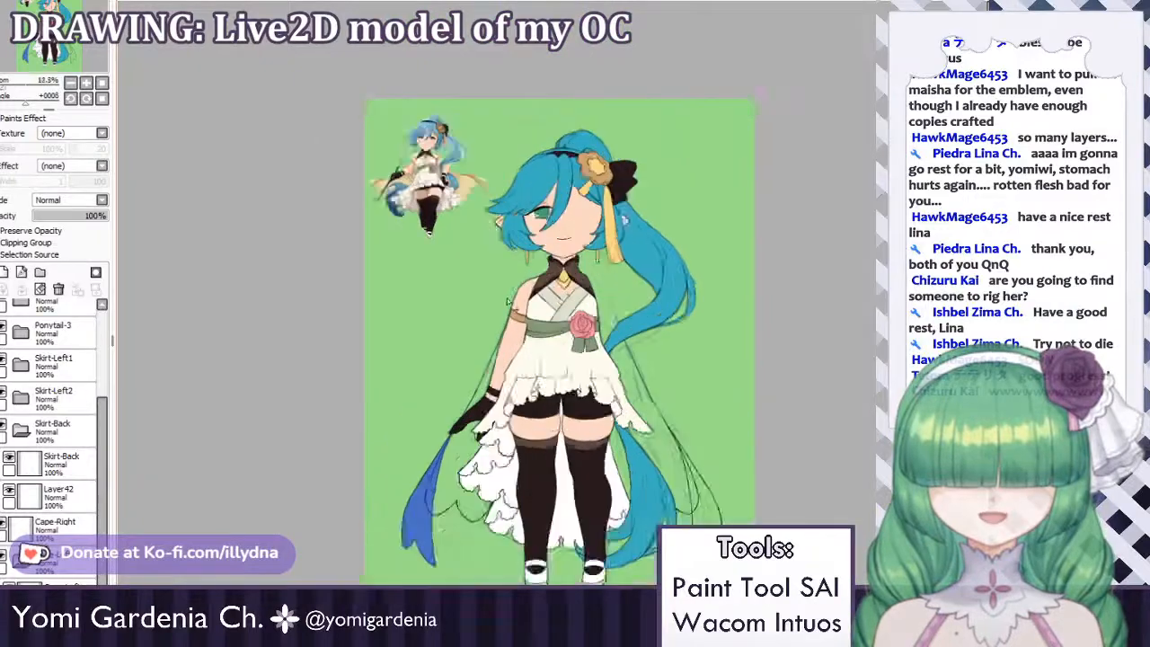
scroll(539, 170, up, 6)
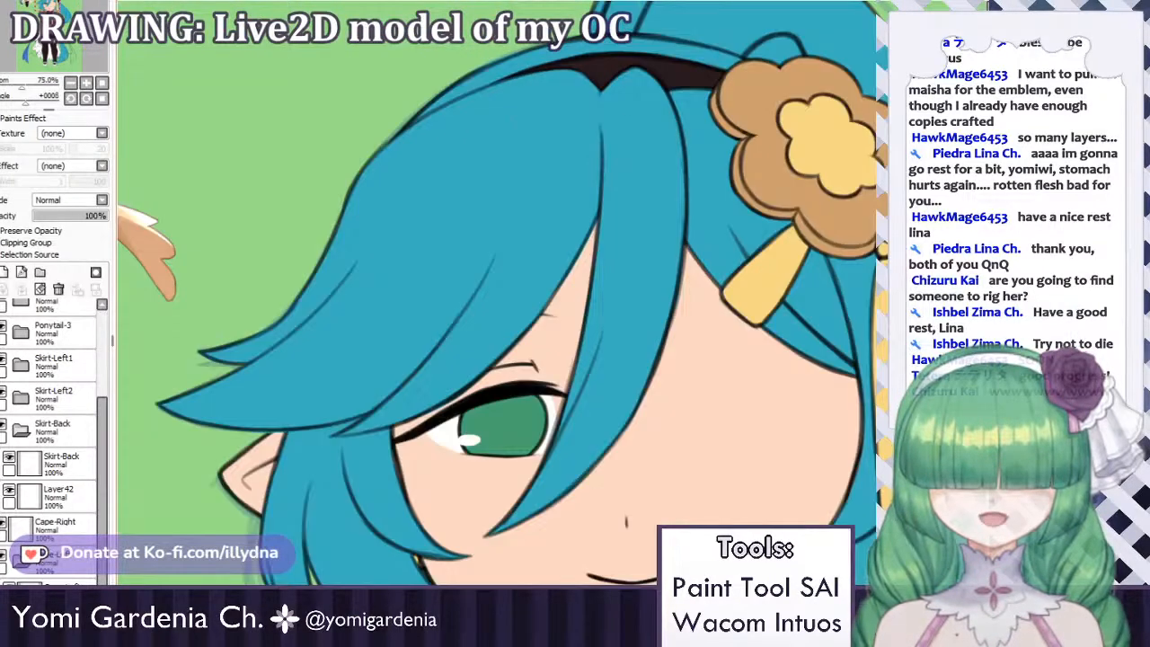
scroll(657, 99, down, 3)
scroll(657, 99, down, 2)
scroll(656, 99, up, 1)
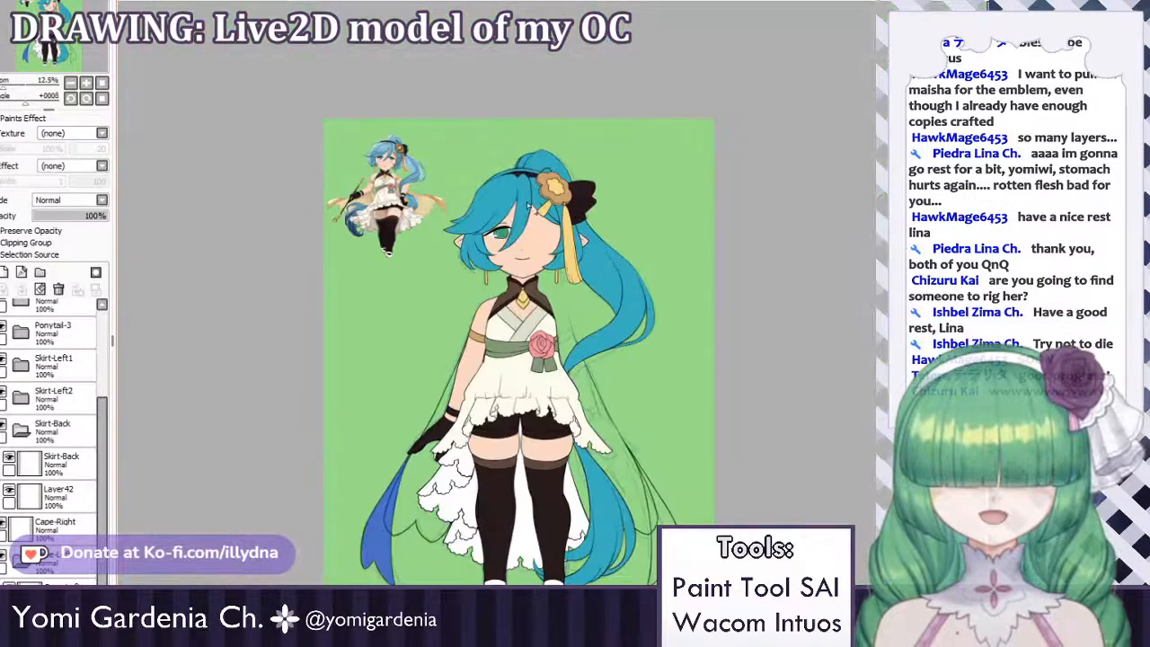
scroll(657, 98, down, 2)
scroll(546, 207, up, 3)
scroll(548, 303, down, 2)
scroll(530, 216, up, 3)
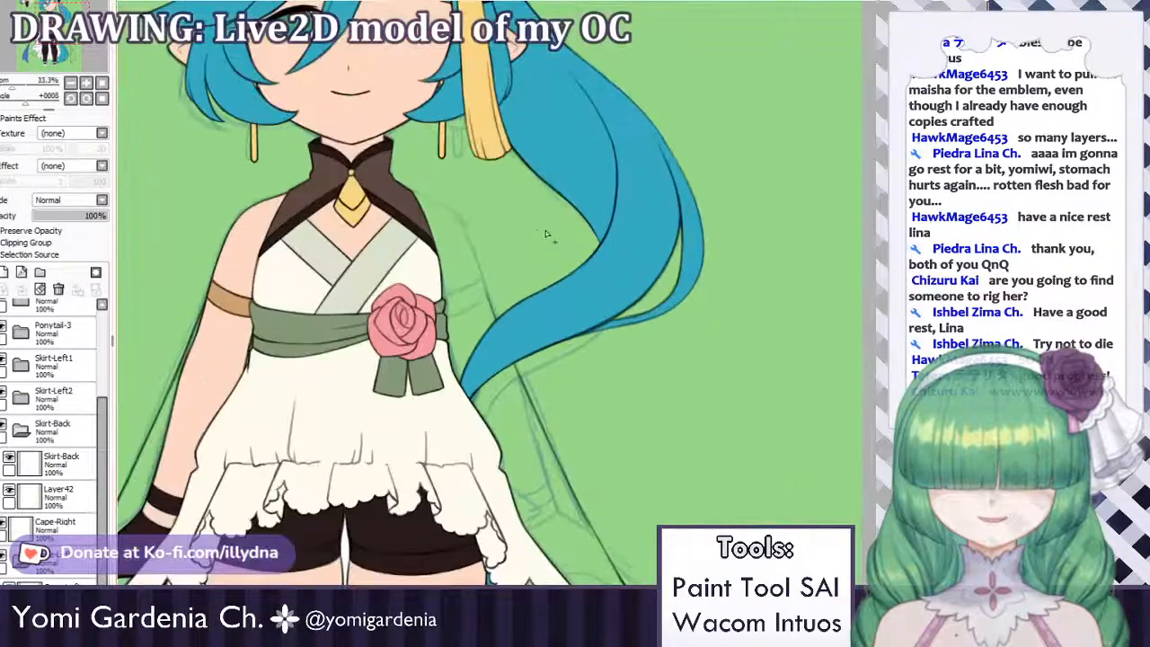
scroll(522, 344, down, 1)
scroll(541, 265, up, 2)
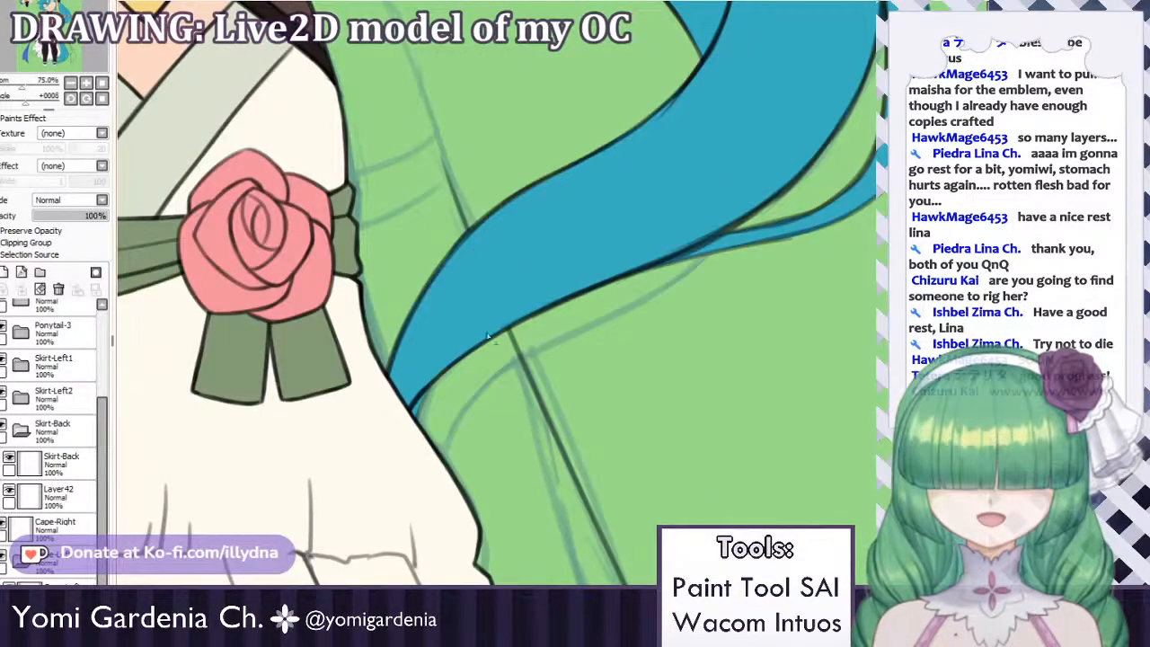
Paint the selected left cape tail solid tan from its pointed tips up to the gloved hand, and clear the selection.
scroll(488, 335, down, 4)
scroll(517, 359, up, 4)
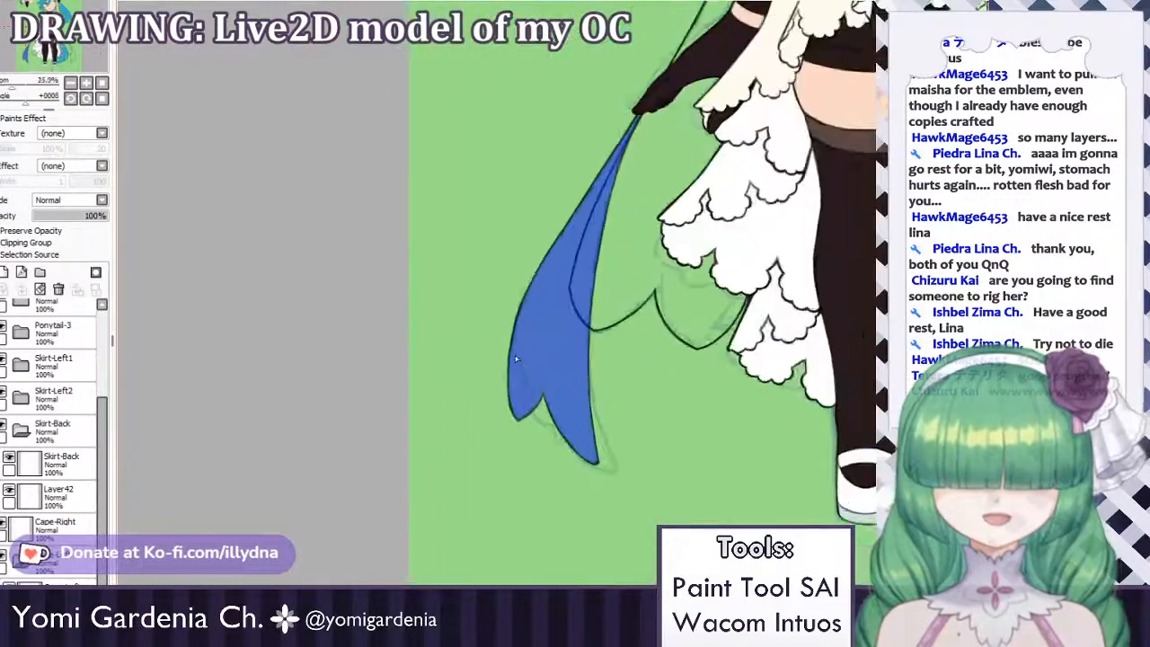
scroll(516, 359, up, 2)
scroll(517, 359, down, 1)
scroll(516, 351, down, 1)
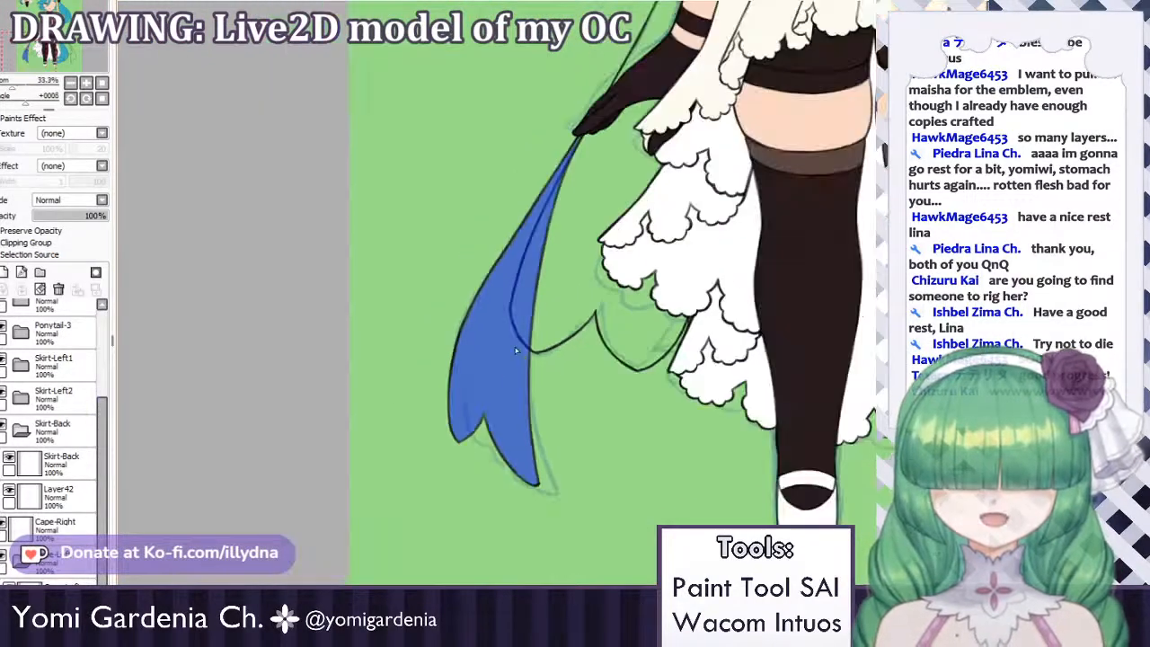
scroll(516, 351, up, 2)
key(n)
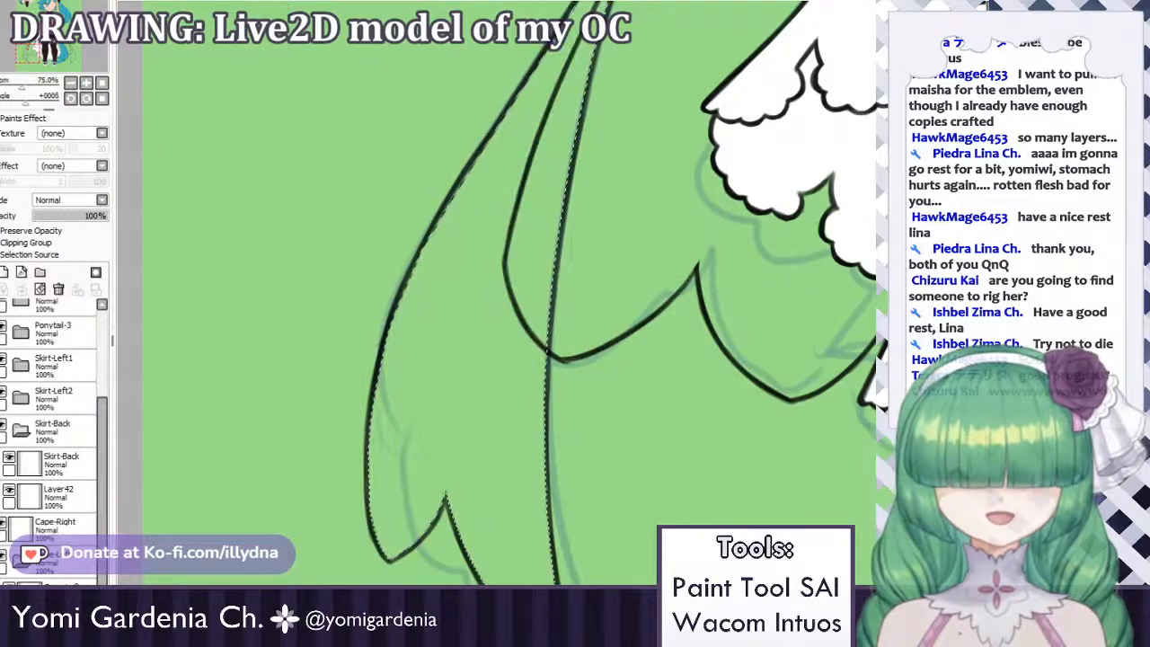
mouse_move(557, 238)
mouse_down()
mouse_move(521, 257)
mouse_move(404, 270)
mouse_up()
drag(334, 620, 560, 500)
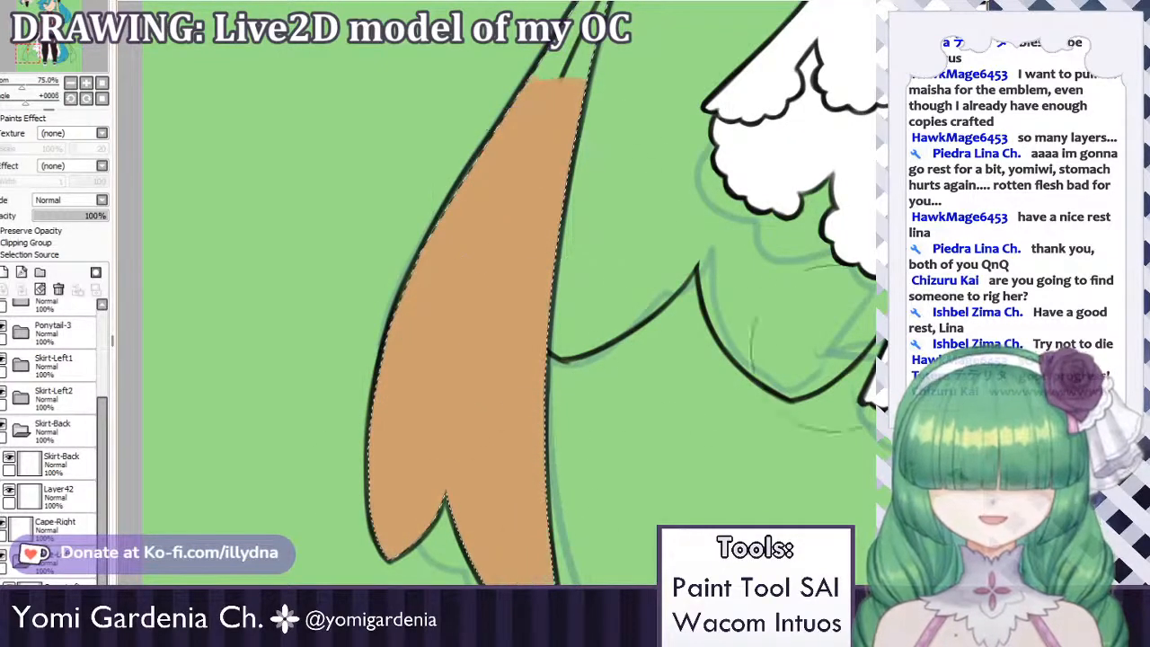
scroll(664, 251, up, 3)
drag(653, 259, 719, 117)
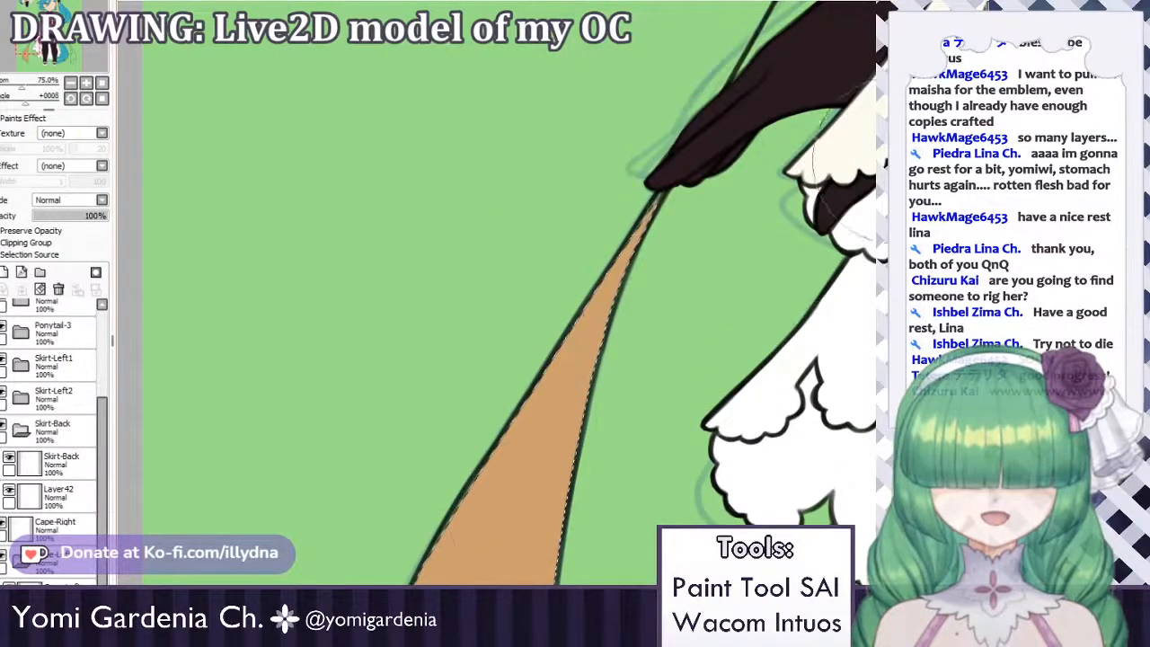
key(ctrl+d)
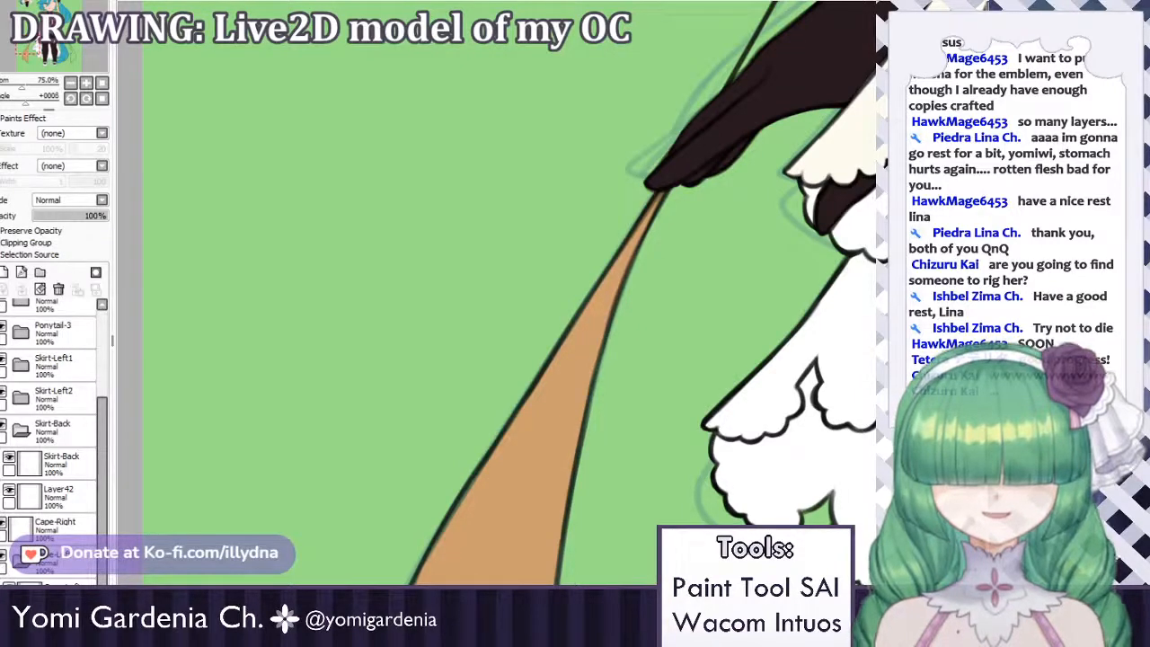
Touch up the left cape tail's tan fill along the outline of the notch between its two points.
scroll(665, 150, down, 1)
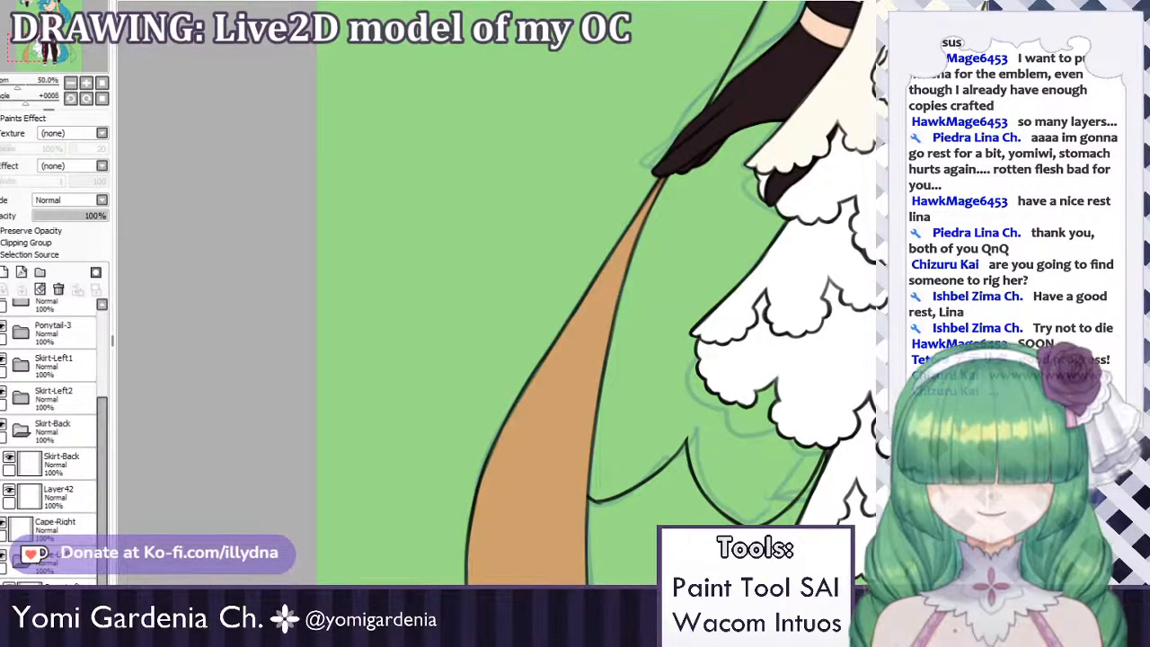
scroll(592, 120, down, 3)
scroll(586, 149, up, 4)
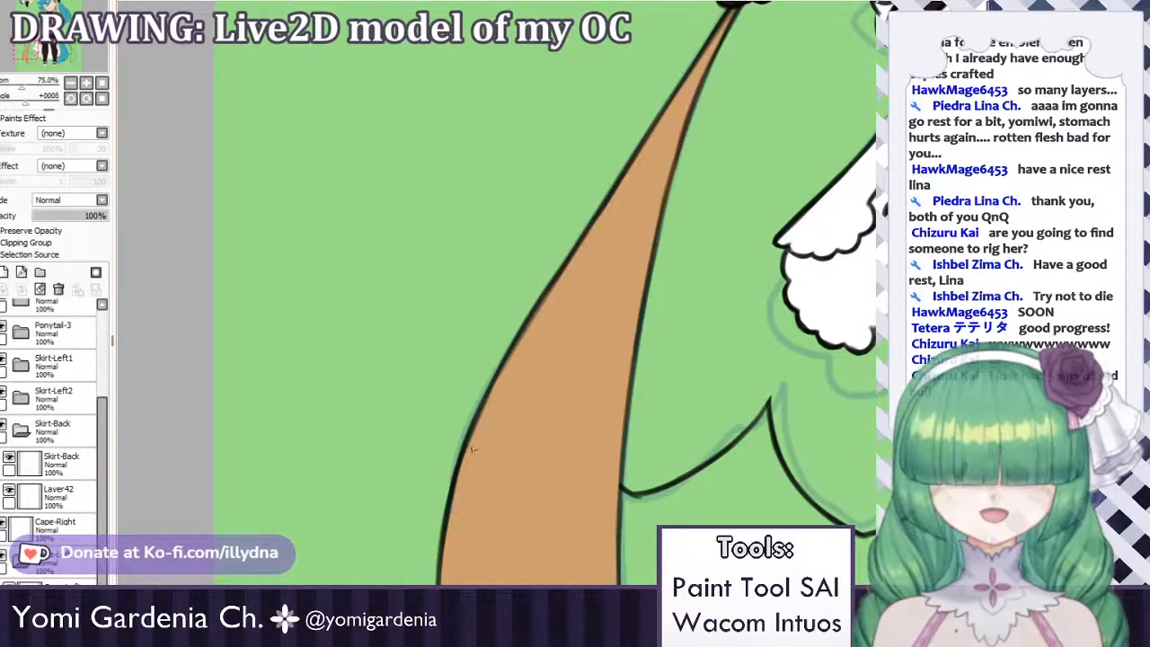
scroll(565, 332, down, 2)
scroll(564, 476, up, 4)
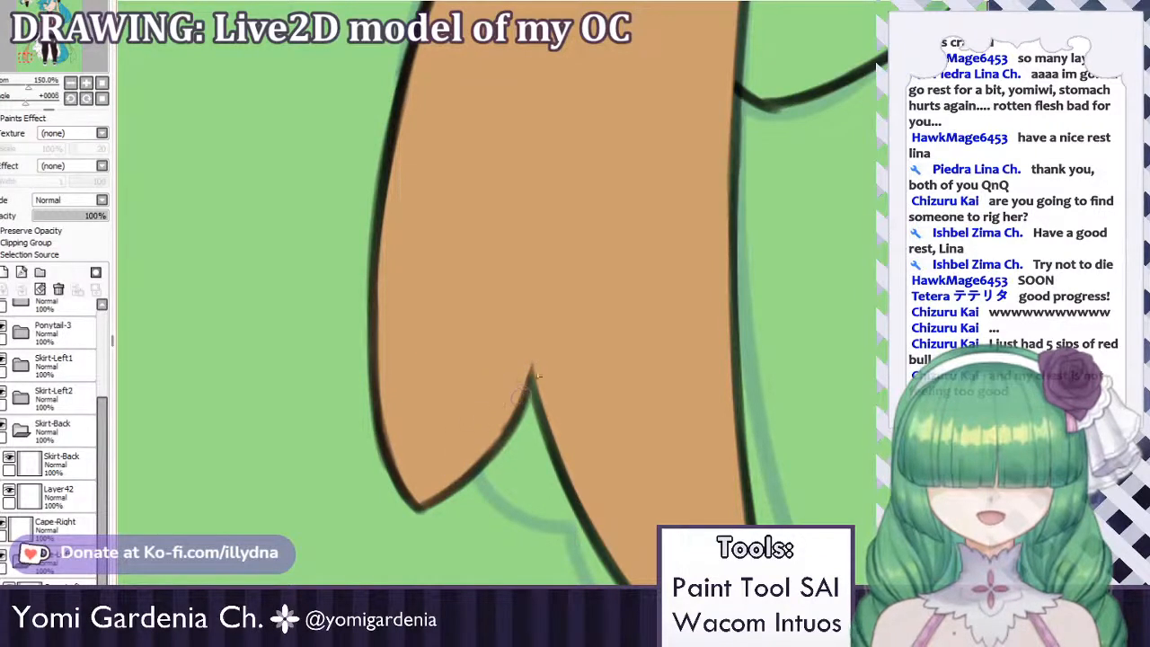
drag(536, 380, 588, 505)
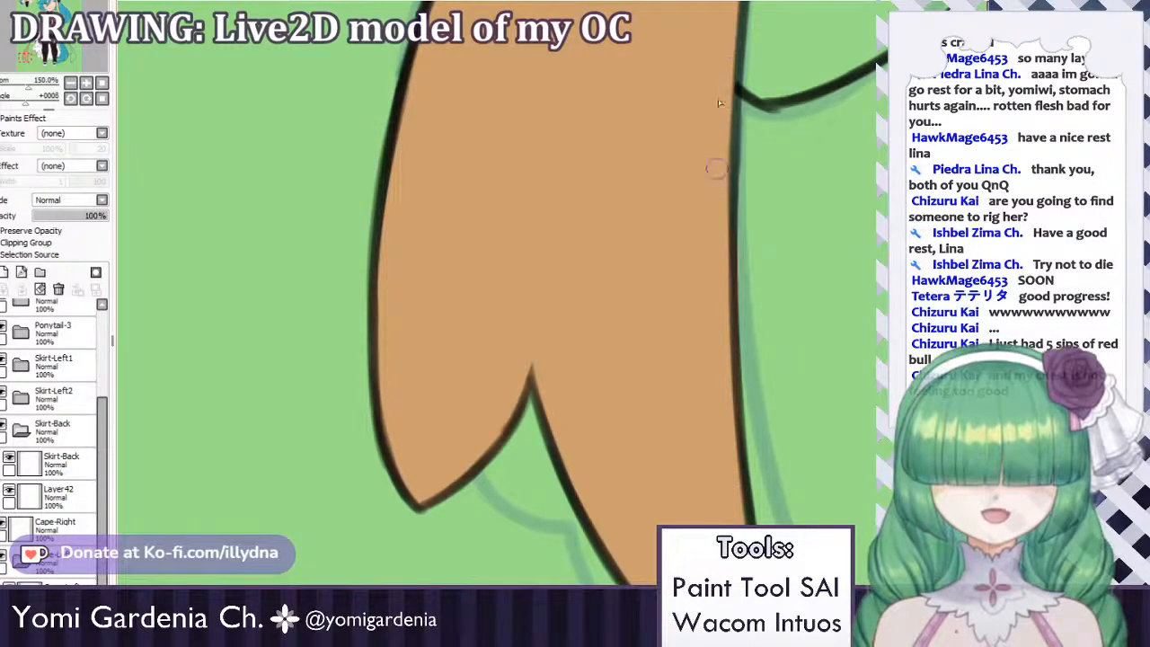
scroll(716, 168, down, 2)
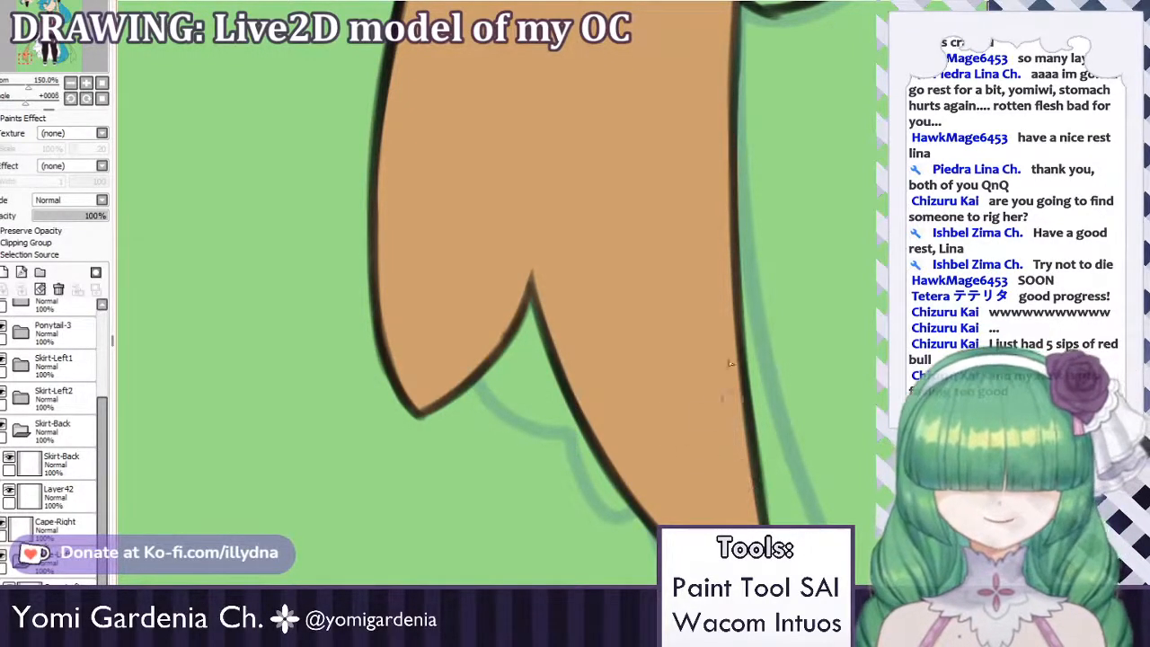
scroll(530, 579, down, 3)
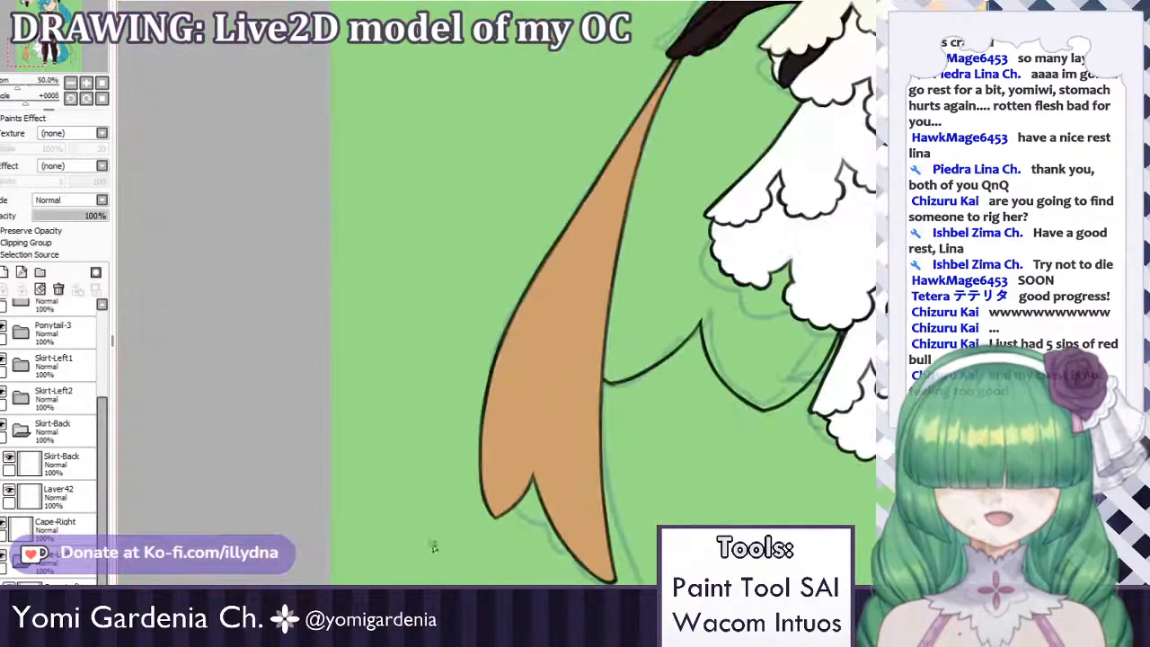
scroll(440, 544, up, 1)
scroll(651, 200, up, 2)
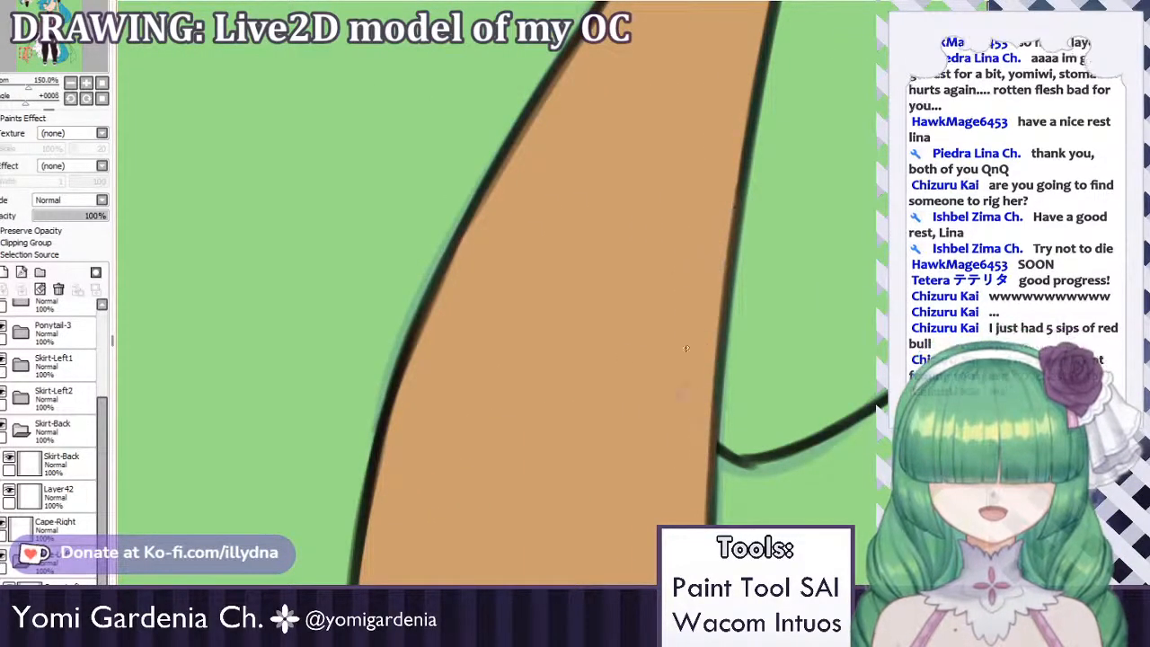
Hide the Body layer folder to expose the cape line art behind the arms and torso.
scroll(674, 310, down, 9)
scroll(714, 205, up, 3)
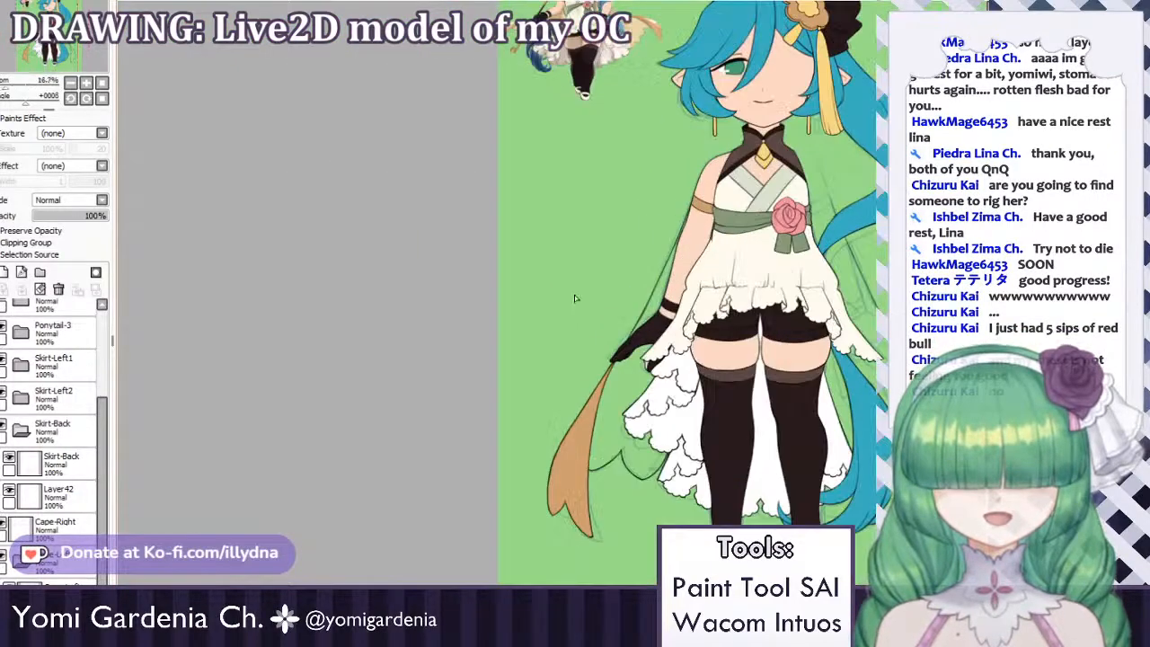
scroll(577, 299, down, 2)
scroll(796, 216, up, 1)
scroll(458, 331, up, 1)
scroll(505, 382, up, 4)
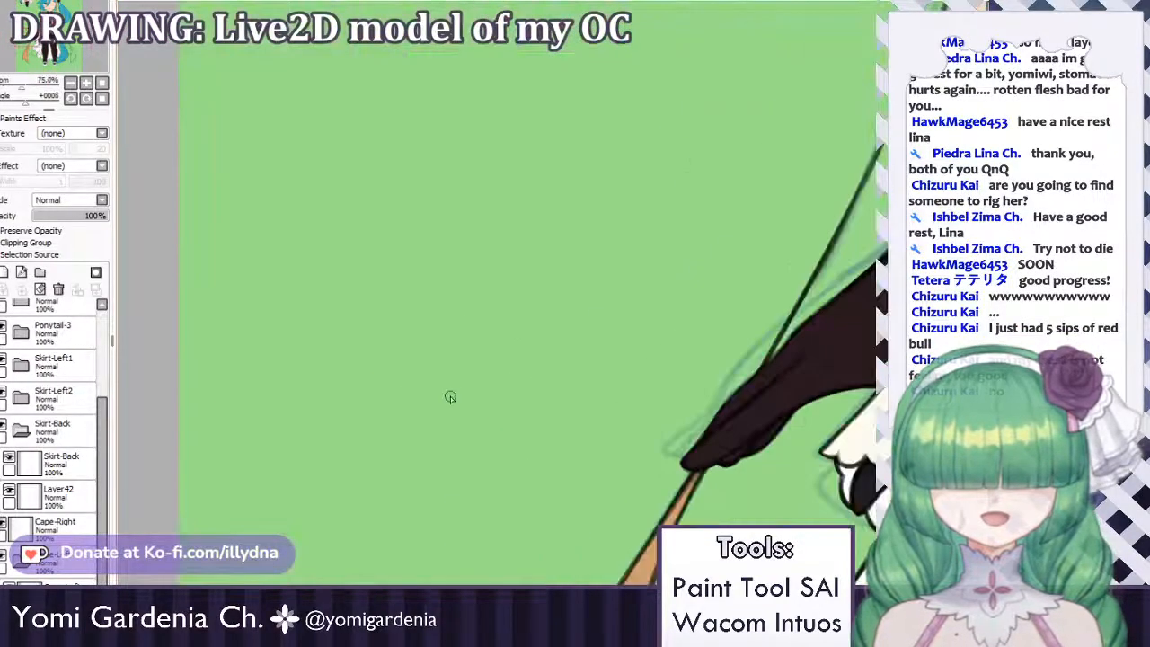
drag(100, 427, 98, 338)
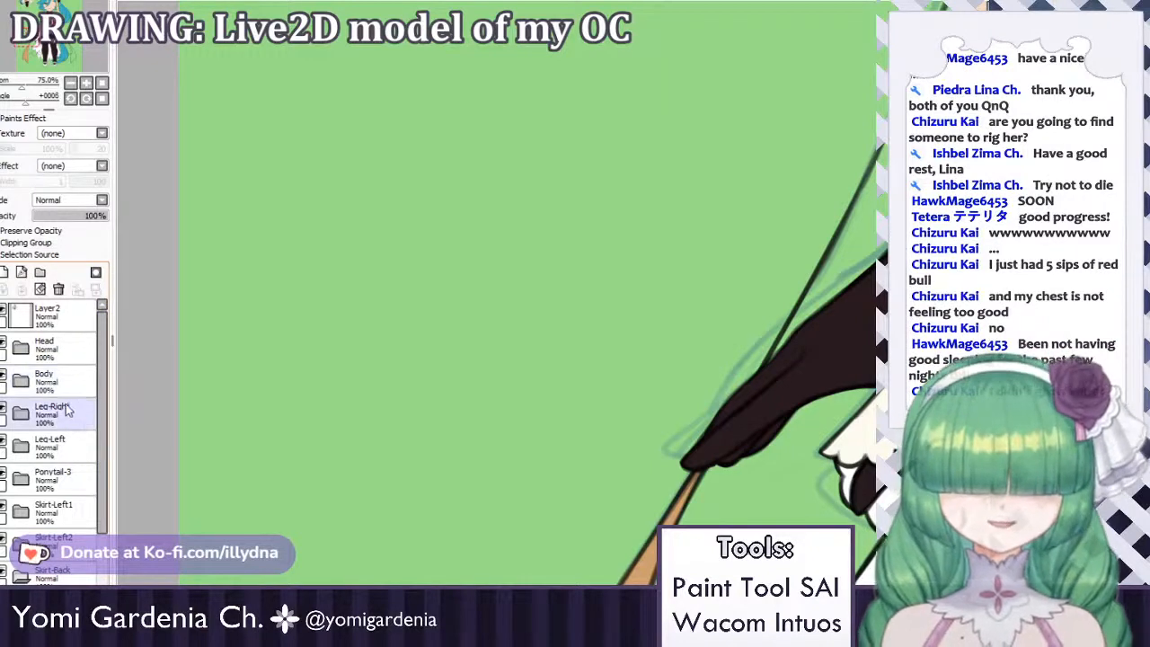
scroll(99, 418, down, 2)
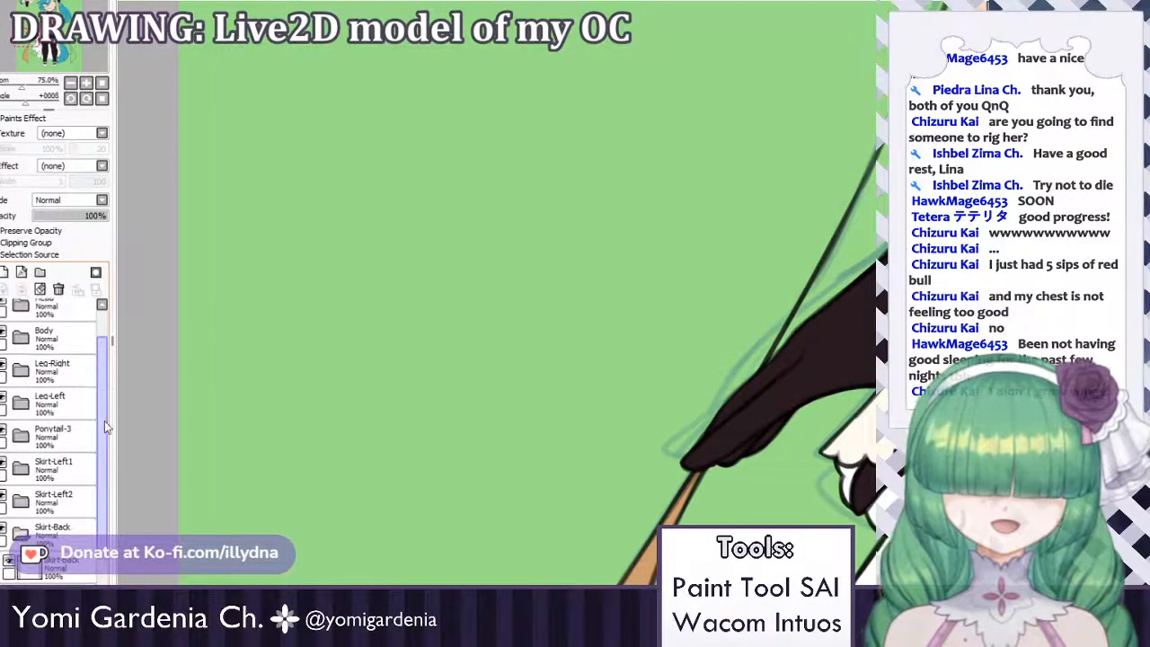
scroll(100, 422, up, 2)
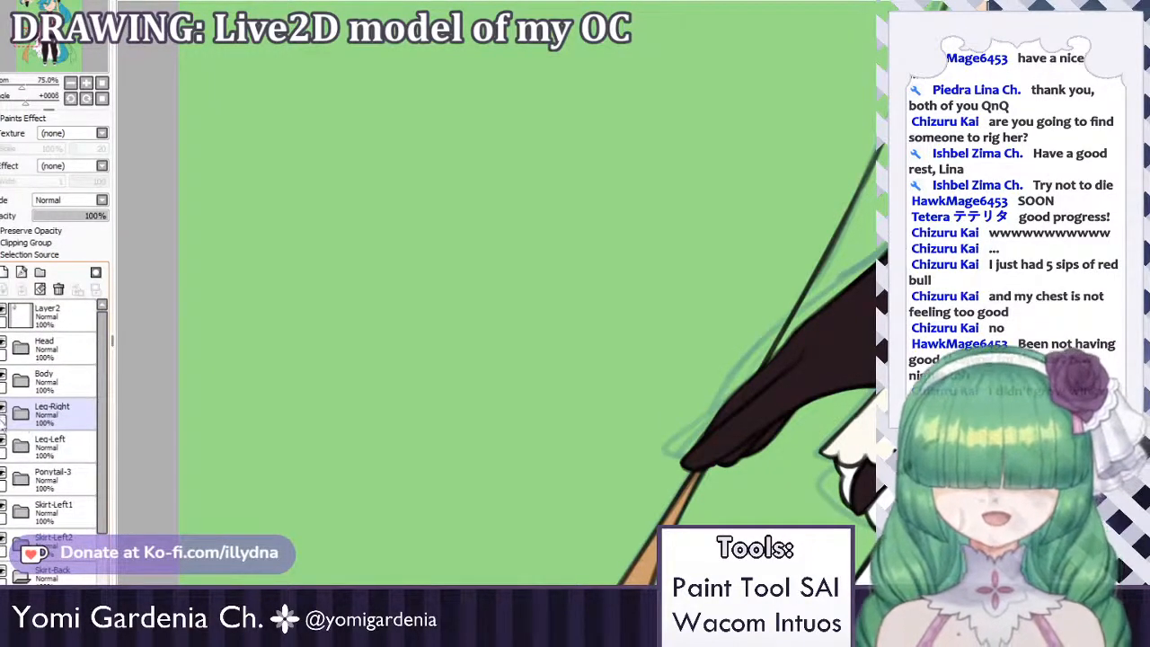
click(4, 444)
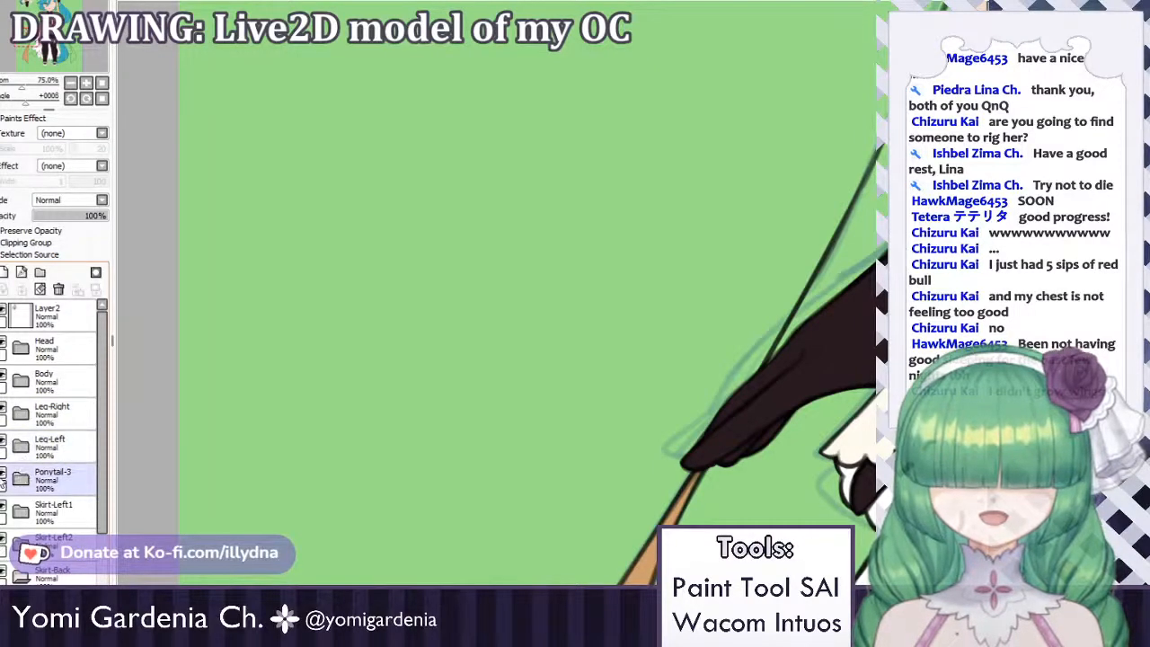
click(4, 382)
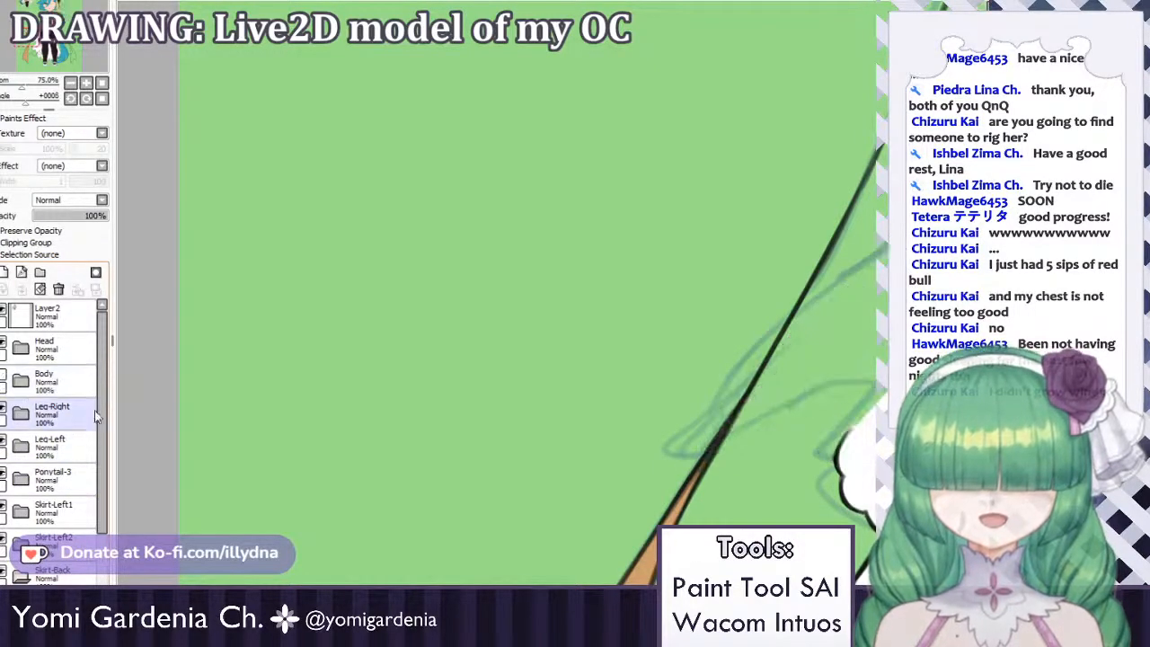
Collapse the Cape-Left folder, create a layer folder named Cape-Right and put the Cape-Right line art layer inside it.
scroll(53, 431, down, 5)
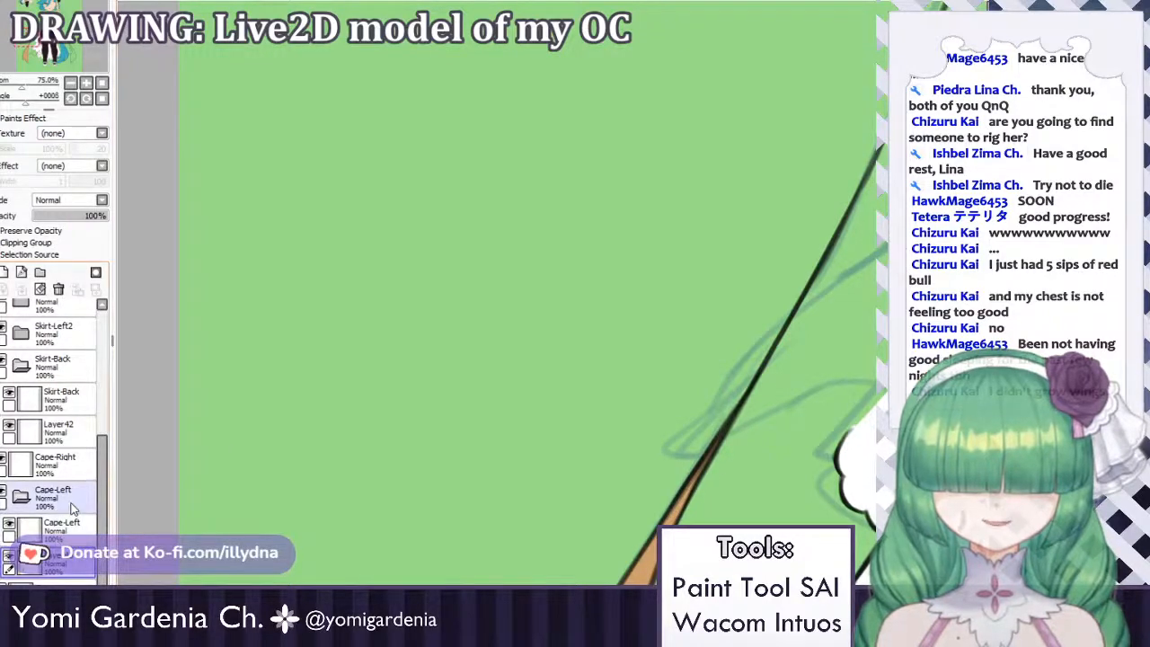
scroll(404, 382, down, 3)
scroll(516, 251, down, 3)
scroll(620, 257, up, 2)
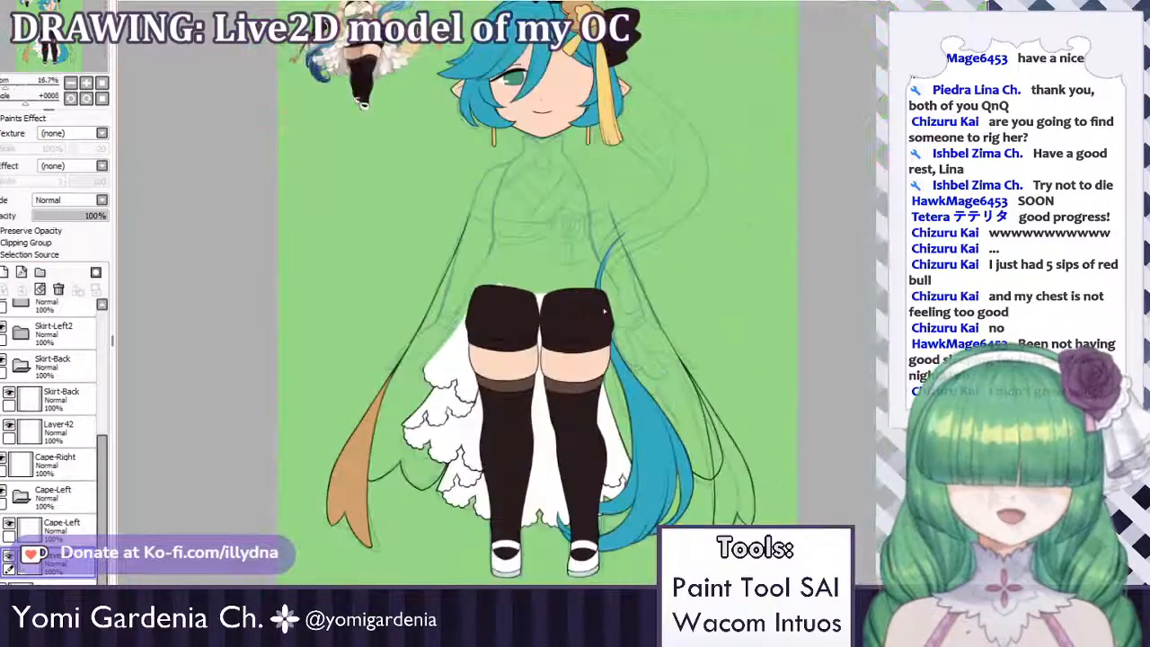
scroll(599, 242, down, 2)
scroll(546, 314, up, 1)
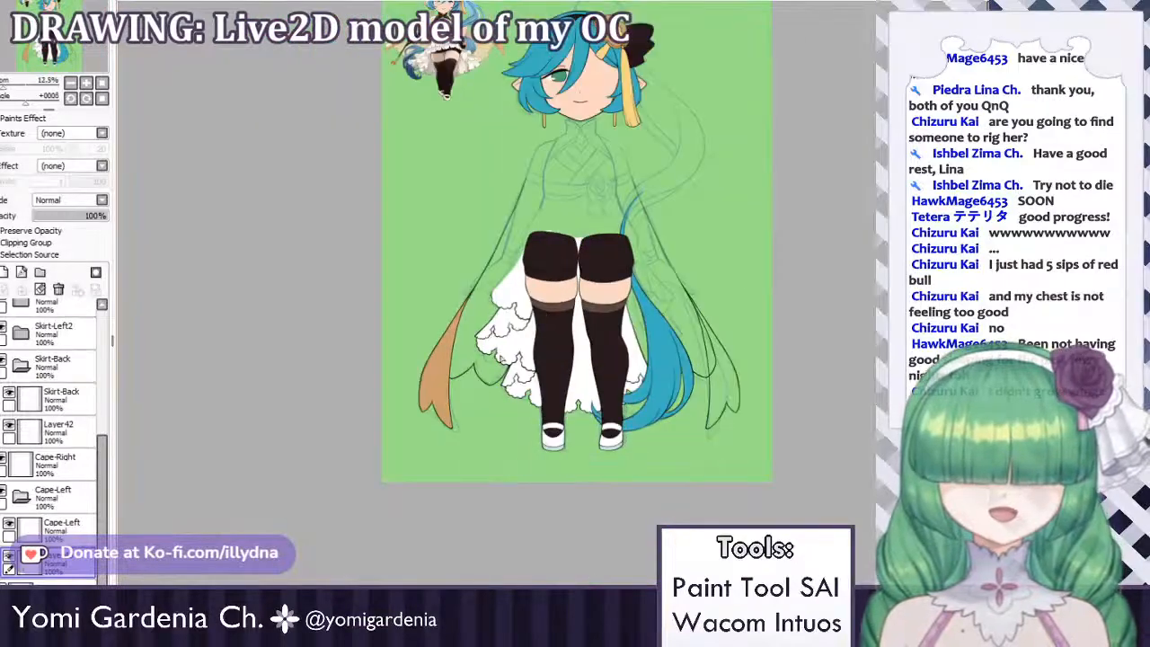
click(20, 496)
click(40, 463)
click(40, 272)
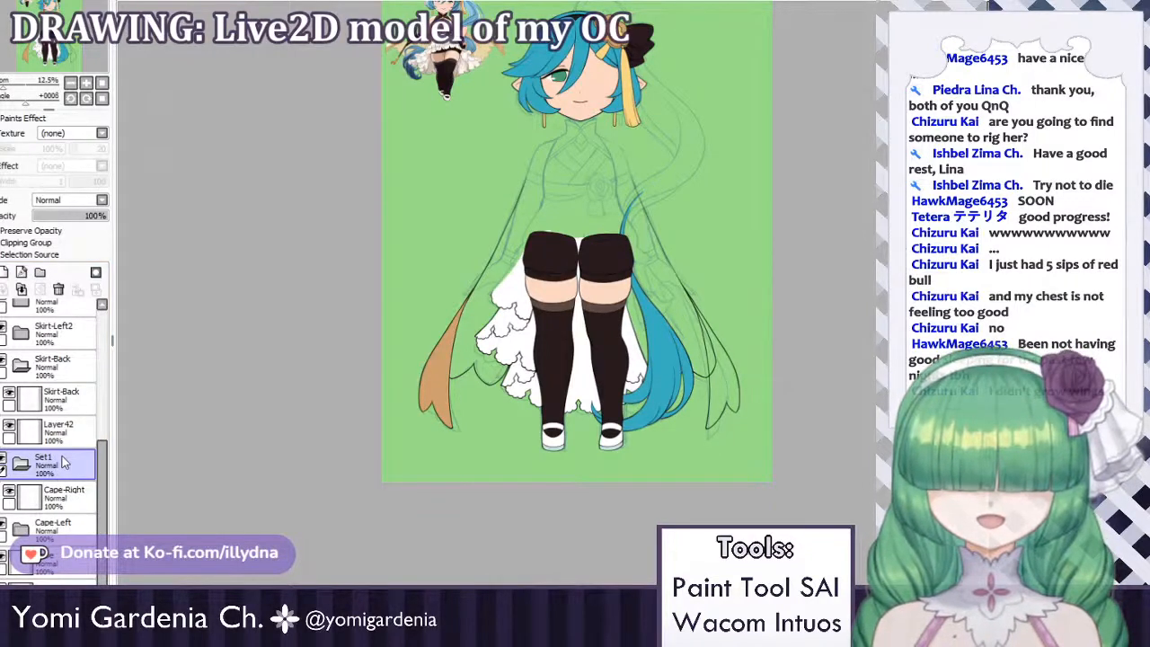
text(Cape-Right)
key(Return)
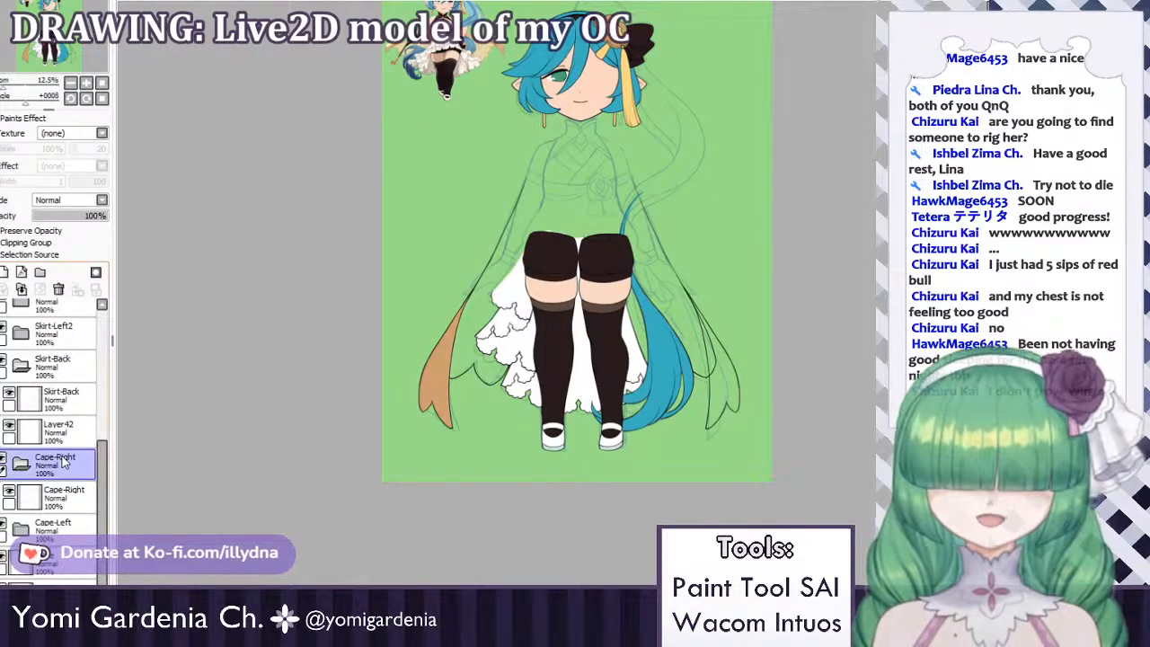
Add a new layer inside the Cape-Right folder and place it below the Cape-Right line art.
click(36, 506)
click(5, 272)
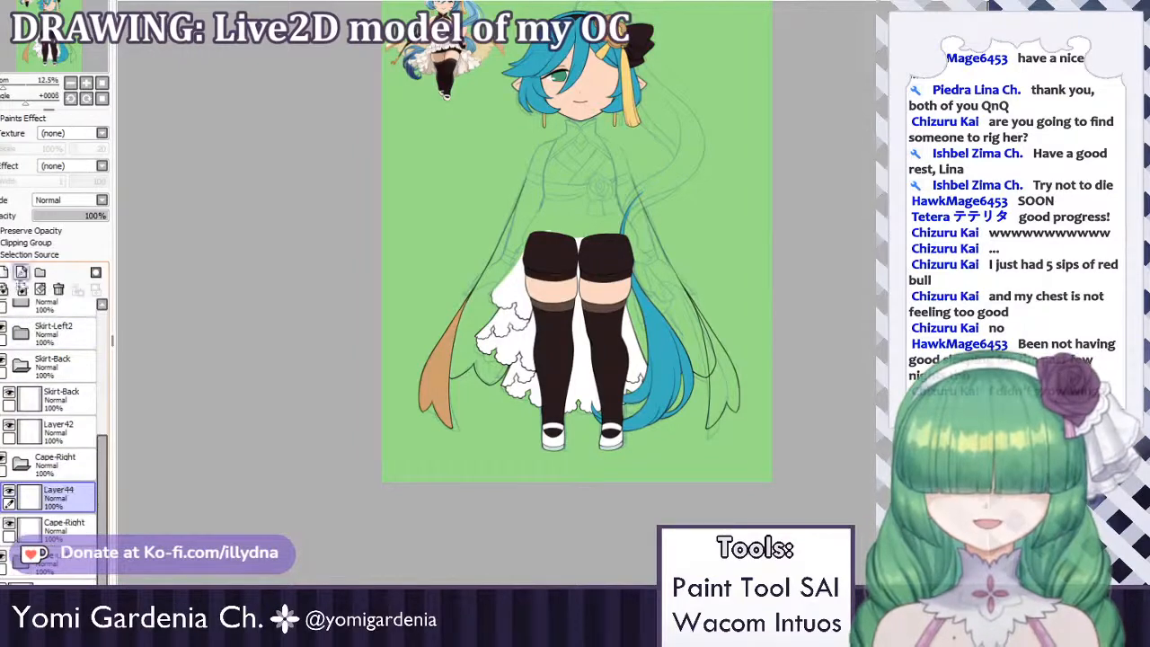
drag(63, 539, 64, 537)
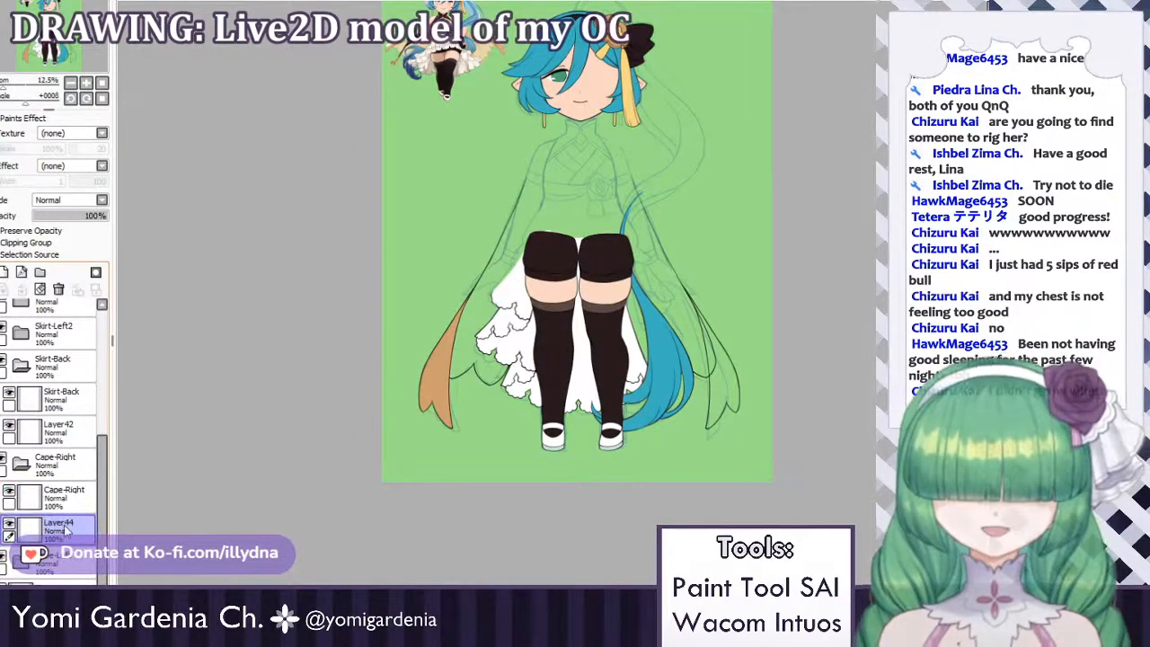
Paint tan along the right cape tail's lower inner edge, around its notch and up the lower outer edge.
scroll(686, 317, down, 1)
scroll(697, 359, up, 2)
scroll(694, 385, up, 3)
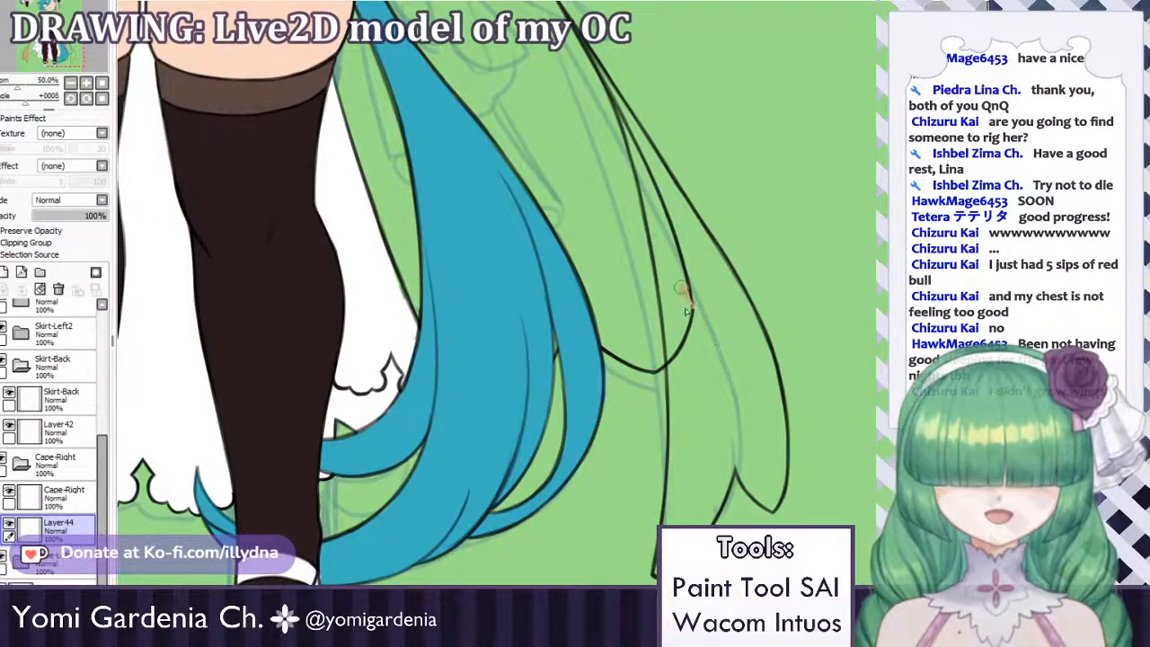
mouse_move(684, 268)
mouse_down()
mouse_move(708, 422)
mouse_move(683, 316)
mouse_up()
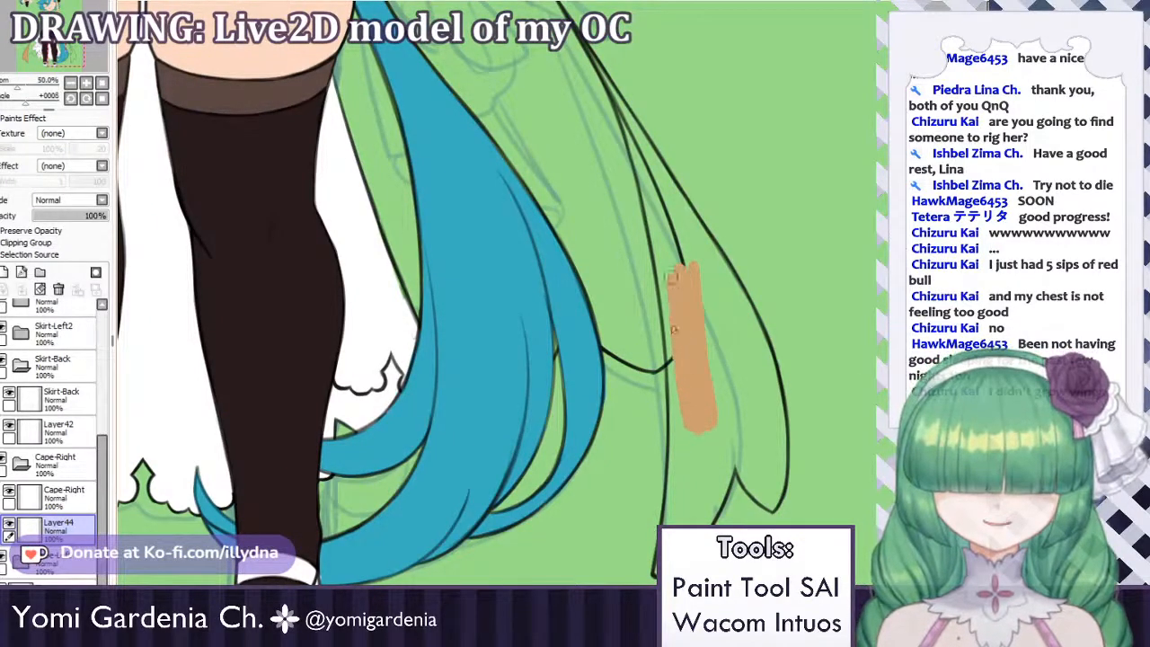
key(ctrl+z)
drag(669, 289, 675, 498)
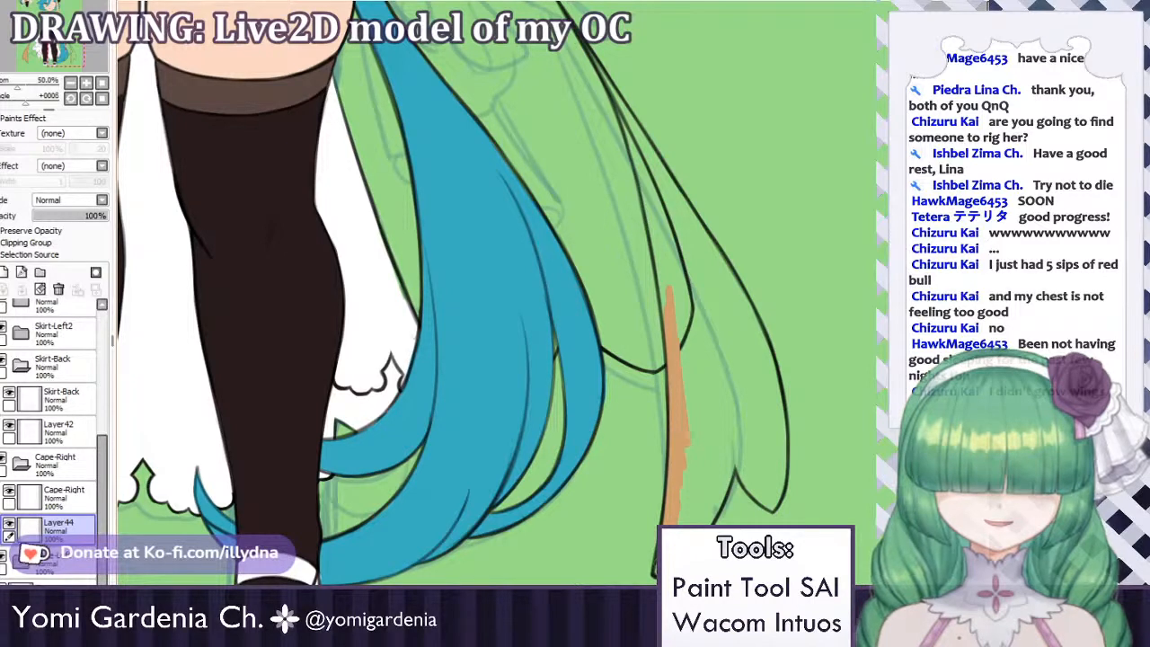
mouse_move(699, 523)
mouse_down()
mouse_move(732, 454)
mouse_move(697, 507)
mouse_up()
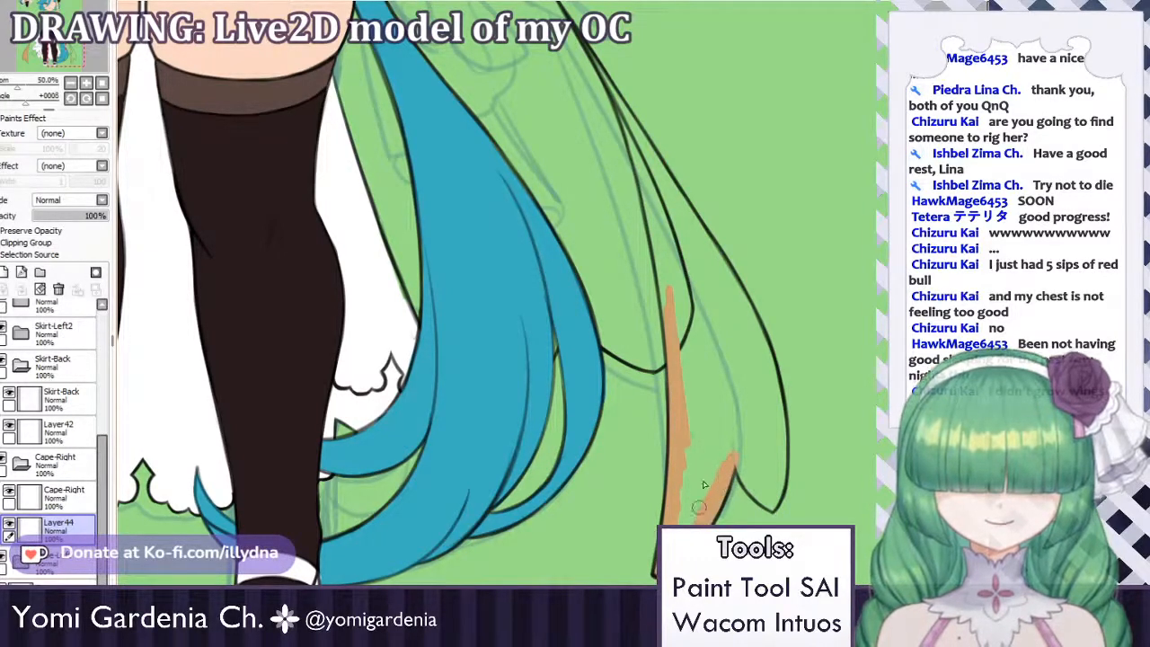
drag(738, 438, 768, 509)
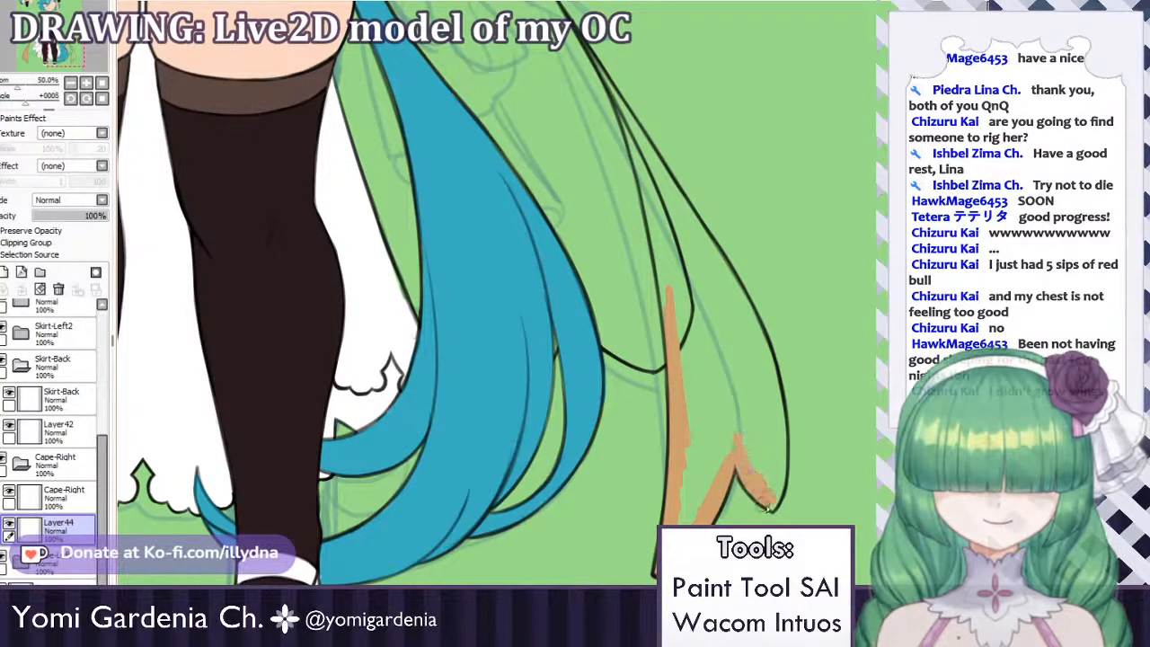
key(ctrl+z)
mouse_move(737, 456)
mouse_down()
mouse_move(771, 507)
mouse_move(776, 411)
mouse_move(761, 364)
mouse_up()
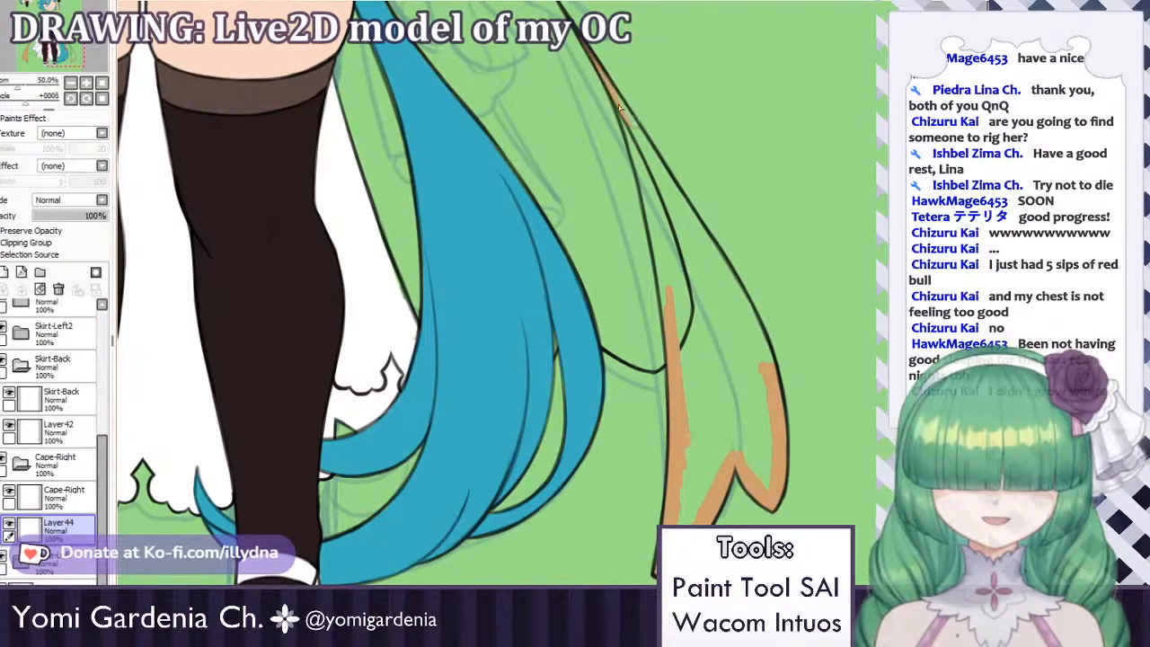
Paint tan along the right cape tail's upper outer and inner edges and fill its interior solid tan.
mouse_move(618, 105)
mouse_down()
mouse_move(671, 192)
mouse_move(596, 65)
mouse_move(671, 195)
mouse_move(598, 76)
mouse_move(657, 171)
mouse_up()
drag(608, 83, 705, 252)
mouse_move(669, 184)
mouse_down()
mouse_move(714, 264)
mouse_move(688, 211)
mouse_move(660, 186)
mouse_move(735, 302)
mouse_move(750, 345)
mouse_move(706, 246)
mouse_move(760, 355)
mouse_move(738, 302)
mouse_up()
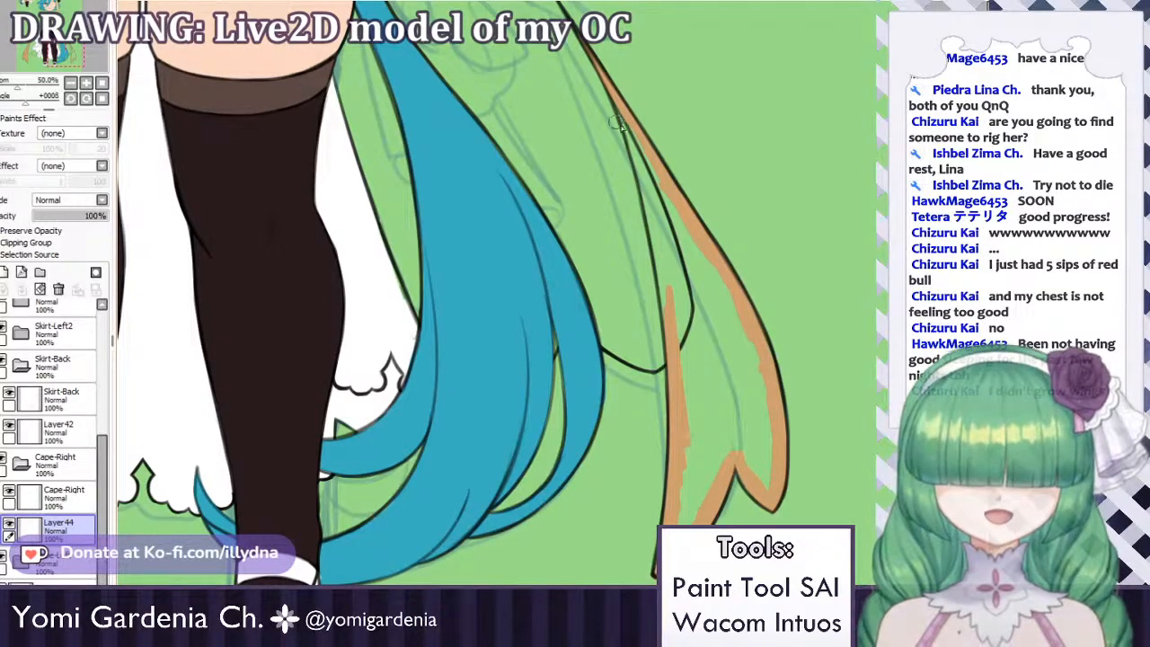
mouse_move(619, 126)
mouse_down()
mouse_move(649, 179)
mouse_move(624, 110)
mouse_move(643, 184)
mouse_move(608, 86)
mouse_move(663, 237)
mouse_move(636, 142)
mouse_move(673, 341)
mouse_move(652, 220)
mouse_move(666, 310)
mouse_move(676, 307)
mouse_move(711, 346)
mouse_move(682, 238)
mouse_move(691, 228)
mouse_move(742, 333)
mouse_up()
click(700, 413)
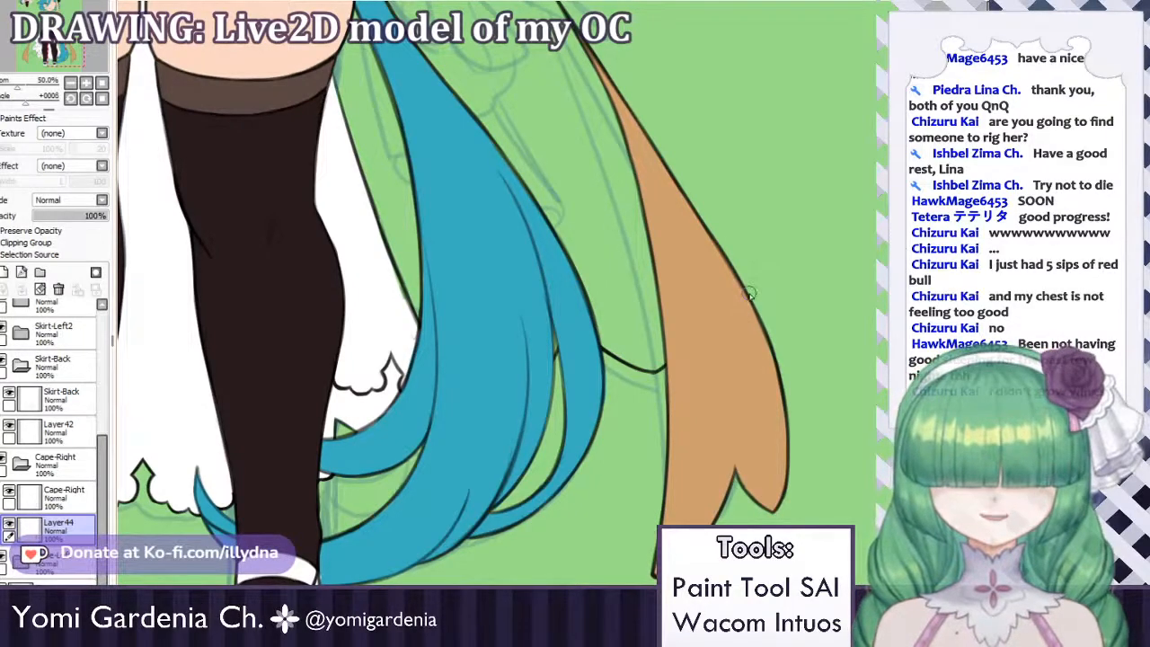
Compare the coloured cape tails with the cape in the seated chibi reference illustration.
scroll(749, 294, down, 5)
scroll(670, 203, up, 3)
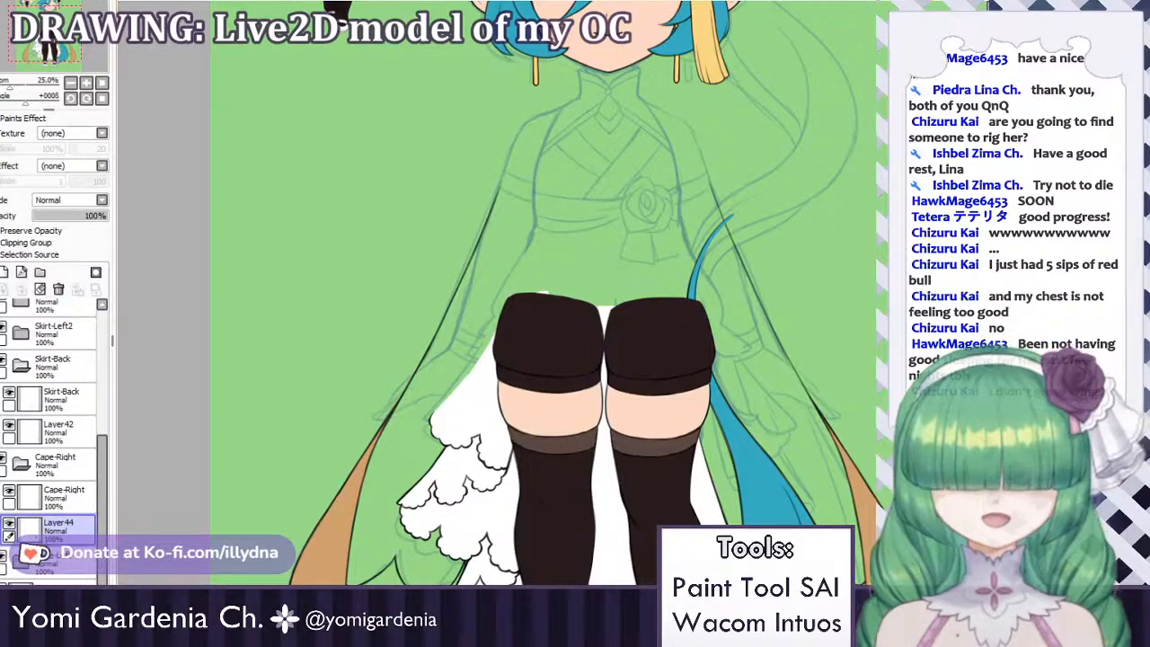
key(ctrl+Tab)
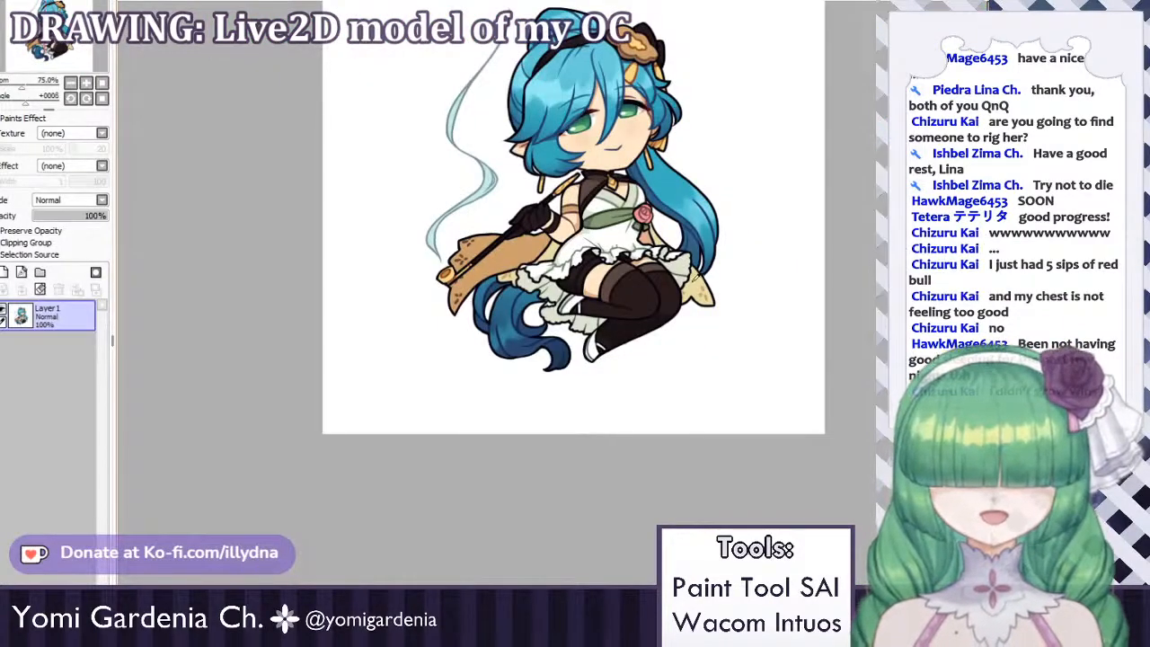
key(ctrl+Tab)
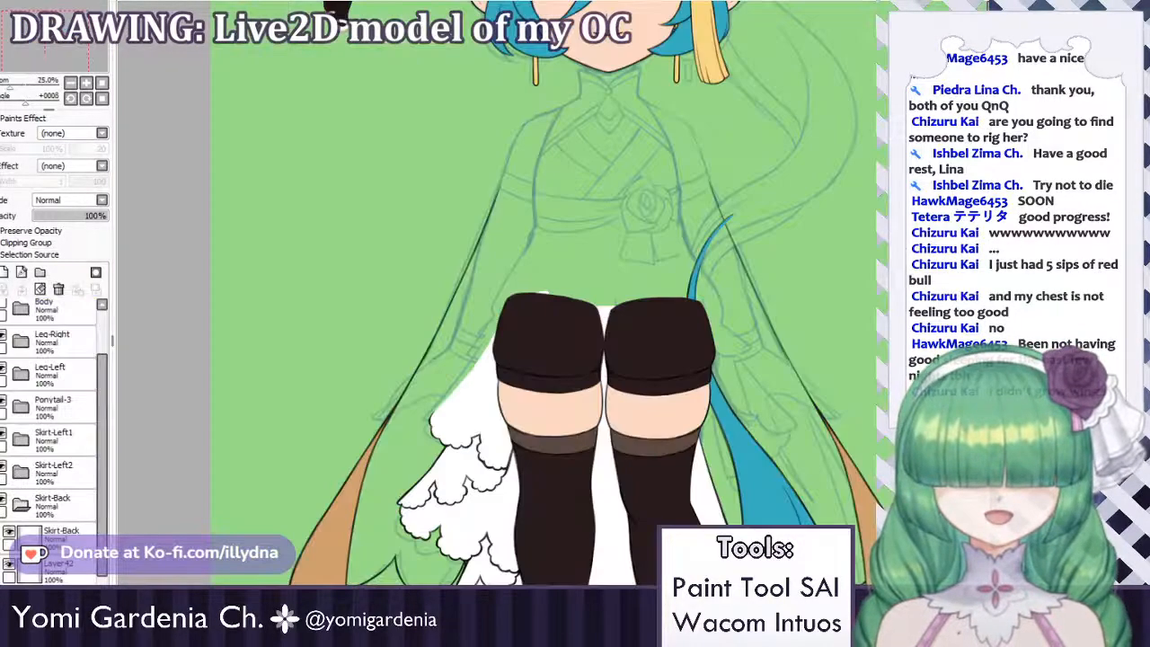
Collapse the Skirt-Back and Cape-Right layer folders and select the Cape-Left folder.
click(54, 503)
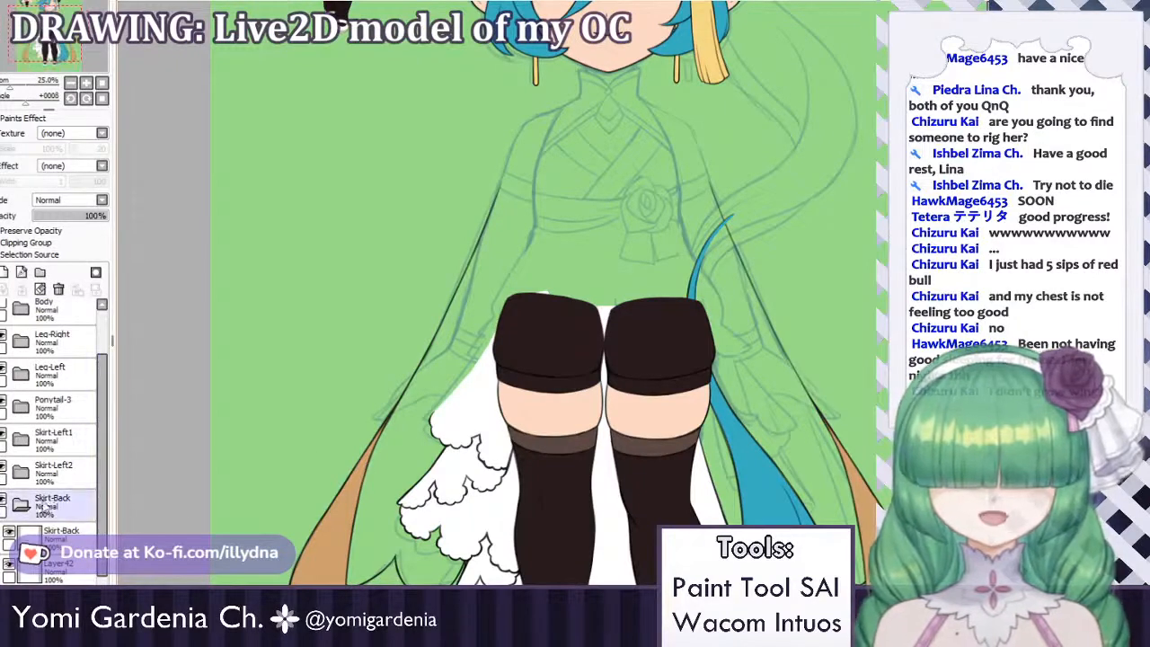
click(20, 504)
click(21, 537)
click(48, 534)
click(45, 571)
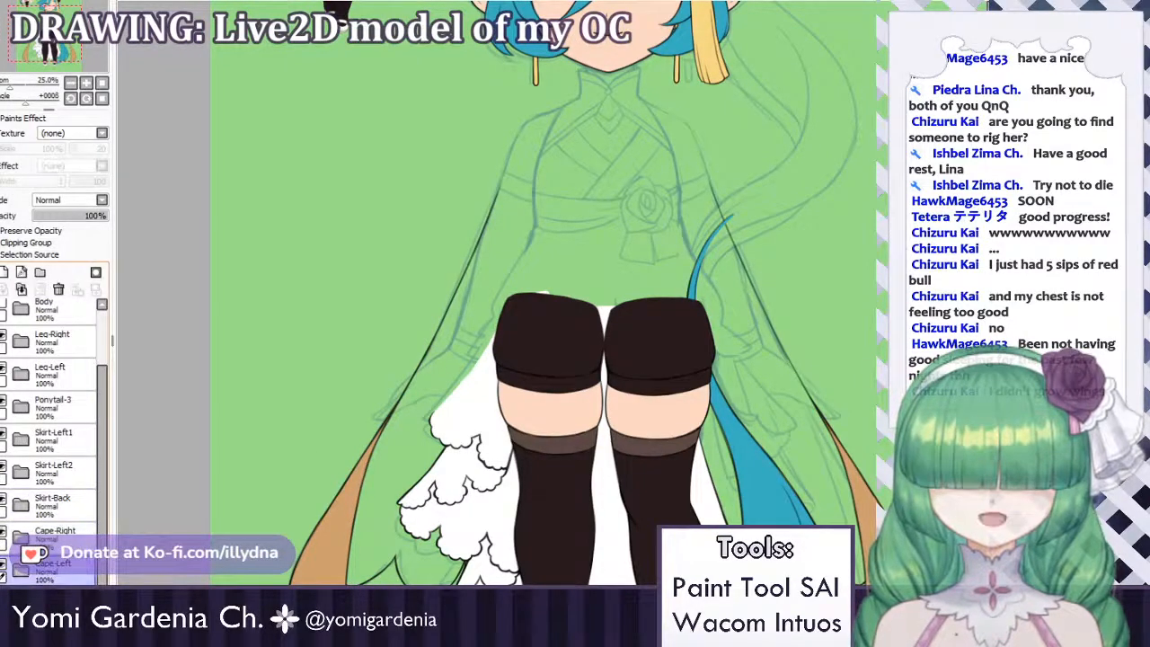
click(26, 575)
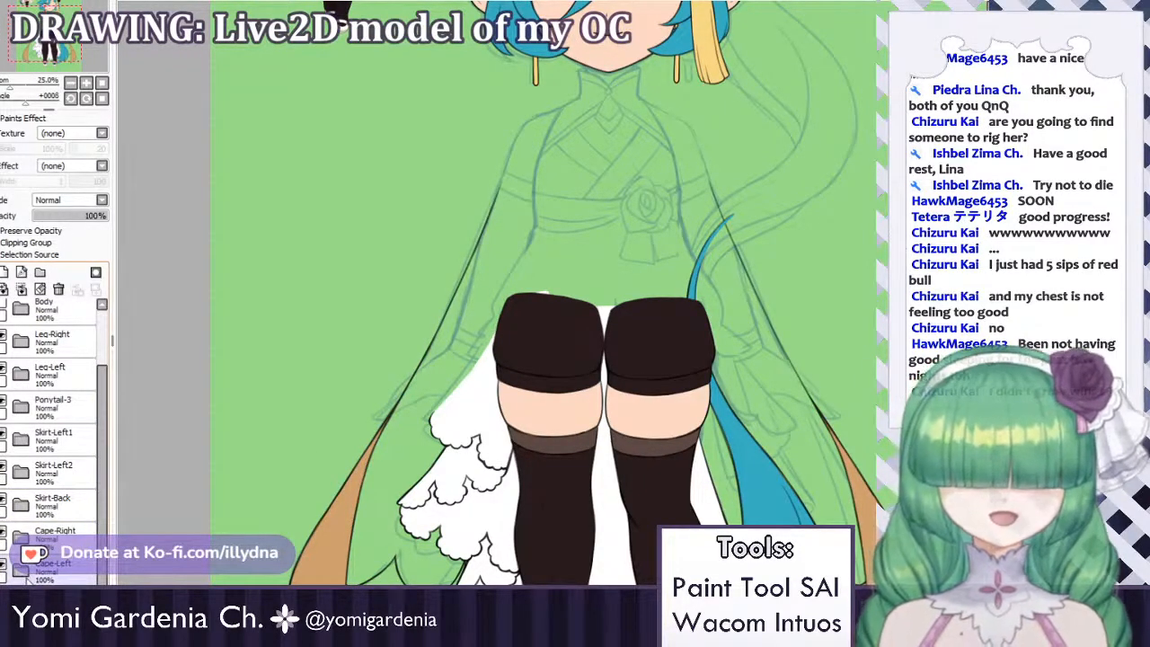
Create a new layer folder and paint a pale cream strip just inside the cape edge line on the image's right side.
click(40, 271)
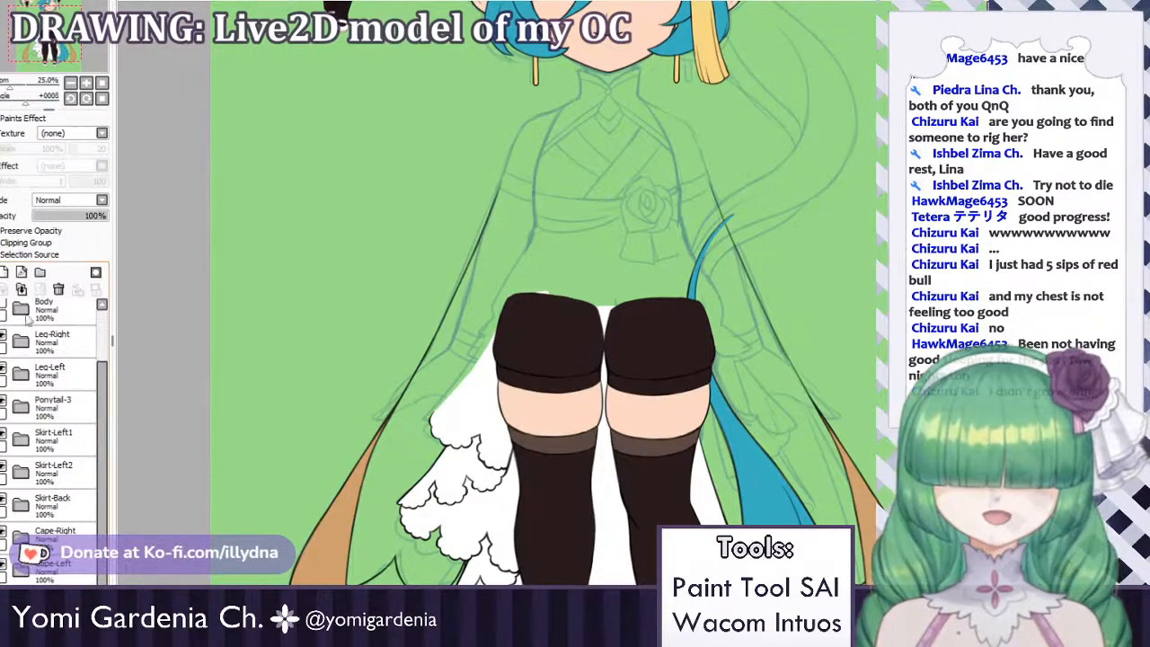
click(54, 603)
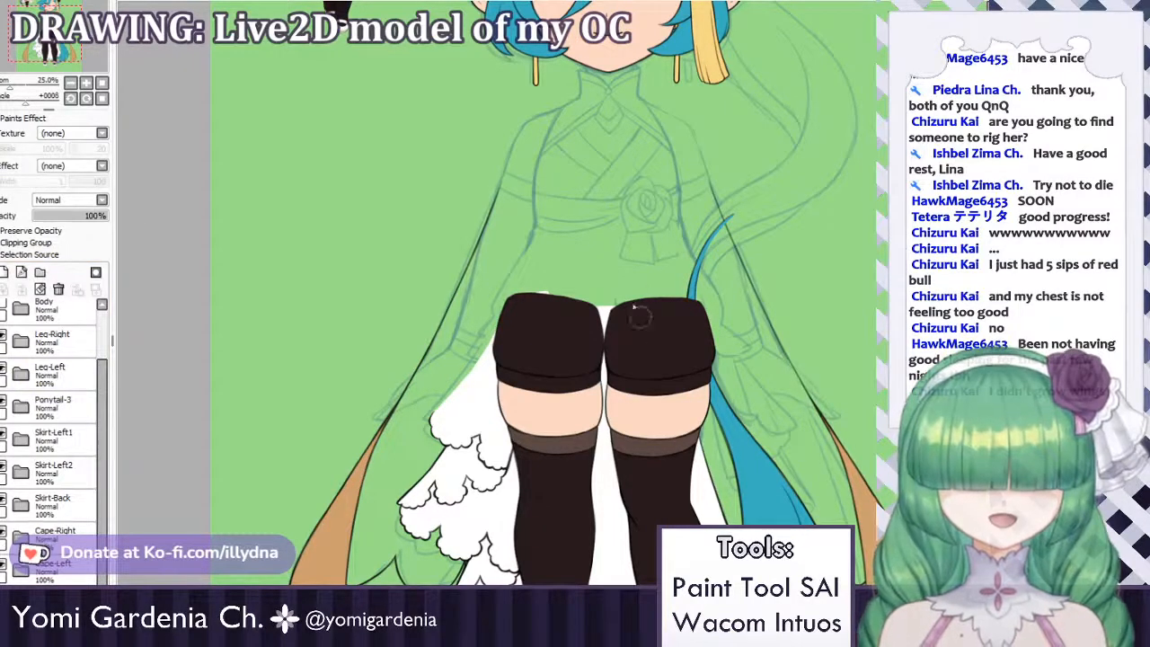
mouse_move(642, 289)
mouse_down()
mouse_move(759, 509)
mouse_move(697, 268)
mouse_move(714, 362)
mouse_move(795, 445)
mouse_move(703, 210)
mouse_move(718, 221)
mouse_move(749, 318)
mouse_up()
key(ctrl+z)
mouse_move(705, 208)
mouse_down()
mouse_move(753, 319)
mouse_move(709, 216)
mouse_move(775, 356)
mouse_up()
drag(720, 242, 817, 435)
drag(740, 309, 753, 324)
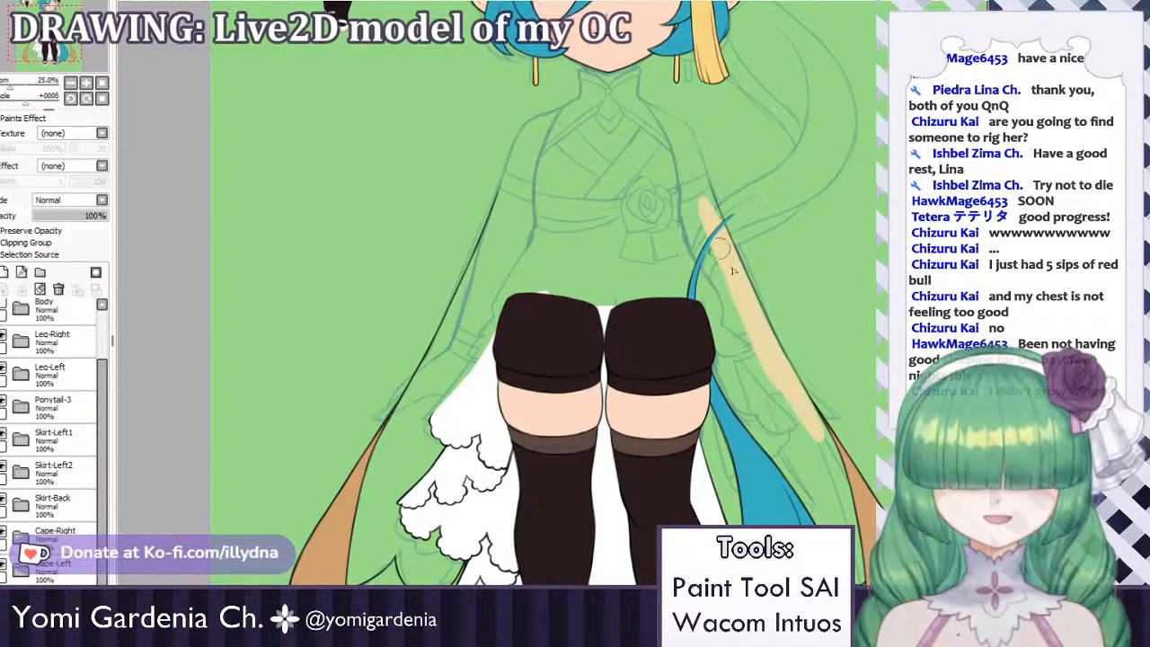
scroll(737, 309, down, 4)
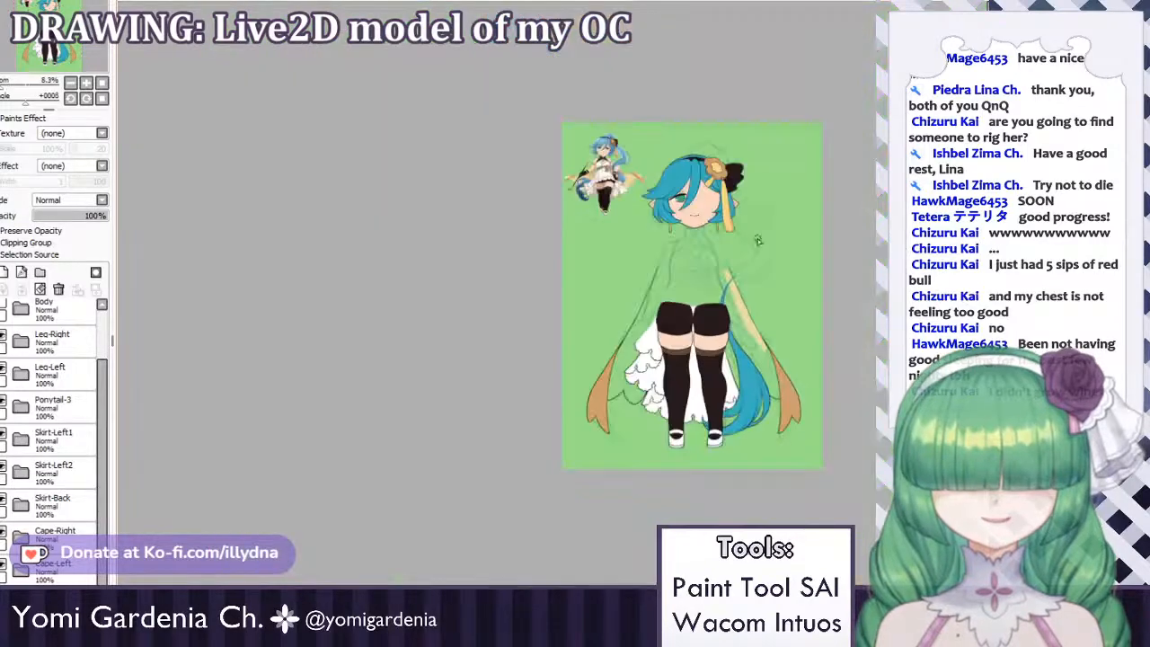
scroll(719, 321, up, 7)
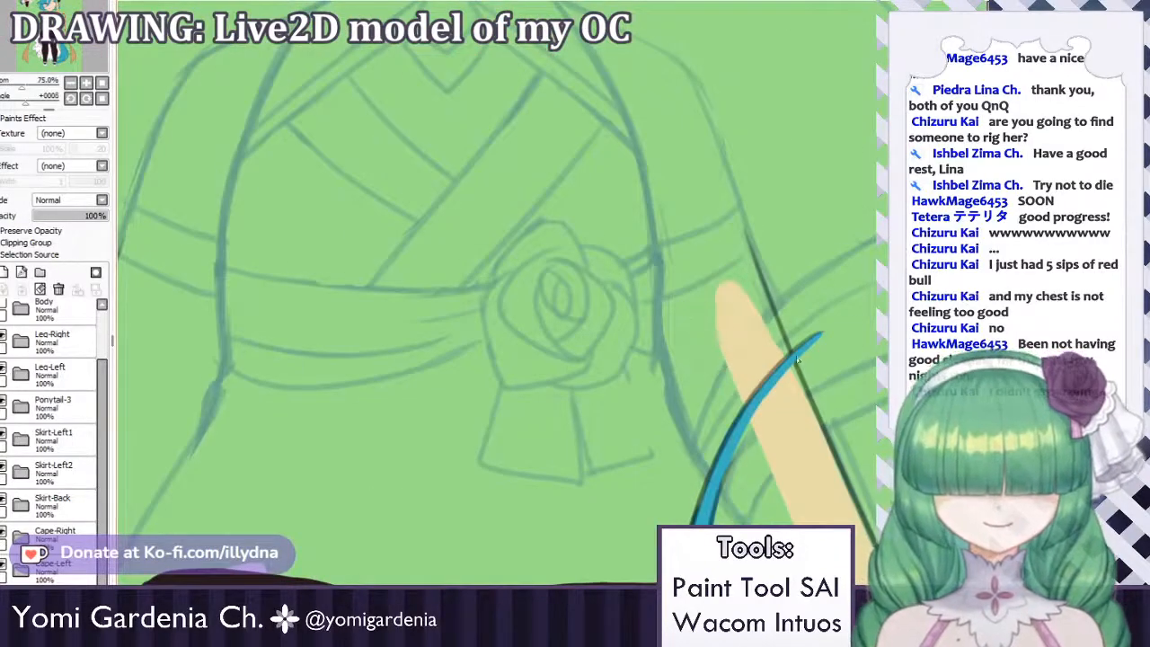
drag(730, 231, 790, 392)
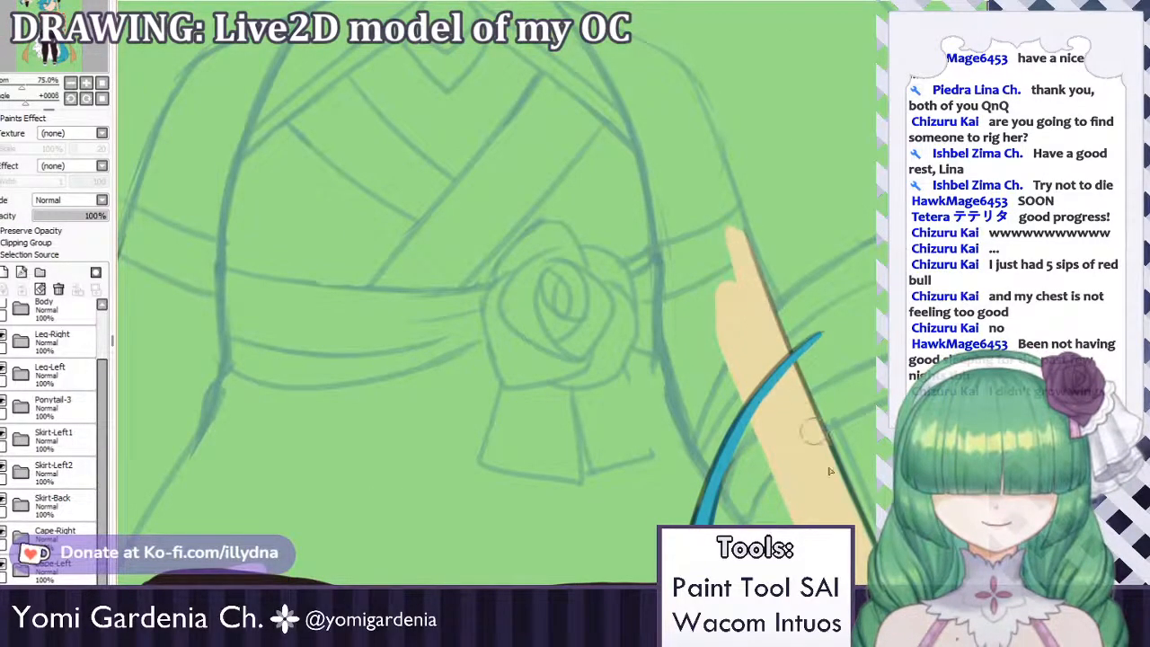
Try to paint a cream curve from the right strip's tip across the waist beneath the rose sketch.
drag(726, 233, 528, 251)
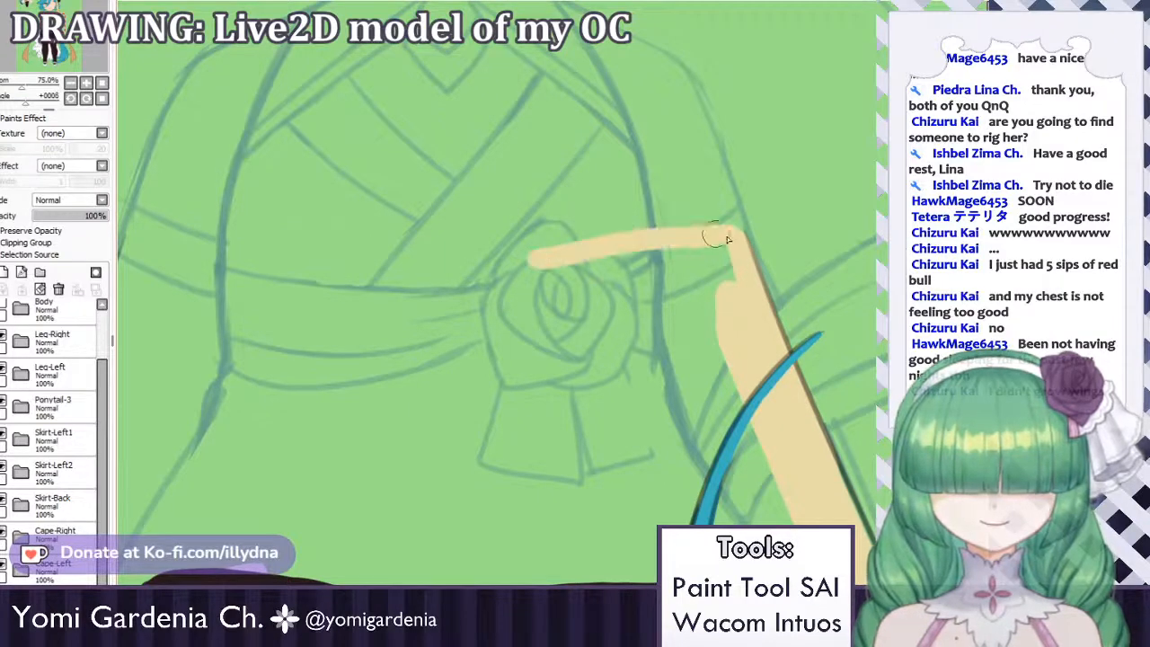
key(ctrl+z)
drag(742, 238, 501, 347)
key(ctrl+z)
drag(736, 232, 433, 366)
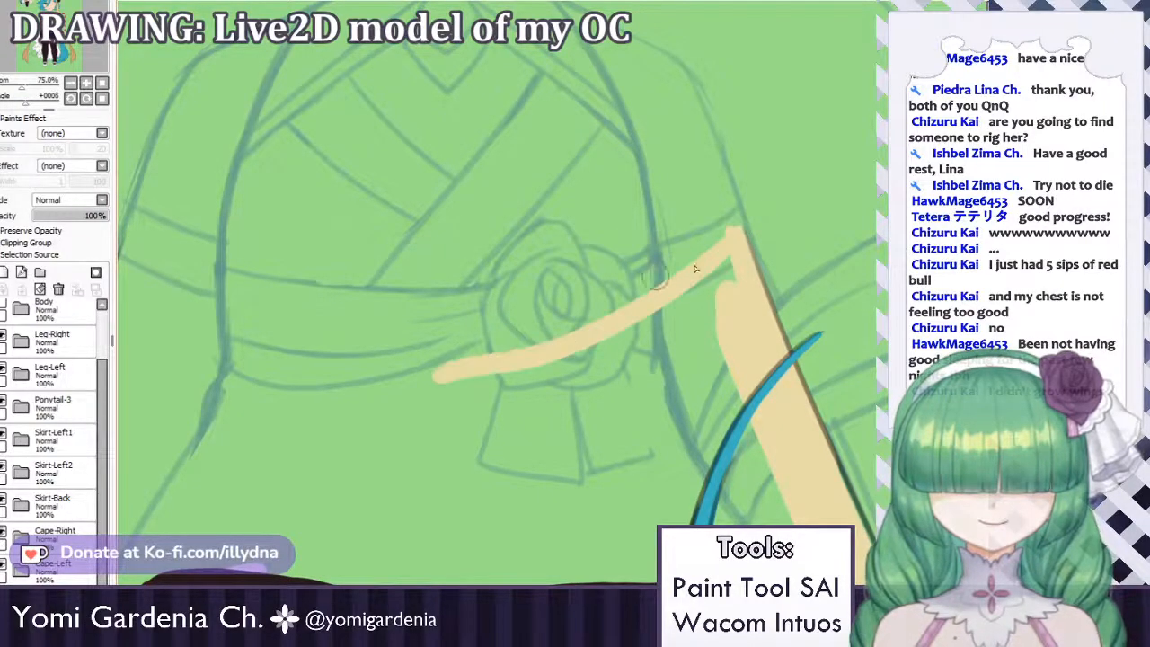
key(ctrl+z)
drag(733, 237, 422, 363)
scroll(548, 300, down, 6)
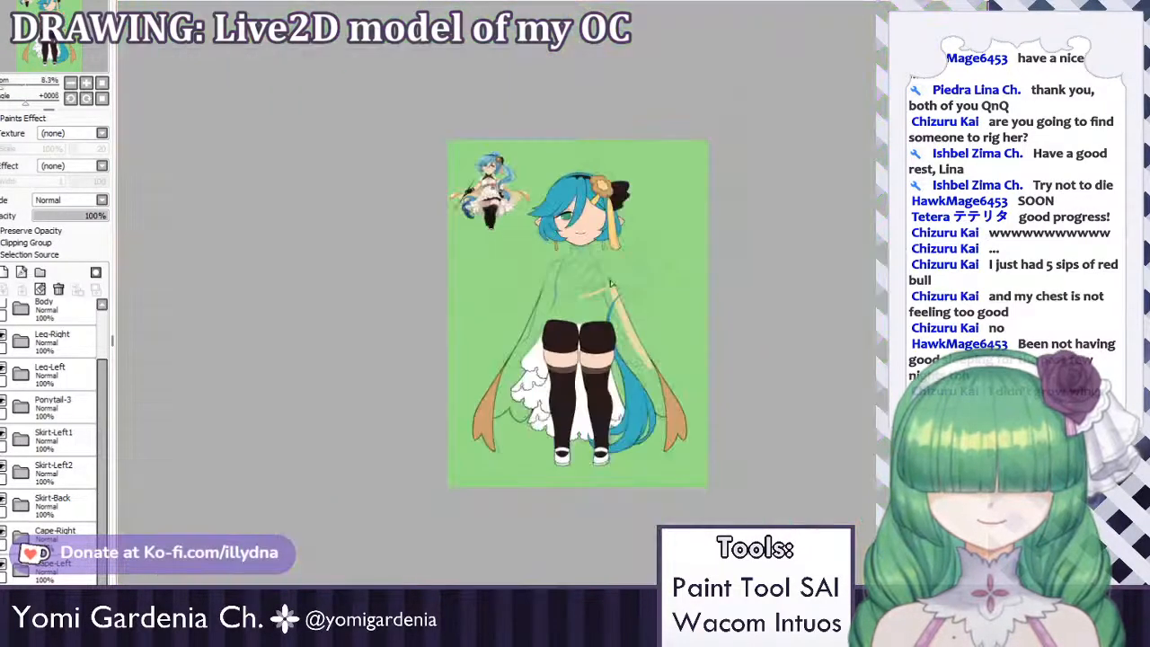
scroll(570, 276, up, 5)
scroll(487, 263, down, 2)
scroll(604, 263, up, 1)
scroll(605, 262, up, 1)
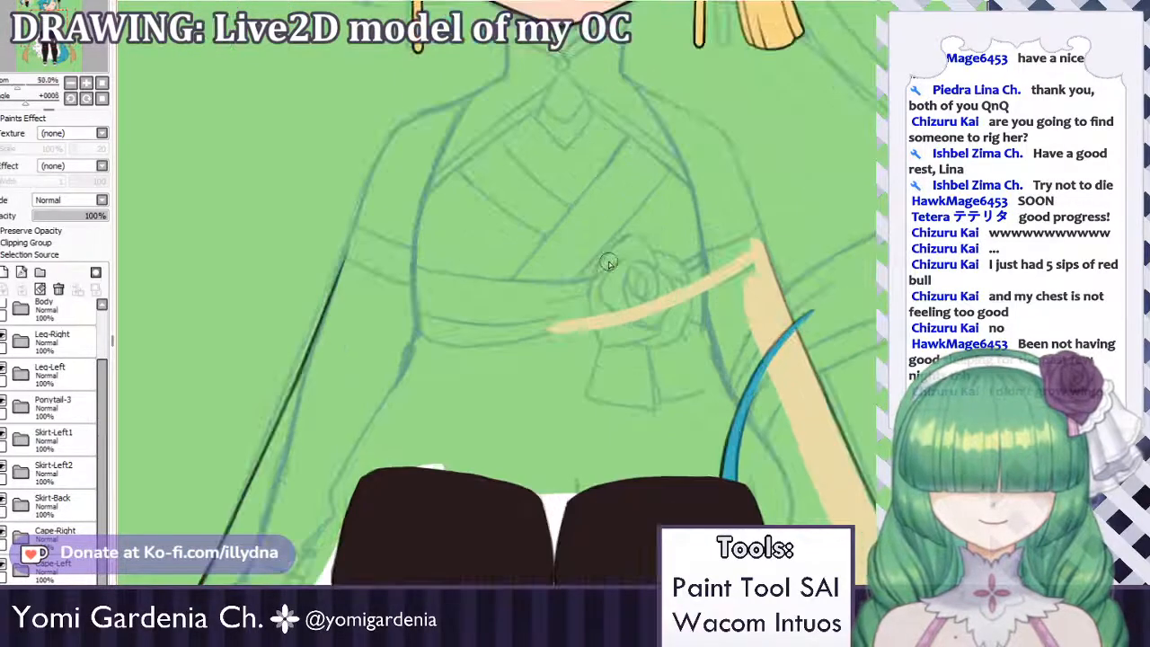
key(ctrl+z)
Paint a cream curve from the left cape line's upper end down to below the middle of the waist sash.
mouse_move(402, 285)
mouse_down()
mouse_move(679, 348)
mouse_move(385, 275)
mouse_move(516, 356)
mouse_up()
key(ctrl+z)
key(ctrl+z)
key(ctrl+z)
mouse_move(348, 261)
mouse_down()
mouse_move(481, 360)
mouse_move(526, 364)
mouse_up()
key(ctrl+z)
drag(364, 268, 562, 363)
key(ctrl+z)
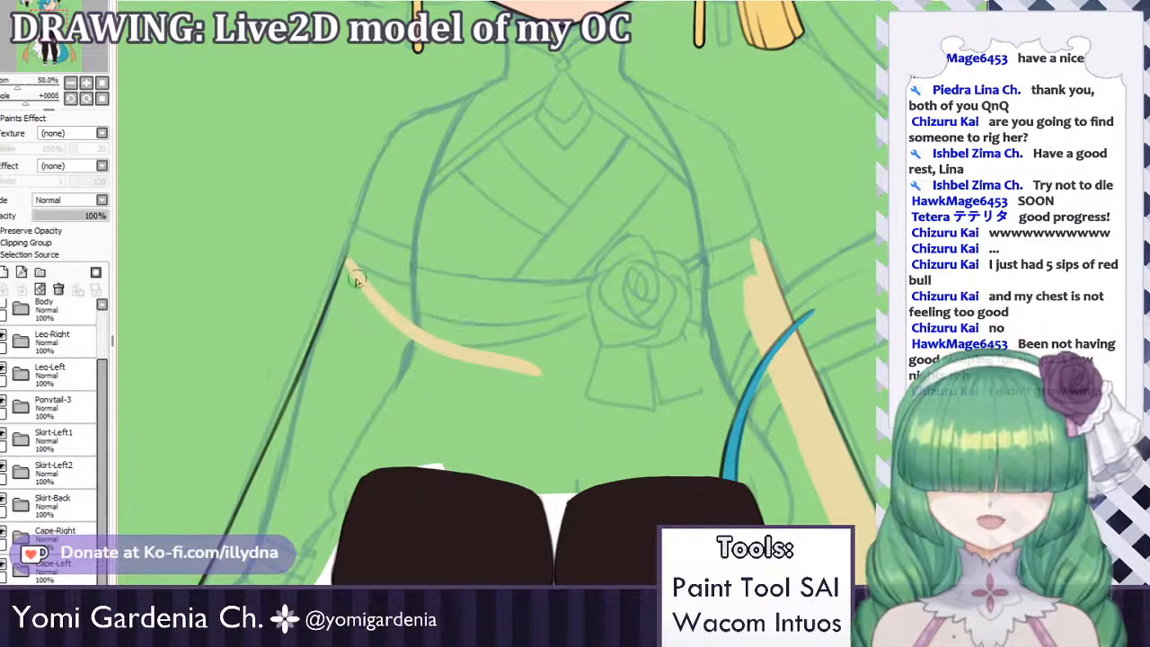
key(ctrl+z)
mouse_move(355, 278)
mouse_down()
mouse_move(524, 371)
mouse_move(602, 365)
mouse_up()
Continue the cream waist curve beneath the rose sketch and up to join the strip on the right.
drag(428, 334, 641, 349)
key(ctrl+z)
mouse_move(511, 364)
mouse_down()
mouse_move(631, 351)
mouse_move(647, 328)
mouse_move(688, 332)
mouse_up()
mouse_move(609, 347)
mouse_down()
mouse_move(733, 308)
mouse_move(673, 332)
mouse_move(690, 329)
mouse_up()
key(ctrl+z)
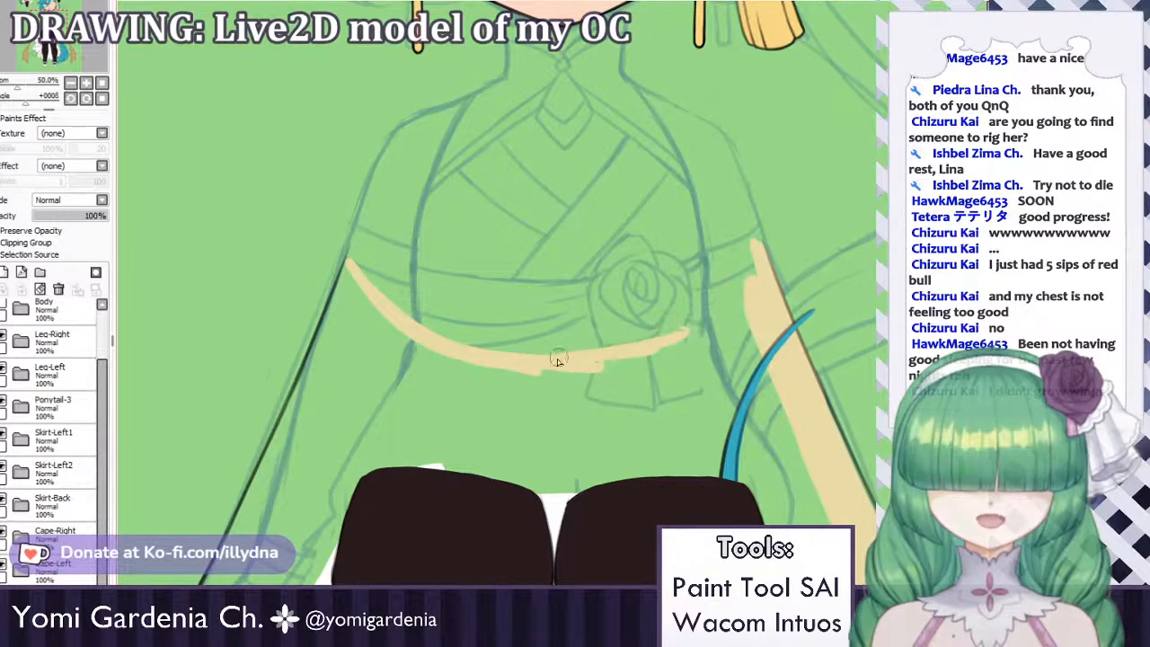
drag(575, 357, 698, 325)
drag(620, 354, 709, 314)
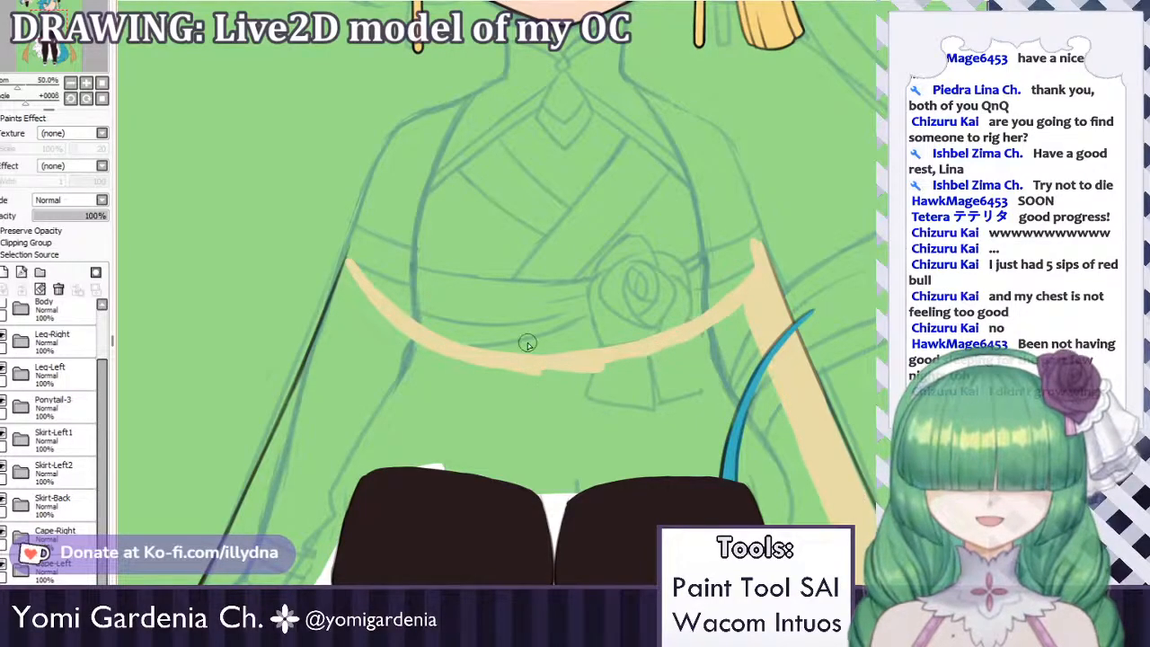
Compare the painted waist curve with the armbands and the cape behind the torso in the standing reference illustration.
scroll(688, 241, down, 3)
scroll(545, 329, up, 11)
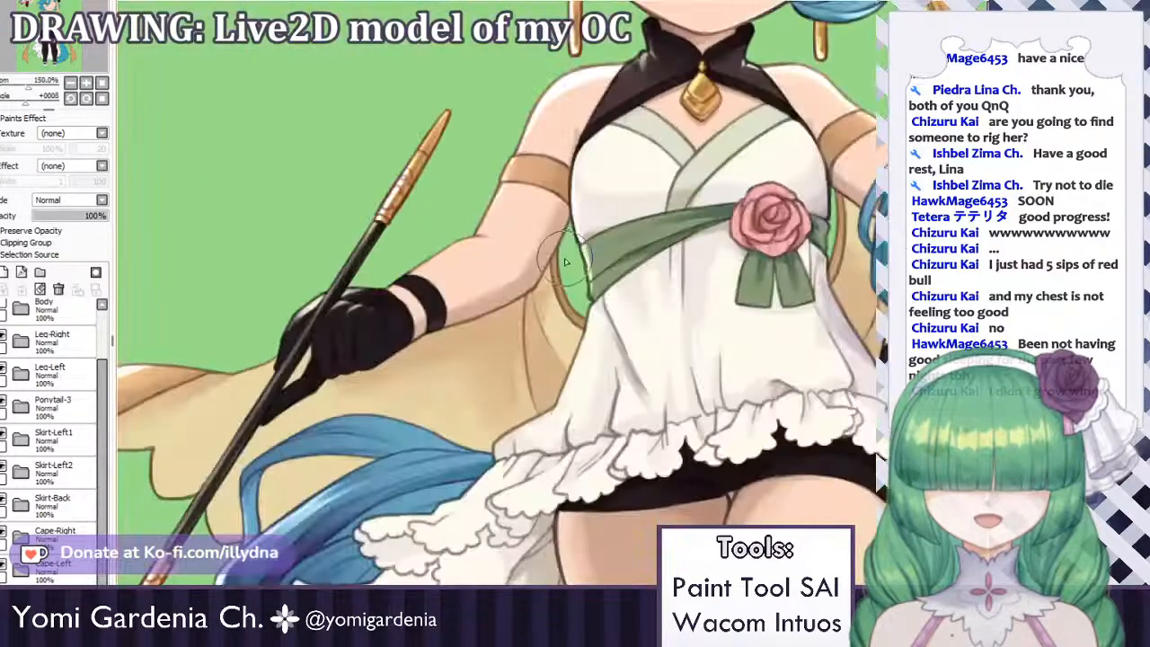
scroll(544, 329, down, 4)
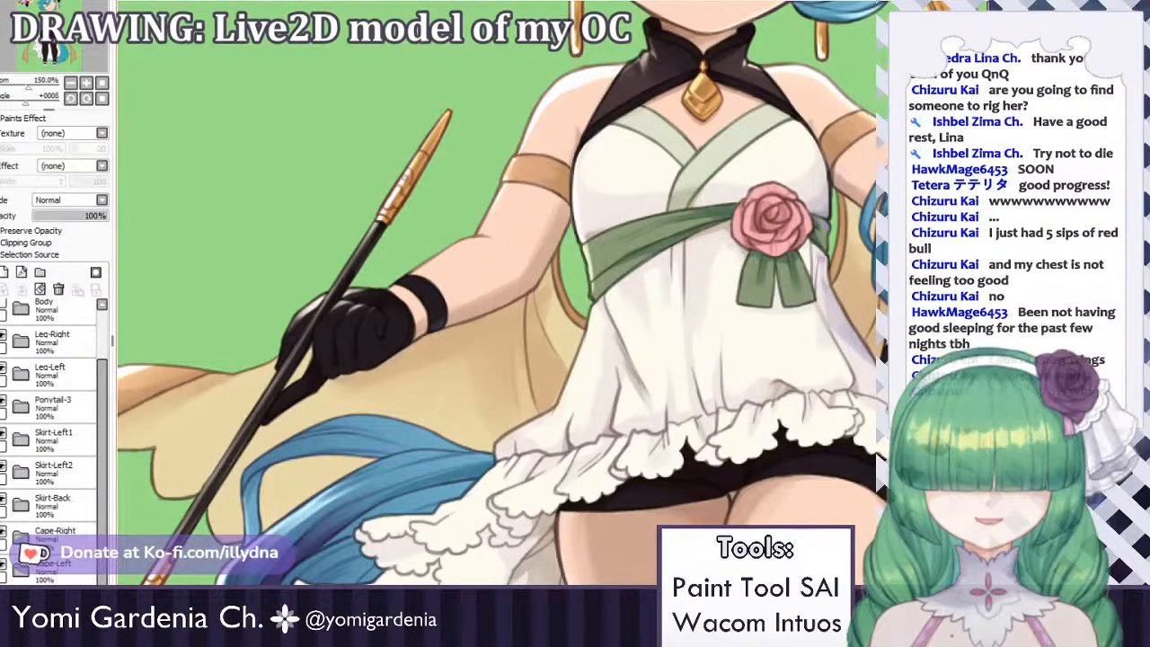
scroll(542, 271, up, 5)
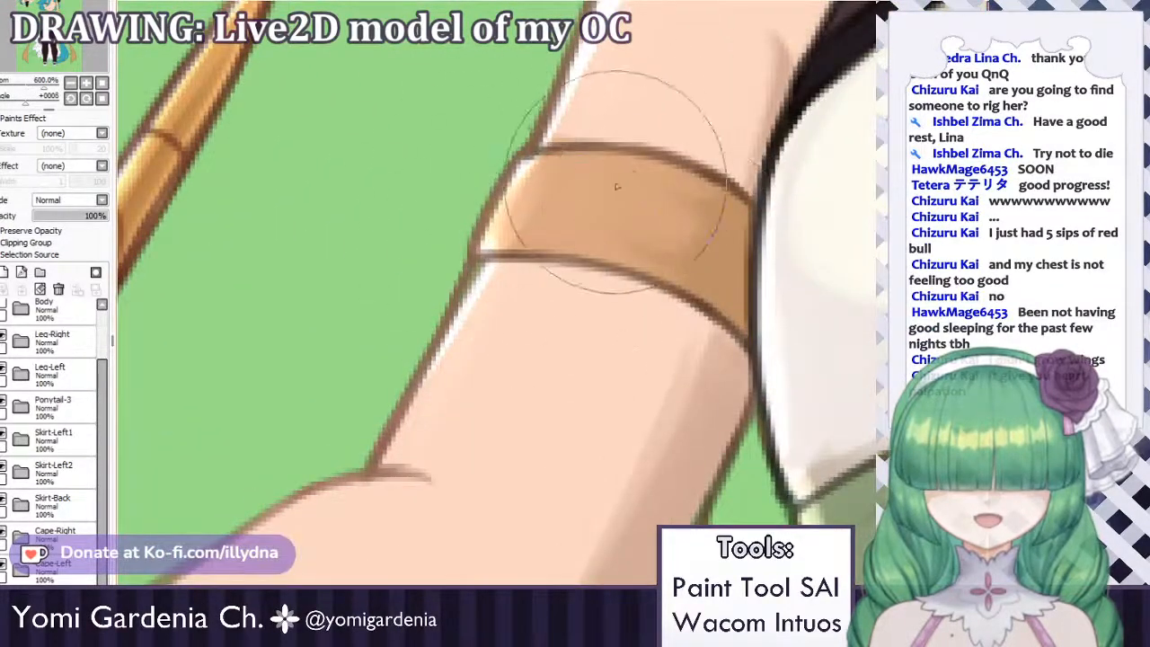
scroll(536, 272, down, 4)
scroll(536, 272, down, 6)
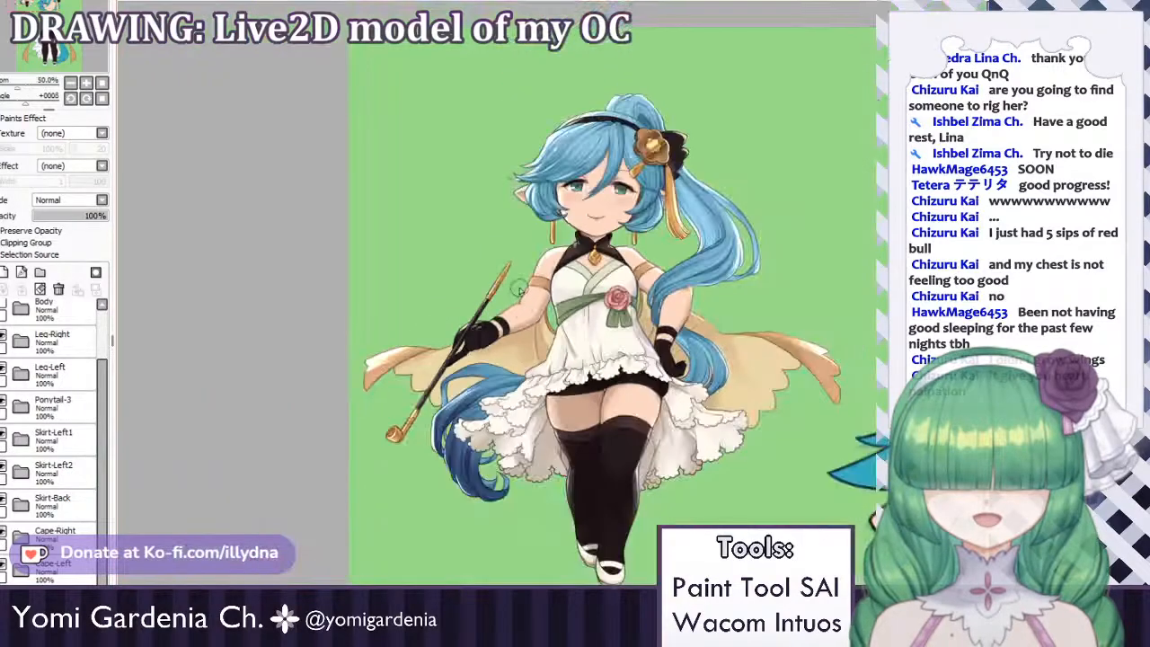
scroll(519, 289, up, 6)
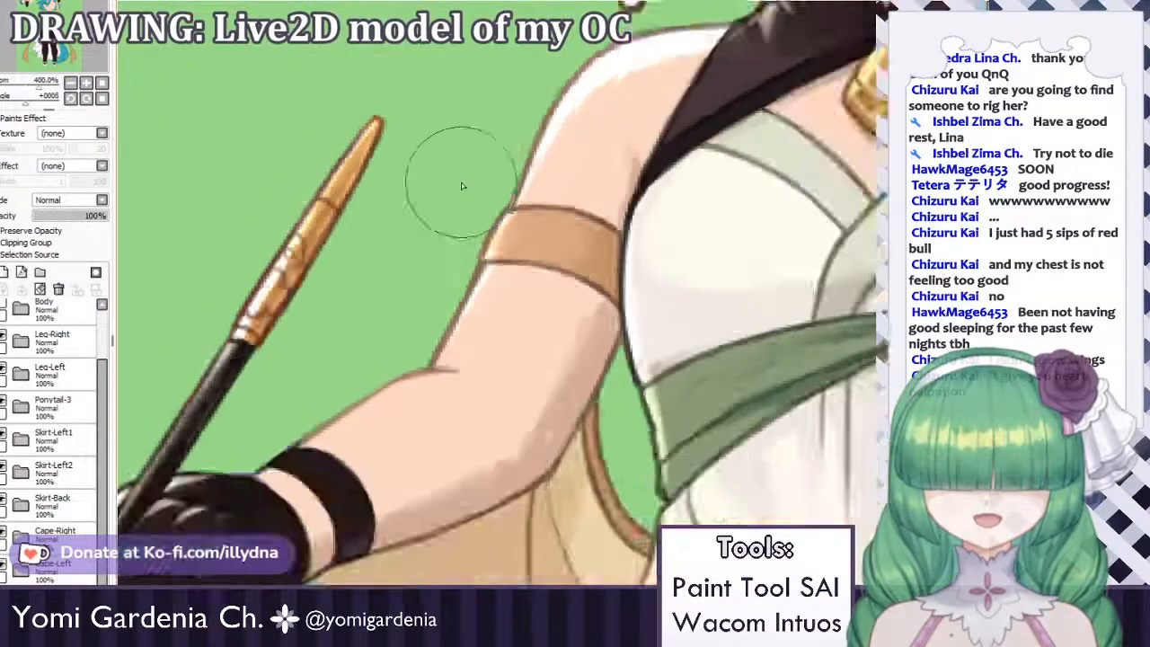
scroll(462, 186, down, 6)
scroll(449, 197, up, 2)
scroll(438, 208, down, 4)
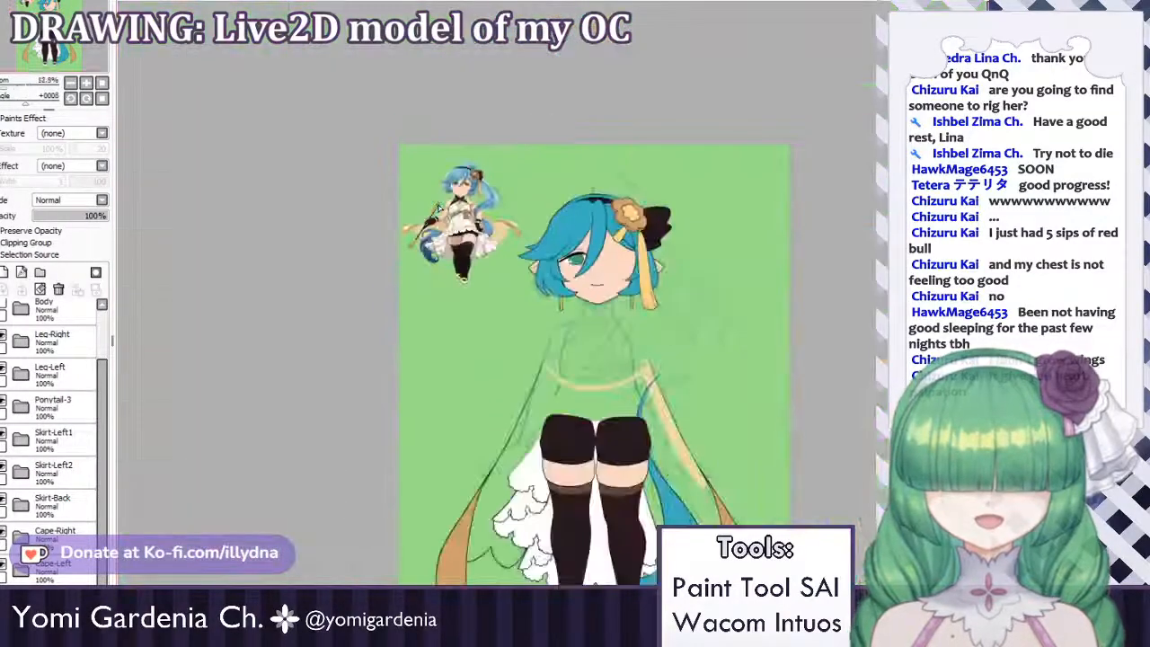
scroll(503, 323, up, 3)
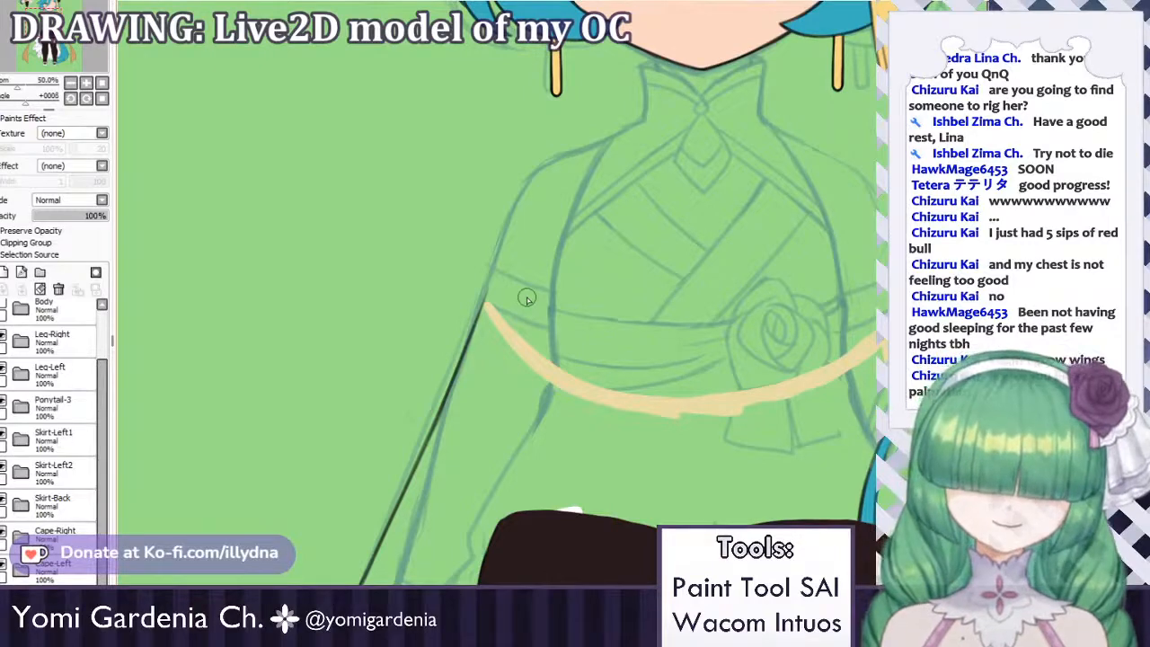
scroll(527, 298, down, 3)
scroll(602, 251, up, 2)
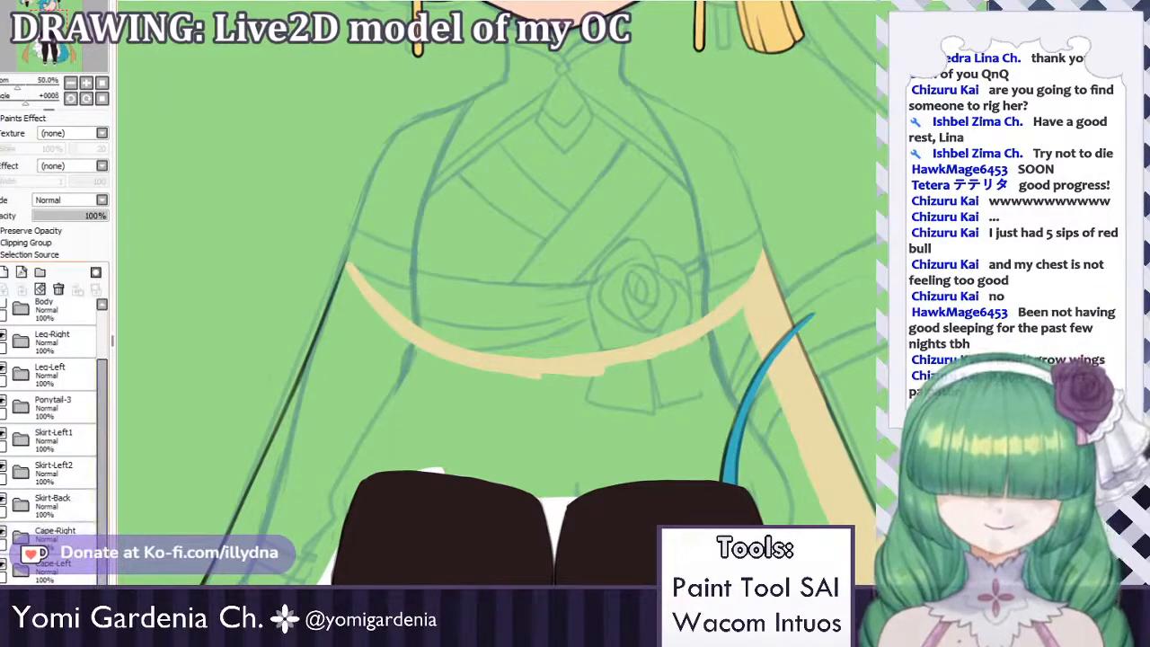
Select the Cape line-art layer and rotate the canvas sideways for inking the cape's waist curve.
scroll(53, 440, down, 2)
click(58, 576)
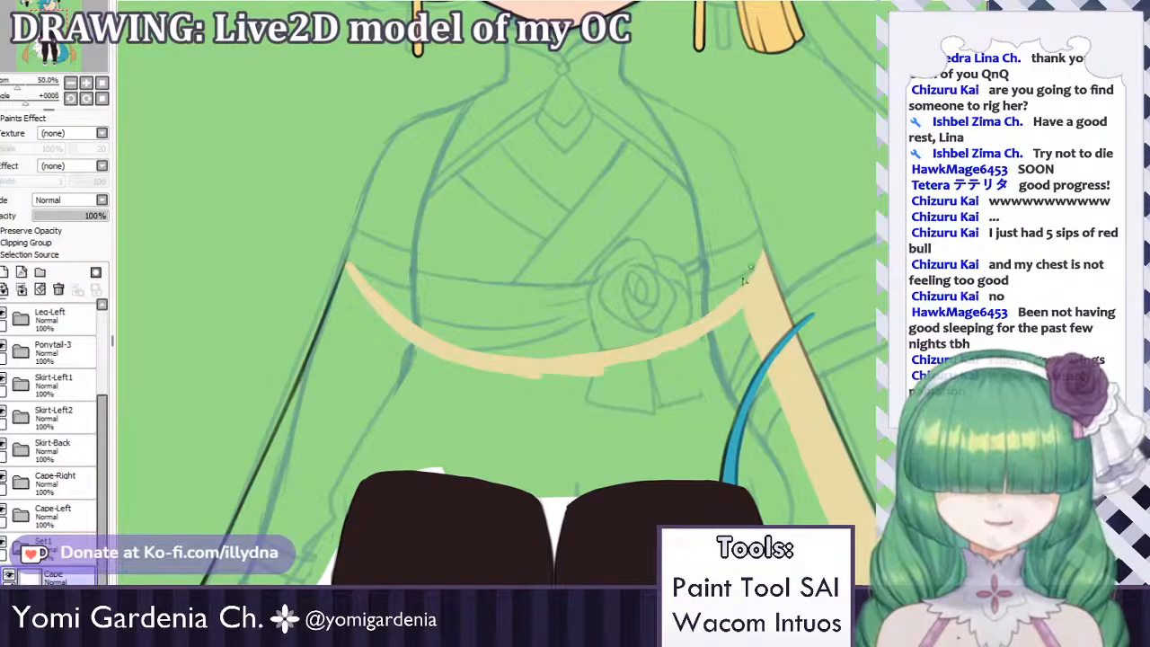
key(ctrl+z)
drag(756, 258, 616, 353)
key(ctrl+z)
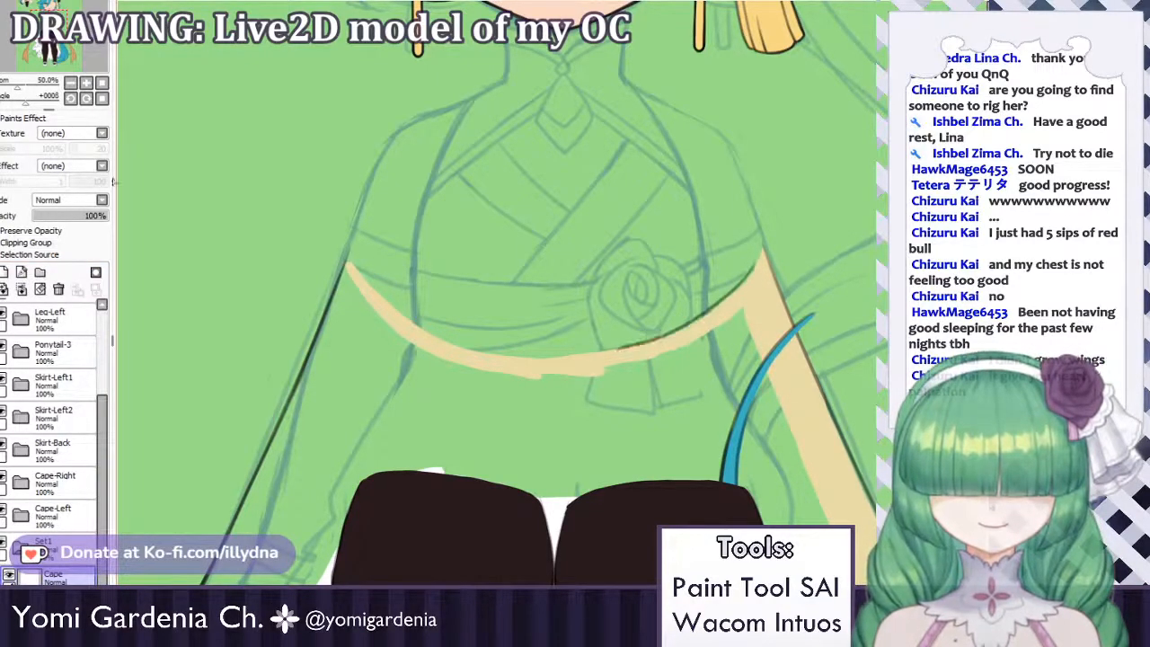
drag(25, 104, 7, 104)
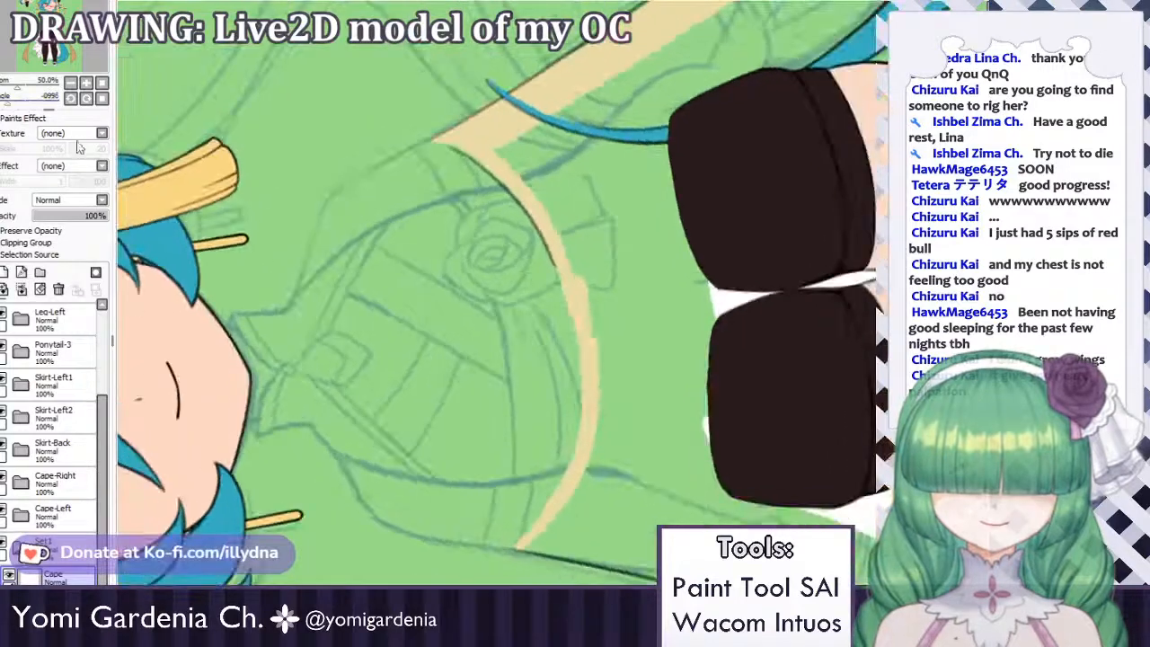
key(ctrl+z)
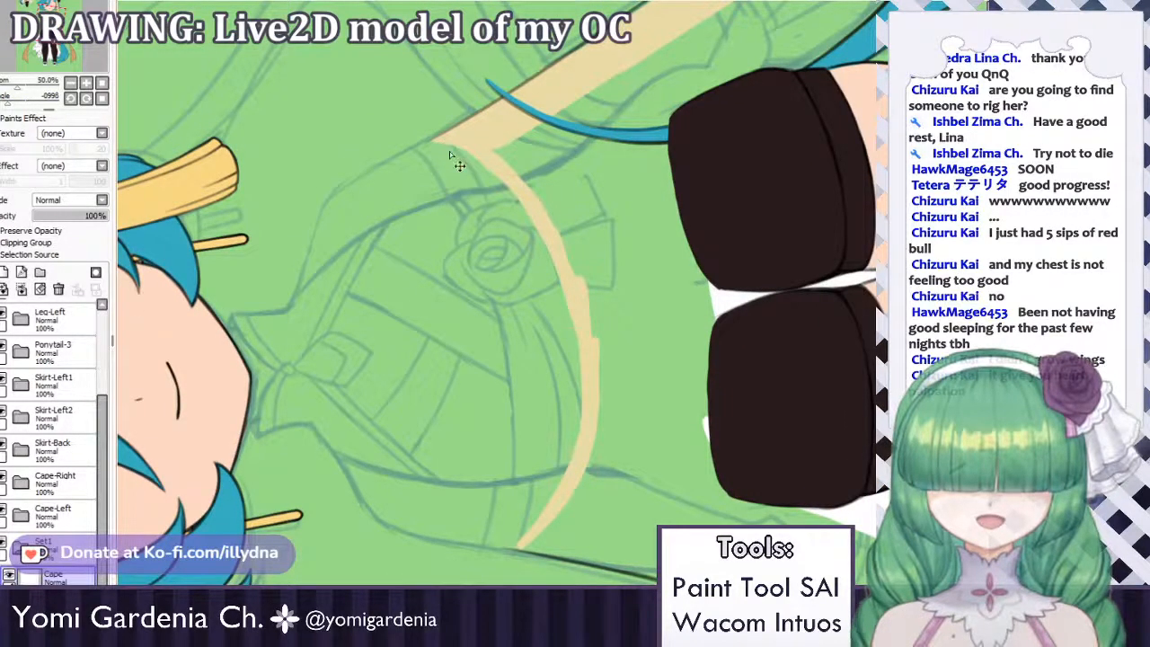
Try to ink a thin dark line along the upper edge of the cream curve, starting at the right strip's tip.
drag(442, 148, 461, 160)
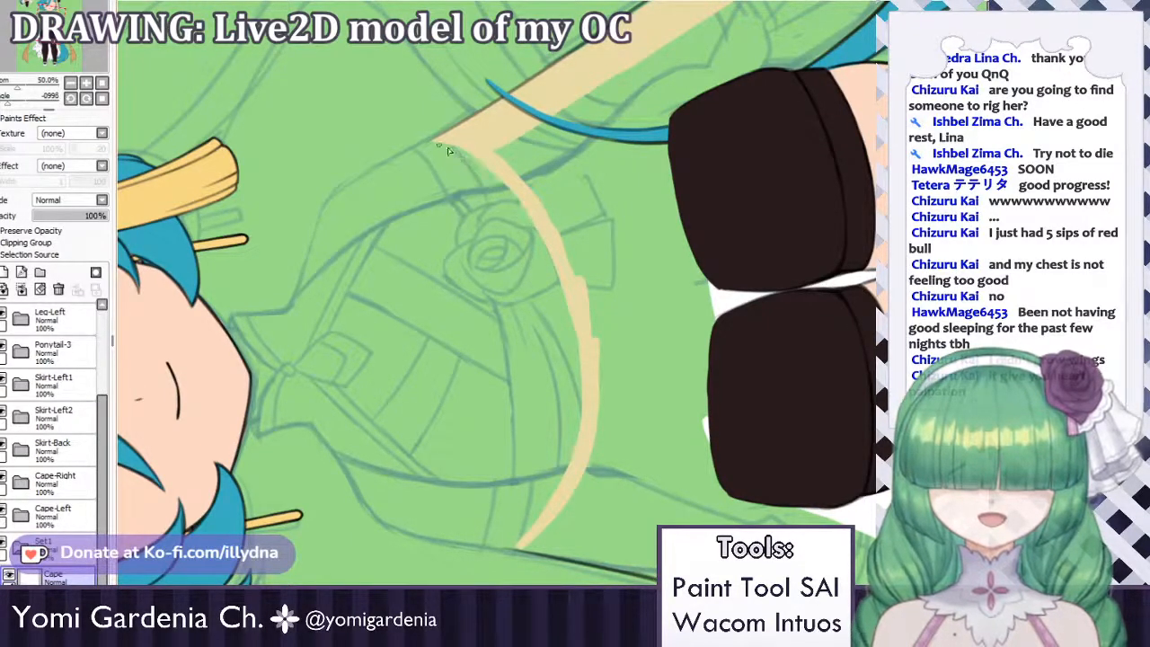
key(ctrl+z)
mouse_move(499, 184)
mouse_down()
mouse_move(559, 296)
mouse_move(510, 209)
mouse_move(559, 286)
mouse_up()
key(ctrl+z)
key(ctrl+z)
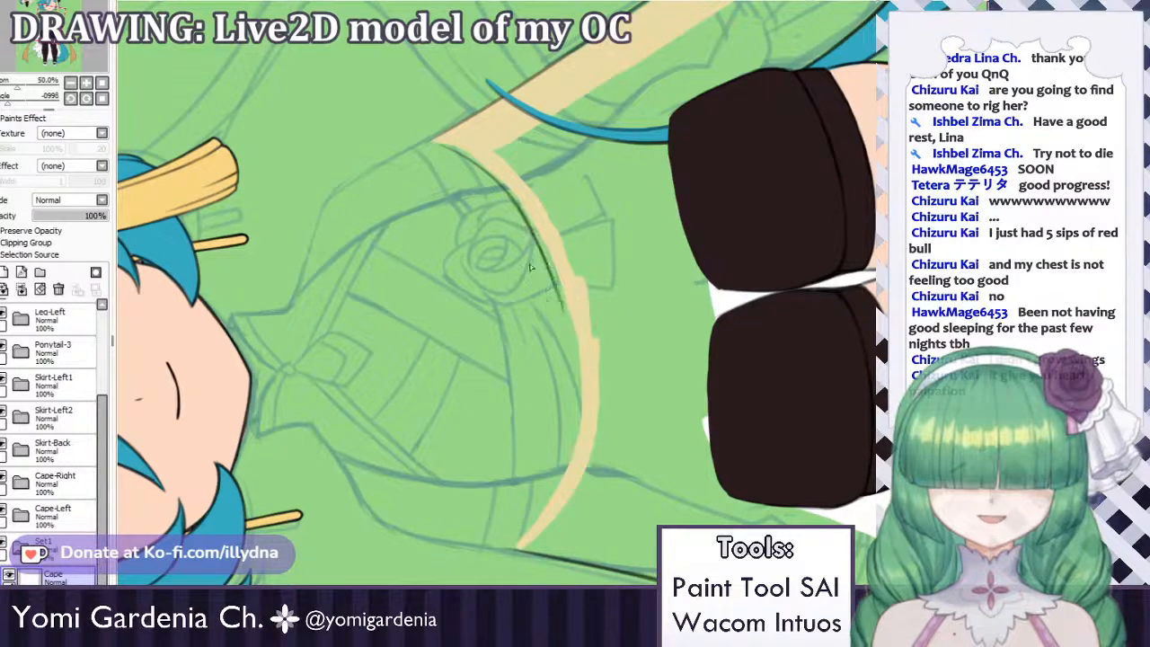
key(ctrl+z)
mouse_move(499, 183)
mouse_down()
mouse_move(555, 296)
mouse_move(553, 286)
mouse_up()
key(ctrl+z)
key(ctrl+z)
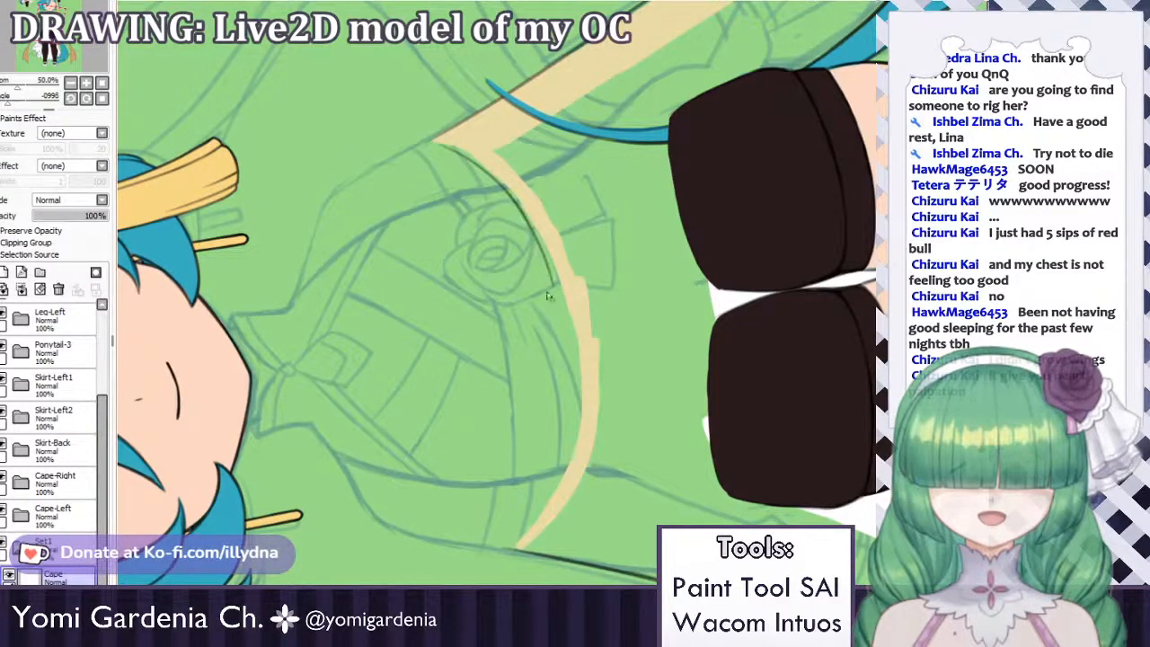
drag(538, 241, 561, 367)
key(ctrl+z)
key(ctrl+z)
key(ctrl+z)
key(ctrl+z)
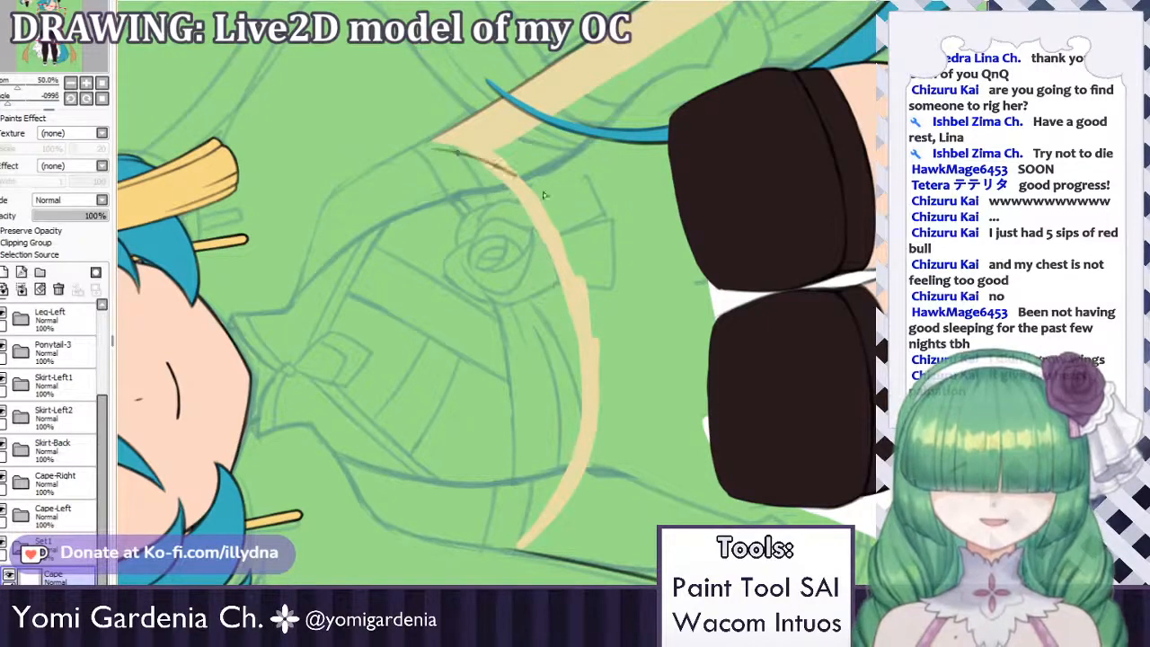
Ink the opening section of the cape curve from the right strip's tip diagonally across the cream guide.
drag(543, 195, 556, 201)
key(ctrl+z)
mouse_move(442, 149)
mouse_down()
mouse_move(510, 176)
mouse_move(523, 199)
mouse_move(514, 180)
mouse_move(560, 216)
mouse_up()
key(ctrl+z)
key(ctrl+z)
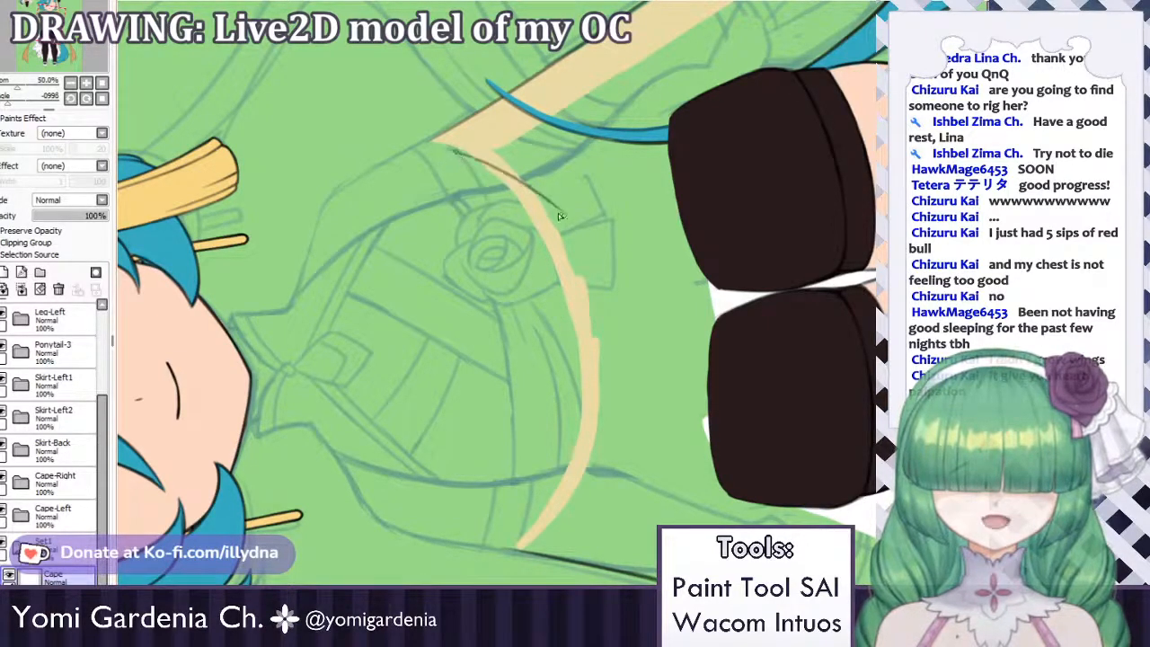
key(ctrl+z)
drag(451, 150, 554, 207)
key(ctrl+z)
key(ctrl+z)
drag(451, 148, 539, 191)
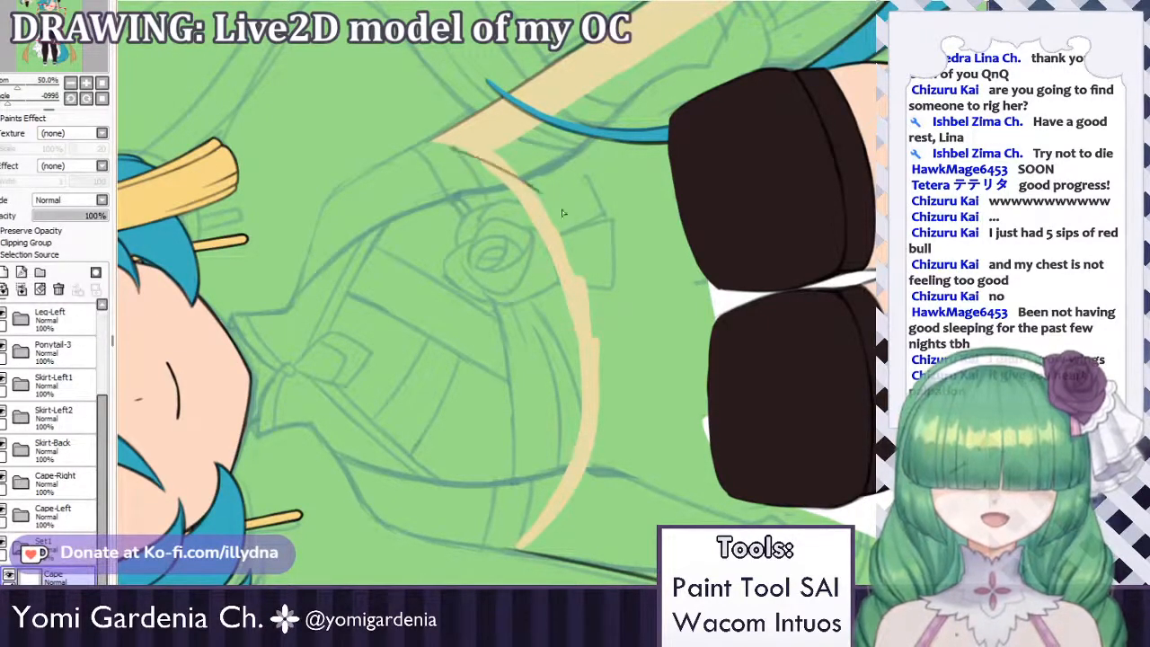
key(ctrl+z)
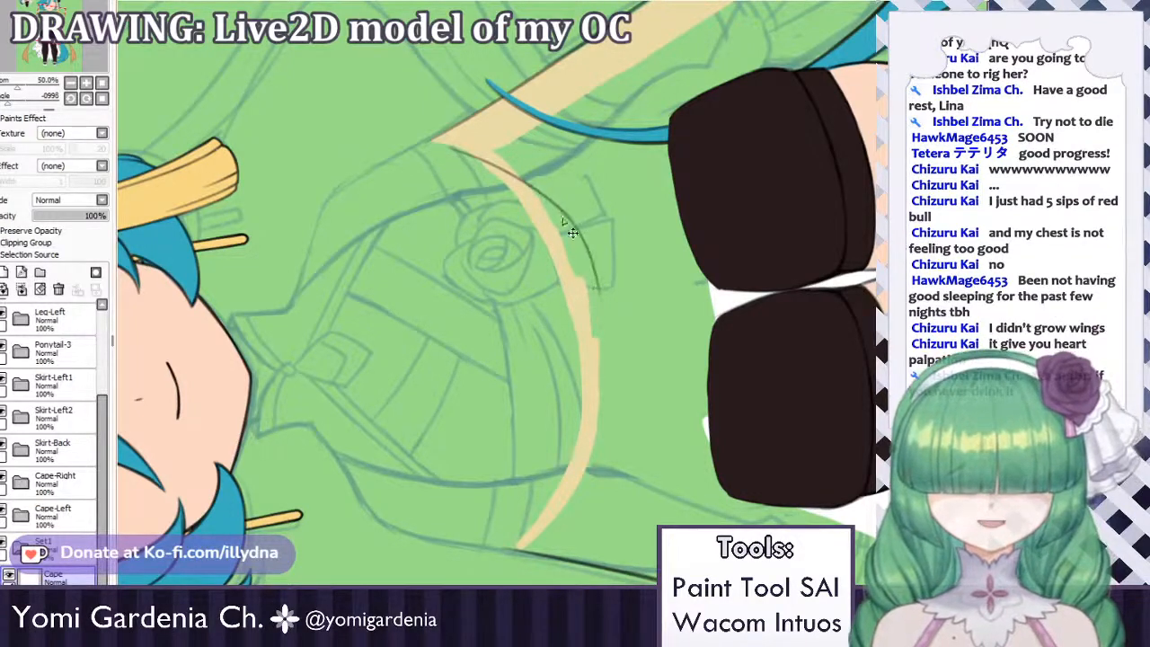
Extend the thin cape line past the rose sketch, bowing it slightly below the cream guide.
drag(565, 223, 600, 301)
key(ctrl+z)
drag(564, 209, 607, 297)
key(ctrl+z)
drag(580, 234, 607, 313)
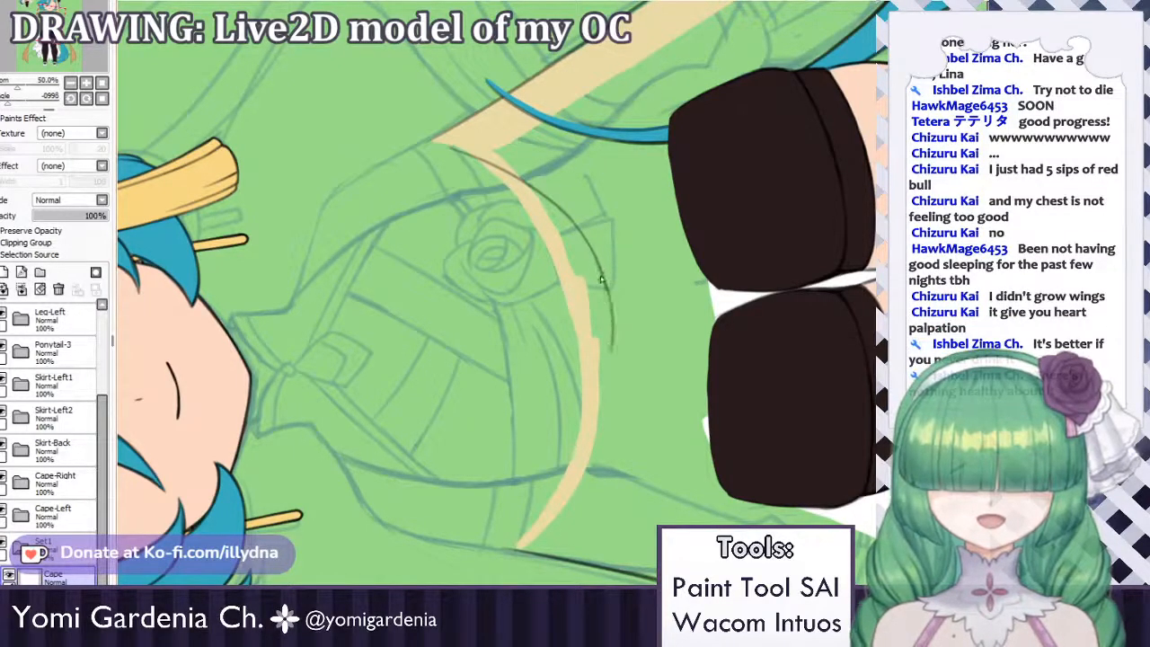
key(ctrl+z)
Try to ink the cape curve's closing section from below the rose sketch back to the left strip's tip.
mouse_move(612, 366)
mouse_down()
mouse_move(575, 485)
mouse_move(579, 469)
mouse_move(558, 490)
mouse_up()
key(ctrl+z)
key(ctrl+z)
key(ctrl+z)
key(ctrl+z)
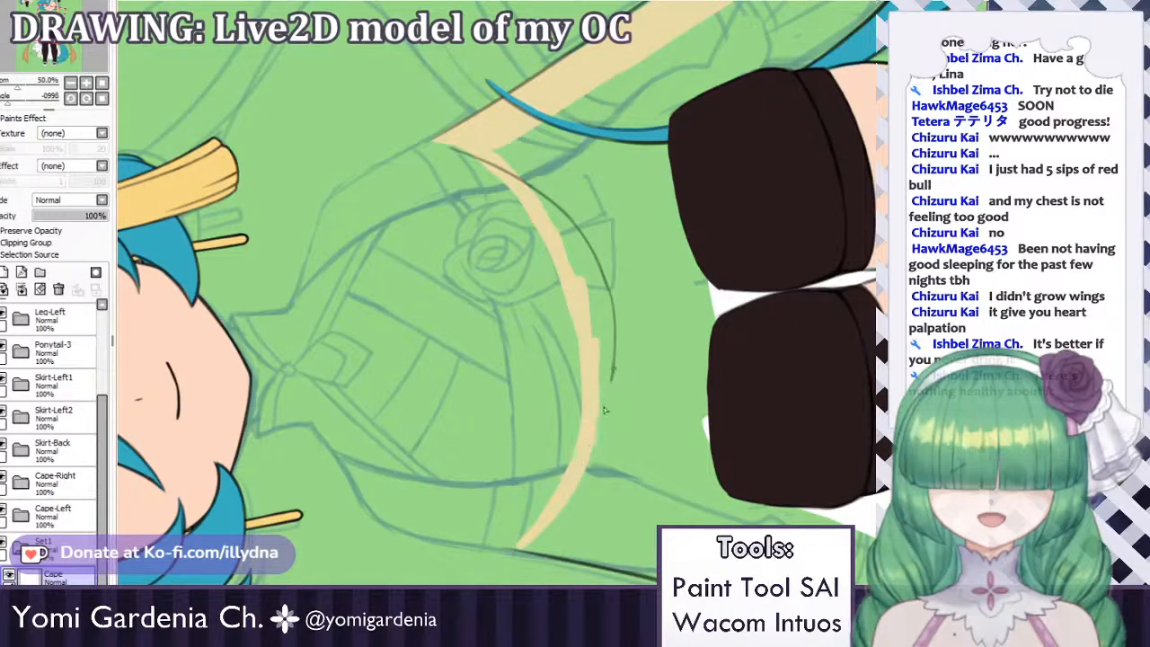
drag(612, 379, 528, 528)
key(ctrl+z)
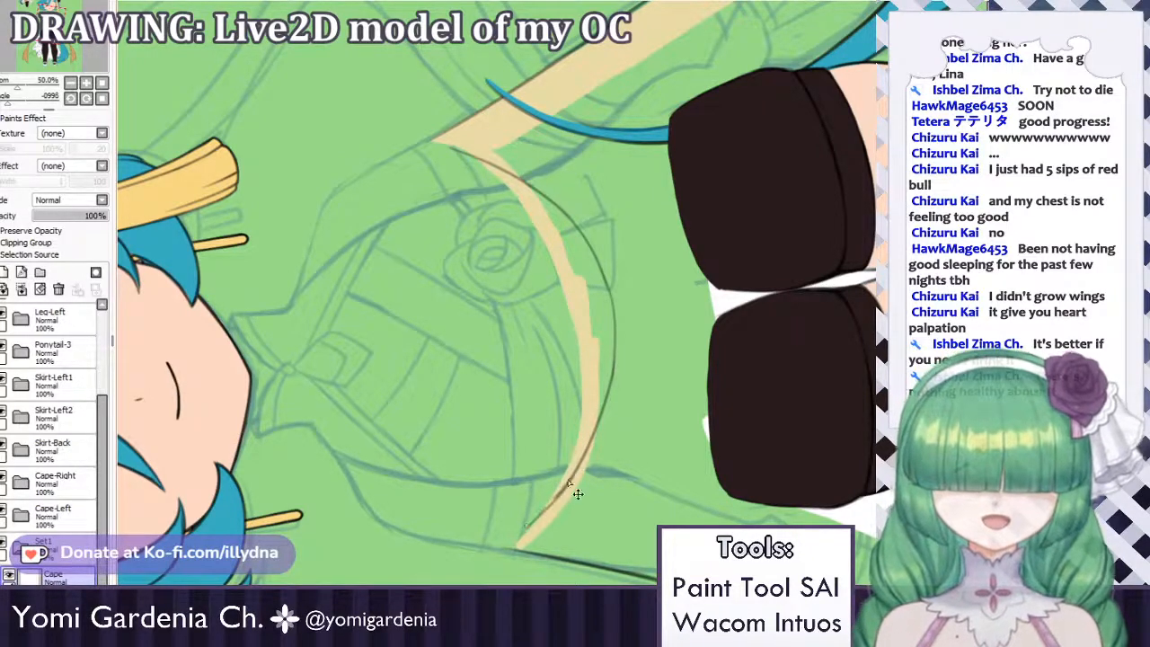
Try to ink only the tail of the cape curve along the cream guide near the left strip's tip.
key(ctrl+z)
drag(573, 476, 524, 539)
key(ctrl+z)
key(ctrl+z)
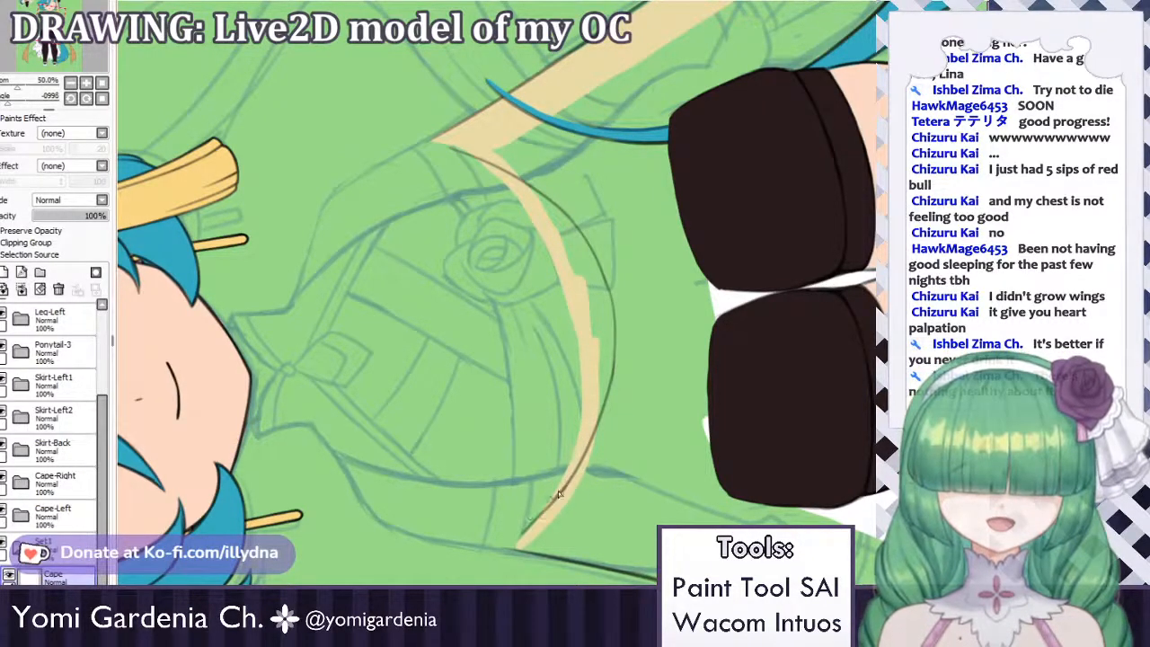
key(ctrl+z)
mouse_move(564, 489)
mouse_down()
mouse_move(520, 538)
mouse_move(569, 472)
mouse_move(518, 540)
mouse_up()
key(ctrl+z)
key(ctrl+z)
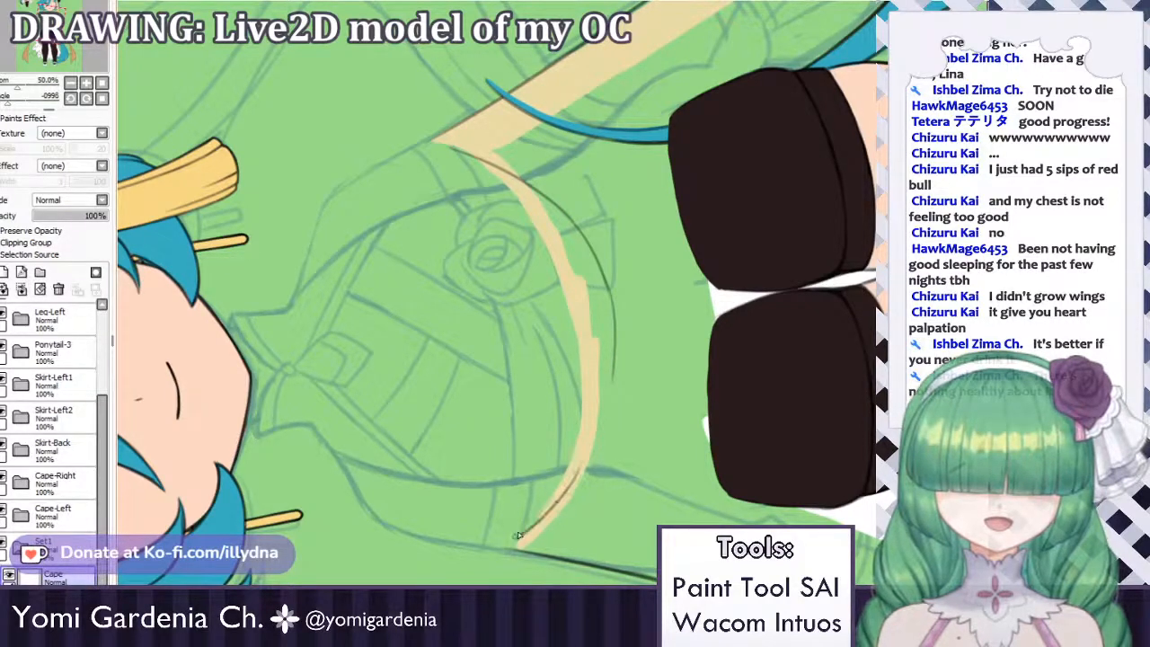
key(ctrl+z)
Ink the remaining part of the cape curve along the cream guide to the left strip's tip.
drag(615, 354, 584, 475)
key(ctrl+z)
key(ctrl+z)
key(ctrl+z)
key(ctrl+z)
drag(601, 428, 569, 499)
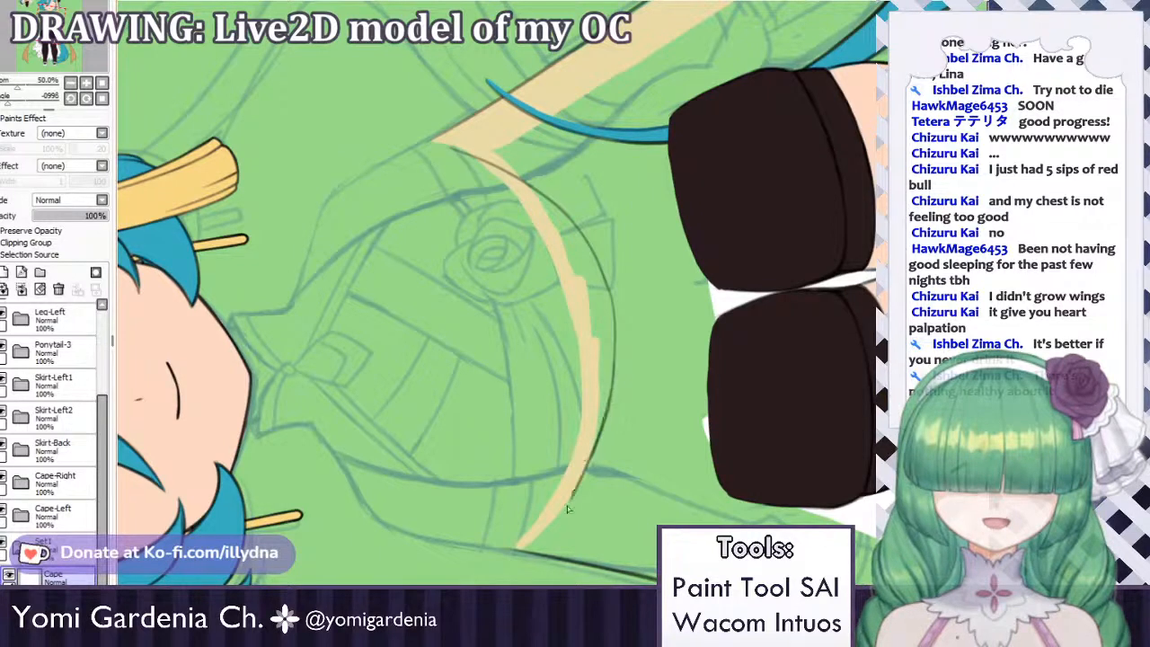
key(ctrl+z)
drag(604, 422, 559, 508)
key(ctrl+z)
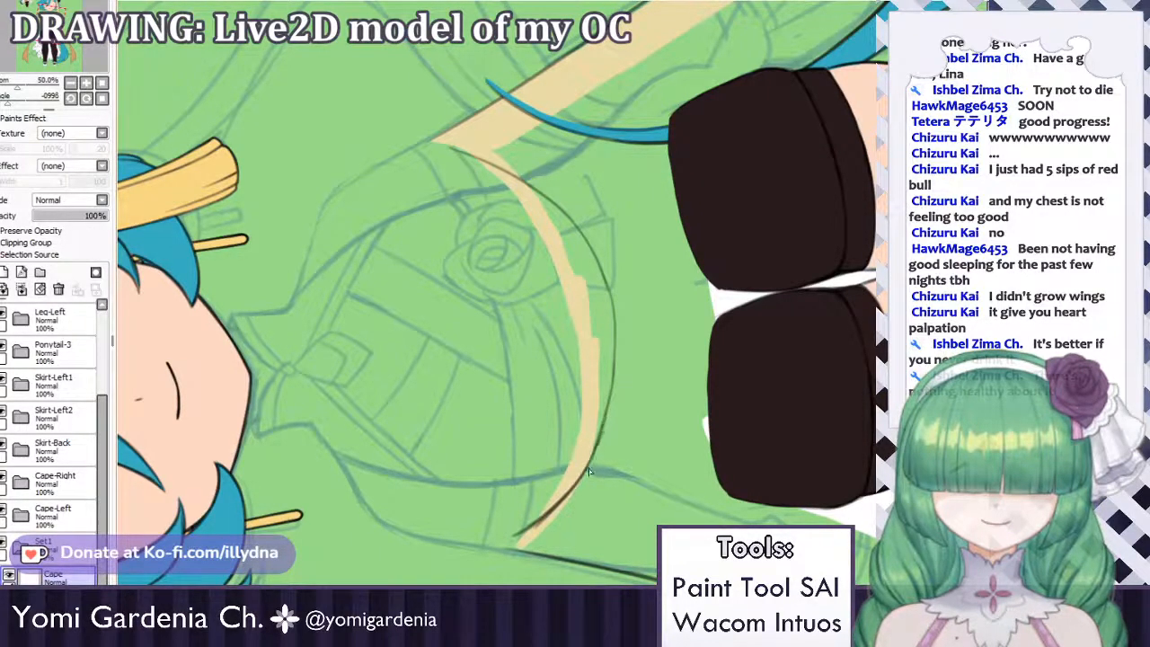
Rework the stretch of the cape curve between its lowest point and the tail into one smooth thin line.
key(ctrl+z)
drag(608, 406, 573, 490)
key(ctrl+z)
mouse_move(615, 337)
mouse_down()
mouse_move(598, 443)
mouse_move(600, 429)
mouse_up()
key(ctrl+z)
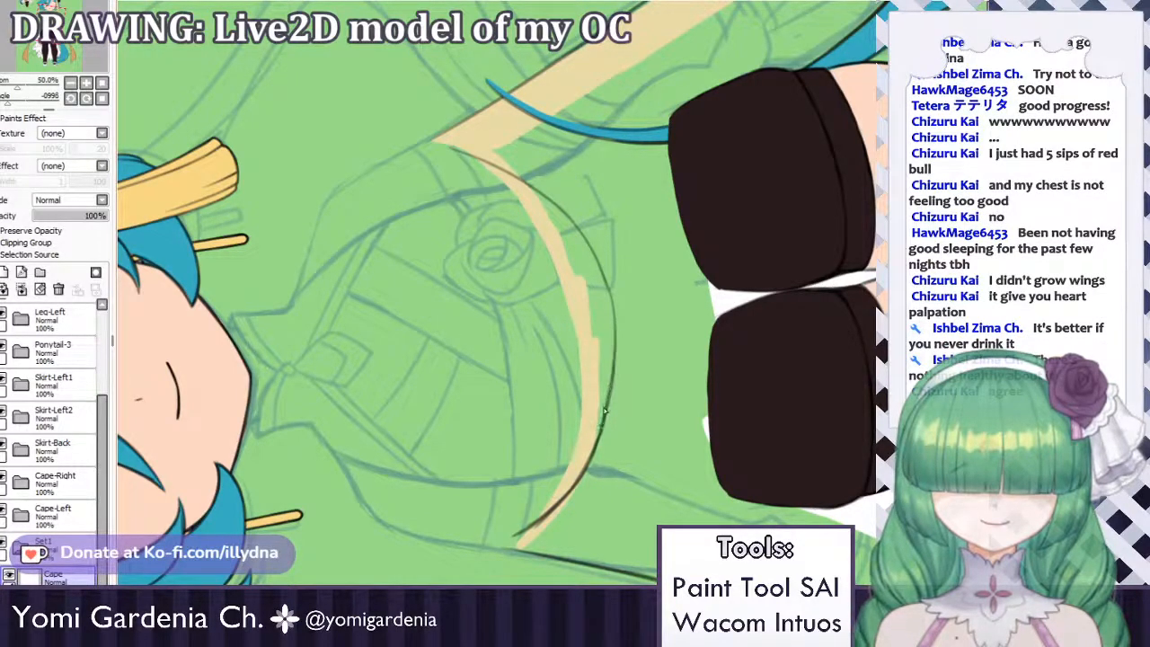
key(ctrl+z)
drag(616, 347, 605, 417)
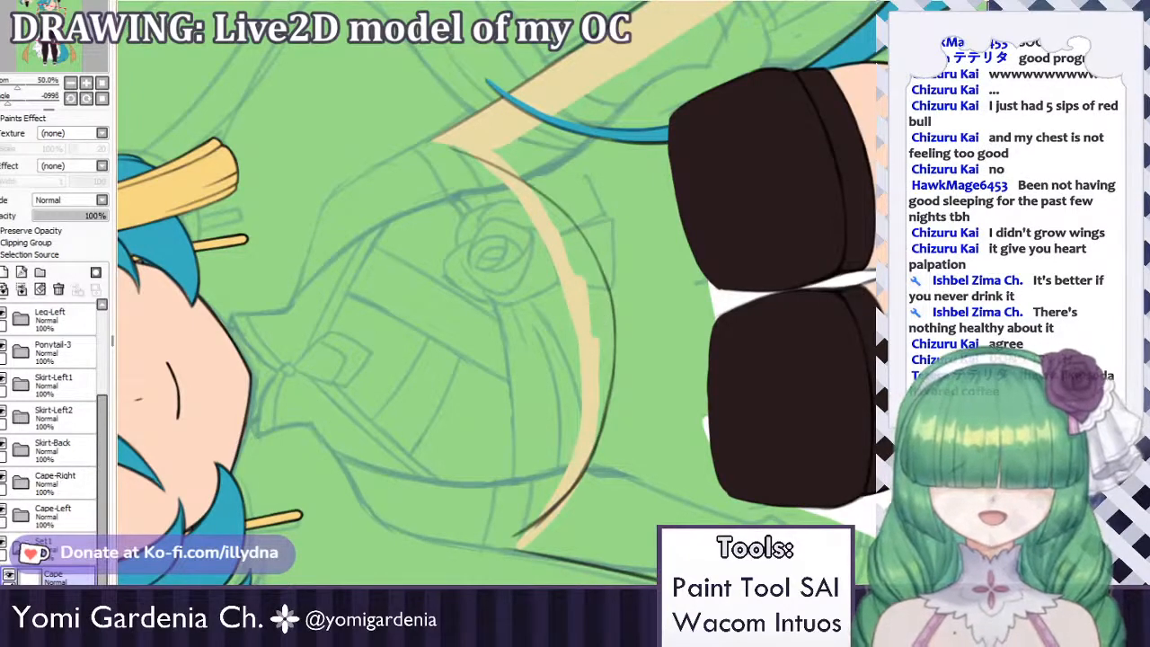
Reset the canvas rotation and select the inked waist curve between the two cape strips with a rectangular selection.
click(364, 3)
scroll(457, 47, down, 2)
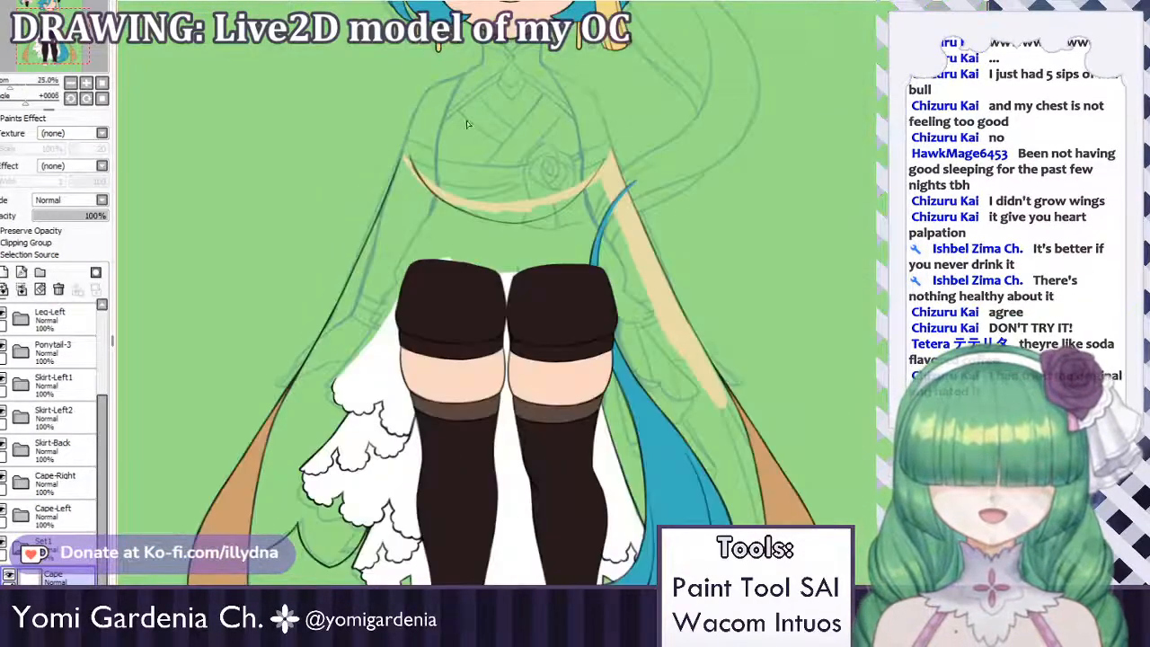
scroll(435, 123, up, 3)
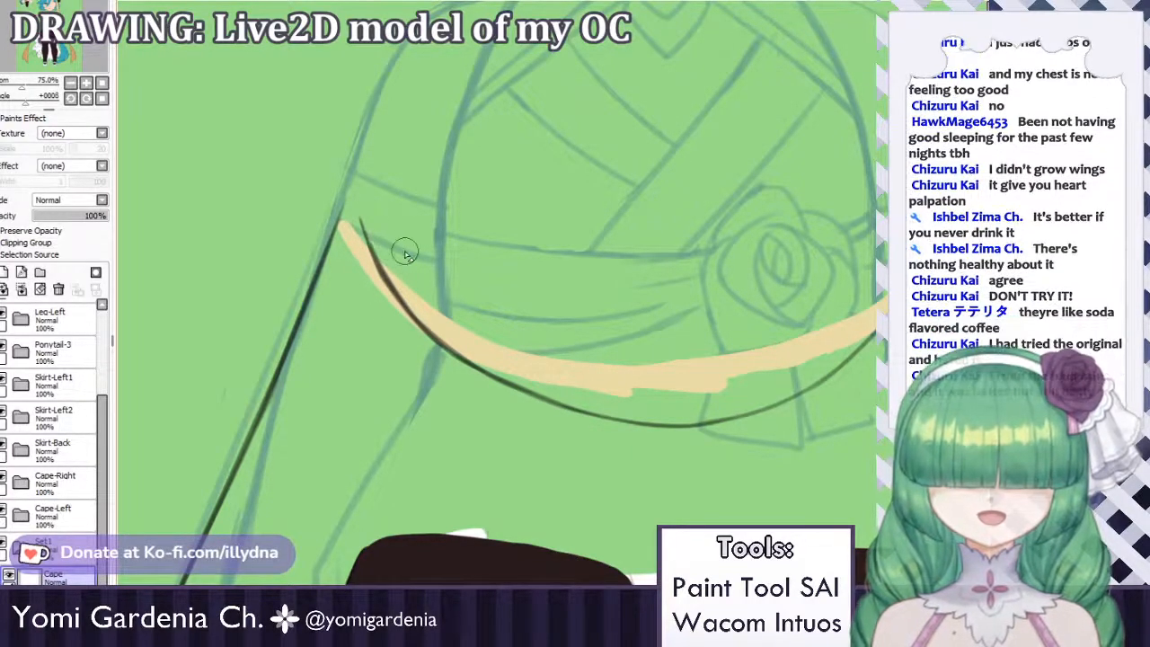
scroll(404, 254, down, 3)
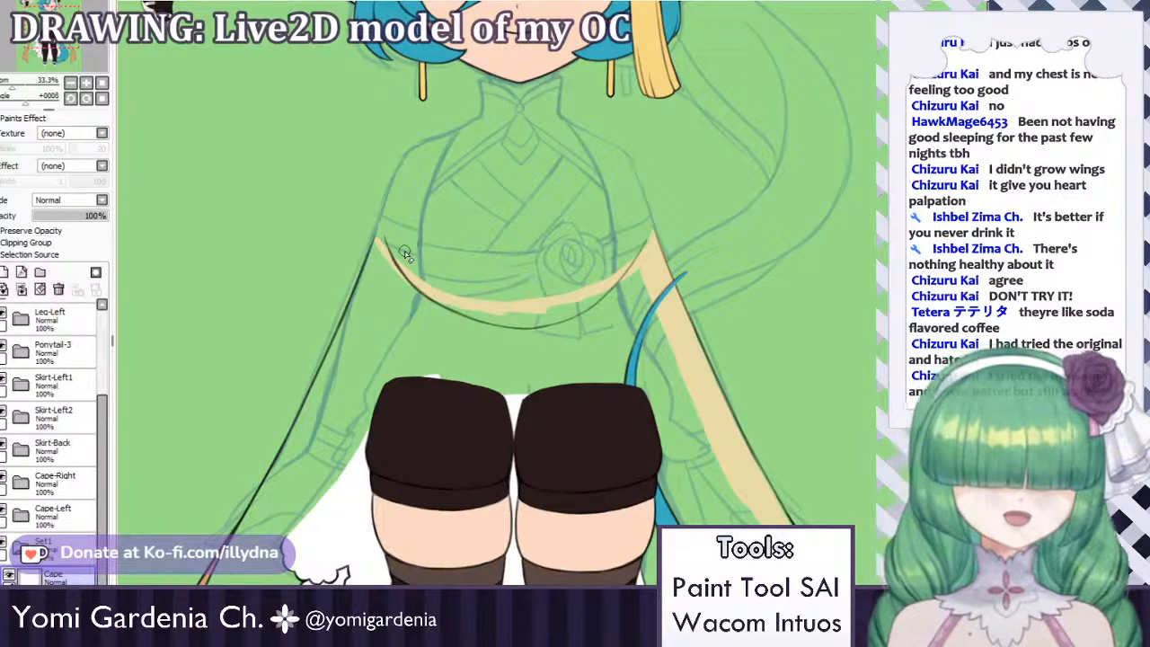
key(ctrl+t)
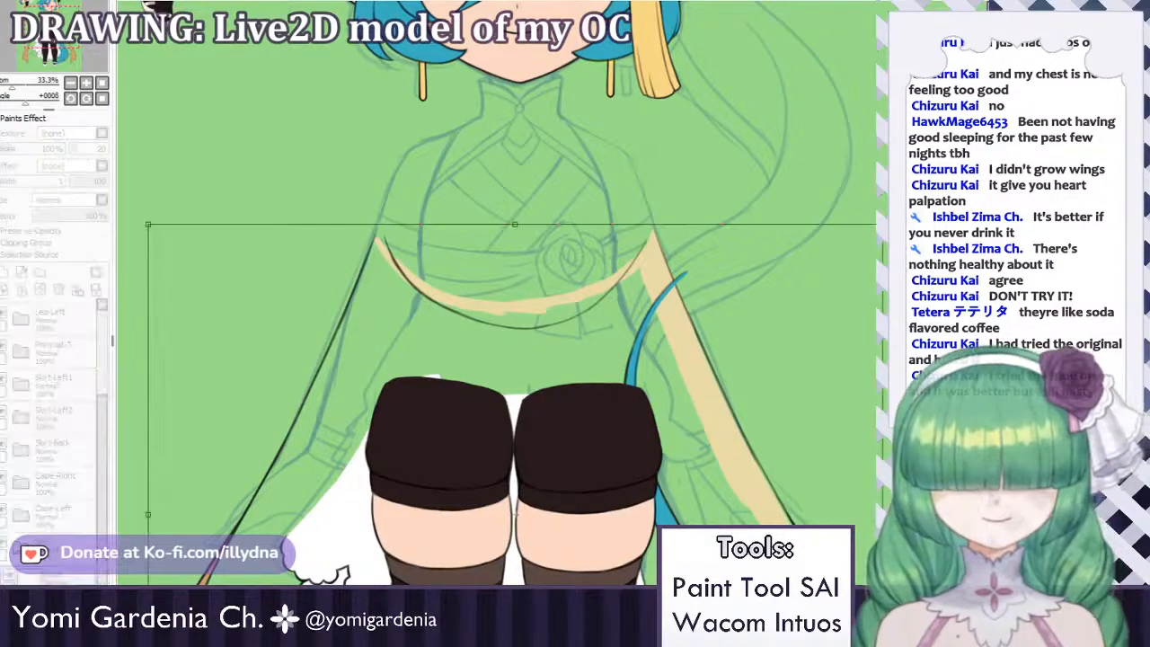
key(Return)
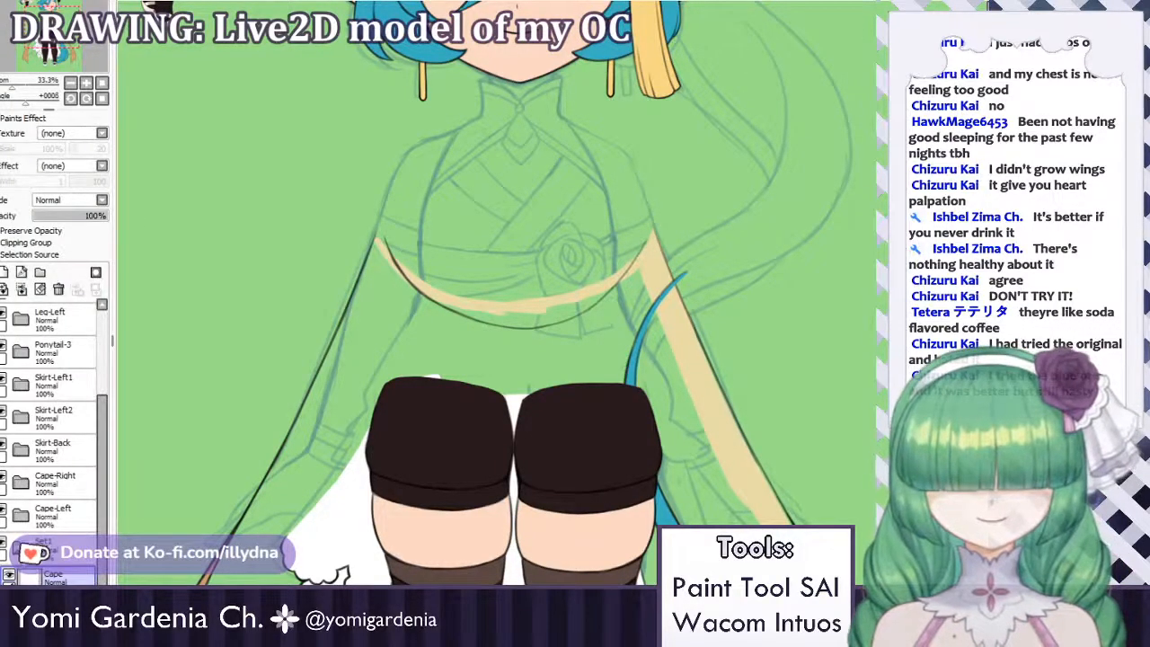
drag(651, 206, 384, 339)
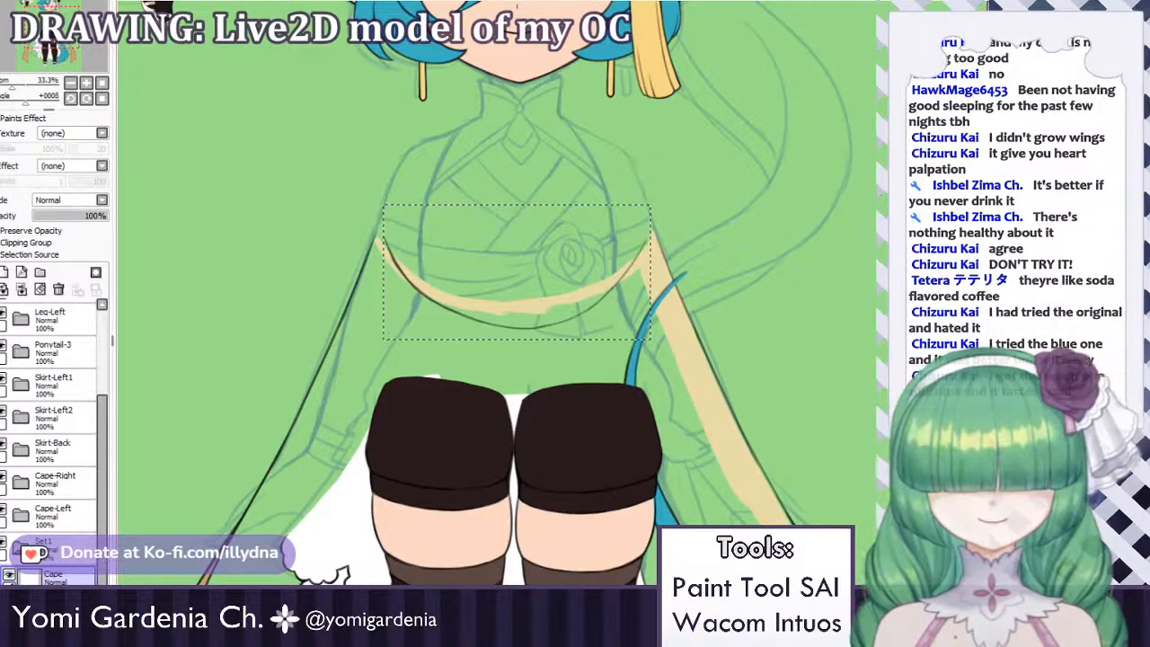
Try stretching the selected waist curve moderately downward, check it against the whole figure, and undo the stretch.
key(ctrl+t)
drag(512, 332, 506, 366)
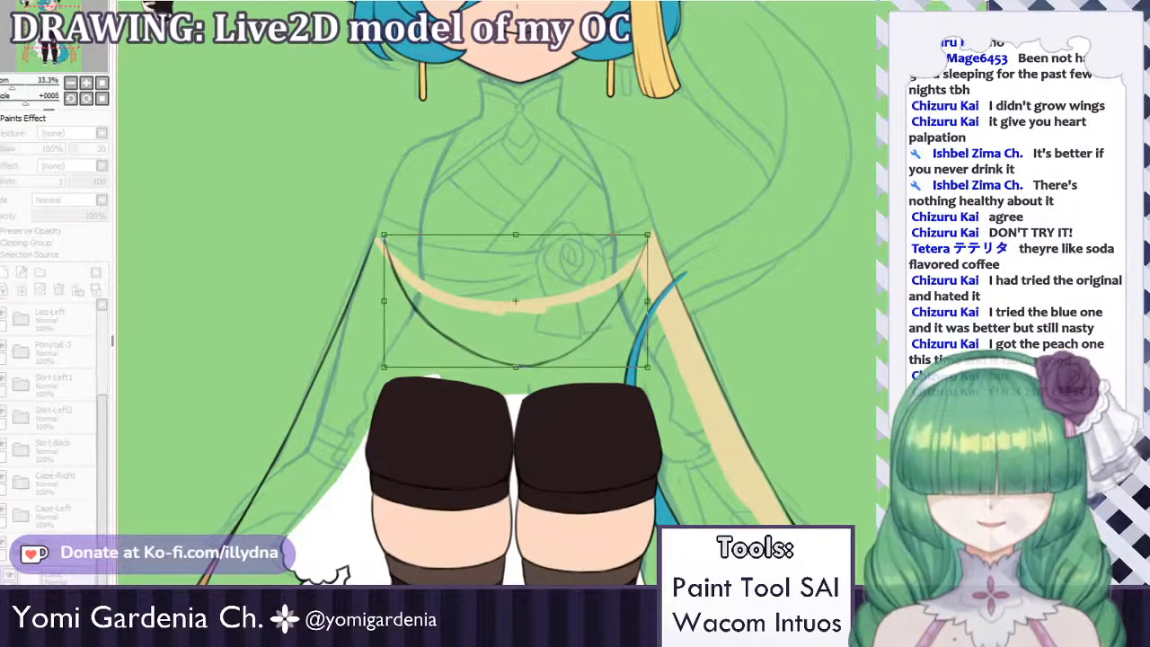
key(Return)
scroll(660, 191, down, 4)
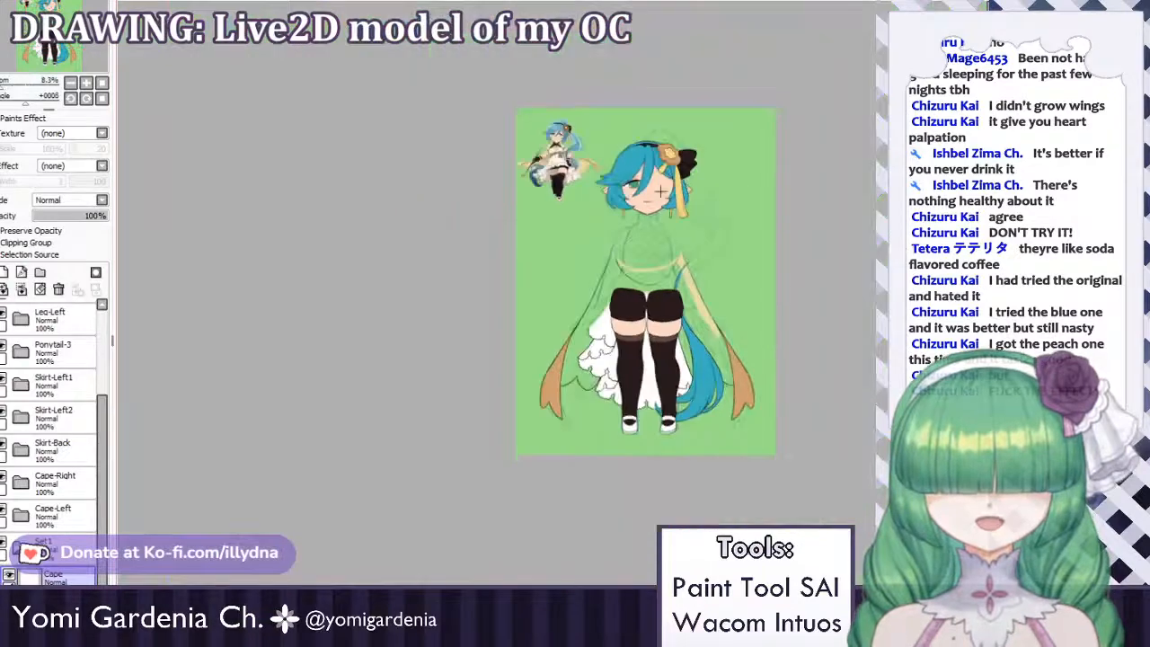
scroll(660, 192, up, 4)
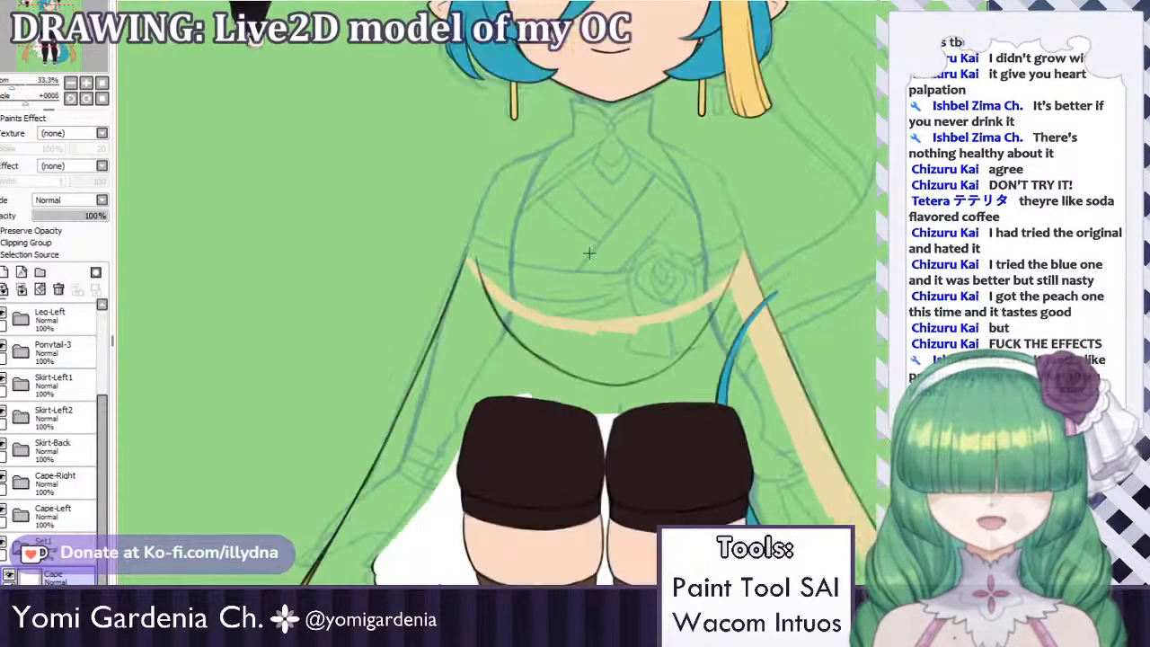
scroll(588, 253, down, 3)
scroll(499, 268, up, 2)
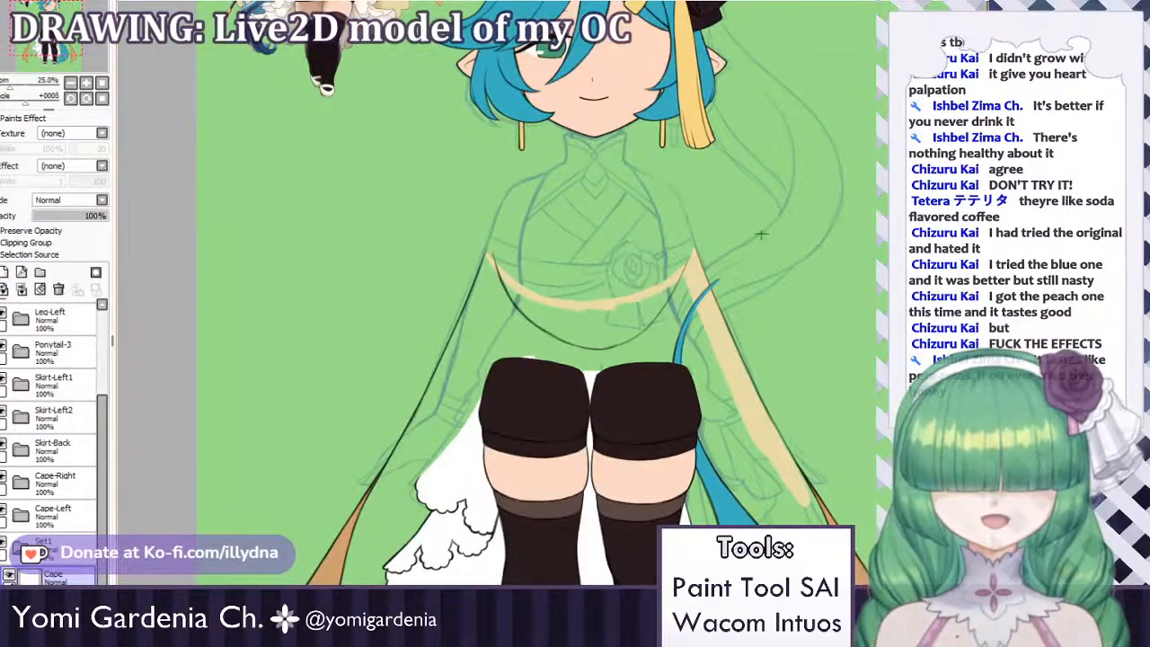
scroll(506, 380, down, 3)
scroll(478, 268, up, 5)
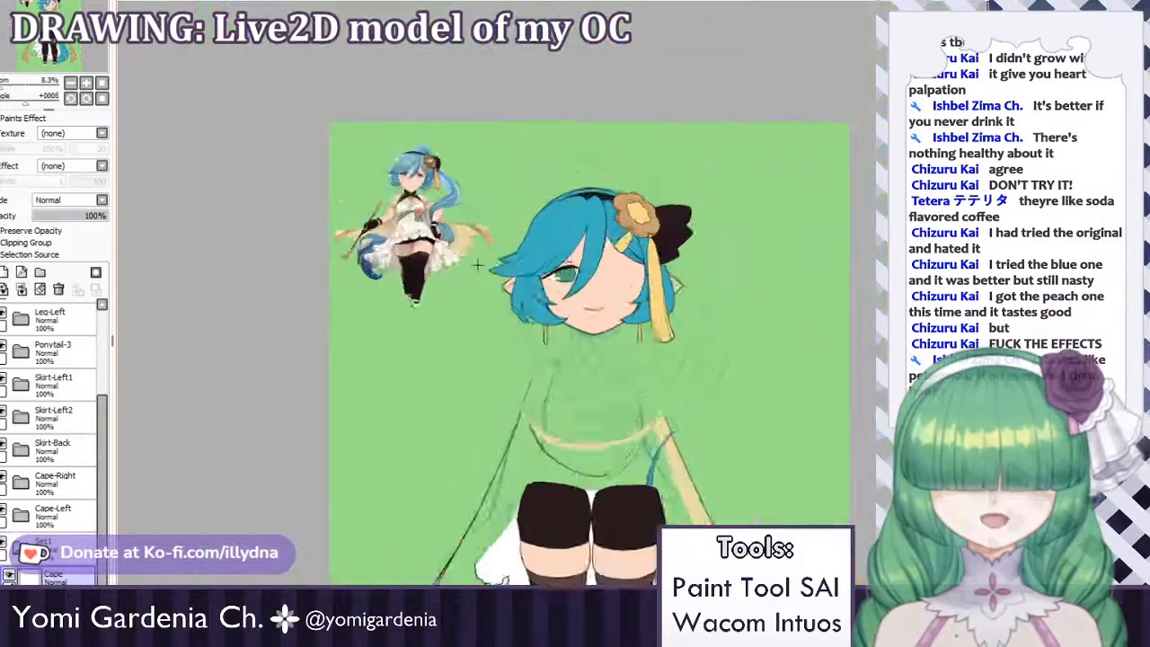
scroll(409, 216, down, 3)
scroll(474, 267, up, 3)
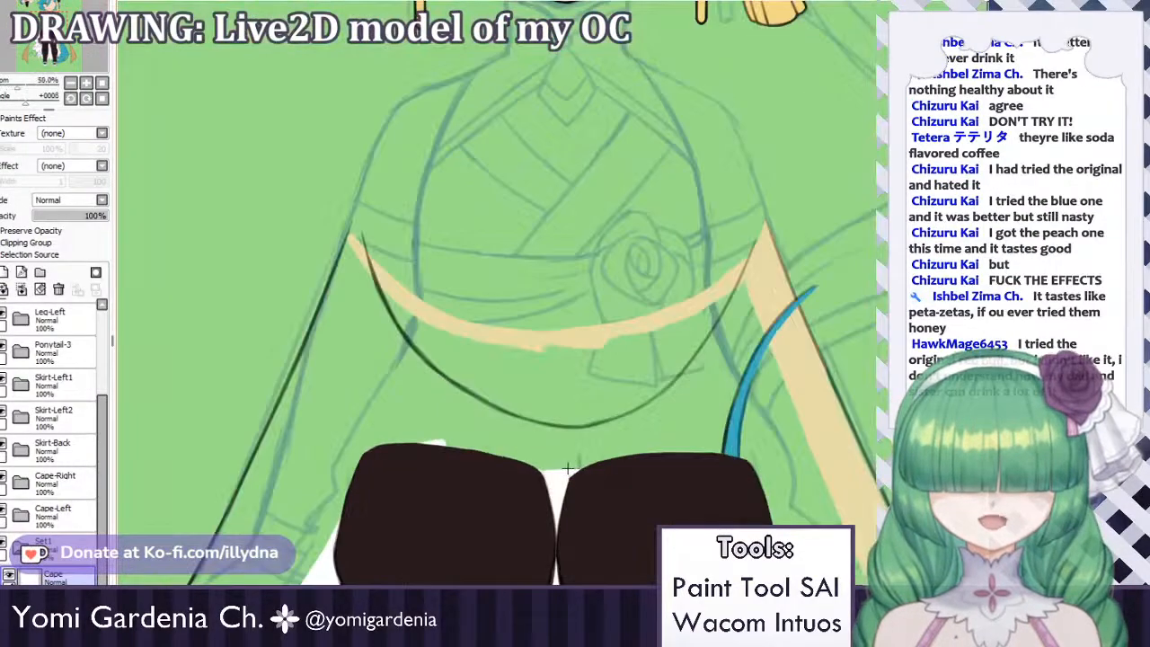
key(ctrl+z)
key(ctrl+z)
key(ctrl+z)
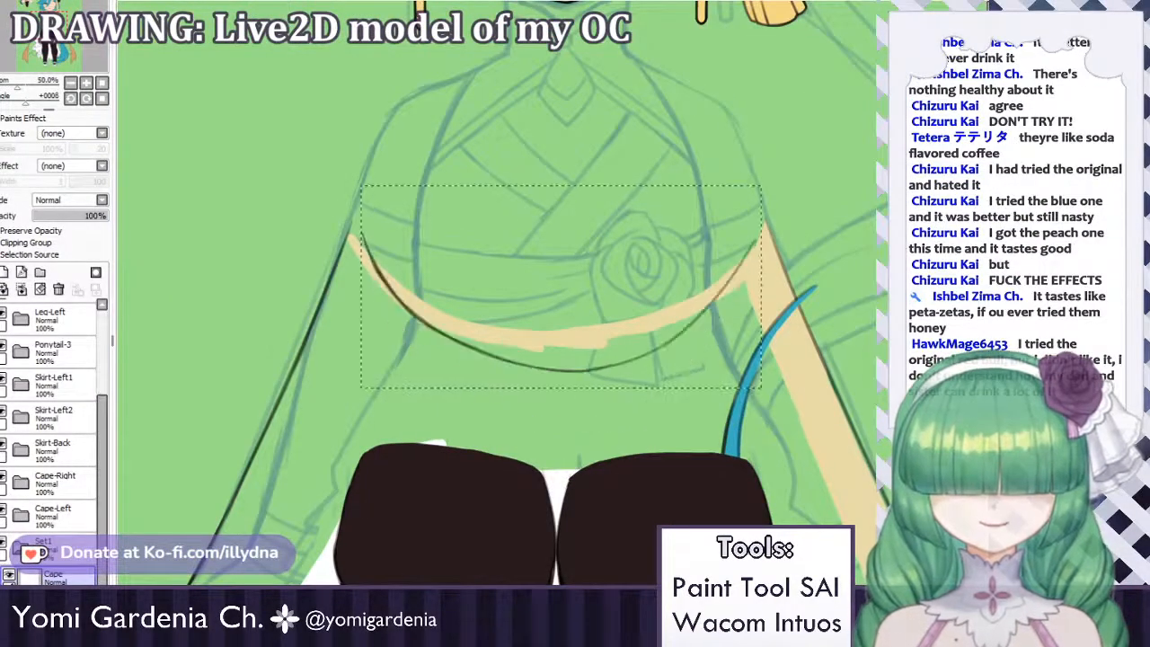
Stretch the selected waist curve downward with a free transform until its lowest point sits just above the stocking tops.
key(ctrl+t)
drag(559, 376, 559, 445)
key(Return)
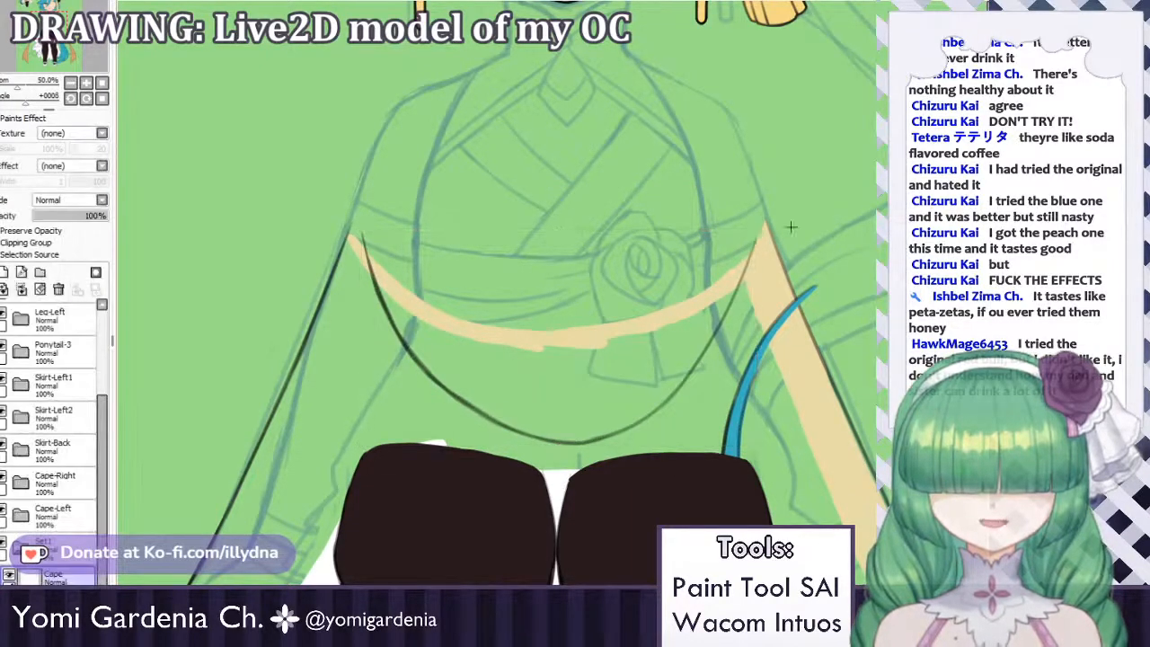
Select the right half of the waist curve, erase it, and clear the selection.
drag(833, 171, 564, 488)
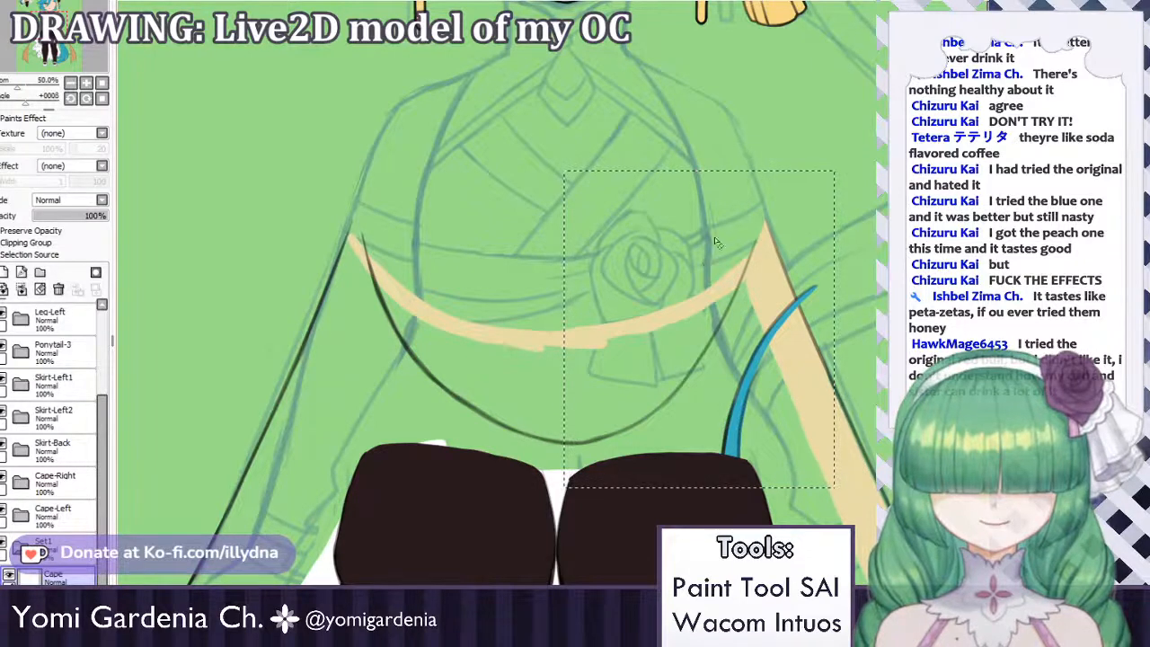
mouse_move(747, 377)
mouse_down()
mouse_move(691, 377)
mouse_move(582, 433)
mouse_up()
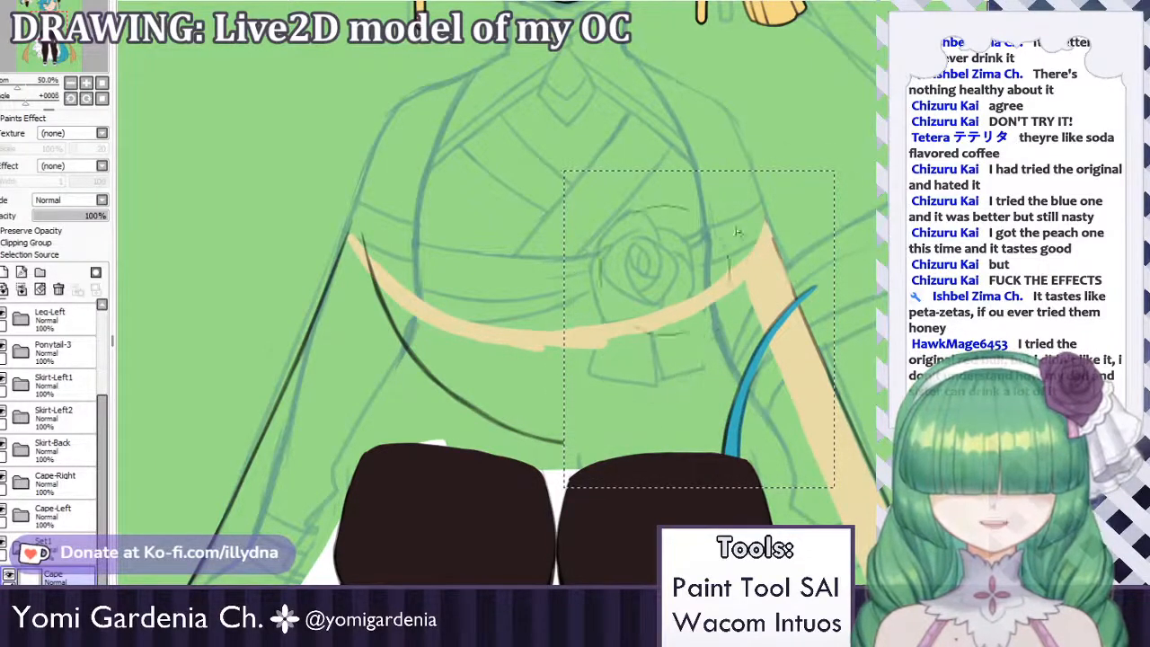
key(ctrl+d)
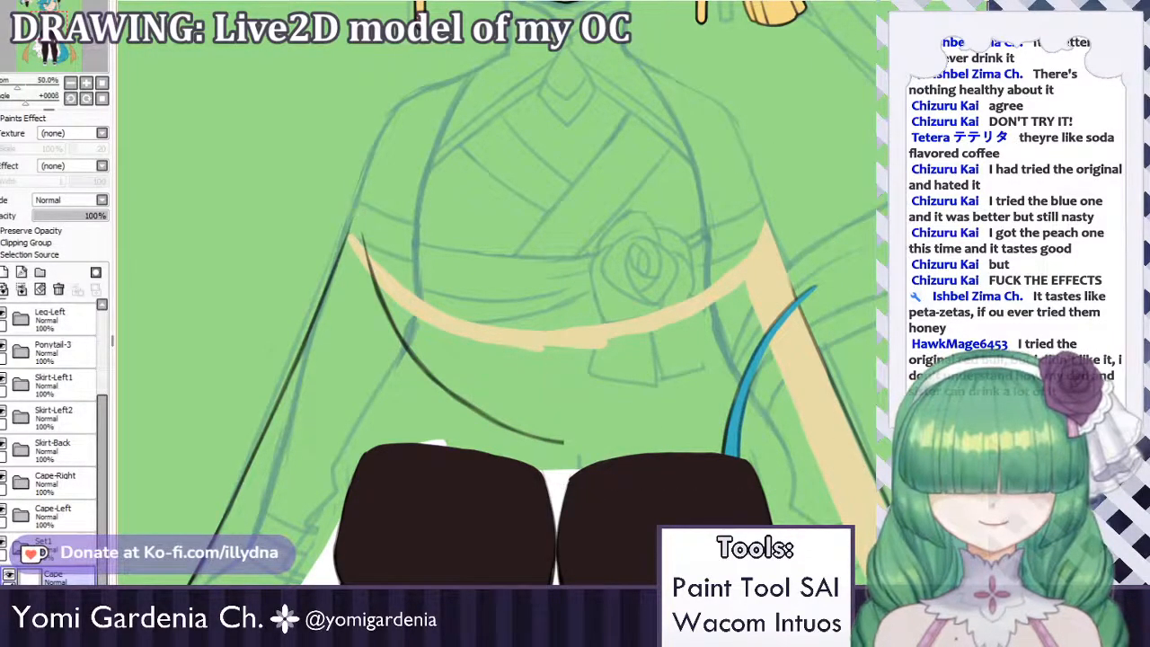
Duplicate the curve's left half, mirror it horizontally as the right half, and merge it into the Cape layer.
mouse_move(355, 307)
mouse_down()
mouse_move(480, 233)
mouse_move(404, 215)
mouse_up()
key(ctrl+c)
key(ctrl+v)
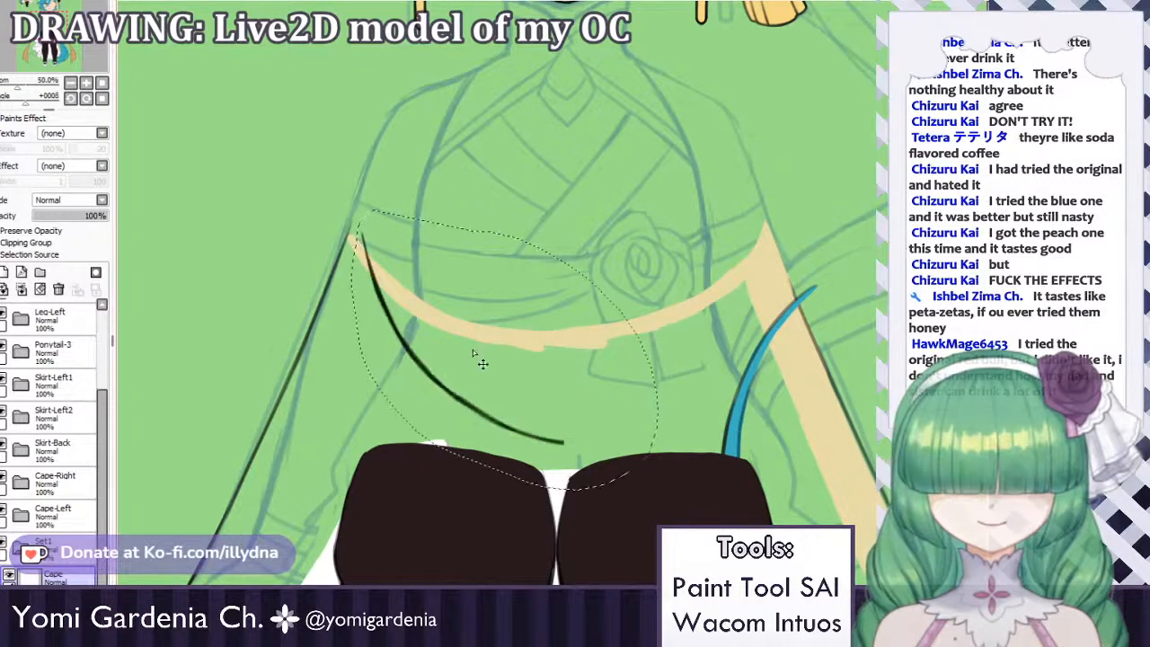
drag(456, 387, 636, 369)
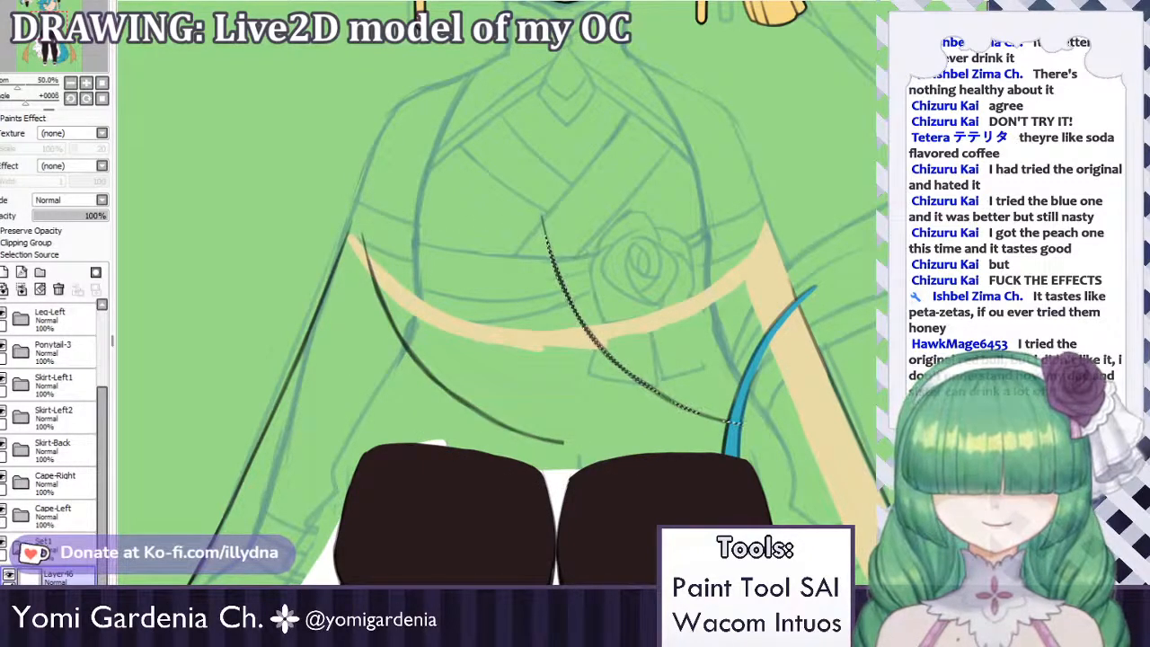
key(h)
drag(687, 342, 705, 359)
key(ctrl+d)
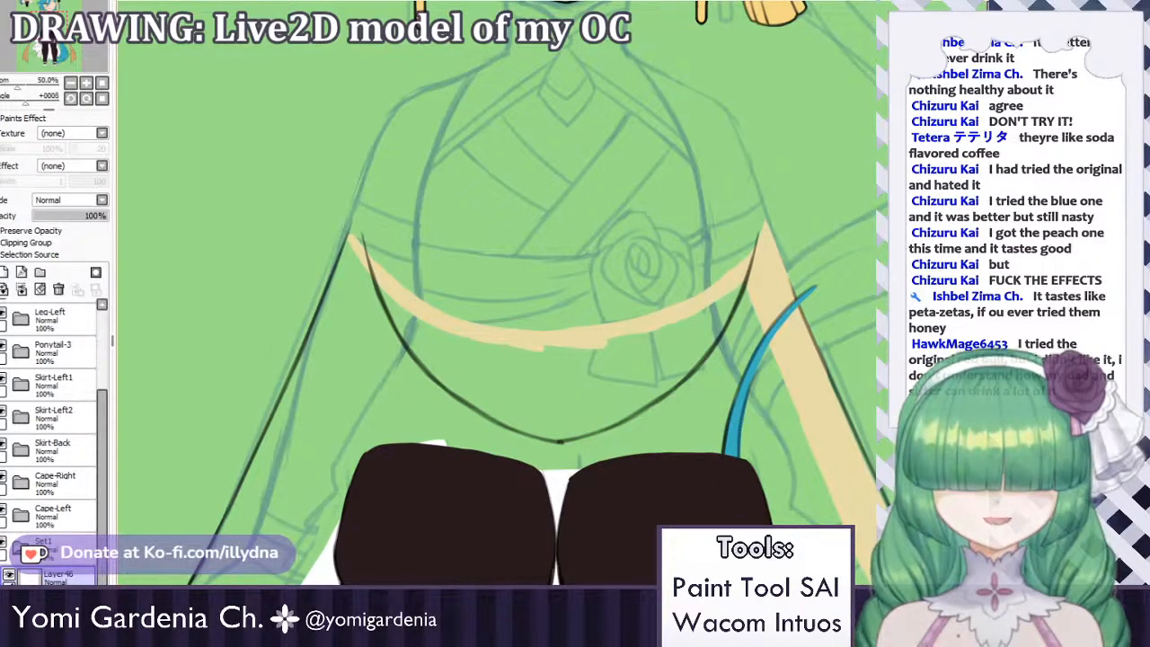
click(22, 289)
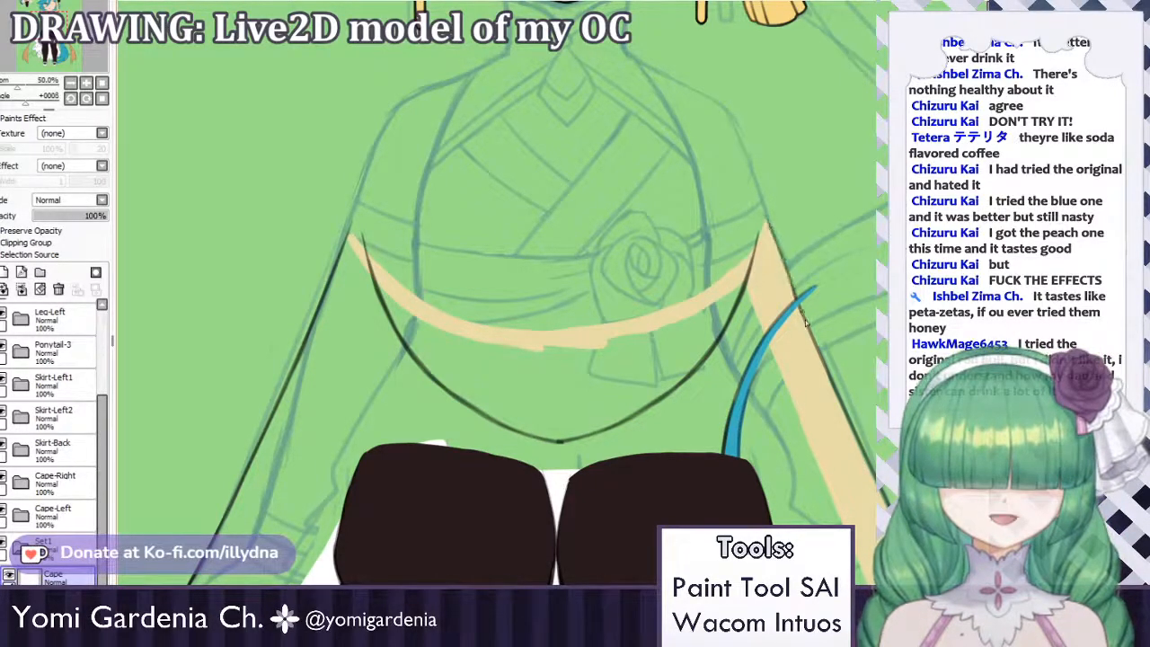
Try short ink strokes along the right strip's outer edge and on the curve's lower right stretch.
drag(766, 226, 792, 293)
key(ctrl+z)
drag(769, 225, 797, 307)
key(ctrl+z)
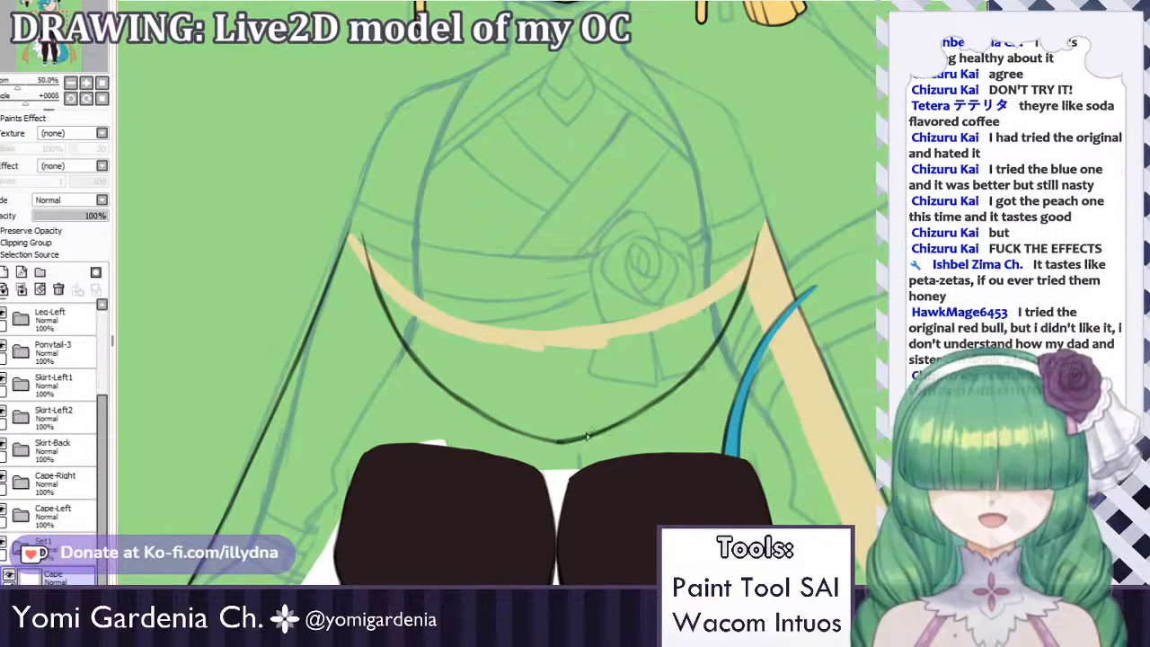
mouse_move(605, 426)
mouse_down()
mouse_move(683, 383)
mouse_move(613, 426)
mouse_up()
key(ctrl+z)
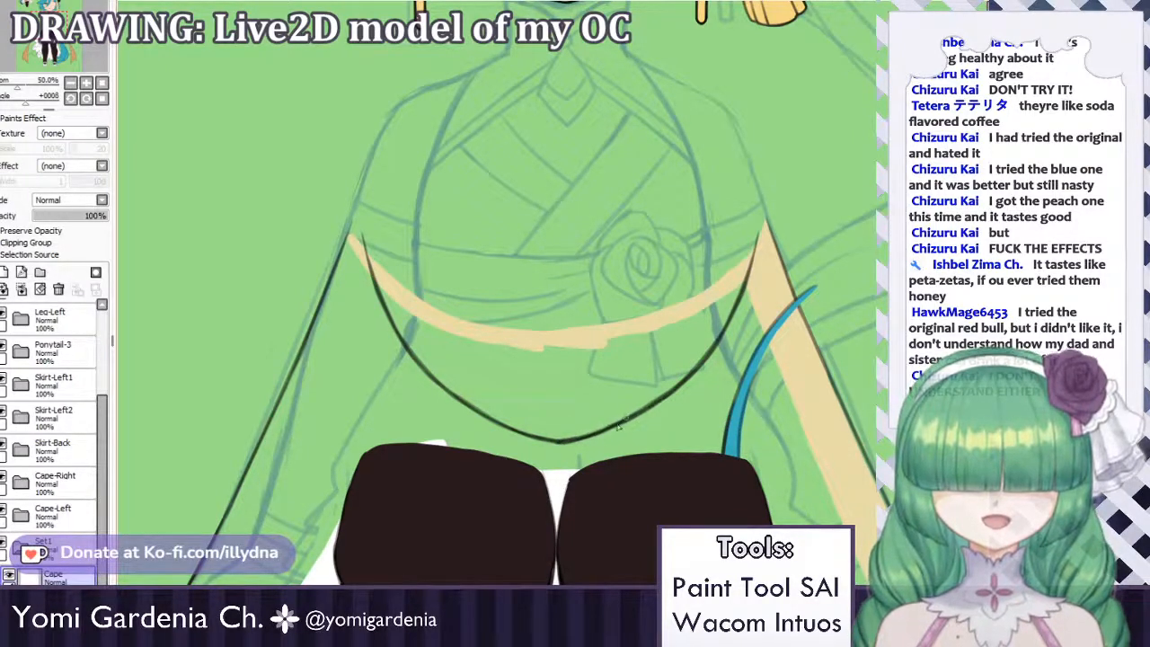
Lasso the whole waist curve, duplicate it, and place the copy slightly below the original as a parallel line.
mouse_move(363, 226)
mouse_down()
mouse_move(391, 412)
mouse_move(659, 456)
mouse_move(744, 356)
mouse_move(763, 292)
mouse_move(768, 255)
mouse_move(696, 166)
mouse_up()
key(ctrl+c)
key(ctrl+v)
mouse_move(607, 401)
mouse_down()
mouse_move(611, 426)
mouse_move(605, 415)
mouse_up()
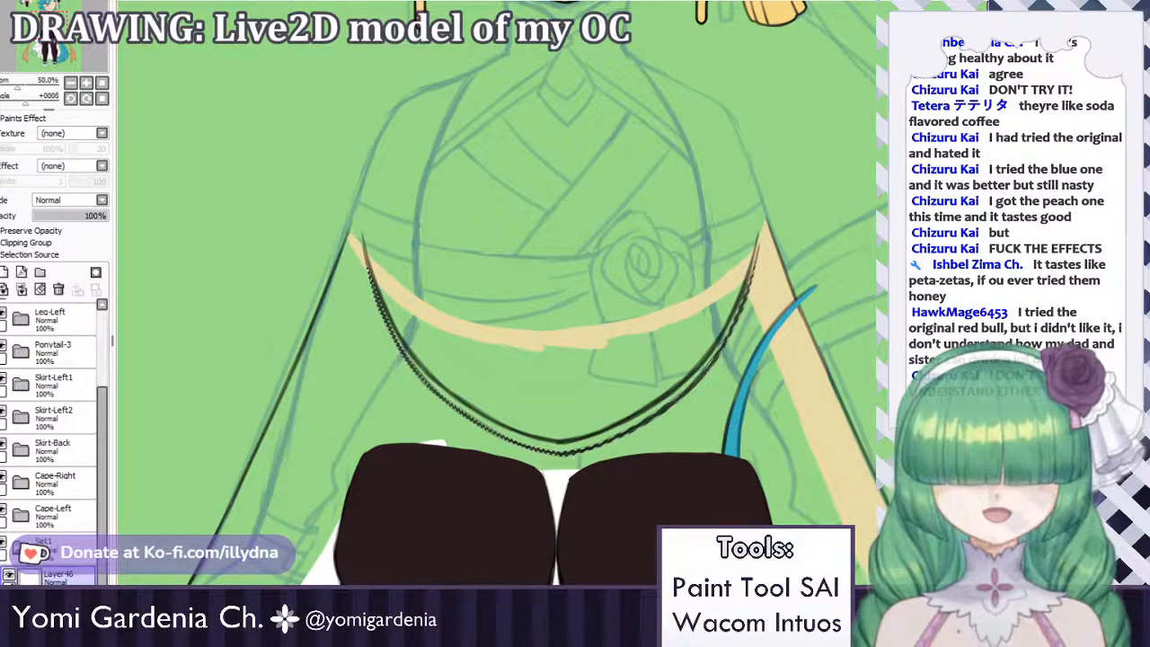
Transform the copied waist curve, shifting and slightly widening it to sit evenly below the original, and apply it.
key(ctrl+t)
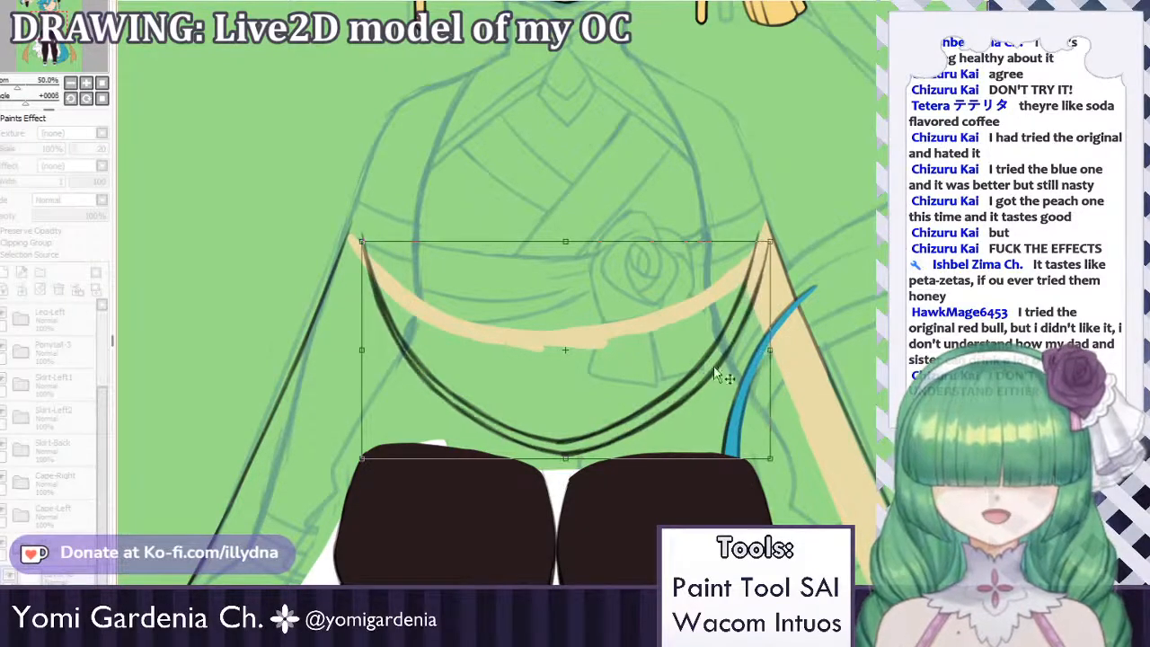
drag(712, 376, 694, 376)
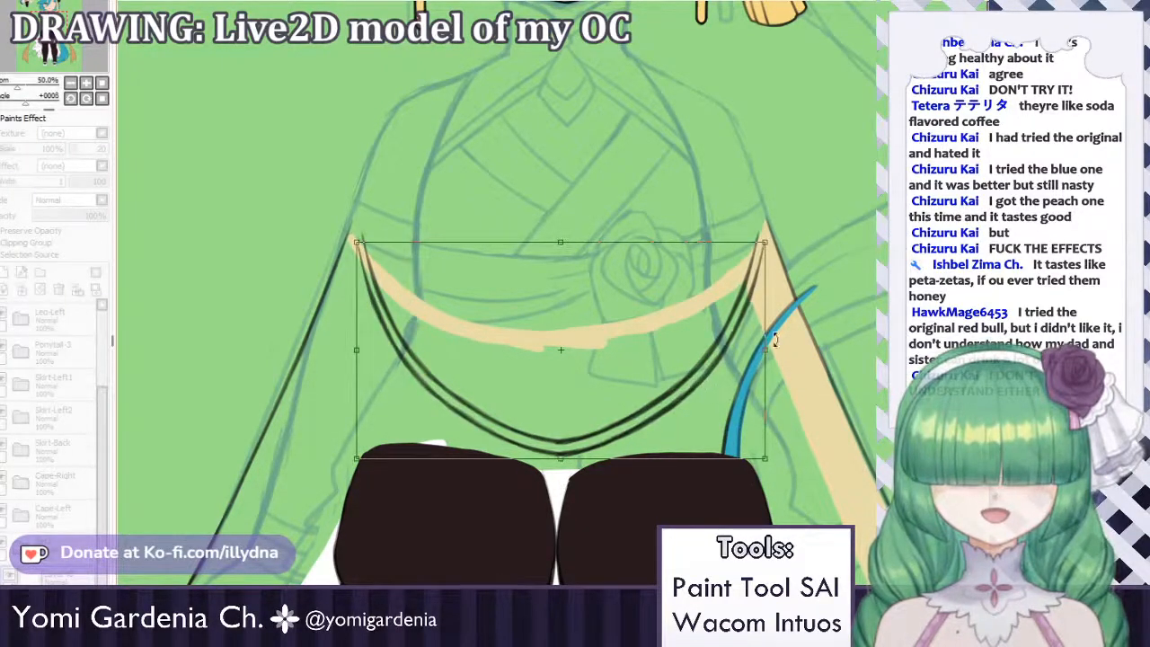
drag(766, 348, 715, 378)
key(Right)
key(Right)
key(Right)
key(Right)
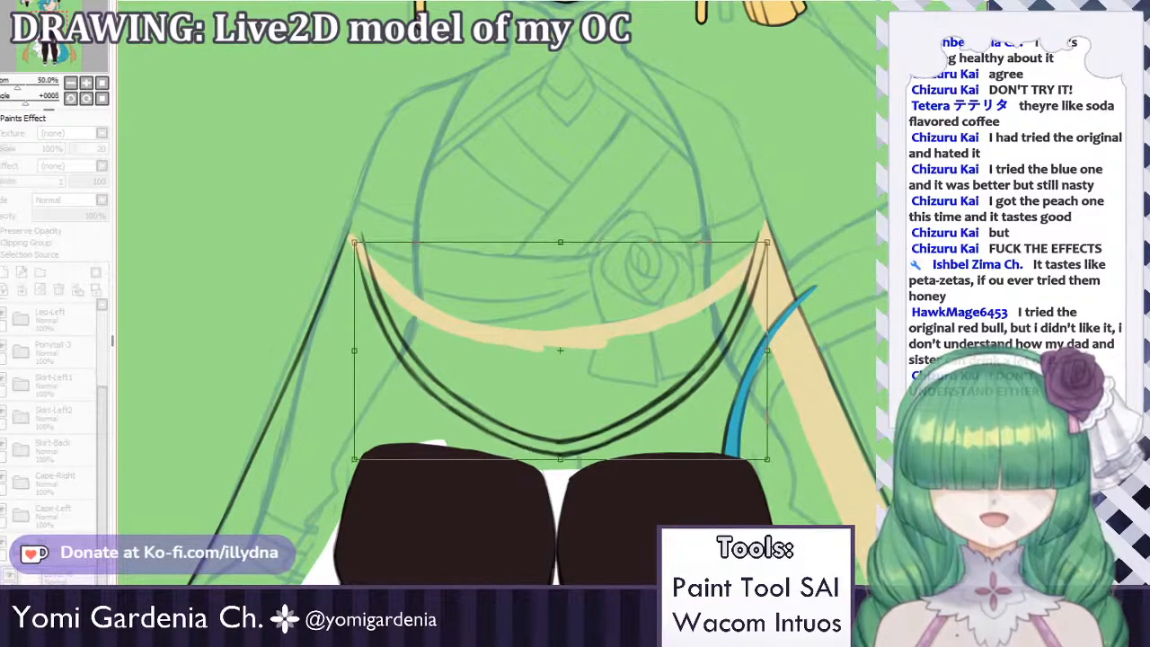
key(Return)
scroll(497, 293, down, 2)
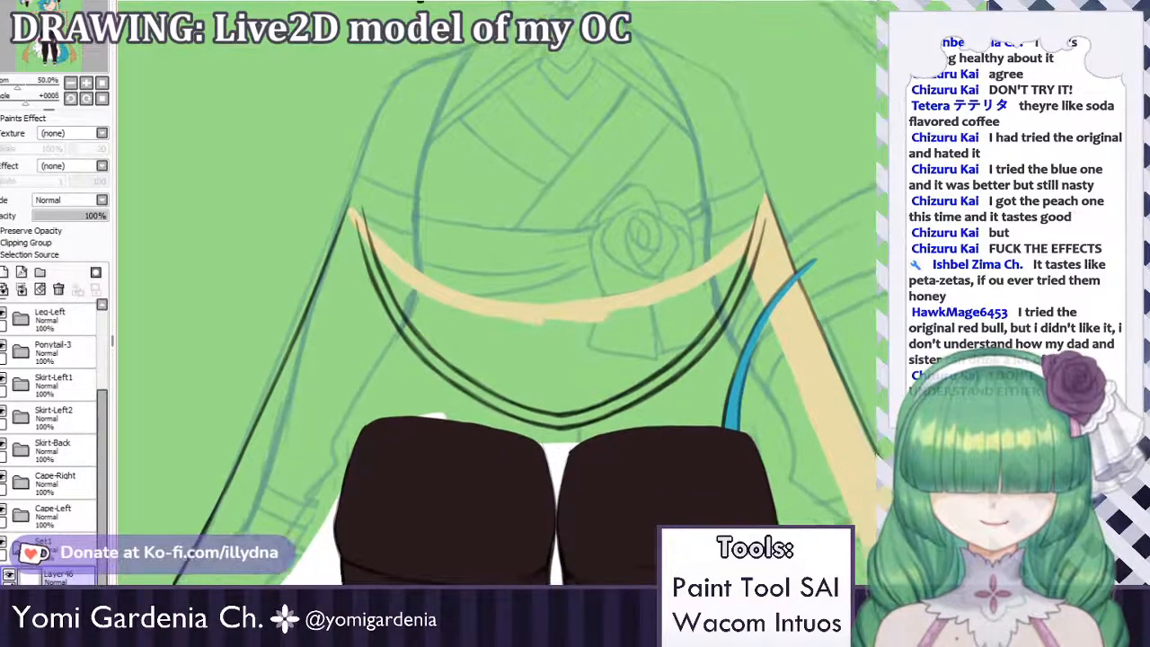
Erase the old cream band lying above the waist curve across the sash and rose sketch.
scroll(497, 292, up, 6)
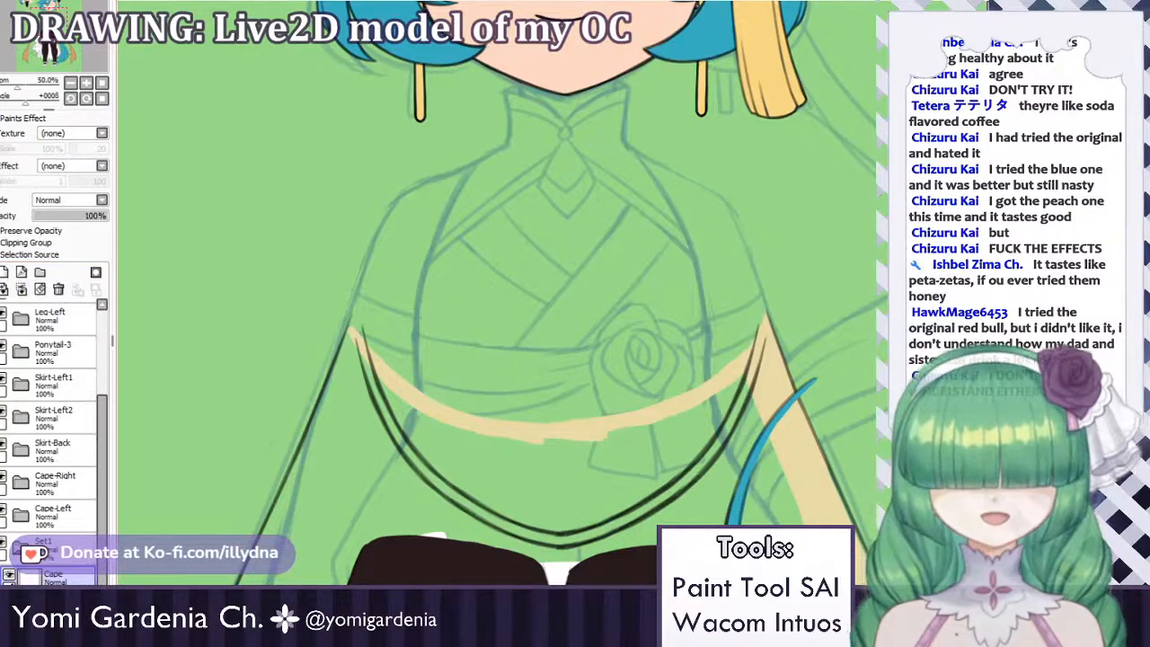
scroll(497, 293, down, 8)
scroll(497, 293, up, 6)
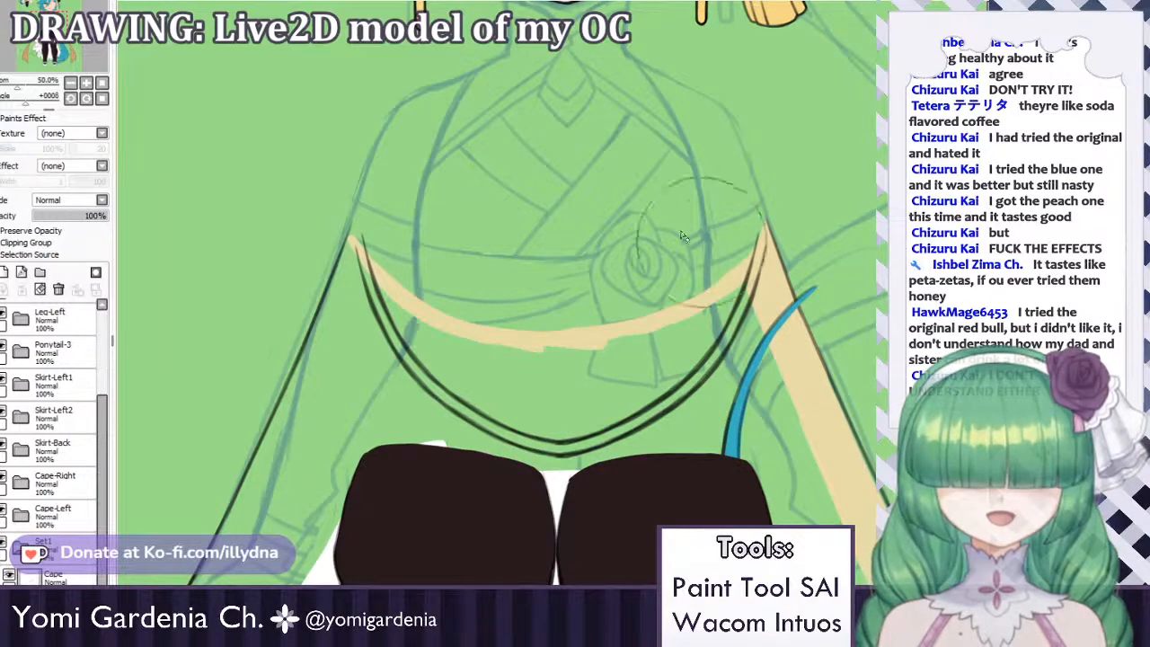
drag(688, 197, 665, 278)
mouse_move(693, 231)
mouse_down()
mouse_move(633, 292)
mouse_move(548, 337)
mouse_move(464, 285)
mouse_move(447, 246)
mouse_move(427, 277)
mouse_move(422, 234)
mouse_up()
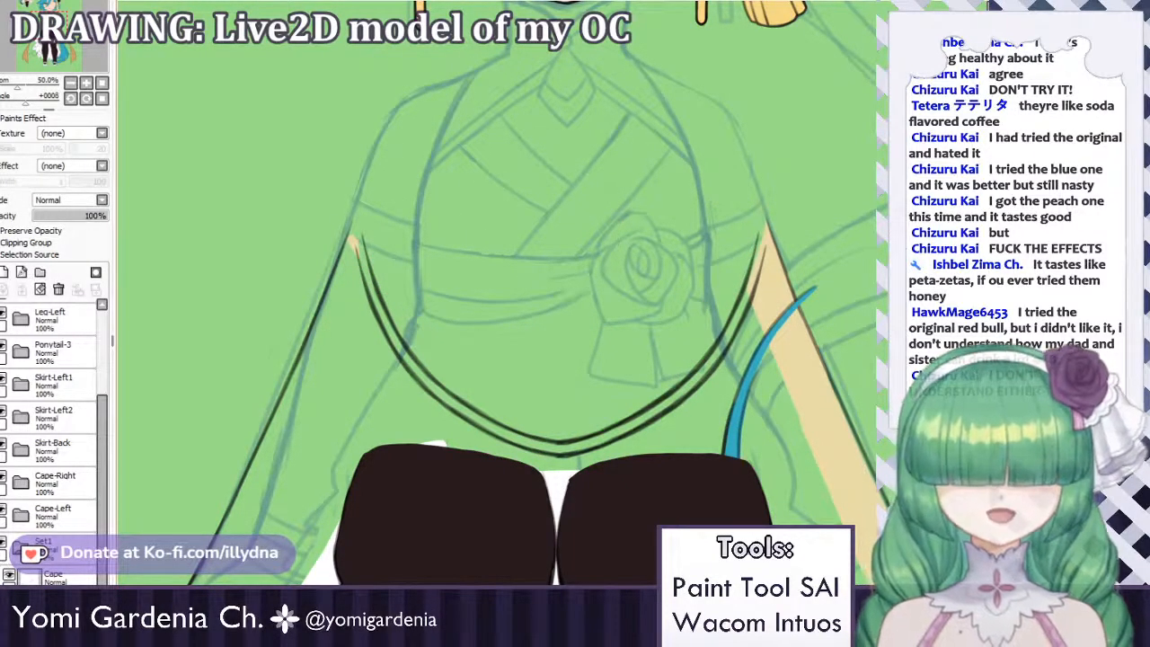
Paint the area below the waist curve cream, from the cape's left edge across to its right edge.
mouse_move(700, 431)
mouse_down()
mouse_move(629, 432)
mouse_move(611, 449)
mouse_move(719, 400)
mouse_move(741, 358)
mouse_up()
key(ctrl+z)
mouse_move(663, 434)
mouse_down()
mouse_move(718, 385)
mouse_move(754, 327)
mouse_move(759, 472)
mouse_up()
mouse_move(765, 356)
mouse_down()
mouse_move(772, 435)
mouse_move(683, 508)
mouse_move(590, 529)
mouse_move(641, 442)
mouse_move(669, 433)
mouse_move(528, 477)
mouse_move(476, 471)
mouse_move(546, 466)
mouse_move(400, 413)
mouse_move(377, 466)
mouse_move(359, 464)
mouse_move(344, 432)
mouse_move(340, 340)
mouse_move(321, 400)
mouse_move(284, 452)
mouse_move(336, 336)
mouse_move(282, 453)
mouse_move(356, 318)
mouse_move(385, 380)
mouse_move(360, 366)
mouse_move(357, 348)
mouse_move(408, 409)
mouse_up()
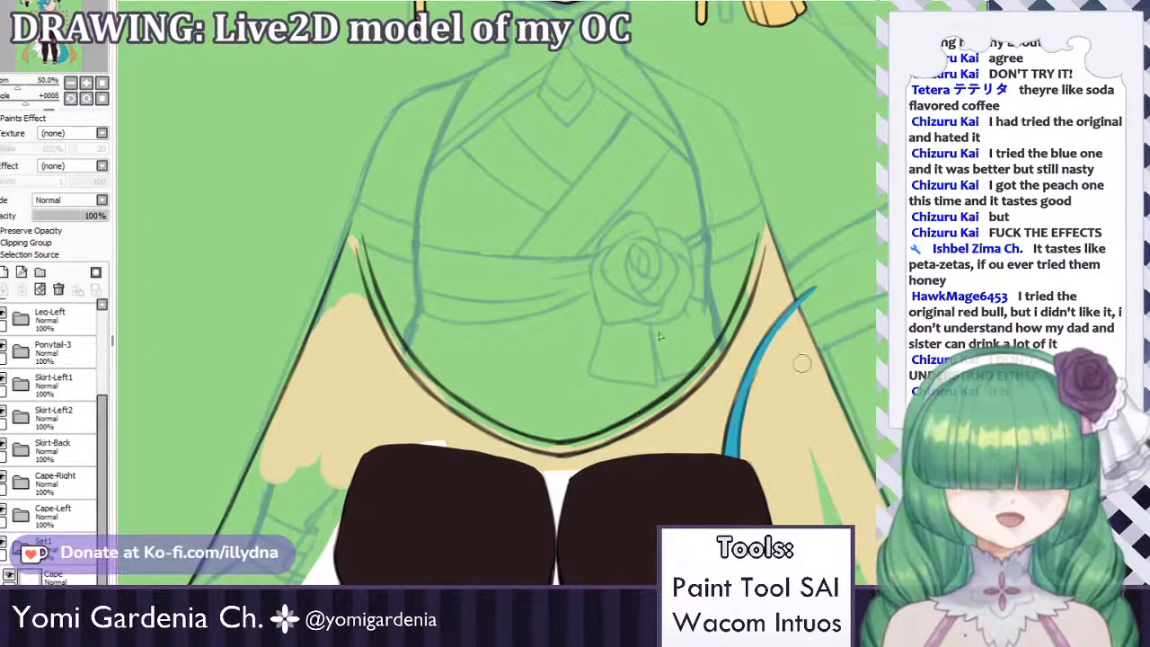
mouse_move(359, 244)
mouse_down()
mouse_move(365, 318)
mouse_move(352, 244)
mouse_move(374, 335)
mouse_move(342, 319)
mouse_move(354, 238)
mouse_move(325, 308)
mouse_move(353, 238)
mouse_up()
key(ctrl+z)
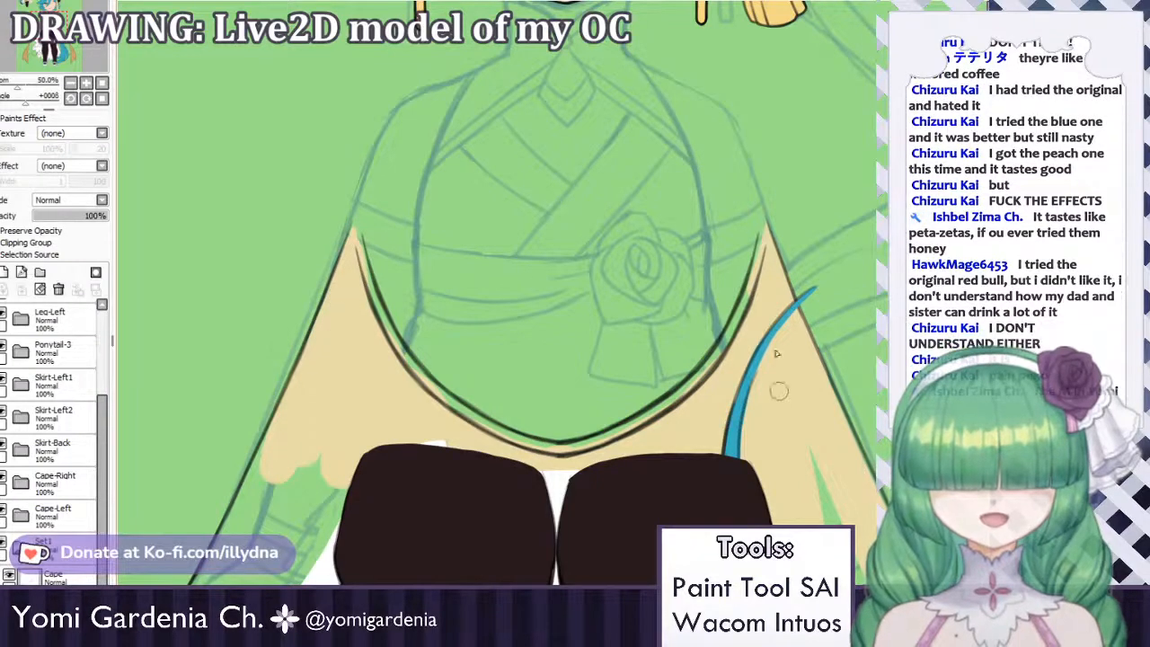
Hide the Ponytail-3, Skirt-Left1, Skirt-Left2, Skirt-Back, Cape-Right and Cape-Left folders.
scroll(715, 322, down, 2)
scroll(715, 322, down, 3)
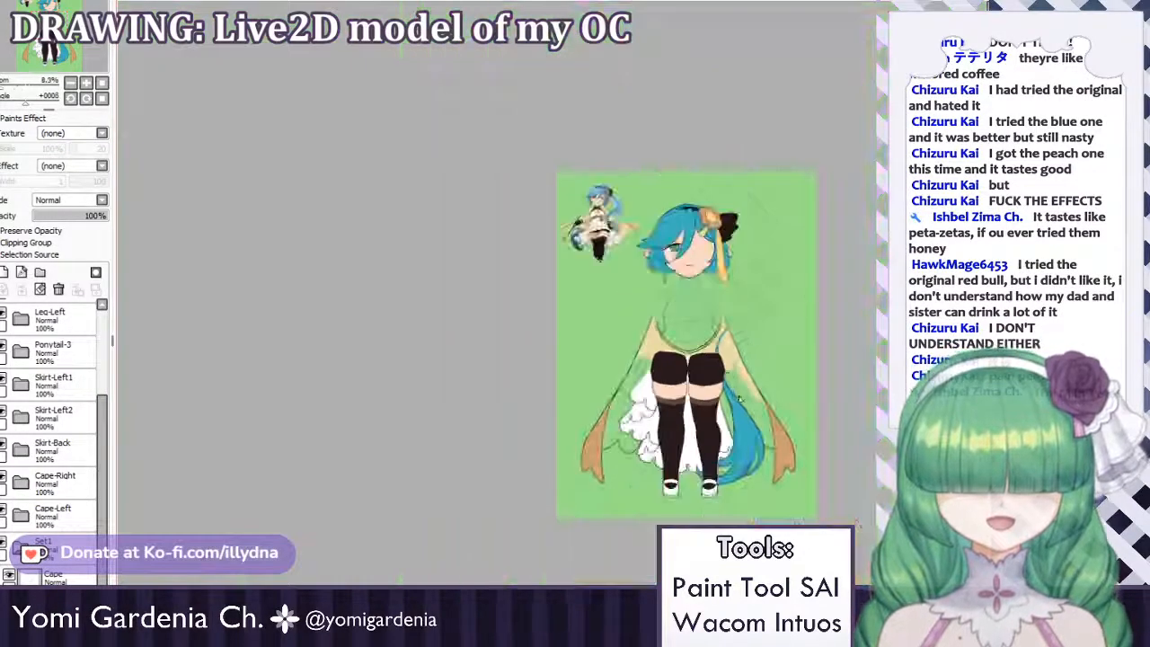
scroll(739, 396, up, 3)
scroll(523, 382, down, 1)
scroll(575, 398, up, 1)
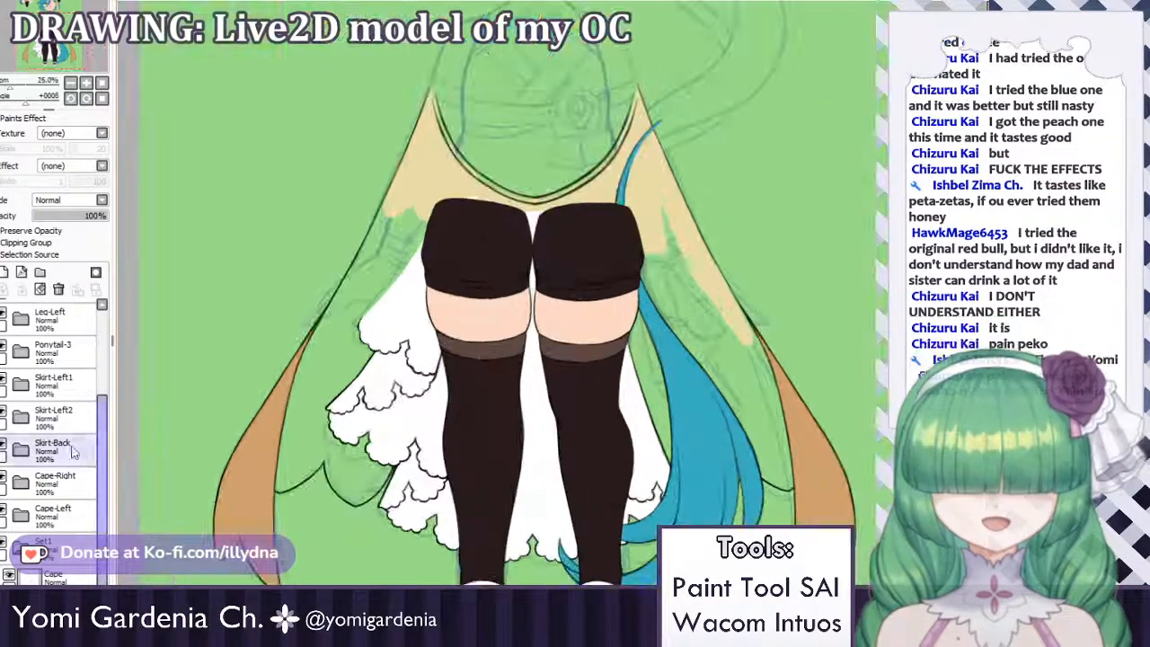
click(2, 379)
click(3, 347)
click(3, 412)
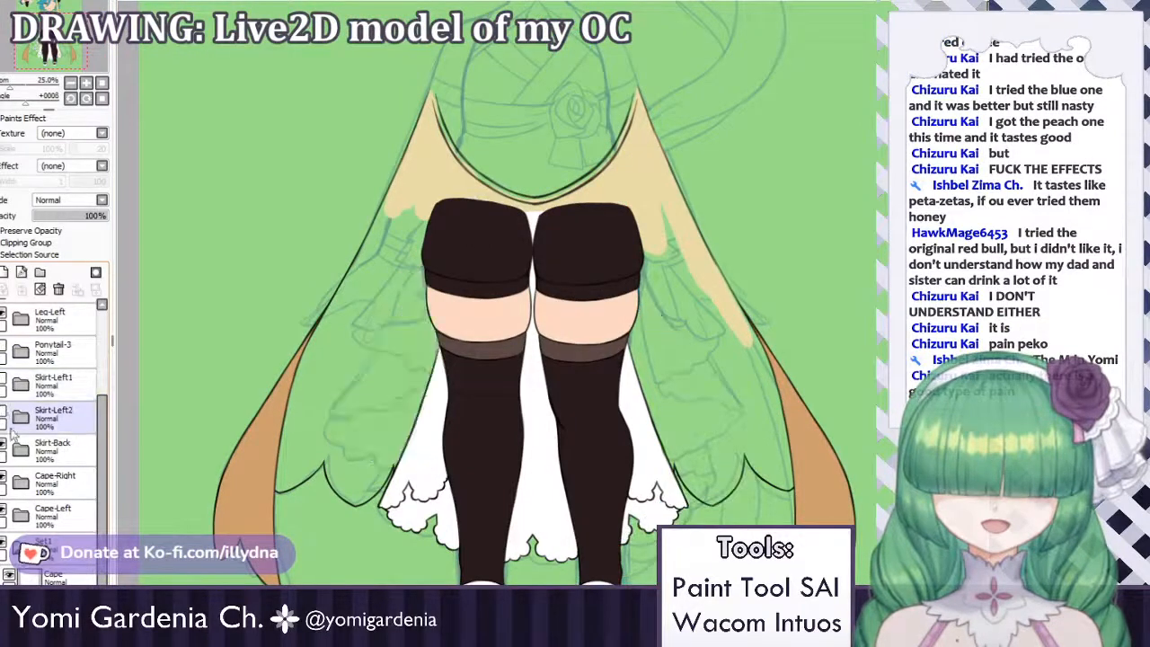
click(3, 445)
click(3, 478)
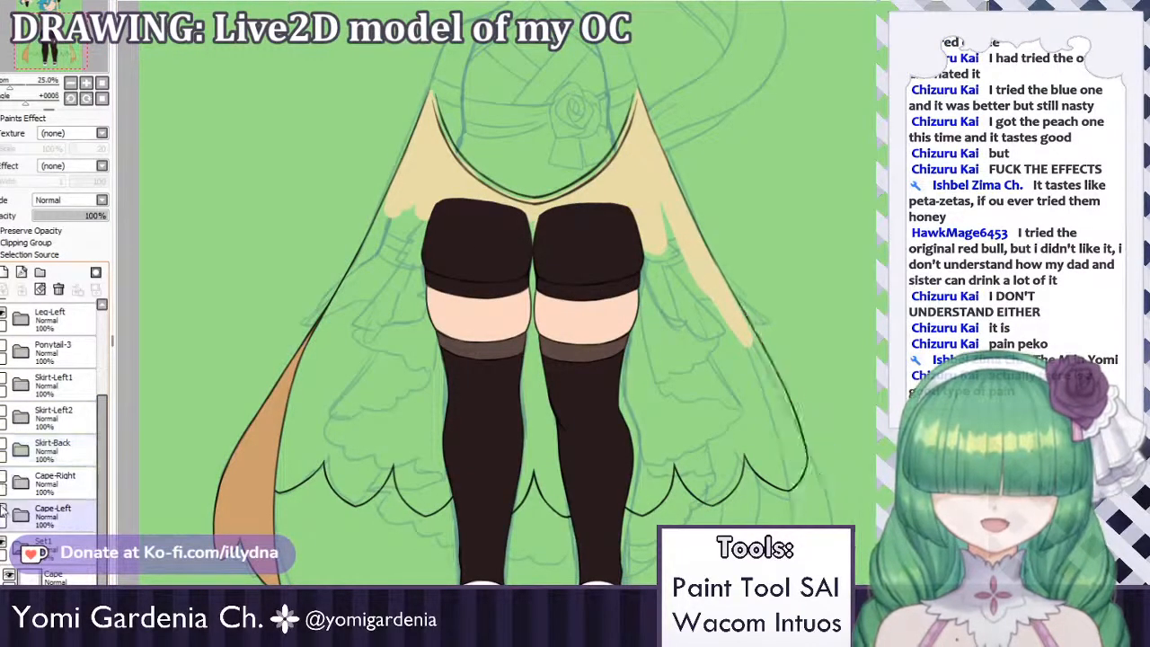
click(2, 511)
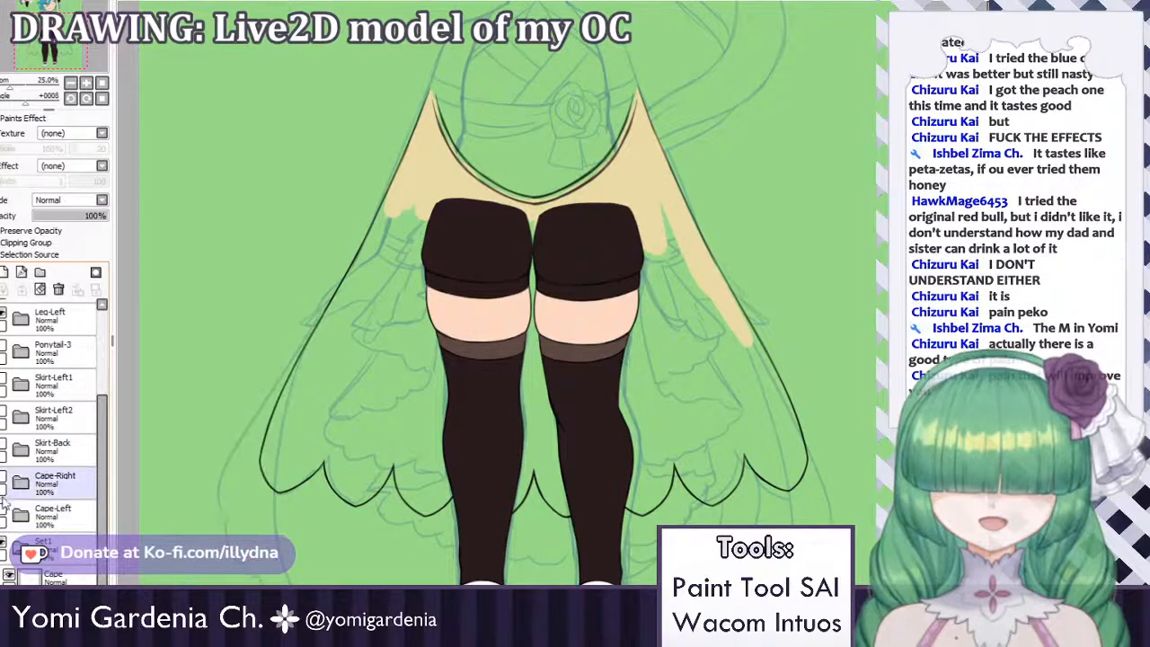
Hide the Leg-Left, Leg-Right, Body and Head folders so only the cape and sketch show.
click(4, 318)
scroll(9, 378, up, 4)
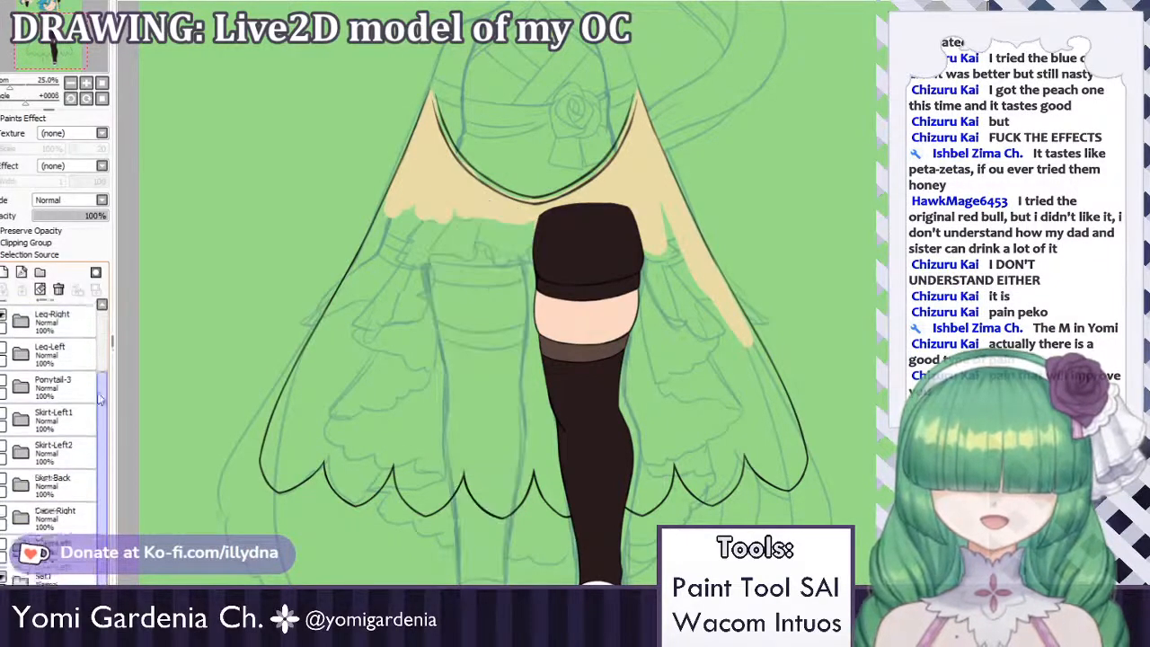
click(2, 395)
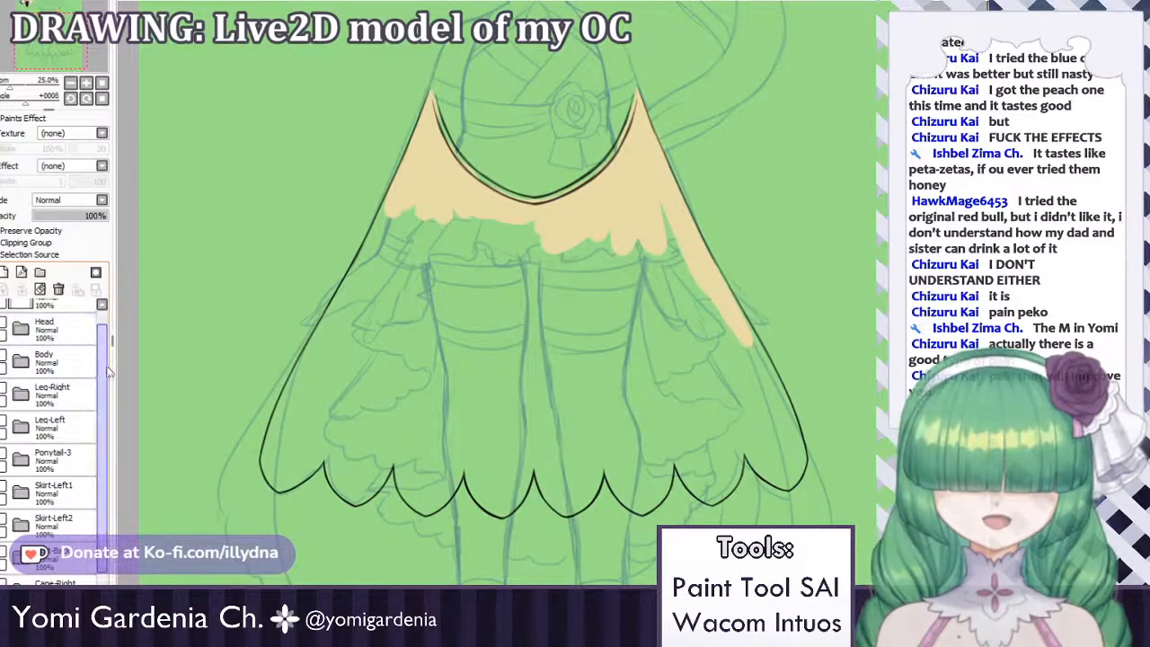
Paint the cape's left side cream along its outline down to the lower left corner, filling the outermost scallop.
scroll(82, 393, down, 4)
mouse_move(443, 257)
mouse_down()
mouse_move(383, 196)
mouse_move(362, 265)
mouse_move(393, 239)
mouse_move(381, 301)
mouse_up()
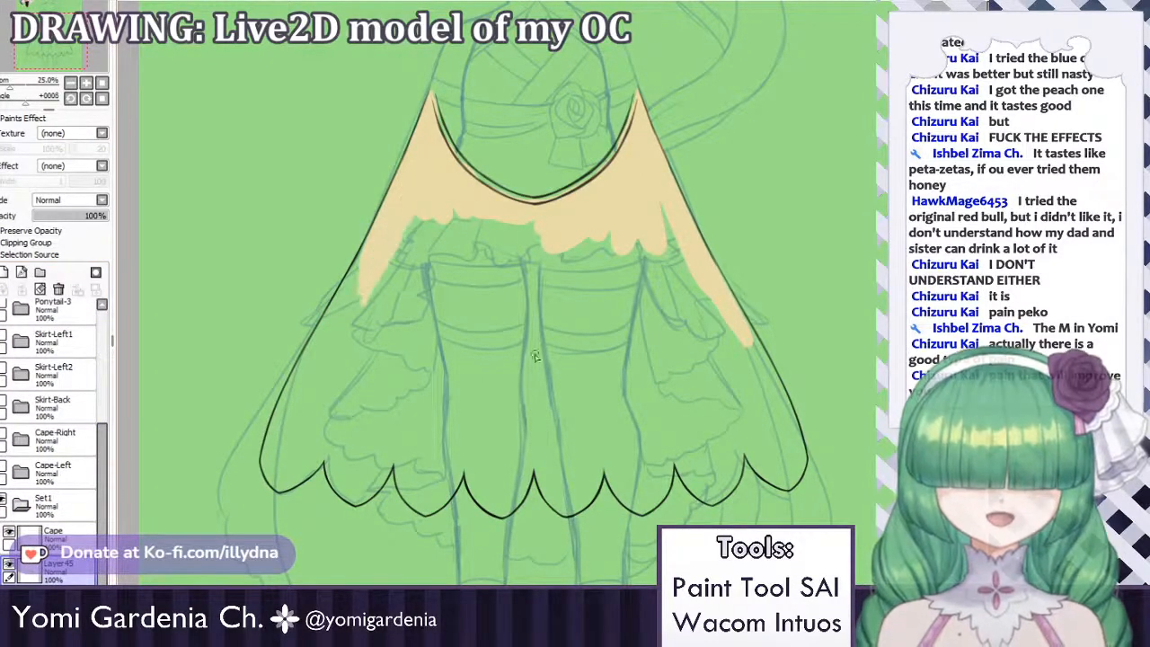
scroll(557, 336, down, 2)
scroll(443, 223, up, 5)
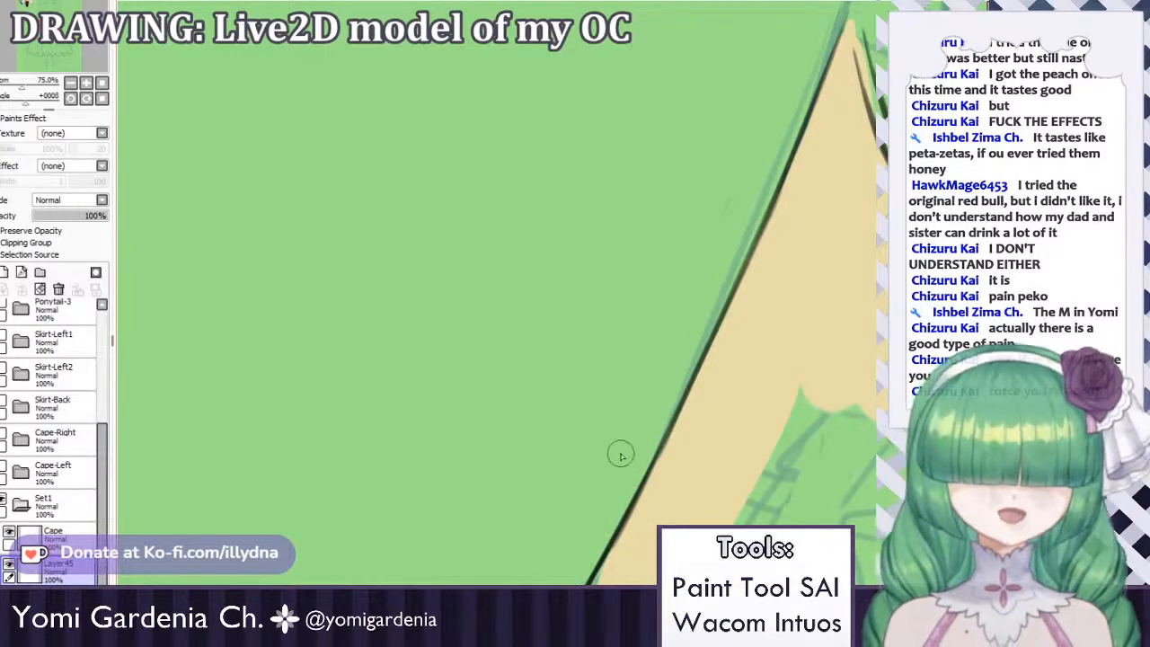
scroll(645, 43, down, 5)
scroll(631, 119, up, 5)
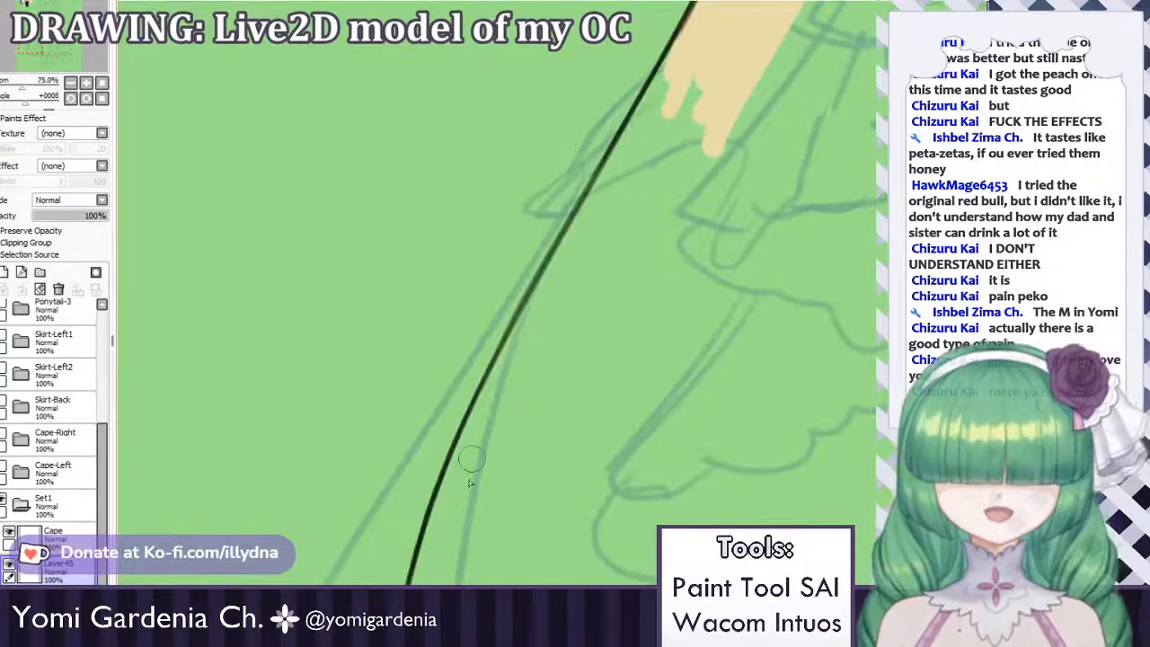
mouse_move(468, 483)
mouse_down()
mouse_move(503, 341)
mouse_move(526, 333)
mouse_move(478, 439)
mouse_up()
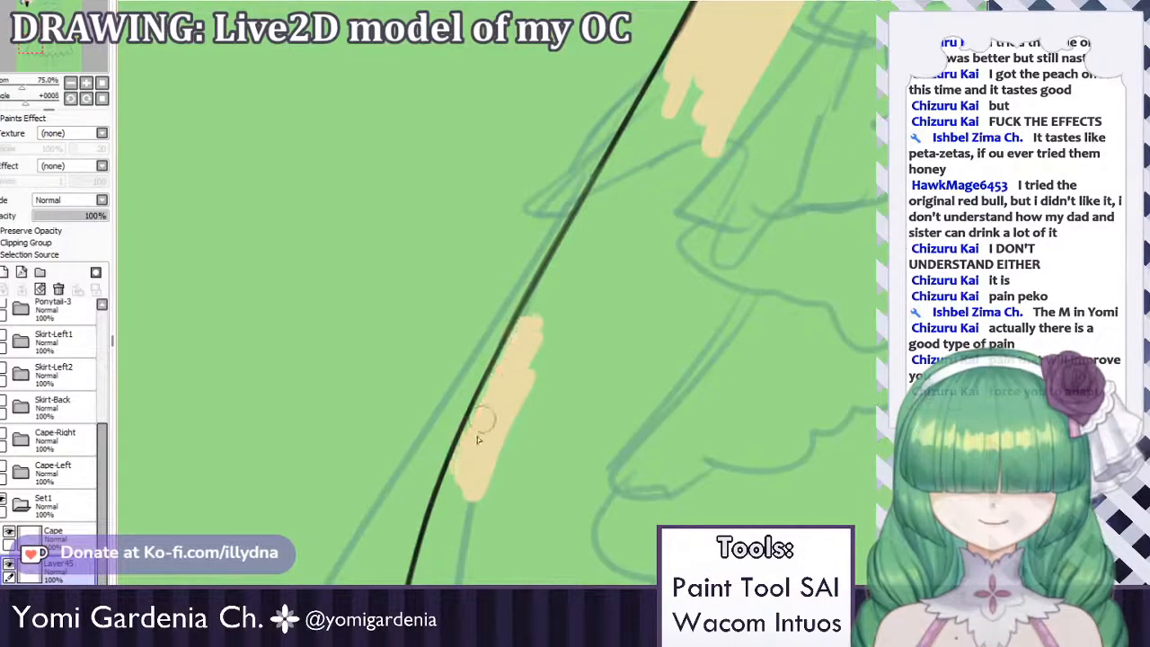
mouse_move(539, 332)
mouse_down()
mouse_move(556, 285)
mouse_move(509, 358)
mouse_move(568, 230)
mouse_up()
mouse_move(686, 41)
mouse_down()
mouse_move(571, 248)
mouse_move(595, 250)
mouse_move(693, 111)
mouse_up()
mouse_move(626, 229)
mouse_down()
mouse_move(708, 117)
mouse_move(693, 152)
mouse_move(705, 136)
mouse_move(707, 165)
mouse_move(663, 272)
mouse_move(597, 576)
mouse_up()
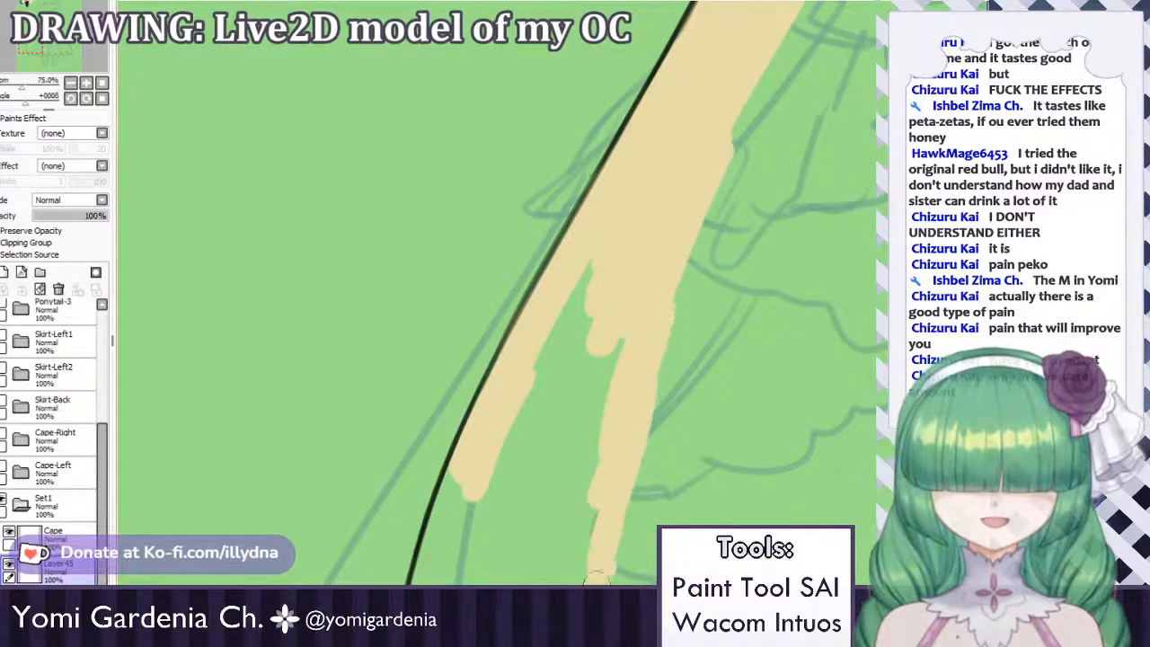
scroll(603, 396, down, 3)
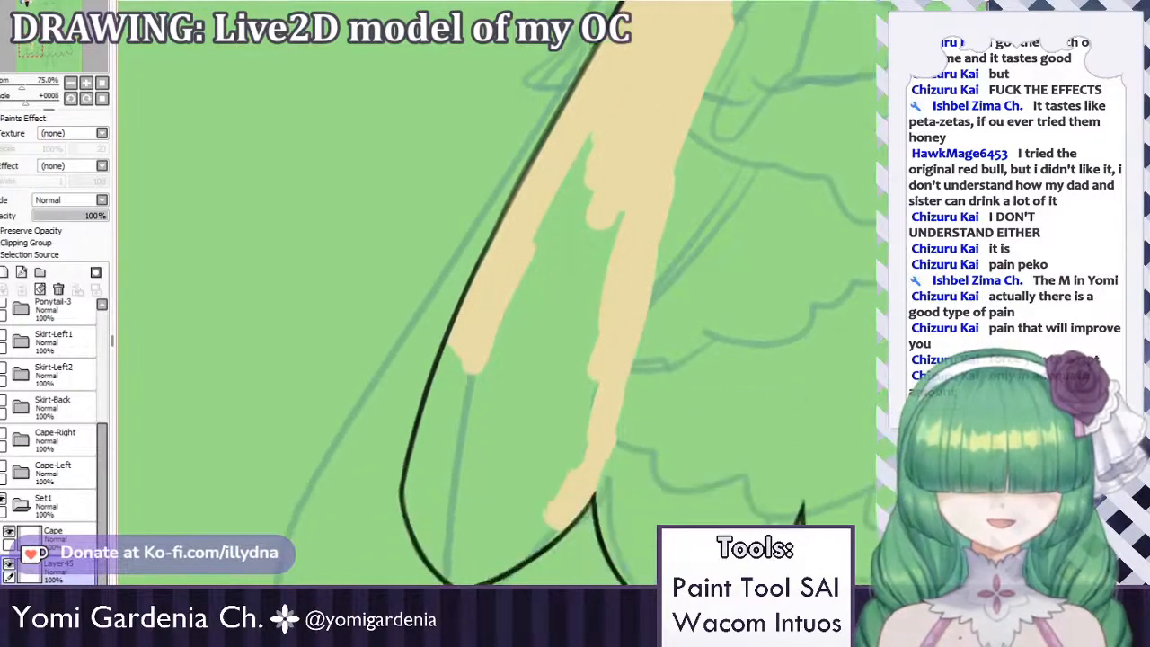
mouse_move(621, 262)
mouse_down()
mouse_move(583, 325)
mouse_move(576, 271)
mouse_move(639, 136)
mouse_move(639, 195)
mouse_move(503, 366)
mouse_move(531, 271)
mouse_move(613, 118)
mouse_move(584, 155)
mouse_move(477, 409)
mouse_move(599, 318)
mouse_move(546, 492)
mouse_move(570, 435)
mouse_move(574, 488)
mouse_move(523, 545)
mouse_move(558, 517)
mouse_move(520, 545)
mouse_move(558, 521)
mouse_move(477, 568)
mouse_move(493, 566)
mouse_move(453, 572)
mouse_move(466, 573)
mouse_move(437, 542)
mouse_move(412, 541)
mouse_move(415, 521)
mouse_move(444, 559)
mouse_move(413, 496)
mouse_move(432, 542)
mouse_move(424, 467)
mouse_move(415, 490)
mouse_move(429, 426)
mouse_move(461, 341)
mouse_move(492, 331)
mouse_move(499, 345)
mouse_move(435, 537)
mouse_move(470, 514)
mouse_move(528, 404)
mouse_move(511, 515)
mouse_move(535, 464)
mouse_move(432, 499)
mouse_move(573, 482)
mouse_move(609, 439)
mouse_move(622, 508)
mouse_move(613, 488)
mouse_move(606, 500)
mouse_move(636, 573)
mouse_up()
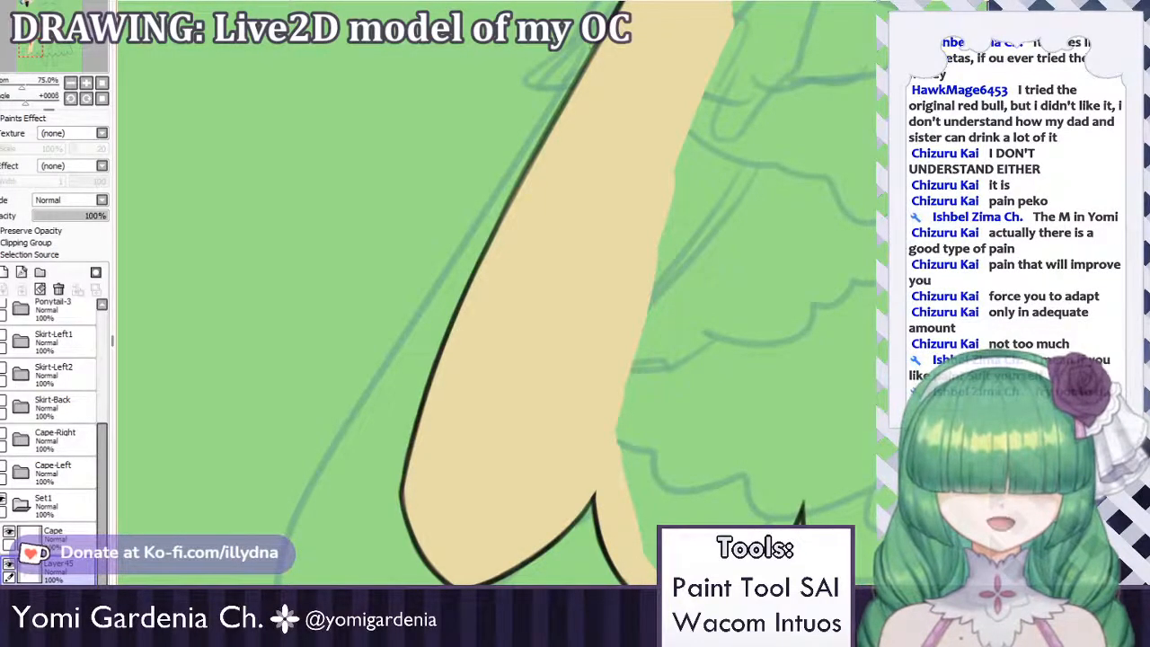
Paint a cream band just inside the hem line along the next scallops toward the middle of the cape.
mouse_move(783, 521)
mouse_down()
mouse_move(798, 449)
mouse_move(827, 508)
mouse_move(818, 493)
mouse_up()
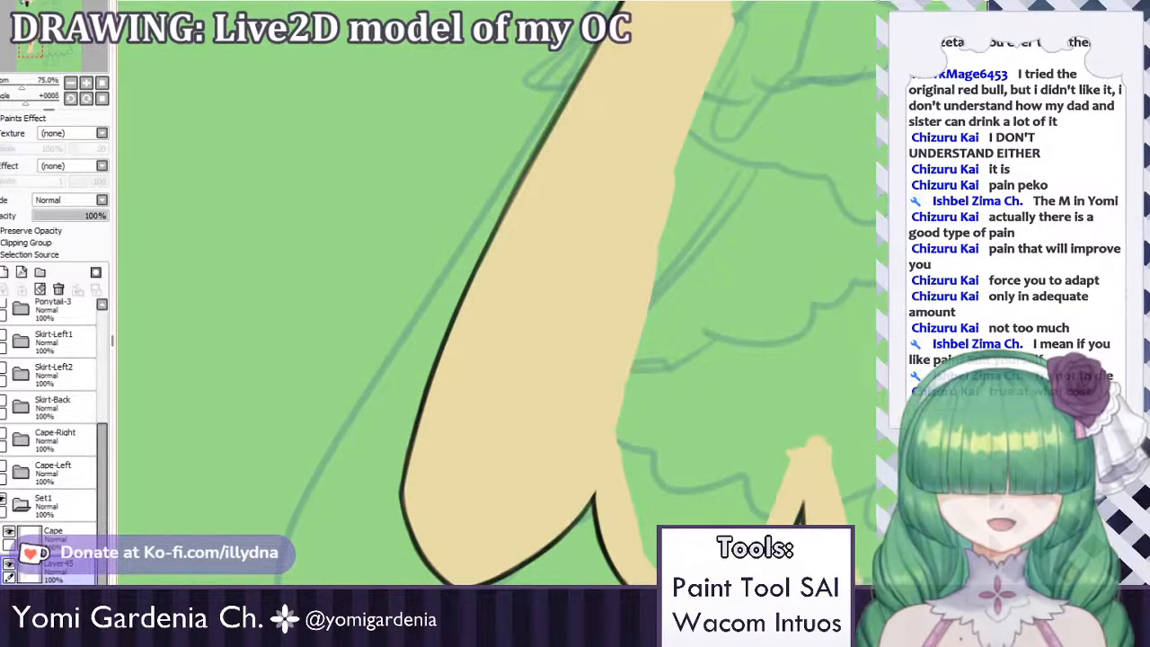
scroll(388, 382, down, 4)
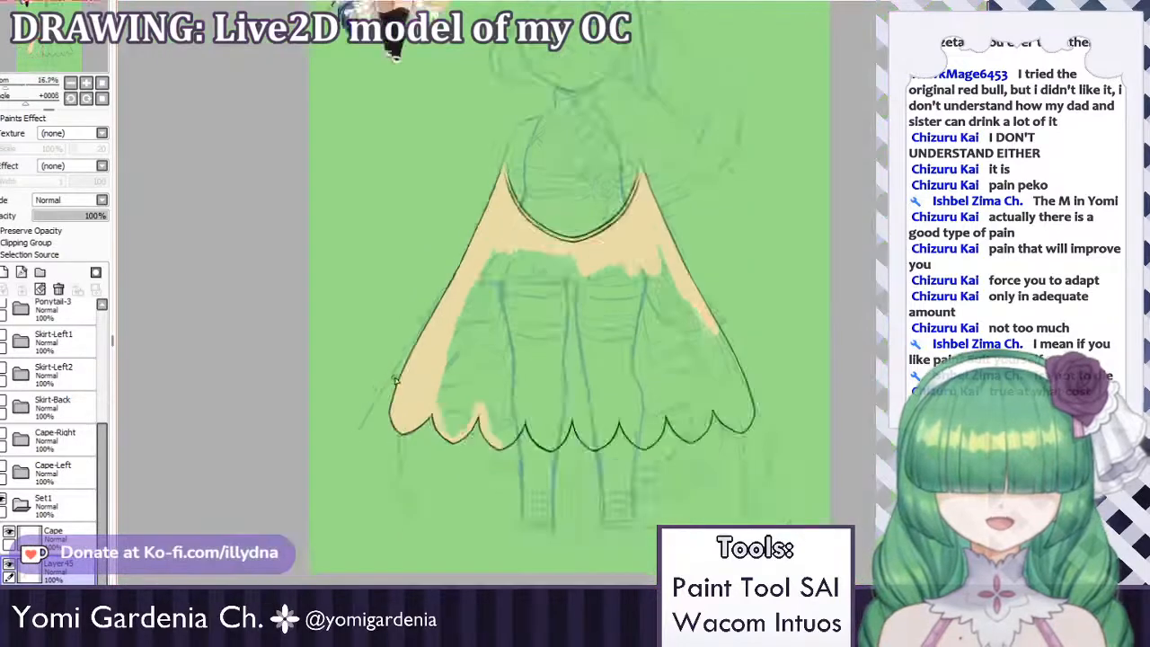
scroll(502, 431, up, 2)
scroll(378, 494, up, 3)
mouse_move(519, 517)
mouse_down()
mouse_move(591, 464)
mouse_move(587, 474)
mouse_move(638, 395)
mouse_up()
mouse_move(584, 460)
mouse_down()
mouse_move(666, 323)
mouse_move(732, 456)
mouse_up()
mouse_move(707, 396)
mouse_down()
mouse_move(735, 452)
mouse_move(718, 446)
mouse_move(696, 408)
mouse_move(814, 510)
mouse_move(817, 499)
mouse_move(806, 512)
mouse_move(865, 479)
mouse_move(833, 521)
mouse_up()
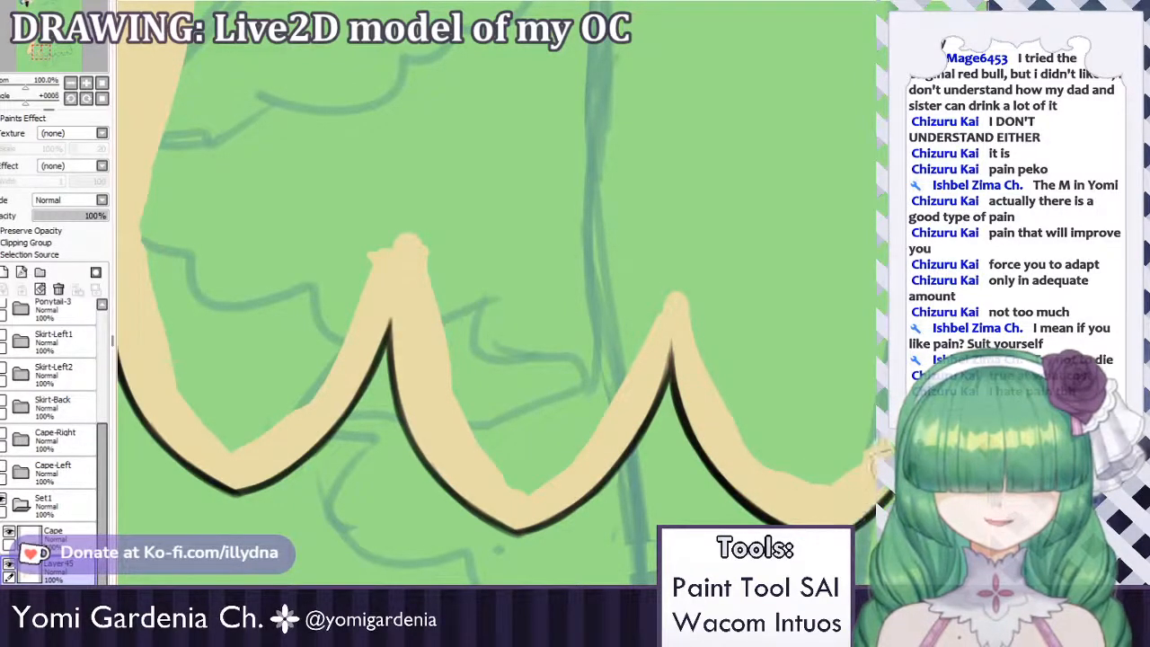
Paint cream along the inside of the cape's right outline, extending the existing strip downward.
scroll(873, 275, down, 6)
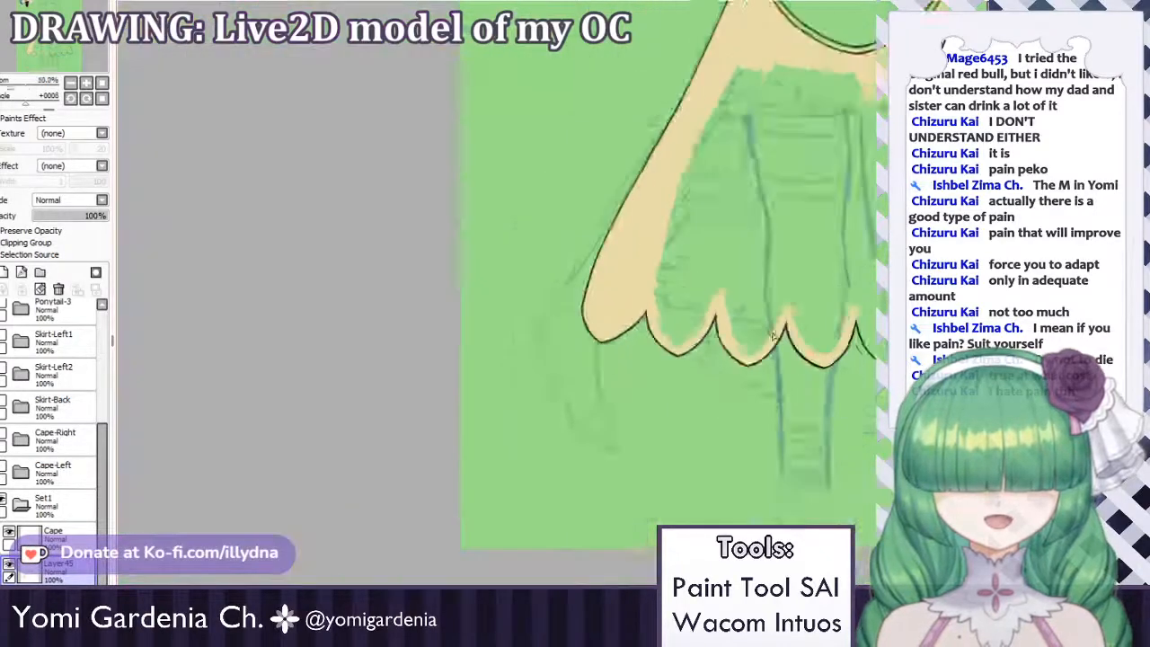
scroll(862, 234, up, 3)
scroll(688, 236, up, 1)
drag(688, 235, 547, 337)
scroll(611, 196, up, 1)
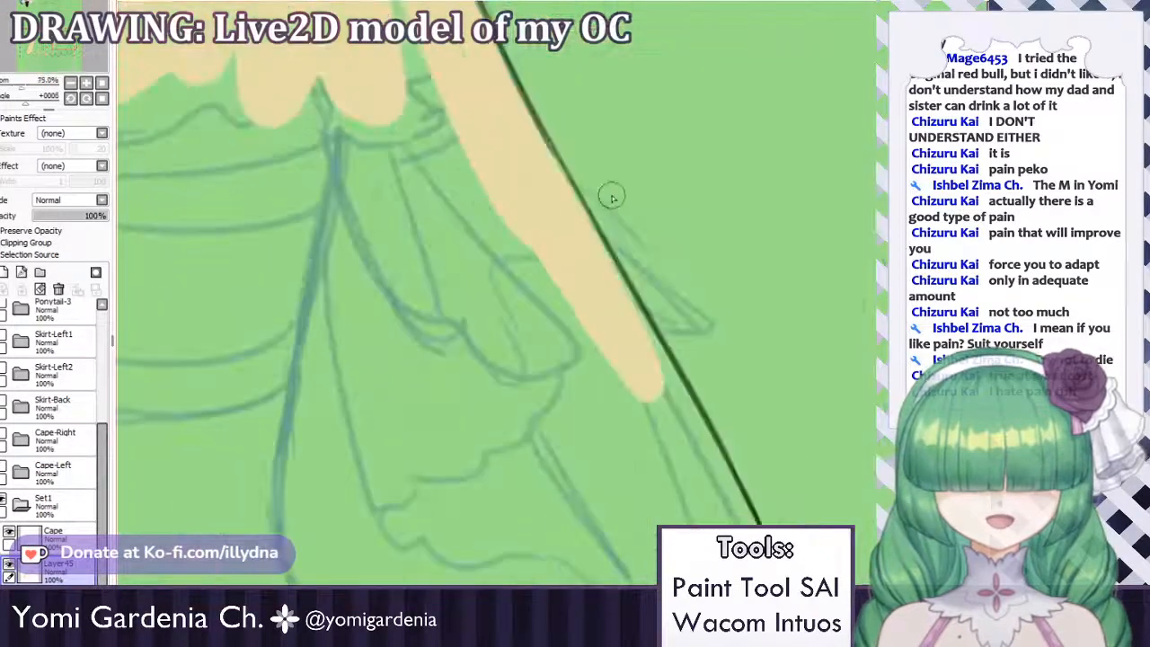
drag(500, 78, 595, 256)
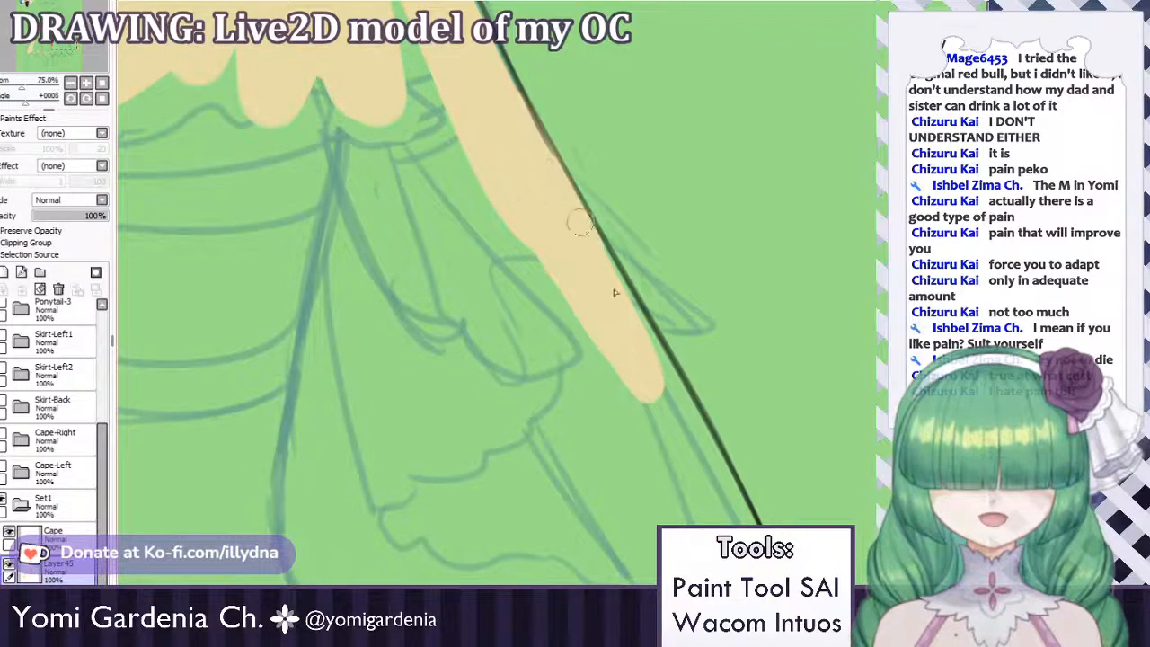
drag(542, 178, 646, 359)
drag(580, 259, 670, 384)
drag(575, 226, 671, 396)
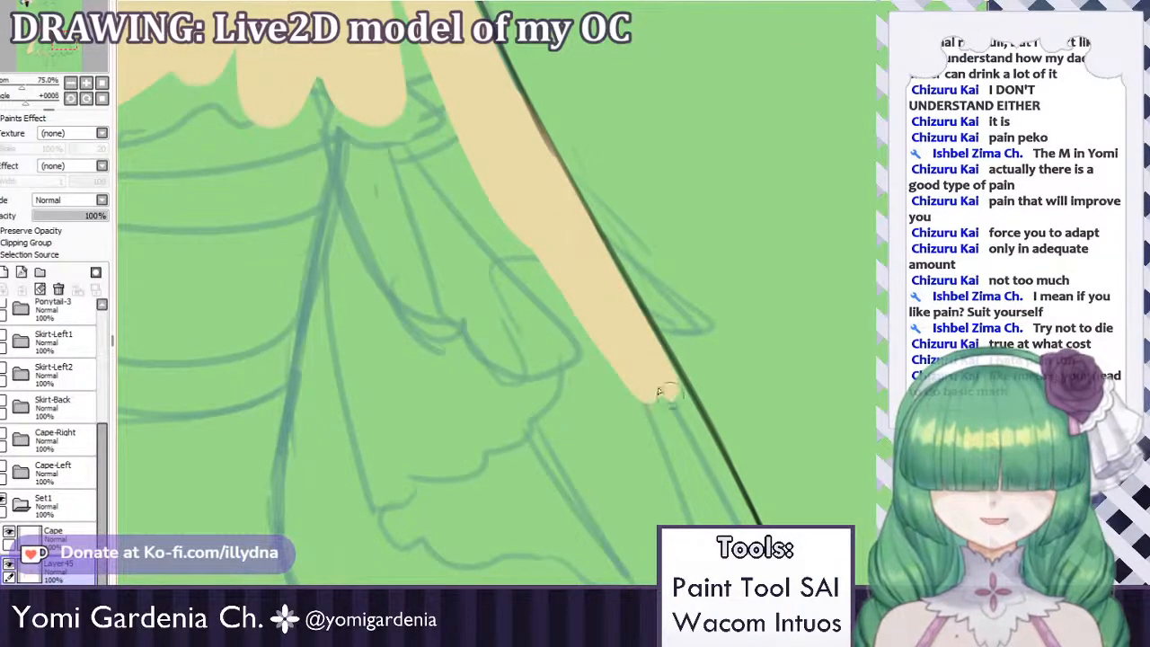
mouse_move(645, 354)
mouse_down()
mouse_move(688, 439)
mouse_move(657, 371)
mouse_move(626, 339)
mouse_move(743, 516)
mouse_move(708, 453)
mouse_move(744, 521)
mouse_up()
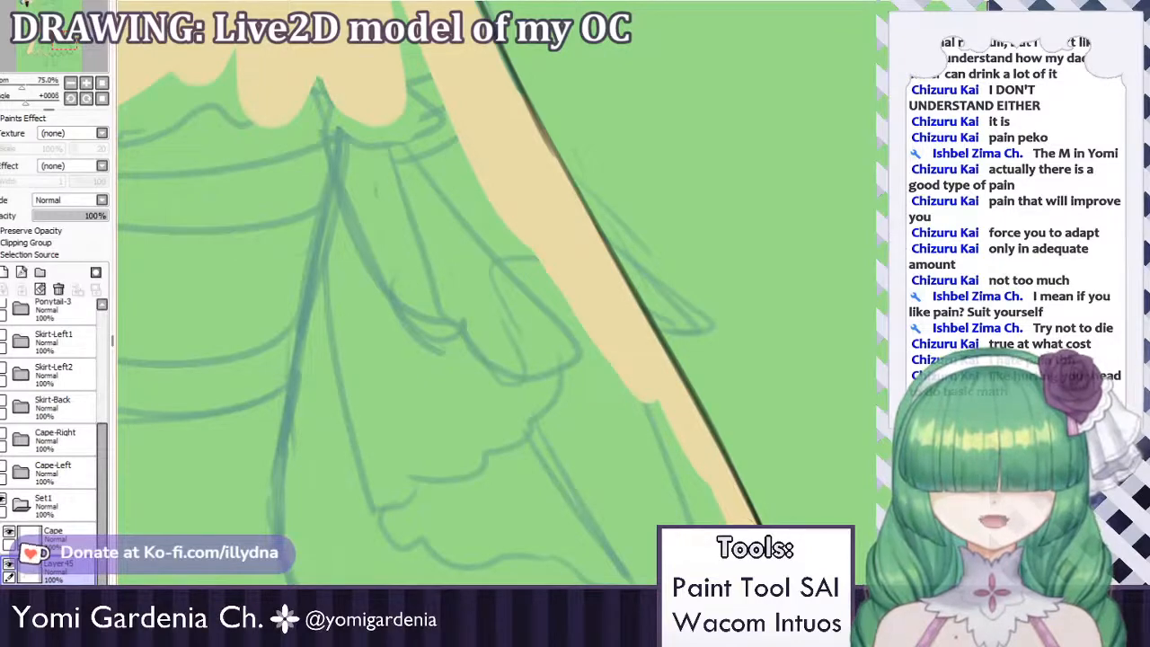
Continue the cream band around the cape's lower right corner and along the outermost right scallop.
scroll(760, 320, down, 3)
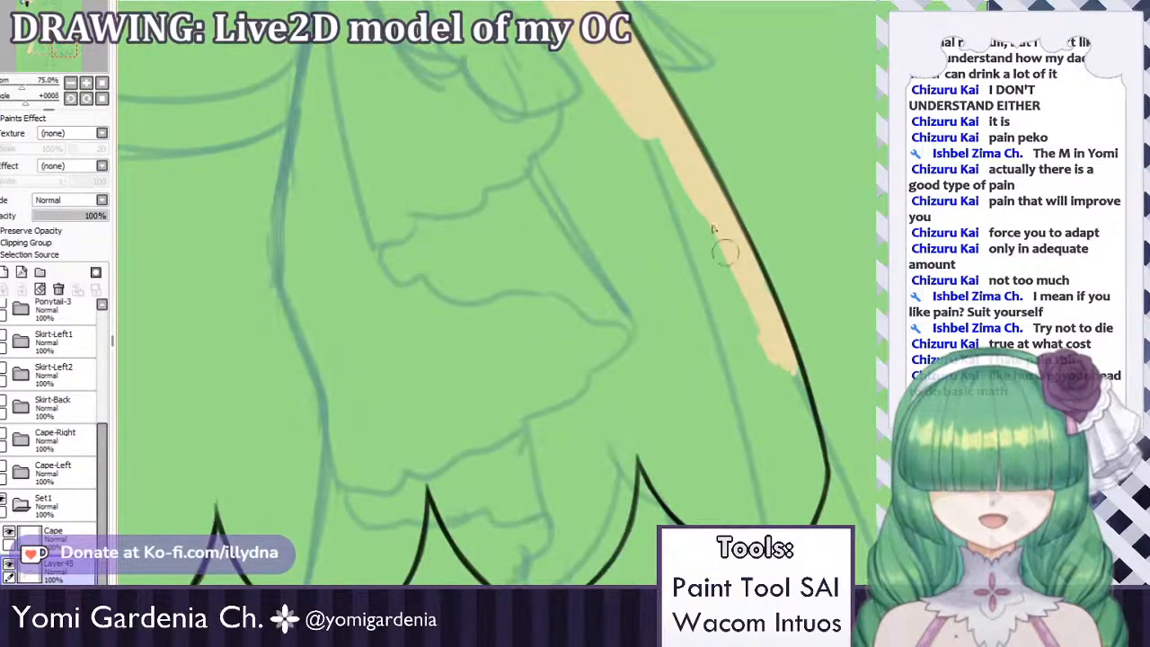
mouse_move(773, 348)
mouse_down()
mouse_move(816, 465)
mouse_move(812, 496)
mouse_move(815, 483)
mouse_up()
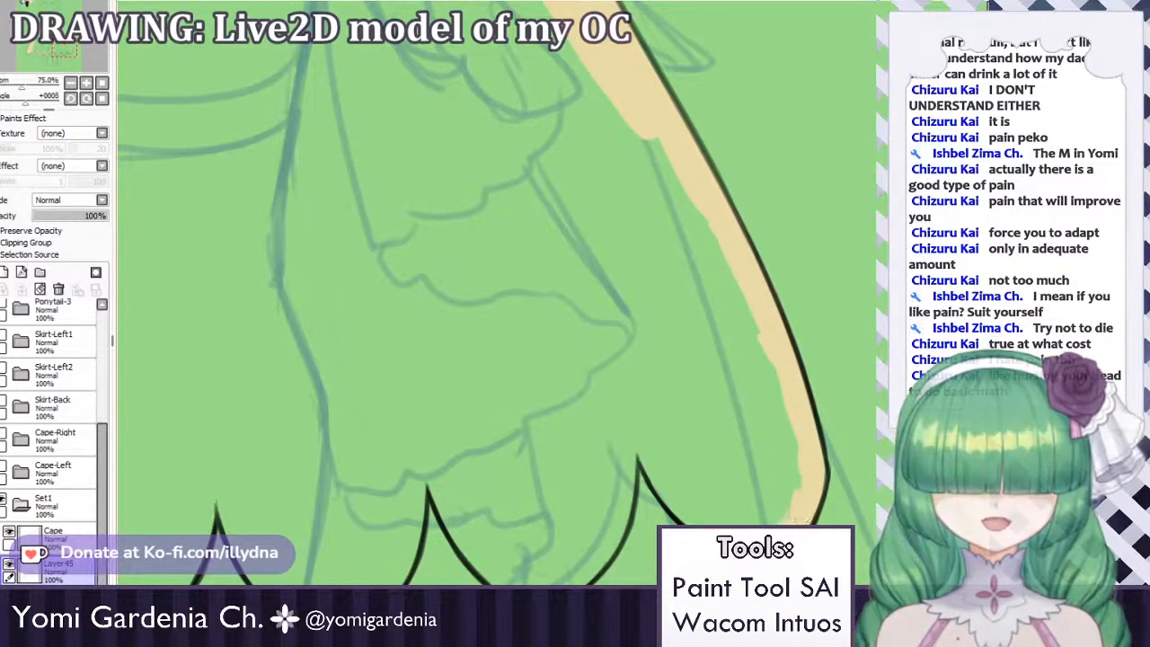
mouse_move(634, 421)
mouse_down()
mouse_move(692, 519)
mouse_move(732, 522)
mouse_up()
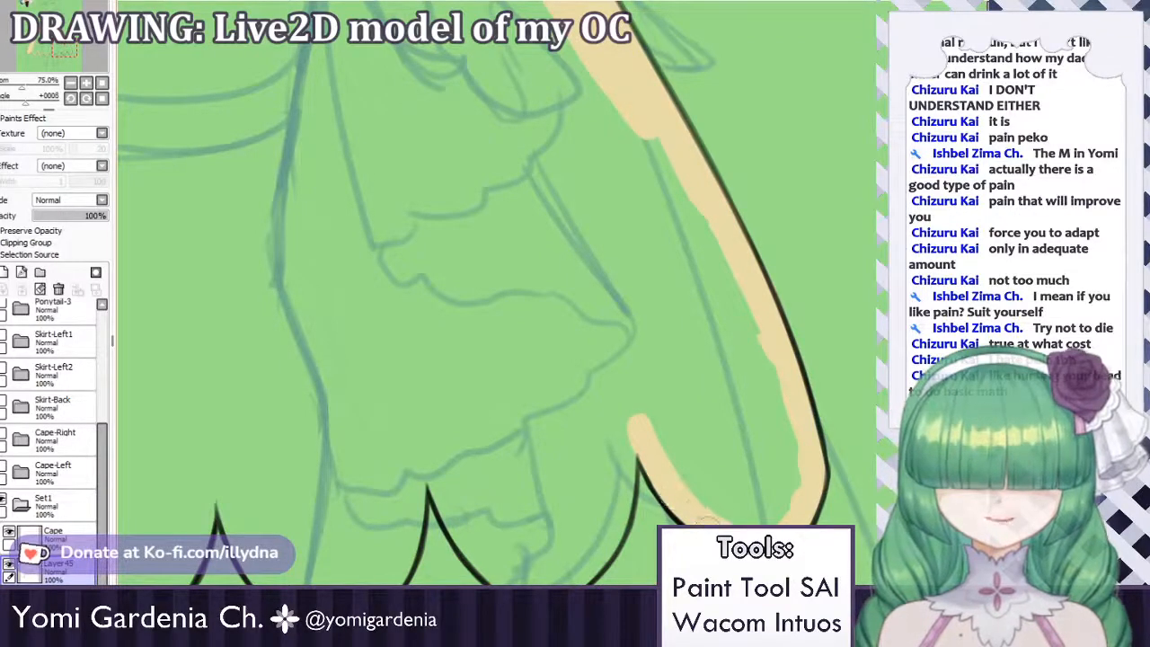
mouse_move(658, 449)
mouse_down()
mouse_move(683, 493)
mouse_move(734, 523)
mouse_up()
drag(448, 68, 445, 526)
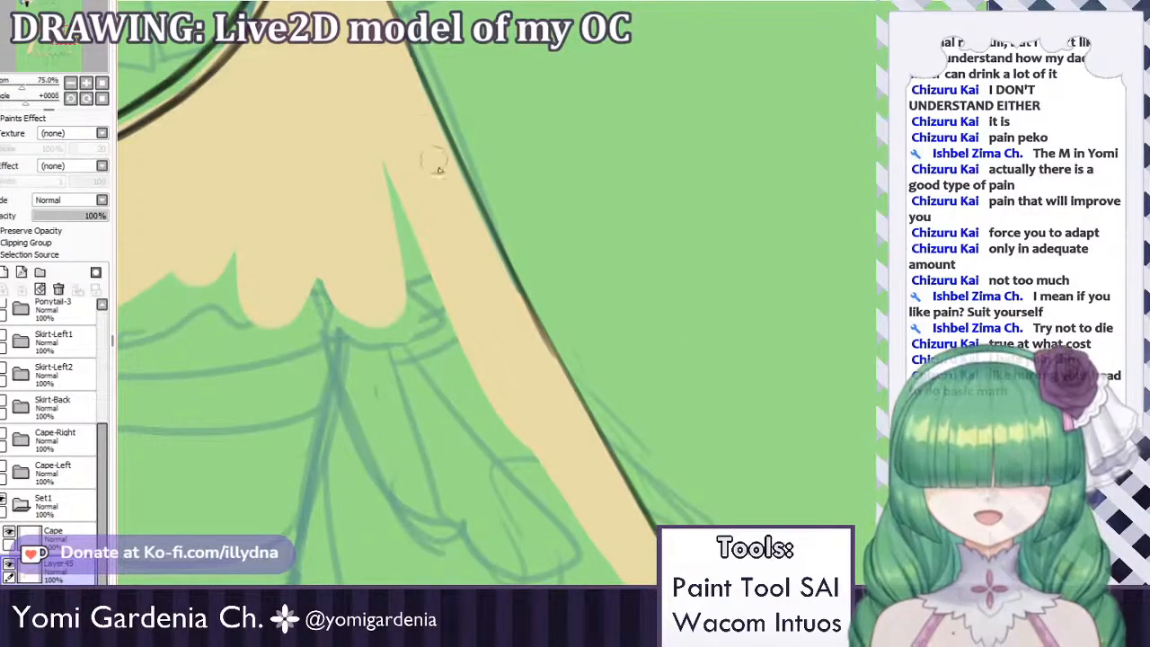
Paint cream along the inside of the cape's upper right outline to cover the remaining gaps.
drag(420, 70, 469, 211)
drag(431, 135, 454, 173)
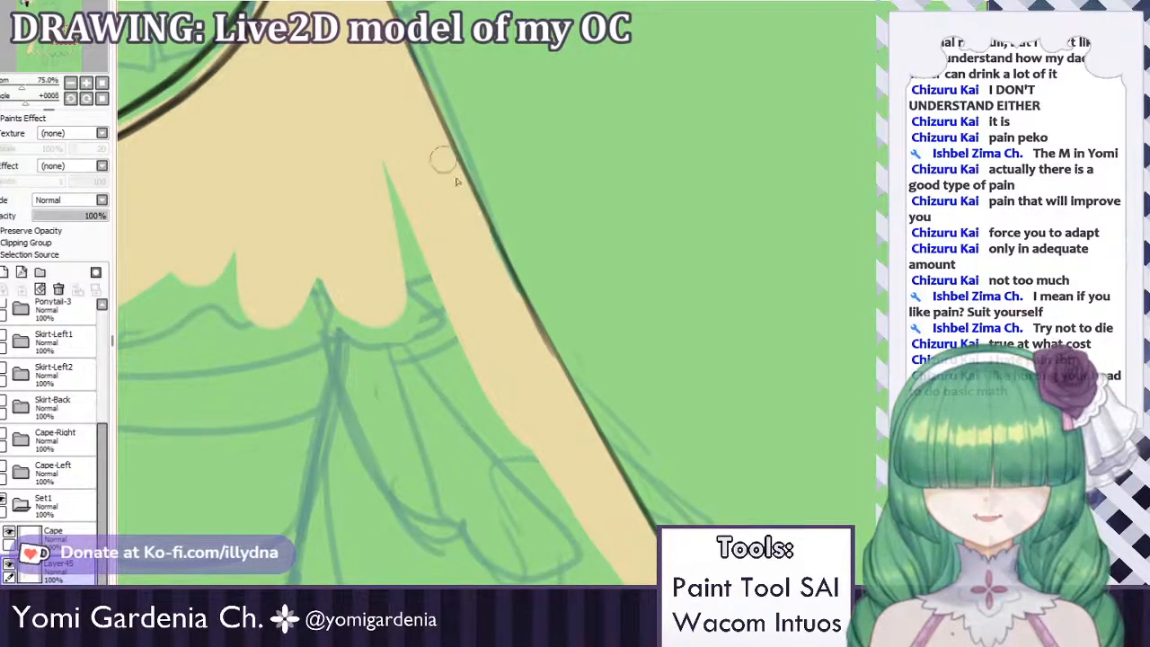
drag(463, 225, 503, 287)
scroll(448, 197, down, 6)
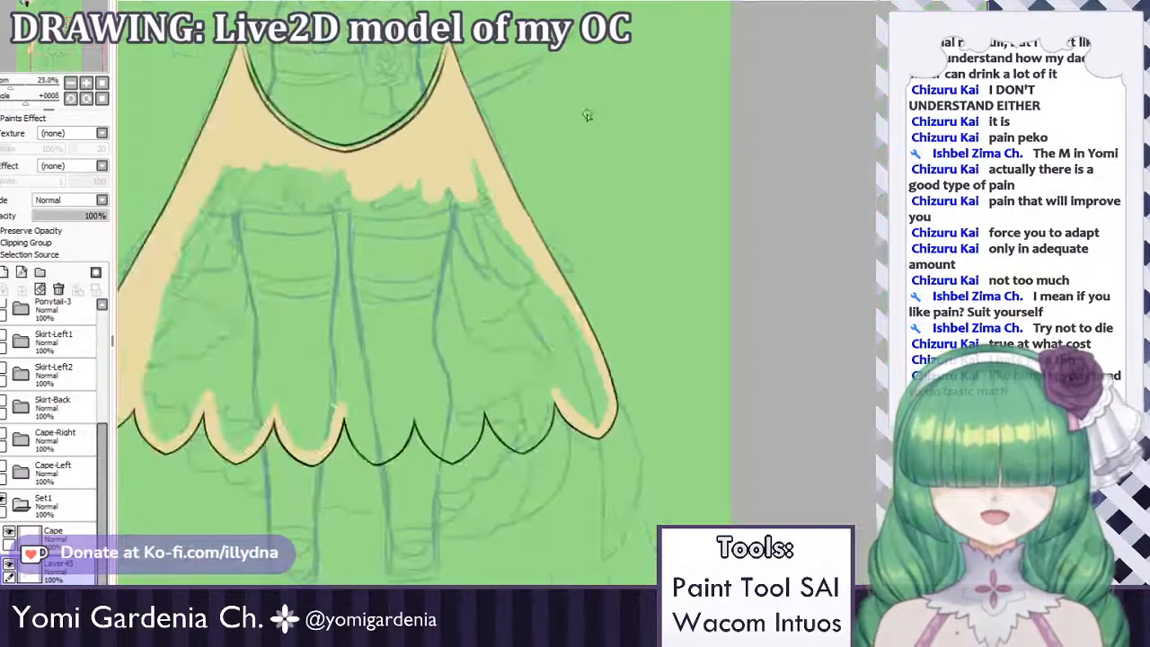
Continue the cream band just inside the hem line along the next three scallops from the right toward the middle.
scroll(548, 251, up, 6)
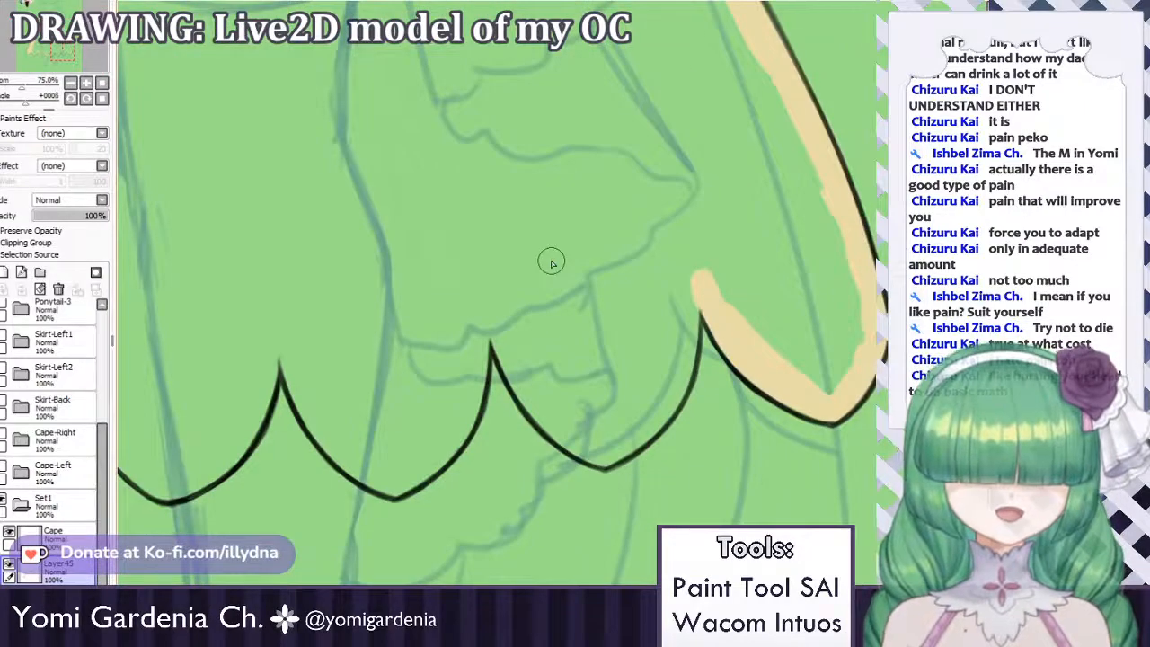
mouse_move(503, 317)
mouse_down()
mouse_move(537, 391)
mouse_move(494, 317)
mouse_move(519, 373)
mouse_up()
mouse_move(579, 438)
mouse_down()
mouse_move(595, 452)
mouse_move(635, 438)
mouse_move(579, 445)
mouse_move(628, 440)
mouse_move(667, 403)
mouse_move(640, 433)
mouse_move(693, 290)
mouse_up()
key(ctrl+z)
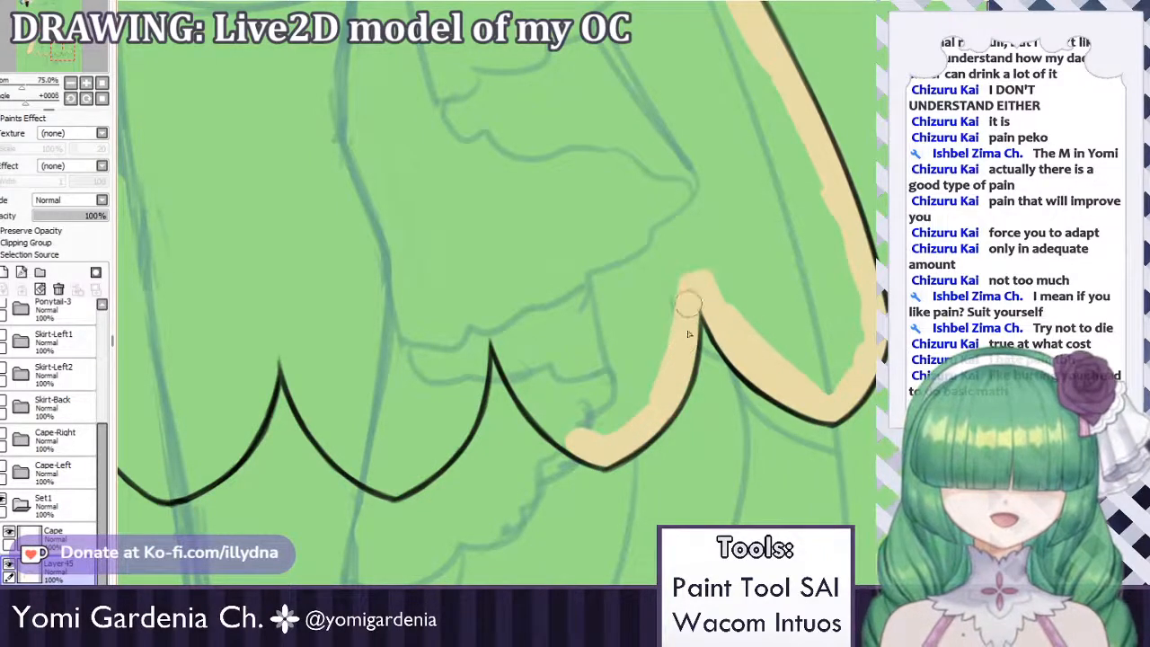
mouse_move(494, 322)
mouse_down()
mouse_move(579, 441)
mouse_move(472, 317)
mouse_move(473, 344)
mouse_move(489, 339)
mouse_move(452, 434)
mouse_move(483, 372)
mouse_move(474, 359)
mouse_move(455, 426)
mouse_move(470, 395)
mouse_move(471, 404)
mouse_move(437, 457)
mouse_up()
key(ctrl+z)
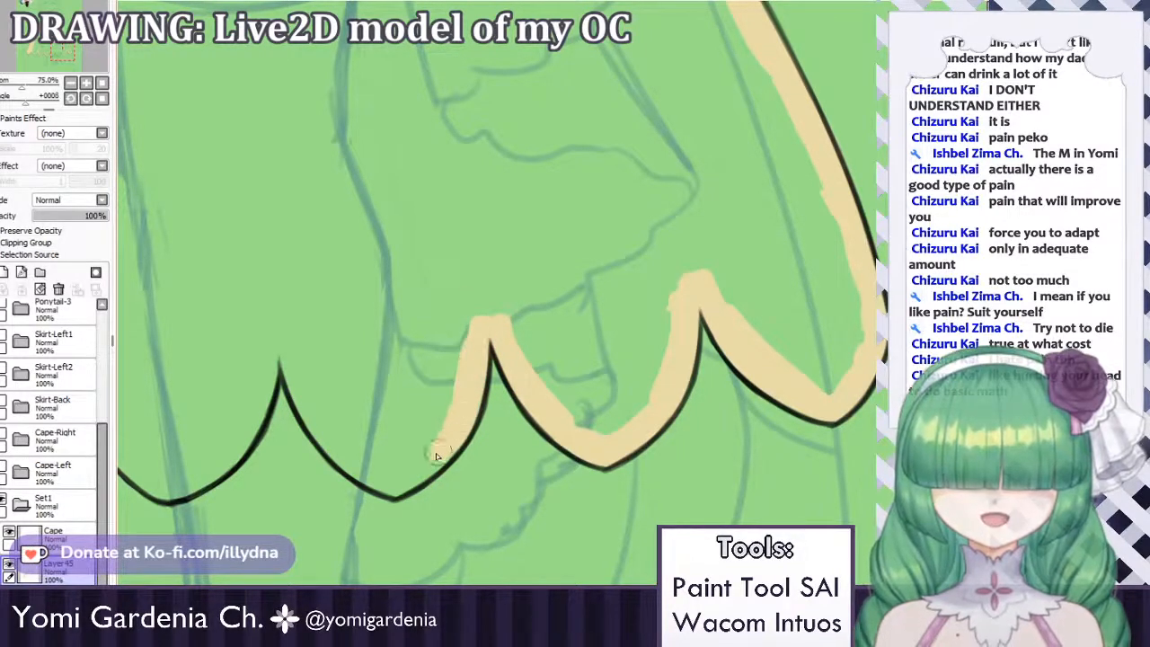
mouse_move(456, 419)
mouse_down()
mouse_move(420, 469)
mouse_move(433, 462)
mouse_move(384, 490)
mouse_up()
mouse_move(296, 368)
mouse_down()
mouse_move(327, 433)
mouse_move(372, 477)
mouse_move(311, 399)
mouse_move(388, 486)
mouse_up()
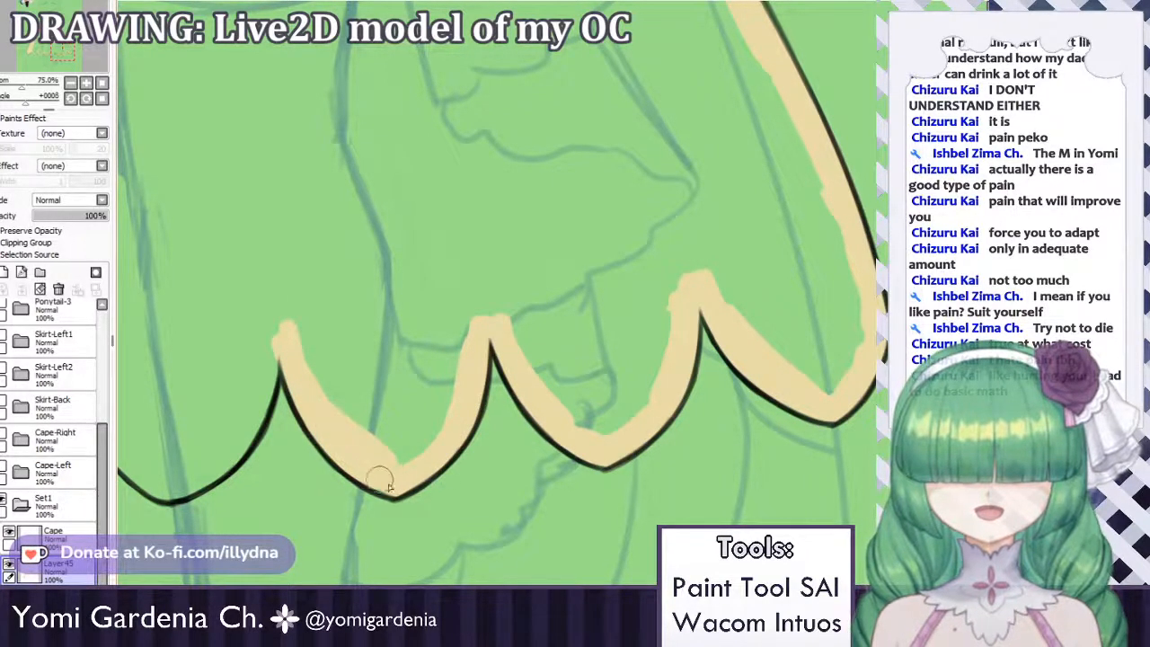
Close the cream band along the remaining middle scallop and flood the cape's enclosed interior with cream.
scroll(509, 247, down, 6)
scroll(467, 269, up, 5)
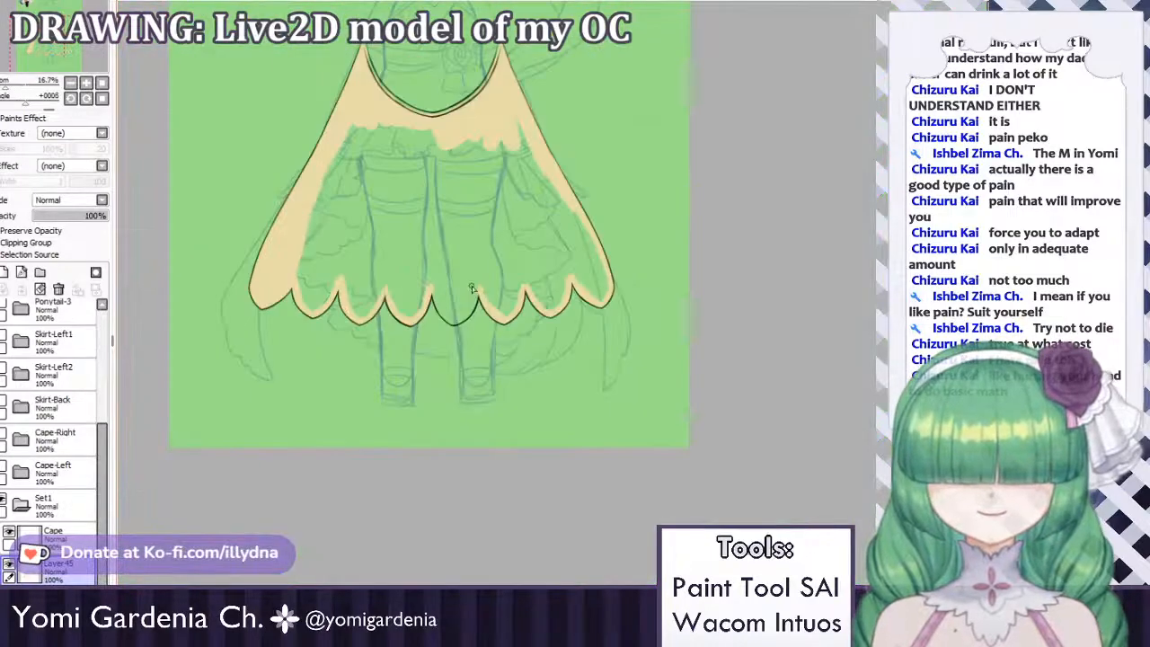
mouse_move(588, 247)
mouse_down()
mouse_move(563, 311)
mouse_move(523, 346)
mouse_move(566, 311)
mouse_move(559, 324)
mouse_move(508, 352)
mouse_up()
drag(459, 258, 497, 332)
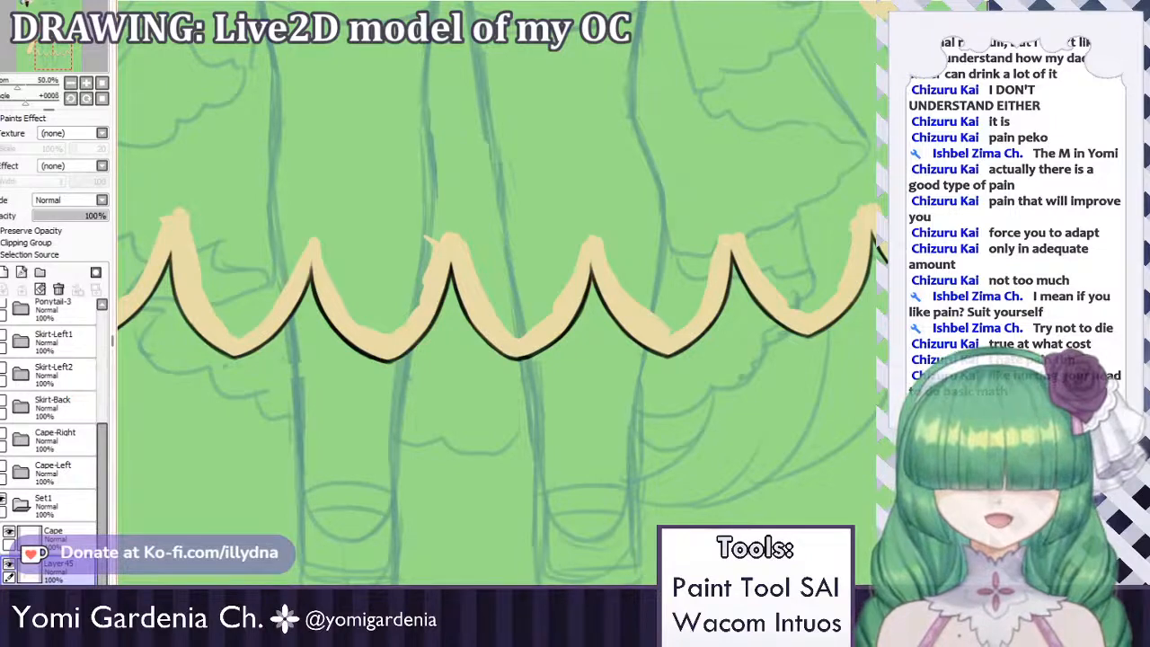
click(667, 174)
Paint cream over the leftover green marks in the cape's upper left area below the waist curve.
scroll(669, 175, down, 5)
scroll(595, 56, up, 7)
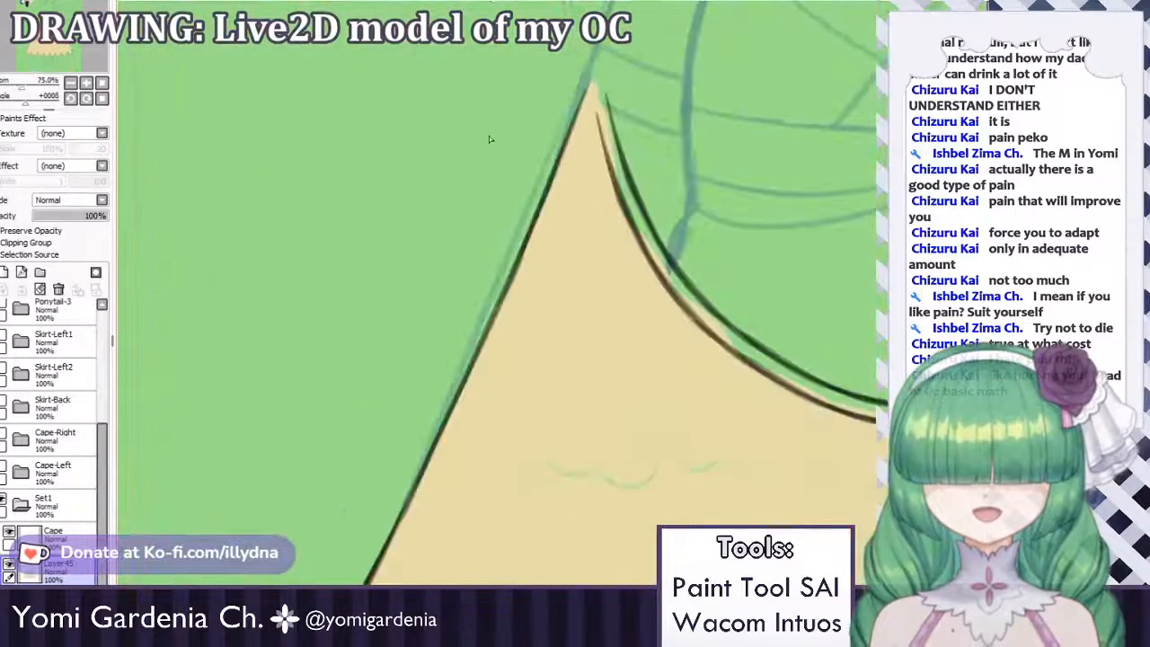
mouse_move(615, 496)
mouse_down()
mouse_move(640, 478)
mouse_move(620, 480)
mouse_move(657, 431)
mouse_up()
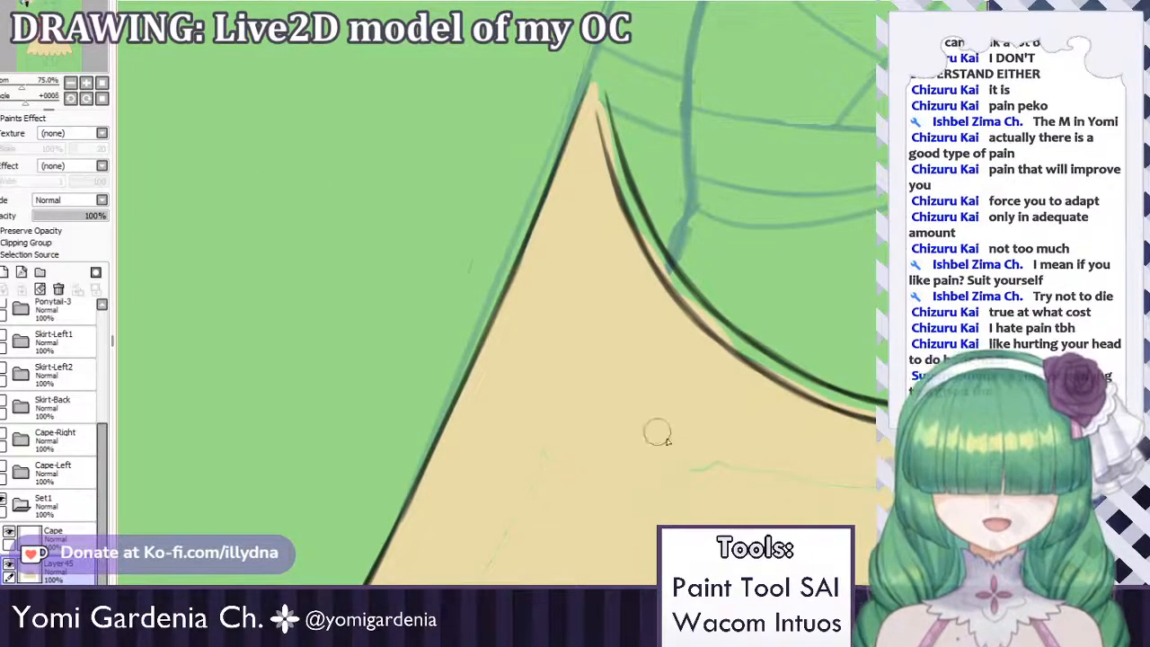
mouse_move(508, 517)
mouse_down()
mouse_move(542, 488)
mouse_move(694, 450)
mouse_move(776, 477)
mouse_up()
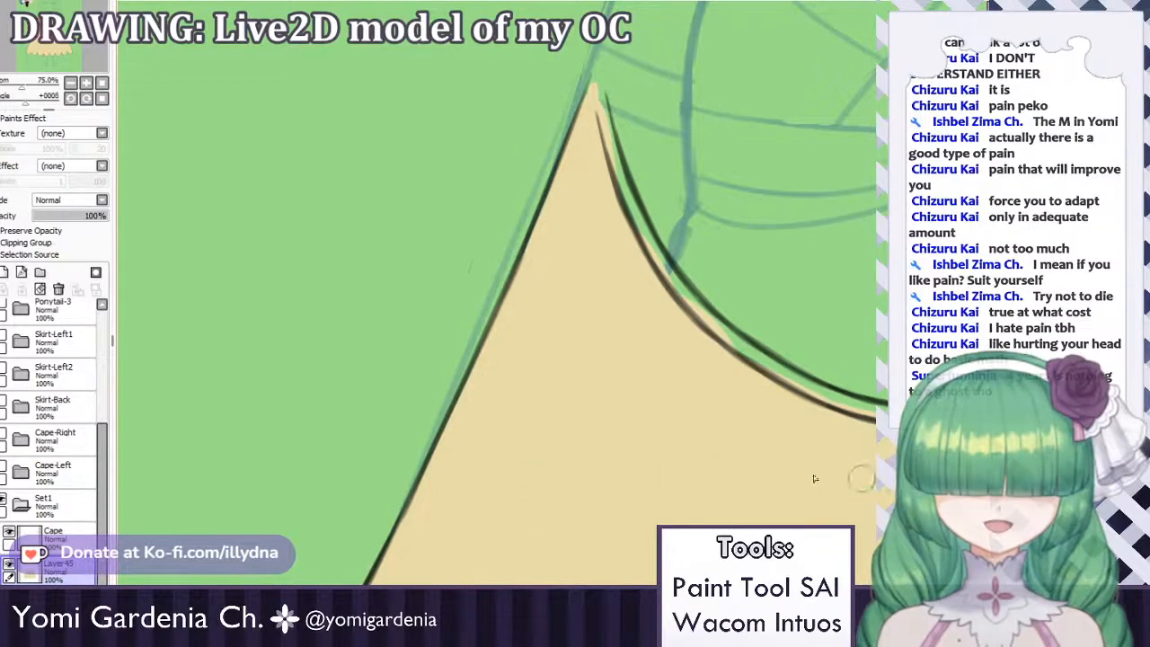
Examine the cape's cream fill along its side outlines and scalloped hem for missed spots.
scroll(607, 257, down, 5)
scroll(587, 290, up, 3)
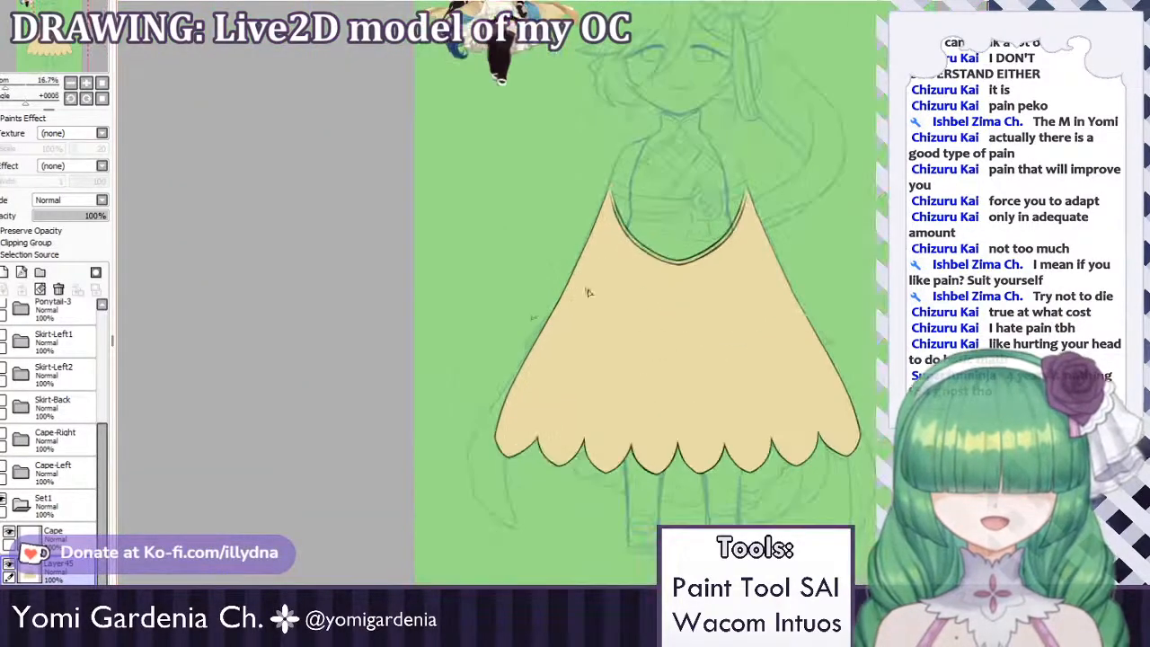
scroll(616, 478, up, 1)
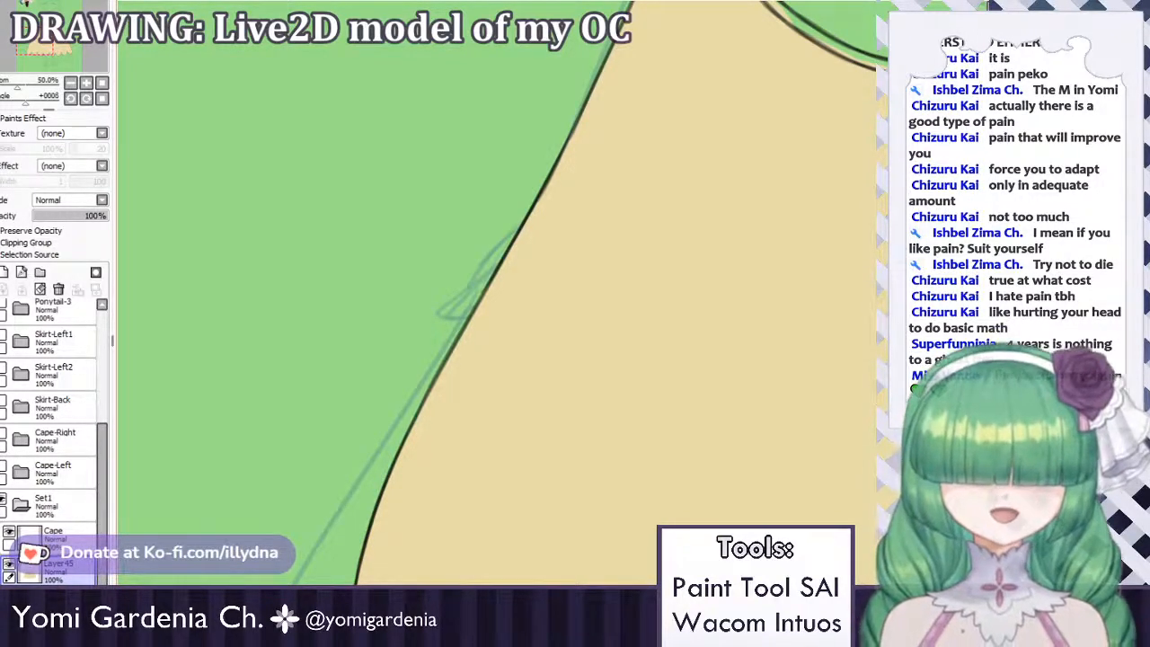
scroll(687, 489, down, 4)
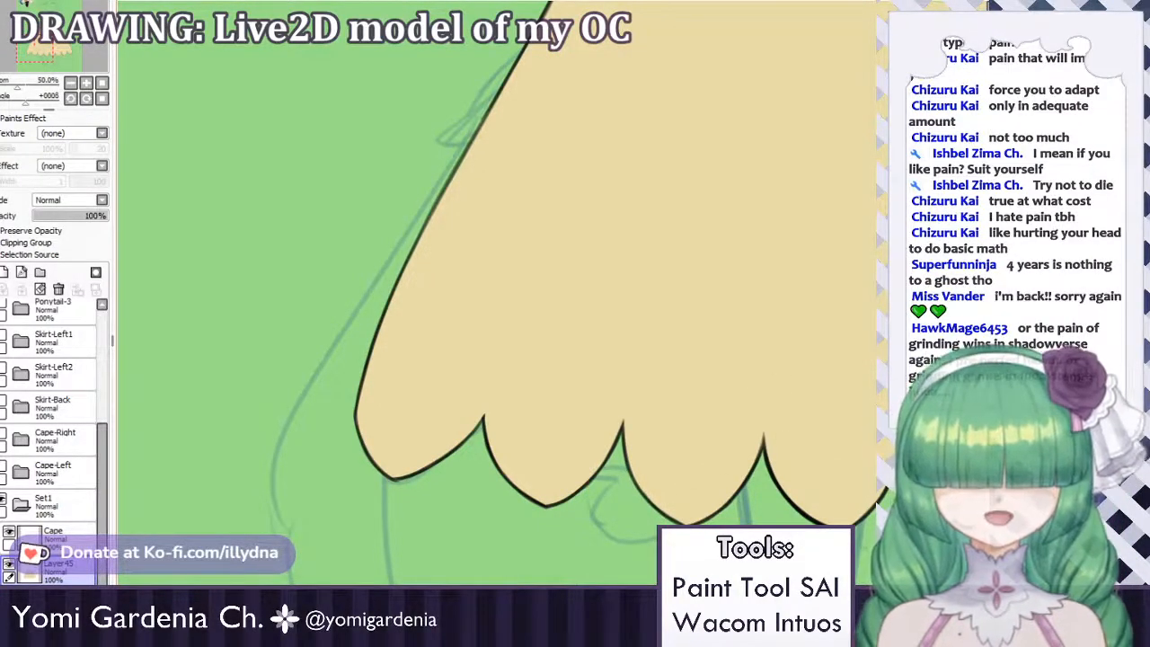
scroll(523, 274, down, 4)
scroll(708, 271, up, 4)
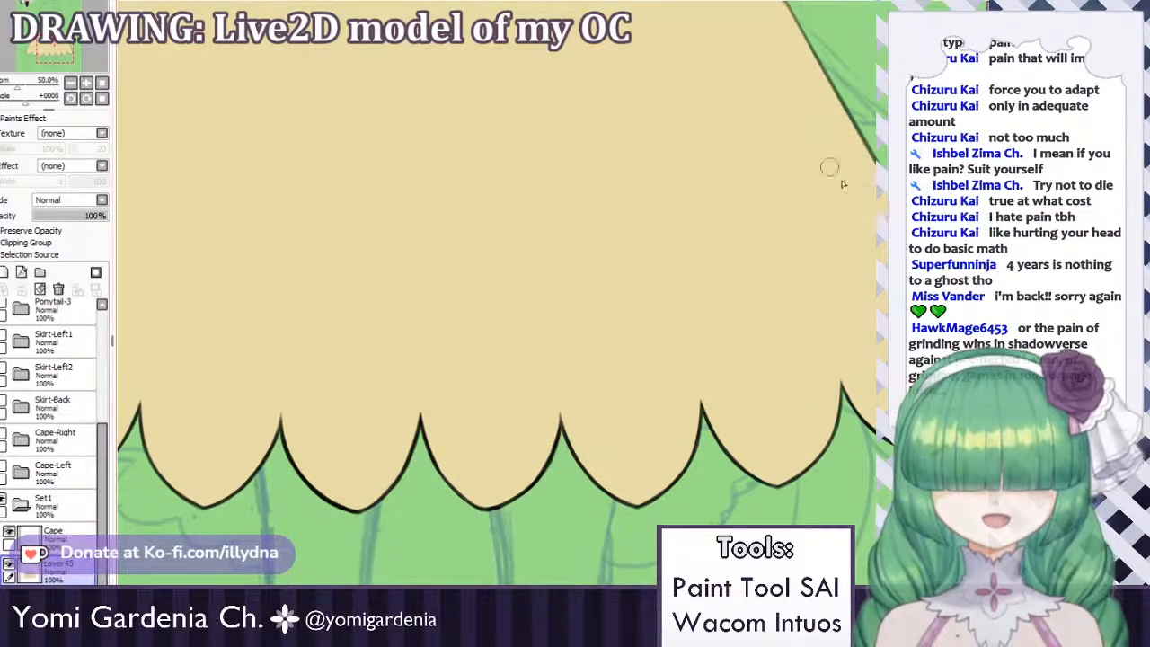
scroll(714, 350, down, 4)
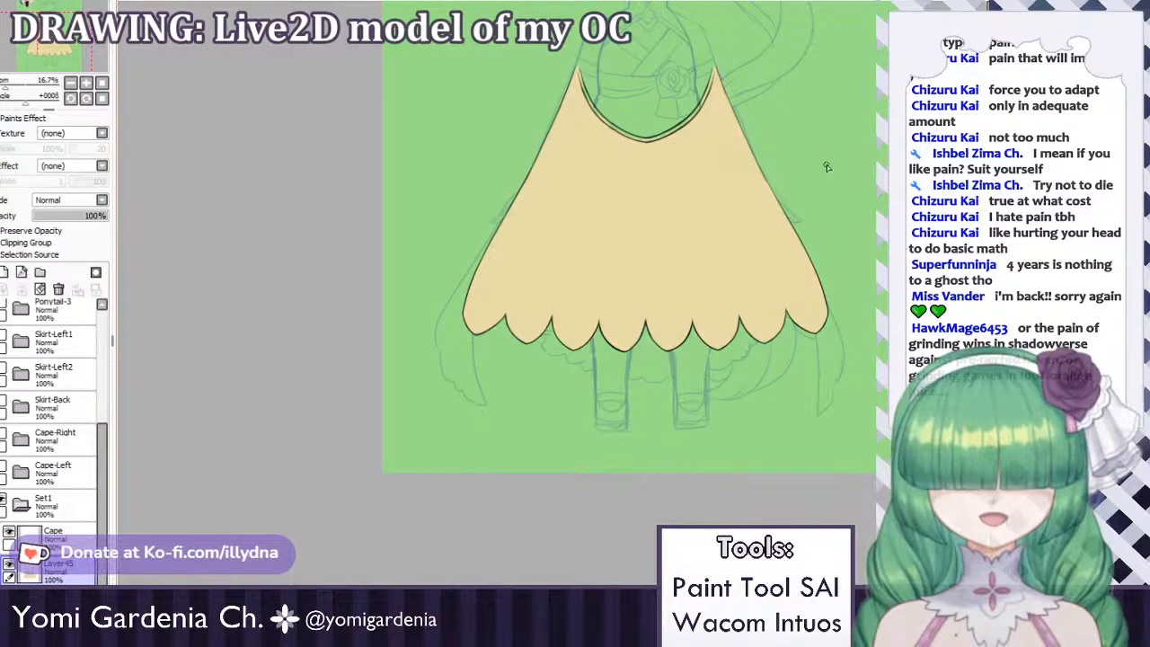
scroll(824, 178, up, 2)
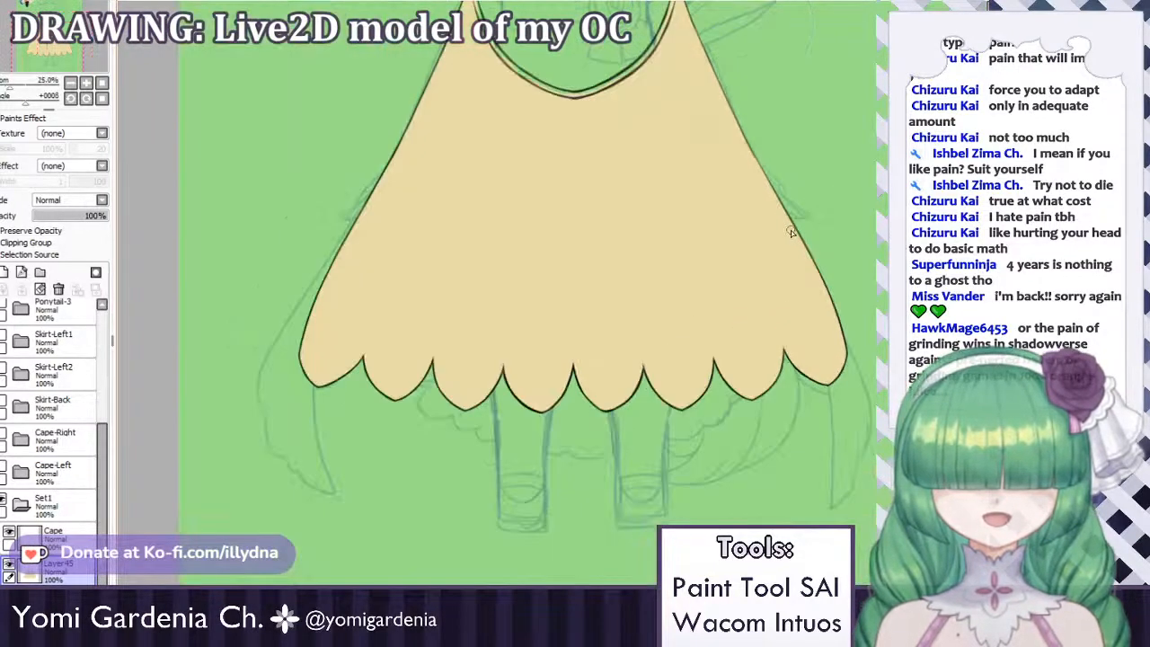
Paint cream over the thin green wavy marks left in the cape's upper right area below the waist curve.
scroll(760, 290, down, 1)
scroll(770, 180, up, 3)
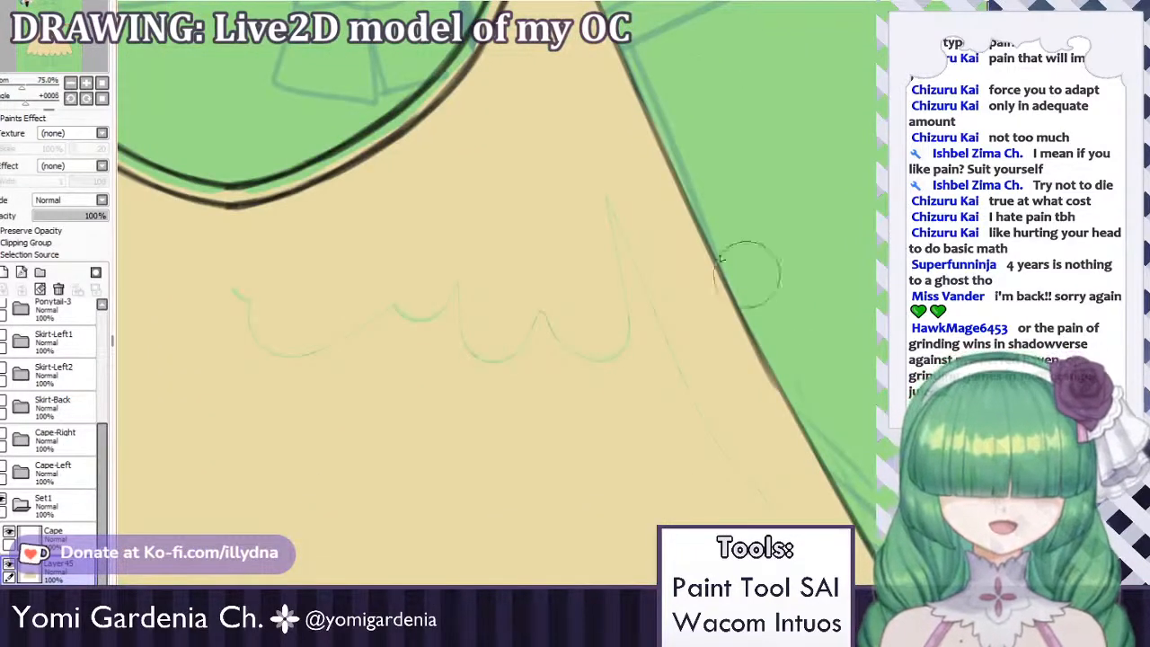
mouse_move(596, 195)
mouse_down()
mouse_move(640, 367)
mouse_move(657, 380)
mouse_move(655, 324)
mouse_move(673, 371)
mouse_move(540, 346)
mouse_move(504, 369)
mouse_move(382, 309)
mouse_move(275, 315)
mouse_up()
scroll(372, 279, down, 3)
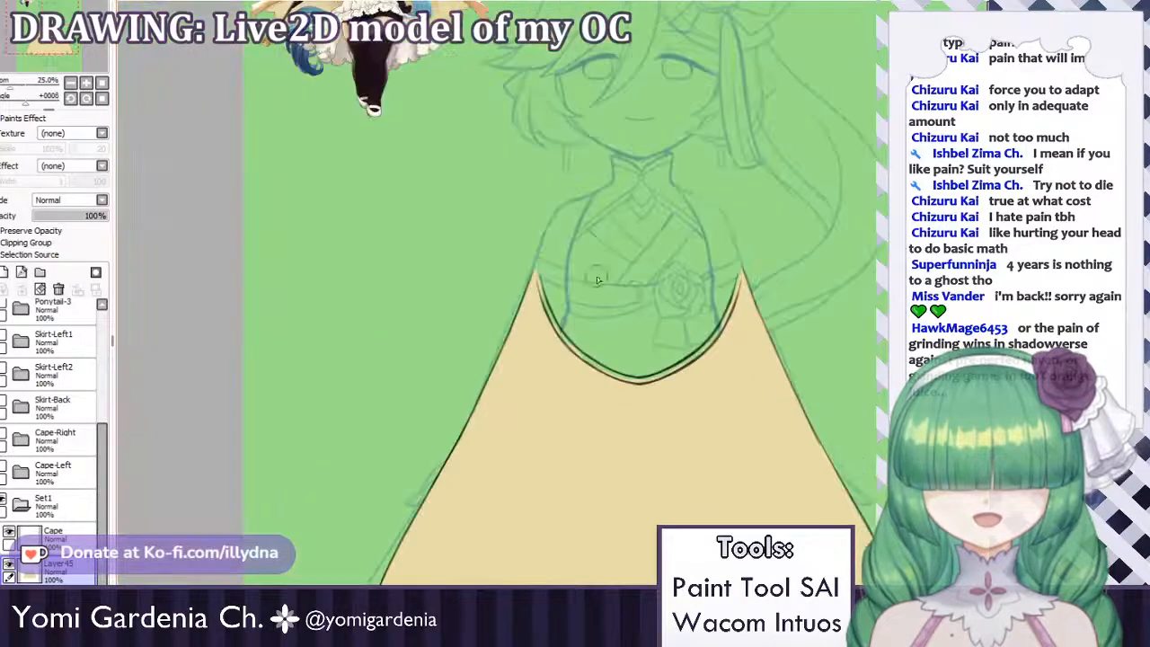
Show the Cape-Right and Cape-Left folders as the colour reference for the waist trim.
scroll(372, 279, up, 1)
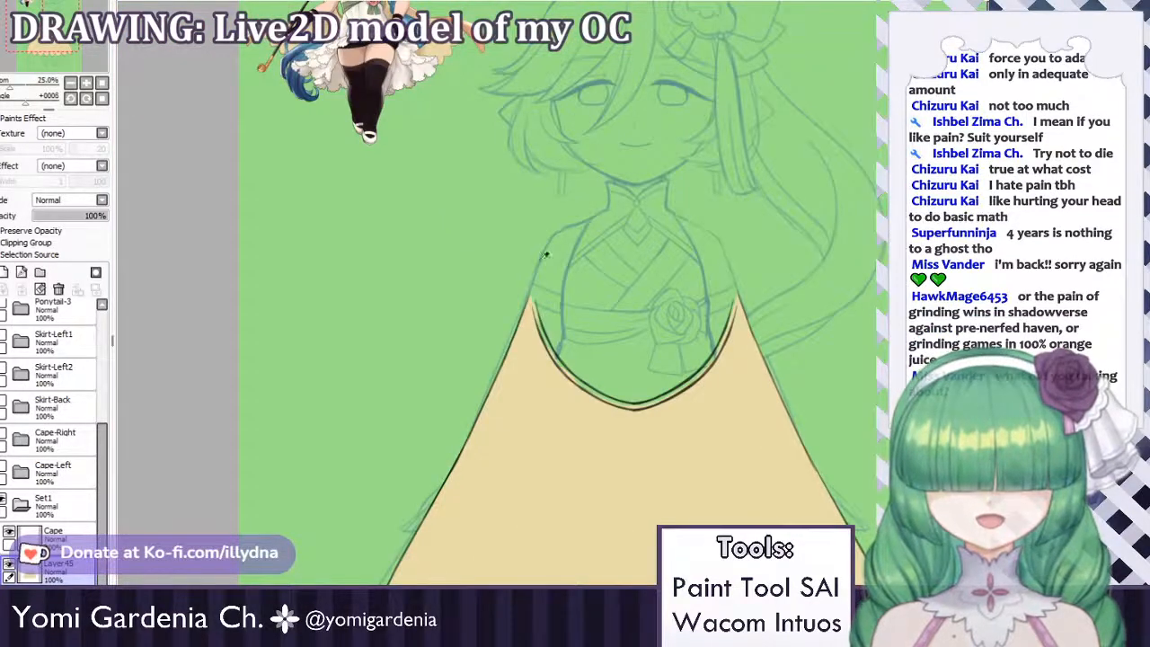
click(9, 443)
click(6, 473)
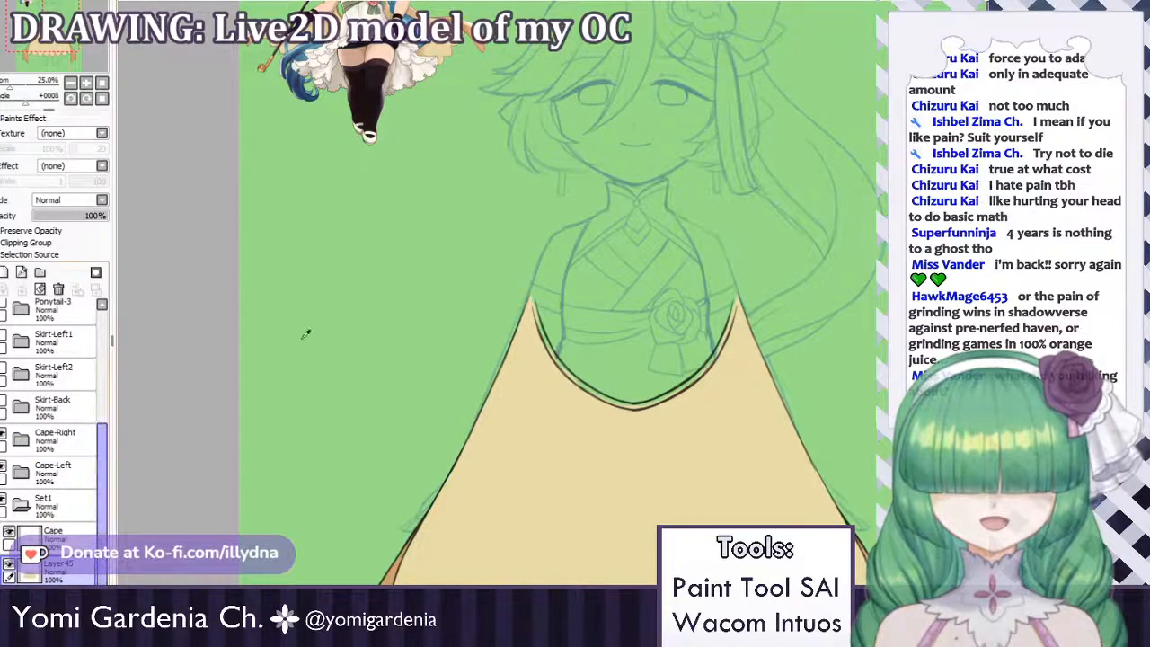
scroll(704, 311, up, 3)
scroll(644, 333, up, 1)
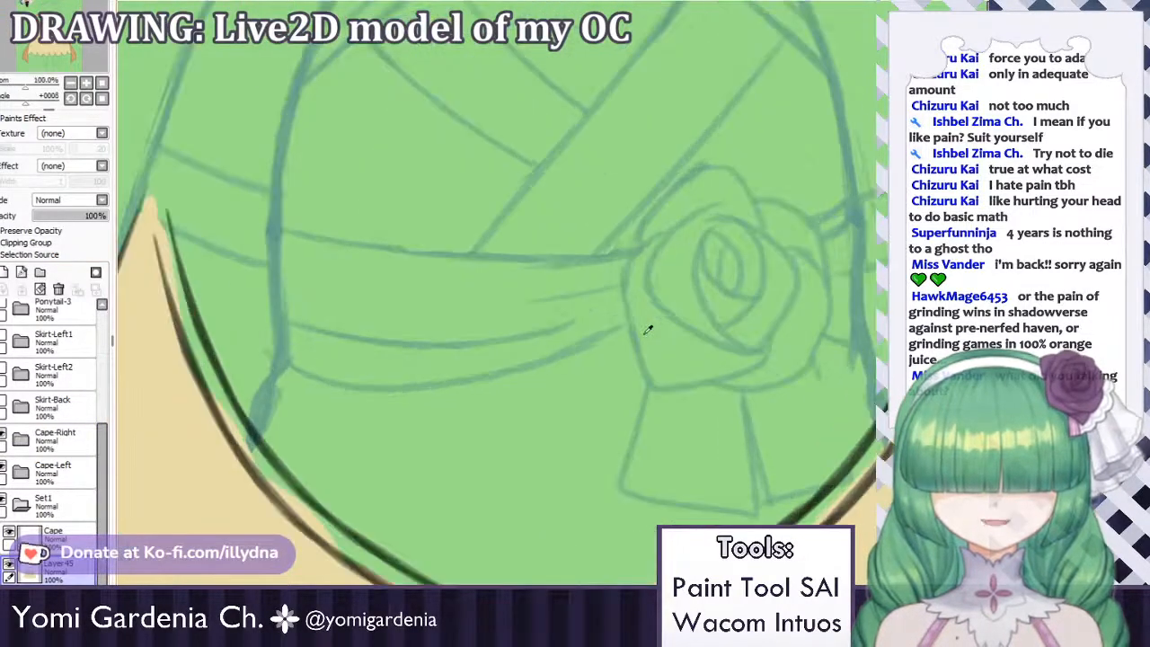
scroll(644, 332, down, 2)
scroll(607, 352, up, 1)
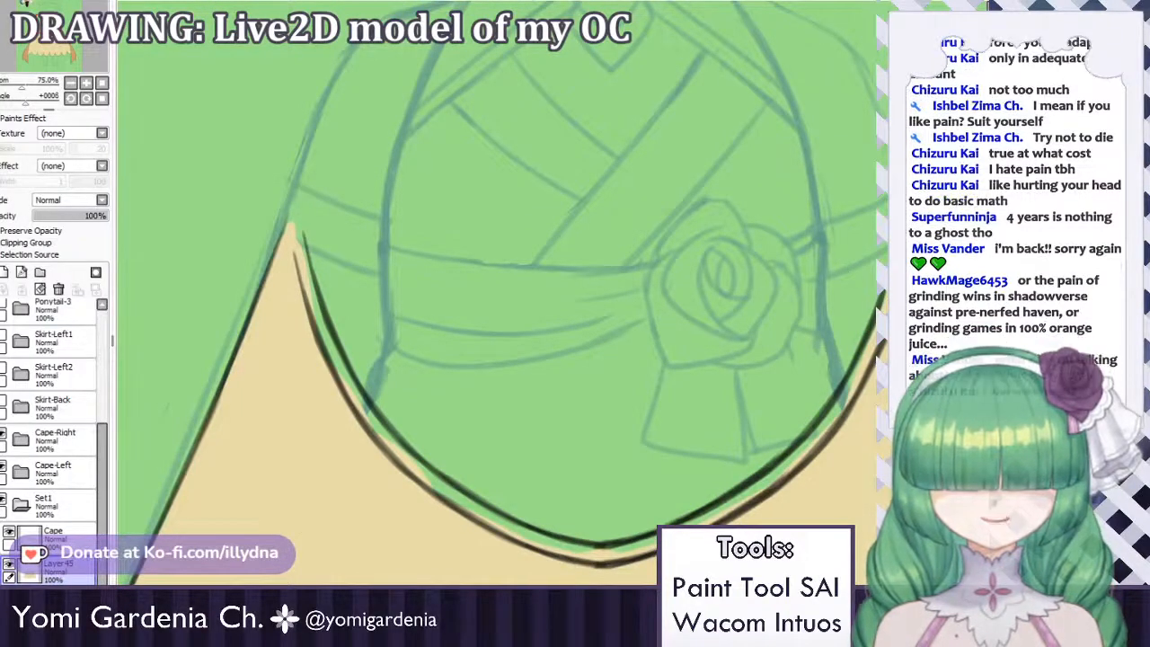
Paint the right half of the trim between the two waist curve lines orange-brown, down to the curve's lowest point.
mouse_move(874, 344)
mouse_down()
mouse_move(828, 427)
mouse_move(857, 377)
mouse_move(795, 446)
mouse_move(858, 392)
mouse_up()
mouse_move(811, 455)
mouse_down()
mouse_move(740, 502)
mouse_move(835, 406)
mouse_up()
key(ctrl+z)
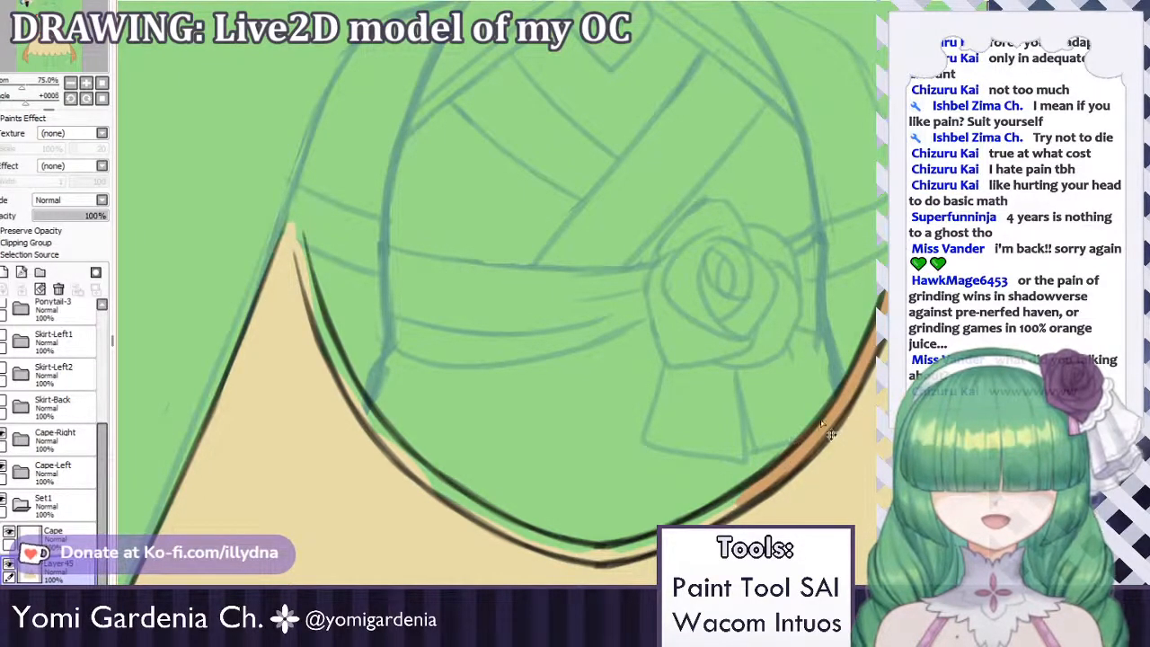
drag(755, 491, 710, 517)
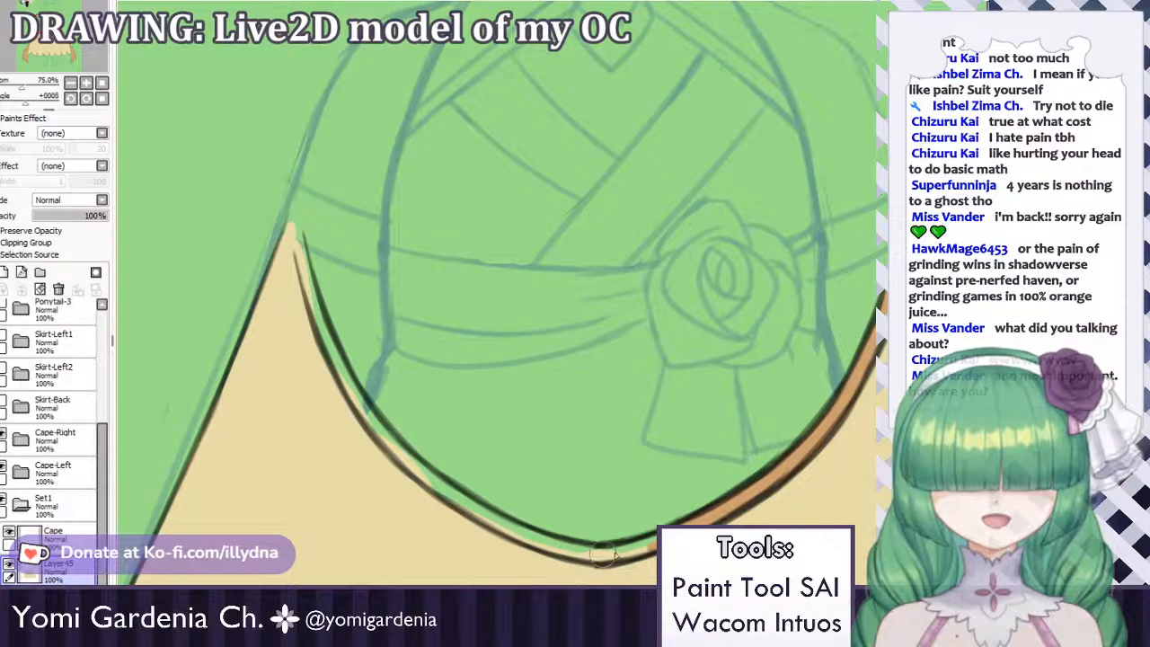
mouse_move(654, 541)
mouse_down()
mouse_move(600, 556)
mouse_move(613, 555)
mouse_up()
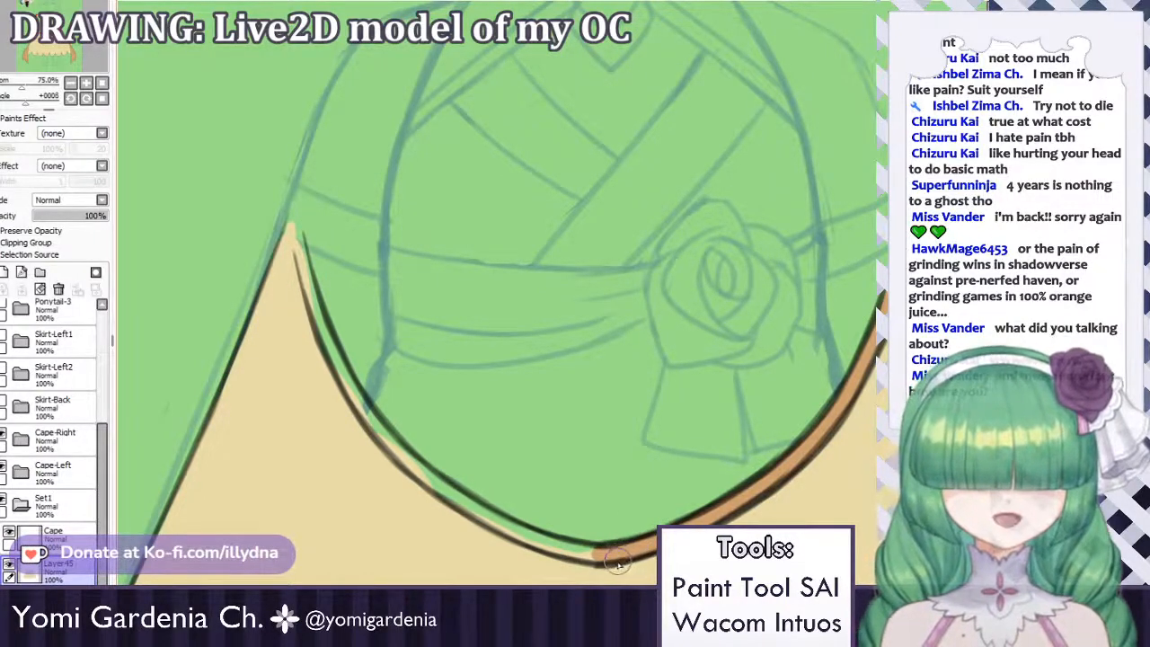
key(ctrl+z)
Paint the left half of the waist trim orange-brown from its upper end down to meet the right half.
drag(296, 235, 346, 378)
key(ctrl+z)
key(ctrl+z)
mouse_move(302, 275)
mouse_down()
mouse_move(370, 412)
mouse_move(340, 352)
mouse_move(353, 391)
mouse_move(444, 492)
mouse_move(358, 396)
mouse_up()
key(ctrl+z)
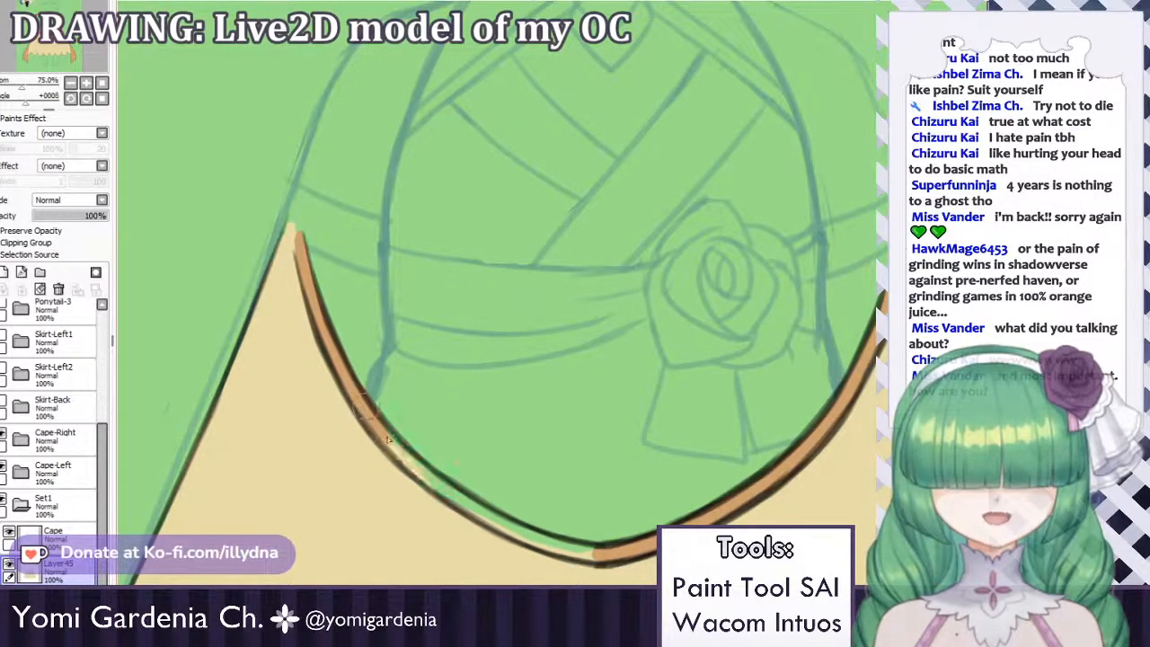
mouse_move(388, 439)
mouse_down()
mouse_move(445, 493)
mouse_move(395, 440)
mouse_move(594, 560)
mouse_up()
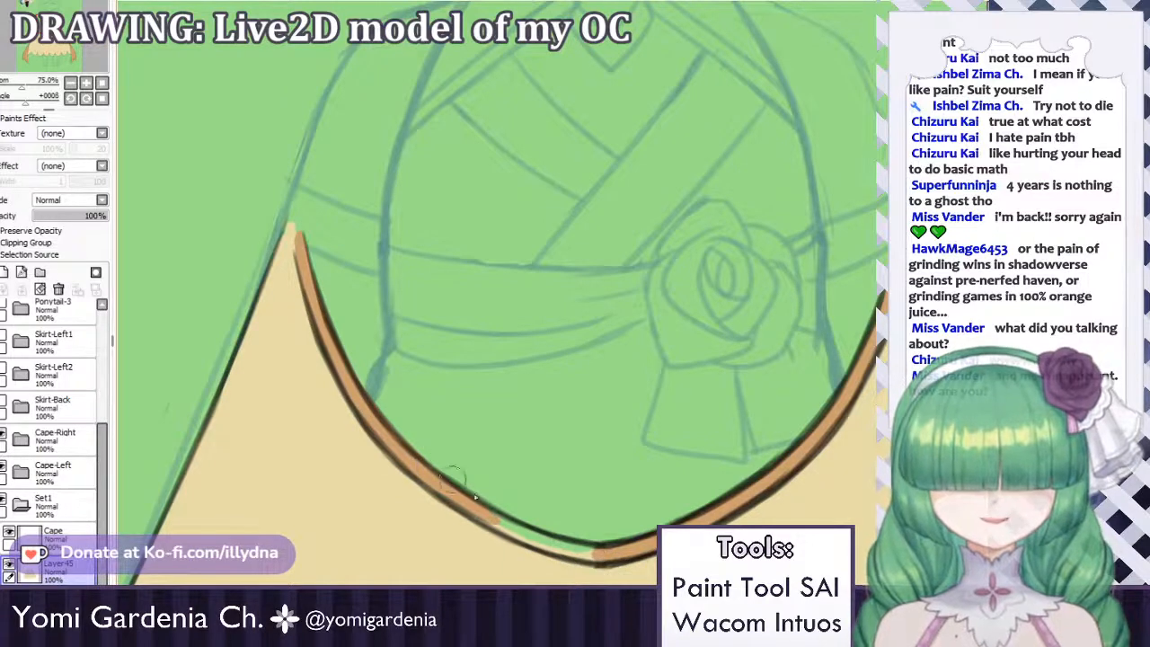
mouse_move(467, 490)
mouse_down()
mouse_move(558, 545)
mouse_move(428, 484)
mouse_move(551, 543)
mouse_move(542, 549)
mouse_move(485, 517)
mouse_move(582, 551)
mouse_up()
key(ctrl+z)
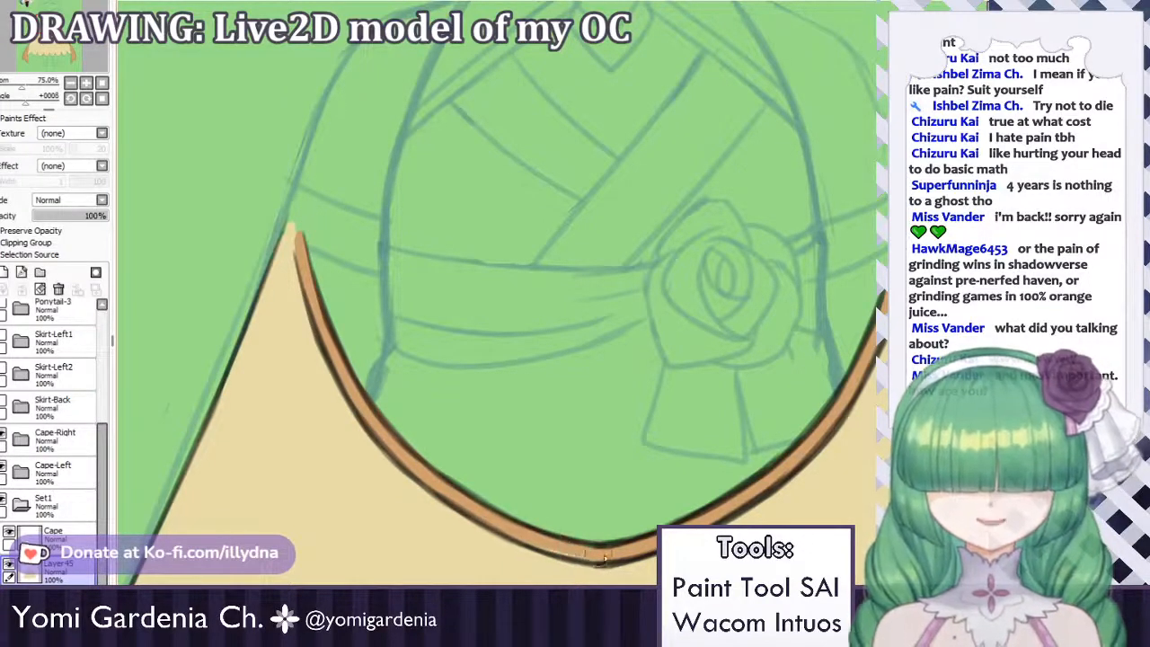
drag(507, 530, 588, 553)
key(ctrl+z)
drag(526, 537, 585, 552)
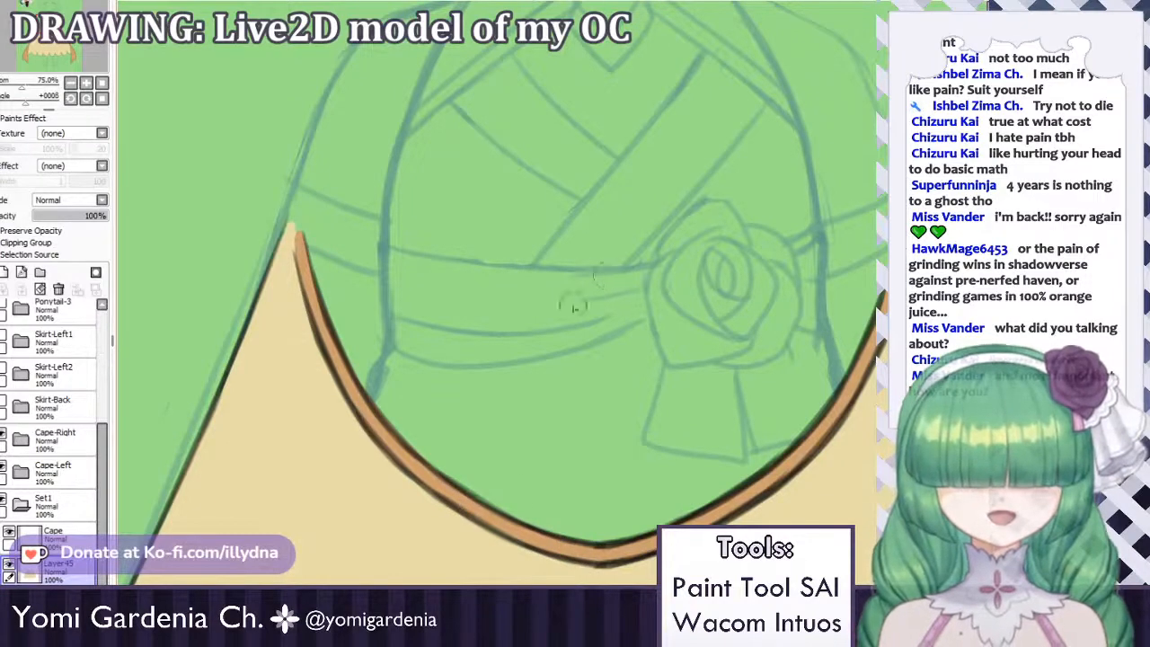
Touch up the upper tip of the waist trim's right half with orange-brown and check both trim ends.
scroll(628, 309, down, 6)
scroll(661, 300, up, 7)
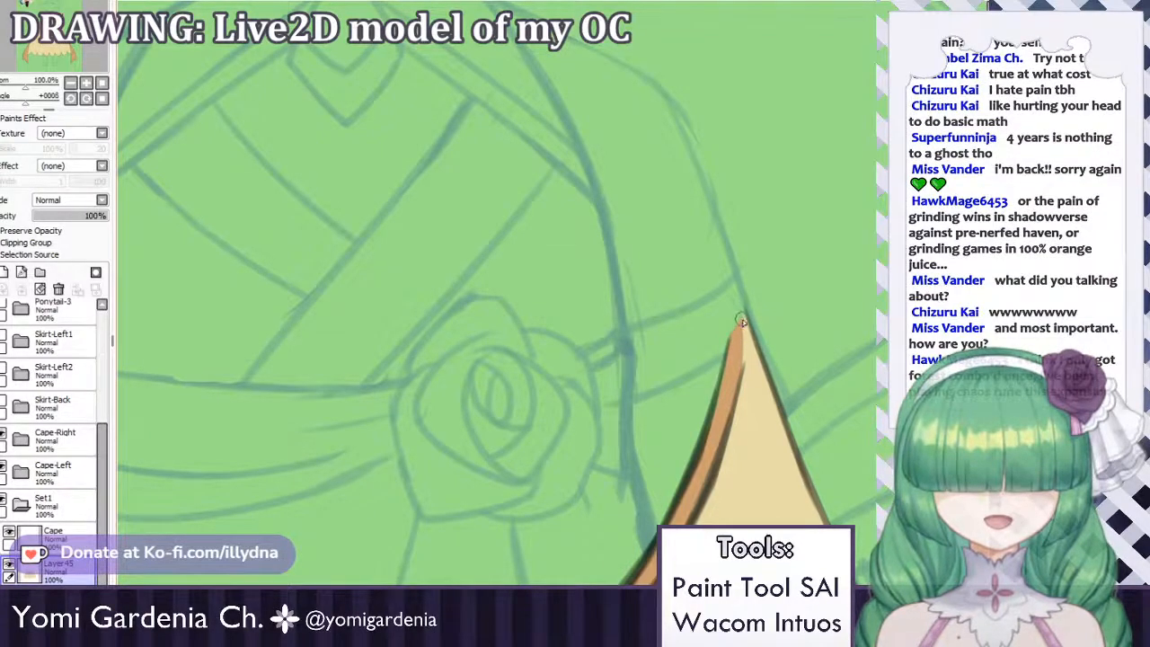
drag(737, 326, 739, 361)
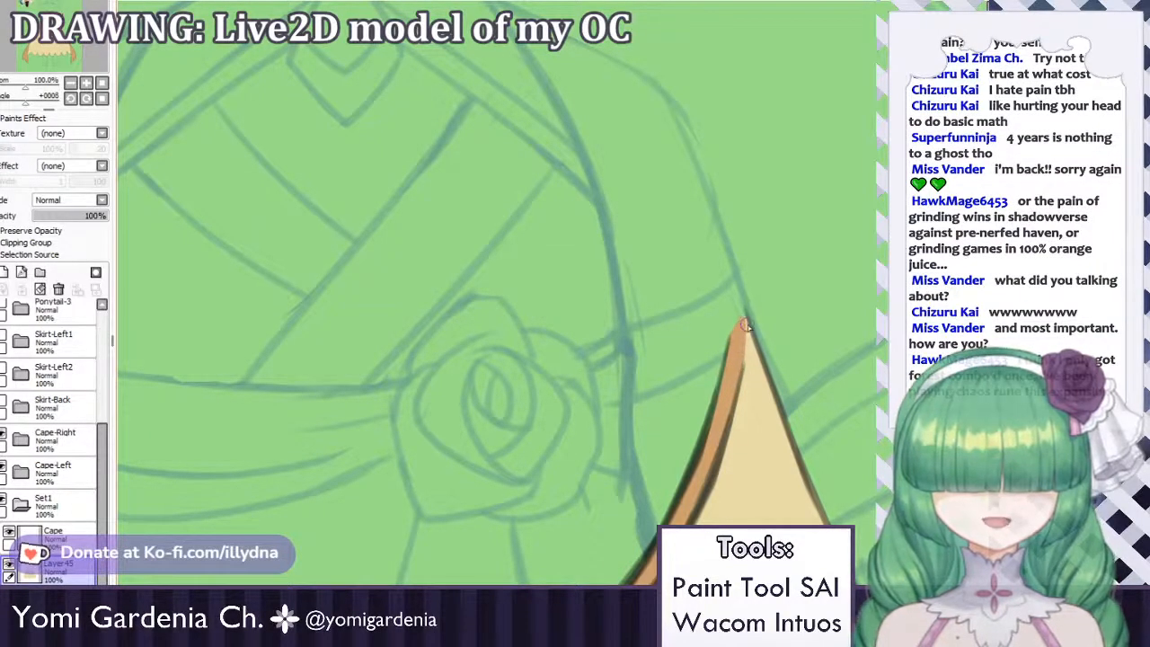
scroll(798, 314, down, 4)
scroll(580, 292, up, 4)
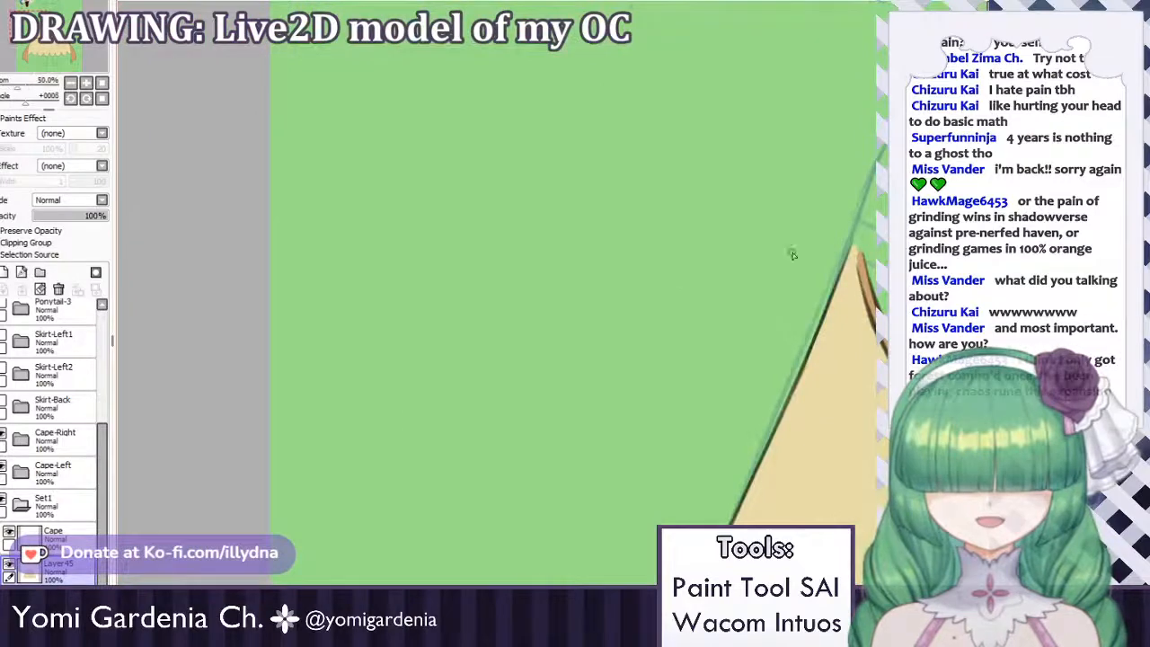
scroll(794, 254, up, 3)
scroll(726, 261, down, 5)
scroll(859, 251, up, 3)
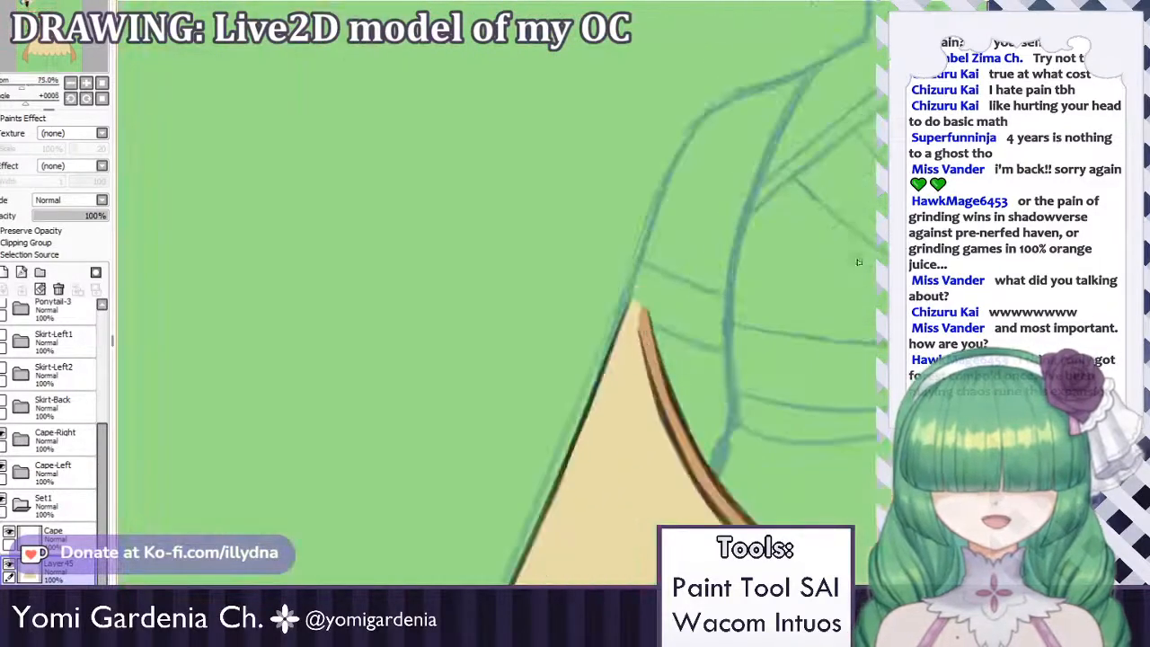
scroll(792, 250, up, 1)
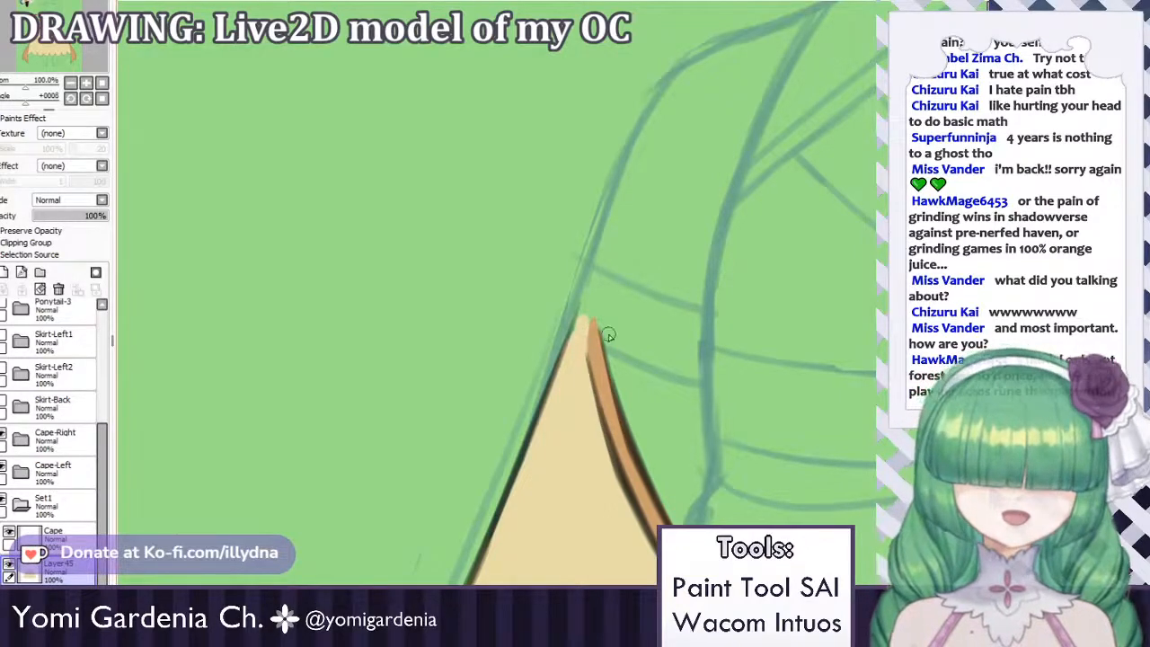
scroll(593, 324, down, 7)
scroll(588, 287, up, 2)
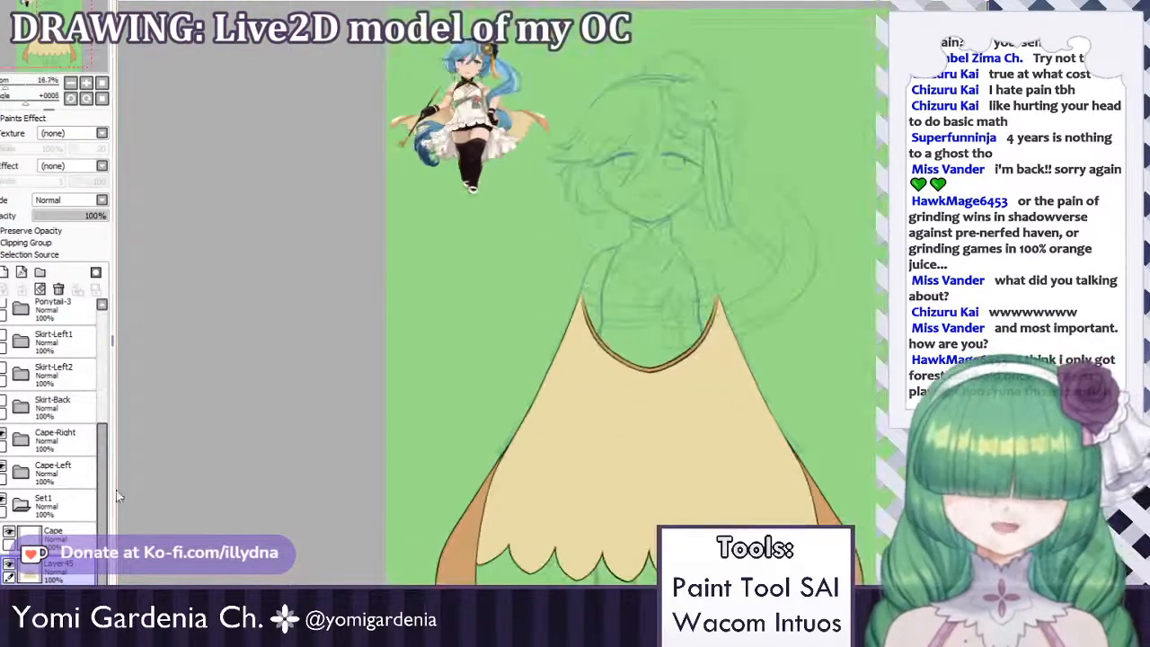
Rename the Set1 layer folder as Cape.
click(49, 508)
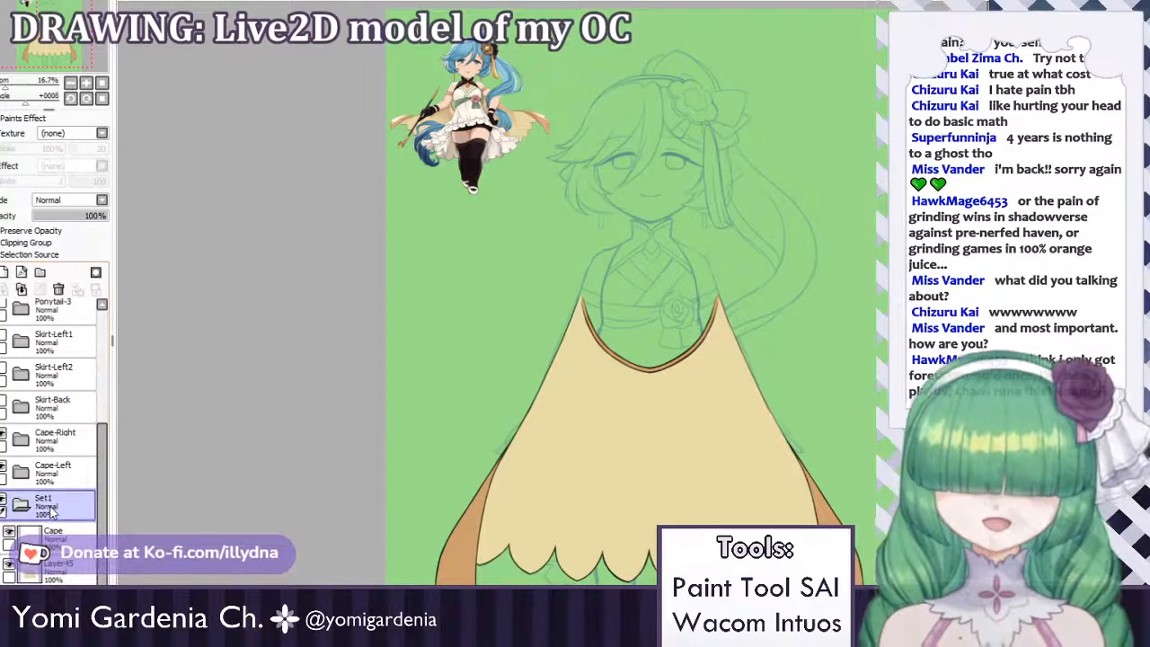
text(Cape)
key(Return)
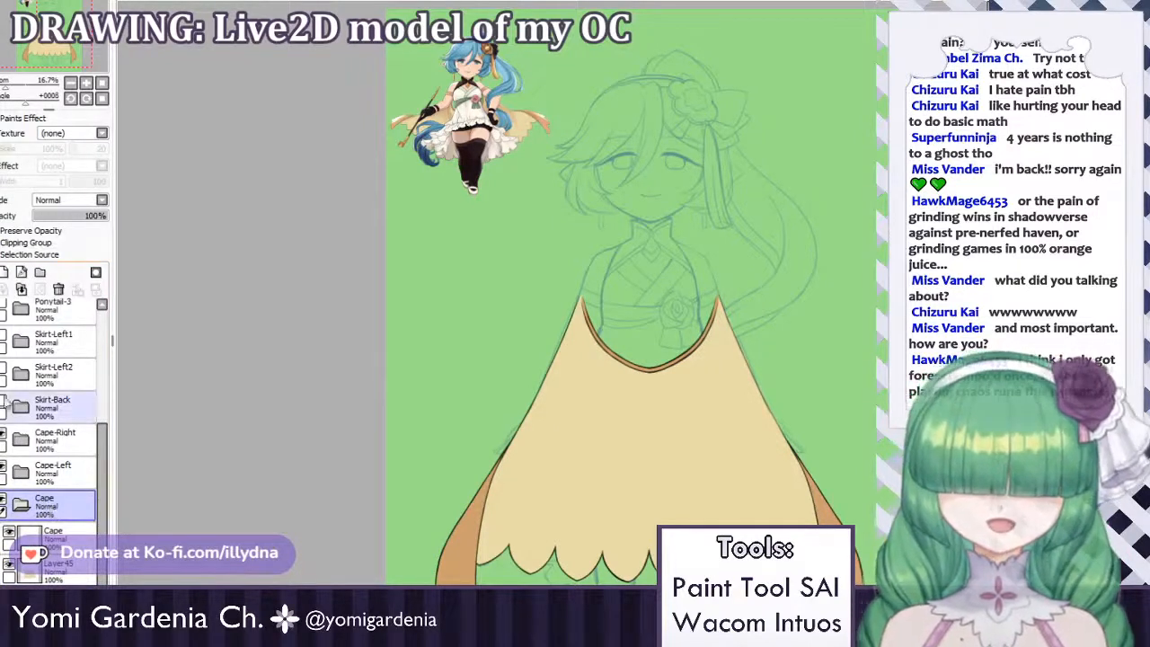
Show the Skirt-Back, Skirt-Left2, Skirt-Left1, Leg-Left, Ponytail-3, Leg-Right, Body and Head folders together with the cape.
click(4, 406)
click(4, 373)
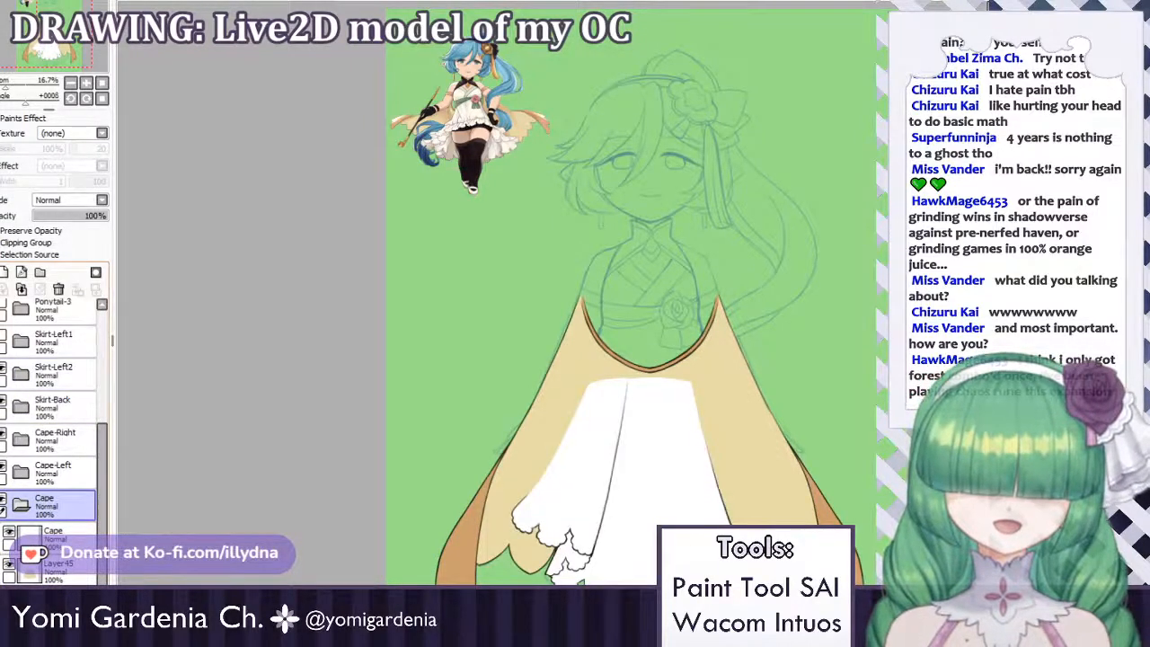
click(3, 339)
scroll(32, 391, up, 3)
scroll(31, 387, up, 1)
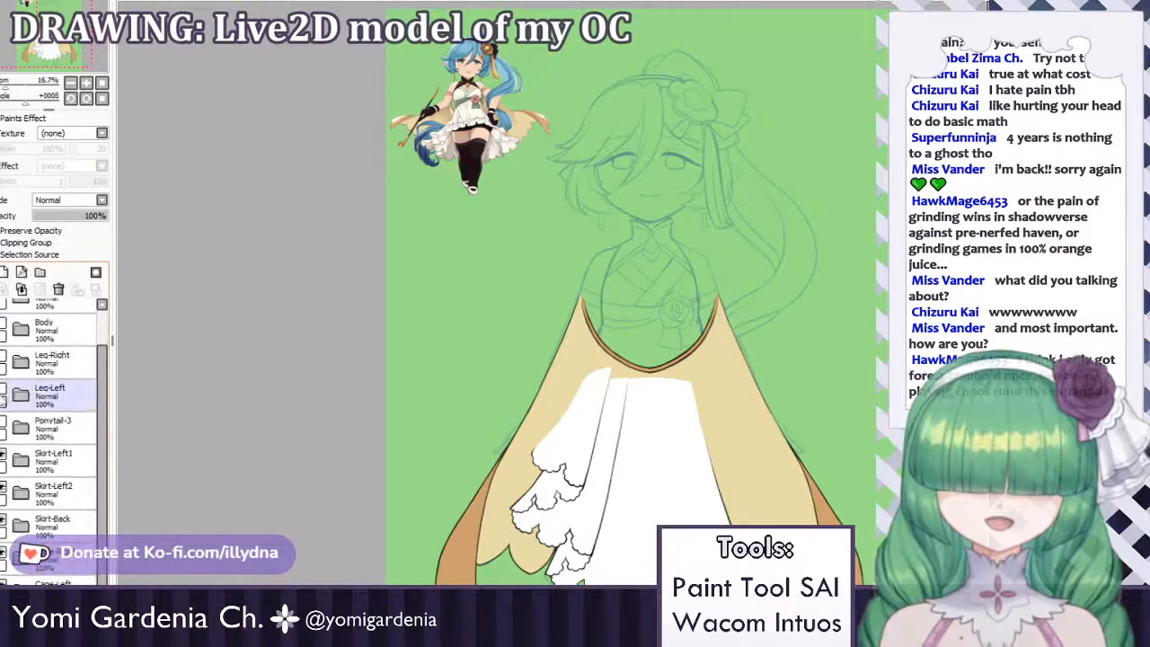
click(3, 395)
click(4, 427)
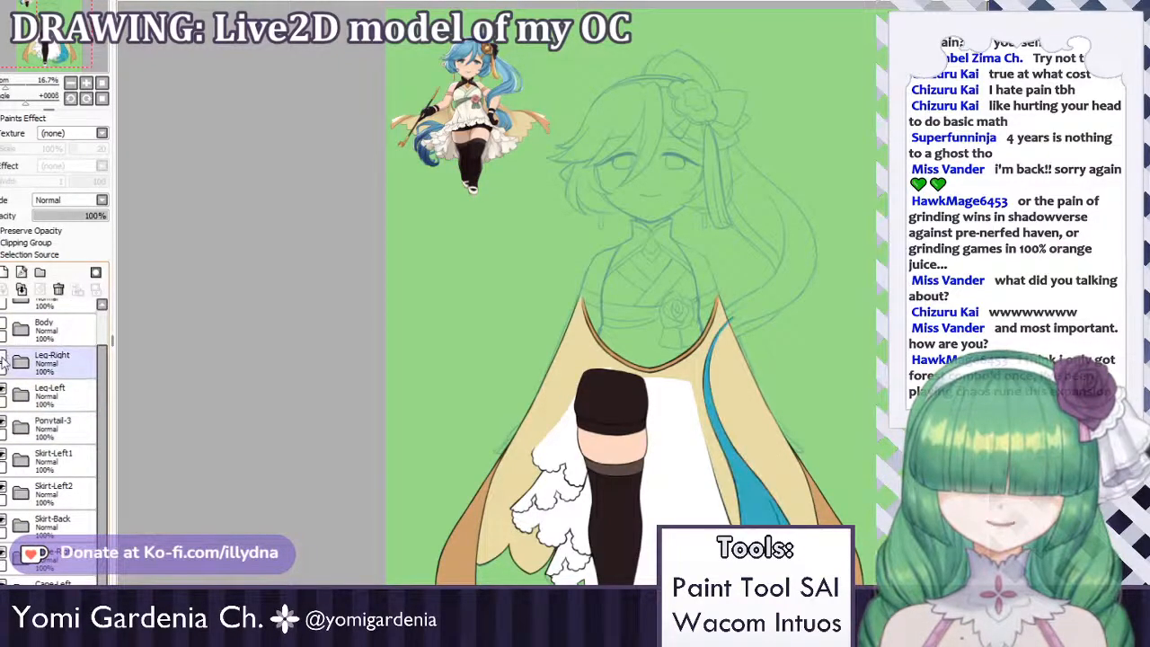
click(4, 362)
click(4, 329)
scroll(32, 359, up, 2)
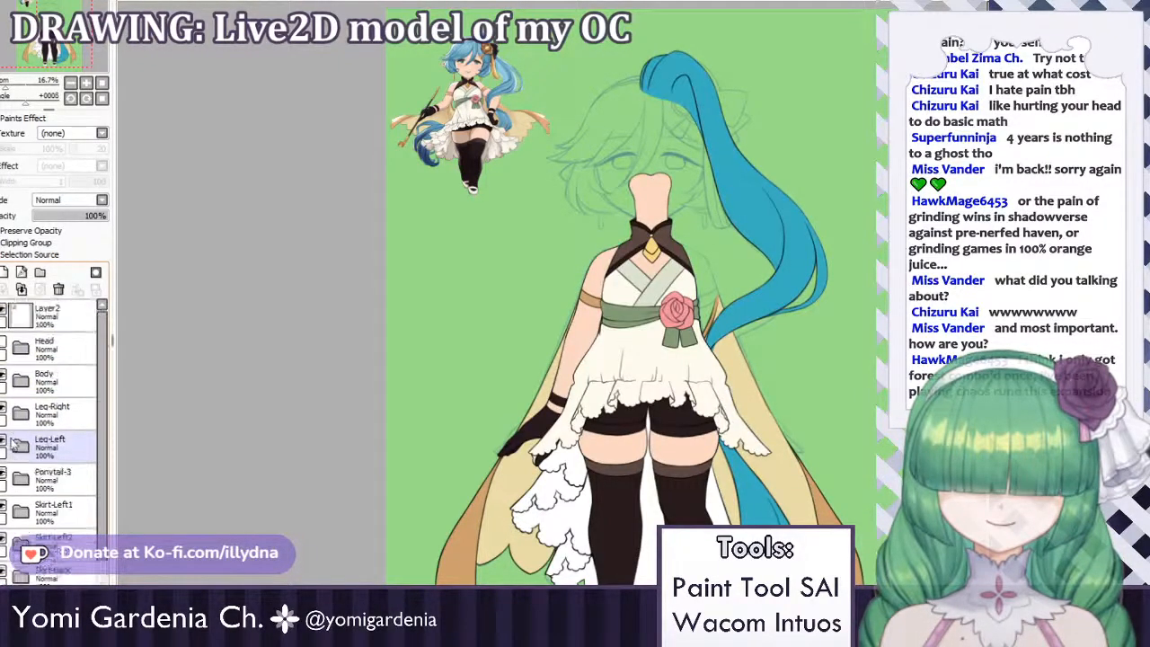
click(4, 347)
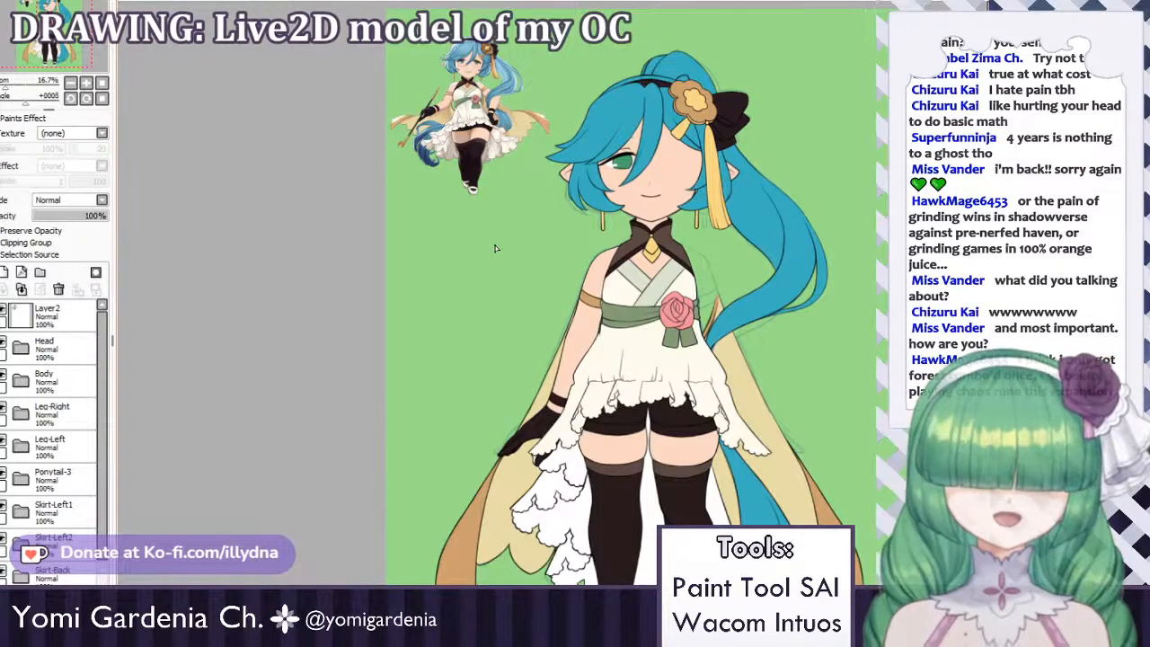
Examine the fully assembled character from head to shoes for colouring or layering problems.
scroll(517, 308, down, 2)
scroll(587, 289, up, 3)
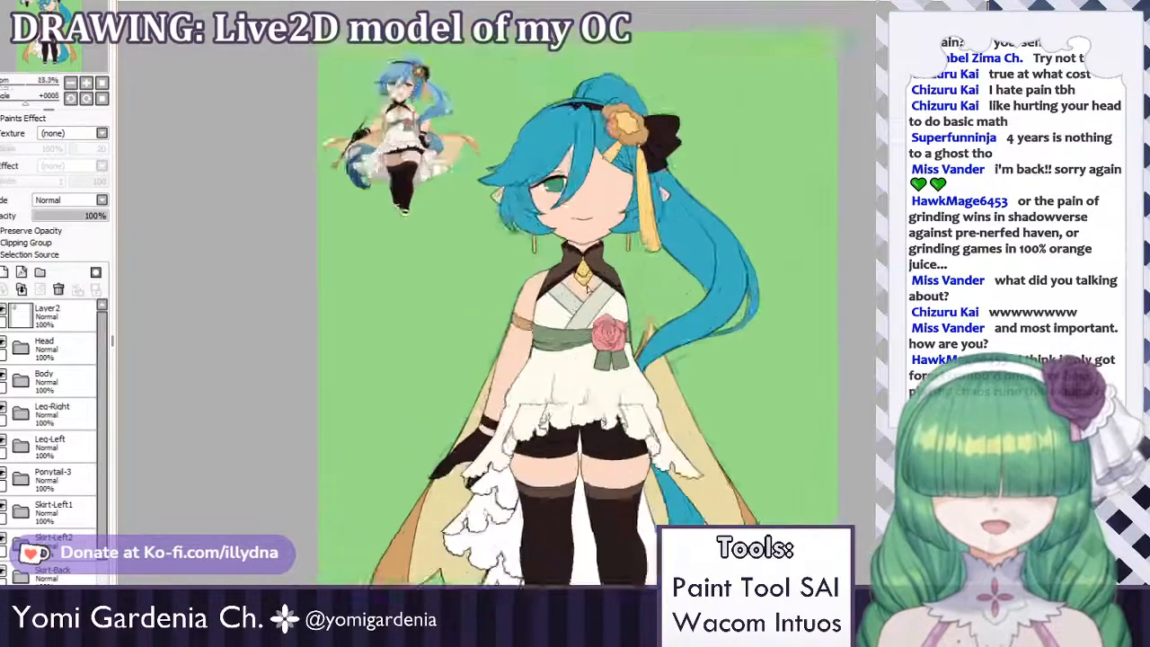
scroll(568, 285, down, 2)
scroll(568, 282, down, 1)
scroll(555, 325, up, 2)
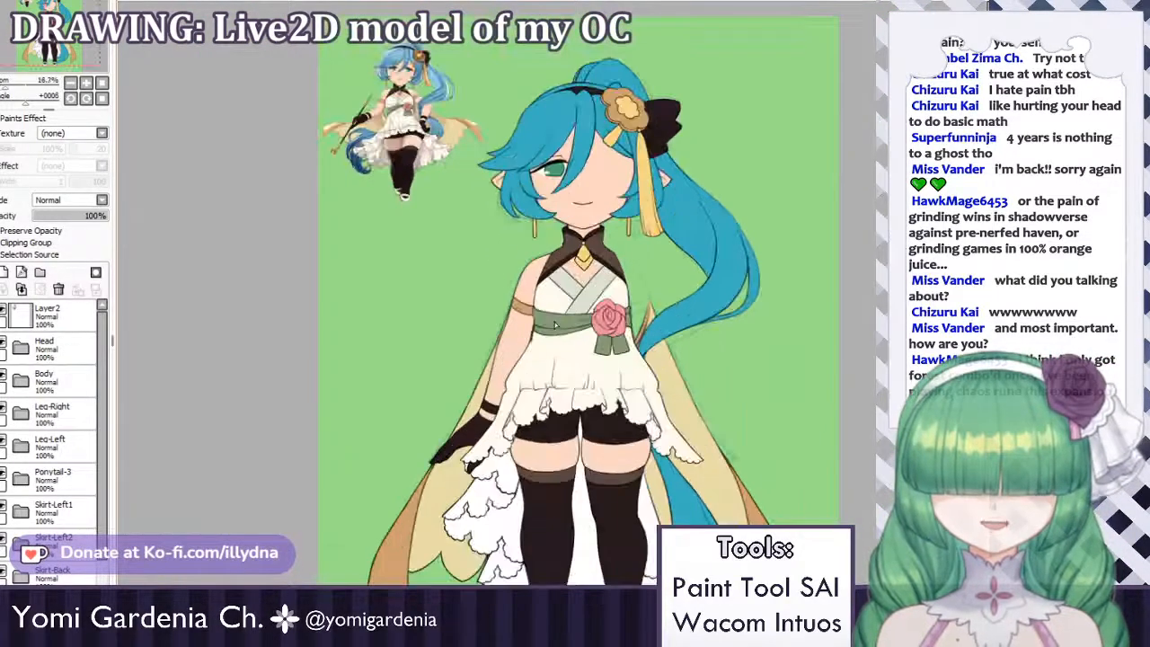
scroll(555, 325, down, 2)
scroll(555, 327, up, 2)
scroll(554, 332, down, 1)
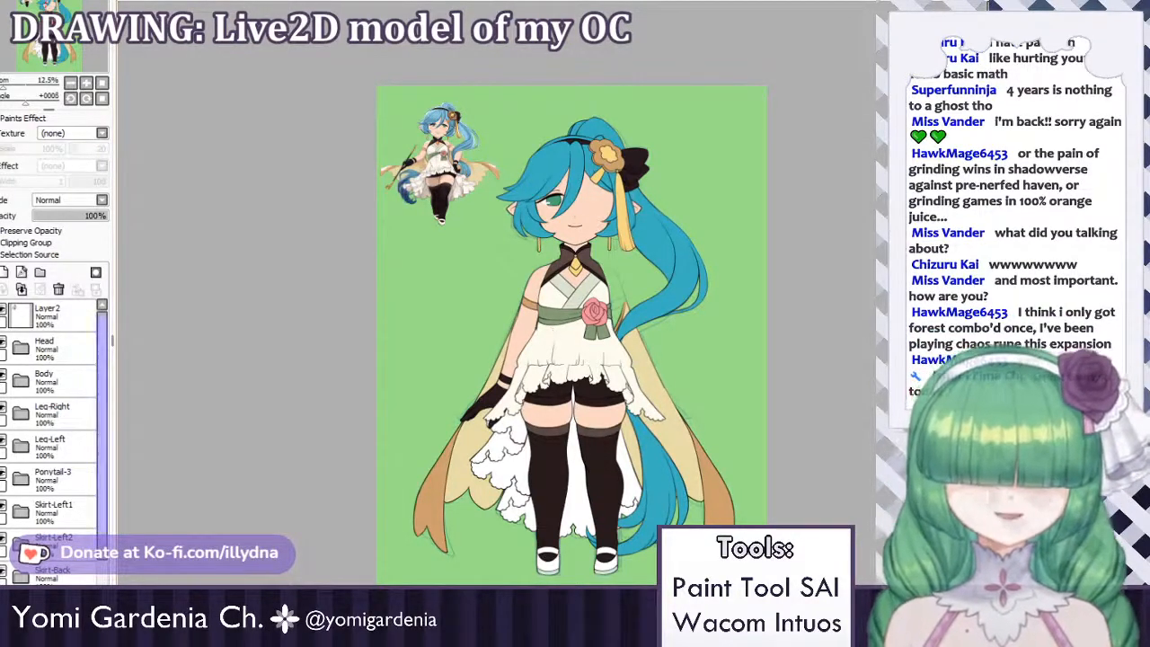
Expand the Head folder and its Headpiece-2 subfolder and select the upper layer inside it.
click(45, 380)
click(20, 348)
click(47, 389)
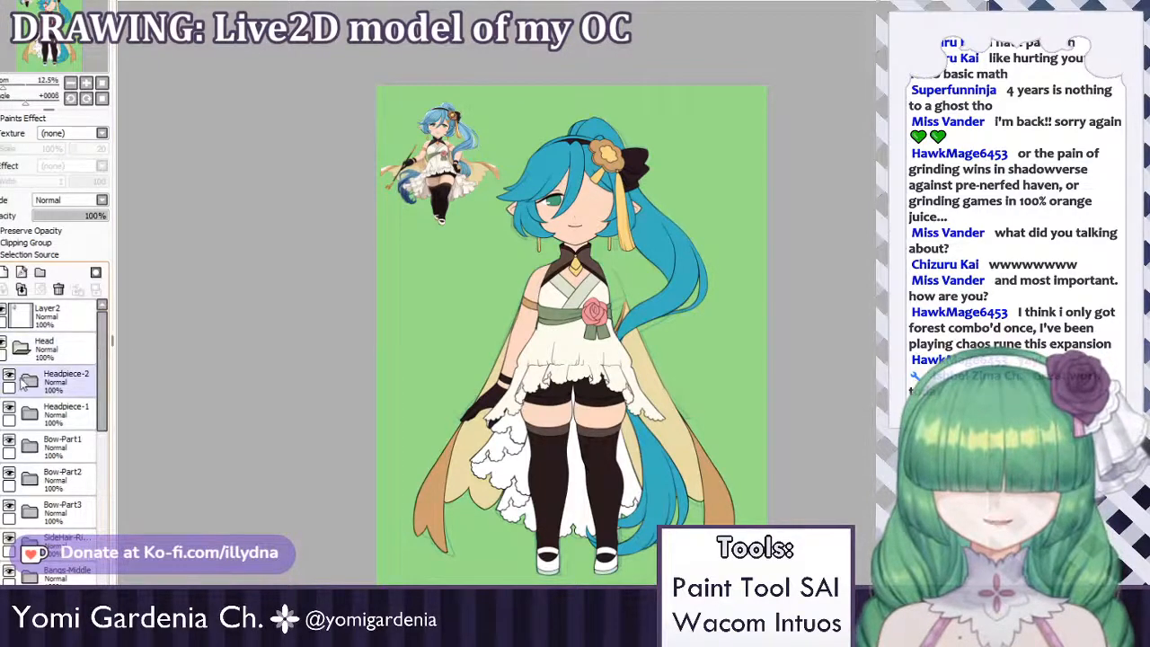
click(29, 381)
click(54, 413)
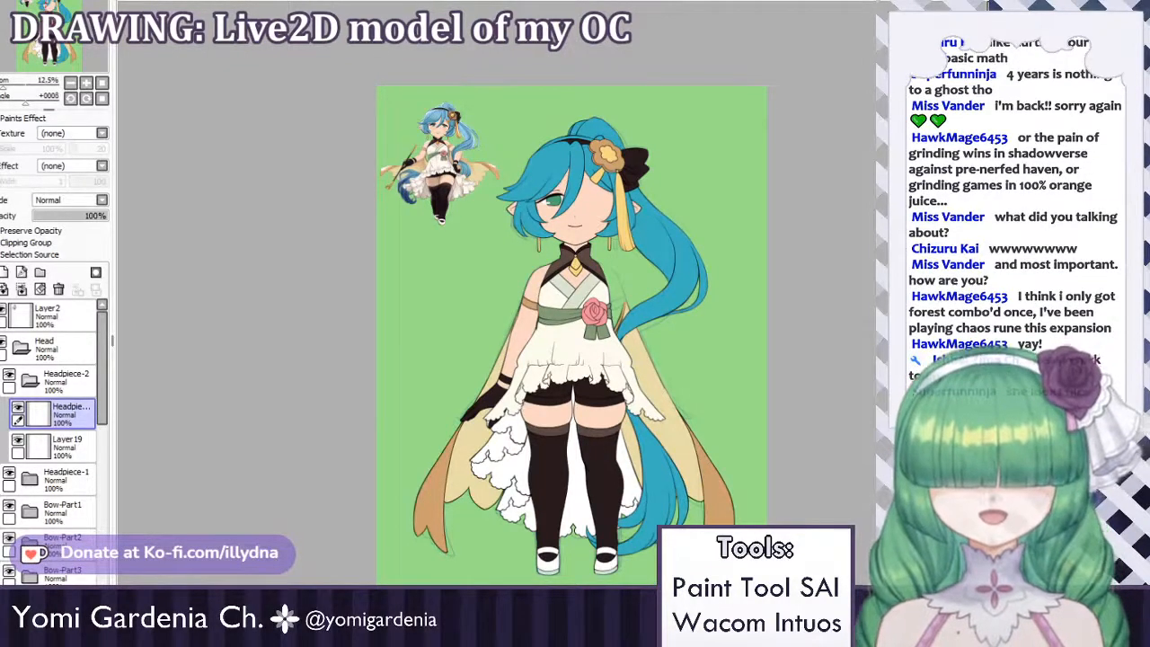
Erase the blue spilling outside the outline at the head's upper left on Layer23 in the Head-Back folder.
scroll(644, 79, up, 7)
scroll(409, 289, down, 5)
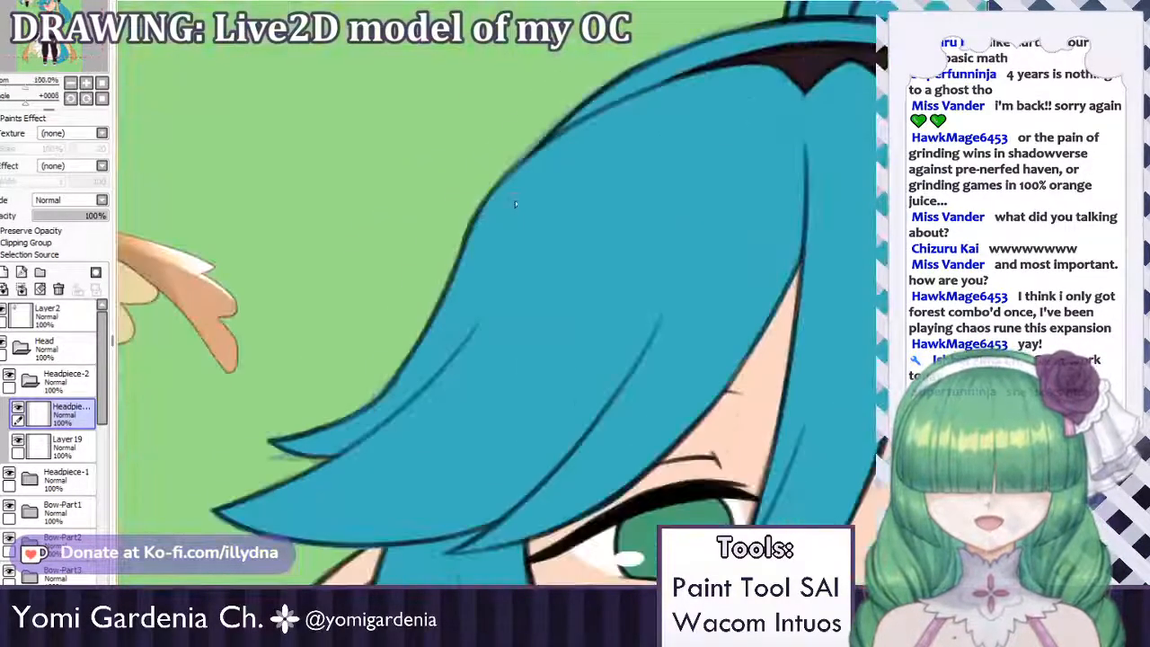
scroll(561, 180, up, 5)
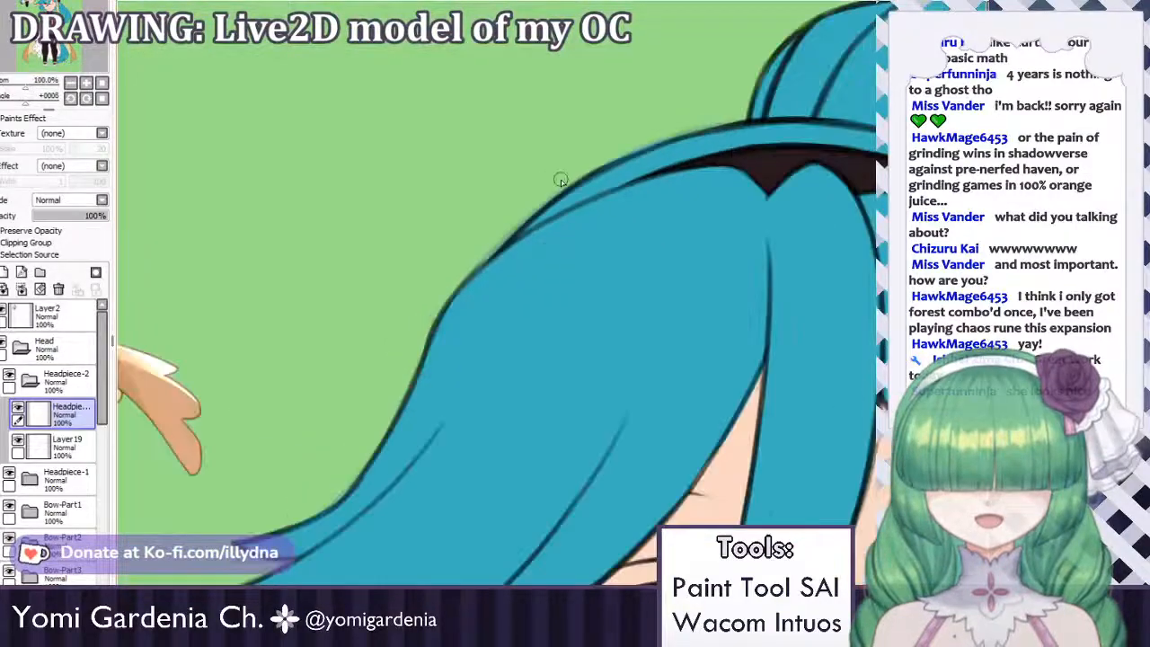
scroll(582, 151, up, 4)
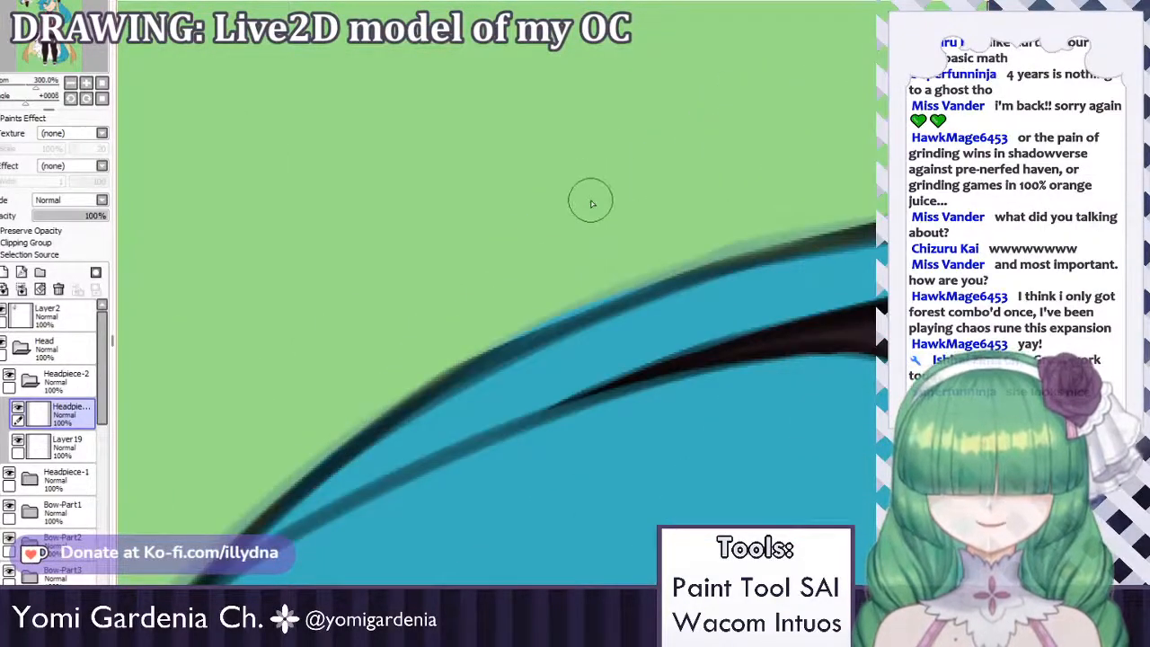
drag(105, 350, 100, 516)
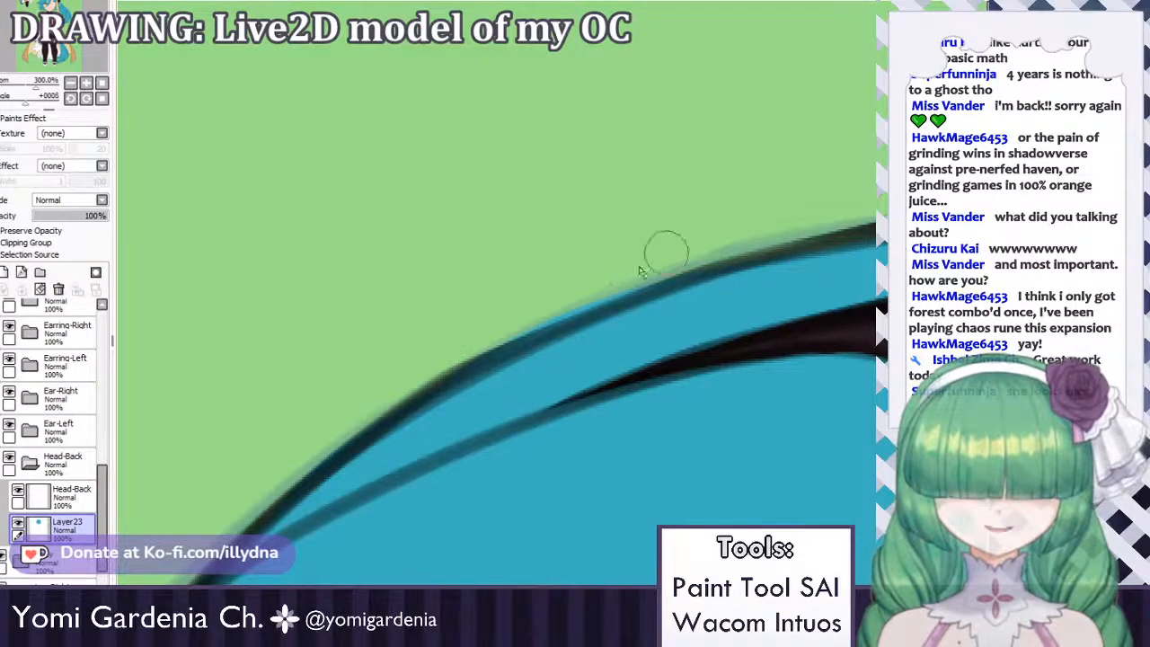
click(32, 464)
Return to the Cape folder's layers and examine the whole character at a reduced view.
drag(101, 493, 102, 564)
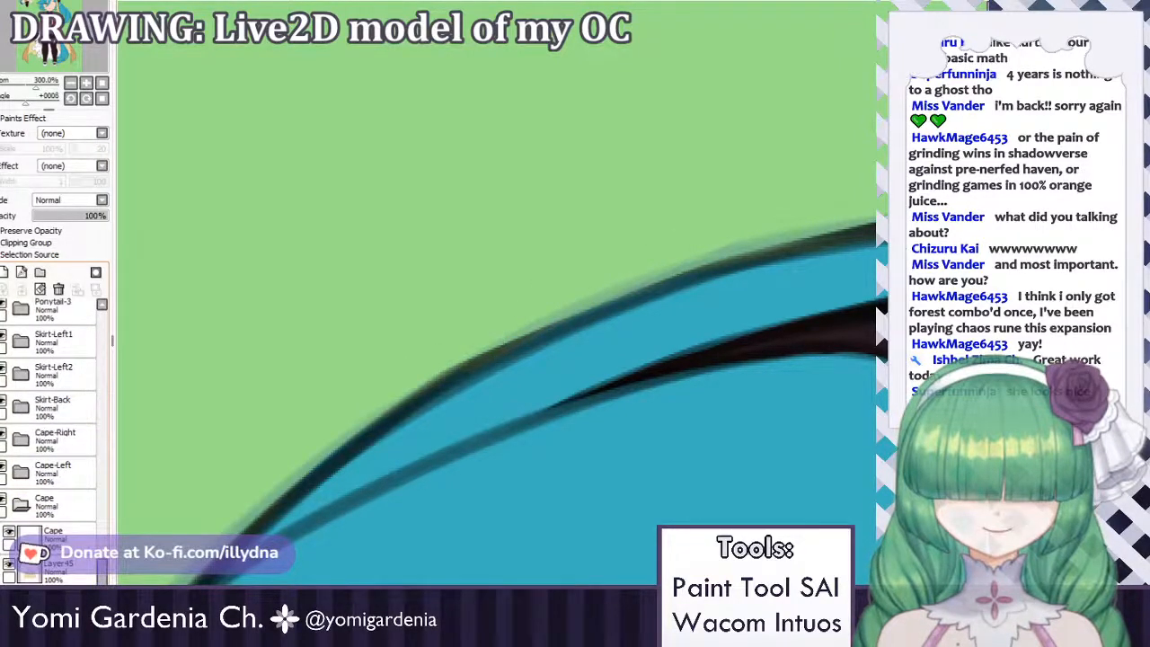
click(9, 564)
scroll(614, 176, down, 9)
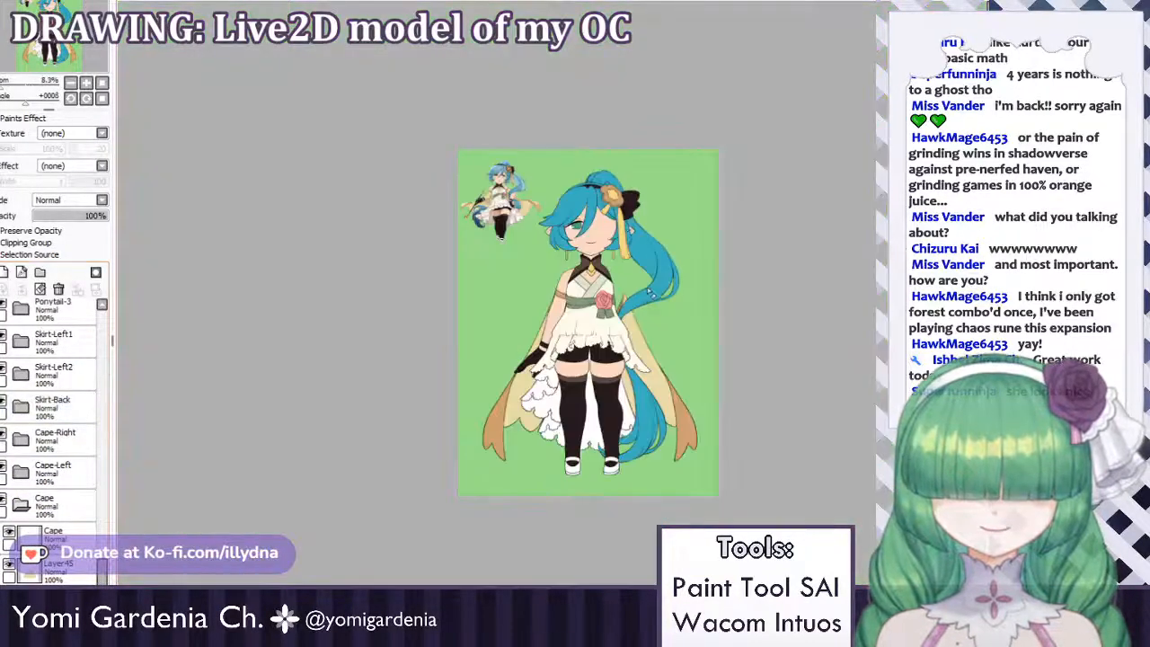
scroll(651, 292, up, 2)
scroll(460, 268, down, 1)
scroll(568, 251, down, 1)
scroll(492, 260, up, 2)
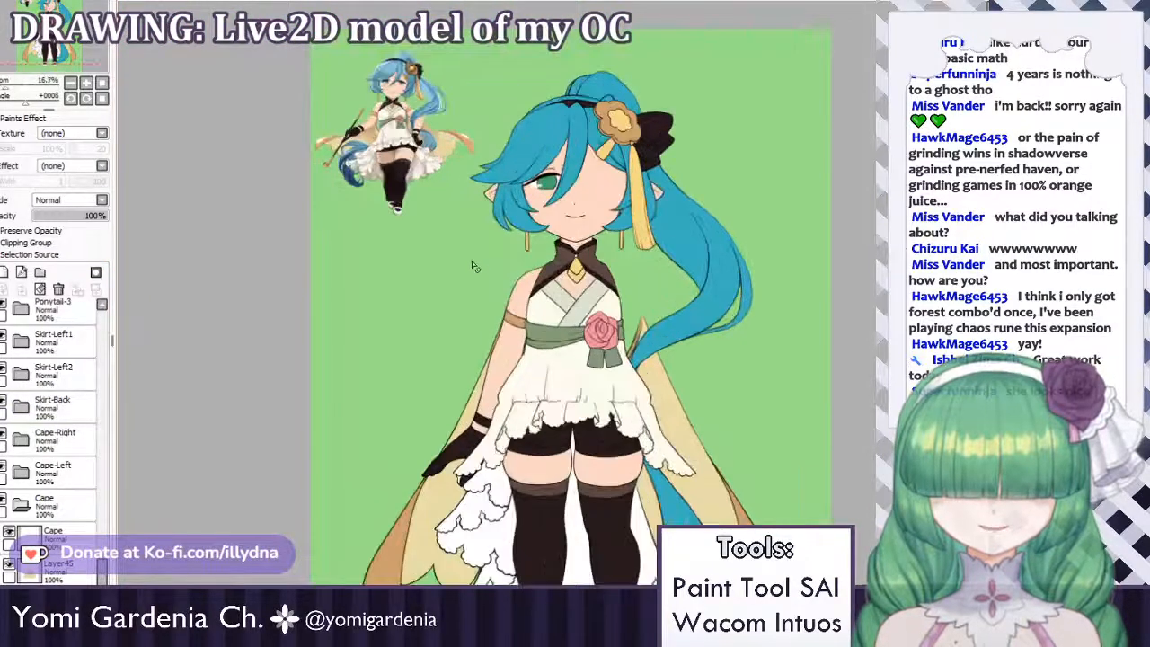
scroll(690, 187, down, 1)
scroll(587, 253, up, 1)
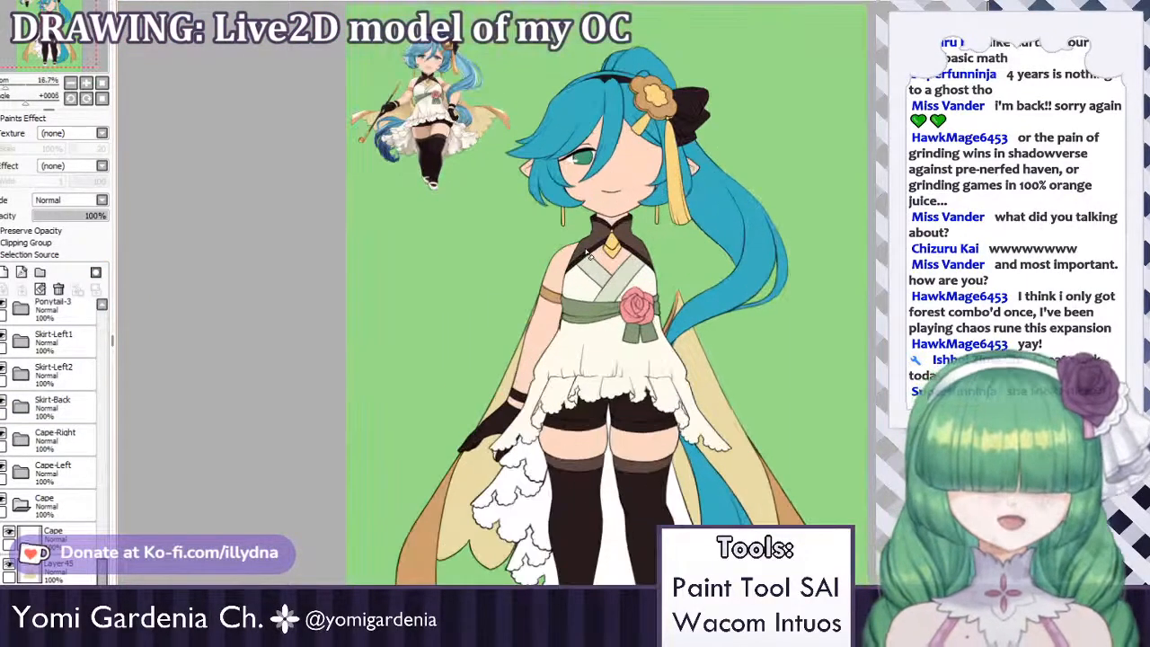
Find and expand the face elements folder inside the Head folder and select the UpperLip layer.
scroll(56, 415, up, 7)
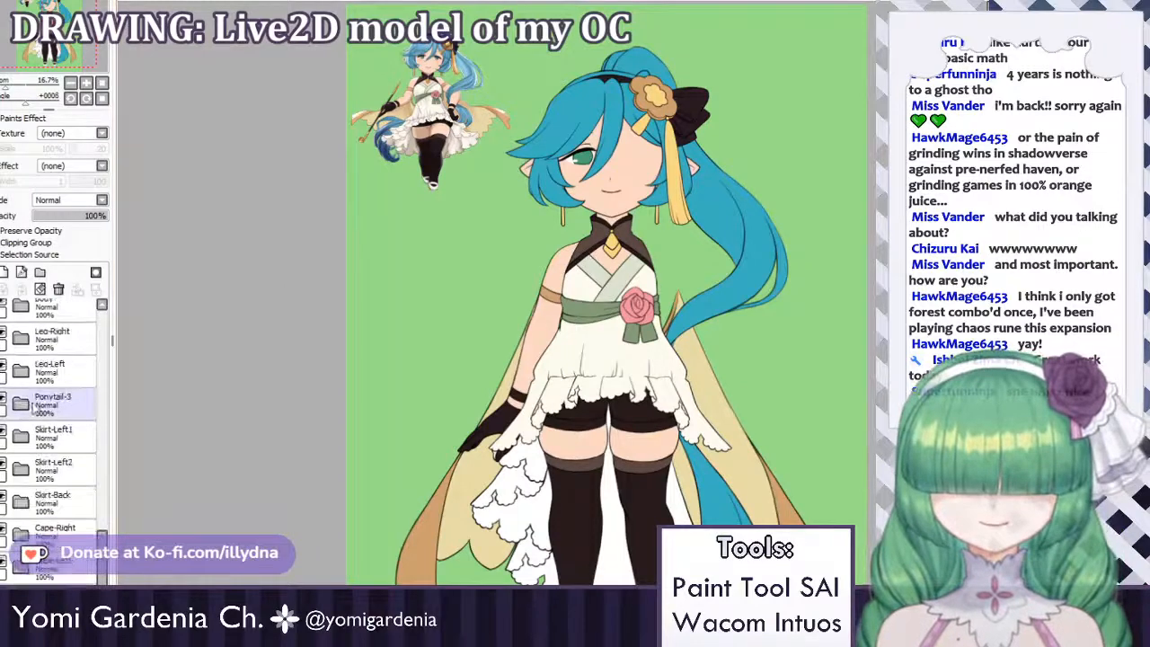
drag(106, 467, 90, 325)
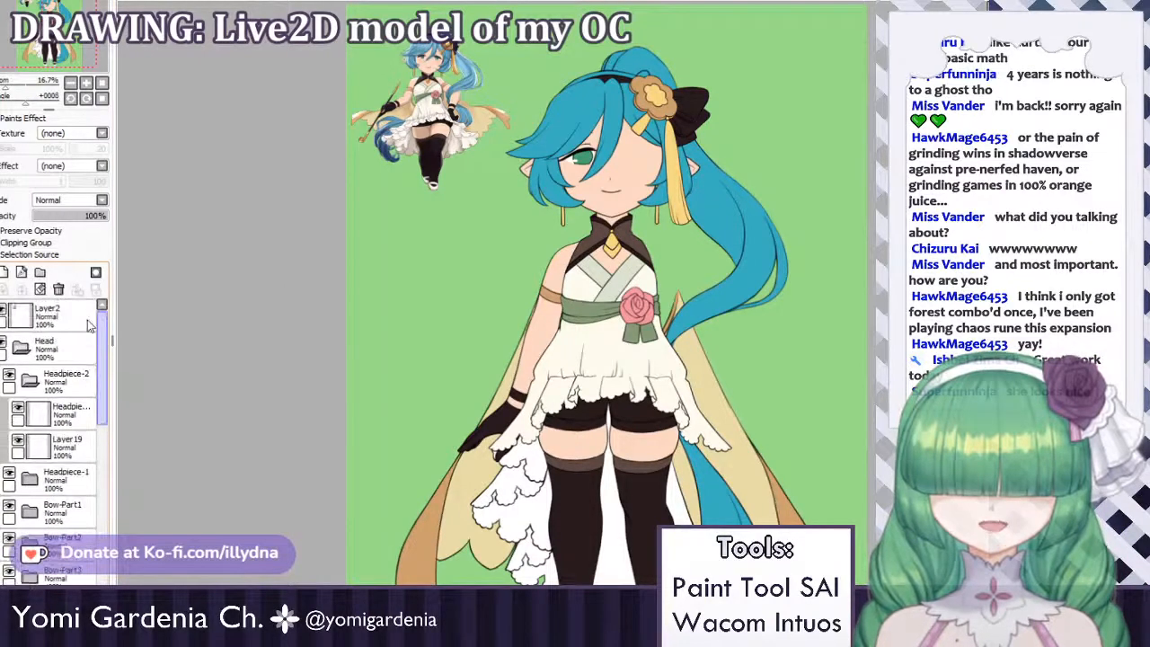
scroll(86, 353, down, 8)
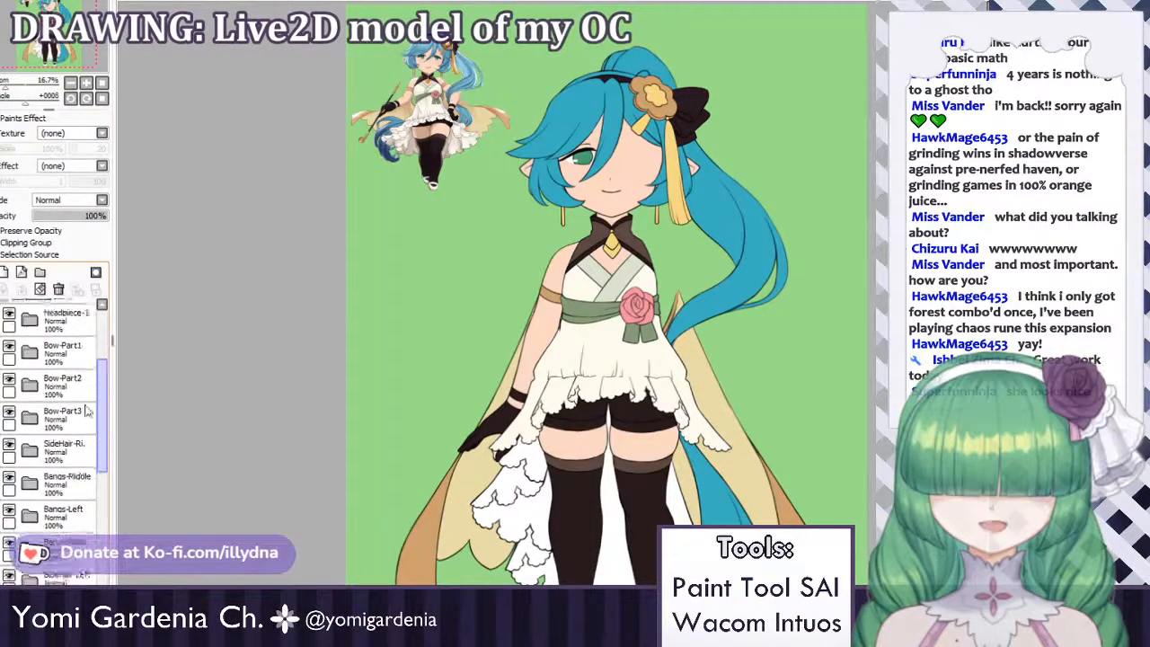
scroll(88, 462, down, 3)
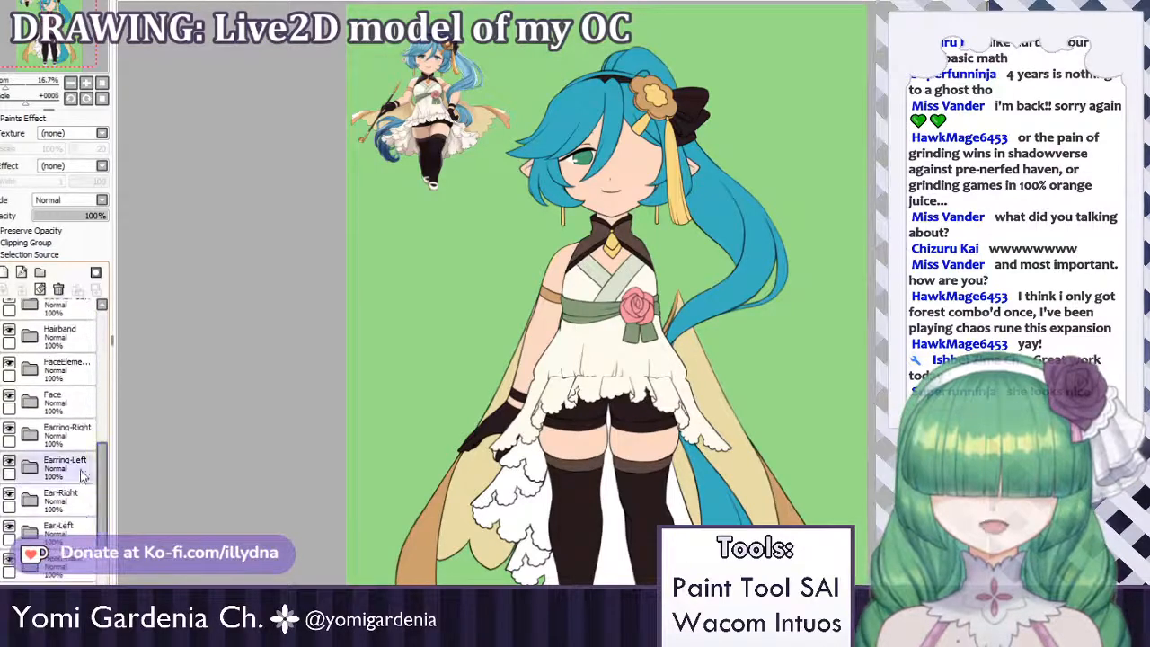
click(30, 370)
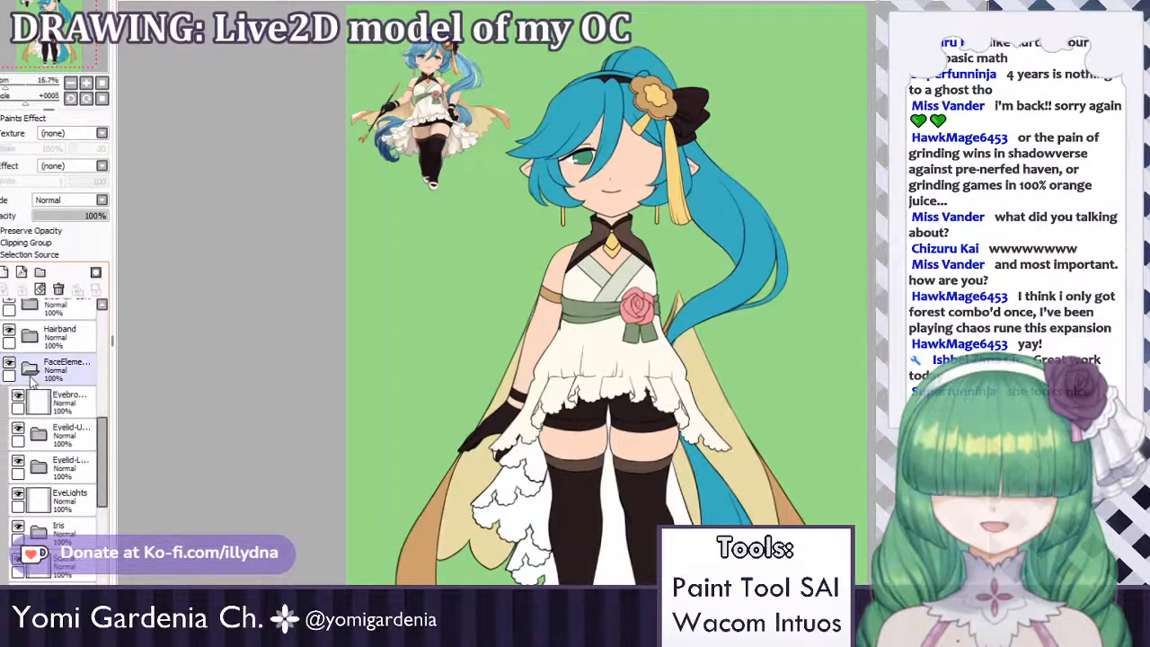
scroll(54, 512, down, 3)
click(55, 516)
click(56, 528)
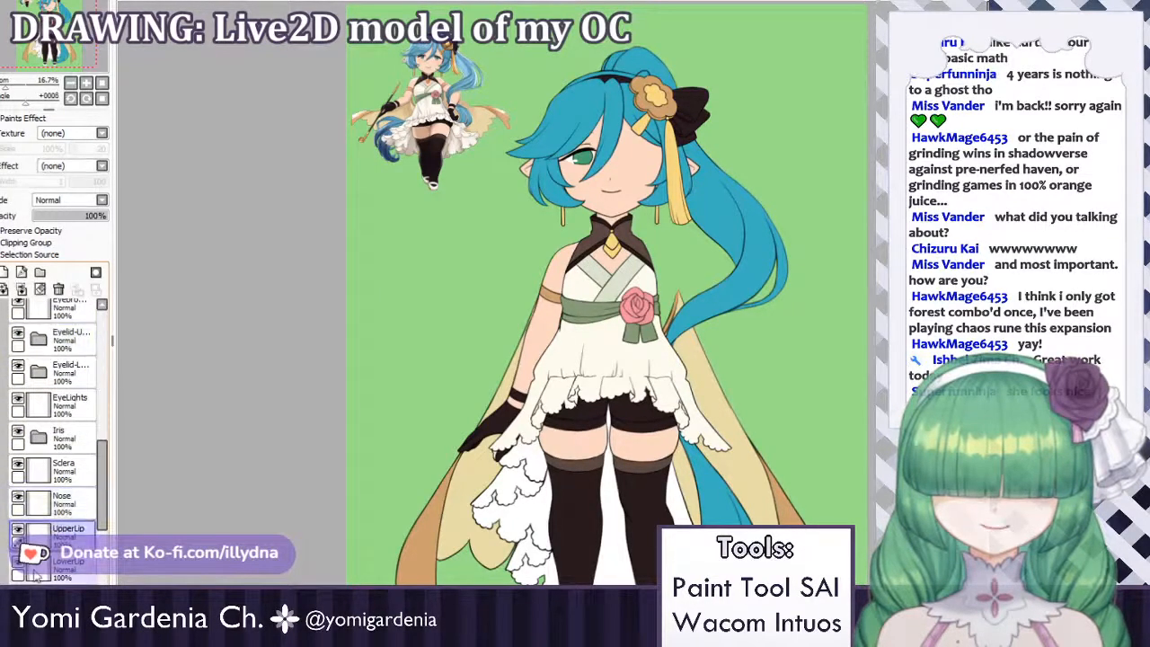
Hide the face's skin base beneath the facial features and inspect the nose and mouth area.
scroll(593, 156, up, 5)
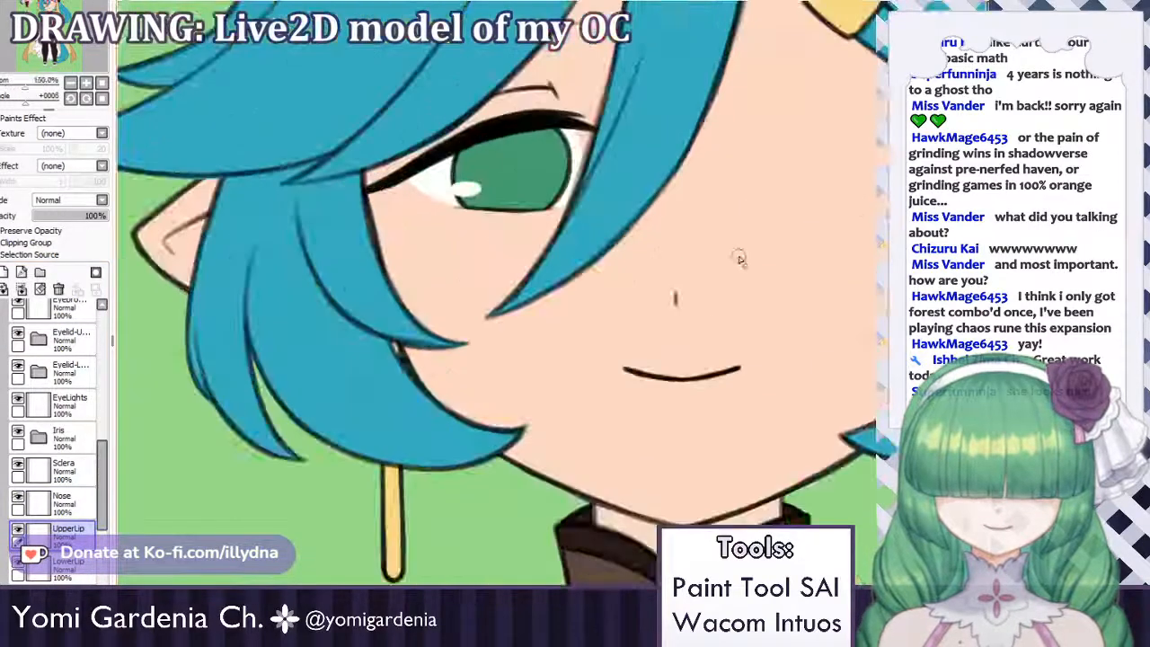
click(18, 593)
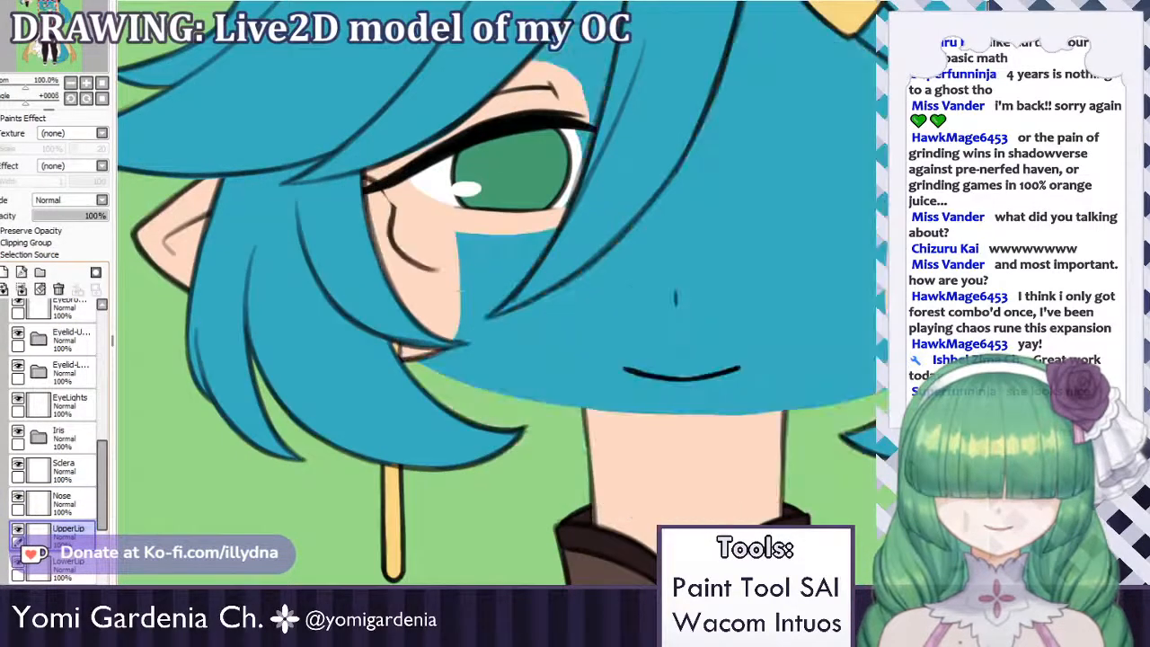
scroll(616, 261, down, 4)
scroll(624, 264, up, 3)
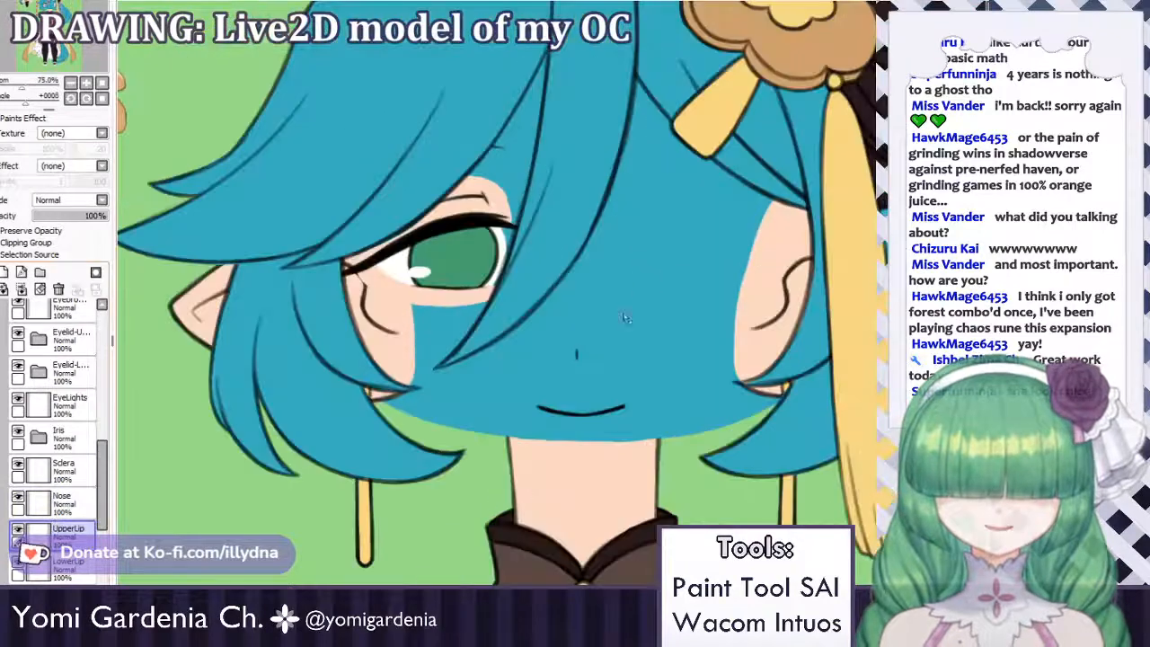
Add a new layer beneath the UpperLip line layer and group UpperLip in a new folder named UpperLip.
scroll(579, 427, up, 1)
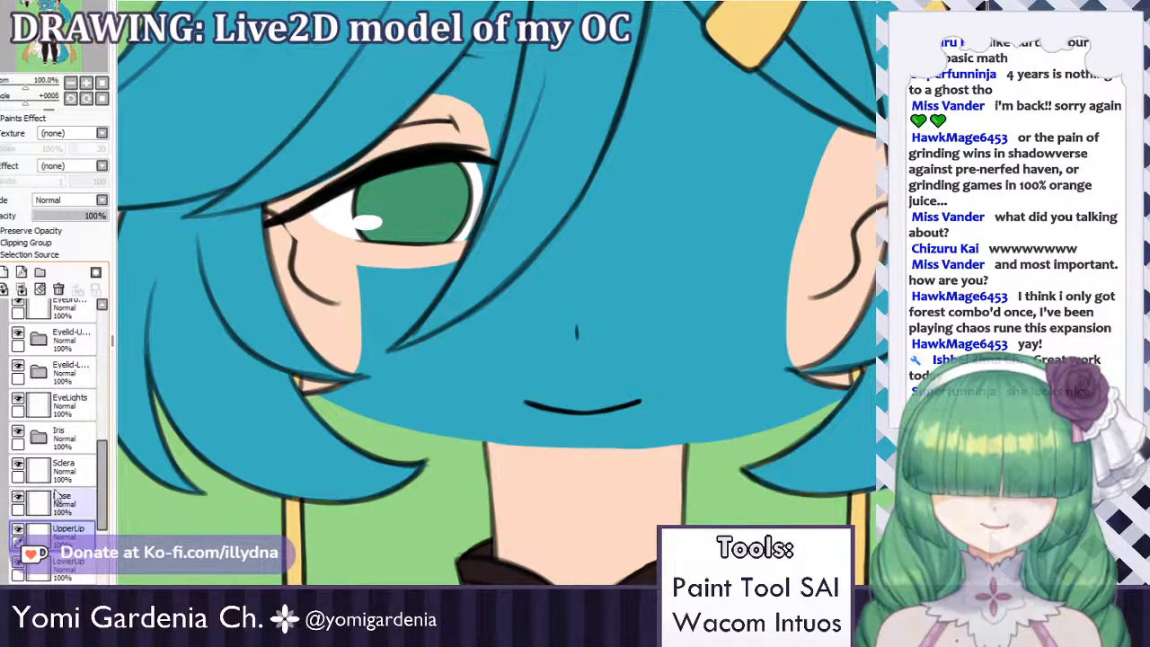
click(5, 273)
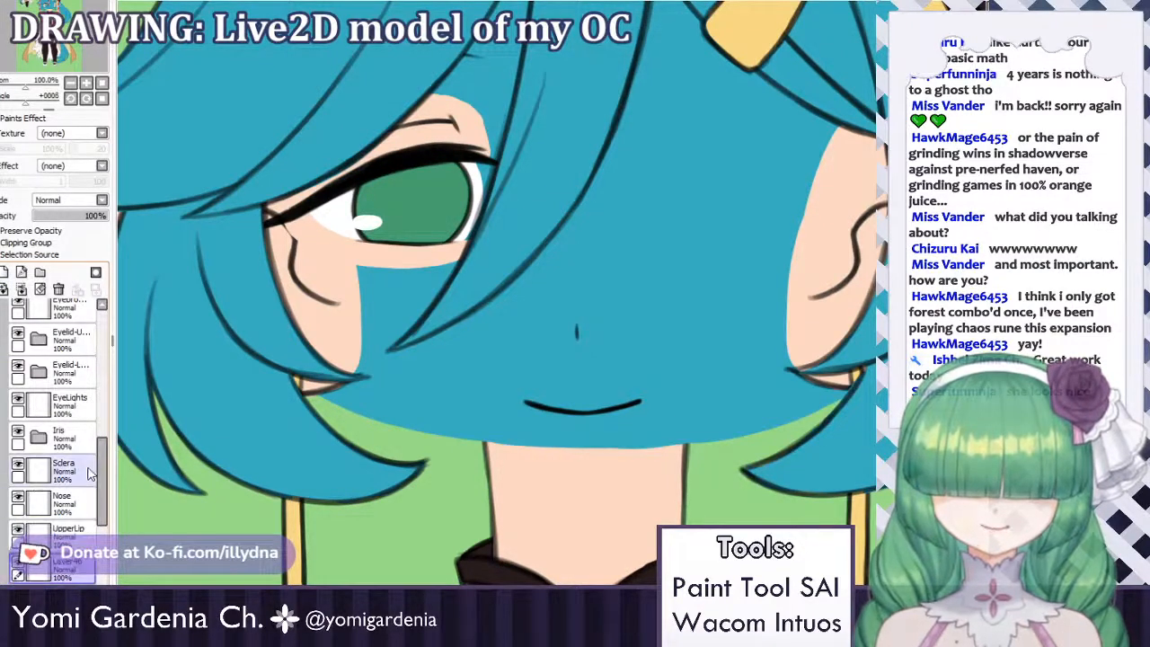
click(39, 272)
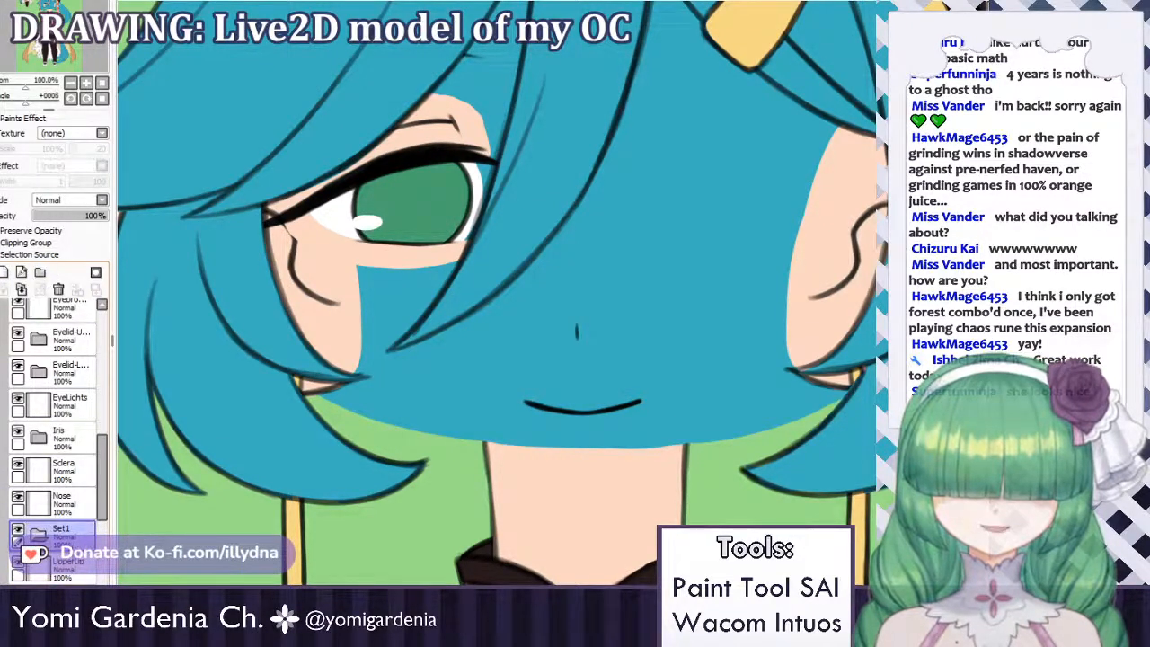
drag(71, 569, 79, 543)
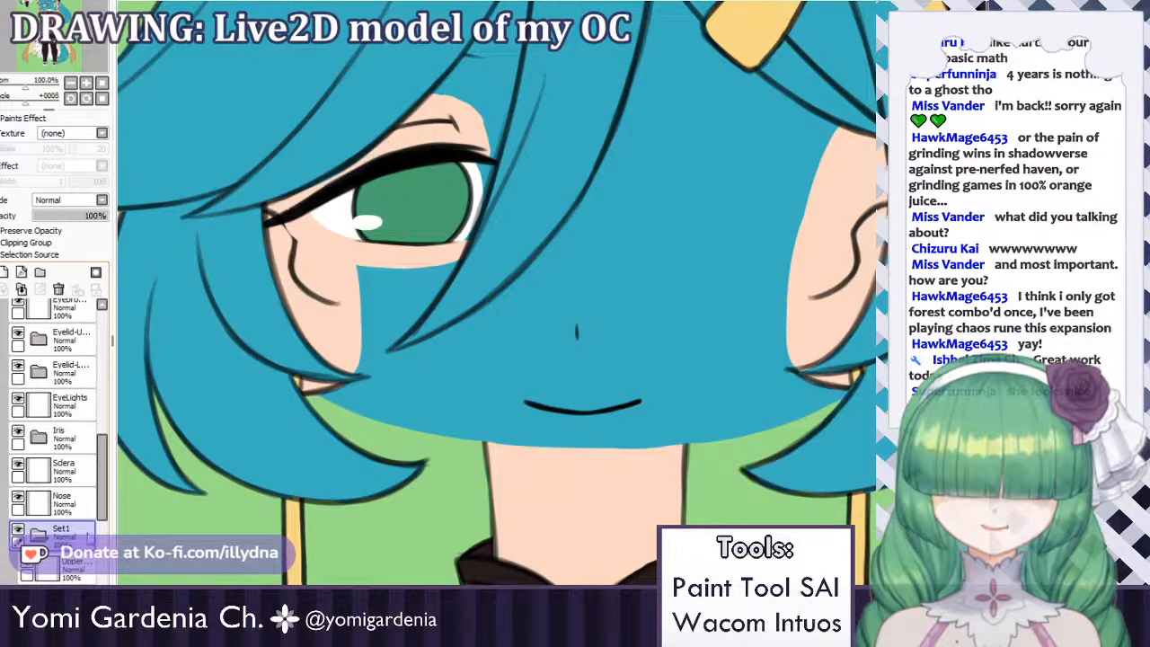
key(Return)
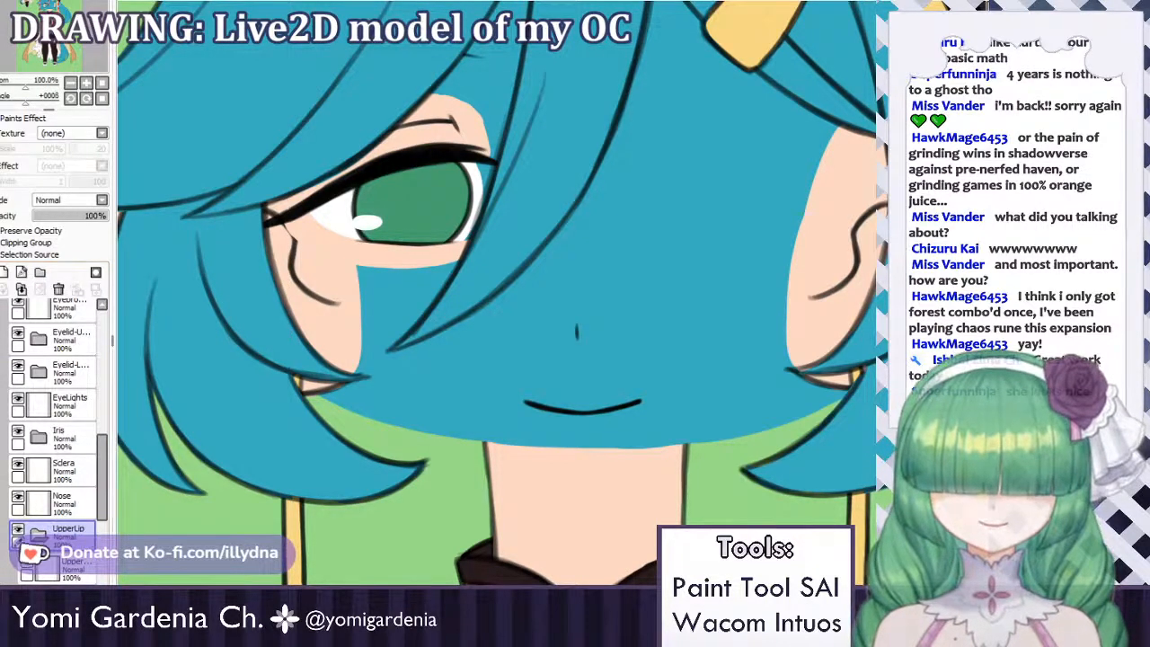
Paint a skin-coloured arched patch above the mouth line inside the UpperLip folder, tapering it beyond both mouth corners.
click(76, 564)
drag(526, 401, 577, 410)
key(ctrl+z)
key(ctrl+z)
mouse_move(526, 400)
mouse_down()
mouse_move(590, 410)
mouse_move(564, 412)
mouse_move(652, 397)
mouse_move(532, 394)
mouse_move(562, 374)
mouse_move(524, 394)
mouse_move(606, 375)
mouse_move(580, 370)
mouse_move(538, 387)
mouse_move(569, 373)
mouse_move(661, 396)
mouse_move(600, 389)
mouse_move(588, 376)
mouse_move(523, 387)
mouse_move(561, 367)
mouse_move(521, 387)
mouse_move(503, 420)
mouse_move(526, 386)
mouse_up()
key(ctrl+z)
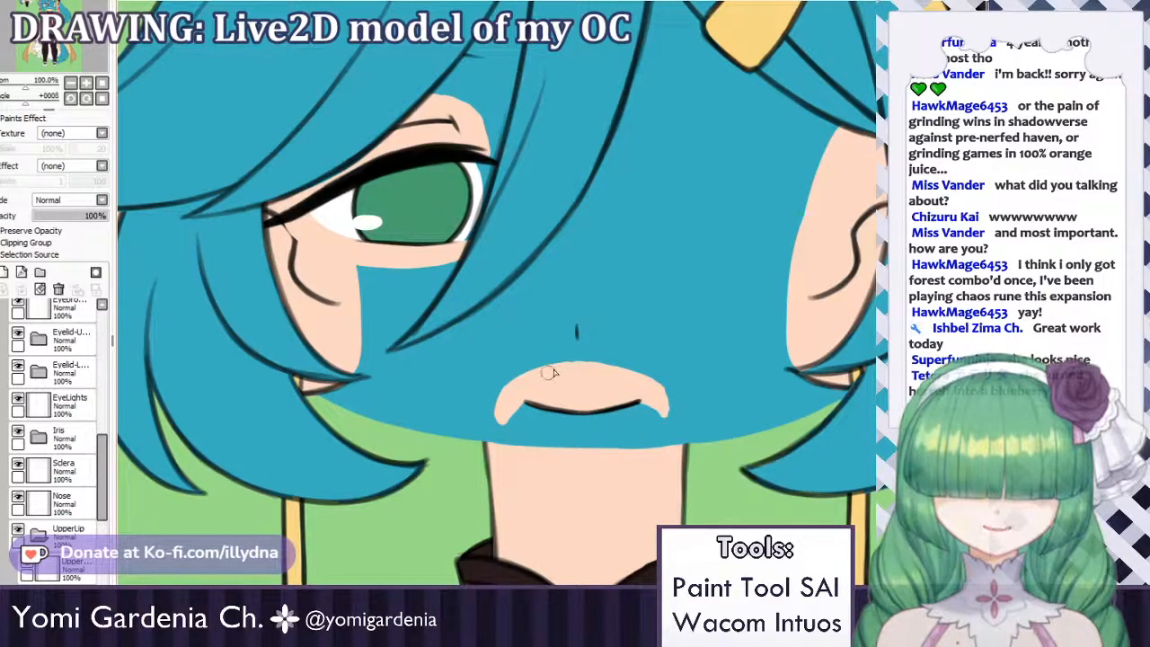
drag(647, 401, 669, 415)
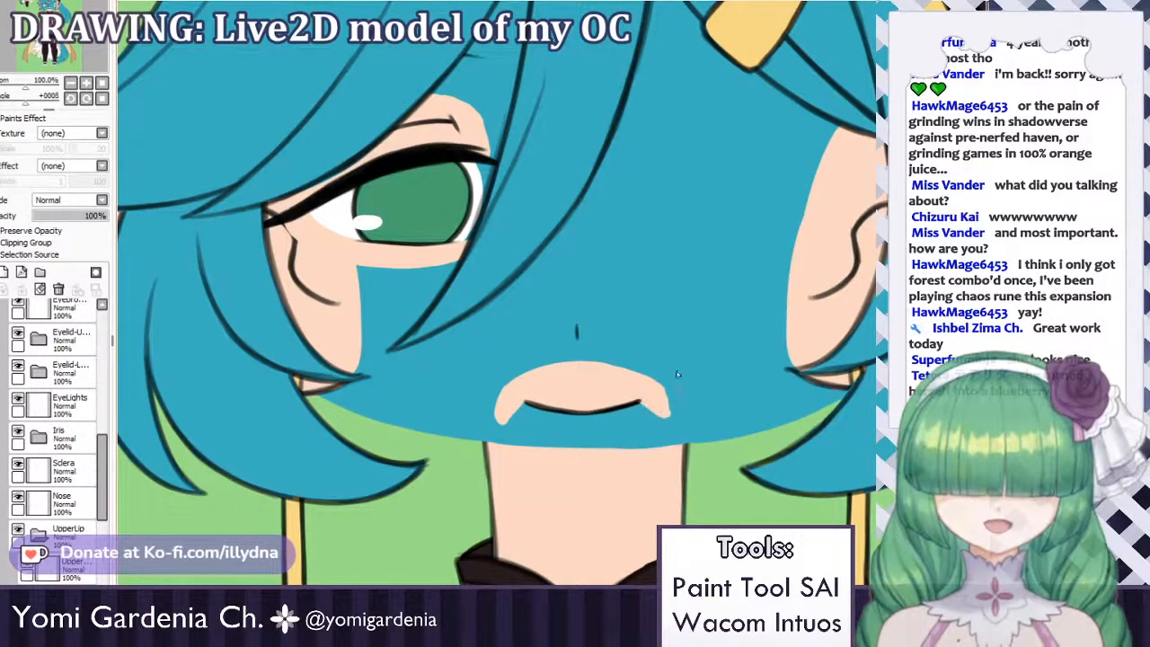
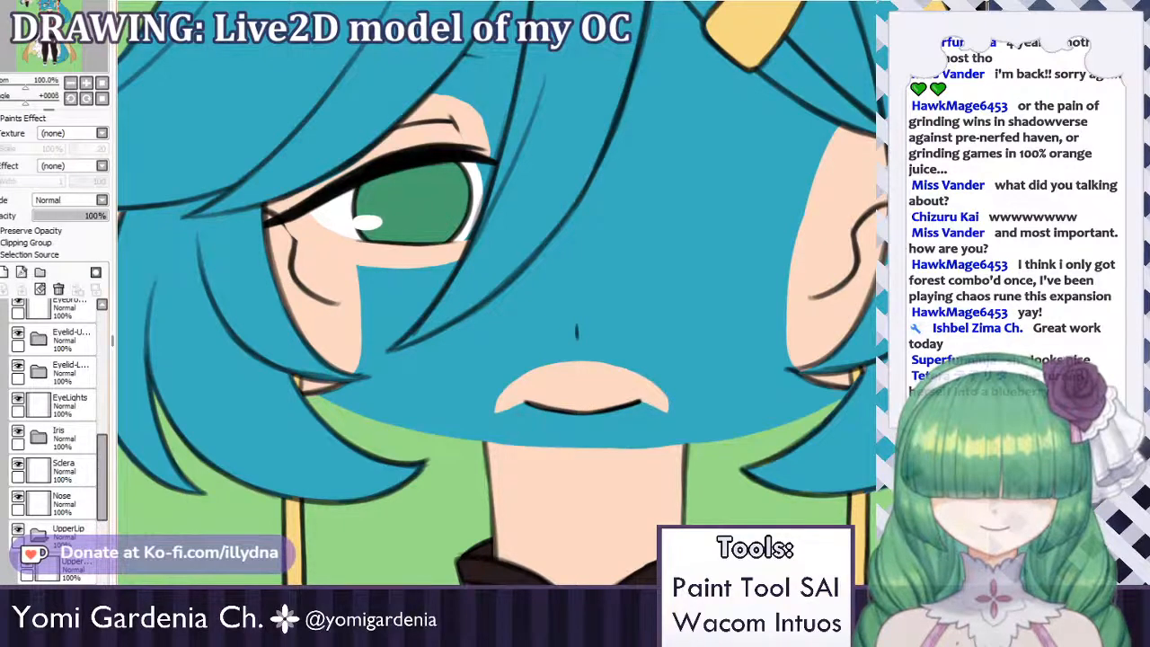
Group the lower lip line in a LowerLip folder with a new layer beneath it, and hide the UpperLip folder.
click(40, 272)
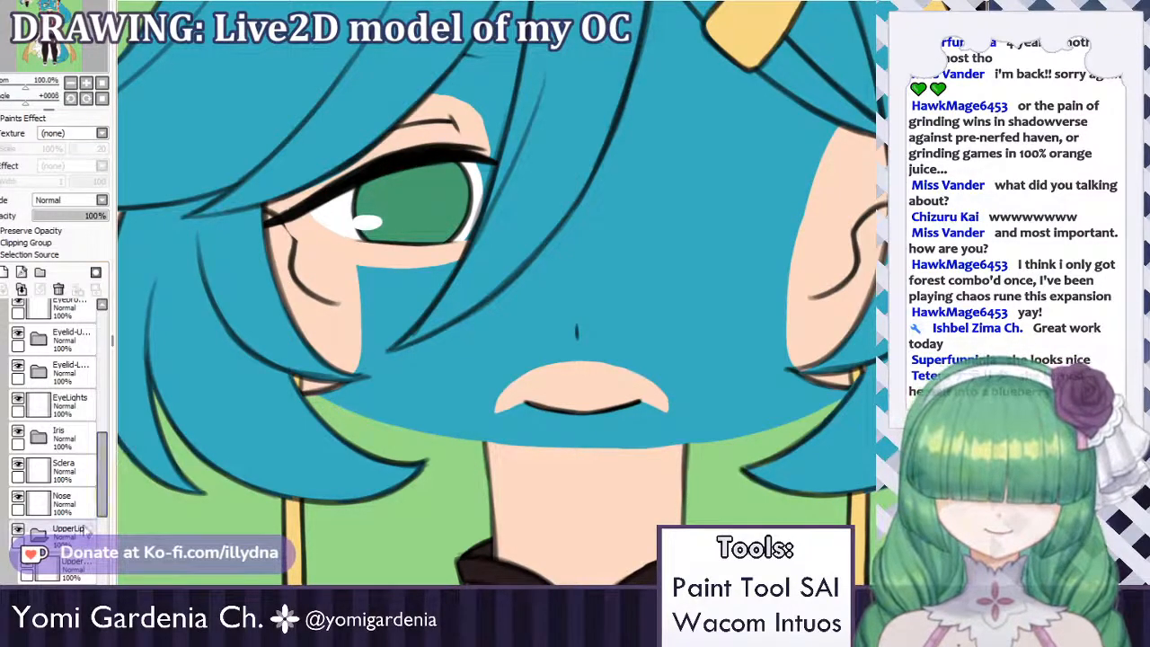
drag(102, 468, 102, 509)
click(56, 480)
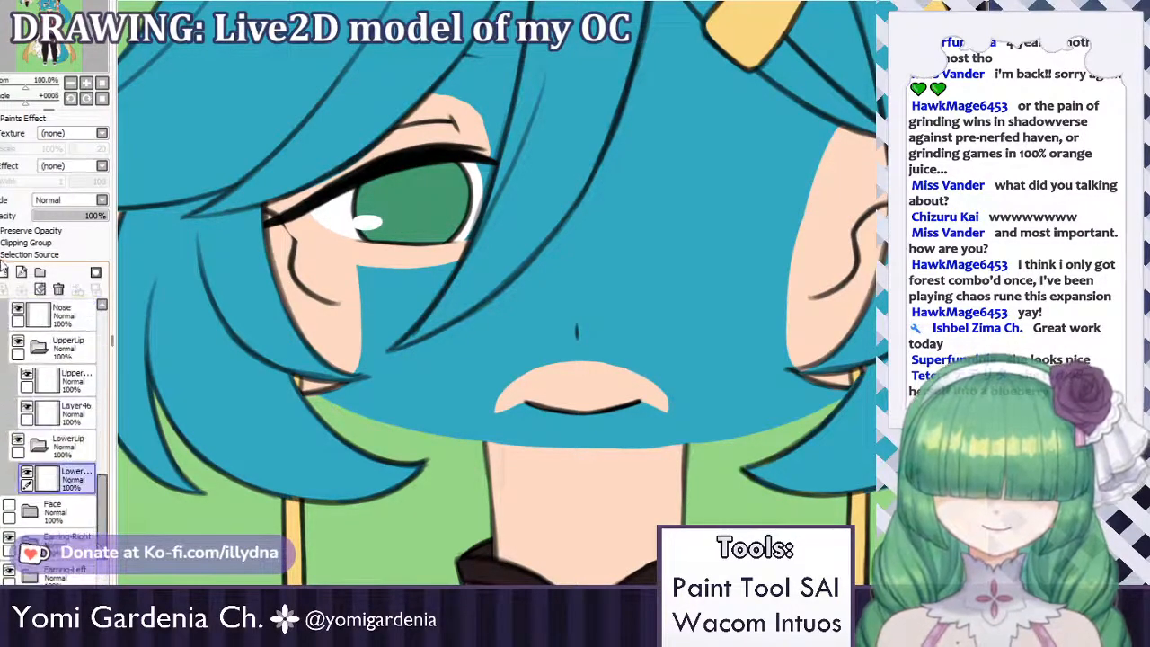
click(4, 272)
drag(46, 481, 51, 515)
click(39, 346)
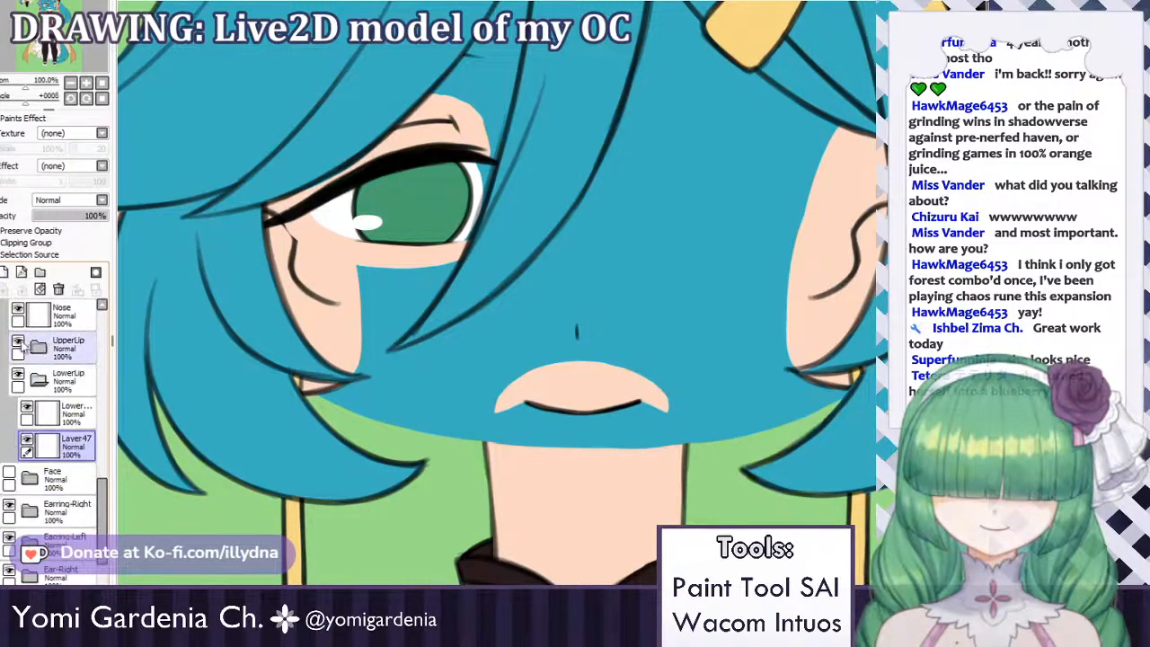
click(18, 341)
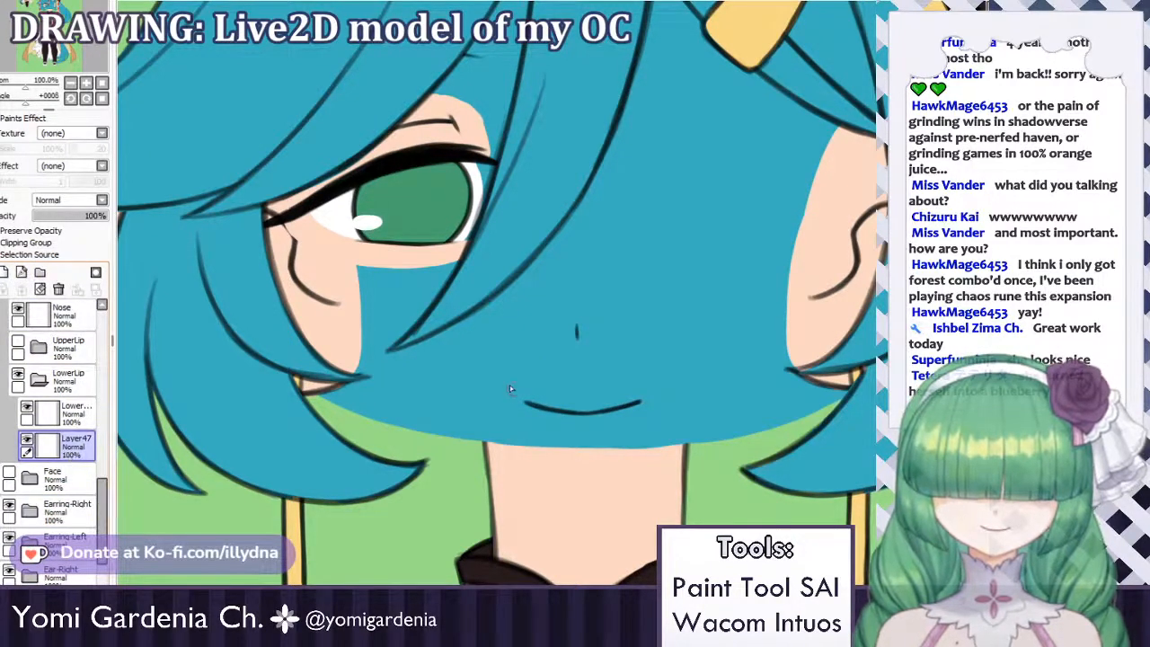
Paint a skin-coloured crescent below the mouth line on Layer47 in the LowerLip folder, filling its rough edges.
mouse_move(519, 411)
mouse_down()
mouse_move(572, 419)
mouse_move(526, 411)
mouse_move(598, 425)
mouse_move(574, 421)
mouse_move(651, 404)
mouse_move(657, 388)
mouse_move(637, 430)
mouse_move(656, 397)
mouse_move(612, 437)
mouse_move(626, 429)
mouse_move(600, 435)
mouse_move(628, 435)
mouse_move(635, 424)
mouse_move(587, 444)
mouse_move(633, 429)
mouse_move(577, 430)
mouse_up()
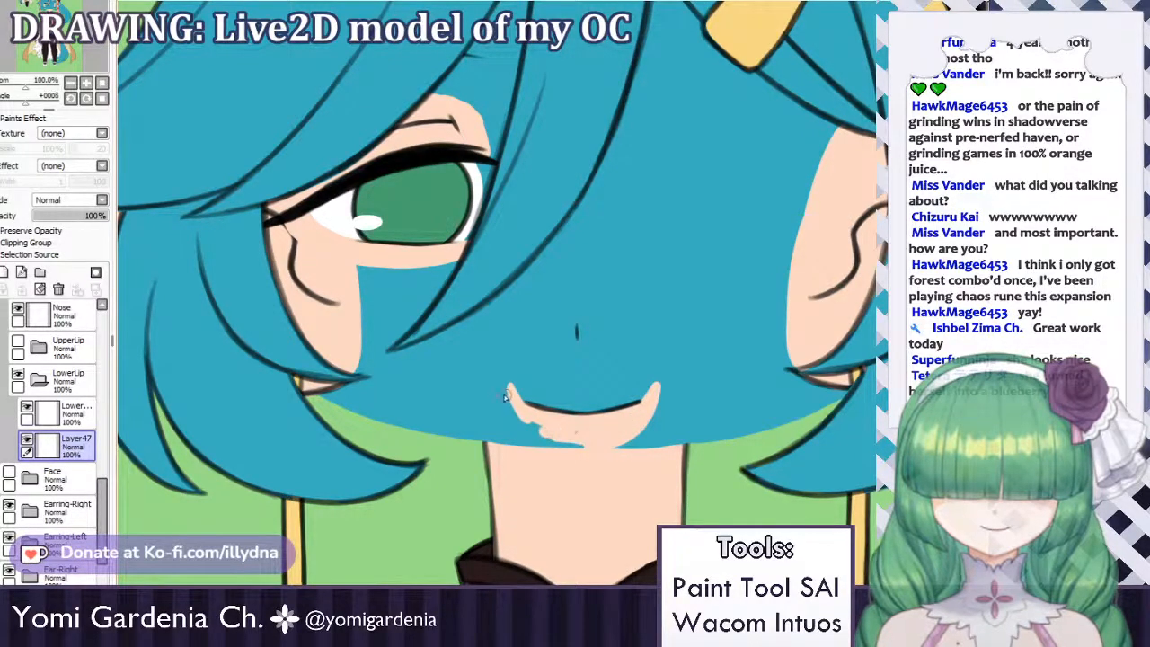
mouse_move(508, 388)
mouse_down()
mouse_move(528, 431)
mouse_move(509, 386)
mouse_move(554, 440)
mouse_move(531, 426)
mouse_move(577, 443)
mouse_up()
key(ctrl+z)
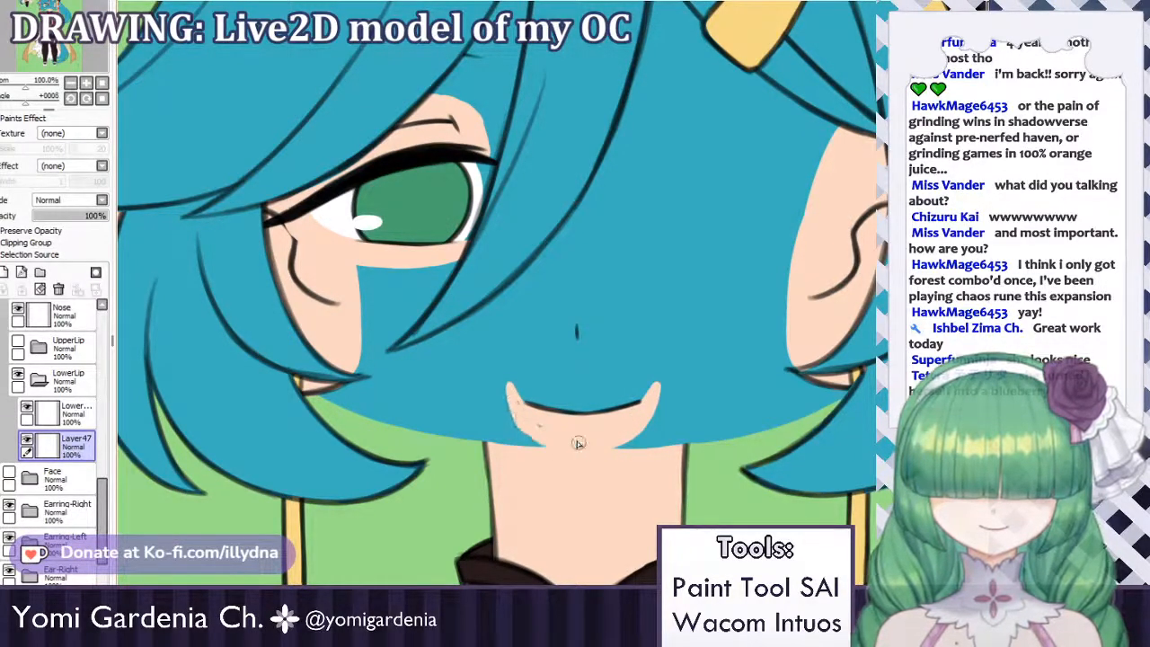
drag(511, 408, 529, 435)
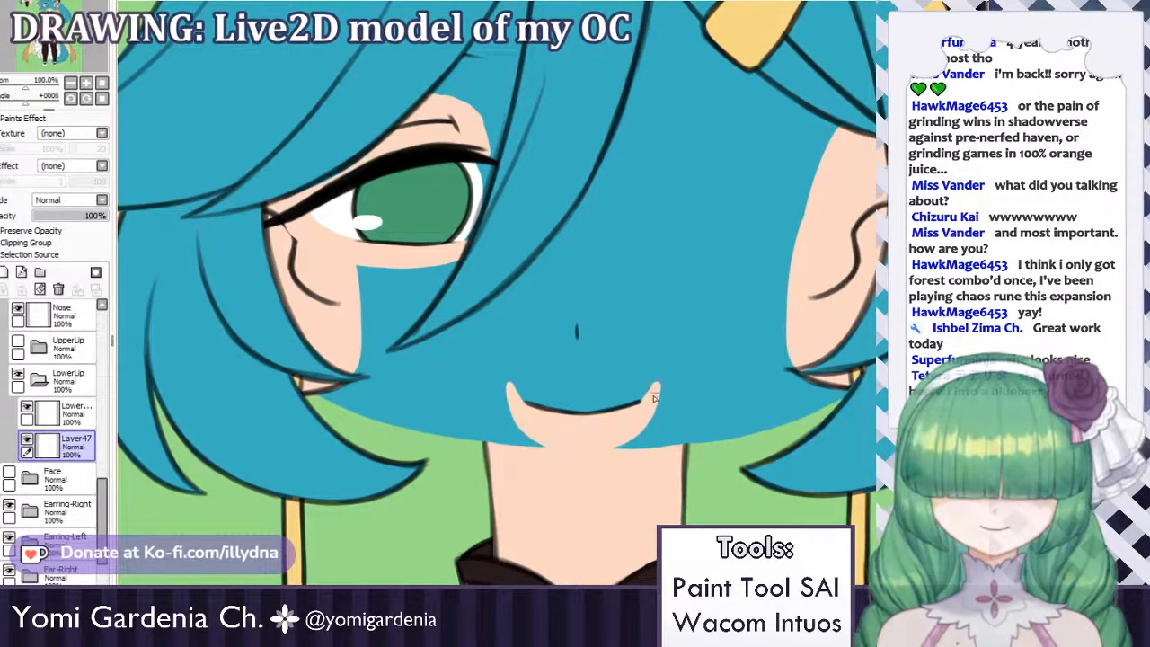
Hide the Body folder and extend the lower lip's skin patch downward, rounding out its corners and lower edge.
drag(103, 532, 102, 560)
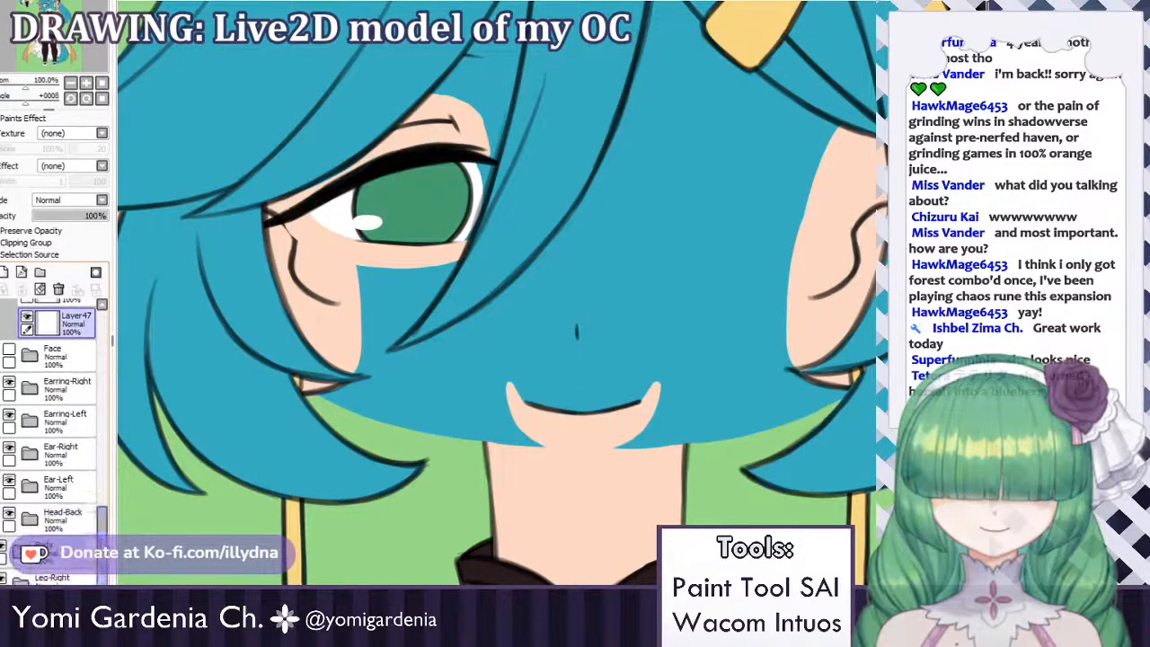
click(7, 549)
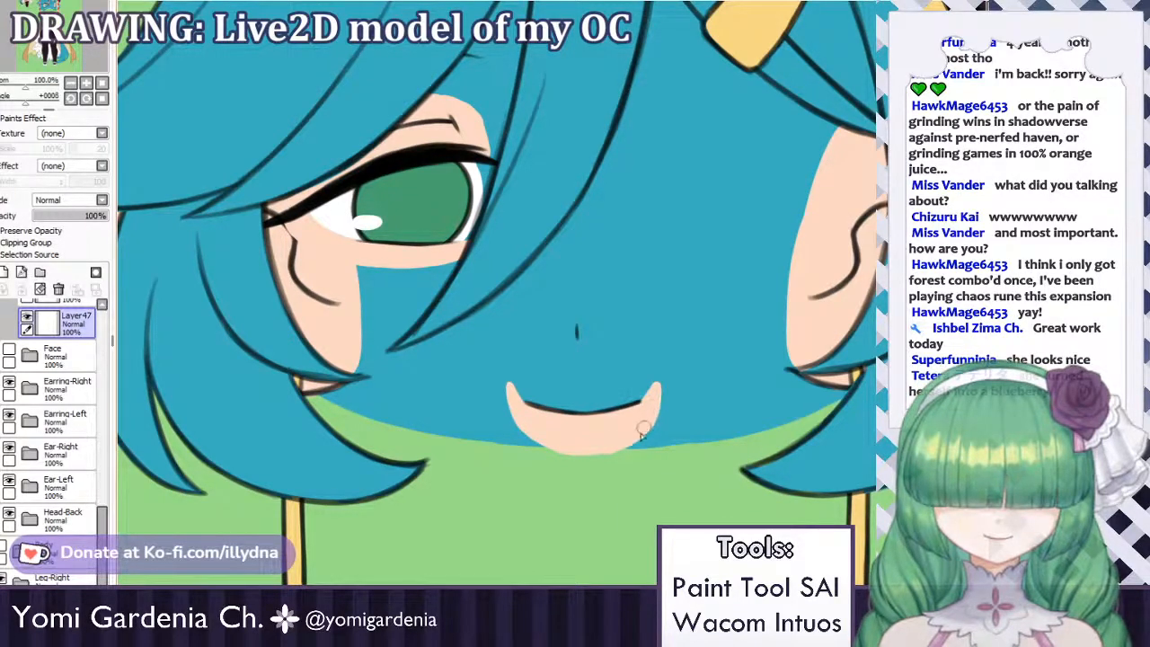
key(ctrl+z)
mouse_move(507, 386)
mouse_down()
mouse_move(519, 429)
mouse_move(539, 445)
mouse_up()
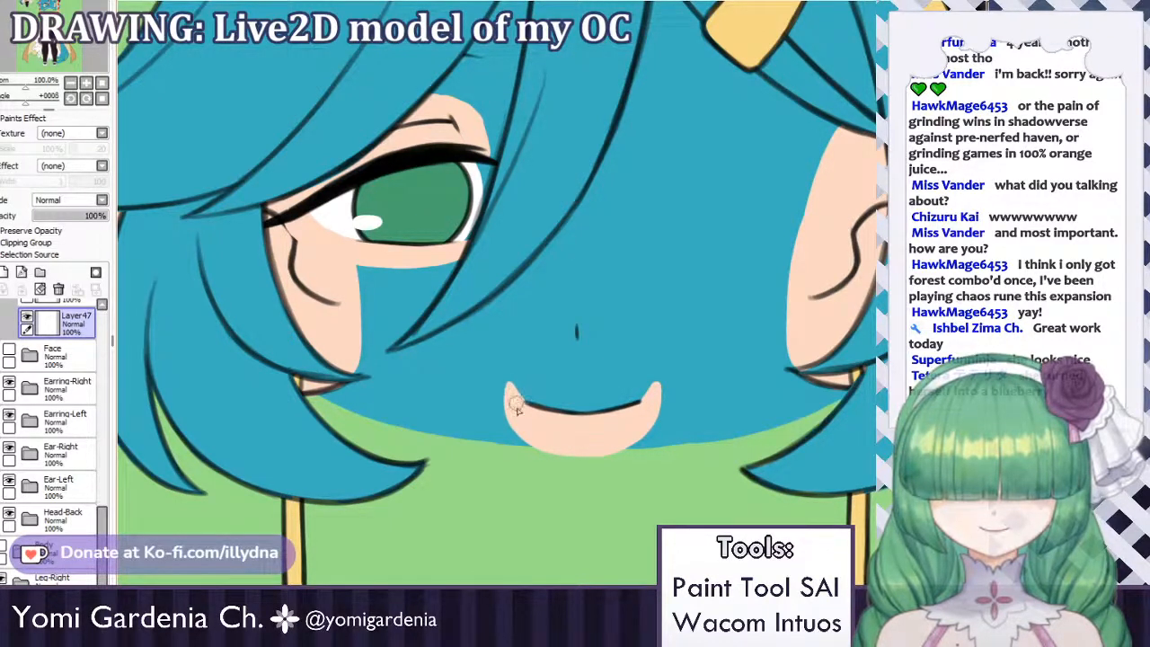
mouse_move(516, 406)
mouse_down()
mouse_move(511, 386)
mouse_move(510, 405)
mouse_up()
drag(539, 444, 508, 410)
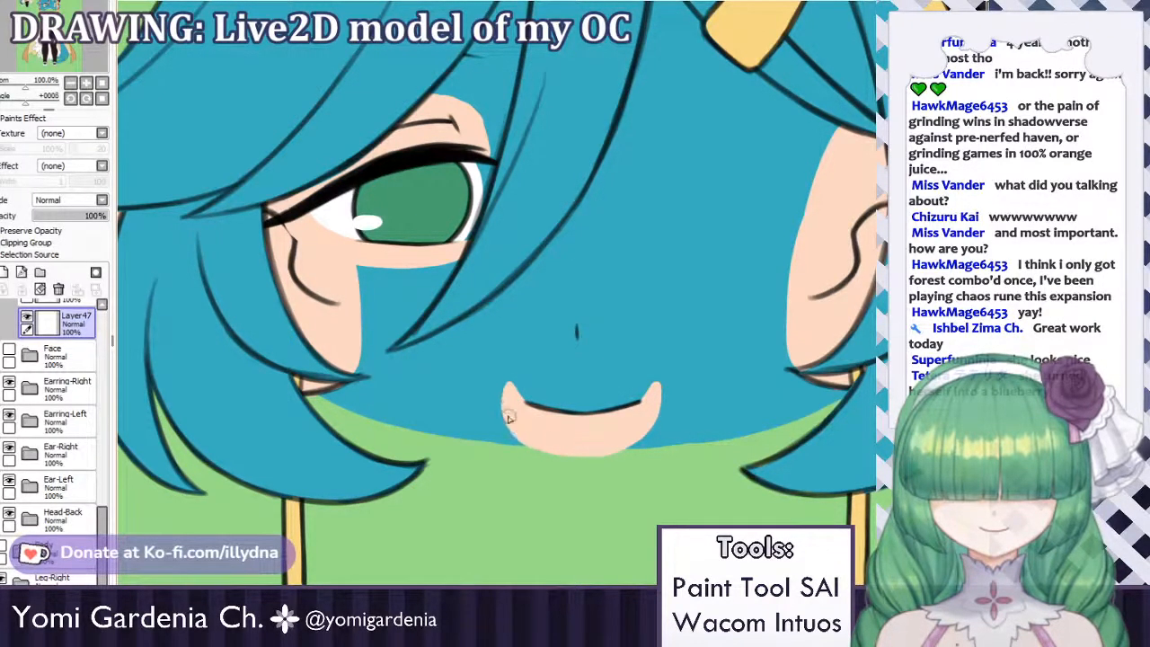
drag(655, 392, 654, 411)
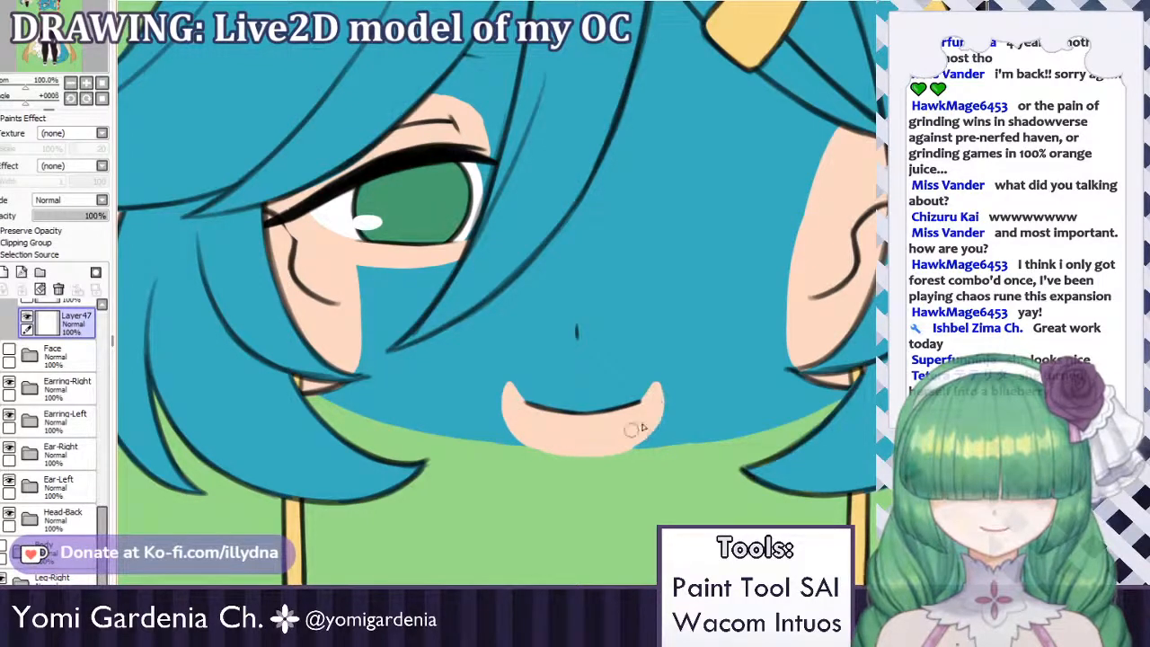
Show the Face folder again, then collapse the LowerLip folder and hide both lip folders.
click(9, 355)
scroll(106, 524, up, 1)
scroll(106, 524, up, 2)
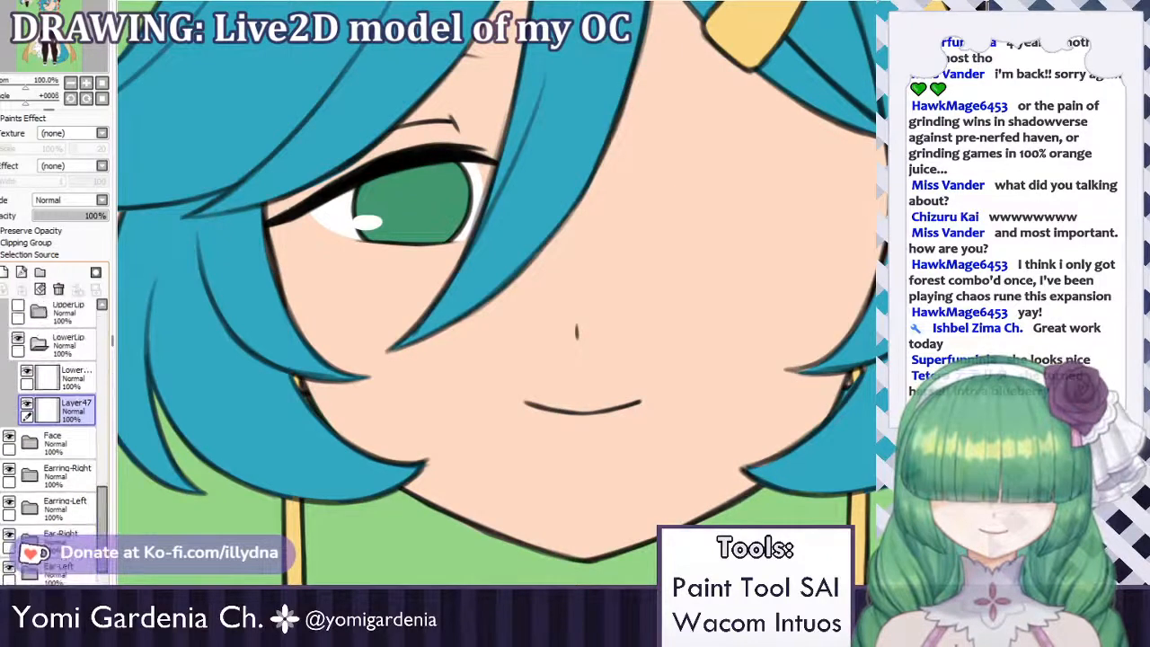
scroll(101, 498, up, 2)
scroll(102, 498, up, 2)
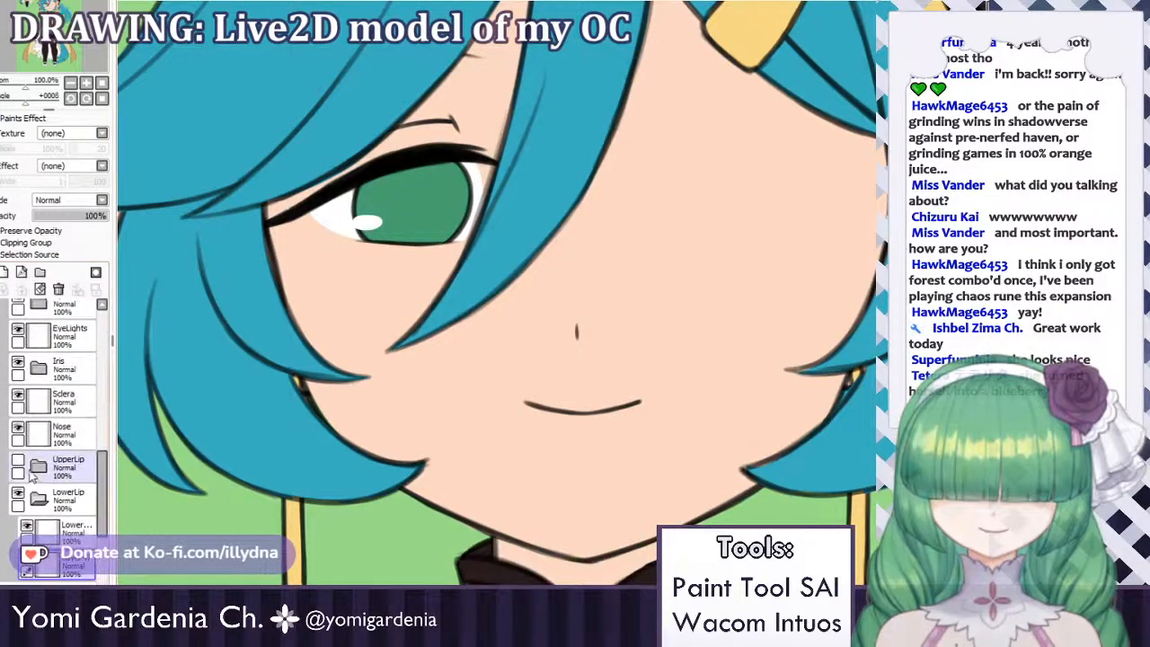
click(36, 492)
click(36, 497)
click(20, 464)
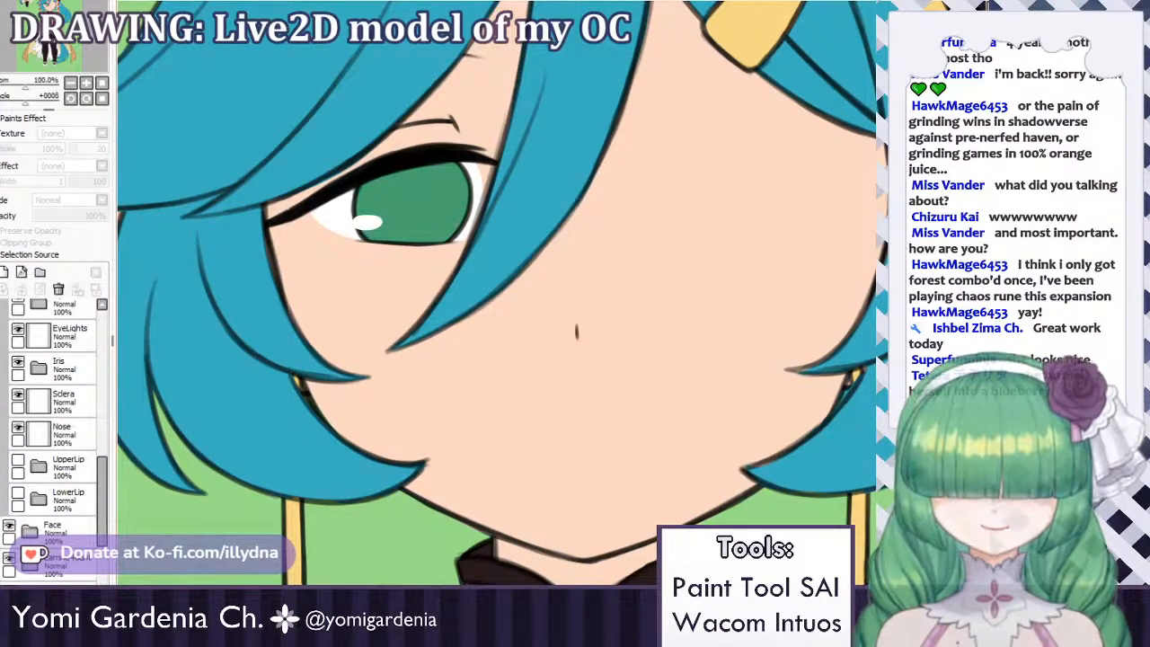
click(45, 499)
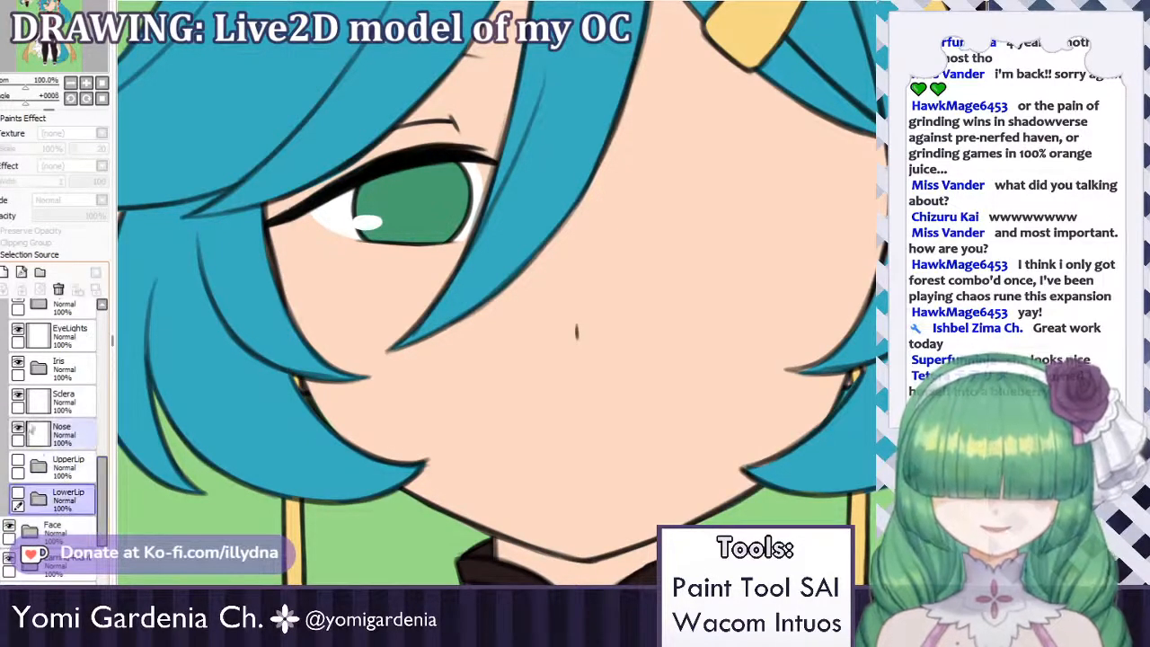
Add a new layer directly below the LowerLip folder and try red strokes for the mouth interior.
click(4, 273)
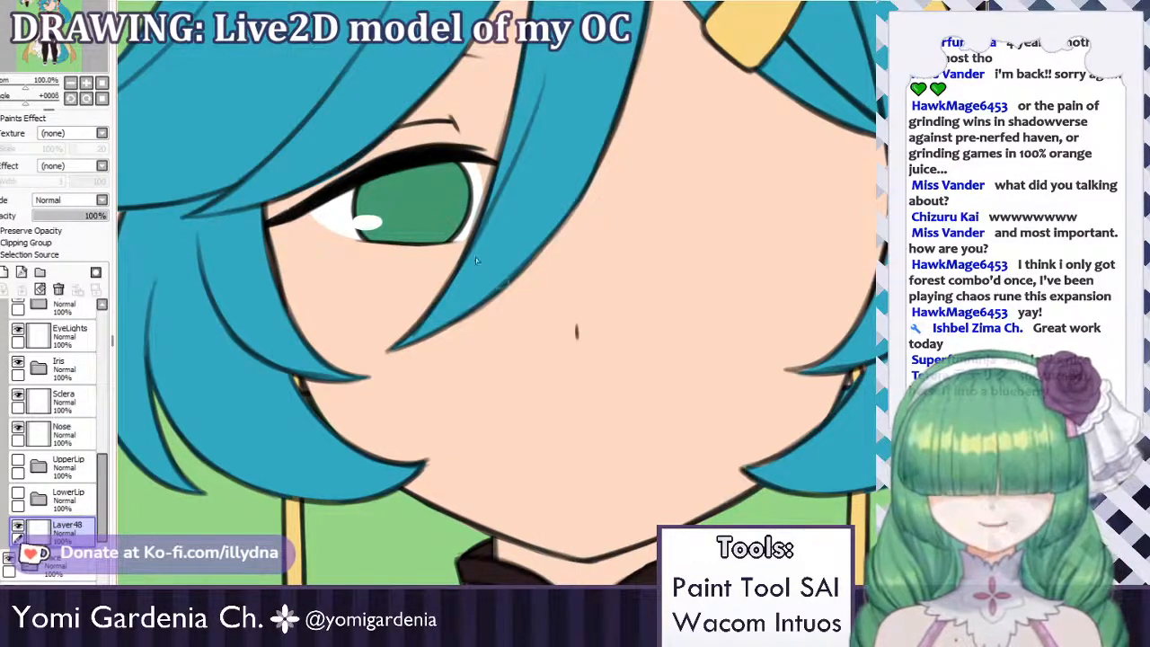
drag(523, 416, 632, 406)
key(ctrl+z)
drag(544, 390, 618, 396)
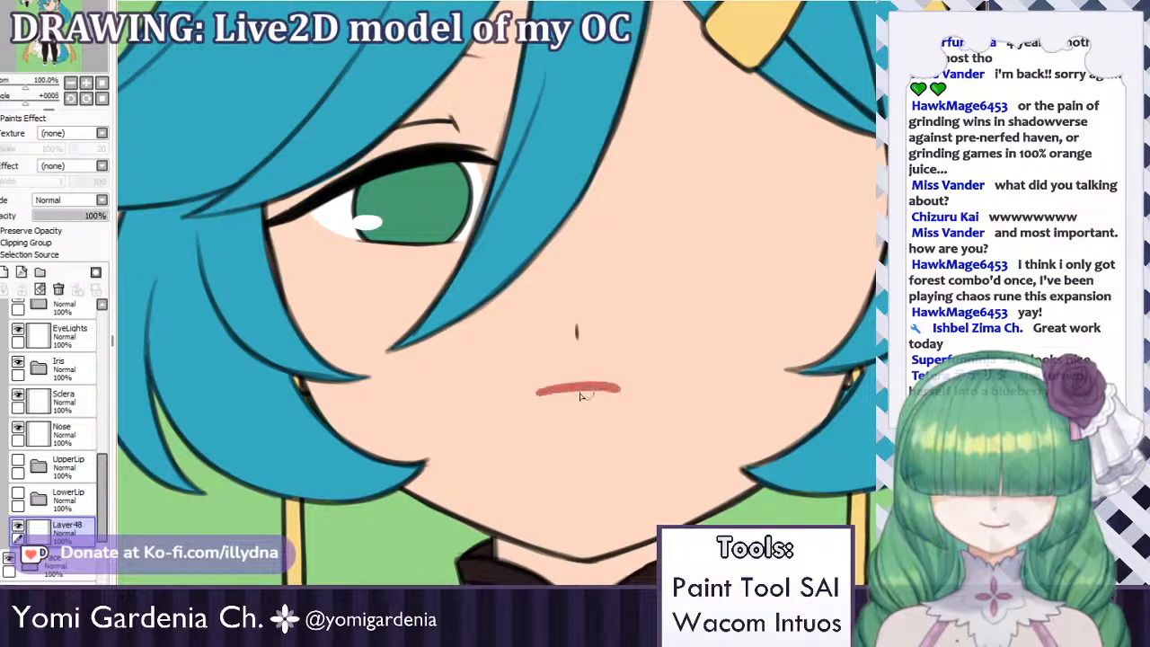
key(ctrl+z)
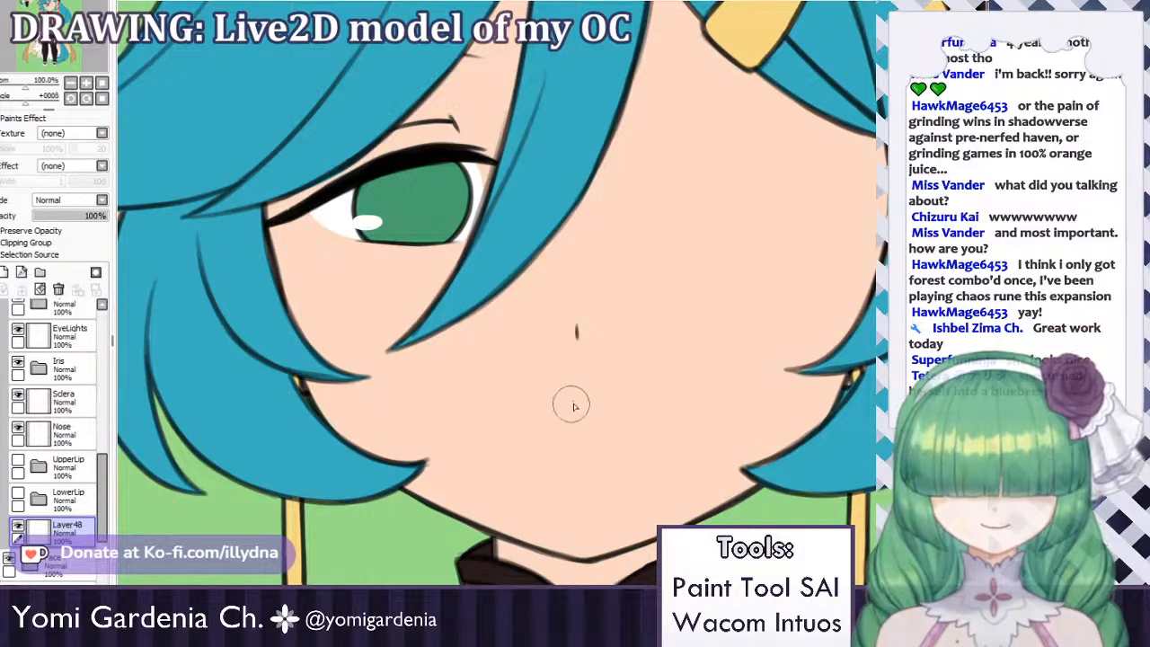
Paint a filled open-mouth shape in muted red below the nose on Layer48, with a rounded lower edge.
mouse_move(569, 401)
mouse_down()
mouse_move(532, 418)
mouse_move(607, 394)
mouse_up()
key(ctrl+z)
key(ctrl+z)
mouse_move(531, 393)
mouse_down()
mouse_move(603, 382)
mouse_move(591, 390)
mouse_move(636, 401)
mouse_move(603, 435)
mouse_move(611, 405)
mouse_move(535, 406)
mouse_move(569, 439)
mouse_move(550, 437)
mouse_move(551, 420)
mouse_move(596, 444)
mouse_move(608, 436)
mouse_move(529, 412)
mouse_up()
key(ctrl+z)
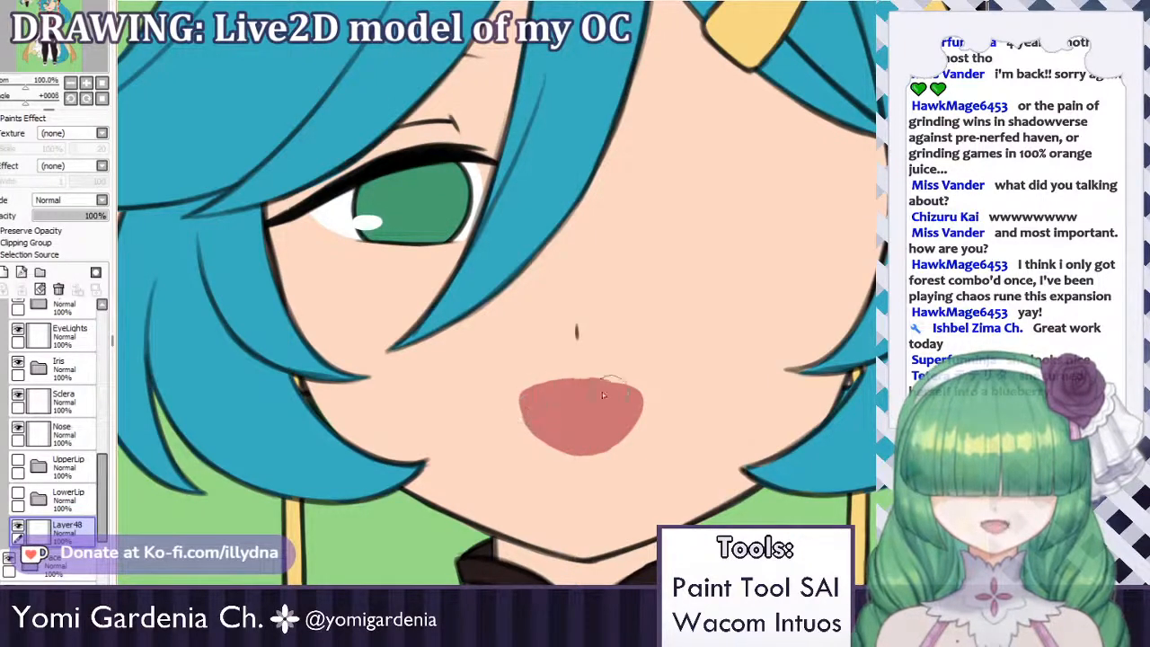
drag(626, 404, 638, 404)
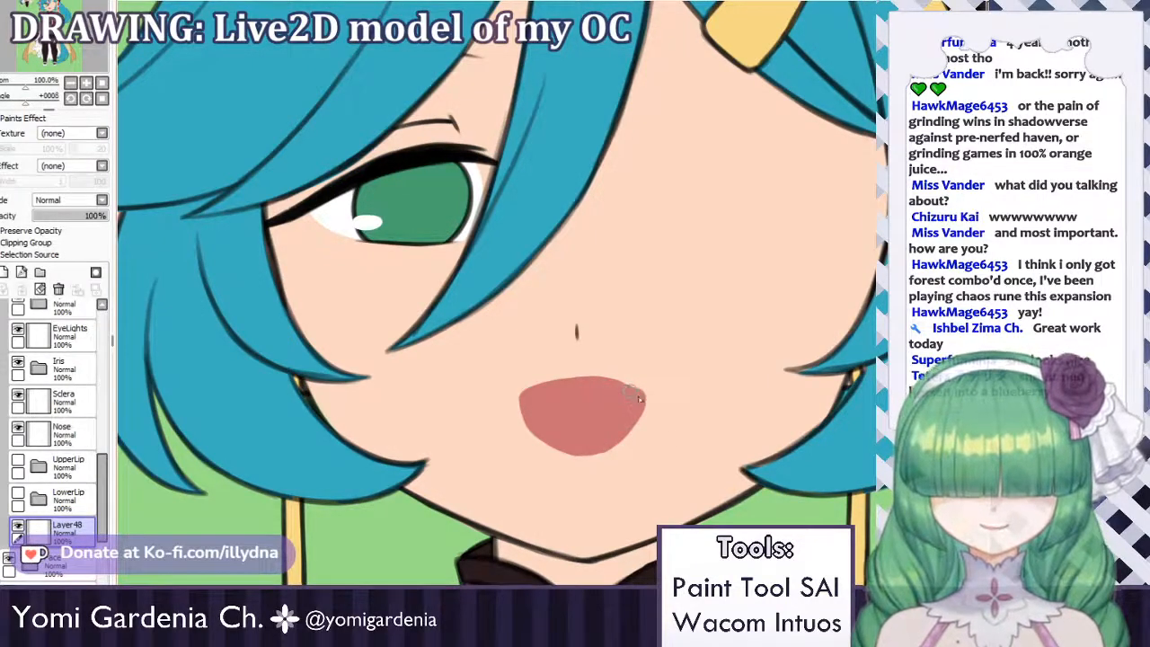
key(ctrl+z)
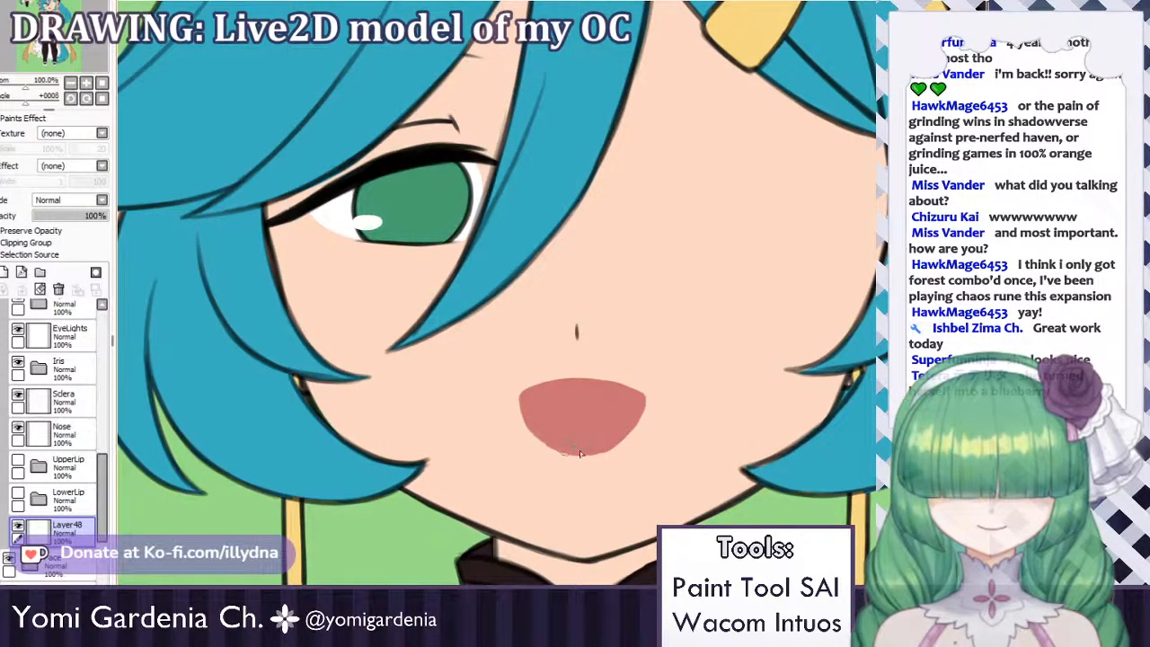
Check the mouth at full-figure view, then rotate the canvas to smooth the red shape's upper edge and right side.
scroll(626, 410, down, 6)
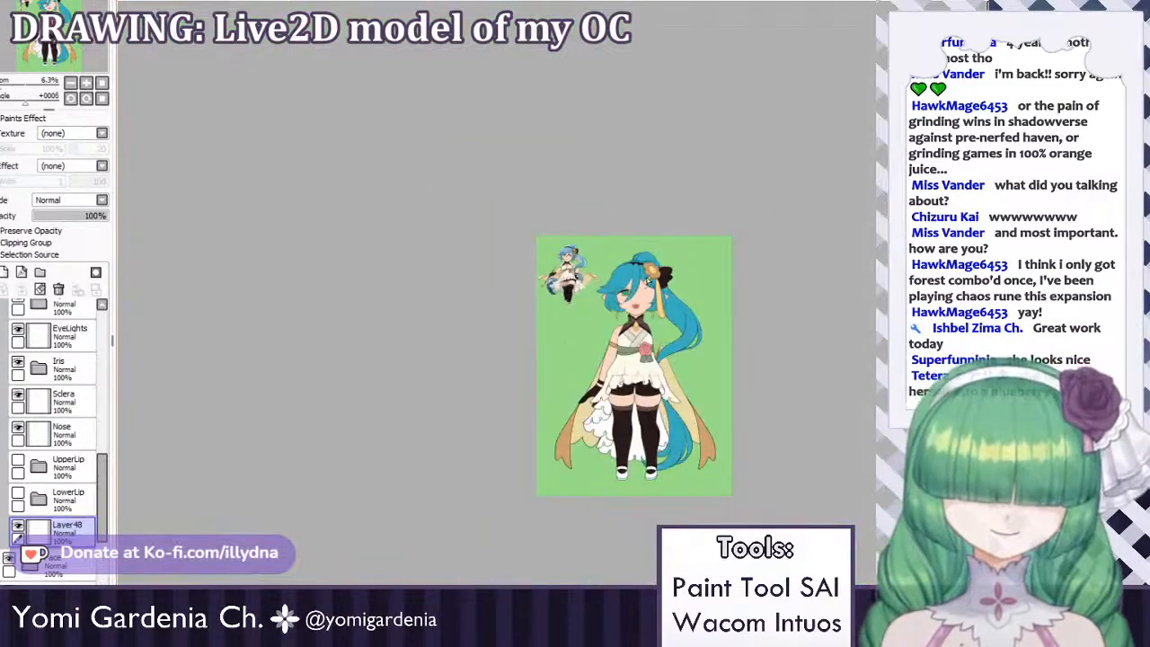
scroll(614, 326, up, 2)
scroll(614, 326, up, 5)
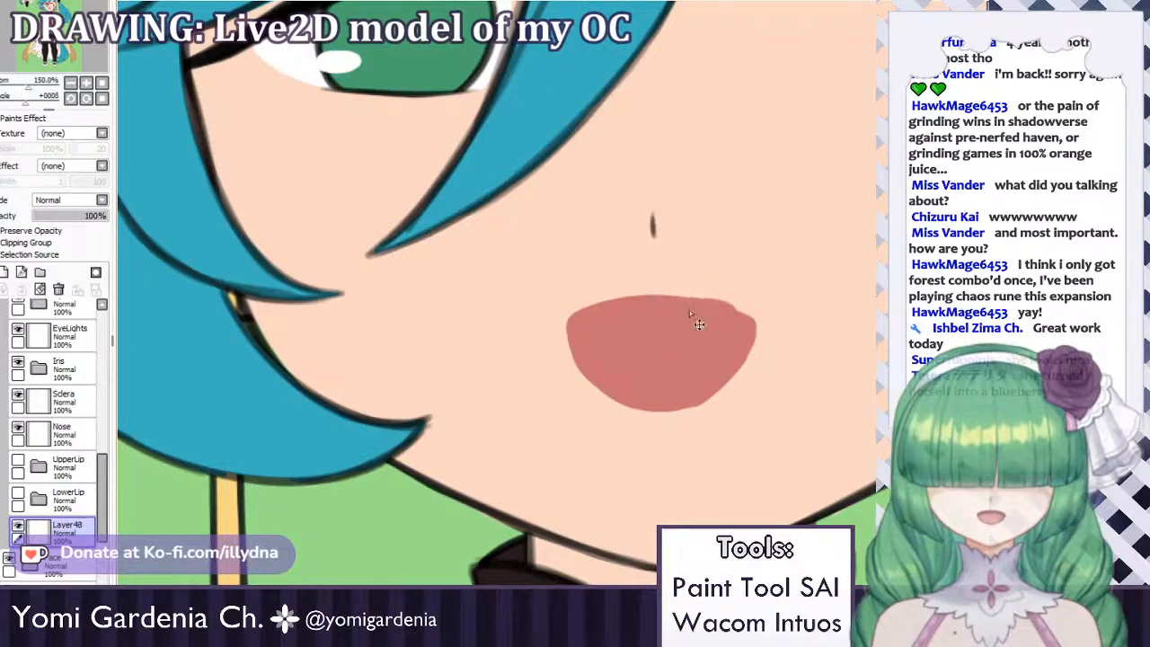
drag(26, 101, 7, 103)
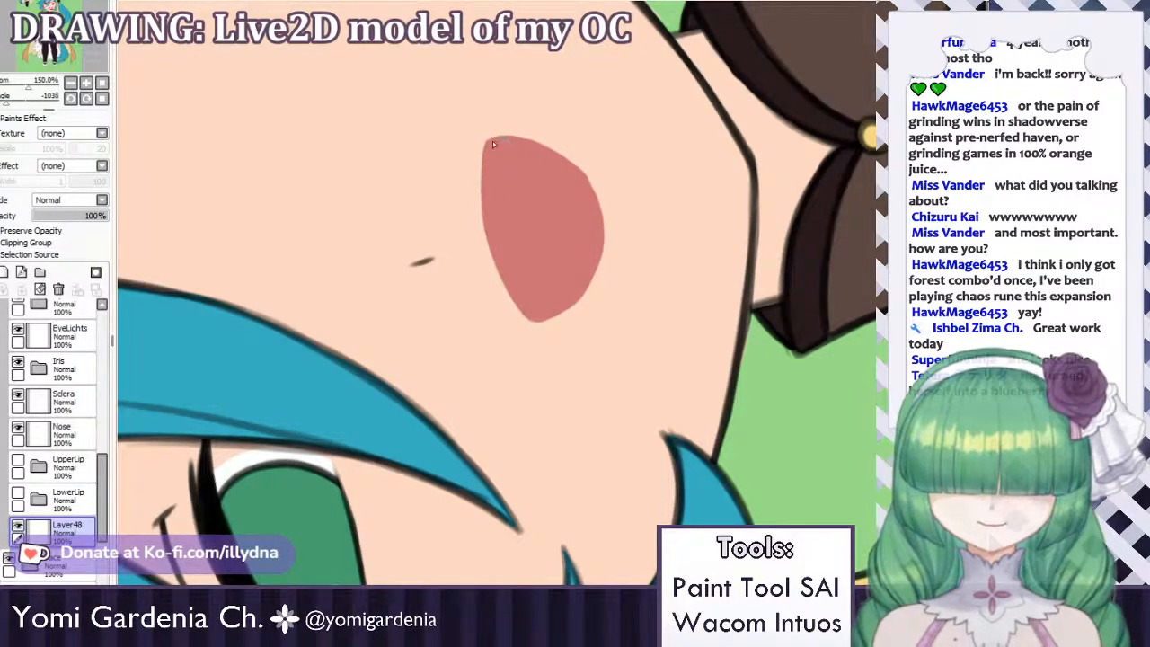
drag(492, 143, 564, 162)
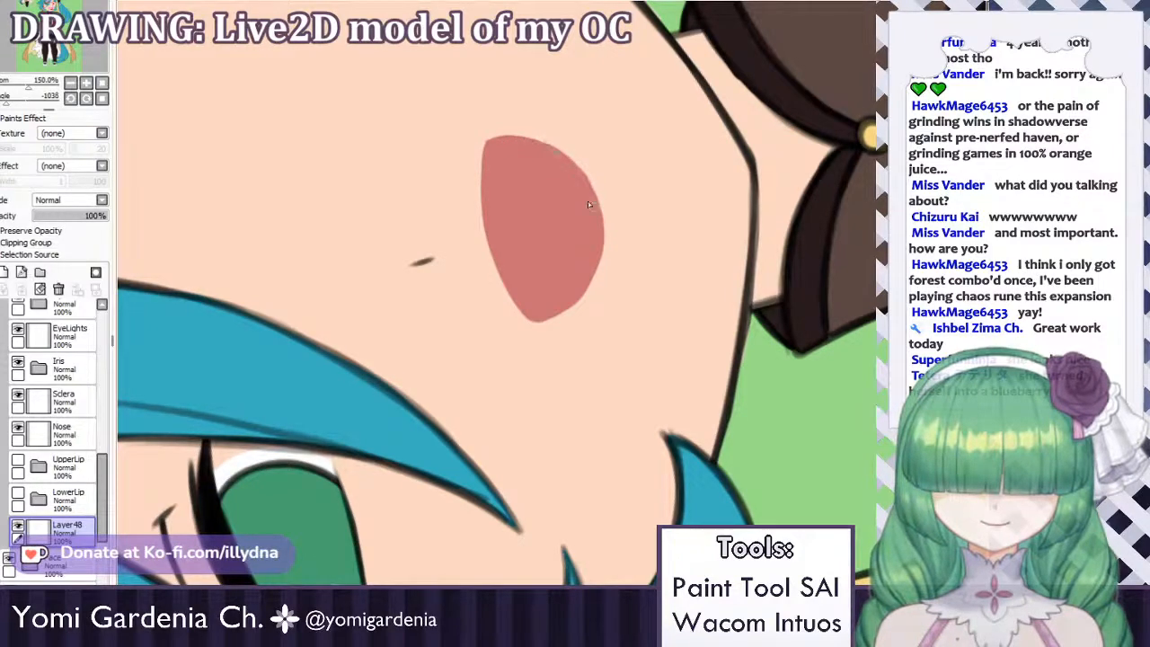
click(370, 1)
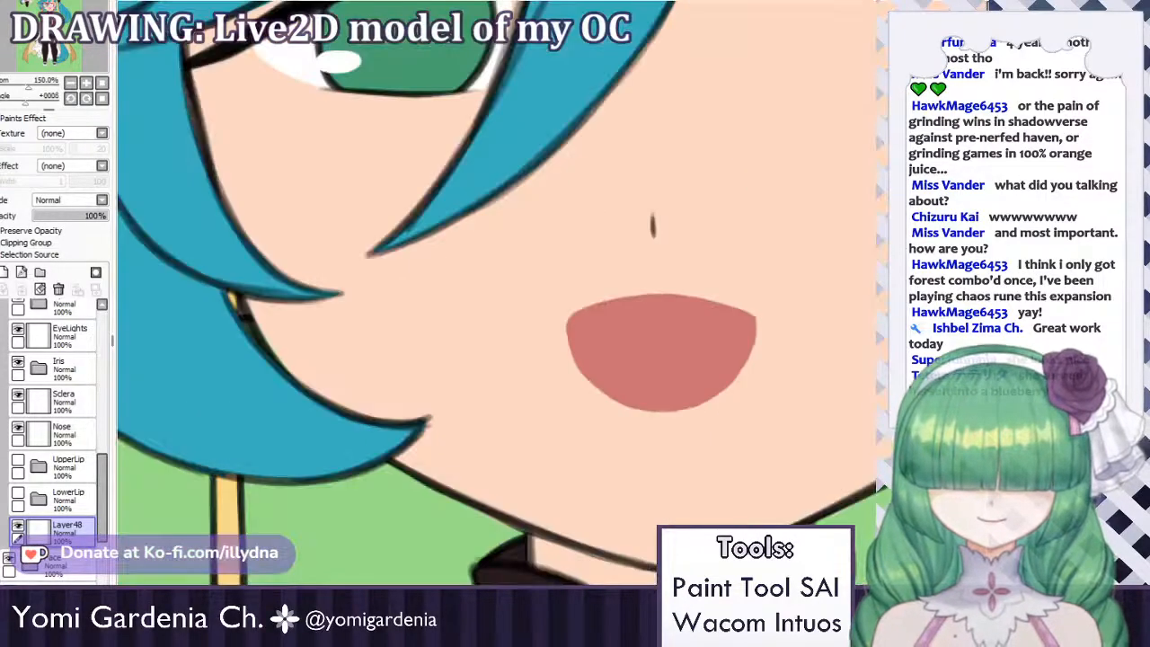
Show the UpperLip and LowerLip folders over the red mouth shape, select UpperLip and check the closed smile on the face.
scroll(746, 338, down, 3)
scroll(749, 332, up, 4)
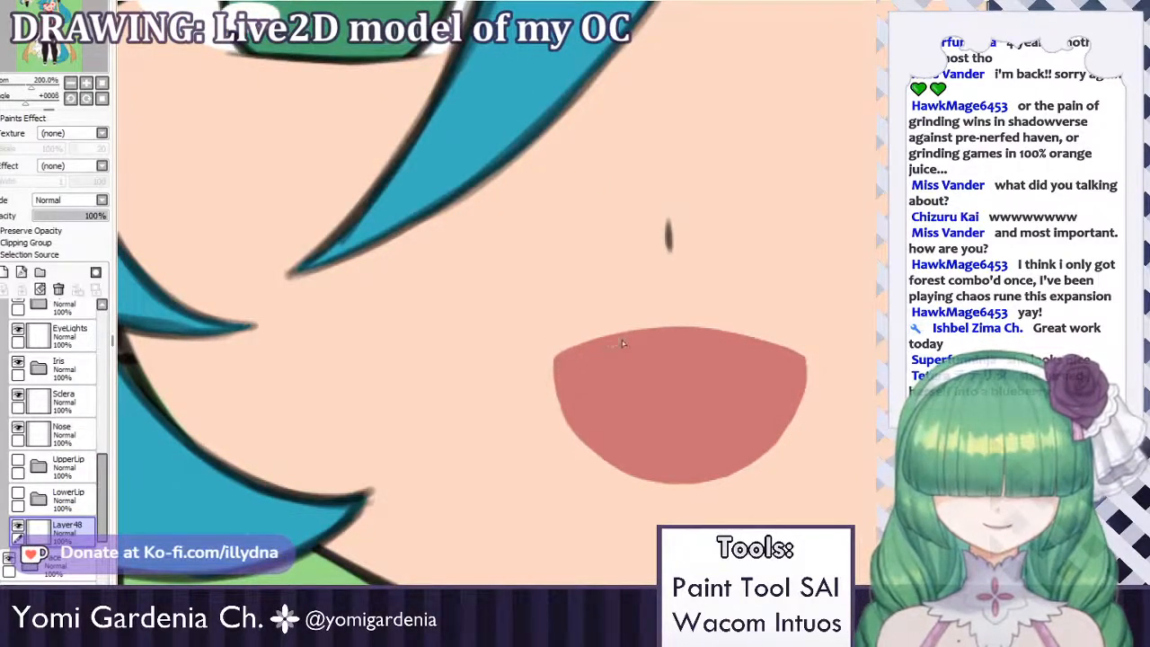
click(18, 459)
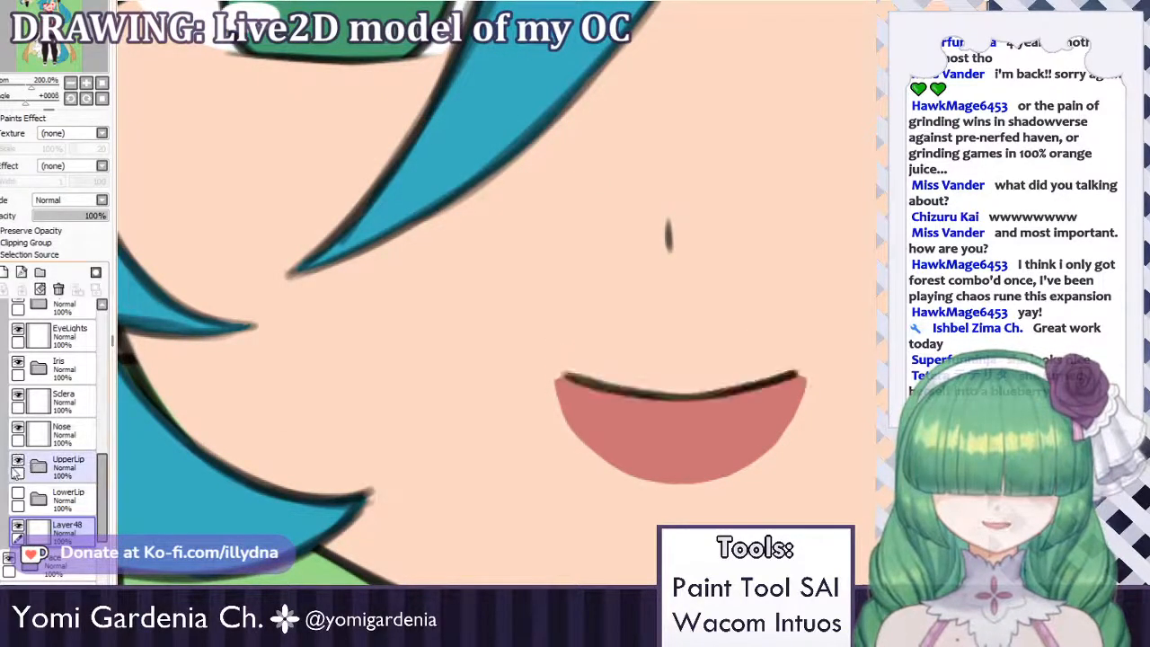
click(18, 493)
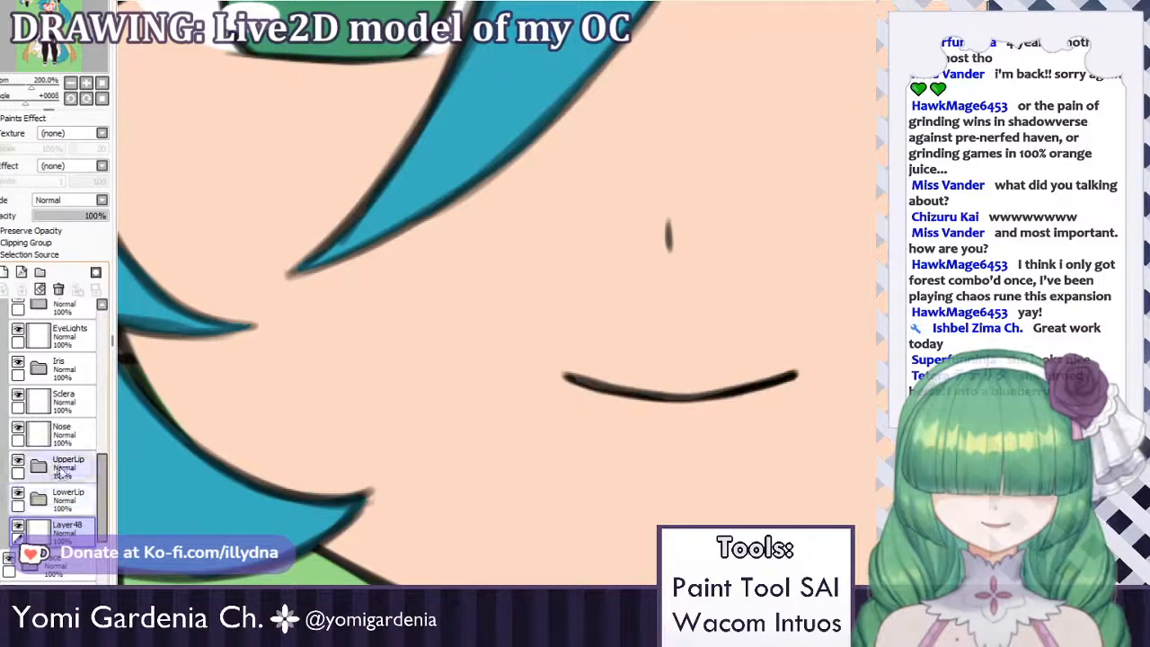
click(54, 467)
scroll(471, 353, down, 4)
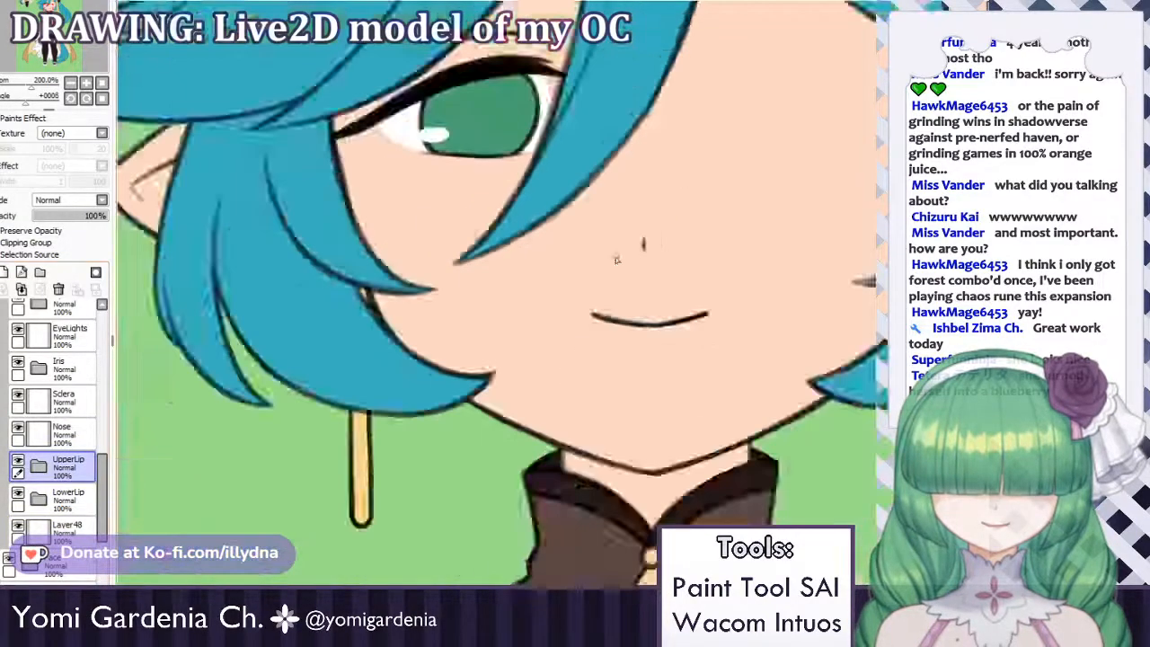
scroll(471, 353, up, 3)
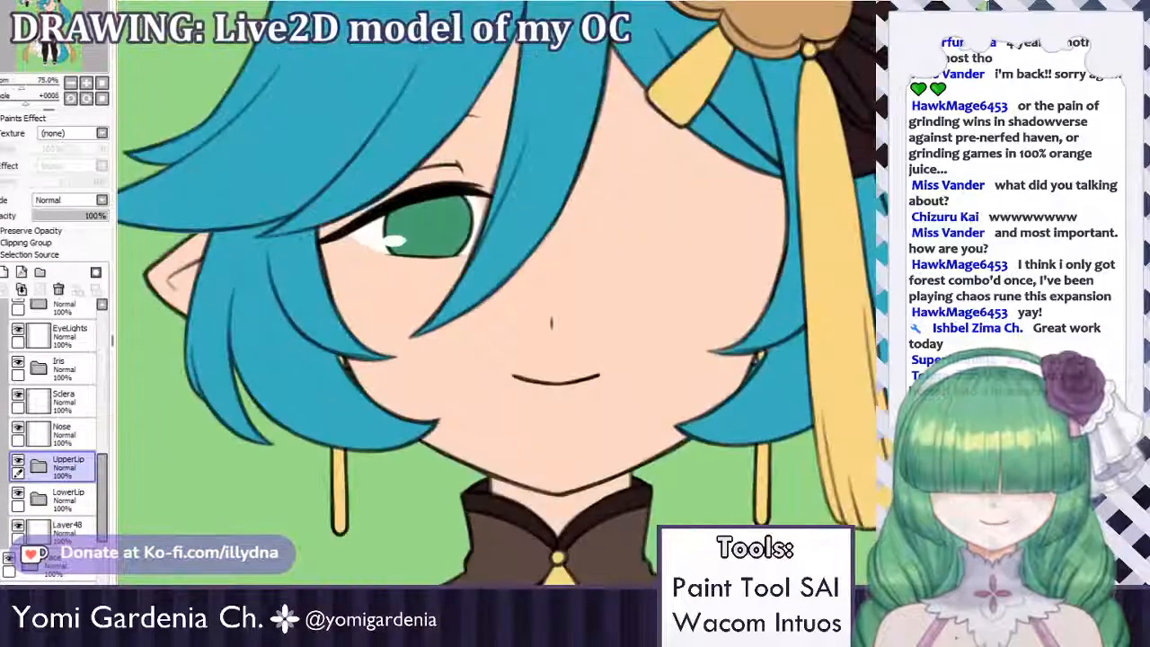
Hide both lip folders, check the open mouth at full-figure and close view, and select Layer48.
click(18, 459)
click(19, 500)
click(18, 497)
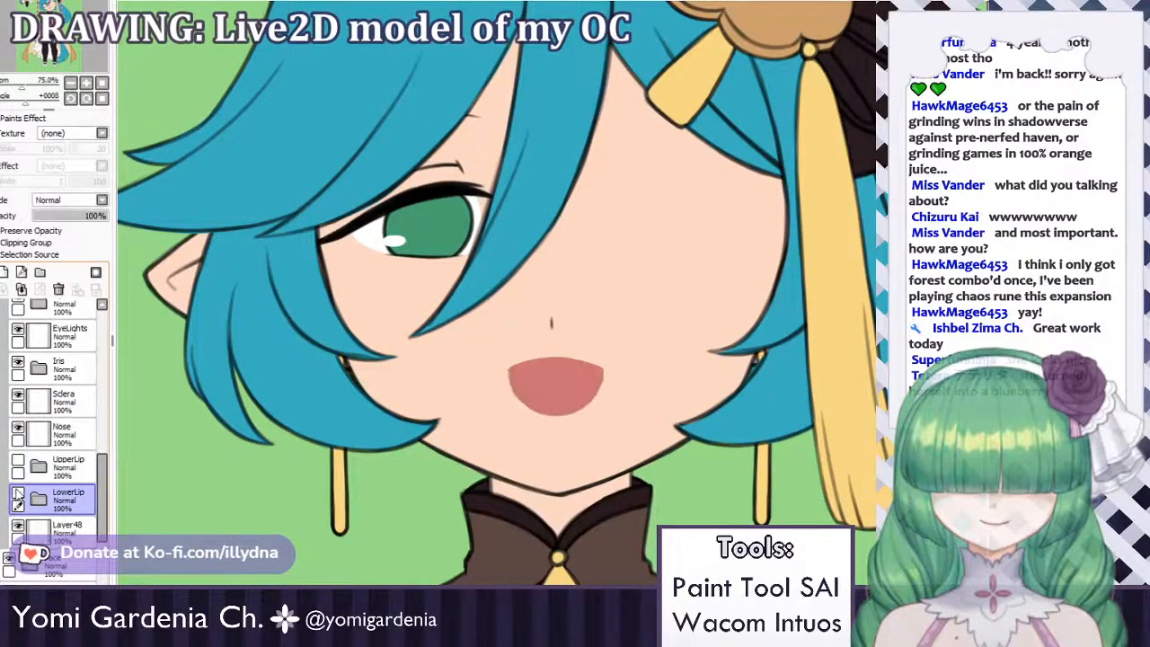
scroll(642, 246, down, 5)
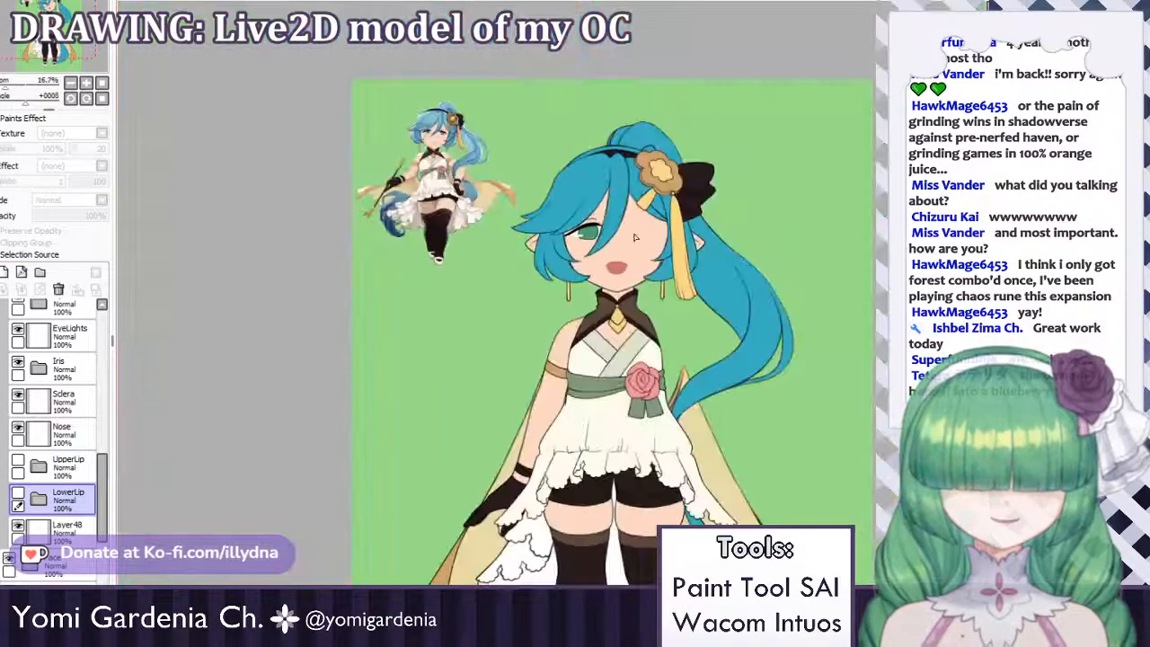
scroll(620, 246, up, 6)
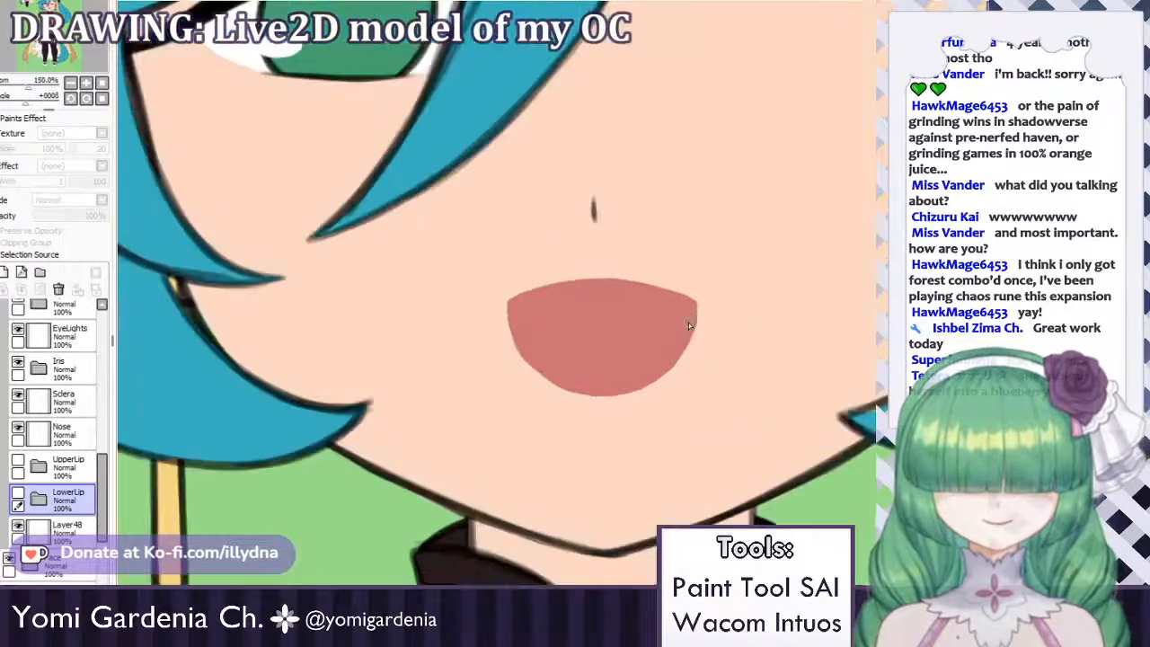
click(63, 528)
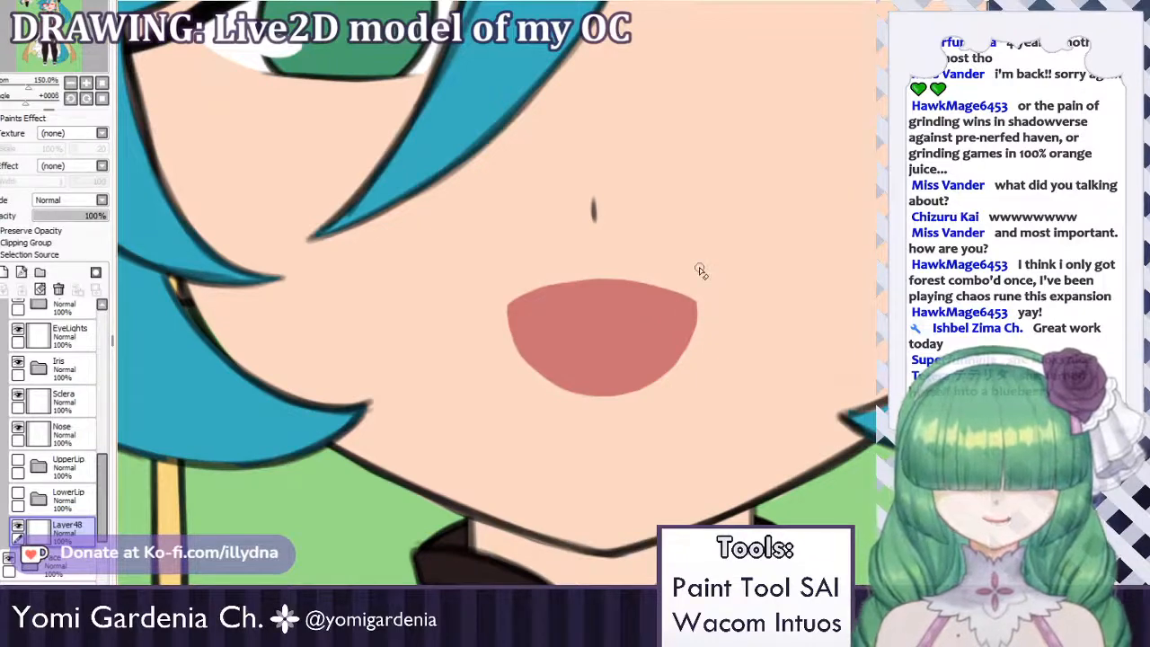
Examine the open red mouth's shape and placement on the face, both close up and at full-figure view.
scroll(701, 271, down, 5)
scroll(669, 266, up, 3)
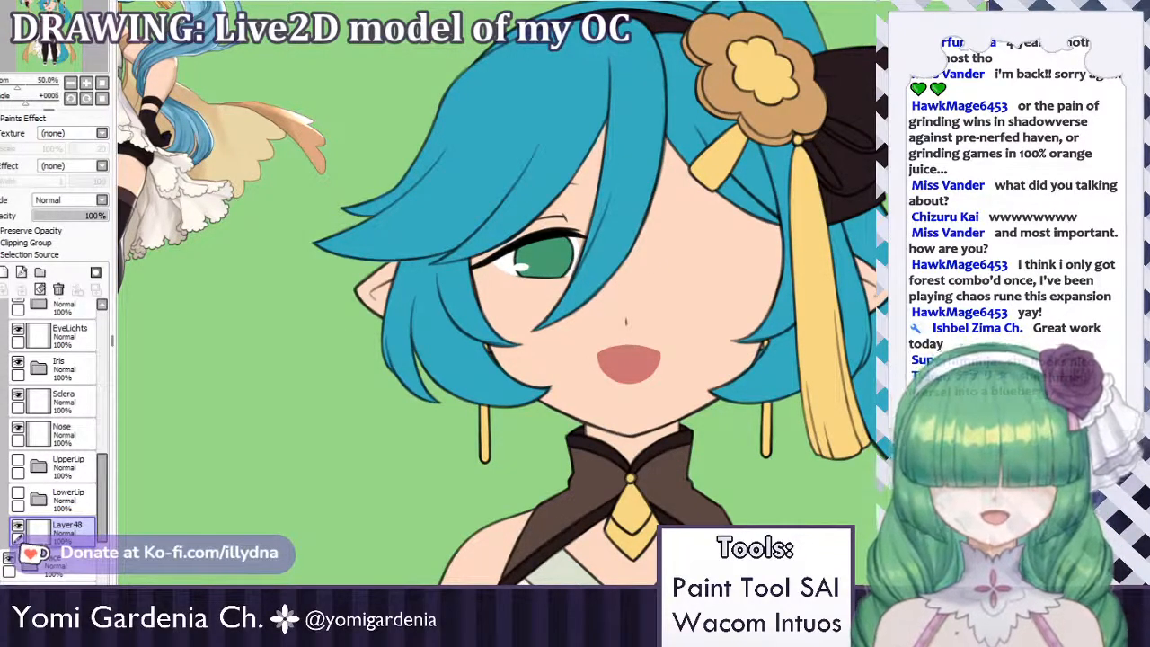
scroll(595, 361, up, 2)
scroll(588, 363, down, 2)
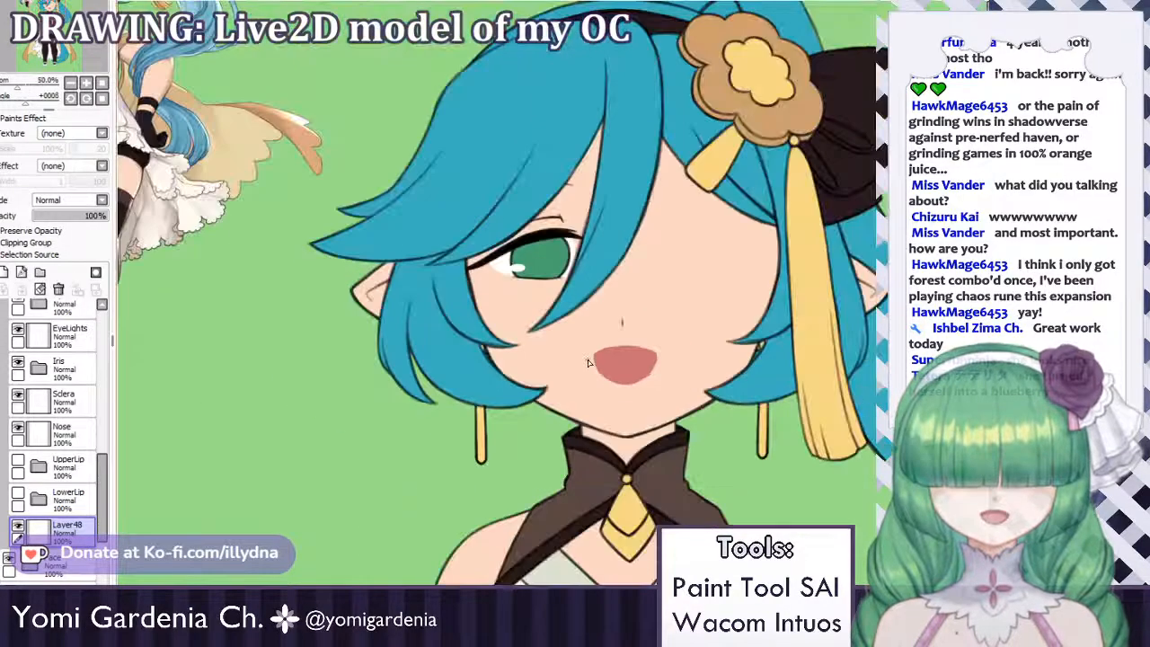
scroll(588, 363, down, 2)
scroll(586, 315, up, 3)
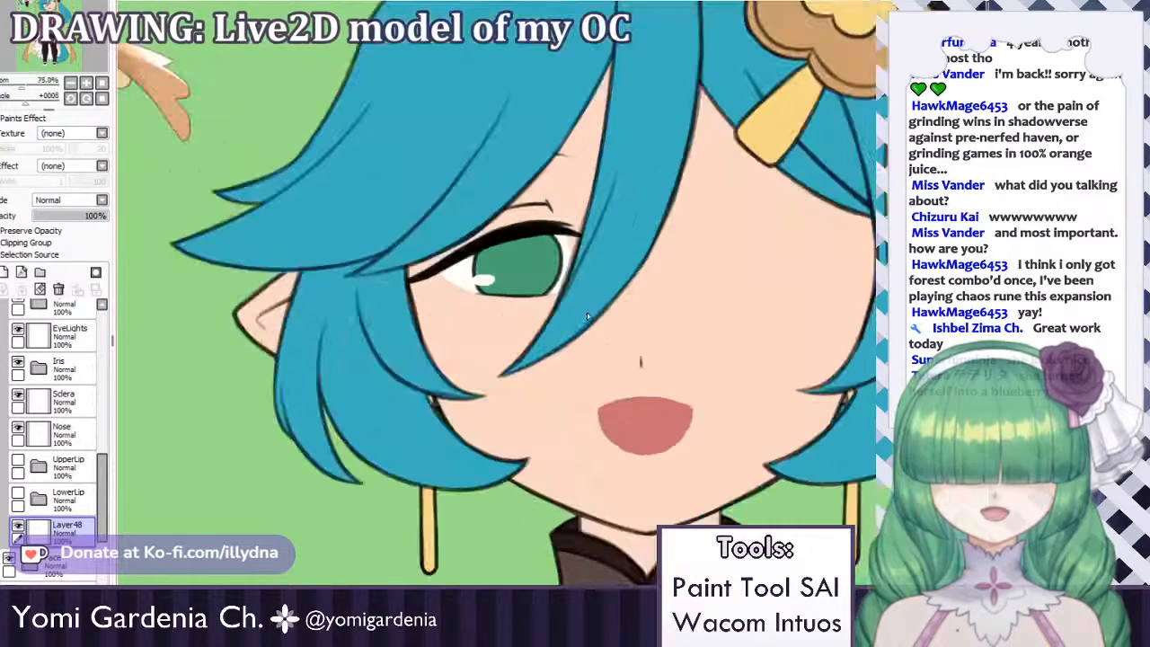
scroll(587, 313, down, 3)
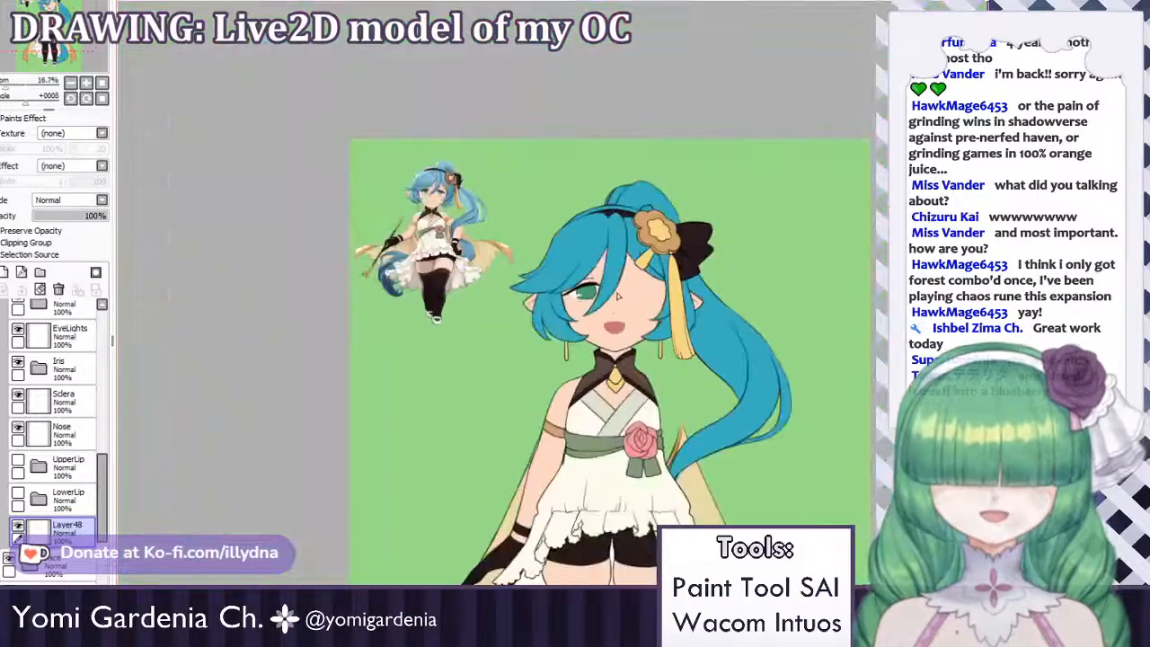
scroll(616, 294, up, 2)
scroll(616, 295, down, 3)
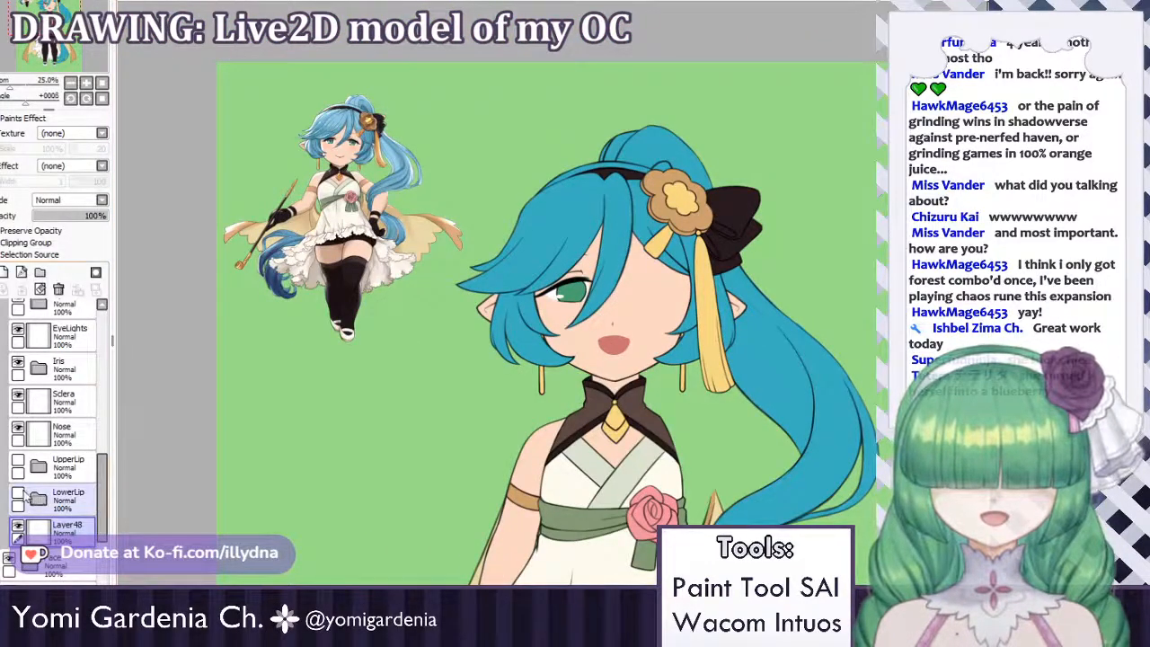
Show the UpperLip and LowerLip folders again and check the closed smile up close and on the whole figure.
click(16, 463)
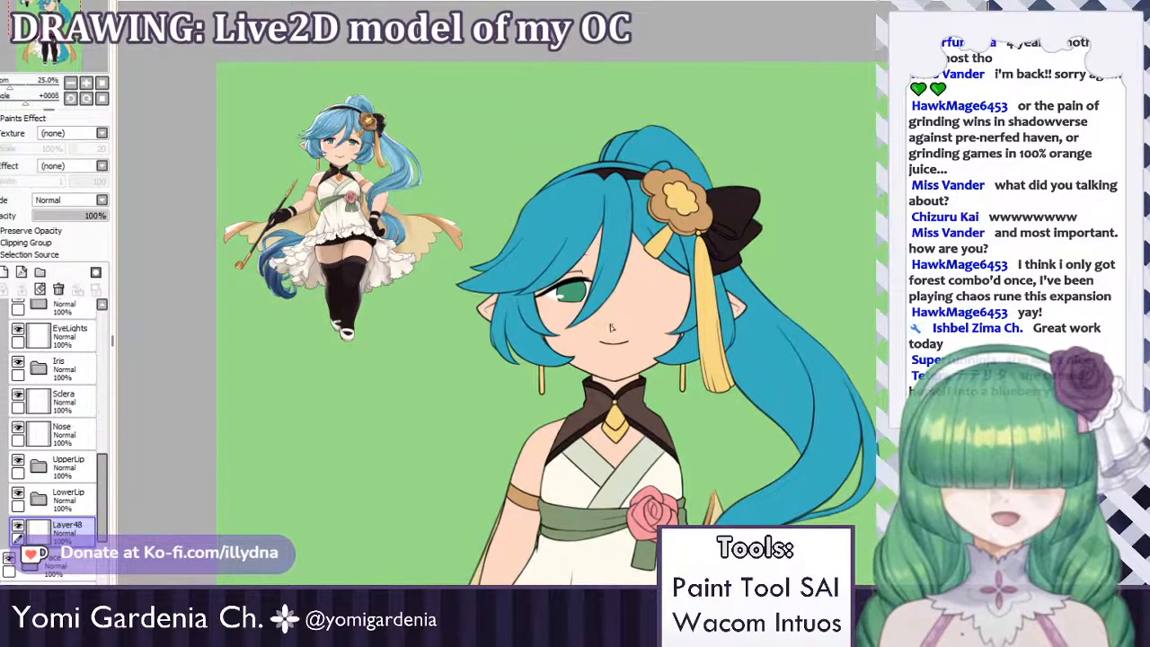
scroll(611, 375, up, 5)
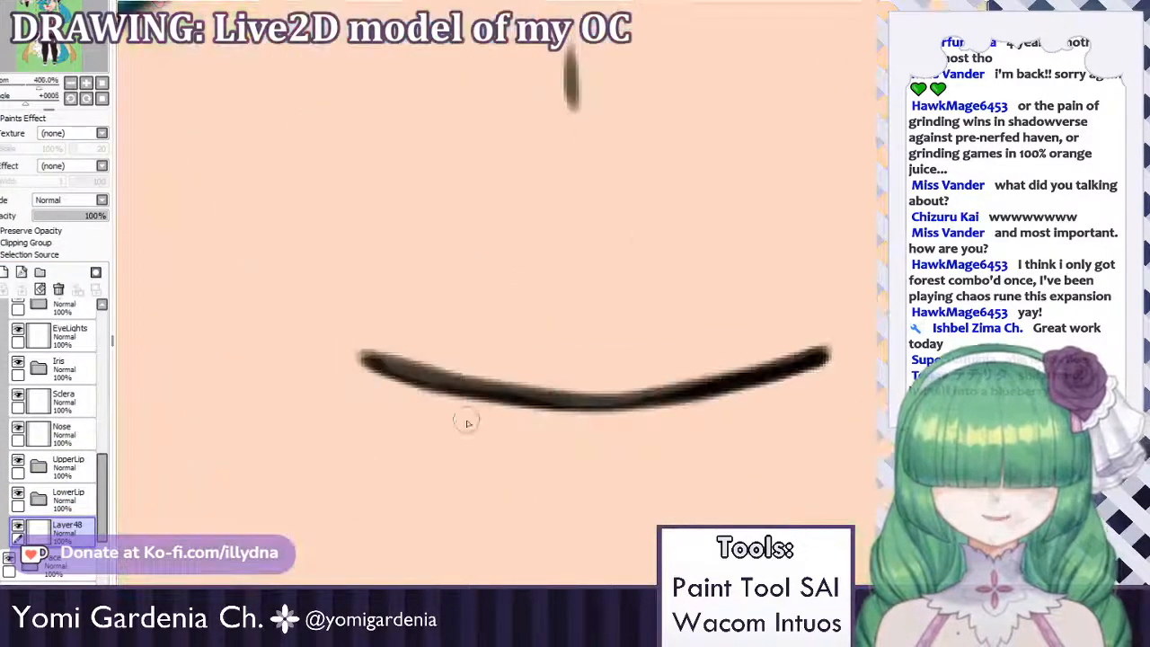
scroll(778, 416, down, 5)
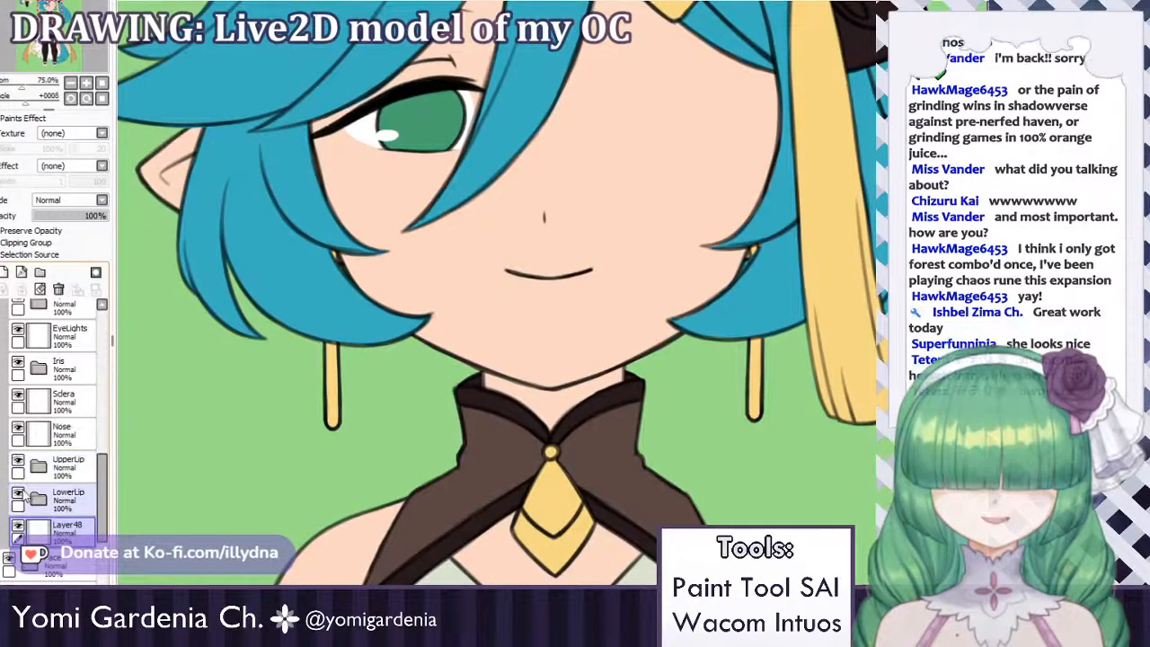
scroll(301, 274, down, 7)
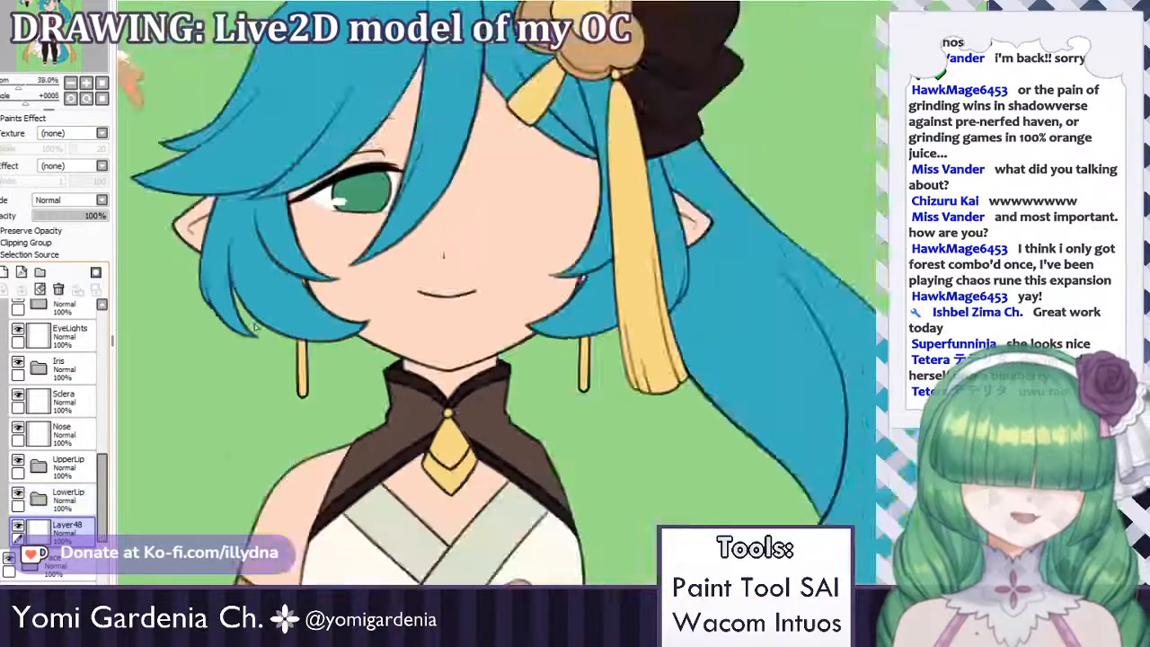
scroll(419, 305, up, 2)
scroll(485, 372, up, 4)
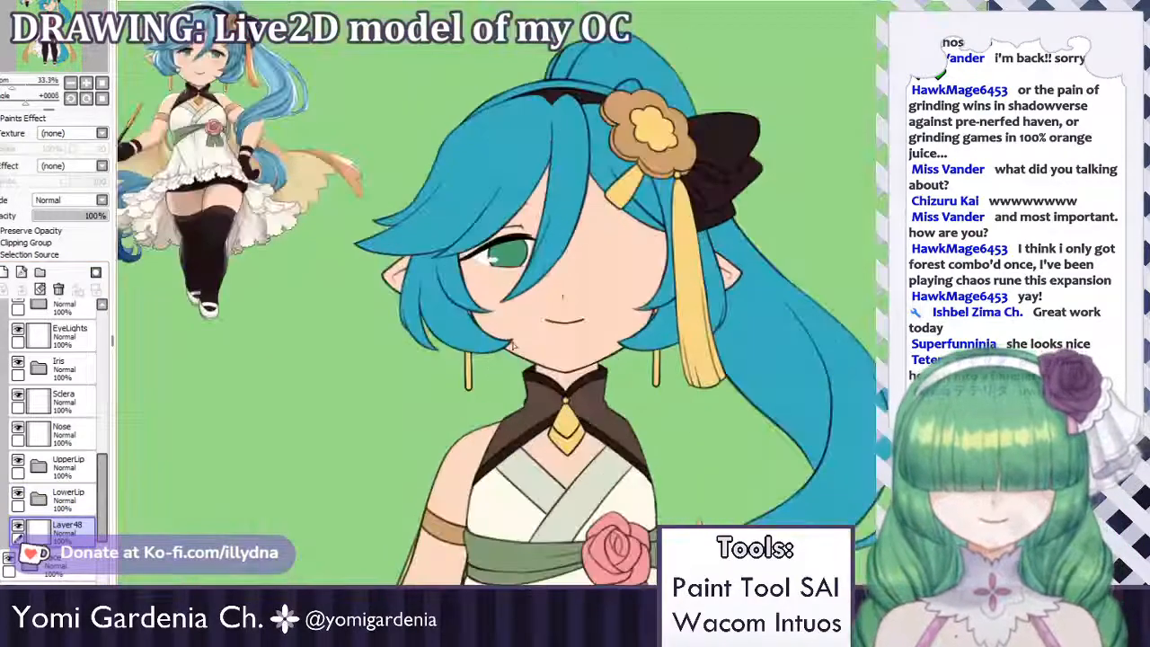
scroll(523, 331, down, 2)
scroll(563, 230, down, 4)
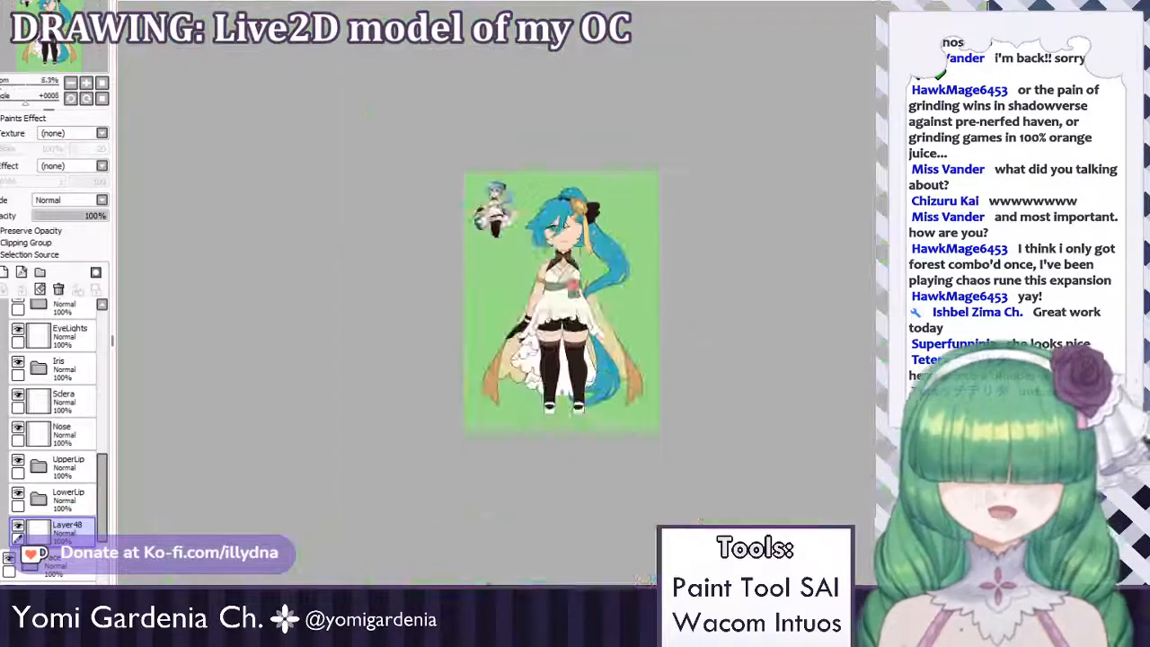
Examine the whole flat-coloured figure beside the reference illustration, including the head and hair.
scroll(539, 244, up, 2)
scroll(532, 238, down, 3)
scroll(558, 346, up, 2)
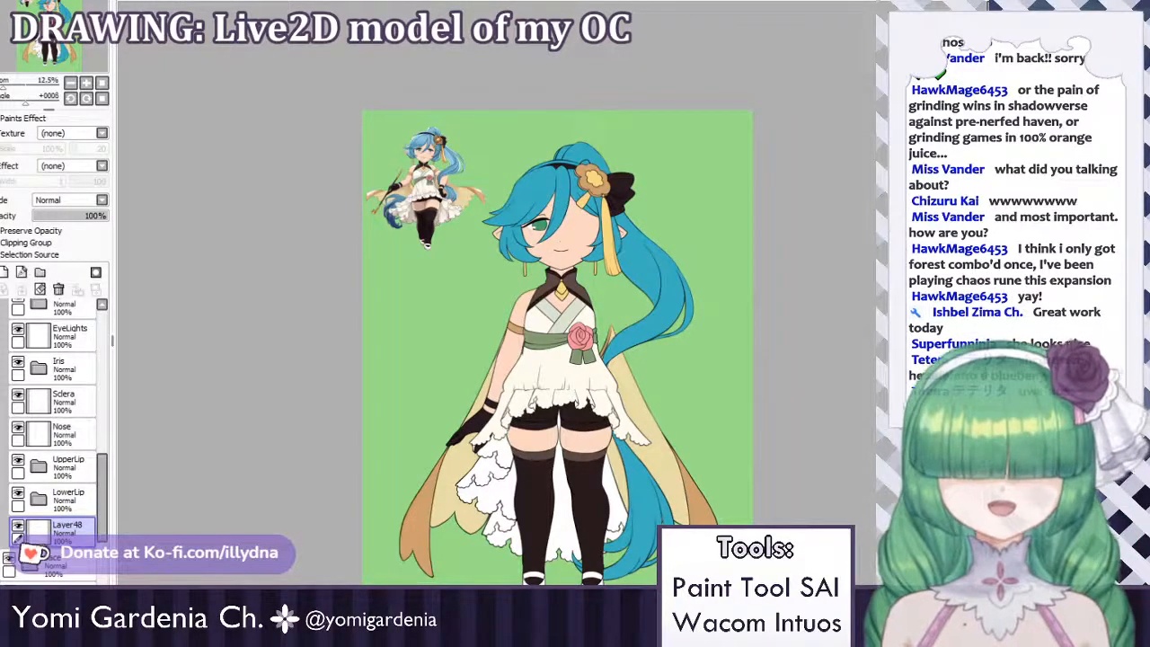
scroll(682, 193, down, 1)
scroll(651, 212, up, 1)
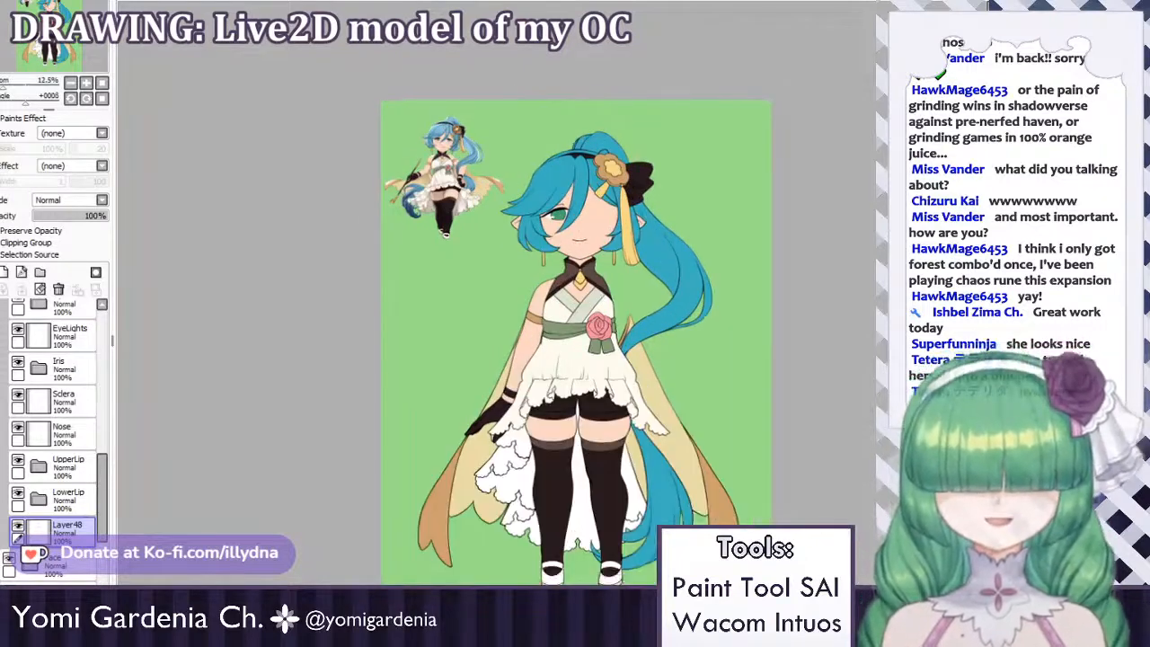
scroll(512, 286, up, 1)
scroll(529, 188, down, 2)
scroll(548, 244, up, 2)
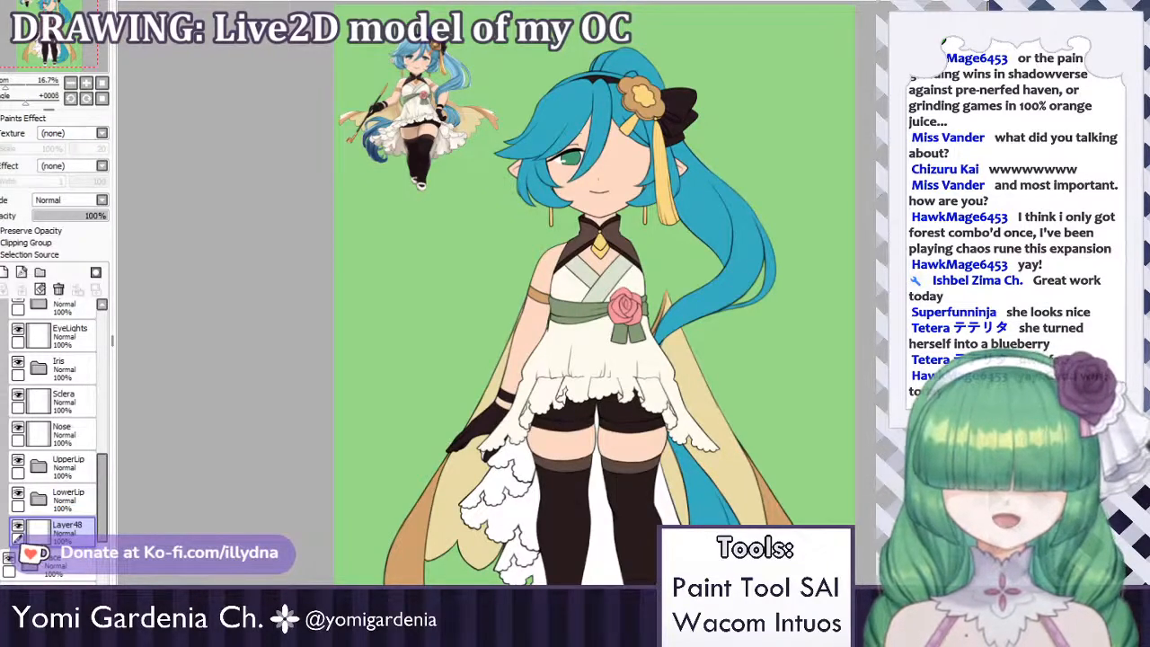
scroll(736, 219, down, 3)
scroll(726, 196, up, 2)
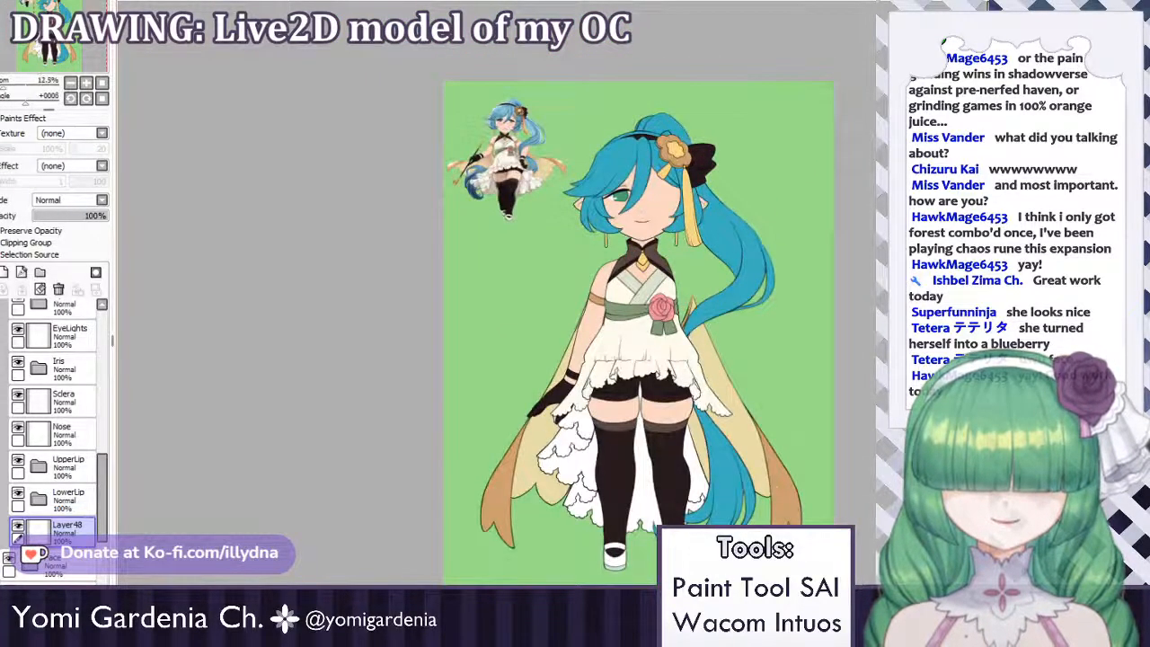
scroll(629, 136, up, 4)
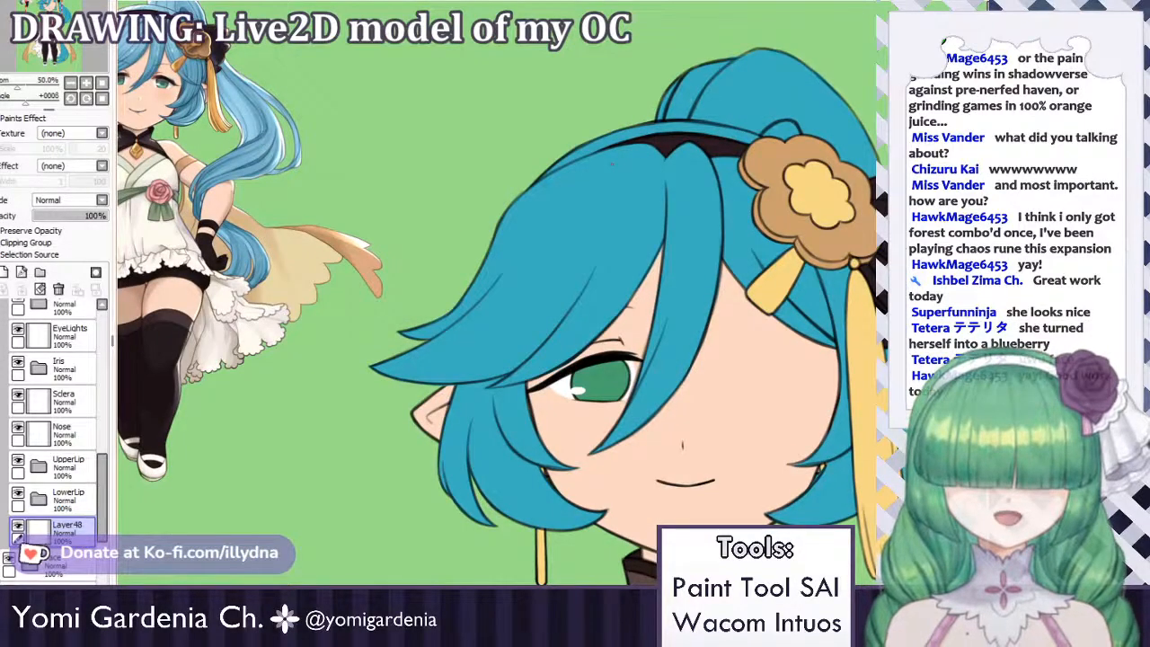
scroll(616, 162, down, 3)
scroll(613, 165, down, 1)
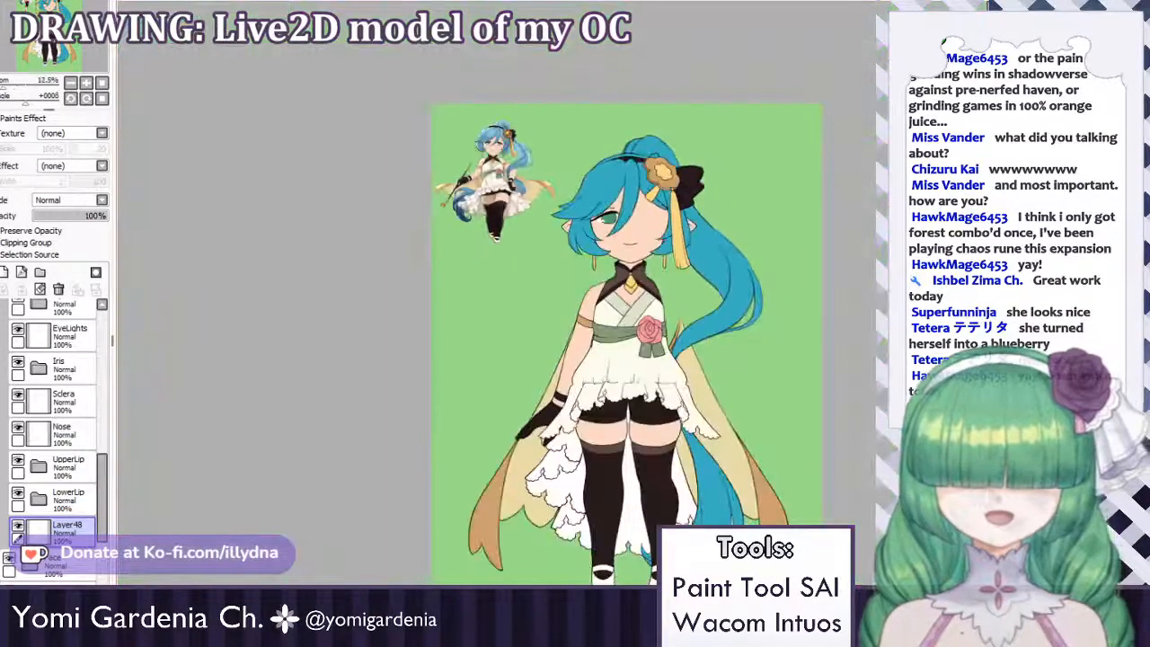
scroll(614, 165, up, 1)
scroll(613, 165, down, 4)
scroll(613, 165, up, 3)
scroll(626, 341, up, 1)
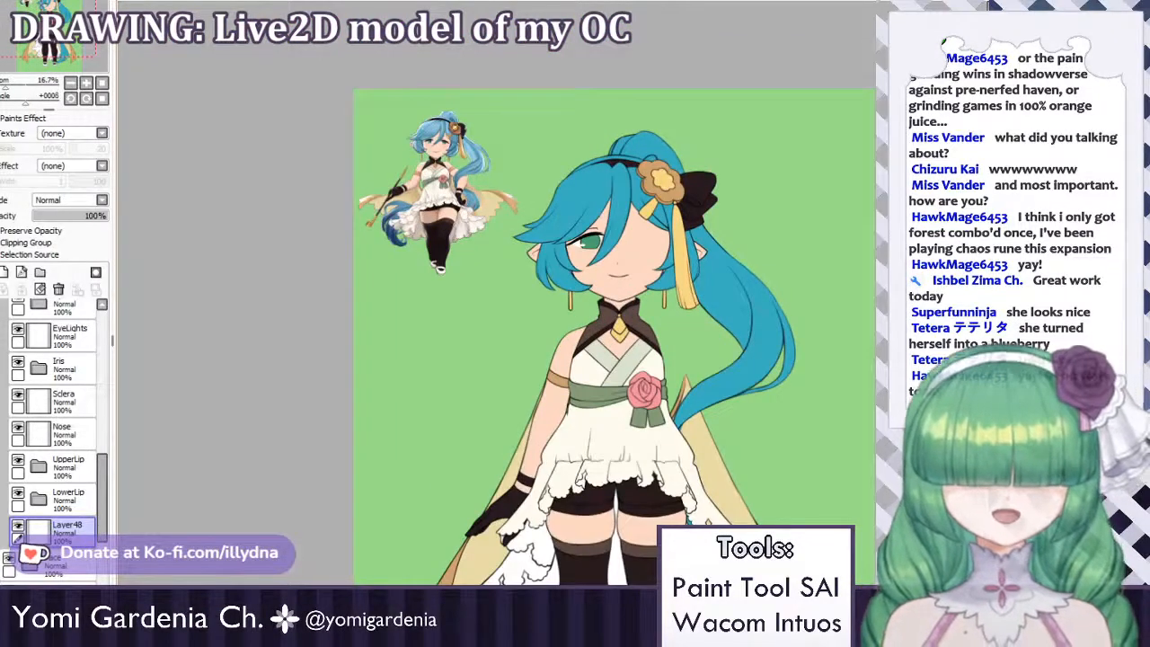
scroll(626, 342, down, 2)
scroll(762, 187, up, 2)
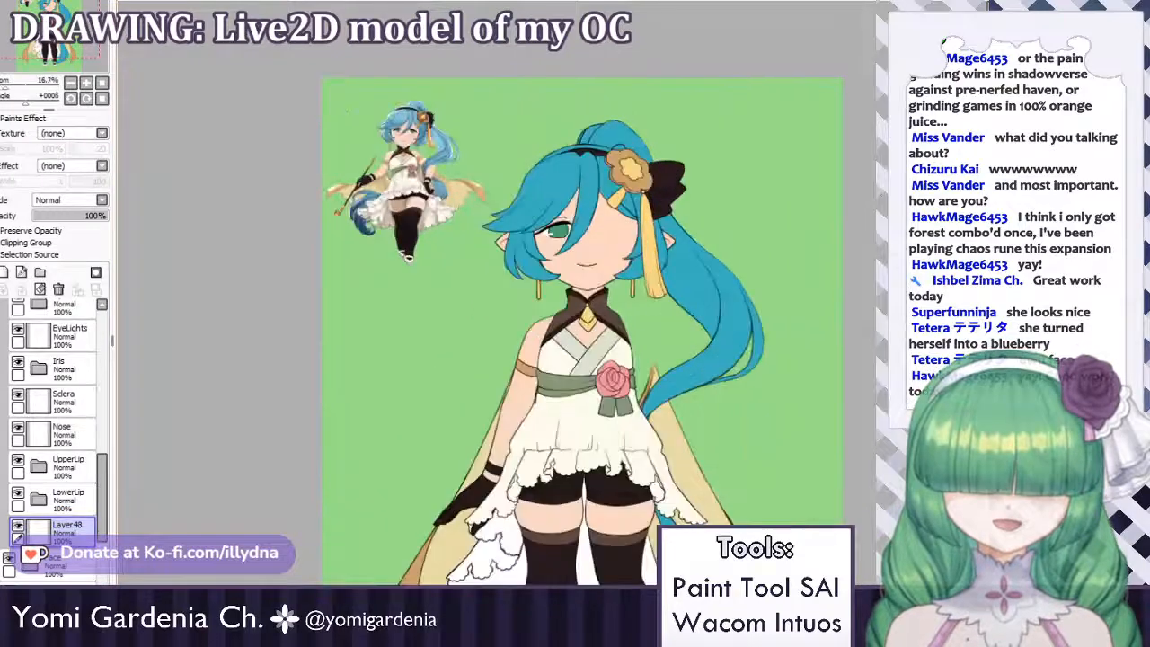
scroll(675, 199, down, 2)
scroll(685, 225, up, 1)
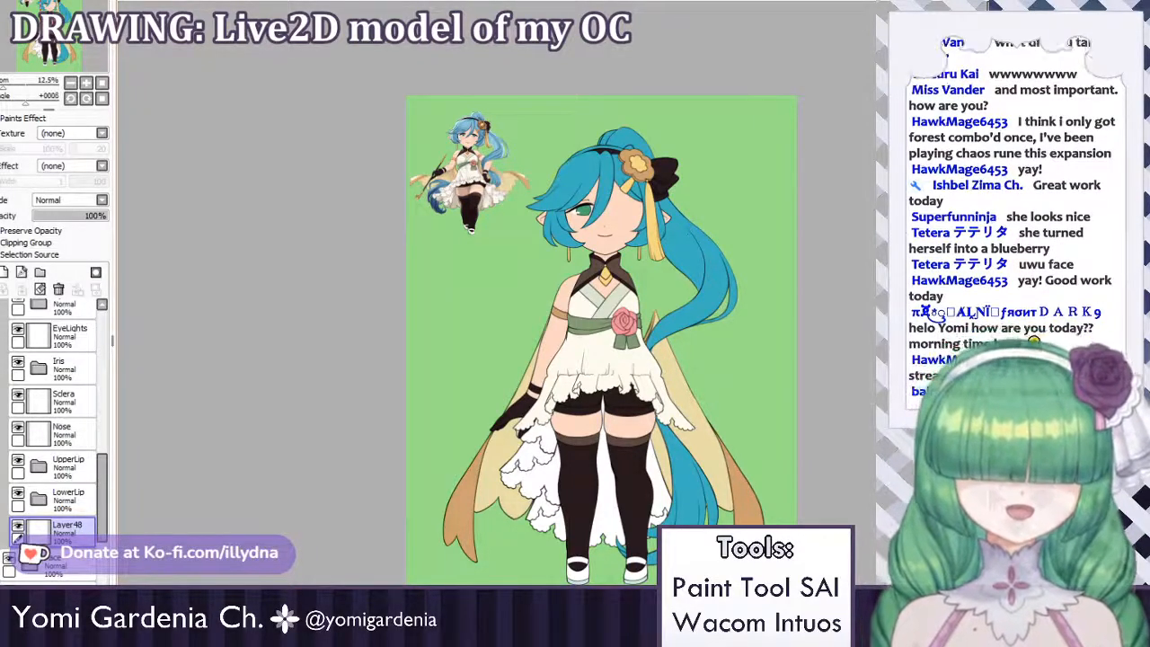
scroll(714, 197, down, 1)
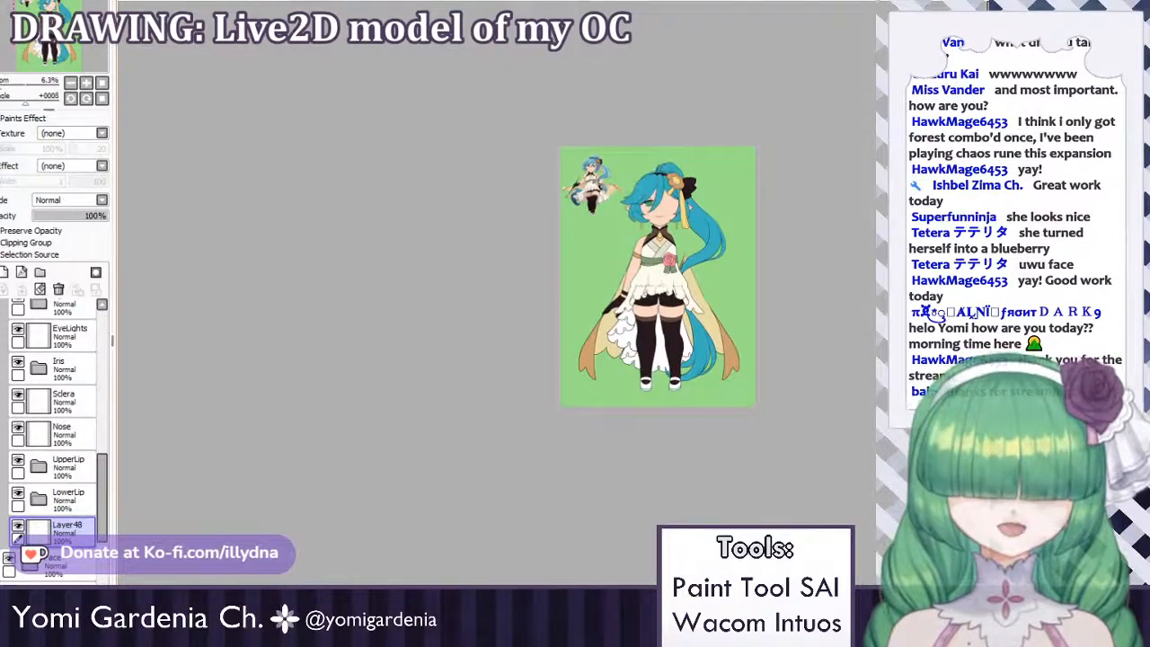
scroll(697, 216, up, 1)
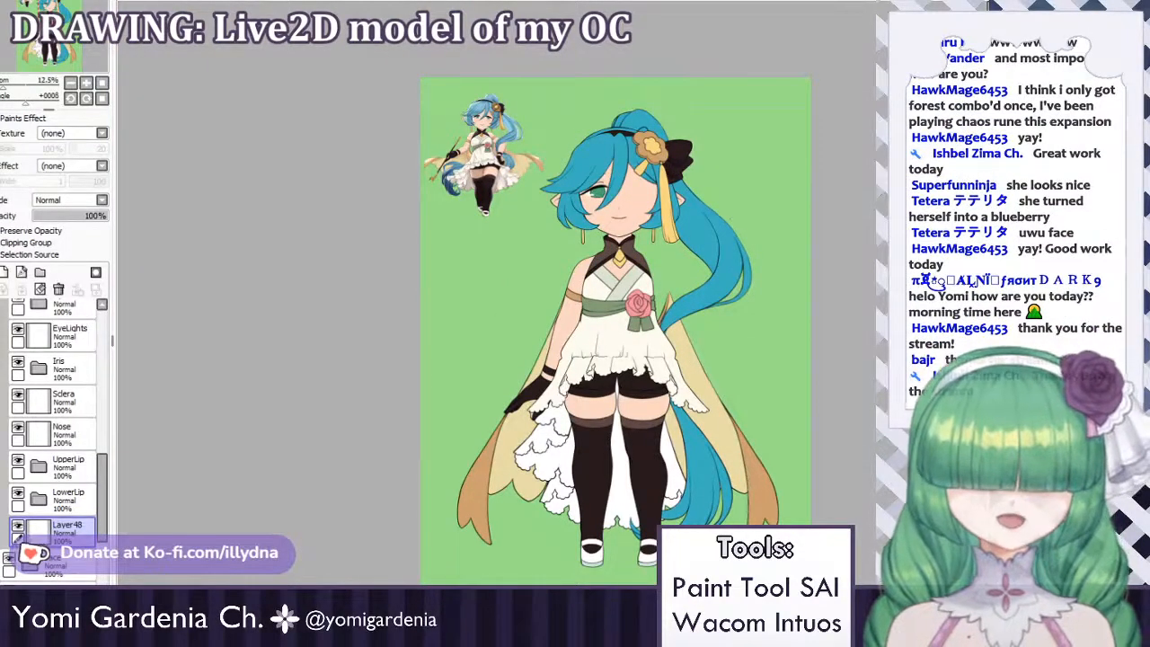
Examine the gloved hand and the skirt frills overlapping it, both close up and at full-figure view.
scroll(559, 425, up, 1)
scroll(521, 426, up, 5)
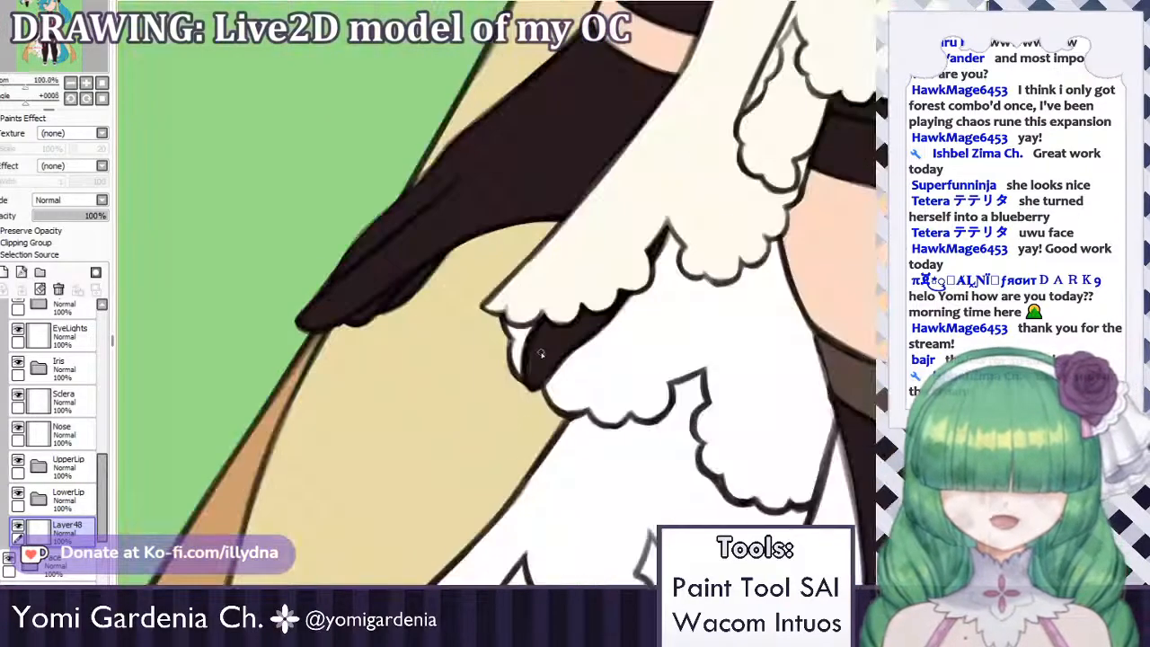
scroll(550, 349, down, 5)
scroll(51, 422, up, 2)
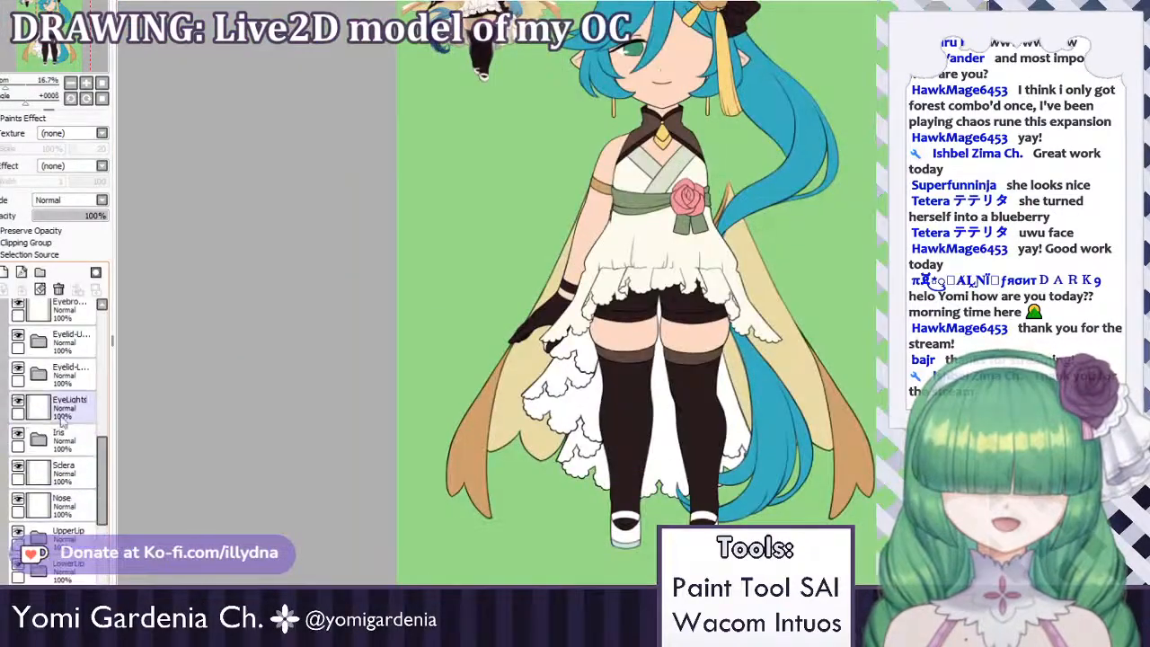
scroll(584, 329, up, 6)
scroll(627, 422, down, 3)
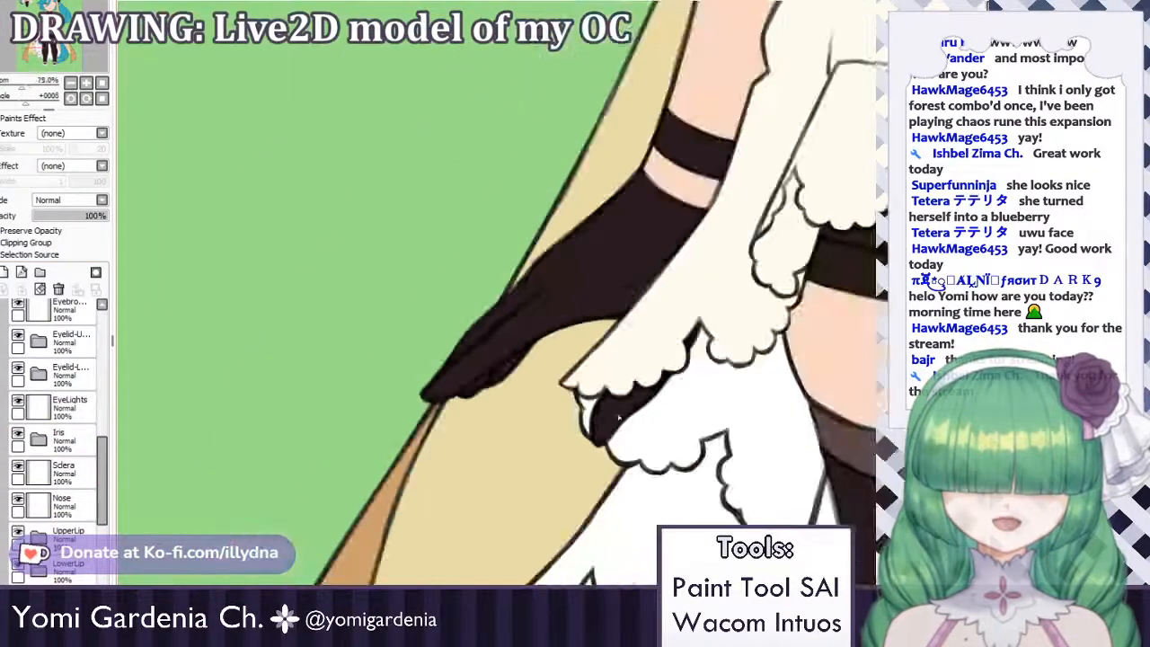
scroll(638, 420, up, 3)
scroll(555, 432, down, 2)
scroll(557, 430, up, 3)
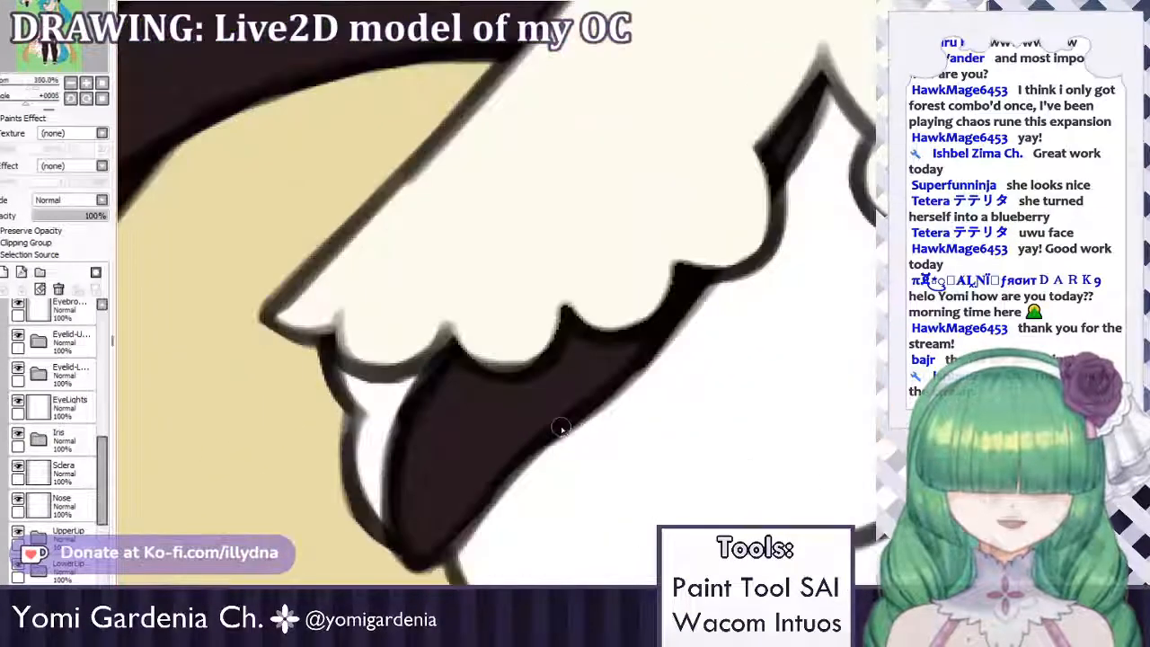
scroll(560, 423, down, 5)
scroll(564, 430, down, 5)
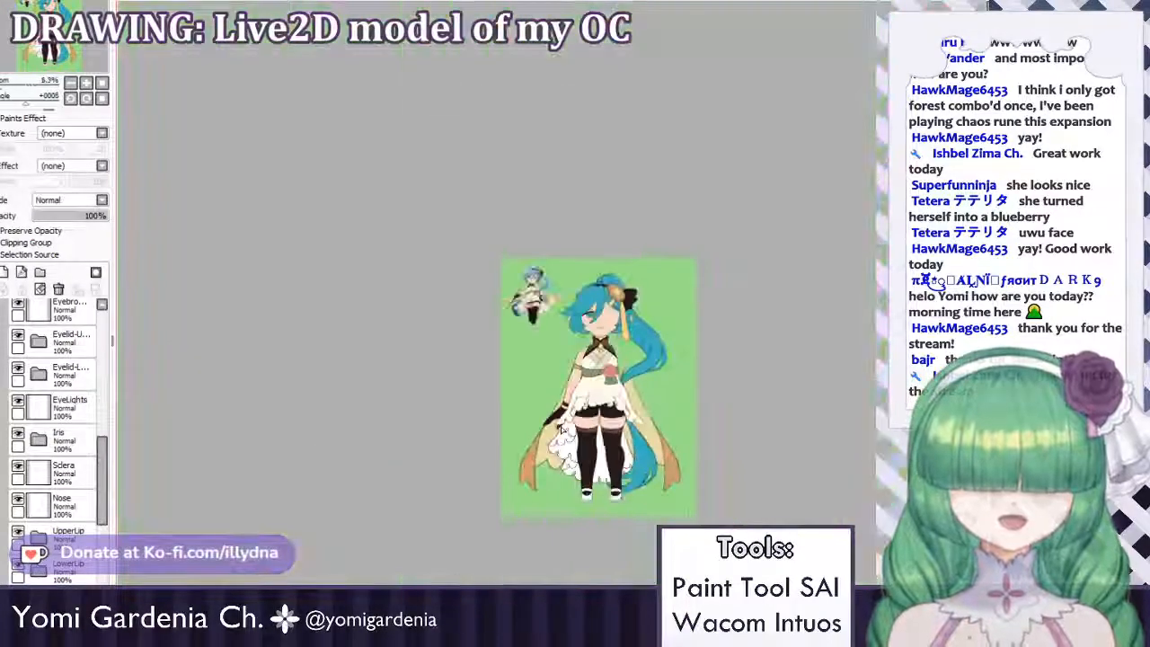
scroll(582, 428, up, 4)
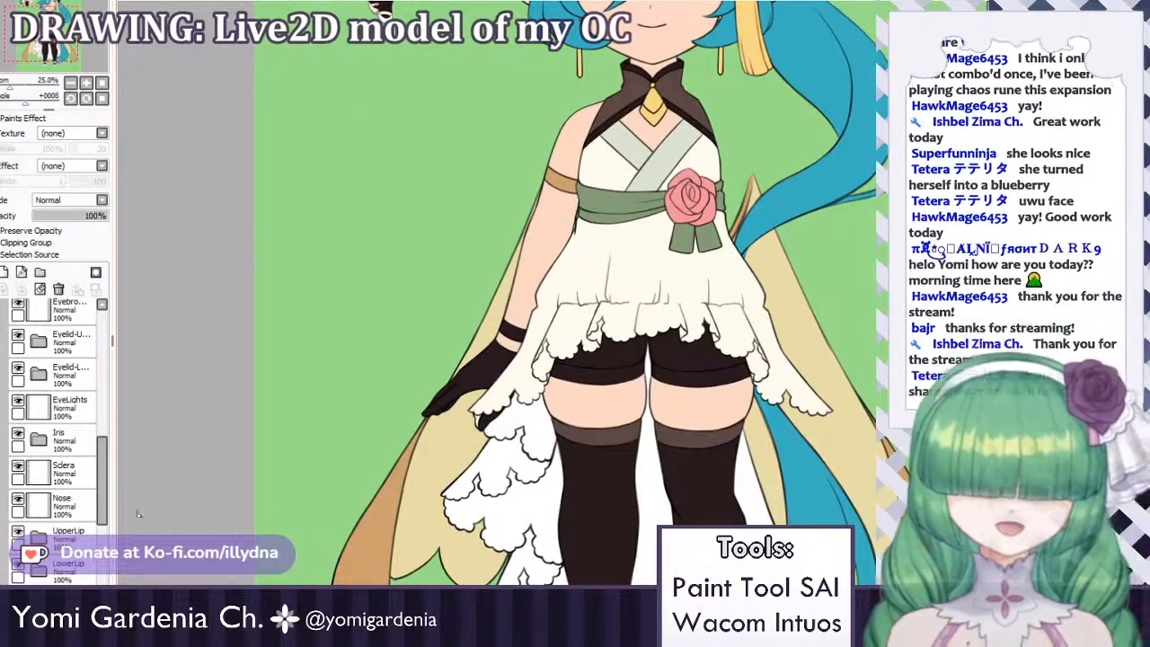
Find the Skirt-Left1 folder below the body and leg folders and toggle its visibility to check its contents.
scroll(54, 440, up, 4)
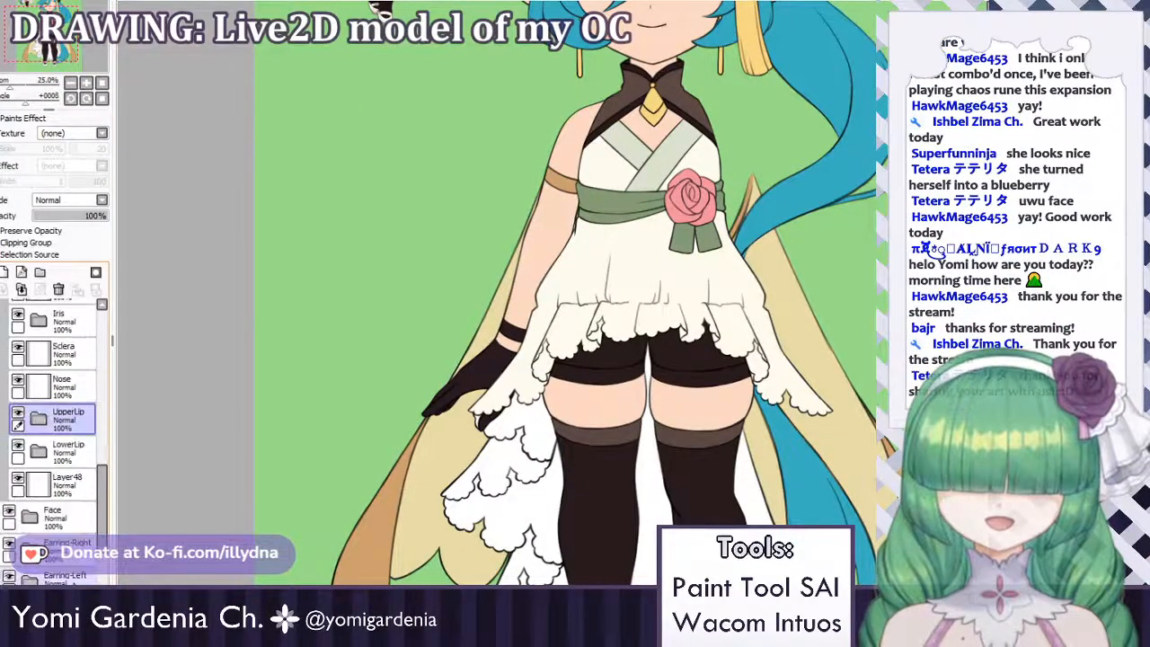
scroll(54, 441, down, 10)
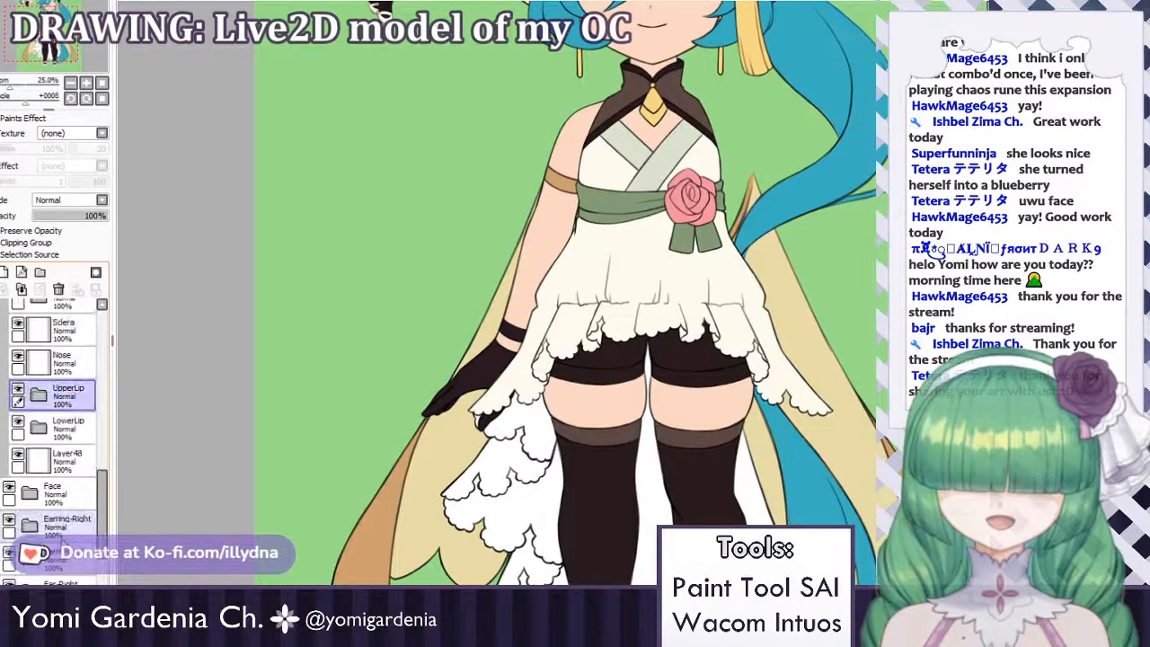
scroll(54, 440, down, 2)
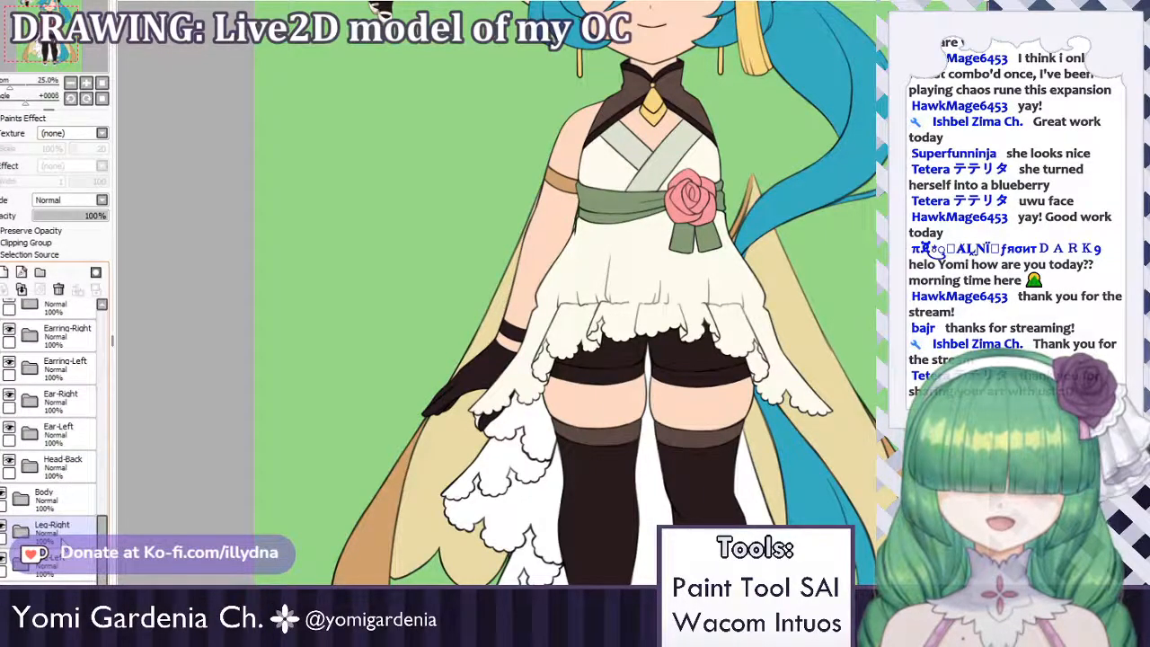
scroll(61, 539, down, 5)
click(20, 464)
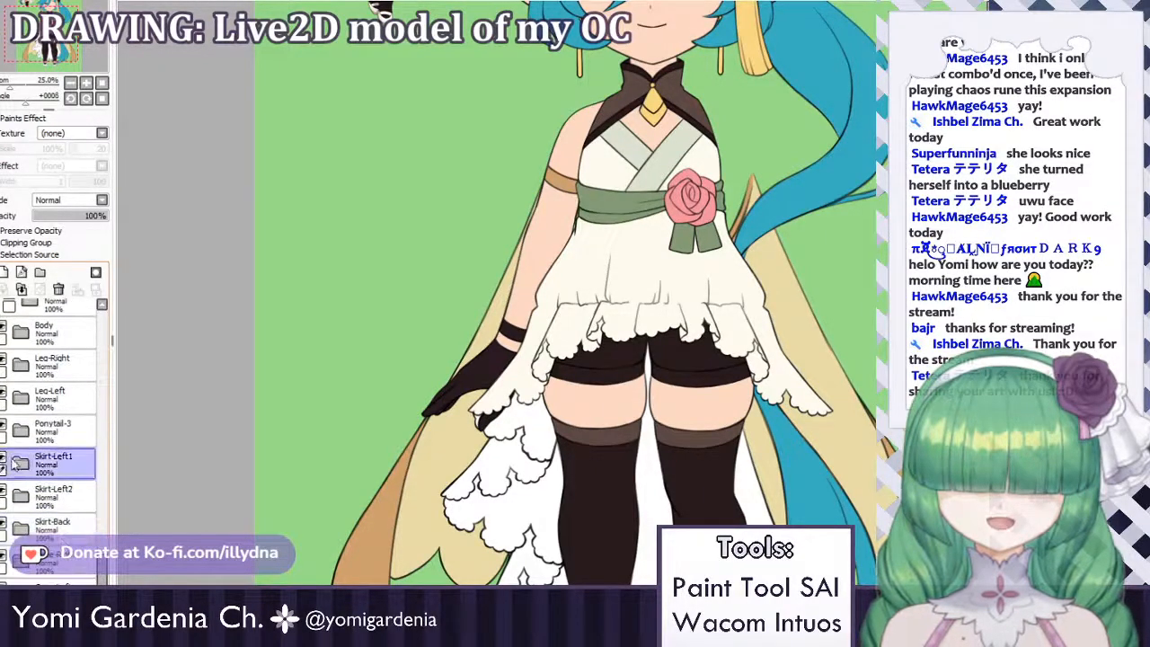
click(3, 460)
click(5, 460)
click(4, 460)
click(4, 460)
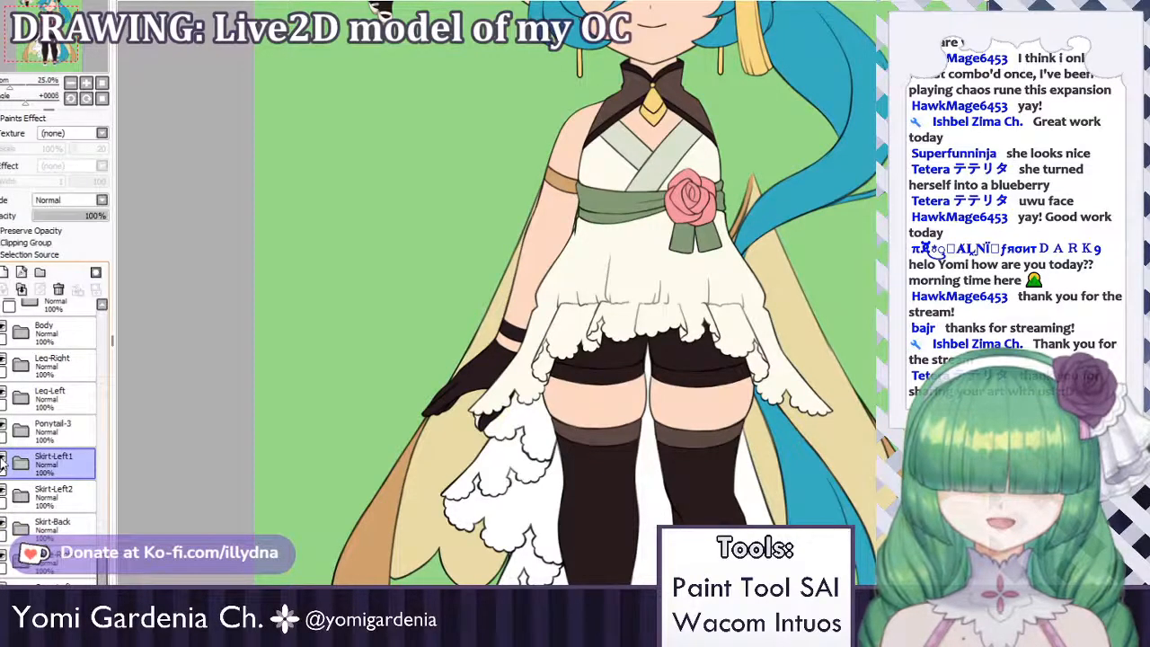
Try to move the Skirt-Left1 folder higher in the layer stack, towards the face elements.
scroll(71, 503, up, 4)
scroll(68, 395, up, 7)
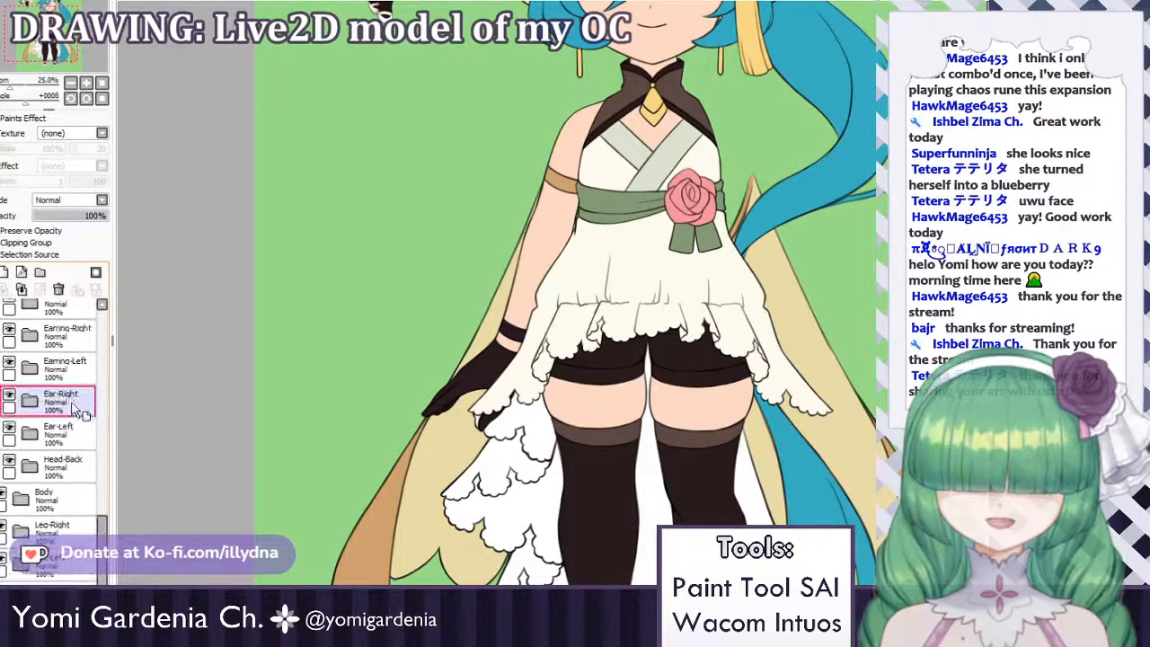
scroll(64, 384, up, 6)
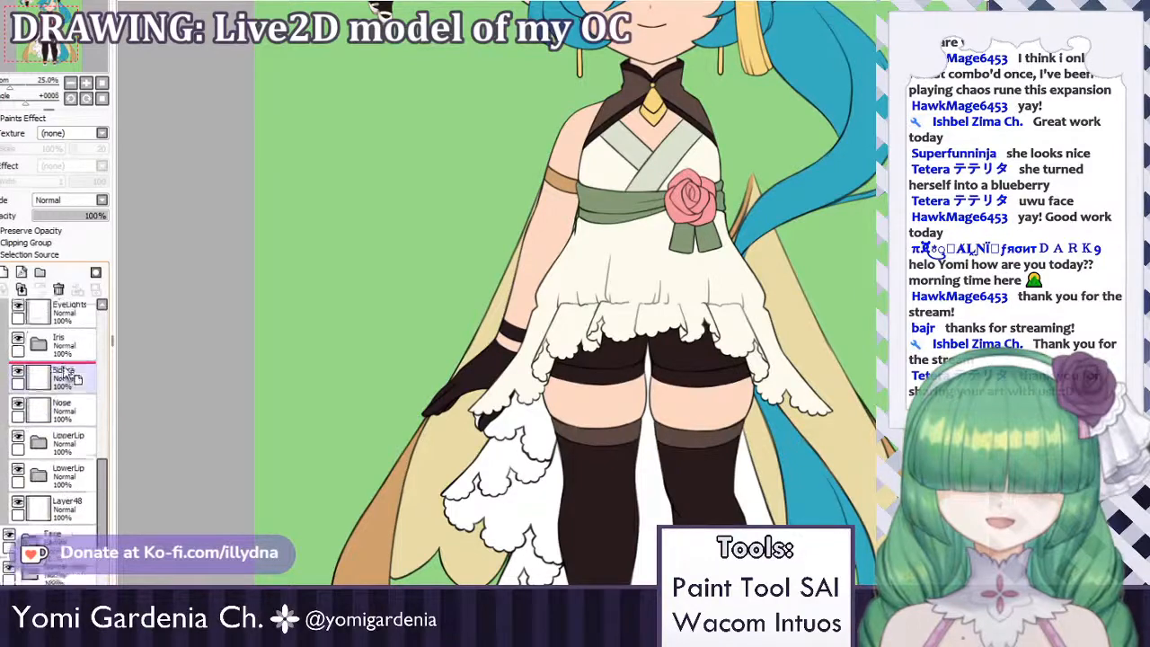
scroll(63, 359, down, 4)
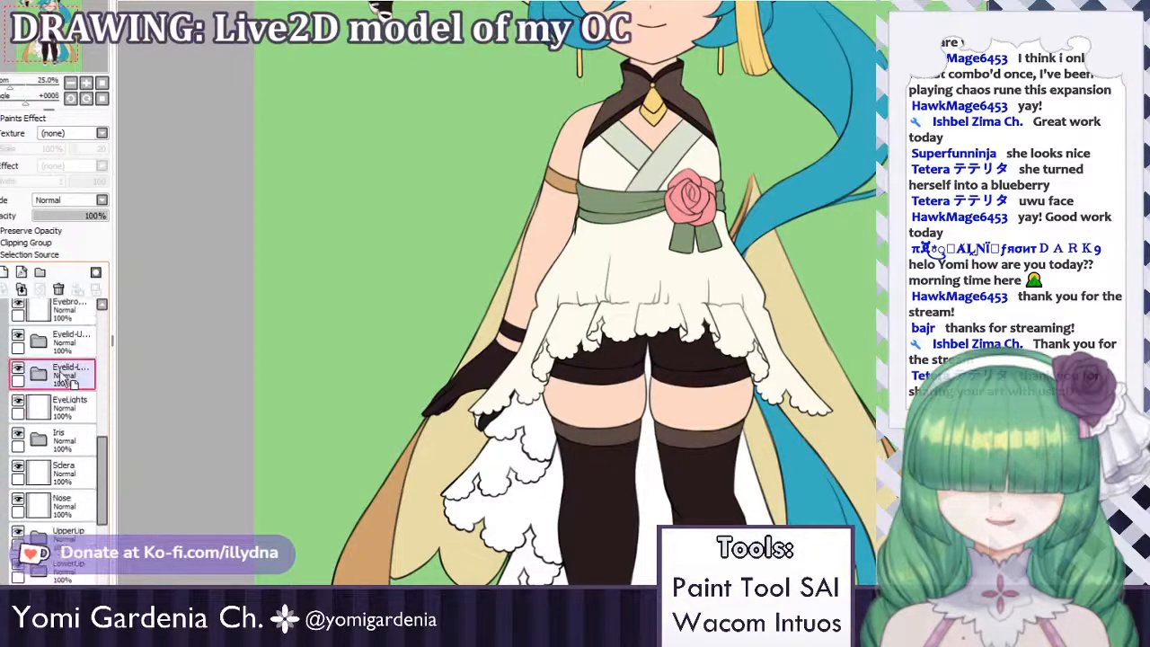
scroll(63, 370, down, 4)
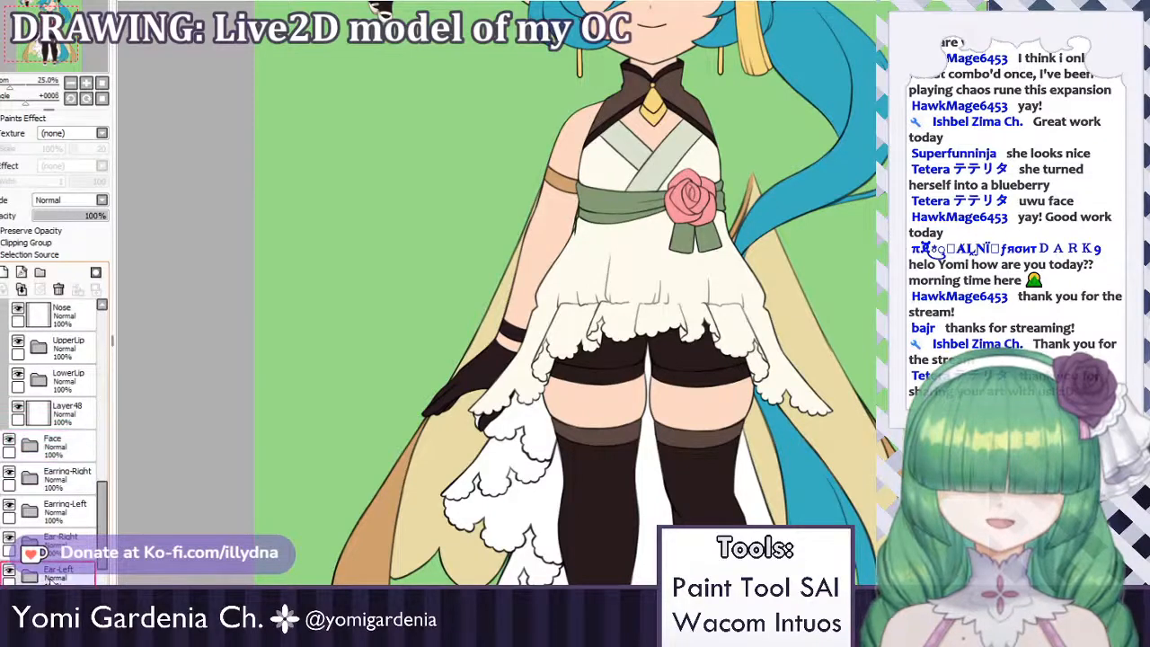
scroll(76, 456, down, 4)
scroll(65, 563, down, 1)
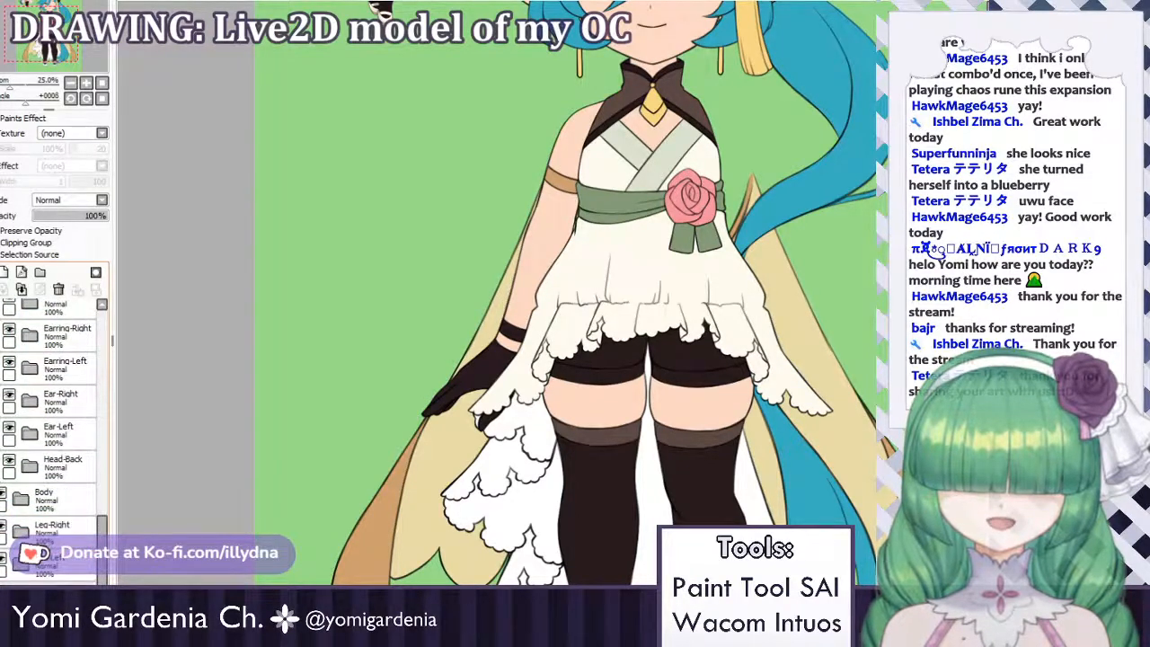
Look through the layer stack from the leg folders up through the face elements to the hair folders.
click(63, 466)
click(52, 528)
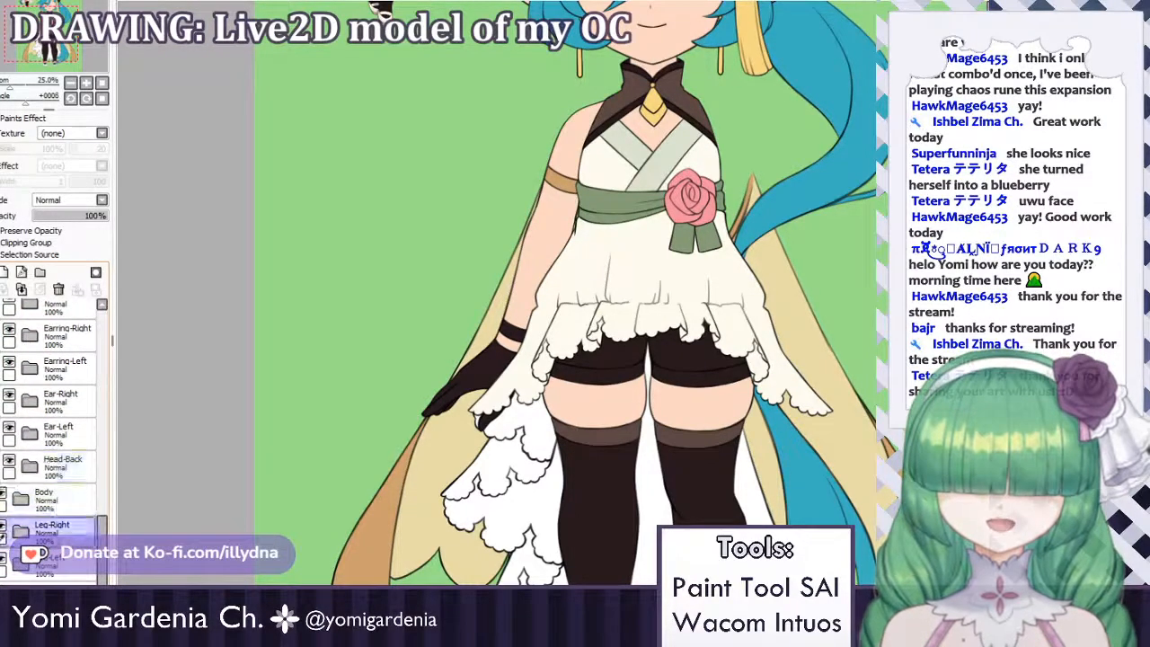
click(49, 573)
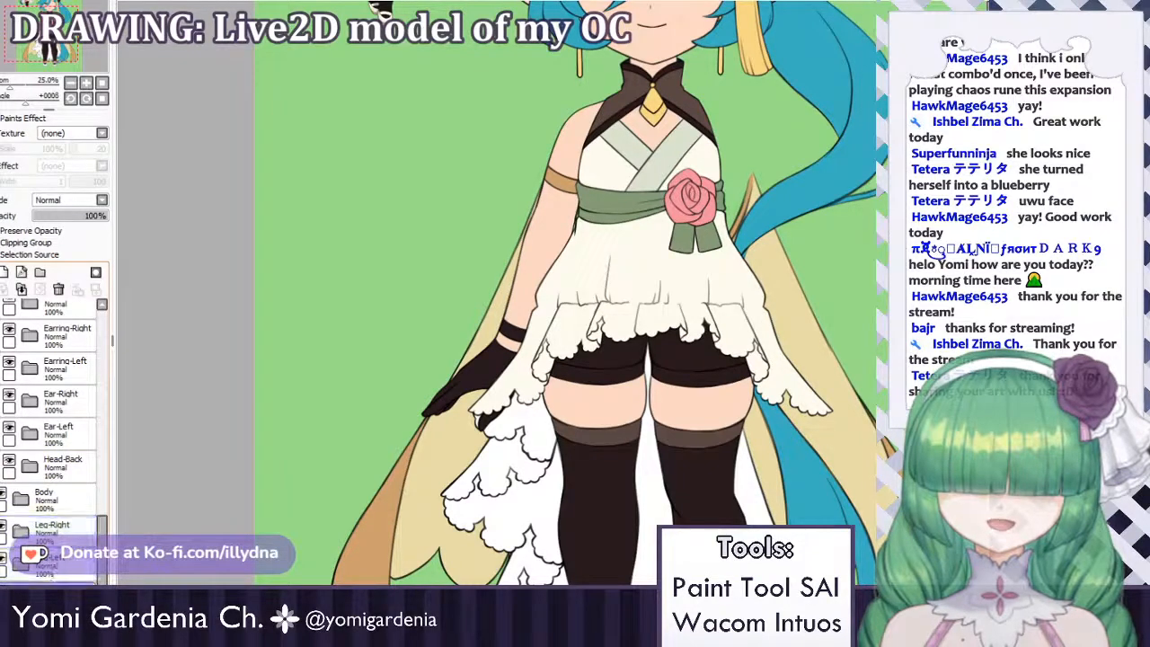
scroll(63, 467, up, 5)
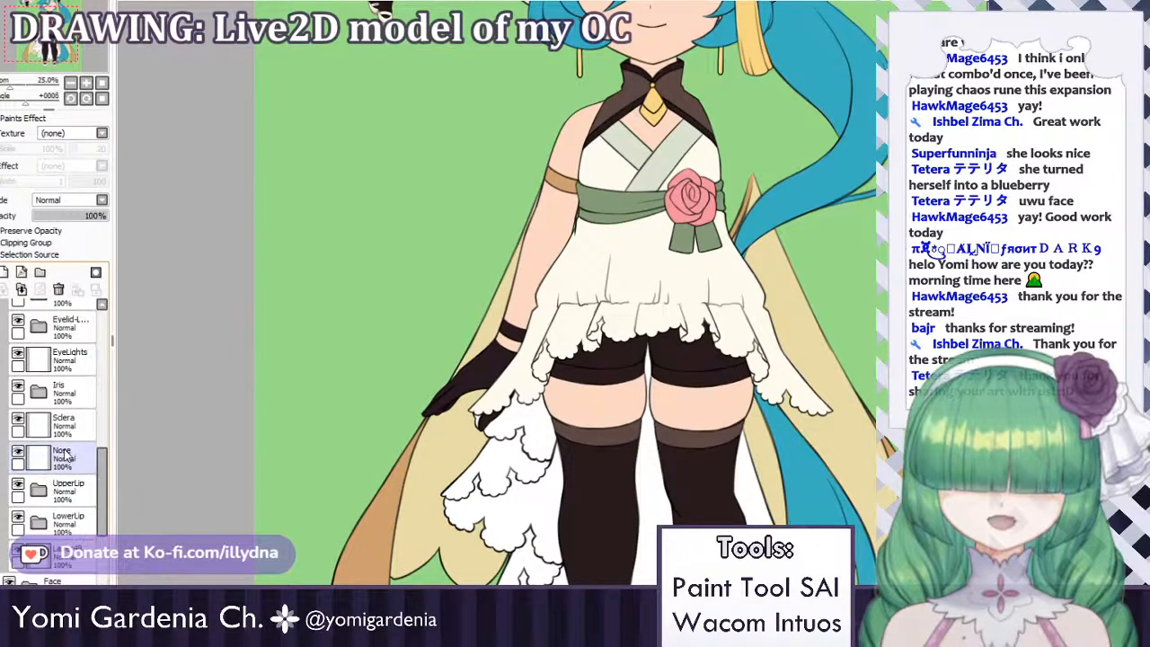
scroll(63, 453, down, 2)
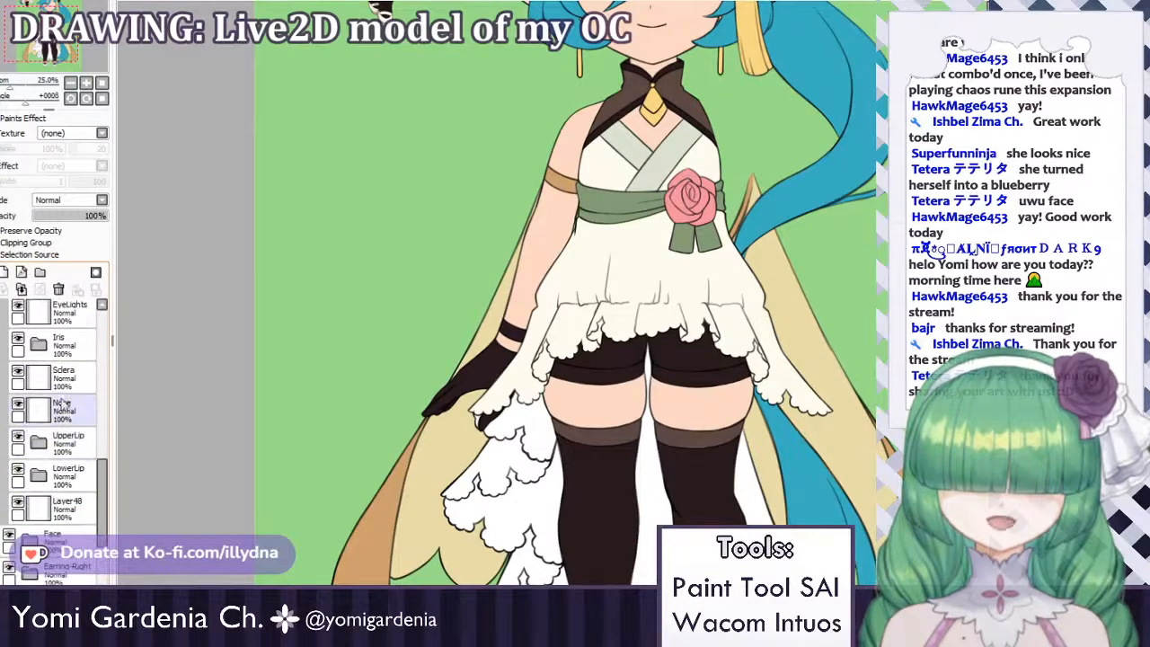
click(56, 507)
scroll(56, 517, up, 5)
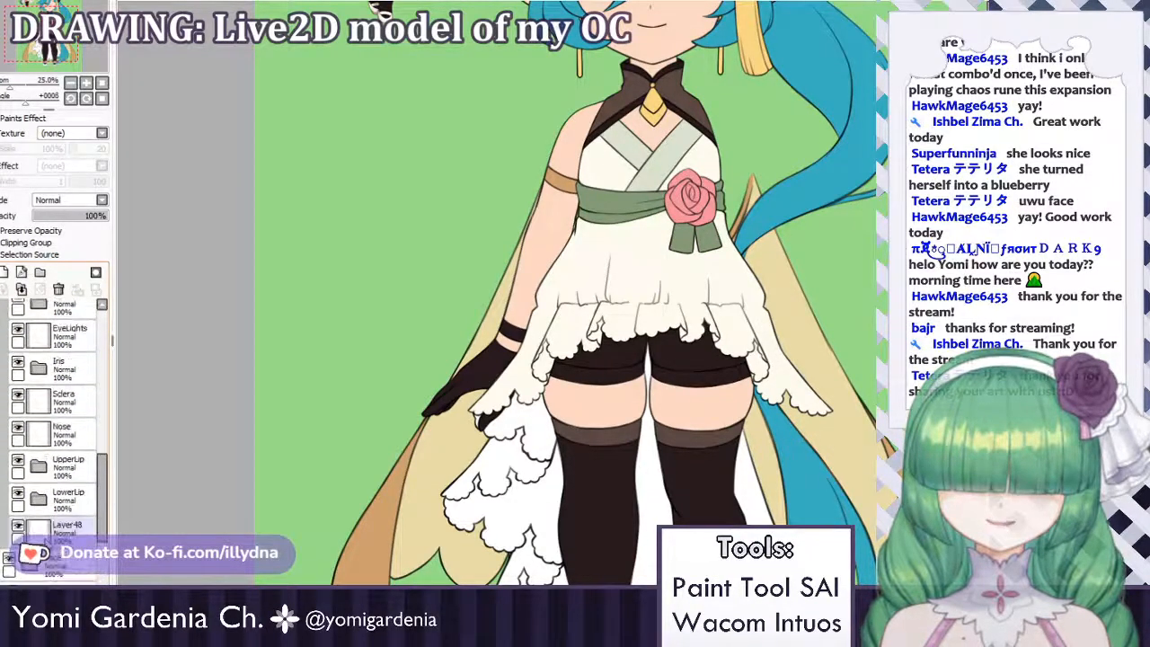
scroll(49, 520, up, 6)
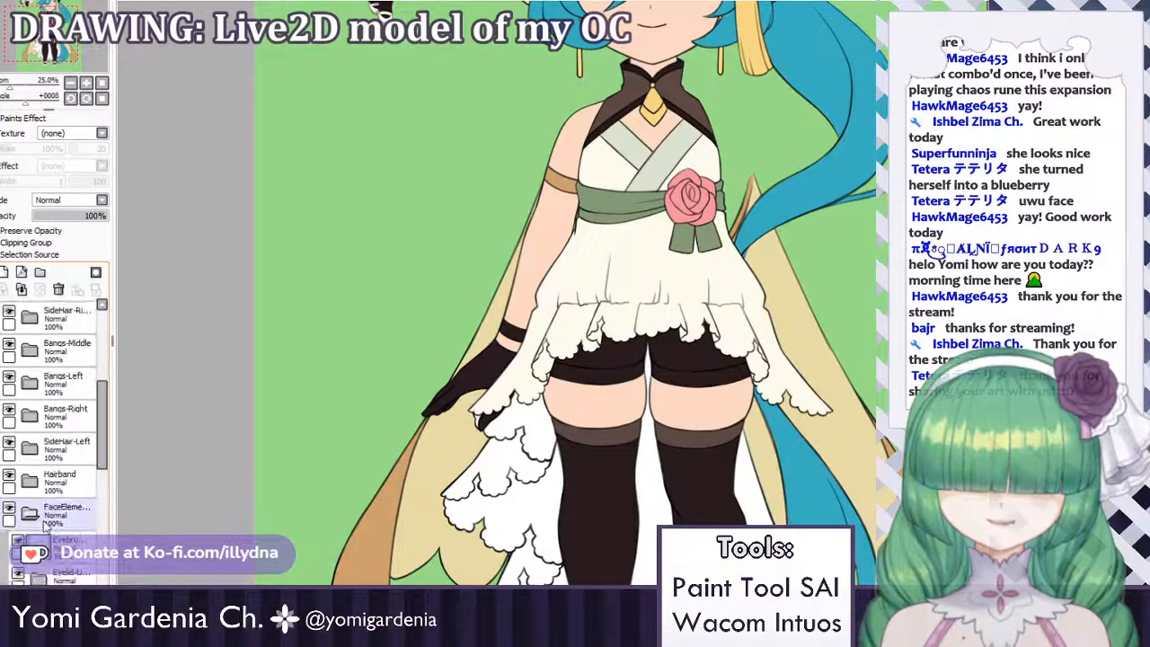
Toggle the SideHair-Left folder's visibility, then inspect the Bangs-Right folder and the right side-hair folder.
click(48, 494)
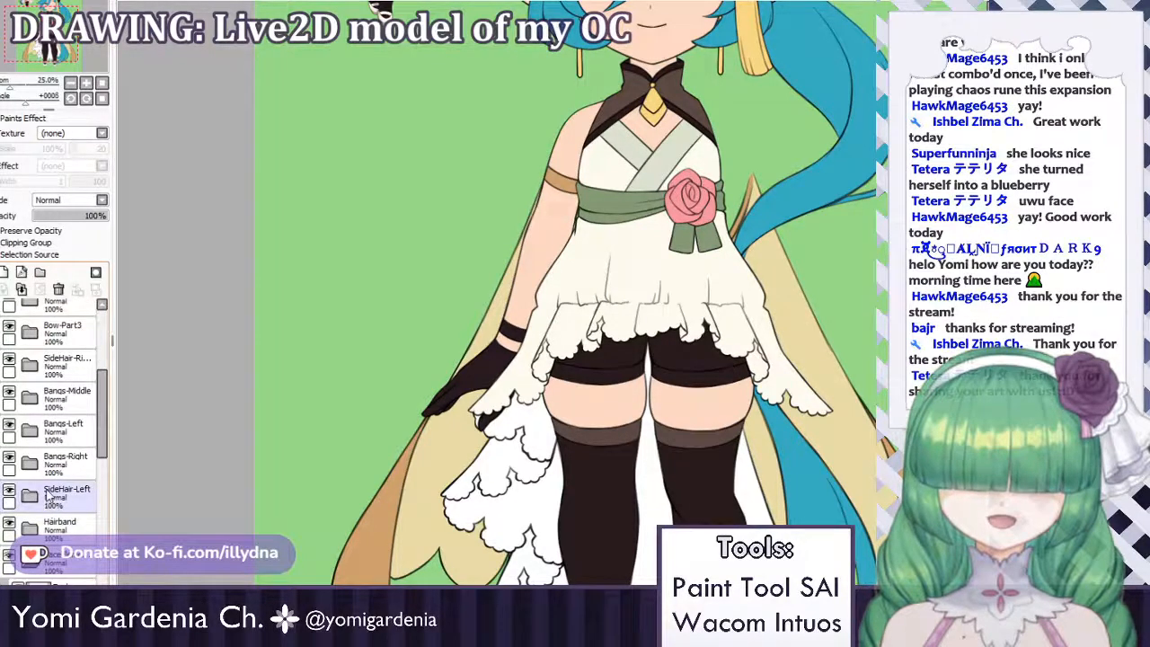
click(49, 460)
click(60, 494)
click(9, 490)
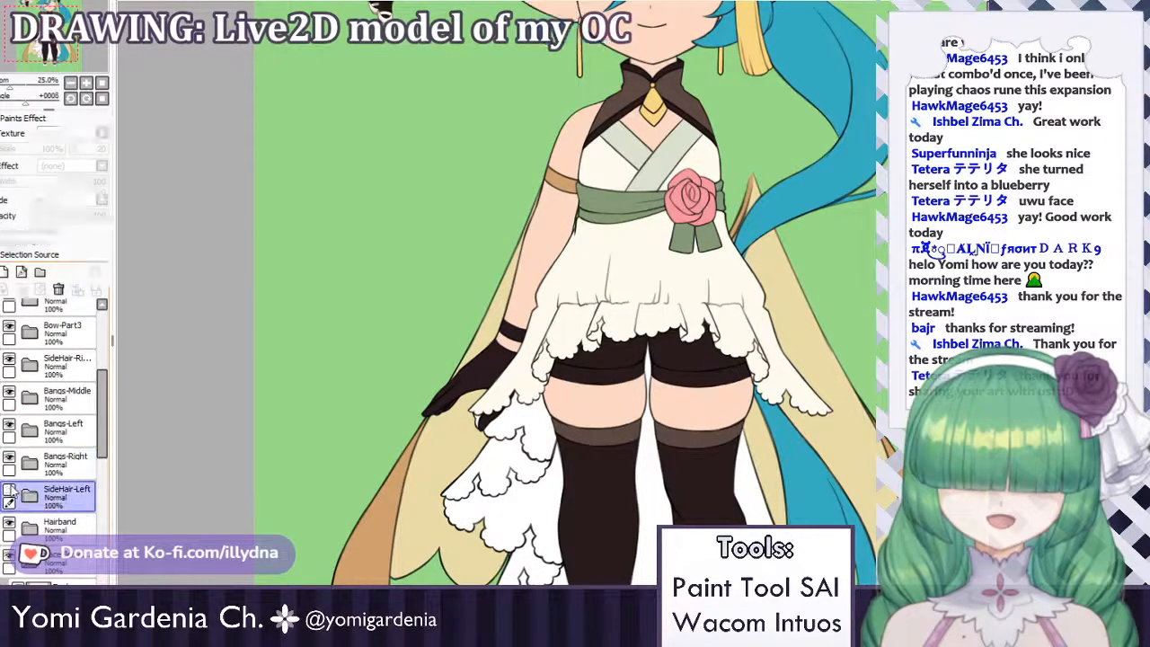
click(64, 465)
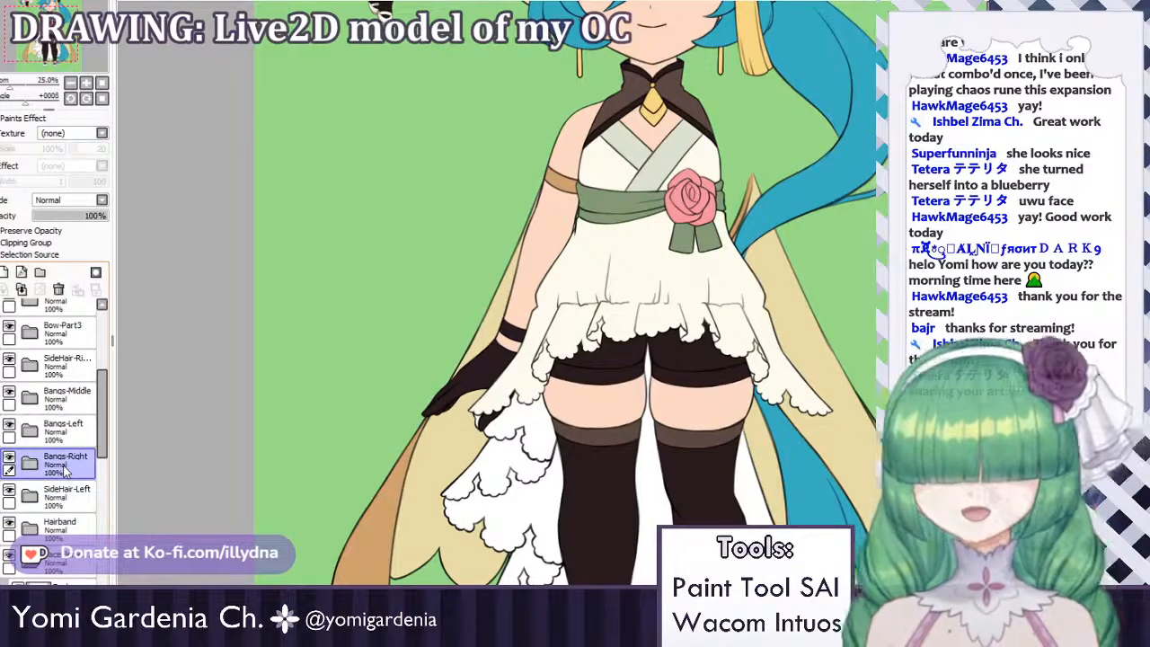
scroll(63, 420, up, 2)
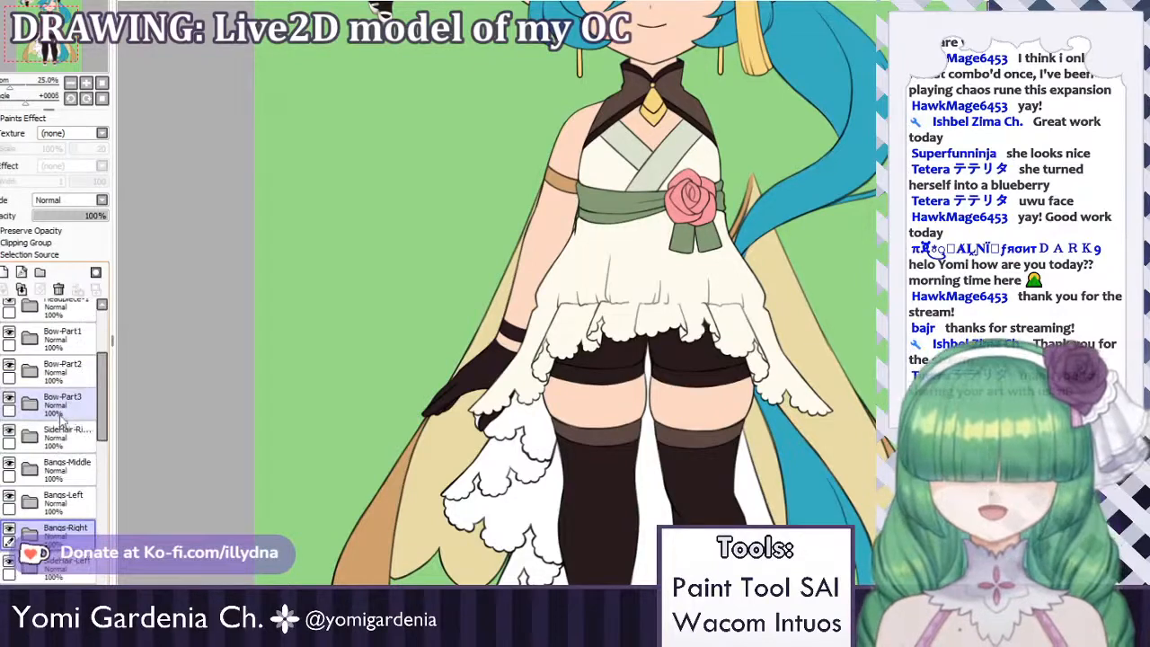
click(18, 435)
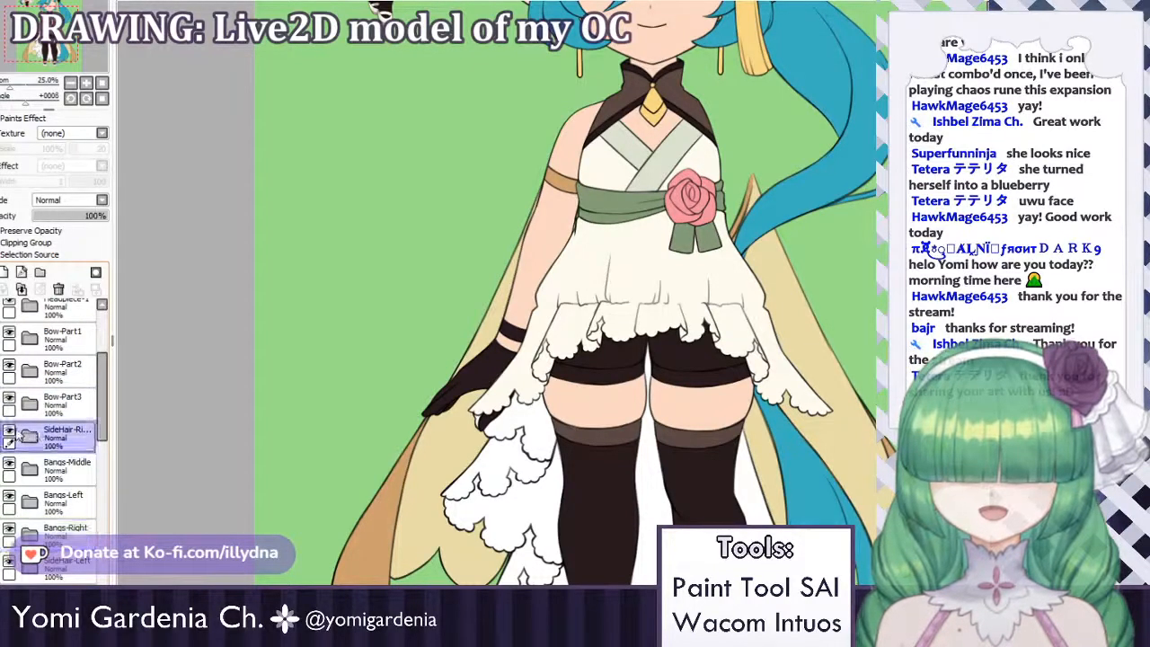
scroll(25, 442, down, 3)
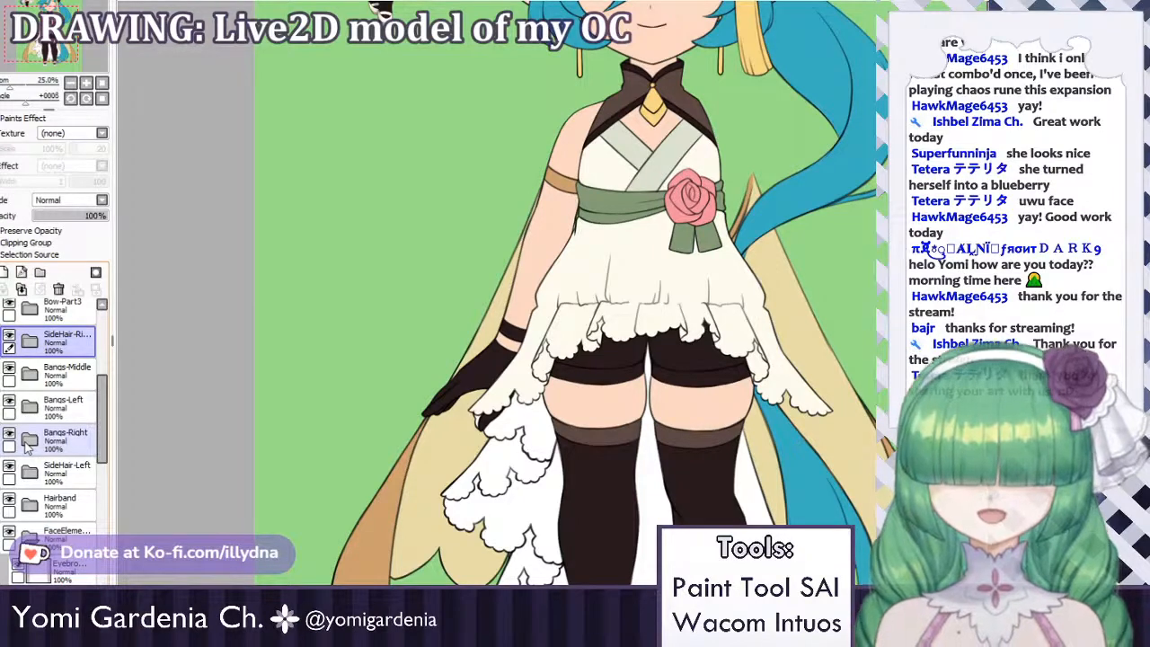
scroll(32, 462, down, 2)
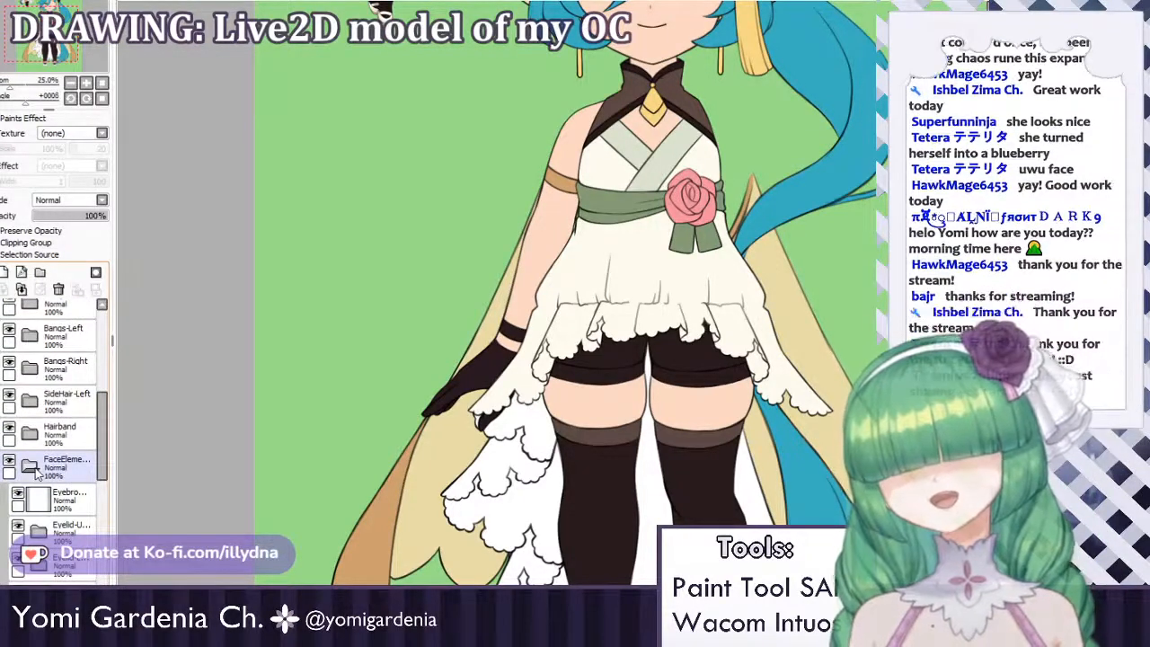
Compare the whole flat-coloured figure with the reference illustration and recheck the glove fingers beneath the skirt edge.
scroll(240, 341, down, 4)
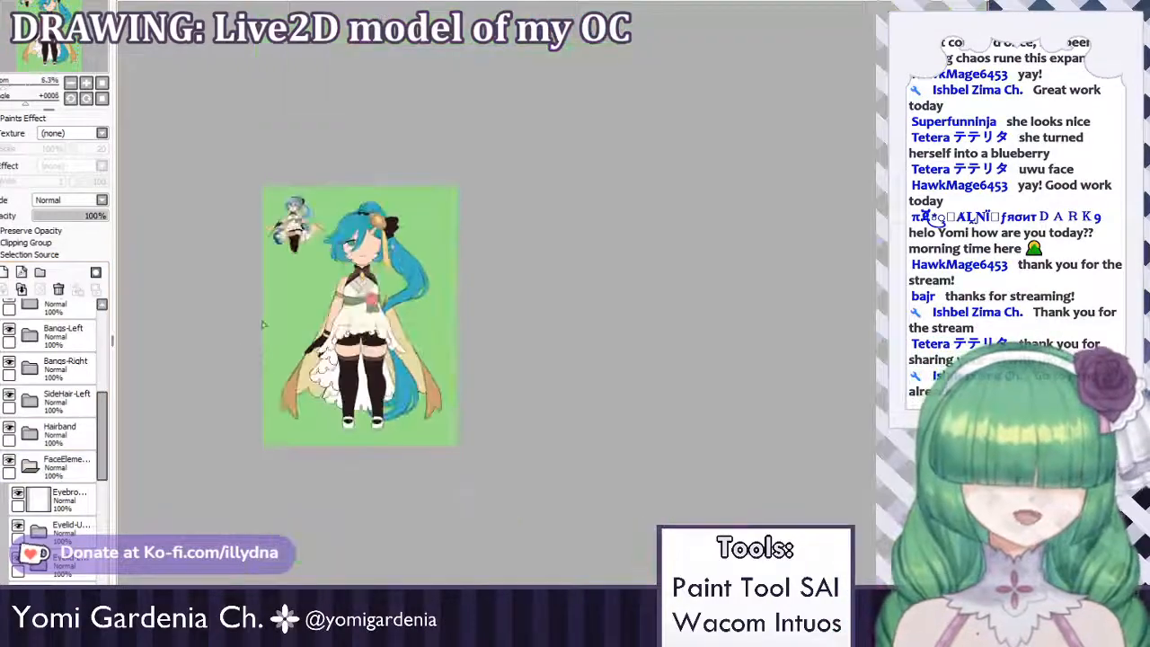
scroll(224, 323, up, 4)
scroll(440, 332, down, 2)
scroll(431, 435, up, 1)
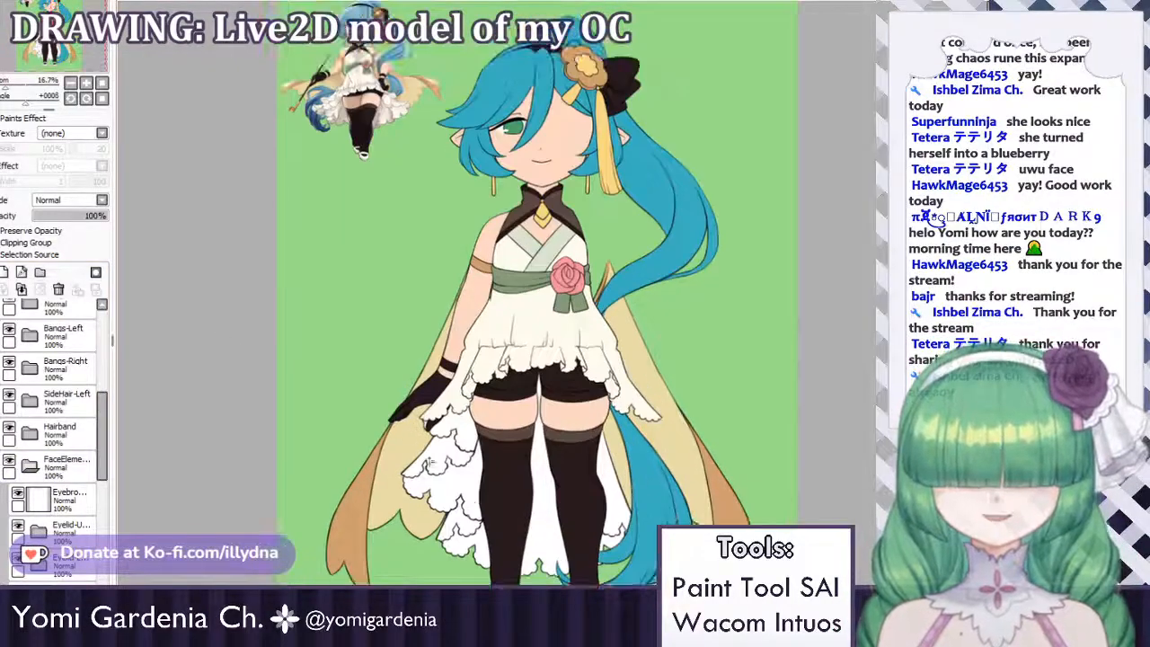
scroll(417, 431, down, 2)
scroll(404, 435, up, 1)
scroll(779, 302, down, 1)
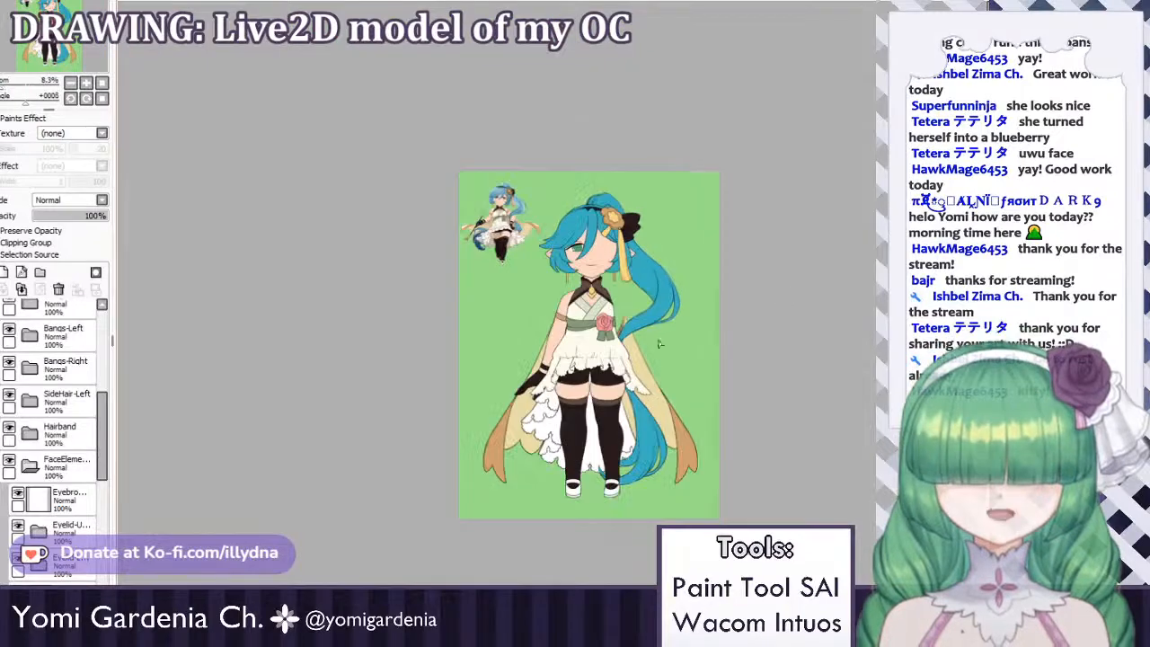
scroll(660, 344, up, 1)
scroll(456, 367, up, 1)
scroll(500, 350, down, 1)
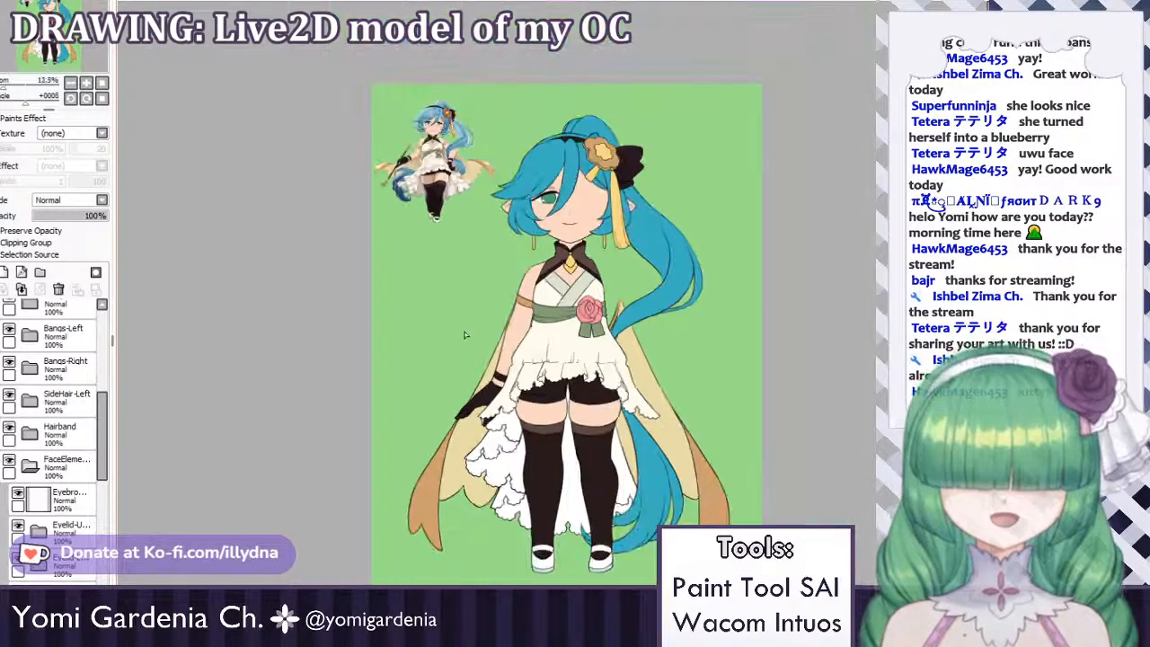
scroll(467, 334, up, 1)
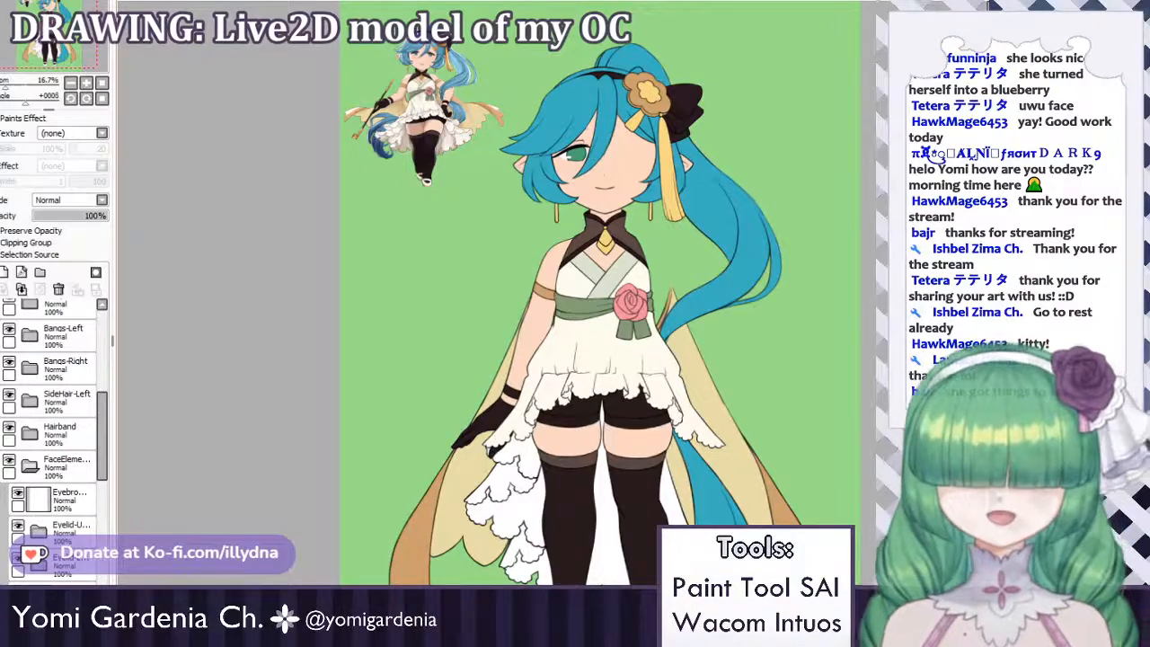
scroll(492, 460, up, 3)
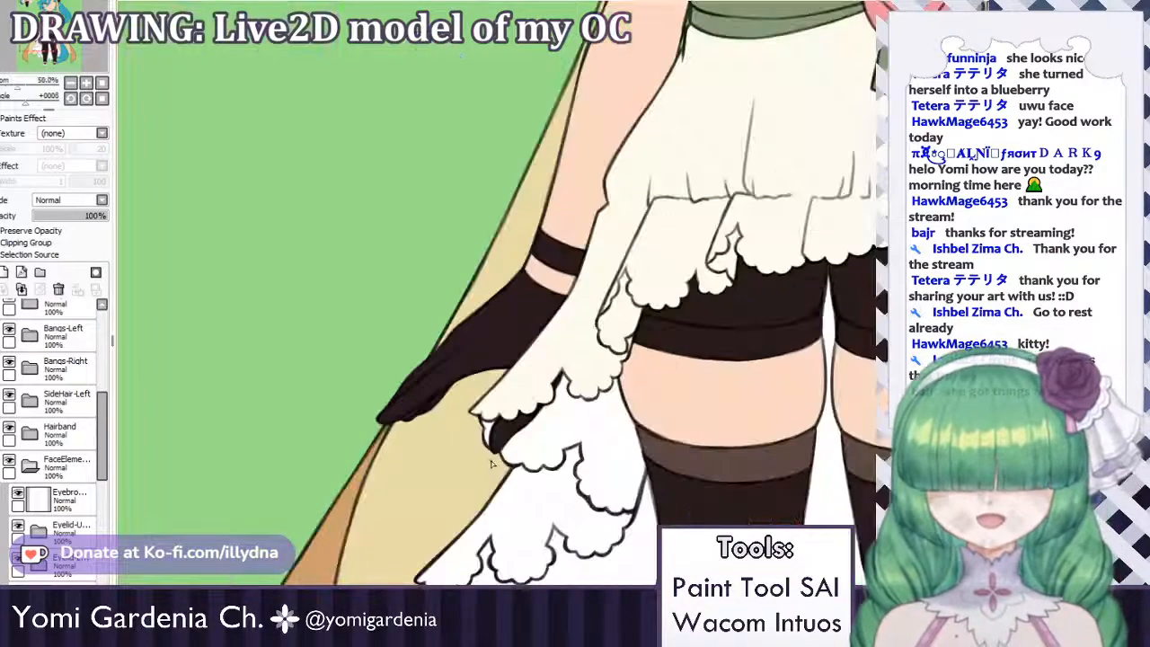
Examine up close the gap between the black glove fingertip, the cream skirt's scalloped edge and the white frills beneath.
scroll(490, 416, down, 3)
scroll(491, 415, up, 1)
scroll(491, 416, up, 6)
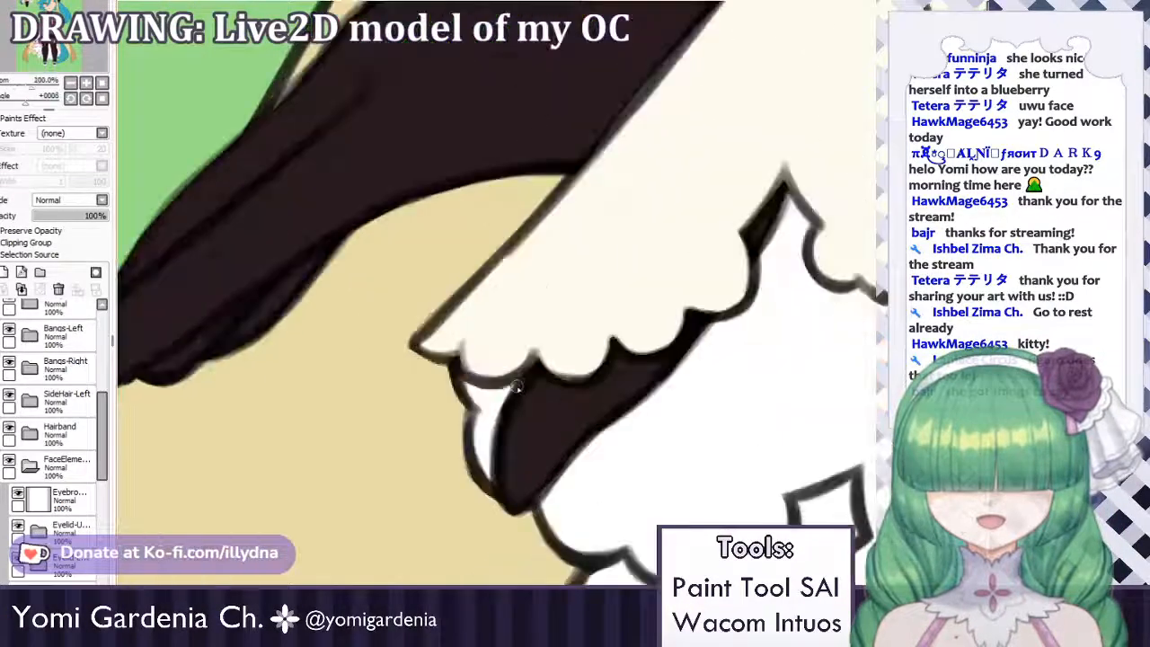
scroll(482, 437, down, 3)
scroll(575, 461, up, 3)
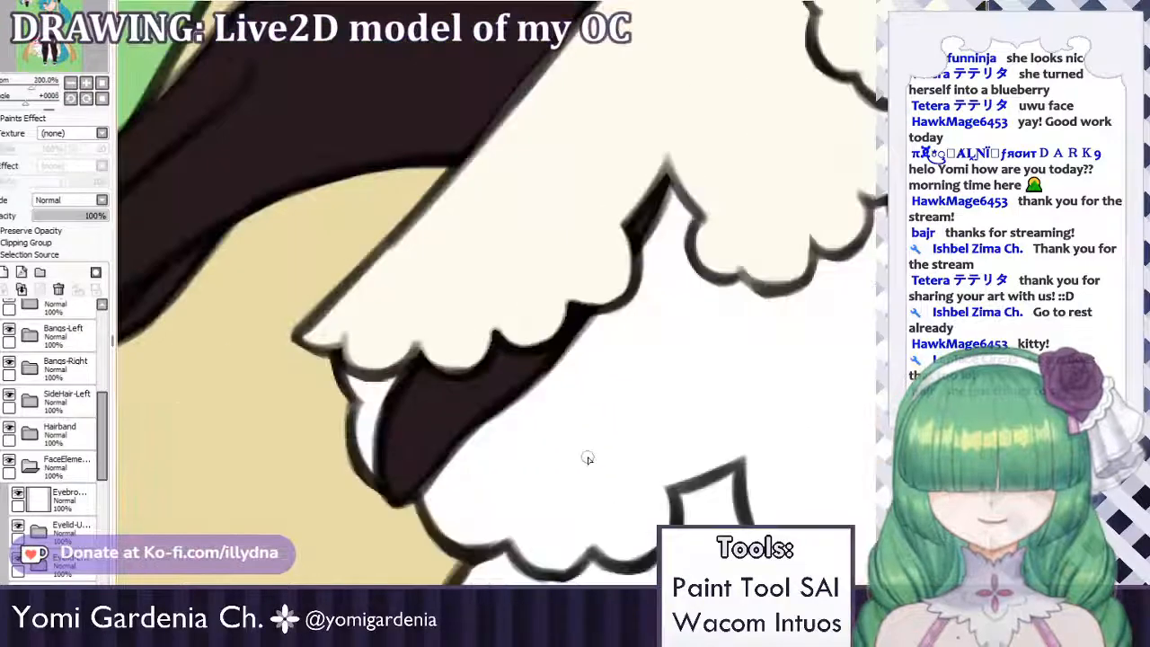
scroll(587, 458, down, 1)
scroll(467, 403, up, 1)
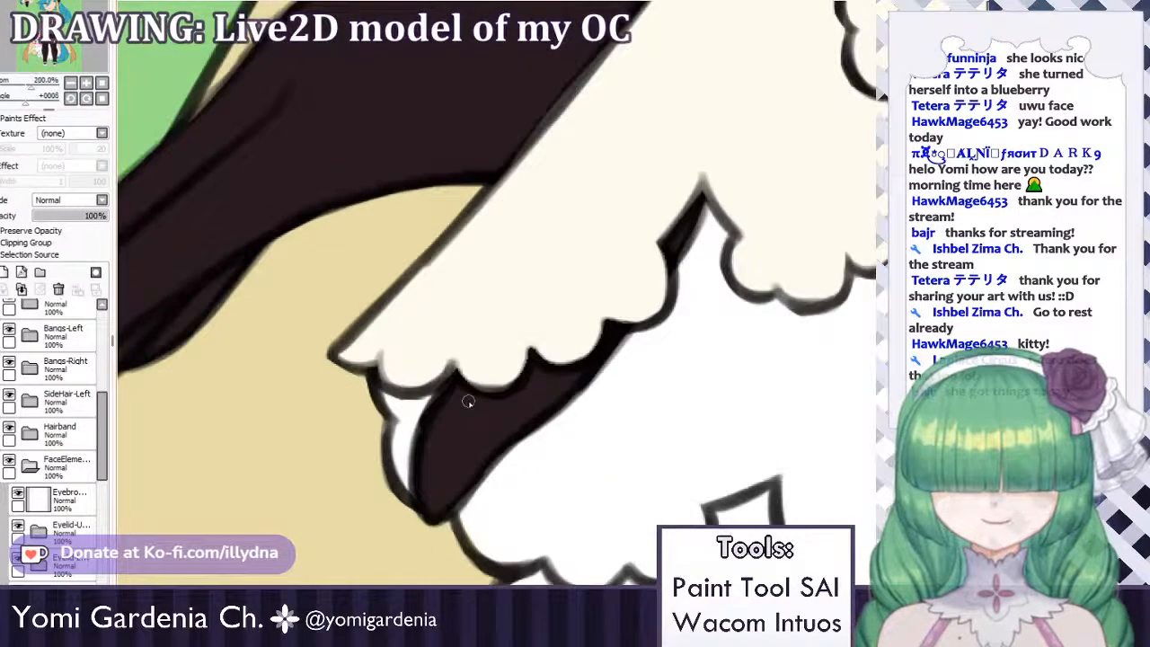
scroll(467, 403, up, 2)
scroll(468, 402, down, 1)
Review the whole flat-coloured figure beside the small reference illustration, from the hair down to the shoes.
scroll(468, 403, down, 10)
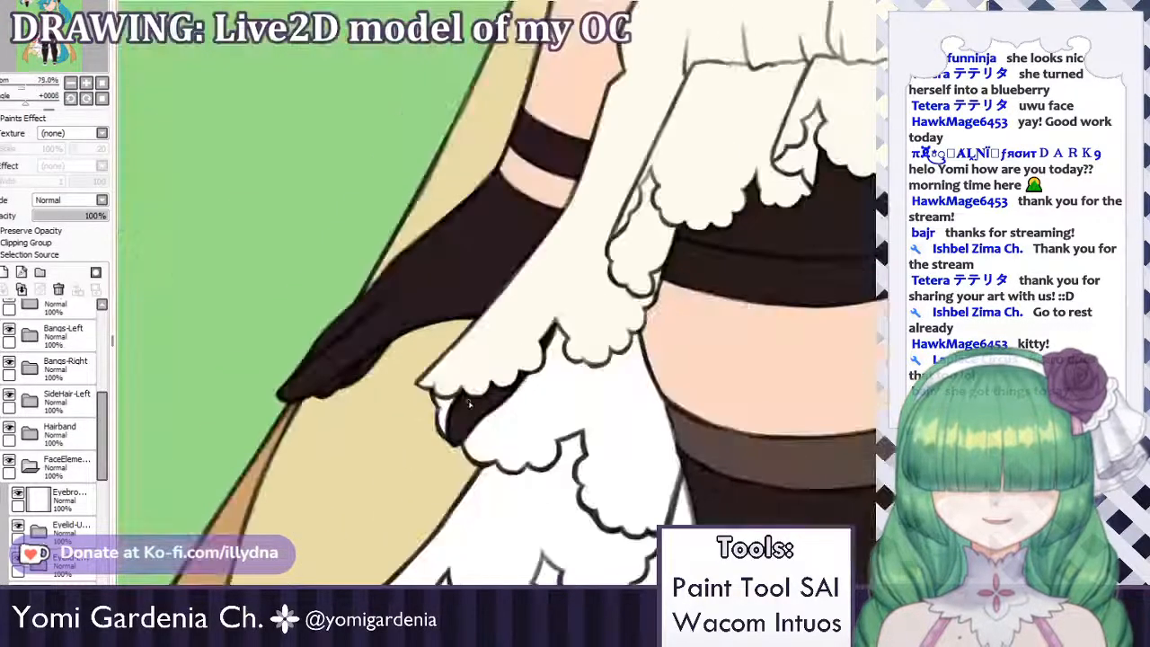
scroll(468, 402, up, 3)
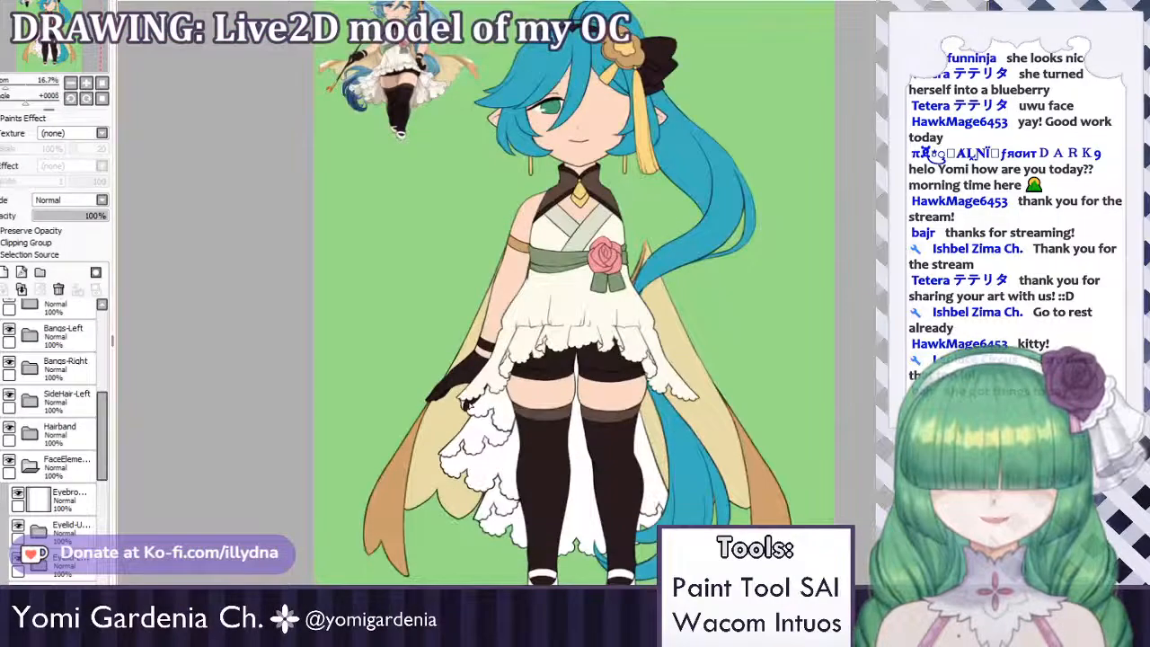
scroll(468, 403, down, 3)
scroll(468, 402, up, 2)
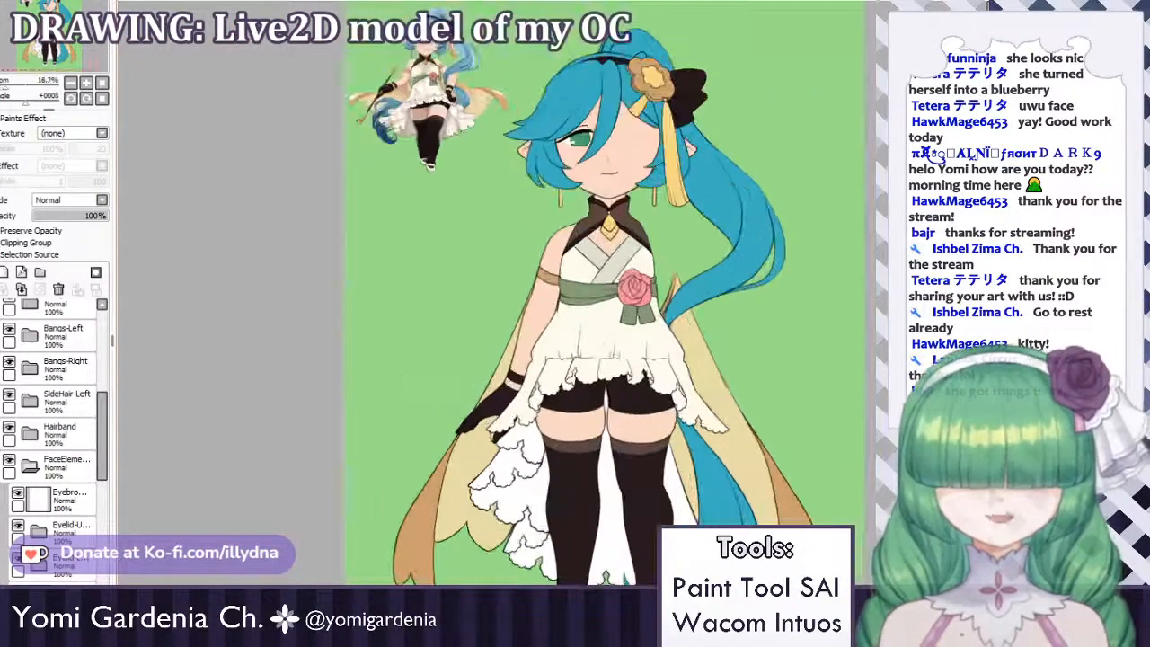
scroll(490, 395, down, 1)
scroll(553, 570, up, 1)
scroll(553, 571, down, 1)
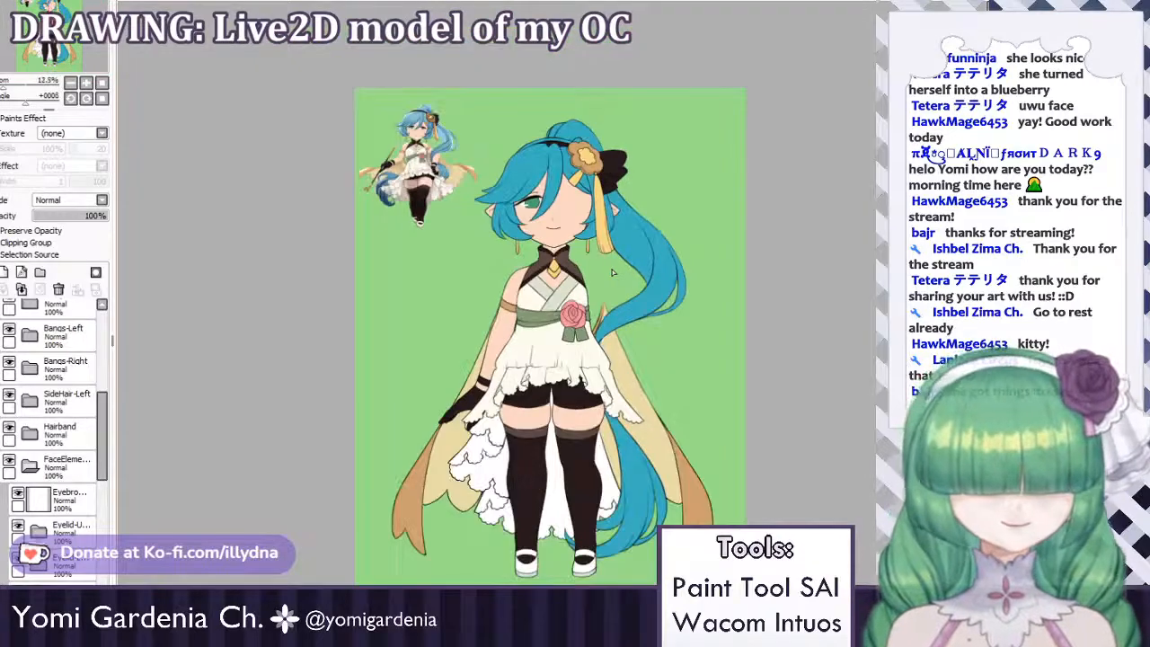